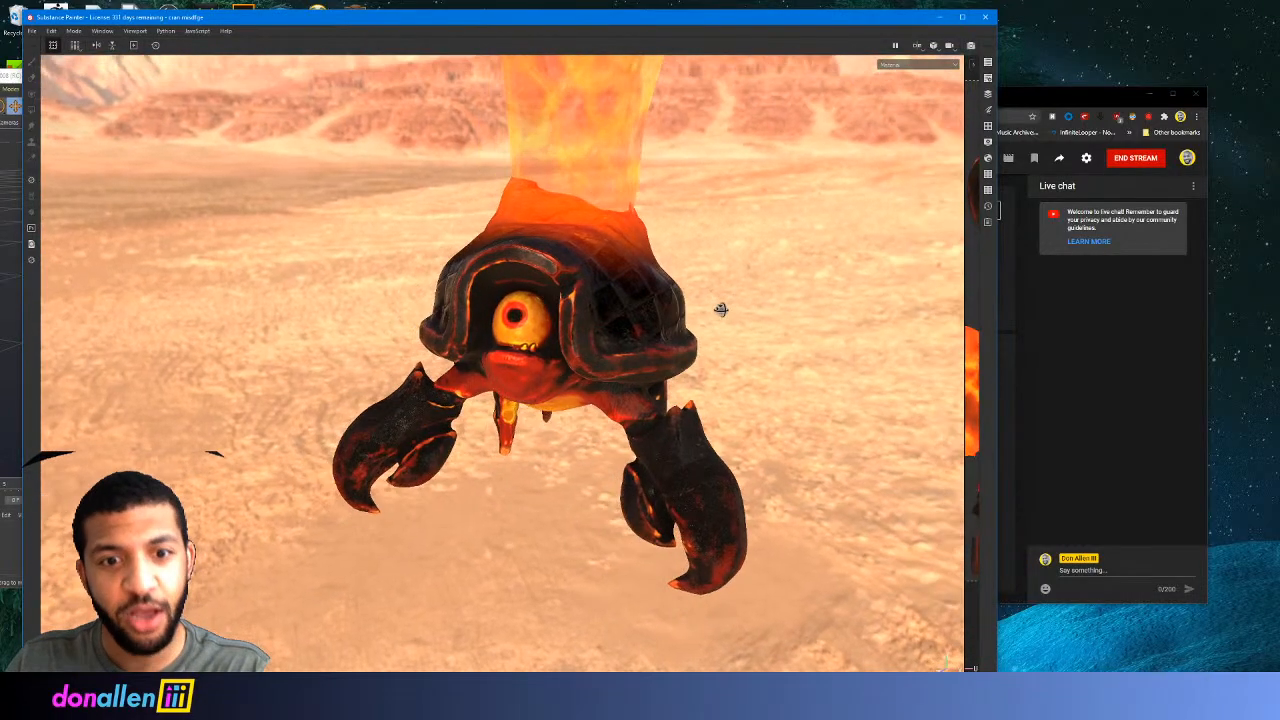
Examine the textured lava crab model from the front, back and sides, including close views of its shell and legs
{"action": "left_click_drag", "start_coordinate": [721, 309], "coordinate": [683, 287], "text": "alt"}
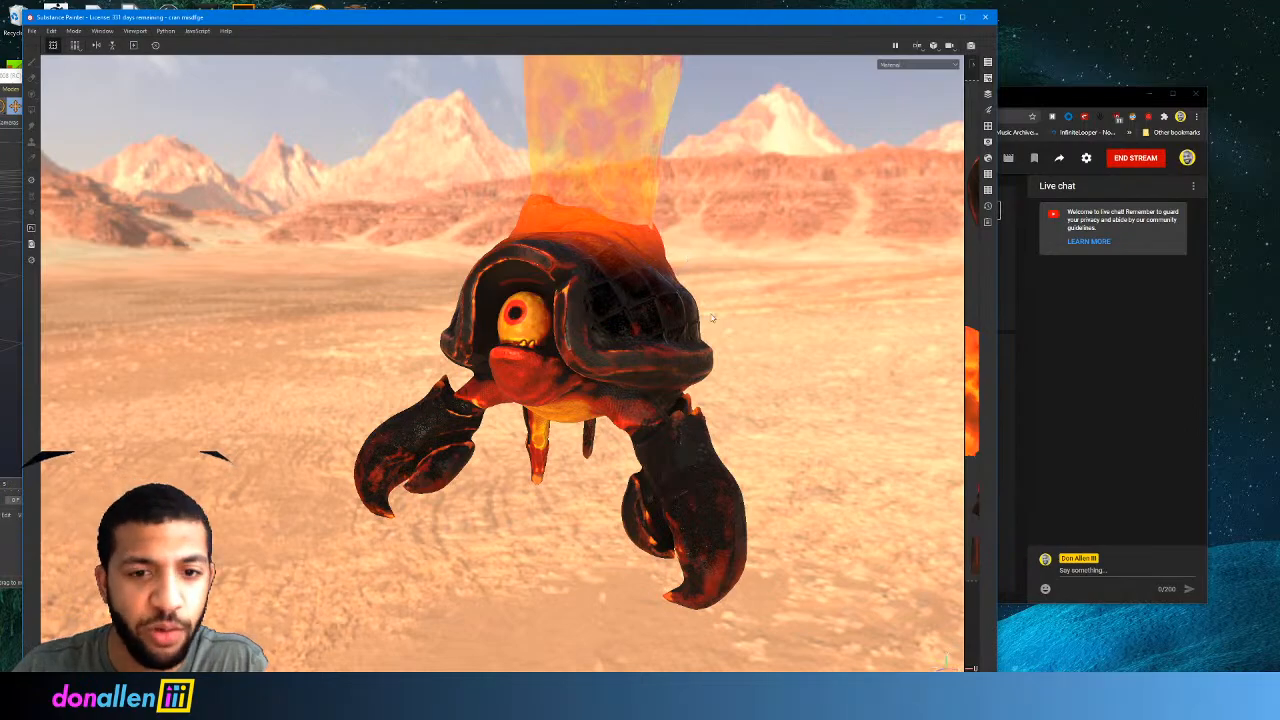
{"action": "left_click_drag", "start_coordinate": [712, 318], "coordinate": [546, 169], "text": "alt"}
{"action": "right_click_drag", "start_coordinate": [546, 169], "coordinate": [800, 191], "text": "alt"}
{"action": "middle_click_drag", "start_coordinate": [538, 154], "coordinate": [541, 168], "text": "alt"}
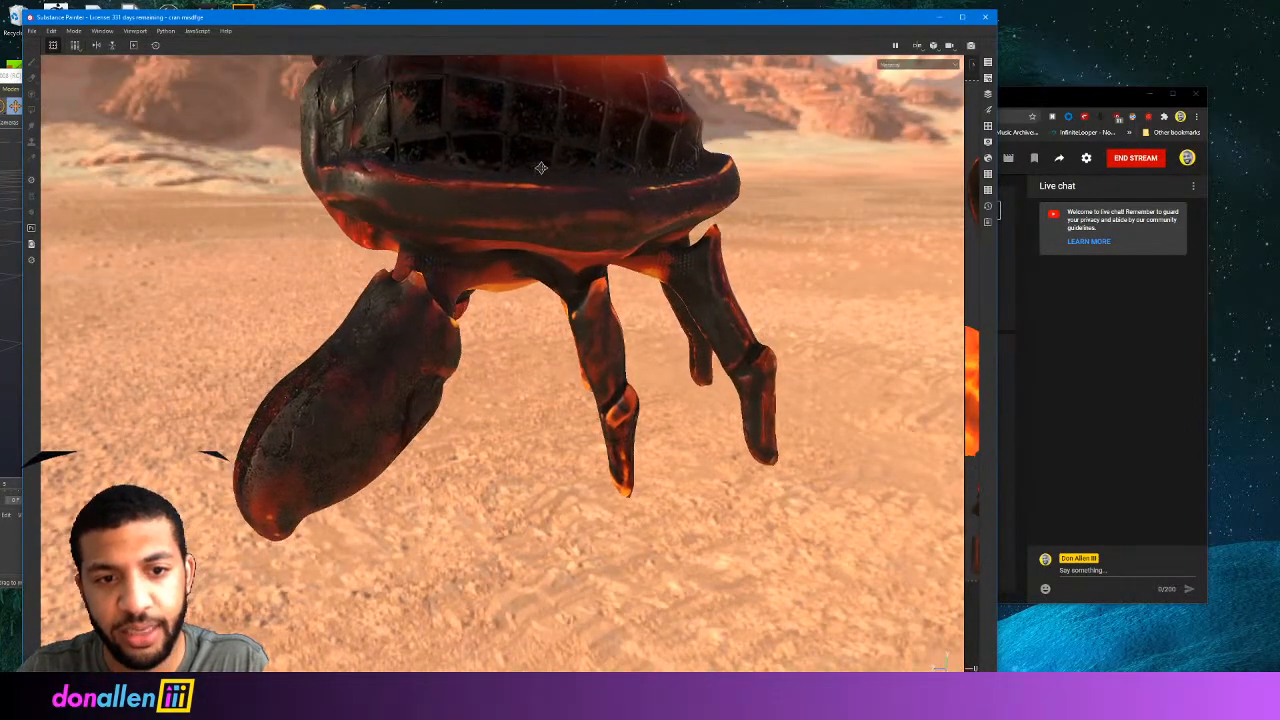
{"action": "left_click_drag", "start_coordinate": [540, 167], "coordinate": [714, 186], "text": "alt"}
{"action": "middle_click_drag", "start_coordinate": [579, 203], "coordinate": [536, 320], "text": "alt"}
{"action": "right_click_drag", "start_coordinate": [536, 320], "coordinate": [703, 306], "text": "alt"}
{"action": "left_click_drag", "start_coordinate": [703, 306], "coordinate": [470, 282], "text": "alt"}
{"action": "right_click_drag", "start_coordinate": [470, 282], "coordinate": [166, 257], "text": "alt"}
{"action": "left_click_drag", "start_coordinate": [620, 240], "coordinate": [473, 231], "text": "alt"}
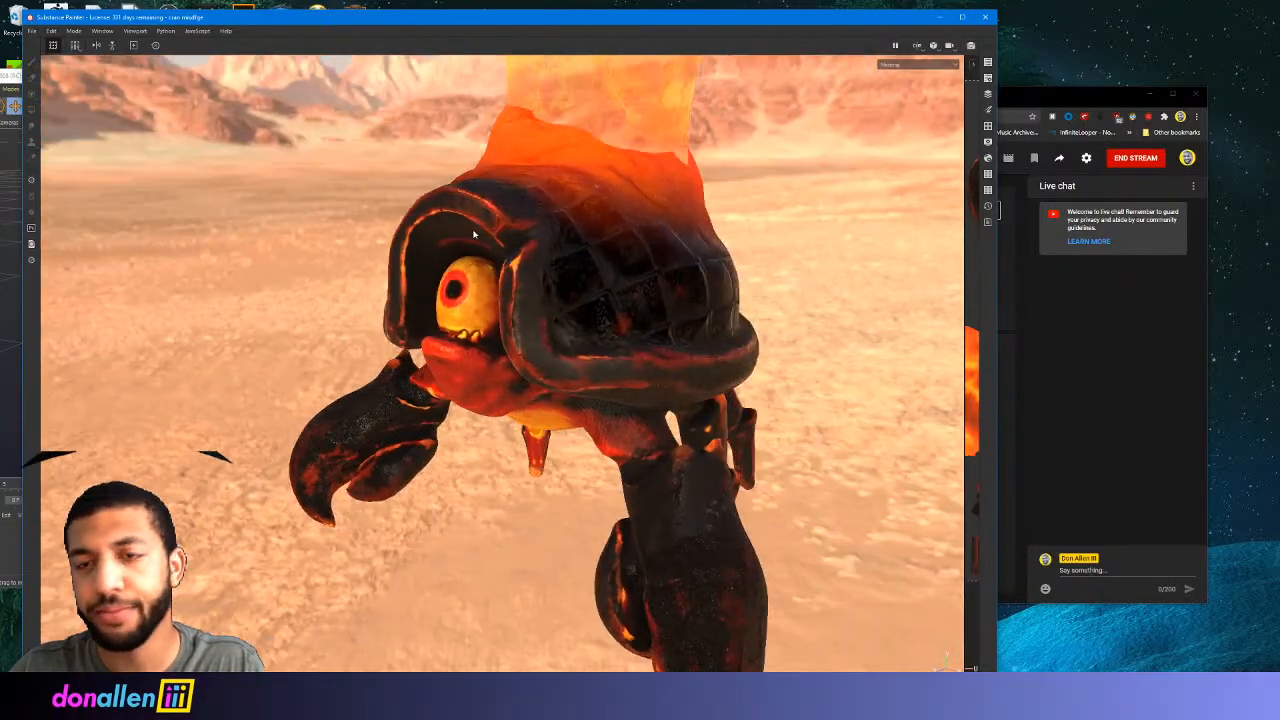
Check the live stream's status in YouTube Studio and return to the crab model in Substance Painter
{"action": "left_click", "coordinate": [1082, 94]}
{"action": "mouse_move", "coordinate": [240, 298]}
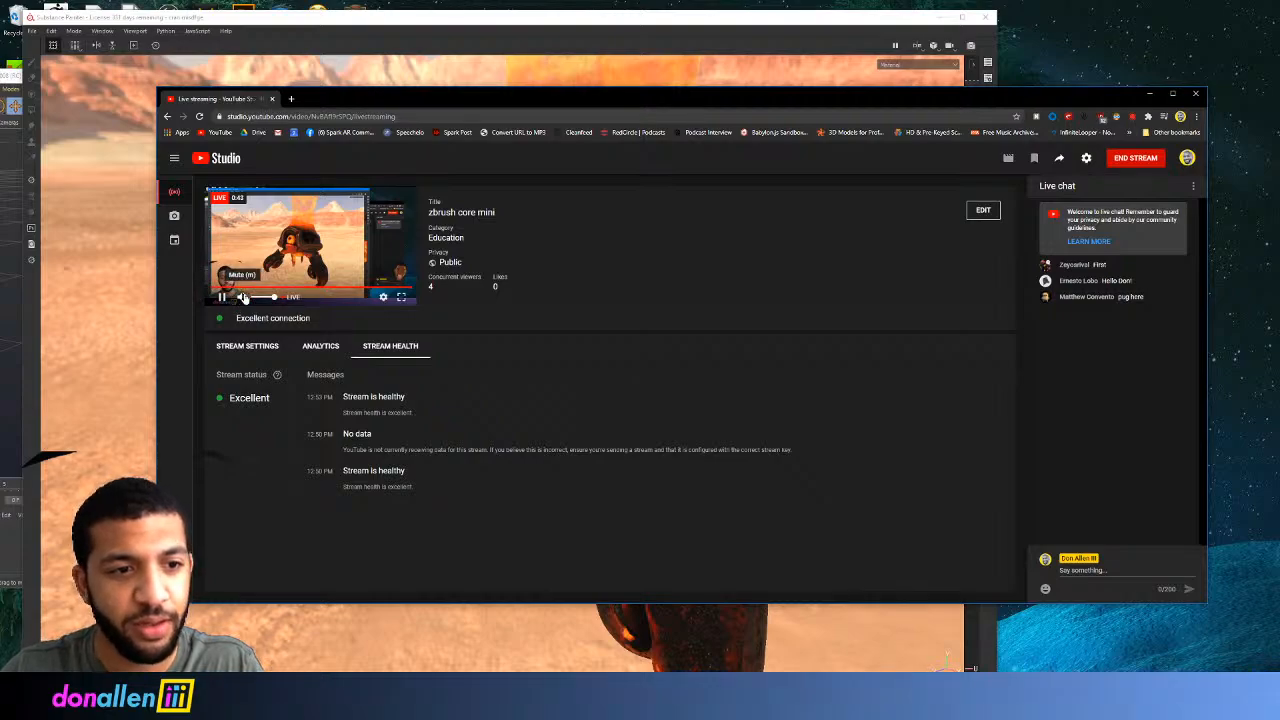
{"action": "left_click", "coordinate": [455, 18]}
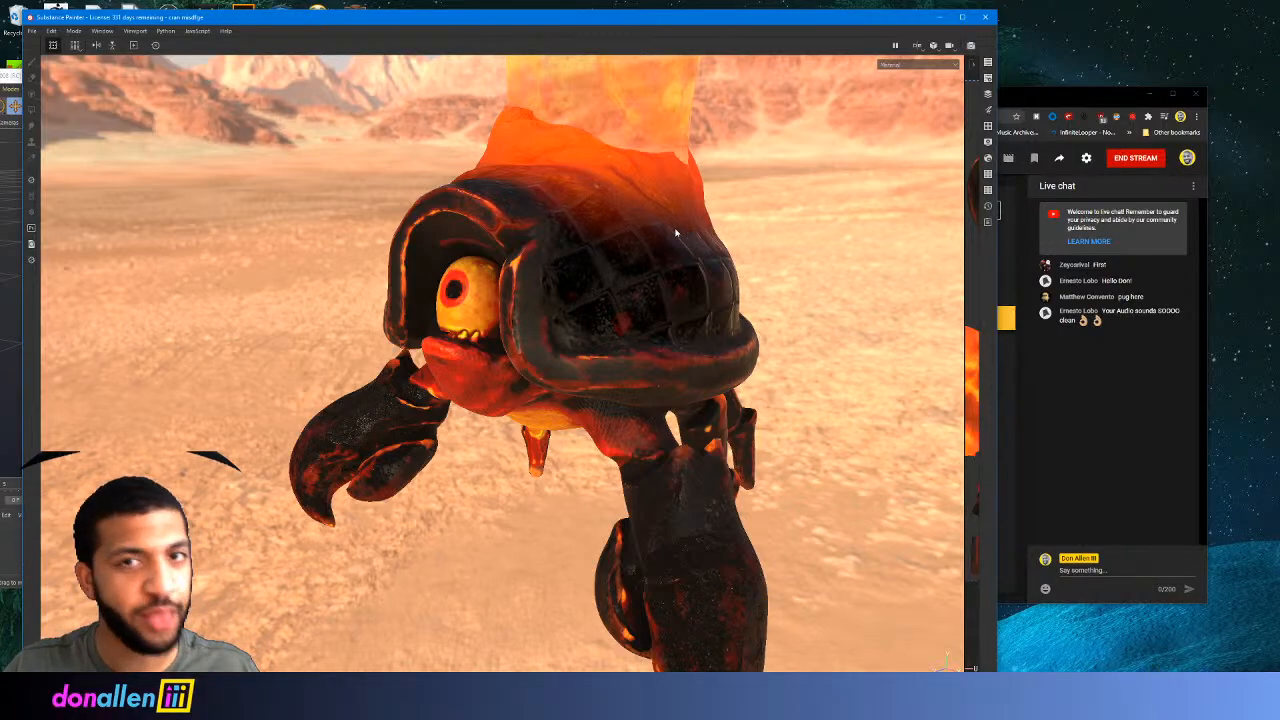
Examine the crab's shell, face and claws again from low and high angles, both close up and from farther away
{"action": "left_click_drag", "start_coordinate": [497, 225], "coordinate": [327, 286], "text": "alt"}
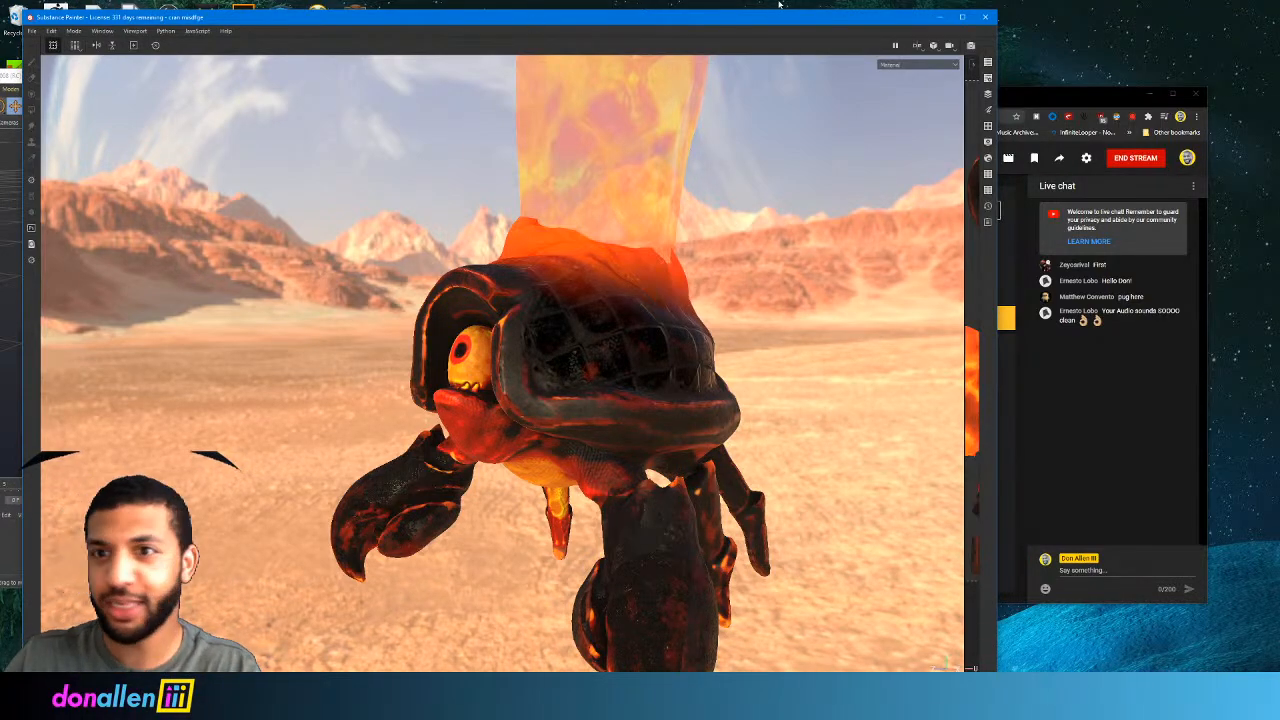
{"action": "left_click_drag", "start_coordinate": [587, 271], "coordinate": [528, 362], "text": "alt"}
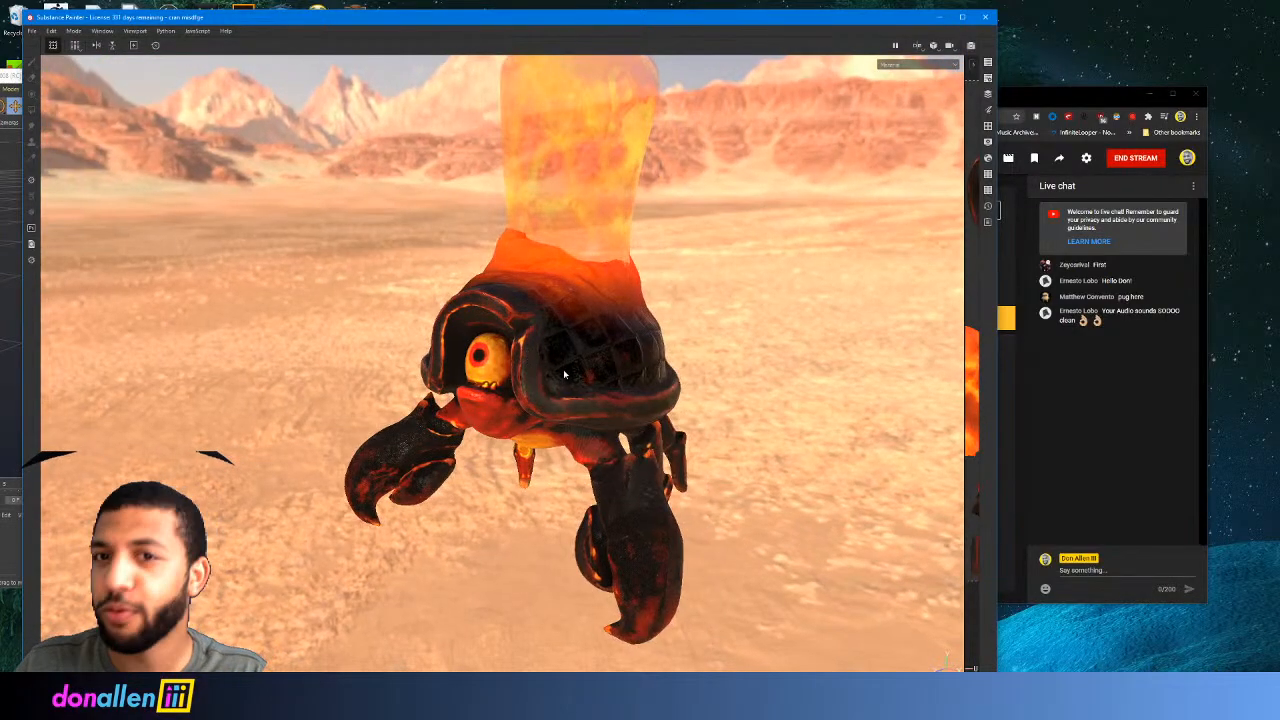
{"action": "scroll", "coordinate": [560, 374], "scroll_direction": "up", "scroll_amount": 5}
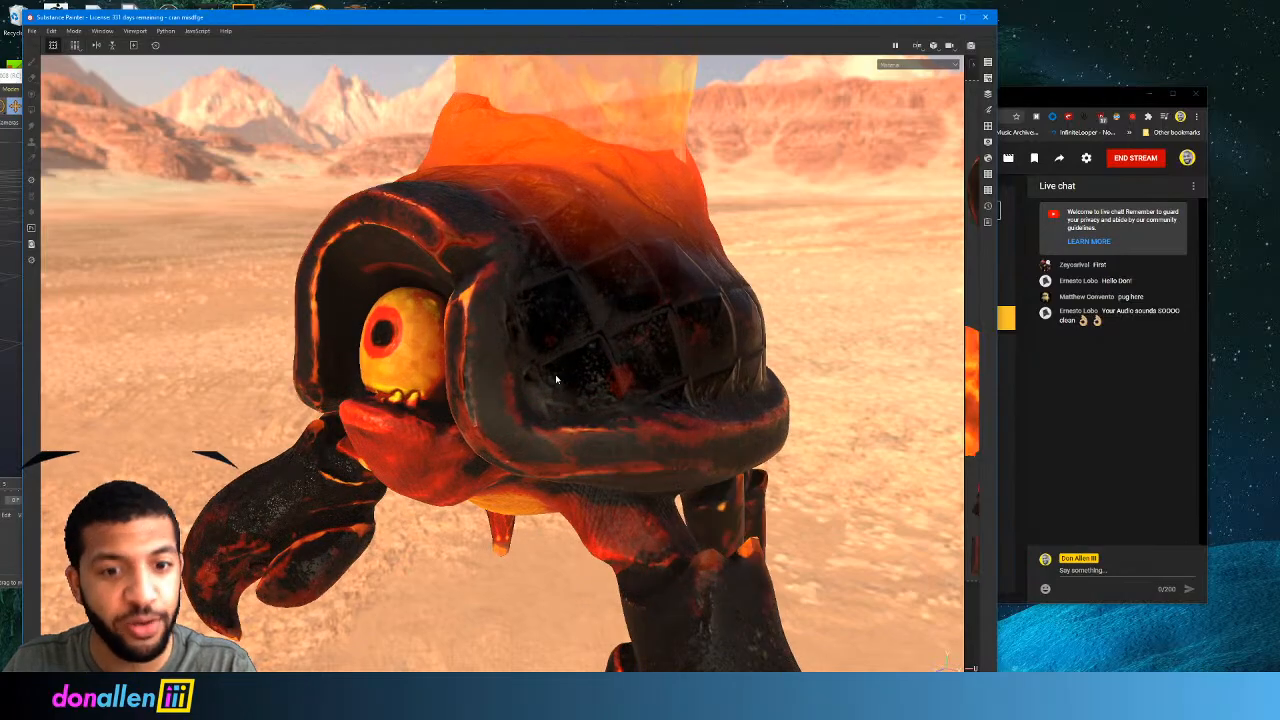
{"action": "left_click_drag", "start_coordinate": [555, 374], "coordinate": [760, 170], "text": "alt"}
{"action": "left_click_drag", "start_coordinate": [581, 261], "coordinate": [650, 258], "text": "alt"}
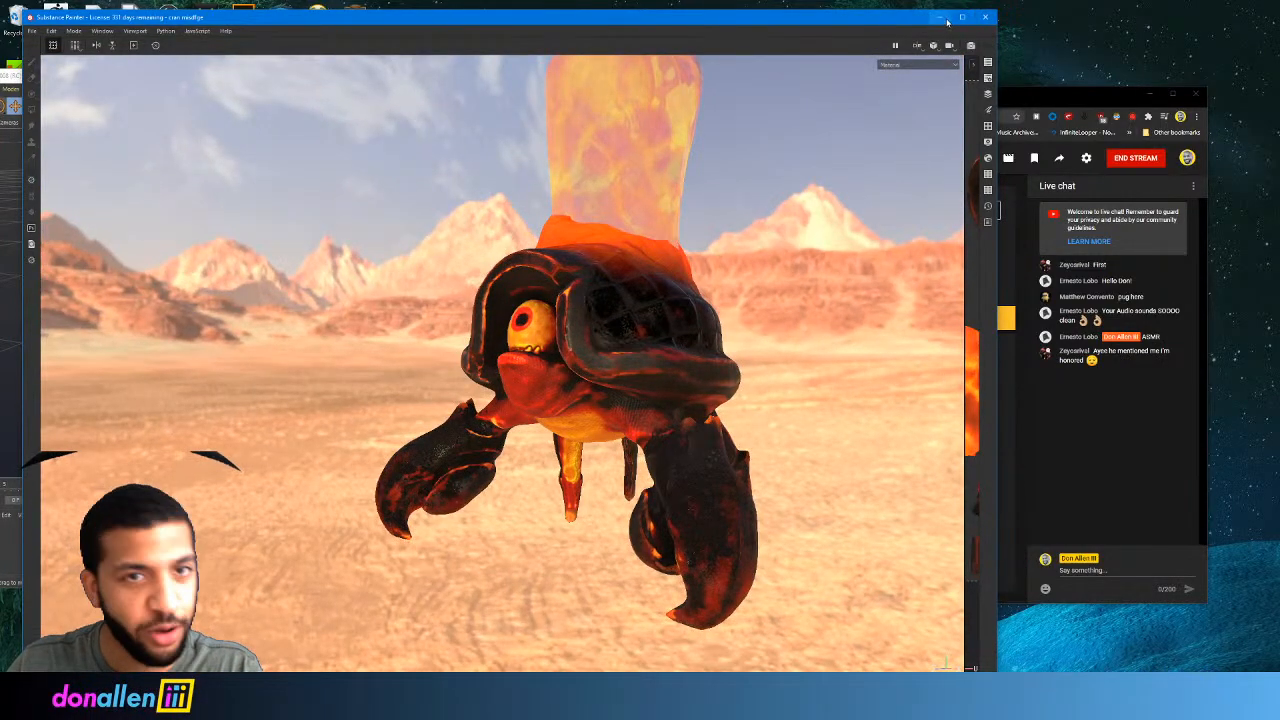
Minimize Substance Painter, switch to Cinema 4D in a maximized window and inspect the untextured crab from several angles
{"action": "left_click", "coordinate": [947, 22]}
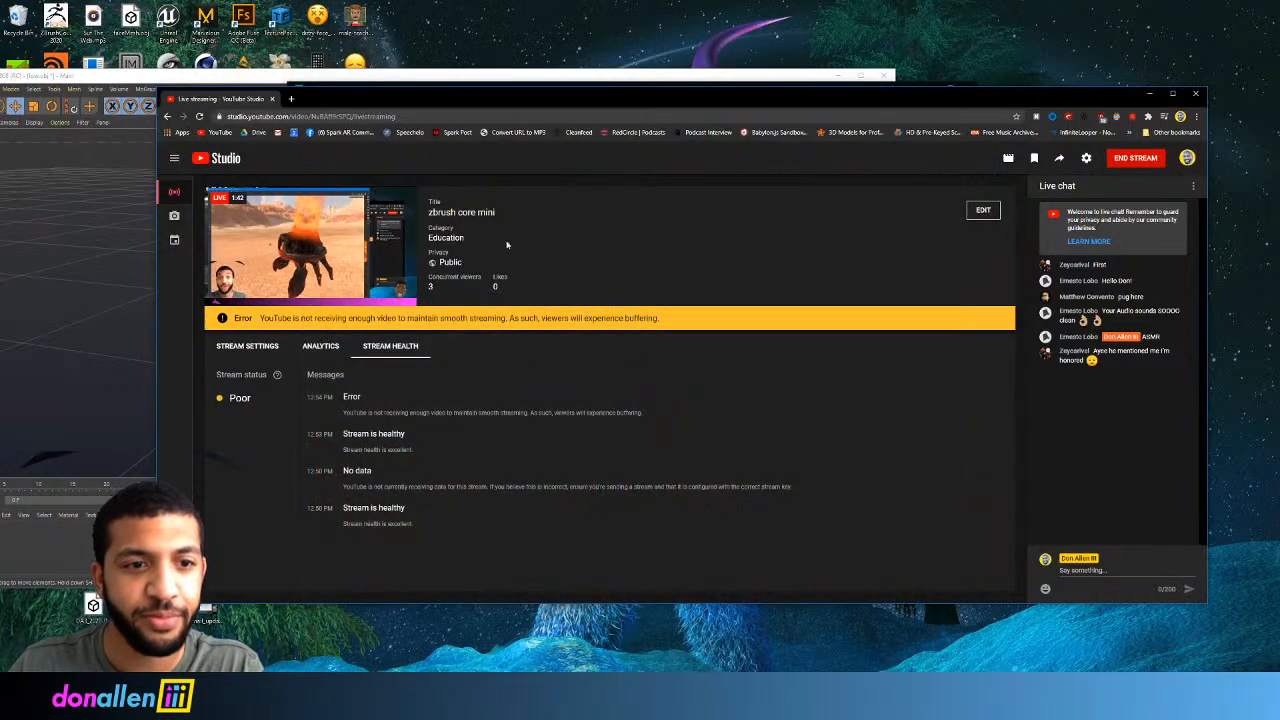
{"action": "left_click", "coordinate": [153, 78]}
{"action": "double_click", "coordinate": [153, 78]}
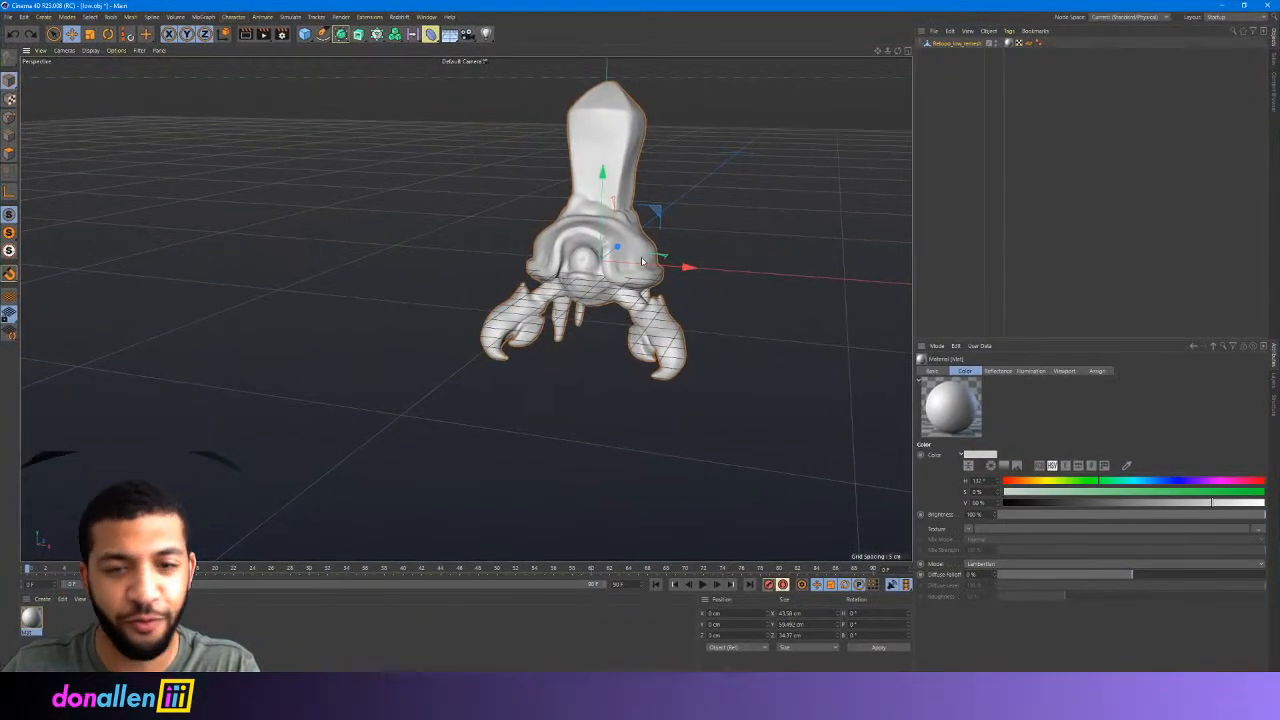
{"action": "scroll", "coordinate": [663, 231], "scroll_direction": "up", "scroll_amount": 4}
{"action": "left_click_drag", "start_coordinate": [751, 203], "coordinate": [694, 211], "text": "alt"}
{"action": "scroll", "coordinate": [684, 210], "scroll_direction": "up", "scroll_amount": 5}
{"action": "scroll", "coordinate": [642, 193], "scroll_direction": "down", "scroll_amount": 2}
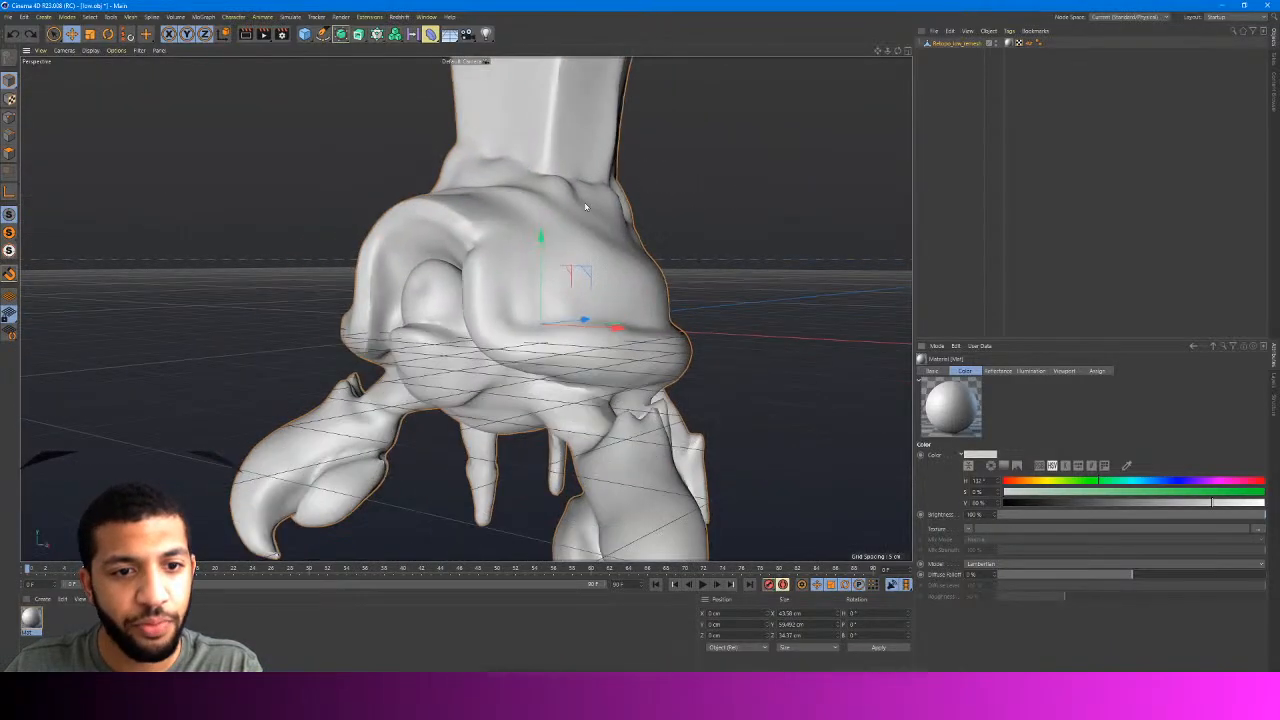
{"action": "left_click_drag", "start_coordinate": [585, 207], "coordinate": [293, 370], "text": "alt"}
{"action": "scroll", "coordinate": [550, 200], "scroll_direction": "down", "scroll_amount": 3}
{"action": "middle_click_drag", "start_coordinate": [510, 215], "coordinate": [484, 264], "text": "alt"}
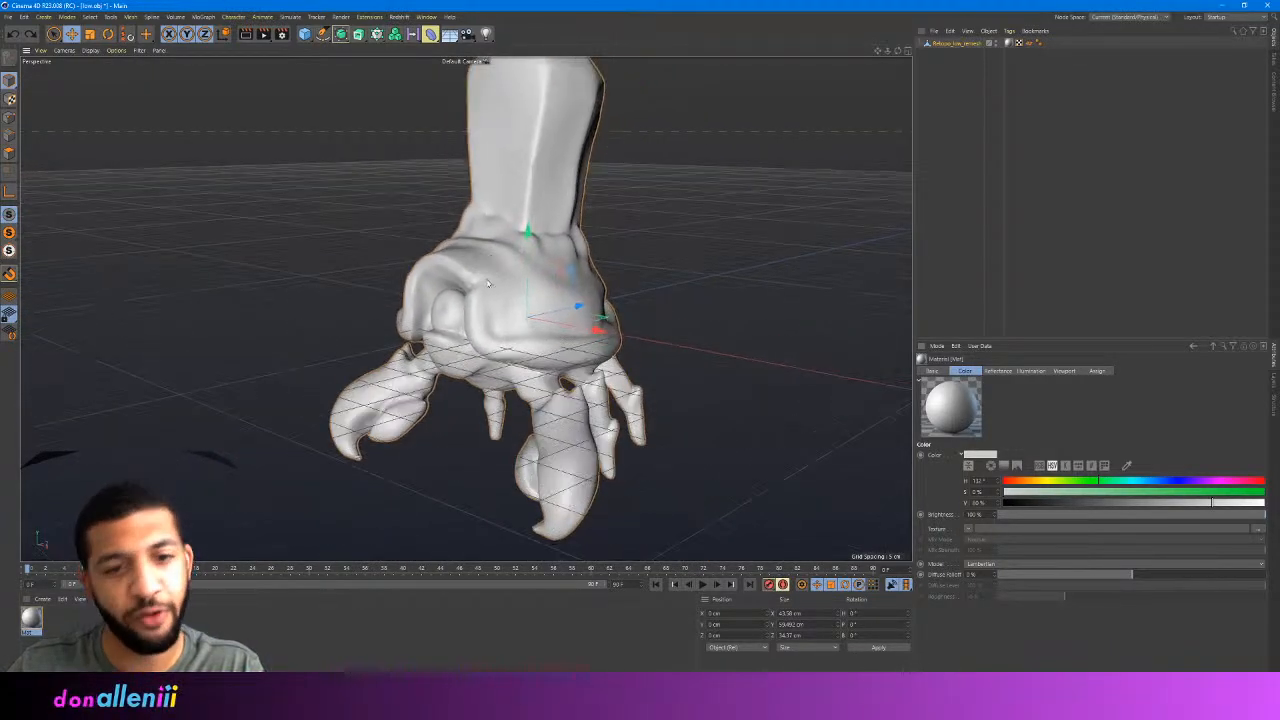
Load low_Mat_BaseColor.png as the Color texture of the crab's material without copying the image to the project location
{"action": "double_click", "coordinate": [31, 618]}
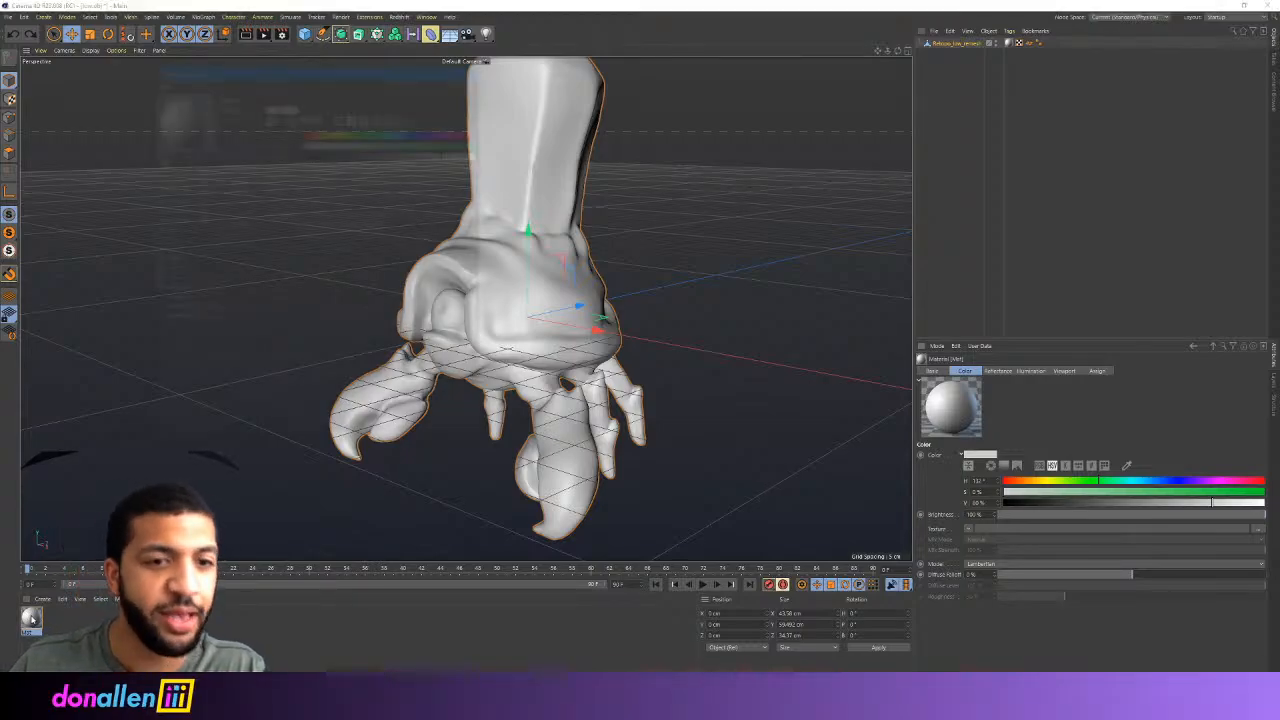
{"action": "left_click_drag", "start_coordinate": [285, 72], "coordinate": [765, 92]}
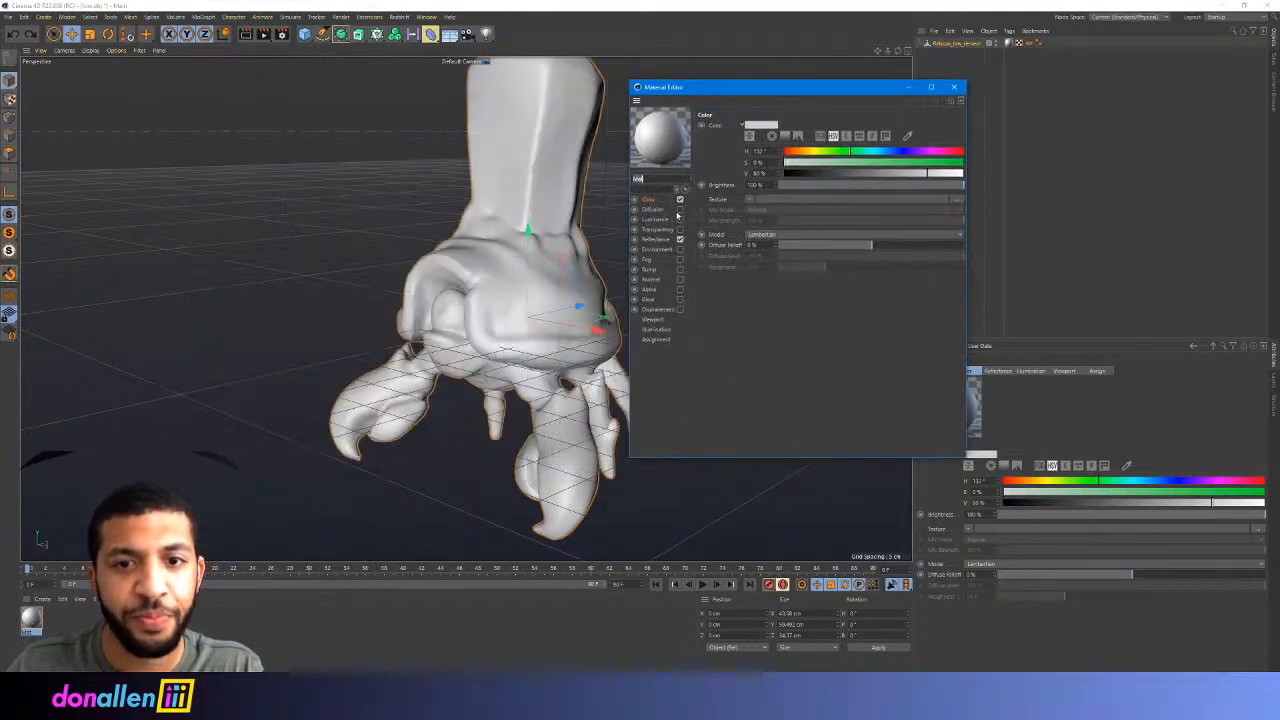
{"action": "left_click", "coordinate": [744, 200]}
{"action": "left_click", "coordinate": [766, 221]}
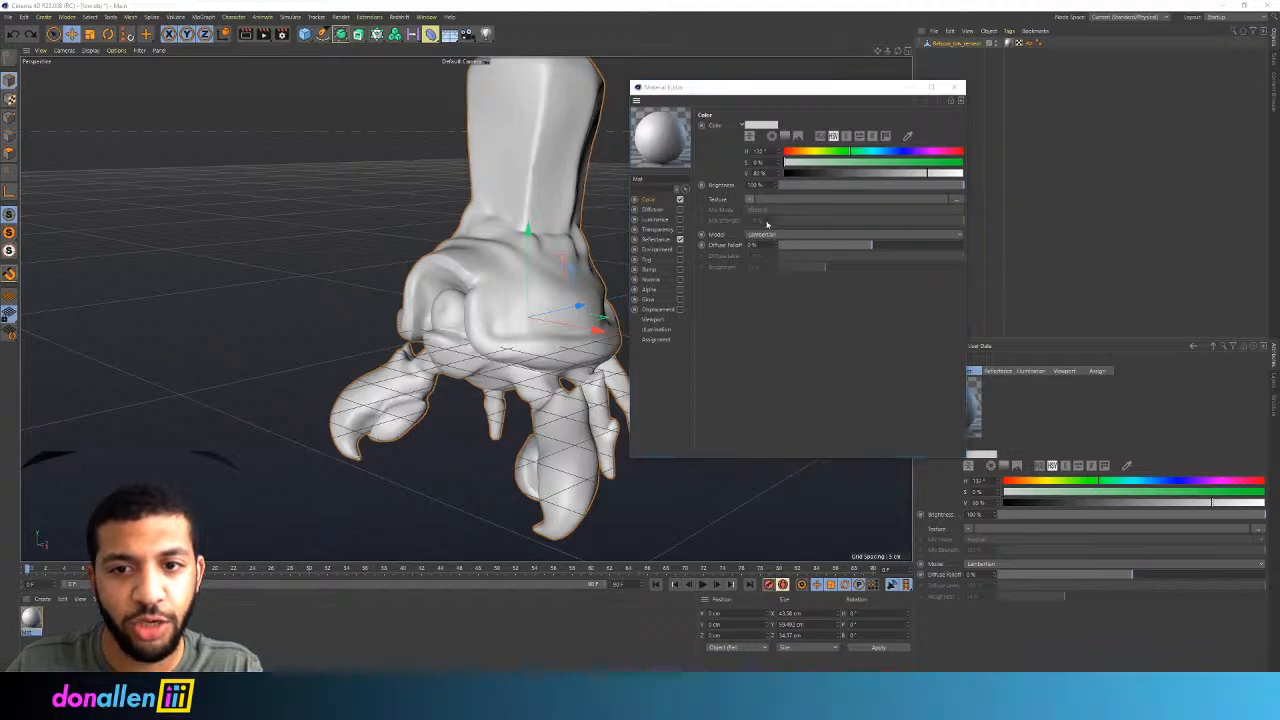
{"action": "double_click", "coordinate": [571, 175]}
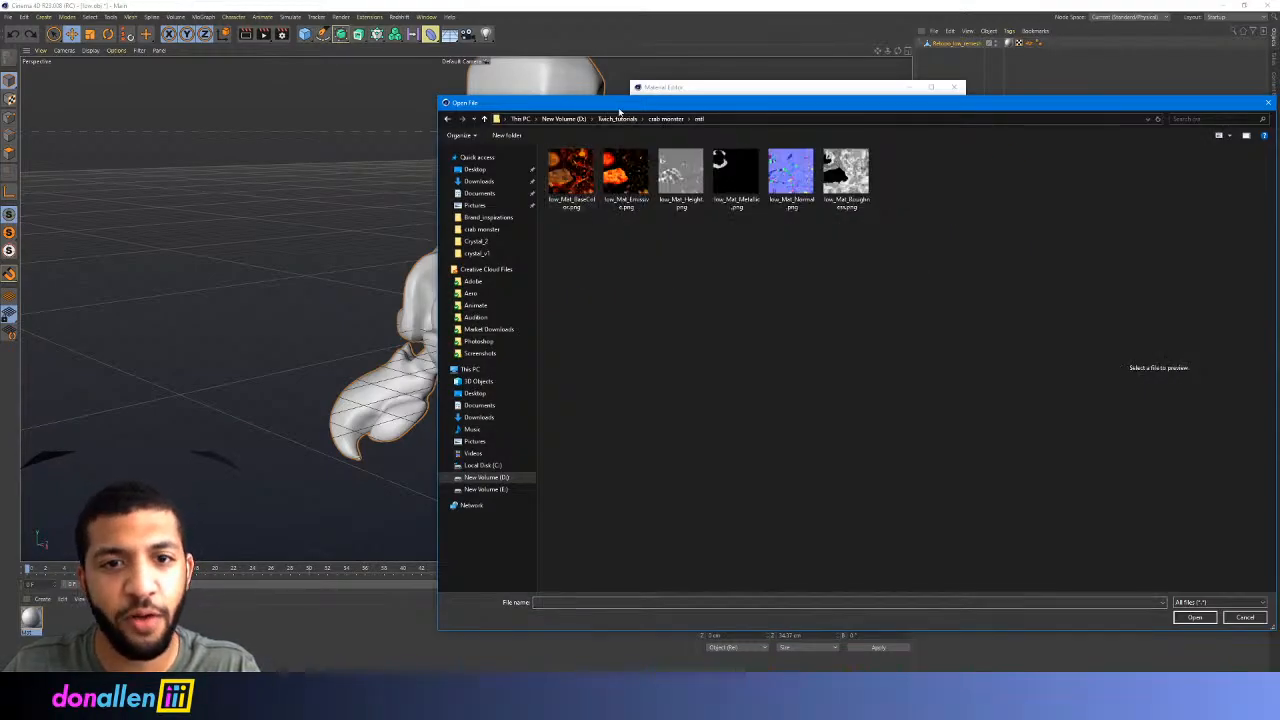
{"action": "left_click", "coordinate": [571, 175]}
{"action": "left_click_drag", "start_coordinate": [786, 103], "coordinate": [297, 80]}
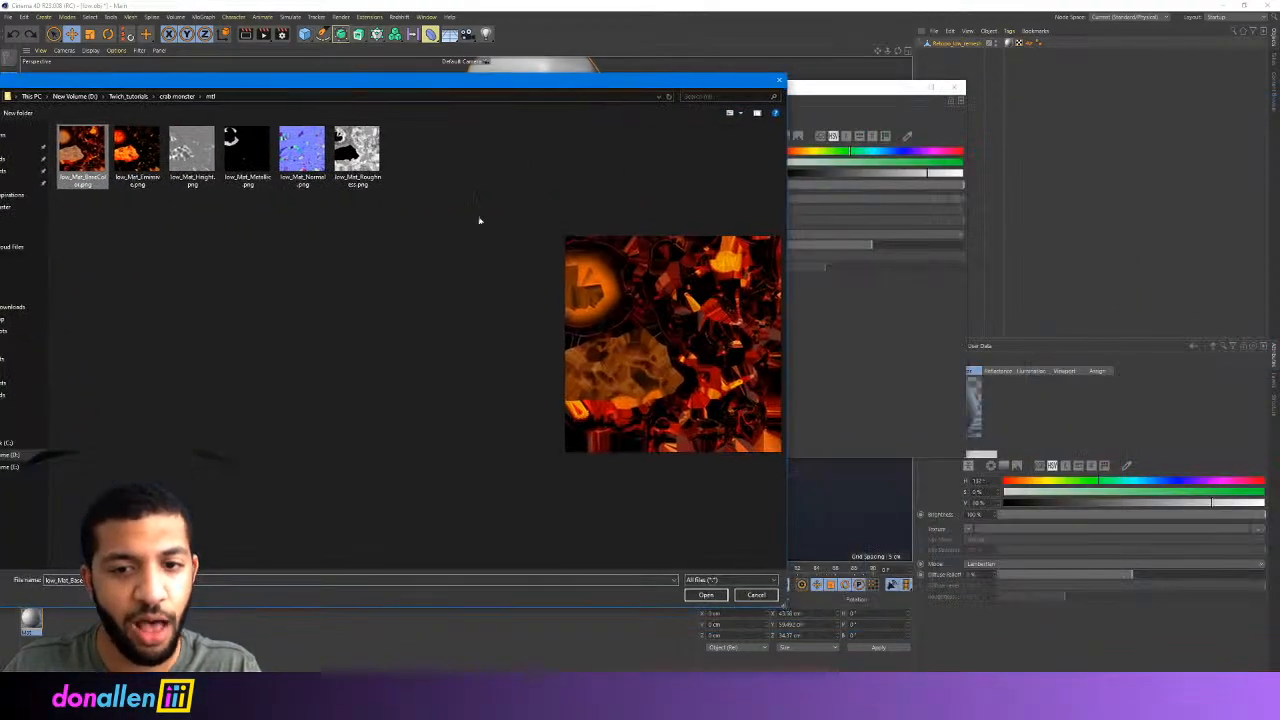
{"action": "left_click", "coordinate": [706, 595]}
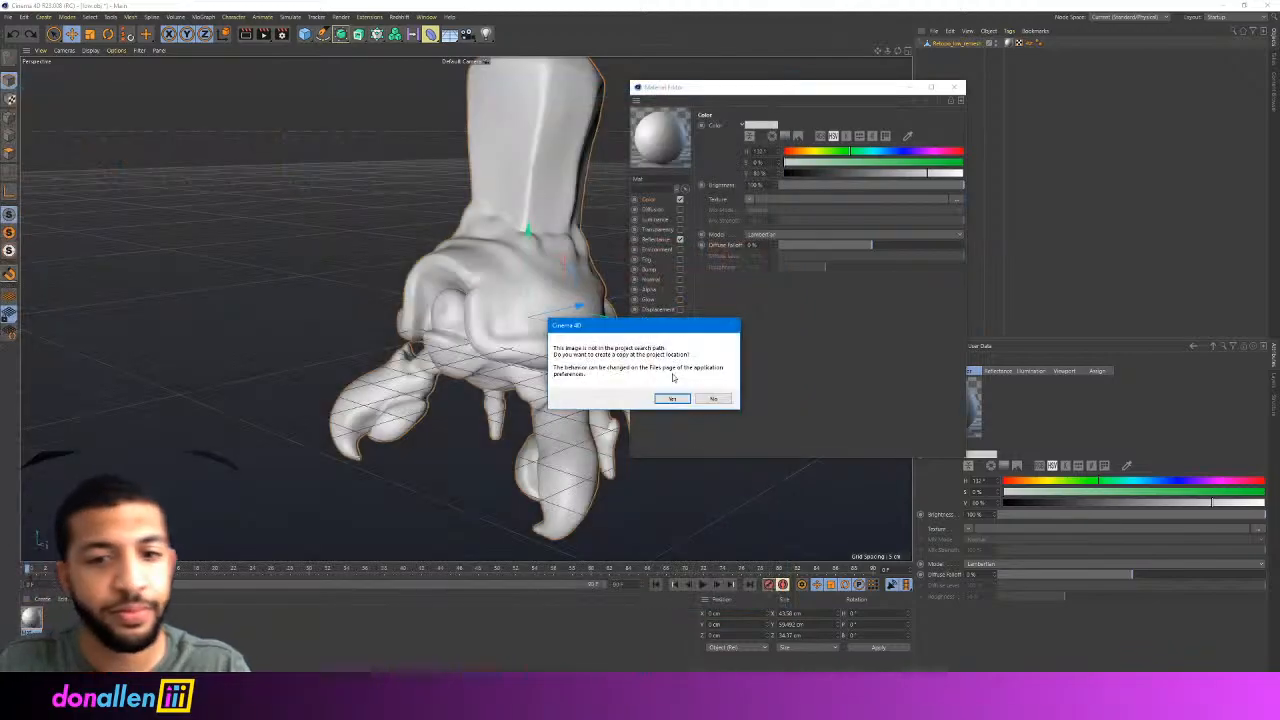
{"action": "left_click", "coordinate": [714, 400]}
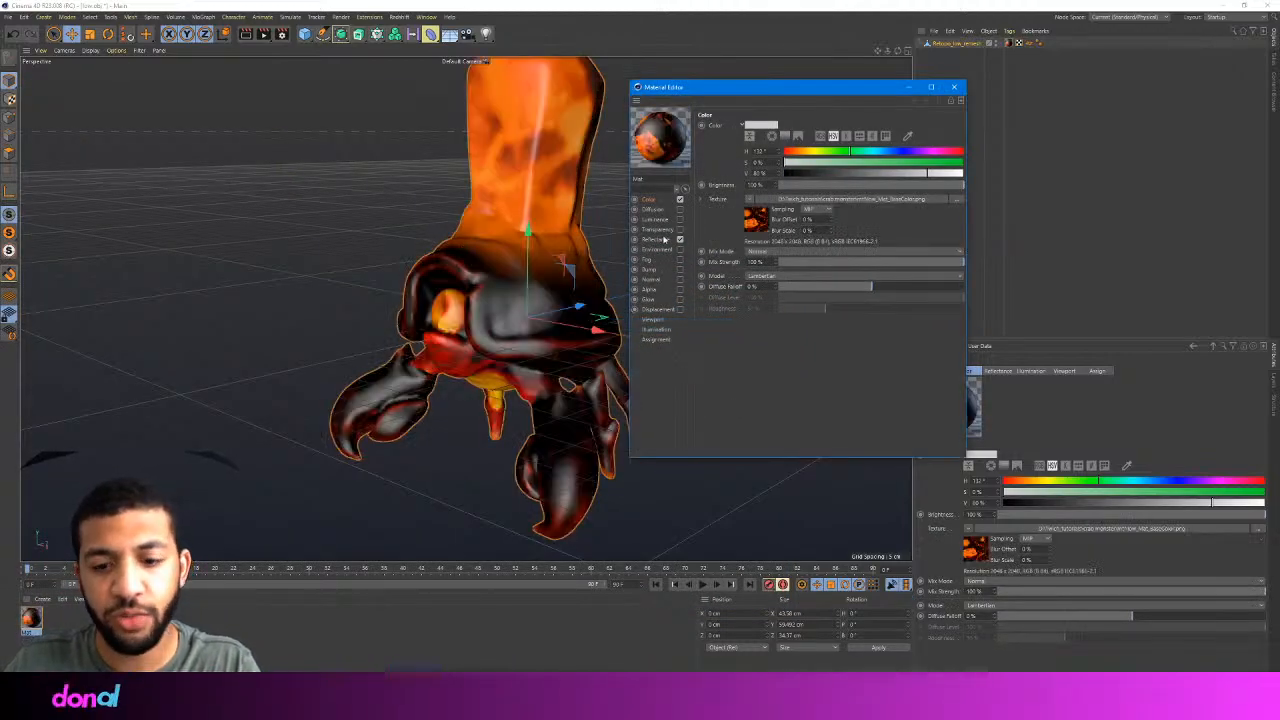
{"action": "left_click_drag", "start_coordinate": [763, 101], "coordinate": [718, 108]}
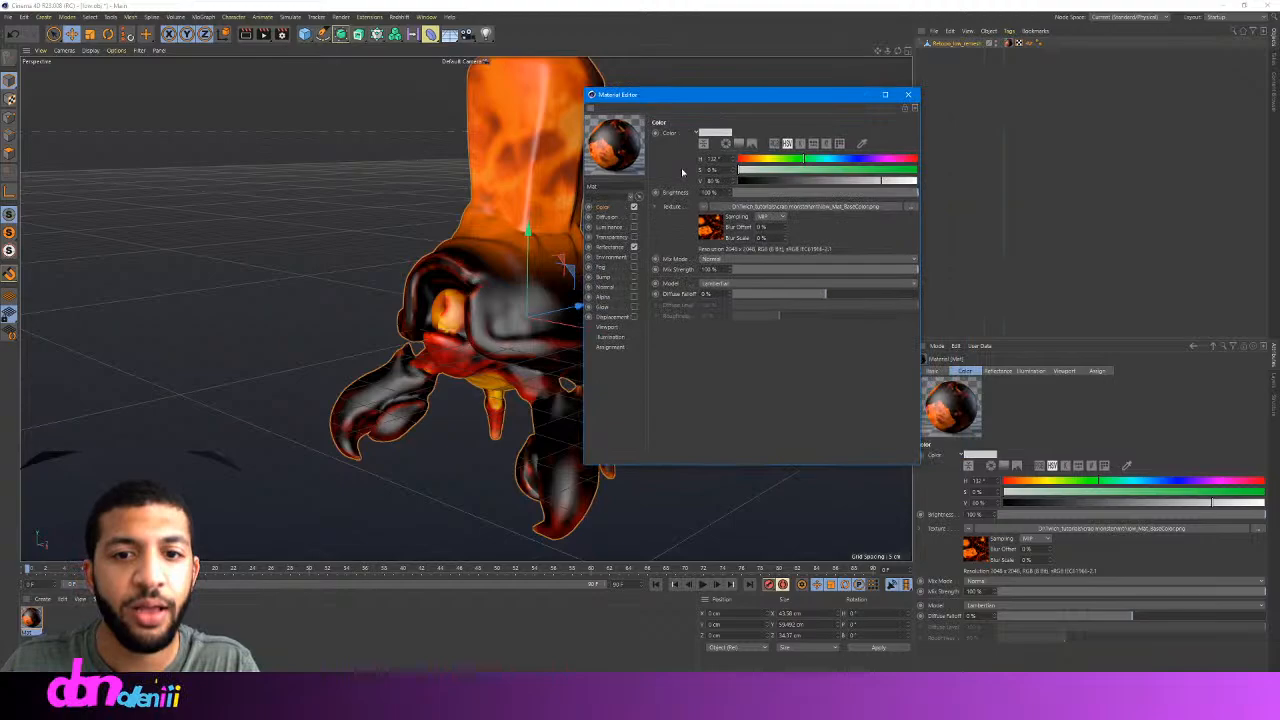
Load low_Mat_Roughness.png as the specular layer color texture in the Reflectance channel, copying the image to the project location
{"action": "left_click", "coordinate": [610, 247]}
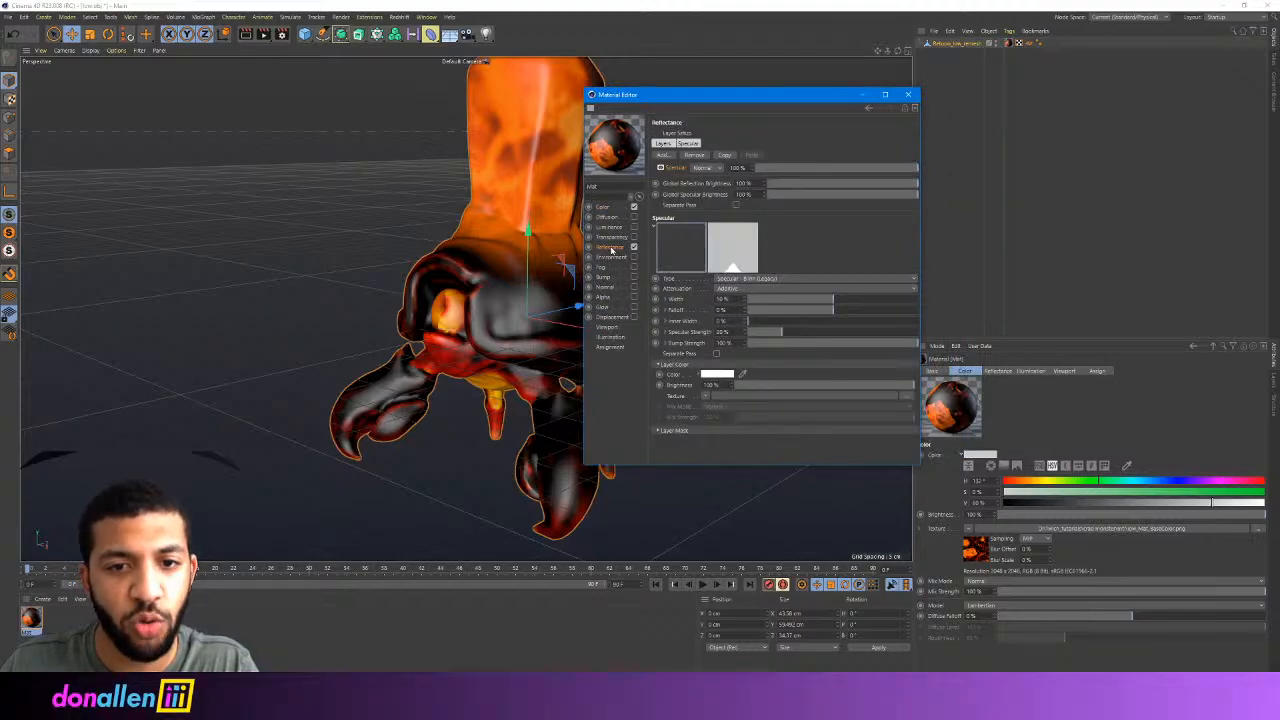
{"action": "left_click", "coordinate": [704, 396]}
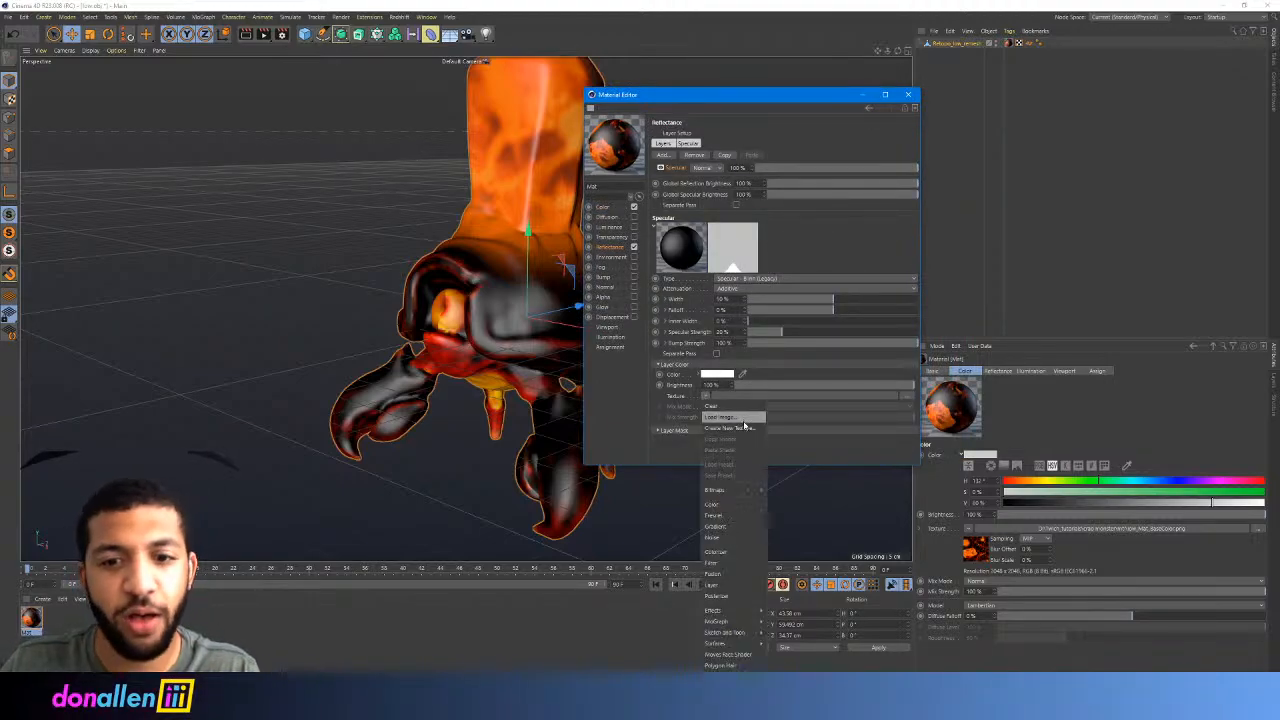
{"action": "left_click", "coordinate": [745, 418]}
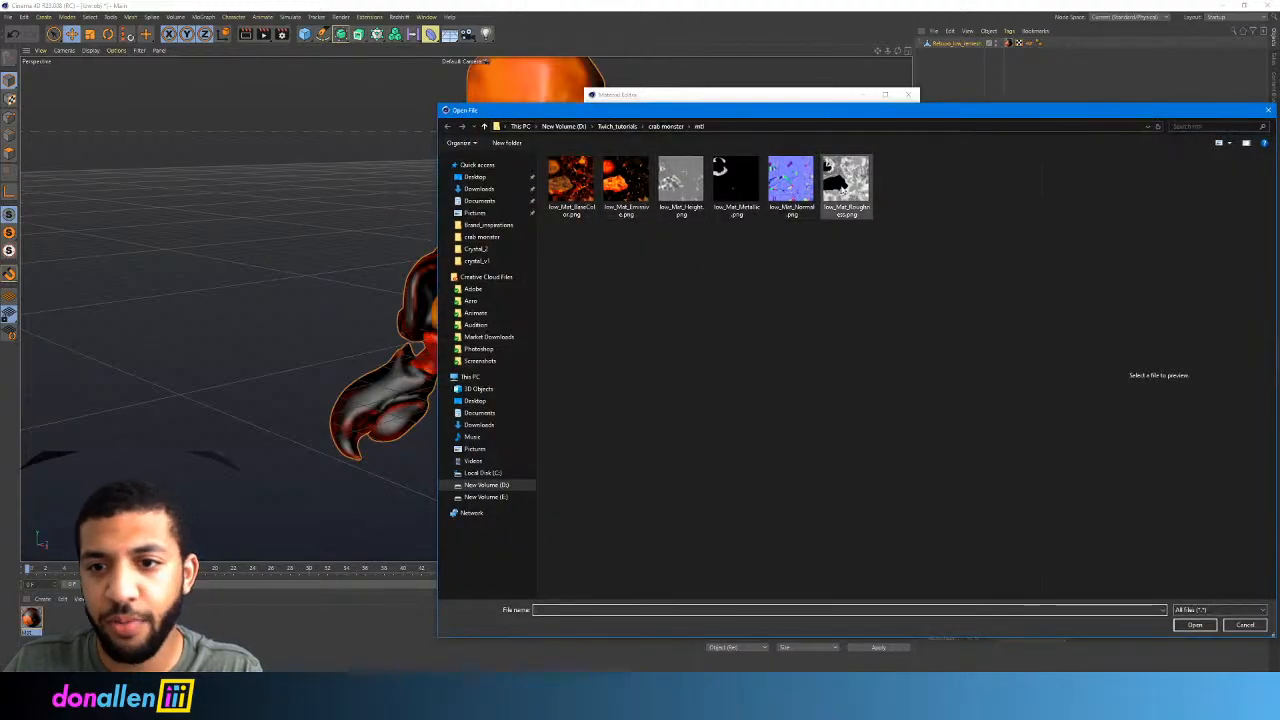
{"action": "left_click", "coordinate": [845, 183]}
{"action": "left_click", "coordinate": [1195, 625]}
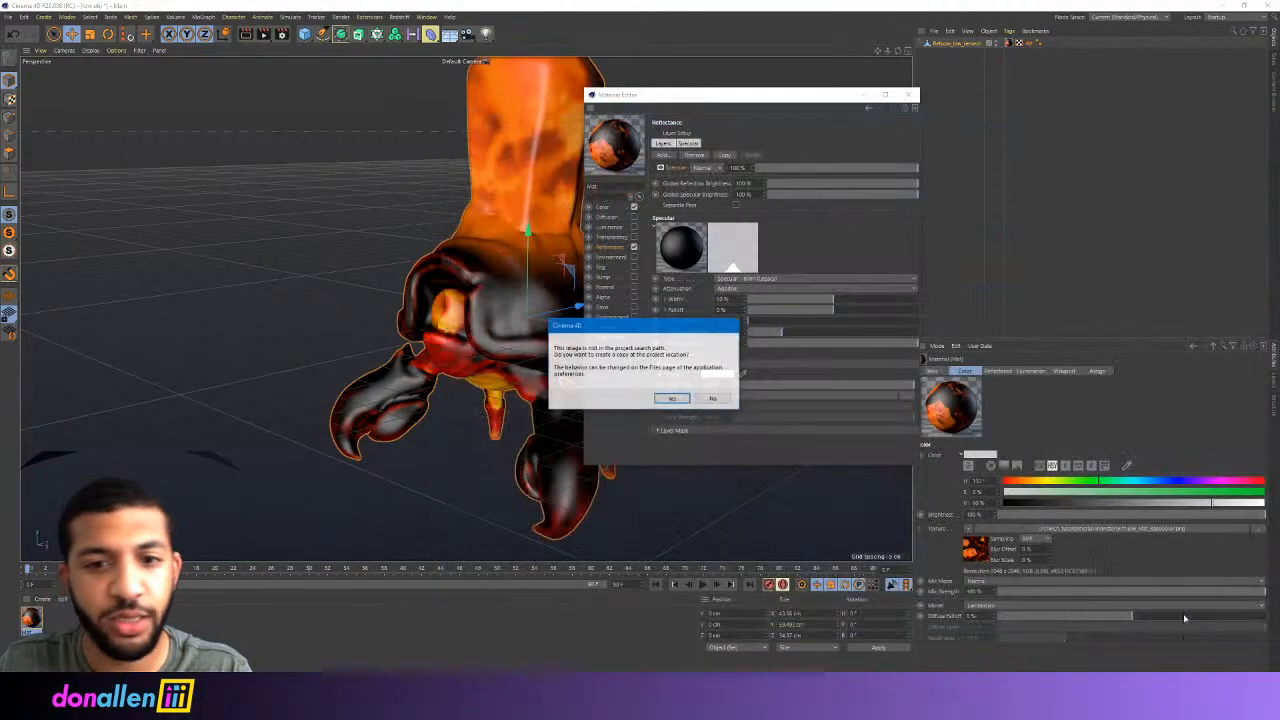
{"action": "left_click", "coordinate": [665, 397]}
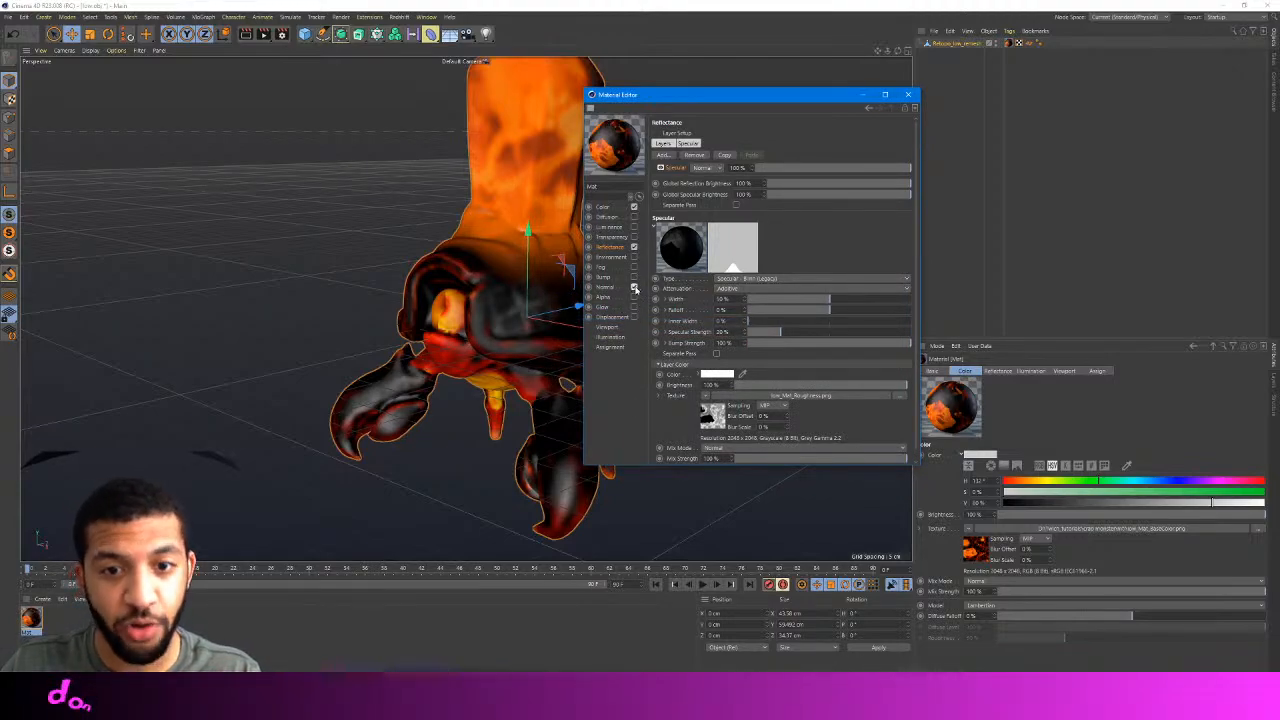
Enable the material's Normal channel and load low_Mat_Normal.png as its texture
{"action": "left_click", "coordinate": [634, 287]}
{"action": "left_click", "coordinate": [714, 197]}
{"action": "left_click", "coordinate": [741, 218]}
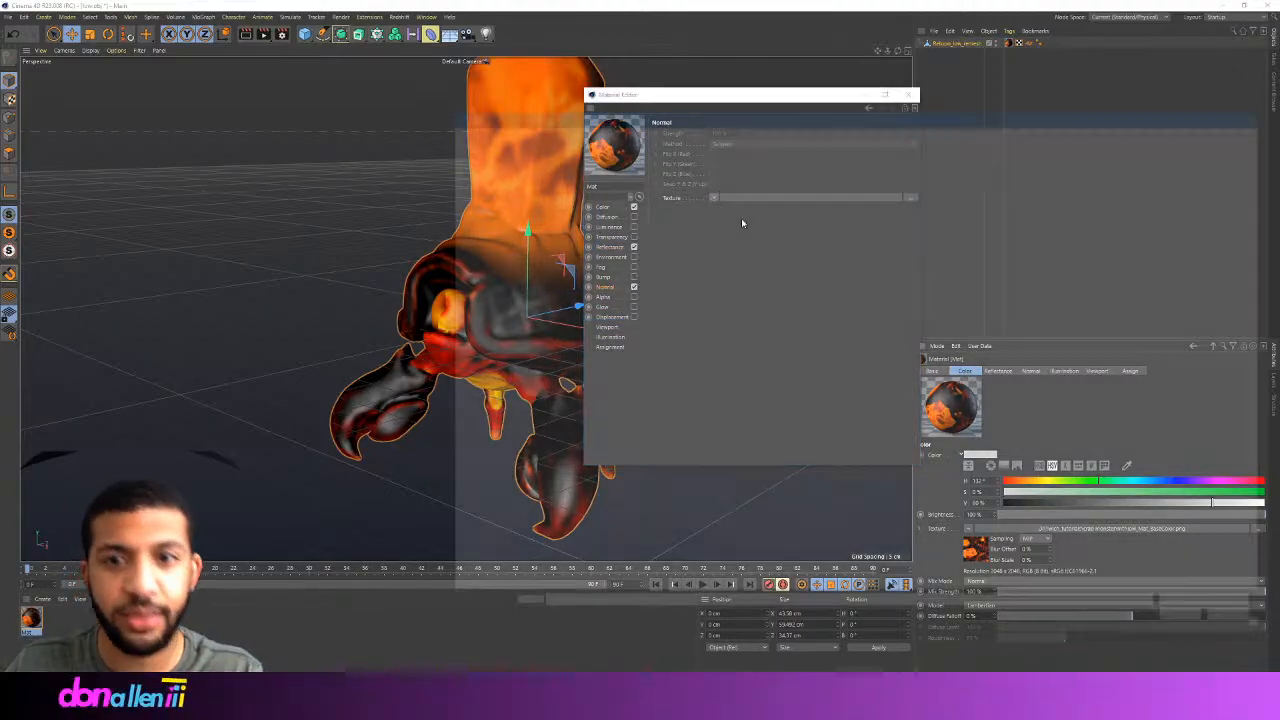
{"action": "left_click", "coordinate": [790, 183]}
{"action": "left_click", "coordinate": [1194, 624]}
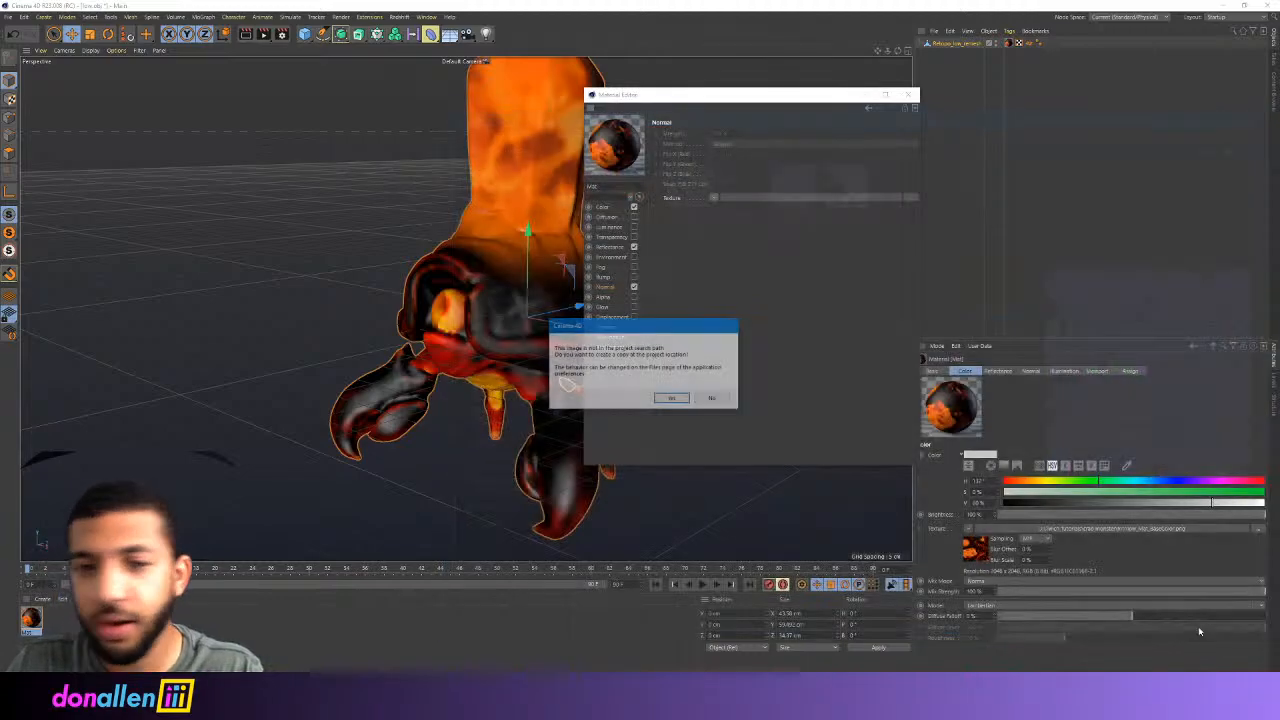
{"action": "left_click", "coordinate": [686, 399]}
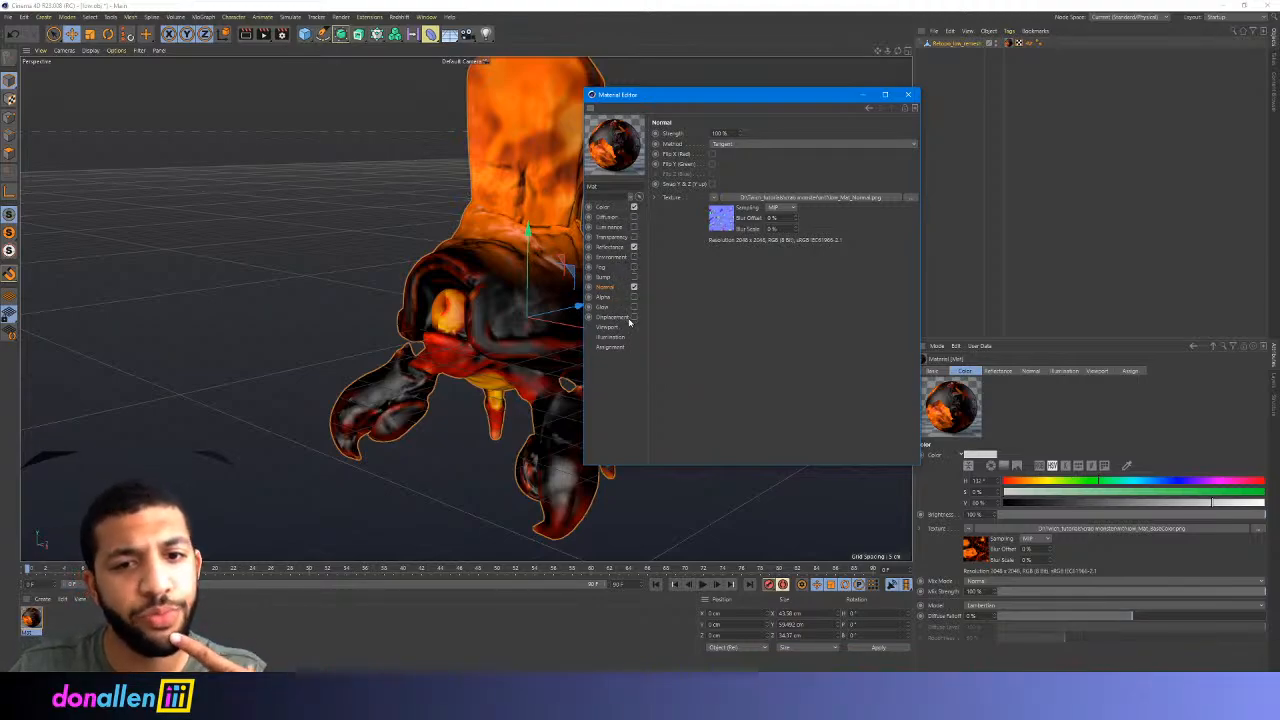
Enable the Luminance channel and load low_Mat_Emissive.png as its texture, copying the image to the project location
{"action": "left_click", "coordinate": [634, 228]}
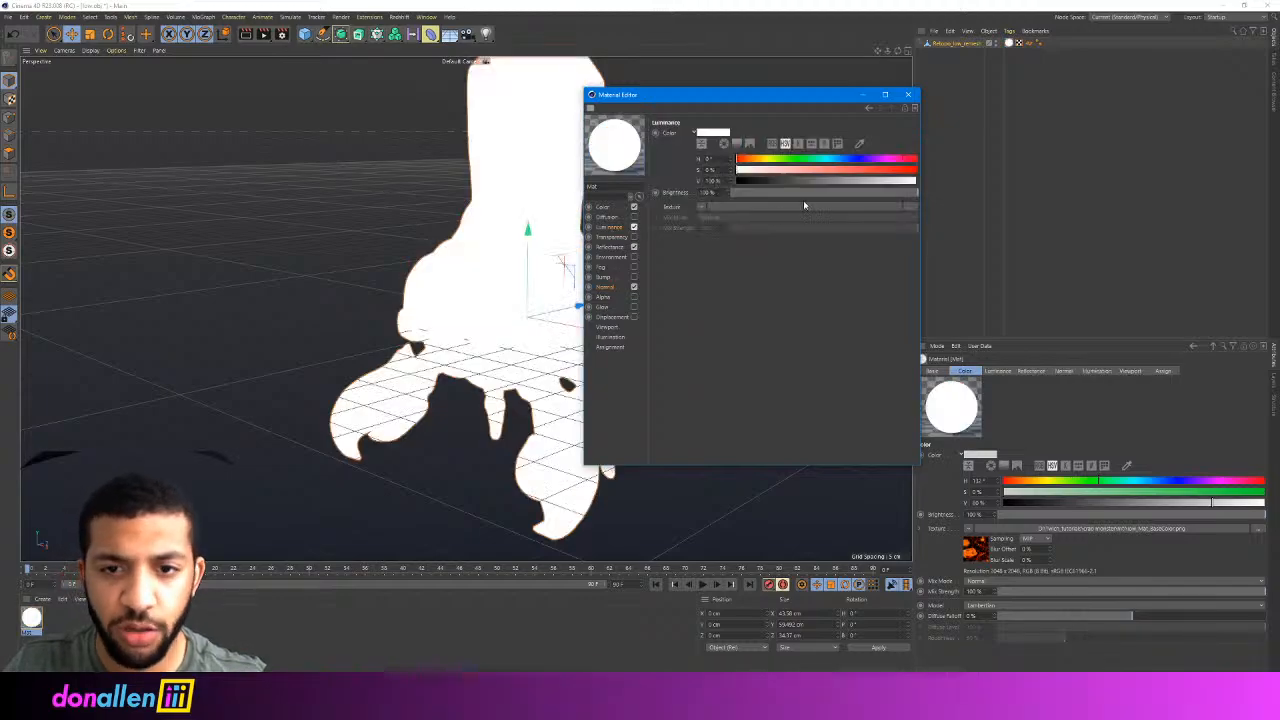
{"action": "left_click", "coordinate": [703, 210]}
{"action": "left_click", "coordinate": [720, 230]}
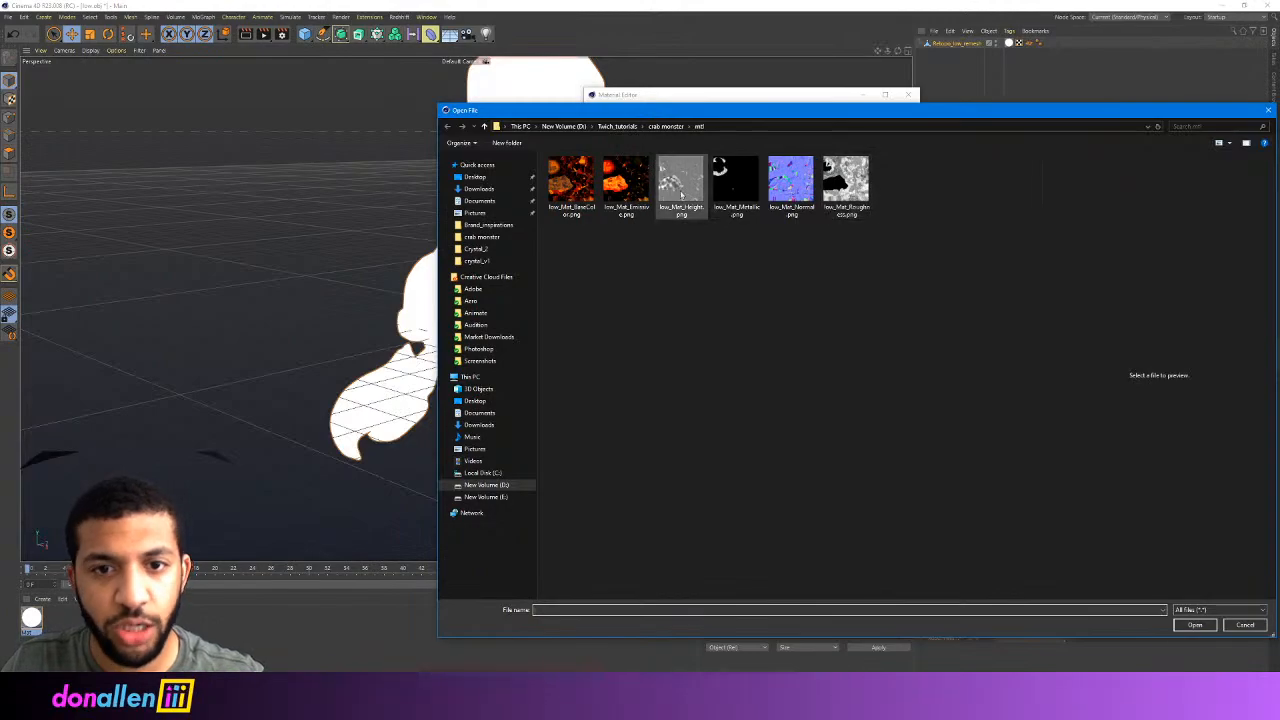
{"action": "left_click", "coordinate": [638, 192]}
{"action": "left_click", "coordinate": [1204, 624]}
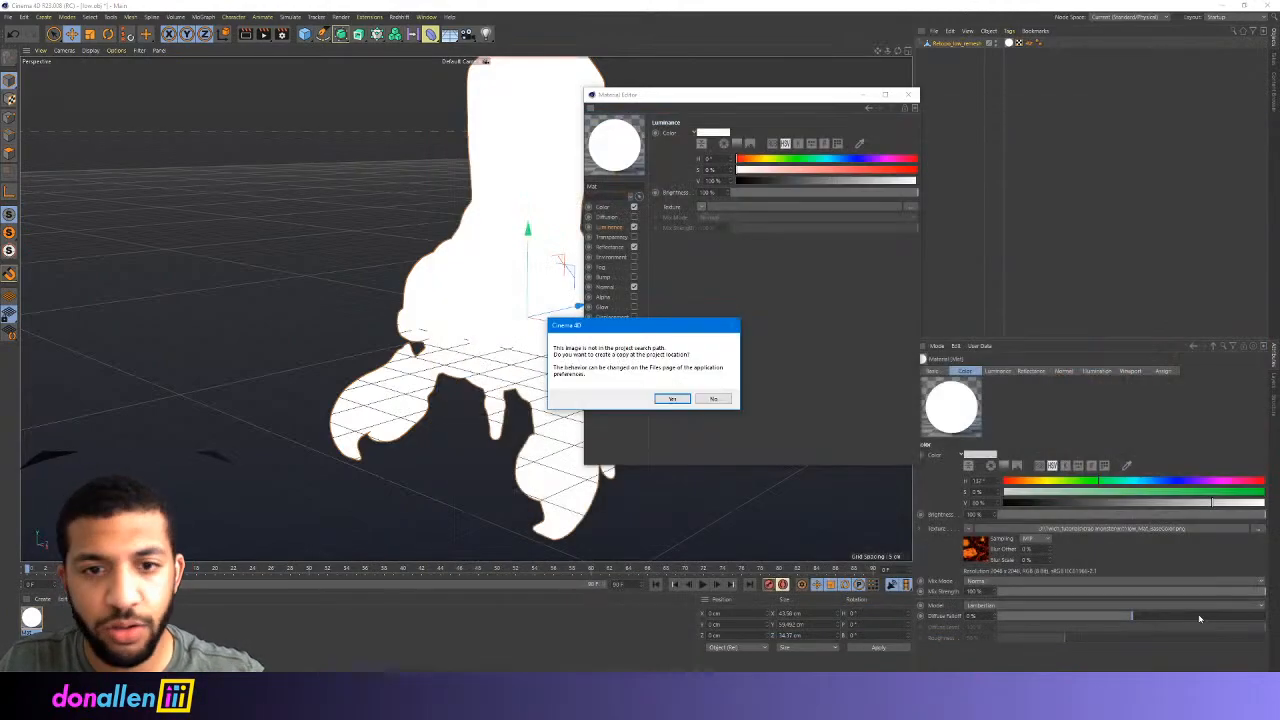
{"action": "left_click", "coordinate": [681, 398]}
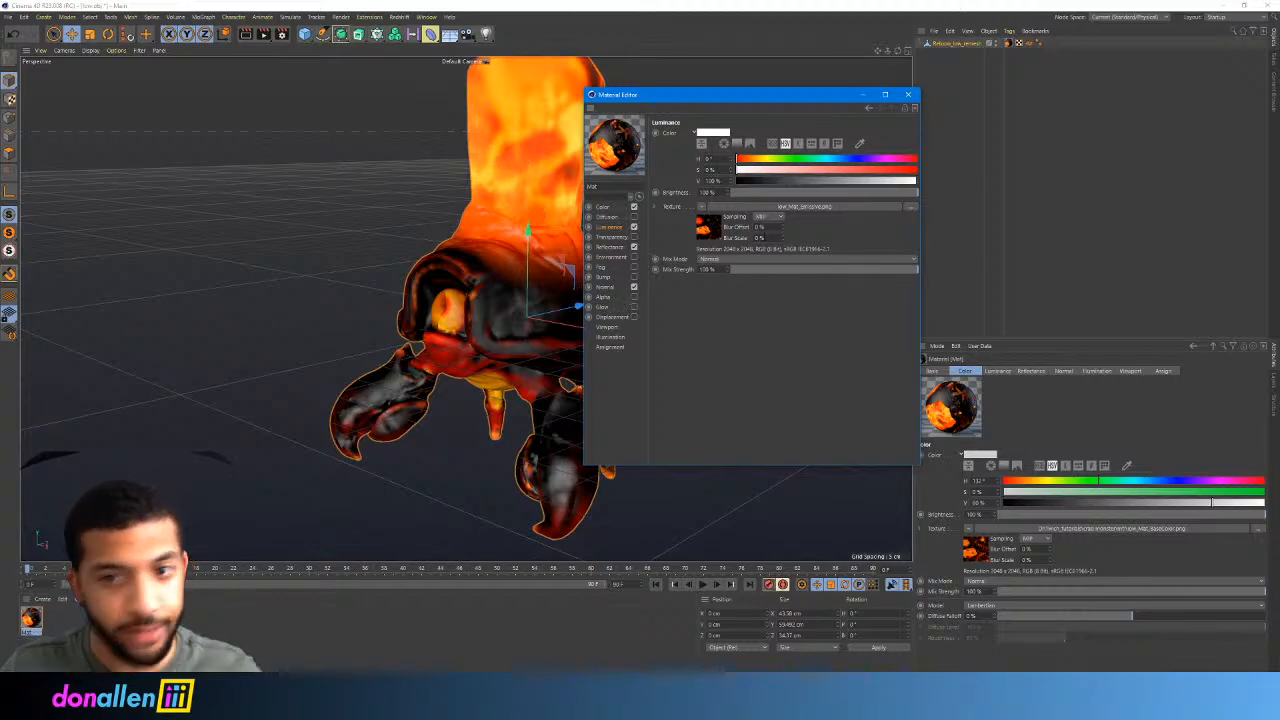
Set the material's viewport texture preview size to No Scaling
{"action": "left_click", "coordinate": [608, 327]}
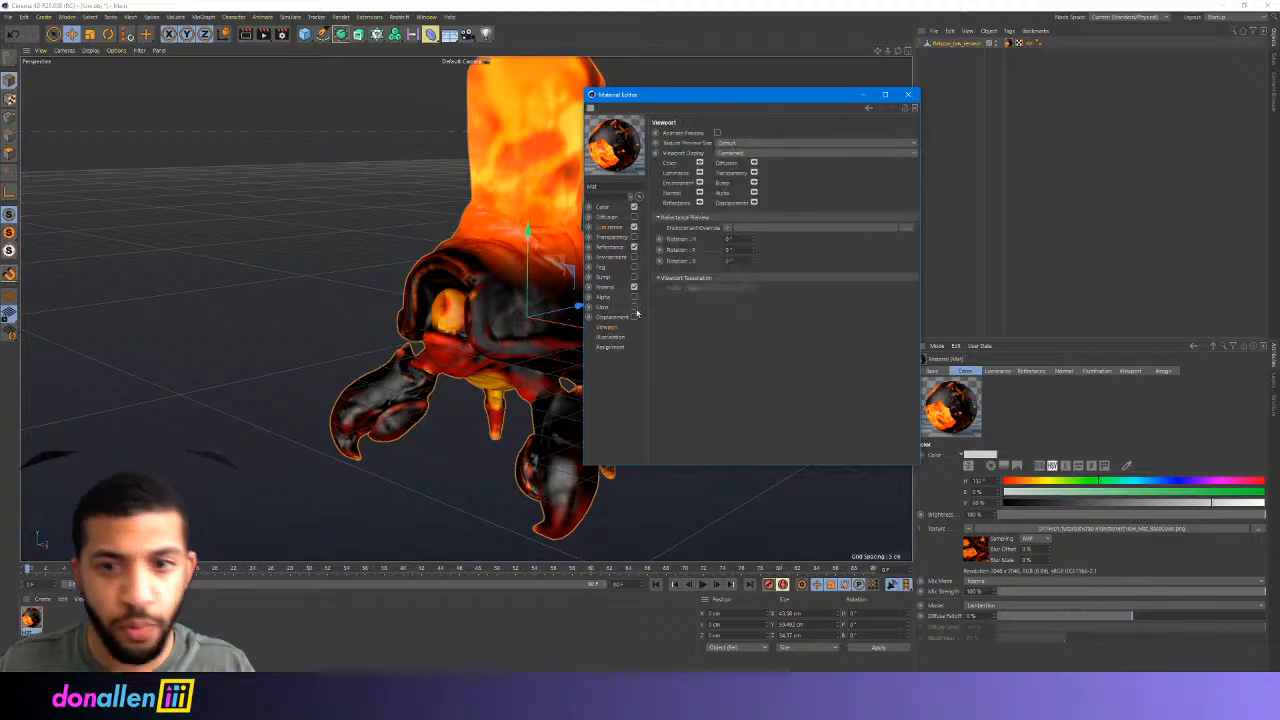
{"action": "left_click", "coordinate": [735, 143]}
{"action": "left_click", "coordinate": [765, 158]}
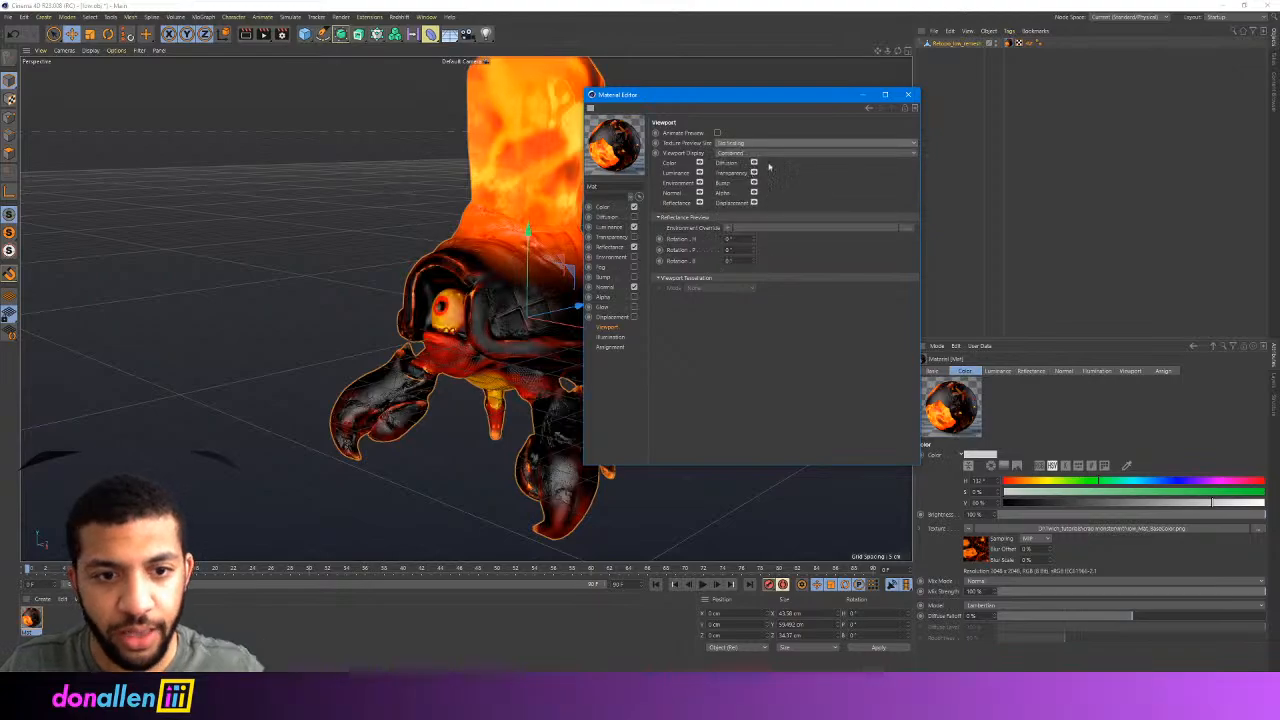
Close the material's editor and examine the textured crab from the front, side and underneath
{"action": "left_click", "coordinate": [907, 95]}
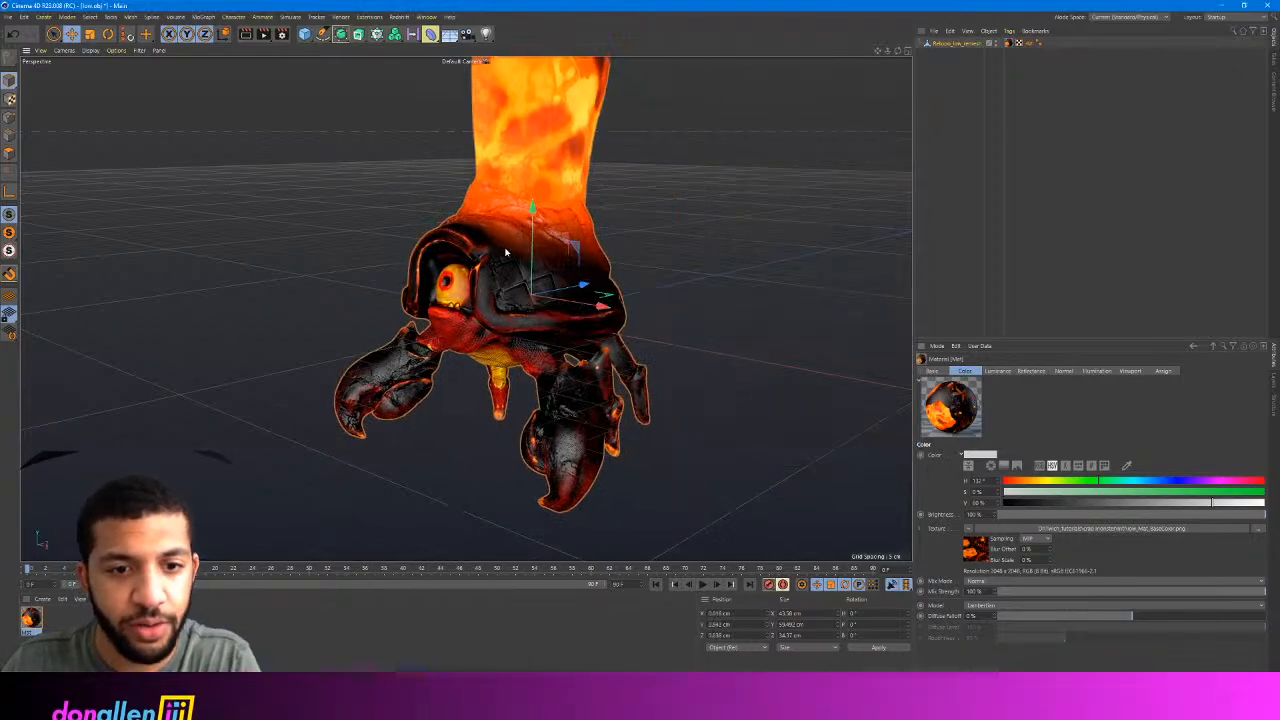
{"action": "mouse_move", "coordinate": [491, 285]}
{"action": "left_mouse_down", "text": "alt"}
{"action": "mouse_move", "coordinate": [714, 274]}
{"action": "mouse_move", "coordinate": [500, 286]}
{"action": "left_mouse_up", "text": "alt"}
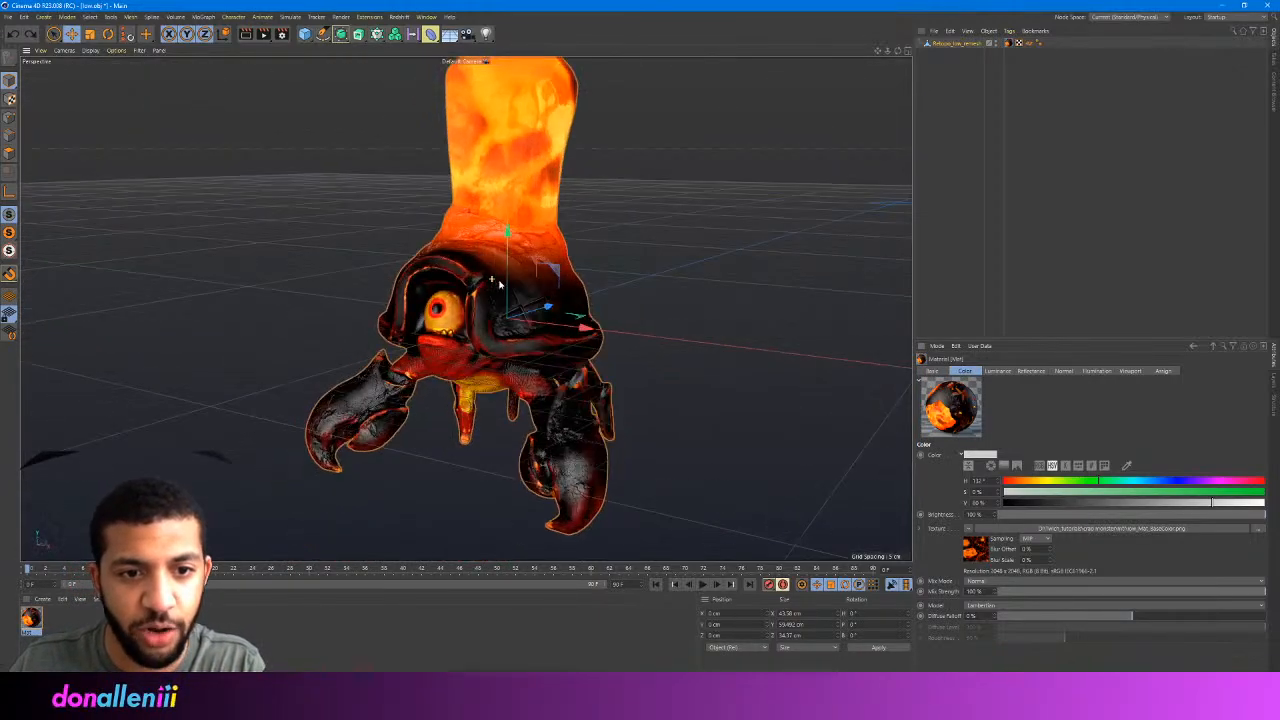
{"action": "right_click_drag", "start_coordinate": [489, 289], "coordinate": [457, 190], "text": "alt"}
{"action": "left_click_drag", "start_coordinate": [574, 234], "coordinate": [611, 225], "text": "alt"}
{"action": "left_click_drag", "start_coordinate": [689, 180], "coordinate": [667, 289], "text": "alt"}
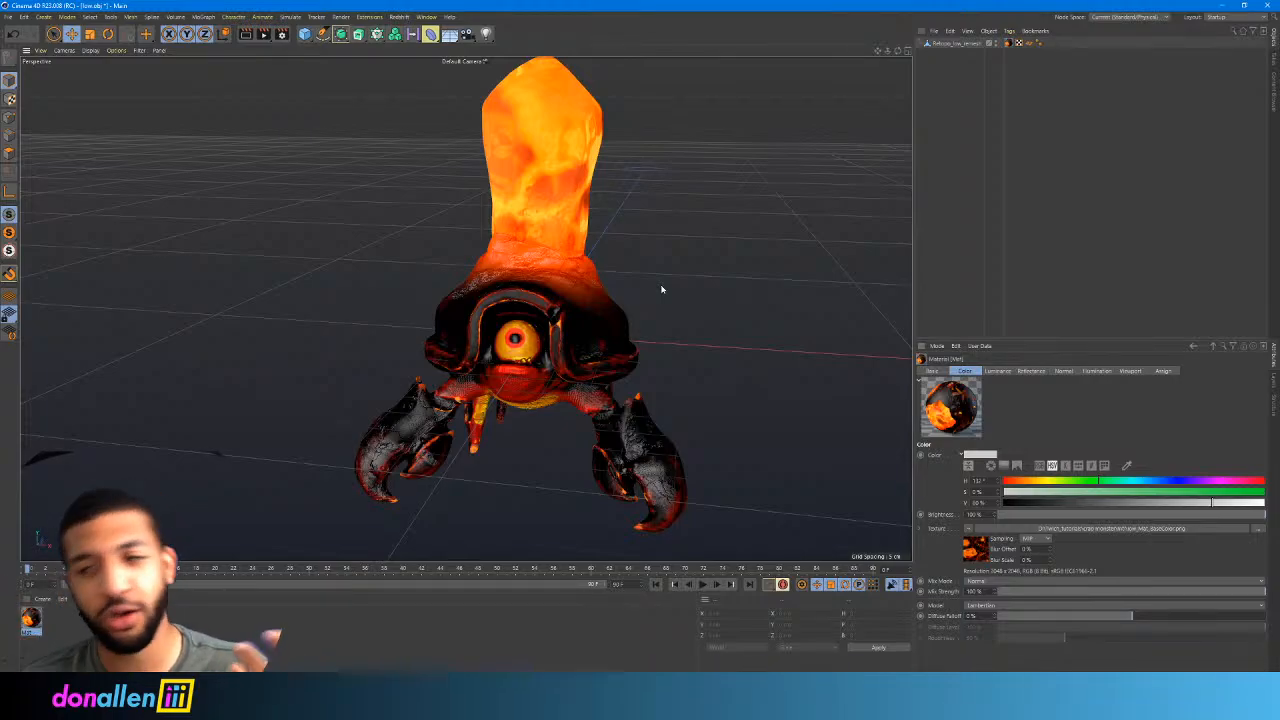
{"action": "left_click_drag", "start_coordinate": [658, 230], "coordinate": [561, 223], "text": "alt"}
{"action": "scroll", "coordinate": [560, 208], "scroll_direction": "up", "scroll_amount": 3}
{"action": "middle_click_drag", "start_coordinate": [561, 223], "coordinate": [423, 183], "text": "alt"}
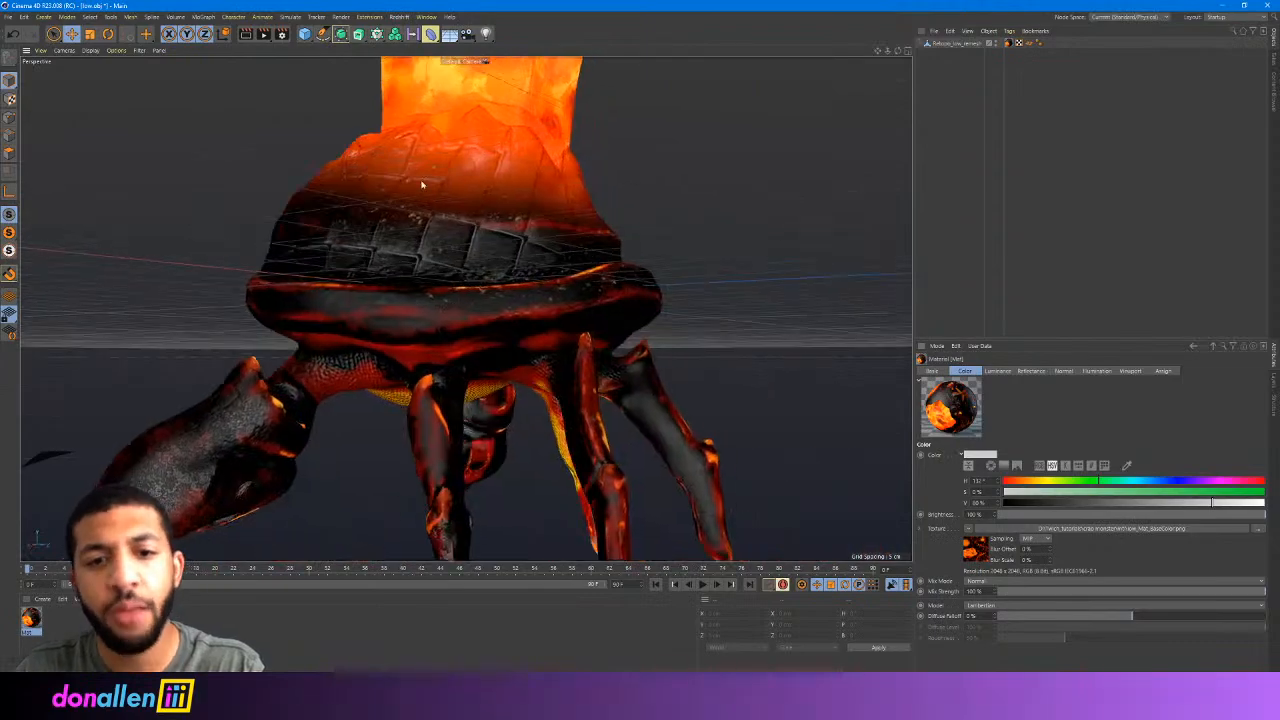
{"action": "scroll", "coordinate": [423, 183], "scroll_direction": "down", "scroll_amount": 3}
{"action": "left_click_drag", "start_coordinate": [423, 183], "coordinate": [462, 210], "text": "alt"}
{"action": "scroll", "coordinate": [549, 201], "scroll_direction": "down", "scroll_amount": 1}
Save the project under the new name rigging in the crab monster folder
{"action": "left_click", "coordinate": [9, 17]}
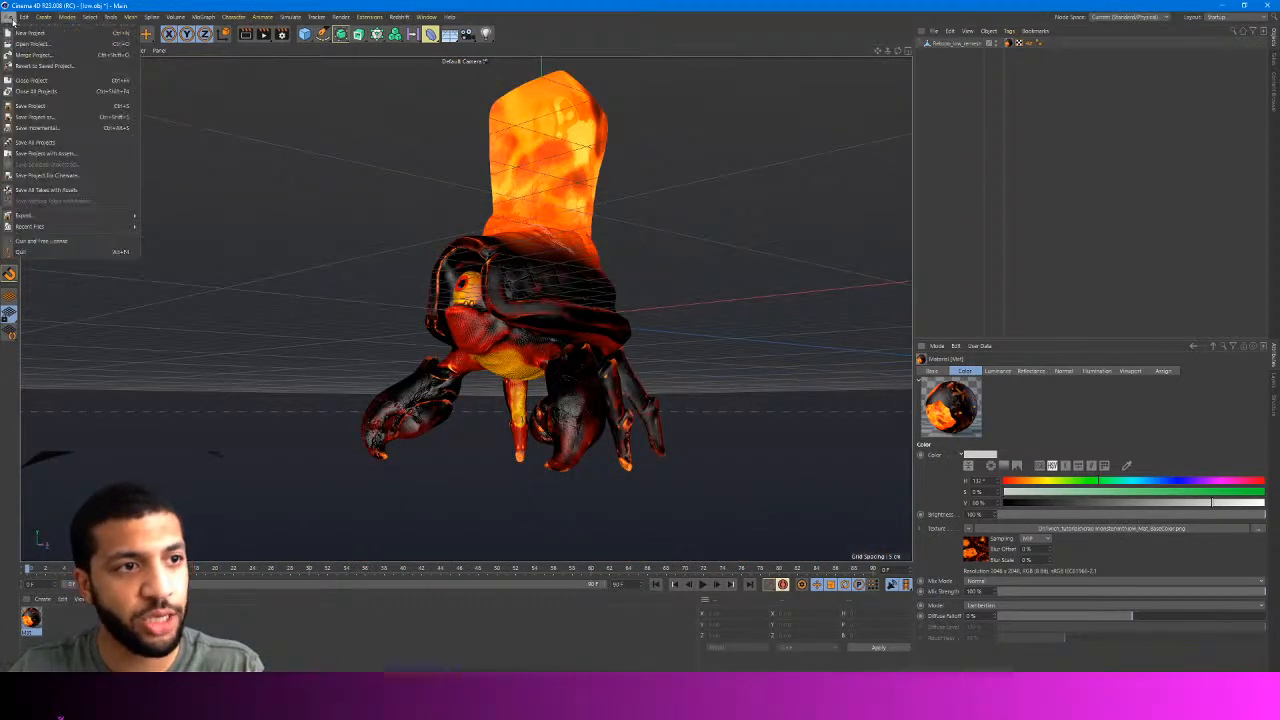
{"action": "left_click", "coordinate": [47, 118]}
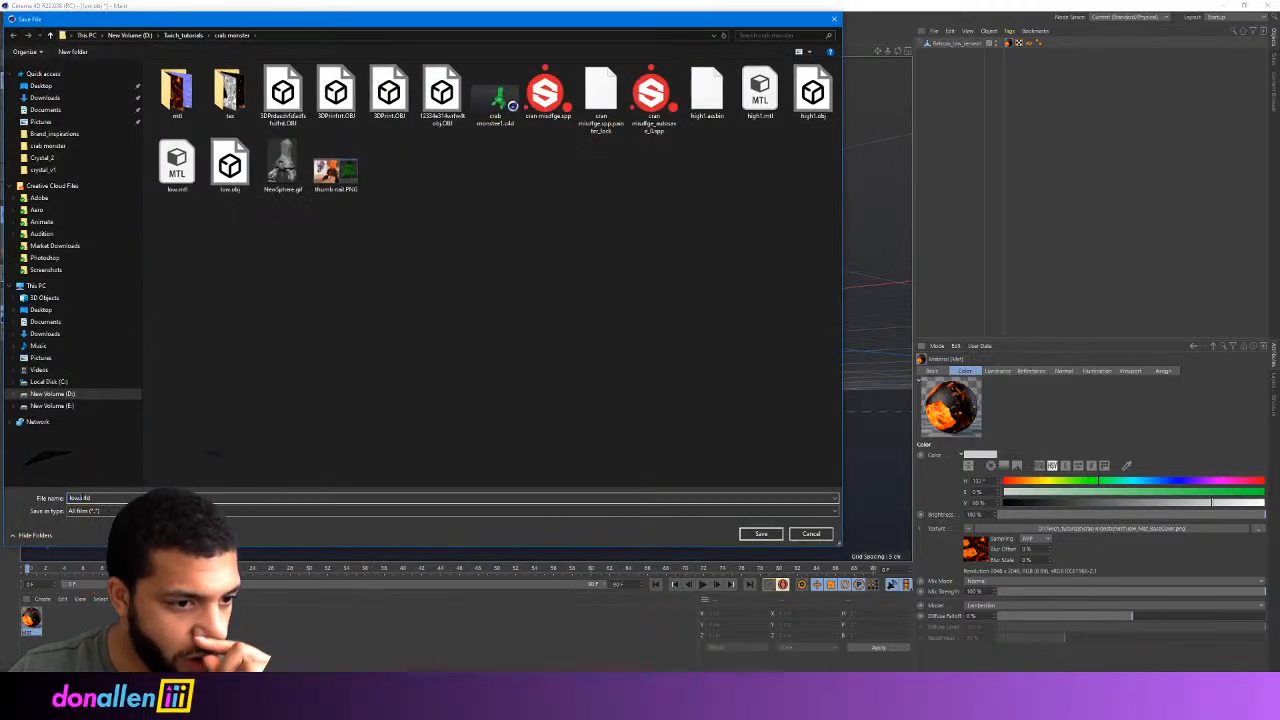
{"action": "type", "text": "rigged"}
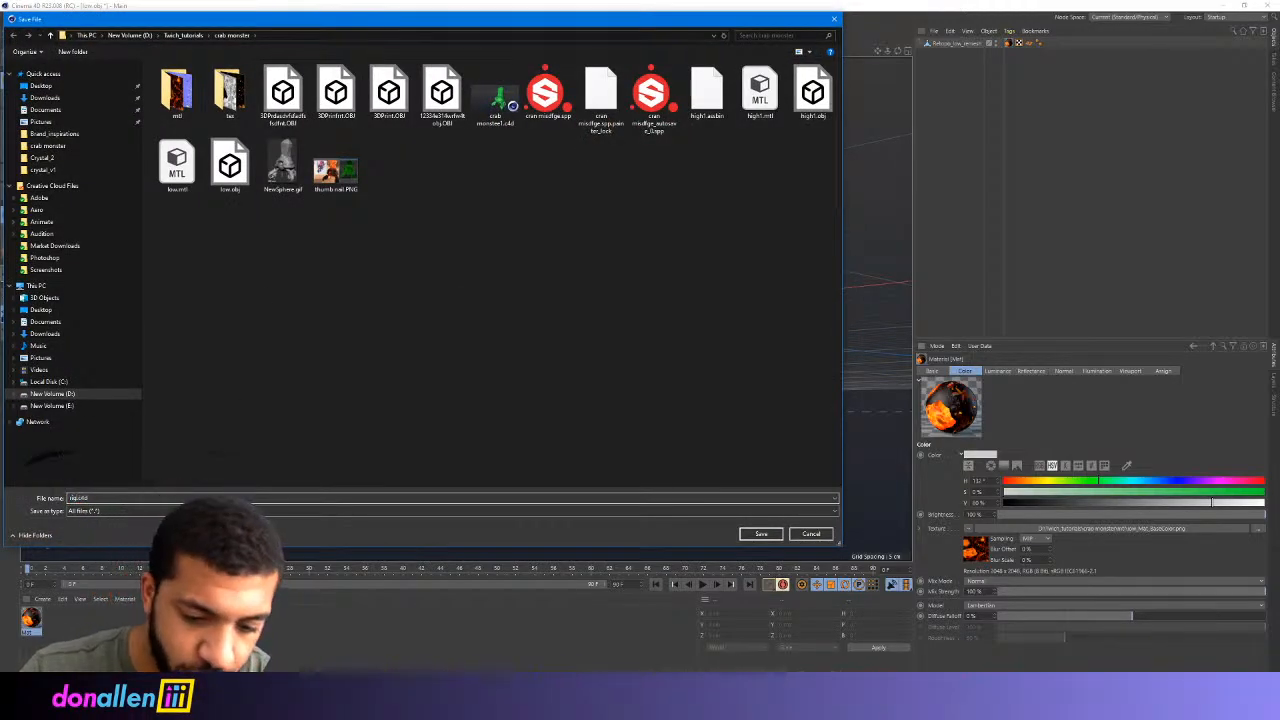
{"action": "left_click", "coordinate": [760, 533]}
Switch to YouTube Studio in Chrome, pop out the live chat and snap its window to half of the screen
{"action": "mouse_move", "coordinate": [612, 342]}
{"action": "left_mouse_down", "text": "alt"}
{"action": "mouse_move", "coordinate": [595, 372]}
{"action": "mouse_move", "coordinate": [548, 363]}
{"action": "mouse_move", "coordinate": [590, 353]}
{"action": "left_mouse_up", "text": "alt"}
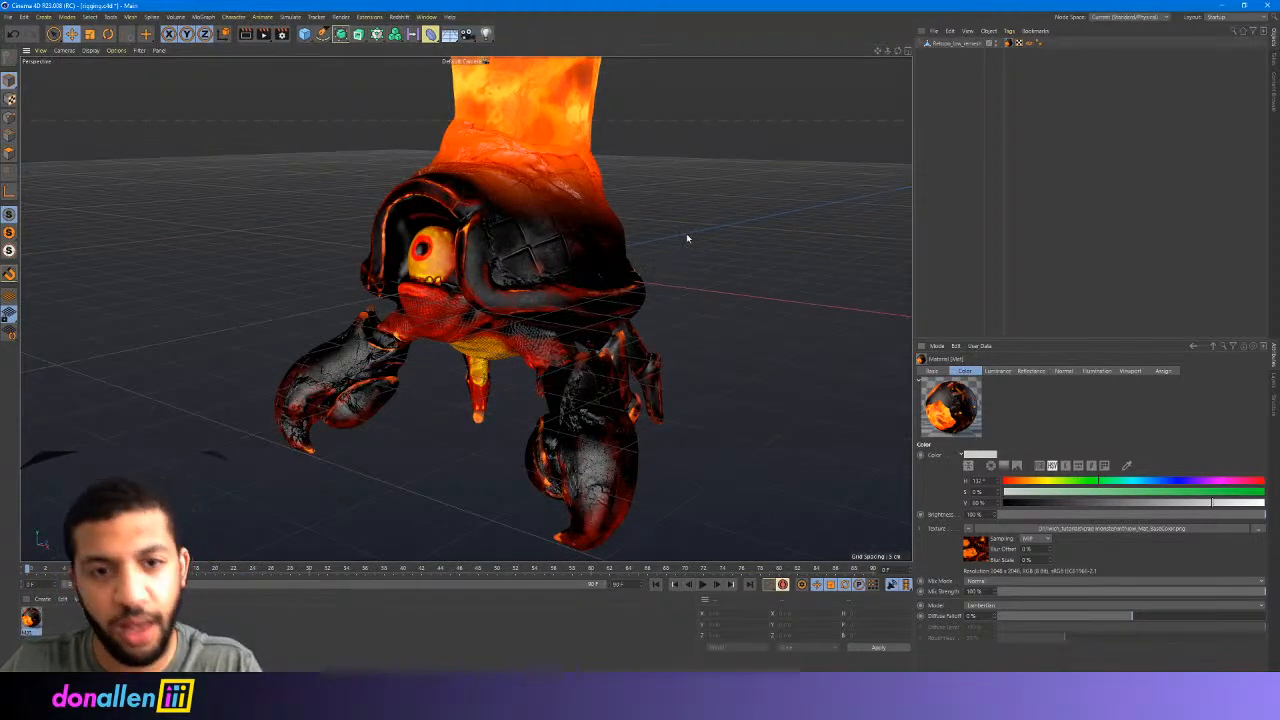
{"action": "mouse_move", "coordinate": [686, 238]}
{"action": "left_mouse_down", "text": "alt"}
{"action": "mouse_move", "coordinate": [646, 245]}
{"action": "mouse_move", "coordinate": [700, 240]}
{"action": "mouse_move", "coordinate": [676, 239]}
{"action": "left_mouse_up", "text": "alt"}
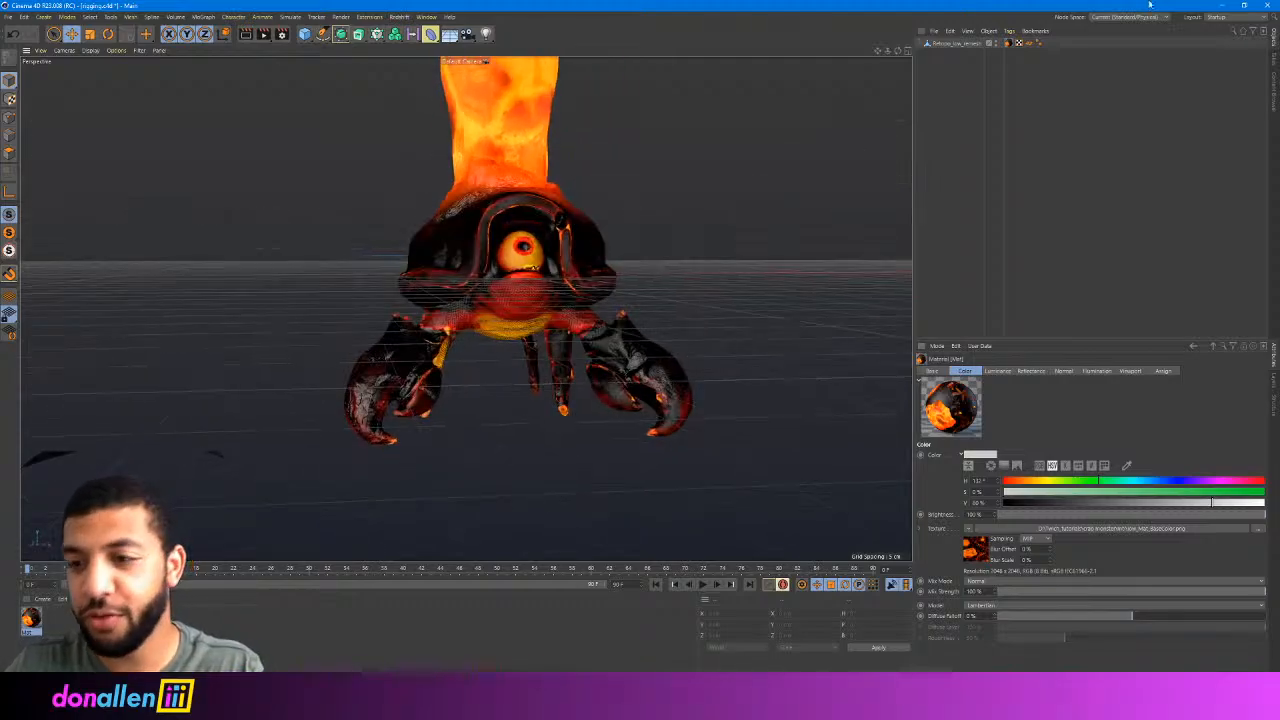
{"action": "double_click", "coordinate": [1150, 5]}
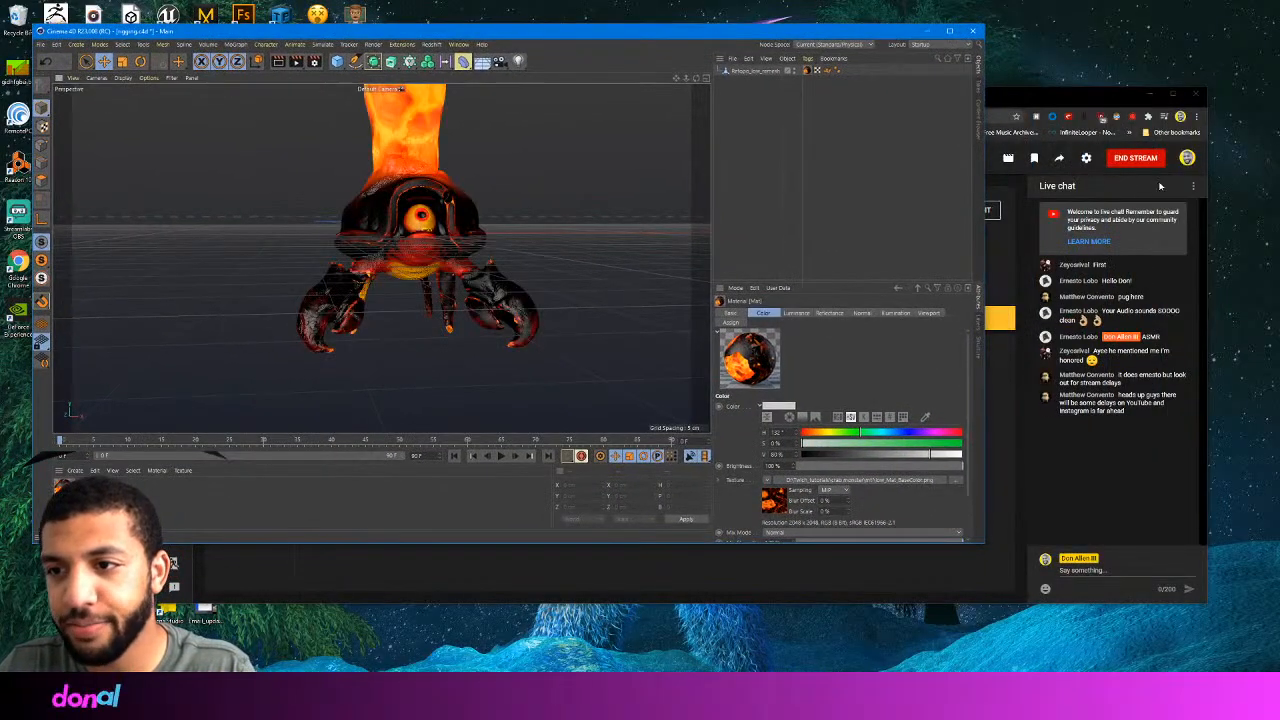
{"action": "left_click", "coordinate": [1193, 186]}
{"action": "left_click", "coordinate": [1150, 231]}
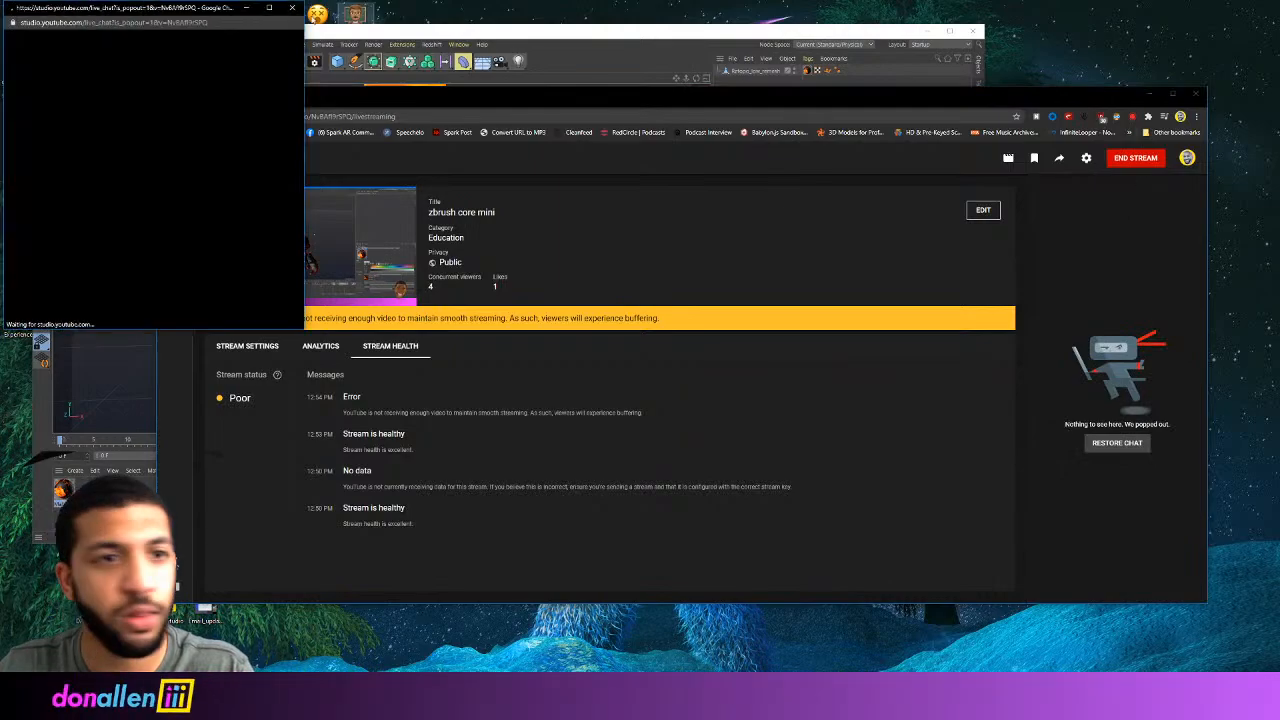
{"action": "left_click_drag", "start_coordinate": [177, 8], "coordinate": [1279, 176]}
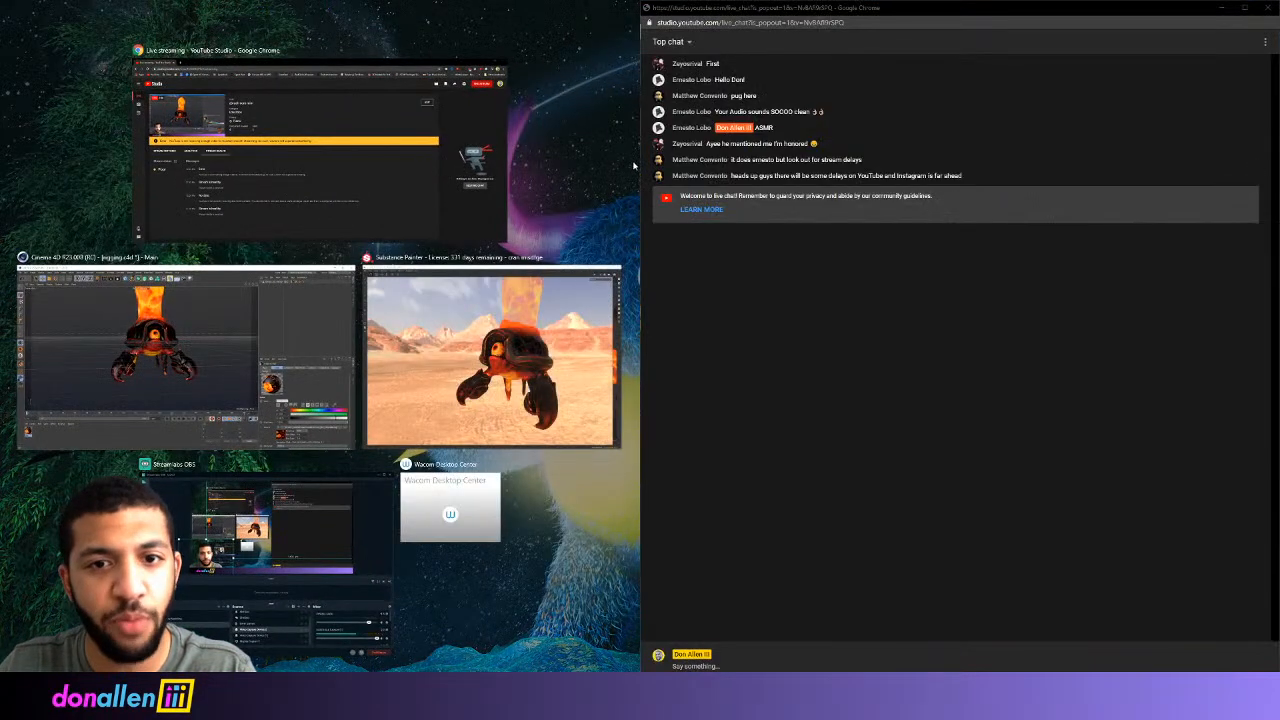
{"action": "left_click", "coordinate": [641, 166]}
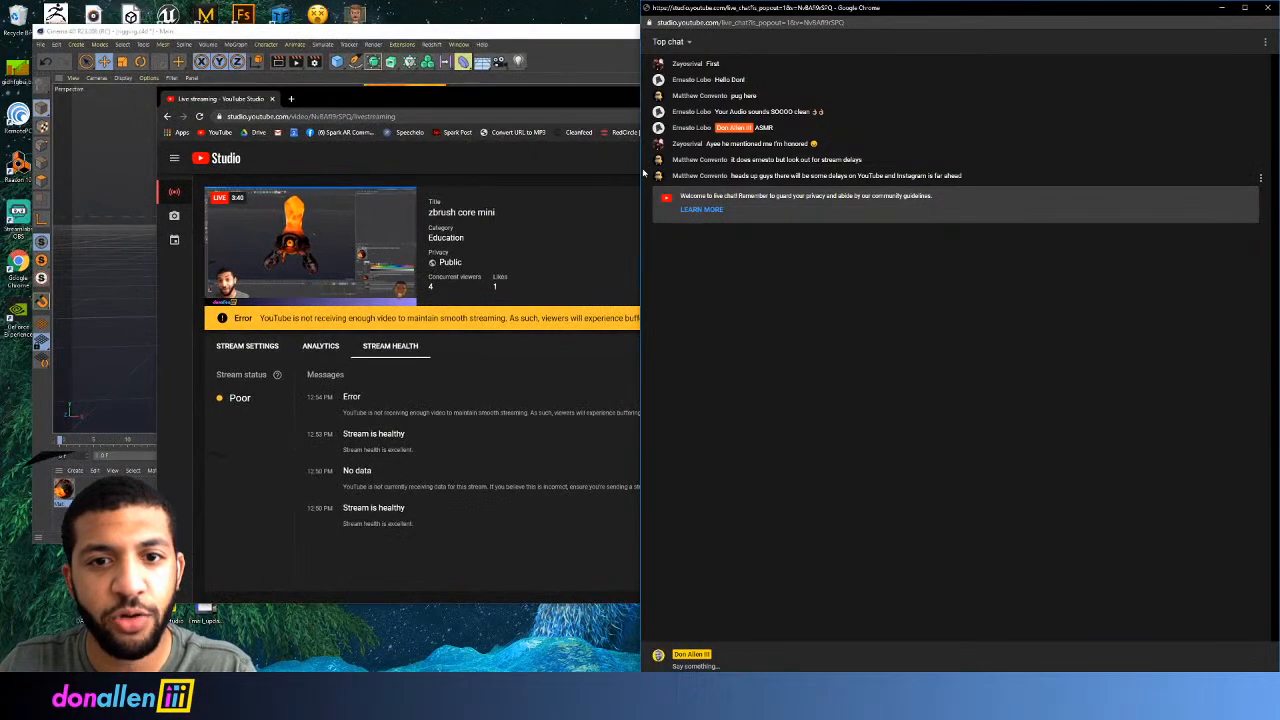
Narrow the chat window and snap the Cinema 4D window beside it, filling the rest of the screen
{"action": "left_click_drag", "start_coordinate": [641, 172], "coordinate": [852, 172]}
{"action": "left_click_drag", "start_coordinate": [465, 34], "coordinate": [0, 186]}
{"action": "left_click_drag", "start_coordinate": [852, 226], "coordinate": [982, 226]}
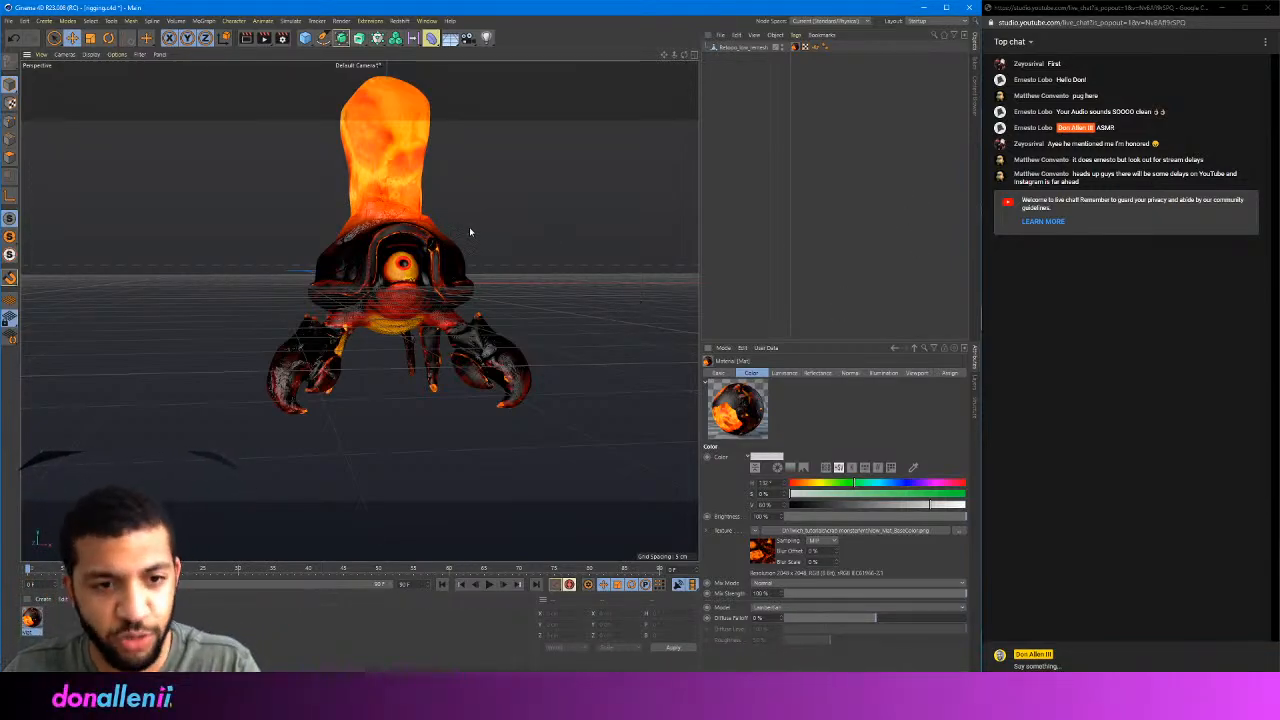
Select the crab mesh and switch the interface layout to Rigging
{"action": "left_click_drag", "start_coordinate": [441, 235], "coordinate": [317, 246], "text": "alt"}
{"action": "mouse_move", "coordinate": [317, 246]}
{"action": "right_mouse_down", "text": "alt"}
{"action": "mouse_move", "coordinate": [437, 237]}
{"action": "mouse_move", "coordinate": [339, 238]}
{"action": "right_mouse_up", "text": "alt"}
{"action": "left_click", "coordinate": [436, 221]}
{"action": "left_click_drag", "start_coordinate": [436, 221], "coordinate": [405, 244], "text": "alt"}
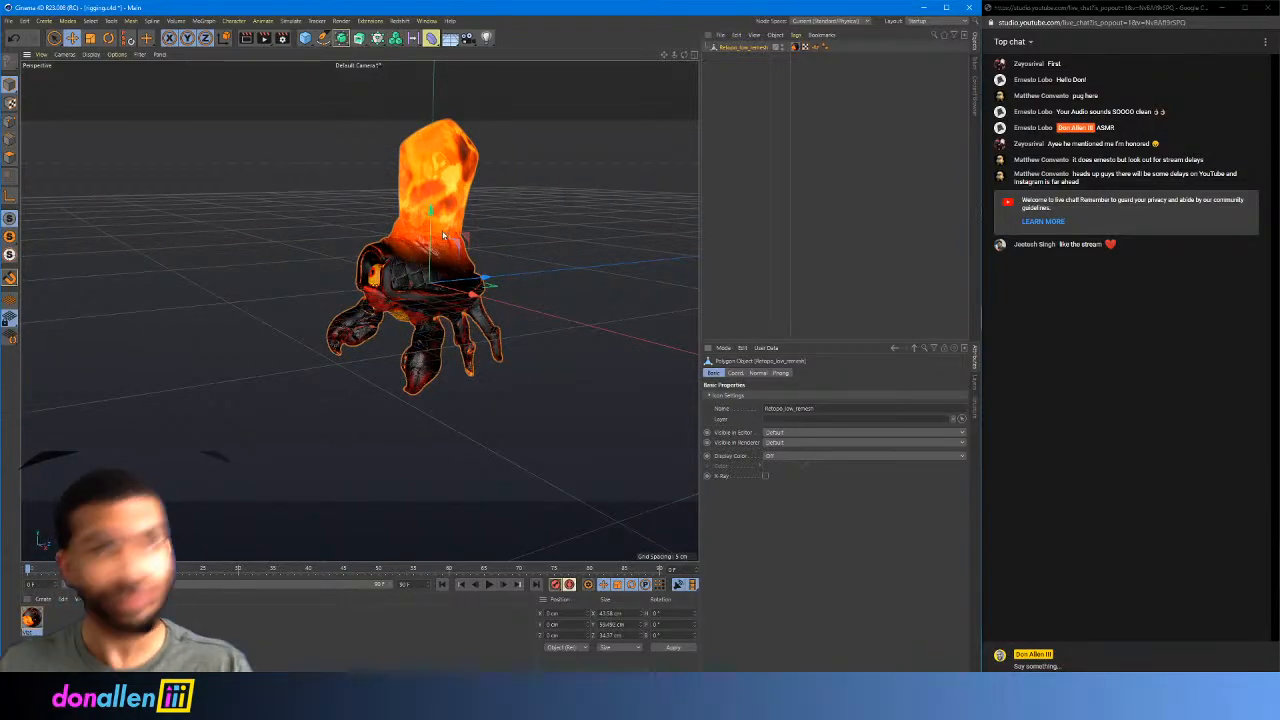
{"action": "scroll", "coordinate": [382, 260], "scroll_direction": "up", "scroll_amount": 3}
{"action": "left_click_drag", "start_coordinate": [382, 260], "coordinate": [487, 243], "text": "alt"}
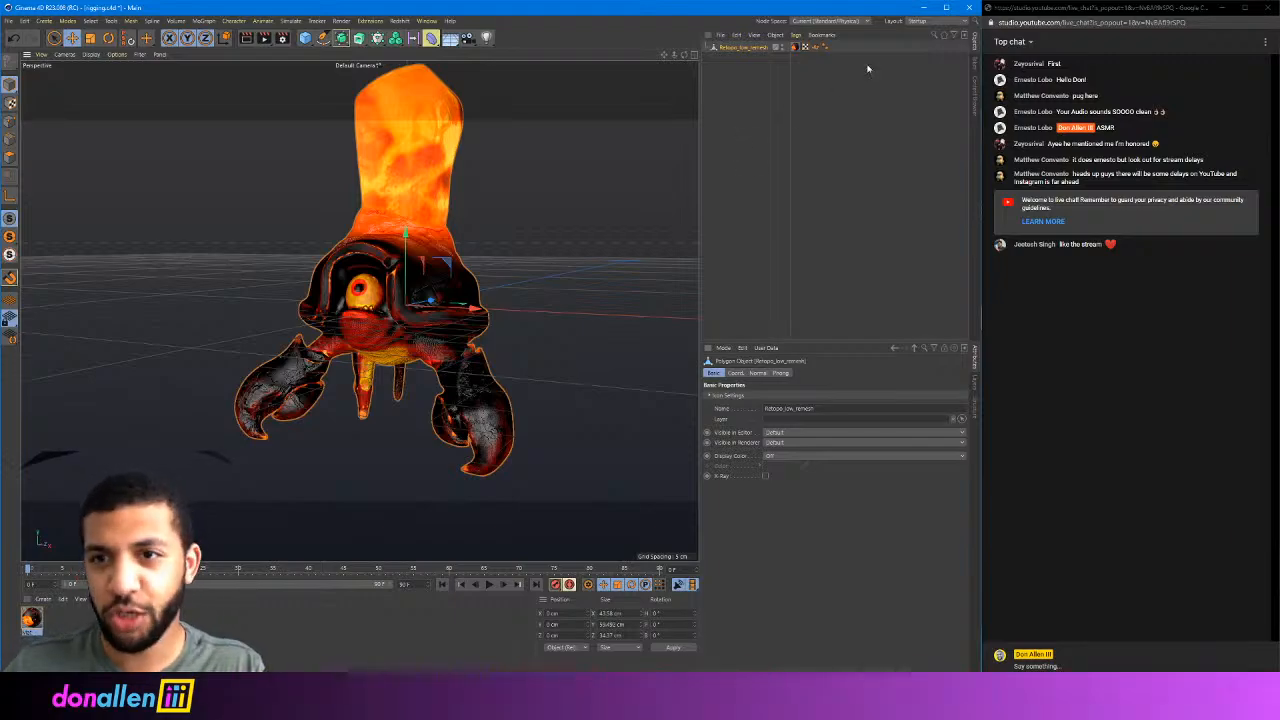
{"action": "left_click", "coordinate": [925, 22]}
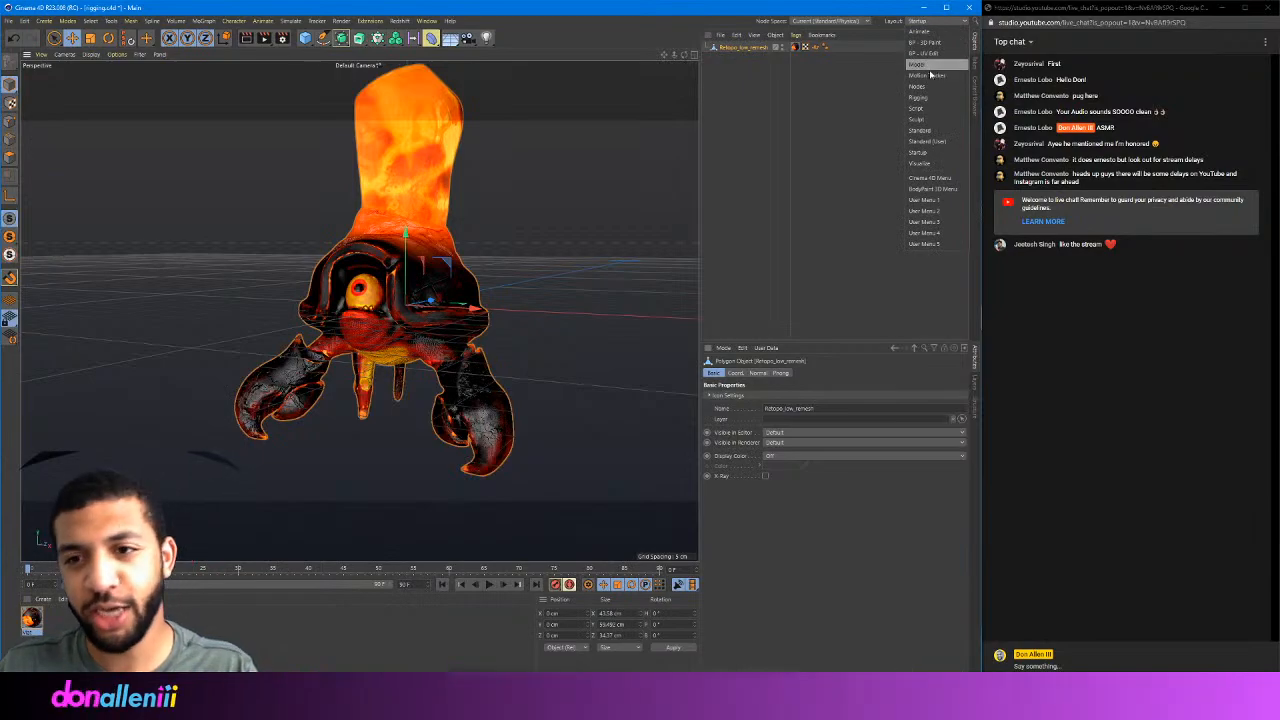
{"action": "left_click", "coordinate": [926, 102]}
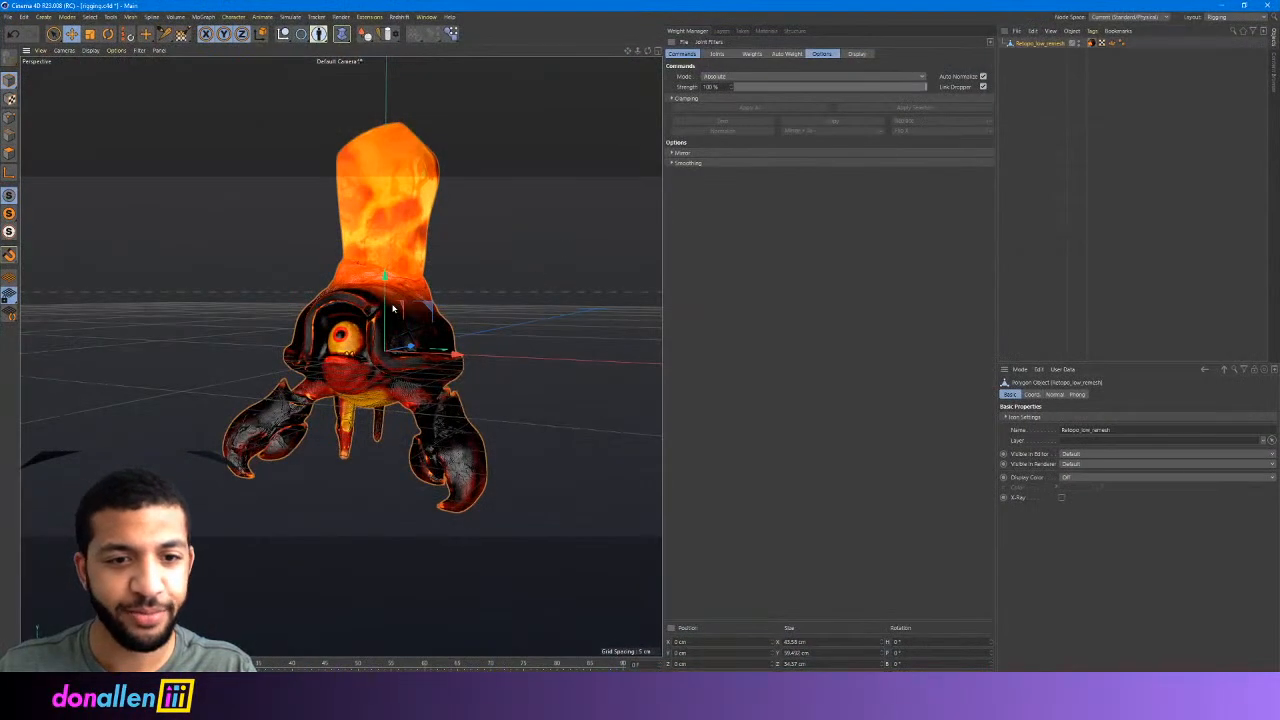
Restore the window to fit beside the live chat and widen the viewport next to the Weight Manager
{"action": "right_click_drag", "start_coordinate": [407, 296], "coordinate": [434, 297], "text": "alt"}
{"action": "mouse_move", "coordinate": [407, 296]}
{"action": "left_mouse_down", "text": "alt"}
{"action": "mouse_move", "coordinate": [387, 300]}
{"action": "mouse_move", "coordinate": [420, 298]}
{"action": "left_mouse_up", "text": "alt"}
{"action": "scroll", "coordinate": [420, 298], "scroll_direction": "down", "scroll_amount": 3}
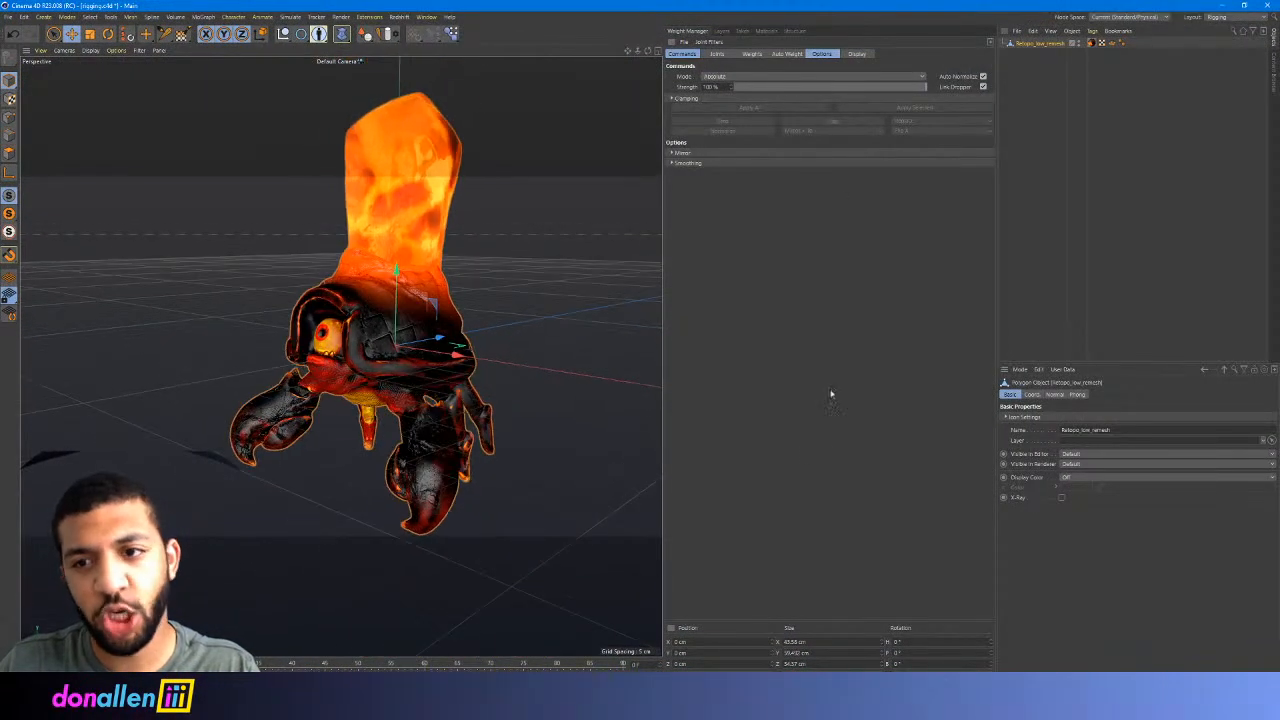
{"action": "key", "text": "super+Down"}
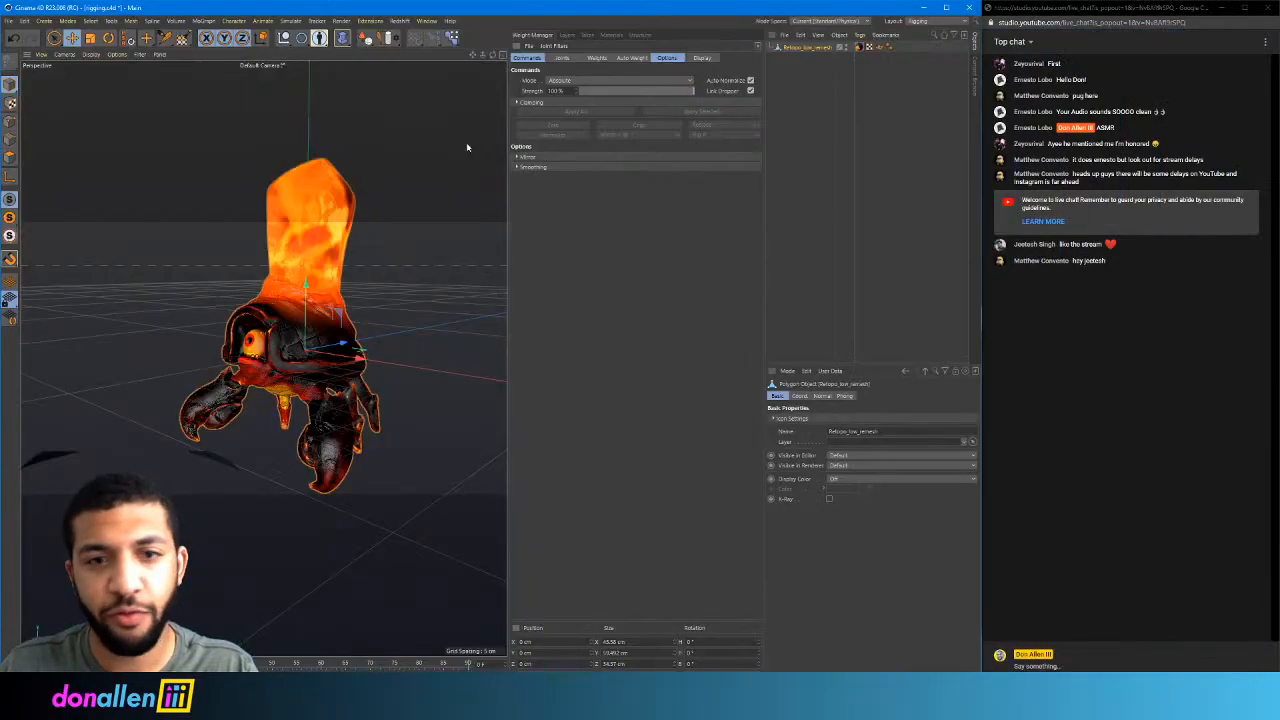
{"action": "left_click_drag", "start_coordinate": [507, 276], "coordinate": [549, 273]}
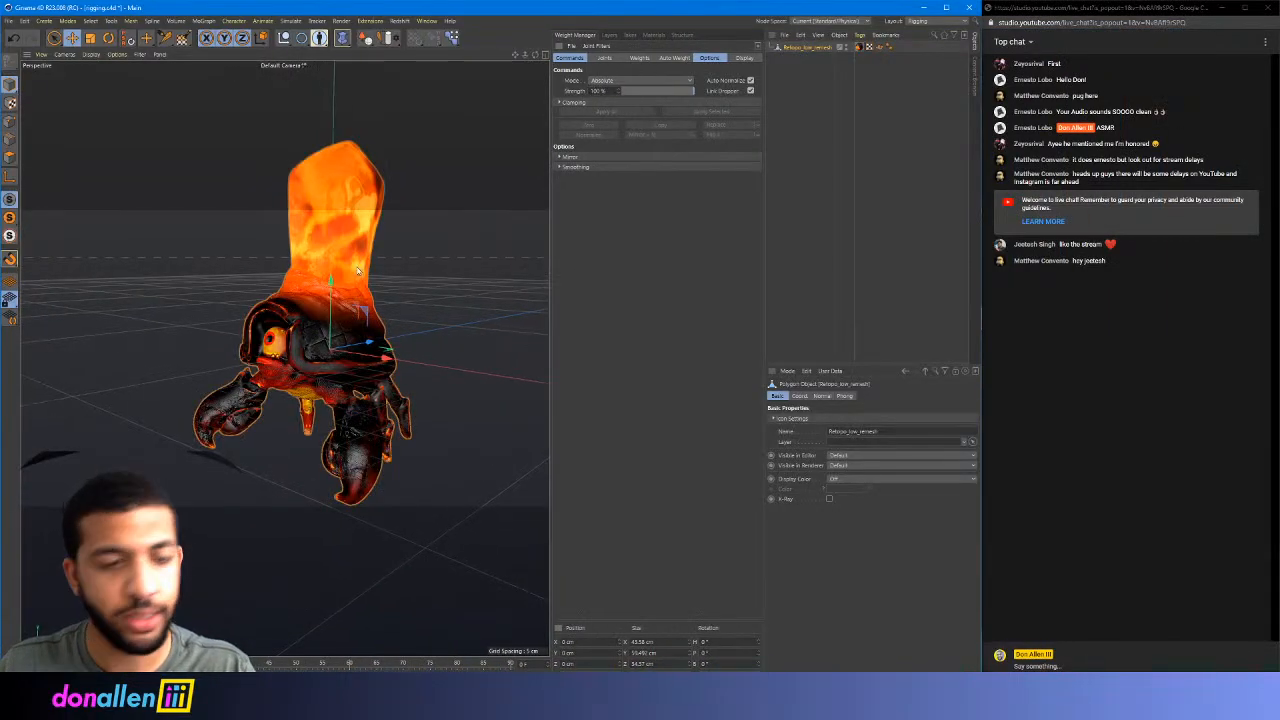
{"action": "right_click_drag", "start_coordinate": [360, 272], "coordinate": [418, 254], "text": "alt"}
{"action": "left_click_drag", "start_coordinate": [418, 254], "coordinate": [432, 183], "text": "alt"}
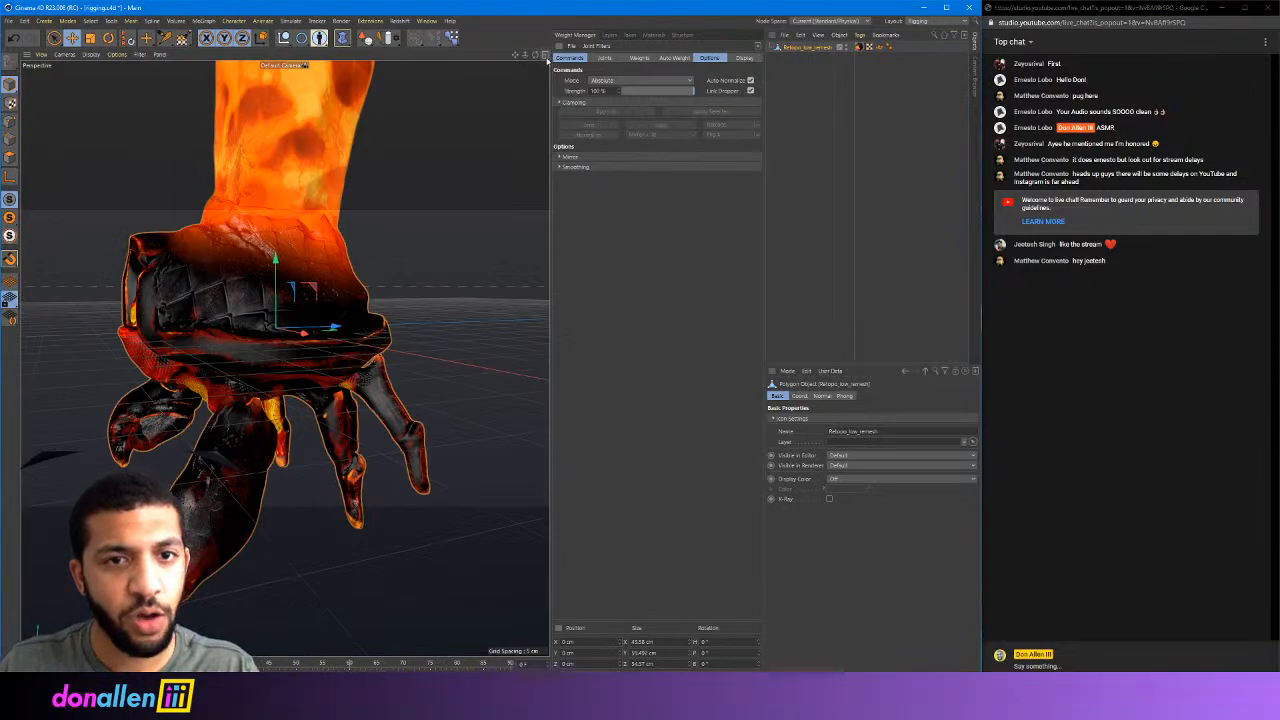
Show the crab in a single Right view, framed on its body and legs
{"action": "left_click", "coordinate": [545, 55]}
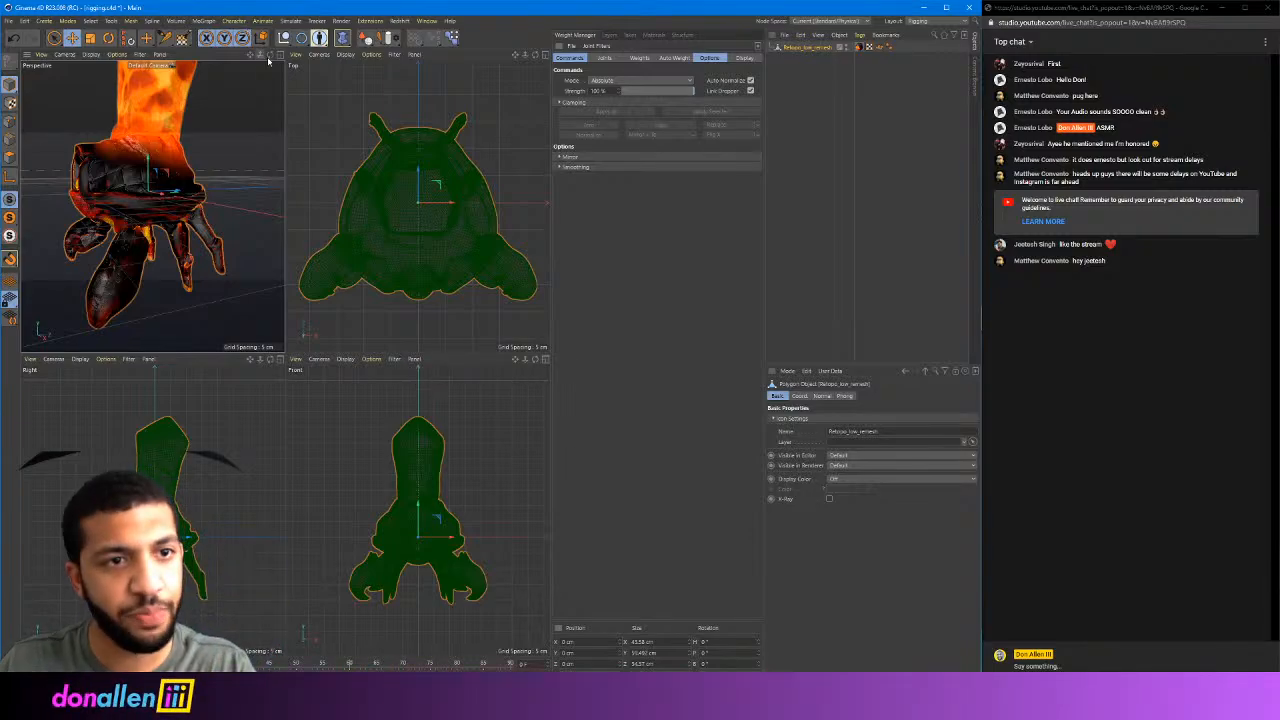
{"action": "left_click", "coordinate": [279, 360]}
{"action": "scroll", "coordinate": [348, 330], "scroll_direction": "up", "scroll_amount": 3}
{"action": "middle_click_drag", "start_coordinate": [335, 349], "coordinate": [491, 236], "text": "alt"}
{"action": "scroll", "coordinate": [491, 236], "scroll_direction": "up", "scroll_amount": 3}
{"action": "scroll", "coordinate": [490, 236], "scroll_direction": "down", "scroll_amount": 3}
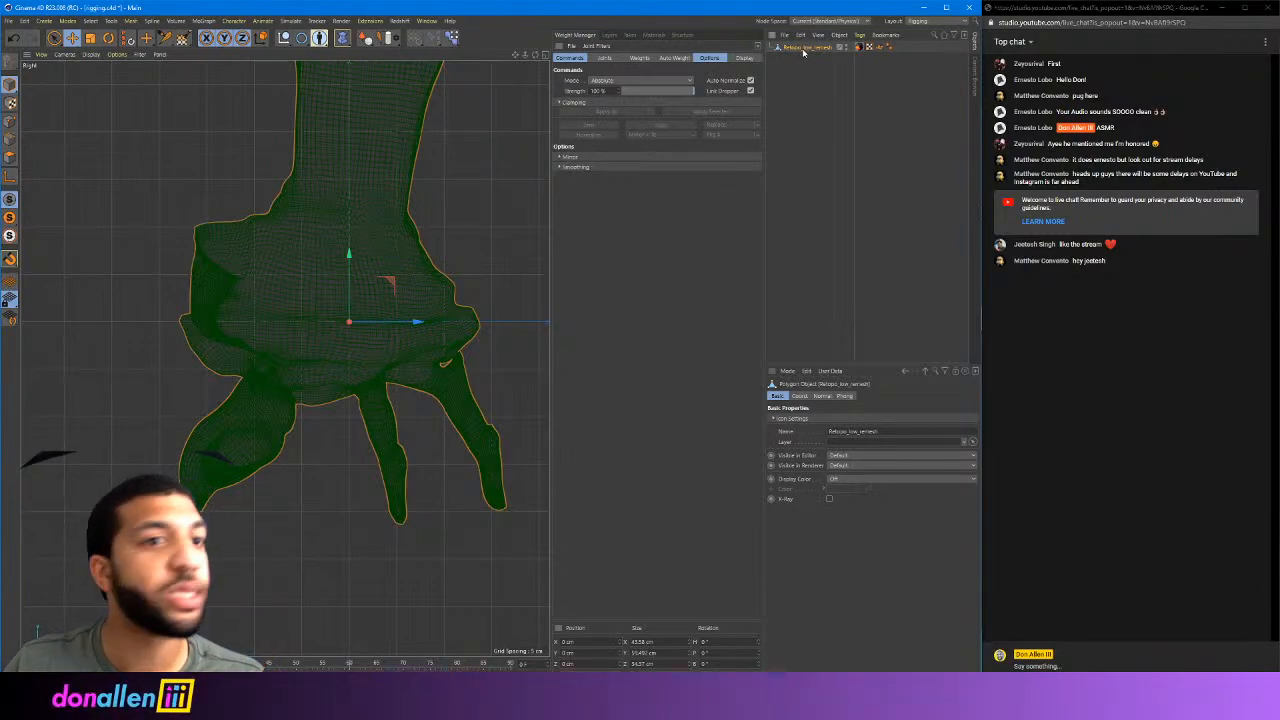
Add a Character object to the scene and set its template to Insect
{"action": "left_click", "coordinate": [234, 21]}
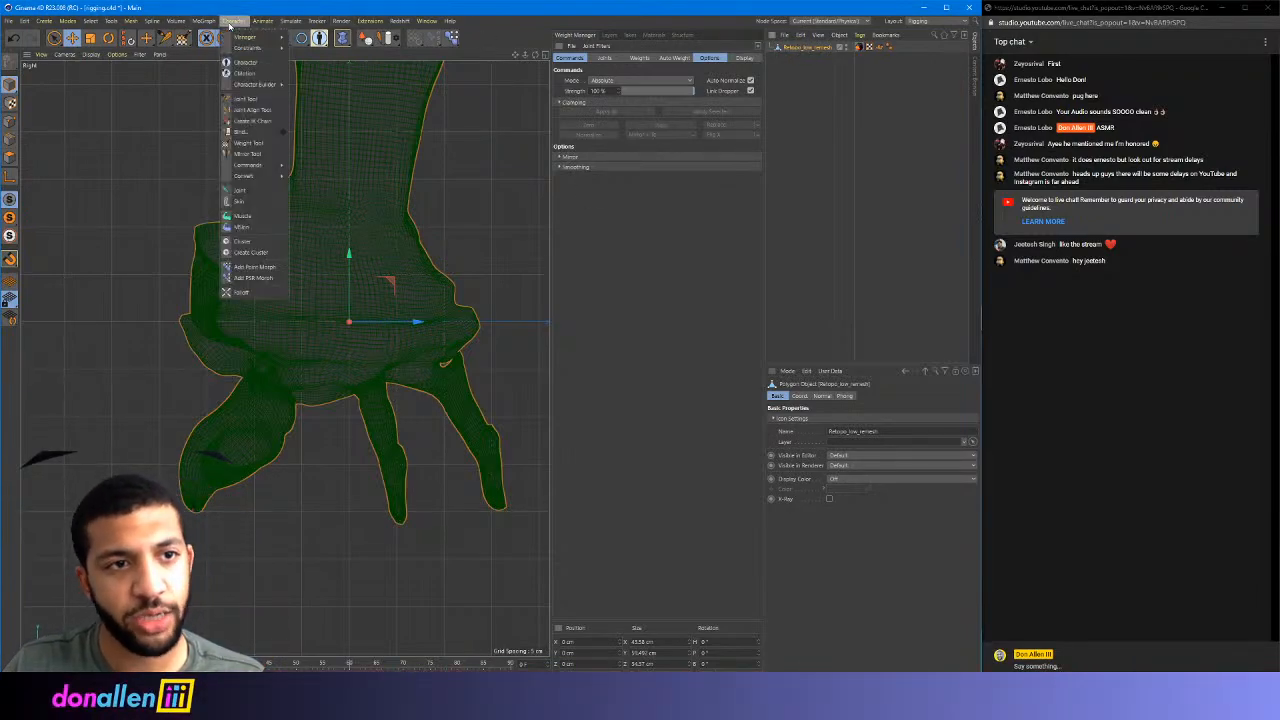
{"action": "left_click", "coordinate": [251, 68]}
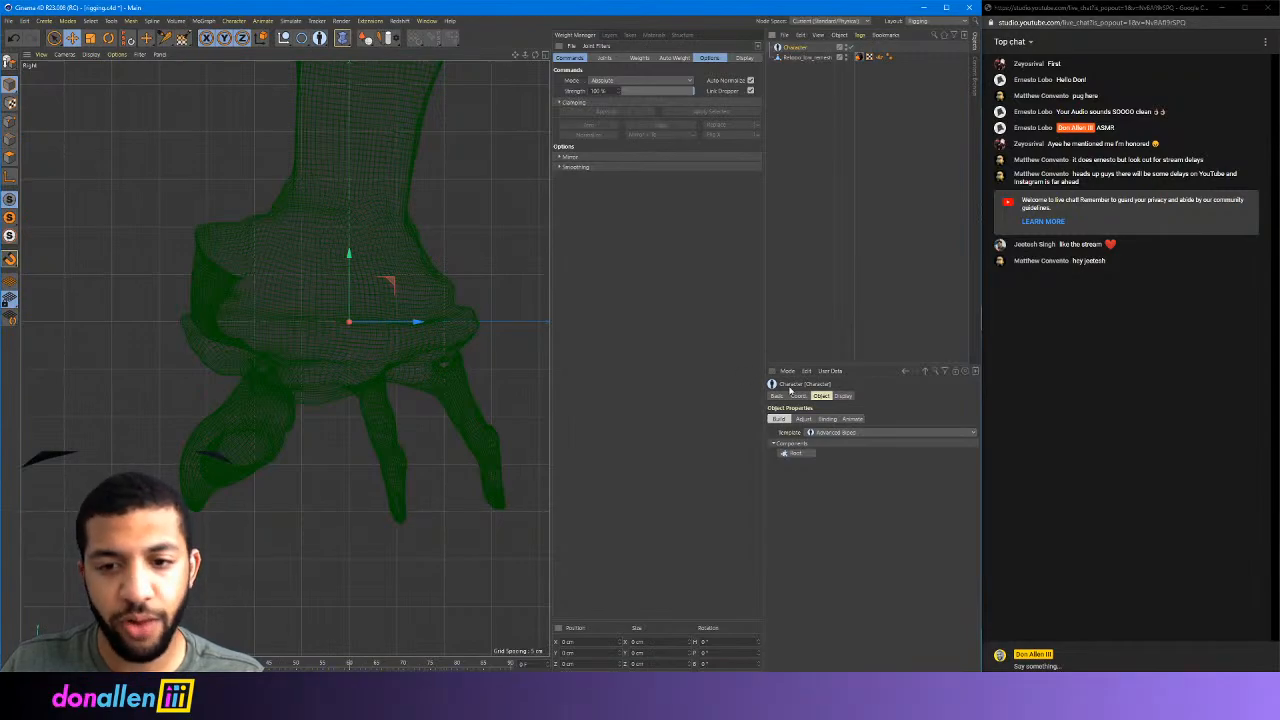
{"action": "left_click", "coordinate": [835, 433]}
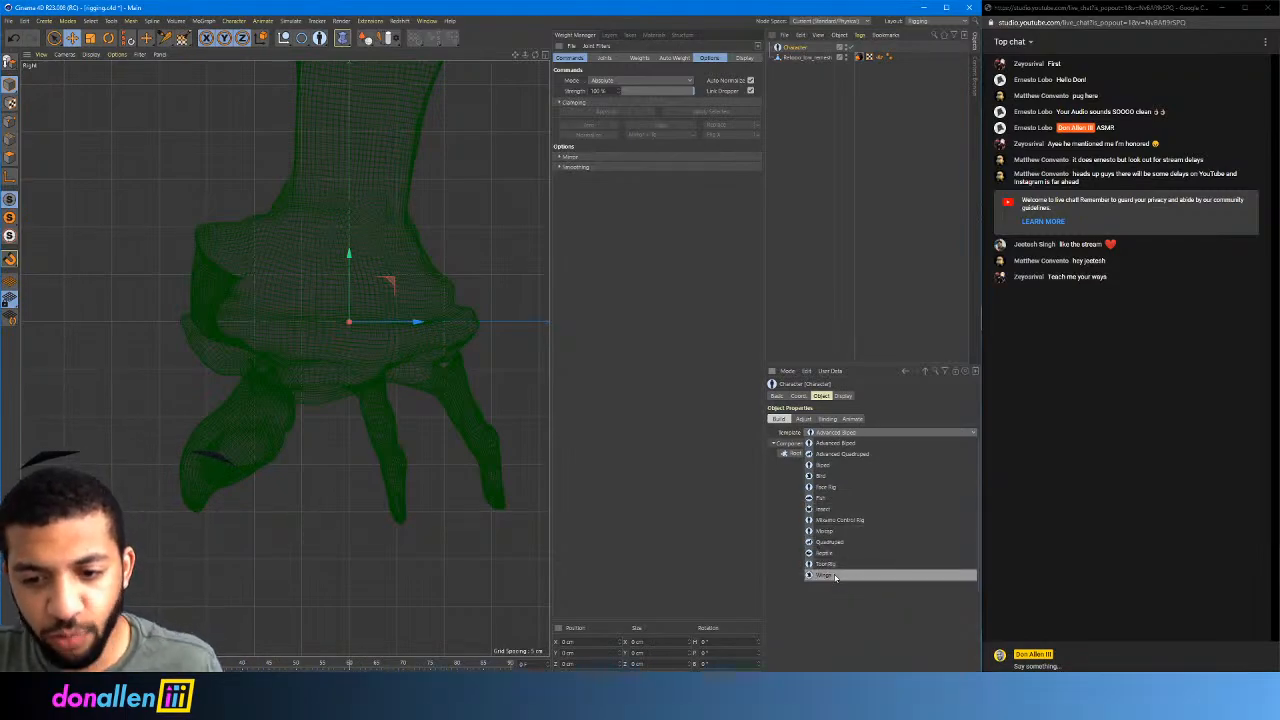
{"action": "left_click", "coordinate": [828, 510]}
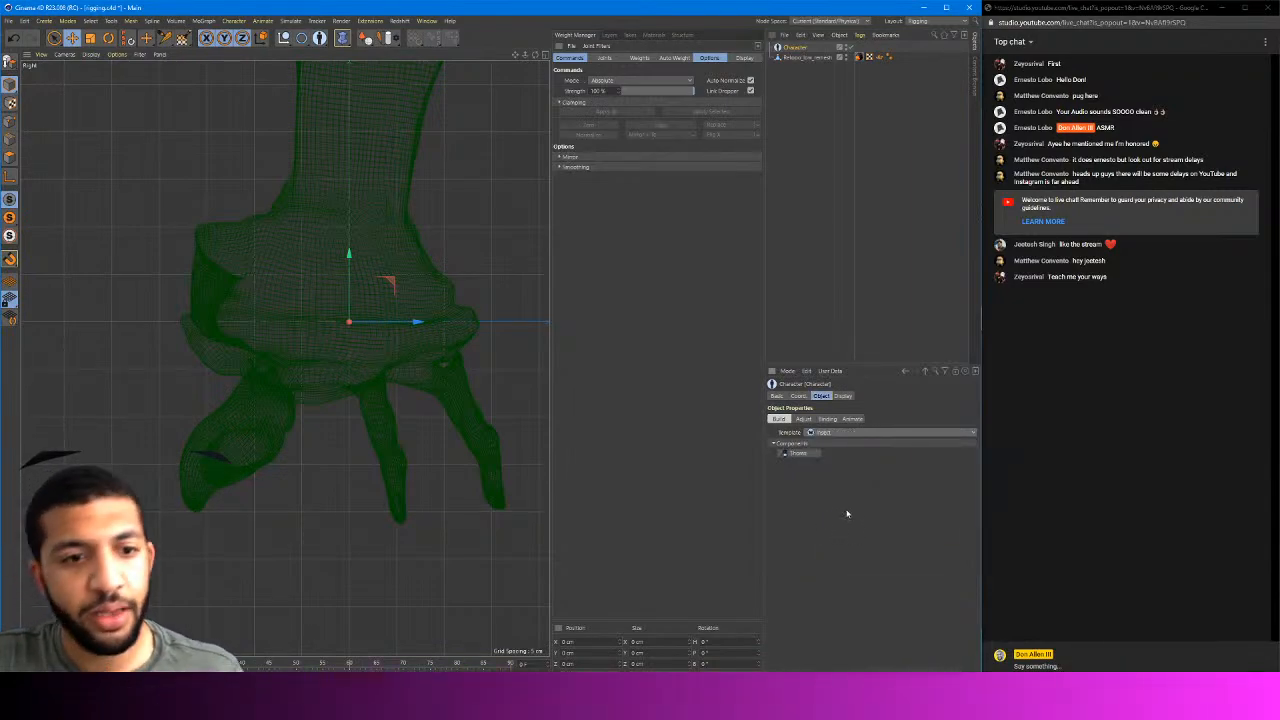
Add the Thorax component to the insect character and compare its placement with the whole crab
{"action": "left_click", "coordinate": [799, 454]}
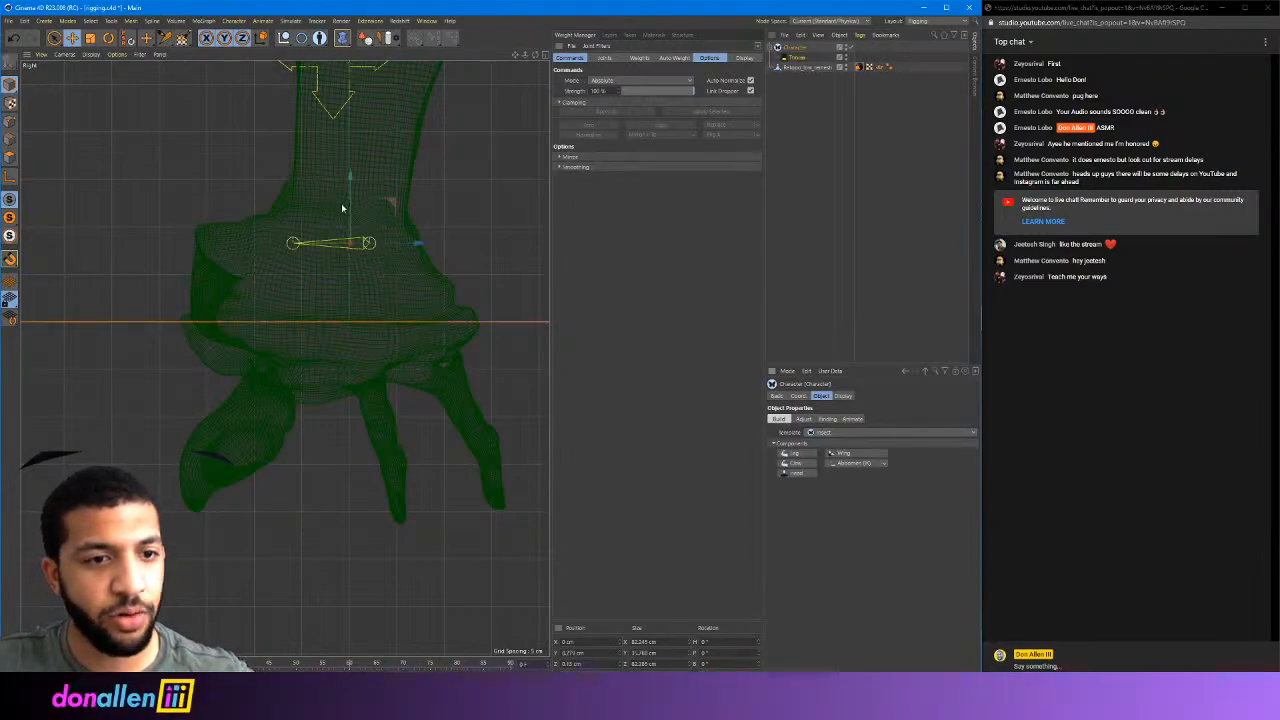
{"action": "scroll", "coordinate": [382, 222], "scroll_direction": "down", "scroll_amount": 2}
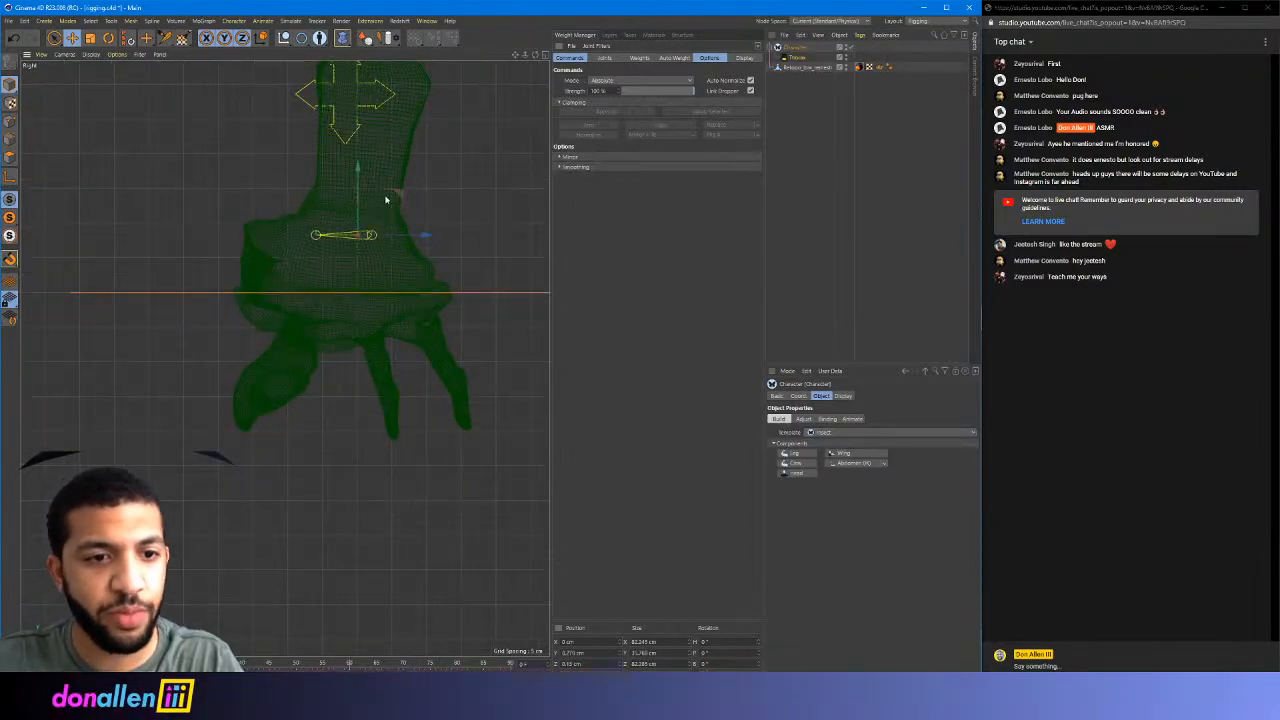
{"action": "middle_click_drag", "start_coordinate": [387, 194], "coordinate": [408, 263], "text": "alt"}
{"action": "left_click_drag", "start_coordinate": [406, 260], "coordinate": [408, 271], "text": "alt"}
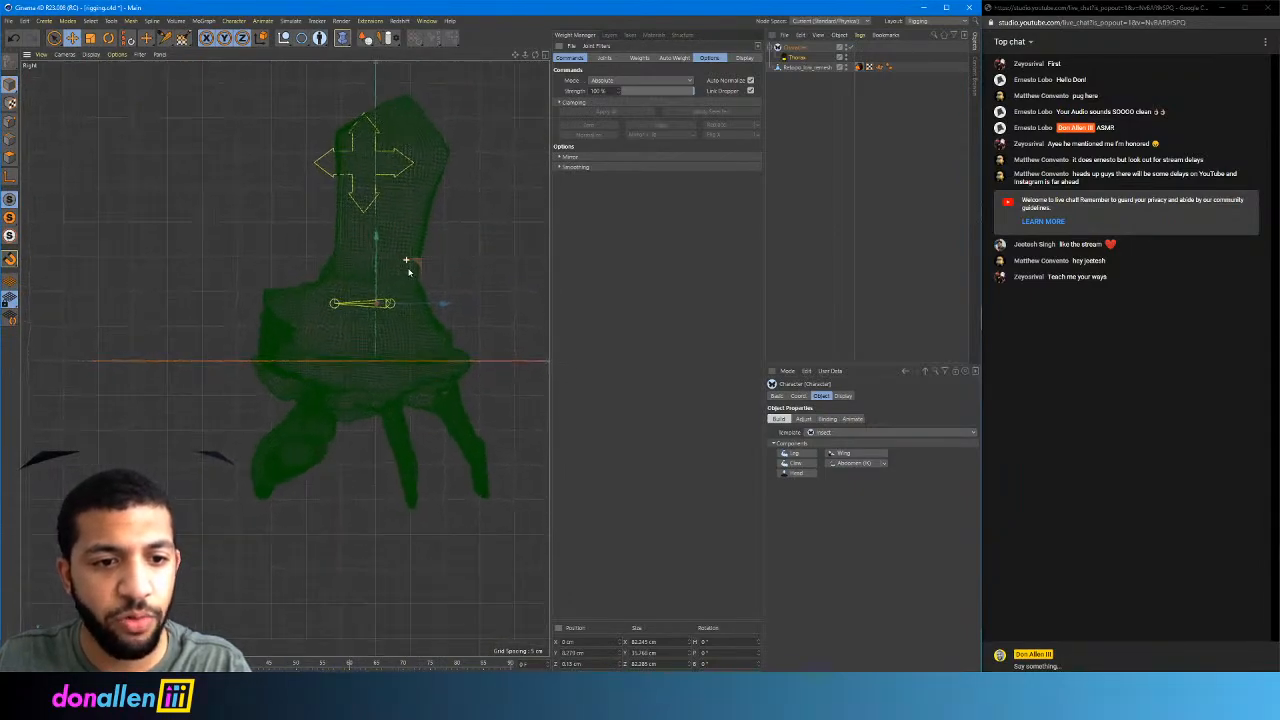
{"action": "middle_click_drag", "start_coordinate": [432, 274], "coordinate": [405, 218], "text": "alt"}
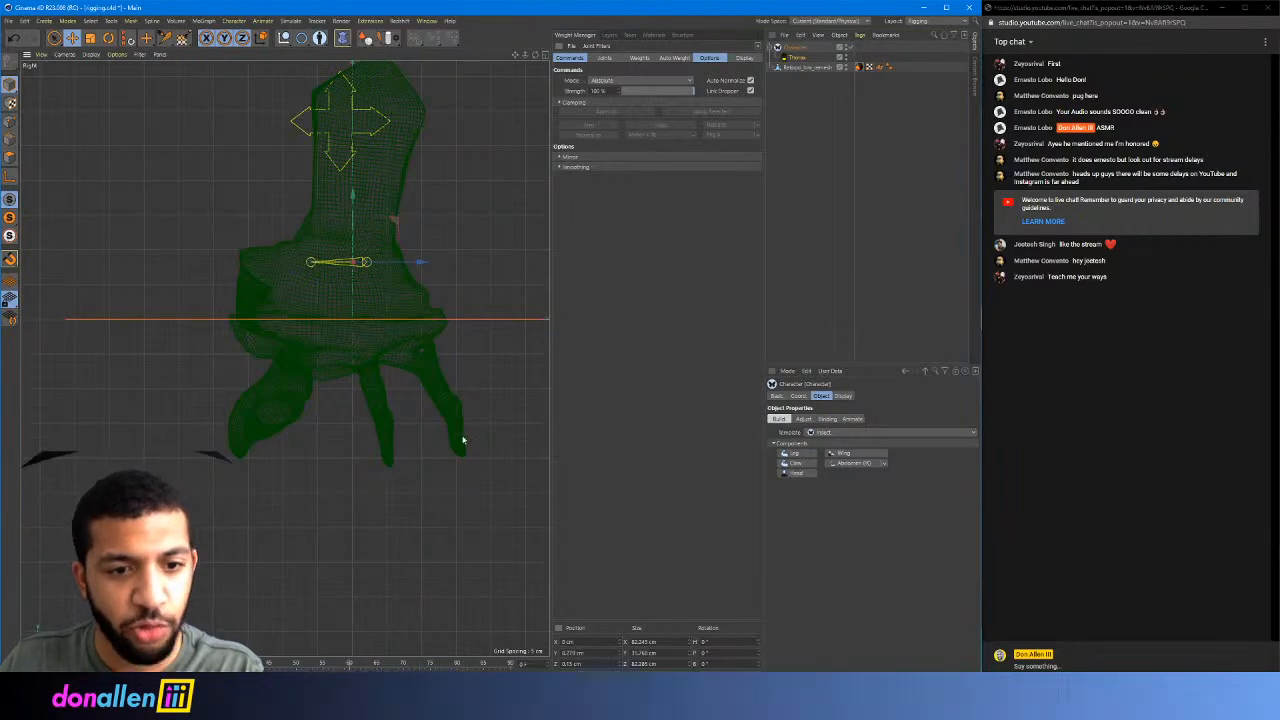
Add two pairs of Leg components under the Thorax
{"action": "left_click", "coordinate": [801, 458]}
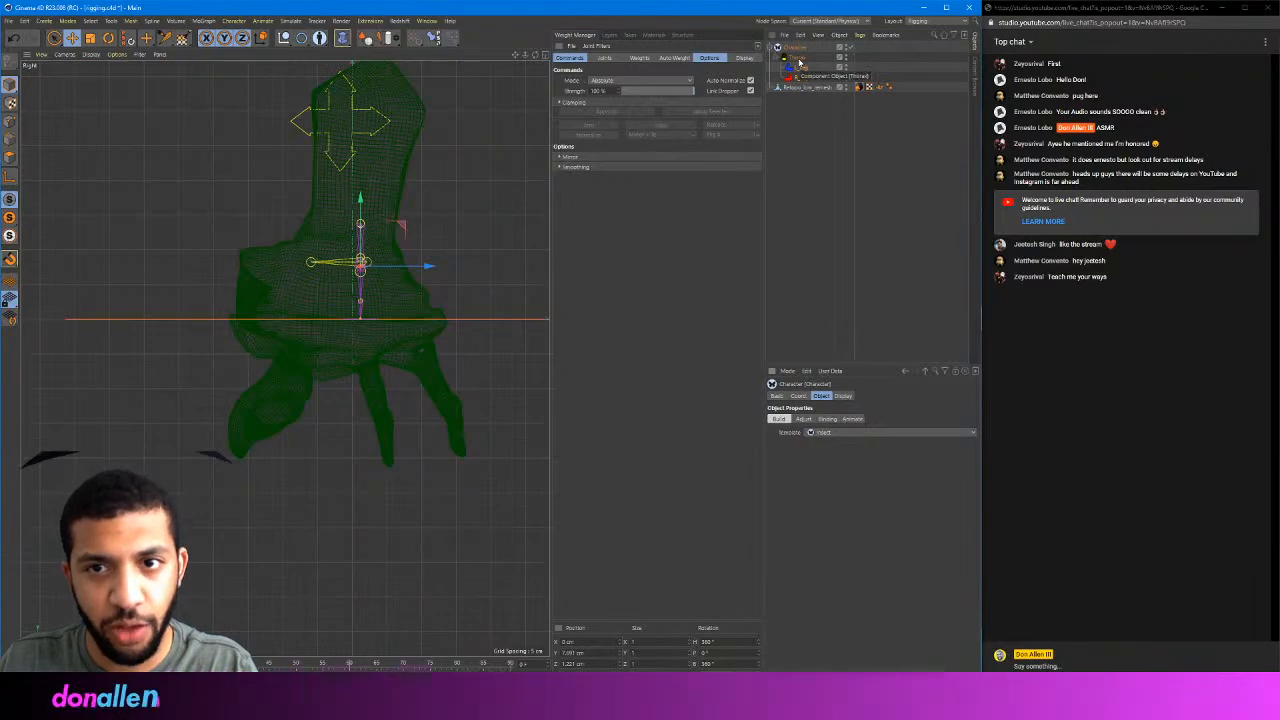
{"action": "left_click", "coordinate": [799, 63]}
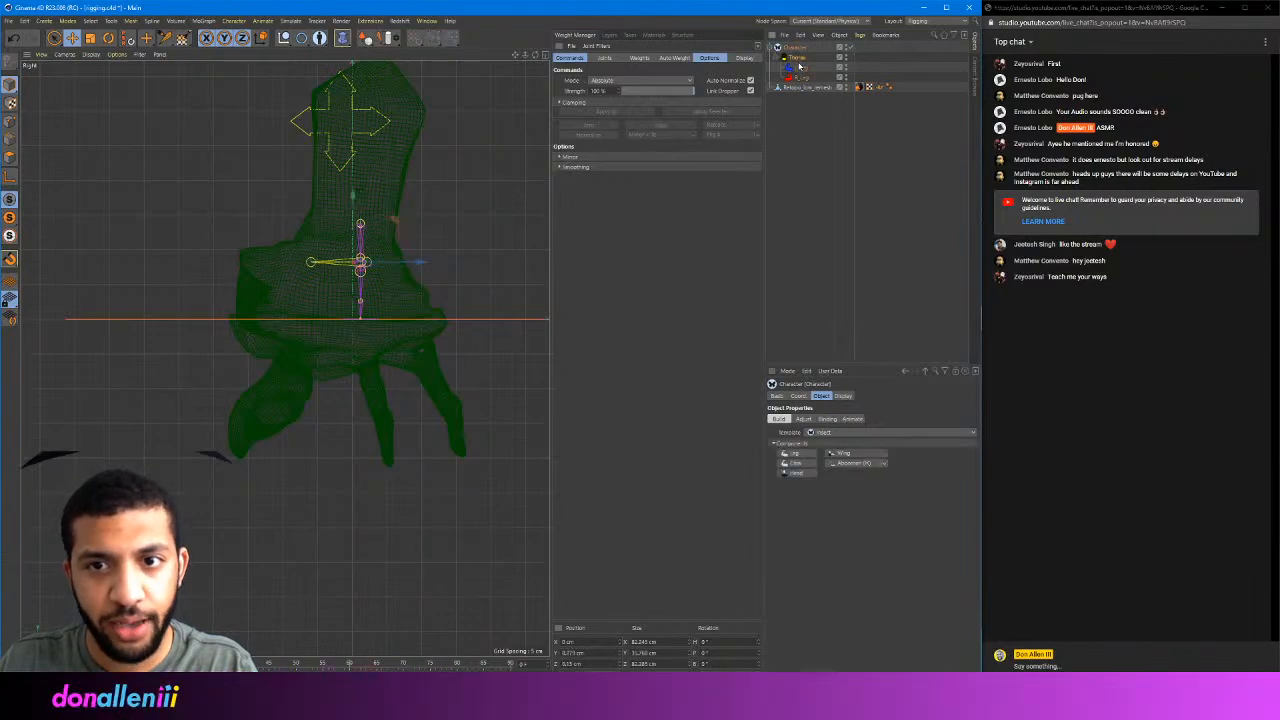
{"action": "left_click", "coordinate": [796, 456]}
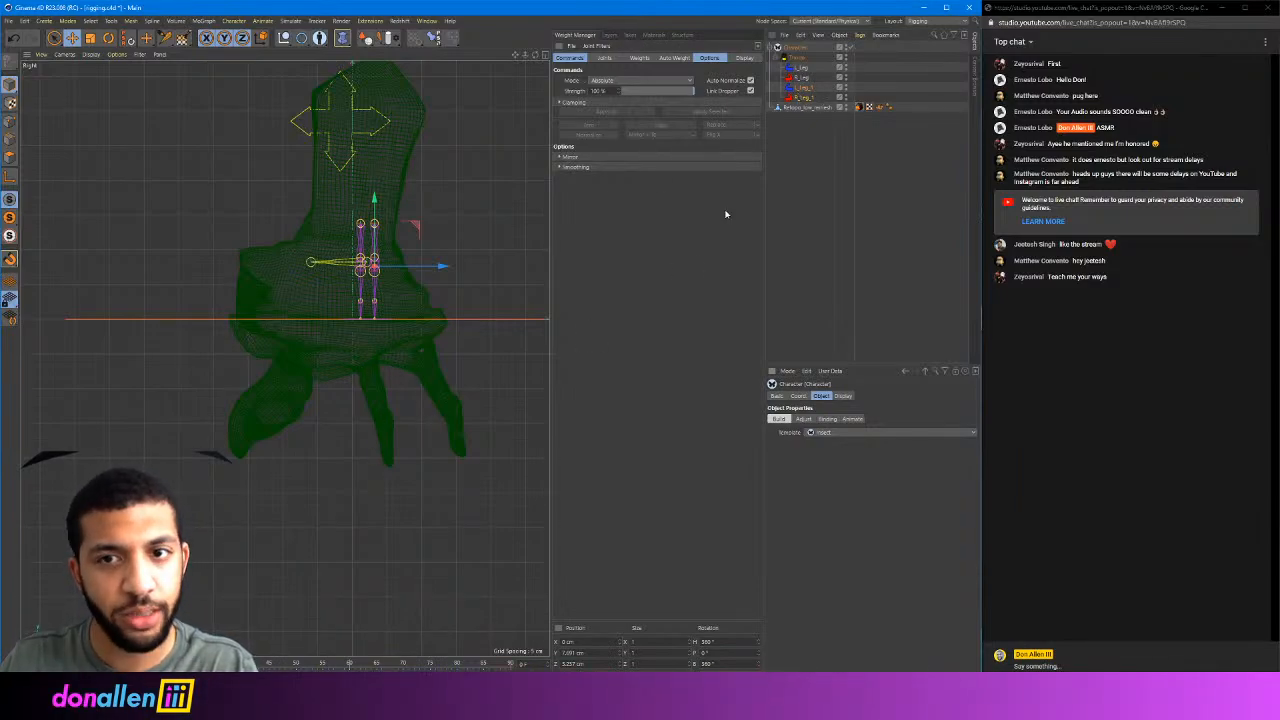
Try an Abdomen component under the Thorax, and undo it together with the two Leg pairs
{"action": "left_click", "coordinate": [797, 58]}
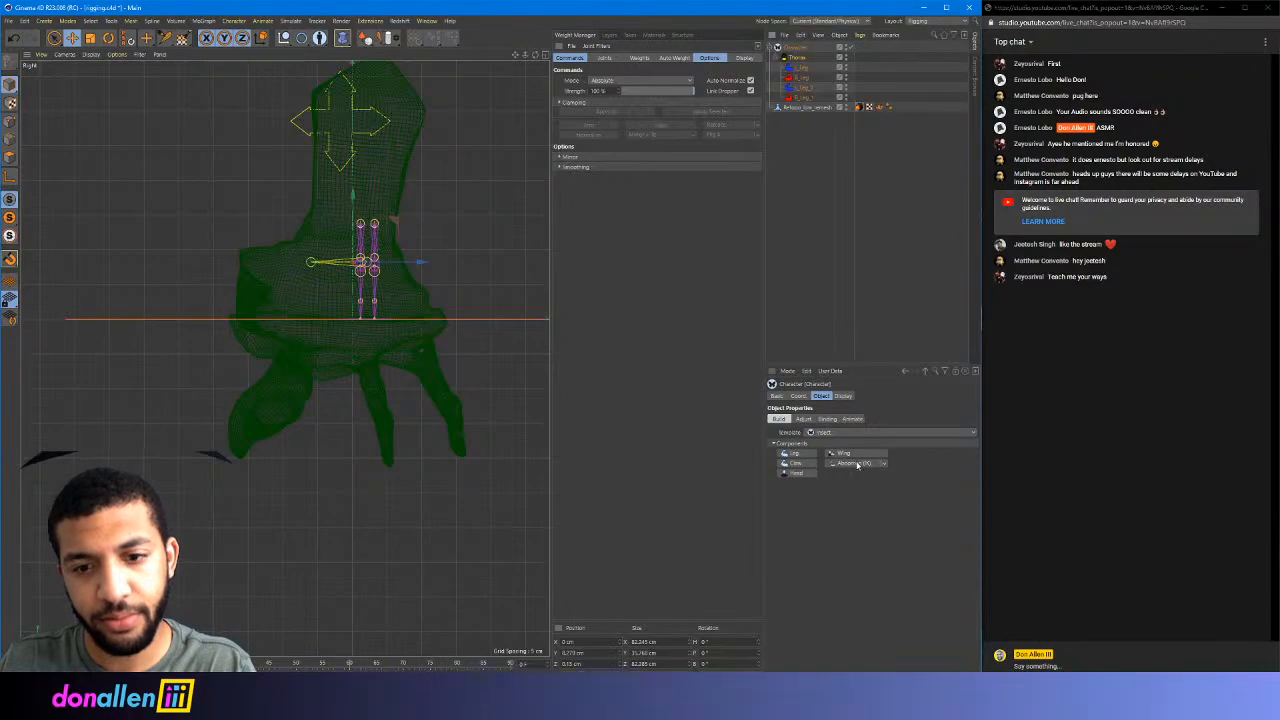
{"action": "left_click", "coordinate": [857, 464]}
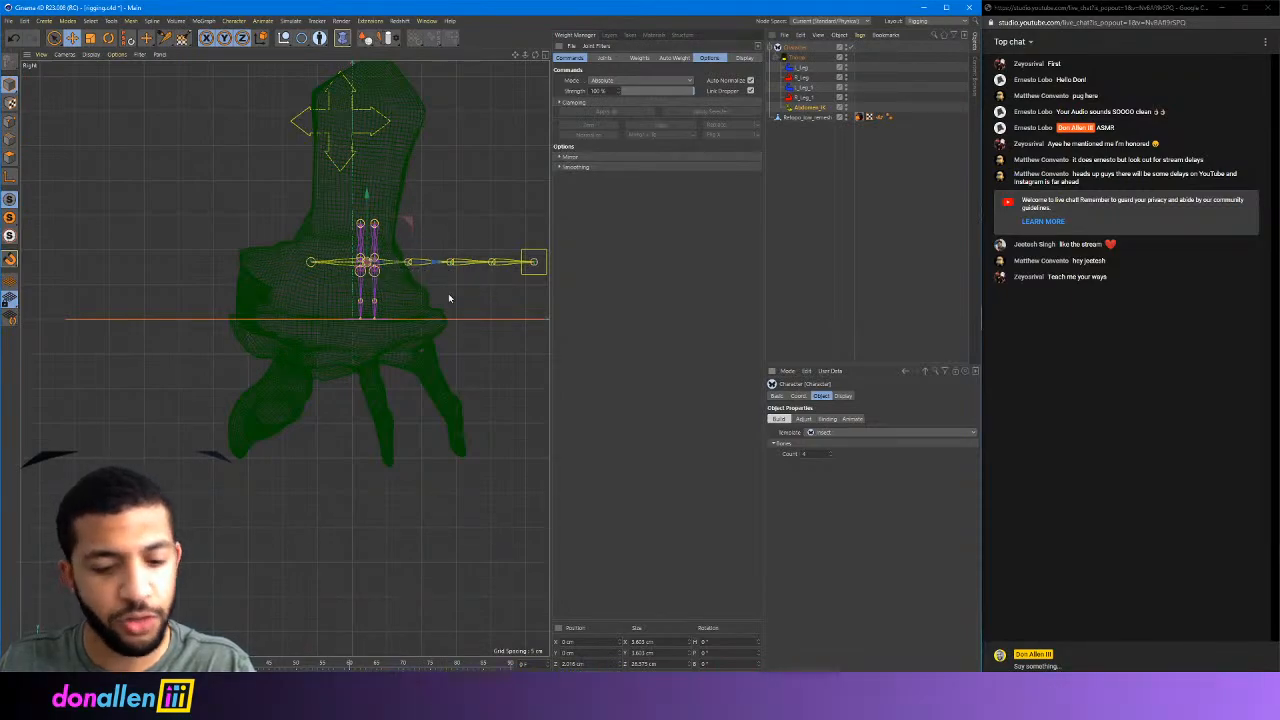
{"action": "key", "text": "ctrl+z"}
{"action": "key", "text": "ctrl+z"}
{"action": "key", "text": "ctrl+z"}
{"action": "key", "text": "ctrl+z"}
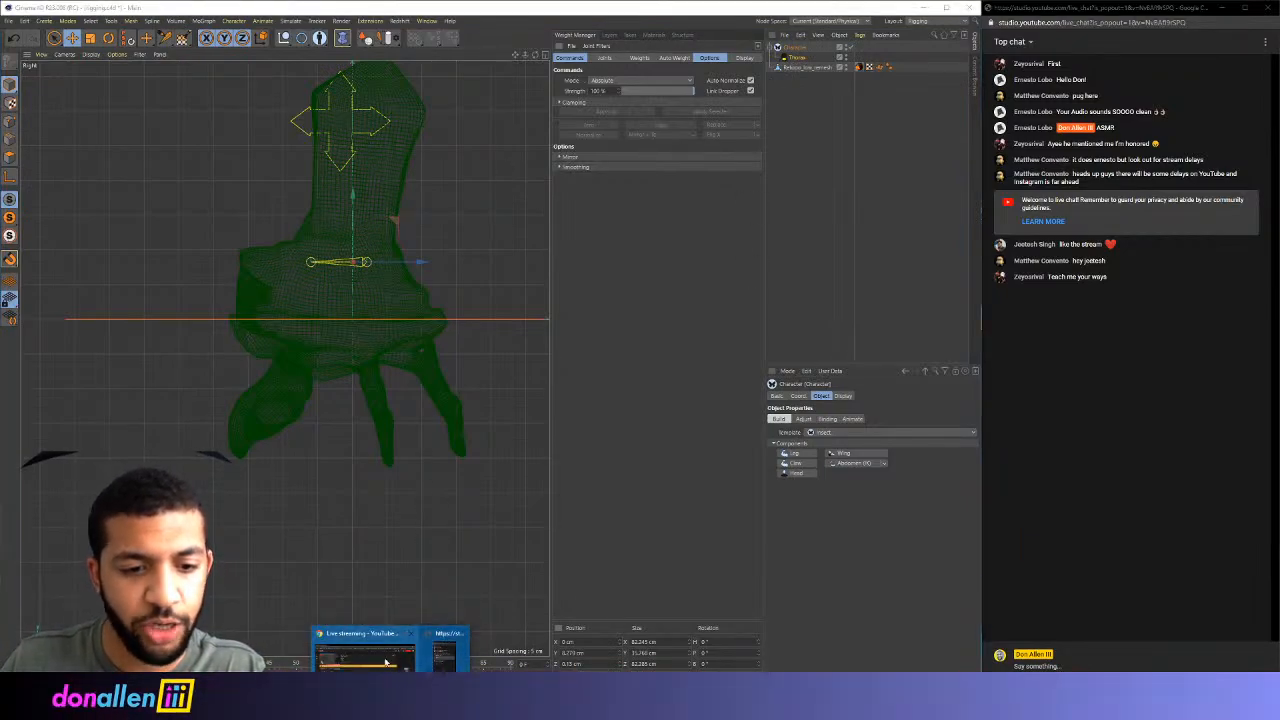
Switch to the Chrome browser and search Google in a new tab for thorax insect
{"action": "left_click", "coordinate": [385, 660]}
{"action": "key", "text": "ctrl+t"}
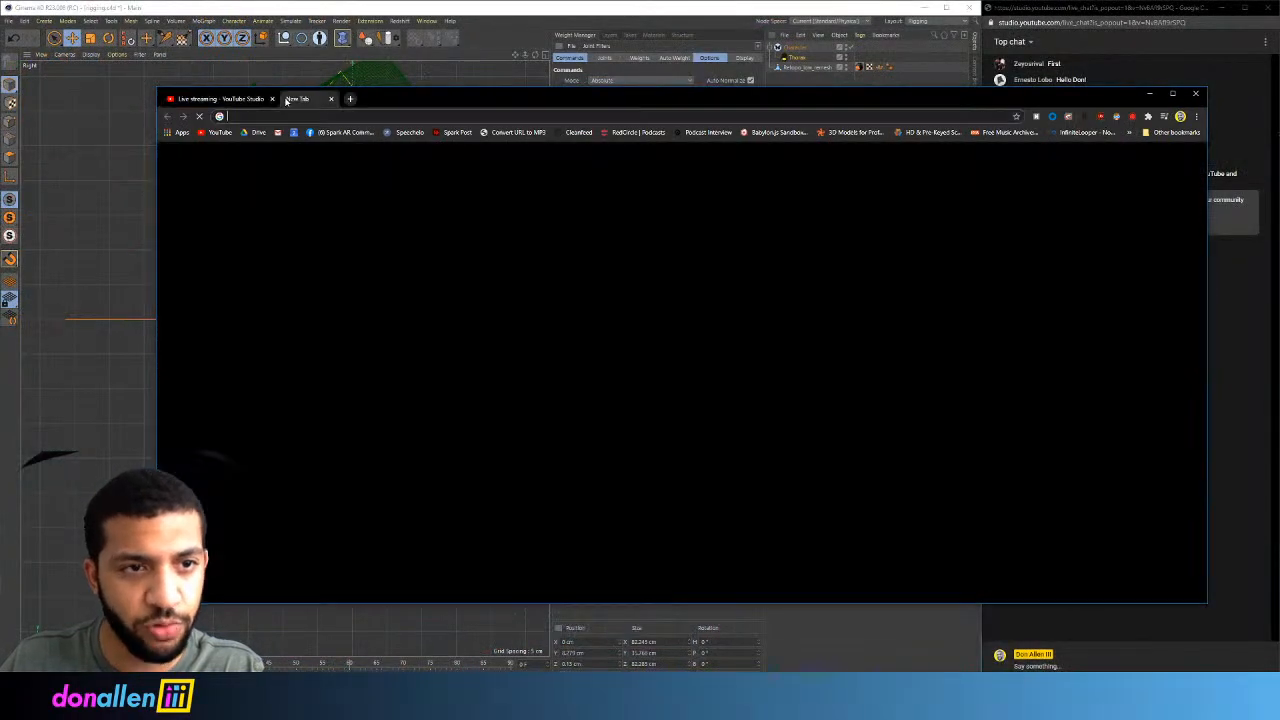
{"action": "left_click", "coordinate": [601, 303]}
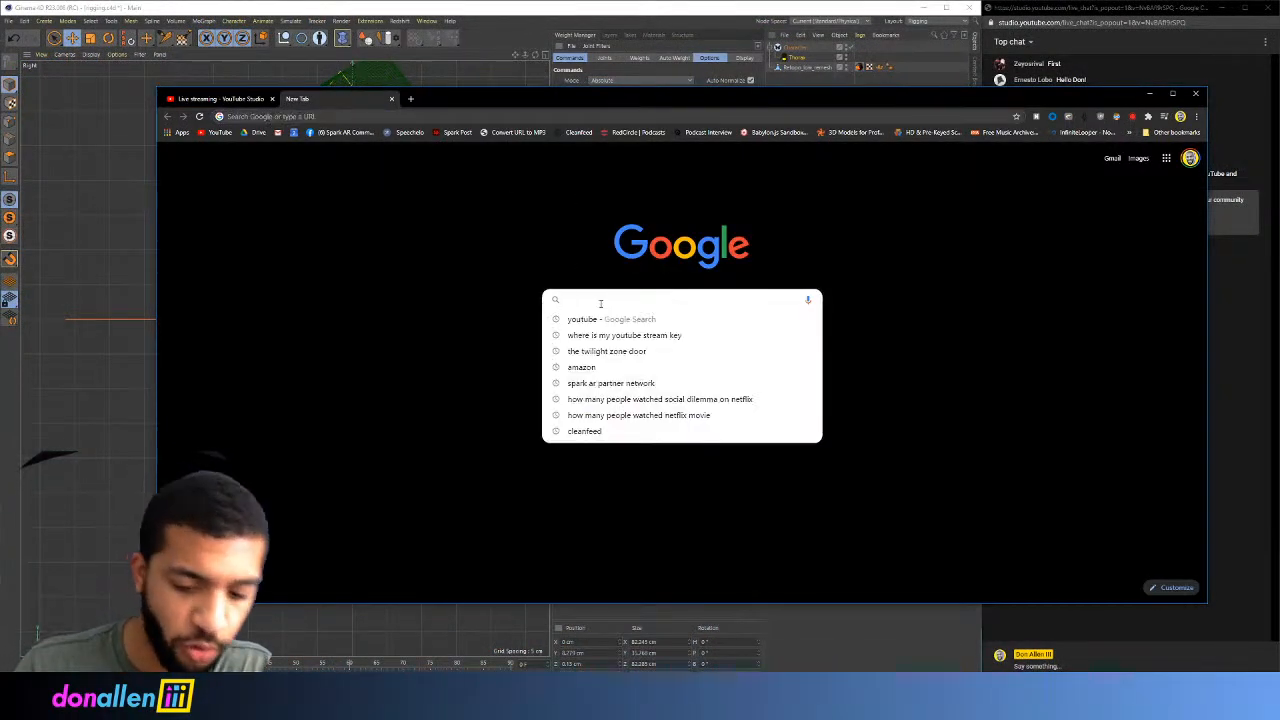
{"action": "type", "text": "thora"}
{"action": "type", "text": "x in"}
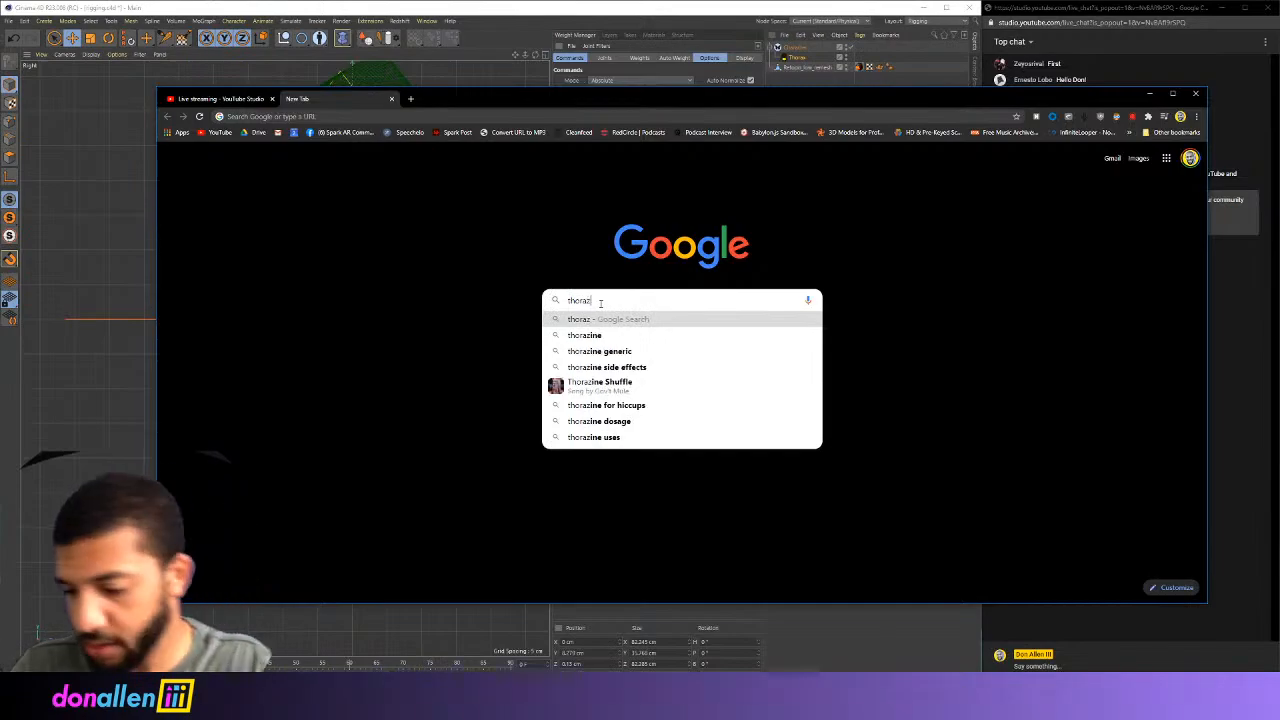
{"action": "type", "text": "sect"}
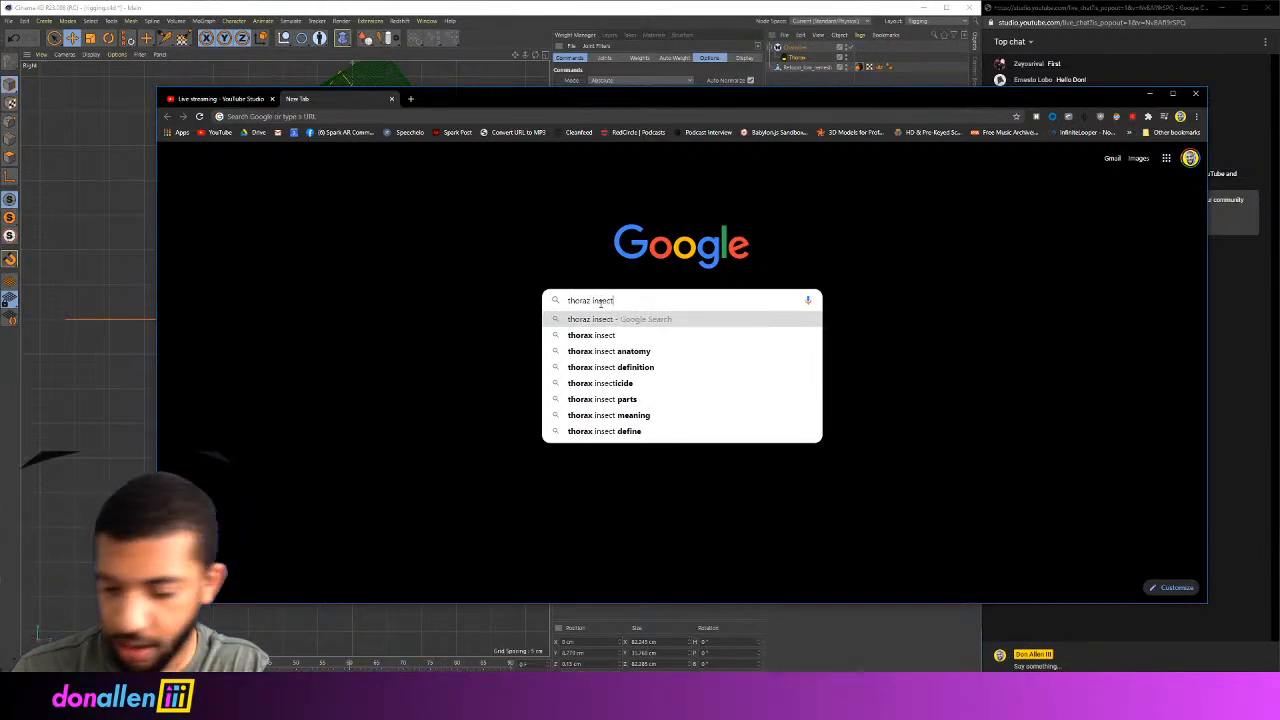
{"action": "key", "text": "Return"}
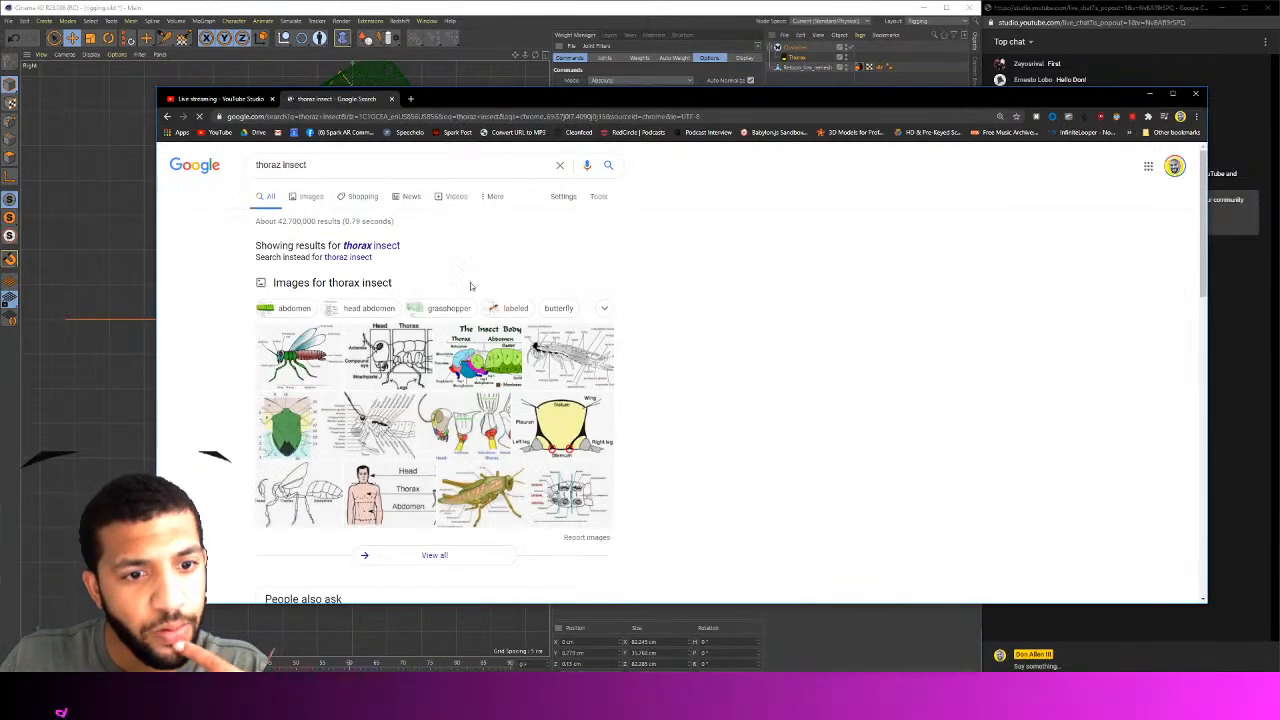
Open the thorax image results and examine the labelled diagram of an insect's head, thorax, abdomen and legs
{"action": "left_click", "coordinate": [302, 358]}
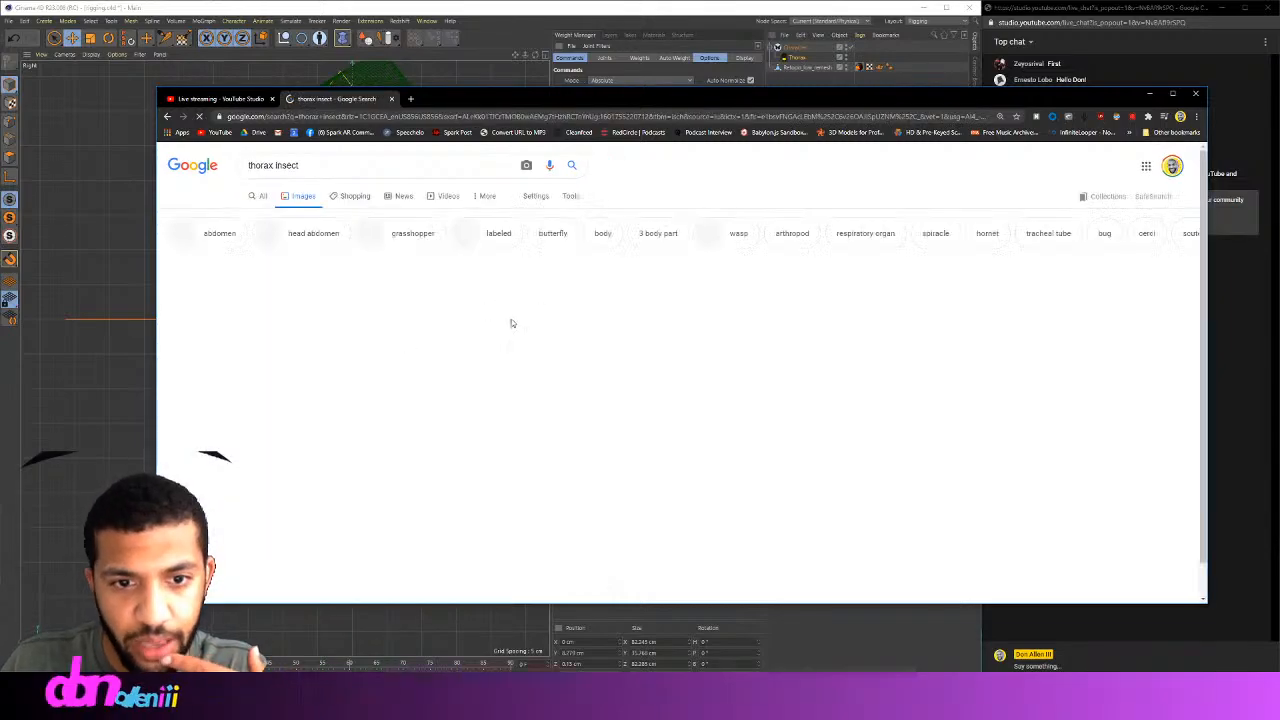
{"action": "left_click", "coordinate": [250, 240]}
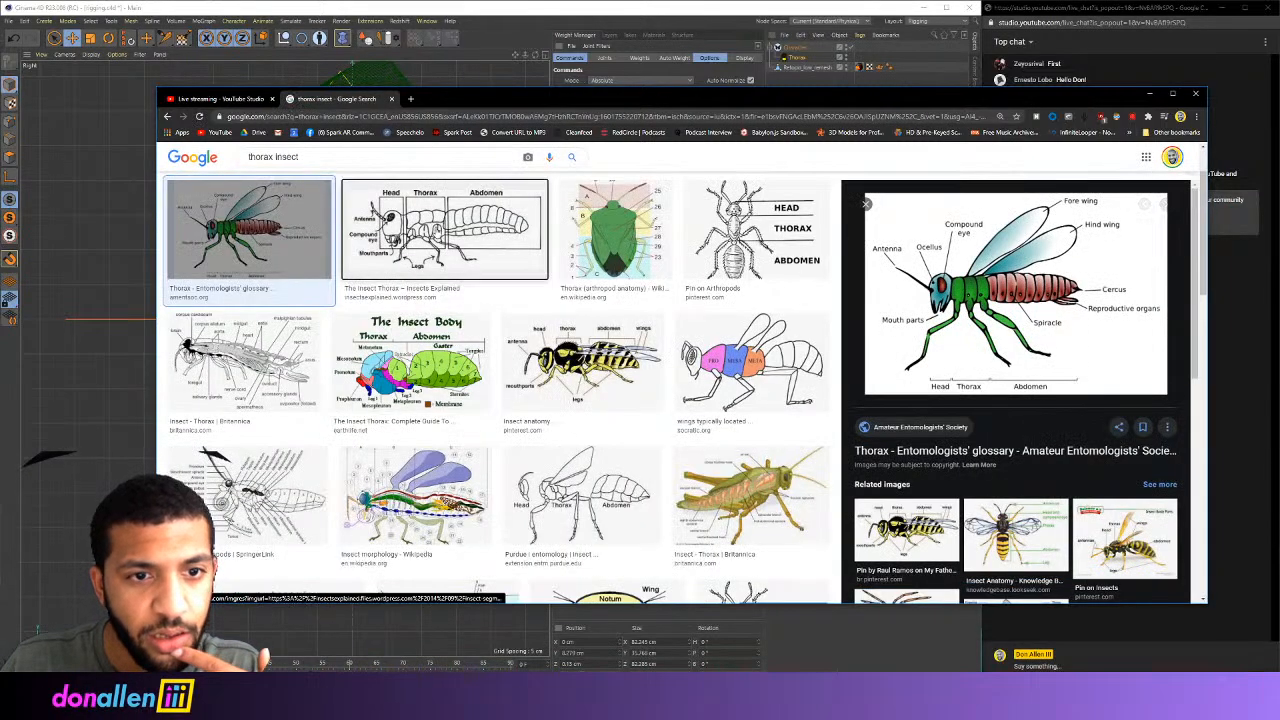
{"action": "left_click", "coordinate": [440, 234]}
{"action": "left_click_drag", "start_coordinate": [988, 104], "coordinate": [681, 116]}
{"action": "scroll", "coordinate": [691, 280], "scroll_direction": "up", "scroll_amount": 1}
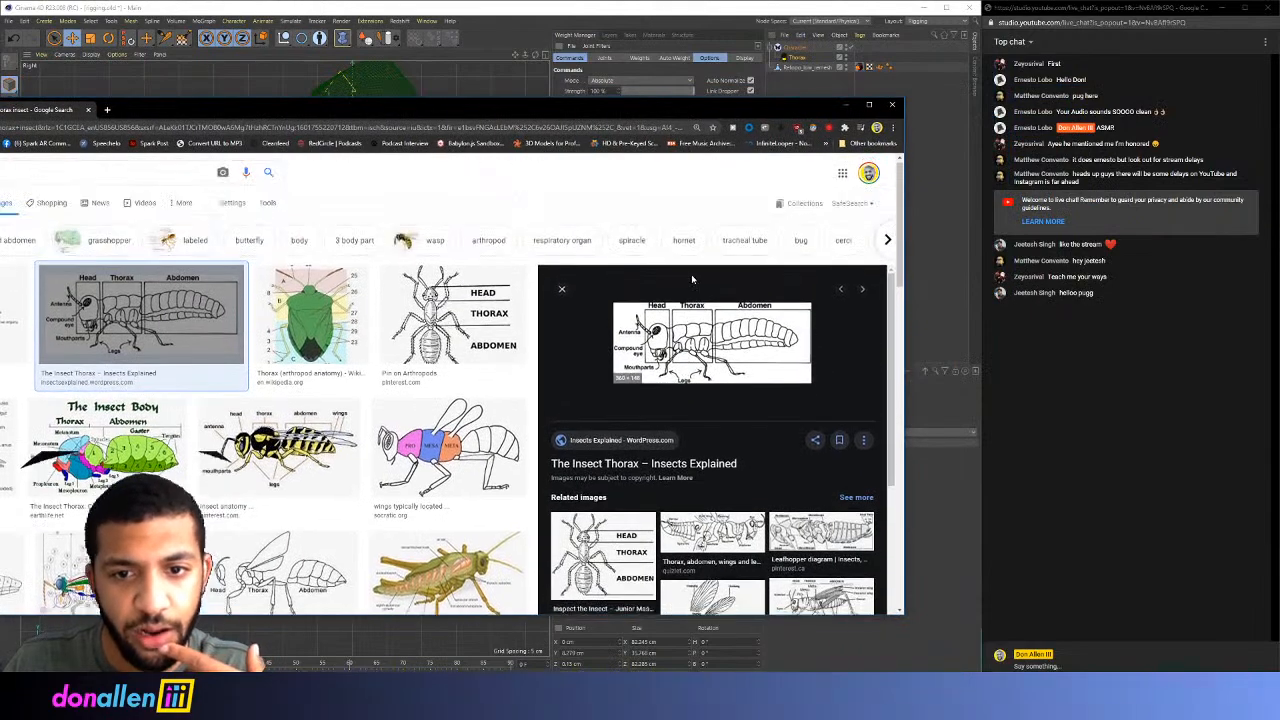
{"action": "scroll", "coordinate": [660, 305], "scroll_direction": "down", "scroll_amount": 1}
{"action": "scroll", "coordinate": [672, 305], "scroll_direction": "up", "scroll_amount": 1}
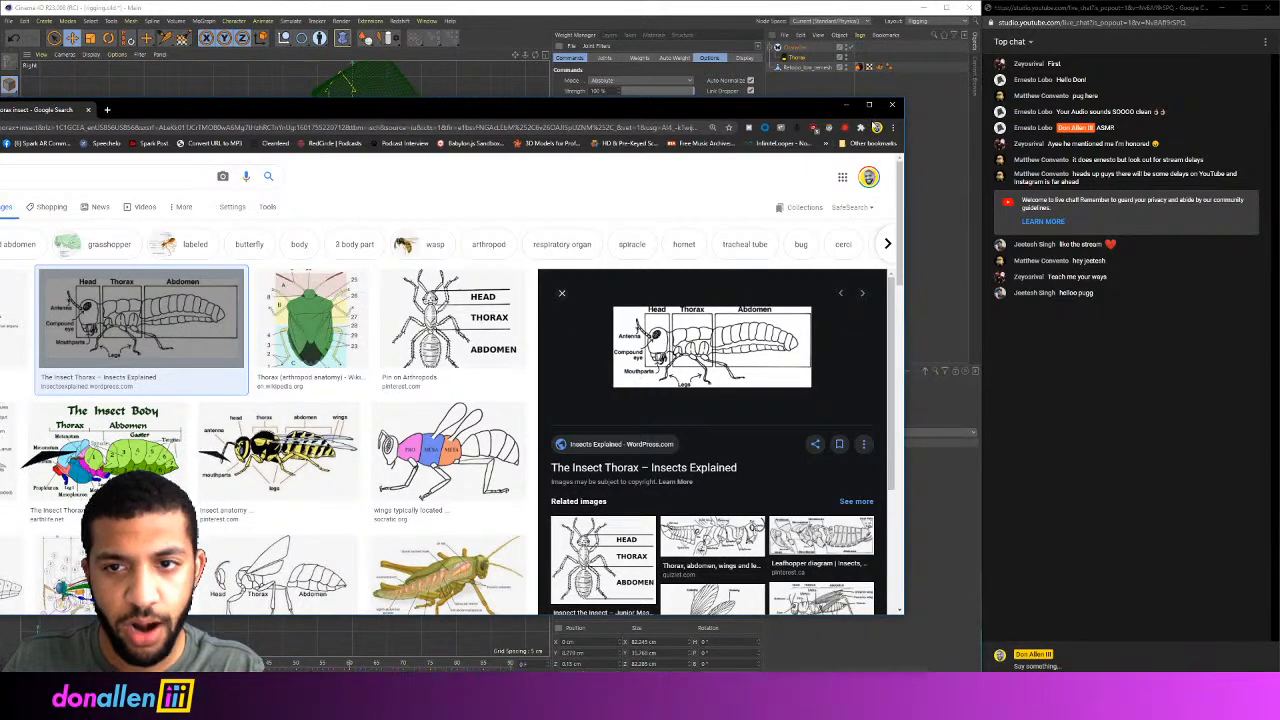
Return to Cinema 4D and add a Head component under the Thorax
{"action": "left_click", "coordinate": [851, 106]}
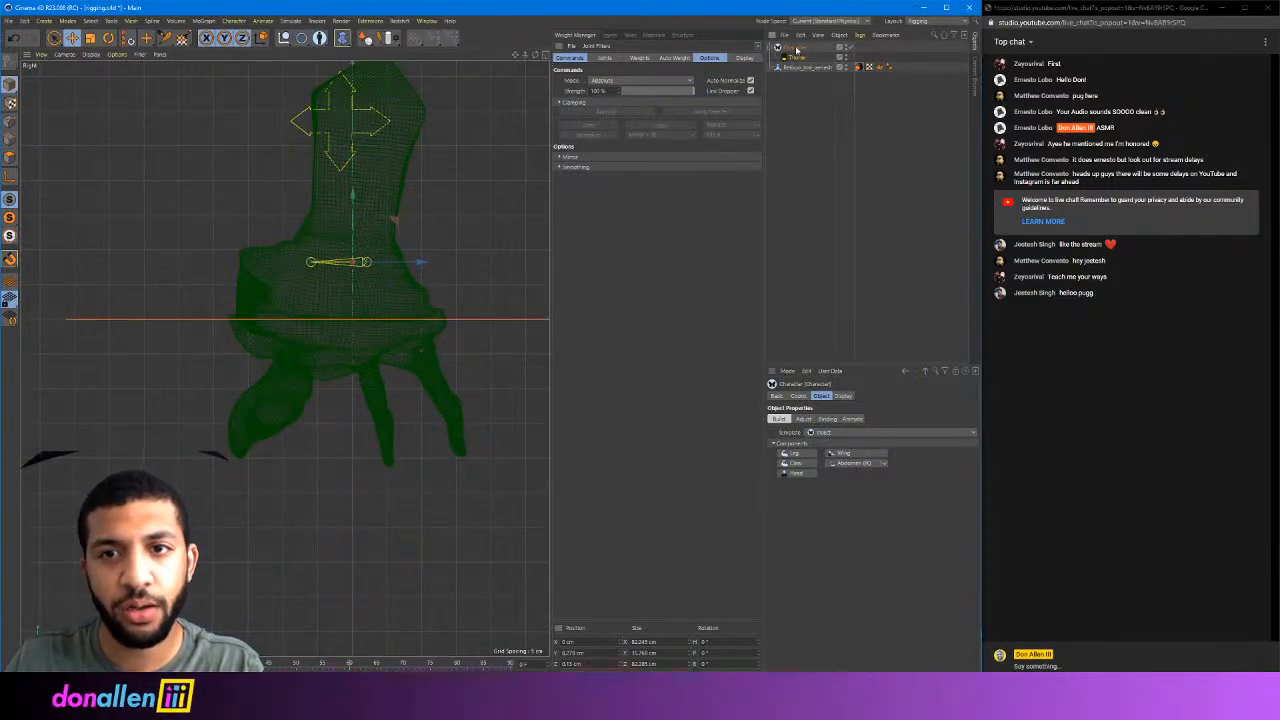
{"action": "left_click", "coordinate": [800, 52]}
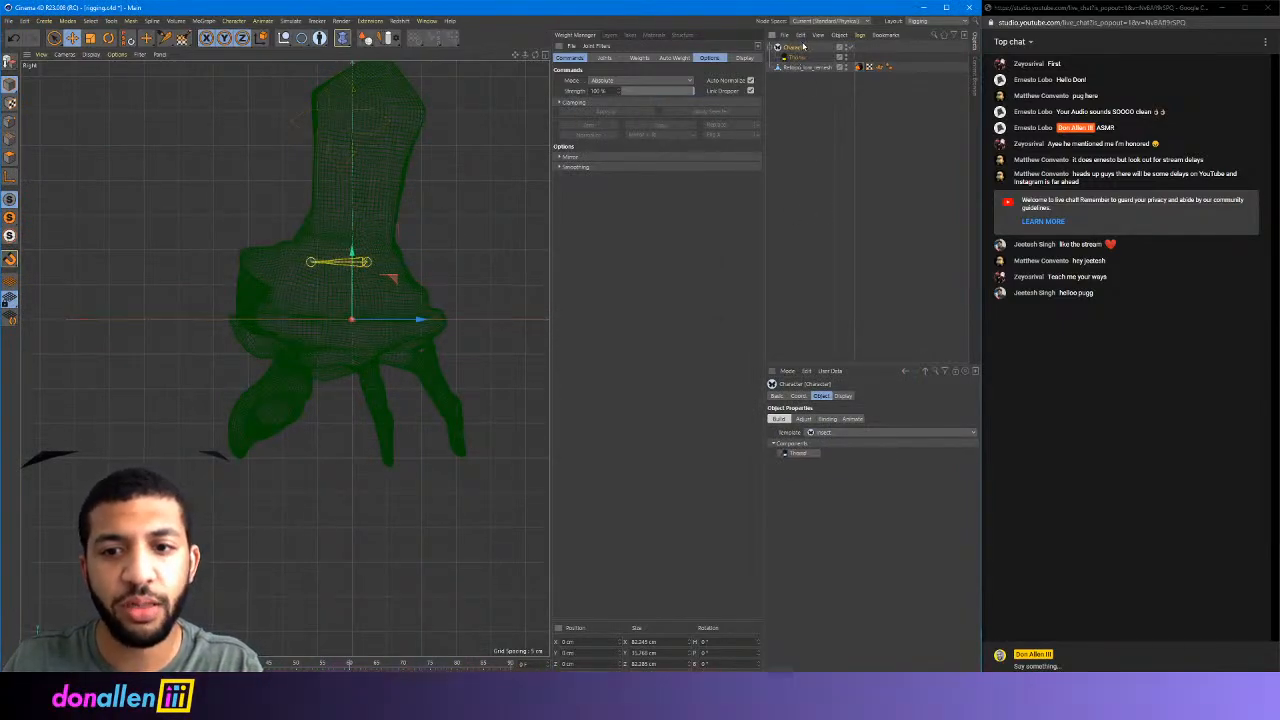
{"action": "left_click", "coordinate": [790, 57]}
{"action": "left_click", "coordinate": [795, 474]}
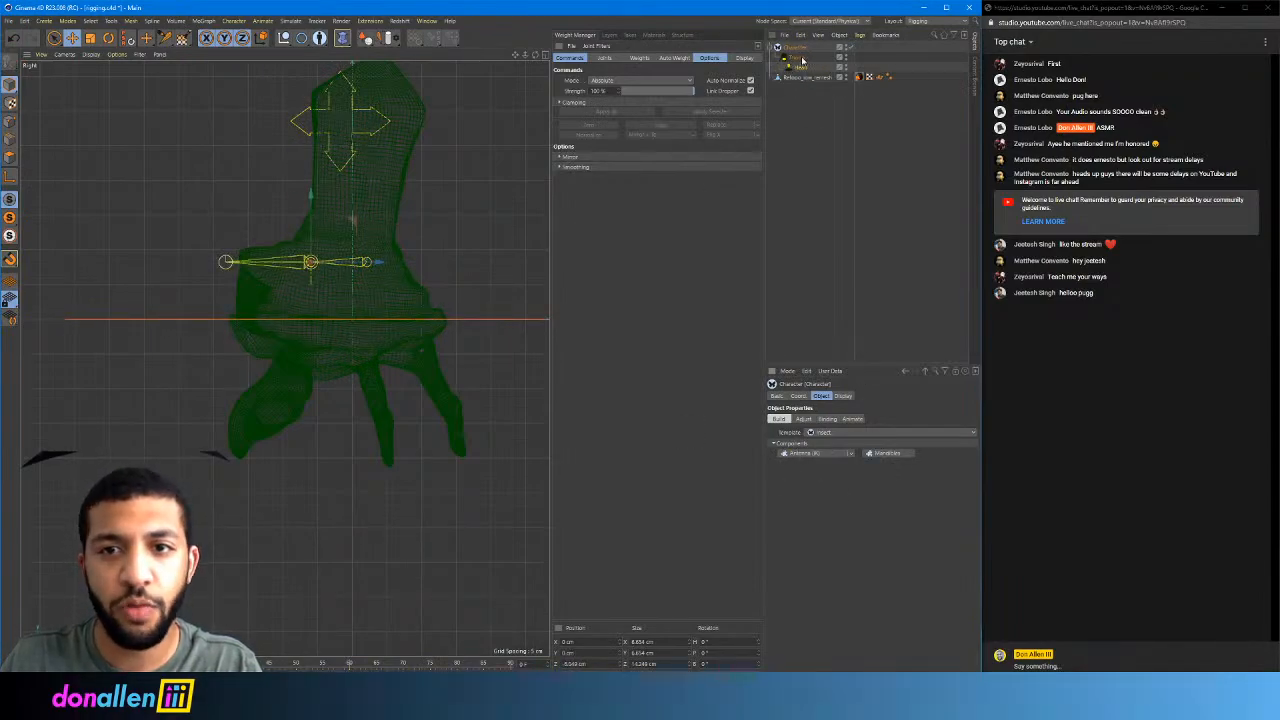
Add one pair of Leg components and an Abdomen component under the Thorax
{"action": "left_click", "coordinate": [802, 61]}
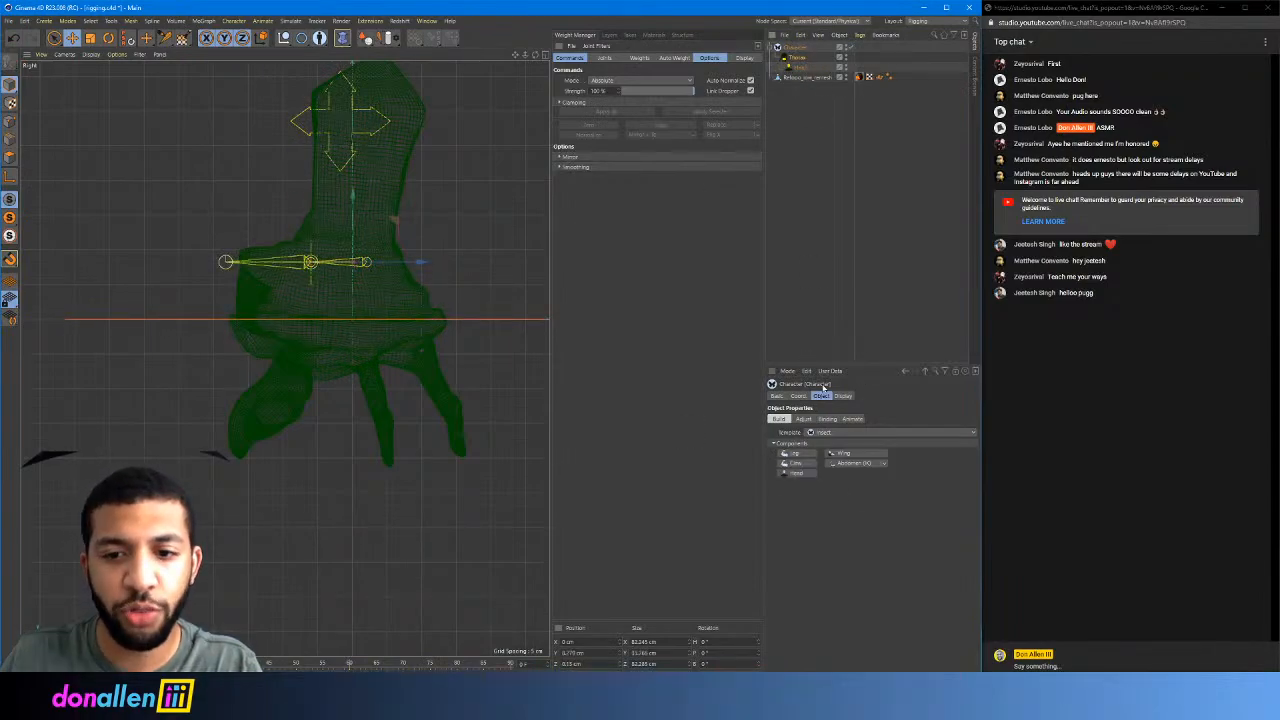
{"action": "left_click", "coordinate": [802, 457]}
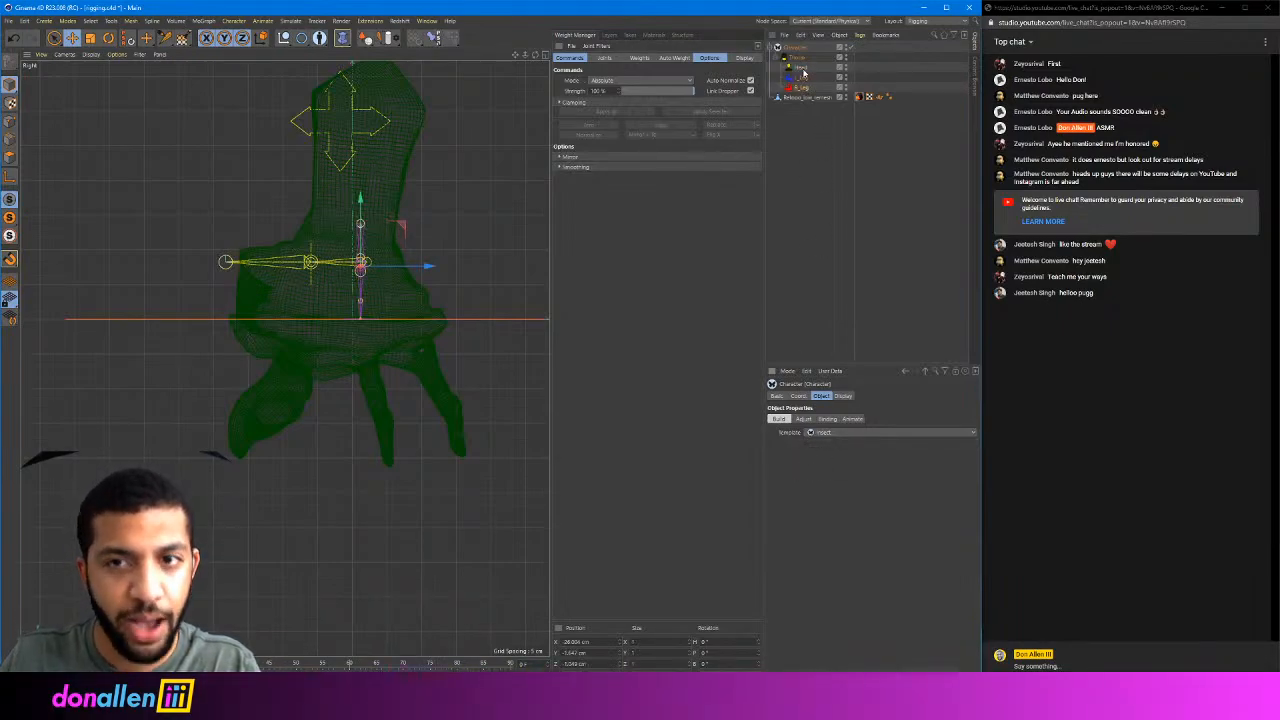
{"action": "left_click", "coordinate": [801, 59]}
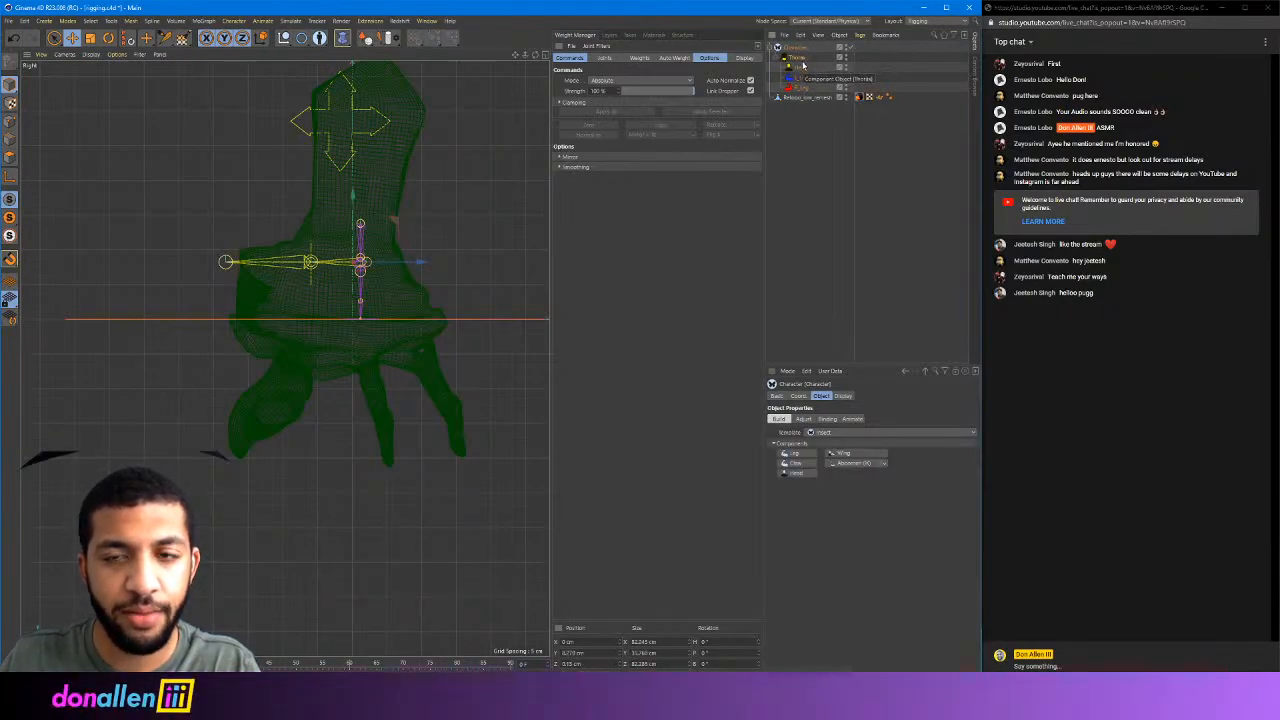
{"action": "left_click", "coordinate": [843, 464]}
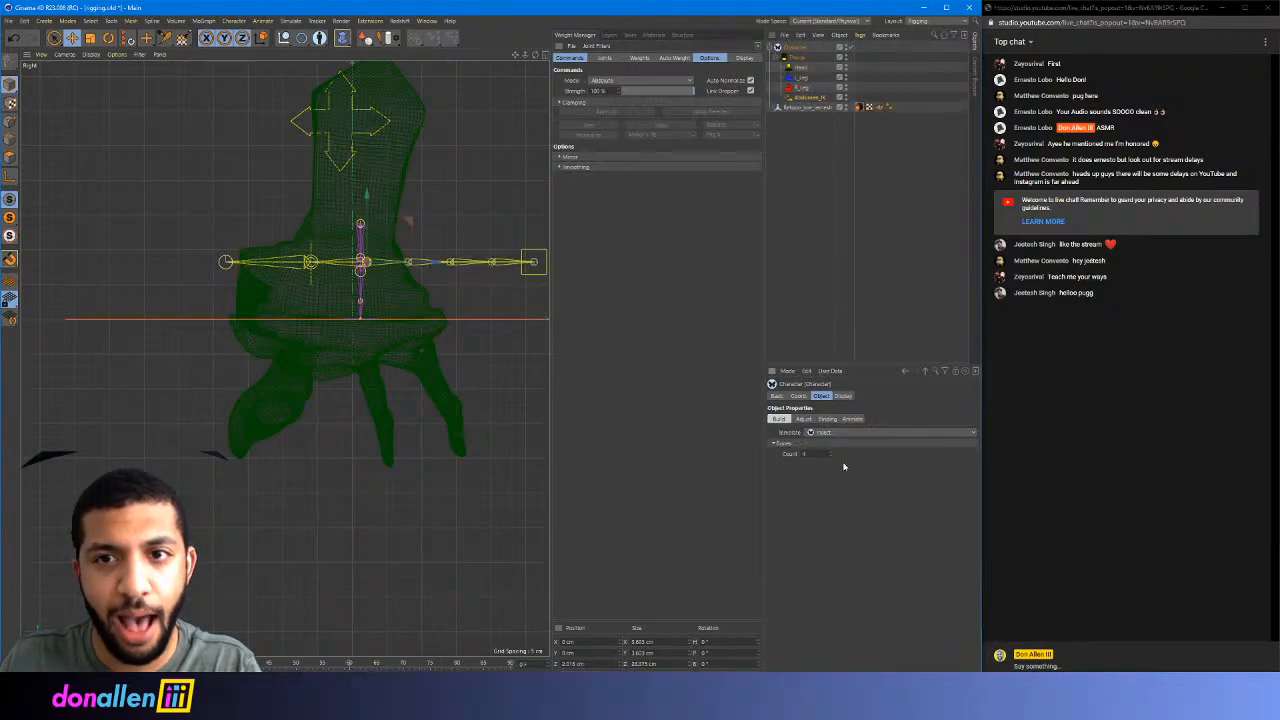
Add a second pair of Leg components and a pair of Claw components under the Thorax
{"action": "left_click", "coordinate": [799, 76]}
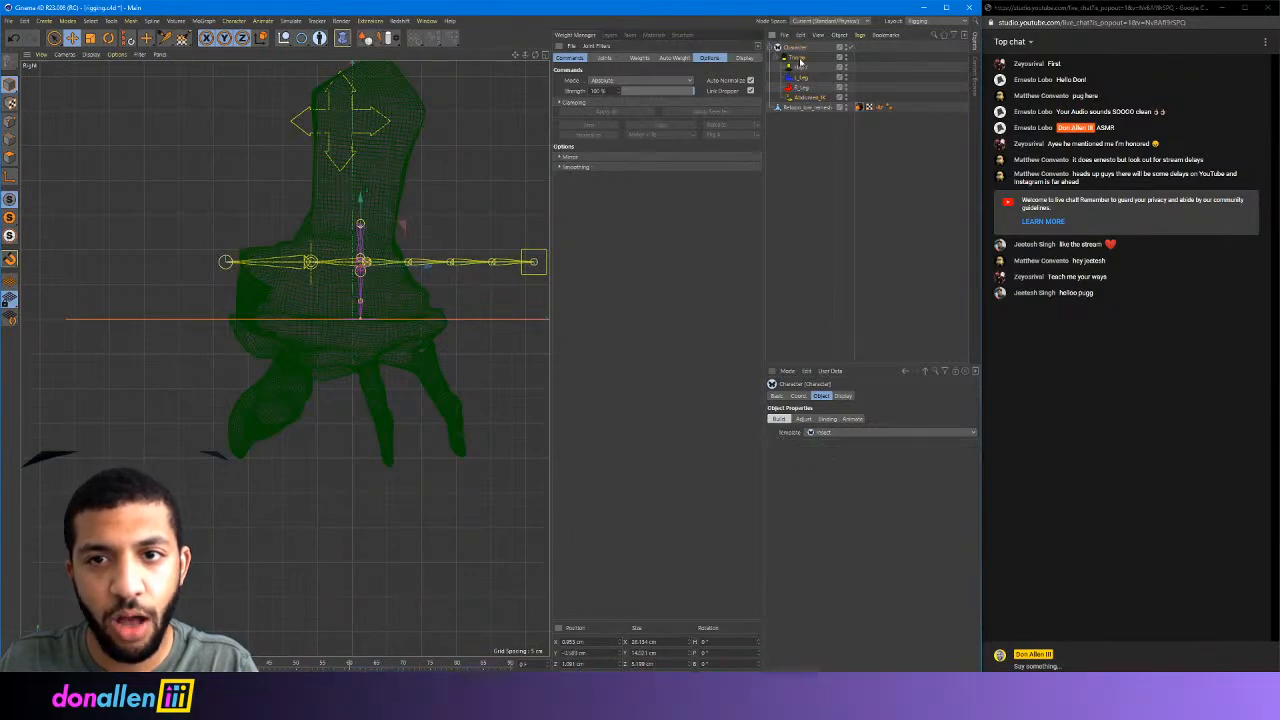
{"action": "left_click", "coordinate": [798, 58]}
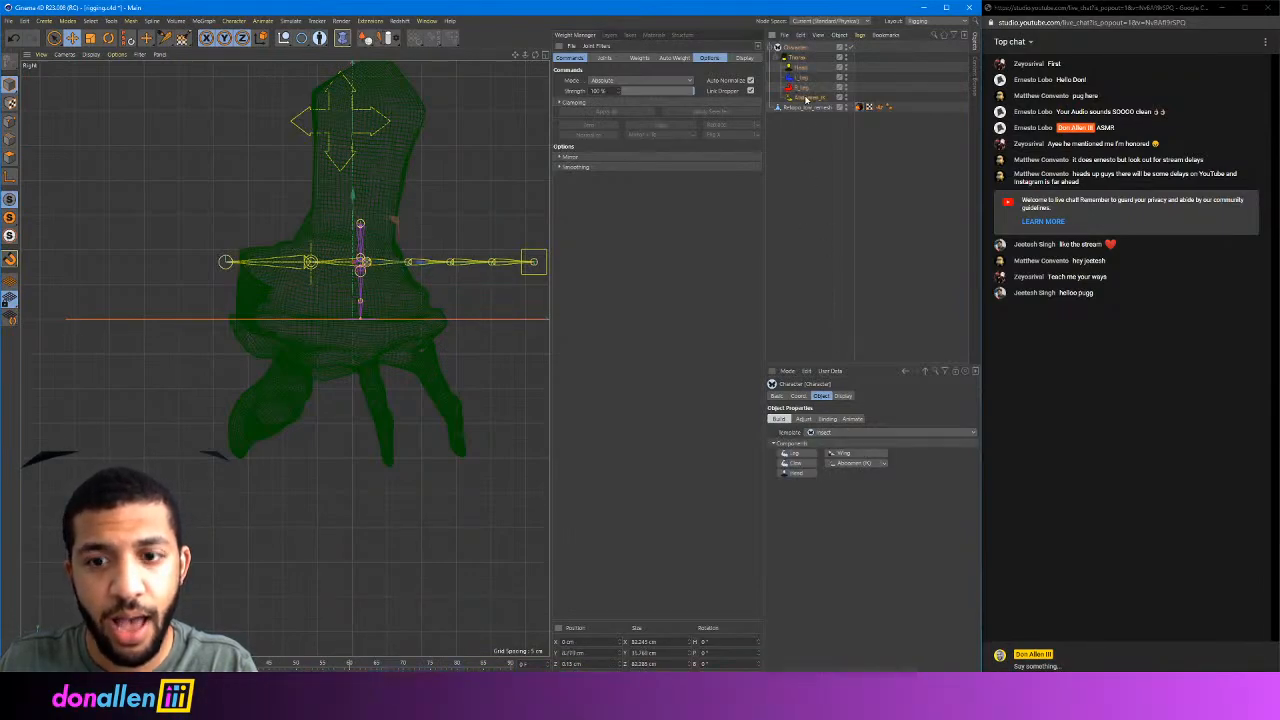
{"action": "left_click", "coordinate": [806, 97]}
{"action": "left_click", "coordinate": [801, 61]}
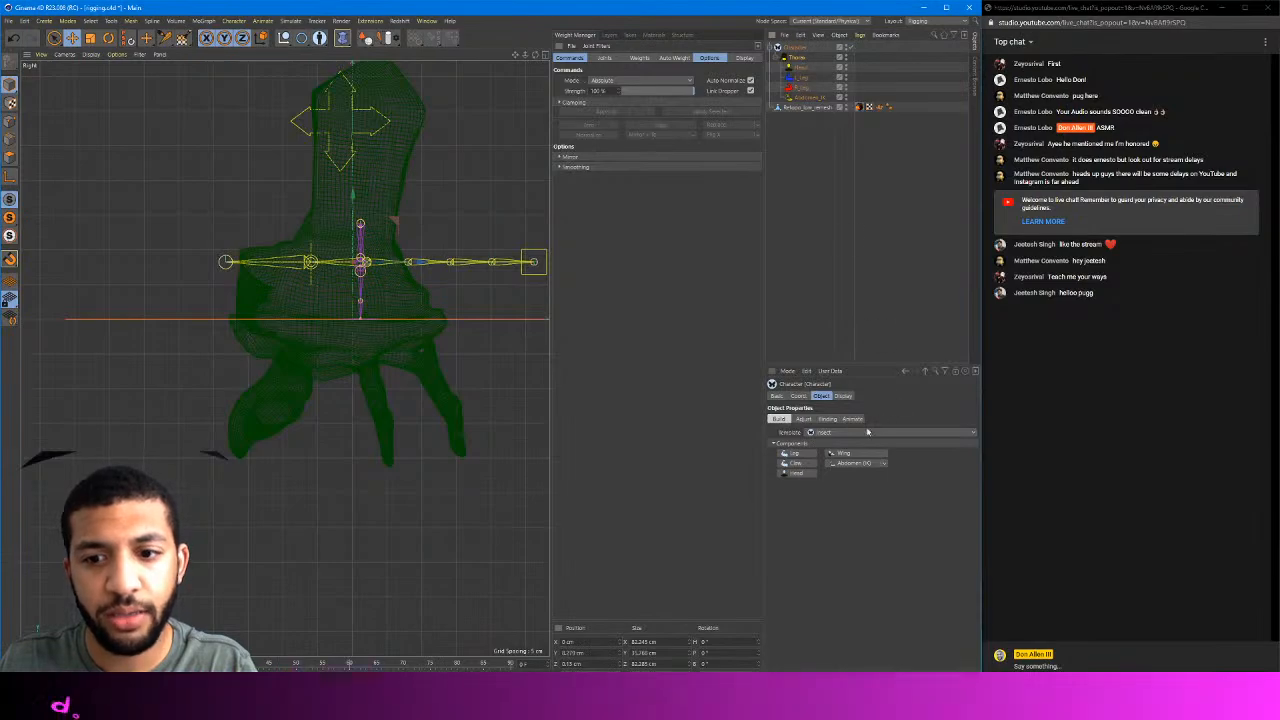
{"action": "left_click", "coordinate": [801, 456]}
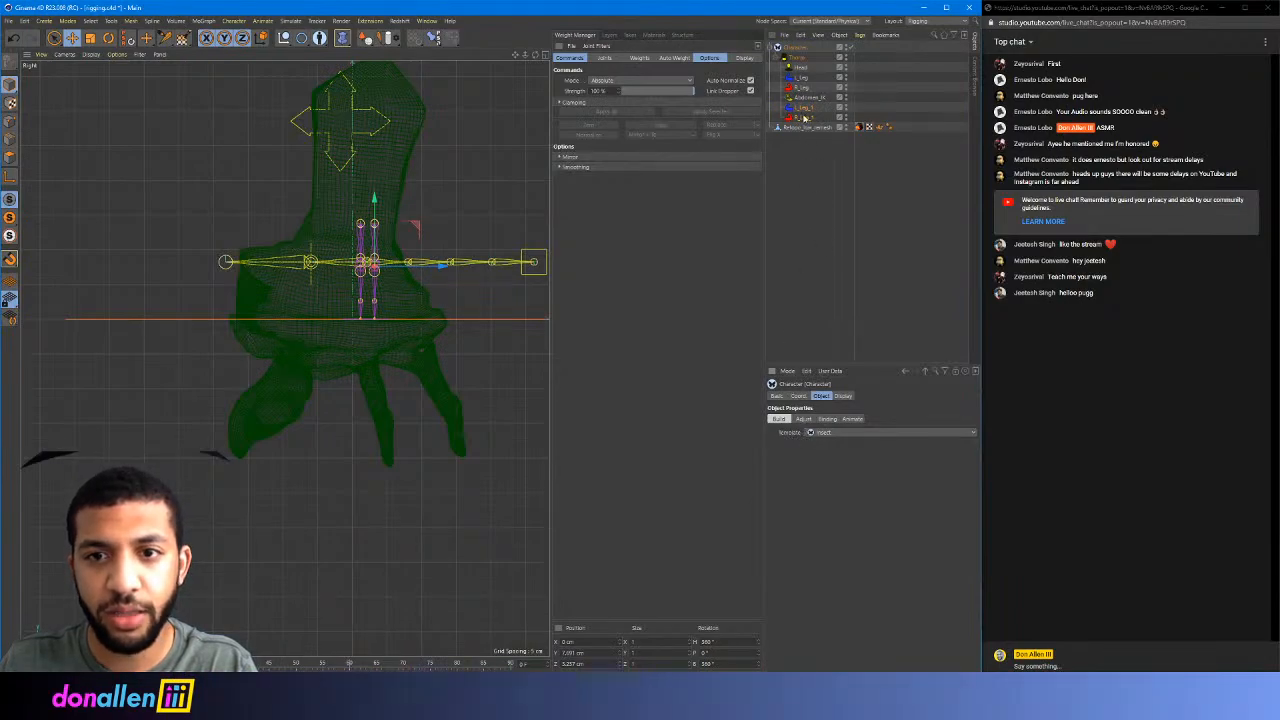
{"action": "left_click", "coordinate": [802, 58]}
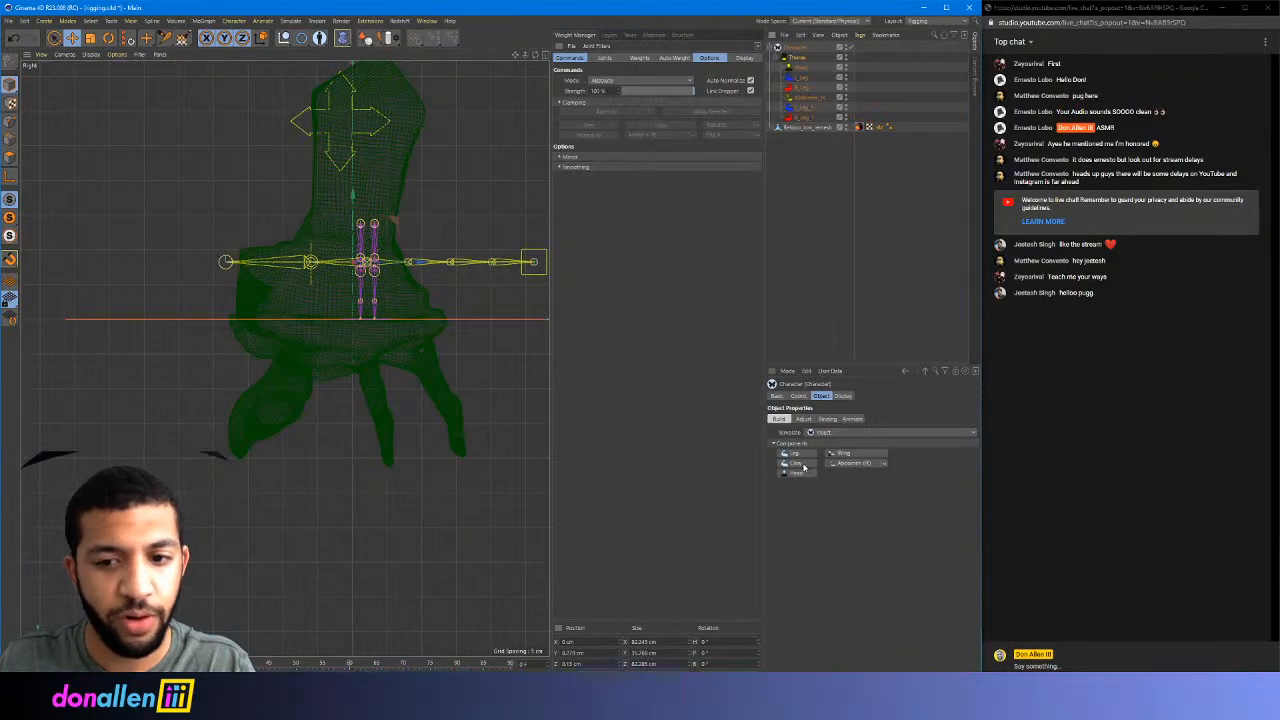
{"action": "left_click", "coordinate": [803, 467]}
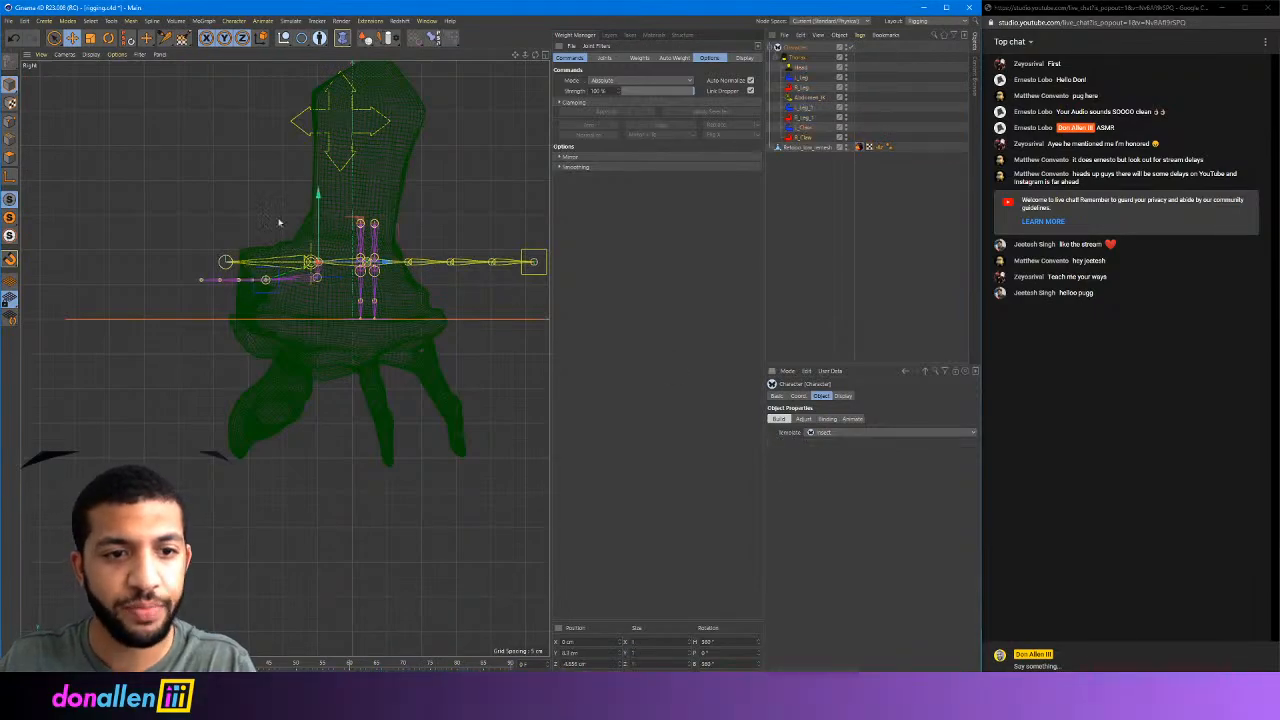
Show the crab in a single Perspective view and examine how the rig's joints sit against the body from several sides
{"action": "left_click", "coordinate": [545, 54]}
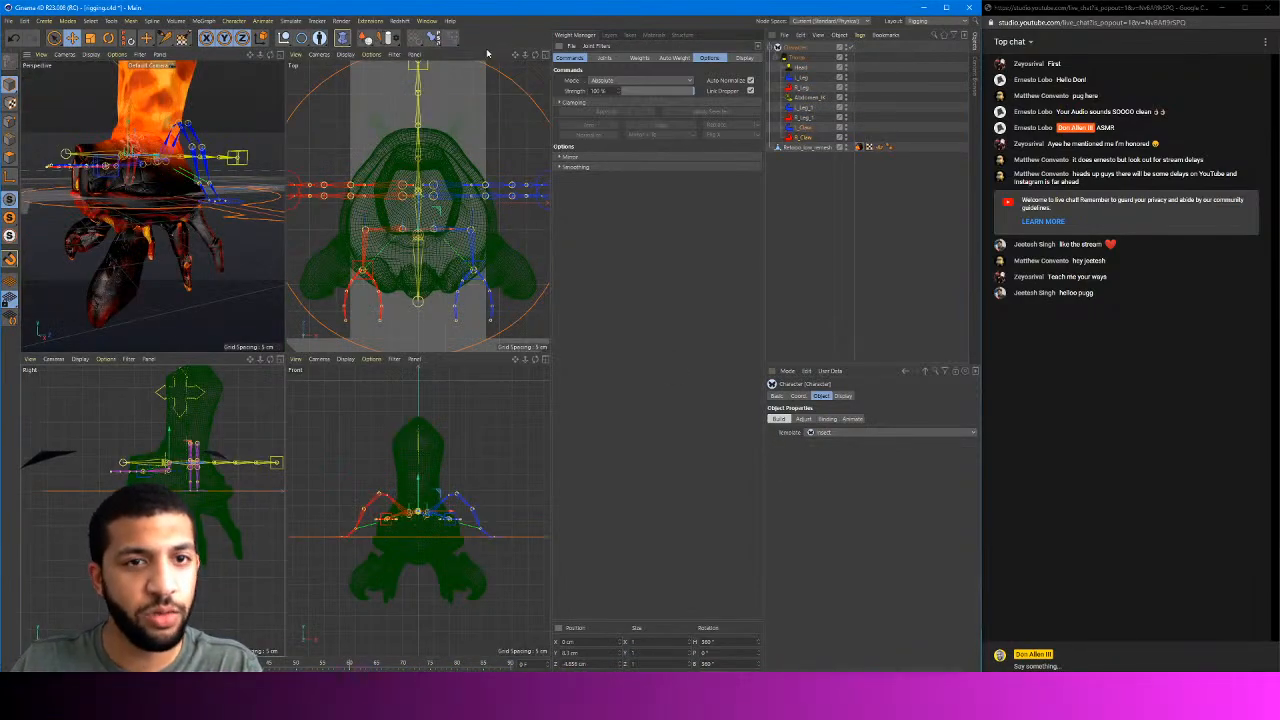
{"action": "left_click", "coordinate": [281, 54]}
{"action": "left_click_drag", "start_coordinate": [287, 230], "coordinate": [313, 278], "text": "alt"}
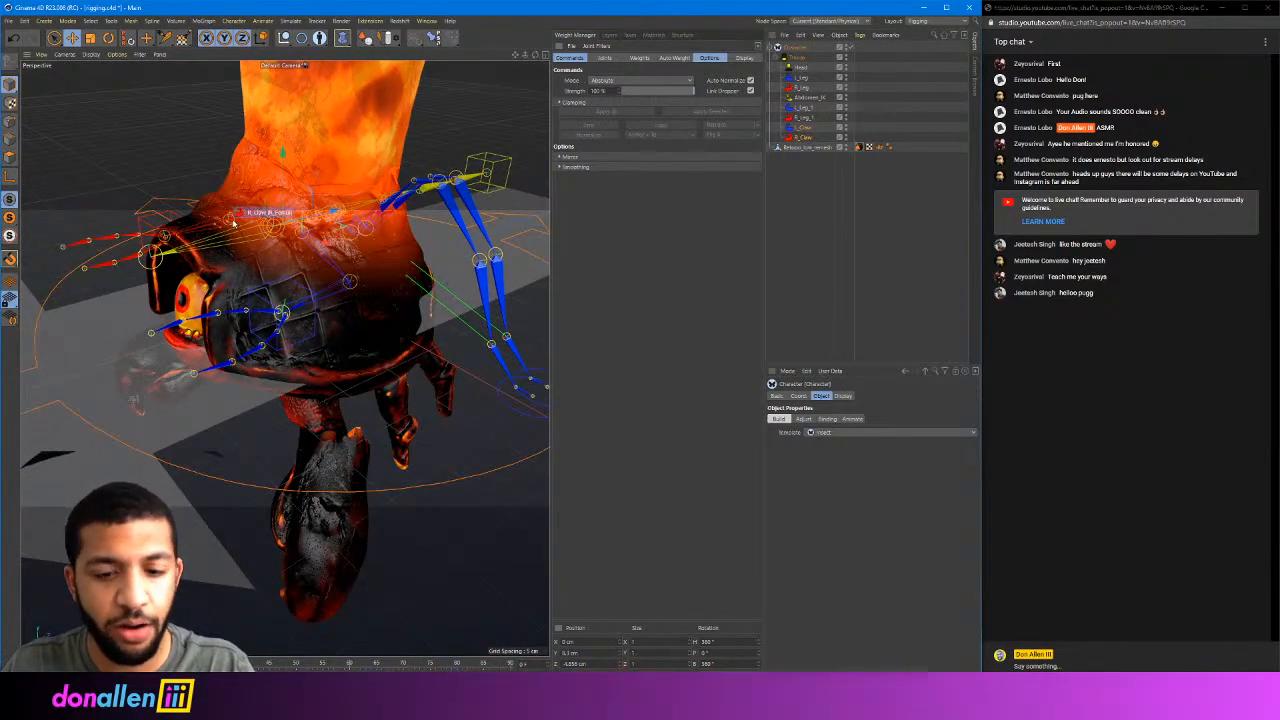
{"action": "left_click_drag", "start_coordinate": [233, 222], "coordinate": [316, 243], "text": "alt"}
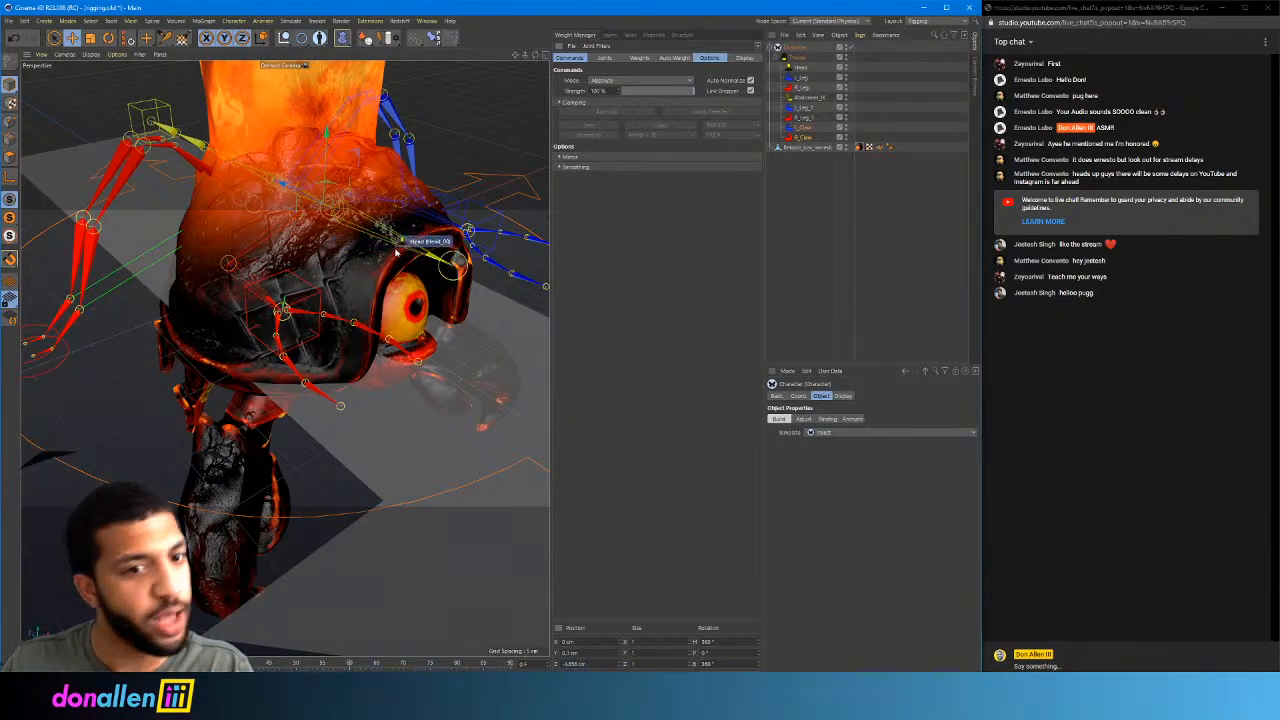
{"action": "left_click_drag", "start_coordinate": [397, 252], "coordinate": [324, 257], "text": "alt"}
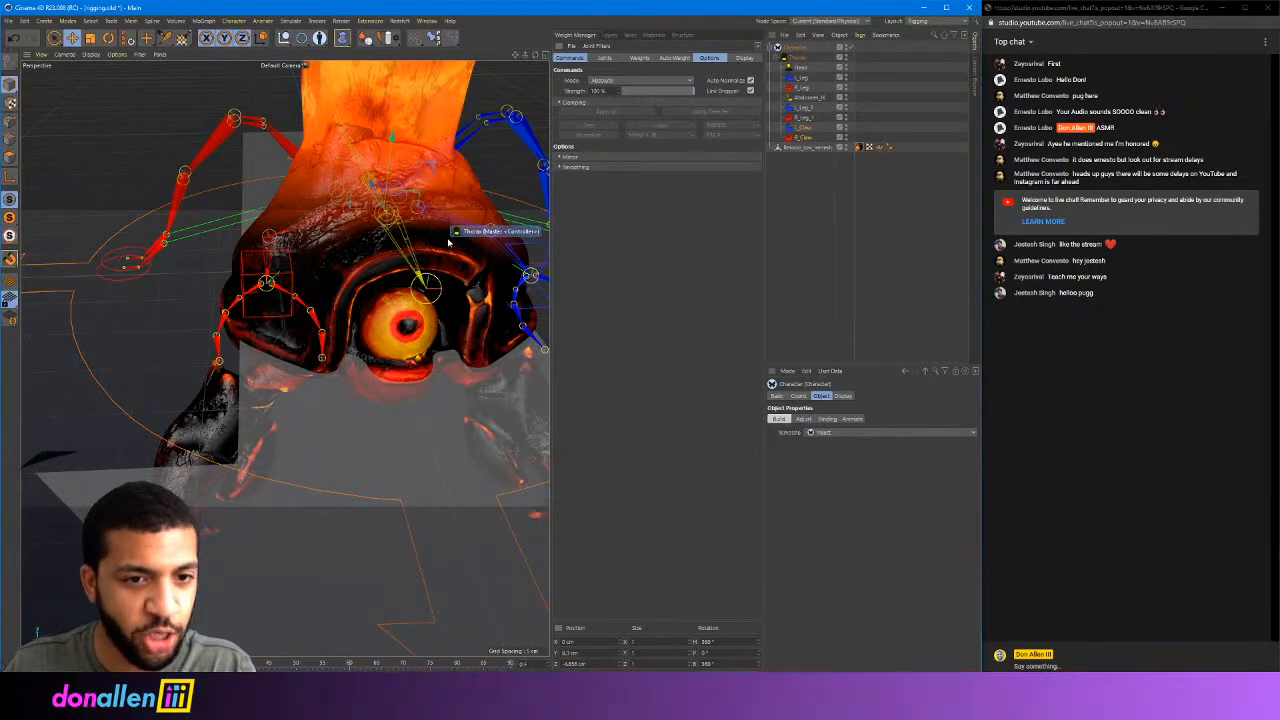
Delete the Abdomen component from the insect character
{"action": "left_click_drag", "start_coordinate": [352, 292], "coordinate": [312, 224], "text": "alt"}
{"action": "left_click", "coordinate": [817, 101]}
{"action": "middle_click_drag", "start_coordinate": [312, 224], "coordinate": [244, 222], "text": "alt"}
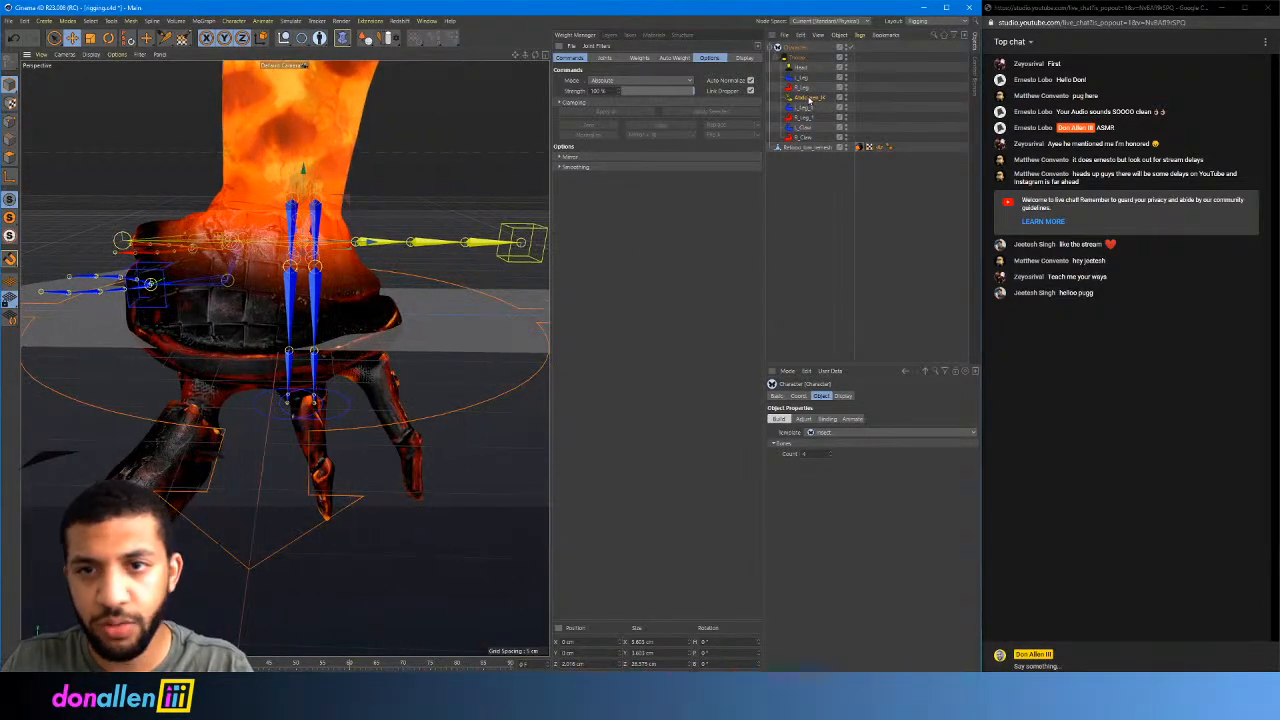
{"action": "key", "text": "Delete"}
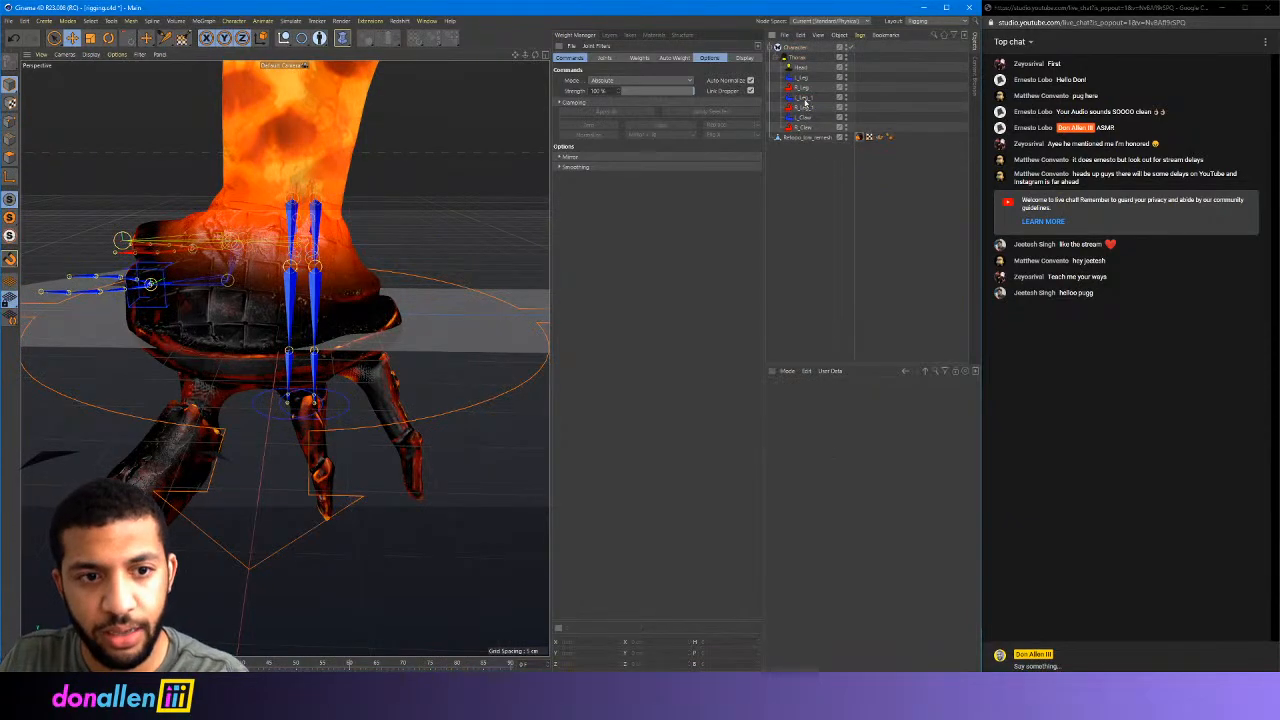
Widen the viewport, switch the Character object to Adjust mode and view the crab from the front
{"action": "left_click_drag", "start_coordinate": [258, 245], "coordinate": [376, 254], "text": "alt"}
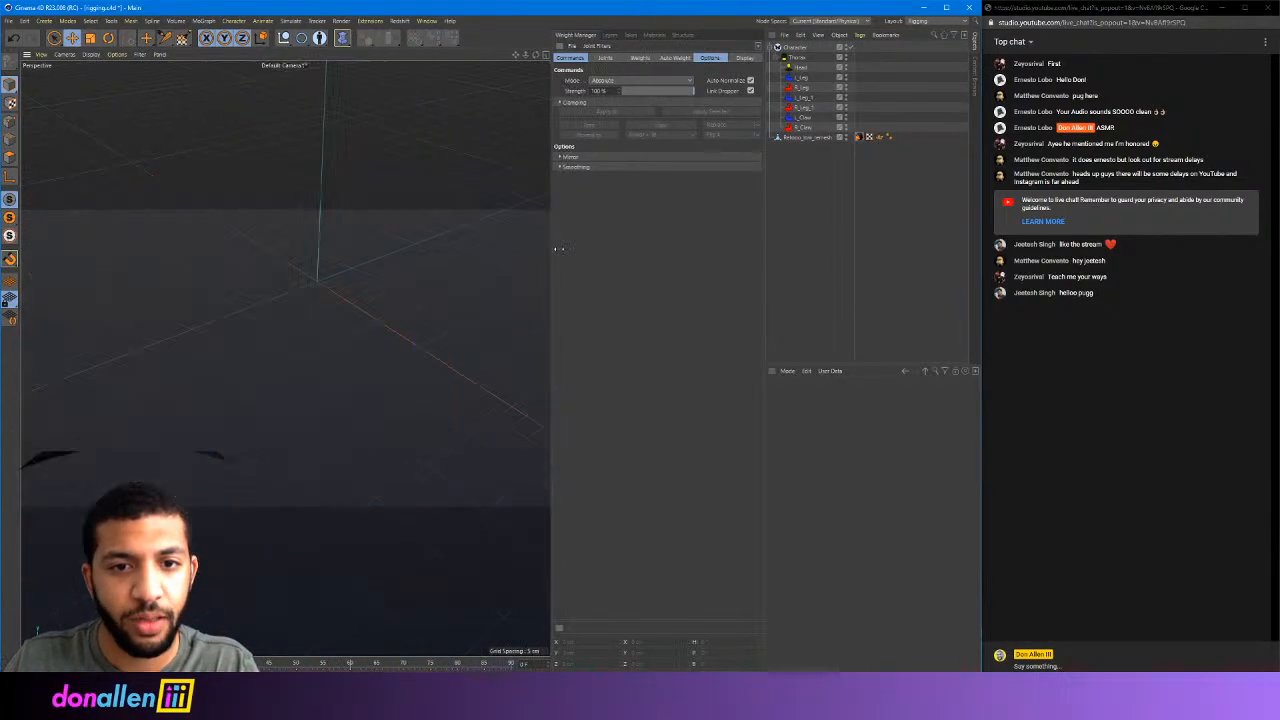
{"action": "left_click_drag", "start_coordinate": [548, 255], "coordinate": [600, 250]}
{"action": "left_click", "coordinate": [778, 48]}
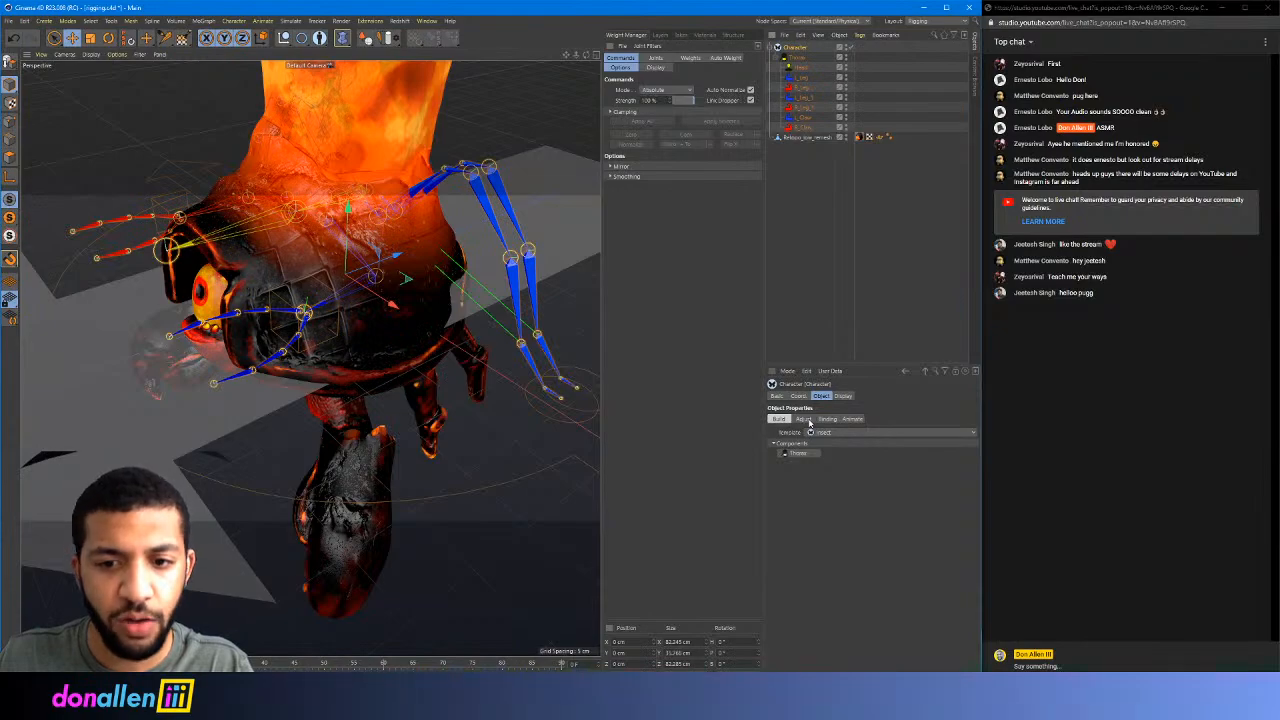
{"action": "left_click", "coordinate": [804, 419]}
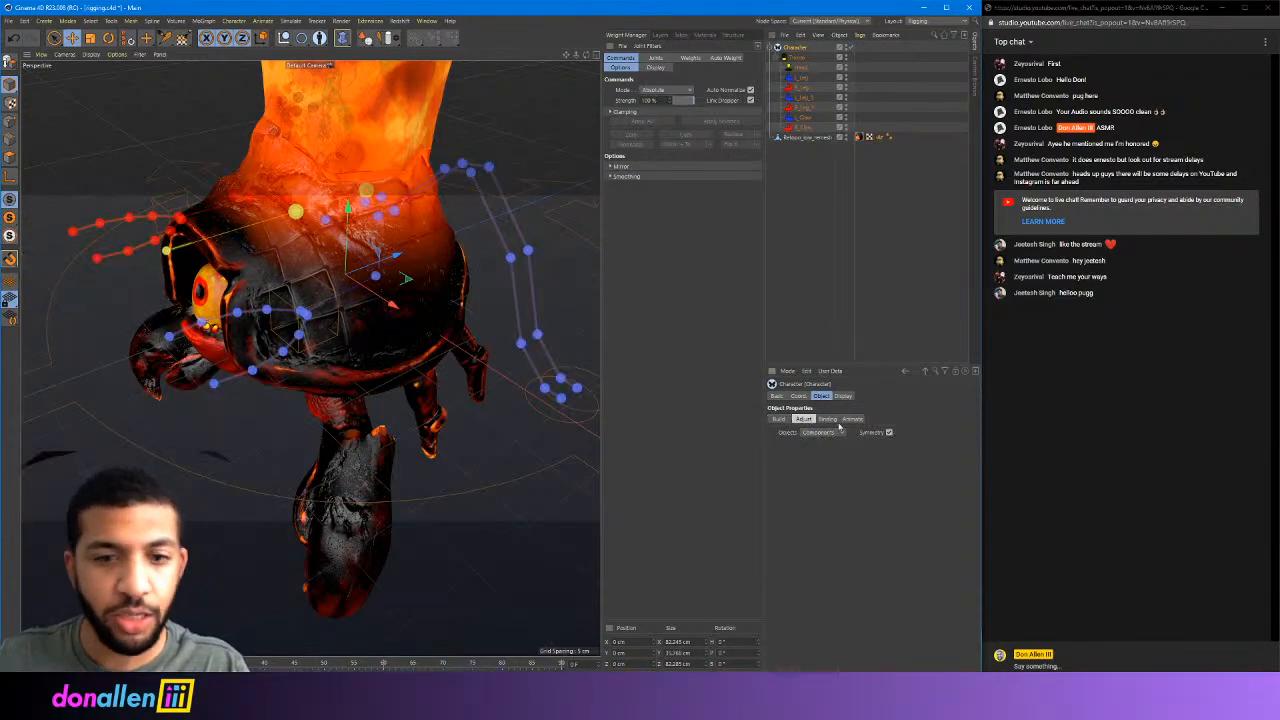
{"action": "left_click_drag", "start_coordinate": [341, 227], "coordinate": [375, 187], "text": "alt"}
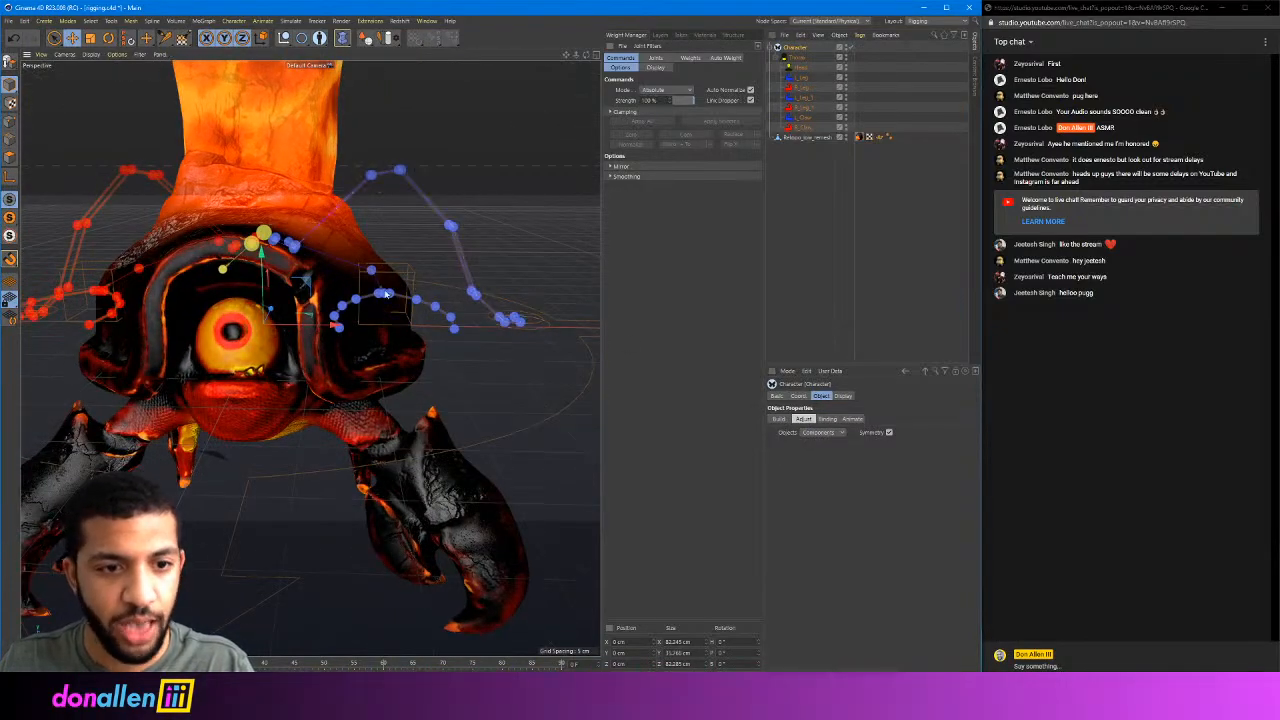
In the Right view, lower the Thorax component into the crab's body and reposition the two Head joints behind the face
{"action": "left_click_drag", "start_coordinate": [390, 290], "coordinate": [333, 267], "text": "alt"}
{"action": "scroll", "coordinate": [366, 243], "scroll_direction": "up", "scroll_amount": 1}
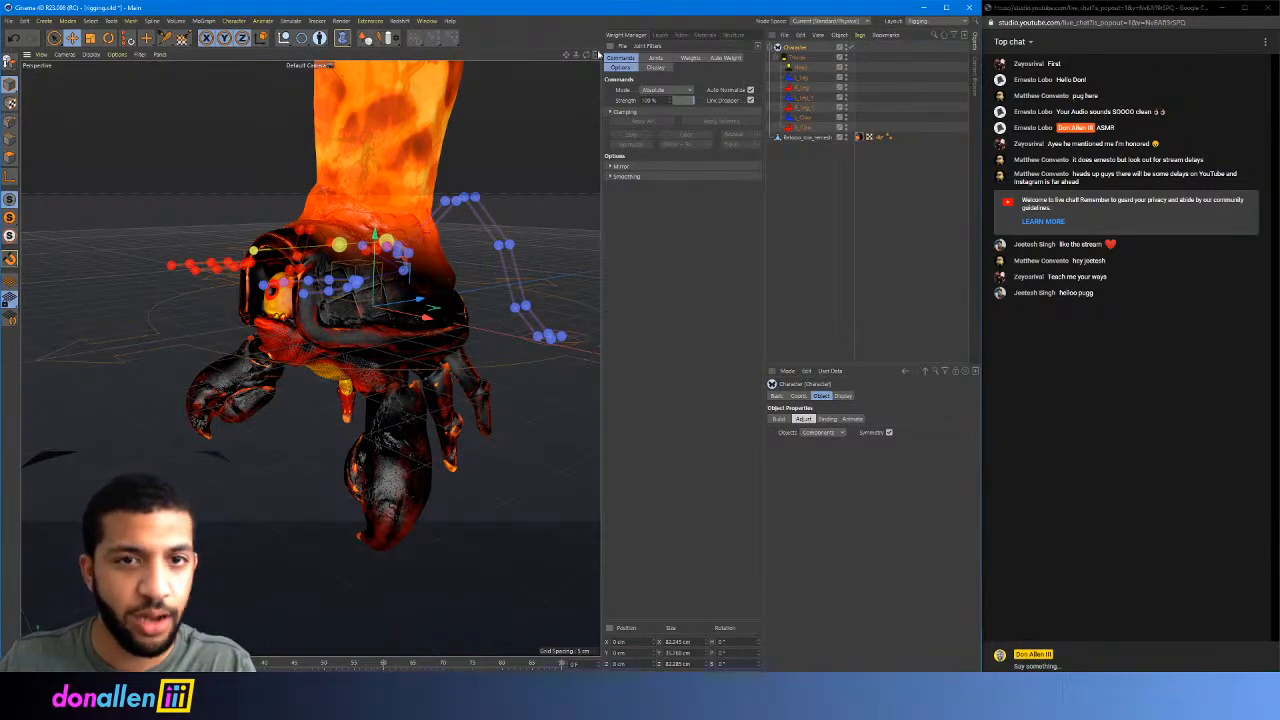
{"action": "left_click", "coordinate": [597, 55]}
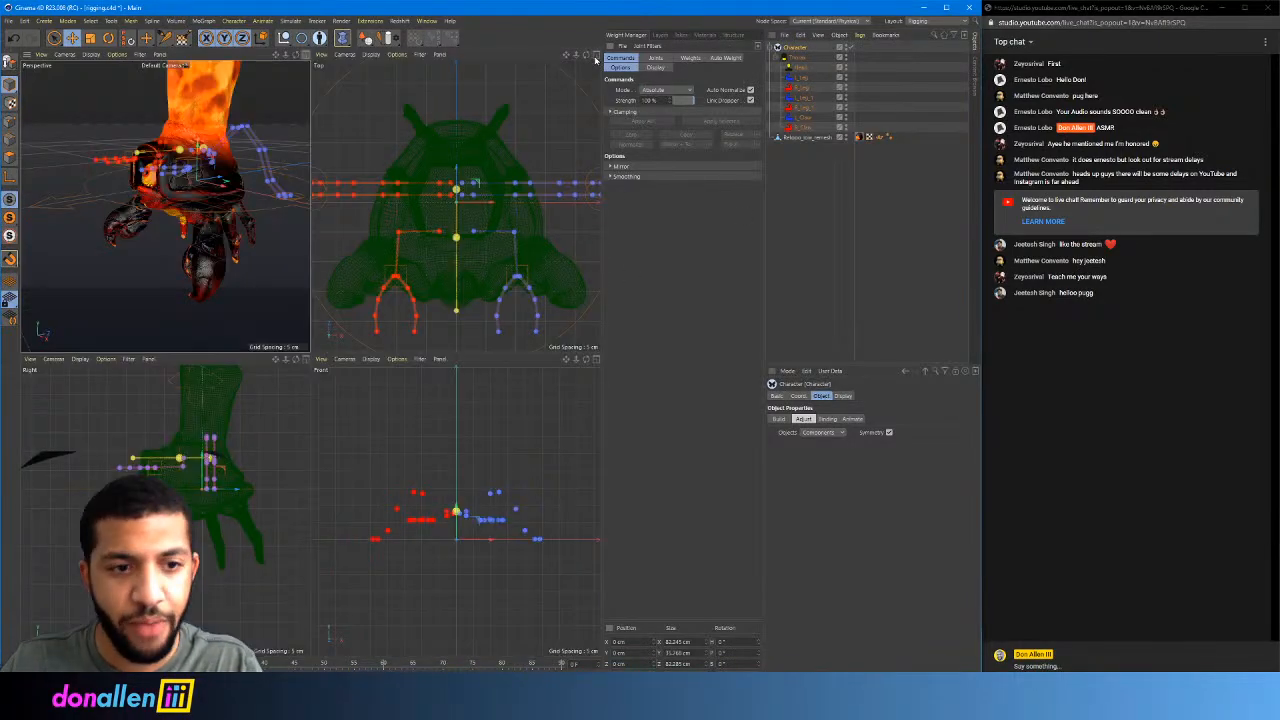
{"action": "left_click", "coordinate": [305, 359]}
{"action": "scroll", "coordinate": [353, 363], "scroll_direction": "up", "scroll_amount": 5}
{"action": "middle_click_drag", "start_coordinate": [388, 357], "coordinate": [401, 398], "text": "alt"}
{"action": "scroll", "coordinate": [401, 398], "scroll_direction": "down", "scroll_amount": 1}
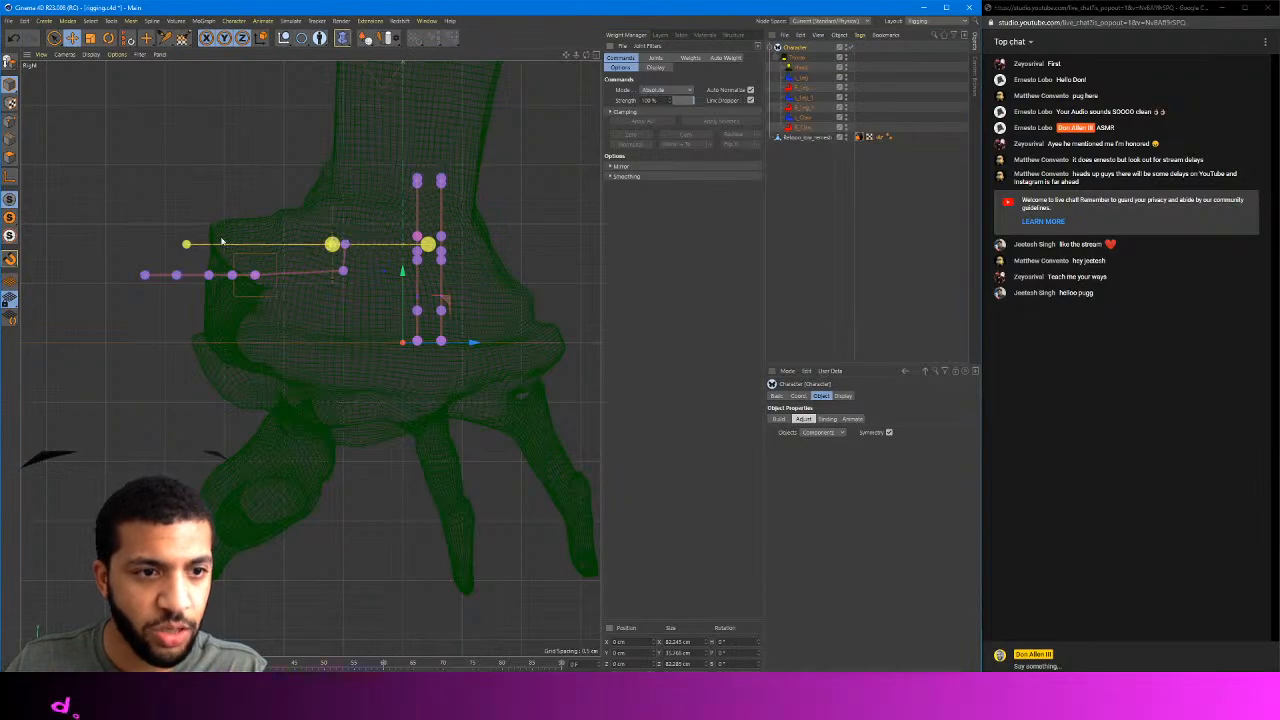
{"action": "left_click", "coordinate": [428, 244]}
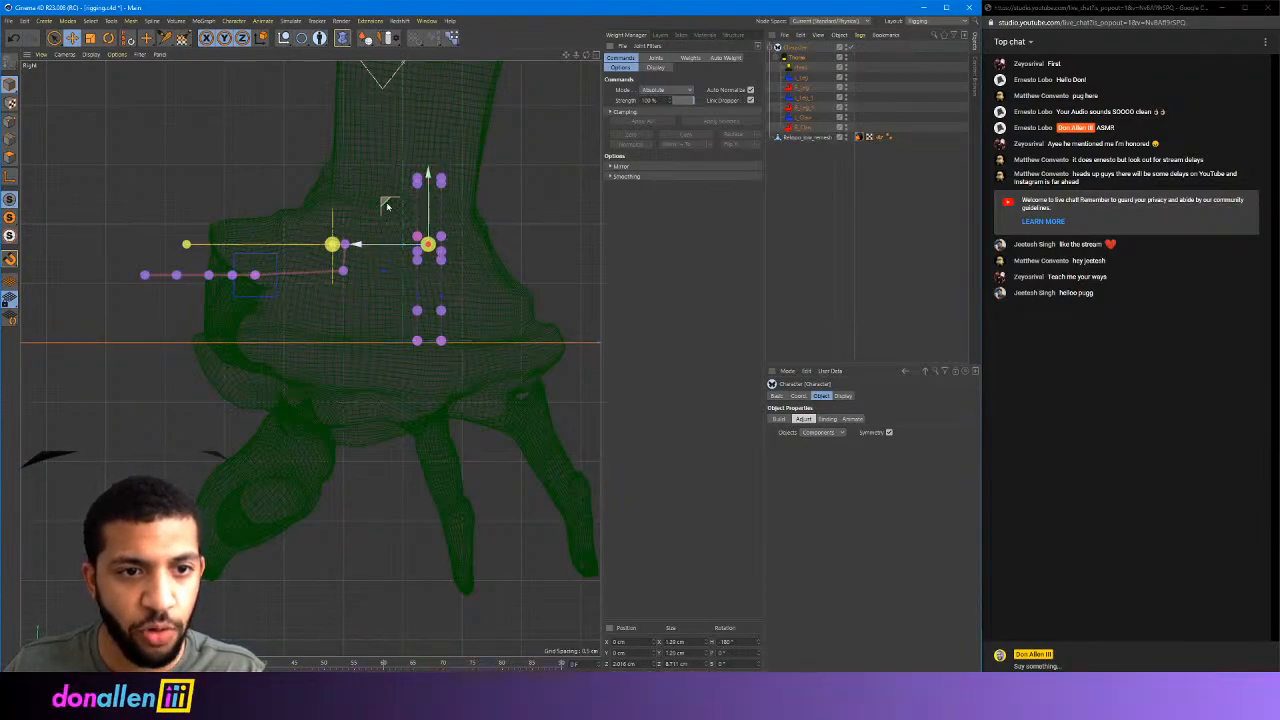
{"action": "left_click_drag", "start_coordinate": [388, 206], "coordinate": [397, 254]}
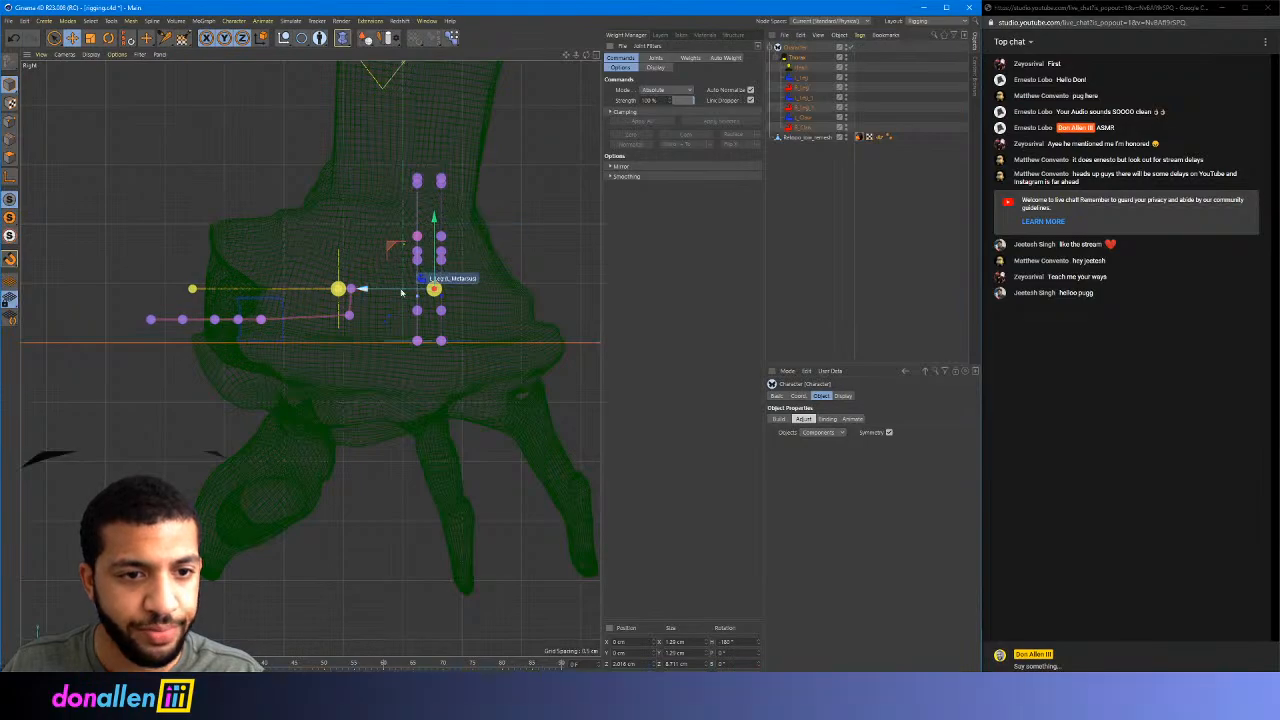
{"action": "left_click_drag", "start_coordinate": [339, 289], "coordinate": [338, 325]}
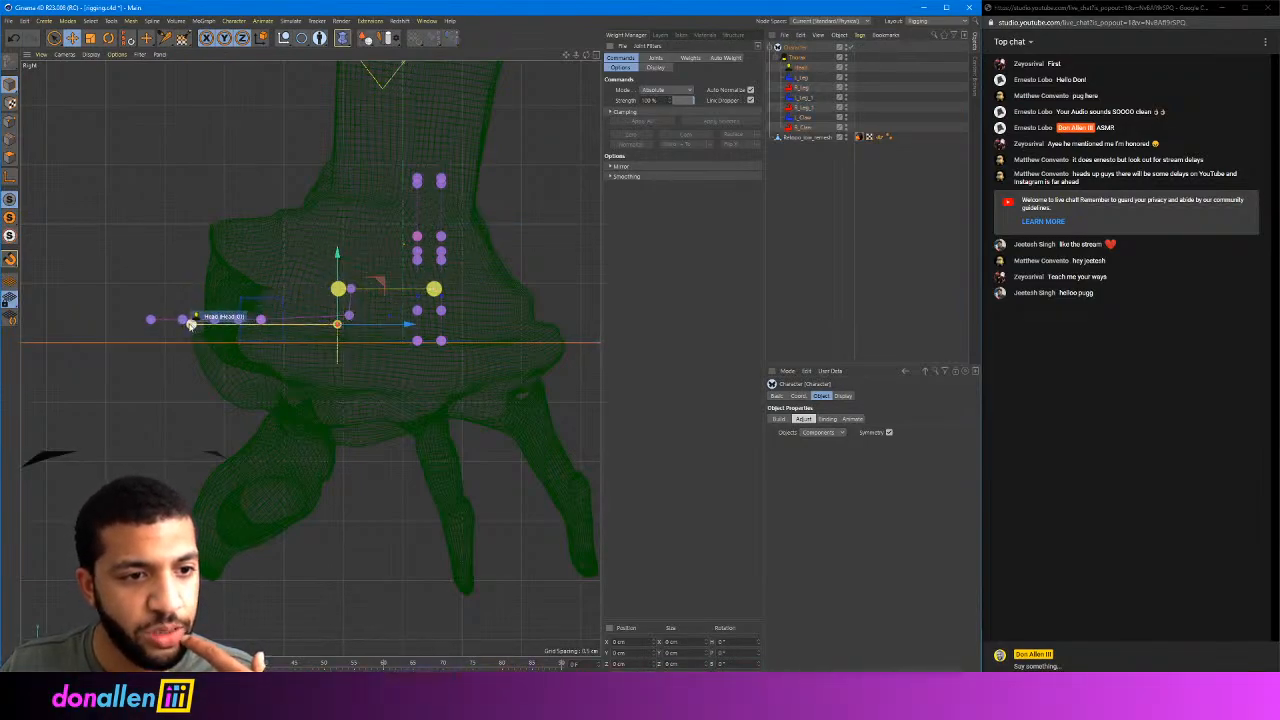
{"action": "left_click_drag", "start_coordinate": [191, 325], "coordinate": [218, 299]}
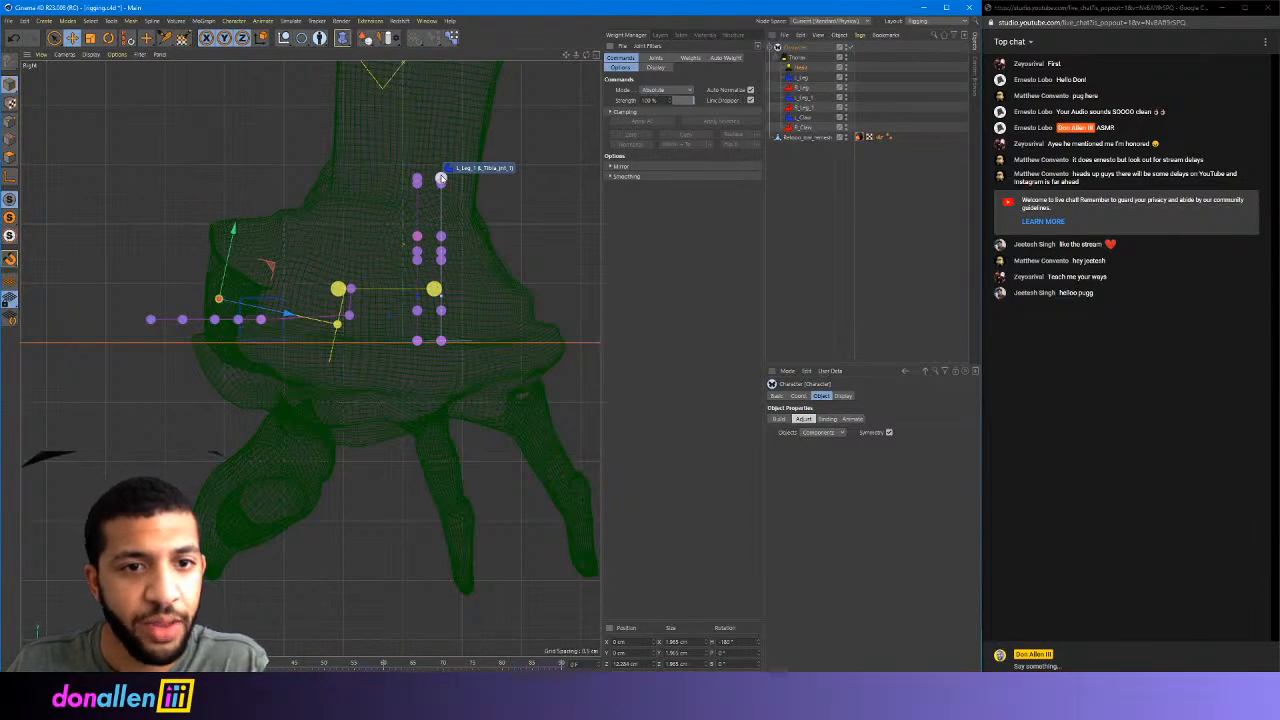
Try to move and rotate the knee joints of both Leg components onto the crab's legs in the Right view
{"action": "left_click_drag", "start_coordinate": [441, 179], "coordinate": [540, 422]}
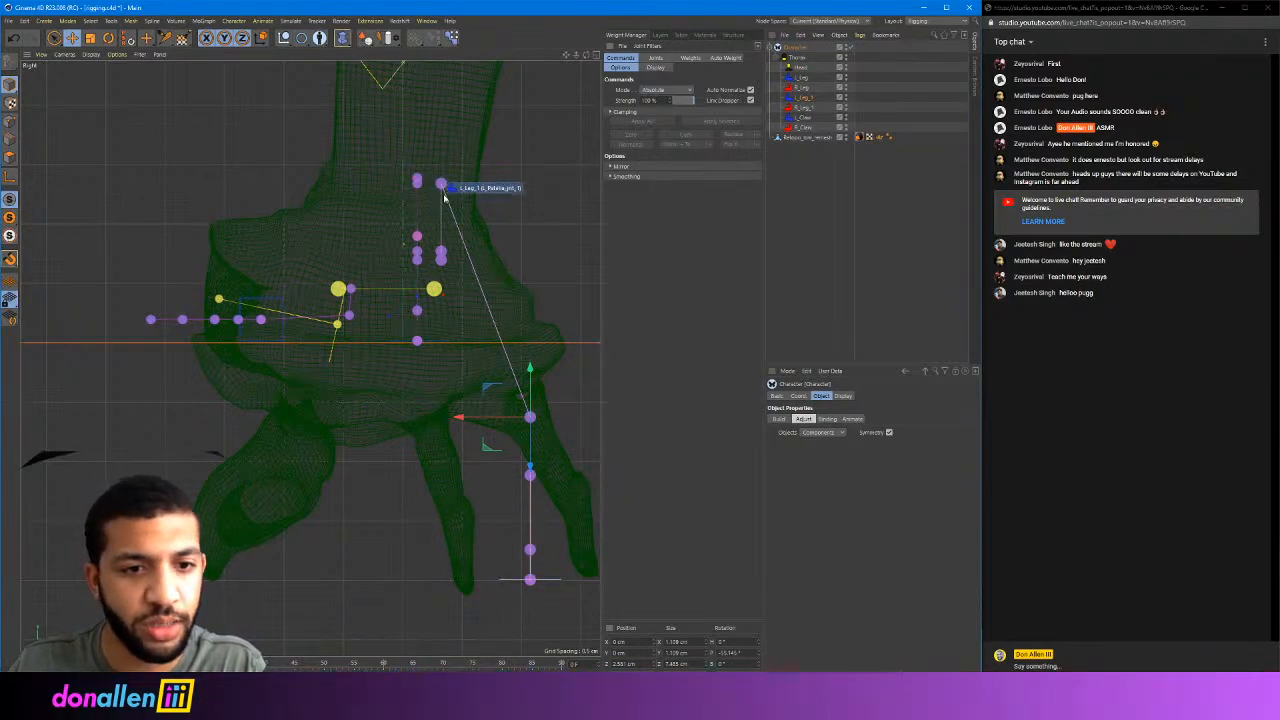
{"action": "key", "text": "ctrl+z"}
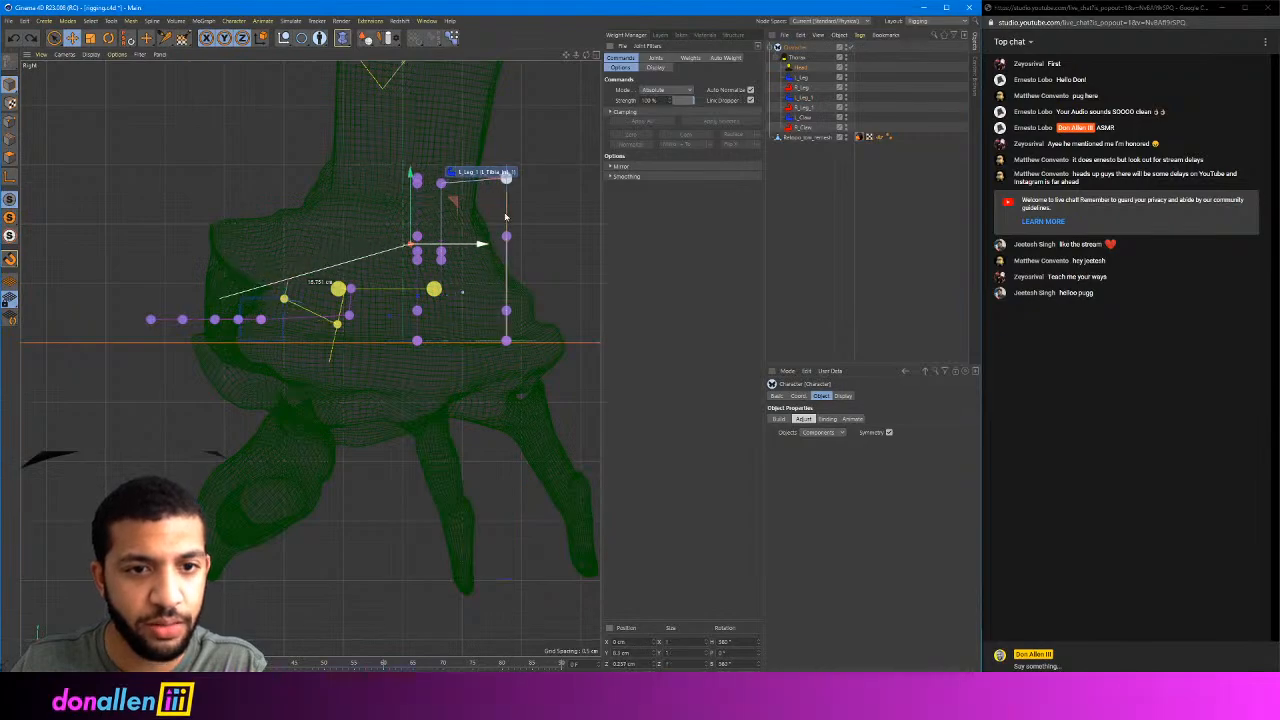
{"action": "left_click_drag", "start_coordinate": [441, 178], "coordinate": [544, 420]}
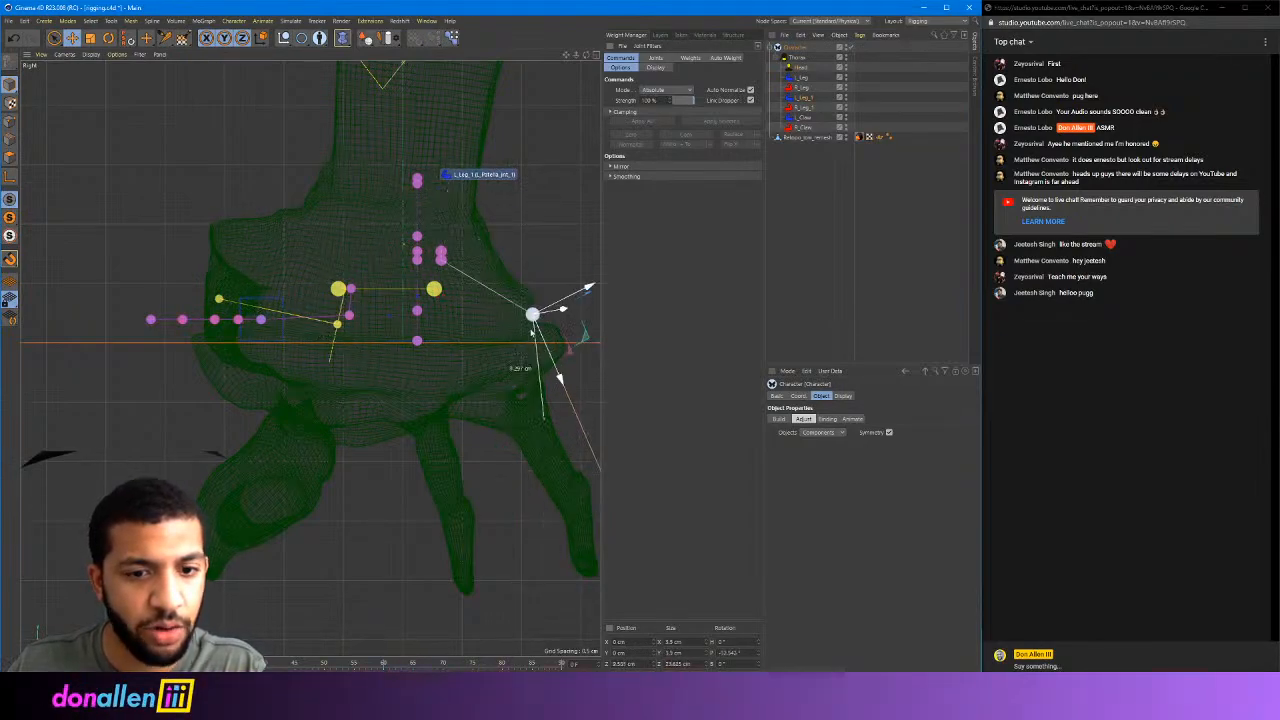
{"action": "key", "text": "ctrl+z"}
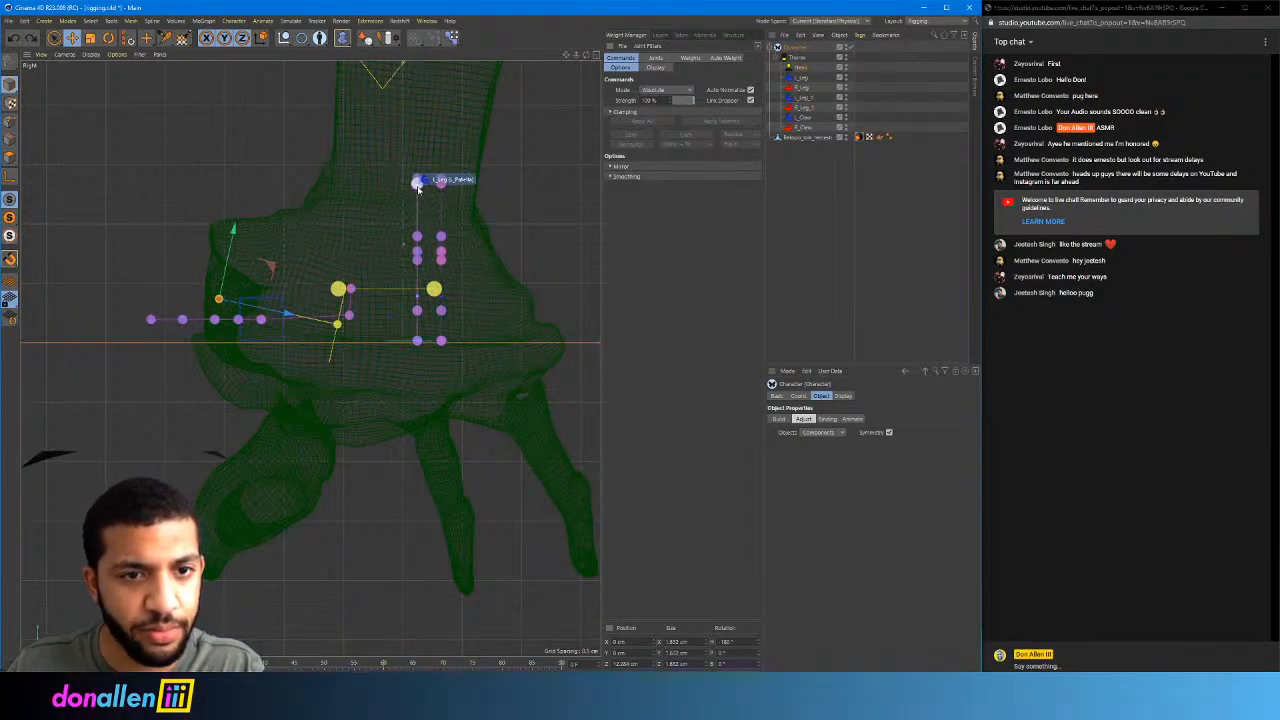
{"action": "left_click_drag", "start_coordinate": [418, 186], "coordinate": [433, 425]}
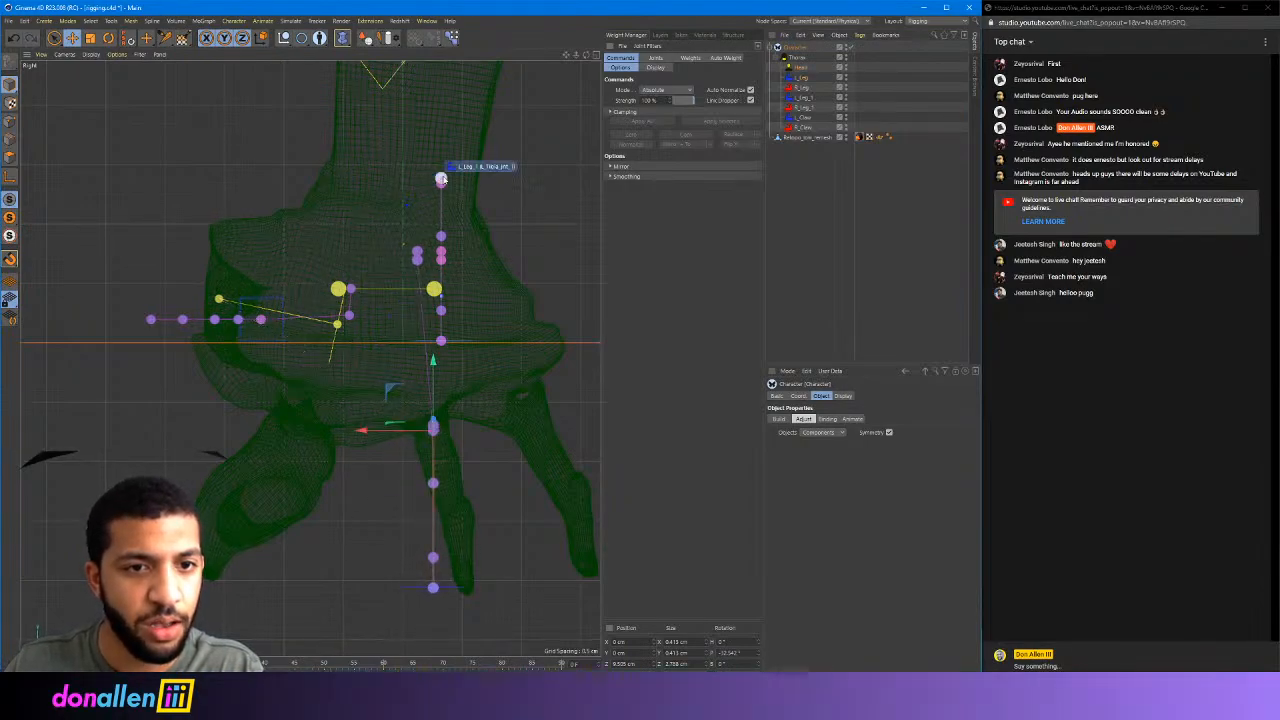
{"action": "left_click_drag", "start_coordinate": [440, 185], "coordinate": [408, 397]}
{"action": "key", "text": "r"}
{"action": "left_click", "coordinate": [432, 430]}
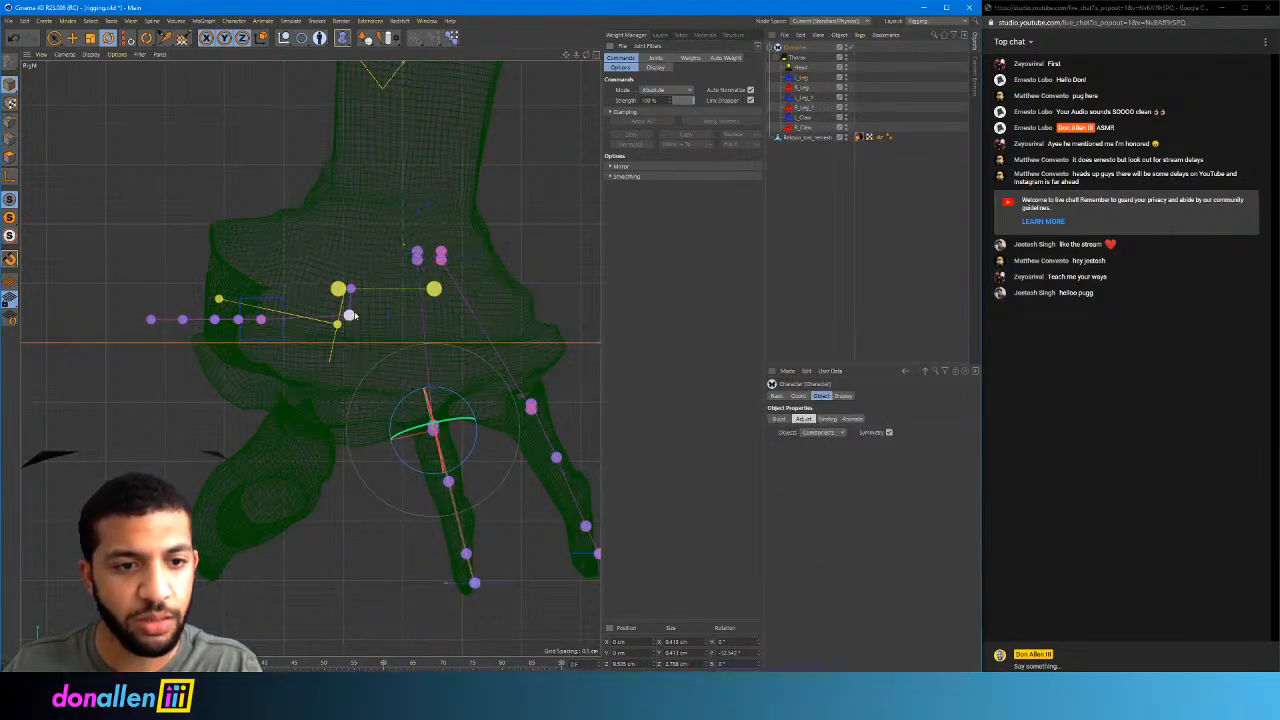
{"action": "mouse_move", "coordinate": [418, 256]}
{"action": "left_mouse_down"}
{"action": "mouse_move", "coordinate": [420, 286]}
{"action": "mouse_move", "coordinate": [426, 243]}
{"action": "left_mouse_up"}
{"action": "key", "text": "ctrl+z"}
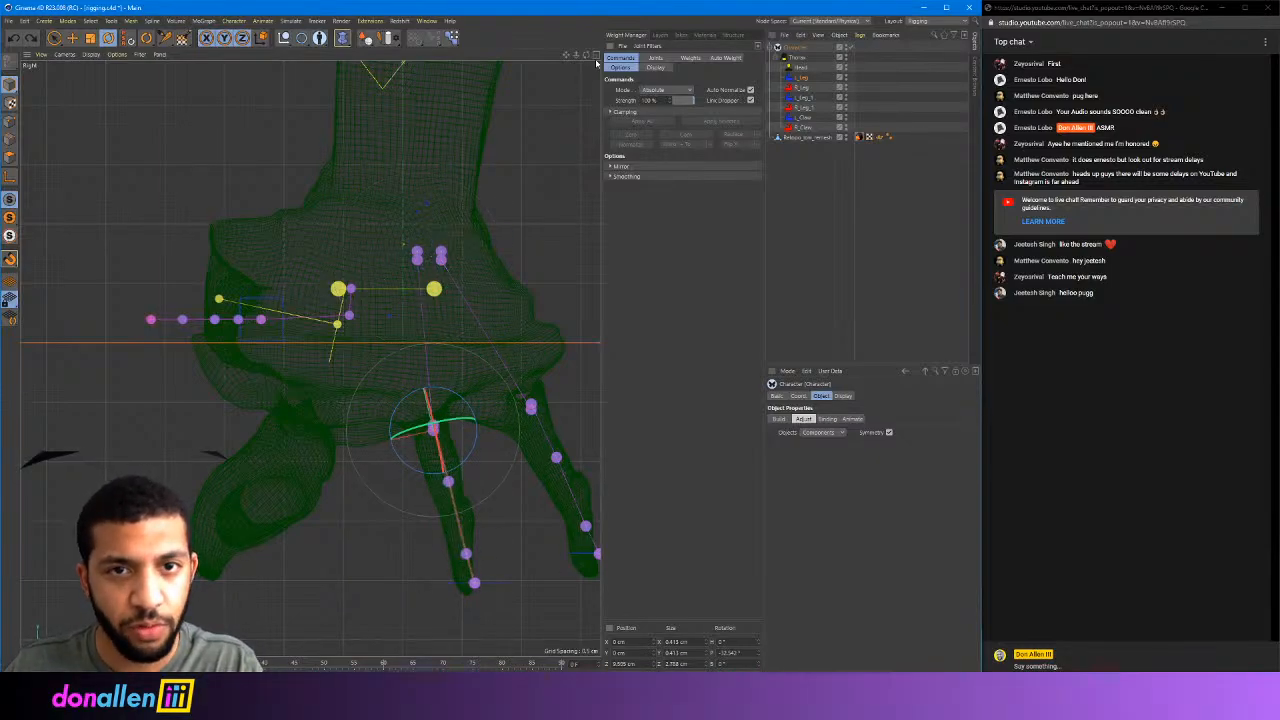
Examine the position of the leg and head joints against the mesh in the Perspective and Top views
{"action": "left_click", "coordinate": [597, 55]}
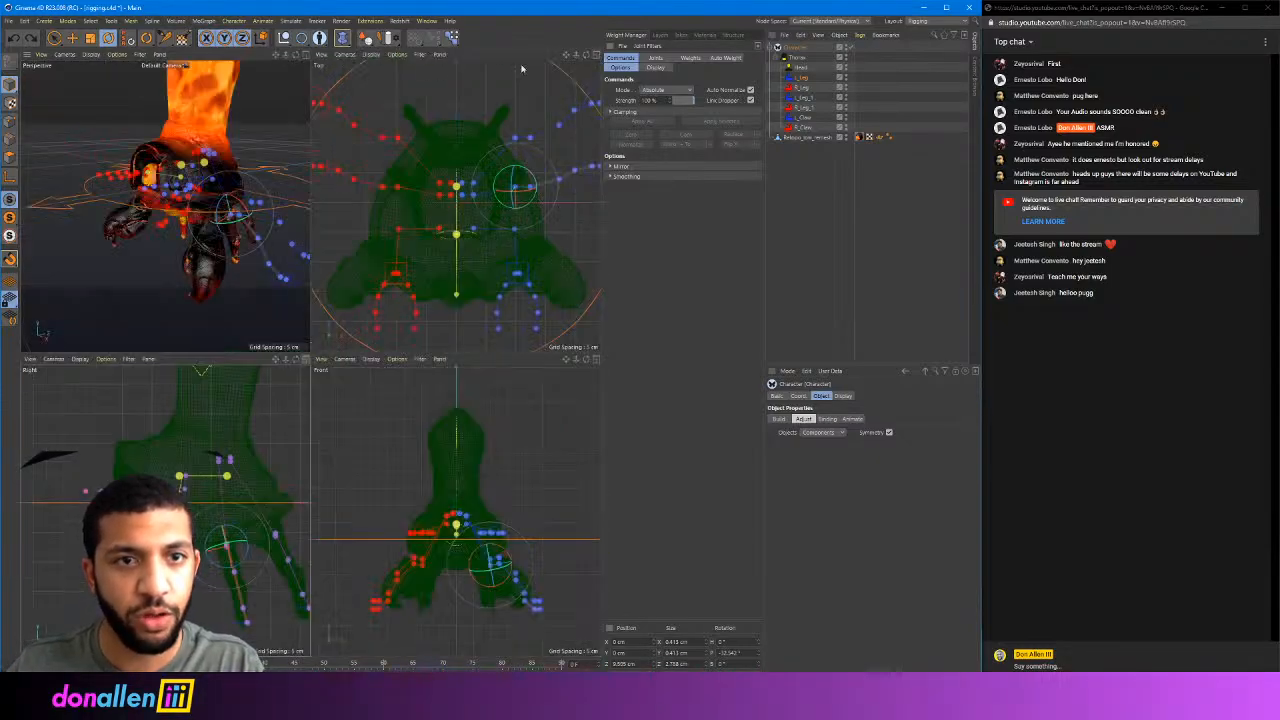
{"action": "left_click", "coordinate": [306, 55]}
{"action": "left_click_drag", "start_coordinate": [400, 185], "coordinate": [470, 288], "text": "alt"}
{"action": "left_click", "coordinate": [597, 55]}
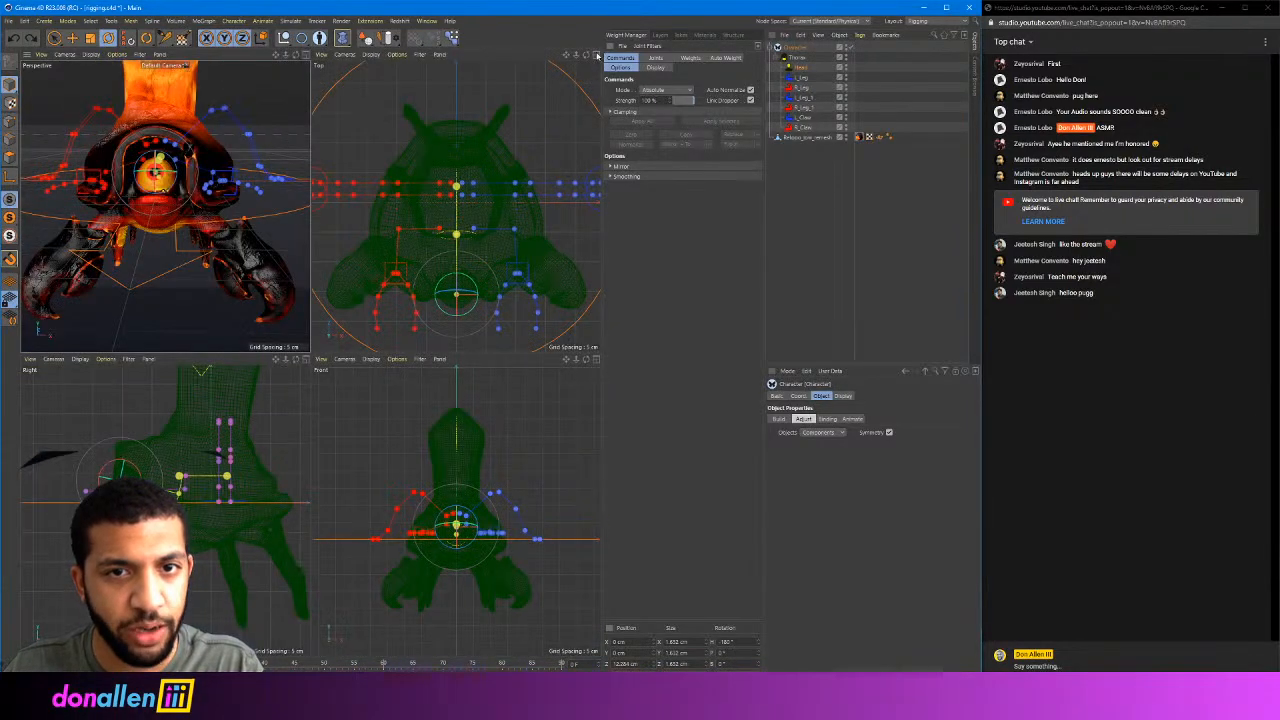
{"action": "left_click", "coordinate": [597, 55]}
{"action": "scroll", "coordinate": [433, 185], "scroll_direction": "down", "scroll_amount": 5}
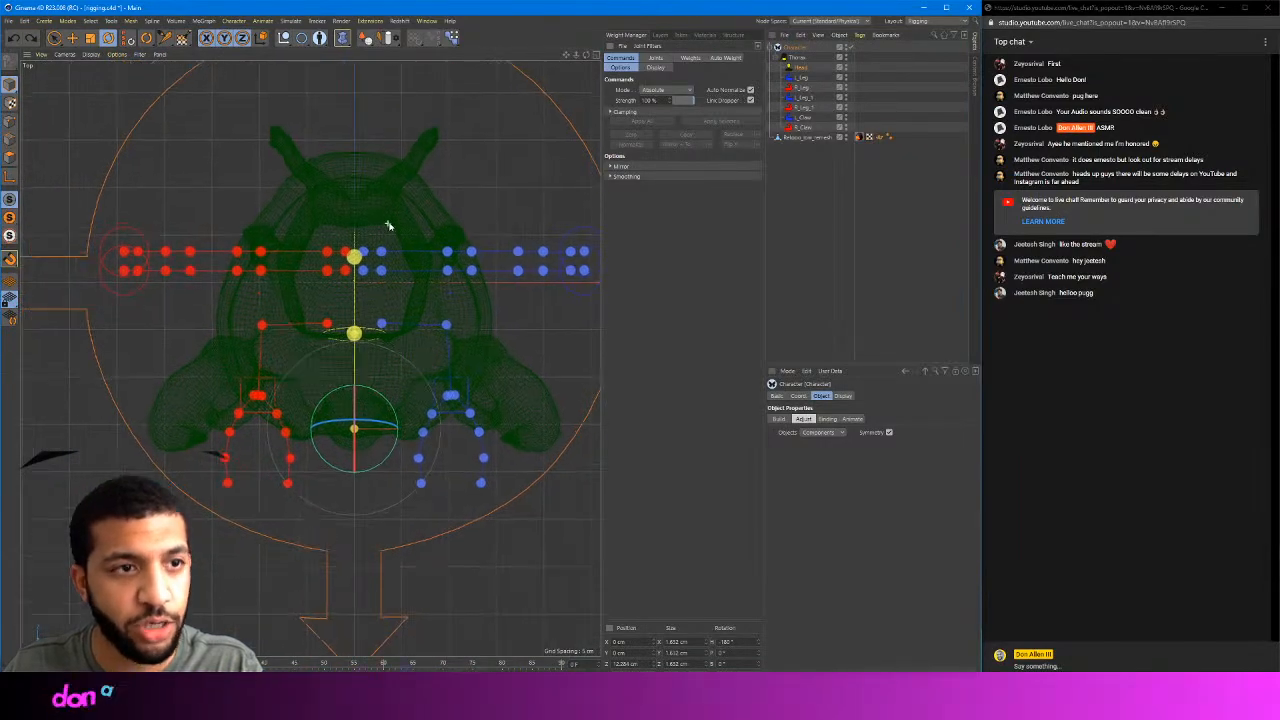
{"action": "left_click", "coordinate": [597, 55]}
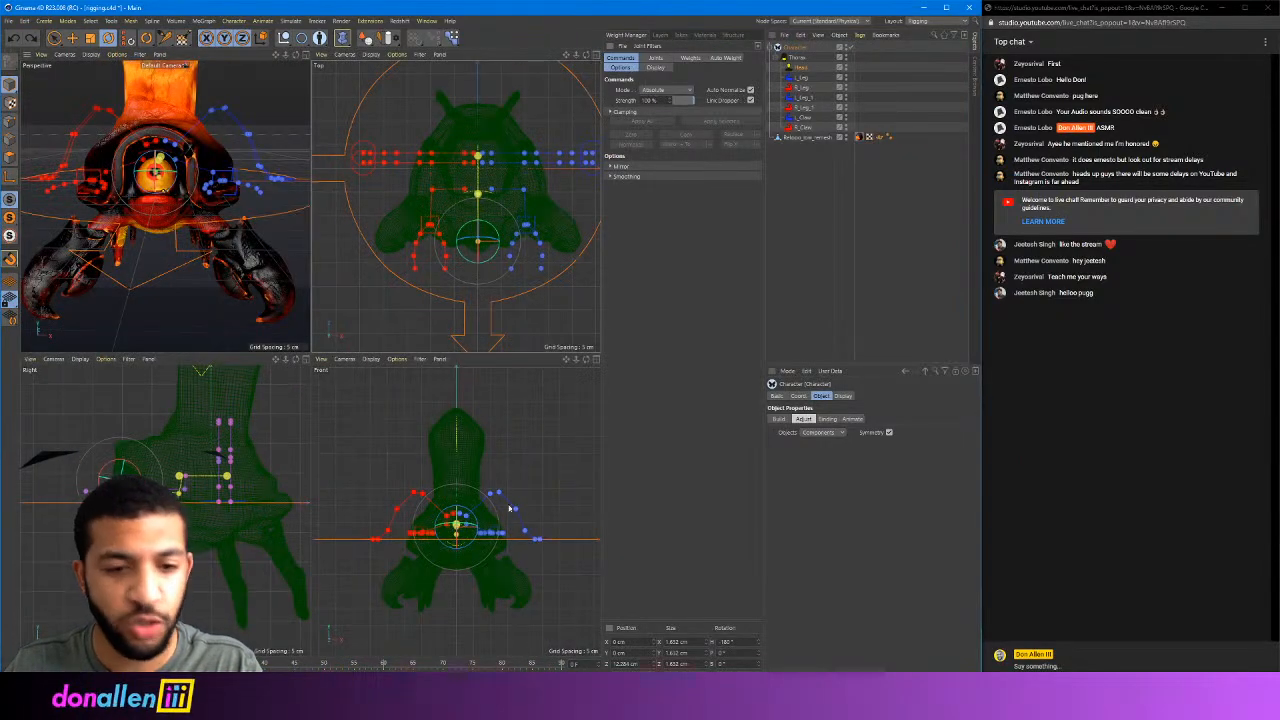
In the Front view, move both pairs of Leg components down by their hip joints to the underside of the body
{"action": "left_click", "coordinate": [596, 359]}
{"action": "scroll", "coordinate": [357, 300], "scroll_direction": "up", "scroll_amount": 8}
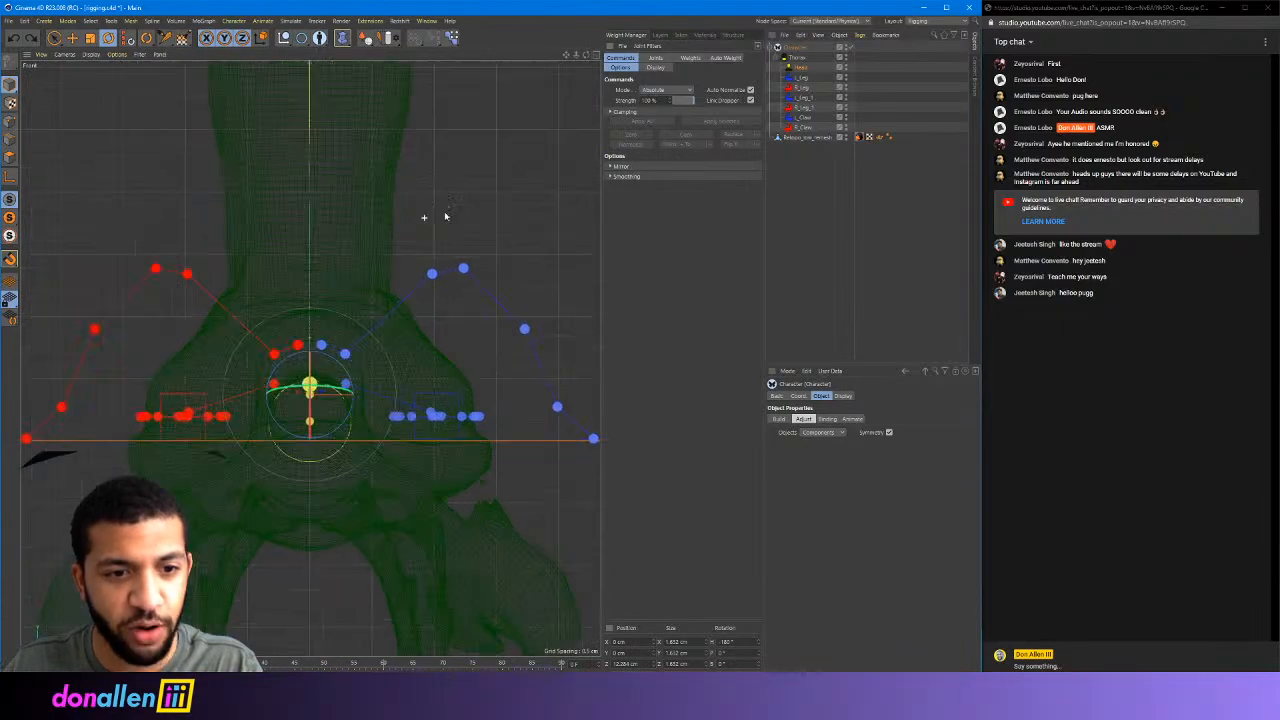
{"action": "middle_click_drag", "start_coordinate": [389, 283], "coordinate": [383, 267], "text": "alt"}
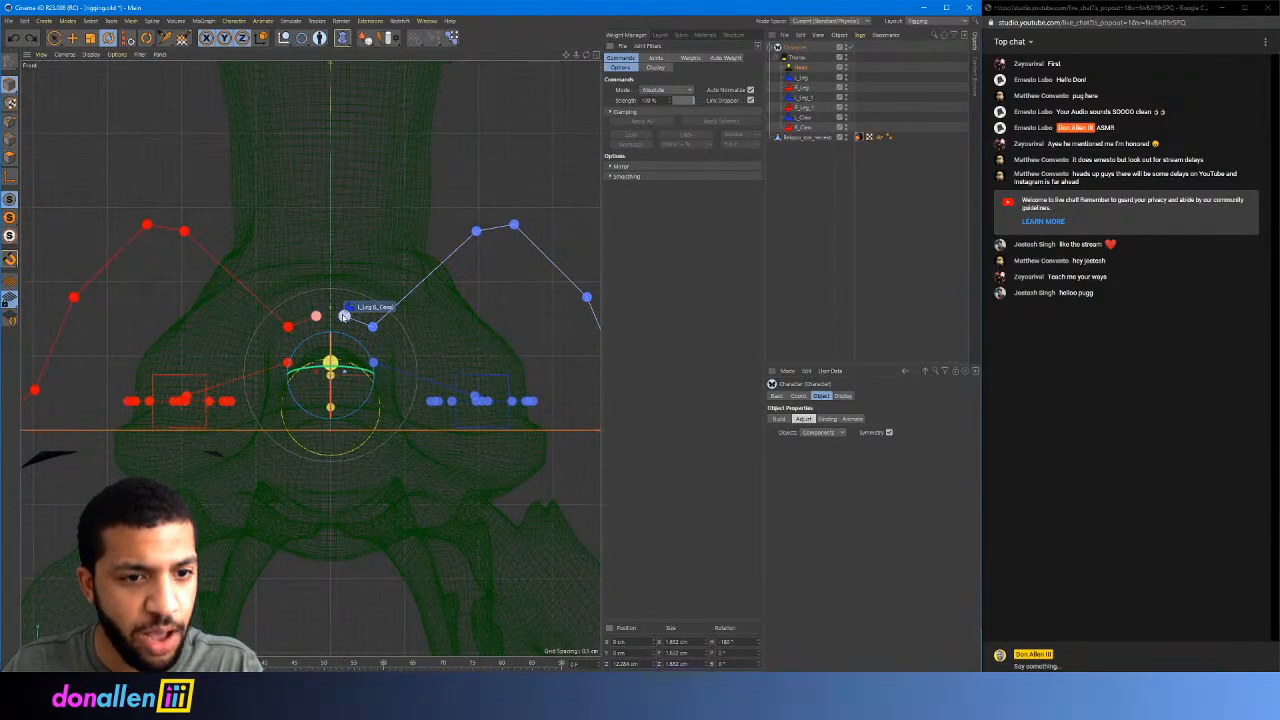
{"action": "scroll", "coordinate": [343, 317], "scroll_direction": "down", "scroll_amount": 1}
{"action": "middle_click_drag", "start_coordinate": [343, 317], "coordinate": [338, 274], "text": "alt"}
{"action": "left_click", "coordinate": [340, 273]}
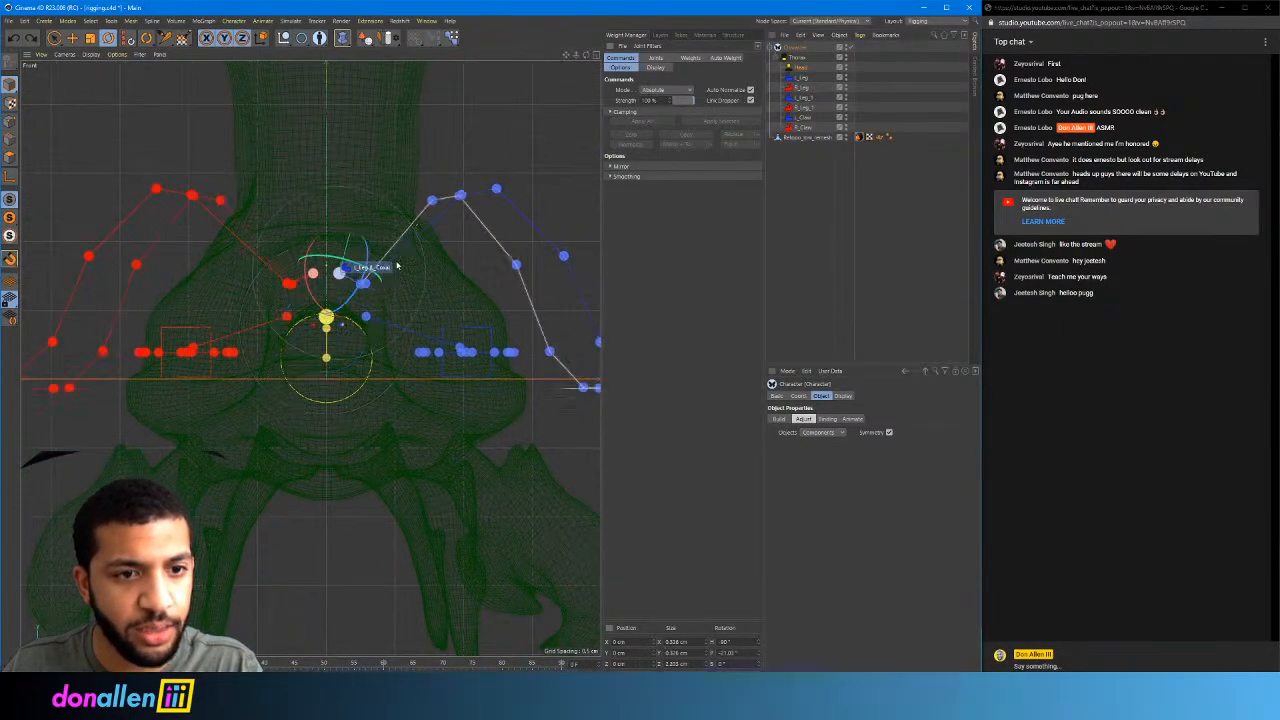
{"action": "key", "text": "ctrl+z"}
{"action": "key", "text": "ctrl+z"}
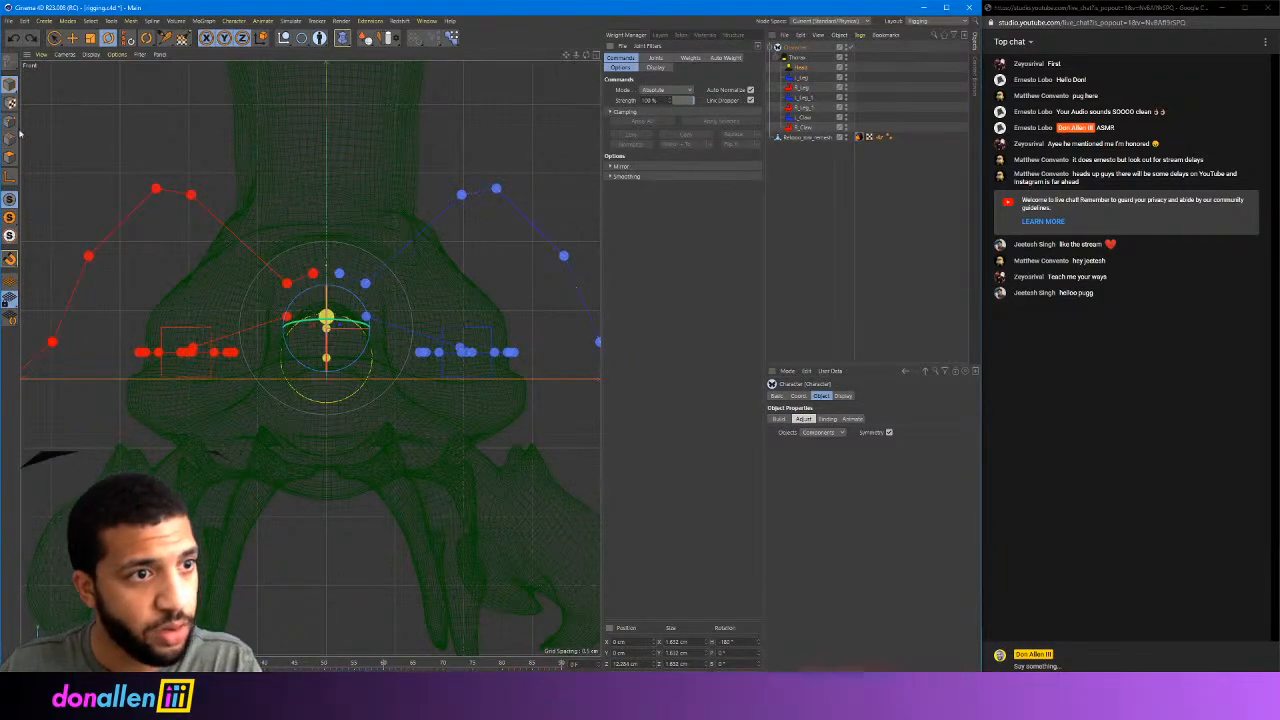
{"action": "left_click", "coordinate": [340, 272]}
{"action": "left_click_drag", "start_coordinate": [397, 252], "coordinate": [428, 440]}
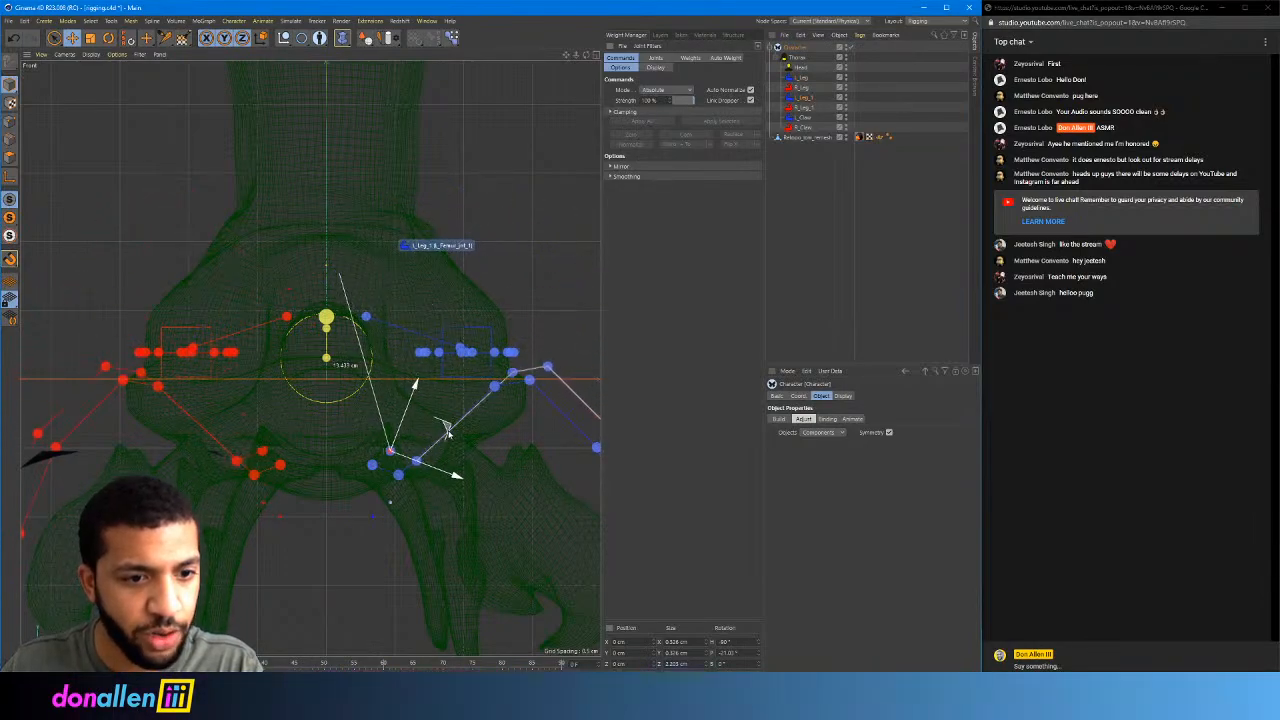
{"action": "scroll", "coordinate": [434, 225], "scroll_direction": "down", "scroll_amount": 3}
In the Perspective view, move the L_Leg_1 component back toward the crab's rear leg and check the placement from several sides
{"action": "left_click", "coordinate": [596, 55]}
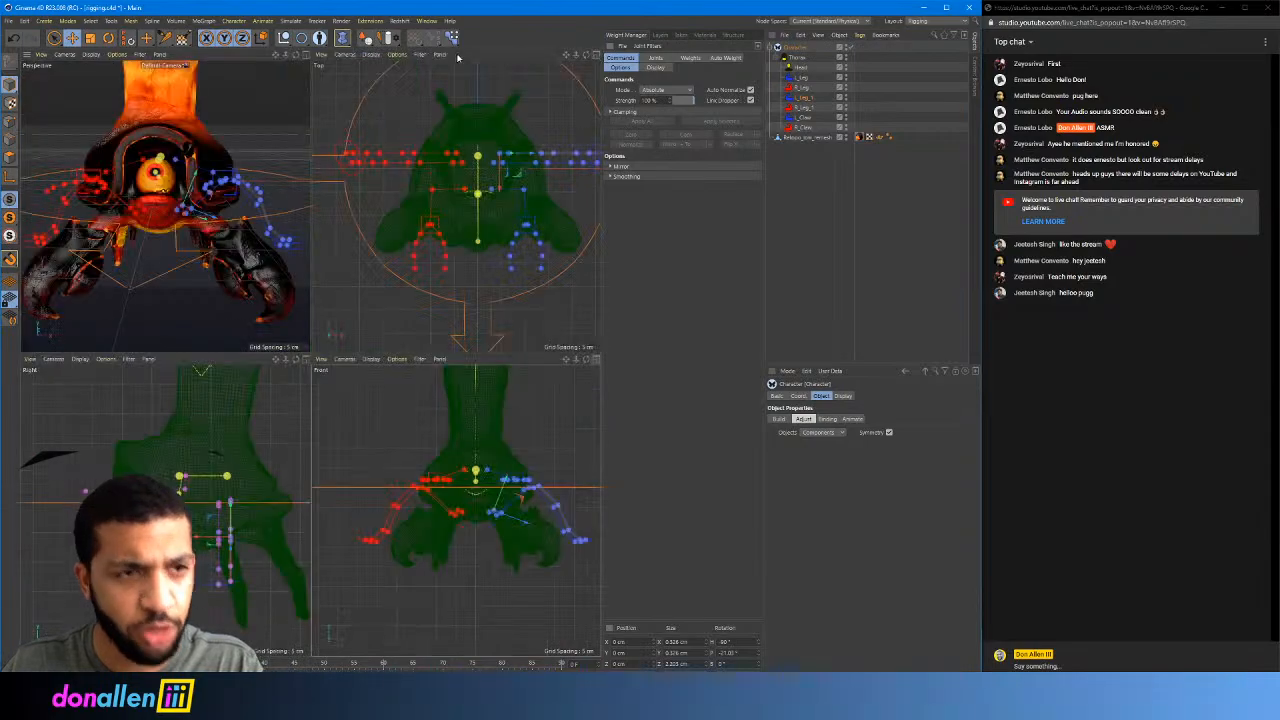
{"action": "left_click", "coordinate": [307, 55]}
{"action": "left_click_drag", "start_coordinate": [400, 210], "coordinate": [366, 216], "text": "alt"}
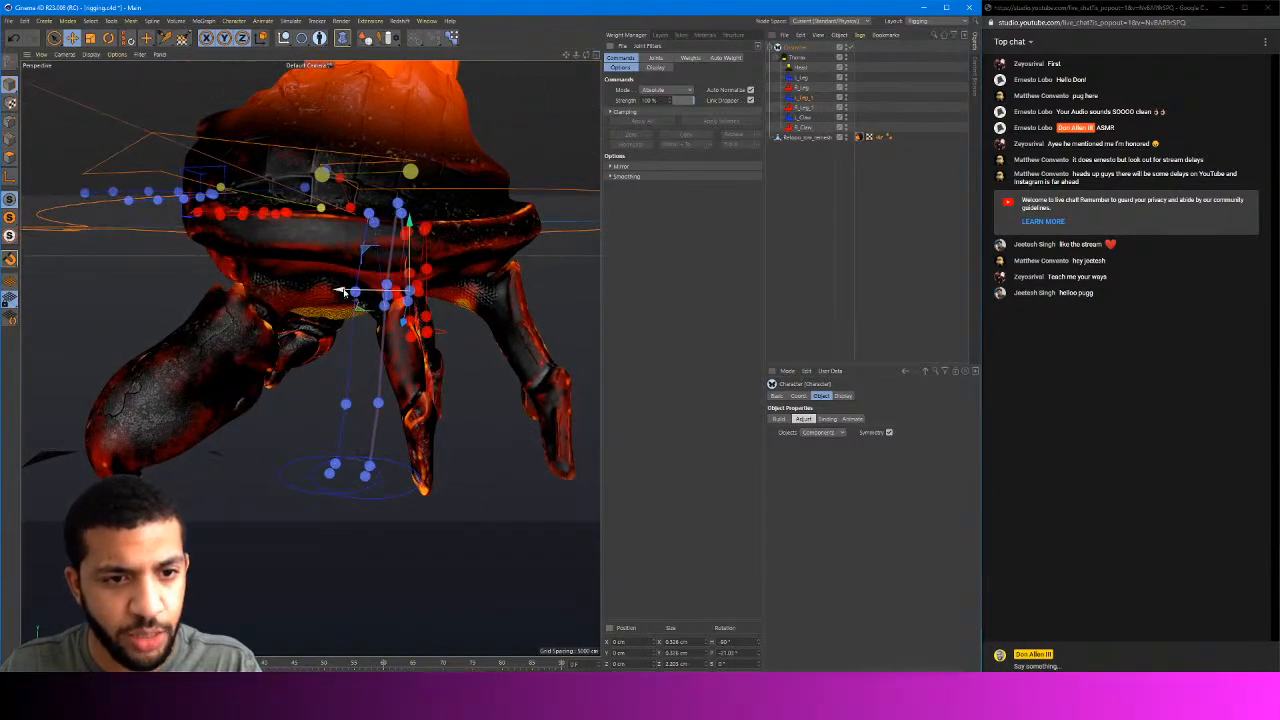
{"action": "left_click_drag", "start_coordinate": [448, 308], "coordinate": [378, 259], "text": "alt"}
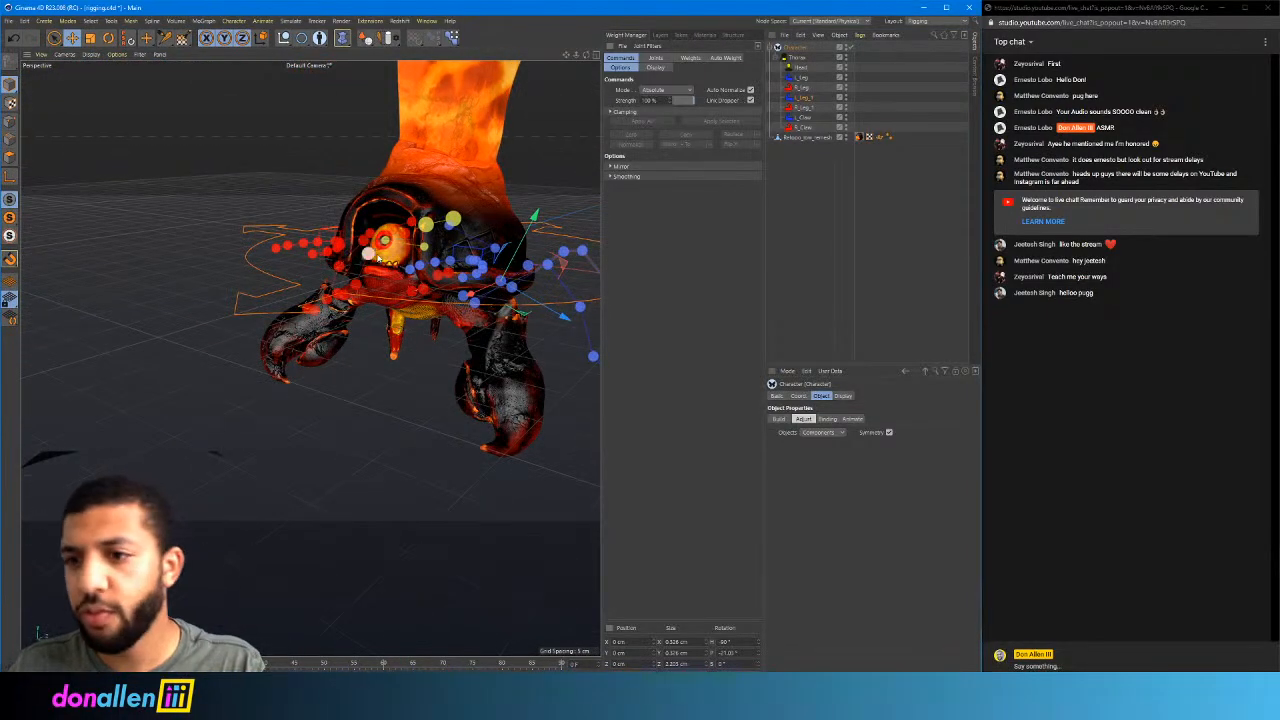
{"action": "left_click_drag", "start_coordinate": [325, 298], "coordinate": [335, 258], "text": "alt"}
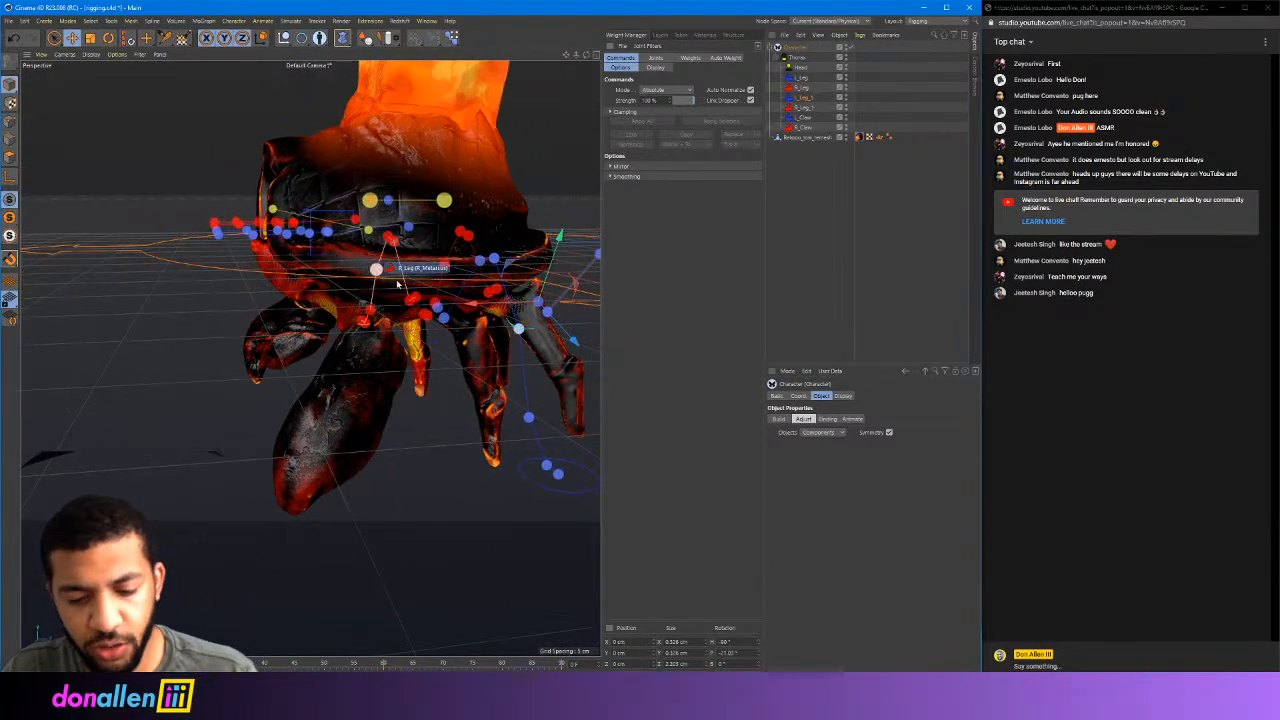
{"action": "left_click_drag", "start_coordinate": [397, 285], "coordinate": [534, 60], "text": "alt"}
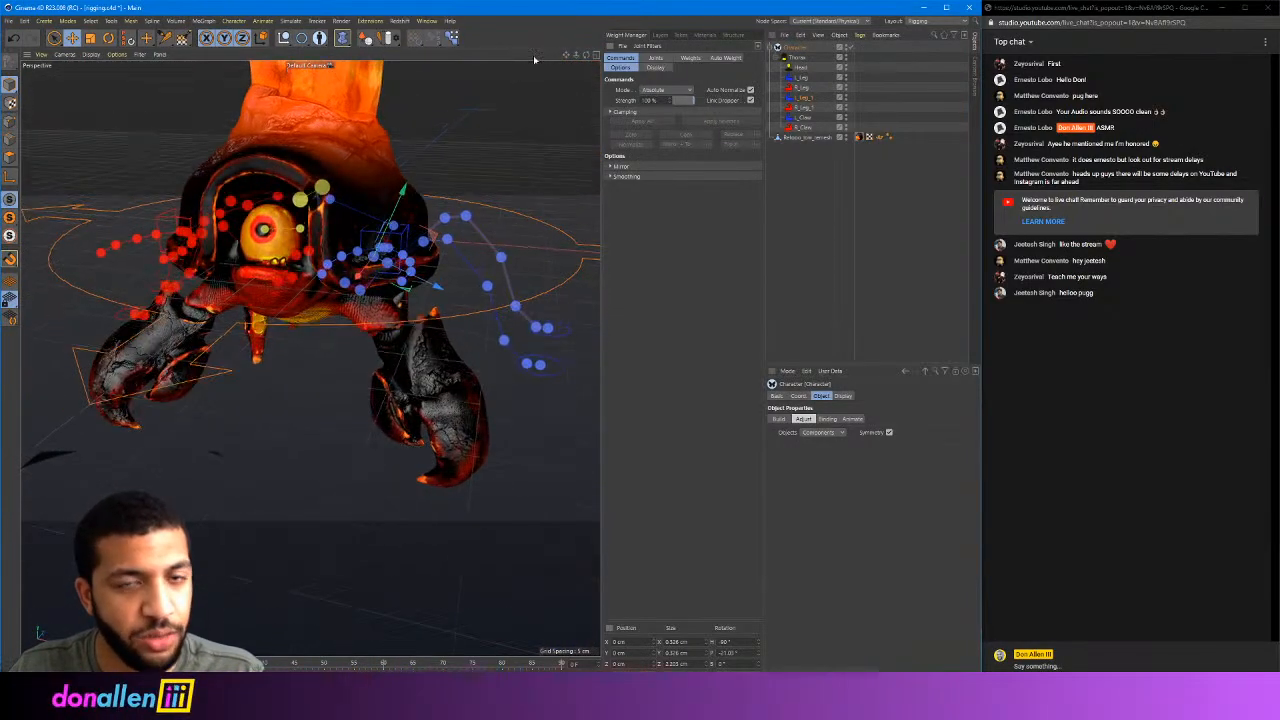
In the Front view, move the L_Claw component down and outward so its joints sit over the crab's claw
{"action": "left_click", "coordinate": [595, 55]}
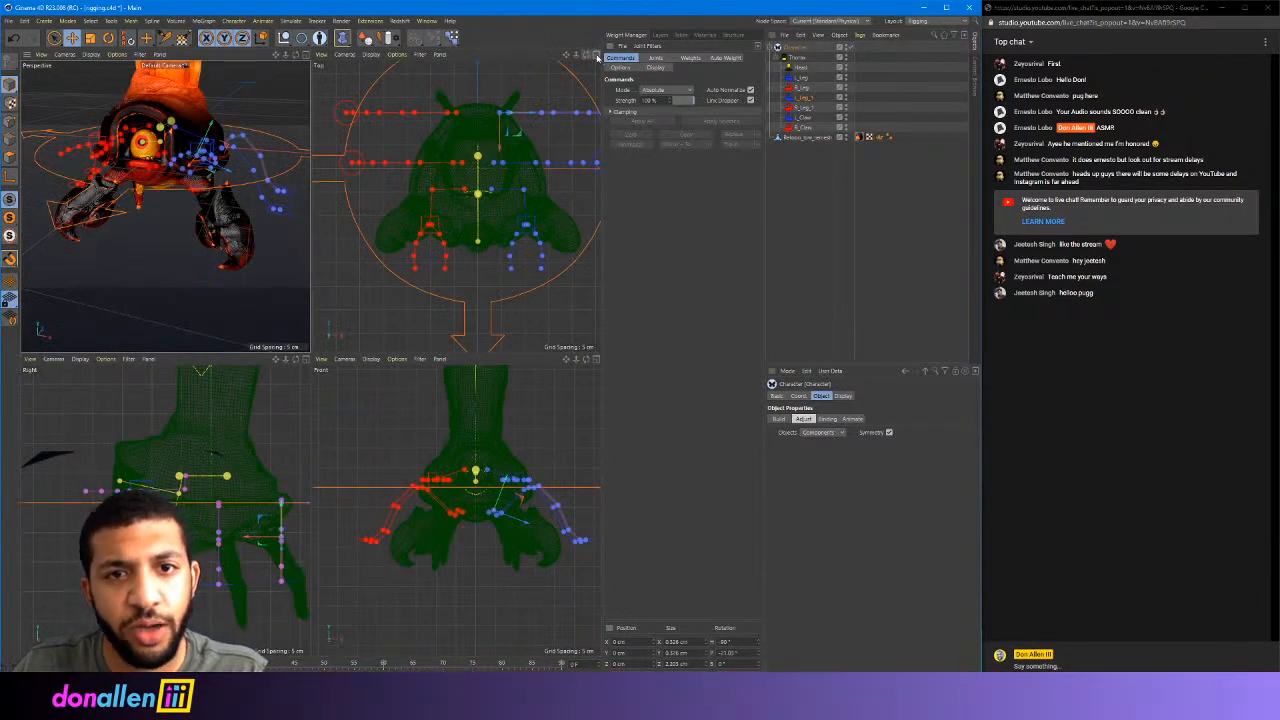
{"action": "left_click", "coordinate": [596, 359]}
{"action": "scroll", "coordinate": [426, 318], "scroll_direction": "up", "scroll_amount": 2}
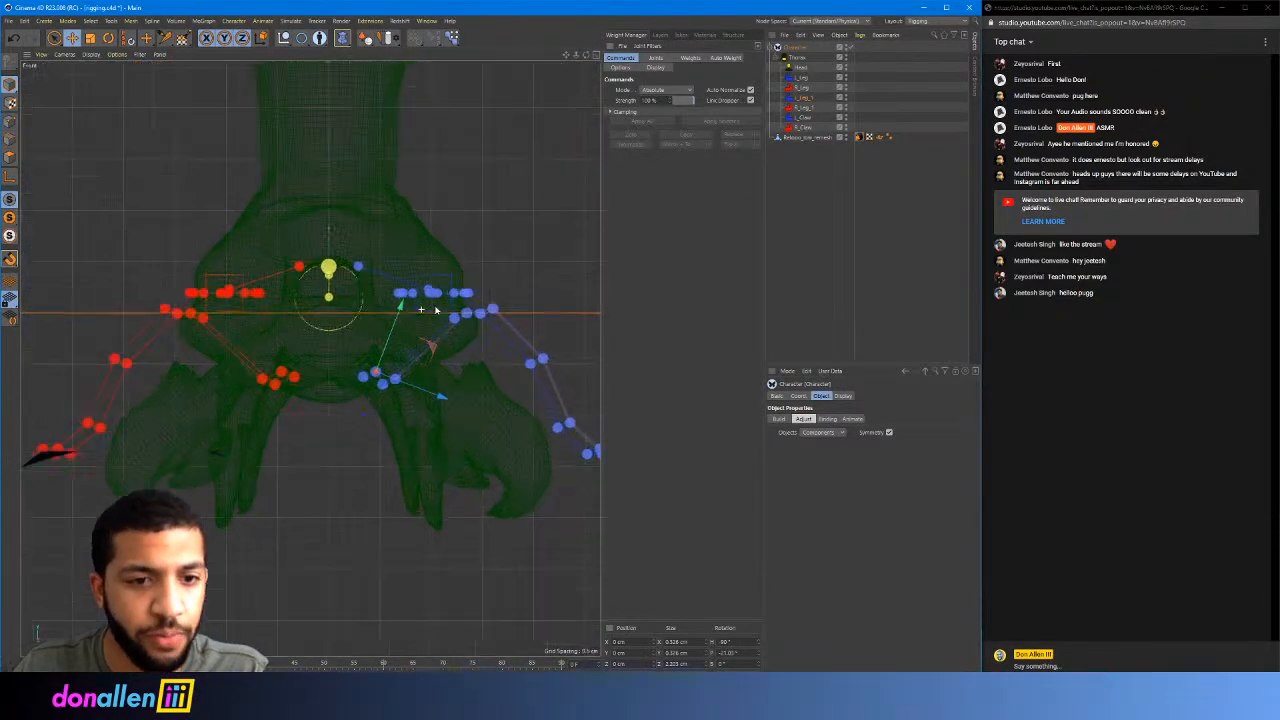
{"action": "middle_click_drag", "start_coordinate": [420, 310], "coordinate": [496, 221], "text": "alt"}
{"action": "scroll", "coordinate": [472, 266], "scroll_direction": "up", "scroll_amount": 2}
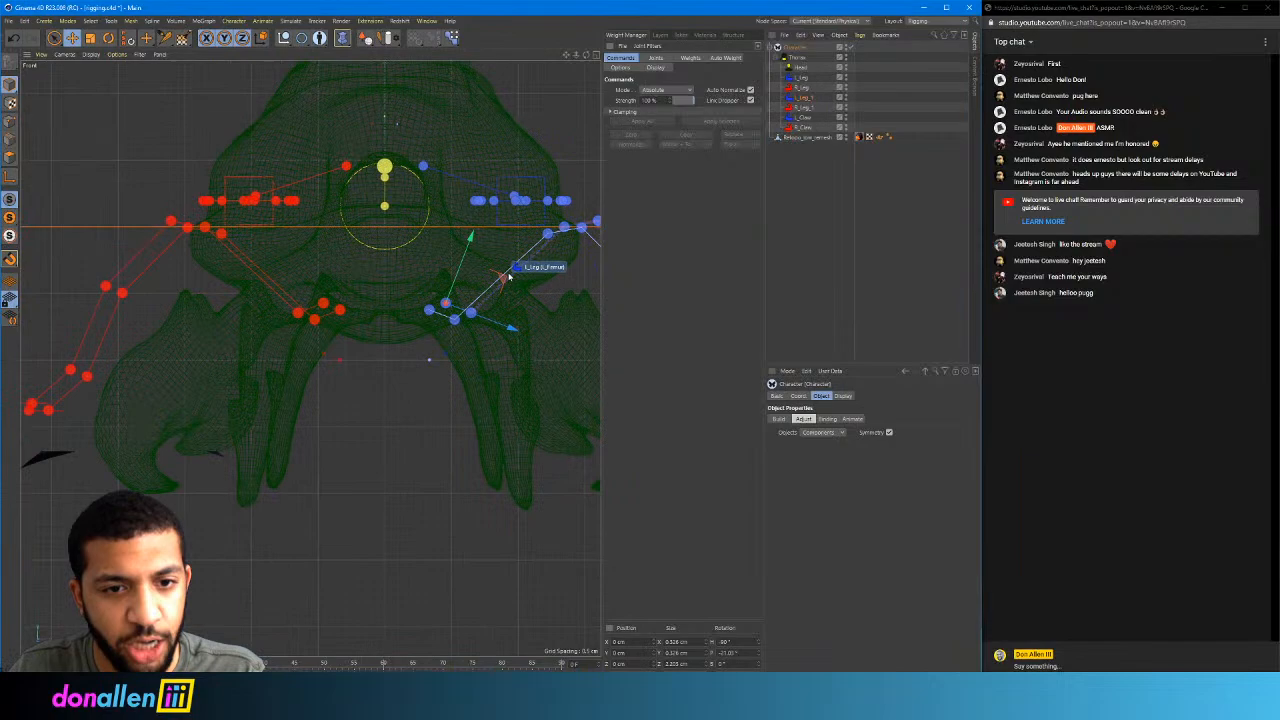
{"action": "left_click", "coordinate": [424, 166]}
{"action": "scroll", "coordinate": [468, 182], "scroll_direction": "down", "scroll_amount": 3}
{"action": "middle_click_drag", "start_coordinate": [478, 166], "coordinate": [429, 188], "text": "alt"}
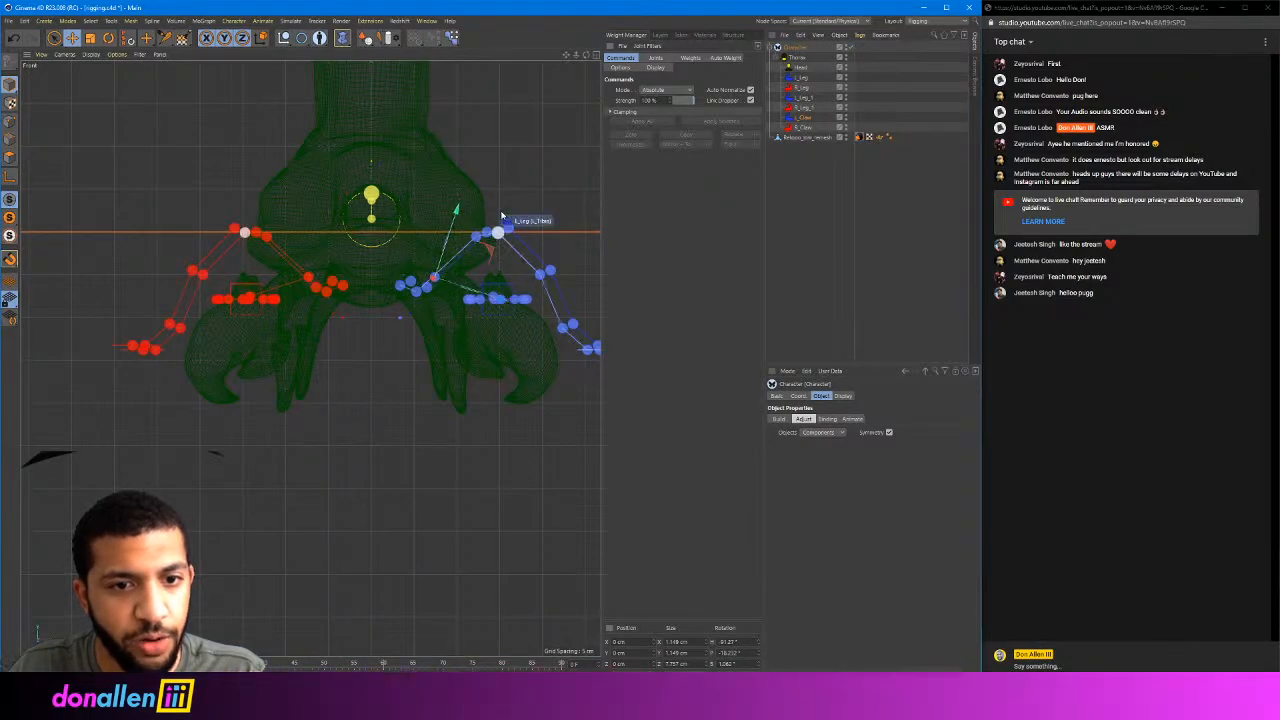
In the Right view, shift the L_Claw component forward to the base of the crab's claw and inspect it in Perspective
{"action": "left_click", "coordinate": [595, 55]}
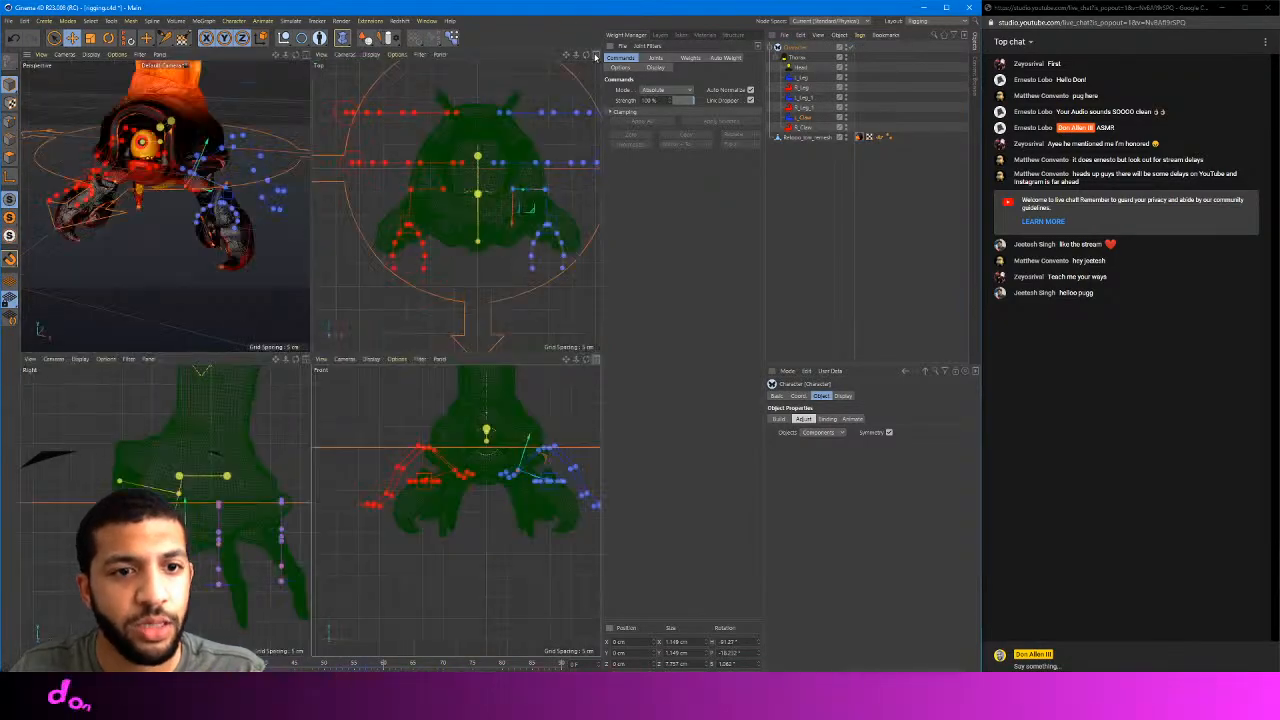
{"action": "left_click", "coordinate": [305, 359]}
{"action": "middle_click_drag", "start_coordinate": [303, 399], "coordinate": [356, 333], "text": "alt"}
{"action": "left_click_drag", "start_coordinate": [363, 305], "coordinate": [306, 324]}
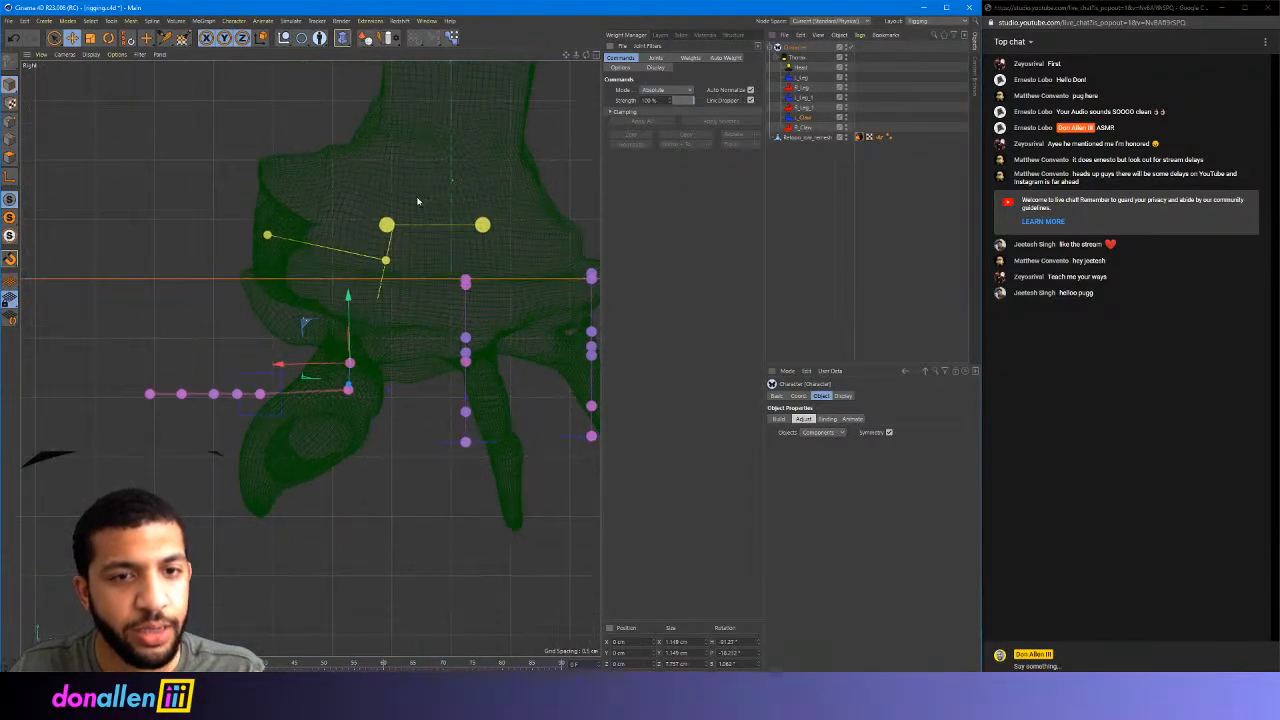
{"action": "left_click", "coordinate": [596, 54]}
{"action": "left_click", "coordinate": [306, 55]}
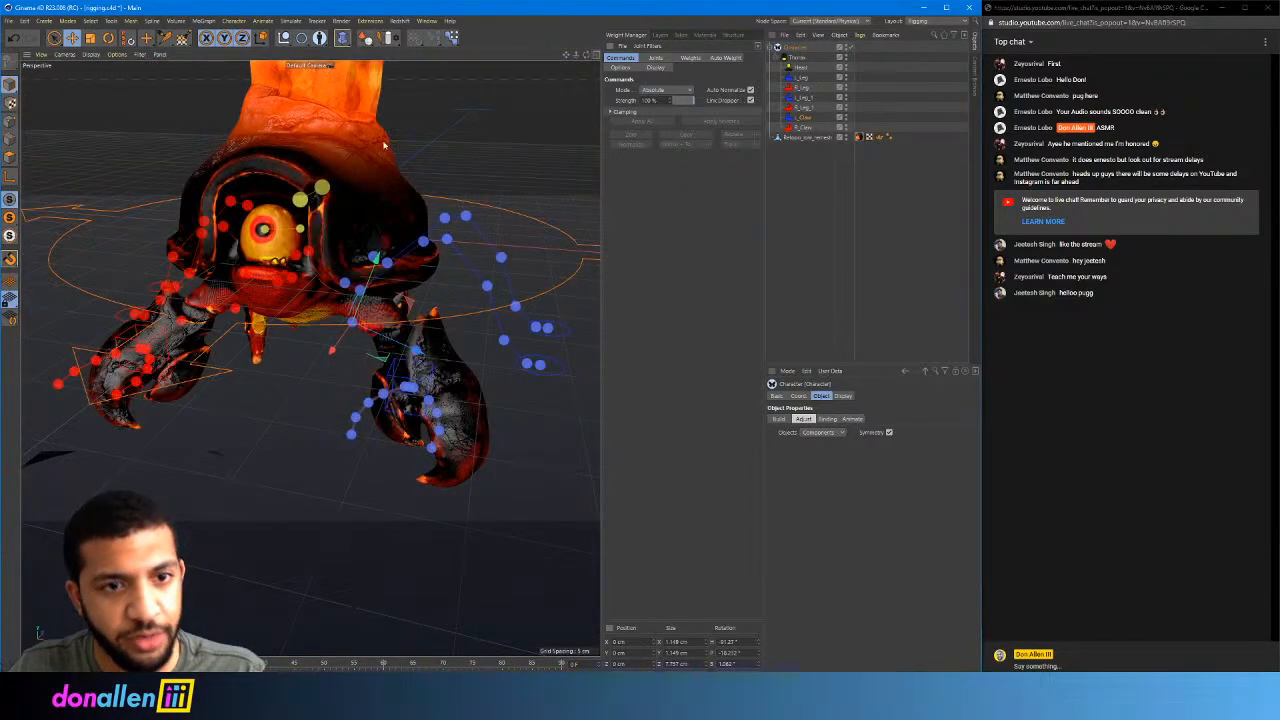
Rotate the L_Claw component at its femur joint so the arm and pincer joints swing down beside the crab's claw
{"action": "mouse_move", "coordinate": [492, 300]}
{"action": "left_mouse_down", "text": "alt"}
{"action": "mouse_move", "coordinate": [393, 328]}
{"action": "mouse_move", "coordinate": [483, 306]}
{"action": "left_mouse_up", "text": "alt"}
{"action": "key", "text": "r"}
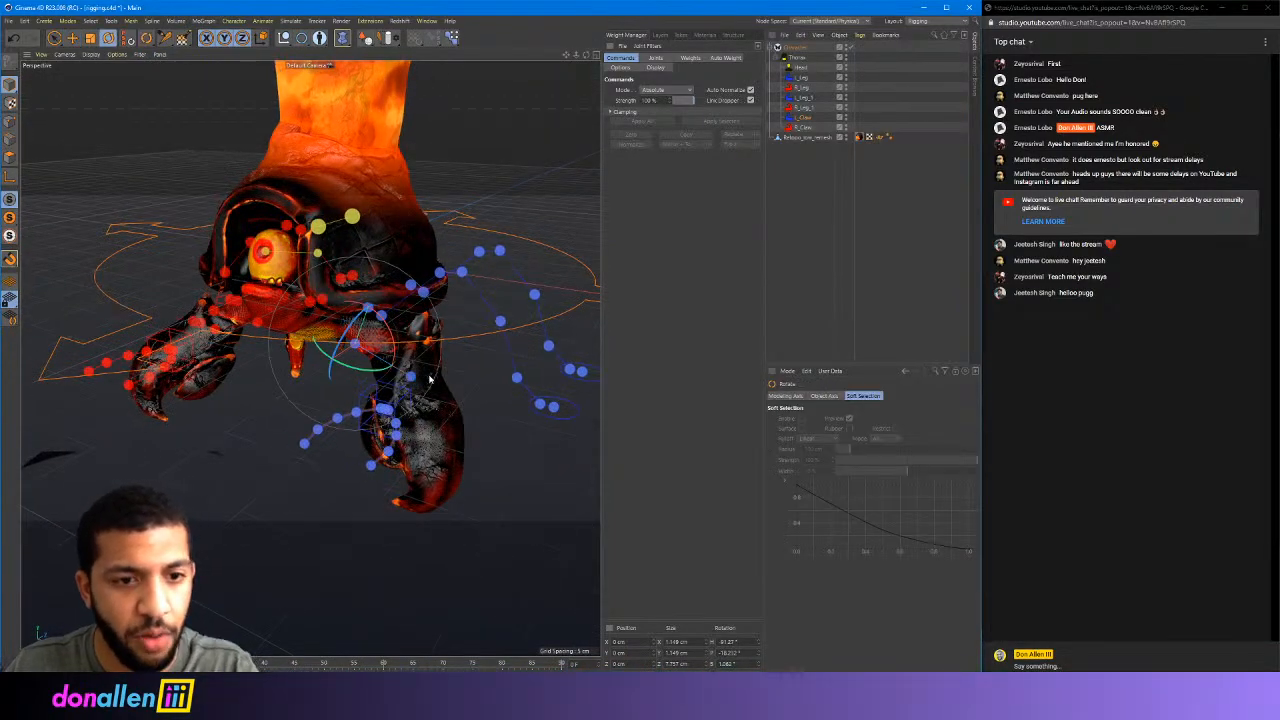
{"action": "left_click_drag", "start_coordinate": [430, 378], "coordinate": [463, 354], "text": "alt"}
{"action": "scroll", "coordinate": [463, 354], "scroll_direction": "up", "scroll_amount": 3}
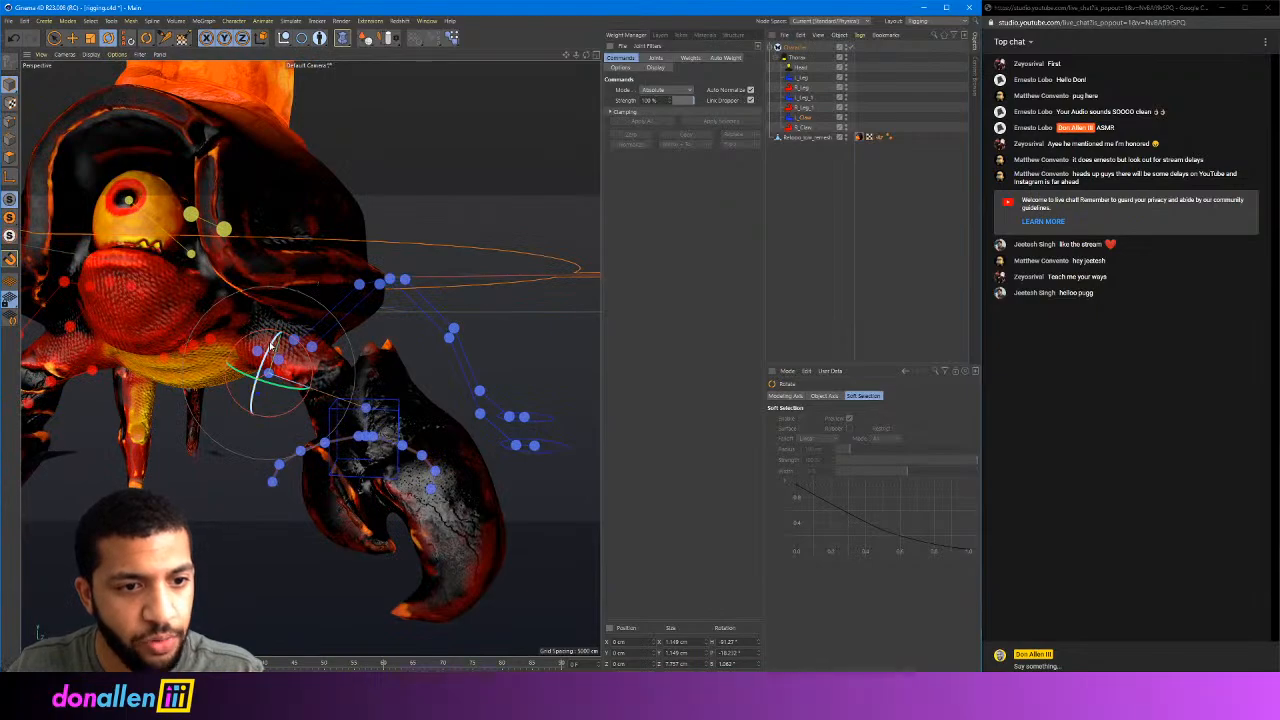
{"action": "left_click_drag", "start_coordinate": [270, 345], "coordinate": [272, 360]}
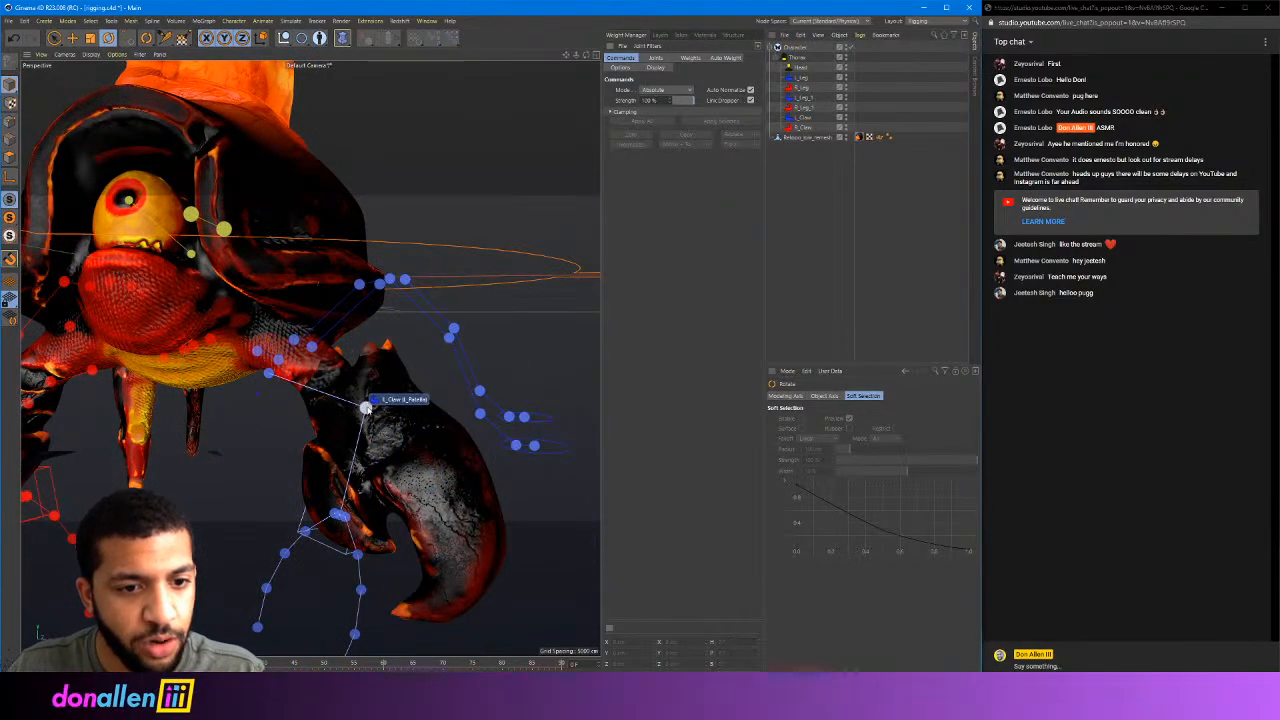
{"action": "left_click", "coordinate": [366, 406]}
{"action": "key", "text": "ctrl+z"}
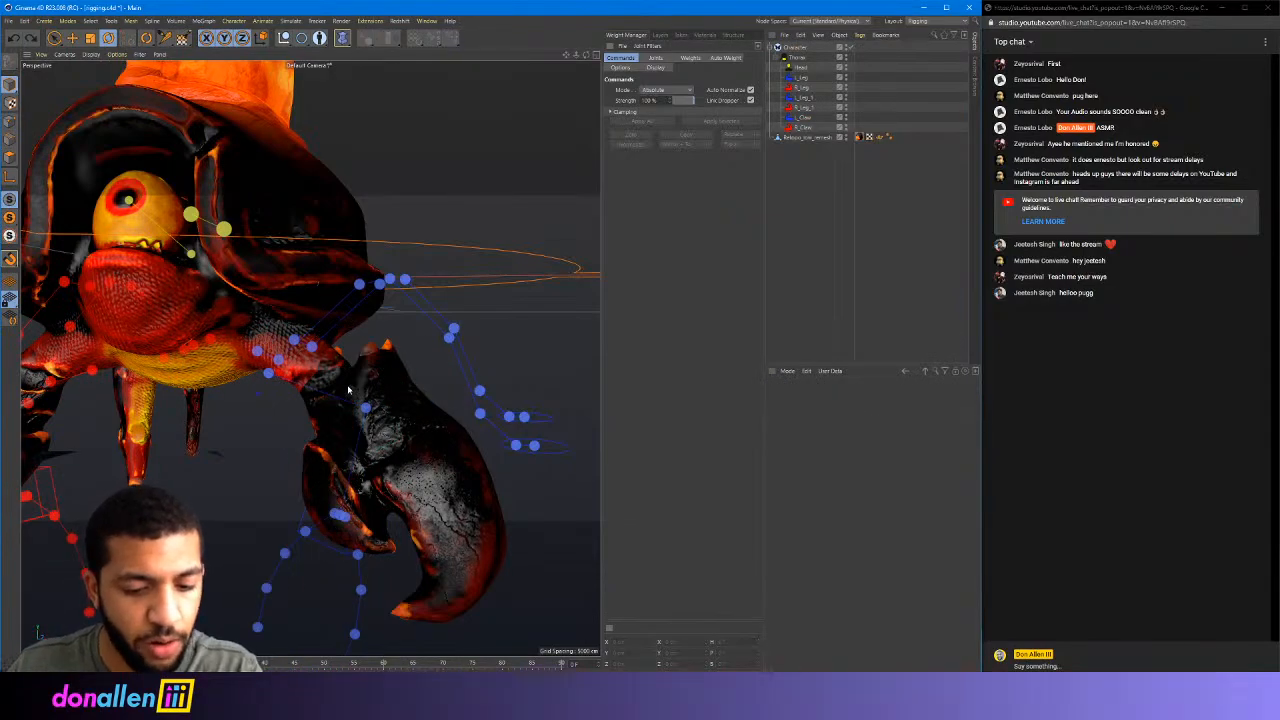
Rotate the L_Claw patella joint so the wrist and pincer joints swing outward over the crab's claw
{"action": "left_click", "coordinate": [72, 37]}
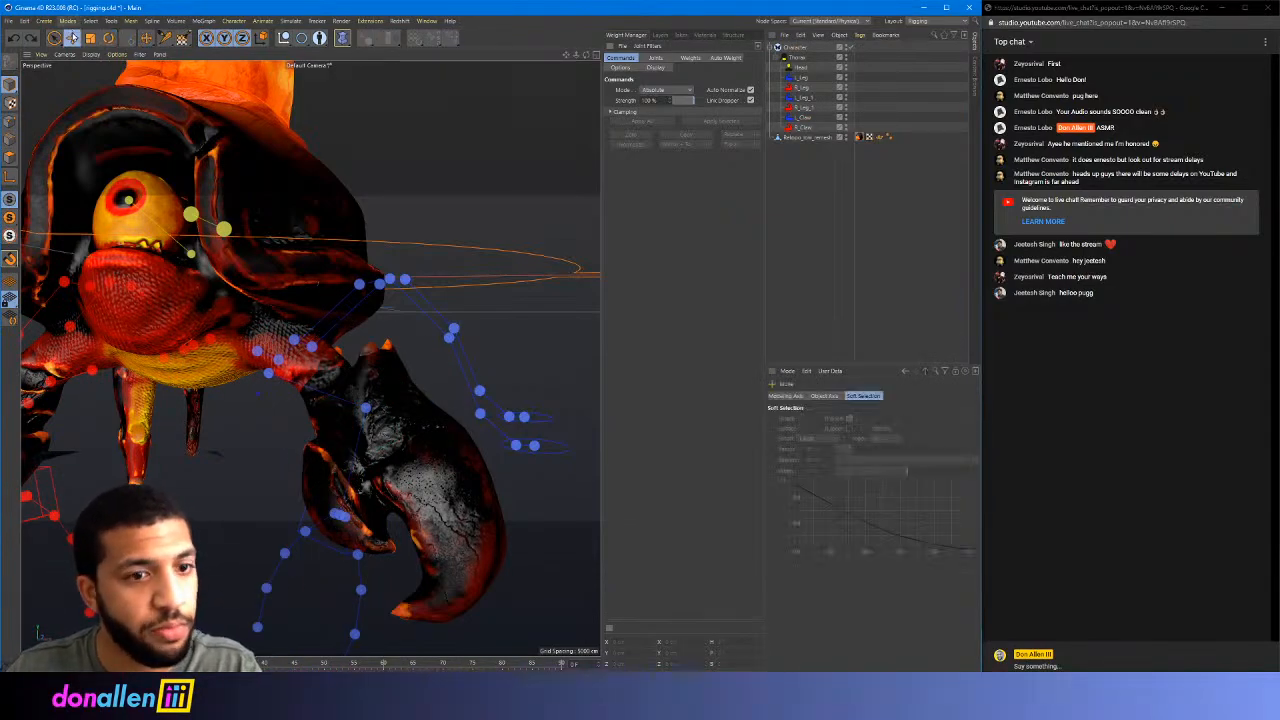
{"action": "left_click", "coordinate": [366, 408]}
{"action": "left_click_drag", "start_coordinate": [369, 412], "coordinate": [400, 420], "text": "alt"}
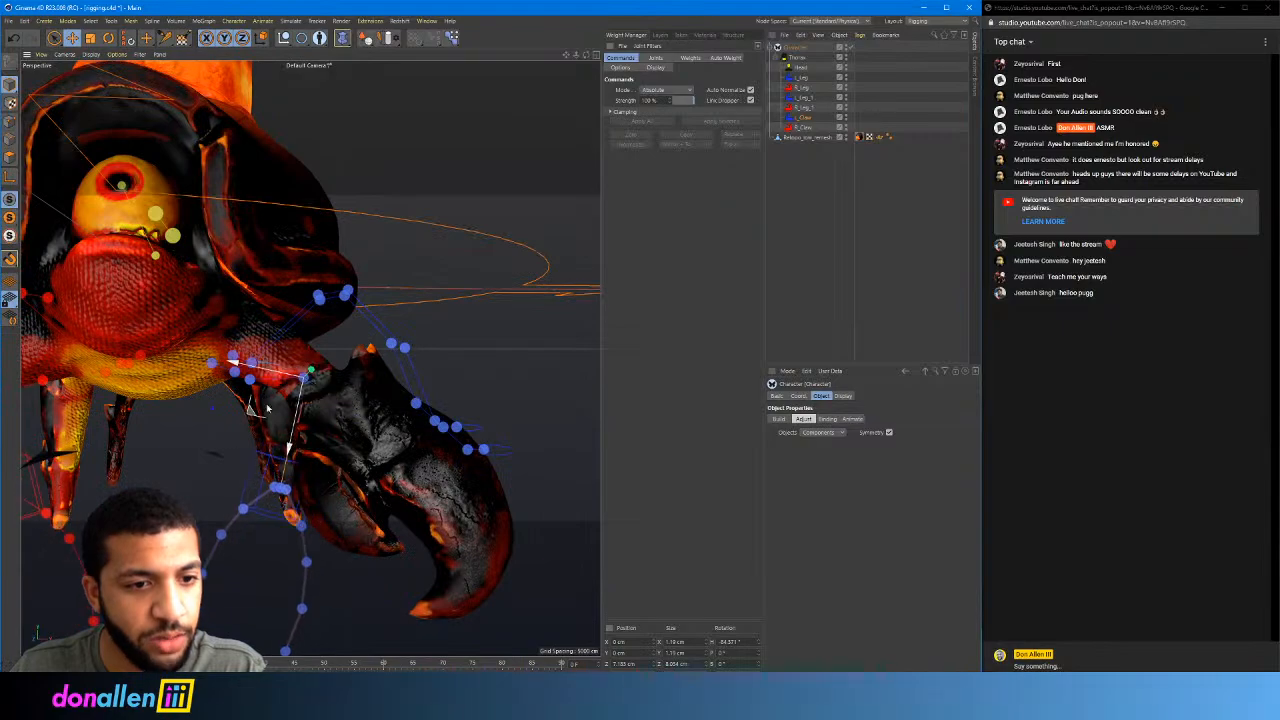
{"action": "scroll", "coordinate": [352, 334], "scroll_direction": "down", "scroll_amount": 5}
{"action": "left_click_drag", "start_coordinate": [352, 334], "coordinate": [253, 351], "text": "alt"}
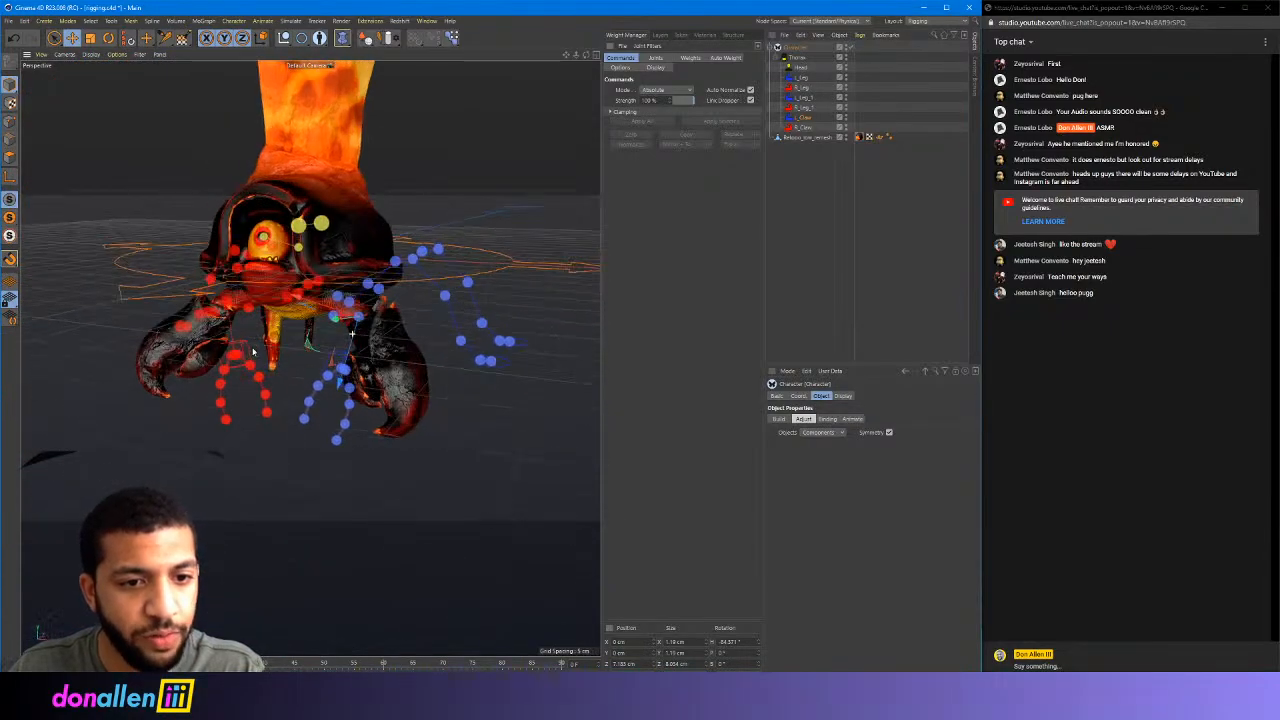
{"action": "mouse_move", "coordinate": [312, 348]}
{"action": "right_mouse_down", "text": "alt"}
{"action": "mouse_move", "coordinate": [403, 340]}
{"action": "mouse_move", "coordinate": [334, 346]}
{"action": "right_mouse_up", "text": "alt"}
{"action": "left_click_drag", "start_coordinate": [334, 346], "coordinate": [369, 351], "text": "alt"}
{"action": "key", "text": "r"}
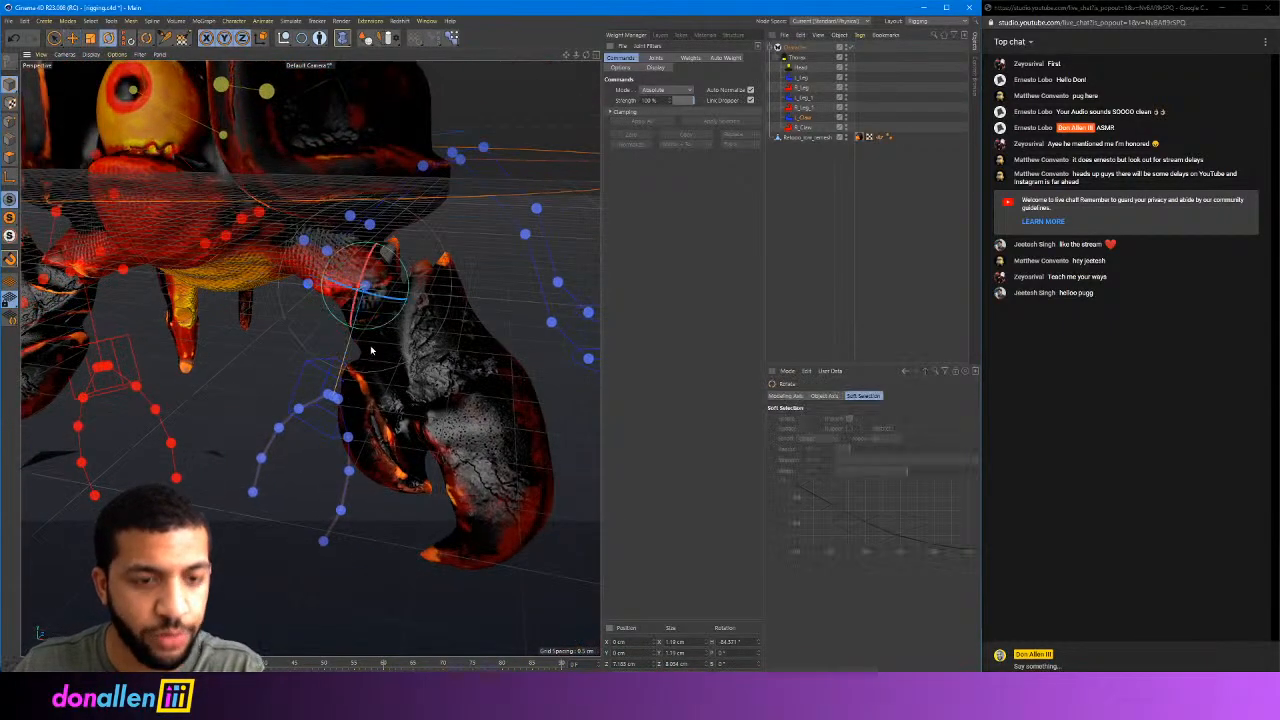
{"action": "mouse_move", "coordinate": [408, 282]}
{"action": "left_mouse_down"}
{"action": "mouse_move", "coordinate": [398, 257]}
{"action": "mouse_move", "coordinate": [404, 267]}
{"action": "left_mouse_up"}
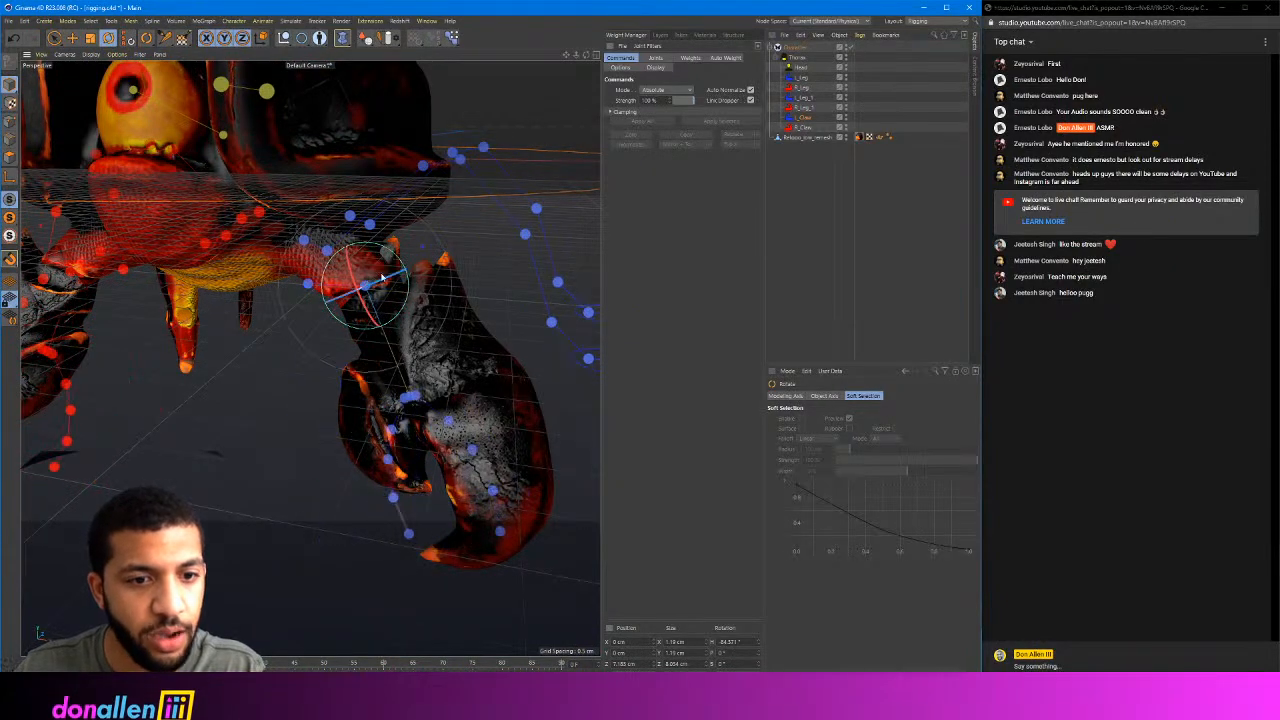
{"action": "left_click_drag", "start_coordinate": [389, 319], "coordinate": [437, 262], "text": "alt"}
{"action": "key", "text": "ctrl+z"}
{"action": "left_click_drag", "start_coordinate": [330, 335], "coordinate": [440, 350], "text": "alt"}
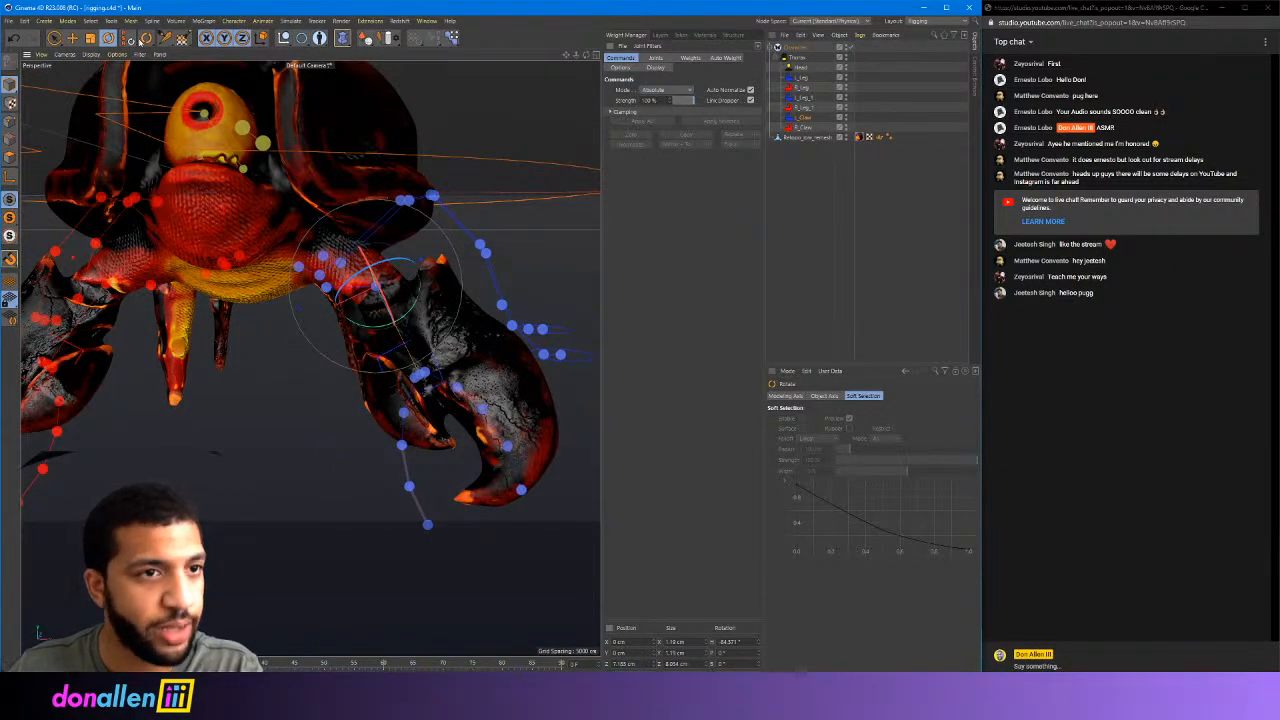
Shift the L_Claw patella joint along its X axis toward the elbow of the crab's arm and inspect it up close
{"action": "left_click", "coordinate": [54, 38]}
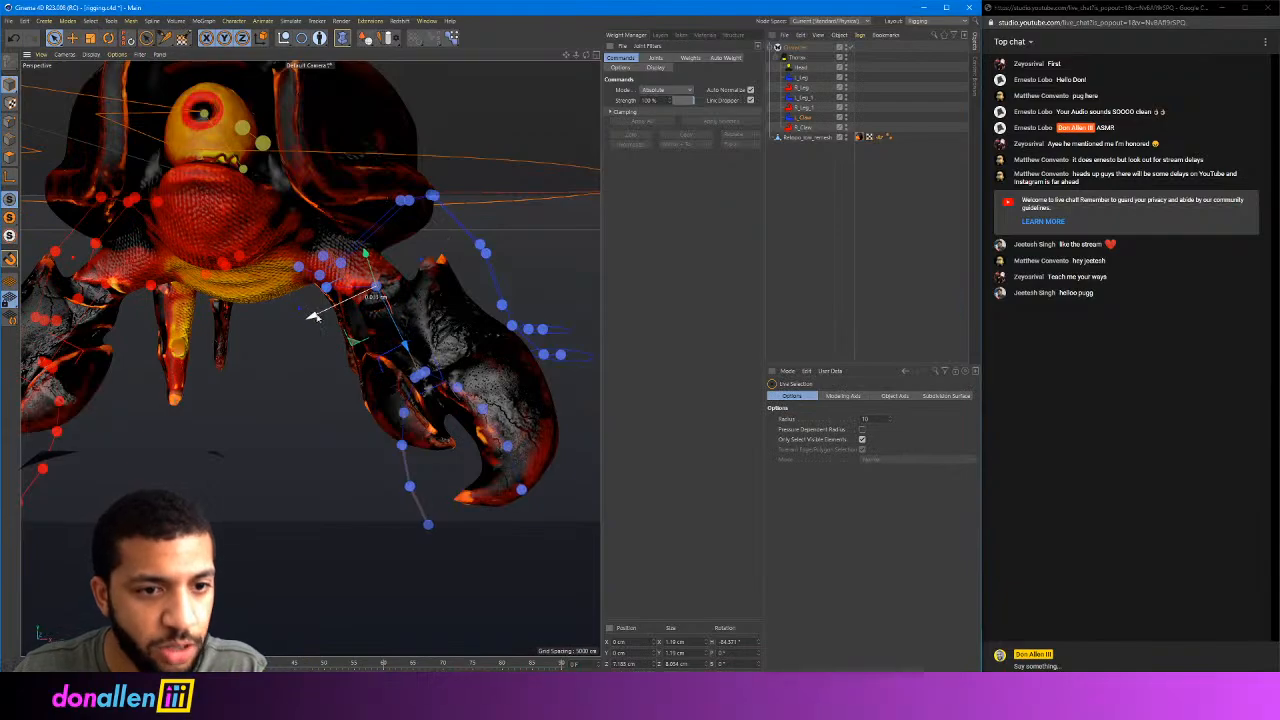
{"action": "left_click_drag", "start_coordinate": [313, 316], "coordinate": [337, 311]}
{"action": "left_click_drag", "start_coordinate": [415, 337], "coordinate": [350, 298], "text": "alt"}
{"action": "scroll", "coordinate": [378, 257], "scroll_direction": "up", "scroll_amount": 3}
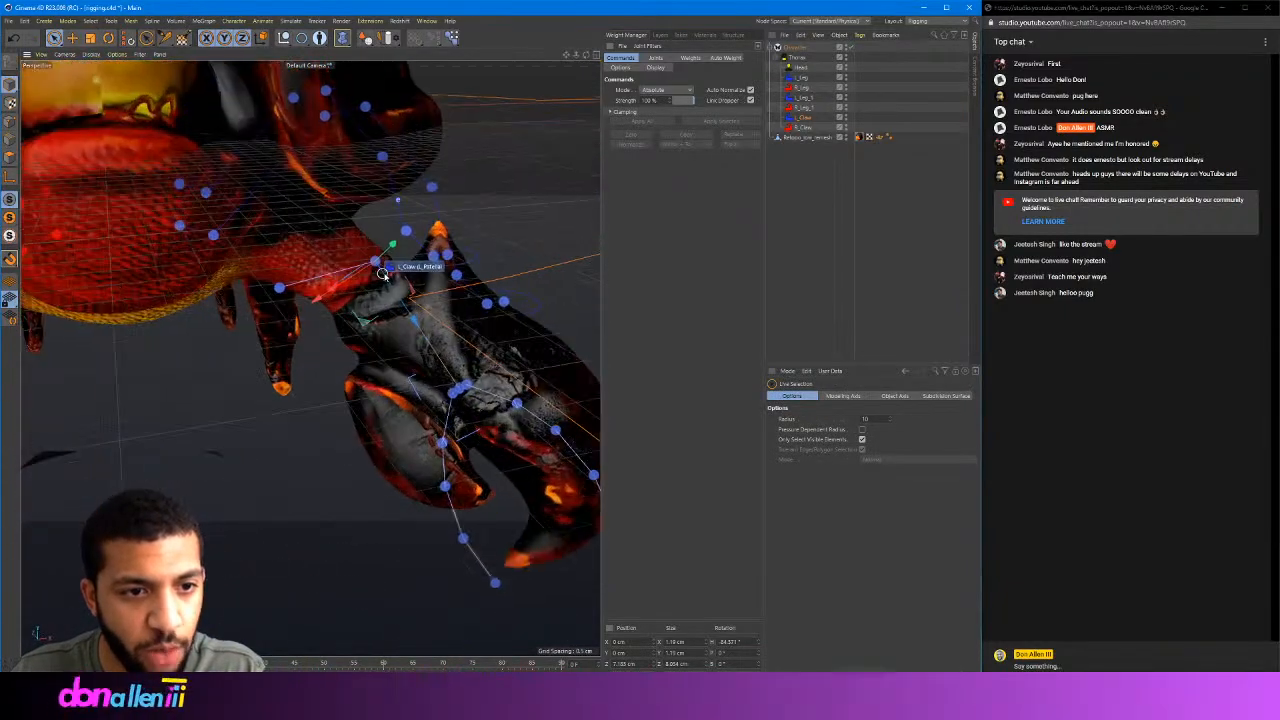
{"action": "left_click_drag", "start_coordinate": [378, 257], "coordinate": [380, 320], "text": "alt"}
In the Front view, select the L_Claw femur joint and examine its position at the base of the crab's arm
{"action": "left_click", "coordinate": [307, 281]}
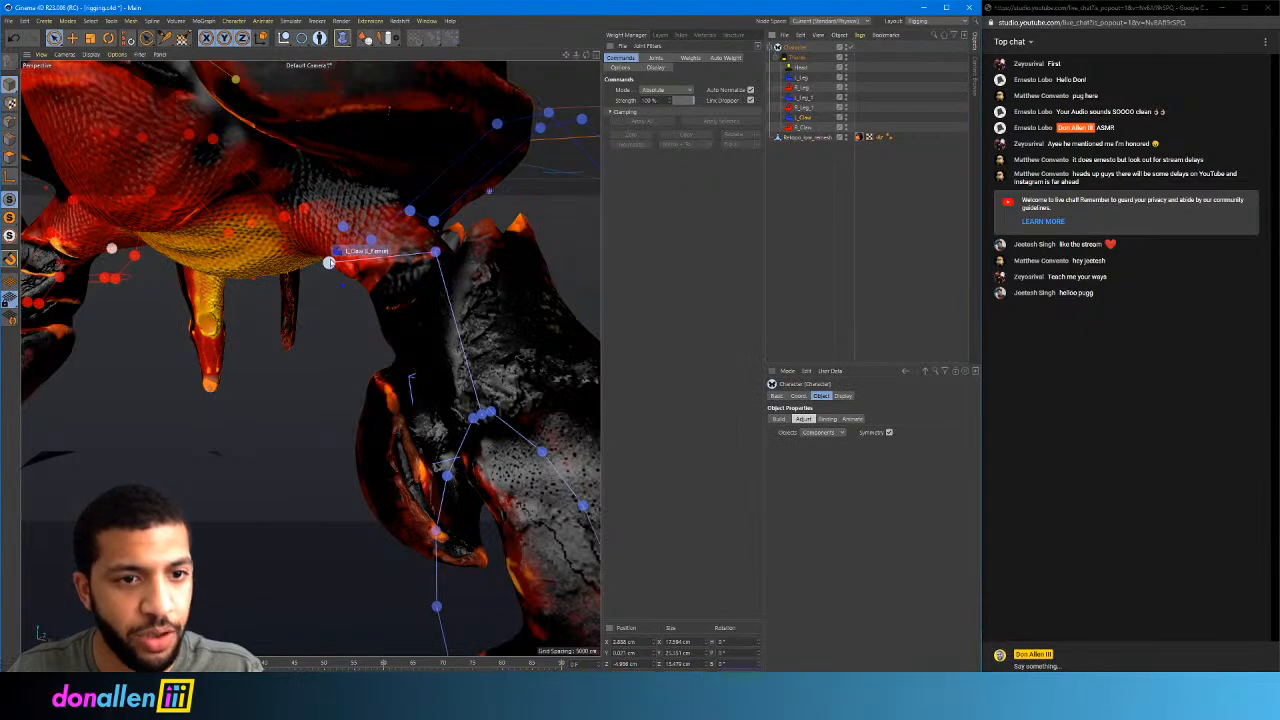
{"action": "left_click_drag", "start_coordinate": [340, 265], "coordinate": [451, 157], "text": "alt"}
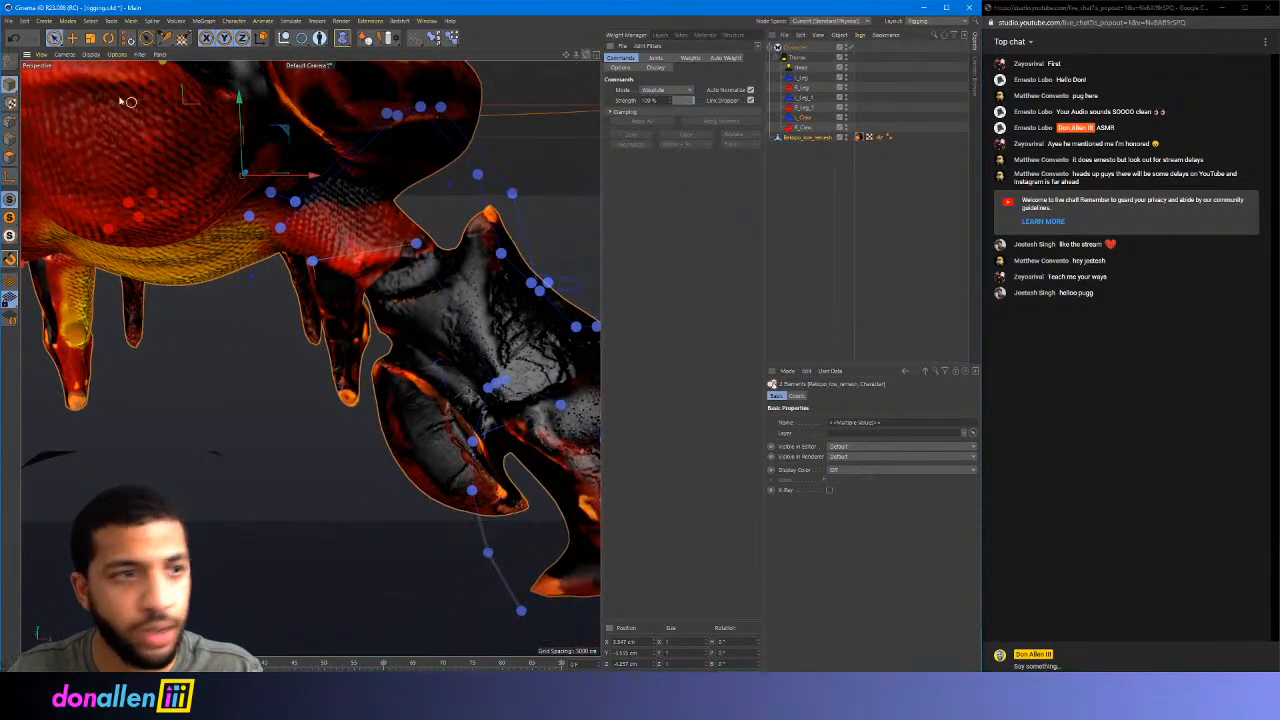
{"action": "left_click", "coordinate": [74, 38]}
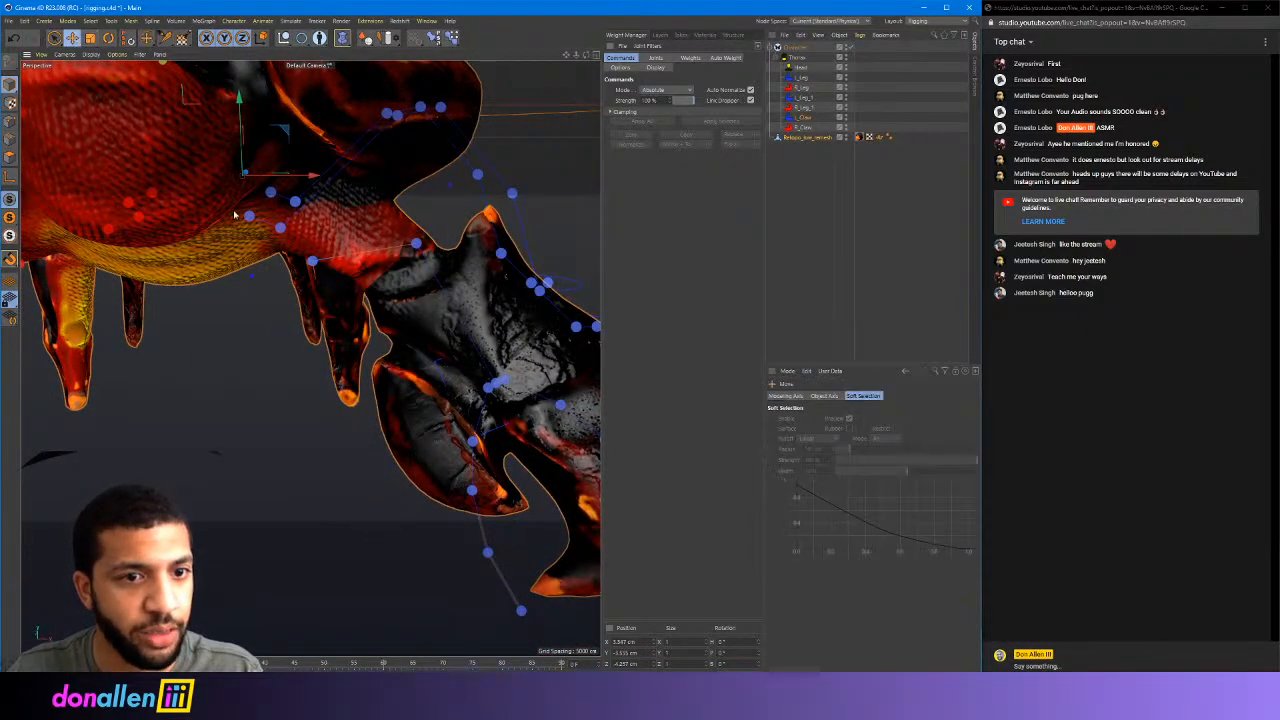
{"action": "left_click", "coordinate": [597, 55]}
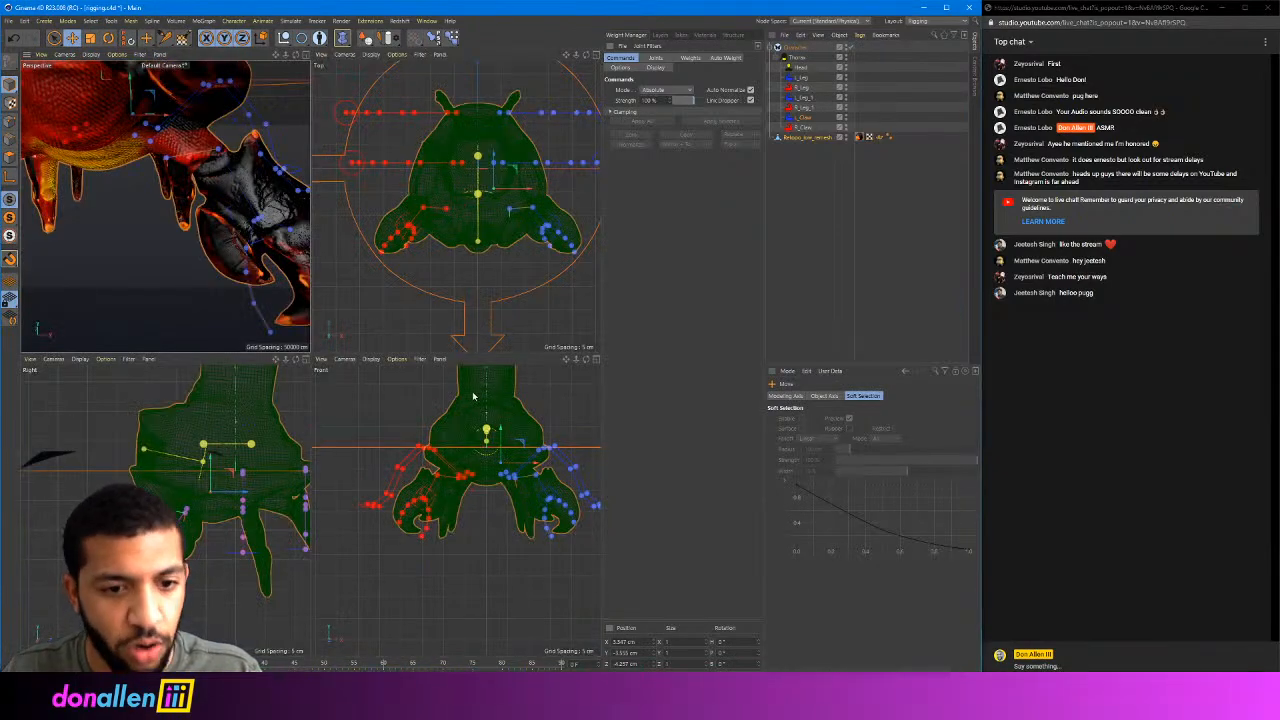
{"action": "left_click", "coordinate": [597, 358]}
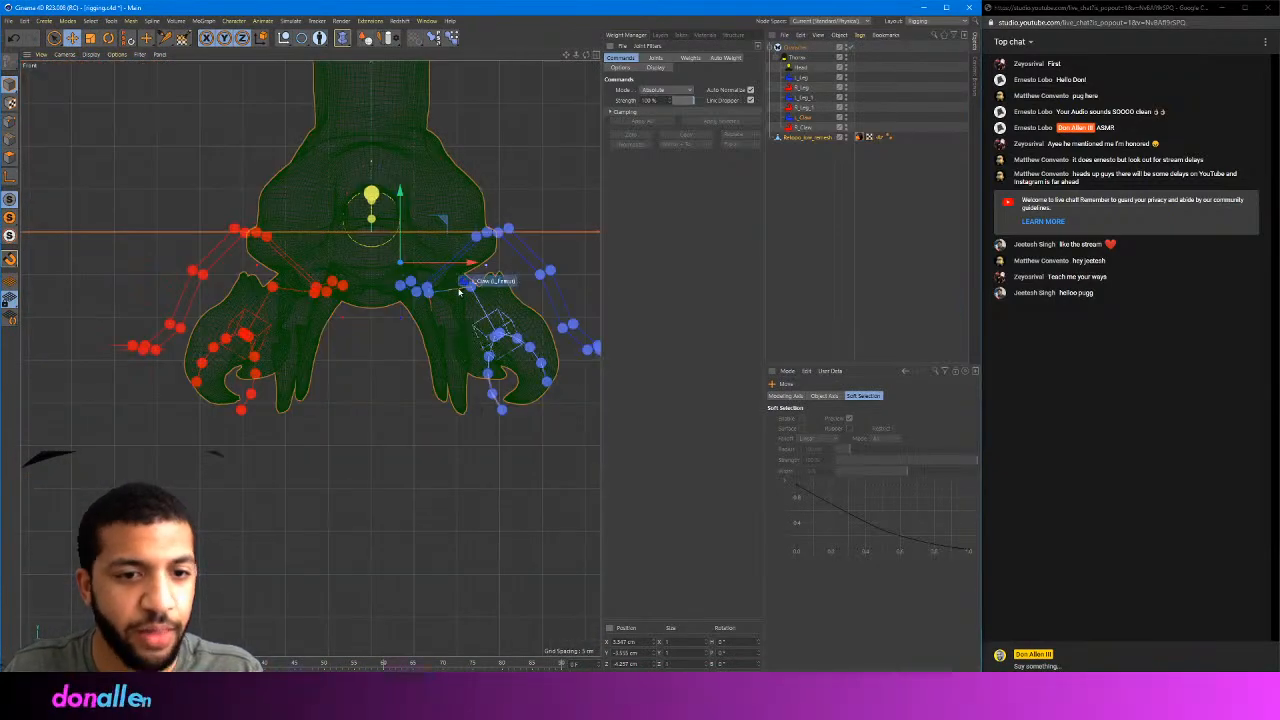
{"action": "scroll", "coordinate": [460, 291], "scroll_direction": "up", "scroll_amount": 6}
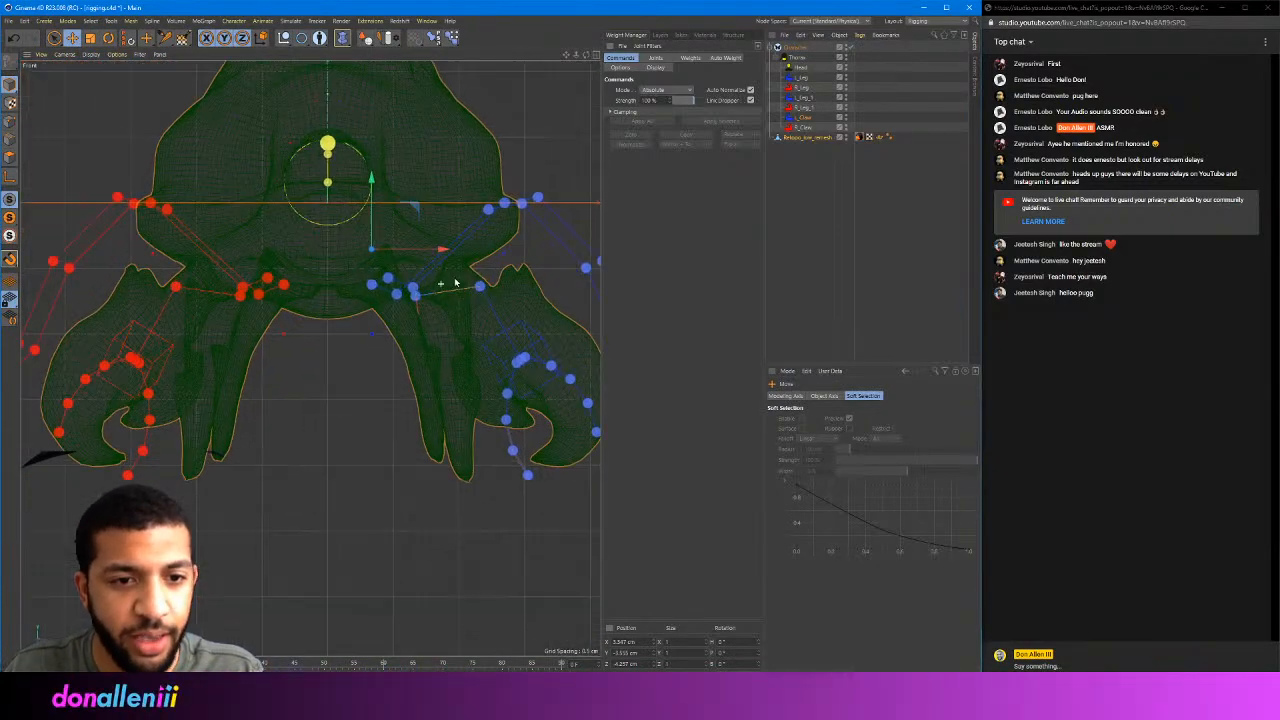
{"action": "scroll", "coordinate": [400, 303], "scroll_direction": "down", "scroll_amount": 4}
{"action": "left_click", "coordinate": [408, 297]}
{"action": "scroll", "coordinate": [409, 298], "scroll_direction": "down", "scroll_amount": 2}
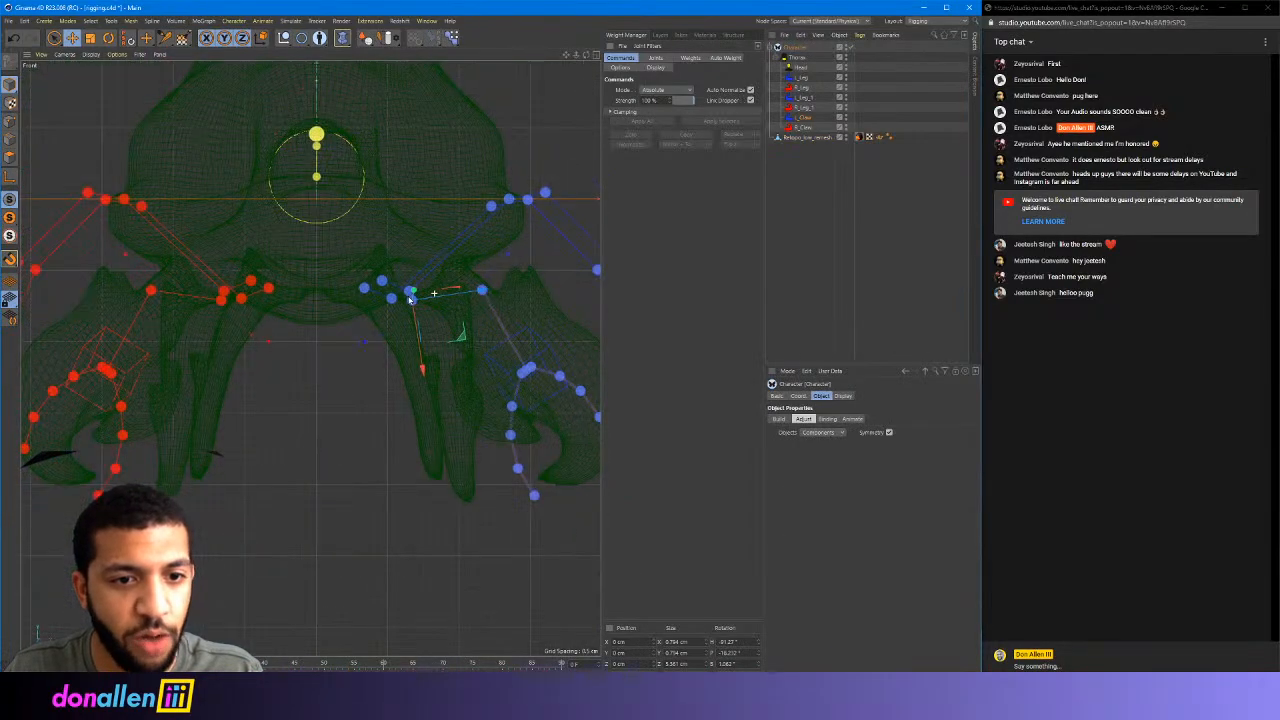
{"action": "middle_click_drag", "start_coordinate": [409, 298], "coordinate": [372, 311], "text": "alt"}
{"action": "scroll", "coordinate": [374, 311], "scroll_direction": "up", "scroll_amount": 2}
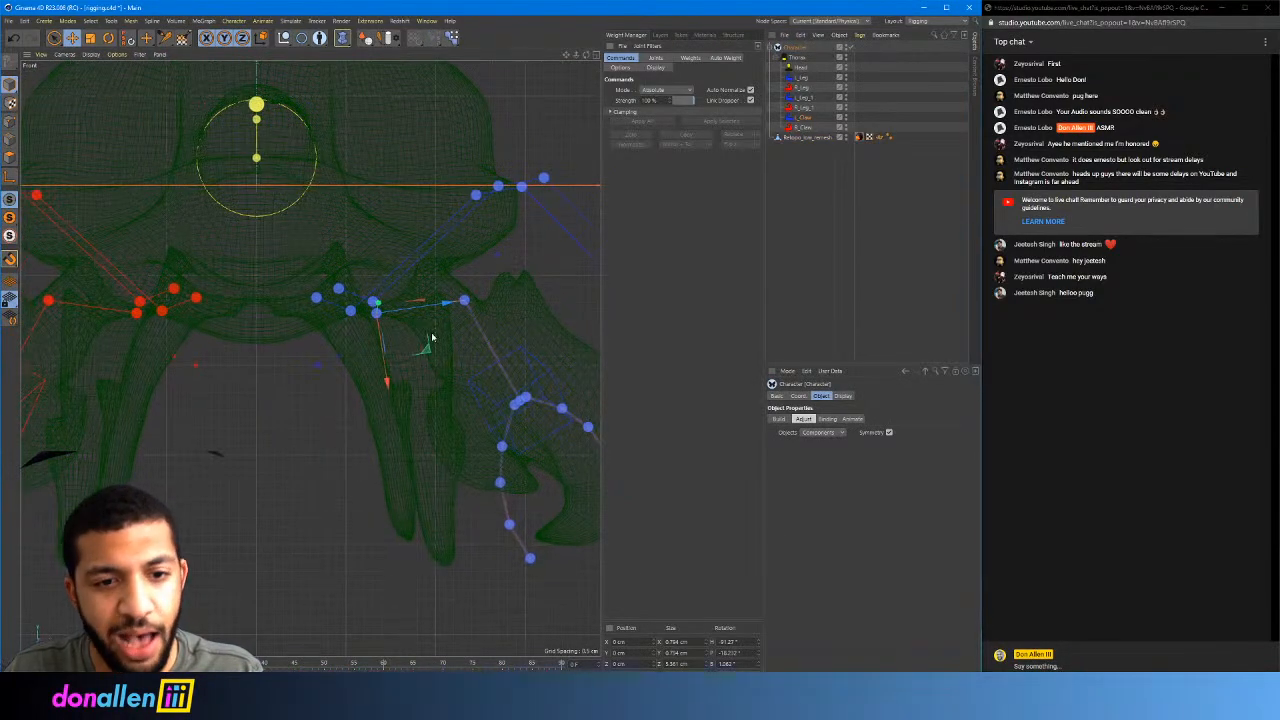
In the Perspective view, fit the L_Claw femur and patella joints inside the crab's upper arm, checking from several sides
{"action": "left_click", "coordinate": [596, 54]}
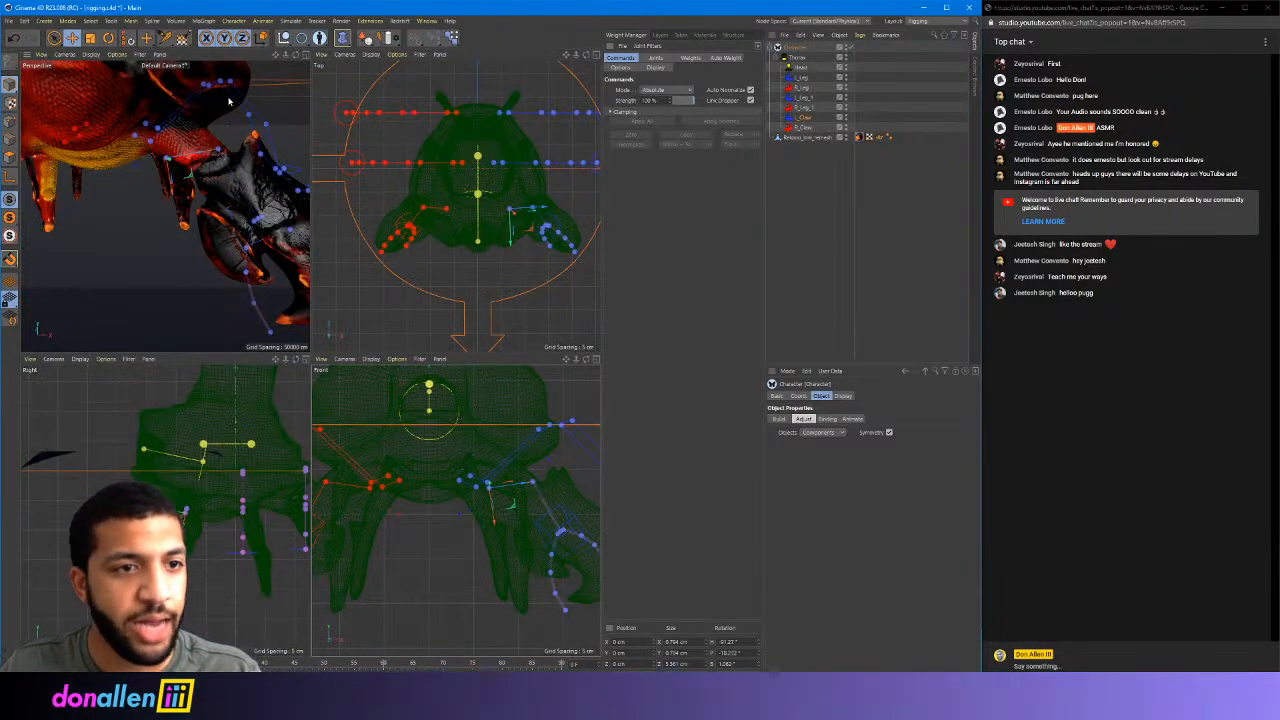
{"action": "left_click", "coordinate": [306, 55]}
{"action": "left_click_drag", "start_coordinate": [280, 271], "coordinate": [387, 264], "text": "alt"}
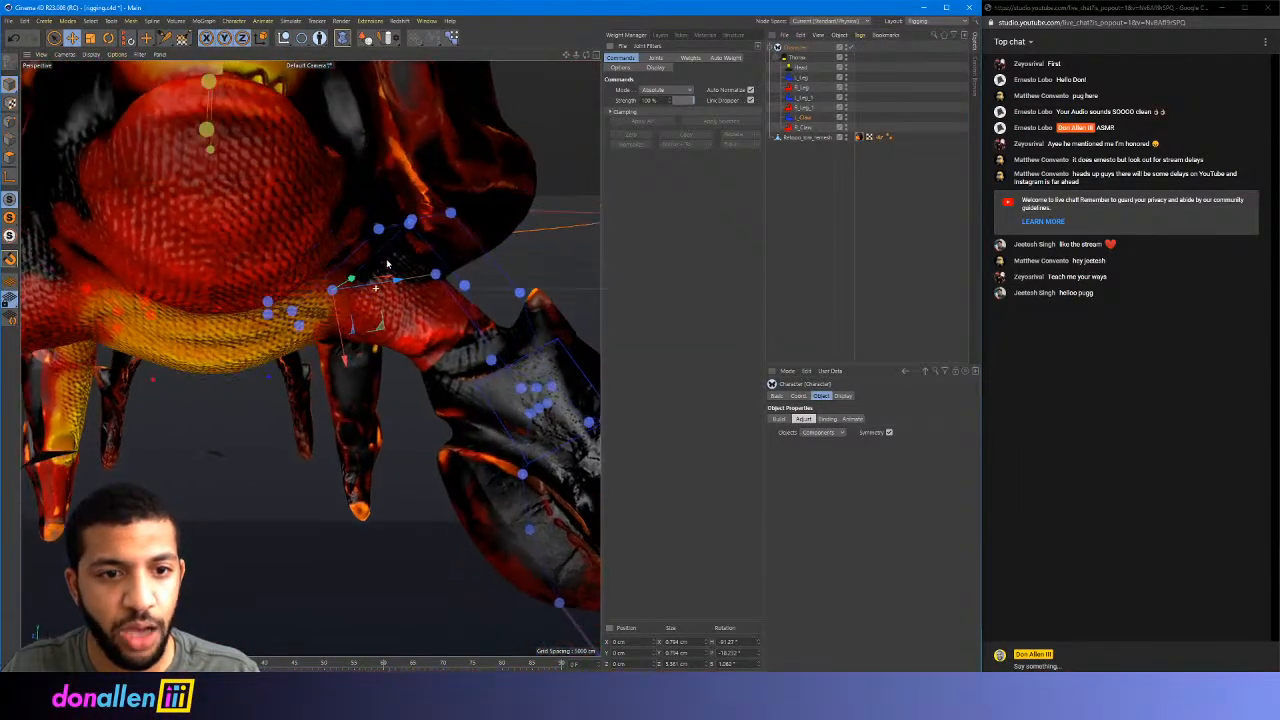
{"action": "left_click_drag", "start_coordinate": [440, 335], "coordinate": [430, 330], "text": "alt"}
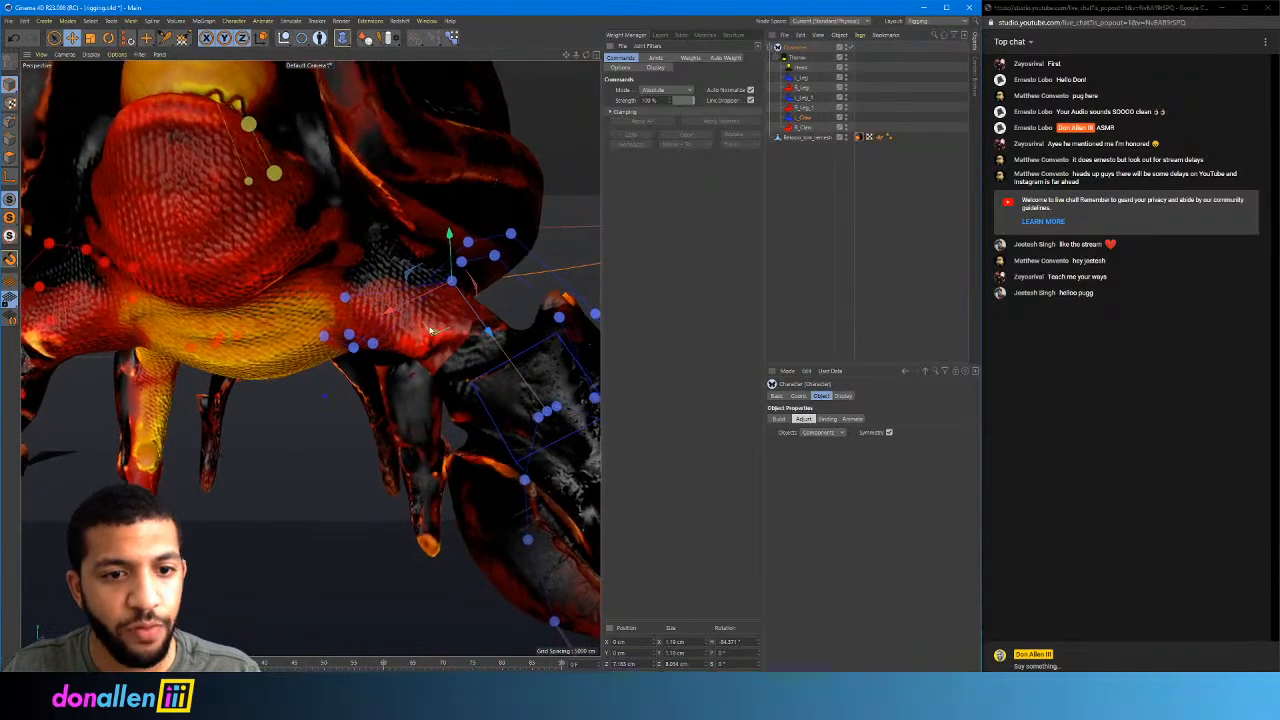
{"action": "left_click_drag", "start_coordinate": [438, 388], "coordinate": [317, 408], "text": "alt"}
{"action": "left_click_drag", "start_coordinate": [443, 332], "coordinate": [369, 356], "text": "alt"}
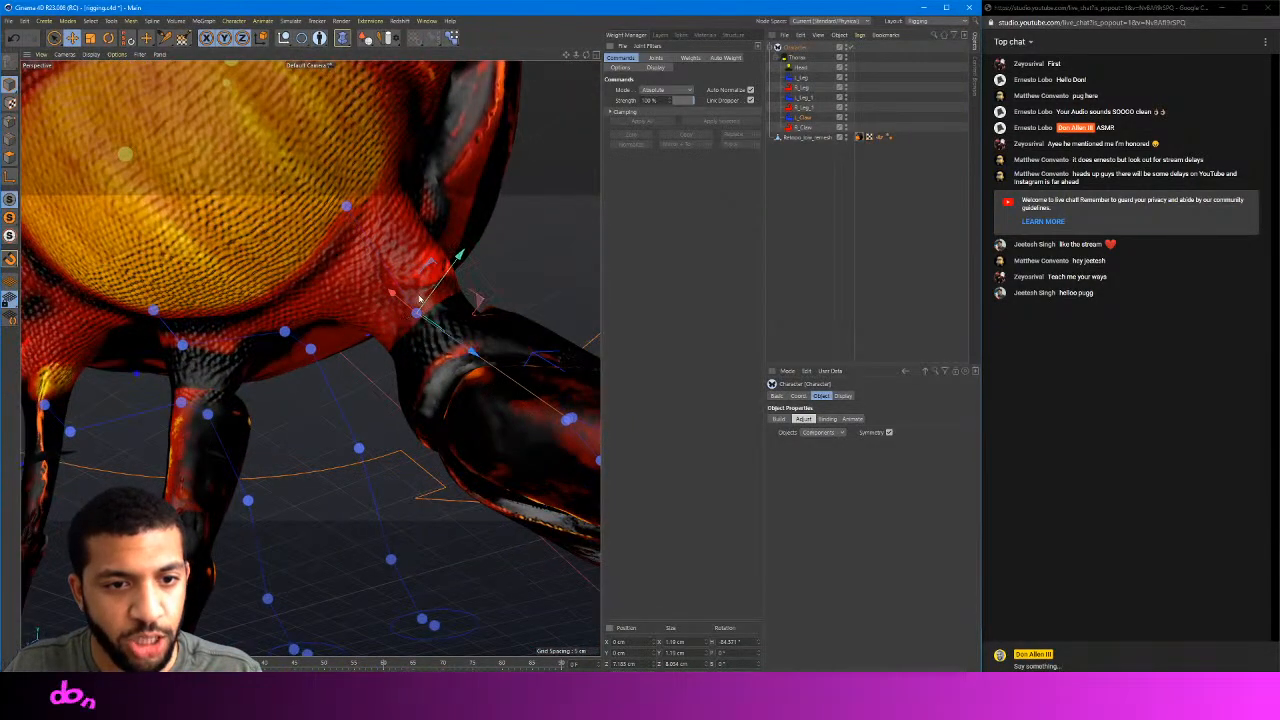
{"action": "left_click_drag", "start_coordinate": [420, 298], "coordinate": [300, 302], "text": "alt"}
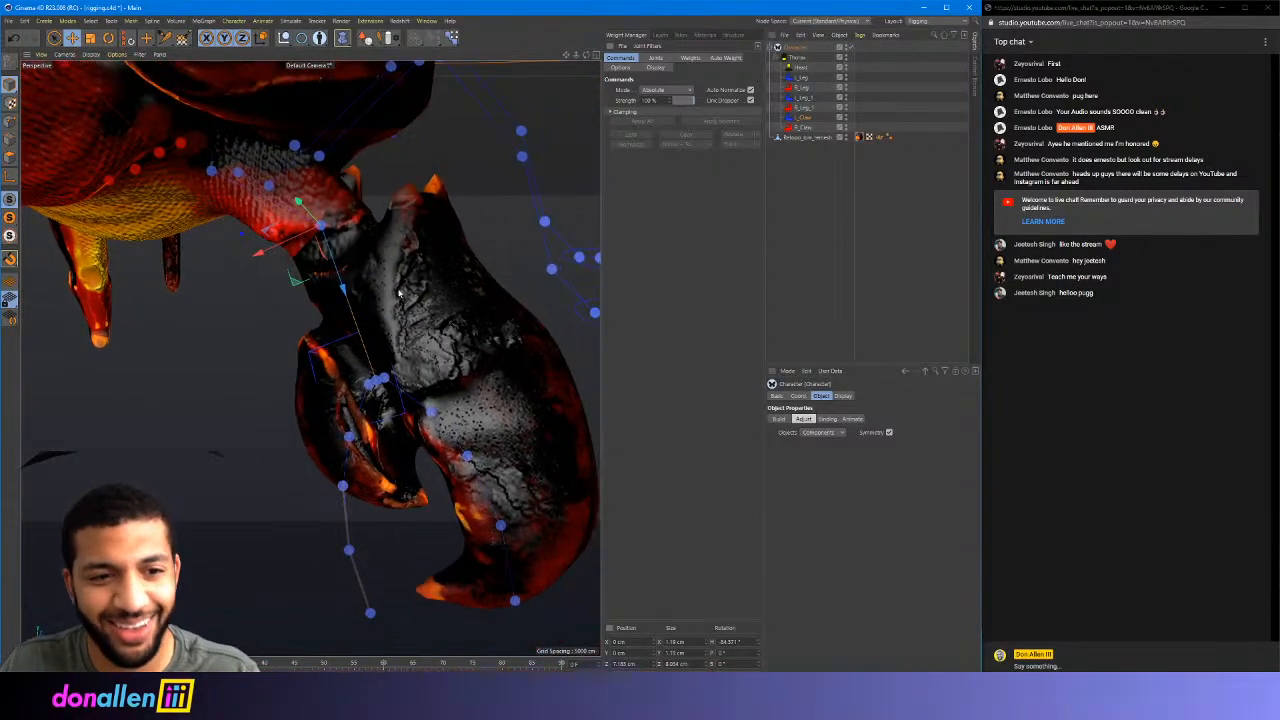
Move the L_Claw wrist joint into the middle of the crab's claw, behind where the two pincers split
{"action": "key", "text": "r"}
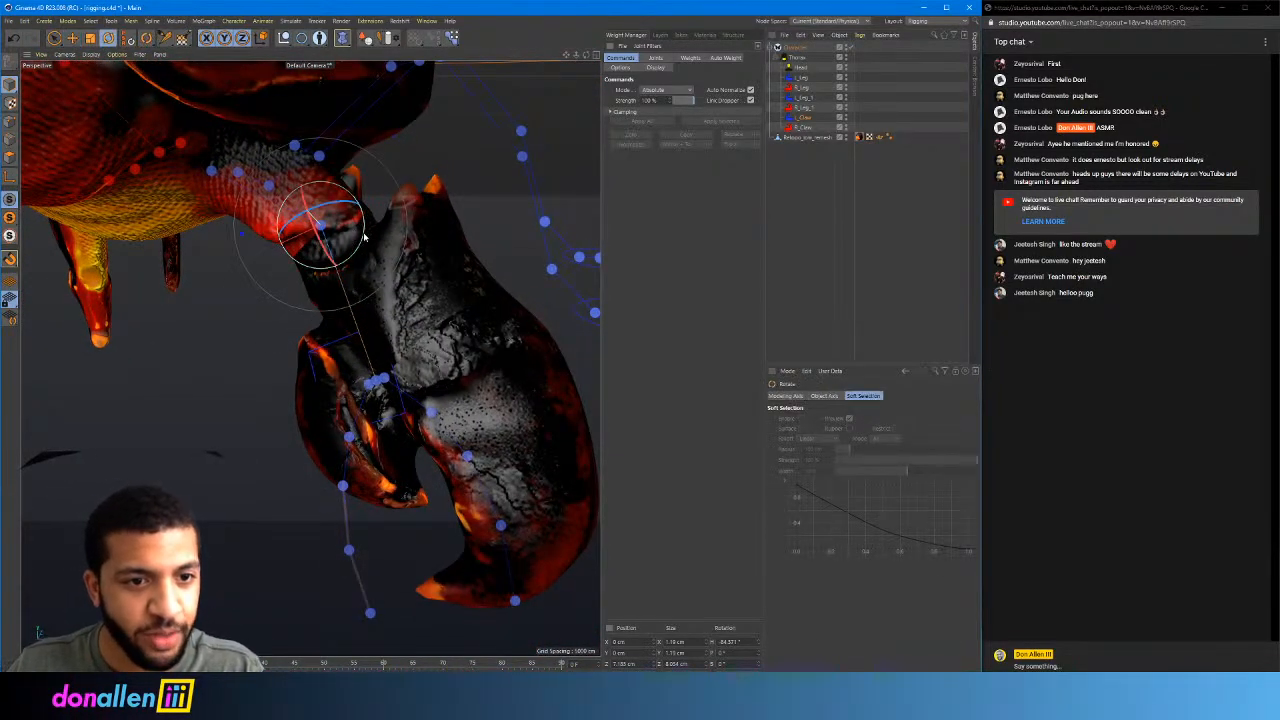
{"action": "left_click", "coordinate": [420, 356]}
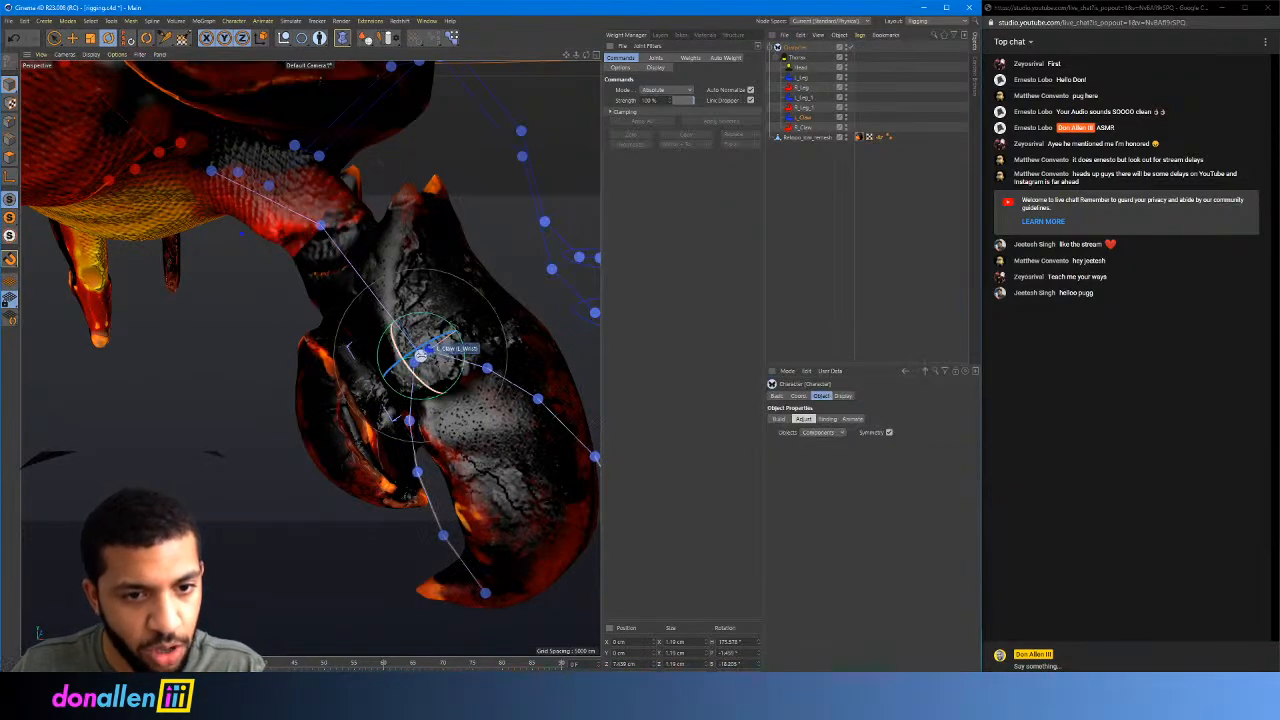
{"action": "key", "text": "e"}
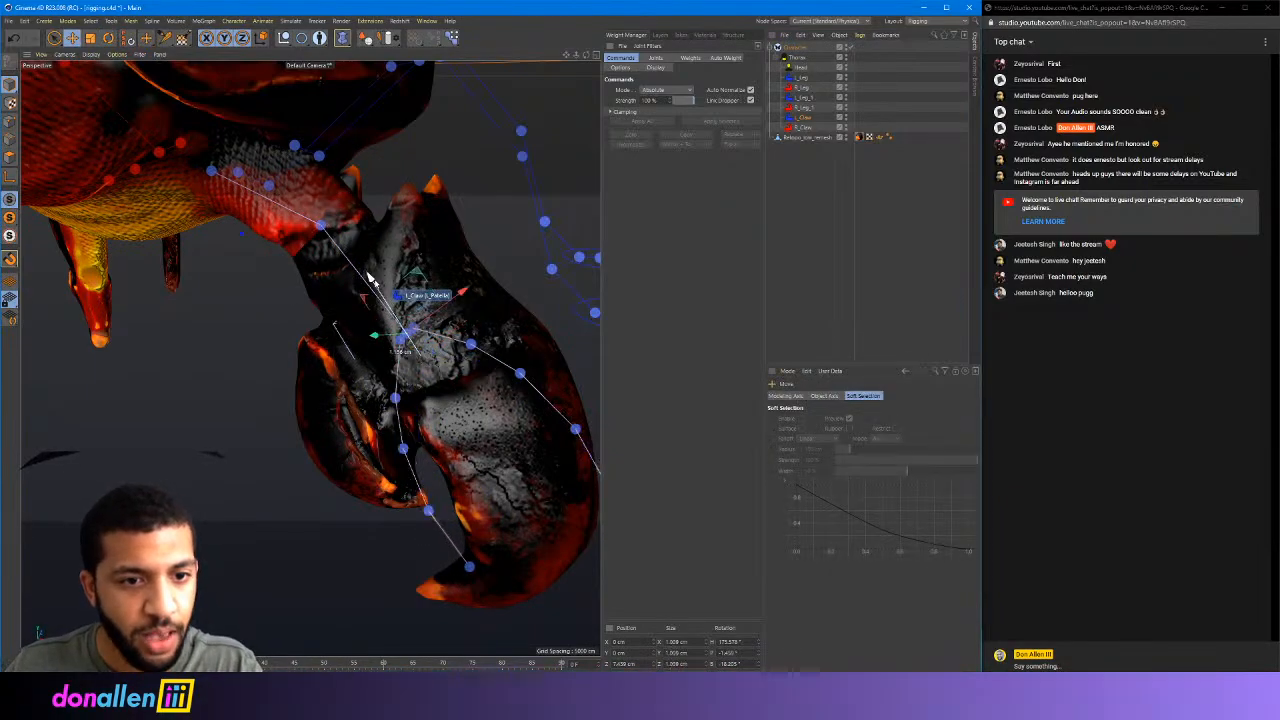
{"action": "mouse_move", "coordinate": [398, 308]}
{"action": "left_mouse_down", "text": "alt"}
{"action": "mouse_move", "coordinate": [434, 290]}
{"action": "mouse_move", "coordinate": [294, 309]}
{"action": "mouse_move", "coordinate": [151, 249]}
{"action": "mouse_move", "coordinate": [126, 217]}
{"action": "mouse_move", "coordinate": [286, 287]}
{"action": "mouse_move", "coordinate": [440, 291]}
{"action": "mouse_move", "coordinate": [381, 306]}
{"action": "left_mouse_up", "text": "alt"}
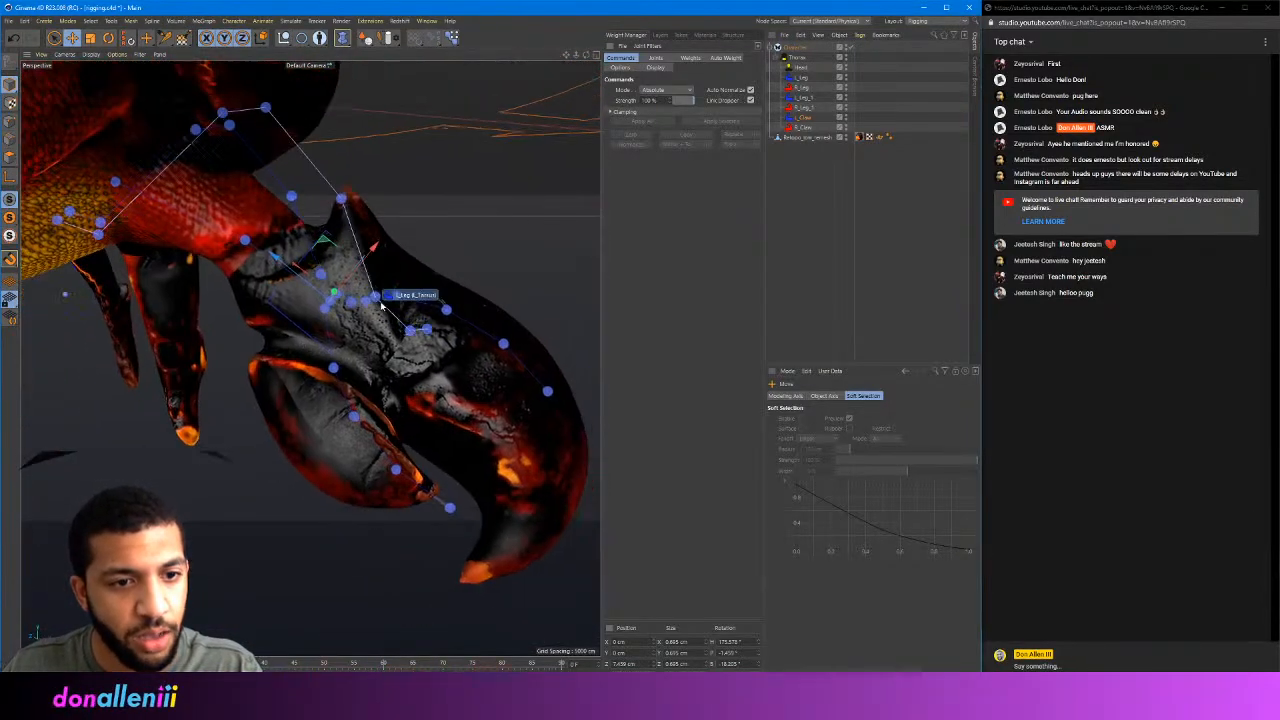
Move the L_Claw component's inner finger chain so its joints follow the crab's smaller pincer
{"action": "left_click_drag", "start_coordinate": [268, 256], "coordinate": [420, 375], "text": "alt"}
{"action": "left_click", "coordinate": [339, 358]}
{"action": "left_click_drag", "start_coordinate": [339, 358], "coordinate": [352, 236], "text": "alt"}
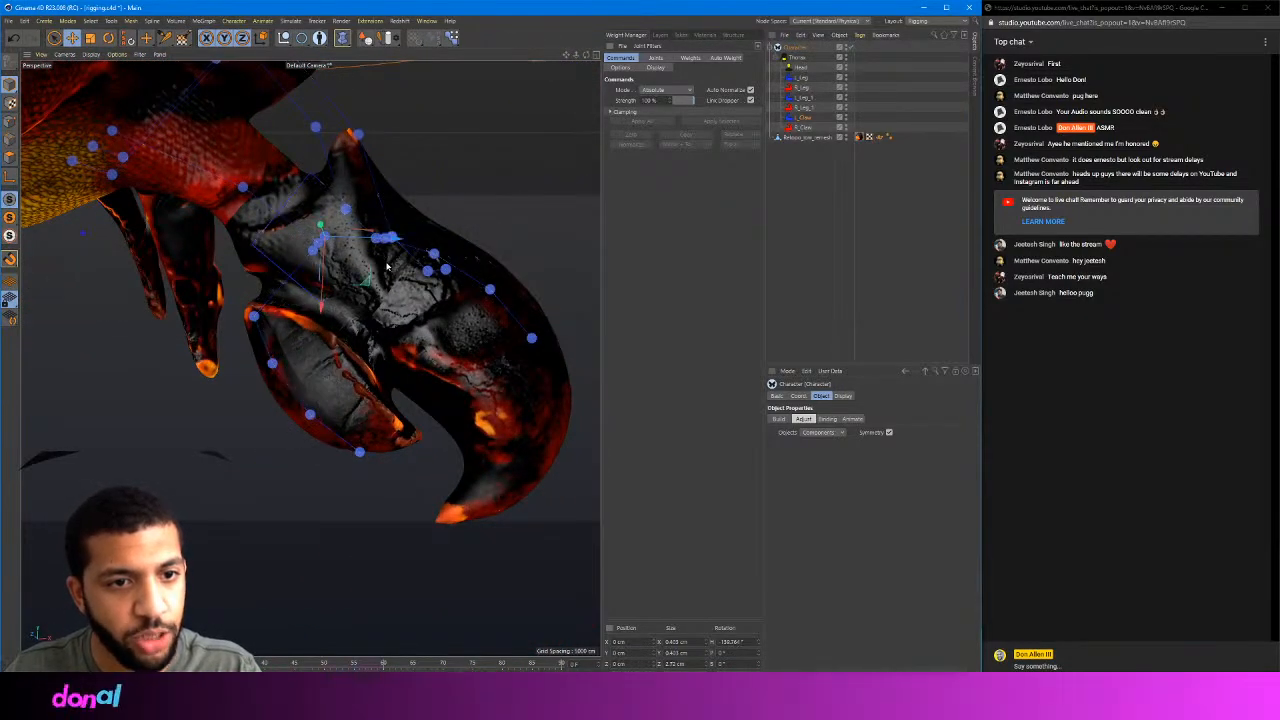
{"action": "left_click_drag", "start_coordinate": [415, 270], "coordinate": [358, 239], "text": "alt"}
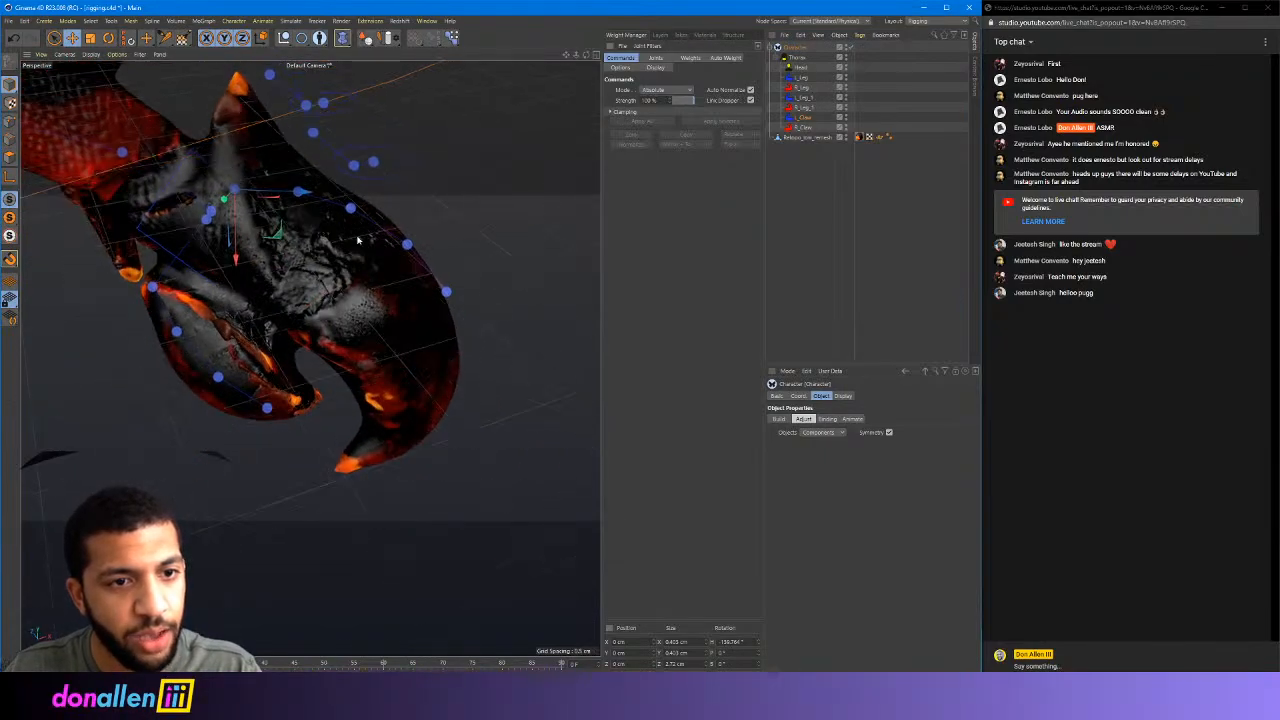
Move the L_Claw component's outer finger joints so they follow the curve of the crab's larger pincer
{"action": "left_click_drag", "start_coordinate": [384, 291], "coordinate": [376, 237], "text": "alt"}
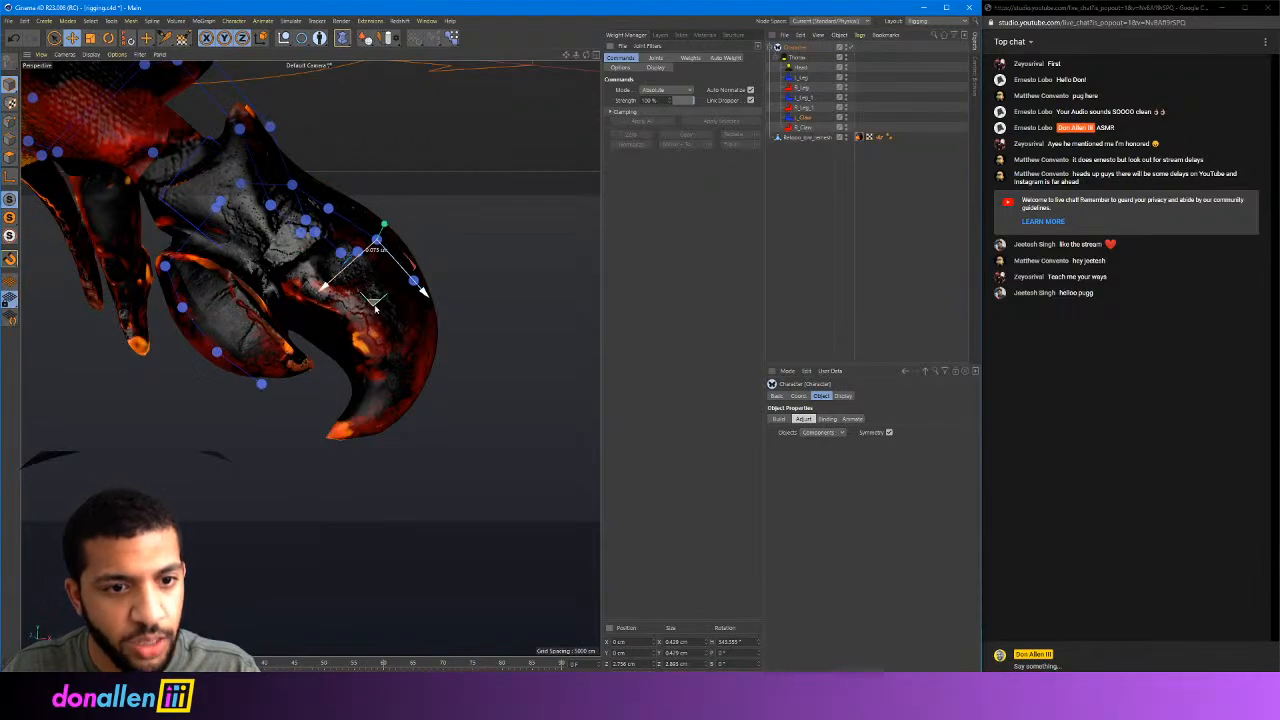
{"action": "left_click_drag", "start_coordinate": [381, 330], "coordinate": [451, 251], "text": "alt"}
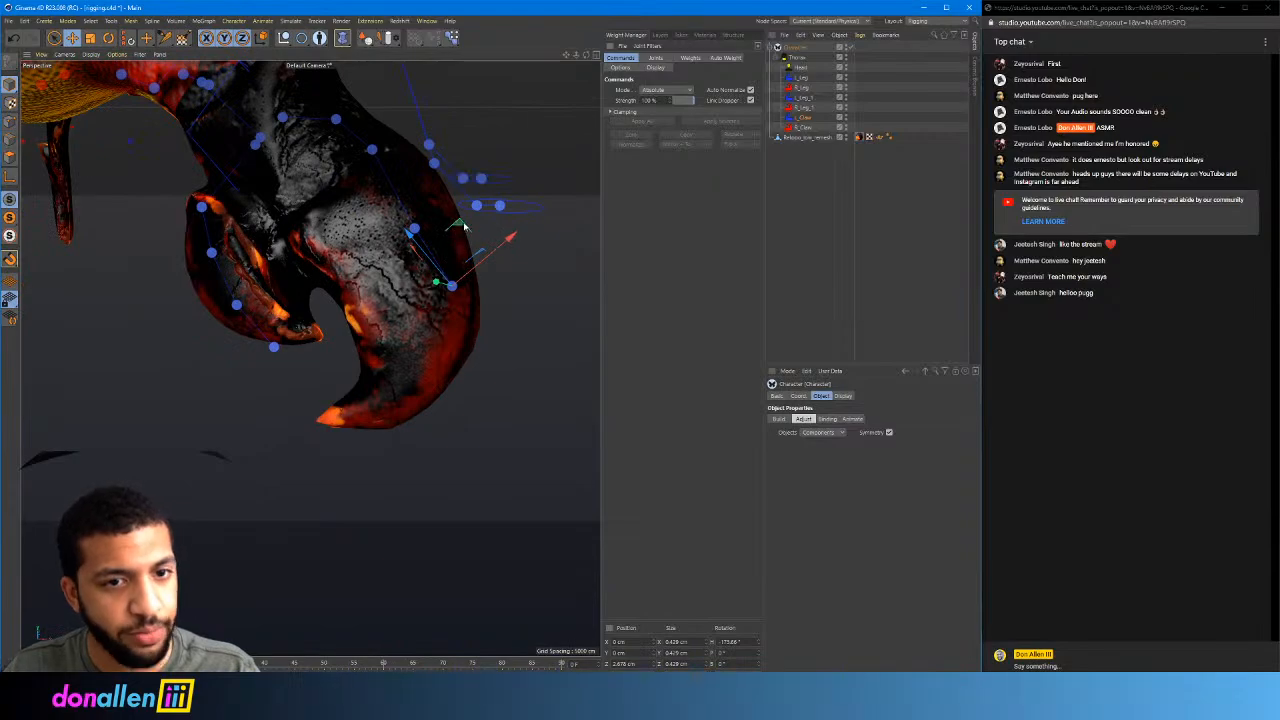
{"action": "left_click_drag", "start_coordinate": [362, 355], "coordinate": [435, 292], "text": "alt"}
{"action": "left_click", "coordinate": [418, 248]}
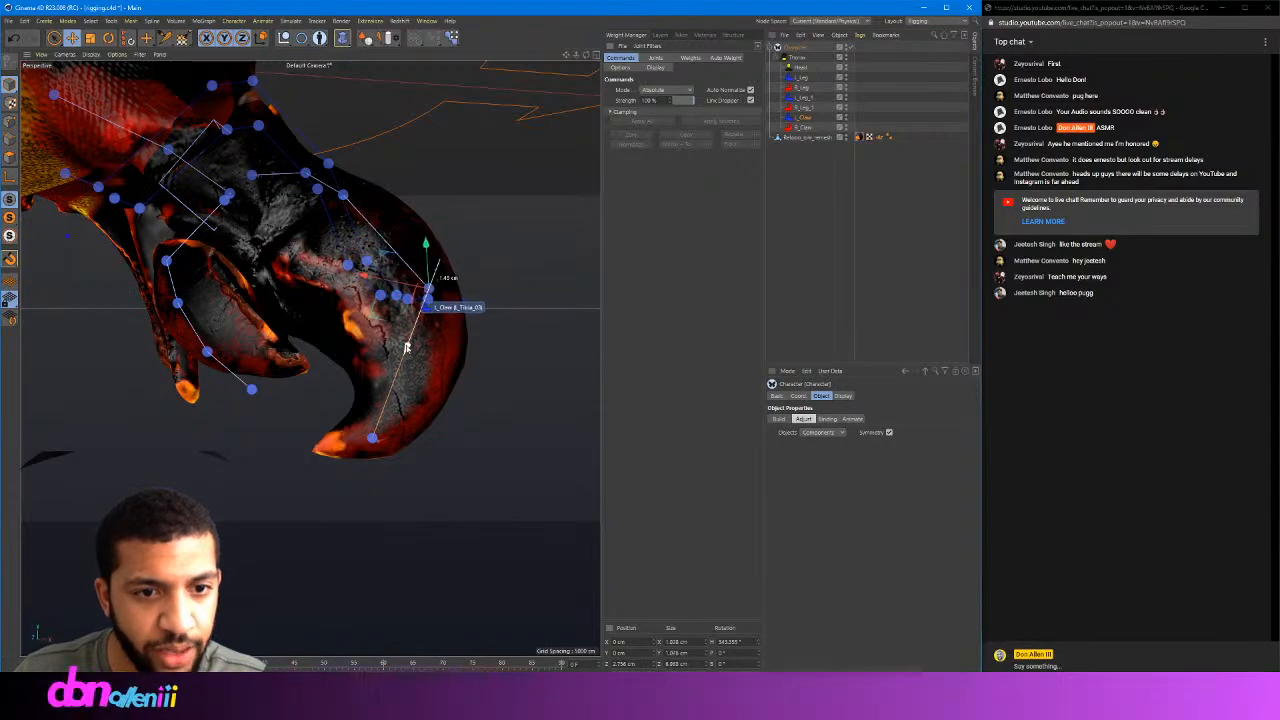
Center the L_Claw outer finger's end joint inside the larger pincer's tip, checking it from several sides
{"action": "left_click_drag", "start_coordinate": [449, 271], "coordinate": [315, 264], "text": "alt"}
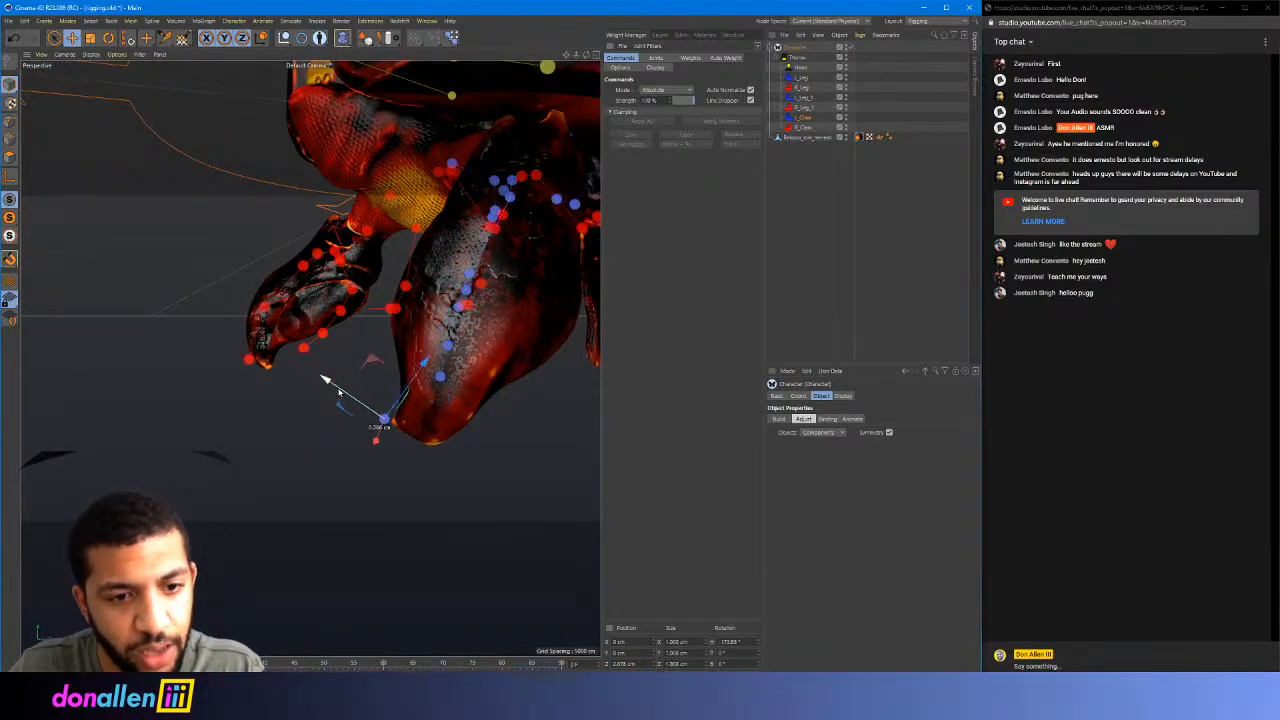
{"action": "left_click_drag", "start_coordinate": [357, 401], "coordinate": [490, 396], "text": "alt"}
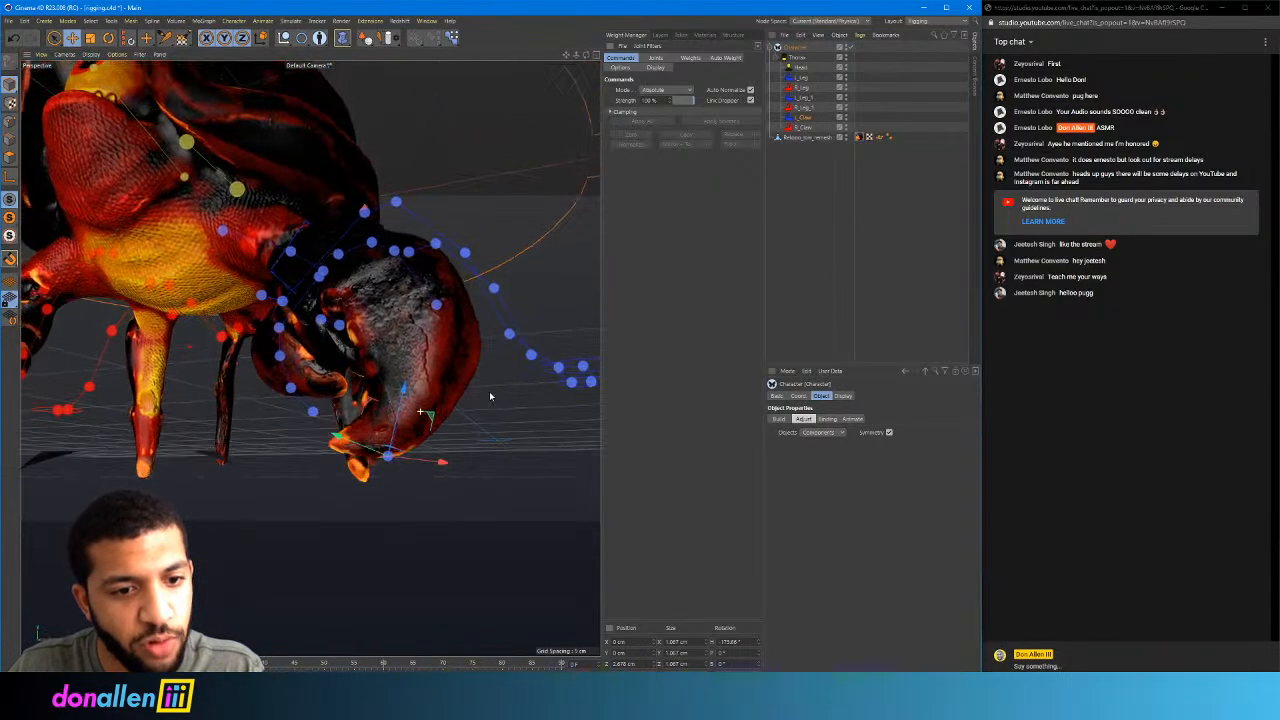
{"action": "left_click_drag", "start_coordinate": [405, 383], "coordinate": [450, 400], "text": "alt"}
{"action": "scroll", "coordinate": [450, 400], "scroll_direction": "up", "scroll_amount": 3}
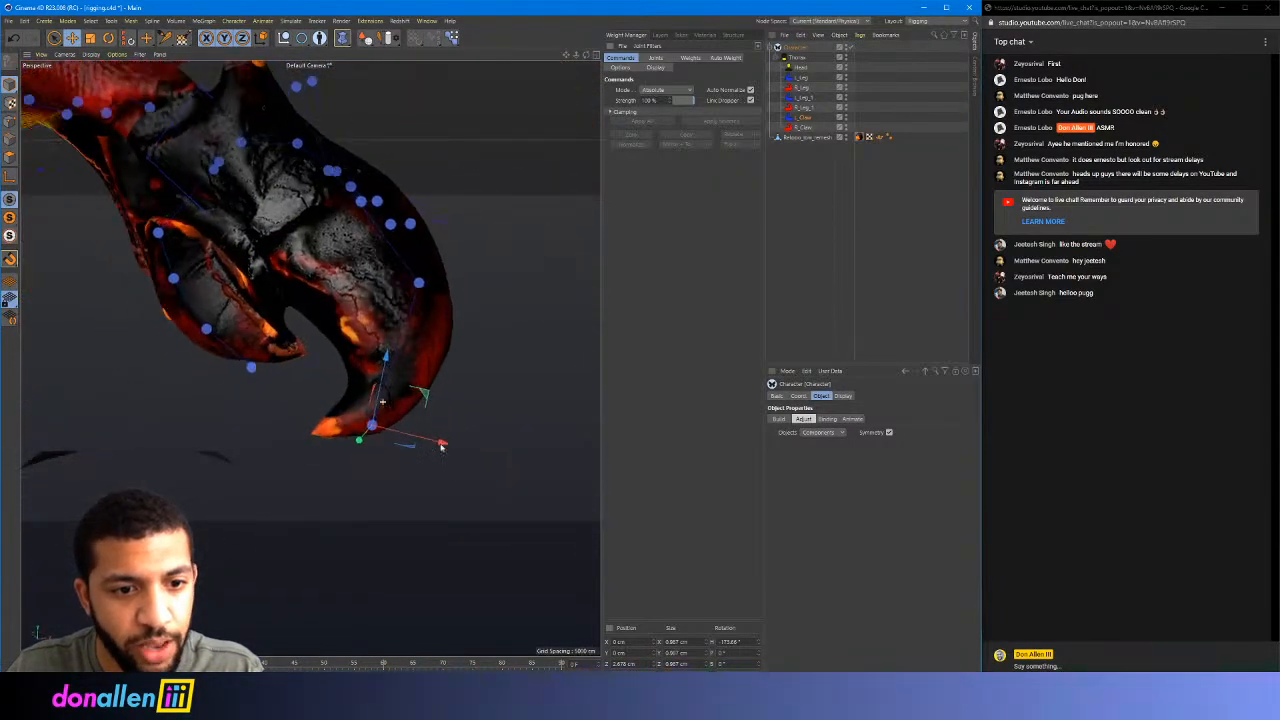
{"action": "left_click_drag", "start_coordinate": [416, 358], "coordinate": [278, 355], "text": "alt"}
{"action": "left_click_drag", "start_coordinate": [338, 320], "coordinate": [340, 261], "text": "alt"}
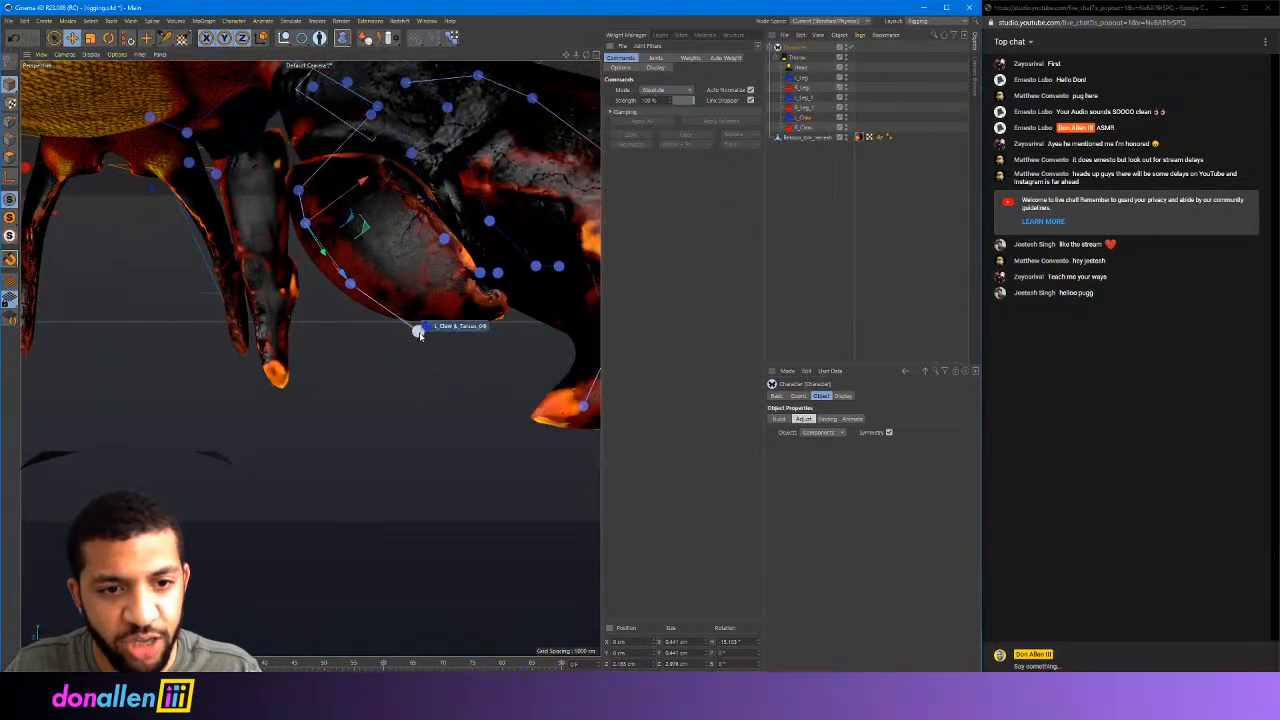
Move the L_Claw inner finger's tarsus joint into the tip of the smaller pincer and save the project
{"action": "left_click_drag", "start_coordinate": [420, 335], "coordinate": [366, 357], "text": "alt"}
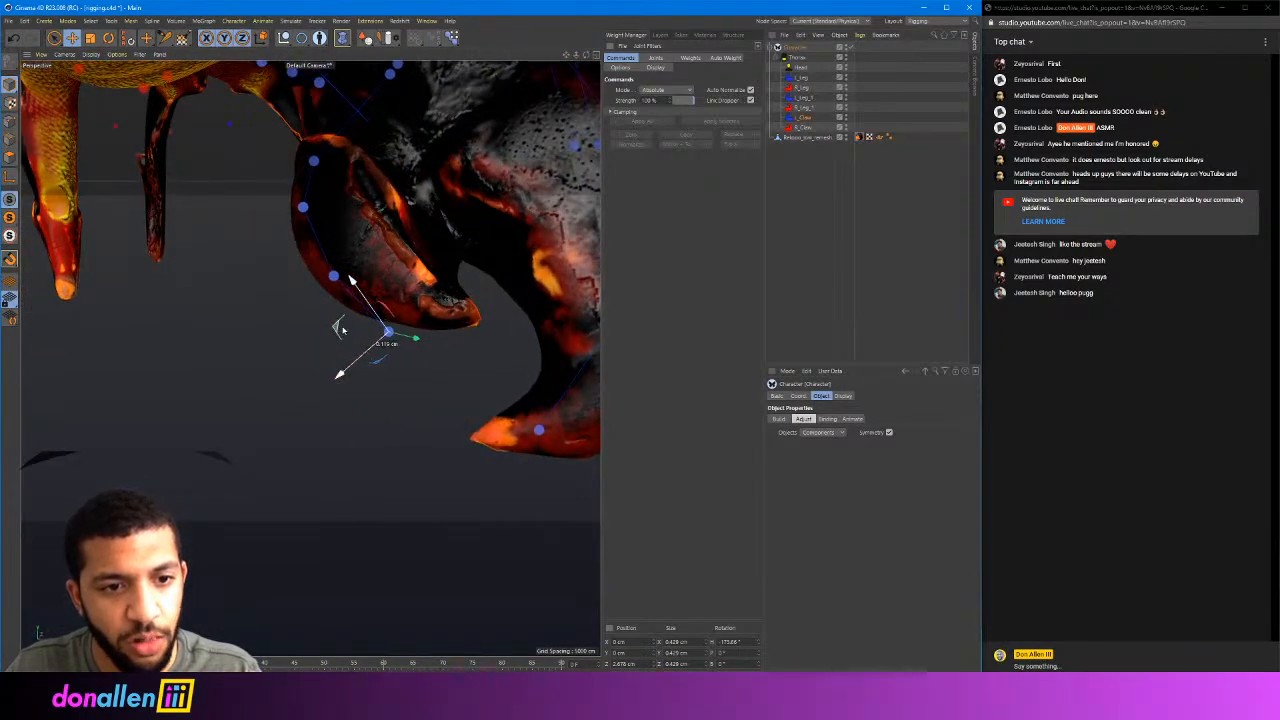
{"action": "left_click_drag", "start_coordinate": [398, 310], "coordinate": [388, 318]}
{"action": "left_click_drag", "start_coordinate": [480, 300], "coordinate": [445, 335], "text": "alt"}
{"action": "right_click_drag", "start_coordinate": [445, 335], "coordinate": [391, 334], "text": "alt"}
{"action": "left_click_drag", "start_coordinate": [399, 329], "coordinate": [413, 291], "text": "alt"}
{"action": "middle_click_drag", "start_coordinate": [413, 291], "coordinate": [379, 304], "text": "alt"}
{"action": "left_click", "coordinate": [8, 20]}
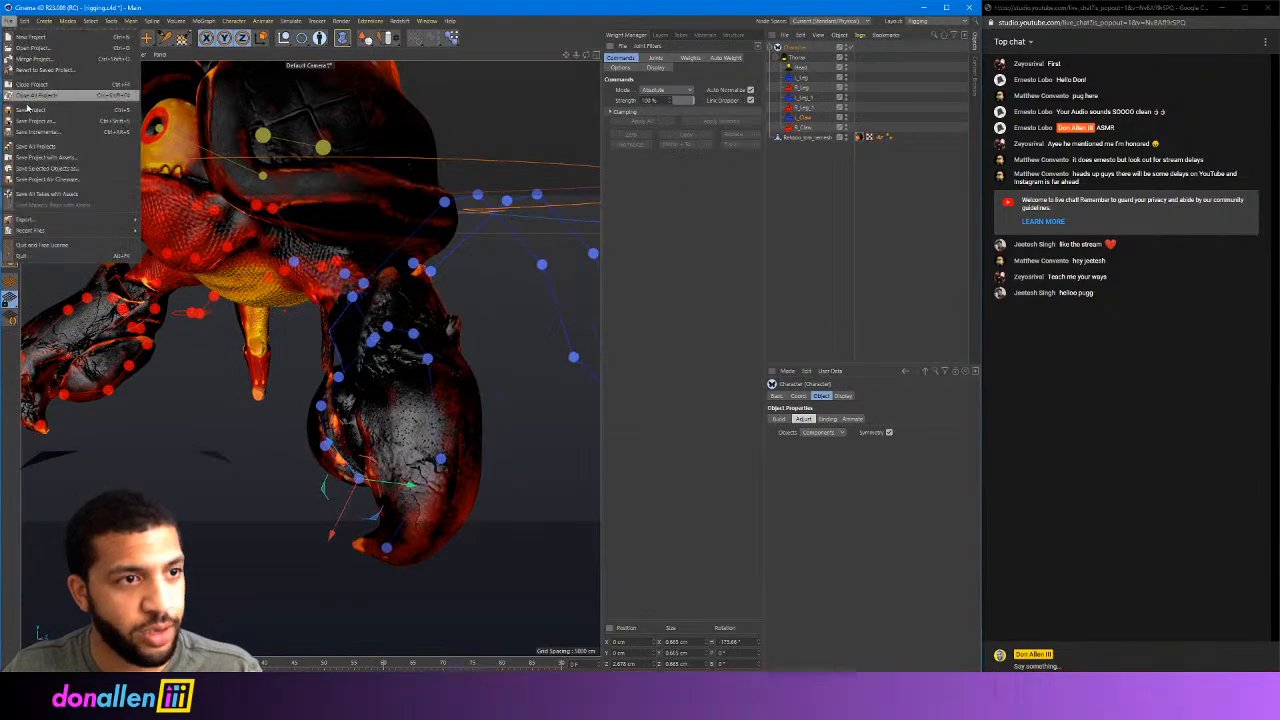
{"action": "left_click", "coordinate": [30, 110]}
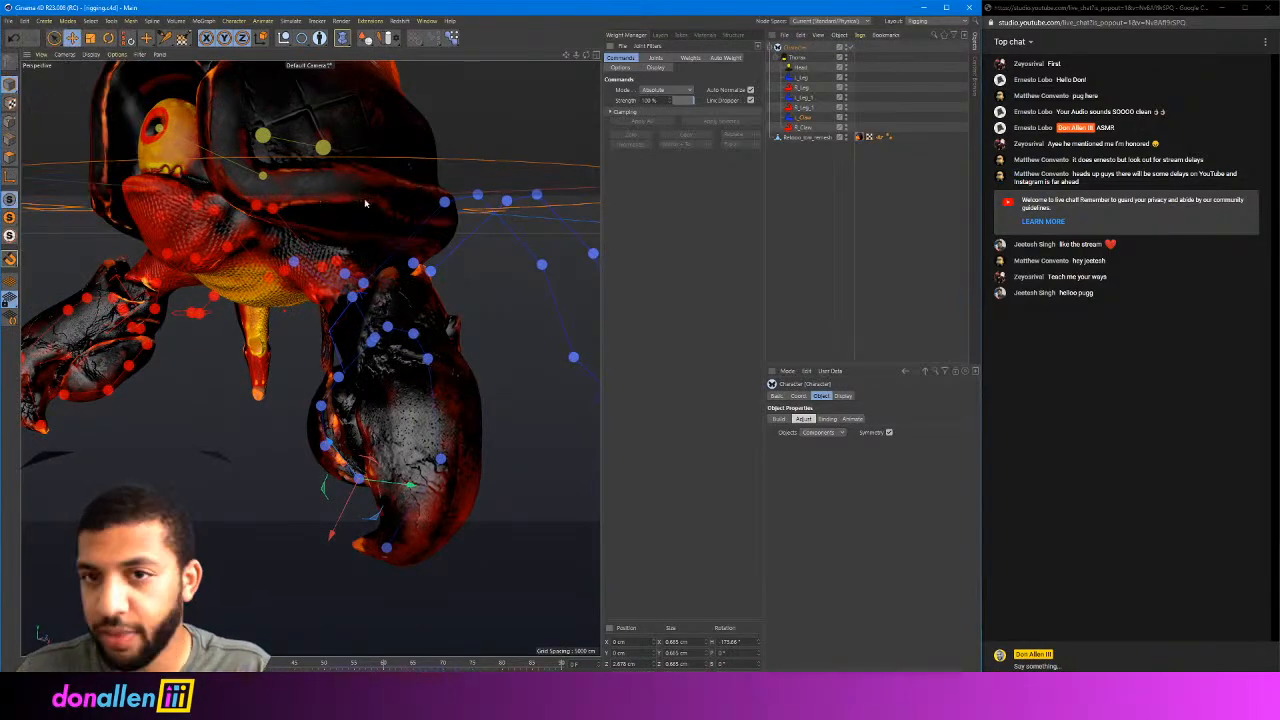
Fit the L_Leg femur joint inside the base of the crab's front walking leg
{"action": "mouse_move", "coordinate": [433, 264]}
{"action": "left_mouse_down", "text": "alt"}
{"action": "mouse_move", "coordinate": [389, 262]}
{"action": "mouse_move", "coordinate": [426, 250]}
{"action": "mouse_move", "coordinate": [410, 249]}
{"action": "mouse_move", "coordinate": [426, 264]}
{"action": "left_mouse_up", "text": "alt"}
{"action": "scroll", "coordinate": [398, 253], "scroll_direction": "up", "scroll_amount": 3}
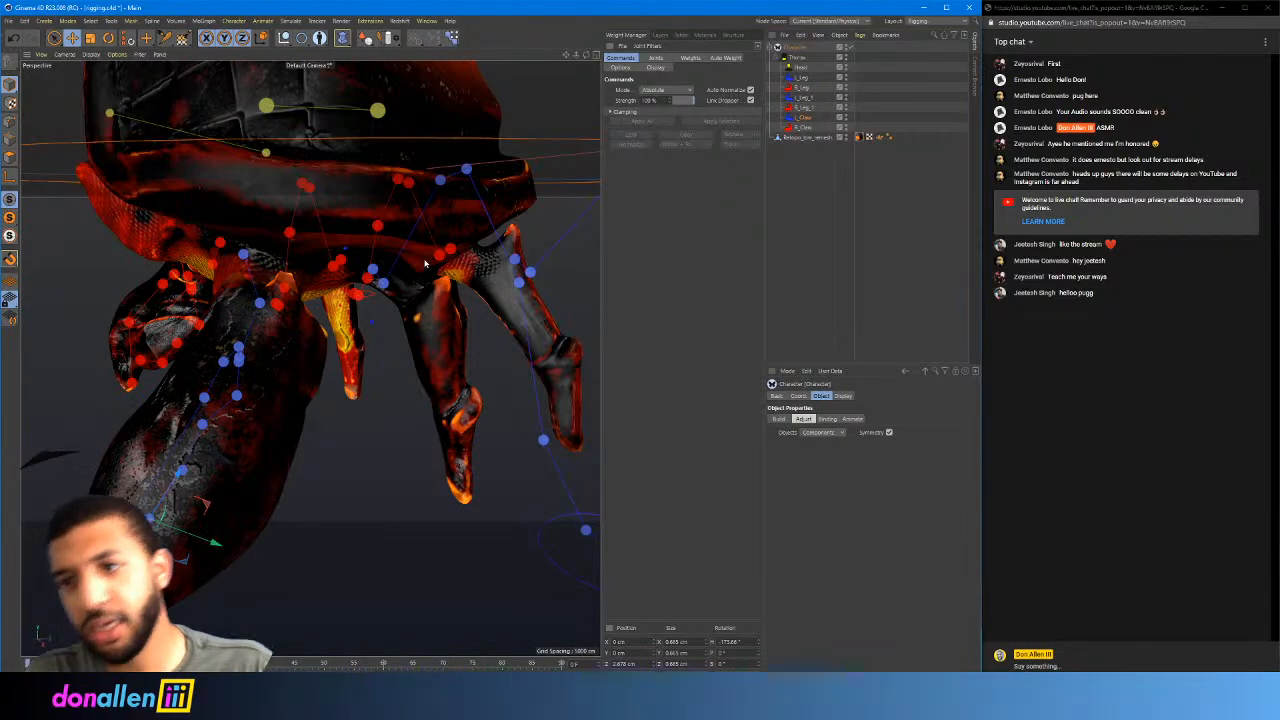
{"action": "scroll", "coordinate": [425, 264], "scroll_direction": "down", "scroll_amount": 5}
{"action": "middle_click_drag", "start_coordinate": [425, 264], "coordinate": [408, 312], "text": "alt"}
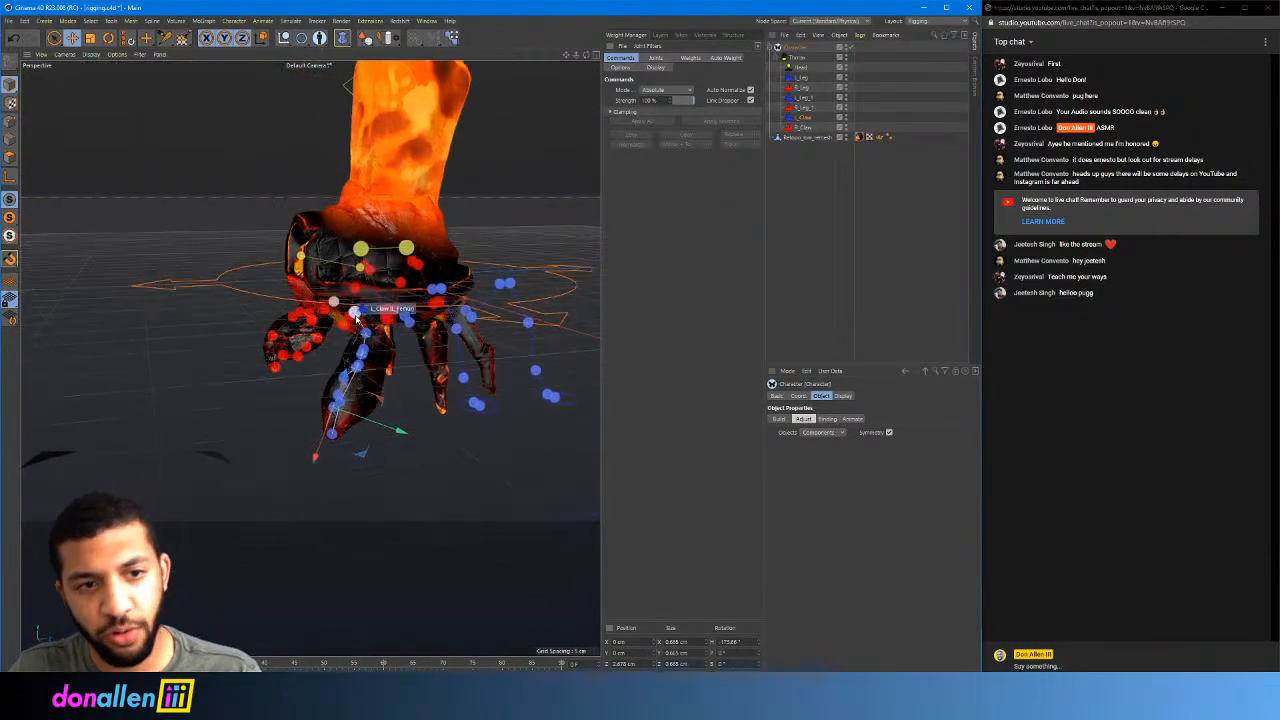
{"action": "left_click_drag", "start_coordinate": [408, 312], "coordinate": [410, 316], "text": "alt"}
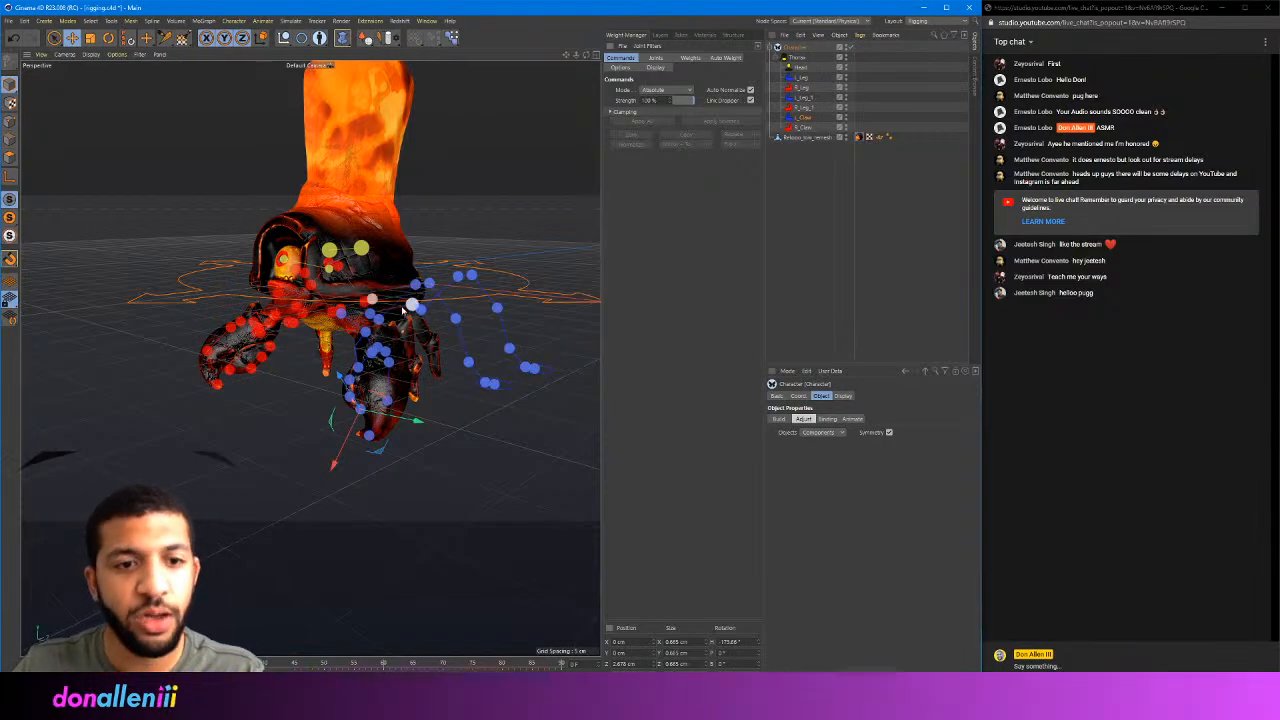
{"action": "scroll", "coordinate": [405, 312], "scroll_direction": "up", "scroll_amount": 8}
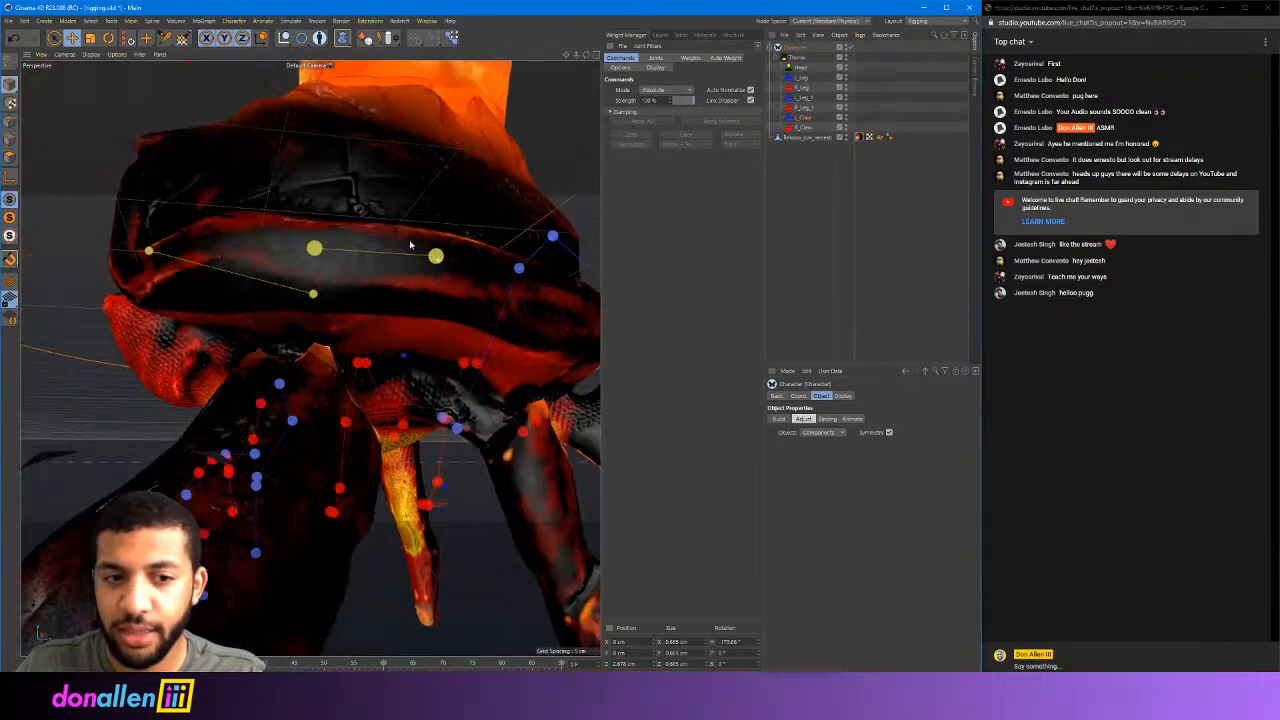
{"action": "left_click_drag", "start_coordinate": [410, 244], "coordinate": [406, 263], "text": "alt"}
{"action": "scroll", "coordinate": [352, 231], "scroll_direction": "down", "scroll_amount": 3}
{"action": "mouse_move", "coordinate": [352, 231]}
{"action": "left_mouse_down", "text": "alt"}
{"action": "mouse_move", "coordinate": [398, 282]}
{"action": "mouse_move", "coordinate": [318, 307]}
{"action": "mouse_move", "coordinate": [417, 303]}
{"action": "mouse_move", "coordinate": [339, 312]}
{"action": "mouse_move", "coordinate": [380, 300]}
{"action": "mouse_move", "coordinate": [343, 289]}
{"action": "left_mouse_up", "text": "alt"}
{"action": "scroll", "coordinate": [372, 266], "scroll_direction": "up", "scroll_amount": 4}
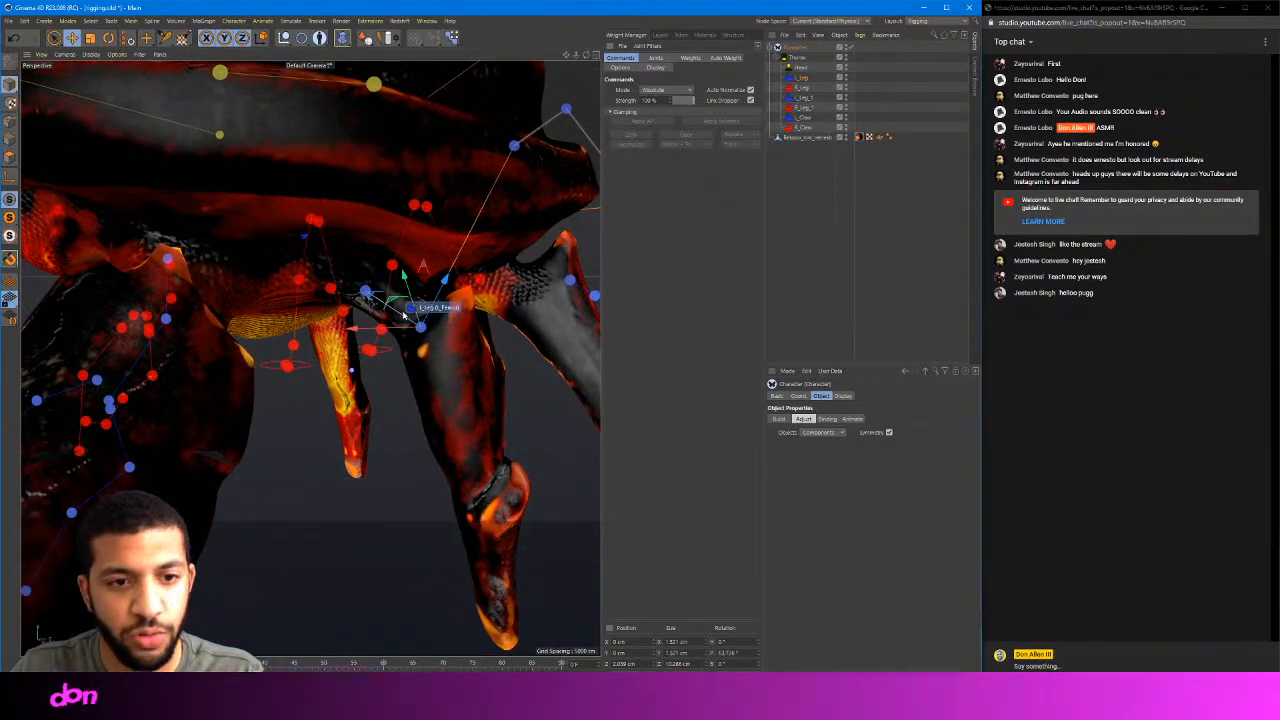
{"action": "mouse_move", "coordinate": [405, 315]}
{"action": "left_mouse_down", "text": "alt"}
{"action": "mouse_move", "coordinate": [380, 305]}
{"action": "mouse_move", "coordinate": [430, 305]}
{"action": "mouse_move", "coordinate": [427, 318]}
{"action": "left_mouse_up", "text": "alt"}
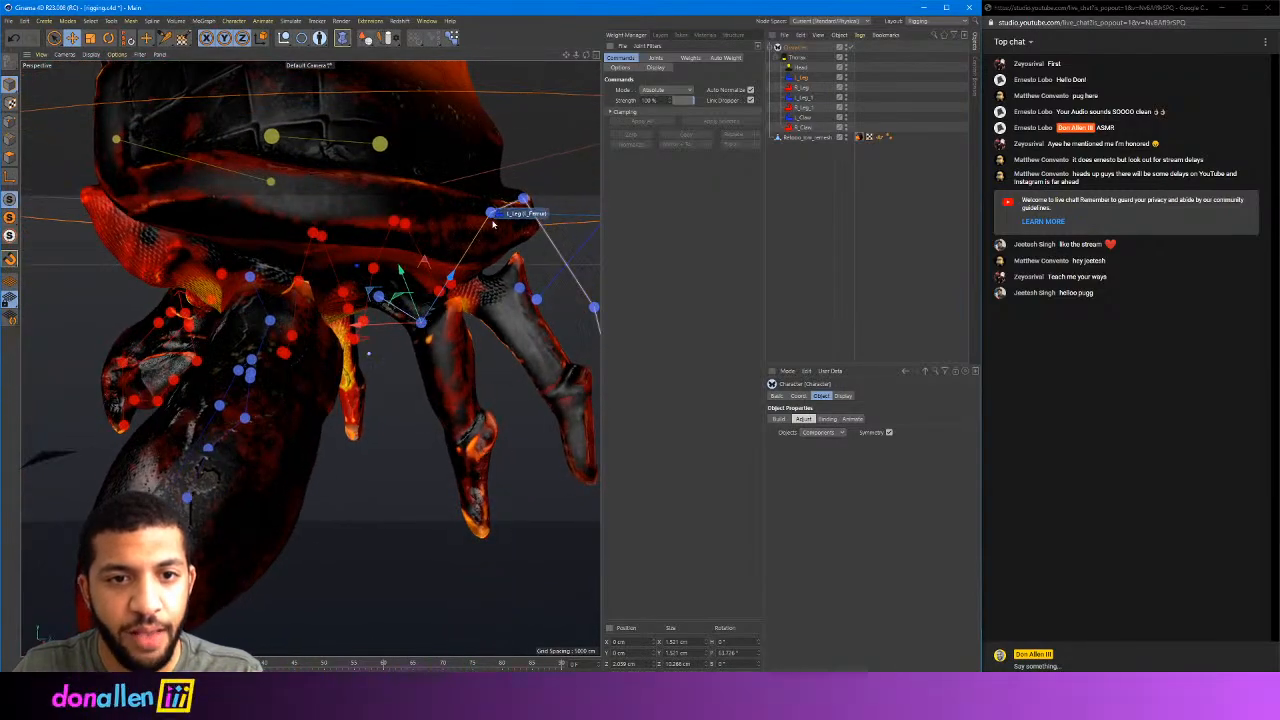
In the Front view, move the L_Leg patella joint down to the top of the crab's front walking leg
{"action": "left_click_drag", "start_coordinate": [495, 234], "coordinate": [571, 104], "text": "alt"}
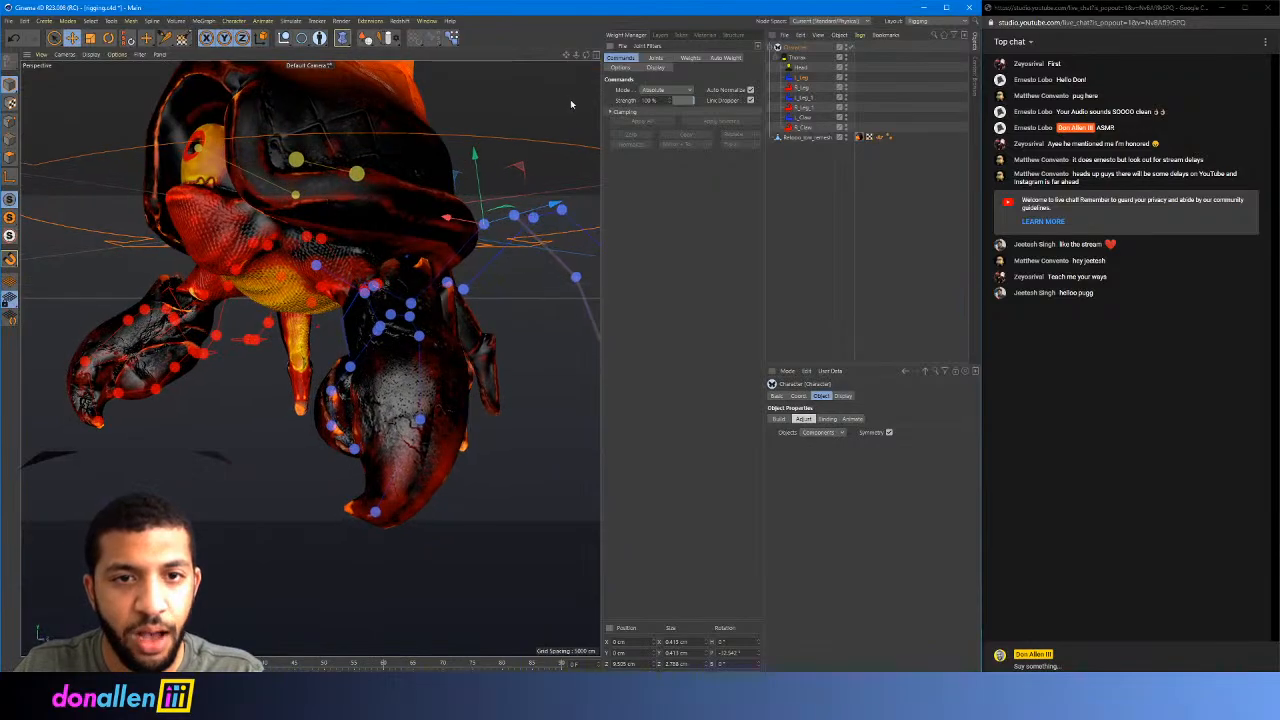
{"action": "left_click", "coordinate": [596, 55]}
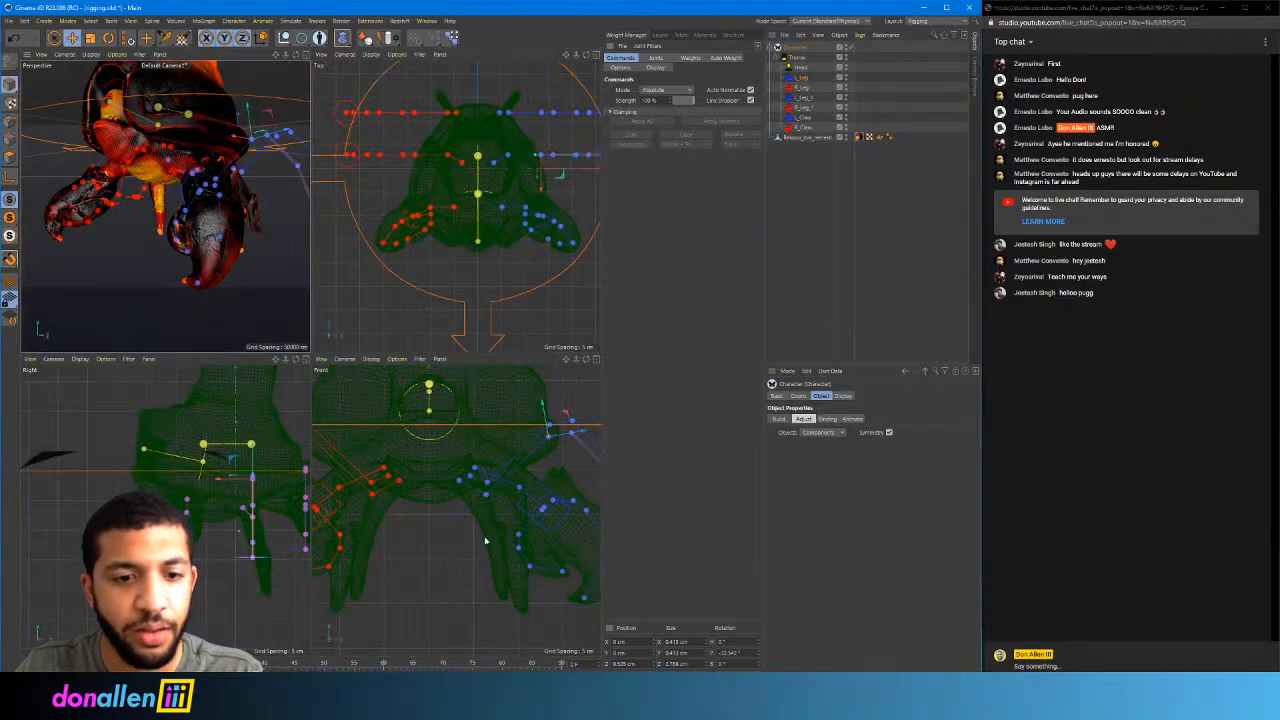
{"action": "left_click", "coordinate": [596, 359]}
{"action": "scroll", "coordinate": [440, 230], "scroll_direction": "up", "scroll_amount": 2}
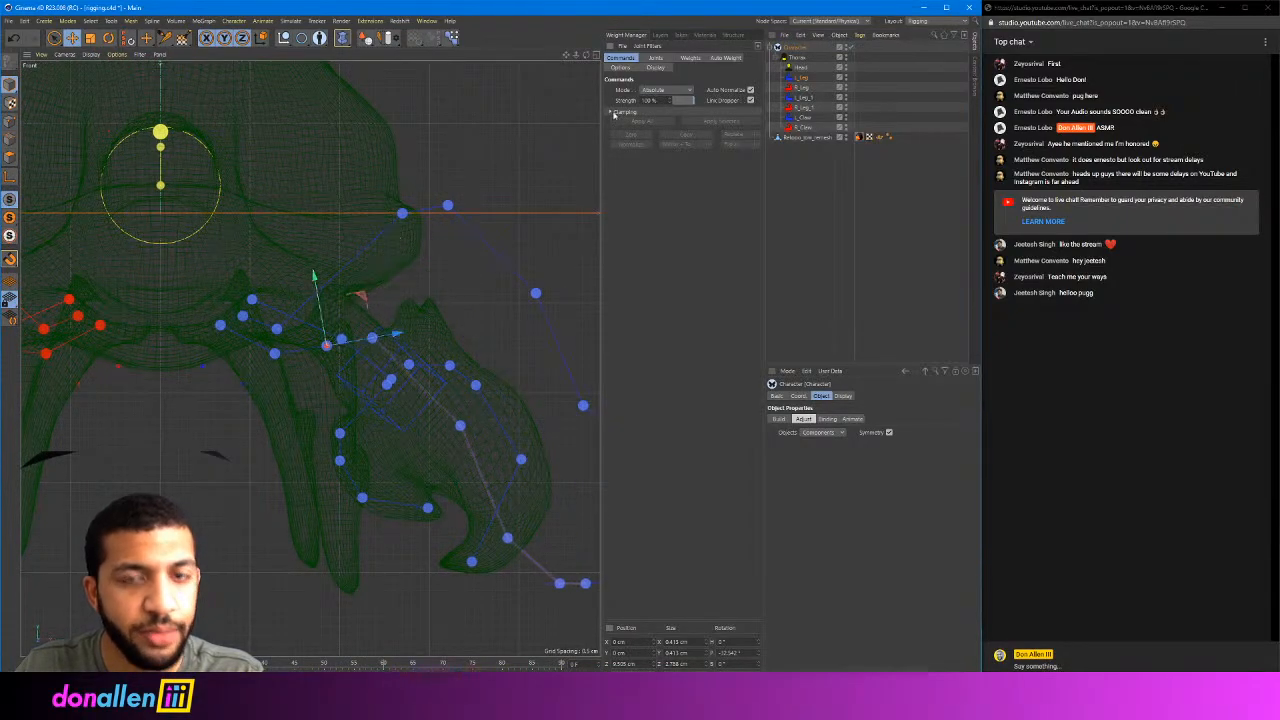
{"action": "left_click", "coordinate": [597, 56]}
{"action": "left_click", "coordinate": [306, 55]}
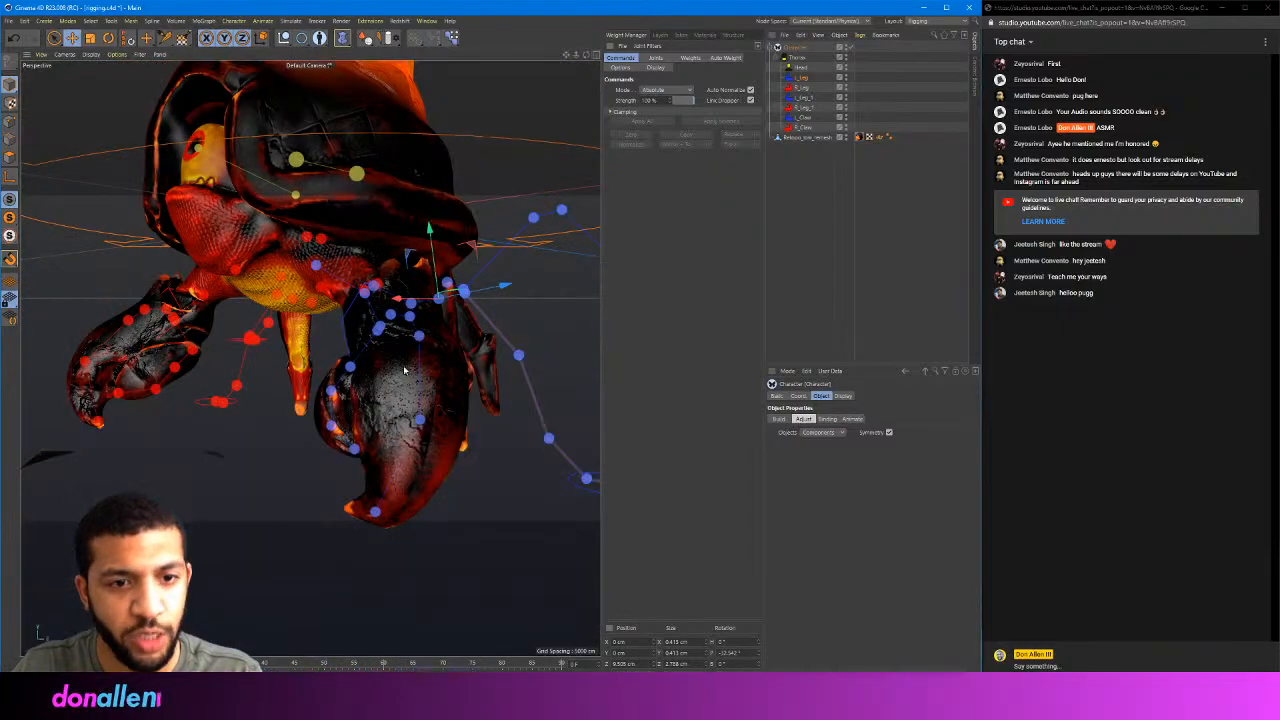
Place the L_Leg tibia joint inside the upper leg and the joint below it at the crab's knee
{"action": "left_click_drag", "start_coordinate": [406, 398], "coordinate": [410, 341], "text": "alt"}
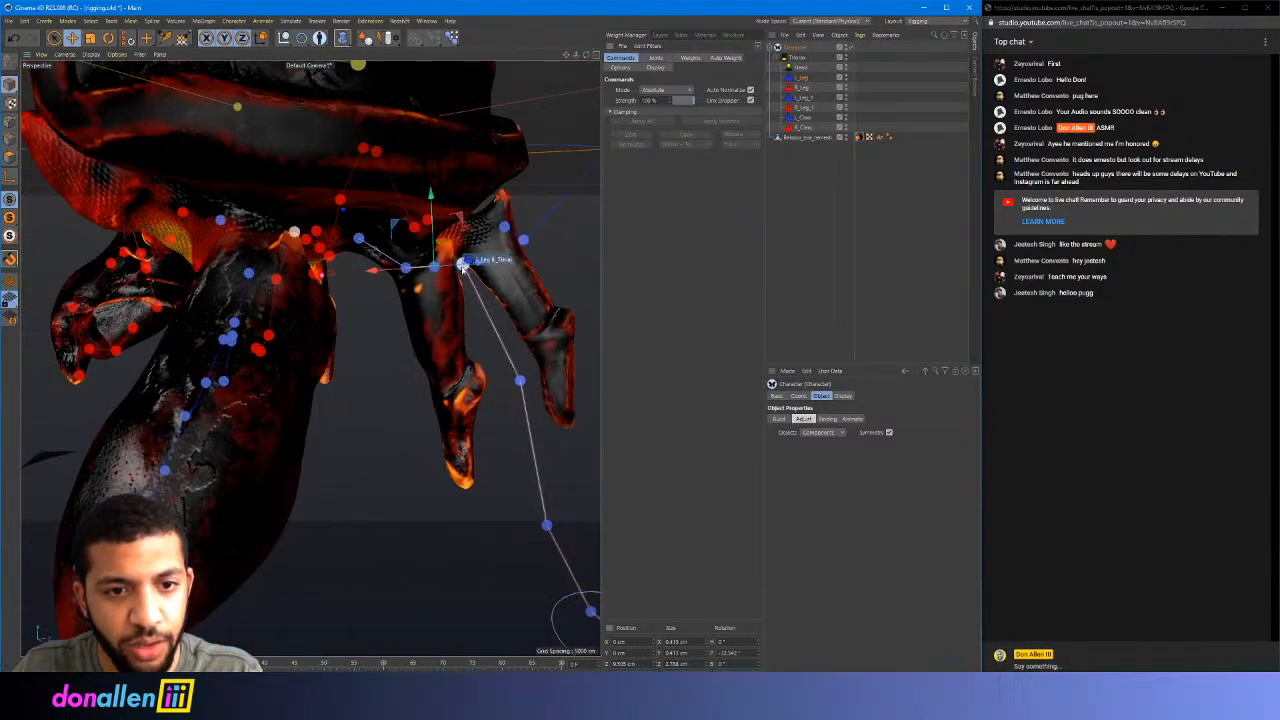
{"action": "left_click_drag", "start_coordinate": [463, 281], "coordinate": [501, 264], "text": "alt"}
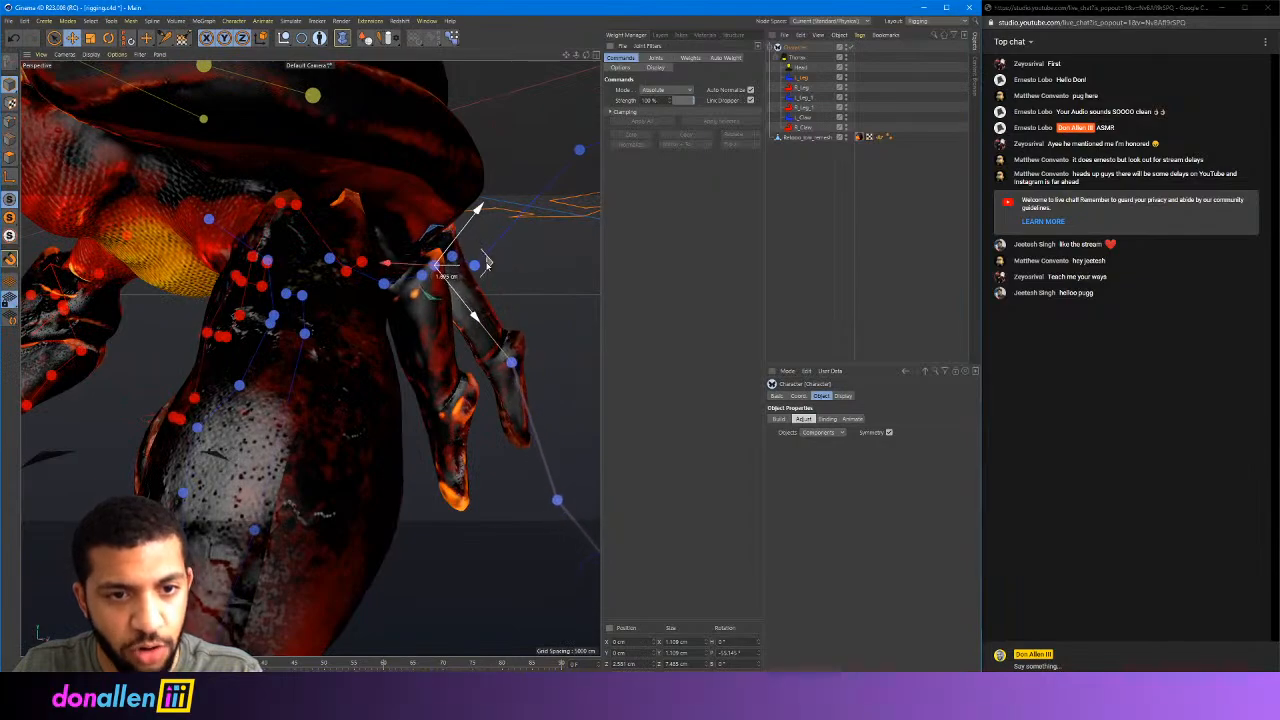
{"action": "left_click_drag", "start_coordinate": [428, 340], "coordinate": [295, 378], "text": "alt"}
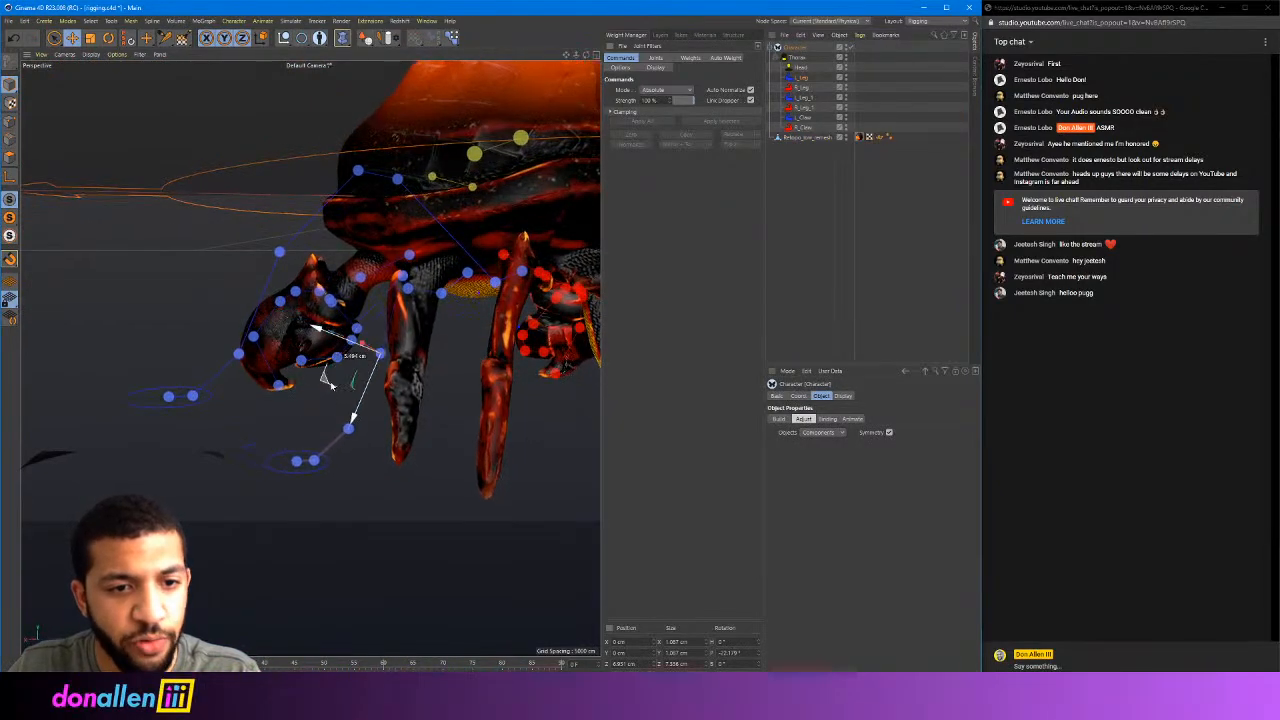
{"action": "left_click_drag", "start_coordinate": [377, 372], "coordinate": [395, 310], "text": "alt"}
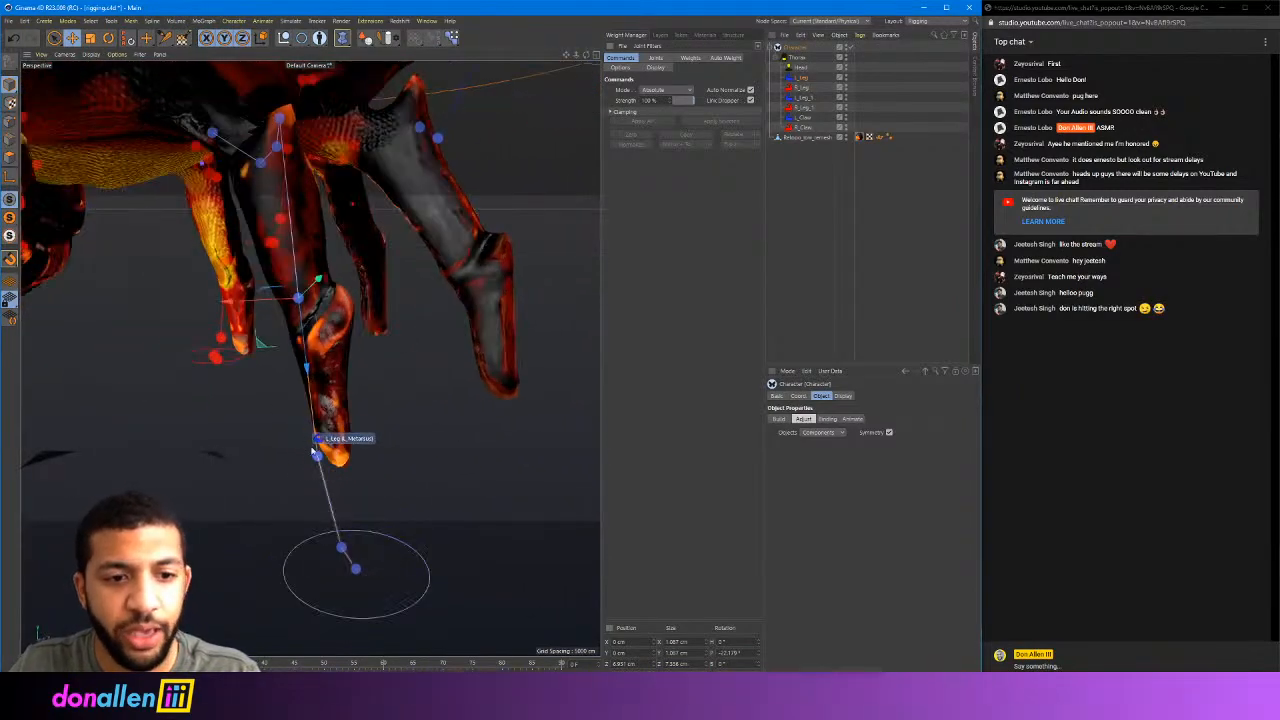
Move the L_Leg metatarsal joint just below the knee and bring the foot joints into the leg's tip
{"action": "left_click_drag", "start_coordinate": [317, 455], "coordinate": [187, 411], "text": "alt"}
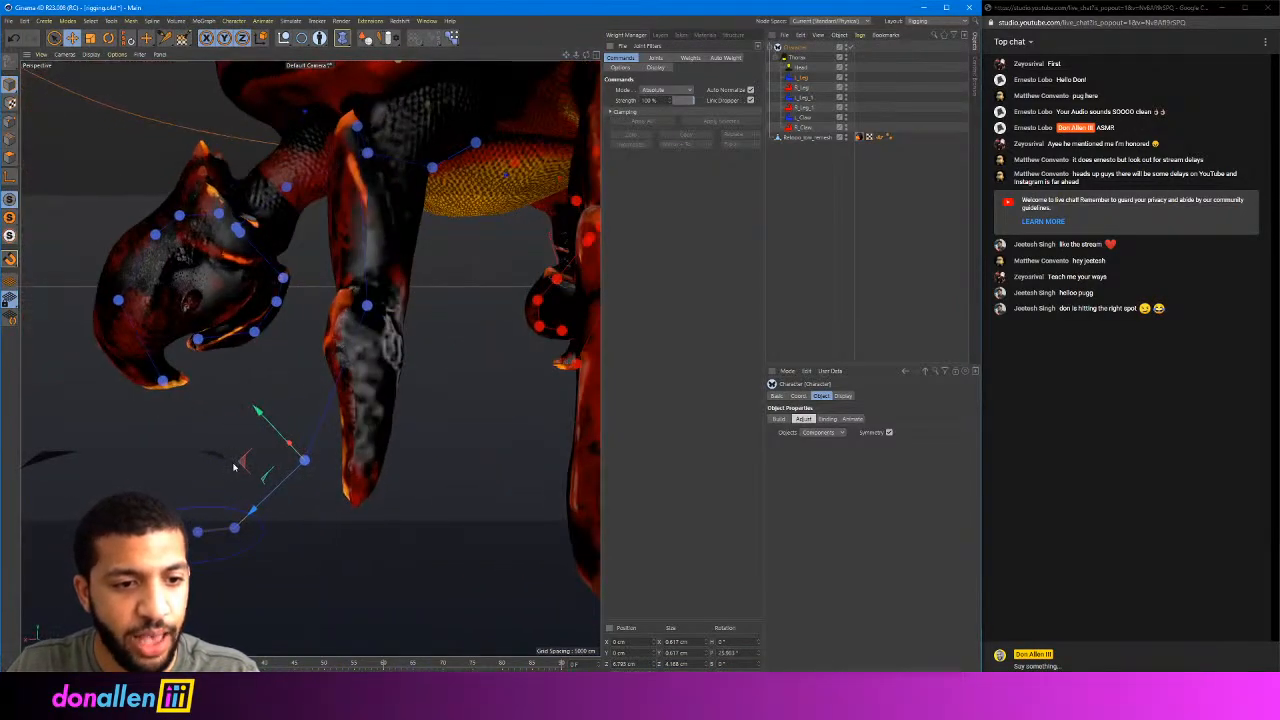
{"action": "left_click_drag", "start_coordinate": [309, 417], "coordinate": [441, 437], "text": "alt"}
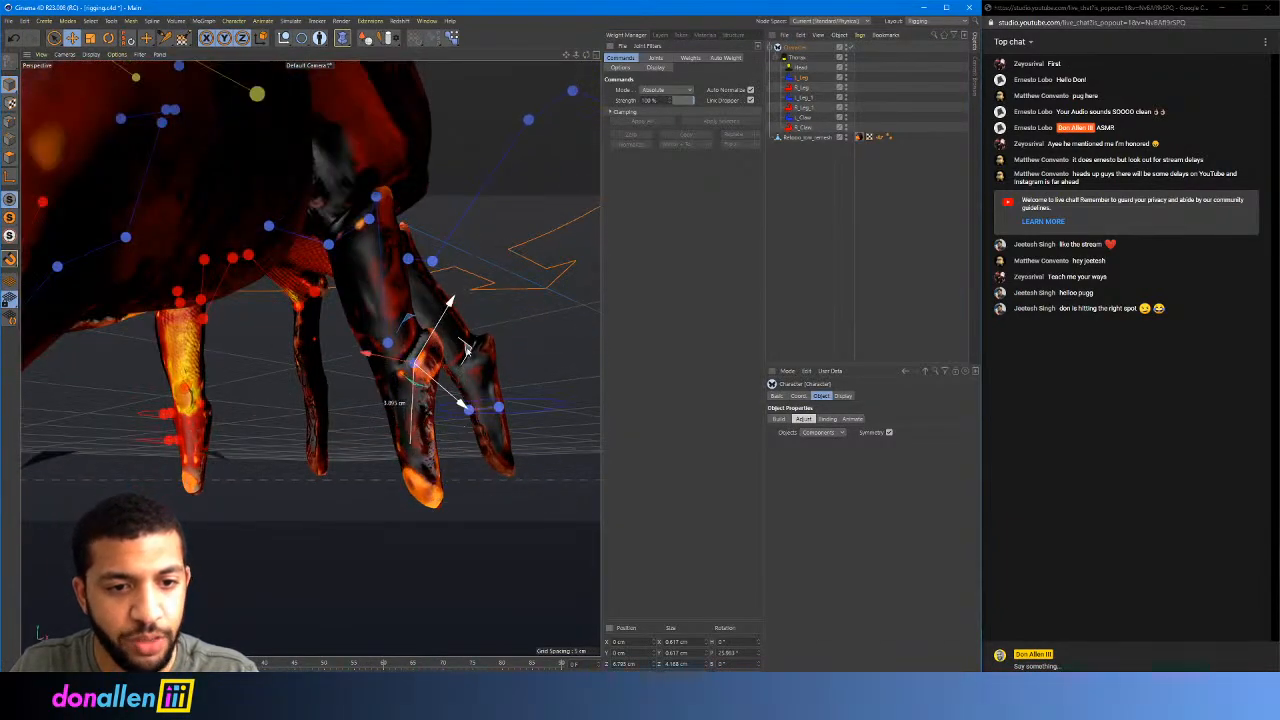
{"action": "left_click_drag", "start_coordinate": [467, 348], "coordinate": [250, 396], "text": "alt"}
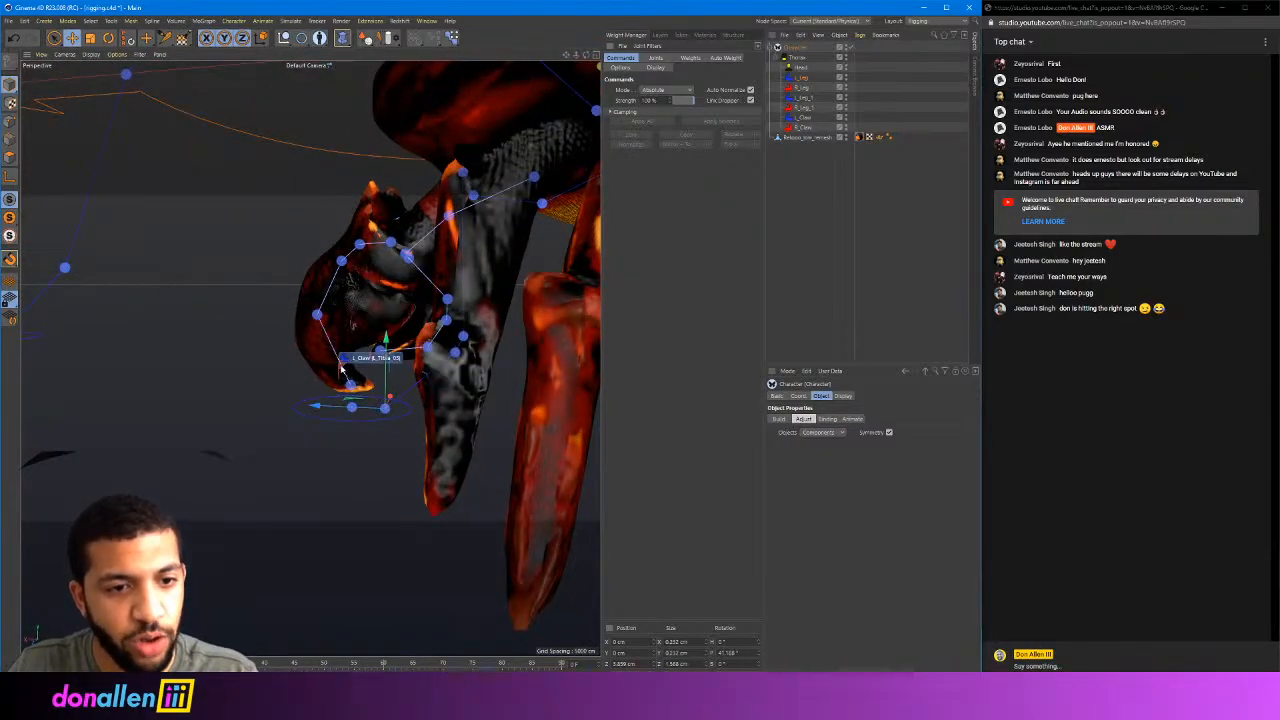
{"action": "left_click_drag", "start_coordinate": [397, 463], "coordinate": [258, 428], "text": "alt"}
{"action": "left_click_drag", "start_coordinate": [542, 404], "coordinate": [408, 488], "text": "alt"}
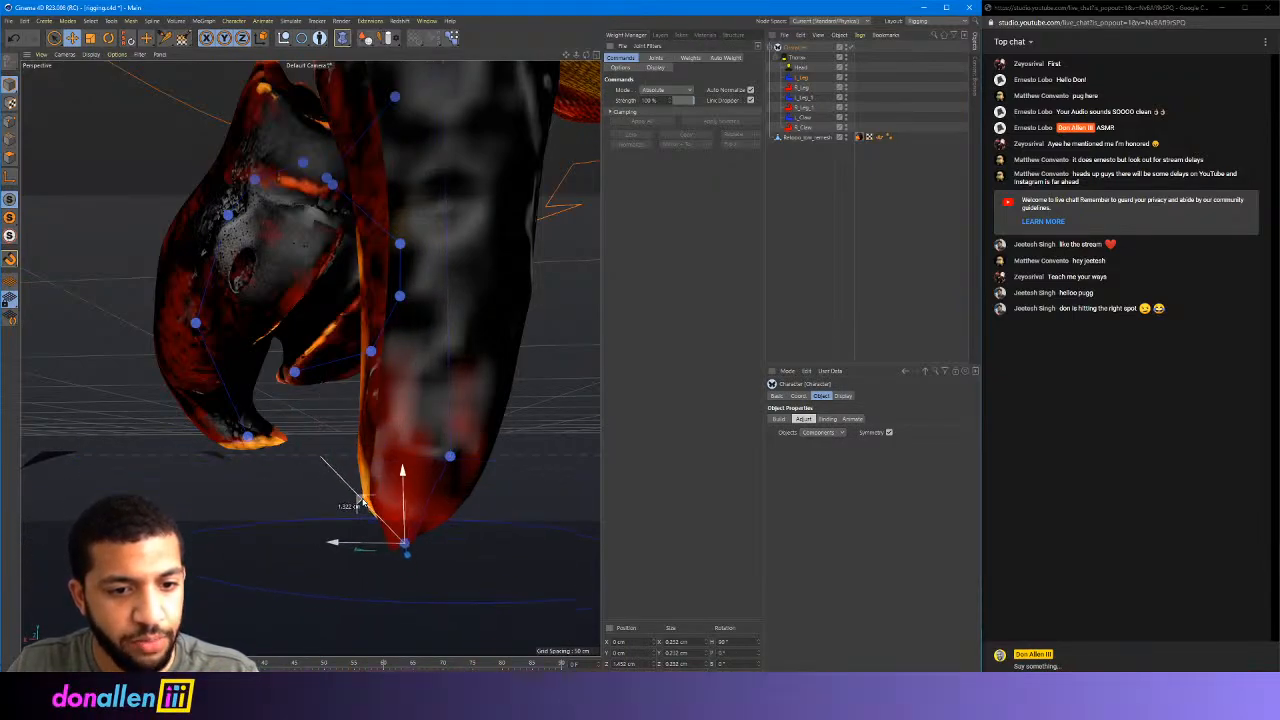
{"action": "left_click_drag", "start_coordinate": [355, 505], "coordinate": [410, 360], "text": "alt"}
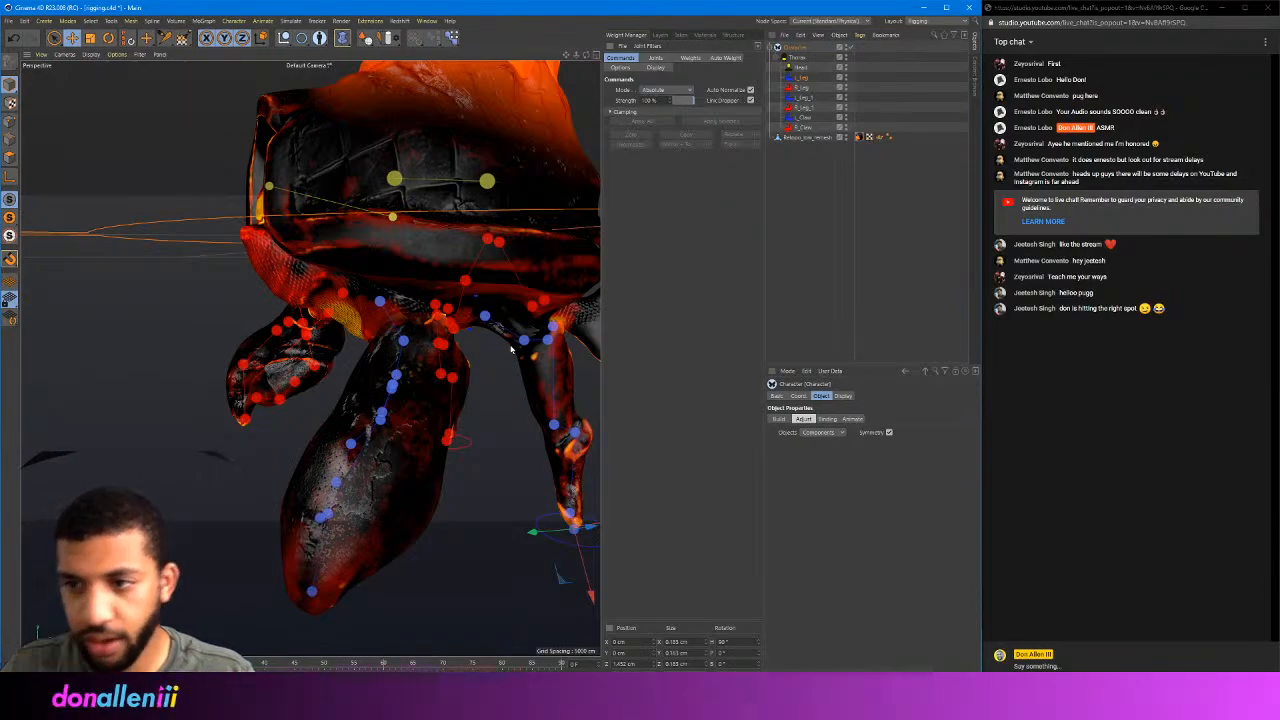
Save the project with the fitted L_Leg joints
{"action": "left_click_drag", "start_coordinate": [463, 218], "coordinate": [337, 271], "text": "alt"}
{"action": "left_click", "coordinate": [9, 20]}
{"action": "left_click", "coordinate": [35, 112]}
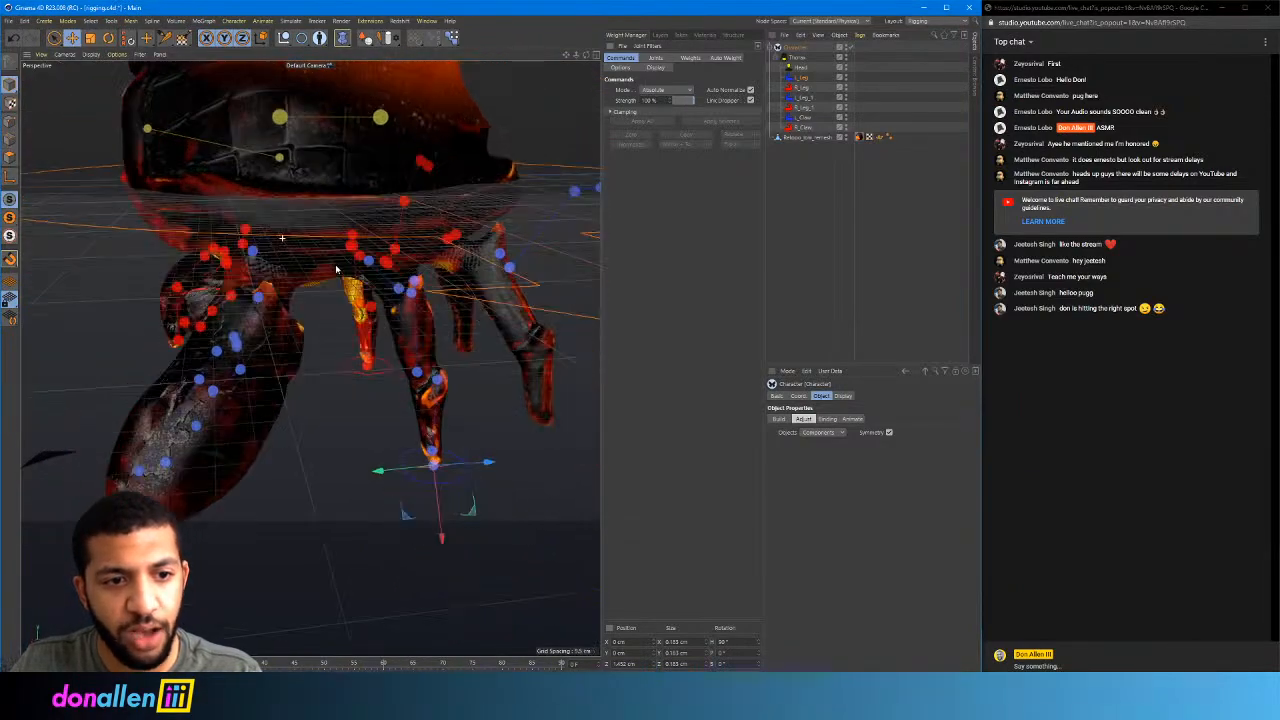
Examine how the L_Claw finger joints and the L_Leg joints sit inside the mesh
{"action": "left_click_drag", "start_coordinate": [266, 249], "coordinate": [309, 357], "text": "alt"}
{"action": "scroll", "coordinate": [466, 263], "scroll_direction": "up", "scroll_amount": 7}
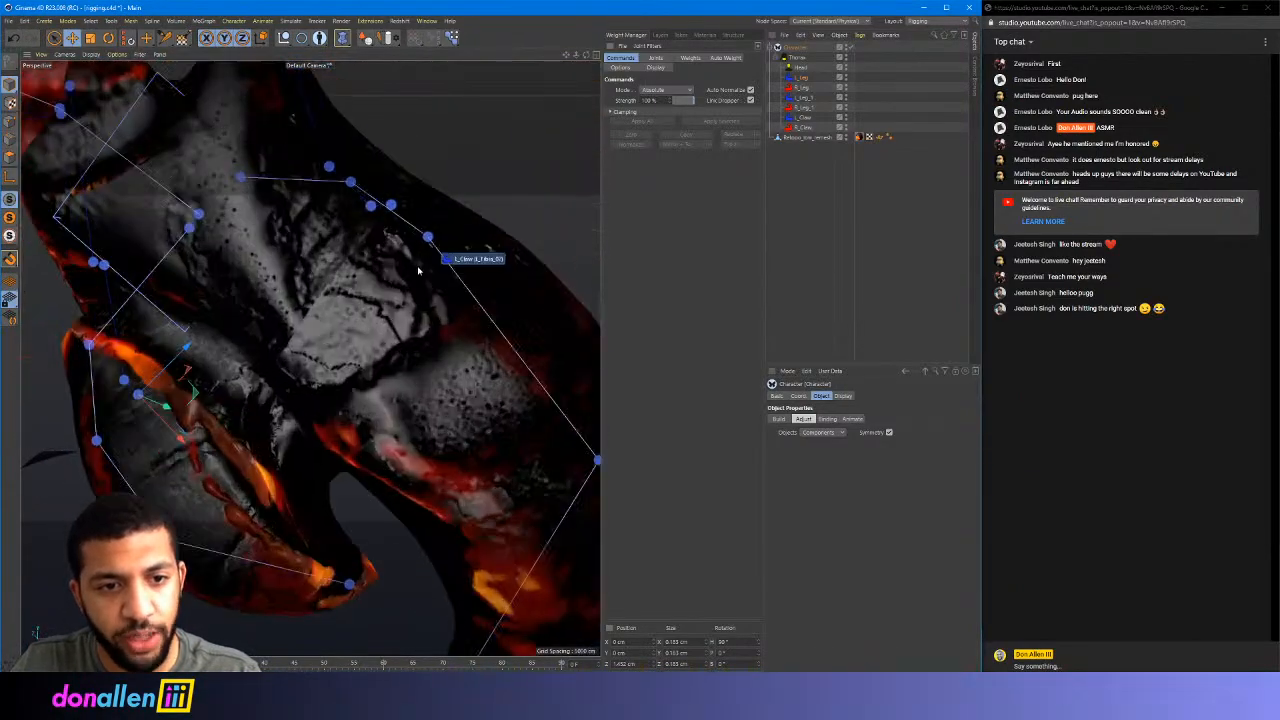
{"action": "left_click_drag", "start_coordinate": [436, 265], "coordinate": [400, 268], "text": "alt"}
{"action": "scroll", "coordinate": [400, 268], "scroll_direction": "down", "scroll_amount": 4}
{"action": "left_click_drag", "start_coordinate": [310, 358], "coordinate": [259, 199], "text": "alt"}
{"action": "scroll", "coordinate": [305, 212], "scroll_direction": "down", "scroll_amount": 3}
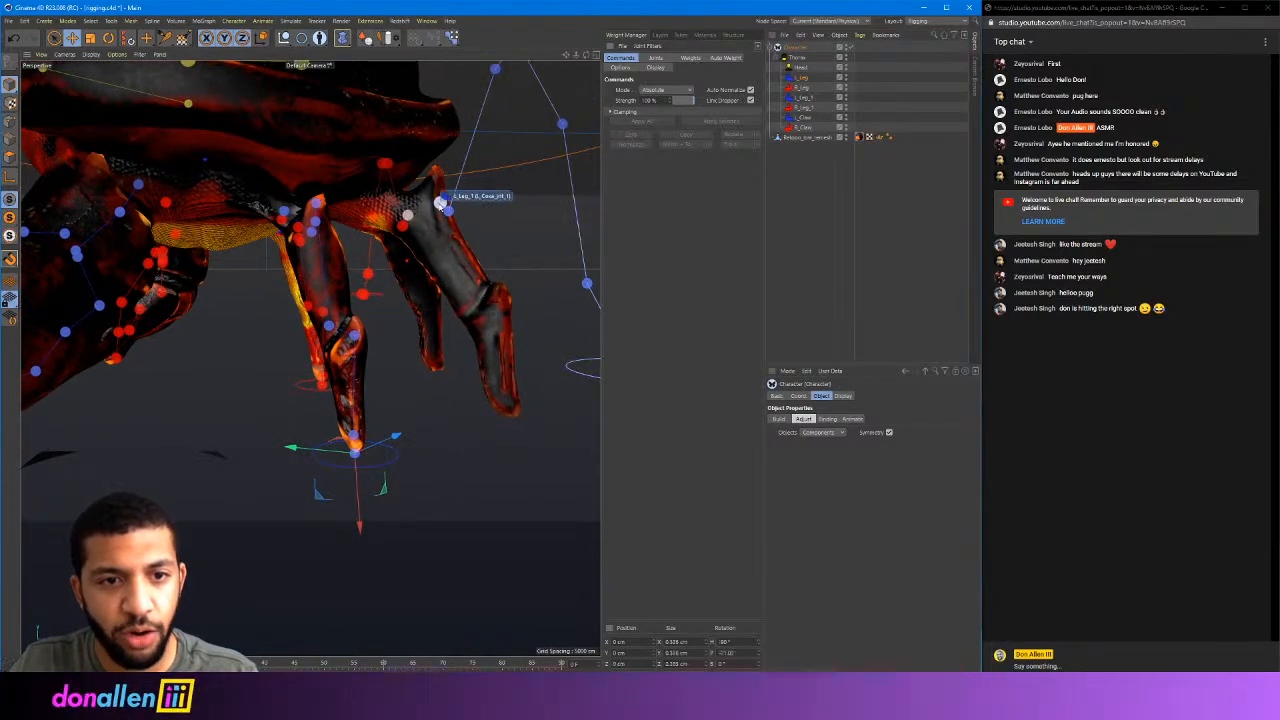
Move the L_Leg_1 coxa joint and the joint after it into the base of the crab's rear leg
{"action": "left_click", "coordinate": [440, 204]}
{"action": "left_click_drag", "start_coordinate": [440, 204], "coordinate": [298, 242], "text": "alt"}
{"action": "left_click_drag", "start_coordinate": [367, 188], "coordinate": [383, 182], "text": "alt"}
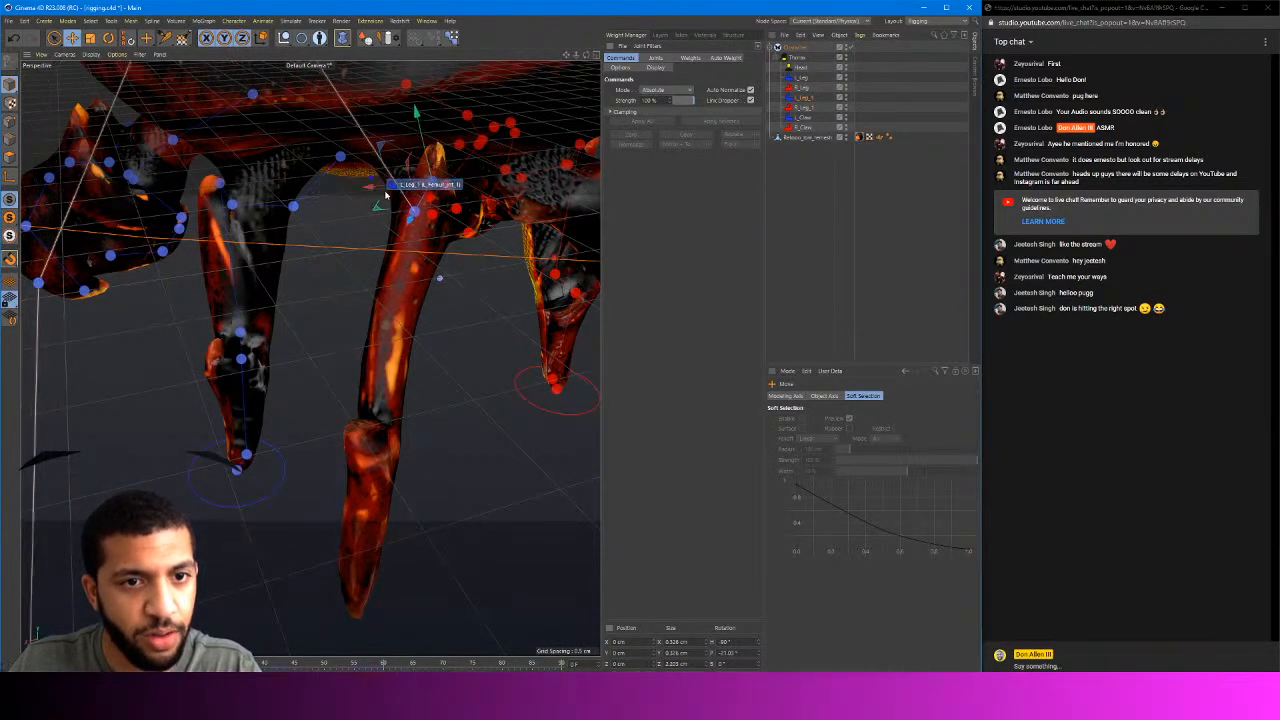
{"action": "left_click_drag", "start_coordinate": [386, 195], "coordinate": [352, 127], "text": "alt"}
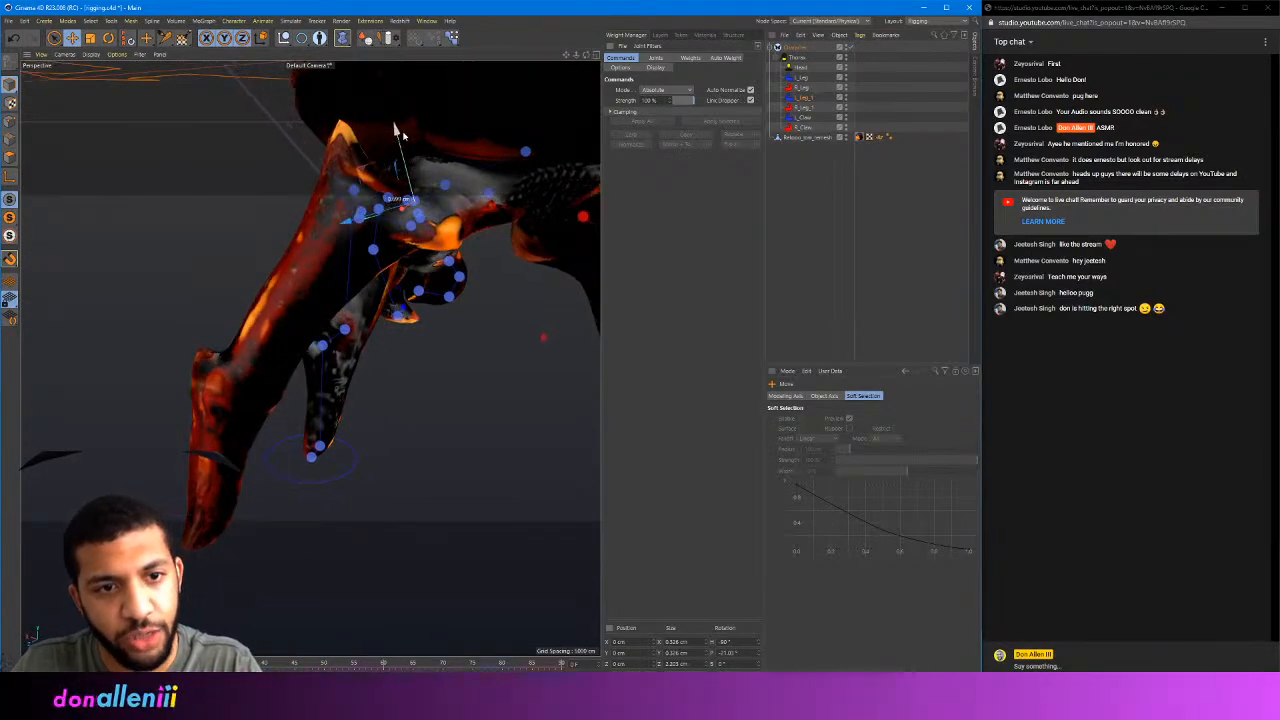
{"action": "left_click_drag", "start_coordinate": [363, 223], "coordinate": [378, 266], "text": "alt"}
Place the L_Leg_1 patella joint at the rear leg's upper bend and the tibia joint near the knee
{"action": "left_click", "coordinate": [289, 164]}
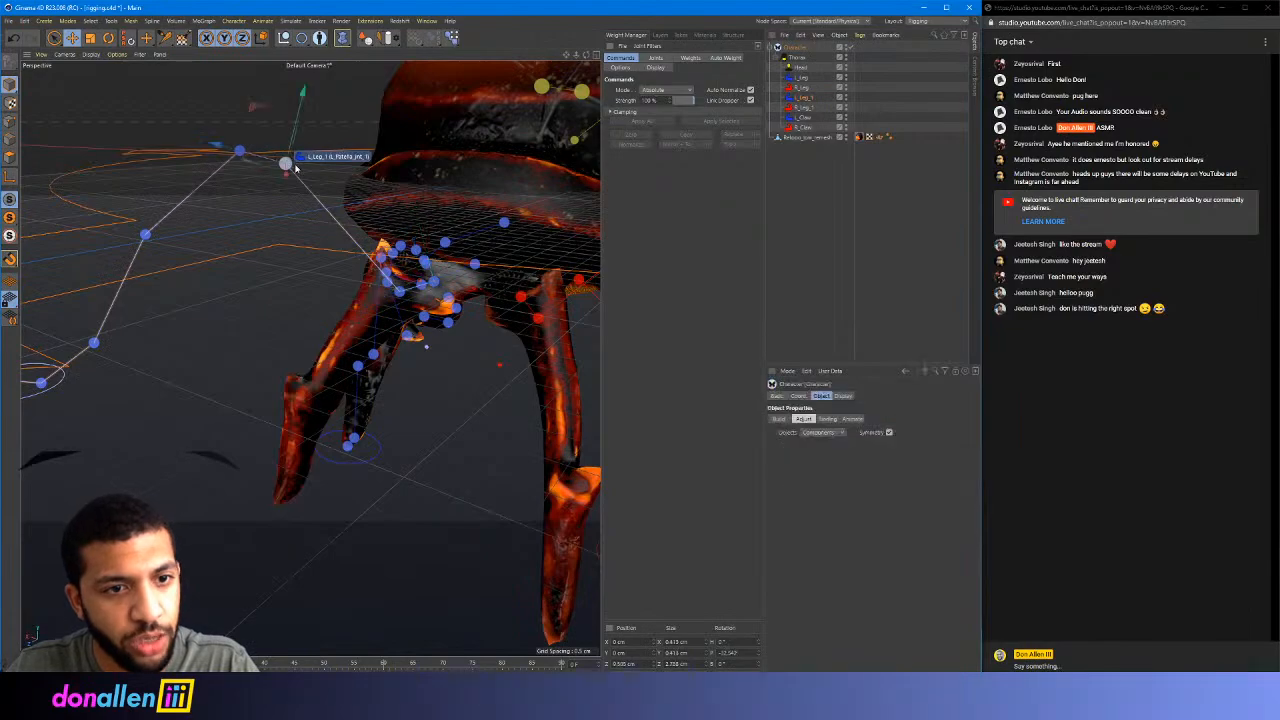
{"action": "mouse_move", "coordinate": [294, 166]}
{"action": "left_mouse_down", "text": "alt"}
{"action": "mouse_move", "coordinate": [269, 211]}
{"action": "mouse_move", "coordinate": [285, 175]}
{"action": "left_mouse_up", "text": "alt"}
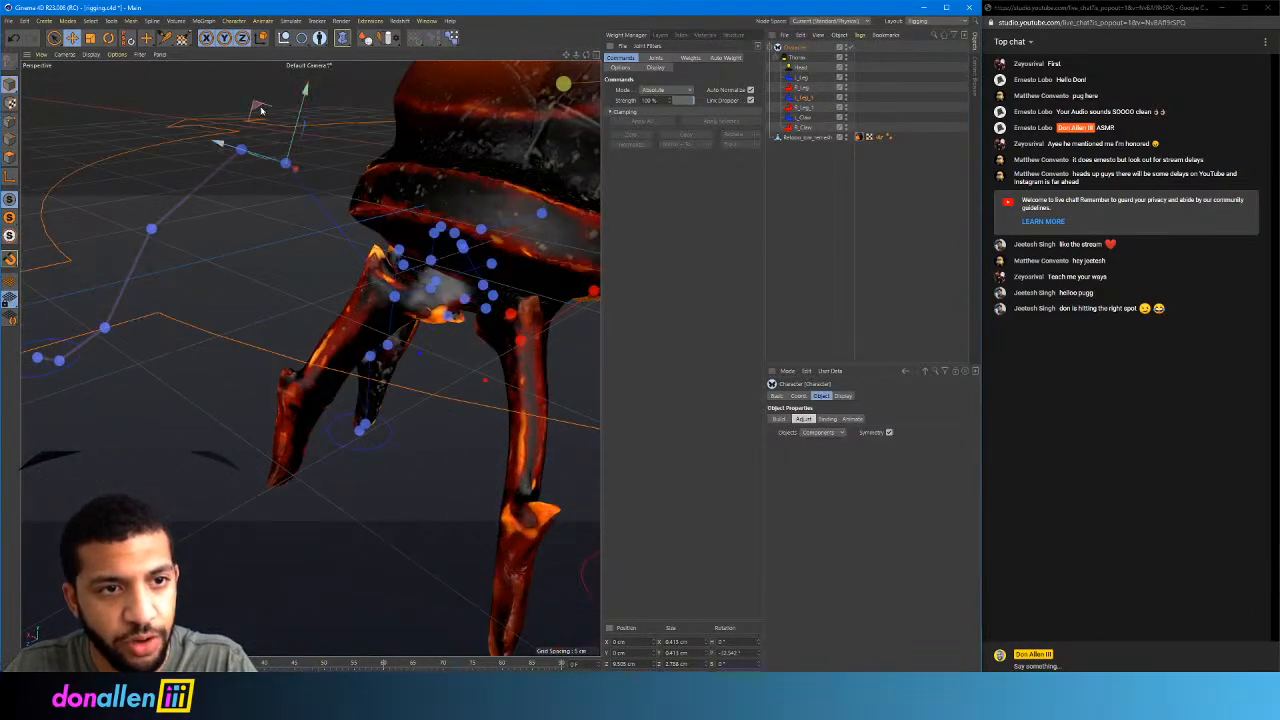
{"action": "left_click_drag", "start_coordinate": [261, 110], "coordinate": [456, 262], "text": "alt"}
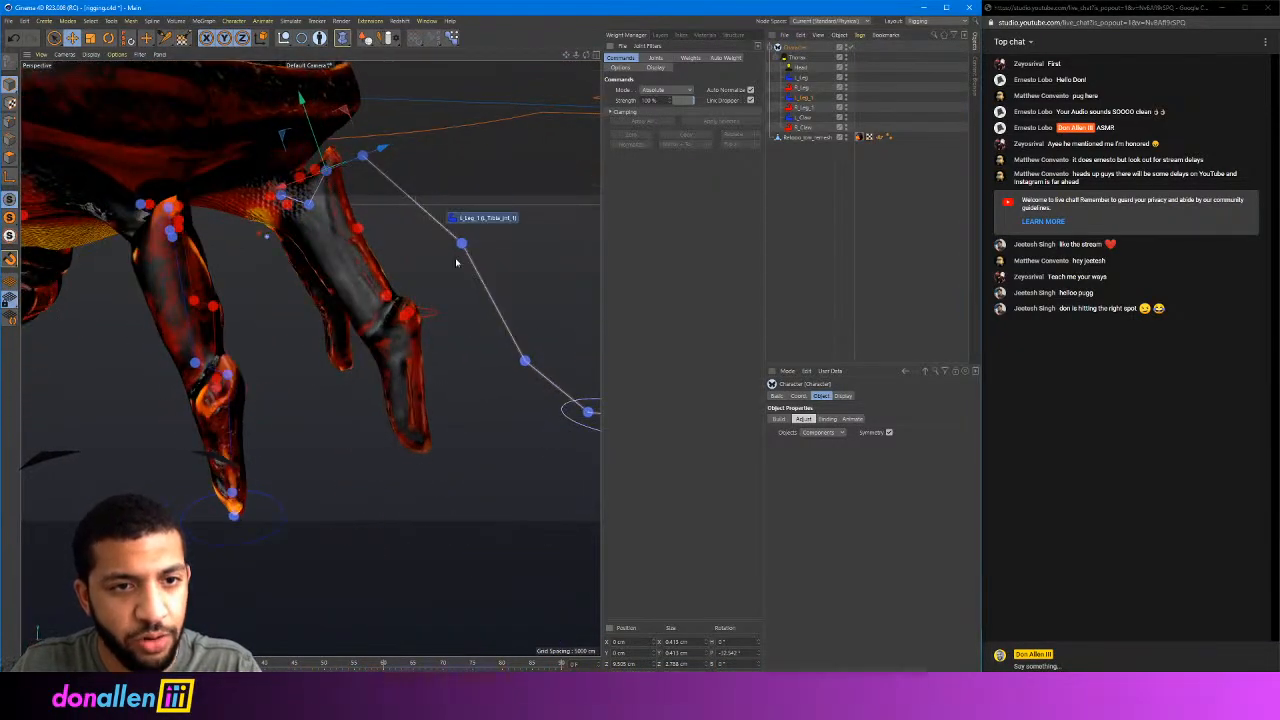
{"action": "left_click_drag", "start_coordinate": [369, 181], "coordinate": [336, 290], "text": "alt"}
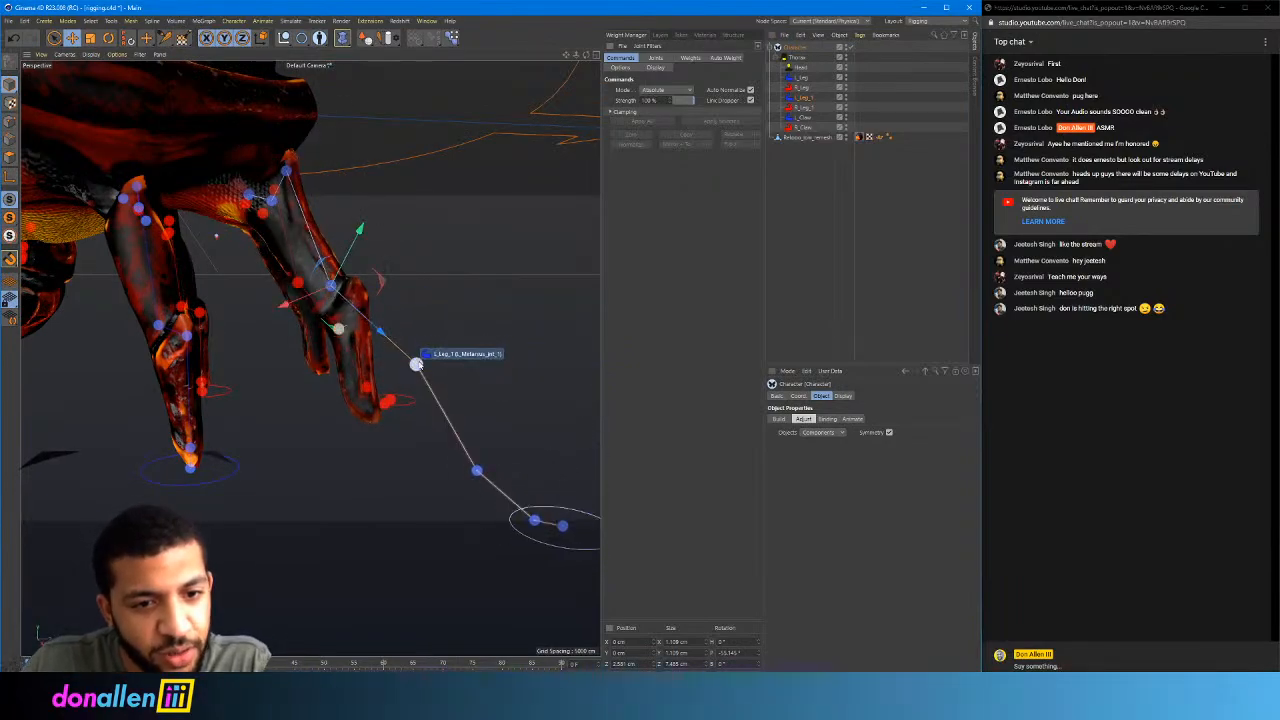
Fit the L_Leg_1 metatarsus joint and the joint before it inside the mesh at the rear leg's knee
{"action": "left_click_drag", "start_coordinate": [477, 394], "coordinate": [229, 315]}
{"action": "right_click_drag", "start_coordinate": [229, 315], "coordinate": [363, 289], "text": "alt"}
{"action": "left_click_drag", "start_coordinate": [363, 289], "coordinate": [323, 277], "text": "alt"}
{"action": "right_click_drag", "start_coordinate": [323, 277], "coordinate": [297, 290], "text": "alt"}
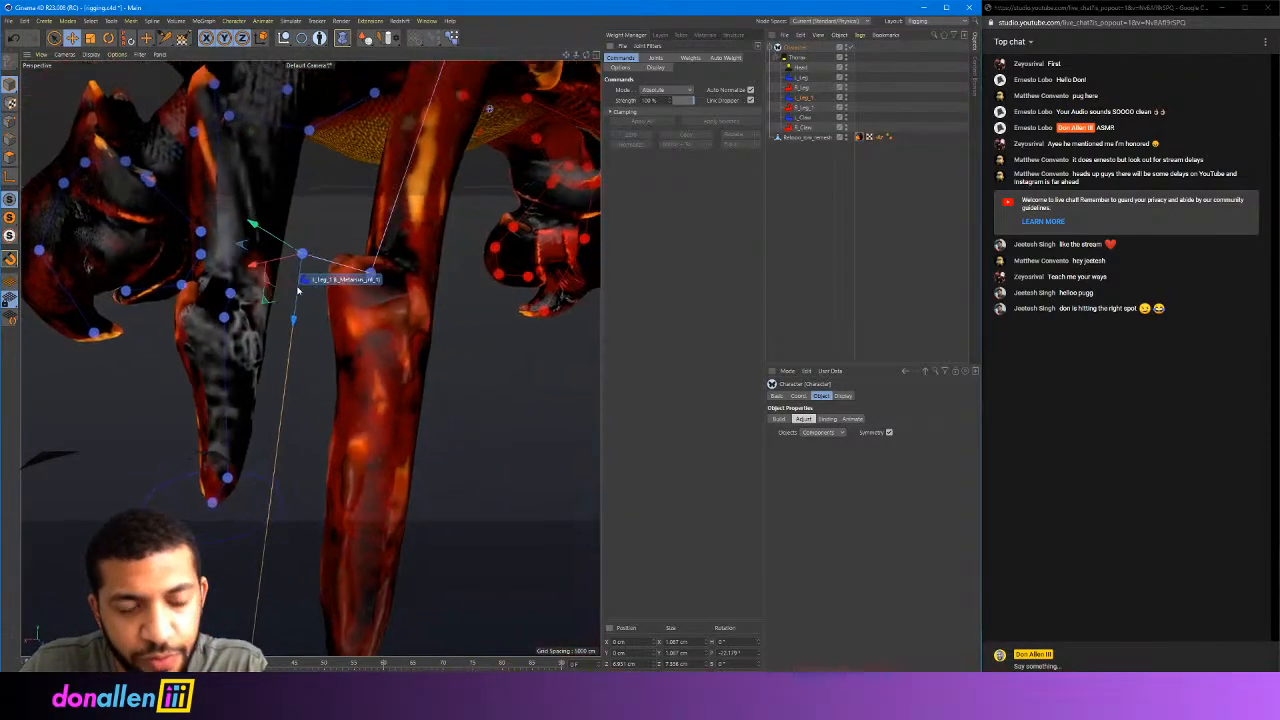
{"action": "left_click_drag", "start_coordinate": [294, 274], "coordinate": [294, 274]}
{"action": "left_click_drag", "start_coordinate": [400, 235], "coordinate": [301, 209], "text": "alt"}
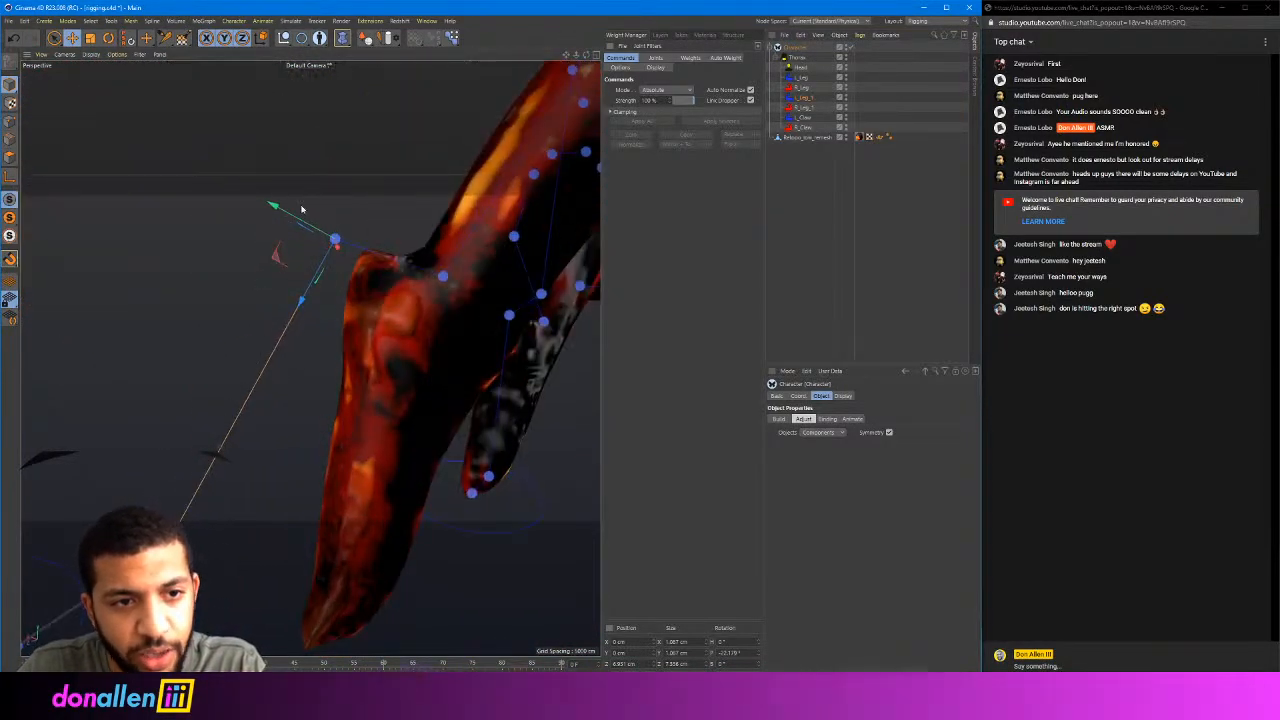
{"action": "left_click_drag", "start_coordinate": [340, 290], "coordinate": [364, 260], "text": "alt"}
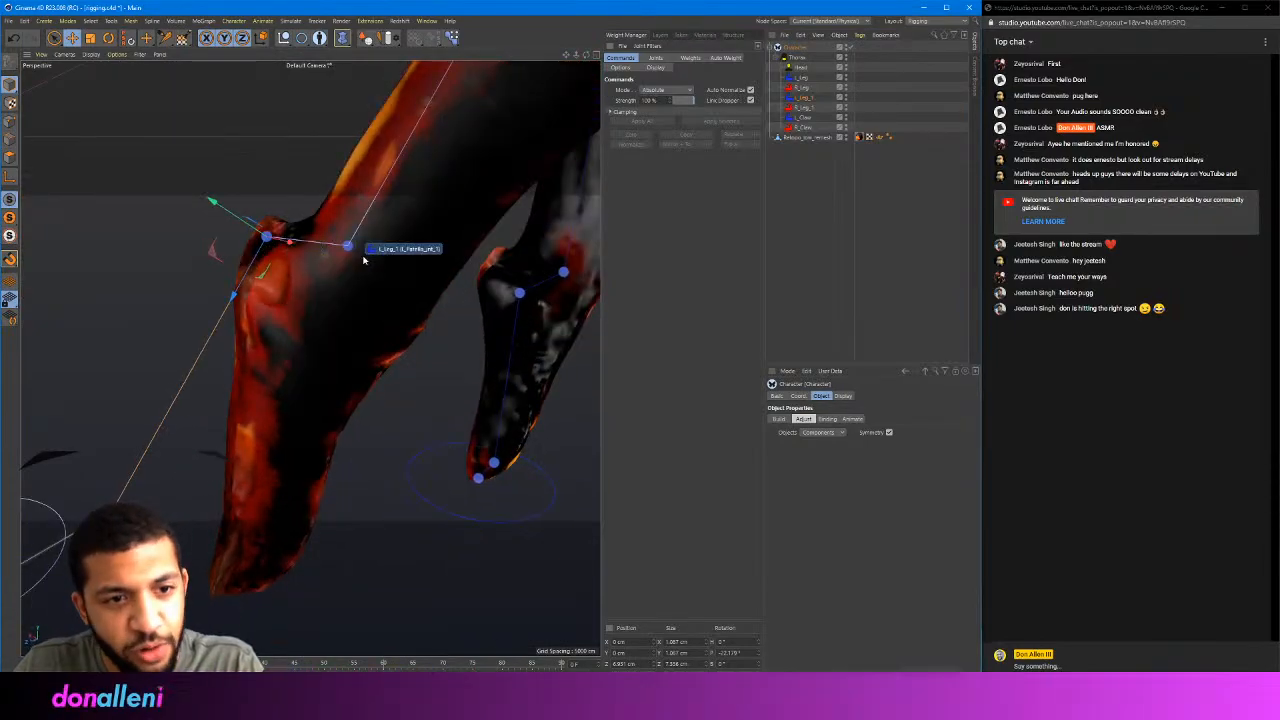
{"action": "left_click_drag", "start_coordinate": [313, 226], "coordinate": [330, 244]}
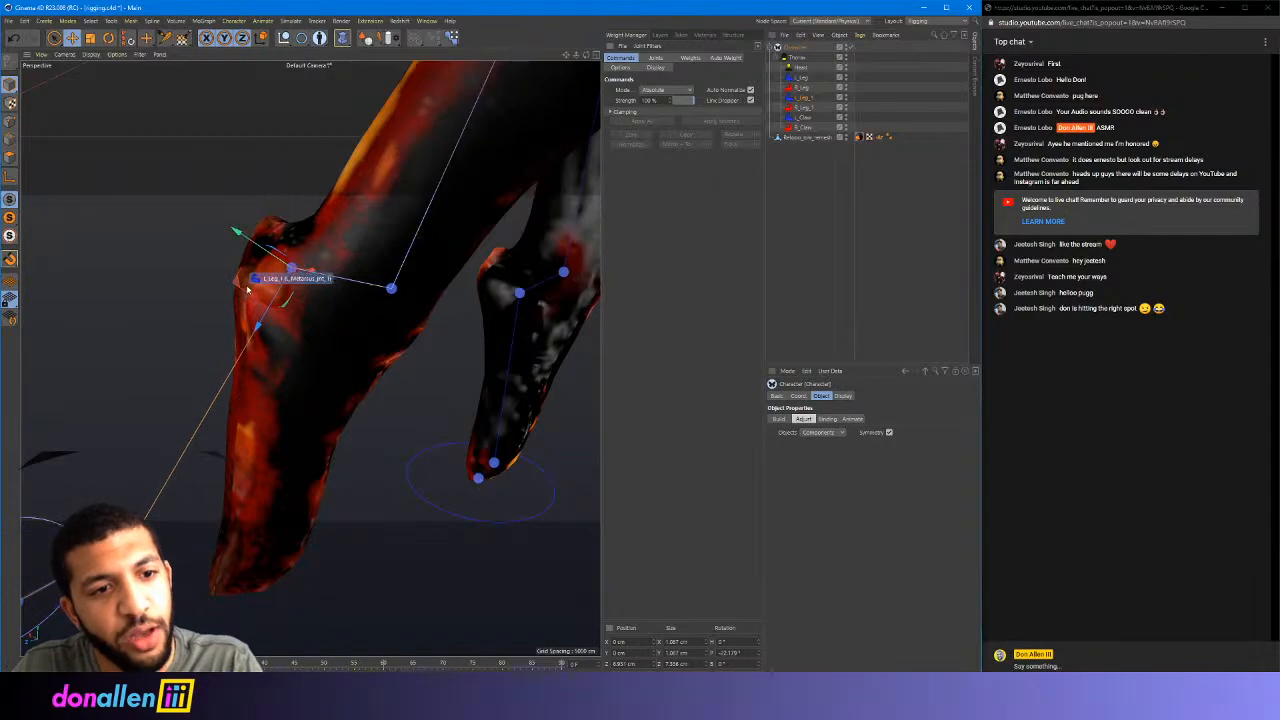
Place the L_Leg_1 joint below the knee inside the lower leg and bring the foot joints into the leg's tip
{"action": "left_click_drag", "start_coordinate": [260, 247], "coordinate": [316, 400], "text": "alt"}
{"action": "left_click", "coordinate": [377, 282]}
{"action": "left_click_drag", "start_coordinate": [318, 401], "coordinate": [193, 427], "text": "alt"}
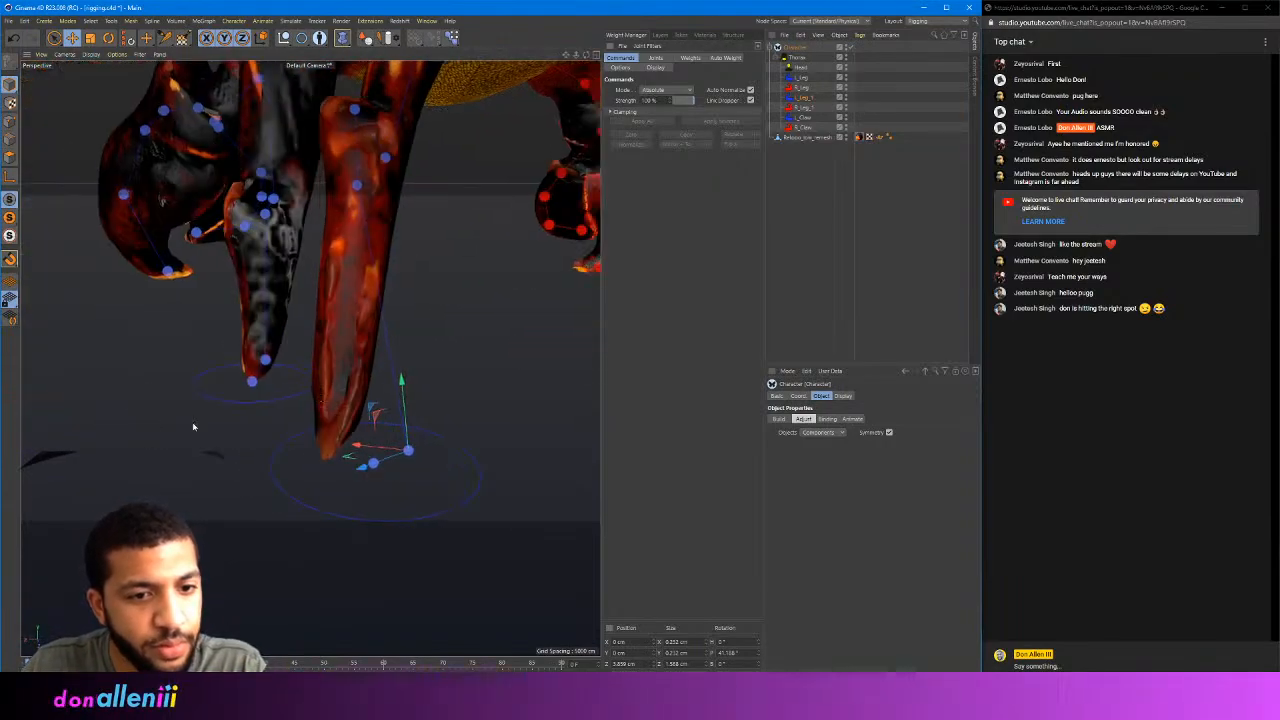
{"action": "left_click_drag", "start_coordinate": [293, 437], "coordinate": [327, 425], "text": "alt"}
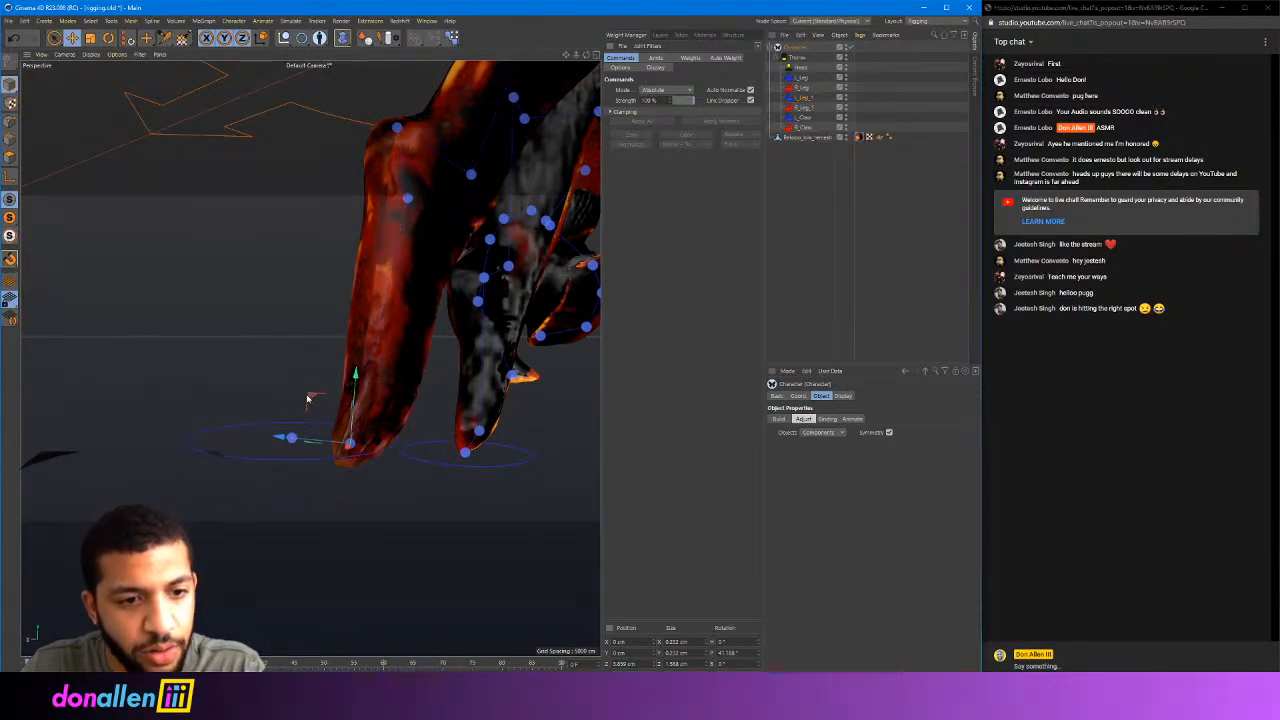
{"action": "left_click_drag", "start_coordinate": [307, 398], "coordinate": [322, 408]}
{"action": "key", "text": "ctrl+z"}
{"action": "left_click", "coordinate": [289, 436]}
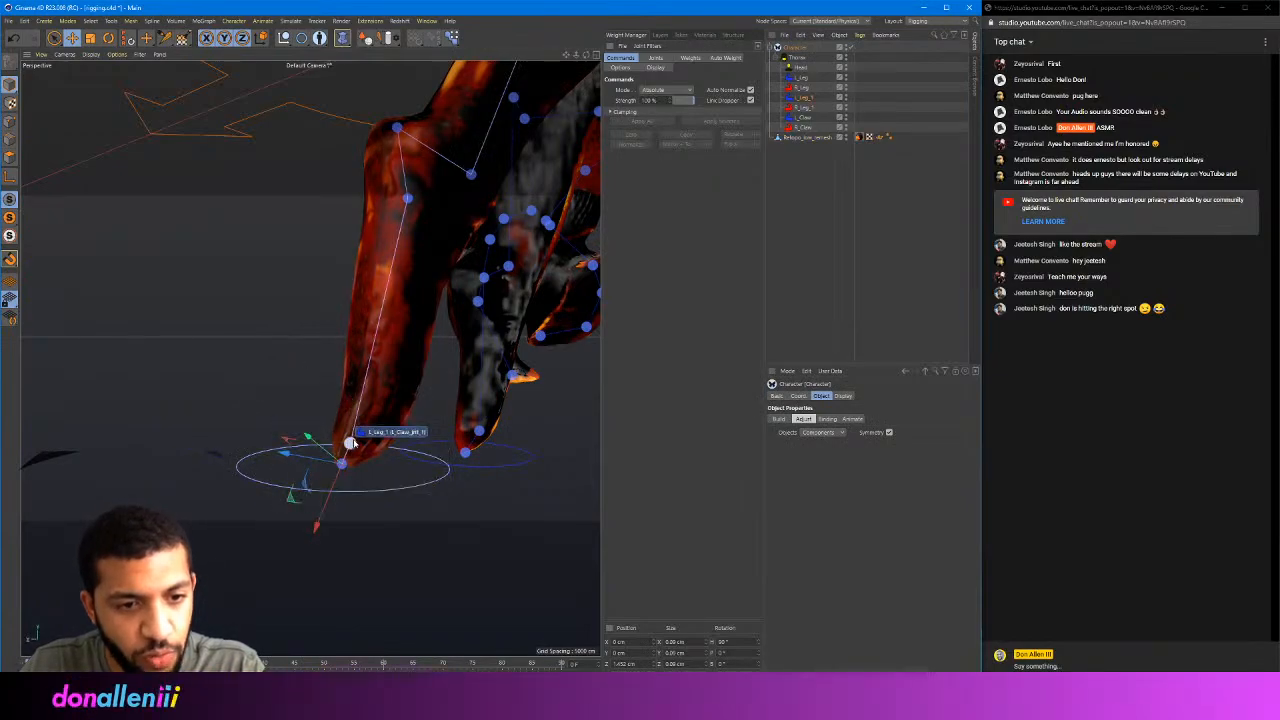
{"action": "left_click_drag", "start_coordinate": [318, 388], "coordinate": [509, 403], "text": "alt"}
{"action": "left_click_drag", "start_coordinate": [330, 295], "coordinate": [380, 308], "text": "alt"}
{"action": "right_click_drag", "start_coordinate": [380, 308], "coordinate": [366, 329], "text": "alt"}
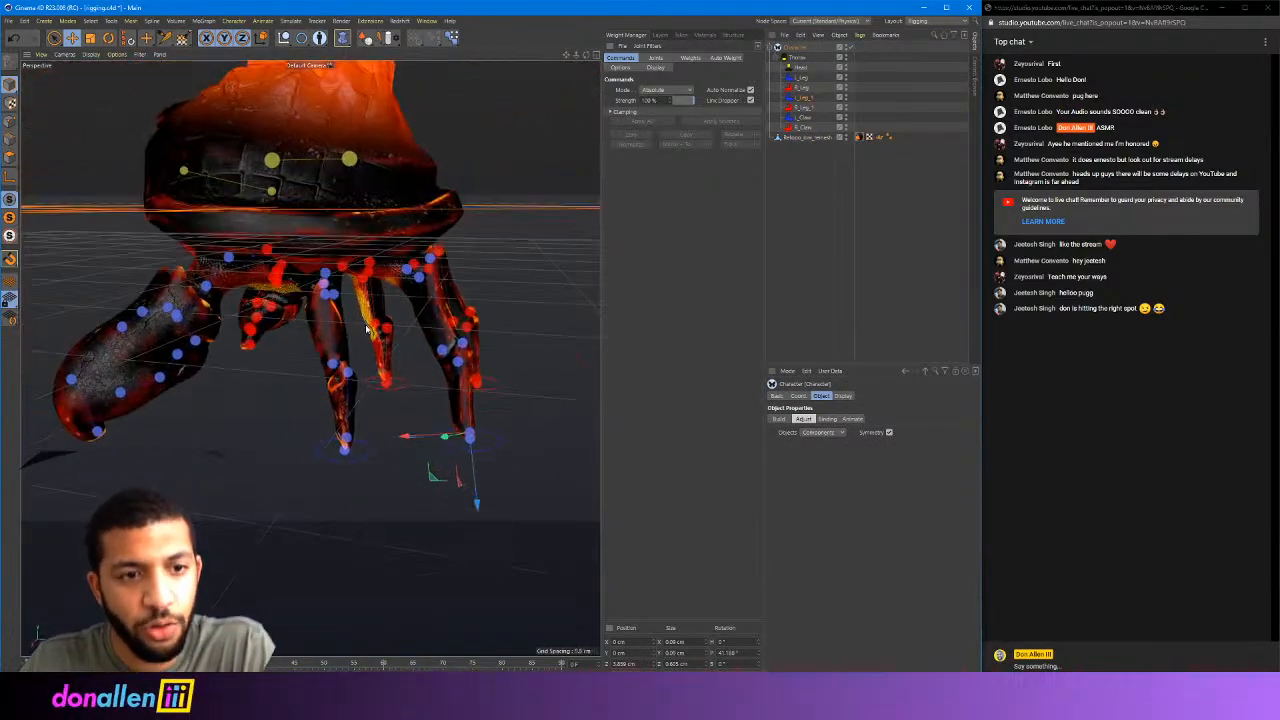
Move the Head component's base joint forward, ahead of the thorax joints
{"action": "left_click_drag", "start_coordinate": [366, 329], "coordinate": [547, 183], "text": "alt"}
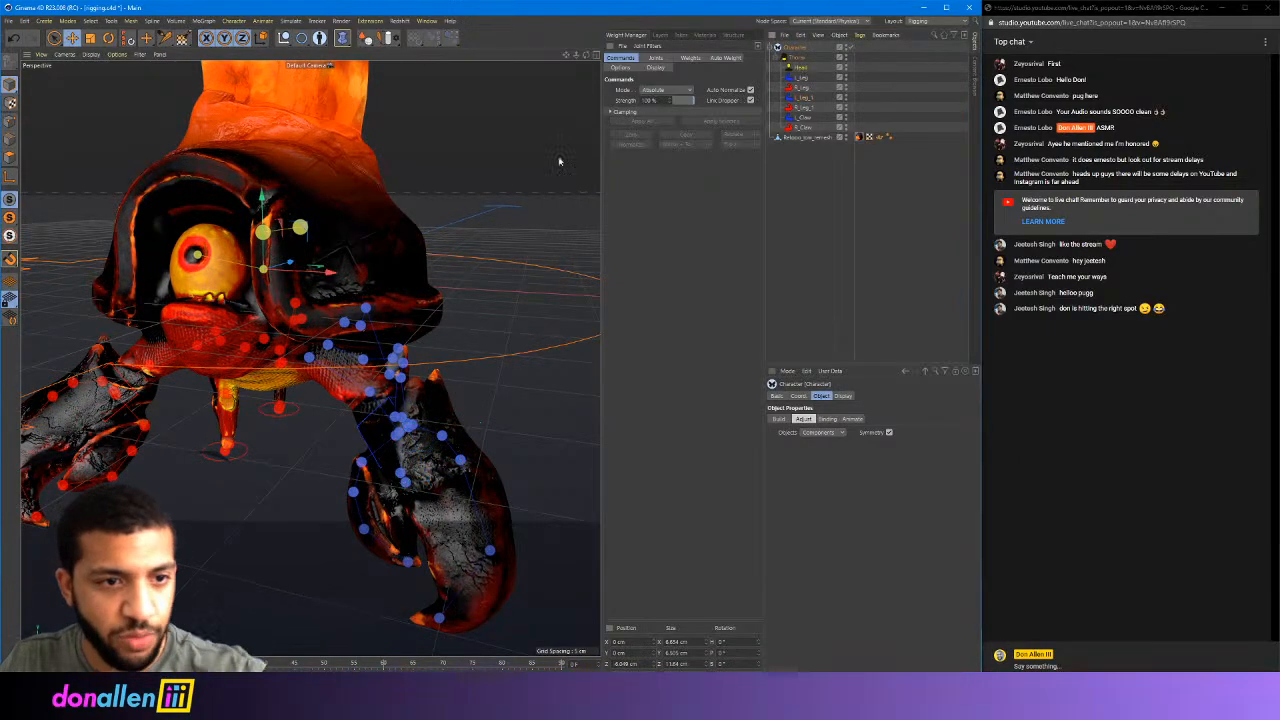
{"action": "left_click_drag", "start_coordinate": [306, 249], "coordinate": [370, 262], "text": "alt"}
{"action": "right_click_drag", "start_coordinate": [370, 262], "coordinate": [411, 303], "text": "alt"}
{"action": "left_click_drag", "start_coordinate": [411, 303], "coordinate": [364, 287], "text": "alt"}
{"action": "right_click_drag", "start_coordinate": [364, 286], "coordinate": [324, 288], "text": "alt"}
{"action": "left_click_drag", "start_coordinate": [324, 288], "coordinate": [234, 275], "text": "alt"}
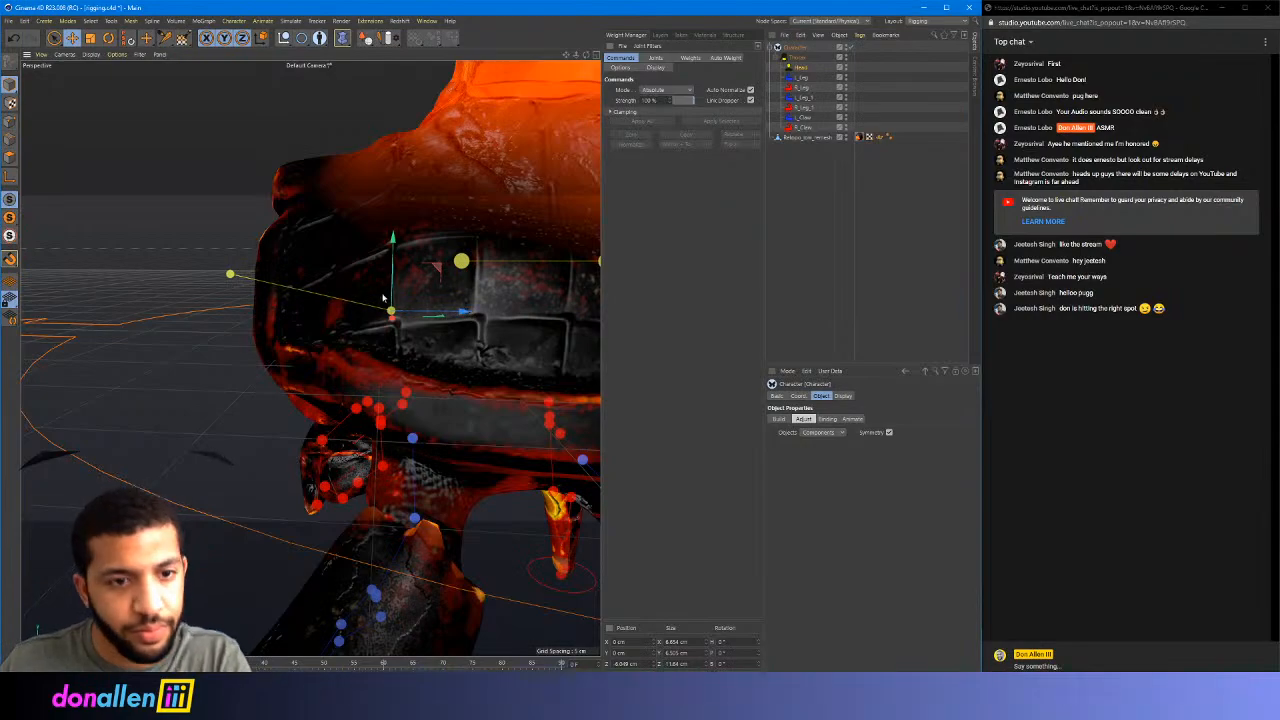
Move the Head component's end joint back into the crab's eyeball and save the project
{"action": "left_click_drag", "start_coordinate": [383, 298], "coordinate": [455, 303], "text": "alt"}
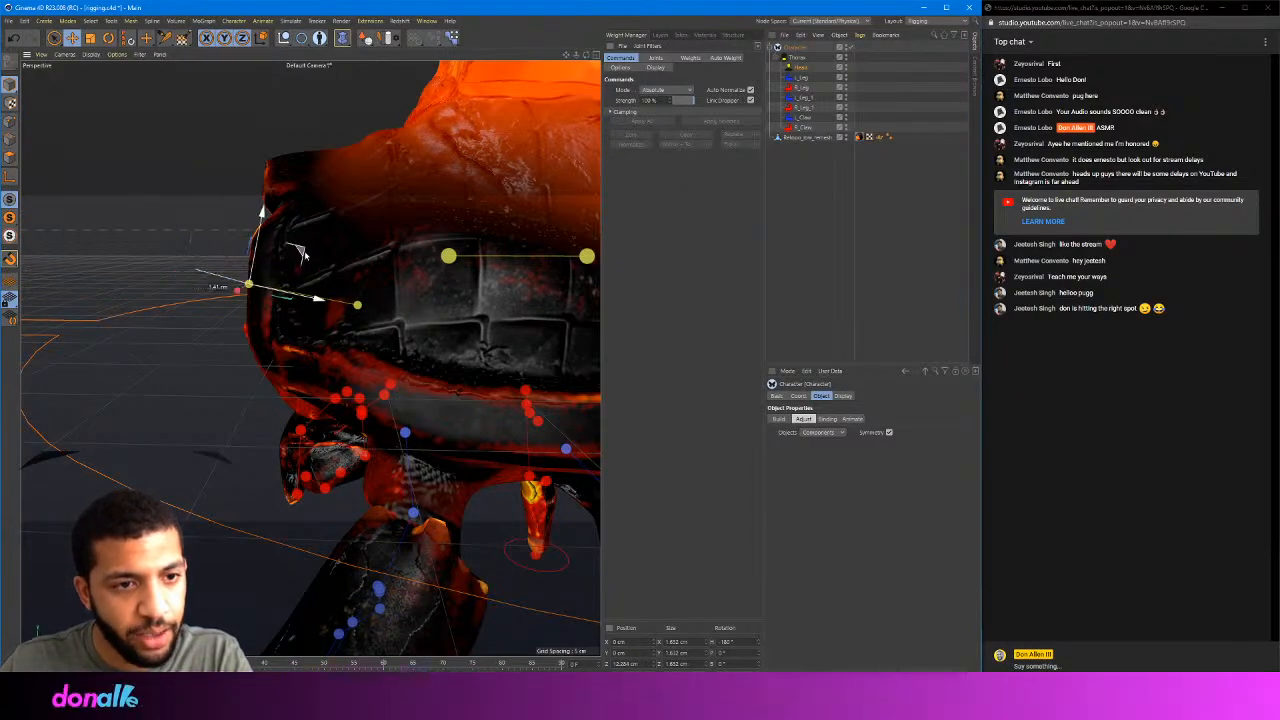
{"action": "mouse_move", "coordinate": [277, 252]}
{"action": "left_mouse_down", "text": "alt"}
{"action": "mouse_move", "coordinate": [400, 257]}
{"action": "mouse_move", "coordinate": [280, 252]}
{"action": "left_mouse_up", "text": "alt"}
{"action": "right_click_drag", "start_coordinate": [280, 252], "coordinate": [329, 251], "text": "alt"}
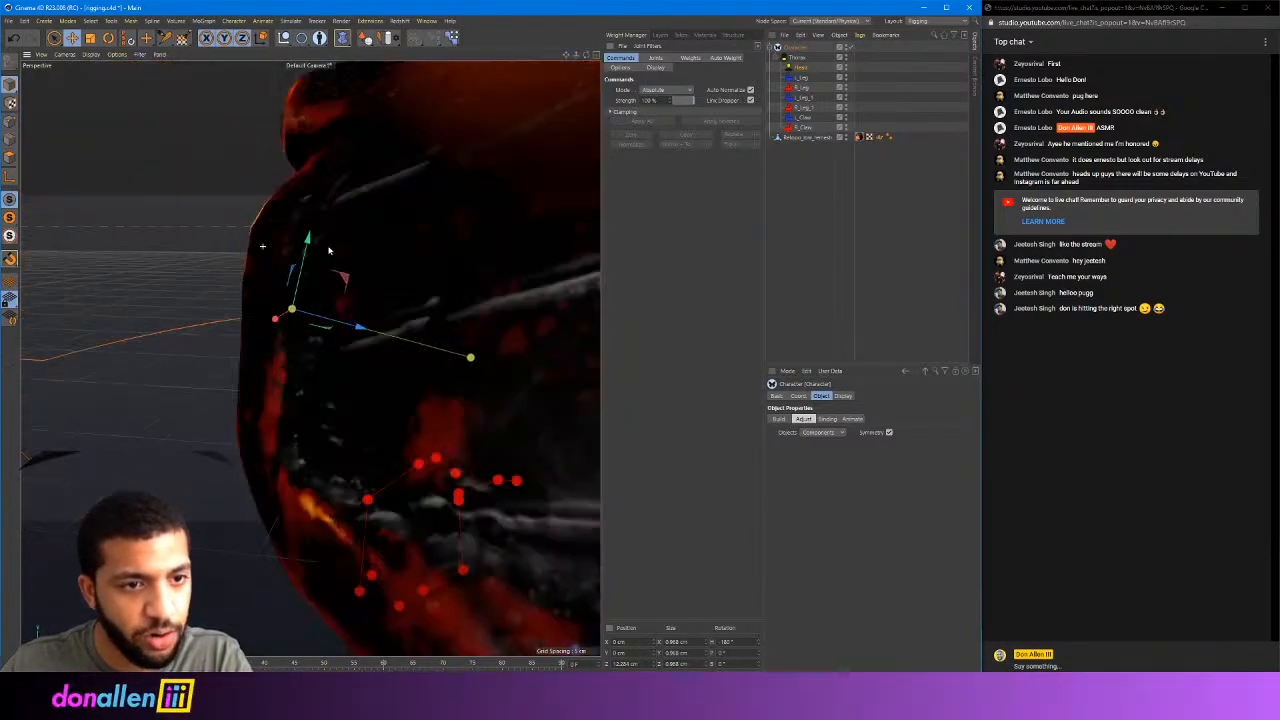
{"action": "left_click_drag", "start_coordinate": [290, 255], "coordinate": [411, 314], "text": "alt"}
{"action": "right_click_drag", "start_coordinate": [411, 314], "coordinate": [351, 310], "text": "alt"}
{"action": "left_click_drag", "start_coordinate": [351, 310], "coordinate": [290, 272], "text": "alt"}
{"action": "right_click_drag", "start_coordinate": [290, 272], "coordinate": [329, 273], "text": "alt"}
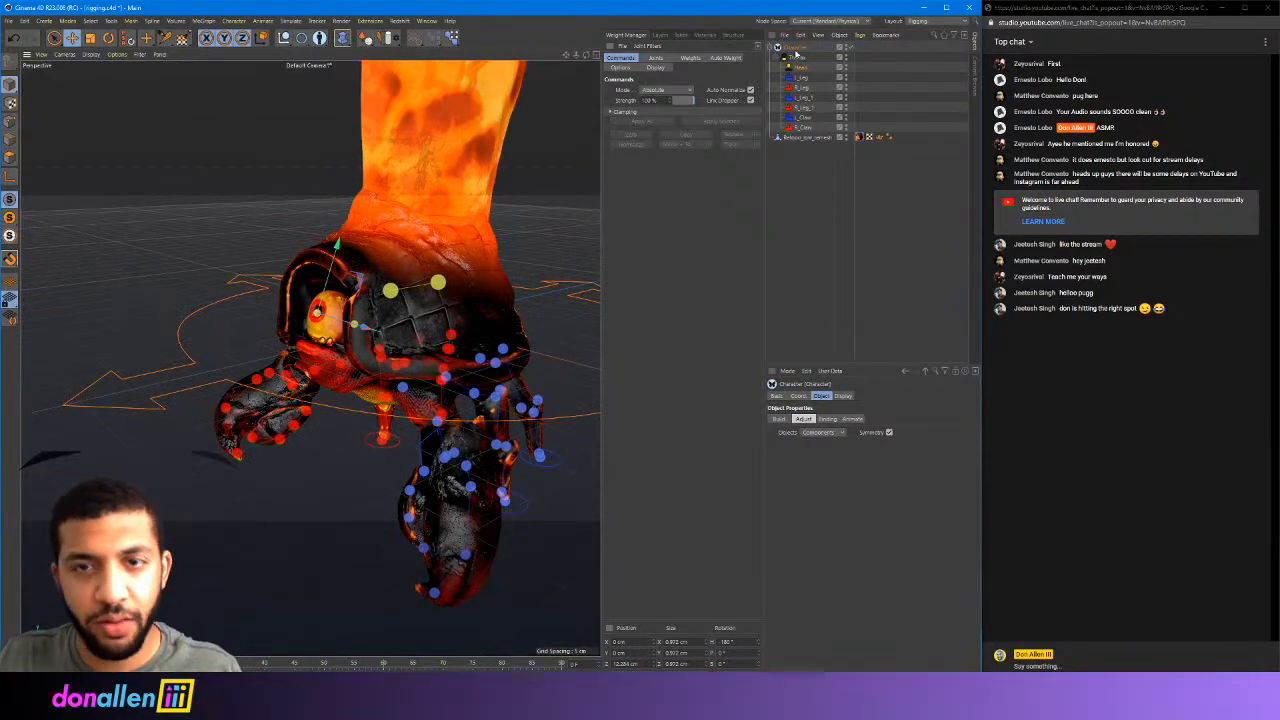
{"action": "left_click", "coordinate": [9, 21]}
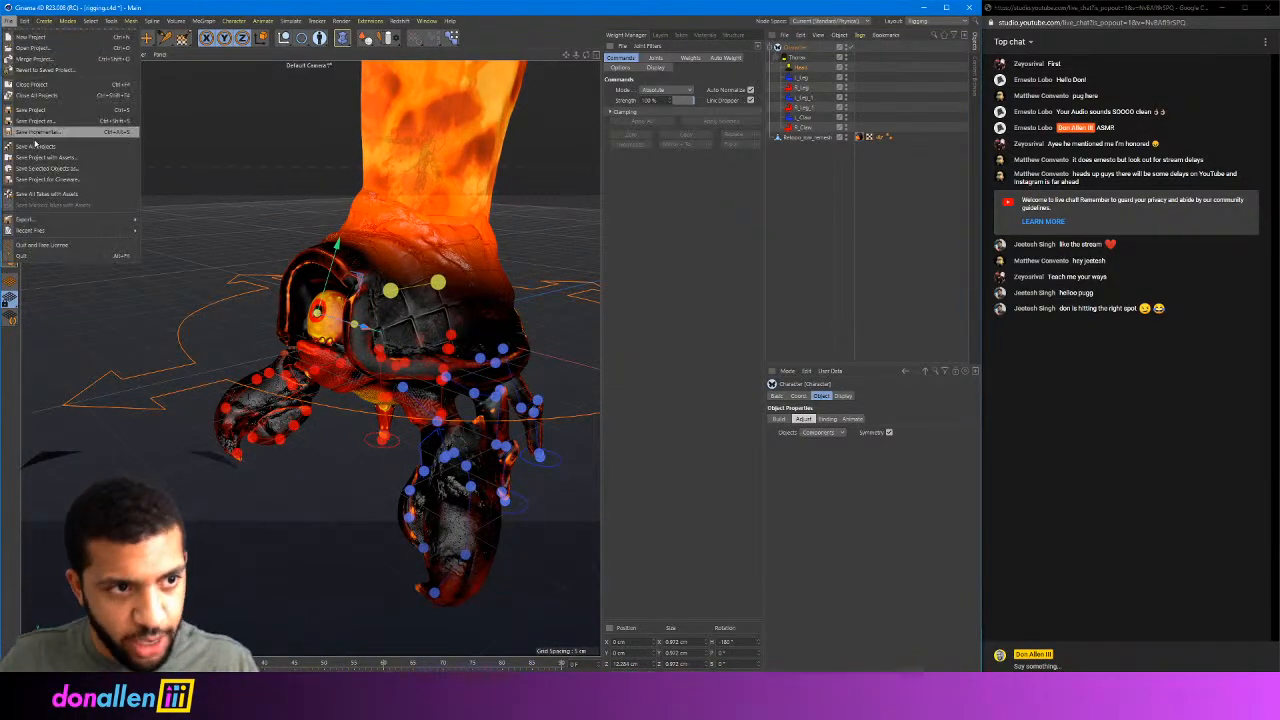
{"action": "left_click", "coordinate": [39, 111]}
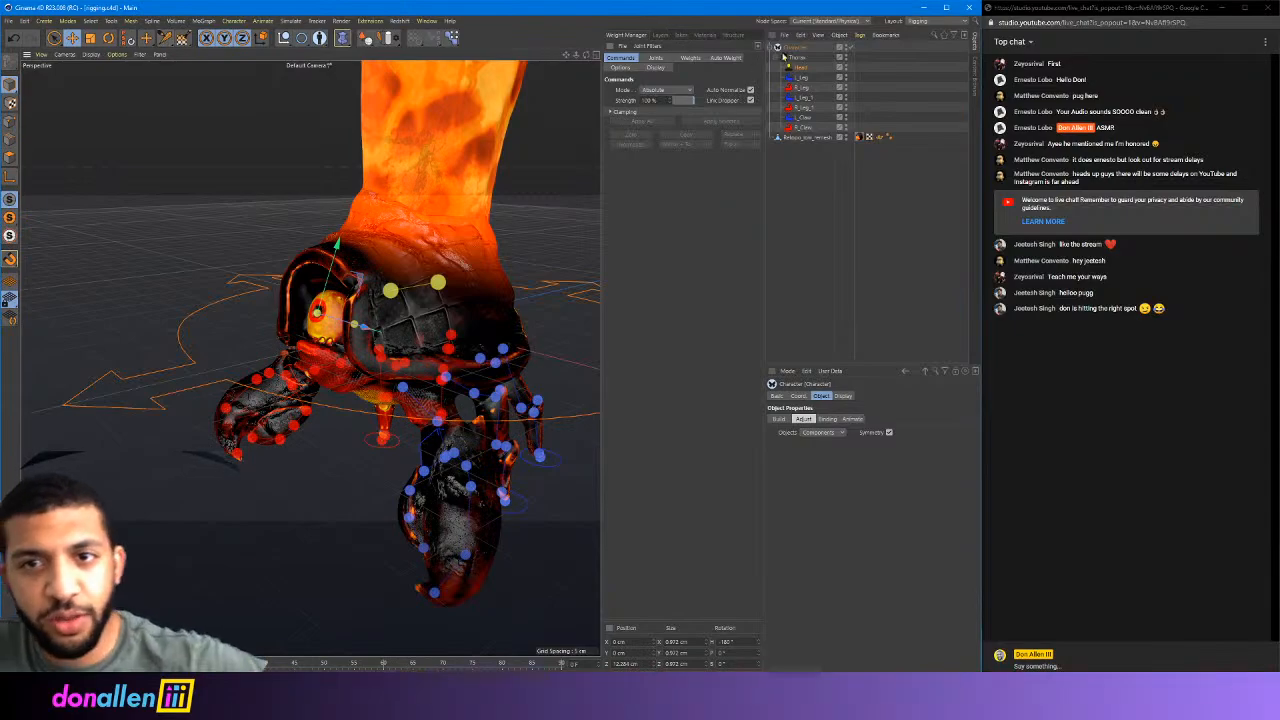
Bind the Retopo_low_remesh mesh to the Character object in its Binding stage
{"action": "left_click", "coordinate": [790, 48]}
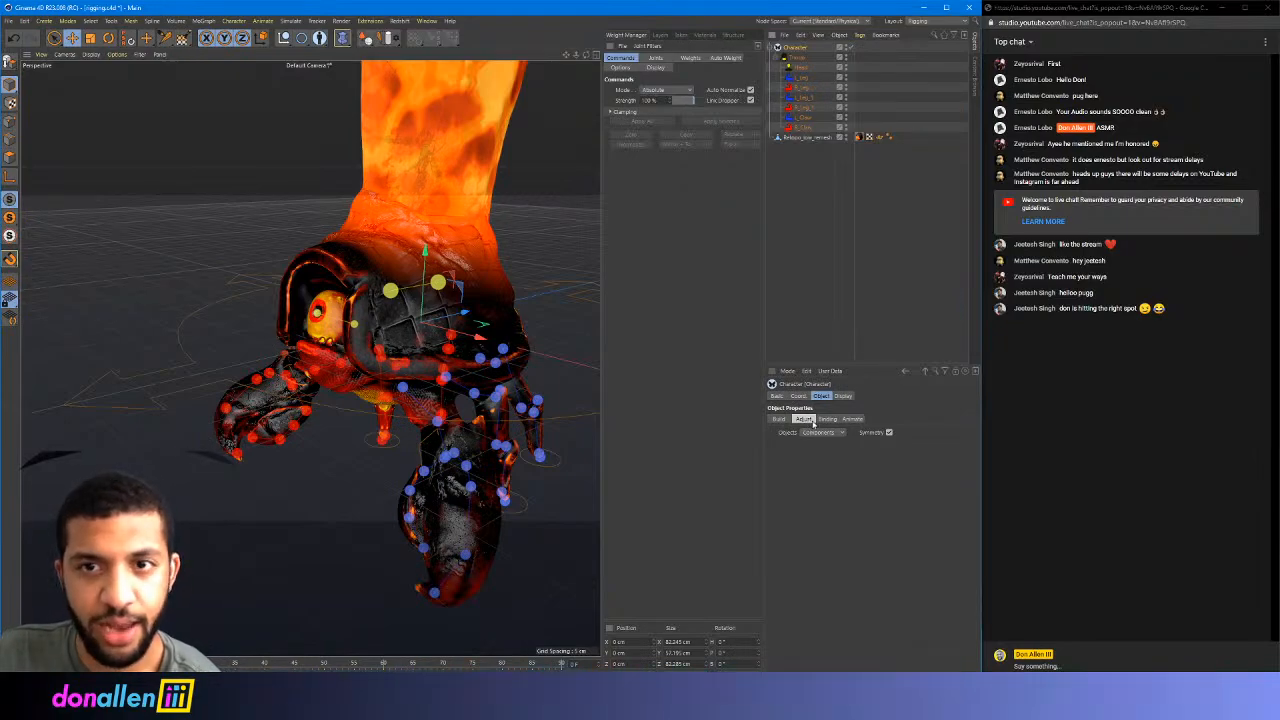
{"action": "left_click", "coordinate": [828, 419]}
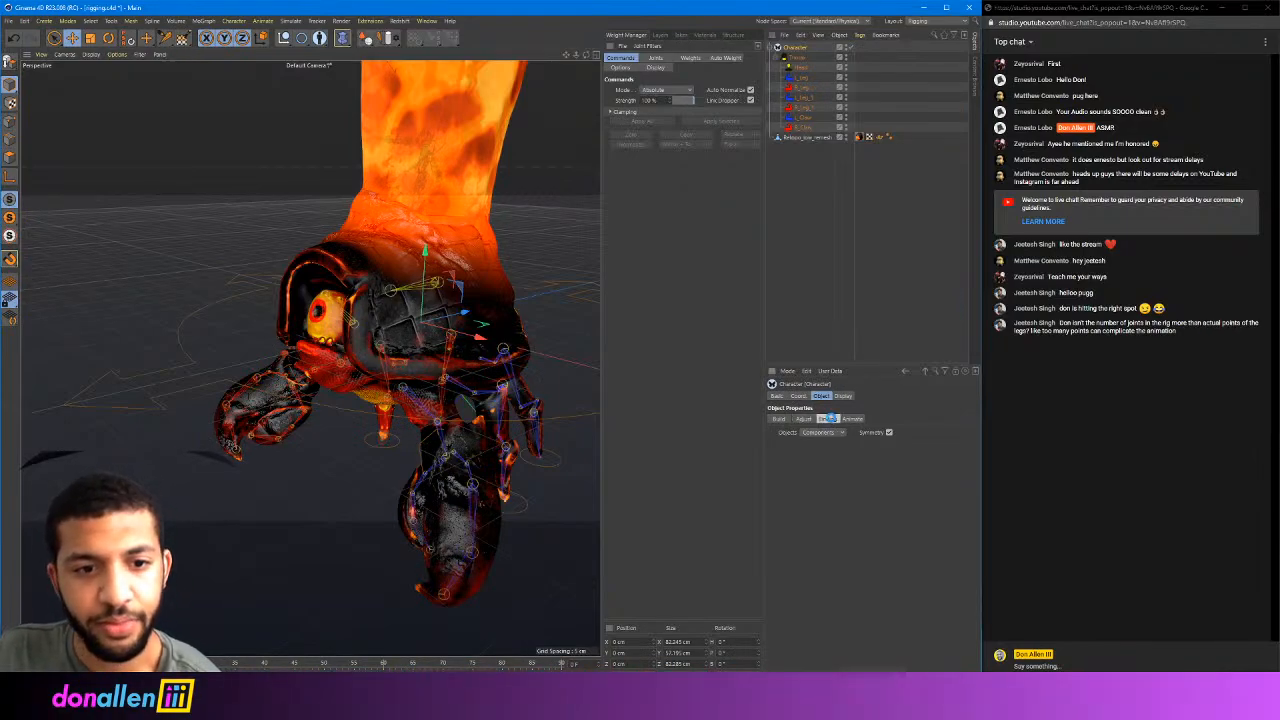
{"action": "left_click", "coordinate": [830, 419]}
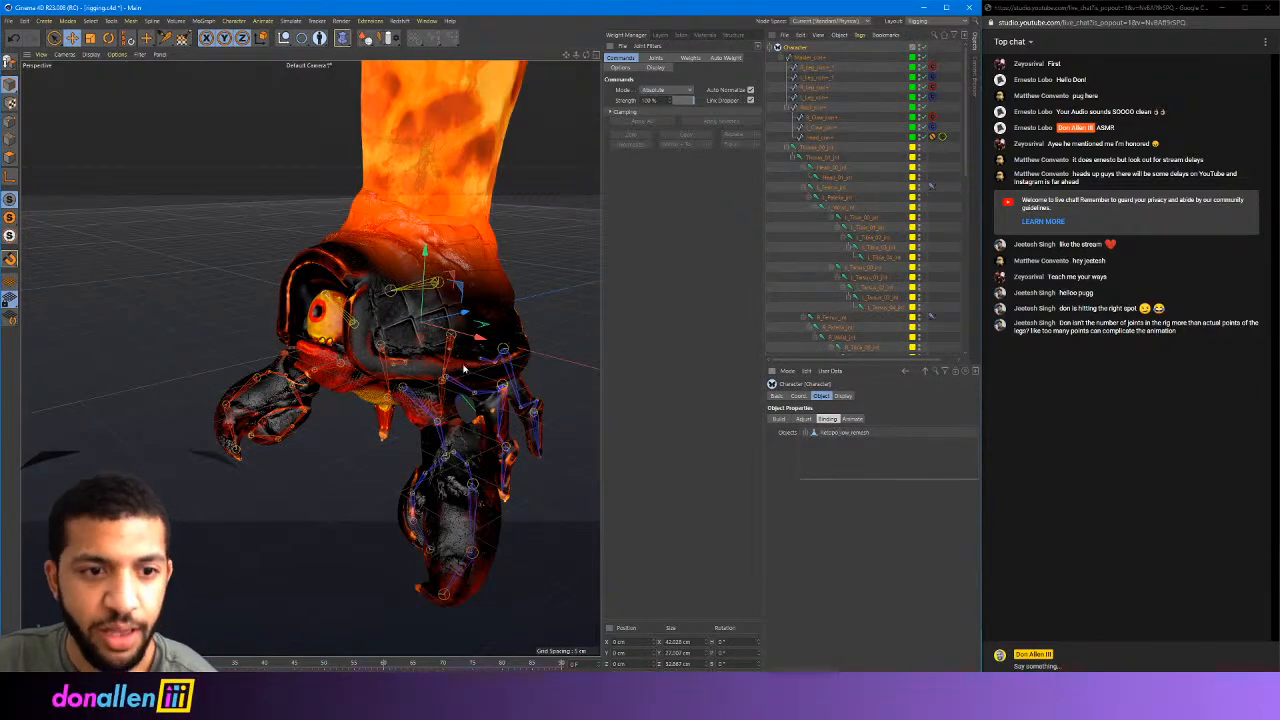
{"action": "left_click_drag", "start_coordinate": [446, 372], "coordinate": [566, 378], "text": "alt"}
{"action": "right_click_drag", "start_coordinate": [300, 411], "coordinate": [466, 429], "text": "alt"}
{"action": "middle_click_drag", "start_coordinate": [466, 429], "coordinate": [437, 335], "text": "alt"}
{"action": "left_click_drag", "start_coordinate": [437, 335], "coordinate": [439, 366], "text": "alt"}
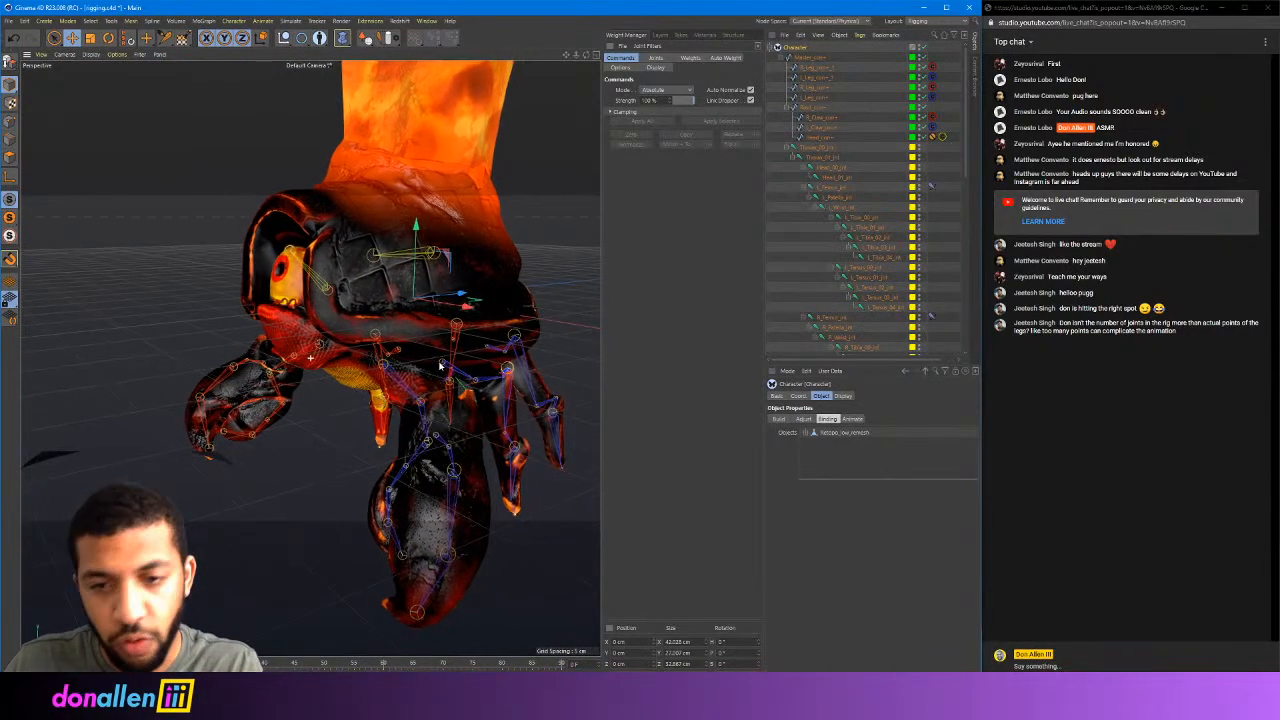
Switch the Character object to its Animate stage and test the rig by moving the Root controller
{"action": "left_click", "coordinate": [851, 419]}
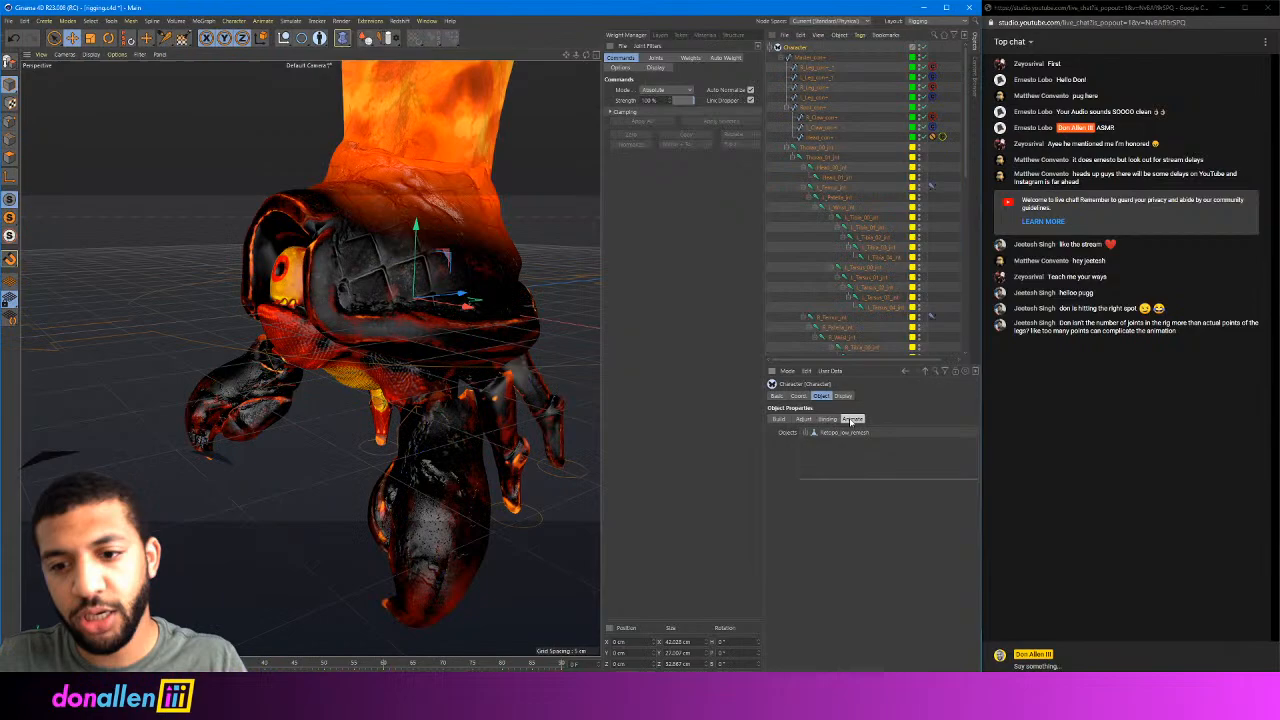
{"action": "left_click", "coordinate": [815, 107]}
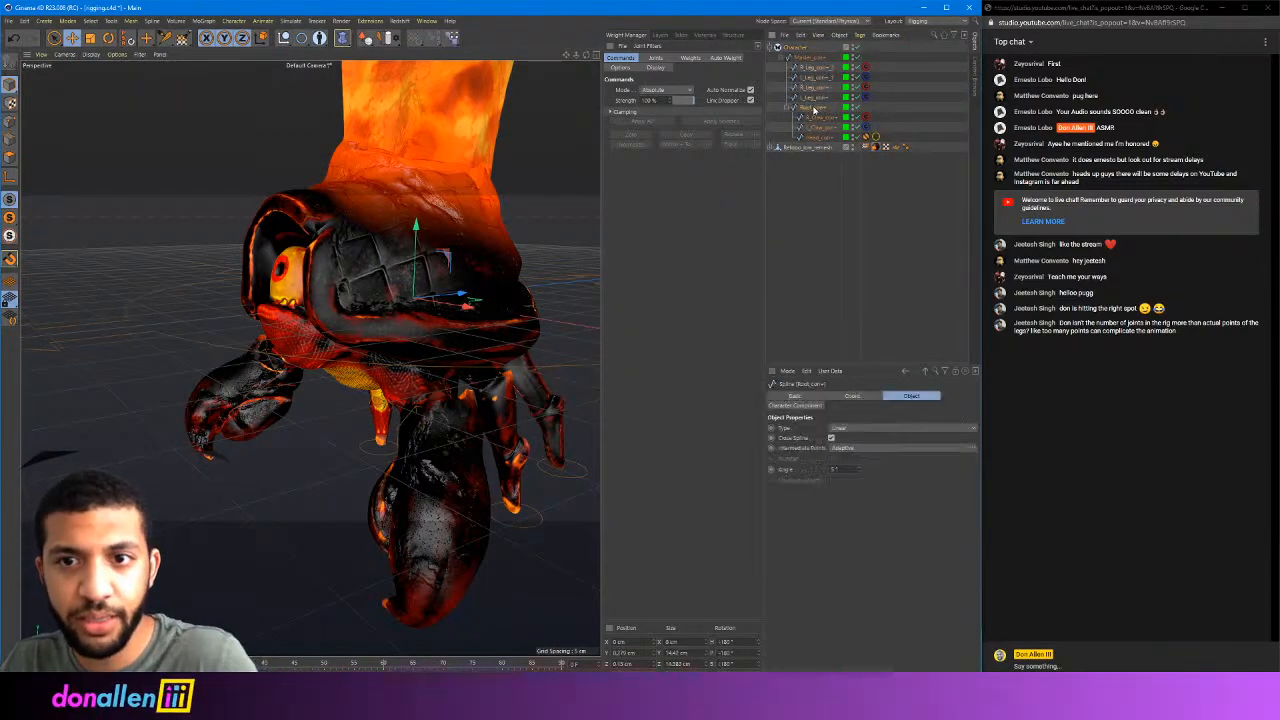
{"action": "left_click_drag", "start_coordinate": [427, 303], "coordinate": [428, 100], "text": "alt"}
{"action": "left_click_drag", "start_coordinate": [430, 244], "coordinate": [343, 226], "text": "alt"}
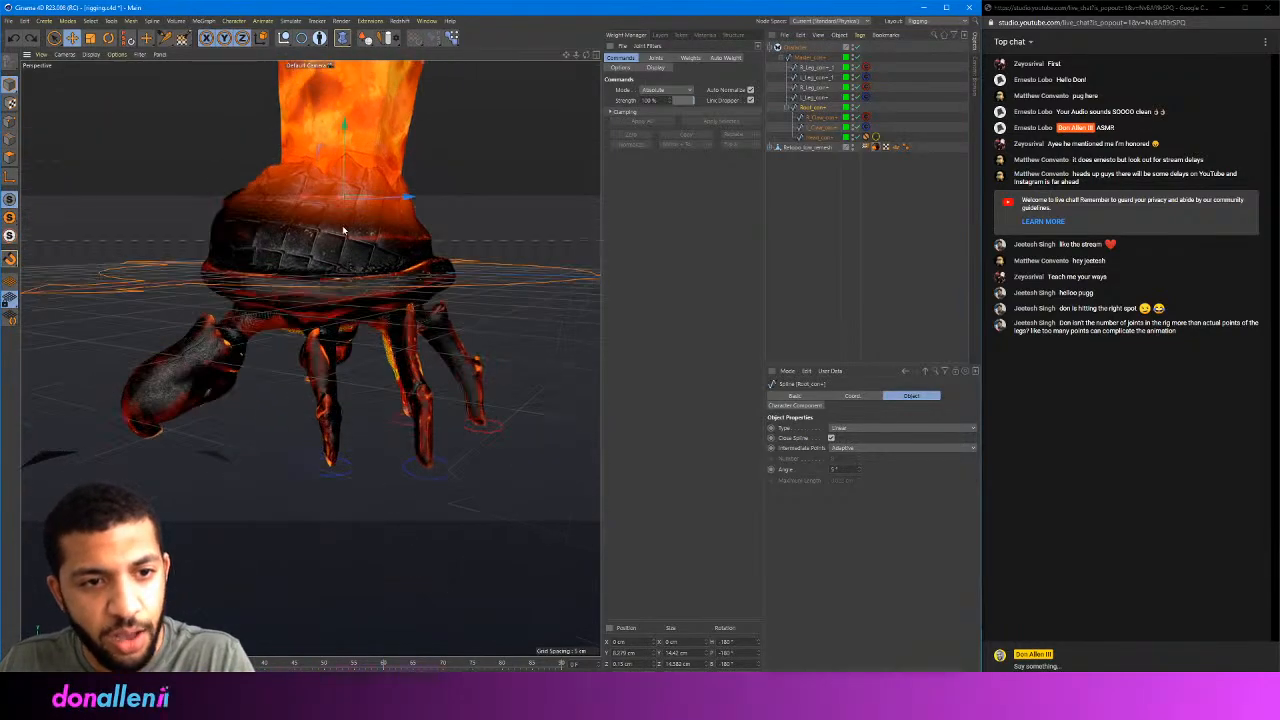
{"action": "scroll", "coordinate": [343, 226], "scroll_direction": "up", "scroll_amount": 3}
{"action": "left_click_drag", "start_coordinate": [346, 121], "coordinate": [772, 130]}
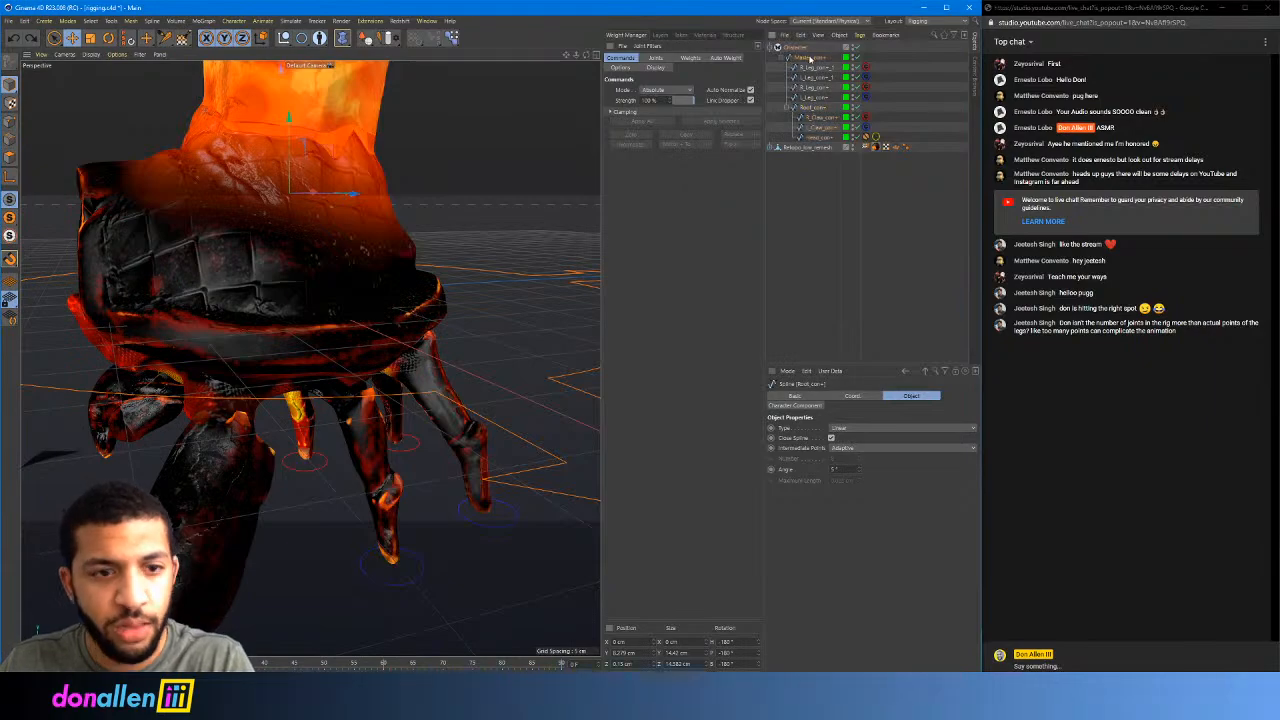
Try moving the Master controller vertically and lifting the right rear foot with the R_Leg_con+_1 controller
{"action": "left_click", "coordinate": [810, 58]}
{"action": "left_click_drag", "start_coordinate": [440, 250], "coordinate": [390, 184], "text": "alt"}
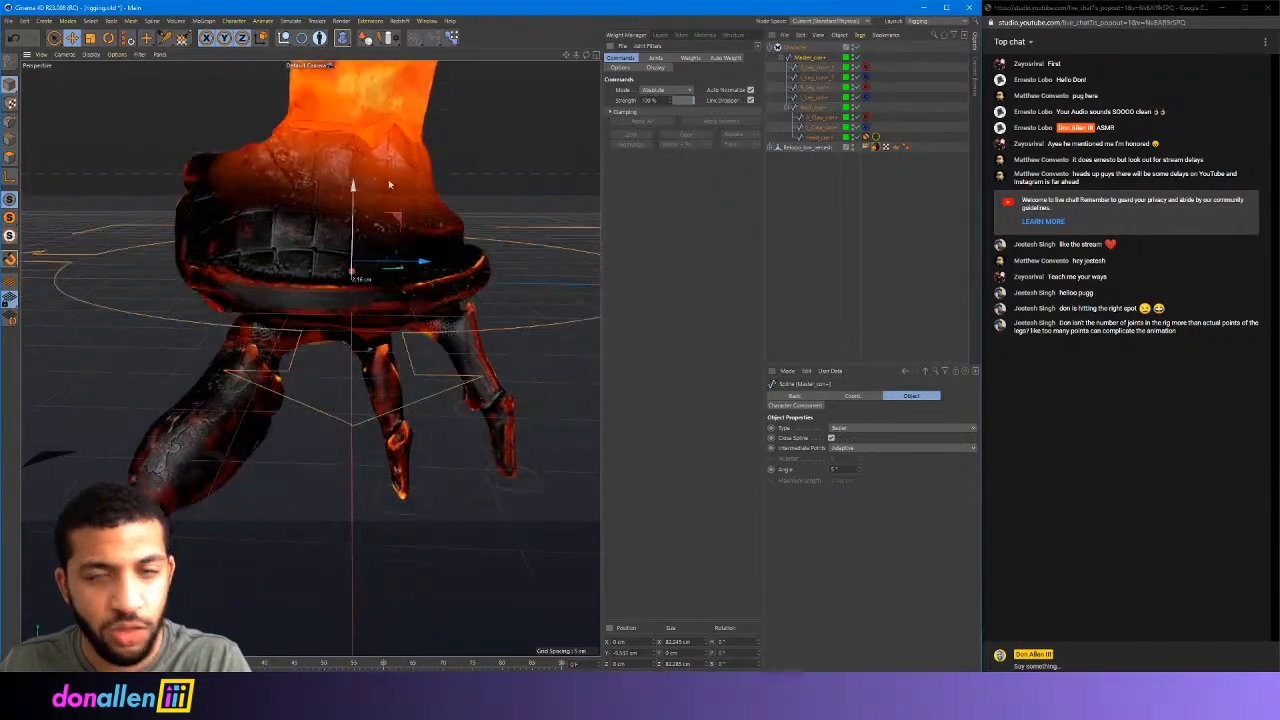
{"action": "left_click", "coordinate": [482, 416]}
{"action": "left_click_drag", "start_coordinate": [450, 350], "coordinate": [200, 393], "text": "alt"}
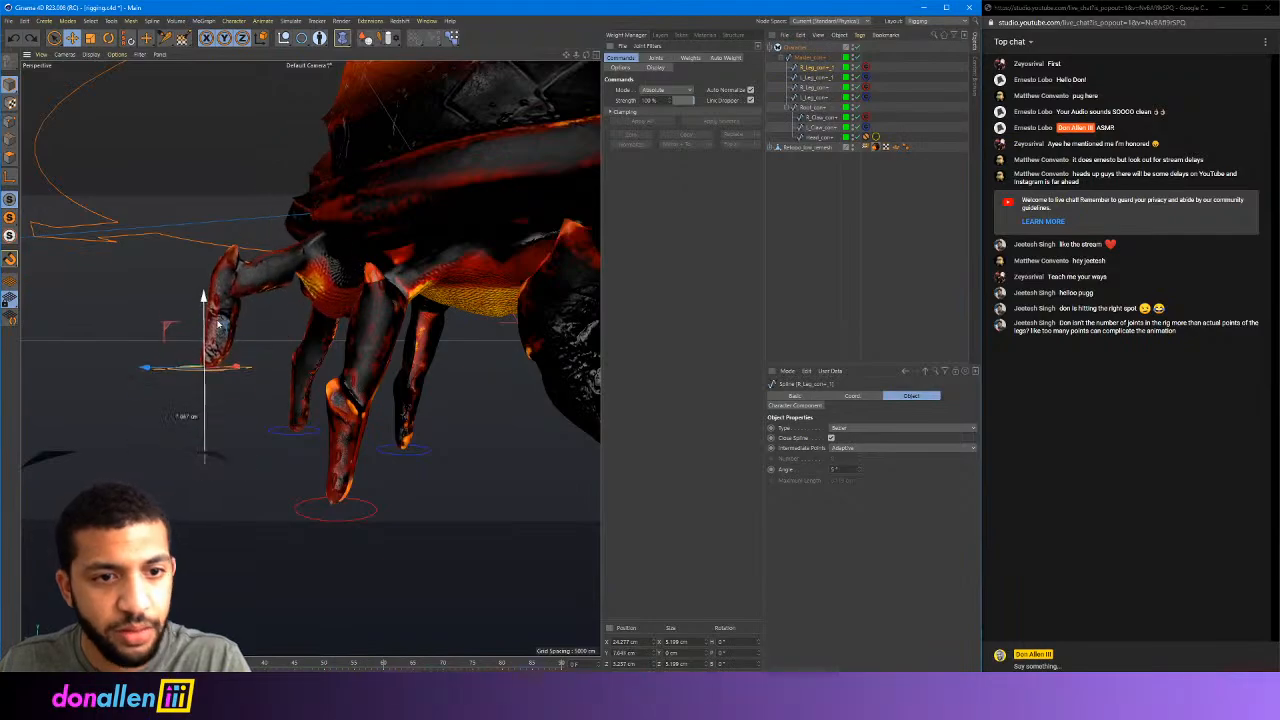
{"action": "left_click_drag", "start_coordinate": [237, 377], "coordinate": [201, 372], "text": "alt"}
{"action": "right_click_drag", "start_coordinate": [201, 372], "coordinate": [320, 362], "text": "alt"}
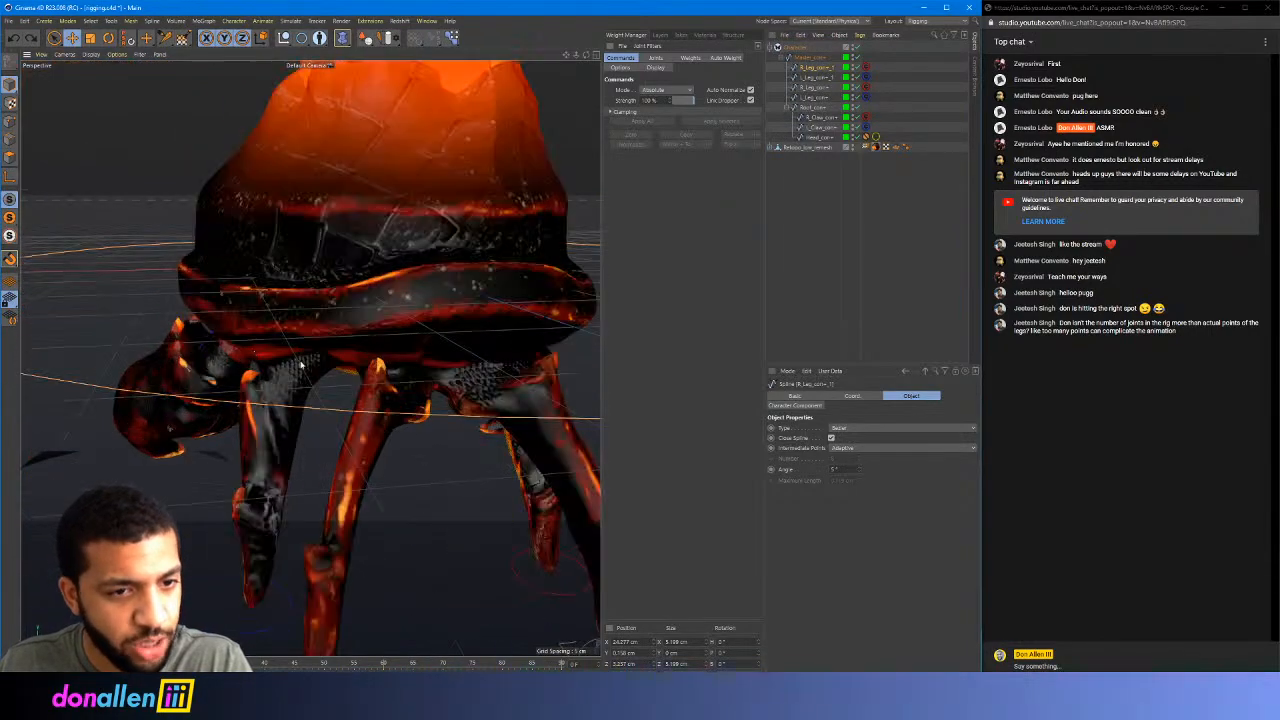
{"action": "left_click_drag", "start_coordinate": [320, 362], "coordinate": [485, 360], "text": "alt"}
Examine the joint weight colours on the Retopo_low_remesh mesh across the body, claws and legs
{"action": "left_click", "coordinate": [227, 512]}
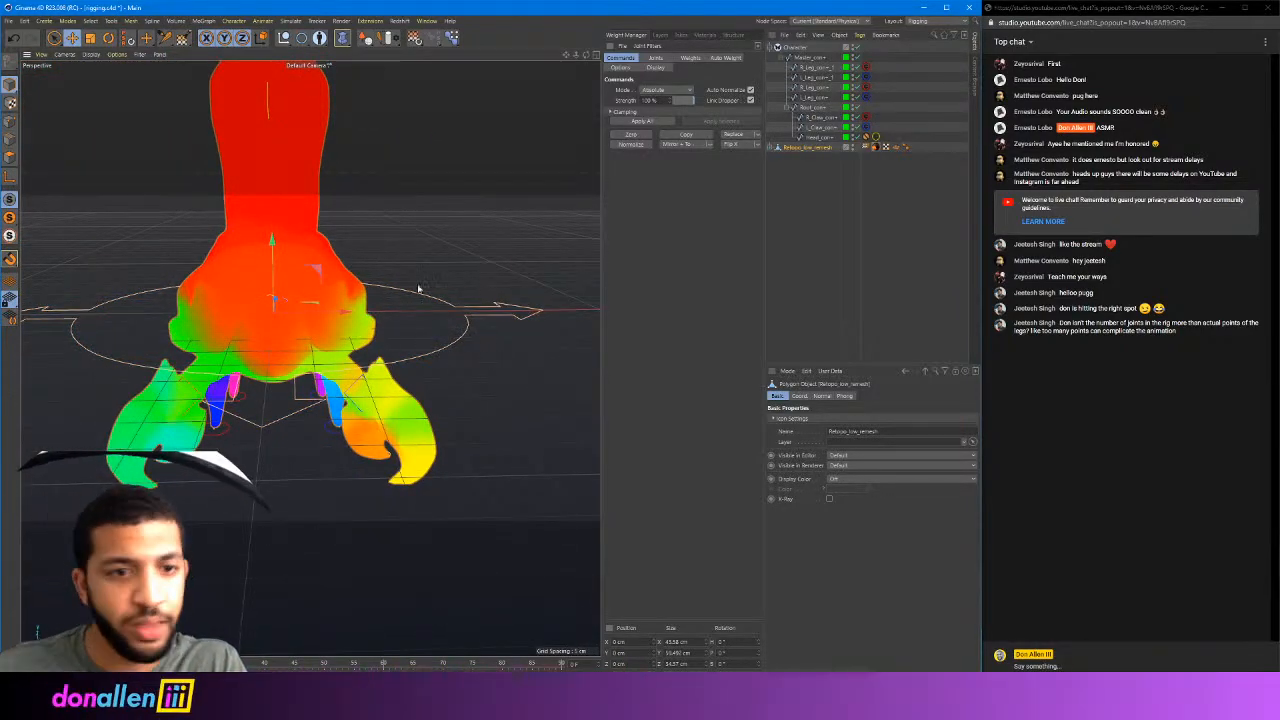
{"action": "left_click_drag", "start_coordinate": [385, 320], "coordinate": [352, 286], "text": "alt"}
{"action": "middle_click_drag", "start_coordinate": [352, 286], "coordinate": [394, 314], "text": "alt"}
{"action": "right_click_drag", "start_coordinate": [394, 314], "coordinate": [408, 316], "text": "alt"}
{"action": "left_click_drag", "start_coordinate": [414, 316], "coordinate": [336, 298], "text": "alt"}
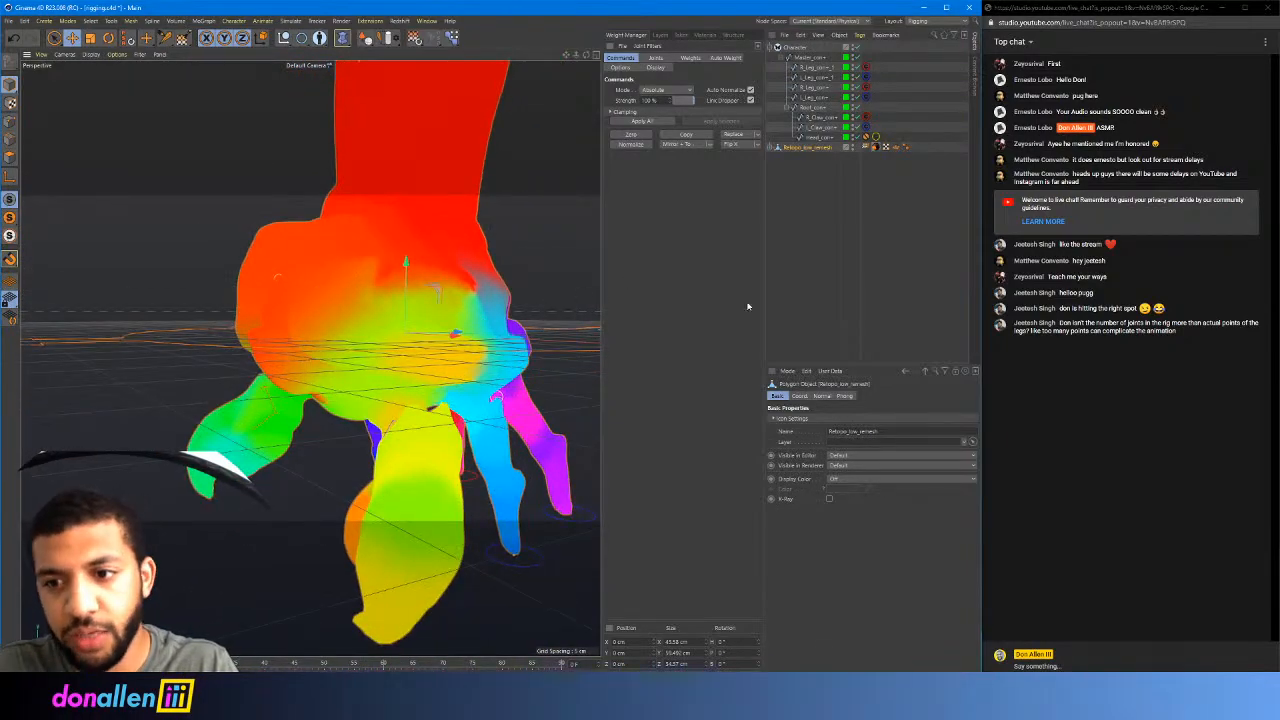
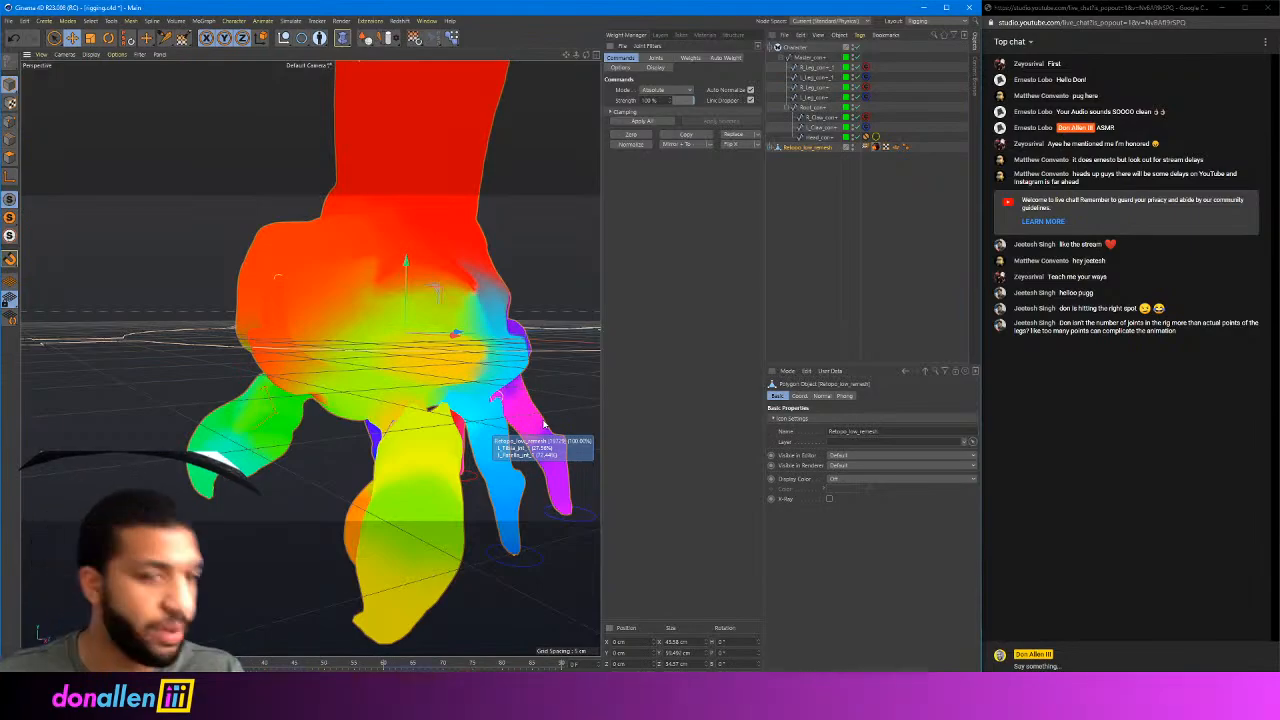
Examine the mesh's weight colours from the rear, side and front, comparing the shell with the claws
{"action": "left_click_drag", "start_coordinate": [554, 423], "coordinate": [497, 346], "text": "alt"}
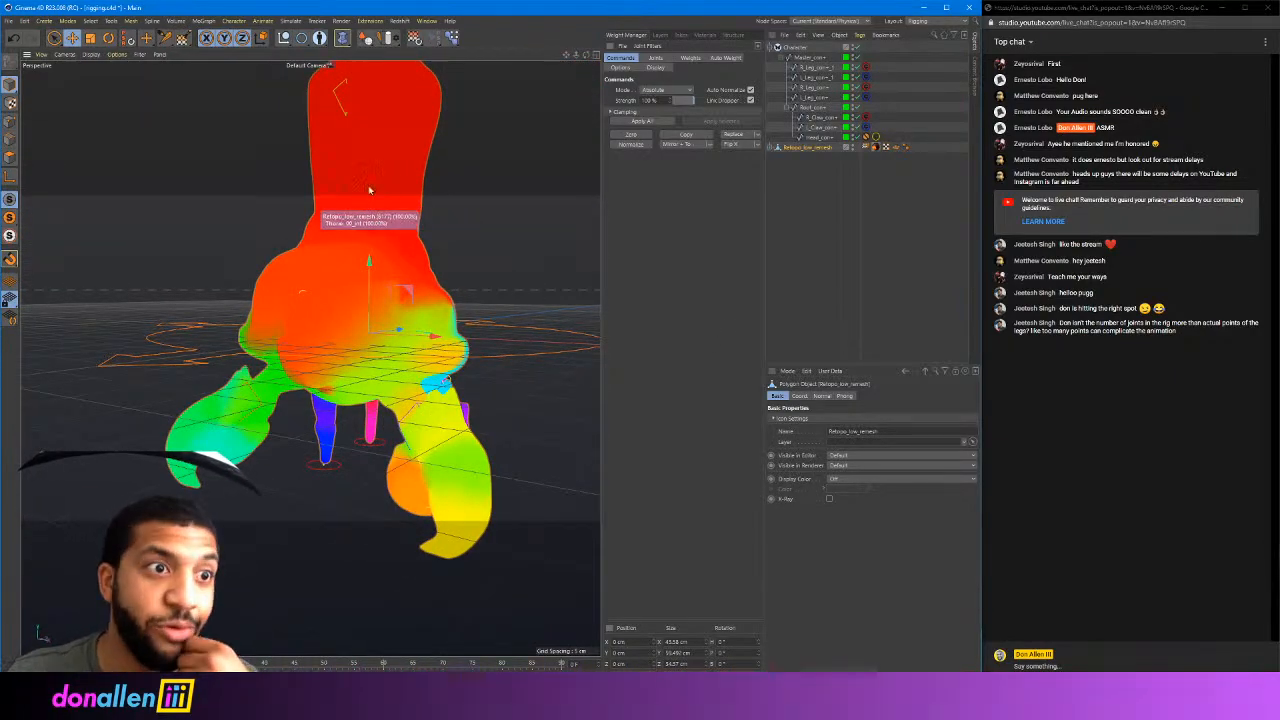
{"action": "left_click", "coordinate": [9, 20]}
{"action": "left_click", "coordinate": [40, 109]}
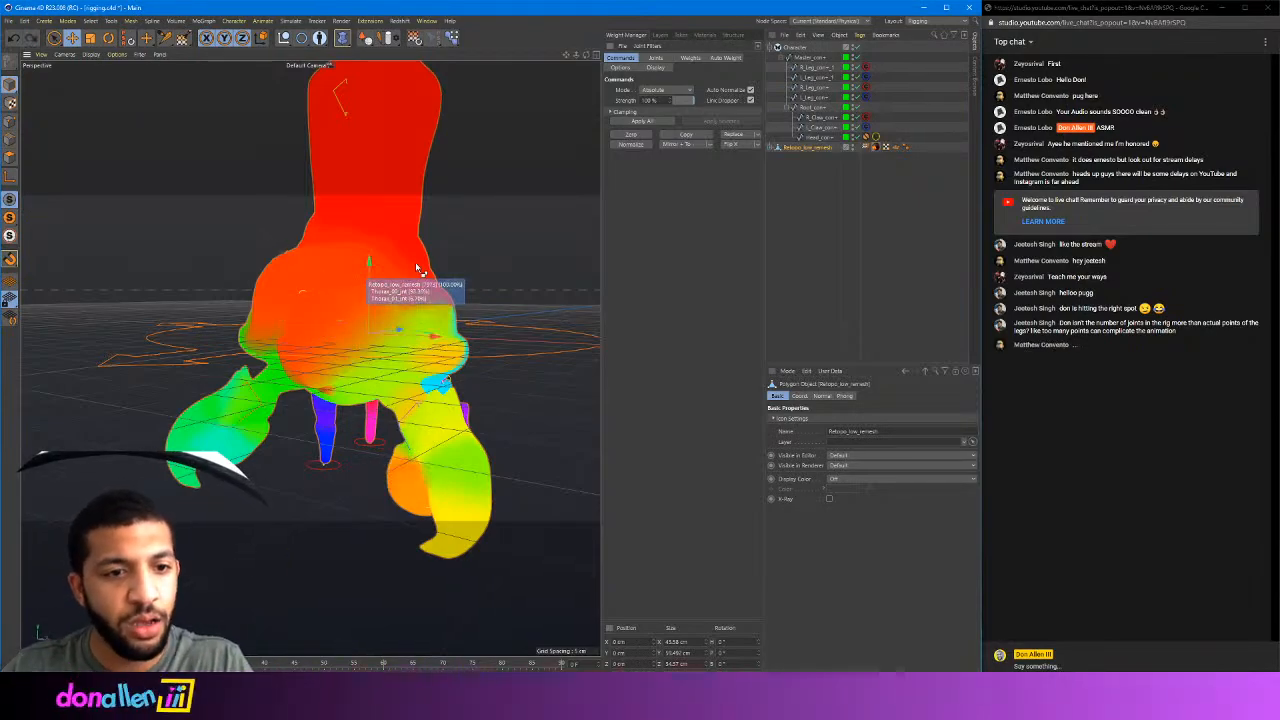
{"action": "left_click_drag", "start_coordinate": [424, 270], "coordinate": [485, 252], "text": "alt"}
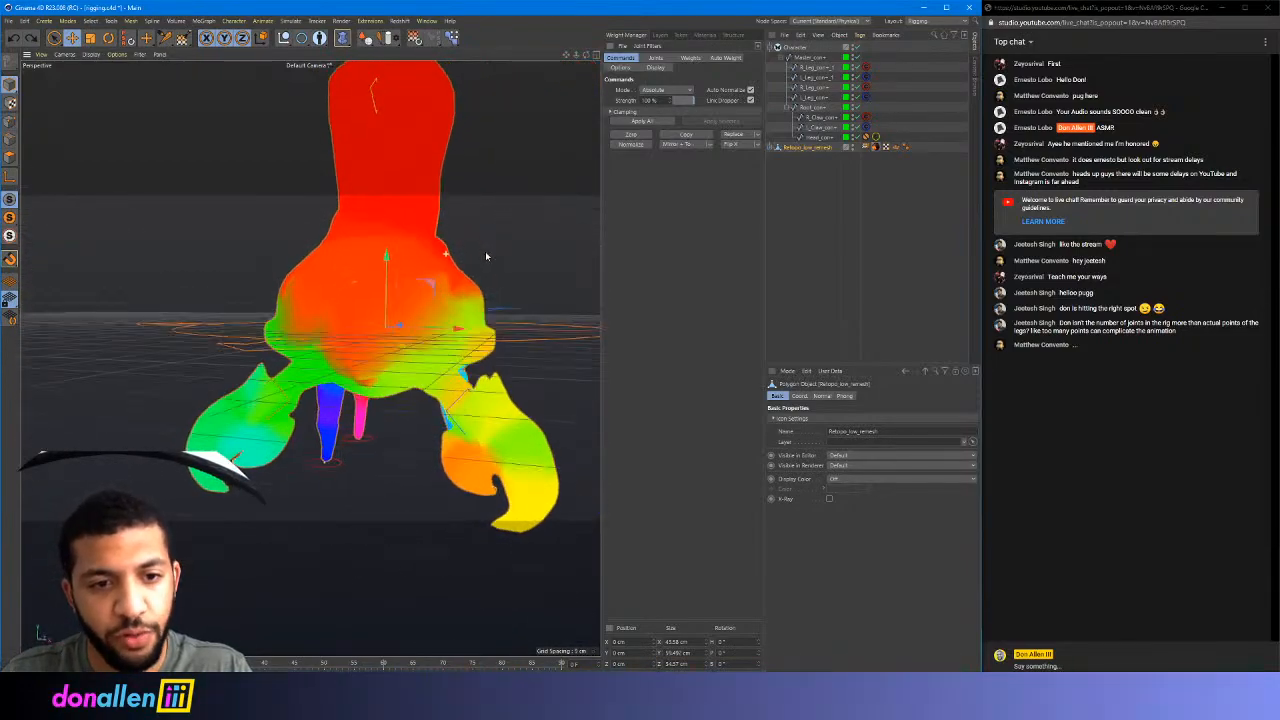
{"action": "right_click_drag", "start_coordinate": [505, 267], "coordinate": [539, 262], "text": "alt"}
{"action": "middle_click_drag", "start_coordinate": [539, 262], "coordinate": [560, 217], "text": "alt"}
{"action": "right_click_drag", "start_coordinate": [560, 217], "coordinate": [534, 223], "text": "alt"}
{"action": "mouse_move", "coordinate": [534, 223]}
{"action": "left_mouse_down", "text": "alt"}
{"action": "mouse_move", "coordinate": [394, 224]}
{"action": "mouse_move", "coordinate": [466, 186]}
{"action": "mouse_move", "coordinate": [443, 206]}
{"action": "mouse_move", "coordinate": [510, 193]}
{"action": "mouse_move", "coordinate": [424, 215]}
{"action": "left_mouse_up", "text": "alt"}
Try the L_Leg_con+ controller at the left foot and undo the change
{"action": "left_click", "coordinate": [380, 476]}
{"action": "mouse_move", "coordinate": [380, 476]}
{"action": "left_mouse_down", "text": "alt"}
{"action": "mouse_move", "coordinate": [393, 460]}
{"action": "mouse_move", "coordinate": [320, 455]}
{"action": "mouse_move", "coordinate": [272, 370]}
{"action": "mouse_move", "coordinate": [214, 434]}
{"action": "mouse_move", "coordinate": [309, 346]}
{"action": "mouse_move", "coordinate": [250, 370]}
{"action": "mouse_move", "coordinate": [355, 399]}
{"action": "mouse_move", "coordinate": [284, 358]}
{"action": "mouse_move", "coordinate": [327, 401]}
{"action": "mouse_move", "coordinate": [215, 372]}
{"action": "mouse_move", "coordinate": [320, 323]}
{"action": "mouse_move", "coordinate": [263, 332]}
{"action": "mouse_move", "coordinate": [310, 338]}
{"action": "mouse_move", "coordinate": [352, 400]}
{"action": "mouse_move", "coordinate": [295, 379]}
{"action": "left_mouse_up", "text": "alt"}
{"action": "left_click", "coordinate": [382, 463]}
{"action": "key", "text": "ctrl+z"}
{"action": "left_click_drag", "start_coordinate": [374, 126], "coordinate": [733, 109], "text": "alt"}
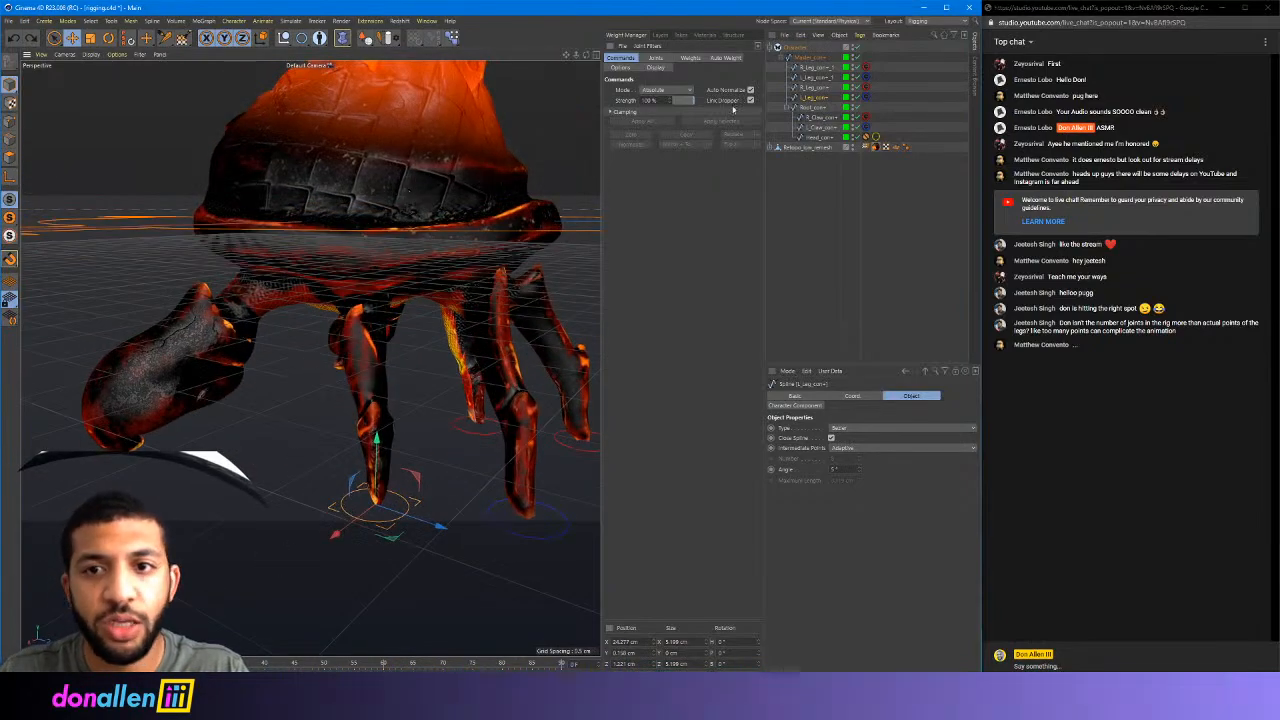
Check the Weight Manager's weights and joints lists with the Character, leg and Root controllers selected
{"action": "left_click", "coordinate": [183, 39]}
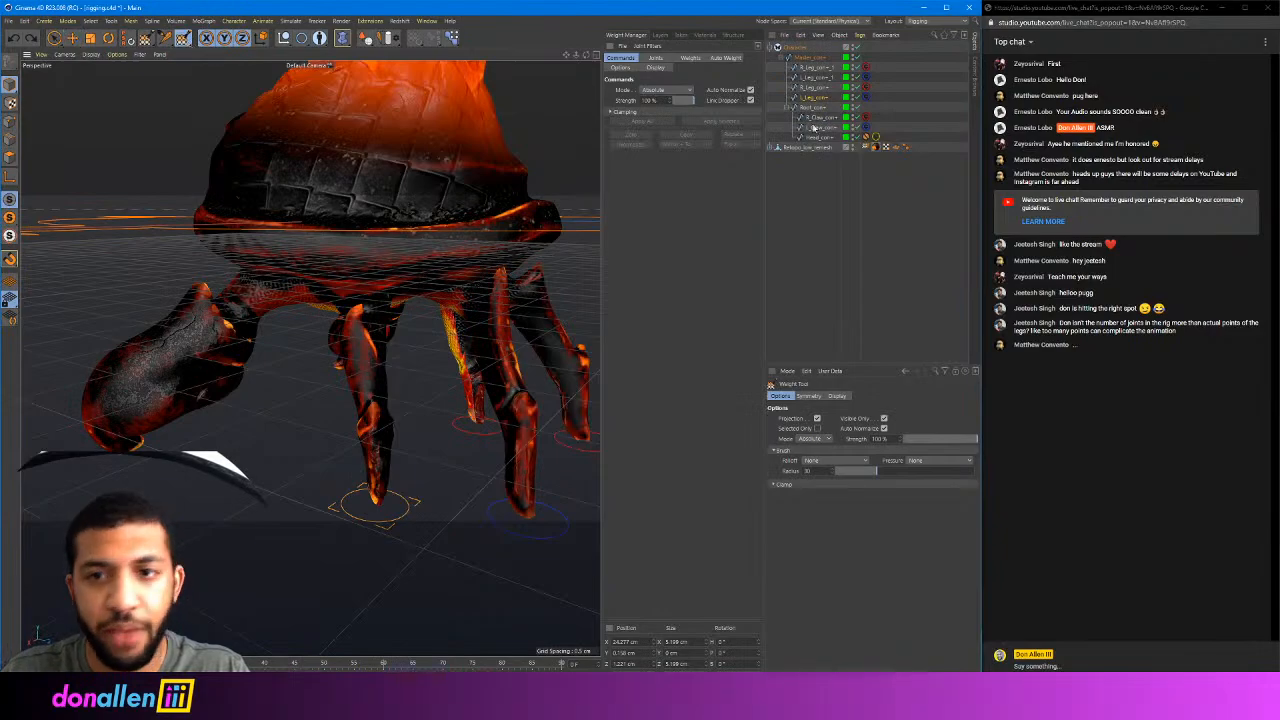
{"action": "left_click", "coordinate": [802, 57]}
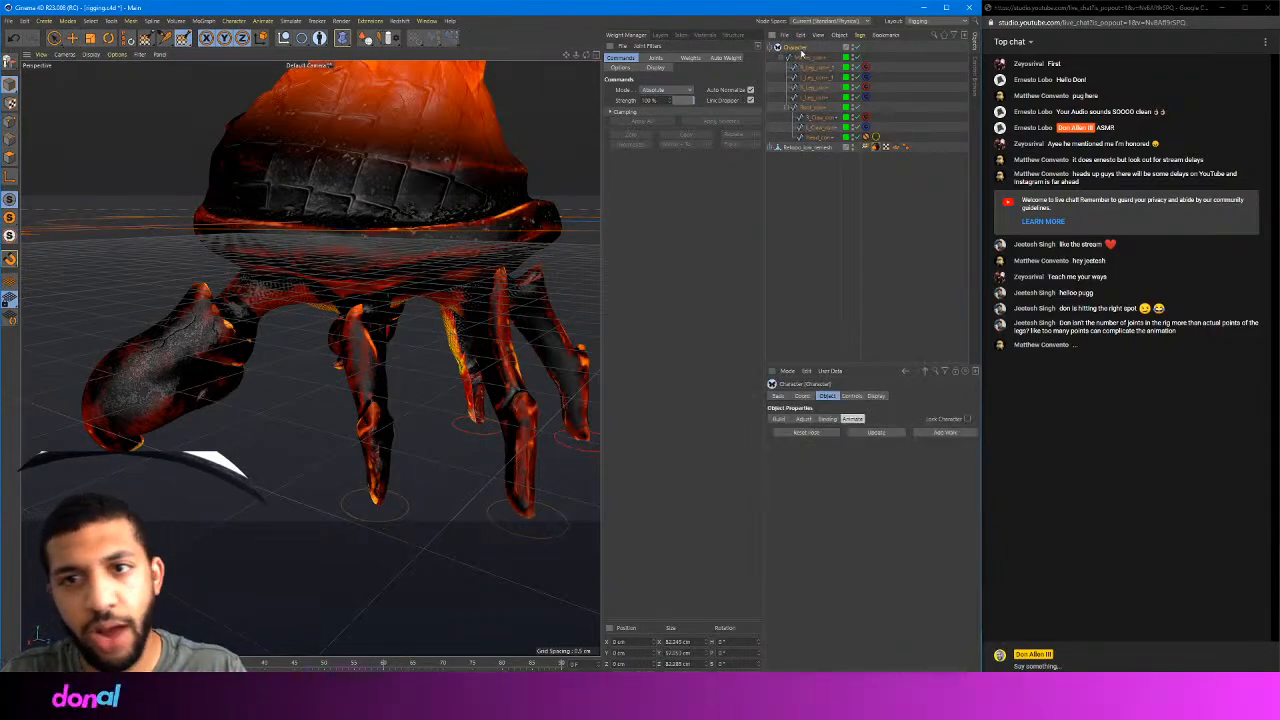
{"action": "left_click", "coordinate": [700, 58]}
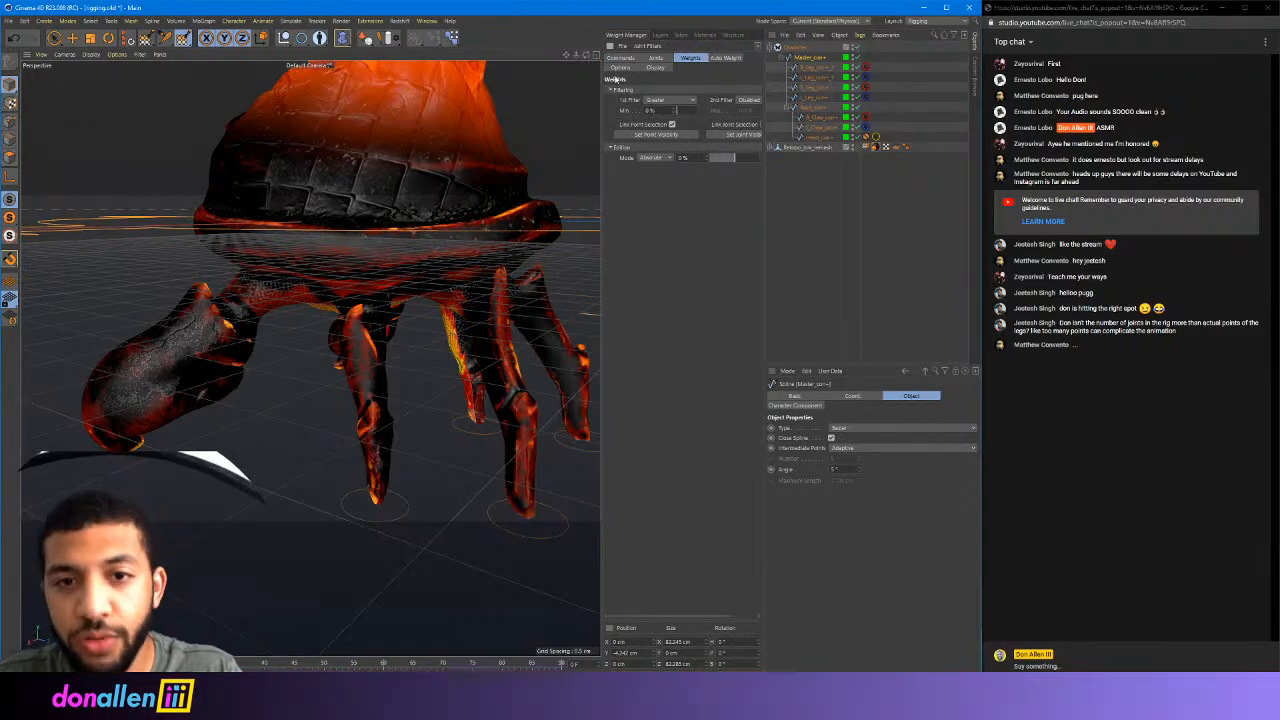
{"action": "left_click", "coordinate": [813, 75]}
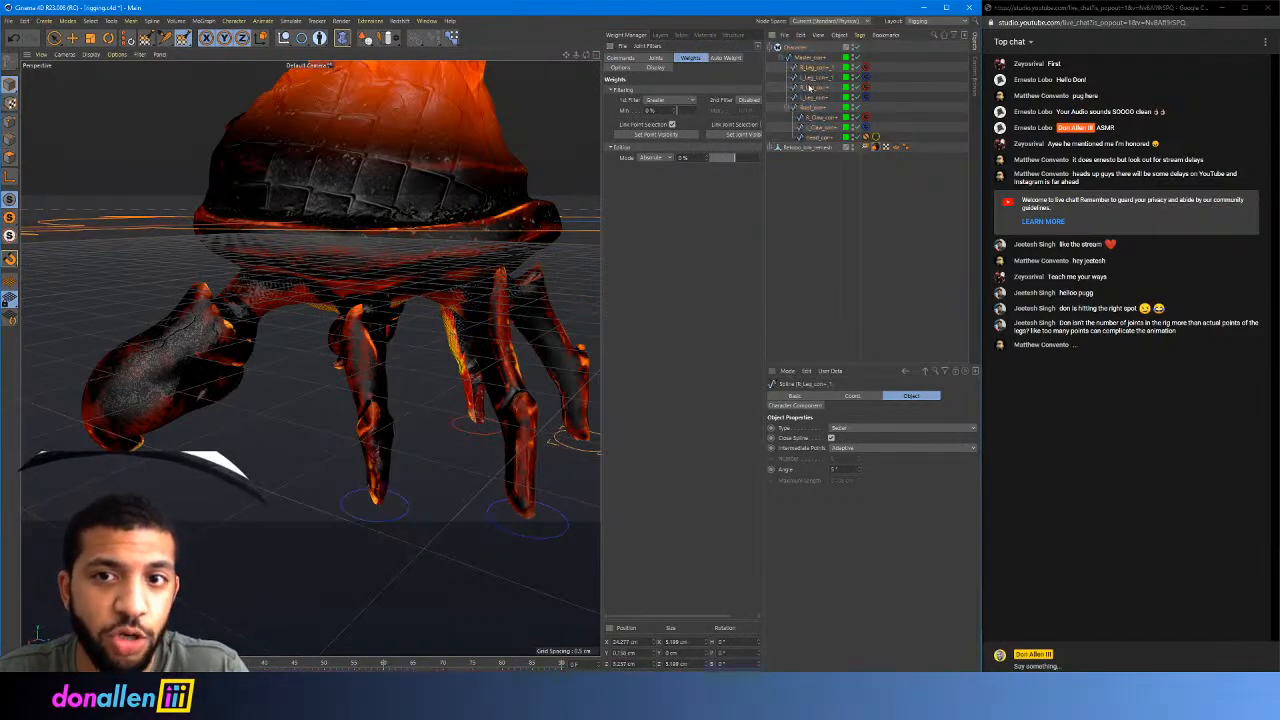
{"action": "left_click", "coordinate": [55, 38]}
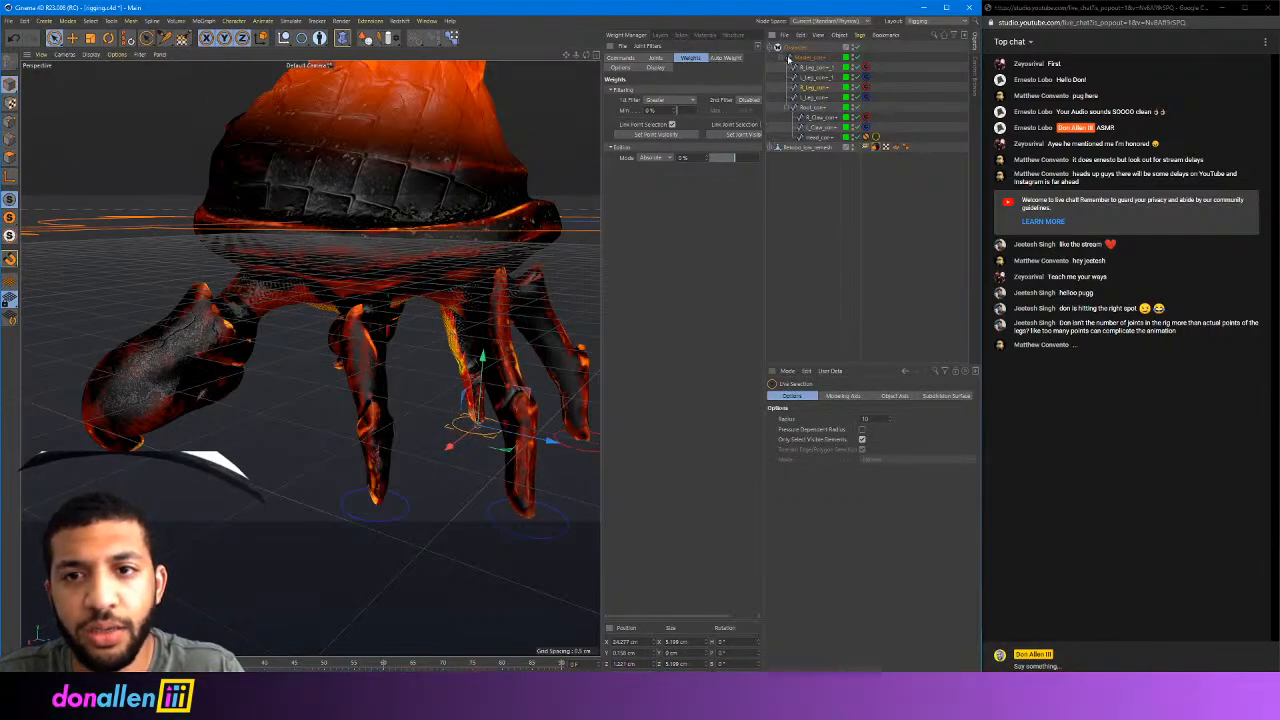
{"action": "left_click", "coordinate": [183, 38]}
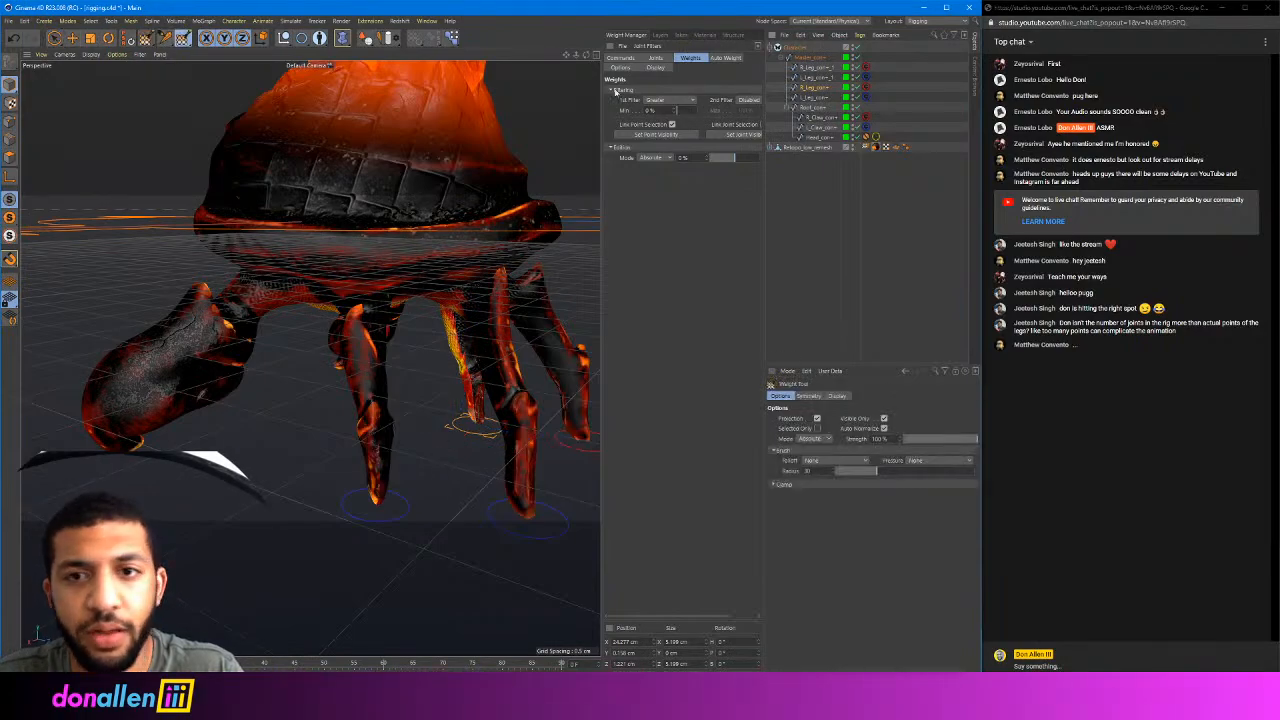
{"action": "left_click", "coordinate": [658, 58]}
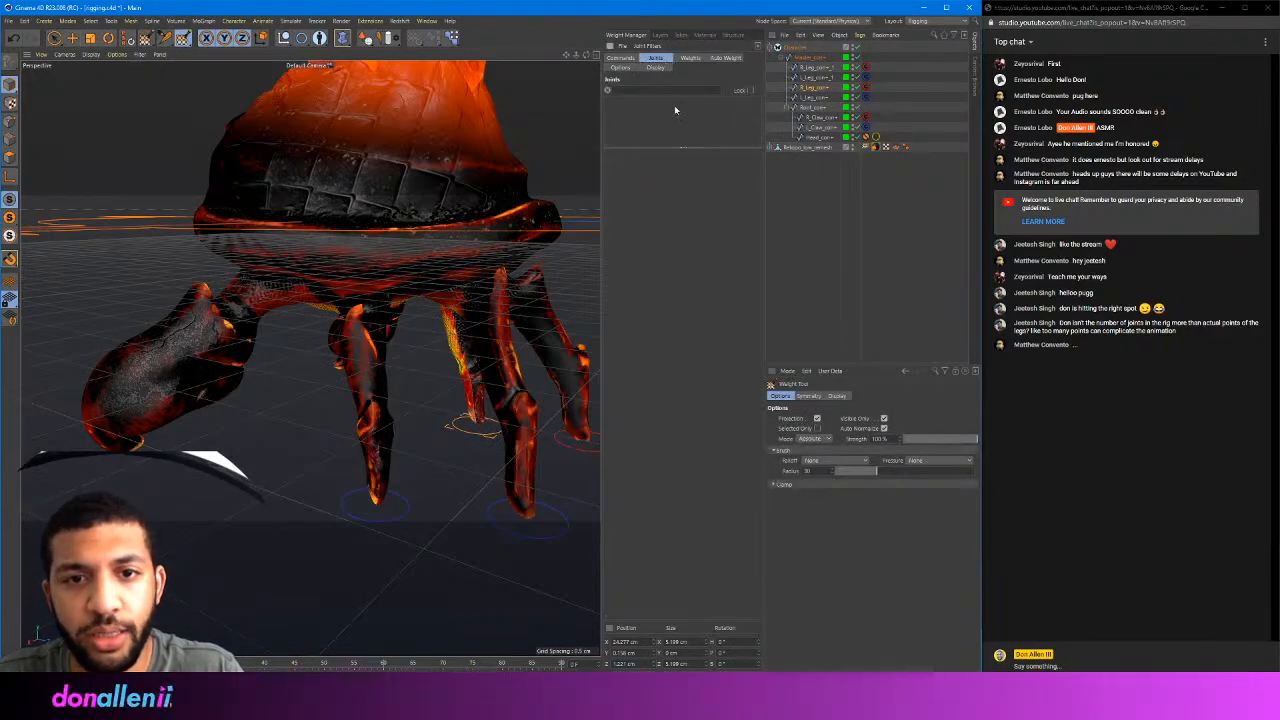
{"action": "left_click", "coordinate": [812, 107]}
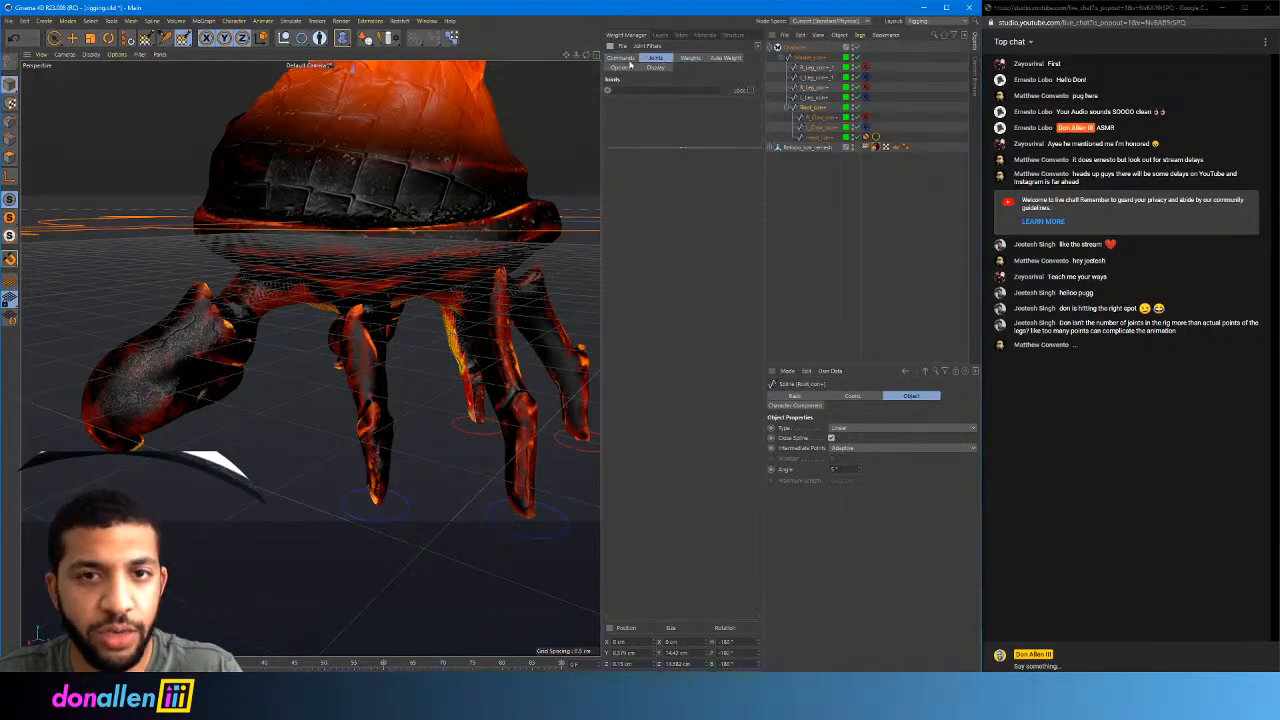
{"action": "left_click", "coordinate": [622, 58]}
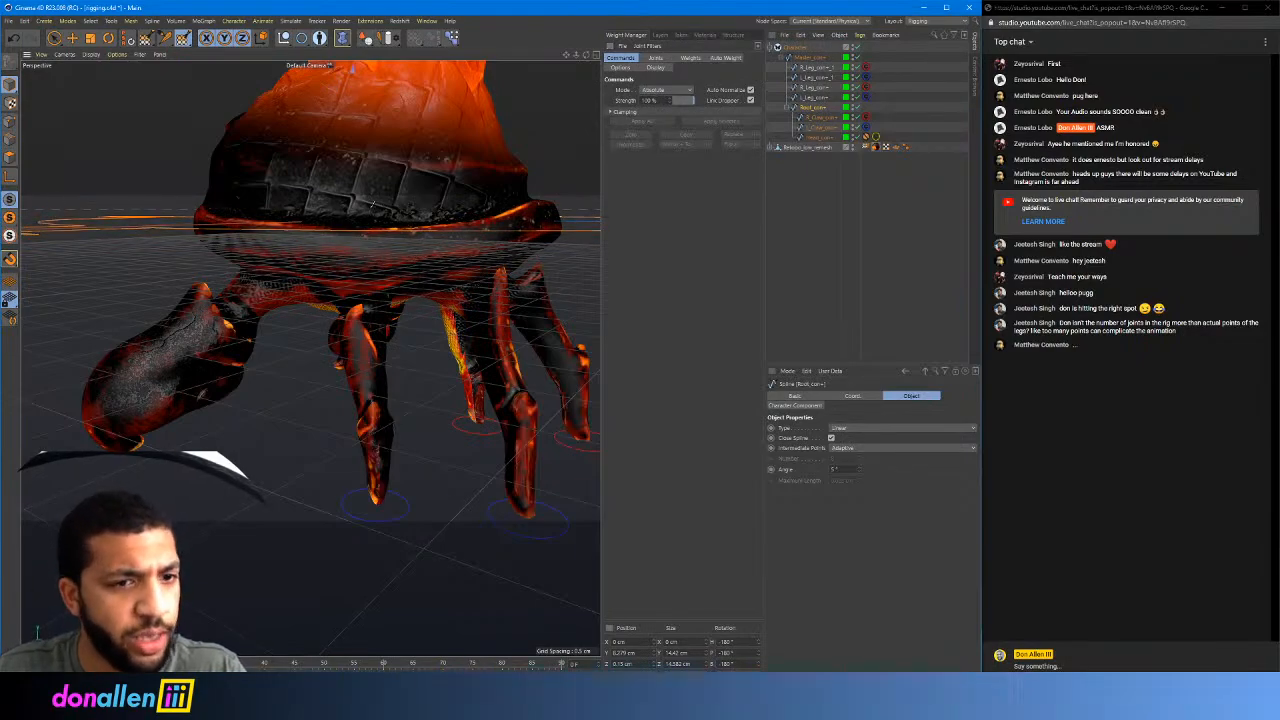
Switch to polygon mode and activate the Weight Tool
{"action": "left_click_drag", "start_coordinate": [410, 257], "coordinate": [330, 287], "text": "alt"}
{"action": "left_click", "coordinate": [8, 157]}
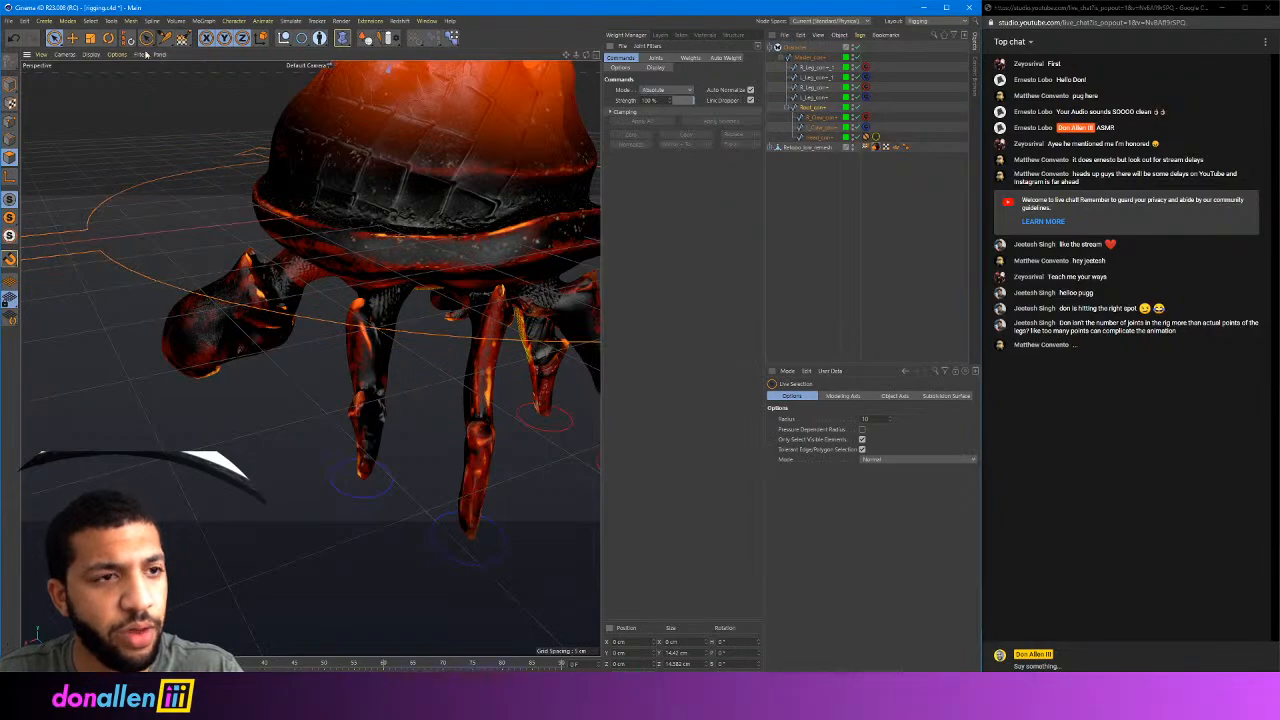
{"action": "left_click", "coordinate": [182, 38]}
{"action": "left_click_drag", "start_coordinate": [330, 290], "coordinate": [420, 223], "text": "alt"}
{"action": "right_click_drag", "start_coordinate": [420, 223], "coordinate": [311, 357], "text": "alt"}
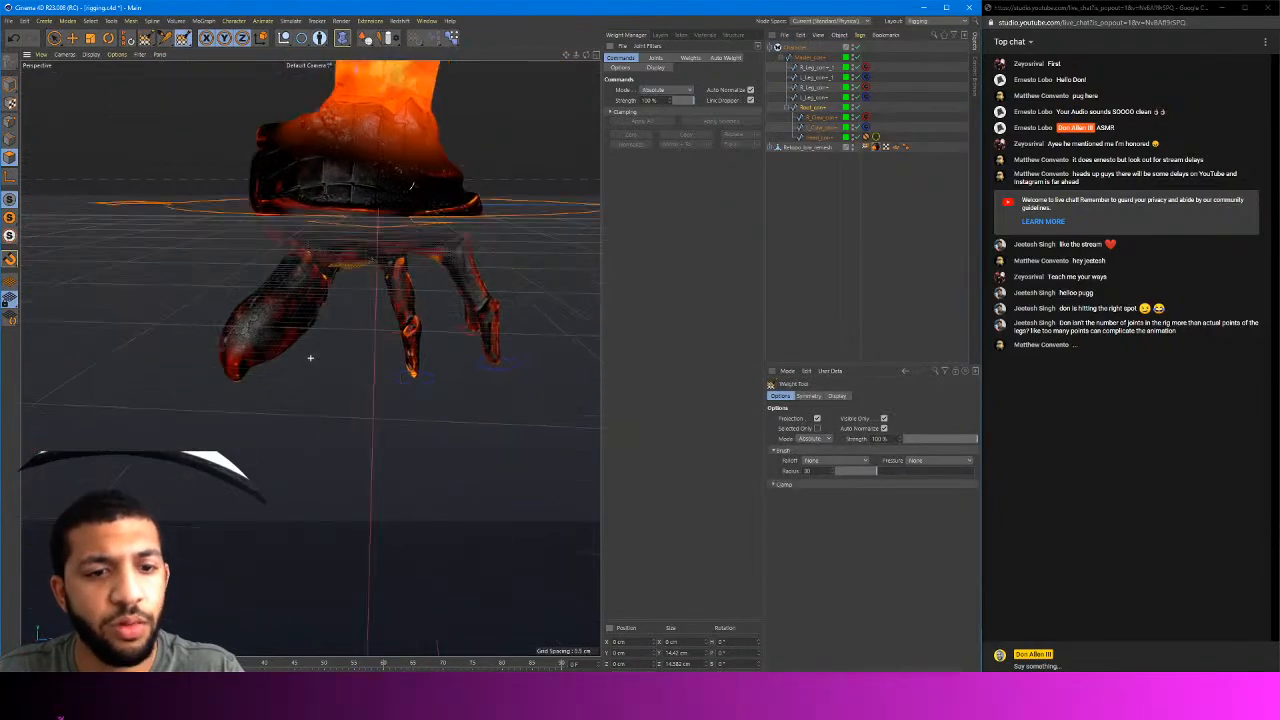
{"action": "left_click_drag", "start_coordinate": [425, 195], "coordinate": [482, 228], "text": "alt"}
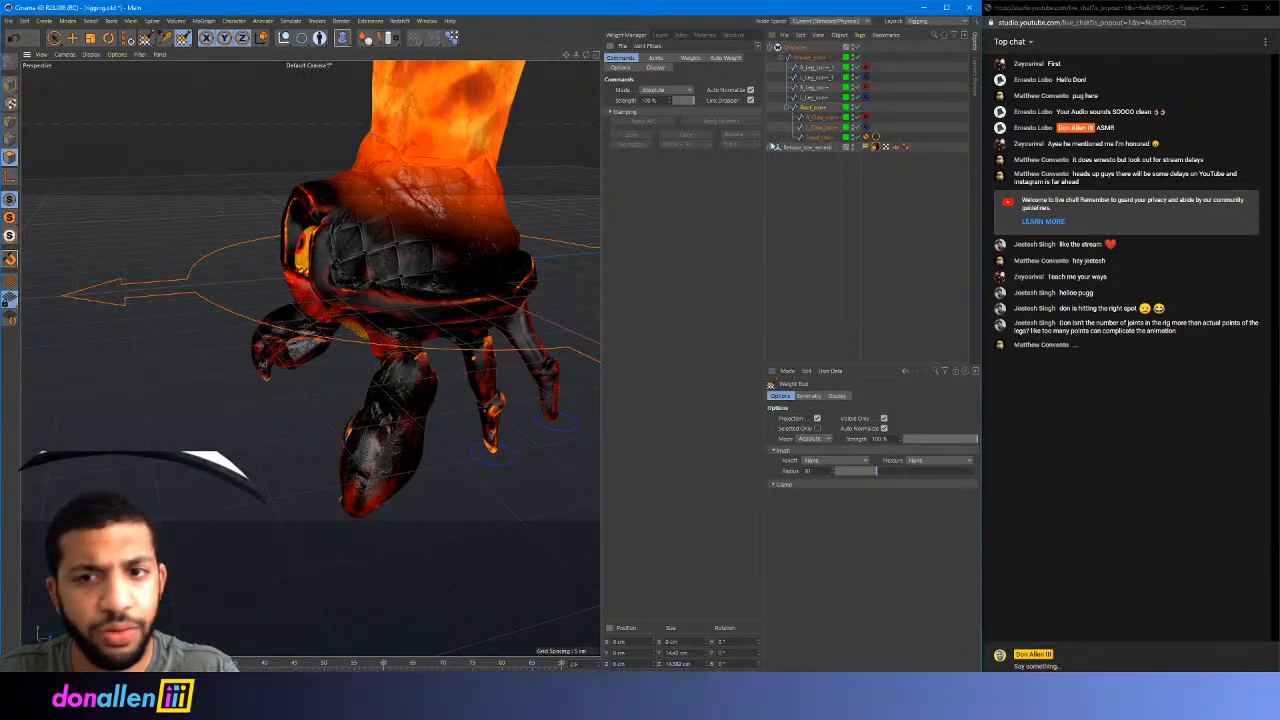
Expand the Retopo_low_remesh hierarchy and check the joints and weights listed for the Root controller
{"action": "left_click", "coordinate": [773, 147]}
{"action": "left_click", "coordinate": [803, 56]}
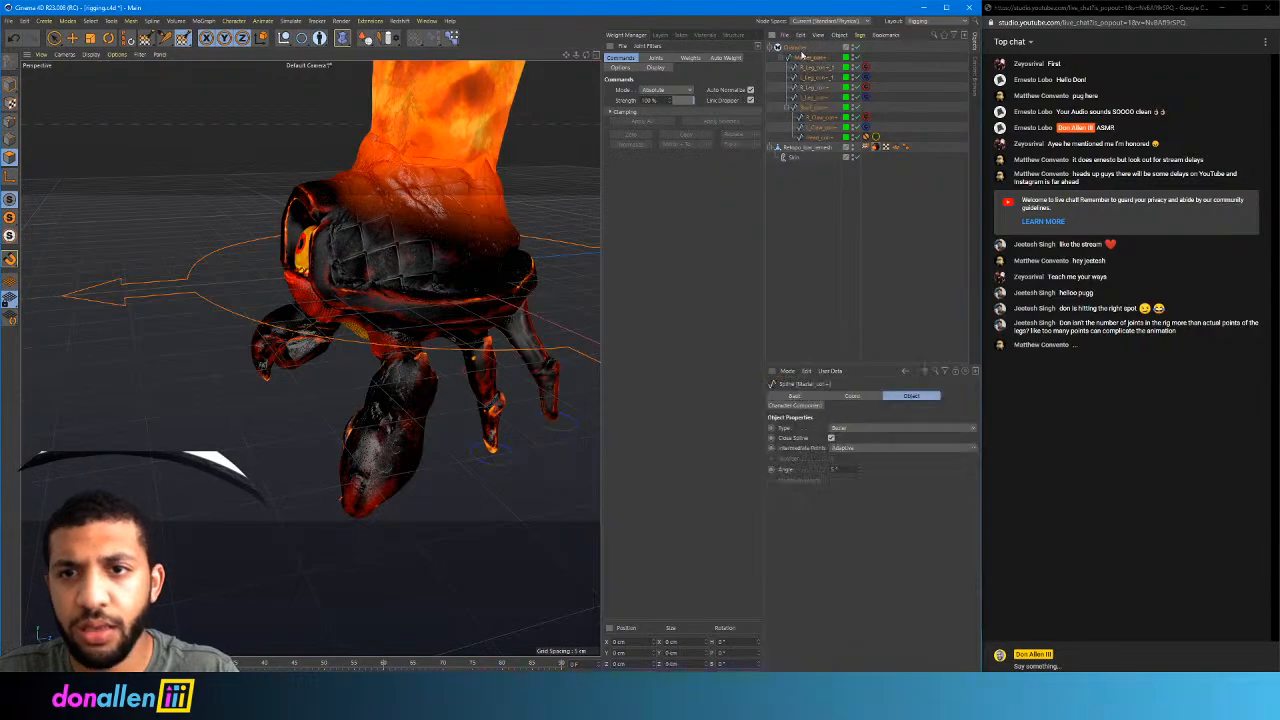
{"action": "left_click", "coordinate": [797, 47]}
{"action": "left_click", "coordinate": [815, 97]}
{"action": "left_click", "coordinate": [811, 112]}
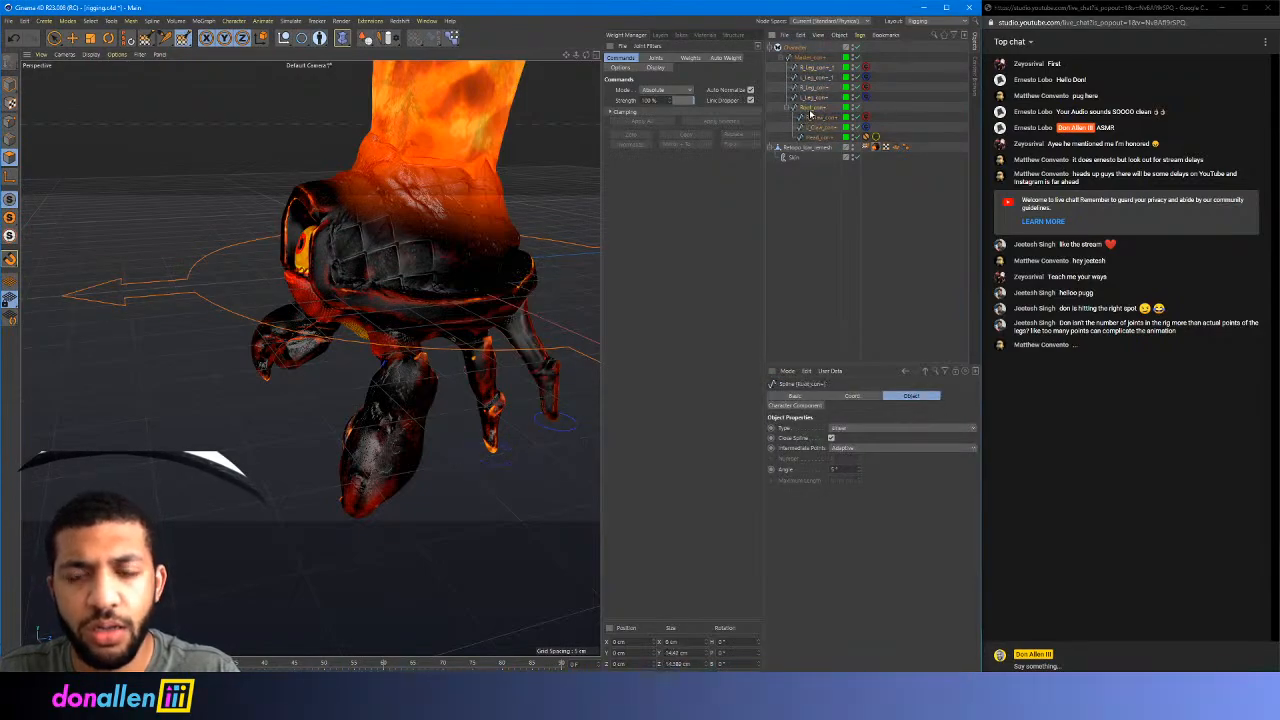
{"action": "left_click", "coordinate": [655, 58]}
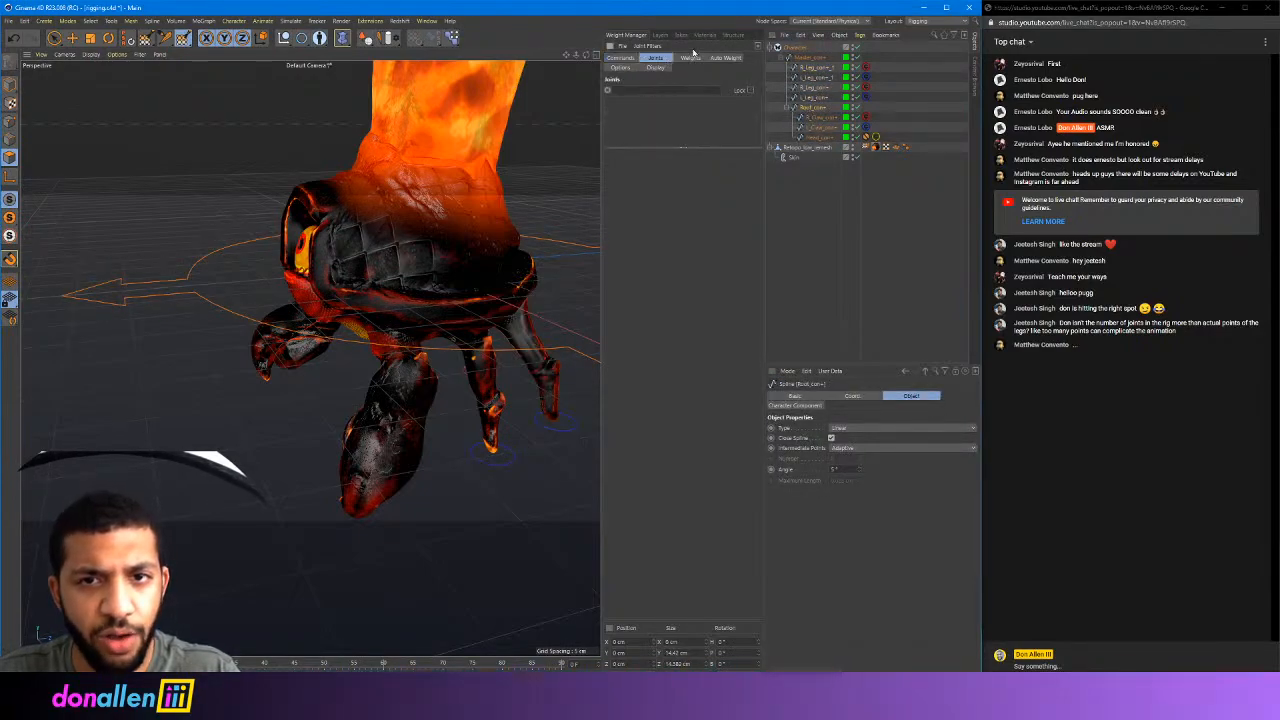
{"action": "left_click", "coordinate": [690, 58]}
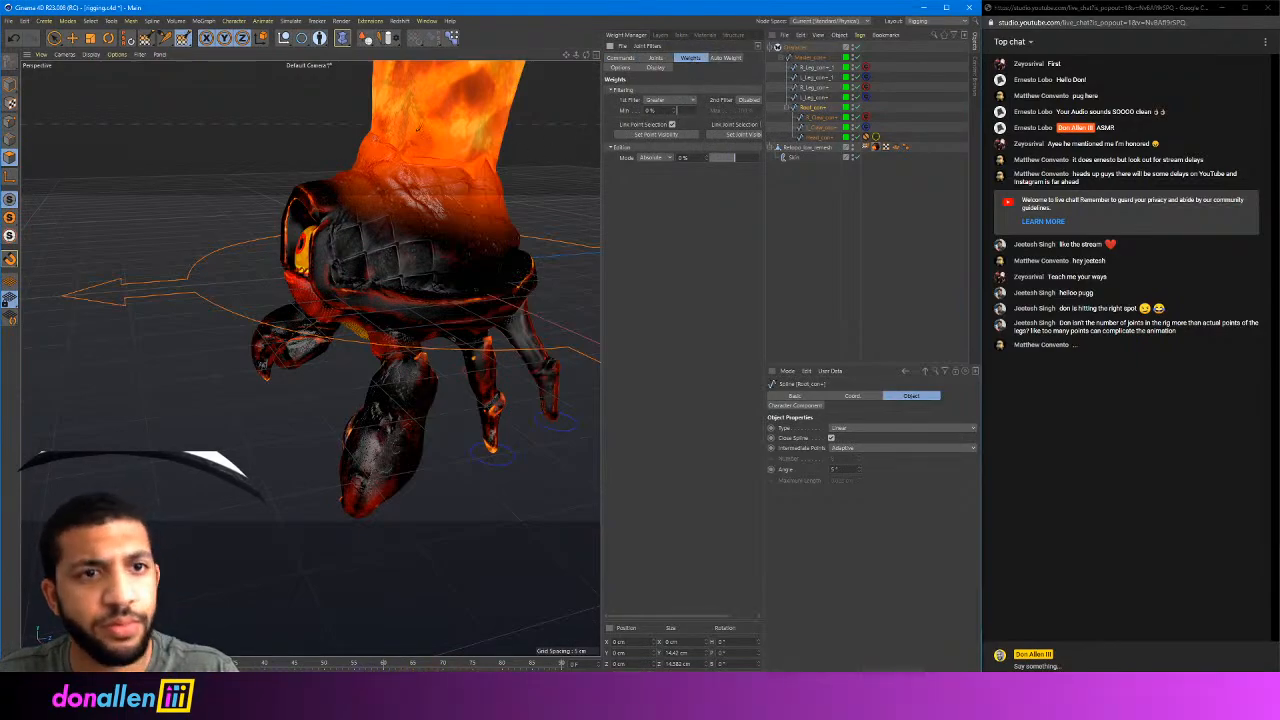
Select the Retopo_low_remesh mesh with the Weight Tool active and widen the Weight Manager to show its weight table
{"action": "left_click", "coordinate": [55, 37]}
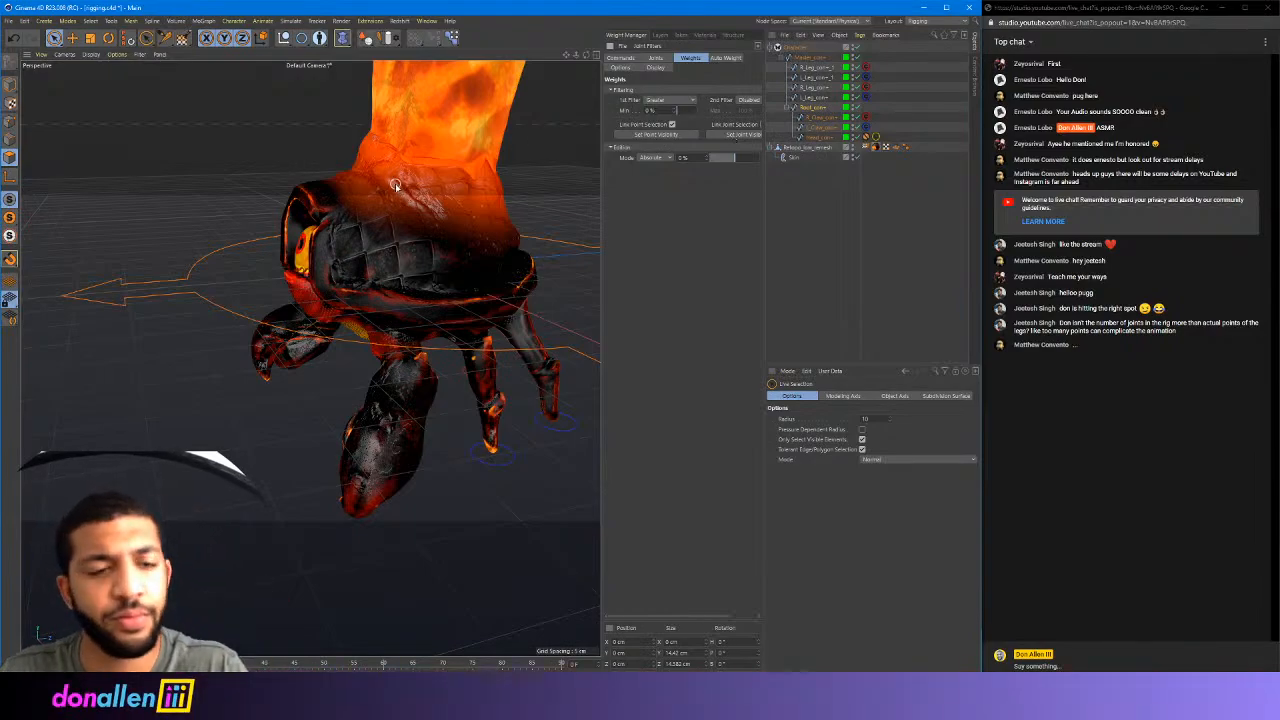
{"action": "left_click_drag", "start_coordinate": [475, 175], "coordinate": [293, 102], "text": "alt"}
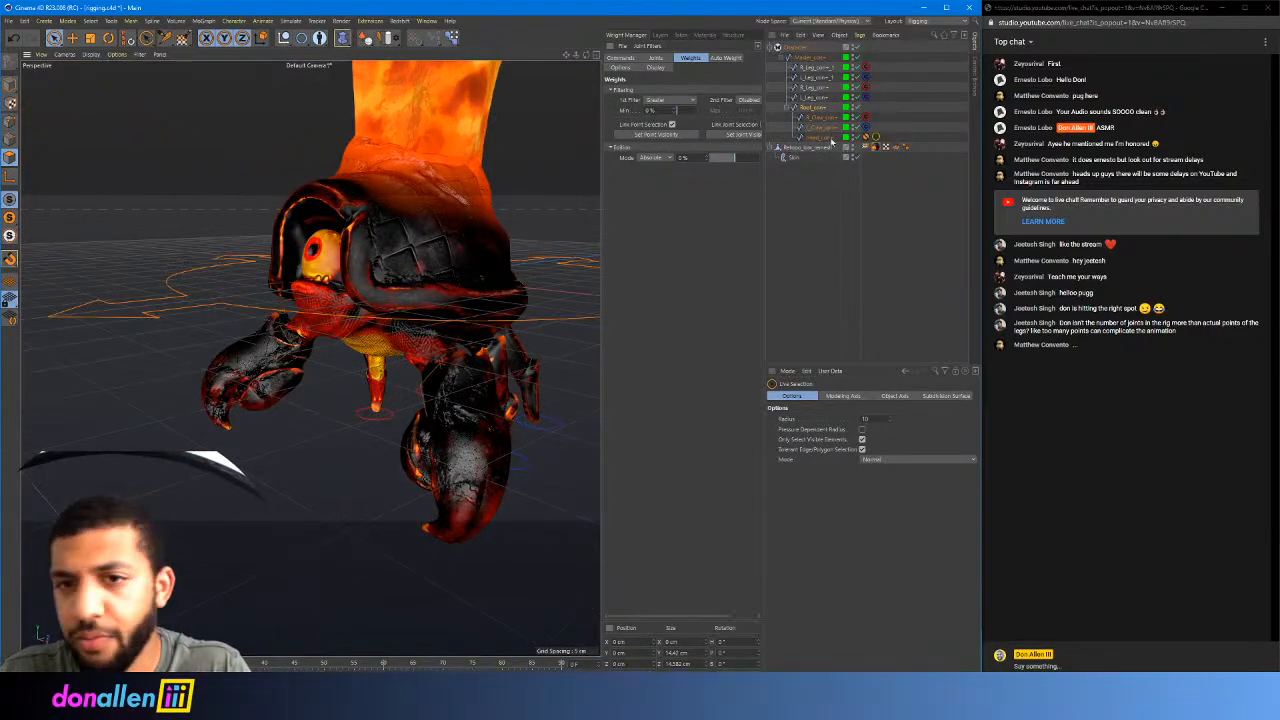
{"action": "left_click", "coordinate": [183, 38]}
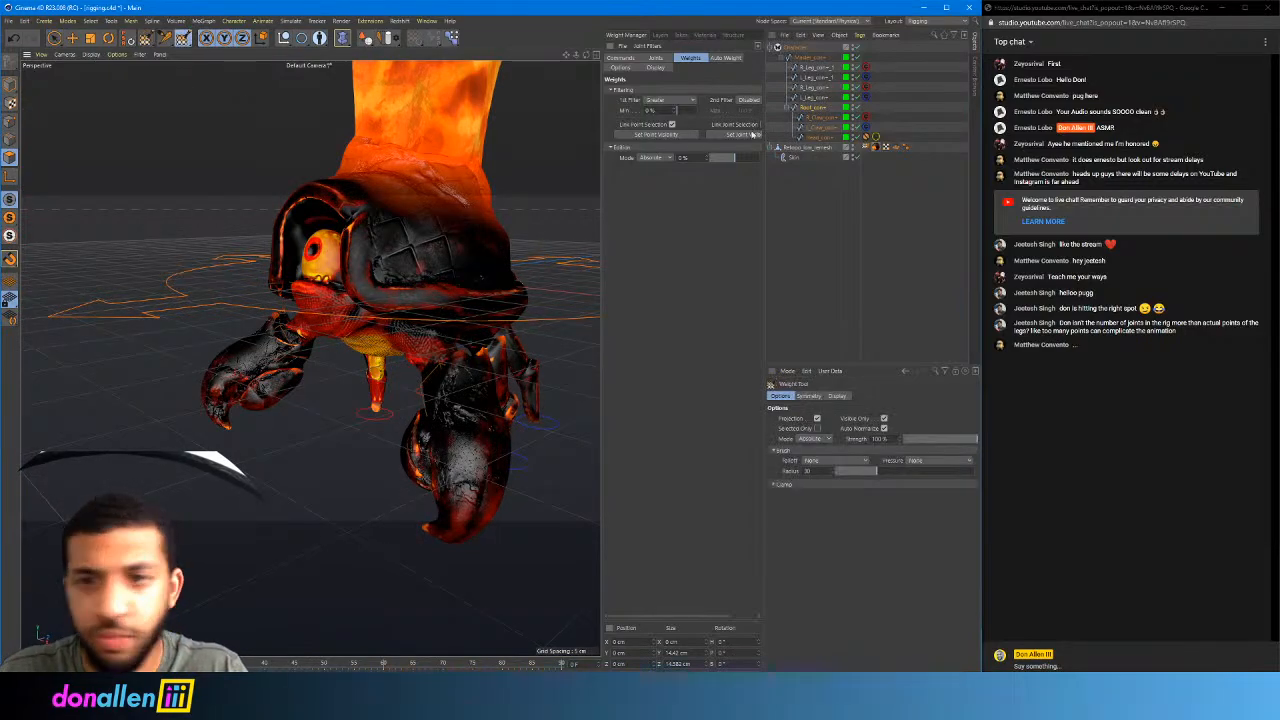
{"action": "left_click", "coordinate": [803, 147]}
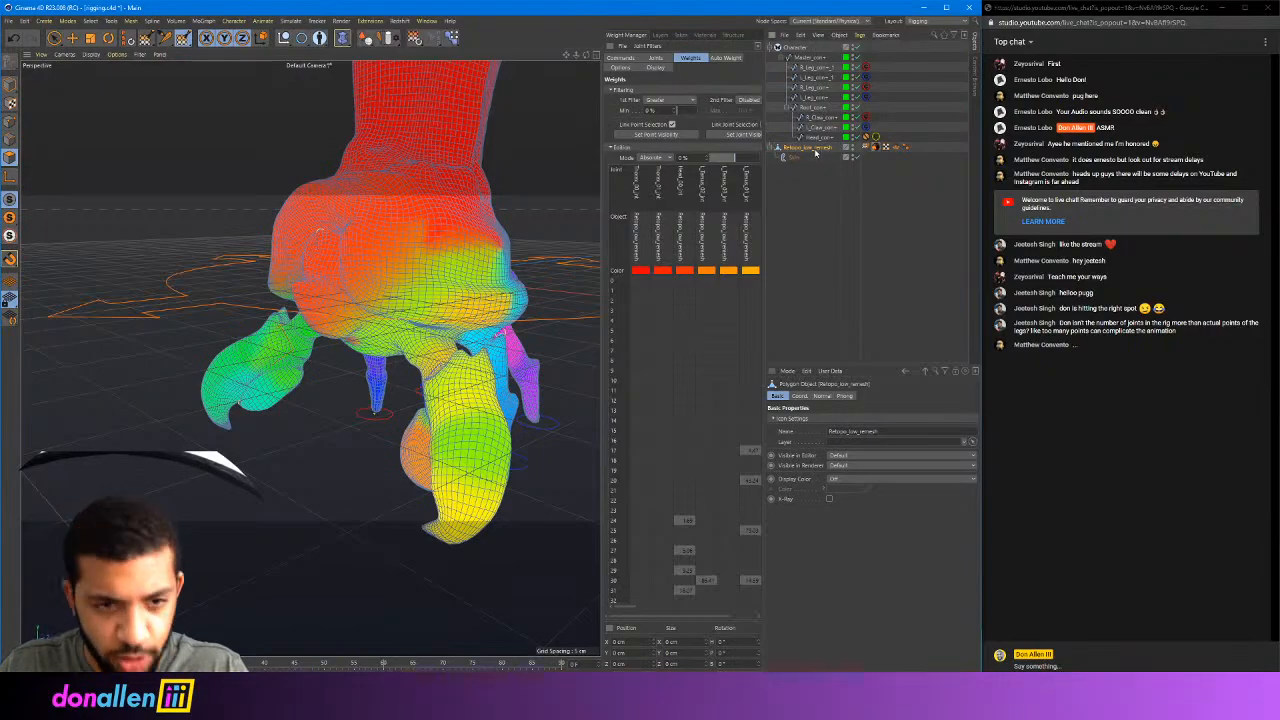
{"action": "left_click_drag", "start_coordinate": [466, 209], "coordinate": [423, 200], "text": "alt"}
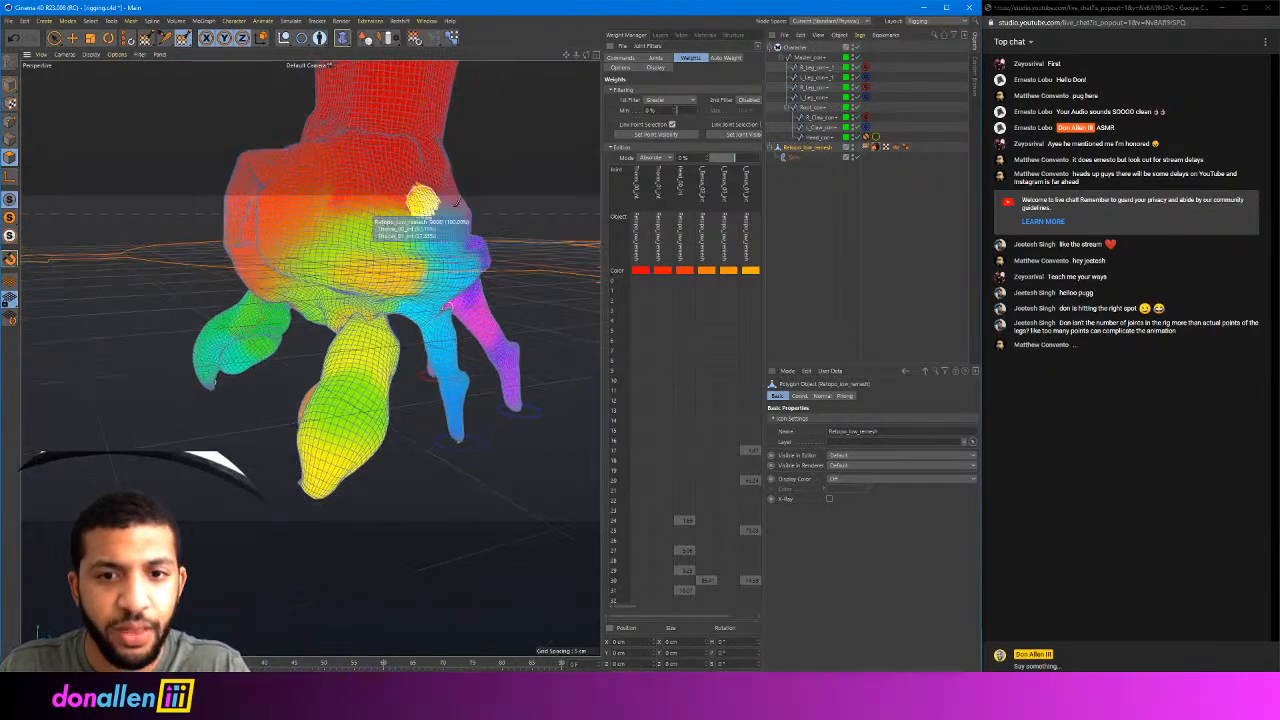
{"action": "left_click_drag", "start_coordinate": [600, 177], "coordinate": [375, 178]}
{"action": "scroll", "coordinate": [506, 296], "scroll_direction": "up", "scroll_amount": 3}
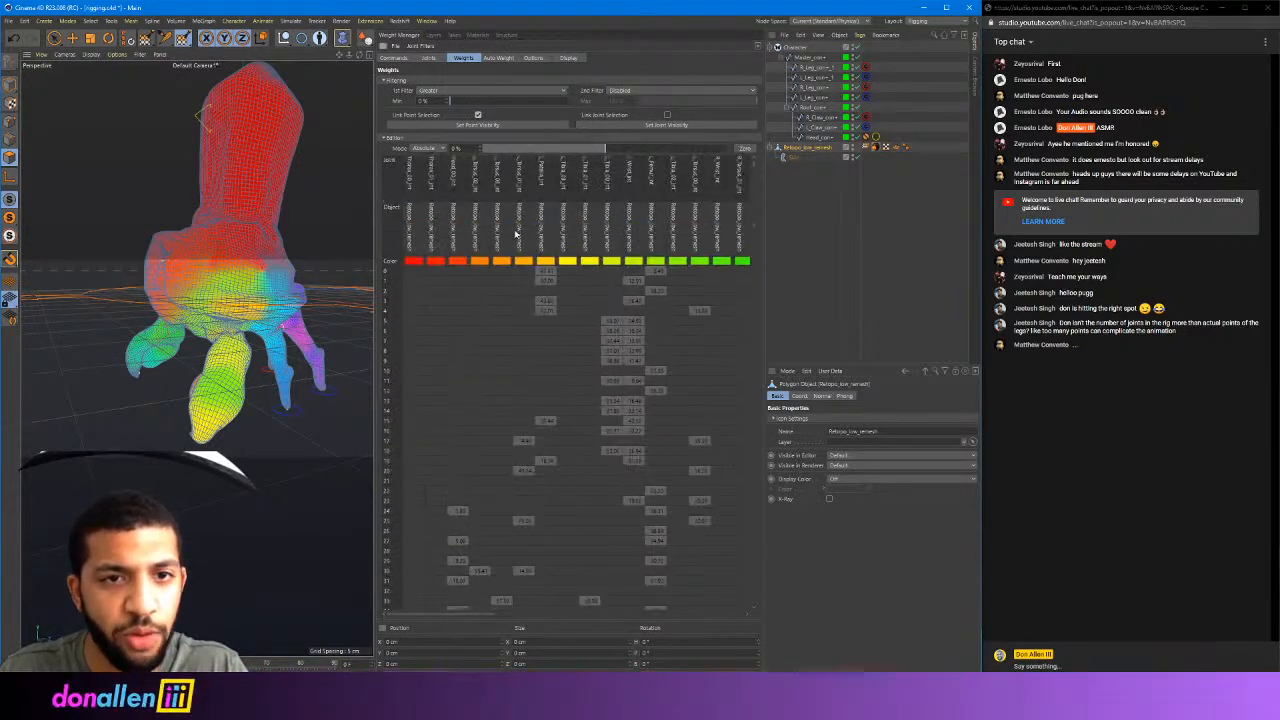
List the mesh's joints and inspect the individual weights of L_Femur_jnt and L_Wrist_jnt around the left claw
{"action": "left_click", "coordinate": [435, 59]}
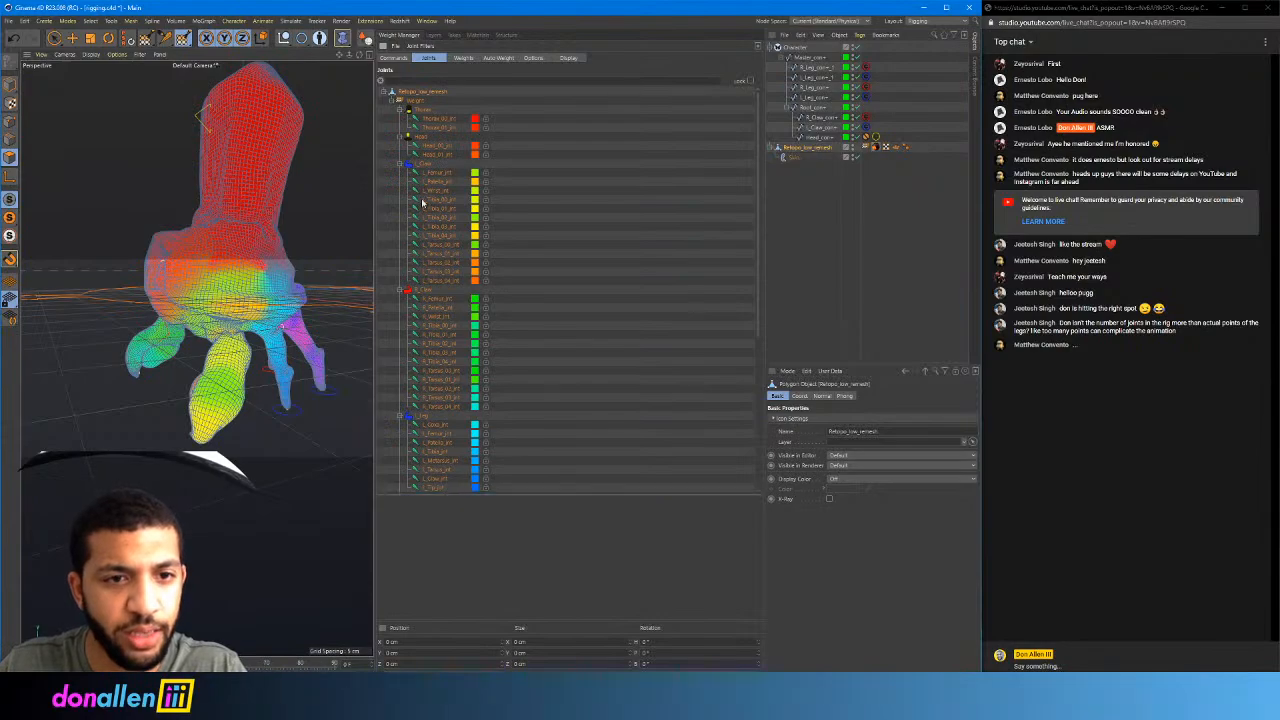
{"action": "left_click", "coordinate": [439, 174]}
{"action": "left_click_drag", "start_coordinate": [238, 272], "coordinate": [264, 266], "text": "alt"}
{"action": "right_click_drag", "start_coordinate": [264, 266], "coordinate": [309, 235], "text": "alt"}
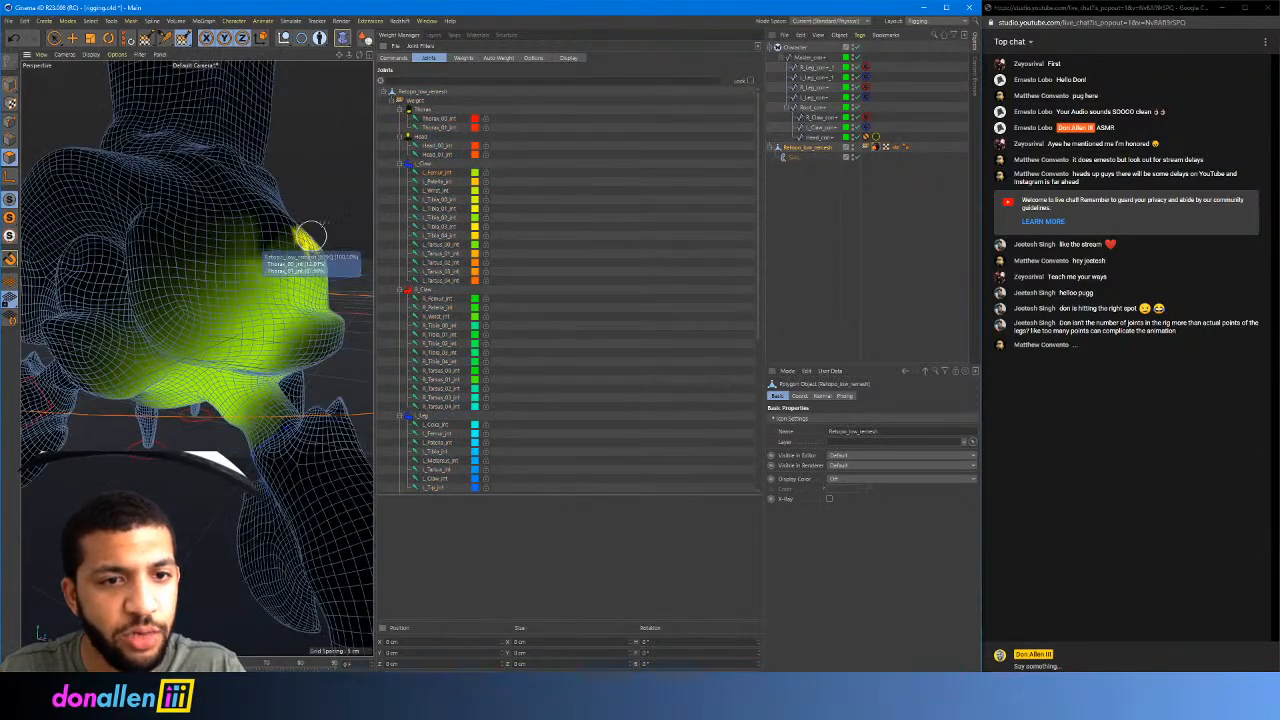
{"action": "left_click", "coordinate": [448, 190]}
{"action": "mouse_move", "coordinate": [287, 272]}
{"action": "left_mouse_down", "text": "alt"}
{"action": "mouse_move", "coordinate": [306, 241]}
{"action": "mouse_move", "coordinate": [285, 248]}
{"action": "left_mouse_up", "text": "alt"}
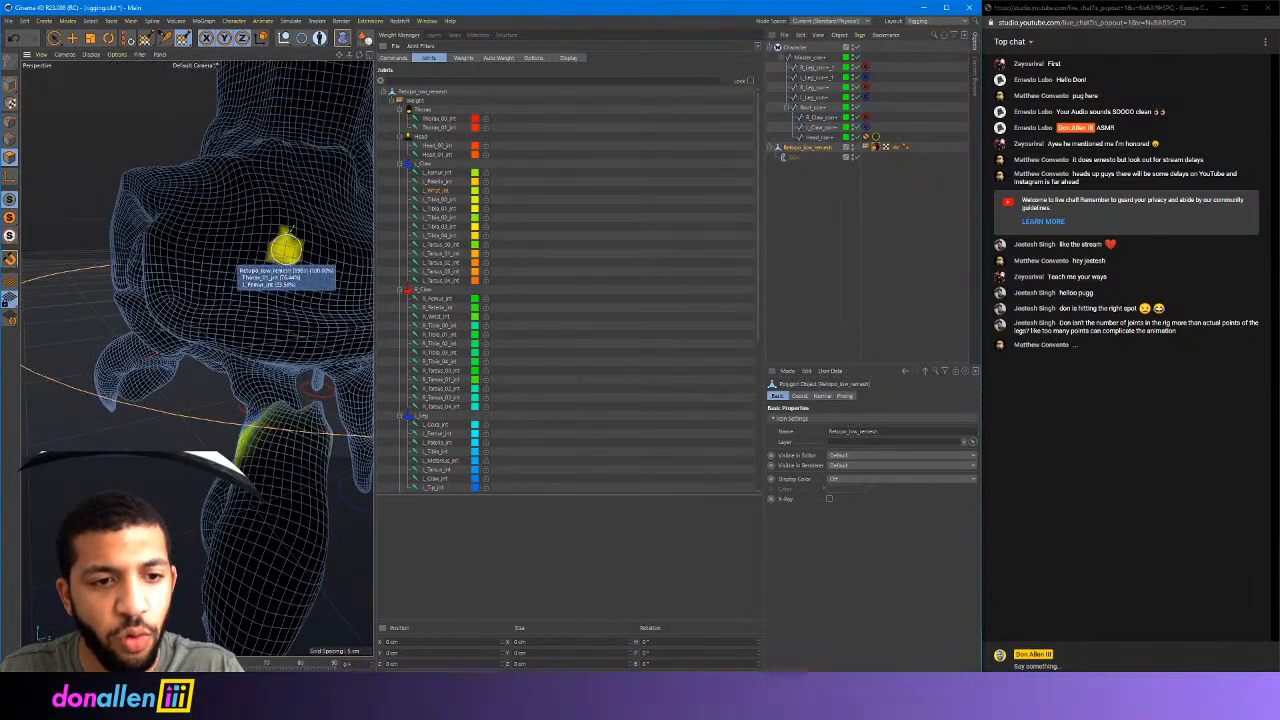
{"action": "middle_click_drag", "start_coordinate": [285, 248], "coordinate": [286, 205], "text": "alt"}
{"action": "left_click_drag", "start_coordinate": [372, 234], "coordinate": [561, 234]}
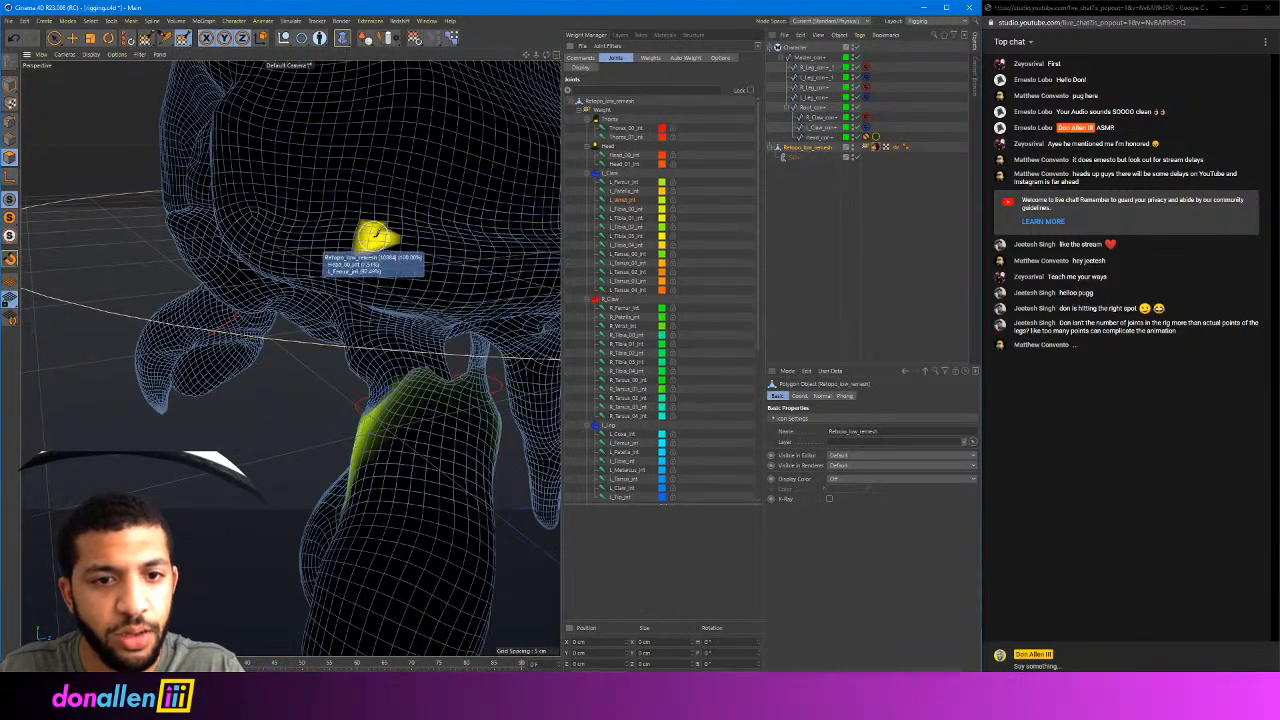
{"action": "right_click_drag", "start_coordinate": [371, 240], "coordinate": [340, 270], "text": "alt"}
{"action": "left_click_drag", "start_coordinate": [340, 270], "coordinate": [384, 300], "text": "alt"}
{"action": "middle_click_drag", "start_coordinate": [384, 300], "coordinate": [388, 273], "text": "alt"}
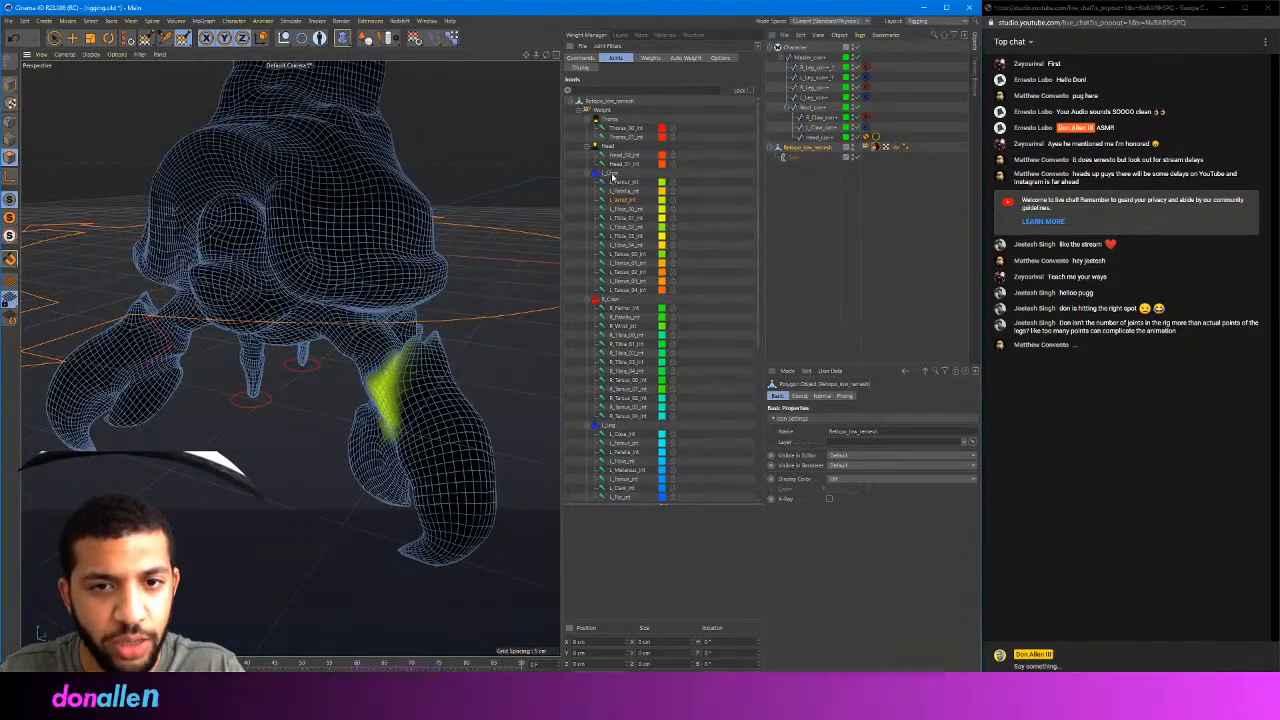
Select all L_Claw joints and erase their weights from the upper and front shell above the left claw
{"action": "left_click", "coordinate": [612, 176]}
{"action": "mouse_move", "coordinate": [334, 263]}
{"action": "left_mouse_down", "text": "alt"}
{"action": "mouse_move", "coordinate": [300, 262]}
{"action": "mouse_move", "coordinate": [360, 255]}
{"action": "left_mouse_up", "text": "alt"}
{"action": "mouse_move", "coordinate": [440, 237]}
{"action": "left_mouse_down", "text": "alt"}
{"action": "mouse_move", "coordinate": [380, 247]}
{"action": "mouse_move", "coordinate": [408, 250]}
{"action": "left_mouse_up", "text": "alt"}
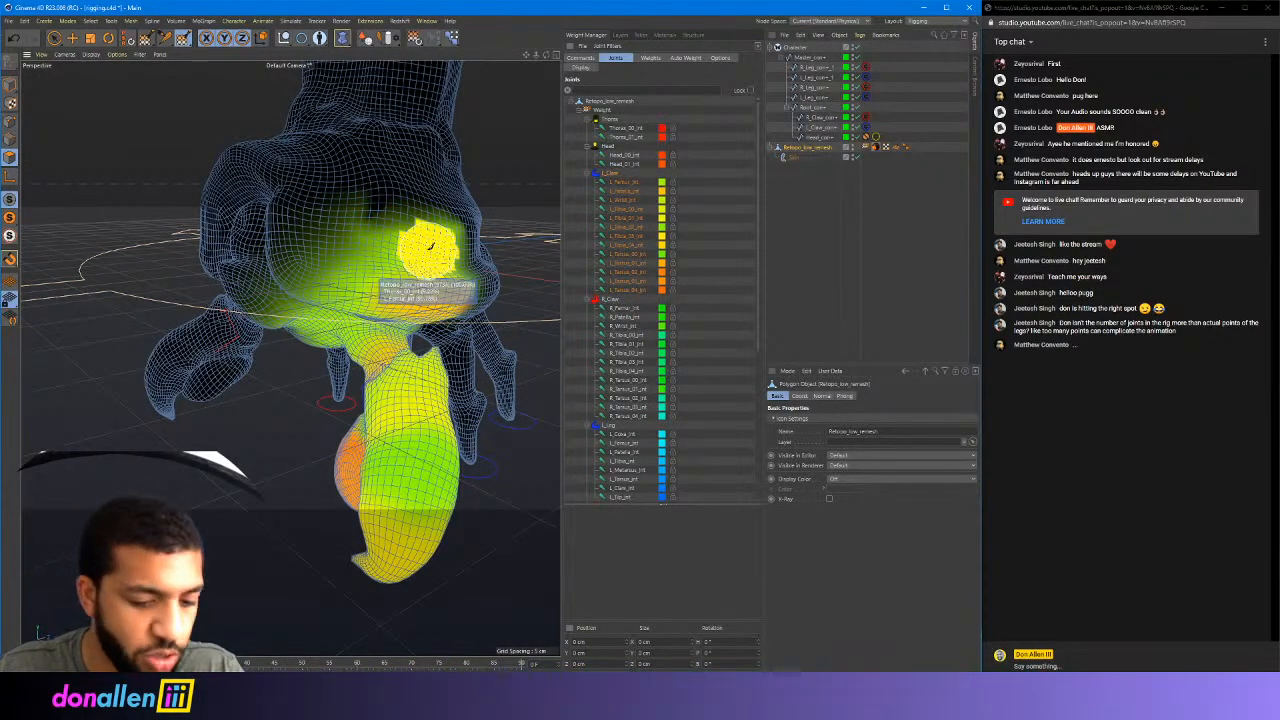
{"action": "mouse_move", "coordinate": [430, 245]}
{"action": "left_mouse_down", "text": "alt"}
{"action": "mouse_move", "coordinate": [402, 232]}
{"action": "mouse_move", "coordinate": [420, 258]}
{"action": "left_mouse_up", "text": "alt"}
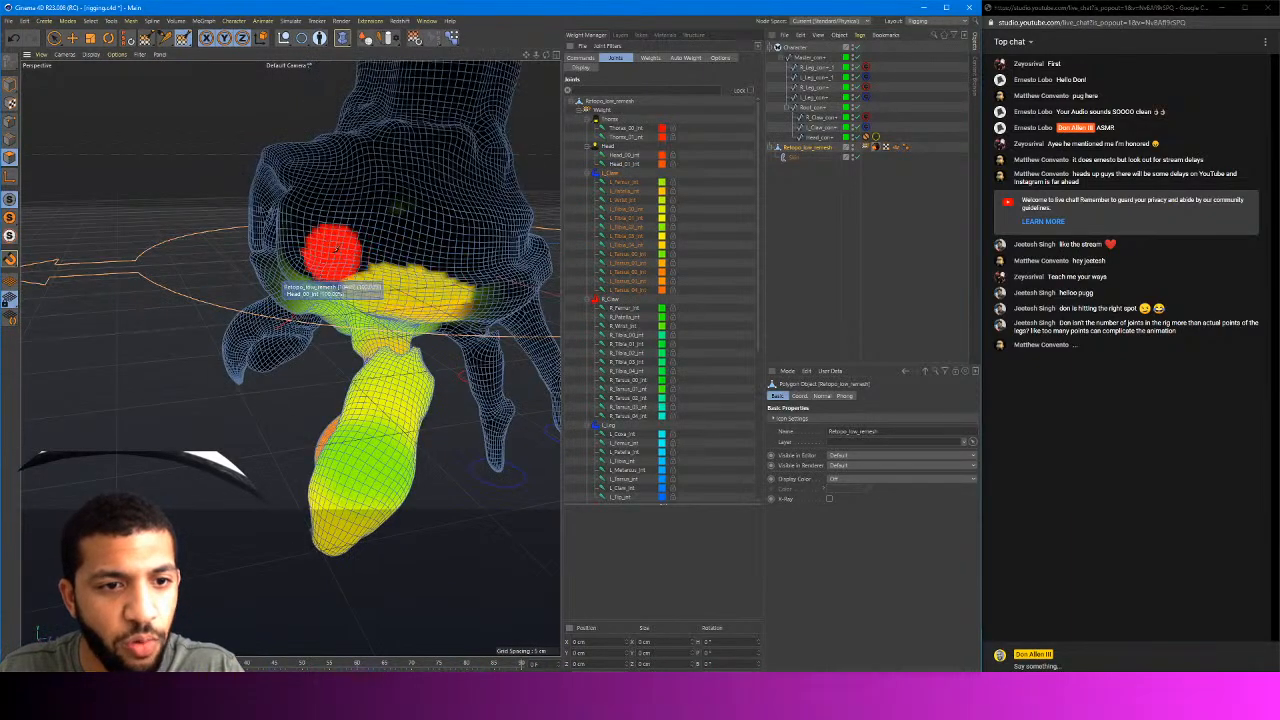
{"action": "mouse_move", "coordinate": [329, 251]}
{"action": "left_mouse_down", "text": "alt"}
{"action": "mouse_move", "coordinate": [347, 236]}
{"action": "mouse_move", "coordinate": [309, 247]}
{"action": "left_mouse_up", "text": "alt"}
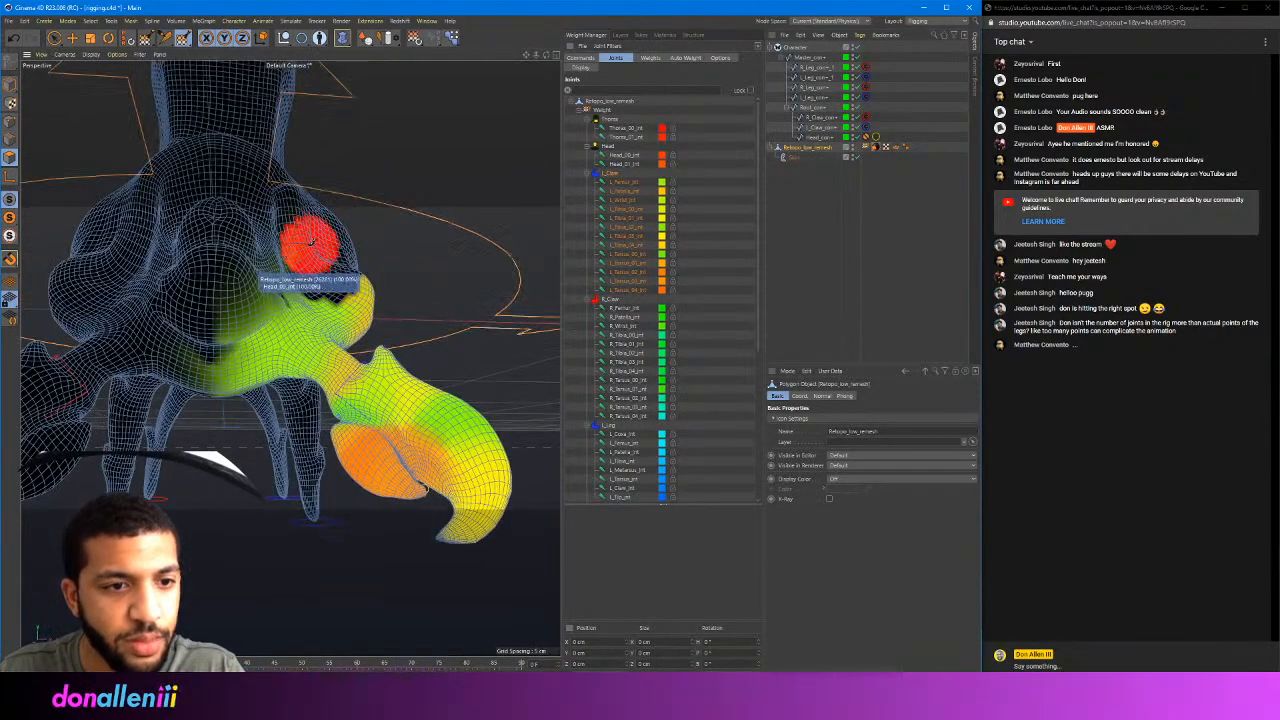
{"action": "mouse_move", "coordinate": [243, 298]}
{"action": "left_mouse_down", "text": "alt"}
{"action": "mouse_move", "coordinate": [250, 268]}
{"action": "mouse_move", "coordinate": [289, 329]}
{"action": "mouse_move", "coordinate": [289, 357]}
{"action": "mouse_move", "coordinate": [389, 246]}
{"action": "left_mouse_up", "text": "alt"}
{"action": "mouse_move", "coordinate": [463, 280]}
{"action": "left_mouse_down", "text": "alt"}
{"action": "mouse_move", "coordinate": [437, 271]}
{"action": "mouse_move", "coordinate": [420, 290]}
{"action": "mouse_move", "coordinate": [352, 268]}
{"action": "left_mouse_up", "text": "alt"}
{"action": "scroll", "coordinate": [343, 266], "scroll_direction": "up", "scroll_amount": 4}
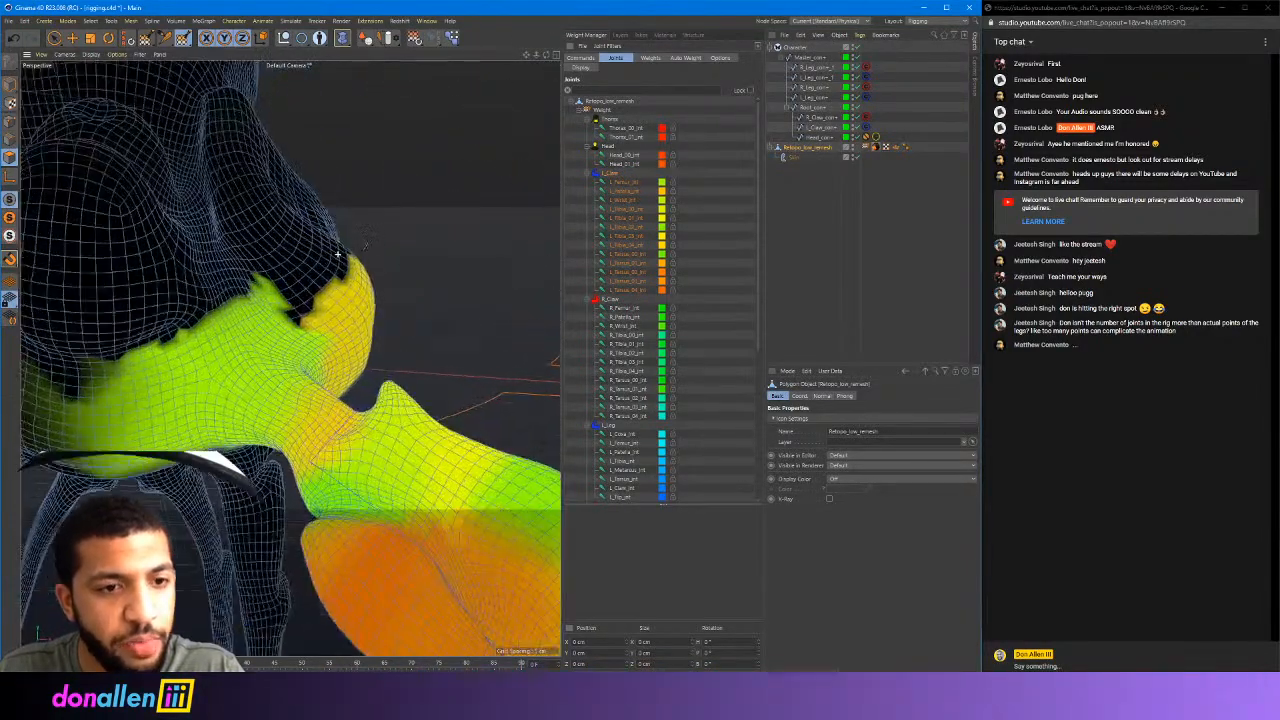
Erase stray L_Claw joint weights around the shell rim and side next to the left claw
{"action": "left_click_drag", "start_coordinate": [287, 275], "coordinate": [328, 262], "text": "alt"}
{"action": "left_click_drag", "start_coordinate": [397, 230], "coordinate": [350, 244], "text": "alt"}
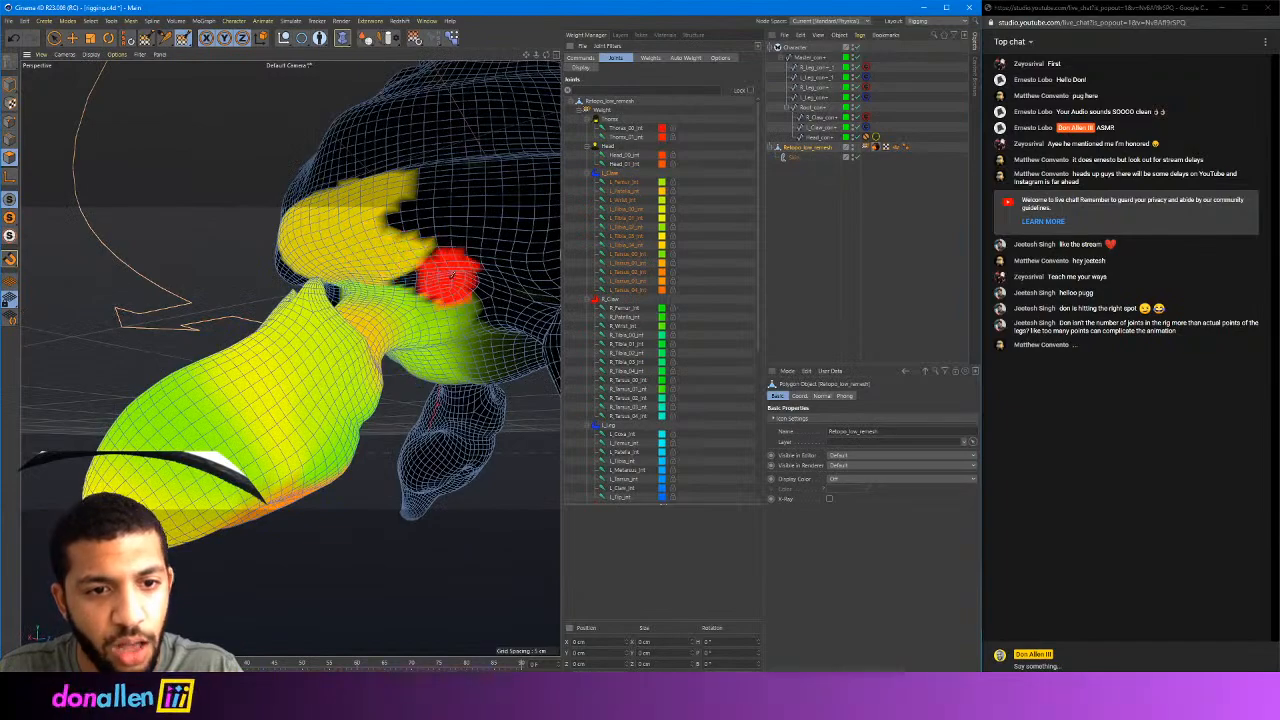
{"action": "left_click_drag", "start_coordinate": [354, 191], "coordinate": [497, 203], "text": "alt"}
{"action": "middle_click_drag", "start_coordinate": [283, 191], "coordinate": [451, 200], "text": "alt"}
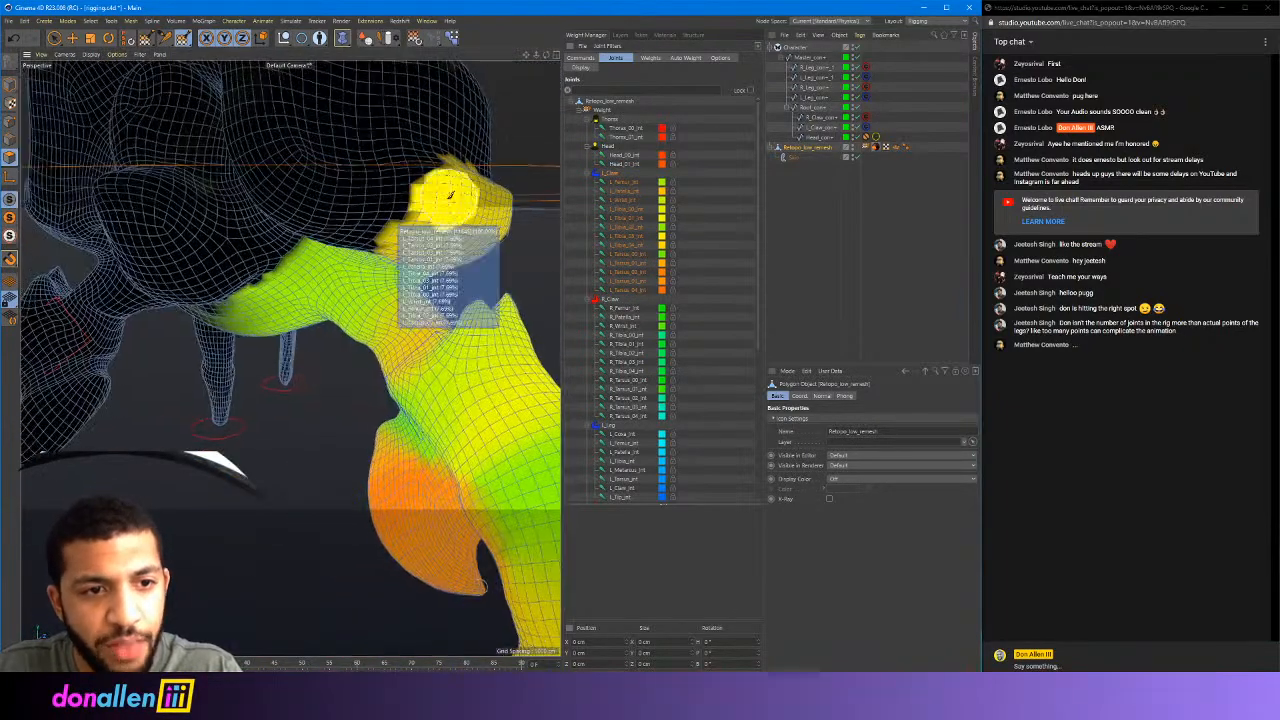
{"action": "mouse_move", "coordinate": [451, 200]}
{"action": "left_mouse_down", "text": "alt"}
{"action": "mouse_move", "coordinate": [470, 203]}
{"action": "mouse_move", "coordinate": [402, 188]}
{"action": "left_mouse_up", "text": "alt"}
Erase the L_Claw joint weights from the face and belly up to the base of the left claw arm
{"action": "left_click_drag", "start_coordinate": [152, 306], "coordinate": [284, 229], "text": "ctrl"}
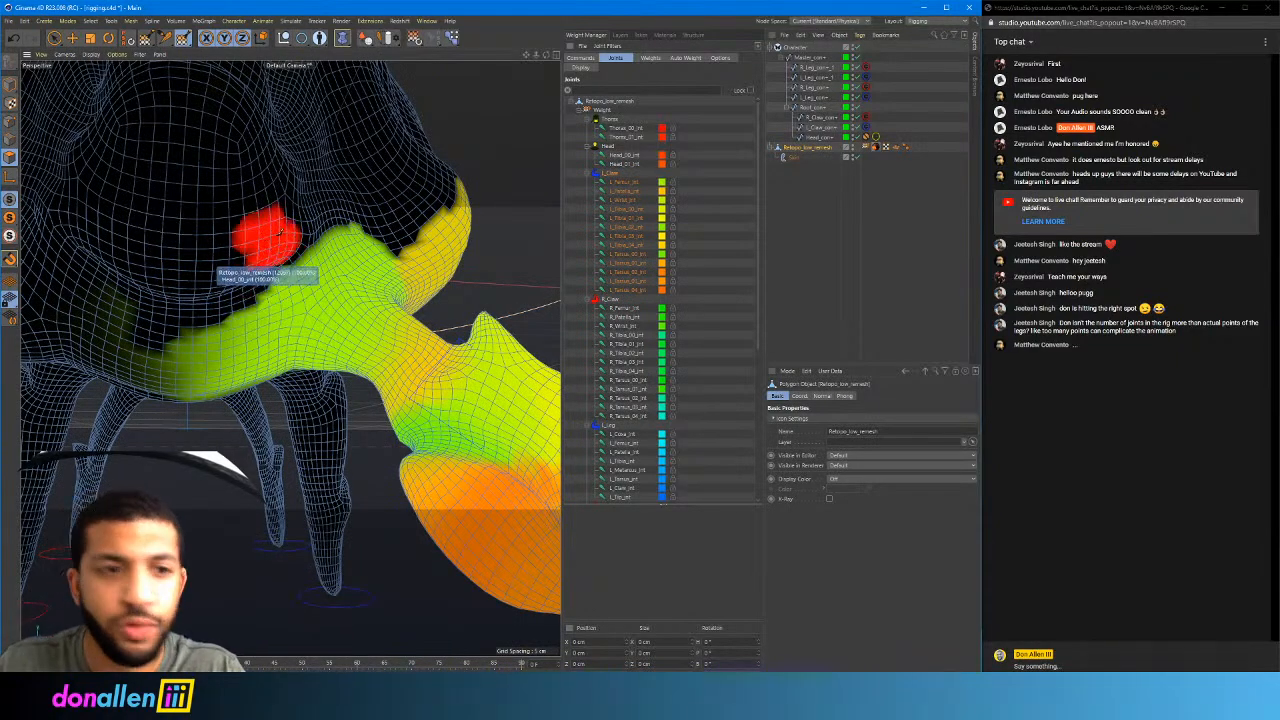
{"action": "mouse_move", "coordinate": [290, 225]}
{"action": "left_mouse_down", "text": "alt"}
{"action": "mouse_move", "coordinate": [271, 223]}
{"action": "mouse_move", "coordinate": [211, 309]}
{"action": "left_mouse_up", "text": "alt"}
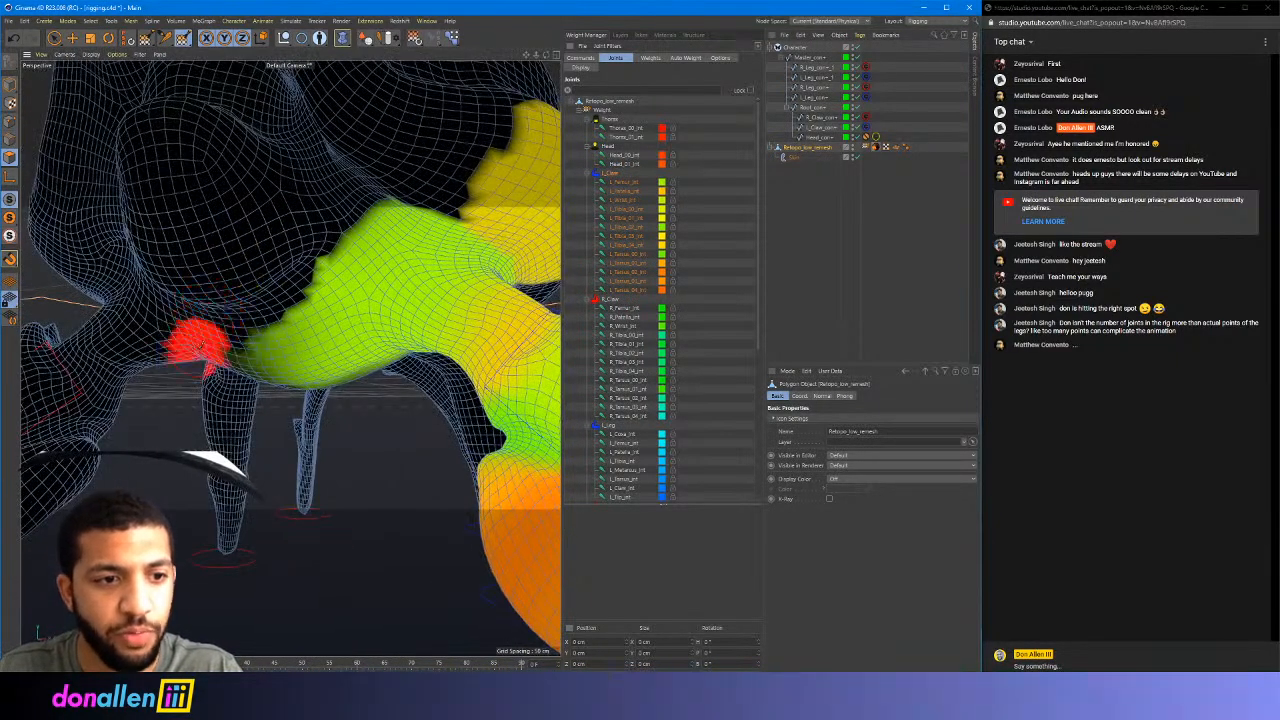
{"action": "left_click_drag", "start_coordinate": [226, 356], "coordinate": [241, 313], "text": "alt"}
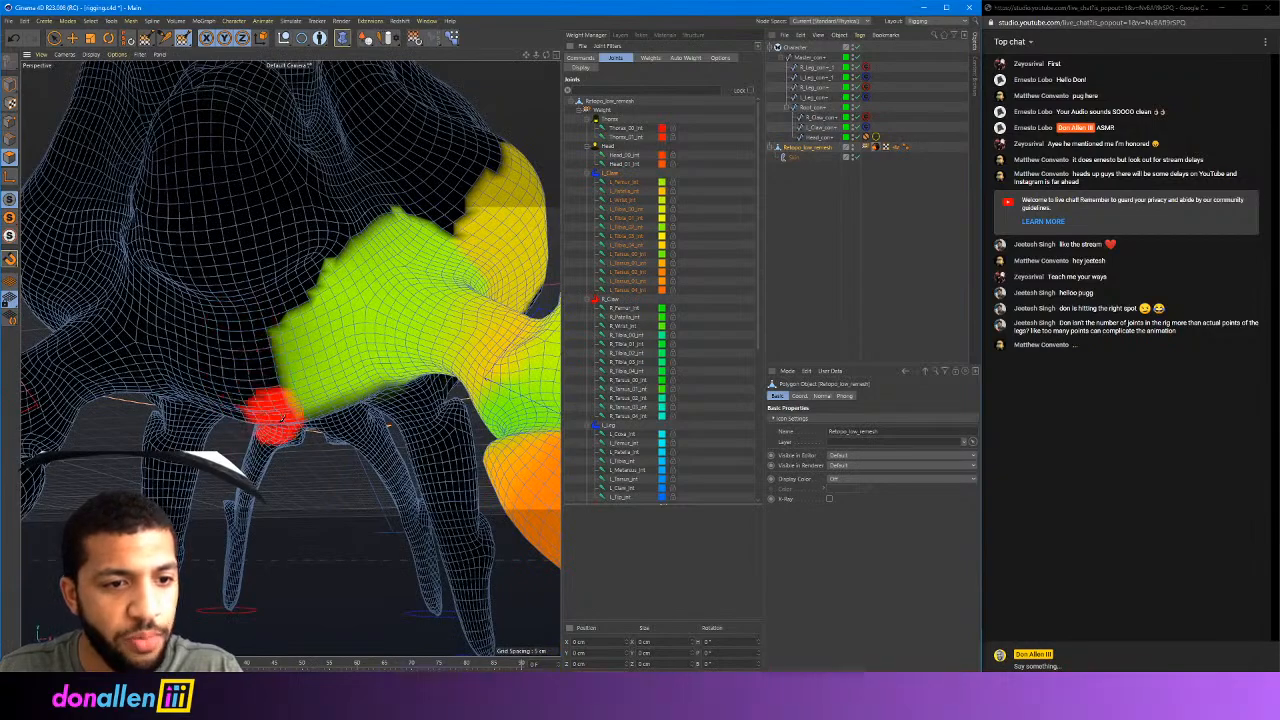
{"action": "mouse_move", "coordinate": [295, 369]}
{"action": "left_mouse_down", "text": "alt"}
{"action": "mouse_move", "coordinate": [320, 429]}
{"action": "mouse_move", "coordinate": [349, 386]}
{"action": "mouse_move", "coordinate": [374, 412]}
{"action": "mouse_move", "coordinate": [404, 345]}
{"action": "mouse_move", "coordinate": [395, 405]}
{"action": "left_mouse_up", "text": "alt"}
{"action": "scroll", "coordinate": [349, 449], "scroll_direction": "down", "scroll_amount": 5}
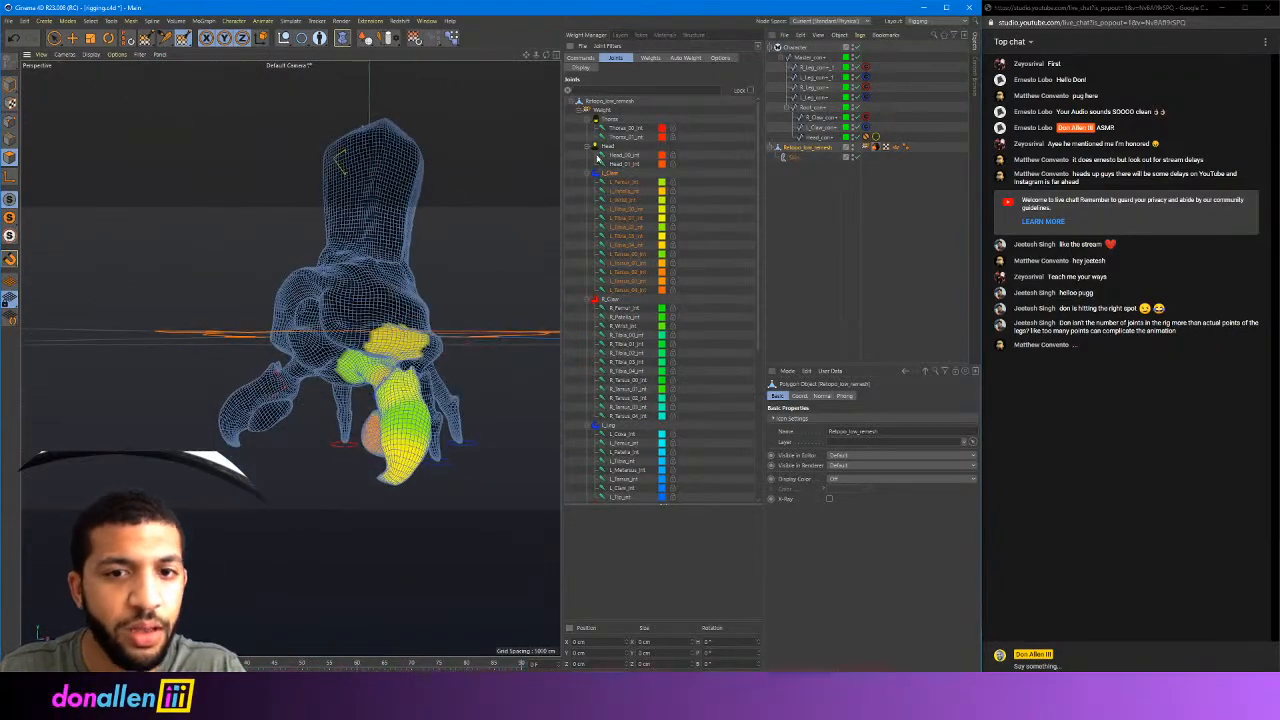
Inspect the individual left claw joint weights, and reselect the L_Claw group to examine its remaining patch on the shell
{"action": "scroll", "coordinate": [440, 310], "scroll_direction": "up", "scroll_amount": 5}
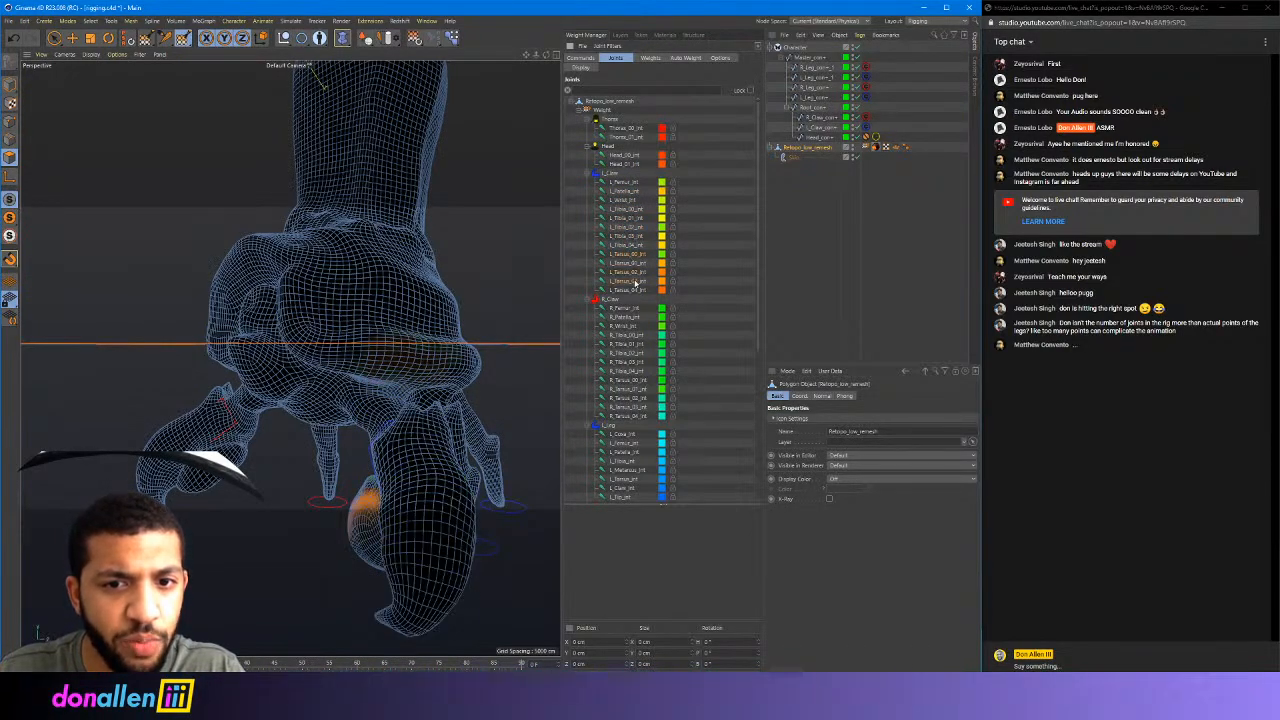
{"action": "left_click_drag", "start_coordinate": [290, 385], "coordinate": [375, 400], "text": "alt"}
{"action": "left_click", "coordinate": [615, 175]}
{"action": "left_click_drag", "start_coordinate": [400, 330], "coordinate": [322, 315], "text": "alt"}
{"action": "scroll", "coordinate": [375, 315], "scroll_direction": "up", "scroll_amount": 5}
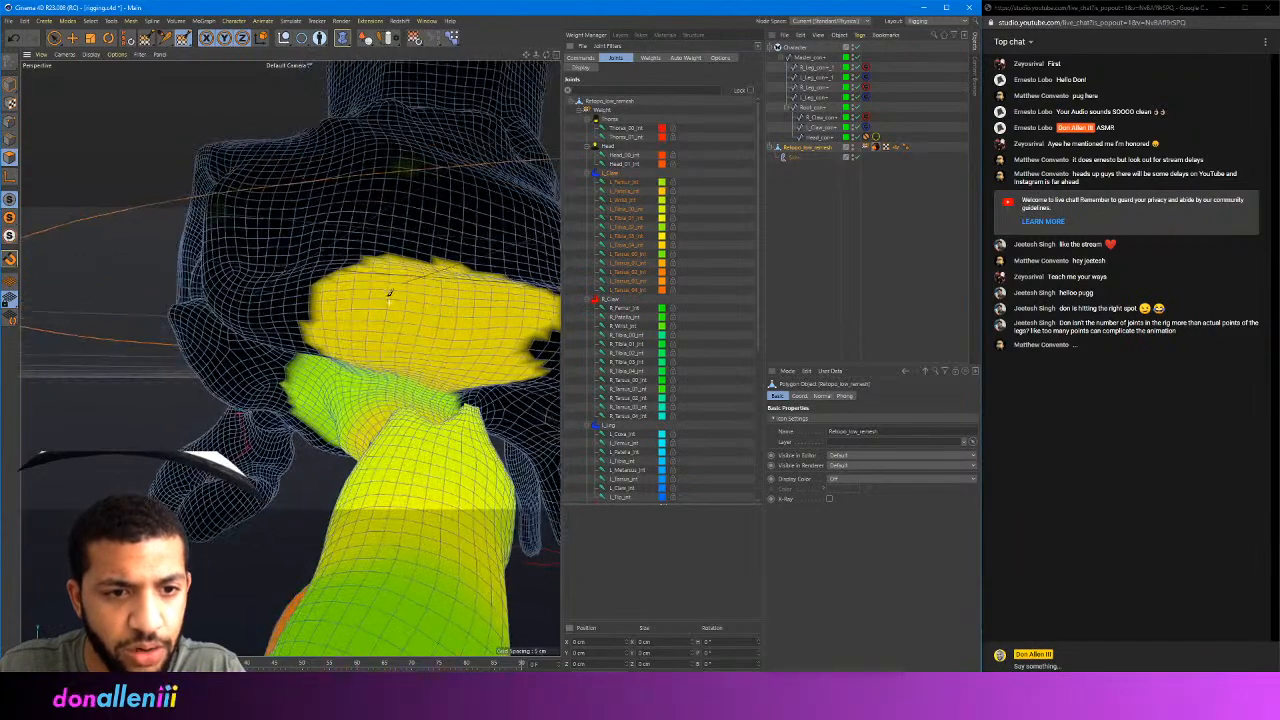
{"action": "scroll", "coordinate": [360, 318], "scroll_direction": "down", "scroll_amount": 3}
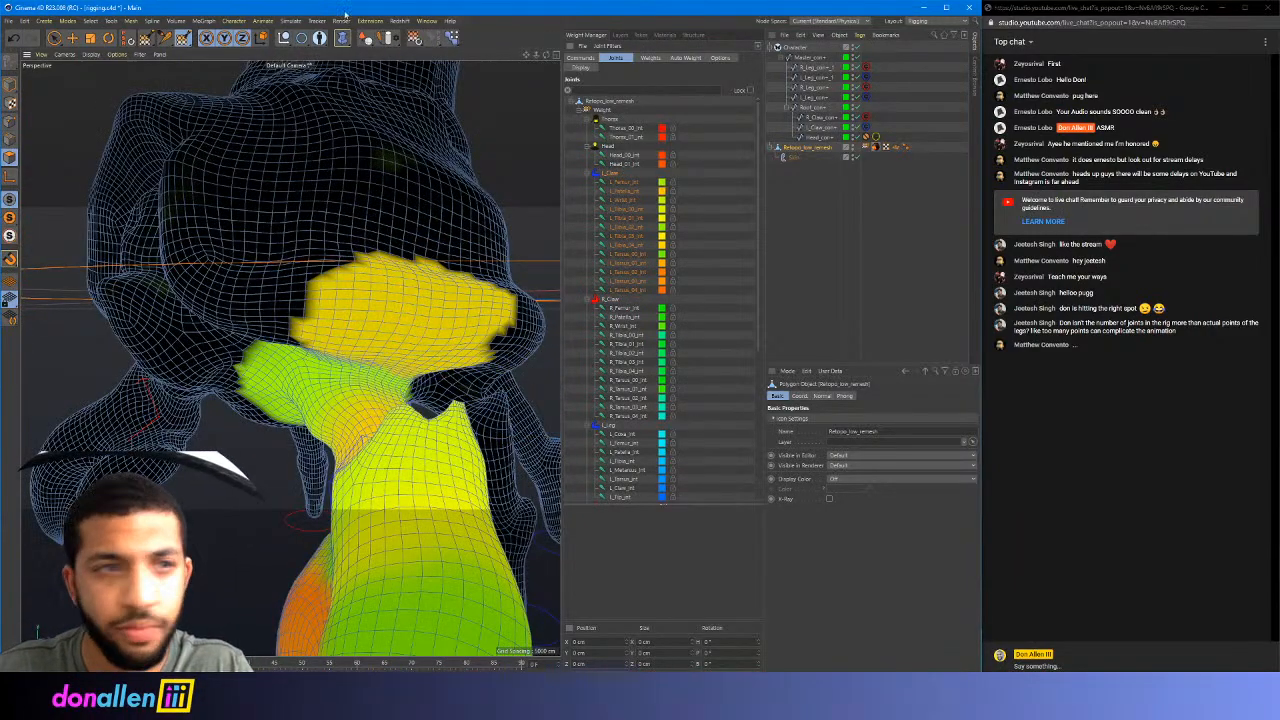
Turn off Auto Normalize for the Weight Tool and erase the remaining L_Claw weights from the shell rim above the claw
{"action": "left_click", "coordinate": [183, 38]}
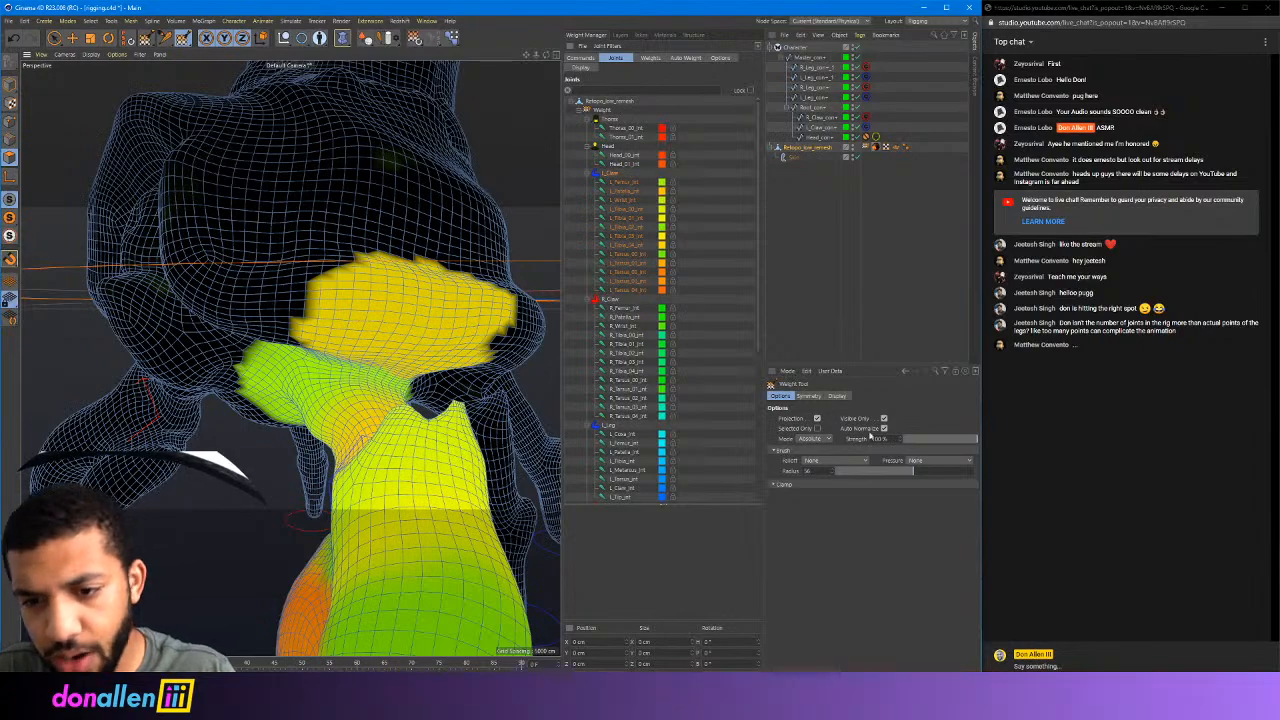
{"action": "left_click_drag", "start_coordinate": [403, 276], "coordinate": [355, 266]}
{"action": "mouse_move", "coordinate": [450, 278]}
{"action": "left_mouse_down", "text": "alt"}
{"action": "mouse_move", "coordinate": [460, 270]}
{"action": "mouse_move", "coordinate": [434, 251]}
{"action": "mouse_move", "coordinate": [466, 222]}
{"action": "mouse_move", "coordinate": [409, 251]}
{"action": "mouse_move", "coordinate": [474, 278]}
{"action": "left_mouse_up", "text": "alt"}
{"action": "left_click_drag", "start_coordinate": [395, 262], "coordinate": [343, 230], "text": "alt"}
{"action": "left_click_drag", "start_coordinate": [425, 281], "coordinate": [345, 190], "text": "alt"}
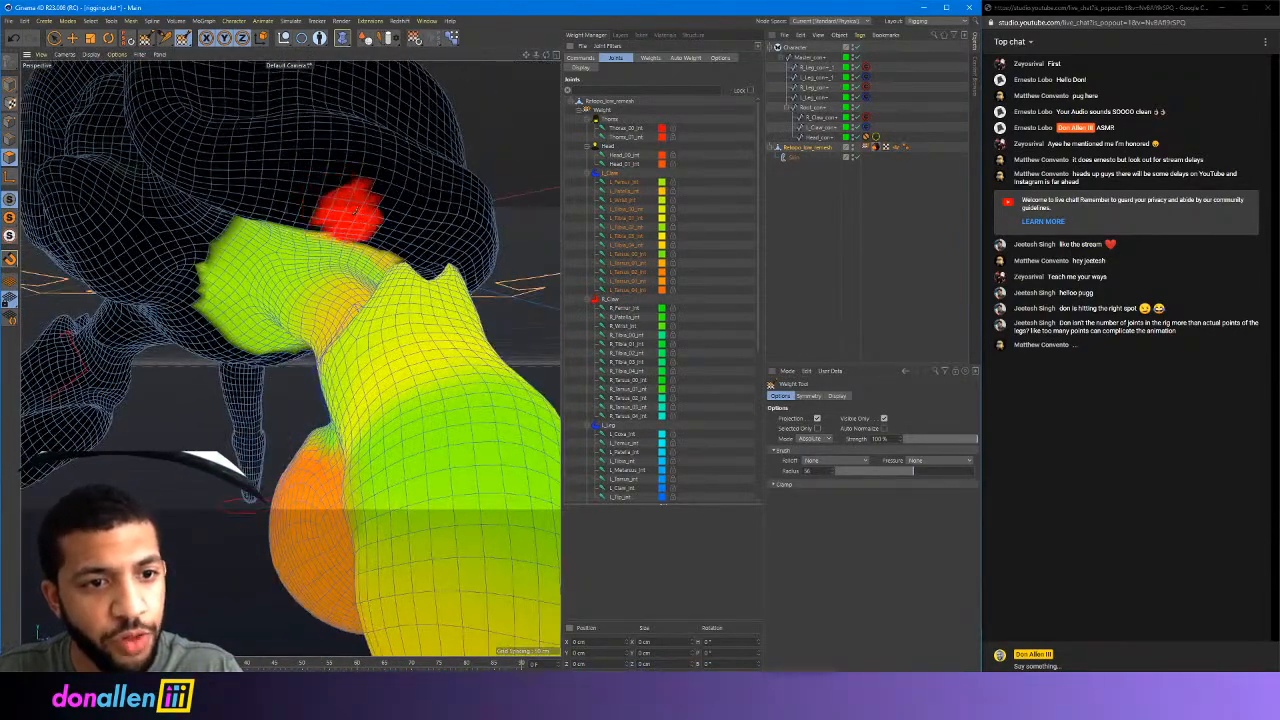
{"action": "left_click_drag", "start_coordinate": [405, 233], "coordinate": [350, 225], "text": "alt"}
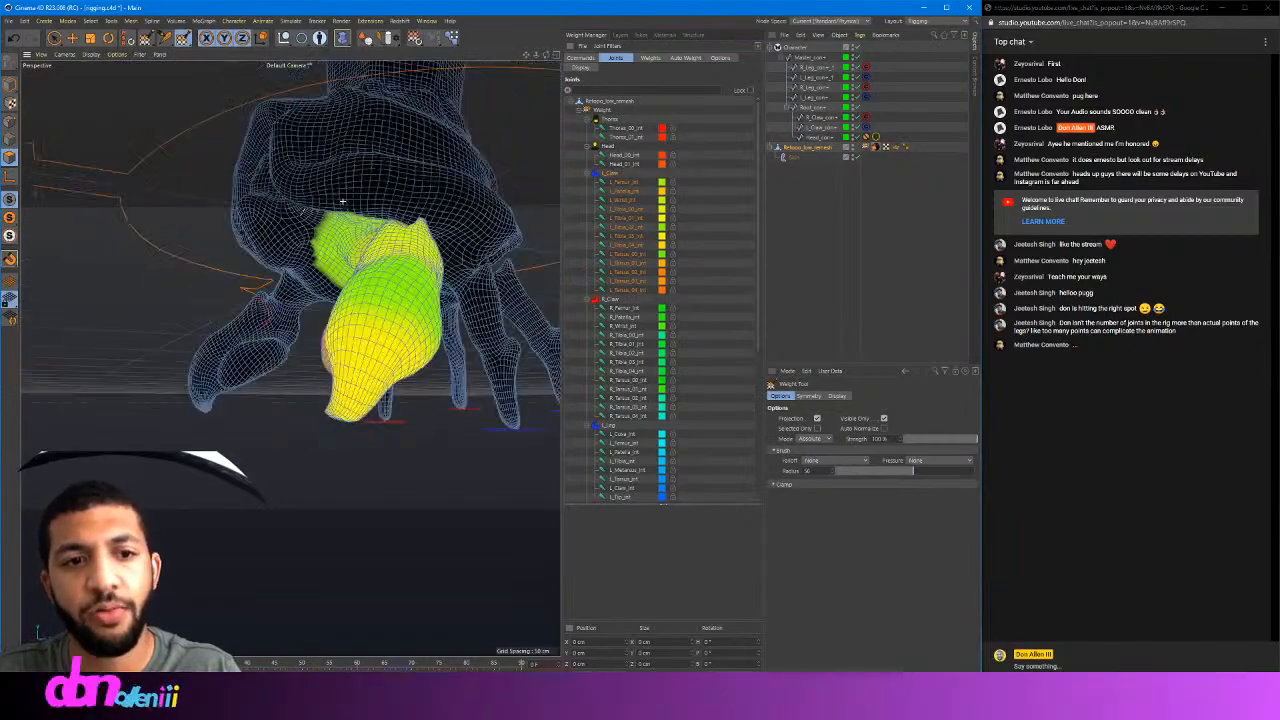
Clean the last L_Claw weights off the side and underside of the shell behind the left claw
{"action": "right_click_drag", "start_coordinate": [386, 223], "coordinate": [450, 240], "text": "alt"}
{"action": "left_click_drag", "start_coordinate": [450, 258], "coordinate": [380, 220], "text": "alt"}
{"action": "middle_click_drag", "start_coordinate": [430, 180], "coordinate": [273, 276], "text": "alt"}
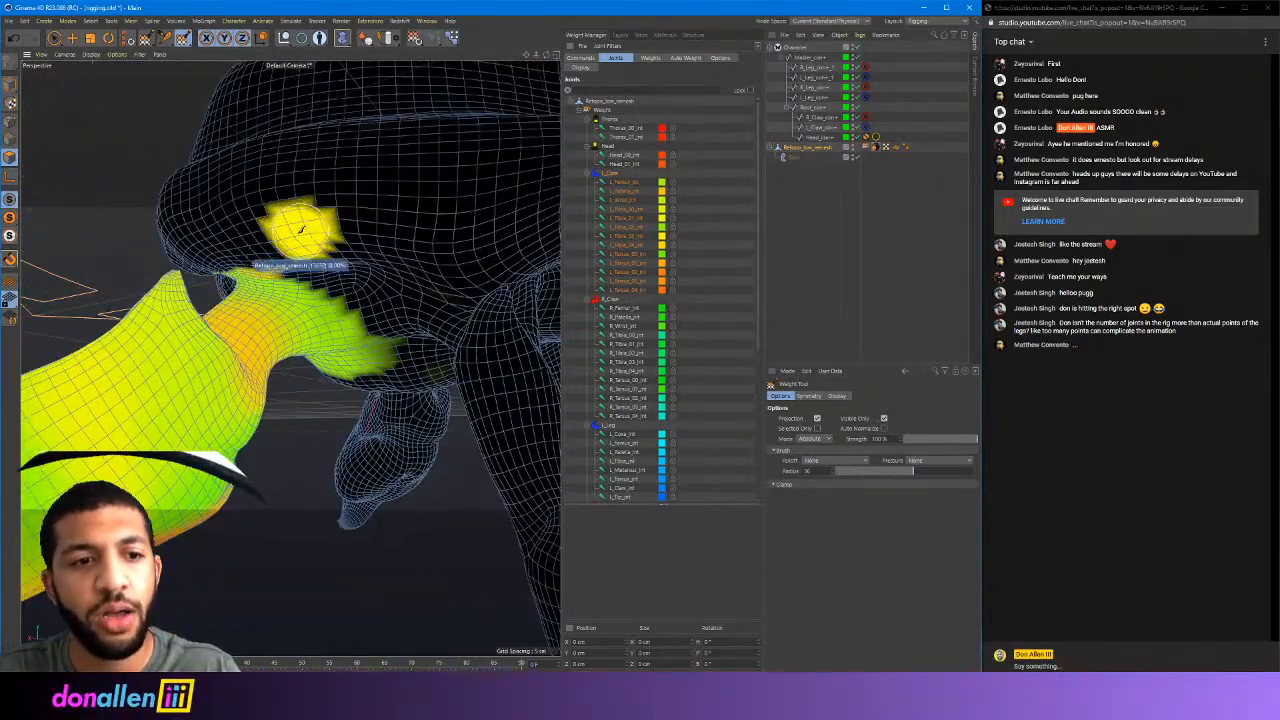
{"action": "left_click_drag", "start_coordinate": [301, 230], "coordinate": [350, 262], "text": "alt"}
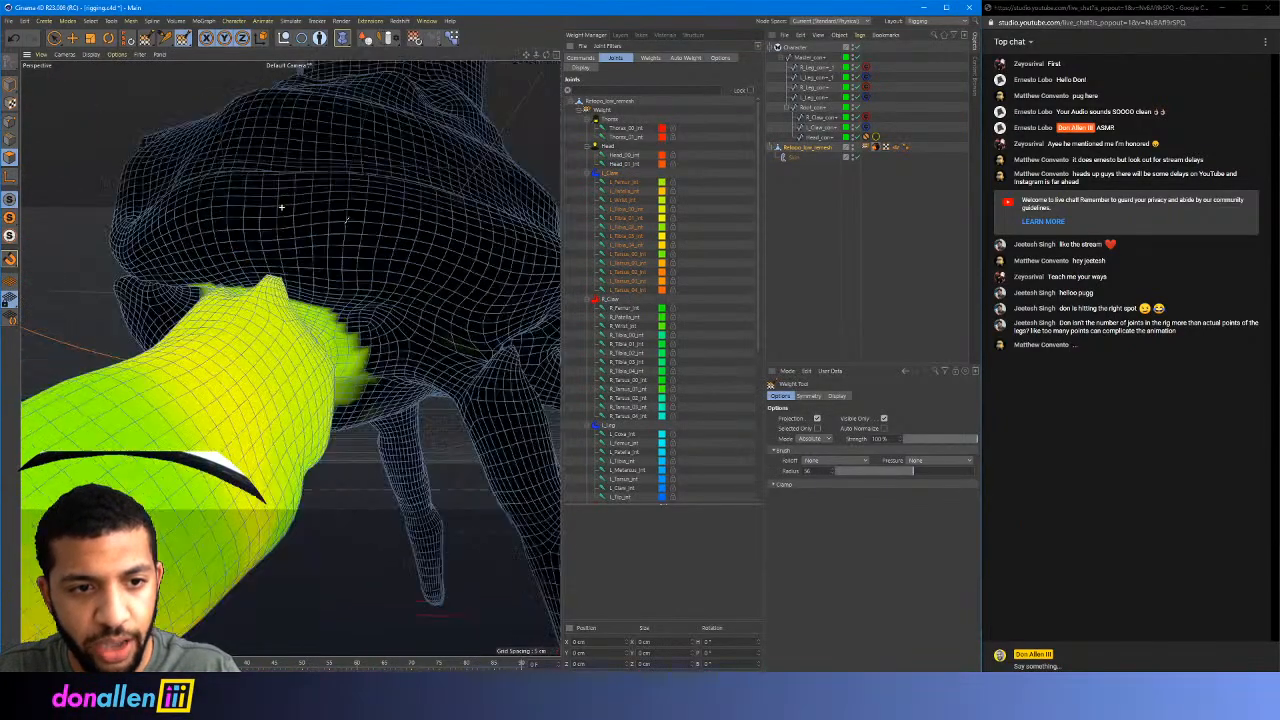
{"action": "right_click_drag", "start_coordinate": [400, 250], "coordinate": [323, 237], "text": "alt"}
{"action": "left_click_drag", "start_coordinate": [323, 237], "coordinate": [610, 245], "text": "alt"}
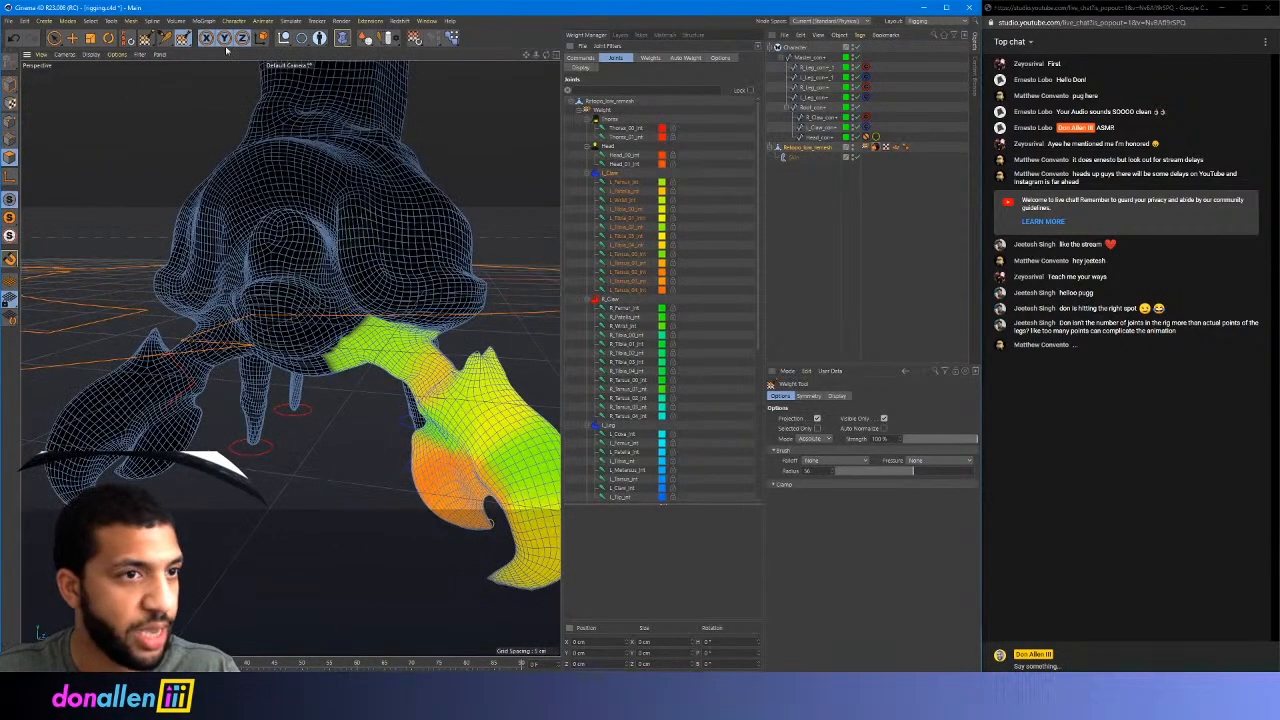
Switch to Live Selection in model mode and select the left claw's L_Claw controller
{"action": "left_click", "coordinate": [54, 38]}
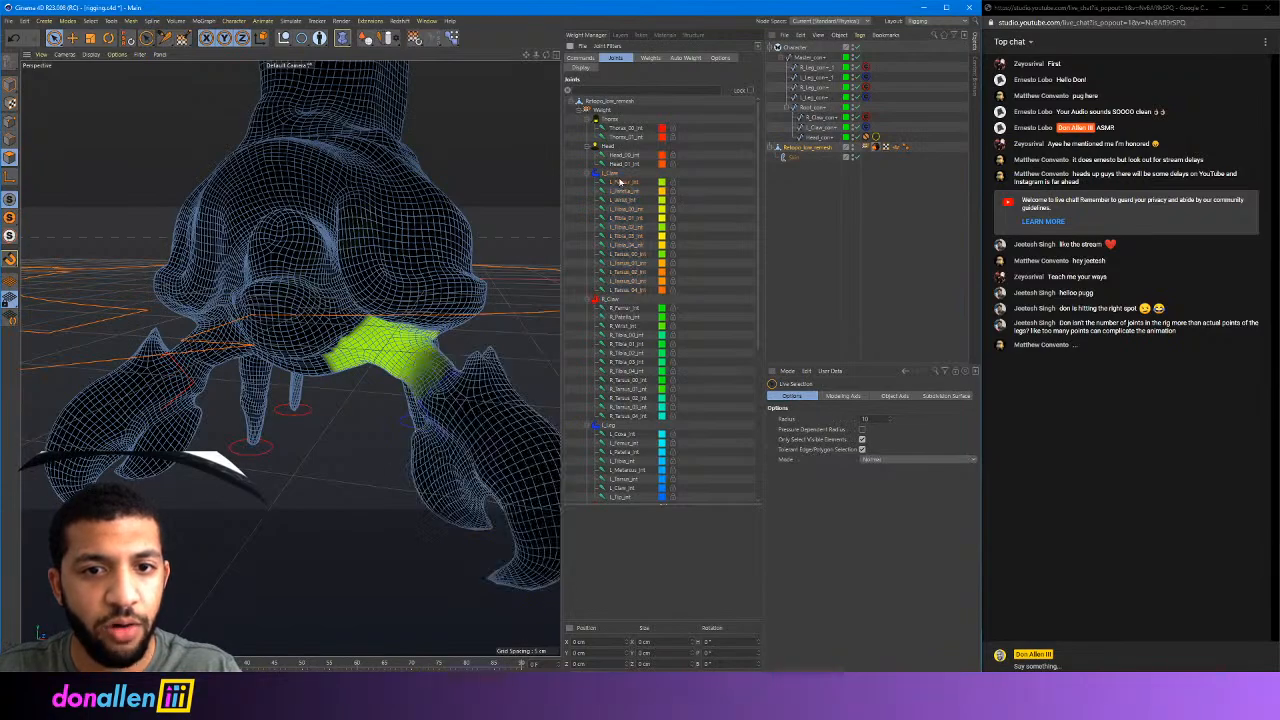
{"action": "left_click", "coordinate": [820, 117]}
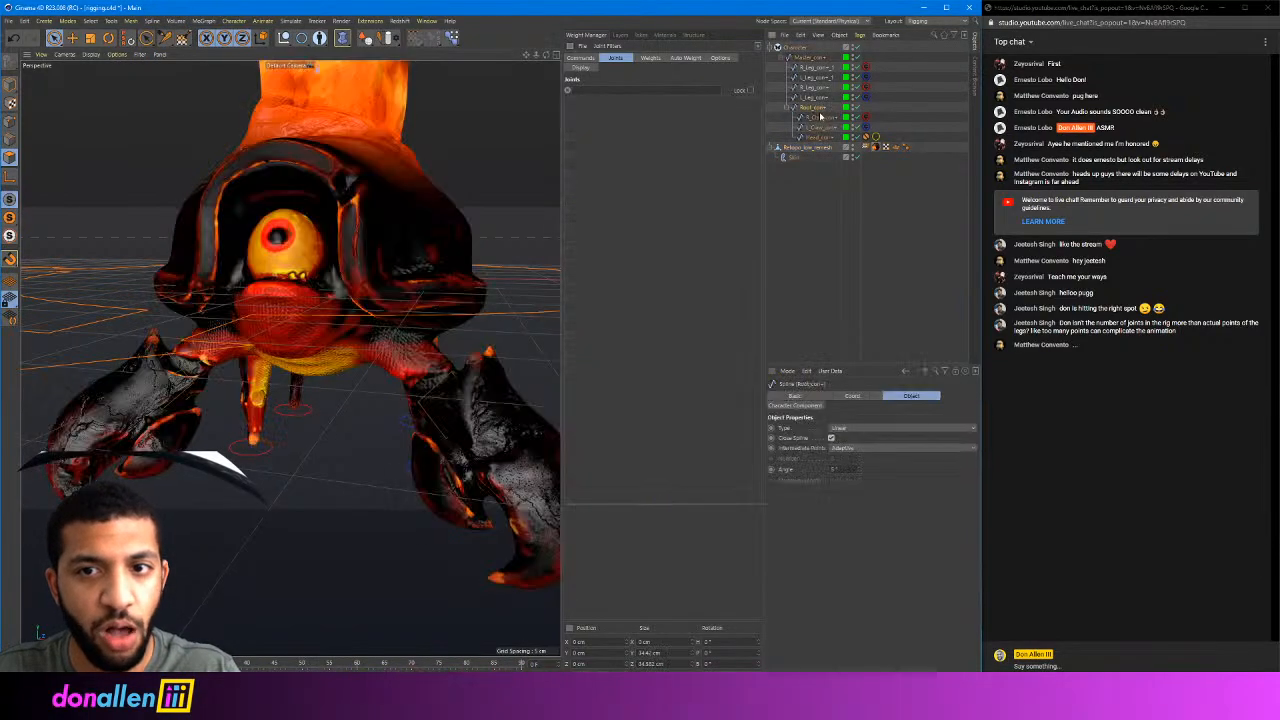
{"action": "middle_click_drag", "start_coordinate": [401, 278], "coordinate": [369, 238], "text": "alt"}
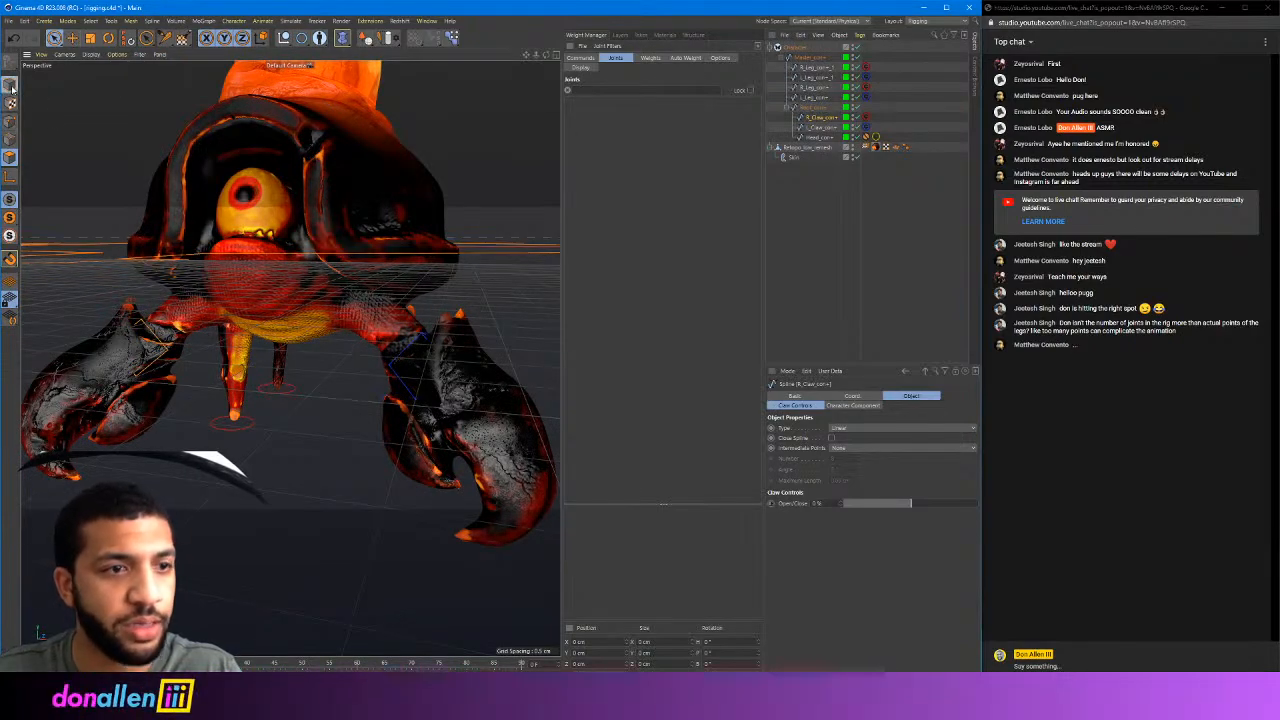
{"action": "left_click", "coordinate": [420, 349], "text": "shift"}
{"action": "left_click", "coordinate": [480, 304]}
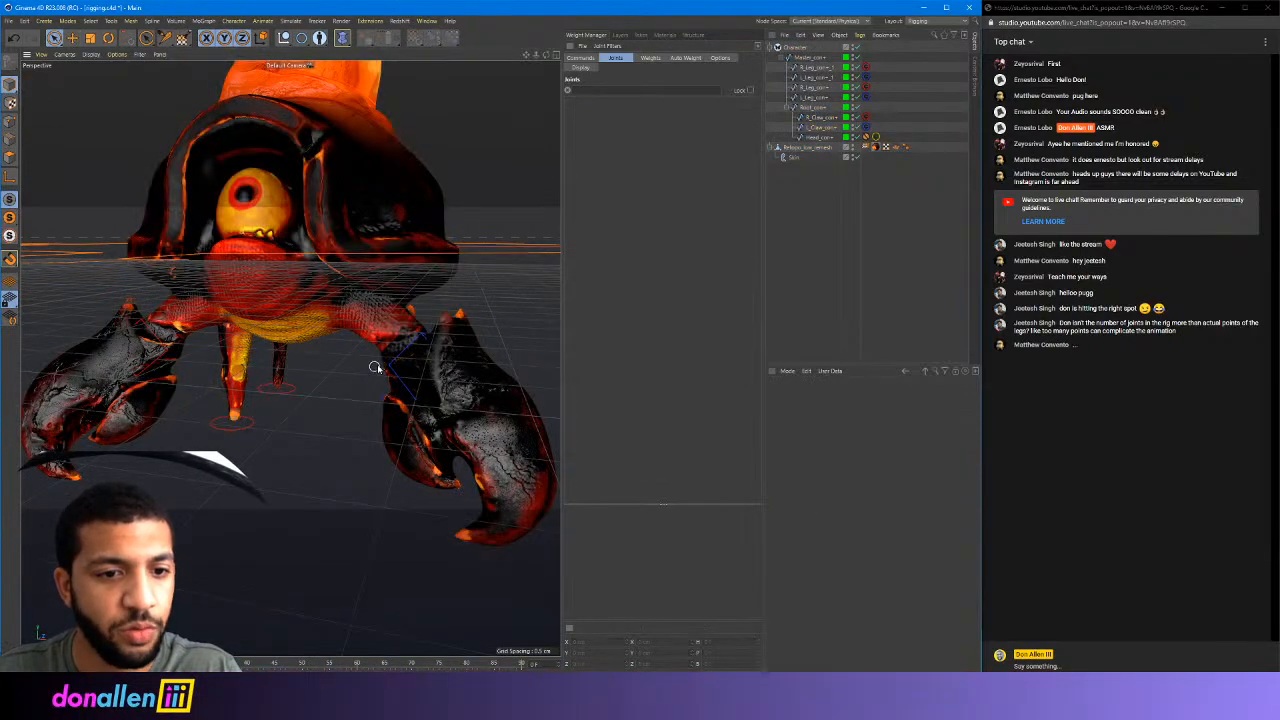
{"action": "left_click", "coordinate": [388, 365]}
{"action": "left_click", "coordinate": [514, 285]}
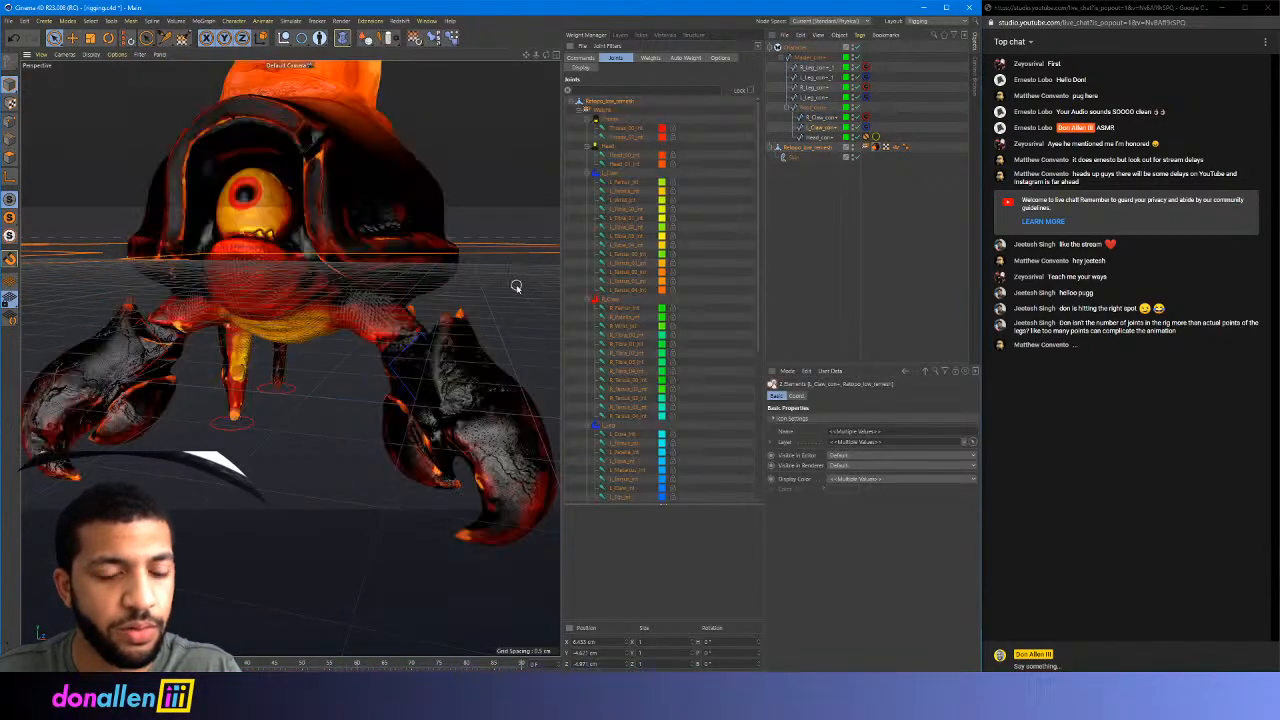
{"action": "left_click", "coordinate": [820, 136]}
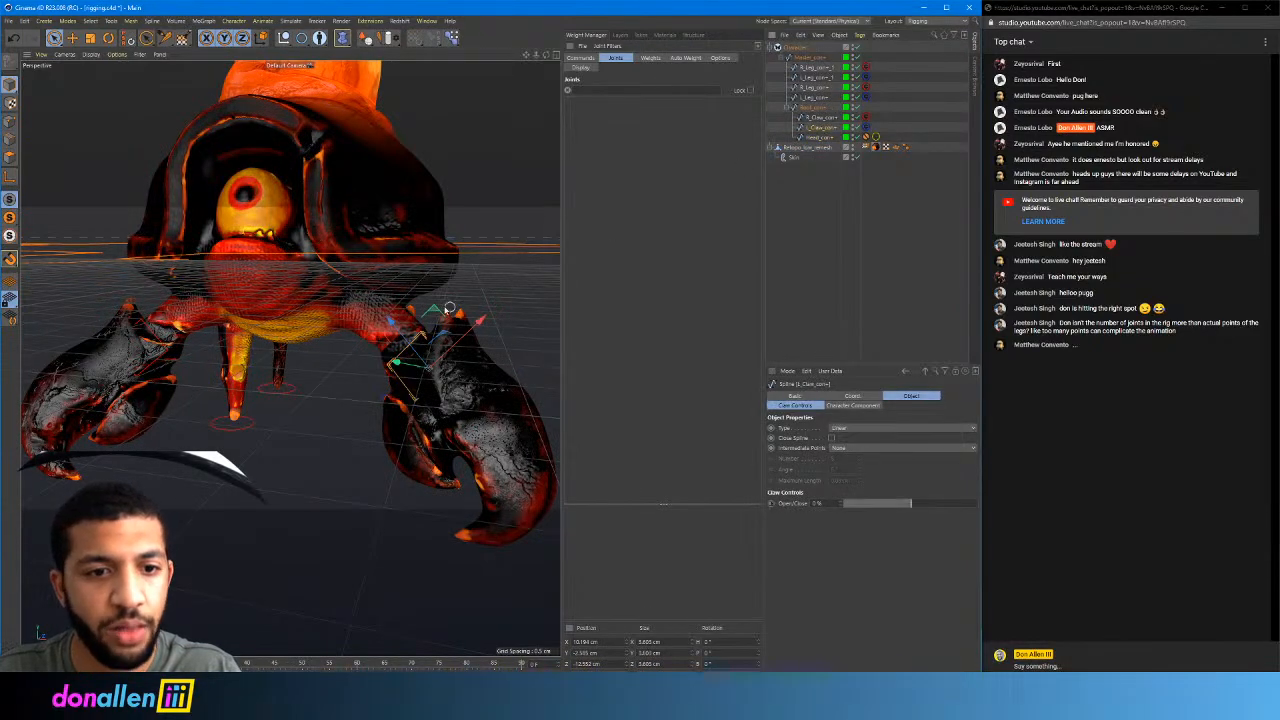
Test the left claw controller with a small move and rotation to check the shell deformation, and undo both
{"action": "left_click_drag", "start_coordinate": [450, 308], "coordinate": [456, 340]}
{"action": "left_click_drag", "start_coordinate": [451, 251], "coordinate": [373, 270], "text": "alt"}
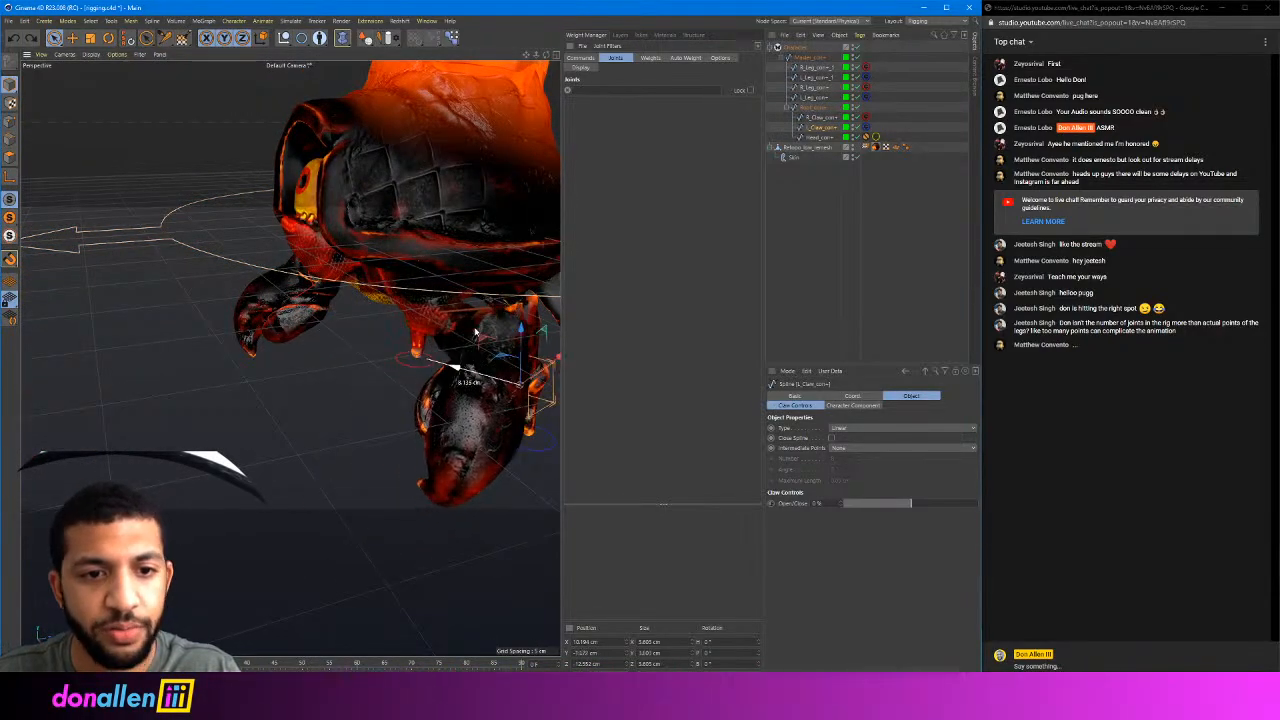
{"action": "left_click_drag", "start_coordinate": [423, 292], "coordinate": [446, 292], "text": "alt"}
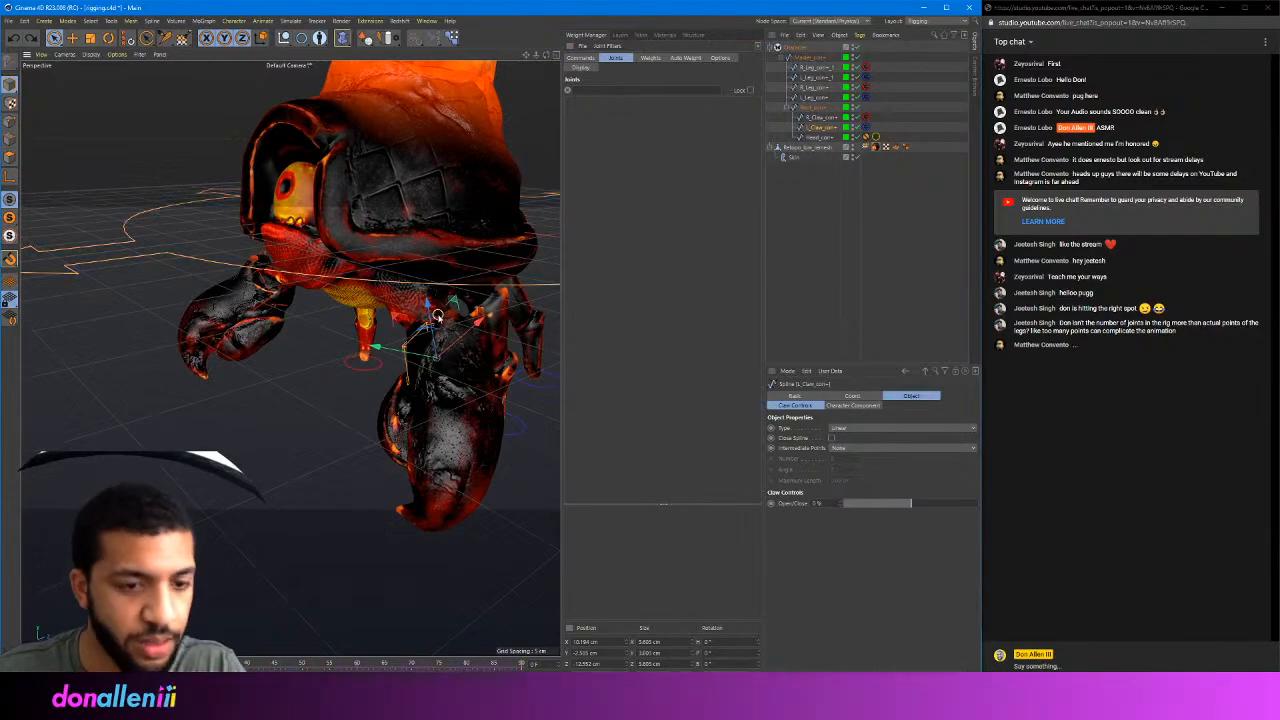
{"action": "key", "text": "r"}
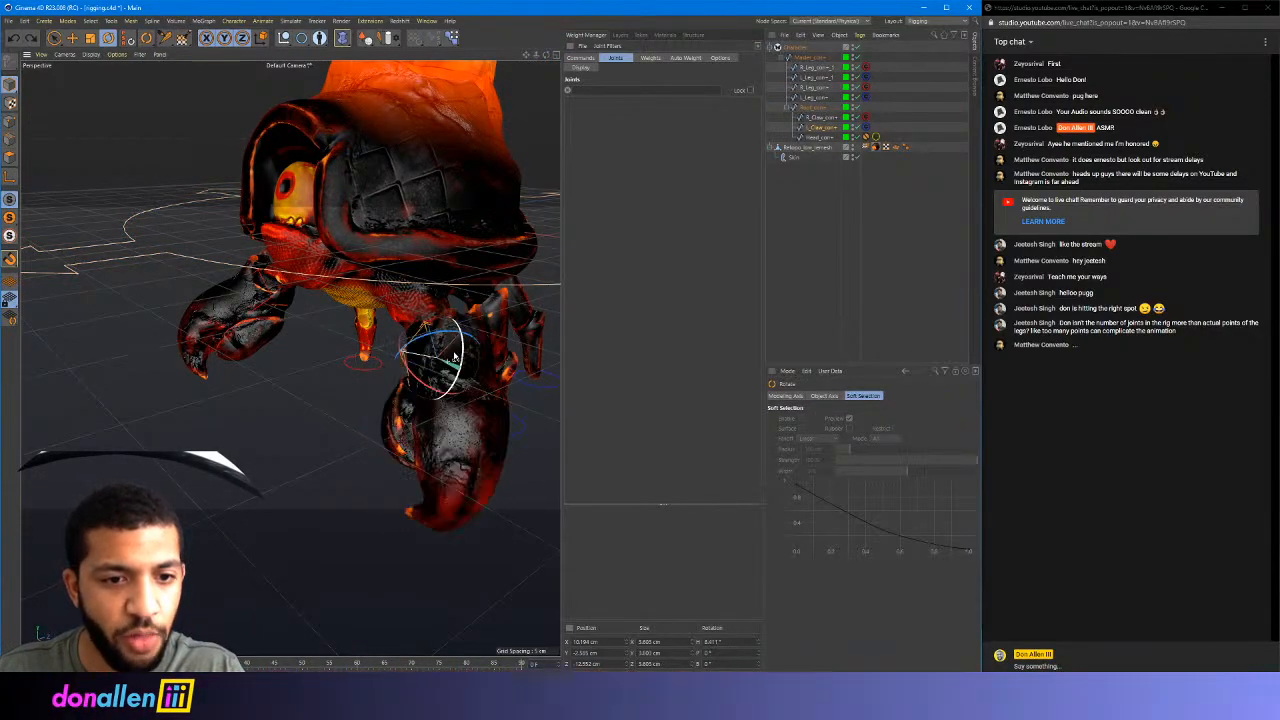
{"action": "left_click_drag", "start_coordinate": [462, 343], "coordinate": [475, 322], "text": "alt"}
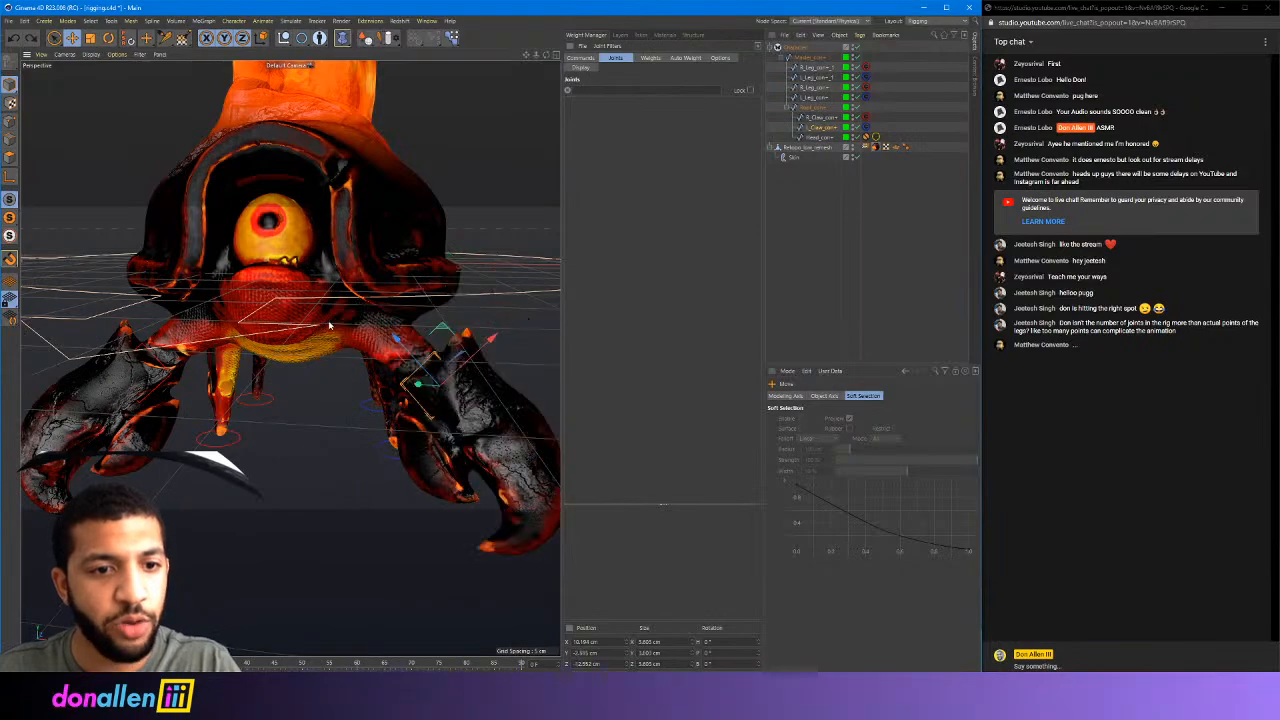
Examine how the skin deforms where the left claw arm joins the belly, undoing any test moves
{"action": "right_click_drag", "start_coordinate": [329, 325], "coordinate": [391, 294], "text": "alt"}
{"action": "left_click_drag", "start_coordinate": [391, 294], "coordinate": [443, 205], "text": "alt"}
{"action": "right_click_drag", "start_coordinate": [443, 205], "coordinate": [362, 265], "text": "alt"}
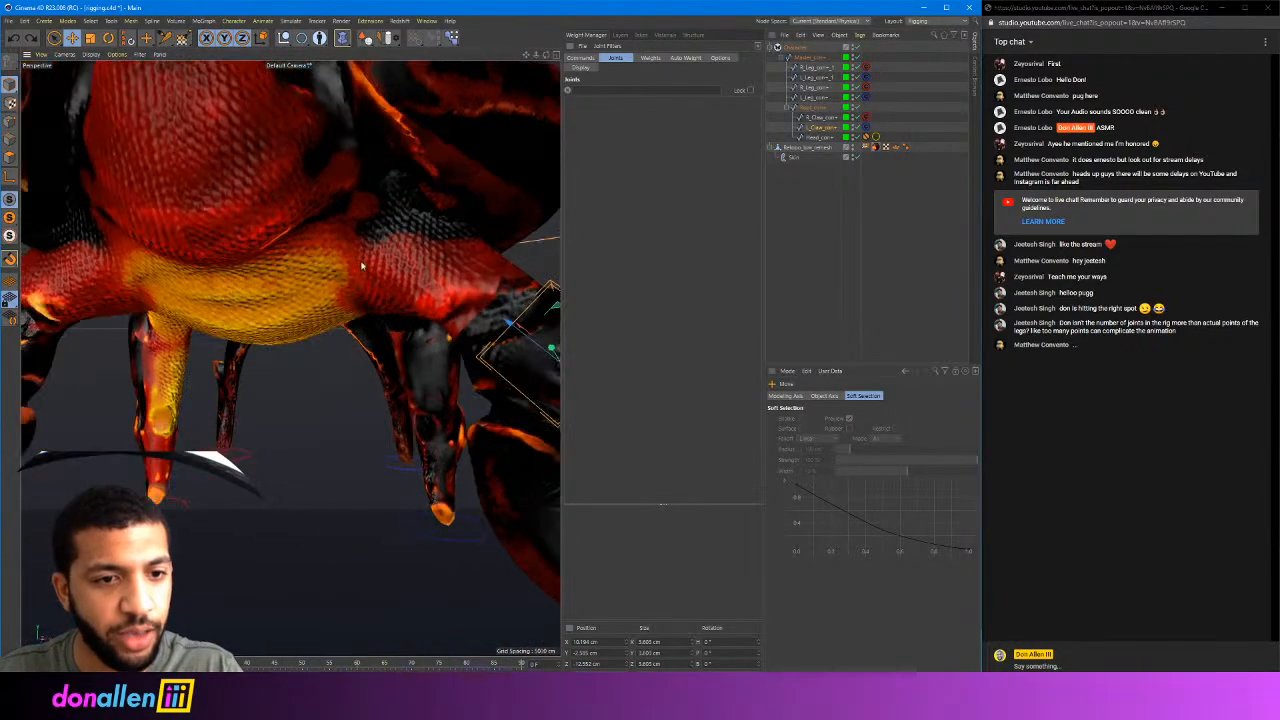
{"action": "left_click_drag", "start_coordinate": [388, 260], "coordinate": [480, 320], "text": "alt"}
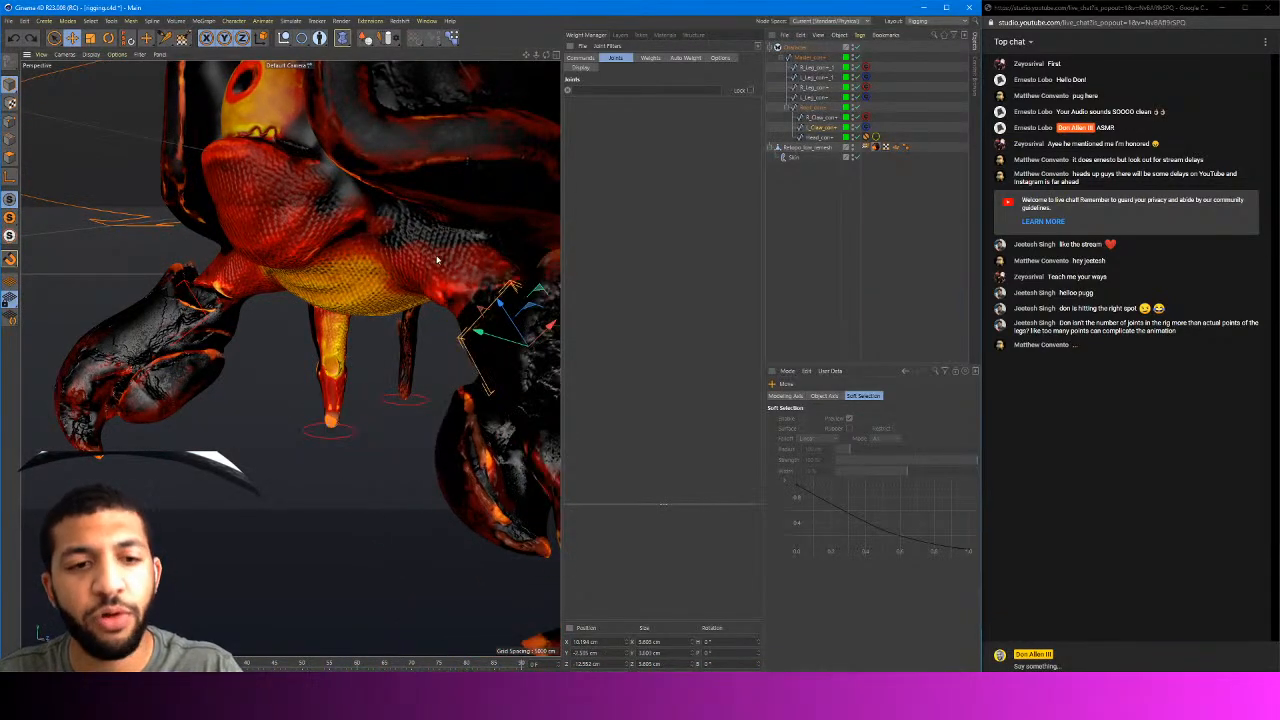
{"action": "left_click_drag", "start_coordinate": [437, 263], "coordinate": [469, 243], "text": "alt"}
{"action": "right_click_drag", "start_coordinate": [420, 246], "coordinate": [440, 275], "text": "alt"}
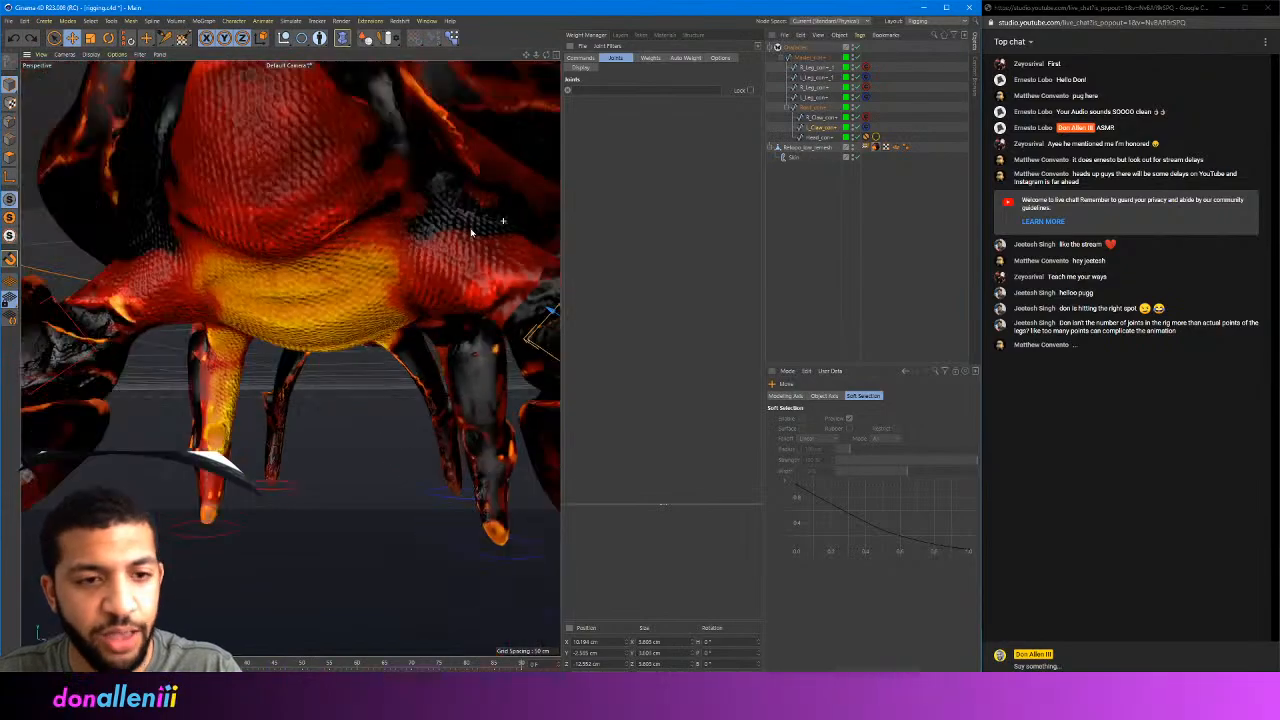
{"action": "left_click_drag", "start_coordinate": [440, 275], "coordinate": [462, 335], "text": "alt"}
{"action": "key", "text": "ctrl+z"}
{"action": "left_click_drag", "start_coordinate": [463, 246], "coordinate": [447, 225], "text": "alt"}
{"action": "key", "text": "ctrl+z"}
{"action": "scroll", "coordinate": [420, 243], "scroll_direction": "up", "scroll_amount": 3}
{"action": "right_click_drag", "start_coordinate": [447, 225], "coordinate": [409, 251], "text": "alt"}
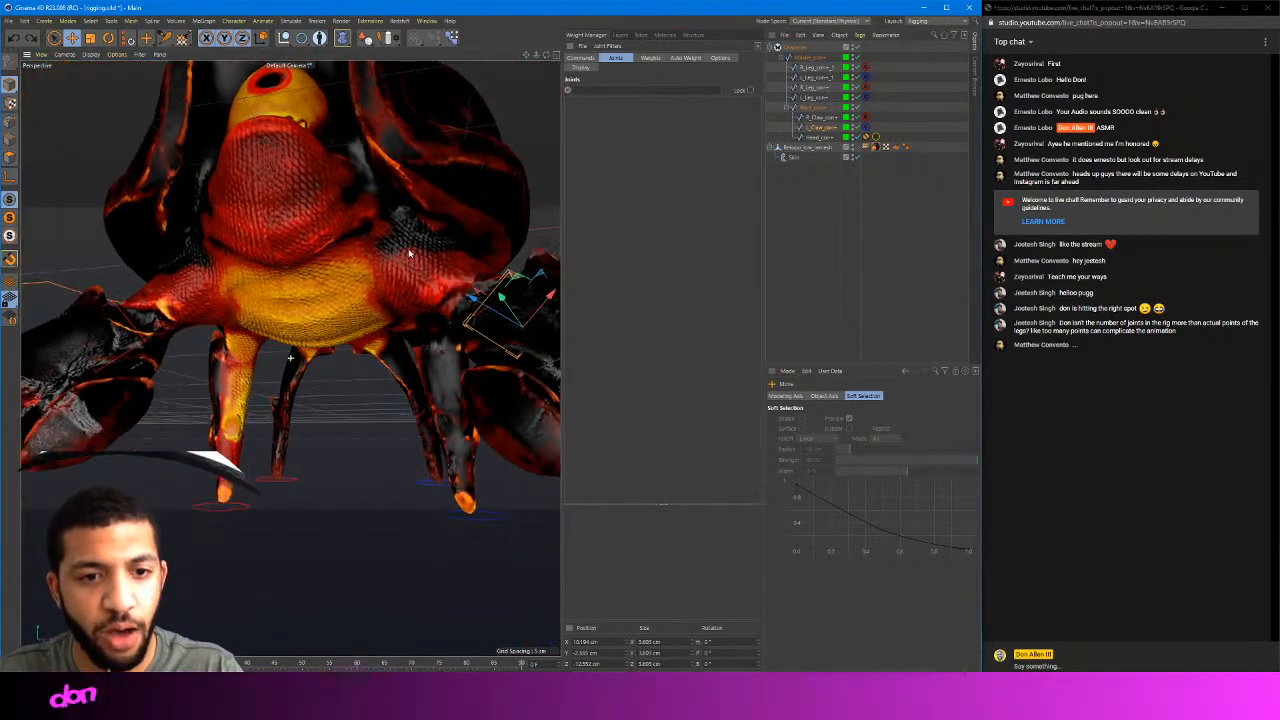
{"action": "left_click_drag", "start_coordinate": [409, 251], "coordinate": [701, 177], "text": "alt"}
{"action": "key", "text": "ctrl+z"}
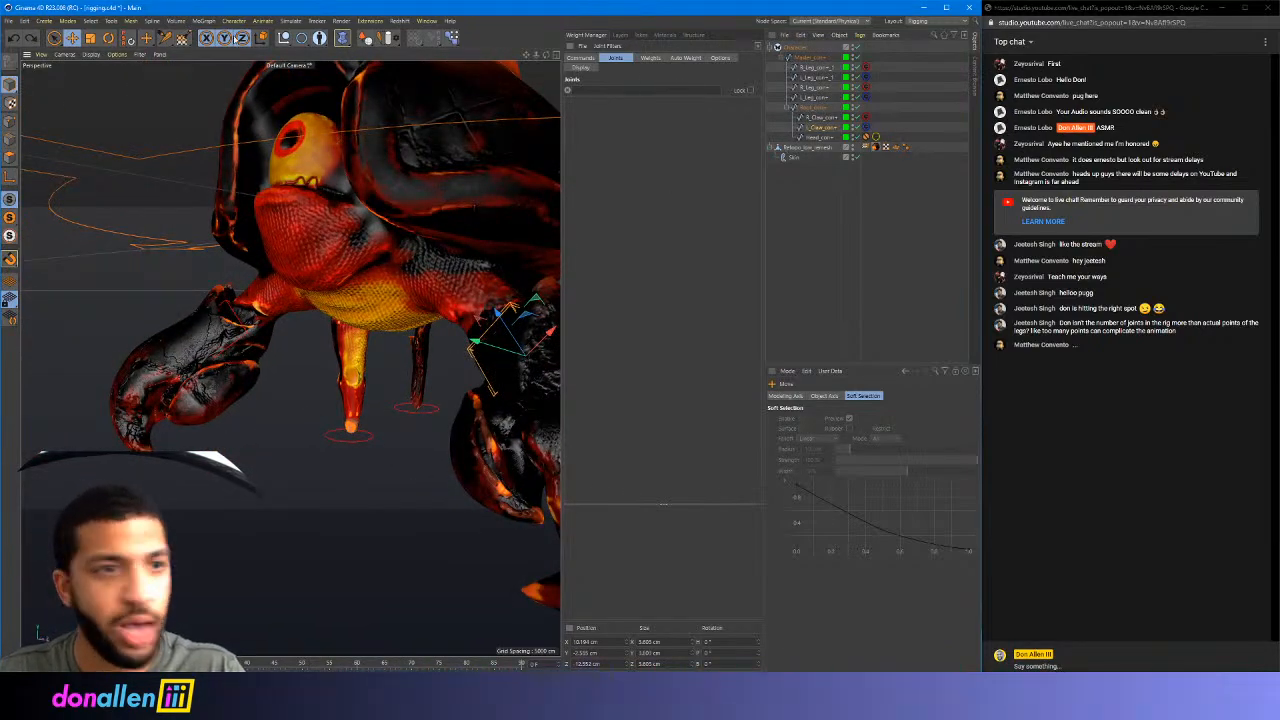
Display only the L_Claw joint weights on the Retopo_low_remesh mesh with the Weight Tool and widen the viewport
{"action": "left_click", "coordinate": [802, 150]}
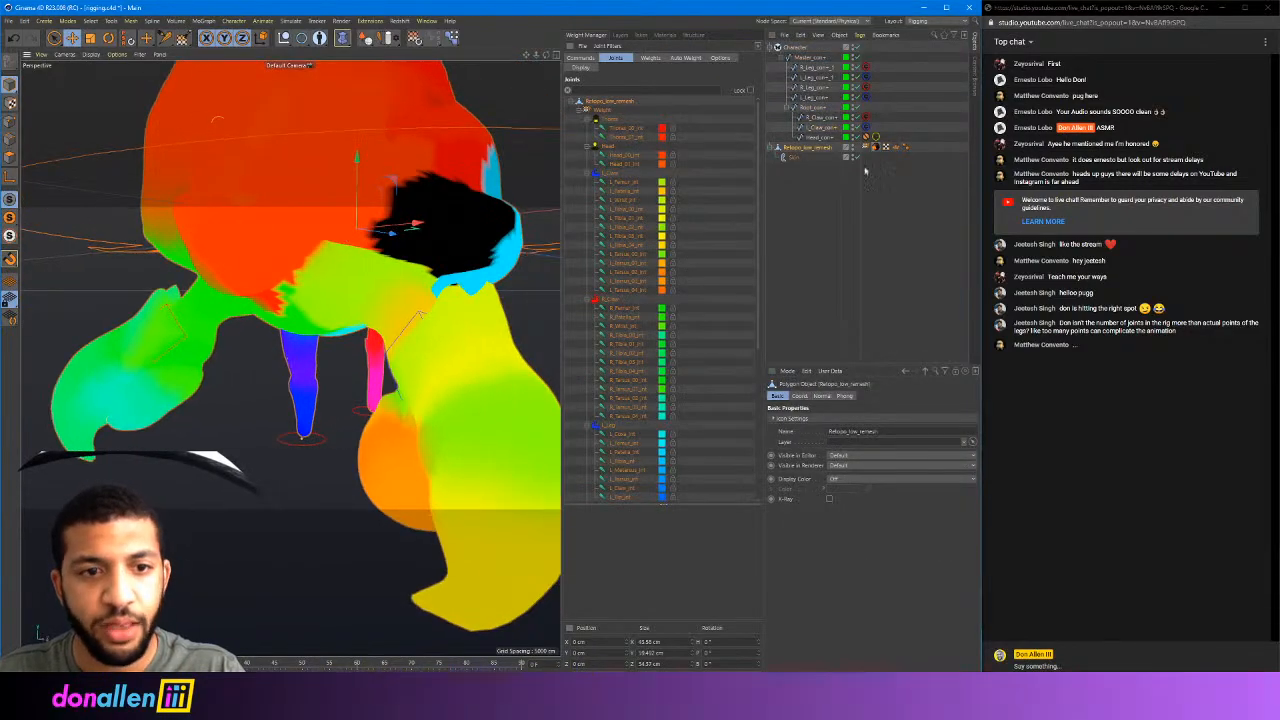
{"action": "left_click", "coordinate": [169, 39]}
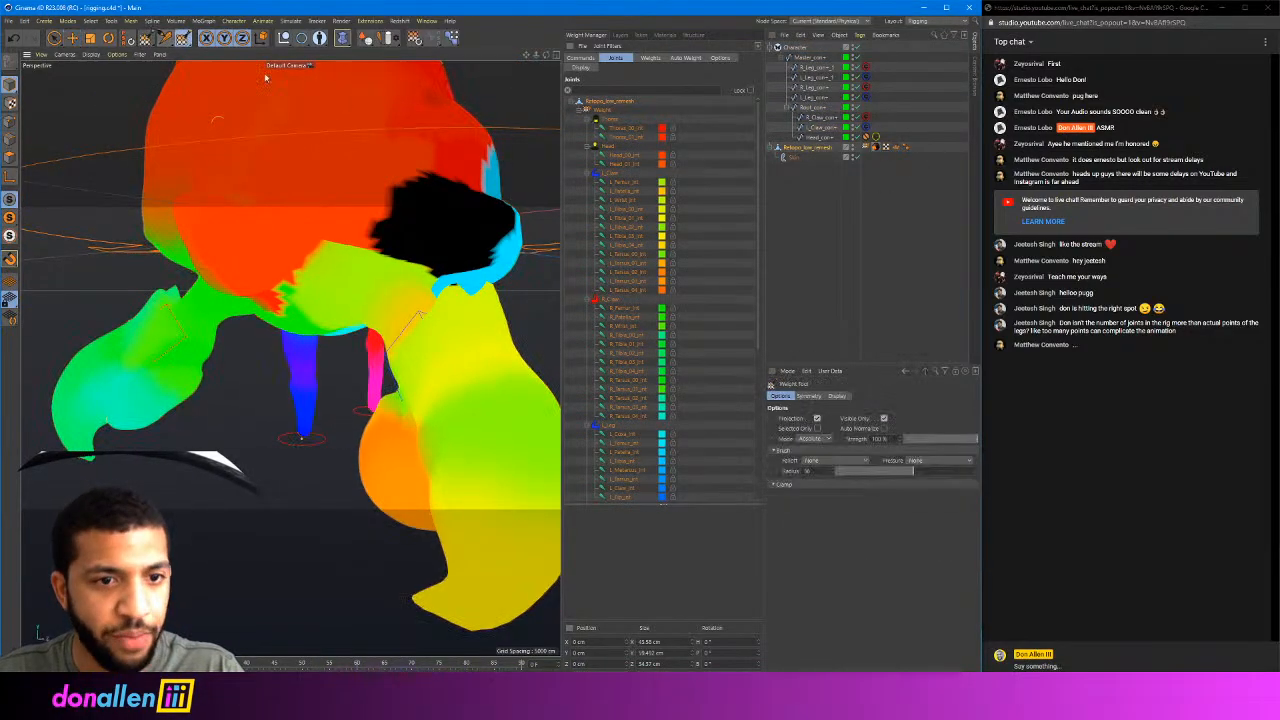
{"action": "left_click", "coordinate": [619, 175]}
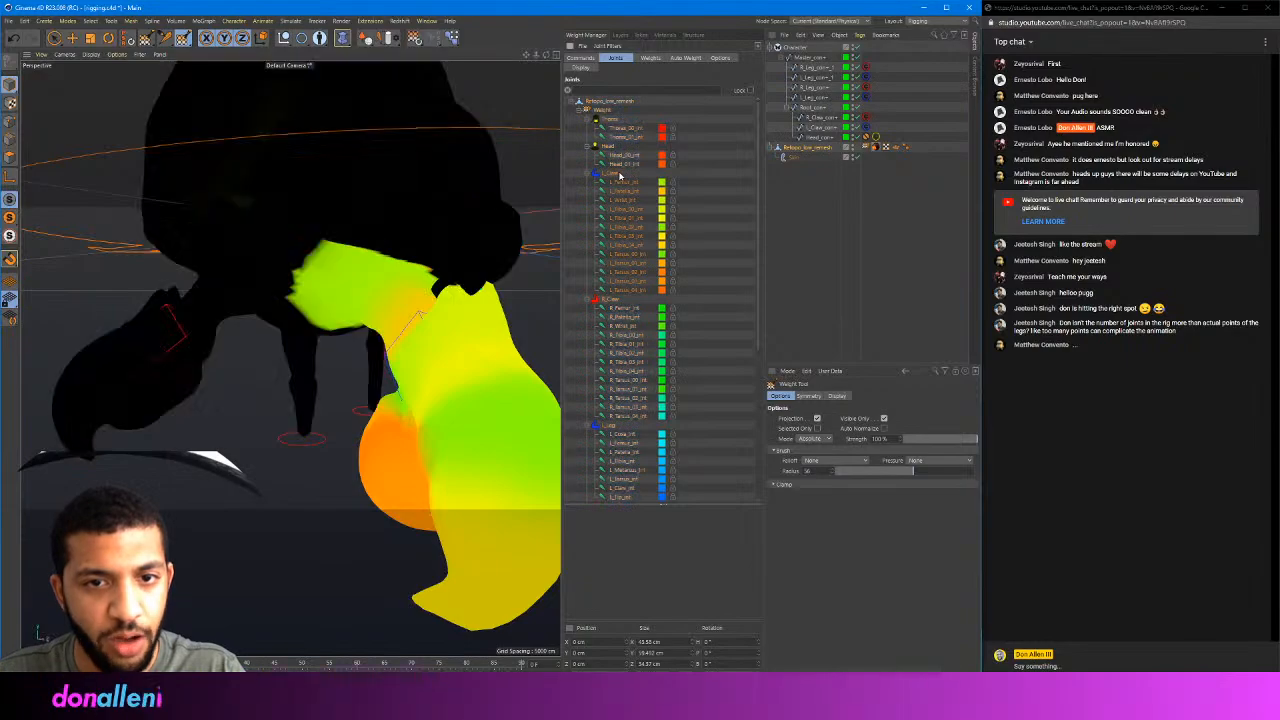
{"action": "mouse_move", "coordinate": [366, 262]}
{"action": "left_mouse_down", "text": "alt"}
{"action": "mouse_move", "coordinate": [467, 228]}
{"action": "mouse_move", "coordinate": [371, 251]}
{"action": "mouse_move", "coordinate": [360, 206]}
{"action": "mouse_move", "coordinate": [451, 217]}
{"action": "mouse_move", "coordinate": [370, 238]}
{"action": "mouse_move", "coordinate": [343, 229]}
{"action": "left_mouse_up", "text": "alt"}
{"action": "scroll", "coordinate": [354, 251], "scroll_direction": "up", "scroll_amount": 3}
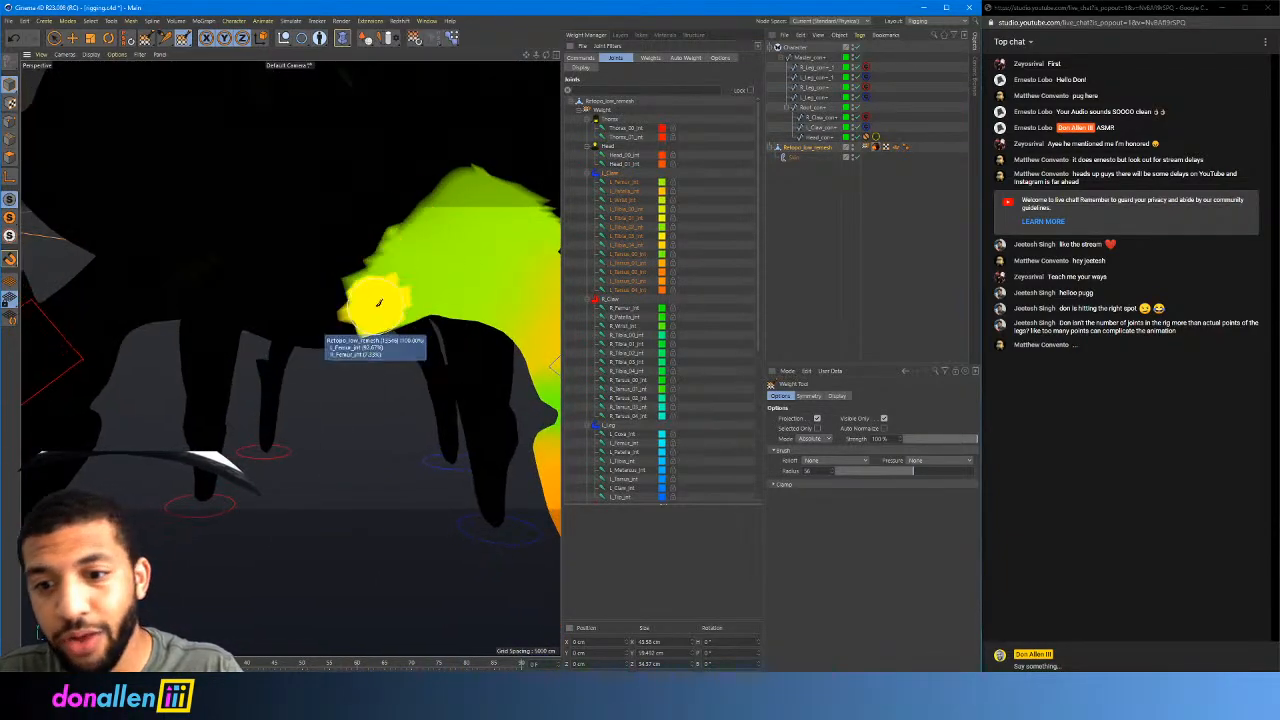
{"action": "left_click_drag", "start_coordinate": [337, 229], "coordinate": [343, 258], "text": "alt"}
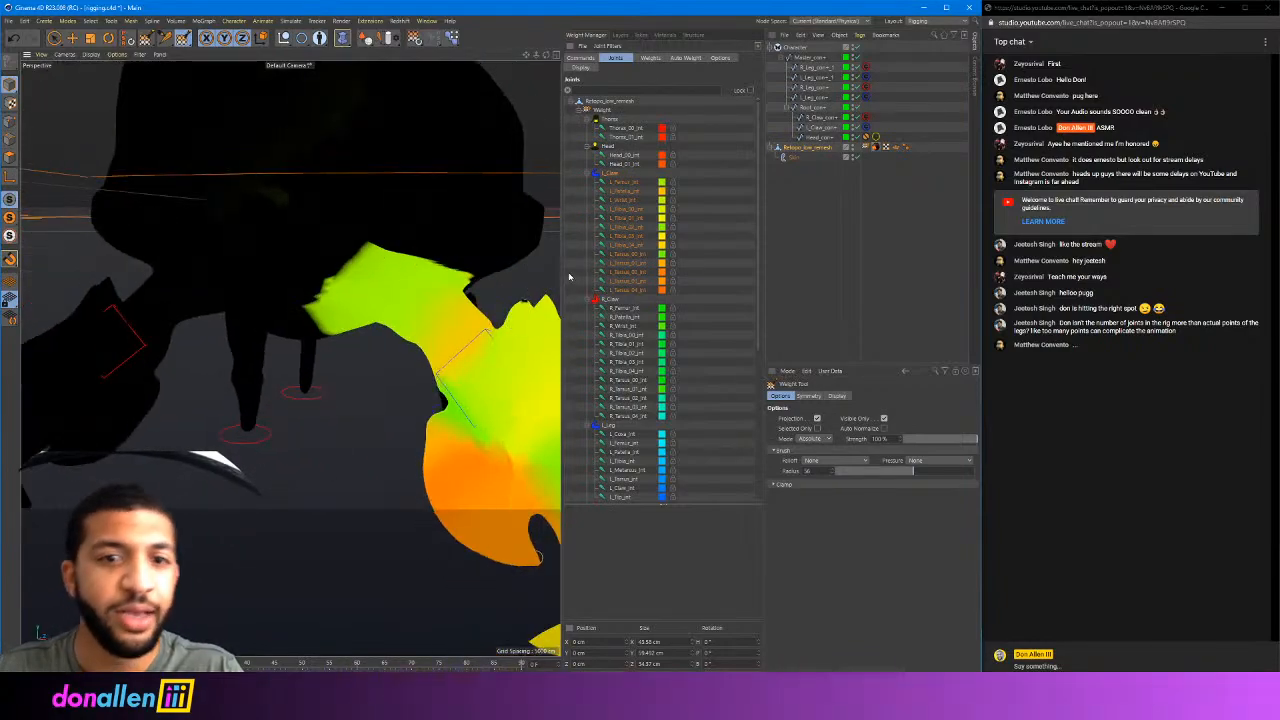
{"action": "left_click_drag", "start_coordinate": [562, 274], "coordinate": [600, 274]}
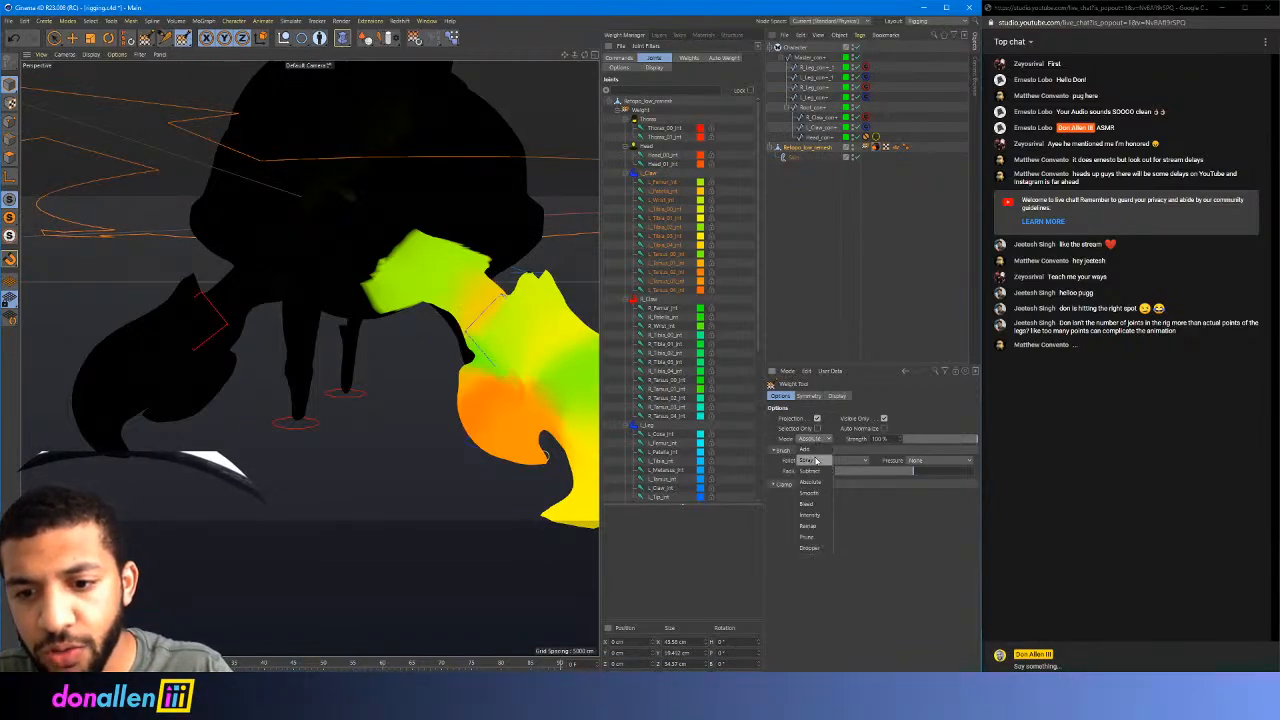
Set the Weight Tool to Smooth and soften the L_Claw weights where the left arm meets the belly, using an enlarged brush at 54% strength
{"action": "left_click", "coordinate": [813, 496]}
{"action": "mouse_move", "coordinate": [463, 277]}
{"action": "left_mouse_down"}
{"action": "mouse_move", "coordinate": [394, 260]}
{"action": "mouse_move", "coordinate": [390, 274]}
{"action": "left_mouse_up"}
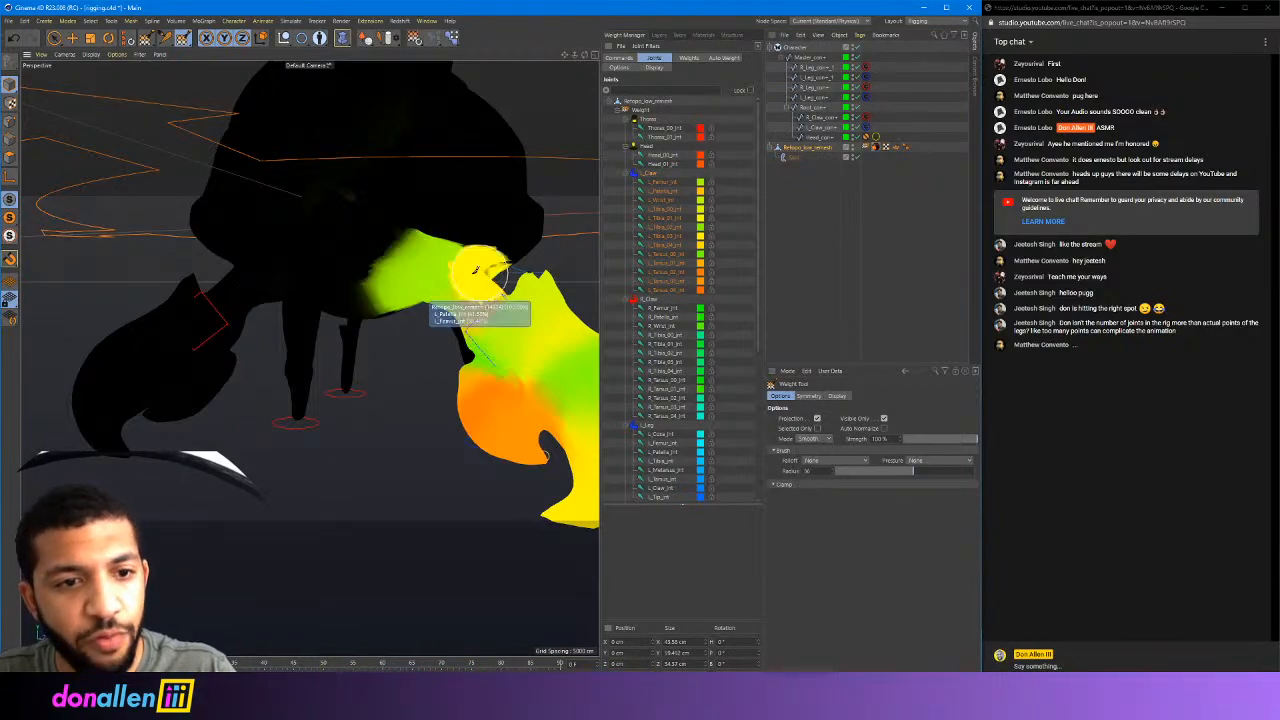
{"action": "middle_click_drag", "start_coordinate": [398, 250], "coordinate": [441, 243]}
{"action": "left_click_drag", "start_coordinate": [441, 243], "coordinate": [420, 234], "text": "alt"}
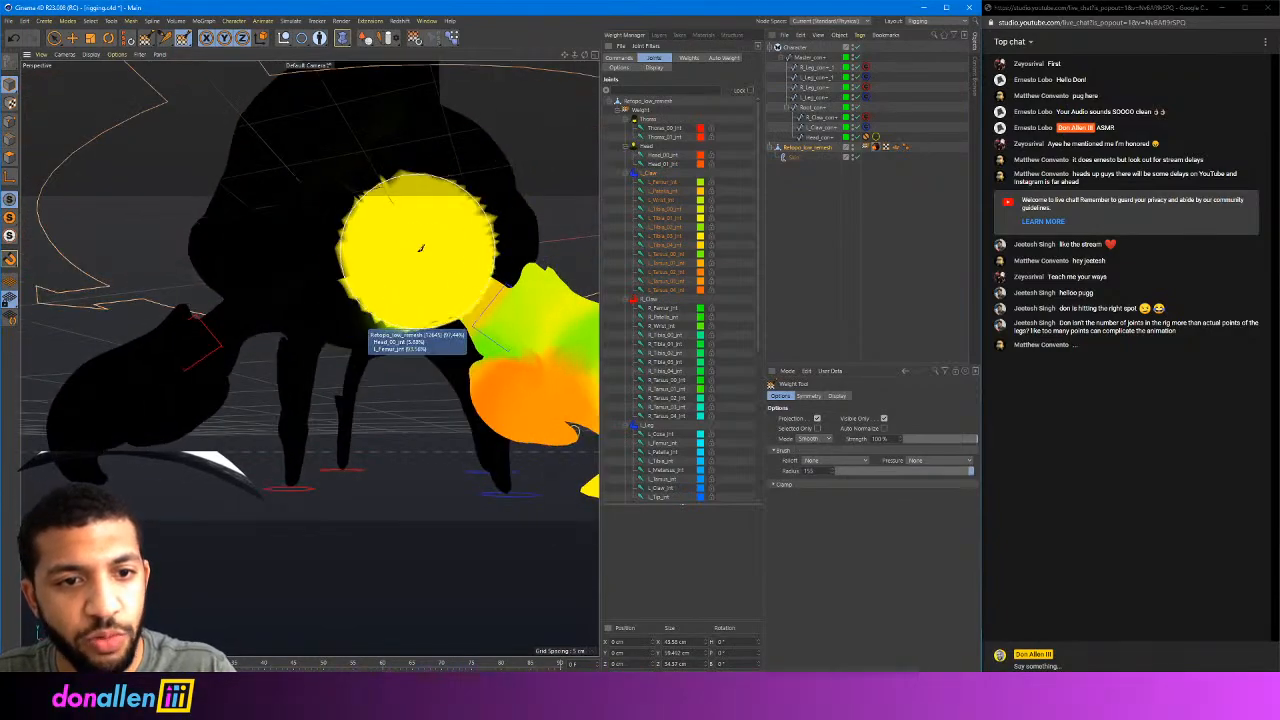
{"action": "middle_click_drag", "start_coordinate": [412, 248], "coordinate": [413, 270]}
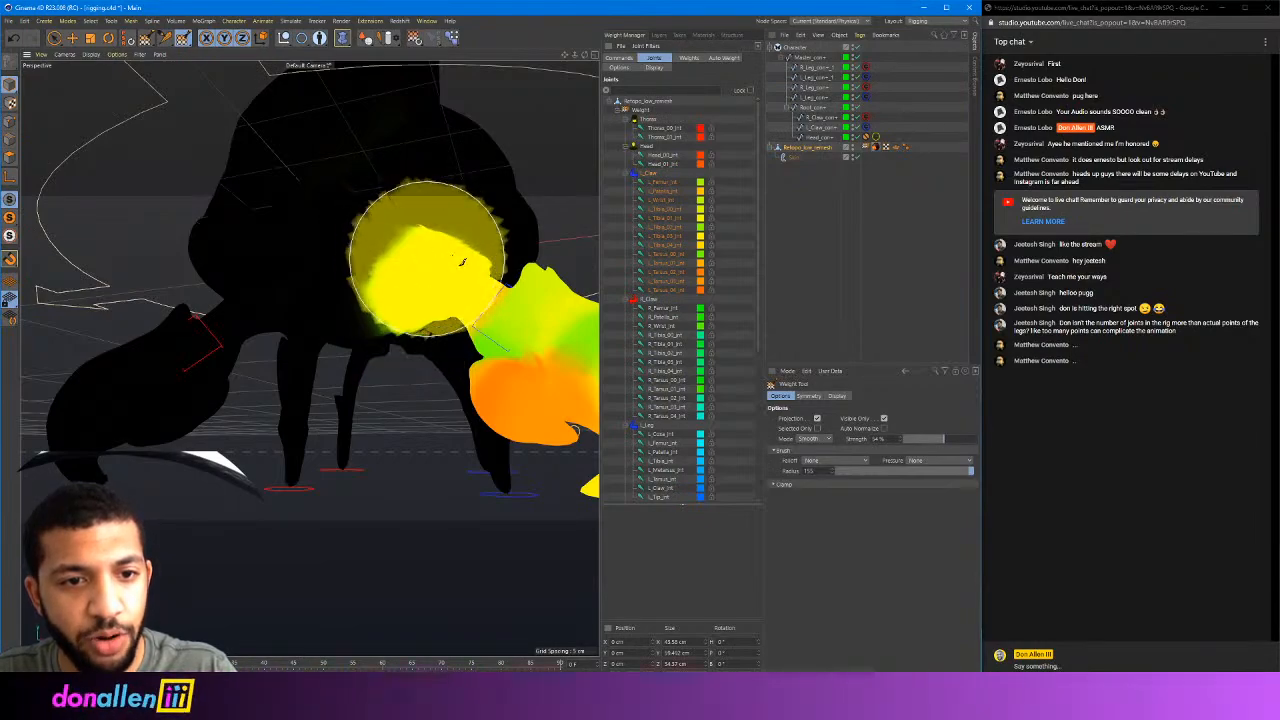
{"action": "left_click_drag", "start_coordinate": [462, 263], "coordinate": [437, 260]}
{"action": "left_click_drag", "start_coordinate": [510, 233], "coordinate": [477, 234], "text": "alt"}
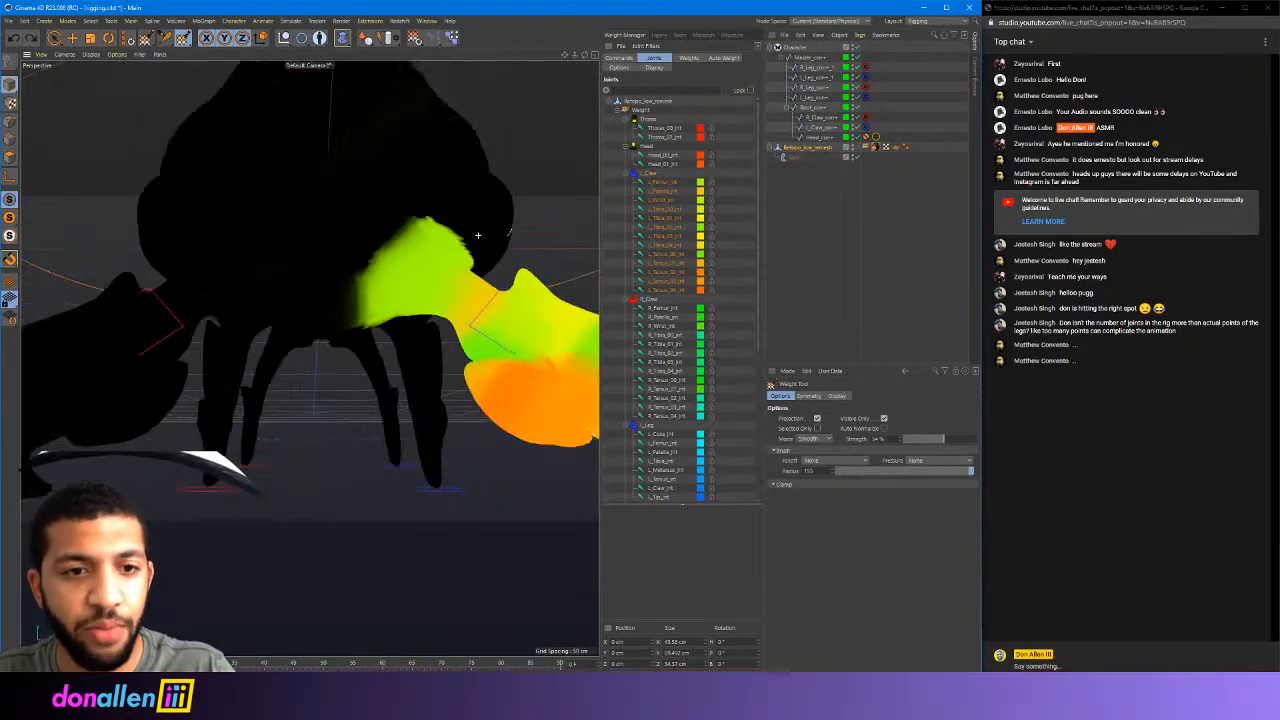
Reduce the brush radius to 75, raise the strength to 80% and smooth the upper edge of the left arm's weights toward the face
{"action": "left_click_drag", "start_coordinate": [534, 334], "coordinate": [548, 336]}
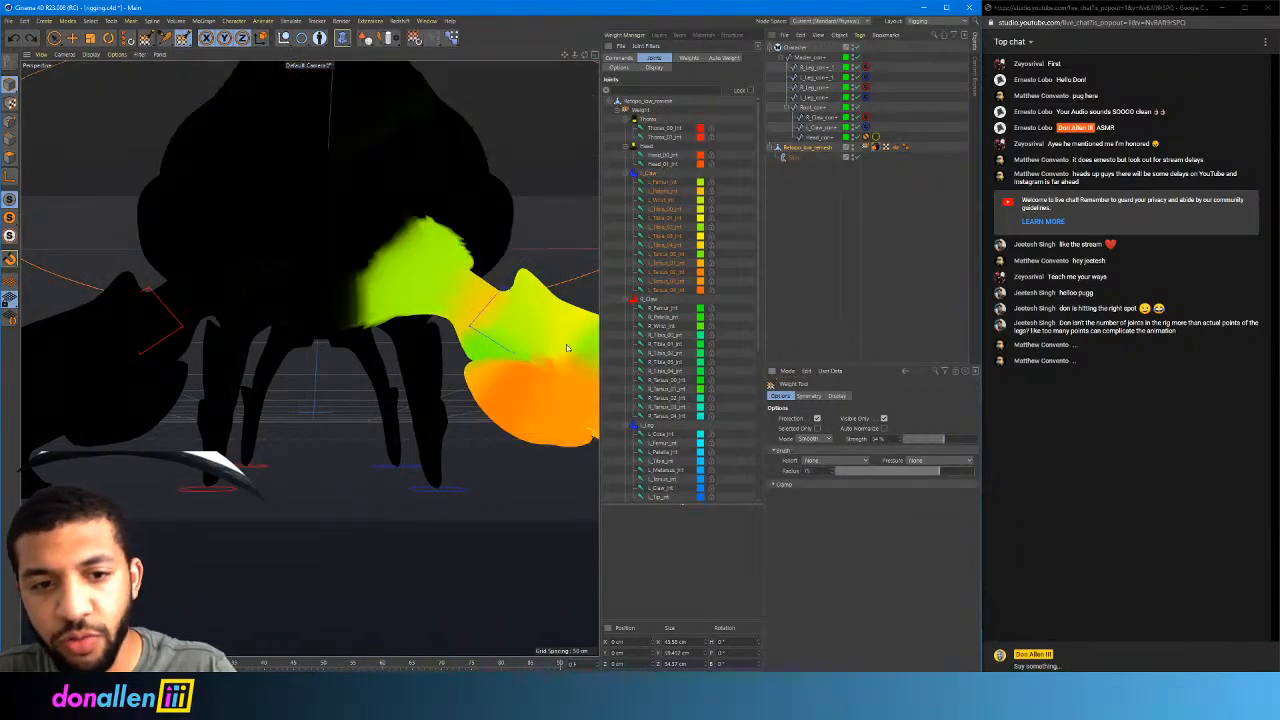
{"action": "left_click_drag", "start_coordinate": [386, 250], "coordinate": [366, 250], "text": "alt"}
{"action": "right_click_drag", "start_coordinate": [366, 250], "coordinate": [446, 229], "text": "alt"}
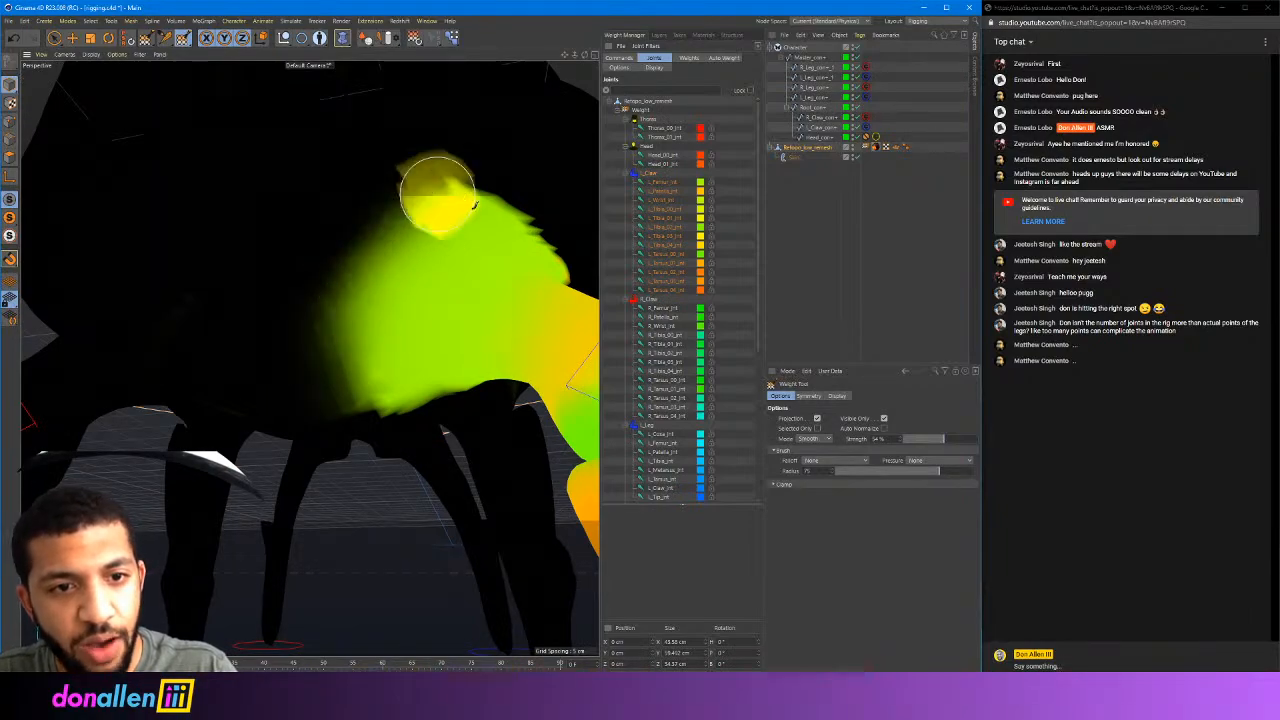
{"action": "left_click_drag", "start_coordinate": [497, 196], "coordinate": [416, 157], "text": "alt"}
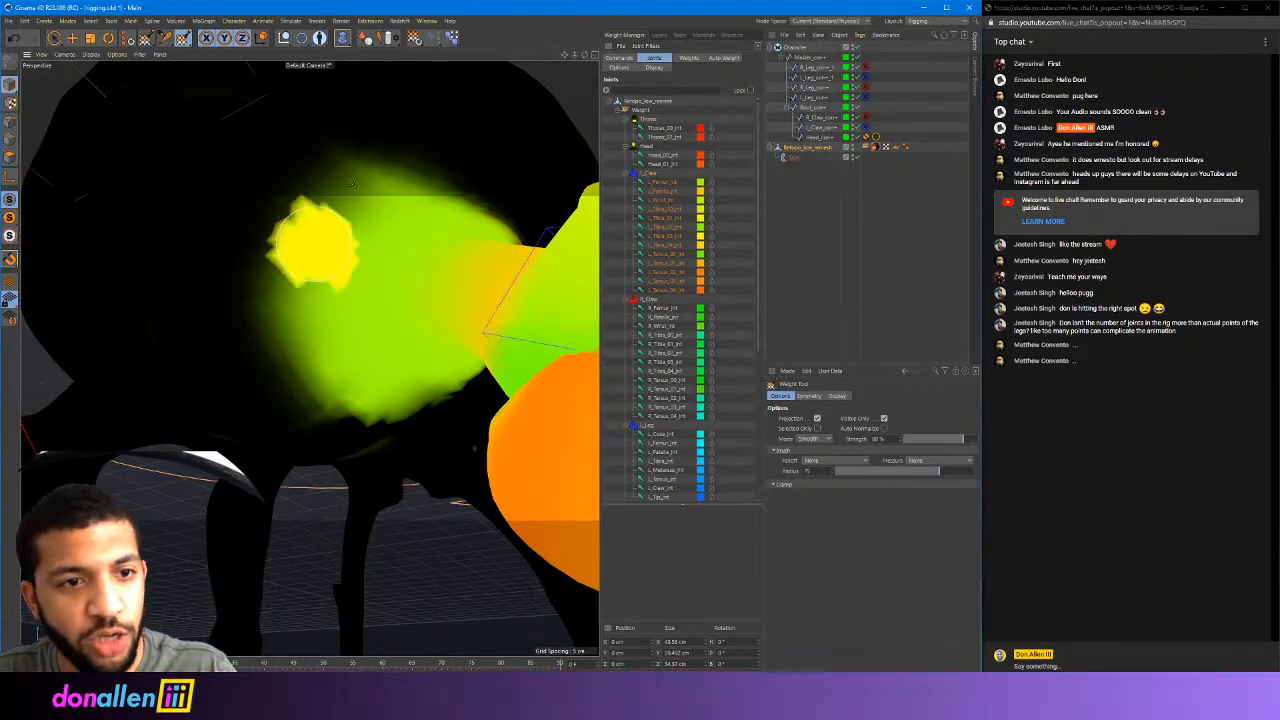
{"action": "mouse_move", "coordinate": [298, 272]}
{"action": "left_mouse_down", "text": "alt"}
{"action": "mouse_move", "coordinate": [360, 220]}
{"action": "mouse_move", "coordinate": [383, 289]}
{"action": "mouse_move", "coordinate": [451, 334]}
{"action": "left_mouse_up", "text": "alt"}
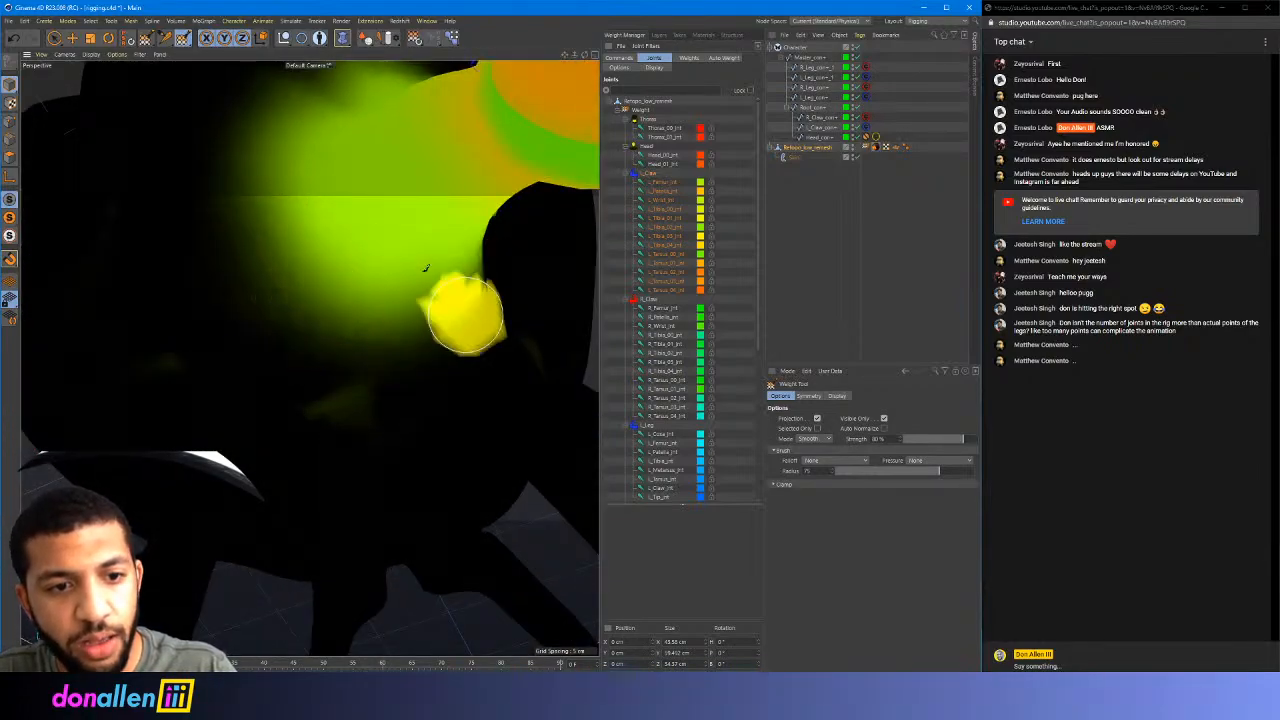
Smooth the weights around the underside and back of the left arm's base at 100% strength, and save the project
{"action": "mouse_move", "coordinate": [431, 277]}
{"action": "left_mouse_down", "text": "alt"}
{"action": "mouse_move", "coordinate": [466, 363]}
{"action": "mouse_move", "coordinate": [309, 277]}
{"action": "left_mouse_up", "text": "alt"}
{"action": "mouse_move", "coordinate": [403, 198]}
{"action": "left_mouse_down", "text": "alt"}
{"action": "mouse_move", "coordinate": [309, 357]}
{"action": "mouse_move", "coordinate": [366, 251]}
{"action": "left_mouse_up", "text": "alt"}
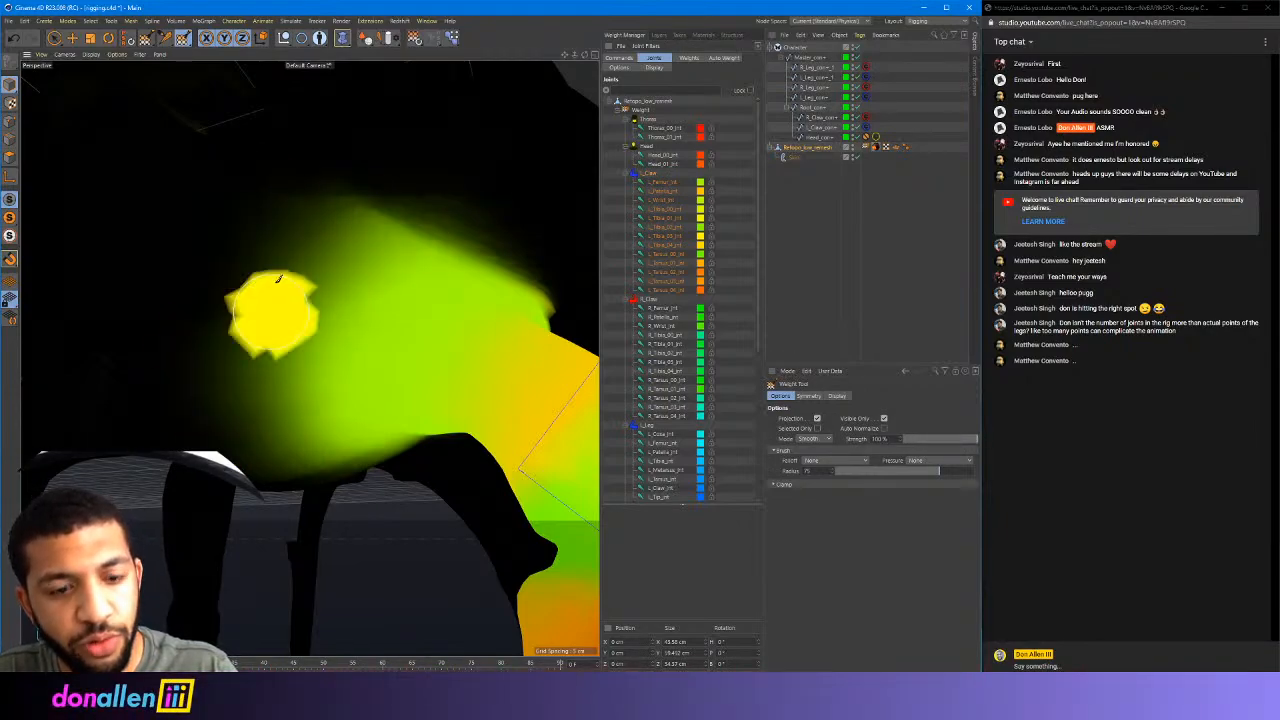
{"action": "mouse_move", "coordinate": [290, 262]}
{"action": "left_mouse_down", "text": "alt"}
{"action": "mouse_move", "coordinate": [331, 172]}
{"action": "mouse_move", "coordinate": [323, 129]}
{"action": "left_mouse_up", "text": "alt"}
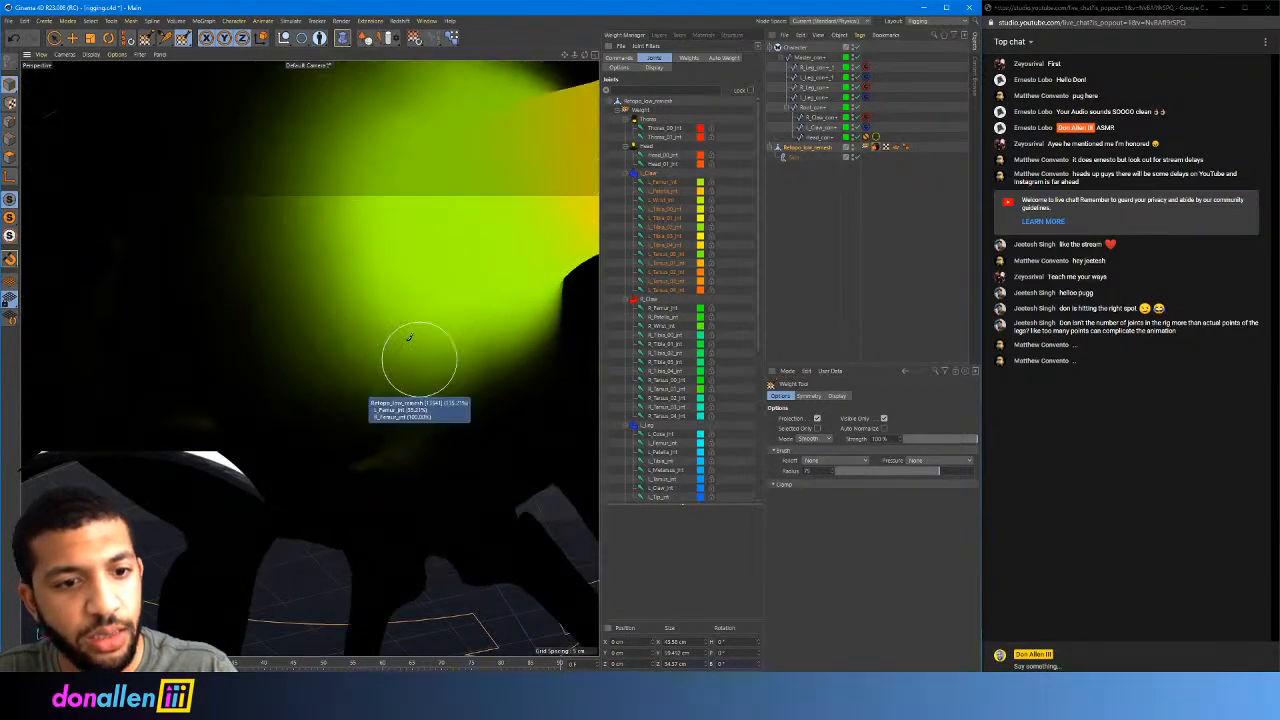
{"action": "mouse_move", "coordinate": [414, 357]}
{"action": "left_mouse_down", "text": "alt"}
{"action": "mouse_move", "coordinate": [371, 300]}
{"action": "mouse_move", "coordinate": [396, 287]}
{"action": "left_mouse_up", "text": "alt"}
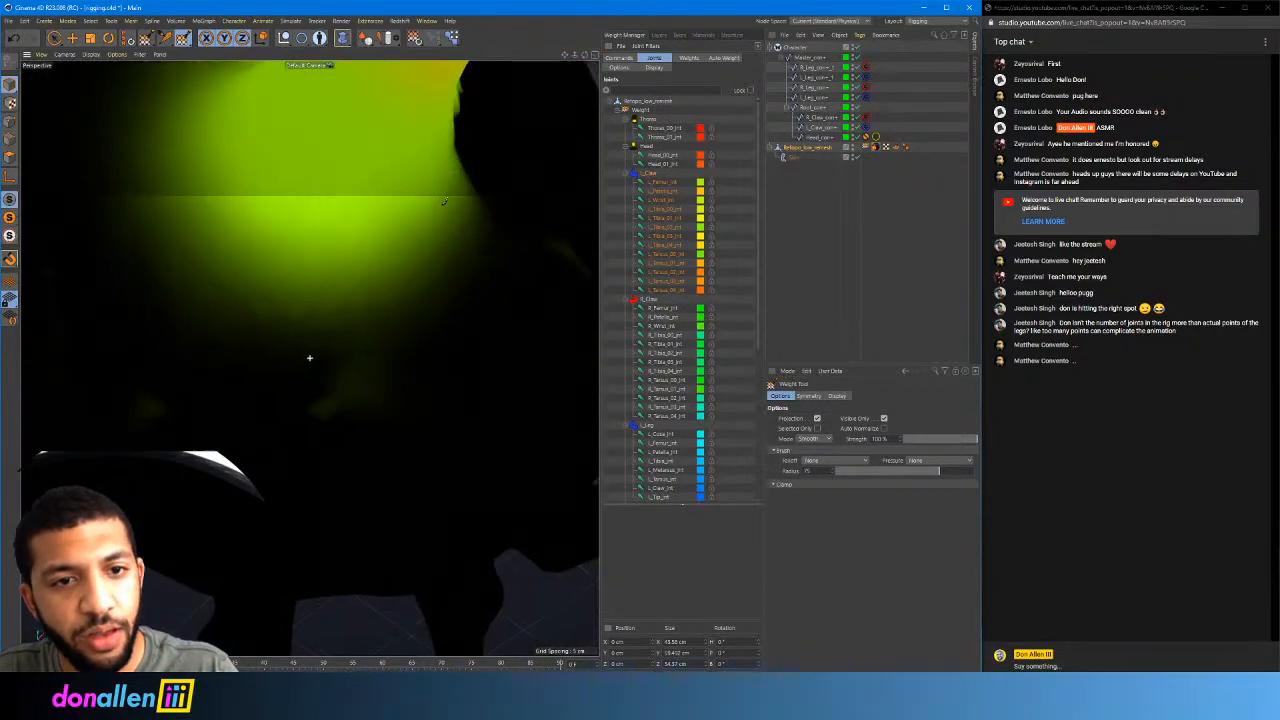
{"action": "mouse_move", "coordinate": [309, 357]}
{"action": "left_mouse_down", "text": "alt"}
{"action": "mouse_move", "coordinate": [279, 335]}
{"action": "mouse_move", "coordinate": [291, 207]}
{"action": "left_mouse_up", "text": "alt"}
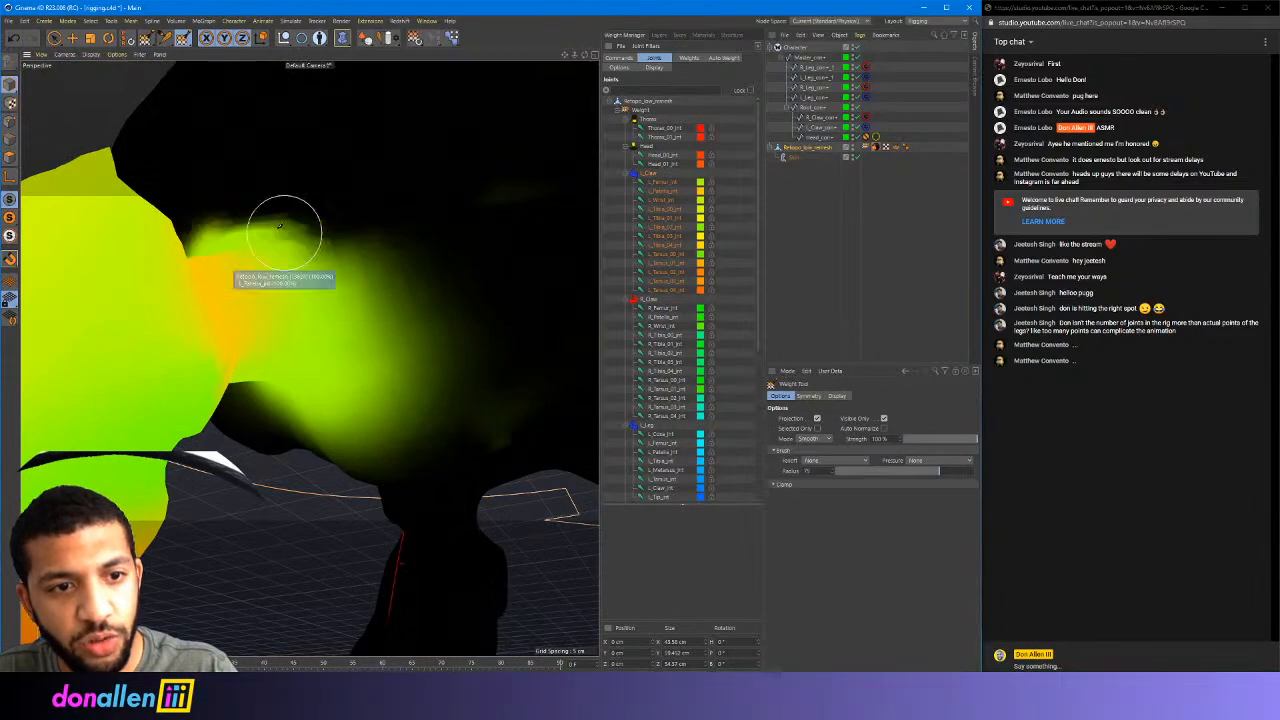
{"action": "left_click_drag", "start_coordinate": [347, 245], "coordinate": [392, 255], "text": "alt"}
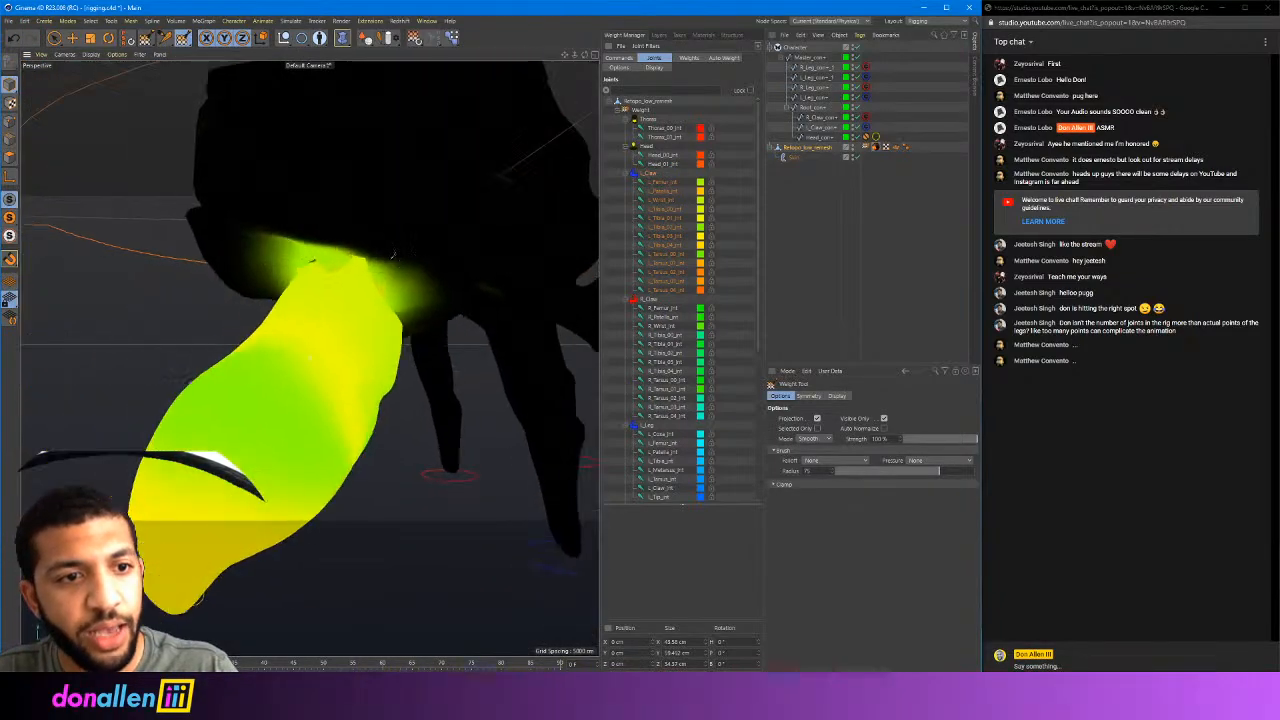
{"action": "left_click", "coordinate": [9, 20]}
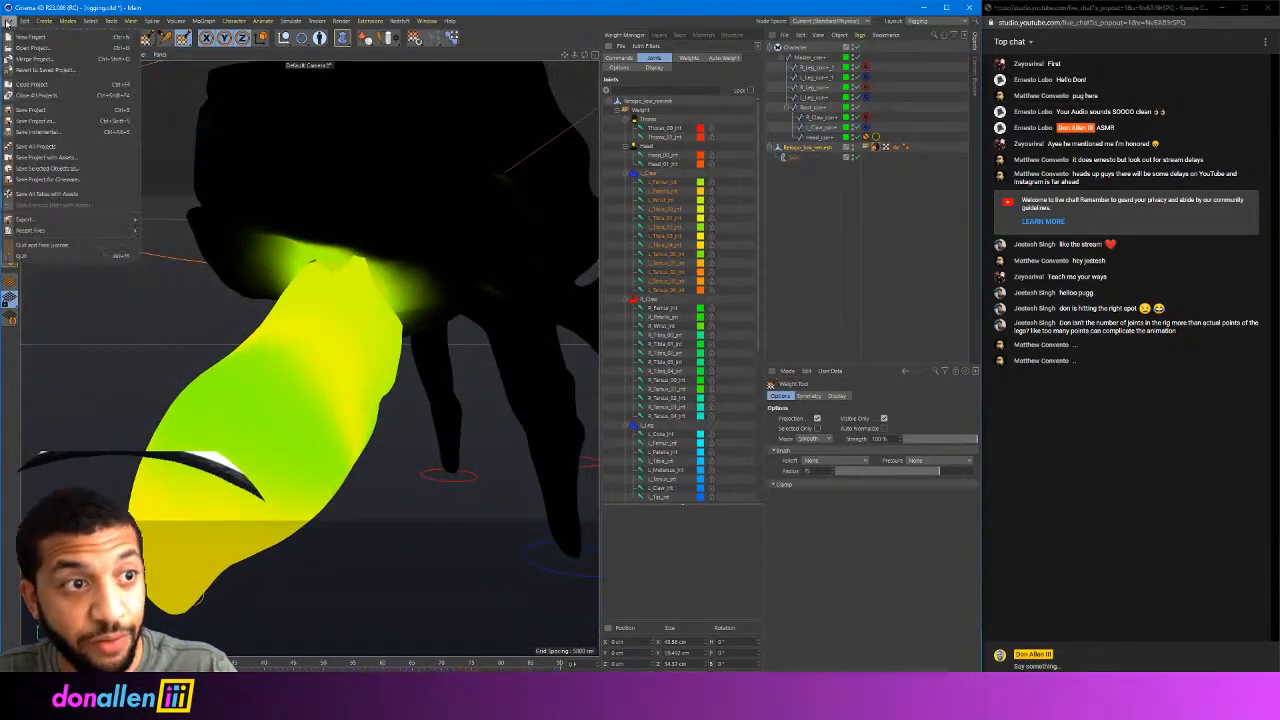
{"action": "left_click", "coordinate": [40, 108]}
Blend the remaining L_Claw weight falloff across the front of the body and the belly with the Smooth brush
{"action": "mouse_move", "coordinate": [214, 186]}
{"action": "left_mouse_down", "text": "alt"}
{"action": "mouse_move", "coordinate": [400, 228]}
{"action": "mouse_move", "coordinate": [371, 200]}
{"action": "mouse_move", "coordinate": [443, 249]}
{"action": "mouse_move", "coordinate": [400, 318]}
{"action": "mouse_move", "coordinate": [380, 285]}
{"action": "mouse_move", "coordinate": [401, 272]}
{"action": "left_mouse_up", "text": "alt"}
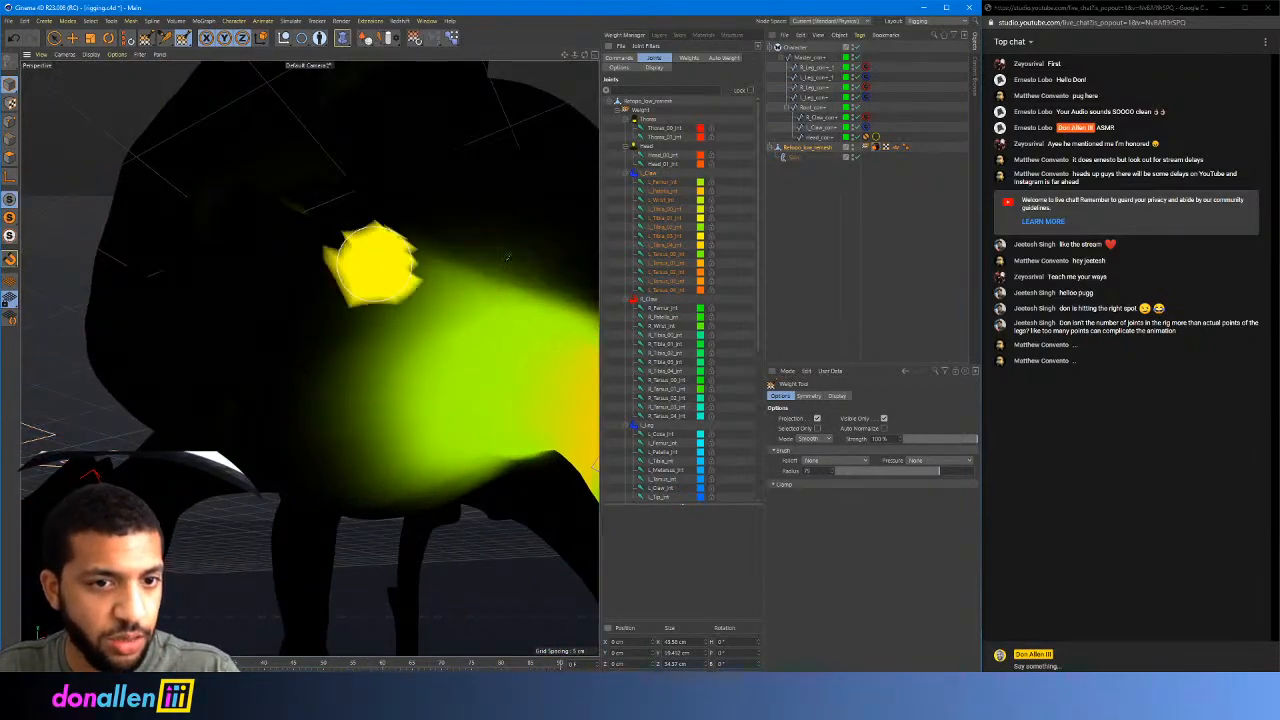
{"action": "left_click_drag", "start_coordinate": [508, 256], "coordinate": [280, 311], "text": "alt"}
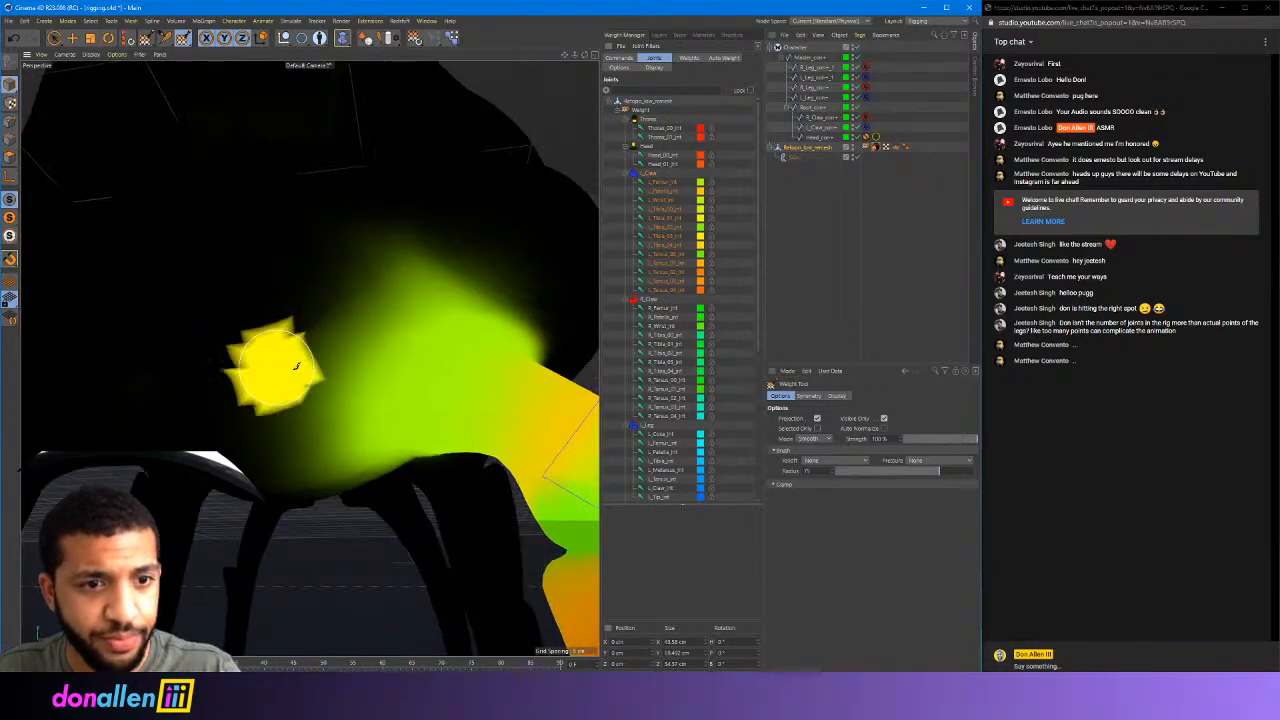
{"action": "mouse_move", "coordinate": [348, 386]}
{"action": "left_mouse_down", "text": "alt"}
{"action": "mouse_move", "coordinate": [286, 263]}
{"action": "mouse_move", "coordinate": [329, 357]}
{"action": "mouse_move", "coordinate": [449, 332]}
{"action": "left_mouse_up", "text": "alt"}
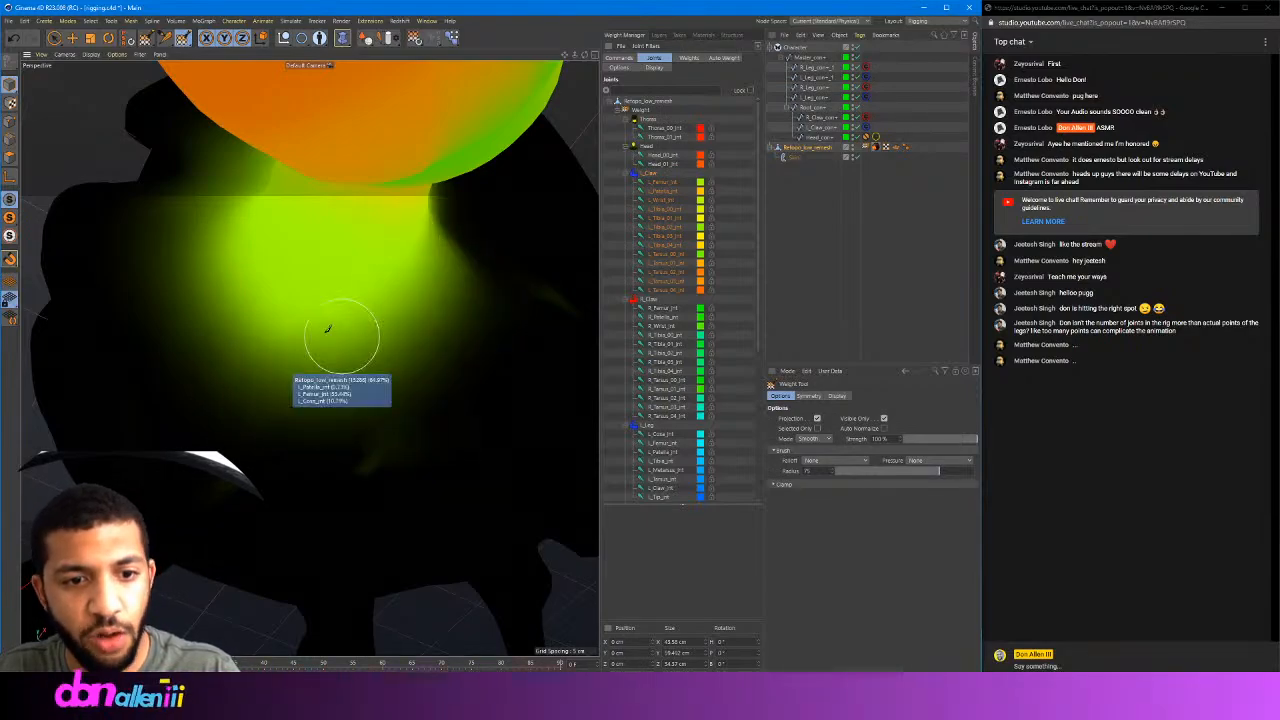
{"action": "mouse_move", "coordinate": [328, 329]}
{"action": "left_mouse_down", "text": "alt"}
{"action": "mouse_move", "coordinate": [312, 320]}
{"action": "mouse_move", "coordinate": [366, 325]}
{"action": "mouse_move", "coordinate": [416, 385]}
{"action": "mouse_move", "coordinate": [391, 366]}
{"action": "mouse_move", "coordinate": [420, 331]}
{"action": "mouse_move", "coordinate": [389, 314]}
{"action": "mouse_move", "coordinate": [390, 272]}
{"action": "mouse_move", "coordinate": [343, 251]}
{"action": "left_mouse_up", "text": "alt"}
{"action": "scroll", "coordinate": [391, 366], "scroll_direction": "up", "scroll_amount": 3}
{"action": "scroll", "coordinate": [425, 327], "scroll_direction": "up", "scroll_amount": 4}
{"action": "scroll", "coordinate": [420, 331], "scroll_direction": "down", "scroll_amount": 4}
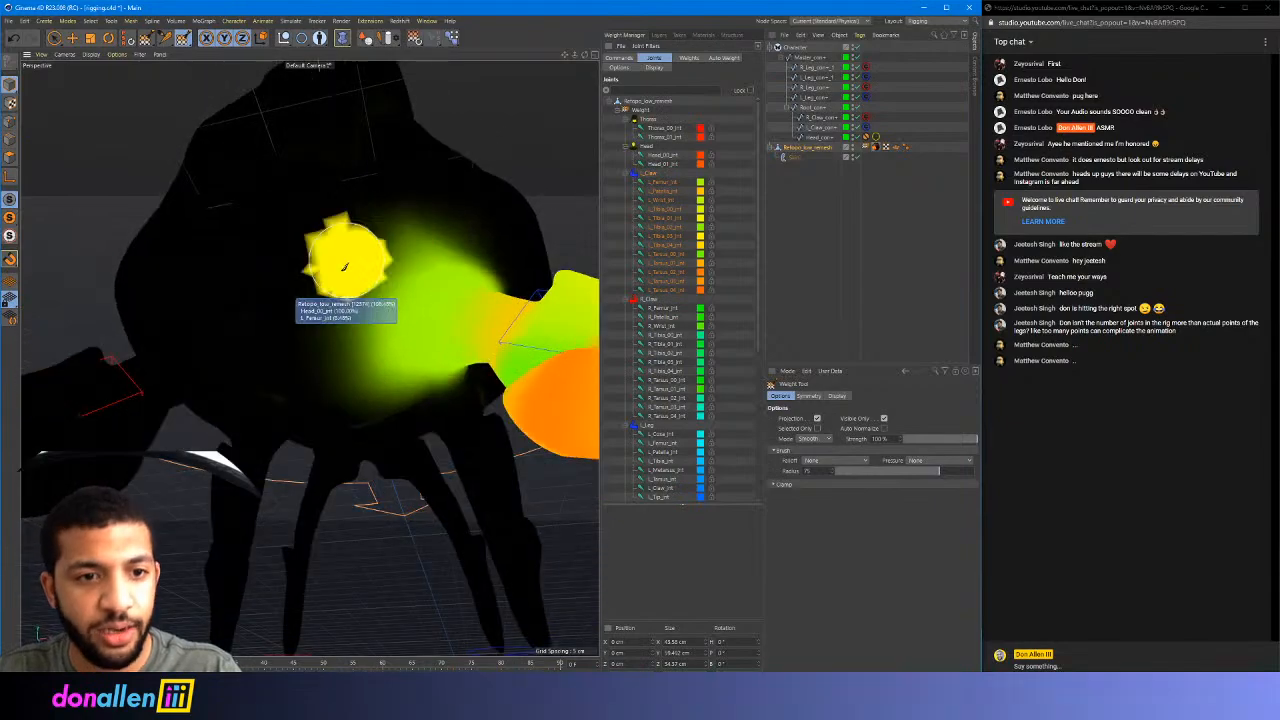
Erase stray L_Claw weights from the face in Absolute mode with a brush radius of 90, turning off Visible Only
{"action": "mouse_move", "coordinate": [443, 251]}
{"action": "left_mouse_down", "text": "alt"}
{"action": "mouse_move", "coordinate": [430, 280]}
{"action": "mouse_move", "coordinate": [448, 302]}
{"action": "mouse_move", "coordinate": [423, 306]}
{"action": "mouse_move", "coordinate": [434, 309]}
{"action": "left_mouse_up", "text": "alt"}
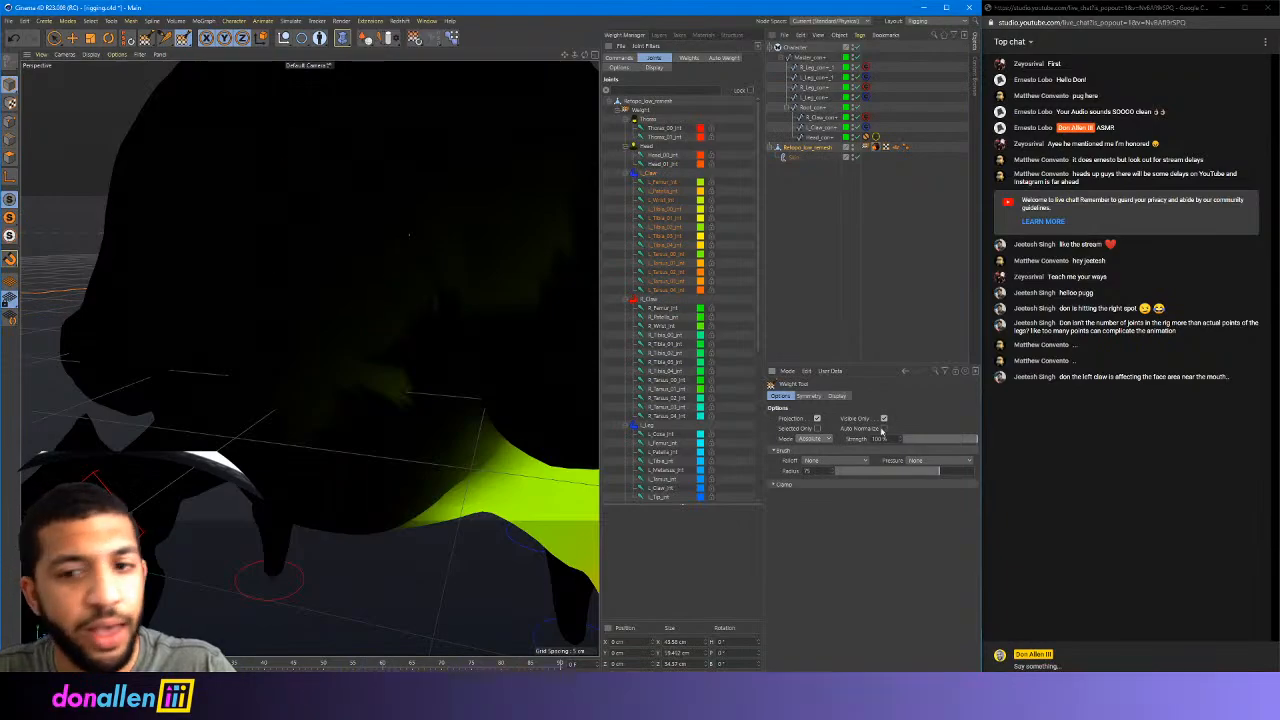
{"action": "mouse_move", "coordinate": [364, 279]}
{"action": "left_mouse_down", "text": "alt"}
{"action": "mouse_move", "coordinate": [369, 385]}
{"action": "mouse_move", "coordinate": [408, 337]}
{"action": "mouse_move", "coordinate": [386, 292]}
{"action": "left_mouse_up", "text": "alt"}
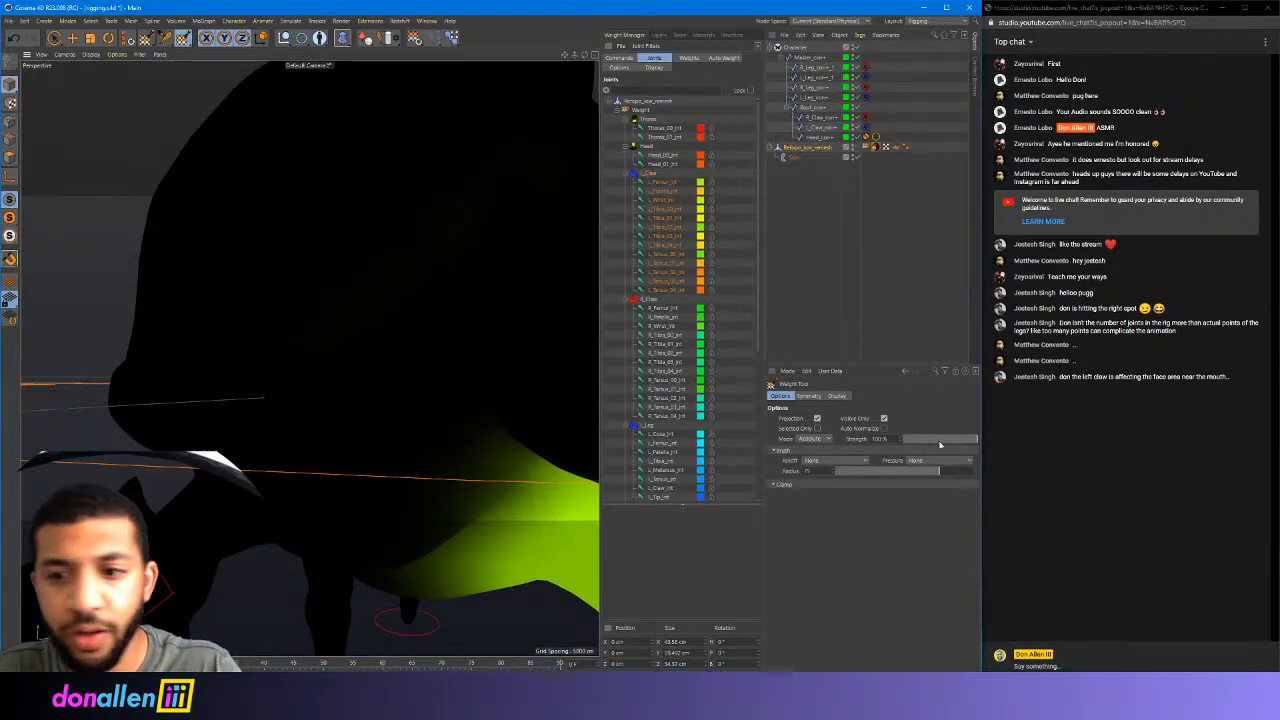
{"action": "left_click", "coordinate": [957, 471]}
{"action": "mouse_move", "coordinate": [504, 215]}
{"action": "left_mouse_down", "text": "ctrl"}
{"action": "mouse_move", "coordinate": [340, 283]}
{"action": "mouse_move", "coordinate": [346, 246]}
{"action": "left_mouse_up", "text": "ctrl"}
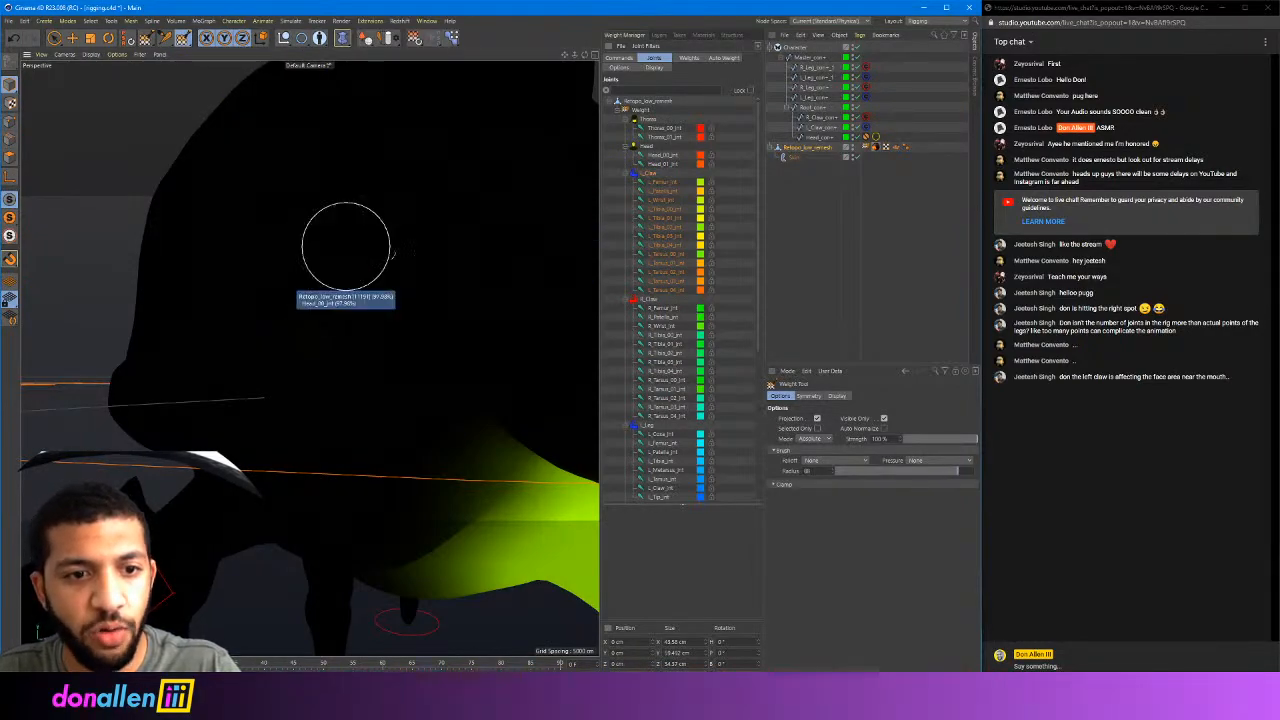
{"action": "mouse_move", "coordinate": [454, 210]}
{"action": "left_mouse_down", "text": "alt"}
{"action": "mouse_move", "coordinate": [423, 222]}
{"action": "mouse_move", "coordinate": [309, 357]}
{"action": "mouse_move", "coordinate": [705, 367]}
{"action": "left_mouse_up", "text": "alt"}
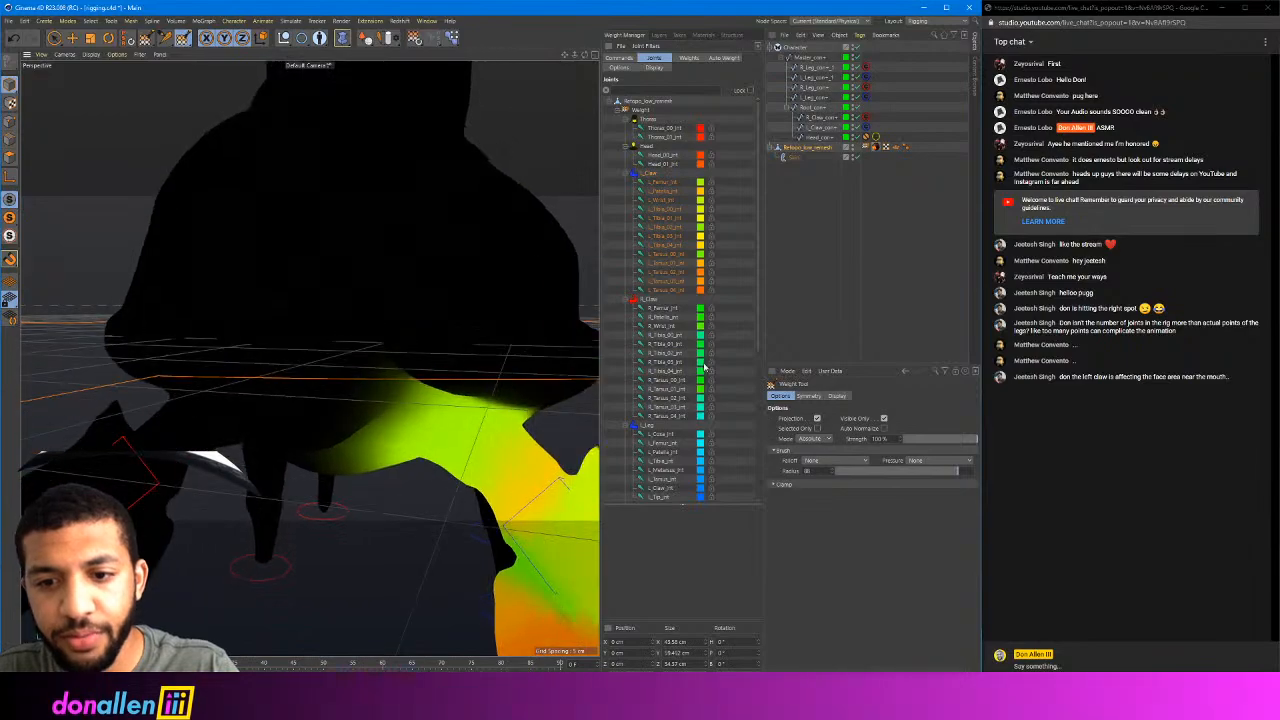
{"action": "mouse_move", "coordinate": [292, 302]}
{"action": "left_mouse_down", "text": "alt"}
{"action": "mouse_move", "coordinate": [303, 269]}
{"action": "mouse_move", "coordinate": [315, 314]}
{"action": "mouse_move", "coordinate": [300, 260]}
{"action": "left_mouse_up", "text": "alt"}
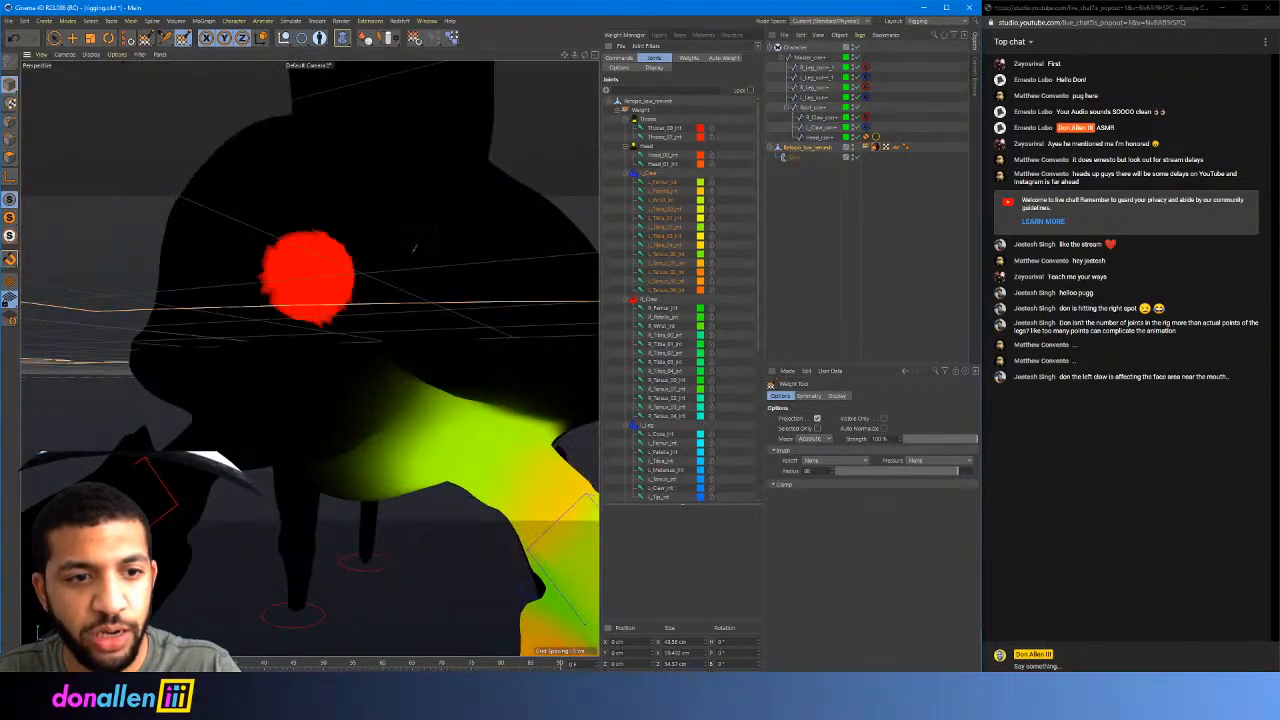
{"action": "mouse_move", "coordinate": [380, 246]}
{"action": "left_mouse_down", "text": "alt"}
{"action": "mouse_move", "coordinate": [320, 178]}
{"action": "mouse_move", "coordinate": [345, 130]}
{"action": "mouse_move", "coordinate": [257, 157]}
{"action": "left_mouse_up", "text": "alt"}
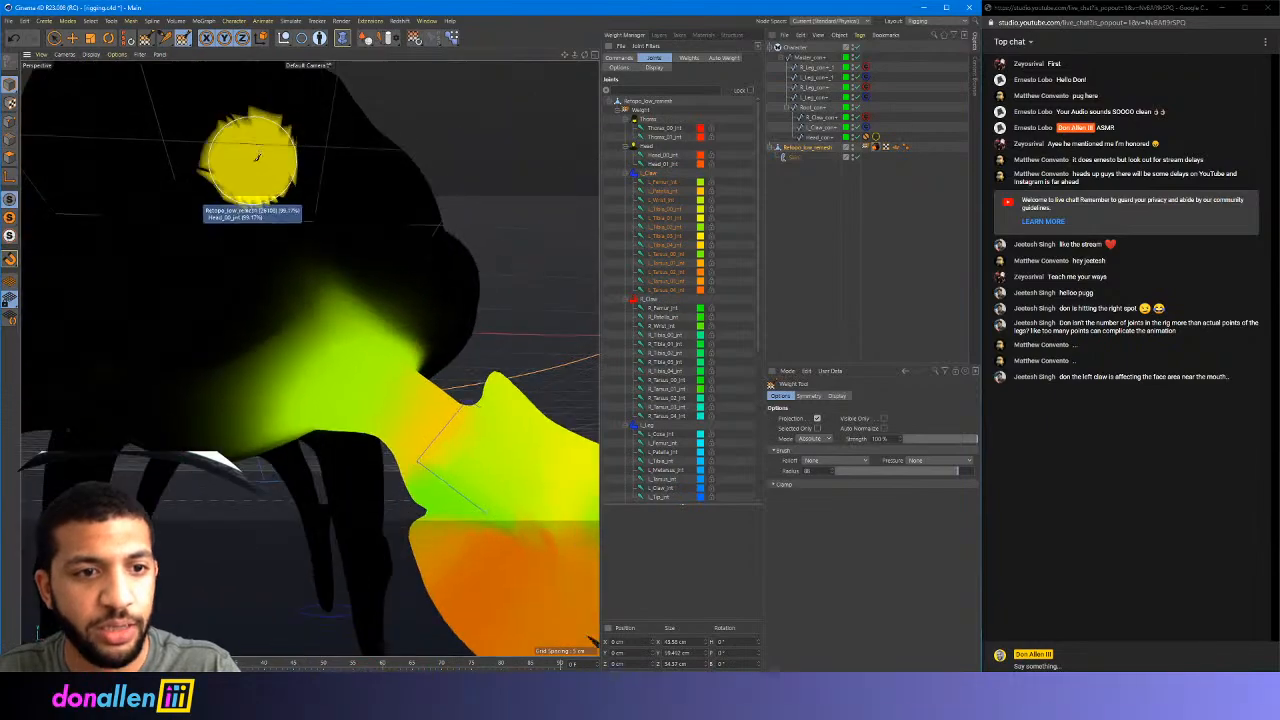
Leave weight painting for Live Selection and select the left claw's L_Claw controller with the whole front of the crab in view
{"action": "left_click_drag", "start_coordinate": [342, 142], "coordinate": [411, 208], "text": "alt"}
{"action": "right_click_drag", "start_coordinate": [411, 208], "coordinate": [280, 370], "text": "alt"}
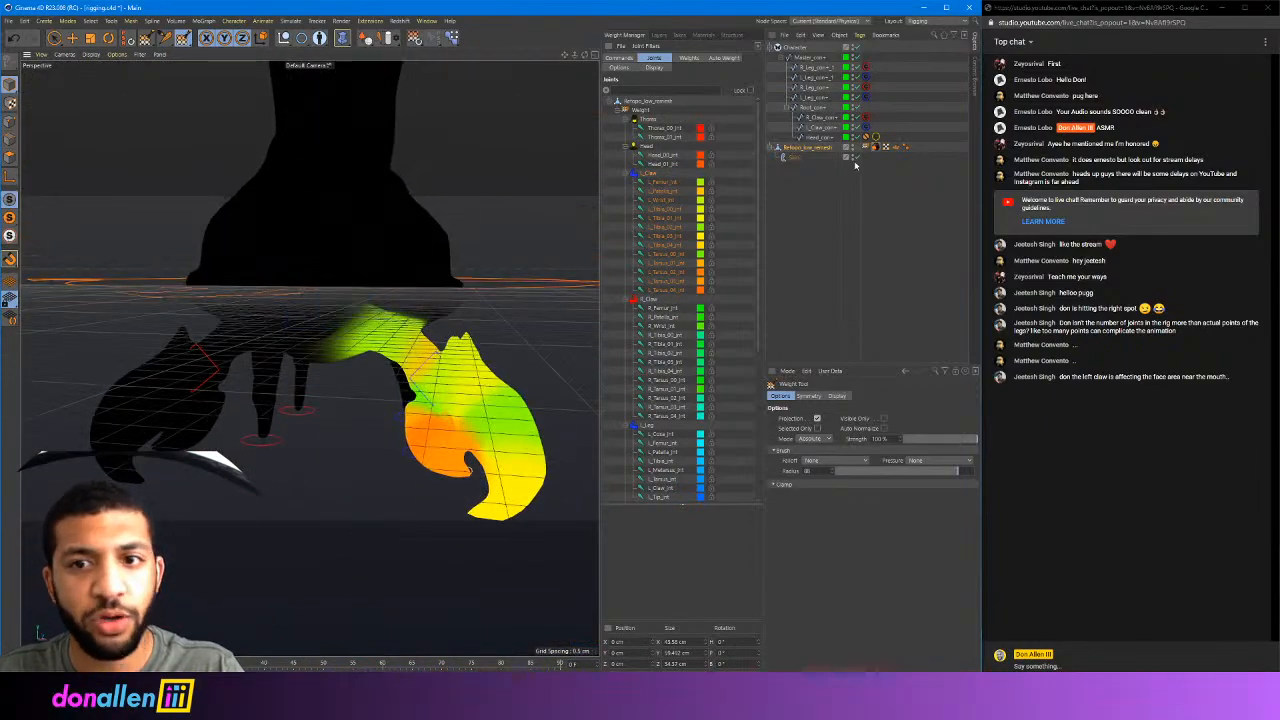
{"action": "left_click", "coordinate": [820, 128]}
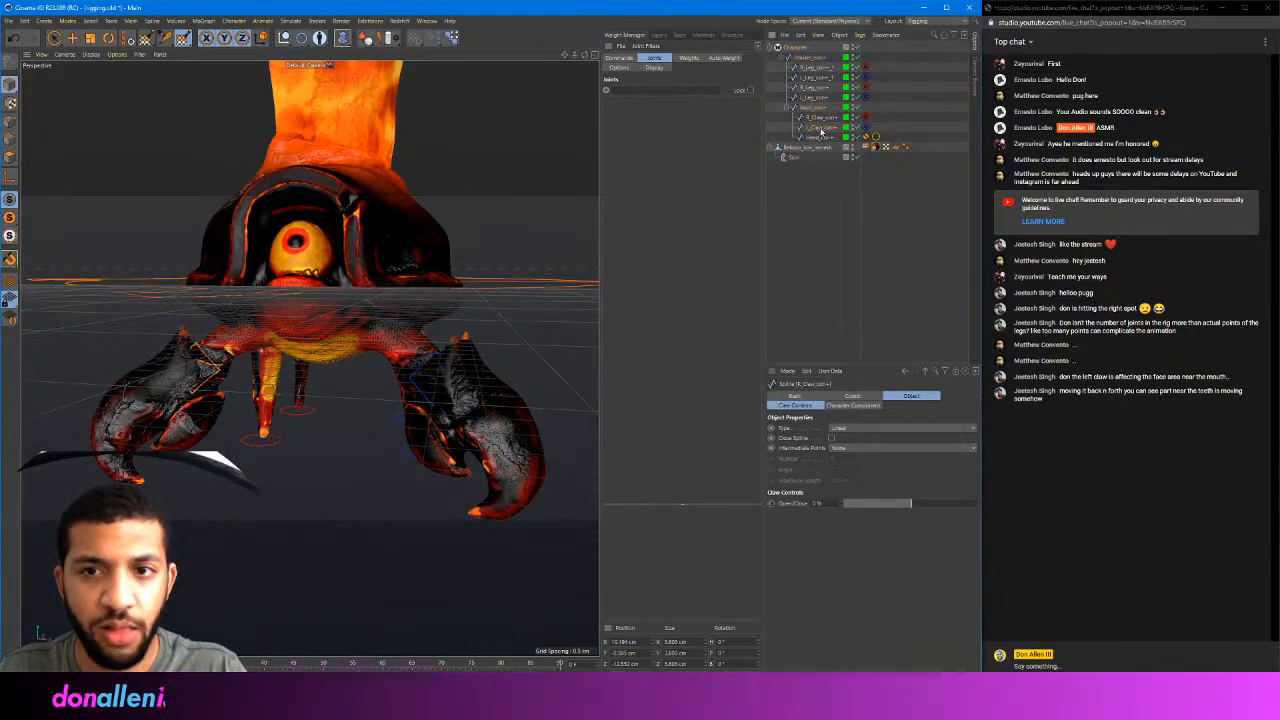
{"action": "left_click", "coordinate": [54, 39]}
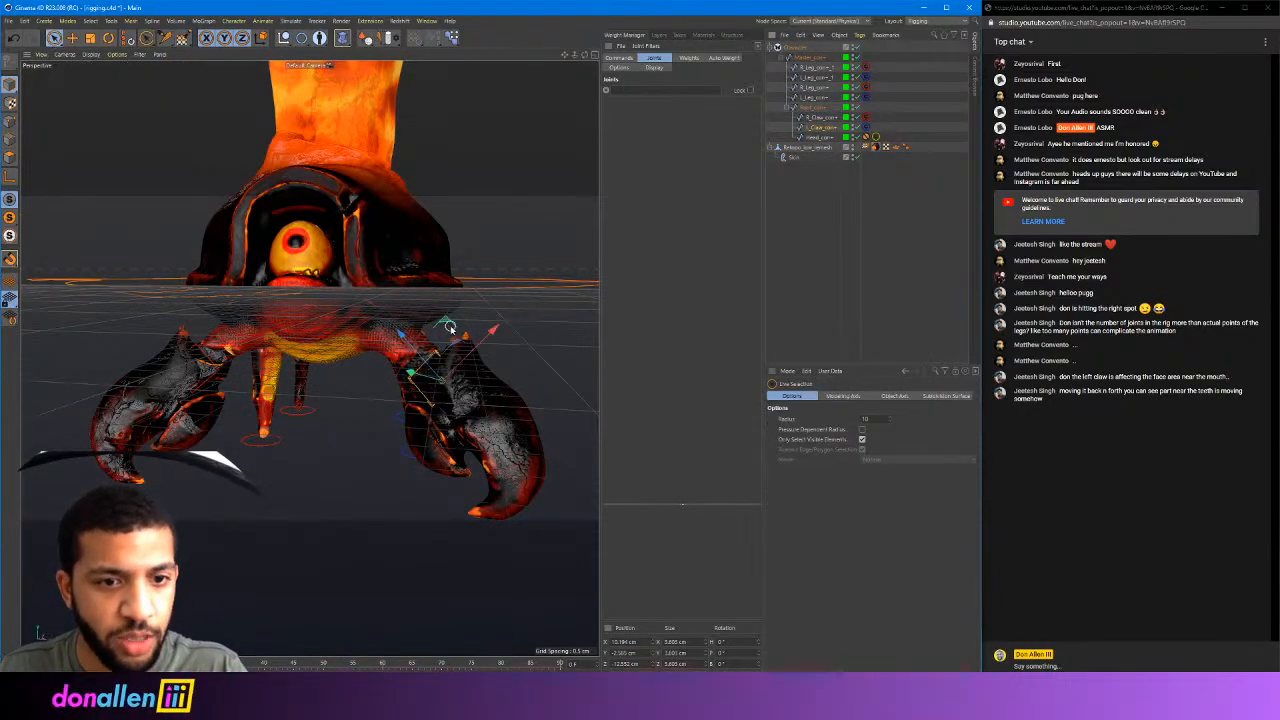
{"action": "left_click", "coordinate": [450, 327]}
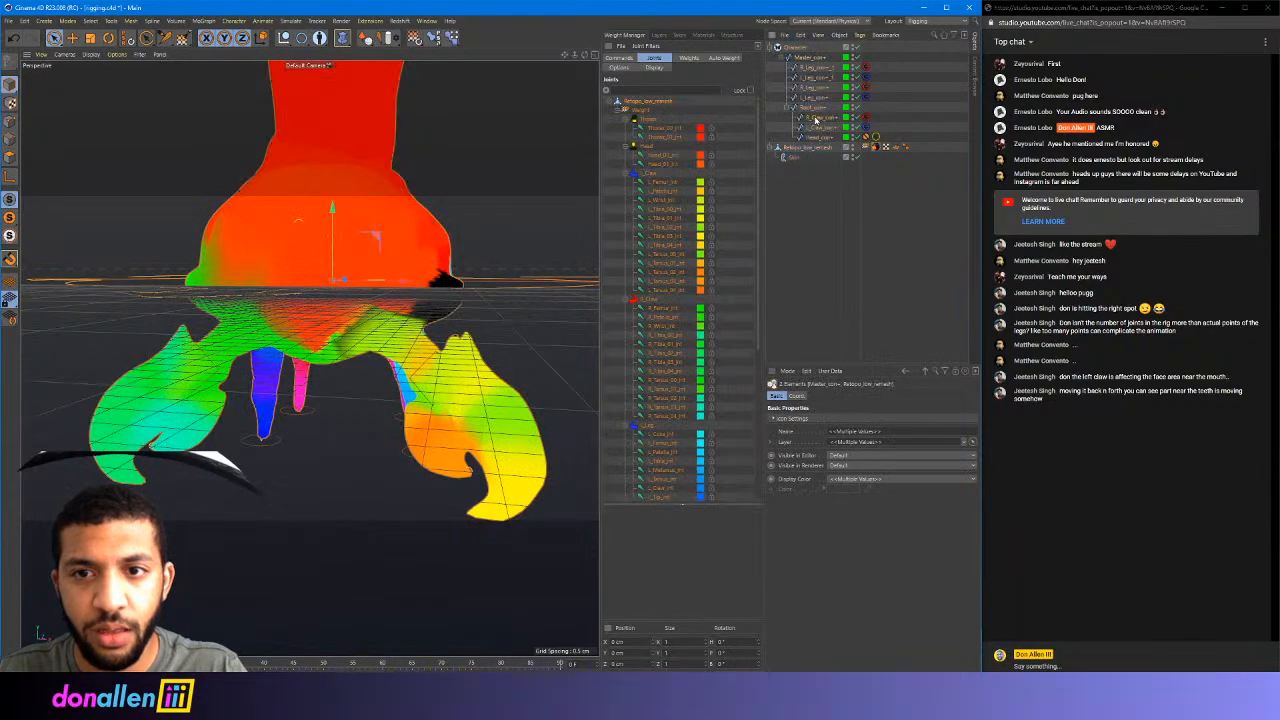
{"action": "left_click", "coordinate": [818, 128]}
{"action": "scroll", "coordinate": [432, 318], "scroll_direction": "up", "scroll_amount": 3}
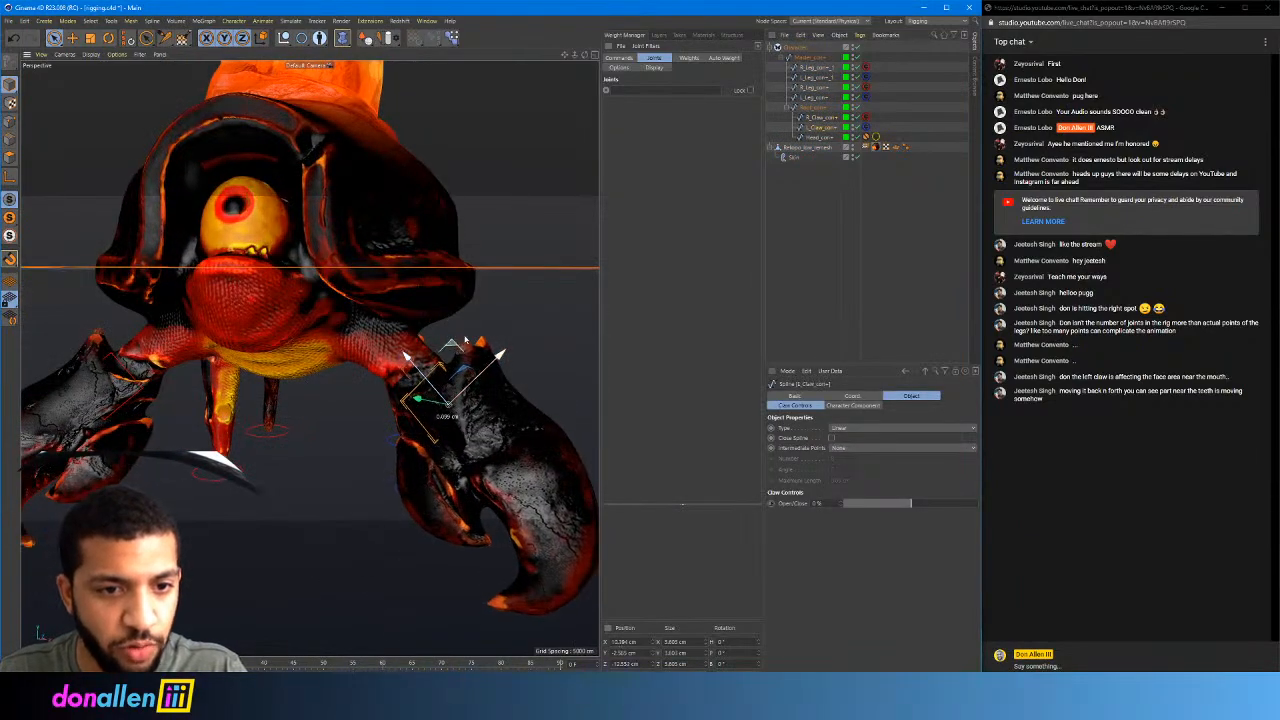
Move the L_Claw controller back and forth to check how the left arm, shell and mouth area deform
{"action": "left_click_drag", "start_coordinate": [465, 341], "coordinate": [442, 293]}
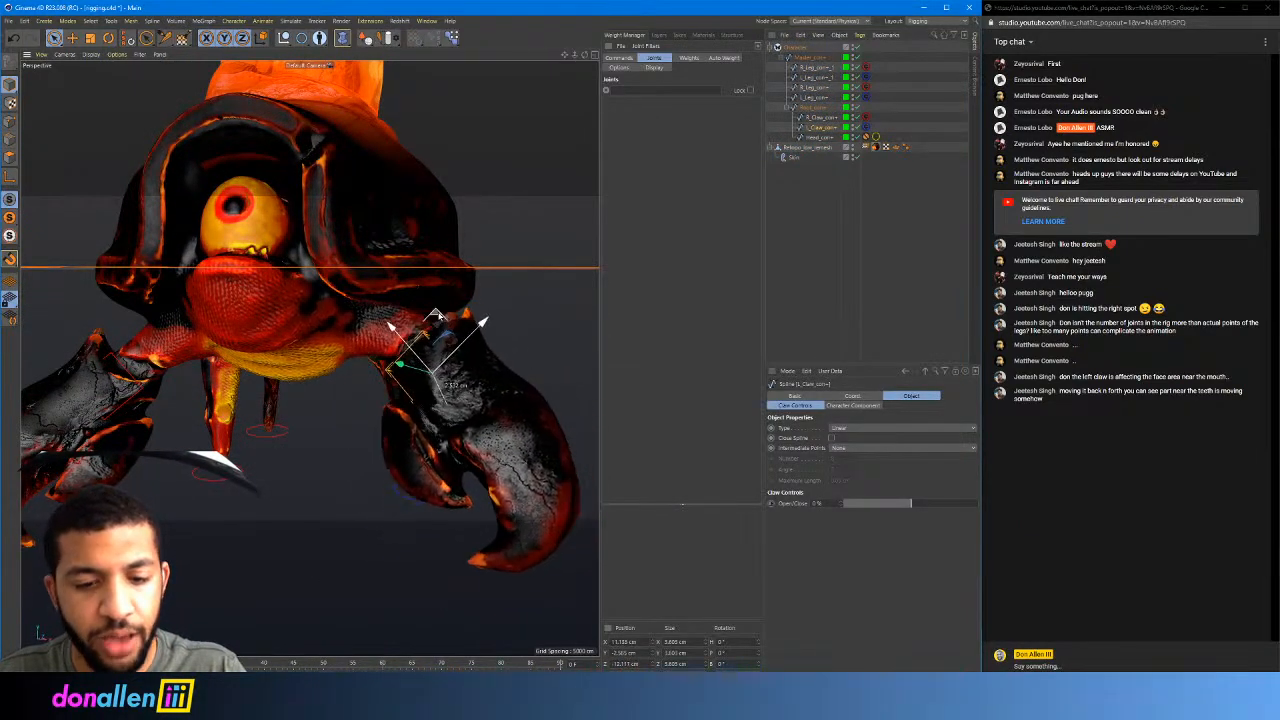
{"action": "right_click_drag", "start_coordinate": [334, 314], "coordinate": [408, 260], "text": "alt"}
{"action": "mouse_move", "coordinate": [408, 260]}
{"action": "left_mouse_down", "text": "alt"}
{"action": "mouse_move", "coordinate": [366, 246]}
{"action": "mouse_move", "coordinate": [418, 265]}
{"action": "mouse_move", "coordinate": [400, 271]}
{"action": "mouse_move", "coordinate": [396, 255]}
{"action": "left_mouse_up", "text": "alt"}
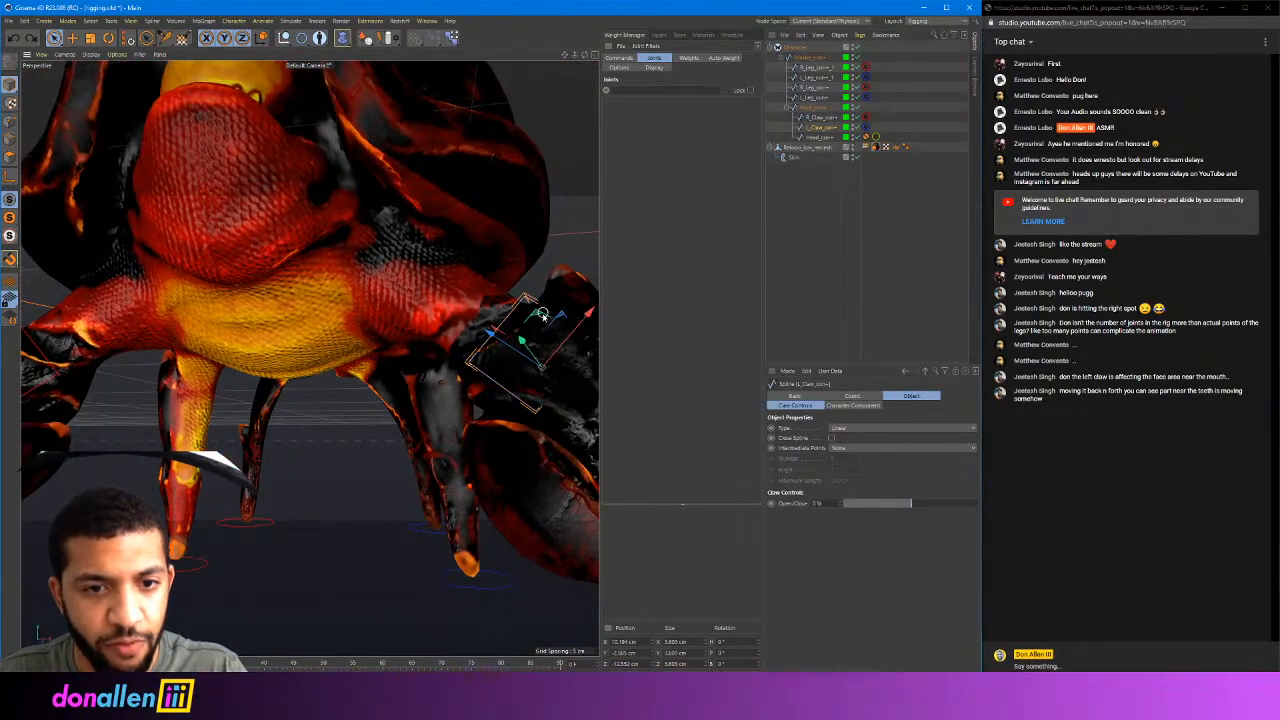
{"action": "left_click_drag", "start_coordinate": [543, 318], "coordinate": [478, 243]}
{"action": "left_click_drag", "start_coordinate": [435, 323], "coordinate": [511, 233]}
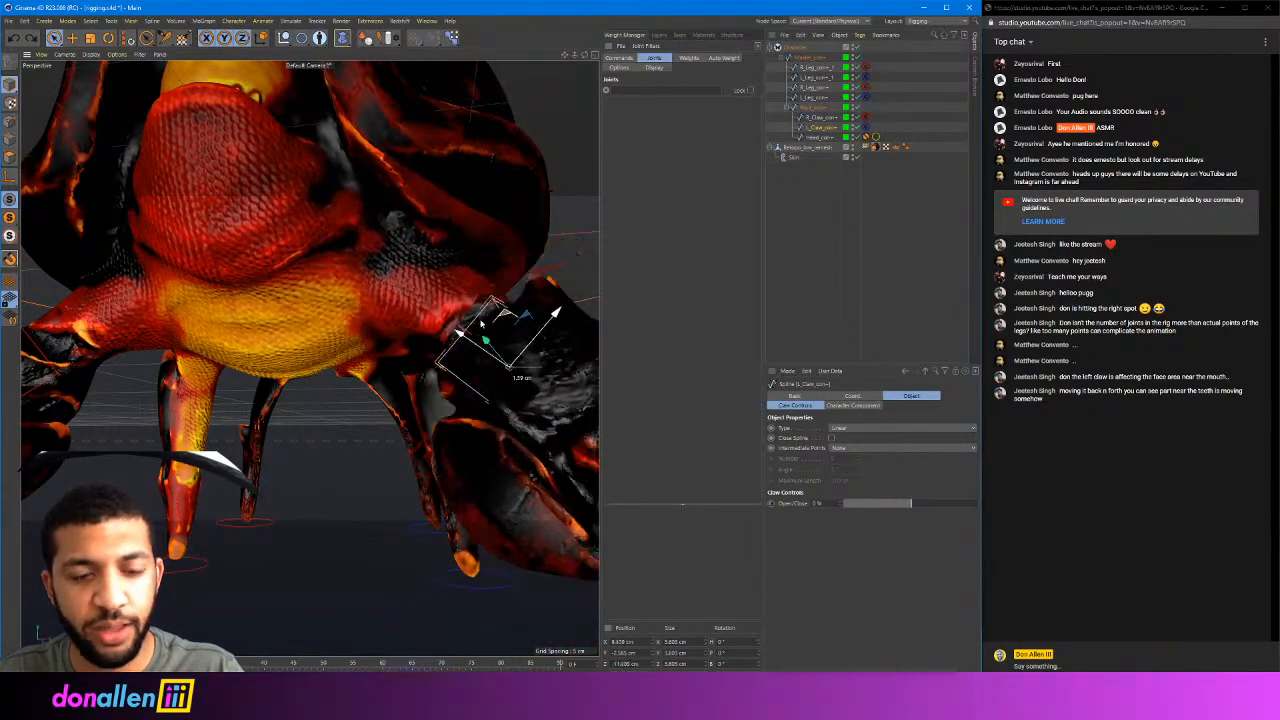
{"action": "left_click_drag", "start_coordinate": [481, 323], "coordinate": [436, 308]}
{"action": "scroll", "coordinate": [379, 287], "scroll_direction": "down", "scroll_amount": 6}
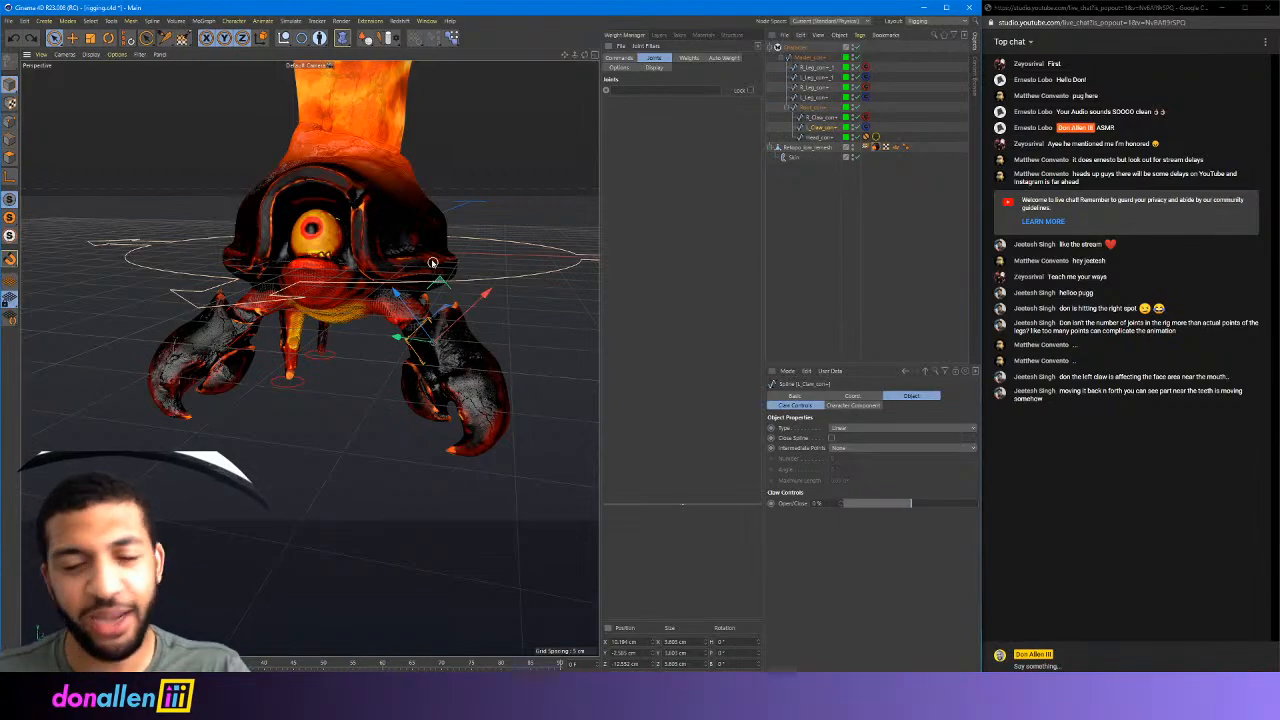
Save the project and view the crab from the front and the left side
{"action": "left_click", "coordinate": [9, 20]}
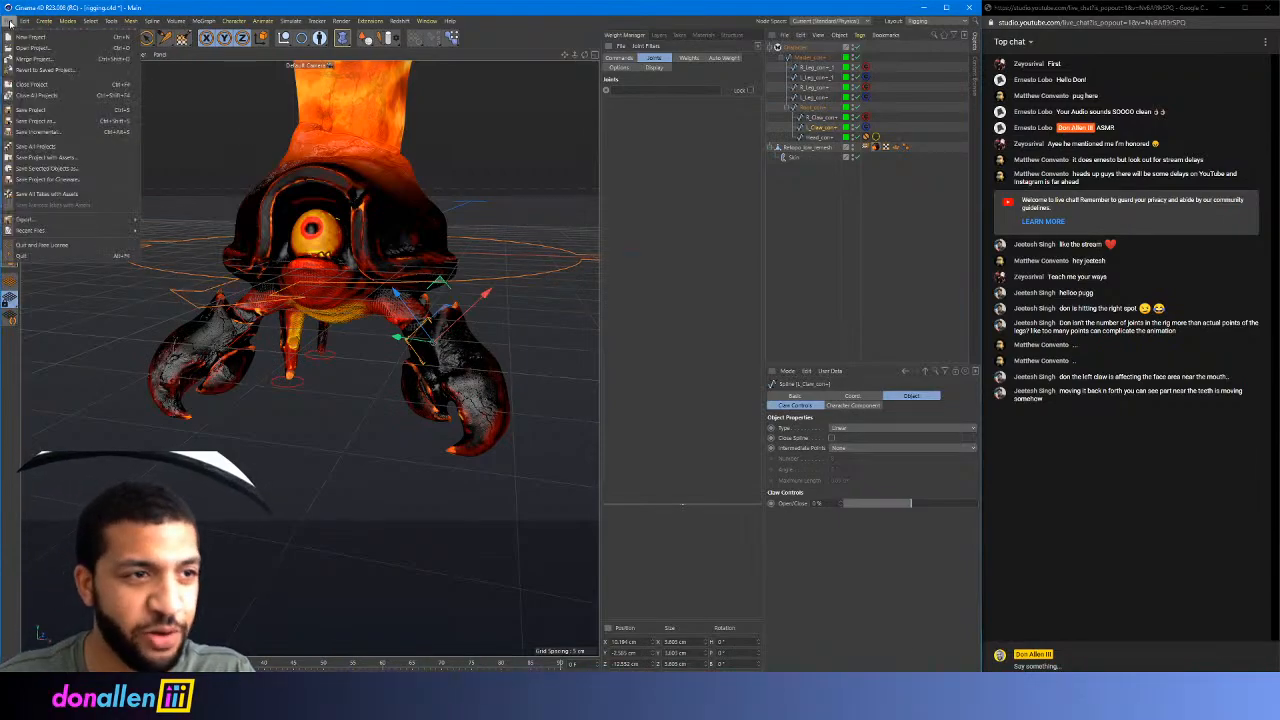
{"action": "left_click", "coordinate": [48, 109]}
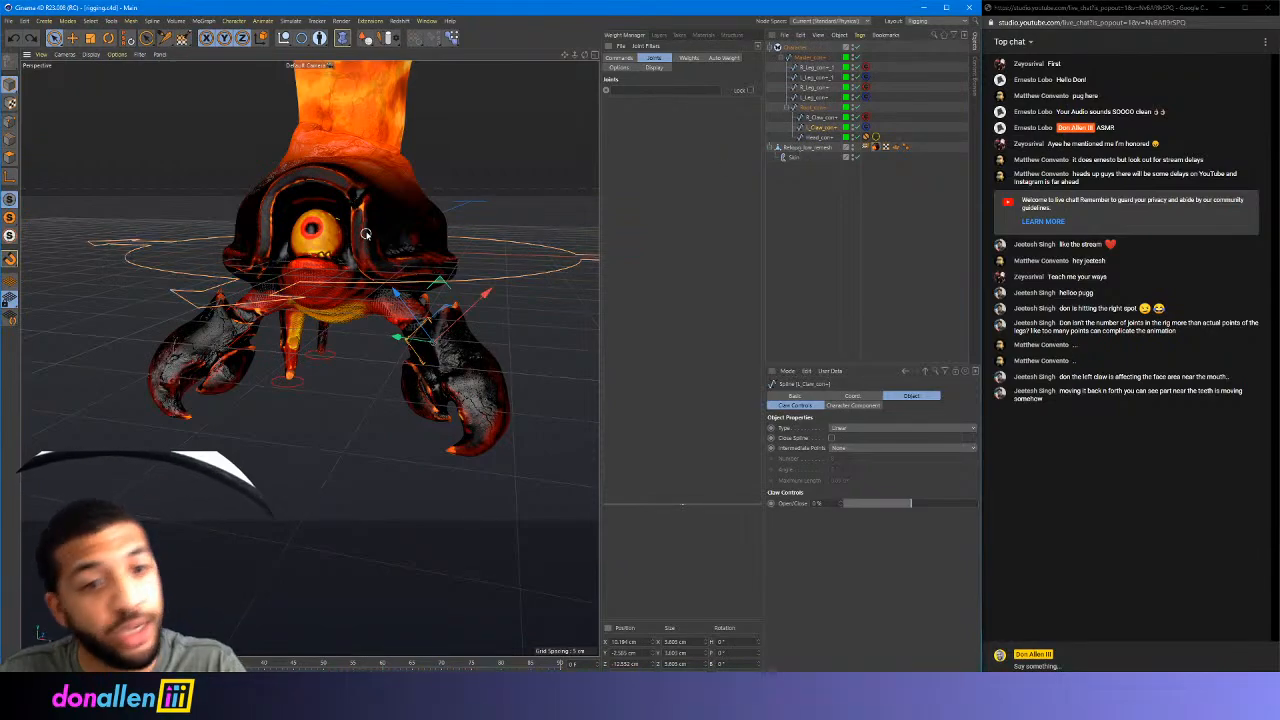
{"action": "mouse_move", "coordinate": [365, 233]}
{"action": "left_mouse_down", "text": "alt"}
{"action": "mouse_move", "coordinate": [480, 229]}
{"action": "mouse_move", "coordinate": [352, 234]}
{"action": "left_mouse_up", "text": "alt"}
{"action": "right_click_drag", "start_coordinate": [352, 234], "coordinate": [378, 219], "text": "alt"}
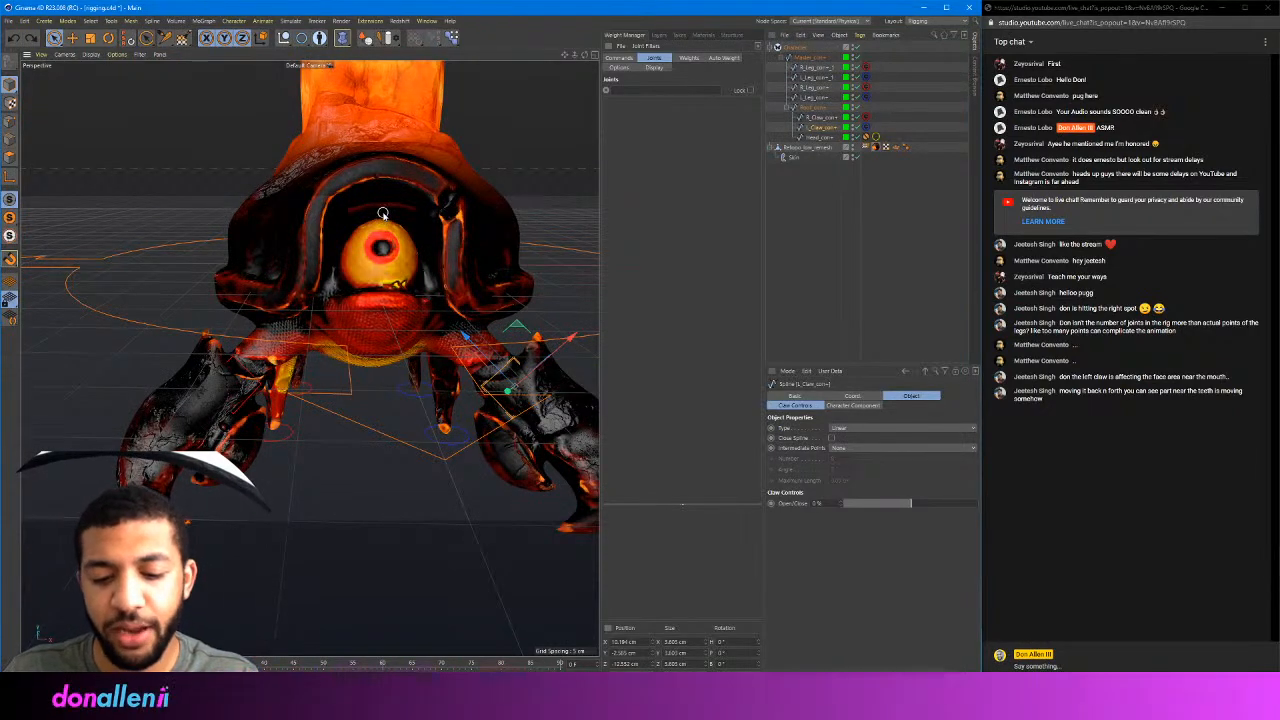
{"action": "left_click_drag", "start_coordinate": [444, 236], "coordinate": [400, 245], "text": "alt"}
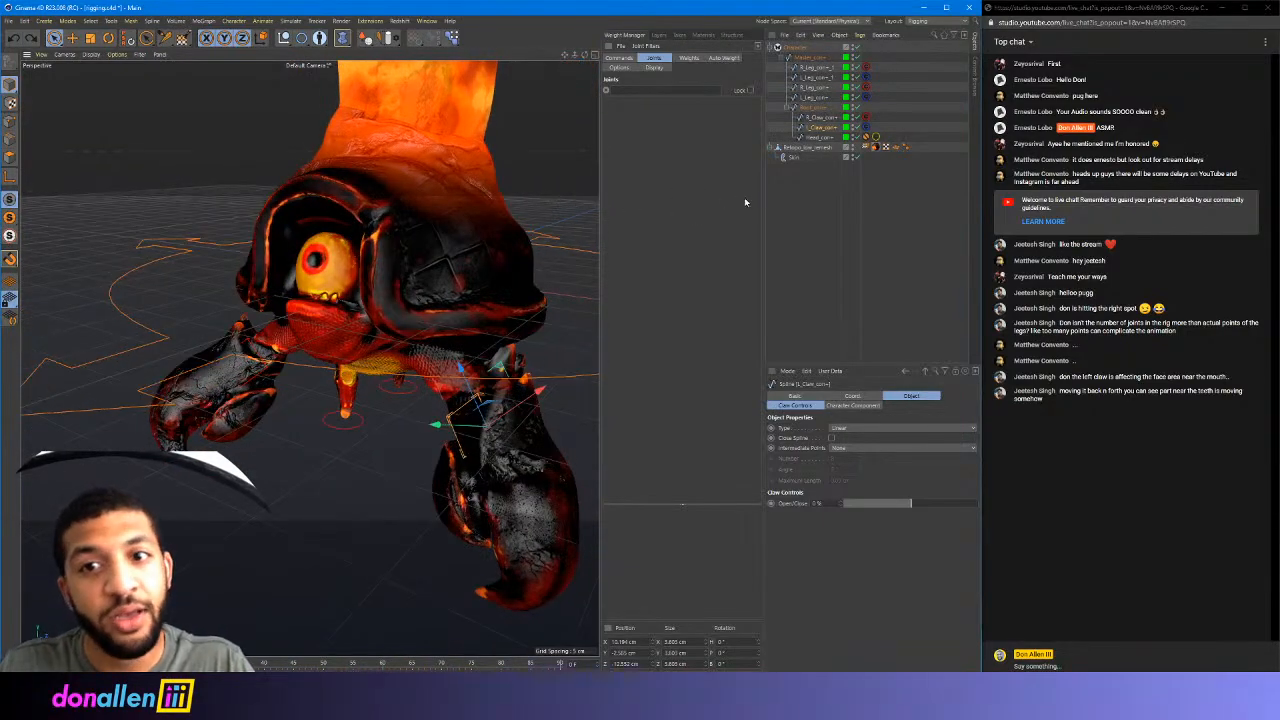
Select the Retopo_low_remesh mesh, compare the L_Claw joint weights, and isolate the R_Claw joints' weights to examine their spread over the body
{"action": "left_click", "coordinate": [810, 148]}
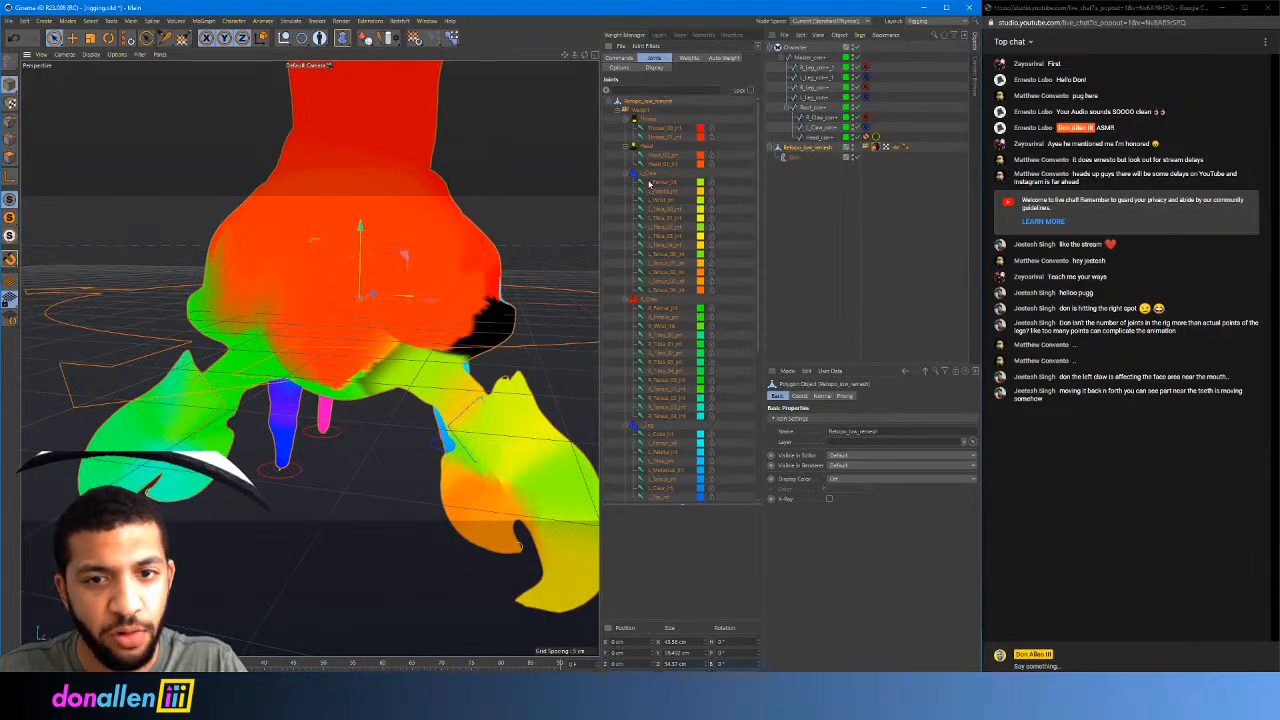
{"action": "left_click", "coordinate": [650, 174]}
{"action": "left_click_drag", "start_coordinate": [454, 306], "coordinate": [536, 258], "text": "alt"}
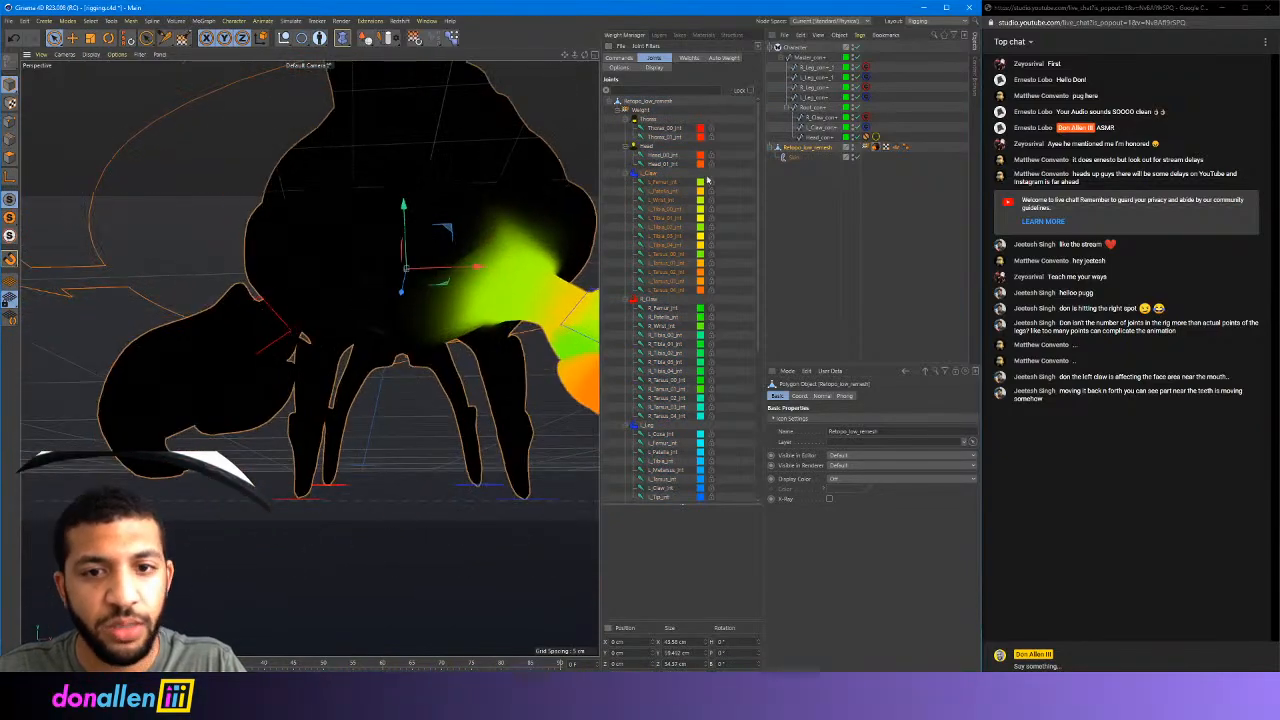
{"action": "left_click", "coordinate": [648, 302]}
{"action": "left_click_drag", "start_coordinate": [306, 309], "coordinate": [397, 292], "text": "alt"}
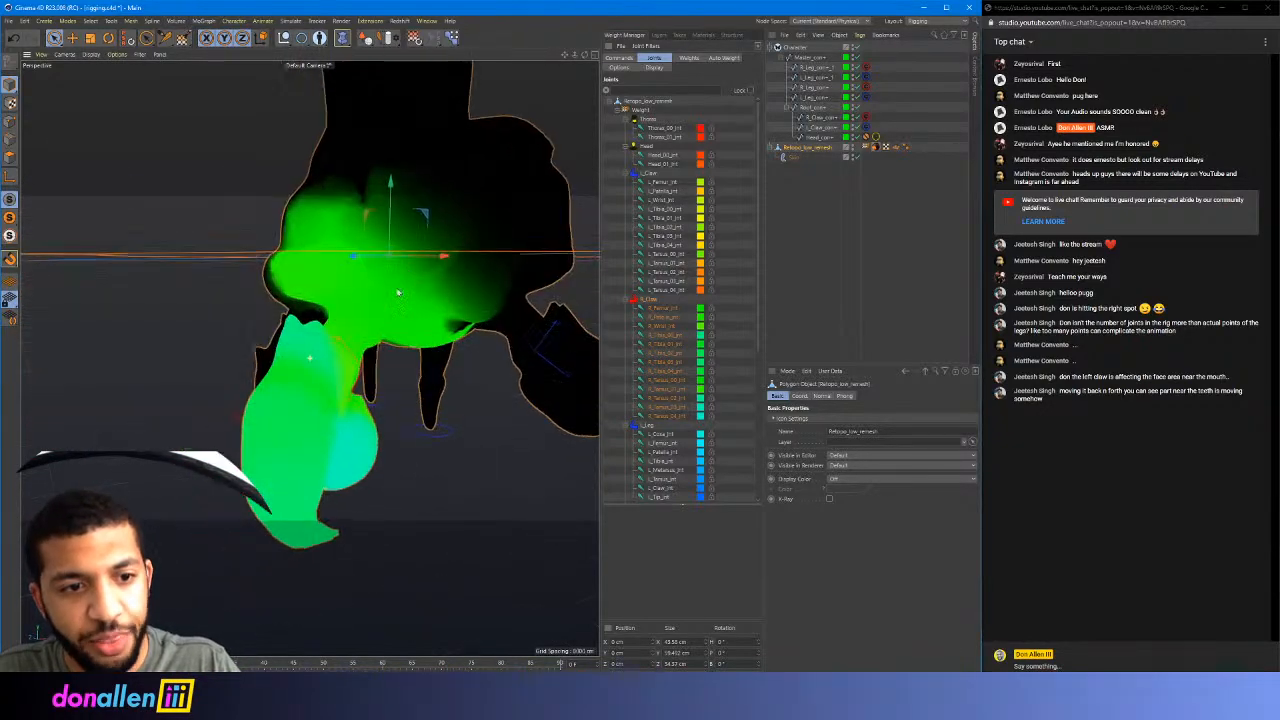
{"action": "left_click_drag", "start_coordinate": [346, 385], "coordinate": [421, 200], "text": "alt"}
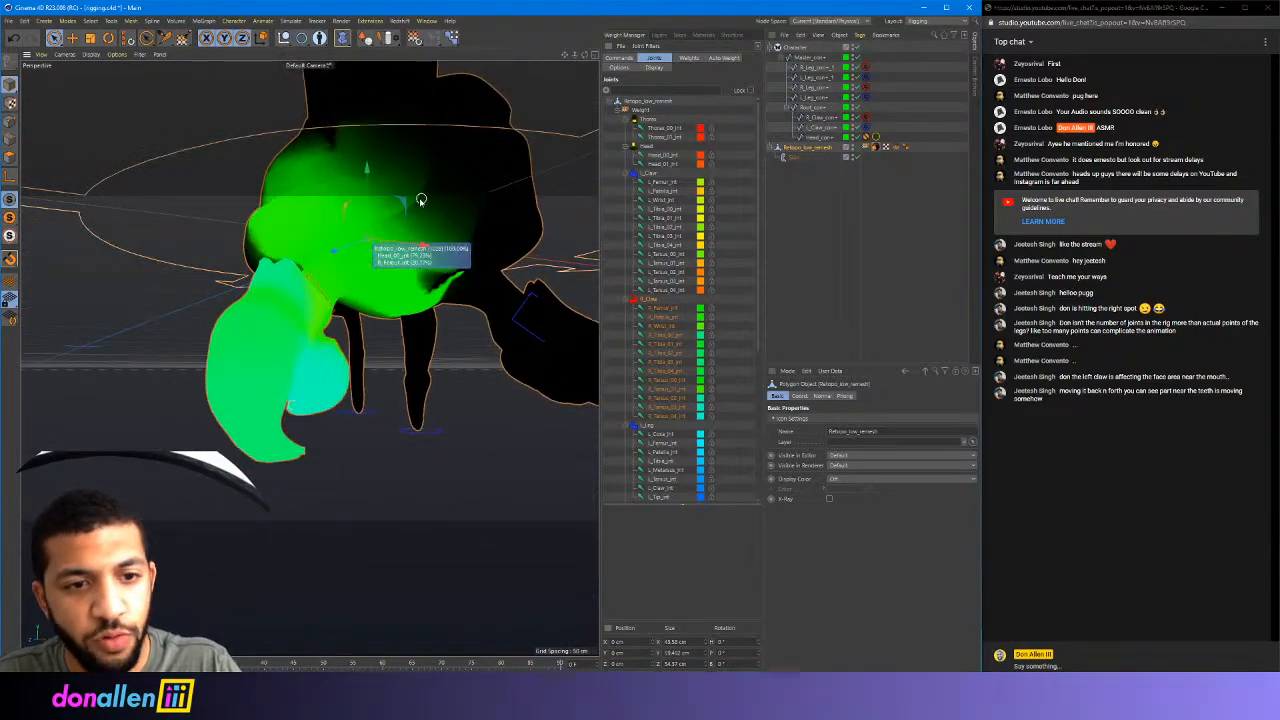
{"action": "left_click_drag", "start_coordinate": [406, 256], "coordinate": [444, 298], "text": "alt"}
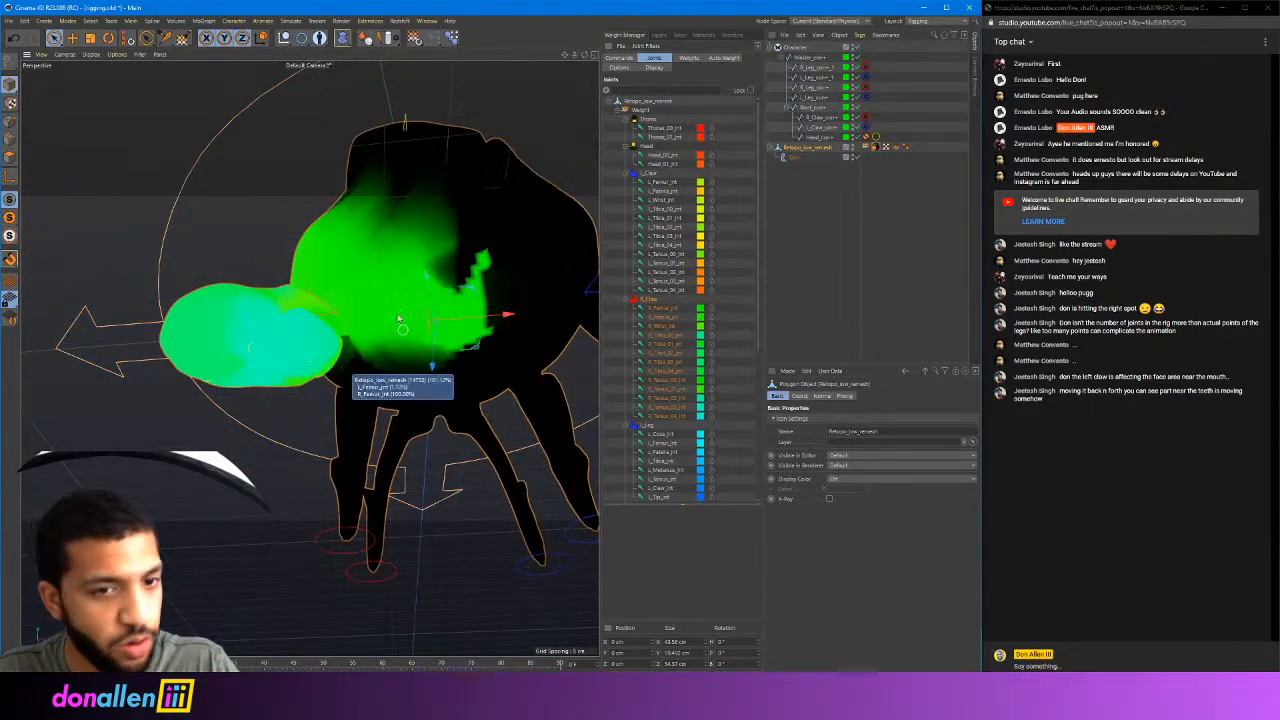
{"action": "left_click_drag", "start_coordinate": [404, 349], "coordinate": [416, 153], "text": "alt"}
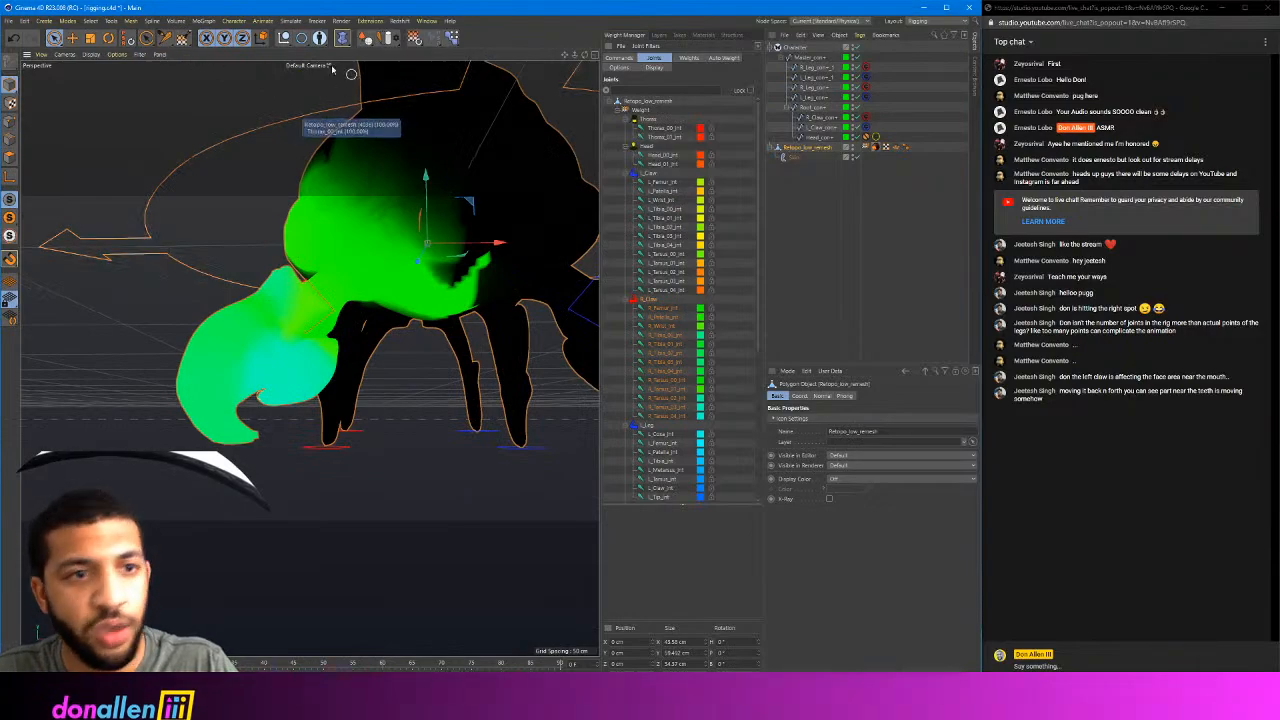
Erase stray R_Claw weights from the face and shell with the Weight Tool in Absolute mode at 100% strength
{"action": "left_click", "coordinate": [186, 38]}
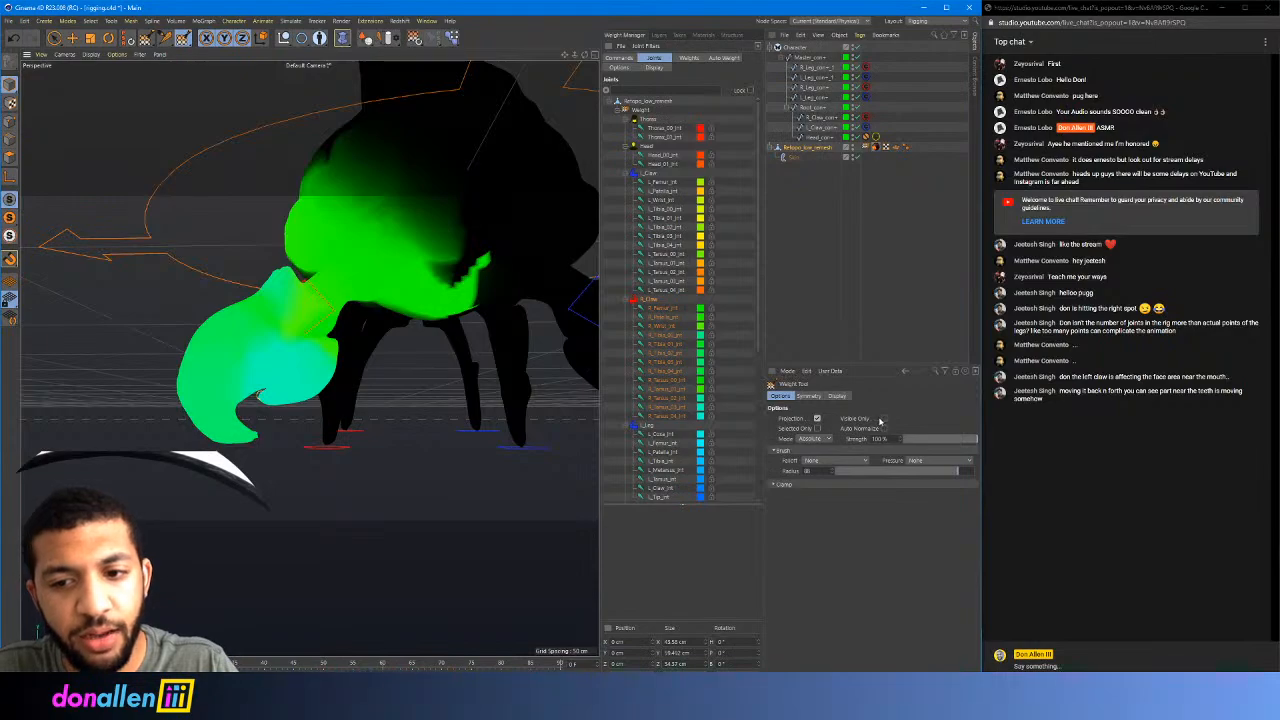
{"action": "mouse_move", "coordinate": [445, 255]}
{"action": "left_mouse_down"}
{"action": "mouse_move", "coordinate": [394, 214]}
{"action": "mouse_move", "coordinate": [572, 247]}
{"action": "left_mouse_up"}
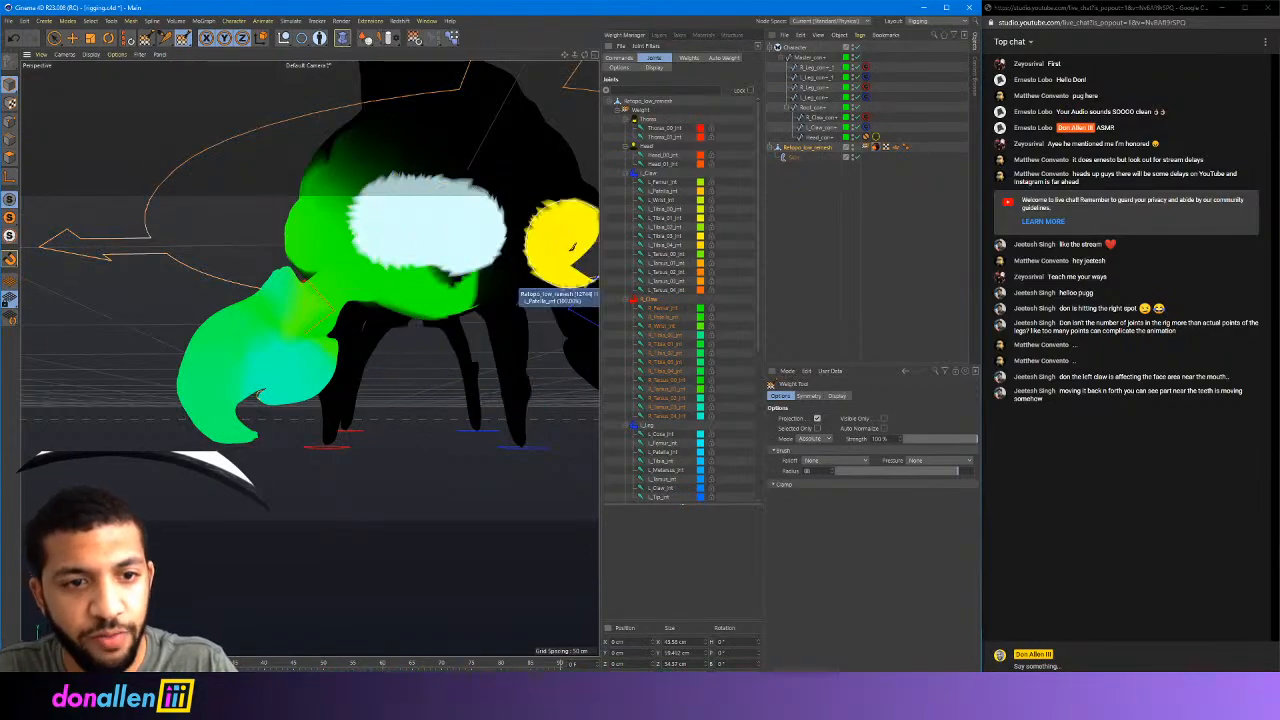
{"action": "key", "text": "ctrl+z"}
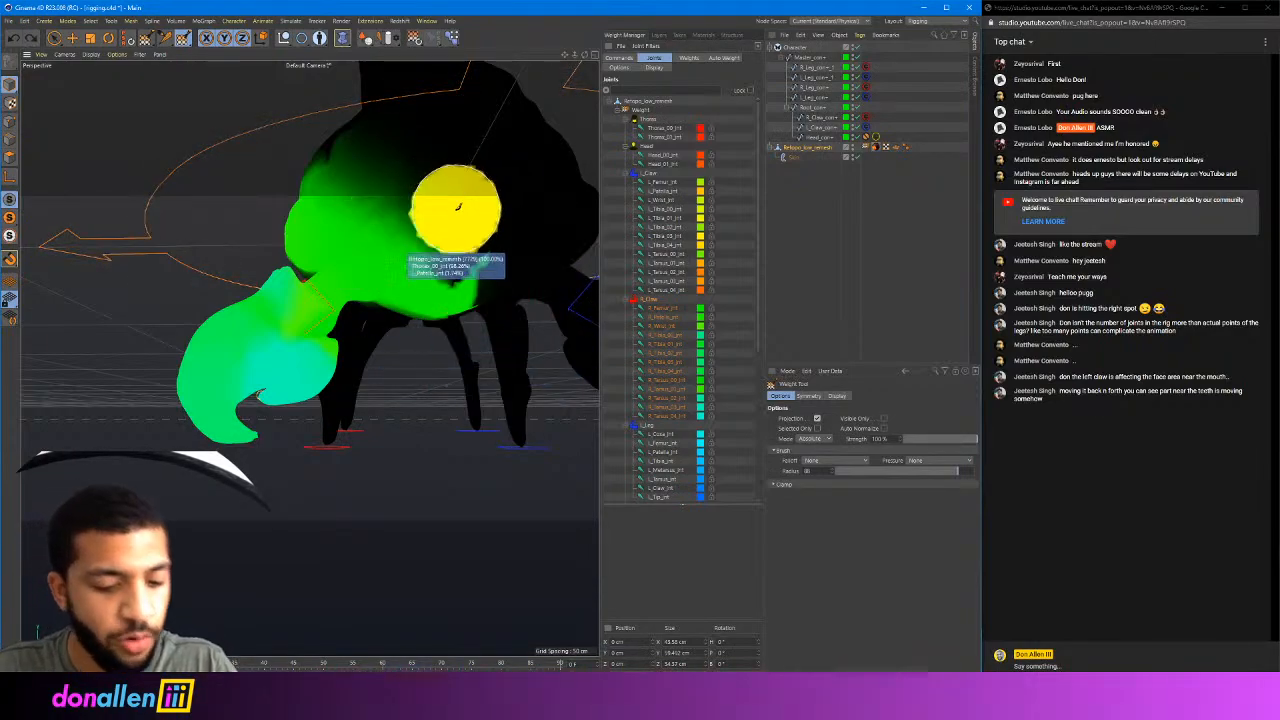
{"action": "mouse_move", "coordinate": [436, 234]}
{"action": "left_mouse_down", "text": "ctrl"}
{"action": "mouse_move", "coordinate": [462, 263]}
{"action": "mouse_move", "coordinate": [353, 152]}
{"action": "mouse_move", "coordinate": [414, 163]}
{"action": "left_mouse_up", "text": "ctrl"}
{"action": "mouse_move", "coordinate": [340, 148]}
{"action": "left_mouse_down", "text": "ctrl"}
{"action": "mouse_move", "coordinate": [300, 152]}
{"action": "mouse_move", "coordinate": [224, 224]}
{"action": "mouse_move", "coordinate": [182, 204]}
{"action": "left_mouse_up", "text": "ctrl"}
{"action": "mouse_move", "coordinate": [306, 186]}
{"action": "left_mouse_down", "text": "ctrl"}
{"action": "mouse_move", "coordinate": [377, 217]}
{"action": "mouse_move", "coordinate": [400, 248]}
{"action": "left_mouse_up", "text": "ctrl"}
{"action": "left_click_drag", "start_coordinate": [389, 220], "coordinate": [330, 225], "text": "alt"}
{"action": "mouse_move", "coordinate": [407, 233]}
{"action": "left_mouse_down", "text": "alt"}
{"action": "mouse_move", "coordinate": [430, 226]}
{"action": "mouse_move", "coordinate": [363, 168]}
{"action": "left_mouse_up", "text": "alt"}
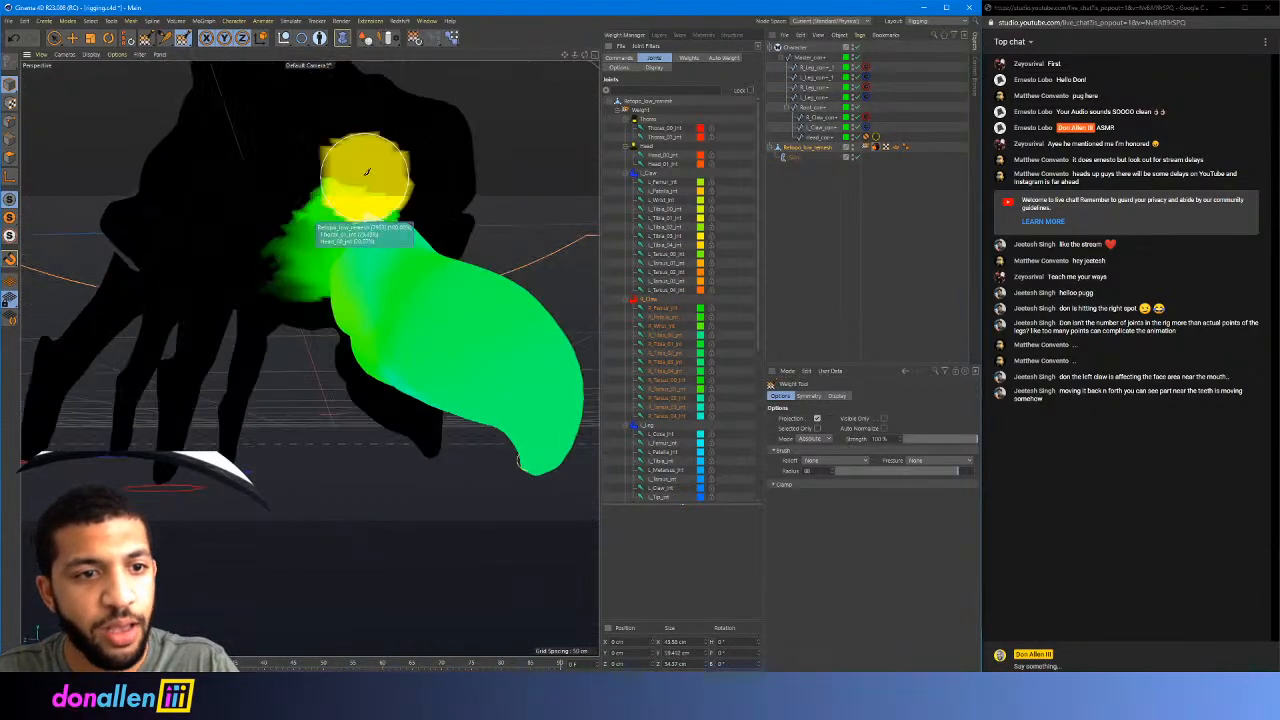
Clean the remaining stray R_Claw weights off the back and underside of the body around the right arm's base
{"action": "left_click_drag", "start_coordinate": [277, 337], "coordinate": [257, 206], "text": "alt"}
{"action": "left_click_drag", "start_coordinate": [366, 278], "coordinate": [414, 130], "text": "alt"}
{"action": "middle_click_drag", "start_coordinate": [428, 135], "coordinate": [385, 264], "text": "alt"}
{"action": "left_click_drag", "start_coordinate": [385, 263], "coordinate": [374, 204], "text": "alt"}
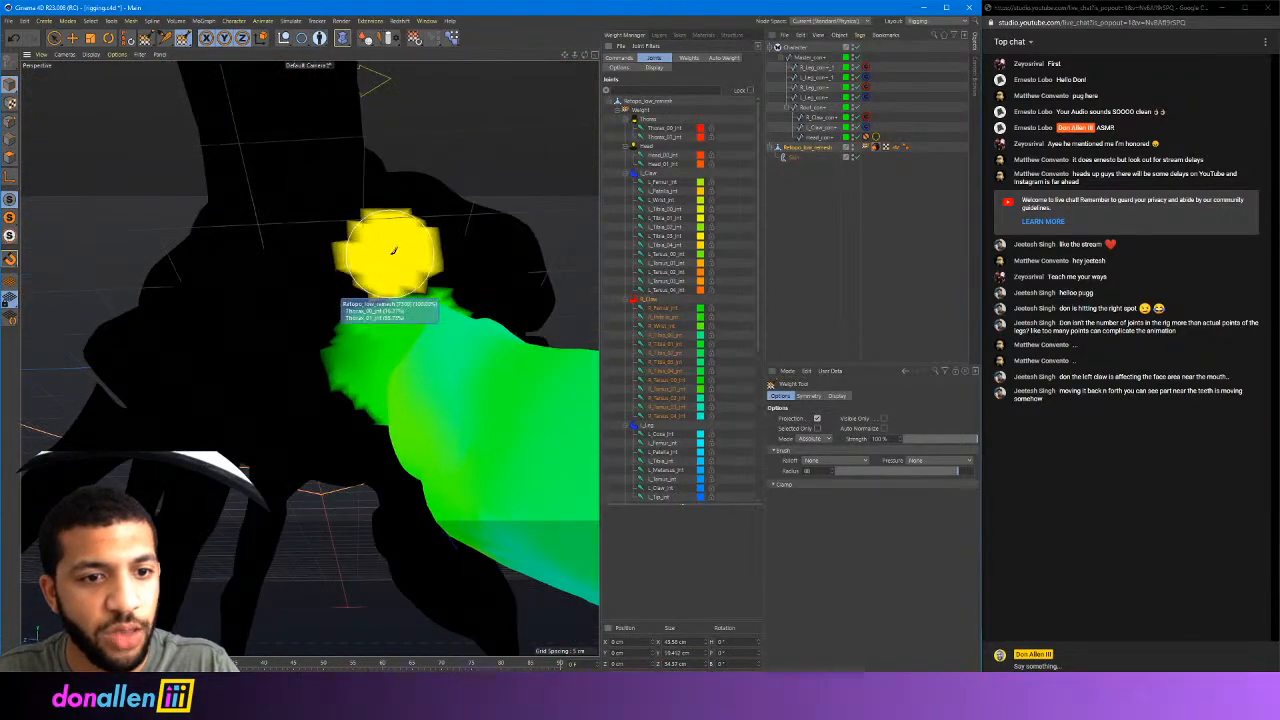
{"action": "mouse_move", "coordinate": [393, 250]}
{"action": "left_mouse_down", "text": "alt"}
{"action": "mouse_move", "coordinate": [333, 205]}
{"action": "mouse_move", "coordinate": [231, 222]}
{"action": "mouse_move", "coordinate": [447, 216]}
{"action": "mouse_move", "coordinate": [548, 250]}
{"action": "mouse_move", "coordinate": [428, 249]}
{"action": "mouse_move", "coordinate": [390, 196]}
{"action": "left_mouse_up", "text": "alt"}
{"action": "right_click_drag", "start_coordinate": [390, 196], "coordinate": [443, 148], "text": "alt"}
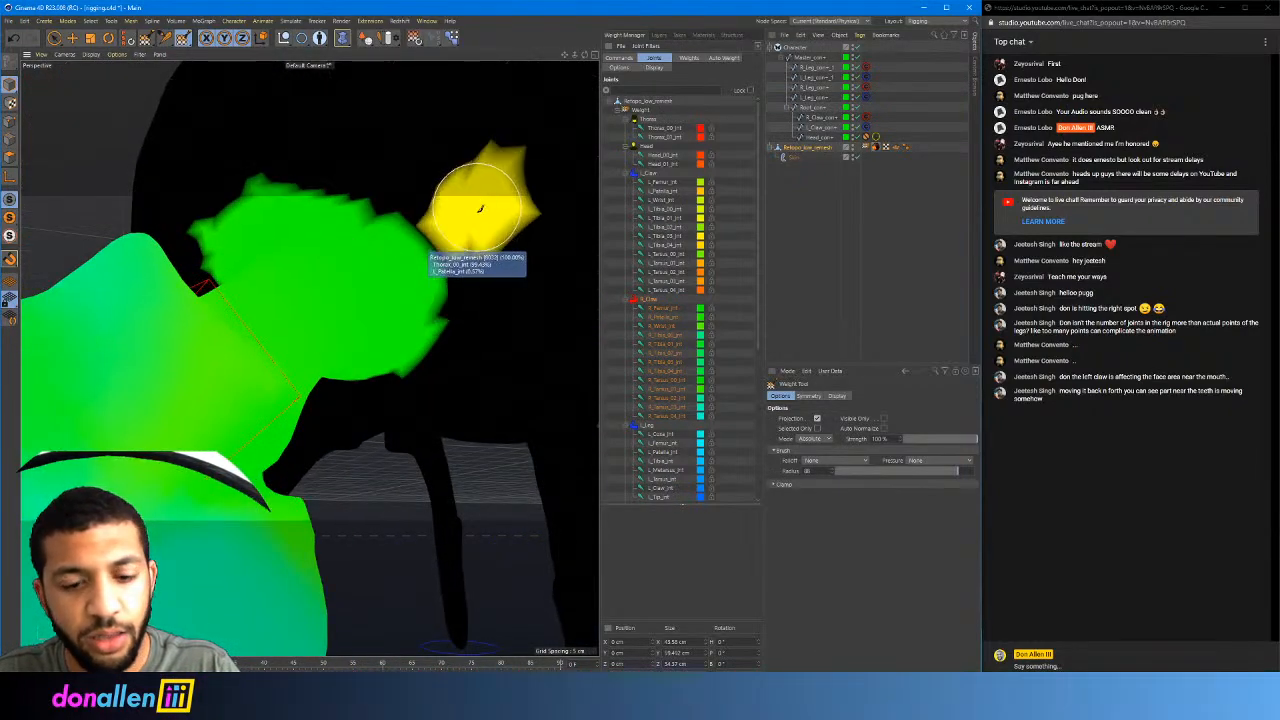
Set the weight brush to Smooth mode and soften the hard R_Claw weight edge across the front of the body
{"action": "mouse_move", "coordinate": [480, 208]}
{"action": "left_mouse_down", "text": "alt"}
{"action": "mouse_move", "coordinate": [506, 249]}
{"action": "mouse_move", "coordinate": [390, 310]}
{"action": "left_mouse_up", "text": "alt"}
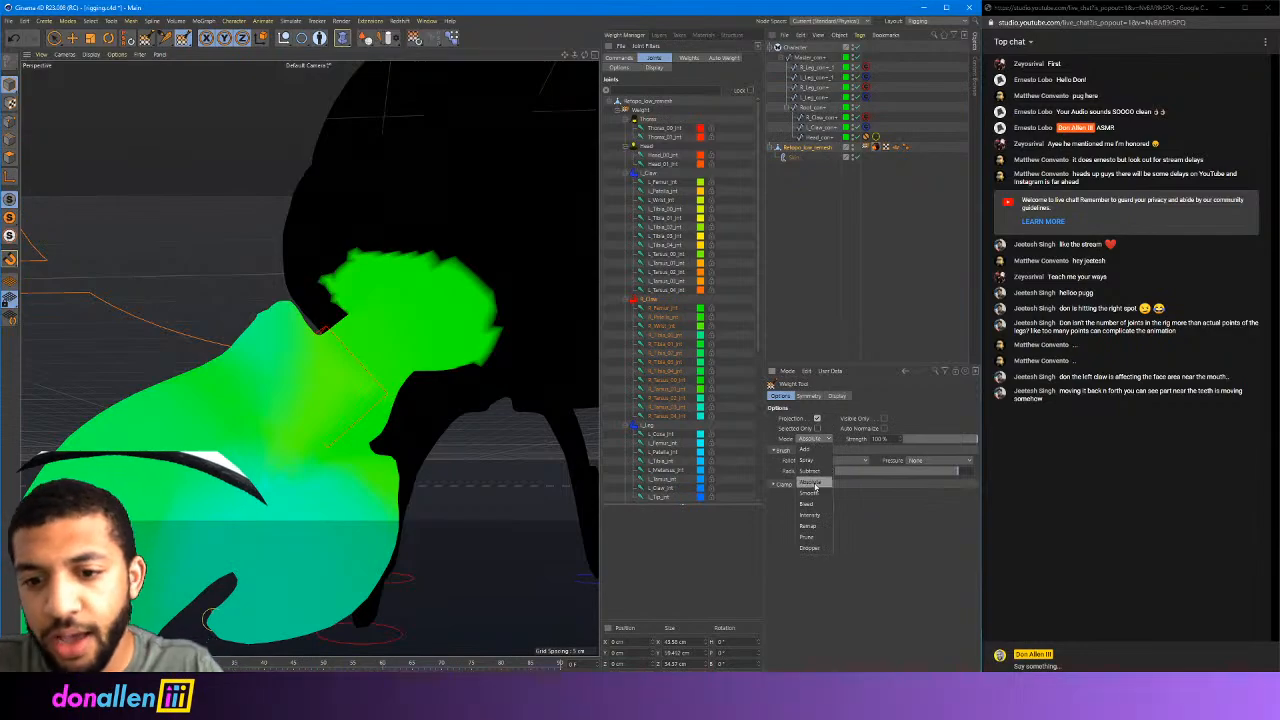
{"action": "left_click", "coordinate": [815, 494]}
{"action": "left_click_drag", "start_coordinate": [457, 257], "coordinate": [487, 354]}
{"action": "mouse_move", "coordinate": [371, 223]}
{"action": "left_mouse_down", "text": "alt"}
{"action": "mouse_move", "coordinate": [429, 223]}
{"action": "mouse_move", "coordinate": [299, 181]}
{"action": "mouse_move", "coordinate": [194, 320]}
{"action": "mouse_move", "coordinate": [214, 271]}
{"action": "mouse_move", "coordinate": [229, 394]}
{"action": "mouse_move", "coordinate": [212, 312]}
{"action": "left_mouse_up", "text": "alt"}
{"action": "mouse_move", "coordinate": [224, 268]}
{"action": "left_mouse_down"}
{"action": "mouse_move", "coordinate": [320, 197]}
{"action": "mouse_move", "coordinate": [209, 235]}
{"action": "mouse_move", "coordinate": [334, 200]}
{"action": "mouse_move", "coordinate": [206, 294]}
{"action": "mouse_move", "coordinate": [240, 274]}
{"action": "mouse_move", "coordinate": [277, 306]}
{"action": "mouse_move", "coordinate": [178, 288]}
{"action": "mouse_move", "coordinate": [234, 330]}
{"action": "left_mouse_up"}
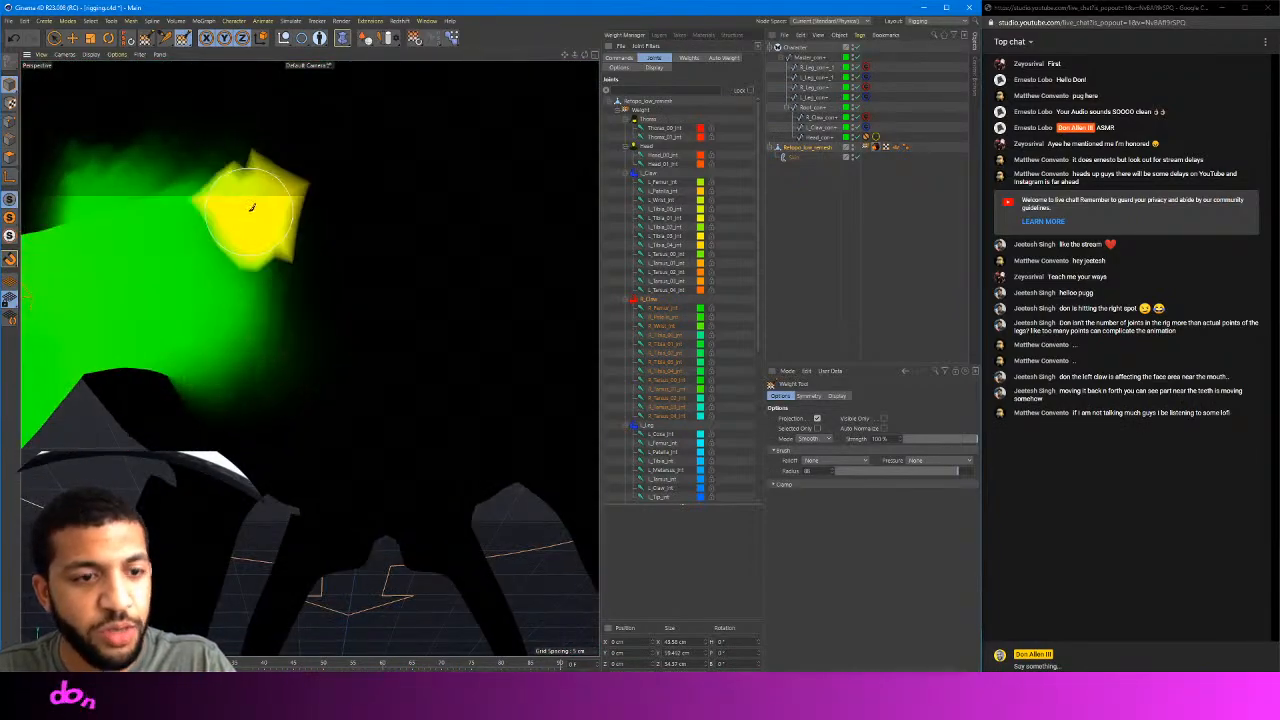
{"action": "left_click_drag", "start_coordinate": [310, 357], "coordinate": [383, 338], "text": "alt"}
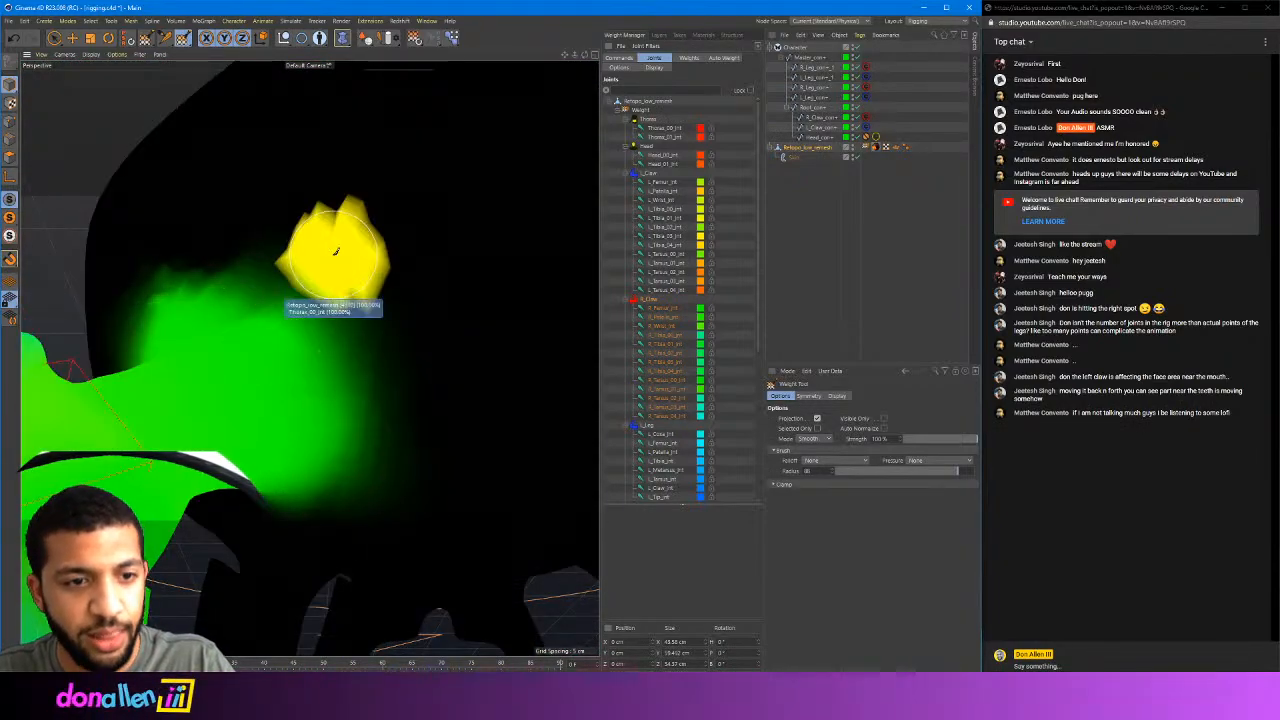
Smooth the R_Claw weights around the back and lower edge of the right arm's base
{"action": "mouse_move", "coordinate": [329, 251]}
{"action": "left_mouse_down", "text": "alt"}
{"action": "mouse_move", "coordinate": [300, 363]}
{"action": "mouse_move", "coordinate": [268, 215]}
{"action": "left_mouse_up", "text": "alt"}
{"action": "mouse_move", "coordinate": [323, 265]}
{"action": "left_mouse_down", "text": "alt"}
{"action": "mouse_move", "coordinate": [303, 355]}
{"action": "mouse_move", "coordinate": [347, 245]}
{"action": "mouse_move", "coordinate": [400, 223]}
{"action": "mouse_move", "coordinate": [309, 357]}
{"action": "mouse_move", "coordinate": [298, 295]}
{"action": "left_mouse_up", "text": "alt"}
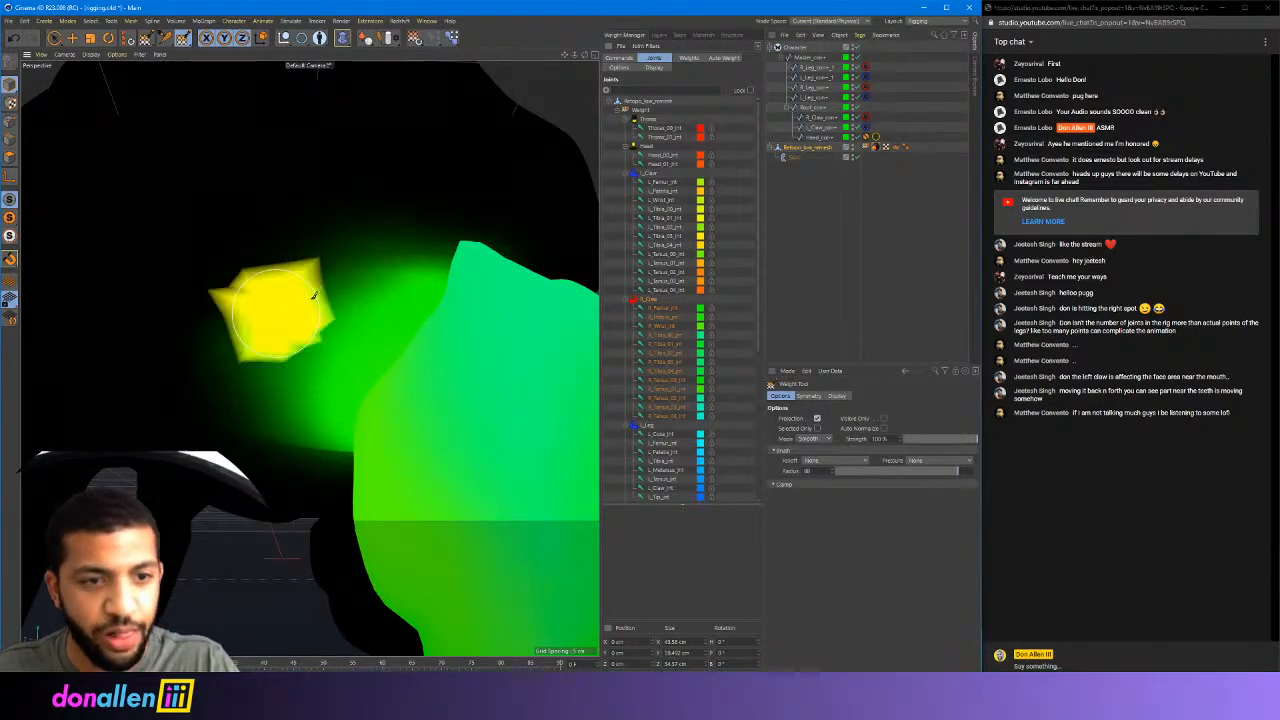
{"action": "mouse_move", "coordinate": [387, 242]}
{"action": "left_mouse_down", "text": "alt"}
{"action": "mouse_move", "coordinate": [414, 251]}
{"action": "mouse_move", "coordinate": [390, 215]}
{"action": "mouse_move", "coordinate": [333, 253]}
{"action": "mouse_move", "coordinate": [366, 240]}
{"action": "left_mouse_up", "text": "alt"}
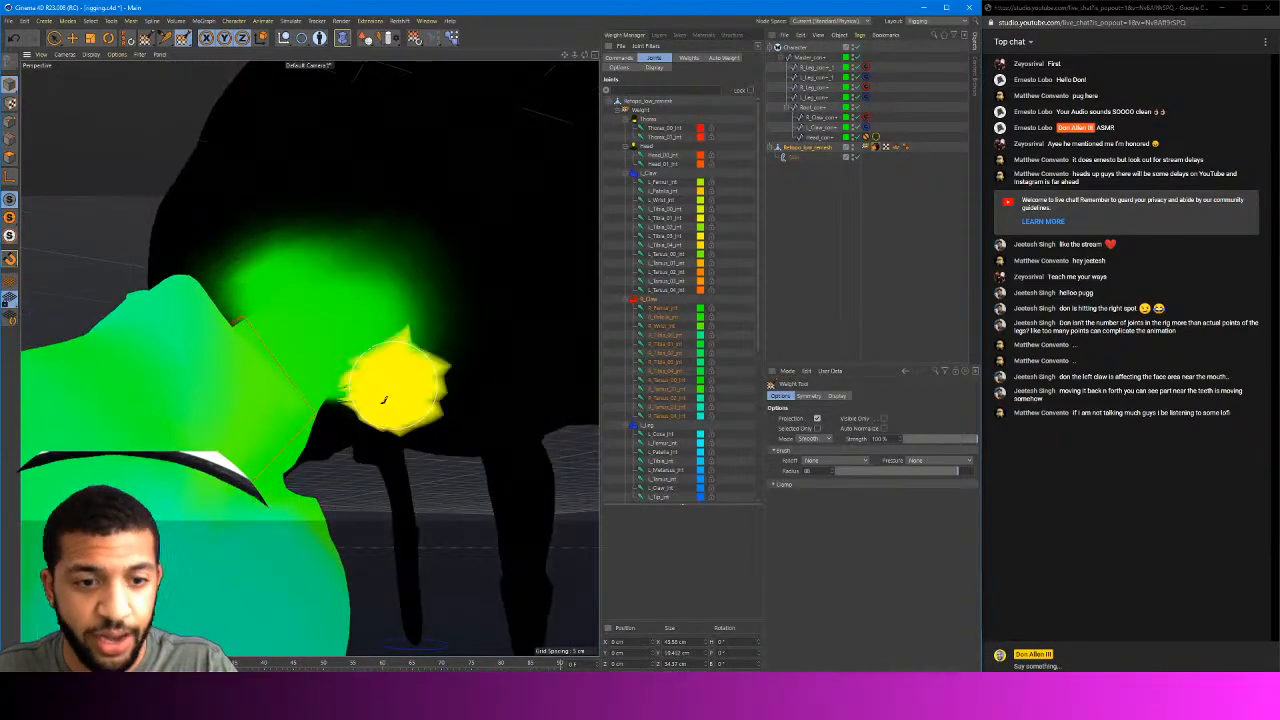
{"action": "scroll", "coordinate": [431, 269], "scroll_direction": "down", "scroll_amount": 5}
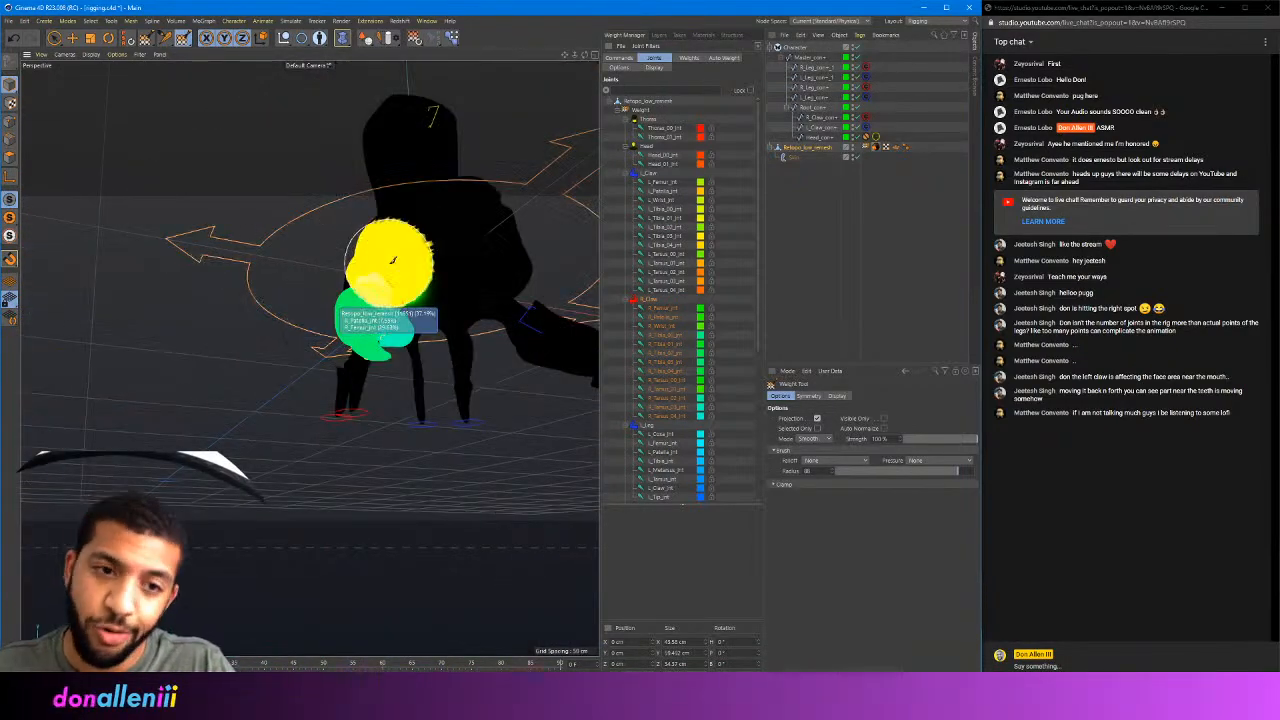
Blend the remaining R_Claw weight falloff where the right arm meets the front of the body and the belly with the Smooth brush
{"action": "mouse_move", "coordinate": [391, 263]}
{"action": "left_mouse_down", "text": "alt"}
{"action": "mouse_move", "coordinate": [480, 268]}
{"action": "mouse_move", "coordinate": [398, 268]}
{"action": "mouse_move", "coordinate": [468, 262]}
{"action": "mouse_move", "coordinate": [366, 223]}
{"action": "left_mouse_up", "text": "alt"}
{"action": "scroll", "coordinate": [420, 232], "scroll_direction": "up", "scroll_amount": 5}
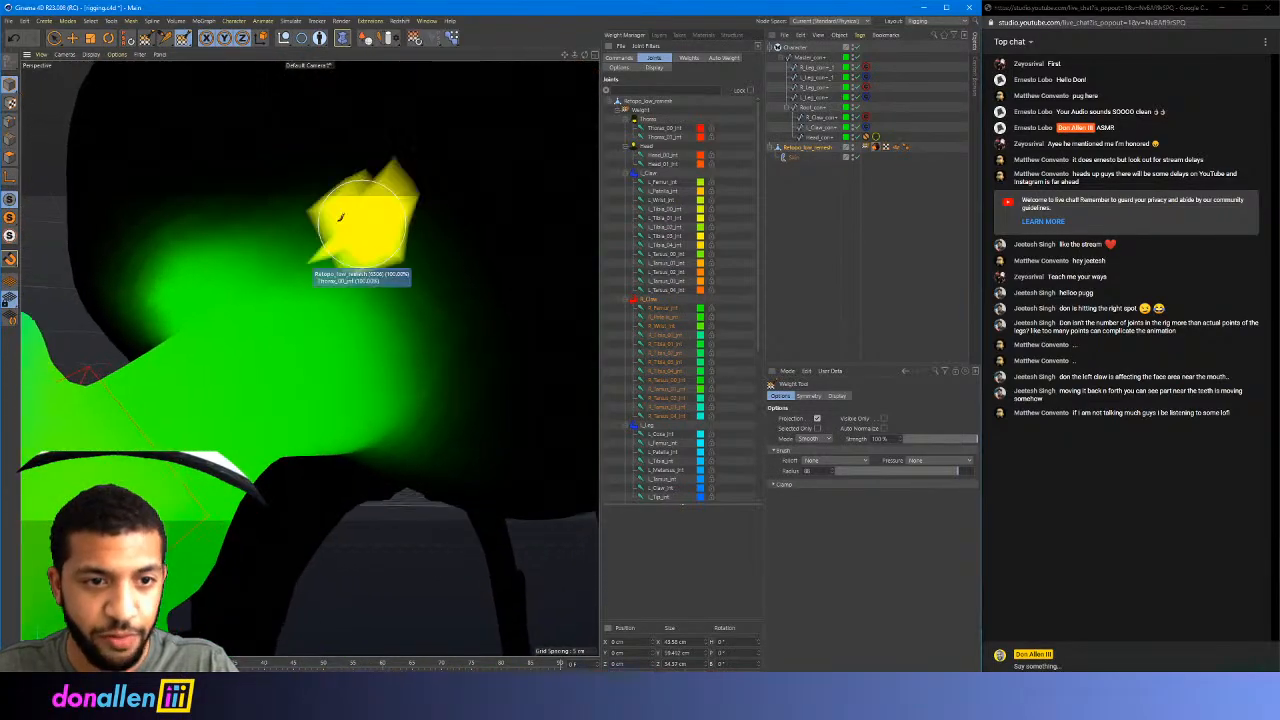
{"action": "mouse_move", "coordinate": [434, 311]}
{"action": "left_mouse_down", "text": "alt"}
{"action": "mouse_move", "coordinate": [409, 286]}
{"action": "mouse_move", "coordinate": [286, 277]}
{"action": "mouse_move", "coordinate": [242, 307]}
{"action": "mouse_move", "coordinate": [263, 304]}
{"action": "mouse_move", "coordinate": [270, 282]}
{"action": "mouse_move", "coordinate": [330, 300]}
{"action": "mouse_move", "coordinate": [300, 343]}
{"action": "mouse_move", "coordinate": [309, 357]}
{"action": "mouse_move", "coordinate": [350, 323]}
{"action": "left_mouse_up", "text": "alt"}
{"action": "scroll", "coordinate": [270, 290], "scroll_direction": "up", "scroll_amount": 4}
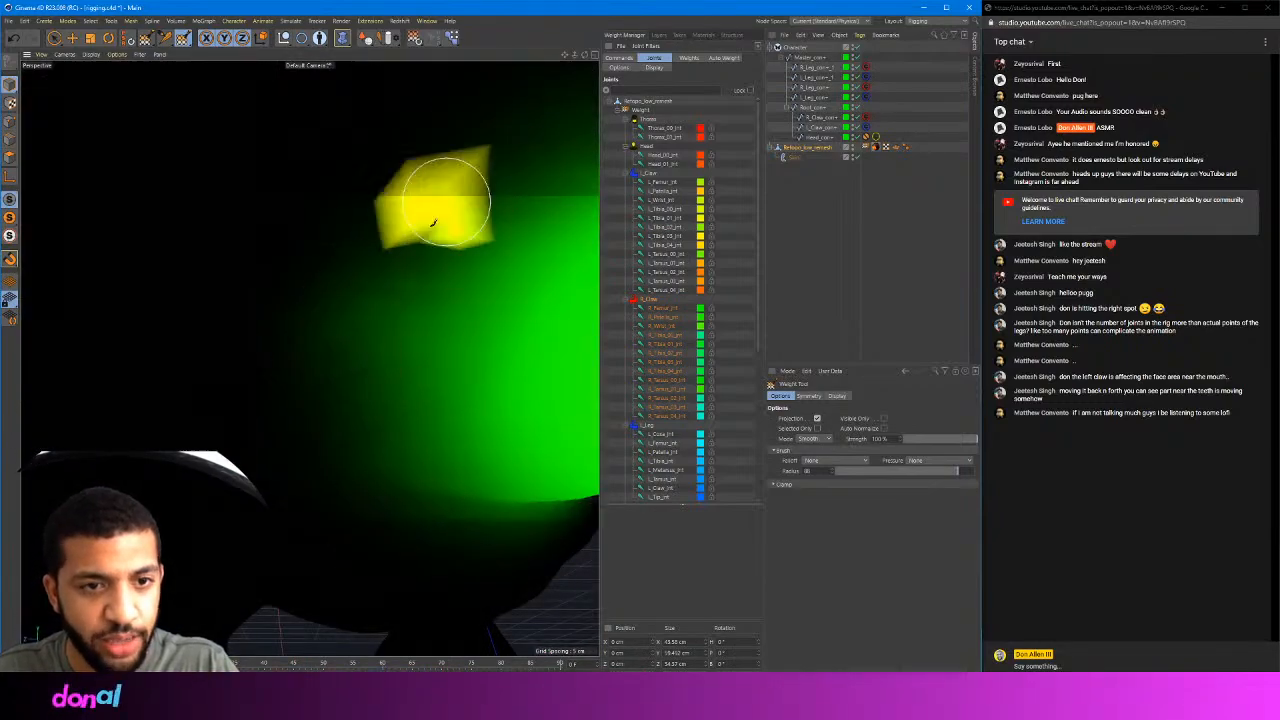
{"action": "left_click_drag", "start_coordinate": [520, 486], "coordinate": [304, 235], "text": "alt"}
{"action": "right_click_drag", "start_coordinate": [304, 235], "coordinate": [294, 266], "text": "alt"}
{"action": "left_click_drag", "start_coordinate": [294, 266], "coordinate": [348, 269], "text": "alt"}
{"action": "right_click_drag", "start_coordinate": [348, 269], "coordinate": [311, 301], "text": "alt"}
{"action": "mouse_move", "coordinate": [300, 342]}
{"action": "left_mouse_down", "text": "alt"}
{"action": "mouse_move", "coordinate": [389, 304]}
{"action": "mouse_move", "coordinate": [361, 303]}
{"action": "mouse_move", "coordinate": [371, 295]}
{"action": "mouse_move", "coordinate": [315, 318]}
{"action": "mouse_move", "coordinate": [372, 297]}
{"action": "left_mouse_up", "text": "alt"}
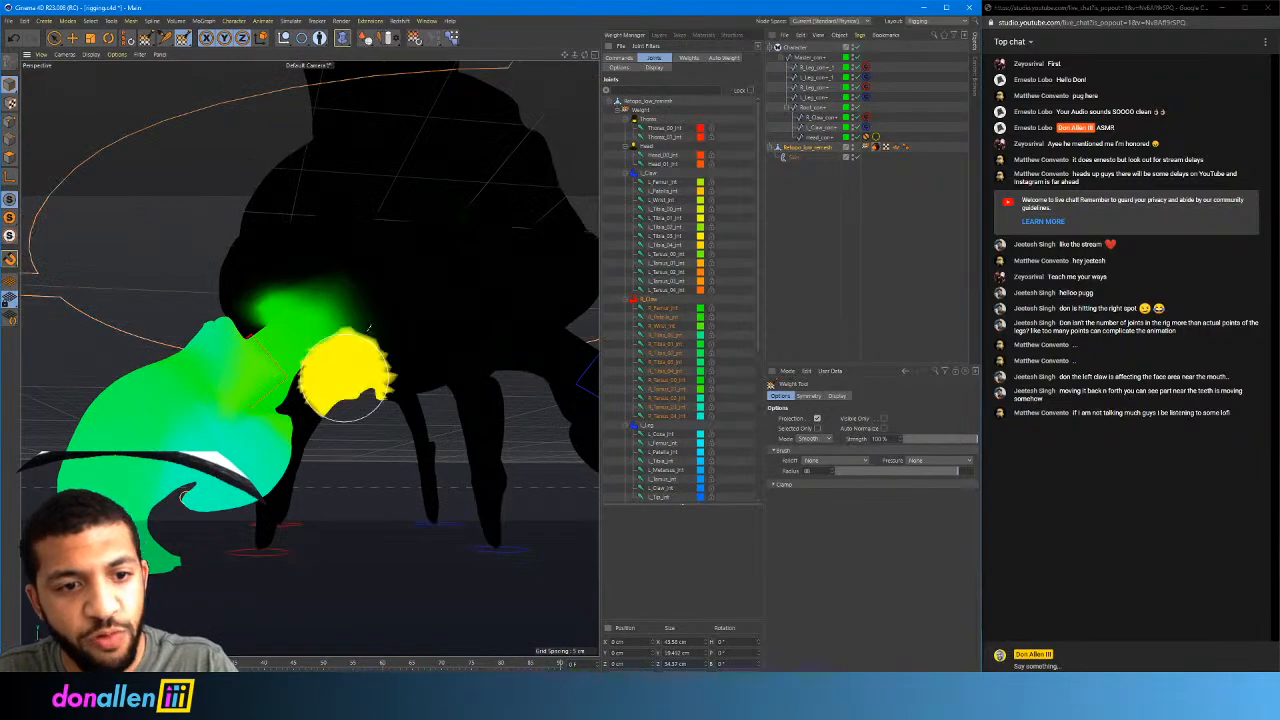
{"action": "right_click_drag", "start_coordinate": [421, 298], "coordinate": [430, 290], "text": "alt"}
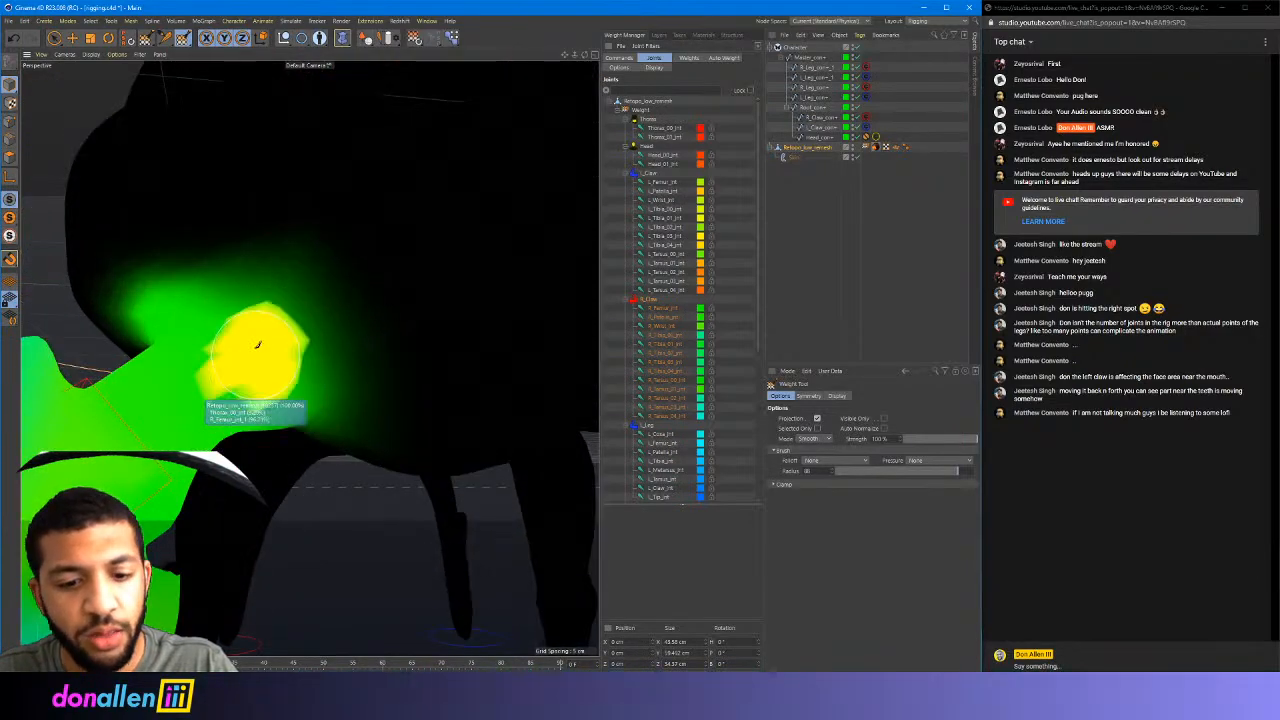
{"action": "left_click_drag", "start_coordinate": [257, 345], "coordinate": [335, 312], "text": "alt"}
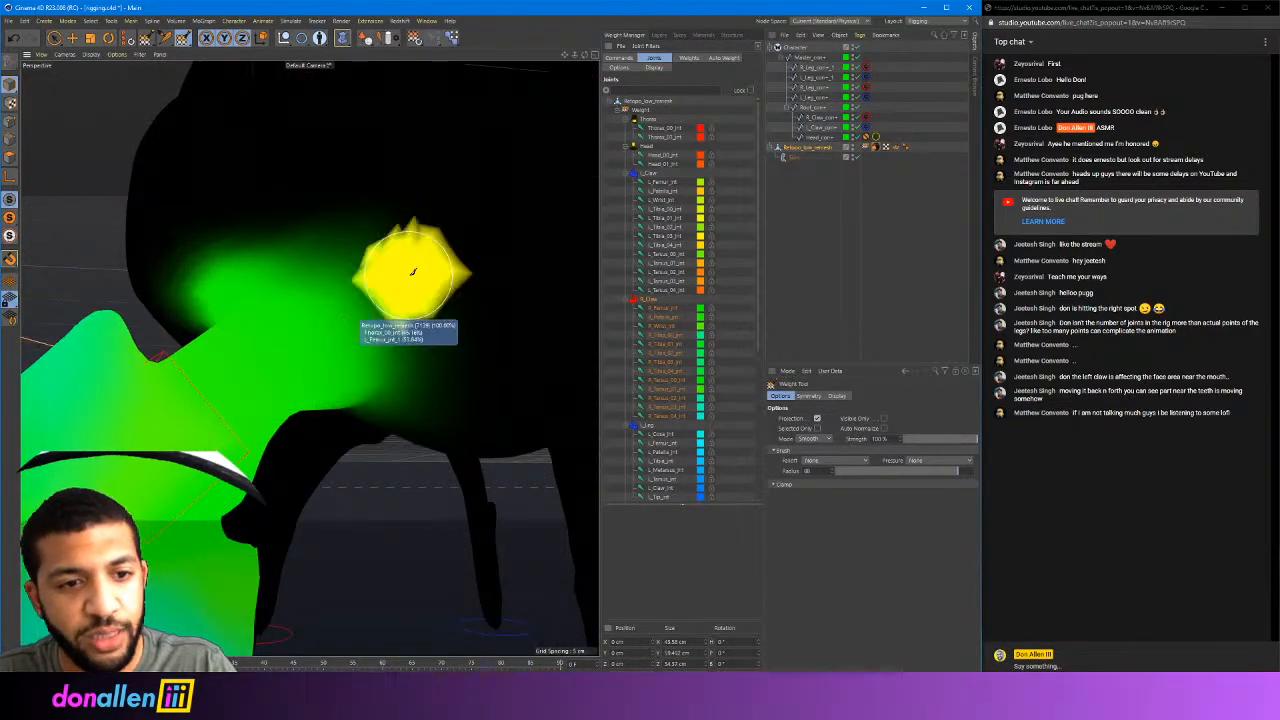
{"action": "mouse_move", "coordinate": [412, 270]}
{"action": "left_mouse_down", "text": "alt"}
{"action": "mouse_move", "coordinate": [440, 262]}
{"action": "mouse_move", "coordinate": [423, 251]}
{"action": "left_mouse_up", "text": "alt"}
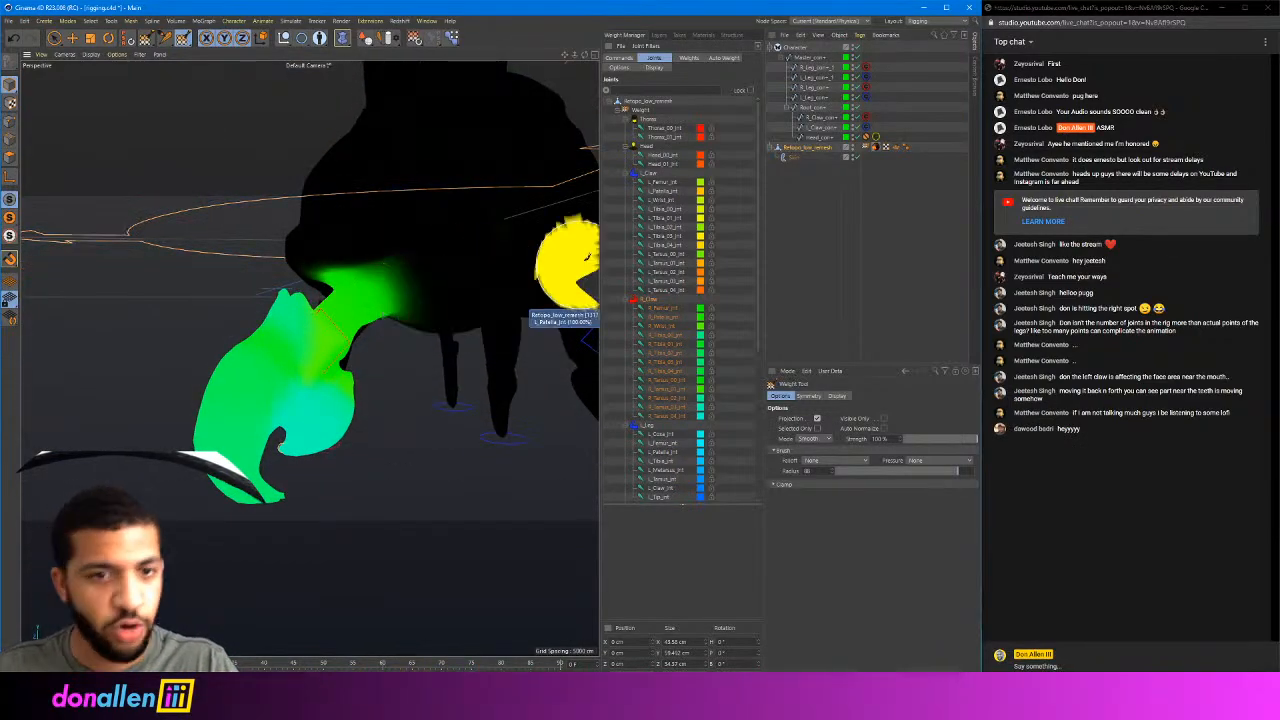
Leave weight painting for Live Selection, select the R_Claw controller and move it to test the right arm's deformation
{"action": "left_click", "coordinate": [56, 40]}
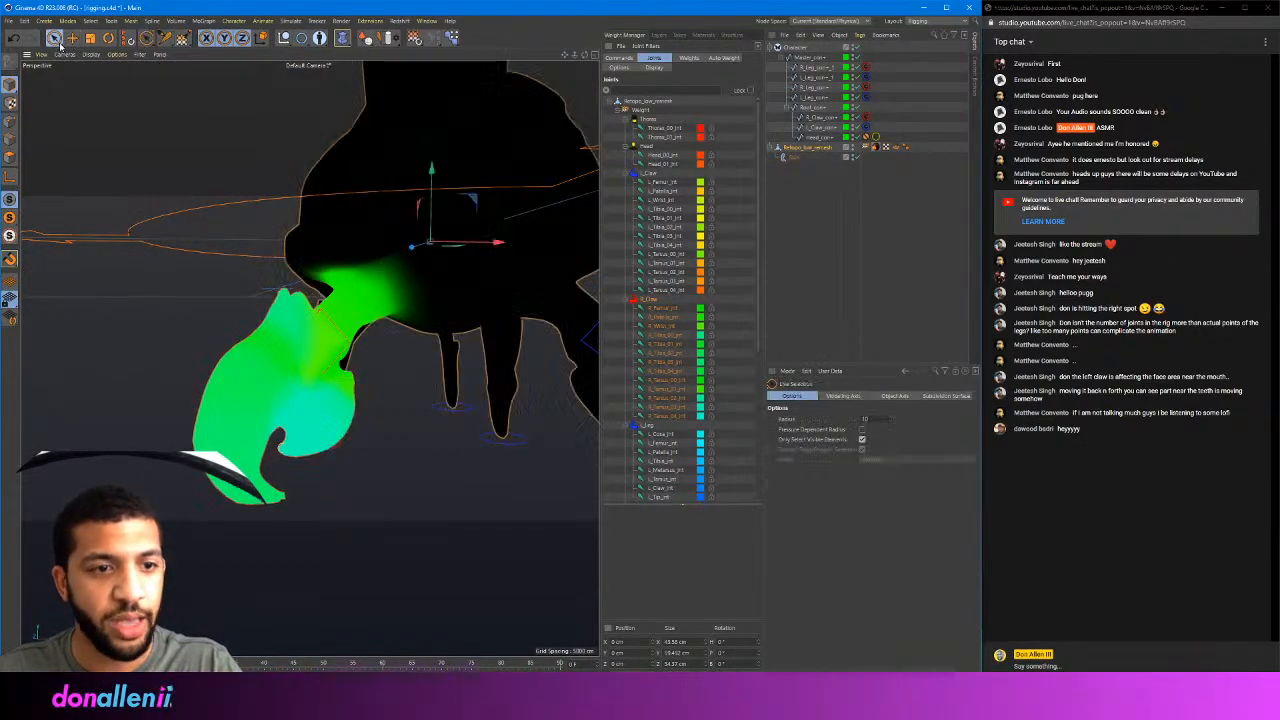
{"action": "left_click", "coordinate": [820, 118]}
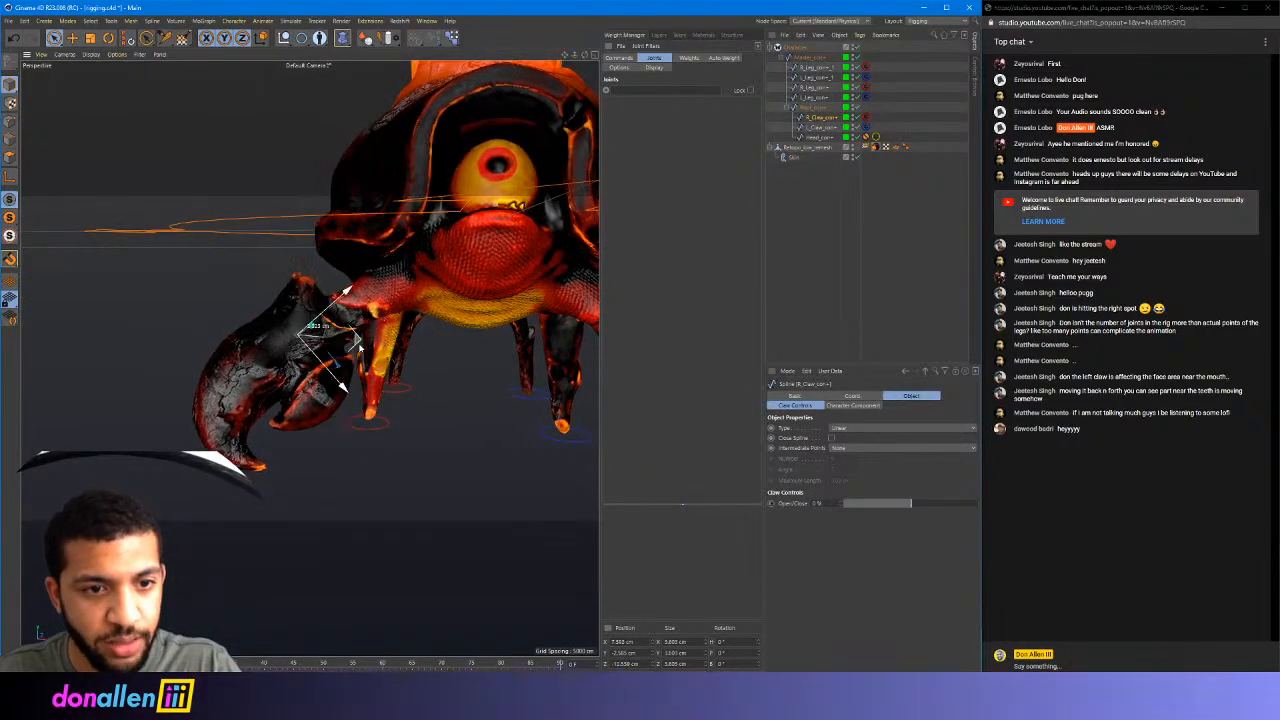
{"action": "scroll", "coordinate": [393, 340], "scroll_direction": "up", "scroll_amount": 3}
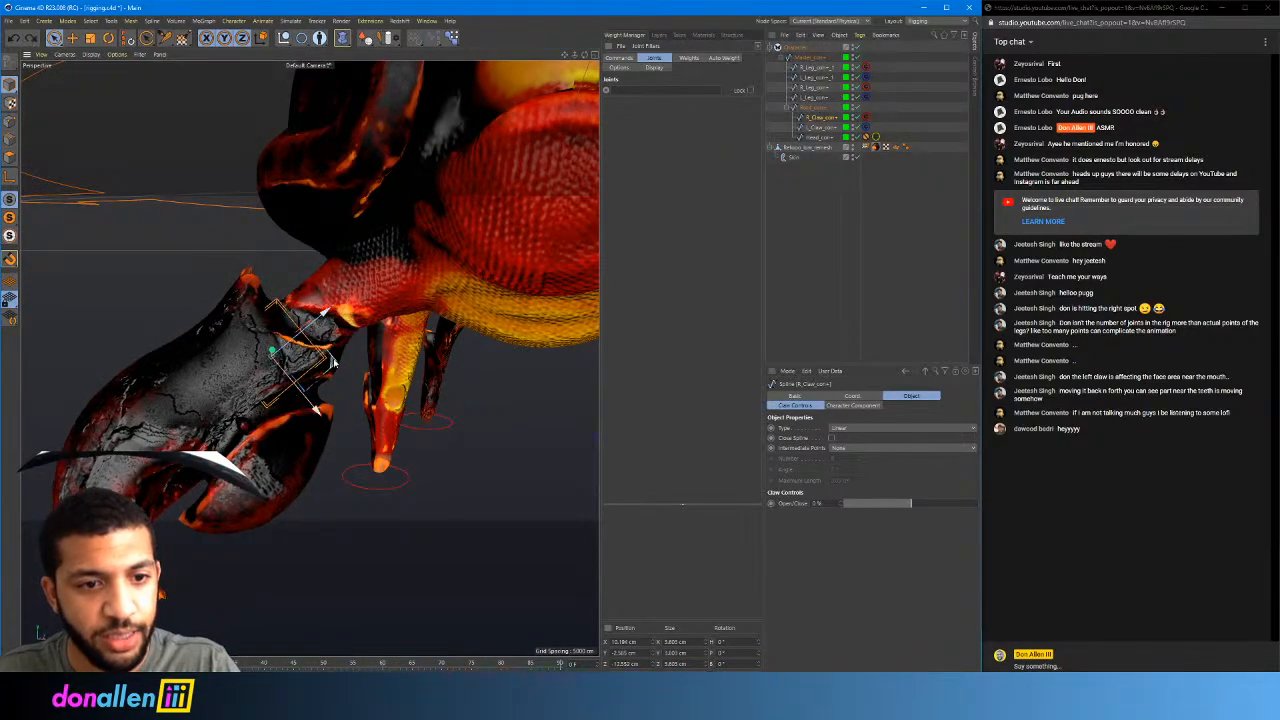
Test the right arm's deformation with a small move of the R_Claw controller and undo the move
{"action": "mouse_move", "coordinate": [334, 362]}
{"action": "left_mouse_down"}
{"action": "mouse_move", "coordinate": [323, 360]}
{"action": "mouse_move", "coordinate": [372, 386]}
{"action": "mouse_move", "coordinate": [360, 403]}
{"action": "mouse_move", "coordinate": [310, 376]}
{"action": "mouse_move", "coordinate": [398, 398]}
{"action": "mouse_move", "coordinate": [340, 346]}
{"action": "left_mouse_up"}
{"action": "key", "text": "ctrl+z"}
{"action": "left_click_drag", "start_coordinate": [423, 250], "coordinate": [218, 492], "text": "alt"}
{"action": "left_click_drag", "start_coordinate": [288, 460], "coordinate": [308, 420], "text": "alt"}
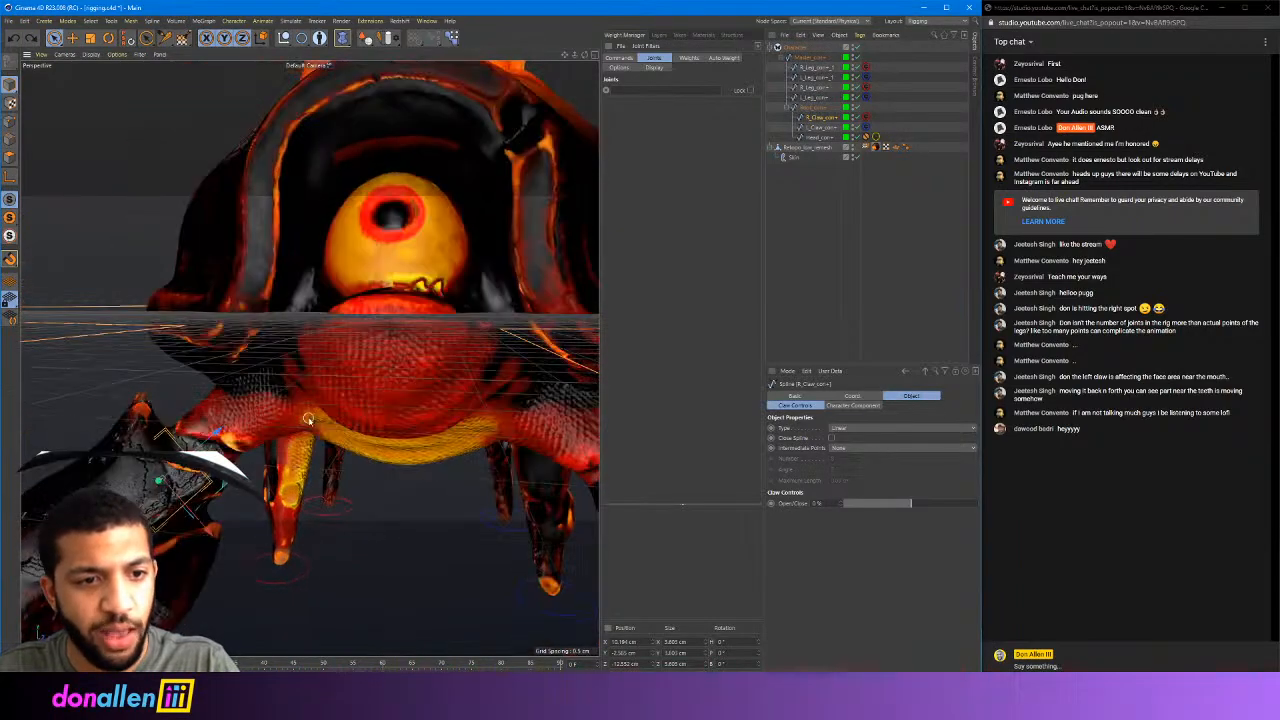
Show the R_Claw weights on the Retopo_low_remesh mesh with the Weight Tool in Absolute mode and inspect their falloff around the body
{"action": "left_click", "coordinate": [800, 147]}
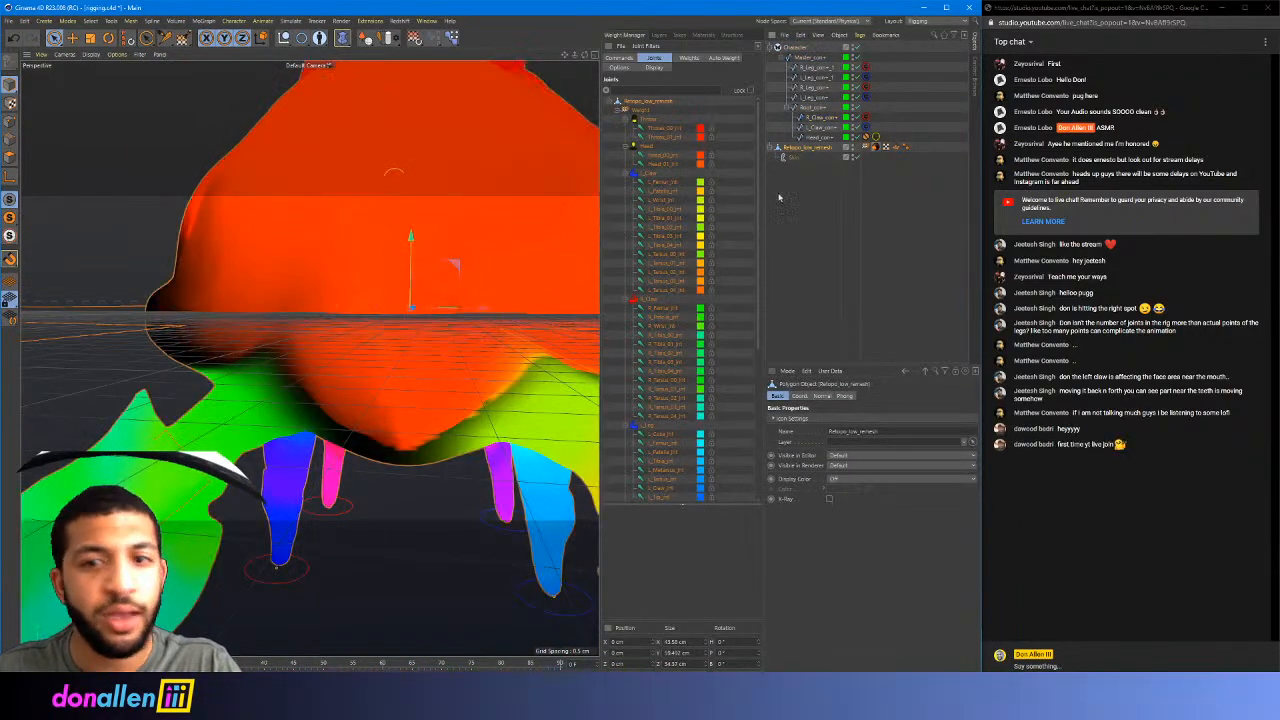
{"action": "left_click", "coordinate": [652, 300]}
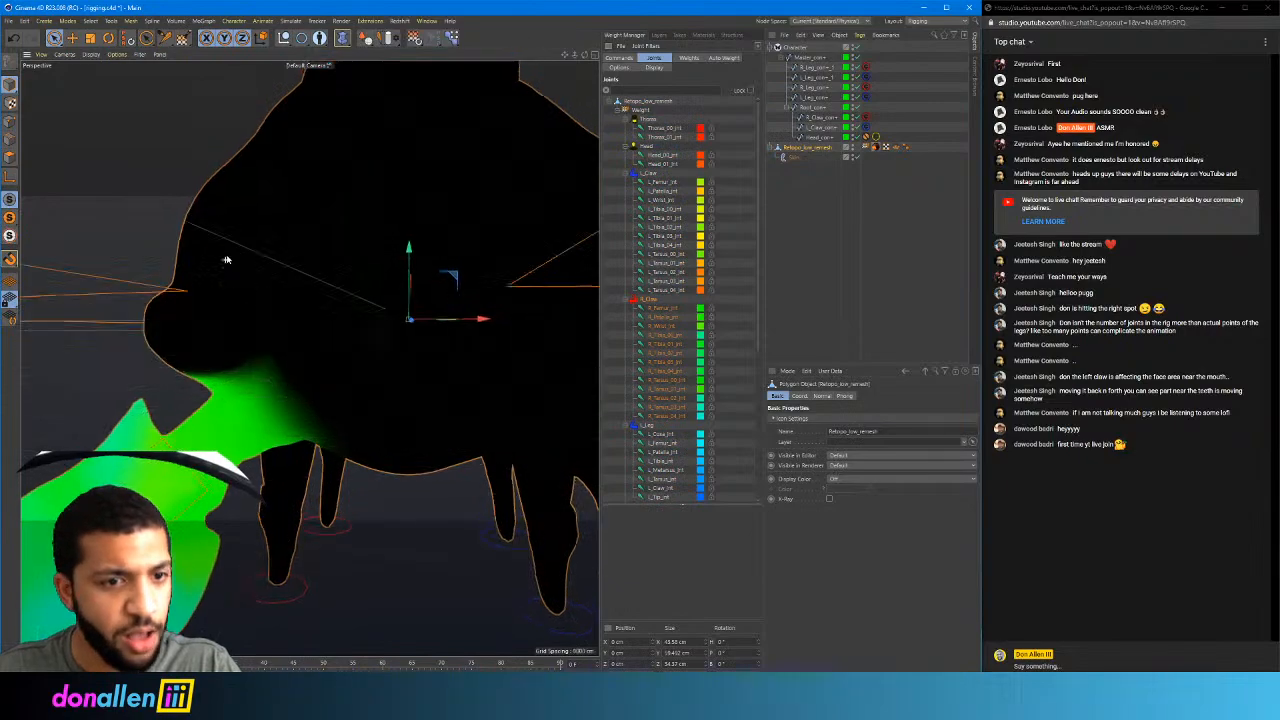
{"action": "left_click", "coordinate": [182, 38]}
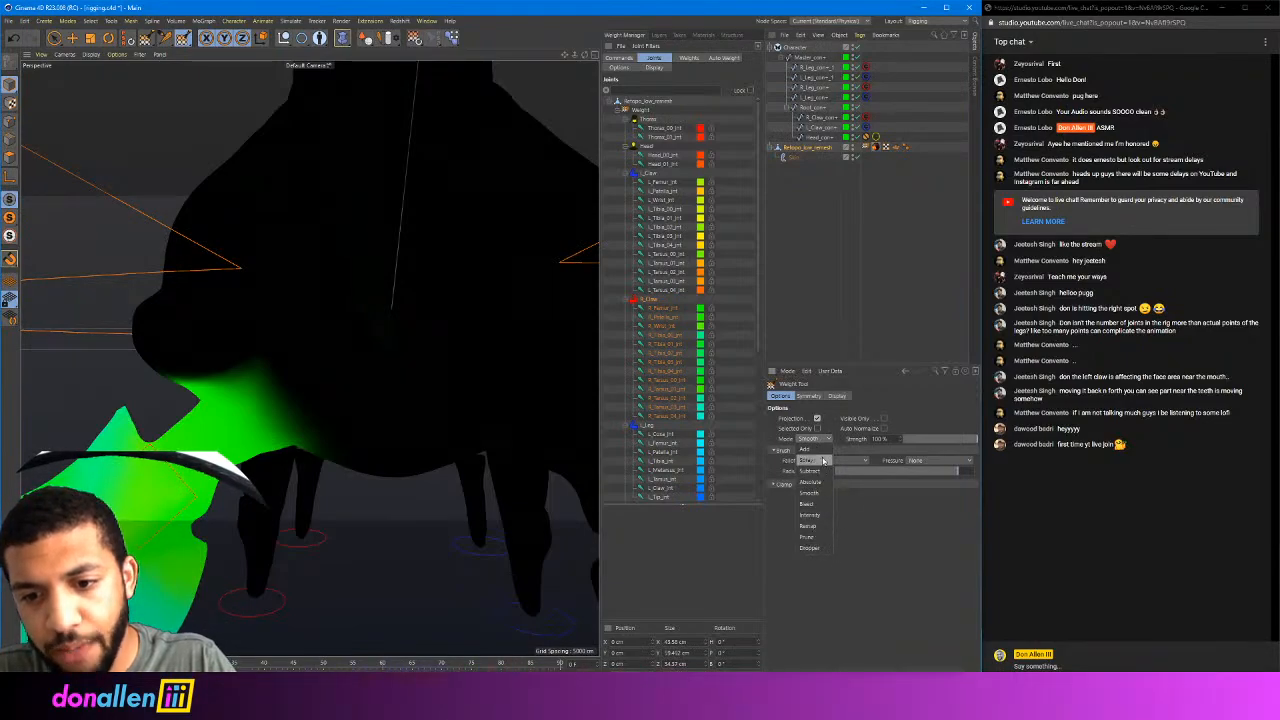
{"action": "left_click", "coordinate": [814, 483]}
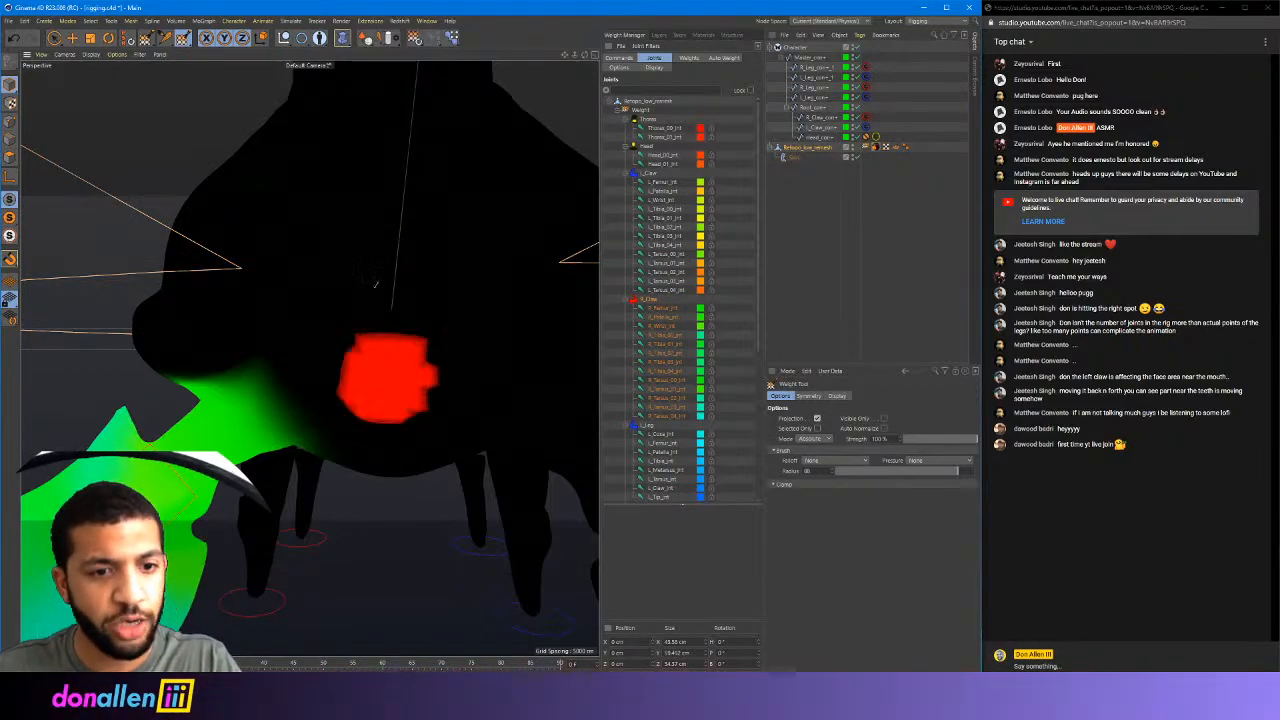
{"action": "left_click_drag", "start_coordinate": [372, 287], "coordinate": [366, 303], "text": "alt"}
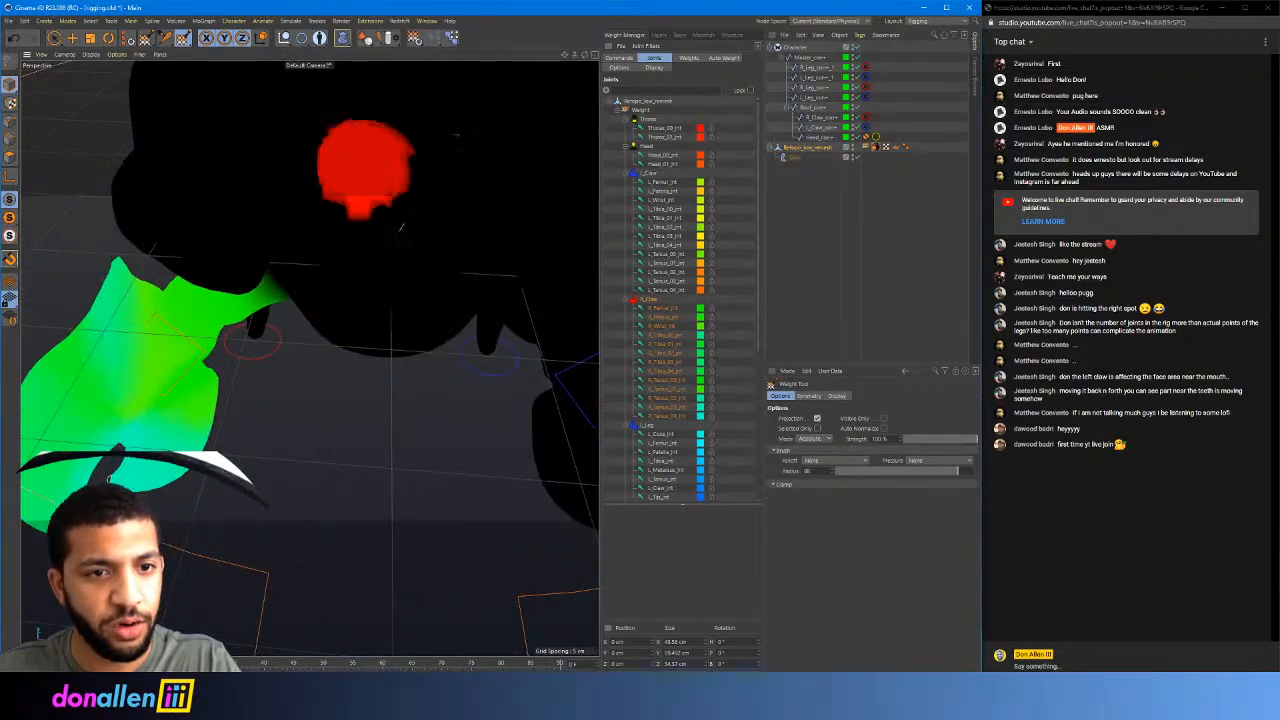
{"action": "left_click_drag", "start_coordinate": [357, 208], "coordinate": [377, 175], "text": "alt"}
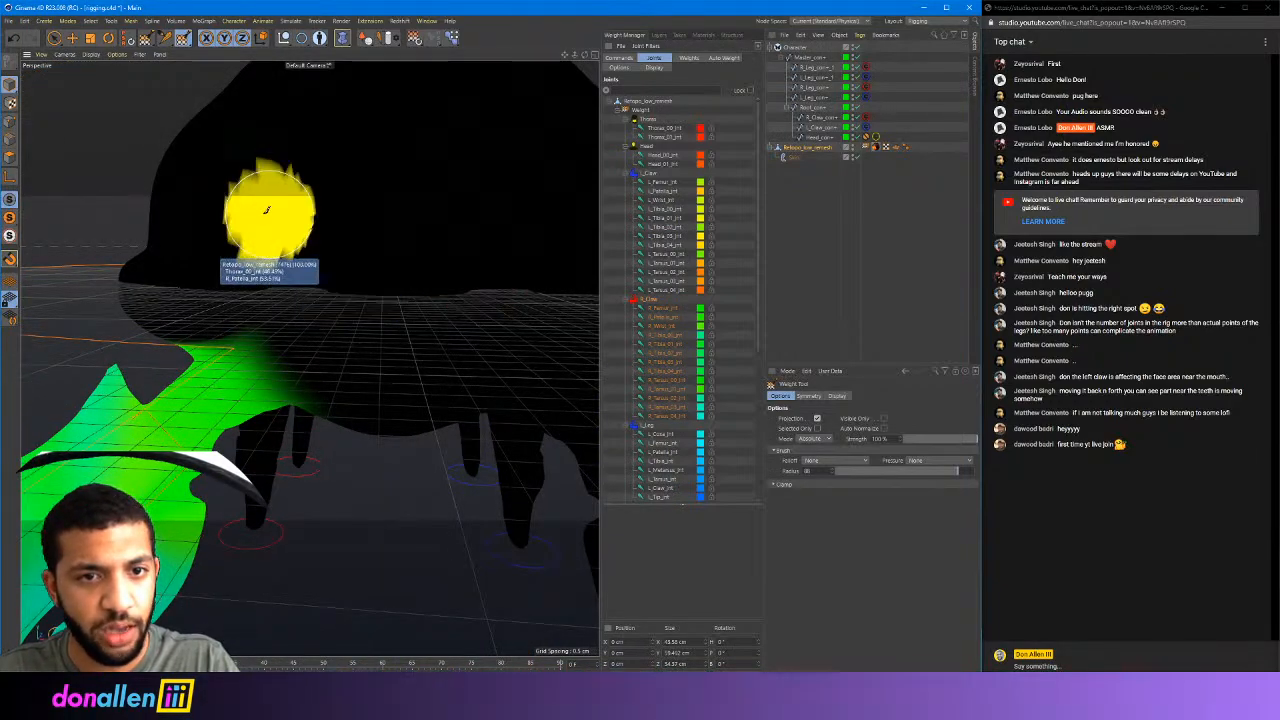
{"action": "mouse_move", "coordinate": [286, 214]}
{"action": "left_mouse_down", "text": "alt"}
{"action": "mouse_move", "coordinate": [423, 214]}
{"action": "mouse_move", "coordinate": [351, 220]}
{"action": "left_mouse_up", "text": "alt"}
{"action": "mouse_move", "coordinate": [262, 252]}
{"action": "left_mouse_down", "text": "alt"}
{"action": "mouse_move", "coordinate": [349, 251]}
{"action": "mouse_move", "coordinate": [357, 202]}
{"action": "mouse_move", "coordinate": [440, 286]}
{"action": "mouse_move", "coordinate": [470, 361]}
{"action": "mouse_move", "coordinate": [440, 395]}
{"action": "mouse_move", "coordinate": [470, 402]}
{"action": "left_mouse_up", "text": "alt"}
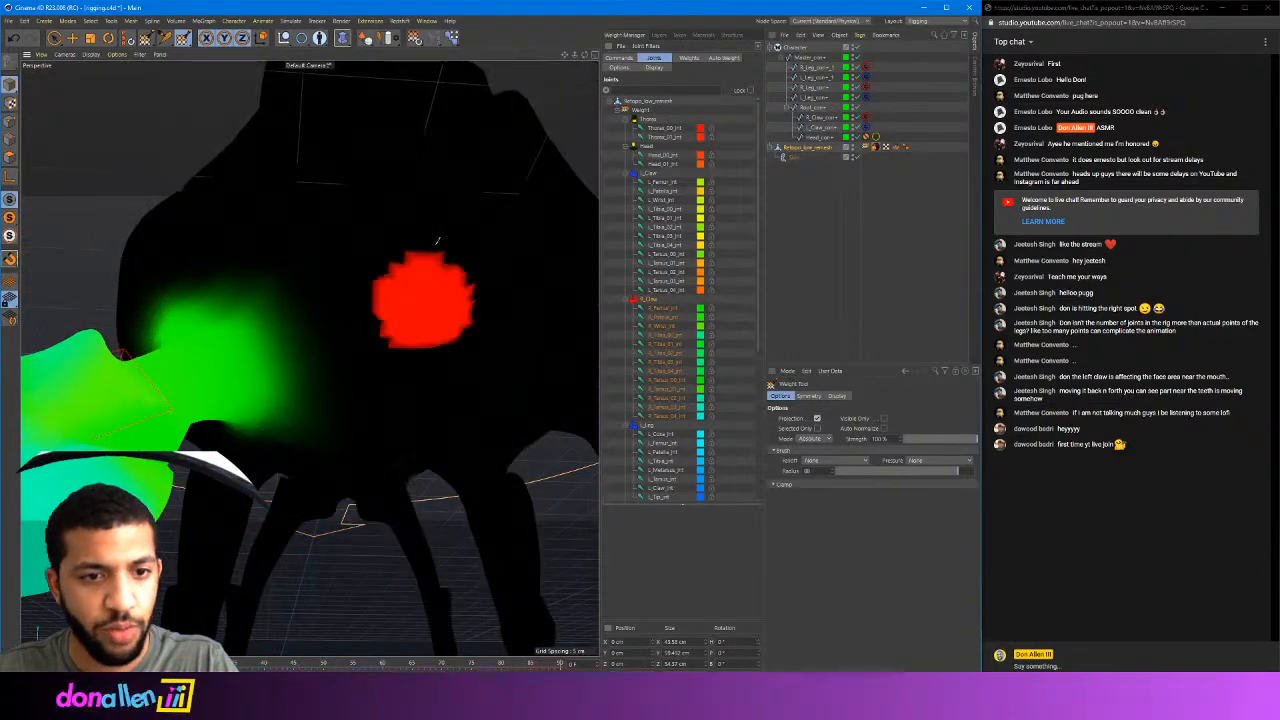
{"action": "mouse_move", "coordinate": [429, 209]}
{"action": "left_mouse_down", "text": "alt"}
{"action": "mouse_move", "coordinate": [400, 286]}
{"action": "mouse_move", "coordinate": [641, 272]}
{"action": "left_mouse_up", "text": "alt"}
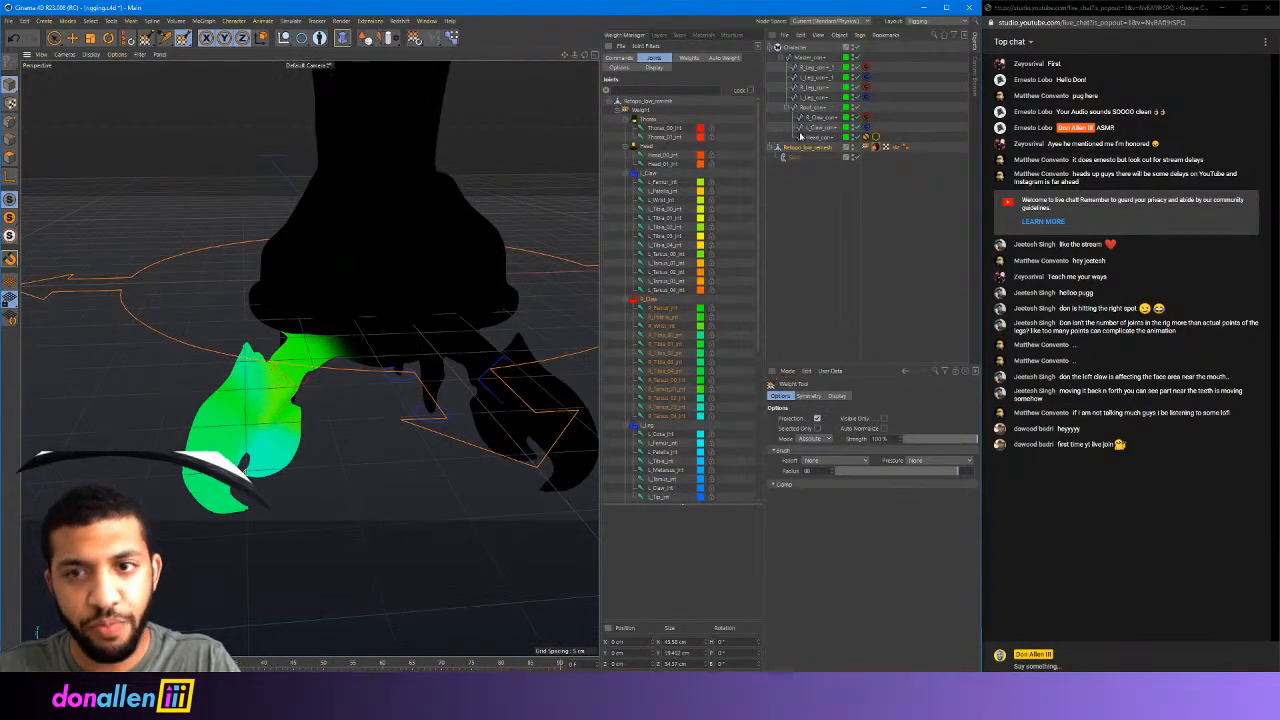
Select the R_Claw controller with Live Selection, move it to check the arm joint up close, and undo the move
{"action": "left_click", "coordinate": [817, 118]}
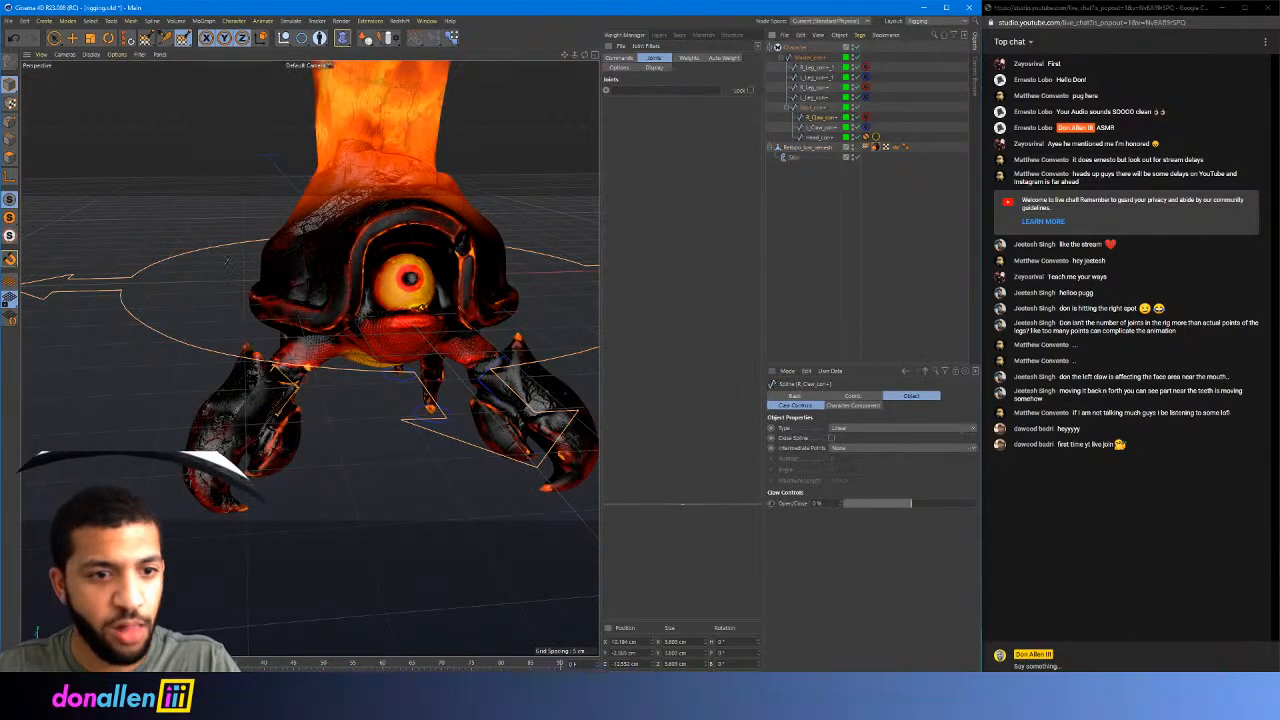
{"action": "left_click", "coordinate": [55, 38]}
{"action": "left_click_drag", "start_coordinate": [300, 360], "coordinate": [390, 362], "text": "alt"}
{"action": "left_click_drag", "start_coordinate": [335, 418], "coordinate": [367, 434]}
{"action": "key", "text": "ctrl+z"}
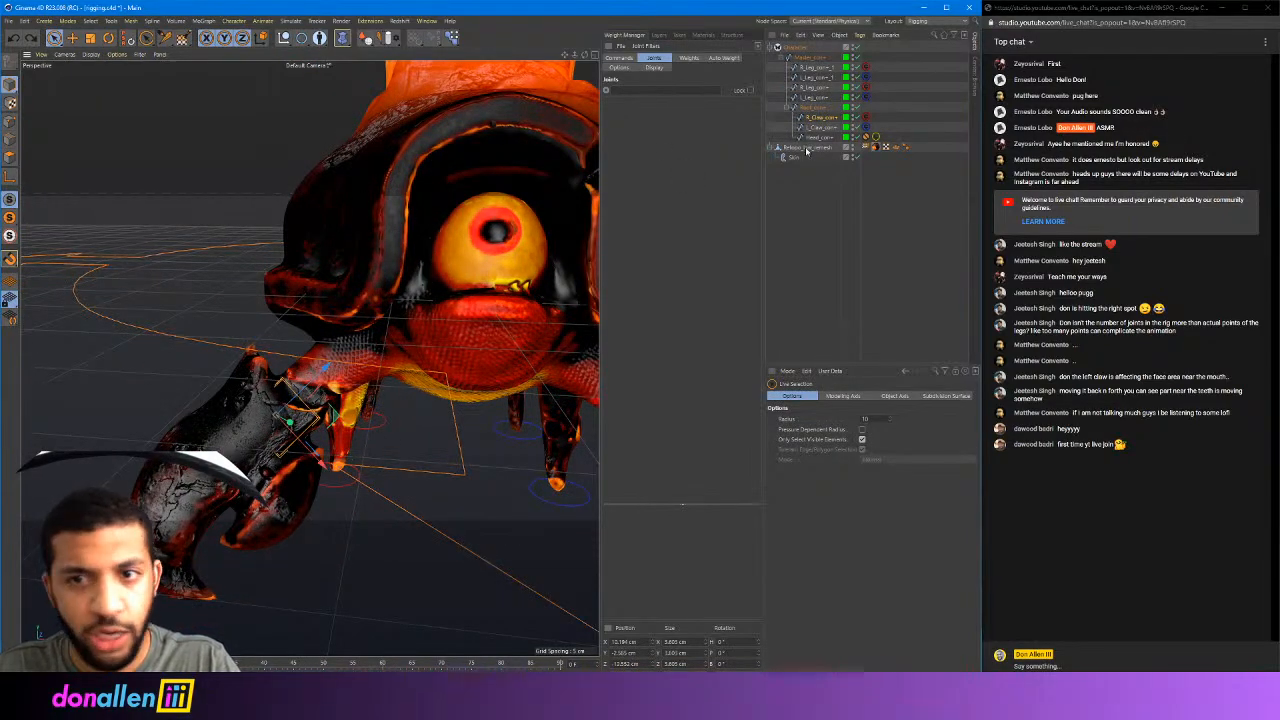
Display the mesh's R_Claw weights again with the Weight Tool and examine the falloff between the right arm and the body
{"action": "left_click", "coordinate": [806, 148]}
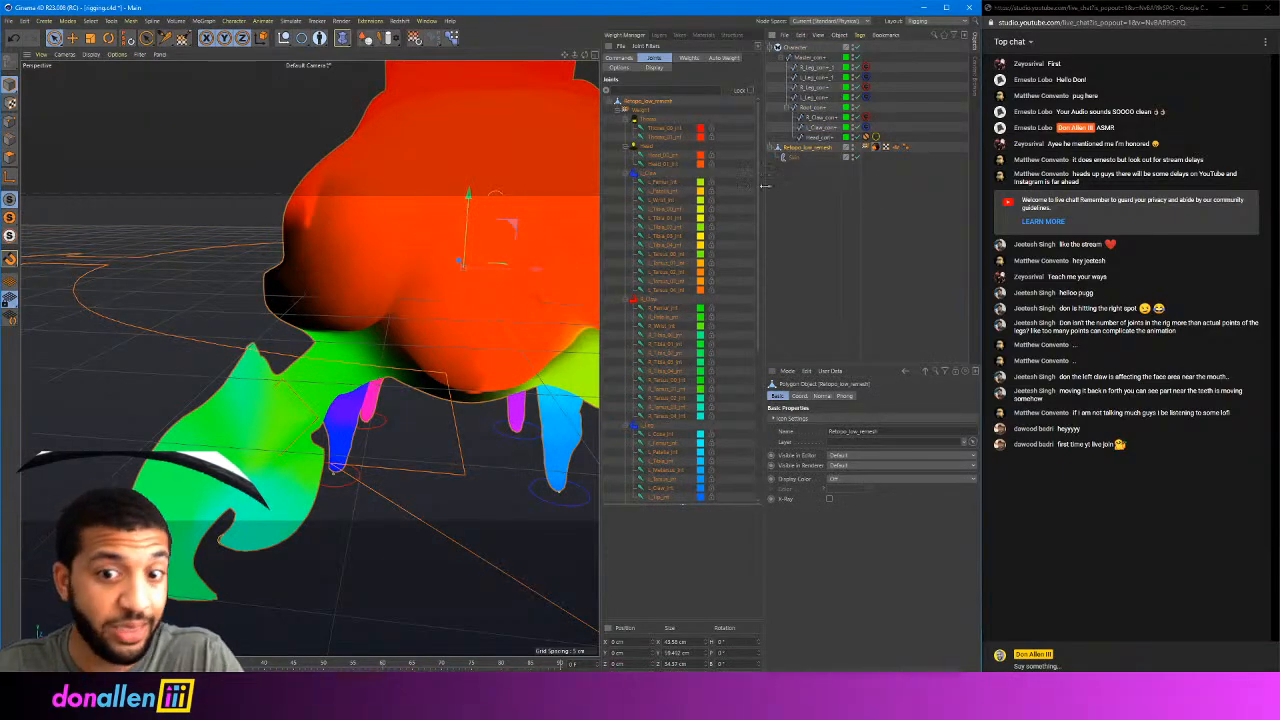
{"action": "left_click", "coordinate": [649, 300]}
{"action": "left_click_drag", "start_coordinate": [375, 249], "coordinate": [372, 216], "text": "alt"}
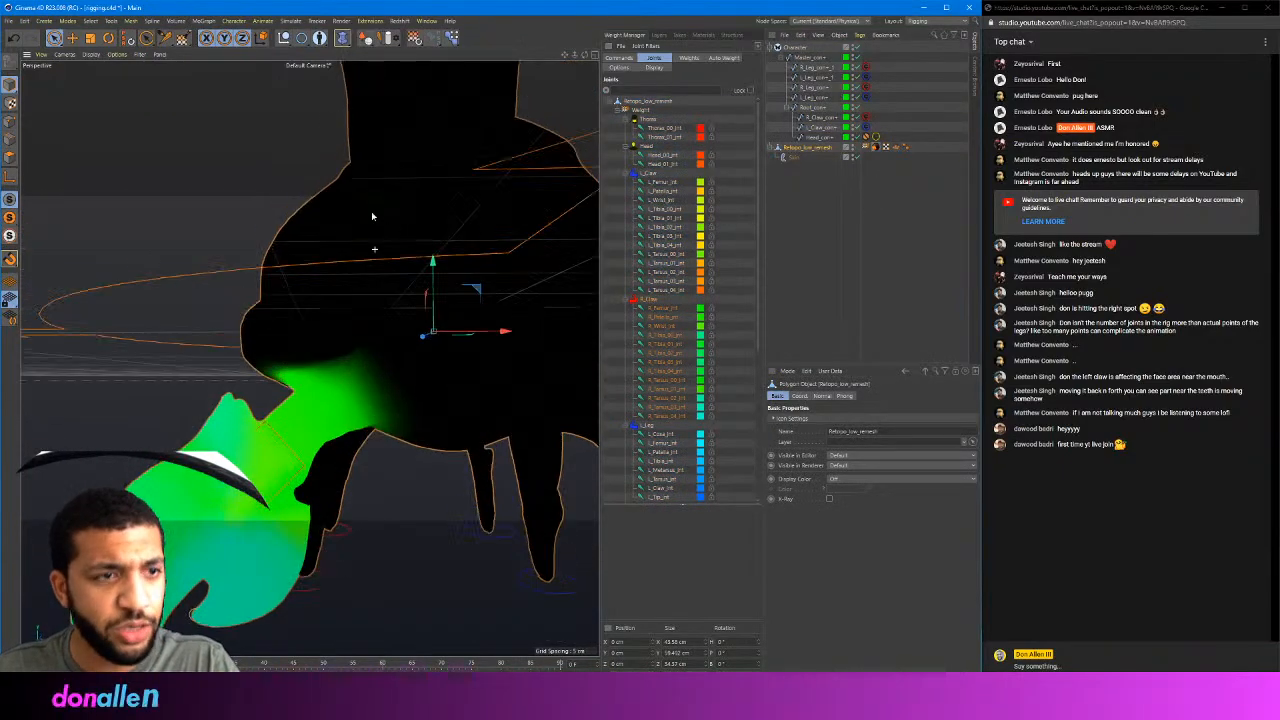
{"action": "left_click", "coordinate": [183, 40]}
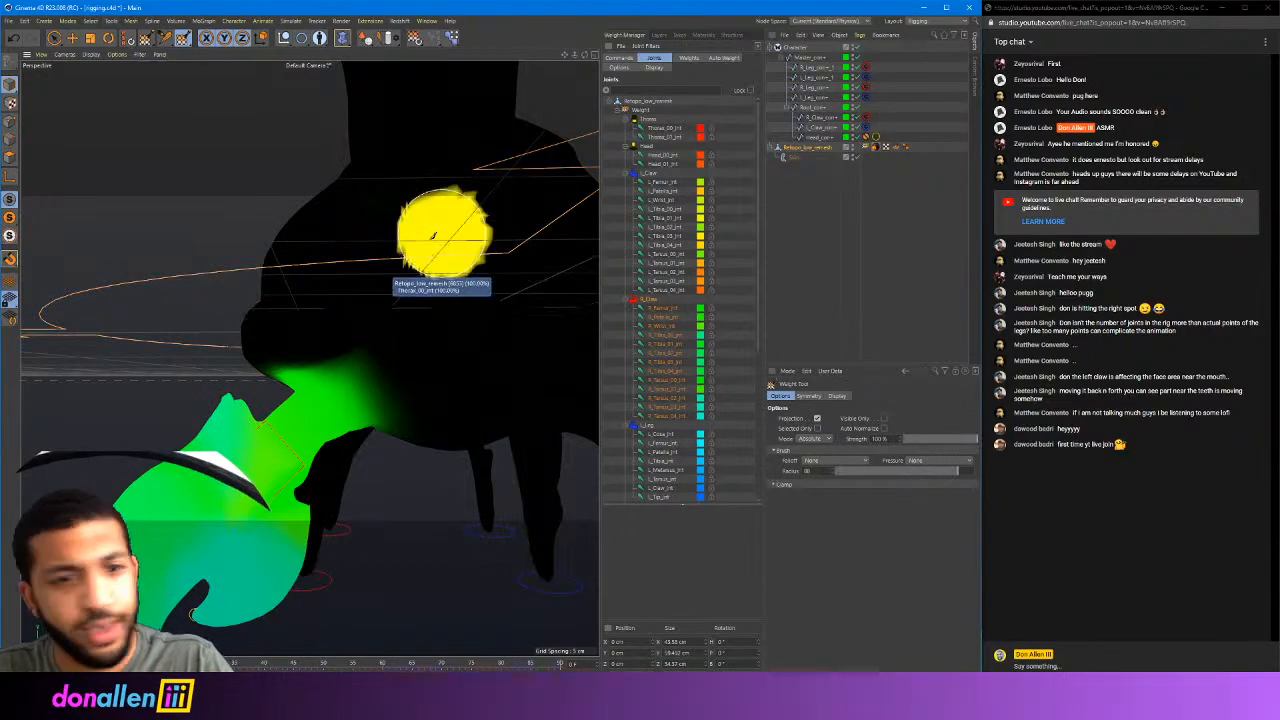
{"action": "mouse_move", "coordinate": [417, 271]}
{"action": "left_mouse_down", "text": "ctrl"}
{"action": "mouse_move", "coordinate": [374, 266]}
{"action": "mouse_move", "coordinate": [402, 271]}
{"action": "mouse_move", "coordinate": [420, 240]}
{"action": "mouse_move", "coordinate": [346, 271]}
{"action": "mouse_move", "coordinate": [372, 266]}
{"action": "left_mouse_up", "text": "ctrl"}
{"action": "mouse_move", "coordinate": [372, 266]}
{"action": "left_mouse_down", "text": "alt"}
{"action": "mouse_move", "coordinate": [389, 268]}
{"action": "mouse_move", "coordinate": [349, 270]}
{"action": "mouse_move", "coordinate": [410, 268]}
{"action": "mouse_move", "coordinate": [413, 235]}
{"action": "mouse_move", "coordinate": [421, 261]}
{"action": "left_mouse_up", "text": "alt"}
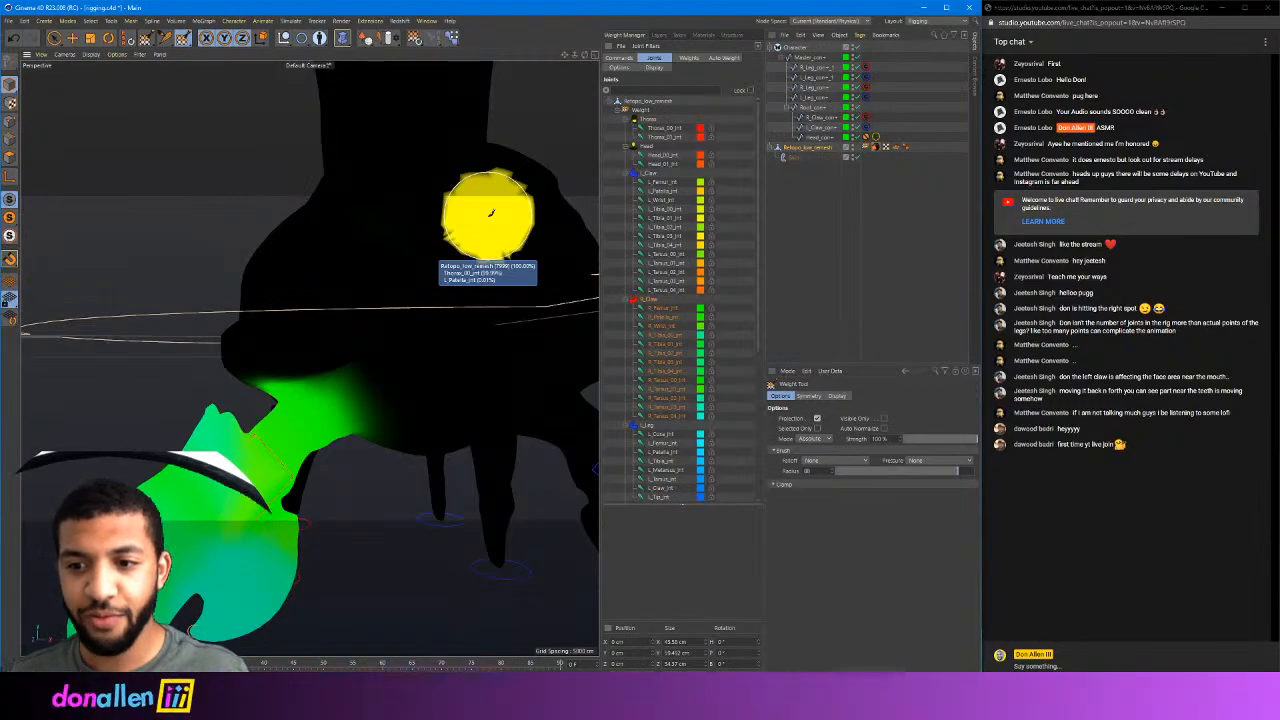
{"action": "scroll", "coordinate": [502, 240], "scroll_direction": "down", "scroll_amount": 6}
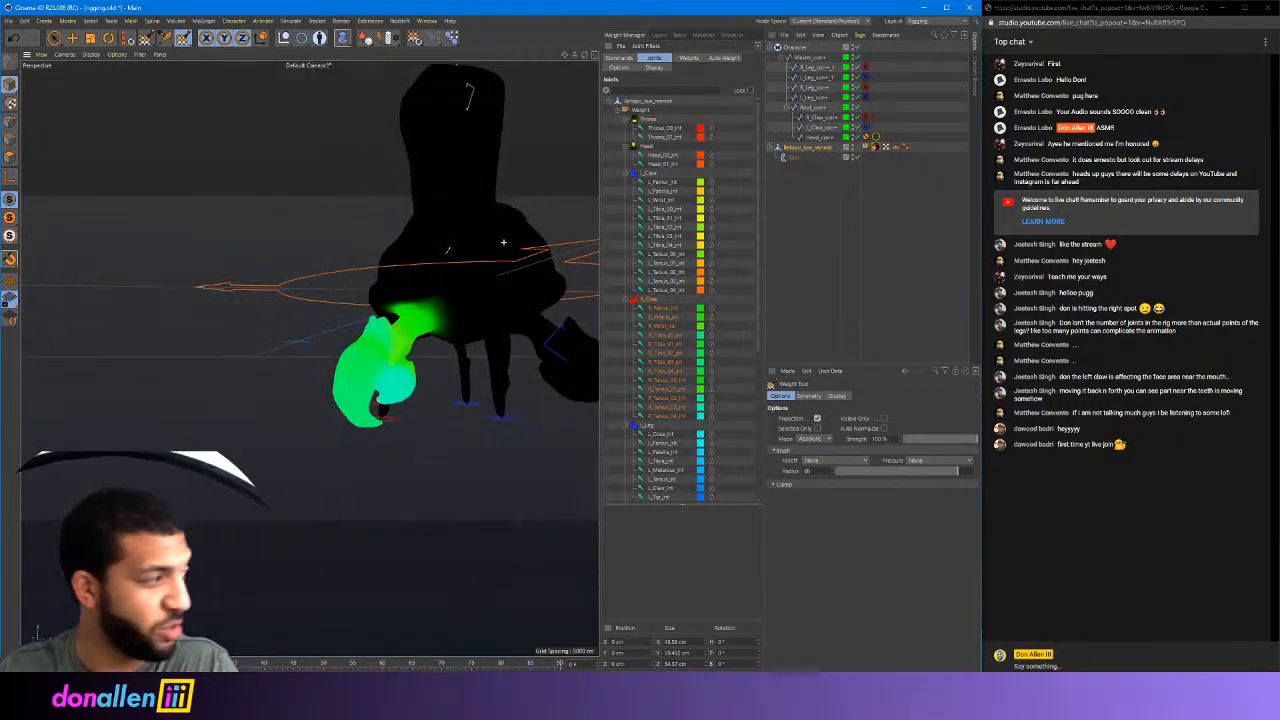
Examine the right claw's joint weights on the Retopo_low_remesh mesh from several angles and up close where the claw meets the body
{"action": "middle_click_drag", "start_coordinate": [496, 213], "coordinate": [403, 243], "text": "alt"}
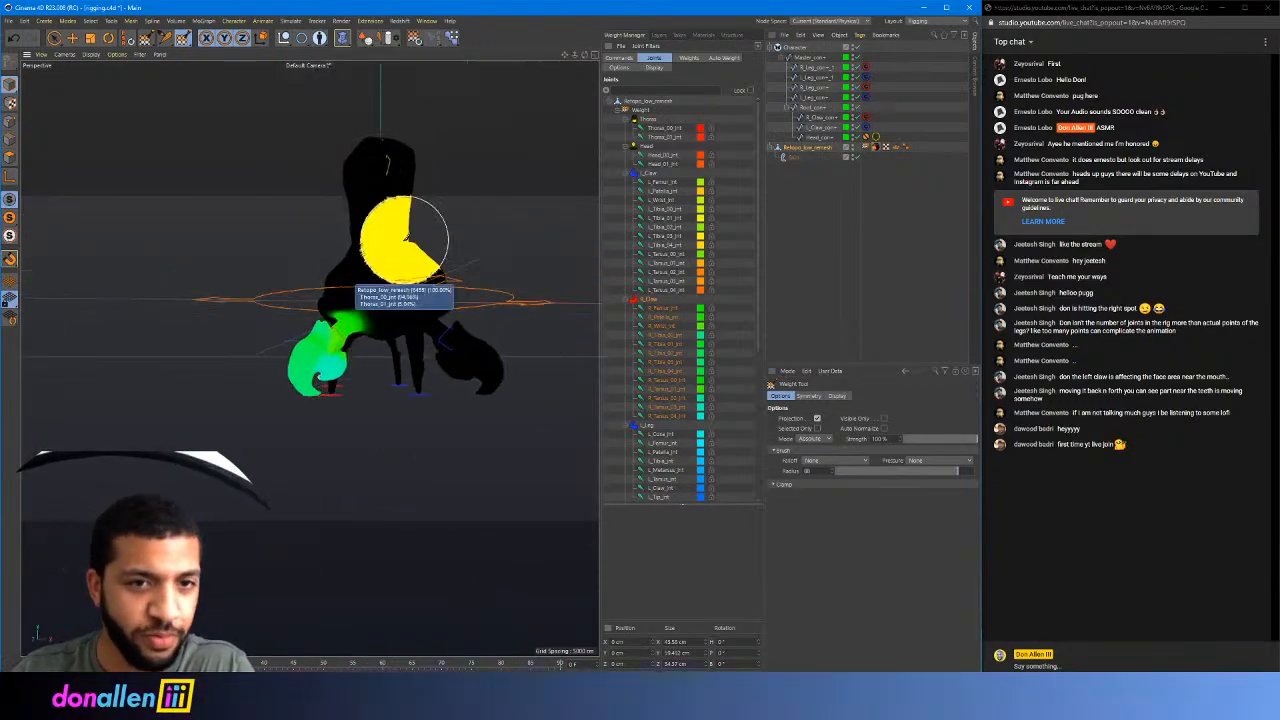
{"action": "left_click_drag", "start_coordinate": [403, 243], "coordinate": [369, 256], "text": "alt"}
{"action": "scroll", "coordinate": [369, 256], "scroll_direction": "up", "scroll_amount": 3}
{"action": "middle_click_drag", "start_coordinate": [414, 262], "coordinate": [398, 179], "text": "alt"}
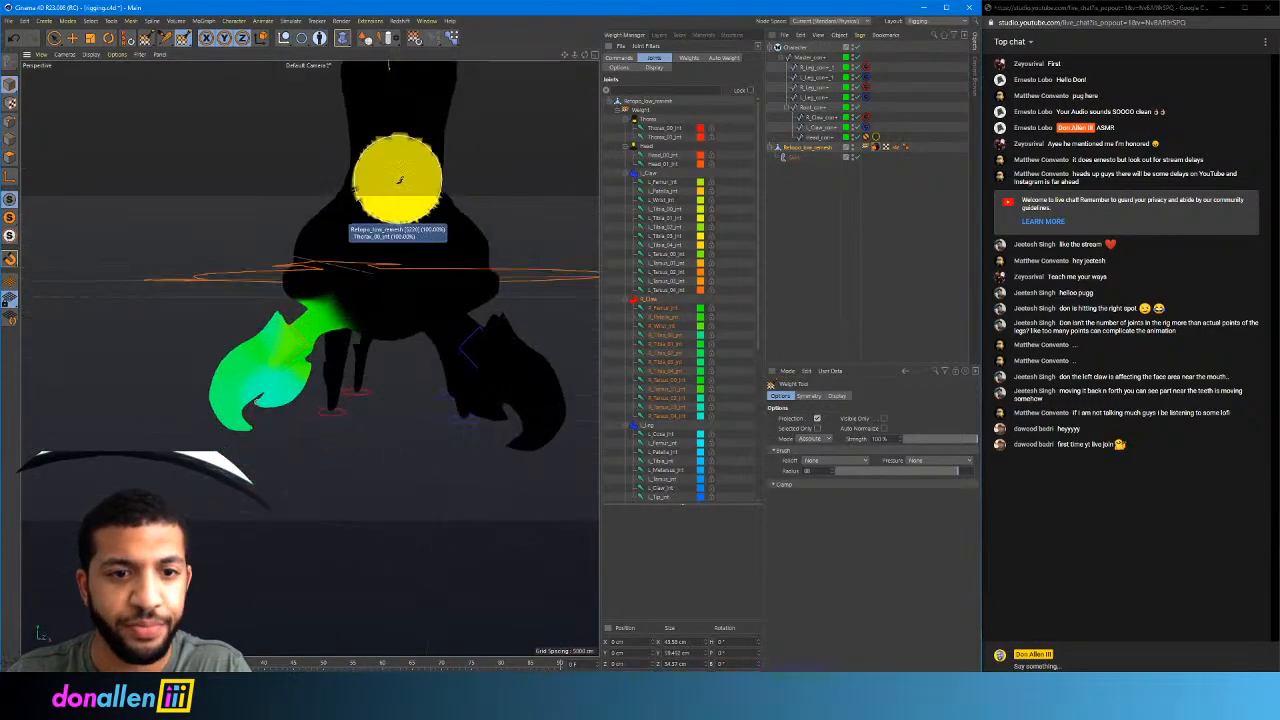
{"action": "left_click_drag", "start_coordinate": [398, 179], "coordinate": [420, 185], "text": "alt"}
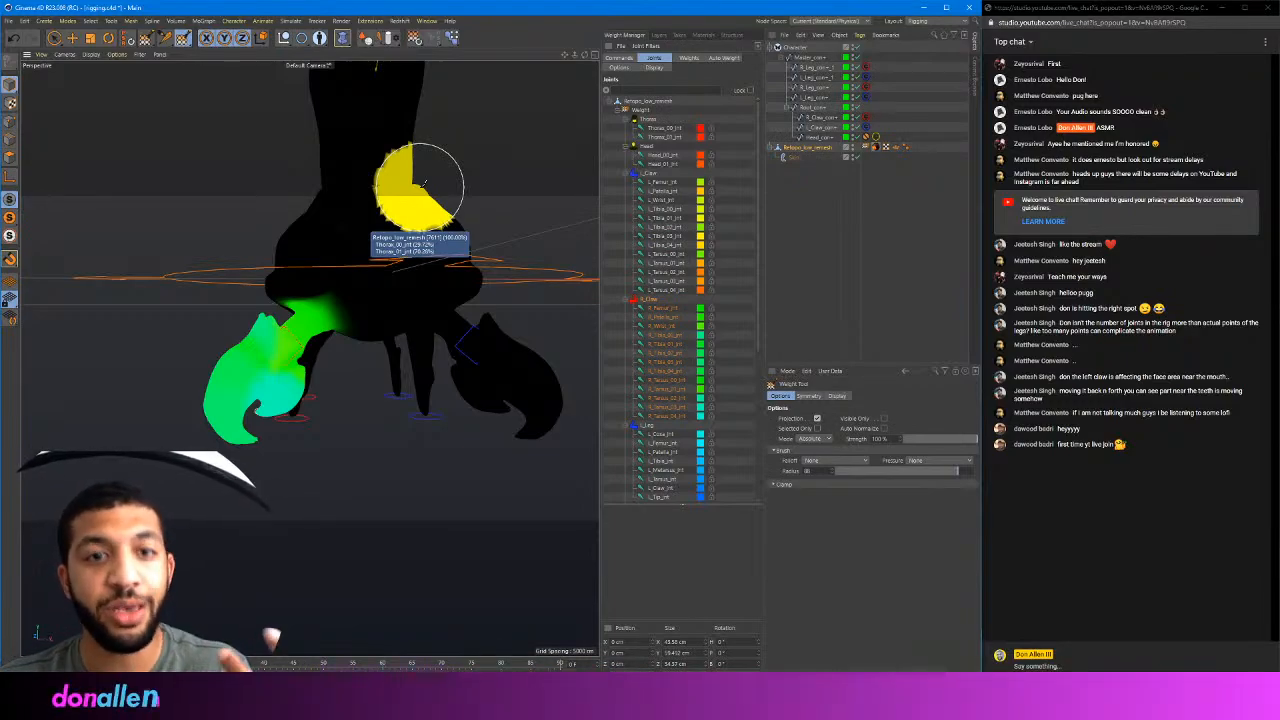
{"action": "middle_click_drag", "start_coordinate": [438, 191], "coordinate": [379, 194], "text": "alt"}
{"action": "mouse_move", "coordinate": [336, 212]}
{"action": "middle_mouse_down"}
{"action": "mouse_move", "coordinate": [360, 210]}
{"action": "mouse_move", "coordinate": [318, 228]}
{"action": "middle_mouse_up"}
{"action": "scroll", "coordinate": [355, 205], "scroll_direction": "down", "scroll_amount": 3}
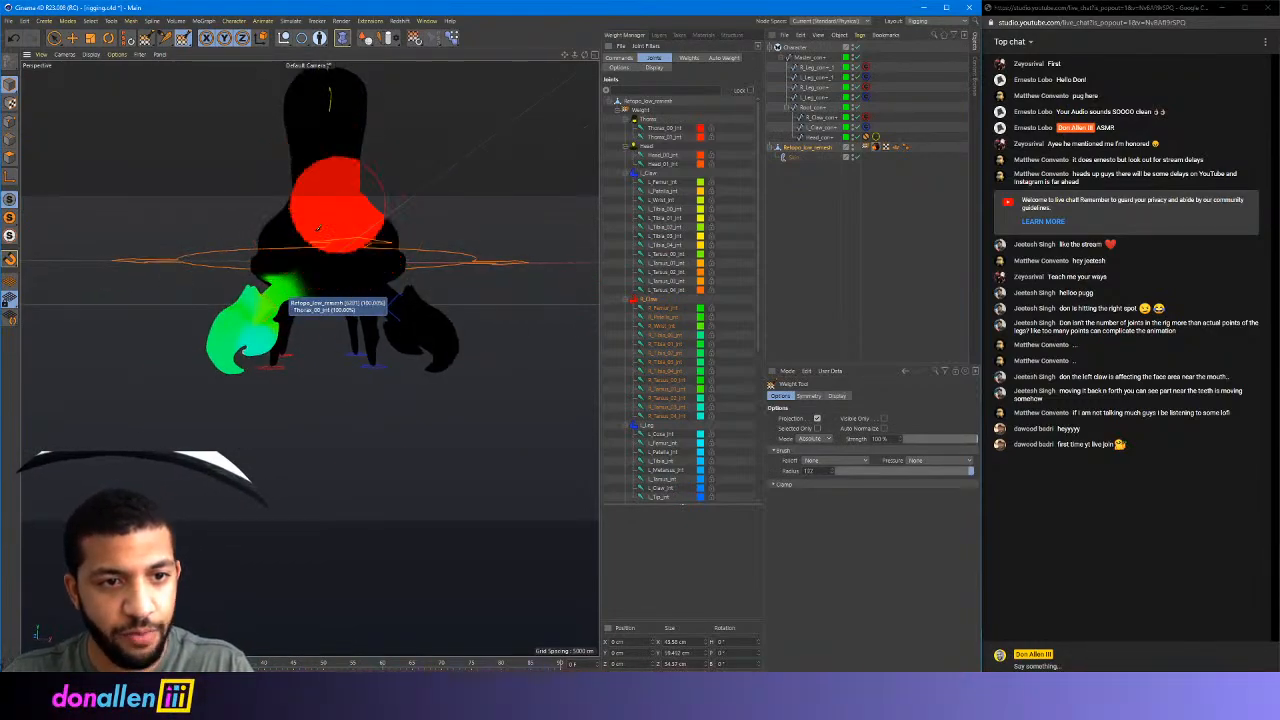
{"action": "middle_click_drag", "start_coordinate": [260, 400], "coordinate": [309, 357], "text": "alt"}
{"action": "mouse_move", "coordinate": [334, 212]}
{"action": "right_mouse_down", "text": "alt"}
{"action": "mouse_move", "coordinate": [369, 183]}
{"action": "mouse_move", "coordinate": [403, 191]}
{"action": "mouse_move", "coordinate": [385, 200]}
{"action": "right_mouse_up", "text": "alt"}
{"action": "mouse_move", "coordinate": [244, 393]}
{"action": "left_mouse_down", "text": "alt"}
{"action": "mouse_move", "coordinate": [374, 283]}
{"action": "mouse_move", "coordinate": [257, 205]}
{"action": "mouse_move", "coordinate": [286, 229]}
{"action": "left_mouse_up", "text": "alt"}
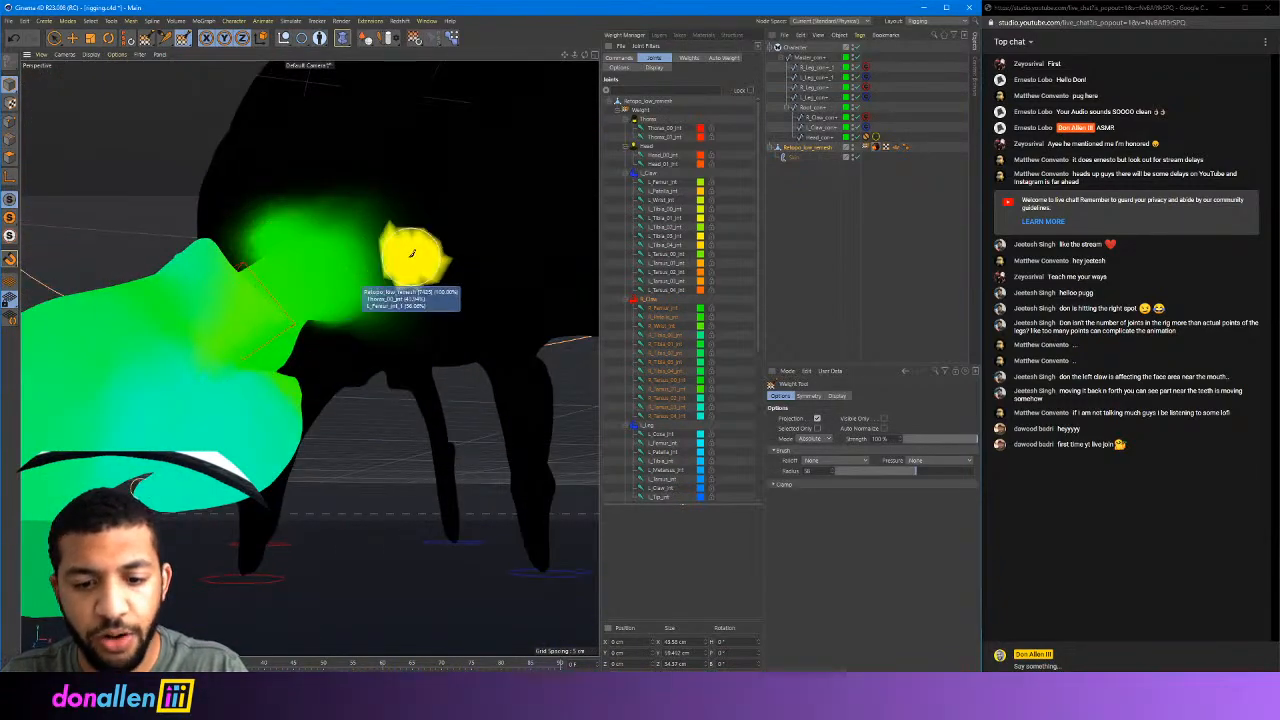
{"action": "mouse_move", "coordinate": [411, 254]}
{"action": "left_mouse_down", "text": "alt"}
{"action": "mouse_move", "coordinate": [384, 263]}
{"action": "mouse_move", "coordinate": [391, 272]}
{"action": "mouse_move", "coordinate": [428, 243]}
{"action": "mouse_move", "coordinate": [371, 257]}
{"action": "mouse_move", "coordinate": [380, 263]}
{"action": "mouse_move", "coordinate": [443, 200]}
{"action": "mouse_move", "coordinate": [347, 290]}
{"action": "mouse_move", "coordinate": [420, 263]}
{"action": "mouse_move", "coordinate": [460, 195]}
{"action": "mouse_move", "coordinate": [391, 275]}
{"action": "mouse_move", "coordinate": [462, 312]}
{"action": "mouse_move", "coordinate": [397, 318]}
{"action": "mouse_move", "coordinate": [386, 337]}
{"action": "mouse_move", "coordinate": [345, 322]}
{"action": "left_mouse_up", "text": "alt"}
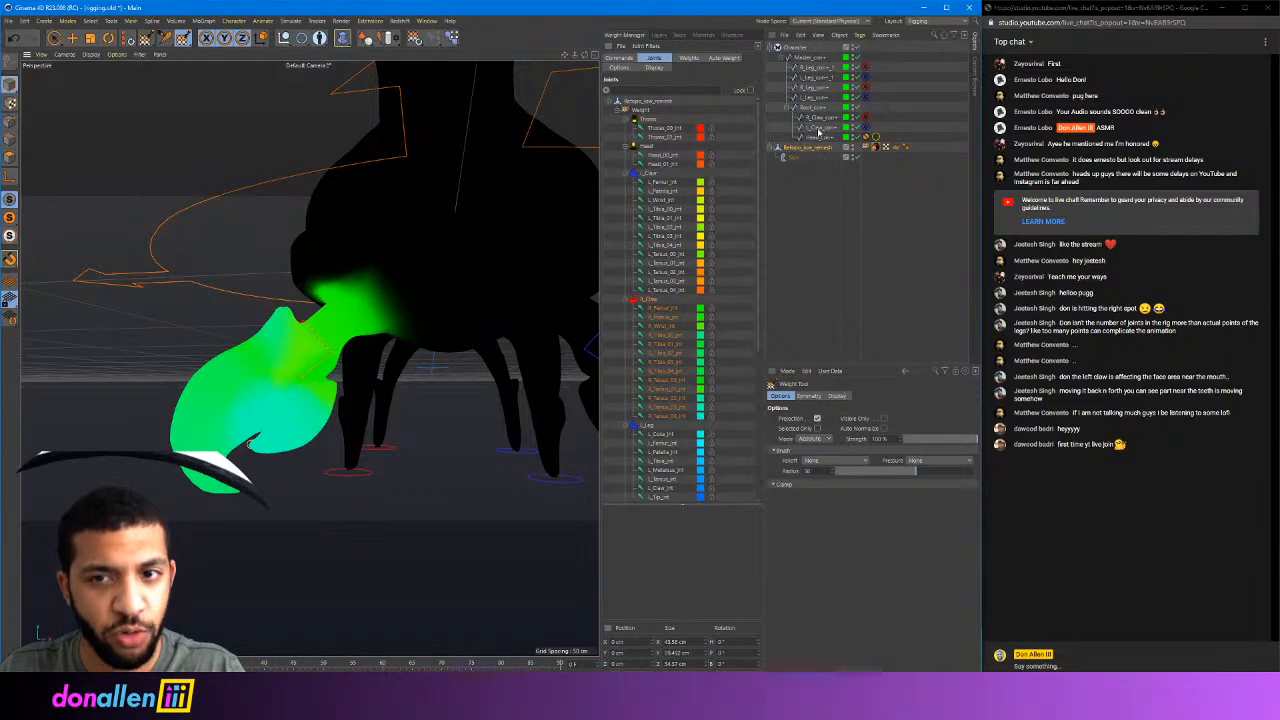
Try moving the right claw controller with Live Selection to test how the claw and mouth area deform
{"action": "left_click", "coordinate": [818, 118]}
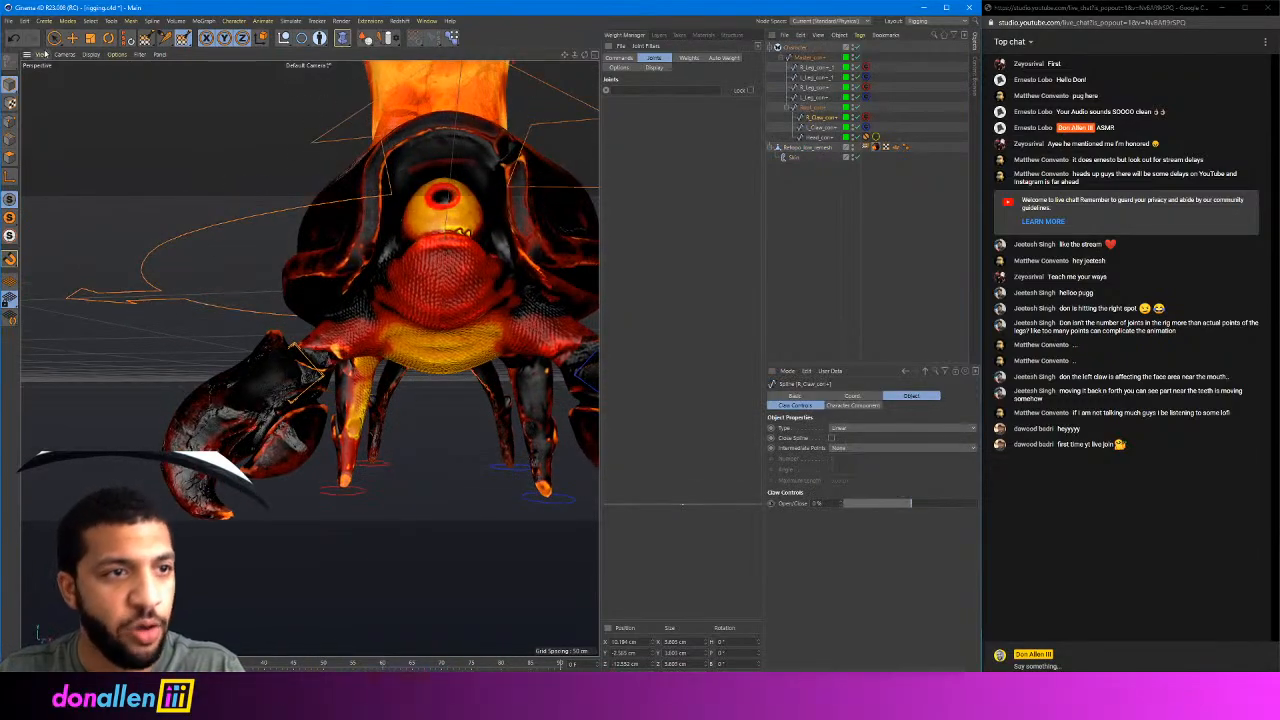
{"action": "left_click", "coordinate": [54, 38]}
{"action": "scroll", "coordinate": [347, 408], "scroll_direction": "up", "scroll_amount": 2}
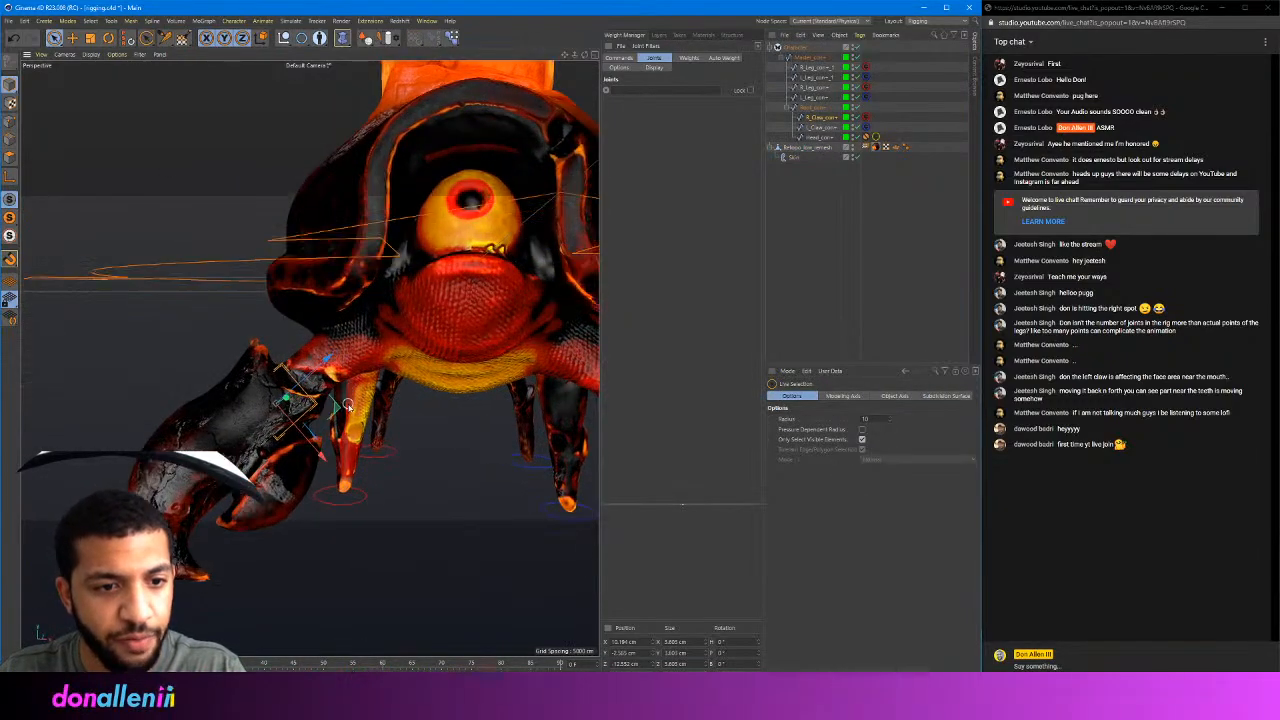
{"action": "left_click_drag", "start_coordinate": [368, 413], "coordinate": [335, 418]}
{"action": "scroll", "coordinate": [328, 353], "scroll_direction": "down", "scroll_amount": 5}
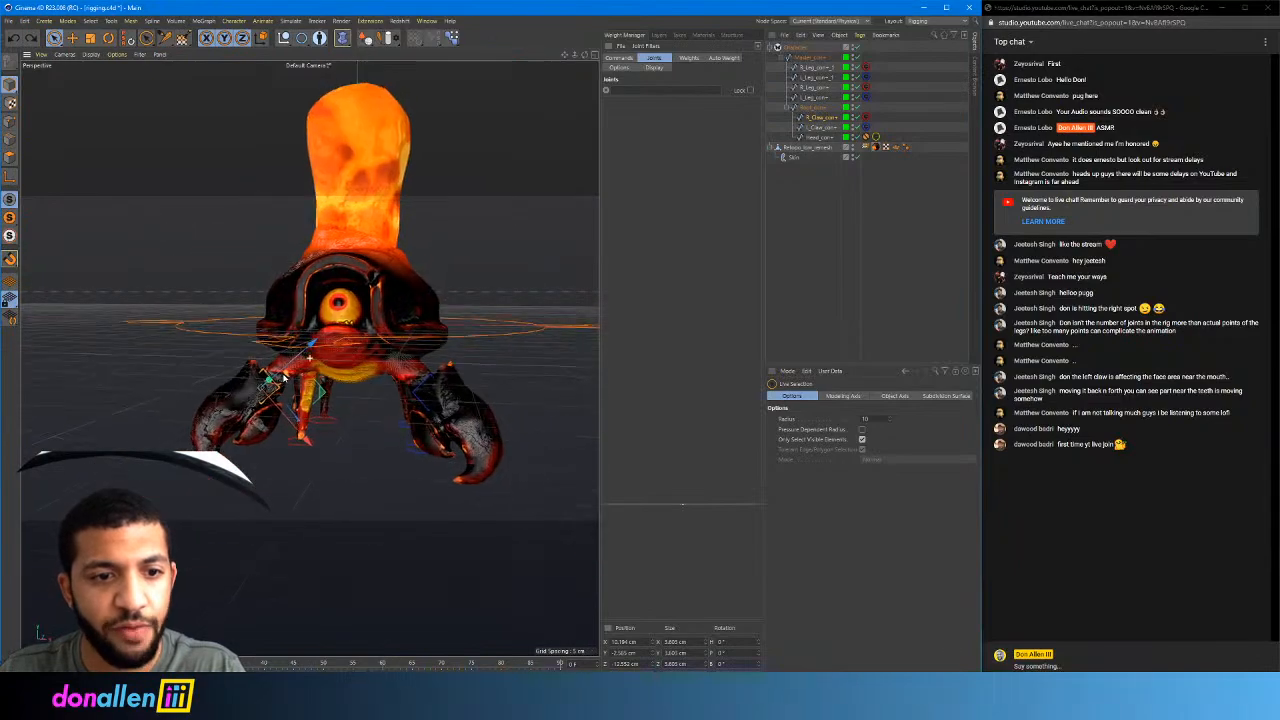
Try moving the left claw controller to test its deformation and check the character from the side
{"action": "left_click", "coordinate": [821, 128]}
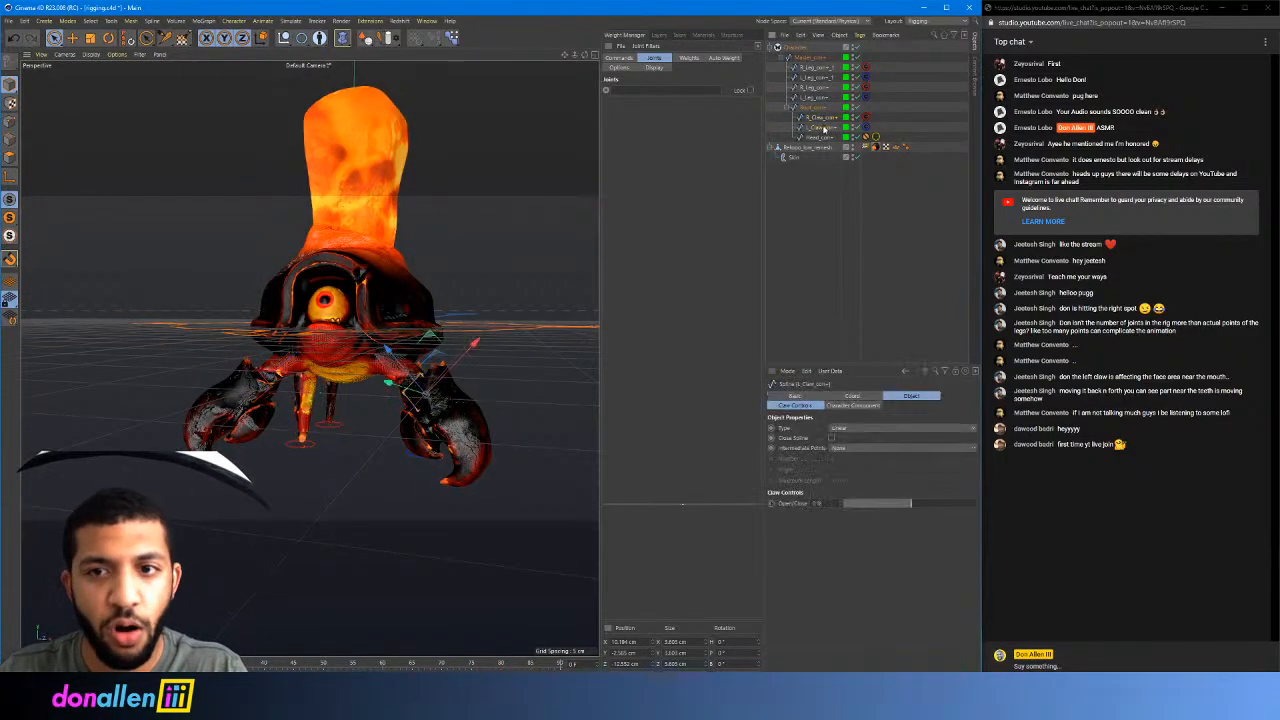
{"action": "mouse_move", "coordinate": [430, 340]}
{"action": "left_mouse_down"}
{"action": "mouse_move", "coordinate": [418, 326]}
{"action": "mouse_move", "coordinate": [438, 332]}
{"action": "mouse_move", "coordinate": [410, 316]}
{"action": "mouse_move", "coordinate": [408, 352]}
{"action": "mouse_move", "coordinate": [426, 330]}
{"action": "mouse_move", "coordinate": [416, 342]}
{"action": "left_mouse_up"}
{"action": "left_click_drag", "start_coordinate": [416, 342], "coordinate": [303, 308], "text": "alt"}
{"action": "middle_click_drag", "start_coordinate": [374, 296], "coordinate": [368, 261], "text": "alt"}
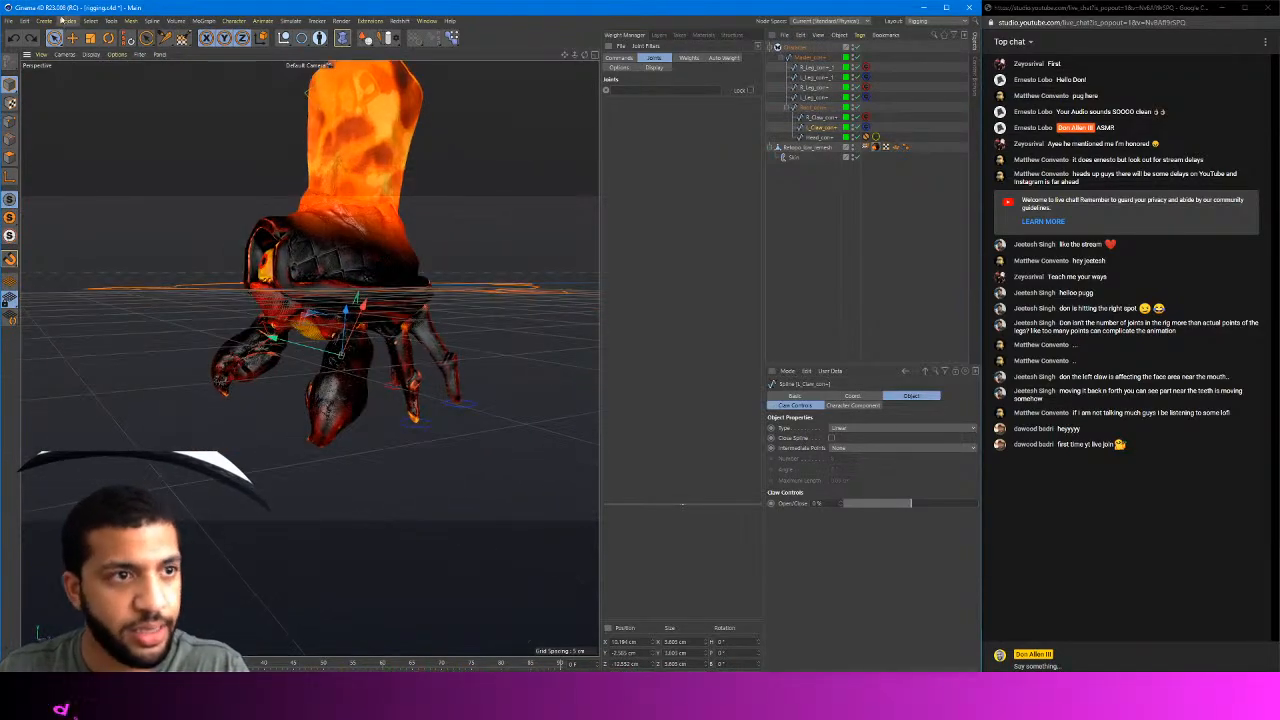
Save the rigging project
{"action": "left_click", "coordinate": [15, 21]}
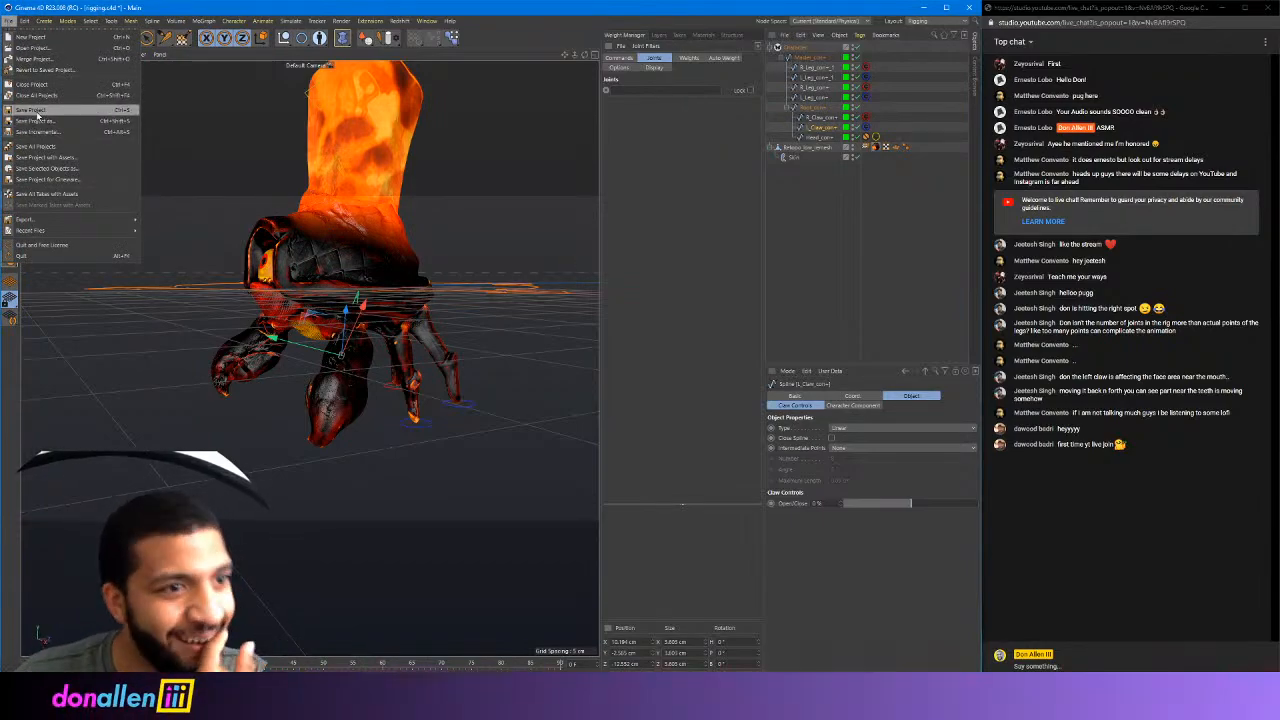
{"action": "left_click", "coordinate": [36, 111]}
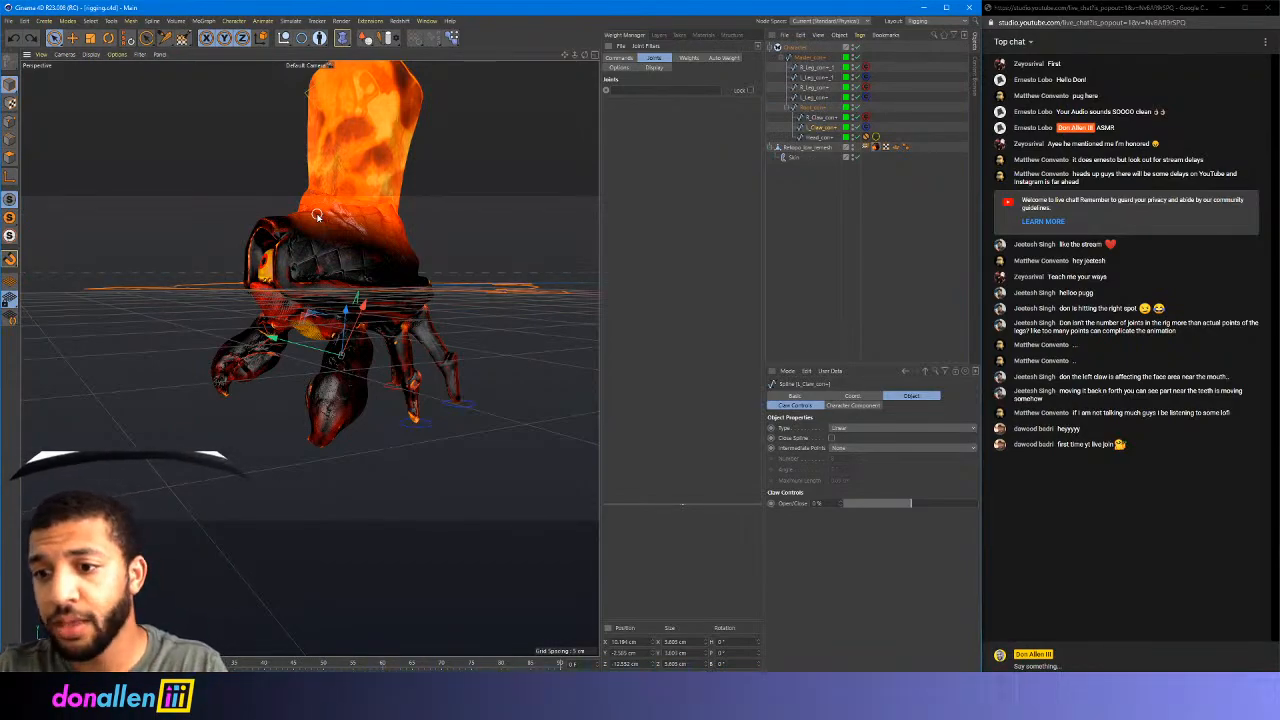
{"action": "left_click", "coordinate": [380, 220]}
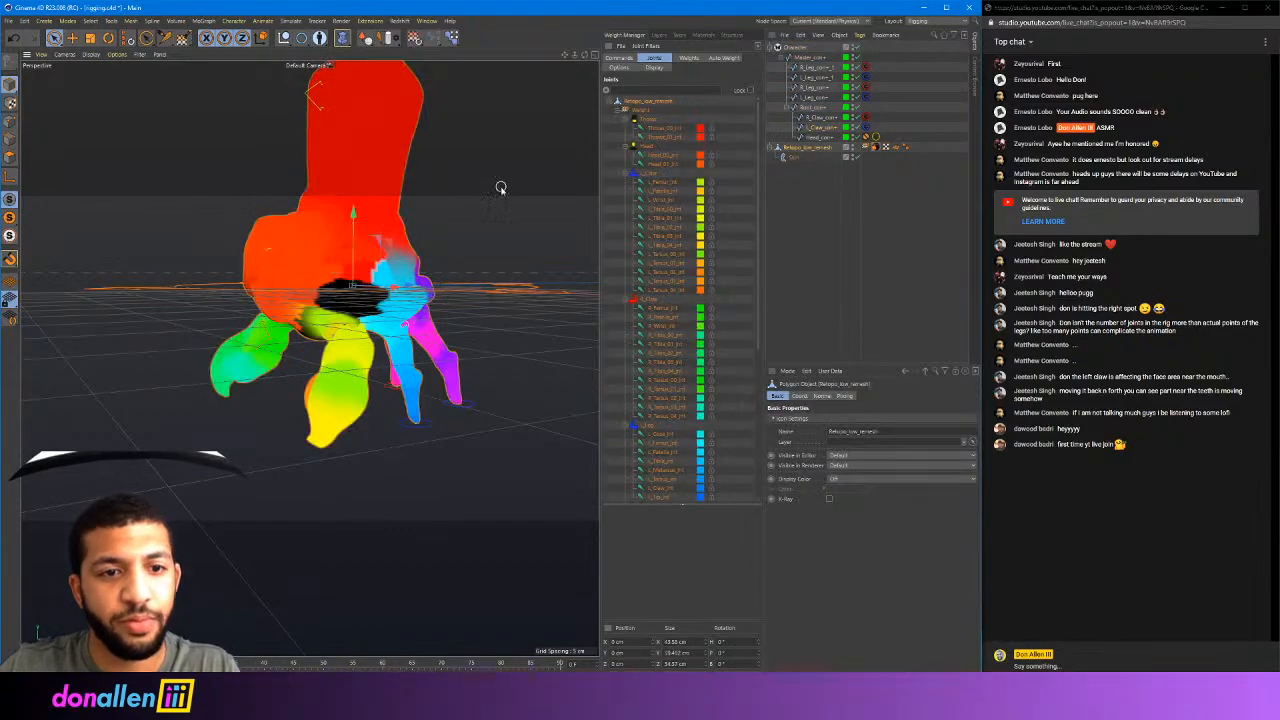
{"action": "key", "text": "ctrl+z"}
Select the right claw controller and examine the mesh around the face and mouth up close
{"action": "left_click_drag", "start_coordinate": [446, 245], "coordinate": [509, 231], "text": "alt"}
{"action": "left_click", "coordinate": [817, 118]}
{"action": "right_click_drag", "start_coordinate": [389, 227], "coordinate": [524, 148], "text": "alt"}
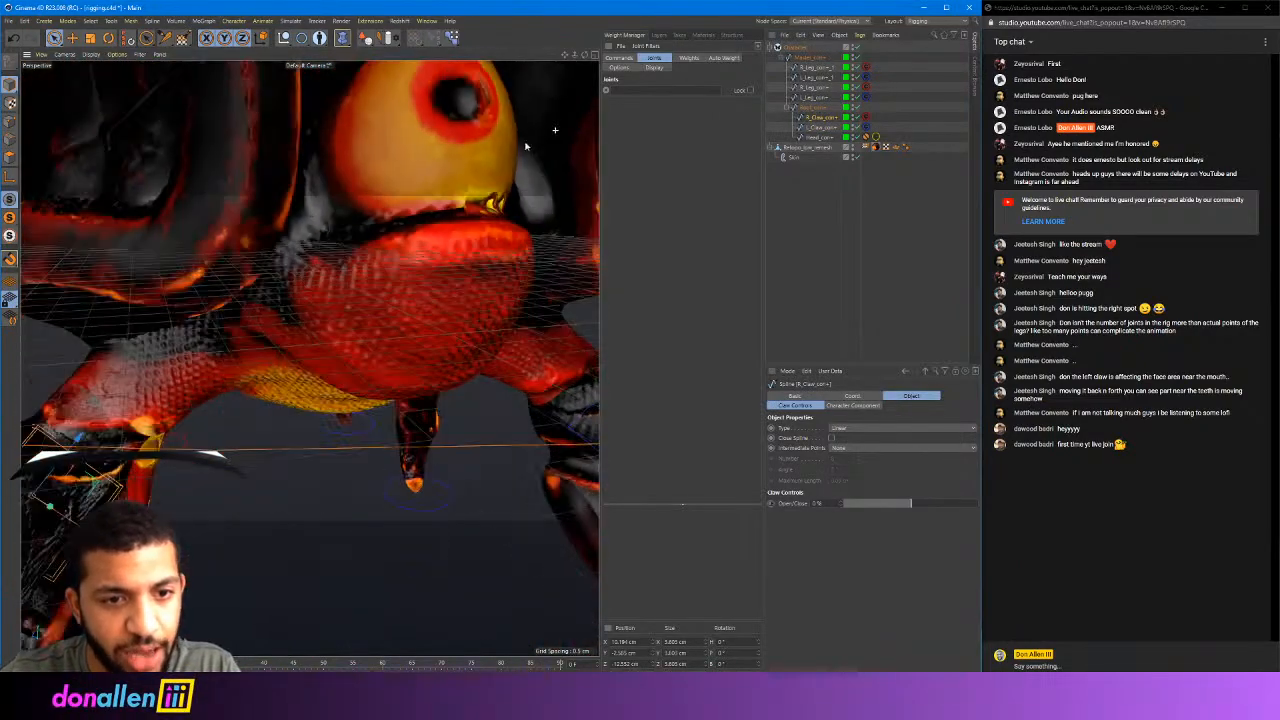
{"action": "left_click_drag", "start_coordinate": [524, 148], "coordinate": [440, 200], "text": "alt"}
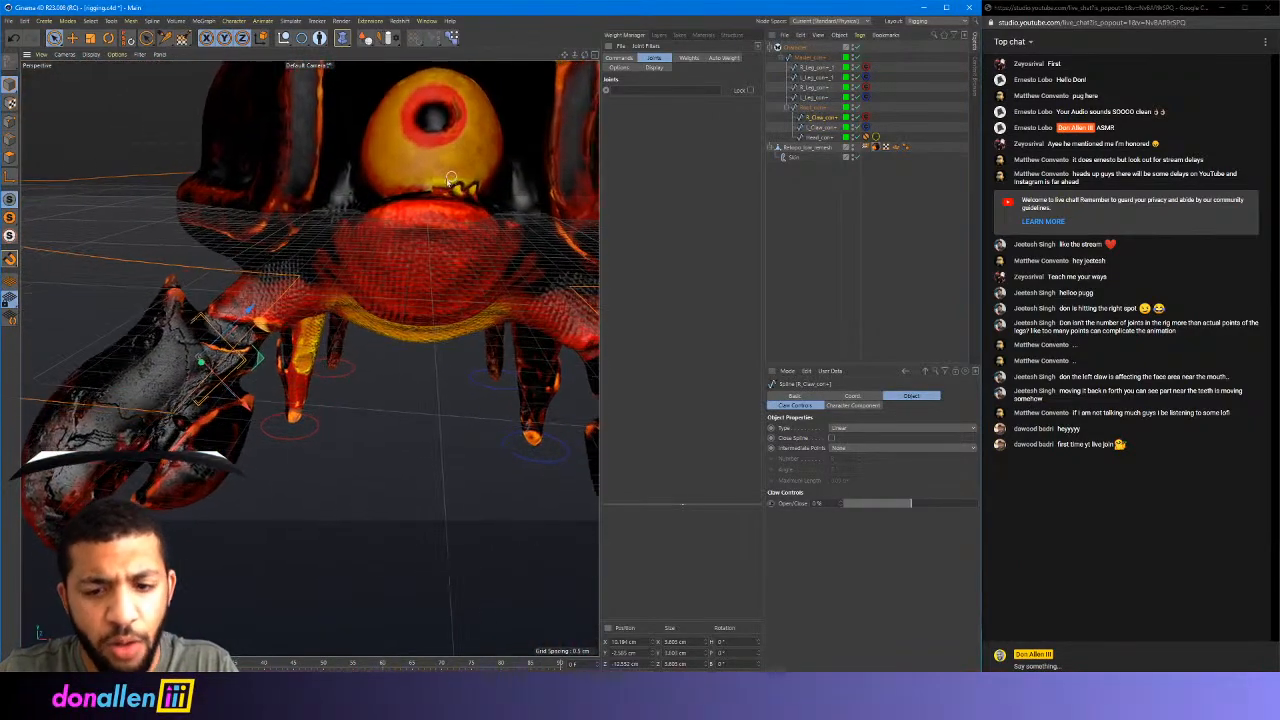
{"action": "scroll", "coordinate": [383, 386], "scroll_direction": "down", "scroll_amount": 4}
{"action": "scroll", "coordinate": [394, 356], "scroll_direction": "up", "scroll_amount": 1}
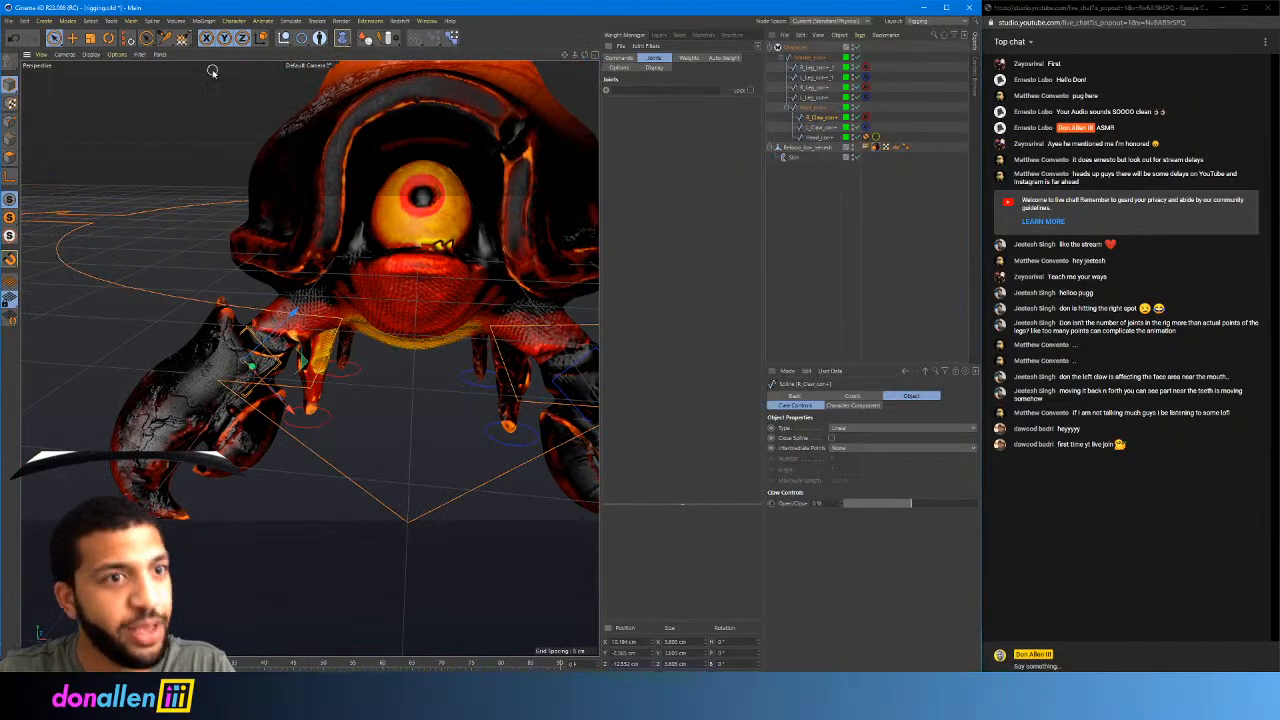
Hide the floor grid in the perspective view through the viewport display filter
{"action": "left_click", "coordinate": [141, 54]}
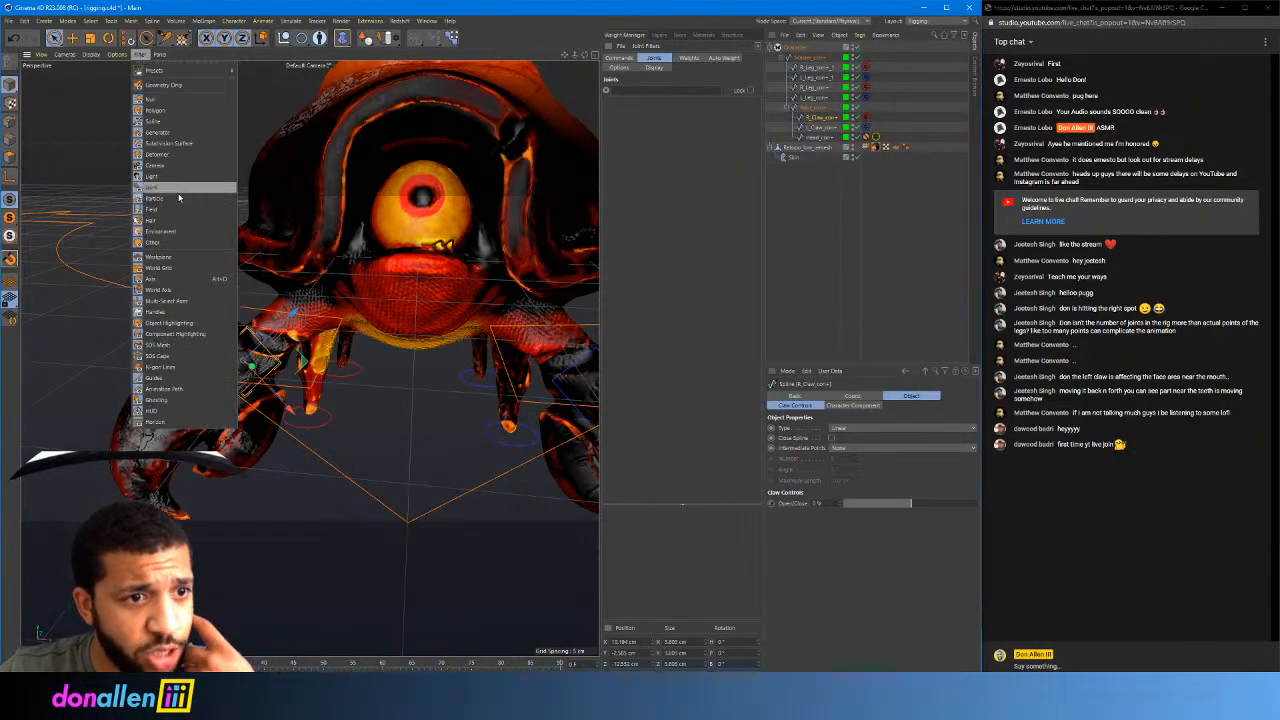
{"action": "left_click", "coordinate": [176, 262]}
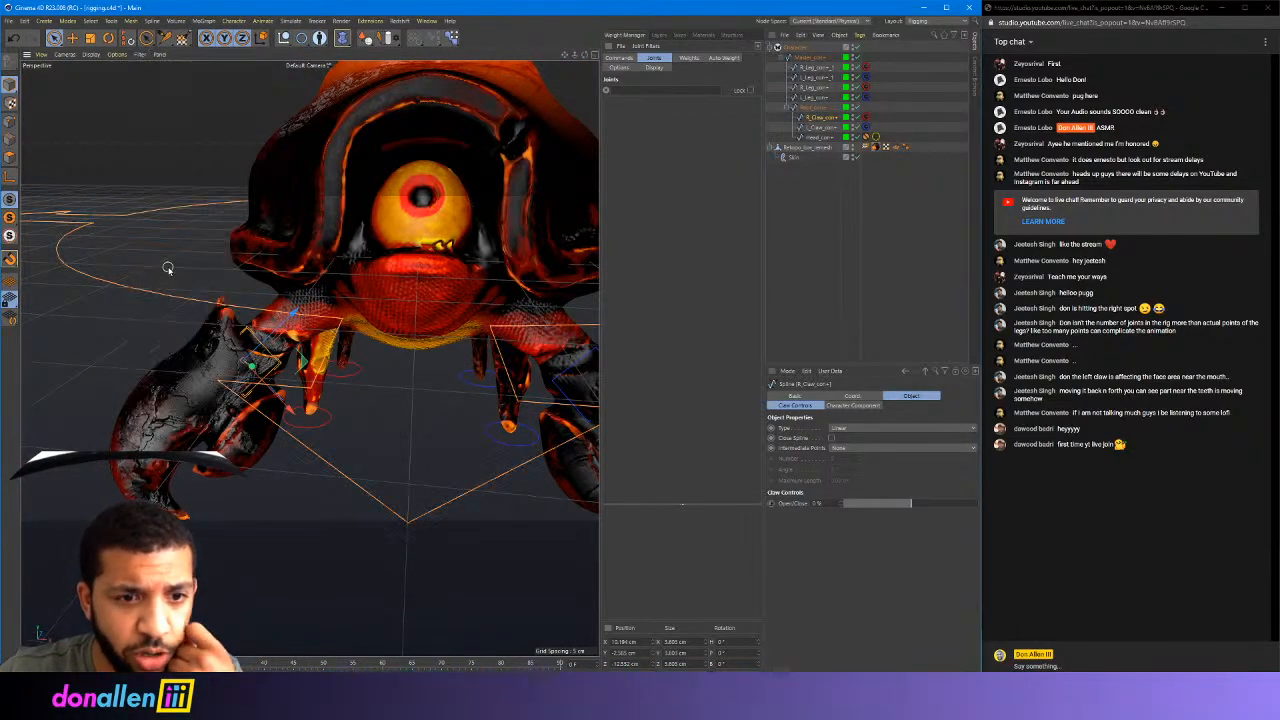
{"action": "left_click", "coordinate": [142, 55]}
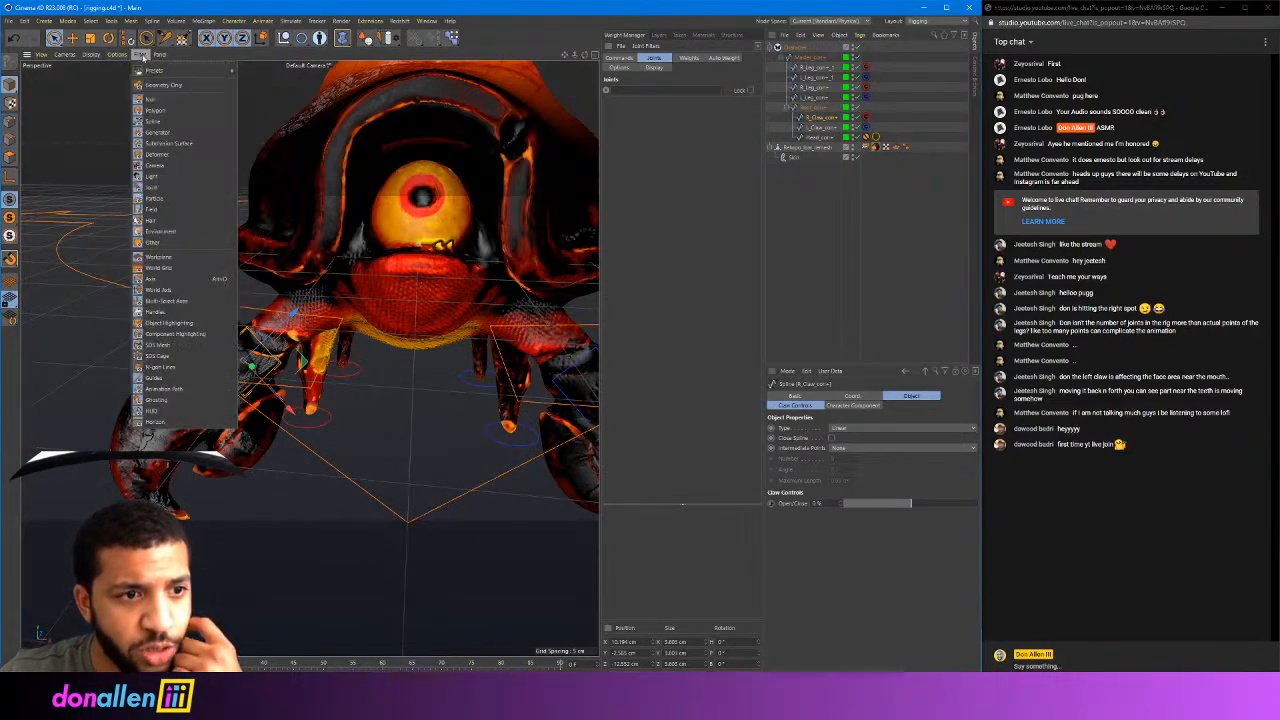
{"action": "left_click", "coordinate": [163, 262]}
{"action": "left_click_drag", "start_coordinate": [462, 296], "coordinate": [464, 336], "text": "alt"}
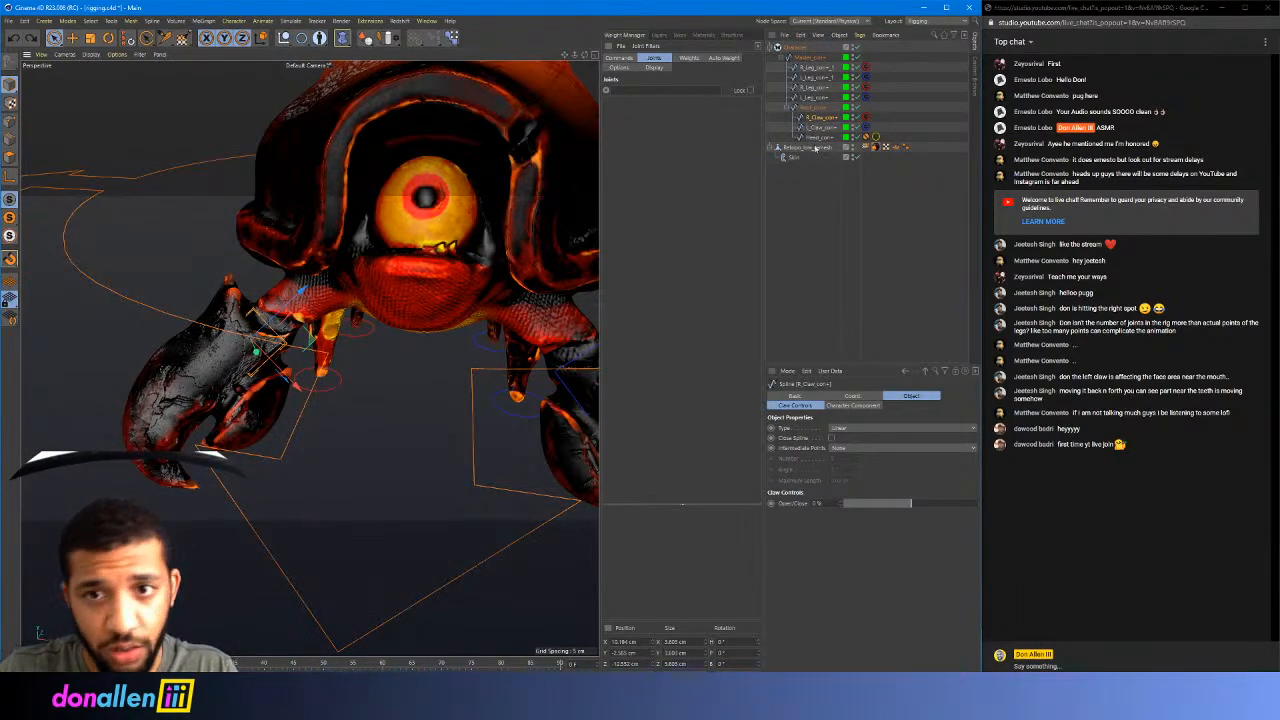
Select the head controller and inspect the whole character from the front
{"action": "left_click", "coordinate": [816, 134]}
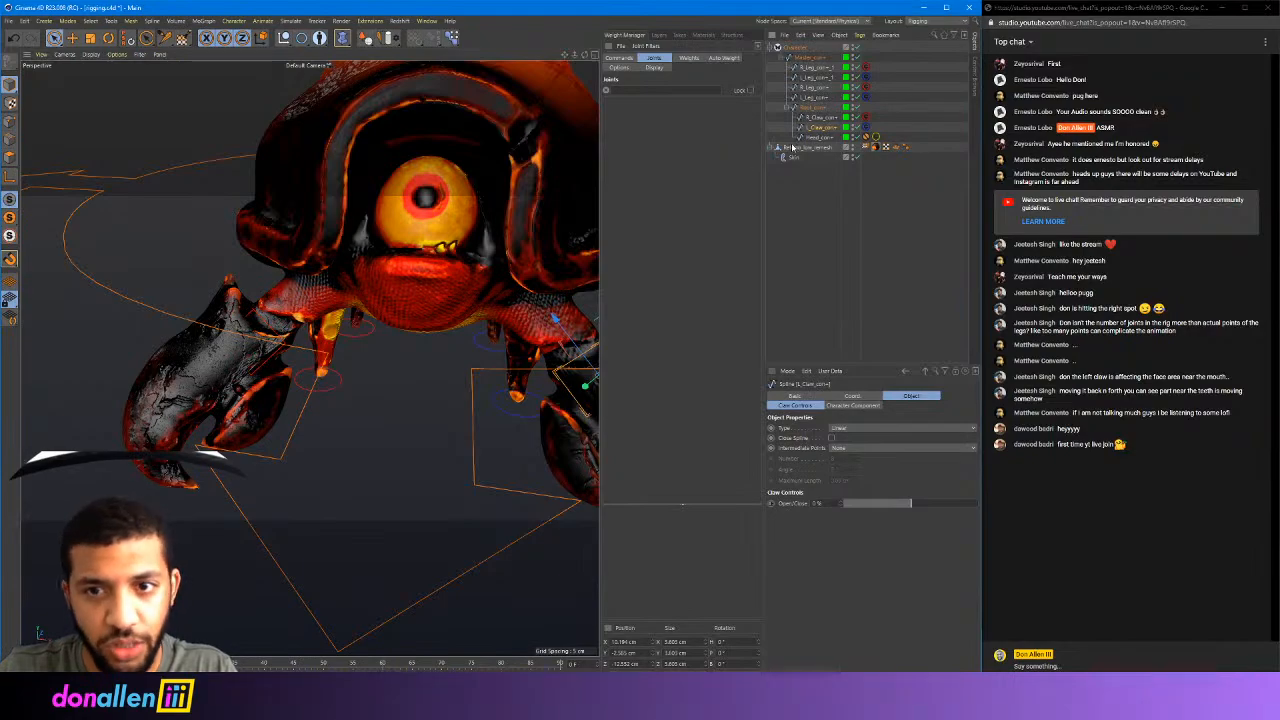
{"action": "left_click", "coordinate": [812, 137]}
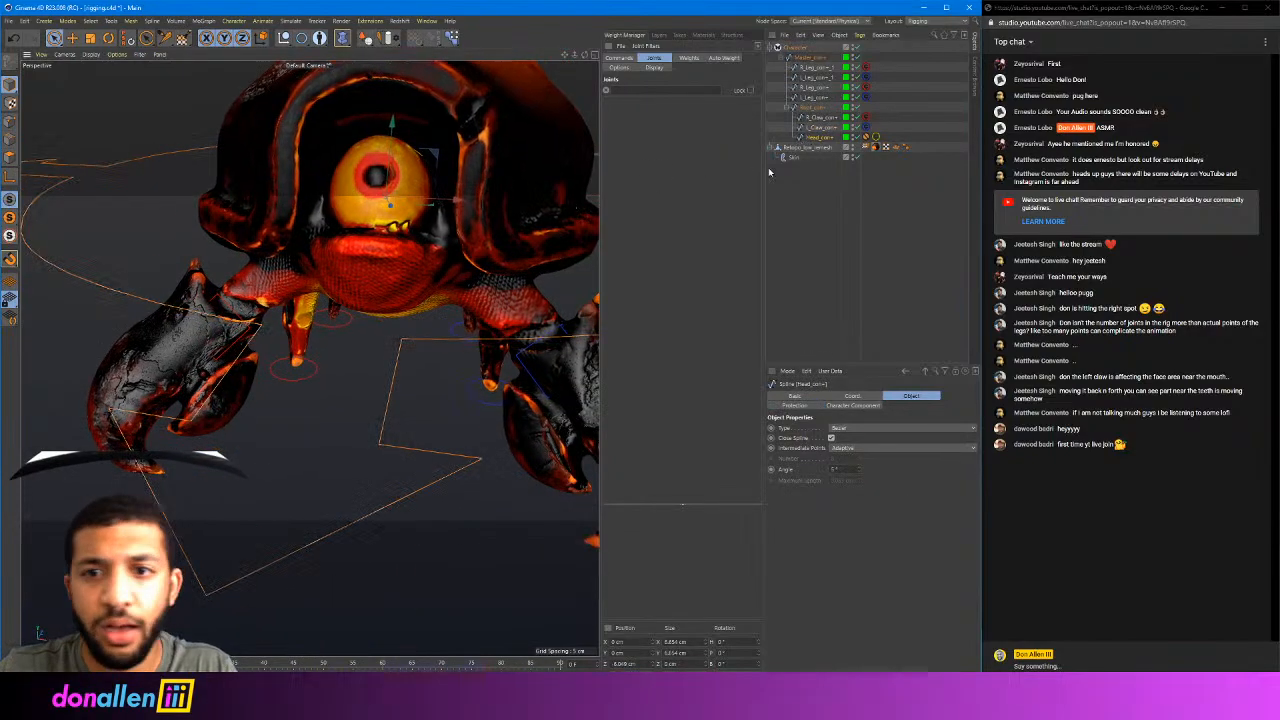
{"action": "scroll", "coordinate": [311, 349], "scroll_direction": "down", "scroll_amount": 10}
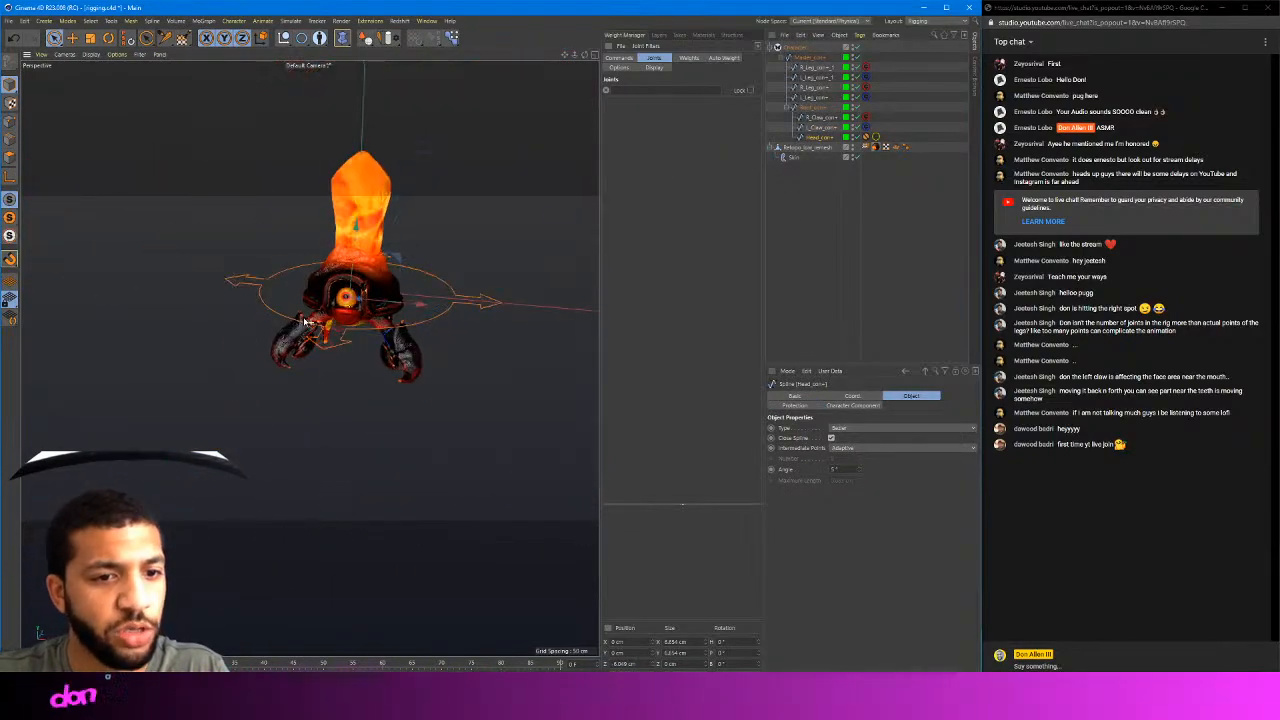
{"action": "left_click_drag", "start_coordinate": [311, 345], "coordinate": [336, 311], "text": "alt"}
{"action": "right_click", "coordinate": [336, 311]}
{"action": "left_click", "coordinate": [497, 283]}
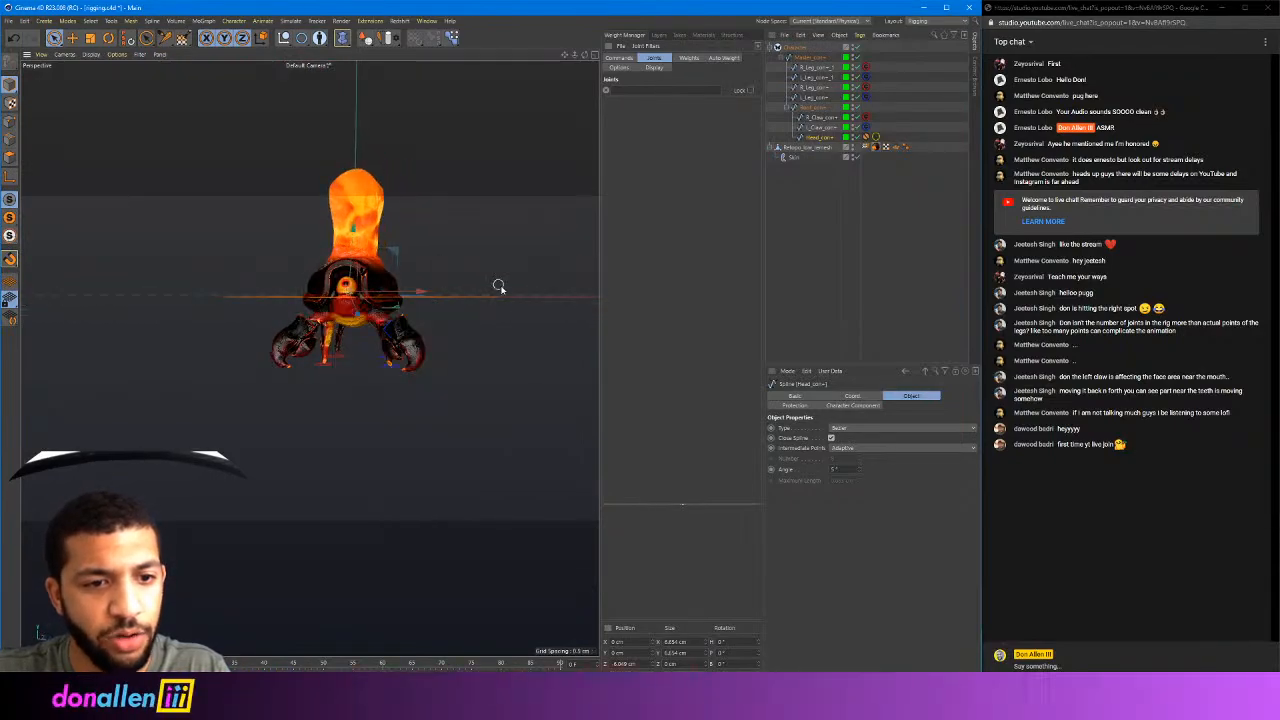
{"action": "scroll", "coordinate": [486, 290], "scroll_direction": "up", "scroll_amount": 5}
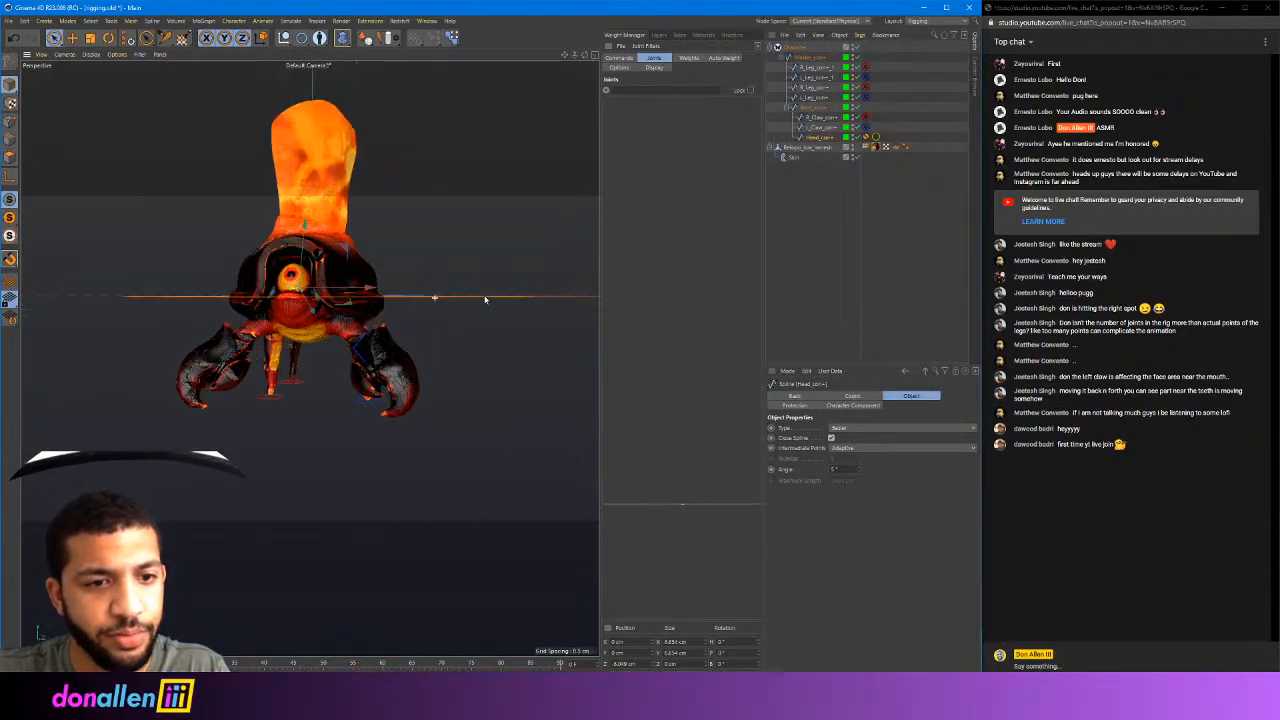
Try rotating the left claw controller to test the claw's deformation, and undo the rotation
{"action": "left_click", "coordinate": [796, 49]}
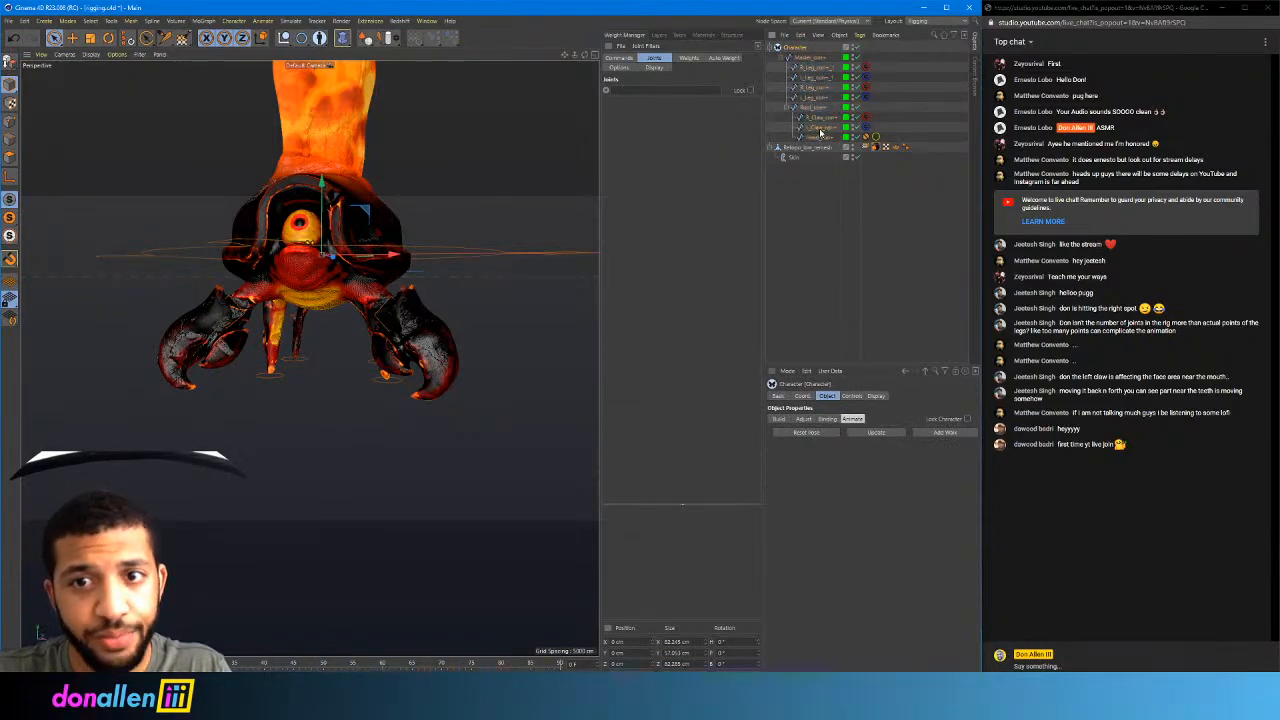
{"action": "left_click", "coordinate": [820, 130]}
{"action": "left_click_drag", "start_coordinate": [361, 315], "coordinate": [494, 292], "text": "alt"}
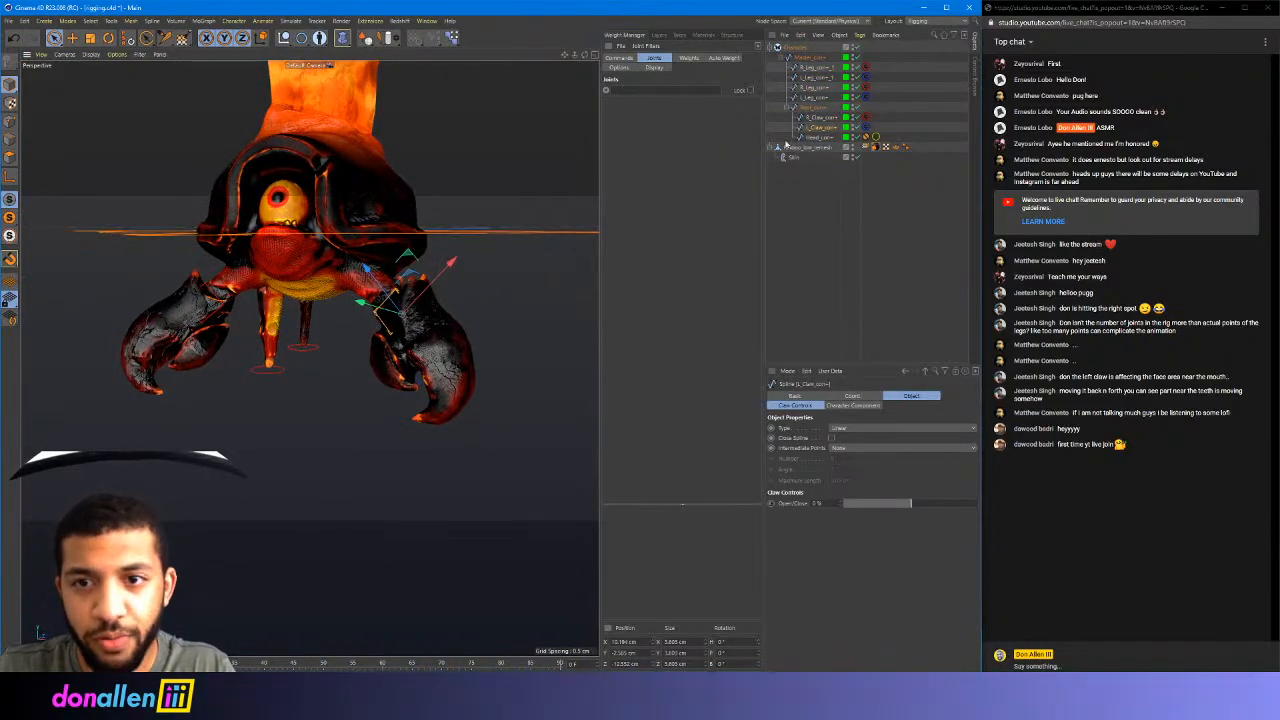
{"action": "scroll", "coordinate": [459, 310], "scroll_direction": "up", "scroll_amount": 1}
{"action": "key", "text": "r"}
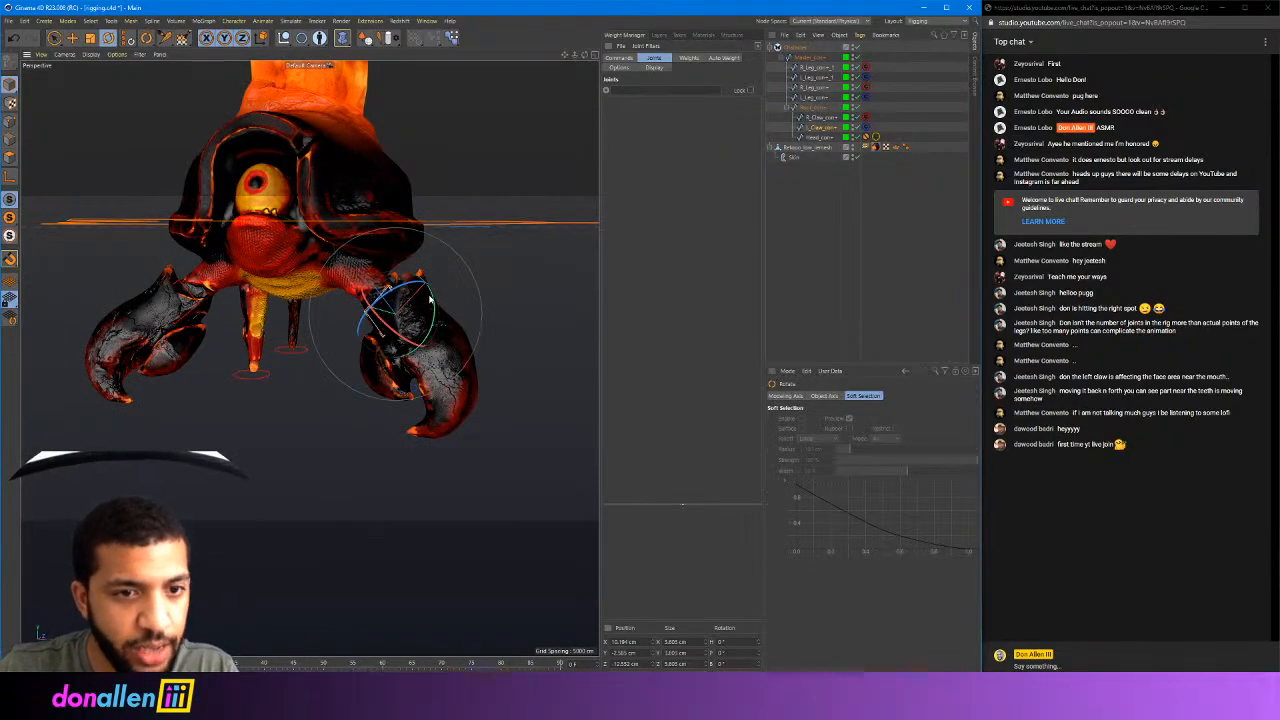
{"action": "mouse_move", "coordinate": [431, 298]}
{"action": "left_mouse_down"}
{"action": "mouse_move", "coordinate": [490, 304]}
{"action": "mouse_move", "coordinate": [410, 310]}
{"action": "mouse_move", "coordinate": [429, 294]}
{"action": "mouse_move", "coordinate": [451, 374]}
{"action": "mouse_move", "coordinate": [425, 316]}
{"action": "left_mouse_up"}
{"action": "key", "text": "ctrl+z"}
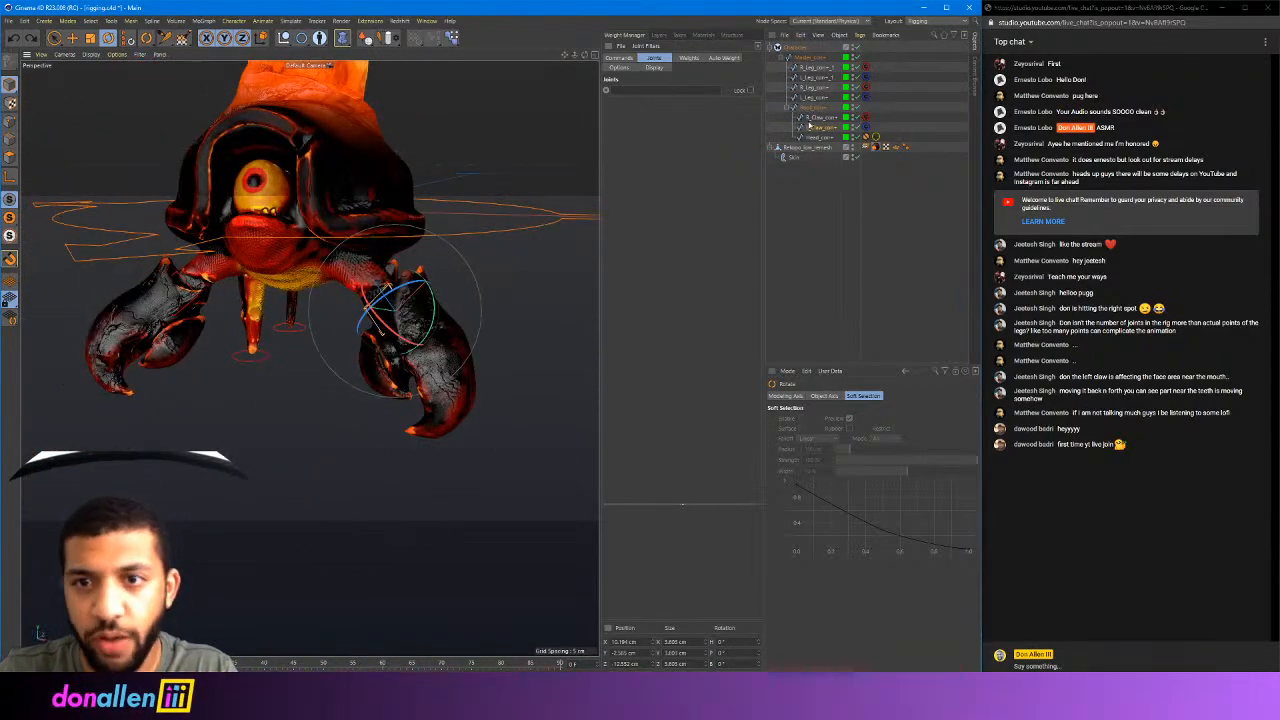
Try moving the first right leg controller in the hierarchy to test how the leg bends, and undo the move
{"action": "left_click", "coordinate": [817, 69]}
{"action": "left_click_drag", "start_coordinate": [454, 244], "coordinate": [360, 388], "text": "alt"}
{"action": "key", "text": "e"}
{"action": "middle_click", "coordinate": [390, 341]}
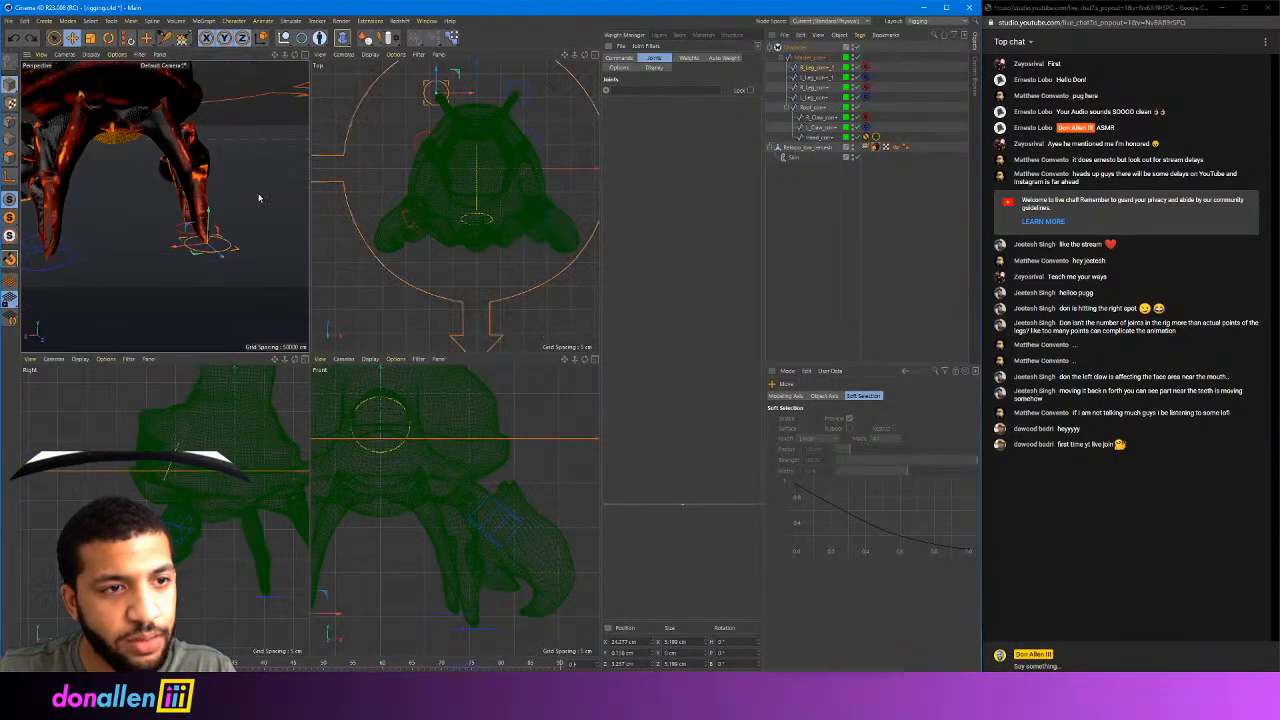
{"action": "left_click", "coordinate": [306, 54]}
{"action": "middle_click_drag", "start_coordinate": [428, 352], "coordinate": [475, 423], "text": "alt"}
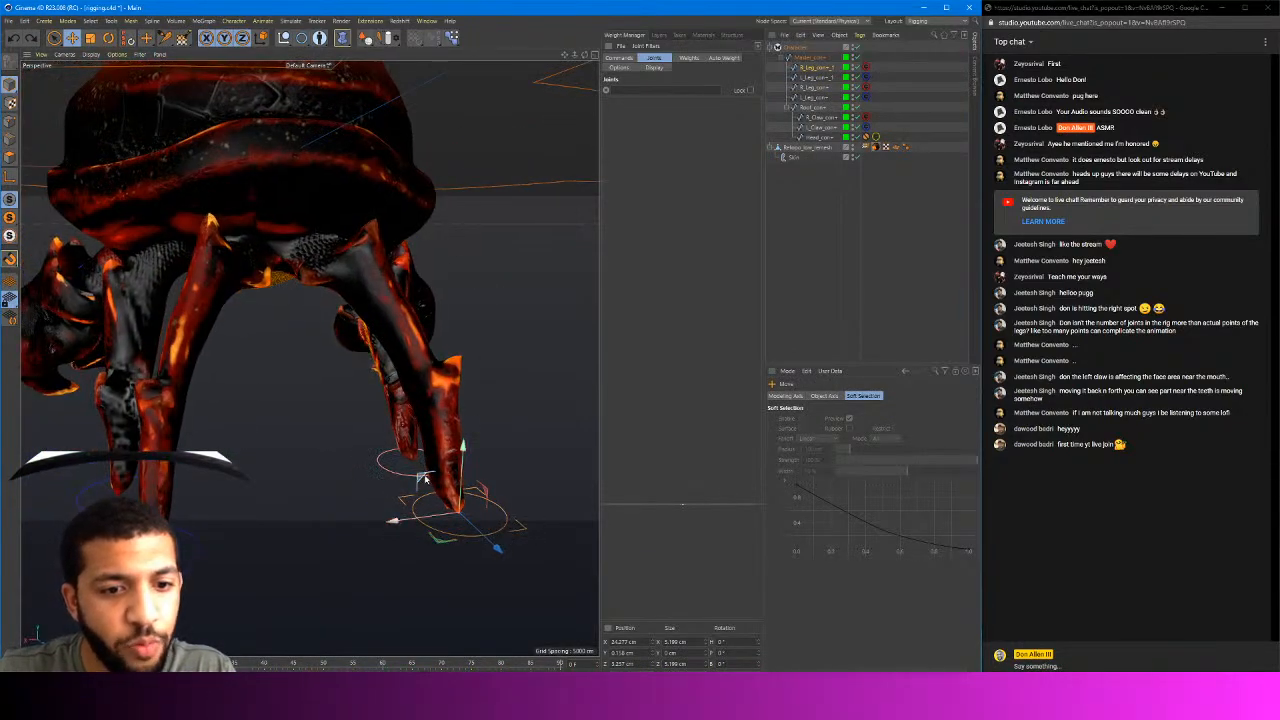
{"action": "left_click_drag", "start_coordinate": [428, 461], "coordinate": [372, 448]}
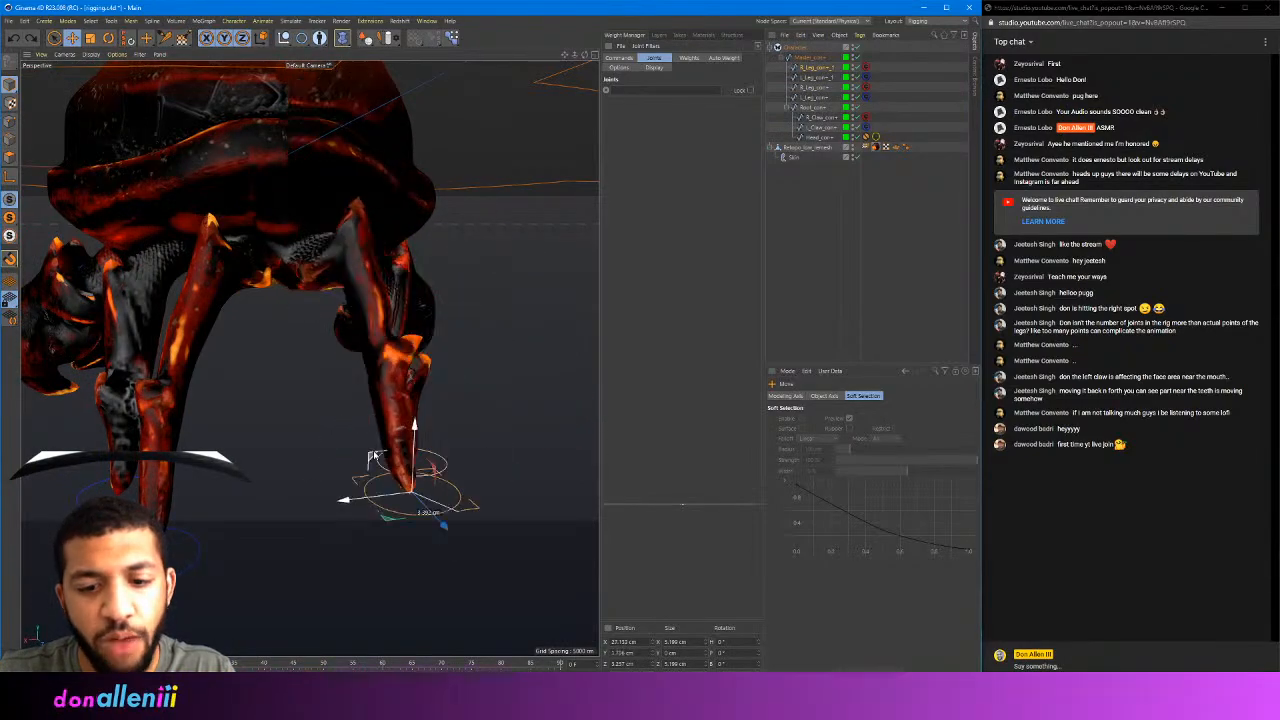
{"action": "key", "text": "ctrl+z"}
{"action": "left_click_drag", "start_coordinate": [400, 297], "coordinate": [305, 445], "text": "alt"}
{"action": "mouse_move", "coordinate": [306, 491]}
{"action": "left_mouse_down"}
{"action": "mouse_move", "coordinate": [290, 510]}
{"action": "mouse_move", "coordinate": [300, 470]}
{"action": "mouse_move", "coordinate": [345, 520]}
{"action": "mouse_move", "coordinate": [385, 503]}
{"action": "mouse_move", "coordinate": [271, 466]}
{"action": "mouse_move", "coordinate": [423, 449]}
{"action": "mouse_move", "coordinate": [271, 455]}
{"action": "mouse_move", "coordinate": [430, 456]}
{"action": "mouse_move", "coordinate": [495, 482]}
{"action": "mouse_move", "coordinate": [325, 462]}
{"action": "mouse_move", "coordinate": [438, 488]}
{"action": "mouse_move", "coordinate": [330, 500]}
{"action": "mouse_move", "coordinate": [350, 520]}
{"action": "mouse_move", "coordinate": [285, 510]}
{"action": "mouse_move", "coordinate": [313, 437]}
{"action": "mouse_move", "coordinate": [490, 498]}
{"action": "mouse_move", "coordinate": [330, 515]}
{"action": "mouse_move", "coordinate": [349, 480]}
{"action": "mouse_move", "coordinate": [370, 495]}
{"action": "mouse_move", "coordinate": [320, 500]}
{"action": "mouse_move", "coordinate": [390, 483]}
{"action": "mouse_move", "coordinate": [284, 474]}
{"action": "mouse_move", "coordinate": [351, 484]}
{"action": "mouse_move", "coordinate": [319, 499]}
{"action": "left_mouse_up"}
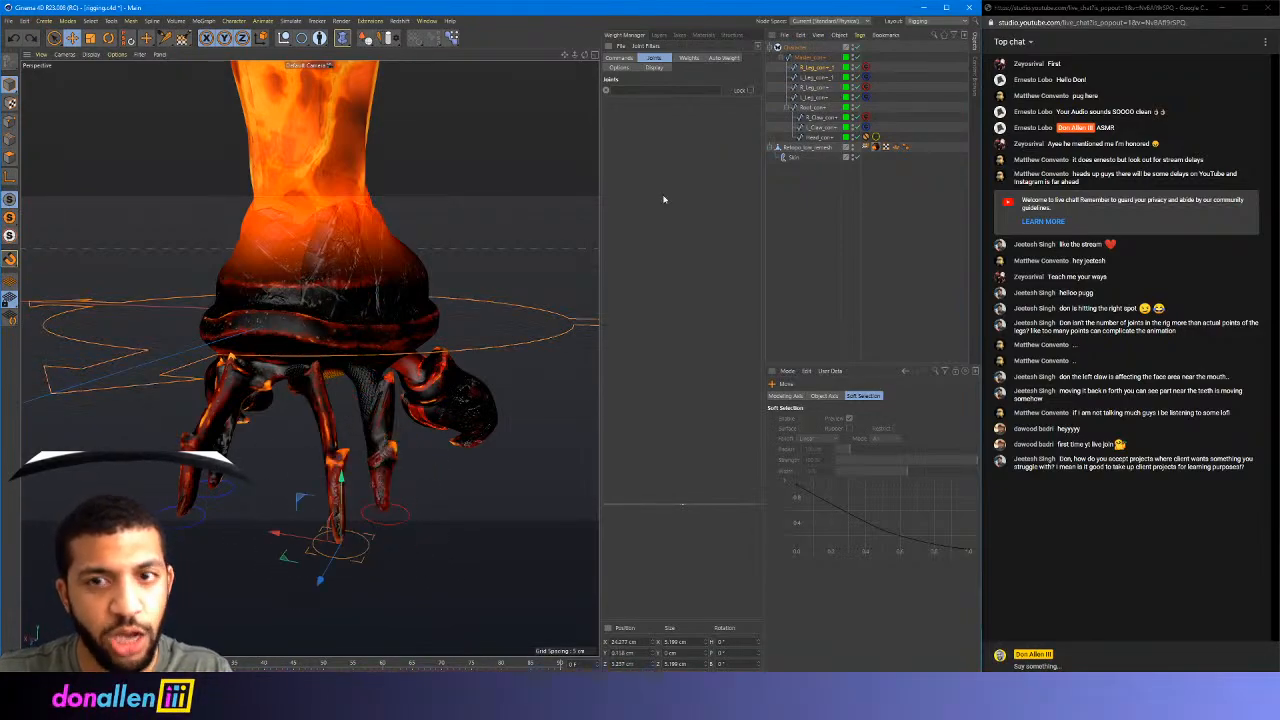
Display the joint weights of the Retopo_low_remesh mesh and collapse the L_Claw and R_Claw joint groups in the Weight Manager
{"action": "left_click", "coordinate": [806, 148]}
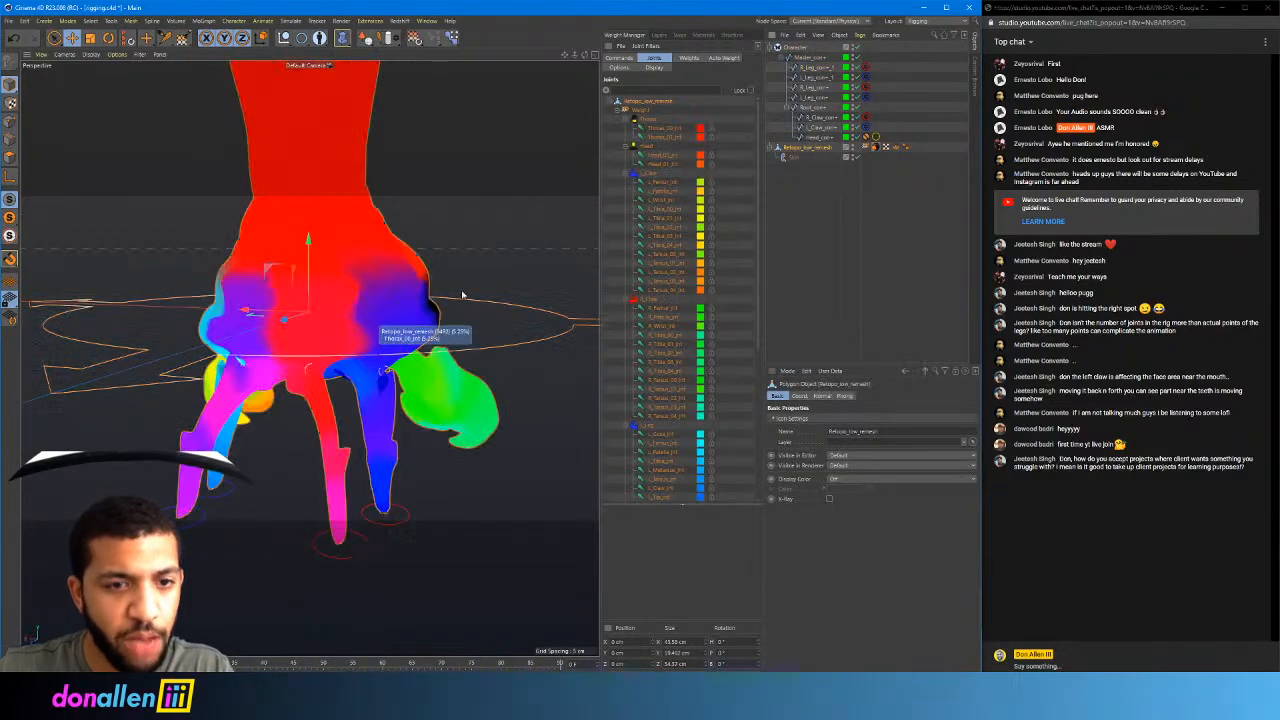
{"action": "left_click_drag", "start_coordinate": [430, 335], "coordinate": [548, 263], "text": "alt"}
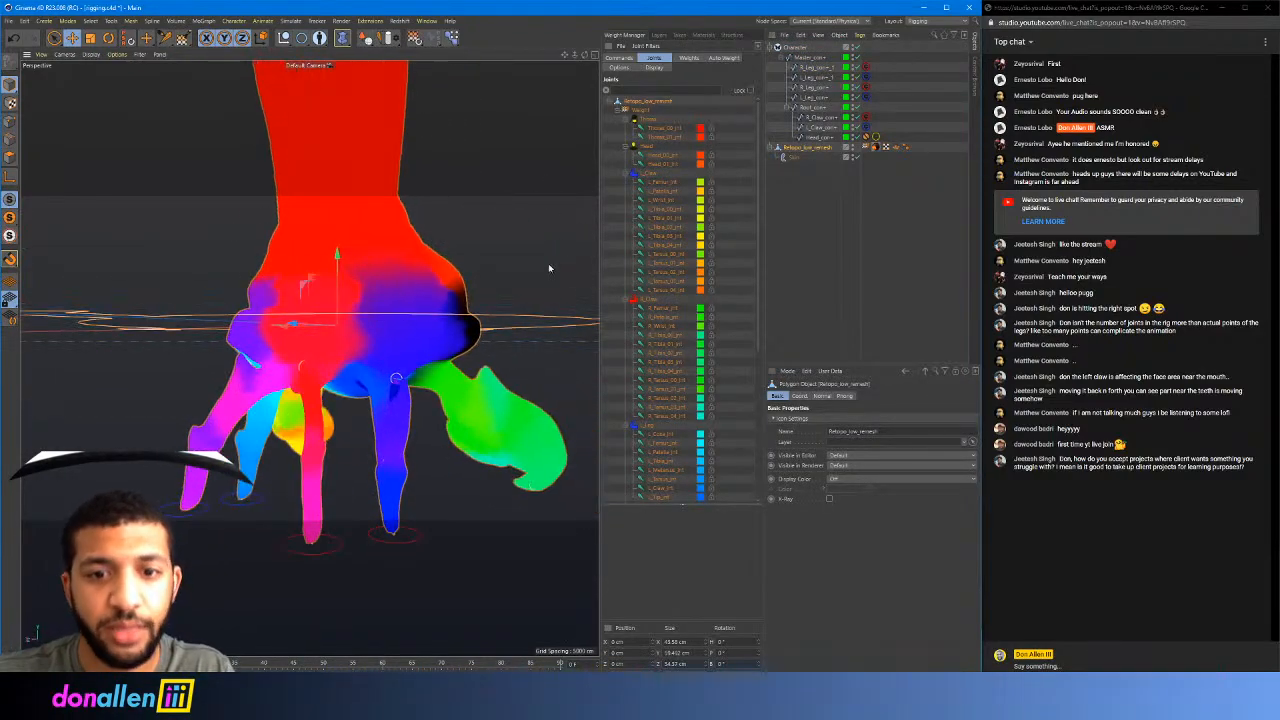
{"action": "left_click", "coordinate": [623, 175]}
{"action": "left_click", "coordinate": [628, 181]}
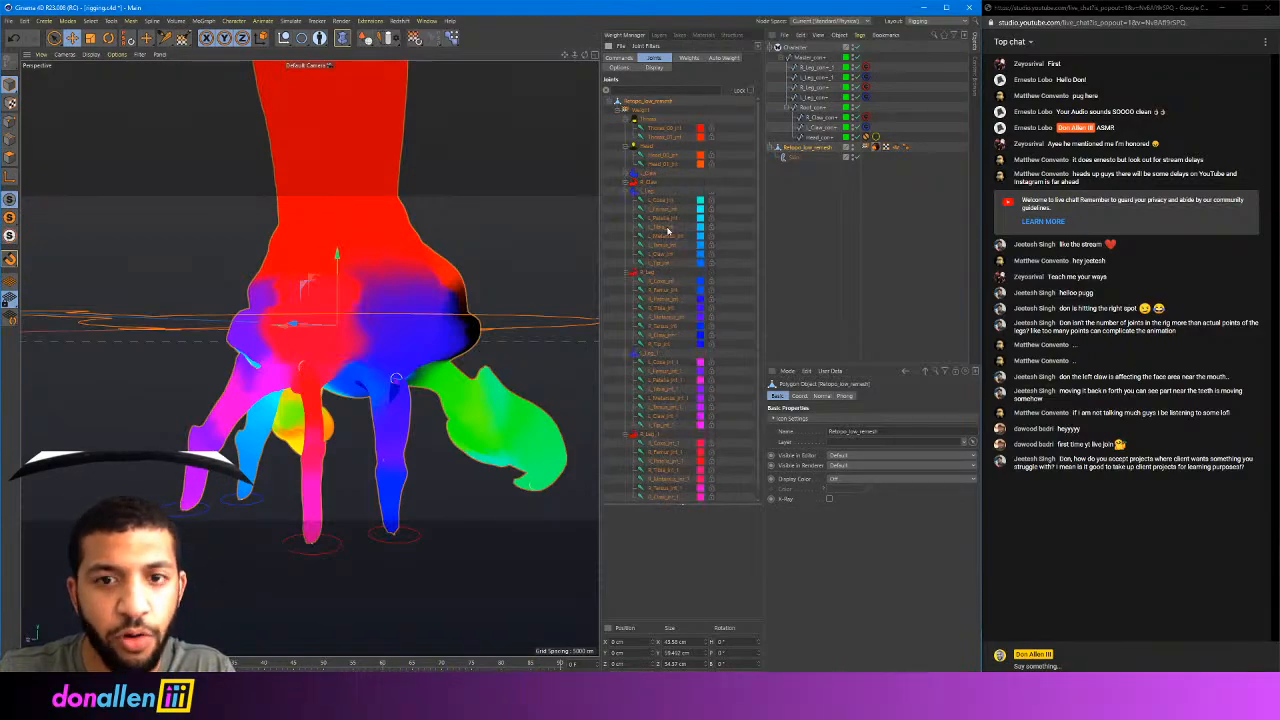
Check the weight influence of the L_Leg, R_Leg, L_Leg_1 and R_Leg_1 joint groups on the mesh one by one
{"action": "left_click", "coordinate": [650, 197]}
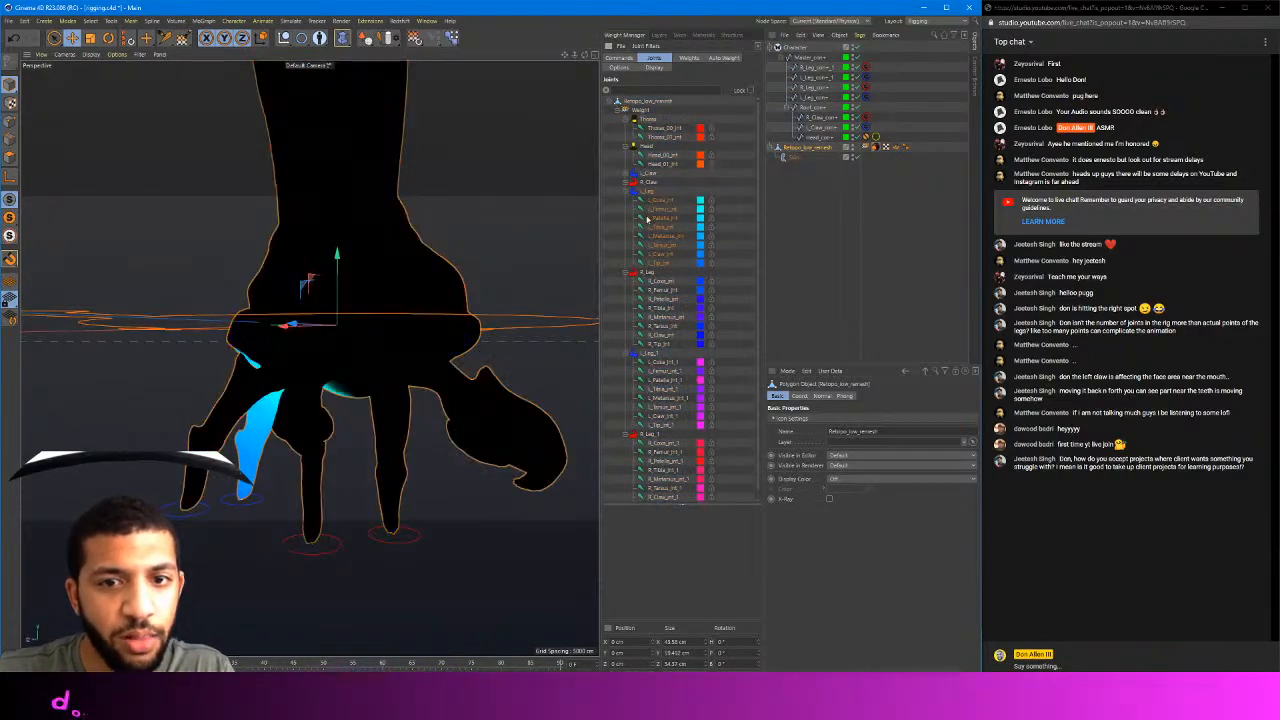
{"action": "left_click", "coordinate": [650, 273]}
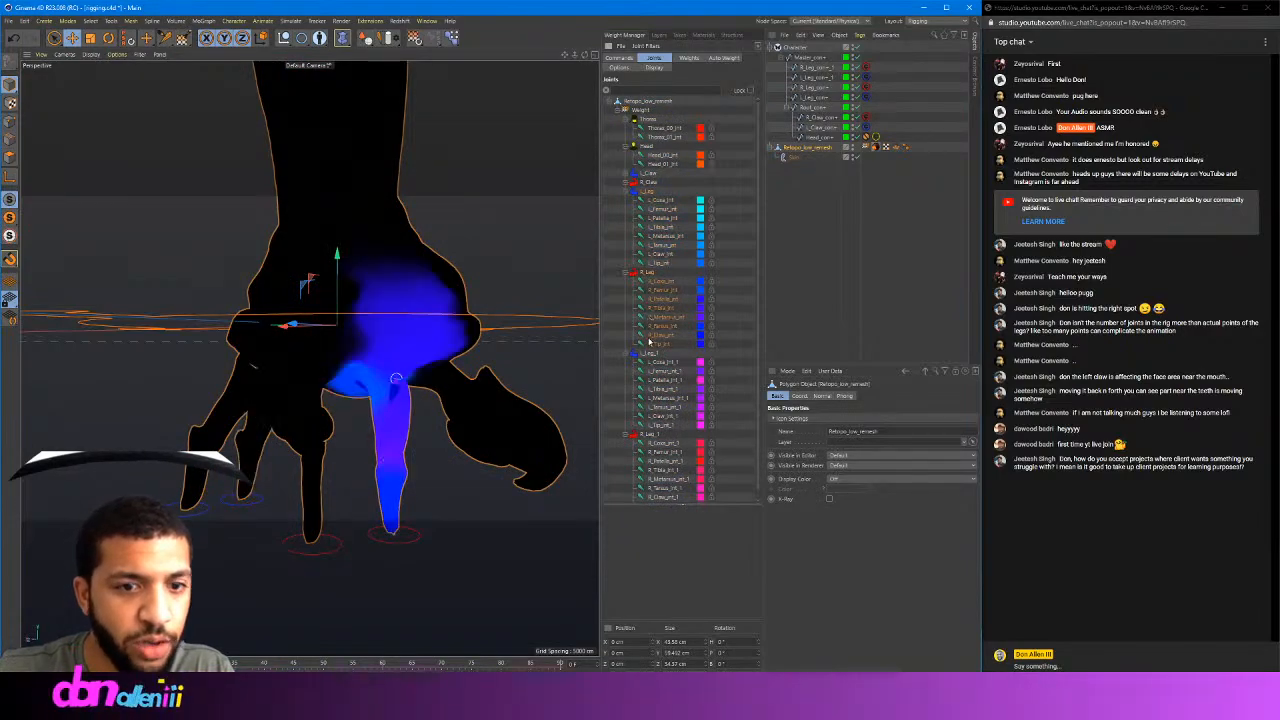
{"action": "left_click", "coordinate": [648, 355]}
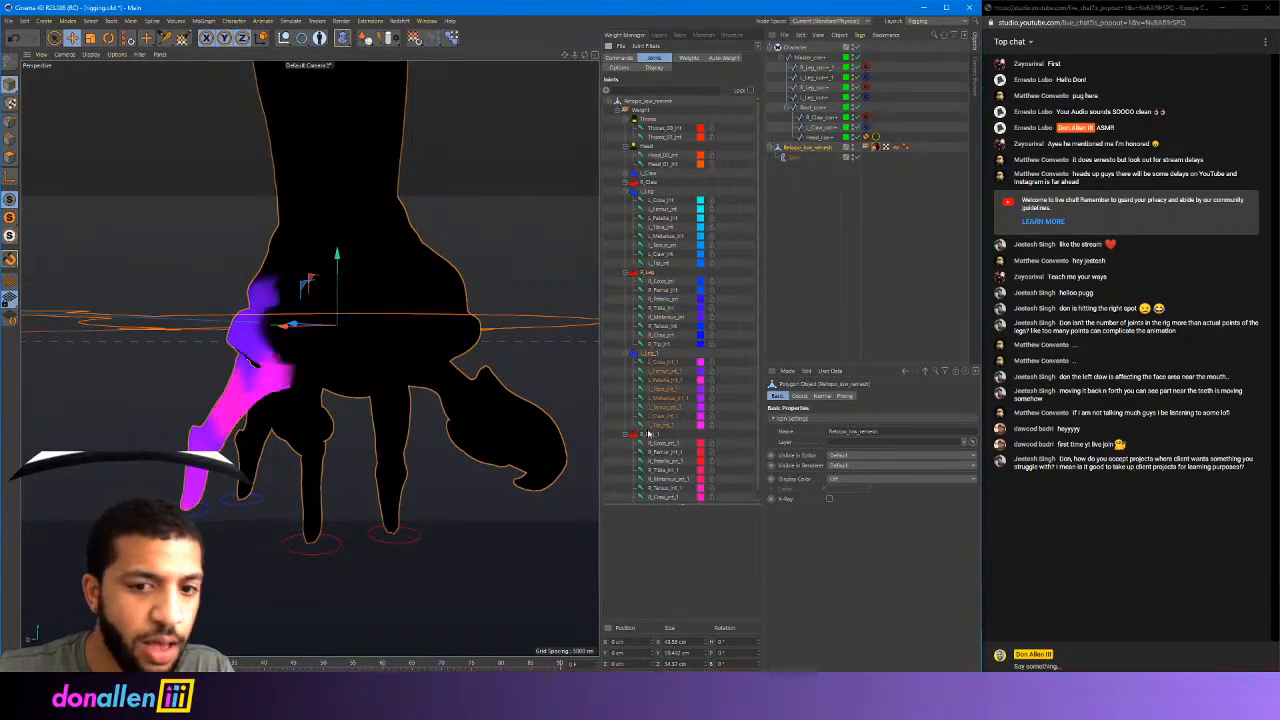
{"action": "left_click", "coordinate": [650, 433]}
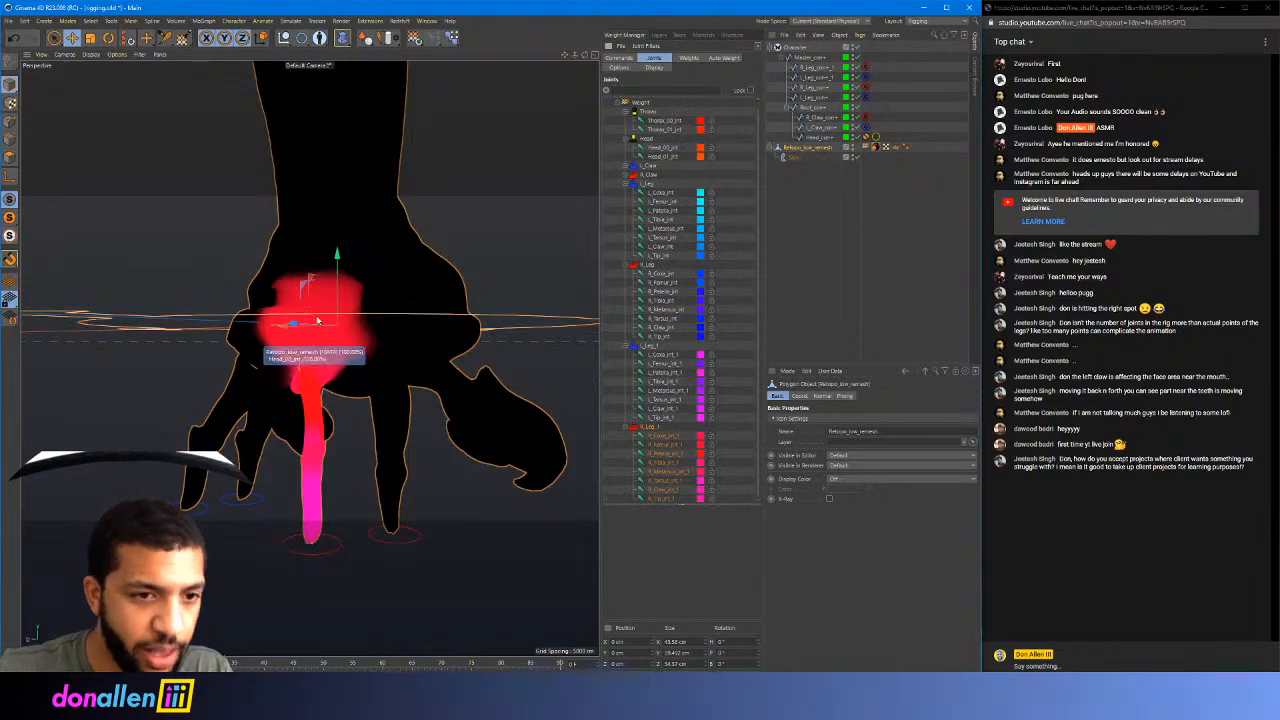
{"action": "left_click_drag", "start_coordinate": [383, 289], "coordinate": [406, 289]}
{"action": "key", "text": "ctrl+z"}
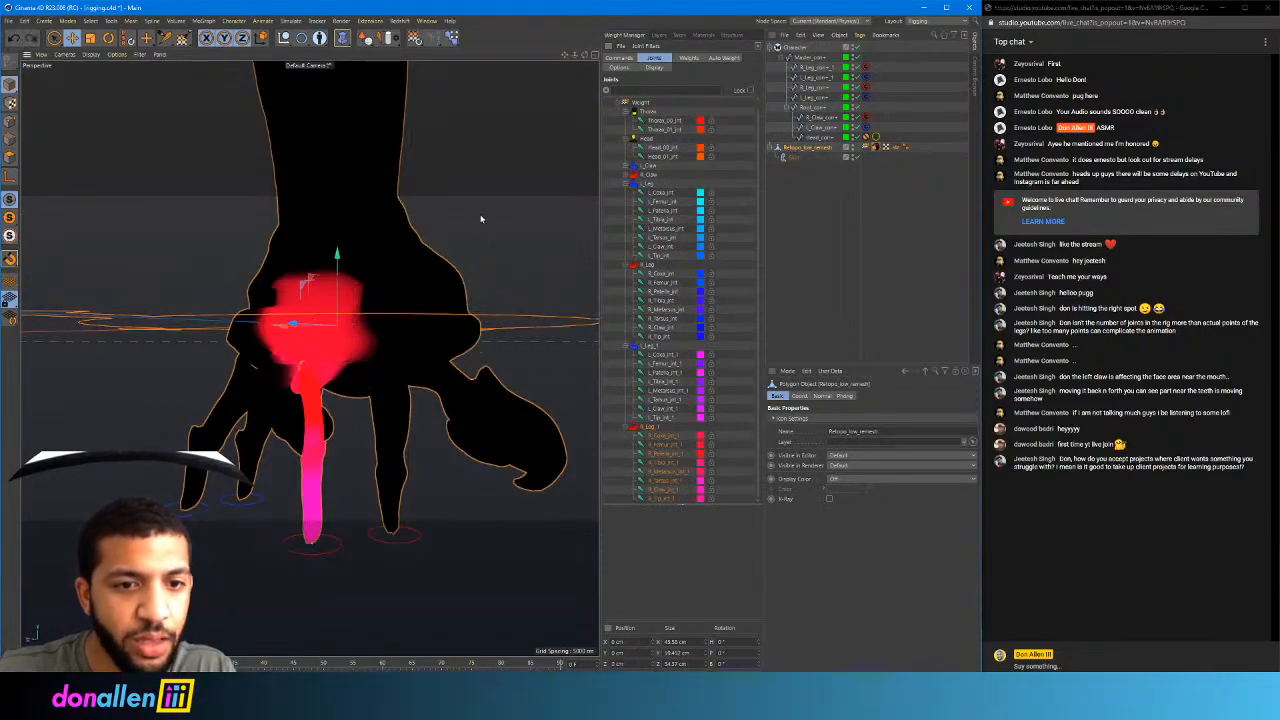
Erase the R_Leg_1 joints' weights from the body shell above the leg with the Weight Tool in Absolute mode at 100% strength
{"action": "left_click_drag", "start_coordinate": [480, 217], "coordinate": [538, 201], "text": "alt"}
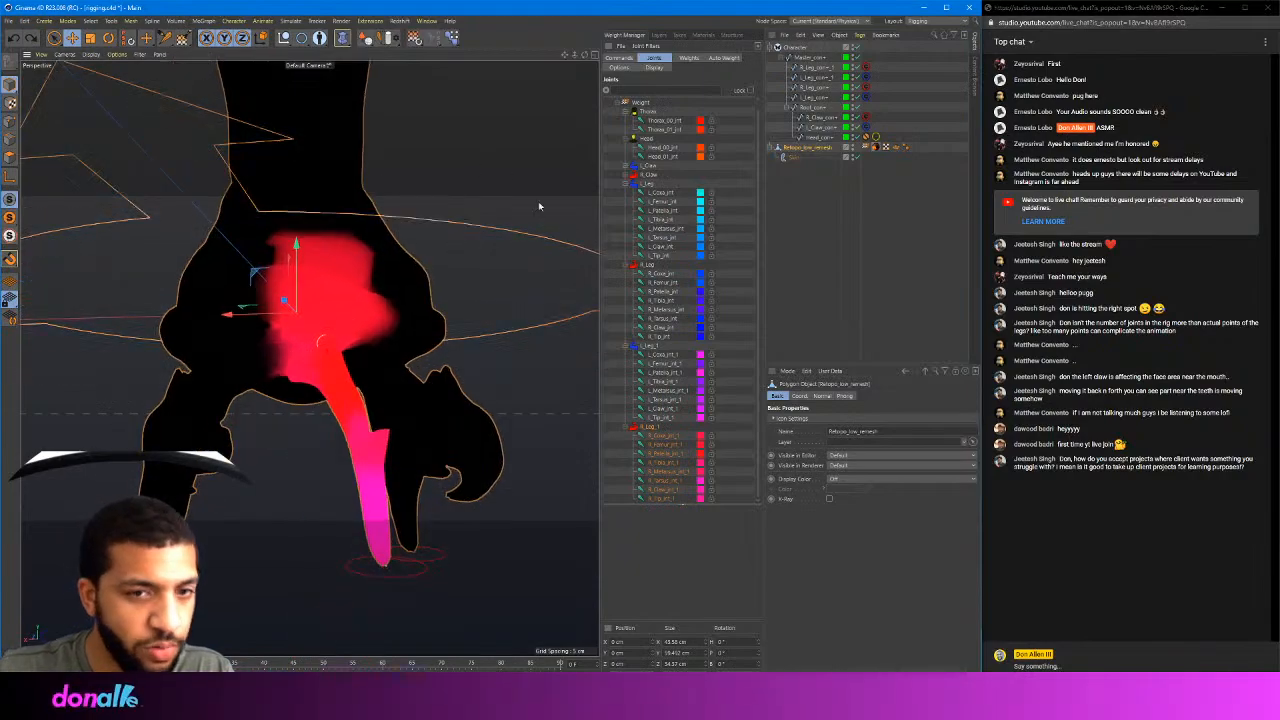
{"action": "left_click", "coordinate": [183, 37]}
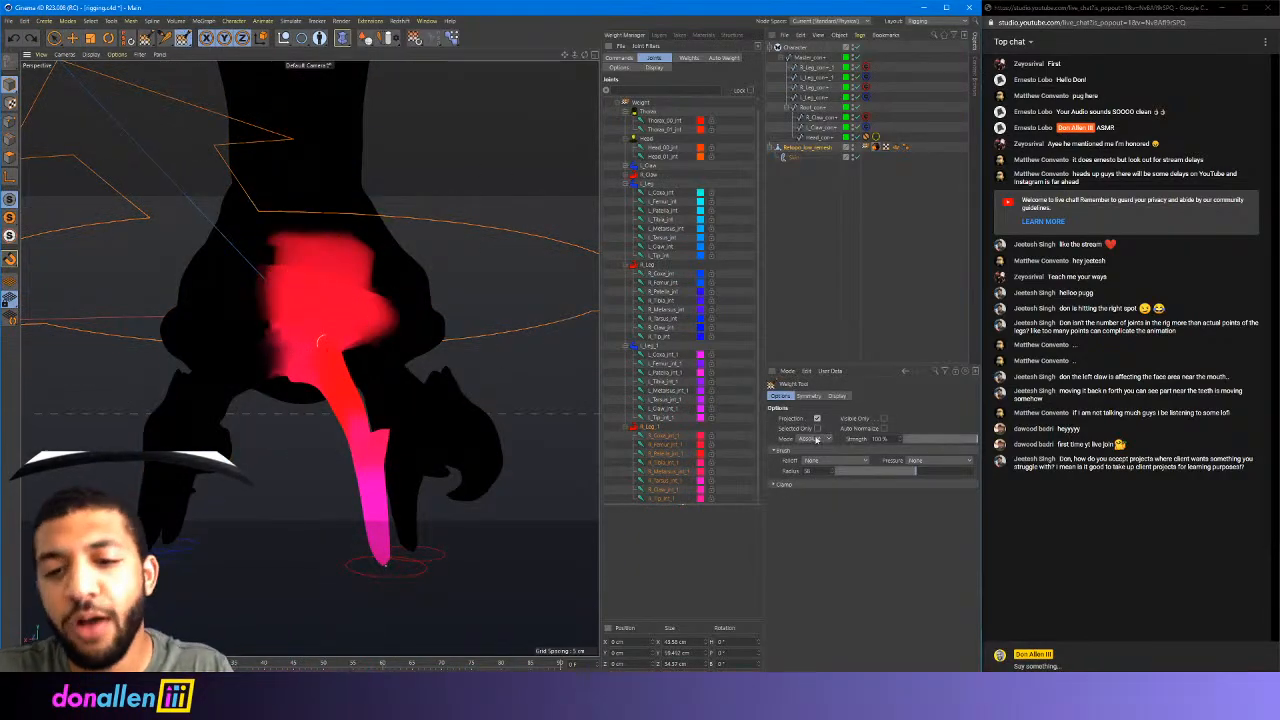
{"action": "left_click_drag", "start_coordinate": [320, 342], "coordinate": [415, 342], "text": "alt"}
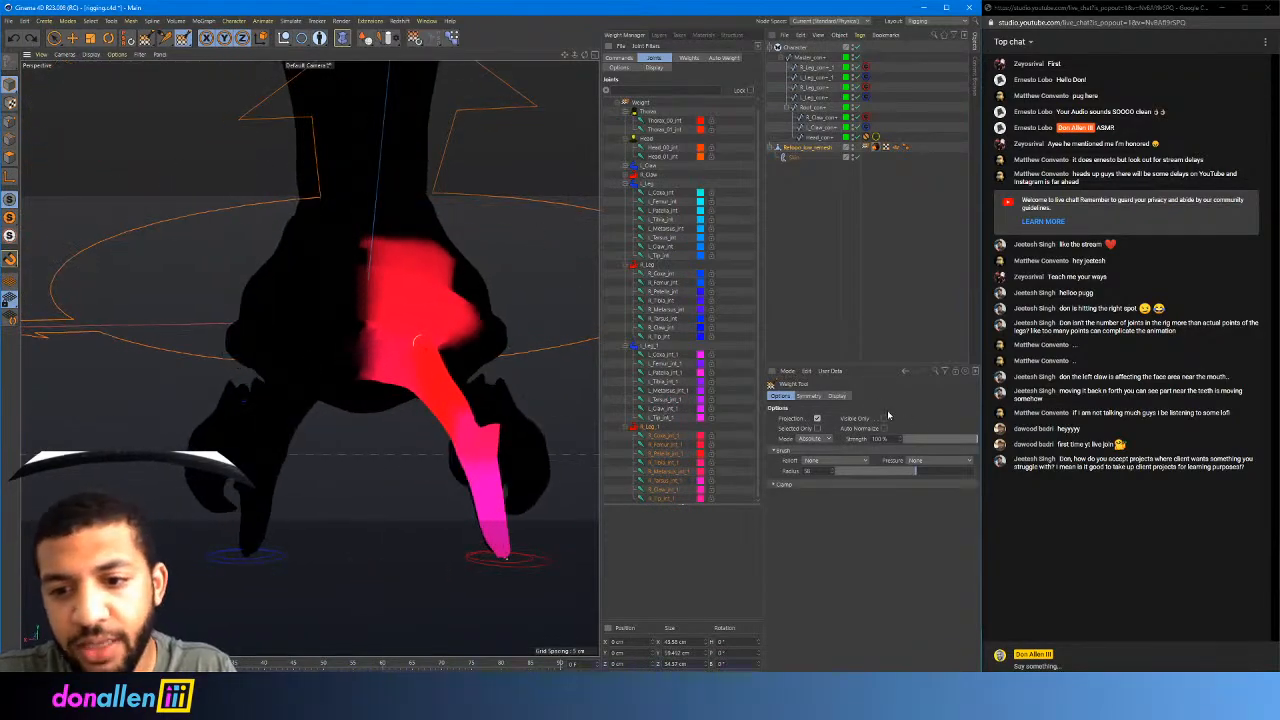
{"action": "left_click_drag", "start_coordinate": [471, 309], "coordinate": [514, 286], "text": "alt"}
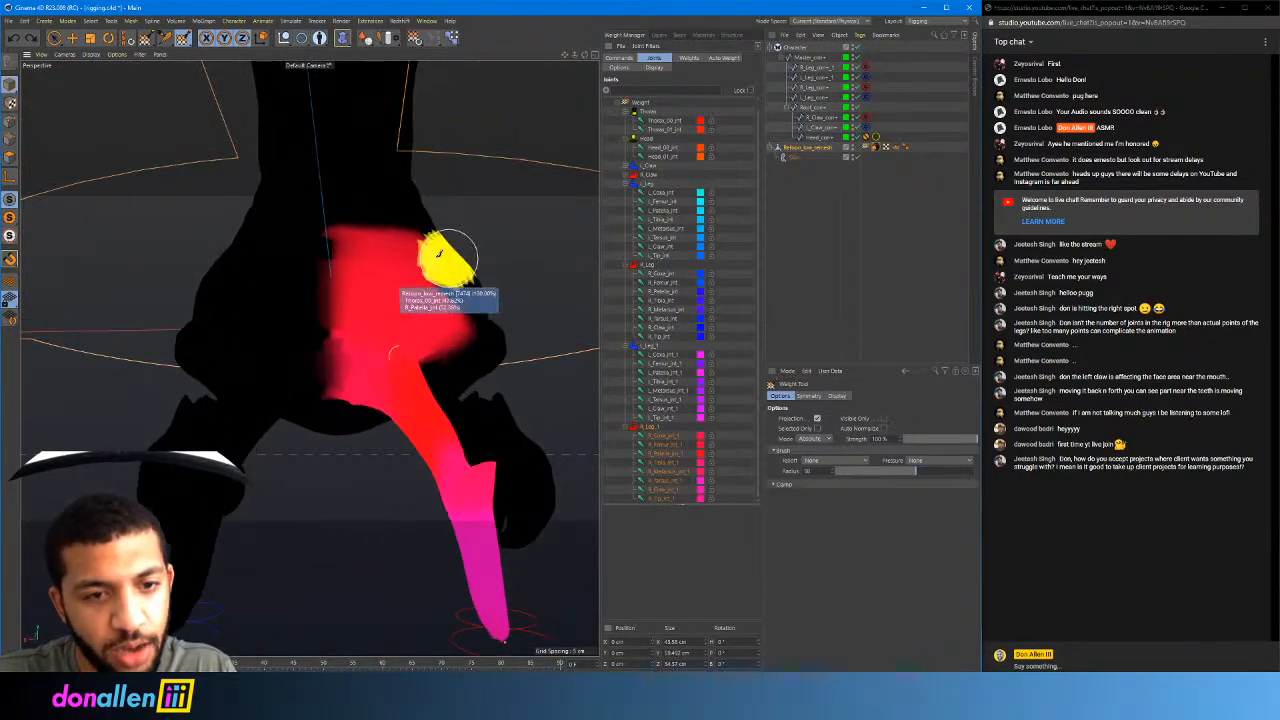
{"action": "mouse_move", "coordinate": [419, 245]}
{"action": "left_mouse_down"}
{"action": "mouse_move", "coordinate": [371, 257]}
{"action": "mouse_move", "coordinate": [332, 247]}
{"action": "mouse_move", "coordinate": [450, 257]}
{"action": "mouse_move", "coordinate": [297, 285]}
{"action": "mouse_move", "coordinate": [277, 420]}
{"action": "mouse_move", "coordinate": [353, 289]}
{"action": "mouse_move", "coordinate": [466, 283]}
{"action": "mouse_move", "coordinate": [348, 325]}
{"action": "mouse_move", "coordinate": [417, 350]}
{"action": "mouse_move", "coordinate": [482, 312]}
{"action": "mouse_move", "coordinate": [430, 270]}
{"action": "mouse_move", "coordinate": [526, 243]}
{"action": "mouse_move", "coordinate": [470, 262]}
{"action": "mouse_move", "coordinate": [420, 245]}
{"action": "left_mouse_up"}
{"action": "left_click_drag", "start_coordinate": [265, 325], "coordinate": [215, 290]}
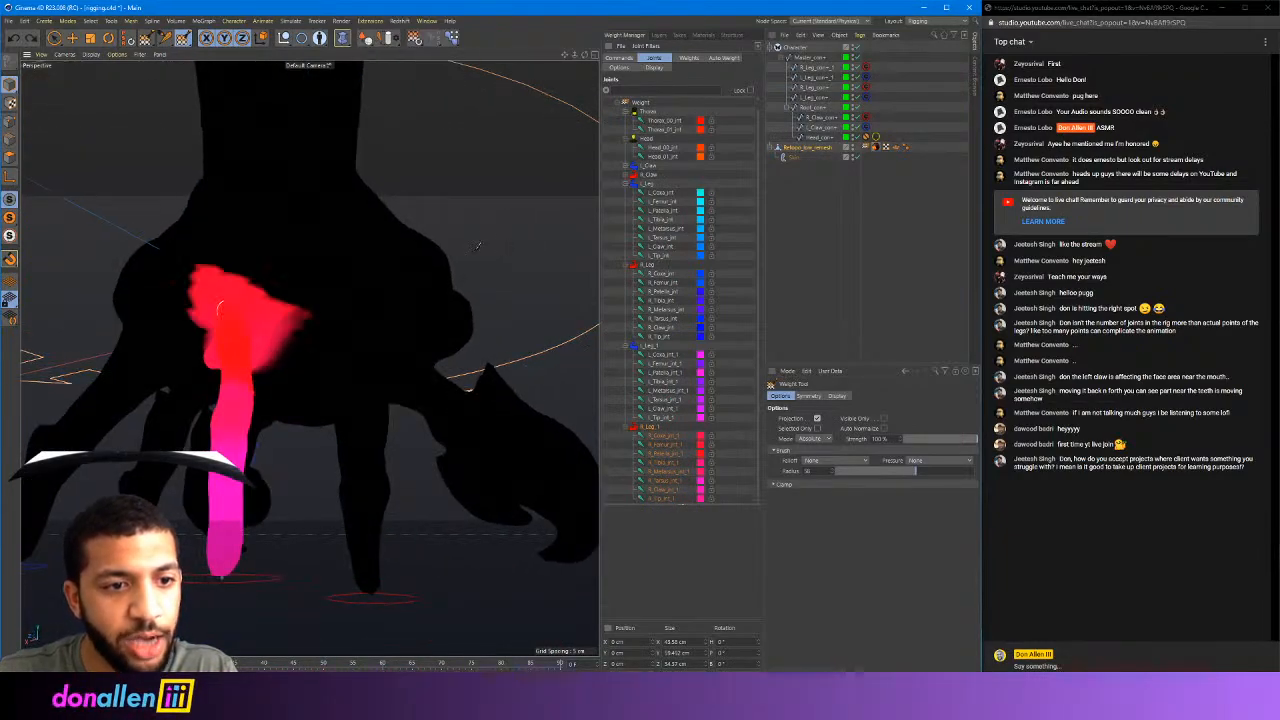
{"action": "mouse_move", "coordinate": [430, 235]}
{"action": "left_mouse_down", "text": "alt"}
{"action": "mouse_move", "coordinate": [511, 244]}
{"action": "mouse_move", "coordinate": [450, 250]}
{"action": "left_mouse_up", "text": "alt"}
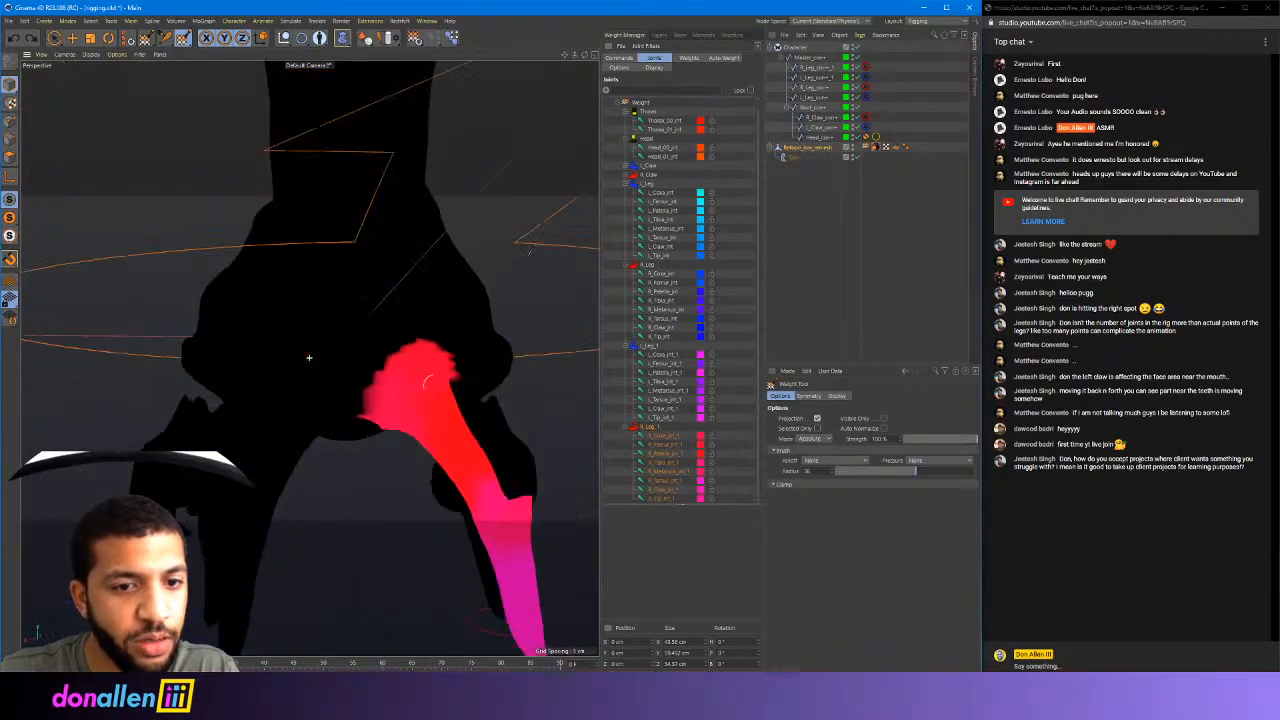
Show the mesh wireframe in the shaded view and erase the R_Leg_1 weights just above the top of the leg
{"action": "left_click", "coordinate": [91, 54]}
{"action": "left_click", "coordinate": [110, 82]}
{"action": "mouse_move", "coordinate": [330, 240]}
{"action": "left_mouse_down", "text": "alt"}
{"action": "mouse_move", "coordinate": [403, 260]}
{"action": "mouse_move", "coordinate": [380, 220]}
{"action": "left_mouse_up", "text": "alt"}
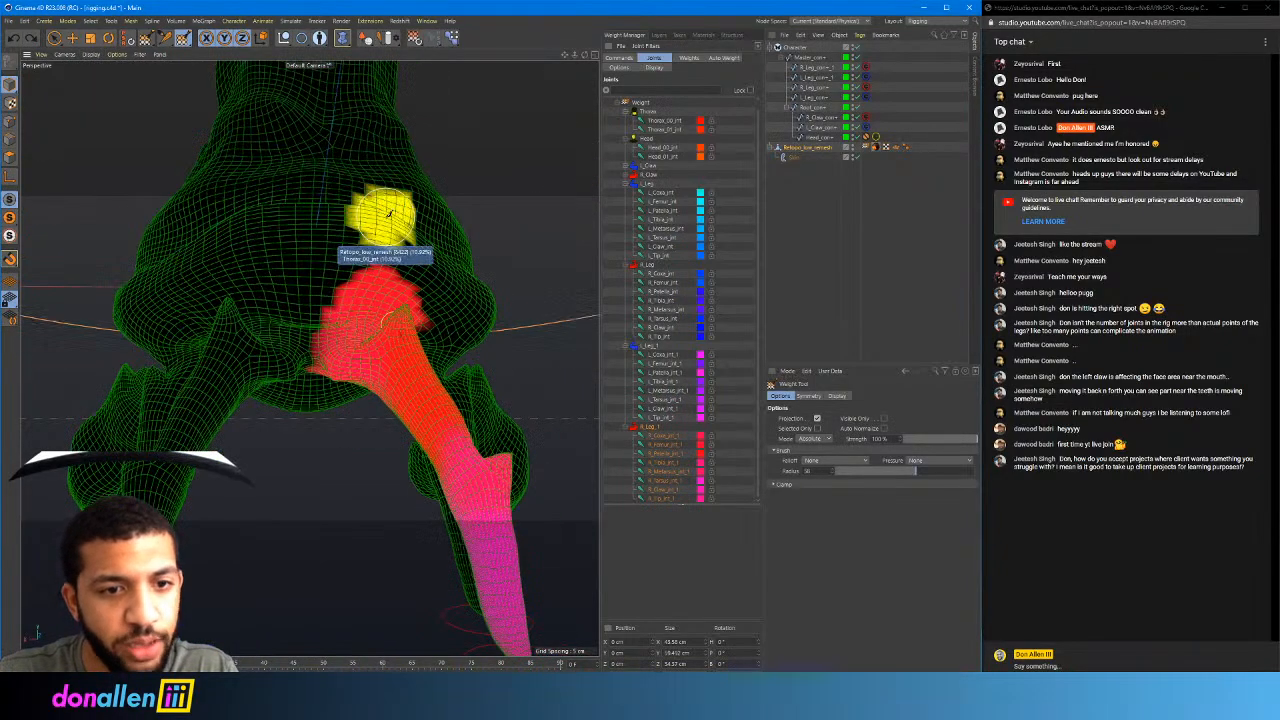
{"action": "right_click_drag", "start_coordinate": [418, 233], "coordinate": [480, 218], "text": "alt"}
{"action": "middle_click_drag", "start_coordinate": [480, 218], "coordinate": [529, 194], "text": "alt"}
{"action": "left_click_drag", "start_coordinate": [377, 175], "coordinate": [390, 192], "text": "alt"}
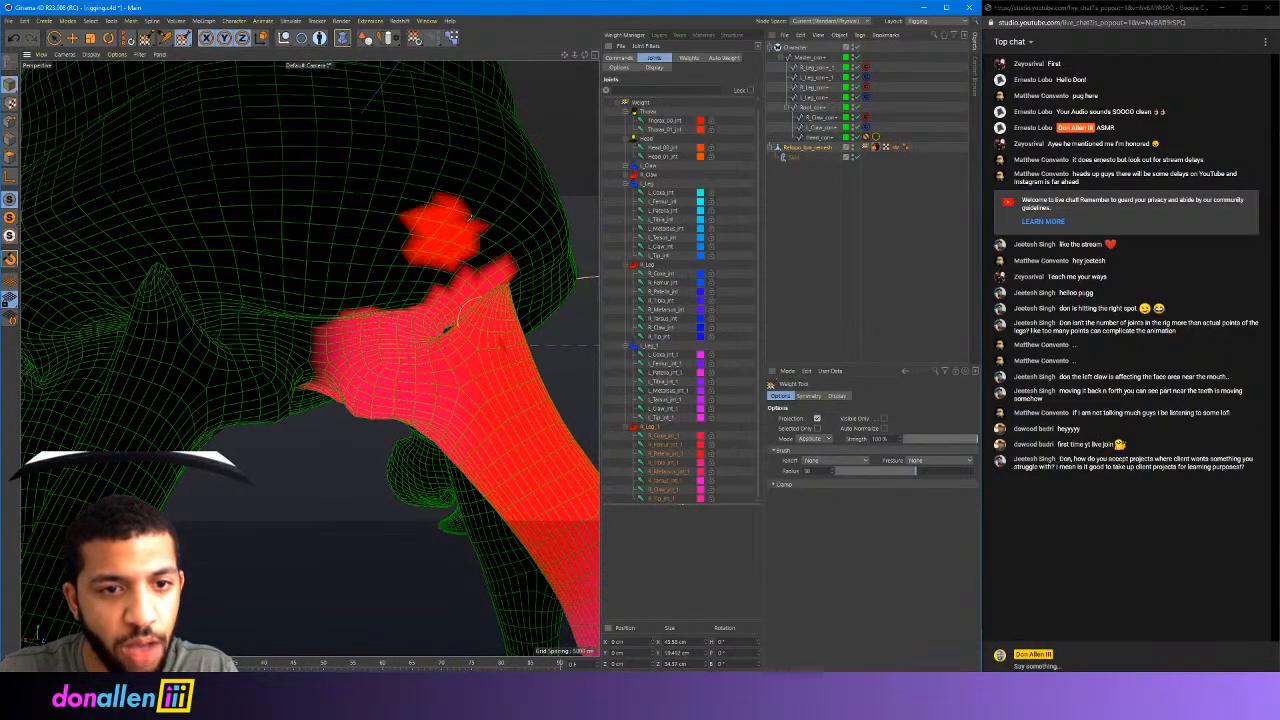
{"action": "left_click_drag", "start_coordinate": [503, 230], "coordinate": [336, 183], "text": "alt"}
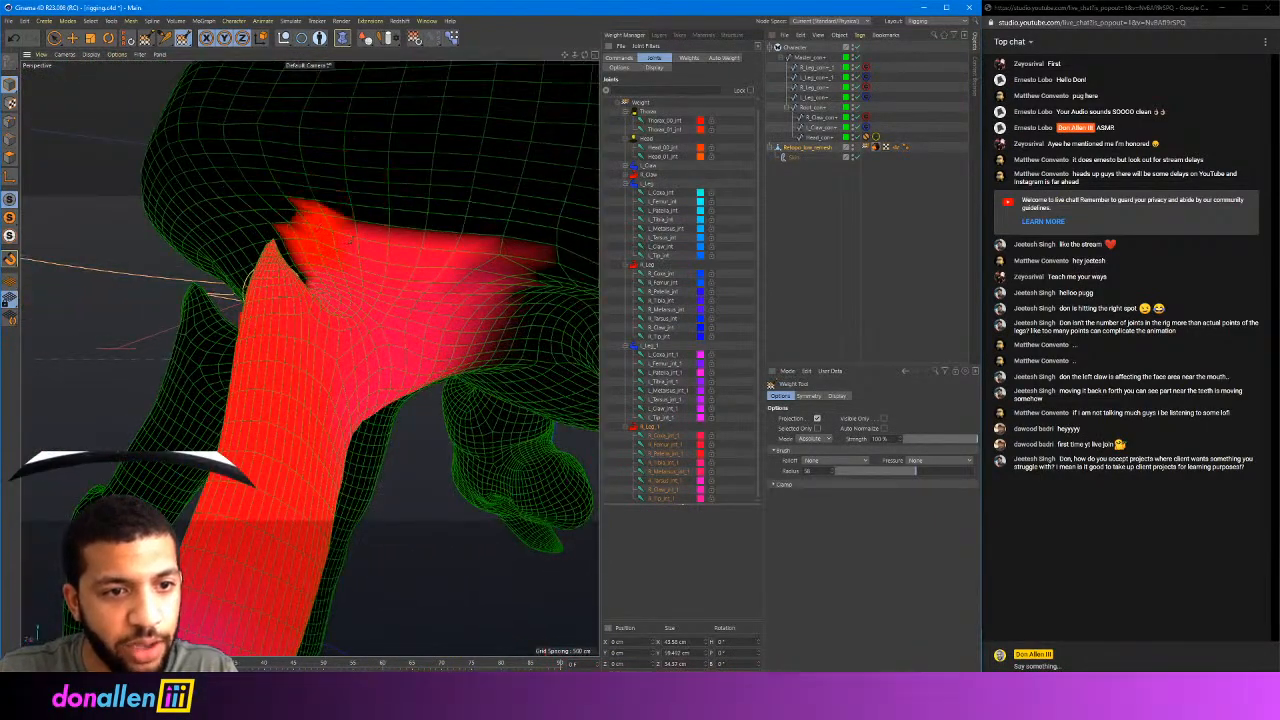
Erase the remaining stray R_Leg_1 weights along the body edge around the leg's base
{"action": "left_click_drag", "start_coordinate": [350, 240], "coordinate": [516, 275], "text": "ctrl"}
{"action": "left_click_drag", "start_coordinate": [412, 203], "coordinate": [471, 206], "text": "alt"}
{"action": "right_click_drag", "start_coordinate": [471, 206], "coordinate": [389, 226], "text": "alt"}
{"action": "mouse_move", "coordinate": [389, 226]}
{"action": "left_mouse_down", "text": "alt"}
{"action": "mouse_move", "coordinate": [322, 243]}
{"action": "mouse_move", "coordinate": [373, 240]}
{"action": "mouse_move", "coordinate": [361, 252]}
{"action": "left_mouse_up", "text": "alt"}
{"action": "left_click", "coordinate": [380, 259], "text": "ctrl"}
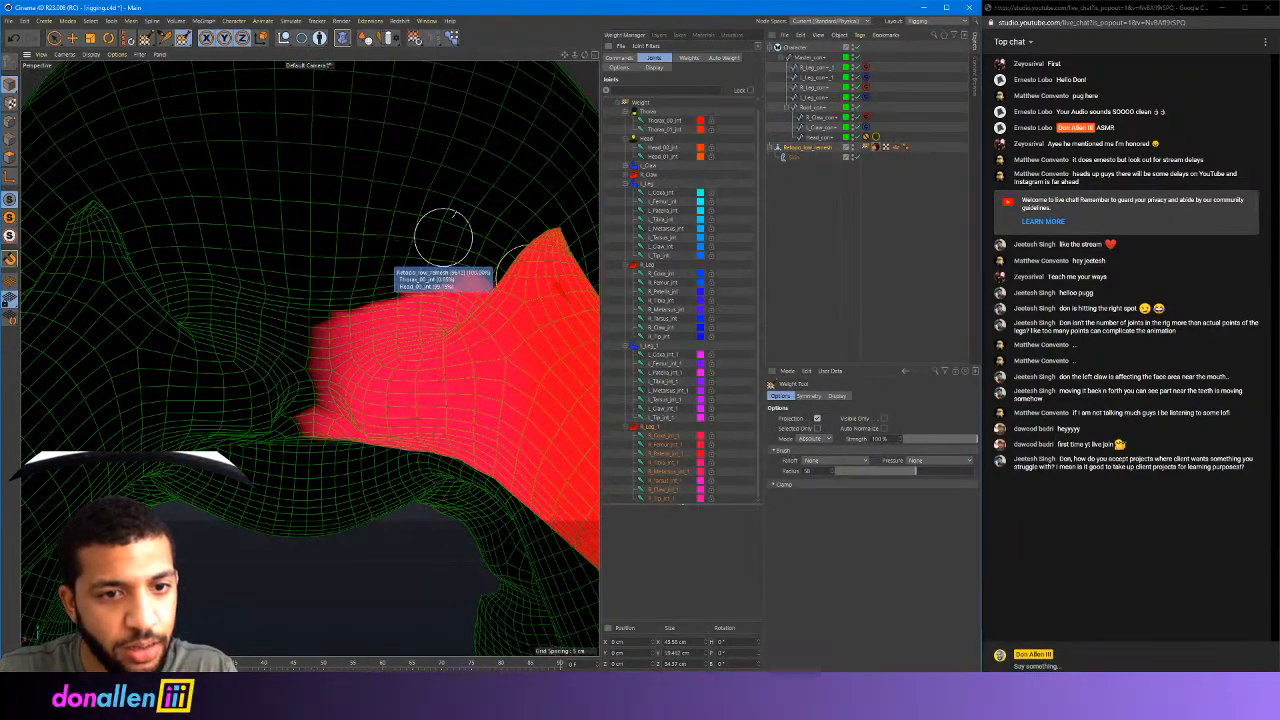
{"action": "left_click_drag", "start_coordinate": [443, 236], "coordinate": [285, 222], "text": "alt"}
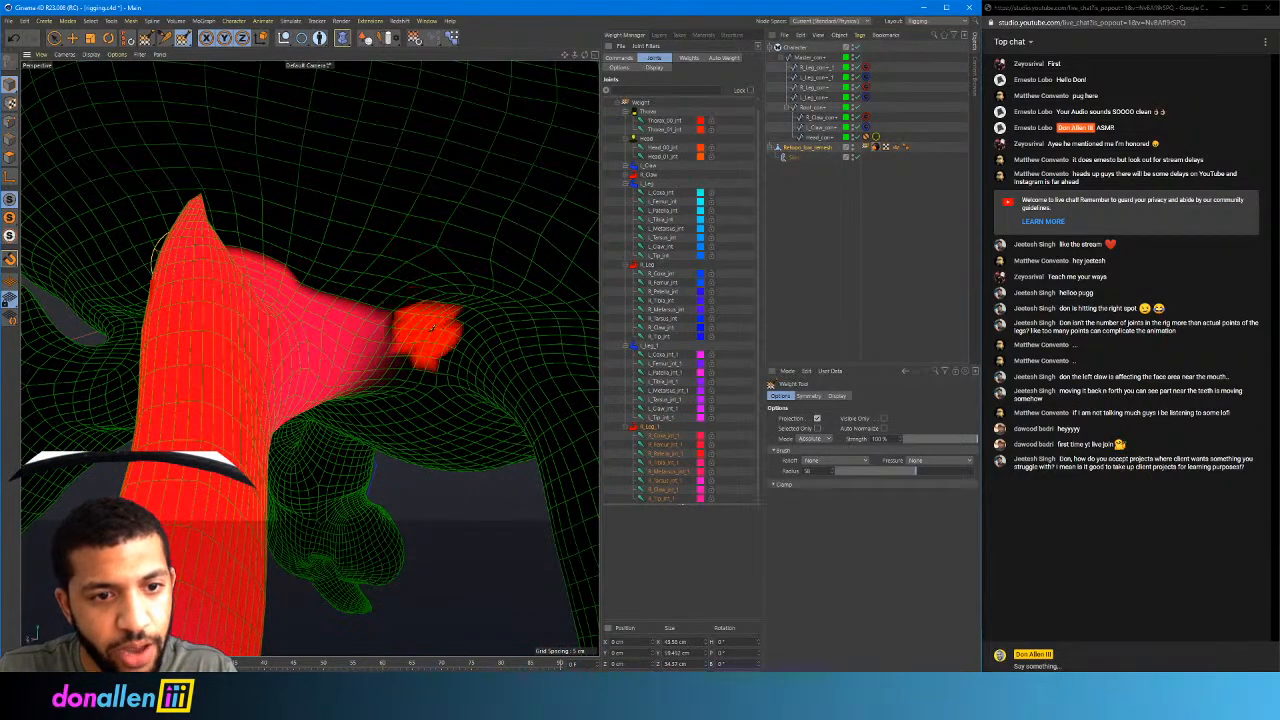
{"action": "scroll", "coordinate": [361, 233], "scroll_direction": "down", "scroll_amount": 8}
{"action": "mouse_move", "coordinate": [415, 244]}
{"action": "left_mouse_down", "text": "alt"}
{"action": "mouse_move", "coordinate": [300, 250]}
{"action": "mouse_move", "coordinate": [270, 150]}
{"action": "mouse_move", "coordinate": [405, 240]}
{"action": "left_mouse_up", "text": "alt"}
{"action": "right_click_drag", "start_coordinate": [348, 251], "coordinate": [420, 250], "text": "alt"}
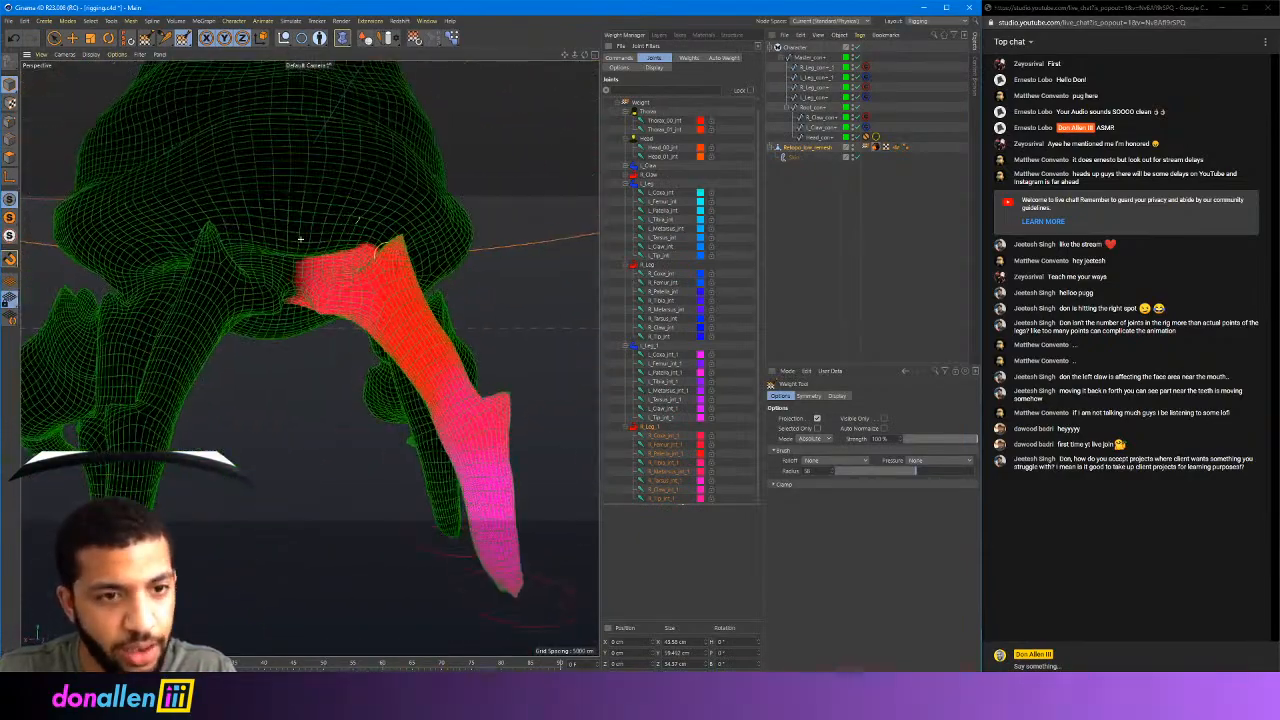
Set the Weight Tool mode to Smooth and soften the R_Leg_1 weight border on the body's underside
{"action": "middle_click_drag", "start_coordinate": [367, 245], "coordinate": [287, 205], "text": "alt"}
{"action": "mouse_move", "coordinate": [287, 197]}
{"action": "left_mouse_down", "text": "alt"}
{"action": "mouse_move", "coordinate": [165, 208]}
{"action": "mouse_move", "coordinate": [275, 202]}
{"action": "mouse_move", "coordinate": [262, 207]}
{"action": "left_mouse_up", "text": "alt"}
{"action": "right_click_drag", "start_coordinate": [243, 214], "coordinate": [293, 214], "text": "alt"}
{"action": "middle_click_drag", "start_coordinate": [243, 214], "coordinate": [283, 206], "text": "alt"}
{"action": "mouse_move", "coordinate": [283, 206]}
{"action": "left_mouse_down", "text": "alt"}
{"action": "mouse_move", "coordinate": [300, 208]}
{"action": "mouse_move", "coordinate": [271, 220]}
{"action": "mouse_move", "coordinate": [280, 145]}
{"action": "mouse_move", "coordinate": [268, 290]}
{"action": "mouse_move", "coordinate": [355, 245]}
{"action": "mouse_move", "coordinate": [329, 277]}
{"action": "mouse_move", "coordinate": [476, 360]}
{"action": "left_mouse_up", "text": "alt"}
{"action": "left_click", "coordinate": [824, 440]}
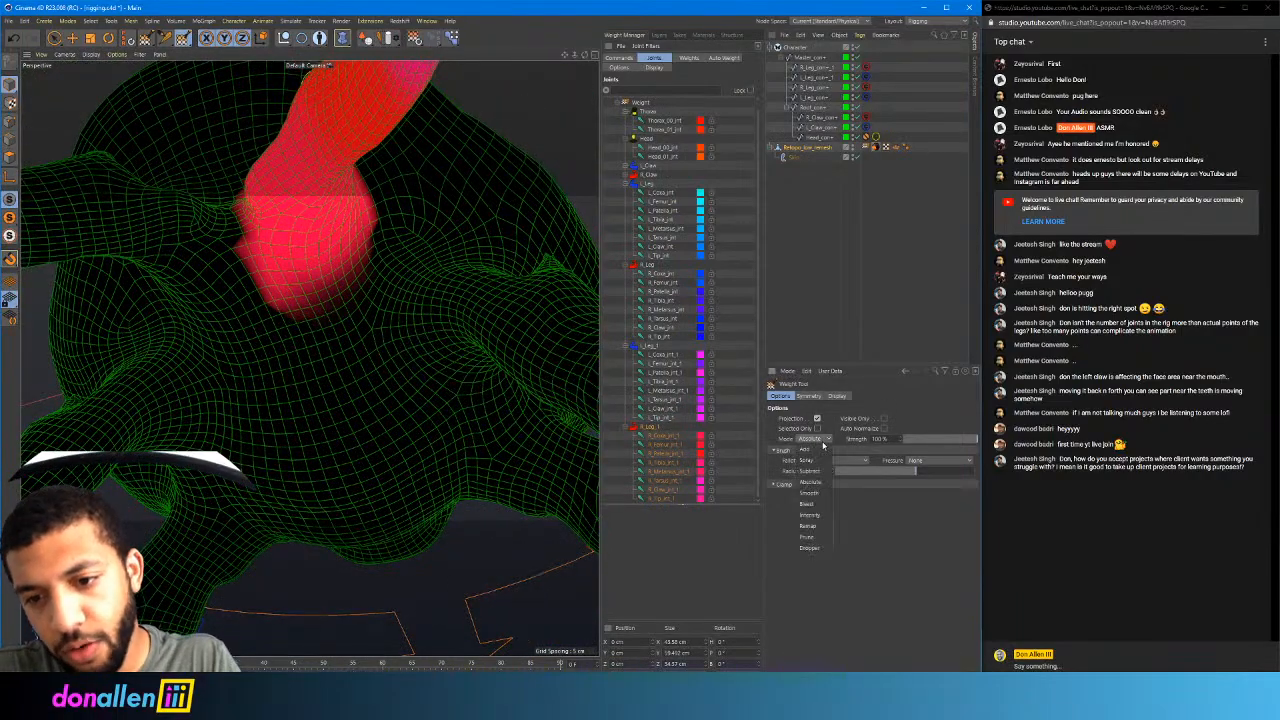
{"action": "left_click", "coordinate": [811, 494]}
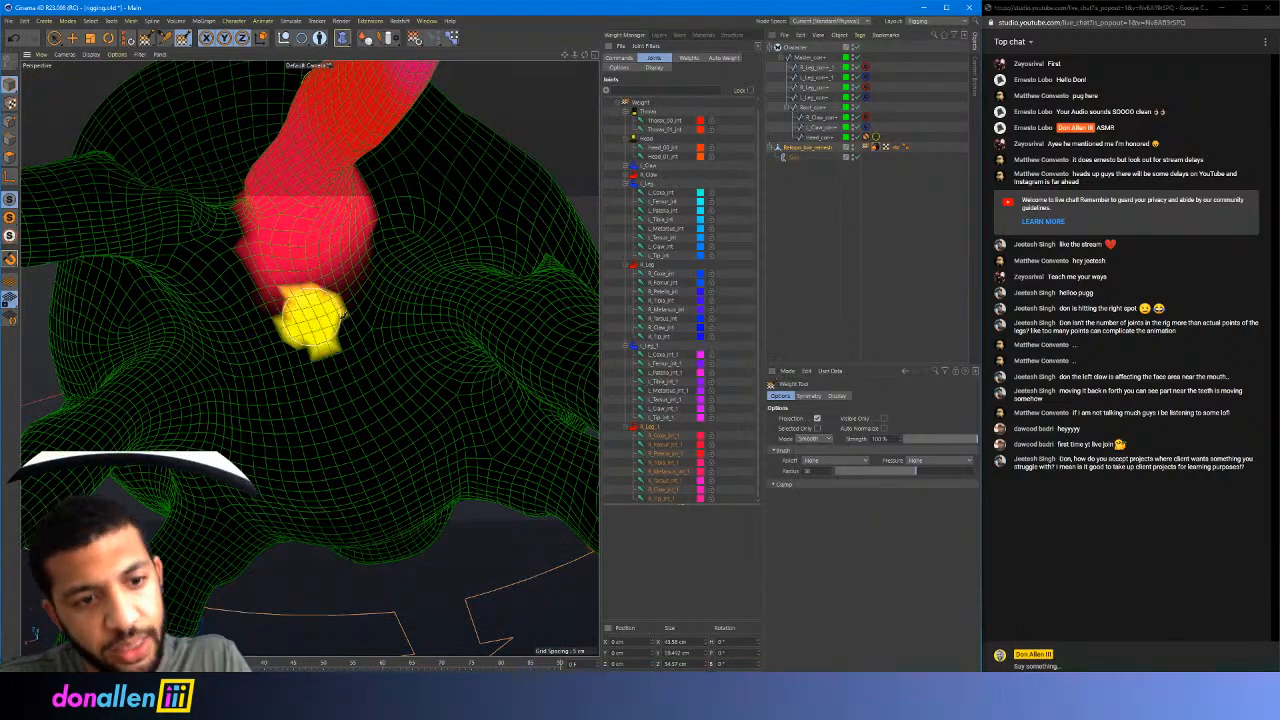
{"action": "mouse_move", "coordinate": [346, 340]}
{"action": "left_mouse_down", "text": "alt"}
{"action": "mouse_move", "coordinate": [250, 255]}
{"action": "mouse_move", "coordinate": [330, 270]}
{"action": "left_mouse_up", "text": "alt"}
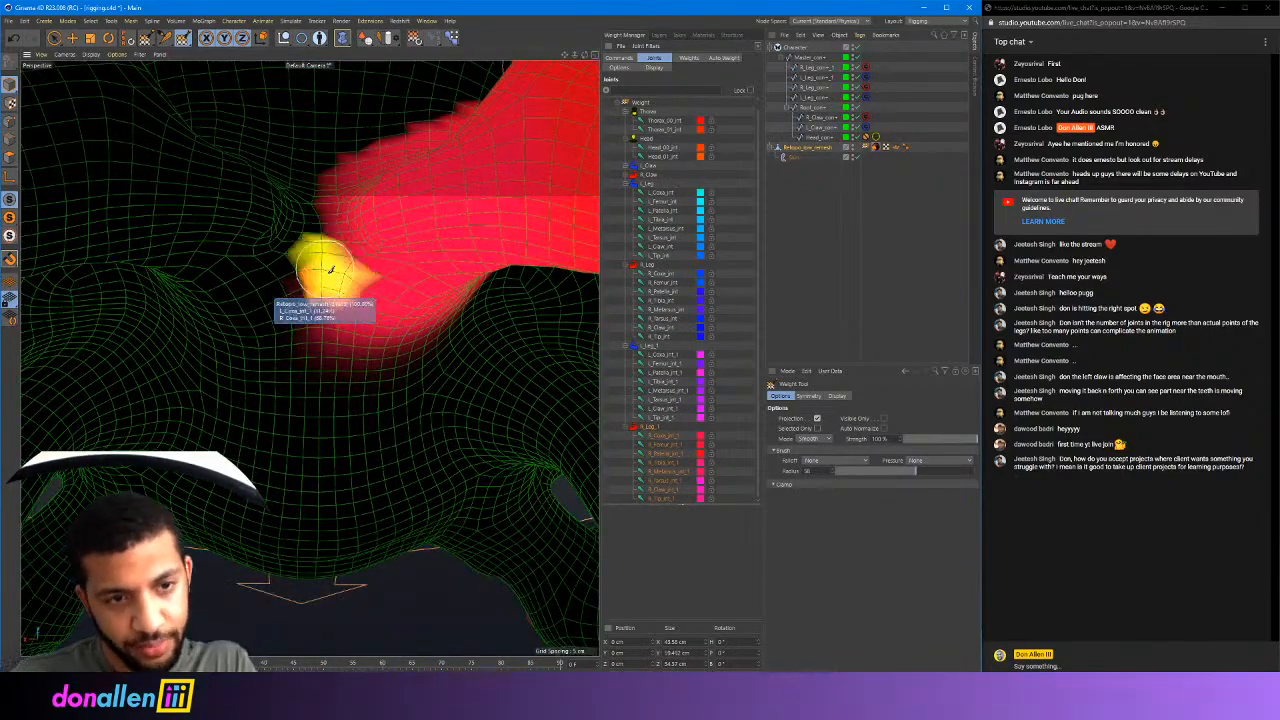
{"action": "mouse_move", "coordinate": [456, 325]}
{"action": "left_mouse_down", "text": "alt"}
{"action": "mouse_move", "coordinate": [432, 300]}
{"action": "mouse_move", "coordinate": [423, 257]}
{"action": "mouse_move", "coordinate": [391, 237]}
{"action": "mouse_move", "coordinate": [543, 263]}
{"action": "mouse_move", "coordinate": [309, 264]}
{"action": "mouse_move", "coordinate": [309, 340]}
{"action": "mouse_move", "coordinate": [290, 290]}
{"action": "left_mouse_up", "text": "alt"}
{"action": "scroll", "coordinate": [285, 265], "scroll_direction": "up", "scroll_amount": 8}
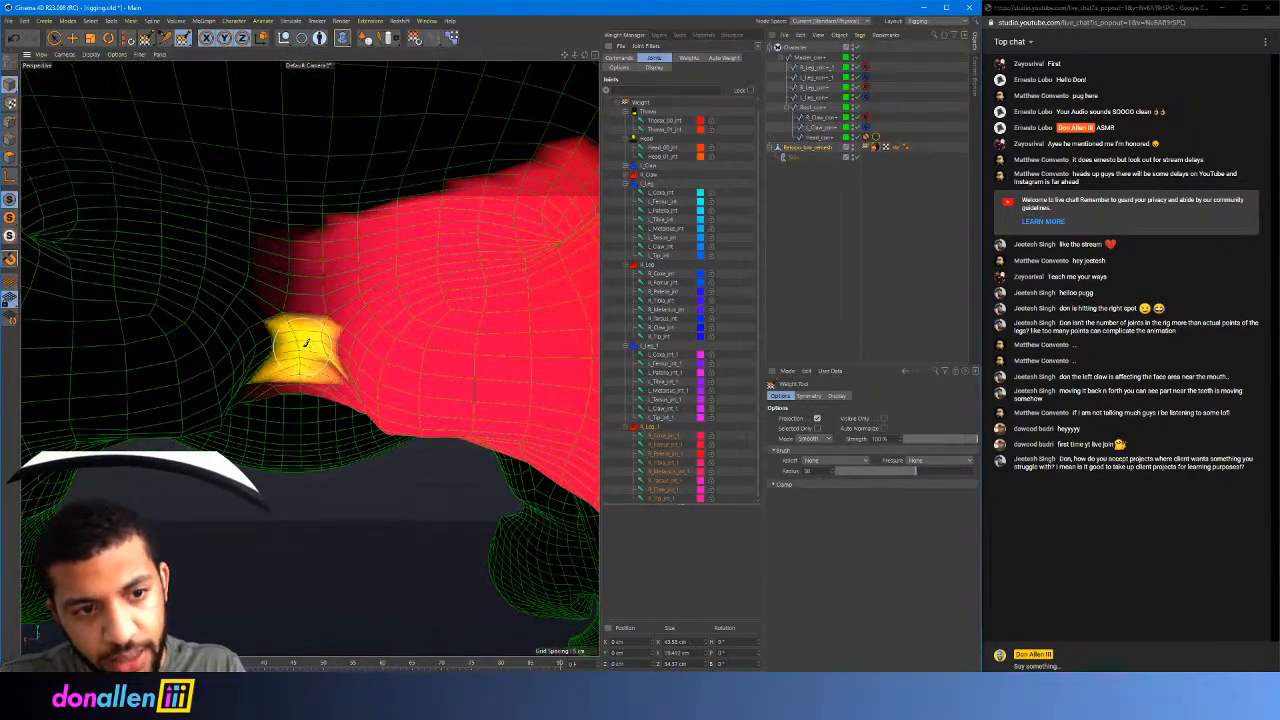
Smooth the R_Leg_1 weight transition around the rest of the leg's base where it joins the body
{"action": "left_click_drag", "start_coordinate": [508, 183], "coordinate": [322, 398], "text": "alt"}
{"action": "left_click_drag", "start_coordinate": [386, 297], "coordinate": [388, 297], "text": "alt"}
{"action": "scroll", "coordinate": [386, 297], "scroll_direction": "down", "scroll_amount": 5}
{"action": "scroll", "coordinate": [373, 322], "scroll_direction": "up", "scroll_amount": 10}
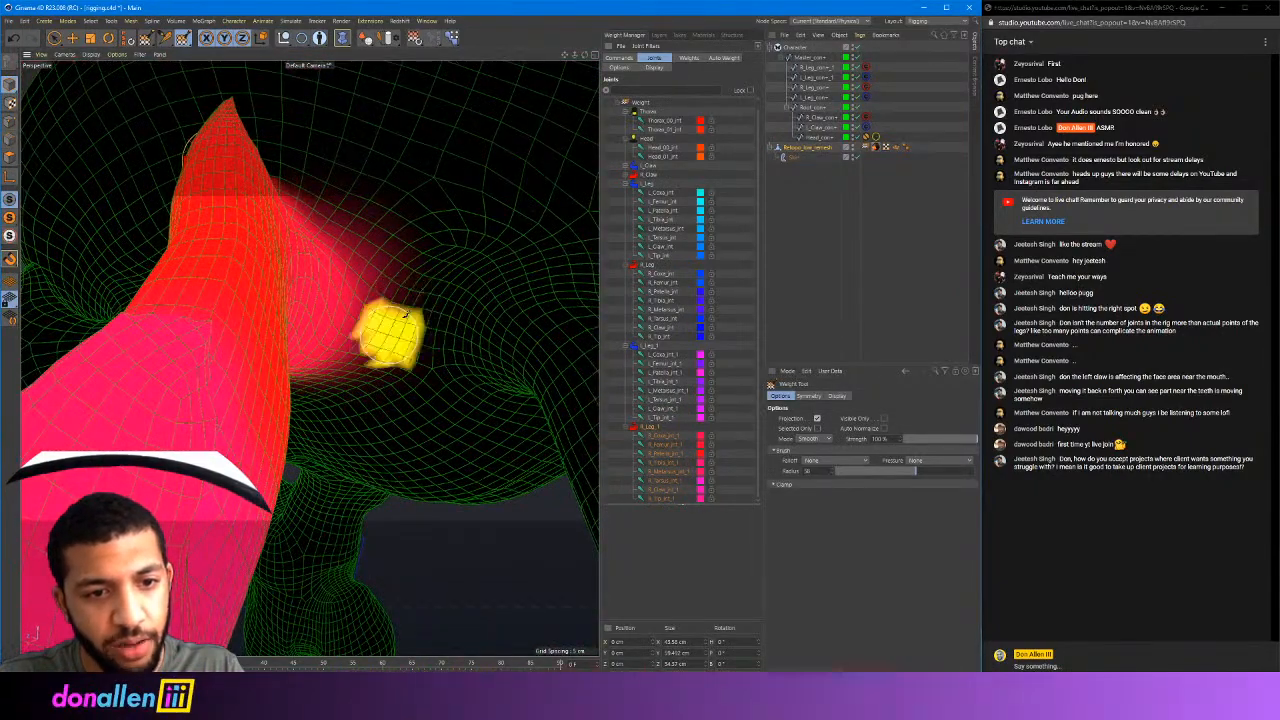
{"action": "scroll", "coordinate": [417, 289], "scroll_direction": "down", "scroll_amount": 6}
{"action": "mouse_move", "coordinate": [417, 289]}
{"action": "left_mouse_down", "text": "alt"}
{"action": "mouse_move", "coordinate": [488, 300]}
{"action": "mouse_move", "coordinate": [391, 309]}
{"action": "mouse_move", "coordinate": [420, 280]}
{"action": "left_mouse_up", "text": "alt"}
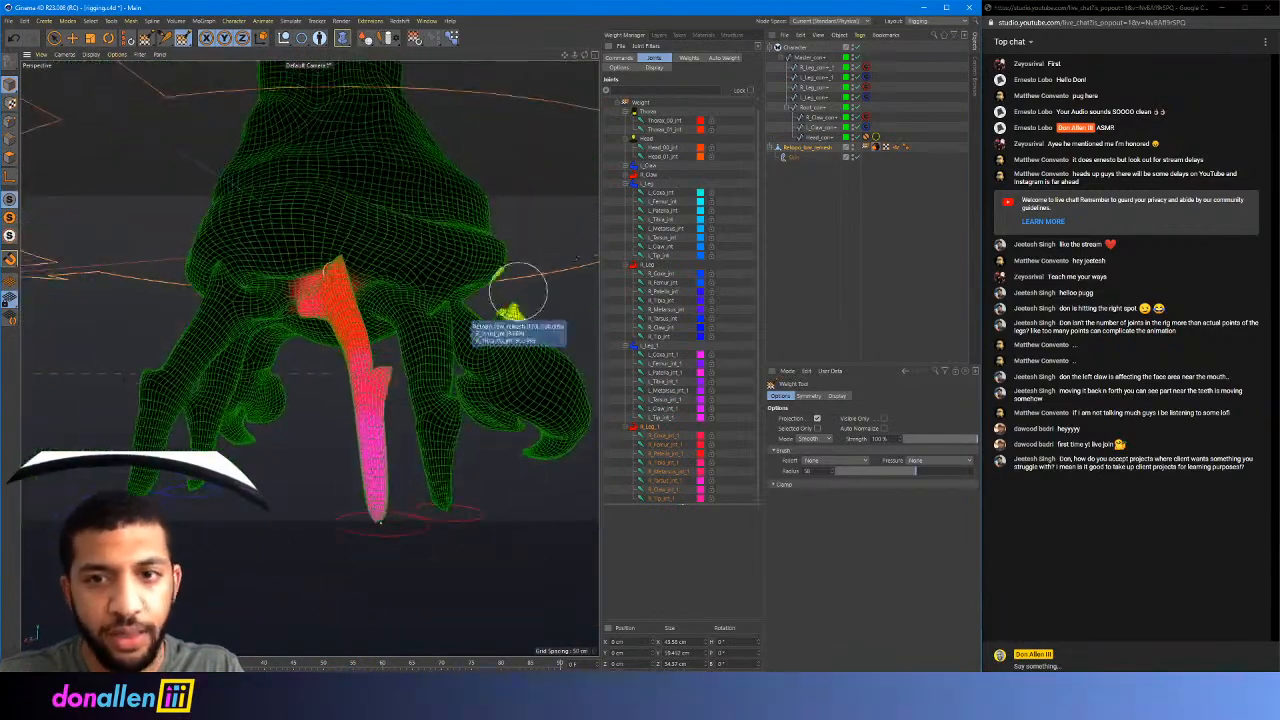
Try moving the R_Leg_1 controller to test the leg's deformation, and return it to its original position
{"action": "left_click", "coordinate": [816, 99]}
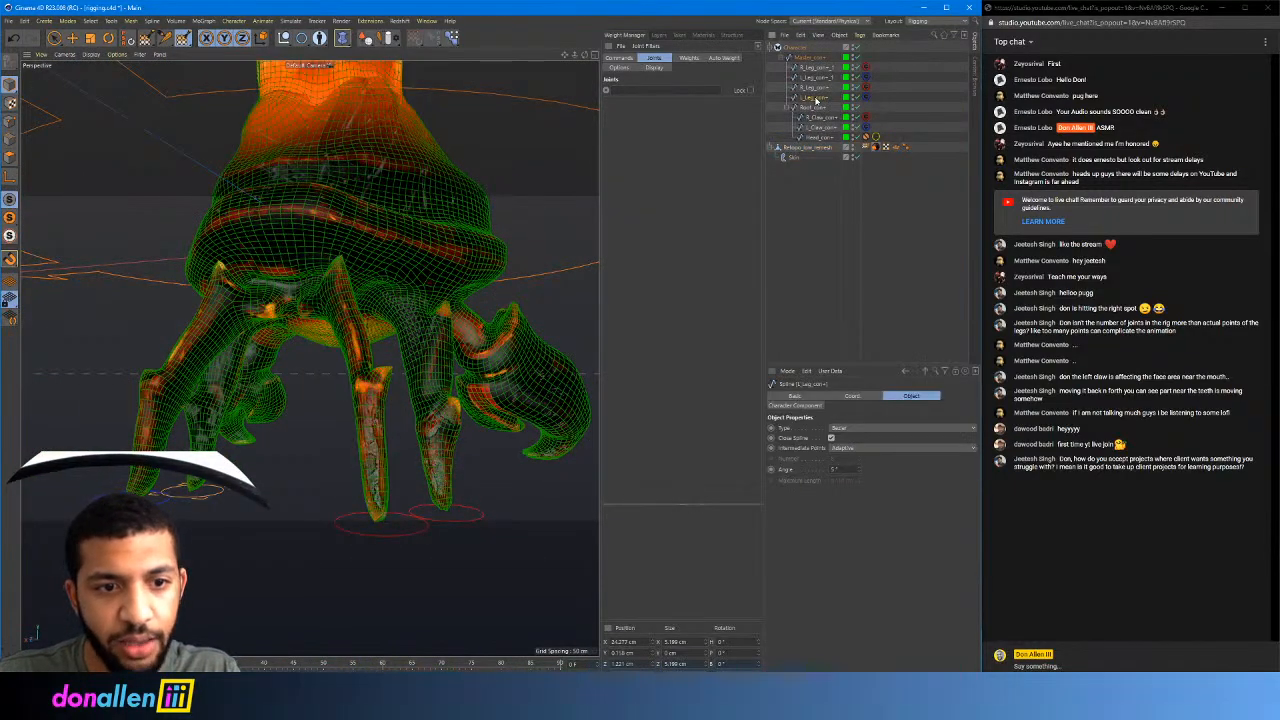
{"action": "key", "text": "9"}
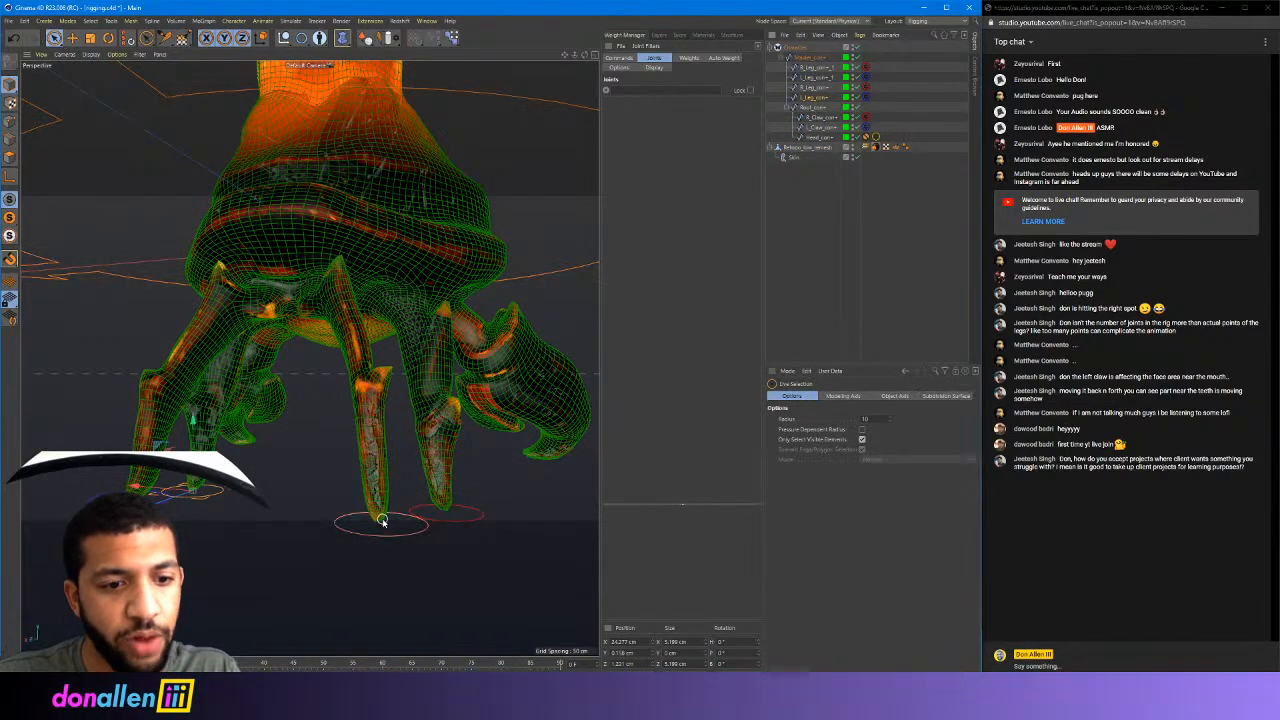
{"action": "left_click", "coordinate": [811, 88]}
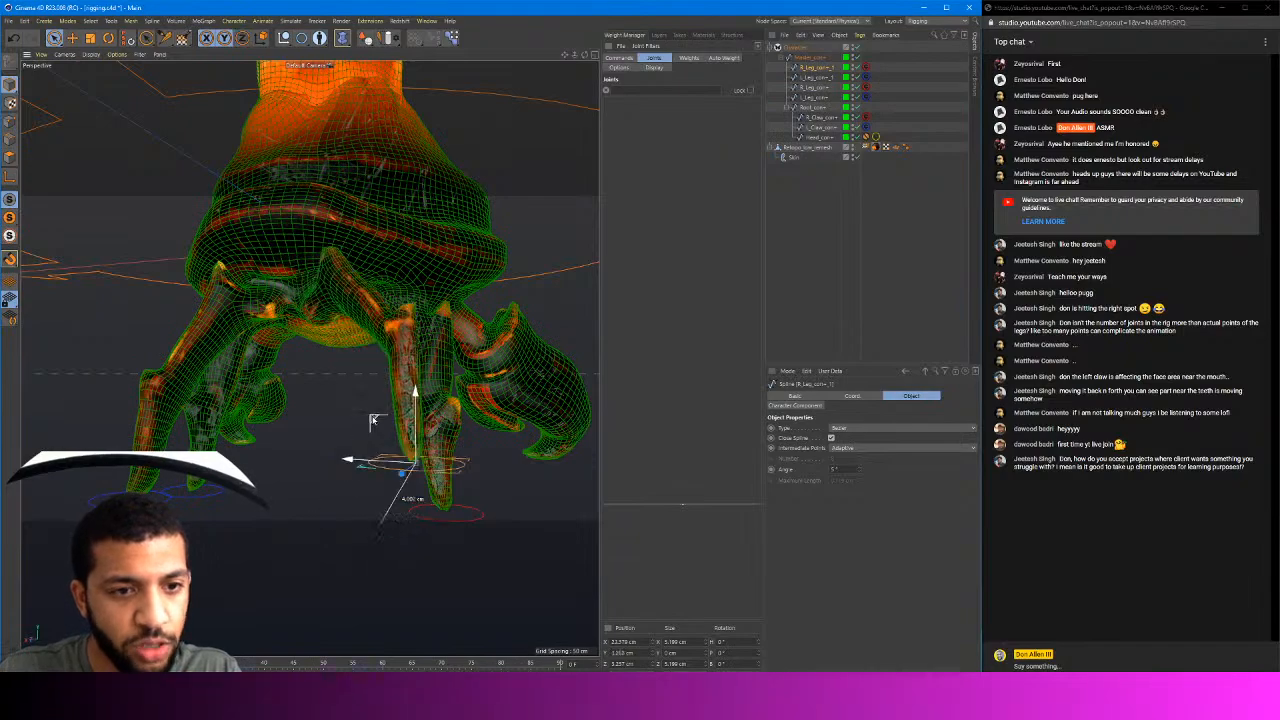
{"action": "mouse_move", "coordinate": [338, 484]}
{"action": "left_mouse_down"}
{"action": "mouse_move", "coordinate": [353, 376]}
{"action": "mouse_move", "coordinate": [446, 394]}
{"action": "mouse_move", "coordinate": [366, 325]}
{"action": "mouse_move", "coordinate": [367, 486]}
{"action": "mouse_move", "coordinate": [245, 400]}
{"action": "mouse_move", "coordinate": [385, 490]}
{"action": "mouse_move", "coordinate": [351, 381]}
{"action": "mouse_move", "coordinate": [505, 470]}
{"action": "mouse_move", "coordinate": [323, 430]}
{"action": "mouse_move", "coordinate": [400, 480]}
{"action": "mouse_move", "coordinate": [387, 472]}
{"action": "mouse_move", "coordinate": [371, 330]}
{"action": "mouse_move", "coordinate": [380, 443]}
{"action": "mouse_move", "coordinate": [354, 423]}
{"action": "mouse_move", "coordinate": [348, 460]}
{"action": "mouse_move", "coordinate": [560, 380]}
{"action": "mouse_move", "coordinate": [380, 455]}
{"action": "mouse_move", "coordinate": [405, 430]}
{"action": "mouse_move", "coordinate": [341, 479]}
{"action": "left_mouse_up"}
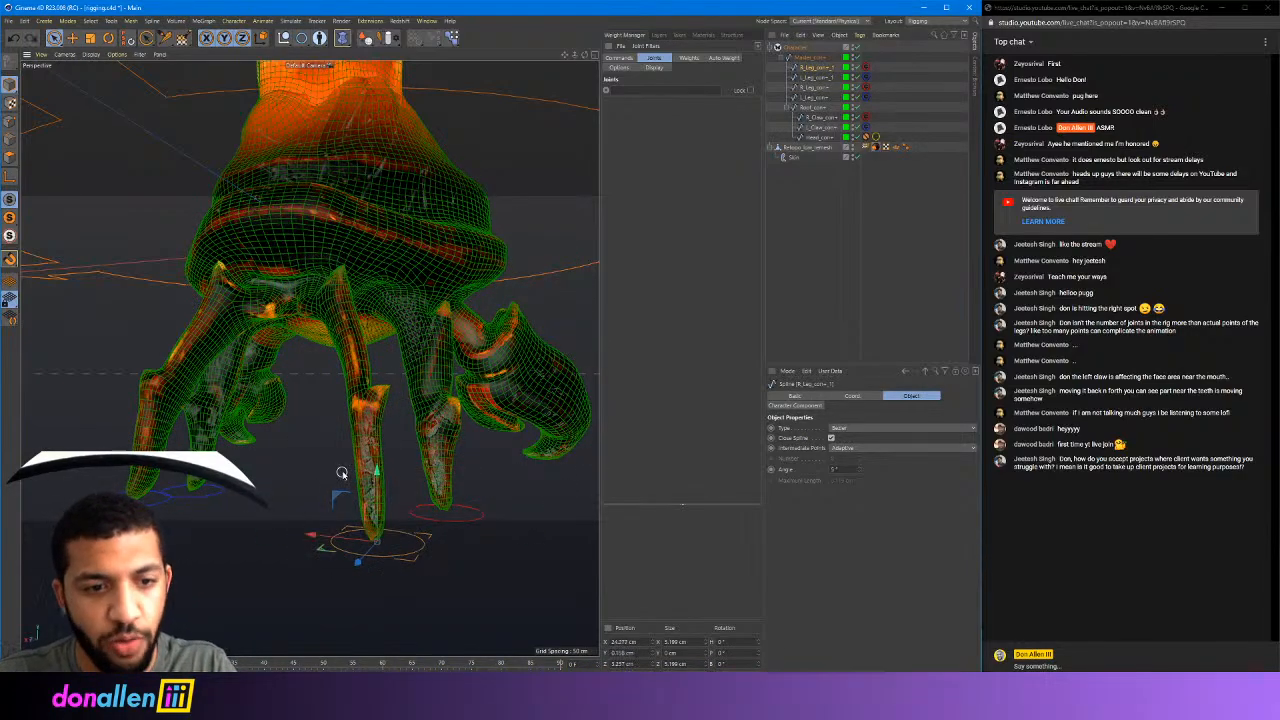
{"action": "left_click_drag", "start_coordinate": [405, 383], "coordinate": [360, 345], "text": "alt"}
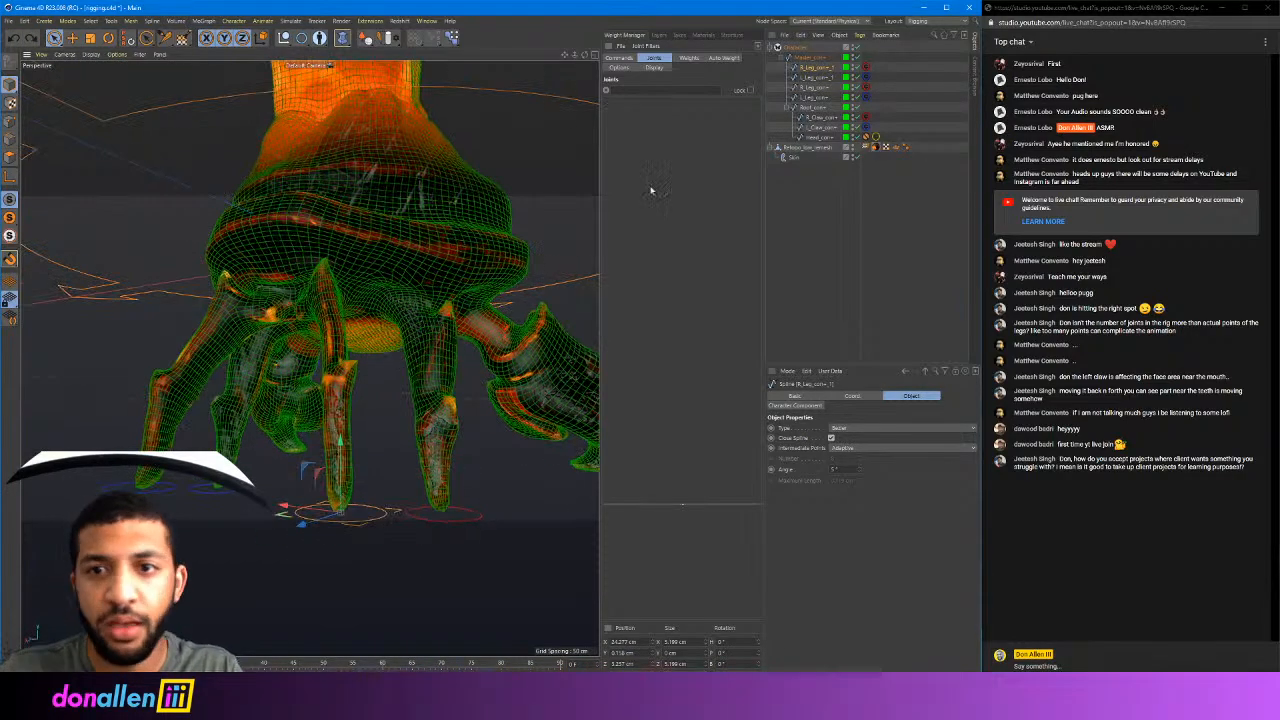
Select the Retopo_low_remesh mesh again and isolate the weights of the L_Leg_1 joint group, checking the L_Leg and R_Leg groups first
{"action": "left_click", "coordinate": [818, 78]}
{"action": "left_click_drag", "start_coordinate": [300, 300], "coordinate": [500, 290], "text": "alt"}
{"action": "left_click", "coordinate": [810, 148]}
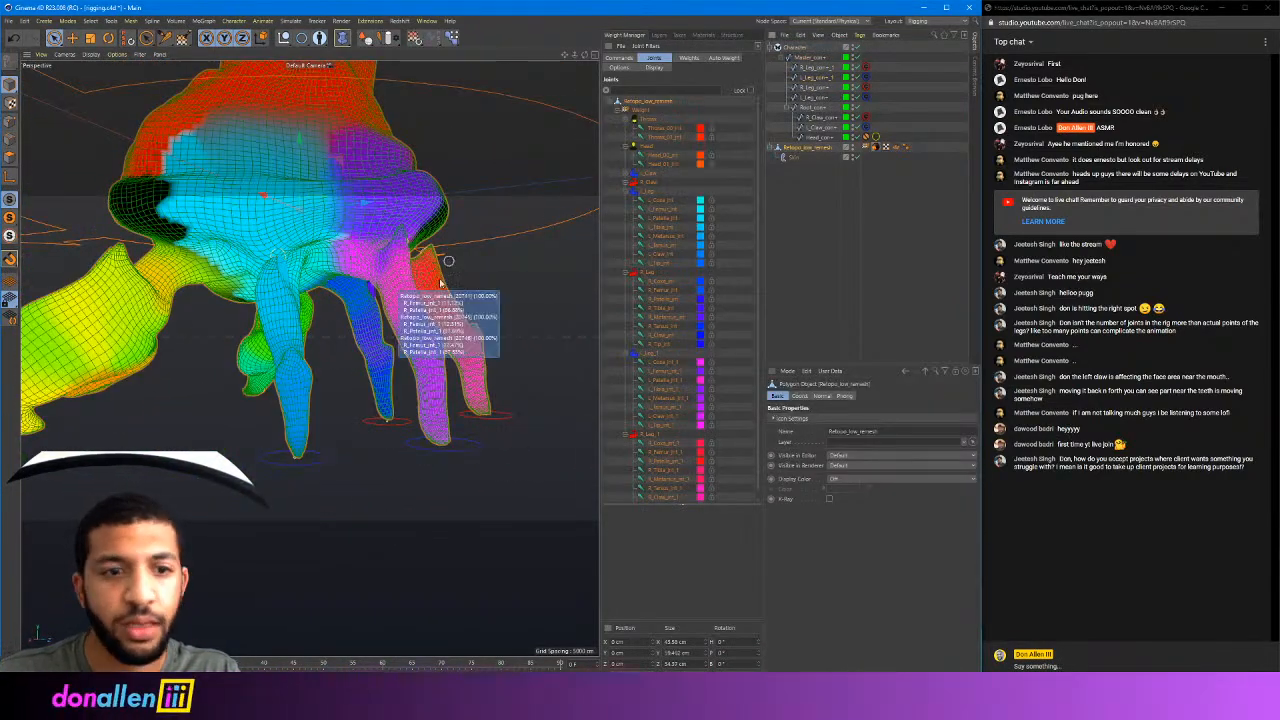
{"action": "left_click_drag", "start_coordinate": [414, 286], "coordinate": [330, 312], "text": "alt"}
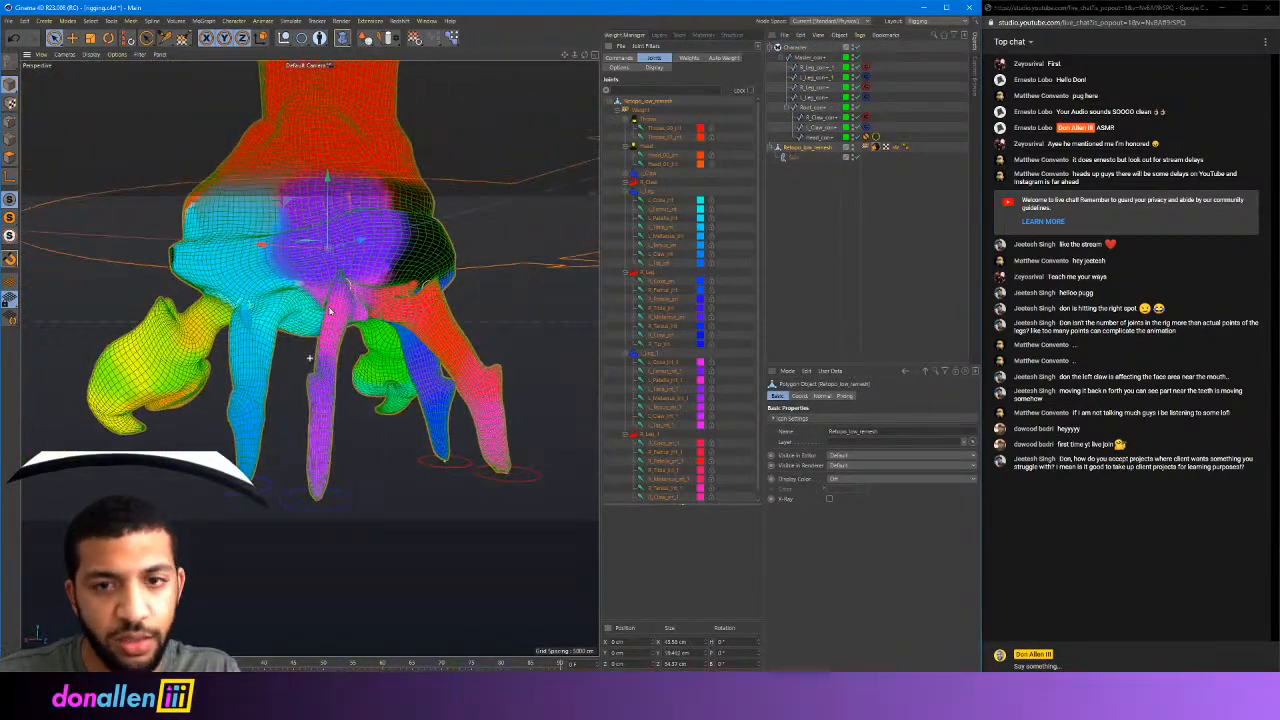
{"action": "left_click", "coordinate": [651, 197]}
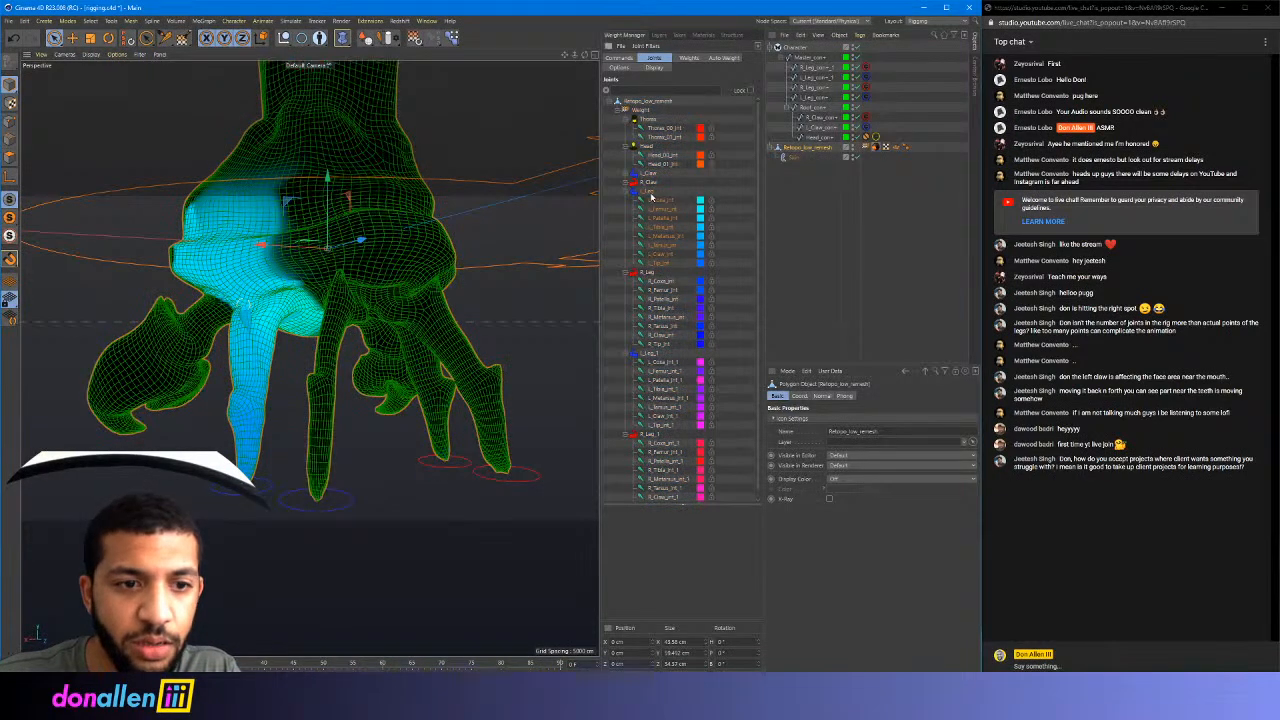
{"action": "left_click", "coordinate": [654, 277]}
{"action": "left_click", "coordinate": [651, 355]}
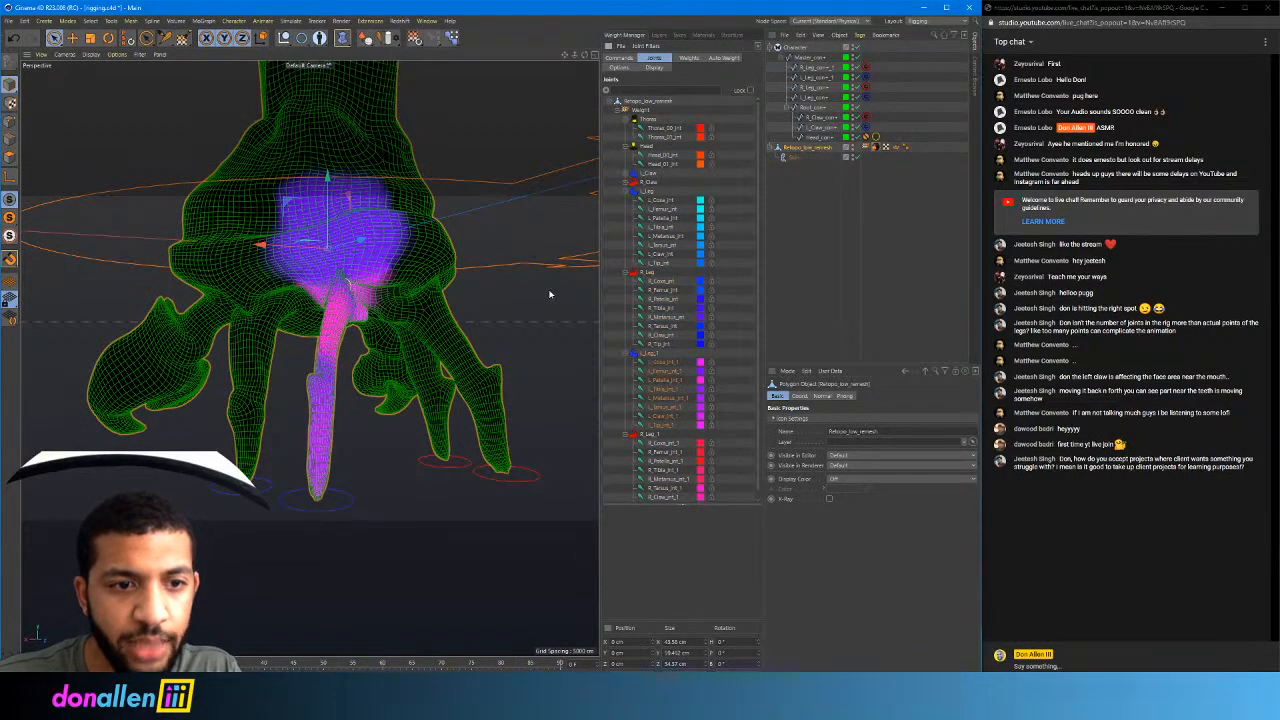
Activate the Weight Tool for the L_Leg_1 joints and set its mode to Absolute
{"action": "left_click_drag", "start_coordinate": [549, 294], "coordinate": [547, 130], "text": "alt"}
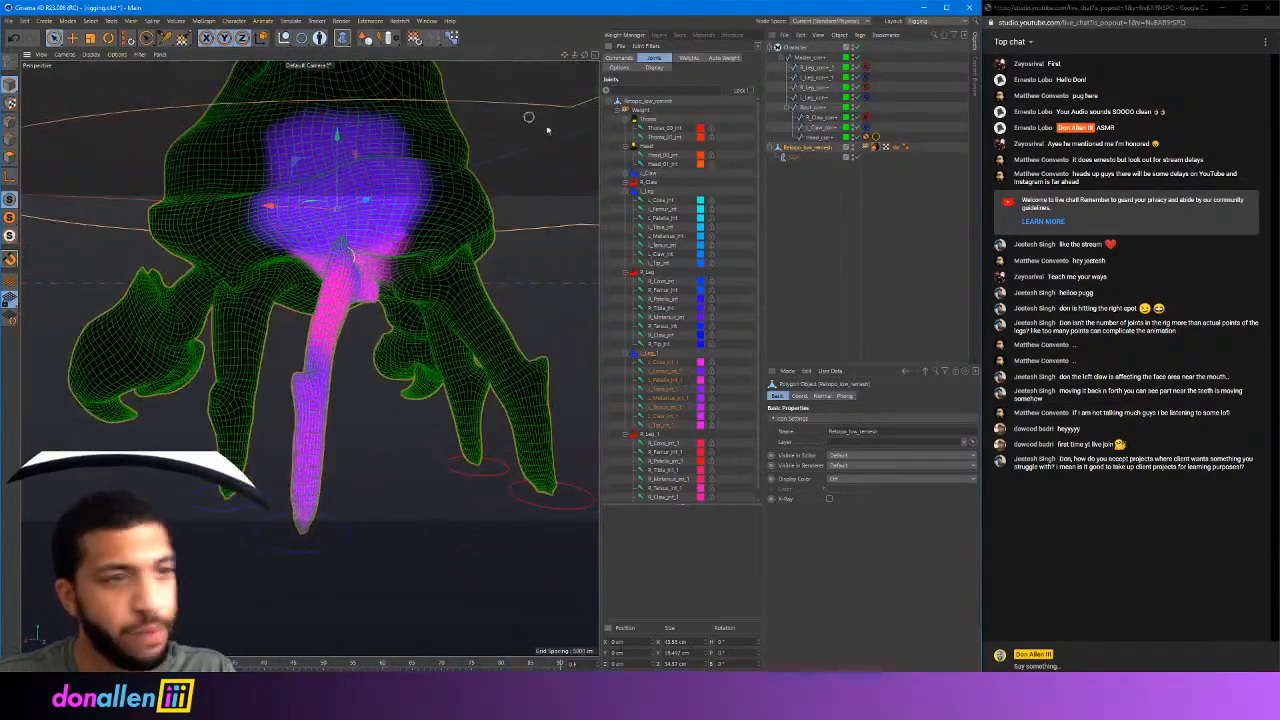
{"action": "left_click_drag", "start_coordinate": [357, 214], "coordinate": [337, 213], "text": "alt"}
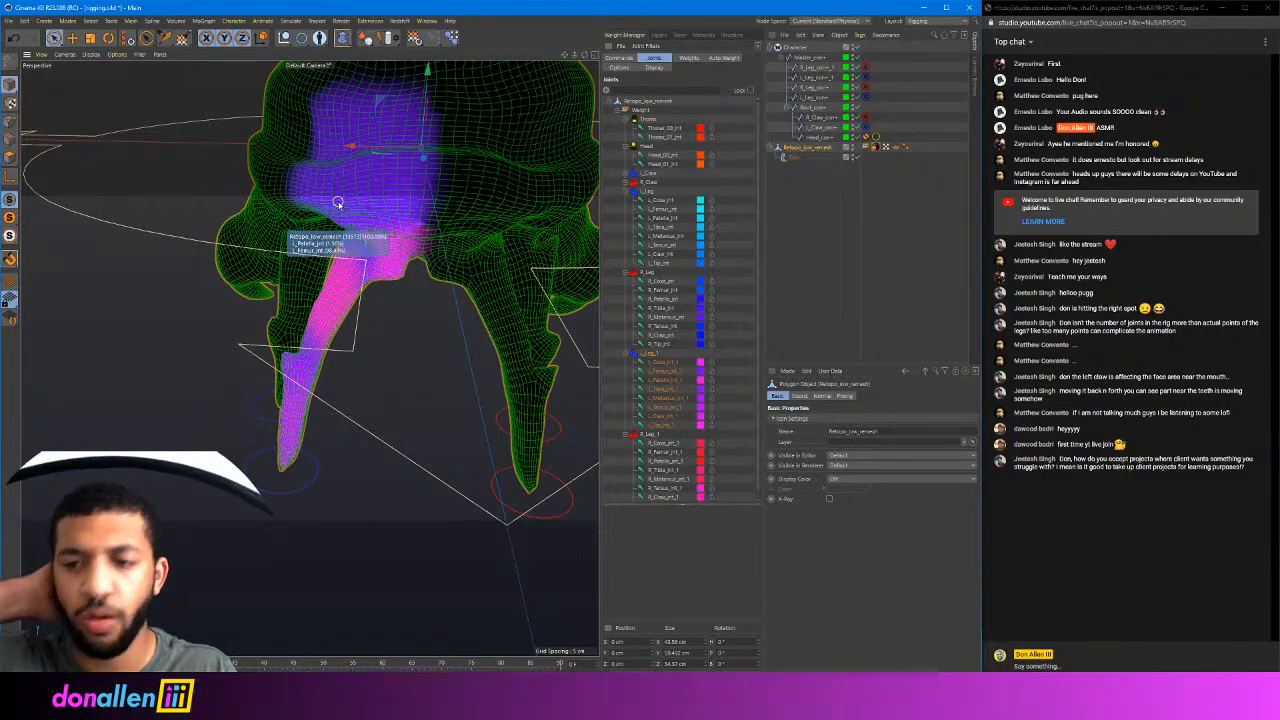
{"action": "left_click_drag", "start_coordinate": [338, 203], "coordinate": [441, 167], "text": "alt"}
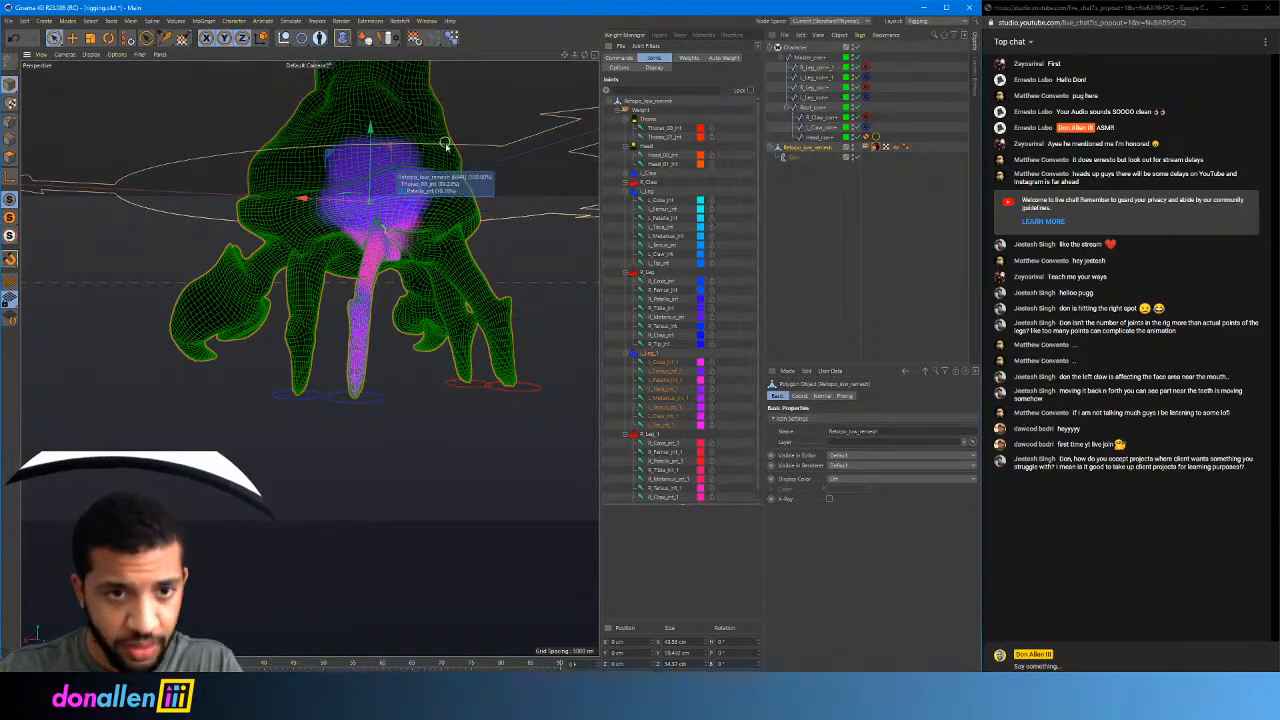
{"action": "left_click_drag", "start_coordinate": [448, 150], "coordinate": [429, 191], "text": "alt"}
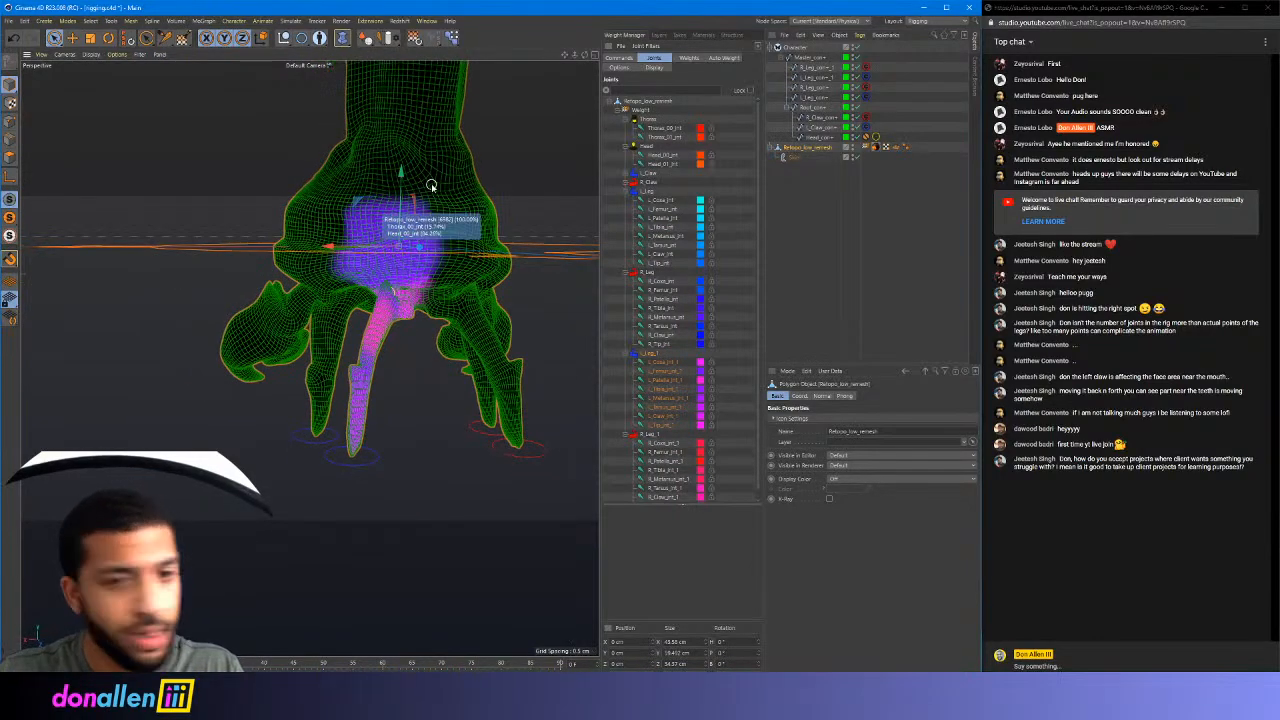
{"action": "left_click", "coordinate": [147, 40]}
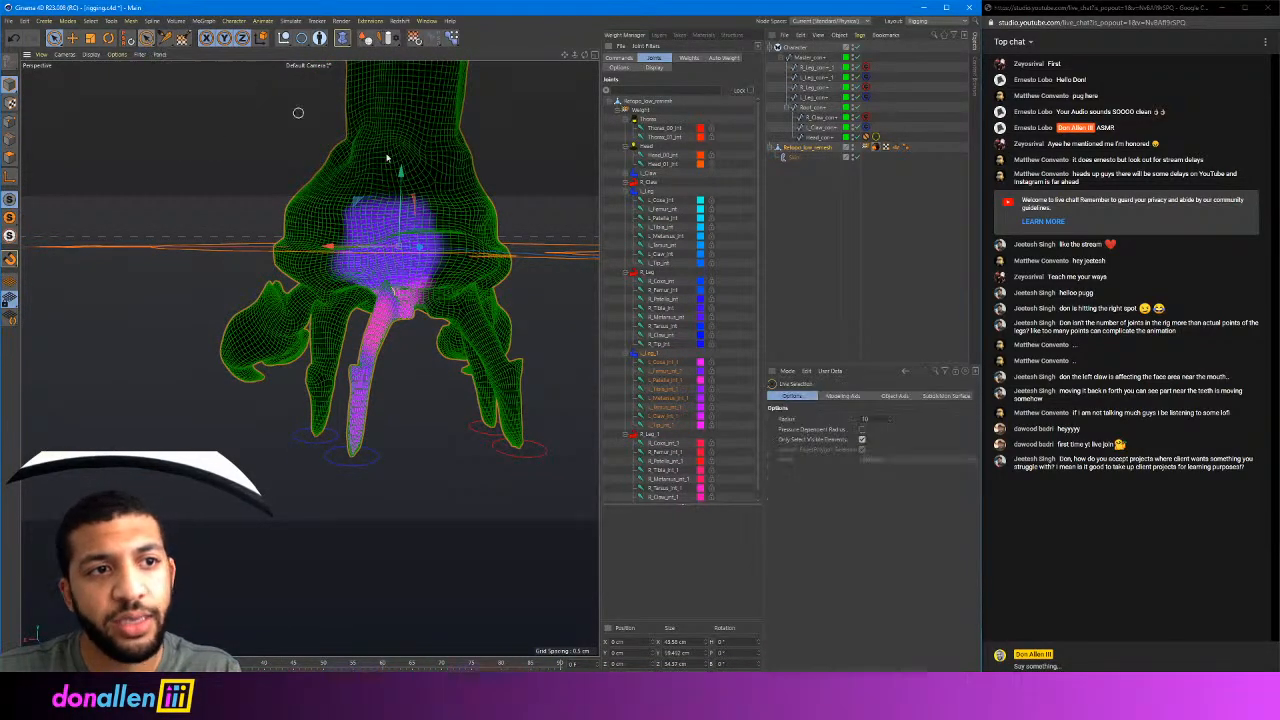
{"action": "left_click", "coordinate": [182, 38]}
{"action": "mouse_move", "coordinate": [440, 214]}
{"action": "left_mouse_down", "text": "alt"}
{"action": "mouse_move", "coordinate": [449, 206]}
{"action": "mouse_move", "coordinate": [404, 207]}
{"action": "mouse_move", "coordinate": [420, 217]}
{"action": "mouse_move", "coordinate": [414, 196]}
{"action": "mouse_move", "coordinate": [388, 205]}
{"action": "left_mouse_up", "text": "alt"}
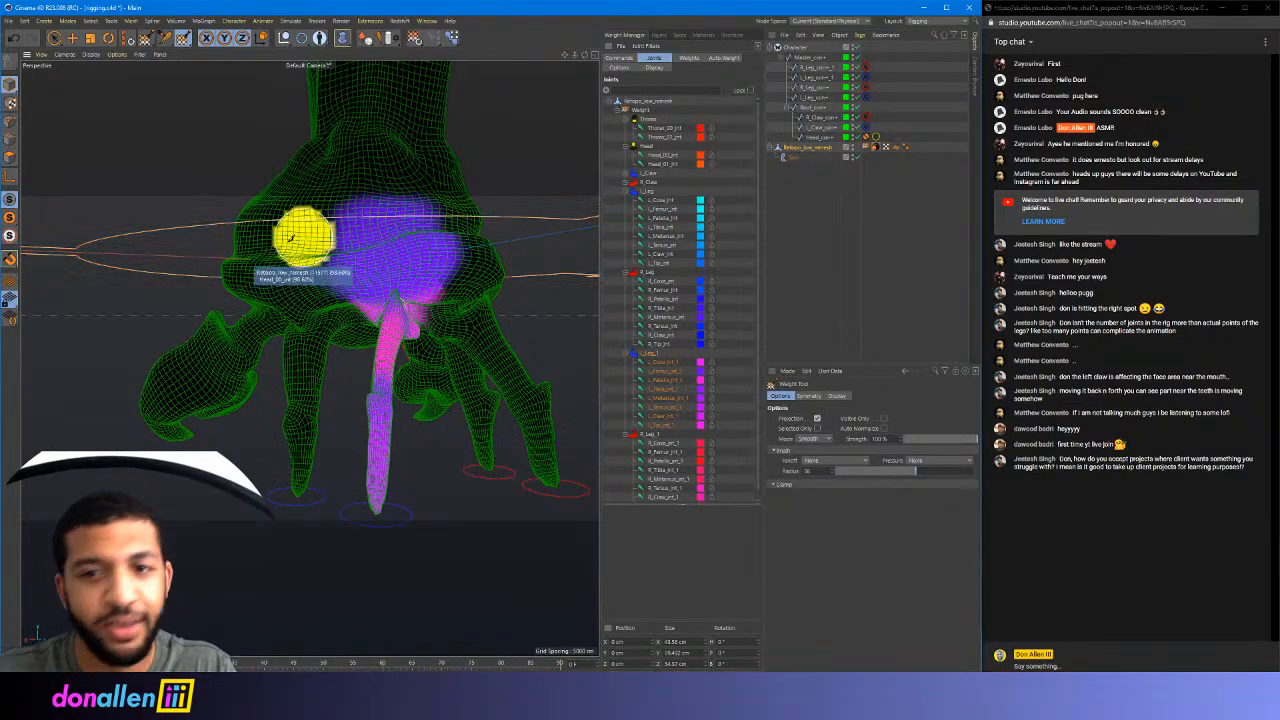
{"action": "left_click_drag", "start_coordinate": [374, 280], "coordinate": [374, 277], "text": "alt"}
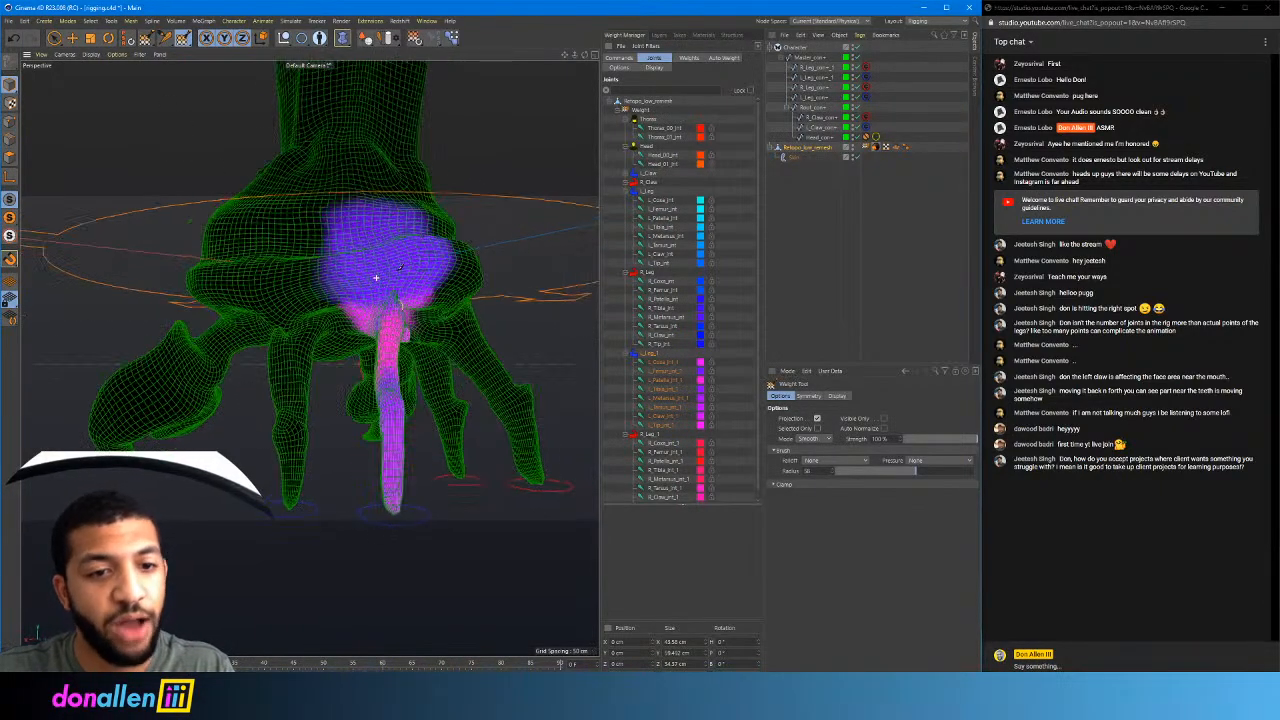
{"action": "right_click_drag", "start_coordinate": [374, 277], "coordinate": [390, 258], "text": "alt"}
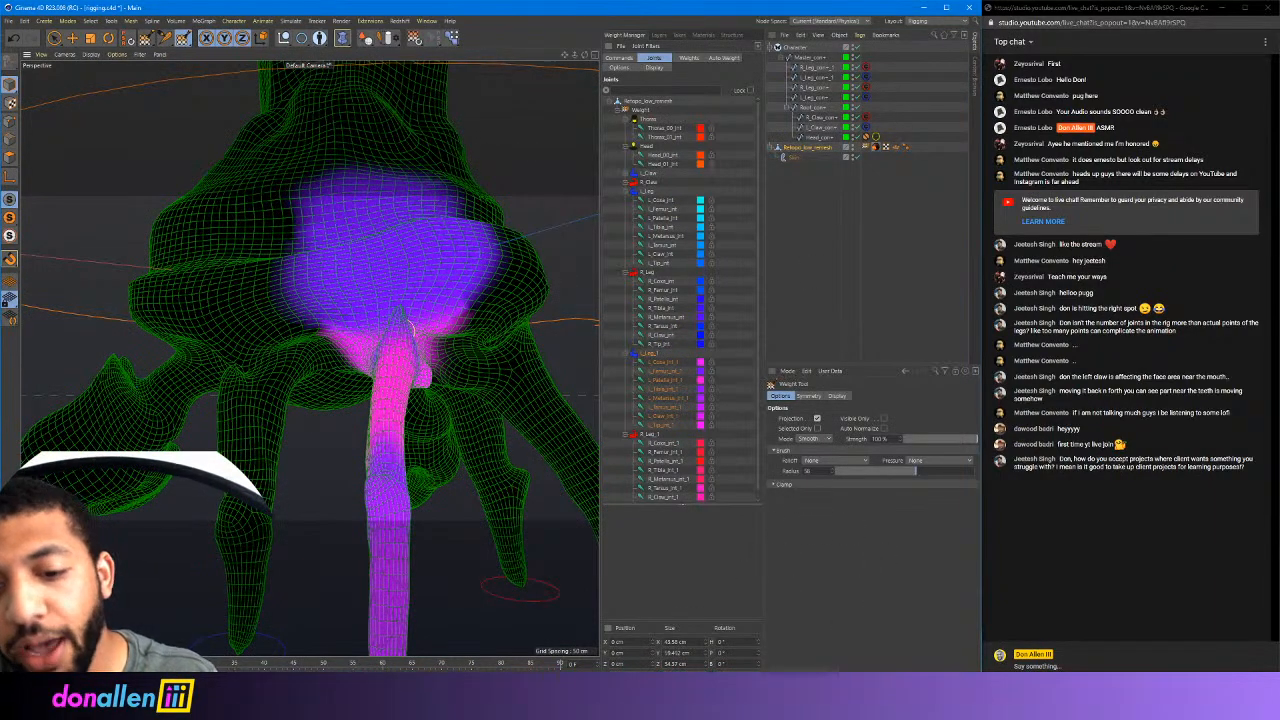
{"action": "left_click", "coordinate": [818, 440]}
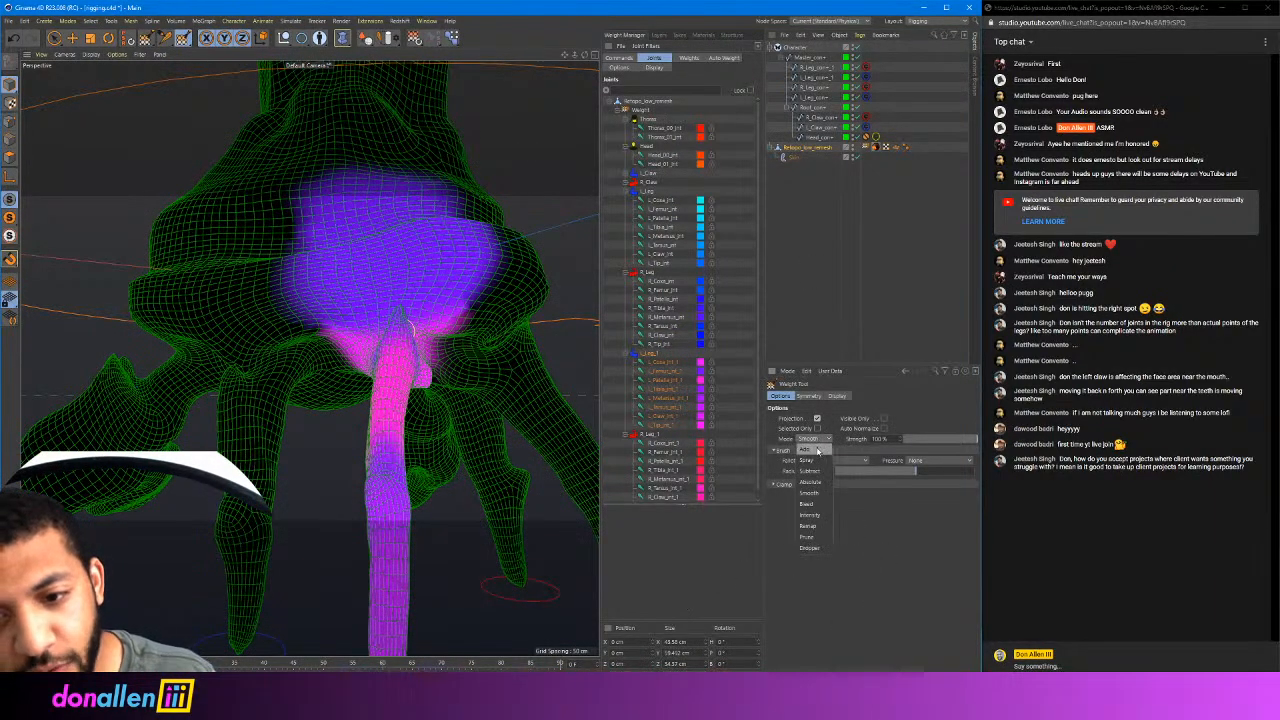
{"action": "left_click", "coordinate": [821, 485]}
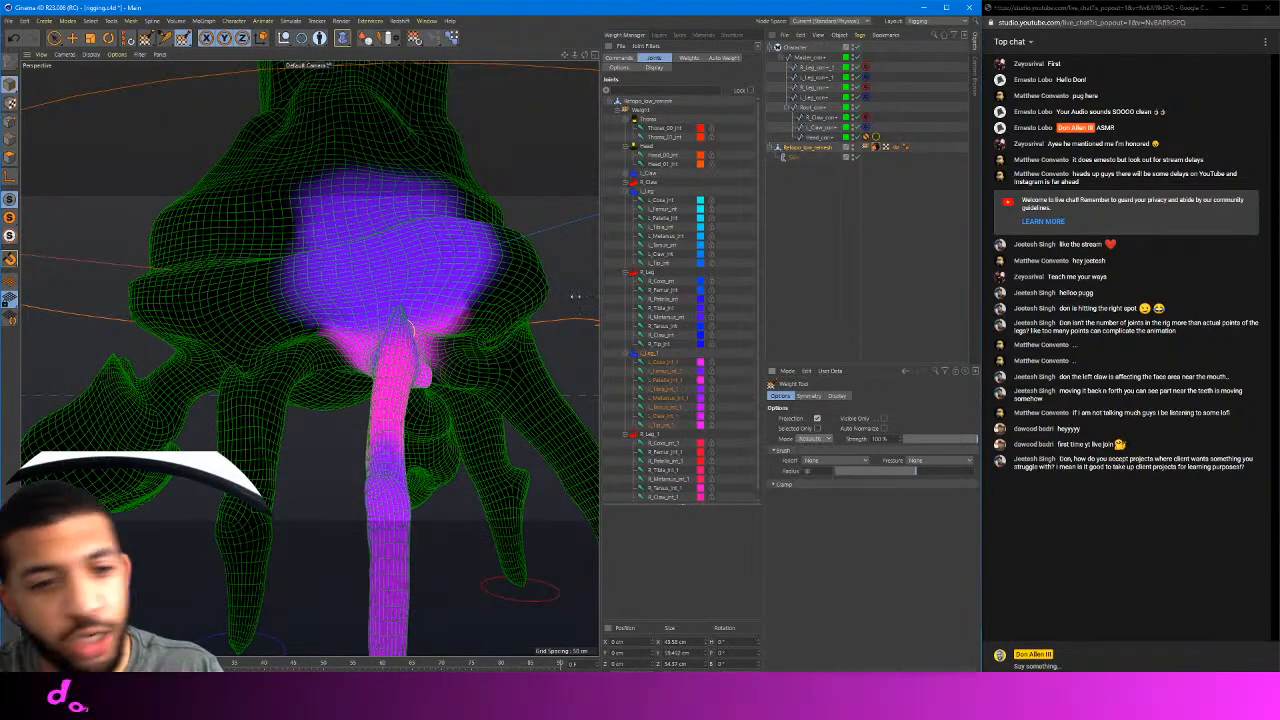
Erase the L_Leg_1 influence from the large patch on the body above the leg, leaving the leg itself weighted
{"action": "mouse_move", "coordinate": [341, 196]}
{"action": "left_mouse_down"}
{"action": "mouse_move", "coordinate": [420, 206]}
{"action": "mouse_move", "coordinate": [337, 200]}
{"action": "mouse_move", "coordinate": [292, 293]}
{"action": "mouse_move", "coordinate": [483, 223]}
{"action": "mouse_move", "coordinate": [508, 246]}
{"action": "left_mouse_up"}
{"action": "mouse_move", "coordinate": [508, 246]}
{"action": "left_mouse_down", "text": "alt"}
{"action": "mouse_move", "coordinate": [430, 200]}
{"action": "mouse_move", "coordinate": [423, 180]}
{"action": "left_mouse_up", "text": "alt"}
{"action": "mouse_move", "coordinate": [433, 231]}
{"action": "left_mouse_down", "text": "ctrl"}
{"action": "mouse_move", "coordinate": [391, 191]}
{"action": "mouse_move", "coordinate": [294, 212]}
{"action": "mouse_move", "coordinate": [185, 287]}
{"action": "mouse_move", "coordinate": [306, 243]}
{"action": "mouse_move", "coordinate": [419, 286]}
{"action": "mouse_move", "coordinate": [444, 272]}
{"action": "left_mouse_up", "text": "ctrl"}
{"action": "scroll", "coordinate": [289, 209], "scroll_direction": "up", "scroll_amount": 3}
{"action": "mouse_move", "coordinate": [426, 266]}
{"action": "left_mouse_down", "text": "alt"}
{"action": "mouse_move", "coordinate": [383, 269]}
{"action": "mouse_move", "coordinate": [451, 320]}
{"action": "left_mouse_up", "text": "alt"}
{"action": "left_click_drag", "start_coordinate": [309, 217], "coordinate": [380, 225], "text": "alt"}
{"action": "left_click_drag", "start_coordinate": [186, 243], "coordinate": [243, 206], "text": "alt"}
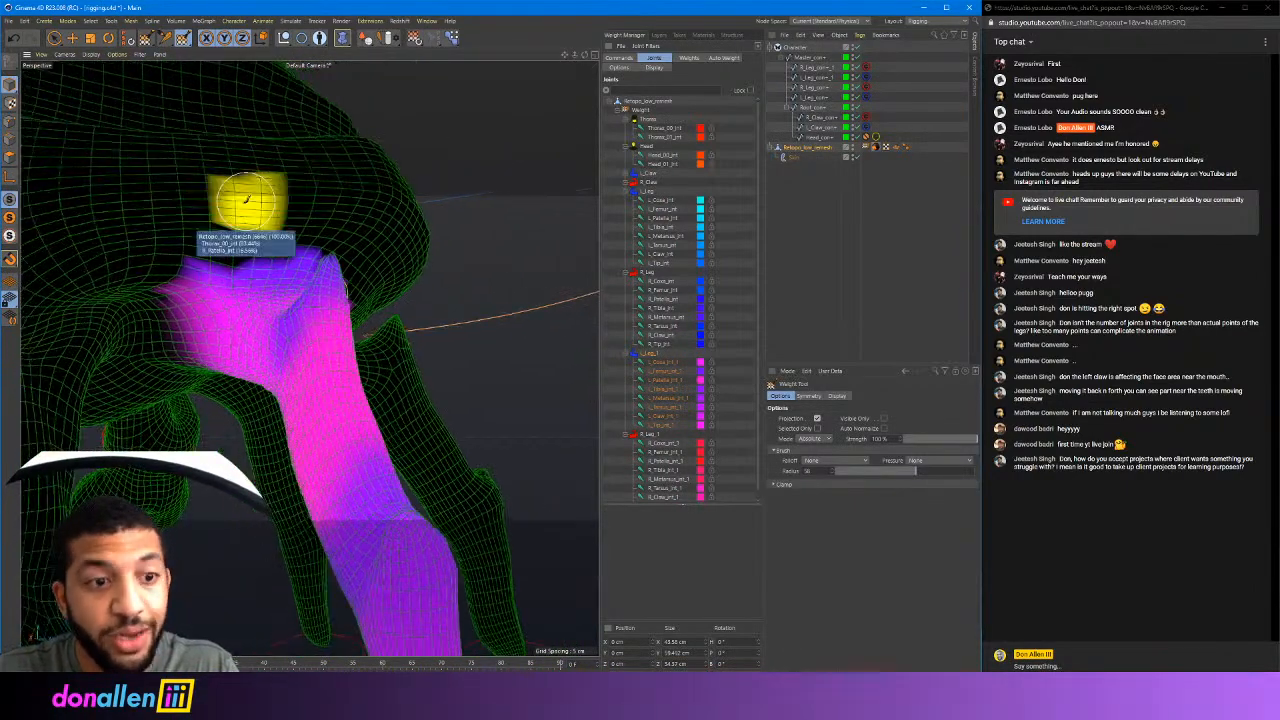
Erase the leftover L_Leg_1 weights above and behind the leg's base where it meets the body's underside
{"action": "mouse_move", "coordinate": [154, 278]}
{"action": "left_mouse_down", "text": "ctrl"}
{"action": "mouse_move", "coordinate": [276, 244]}
{"action": "mouse_move", "coordinate": [192, 248]}
{"action": "left_mouse_up", "text": "ctrl"}
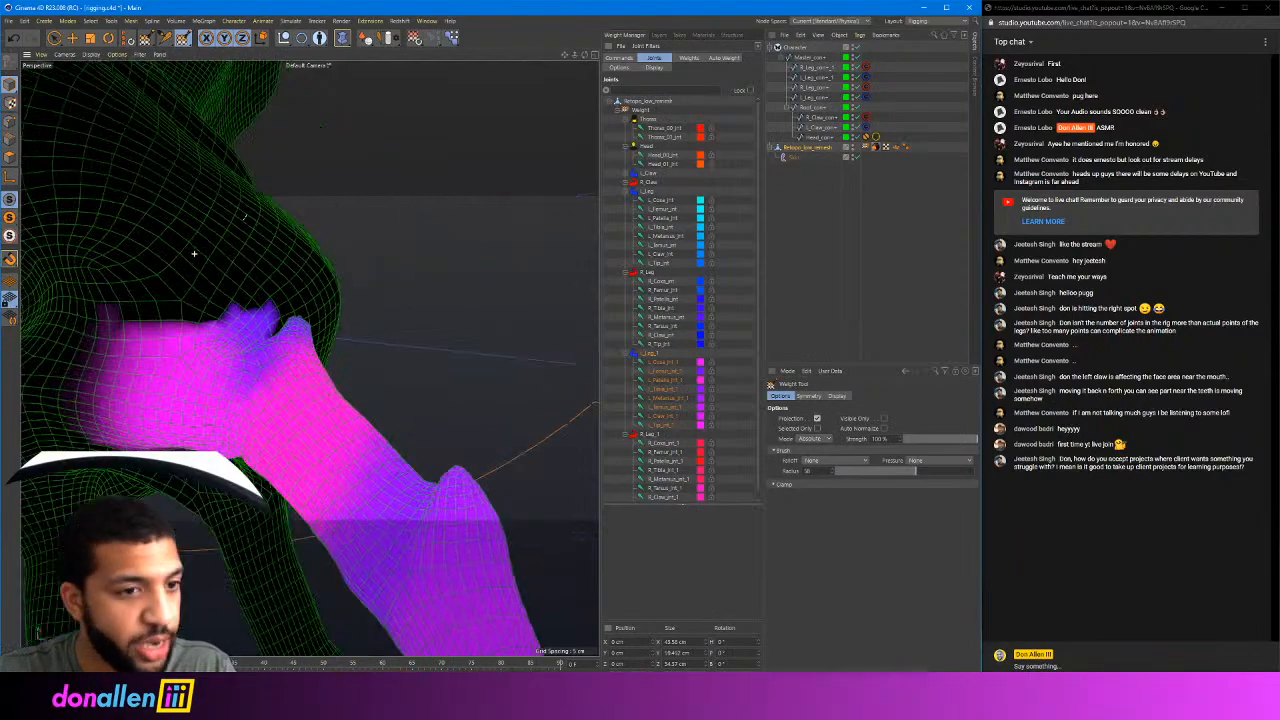
{"action": "mouse_move", "coordinate": [114, 300]}
{"action": "left_mouse_down", "text": "alt"}
{"action": "mouse_move", "coordinate": [144, 290]}
{"action": "mouse_move", "coordinate": [125, 308]}
{"action": "mouse_move", "coordinate": [205, 335]}
{"action": "mouse_move", "coordinate": [250, 326]}
{"action": "mouse_move", "coordinate": [277, 300]}
{"action": "mouse_move", "coordinate": [310, 358]}
{"action": "mouse_move", "coordinate": [360, 243]}
{"action": "mouse_move", "coordinate": [290, 266]}
{"action": "mouse_move", "coordinate": [286, 254]}
{"action": "mouse_move", "coordinate": [330, 270]}
{"action": "left_mouse_up", "text": "alt"}
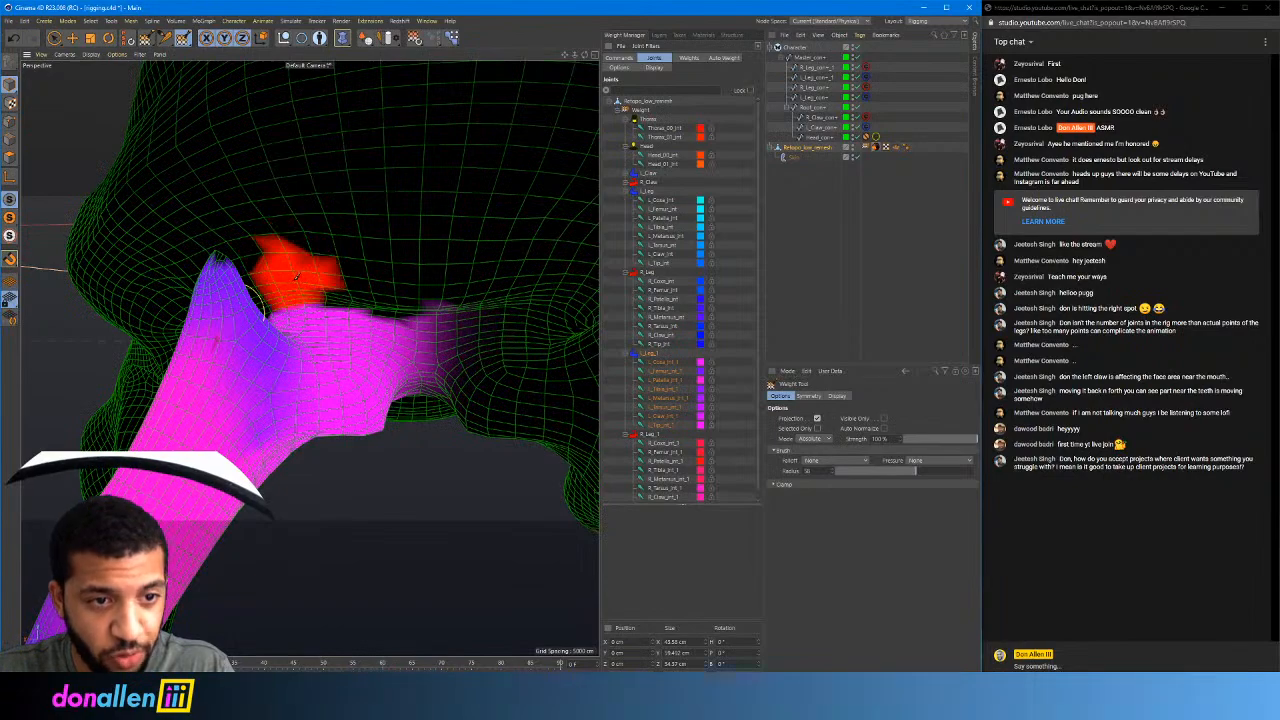
{"action": "left_click_drag", "start_coordinate": [410, 281], "coordinate": [405, 248], "text": "alt"}
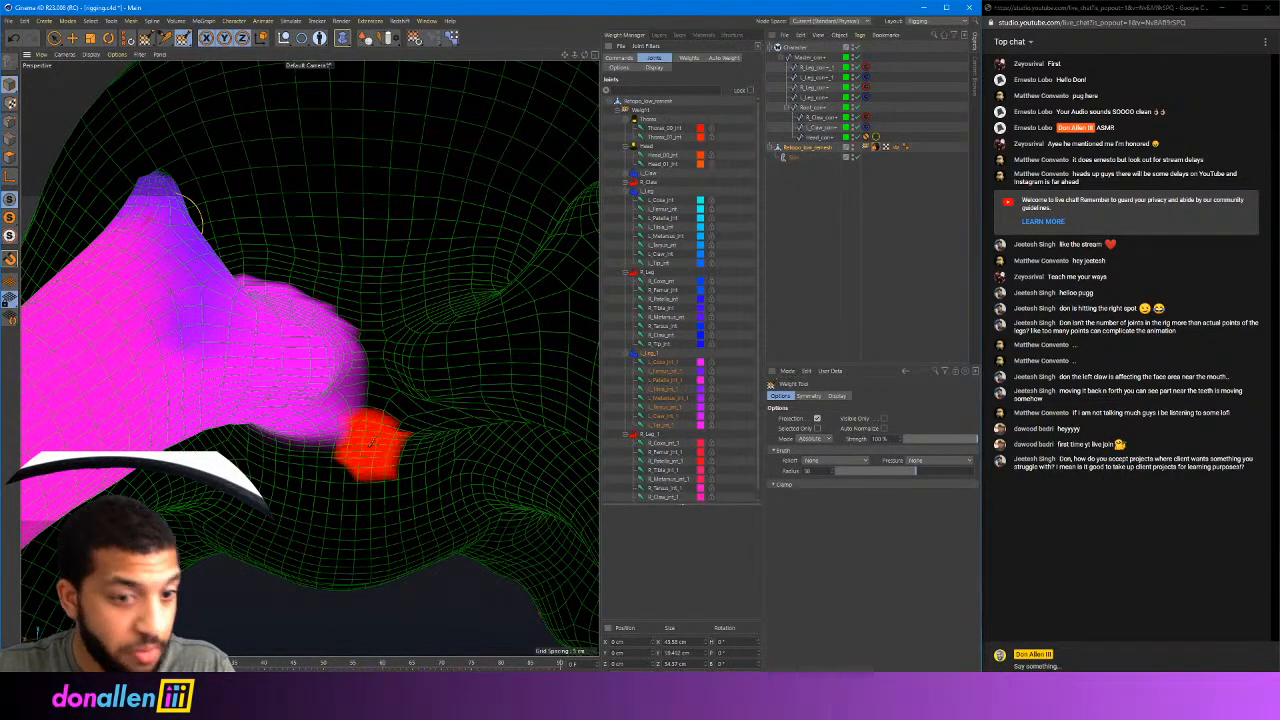
{"action": "mouse_move", "coordinate": [301, 307]}
{"action": "left_mouse_down", "text": "alt"}
{"action": "mouse_move", "coordinate": [369, 294]}
{"action": "mouse_move", "coordinate": [270, 293]}
{"action": "left_mouse_up", "text": "alt"}
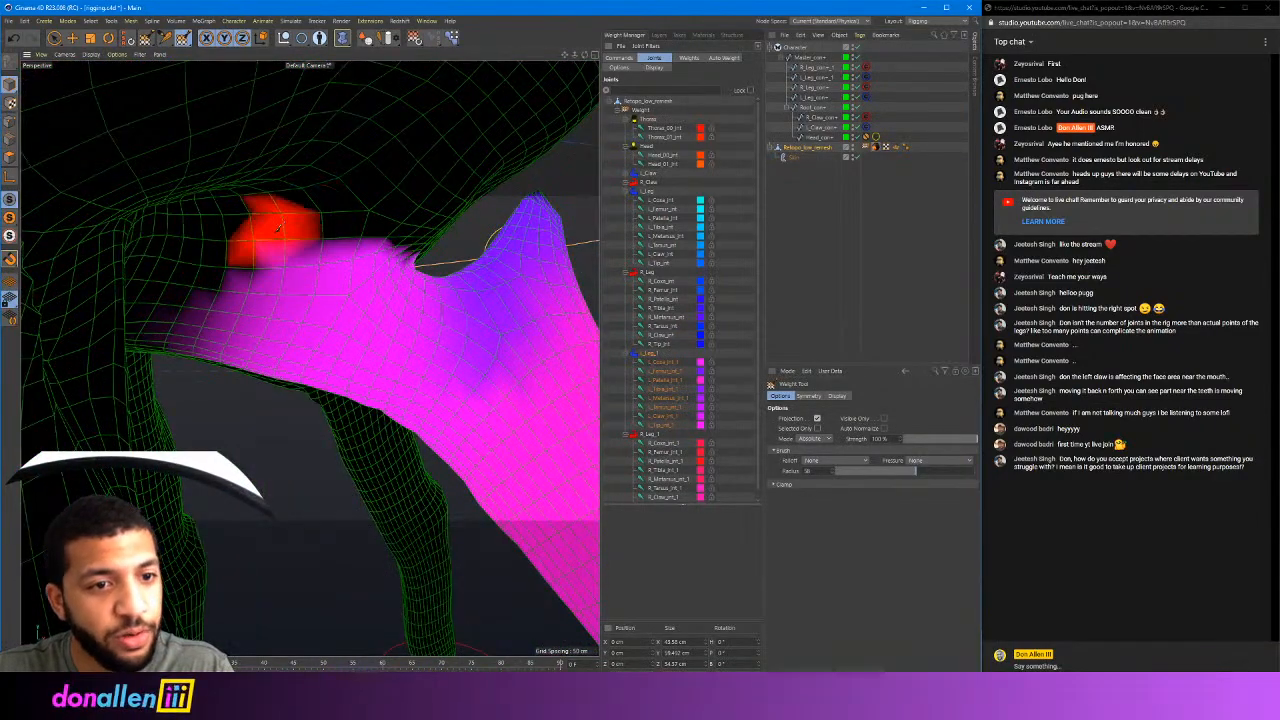
{"action": "mouse_move", "coordinate": [278, 228]}
{"action": "left_mouse_down", "text": "ctrl"}
{"action": "mouse_move", "coordinate": [134, 372]}
{"action": "mouse_move", "coordinate": [318, 219]}
{"action": "mouse_move", "coordinate": [360, 211]}
{"action": "left_mouse_up", "text": "ctrl"}
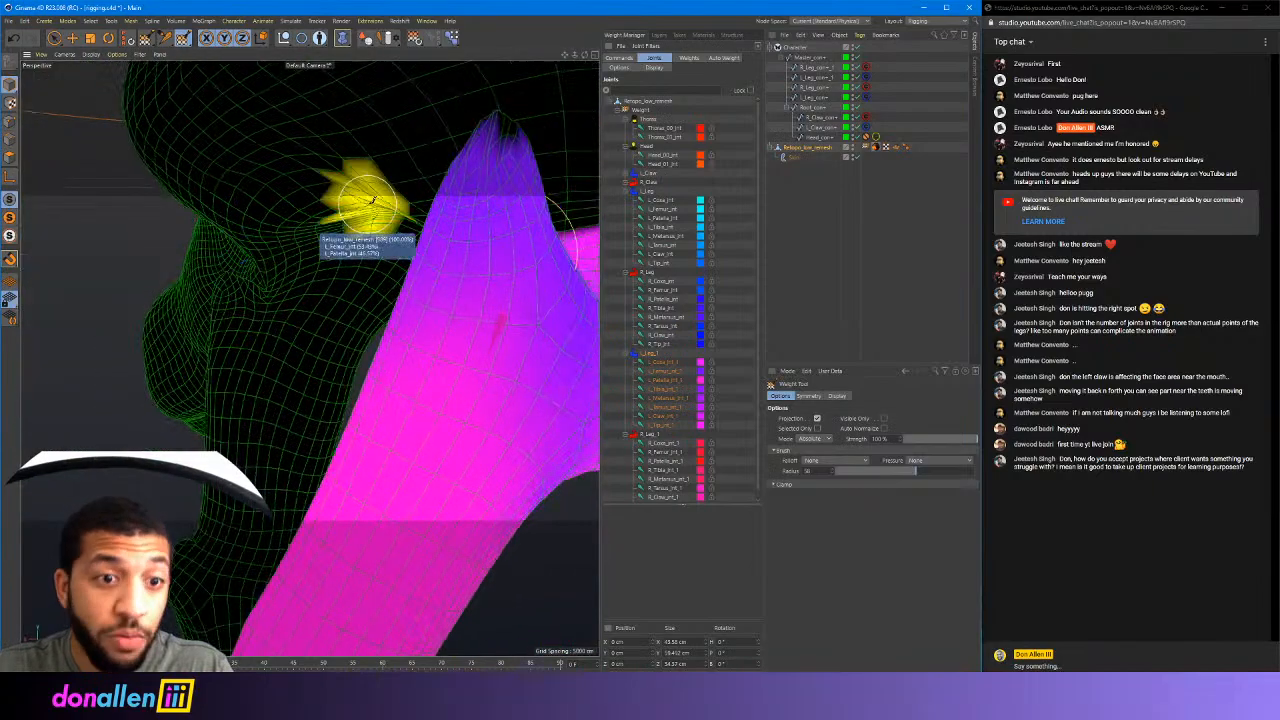
Trim the remaining L_Leg_1 weights along the inner end of the leg's base on the underside
{"action": "mouse_move", "coordinate": [360, 211]}
{"action": "right_mouse_down", "text": "alt"}
{"action": "mouse_move", "coordinate": [309, 357]}
{"action": "mouse_move", "coordinate": [356, 232]}
{"action": "right_mouse_up", "text": "alt"}
{"action": "mouse_move", "coordinate": [347, 295]}
{"action": "left_mouse_down", "text": "alt"}
{"action": "mouse_move", "coordinate": [330, 306]}
{"action": "mouse_move", "coordinate": [346, 329]}
{"action": "left_mouse_up", "text": "alt"}
{"action": "right_click_drag", "start_coordinate": [345, 320], "coordinate": [388, 315], "text": "alt"}
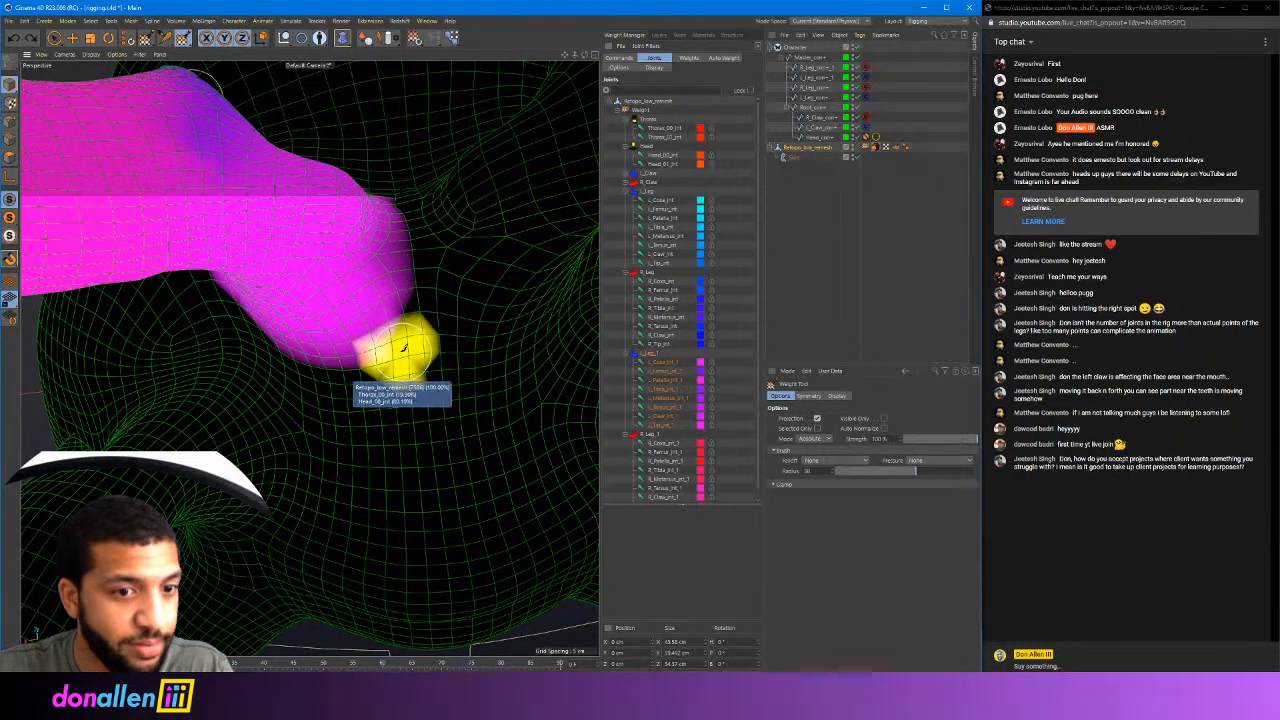
{"action": "left_click_drag", "start_coordinate": [403, 347], "coordinate": [396, 323], "text": "alt"}
{"action": "mouse_move", "coordinate": [330, 155]}
{"action": "left_mouse_down", "text": "alt"}
{"action": "mouse_move", "coordinate": [323, 251]}
{"action": "mouse_move", "coordinate": [420, 266]}
{"action": "mouse_move", "coordinate": [309, 357]}
{"action": "mouse_move", "coordinate": [325, 315]}
{"action": "mouse_move", "coordinate": [371, 271]}
{"action": "mouse_move", "coordinate": [314, 272]}
{"action": "mouse_move", "coordinate": [377, 297]}
{"action": "mouse_move", "coordinate": [365, 257]}
{"action": "mouse_move", "coordinate": [267, 262]}
{"action": "mouse_move", "coordinate": [294, 257]}
{"action": "mouse_move", "coordinate": [266, 277]}
{"action": "left_mouse_up", "text": "alt"}
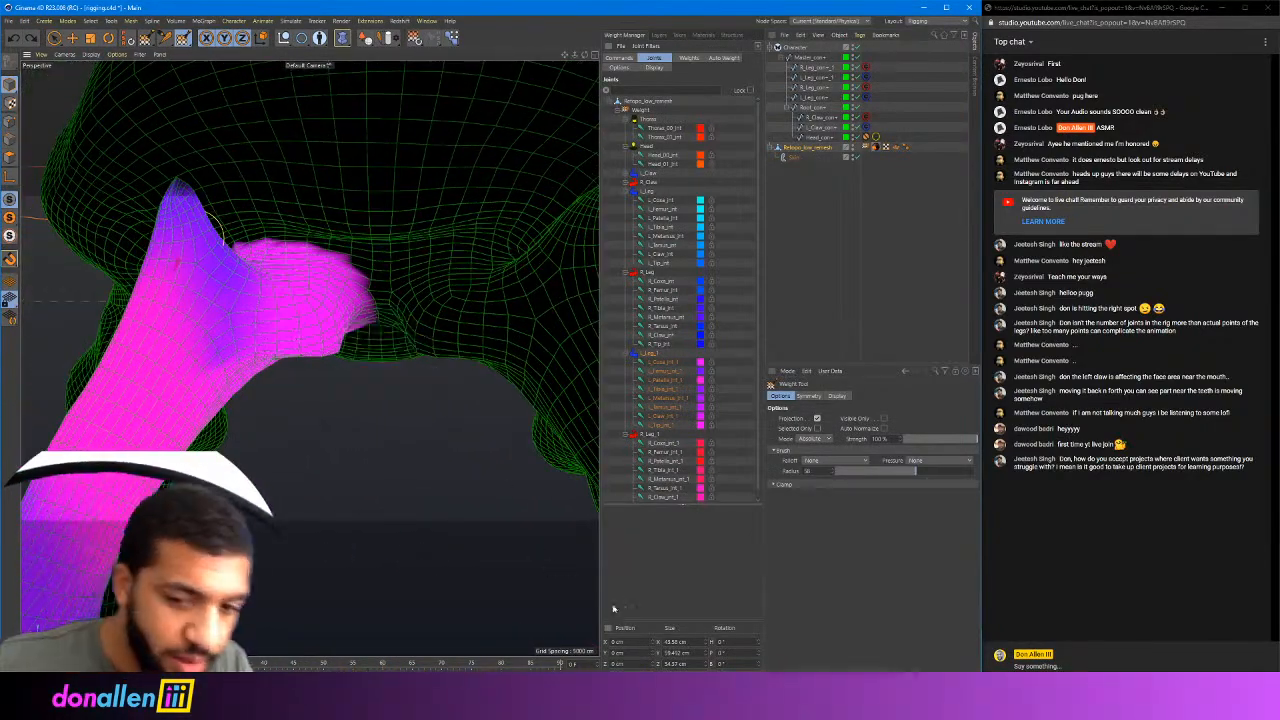
Set the Weight Tool mode to Smooth and soften the inner edge of the L_Leg_1 weights at the leg's base
{"action": "left_click", "coordinate": [808, 440]}
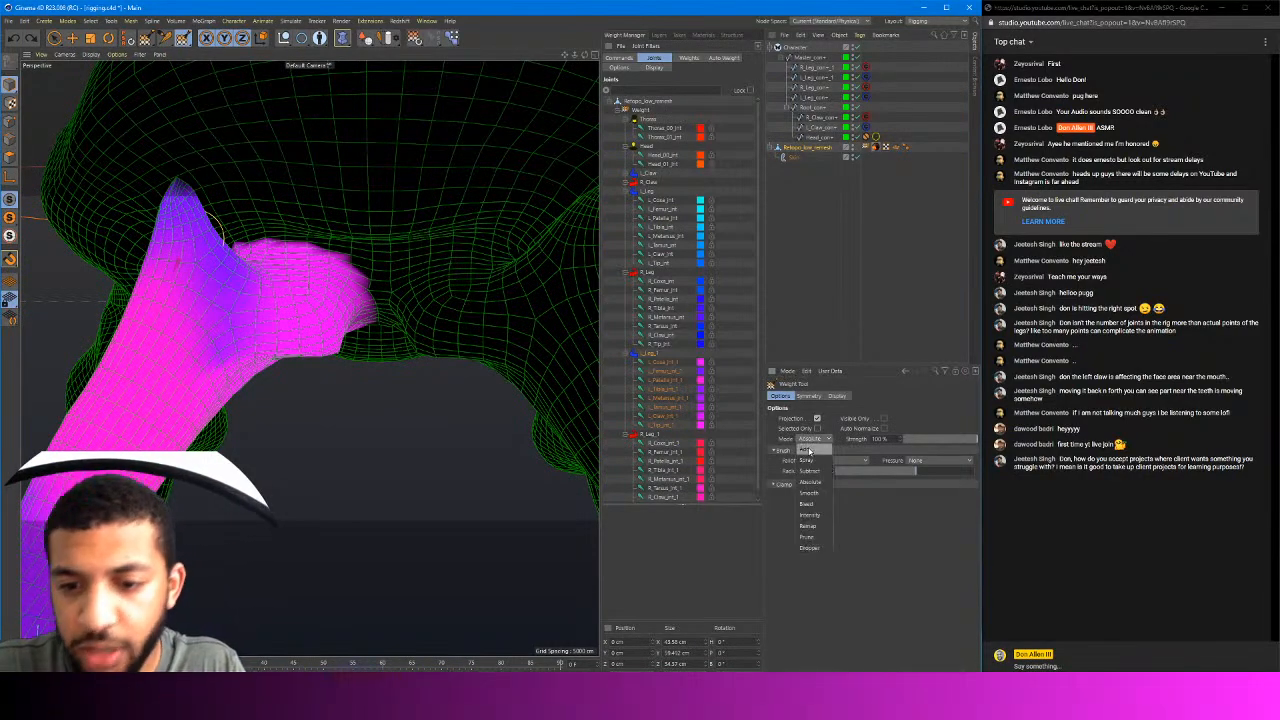
{"action": "left_click", "coordinate": [822, 494]}
{"action": "left_click_drag", "start_coordinate": [386, 357], "coordinate": [380, 258], "text": "alt"}
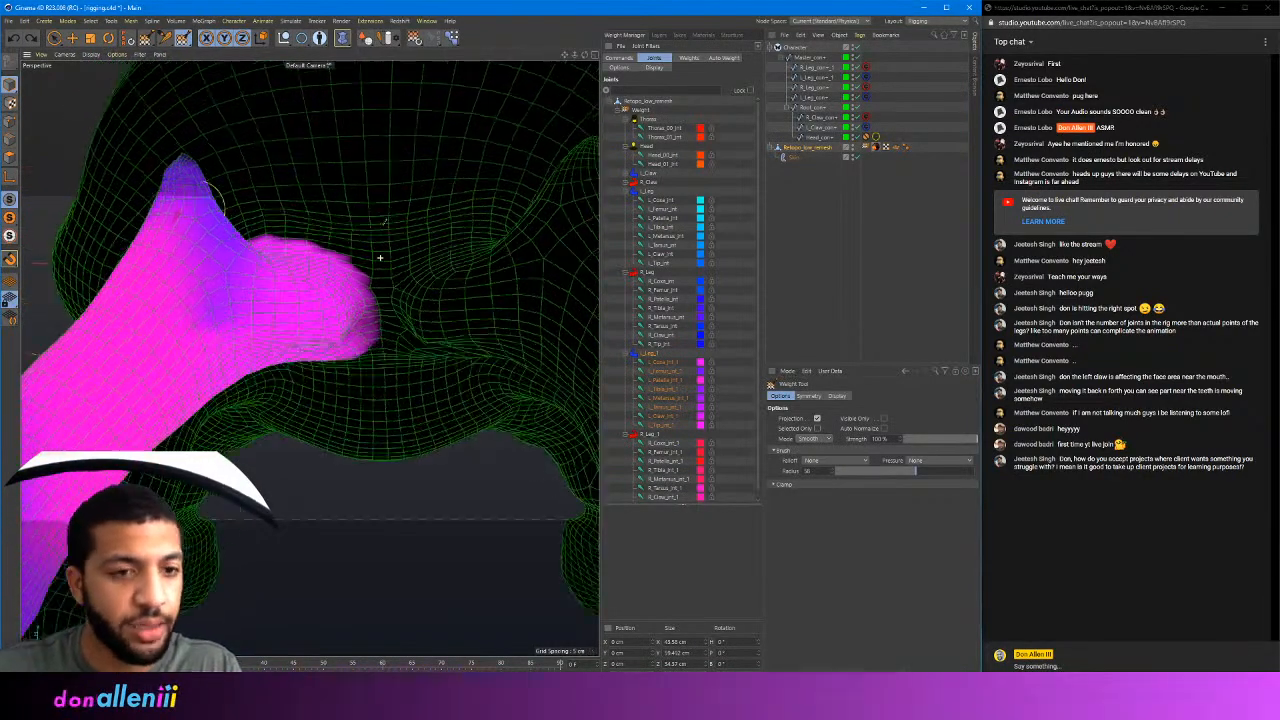
{"action": "left_click_drag", "start_coordinate": [386, 328], "coordinate": [376, 332], "text": "alt"}
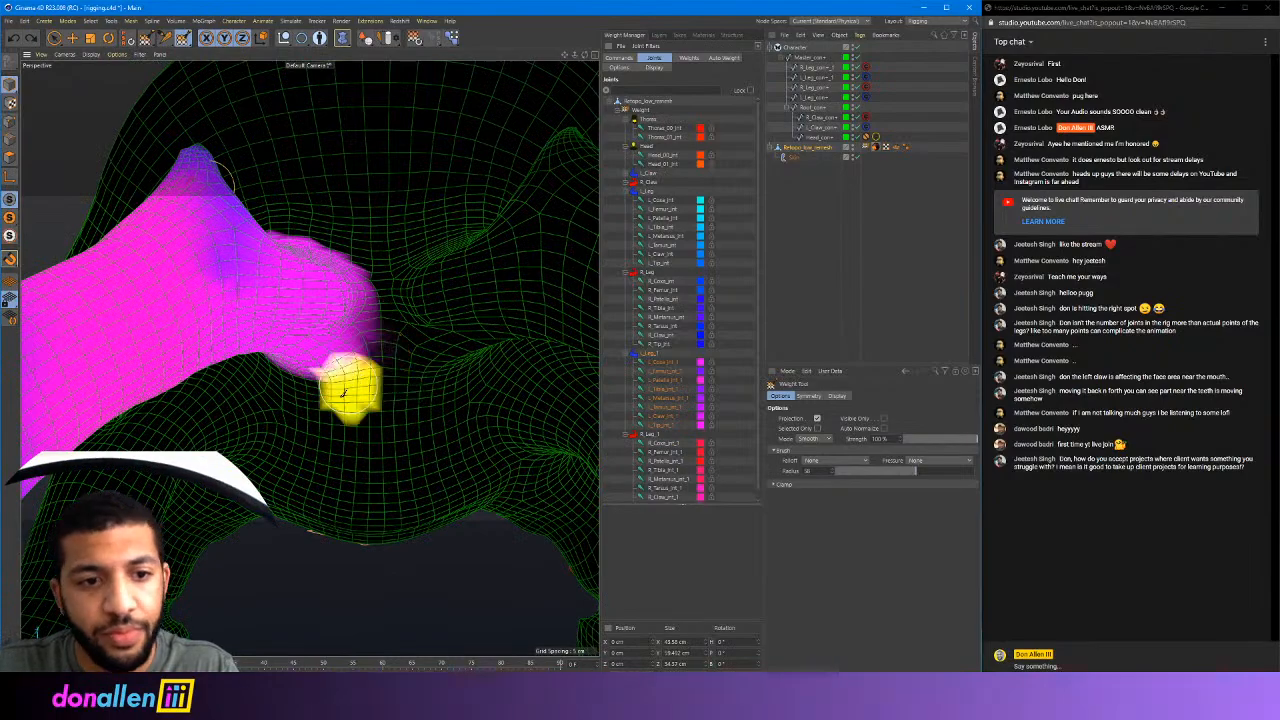
{"action": "left_click_drag", "start_coordinate": [355, 222], "coordinate": [368, 270], "text": "alt"}
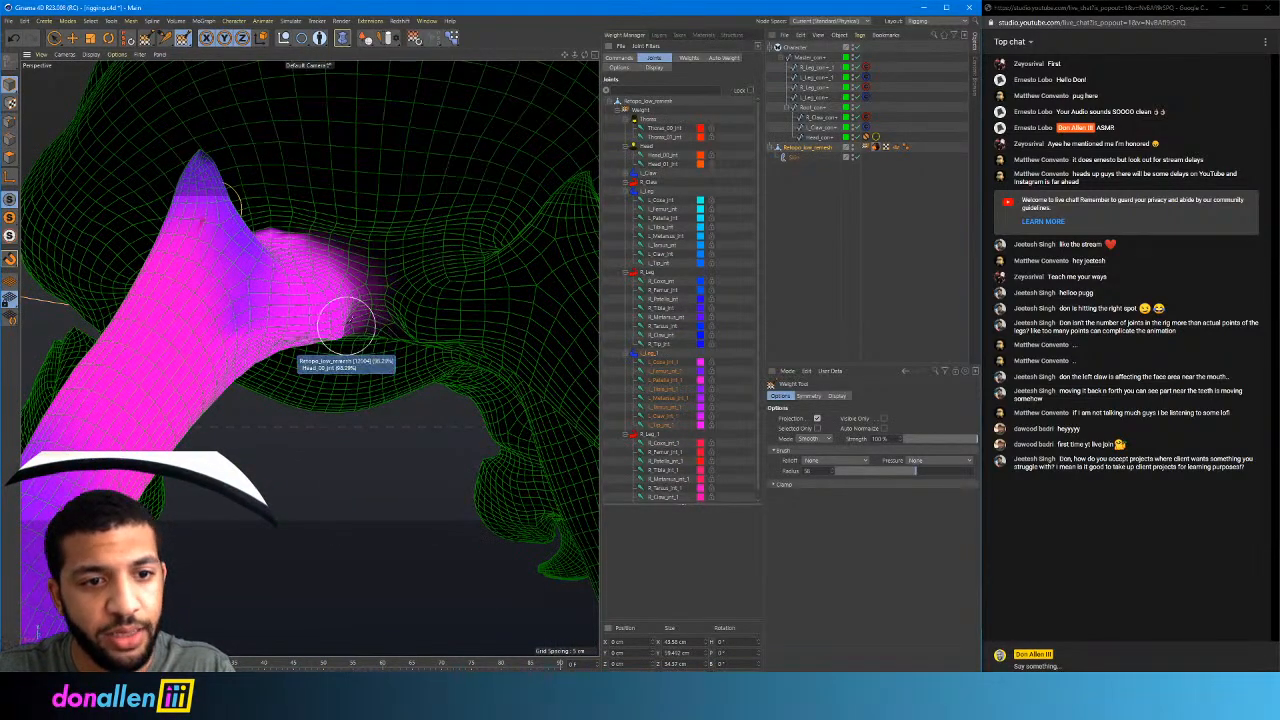
{"action": "left_click_drag", "start_coordinate": [347, 322], "coordinate": [399, 299], "text": "alt"}
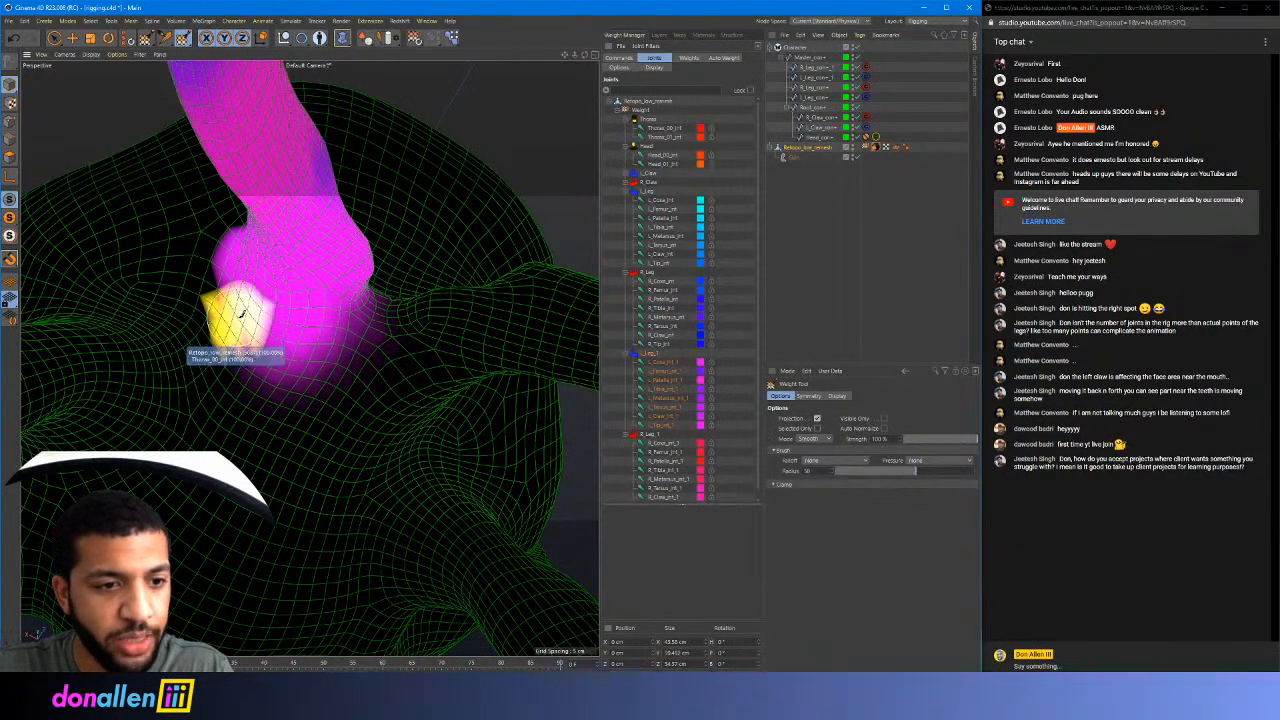
Smooth the L_Leg_1 weight border around the remaining sides of the leg's base, from the underside up to the body fold
{"action": "mouse_move", "coordinate": [243, 314]}
{"action": "left_mouse_down", "text": "alt"}
{"action": "mouse_move", "coordinate": [340, 330]}
{"action": "mouse_move", "coordinate": [350, 272]}
{"action": "left_mouse_up", "text": "alt"}
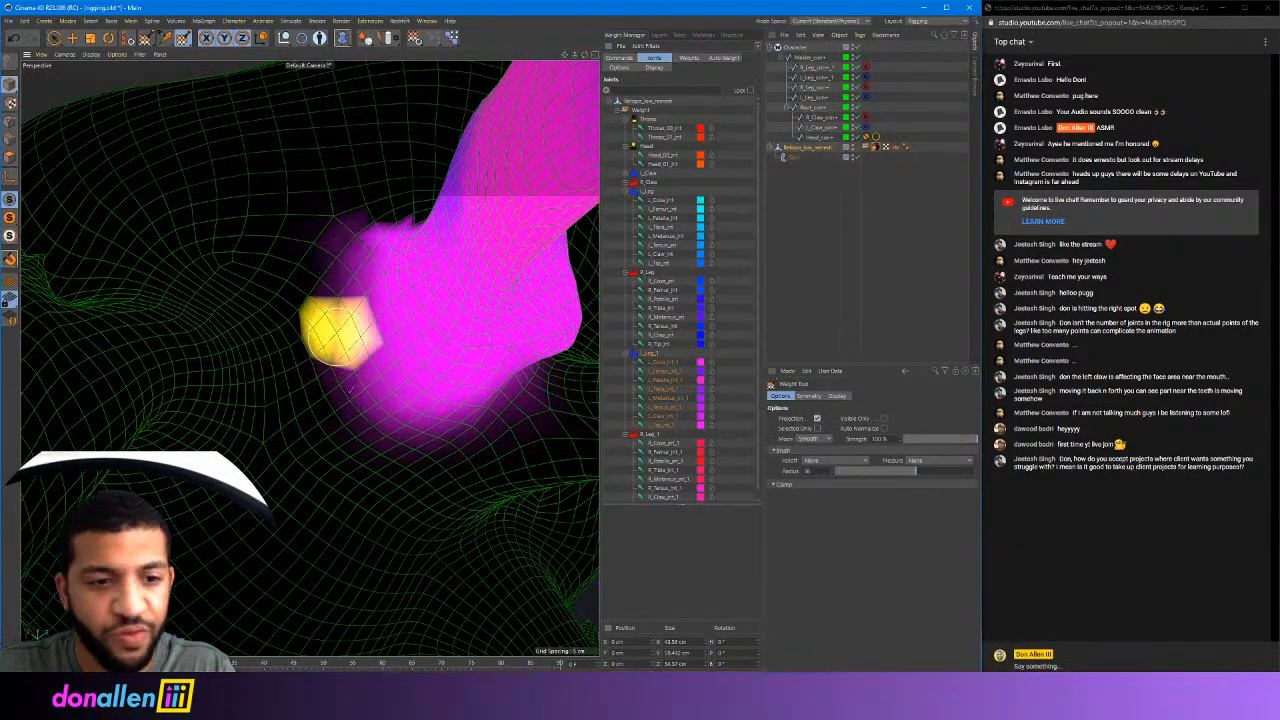
{"action": "mouse_move", "coordinate": [340, 330]}
{"action": "left_mouse_down", "text": "alt"}
{"action": "mouse_move", "coordinate": [343, 286]}
{"action": "mouse_move", "coordinate": [413, 207]}
{"action": "left_mouse_up", "text": "alt"}
{"action": "left_click_drag", "start_coordinate": [370, 234], "coordinate": [403, 289], "text": "alt"}
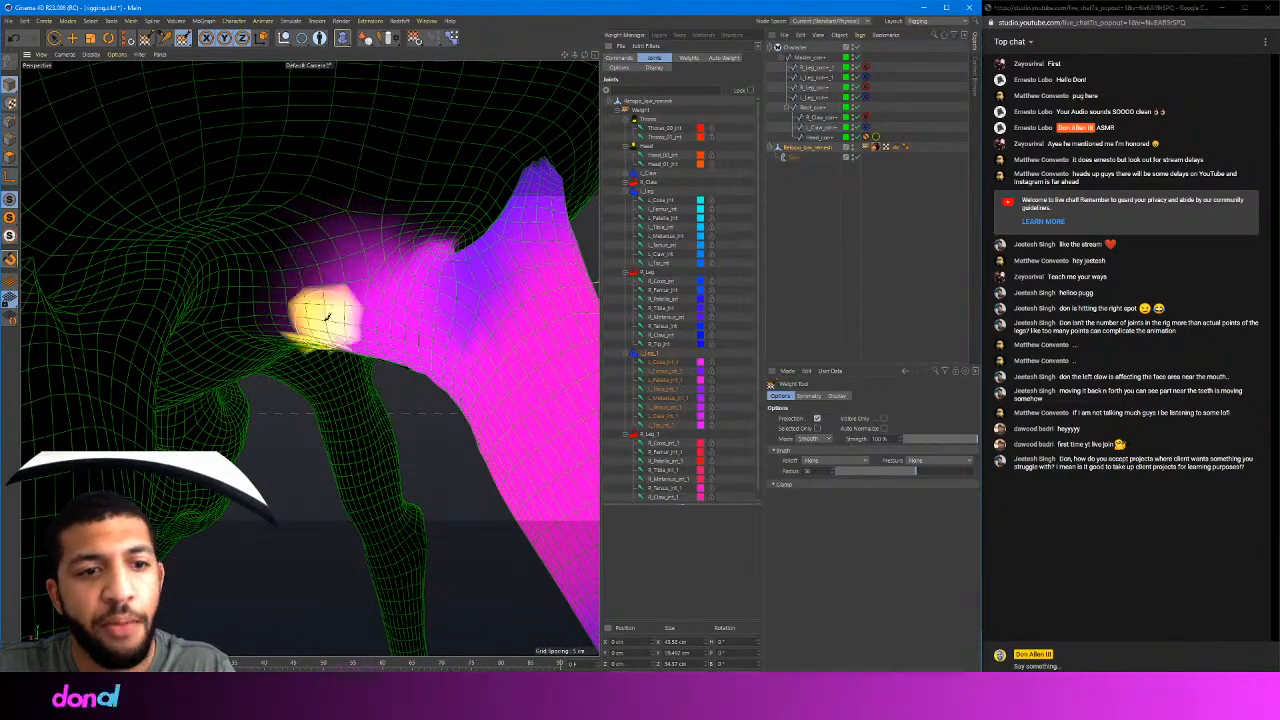
{"action": "left_click_drag", "start_coordinate": [400, 250], "coordinate": [337, 262], "text": "alt"}
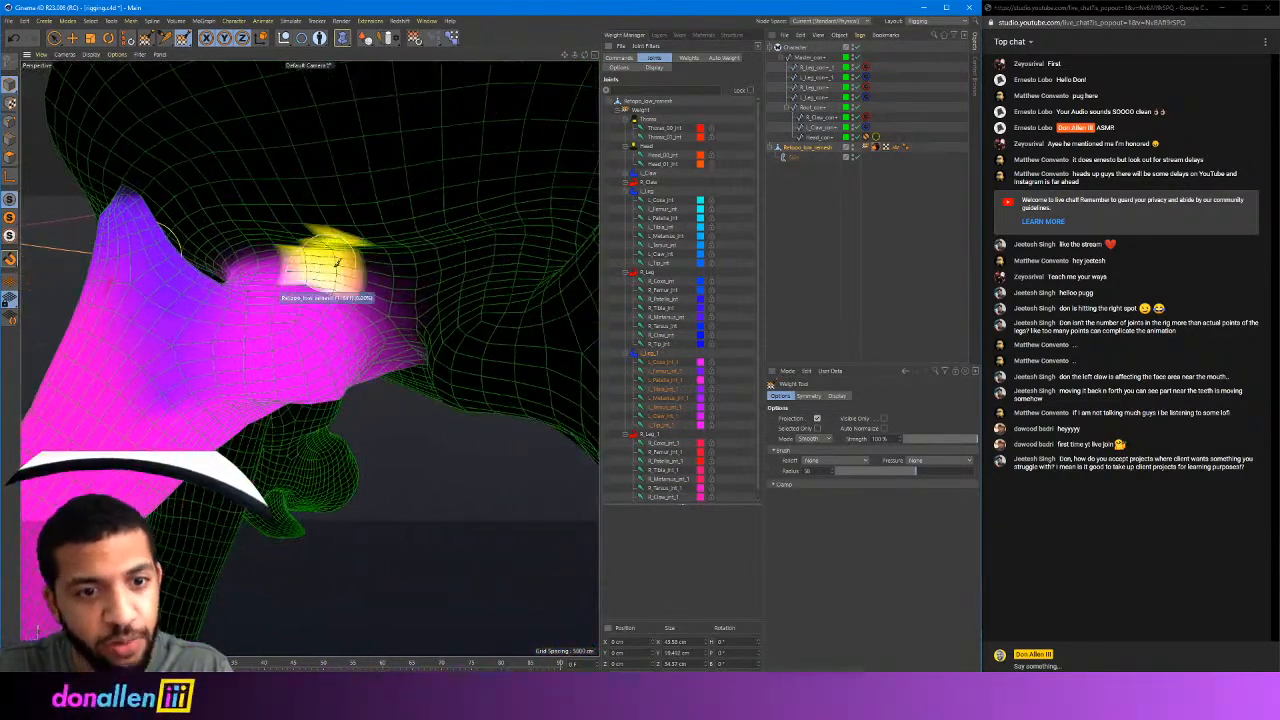
{"action": "left_click_drag", "start_coordinate": [380, 354], "coordinate": [500, 331], "text": "alt"}
{"action": "mouse_move", "coordinate": [374, 392]}
{"action": "left_mouse_down", "text": "alt"}
{"action": "mouse_move", "coordinate": [330, 300]}
{"action": "mouse_move", "coordinate": [323, 143]}
{"action": "left_mouse_up", "text": "alt"}
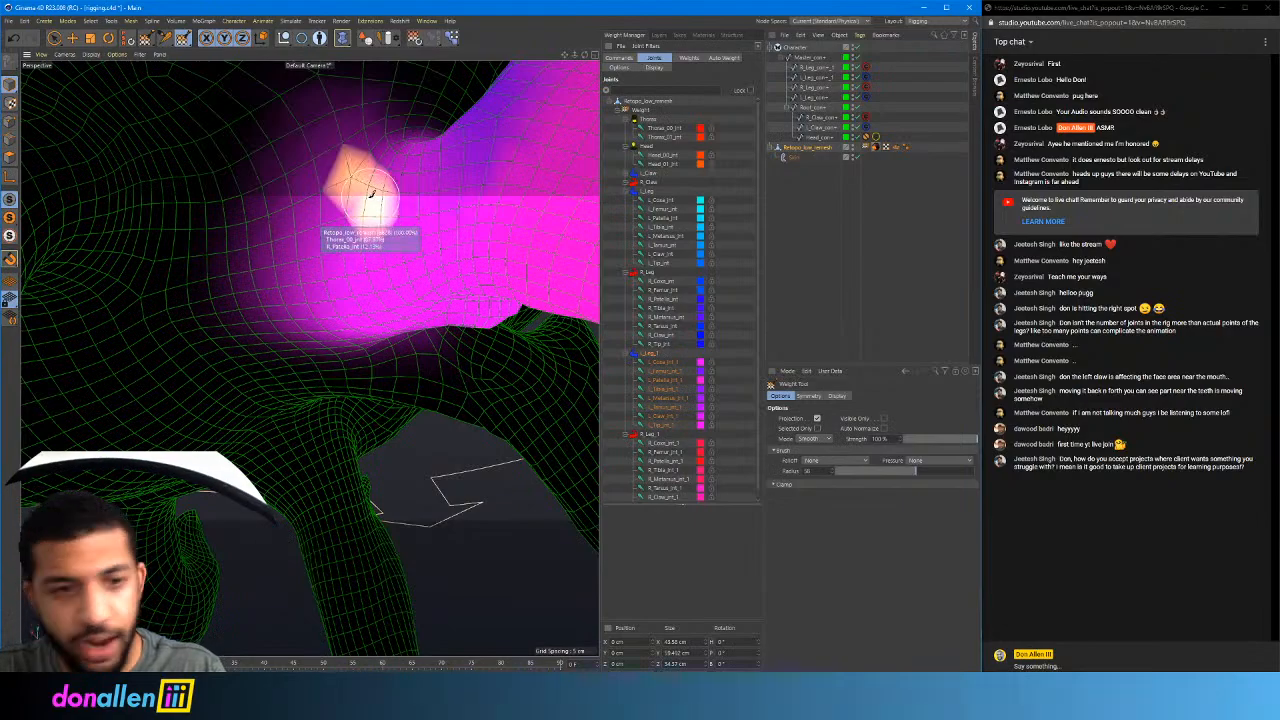
{"action": "left_click_drag", "start_coordinate": [370, 194], "coordinate": [382, 290], "text": "alt"}
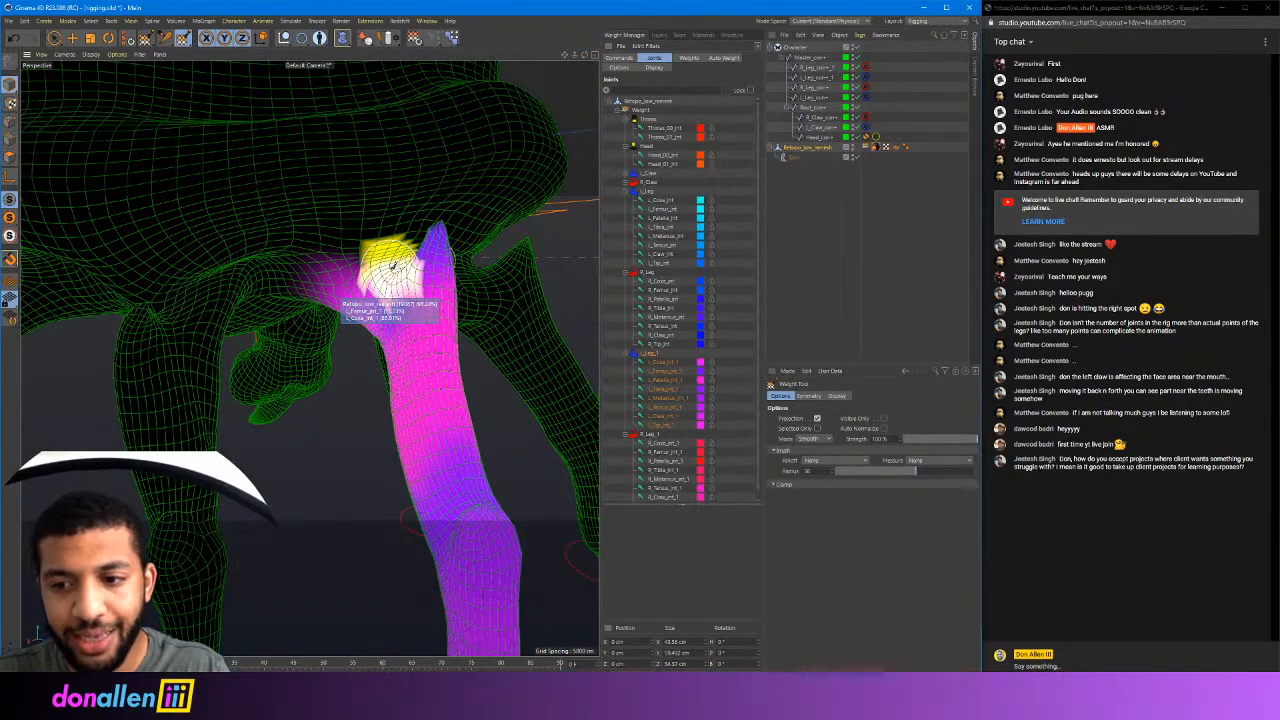
{"action": "left_click_drag", "start_coordinate": [437, 235], "coordinate": [310, 357], "text": "alt"}
{"action": "scroll", "coordinate": [386, 283], "scroll_direction": "up", "scroll_amount": 4}
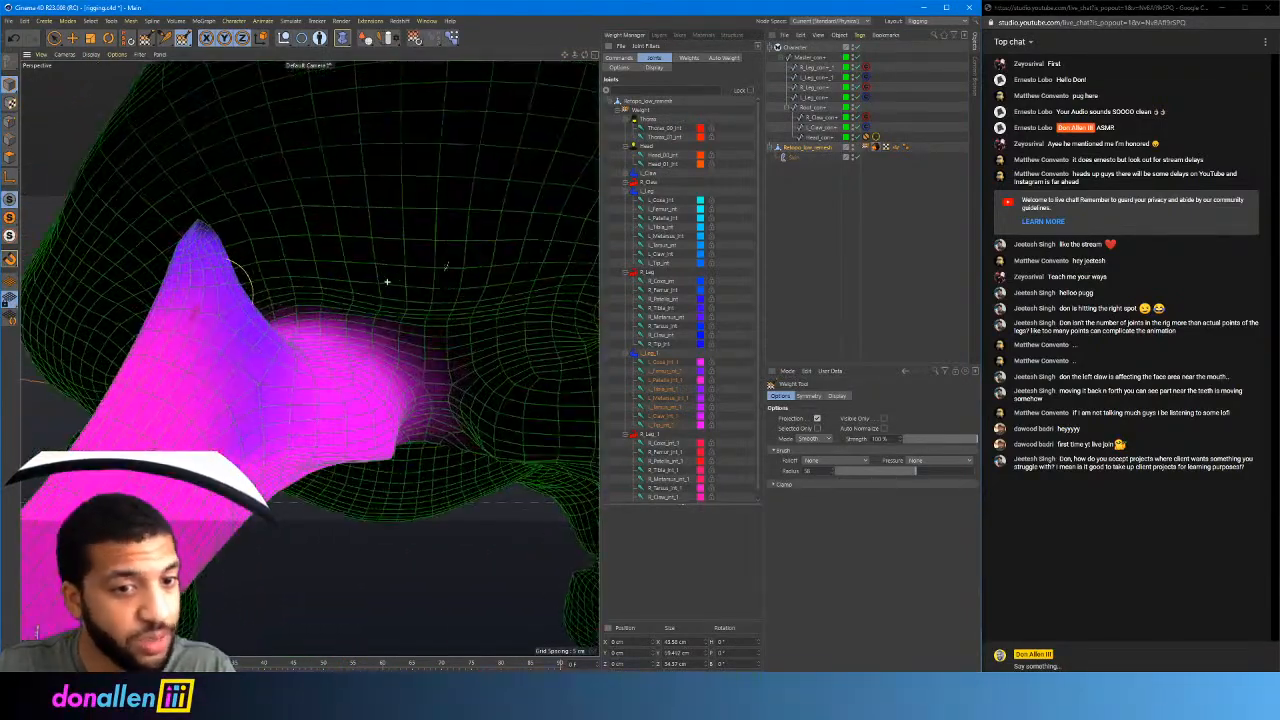
{"action": "mouse_move", "coordinate": [407, 351]}
{"action": "left_mouse_down", "text": "alt"}
{"action": "mouse_move", "coordinate": [341, 399]}
{"action": "mouse_move", "coordinate": [383, 333]}
{"action": "left_mouse_up", "text": "alt"}
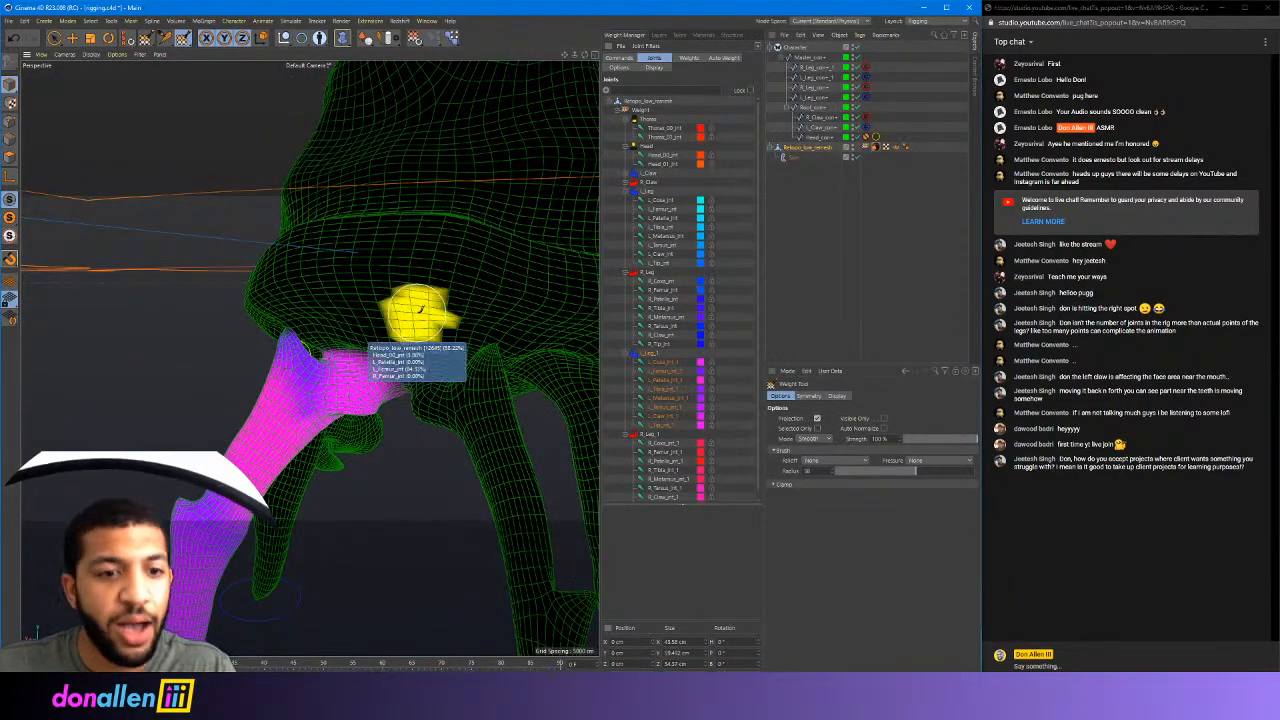
Check the smoothed L_Leg_1 weights around the leg's base from several angles and save the project
{"action": "scroll", "coordinate": [431, 314], "scroll_direction": "down", "scroll_amount": 3}
{"action": "scroll", "coordinate": [437, 320], "scroll_direction": "up", "scroll_amount": 3}
{"action": "scroll", "coordinate": [437, 322], "scroll_direction": "down", "scroll_amount": 3}
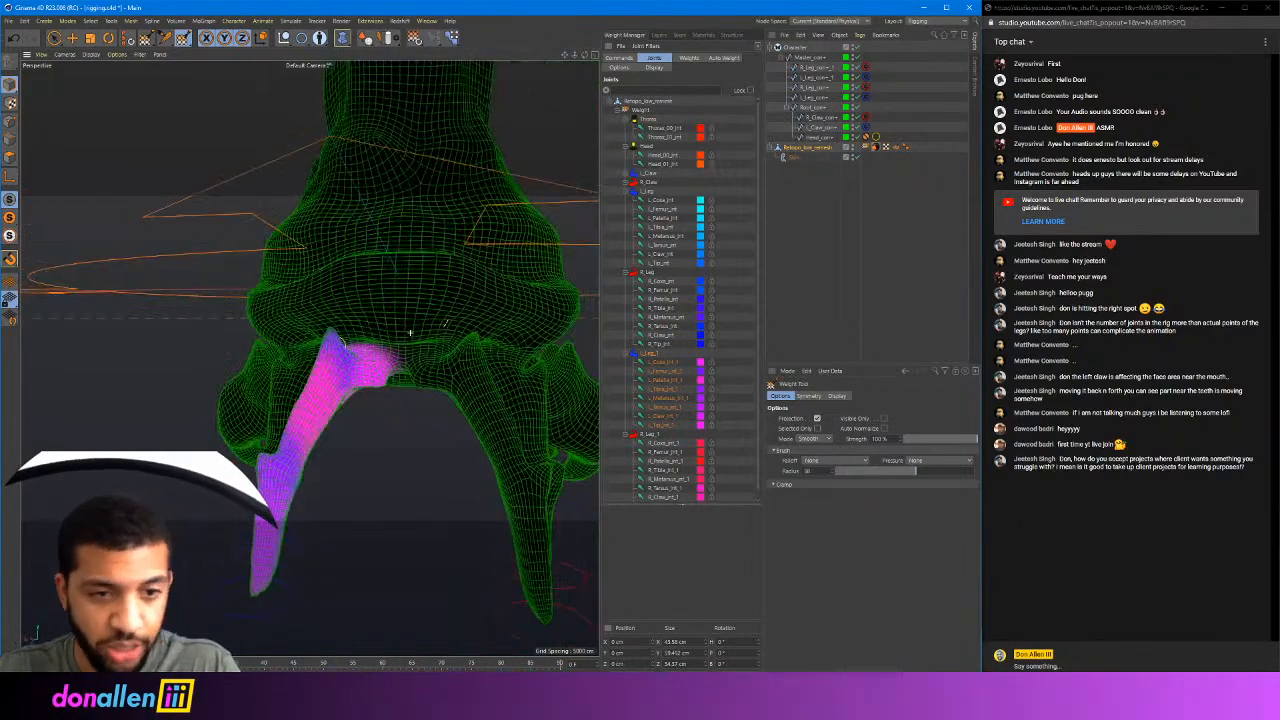
{"action": "left_click_drag", "start_coordinate": [409, 334], "coordinate": [475, 335], "text": "alt"}
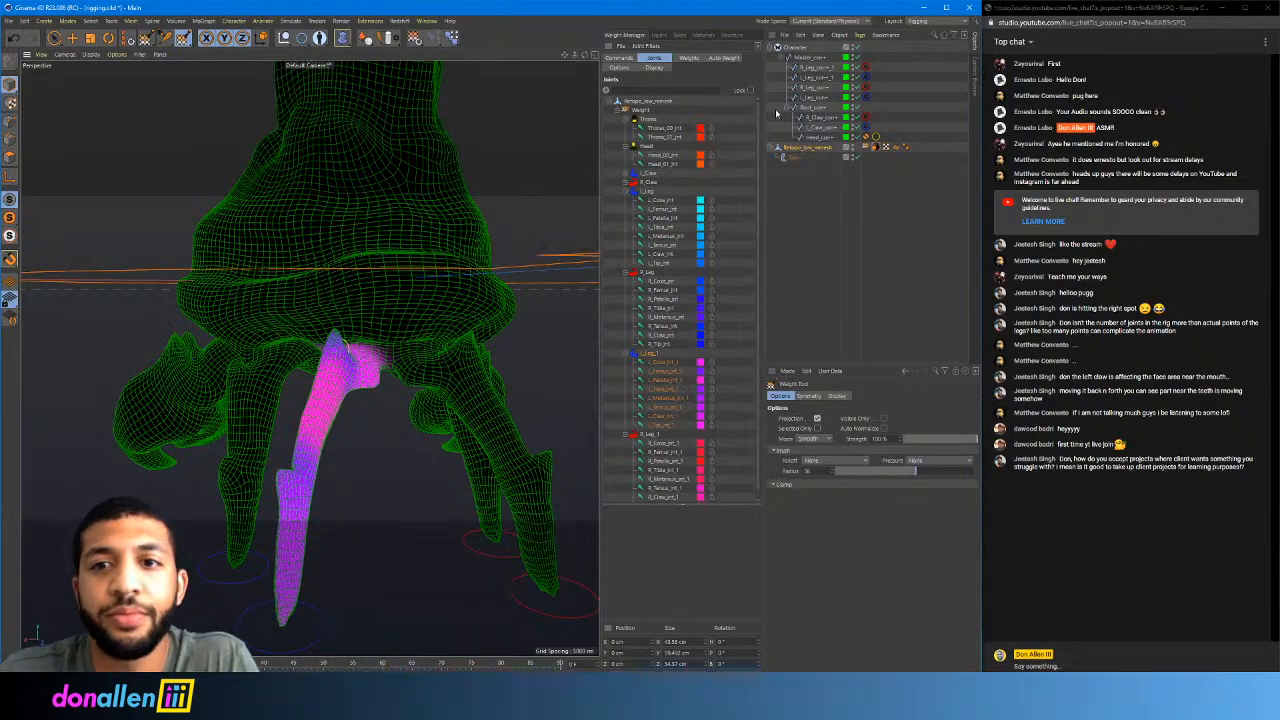
{"action": "mouse_move", "coordinate": [320, 337]}
{"action": "left_mouse_down", "text": "alt"}
{"action": "mouse_move", "coordinate": [279, 312]}
{"action": "mouse_move", "coordinate": [342, 313]}
{"action": "left_mouse_up", "text": "alt"}
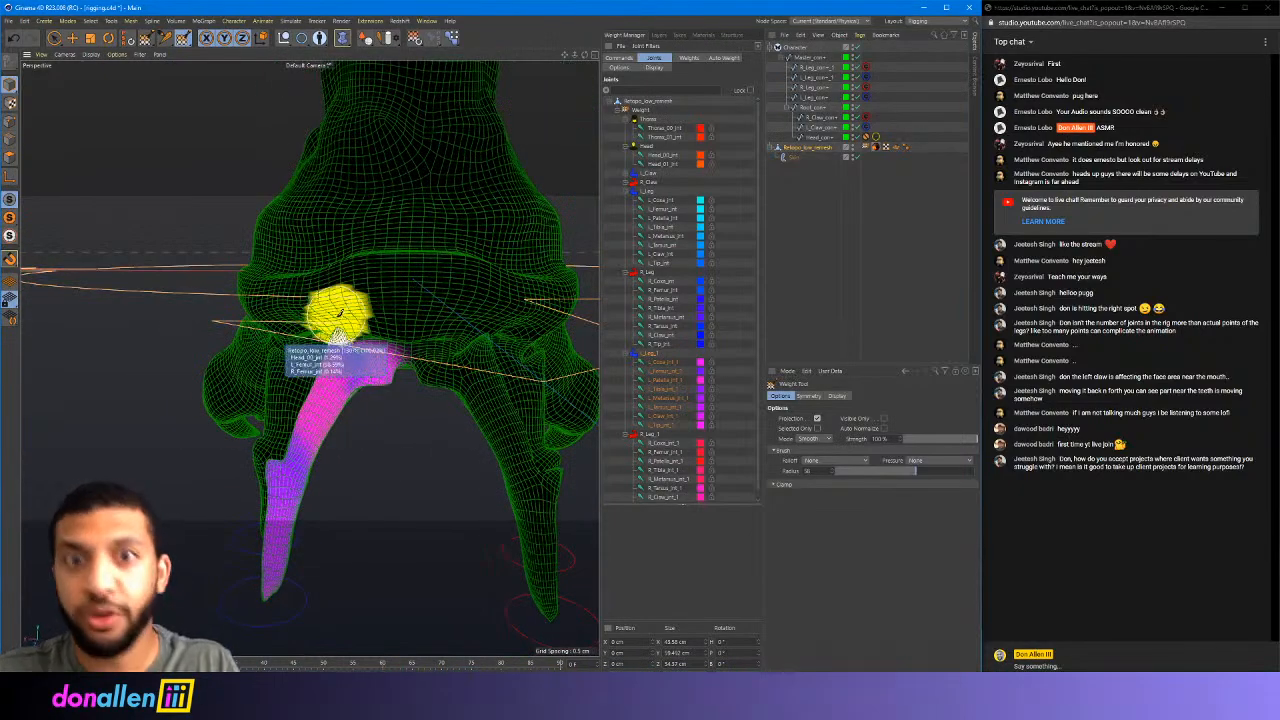
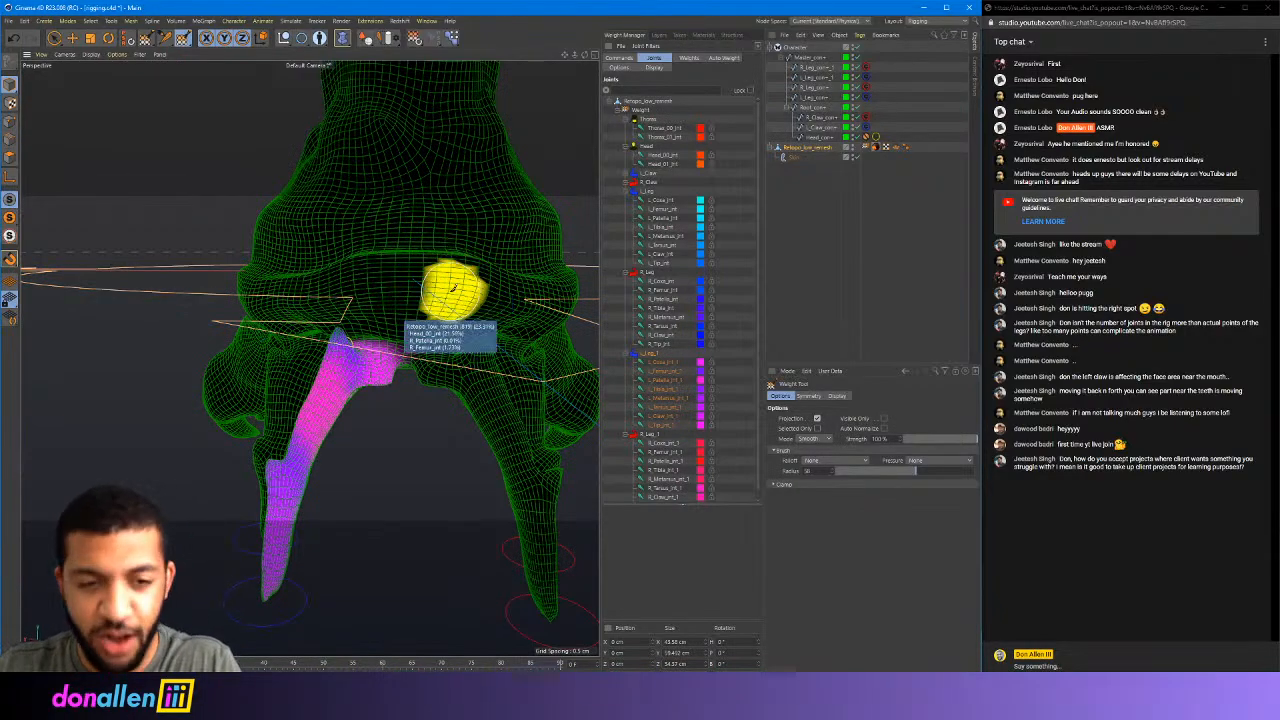
{"action": "mouse_move", "coordinate": [457, 286]}
{"action": "left_mouse_down", "text": "alt"}
{"action": "mouse_move", "coordinate": [420, 286]}
{"action": "mouse_move", "coordinate": [463, 343]}
{"action": "mouse_move", "coordinate": [391, 294]}
{"action": "mouse_move", "coordinate": [428, 312]}
{"action": "mouse_move", "coordinate": [451, 206]}
{"action": "mouse_move", "coordinate": [443, 177]}
{"action": "mouse_move", "coordinate": [453, 207]}
{"action": "mouse_move", "coordinate": [486, 200]}
{"action": "mouse_move", "coordinate": [355, 213]}
{"action": "left_mouse_up", "text": "alt"}
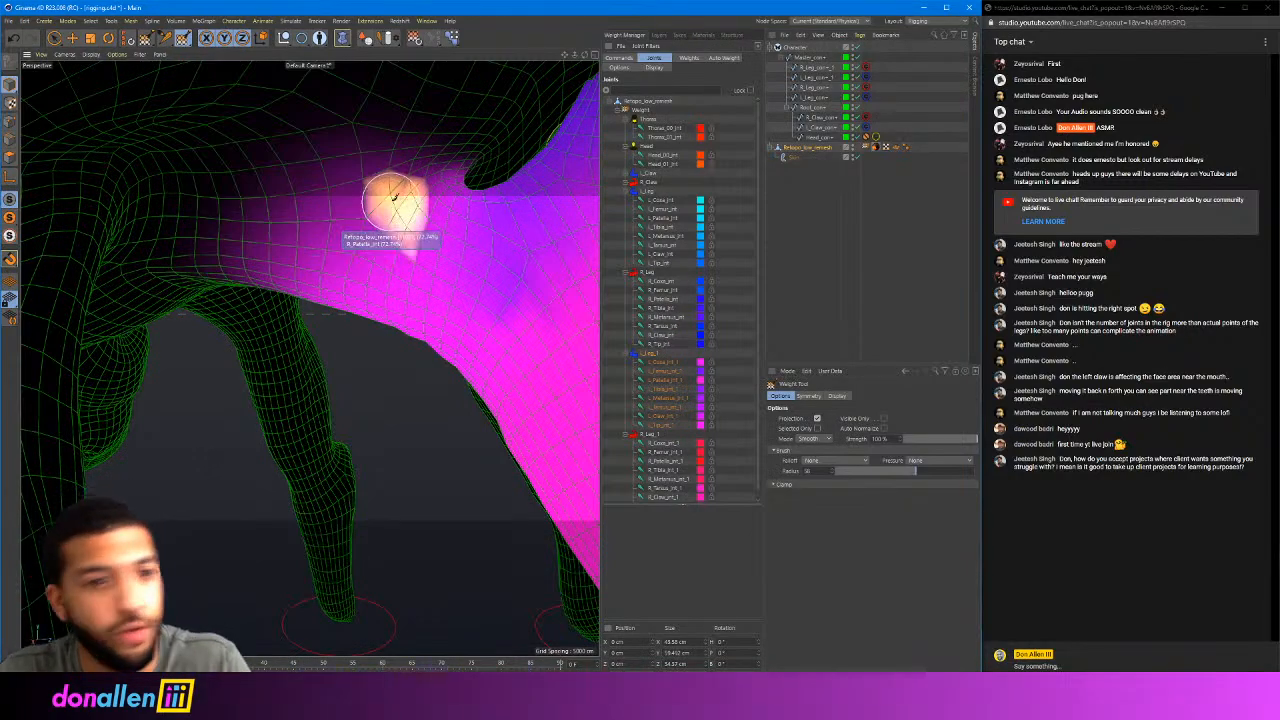
{"action": "scroll", "coordinate": [411, 186], "scroll_direction": "down", "scroll_amount": 5}
{"action": "middle_click_drag", "start_coordinate": [411, 186], "coordinate": [362, 268], "text": "alt"}
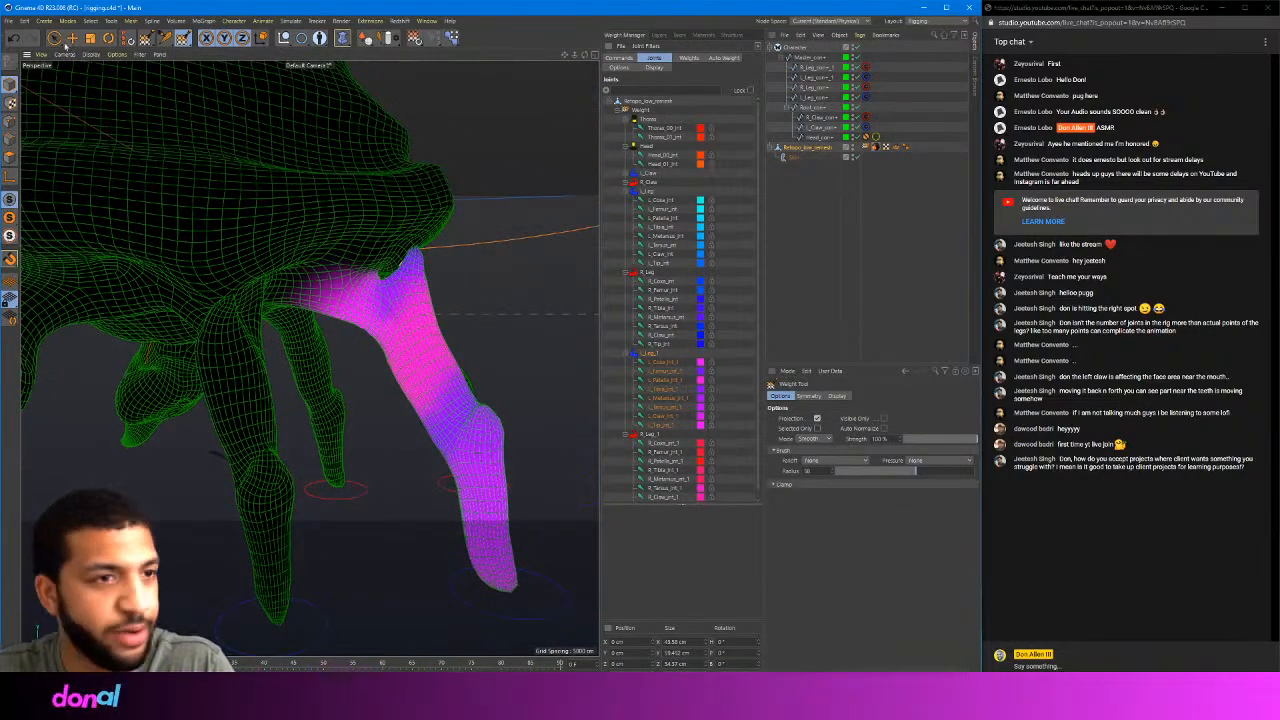
{"action": "left_click", "coordinate": [10, 20]}
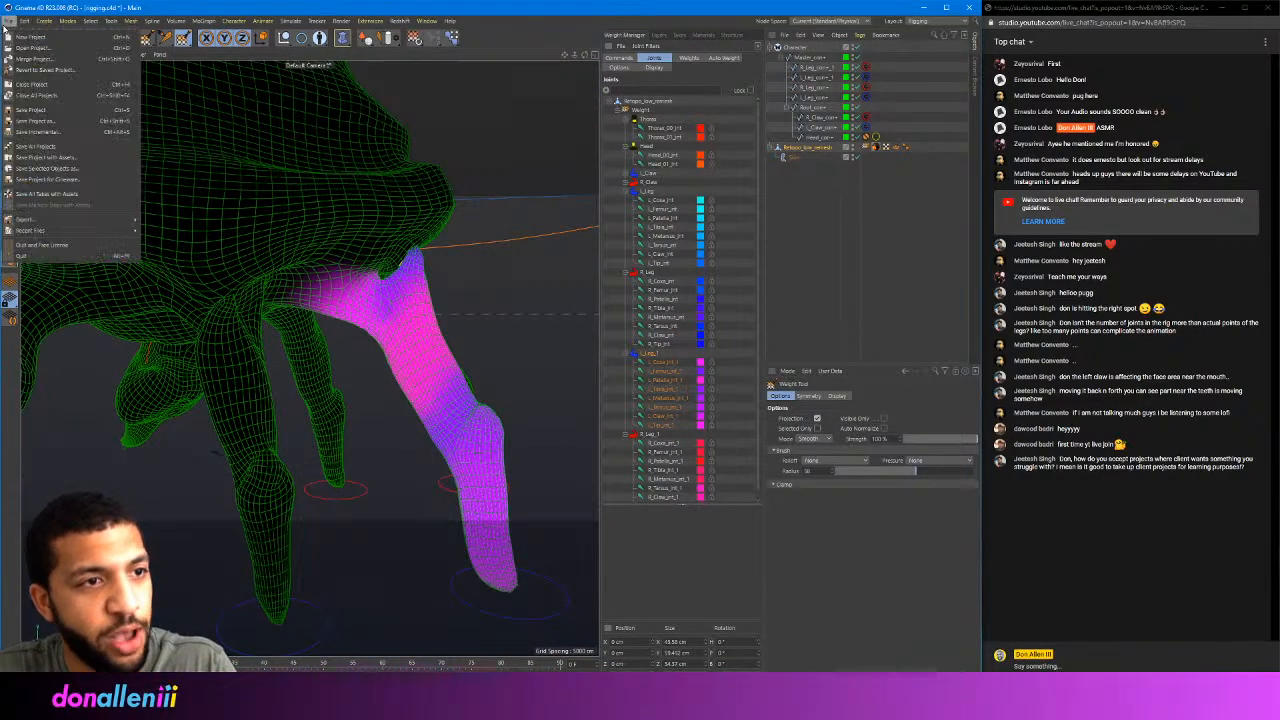
{"action": "left_click", "coordinate": [40, 113]}
Select the L_Leg_1 foot controller, test the leg's deformation by moving it, and undo the moves
{"action": "mouse_move", "coordinate": [409, 205]}
{"action": "left_mouse_down", "text": "alt"}
{"action": "mouse_move", "coordinate": [262, 201]}
{"action": "mouse_move", "coordinate": [376, 218]}
{"action": "mouse_move", "coordinate": [264, 203]}
{"action": "mouse_move", "coordinate": [331, 278]}
{"action": "mouse_move", "coordinate": [286, 223]}
{"action": "left_mouse_up", "text": "alt"}
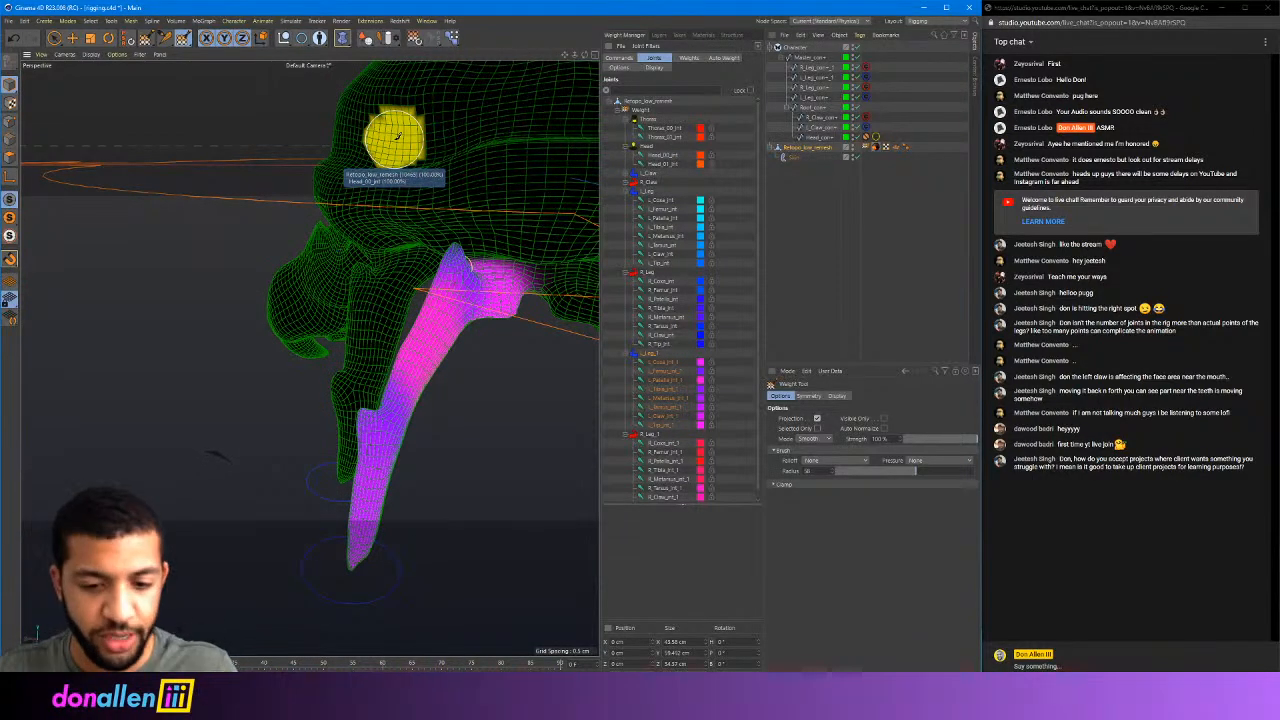
{"action": "scroll", "coordinate": [472, 170], "scroll_direction": "down", "scroll_amount": 3}
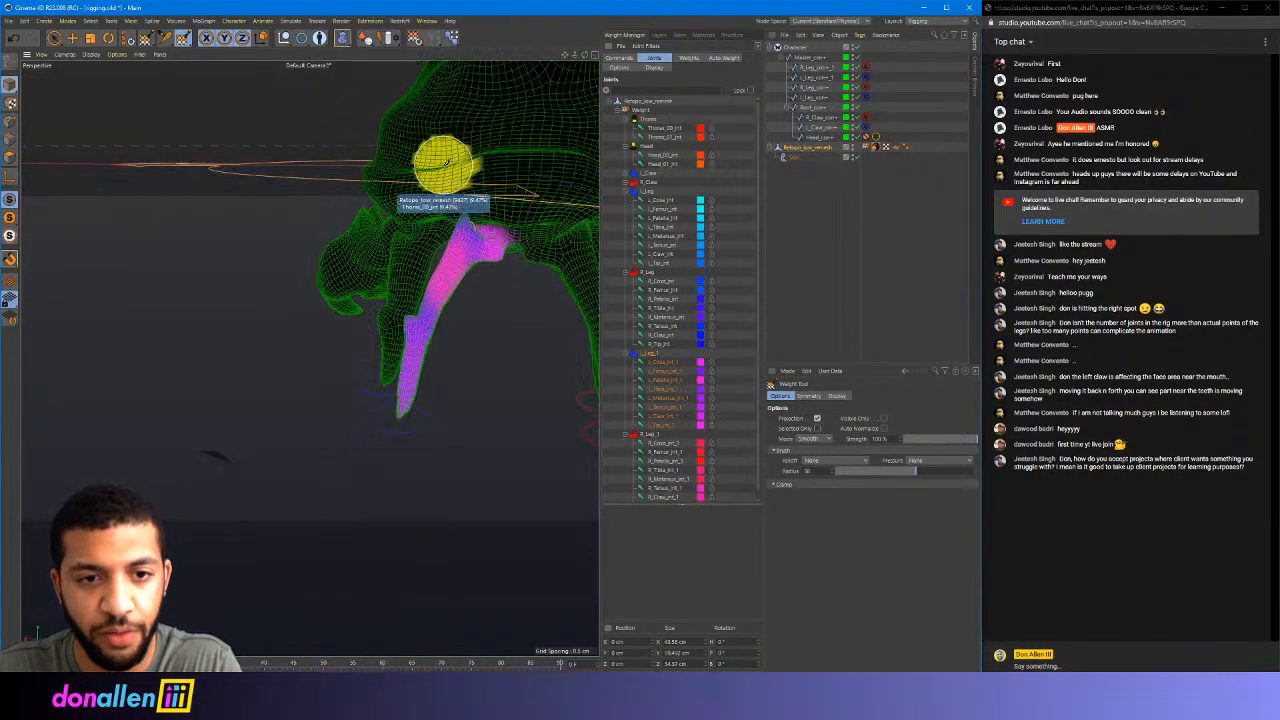
{"action": "left_click_drag", "start_coordinate": [445, 165], "coordinate": [417, 223], "text": "alt"}
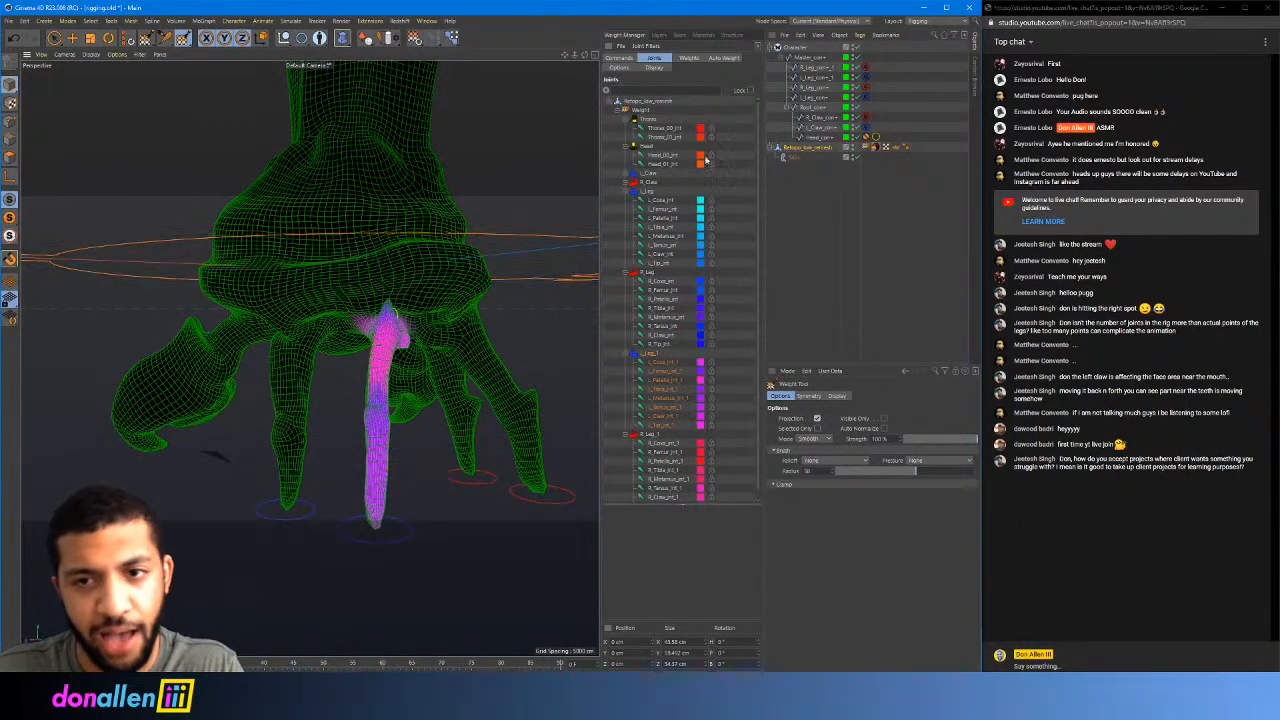
{"action": "left_click", "coordinate": [812, 127]}
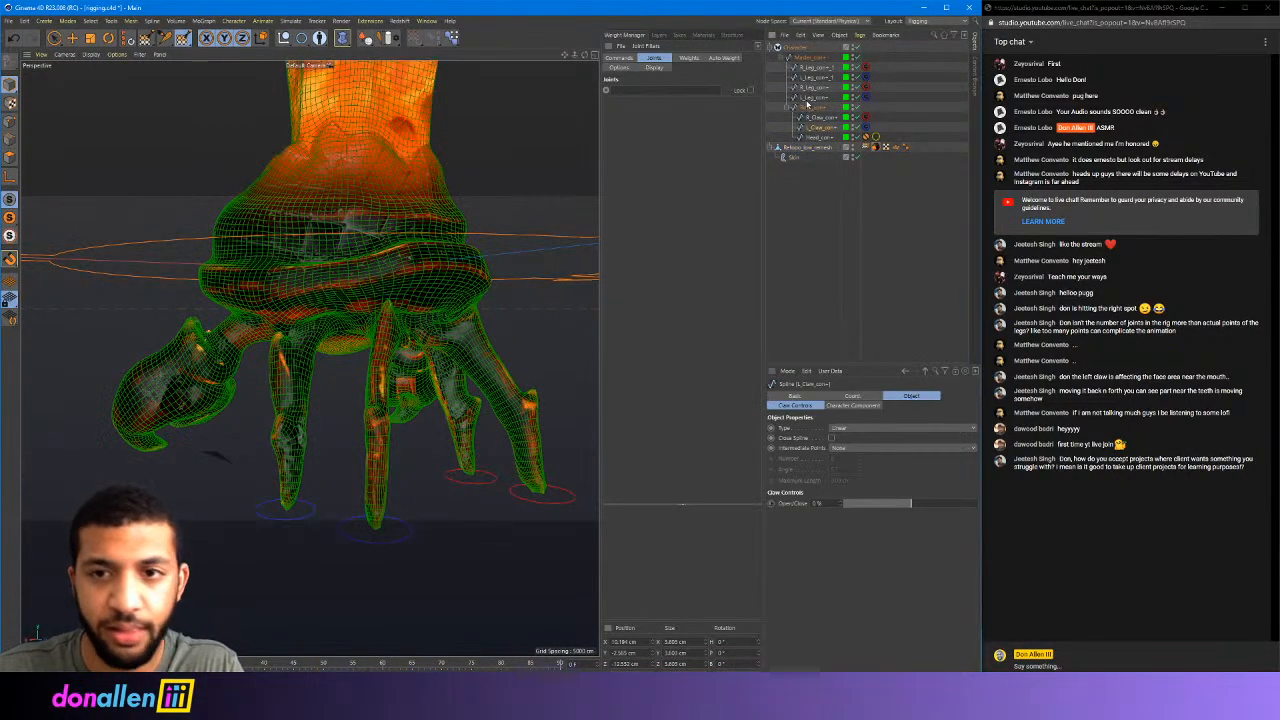
{"action": "left_click", "coordinate": [816, 78]}
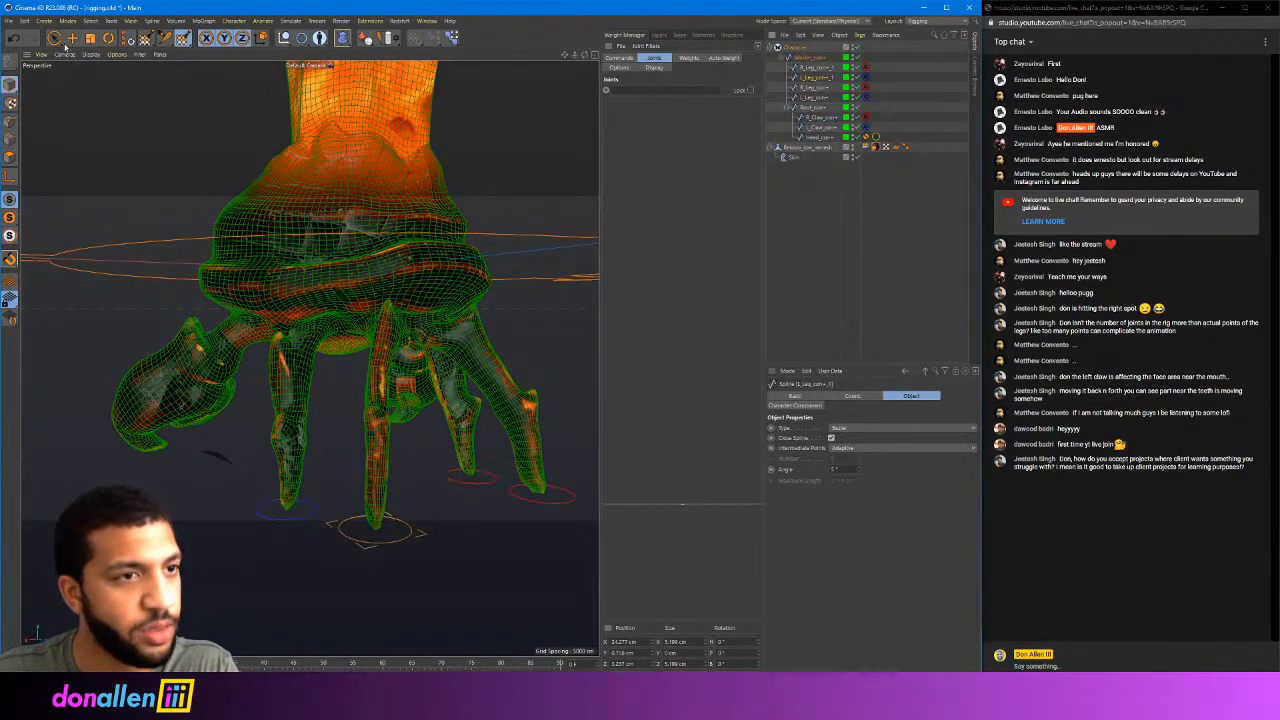
{"action": "left_click", "coordinate": [56, 38]}
{"action": "left_click_drag", "start_coordinate": [426, 466], "coordinate": [300, 456], "text": "alt"}
{"action": "key", "text": "ctrl+z"}
{"action": "left_click_drag", "start_coordinate": [378, 229], "coordinate": [437, 379], "text": "alt"}
{"action": "mouse_move", "coordinate": [410, 462]}
{"action": "left_mouse_down"}
{"action": "mouse_move", "coordinate": [409, 400]}
{"action": "mouse_move", "coordinate": [408, 480]}
{"action": "left_mouse_up"}
{"action": "key", "text": "ctrl+z"}
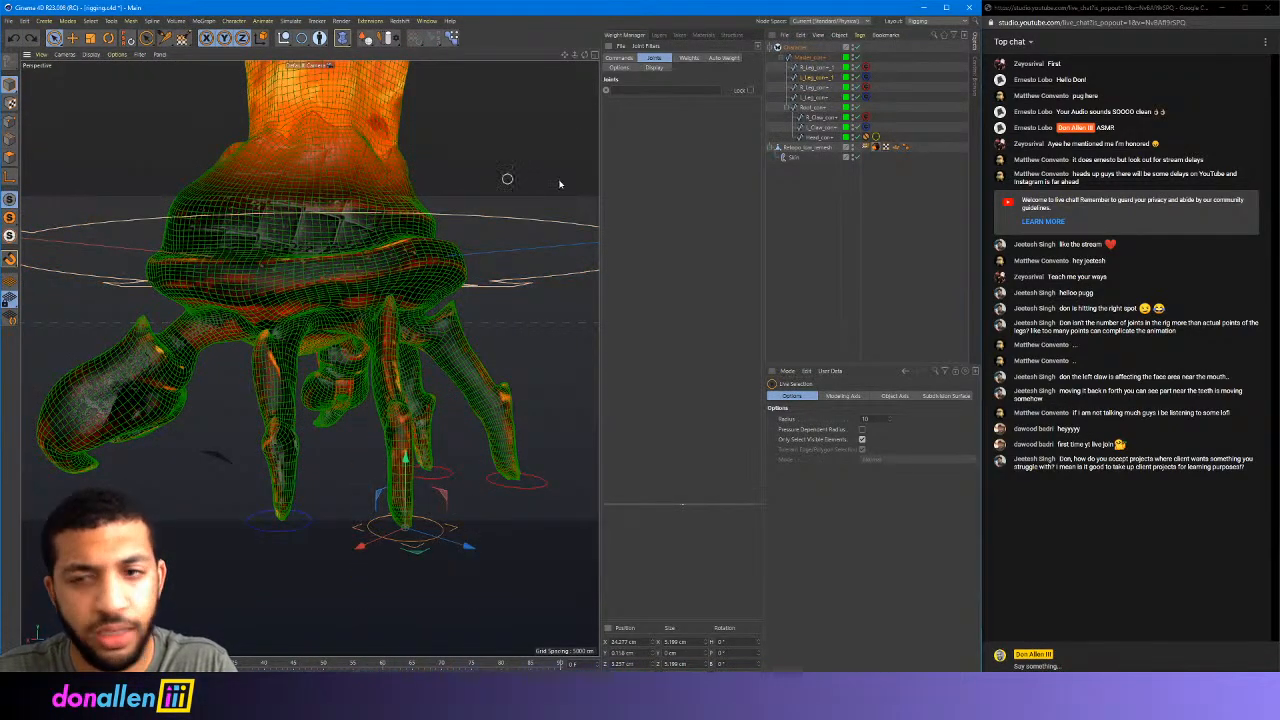
Select the Retopo_low_remesh mesh, compare the R_Leg_1 and L_Leg_1 joint weights, and activate the Weight Tool
{"action": "left_click", "coordinate": [804, 148]}
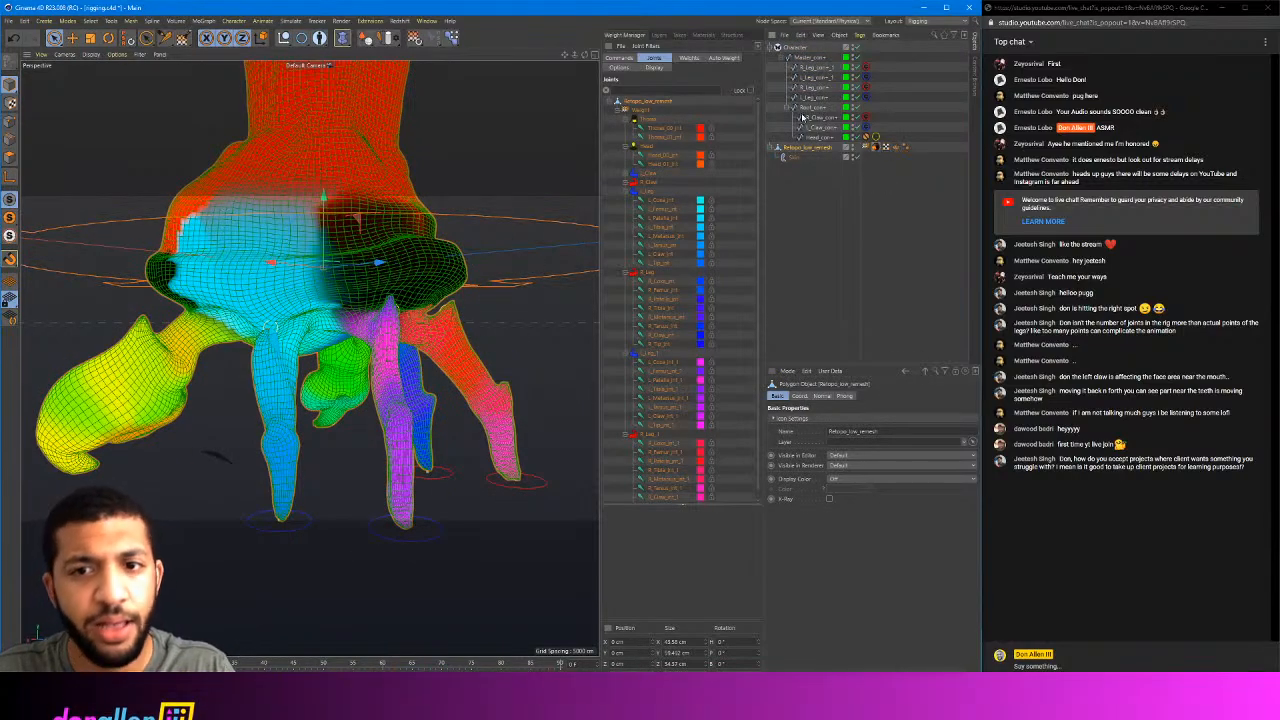
{"action": "left_click", "coordinate": [650, 194]}
{"action": "left_click", "coordinate": [652, 435]}
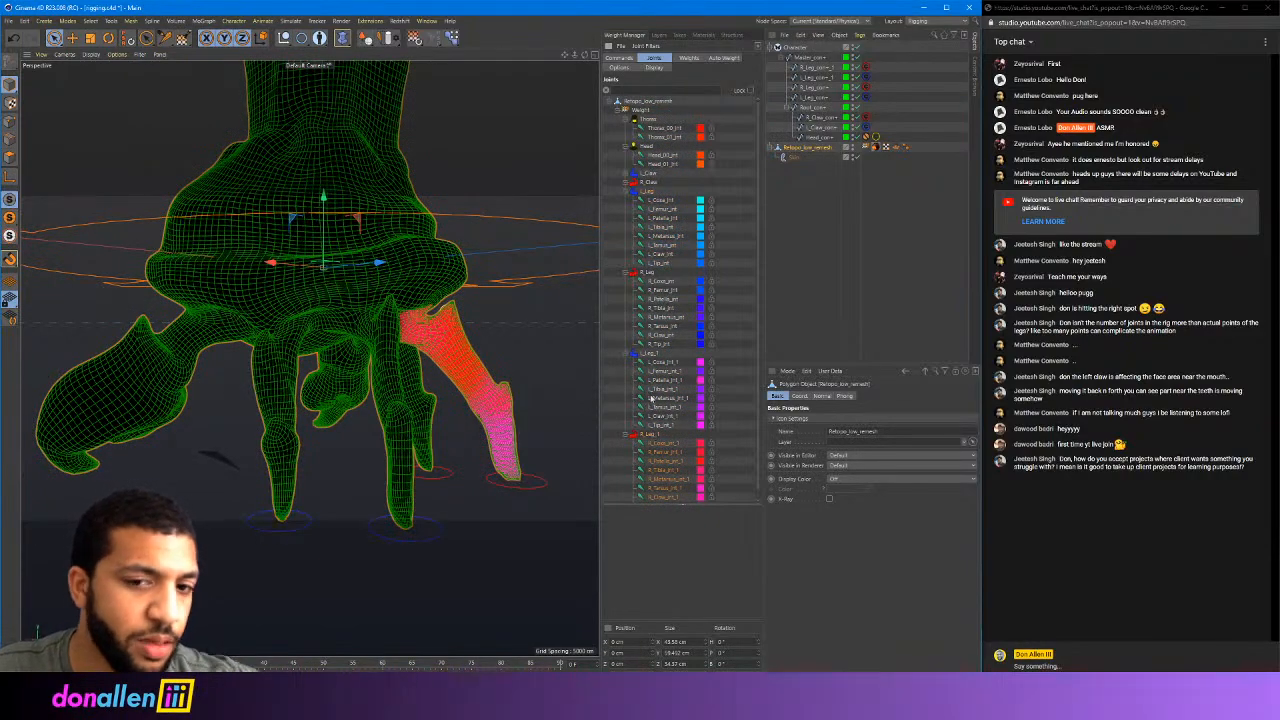
{"action": "left_click", "coordinate": [656, 357]}
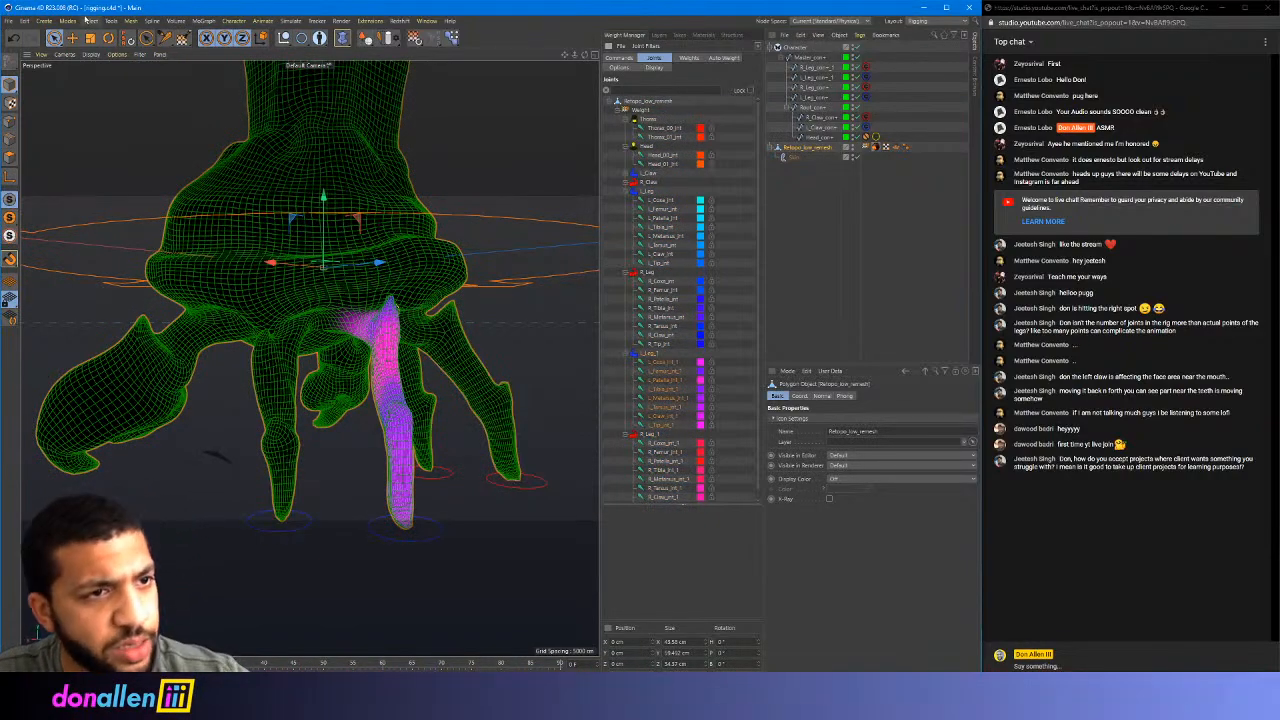
{"action": "left_click", "coordinate": [182, 38]}
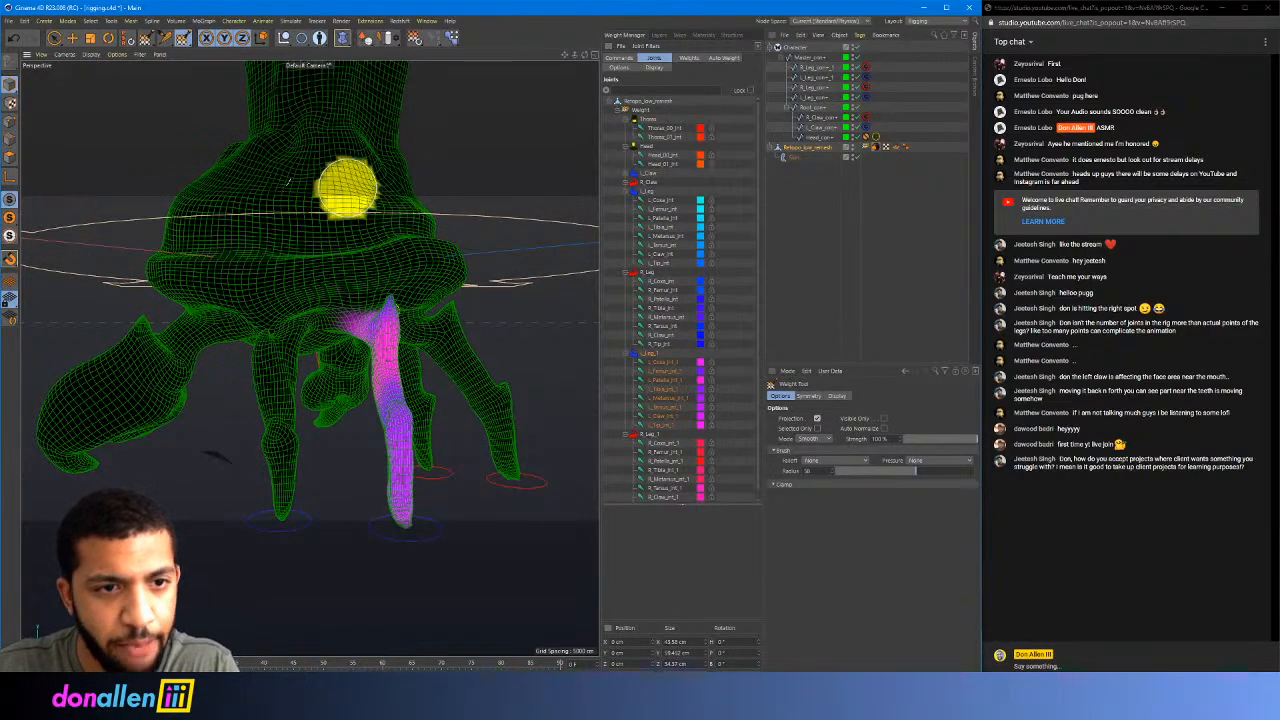
Test the leg again with the L_Leg_1 foot controller and save the project
{"action": "left_click", "coordinate": [814, 116]}
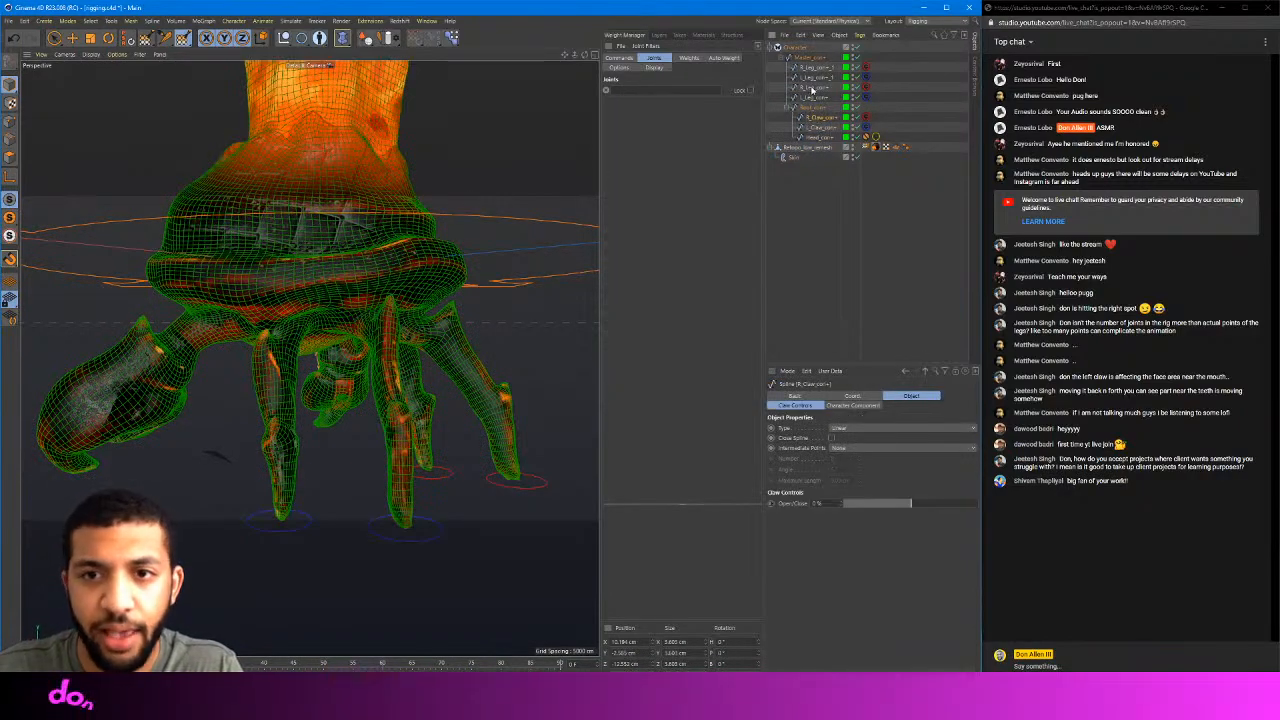
{"action": "left_click", "coordinate": [815, 78]}
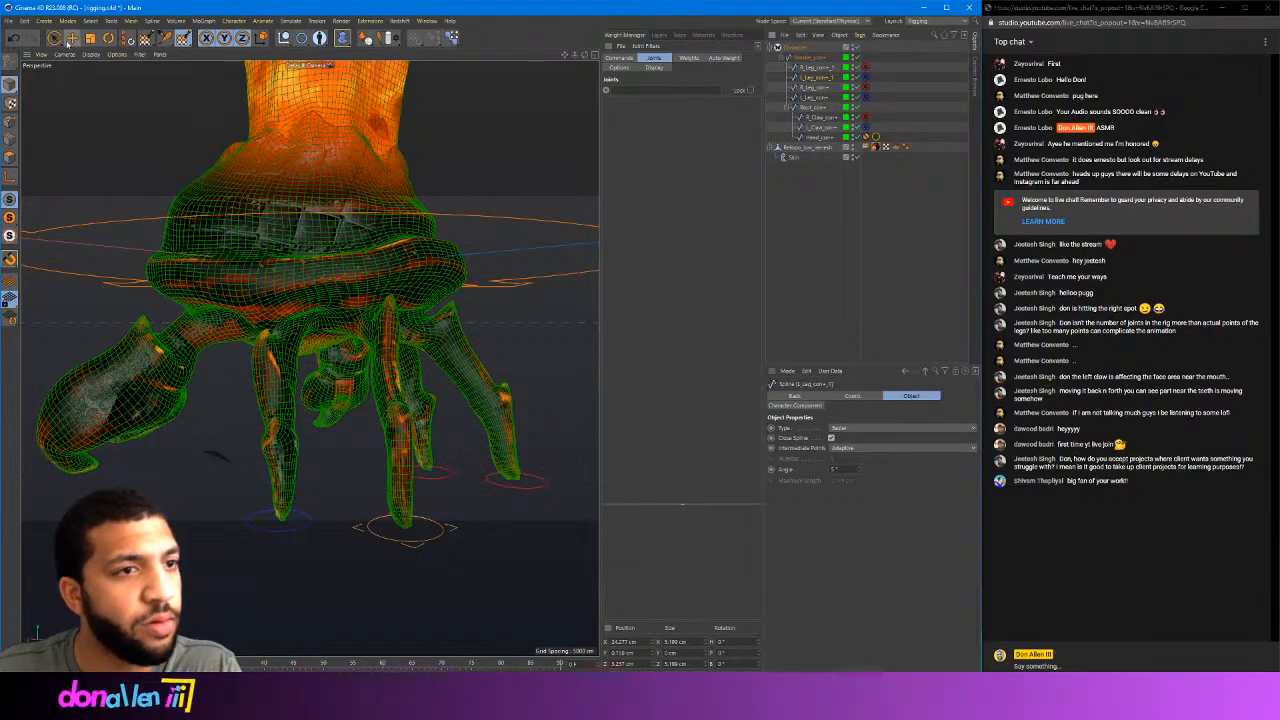
{"action": "left_click", "coordinate": [57, 38]}
{"action": "left_click_drag", "start_coordinate": [405, 460], "coordinate": [260, 315]}
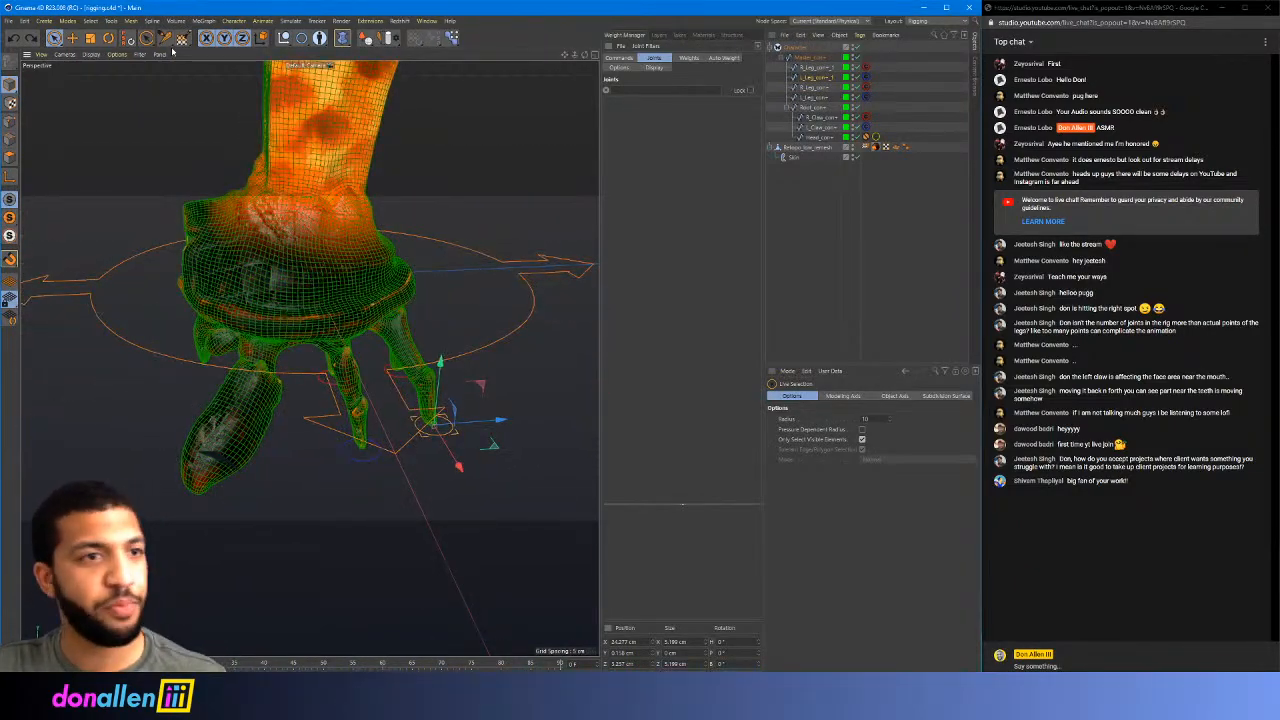
{"action": "left_click", "coordinate": [9, 21]}
{"action": "left_click", "coordinate": [39, 111]}
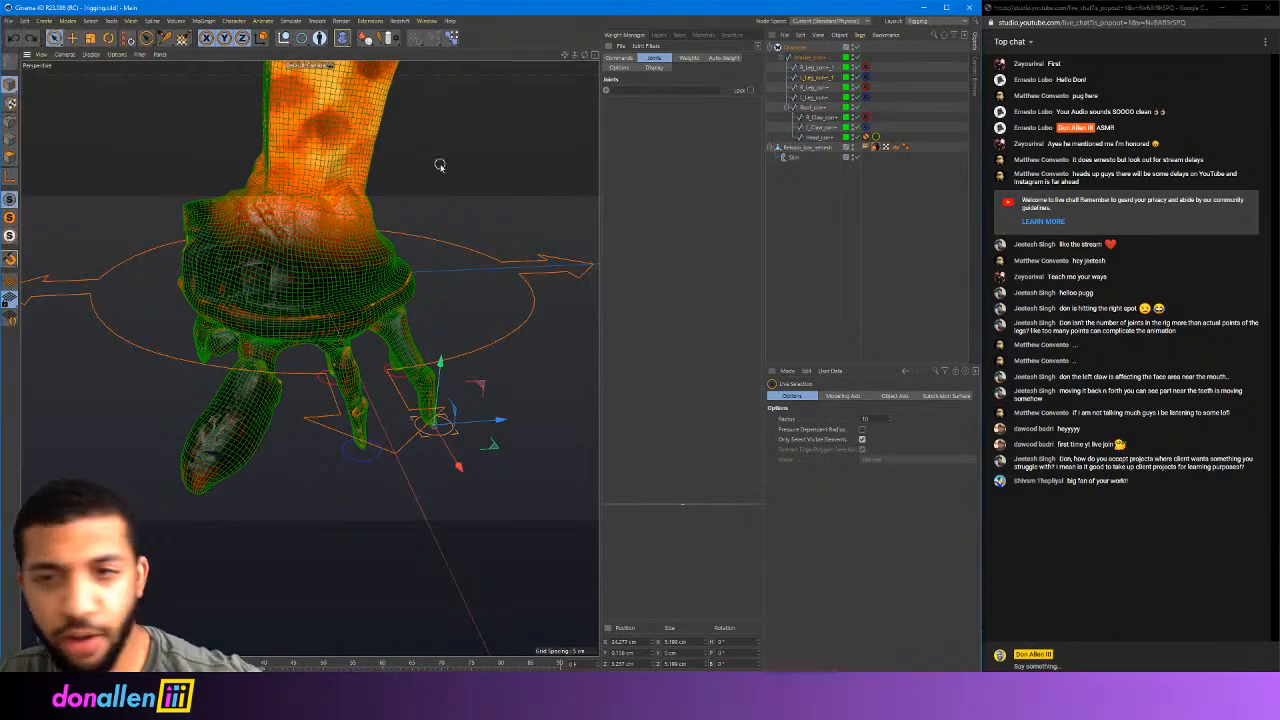
Select the R_Leg foot controller and inspect that leg where it meets the body
{"action": "left_click", "coordinate": [814, 89]}
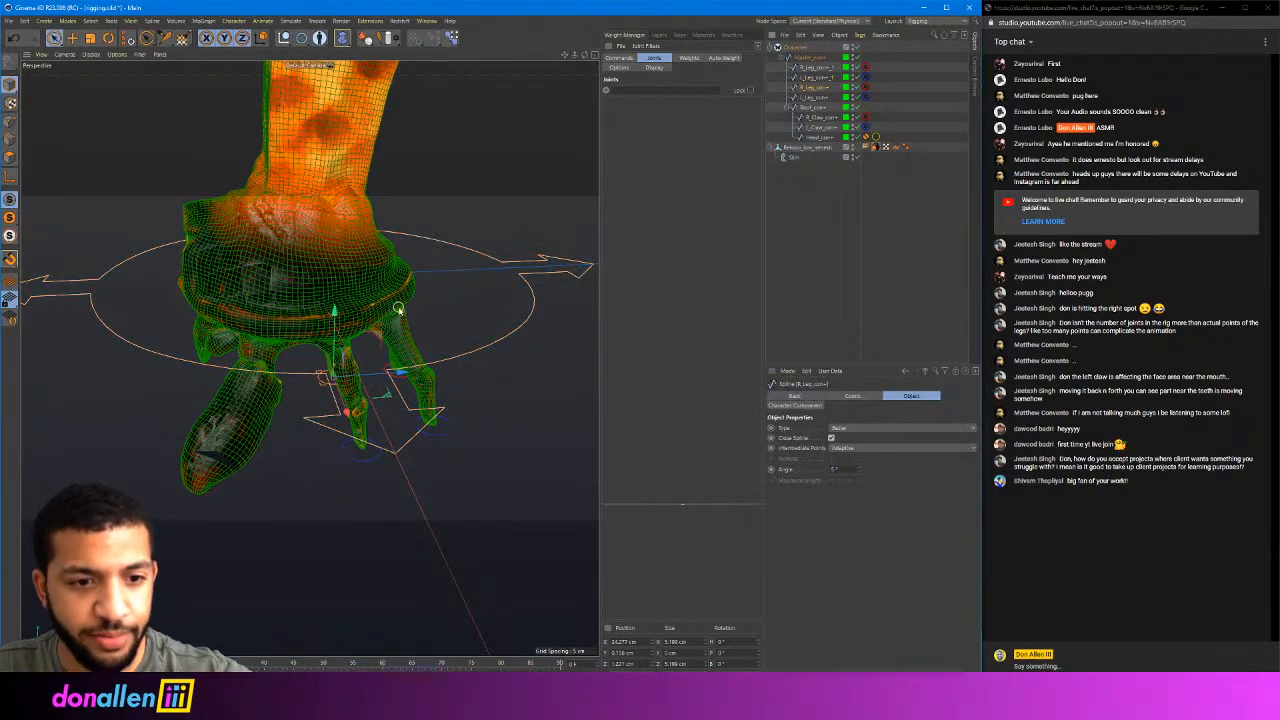
{"action": "left_click_drag", "start_coordinate": [425, 255], "coordinate": [180, 200], "text": "alt"}
{"action": "scroll", "coordinate": [286, 217], "scroll_direction": "up", "scroll_amount": 3}
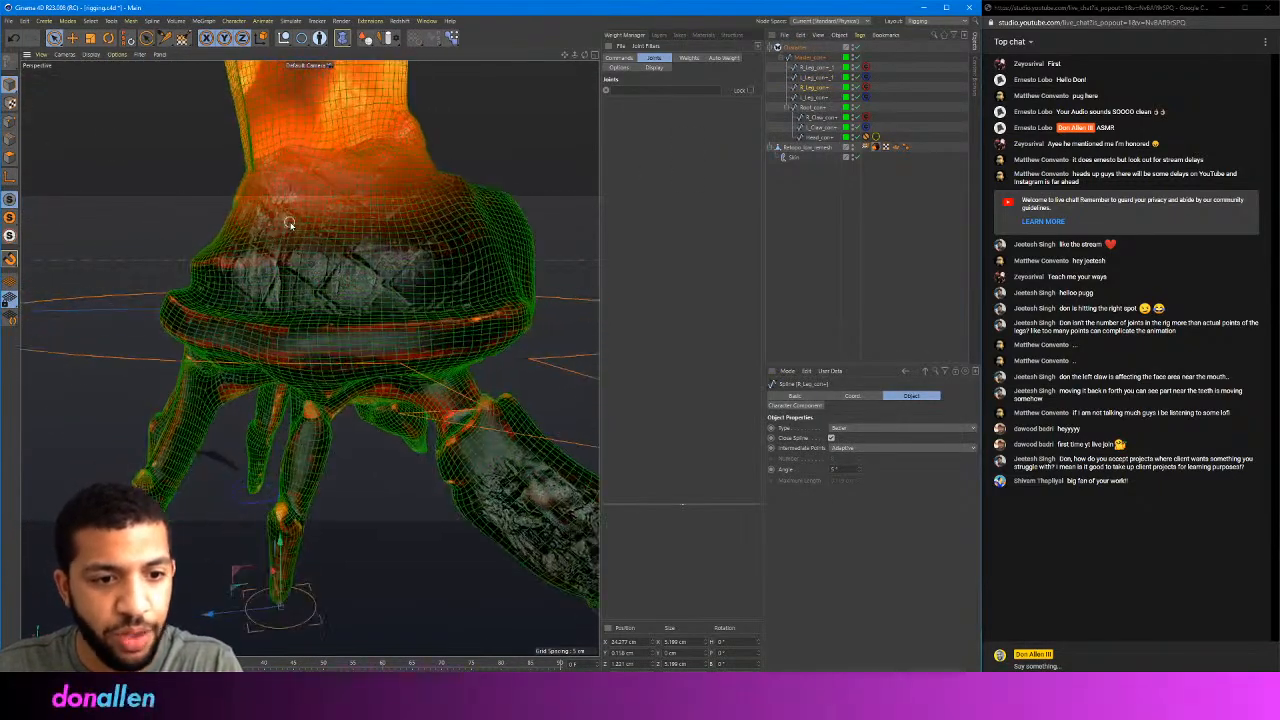
{"action": "middle_click_drag", "start_coordinate": [243, 495], "coordinate": [290, 341], "text": "alt"}
{"action": "left_click_drag", "start_coordinate": [290, 341], "coordinate": [335, 494], "text": "alt"}
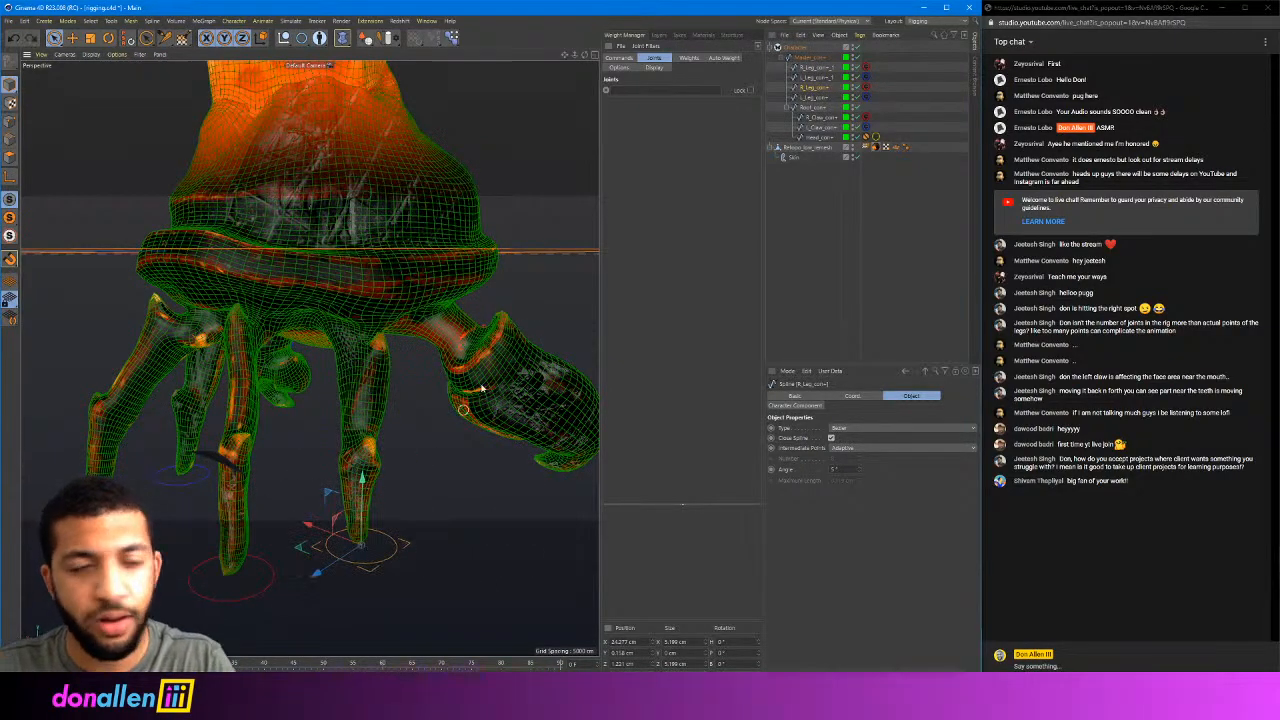
Select the Retopo_low_remesh mesh, collapse the L_Leg and R_Leg joint groups, and display the R_Leg weights
{"action": "left_click", "coordinate": [800, 148]}
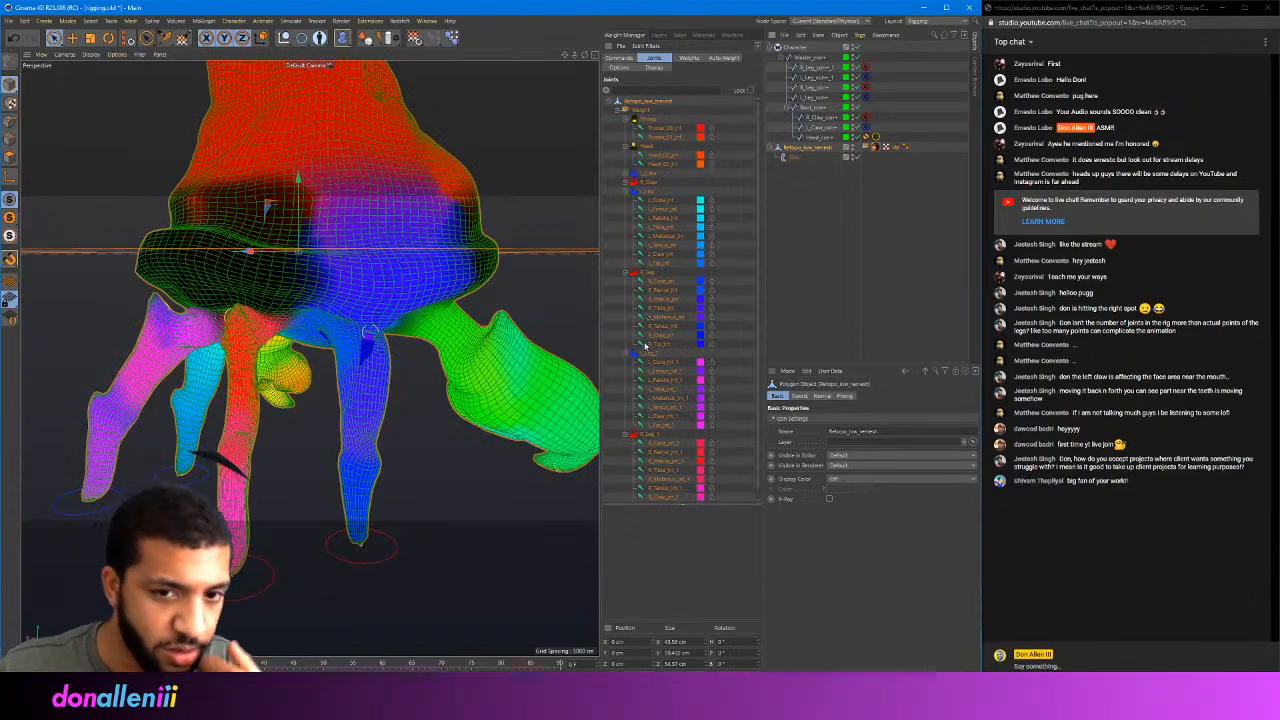
{"action": "left_click", "coordinate": [626, 191]}
{"action": "left_click", "coordinate": [626, 201]}
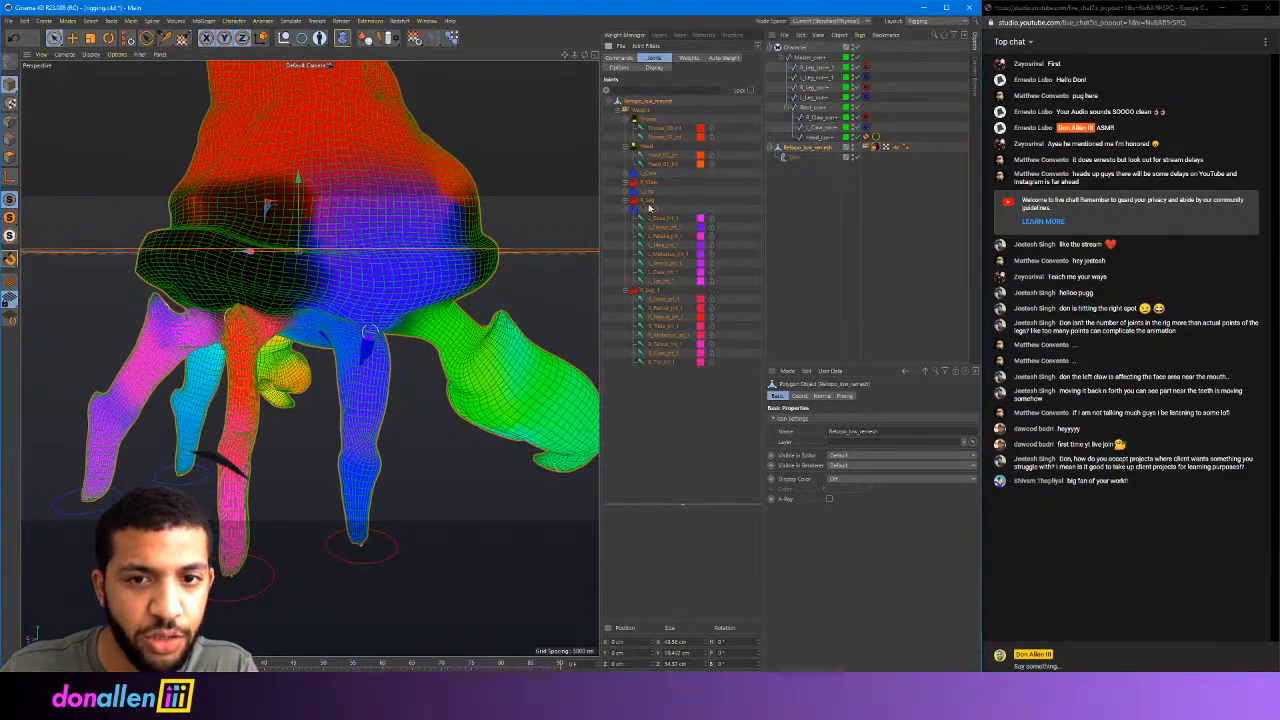
{"action": "left_click", "coordinate": [656, 218]}
{"action": "left_click", "coordinate": [648, 298]}
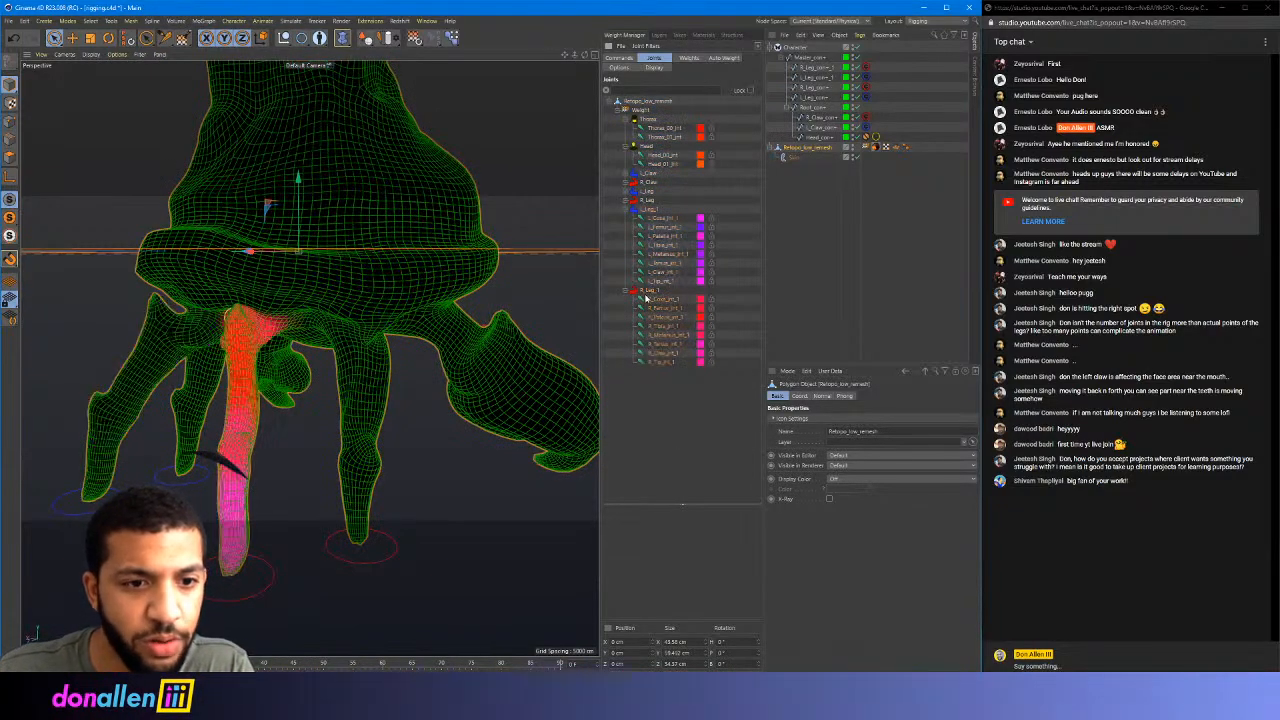
{"action": "left_click", "coordinate": [650, 207]}
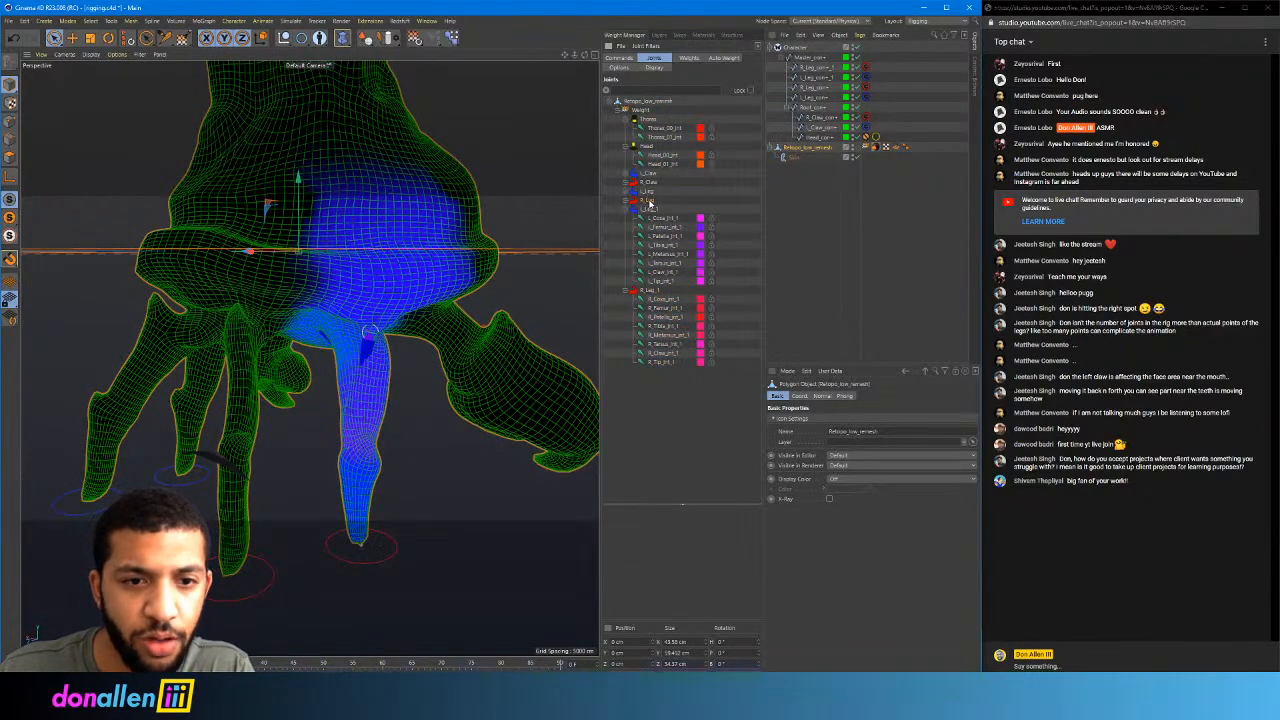
Collapse the L_Leg_1 and R_Leg_1 joint groups and expand R_Leg with all its joints selected
{"action": "left_click", "coordinate": [625, 209]}
{"action": "left_click", "coordinate": [625, 218]}
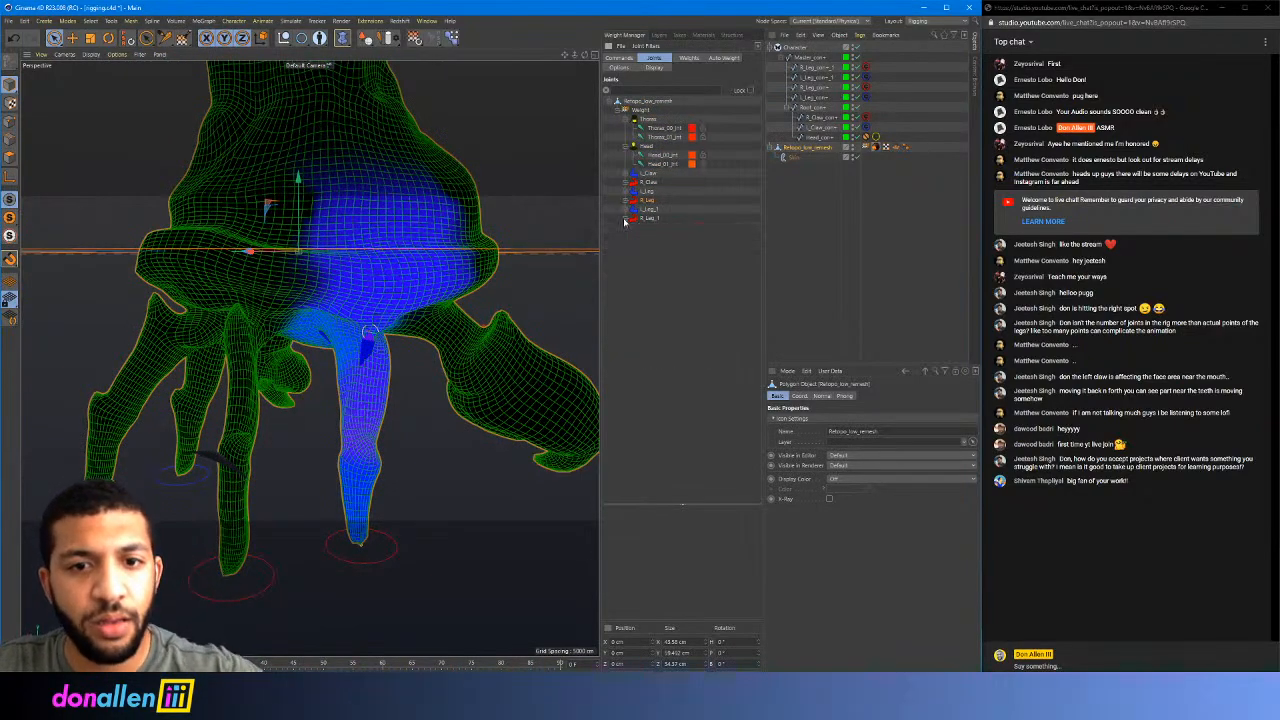
{"action": "left_click", "coordinate": [625, 209]}
{"action": "left_click", "coordinate": [625, 209]}
{"action": "left_click", "coordinate": [626, 201]}
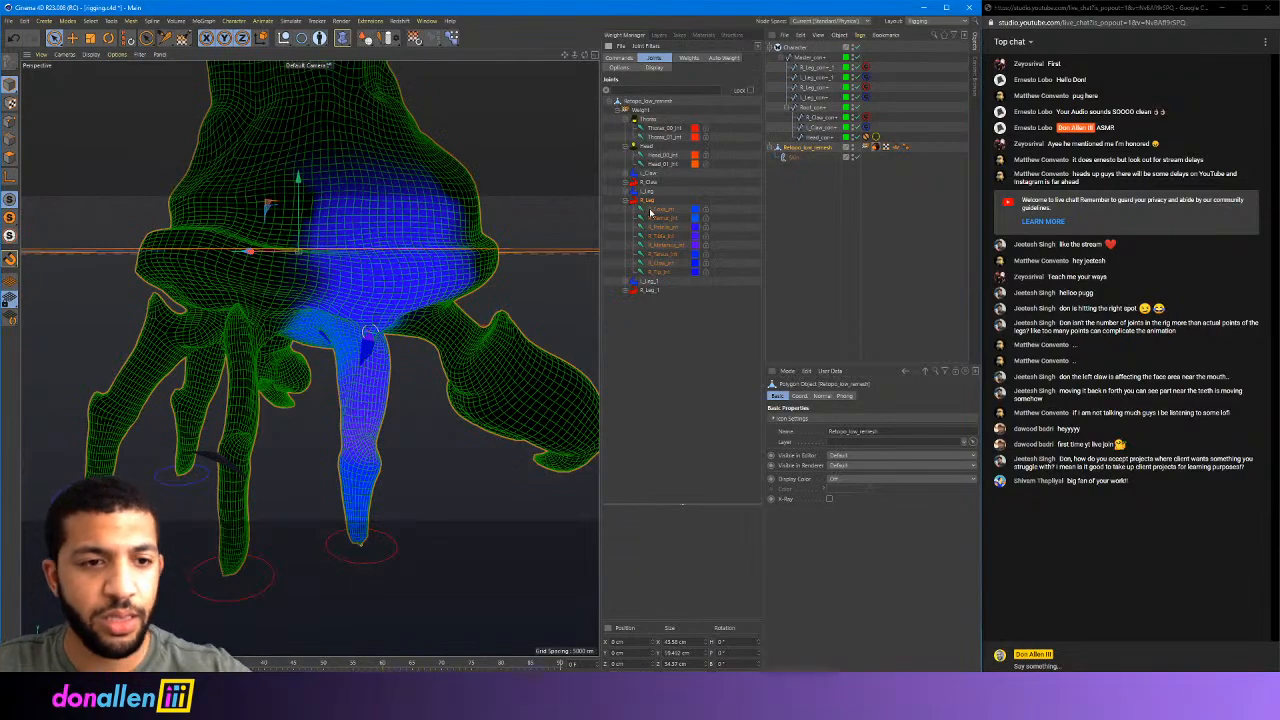
{"action": "left_click", "coordinate": [663, 210]}
{"action": "left_click", "coordinate": [657, 200]}
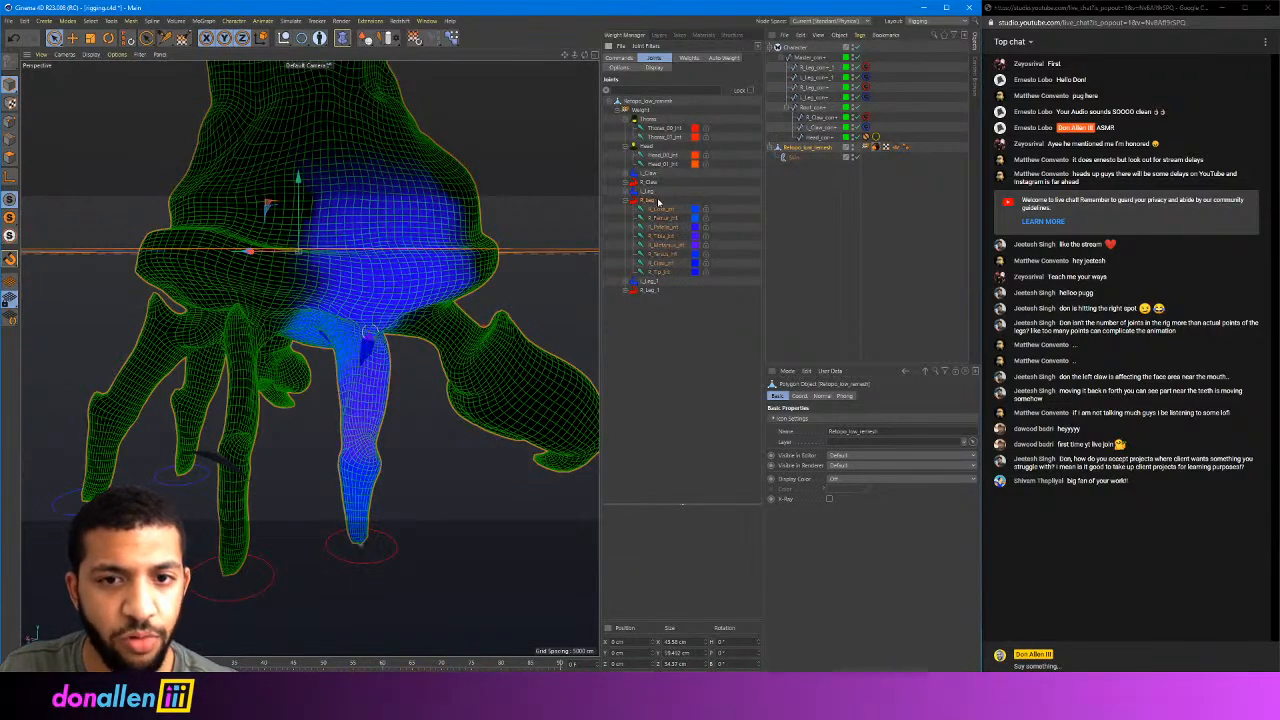
Widen the viewport and examine how far the R_Leg weights spread across the body's underside
{"action": "left_click_drag", "start_coordinate": [420, 207], "coordinate": [443, 160], "text": "alt"}
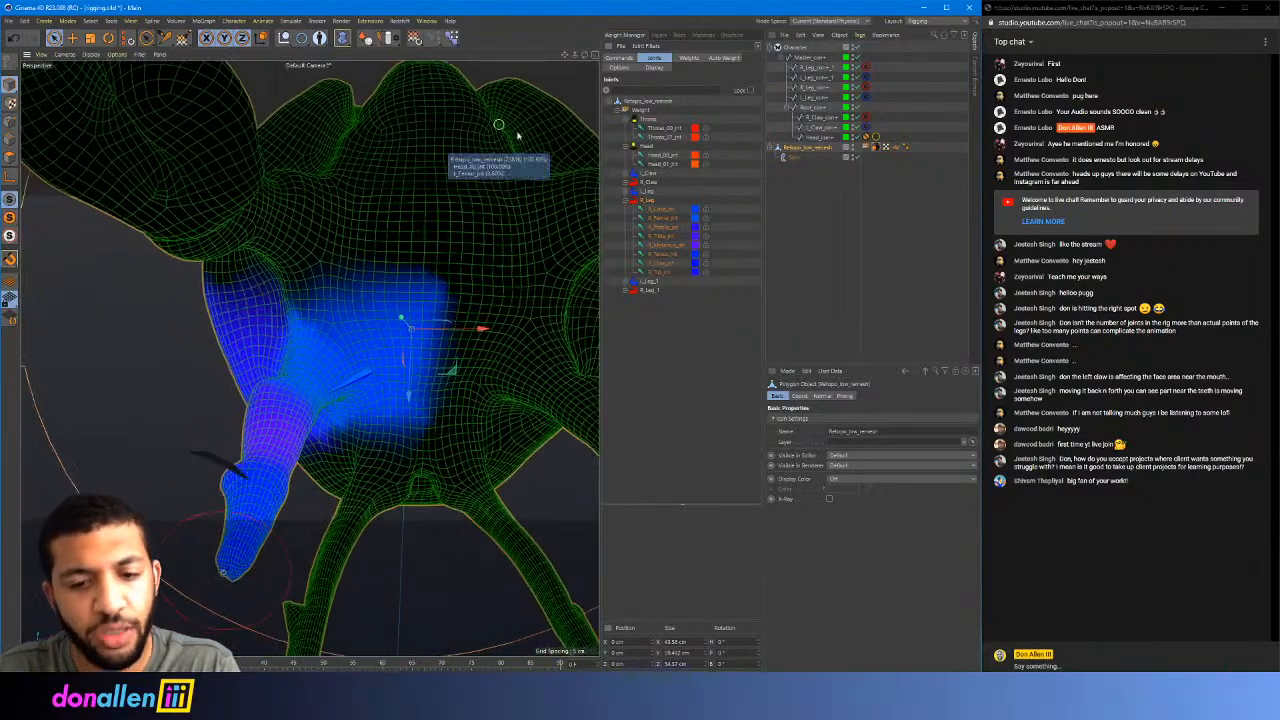
{"action": "left_click_drag", "start_coordinate": [598, 210], "coordinate": [638, 210]}
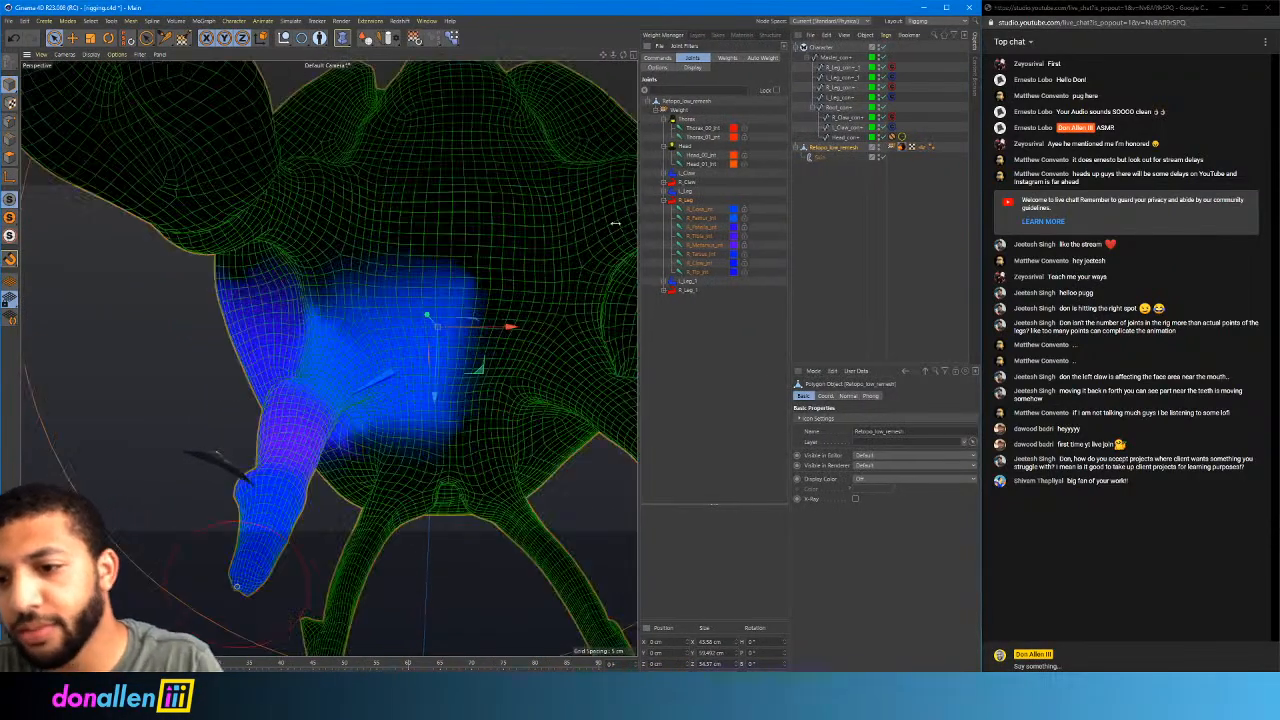
{"action": "scroll", "coordinate": [475, 189], "scroll_direction": "down", "scroll_amount": 5}
{"action": "middle_click_drag", "start_coordinate": [461, 185], "coordinate": [449, 231], "text": "alt"}
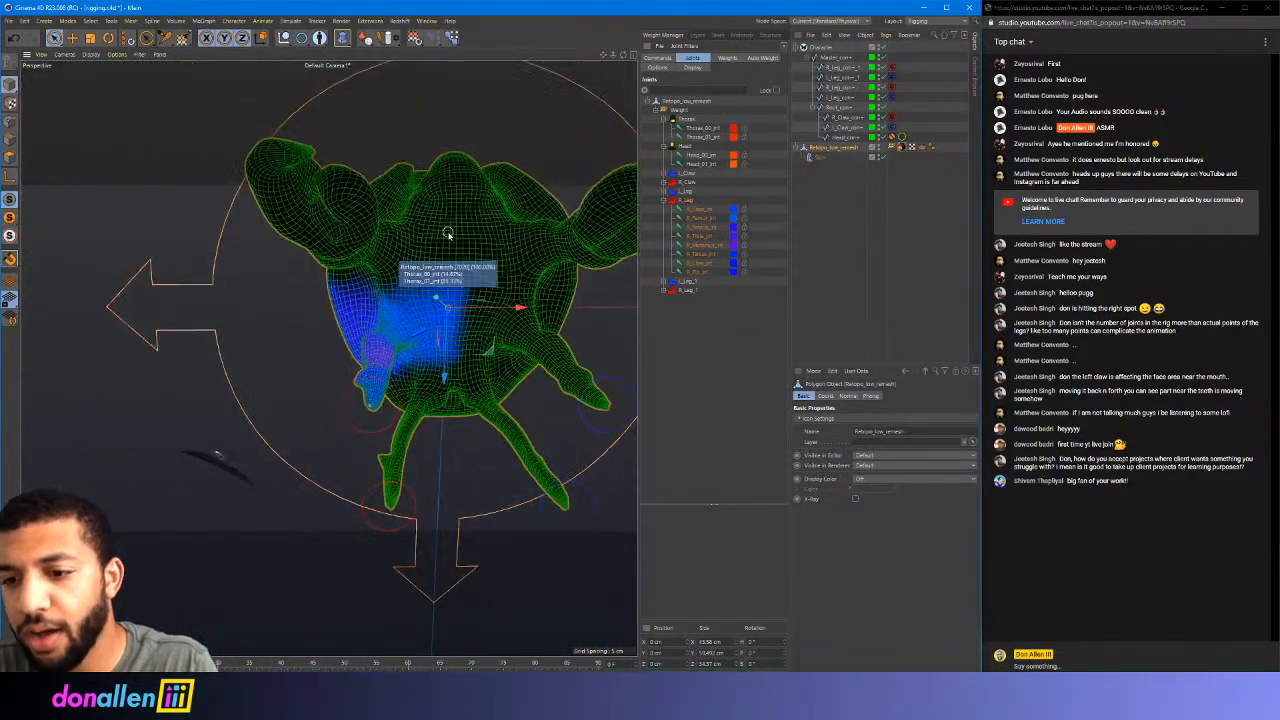
{"action": "mouse_move", "coordinate": [449, 231]}
{"action": "left_mouse_down", "text": "alt"}
{"action": "mouse_move", "coordinate": [455, 314]}
{"action": "mouse_move", "coordinate": [444, 324]}
{"action": "mouse_move", "coordinate": [451, 246]}
{"action": "left_mouse_up", "text": "alt"}
{"action": "scroll", "coordinate": [451, 246], "scroll_direction": "up", "scroll_amount": 5}
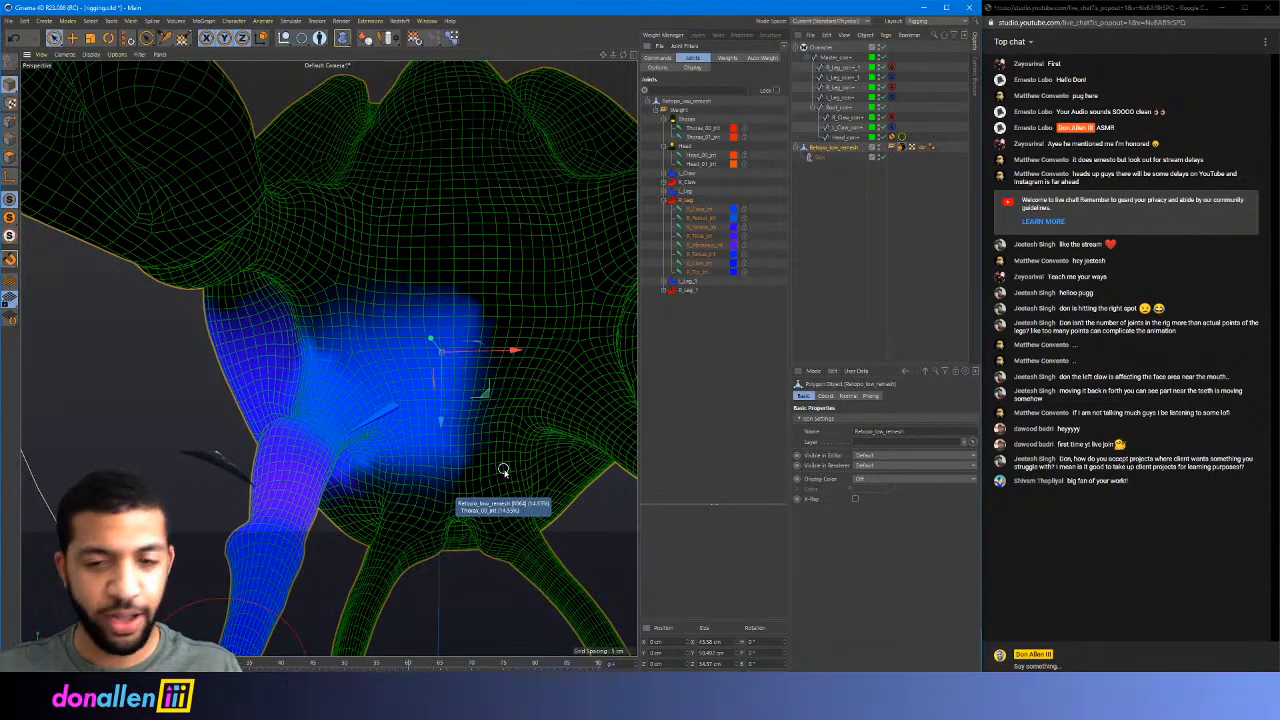
Set the Weight Tool to Absolute mode with a larger brush and erase the R_Leg influence from the body above the leg
{"action": "left_click_drag", "start_coordinate": [434, 343], "coordinate": [420, 388], "text": "alt"}
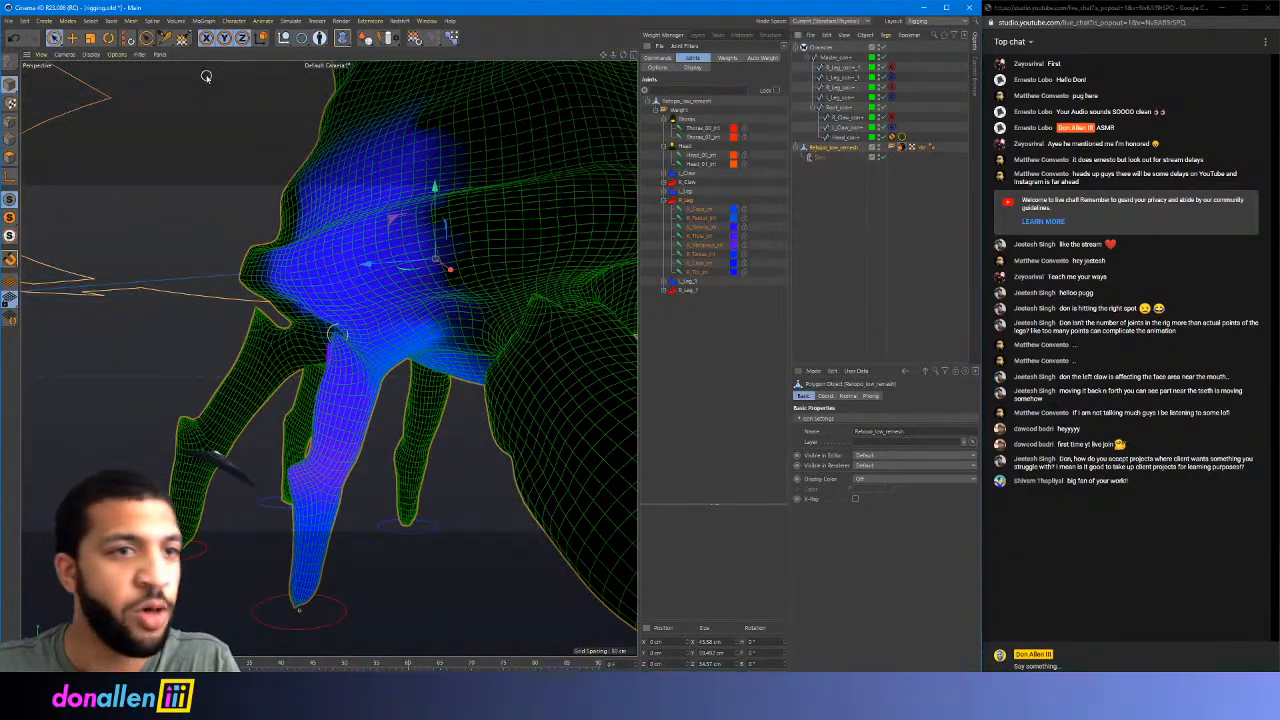
{"action": "left_click", "coordinate": [182, 40]}
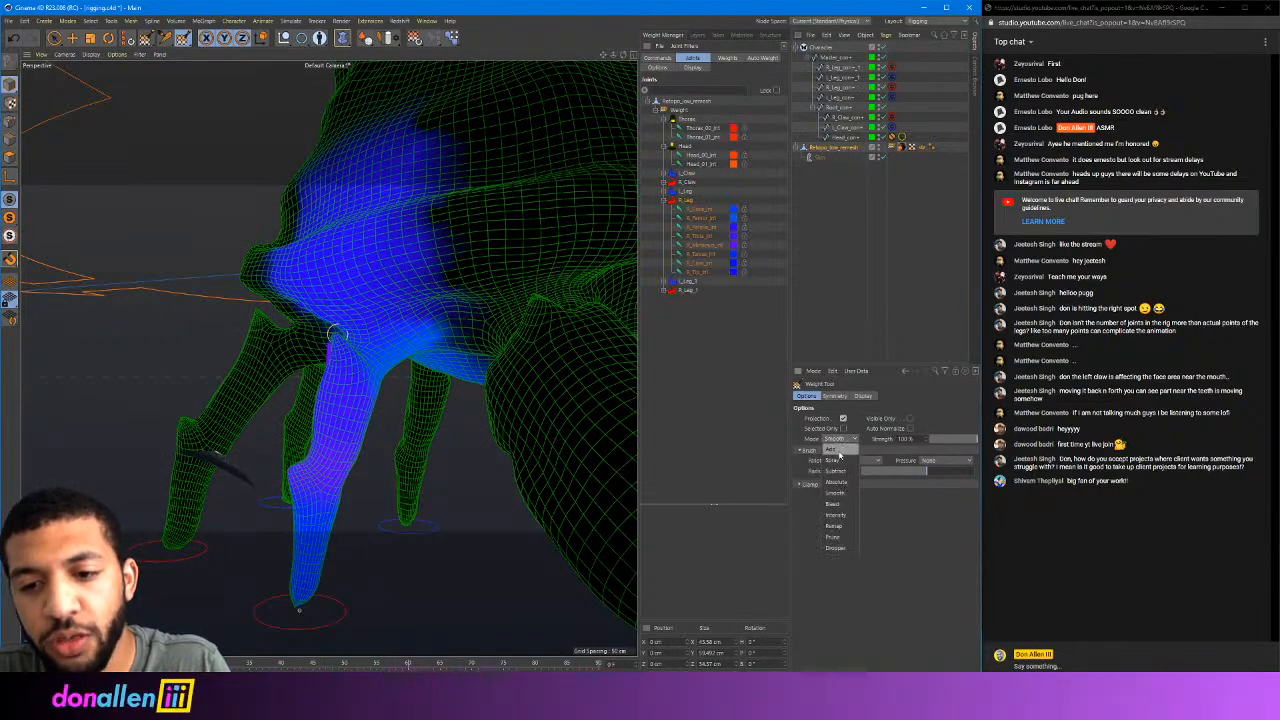
{"action": "mouse_move", "coordinate": [415, 178]}
{"action": "left_mouse_down", "text": "alt"}
{"action": "mouse_move", "coordinate": [432, 188]}
{"action": "mouse_move", "coordinate": [386, 237]}
{"action": "left_mouse_up", "text": "alt"}
{"action": "middle_click_drag", "start_coordinate": [388, 239], "coordinate": [420, 244]}
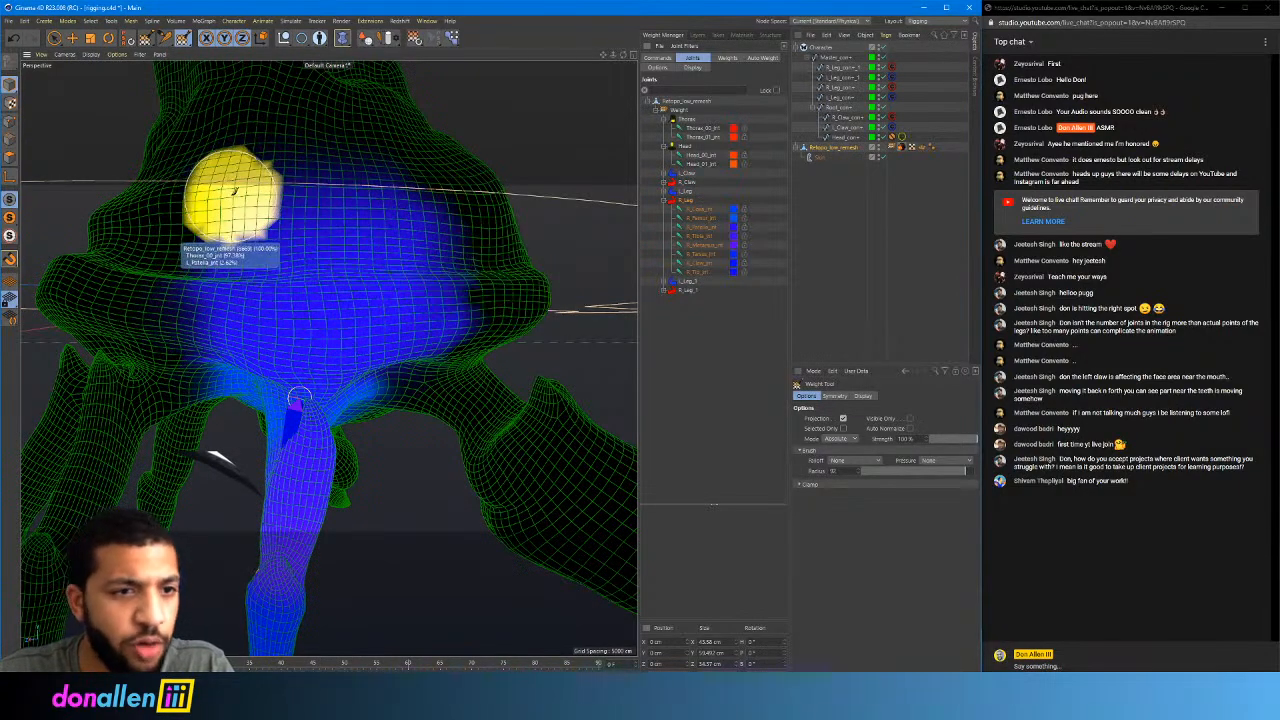
{"action": "mouse_move", "coordinate": [220, 186]}
{"action": "left_mouse_down", "text": "ctrl"}
{"action": "mouse_move", "coordinate": [494, 226]}
{"action": "mouse_move", "coordinate": [451, 251]}
{"action": "mouse_move", "coordinate": [238, 232]}
{"action": "mouse_move", "coordinate": [114, 271]}
{"action": "mouse_move", "coordinate": [500, 318]}
{"action": "mouse_move", "coordinate": [451, 329]}
{"action": "mouse_move", "coordinate": [440, 305]}
{"action": "left_mouse_up", "text": "ctrl"}
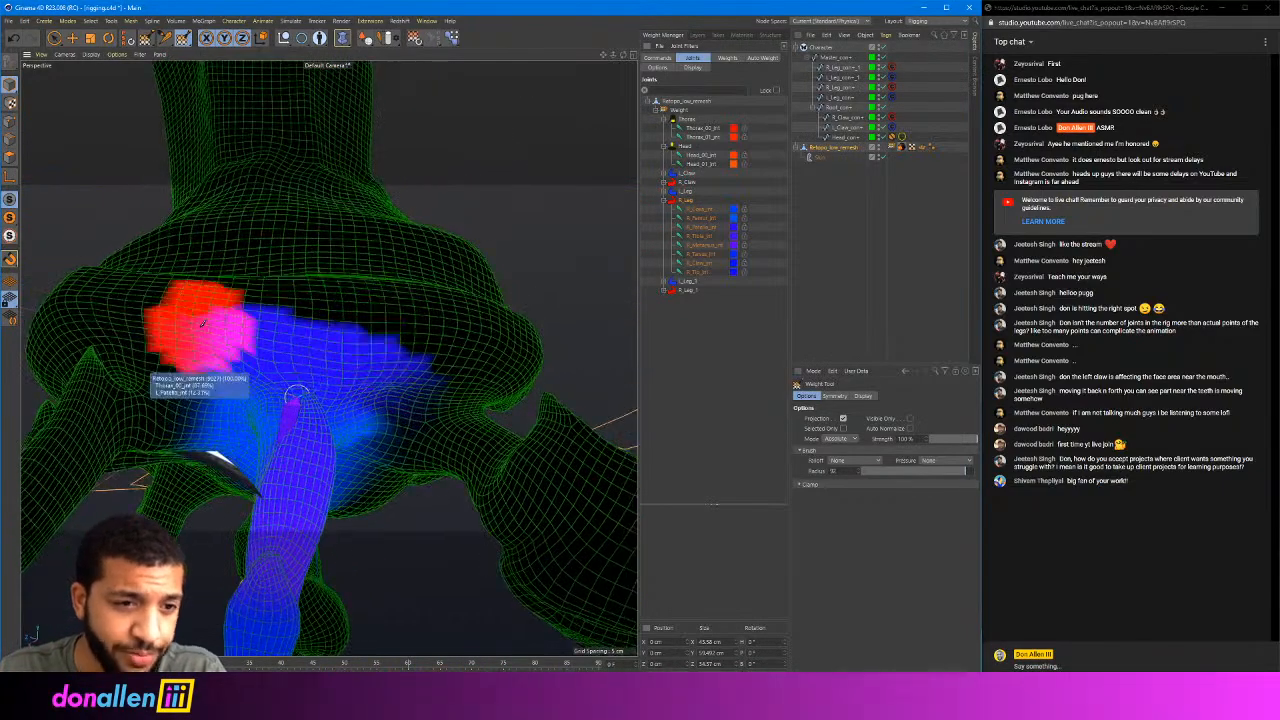
Erase the remaining R_Leg weights on the body's underside, leaving influence only close around the leg's base
{"action": "mouse_move", "coordinate": [198, 330]}
{"action": "left_mouse_down", "text": "ctrl"}
{"action": "mouse_move", "coordinate": [400, 363]}
{"action": "mouse_move", "coordinate": [446, 408]}
{"action": "mouse_move", "coordinate": [437, 340]}
{"action": "mouse_move", "coordinate": [350, 300]}
{"action": "left_mouse_up", "text": "ctrl"}
{"action": "mouse_move", "coordinate": [214, 300]}
{"action": "left_mouse_down", "text": "ctrl"}
{"action": "mouse_move", "coordinate": [241, 283]}
{"action": "mouse_move", "coordinate": [251, 292]}
{"action": "mouse_move", "coordinate": [205, 322]}
{"action": "mouse_move", "coordinate": [141, 446]}
{"action": "mouse_move", "coordinate": [149, 414]}
{"action": "mouse_move", "coordinate": [110, 372]}
{"action": "left_mouse_up", "text": "ctrl"}
{"action": "mouse_move", "coordinate": [247, 411]}
{"action": "left_mouse_down", "text": "ctrl"}
{"action": "mouse_move", "coordinate": [337, 454]}
{"action": "mouse_move", "coordinate": [305, 476]}
{"action": "mouse_move", "coordinate": [266, 457]}
{"action": "mouse_move", "coordinate": [371, 331]}
{"action": "mouse_move", "coordinate": [276, 229]}
{"action": "mouse_move", "coordinate": [238, 214]}
{"action": "left_mouse_up", "text": "ctrl"}
{"action": "mouse_move", "coordinate": [238, 214]}
{"action": "left_mouse_down", "text": "alt"}
{"action": "mouse_move", "coordinate": [413, 260]}
{"action": "mouse_move", "coordinate": [172, 202]}
{"action": "mouse_move", "coordinate": [268, 178]}
{"action": "mouse_move", "coordinate": [236, 242]}
{"action": "mouse_move", "coordinate": [206, 229]}
{"action": "mouse_move", "coordinate": [186, 305]}
{"action": "left_mouse_up", "text": "alt"}
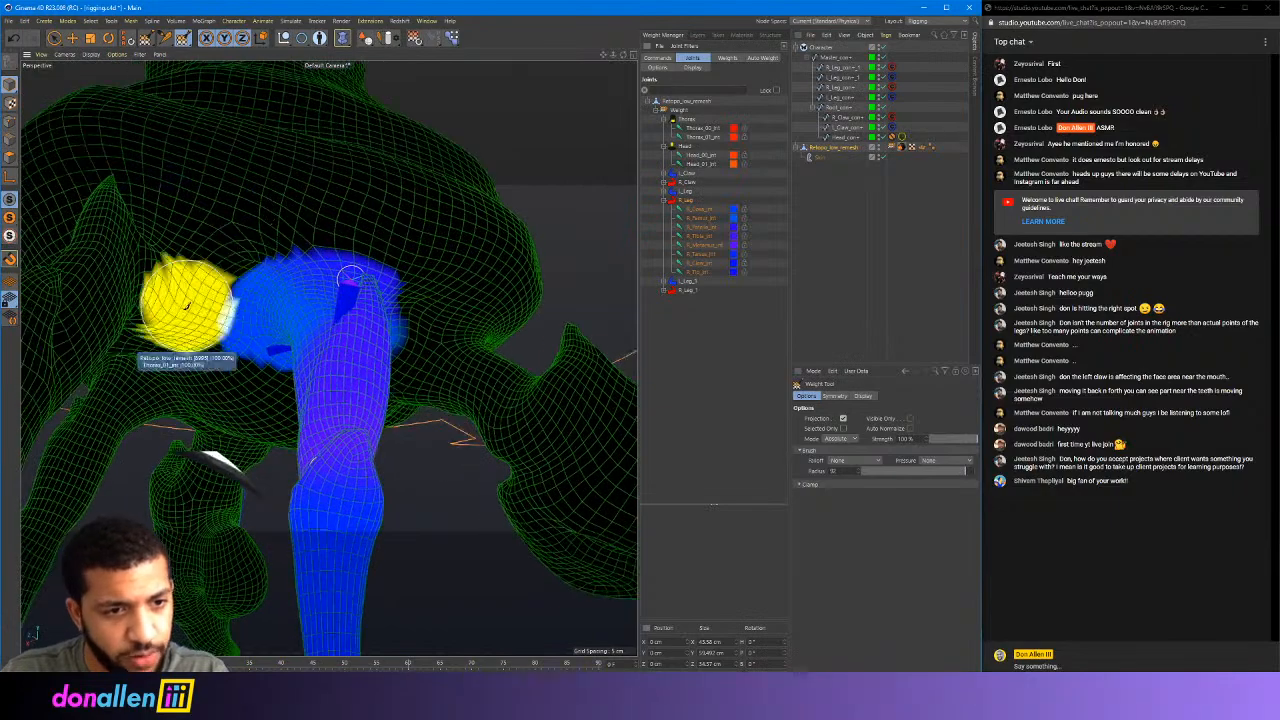
{"action": "mouse_move", "coordinate": [231, 396]}
{"action": "left_mouse_down", "text": "alt"}
{"action": "mouse_move", "coordinate": [229, 332]}
{"action": "mouse_move", "coordinate": [306, 346]}
{"action": "left_mouse_up", "text": "alt"}
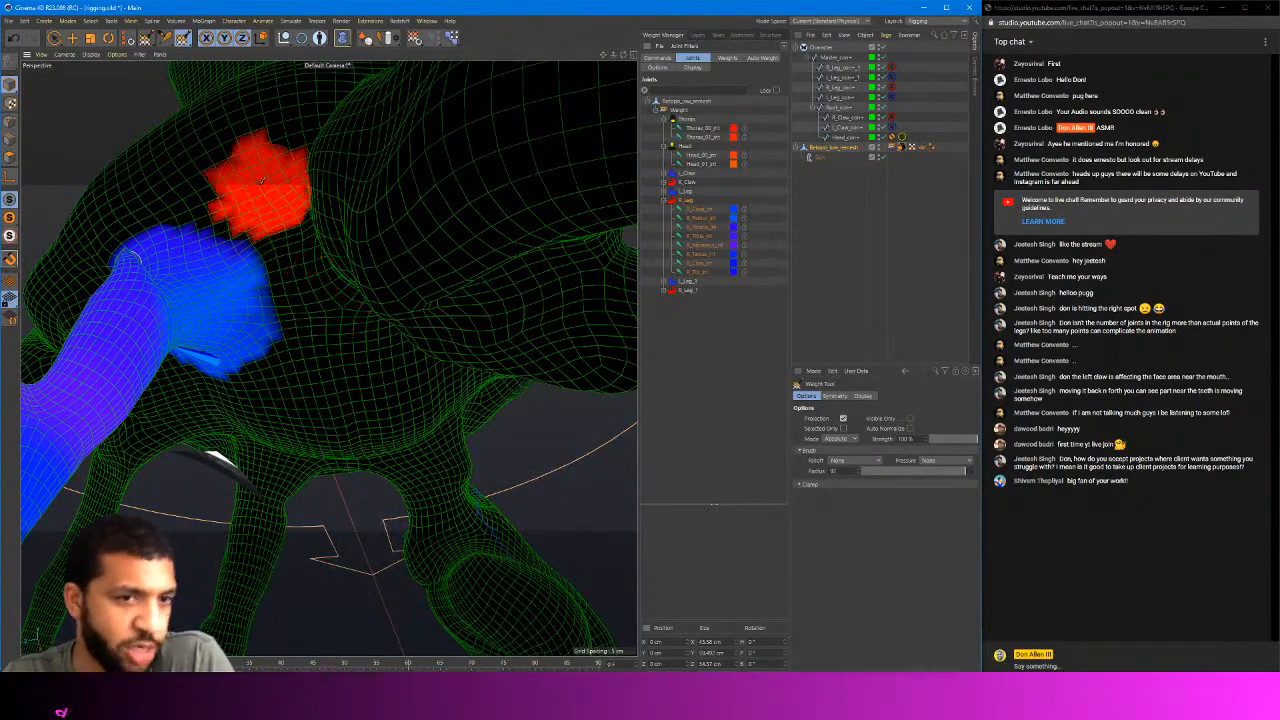
{"action": "mouse_move", "coordinate": [272, 188]}
{"action": "left_mouse_down", "text": "alt"}
{"action": "mouse_move", "coordinate": [491, 265]}
{"action": "mouse_move", "coordinate": [518, 242]}
{"action": "mouse_move", "coordinate": [493, 273]}
{"action": "left_mouse_up", "text": "alt"}
Switch the Weight Tool to Smooth mode and soften the jagged R_Leg weight border all around the leg's base
{"action": "scroll", "coordinate": [386, 228], "scroll_direction": "down", "scroll_amount": 3}
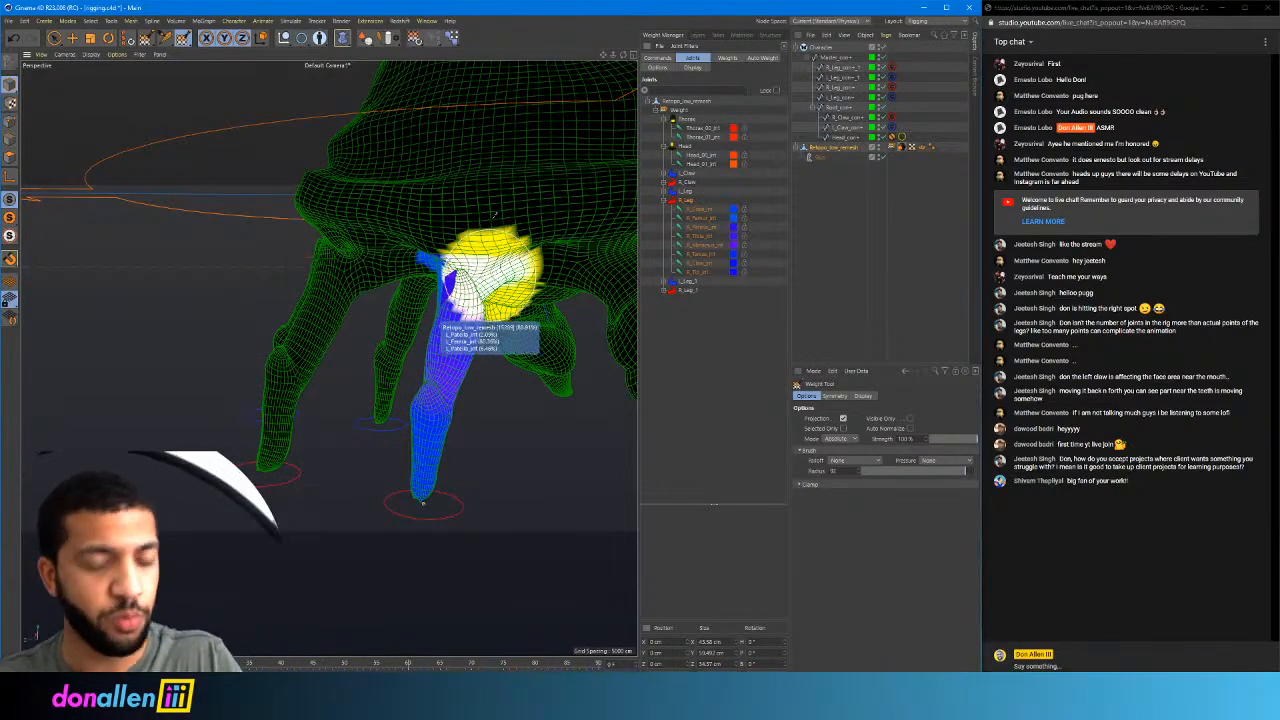
{"action": "left_click_drag", "start_coordinate": [530, 137], "coordinate": [407, 247], "text": "alt"}
{"action": "right_click_drag", "start_coordinate": [407, 247], "coordinate": [471, 226], "text": "alt"}
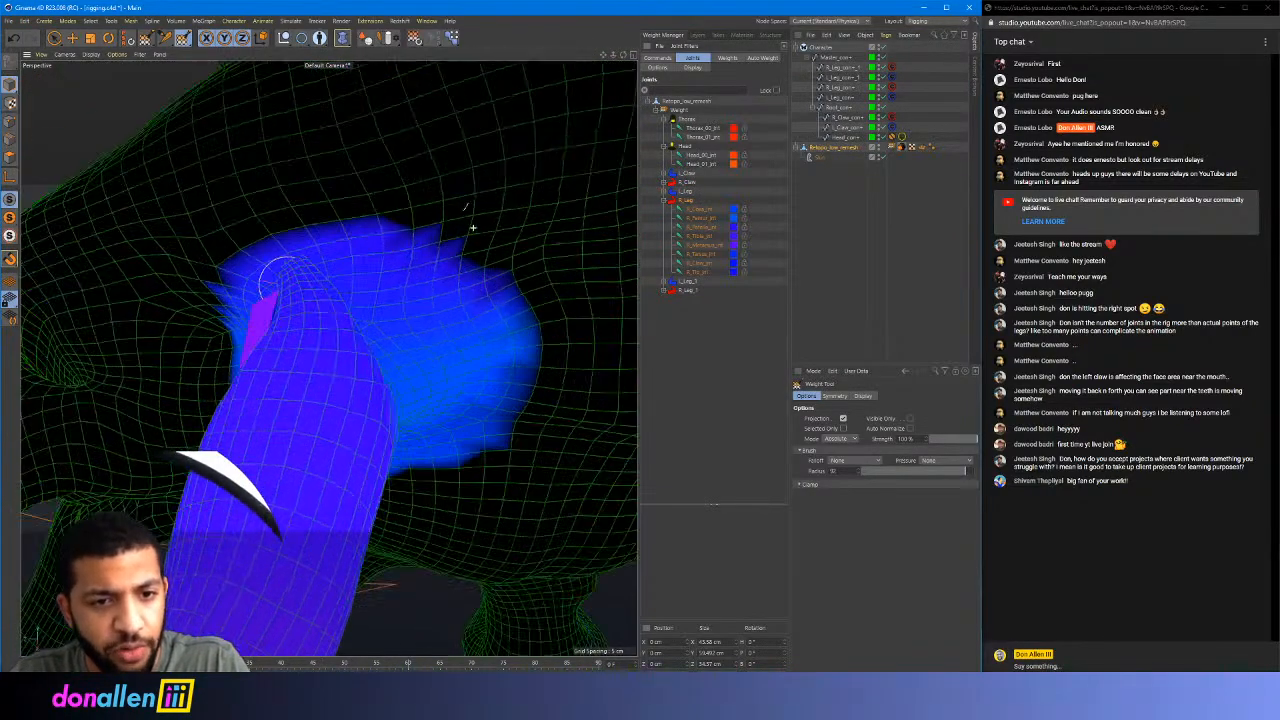
{"action": "mouse_move", "coordinate": [471, 226]}
{"action": "left_mouse_down", "text": "alt"}
{"action": "mouse_move", "coordinate": [389, 286]}
{"action": "mouse_move", "coordinate": [426, 350]}
{"action": "left_mouse_up", "text": "alt"}
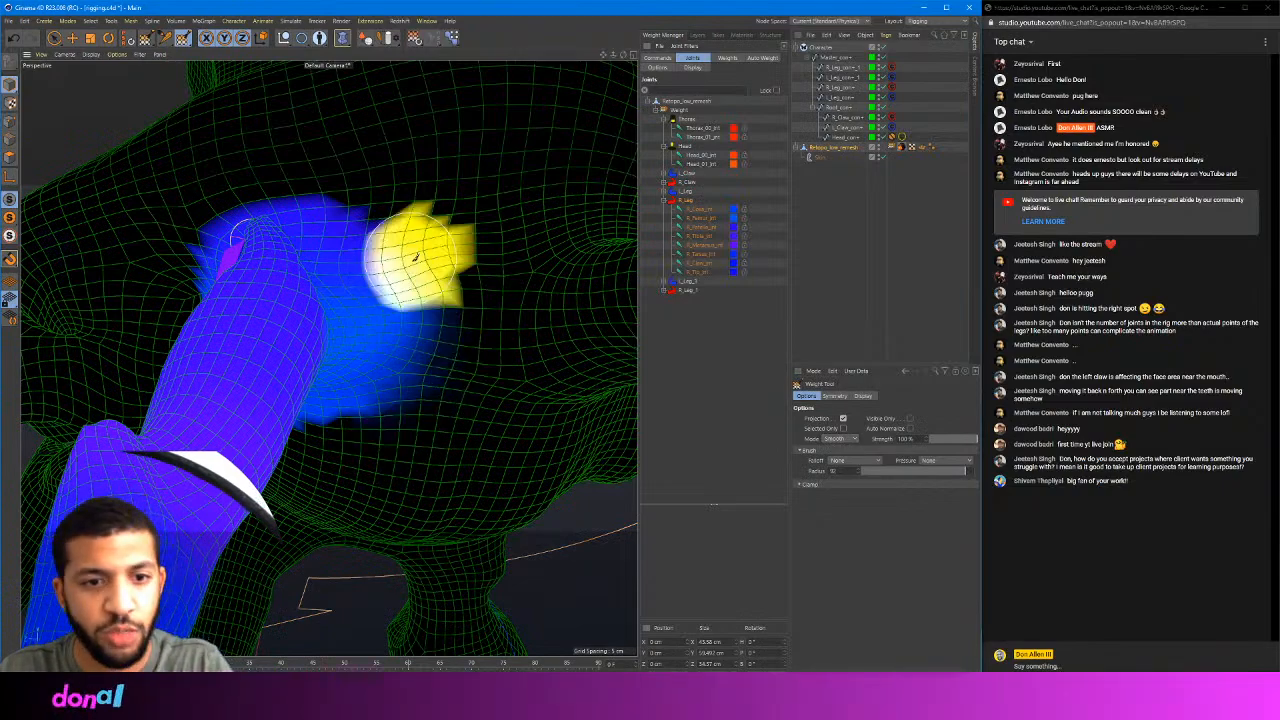
{"action": "left_click_drag", "start_coordinate": [423, 366], "coordinate": [417, 360], "text": "alt"}
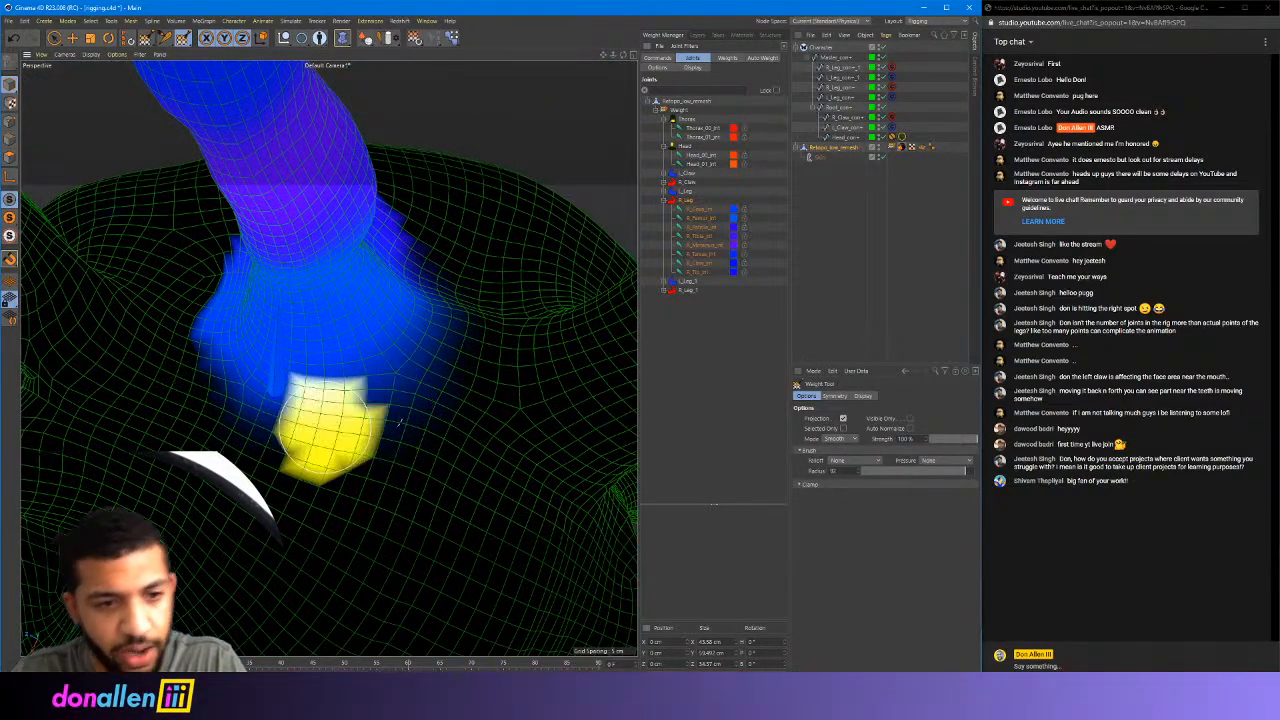
{"action": "mouse_move", "coordinate": [320, 434]}
{"action": "left_mouse_down", "text": "alt"}
{"action": "mouse_move", "coordinate": [270, 330]}
{"action": "mouse_move", "coordinate": [290, 300]}
{"action": "left_mouse_up", "text": "alt"}
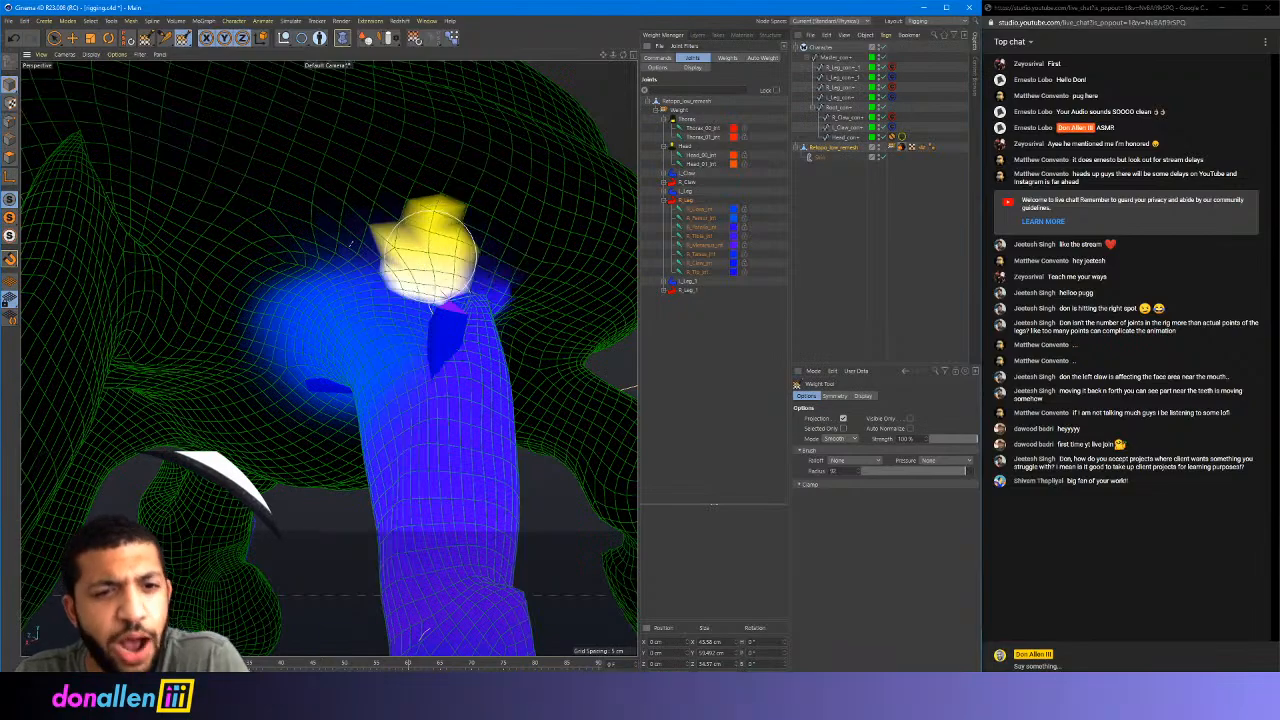
{"action": "mouse_move", "coordinate": [447, 300]}
{"action": "left_mouse_down", "text": "alt"}
{"action": "mouse_move", "coordinate": [420, 334]}
{"action": "mouse_move", "coordinate": [330, 357]}
{"action": "mouse_move", "coordinate": [285, 328]}
{"action": "left_mouse_up", "text": "alt"}
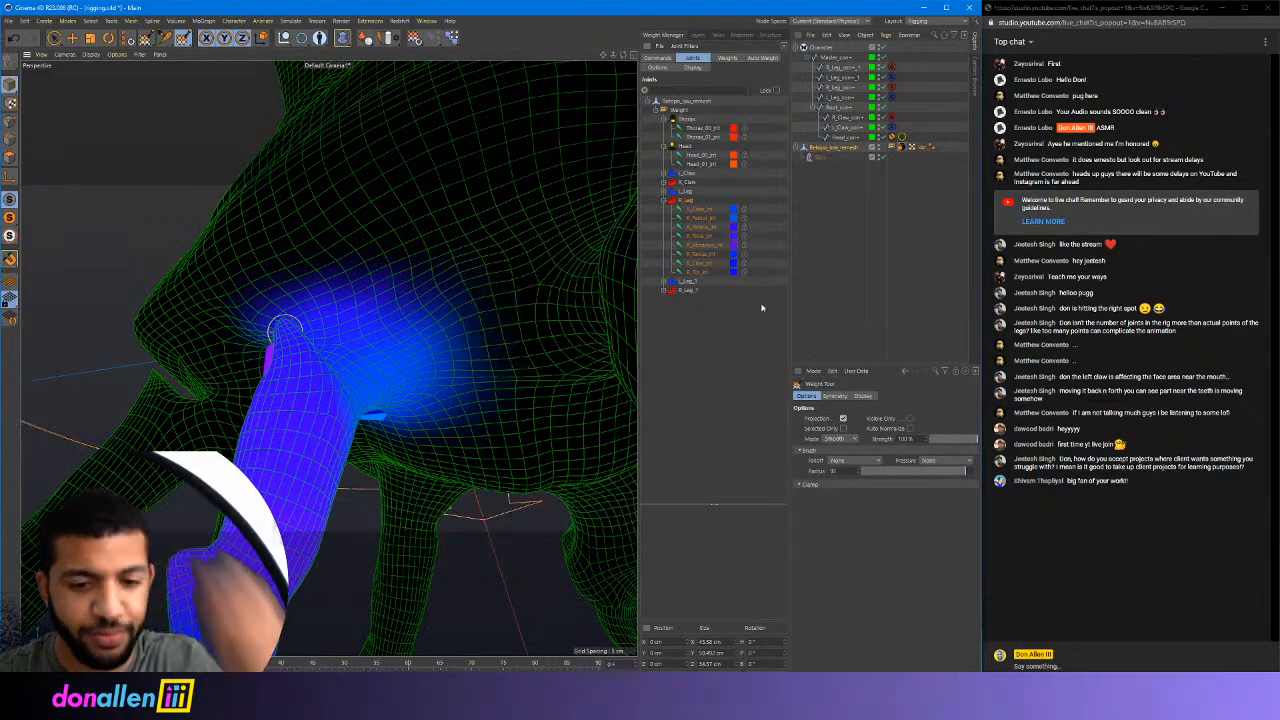
Move the R_Leg foot controller sideways and upward to test the leg's deformation, and undo the move
{"action": "left_click_drag", "start_coordinate": [393, 231], "coordinate": [490, 240], "text": "alt"}
{"action": "scroll", "coordinate": [470, 234], "scroll_direction": "down", "scroll_amount": 10}
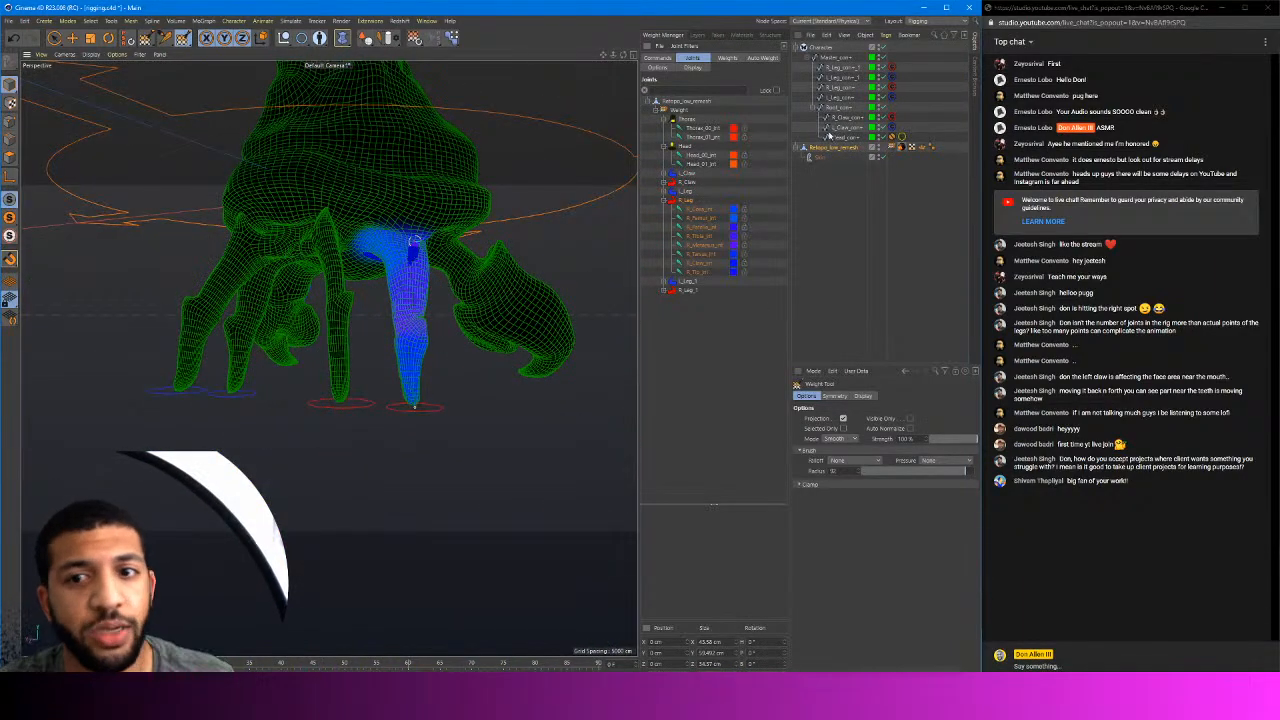
{"action": "left_click", "coordinate": [832, 113]}
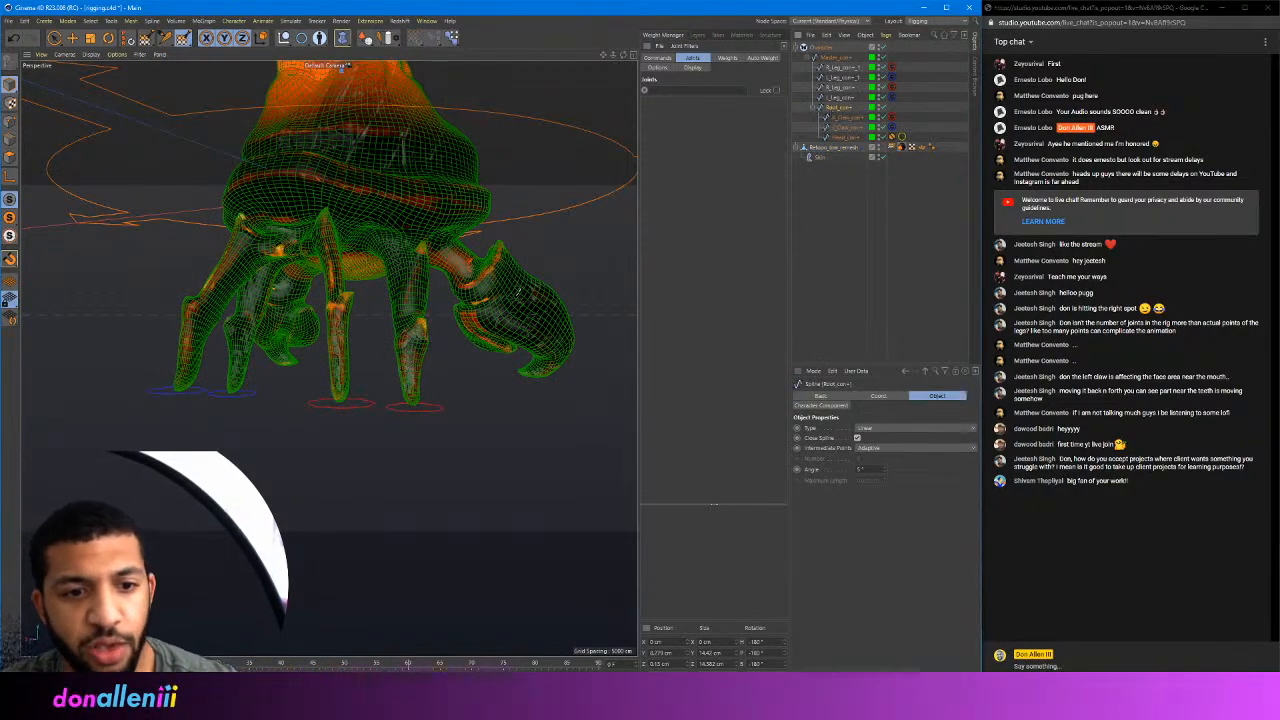
{"action": "left_click", "coordinate": [56, 38]}
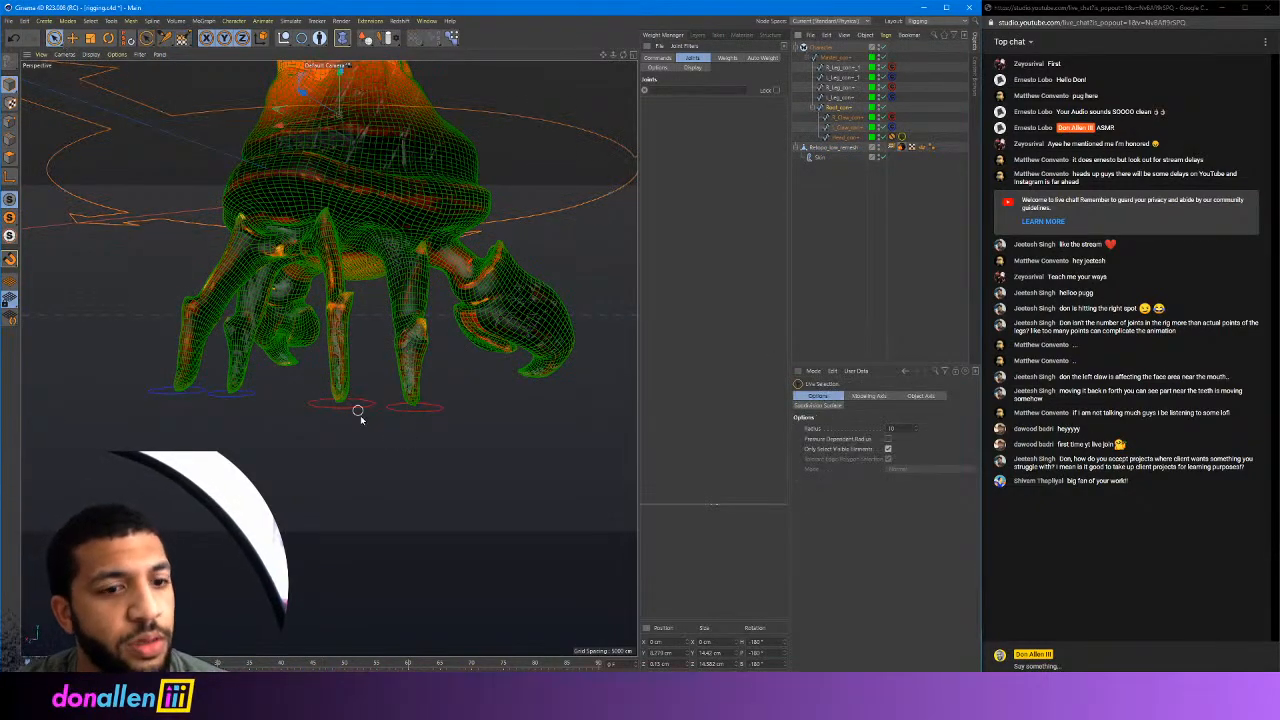
{"action": "left_click", "coordinate": [443, 409]}
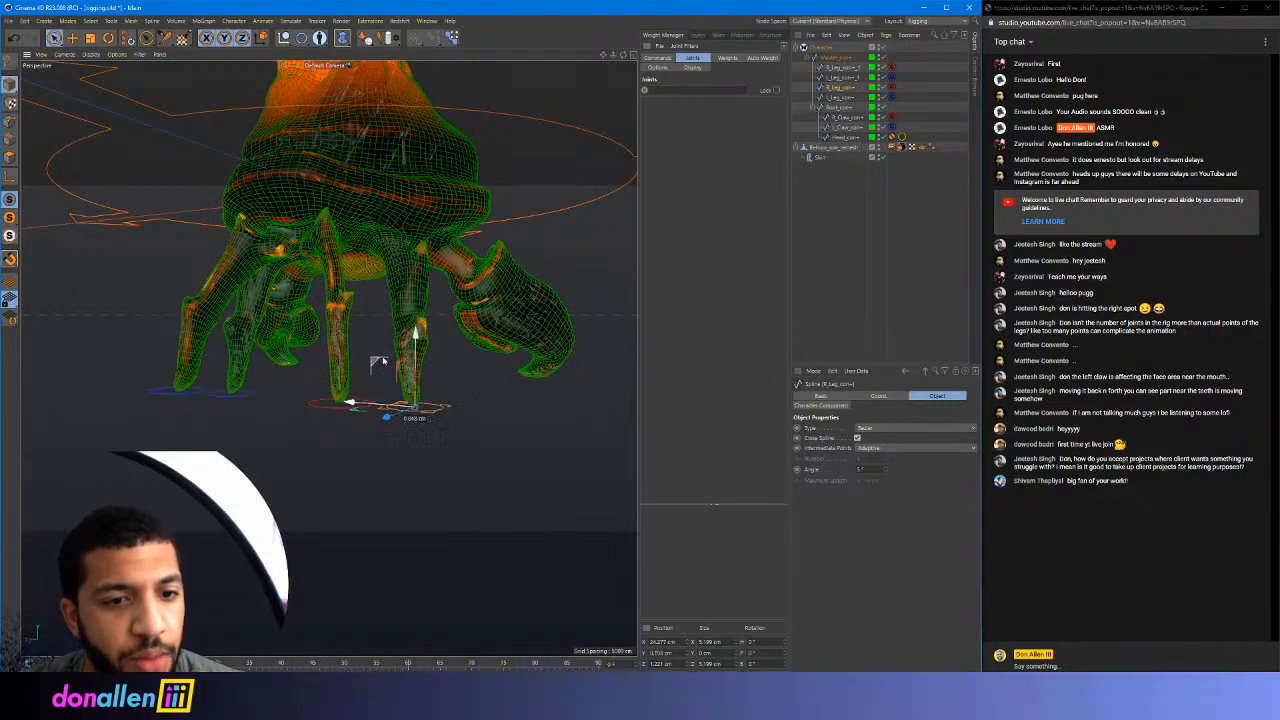
{"action": "left_click_drag", "start_coordinate": [382, 362], "coordinate": [380, 307]}
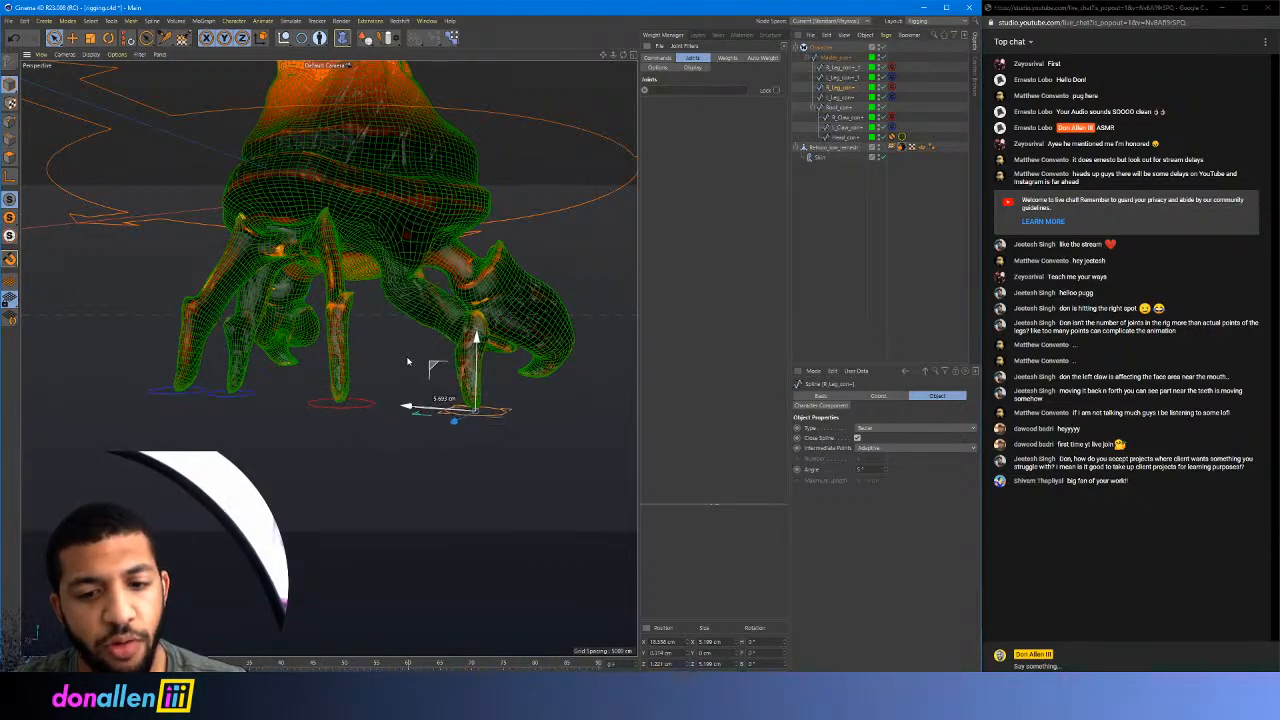
{"action": "left_click_drag", "start_coordinate": [482, 262], "coordinate": [410, 342]}
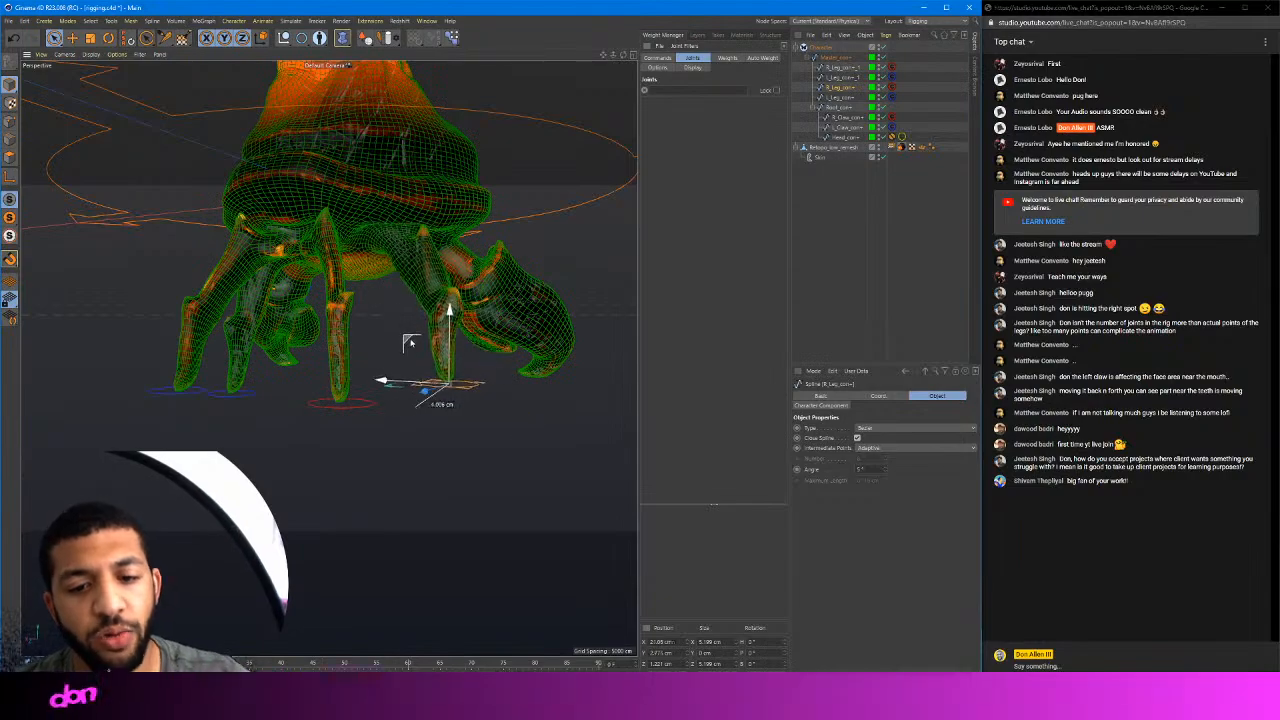
{"action": "key", "text": "ctrl+z"}
Select the Retopo_low_remesh mesh, display only the R_Leg weights, and set the Weight Tool to Absolute mode
{"action": "middle_click_drag", "start_coordinate": [466, 212], "coordinate": [474, 282], "text": "alt"}
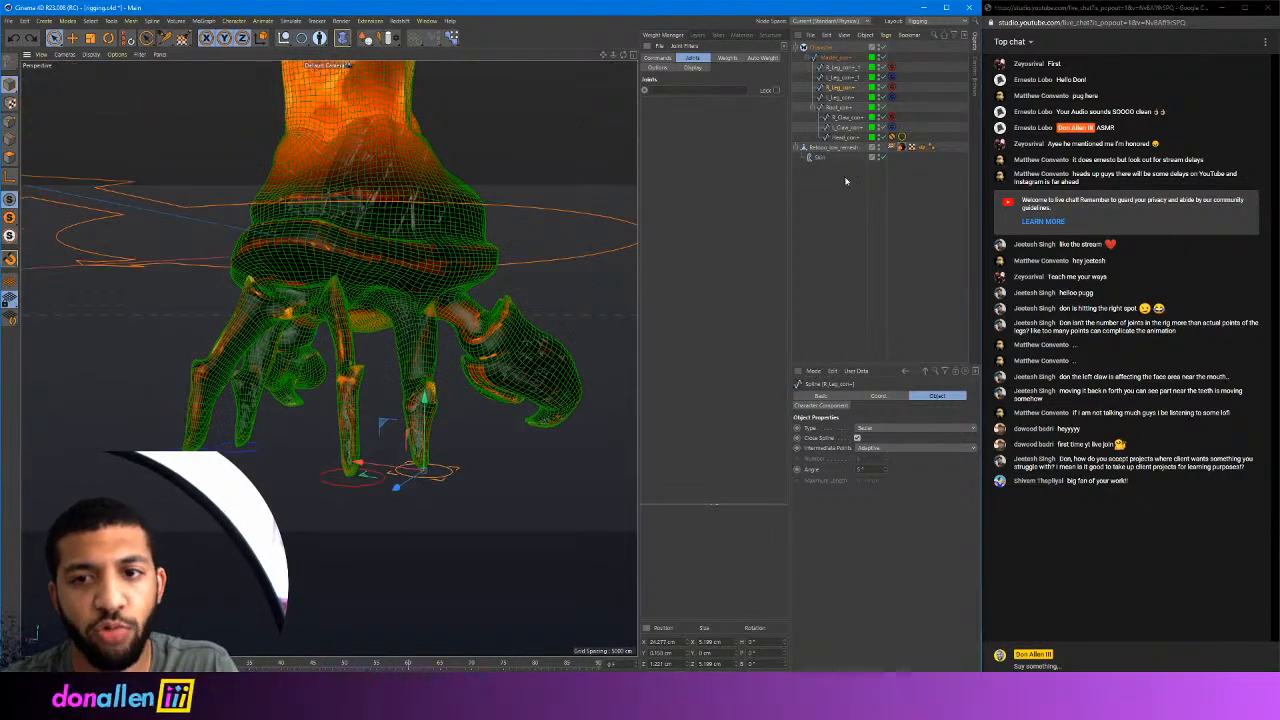
{"action": "left_click", "coordinate": [829, 149]}
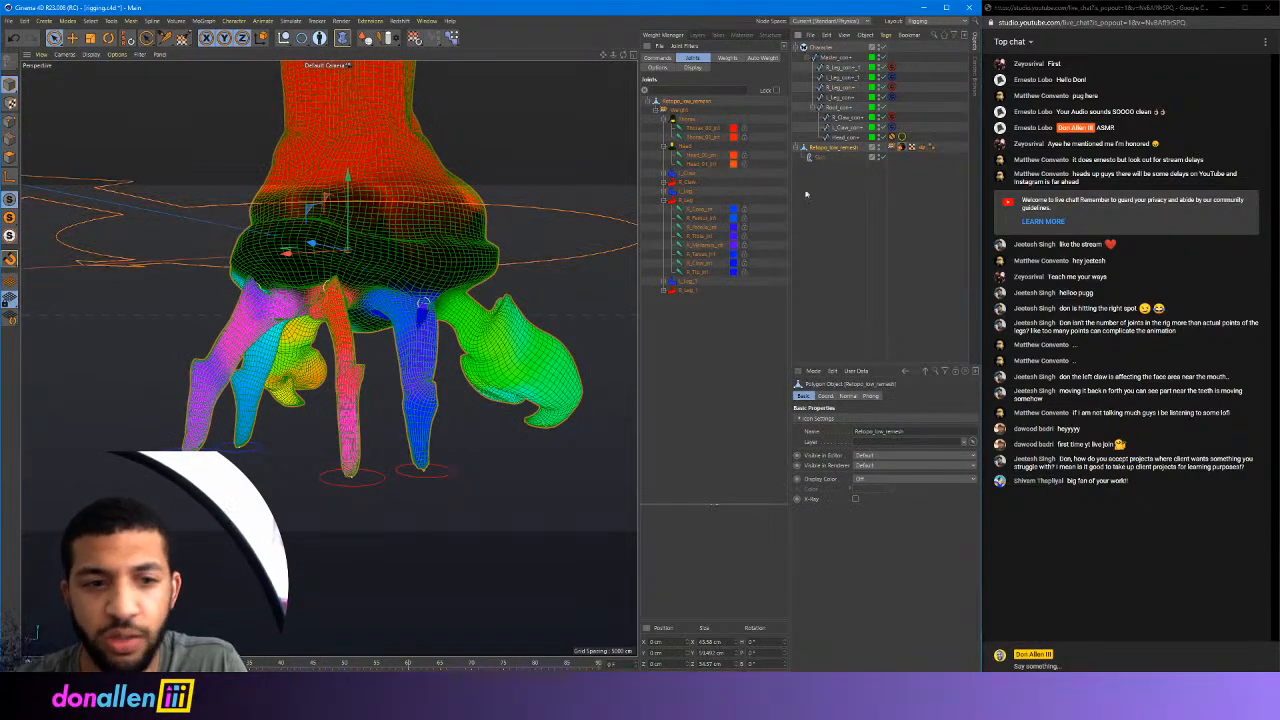
{"action": "left_click_drag", "start_coordinate": [427, 243], "coordinate": [297, 234], "text": "alt"}
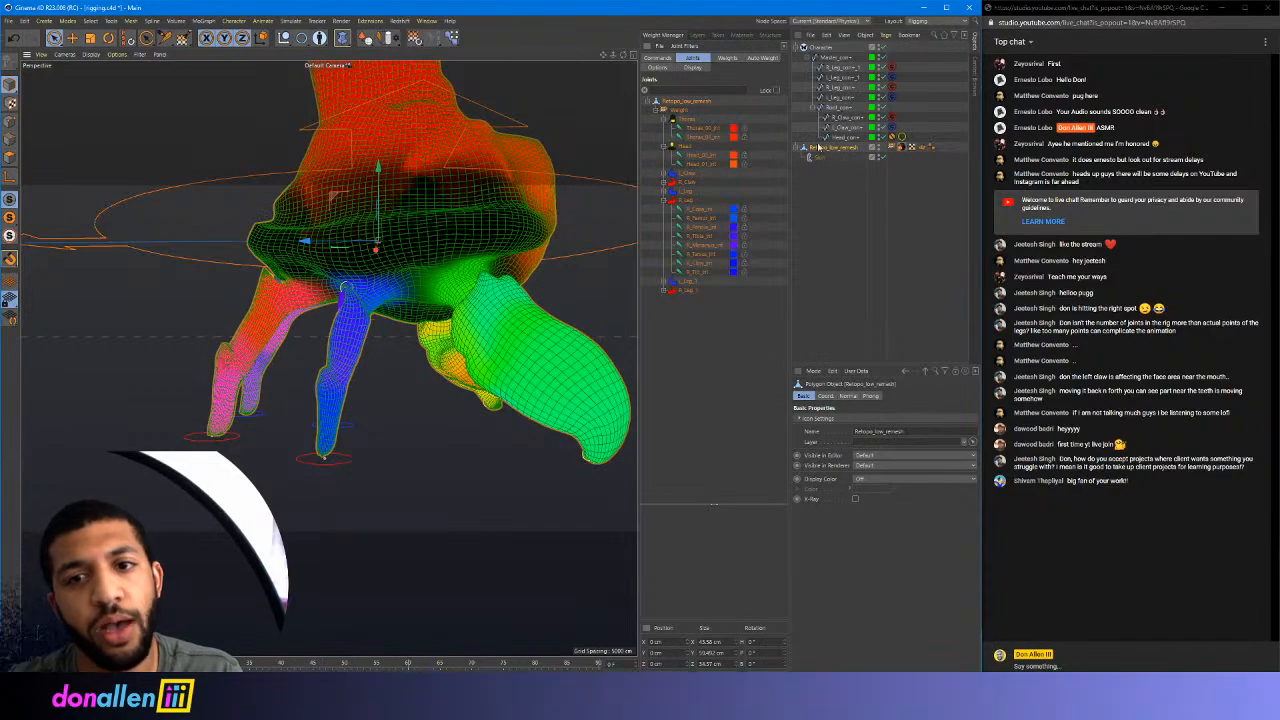
{"action": "left_click", "coordinate": [181, 38]}
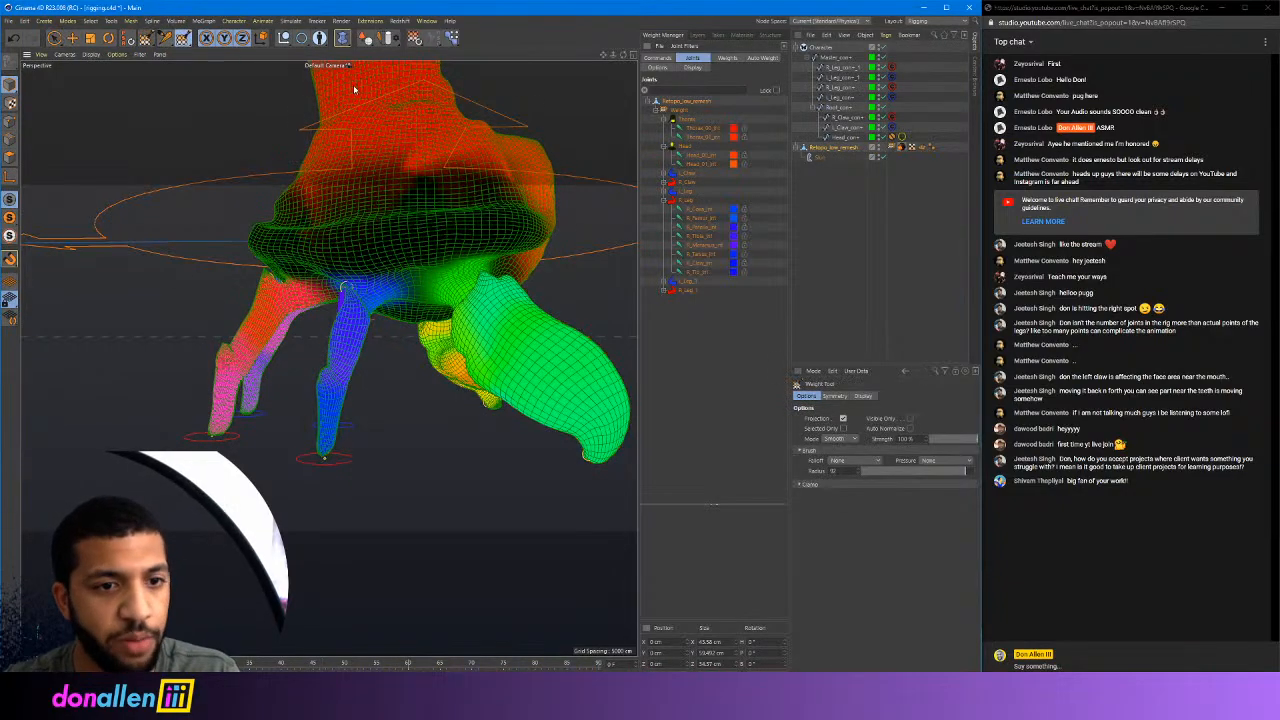
{"action": "left_click", "coordinate": [694, 203]}
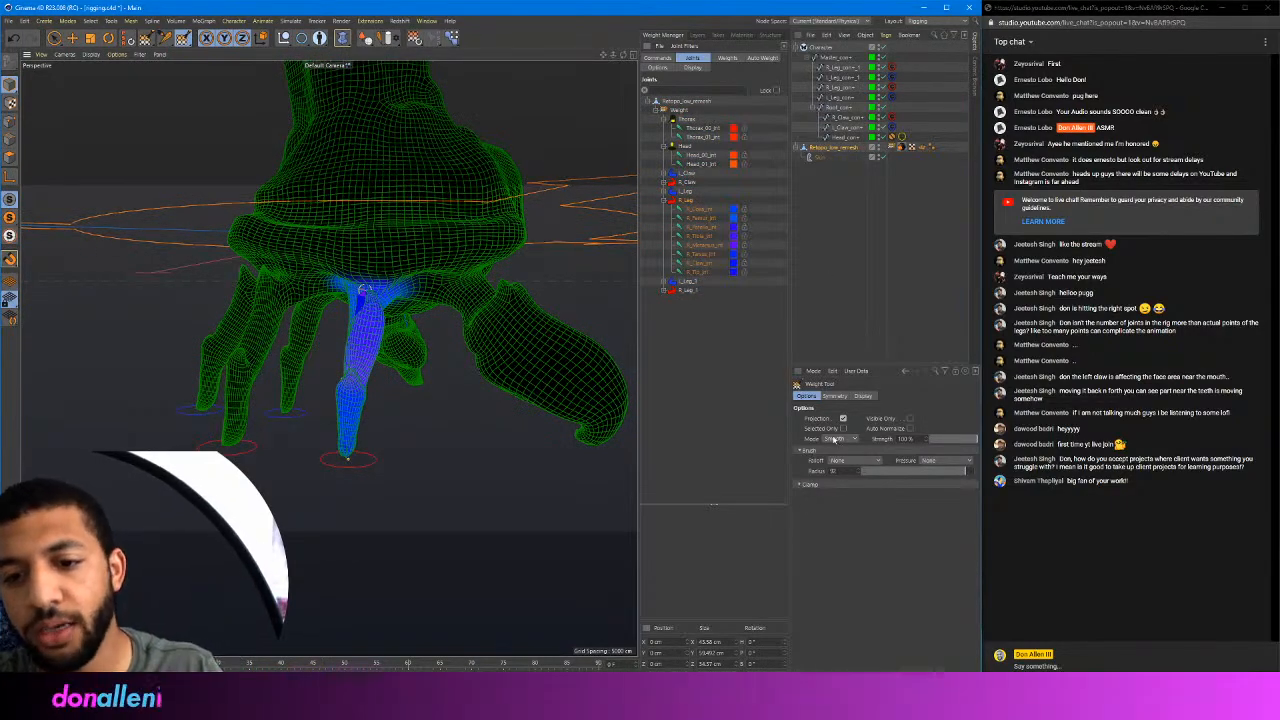
{"action": "left_click", "coordinate": [837, 483]}
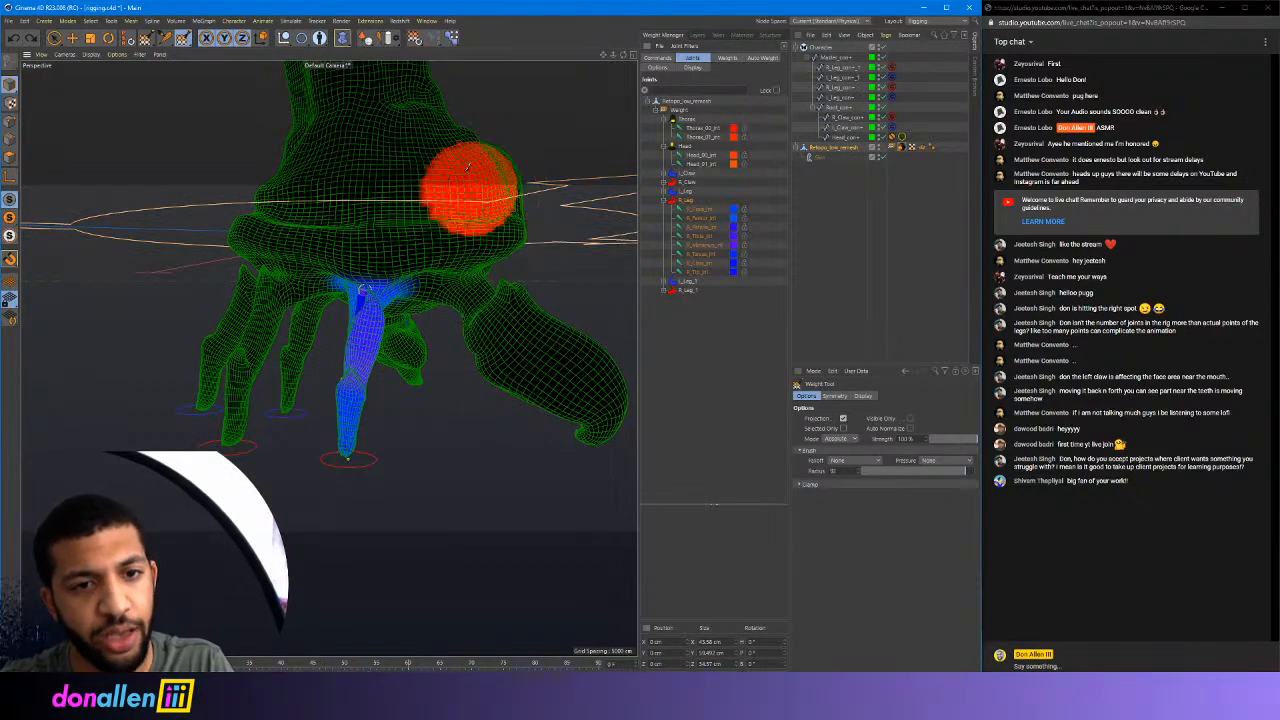
{"action": "mouse_move", "coordinate": [355, 180]}
{"action": "left_mouse_down", "text": "alt"}
{"action": "mouse_move", "coordinate": [371, 200]}
{"action": "mouse_move", "coordinate": [349, 204]}
{"action": "left_mouse_up", "text": "alt"}
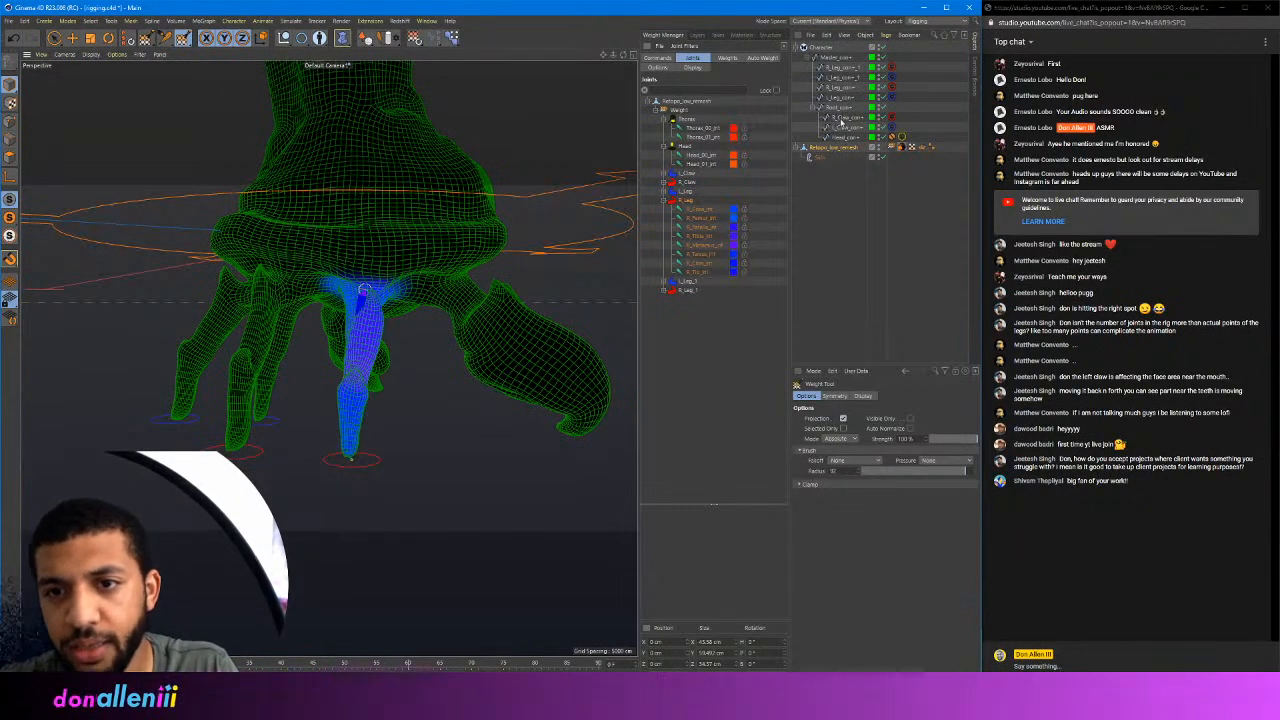
Select the R_Leg foot controller and inspect the character's legs and body from the other side
{"action": "left_click", "coordinate": [829, 115]}
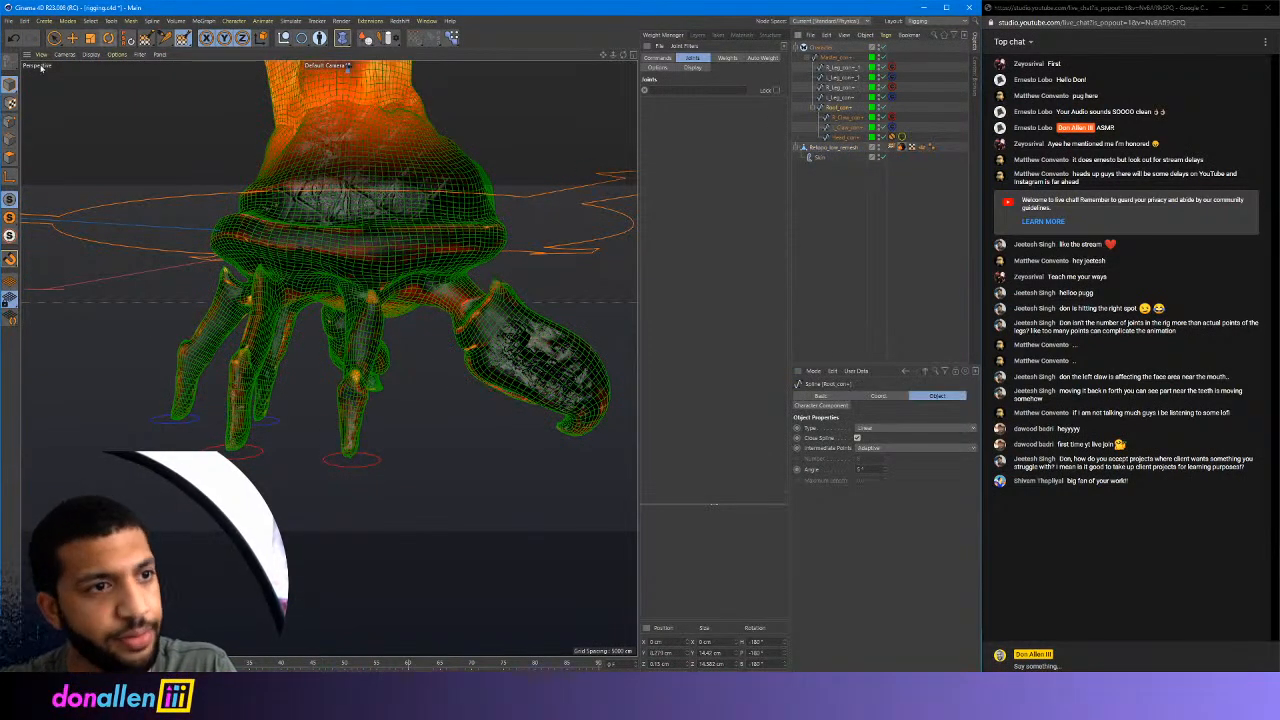
{"action": "left_click", "coordinate": [56, 38]}
{"action": "left_click", "coordinate": [354, 461]}
{"action": "left_click_drag", "start_coordinate": [371, 436], "coordinate": [323, 487], "text": "alt"}
{"action": "middle_click_drag", "start_coordinate": [473, 313], "coordinate": [446, 295], "text": "alt"}
{"action": "left_click_drag", "start_coordinate": [446, 295], "coordinate": [400, 290], "text": "alt"}
{"action": "left_click_drag", "start_coordinate": [349, 325], "coordinate": [345, 314], "text": "alt"}
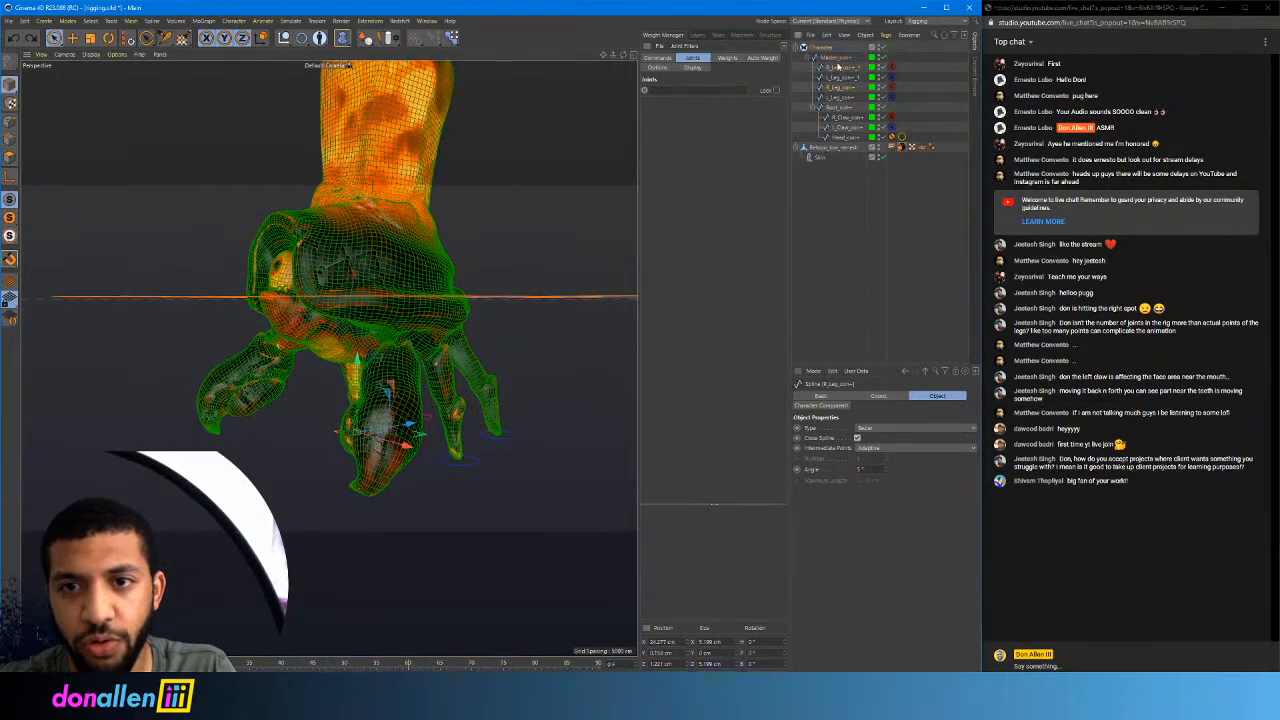
Move the R_Leg_1 and L_Leg_1 foot controllers together to test the body's deformation, and undo the move
{"action": "left_click_drag", "start_coordinate": [392, 378], "coordinate": [379, 416], "text": "alt"}
{"action": "left_click", "coordinate": [840, 78], "text": "ctrl"}
{"action": "middle_click_drag", "start_coordinate": [511, 351], "coordinate": [420, 363], "text": "alt"}
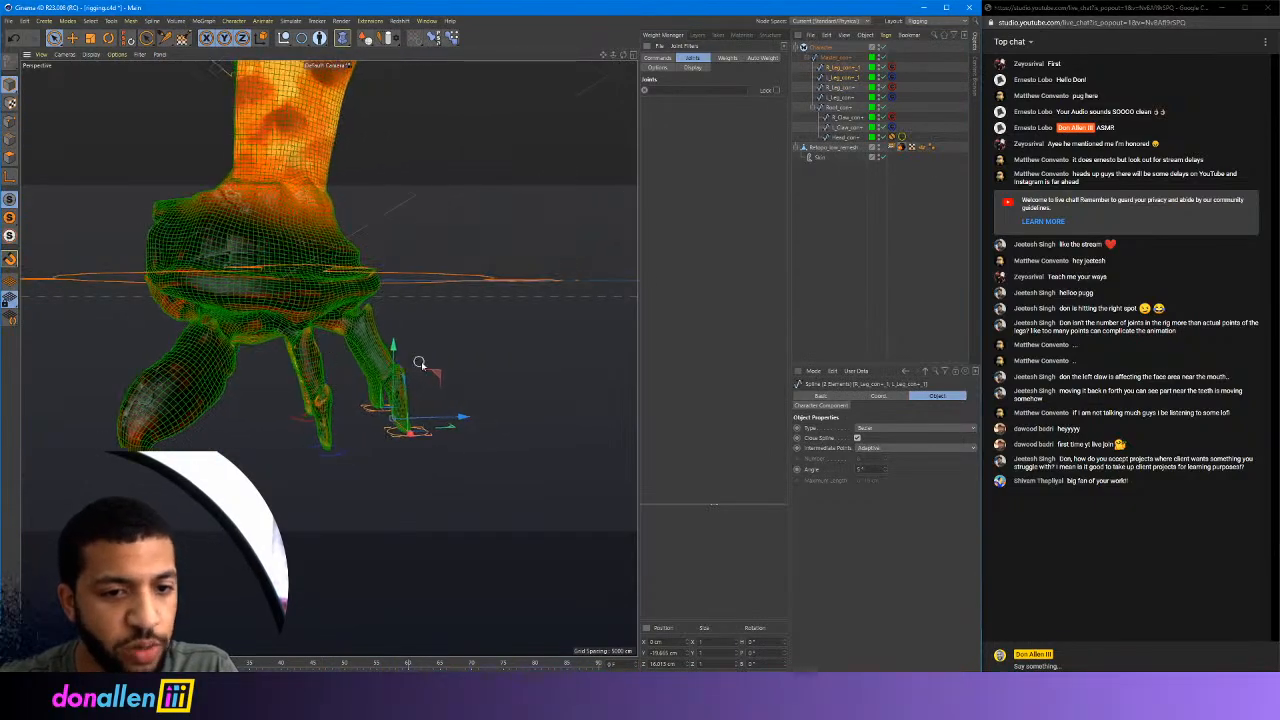
{"action": "mouse_move", "coordinate": [442, 372]}
{"action": "left_mouse_down"}
{"action": "mouse_move", "coordinate": [474, 322]}
{"action": "mouse_move", "coordinate": [430, 341]}
{"action": "mouse_move", "coordinate": [505, 364]}
{"action": "mouse_move", "coordinate": [410, 380]}
{"action": "mouse_move", "coordinate": [422, 369]}
{"action": "left_mouse_up"}
{"action": "middle_click_drag", "start_coordinate": [426, 303], "coordinate": [551, 303], "text": "alt"}
{"action": "key", "text": "ctrl+z"}
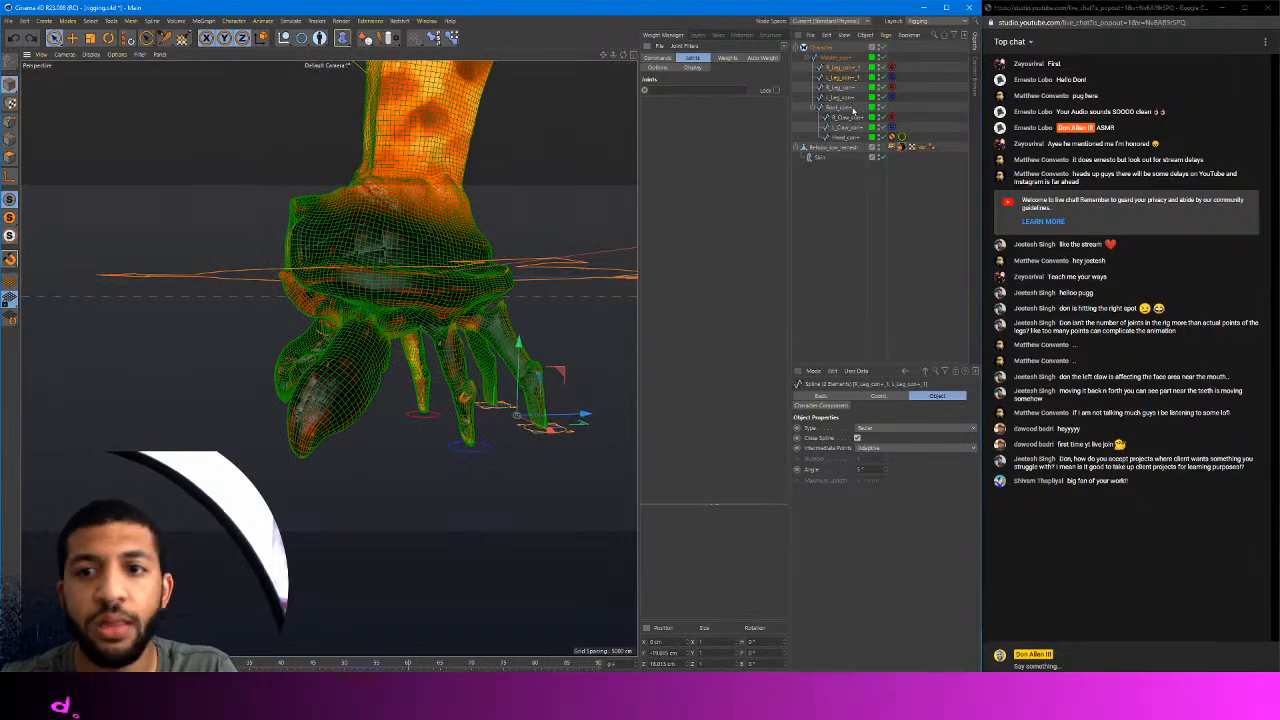
Test the R_Leg and L_Leg foot controllers together, followed by L_Leg alone, undoing each test move
{"action": "left_click", "coordinate": [838, 80]}
{"action": "left_click", "coordinate": [838, 87]}
{"action": "left_click", "coordinate": [838, 97], "text": "ctrl"}
{"action": "left_click_drag", "start_coordinate": [457, 415], "coordinate": [489, 410], "text": "alt"}
{"action": "key", "text": "ctrl+z"}
{"action": "left_click", "coordinate": [839, 98]}
{"action": "key", "text": "ctrl+z"}
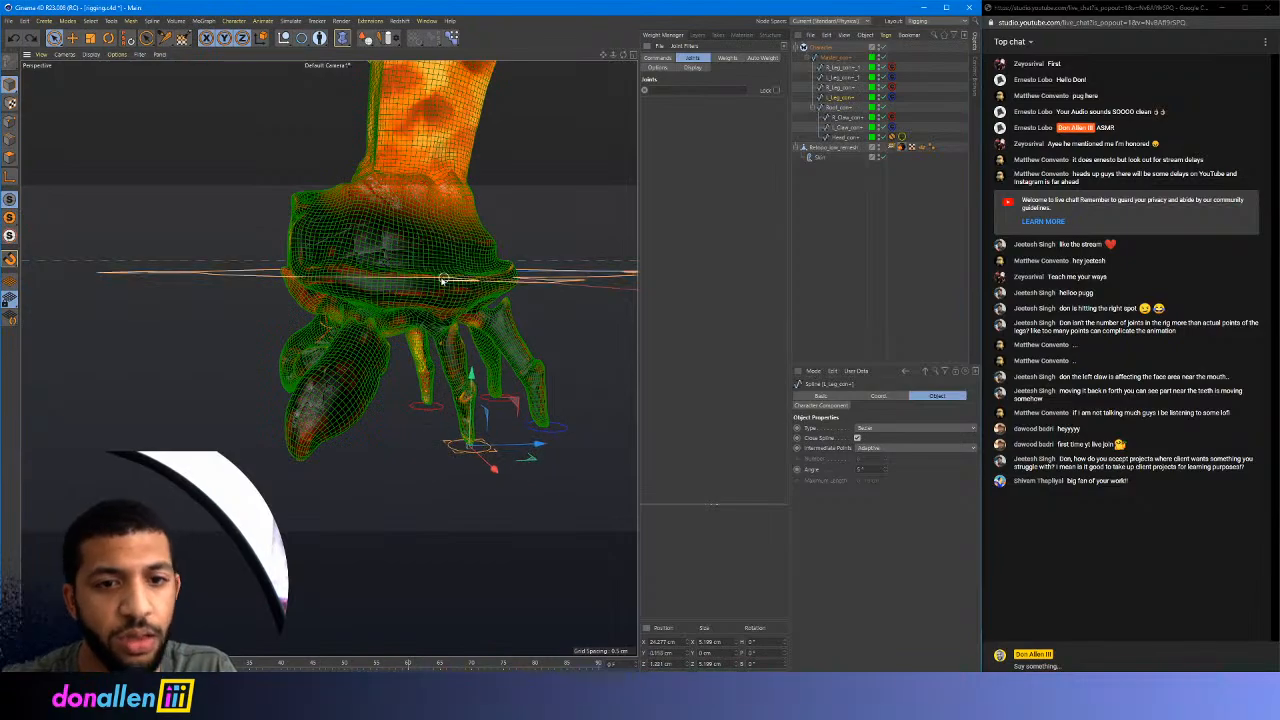
Move the R_Leg foot controller alone as a deformation test, undo it, and inspect the leg joints up close
{"action": "left_click", "coordinate": [839, 88]}
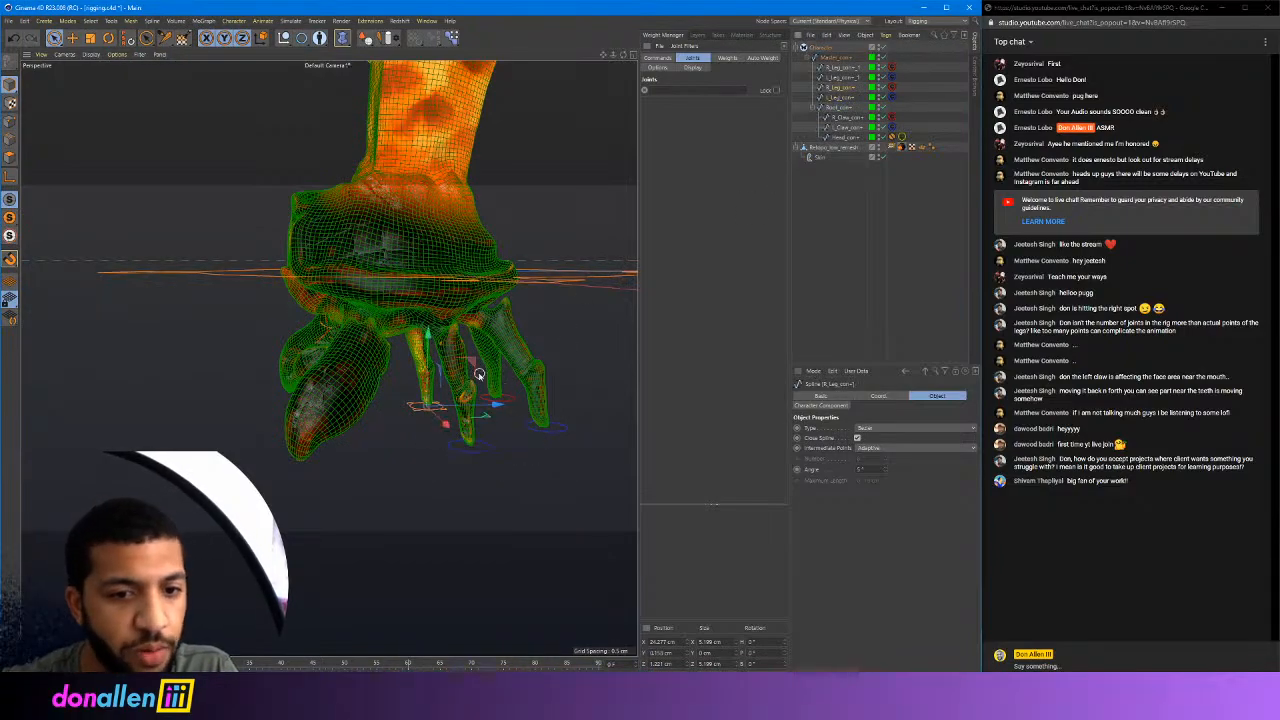
{"action": "mouse_move", "coordinate": [472, 365]}
{"action": "left_mouse_down"}
{"action": "mouse_move", "coordinate": [509, 340]}
{"action": "mouse_move", "coordinate": [470, 368]}
{"action": "left_mouse_up"}
{"action": "key", "text": "ctrl+z"}
{"action": "left_click_drag", "start_coordinate": [398, 245], "coordinate": [371, 240], "text": "alt"}
{"action": "right_click_drag", "start_coordinate": [371, 240], "coordinate": [420, 251], "text": "alt"}
{"action": "mouse_move", "coordinate": [383, 230]}
{"action": "left_mouse_down", "text": "alt"}
{"action": "mouse_move", "coordinate": [373, 236]}
{"action": "mouse_move", "coordinate": [390, 228]}
{"action": "left_mouse_up", "text": "alt"}
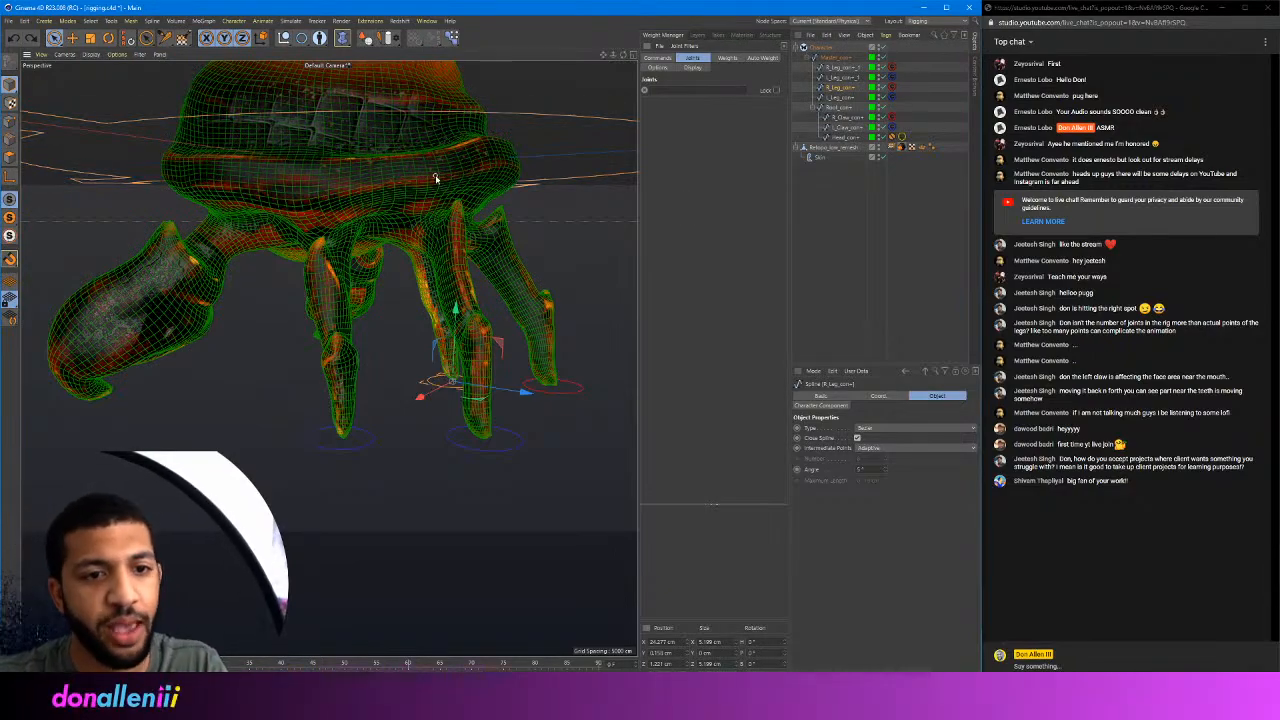
Select the L_Leg_1 and L_Leg foot controllers one after the other to identify which leg each one drives
{"action": "left_click_drag", "start_coordinate": [418, 201], "coordinate": [355, 255], "text": "alt"}
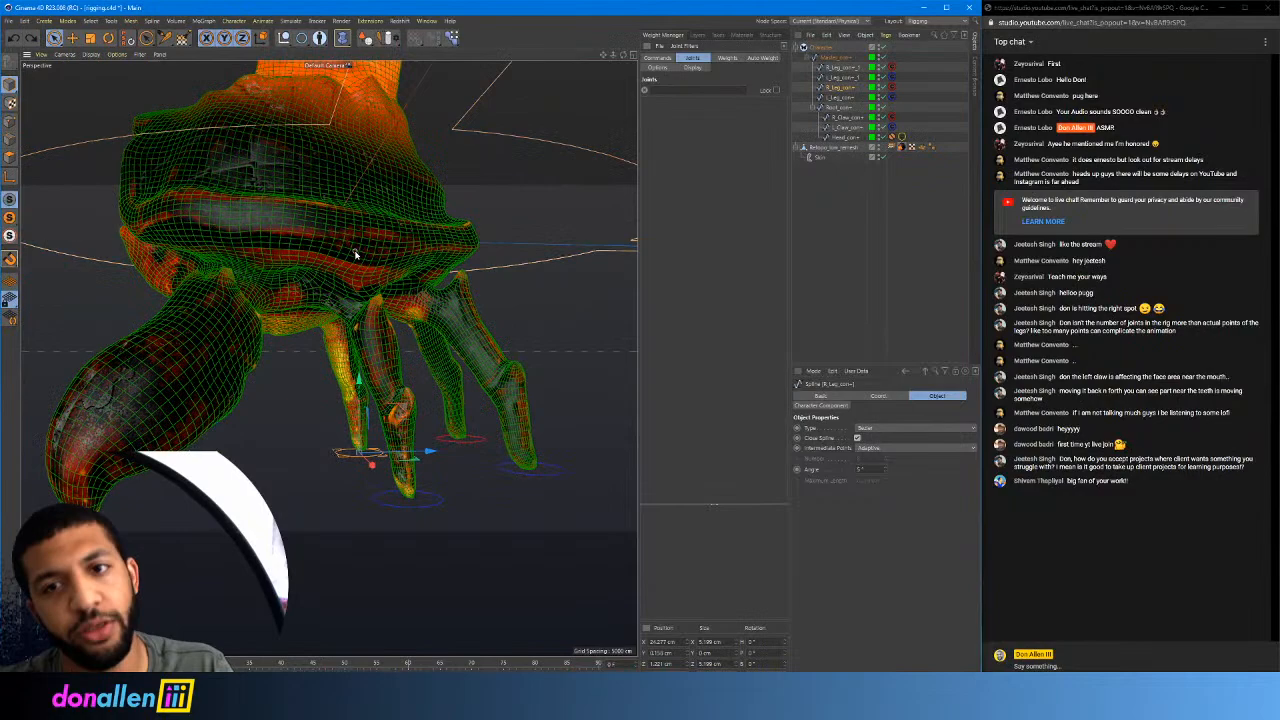
{"action": "left_click", "coordinate": [832, 98]}
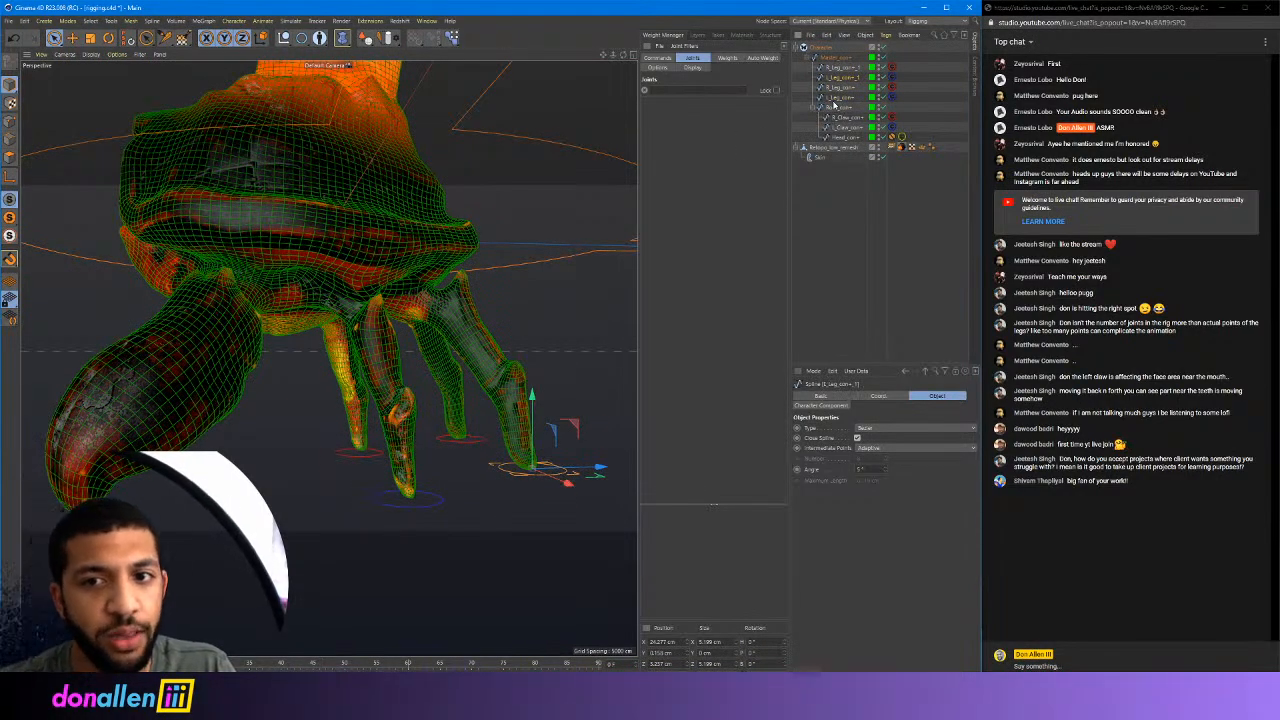
{"action": "left_click", "coordinate": [836, 106]}
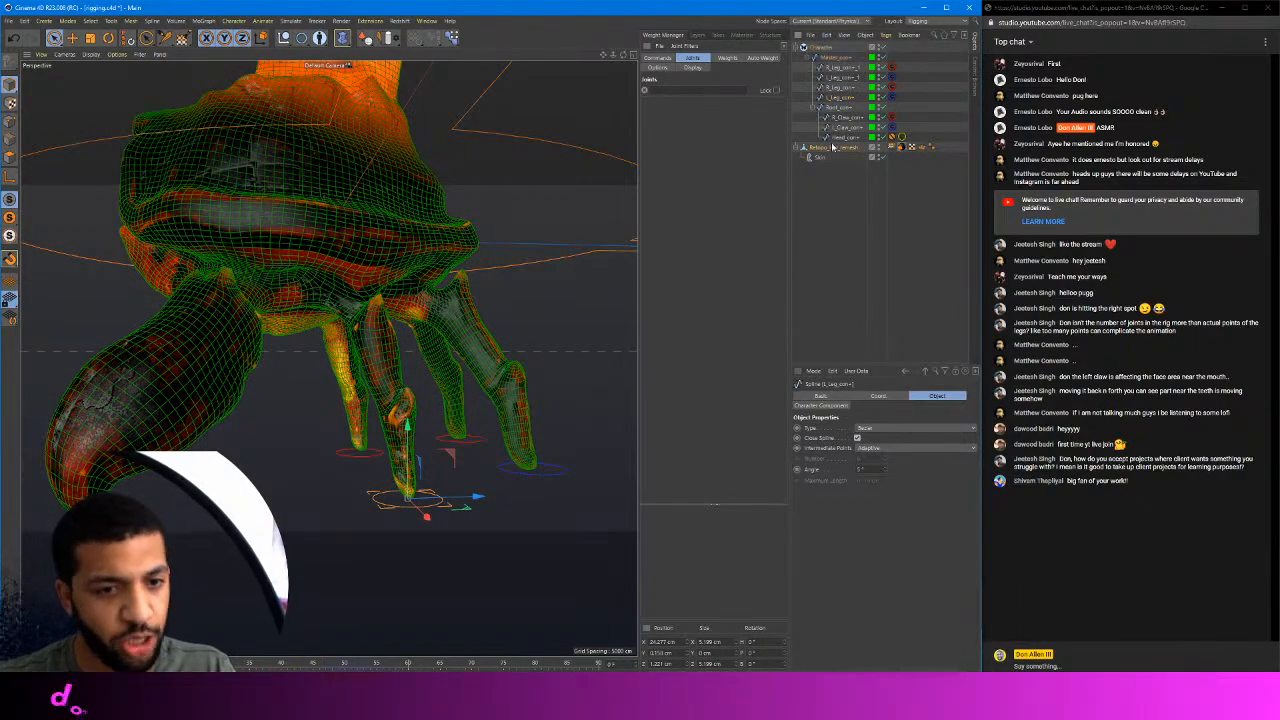
Activate the Weight tool on the Retopo_low_remesh mesh, isolate the L_Leg joint group's weights and expand its joint list
{"action": "left_click", "coordinate": [833, 147]}
{"action": "left_click", "coordinate": [183, 38]}
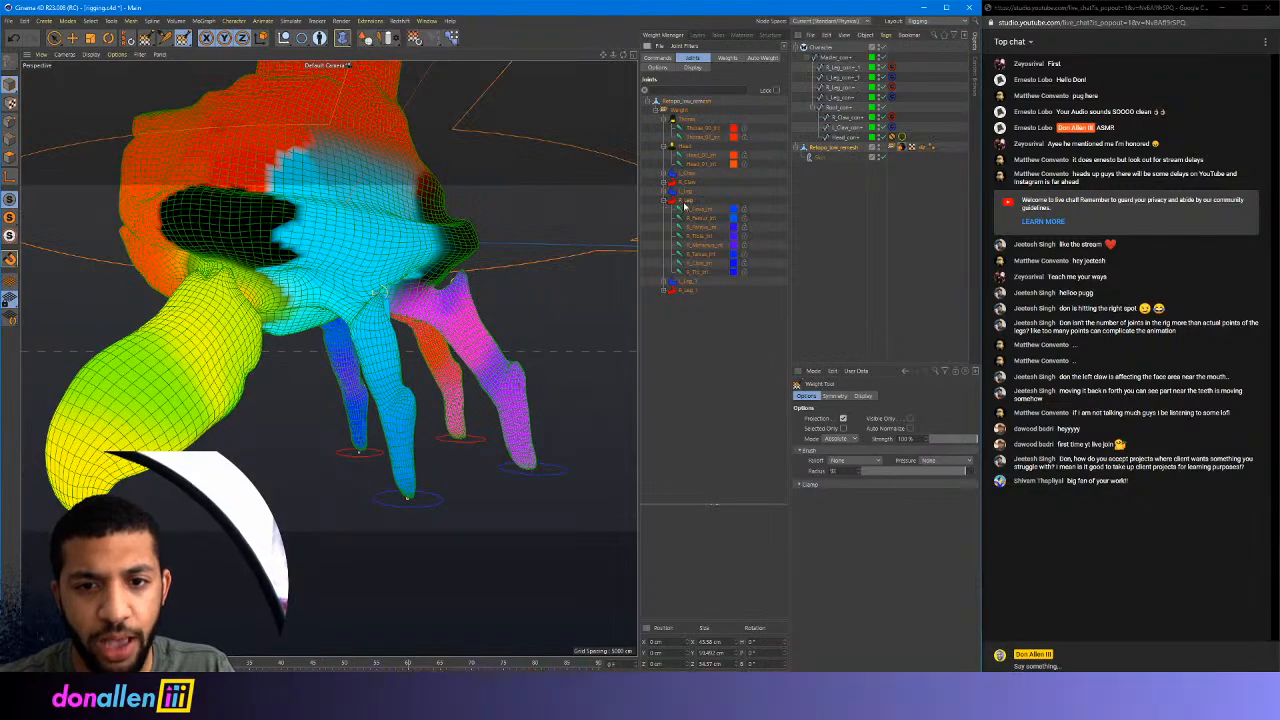
{"action": "left_click", "coordinate": [692, 263]}
{"action": "left_click", "coordinate": [683, 287]}
{"action": "left_click", "coordinate": [684, 218]}
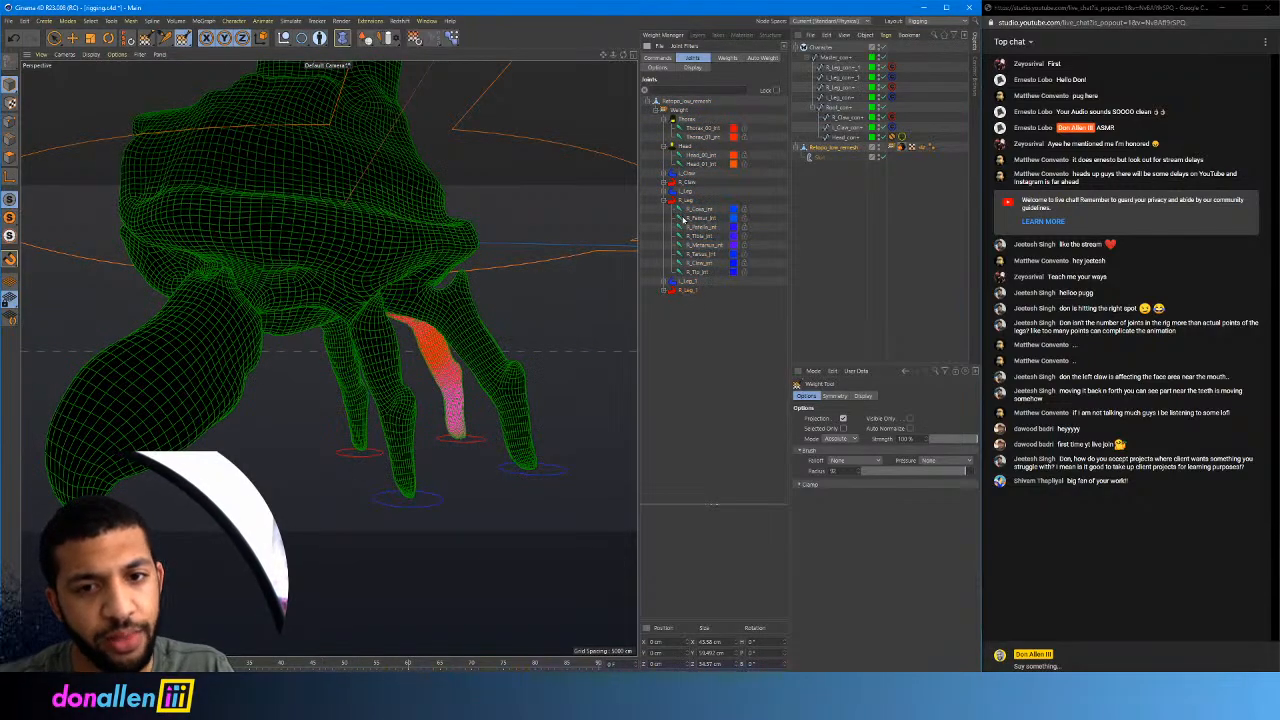
{"action": "left_click", "coordinate": [687, 196]}
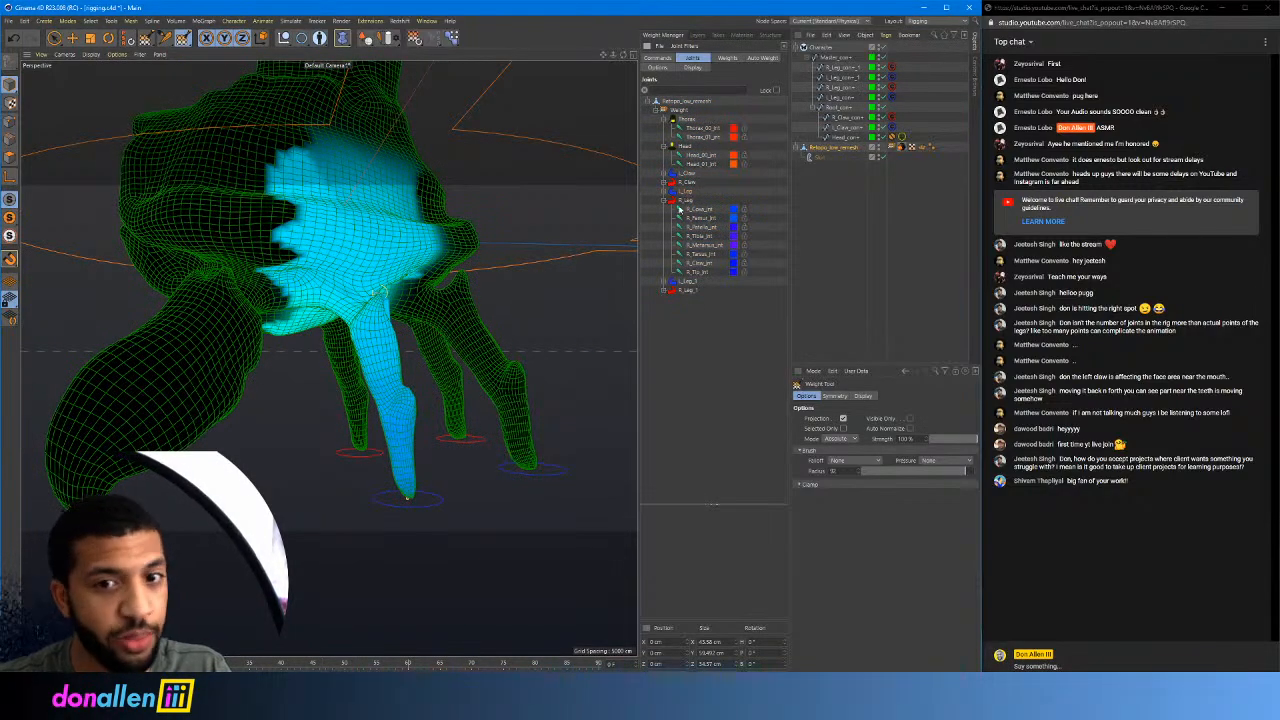
{"action": "left_click", "coordinate": [664, 200]}
{"action": "left_click", "coordinate": [664, 191]}
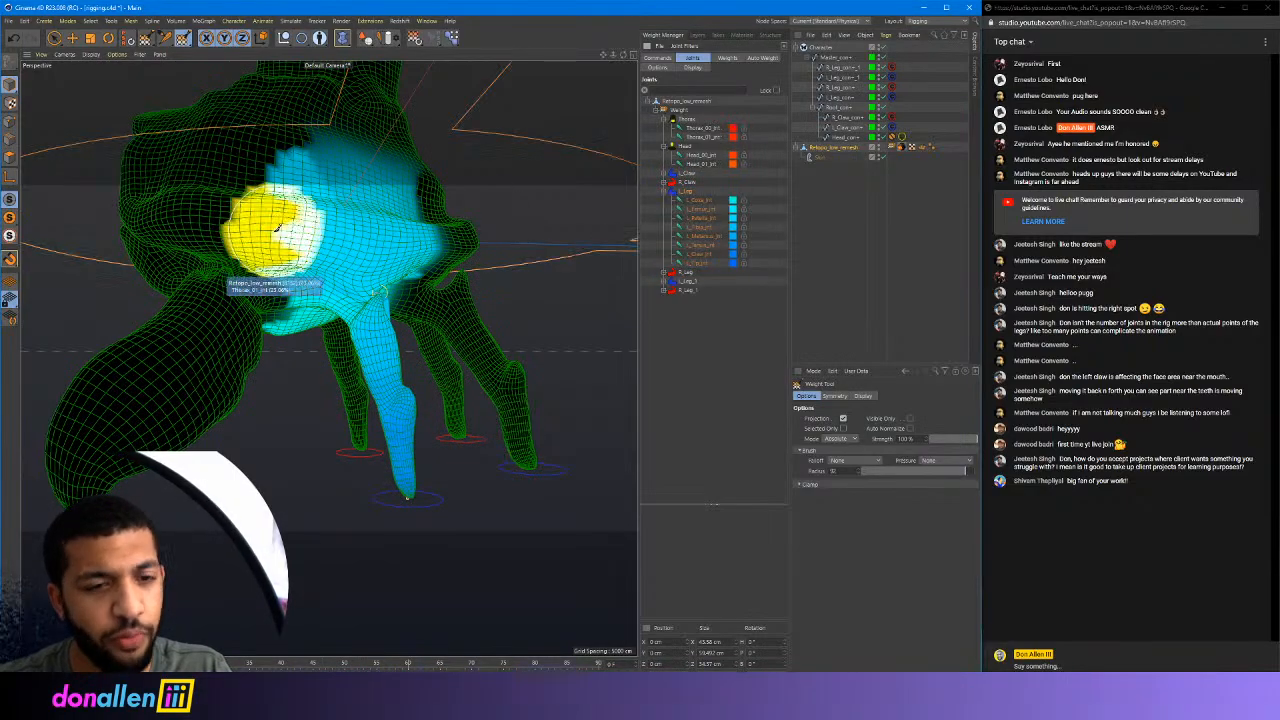
Erase the L_Leg joints' influence from the shell, side and underside of the body with the Weight tool in Absolute mode
{"action": "left_click_drag", "start_coordinate": [391, 204], "coordinate": [422, 188], "text": "alt"}
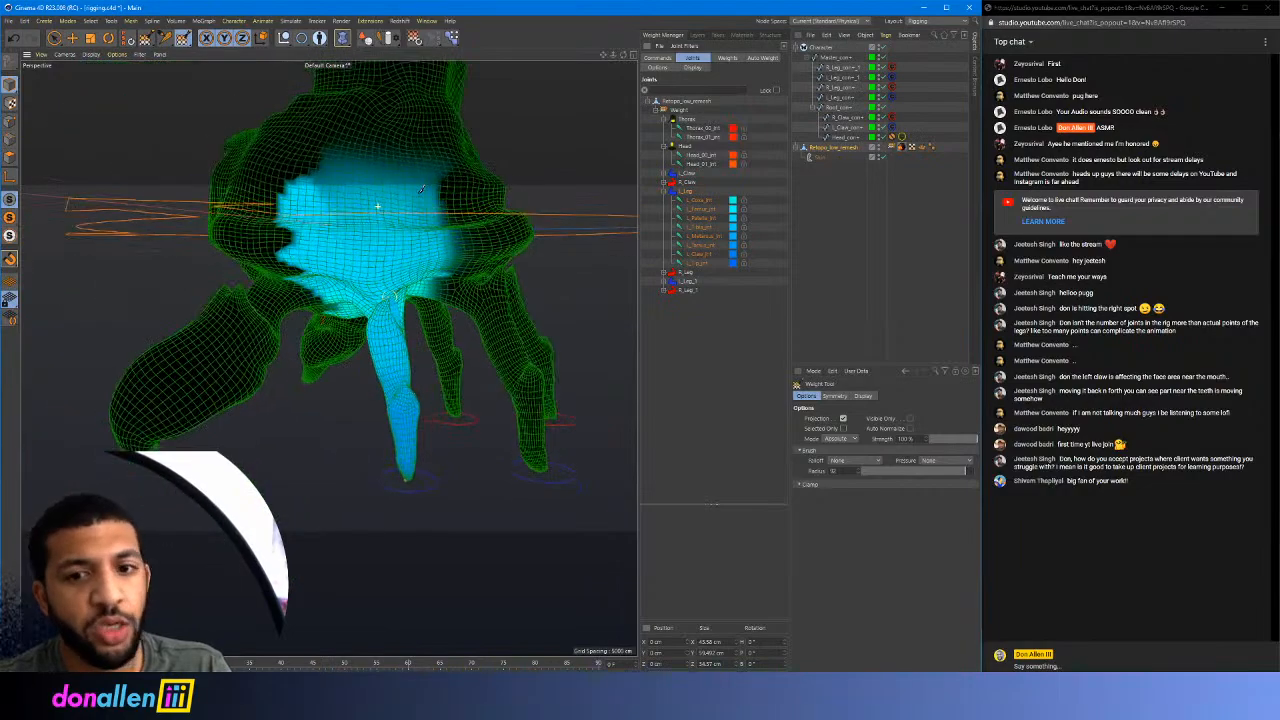
{"action": "mouse_move", "coordinate": [305, 192]}
{"action": "left_mouse_down", "text": "alt"}
{"action": "mouse_move", "coordinate": [451, 200]}
{"action": "mouse_move", "coordinate": [375, 200]}
{"action": "mouse_move", "coordinate": [400, 200]}
{"action": "mouse_move", "coordinate": [436, 292]}
{"action": "mouse_move", "coordinate": [408, 196]}
{"action": "left_mouse_up", "text": "alt"}
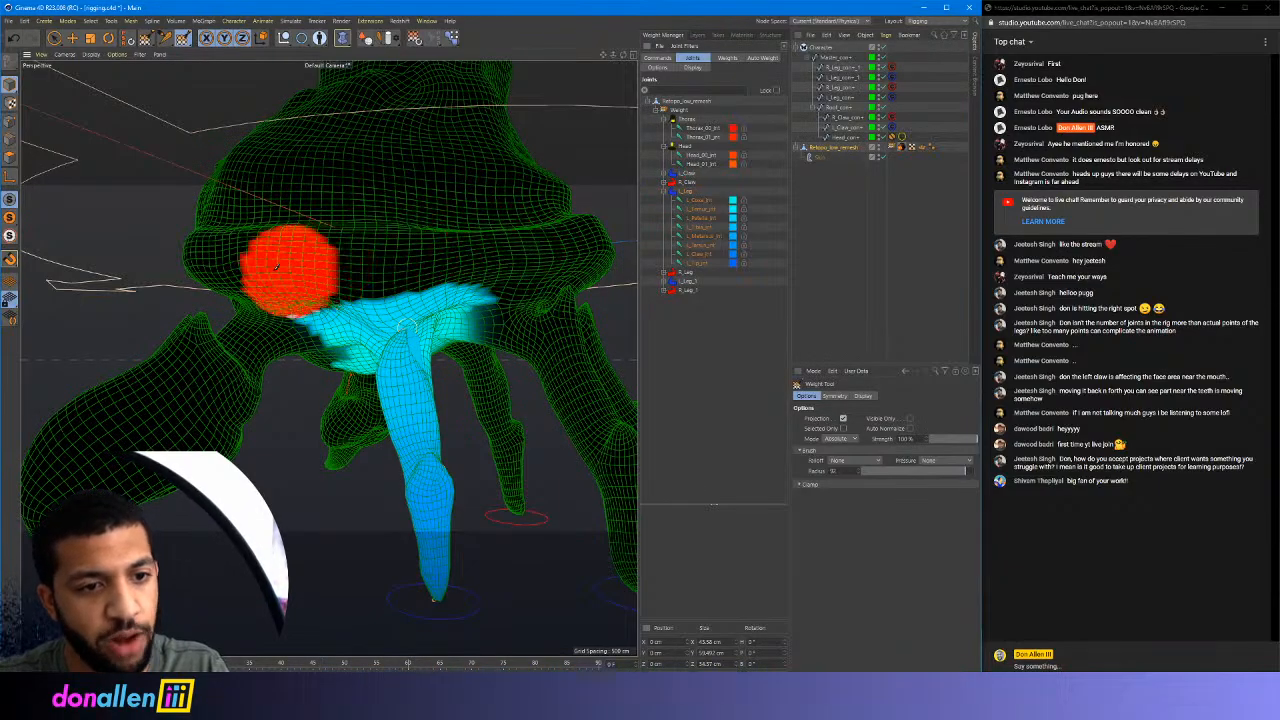
{"action": "left_click_drag", "start_coordinate": [298, 235], "coordinate": [391, 217], "text": "alt"}
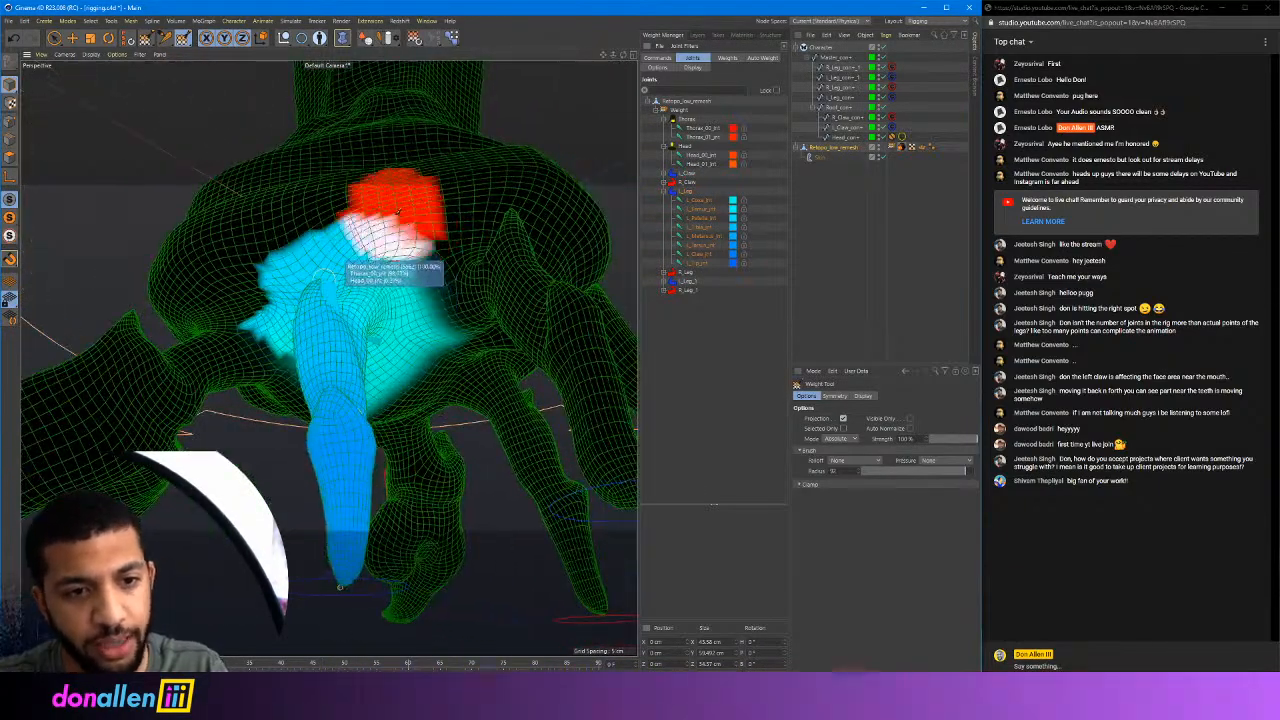
{"action": "left_click_drag", "start_coordinate": [457, 320], "coordinate": [357, 194], "text": "alt"}
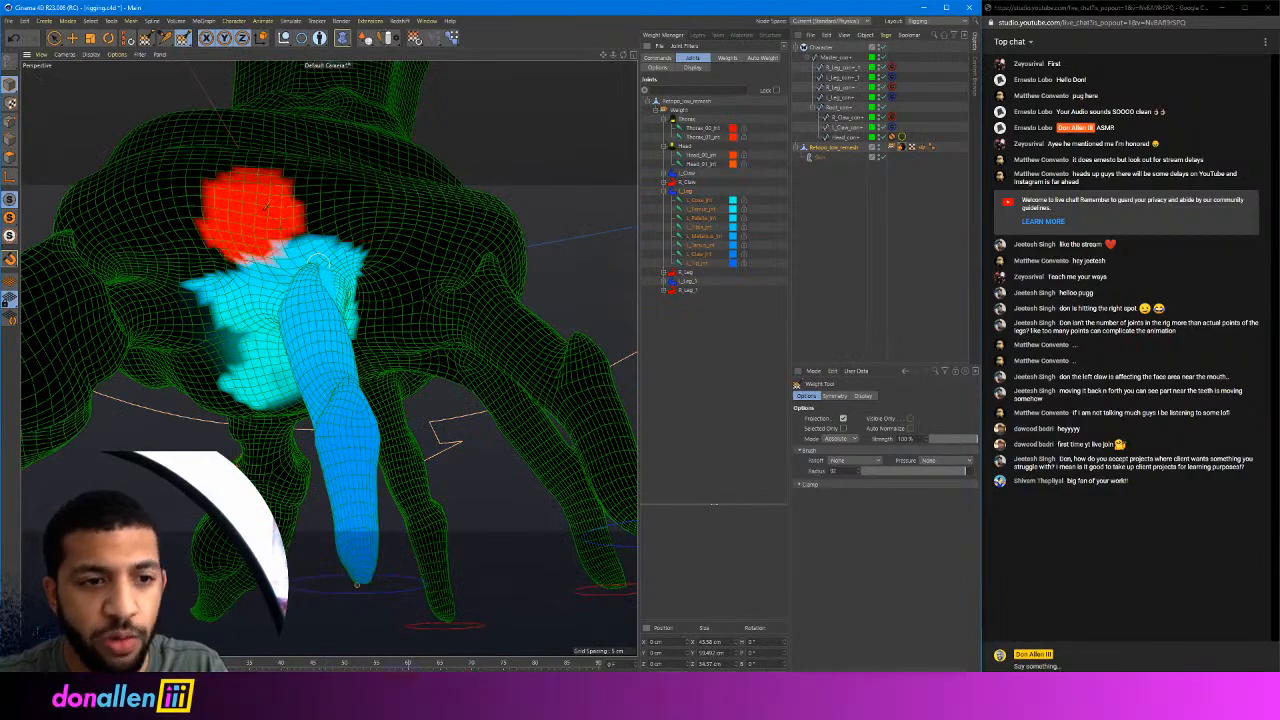
{"action": "mouse_move", "coordinate": [364, 250]}
{"action": "left_mouse_down", "text": "alt"}
{"action": "mouse_move", "coordinate": [310, 262]}
{"action": "mouse_move", "coordinate": [287, 300]}
{"action": "left_mouse_up", "text": "alt"}
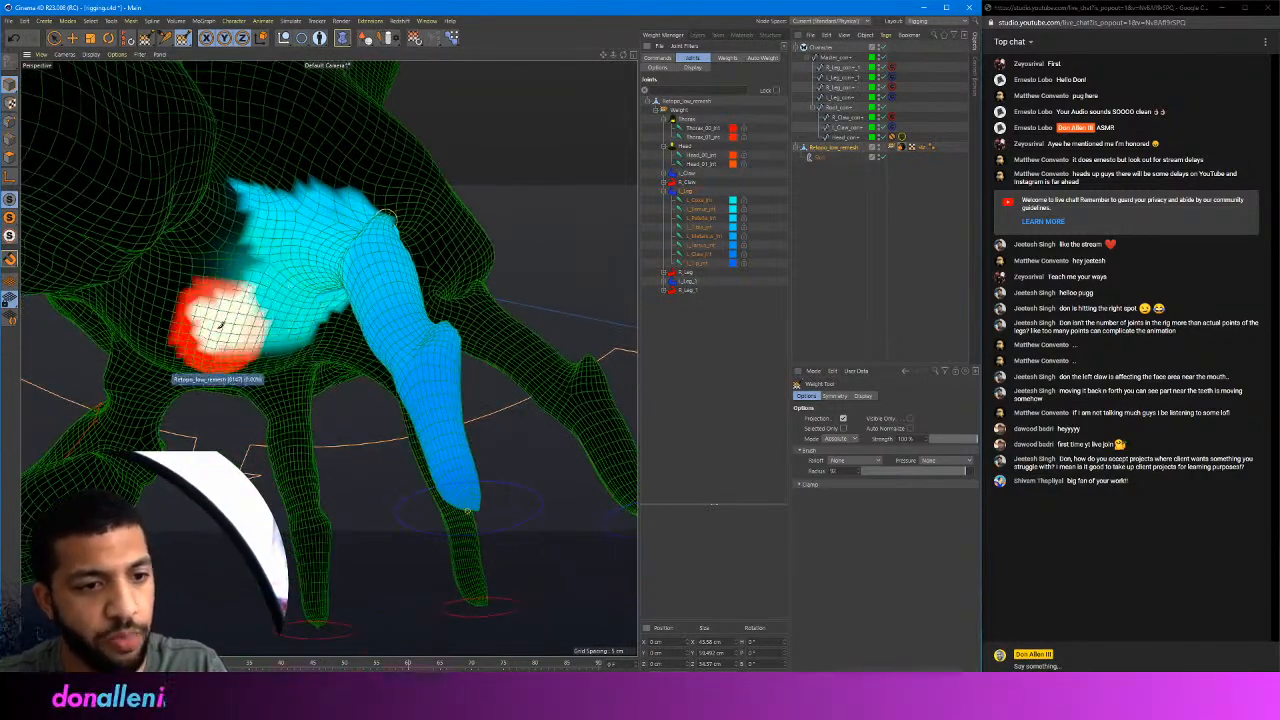
{"action": "mouse_move", "coordinate": [223, 327]}
{"action": "left_mouse_down", "text": "ctrl"}
{"action": "mouse_move", "coordinate": [293, 354]}
{"action": "mouse_move", "coordinate": [214, 286]}
{"action": "mouse_move", "coordinate": [271, 177]}
{"action": "mouse_move", "coordinate": [354, 150]}
{"action": "left_mouse_up", "text": "ctrl"}
{"action": "mouse_move", "coordinate": [428, 152]}
{"action": "left_mouse_down", "text": "alt"}
{"action": "mouse_move", "coordinate": [357, 119]}
{"action": "mouse_move", "coordinate": [429, 294]}
{"action": "mouse_move", "coordinate": [329, 357]}
{"action": "mouse_move", "coordinate": [457, 306]}
{"action": "mouse_move", "coordinate": [366, 274]}
{"action": "mouse_move", "coordinate": [357, 255]}
{"action": "left_mouse_up", "text": "alt"}
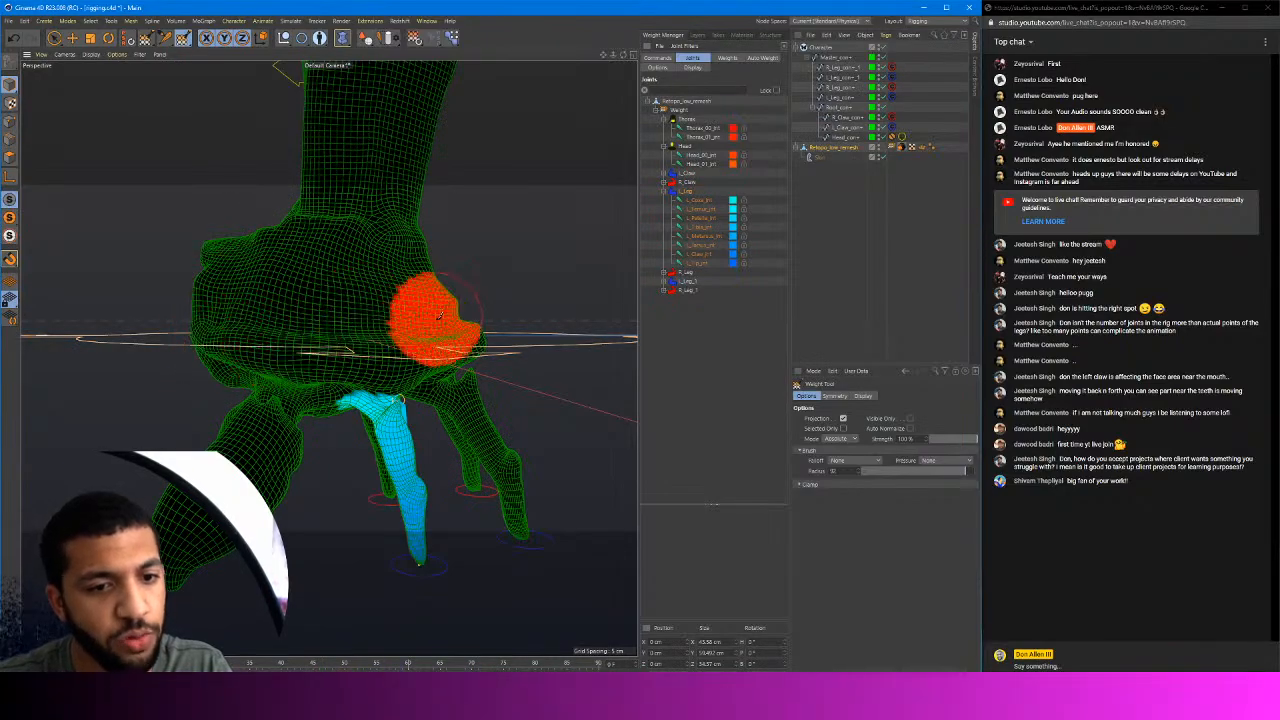
Trim the remaining L_Leg weights close around the leg's base, using a smaller Weight tool brush
{"action": "middle_click_drag", "start_coordinate": [462, 336], "coordinate": [400, 258], "text": "alt"}
{"action": "right_click_drag", "start_coordinate": [400, 258], "coordinate": [349, 263], "text": "alt"}
{"action": "mouse_move", "coordinate": [349, 263]}
{"action": "left_mouse_down", "text": "alt"}
{"action": "mouse_move", "coordinate": [354, 243]}
{"action": "mouse_move", "coordinate": [305, 260]}
{"action": "mouse_move", "coordinate": [248, 160]}
{"action": "left_mouse_up", "text": "alt"}
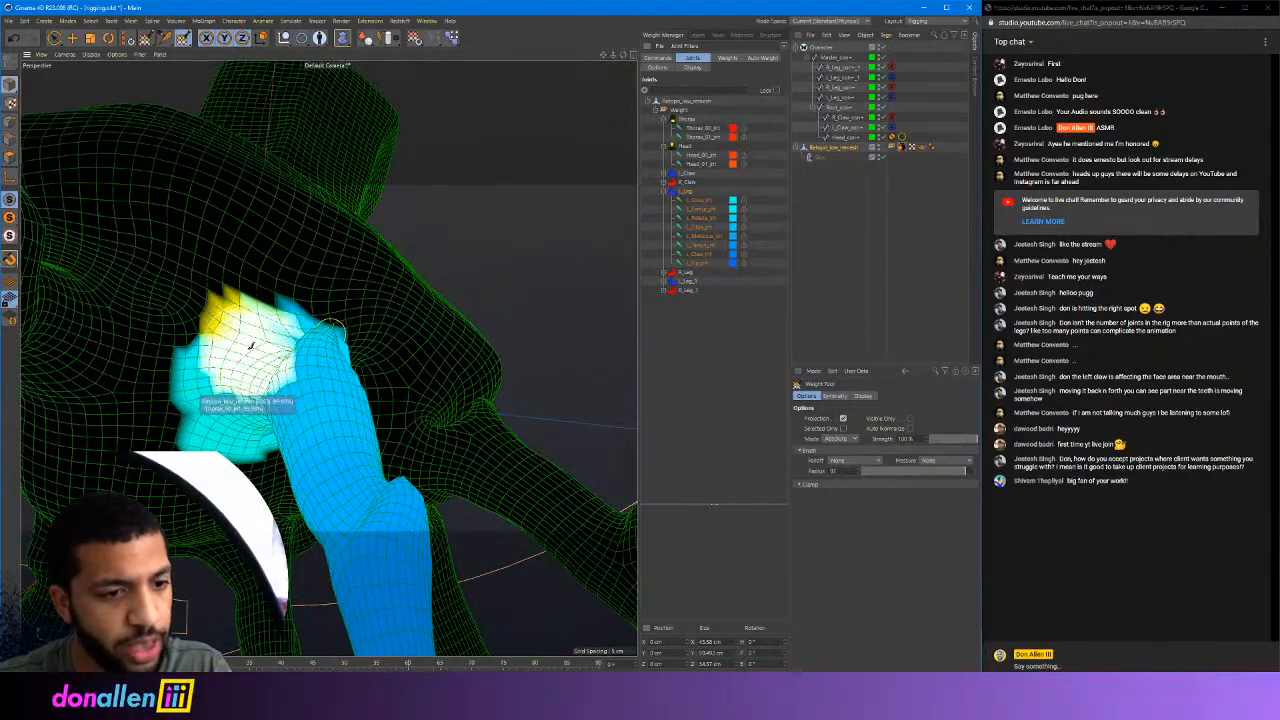
{"action": "mouse_move", "coordinate": [255, 340]}
{"action": "left_mouse_down", "text": "alt"}
{"action": "mouse_move", "coordinate": [172, 346]}
{"action": "mouse_move", "coordinate": [243, 343]}
{"action": "left_mouse_up", "text": "alt"}
{"action": "right_click_drag", "start_coordinate": [243, 343], "coordinate": [310, 315], "text": "alt"}
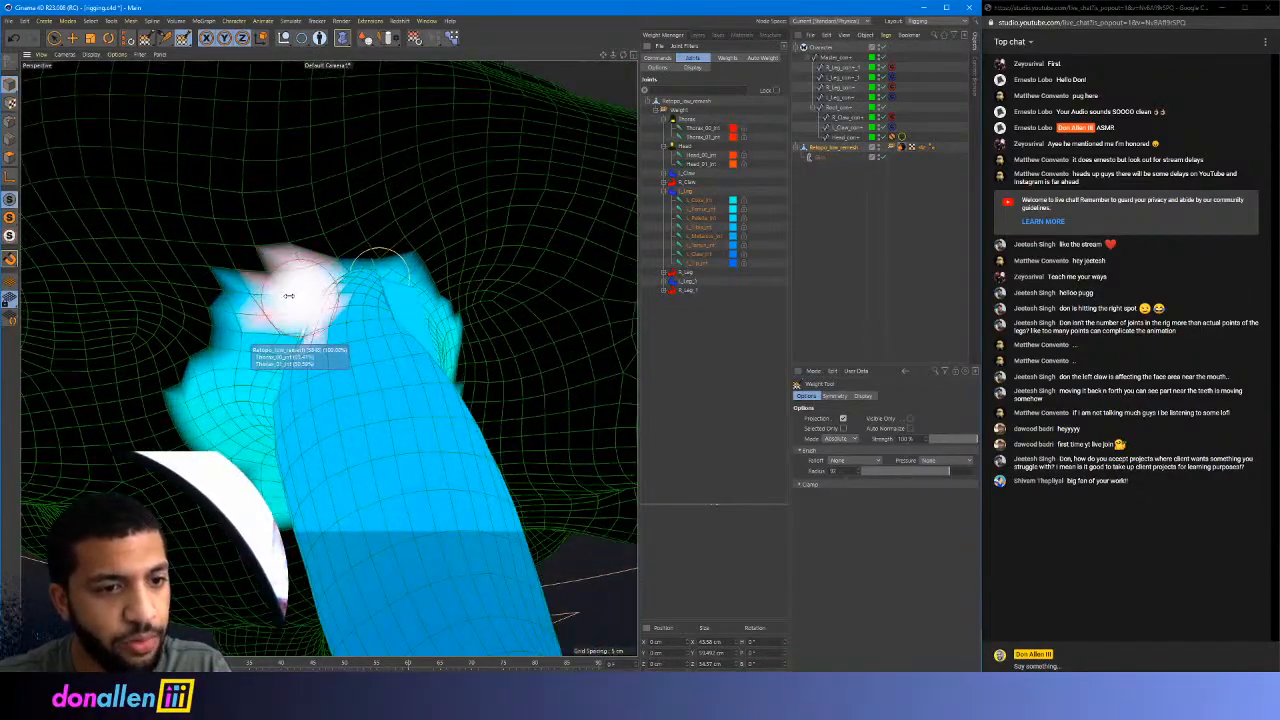
{"action": "left_click_drag", "start_coordinate": [338, 290], "coordinate": [294, 312], "text": "alt"}
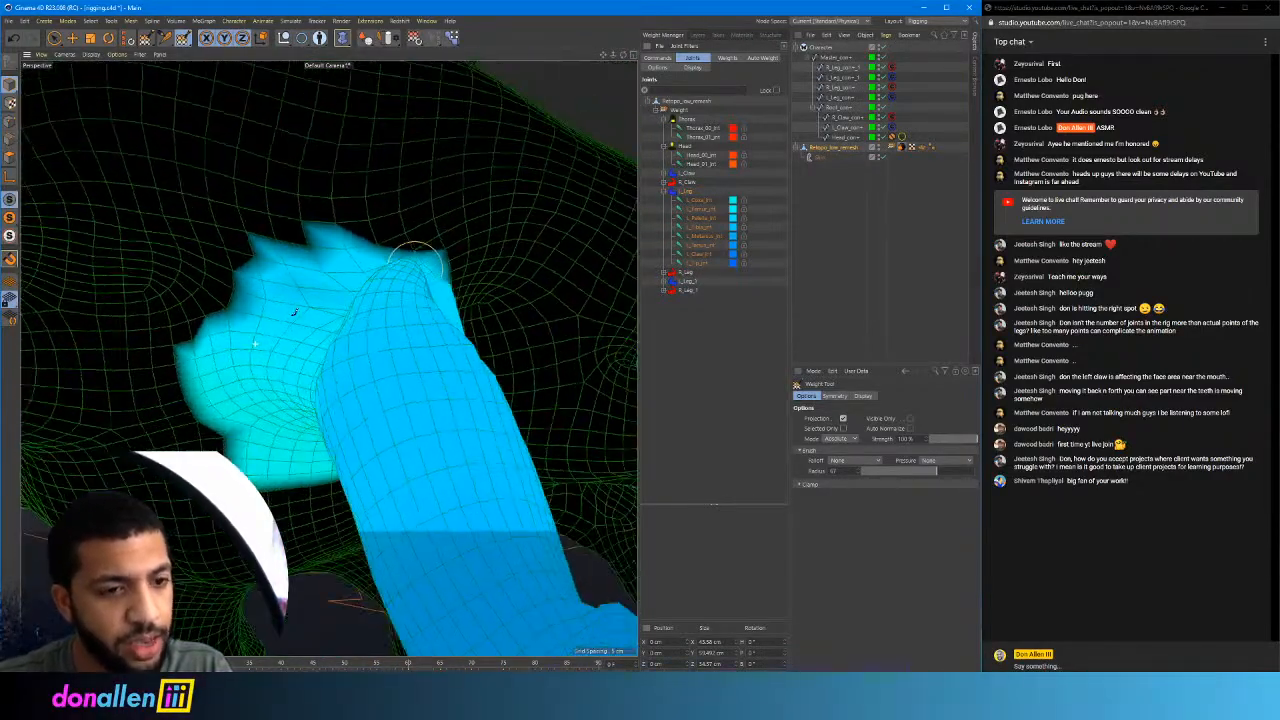
{"action": "scroll", "coordinate": [280, 313], "scroll_direction": "down", "scroll_amount": 3}
{"action": "left_click_drag", "start_coordinate": [451, 285], "coordinate": [440, 222], "text": "alt"}
{"action": "scroll", "coordinate": [357, 240], "scroll_direction": "down", "scroll_amount": 4}
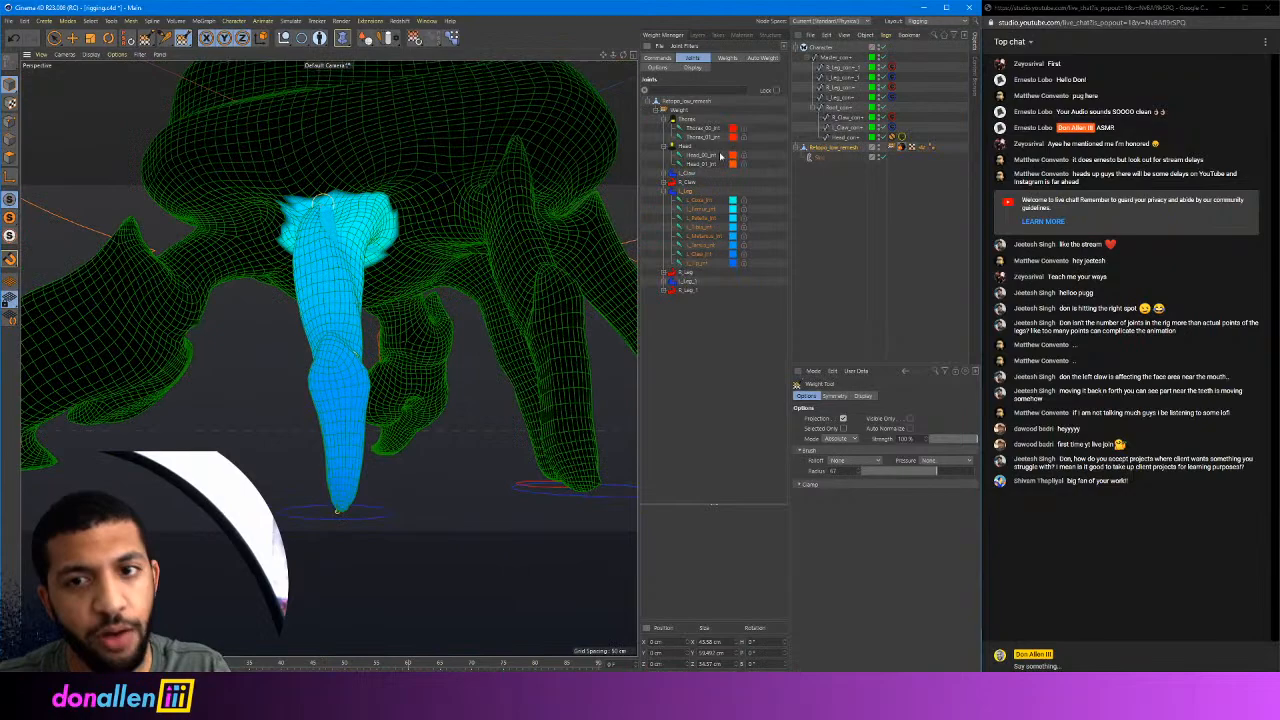
Move the L_Leg foot controller in several directions to test the leg's deformation, and undo the test moves
{"action": "left_click", "coordinate": [845, 117]}
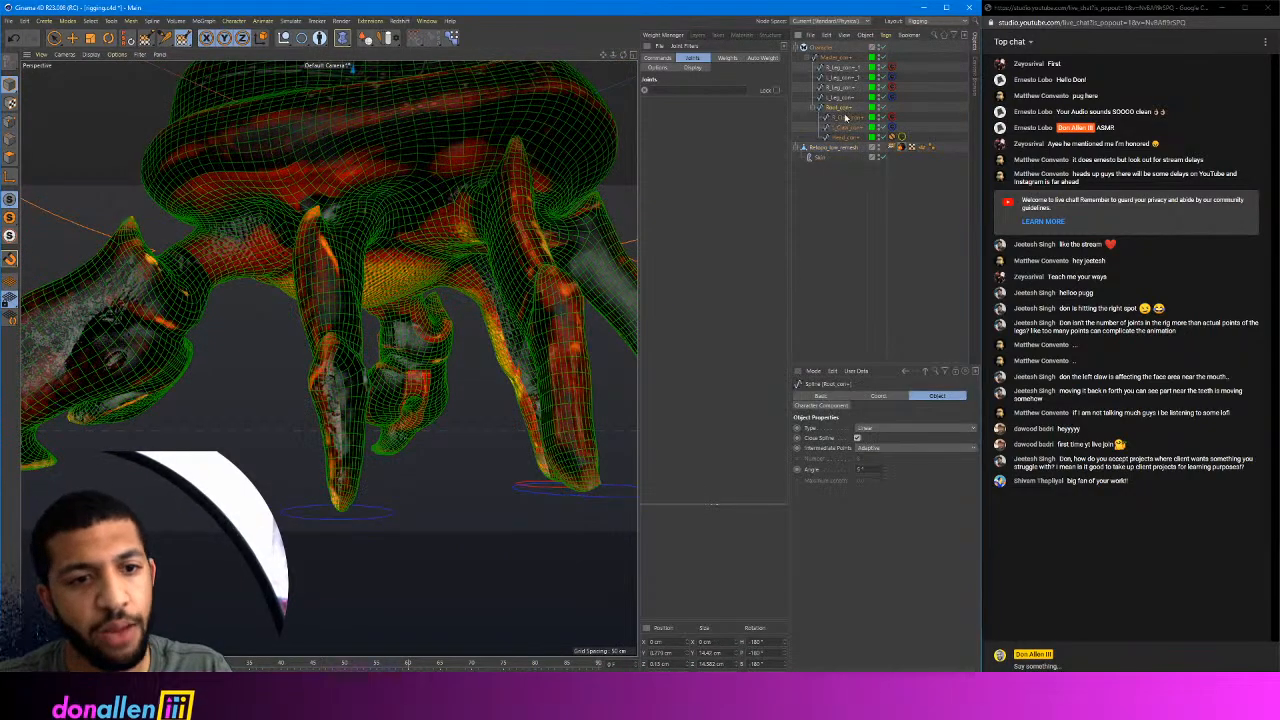
{"action": "left_click", "coordinate": [52, 39]}
{"action": "left_click", "coordinate": [380, 517]}
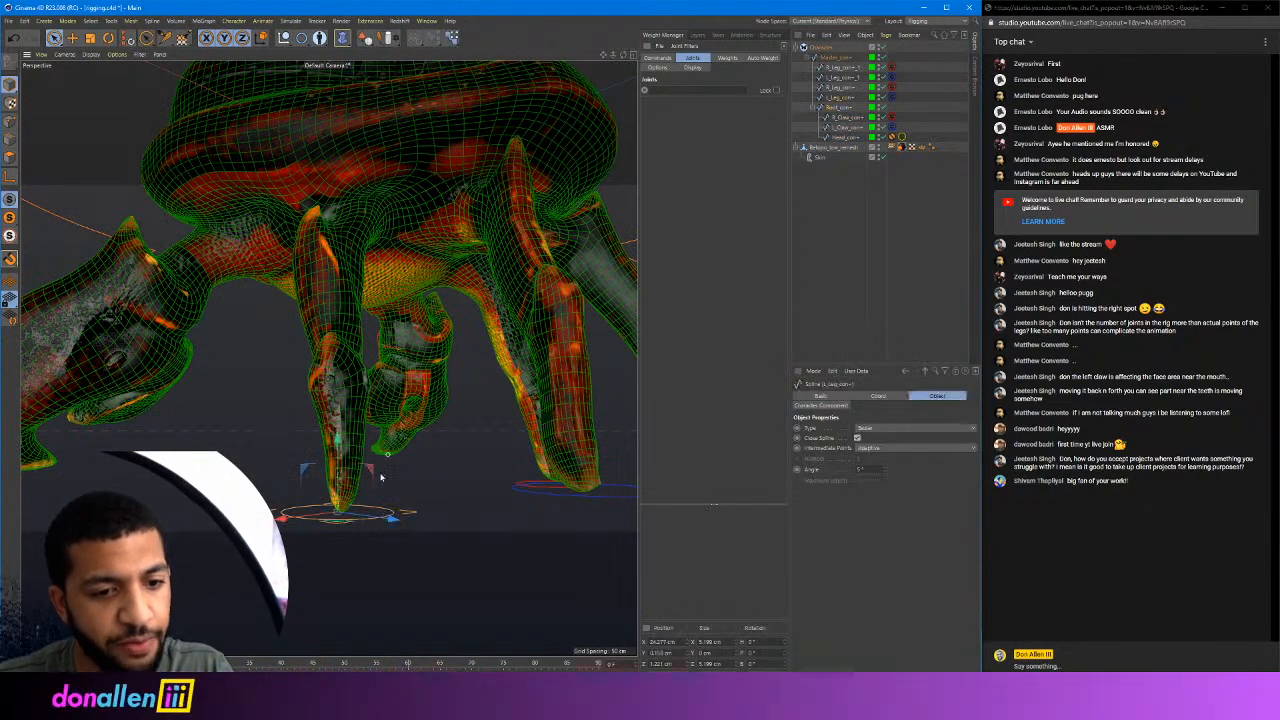
{"action": "left_click_drag", "start_coordinate": [380, 517], "coordinate": [397, 481], "text": "alt"}
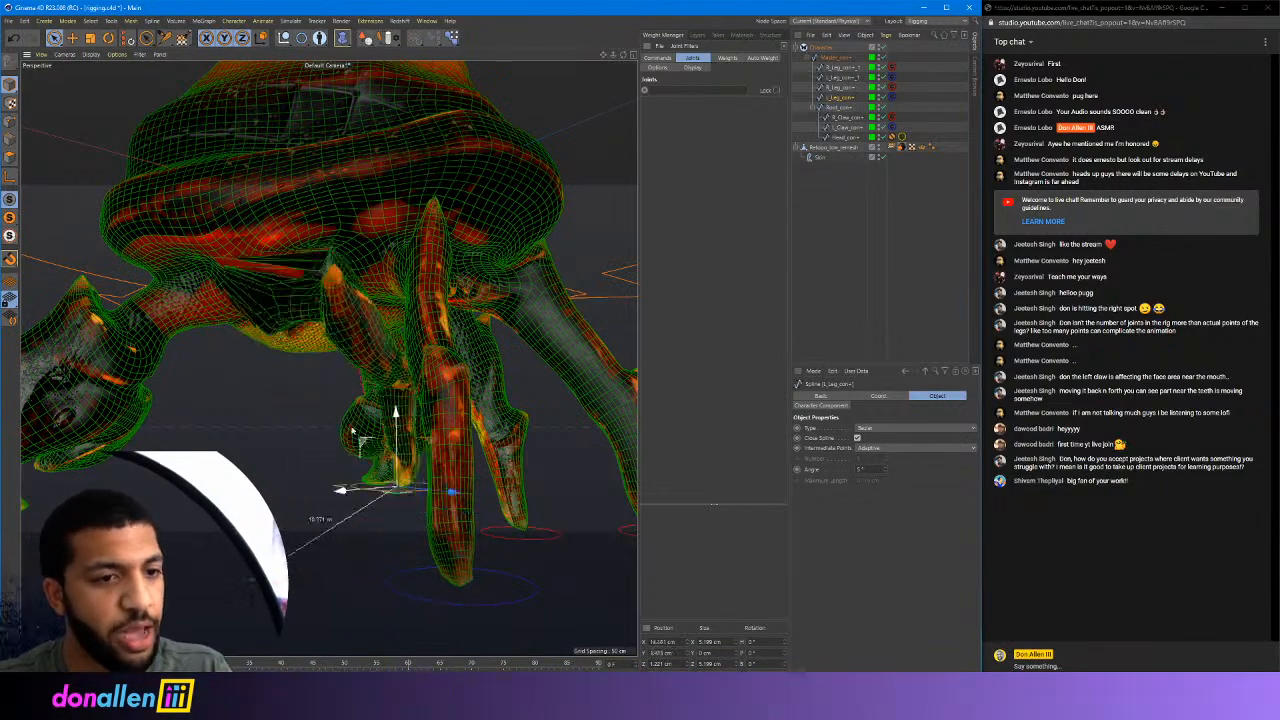
{"action": "left_click_drag", "start_coordinate": [183, 525], "coordinate": [197, 561]}
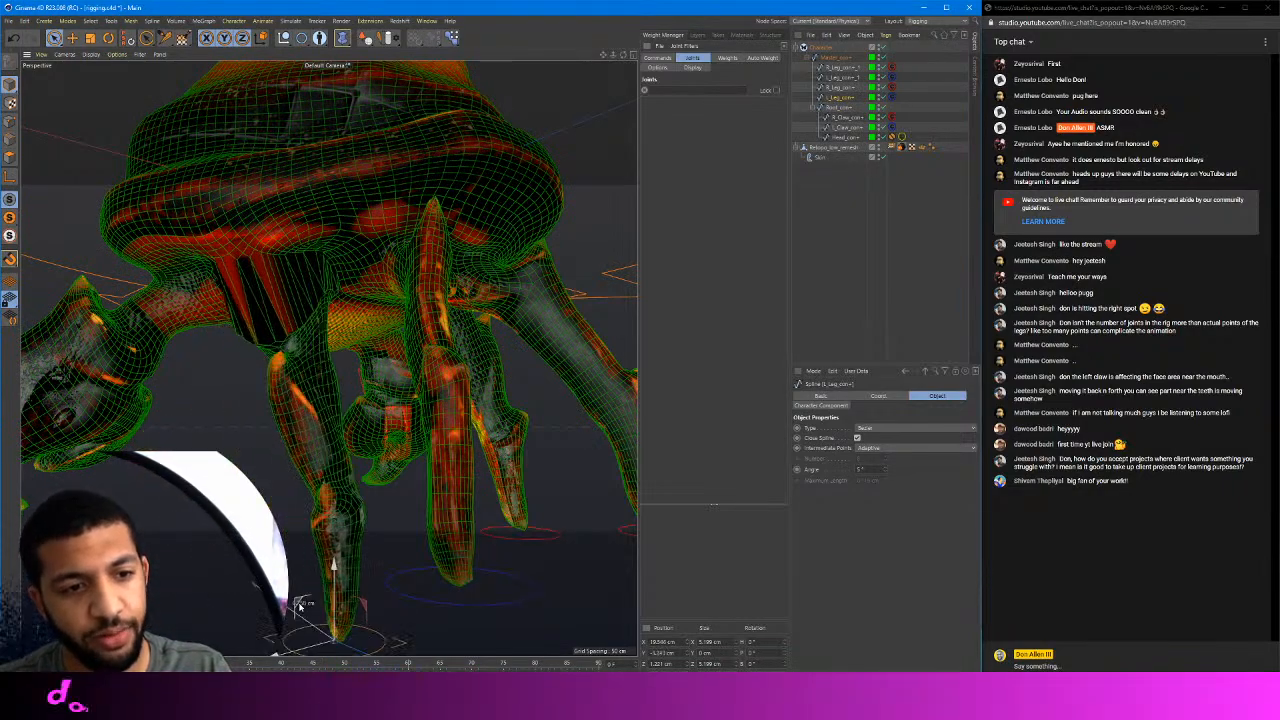
{"action": "left_click_drag", "start_coordinate": [300, 606], "coordinate": [281, 474]}
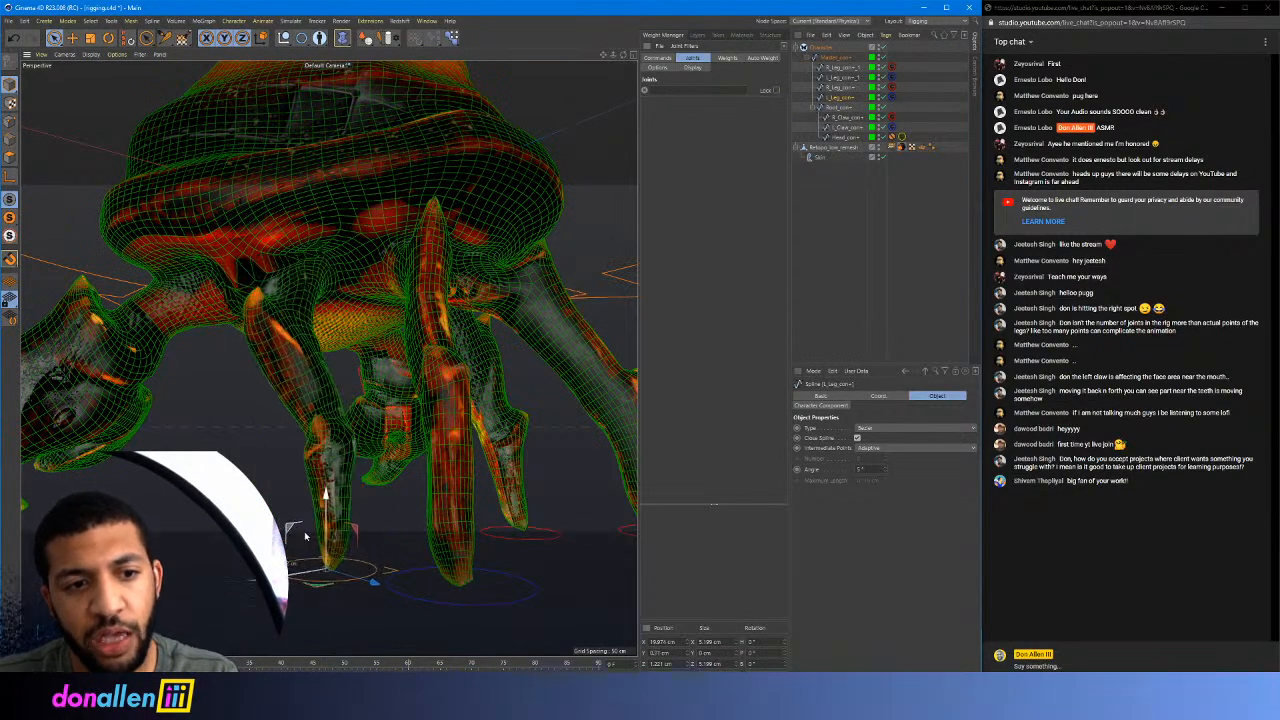
{"action": "left_click_drag", "start_coordinate": [320, 565], "coordinate": [300, 510]}
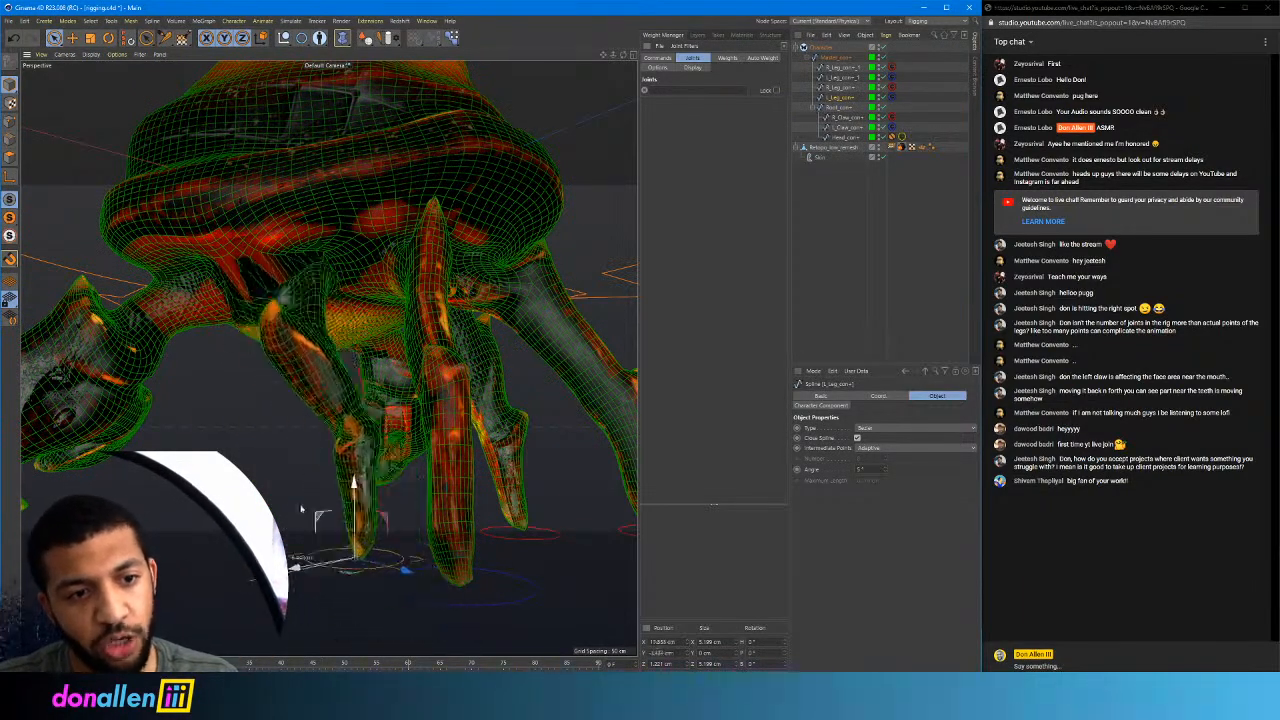
{"action": "left_click_drag", "start_coordinate": [166, 582], "coordinate": [158, 489]}
{"action": "left_click_drag", "start_coordinate": [212, 521], "coordinate": [205, 622]}
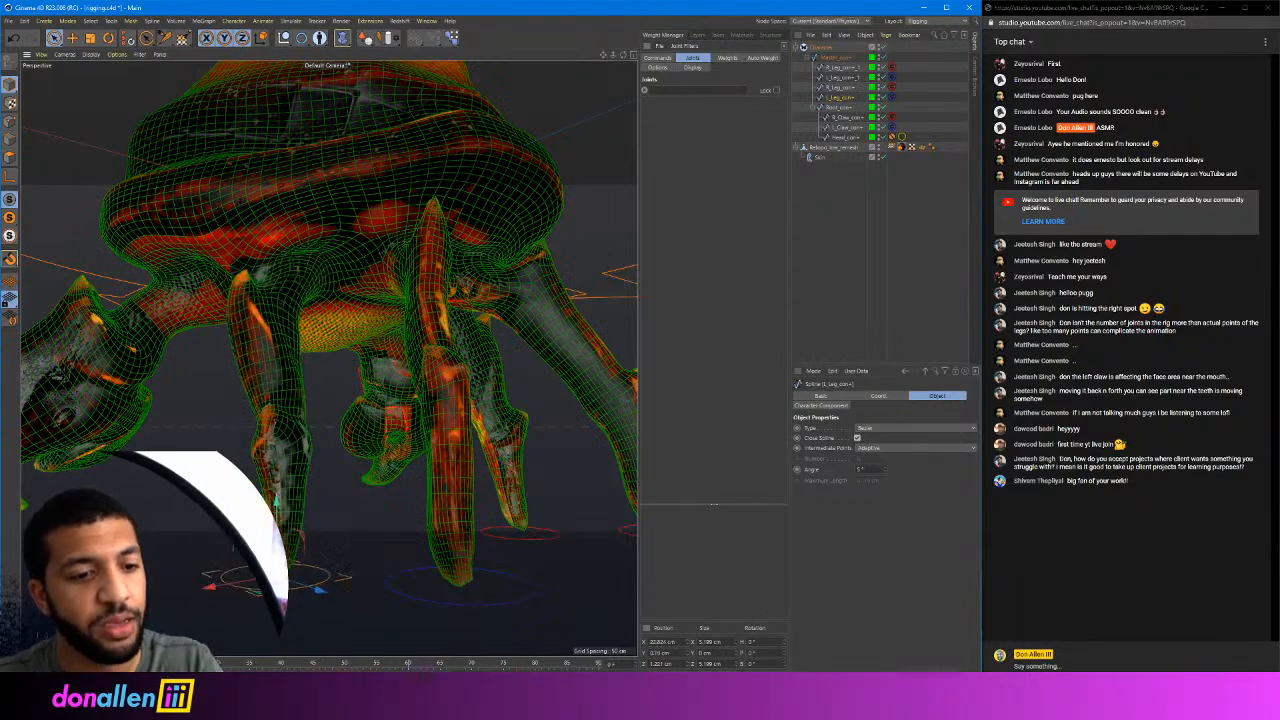
{"action": "left_click_drag", "start_coordinate": [275, 502], "coordinate": [256, 398]}
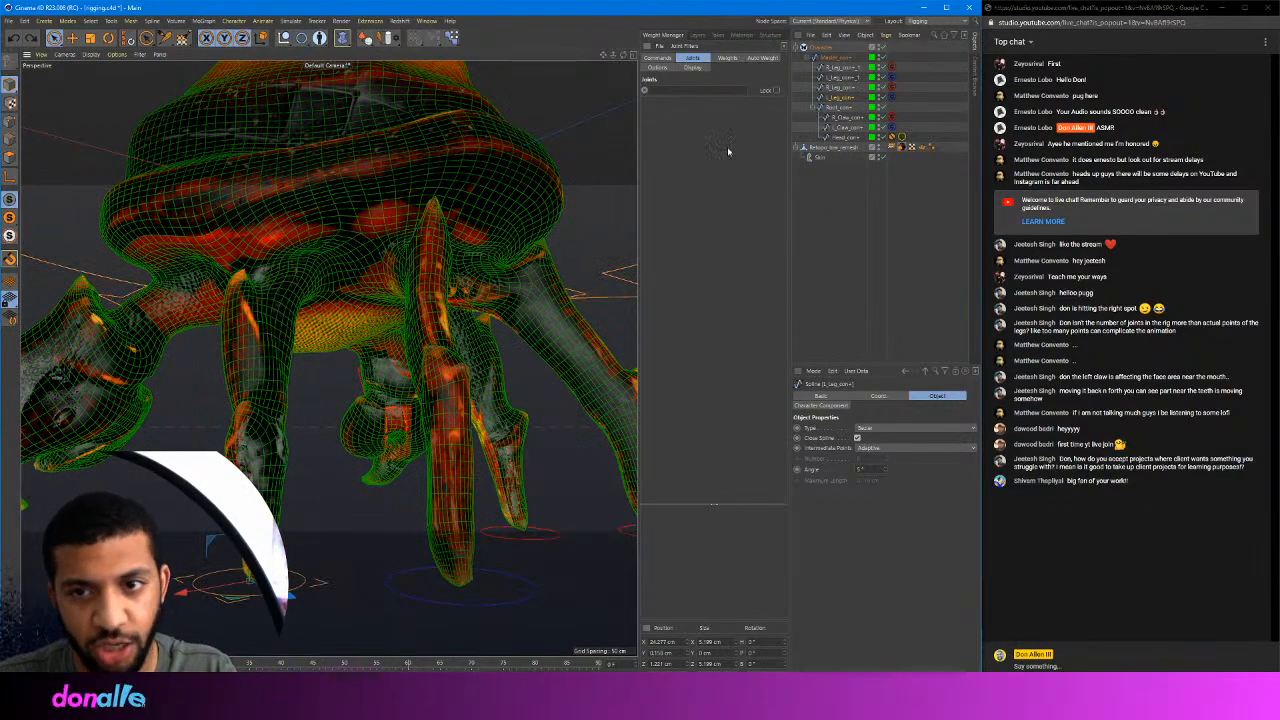
Reselect the Retopo_low_remesh mesh and smooth the L_Leg weight edge around the leg's base with the Weight tool in Smooth mode
{"action": "left_click", "coordinate": [826, 151]}
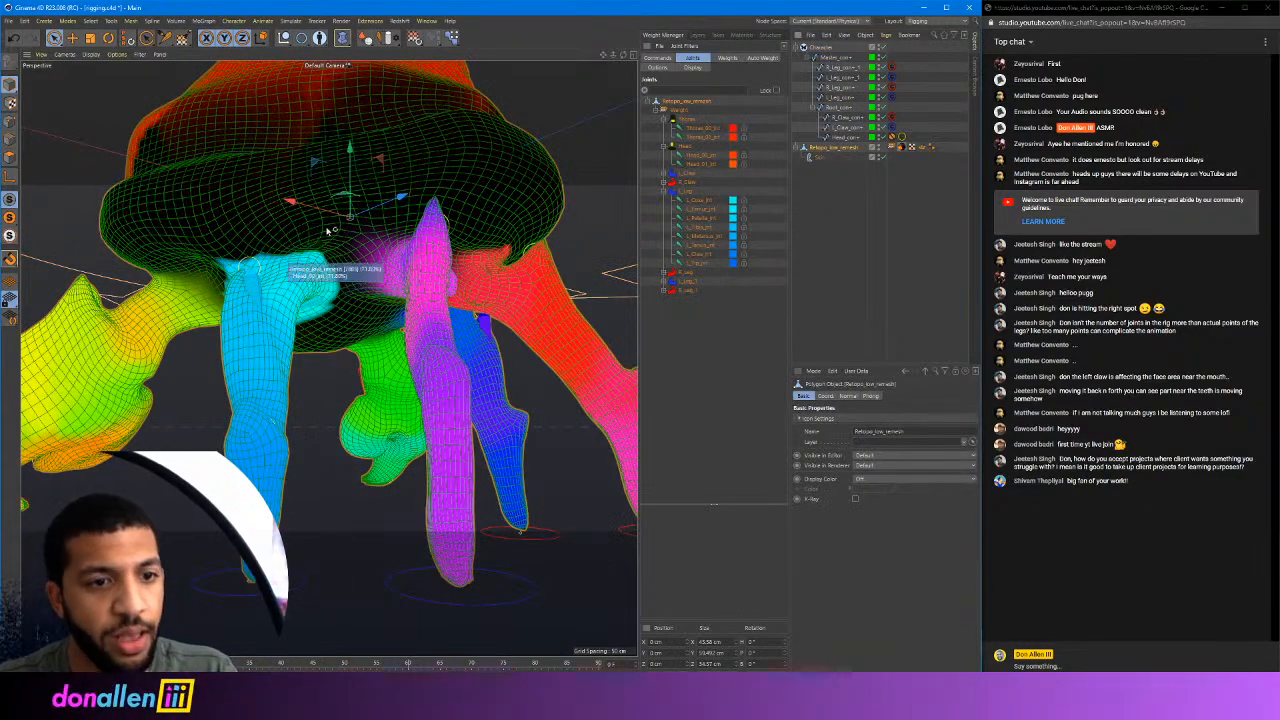
{"action": "left_click_drag", "start_coordinate": [271, 277], "coordinate": [322, 263], "text": "alt"}
{"action": "right_click_drag", "start_coordinate": [322, 264], "coordinate": [394, 291], "text": "alt"}
{"action": "middle_click_drag", "start_coordinate": [394, 291], "coordinate": [402, 228], "text": "alt"}
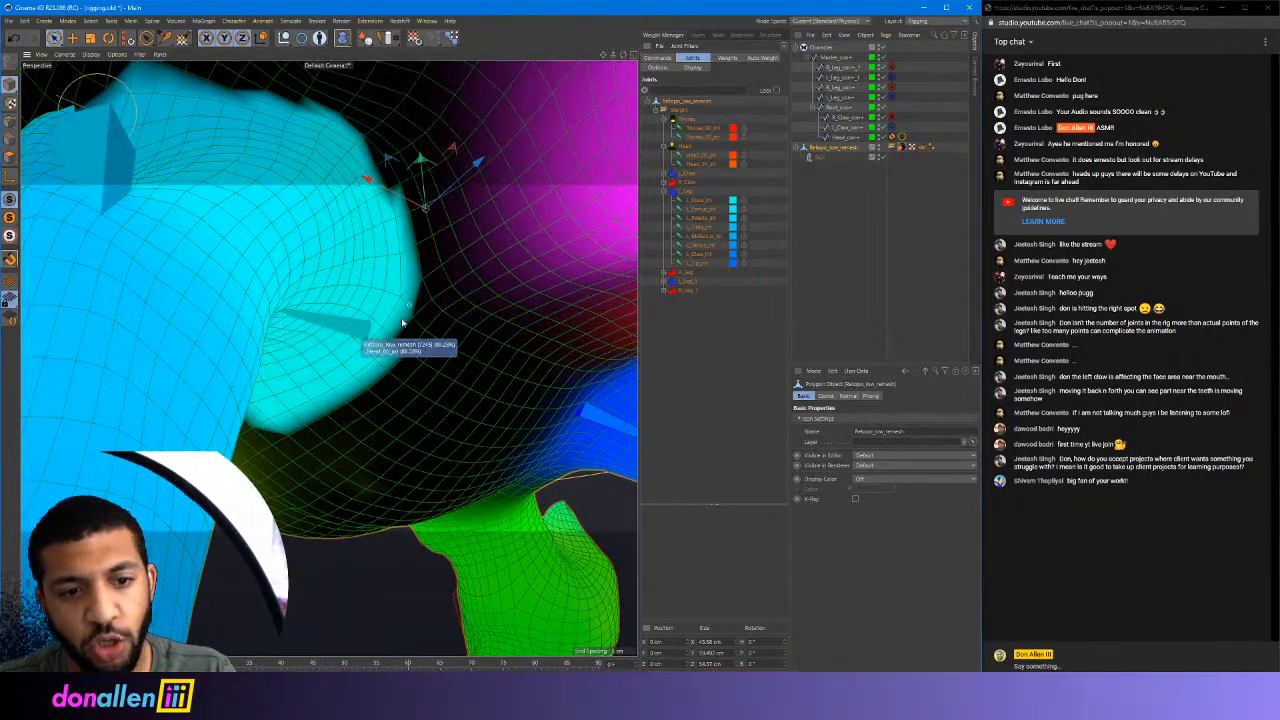
{"action": "middle_click_drag", "start_coordinate": [397, 318], "coordinate": [398, 366], "text": "alt"}
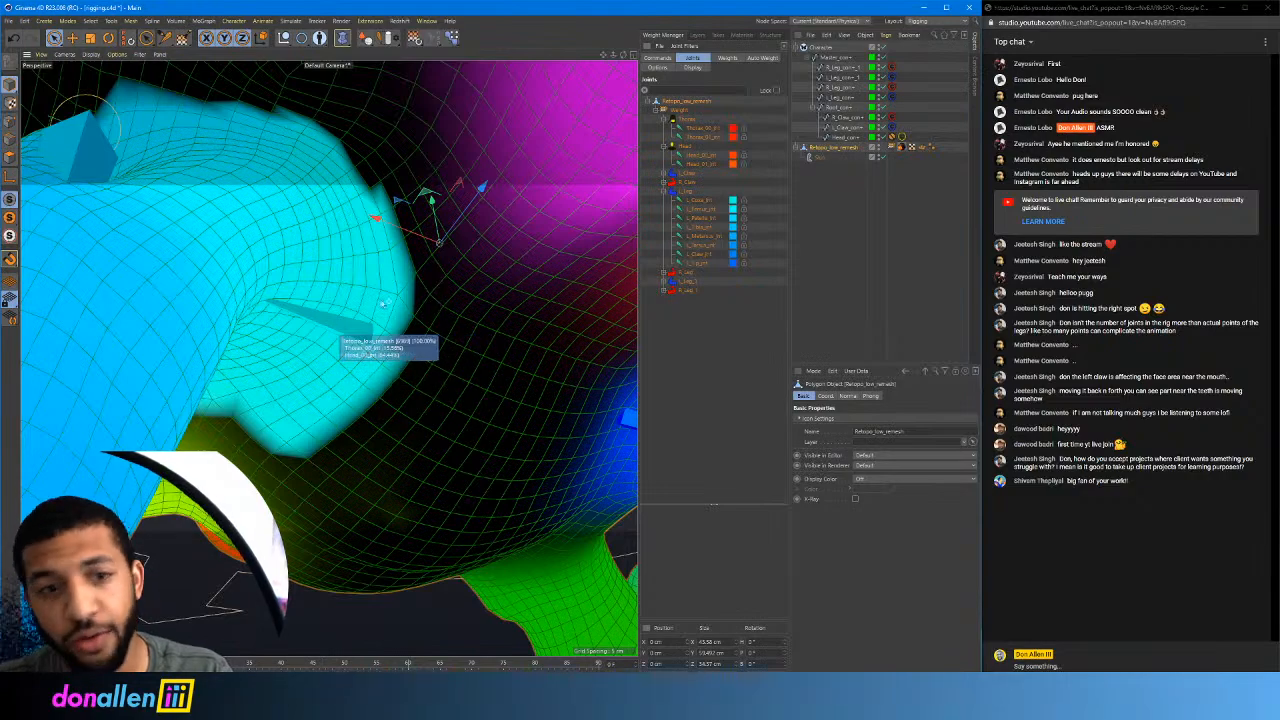
{"action": "left_click", "coordinate": [183, 38]}
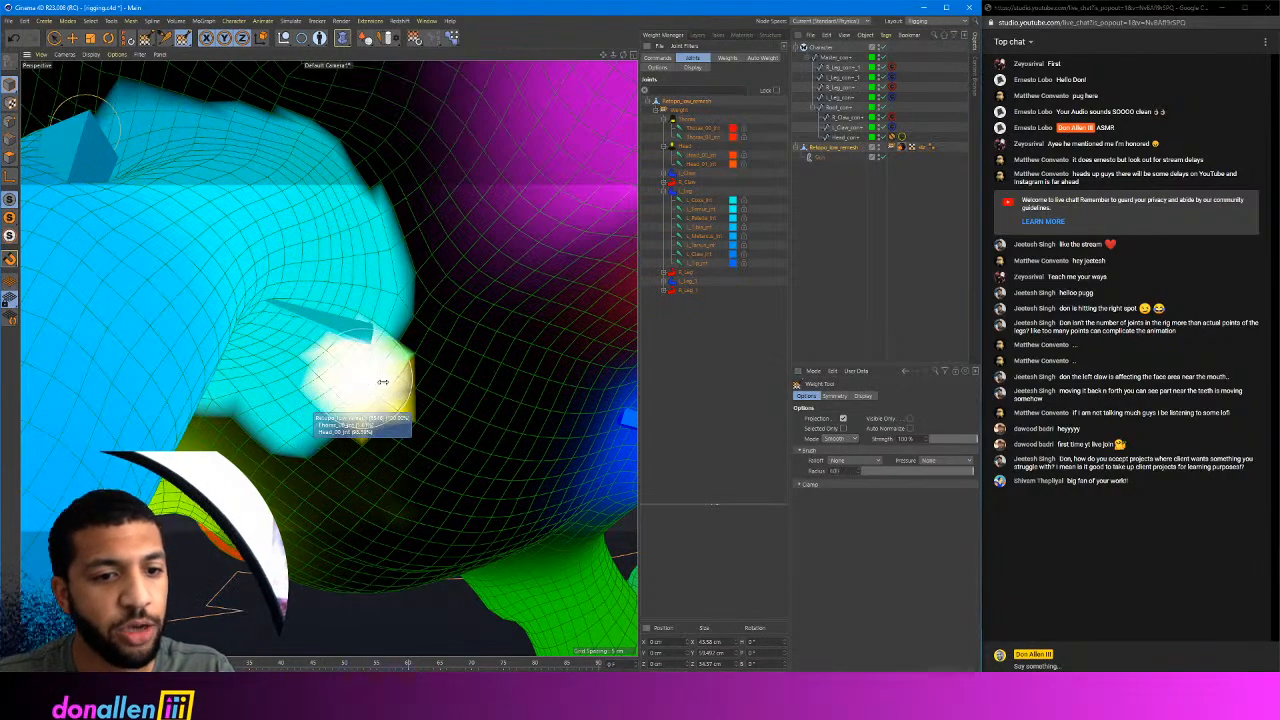
{"action": "mouse_move", "coordinate": [371, 374]}
{"action": "left_mouse_down"}
{"action": "mouse_move", "coordinate": [410, 350]}
{"action": "mouse_move", "coordinate": [313, 436]}
{"action": "mouse_move", "coordinate": [446, 349]}
{"action": "left_mouse_up"}
{"action": "mouse_move", "coordinate": [431, 271]}
{"action": "left_mouse_down"}
{"action": "mouse_move", "coordinate": [391, 283]}
{"action": "mouse_move", "coordinate": [409, 209]}
{"action": "mouse_move", "coordinate": [414, 277]}
{"action": "mouse_move", "coordinate": [483, 255]}
{"action": "mouse_move", "coordinate": [367, 204]}
{"action": "mouse_move", "coordinate": [413, 243]}
{"action": "mouse_move", "coordinate": [400, 232]}
{"action": "mouse_move", "coordinate": [428, 226]}
{"action": "left_mouse_up"}
{"action": "mouse_move", "coordinate": [205, 318]}
{"action": "left_mouse_down"}
{"action": "mouse_move", "coordinate": [248, 268]}
{"action": "mouse_move", "coordinate": [369, 189]}
{"action": "mouse_move", "coordinate": [350, 226]}
{"action": "mouse_move", "coordinate": [266, 280]}
{"action": "left_mouse_up"}
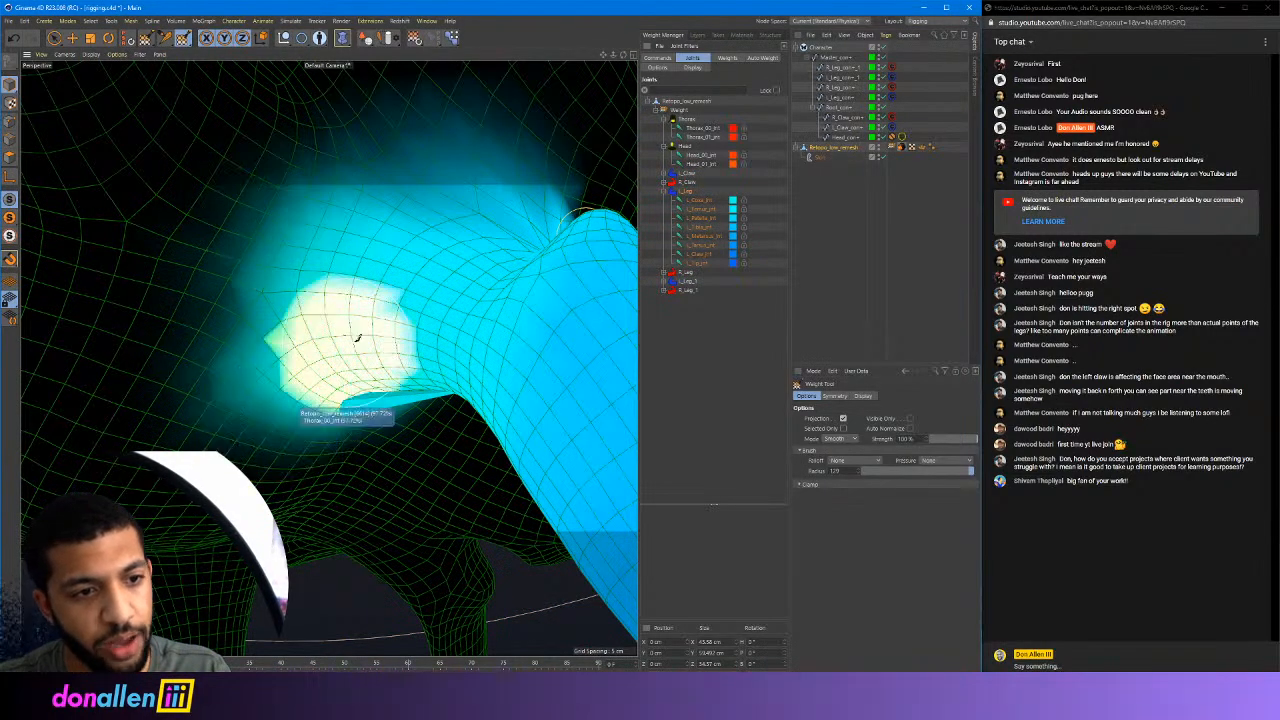
Smooth the remaining L_Leg weight transition on the body around the leg's base from several sides
{"action": "middle_click_drag", "start_coordinate": [357, 342], "coordinate": [202, 154], "text": "alt"}
{"action": "mouse_move", "coordinate": [202, 154]}
{"action": "left_mouse_down", "text": "alt"}
{"action": "mouse_move", "coordinate": [180, 180]}
{"action": "mouse_move", "coordinate": [206, 252]}
{"action": "mouse_move", "coordinate": [291, 297]}
{"action": "left_mouse_up", "text": "alt"}
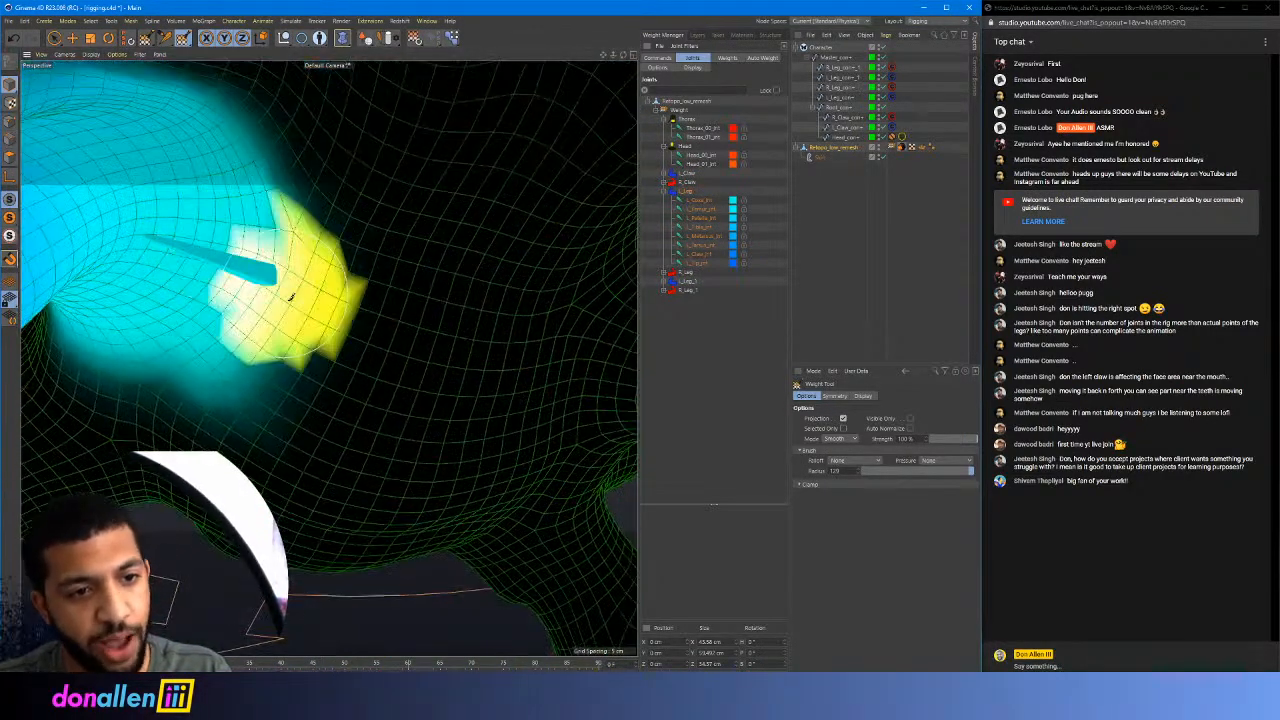
{"action": "left_click_drag", "start_coordinate": [294, 172], "coordinate": [357, 357], "text": "alt"}
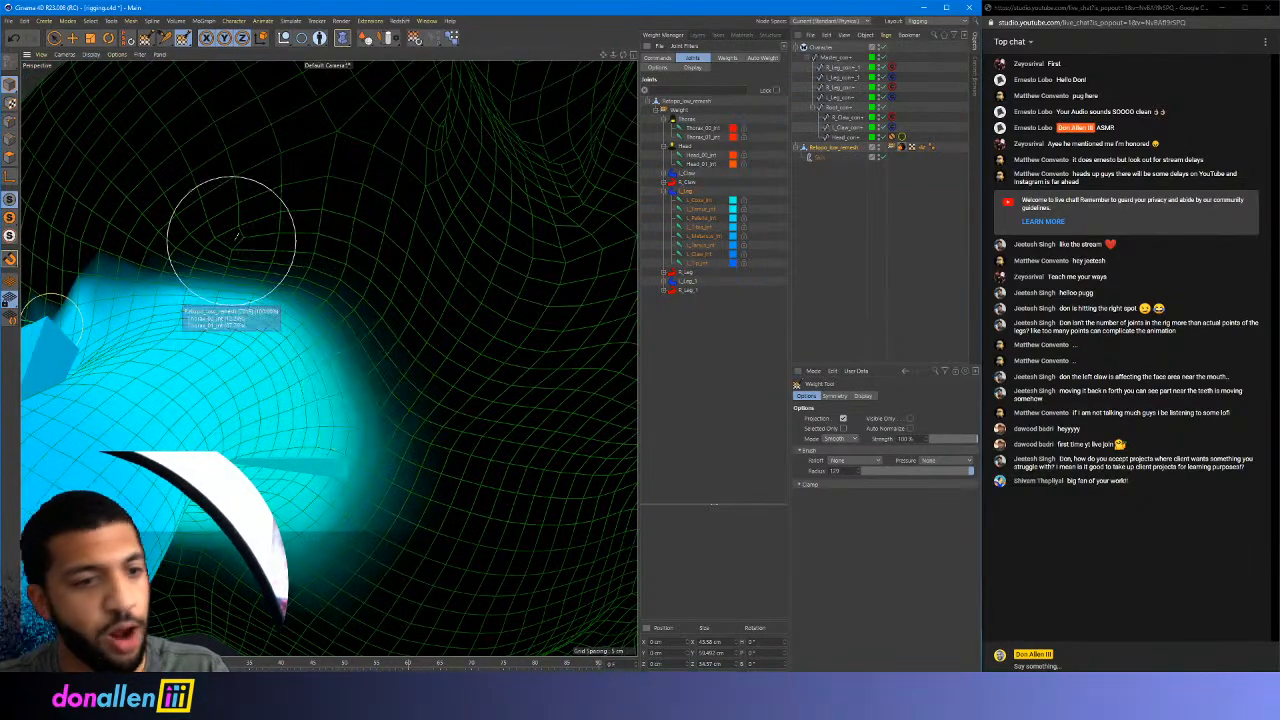
{"action": "mouse_move", "coordinate": [388, 258]}
{"action": "left_mouse_down", "text": "alt"}
{"action": "mouse_move", "coordinate": [372, 285]}
{"action": "mouse_move", "coordinate": [355, 257]}
{"action": "left_mouse_up", "text": "alt"}
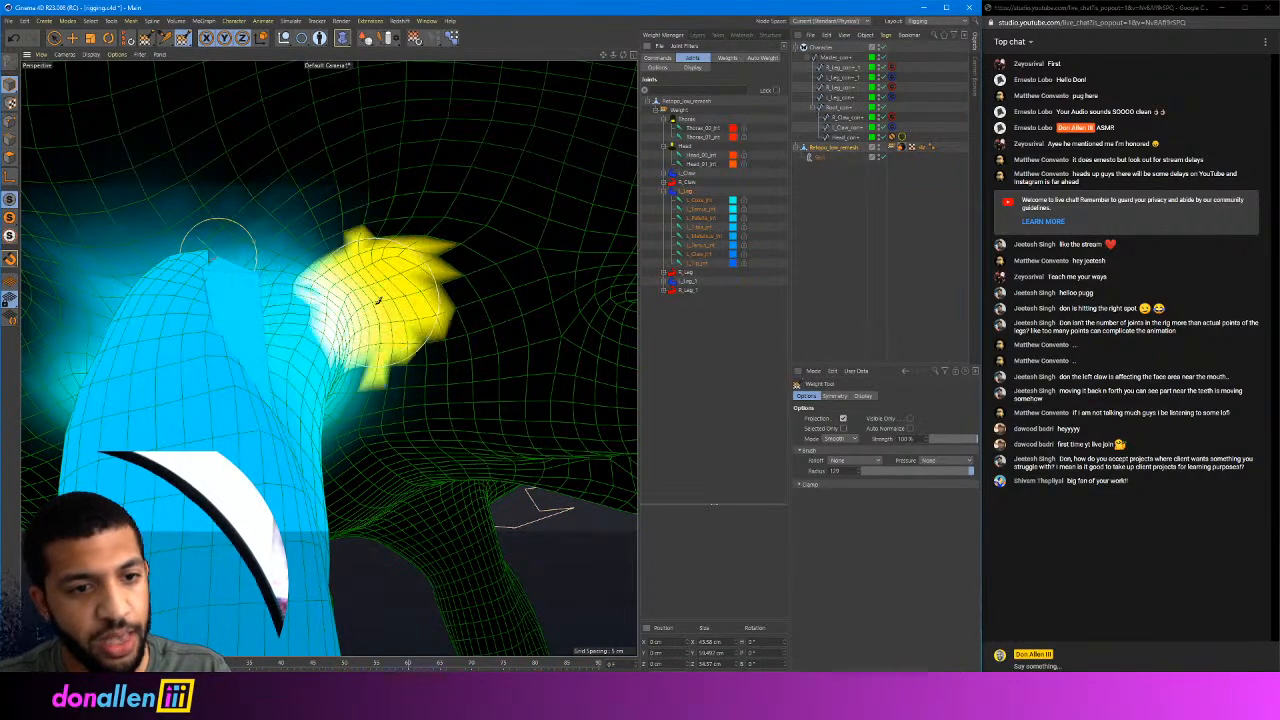
{"action": "mouse_move", "coordinate": [376, 299]}
{"action": "left_mouse_down", "text": "alt"}
{"action": "mouse_move", "coordinate": [419, 271]}
{"action": "mouse_move", "coordinate": [440, 300]}
{"action": "left_mouse_up", "text": "alt"}
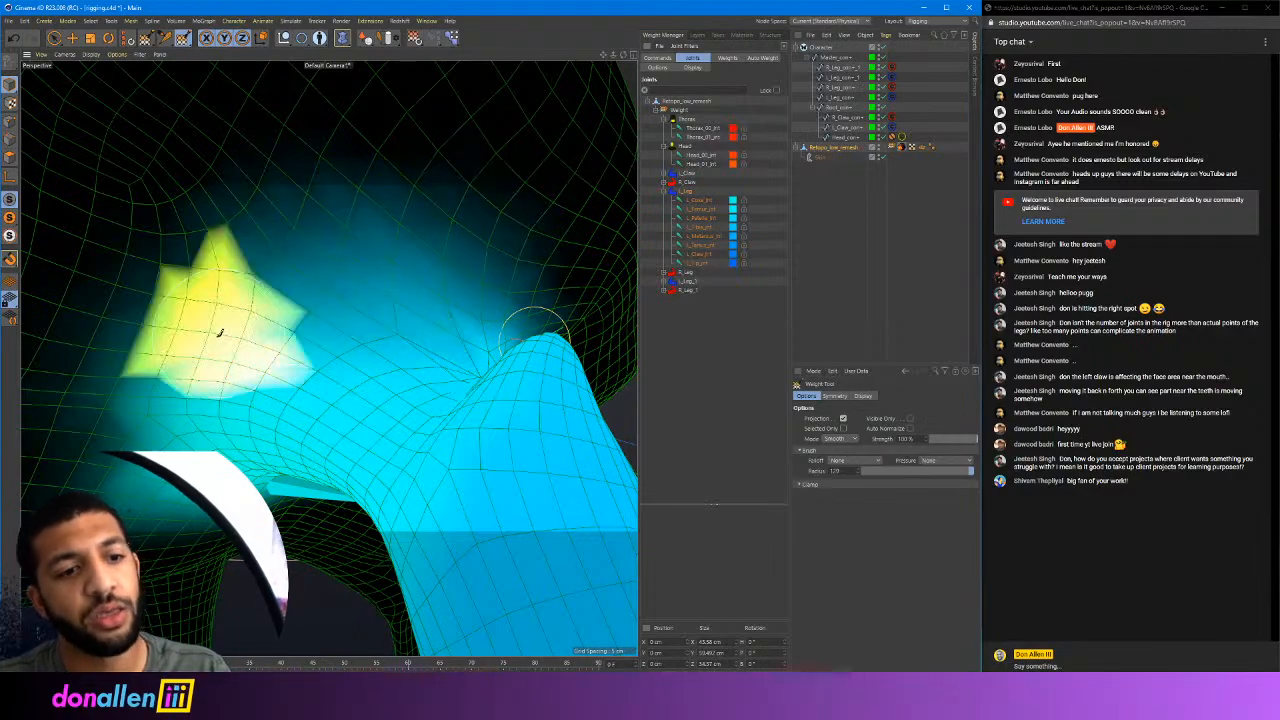
{"action": "left_click_drag", "start_coordinate": [221, 333], "coordinate": [376, 256], "text": "alt"}
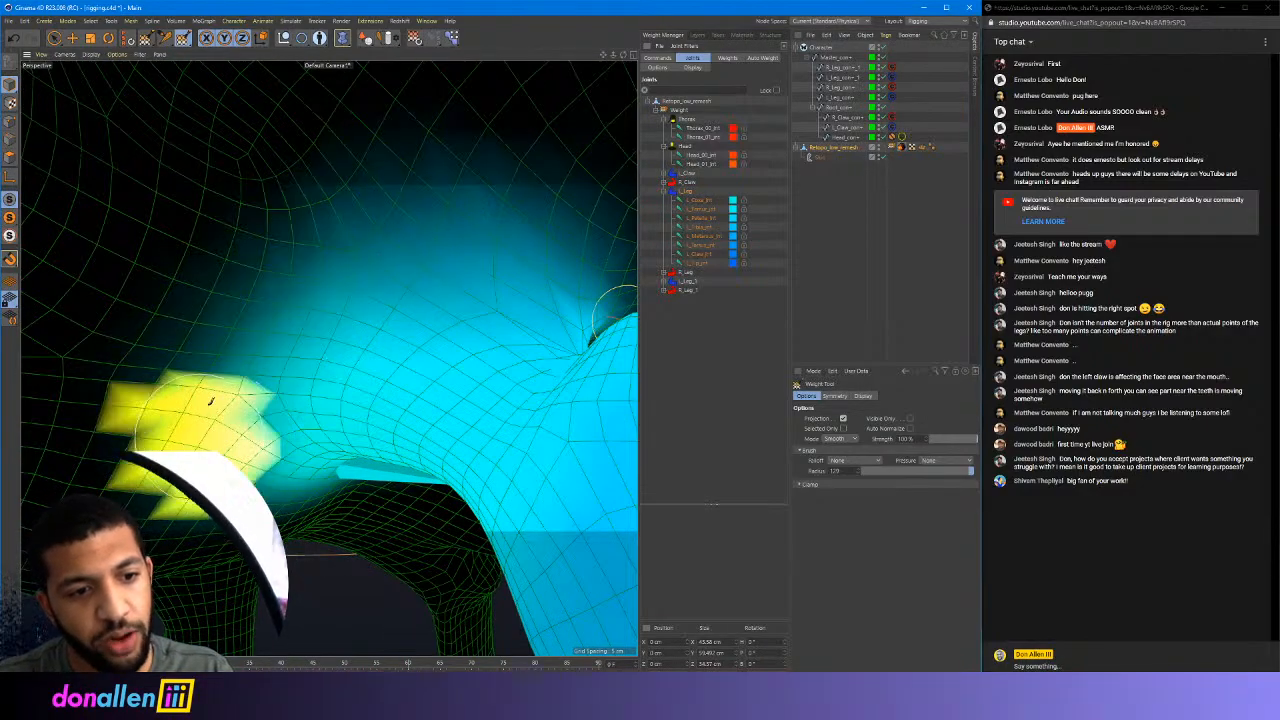
Move the L_Leg foot controller to test how the smoothed leg base deforms, and undo the test move
{"action": "key", "text": "h"}
{"action": "left_click_drag", "start_coordinate": [380, 330], "coordinate": [316, 347], "text": "alt"}
{"action": "right_click_drag", "start_coordinate": [316, 347], "coordinate": [368, 350], "text": "alt"}
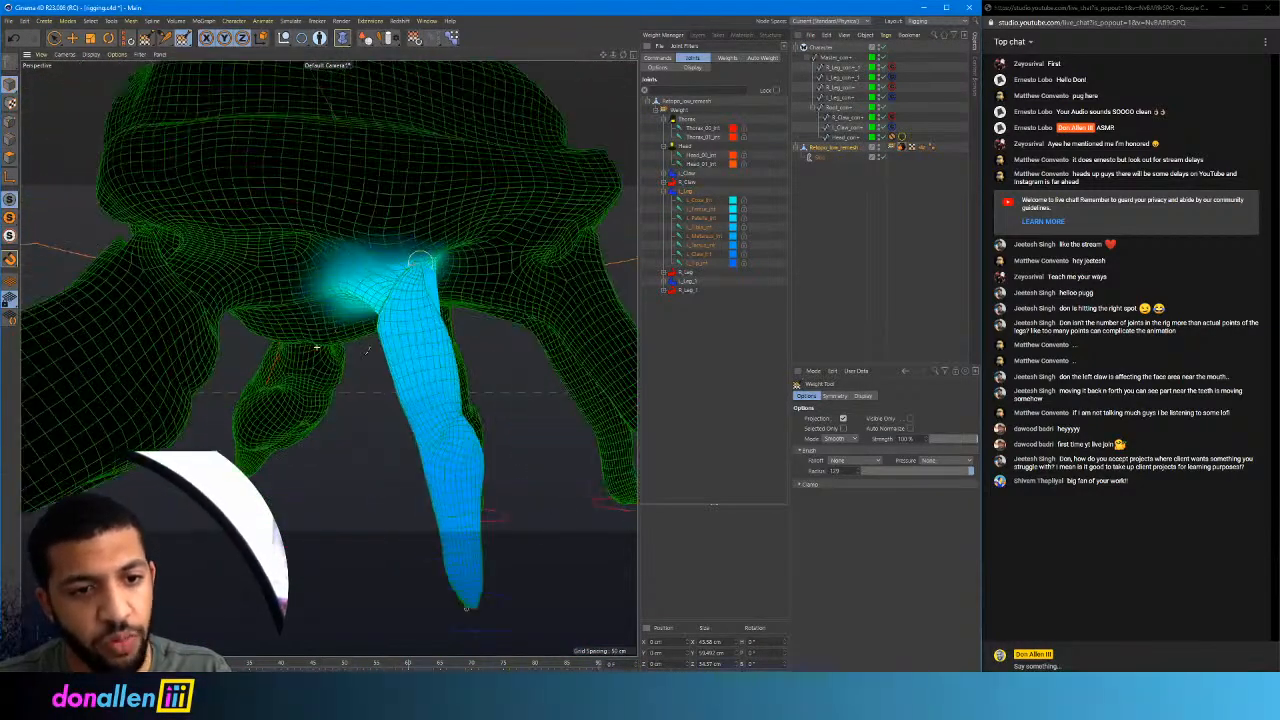
{"action": "left_click_drag", "start_coordinate": [367, 350], "coordinate": [266, 379], "text": "alt"}
{"action": "mouse_move", "coordinate": [349, 395]}
{"action": "left_mouse_down", "text": "alt"}
{"action": "mouse_move", "coordinate": [230, 372]}
{"action": "mouse_move", "coordinate": [335, 350]}
{"action": "mouse_move", "coordinate": [391, 368]}
{"action": "mouse_move", "coordinate": [350, 370]}
{"action": "left_mouse_up", "text": "alt"}
{"action": "right_click_drag", "start_coordinate": [326, 197], "coordinate": [250, 197], "text": "alt"}
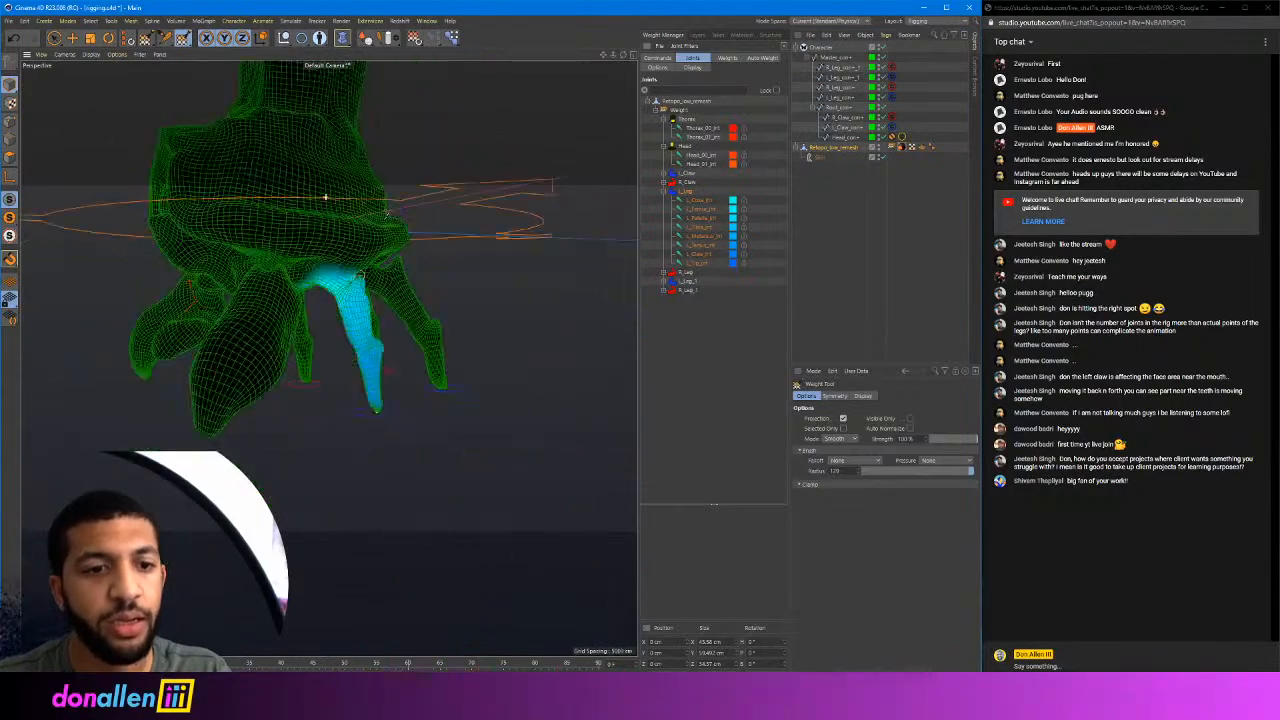
{"action": "left_click_drag", "start_coordinate": [326, 197], "coordinate": [340, 200], "text": "alt"}
{"action": "left_click", "coordinate": [54, 38]}
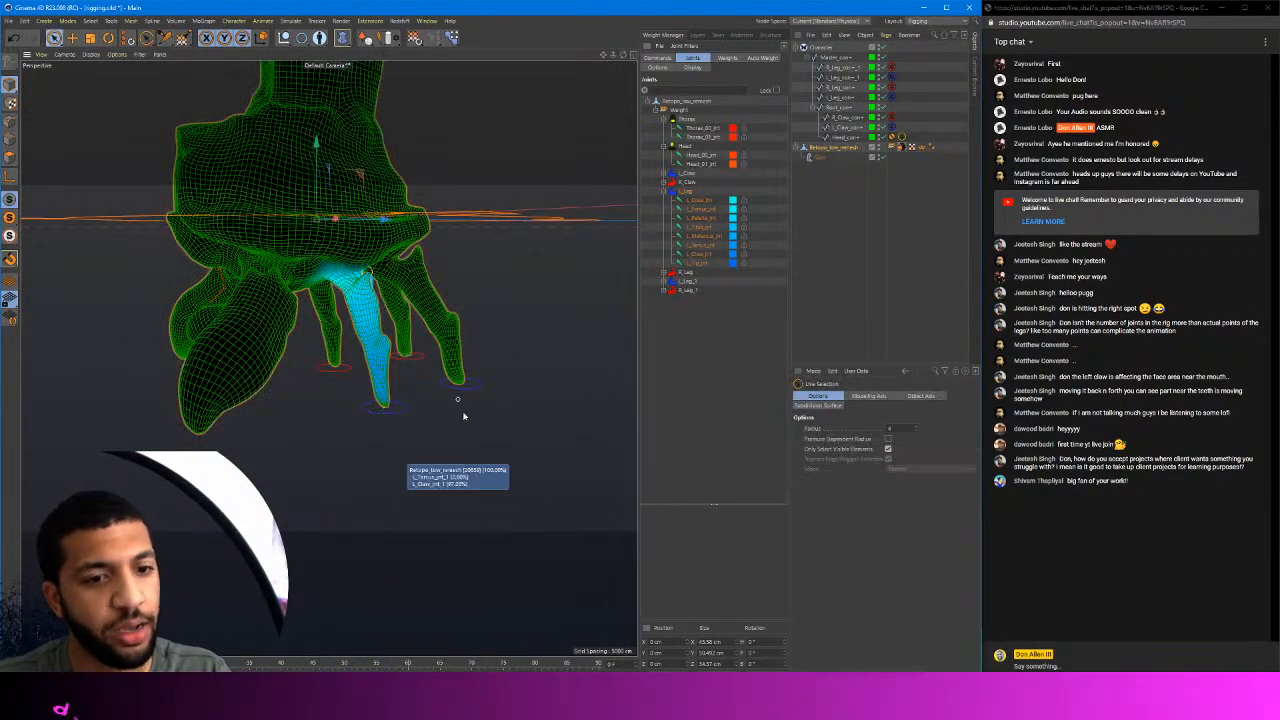
{"action": "left_click", "coordinate": [405, 405]}
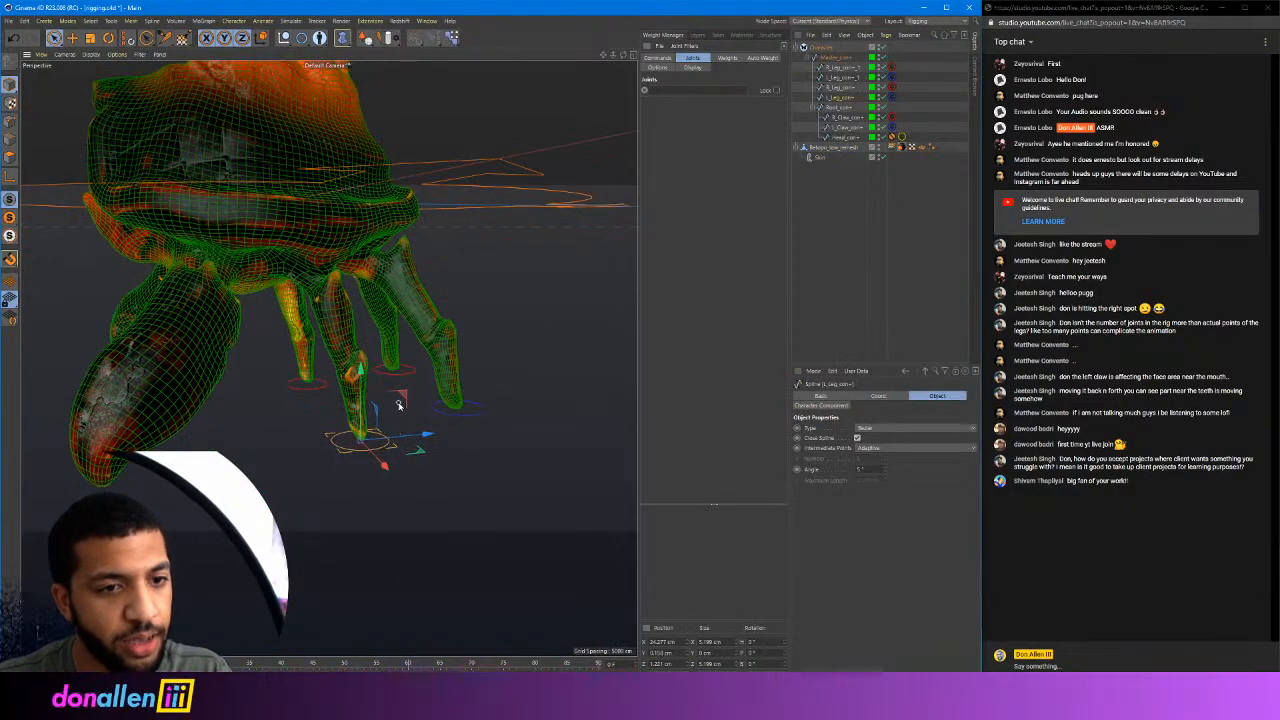
{"action": "left_click_drag", "start_coordinate": [399, 405], "coordinate": [422, 443], "text": "alt"}
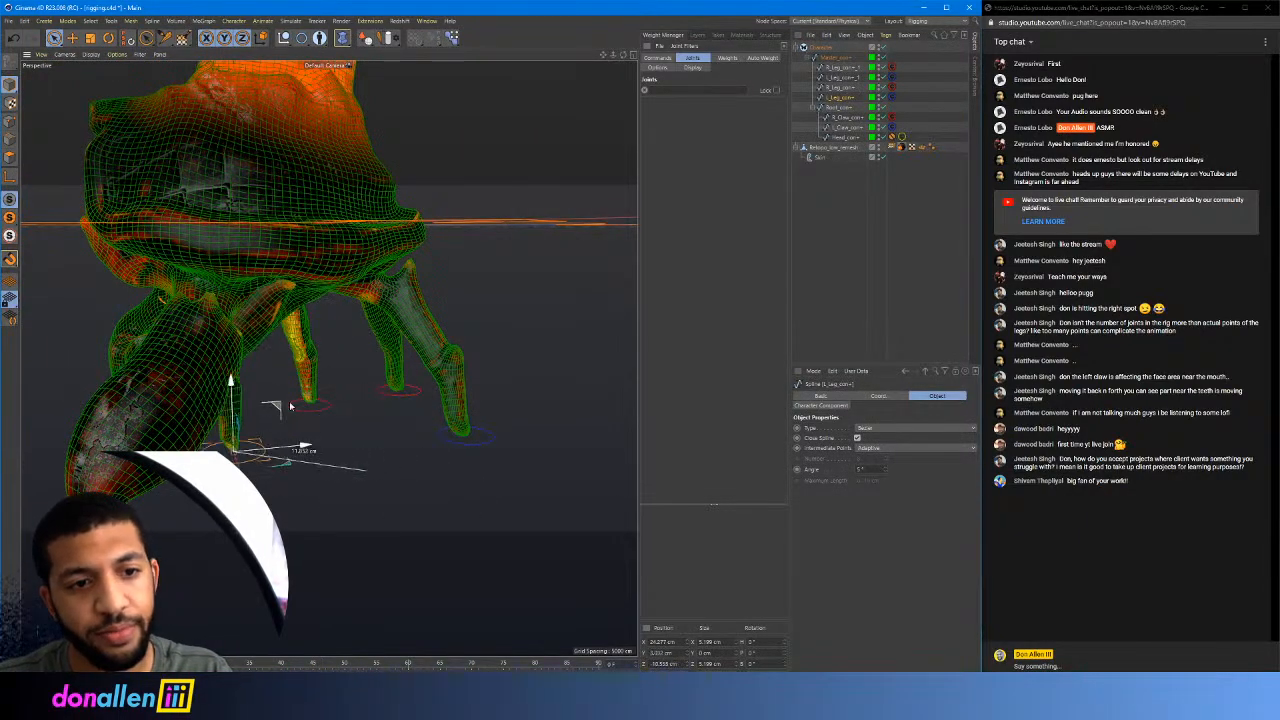
{"action": "left_click_drag", "start_coordinate": [290, 406], "coordinate": [467, 307]}
{"action": "key", "text": "ctrl+z"}
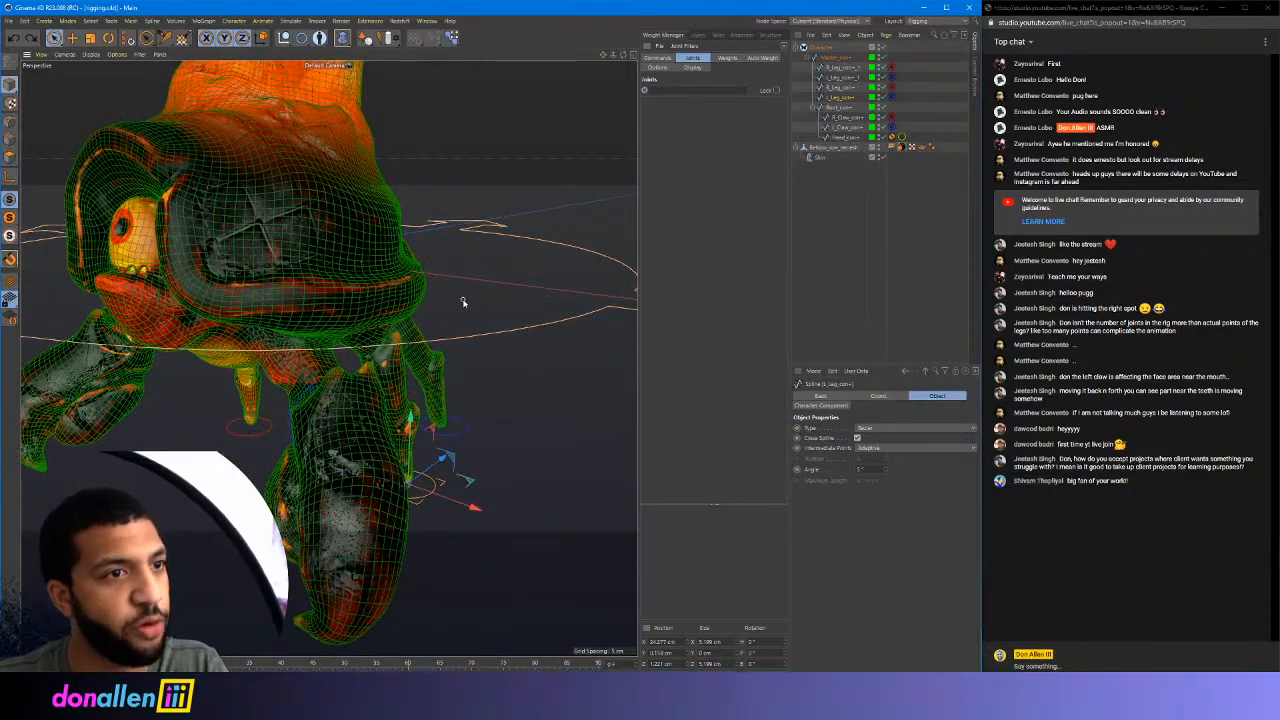
Collapse the root controller's hierarchy, move all four leg controllers together to test the legs' deformation, and undo the moves
{"action": "left_click_drag", "start_coordinate": [373, 229], "coordinate": [528, 246], "text": "alt"}
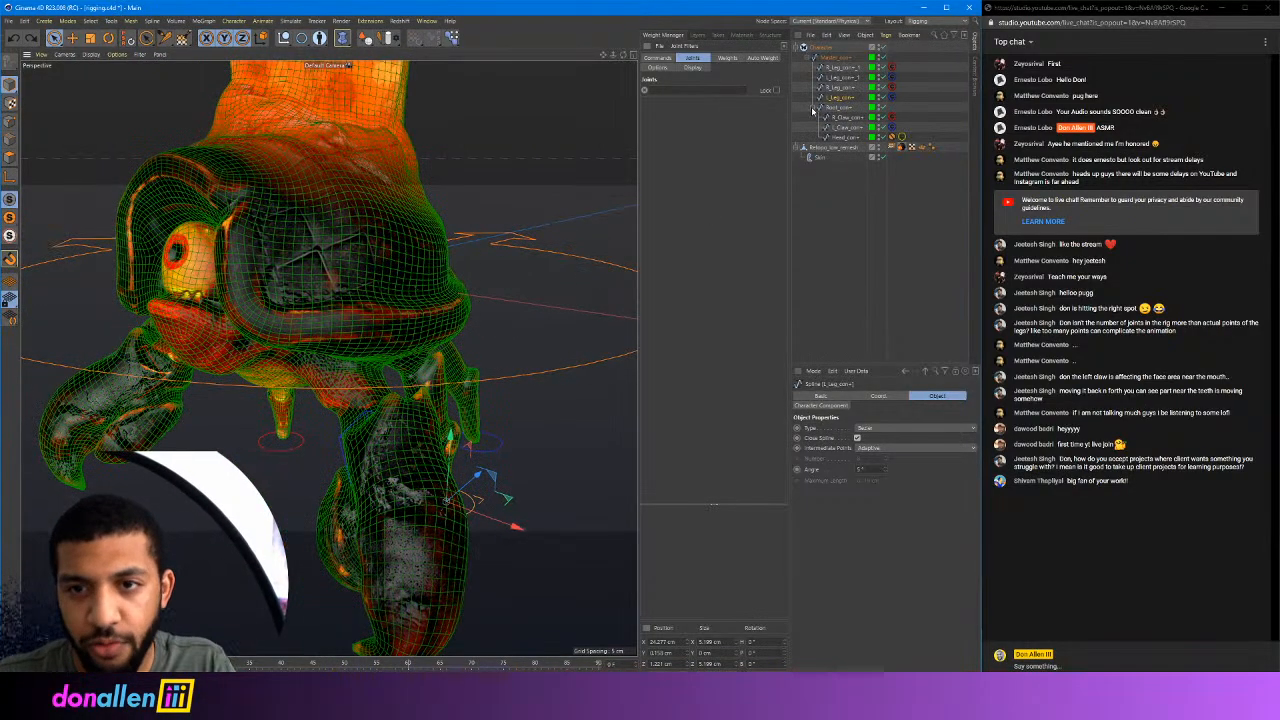
{"action": "left_click", "coordinate": [818, 107]}
{"action": "left_click_drag", "start_coordinate": [427, 203], "coordinate": [386, 214], "text": "alt"}
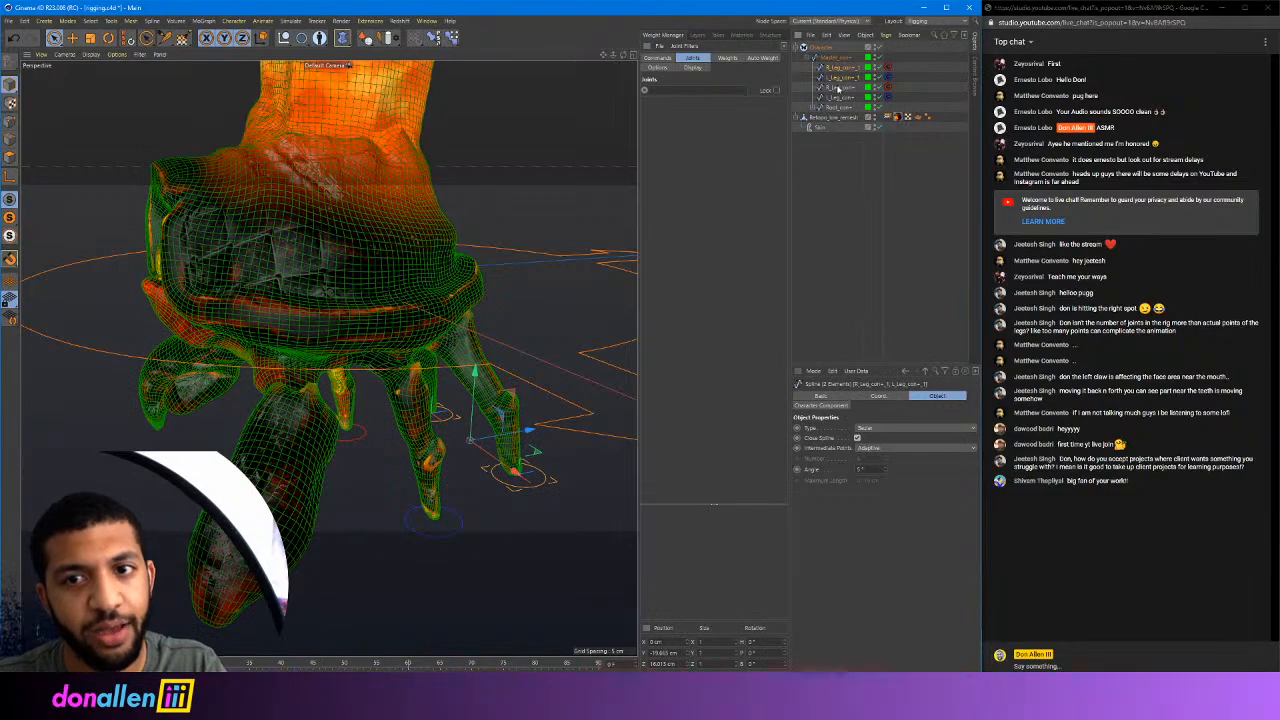
{"action": "left_click_drag", "start_coordinate": [400, 346], "coordinate": [313, 428], "text": "alt"}
{"action": "key", "text": "ctrl+z"}
{"action": "key", "text": "ctrl+z"}
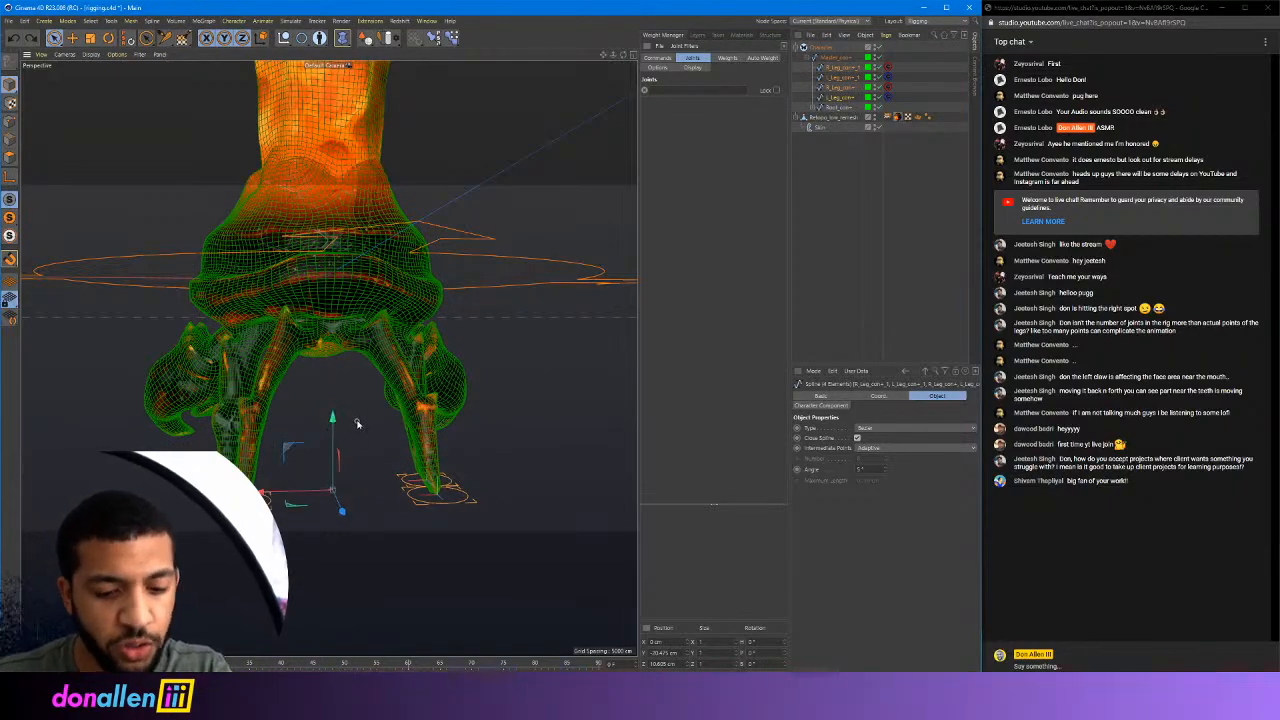
Rotate the four selected leg controllers together to test the leg joints, and undo the rotation
{"action": "key", "text": "r"}
{"action": "left_click_drag", "start_coordinate": [311, 455], "coordinate": [371, 432]}
{"action": "key", "text": "ctrl+z"}
{"action": "left_click_drag", "start_coordinate": [374, 498], "coordinate": [469, 358]}
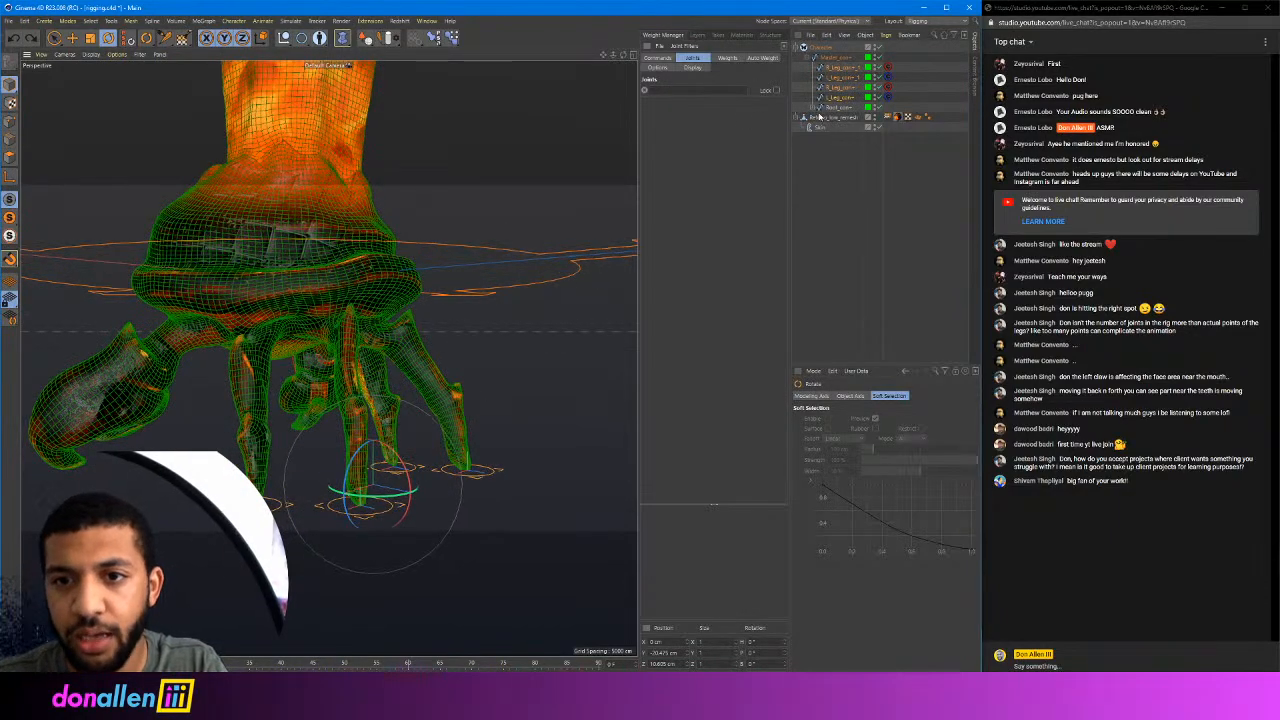
Expand the root controller, rotate the R_Claw and L_Claw controllers together to test the claws' deformation, and undo the rotations
{"action": "left_click", "coordinate": [817, 108]}
{"action": "left_click", "coordinate": [845, 118]}
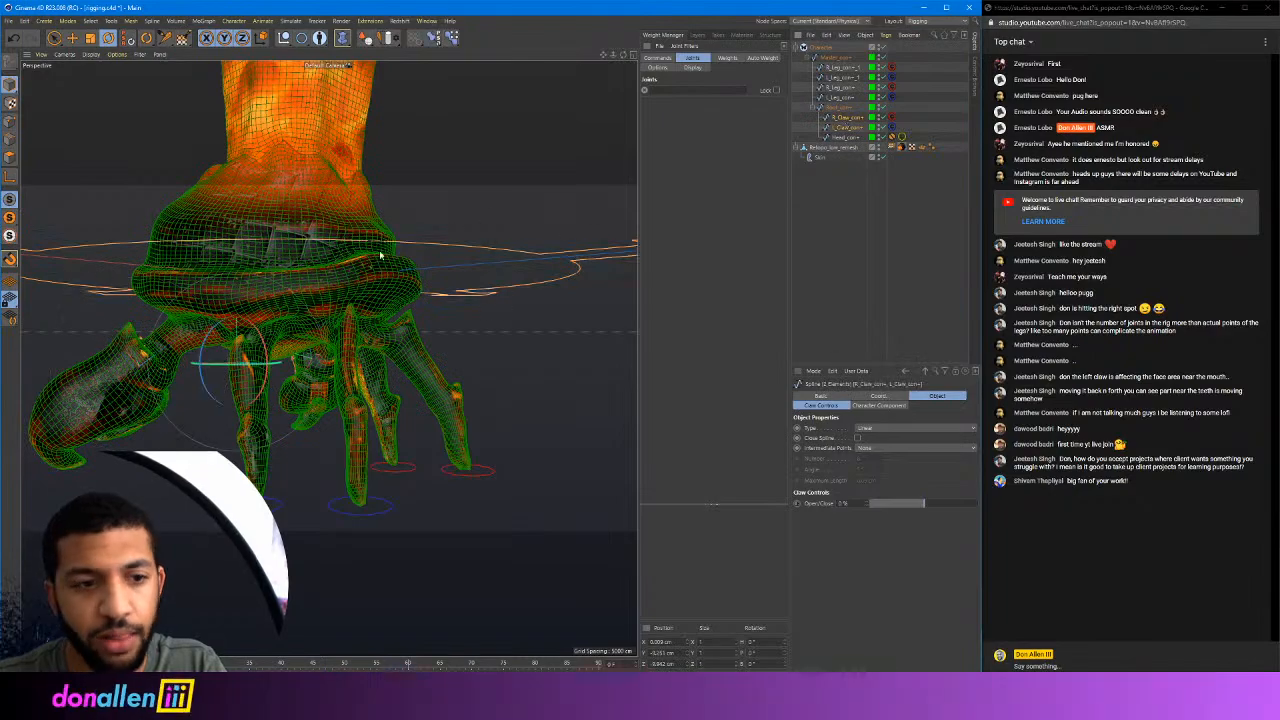
{"action": "left_click_drag", "start_coordinate": [380, 256], "coordinate": [281, 318], "text": "alt"}
{"action": "key", "text": "ctrl+z"}
{"action": "key", "text": "ctrl+z"}
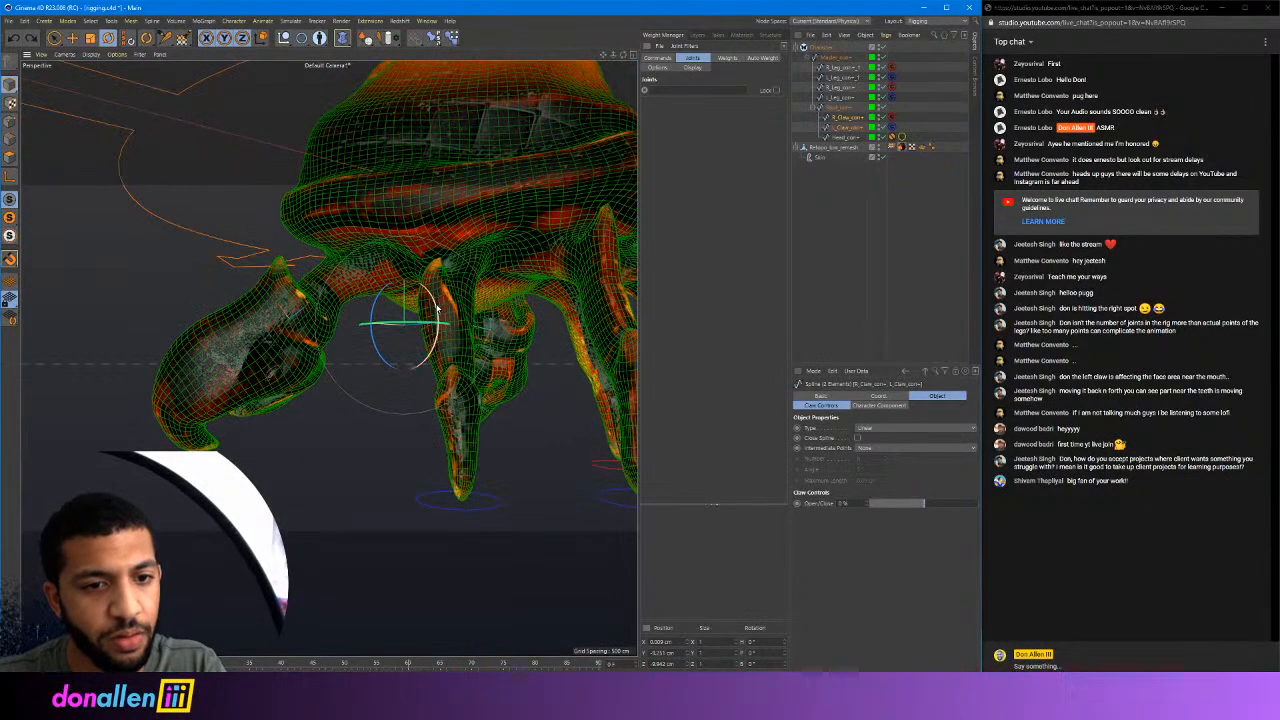
{"action": "left_click_drag", "start_coordinate": [437, 310], "coordinate": [556, 298]}
{"action": "key", "text": "ctrl+z"}
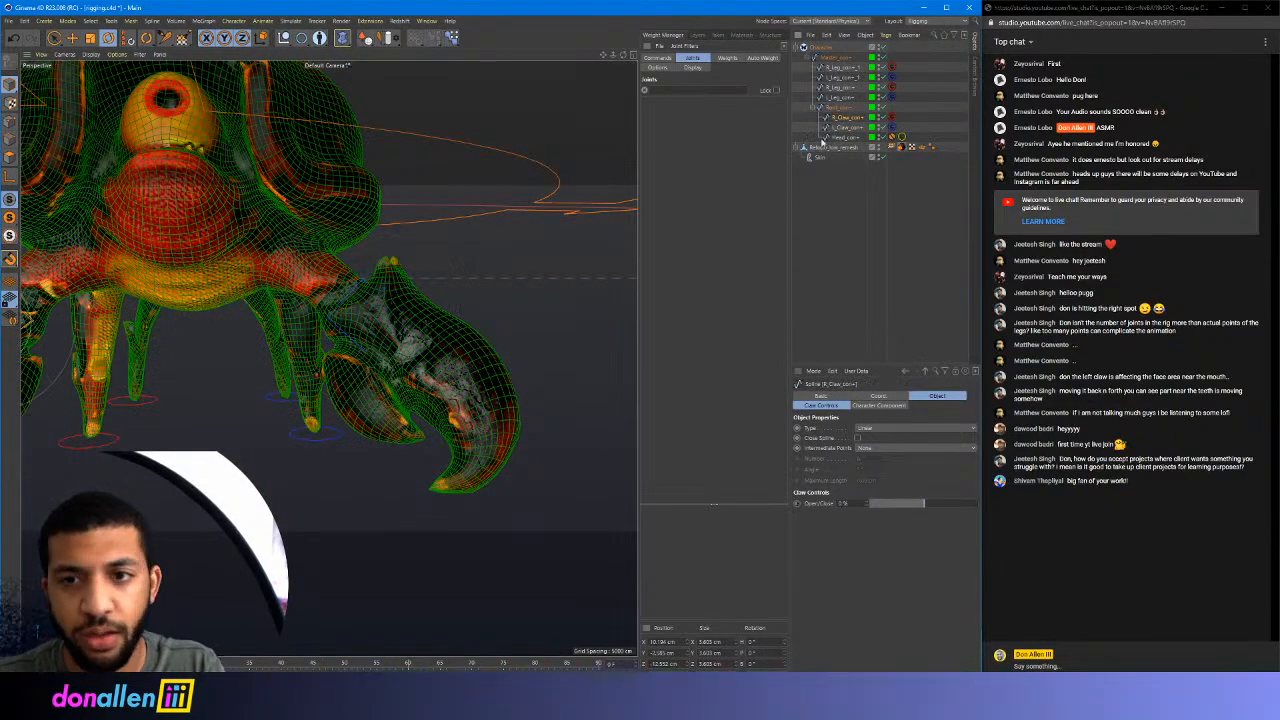
Rotate the L_Claw and R_Claw controllers one at a time to test each claw's effect on the face area
{"action": "left_click_drag", "start_coordinate": [417, 308], "coordinate": [666, 241]}
{"action": "key", "text": "ctrl+z"}
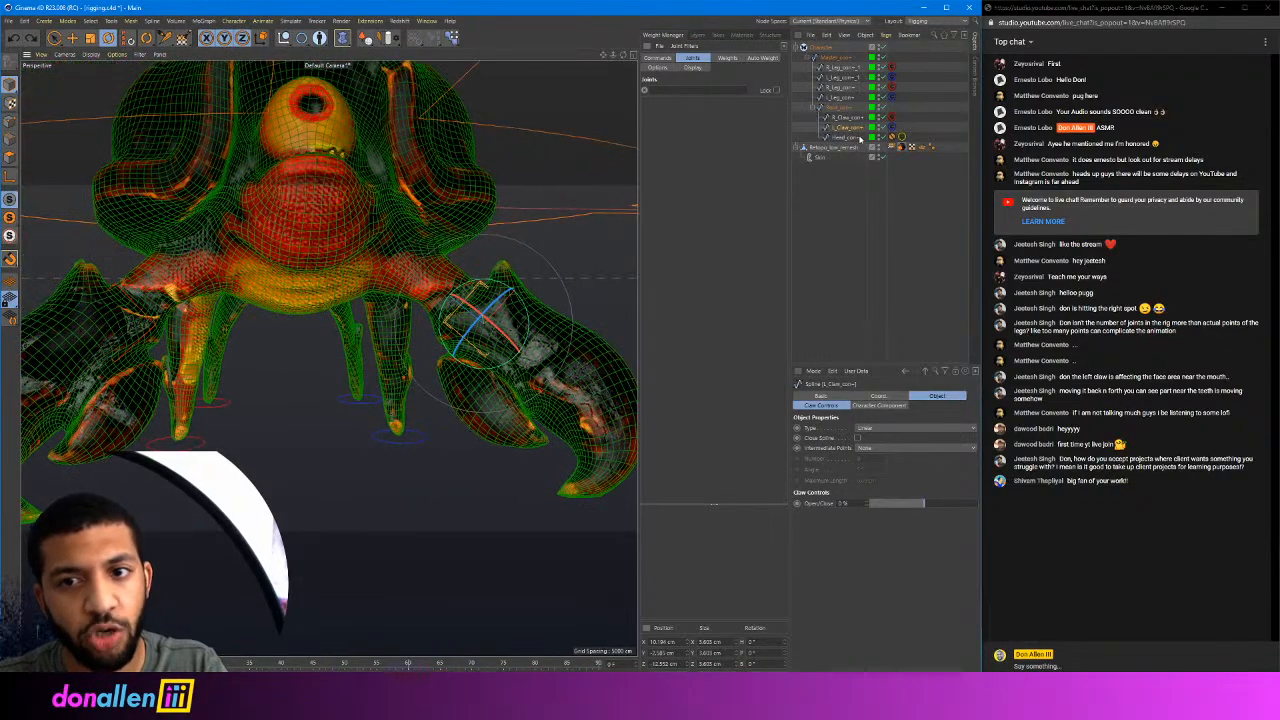
{"action": "left_click", "coordinate": [848, 118]}
{"action": "left_click_drag", "start_coordinate": [405, 300], "coordinate": [550, 300], "text": "alt"}
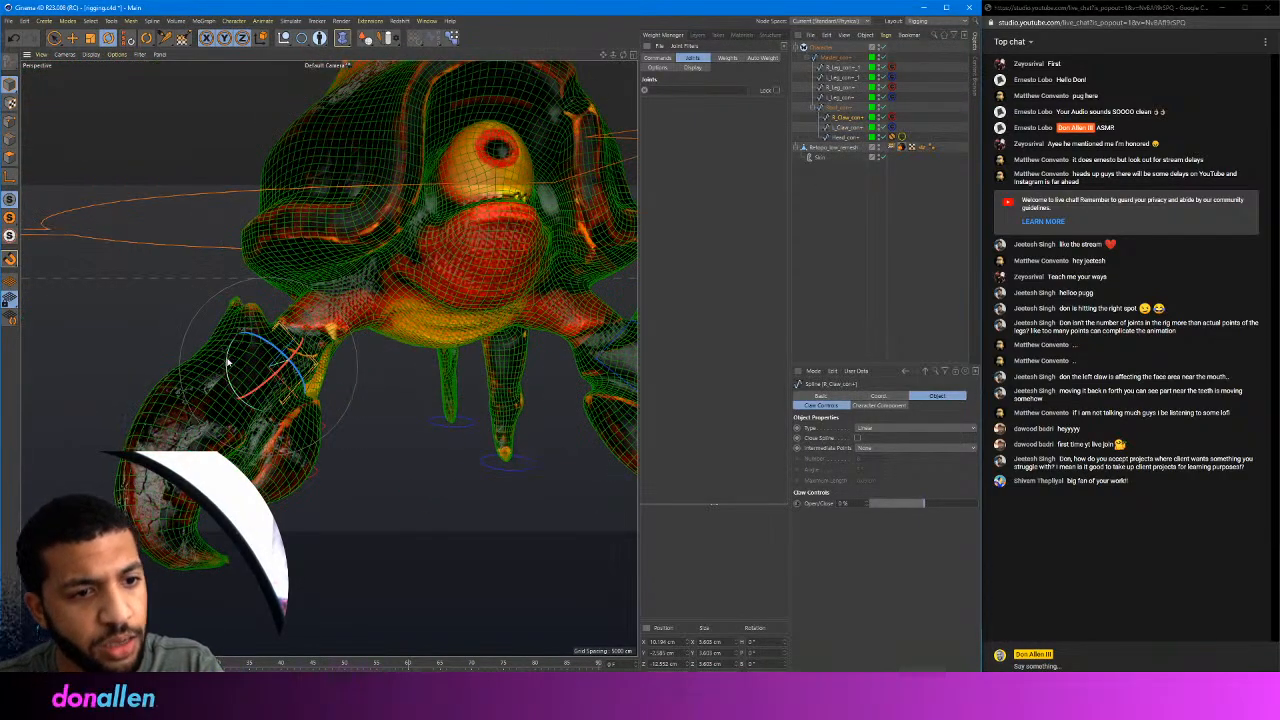
{"action": "mouse_move", "coordinate": [228, 362]}
{"action": "left_mouse_down"}
{"action": "mouse_move", "coordinate": [246, 334]}
{"action": "mouse_move", "coordinate": [232, 374]}
{"action": "mouse_move", "coordinate": [234, 348]}
{"action": "left_mouse_up"}
{"action": "left_click_drag", "start_coordinate": [383, 246], "coordinate": [323, 309], "text": "alt"}
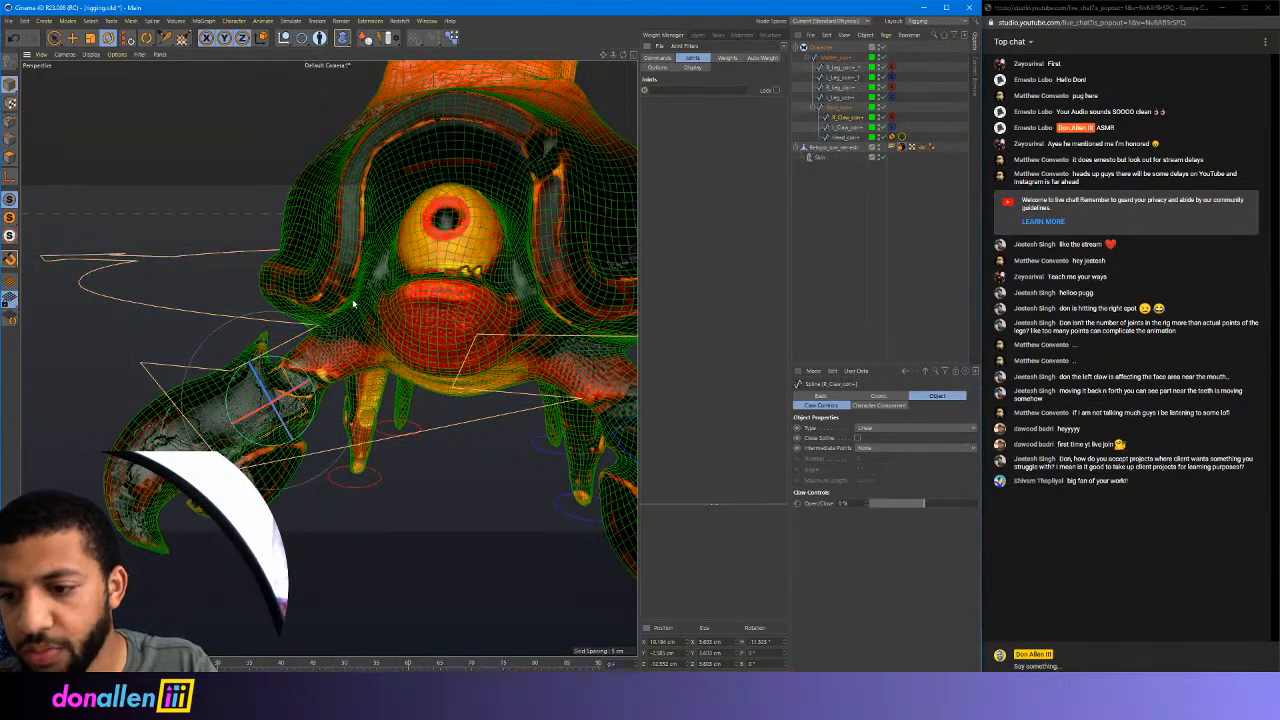
{"action": "left_click_drag", "start_coordinate": [447, 292], "coordinate": [616, 181], "text": "alt"}
Rotate the head controller in several directions to test the deformation of the head and shell, and undo the test rotations
{"action": "left_click", "coordinate": [838, 137]}
{"action": "key", "text": "e"}
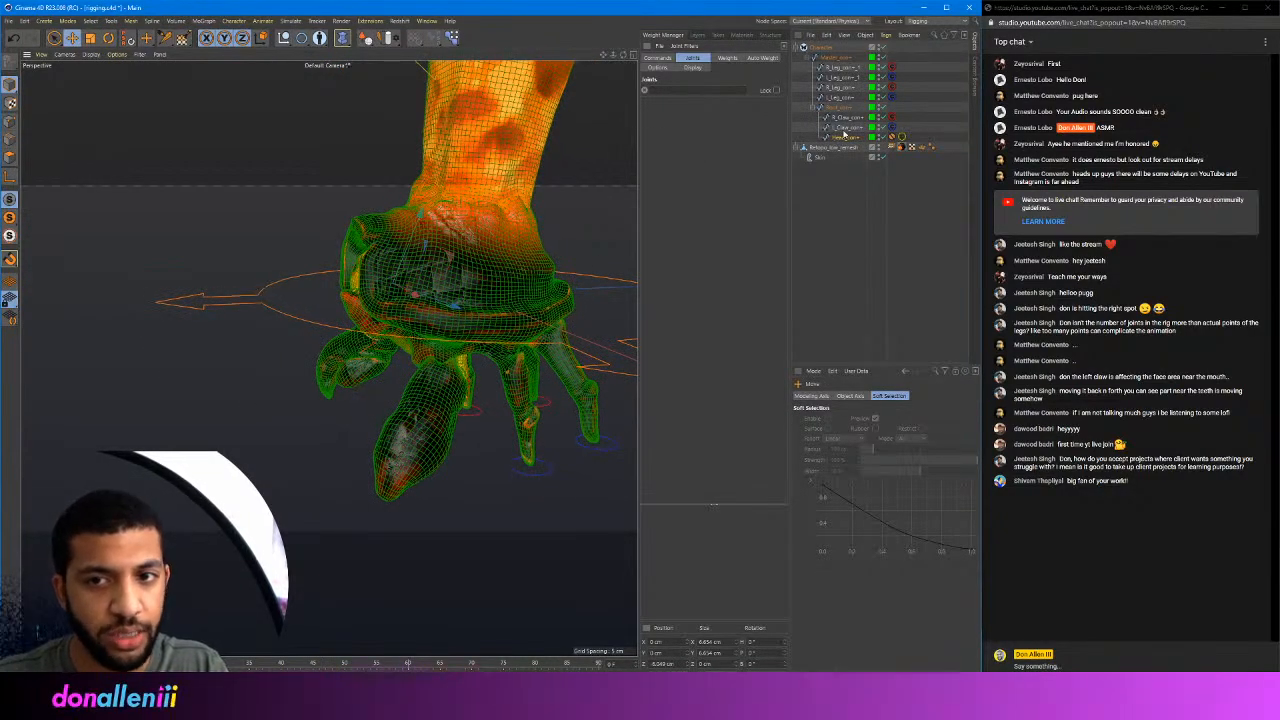
{"action": "left_click_drag", "start_coordinate": [620, 300], "coordinate": [509, 305], "text": "alt"}
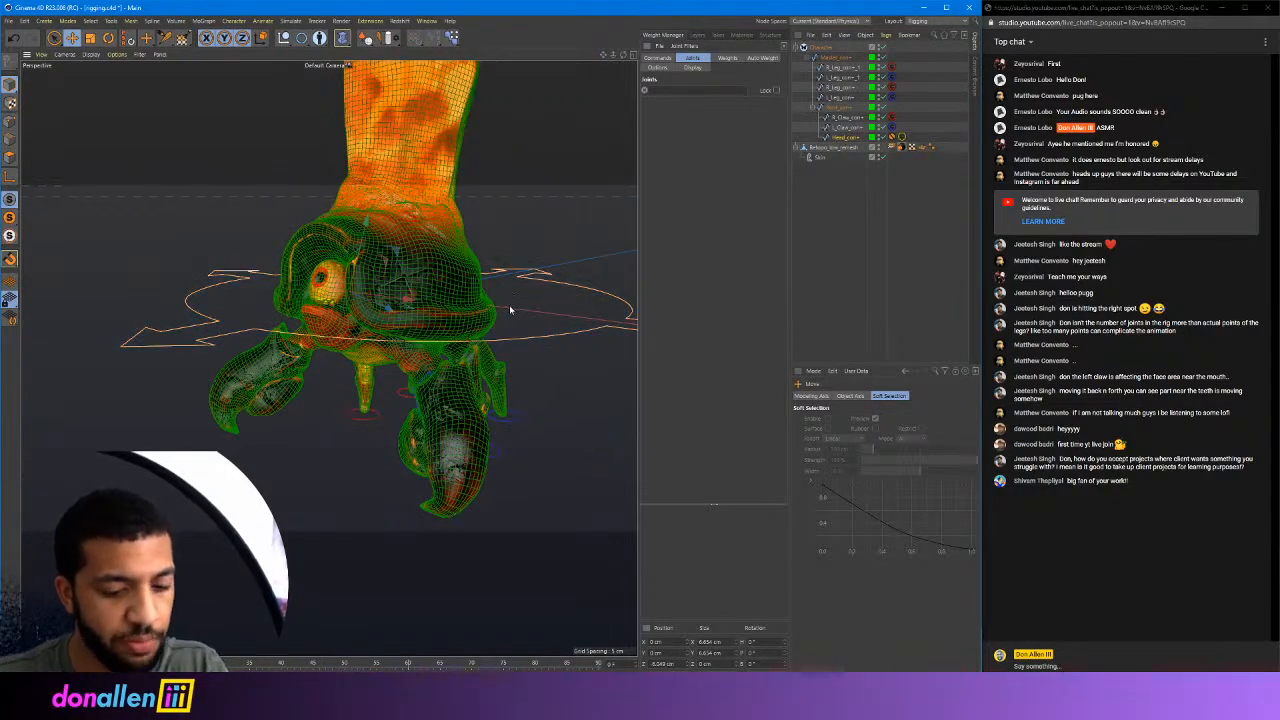
{"action": "key", "text": "r"}
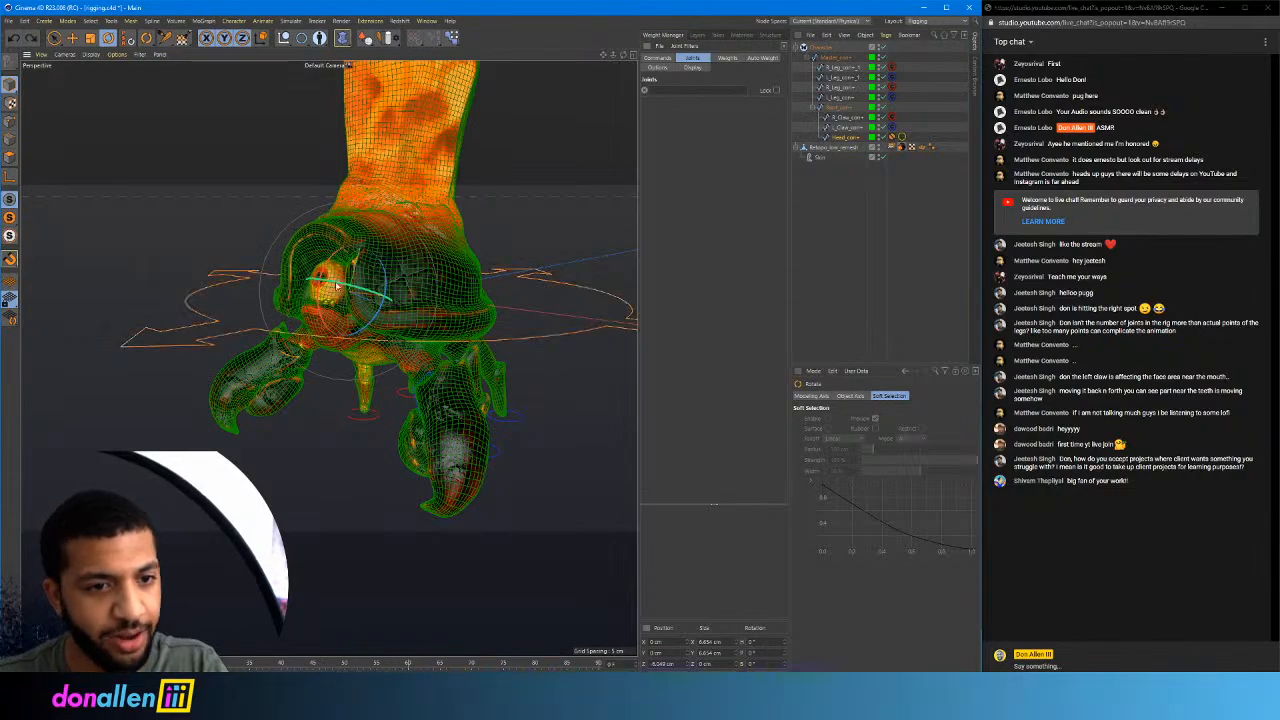
{"action": "left_click_drag", "start_coordinate": [336, 286], "coordinate": [440, 291], "text": "alt"}
{"action": "scroll", "coordinate": [363, 286], "scroll_direction": "up", "scroll_amount": 3}
{"action": "left_click_drag", "start_coordinate": [363, 286], "coordinate": [502, 288], "text": "alt"}
{"action": "key", "text": "ctrl+z"}
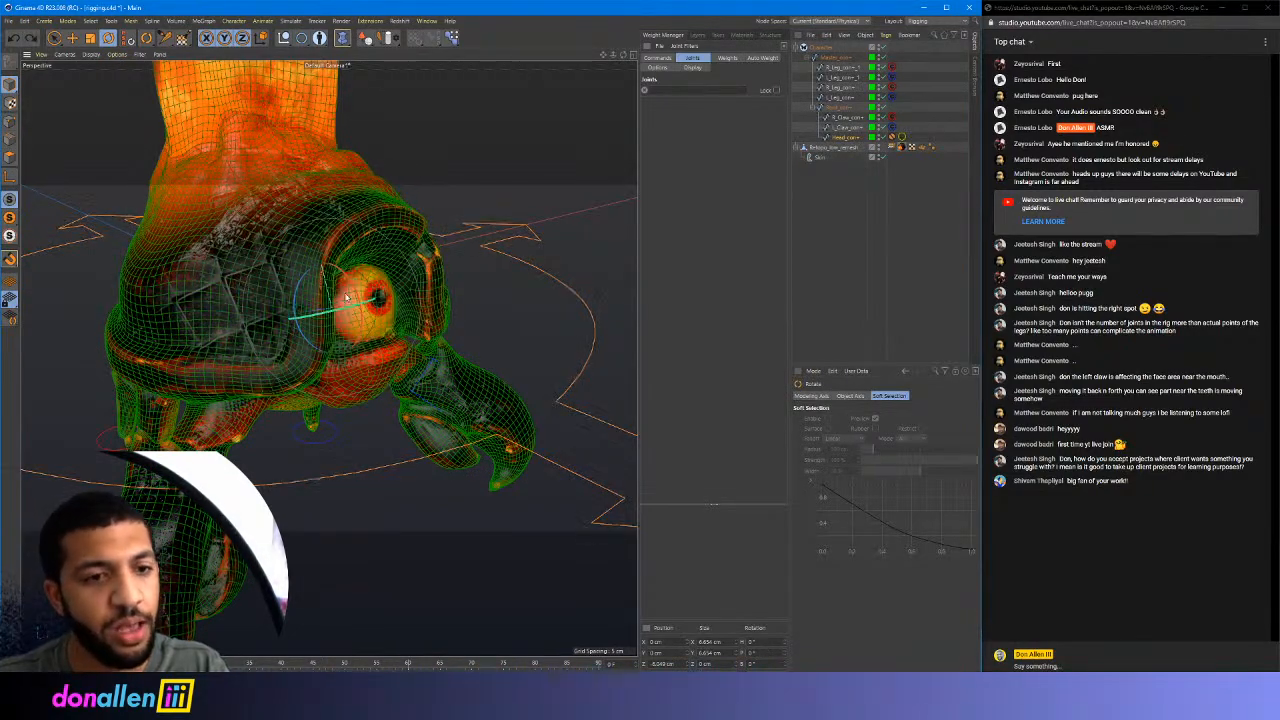
{"action": "left_click_drag", "start_coordinate": [346, 297], "coordinate": [339, 292], "text": "alt"}
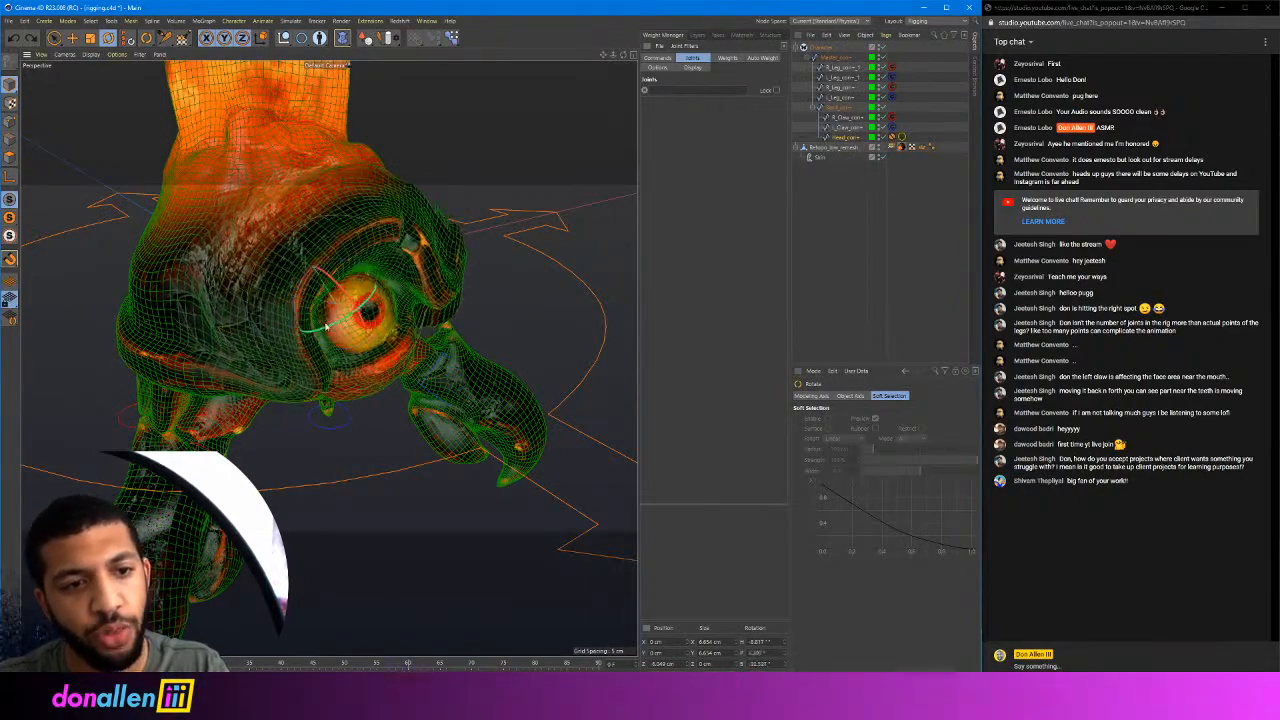
{"action": "left_click_drag", "start_coordinate": [325, 327], "coordinate": [333, 235], "text": "alt"}
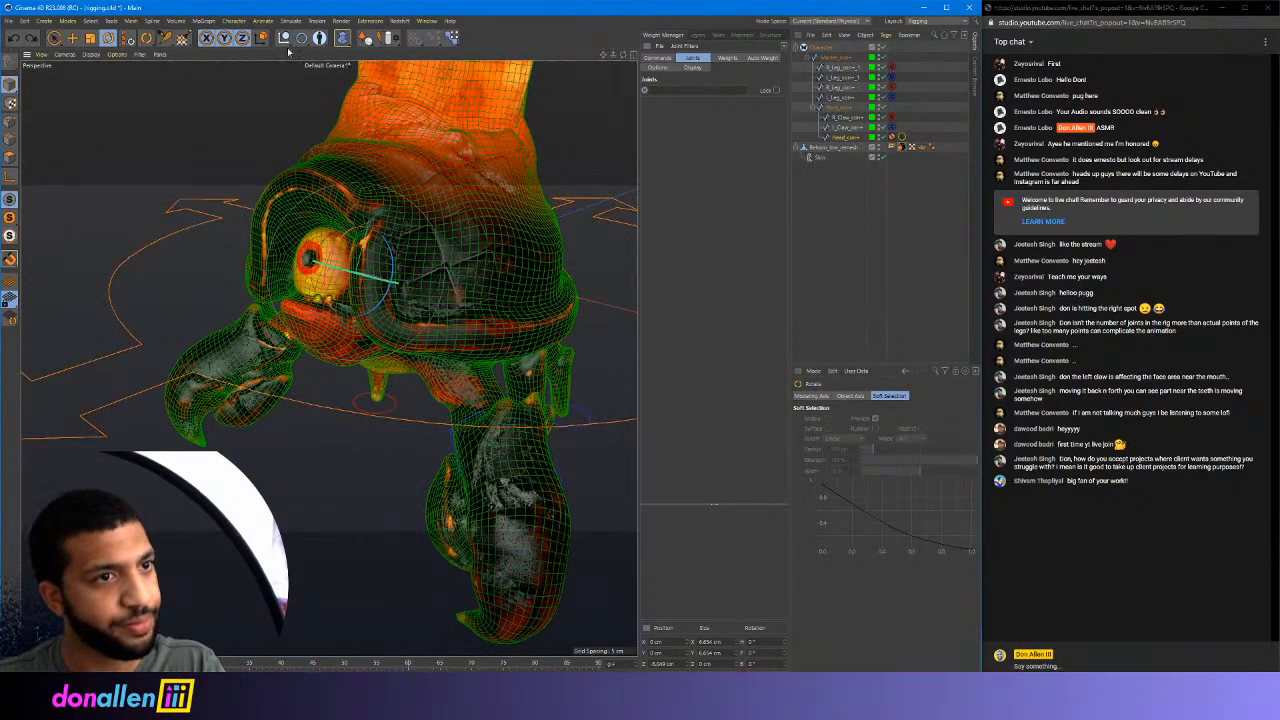
Save the project
{"action": "left_click", "coordinate": [10, 21]}
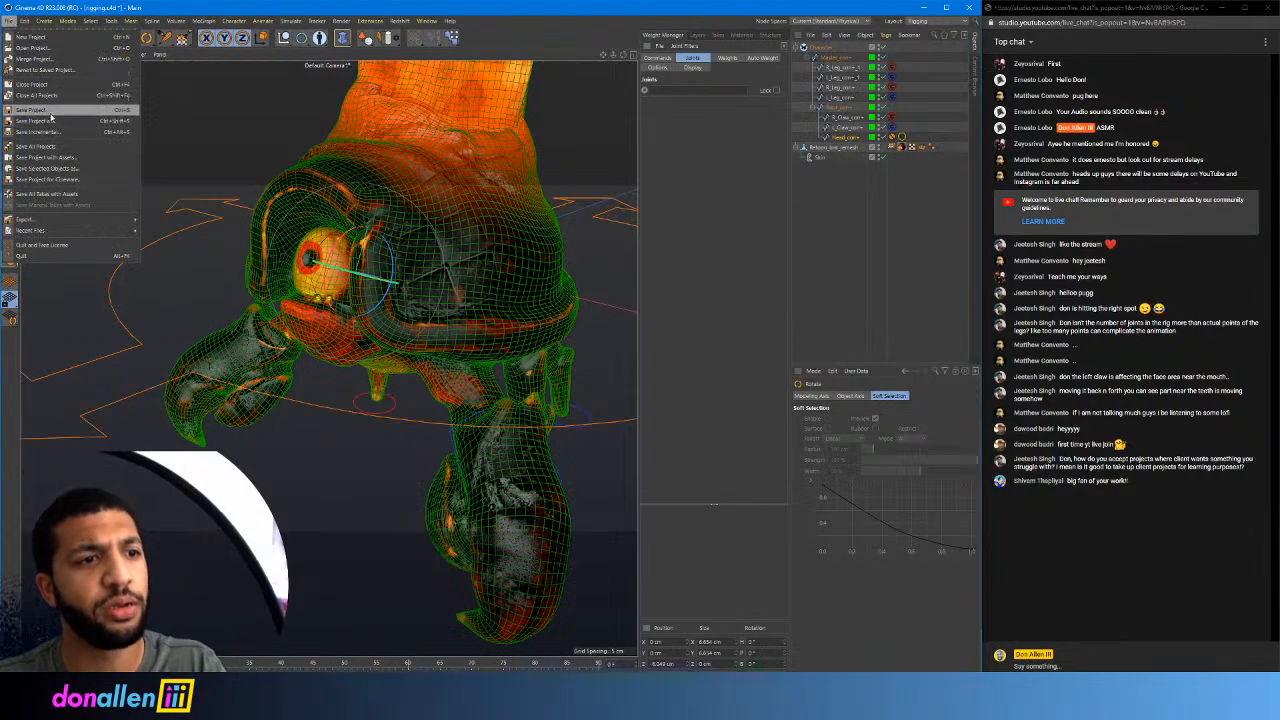
{"action": "left_click", "coordinate": [51, 114]}
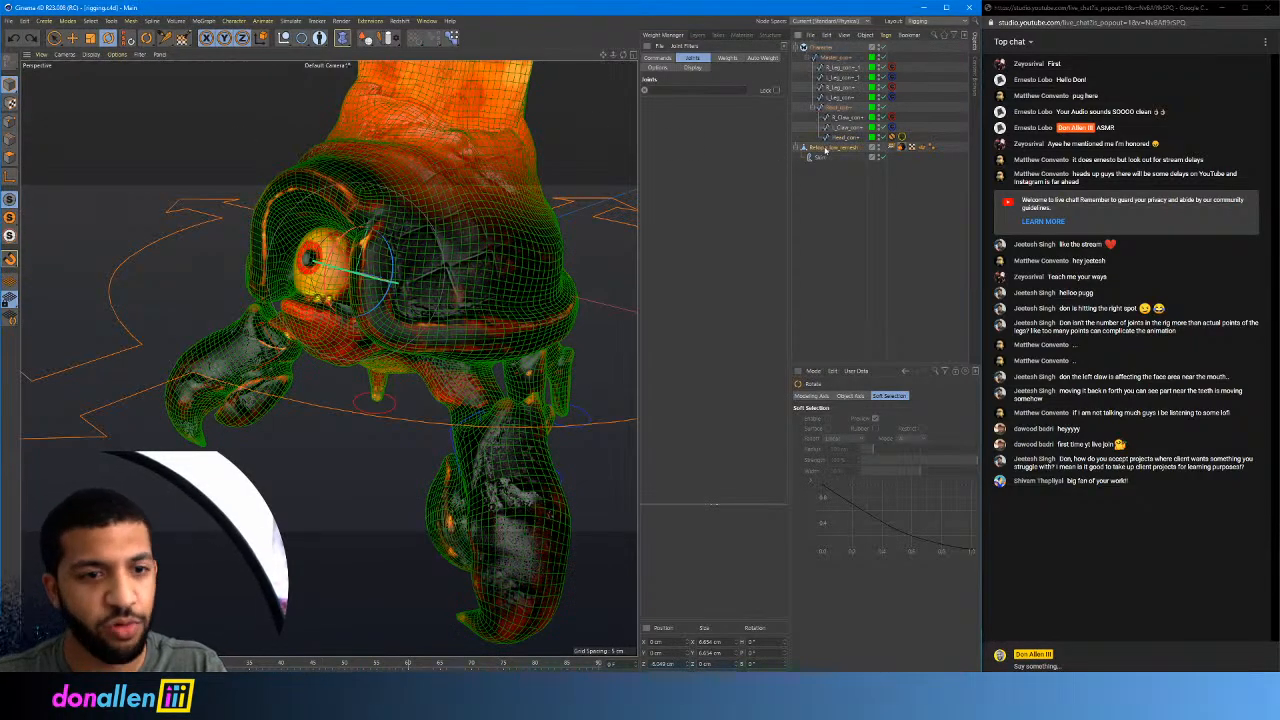
Activate the Weight tool on the Retopo_low_remesh mesh and examine where the Head group's joints influence the face and shell
{"action": "left_click", "coordinate": [825, 148]}
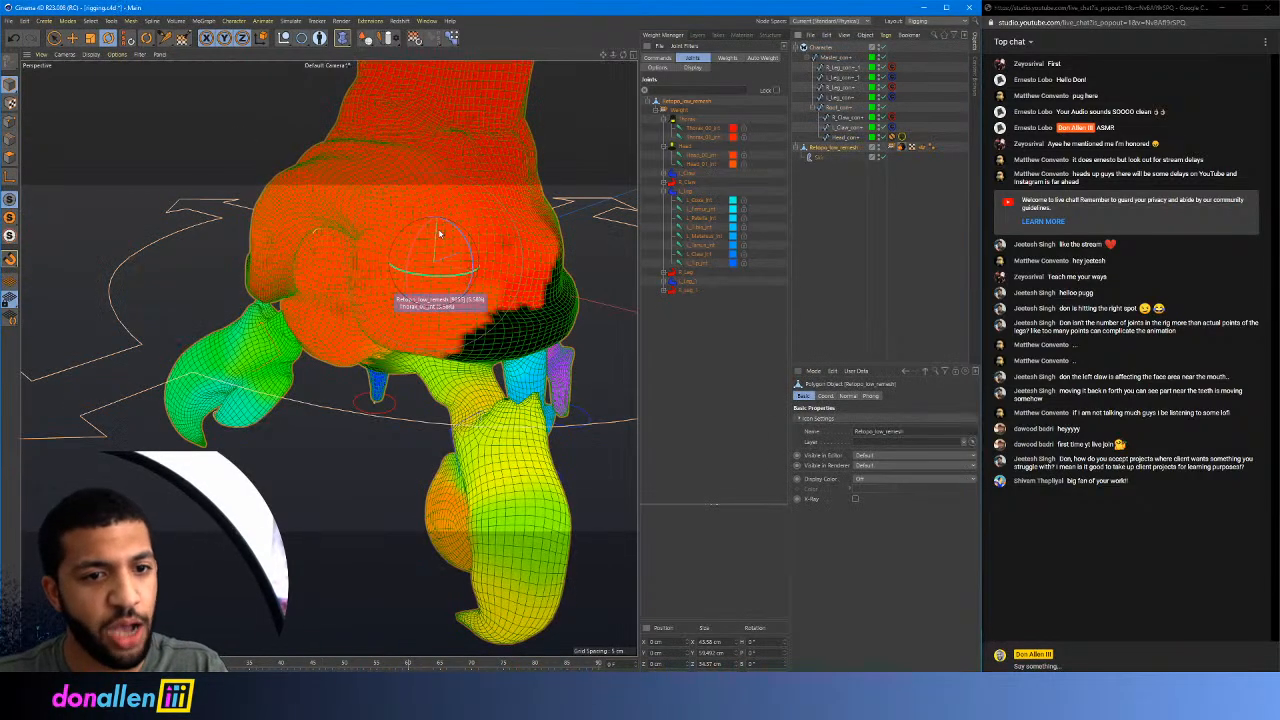
{"action": "left_click", "coordinate": [184, 38]}
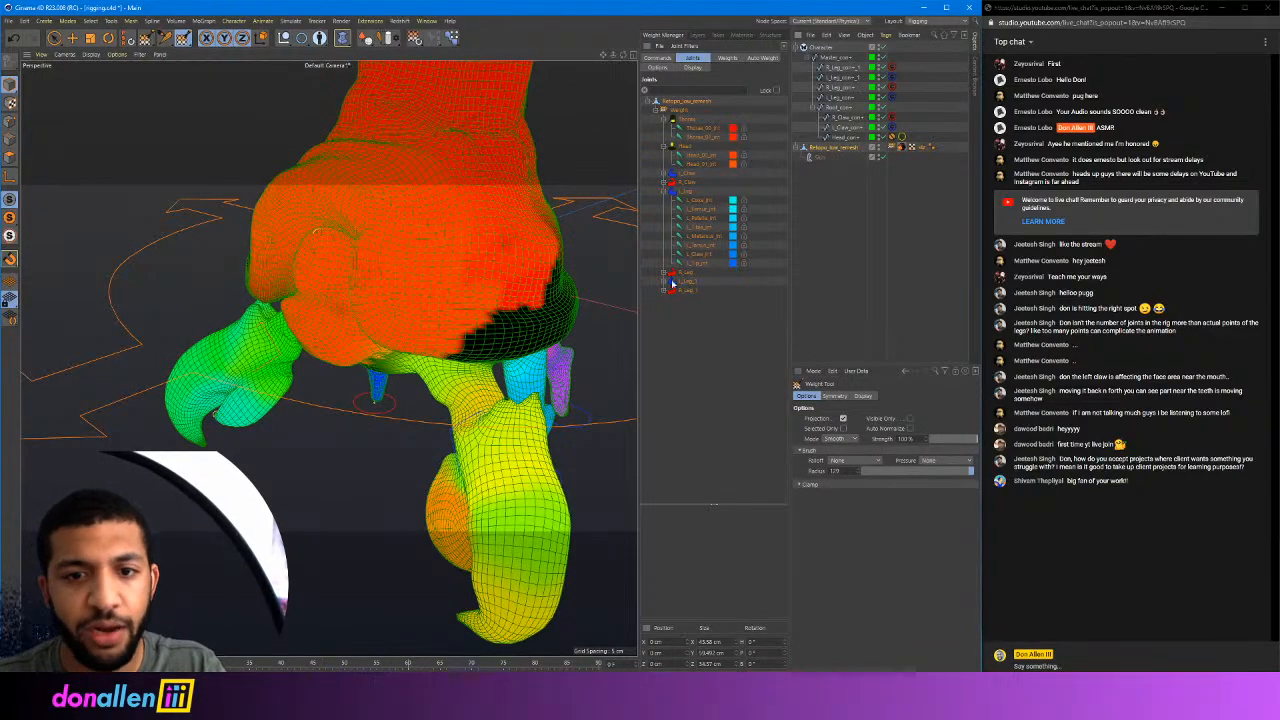
{"action": "left_click", "coordinate": [683, 148]}
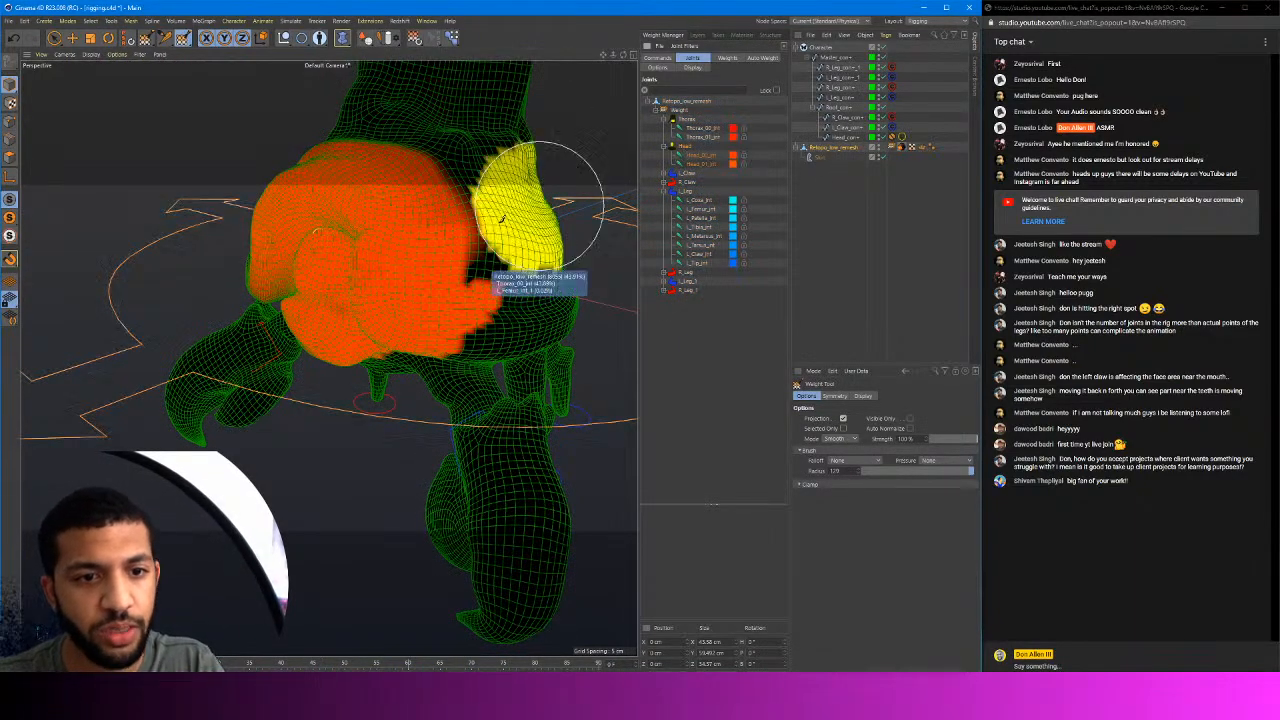
{"action": "left_click_drag", "start_coordinate": [405, 209], "coordinate": [235, 200], "text": "alt"}
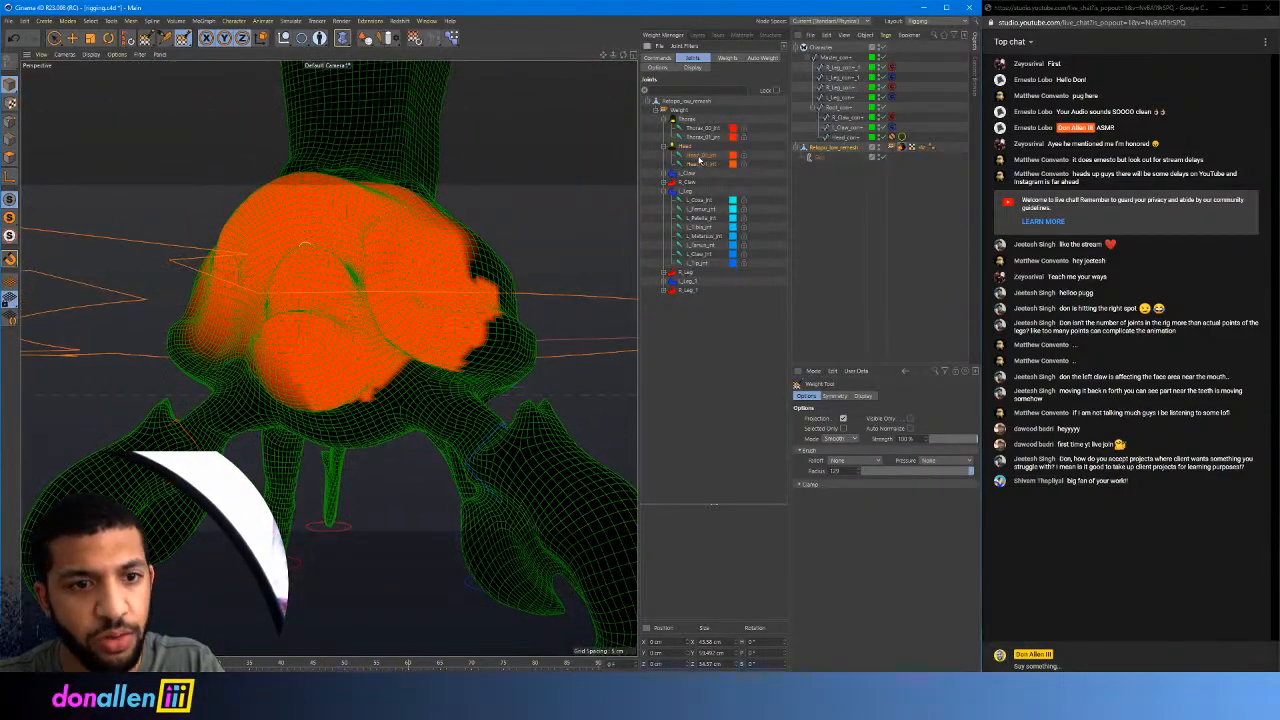
{"action": "left_click", "coordinate": [705, 166]}
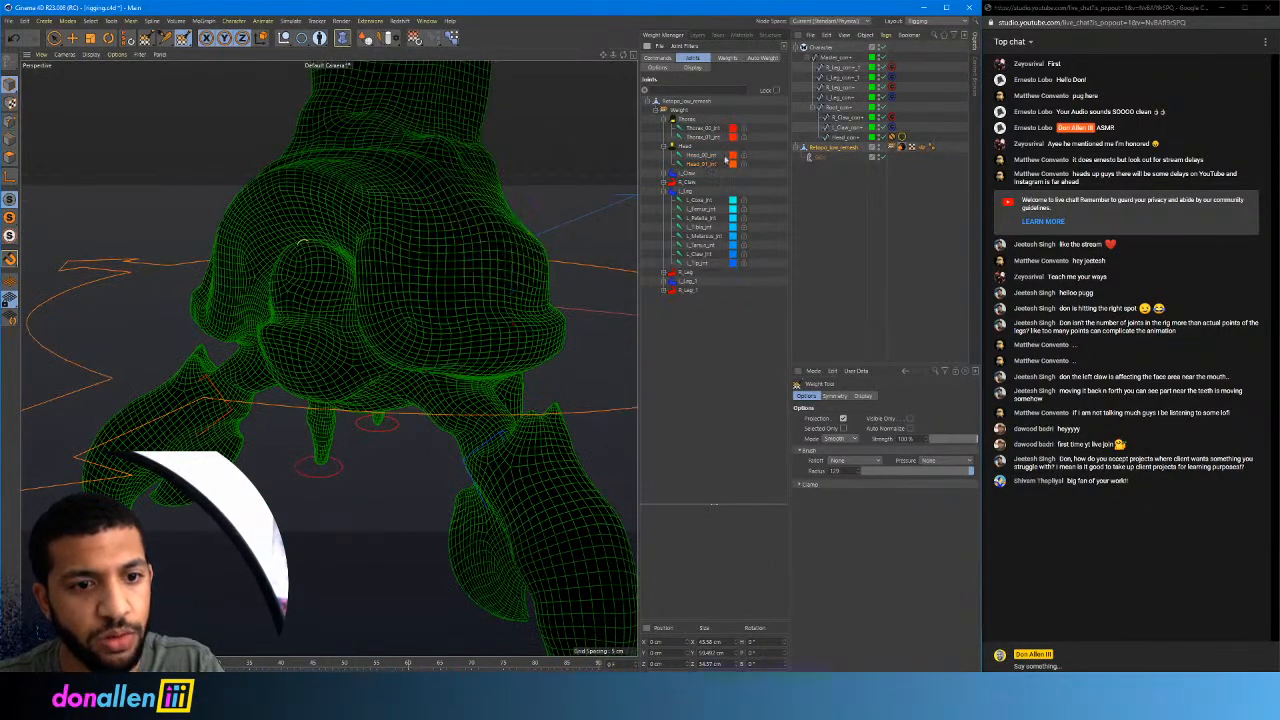
{"action": "left_click", "coordinate": [688, 154]}
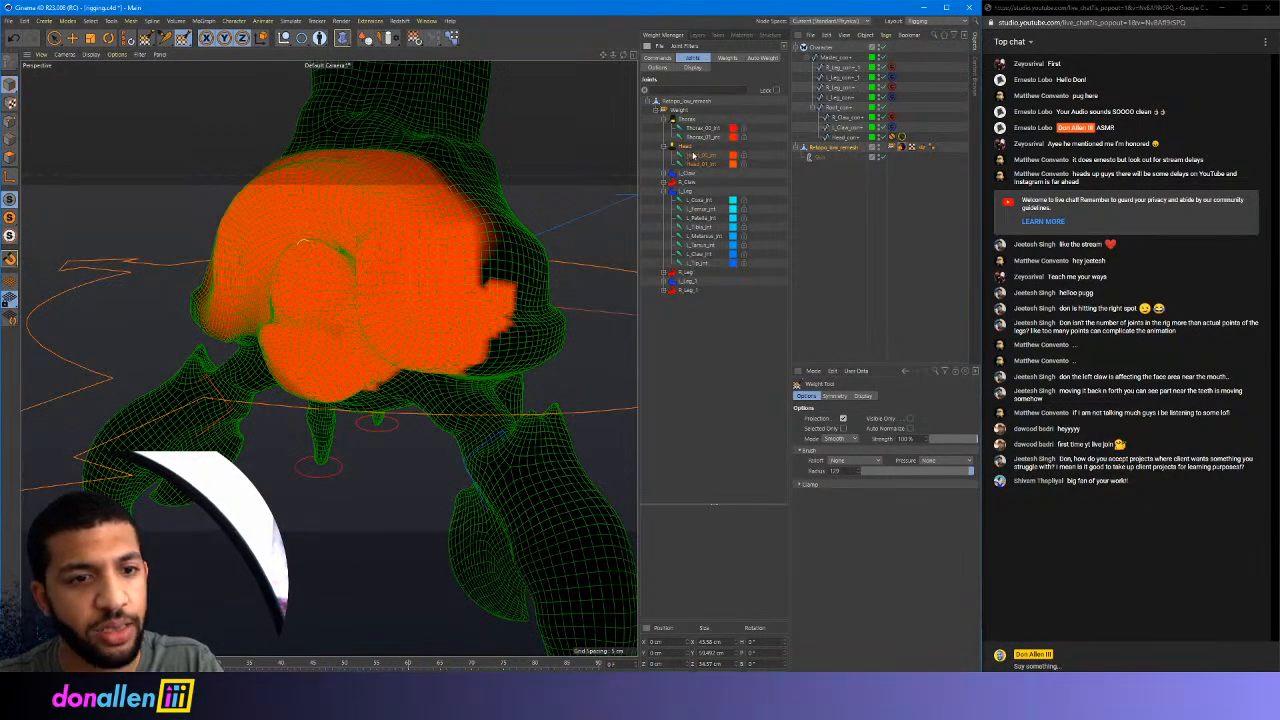
{"action": "left_click_drag", "start_coordinate": [406, 196], "coordinate": [446, 200], "text": "alt"}
{"action": "mouse_move", "coordinate": [470, 208]}
{"action": "left_mouse_down", "text": "alt"}
{"action": "mouse_move", "coordinate": [370, 235]}
{"action": "mouse_move", "coordinate": [450, 240]}
{"action": "left_mouse_up", "text": "alt"}
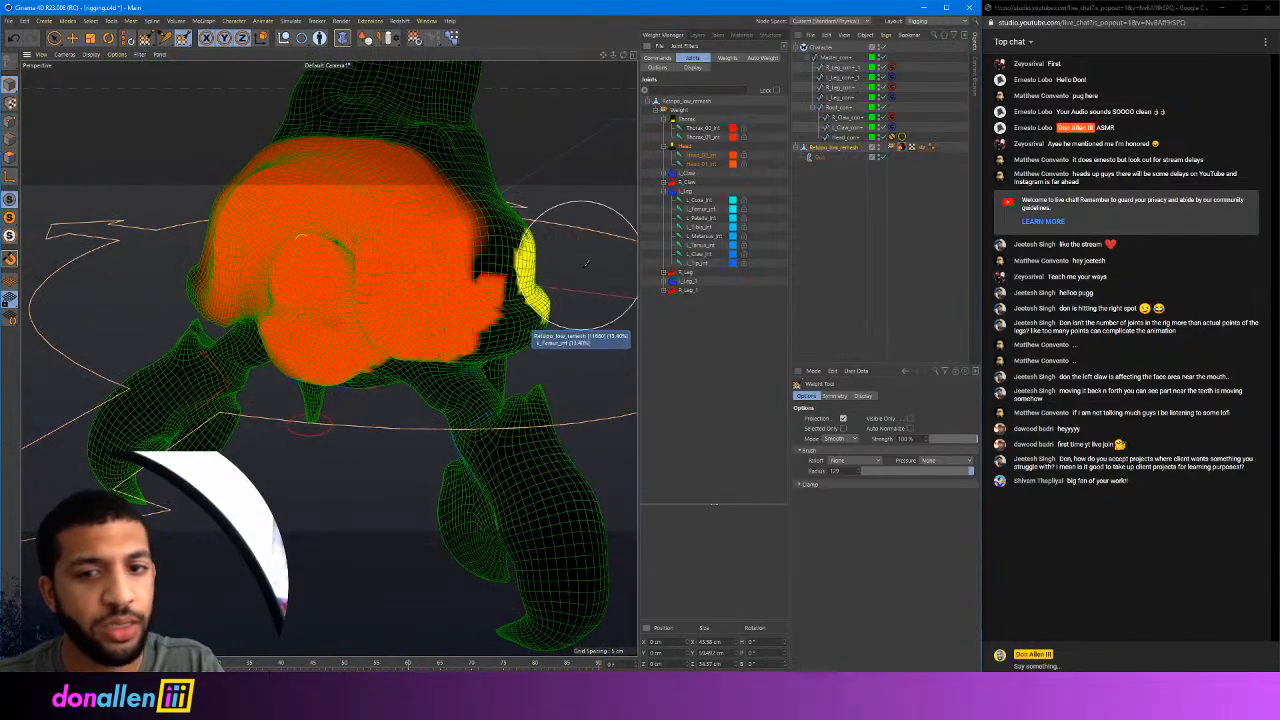
Switch the Weight tool to Absolute mode and erase the head joints' influence from the shell above and on both sides of the face
{"action": "left_click", "coordinate": [844, 440]}
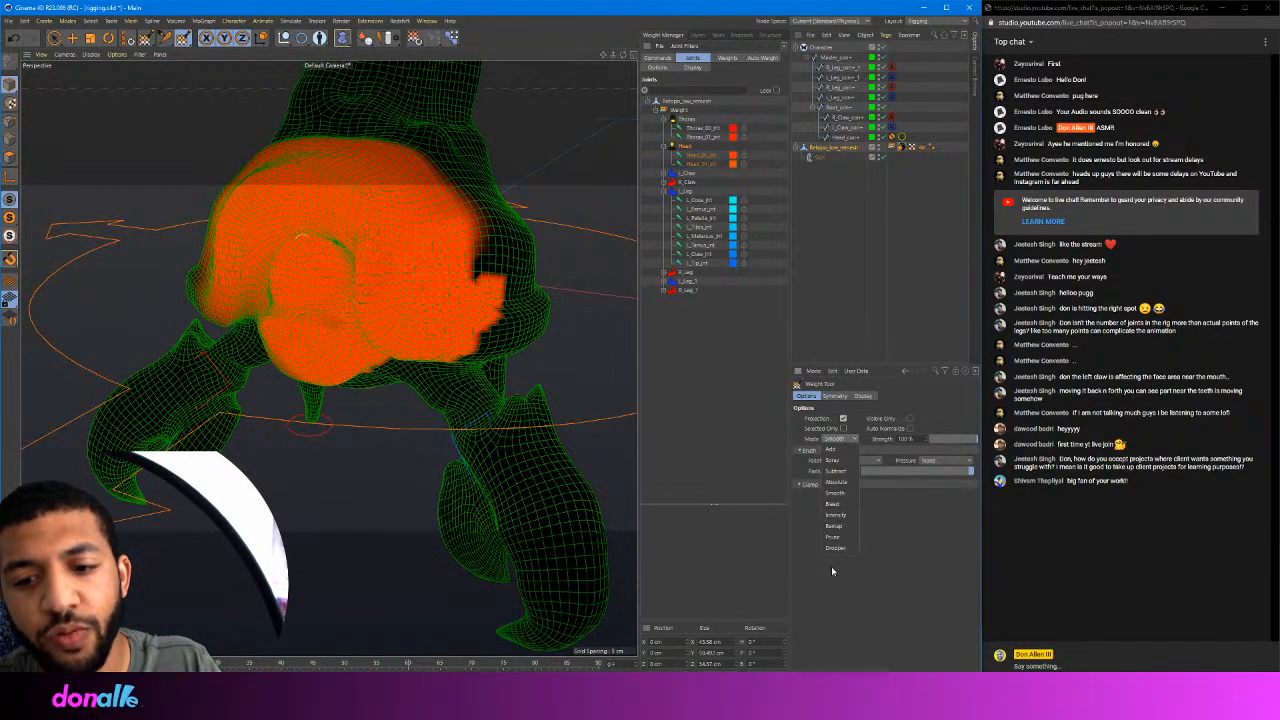
{"action": "left_click", "coordinate": [836, 482]}
{"action": "mouse_move", "coordinate": [514, 271]}
{"action": "left_mouse_down", "text": "alt"}
{"action": "mouse_move", "coordinate": [468, 254]}
{"action": "mouse_move", "coordinate": [514, 210]}
{"action": "mouse_move", "coordinate": [531, 257]}
{"action": "left_mouse_up", "text": "alt"}
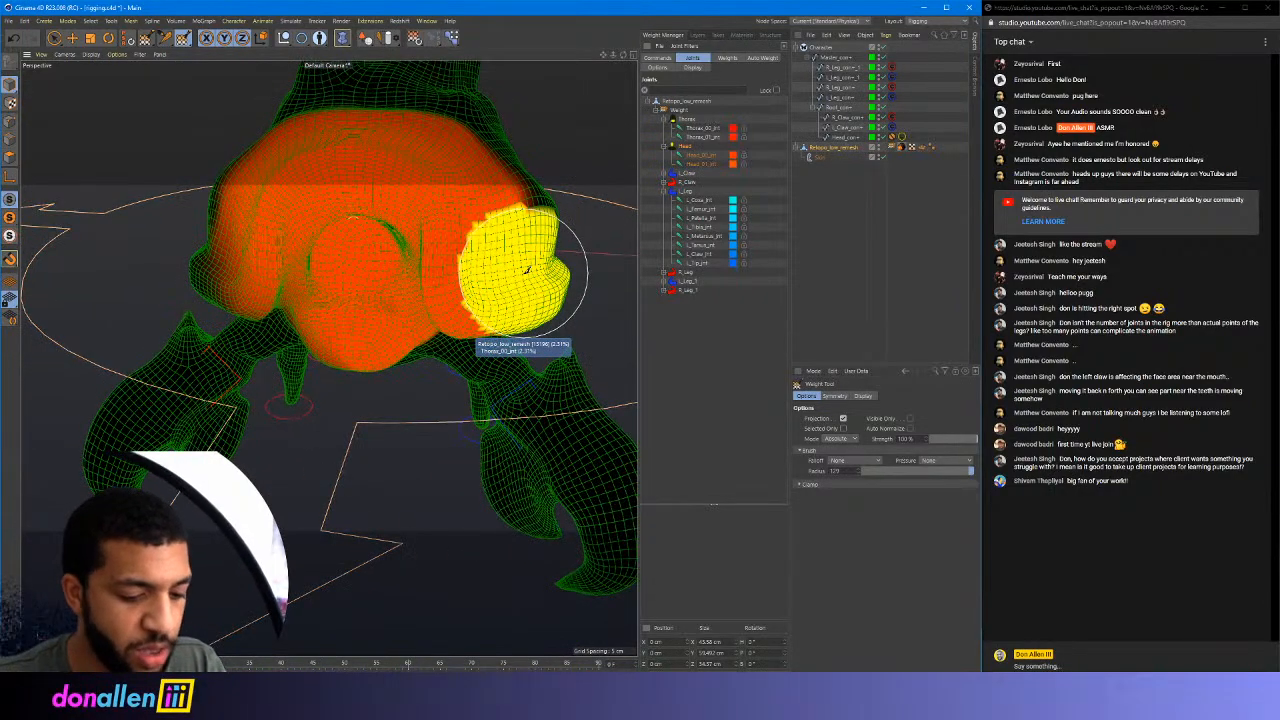
{"action": "mouse_move", "coordinate": [525, 272]}
{"action": "left_mouse_down"}
{"action": "mouse_move", "coordinate": [528, 285]}
{"action": "mouse_move", "coordinate": [538, 255]}
{"action": "mouse_move", "coordinate": [523, 157]}
{"action": "mouse_move", "coordinate": [500, 182]}
{"action": "mouse_move", "coordinate": [371, 117]}
{"action": "mouse_move", "coordinate": [274, 121]}
{"action": "mouse_move", "coordinate": [288, 127]}
{"action": "mouse_move", "coordinate": [235, 160]}
{"action": "mouse_move", "coordinate": [240, 222]}
{"action": "mouse_move", "coordinate": [210, 274]}
{"action": "mouse_move", "coordinate": [225, 250]}
{"action": "left_mouse_up"}
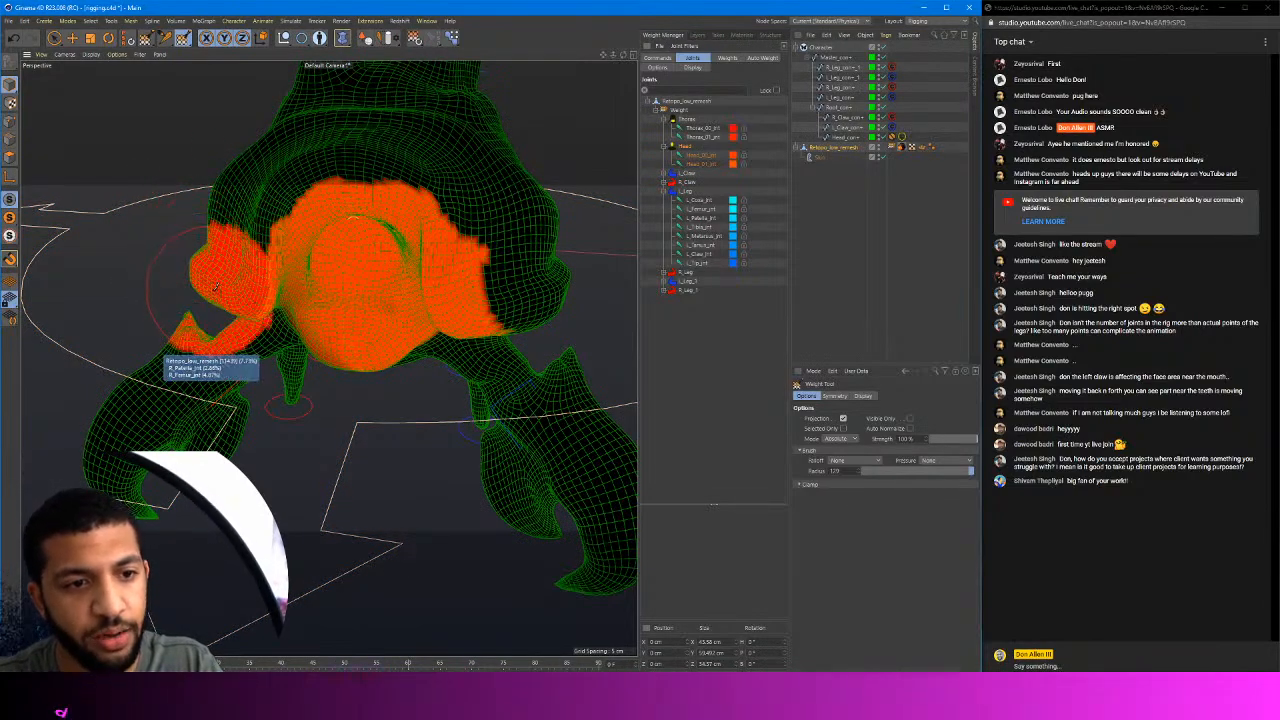
{"action": "left_click_drag", "start_coordinate": [552, 204], "coordinate": [526, 178], "text": "alt"}
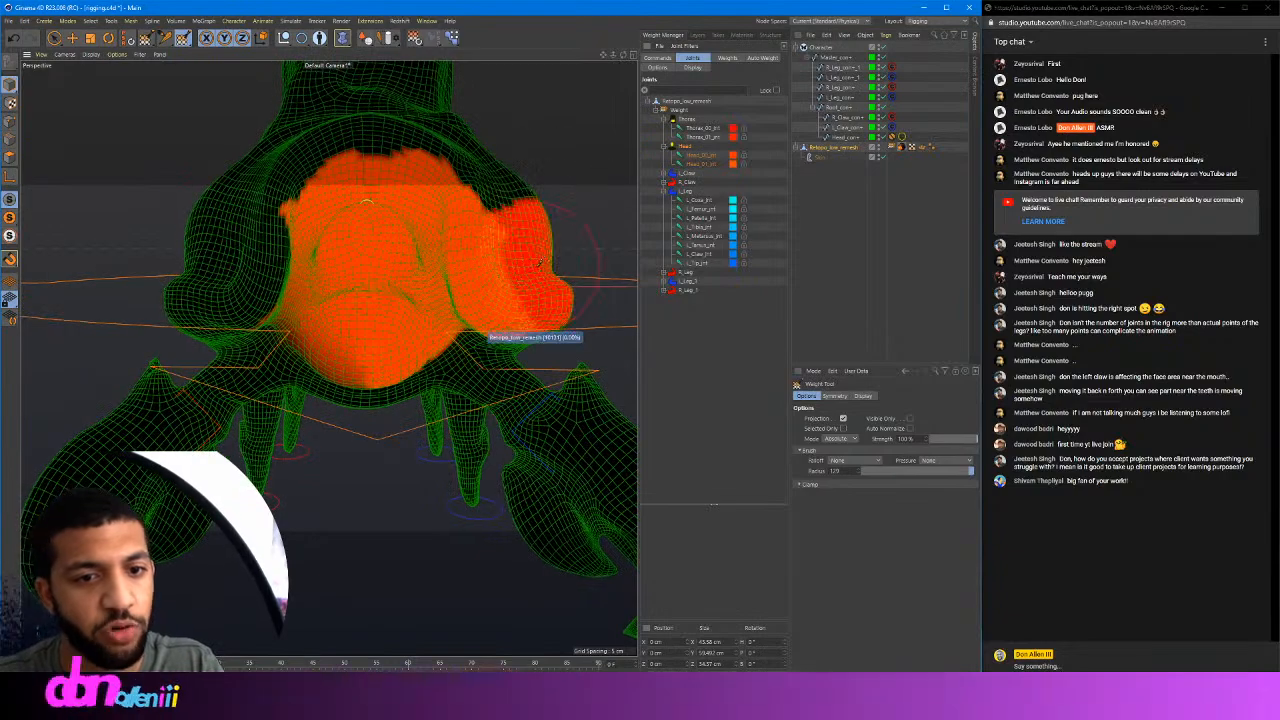
{"action": "mouse_move", "coordinate": [534, 262]}
{"action": "left_mouse_down", "text": "ctrl"}
{"action": "mouse_move", "coordinate": [522, 252]}
{"action": "mouse_move", "coordinate": [528, 292]}
{"action": "mouse_move", "coordinate": [529, 246]}
{"action": "mouse_move", "coordinate": [500, 185]}
{"action": "left_mouse_up", "text": "ctrl"}
{"action": "left_click", "coordinate": [485, 202], "text": "ctrl"}
{"action": "mouse_move", "coordinate": [460, 127]}
{"action": "left_mouse_down", "text": "ctrl"}
{"action": "mouse_move", "coordinate": [455, 90]}
{"action": "mouse_move", "coordinate": [430, 75]}
{"action": "mouse_move", "coordinate": [320, 90]}
{"action": "mouse_move", "coordinate": [246, 120]}
{"action": "left_mouse_up", "text": "ctrl"}
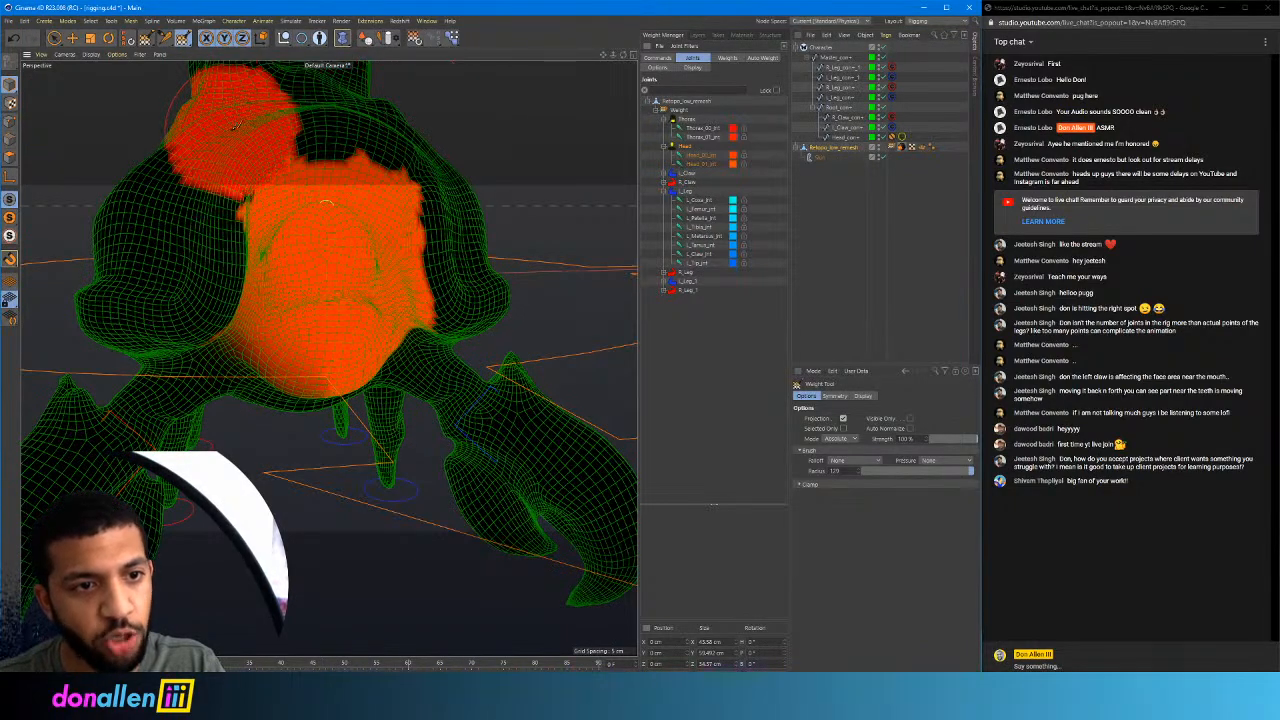
{"action": "left_click_drag", "start_coordinate": [329, 111], "coordinate": [250, 120], "text": "alt"}
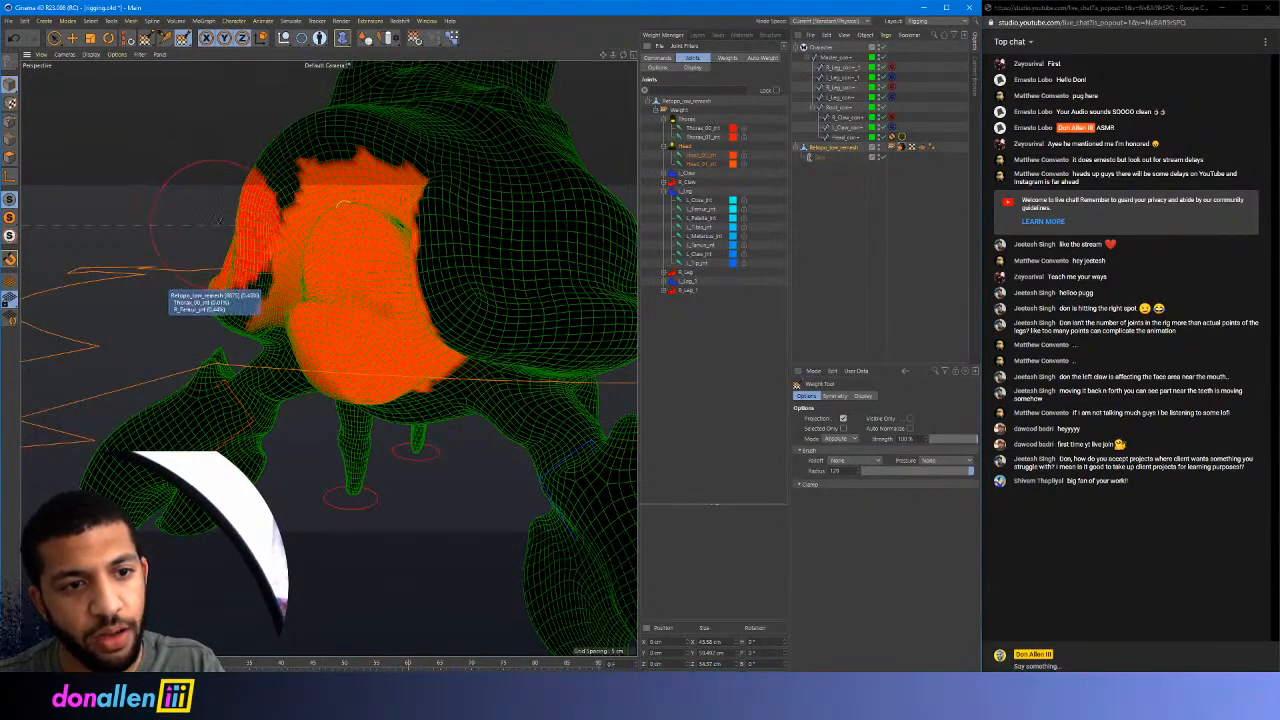
{"action": "mouse_move", "coordinate": [363, 122]}
{"action": "left_mouse_down", "text": "alt"}
{"action": "mouse_move", "coordinate": [418, 118]}
{"action": "mouse_move", "coordinate": [372, 127]}
{"action": "mouse_move", "coordinate": [434, 160]}
{"action": "mouse_move", "coordinate": [451, 188]}
{"action": "mouse_move", "coordinate": [434, 179]}
{"action": "left_mouse_up", "text": "alt"}
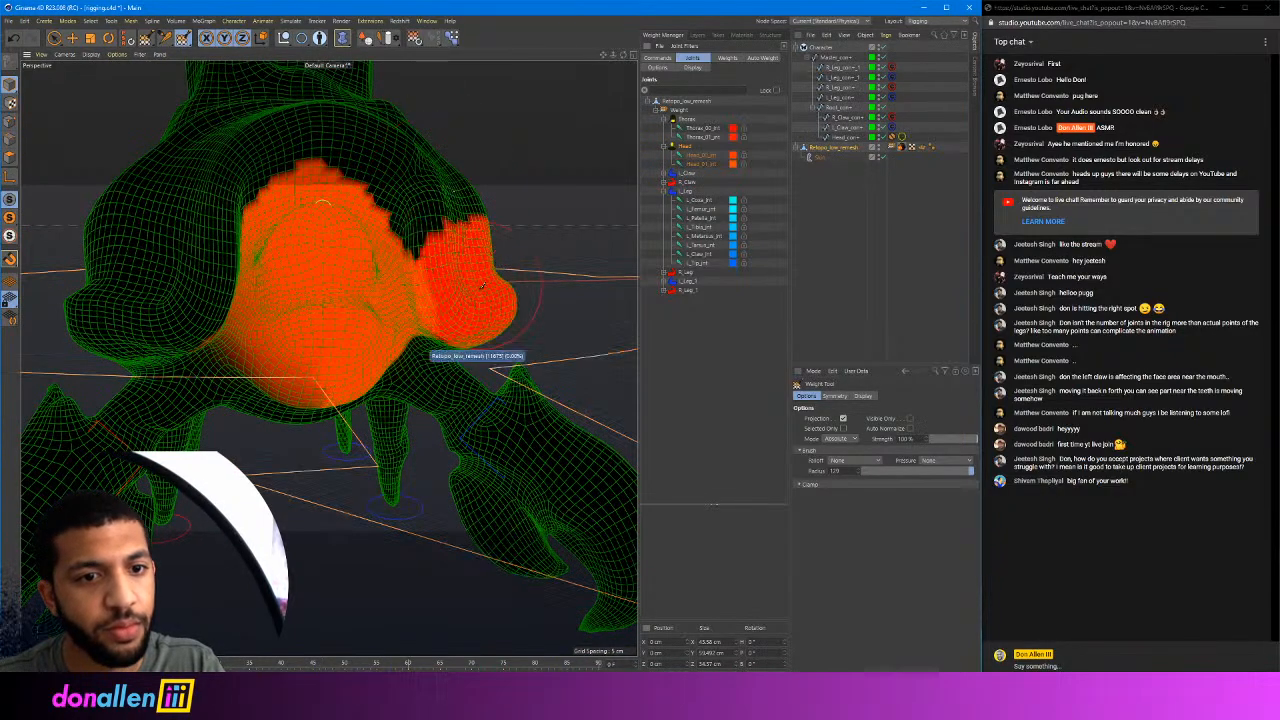
{"action": "left_click_drag", "start_coordinate": [476, 288], "coordinate": [242, 220], "text": "alt"}
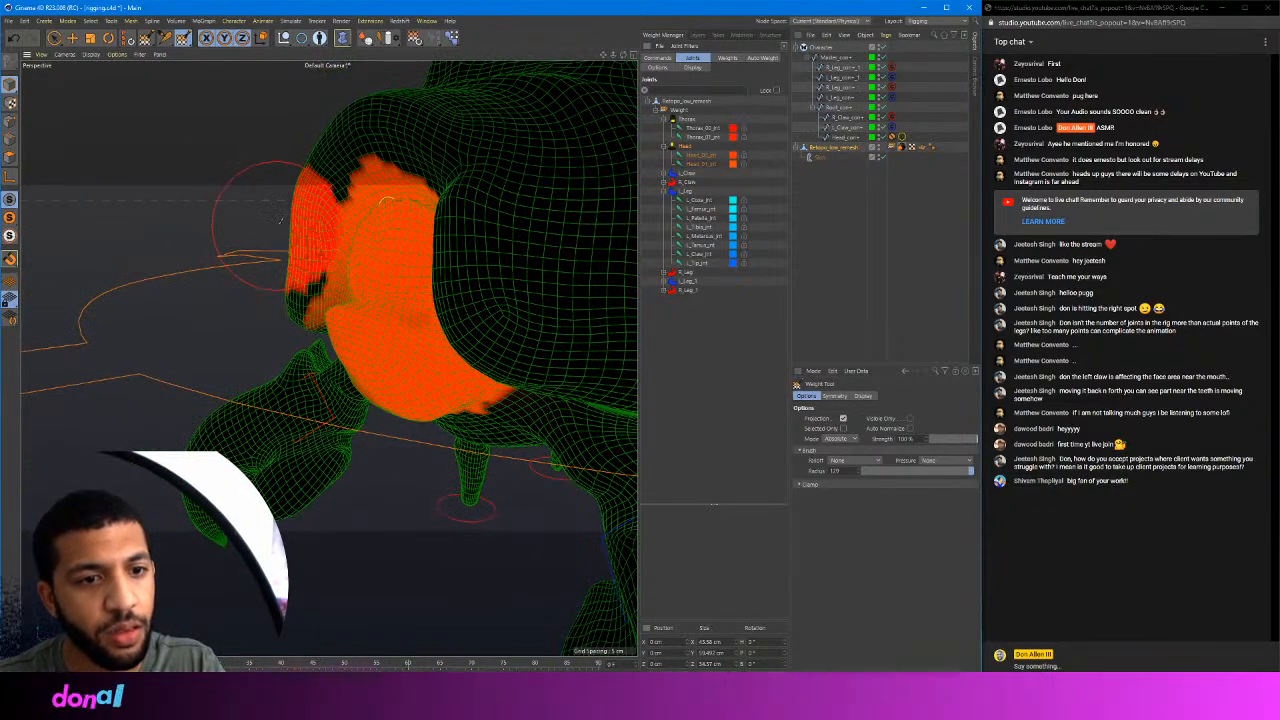
{"action": "mouse_move", "coordinate": [327, 140]}
{"action": "left_mouse_down", "text": "alt"}
{"action": "mouse_move", "coordinate": [335, 122]}
{"action": "mouse_move", "coordinate": [366, 122]}
{"action": "mouse_move", "coordinate": [306, 146]}
{"action": "left_mouse_up", "text": "alt"}
Reduce the brush radius and clean up the head joints' weights around the brow and on the underside of the head
{"action": "middle_click_drag", "start_coordinate": [306, 146], "coordinate": [296, 147]}
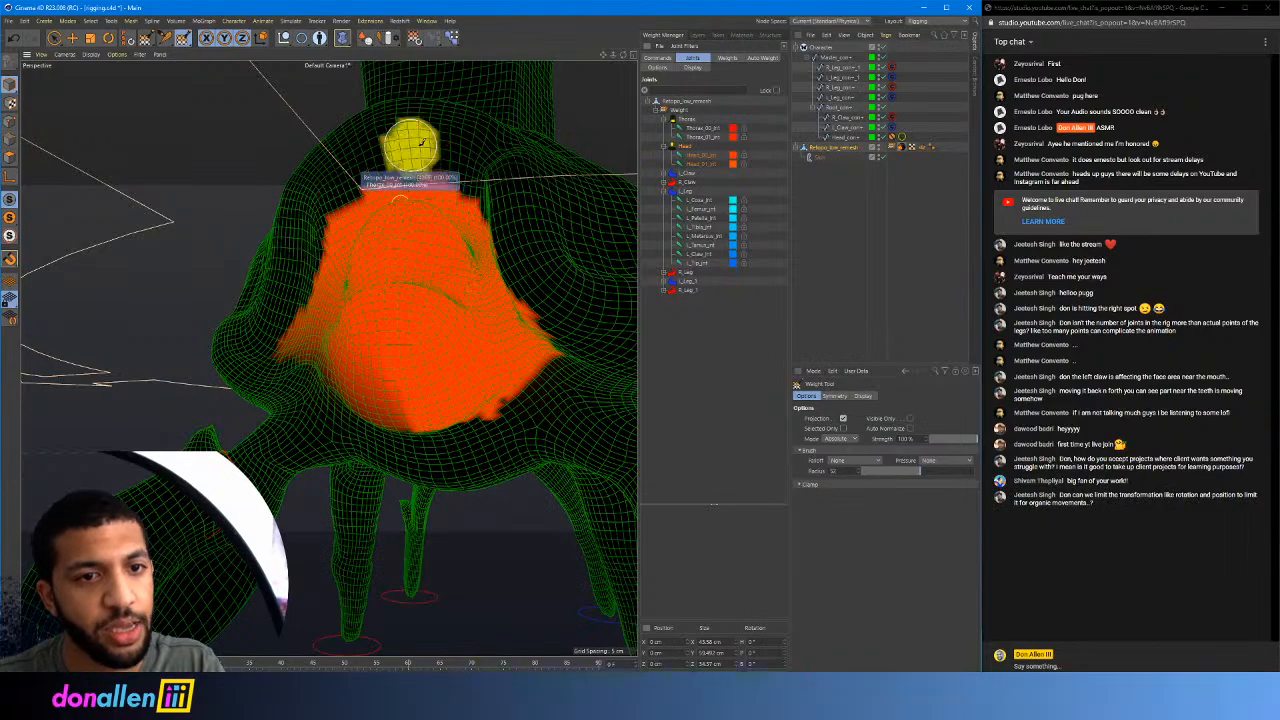
{"action": "mouse_move", "coordinate": [420, 145]}
{"action": "left_mouse_down", "text": "alt"}
{"action": "mouse_move", "coordinate": [429, 208]}
{"action": "mouse_move", "coordinate": [432, 194]}
{"action": "left_mouse_up", "text": "alt"}
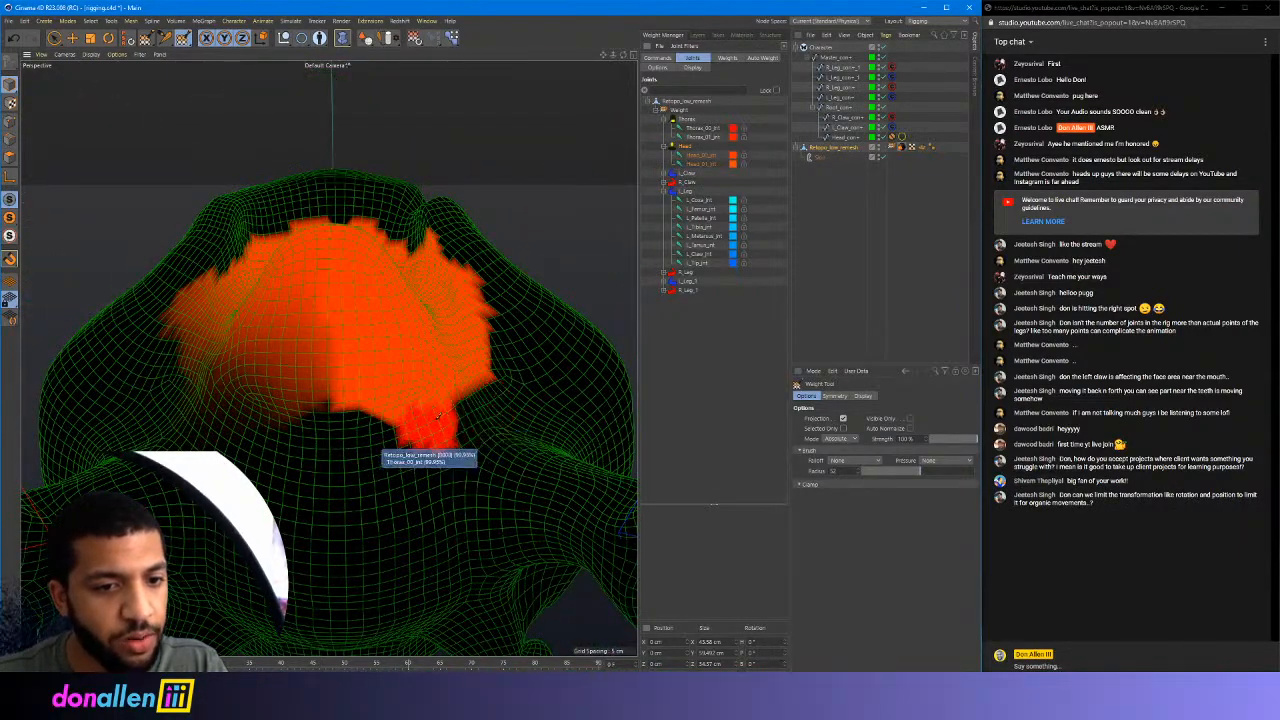
{"action": "left_click_drag", "start_coordinate": [499, 397], "coordinate": [508, 401], "text": "alt"}
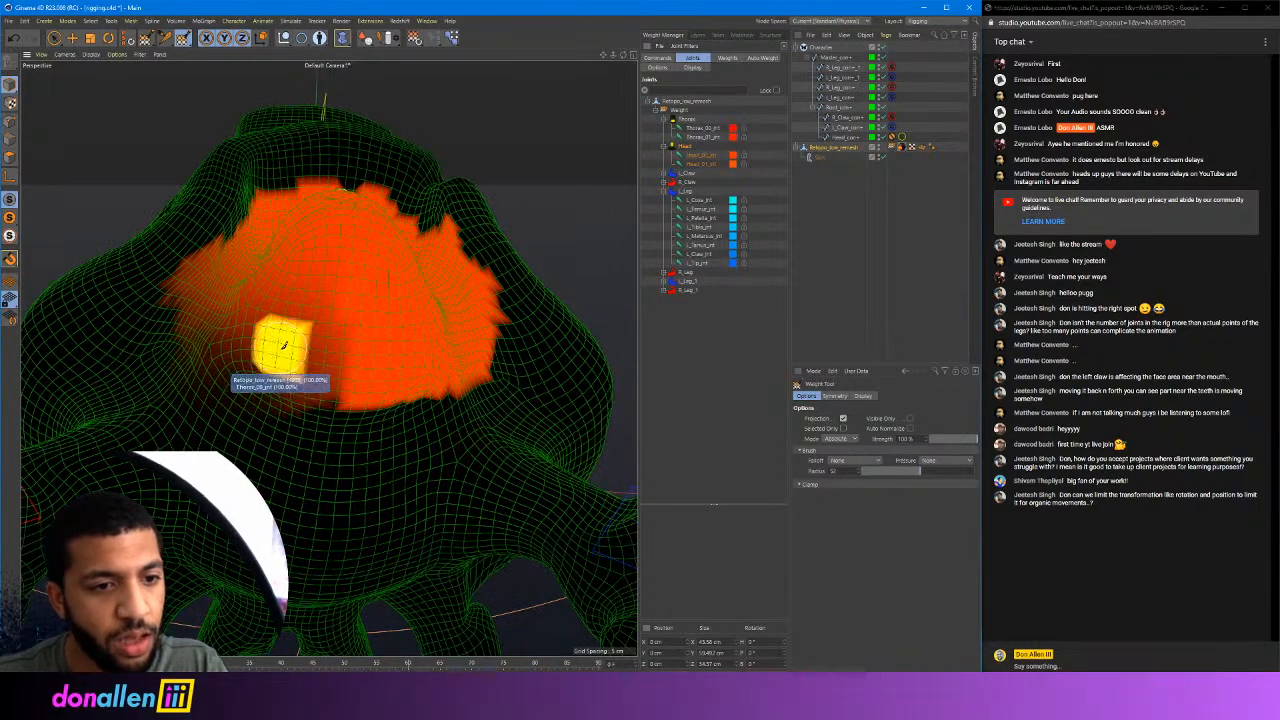
{"action": "mouse_move", "coordinate": [280, 348]}
{"action": "left_mouse_down", "text": "alt"}
{"action": "mouse_move", "coordinate": [272, 418]}
{"action": "mouse_move", "coordinate": [270, 386]}
{"action": "mouse_move", "coordinate": [343, 406]}
{"action": "mouse_move", "coordinate": [357, 386]}
{"action": "mouse_move", "coordinate": [379, 453]}
{"action": "mouse_move", "coordinate": [374, 371]}
{"action": "mouse_move", "coordinate": [329, 351]}
{"action": "mouse_move", "coordinate": [356, 292]}
{"action": "mouse_move", "coordinate": [337, 286]}
{"action": "mouse_move", "coordinate": [343, 300]}
{"action": "mouse_move", "coordinate": [334, 256]}
{"action": "mouse_move", "coordinate": [329, 357]}
{"action": "mouse_move", "coordinate": [314, 217]}
{"action": "mouse_move", "coordinate": [340, 243]}
{"action": "mouse_move", "coordinate": [320, 257]}
{"action": "mouse_move", "coordinate": [408, 286]}
{"action": "left_mouse_up", "text": "alt"}
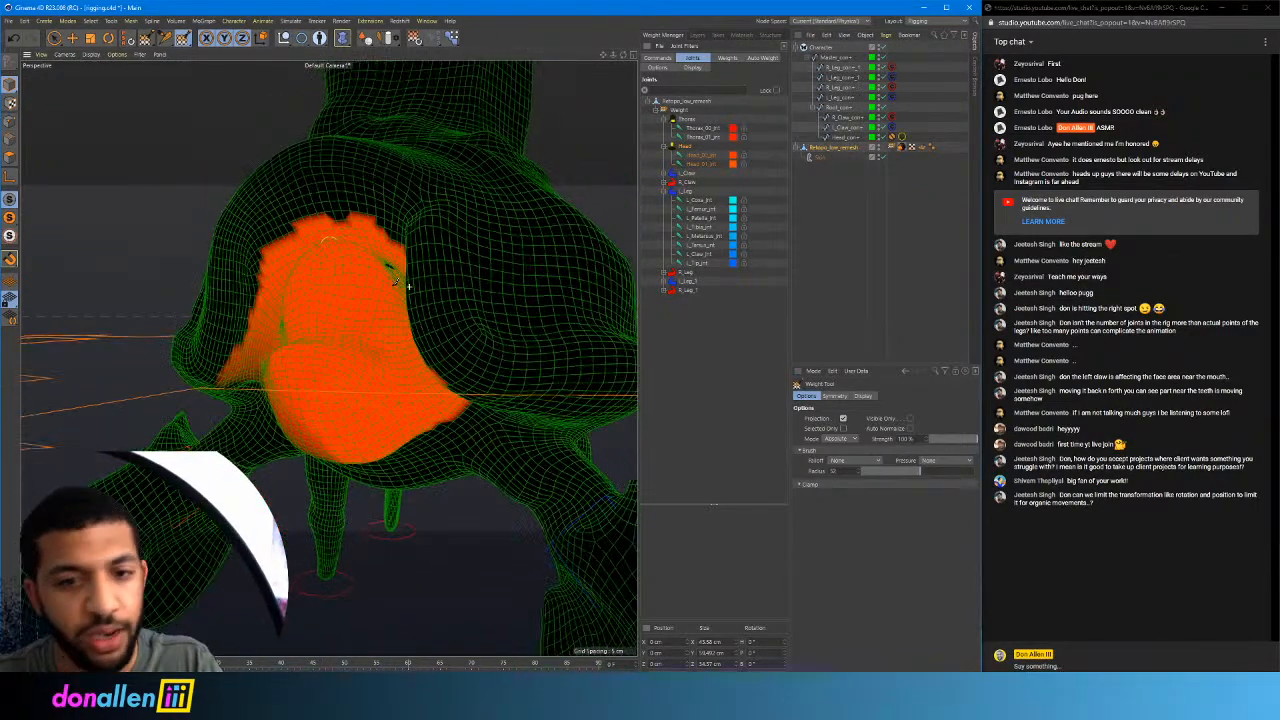
Rotate the head controller in several directions to test the head's separation from the shell, and undo the test rotations
{"action": "left_click", "coordinate": [820, 158]}
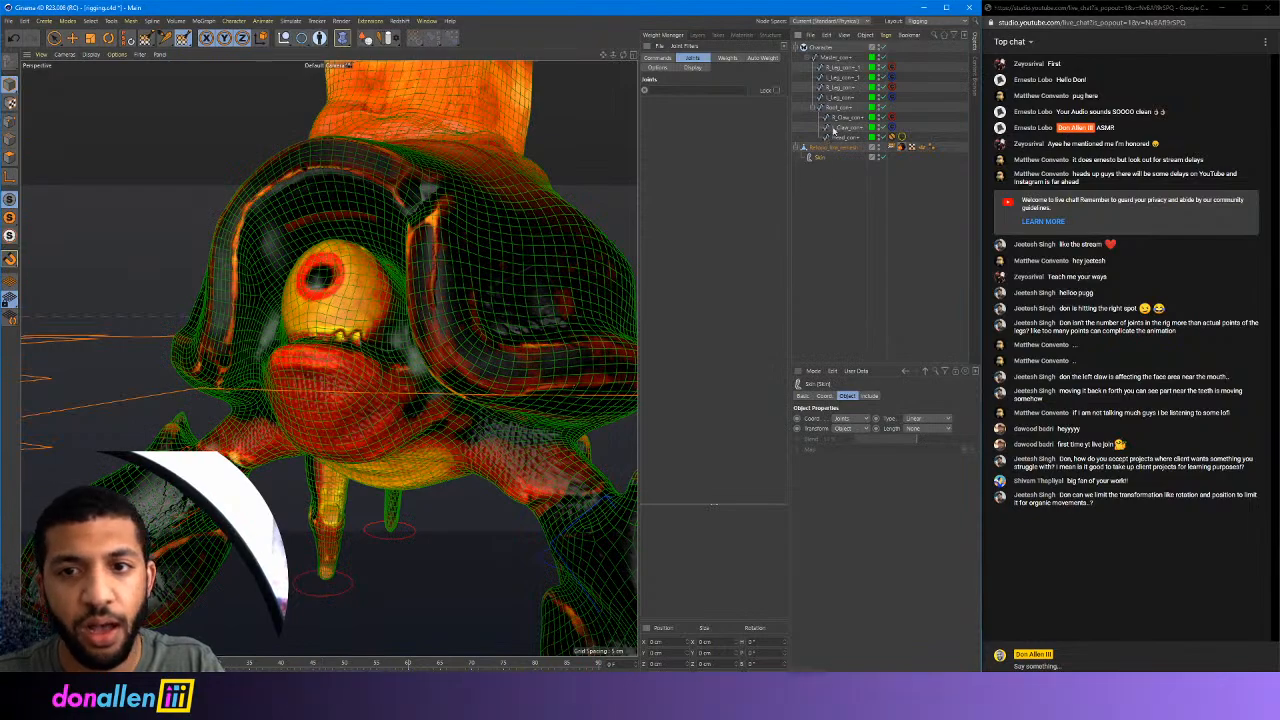
{"action": "left_click", "coordinate": [843, 137]}
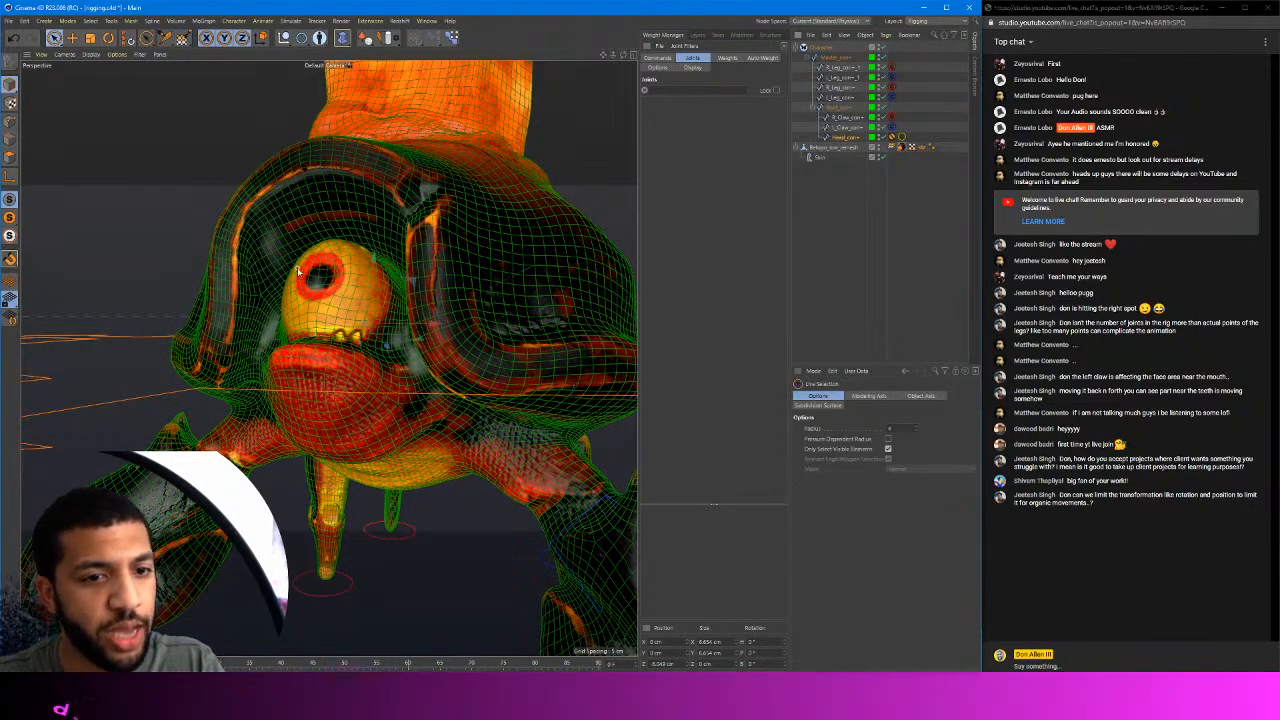
{"action": "key", "text": "r"}
{"action": "left_click_drag", "start_coordinate": [380, 320], "coordinate": [380, 428]}
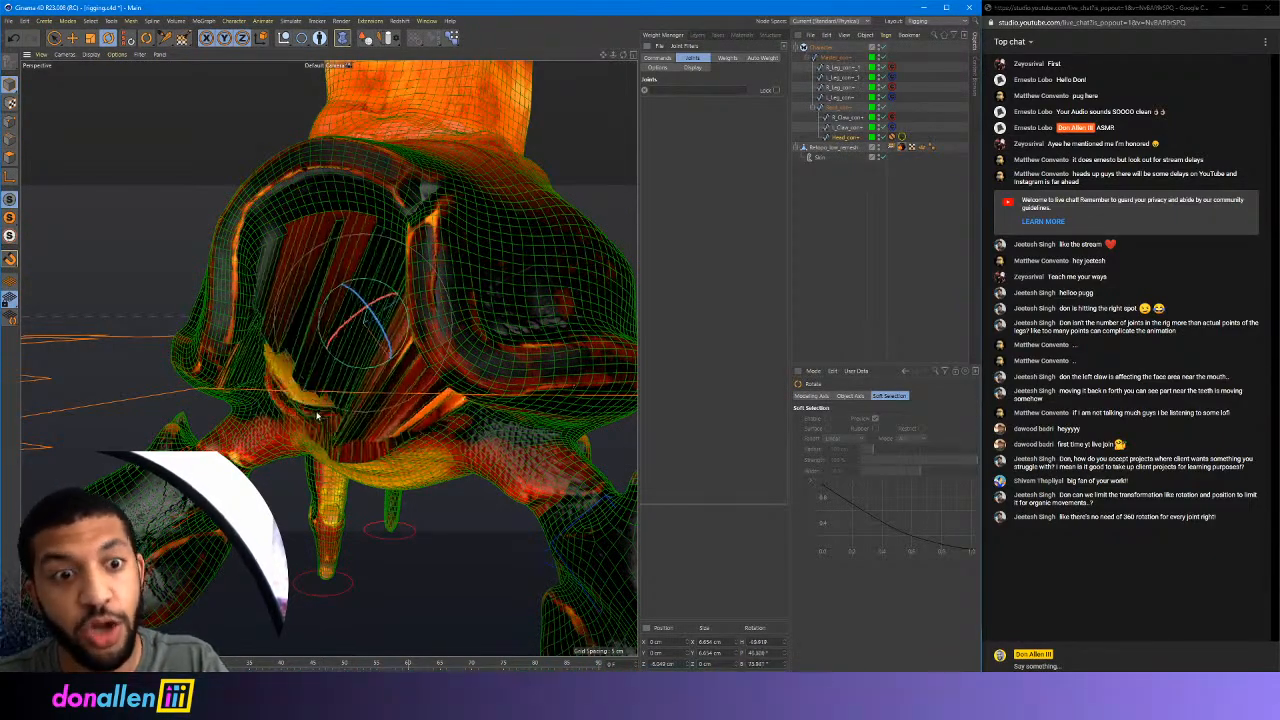
{"action": "left_click_drag", "start_coordinate": [366, 318], "coordinate": [337, 398]}
{"action": "left_click_drag", "start_coordinate": [343, 330], "coordinate": [362, 308]}
{"action": "left_click_drag", "start_coordinate": [337, 436], "coordinate": [293, 368]}
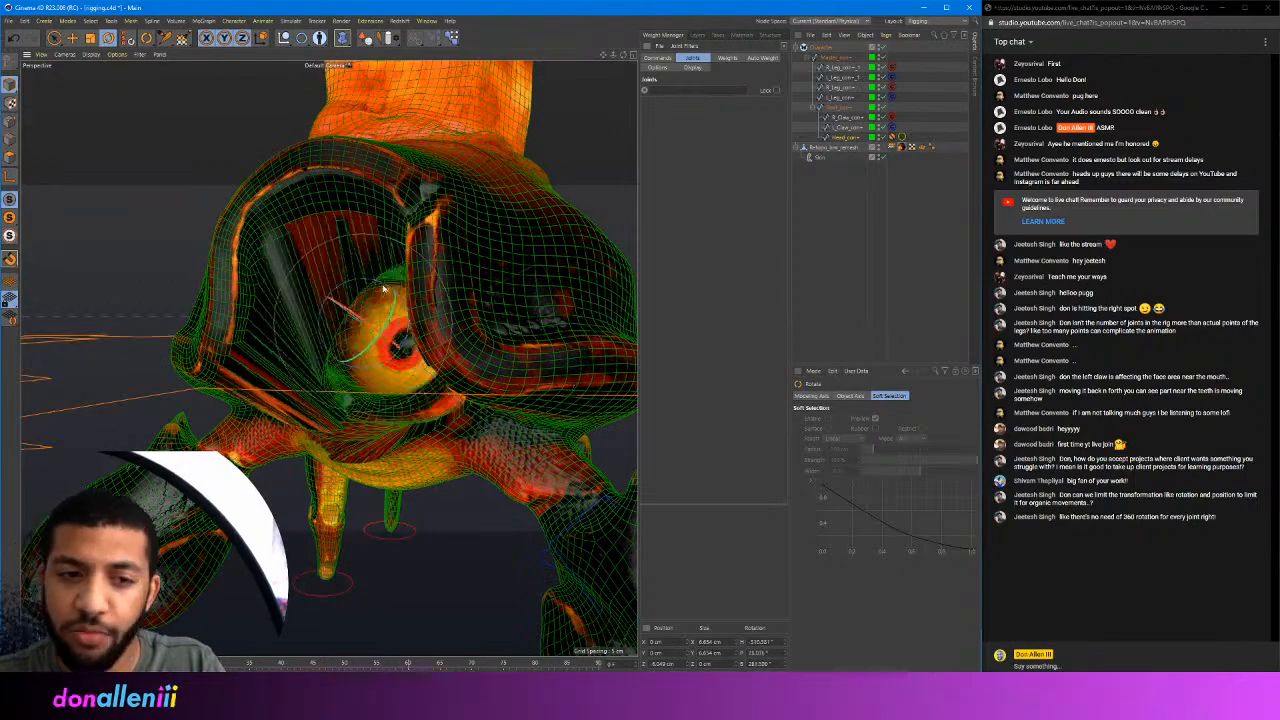
{"action": "left_click_drag", "start_coordinate": [383, 288], "coordinate": [321, 371]}
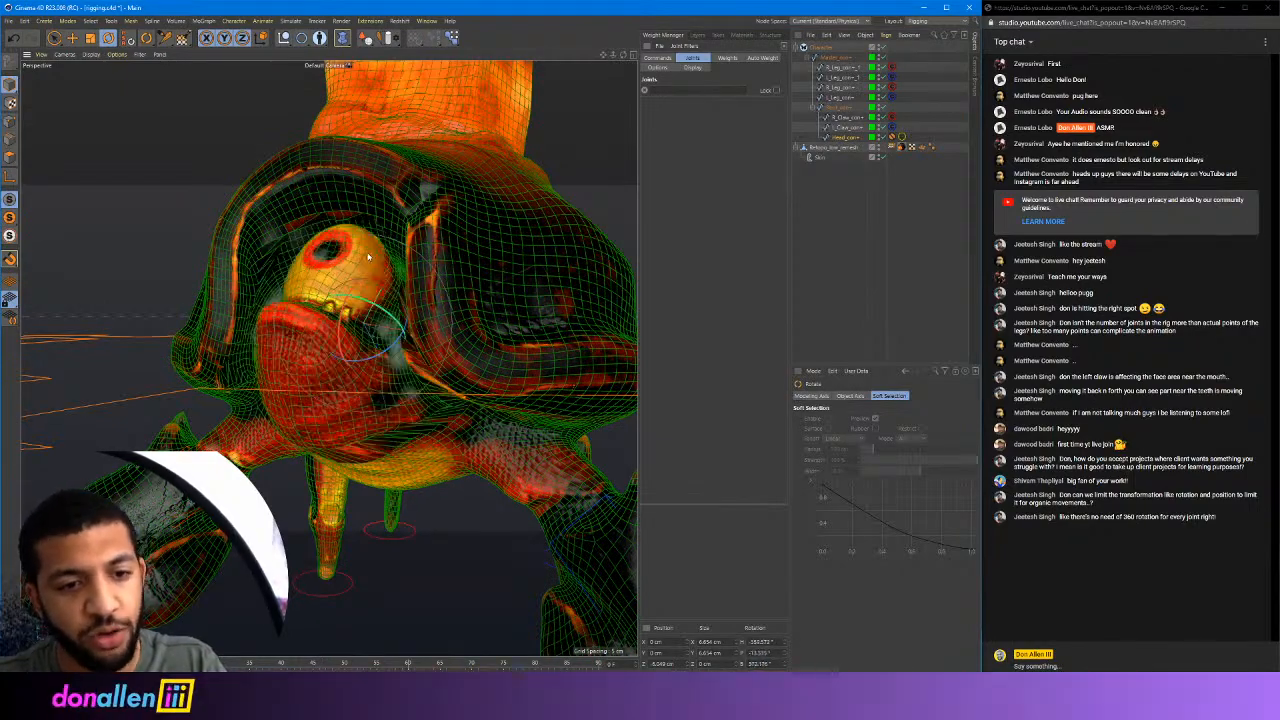
{"action": "left_click_drag", "start_coordinate": [368, 257], "coordinate": [380, 328]}
{"action": "key", "text": "ctrl+z"}
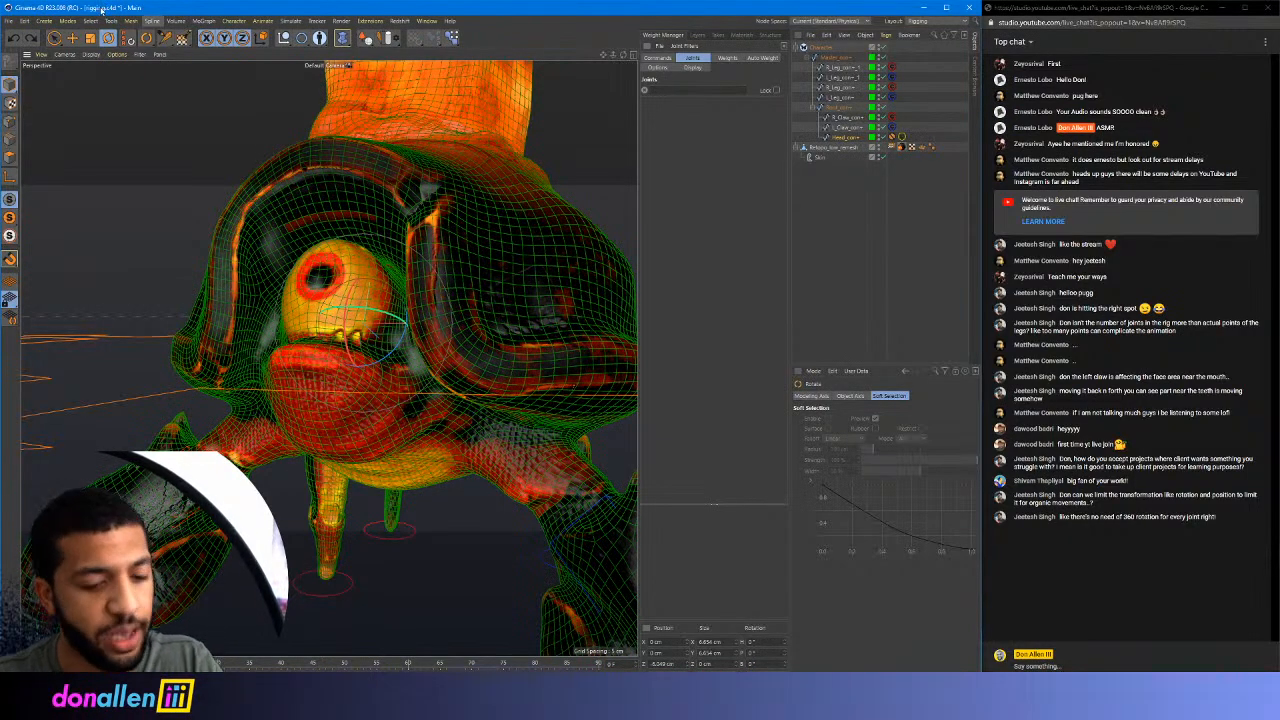
Save the project with the corrected head weights
{"action": "left_click", "coordinate": [11, 20]}
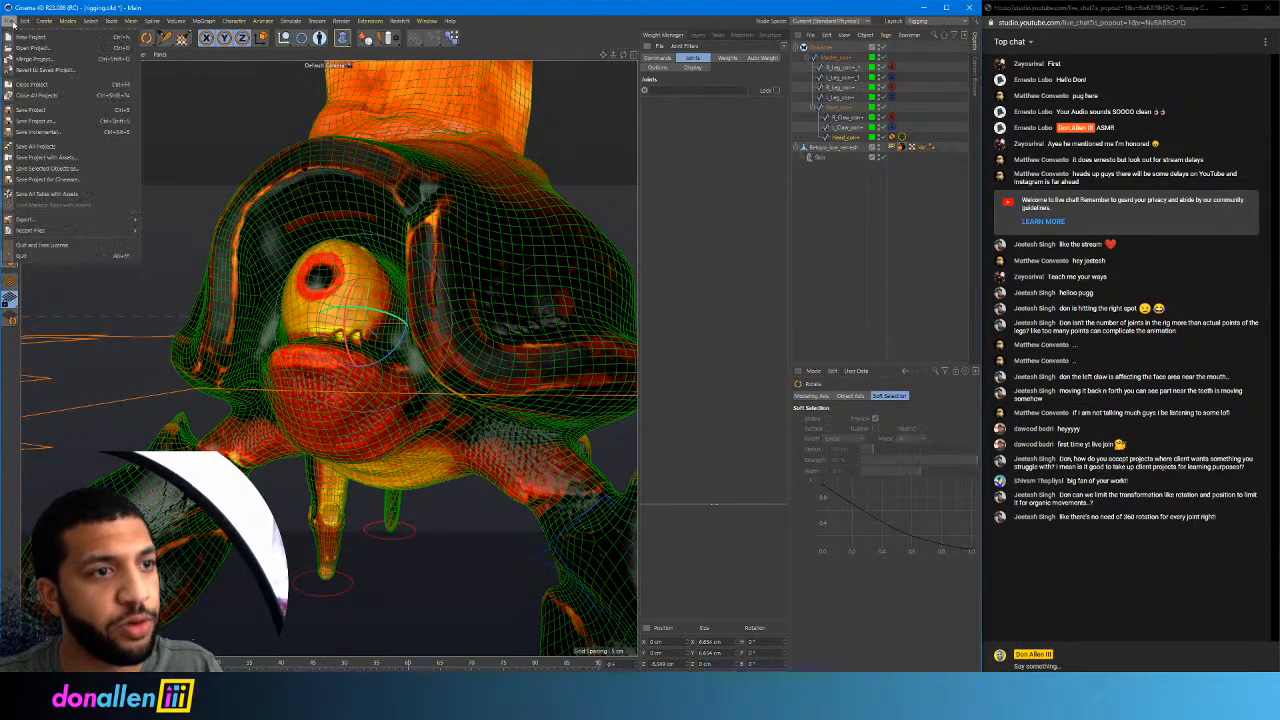
{"action": "left_click", "coordinate": [39, 108]}
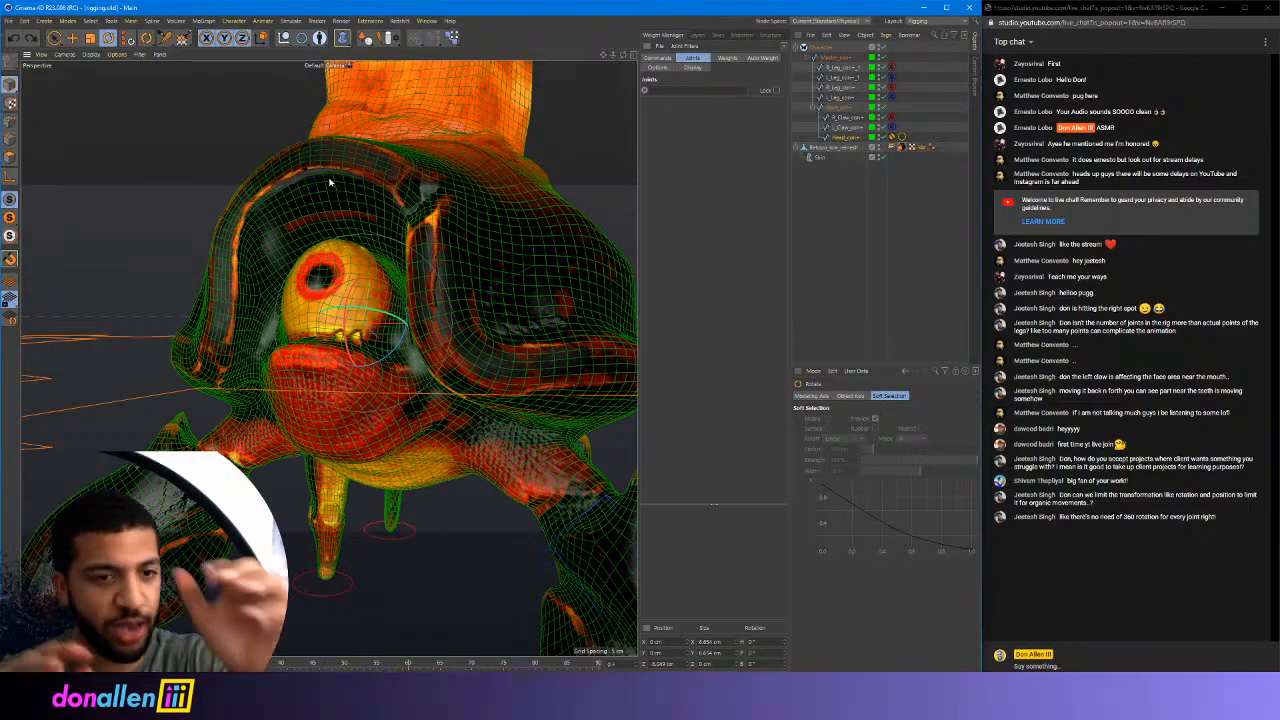
Select the Head group's joints on the mesh, set the Weight tool to Smooth mode and soften the weight edge along the brow
{"action": "left_click", "coordinate": [837, 148]}
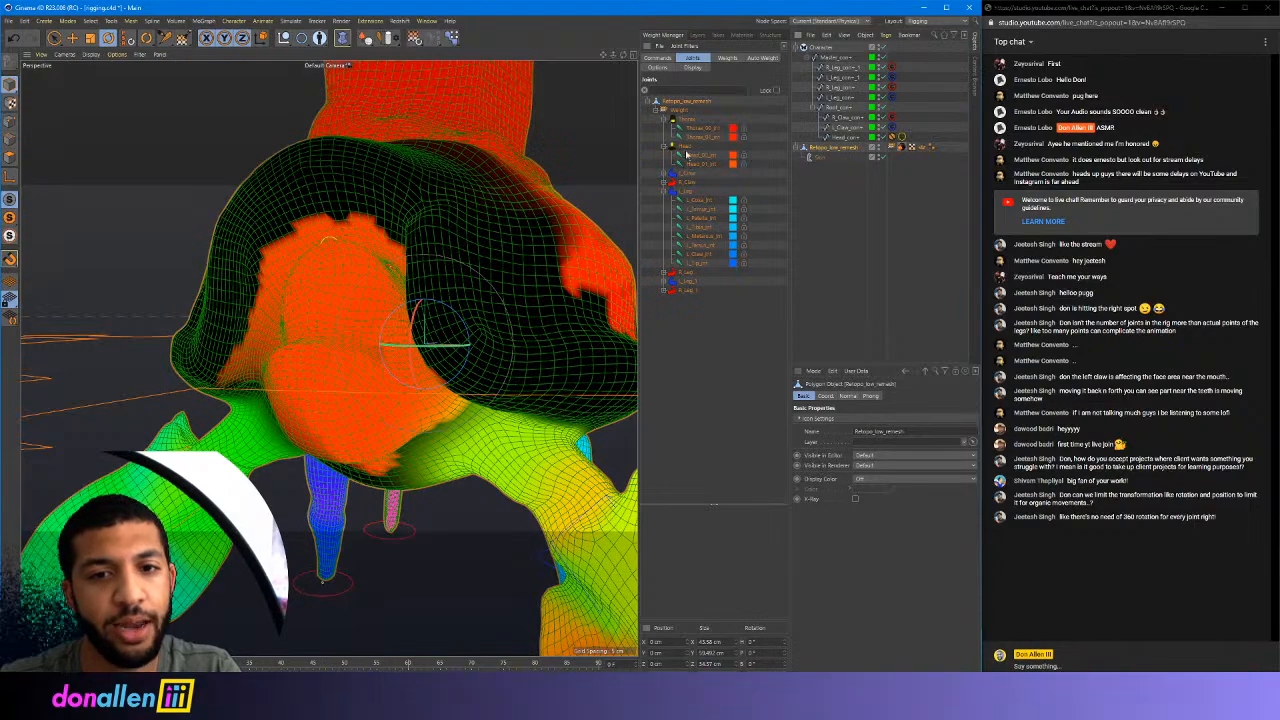
{"action": "left_click", "coordinate": [685, 147]}
{"action": "left_click_drag", "start_coordinate": [280, 280], "coordinate": [356, 246], "text": "alt"}
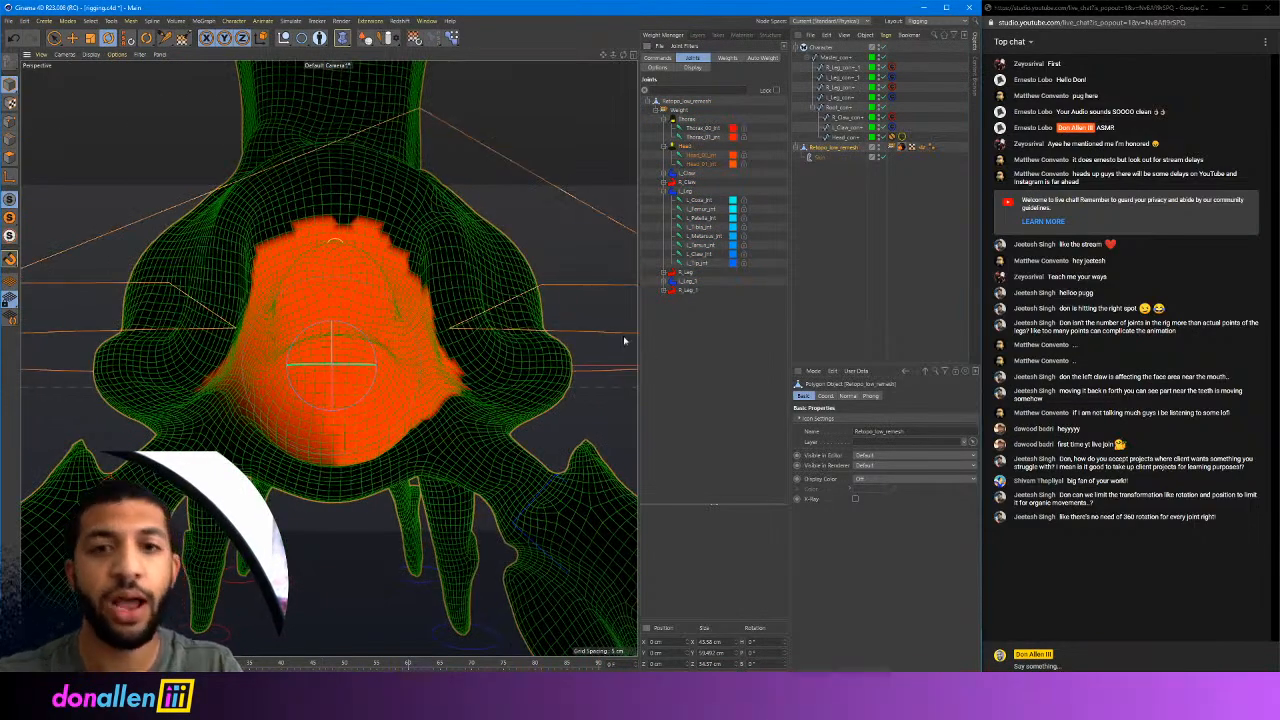
{"action": "left_click", "coordinate": [182, 38]}
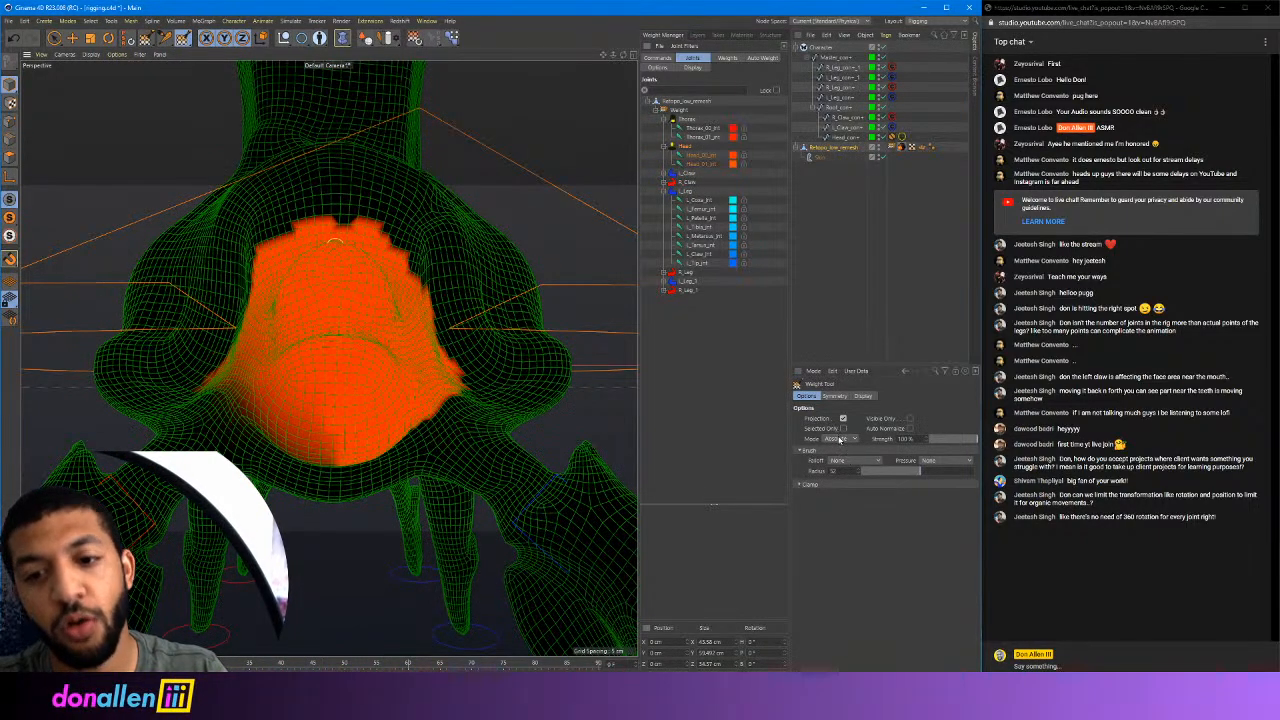
{"action": "left_click", "coordinate": [839, 440]}
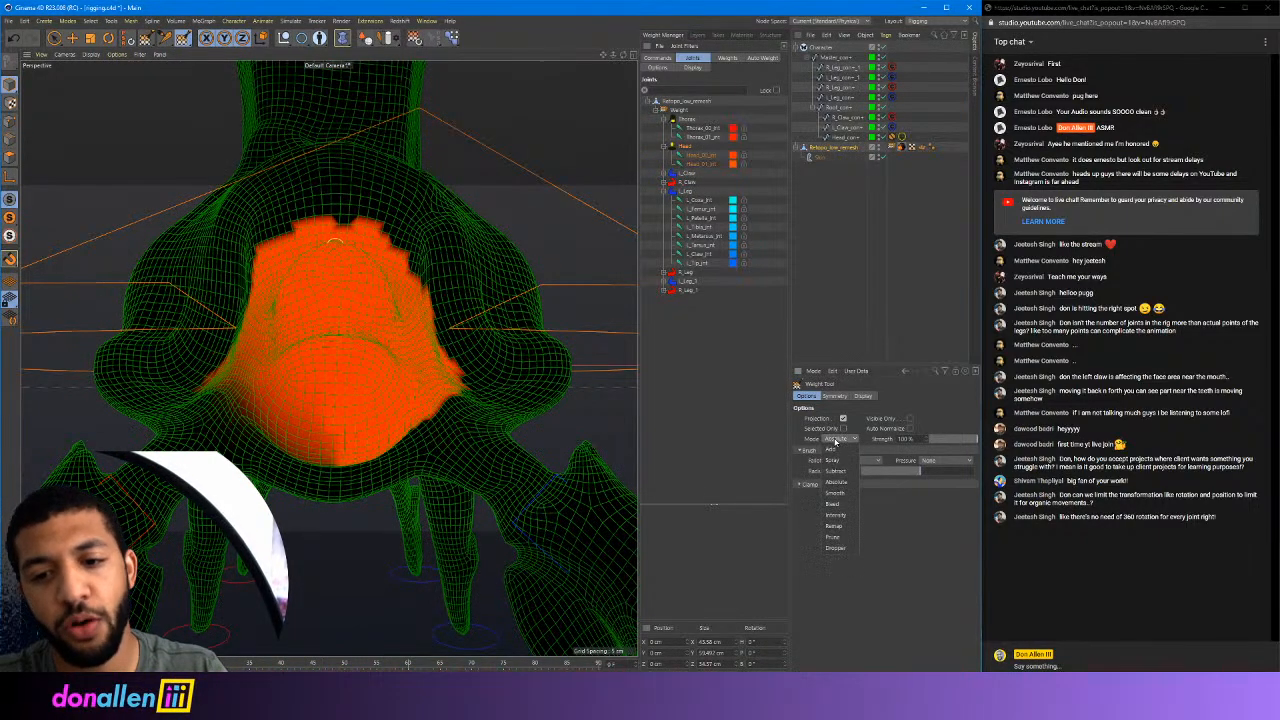
{"action": "left_click", "coordinate": [840, 506]}
{"action": "scroll", "coordinate": [430, 300], "scroll_direction": "up", "scroll_amount": 5}
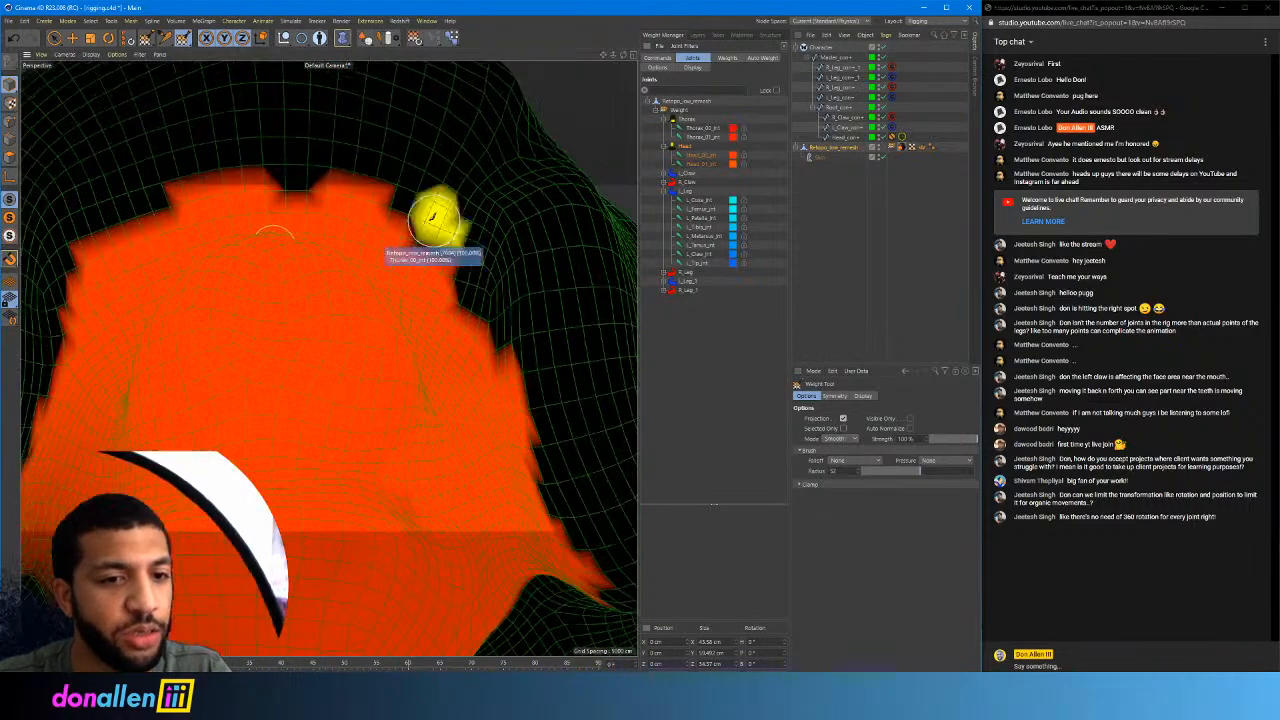
{"action": "mouse_move", "coordinate": [433, 213]}
{"action": "left_mouse_down"}
{"action": "mouse_move", "coordinate": [408, 194]}
{"action": "mouse_move", "coordinate": [455, 270]}
{"action": "mouse_move", "coordinate": [363, 191]}
{"action": "left_mouse_up"}
{"action": "middle_click_drag", "start_coordinate": [300, 196], "coordinate": [383, 220], "text": "alt"}
{"action": "mouse_move", "coordinate": [320, 191]}
{"action": "left_mouse_down"}
{"action": "mouse_move", "coordinate": [258, 216]}
{"action": "mouse_move", "coordinate": [143, 318]}
{"action": "mouse_move", "coordinate": [190, 201]}
{"action": "left_mouse_up"}
Soften the edge of the head joints' weights along both sides of the face and where it meets the shell
{"action": "left_click_drag", "start_coordinate": [129, 277], "coordinate": [145, 288], "text": "alt"}
{"action": "middle_click_drag", "start_coordinate": [145, 288], "coordinate": [220, 206], "text": "alt"}
{"action": "left_click_drag", "start_coordinate": [220, 206], "coordinate": [200, 392]}
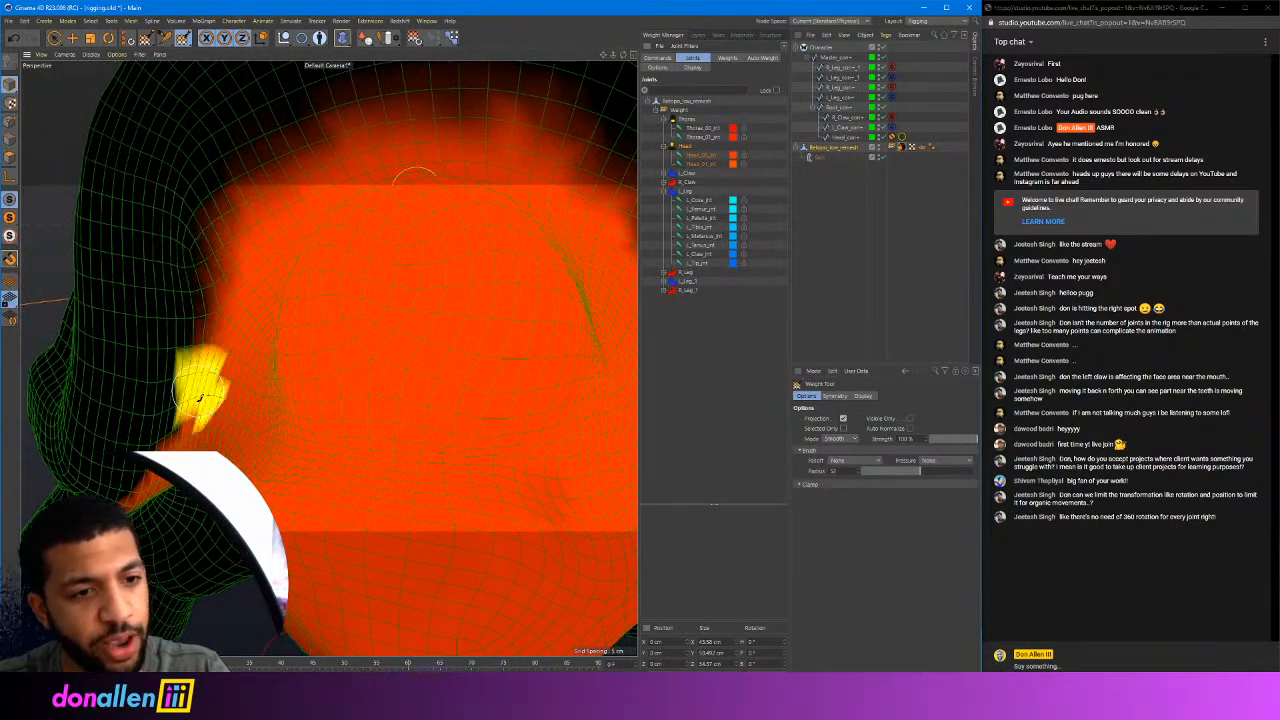
{"action": "mouse_move", "coordinate": [466, 157]}
{"action": "middle_mouse_down", "text": "alt"}
{"action": "mouse_move", "coordinate": [223, 263]}
{"action": "mouse_move", "coordinate": [248, 260]}
{"action": "middle_mouse_up", "text": "alt"}
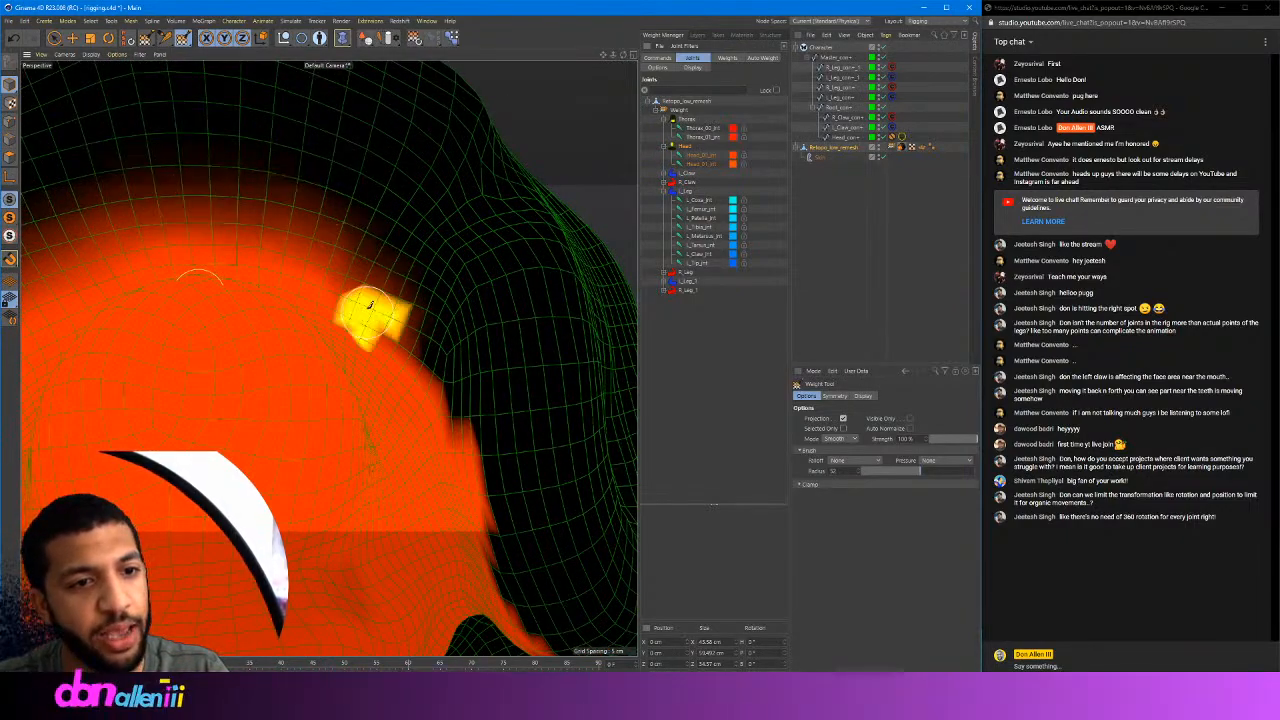
{"action": "left_click_drag", "start_coordinate": [405, 337], "coordinate": [491, 254], "text": "alt"}
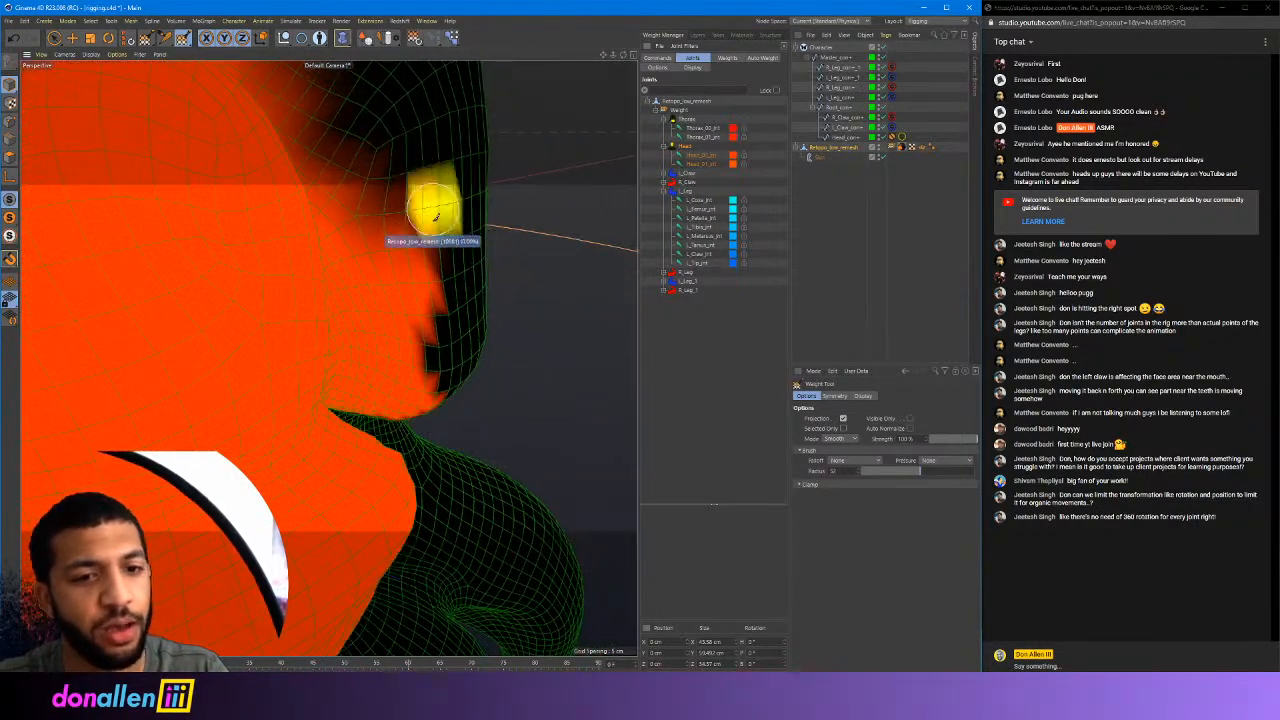
{"action": "mouse_move", "coordinate": [368, 134]}
{"action": "left_mouse_down"}
{"action": "mouse_move", "coordinate": [391, 297]}
{"action": "mouse_move", "coordinate": [420, 164]}
{"action": "left_mouse_up"}
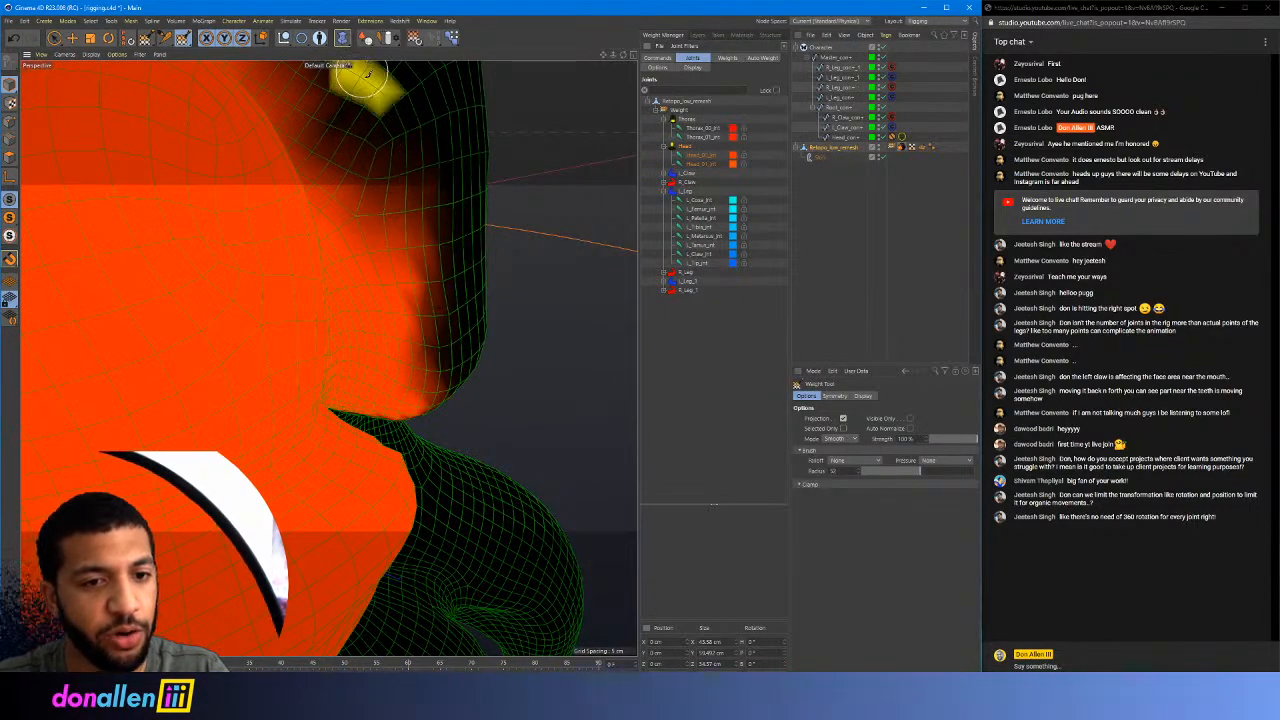
Enlarge the smoothing brush and blend the head joints' weight edge around the mouth and the underside of the head
{"action": "mouse_move", "coordinate": [424, 287]}
{"action": "left_mouse_down", "text": "alt"}
{"action": "mouse_move", "coordinate": [388, 252]}
{"action": "mouse_move", "coordinate": [330, 320]}
{"action": "mouse_move", "coordinate": [337, 271]}
{"action": "mouse_move", "coordinate": [349, 271]}
{"action": "left_mouse_up", "text": "alt"}
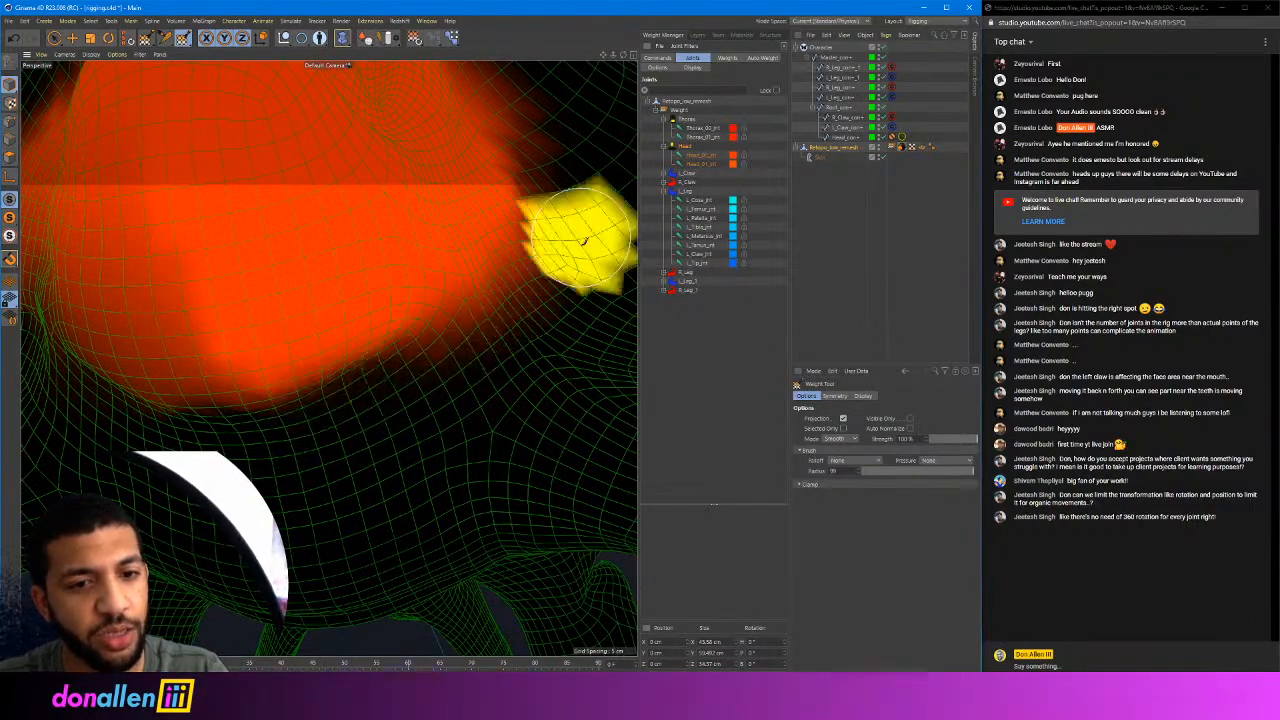
{"action": "mouse_move", "coordinate": [363, 360]}
{"action": "left_mouse_down", "text": "alt"}
{"action": "mouse_move", "coordinate": [349, 314]}
{"action": "mouse_move", "coordinate": [284, 292]}
{"action": "mouse_move", "coordinate": [240, 290]}
{"action": "mouse_move", "coordinate": [211, 329]}
{"action": "left_mouse_up", "text": "alt"}
{"action": "mouse_move", "coordinate": [334, 309]}
{"action": "left_mouse_down", "text": "alt"}
{"action": "mouse_move", "coordinate": [329, 357]}
{"action": "mouse_move", "coordinate": [476, 318]}
{"action": "left_mouse_up", "text": "alt"}
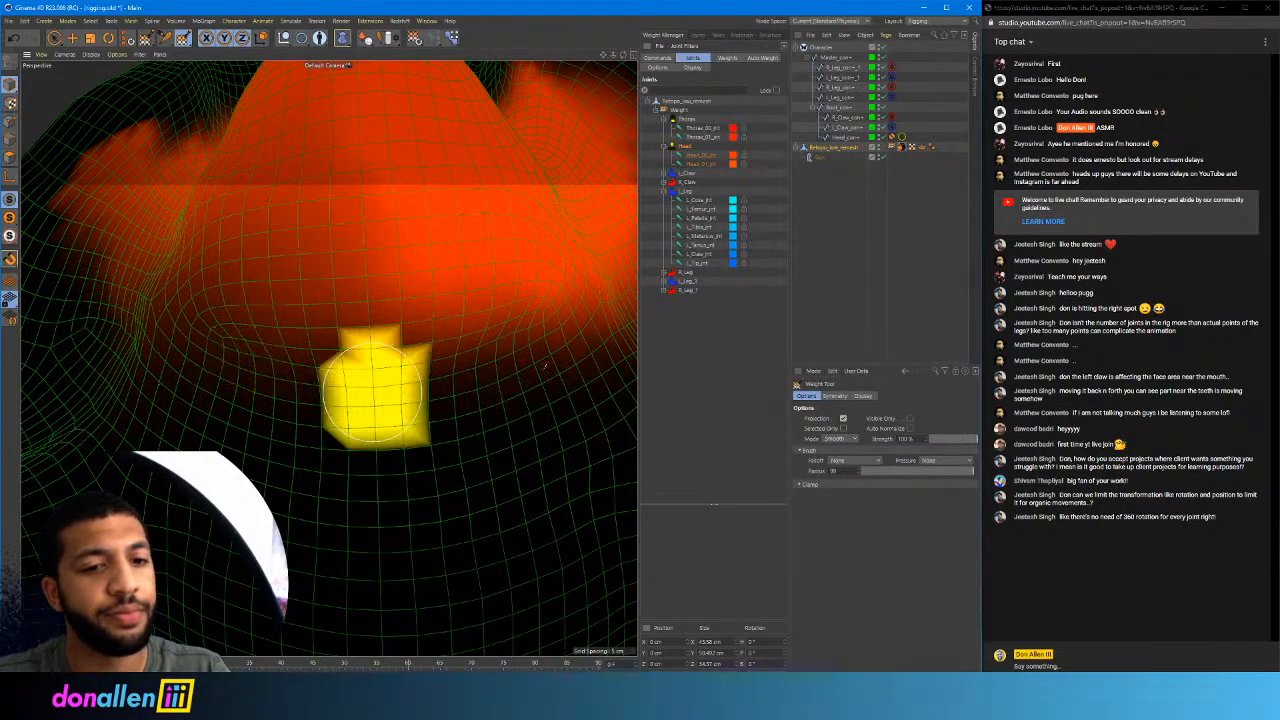
{"action": "mouse_move", "coordinate": [257, 270]}
{"action": "left_mouse_down", "text": "alt"}
{"action": "mouse_move", "coordinate": [295, 294]}
{"action": "mouse_move", "coordinate": [471, 303]}
{"action": "mouse_move", "coordinate": [329, 357]}
{"action": "mouse_move", "coordinate": [291, 298]}
{"action": "mouse_move", "coordinate": [237, 276]}
{"action": "mouse_move", "coordinate": [251, 360]}
{"action": "left_mouse_up", "text": "alt"}
{"action": "mouse_move", "coordinate": [262, 196]}
{"action": "left_mouse_down", "text": "alt"}
{"action": "mouse_move", "coordinate": [297, 217]}
{"action": "mouse_move", "coordinate": [337, 200]}
{"action": "left_mouse_up", "text": "alt"}
{"action": "mouse_move", "coordinate": [329, 358]}
{"action": "left_mouse_down", "text": "alt"}
{"action": "mouse_move", "coordinate": [295, 340]}
{"action": "mouse_move", "coordinate": [246, 441]}
{"action": "left_mouse_up", "text": "alt"}
{"action": "left_click_drag", "start_coordinate": [282, 298], "coordinate": [184, 448], "text": "alt"}
{"action": "scroll", "coordinate": [381, 350], "scroll_direction": "down", "scroll_amount": 3}
{"action": "mouse_move", "coordinate": [382, 350]}
{"action": "left_mouse_down"}
{"action": "mouse_move", "coordinate": [423, 347]}
{"action": "mouse_move", "coordinate": [420, 361]}
{"action": "mouse_move", "coordinate": [386, 262]}
{"action": "left_mouse_up"}
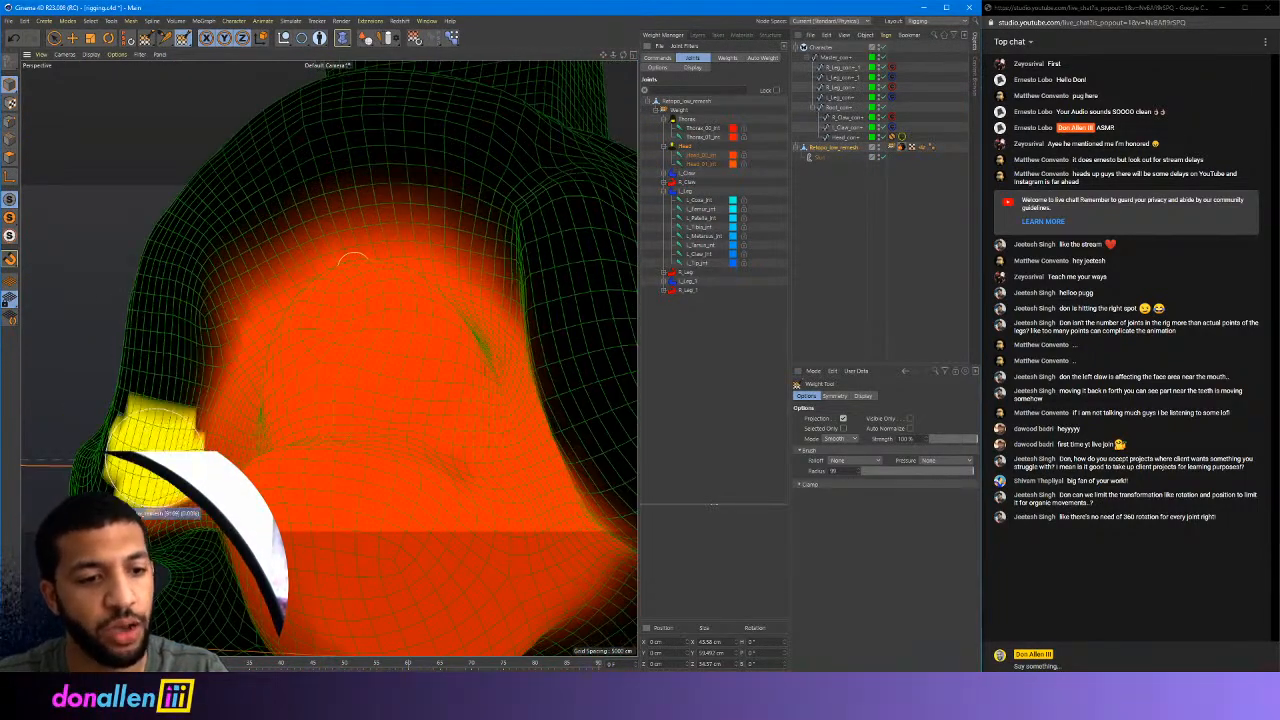
Smooth the remaining jagged weight edges on both cheeks and beside the eye
{"action": "mouse_move", "coordinate": [154, 452]}
{"action": "left_mouse_down", "text": "alt"}
{"action": "mouse_move", "coordinate": [144, 345]}
{"action": "mouse_move", "coordinate": [176, 288]}
{"action": "mouse_move", "coordinate": [300, 304]}
{"action": "mouse_move", "coordinate": [211, 326]}
{"action": "left_mouse_up", "text": "alt"}
{"action": "scroll", "coordinate": [297, 354], "scroll_direction": "up", "scroll_amount": 2}
{"action": "left_click_drag", "start_coordinate": [297, 318], "coordinate": [329, 357], "text": "alt"}
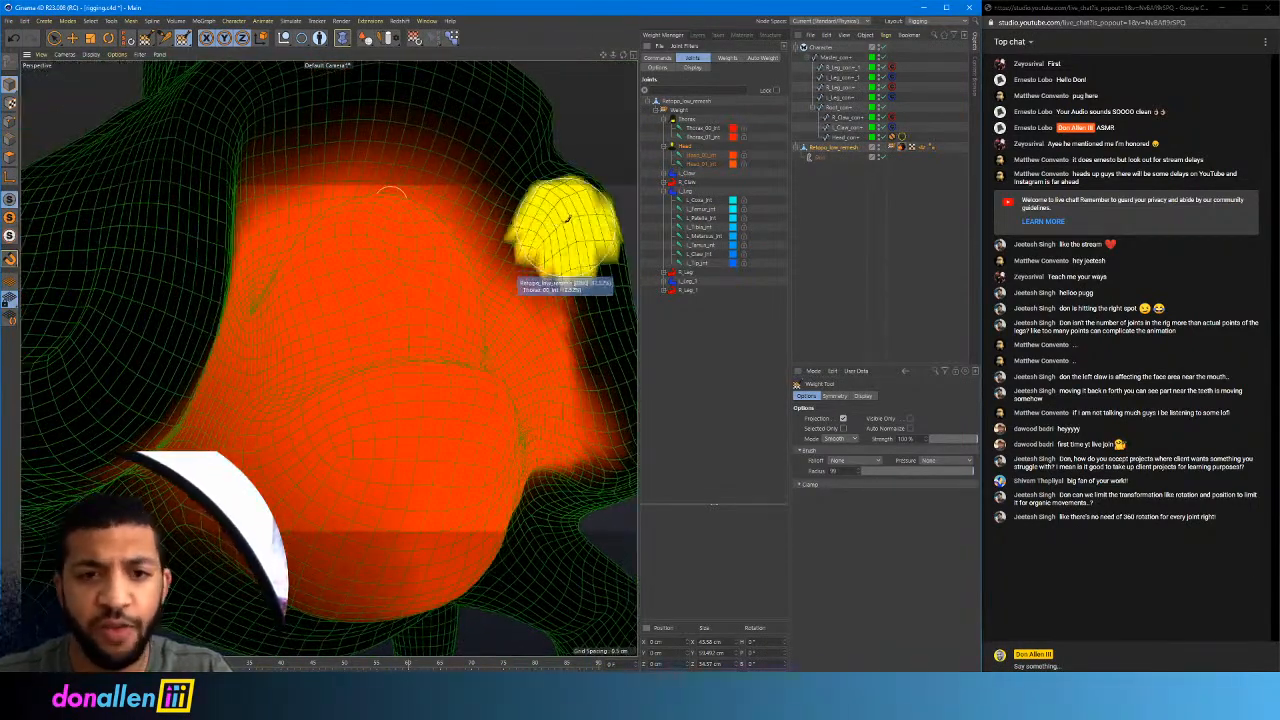
{"action": "mouse_move", "coordinate": [566, 219]}
{"action": "left_mouse_down", "text": "alt"}
{"action": "mouse_move", "coordinate": [509, 189]}
{"action": "mouse_move", "coordinate": [485, 272]}
{"action": "mouse_move", "coordinate": [446, 186]}
{"action": "left_mouse_up", "text": "alt"}
{"action": "mouse_move", "coordinate": [329, 357]}
{"action": "left_mouse_down", "text": "alt"}
{"action": "mouse_move", "coordinate": [440, 310]}
{"action": "mouse_move", "coordinate": [263, 200]}
{"action": "mouse_move", "coordinate": [364, 188]}
{"action": "left_mouse_up", "text": "alt"}
{"action": "mouse_move", "coordinate": [384, 240]}
{"action": "left_mouse_down", "text": "alt"}
{"action": "mouse_move", "coordinate": [338, 227]}
{"action": "mouse_move", "coordinate": [297, 240]}
{"action": "mouse_move", "coordinate": [357, 207]}
{"action": "mouse_move", "coordinate": [312, 264]}
{"action": "left_mouse_up", "text": "alt"}
{"action": "mouse_move", "coordinate": [312, 264]}
{"action": "left_mouse_down", "text": "alt"}
{"action": "mouse_move", "coordinate": [313, 314]}
{"action": "mouse_move", "coordinate": [290, 277]}
{"action": "mouse_move", "coordinate": [434, 334]}
{"action": "mouse_move", "coordinate": [366, 246]}
{"action": "mouse_move", "coordinate": [368, 266]}
{"action": "left_mouse_up", "text": "alt"}
{"action": "left_click_drag", "start_coordinate": [368, 266], "coordinate": [361, 263], "text": "alt"}
{"action": "mouse_move", "coordinate": [222, 138]}
{"action": "left_mouse_down"}
{"action": "mouse_move", "coordinate": [275, 240]}
{"action": "mouse_move", "coordinate": [286, 160]}
{"action": "left_mouse_up"}
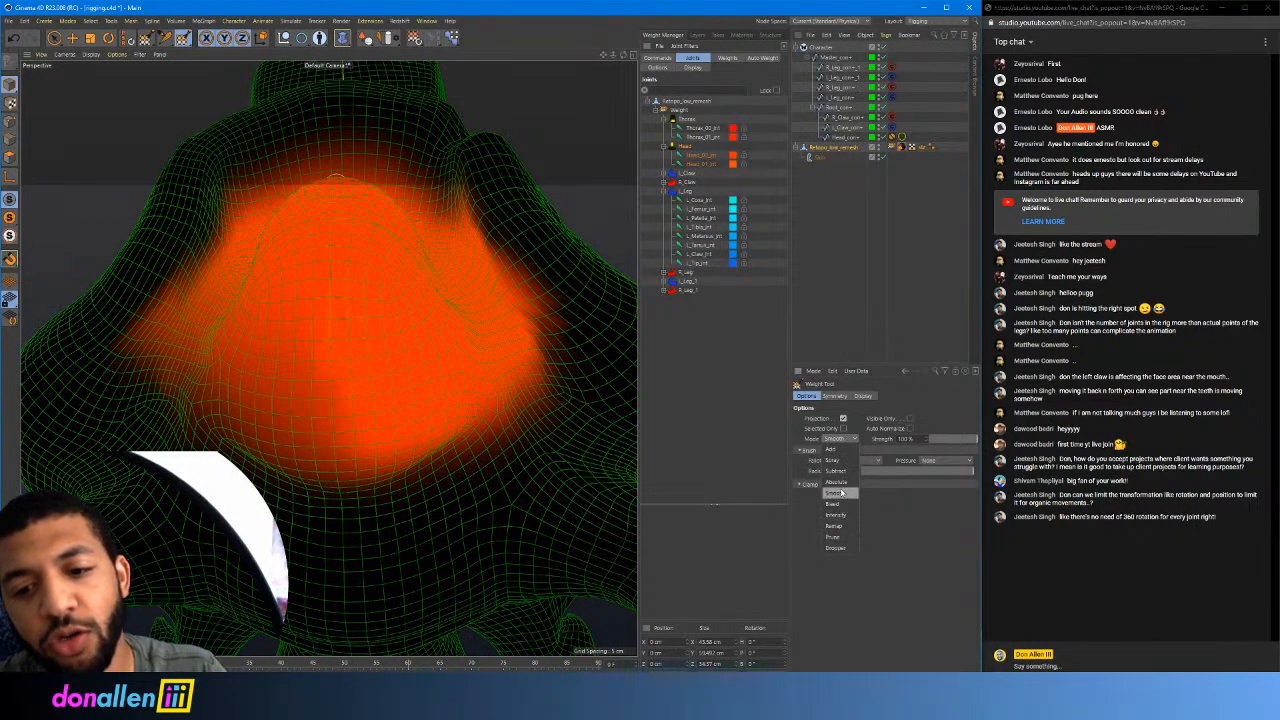
Set the Weight tool to Absolute mode with radius 77 and clear the head joints' influence from the shell's inner rim on both sides
{"action": "mouse_move", "coordinate": [503, 195]}
{"action": "left_mouse_down", "text": "alt"}
{"action": "mouse_move", "coordinate": [490, 178]}
{"action": "mouse_move", "coordinate": [591, 275]}
{"action": "left_mouse_up", "text": "alt"}
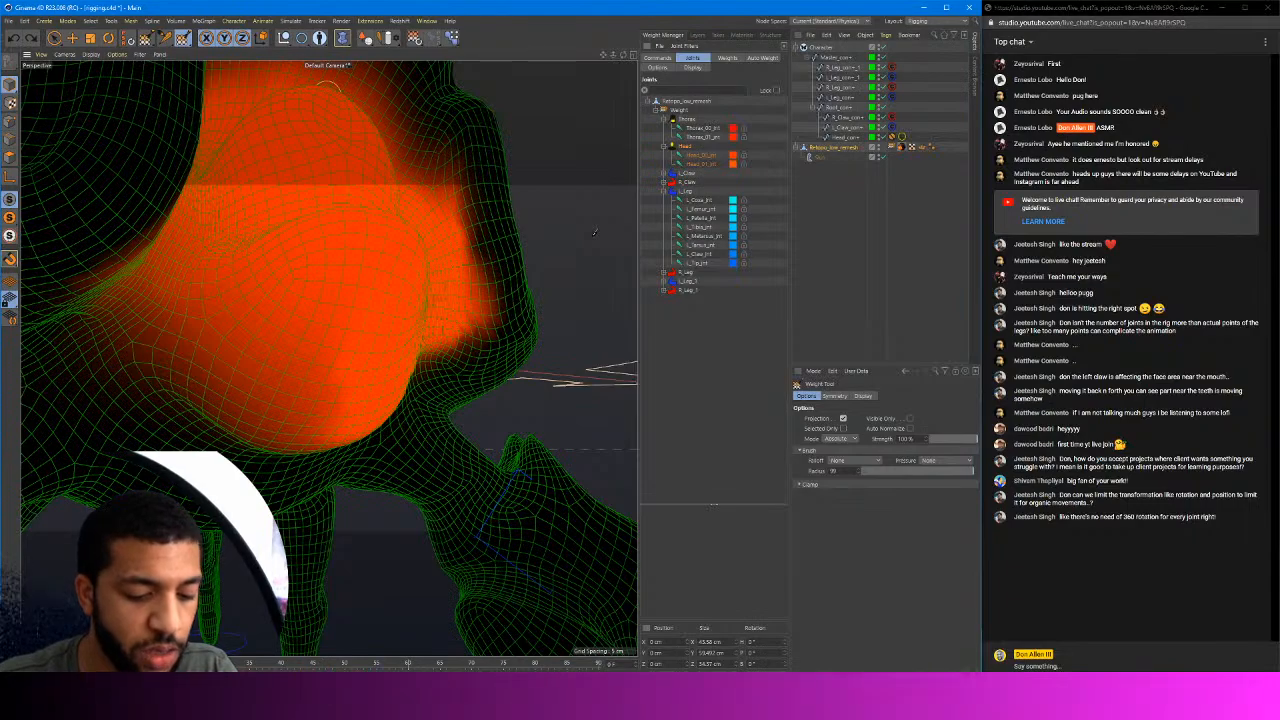
{"action": "left_click_drag", "start_coordinate": [506, 147], "coordinate": [494, 156], "text": "alt"}
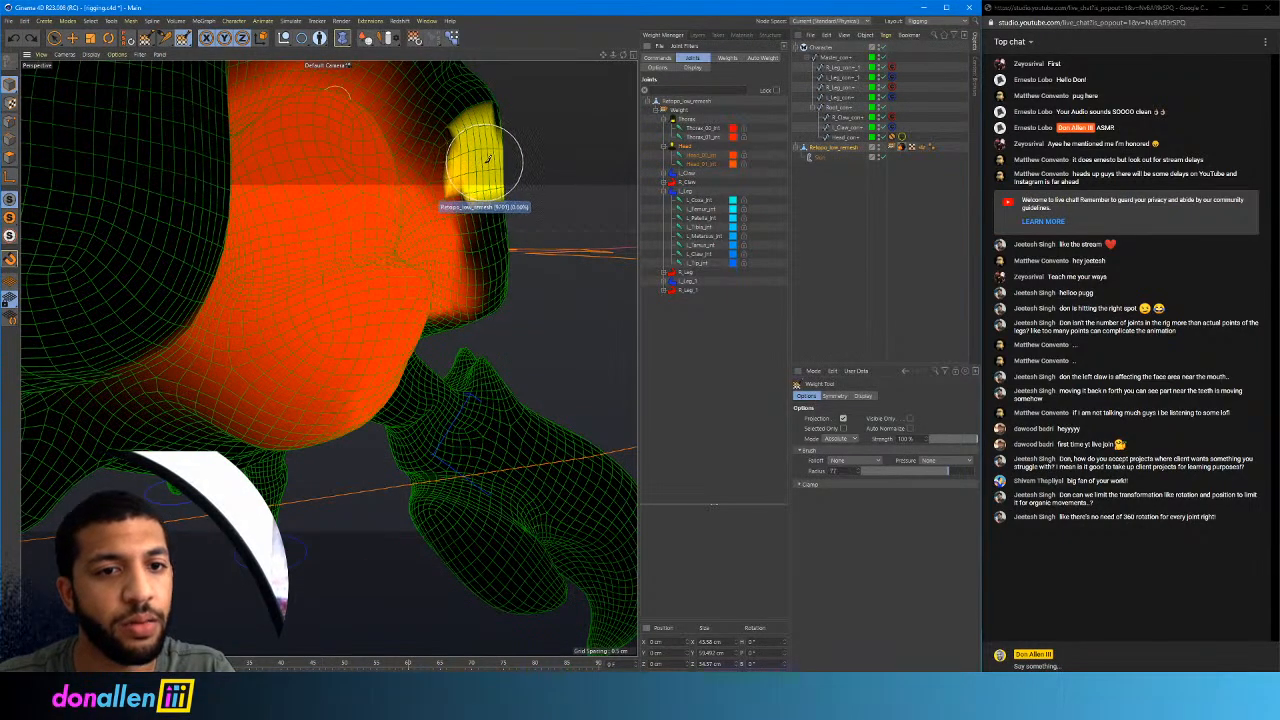
{"action": "left_click_drag", "start_coordinate": [487, 158], "coordinate": [485, 160], "text": "alt"}
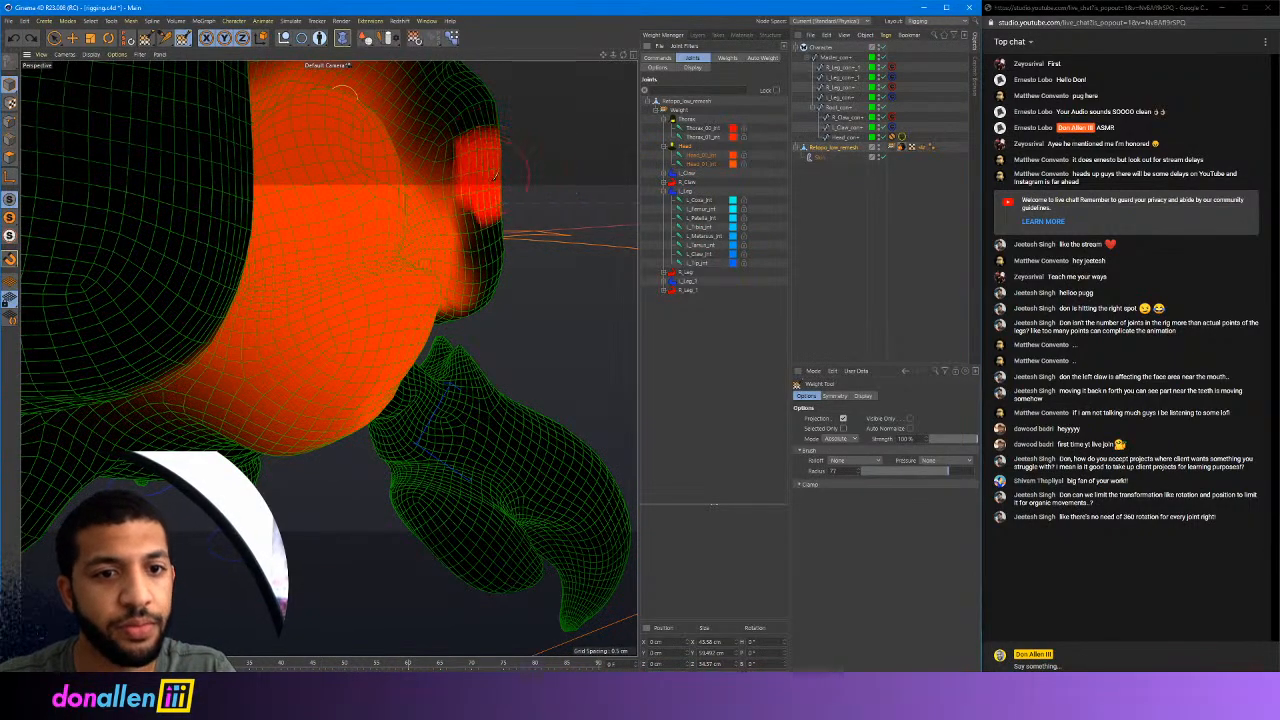
{"action": "left_click_drag", "start_coordinate": [524, 376], "coordinate": [560, 388], "text": "alt"}
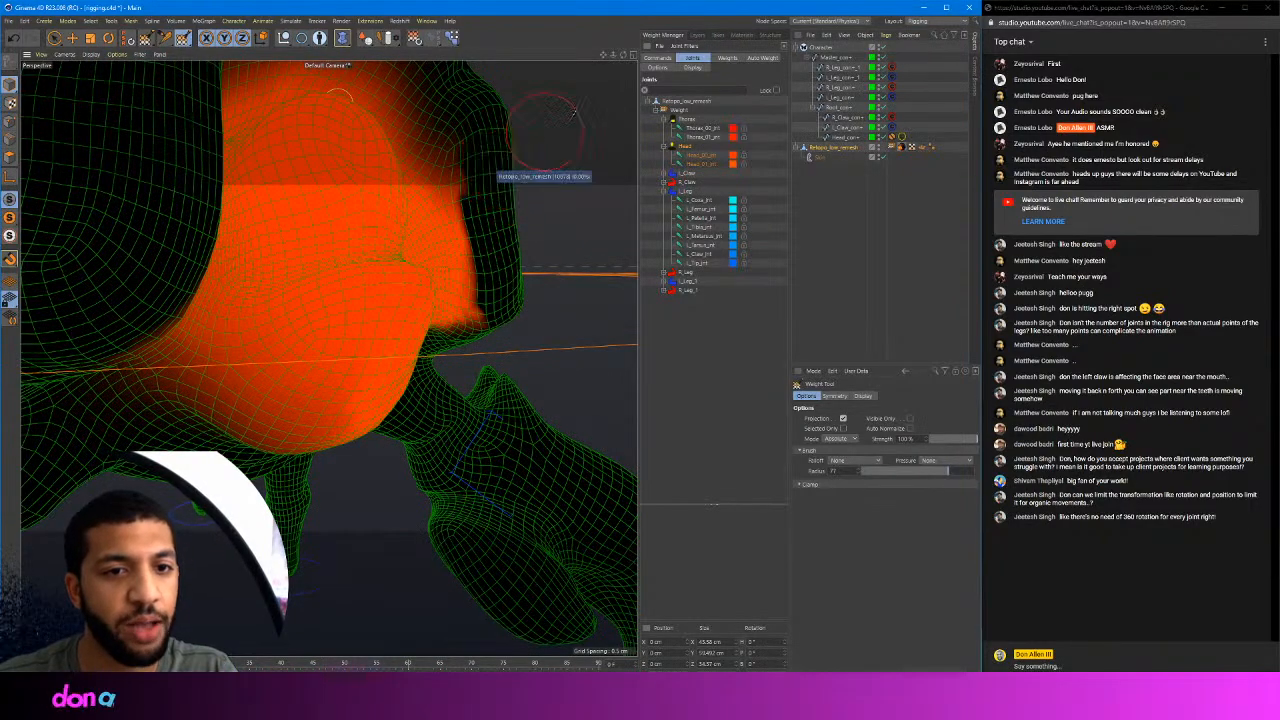
{"action": "mouse_move", "coordinate": [578, 176]}
{"action": "left_mouse_down", "text": "alt"}
{"action": "mouse_move", "coordinate": [522, 220]}
{"action": "mouse_move", "coordinate": [537, 247]}
{"action": "mouse_move", "coordinate": [323, 357]}
{"action": "mouse_move", "coordinate": [363, 187]}
{"action": "mouse_move", "coordinate": [329, 200]}
{"action": "left_mouse_up", "text": "alt"}
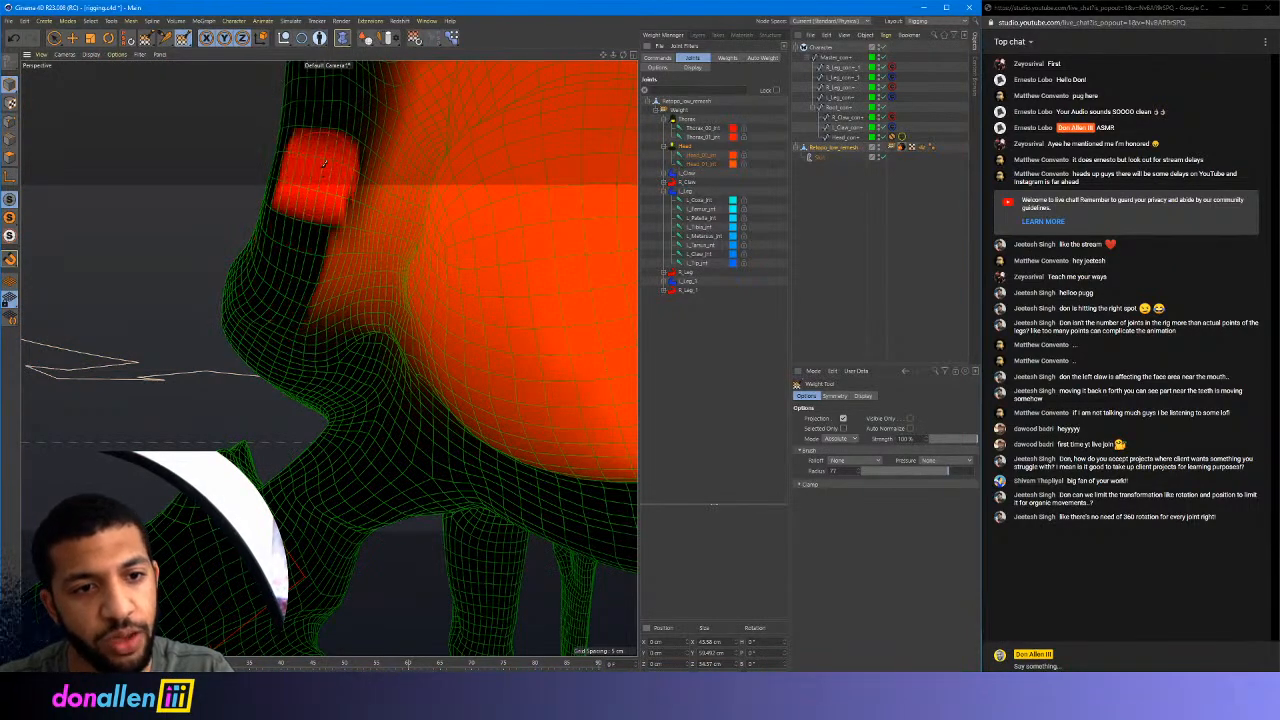
{"action": "mouse_move", "coordinate": [287, 296]}
{"action": "left_mouse_down", "text": "alt"}
{"action": "mouse_move", "coordinate": [320, 129]}
{"action": "mouse_move", "coordinate": [262, 318]}
{"action": "mouse_move", "coordinate": [323, 354]}
{"action": "mouse_move", "coordinate": [349, 300]}
{"action": "mouse_move", "coordinate": [240, 286]}
{"action": "mouse_move", "coordinate": [312, 244]}
{"action": "left_mouse_up", "text": "alt"}
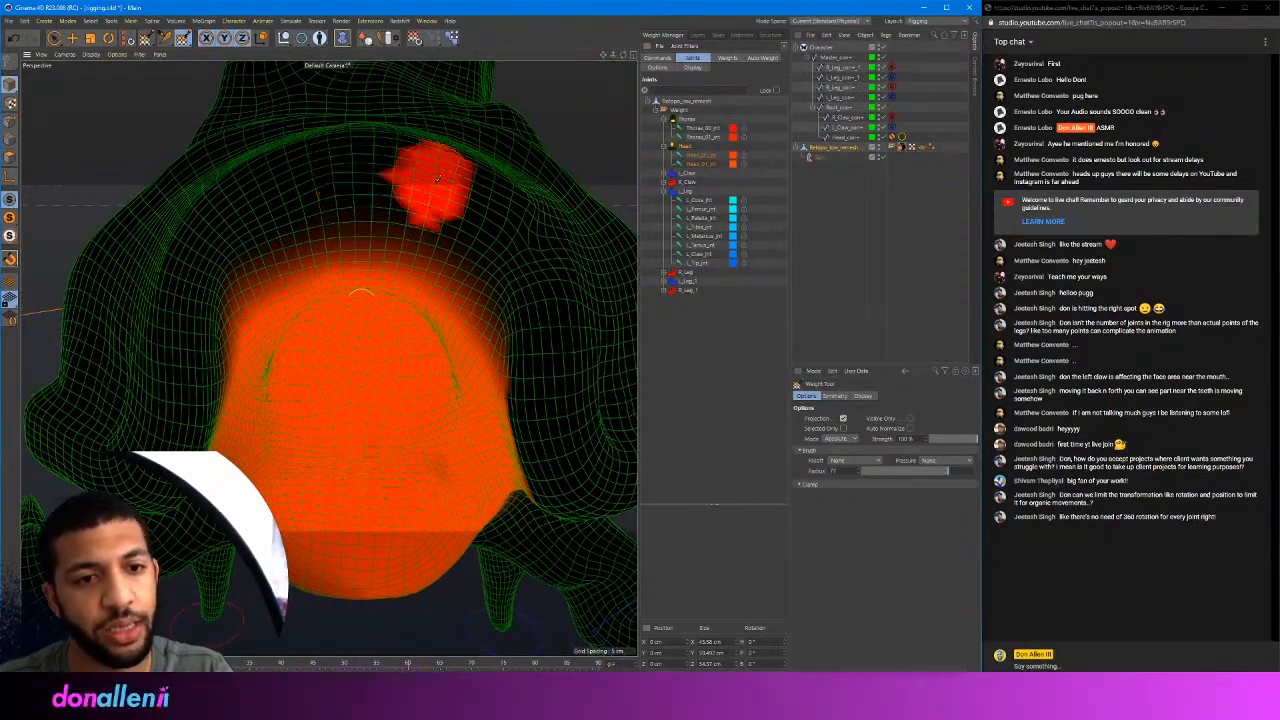
{"action": "mouse_move", "coordinate": [449, 200]}
{"action": "left_mouse_down", "text": "alt"}
{"action": "mouse_move", "coordinate": [414, 214]}
{"action": "mouse_move", "coordinate": [393, 175]}
{"action": "mouse_move", "coordinate": [382, 185]}
{"action": "mouse_move", "coordinate": [429, 186]}
{"action": "mouse_move", "coordinate": [487, 163]}
{"action": "mouse_move", "coordinate": [329, 357]}
{"action": "mouse_move", "coordinate": [429, 271]}
{"action": "mouse_move", "coordinate": [328, 357]}
{"action": "mouse_move", "coordinate": [400, 330]}
{"action": "left_mouse_up", "text": "alt"}
Enable Visible Only for the Weight tool and try an Absolute stroke beside the mouth with both head joints selected
{"action": "right_click_drag", "start_coordinate": [329, 339], "coordinate": [373, 335], "text": "alt"}
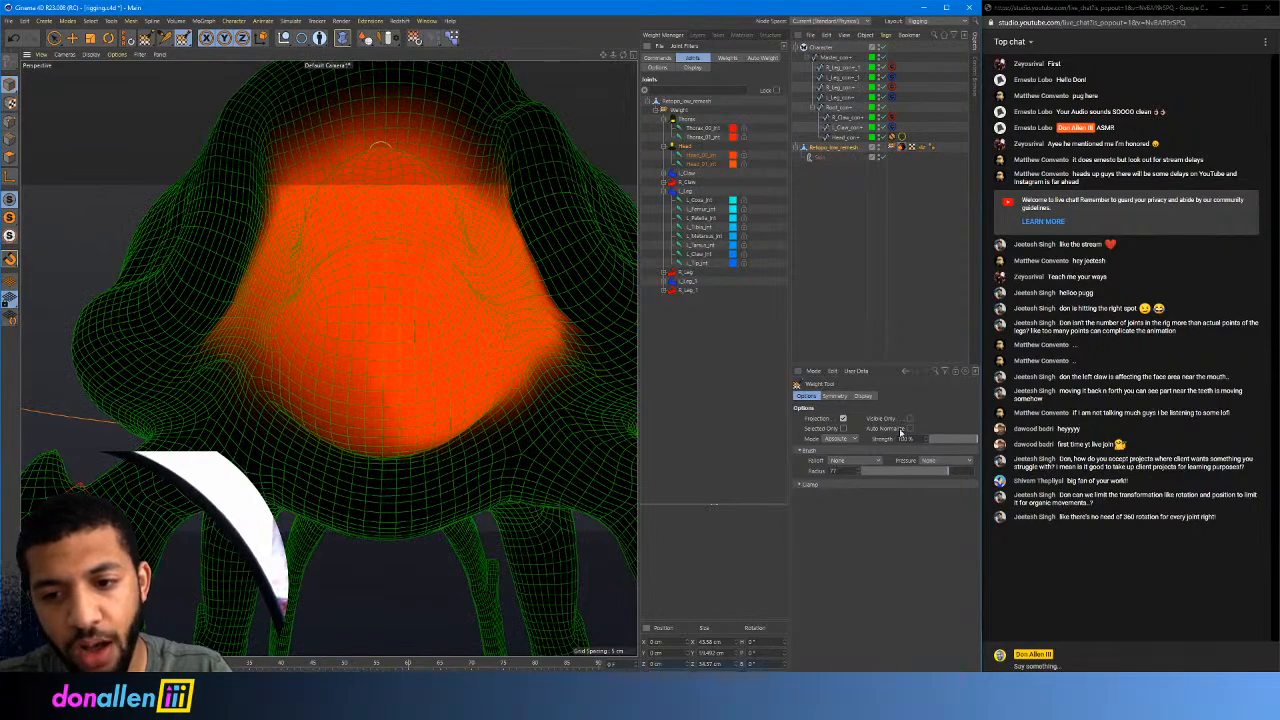
{"action": "left_click_drag", "start_coordinate": [239, 367], "coordinate": [312, 300], "text": "alt"}
{"action": "right_click_drag", "start_coordinate": [314, 285], "coordinate": [326, 257], "text": "alt"}
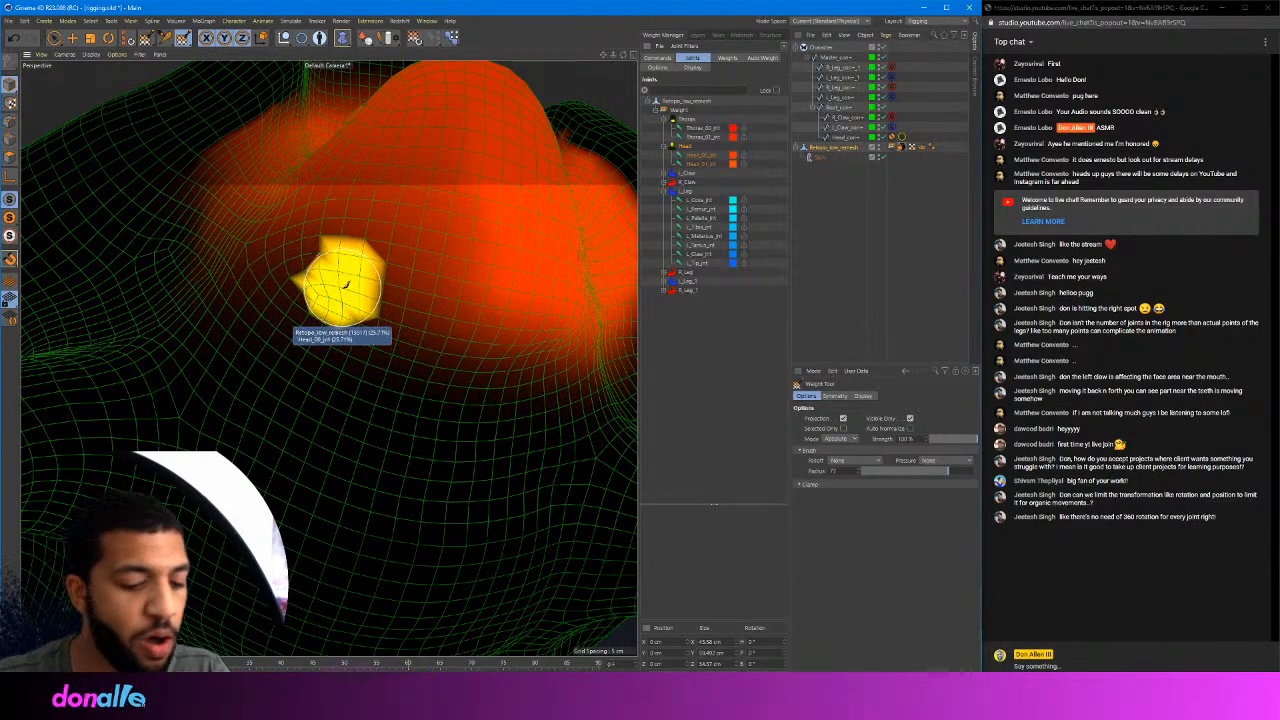
{"action": "left_click_drag", "start_coordinate": [312, 278], "coordinate": [463, 345]}
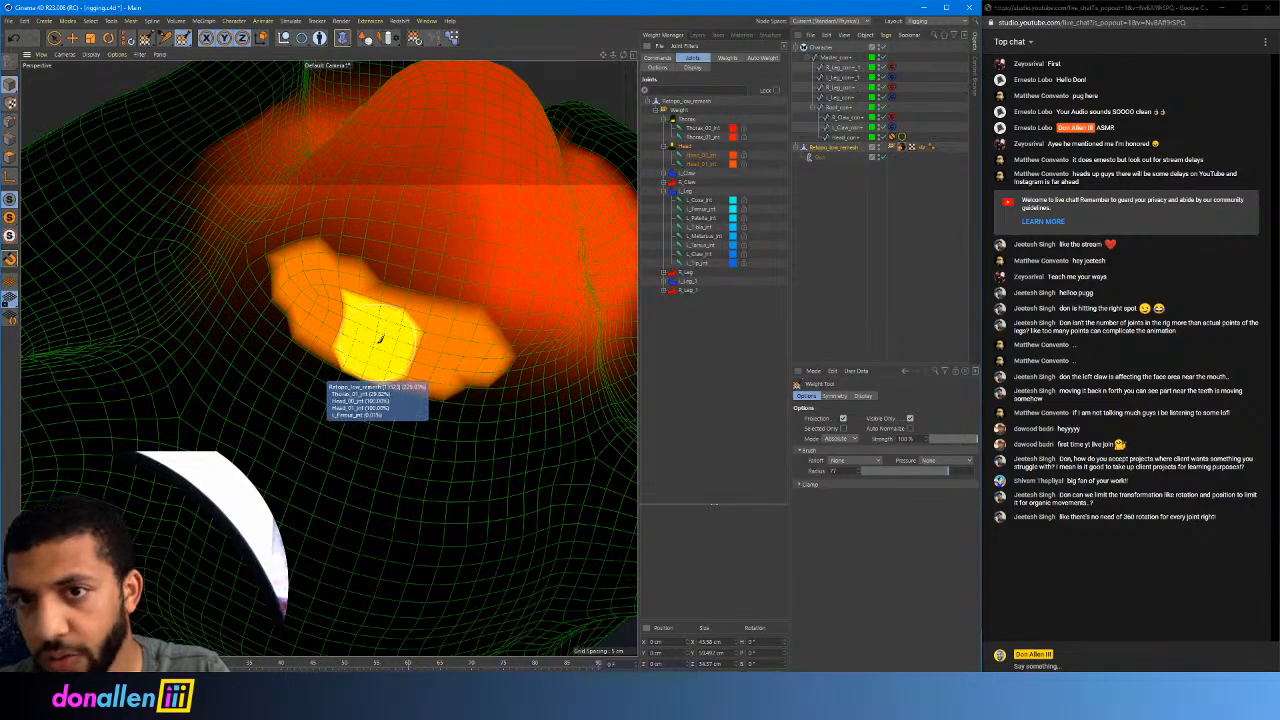
Undo the two-joint stroke, select only the first head joint and paint its weight at 100% strength over the cheek and lower mouth
{"action": "left_click", "coordinate": [697, 158]}
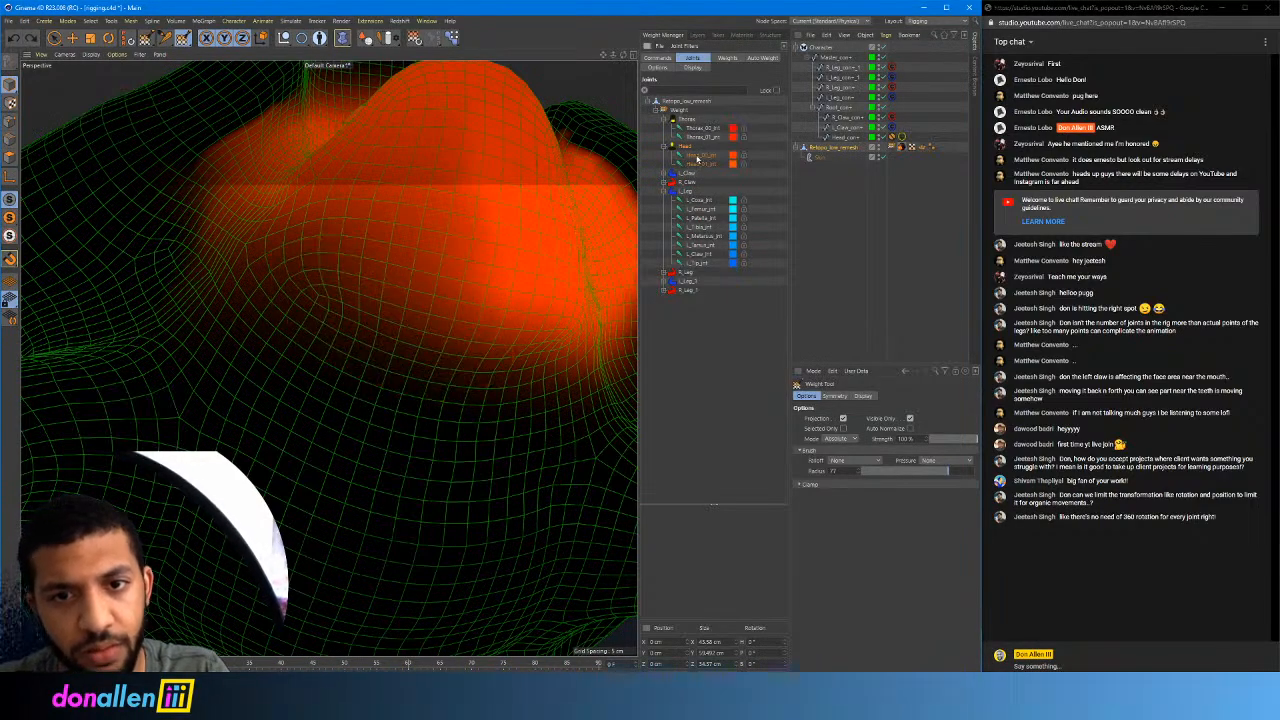
{"action": "mouse_move", "coordinate": [290, 280]}
{"action": "left_mouse_down"}
{"action": "mouse_move", "coordinate": [335, 314]}
{"action": "mouse_move", "coordinate": [470, 330]}
{"action": "left_mouse_up"}
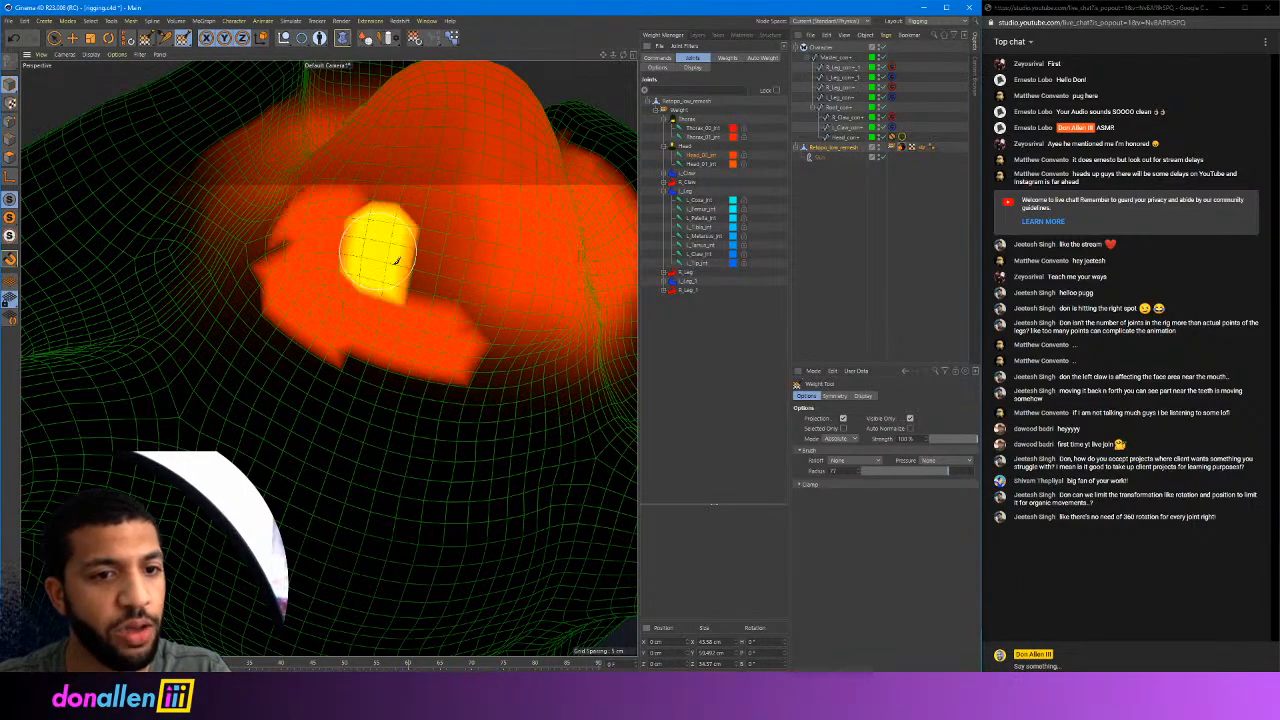
{"action": "mouse_move", "coordinate": [282, 244]}
{"action": "left_mouse_down"}
{"action": "mouse_move", "coordinate": [408, 243]}
{"action": "mouse_move", "coordinate": [467, 343]}
{"action": "left_mouse_up"}
{"action": "mouse_move", "coordinate": [418, 292]}
{"action": "left_mouse_down", "text": "alt"}
{"action": "mouse_move", "coordinate": [423, 266]}
{"action": "mouse_move", "coordinate": [397, 282]}
{"action": "left_mouse_up", "text": "alt"}
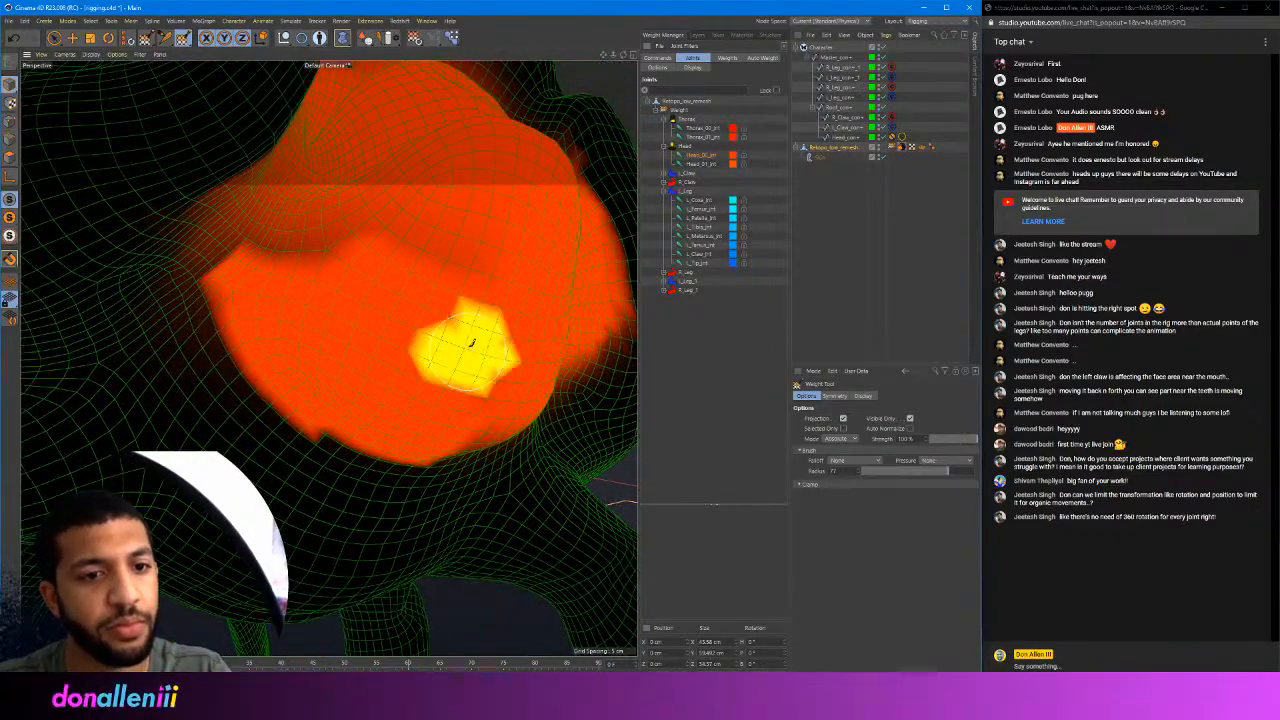
{"action": "left_click_drag", "start_coordinate": [472, 342], "coordinate": [396, 316], "text": "alt"}
{"action": "left_click_drag", "start_coordinate": [309, 232], "coordinate": [428, 334], "text": "alt"}
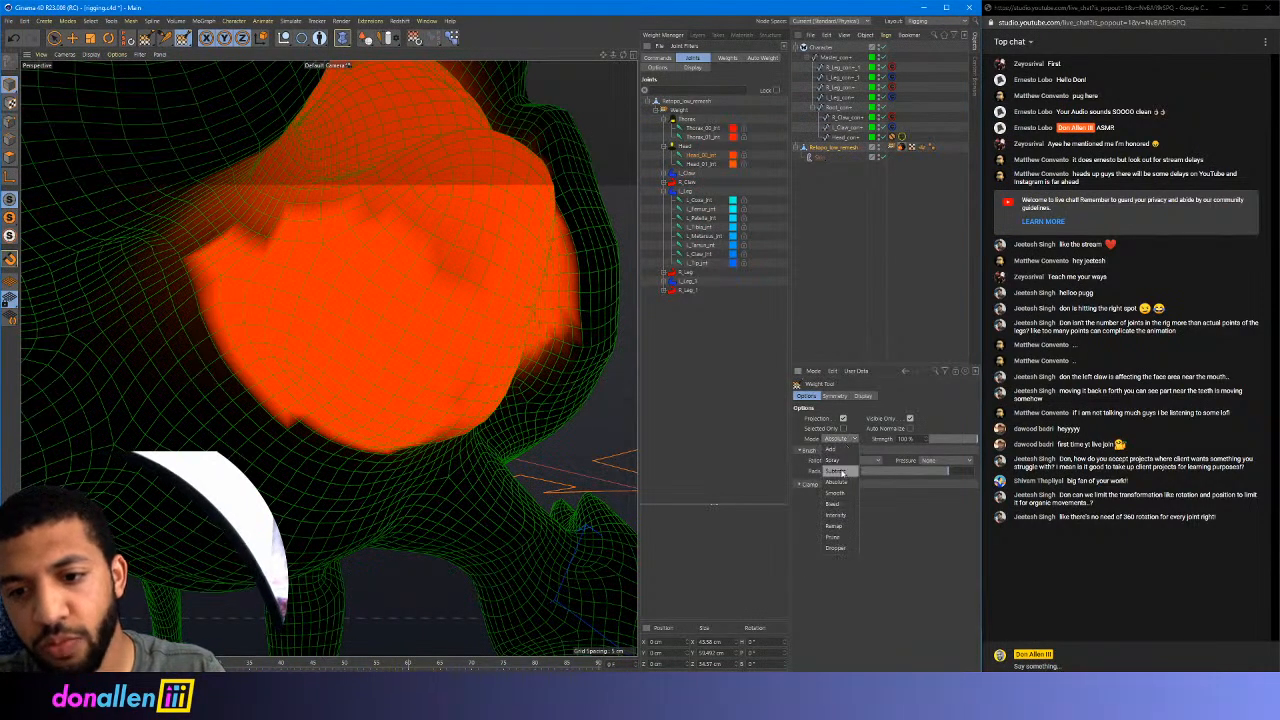
Return the Weight tool to Smooth mode and soften the new weight edges around the cheeks and below the mouth
{"action": "left_click", "coordinate": [838, 493]}
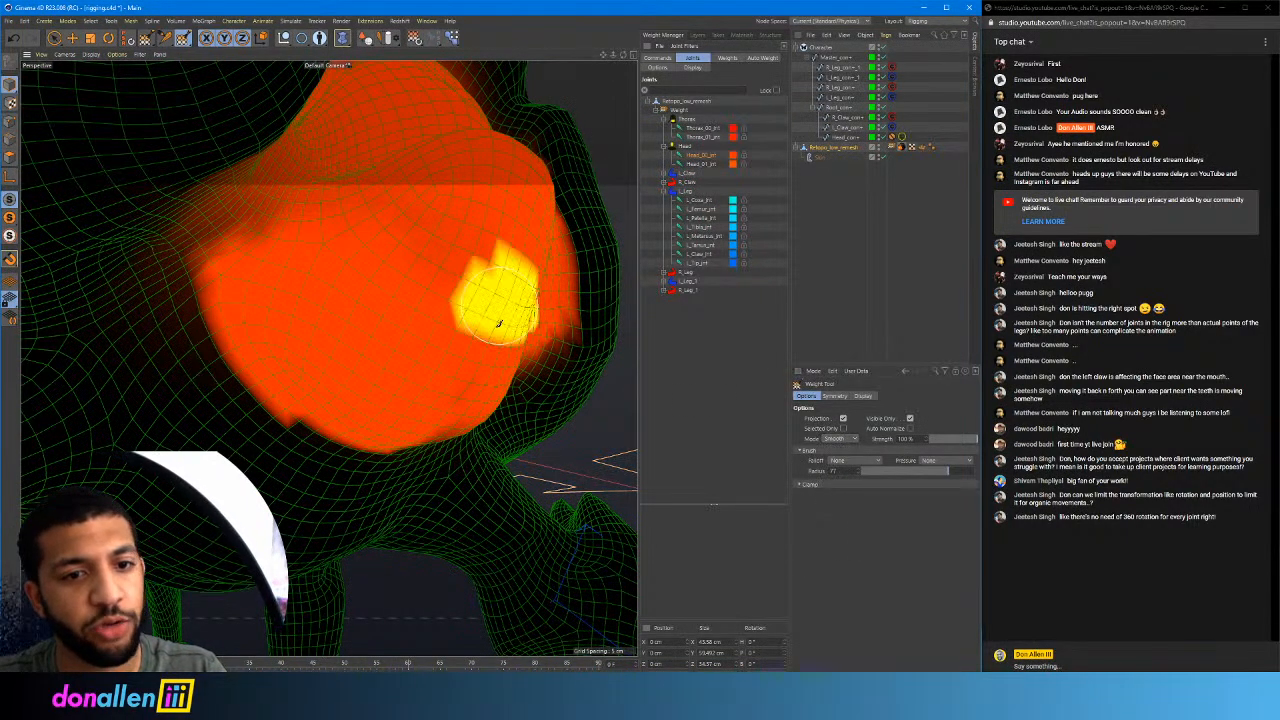
{"action": "mouse_move", "coordinate": [458, 312]}
{"action": "left_mouse_down", "text": "alt"}
{"action": "mouse_move", "coordinate": [449, 200]}
{"action": "mouse_move", "coordinate": [286, 314]}
{"action": "left_mouse_up", "text": "alt"}
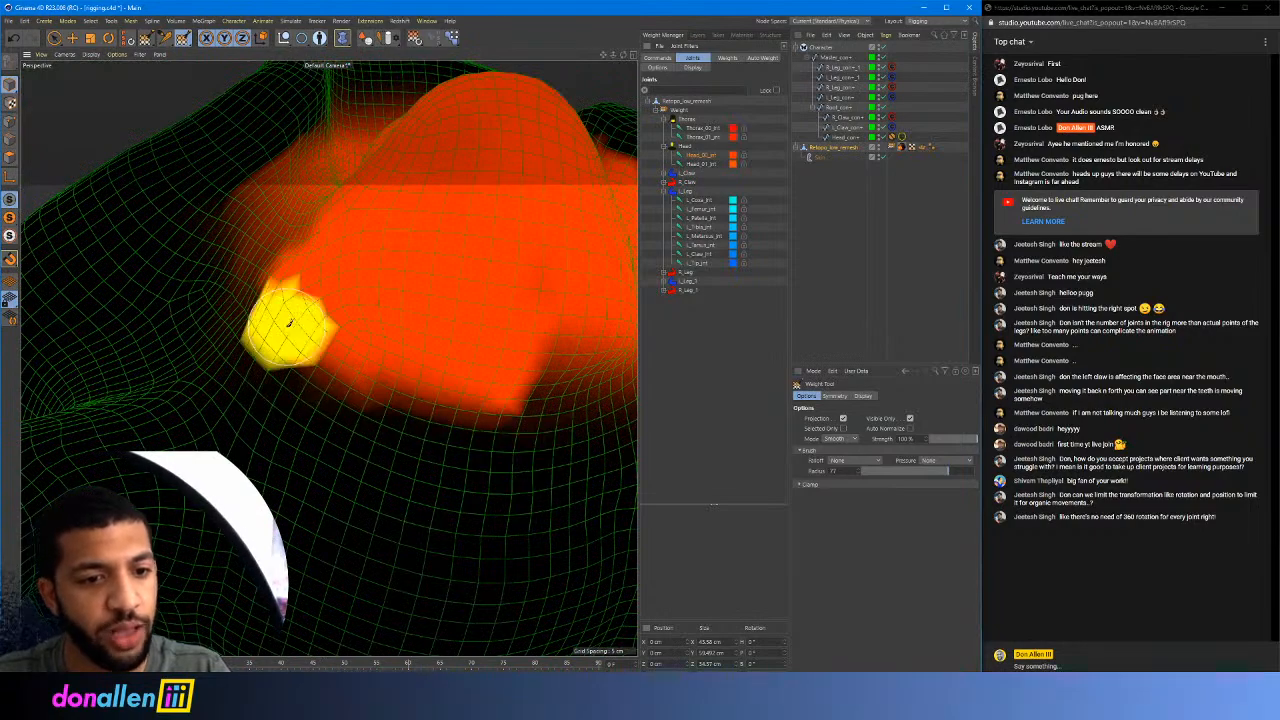
{"action": "left_click_drag", "start_coordinate": [342, 350], "coordinate": [365, 367], "text": "alt"}
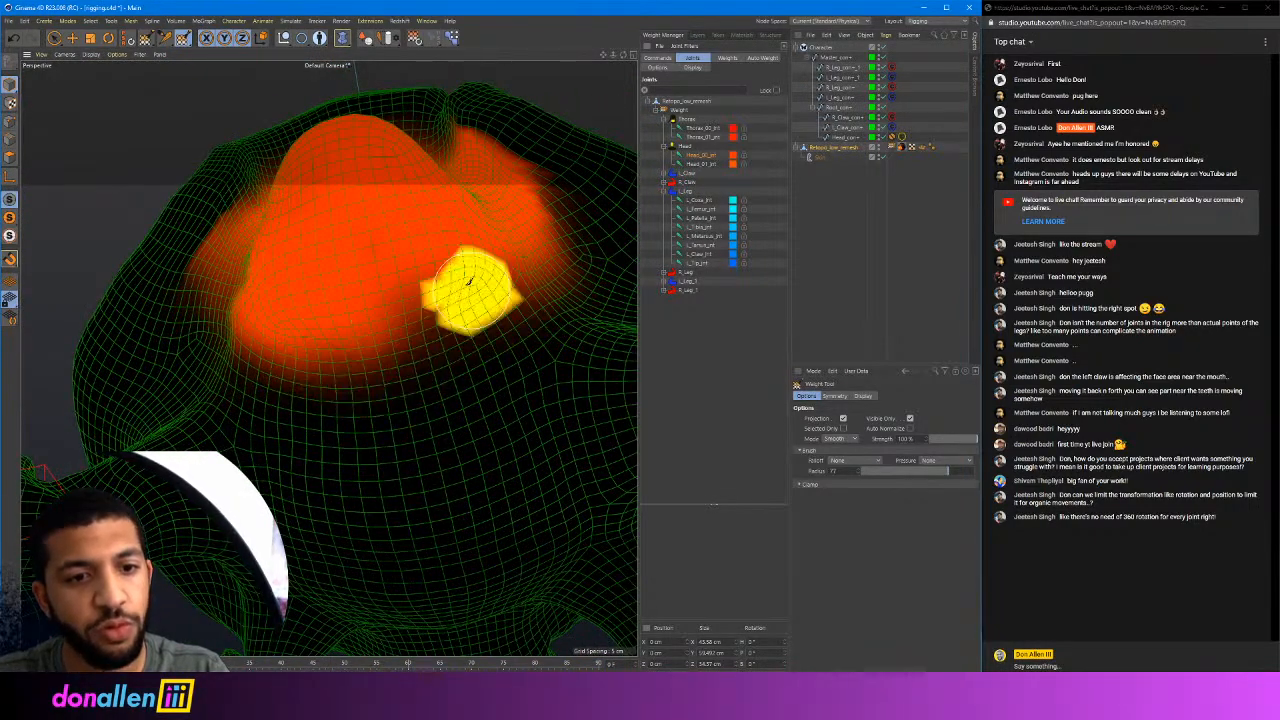
{"action": "left_click_drag", "start_coordinate": [464, 327], "coordinate": [458, 270], "text": "alt"}
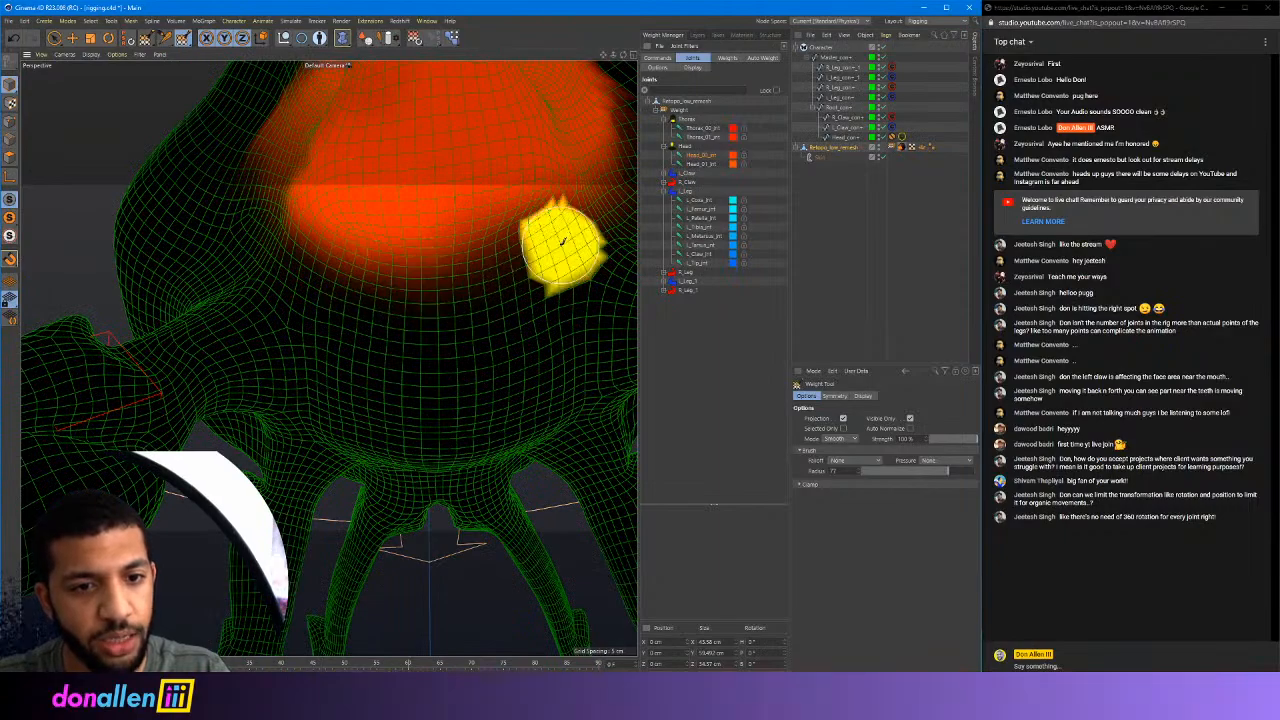
{"action": "left_click_drag", "start_coordinate": [452, 178], "coordinate": [492, 335], "text": "alt"}
{"action": "left_click_drag", "start_coordinate": [397, 250], "coordinate": [503, 218], "text": "alt"}
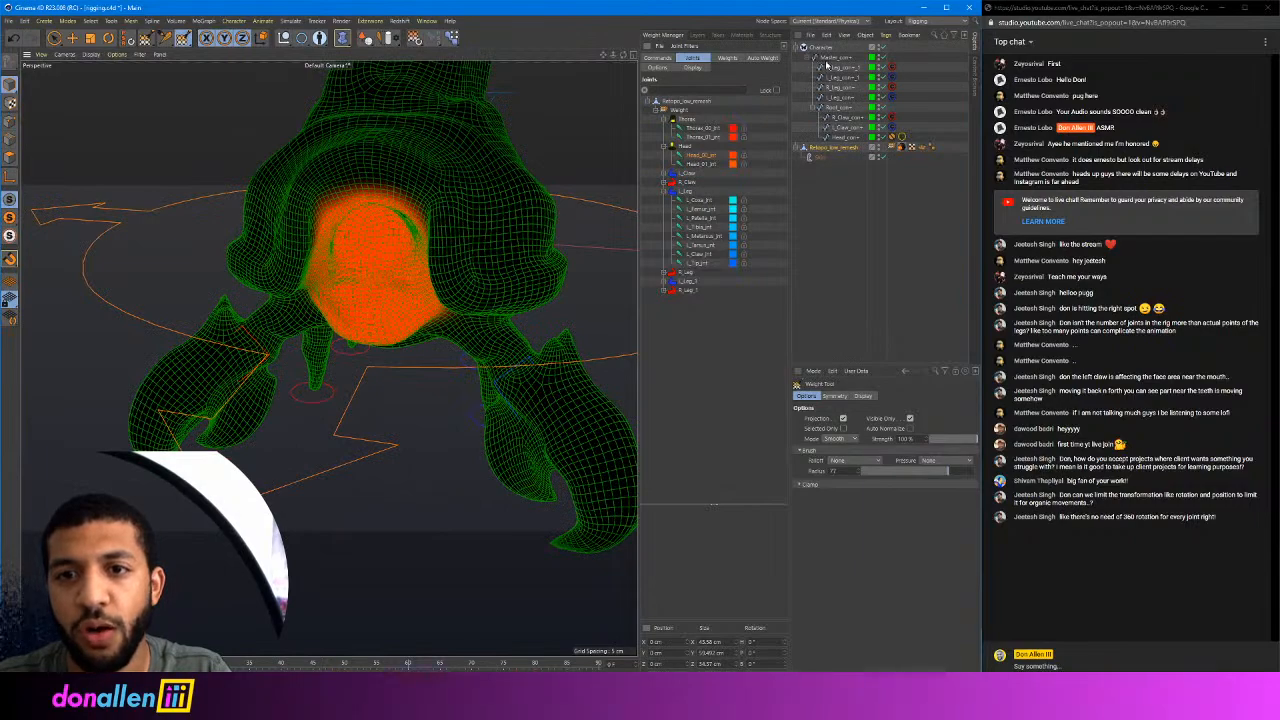
Select the head controller, rotate it to test how the face deforms, and undo the test rotation
{"action": "left_click", "coordinate": [830, 57]}
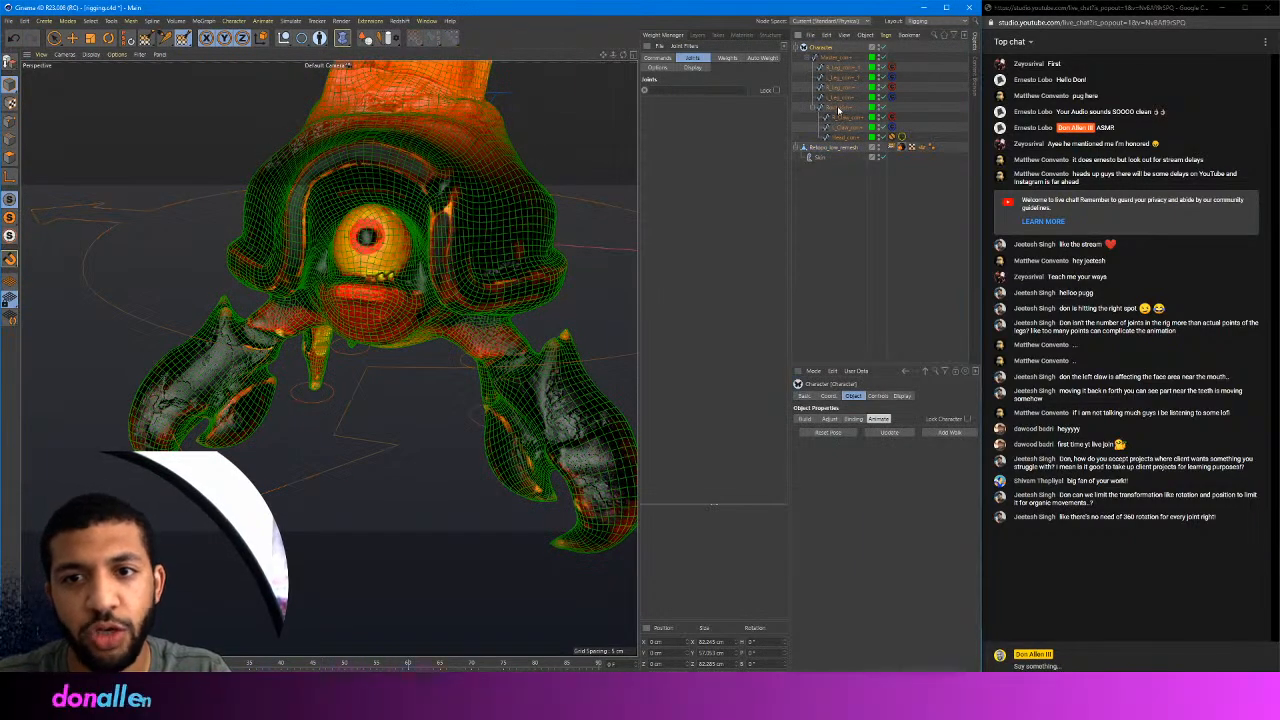
{"action": "left_click", "coordinate": [845, 137]}
{"action": "left_click_drag", "start_coordinate": [430, 290], "coordinate": [350, 300], "text": "alt"}
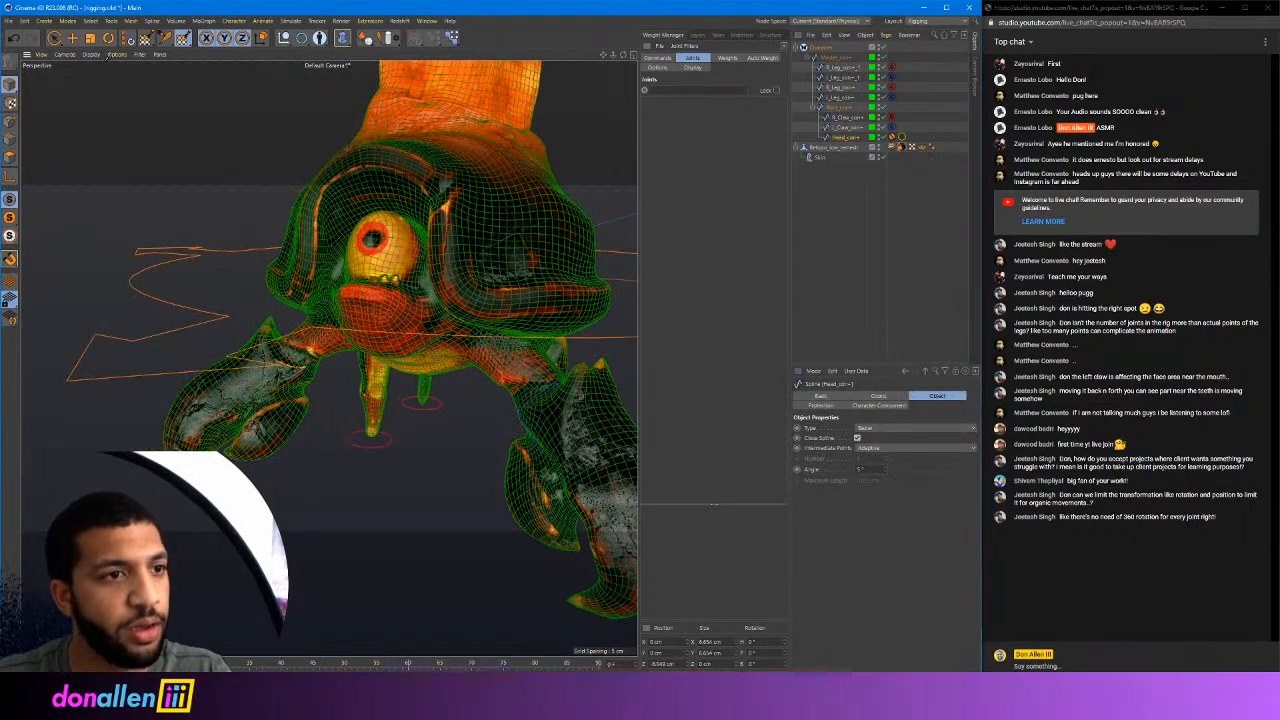
{"action": "left_click", "coordinate": [56, 38]}
{"action": "left_click_drag", "start_coordinate": [340, 232], "coordinate": [292, 227], "text": "alt"}
{"action": "key", "text": "r"}
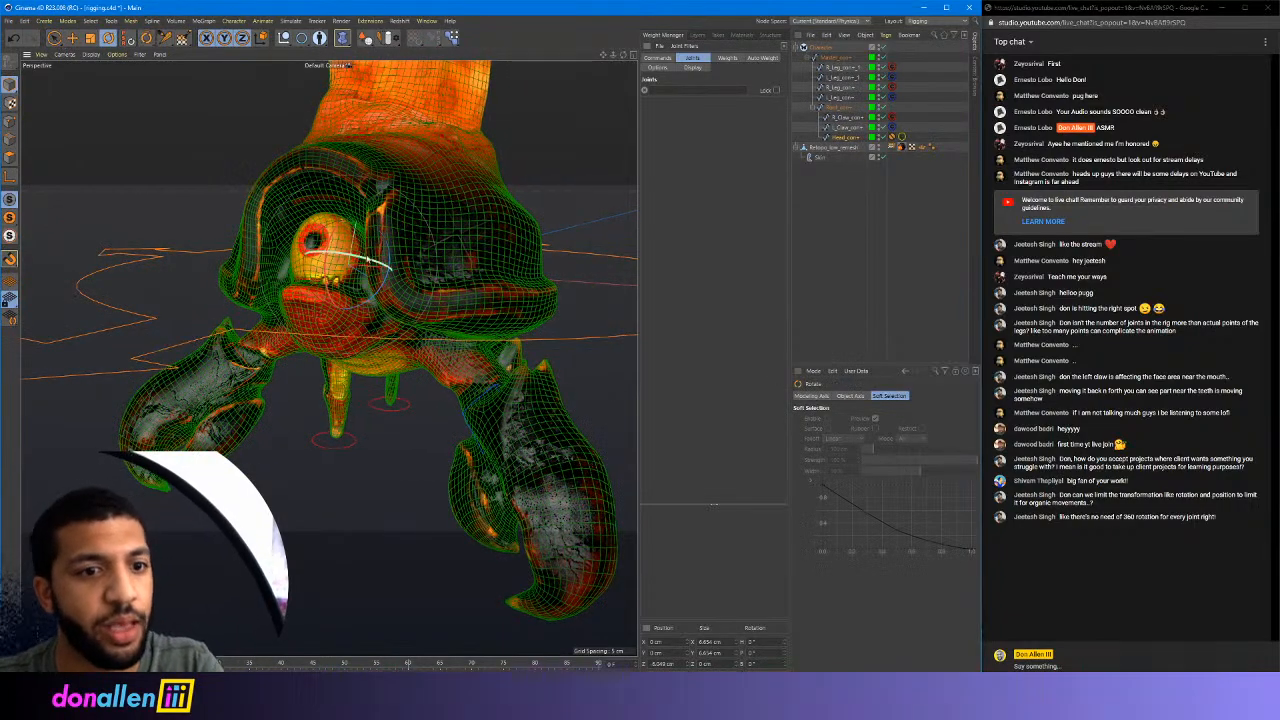
{"action": "scroll", "coordinate": [366, 242], "scroll_direction": "up", "scroll_amount": 4}
{"action": "left_click_drag", "start_coordinate": [366, 242], "coordinate": [350, 277]}
{"action": "scroll", "coordinate": [380, 277], "scroll_direction": "up", "scroll_amount": 4}
{"action": "key", "text": "ctrl+z"}
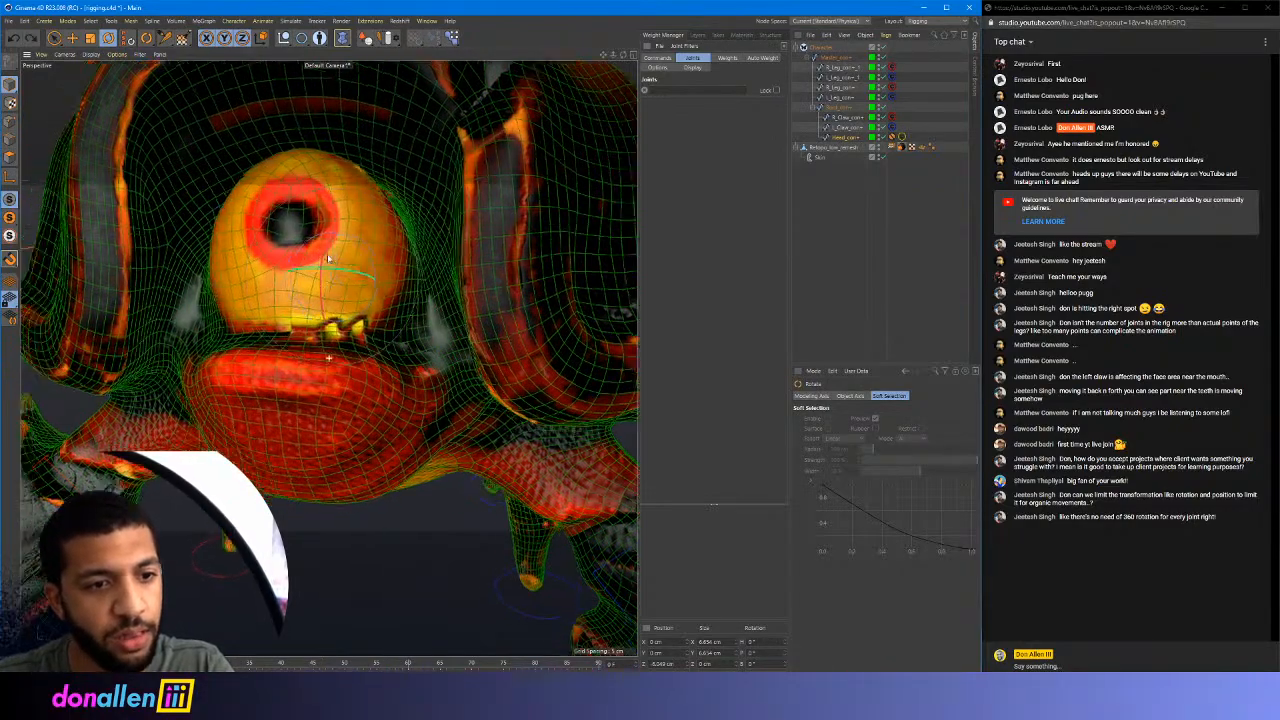
Rotate the head controller sideways and upward to examine the deformation around the mouth and shell
{"action": "right_click_drag", "start_coordinate": [350, 277], "coordinate": [329, 242], "text": "alt"}
{"action": "left_click_drag", "start_coordinate": [329, 242], "coordinate": [332, 275]}
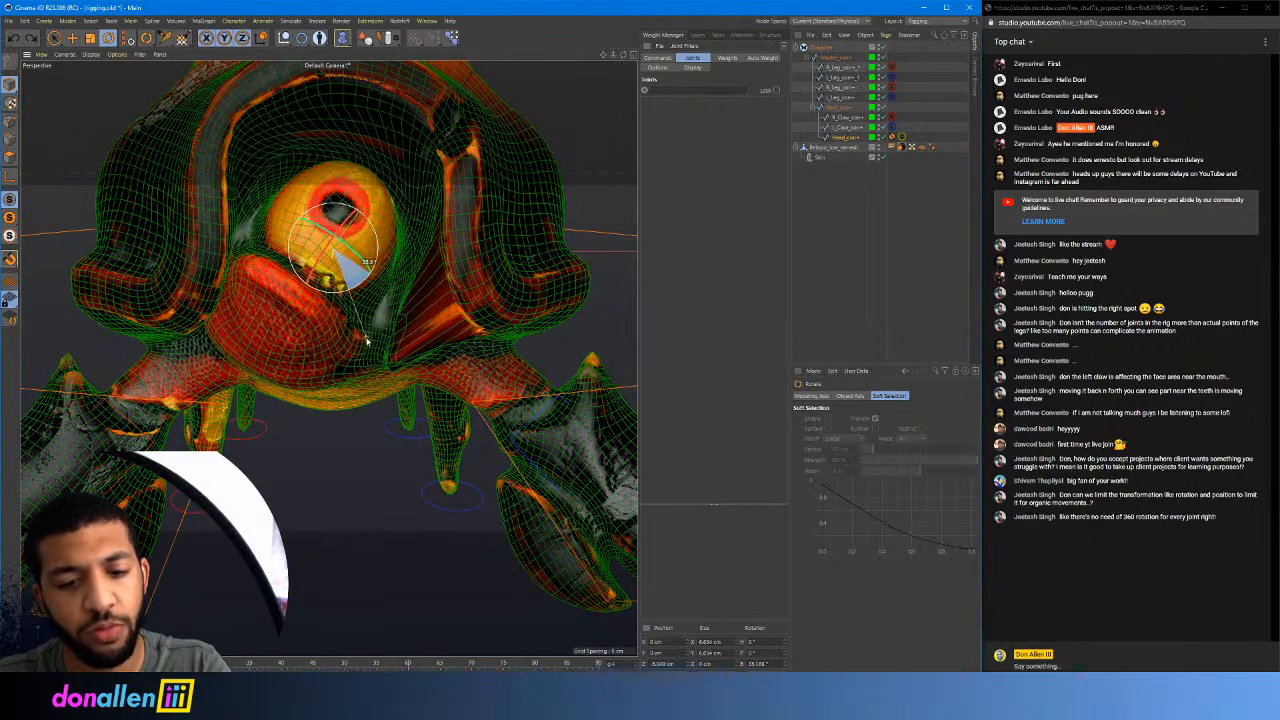
{"action": "left_click_drag", "start_coordinate": [397, 305], "coordinate": [447, 283], "text": "alt"}
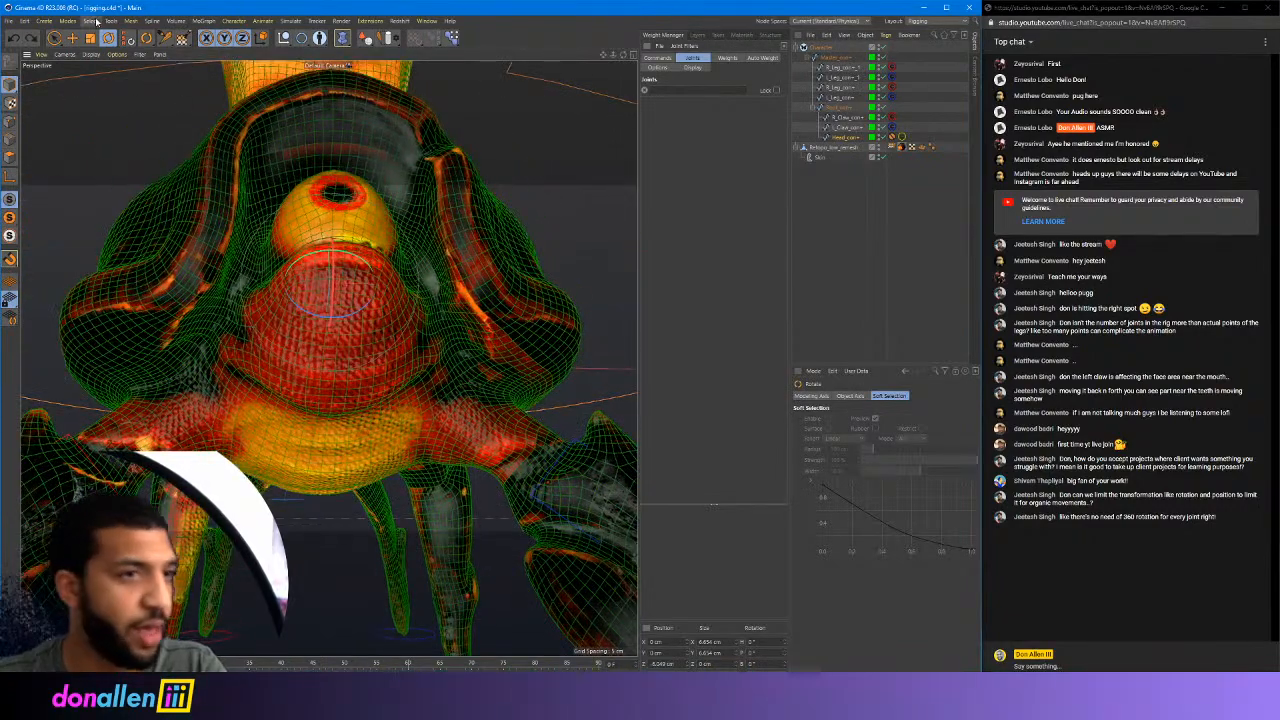
Save the project and select the Retopo_low_remesh mesh to display its joint weights
{"action": "left_click", "coordinate": [10, 20]}
{"action": "left_click", "coordinate": [34, 109]}
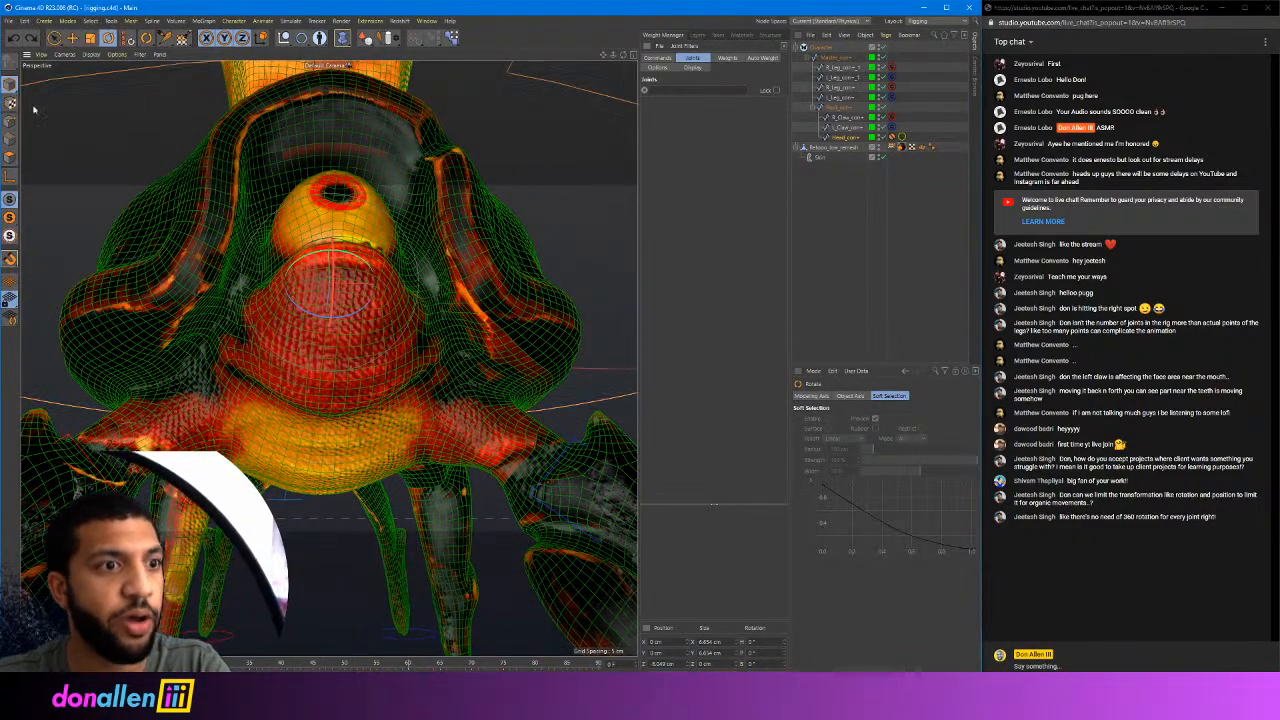
{"action": "left_click", "coordinate": [822, 146]}
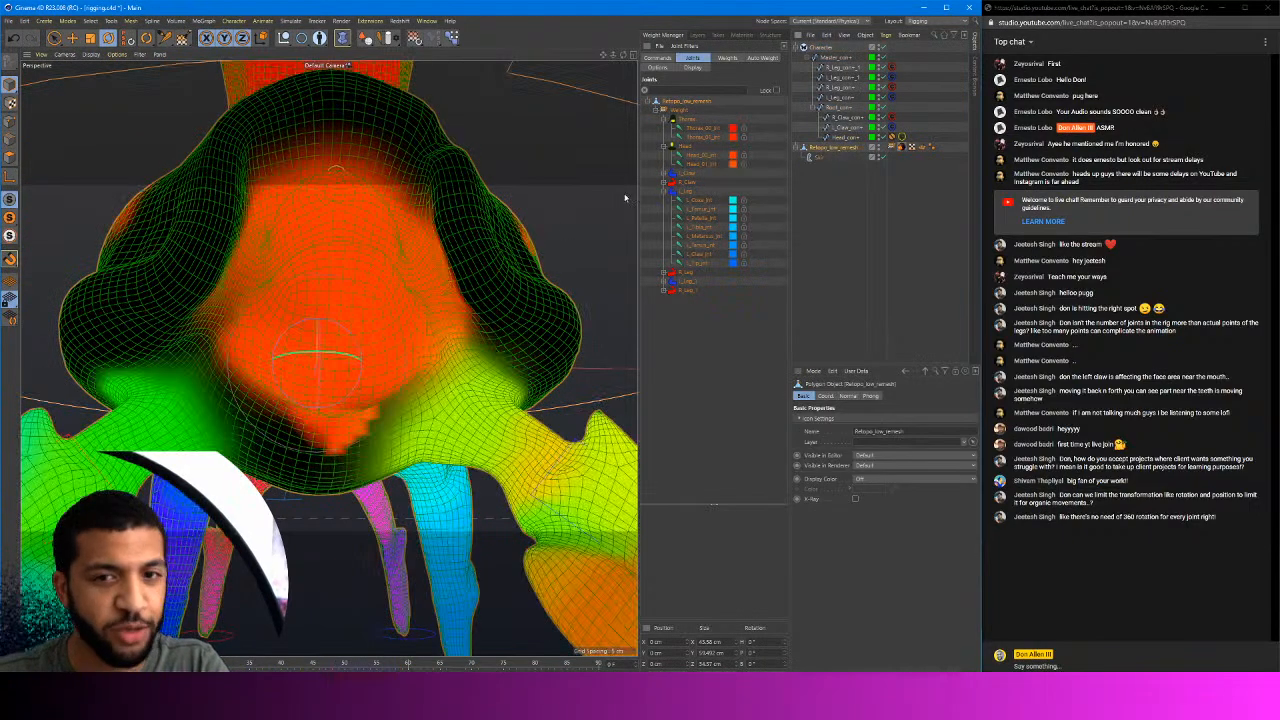
Select the Head joint group and use the Weight tool in Absolute mode to erase its weights from the shell rim on the character's left side
{"action": "left_click", "coordinate": [686, 148]}
{"action": "left_click_drag", "start_coordinate": [492, 252], "coordinate": [501, 244], "text": "alt"}
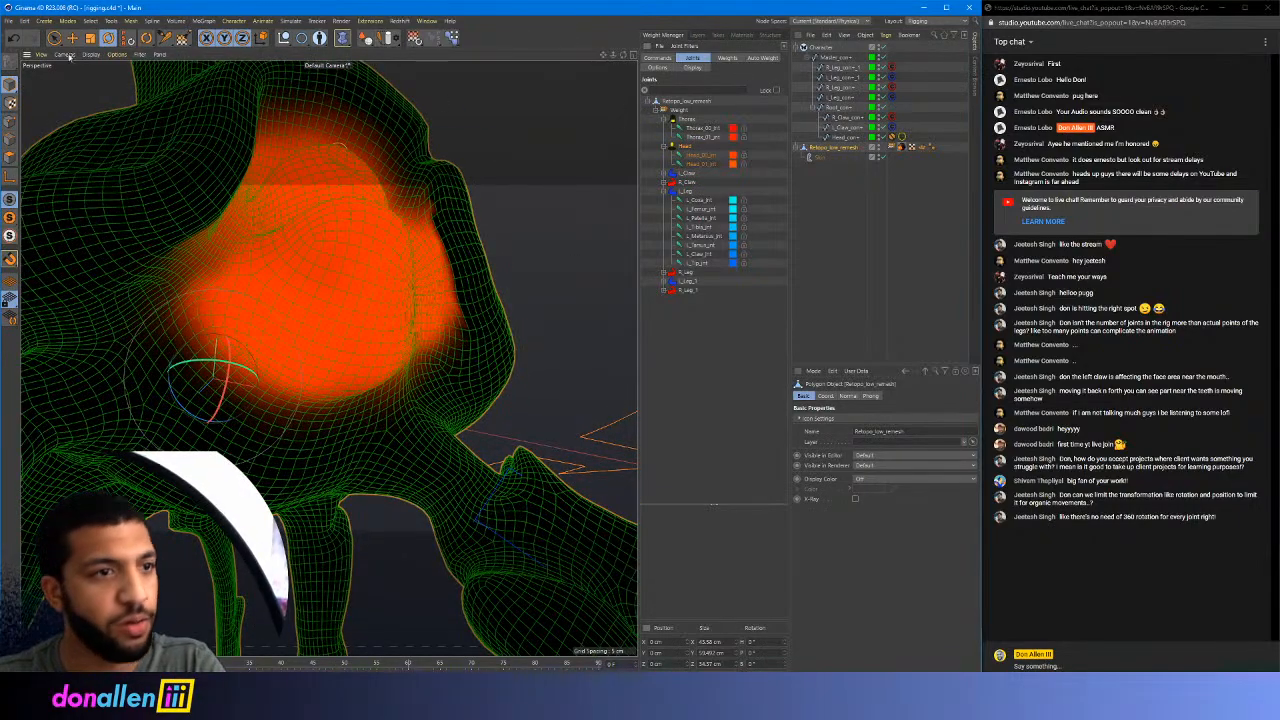
{"action": "left_click", "coordinate": [182, 38]}
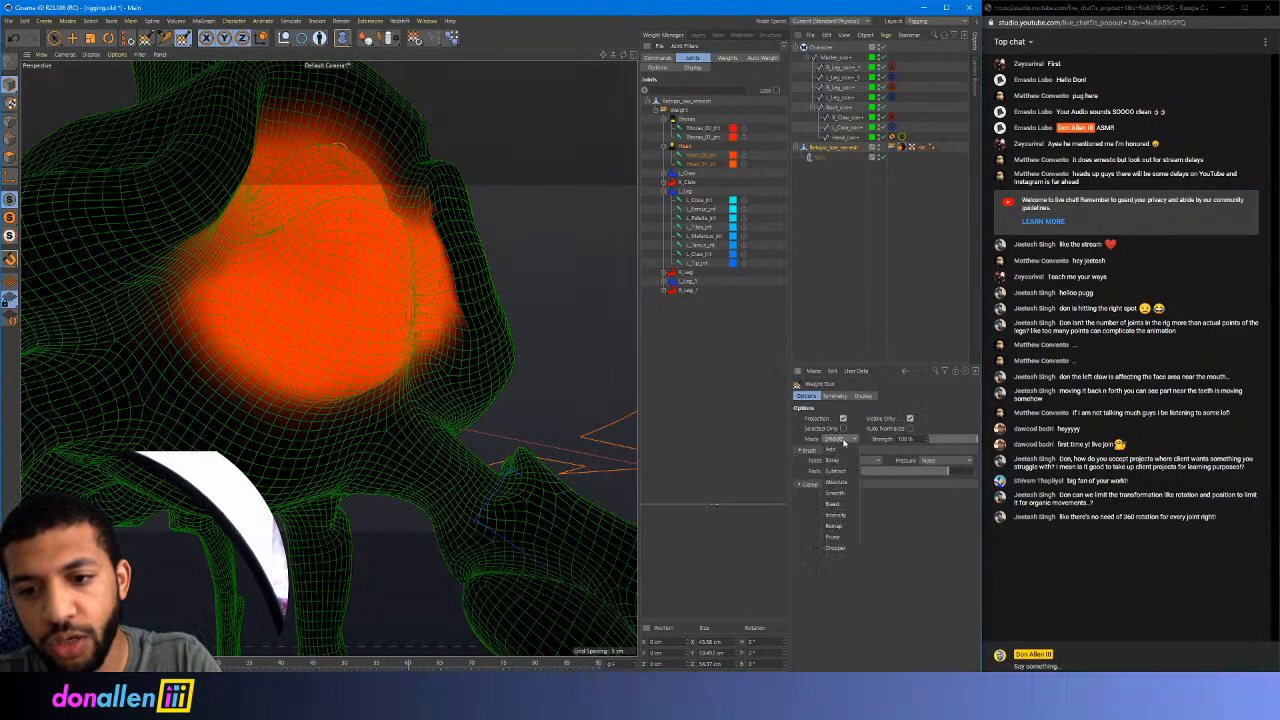
{"action": "left_click", "coordinate": [848, 483]}
{"action": "left_click_drag", "start_coordinate": [443, 246], "coordinate": [460, 216], "text": "alt"}
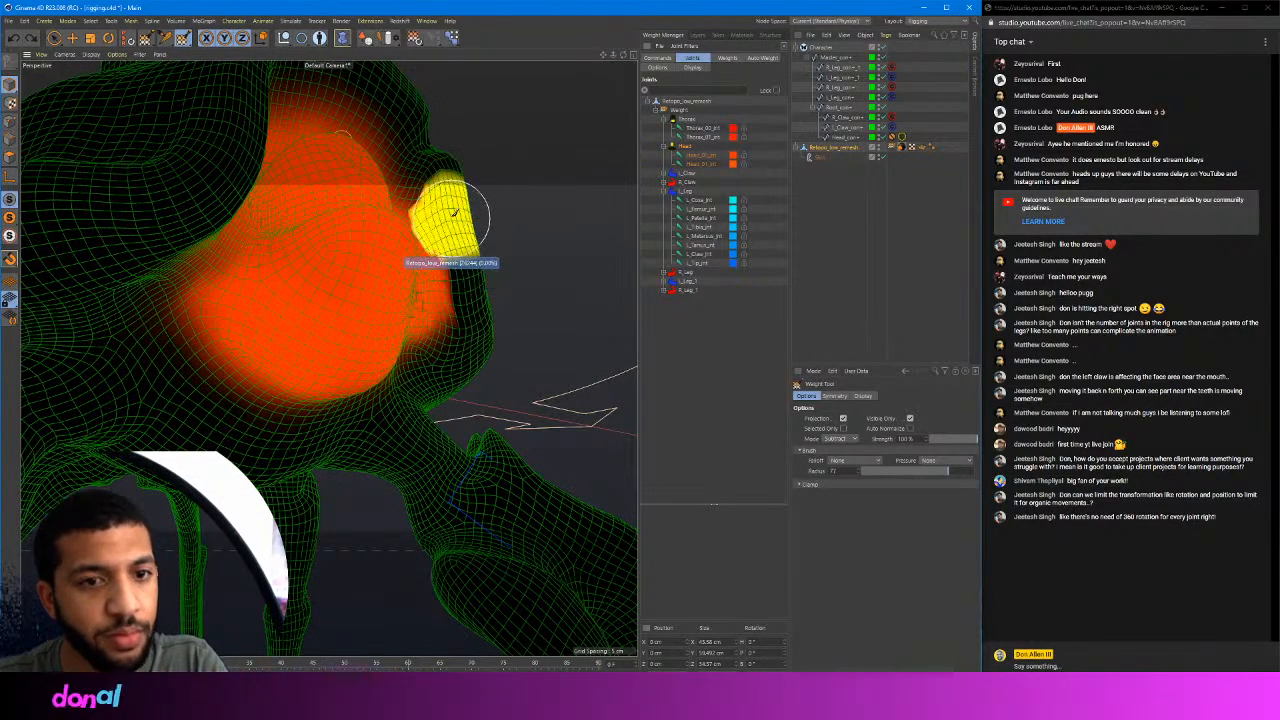
{"action": "left_click_drag", "start_coordinate": [466, 291], "coordinate": [516, 213]}
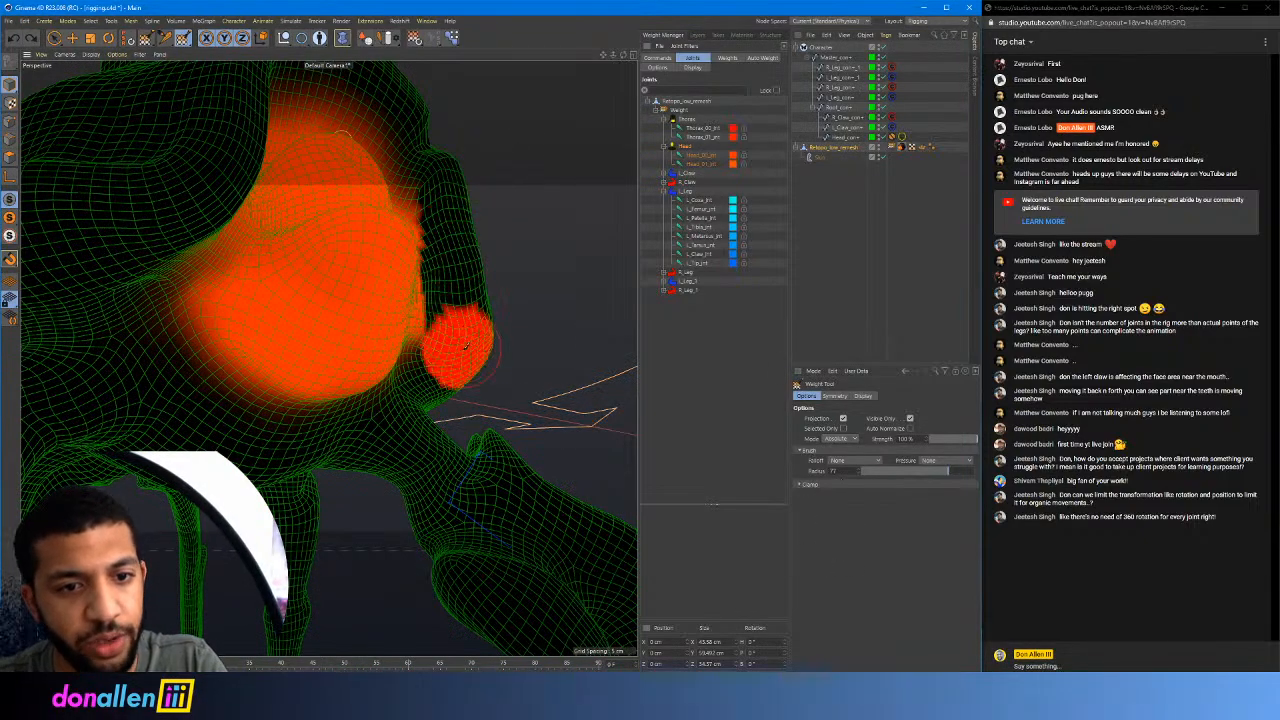
Erase the remaining head weights along the inner fold between the face and the left side of the character's shell
{"action": "mouse_move", "coordinate": [430, 160]}
{"action": "left_mouse_down", "text": "alt"}
{"action": "mouse_move", "coordinate": [413, 160]}
{"action": "mouse_move", "coordinate": [420, 171]}
{"action": "left_mouse_up", "text": "alt"}
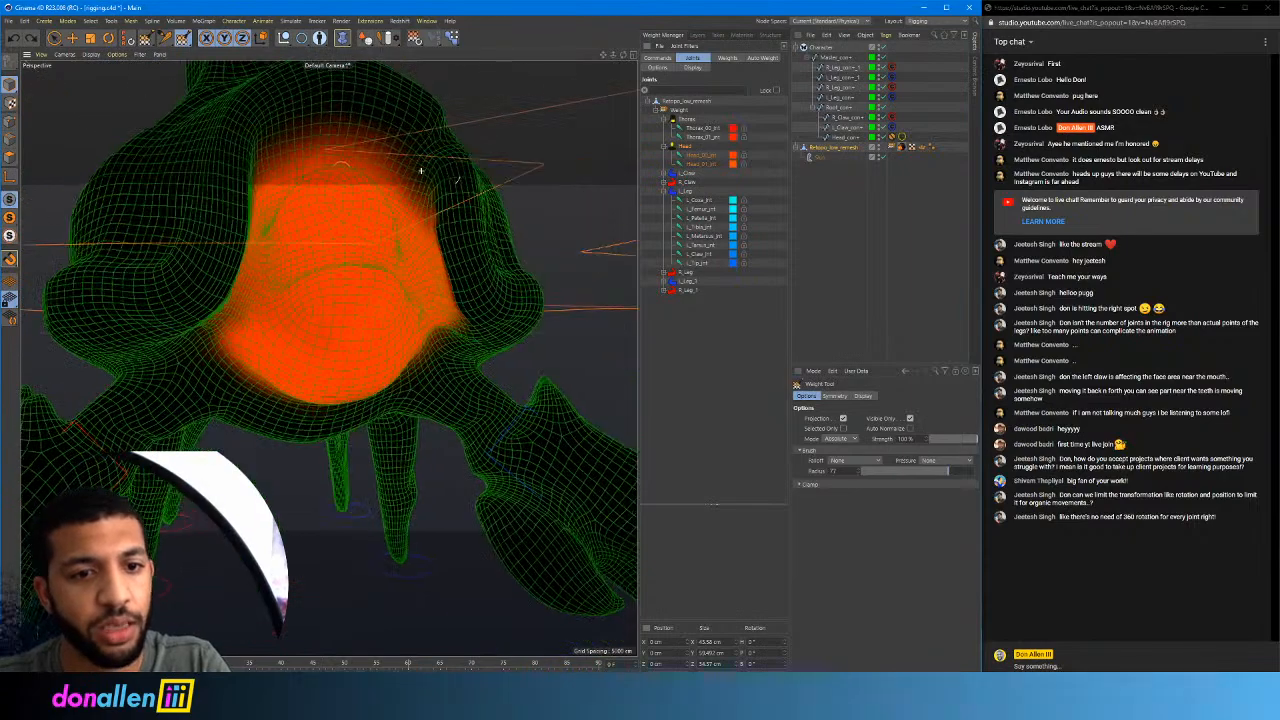
{"action": "right_click_drag", "start_coordinate": [420, 171], "coordinate": [457, 186], "text": "alt"}
{"action": "mouse_move", "coordinate": [457, 186]}
{"action": "left_mouse_down", "text": "alt"}
{"action": "mouse_move", "coordinate": [437, 223]}
{"action": "mouse_move", "coordinate": [433, 171]}
{"action": "left_mouse_up", "text": "alt"}
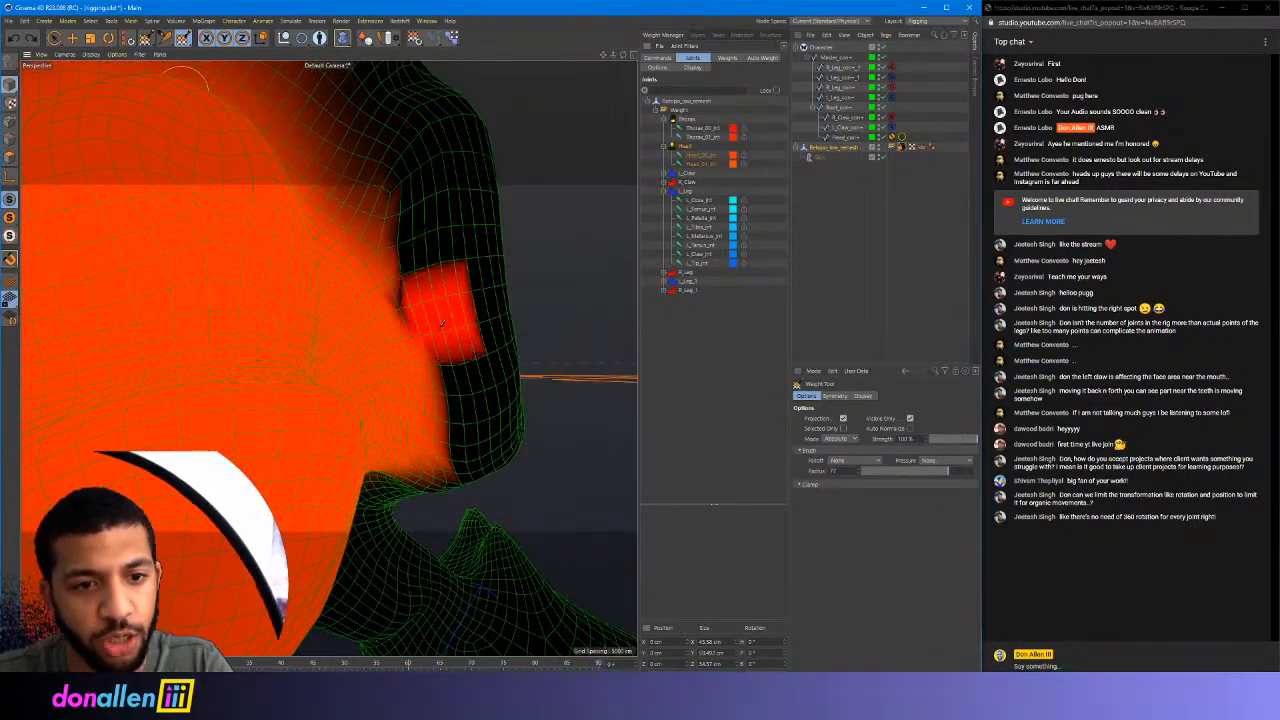
{"action": "mouse_move", "coordinate": [441, 322]}
{"action": "left_mouse_down"}
{"action": "mouse_move", "coordinate": [366, 443]}
{"action": "mouse_move", "coordinate": [414, 200]}
{"action": "mouse_move", "coordinate": [371, 450]}
{"action": "mouse_move", "coordinate": [435, 181]}
{"action": "left_mouse_up"}
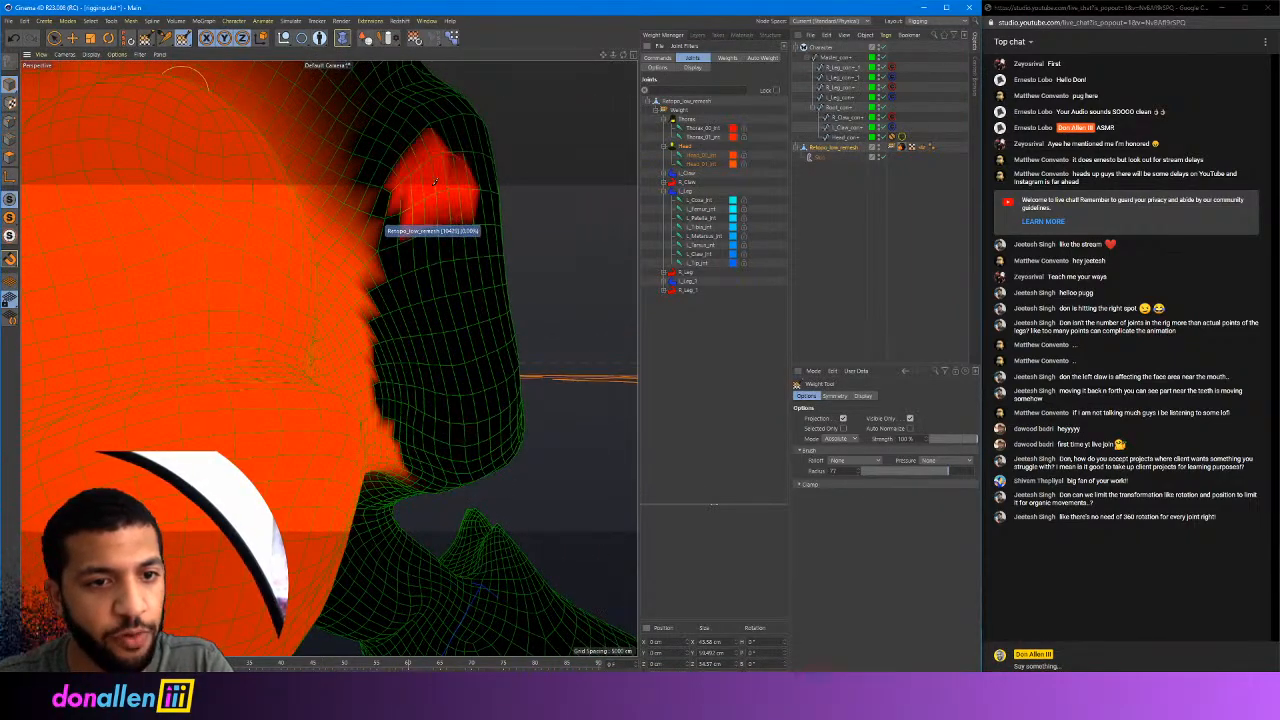
{"action": "mouse_move", "coordinate": [420, 291]}
{"action": "left_mouse_down", "text": "alt"}
{"action": "mouse_move", "coordinate": [491, 409]}
{"action": "mouse_move", "coordinate": [329, 357]}
{"action": "left_mouse_up", "text": "alt"}
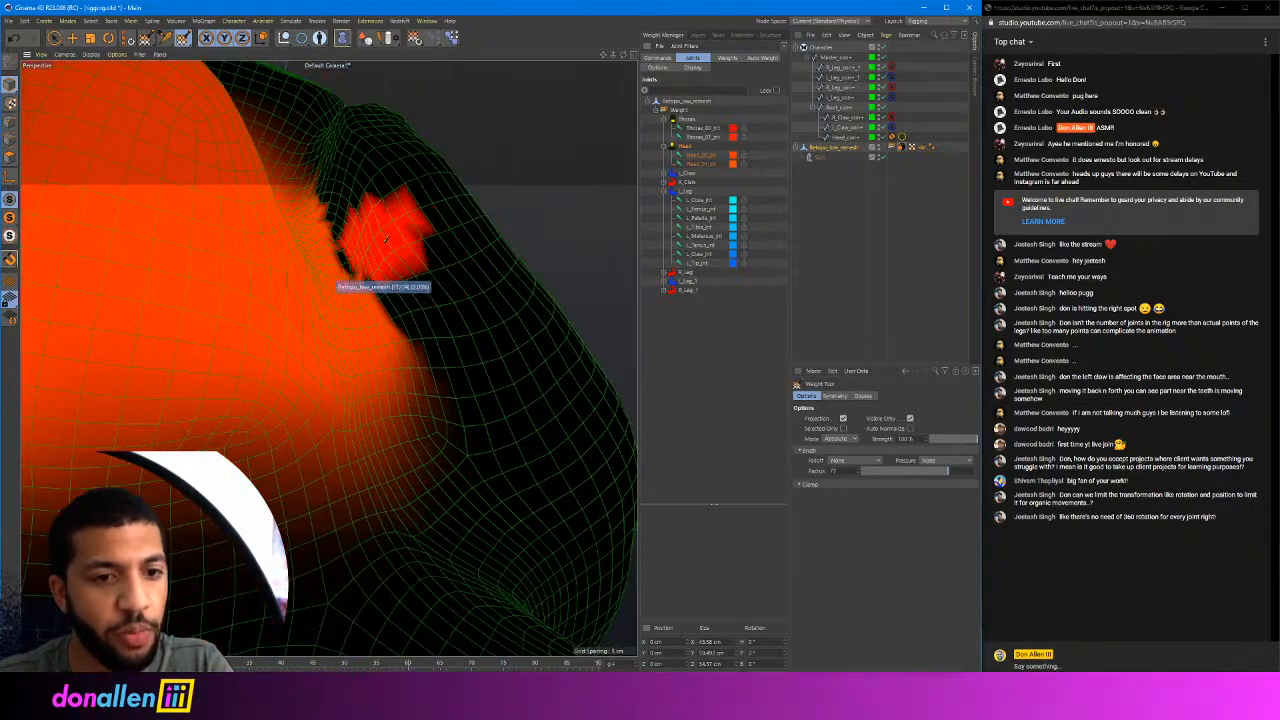
Erase the head weights from the inner shell edge on the character's right side, matching the opposite side of the face
{"action": "mouse_move", "coordinate": [458, 354]}
{"action": "left_mouse_down", "text": "alt"}
{"action": "mouse_move", "coordinate": [371, 194]}
{"action": "mouse_move", "coordinate": [423, 214]}
{"action": "mouse_move", "coordinate": [496, 293]}
{"action": "mouse_move", "coordinate": [443, 294]}
{"action": "left_mouse_up", "text": "alt"}
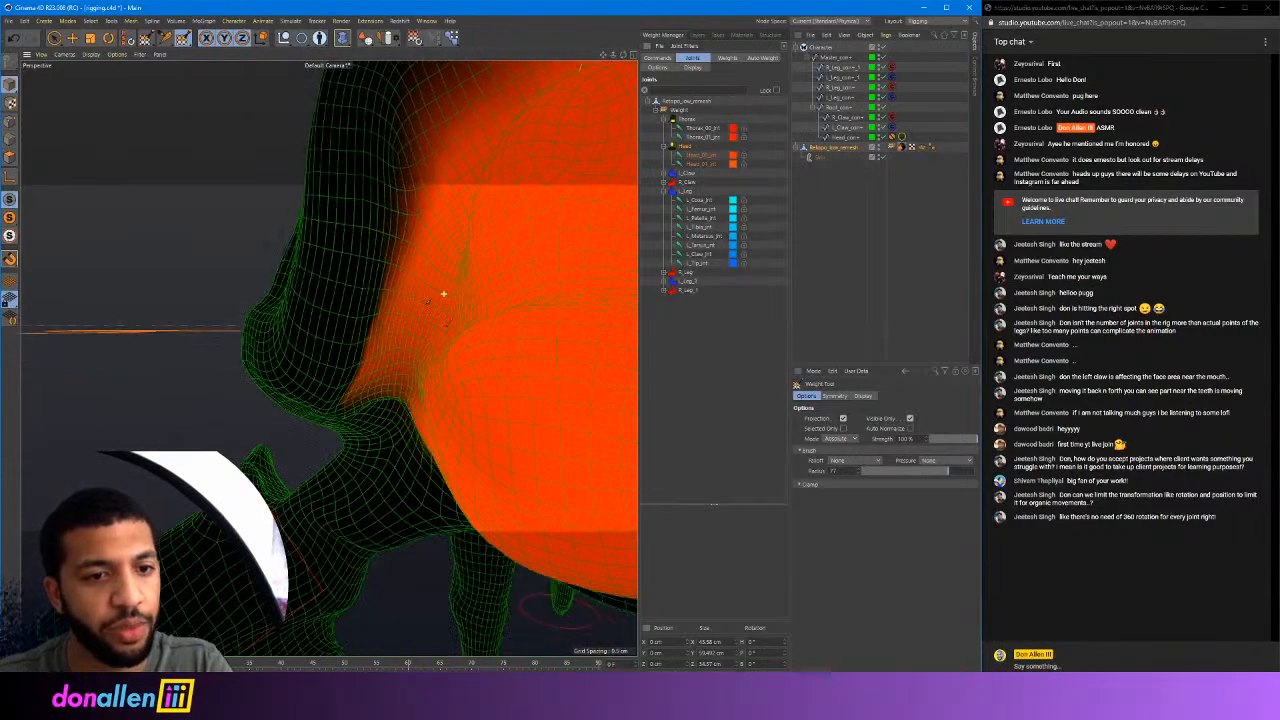
{"action": "left_click_drag", "start_coordinate": [343, 357], "coordinate": [350, 330], "text": "alt"}
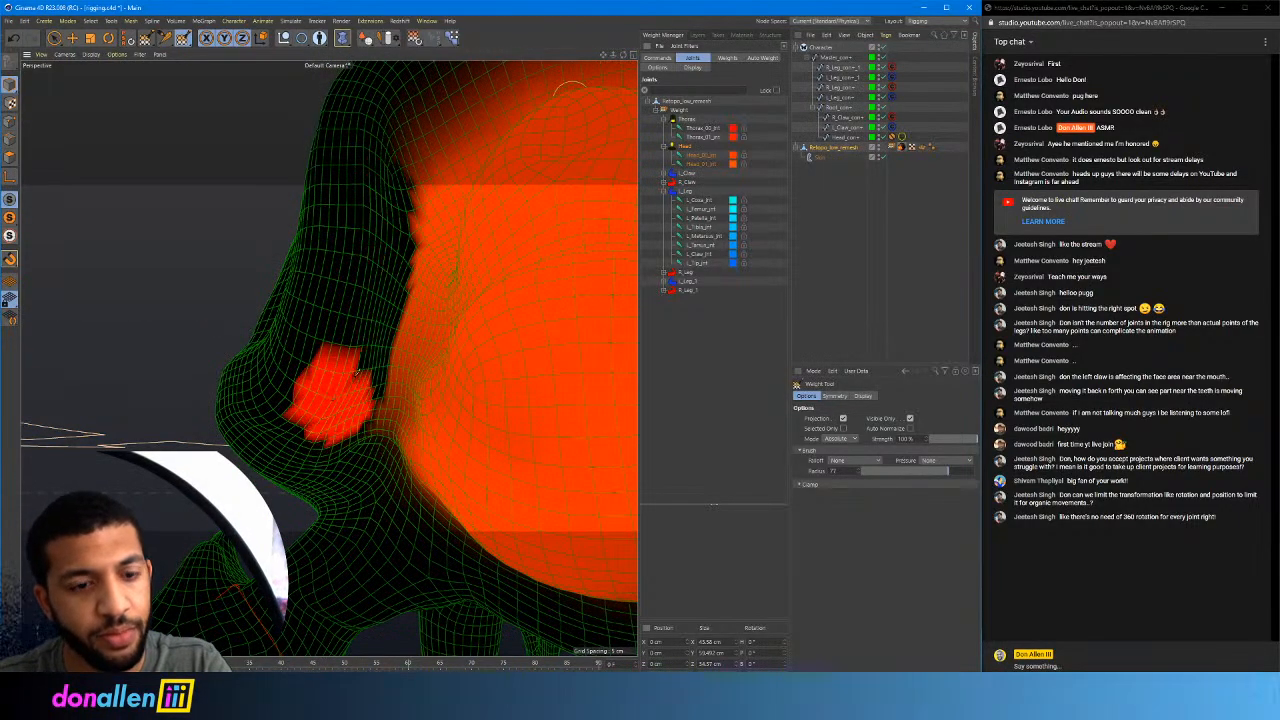
{"action": "left_click_drag", "start_coordinate": [334, 366], "coordinate": [318, 218], "text": "alt"}
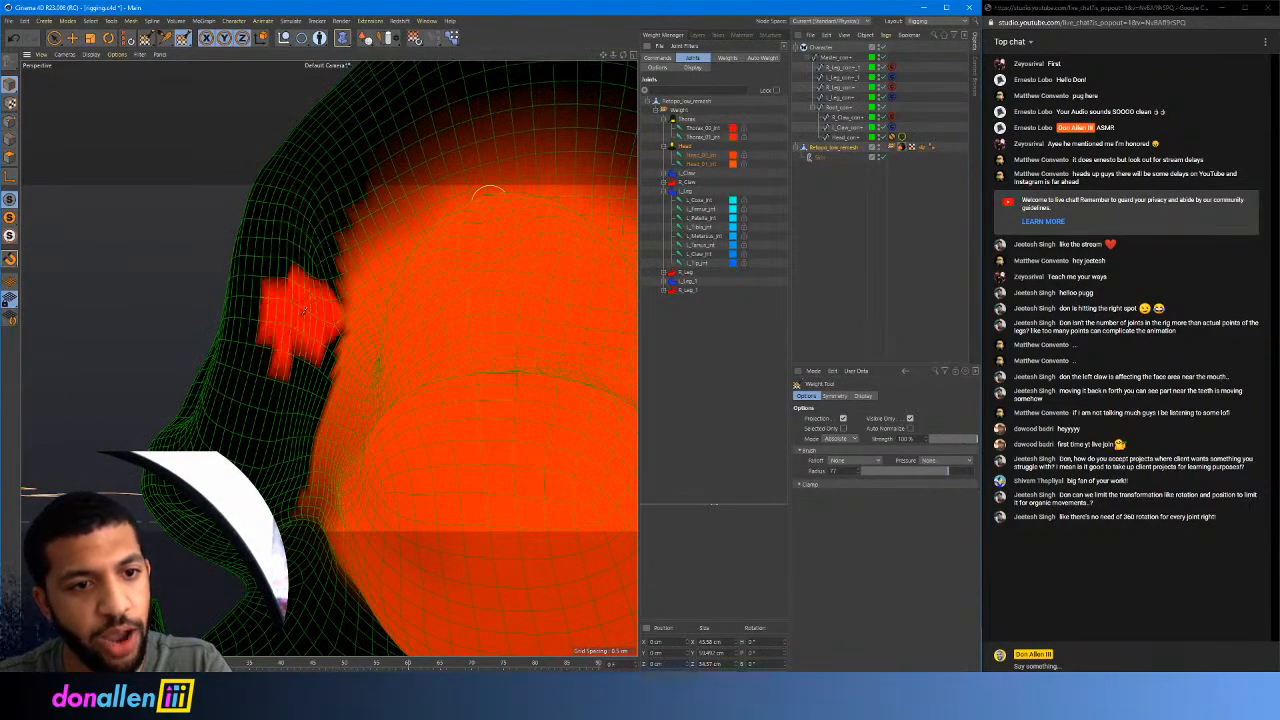
{"action": "mouse_move", "coordinate": [316, 323]}
{"action": "left_mouse_down", "text": "alt"}
{"action": "mouse_move", "coordinate": [357, 343]}
{"action": "mouse_move", "coordinate": [329, 266]}
{"action": "mouse_move", "coordinate": [175, 203]}
{"action": "left_mouse_up", "text": "alt"}
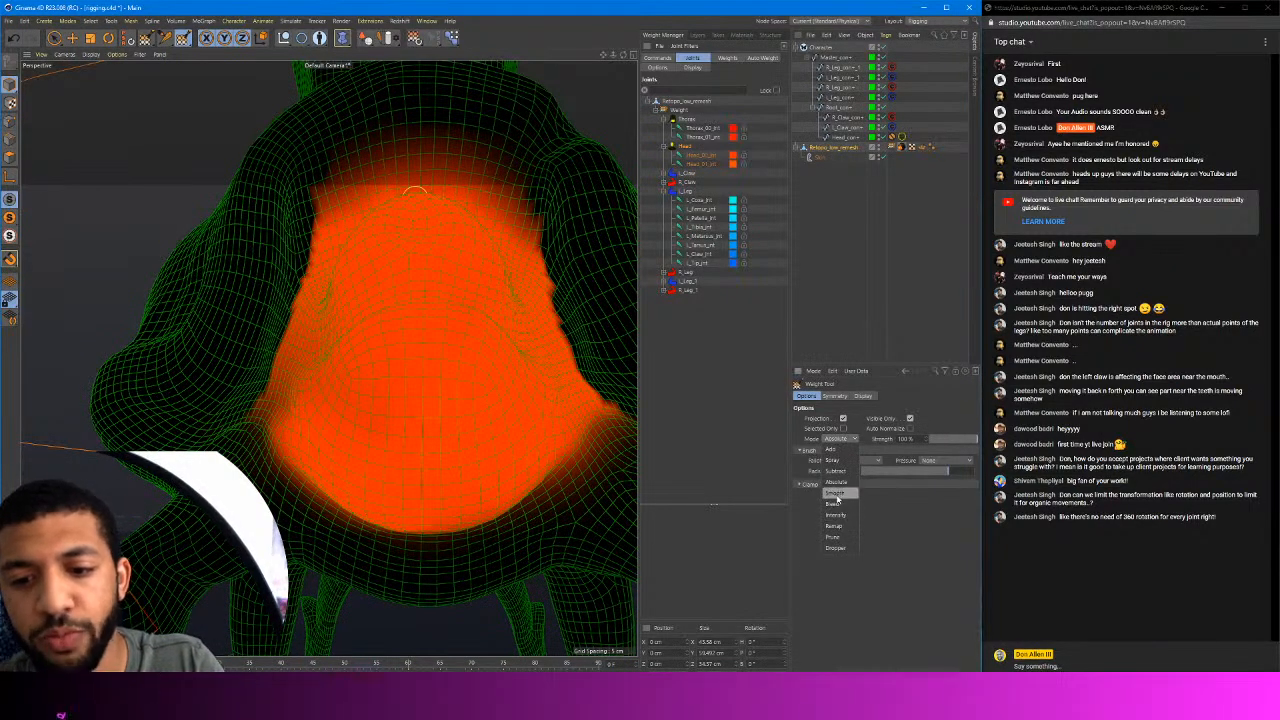
Set the Weight tool to Smooth mode and soften the jagged head weight edges along both sides of the face
{"action": "mouse_move", "coordinate": [390, 193]}
{"action": "left_mouse_down", "text": "alt"}
{"action": "mouse_move", "coordinate": [266, 223]}
{"action": "mouse_move", "coordinate": [353, 226]}
{"action": "left_mouse_up", "text": "alt"}
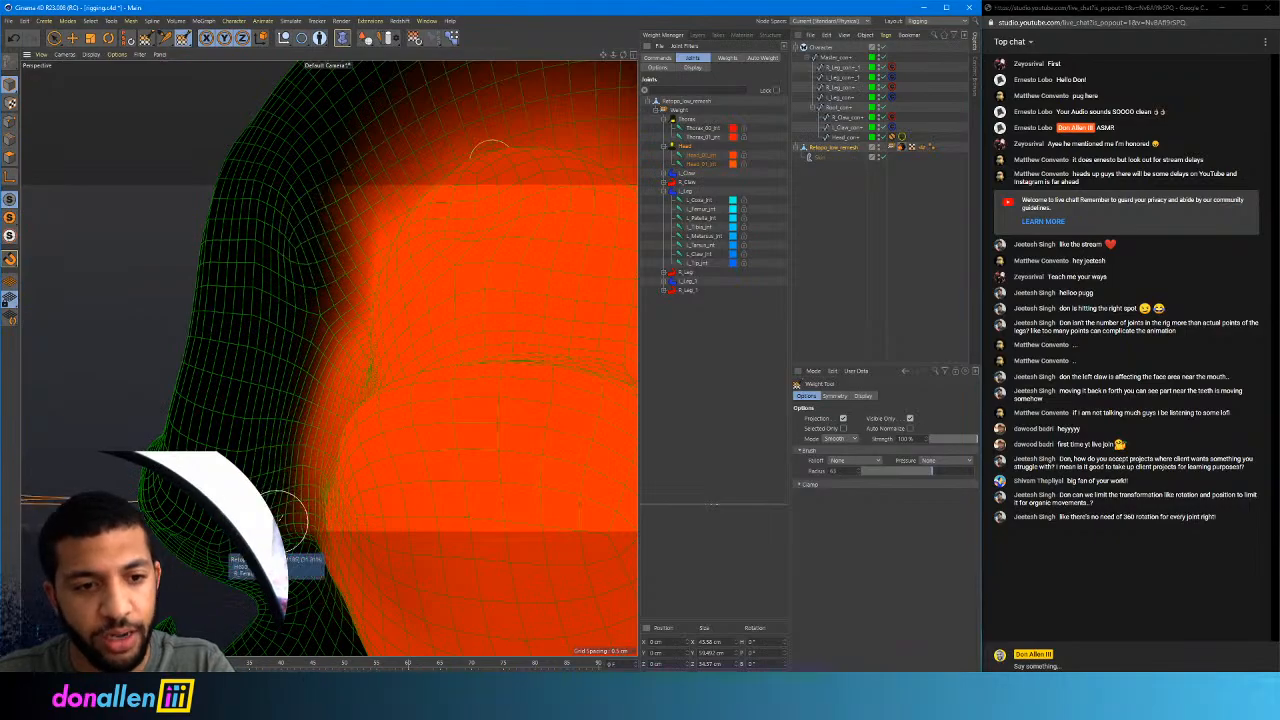
{"action": "mouse_move", "coordinate": [290, 515]}
{"action": "left_mouse_down", "text": "alt"}
{"action": "mouse_move", "coordinate": [265, 345]}
{"action": "mouse_move", "coordinate": [285, 345]}
{"action": "mouse_move", "coordinate": [263, 366]}
{"action": "mouse_move", "coordinate": [329, 357]}
{"action": "mouse_move", "coordinate": [391, 317]}
{"action": "mouse_move", "coordinate": [414, 347]}
{"action": "mouse_move", "coordinate": [385, 300]}
{"action": "mouse_move", "coordinate": [365, 320]}
{"action": "mouse_move", "coordinate": [379, 382]}
{"action": "left_mouse_up", "text": "alt"}
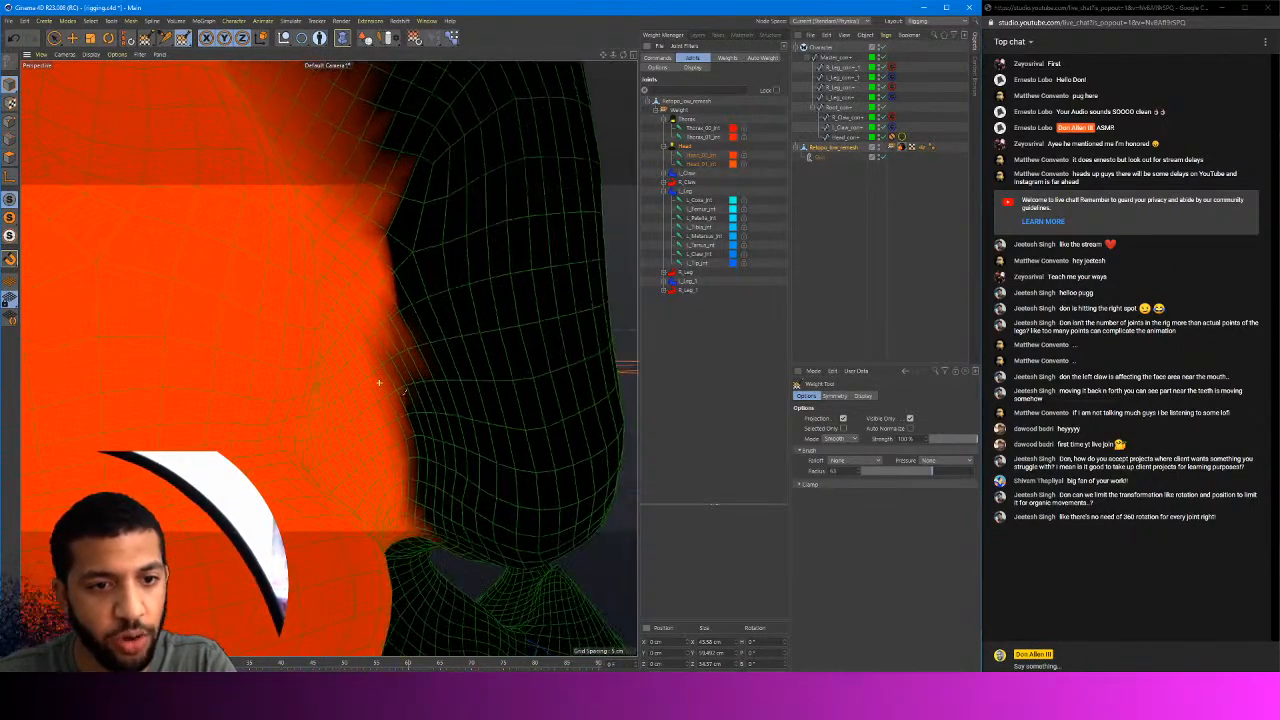
{"action": "left_click_drag", "start_coordinate": [400, 150], "coordinate": [329, 357], "text": "alt"}
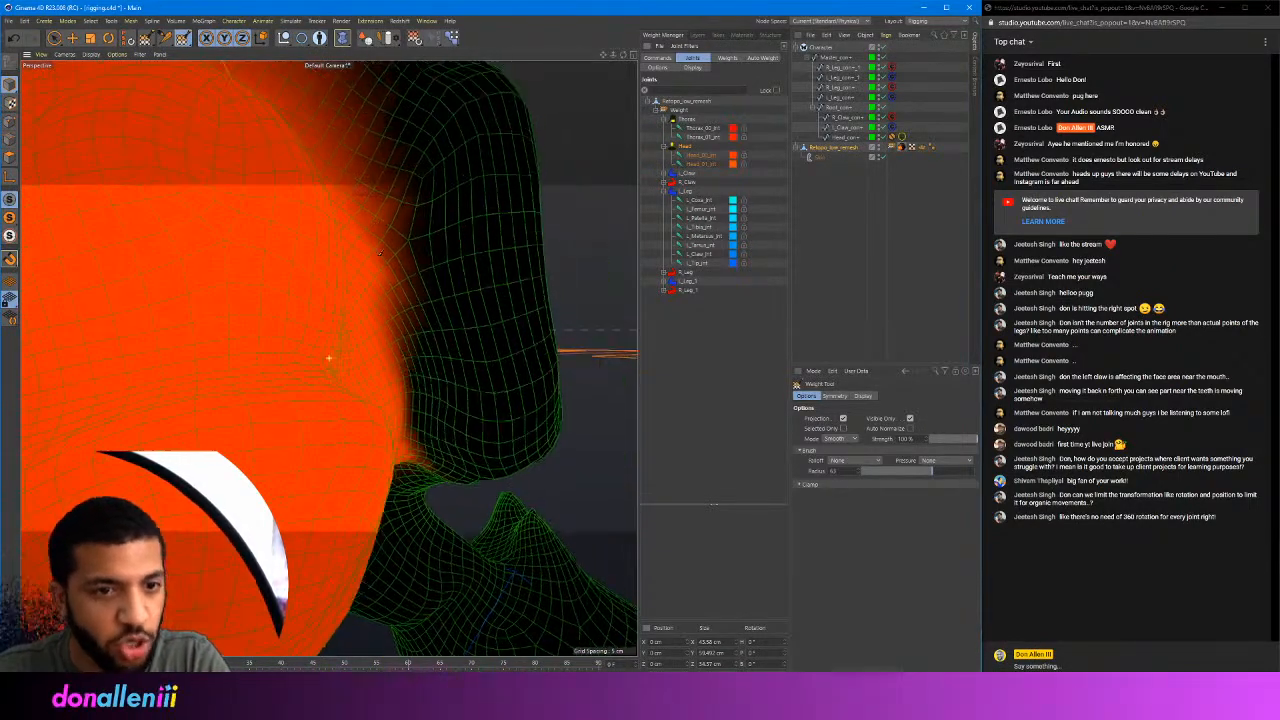
{"action": "left_click_drag", "start_coordinate": [379, 252], "coordinate": [437, 228], "text": "alt"}
{"action": "mouse_move", "coordinate": [431, 448]}
{"action": "left_mouse_down", "text": "alt"}
{"action": "mouse_move", "coordinate": [385, 356]}
{"action": "mouse_move", "coordinate": [386, 234]}
{"action": "left_mouse_up", "text": "alt"}
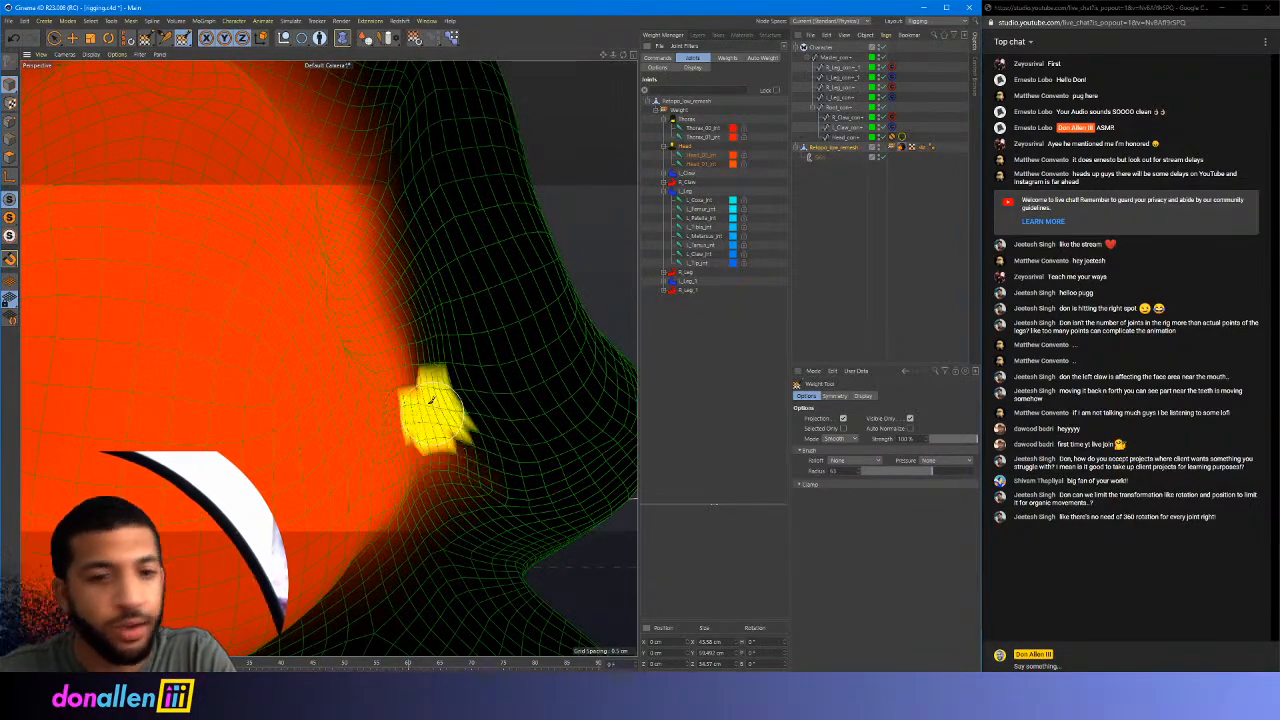
Smooth the head weight falloff around the lower cheek and across the underside of the chin
{"action": "mouse_move", "coordinate": [451, 449]}
{"action": "left_mouse_down", "text": "alt"}
{"action": "mouse_move", "coordinate": [329, 357]}
{"action": "mouse_move", "coordinate": [443, 329]}
{"action": "left_mouse_up", "text": "alt"}
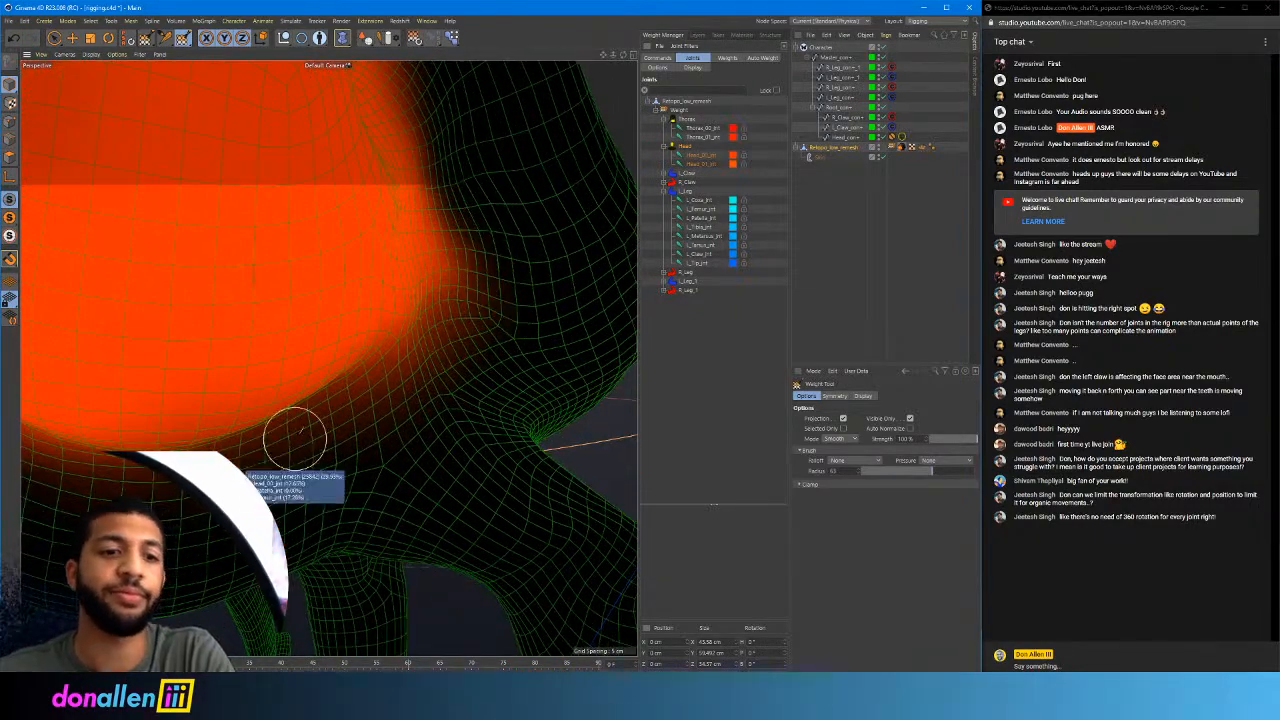
{"action": "left_click_drag", "start_coordinate": [294, 439], "coordinate": [409, 283], "text": "alt"}
{"action": "scroll", "coordinate": [400, 216], "scroll_direction": "down", "scroll_amount": 3}
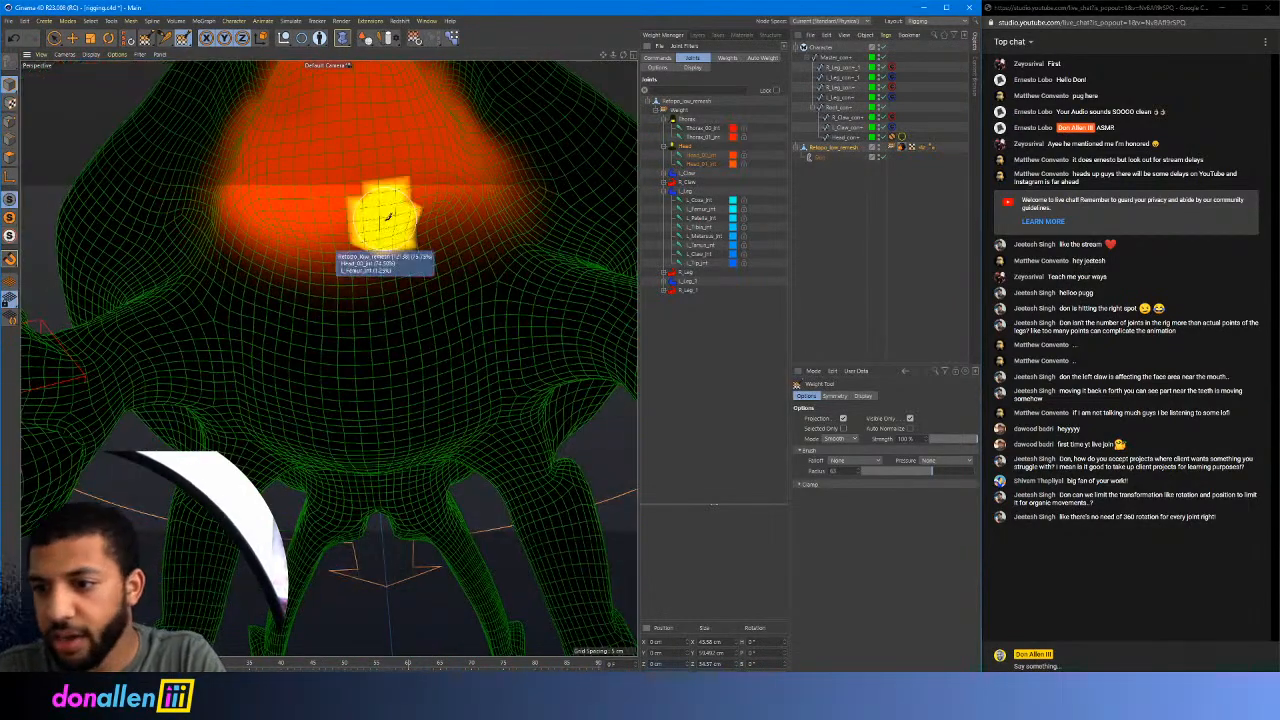
{"action": "scroll", "coordinate": [388, 217], "scroll_direction": "down", "scroll_amount": 3}
{"action": "left_click_drag", "start_coordinate": [403, 214], "coordinate": [403, 311], "text": "alt"}
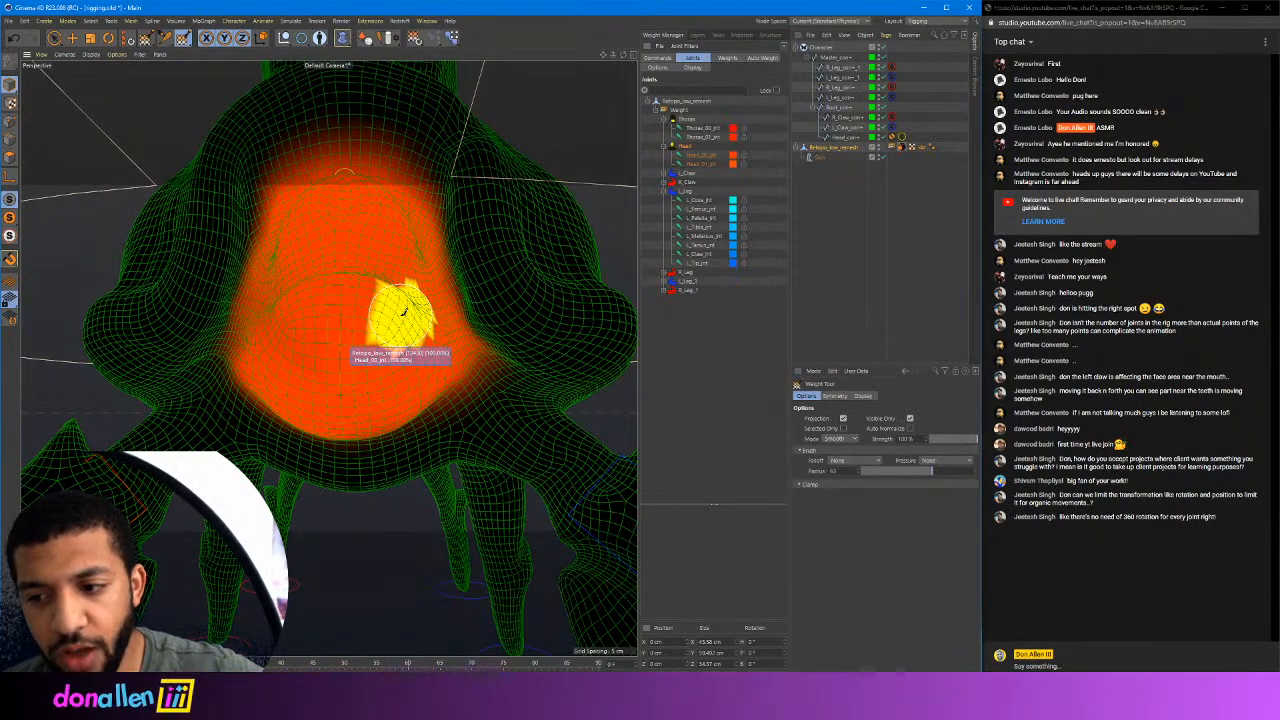
Smooth the head weight transitions beside both cheeks and above the face where it meets the shell
{"action": "mouse_move", "coordinate": [437, 221]}
{"action": "left_mouse_down", "text": "alt"}
{"action": "mouse_move", "coordinate": [329, 357]}
{"action": "mouse_move", "coordinate": [366, 180]}
{"action": "mouse_move", "coordinate": [385, 265]}
{"action": "mouse_move", "coordinate": [452, 262]}
{"action": "left_mouse_up", "text": "alt"}
{"action": "scroll", "coordinate": [455, 268], "scroll_direction": "up", "scroll_amount": 6}
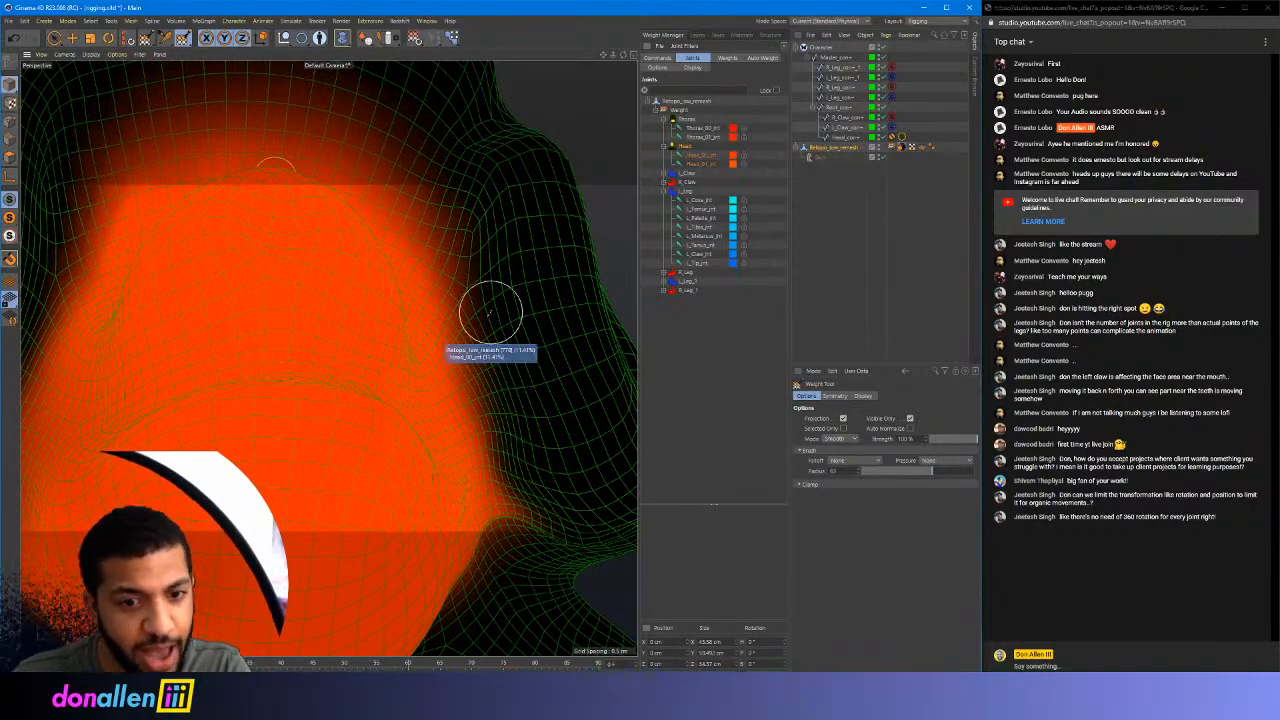
{"action": "mouse_move", "coordinate": [486, 306]}
{"action": "left_mouse_down", "text": "alt"}
{"action": "mouse_move", "coordinate": [443, 263]}
{"action": "mouse_move", "coordinate": [462, 261]}
{"action": "mouse_move", "coordinate": [443, 262]}
{"action": "left_mouse_up", "text": "alt"}
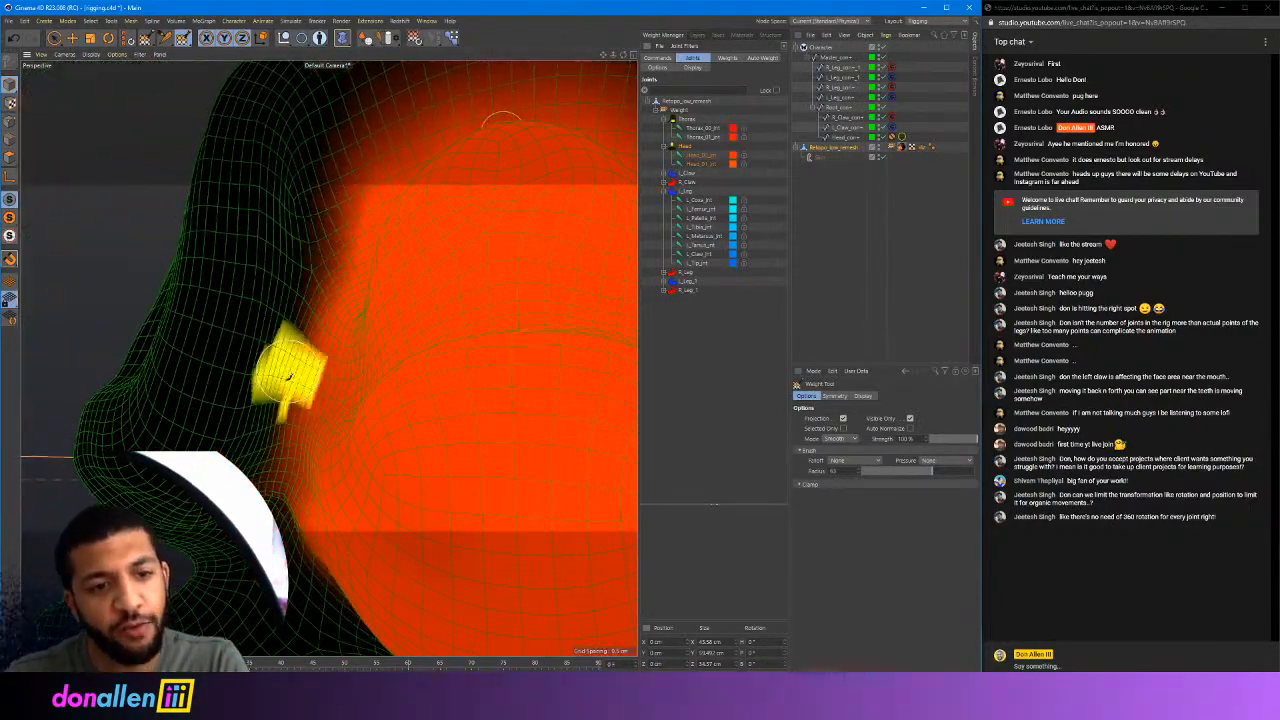
{"action": "scroll", "coordinate": [404, 177], "scroll_direction": "down", "scroll_amount": 5}
{"action": "mouse_move", "coordinate": [404, 177]}
{"action": "left_mouse_down", "text": "alt"}
{"action": "mouse_move", "coordinate": [263, 306]}
{"action": "mouse_move", "coordinate": [349, 277]}
{"action": "mouse_move", "coordinate": [329, 354]}
{"action": "mouse_move", "coordinate": [383, 213]}
{"action": "left_mouse_up", "text": "alt"}
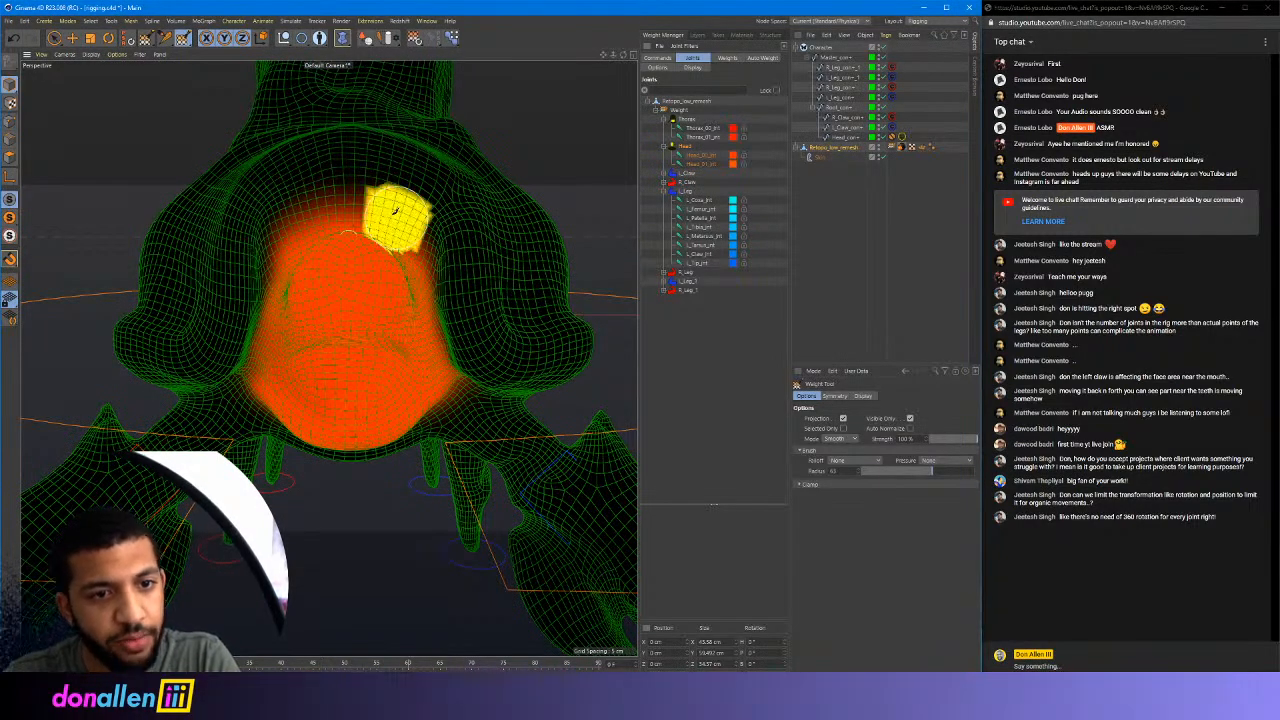
{"action": "left_click_drag", "start_coordinate": [432, 312], "coordinate": [315, 252], "text": "alt"}
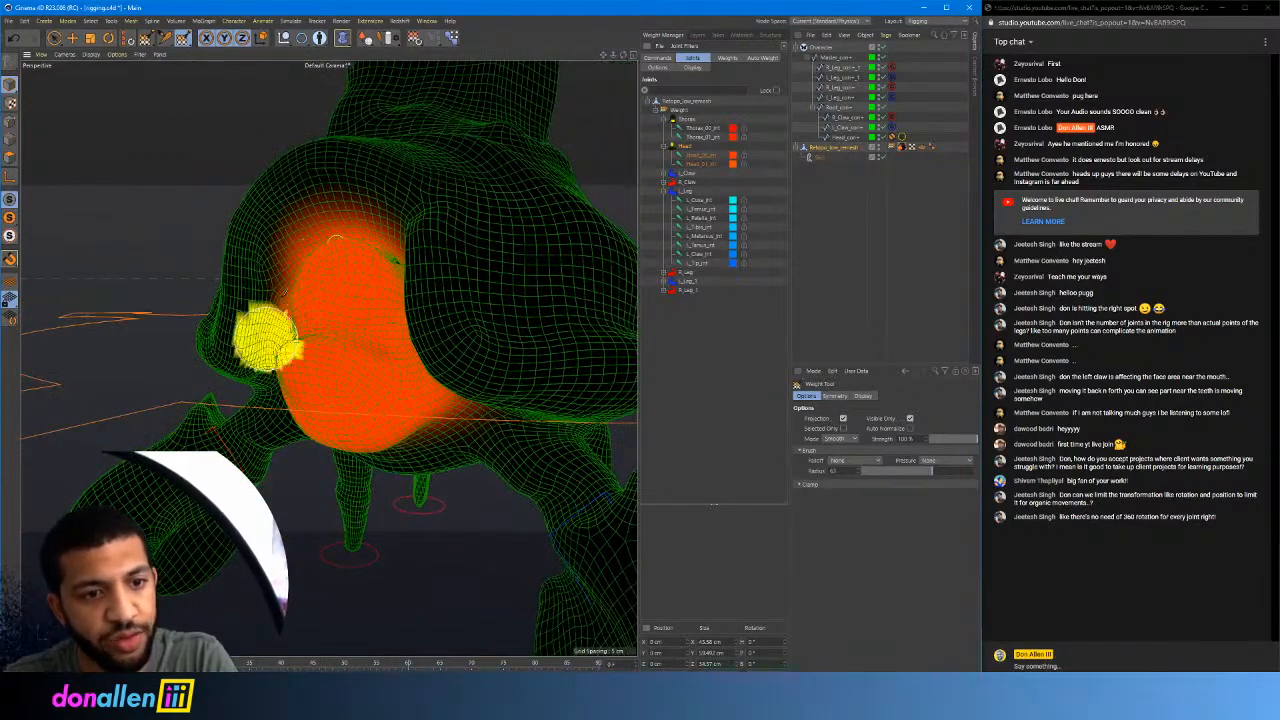
{"action": "left_click_drag", "start_coordinate": [263, 337], "coordinate": [386, 277], "text": "alt"}
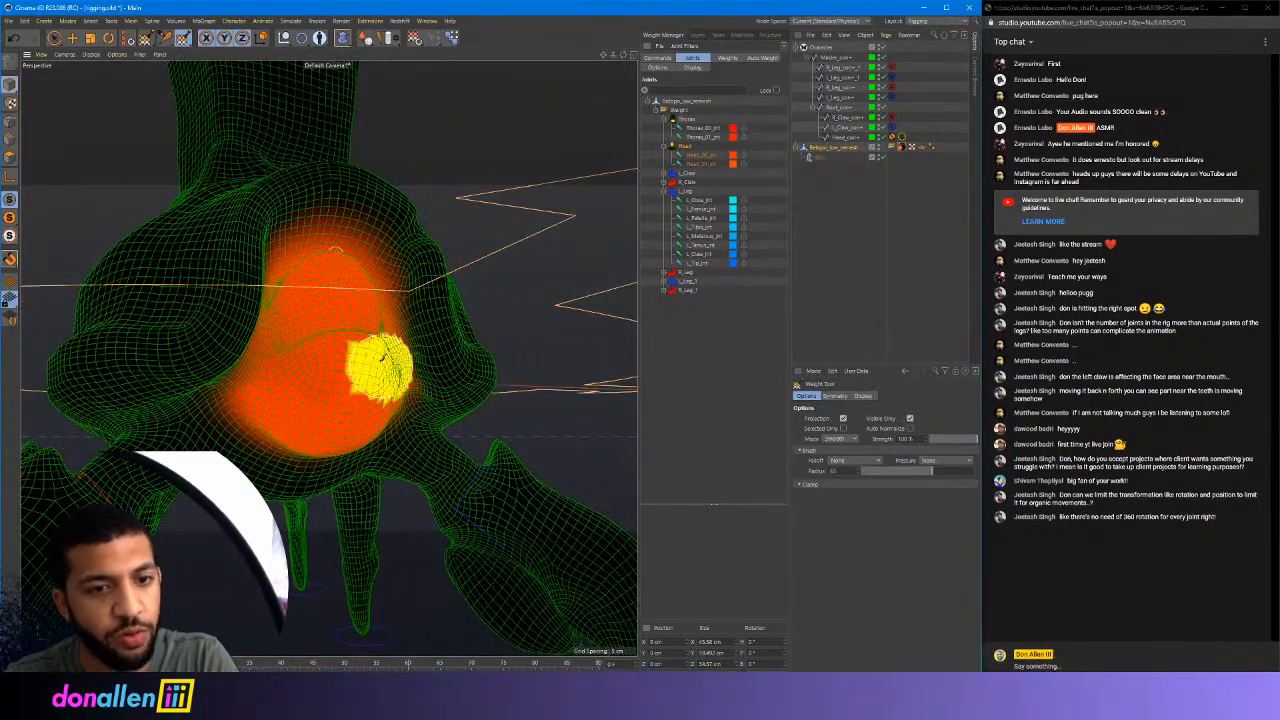
{"action": "left_click_drag", "start_coordinate": [371, 357], "coordinate": [380, 286], "text": "alt"}
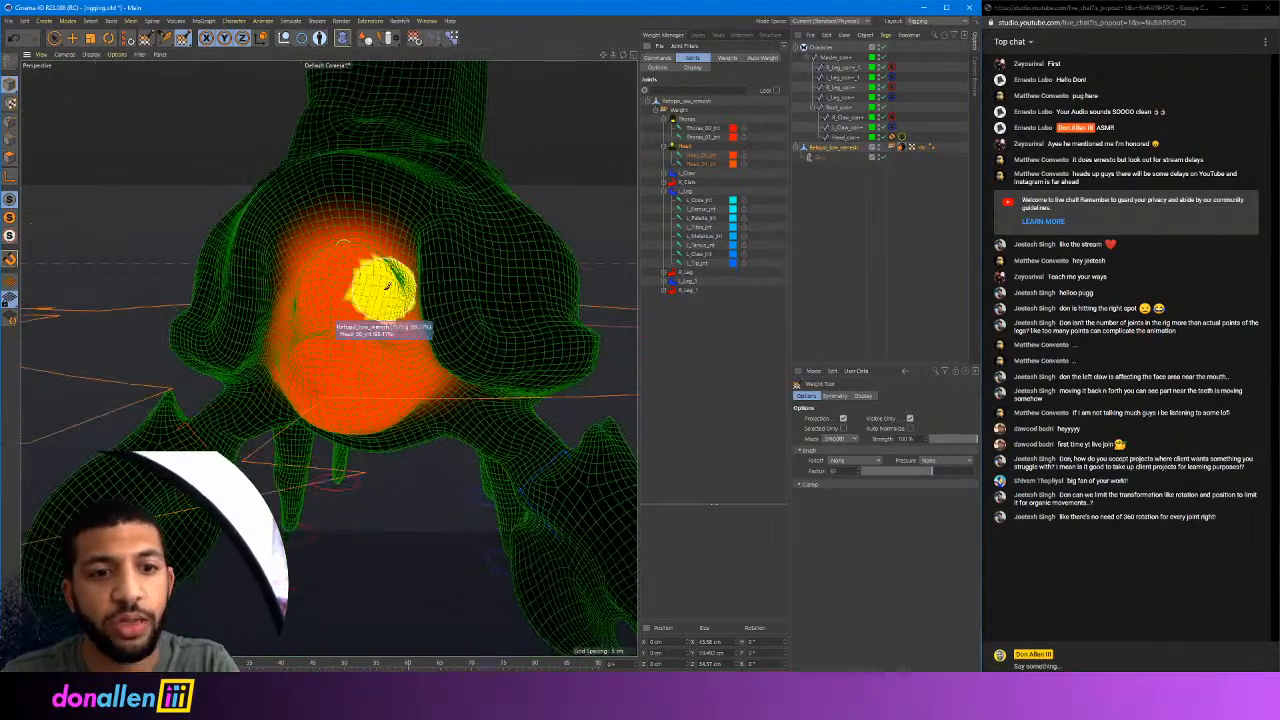
Switch the viewport display to Gouraud Shading and check the head weights on the lower face for weak patches
{"action": "left_click", "coordinate": [91, 54]}
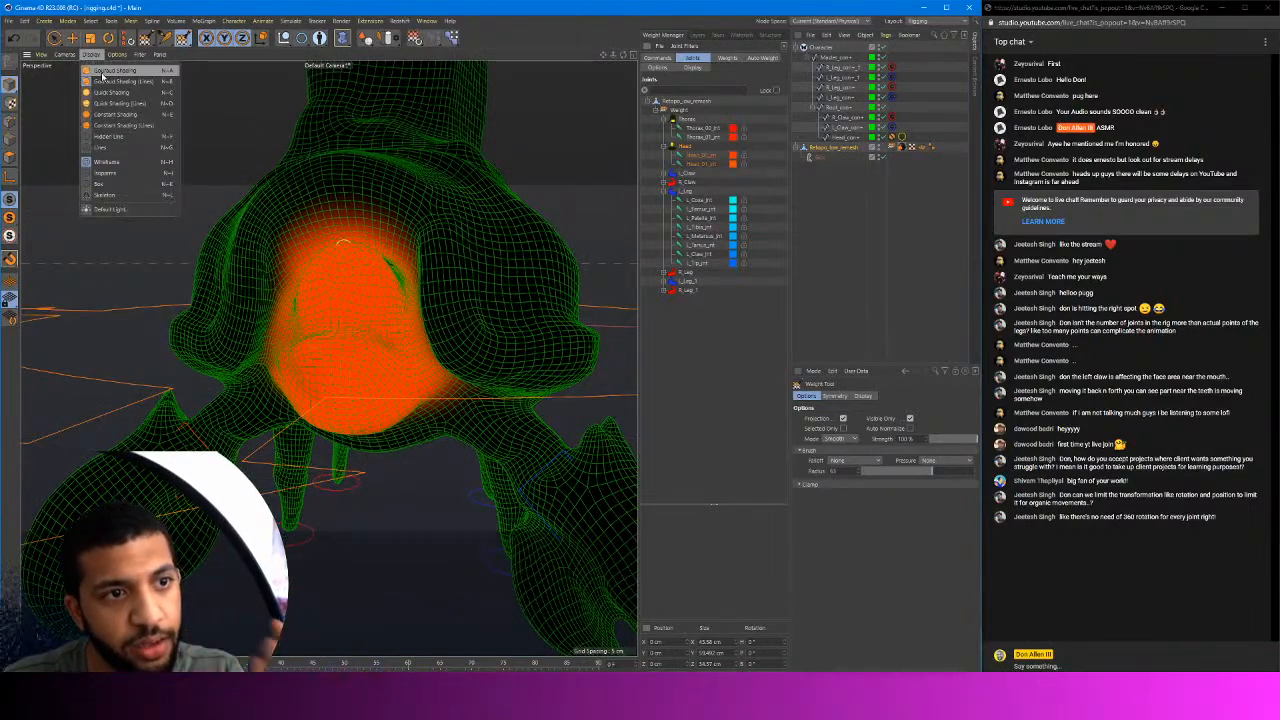
{"action": "left_click", "coordinate": [103, 72]}
{"action": "mouse_move", "coordinate": [343, 263]}
{"action": "left_mouse_down", "text": "alt"}
{"action": "mouse_move", "coordinate": [349, 237]}
{"action": "mouse_move", "coordinate": [355, 285]}
{"action": "mouse_move", "coordinate": [399, 298]}
{"action": "left_mouse_up", "text": "alt"}
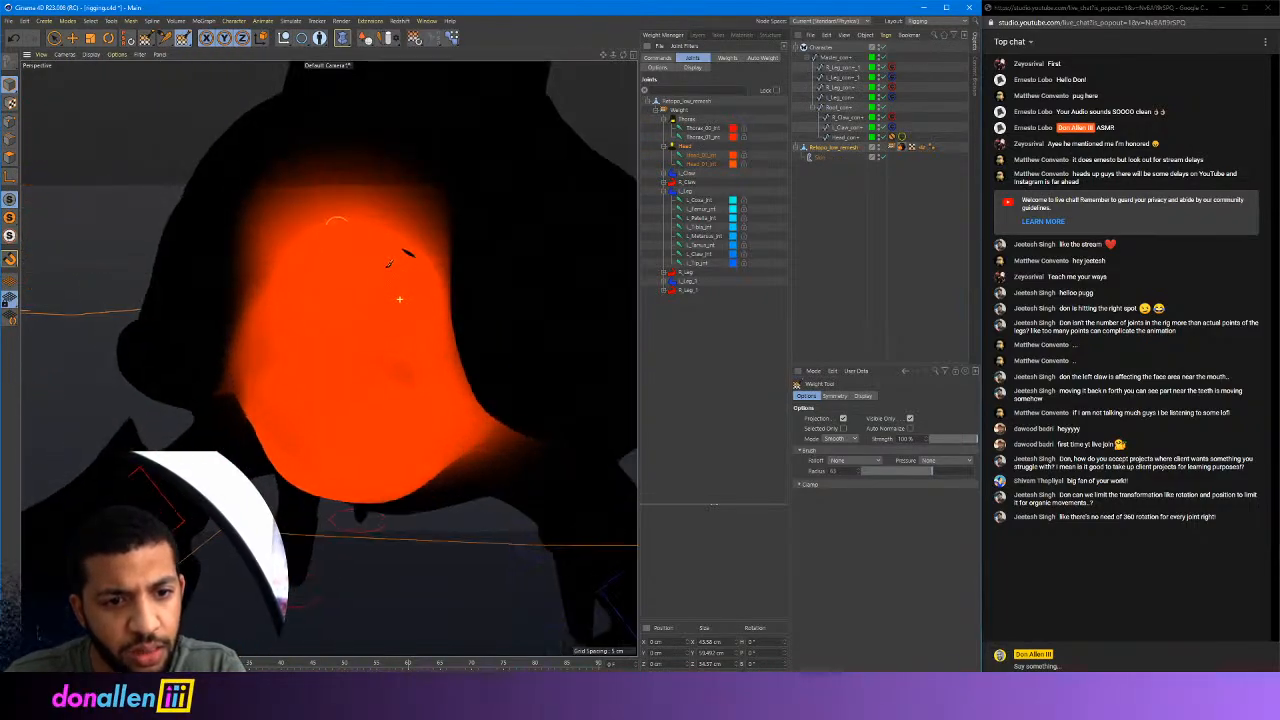
{"action": "right_click_drag", "start_coordinate": [386, 329], "coordinate": [406, 329], "text": "alt"}
{"action": "left_click_drag", "start_coordinate": [406, 329], "coordinate": [431, 377], "text": "alt"}
{"action": "mouse_move", "coordinate": [374, 337]}
{"action": "left_mouse_down", "text": "alt"}
{"action": "mouse_move", "coordinate": [386, 380]}
{"action": "mouse_move", "coordinate": [375, 337]}
{"action": "left_mouse_up", "text": "alt"}
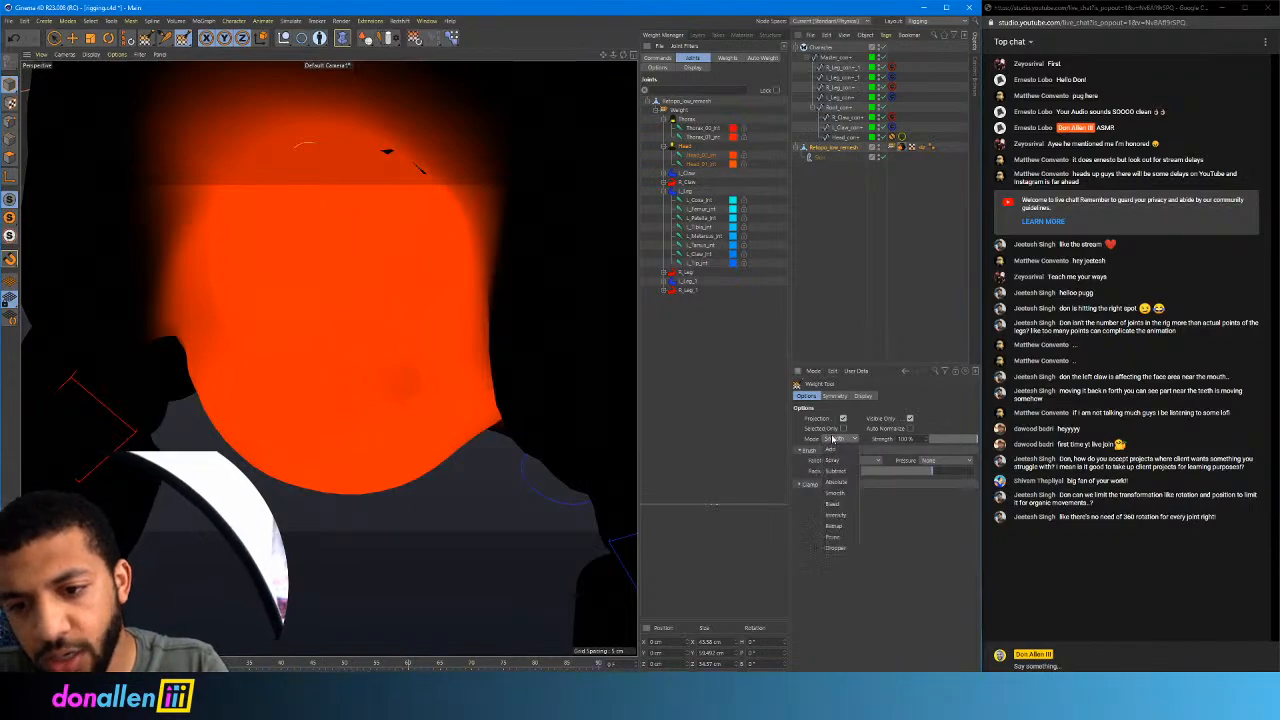
Set the Weight tool to Add mode, try painting over the patch on the lower face, and undo the stroke
{"action": "left_click", "coordinate": [845, 451]}
{"action": "left_click_drag", "start_coordinate": [366, 371], "coordinate": [414, 380]}
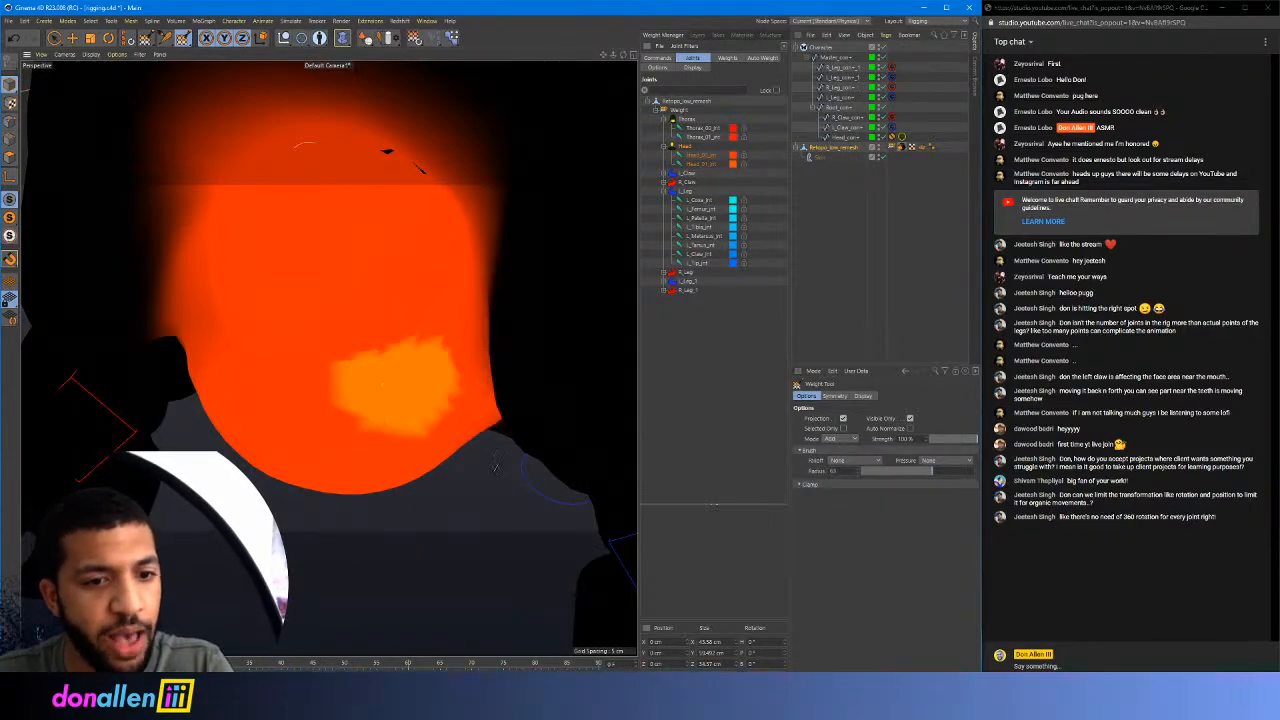
{"action": "key", "text": "ctrl+z"}
Select only the Head_00_jnt joint and add weight over the weak patches on the lower face and cheeks
{"action": "left_click", "coordinate": [699, 157]}
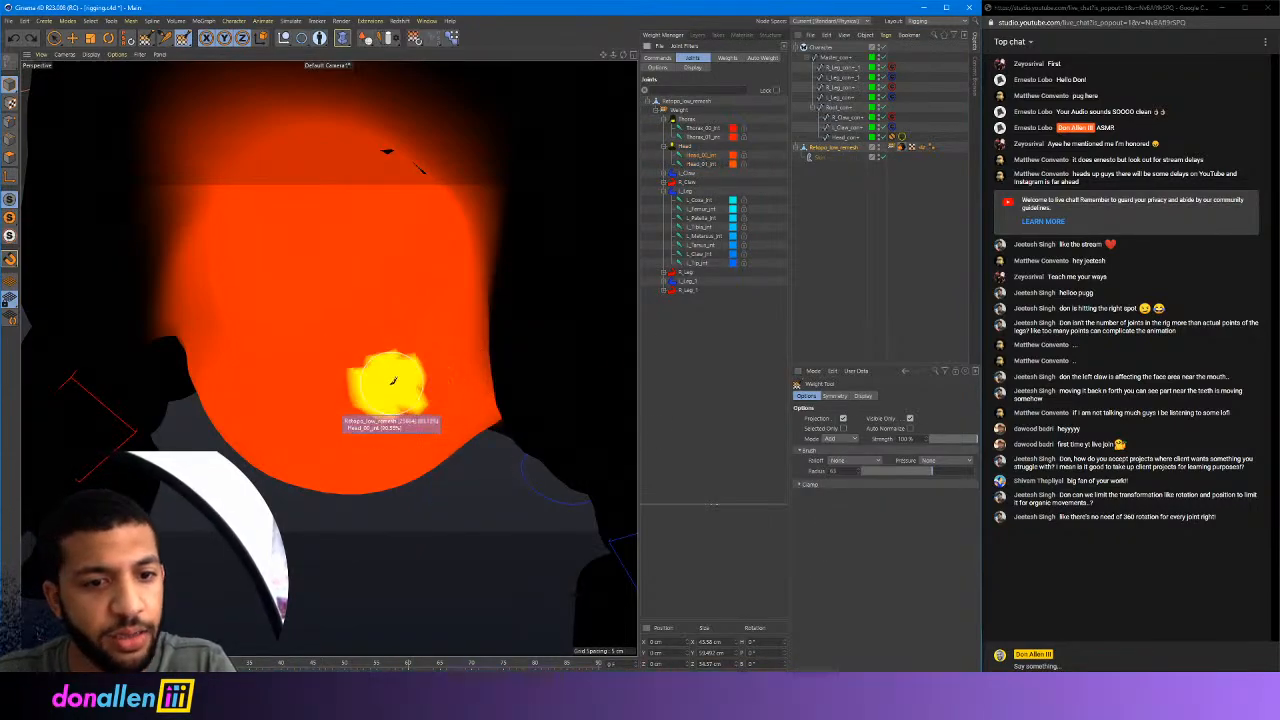
{"action": "mouse_move", "coordinate": [402, 218]}
{"action": "left_mouse_down", "text": "alt"}
{"action": "mouse_move", "coordinate": [372, 250]}
{"action": "mouse_move", "coordinate": [425, 268]}
{"action": "mouse_move", "coordinate": [420, 209]}
{"action": "mouse_move", "coordinate": [400, 214]}
{"action": "mouse_move", "coordinate": [424, 193]}
{"action": "mouse_move", "coordinate": [329, 357]}
{"action": "mouse_move", "coordinate": [366, 171]}
{"action": "left_mouse_up", "text": "alt"}
{"action": "right_click_drag", "start_coordinate": [320, 214], "coordinate": [365, 224], "text": "alt"}
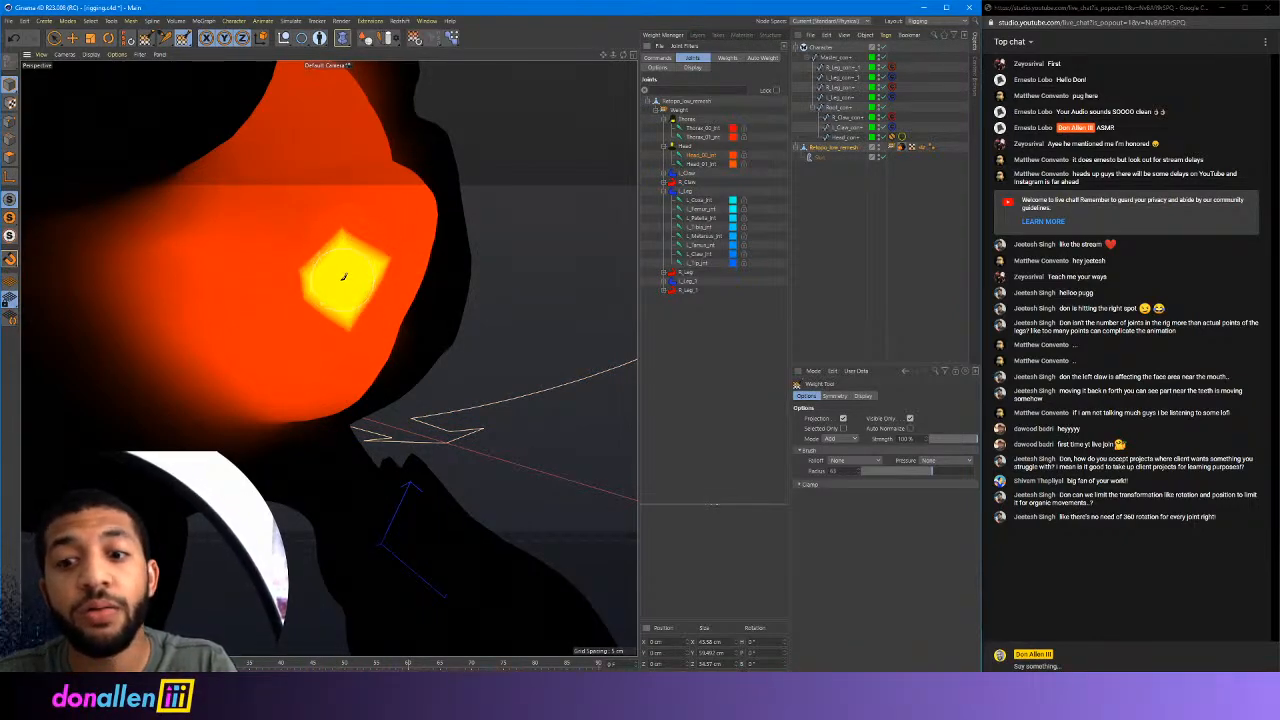
{"action": "mouse_move", "coordinate": [344, 277]}
{"action": "left_mouse_down", "text": "alt"}
{"action": "mouse_move", "coordinate": [374, 194]}
{"action": "mouse_move", "coordinate": [323, 271]}
{"action": "mouse_move", "coordinate": [323, 251]}
{"action": "left_mouse_up", "text": "alt"}
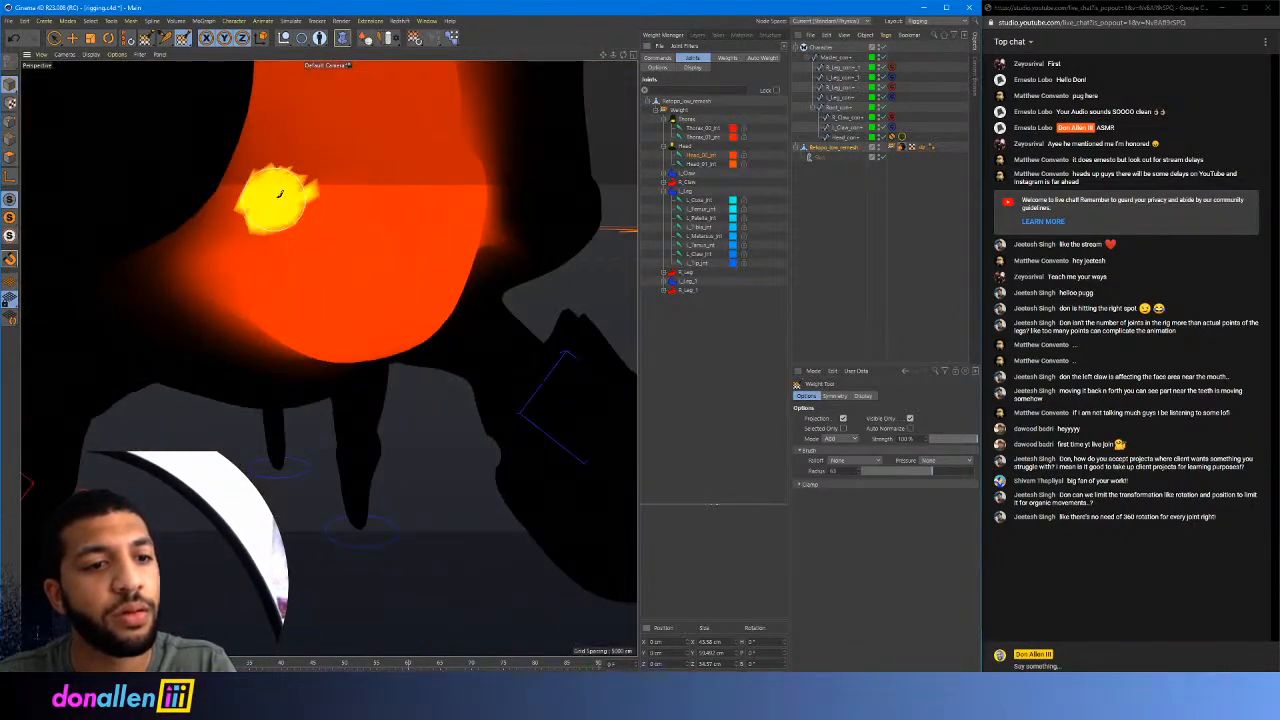
{"action": "left_click_drag", "start_coordinate": [318, 192], "coordinate": [401, 332], "text": "alt"}
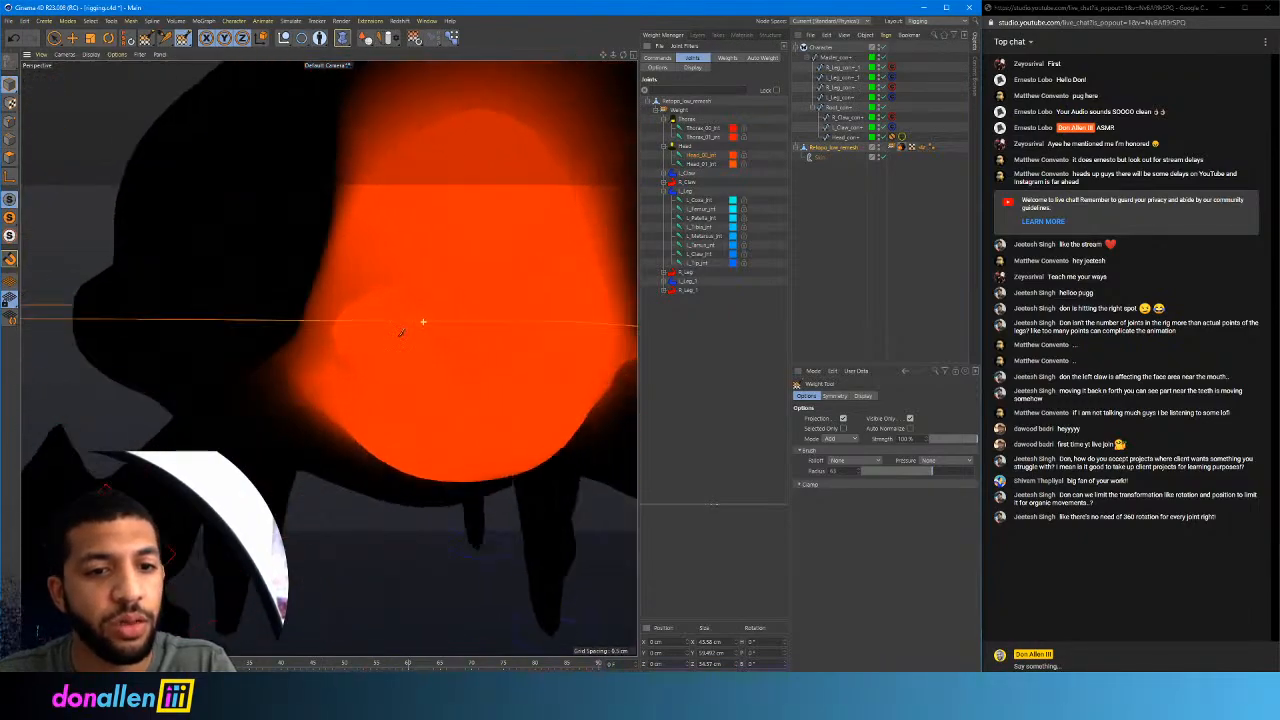
Return the Weight tool to Smooth mode and soften the Head_00_jnt weight edges around the face
{"action": "mouse_move", "coordinate": [480, 300]}
{"action": "left_mouse_down", "text": "alt"}
{"action": "mouse_move", "coordinate": [443, 306]}
{"action": "mouse_move", "coordinate": [456, 323]}
{"action": "mouse_move", "coordinate": [463, 266]}
{"action": "mouse_move", "coordinate": [480, 250]}
{"action": "left_mouse_up", "text": "alt"}
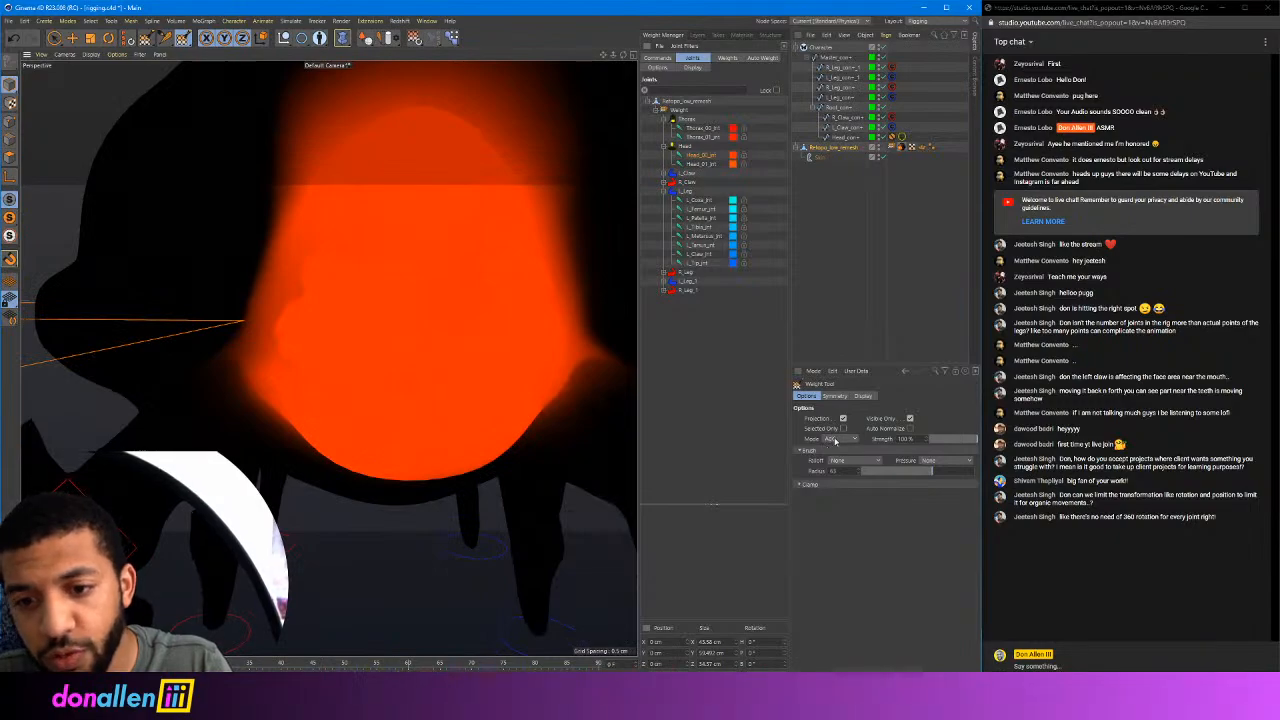
{"action": "mouse_move", "coordinate": [404, 268]}
{"action": "left_mouse_down", "text": "alt"}
{"action": "mouse_move", "coordinate": [306, 286]}
{"action": "mouse_move", "coordinate": [313, 272]}
{"action": "mouse_move", "coordinate": [371, 277]}
{"action": "mouse_move", "coordinate": [329, 354]}
{"action": "mouse_move", "coordinate": [262, 182]}
{"action": "mouse_move", "coordinate": [334, 357]}
{"action": "left_mouse_up", "text": "alt"}
{"action": "mouse_move", "coordinate": [324, 292]}
{"action": "left_mouse_down", "text": "alt"}
{"action": "mouse_move", "coordinate": [394, 297]}
{"action": "mouse_move", "coordinate": [346, 351]}
{"action": "mouse_move", "coordinate": [318, 270]}
{"action": "mouse_move", "coordinate": [262, 280]}
{"action": "left_mouse_up", "text": "alt"}
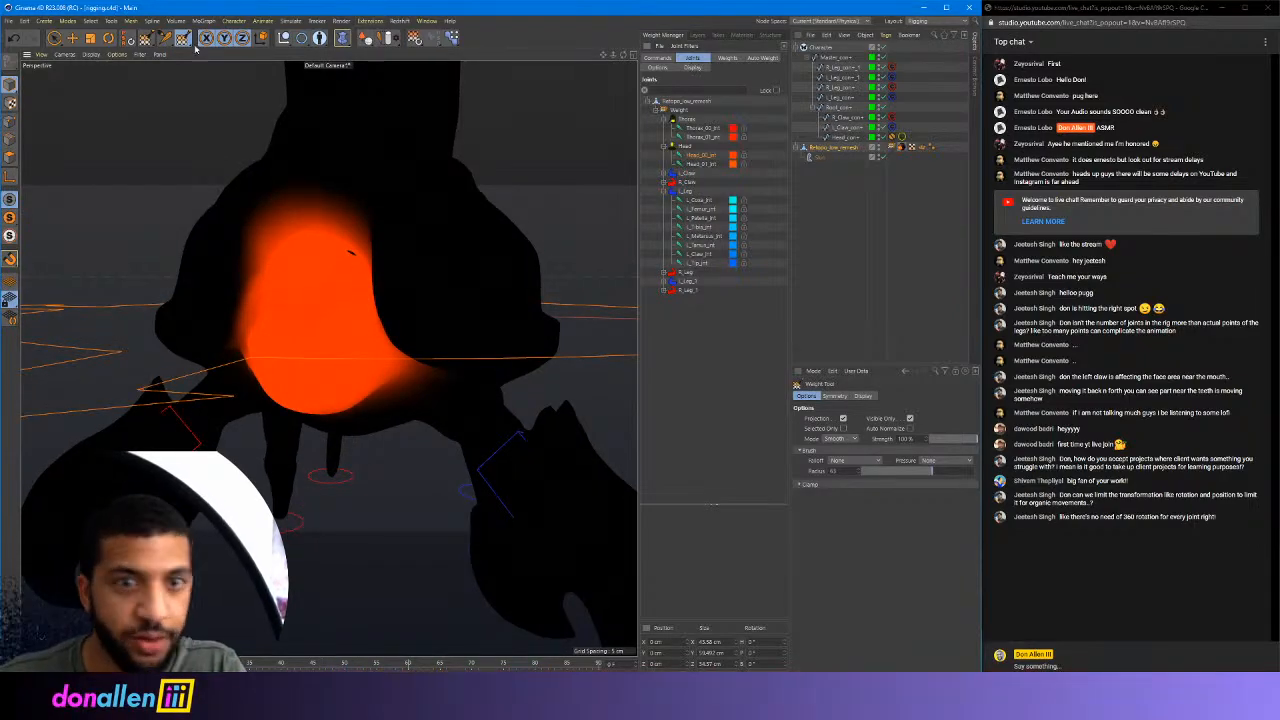
Select the head controller and rotate it up, down and sideways to test how the face deforms
{"action": "left_click", "coordinate": [845, 141]}
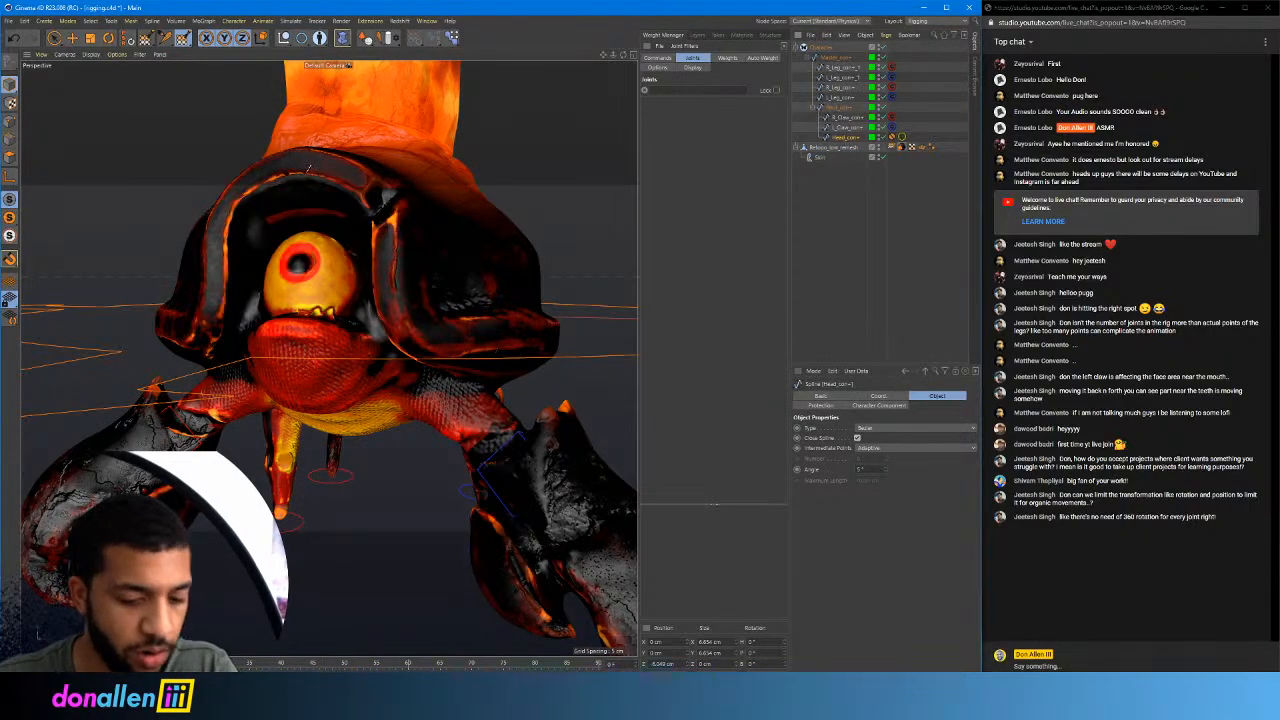
{"action": "key", "text": "r"}
{"action": "left_click_drag", "start_coordinate": [342, 275], "coordinate": [315, 277]}
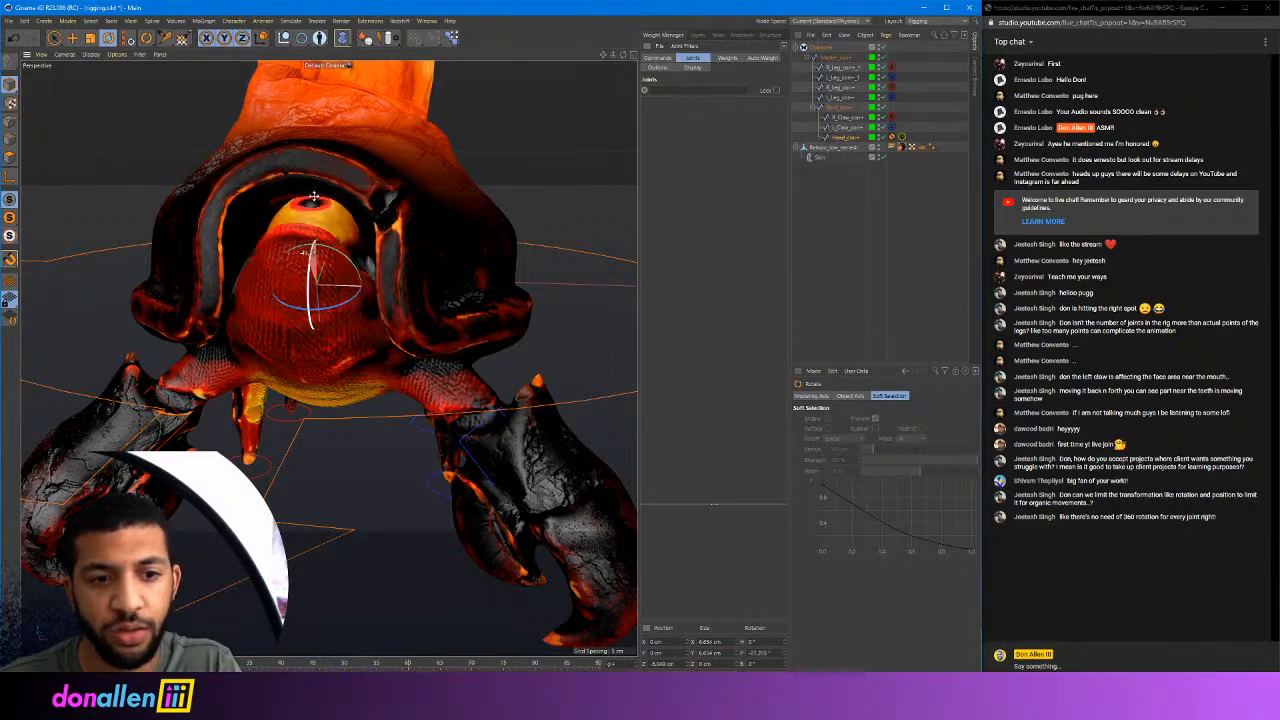
{"action": "left_click_drag", "start_coordinate": [313, 288], "coordinate": [335, 279]}
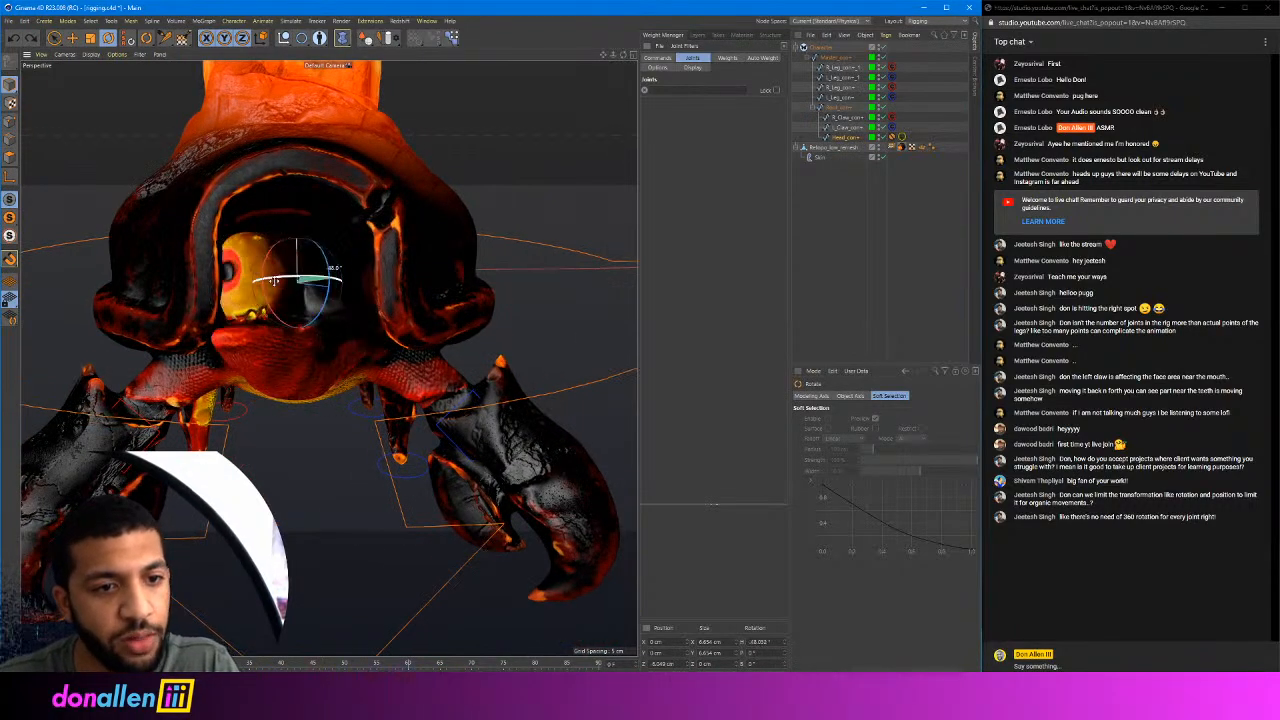
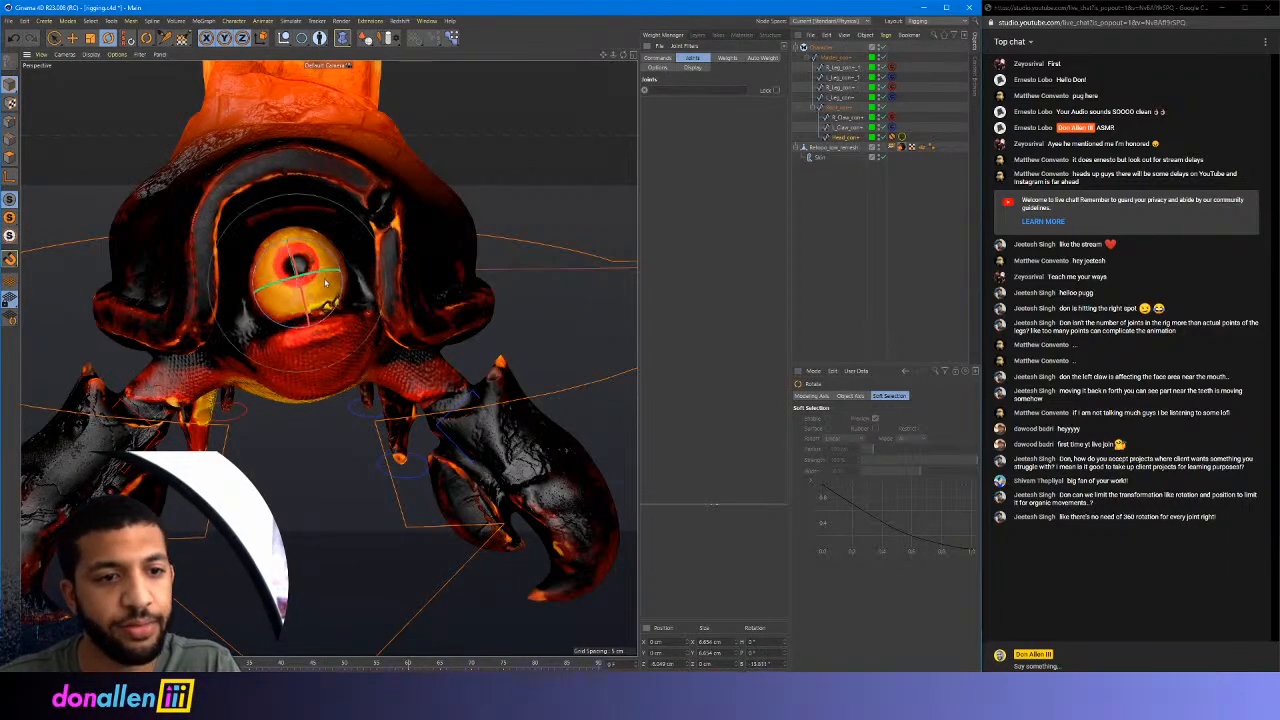
{"action": "left_click_drag", "start_coordinate": [325, 284], "coordinate": [350, 313]}
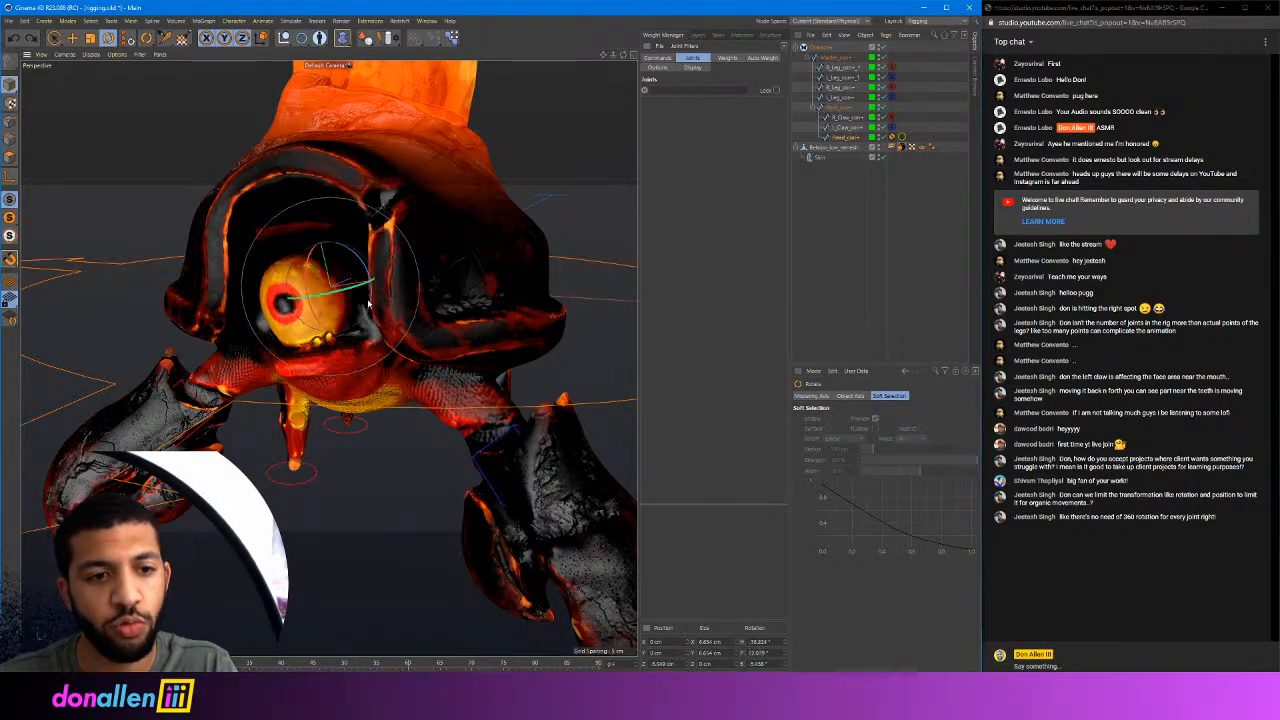
{"action": "scroll", "coordinate": [320, 348], "scroll_direction": "down", "scroll_amount": 3}
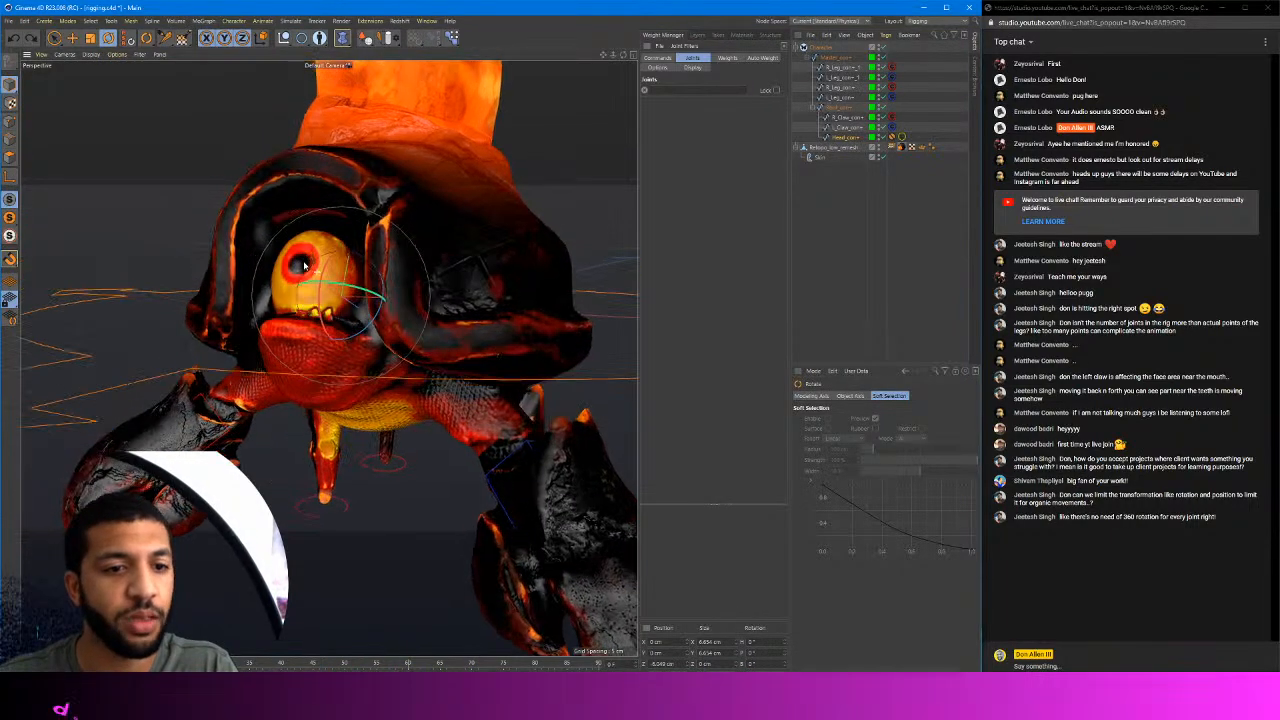
Inspect the root controller from the side, and reselect and rotate the head controller to recheck the face deformation
{"action": "left_click_drag", "start_coordinate": [420, 282], "coordinate": [519, 217], "text": "alt"}
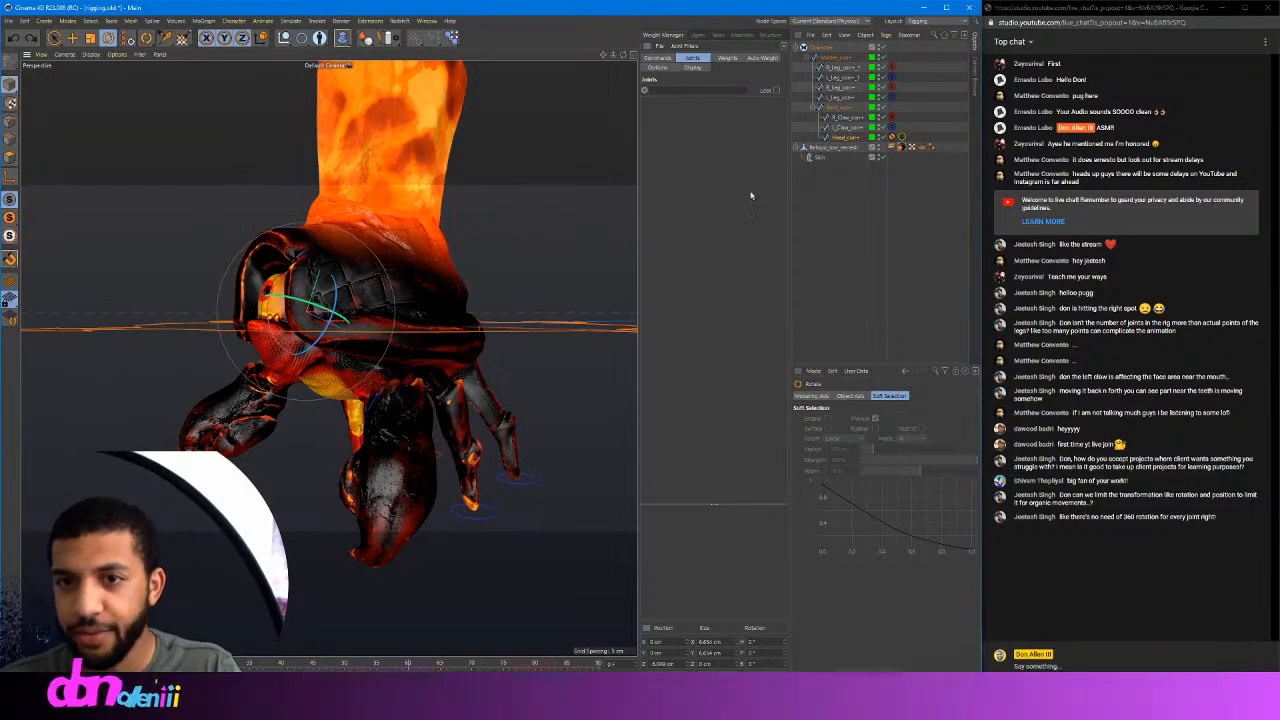
{"action": "left_click", "coordinate": [379, 232]}
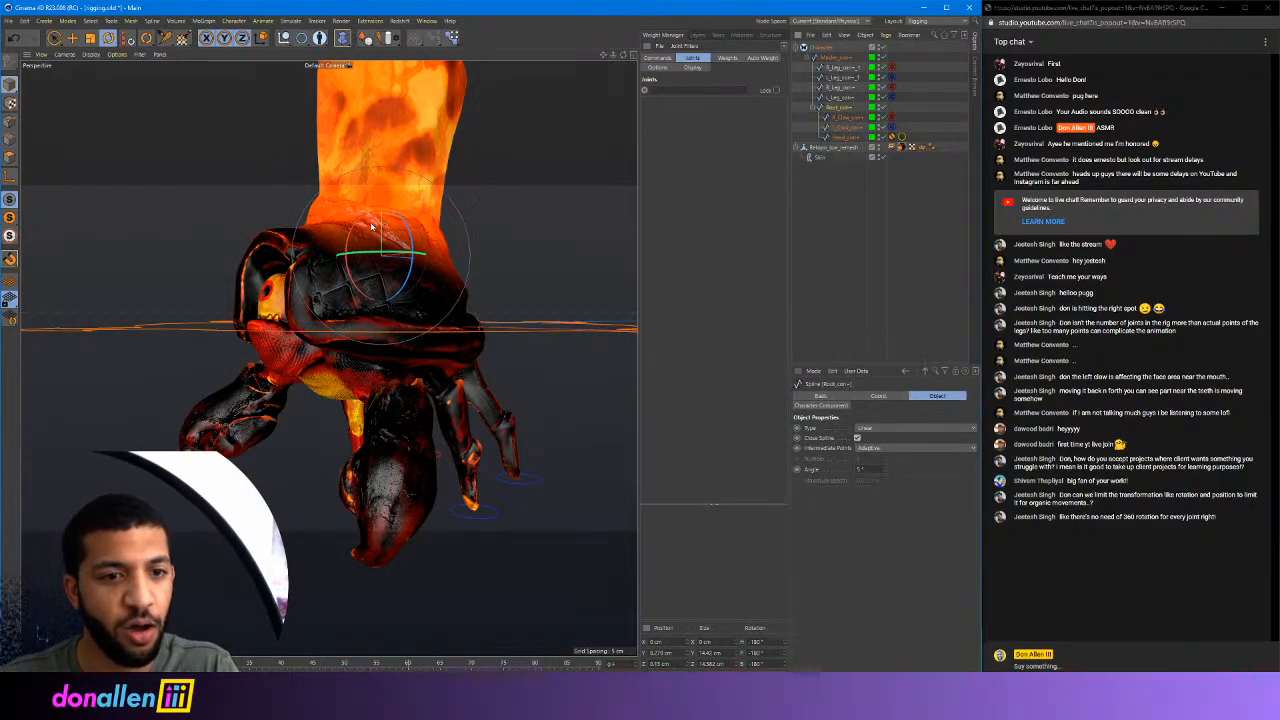
{"action": "left_click_drag", "start_coordinate": [350, 233], "coordinate": [400, 240]}
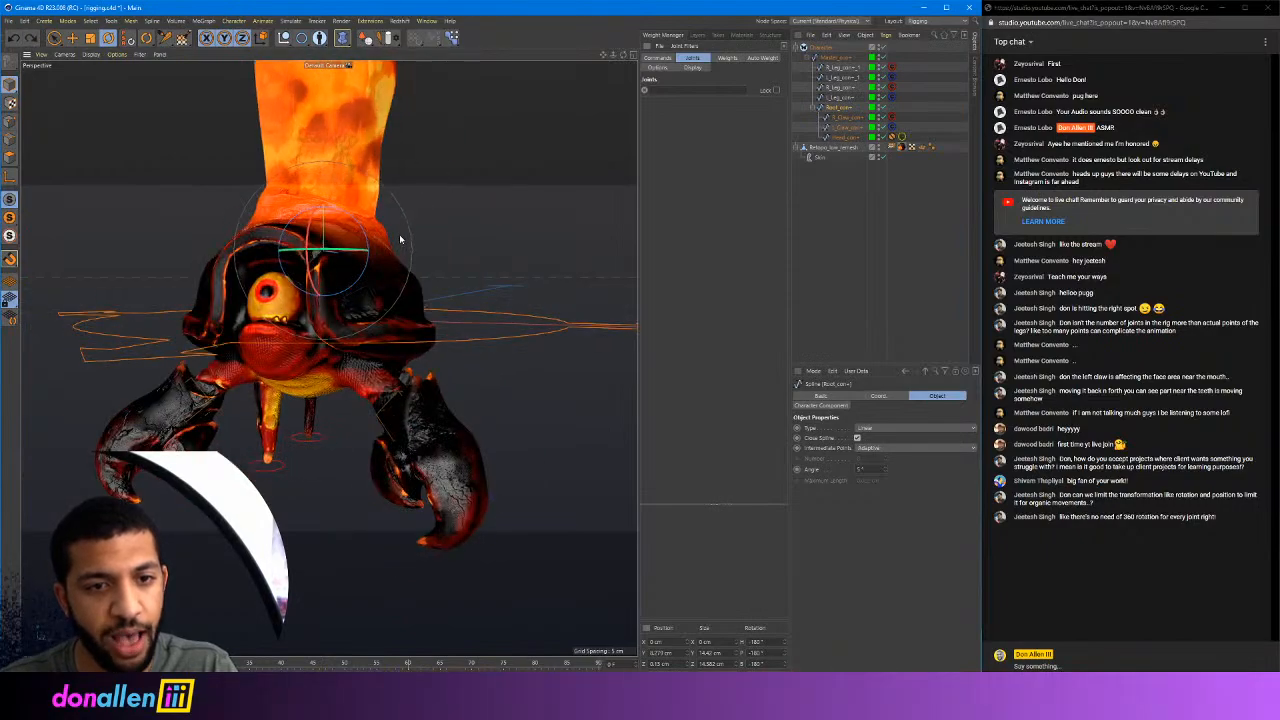
{"action": "left_click", "coordinate": [842, 119]}
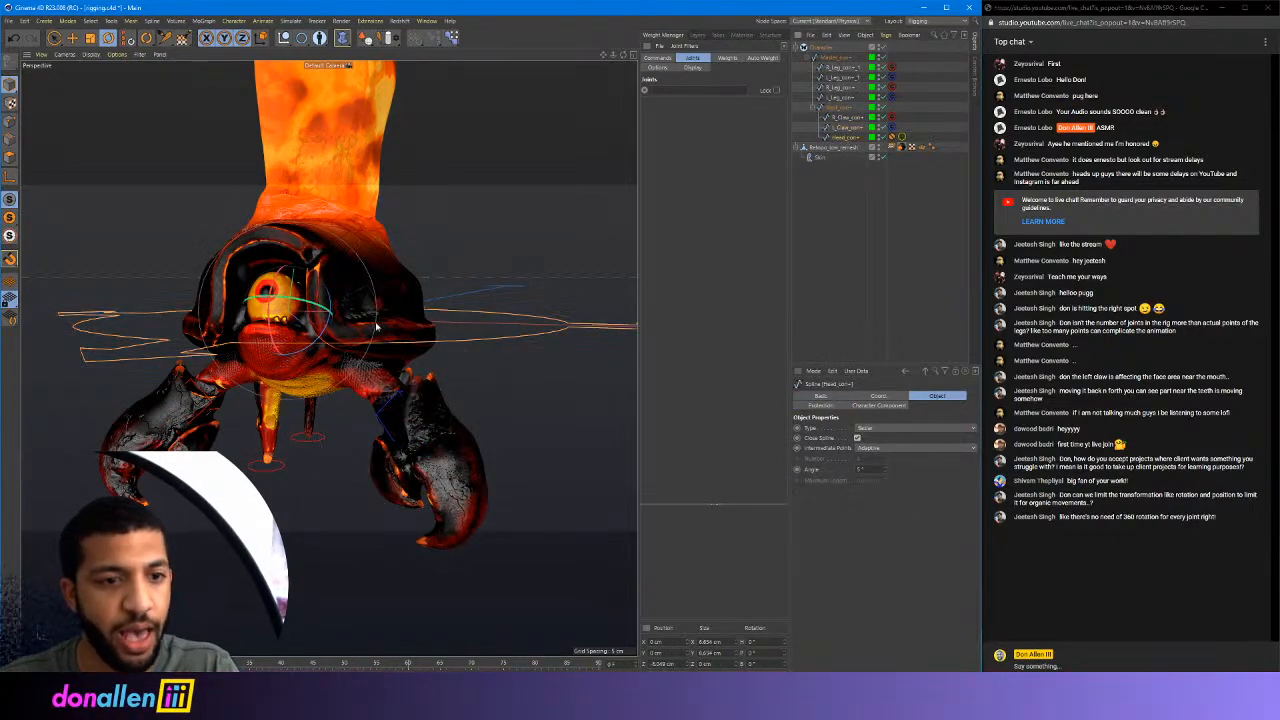
{"action": "left_click_drag", "start_coordinate": [312, 294], "coordinate": [366, 311]}
Select all four leg controllers, try moving them to test the body's deformation, and undo the change
{"action": "left_click", "coordinate": [846, 88]}
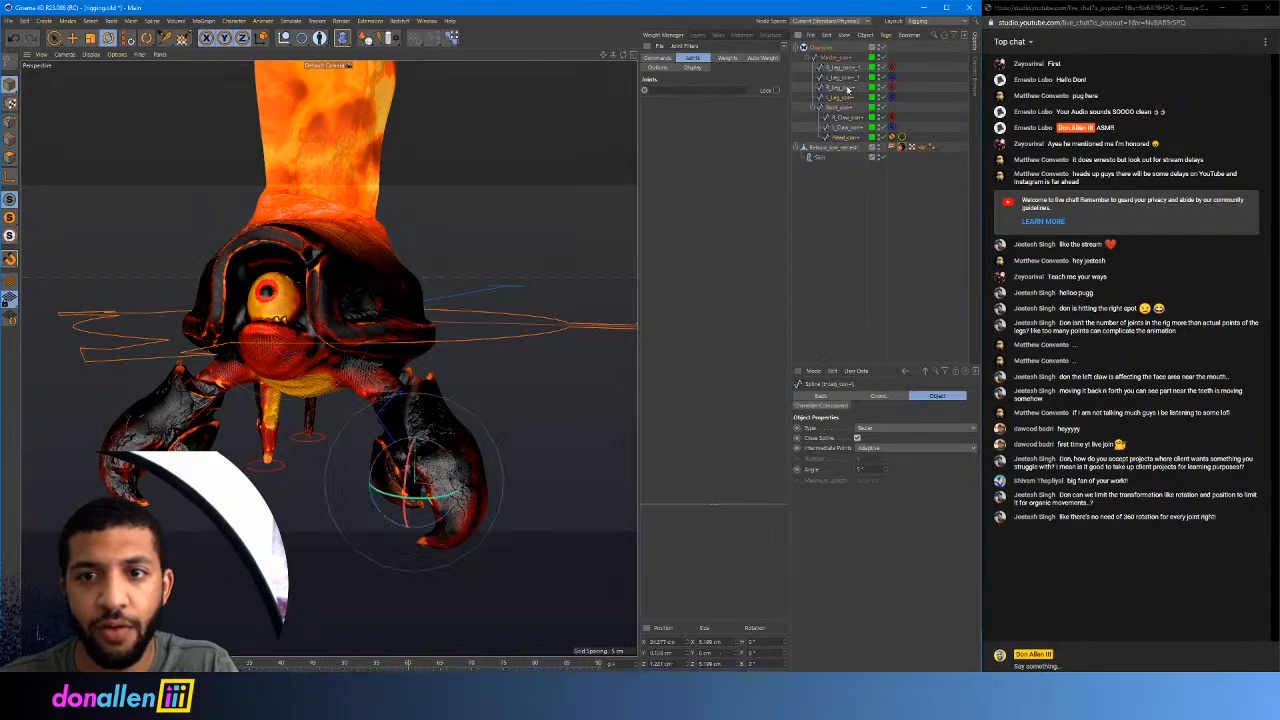
{"action": "left_click", "coordinate": [842, 68], "text": "shift"}
{"action": "left_click_drag", "start_coordinate": [362, 463], "coordinate": [380, 473]}
{"action": "key", "text": "e"}
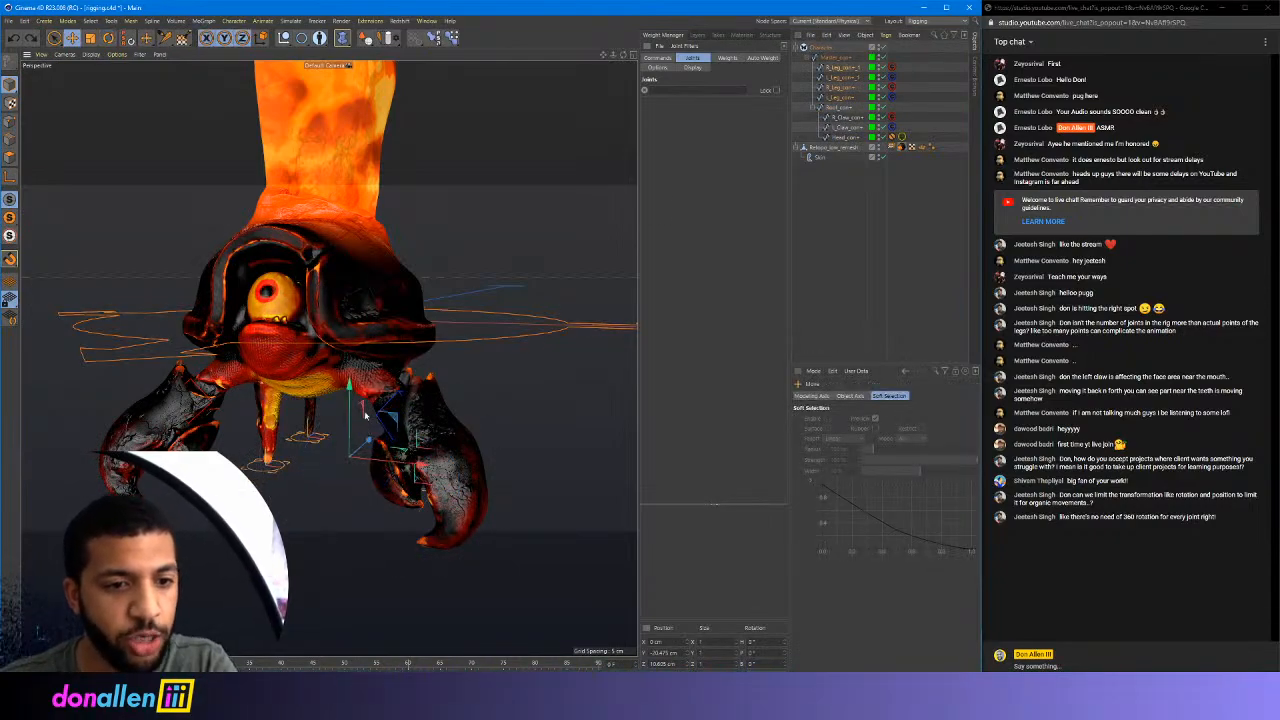
{"action": "left_click_drag", "start_coordinate": [333, 393], "coordinate": [388, 408], "text": "alt"}
{"action": "left_click_drag", "start_coordinate": [394, 410], "coordinate": [455, 410], "text": "alt"}
{"action": "key", "text": "ctrl+z"}
{"action": "left_click_drag", "start_coordinate": [330, 335], "coordinate": [450, 420], "text": "alt"}
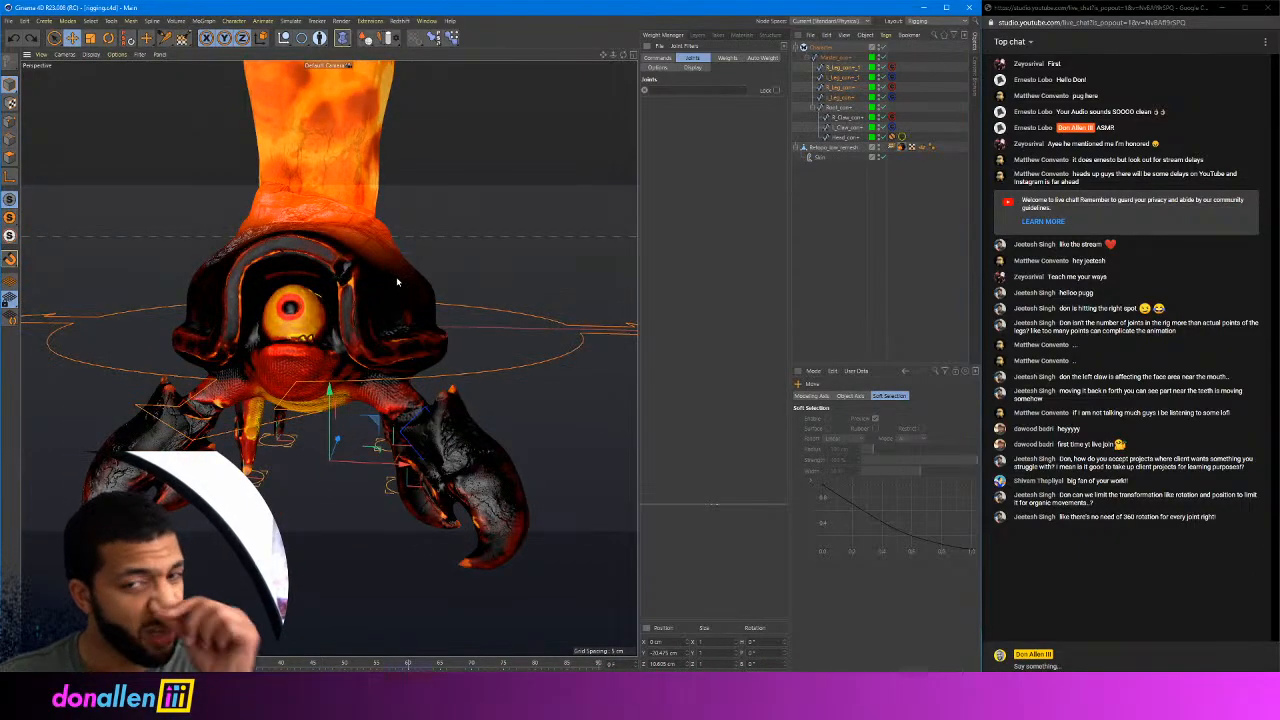
Select the Retopo_low_remesh mesh, compare the Head and Thorax joint weights, and undo the accidental move of the mesh
{"action": "left_click", "coordinate": [845, 107]}
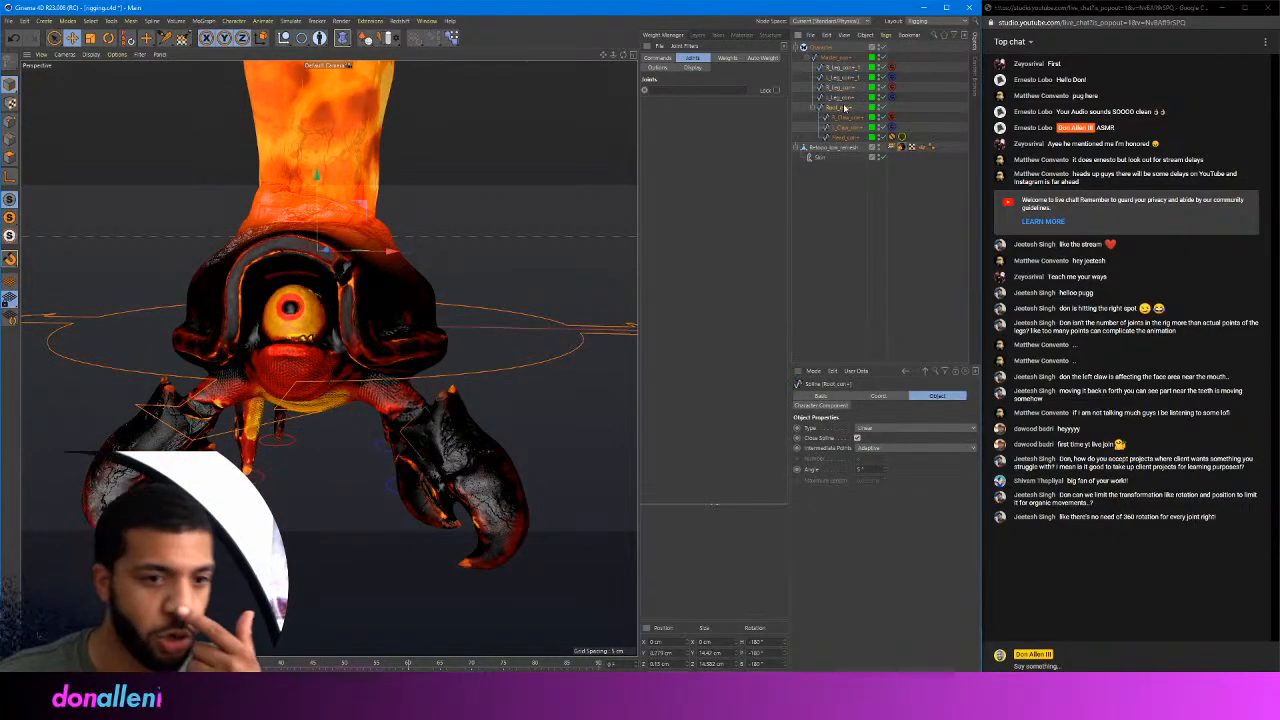
{"action": "left_click", "coordinate": [824, 148]}
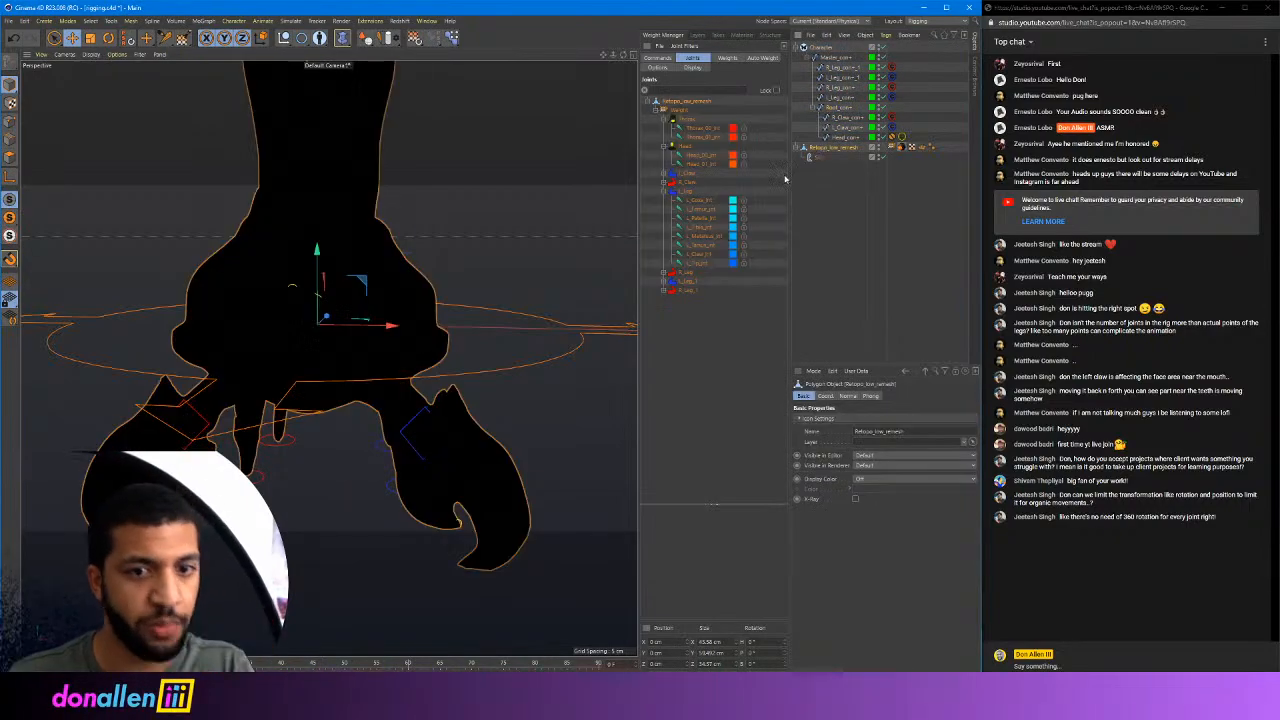
{"action": "left_click_drag", "start_coordinate": [400, 240], "coordinate": [613, 205], "text": "alt"}
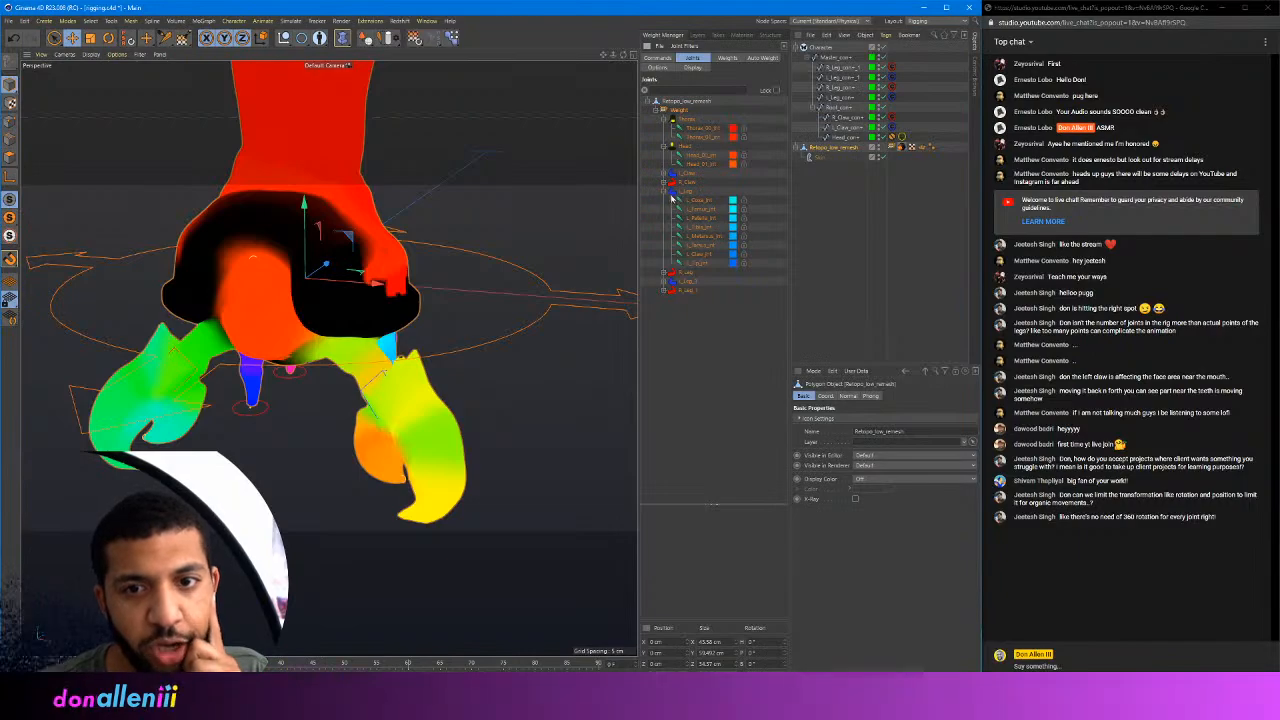
{"action": "left_click", "coordinate": [685, 148]}
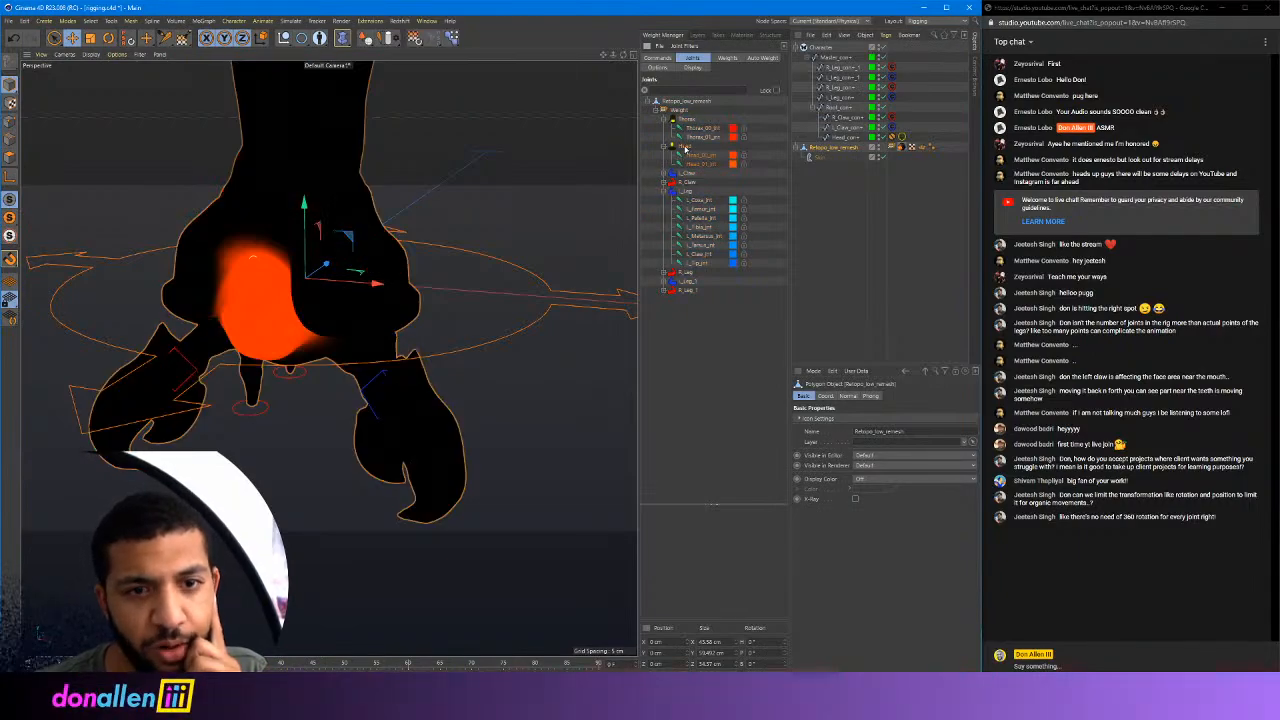
{"action": "left_click", "coordinate": [704, 167]}
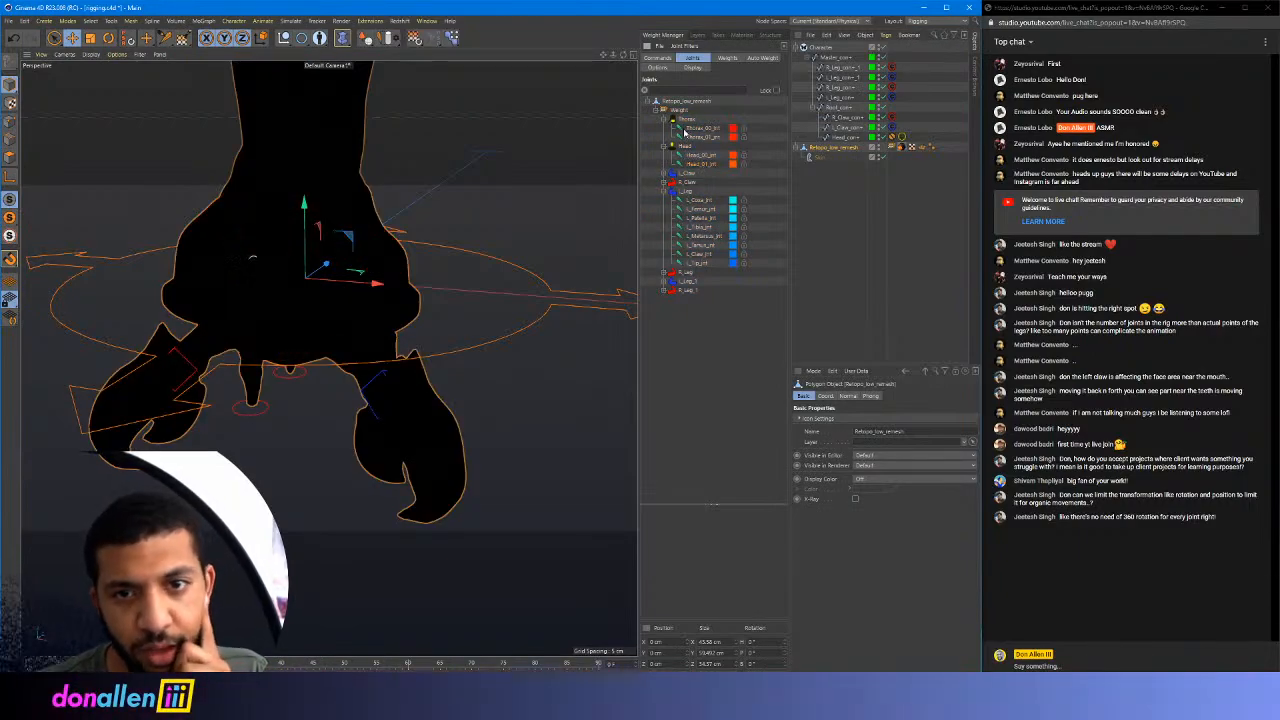
{"action": "left_click", "coordinate": [687, 120]}
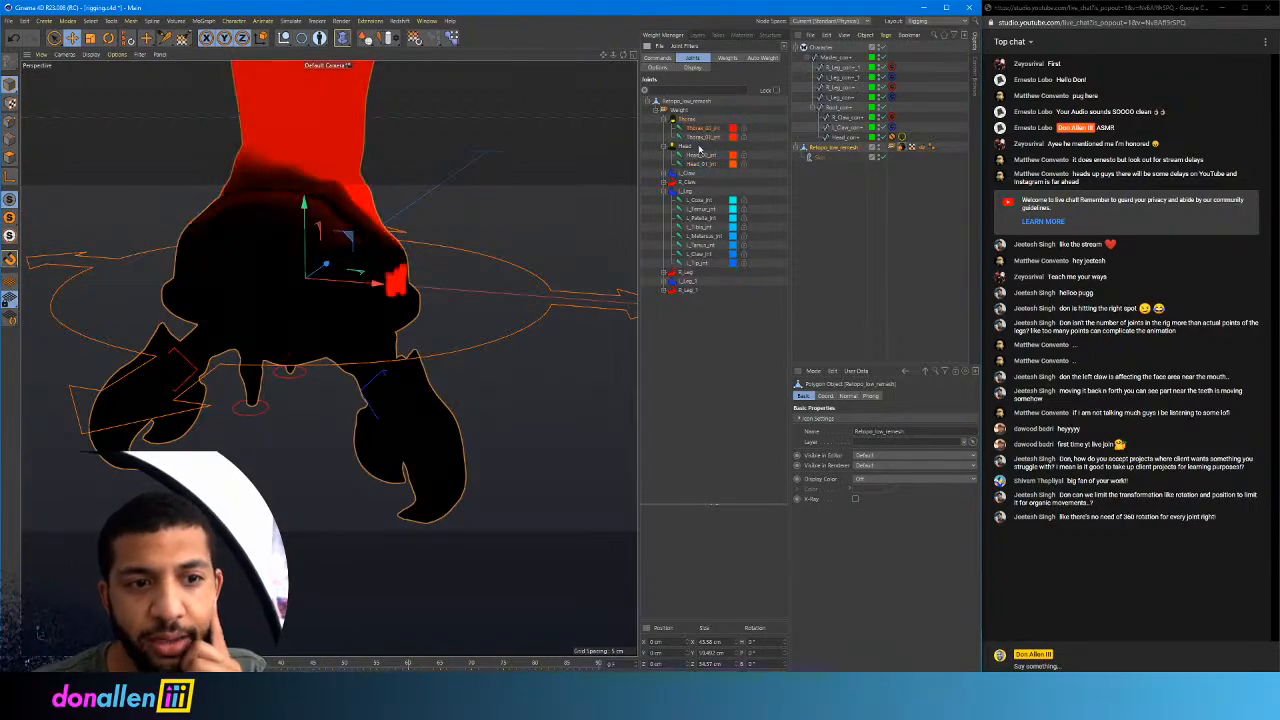
{"action": "left_click", "coordinate": [700, 149]}
{"action": "left_click", "coordinate": [688, 124]}
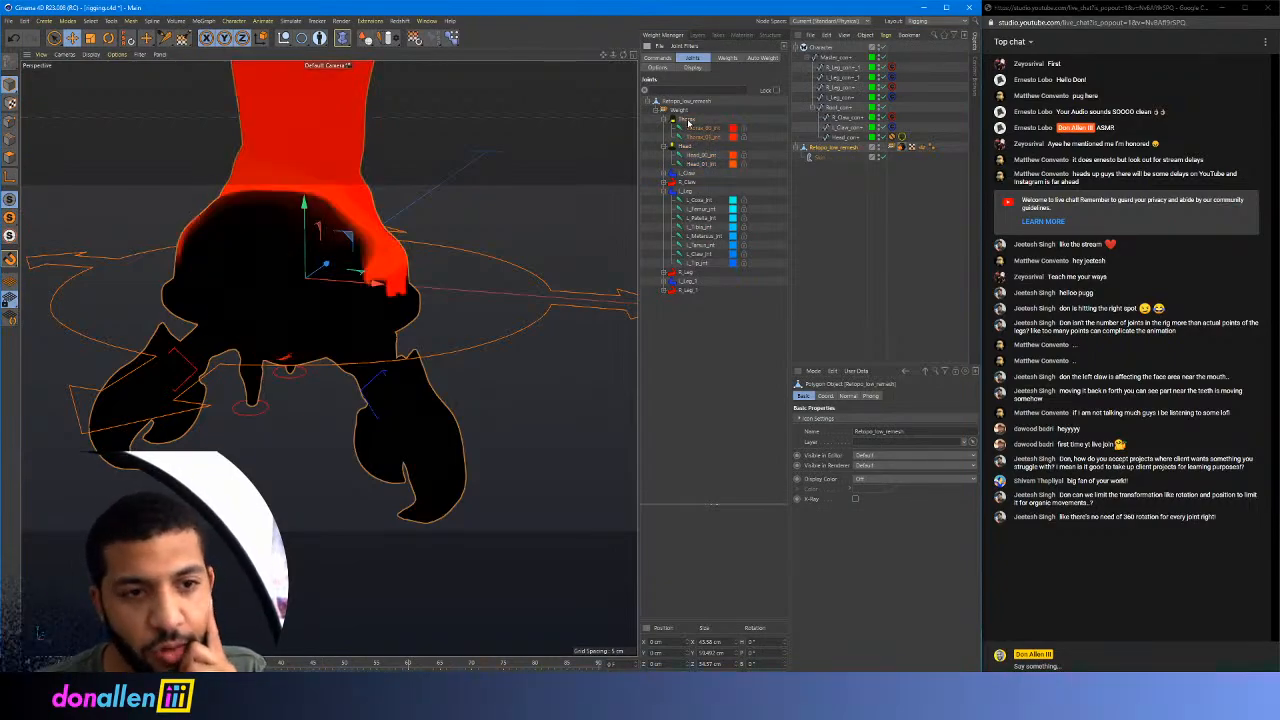
{"action": "left_click_drag", "start_coordinate": [306, 250], "coordinate": [376, 200]}
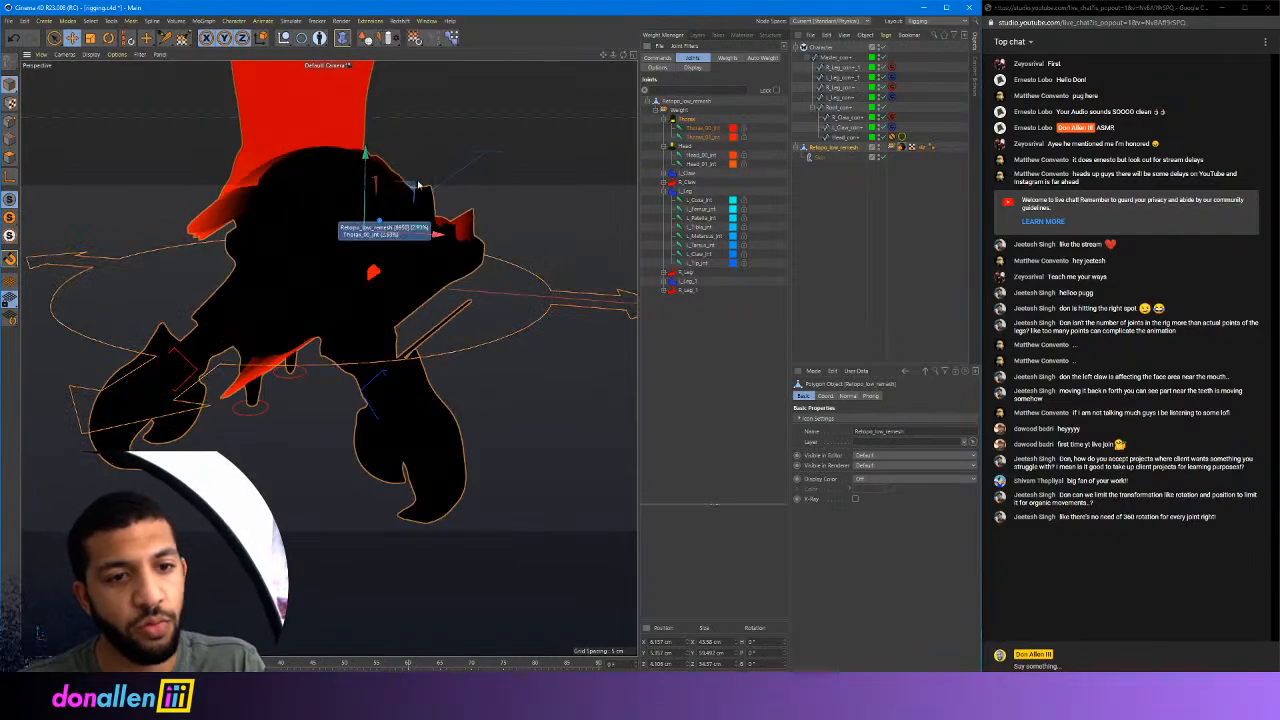
{"action": "key", "text": "ctrl+z"}
Switch the viewport to shaded display with wireframe lines and inspect the Thorax weights on the shell and lower face
{"action": "left_click_drag", "start_coordinate": [476, 177], "coordinate": [423, 237], "text": "alt"}
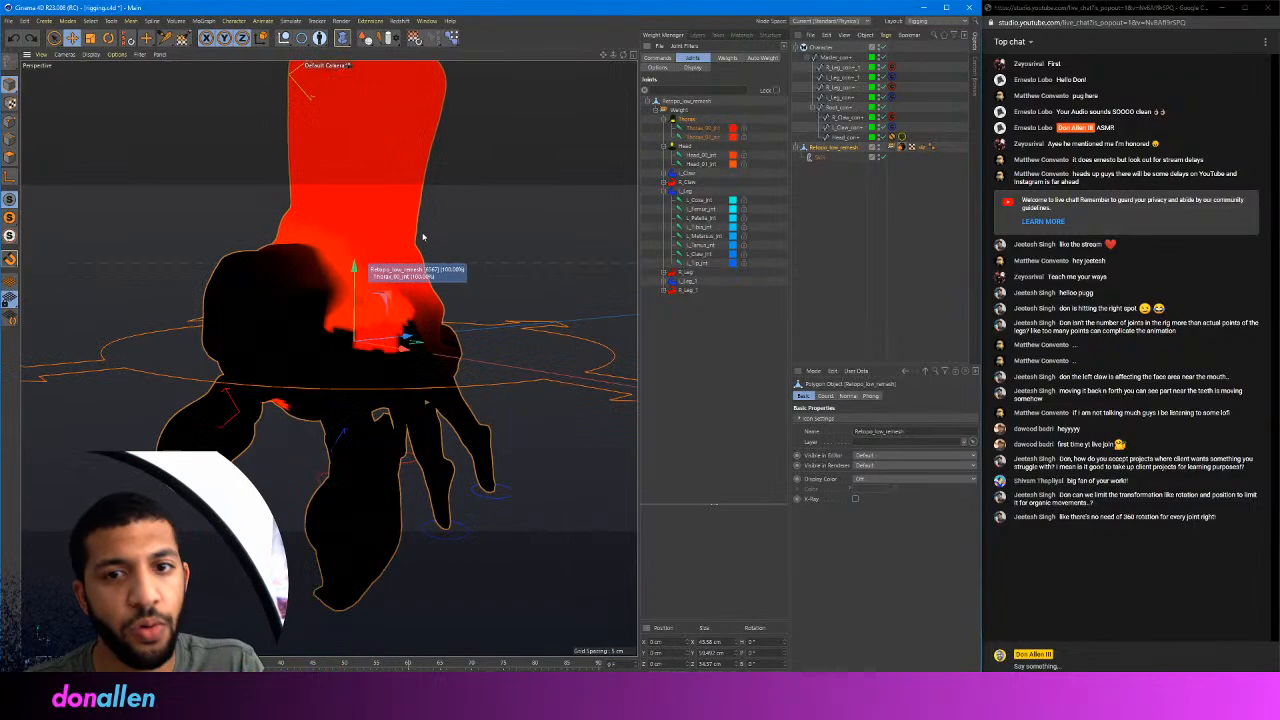
{"action": "left_click", "coordinate": [106, 55]}
{"action": "left_click", "coordinate": [110, 83]}
{"action": "left_click_drag", "start_coordinate": [343, 300], "coordinate": [380, 200], "text": "alt"}
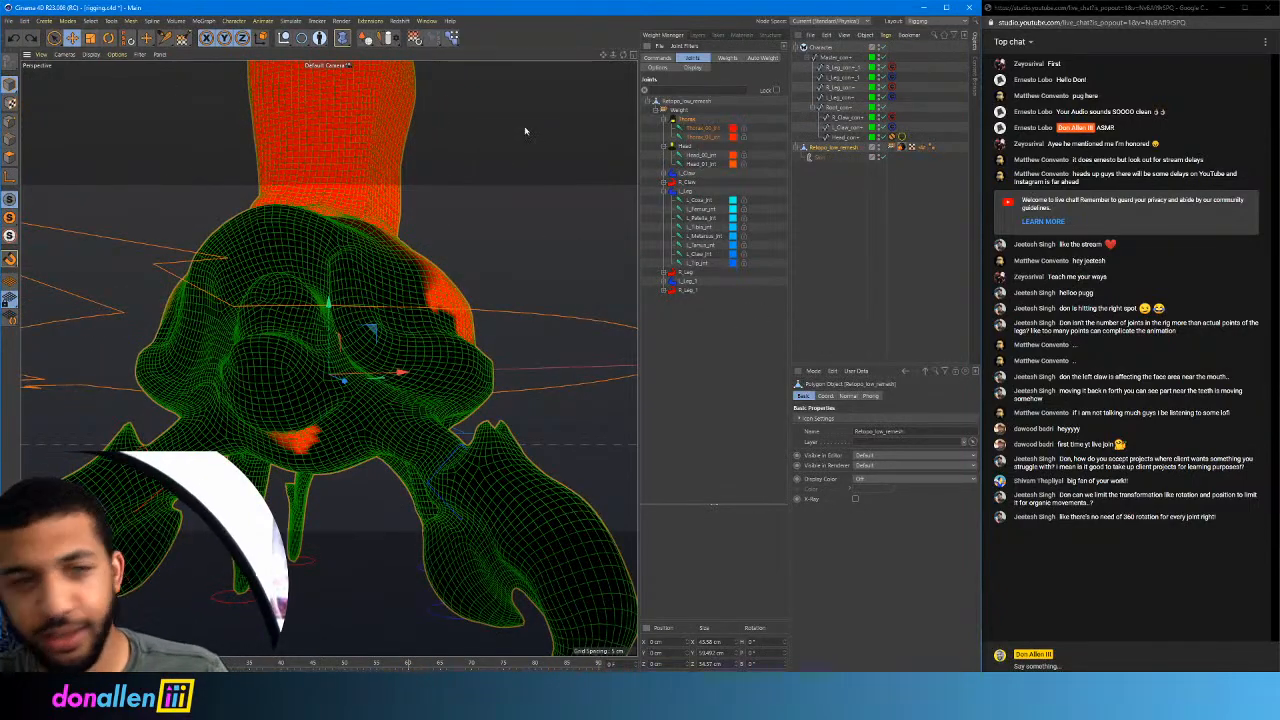
Activate the Weight tool in Add mode and paint Thorax joint weight over the patch on the lower face
{"action": "left_click", "coordinate": [183, 37]}
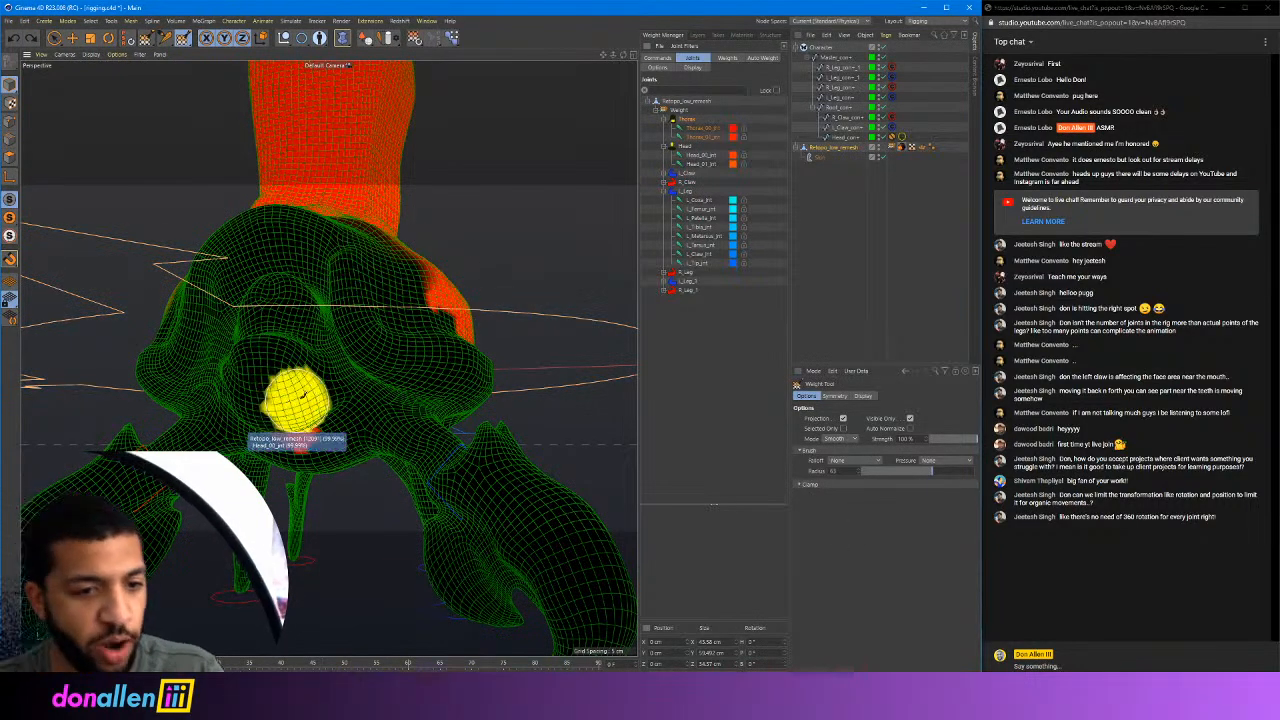
{"action": "left_click_drag", "start_coordinate": [300, 394], "coordinate": [337, 349], "text": "alt"}
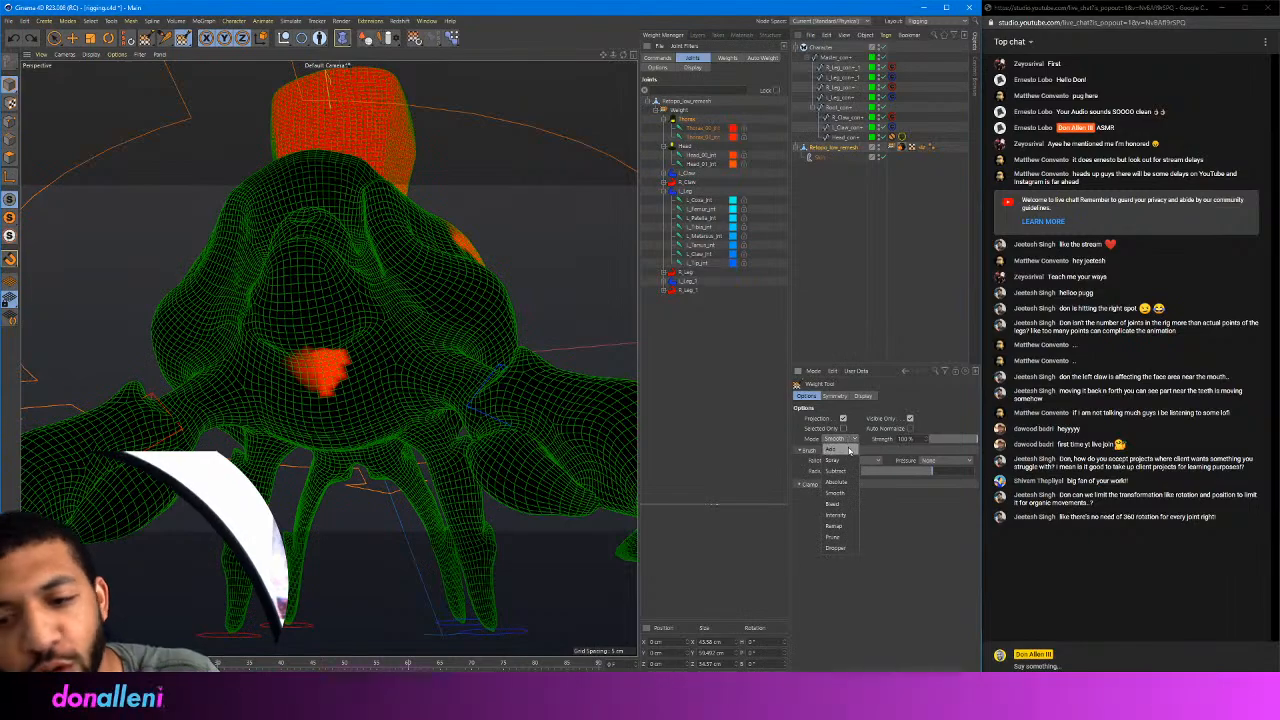
{"action": "left_click", "coordinate": [849, 451]}
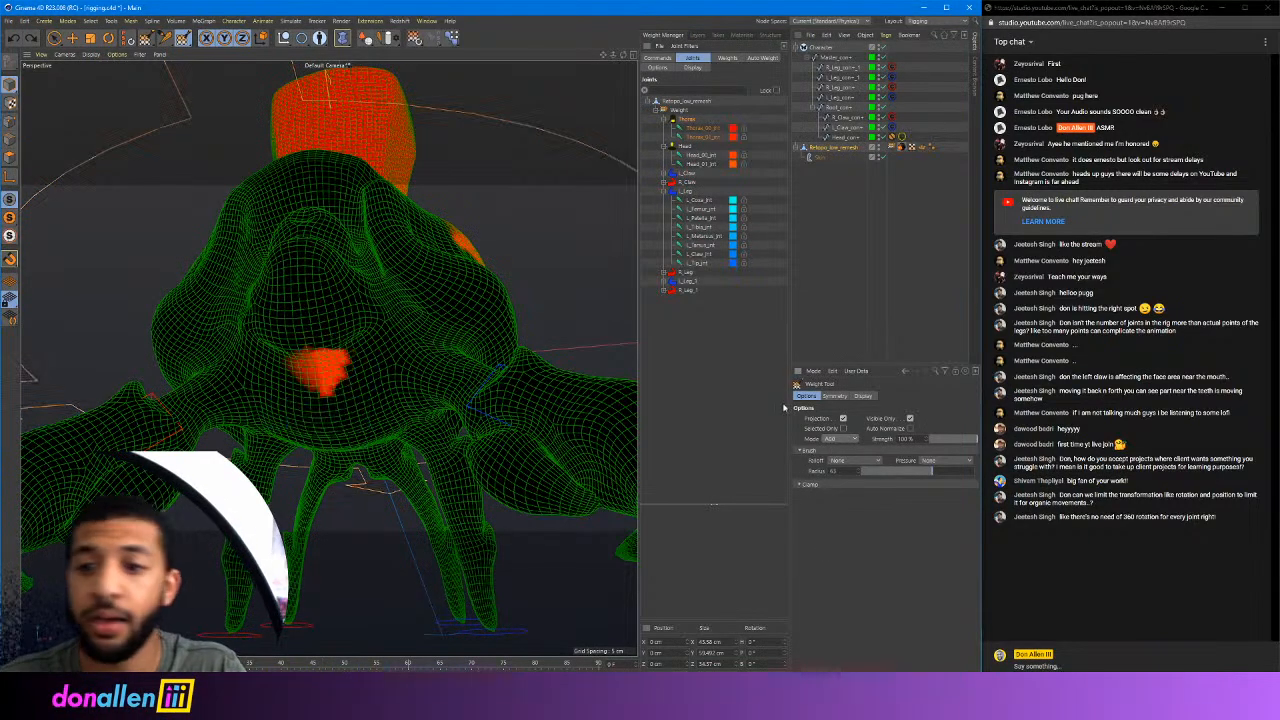
{"action": "left_click_drag", "start_coordinate": [305, 388], "coordinate": [315, 391]}
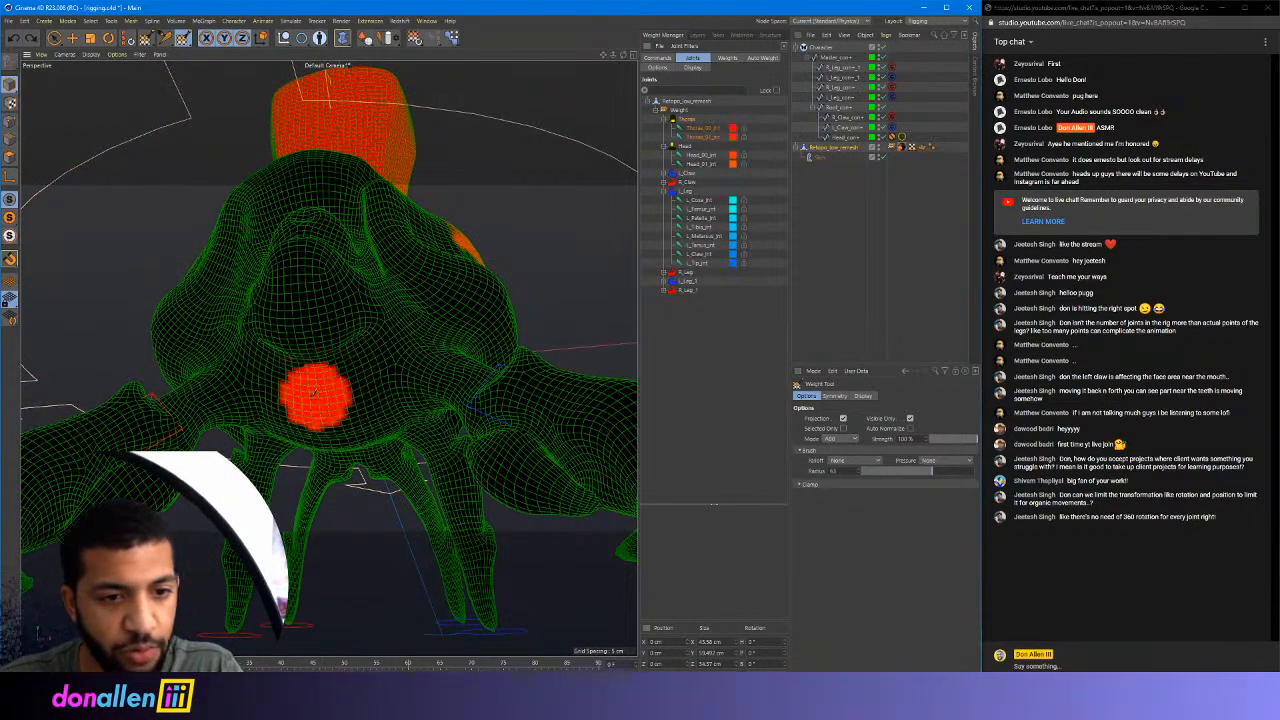
Add Thorax joint weight across the side of the shell below the neck, and enlarge the brush radius
{"action": "left_click_drag", "start_coordinate": [426, 359], "coordinate": [343, 334], "text": "alt"}
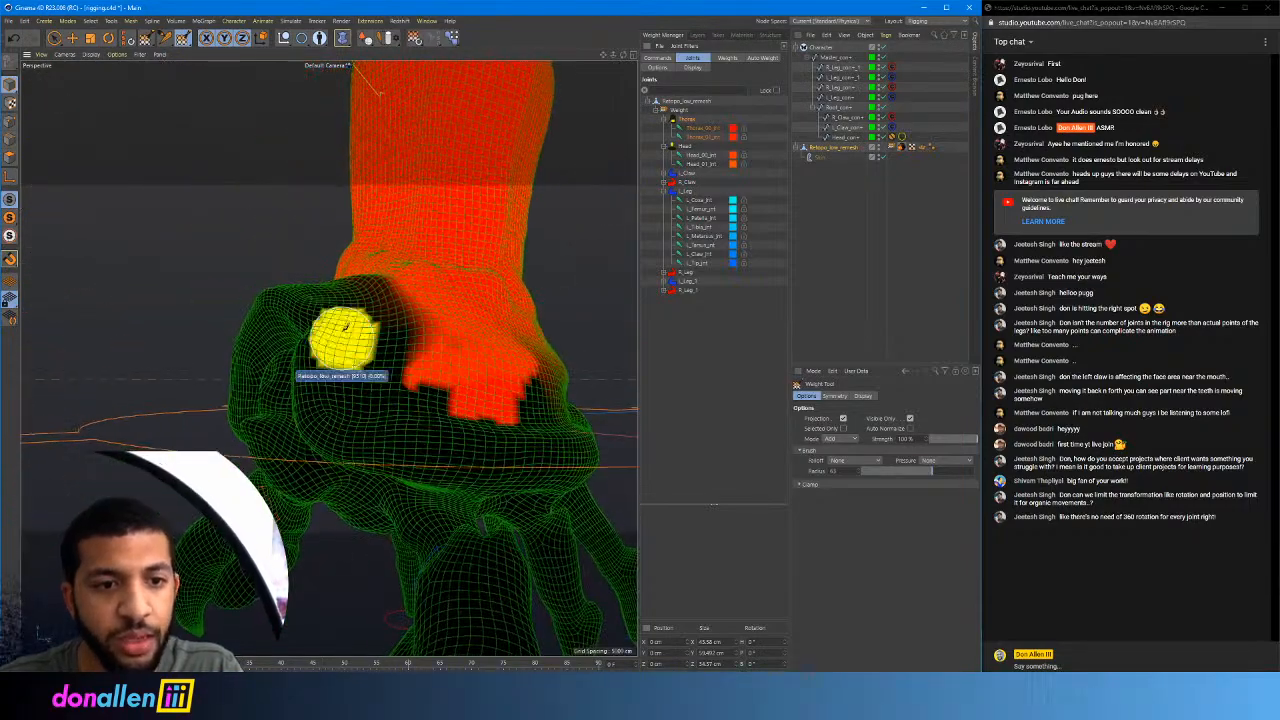
{"action": "mouse_move", "coordinate": [423, 366]}
{"action": "left_mouse_down", "text": "alt"}
{"action": "mouse_move", "coordinate": [428, 305]}
{"action": "mouse_move", "coordinate": [434, 392]}
{"action": "mouse_move", "coordinate": [428, 374]}
{"action": "mouse_move", "coordinate": [357, 373]}
{"action": "mouse_move", "coordinate": [354, 329]}
{"action": "mouse_move", "coordinate": [405, 320]}
{"action": "mouse_move", "coordinate": [400, 343]}
{"action": "mouse_move", "coordinate": [422, 326]}
{"action": "mouse_move", "coordinate": [300, 295]}
{"action": "mouse_move", "coordinate": [443, 286]}
{"action": "mouse_move", "coordinate": [372, 285]}
{"action": "left_mouse_up", "text": "alt"}
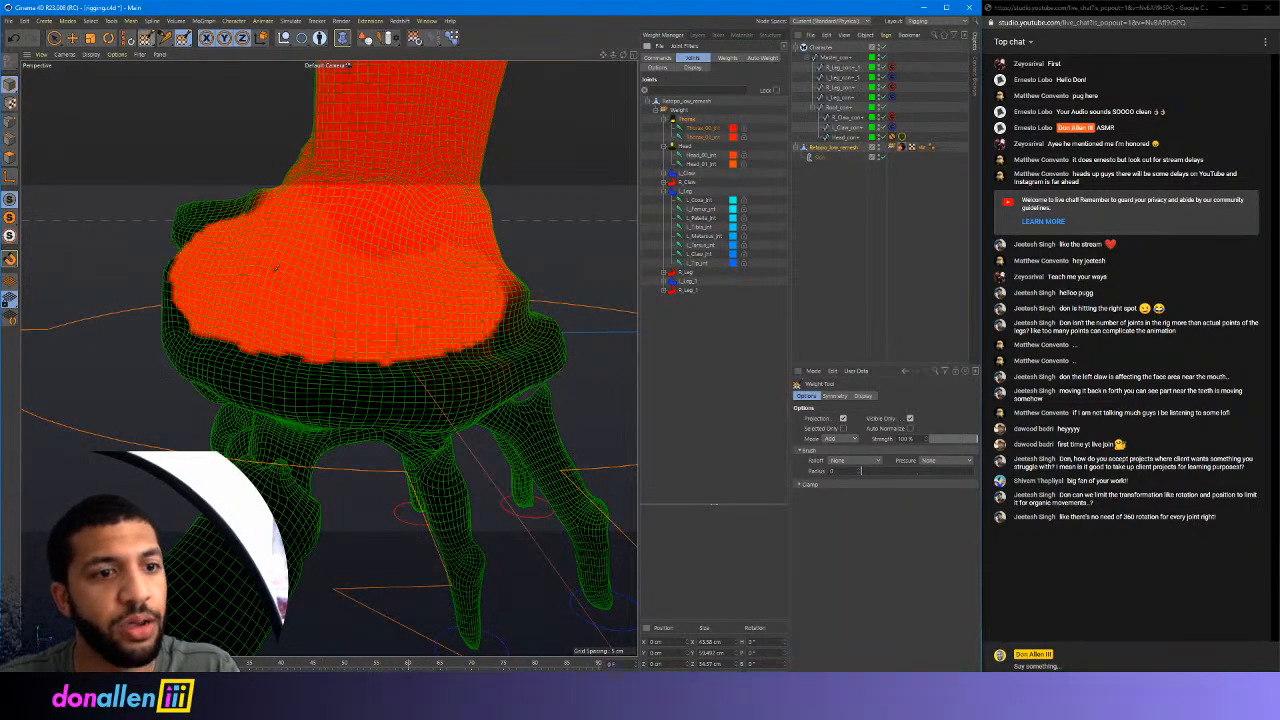
{"action": "left_click_drag", "start_coordinate": [276, 268], "coordinate": [312, 255], "text": "alt"}
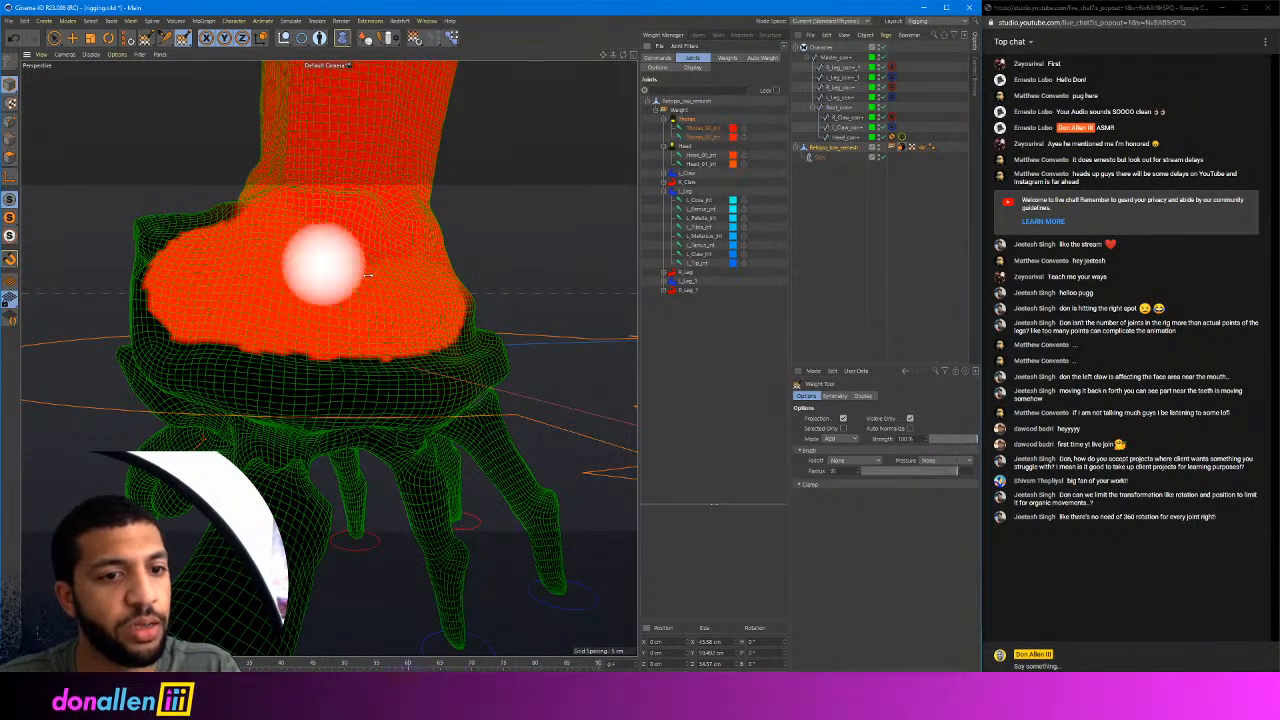
{"action": "mouse_move", "coordinate": [303, 297]}
{"action": "left_mouse_down", "text": "alt"}
{"action": "mouse_move", "coordinate": [262, 258]}
{"action": "mouse_move", "coordinate": [380, 331]}
{"action": "mouse_move", "coordinate": [344, 289]}
{"action": "left_mouse_up", "text": "alt"}
Paint Thorax joint weight across the front-side surface of the shell, extending it down to the lower rim
{"action": "left_click_drag", "start_coordinate": [222, 250], "coordinate": [263, 266], "text": "alt"}
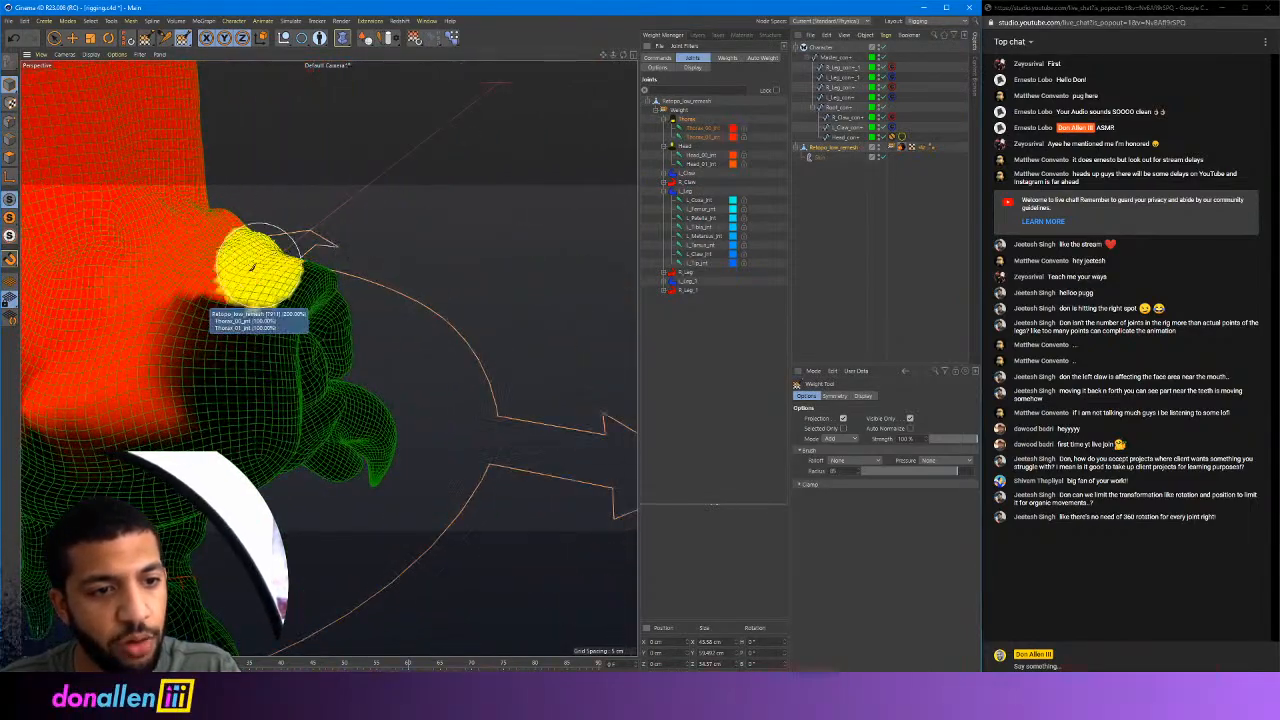
{"action": "left_click_drag", "start_coordinate": [171, 380], "coordinate": [328, 357], "text": "alt"}
{"action": "mouse_move", "coordinate": [325, 256]}
{"action": "left_mouse_down", "text": "alt"}
{"action": "mouse_move", "coordinate": [383, 209]}
{"action": "mouse_move", "coordinate": [452, 200]}
{"action": "left_mouse_up", "text": "alt"}
{"action": "left_click_drag", "start_coordinate": [205, 172], "coordinate": [394, 254], "text": "alt"}
{"action": "left_click_drag", "start_coordinate": [298, 241], "coordinate": [328, 260], "text": "alt"}
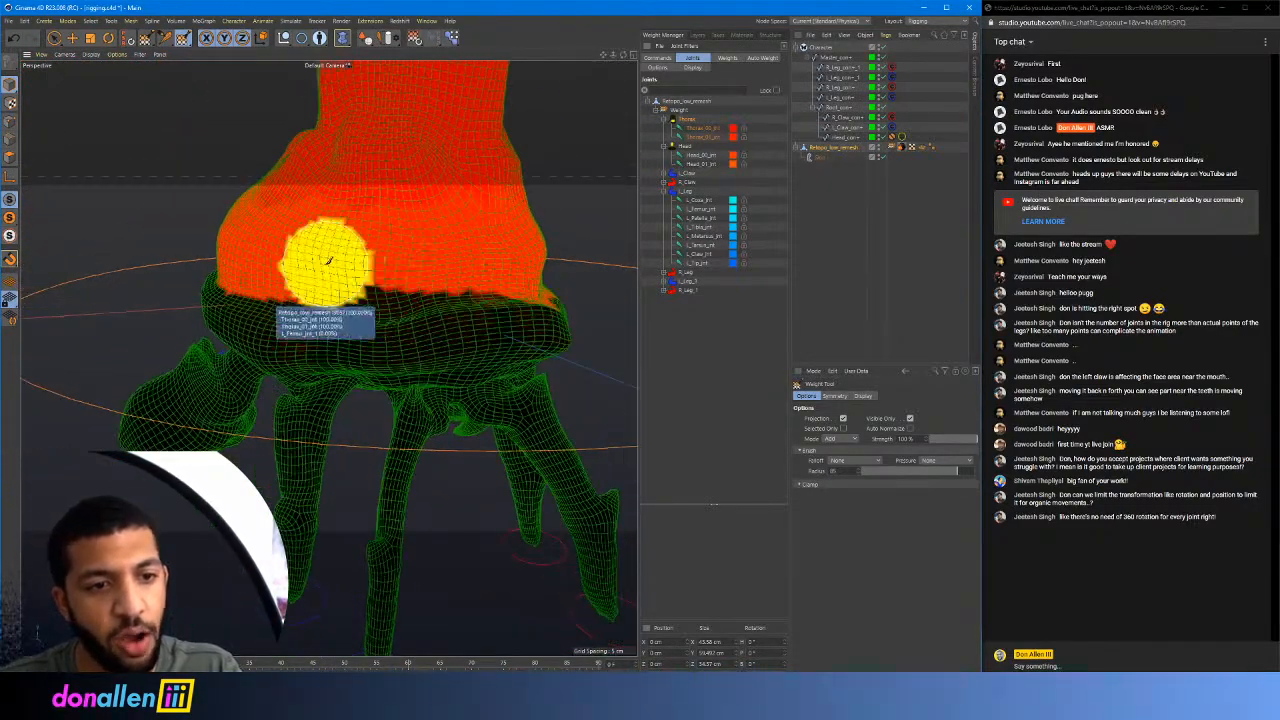
Extend the Thorax joint weight along the lower side and back of the shell above the legs
{"action": "mouse_move", "coordinate": [452, 287]}
{"action": "left_mouse_down", "text": "alt"}
{"action": "mouse_move", "coordinate": [347, 276]}
{"action": "mouse_move", "coordinate": [379, 249]}
{"action": "mouse_move", "coordinate": [309, 247]}
{"action": "mouse_move", "coordinate": [320, 252]}
{"action": "mouse_move", "coordinate": [303, 265]}
{"action": "mouse_move", "coordinate": [258, 228]}
{"action": "left_mouse_up", "text": "alt"}
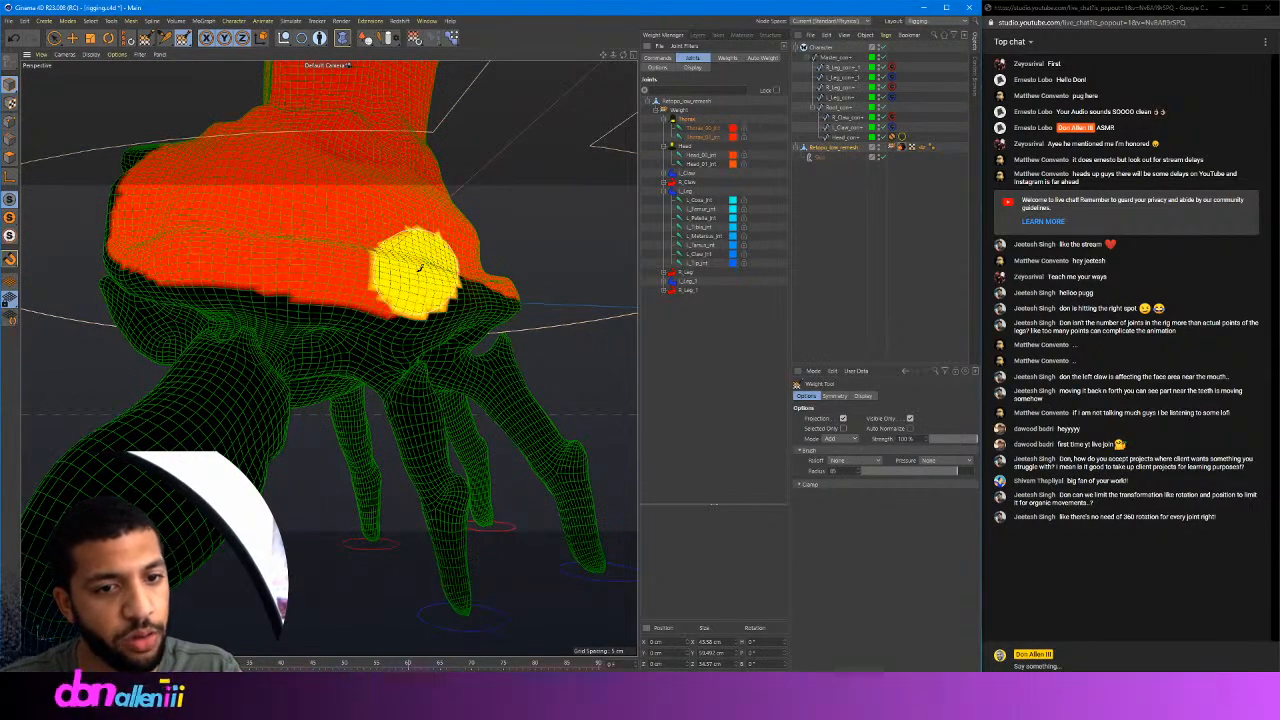
{"action": "mouse_move", "coordinate": [418, 266]}
{"action": "left_mouse_down", "text": "alt"}
{"action": "mouse_move", "coordinate": [429, 263]}
{"action": "mouse_move", "coordinate": [283, 225]}
{"action": "left_mouse_up", "text": "alt"}
{"action": "mouse_move", "coordinate": [378, 237]}
{"action": "left_mouse_down", "text": "alt"}
{"action": "mouse_move", "coordinate": [271, 232]}
{"action": "mouse_move", "coordinate": [317, 211]}
{"action": "left_mouse_up", "text": "alt"}
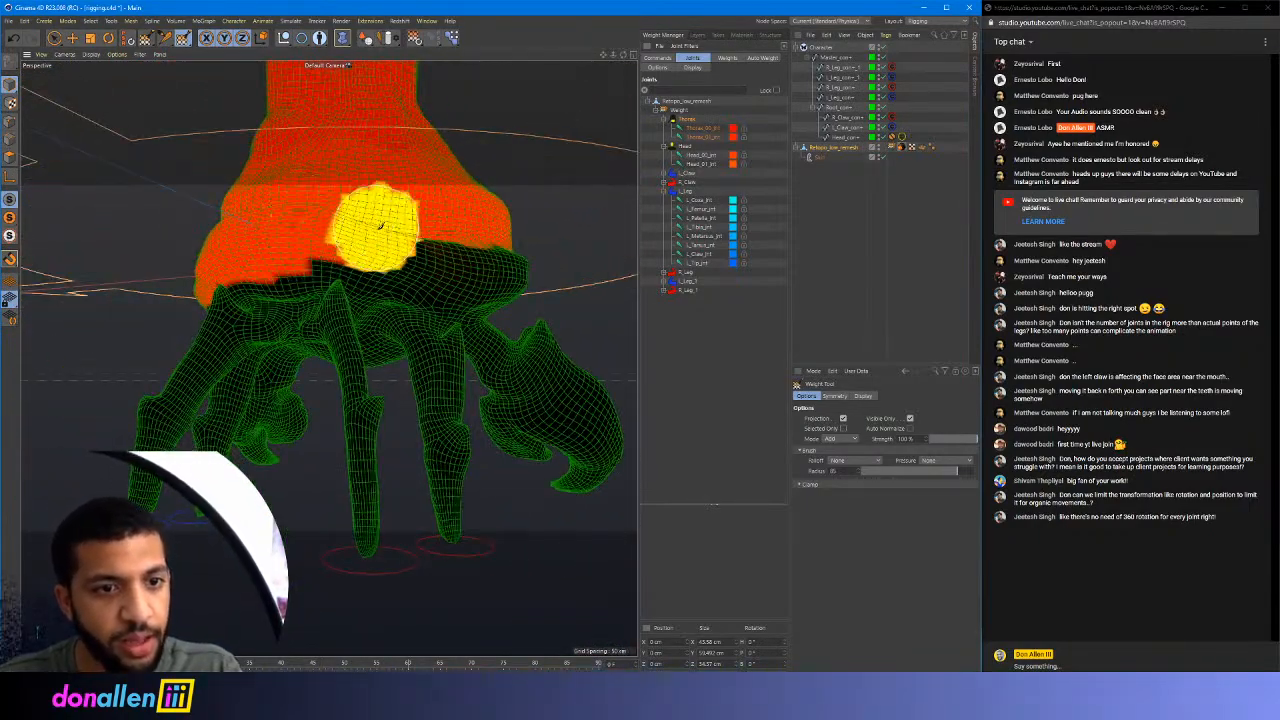
{"action": "left_click_drag", "start_coordinate": [451, 244], "coordinate": [201, 198], "text": "alt"}
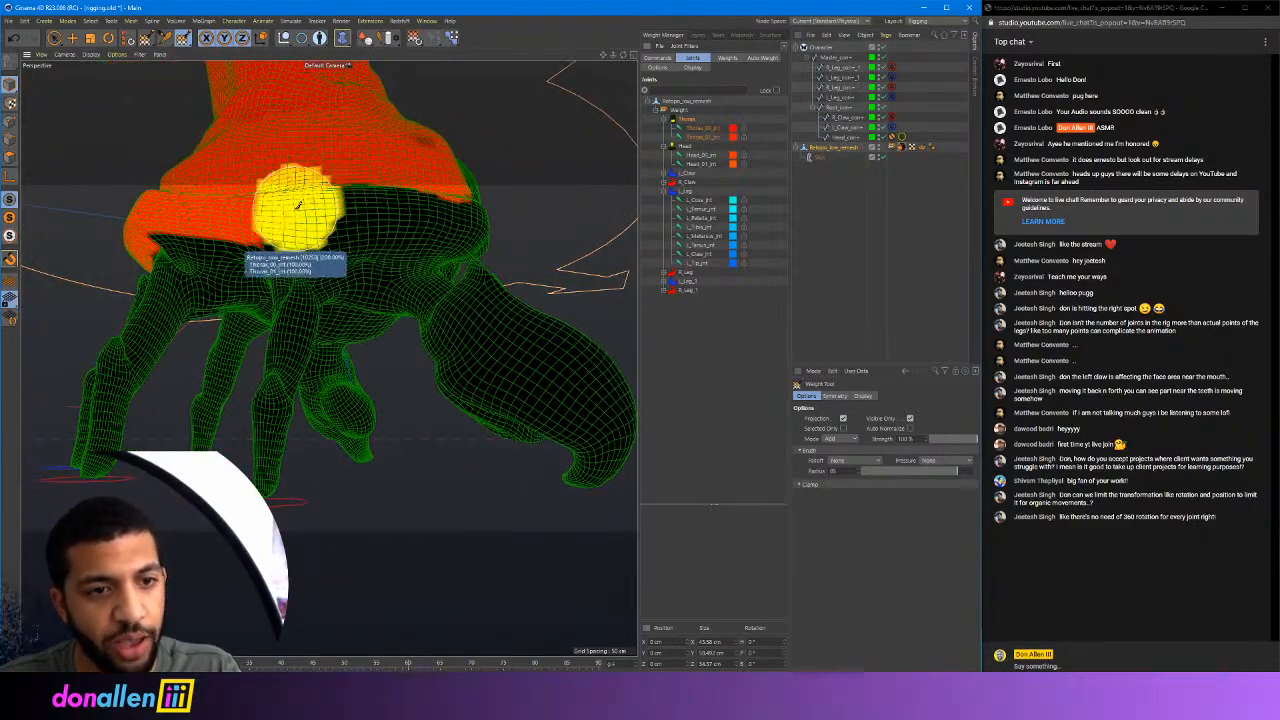
{"action": "mouse_move", "coordinate": [422, 200]}
{"action": "left_mouse_down", "text": "alt"}
{"action": "mouse_move", "coordinate": [386, 220]}
{"action": "mouse_move", "coordinate": [314, 214]}
{"action": "mouse_move", "coordinate": [283, 255]}
{"action": "mouse_move", "coordinate": [278, 244]}
{"action": "left_mouse_up", "text": "alt"}
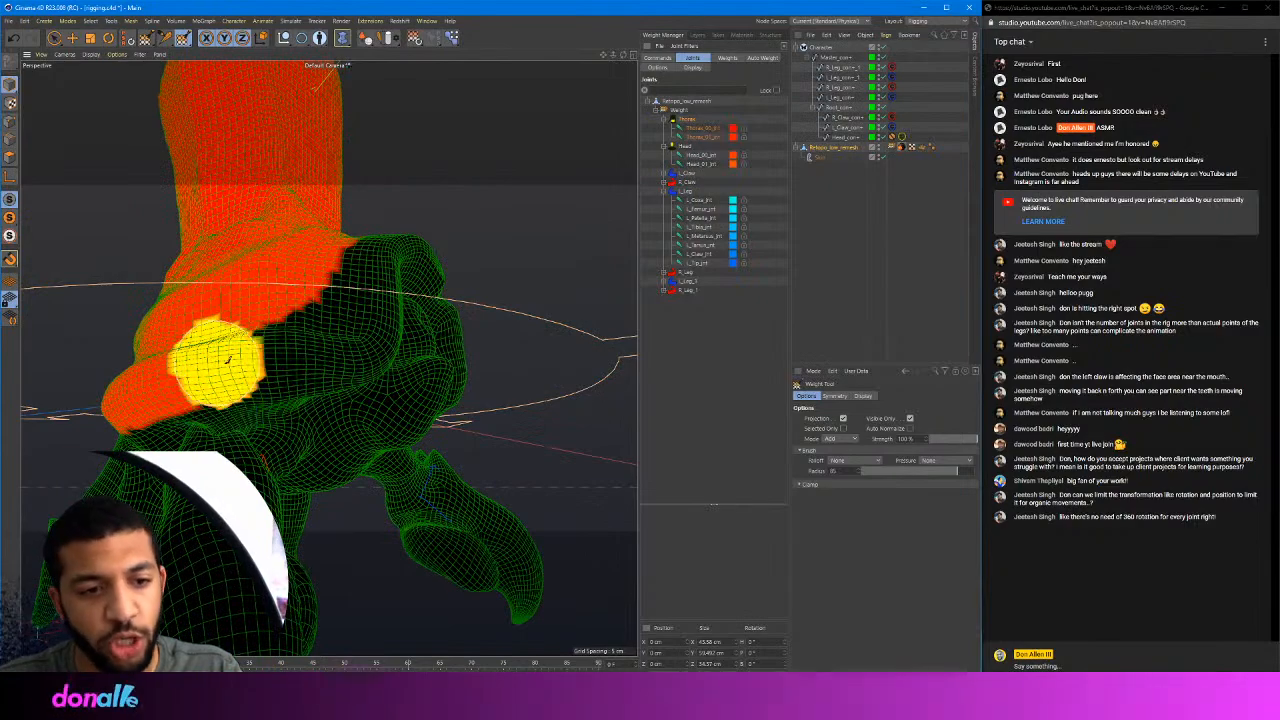
Cover the shell around the face opening with Thorax joint weight, and reduce the brush radius to 40
{"action": "left_click_drag", "start_coordinate": [327, 340], "coordinate": [313, 308], "text": "alt"}
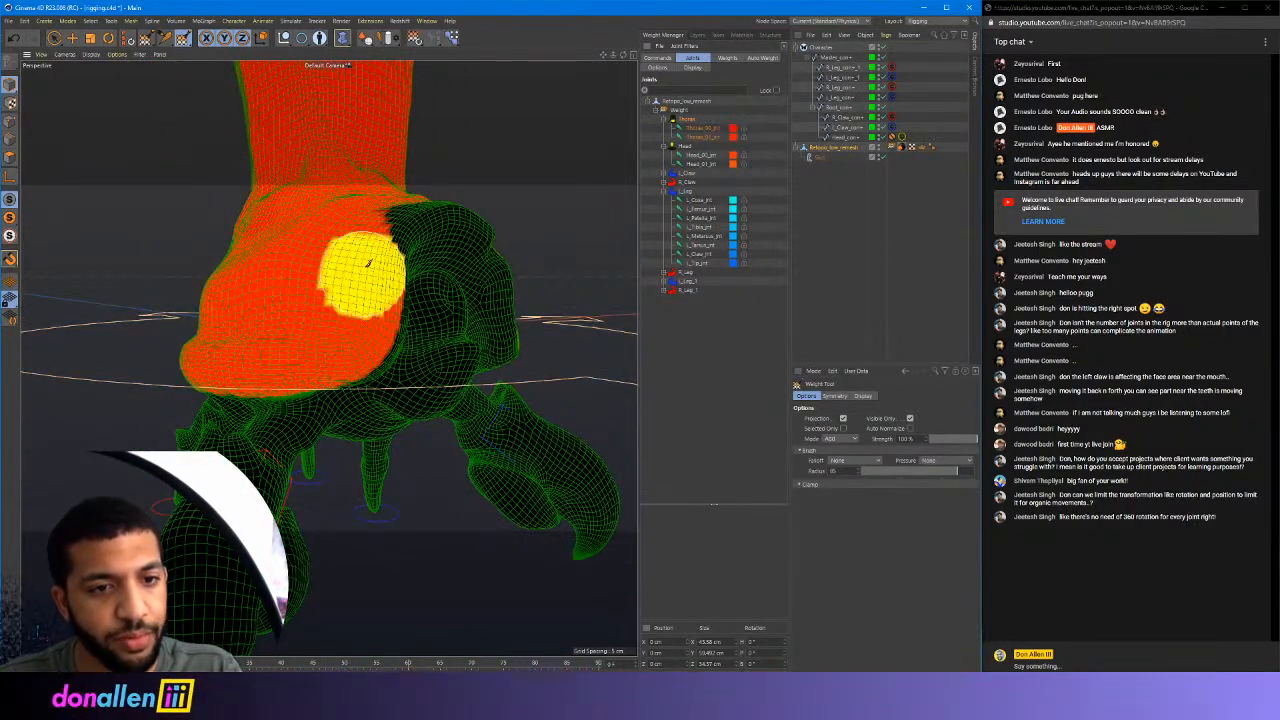
{"action": "mouse_move", "coordinate": [436, 195]}
{"action": "left_mouse_down", "text": "alt"}
{"action": "mouse_move", "coordinate": [286, 243]}
{"action": "mouse_move", "coordinate": [418, 211]}
{"action": "mouse_move", "coordinate": [395, 228]}
{"action": "mouse_move", "coordinate": [405, 233]}
{"action": "mouse_move", "coordinate": [391, 219]}
{"action": "left_mouse_up", "text": "alt"}
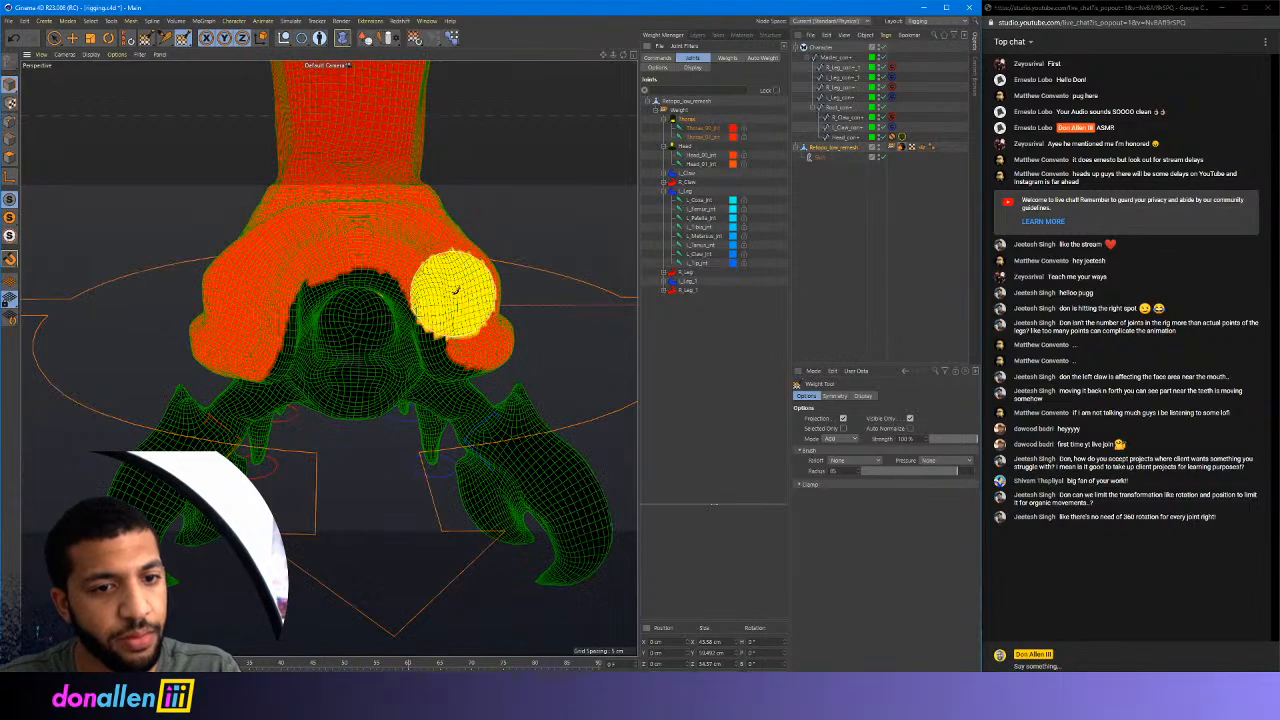
{"action": "mouse_move", "coordinate": [455, 290]}
{"action": "left_mouse_down", "text": "alt"}
{"action": "mouse_move", "coordinate": [425, 197]}
{"action": "mouse_move", "coordinate": [398, 177]}
{"action": "left_mouse_up", "text": "alt"}
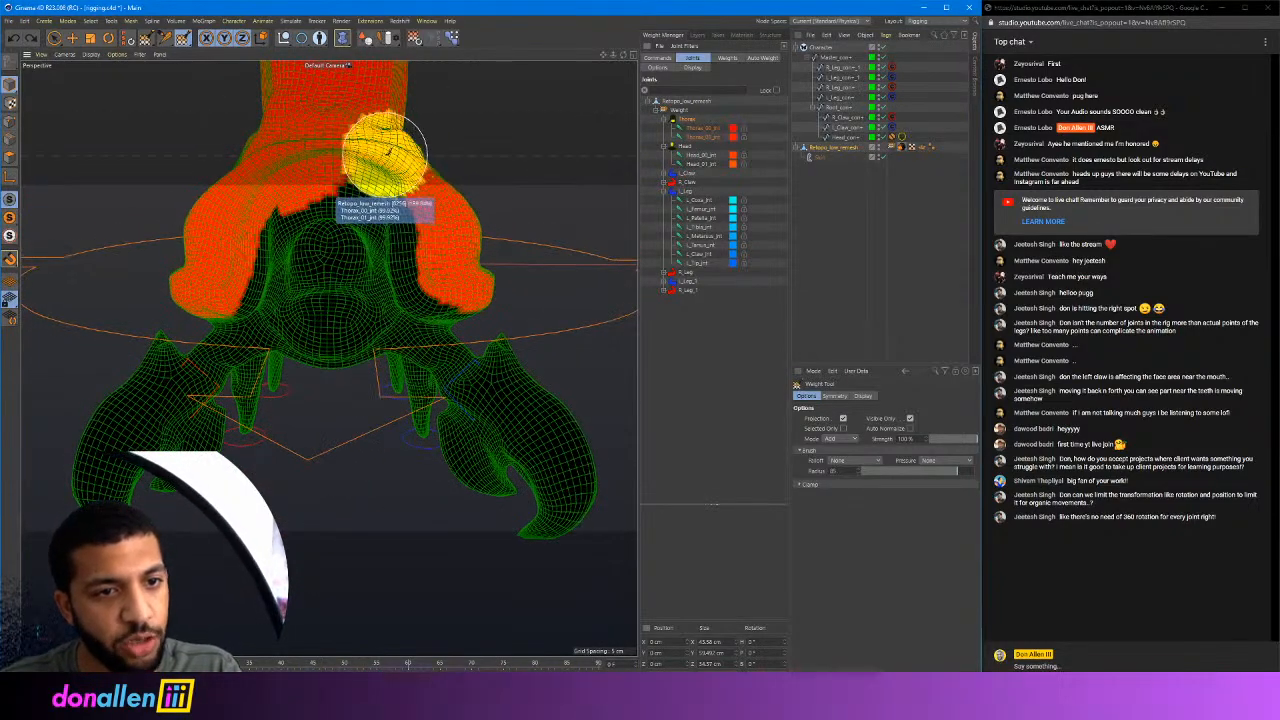
{"action": "left_click_drag", "start_coordinate": [439, 217], "coordinate": [428, 206], "text": "alt"}
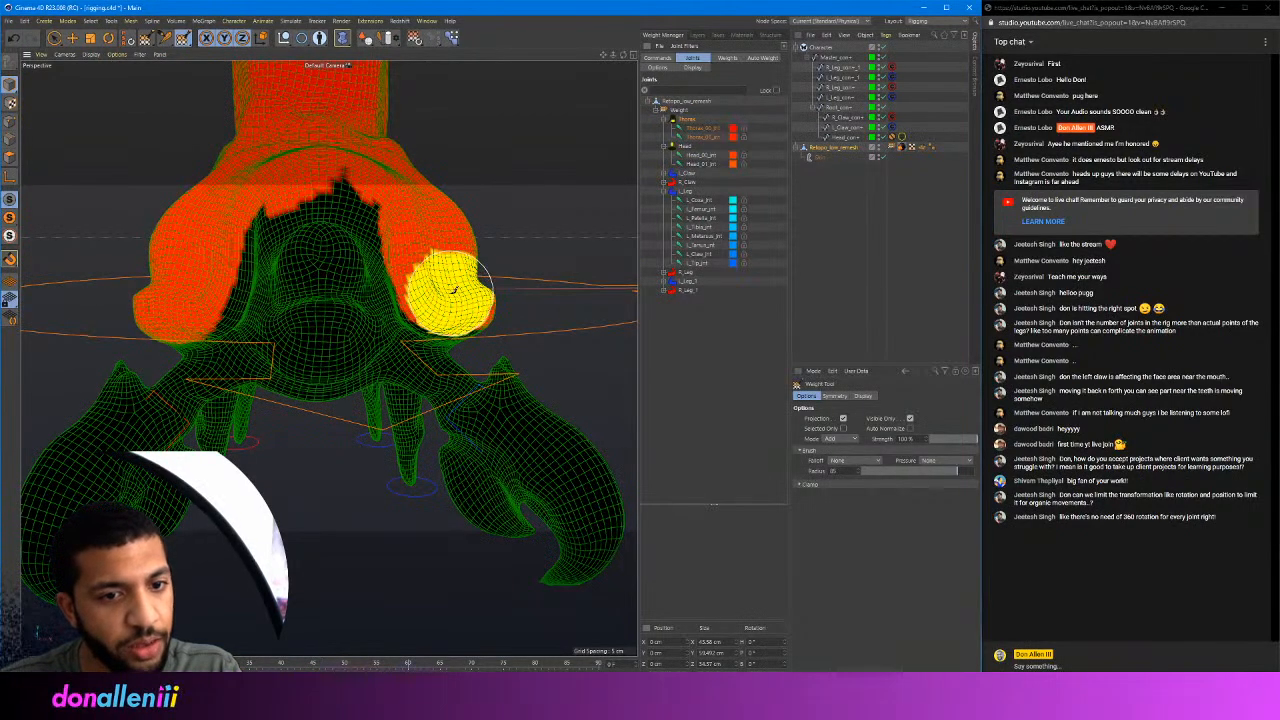
{"action": "mouse_move", "coordinate": [455, 290]}
{"action": "left_mouse_down", "text": "alt"}
{"action": "mouse_move", "coordinate": [395, 195]}
{"action": "mouse_move", "coordinate": [429, 286]}
{"action": "mouse_move", "coordinate": [322, 180]}
{"action": "mouse_move", "coordinate": [400, 228]}
{"action": "mouse_move", "coordinate": [328, 240]}
{"action": "left_mouse_up", "text": "alt"}
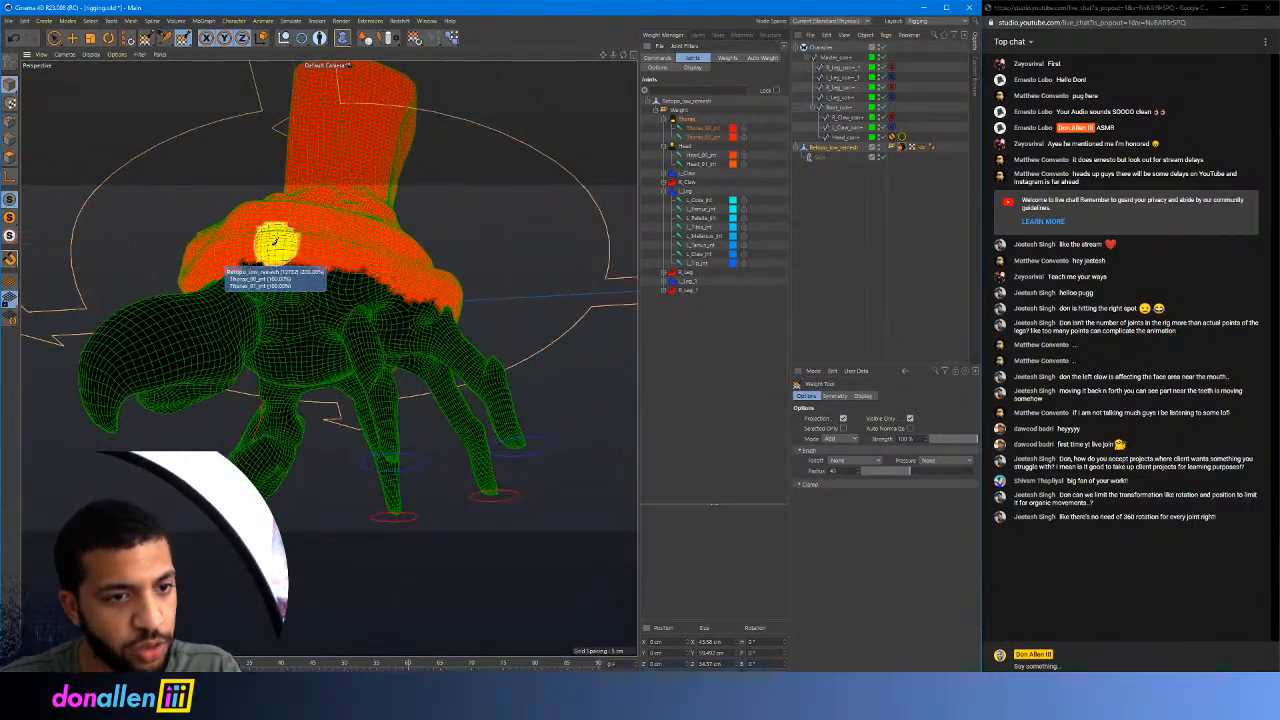
Fill in Thorax joint weight along the shell's lower rear edge and underside above the leg bases, using smaller brush radii
{"action": "scroll", "coordinate": [270, 252], "scroll_direction": "up", "scroll_amount": 3}
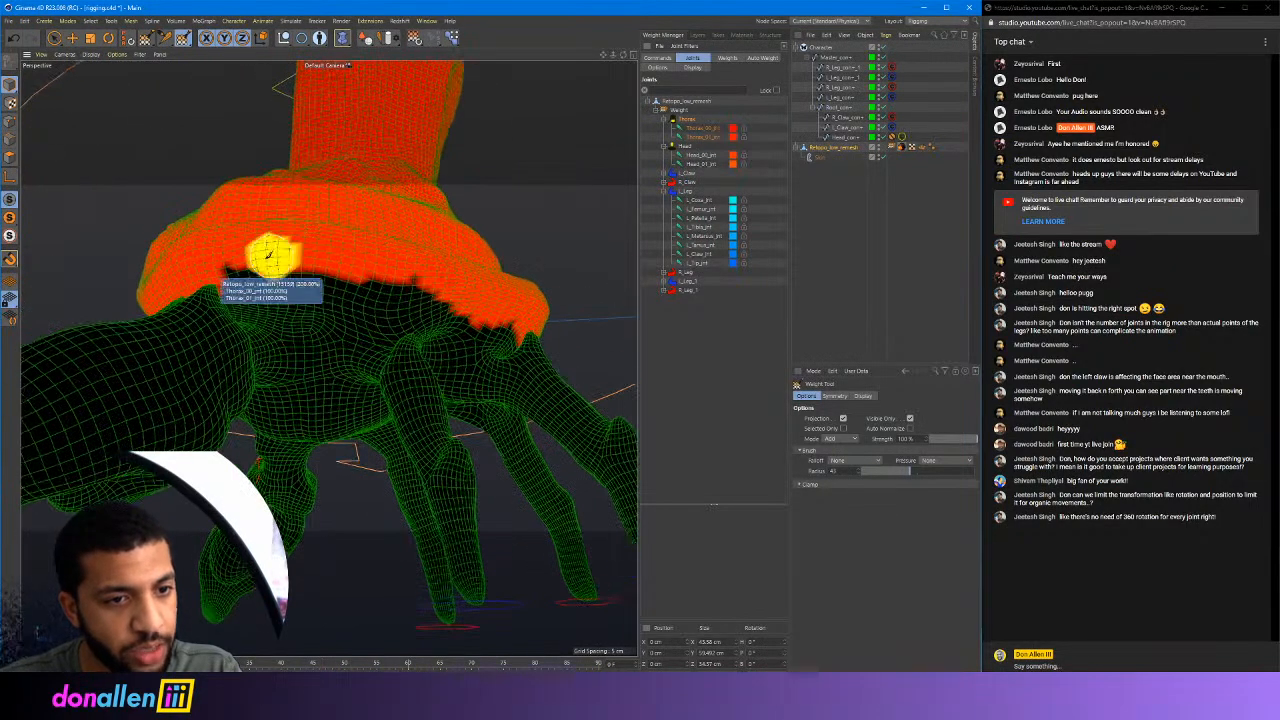
{"action": "left_click_drag", "start_coordinate": [487, 290], "coordinate": [345, 272], "text": "alt"}
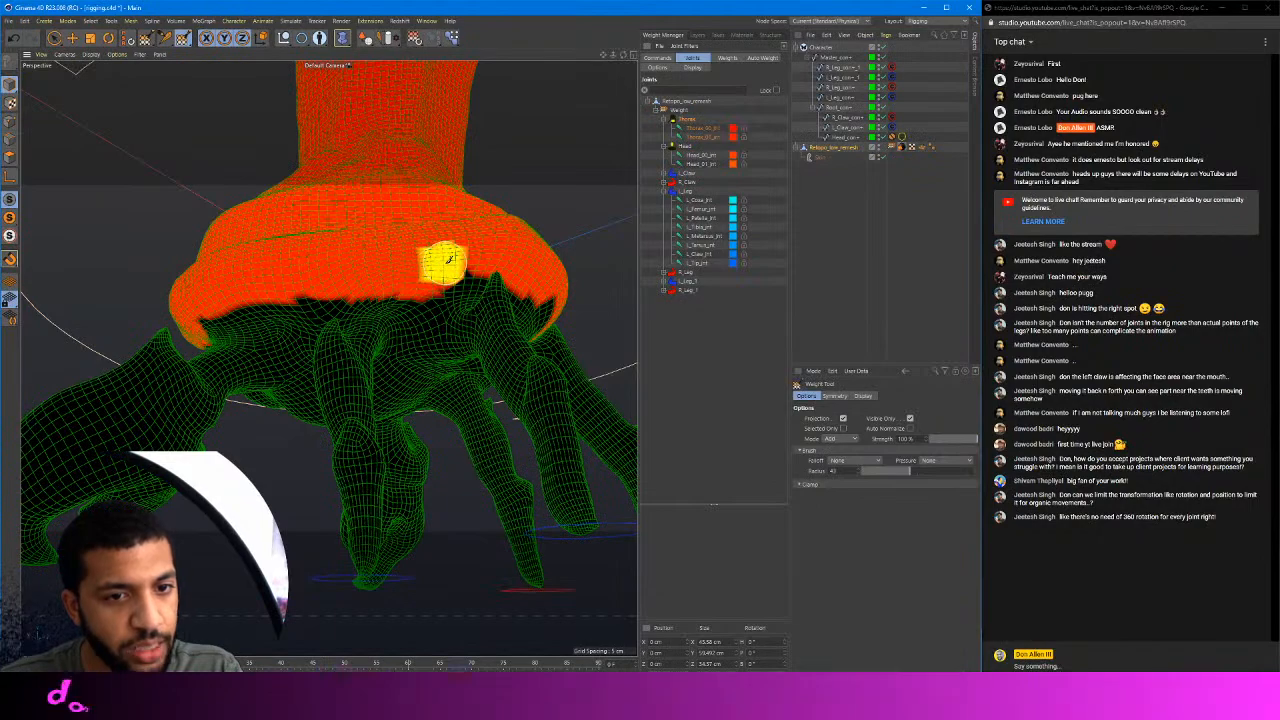
{"action": "left_click_drag", "start_coordinate": [445, 262], "coordinate": [453, 224], "text": "alt"}
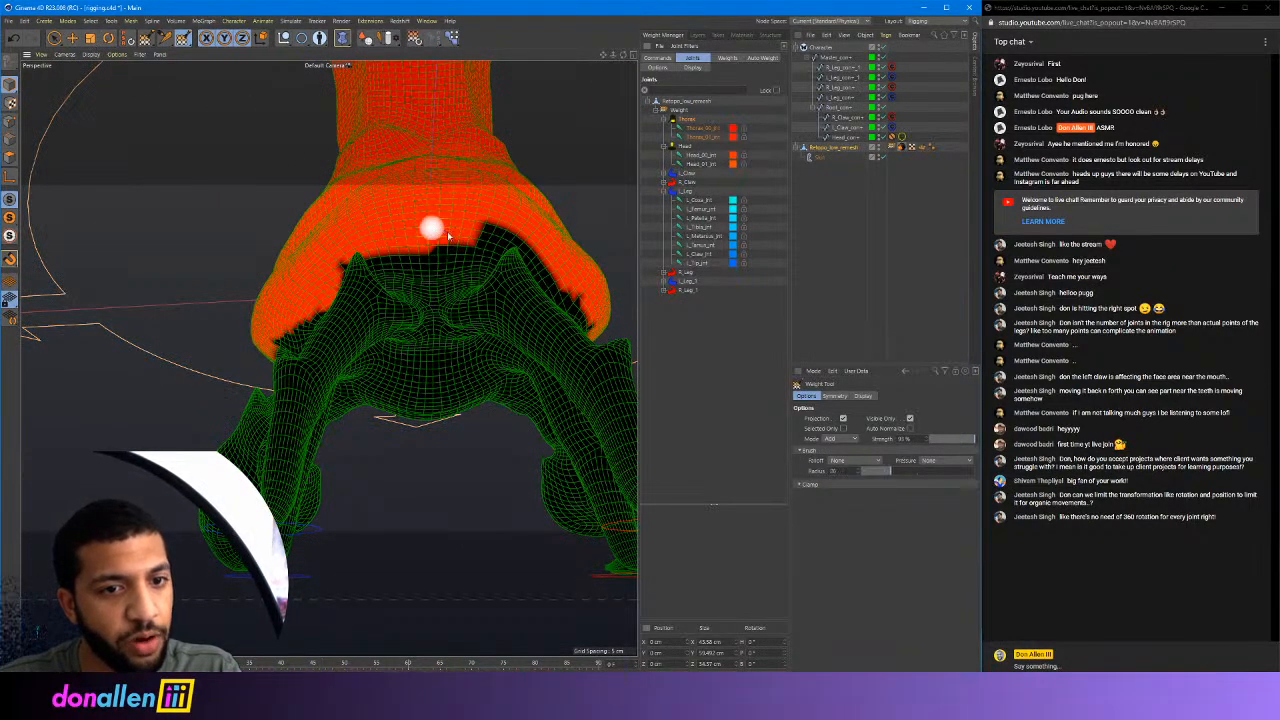
{"action": "left_click_drag", "start_coordinate": [466, 223], "coordinate": [371, 190], "text": "alt"}
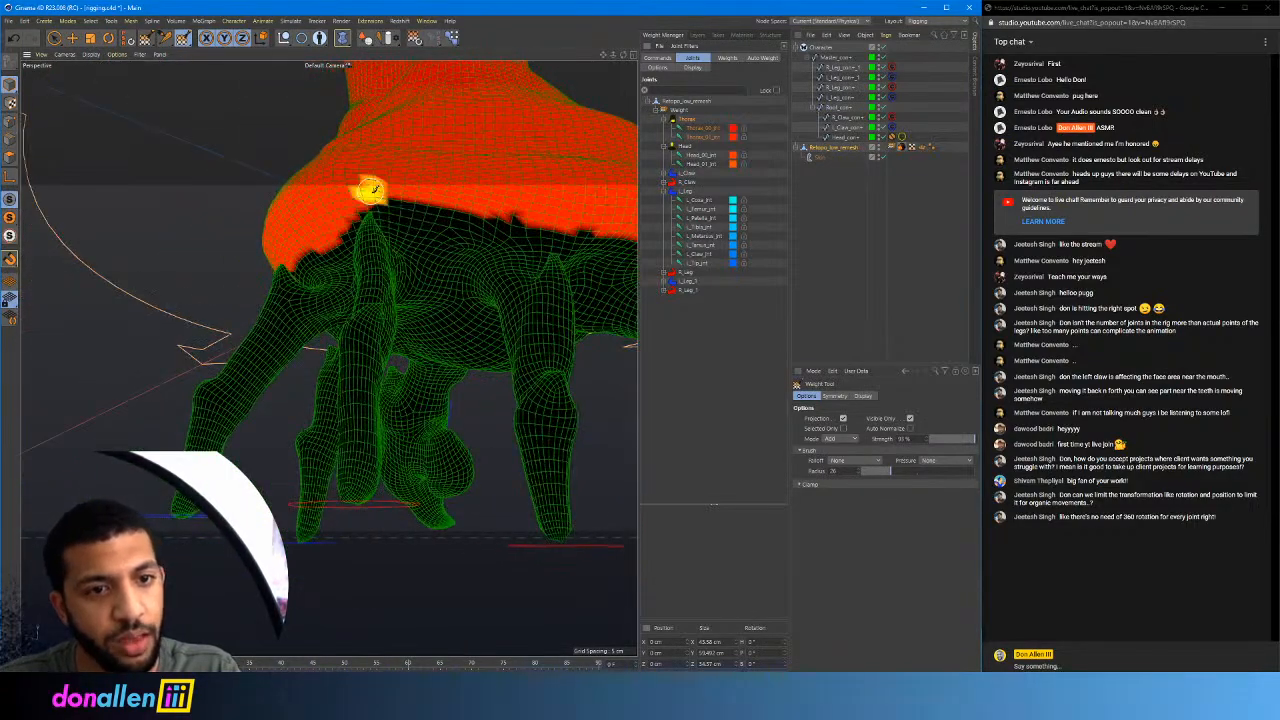
{"action": "left_click_drag", "start_coordinate": [537, 217], "coordinate": [357, 220], "text": "alt"}
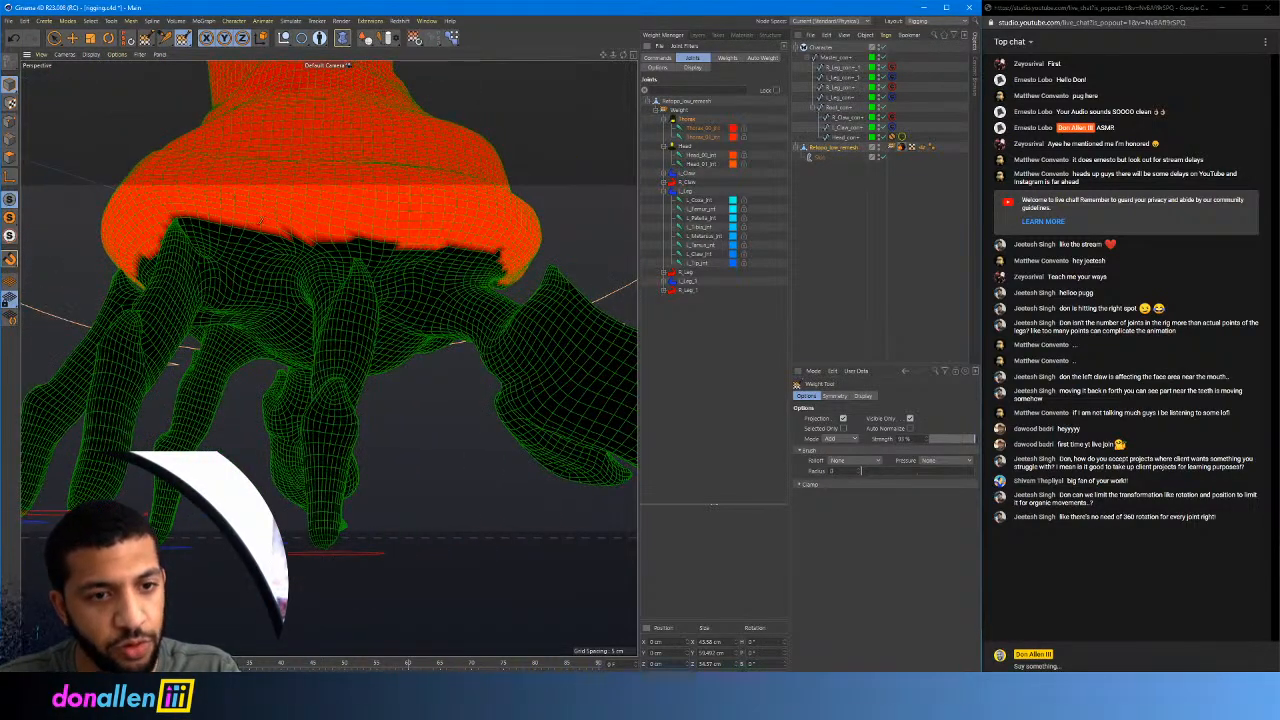
{"action": "left_click_drag", "start_coordinate": [259, 220], "coordinate": [302, 228], "text": "alt"}
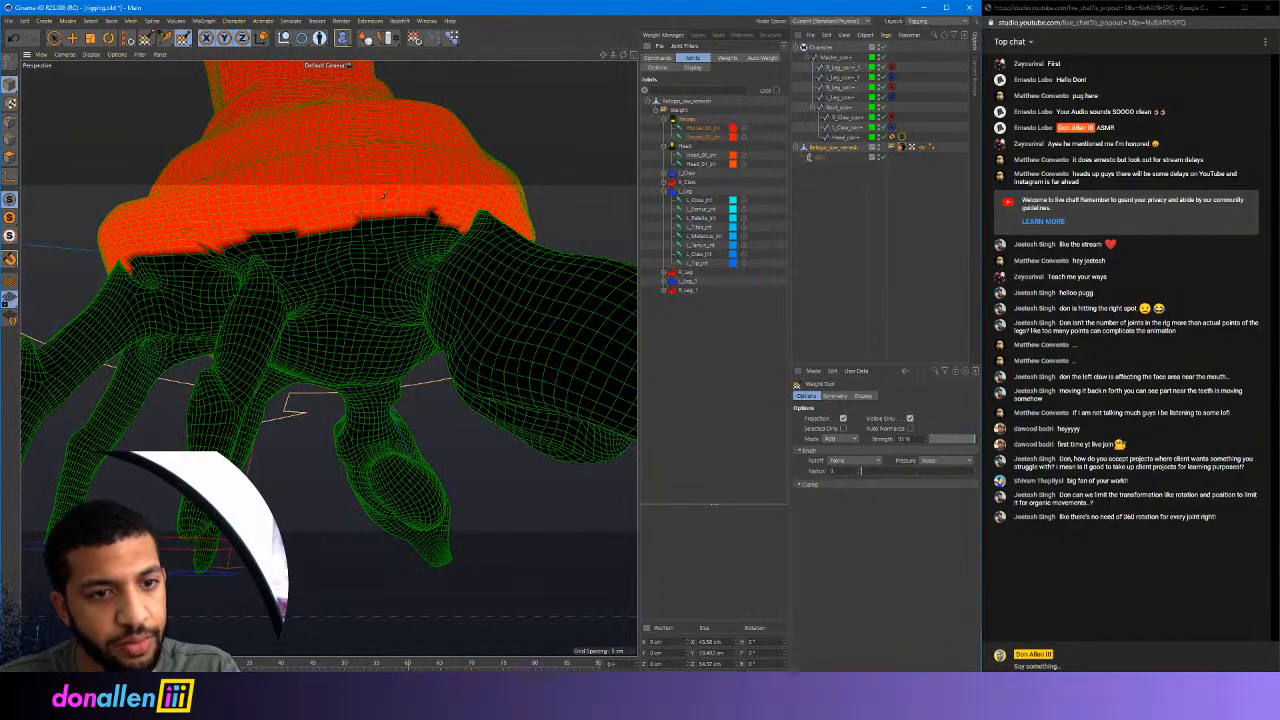
{"action": "middle_click_drag", "start_coordinate": [372, 196], "coordinate": [406, 196]}
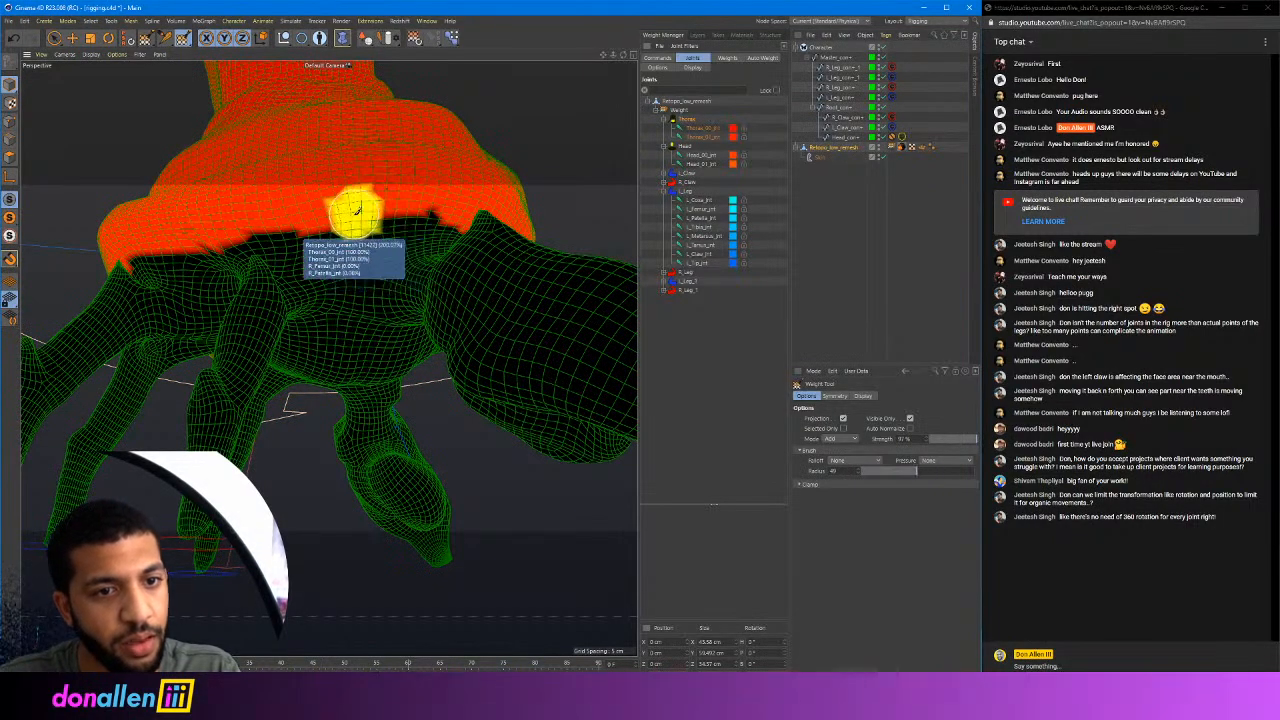
{"action": "mouse_move", "coordinate": [354, 208]}
{"action": "left_mouse_down"}
{"action": "mouse_move", "coordinate": [423, 205]}
{"action": "mouse_move", "coordinate": [314, 209]}
{"action": "mouse_move", "coordinate": [345, 172]}
{"action": "left_mouse_up"}
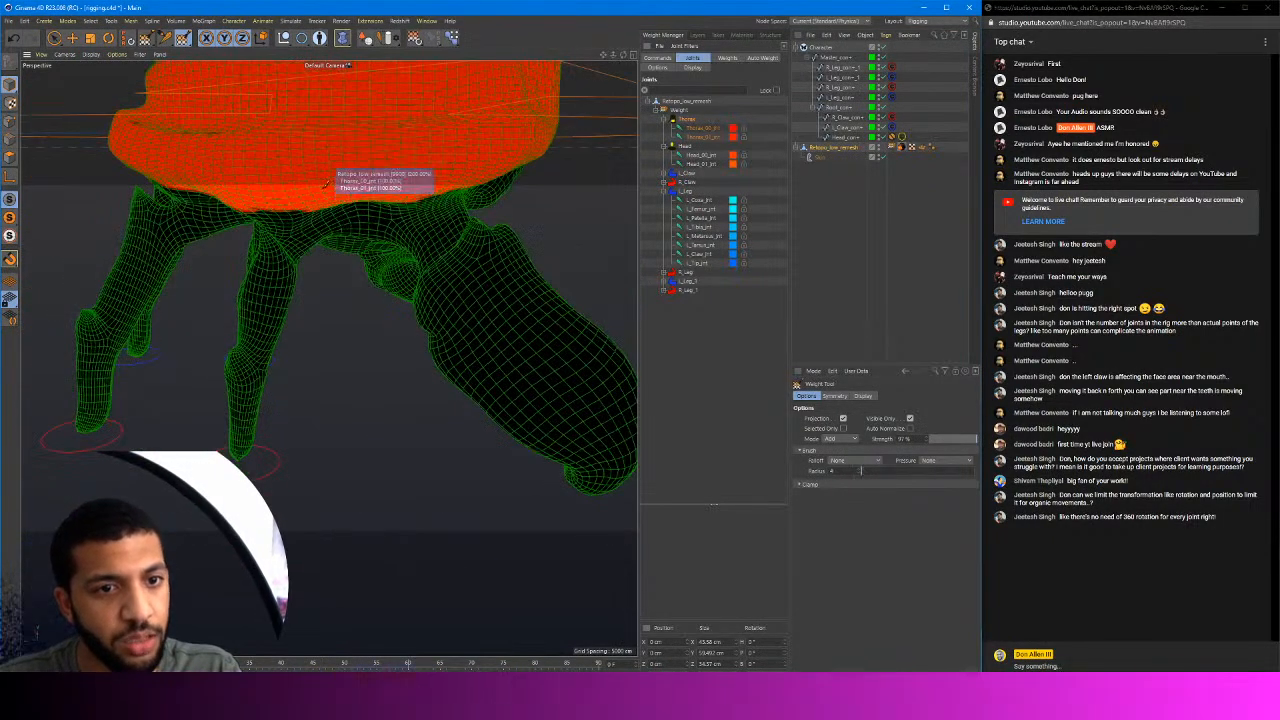
Check the Thorax coverage beneath the shell, switch from the Weight tool to Live Selection, and deselect the mesh
{"action": "middle_click_drag", "start_coordinate": [385, 166], "coordinate": [427, 171]}
{"action": "middle_click_drag", "start_coordinate": [452, 115], "coordinate": [391, 193]}
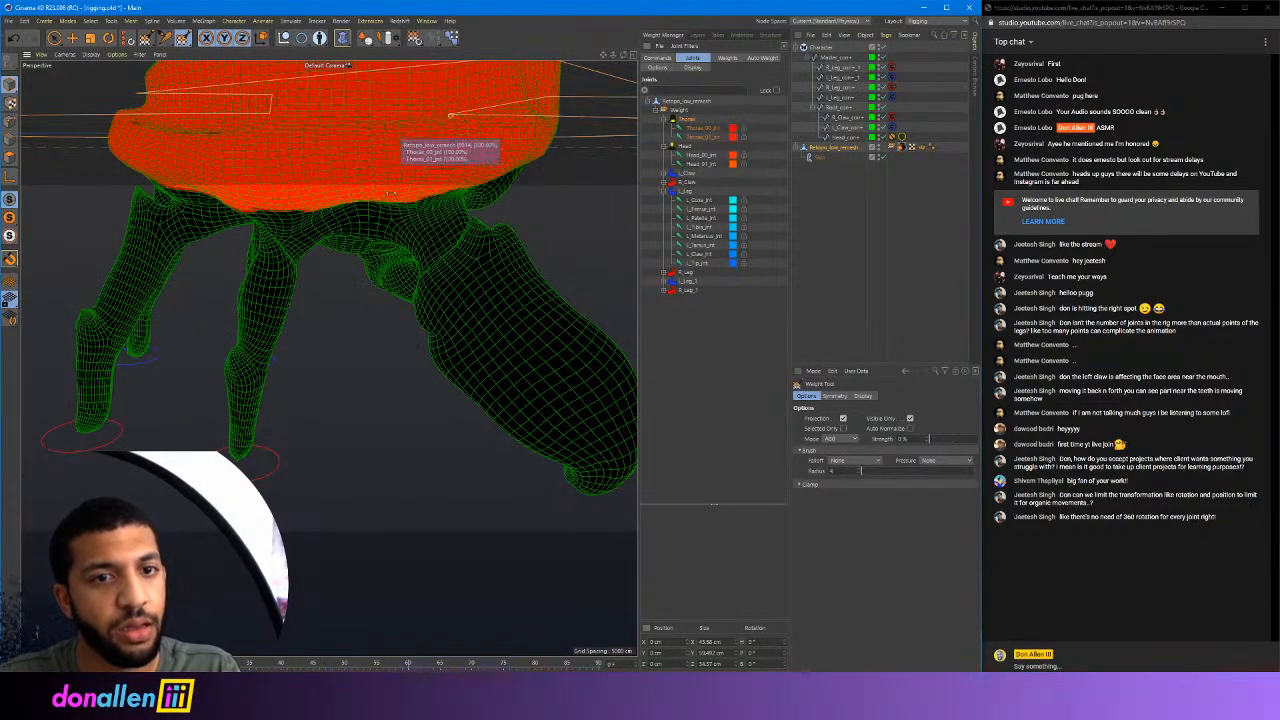
{"action": "middle_click_drag", "start_coordinate": [539, 184], "coordinate": [363, 88], "text": "alt"}
{"action": "left_click", "coordinate": [55, 37]}
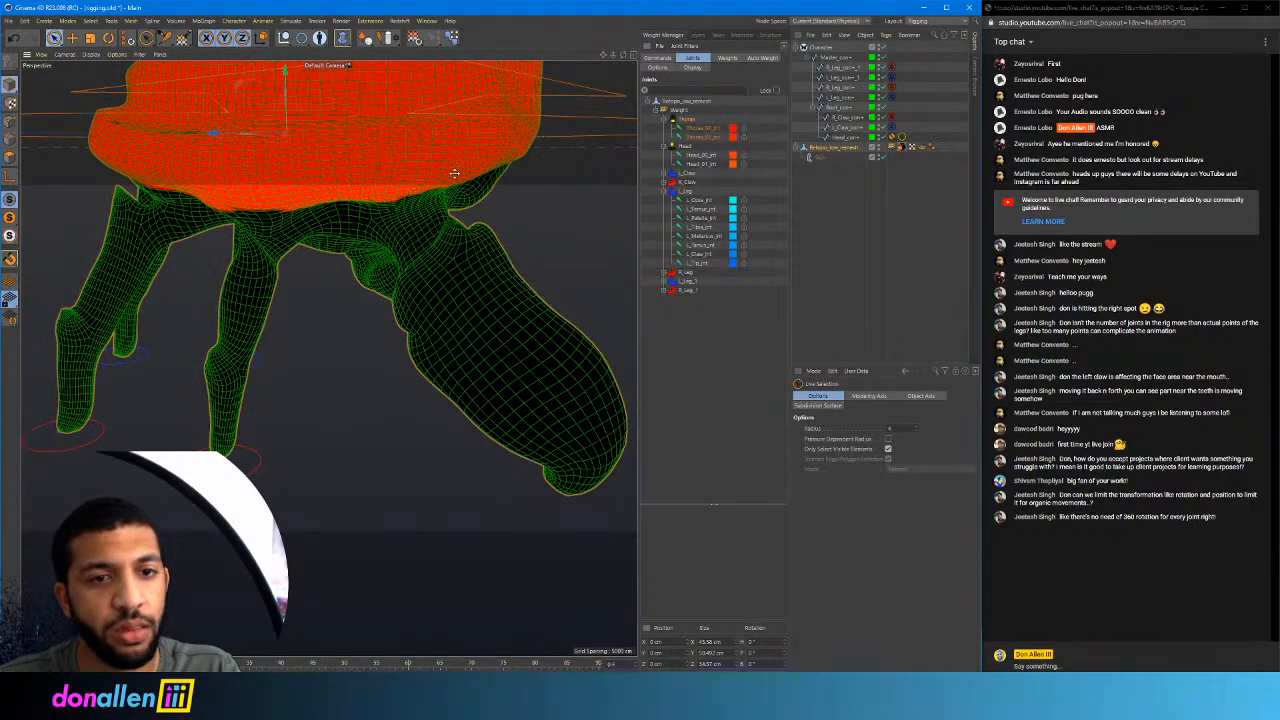
{"action": "left_click", "coordinate": [534, 179]}
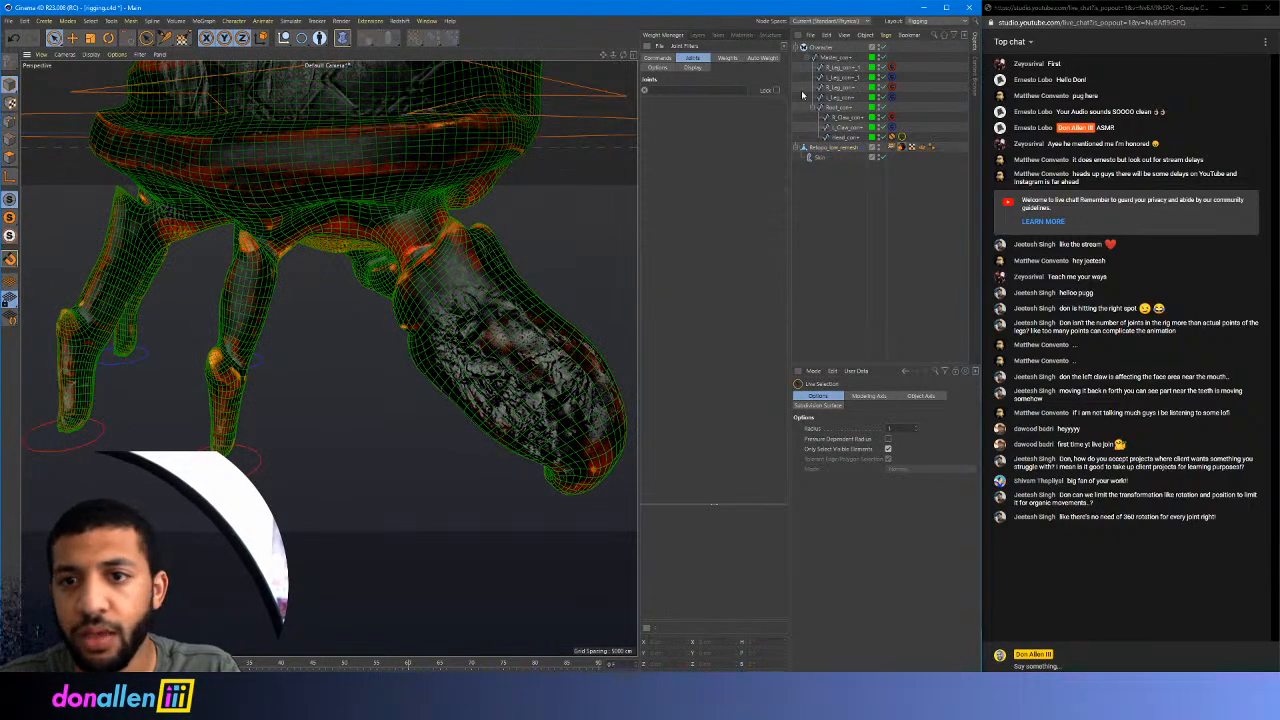
Select the Root controller, and reselect the Retopo_low_remesh mesh to inspect the combined joint weights on the shell
{"action": "left_click", "coordinate": [833, 110]}
{"action": "left_click_drag", "start_coordinate": [489, 149], "coordinate": [574, 209], "text": "alt"}
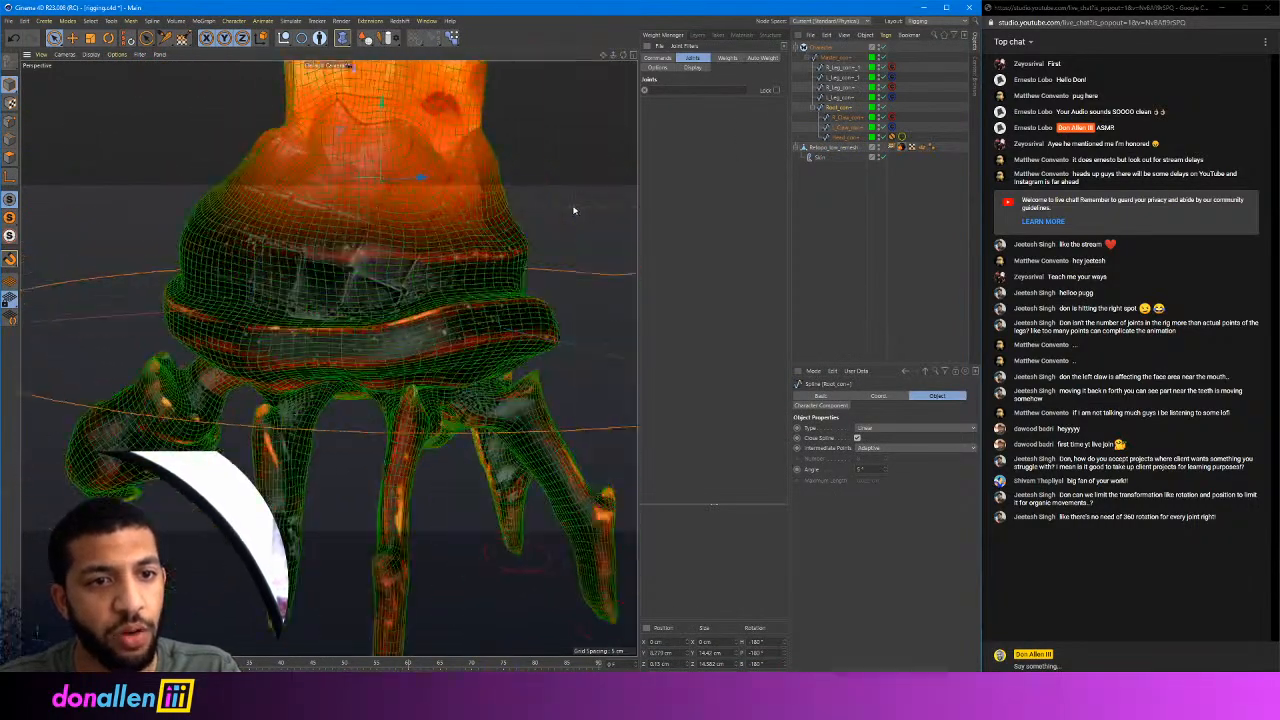
{"action": "left_click", "coordinate": [483, 235]}
{"action": "left_click_drag", "start_coordinate": [483, 235], "coordinate": [433, 256], "text": "alt"}
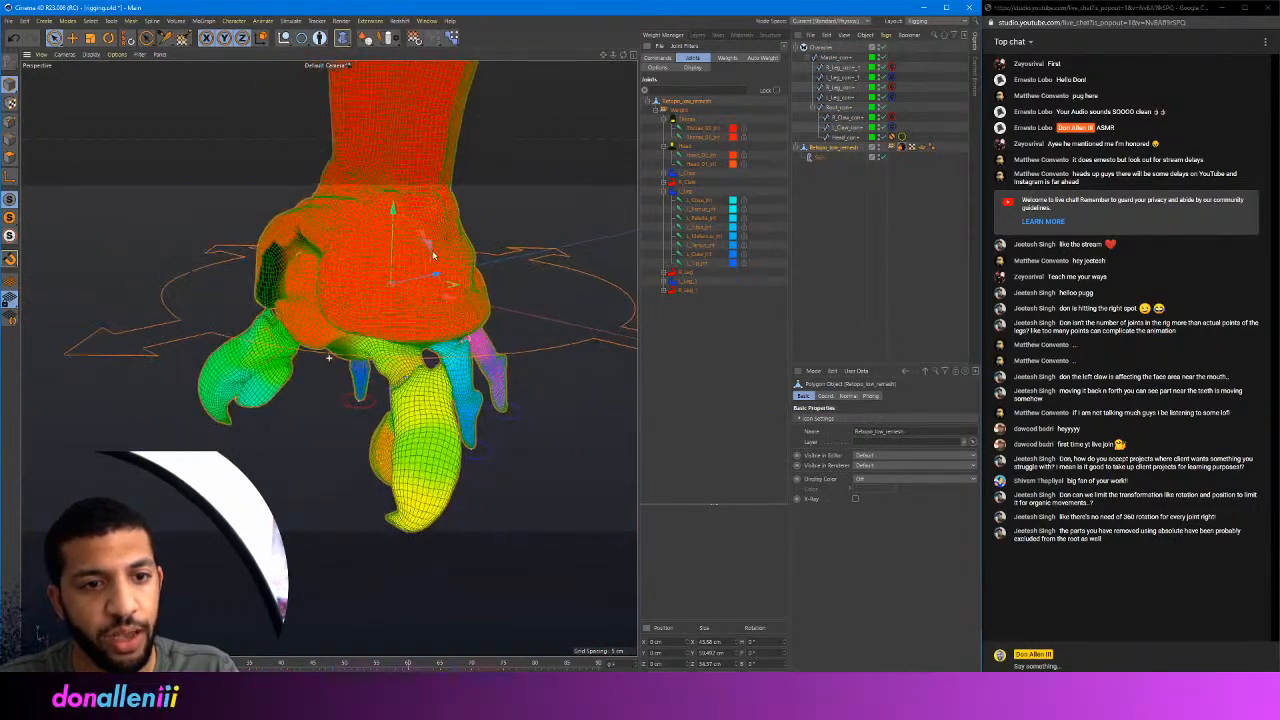
Test the shell deformation by rotating and moving the Root controller, and undo the test transforms
{"action": "left_click", "coordinate": [838, 108]}
{"action": "key", "text": "r"}
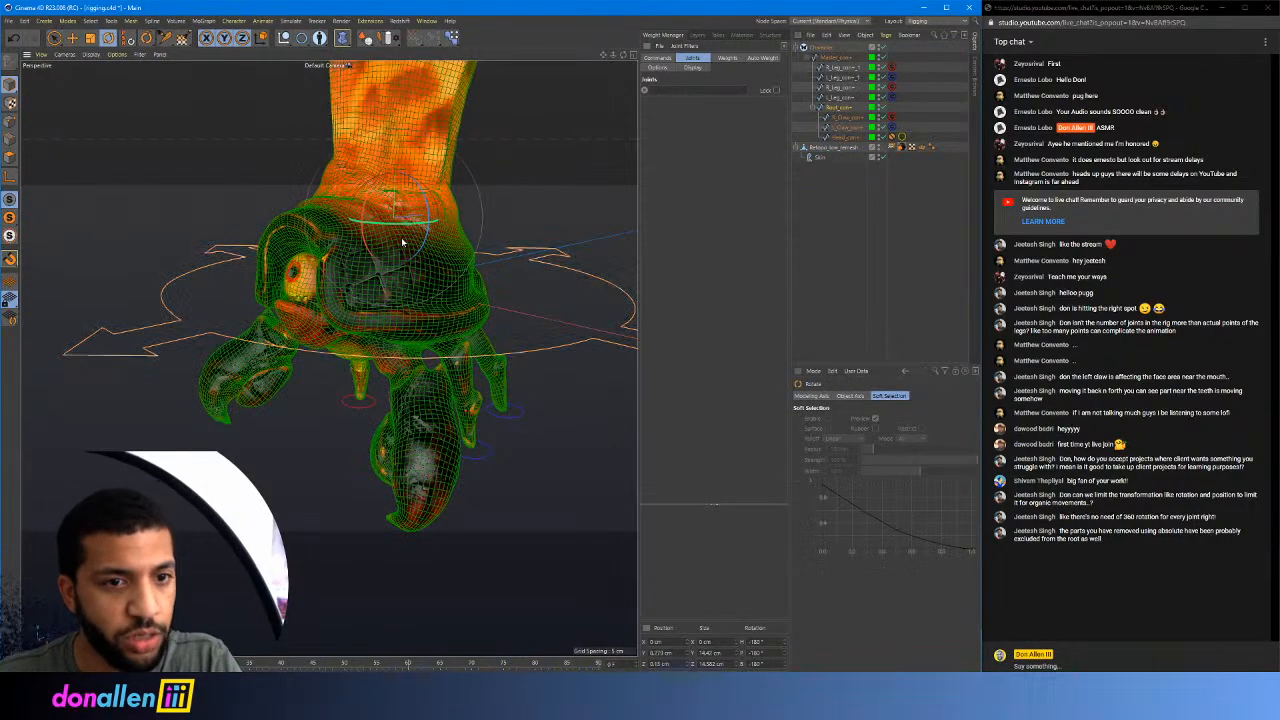
{"action": "left_click_drag", "start_coordinate": [402, 220], "coordinate": [458, 236]}
{"action": "left_click_drag", "start_coordinate": [402, 235], "coordinate": [443, 249]}
{"action": "key", "text": "ctrl+z"}
{"action": "left_click_drag", "start_coordinate": [529, 249], "coordinate": [490, 206], "text": "alt"}
{"action": "key", "text": "e"}
{"action": "key", "text": "ctrl+z"}
Select the Head controller, rotate it sideways to test the face deformation, and undo the rotation
{"action": "left_click", "coordinate": [848, 118]}
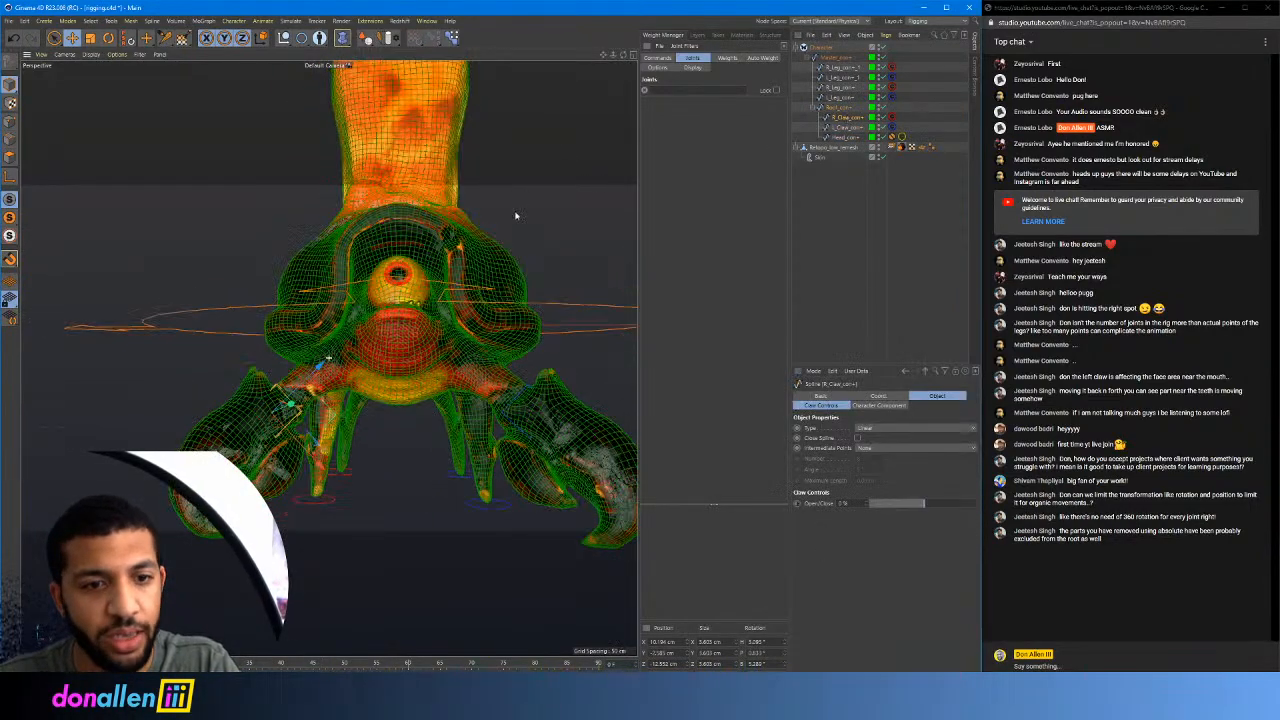
{"action": "left_click", "coordinate": [843, 138]}
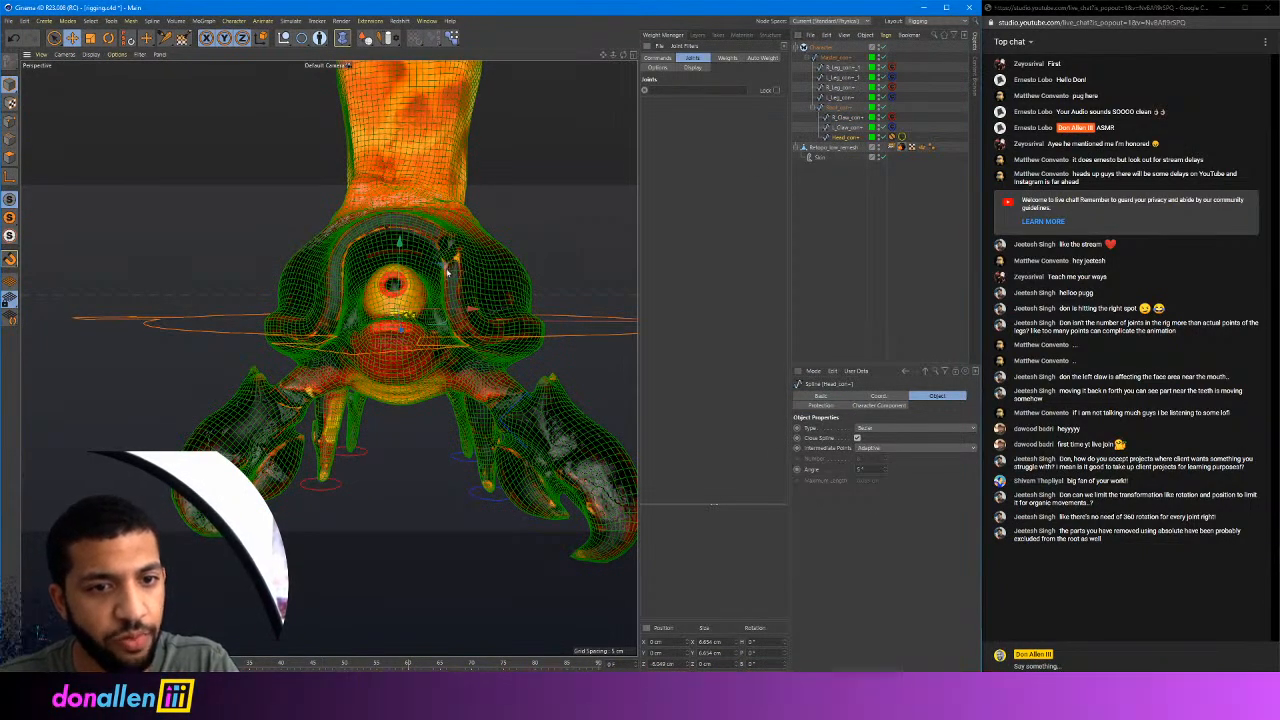
{"action": "key", "text": "r"}
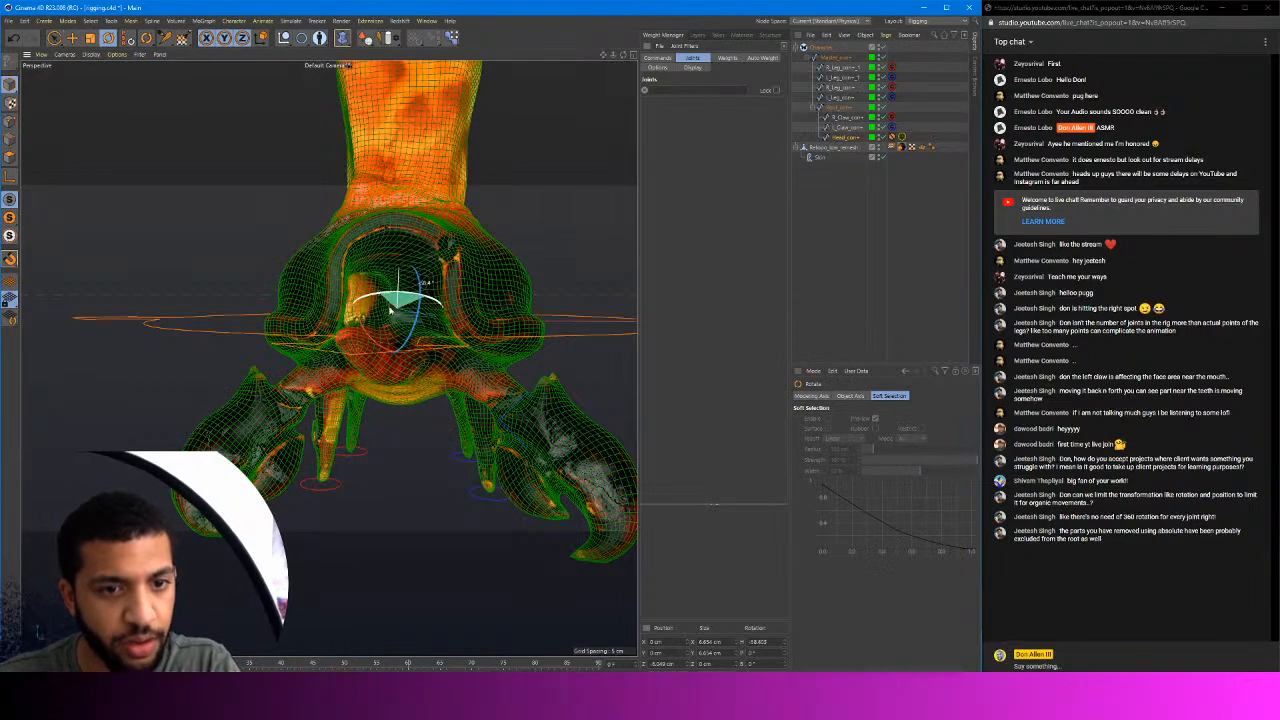
{"action": "mouse_move", "coordinate": [407, 278]}
{"action": "left_mouse_down", "text": "alt"}
{"action": "mouse_move", "coordinate": [380, 280]}
{"action": "mouse_move", "coordinate": [406, 262]}
{"action": "mouse_move", "coordinate": [399, 294]}
{"action": "mouse_move", "coordinate": [414, 277]}
{"action": "left_mouse_up", "text": "alt"}
{"action": "key", "text": "ctrl+z"}
Maximize the perspective view, select the Retopo_low_remesh mesh, and display only its Thorax joint weights
{"action": "middle_click", "coordinate": [400, 254]}
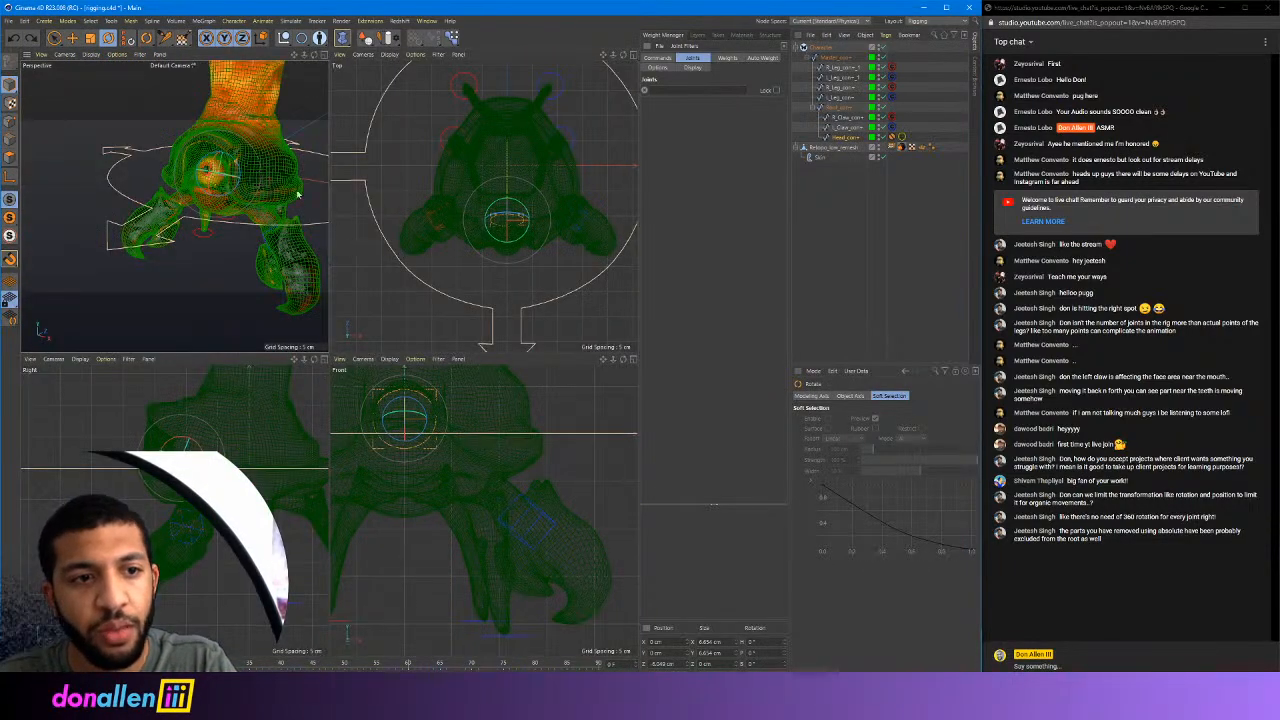
{"action": "left_click", "coordinate": [323, 55]}
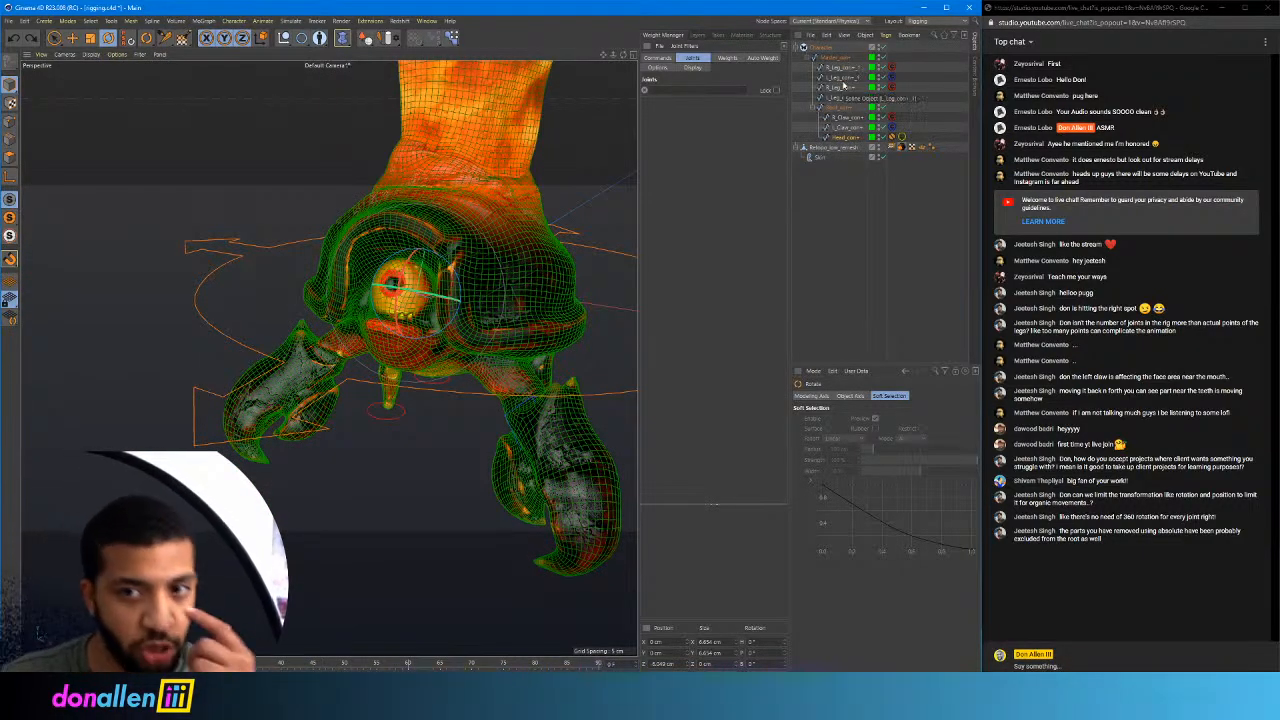
{"action": "left_click", "coordinate": [822, 147]}
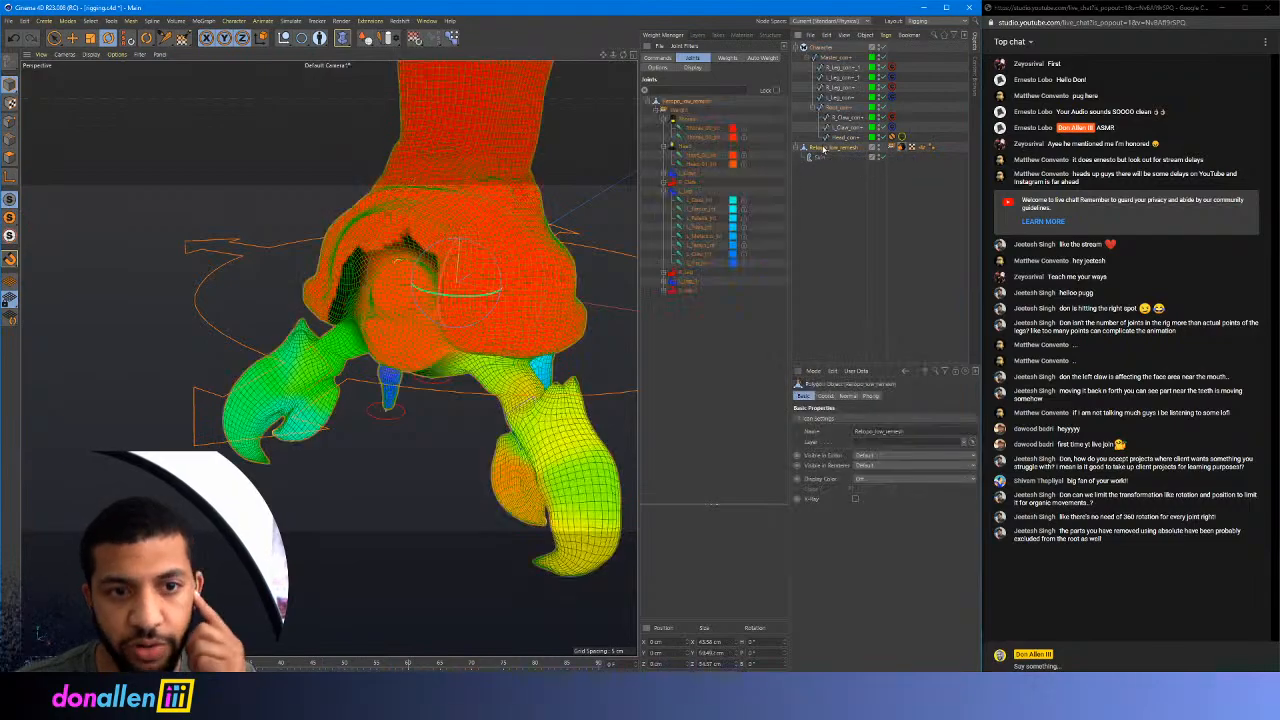
{"action": "left_click", "coordinate": [690, 126]}
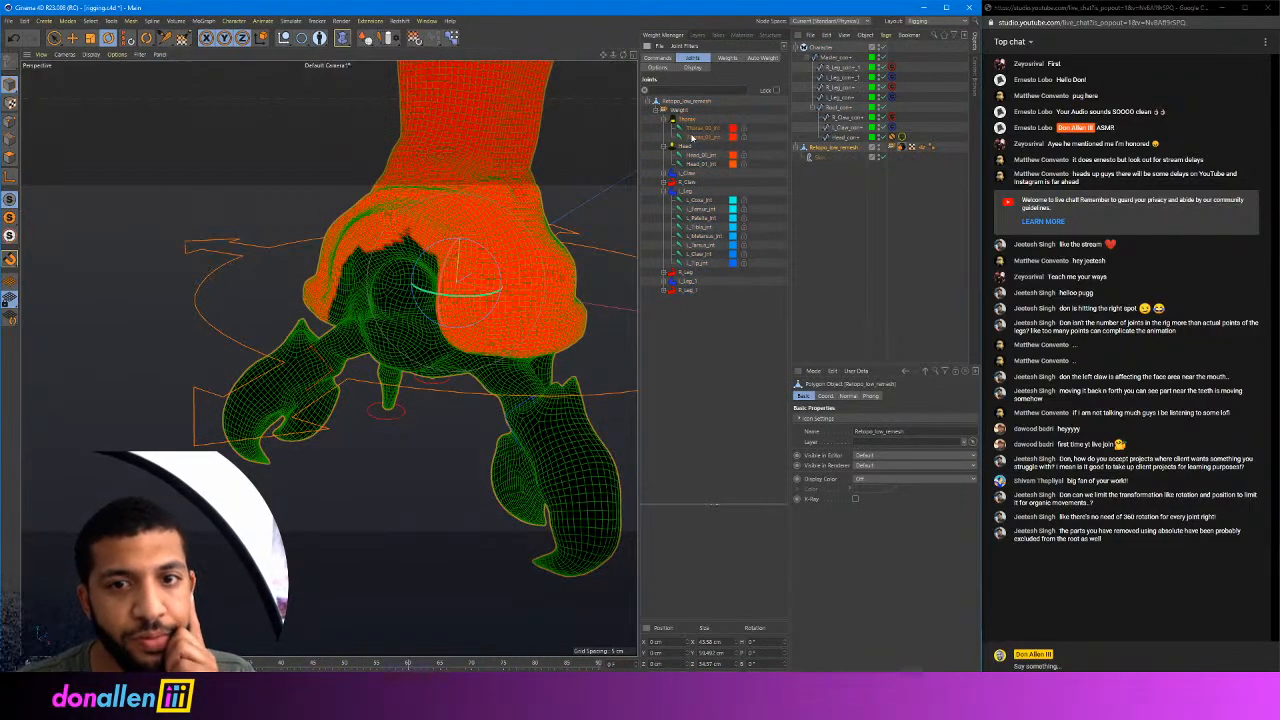
Compare which mesh areas the Thorax and Head joint groups influence in the Weight Manager
{"action": "left_click", "coordinate": [692, 128]}
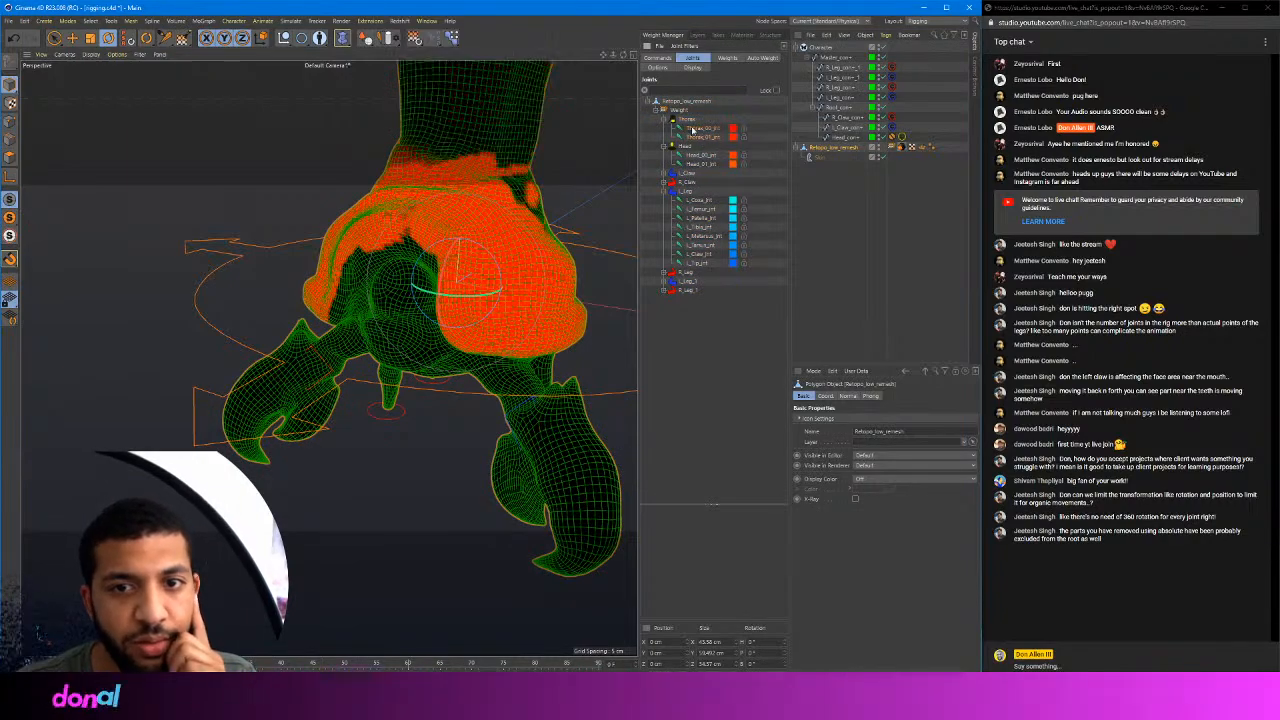
{"action": "left_click", "coordinate": [688, 147]}
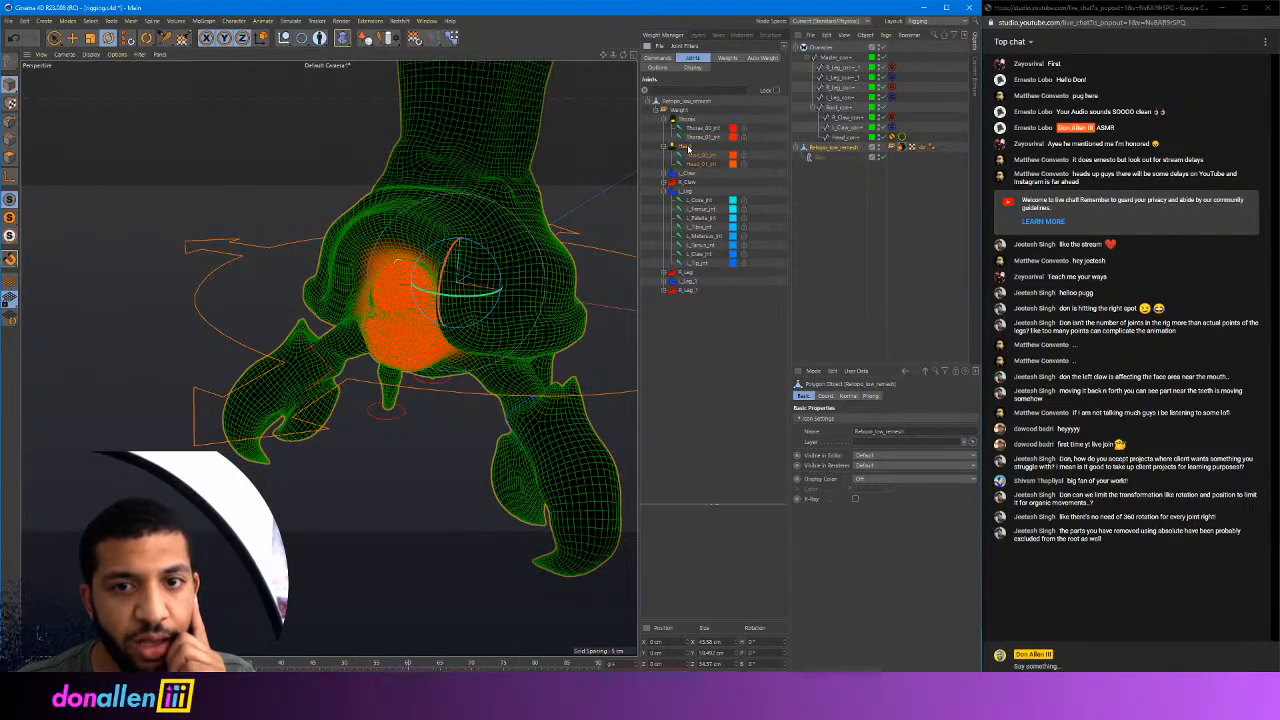
{"action": "left_click", "coordinate": [689, 122]}
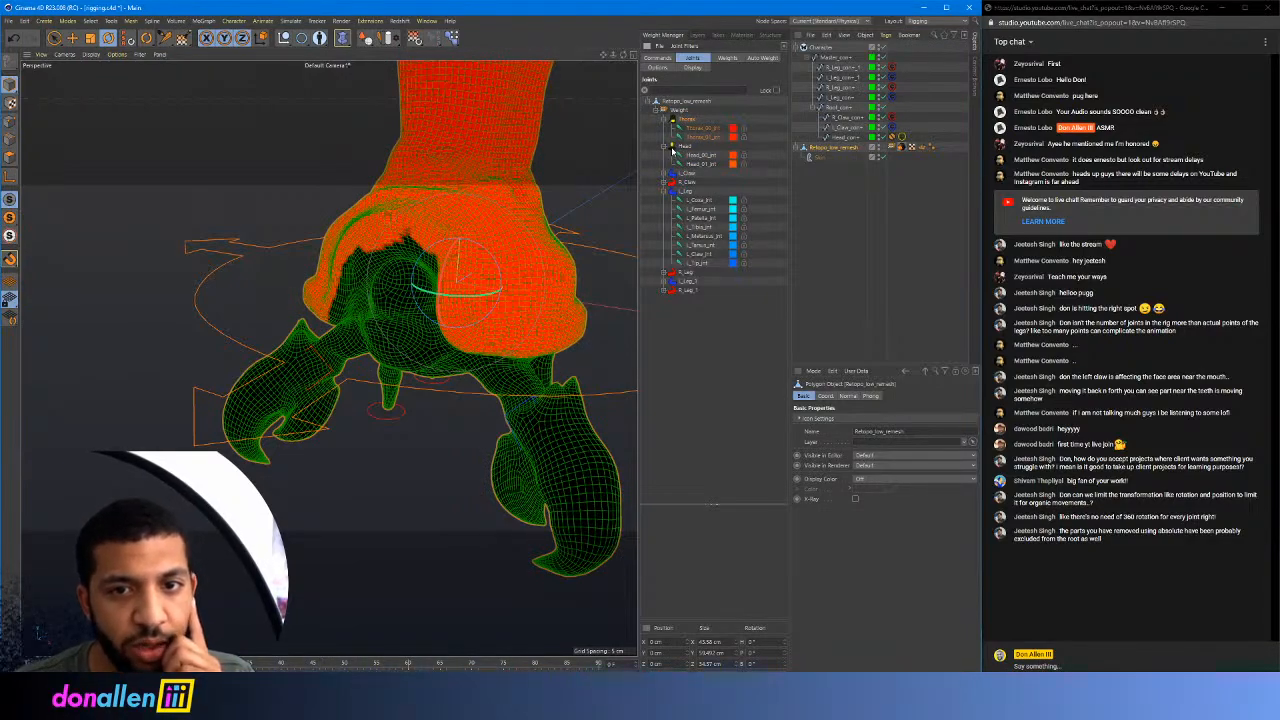
{"action": "left_click", "coordinate": [675, 148]}
{"action": "left_click", "coordinate": [673, 120]}
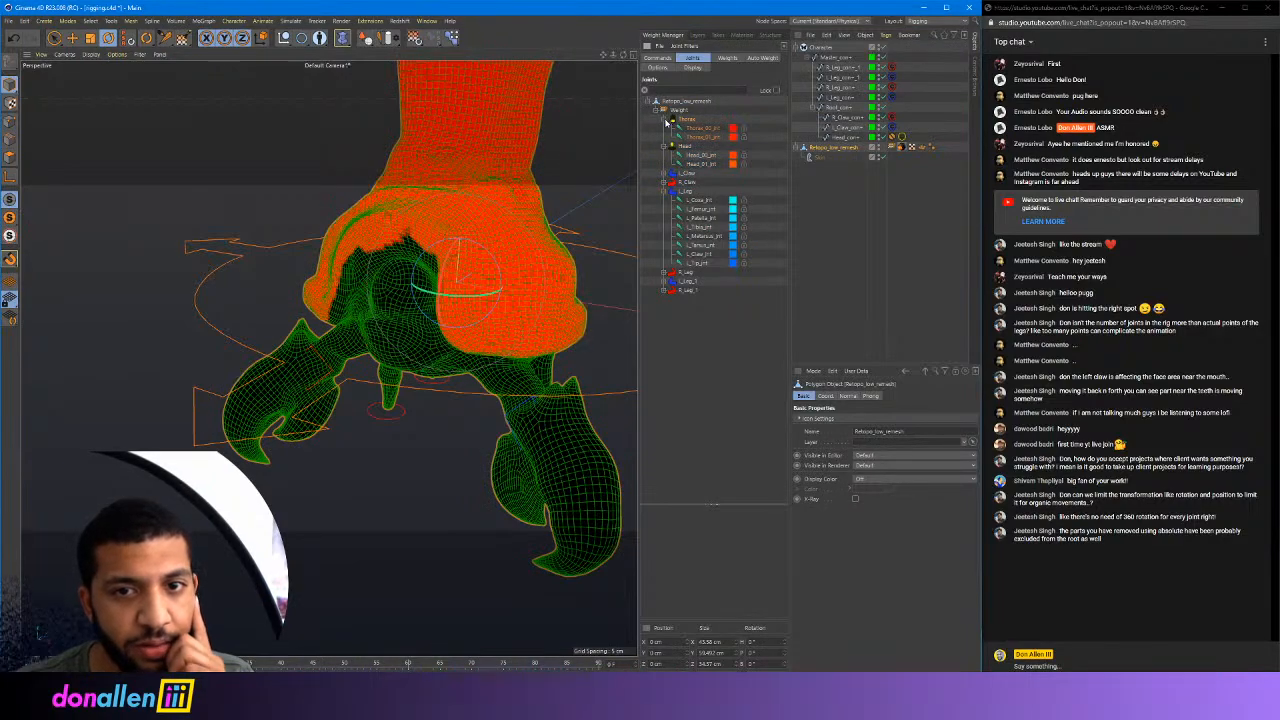
Collapse the Thorax and Head joint groups, compare their influence once more, and select the Thorax group for weighting
{"action": "left_click", "coordinate": [666, 120]}
{"action": "left_click", "coordinate": [664, 128]}
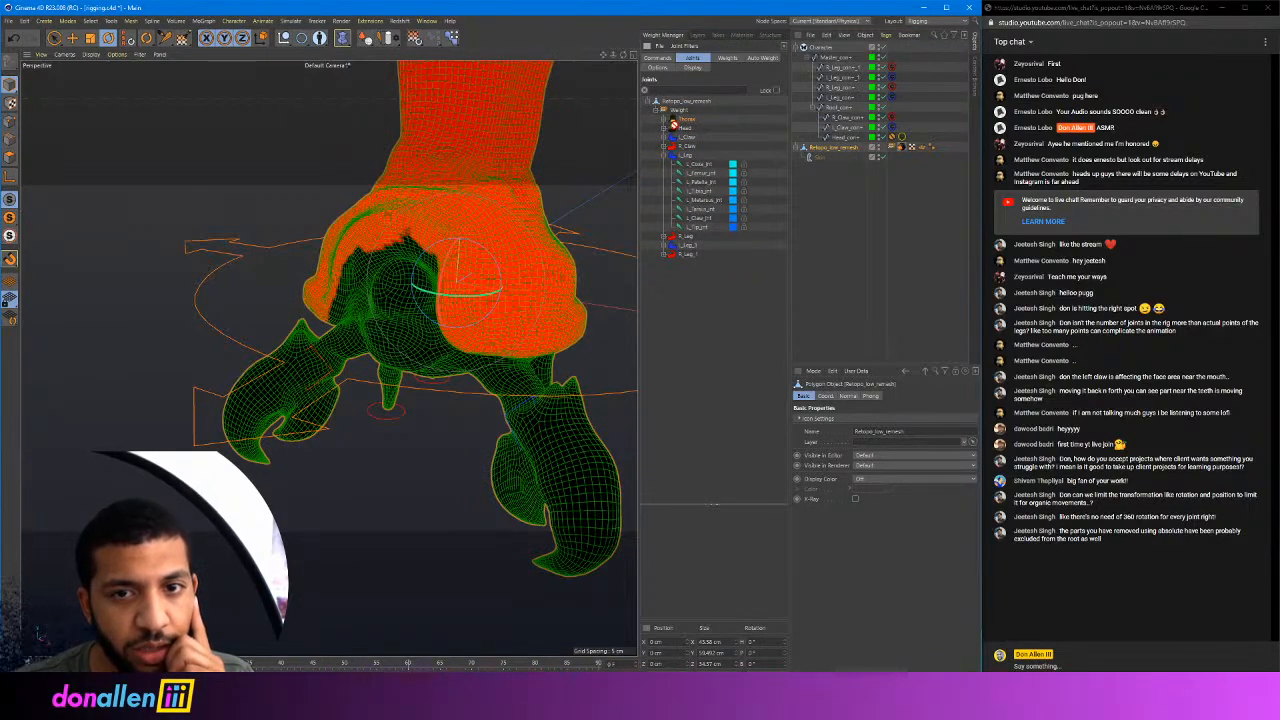
{"action": "left_click", "coordinate": [673, 128]}
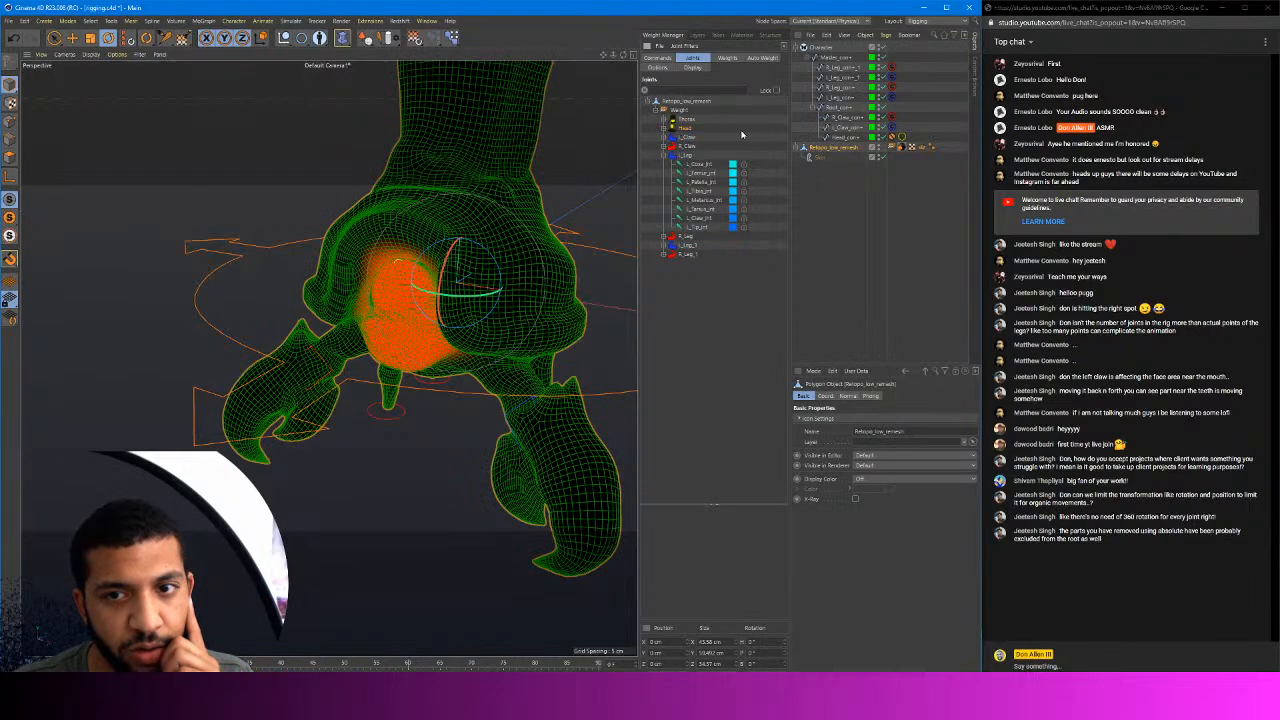
{"action": "left_click", "coordinate": [686, 122]}
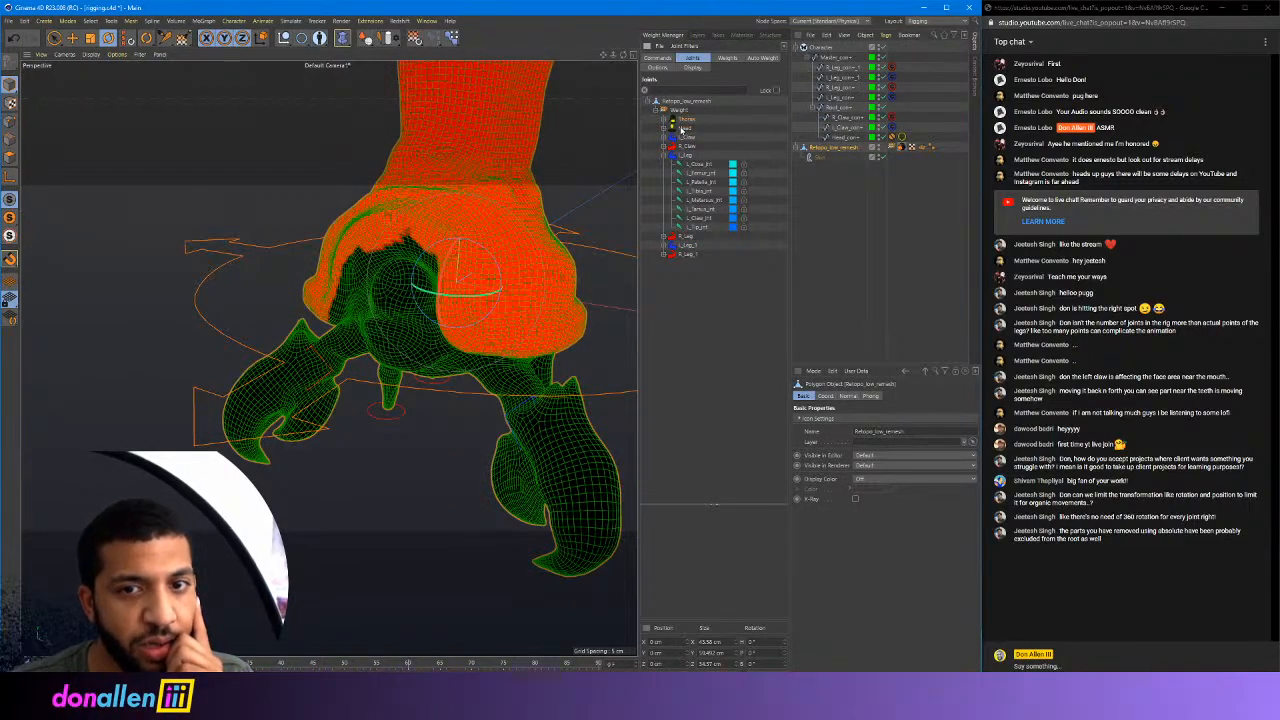
{"action": "left_click", "coordinate": [682, 128]}
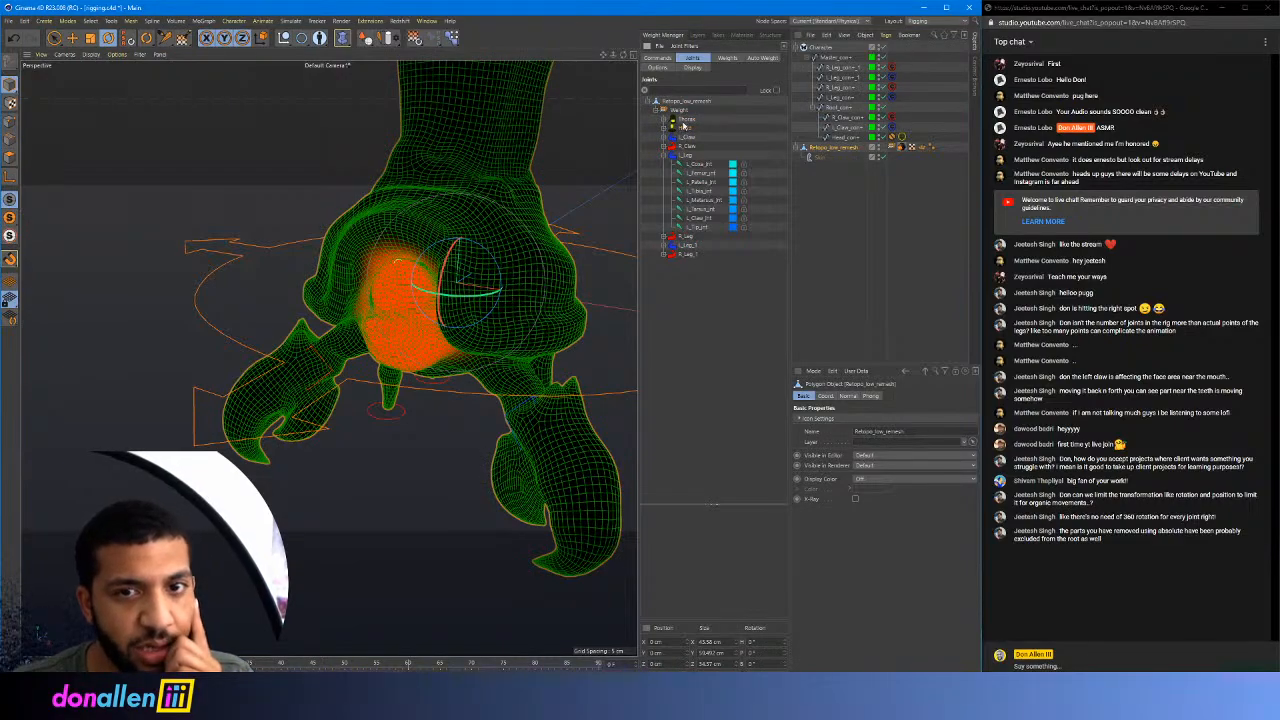
{"action": "left_click", "coordinate": [686, 121]}
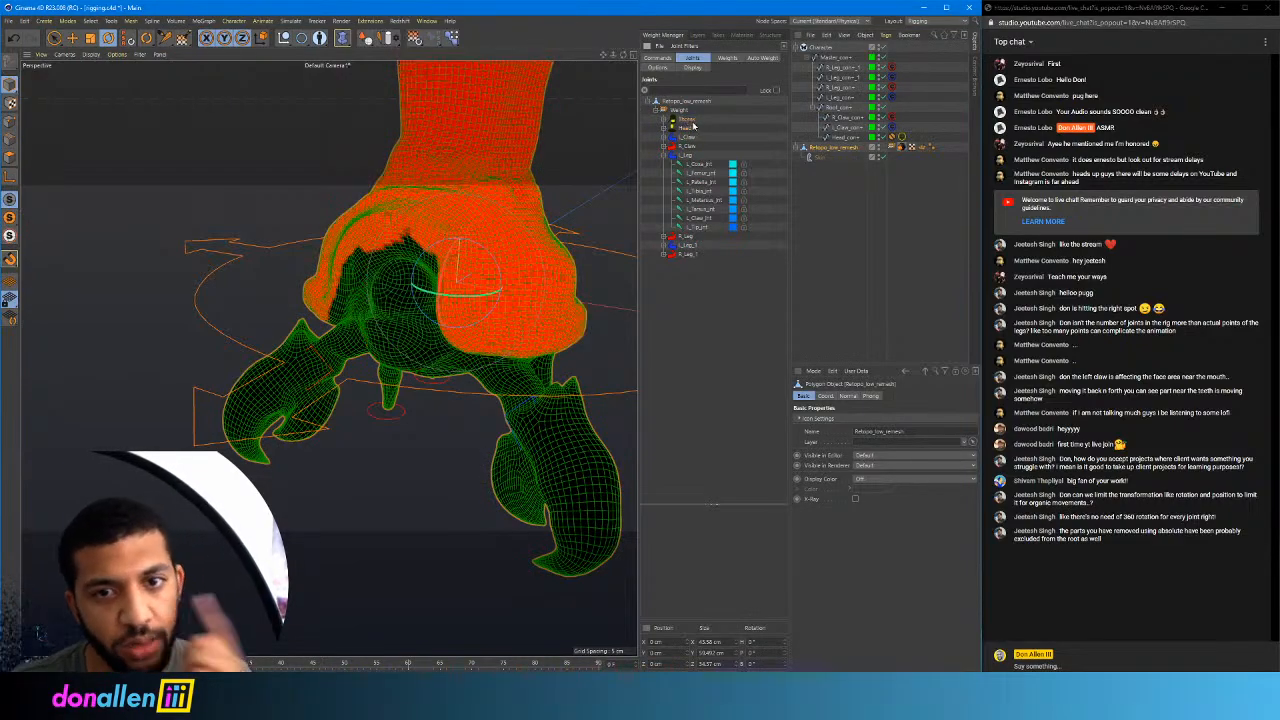
{"action": "left_click_drag", "start_coordinate": [596, 203], "coordinate": [594, 162]}
{"action": "key", "text": "ctrl+z"}
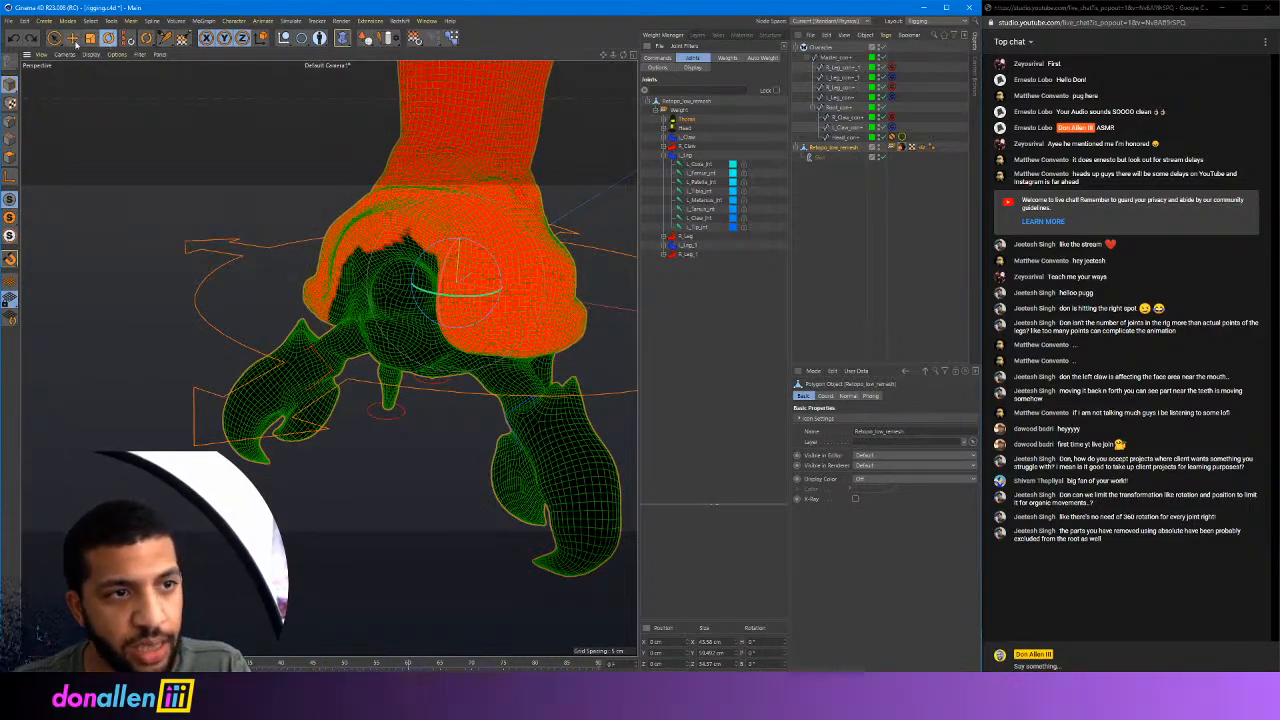
Set the Weight Tool to Add mode at 40% strength with a much larger brush, and paint thorax weight over the face
{"action": "left_click", "coordinate": [55, 38]}
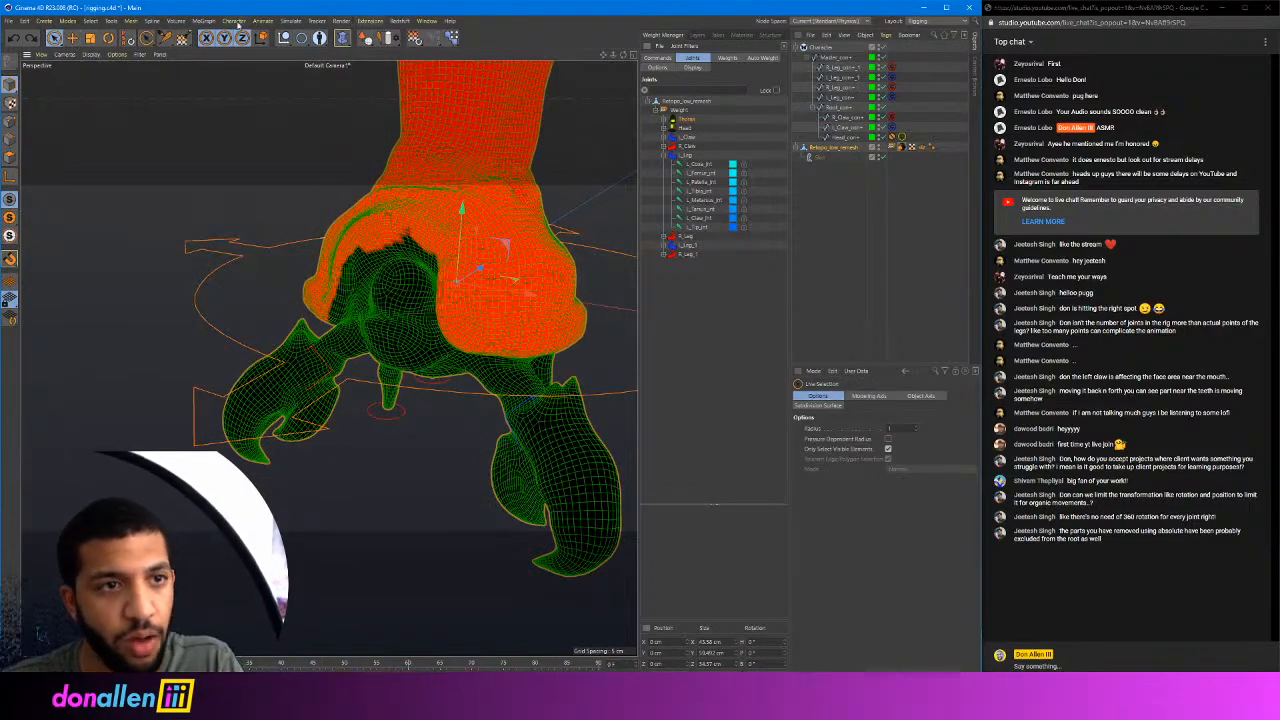
{"action": "left_click", "coordinate": [183, 38]}
{"action": "left_click", "coordinate": [222, 52]}
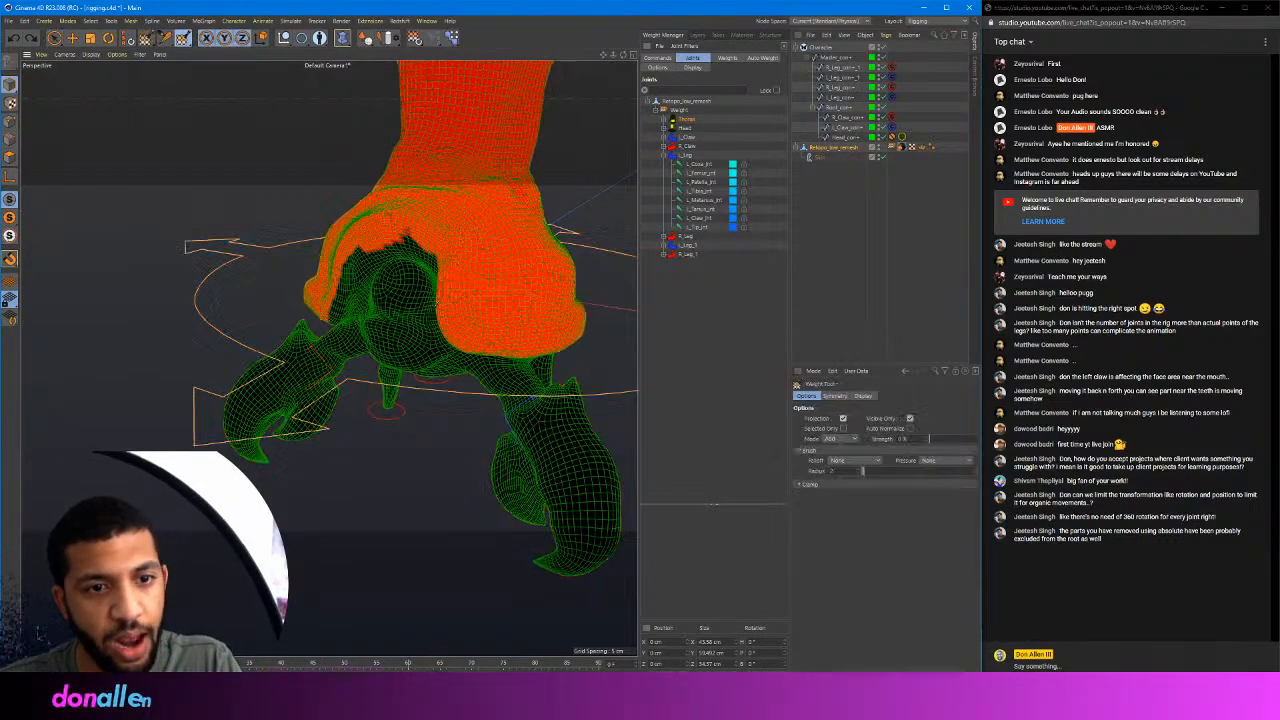
{"action": "mouse_move", "coordinate": [367, 257]}
{"action": "middle_mouse_down"}
{"action": "mouse_move", "coordinate": [397, 232]}
{"action": "mouse_move", "coordinate": [449, 238]}
{"action": "middle_mouse_up"}
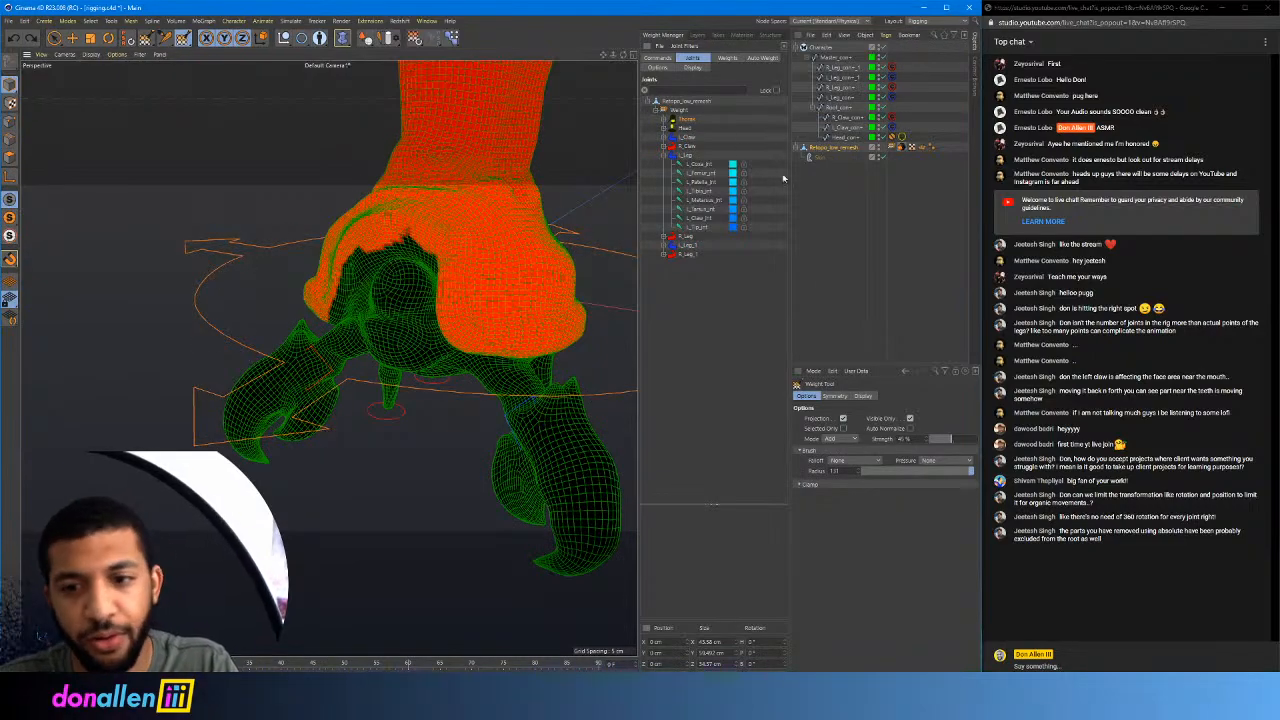
{"action": "left_click", "coordinate": [836, 440]}
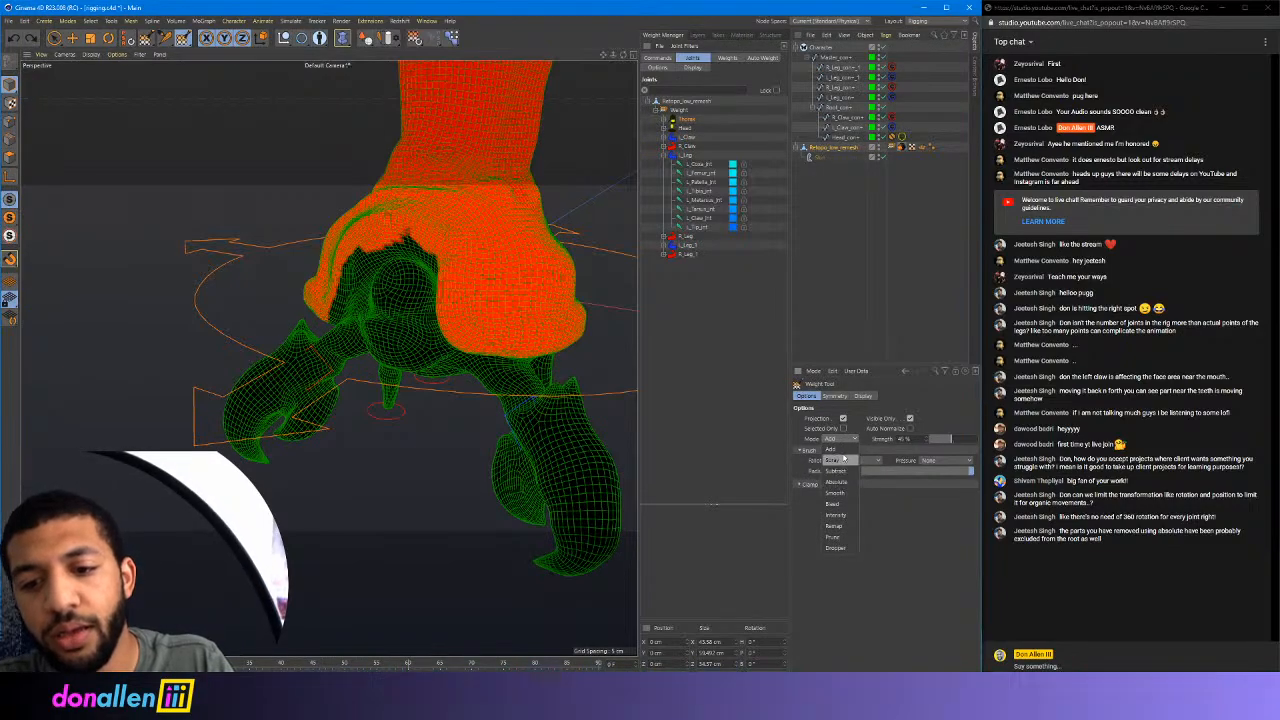
{"action": "left_click", "coordinate": [843, 455]}
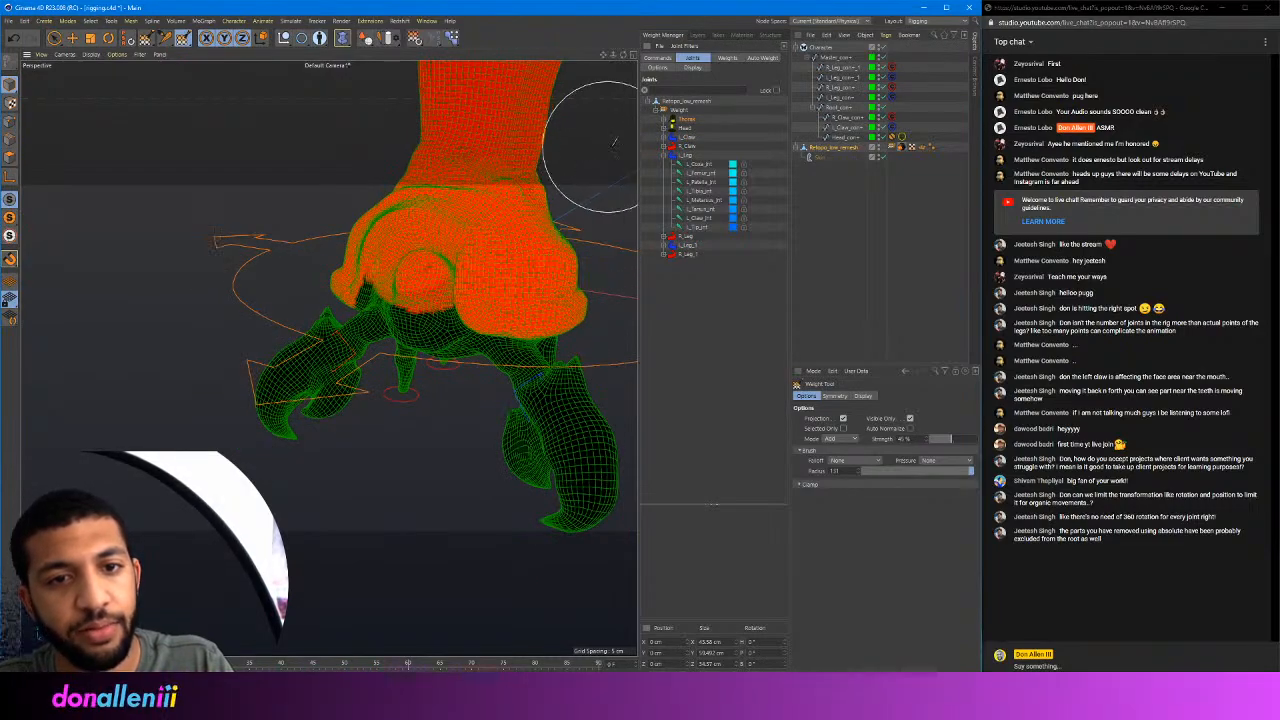
Show the front view shaded with lines and paint thorax weight across the whole front of the body, including the mouth area
{"action": "left_click", "coordinate": [631, 54]}
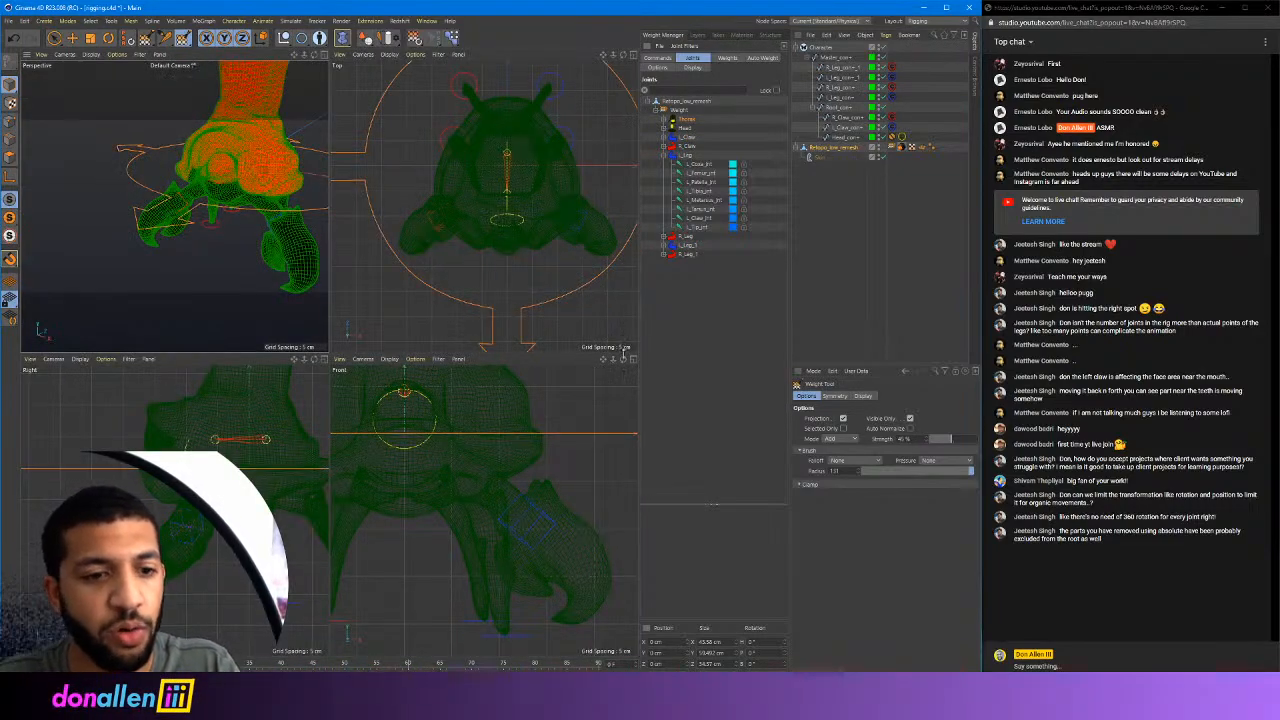
{"action": "left_click", "coordinate": [633, 359]}
{"action": "middle_click_drag", "start_coordinate": [143, 205], "coordinate": [329, 358], "text": "alt"}
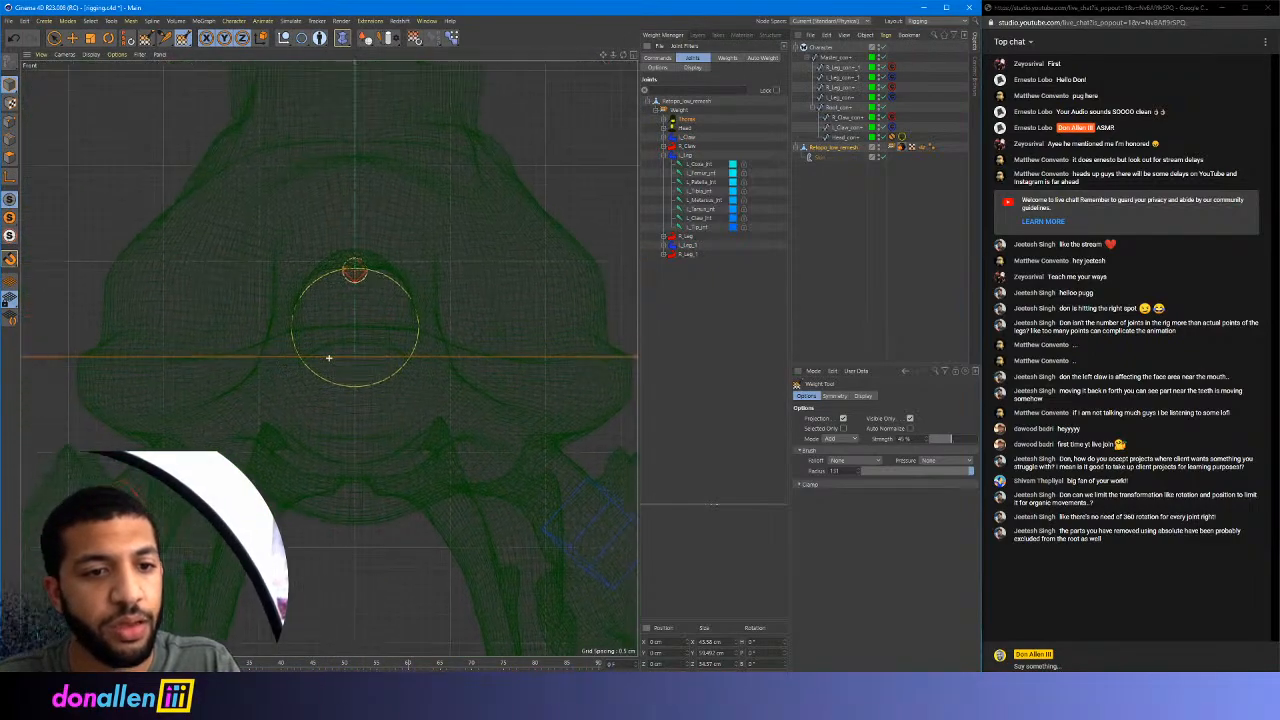
{"action": "left_click", "coordinate": [90, 55]}
{"action": "left_click", "coordinate": [112, 84]}
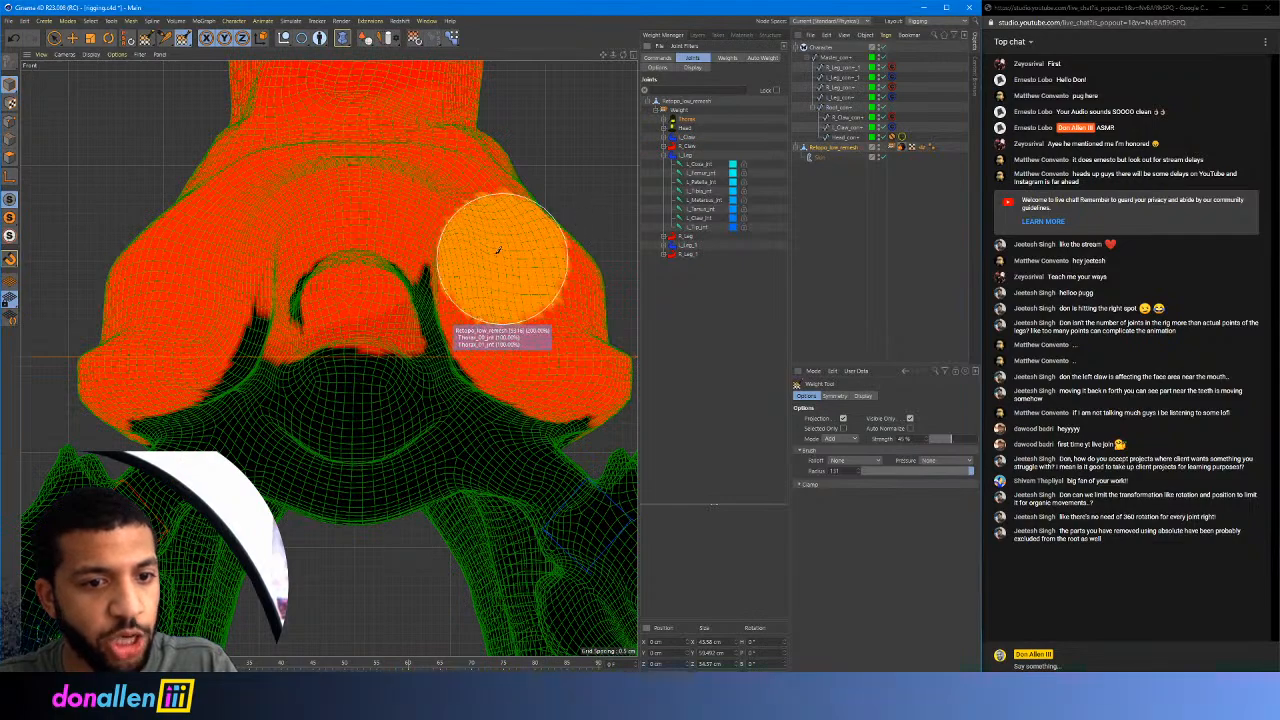
{"action": "mouse_move", "coordinate": [149, 347]}
{"action": "left_mouse_down"}
{"action": "mouse_move", "coordinate": [166, 374]}
{"action": "mouse_move", "coordinate": [299, 325]}
{"action": "mouse_move", "coordinate": [327, 397]}
{"action": "mouse_move", "coordinate": [423, 377]}
{"action": "mouse_move", "coordinate": [429, 294]}
{"action": "mouse_move", "coordinate": [277, 366]}
{"action": "mouse_move", "coordinate": [327, 440]}
{"action": "mouse_move", "coordinate": [429, 463]}
{"action": "mouse_move", "coordinate": [514, 323]}
{"action": "mouse_move", "coordinate": [500, 363]}
{"action": "mouse_move", "coordinate": [579, 366]}
{"action": "left_mouse_up"}
{"action": "scroll", "coordinate": [514, 243], "scroll_direction": "down", "scroll_amount": 4}
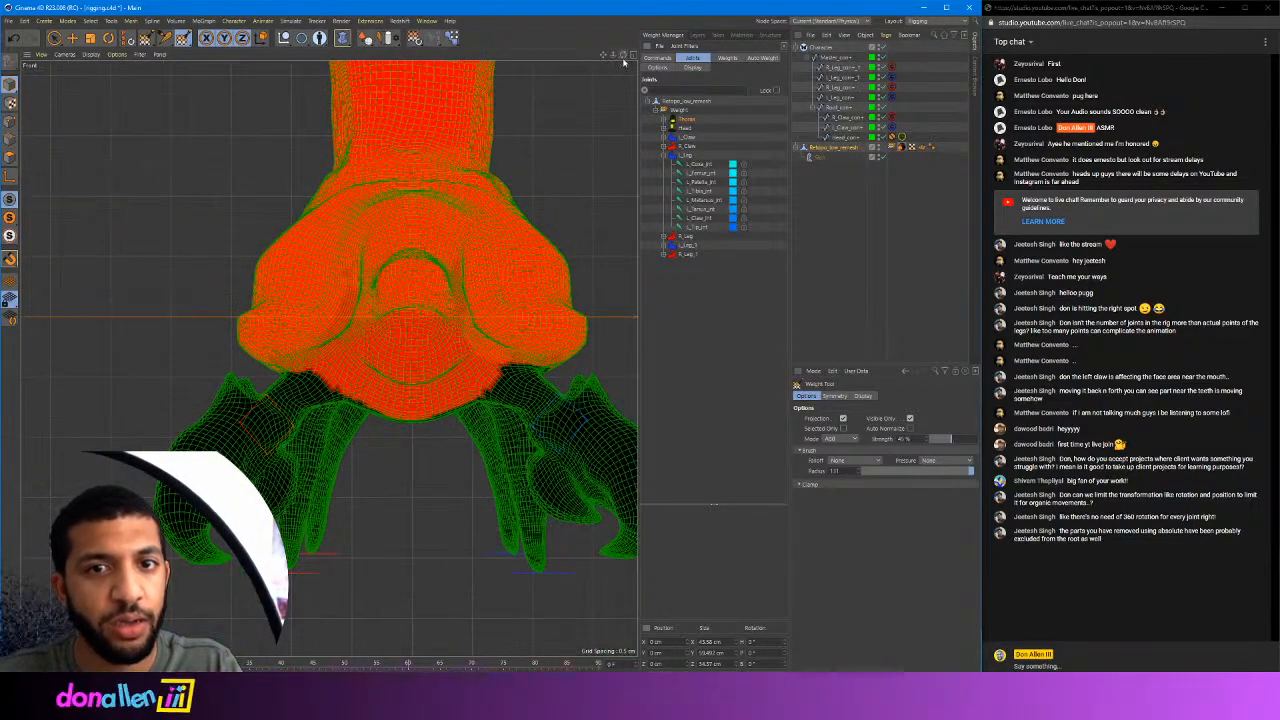
Show the right view shaded with lines to check the thorax weights along the side of the body
{"action": "left_click", "coordinate": [631, 55]}
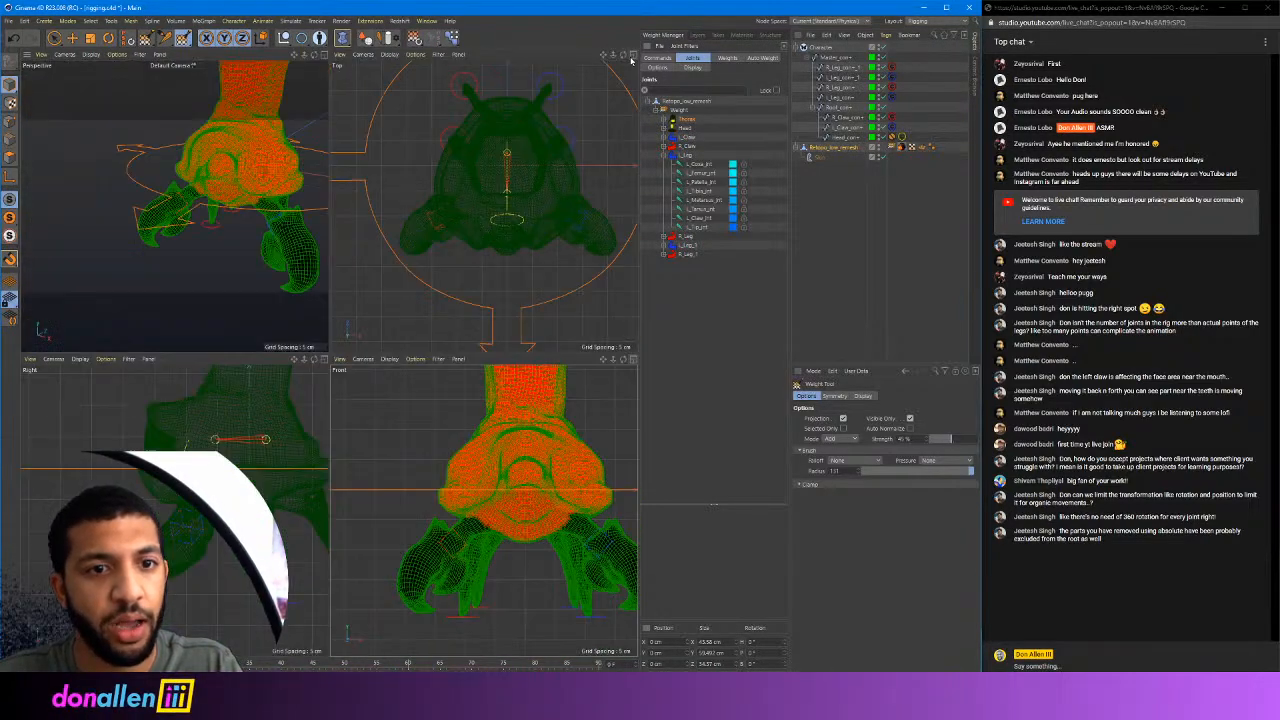
{"action": "left_click", "coordinate": [322, 360]}
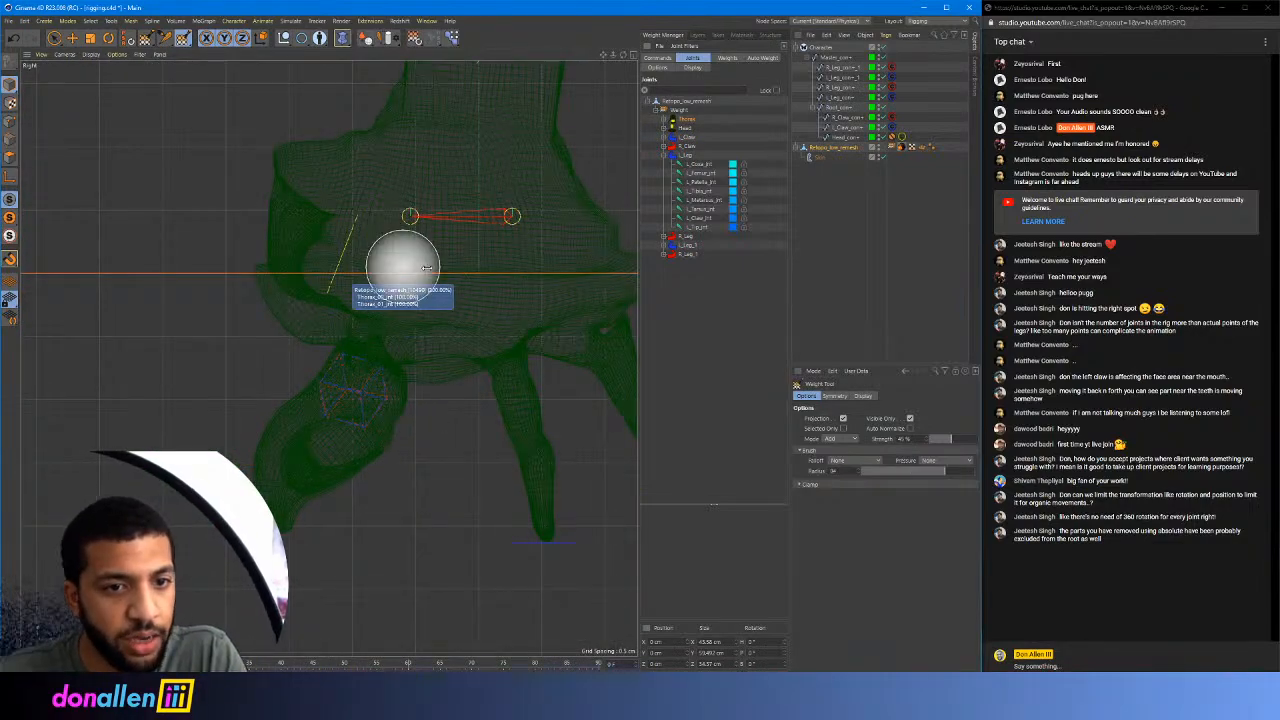
{"action": "left_click", "coordinate": [91, 54]}
{"action": "left_click", "coordinate": [105, 82]}
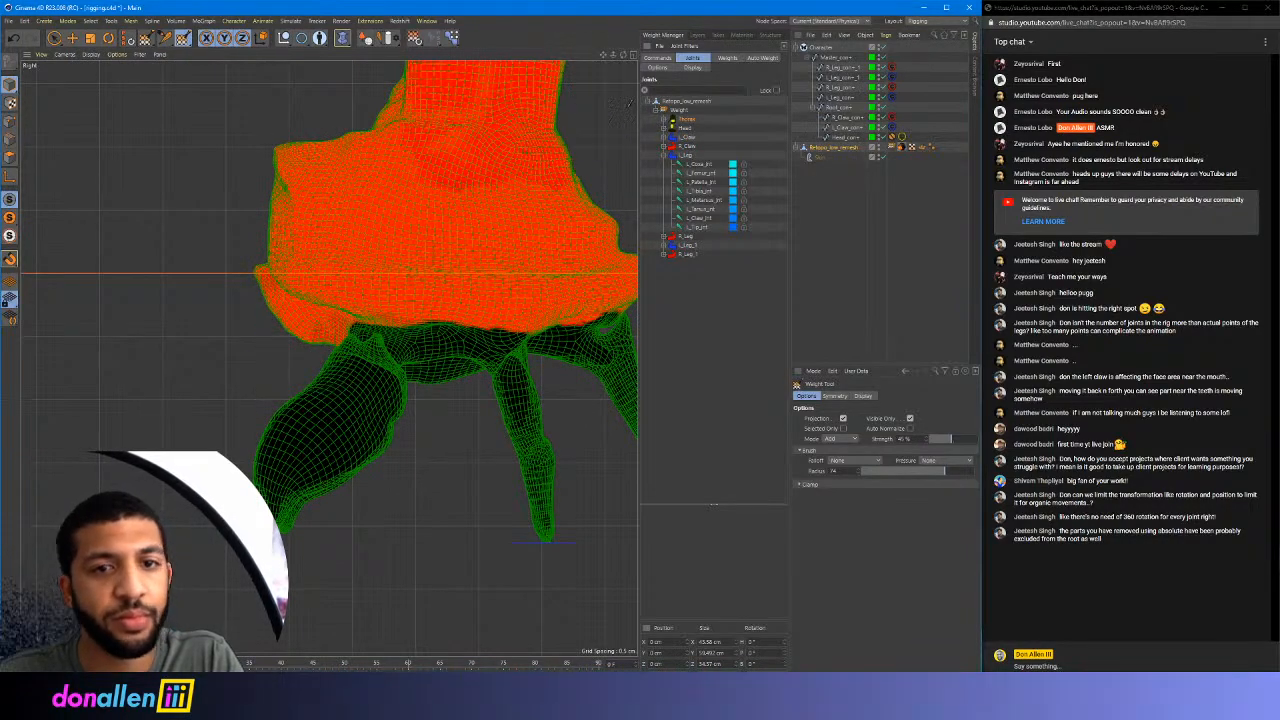
Paint thorax weight onto the rear of the body between the back legs in the perspective view
{"action": "left_click", "coordinate": [631, 55]}
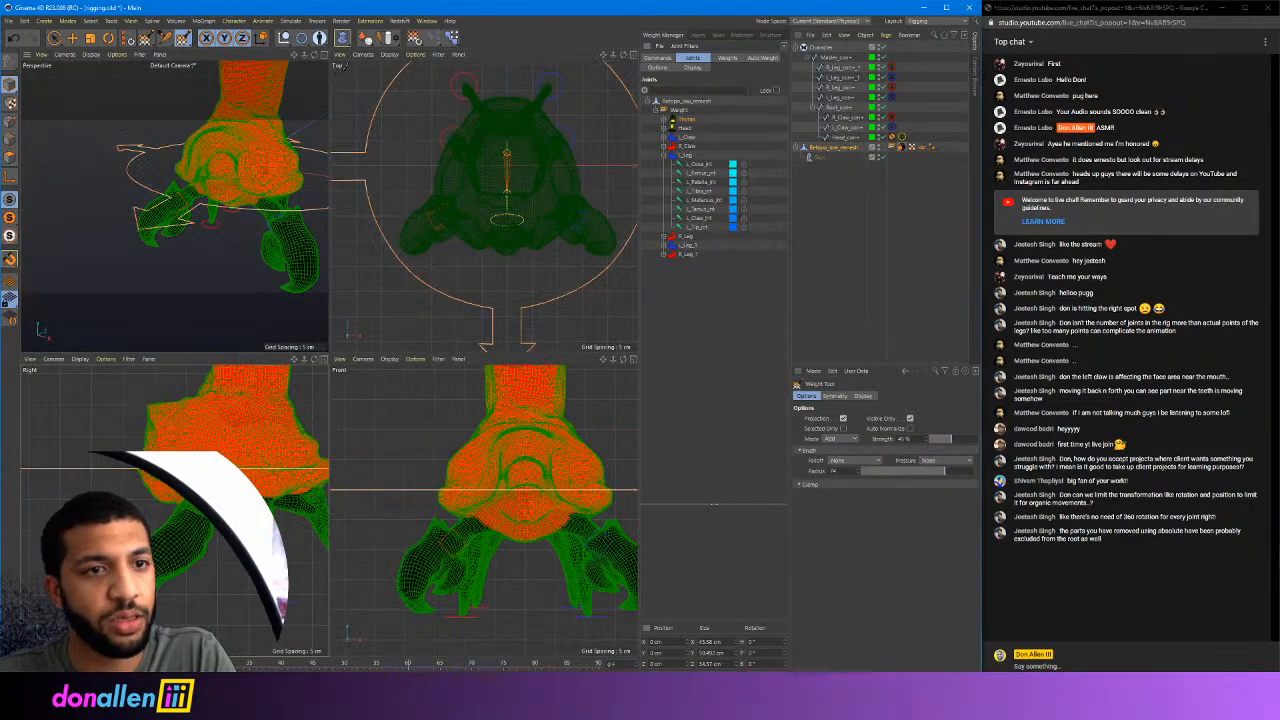
{"action": "left_click", "coordinate": [324, 54]}
{"action": "middle_click_drag", "start_coordinate": [436, 142], "coordinate": [251, 153], "text": "alt"}
{"action": "mouse_move", "coordinate": [251, 153]}
{"action": "left_mouse_down", "text": "alt"}
{"action": "mouse_move", "coordinate": [500, 125]}
{"action": "mouse_move", "coordinate": [560, 75]}
{"action": "left_mouse_up", "text": "alt"}
{"action": "left_click_drag", "start_coordinate": [225, 315], "coordinate": [243, 251]}
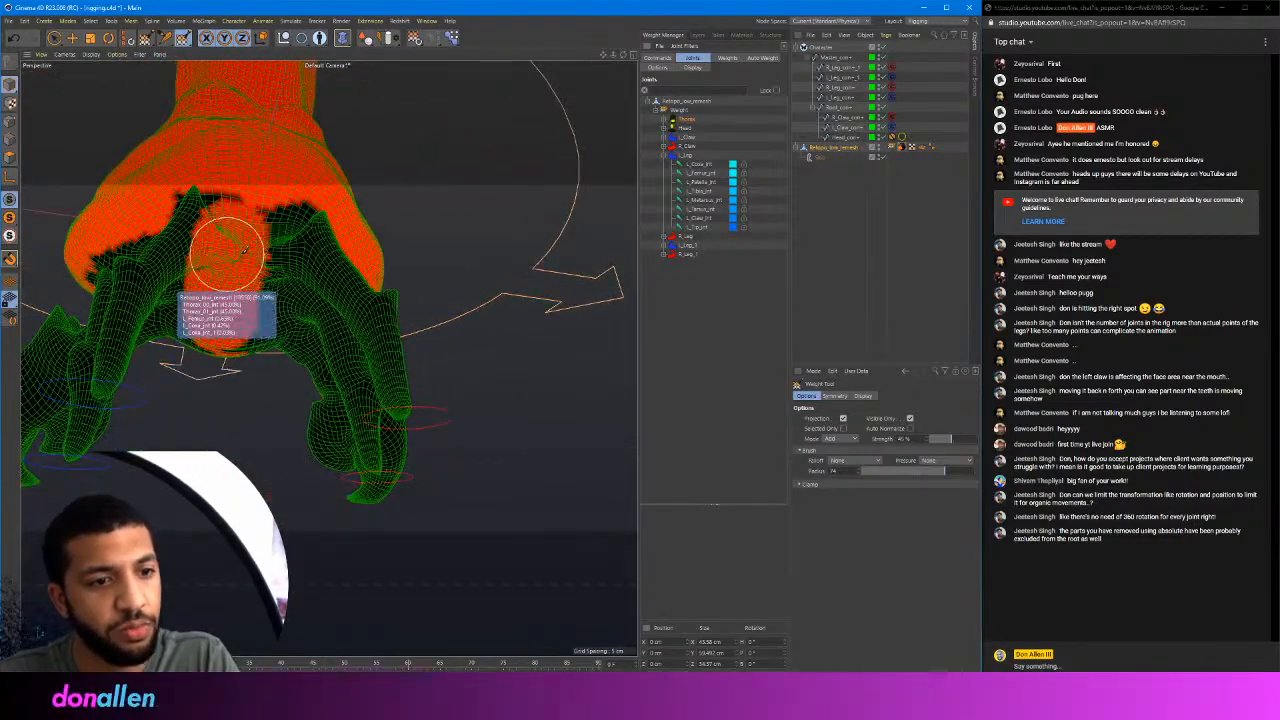
Paint thorax weight over the belly between the legs at 100% strength, and check the coverage around the whole body
{"action": "left_click_drag", "start_coordinate": [363, 195], "coordinate": [370, 85], "text": "alt"}
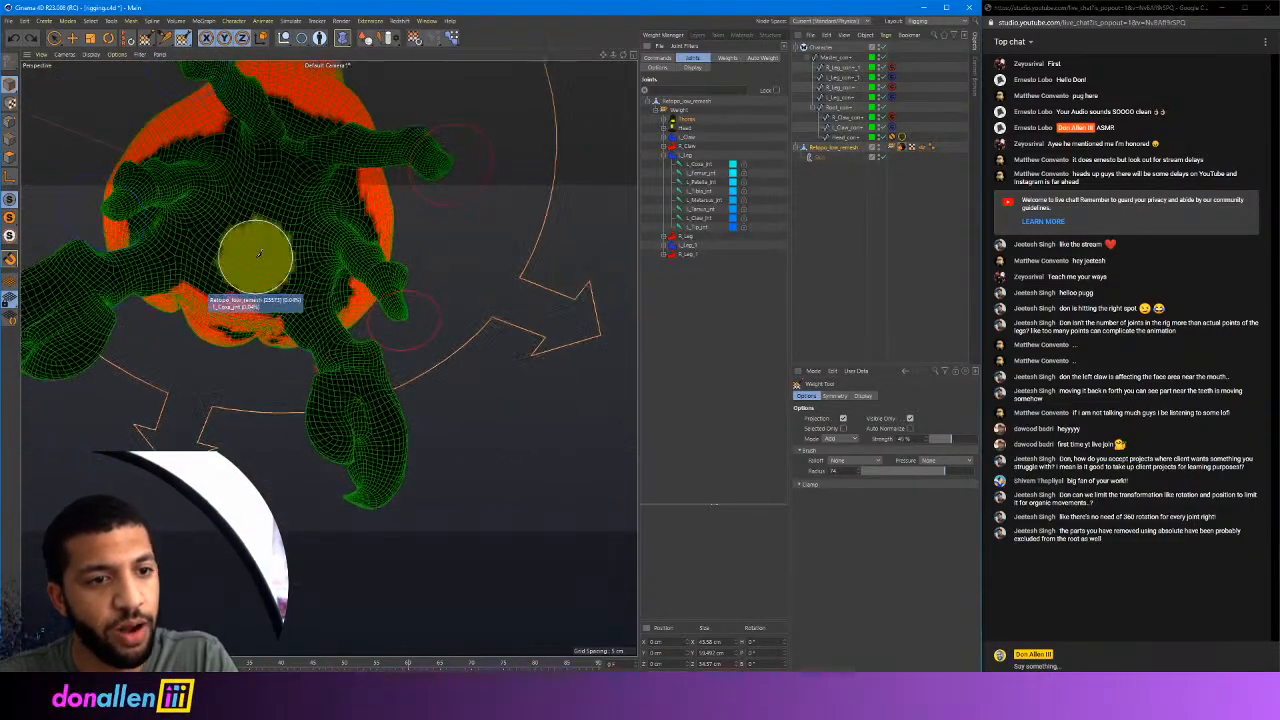
{"action": "mouse_move", "coordinate": [257, 253]}
{"action": "left_mouse_down"}
{"action": "mouse_move", "coordinate": [243, 297]}
{"action": "mouse_move", "coordinate": [263, 207]}
{"action": "mouse_move", "coordinate": [243, 200]}
{"action": "mouse_move", "coordinate": [240, 232]}
{"action": "mouse_move", "coordinate": [250, 204]}
{"action": "mouse_move", "coordinate": [284, 197]}
{"action": "mouse_move", "coordinate": [253, 273]}
{"action": "mouse_move", "coordinate": [280, 220]}
{"action": "mouse_move", "coordinate": [228, 218]}
{"action": "mouse_move", "coordinate": [243, 363]}
{"action": "left_mouse_up"}
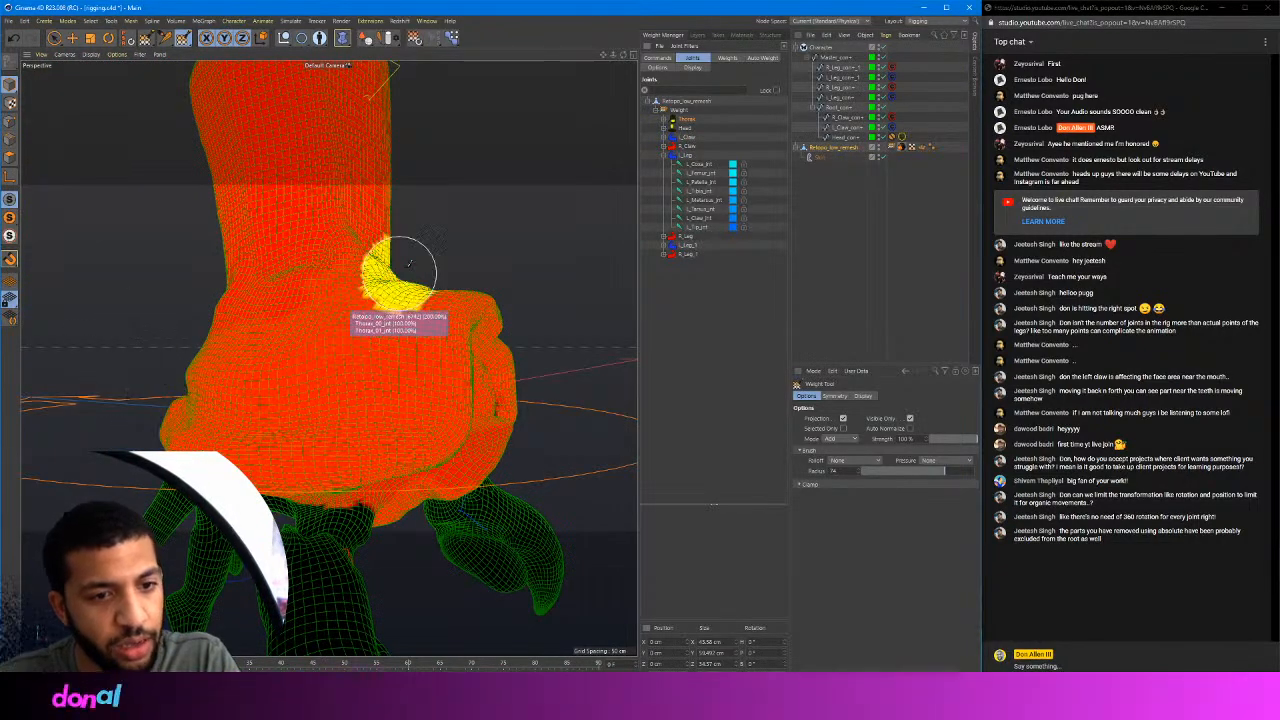
{"action": "mouse_move", "coordinate": [394, 277]}
{"action": "left_mouse_down", "text": "alt"}
{"action": "mouse_move", "coordinate": [345, 228]}
{"action": "mouse_move", "coordinate": [419, 265]}
{"action": "mouse_move", "coordinate": [368, 333]}
{"action": "left_mouse_up", "text": "alt"}
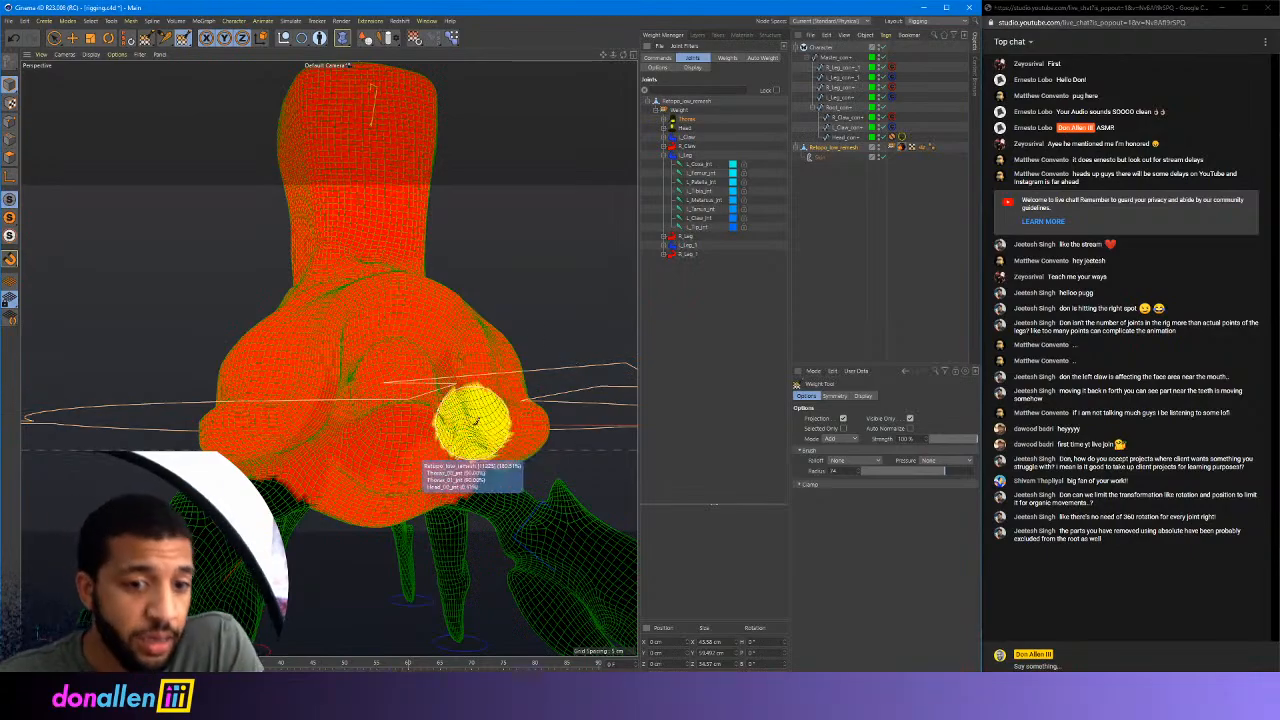
{"action": "mouse_move", "coordinate": [474, 422]}
{"action": "left_mouse_down", "text": "alt"}
{"action": "mouse_move", "coordinate": [400, 340]}
{"action": "mouse_move", "coordinate": [371, 366]}
{"action": "mouse_move", "coordinate": [320, 320]}
{"action": "mouse_move", "coordinate": [340, 392]}
{"action": "left_mouse_up", "text": "alt"}
{"action": "mouse_move", "coordinate": [343, 286]}
{"action": "left_mouse_down", "text": "alt"}
{"action": "mouse_move", "coordinate": [498, 166]}
{"action": "mouse_move", "coordinate": [483, 151]}
{"action": "left_mouse_up", "text": "alt"}
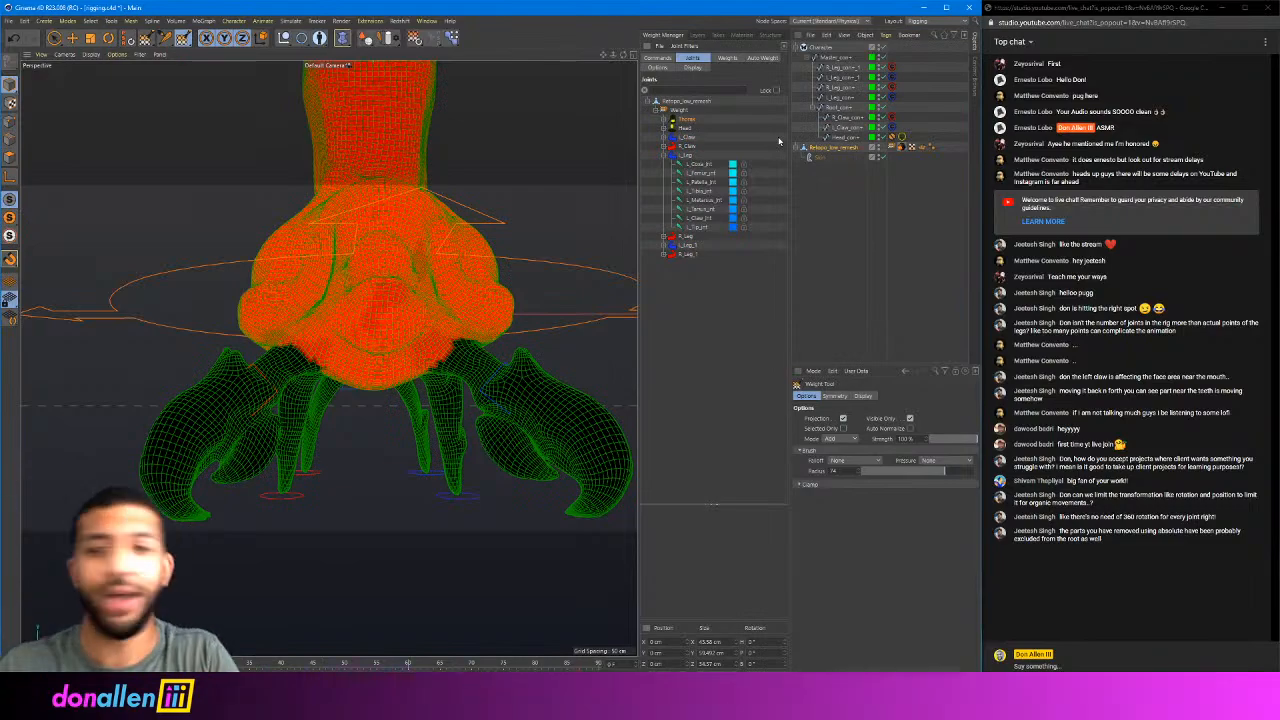
{"action": "mouse_move", "coordinate": [530, 105]}
{"action": "left_mouse_down", "text": "alt"}
{"action": "mouse_move", "coordinate": [329, 360]}
{"action": "mouse_move", "coordinate": [332, 283]}
{"action": "left_mouse_up", "text": "alt"}
{"action": "mouse_move", "coordinate": [457, 163]}
{"action": "left_mouse_down", "text": "alt"}
{"action": "mouse_move", "coordinate": [380, 163]}
{"action": "mouse_move", "coordinate": [329, 357]}
{"action": "mouse_move", "coordinate": [505, 105]}
{"action": "left_mouse_up", "text": "alt"}
Test the body deformation by rotating the Root_con+ control, and undo the rotation
{"action": "left_click", "coordinate": [55, 39]}
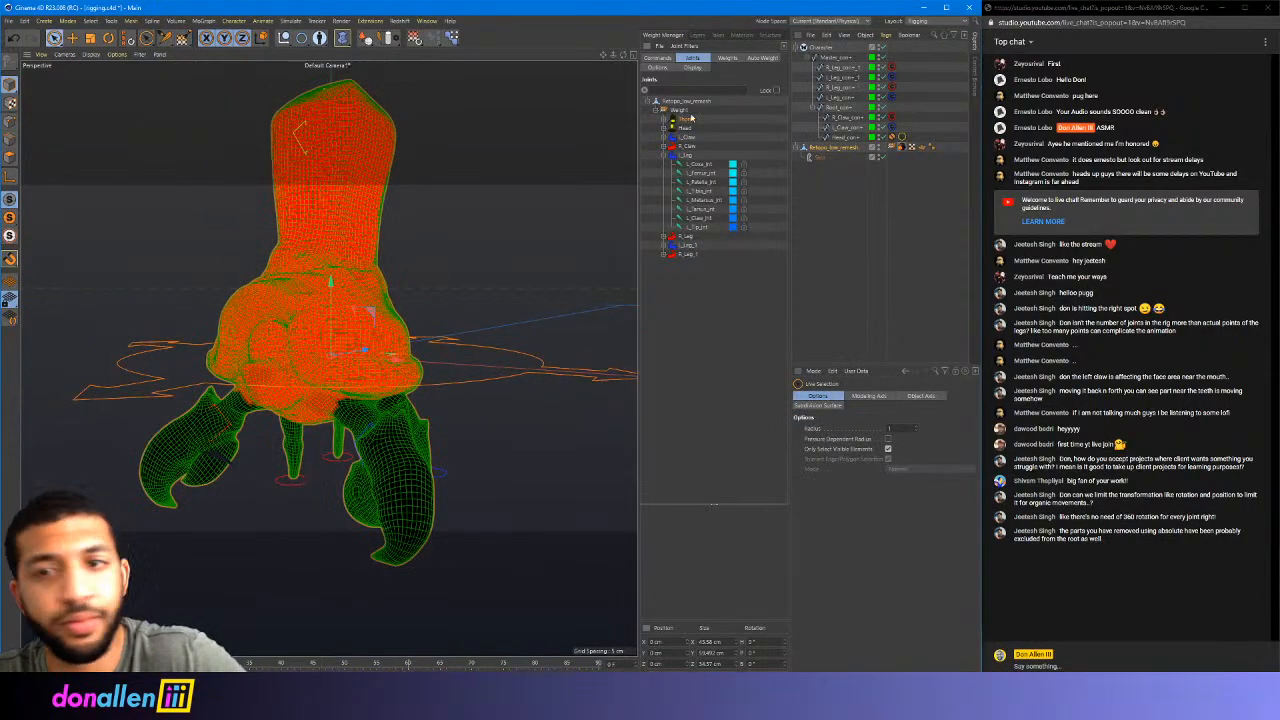
{"action": "left_click", "coordinate": [832, 108]}
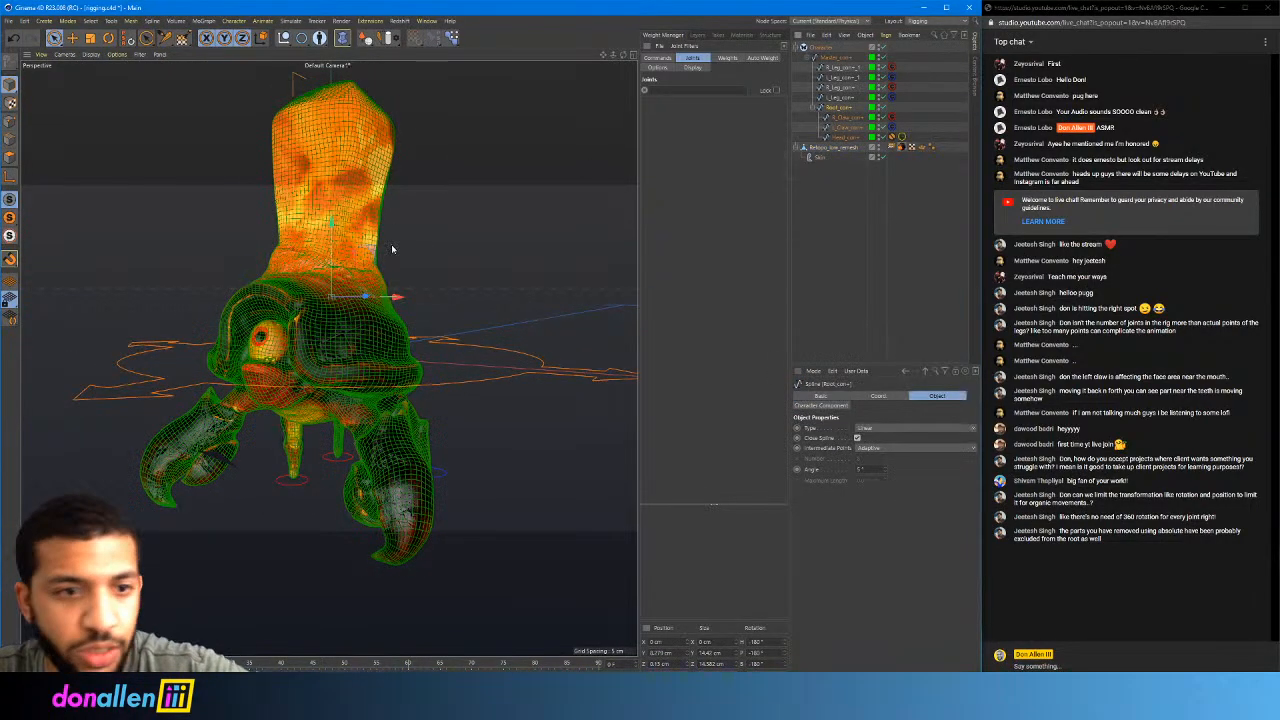
{"action": "key", "text": "r"}
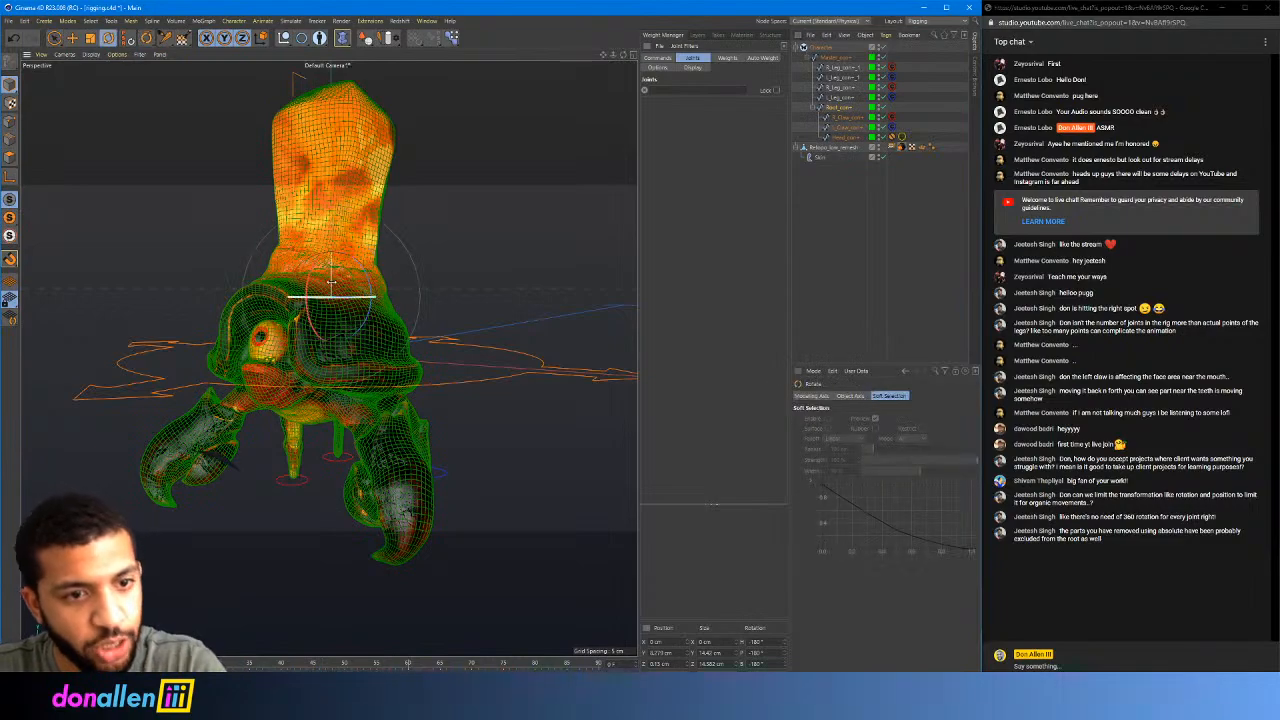
{"action": "left_click_drag", "start_coordinate": [389, 270], "coordinate": [435, 273]}
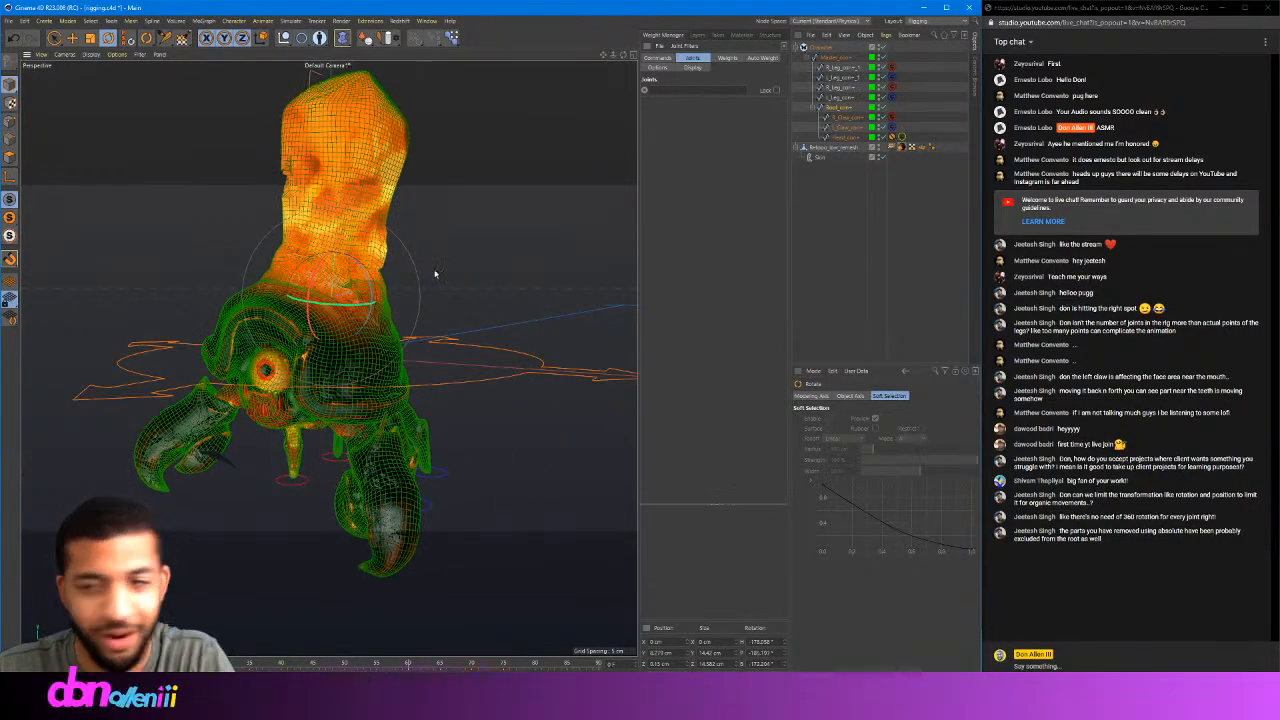
{"action": "key", "text": "ctrl+z"}
Test the head deformation by slightly rotating the Head_con+ control, and undo the rotation
{"action": "left_click", "coordinate": [846, 137]}
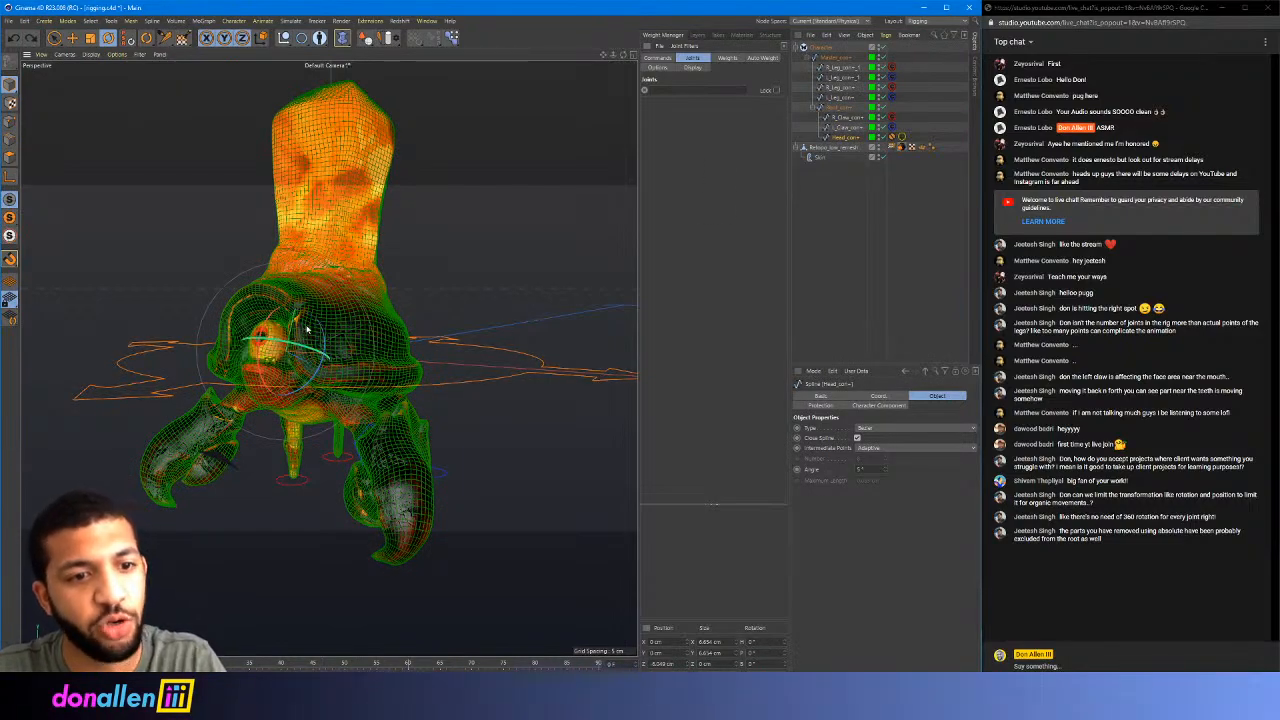
{"action": "mouse_move", "coordinate": [322, 332]}
{"action": "left_mouse_down"}
{"action": "mouse_move", "coordinate": [318, 356]}
{"action": "mouse_move", "coordinate": [316, 333]}
{"action": "left_mouse_up"}
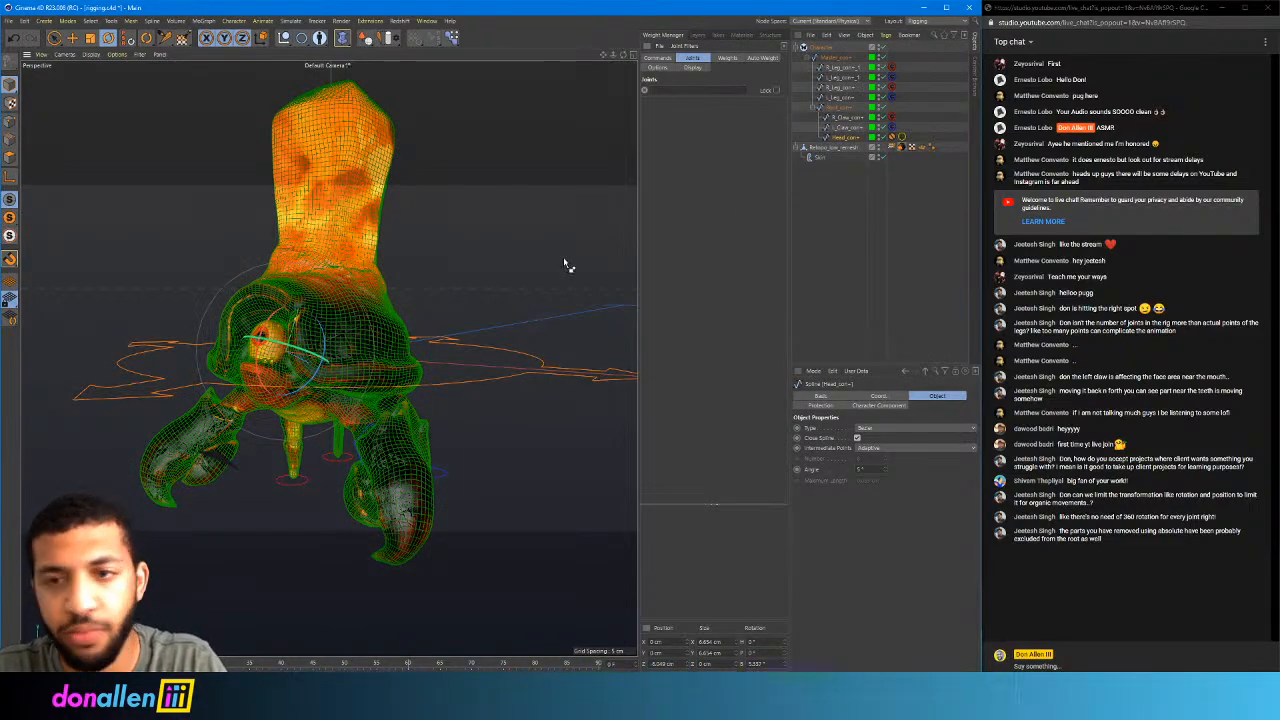
{"action": "key", "text": "ctrl+z"}
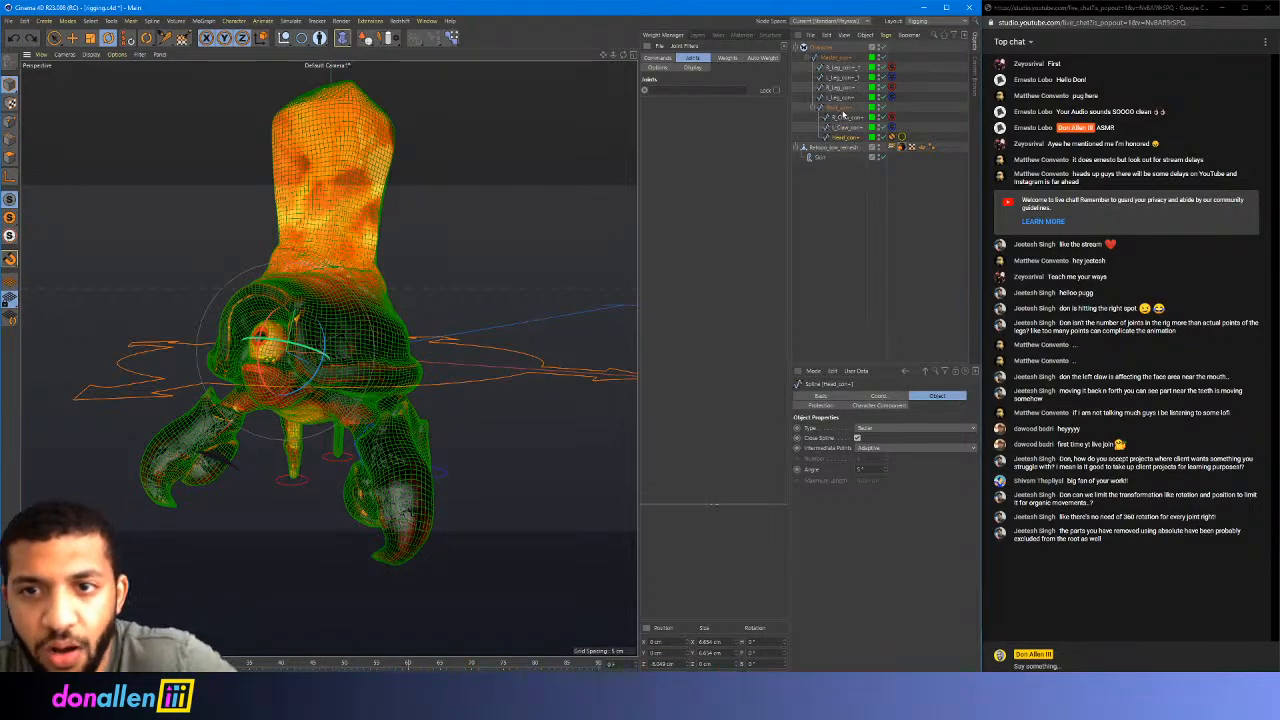
Test the body deformation by moving the Root_con+ control down, undo the move, and try the Master_con+ control
{"action": "left_click", "coordinate": [843, 110]}
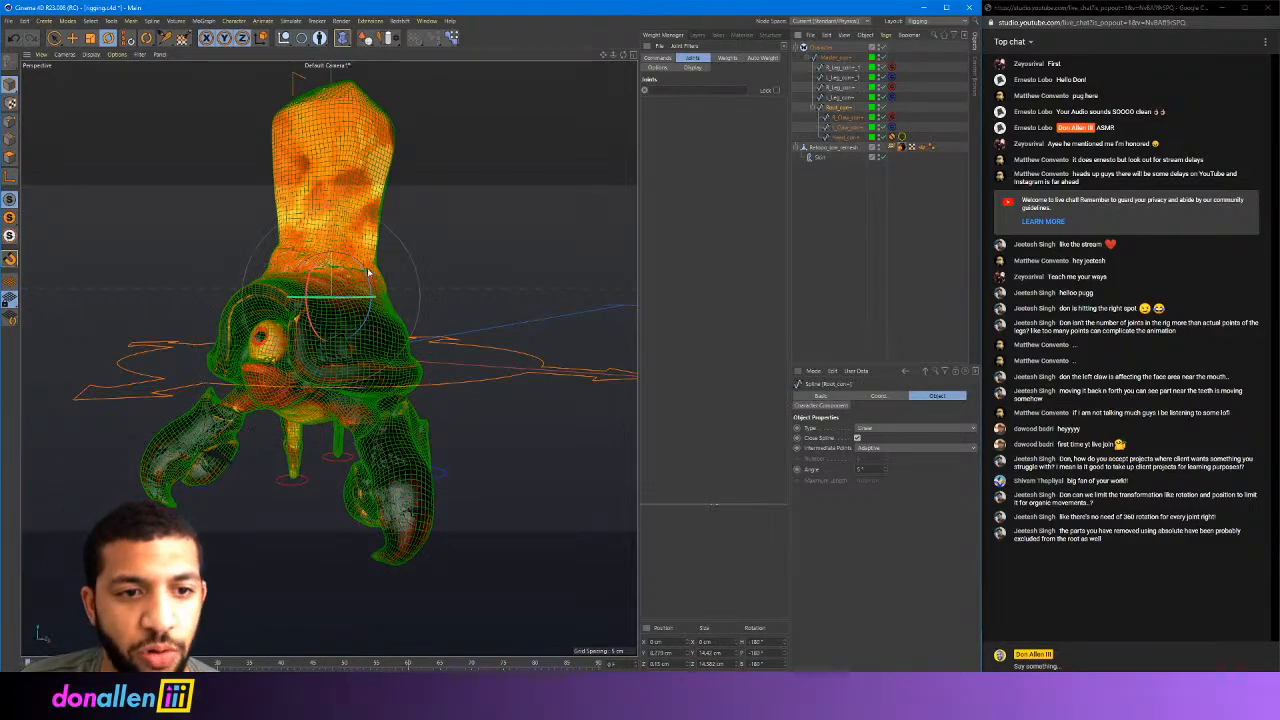
{"action": "left_click_drag", "start_coordinate": [366, 276], "coordinate": [341, 291]}
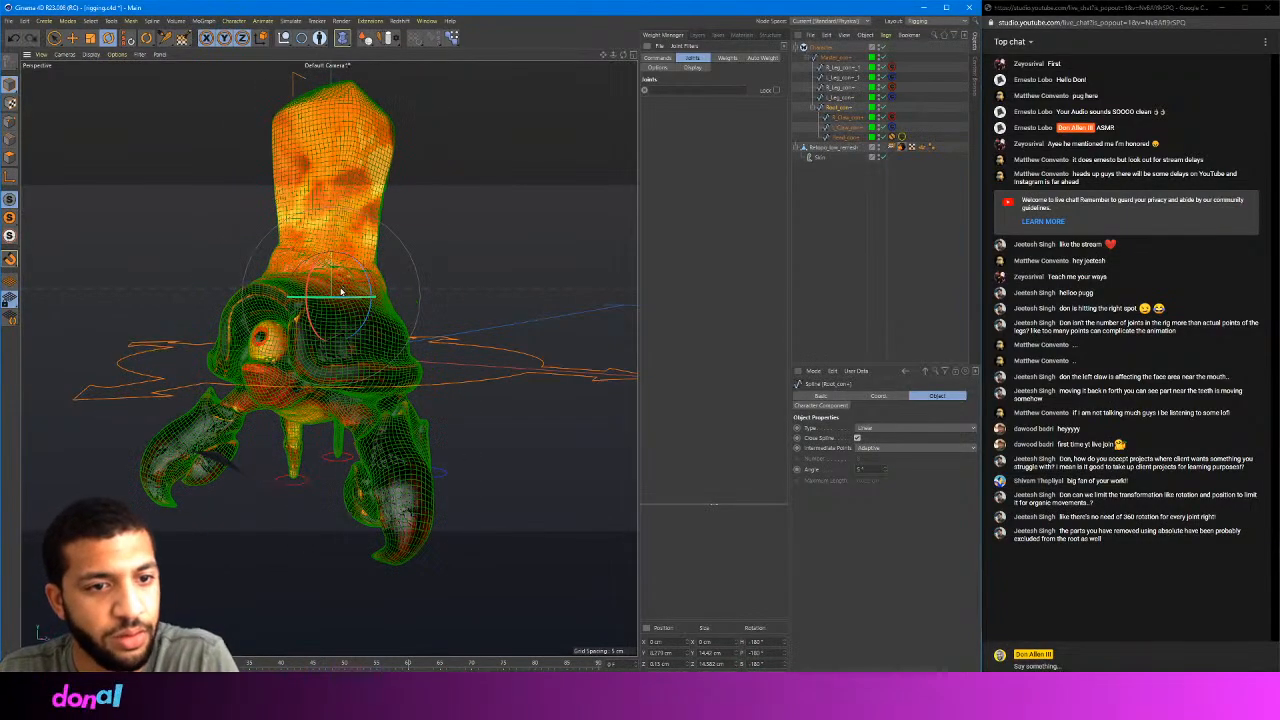
{"action": "key", "text": "e"}
{"action": "left_click_drag", "start_coordinate": [332, 231], "coordinate": [332, 244]}
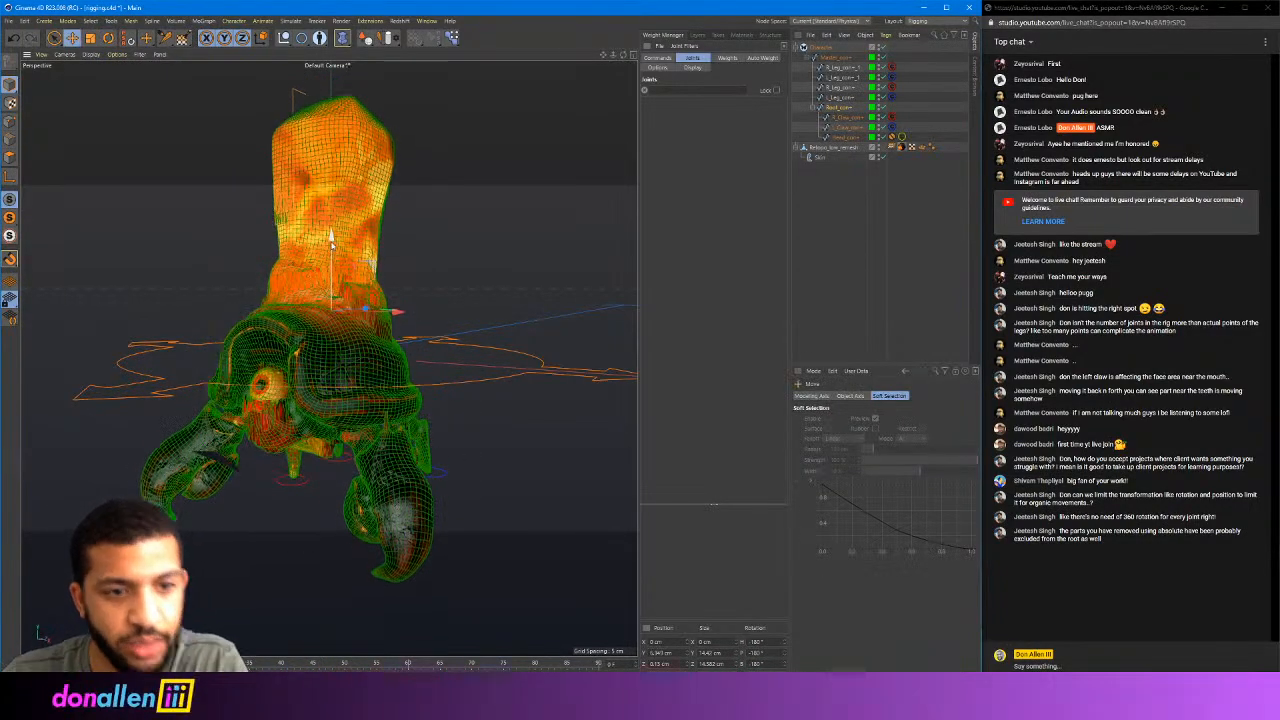
{"action": "key", "text": "ctrl+z"}
{"action": "left_click", "coordinate": [833, 60]}
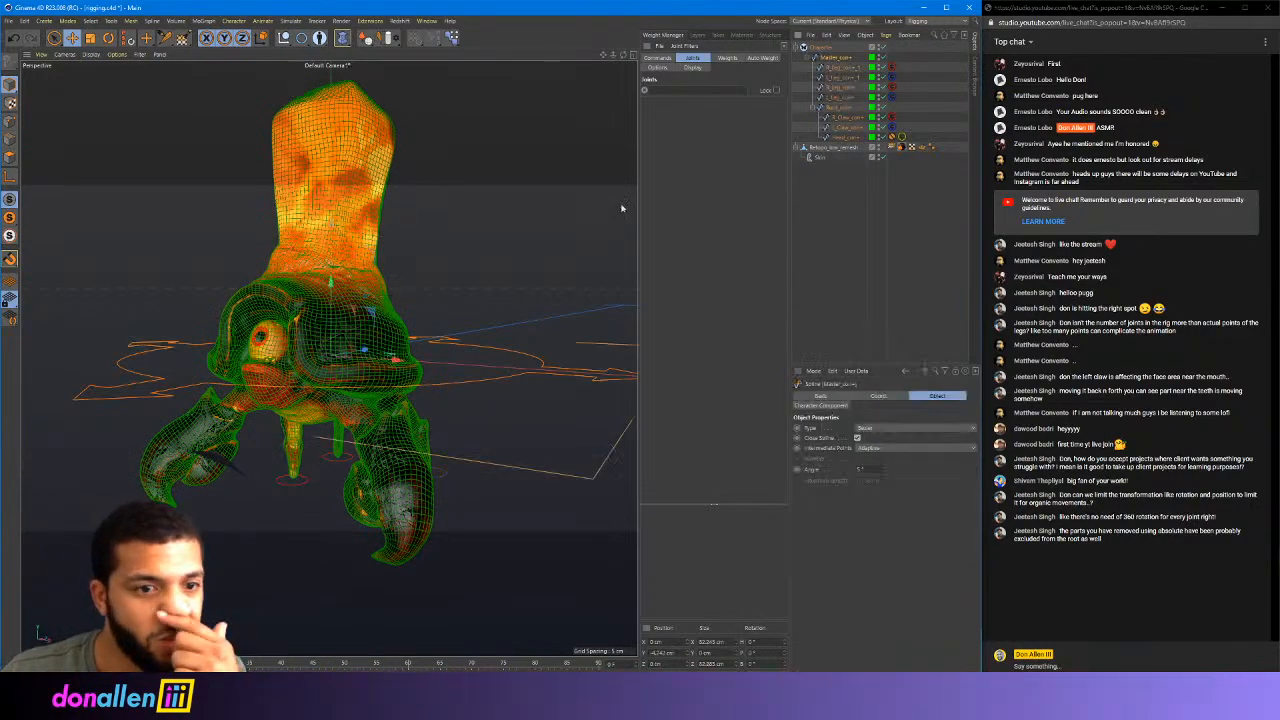
{"action": "left_click_drag", "start_coordinate": [332, 284], "coordinate": [435, 241]}
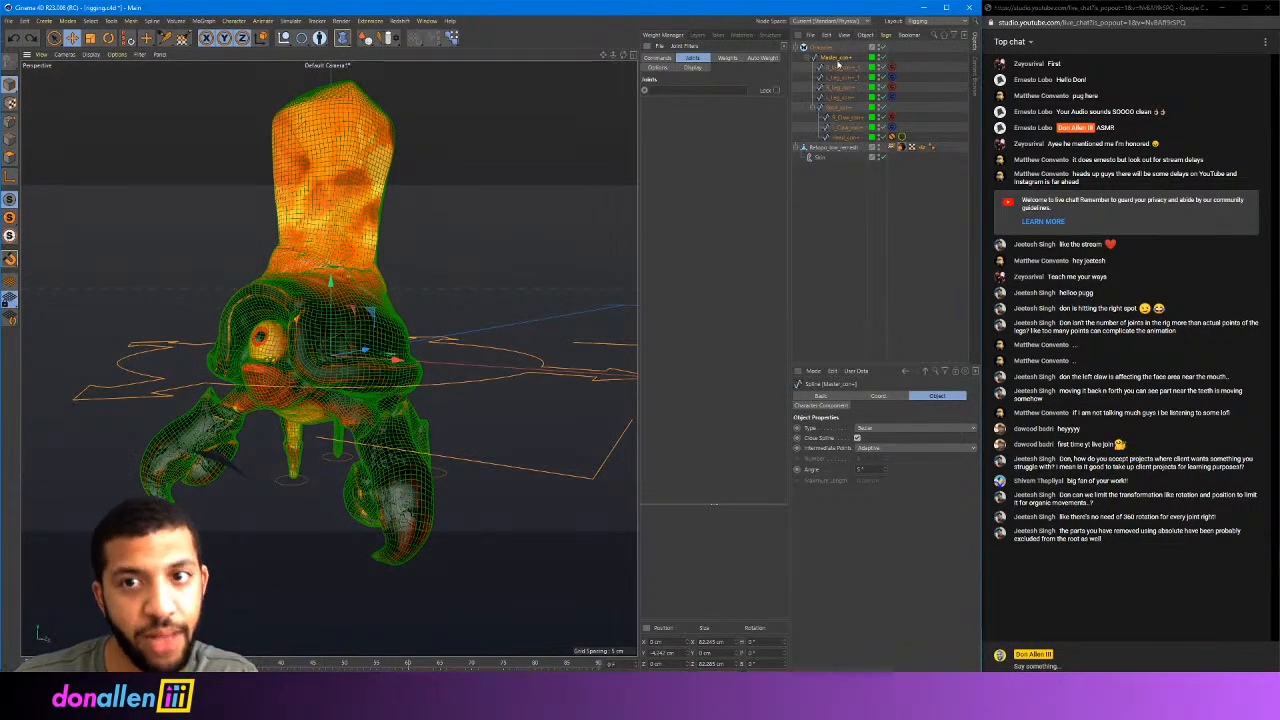
Display the joint weights of the Retopo_low_remesh mesh and examine the influence of the thorax, head and claw joint groups
{"action": "left_click", "coordinate": [823, 149]}
{"action": "left_click", "coordinate": [673, 147]}
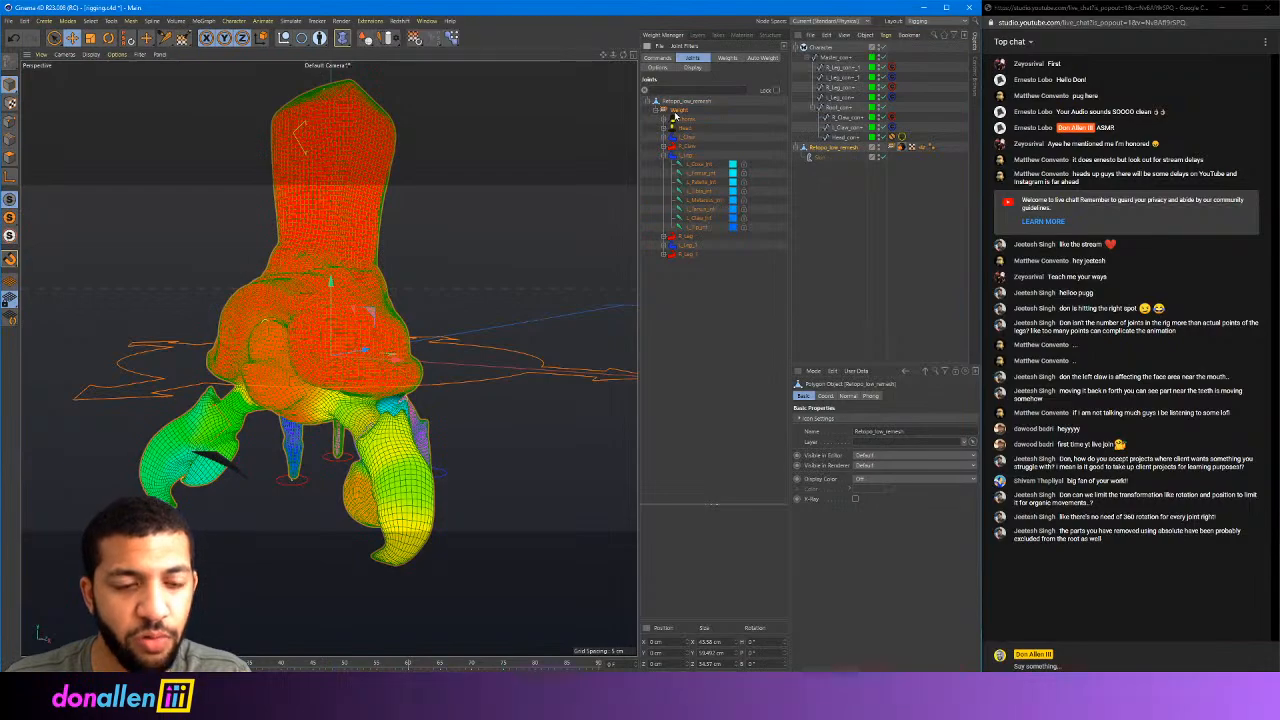
{"action": "left_click", "coordinate": [692, 127]}
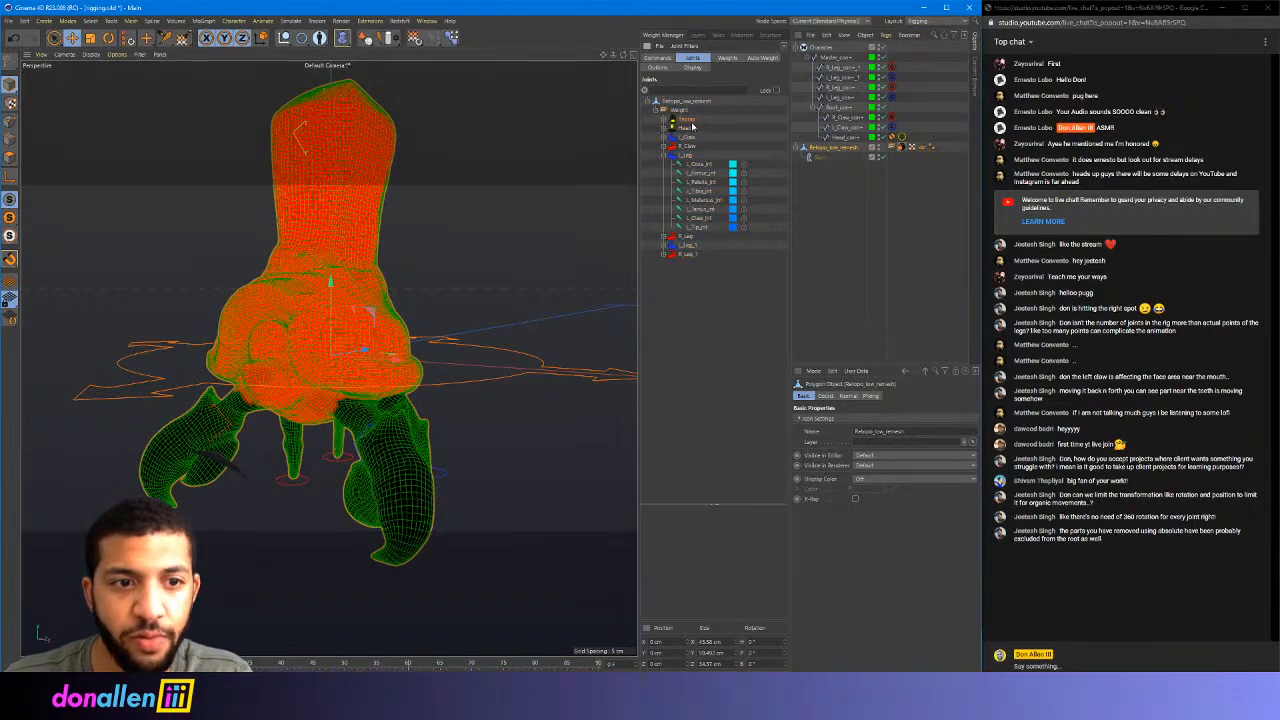
{"action": "left_click", "coordinate": [689, 131]}
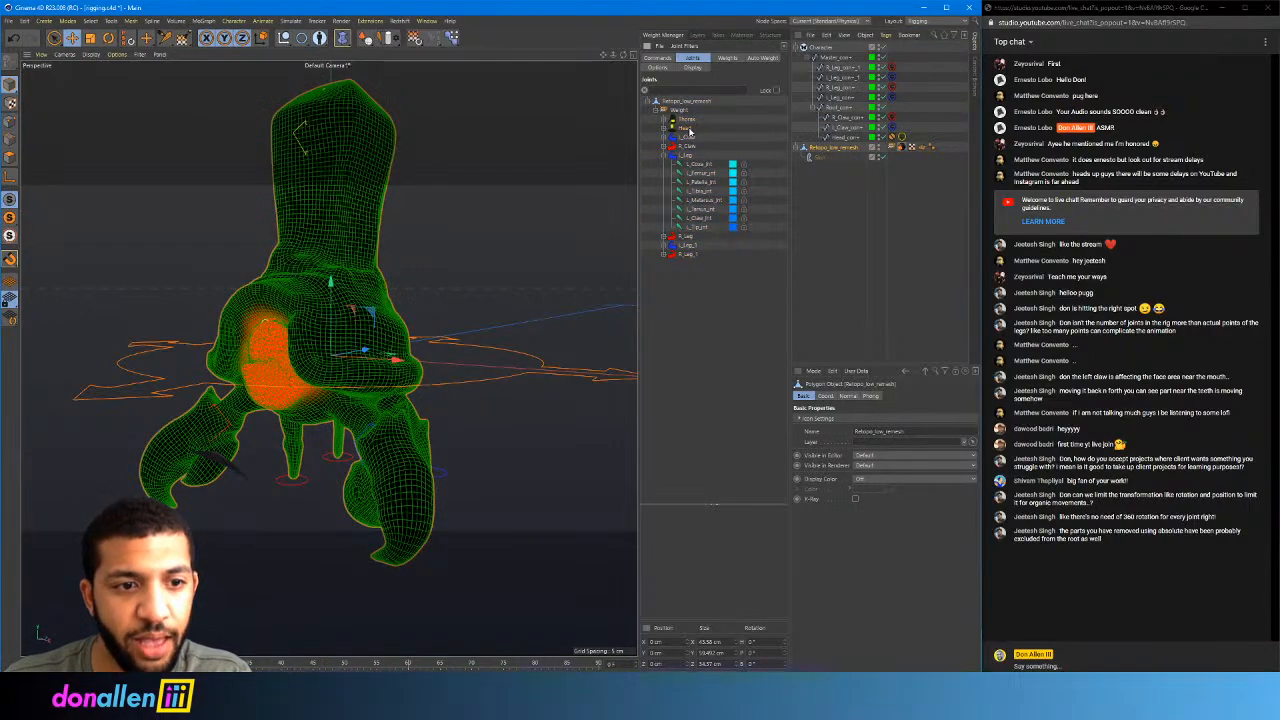
{"action": "left_click", "coordinate": [690, 142]}
{"action": "left_click", "coordinate": [689, 147]}
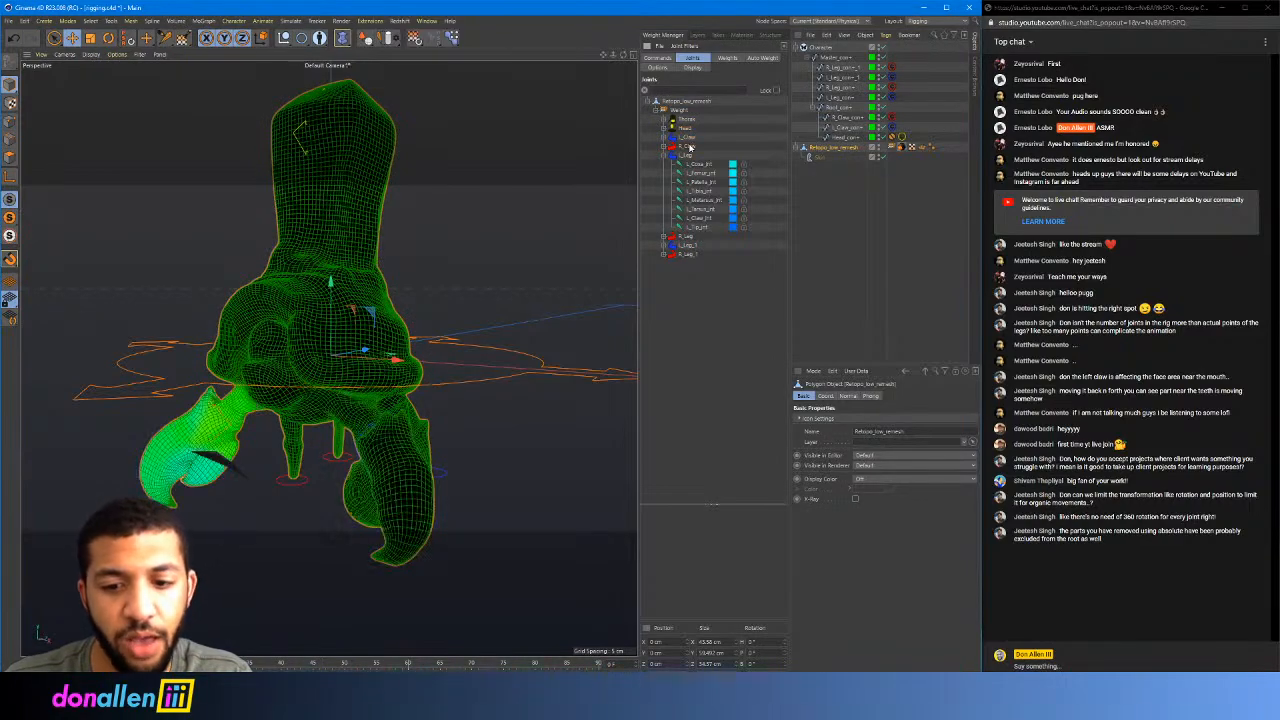
Examine the influence of each leg joint group, and compare the head and thorax weights from the front of the creature
{"action": "left_click", "coordinate": [663, 156]}
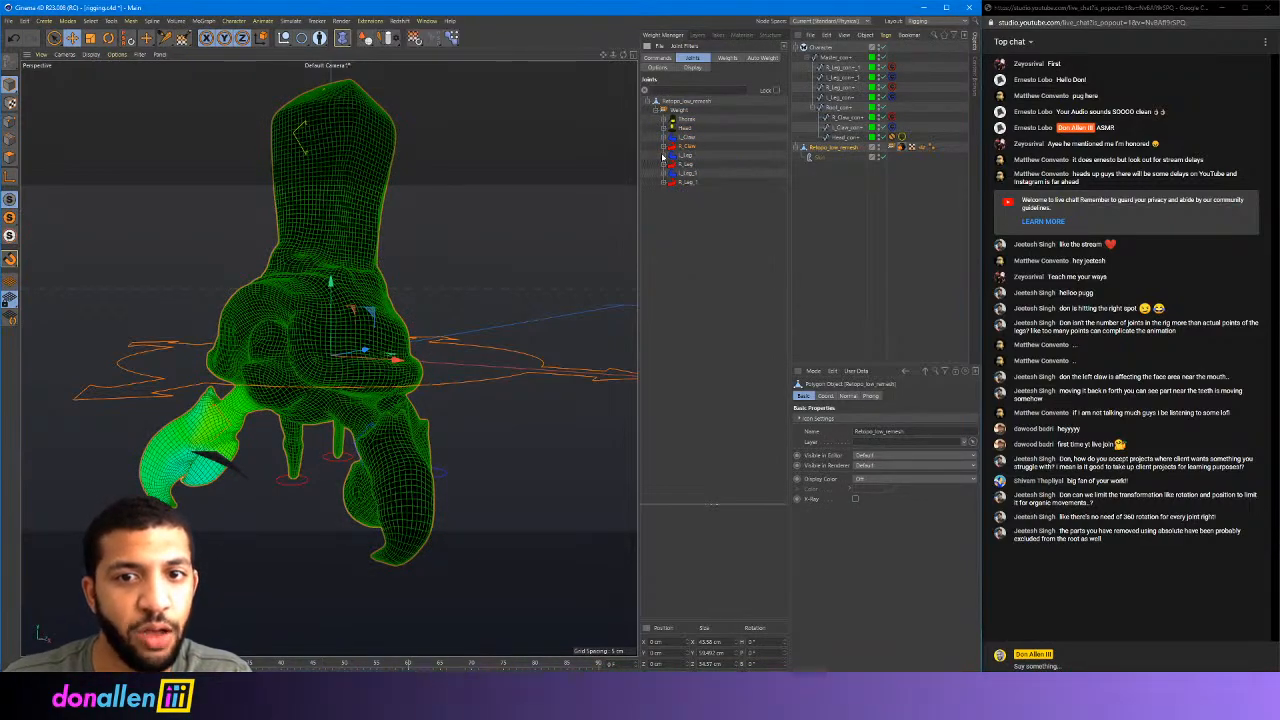
{"action": "left_click", "coordinate": [687, 156]}
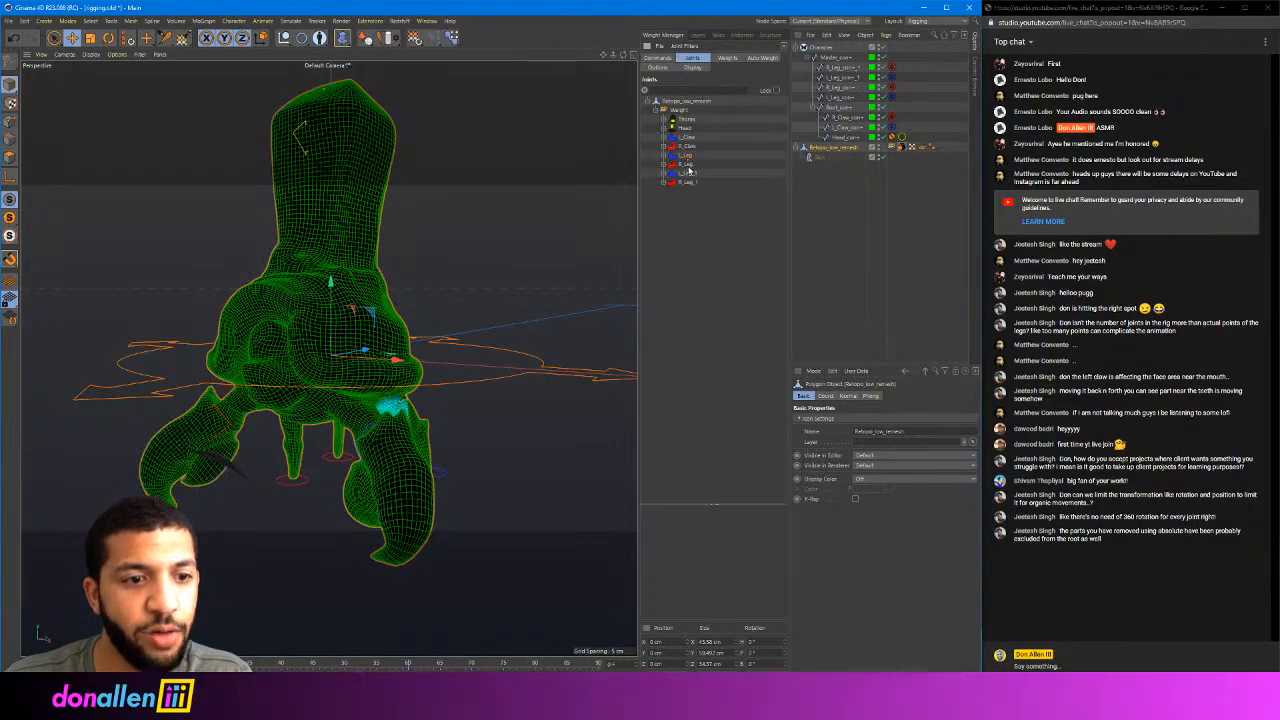
{"action": "left_click", "coordinate": [687, 165]}
{"action": "left_click", "coordinate": [690, 181]}
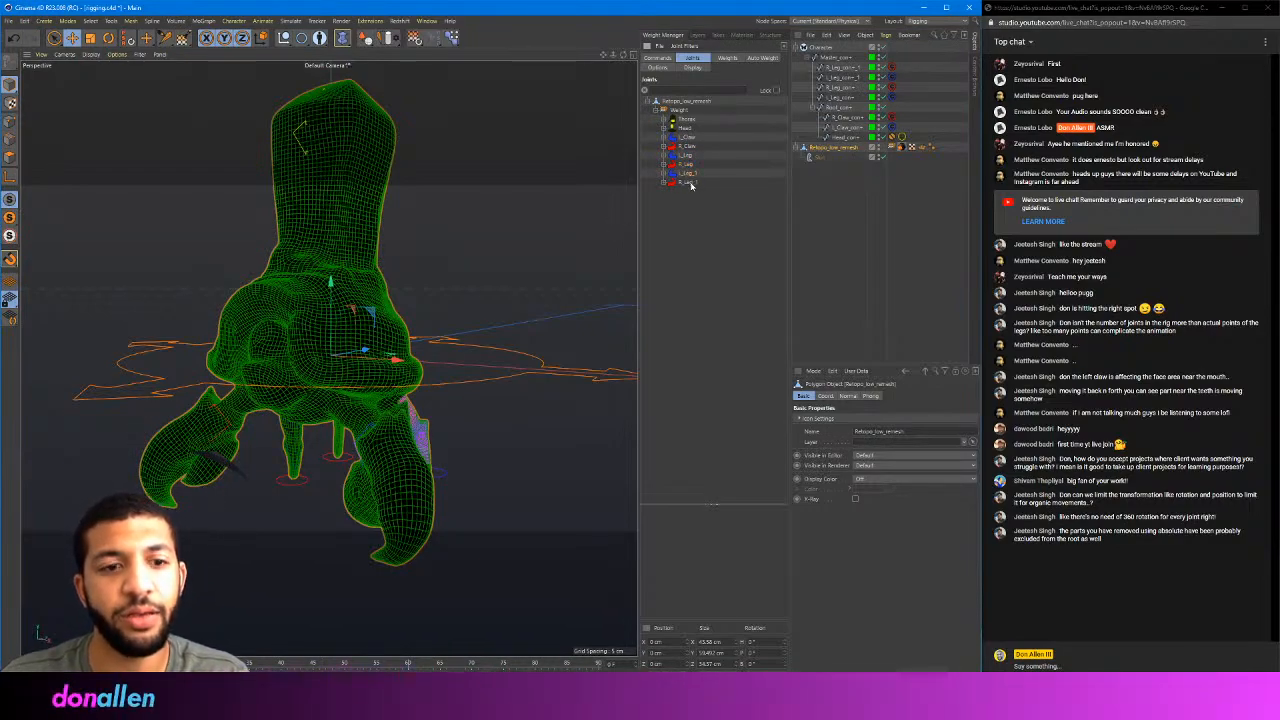
{"action": "left_click", "coordinate": [701, 156]}
{"action": "left_click", "coordinate": [690, 129]}
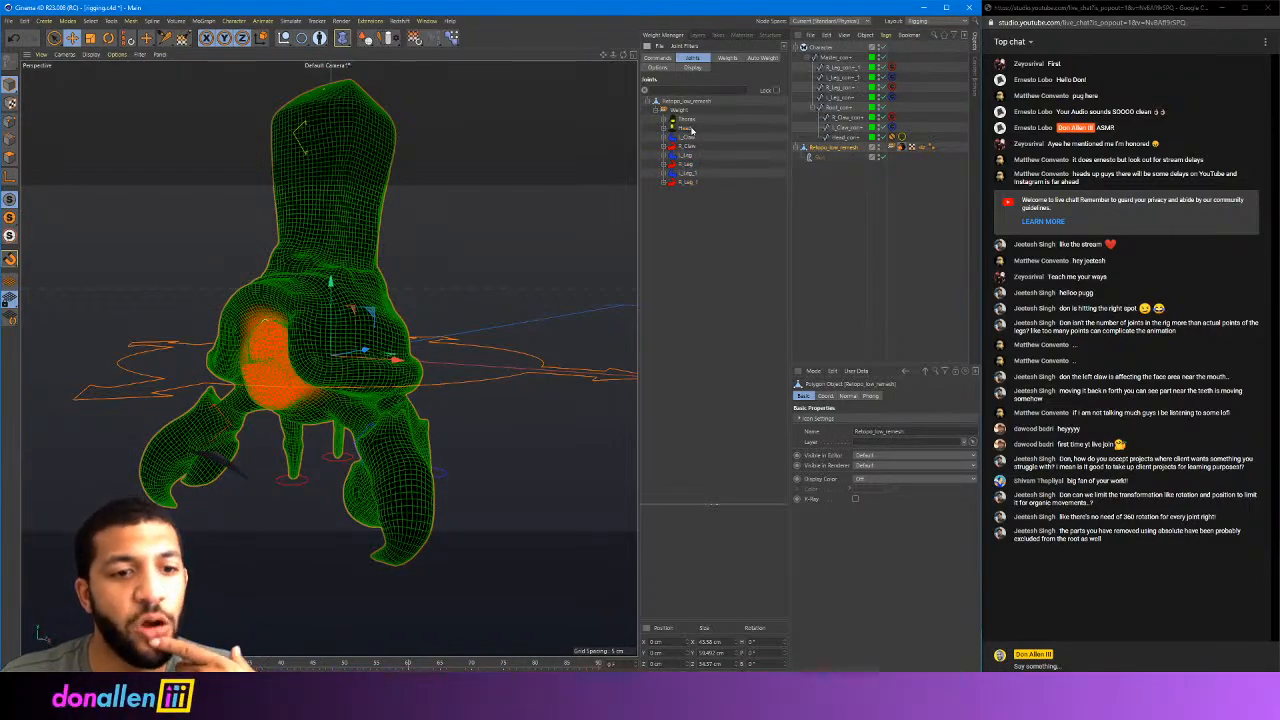
{"action": "left_click", "coordinate": [689, 121]}
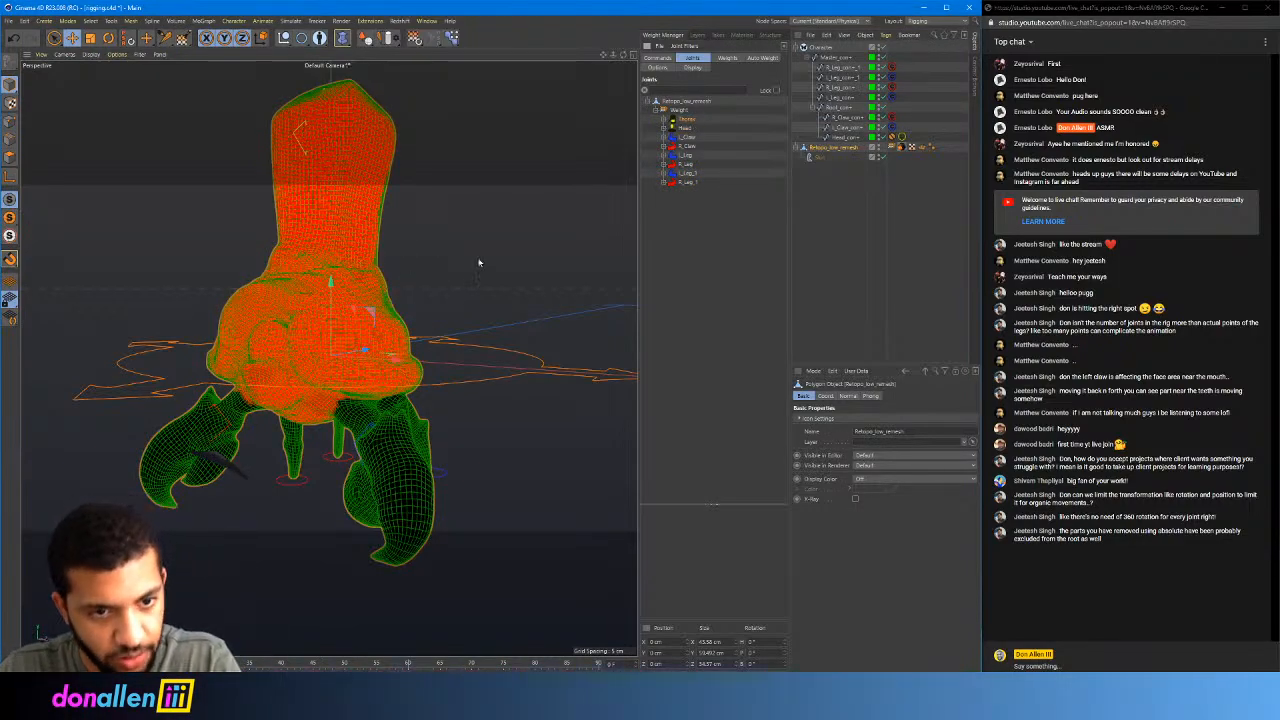
{"action": "left_click_drag", "start_coordinate": [480, 266], "coordinate": [525, 247]}
{"action": "key", "text": "ctrl+z"}
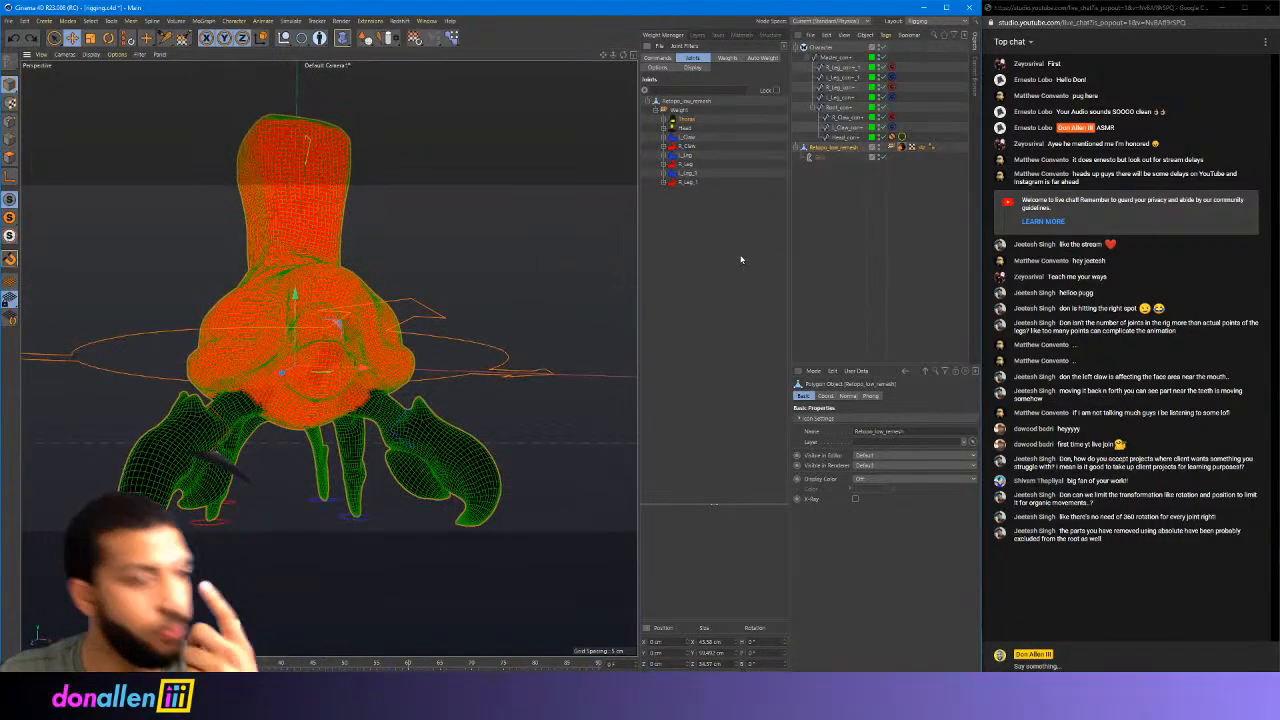
Deselect the mesh, switch the viewport to shading without wireframe lines, and view the creature from the front
{"action": "left_click", "coordinate": [55, 37]}
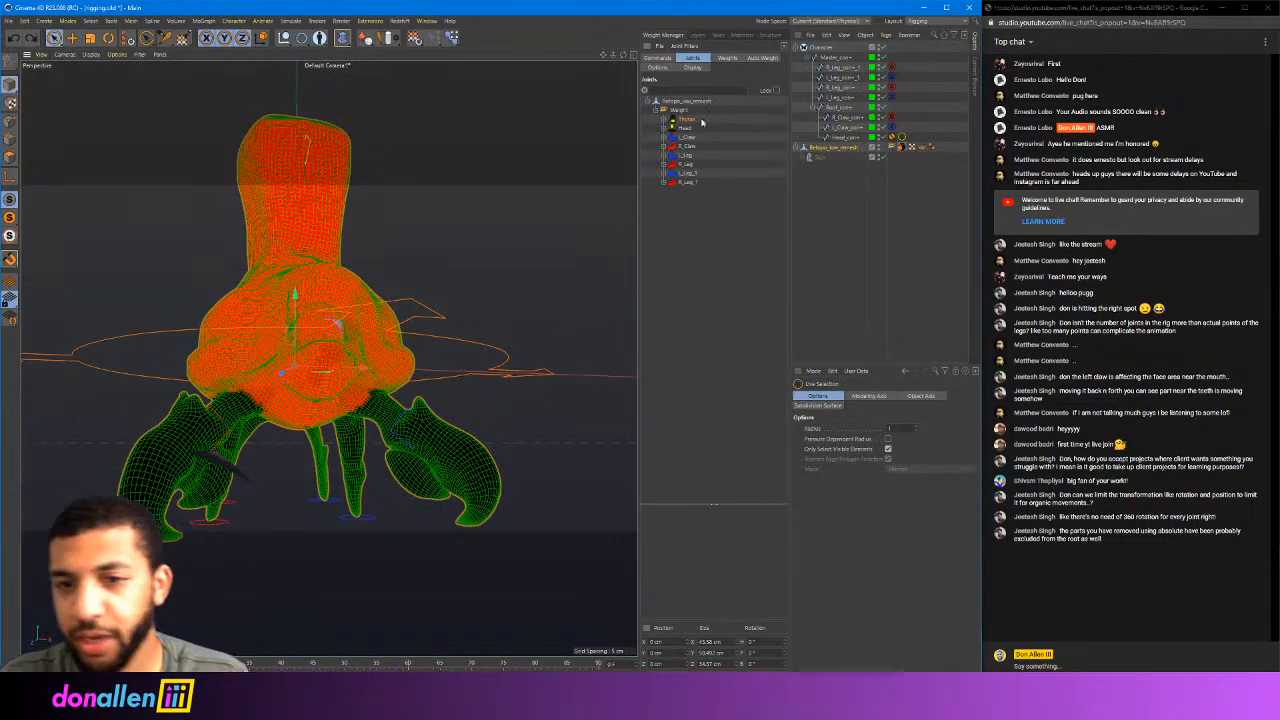
{"action": "left_click", "coordinate": [843, 147]}
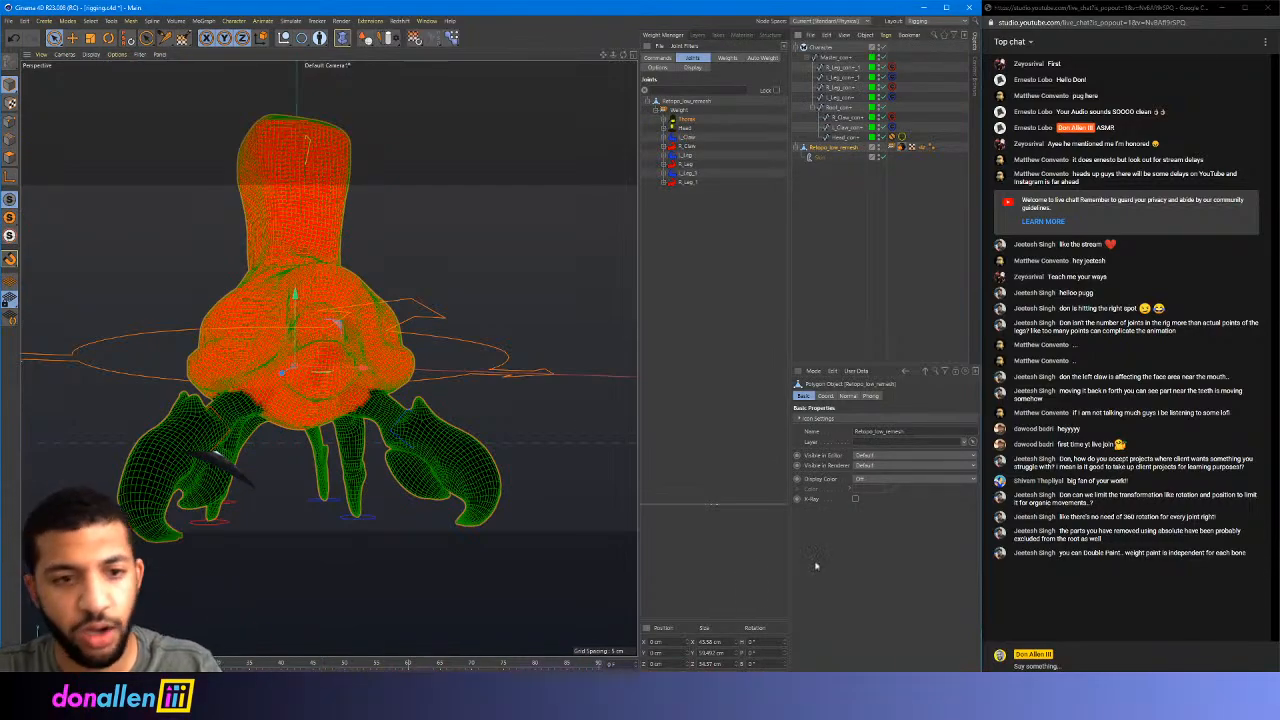
{"action": "left_click", "coordinate": [441, 251]}
{"action": "left_click_drag", "start_coordinate": [506, 226], "coordinate": [212, 122], "text": "alt"}
{"action": "left_click", "coordinate": [91, 54]}
{"action": "left_click", "coordinate": [110, 80]}
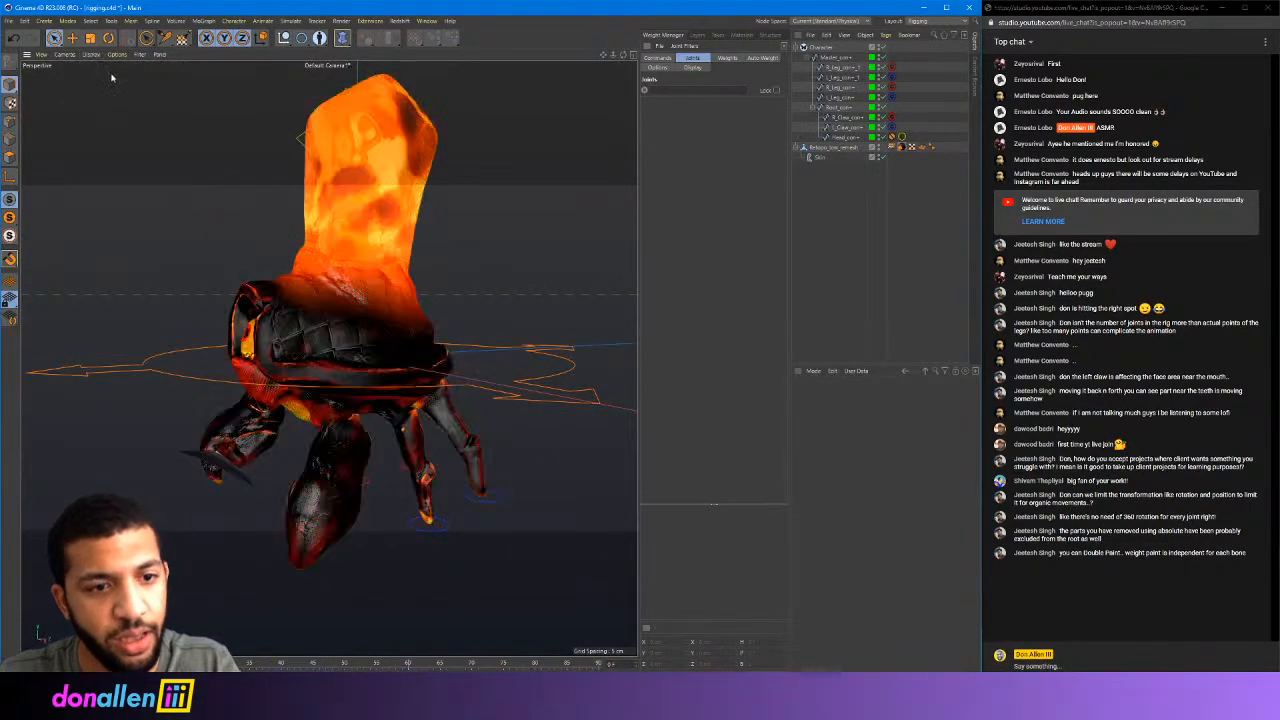
{"action": "left_click_drag", "start_coordinate": [420, 290], "coordinate": [551, 233], "text": "alt"}
{"action": "right_click_drag", "start_coordinate": [574, 220], "coordinate": [523, 228], "text": "alt"}
{"action": "mouse_move", "coordinate": [523, 228]}
{"action": "left_mouse_down", "text": "alt"}
{"action": "mouse_move", "coordinate": [600, 209]}
{"action": "mouse_move", "coordinate": [491, 200]}
{"action": "mouse_move", "coordinate": [562, 250]}
{"action": "mouse_move", "coordinate": [543, 183]}
{"action": "mouse_move", "coordinate": [437, 157]}
{"action": "mouse_move", "coordinate": [538, 216]}
{"action": "mouse_move", "coordinate": [566, 214]}
{"action": "mouse_move", "coordinate": [534, 237]}
{"action": "mouse_move", "coordinate": [540, 194]}
{"action": "mouse_move", "coordinate": [545, 224]}
{"action": "left_mouse_up", "text": "alt"}
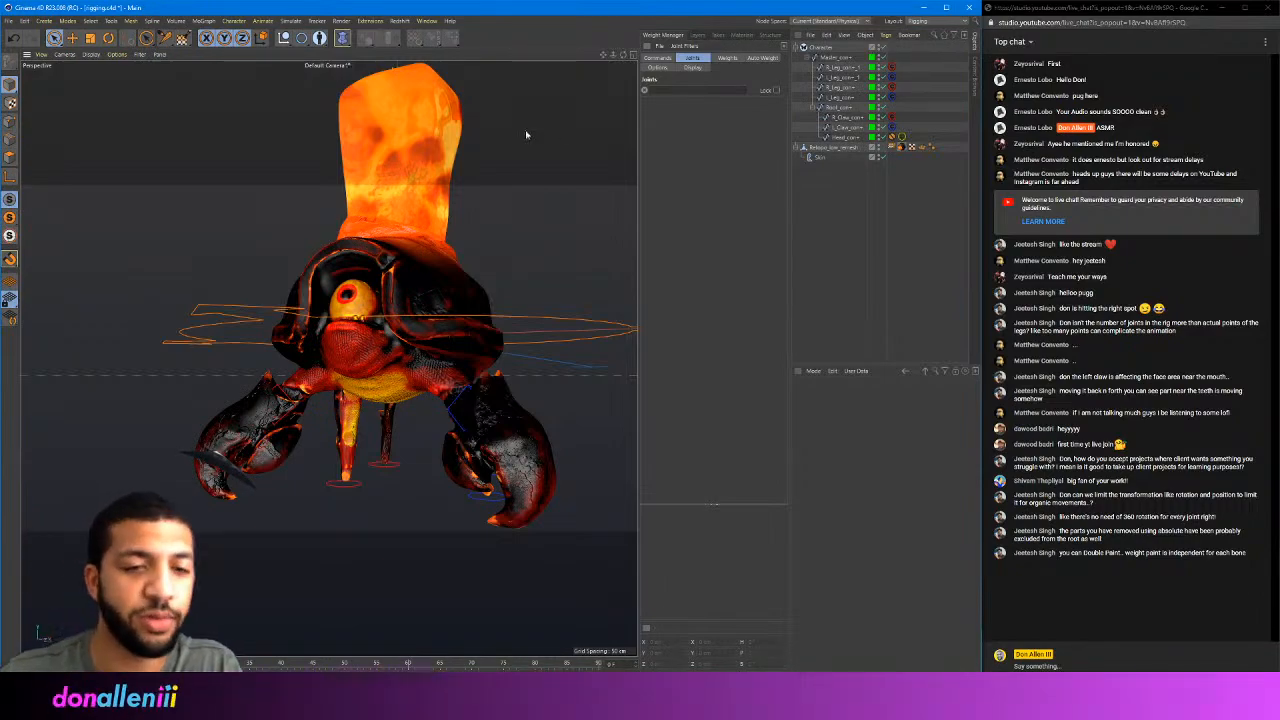
{"action": "mouse_move", "coordinate": [523, 214]}
{"action": "left_mouse_down", "text": "alt"}
{"action": "mouse_move", "coordinate": [571, 263]}
{"action": "mouse_move", "coordinate": [560, 226]}
{"action": "mouse_move", "coordinate": [523, 237]}
{"action": "mouse_move", "coordinate": [540, 230]}
{"action": "left_mouse_up", "text": "alt"}
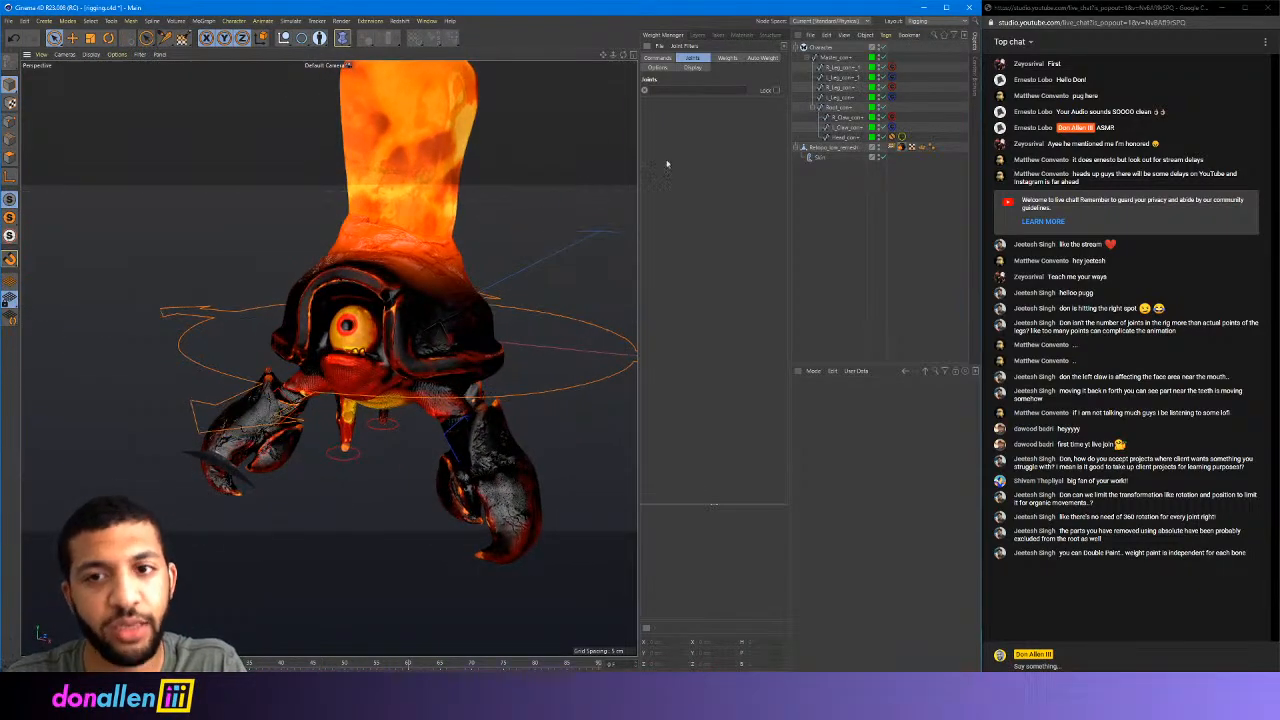
Activate the Weight tool and show only the thorax joint group's weights on the Retopo_low_remesh mesh
{"action": "left_click", "coordinate": [836, 113]}
{"action": "left_click", "coordinate": [829, 148]}
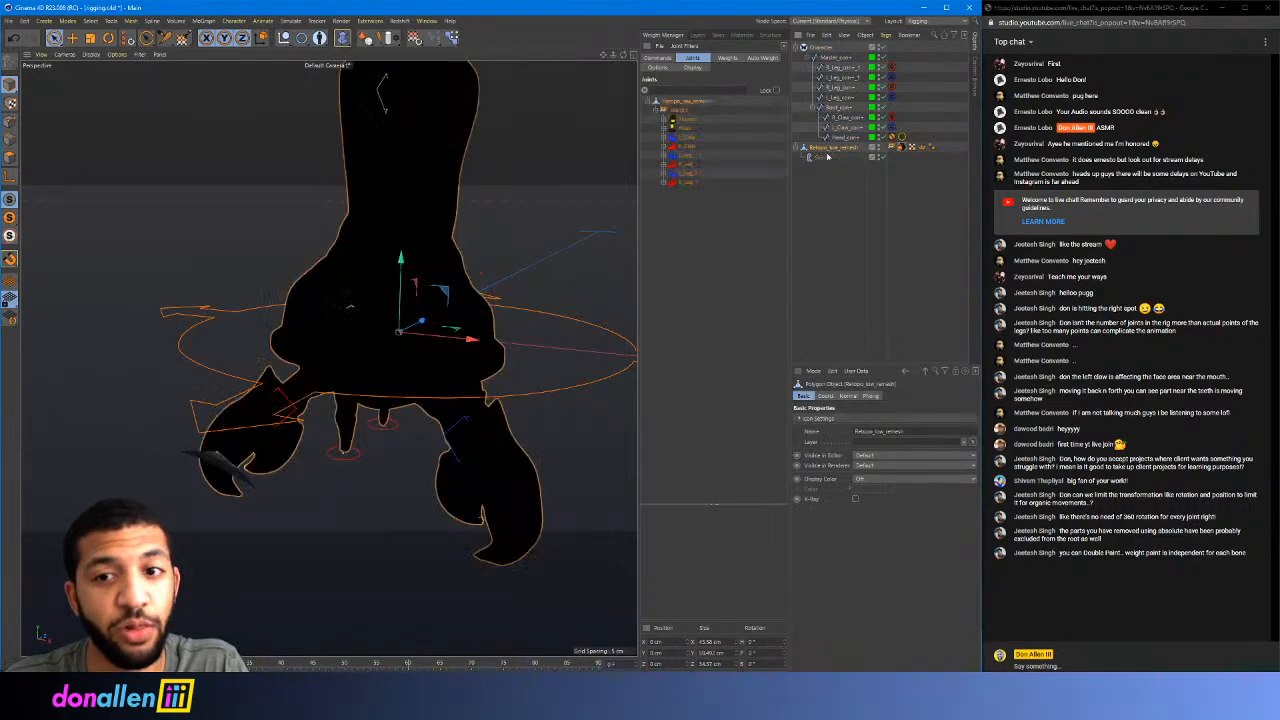
{"action": "left_click", "coordinate": [688, 122]}
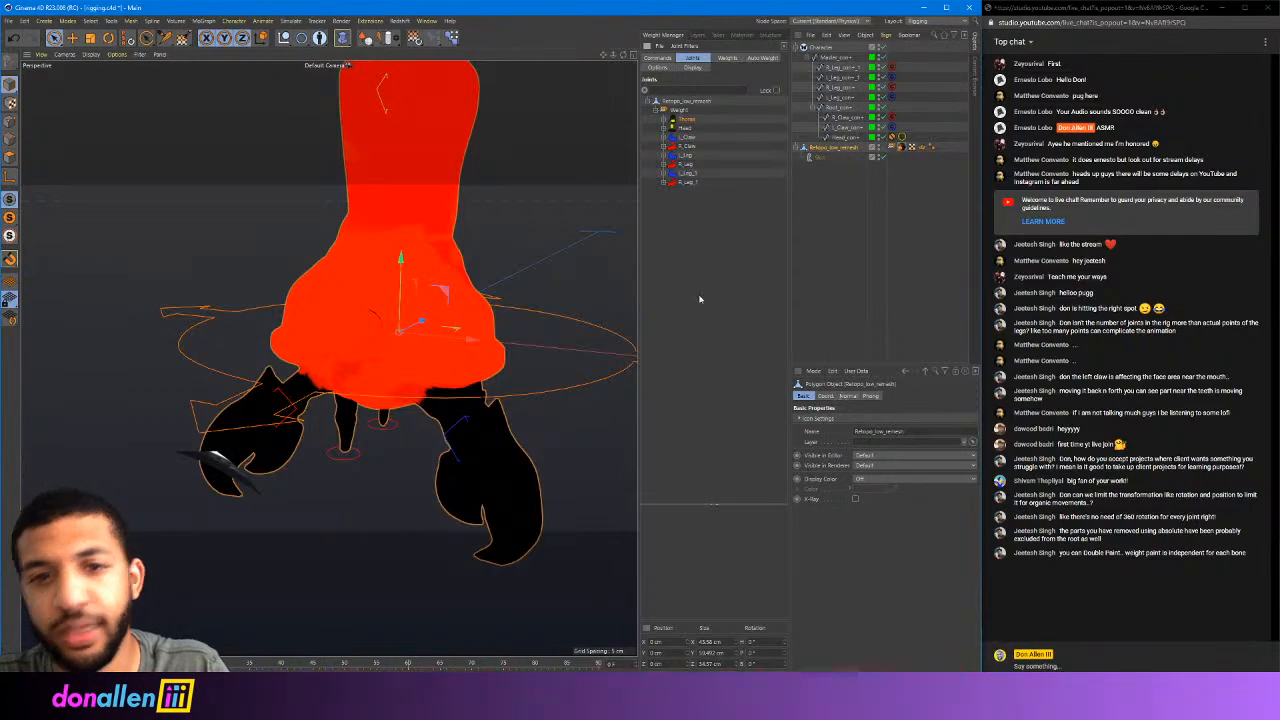
{"action": "left_click", "coordinate": [183, 39]}
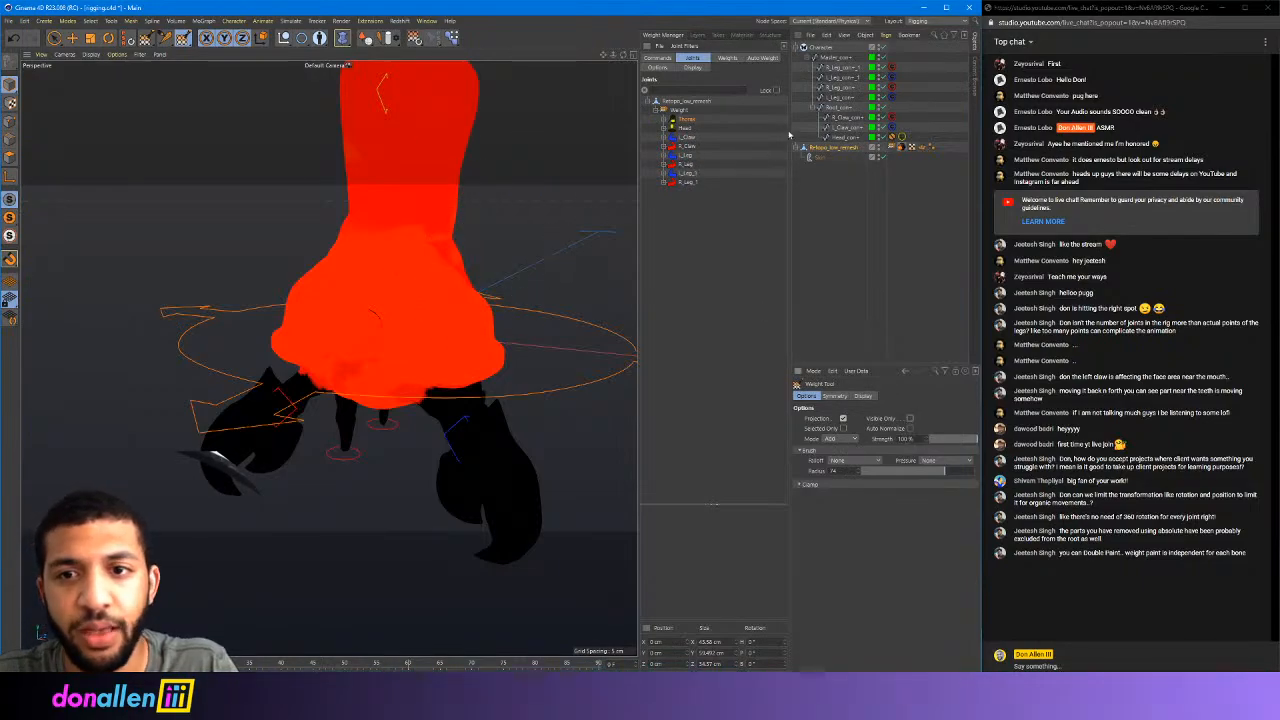
{"action": "left_click", "coordinate": [836, 133]}
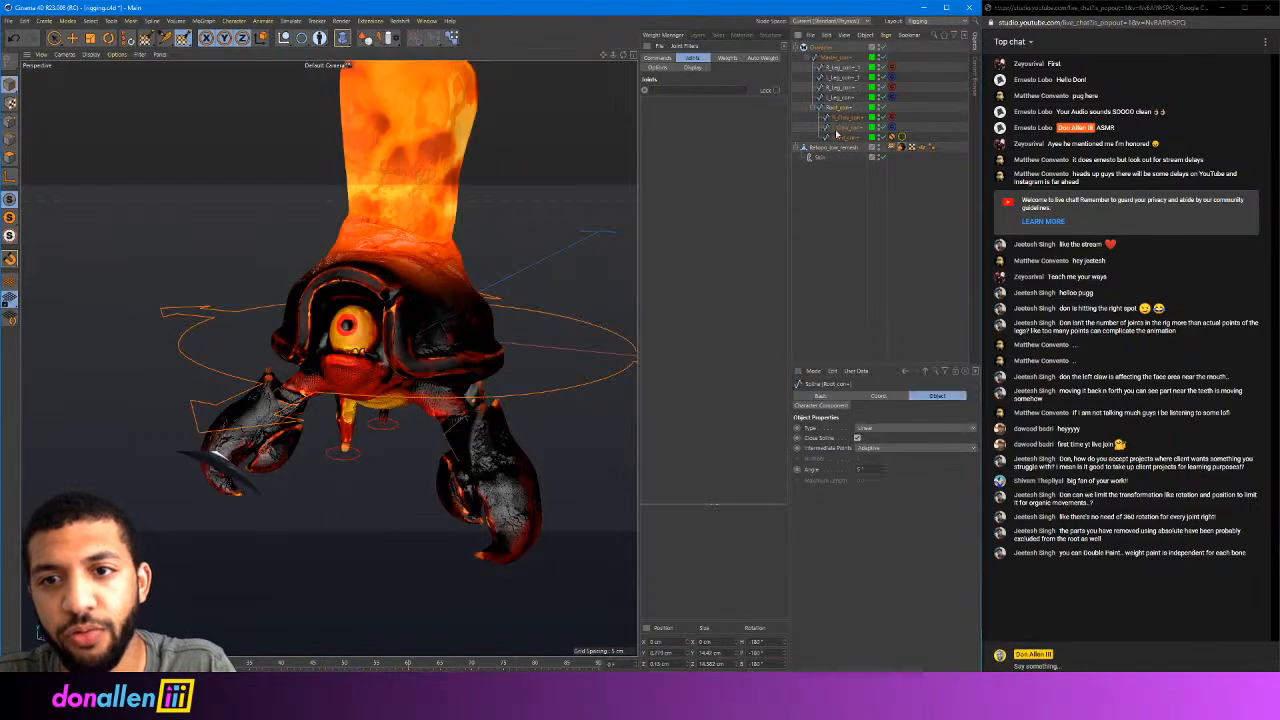
{"action": "left_click", "coordinate": [836, 147]}
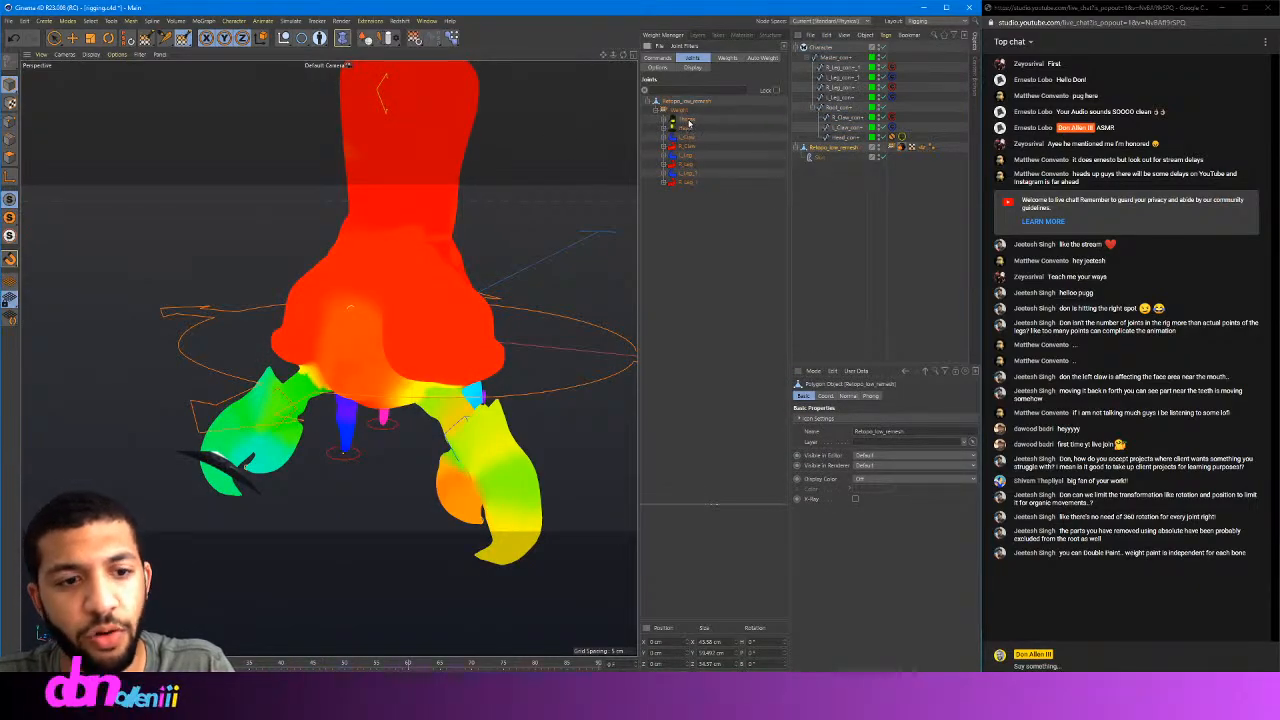
{"action": "left_click", "coordinate": [686, 119]}
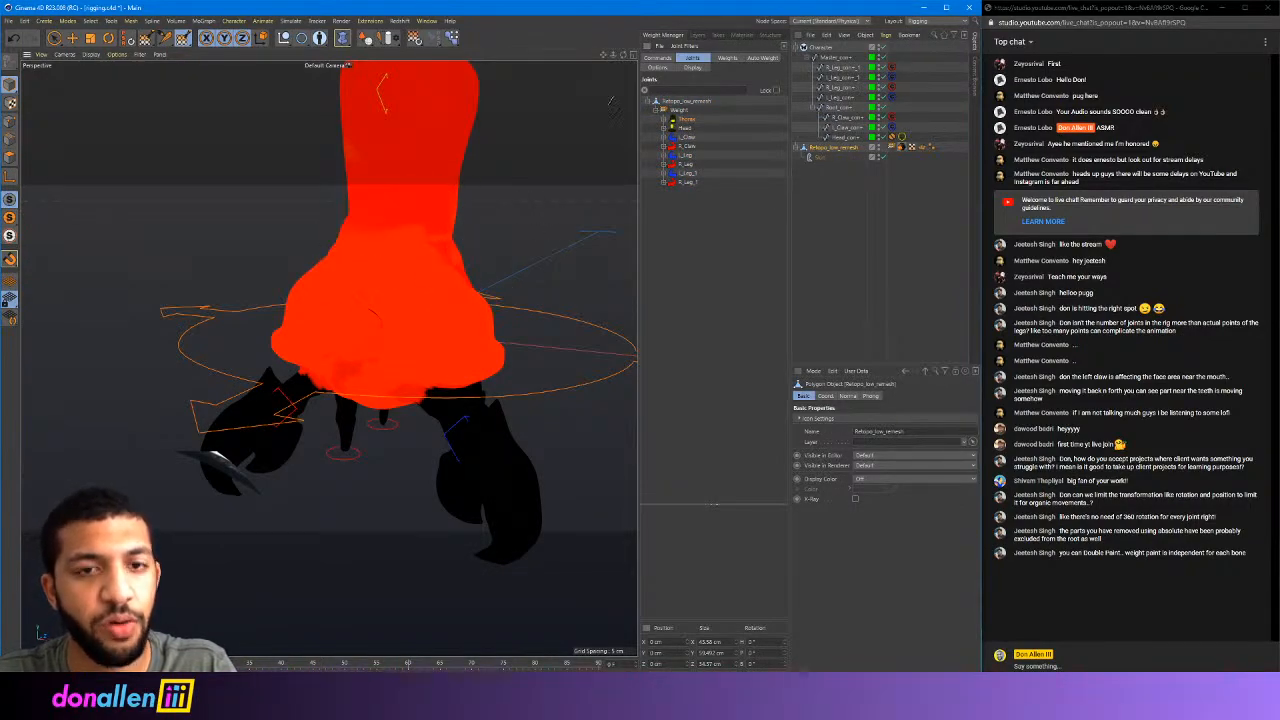
Paint thorax weight across the front of the body and erase it from the upper part of the back leg
{"action": "left_click_drag", "start_coordinate": [623, 55], "coordinate": [625, 58]}
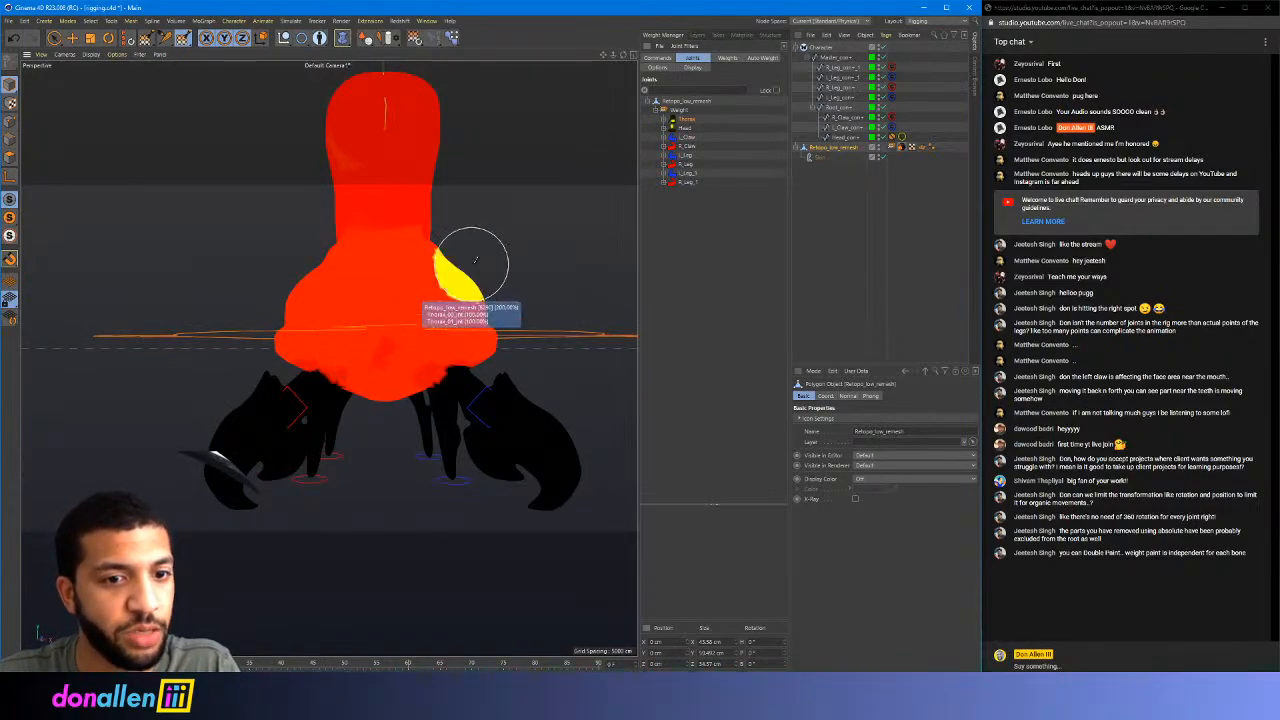
{"action": "mouse_move", "coordinate": [365, 345]}
{"action": "left_mouse_down"}
{"action": "mouse_move", "coordinate": [352, 337]}
{"action": "mouse_move", "coordinate": [411, 345]}
{"action": "mouse_move", "coordinate": [329, 282]}
{"action": "mouse_move", "coordinate": [366, 257]}
{"action": "mouse_move", "coordinate": [457, 300]}
{"action": "mouse_move", "coordinate": [318, 335]}
{"action": "mouse_move", "coordinate": [421, 343]}
{"action": "left_mouse_up"}
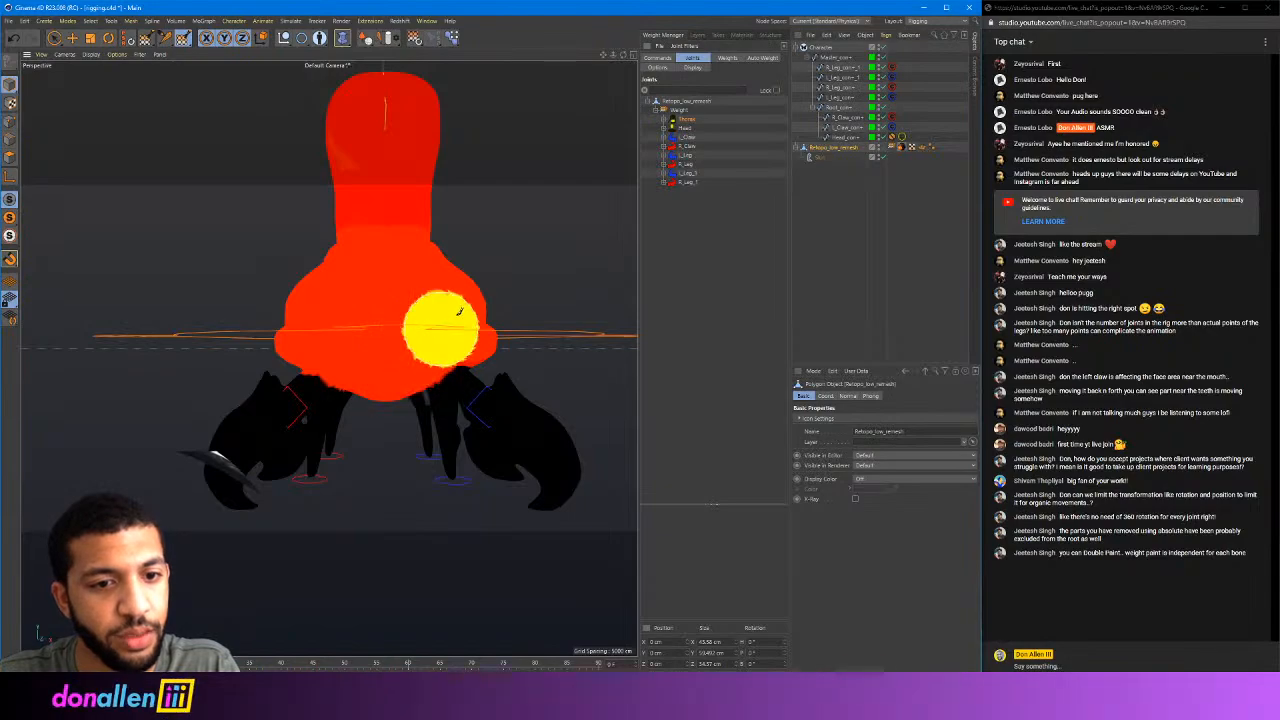
{"action": "mouse_move", "coordinate": [527, 210]}
{"action": "left_mouse_down", "text": "alt"}
{"action": "mouse_move", "coordinate": [386, 233]}
{"action": "mouse_move", "coordinate": [540, 310]}
{"action": "left_mouse_up", "text": "alt"}
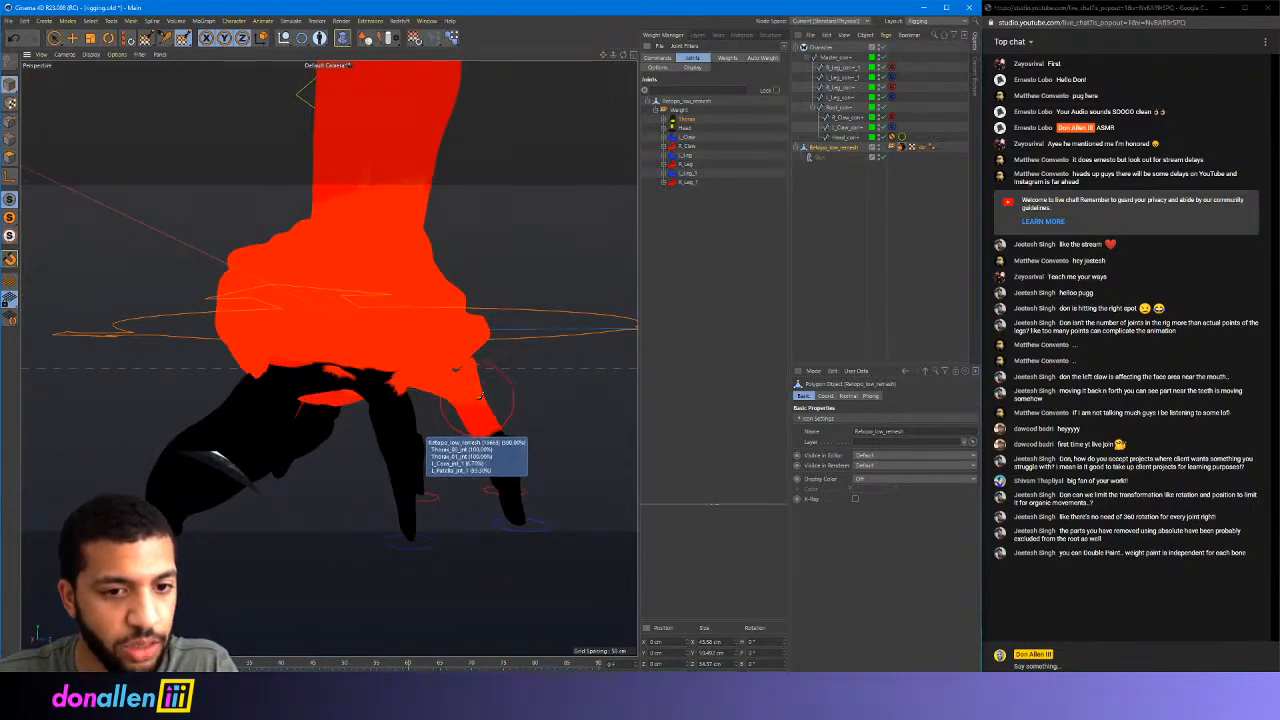
{"action": "mouse_move", "coordinate": [481, 395]}
{"action": "left_mouse_down", "text": "ctrl"}
{"action": "mouse_move", "coordinate": [514, 405]}
{"action": "mouse_move", "coordinate": [520, 383]}
{"action": "mouse_move", "coordinate": [459, 398]}
{"action": "left_mouse_up", "text": "ctrl"}
Inspect the thorax weight coverage on the underside of the body around the bases of the legs and claws
{"action": "left_click_drag", "start_coordinate": [451, 331], "coordinate": [348, 214], "text": "alt"}
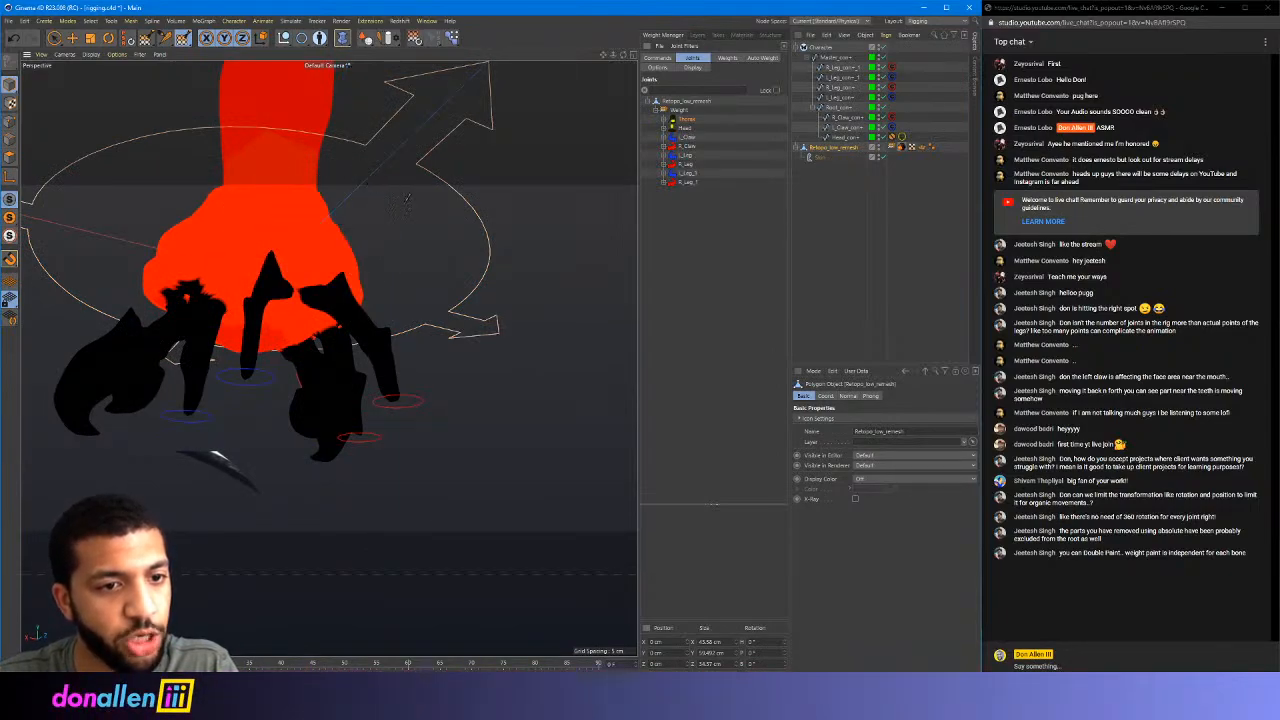
{"action": "mouse_move", "coordinate": [300, 230]}
{"action": "left_mouse_down", "text": "alt"}
{"action": "mouse_move", "coordinate": [252, 240]}
{"action": "mouse_move", "coordinate": [376, 137]}
{"action": "left_mouse_up", "text": "alt"}
{"action": "left_click_drag", "start_coordinate": [366, 251], "coordinate": [385, 170], "text": "alt"}
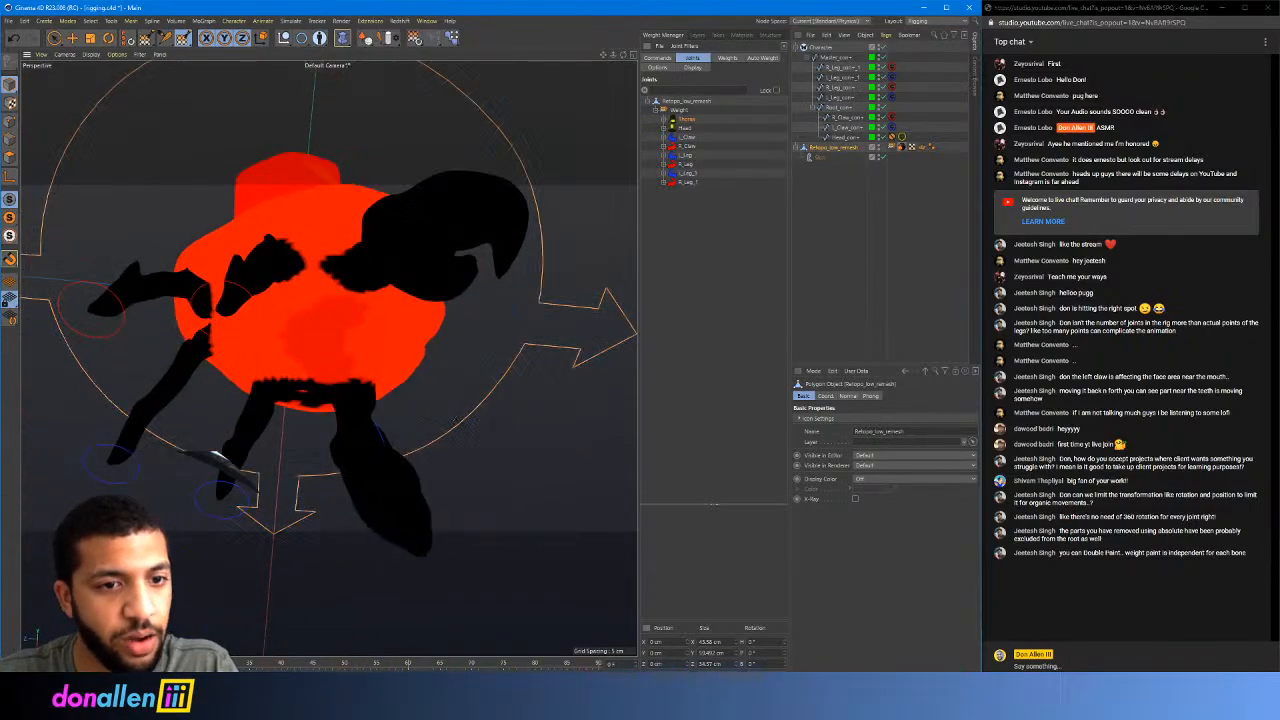
{"action": "right_click_drag", "start_coordinate": [455, 350], "coordinate": [512, 341], "text": "alt"}
{"action": "mouse_move", "coordinate": [457, 414]}
{"action": "right_mouse_down", "text": "alt"}
{"action": "mouse_move", "coordinate": [515, 412]}
{"action": "mouse_move", "coordinate": [440, 414]}
{"action": "right_mouse_up", "text": "alt"}
{"action": "mouse_move", "coordinate": [329, 358]}
{"action": "left_mouse_down", "text": "alt"}
{"action": "mouse_move", "coordinate": [418, 368]}
{"action": "mouse_move", "coordinate": [432, 352]}
{"action": "left_mouse_up", "text": "alt"}
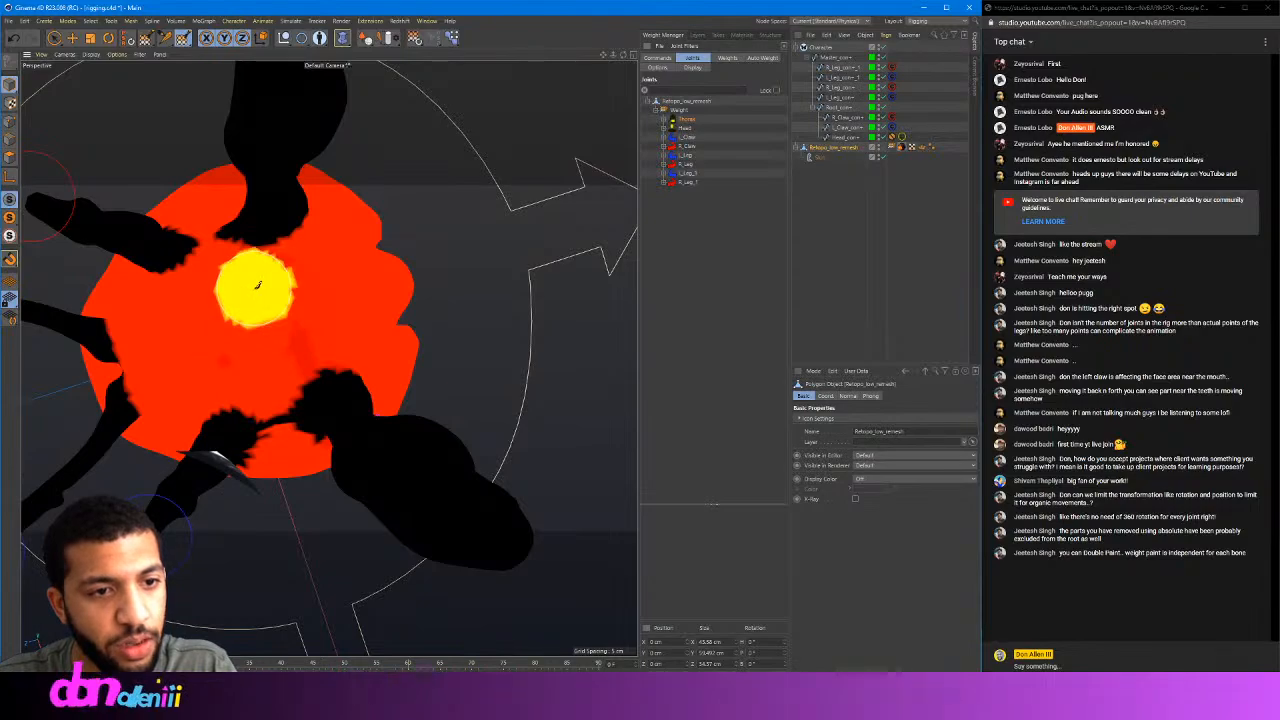
{"action": "left_click_drag", "start_coordinate": [503, 287], "coordinate": [591, 242], "text": "alt"}
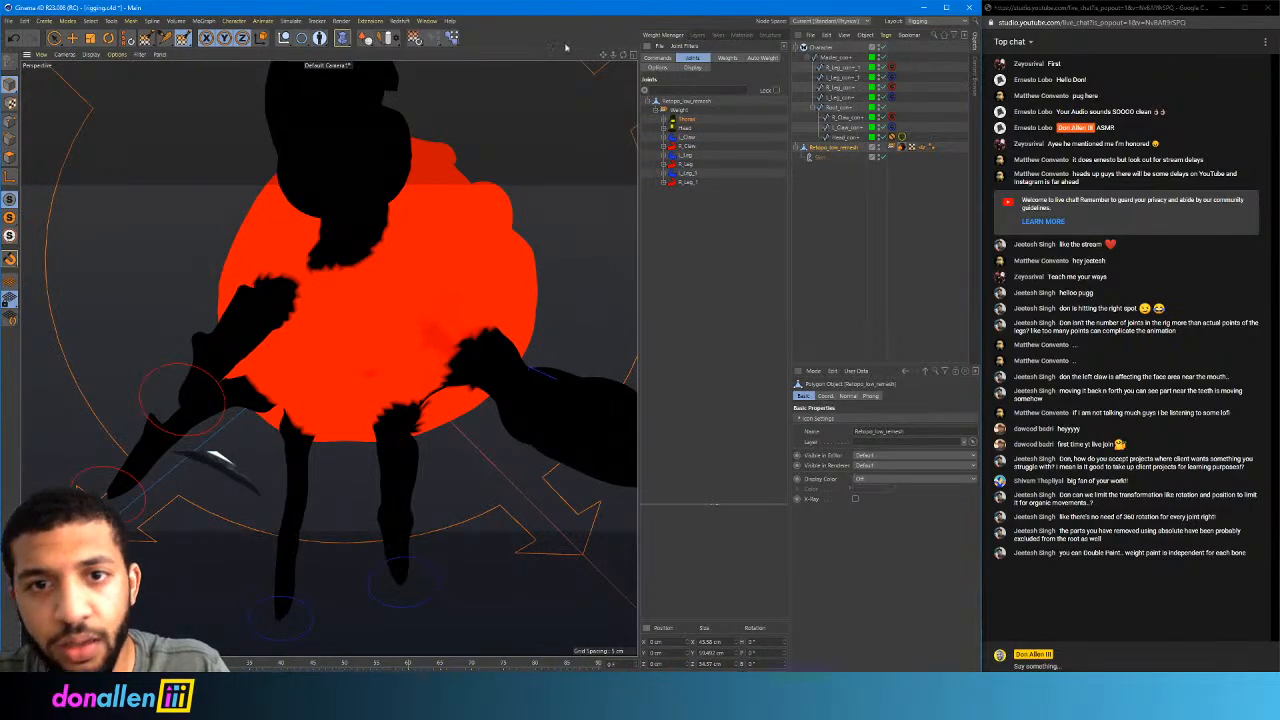
Set the Weight tool to Smooth mode and smooth the thorax weight borders around the bases of the legs and claws
{"action": "left_click", "coordinate": [182, 38]}
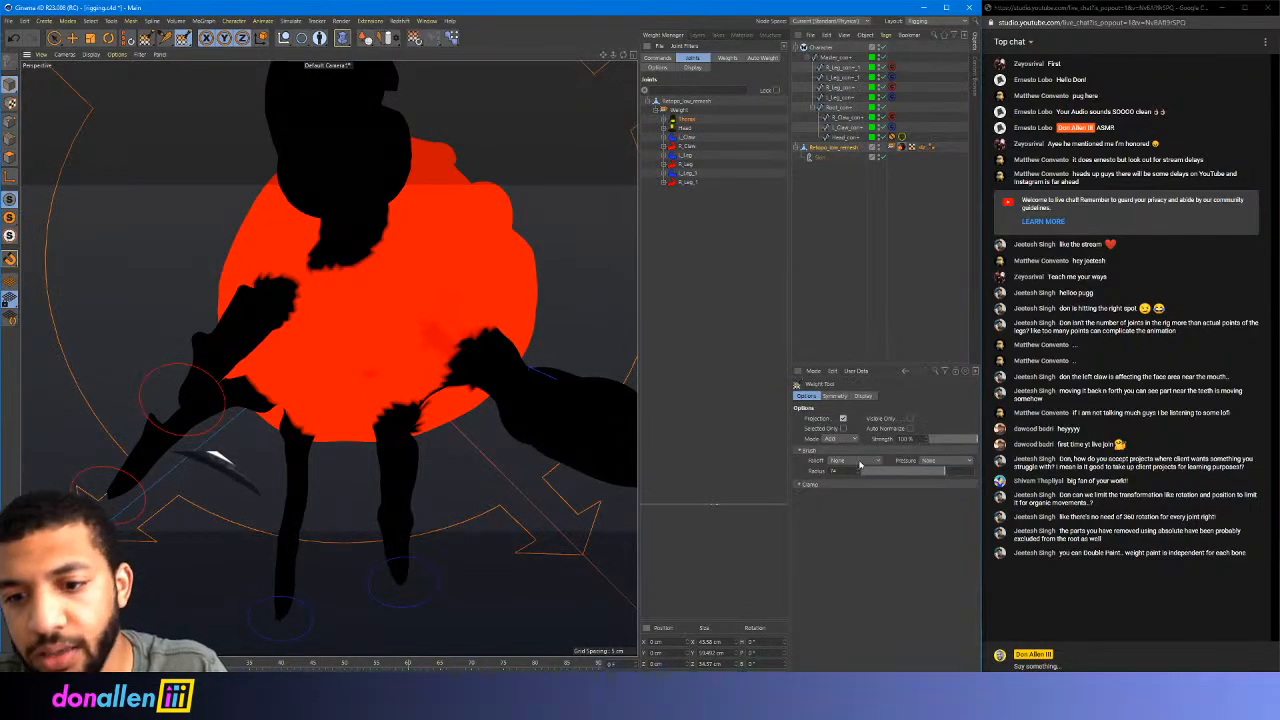
{"action": "left_click", "coordinate": [845, 439]}
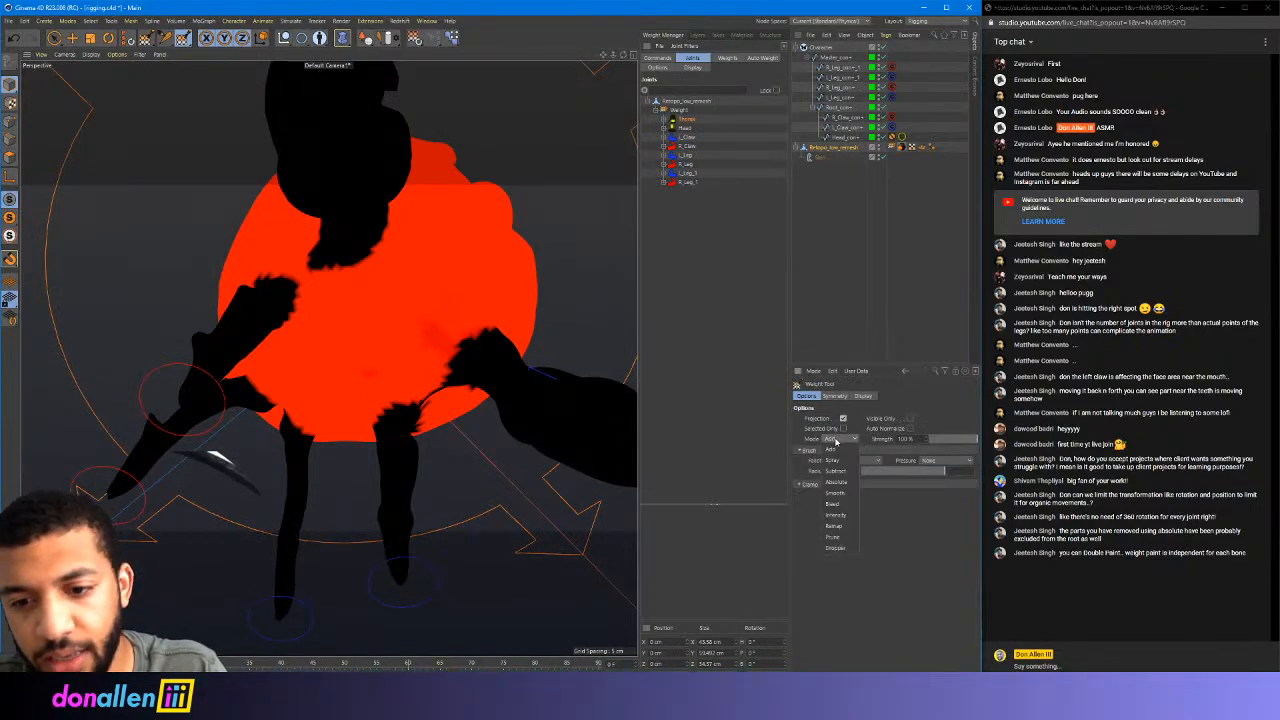
{"action": "left_click", "coordinate": [838, 493]}
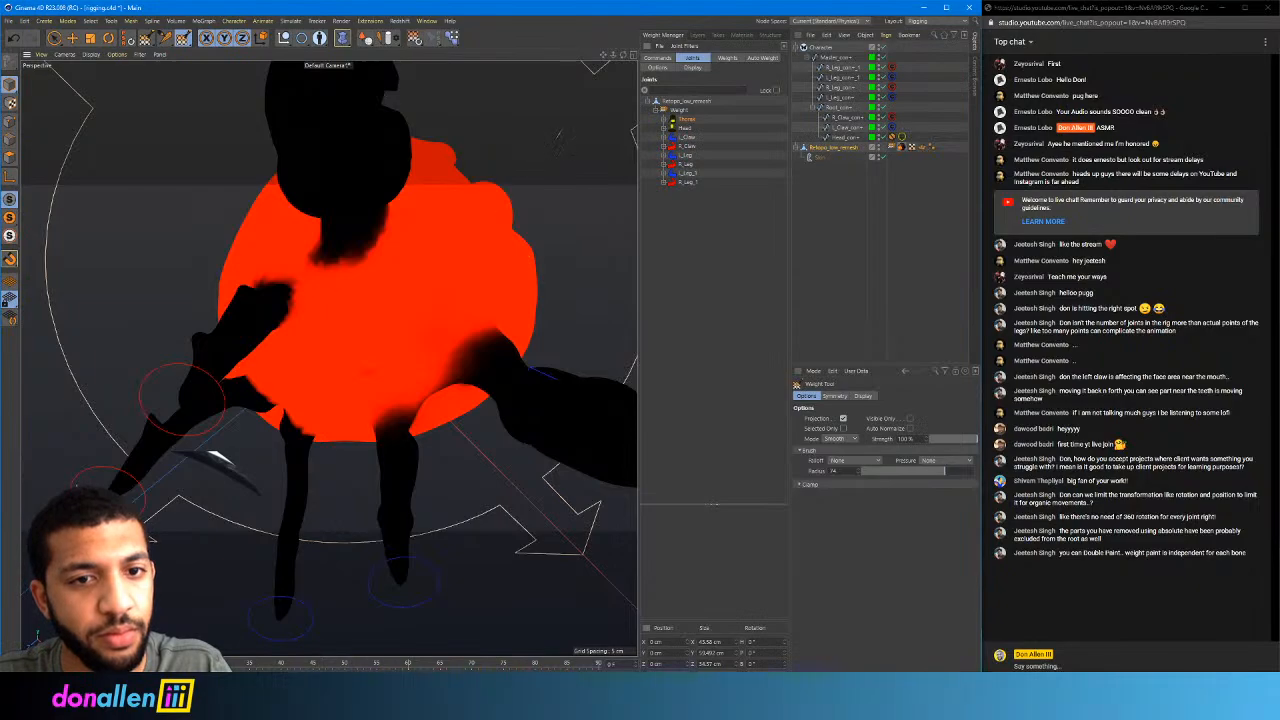
{"action": "mouse_move", "coordinate": [559, 140]}
{"action": "left_mouse_down", "text": "alt"}
{"action": "mouse_move", "coordinate": [329, 357]}
{"action": "mouse_move", "coordinate": [309, 246]}
{"action": "left_mouse_up", "text": "alt"}
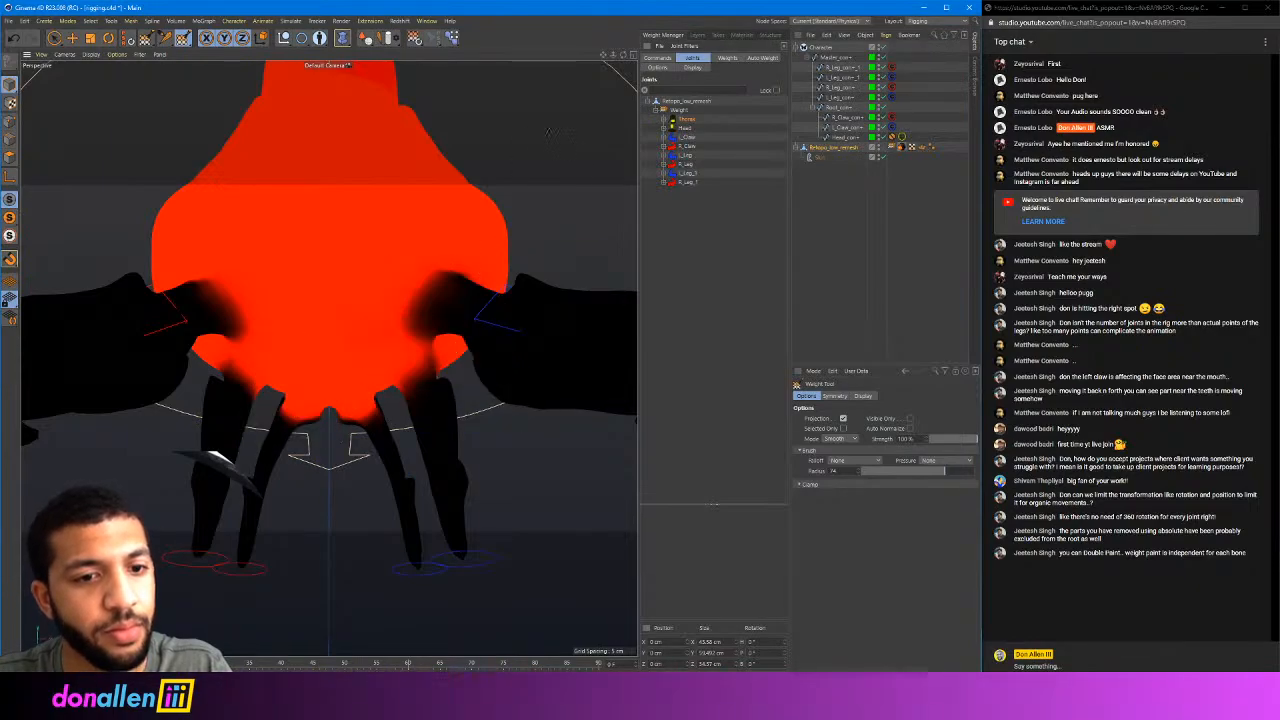
{"action": "left_click_drag", "start_coordinate": [548, 131], "coordinate": [251, 386], "text": "alt"}
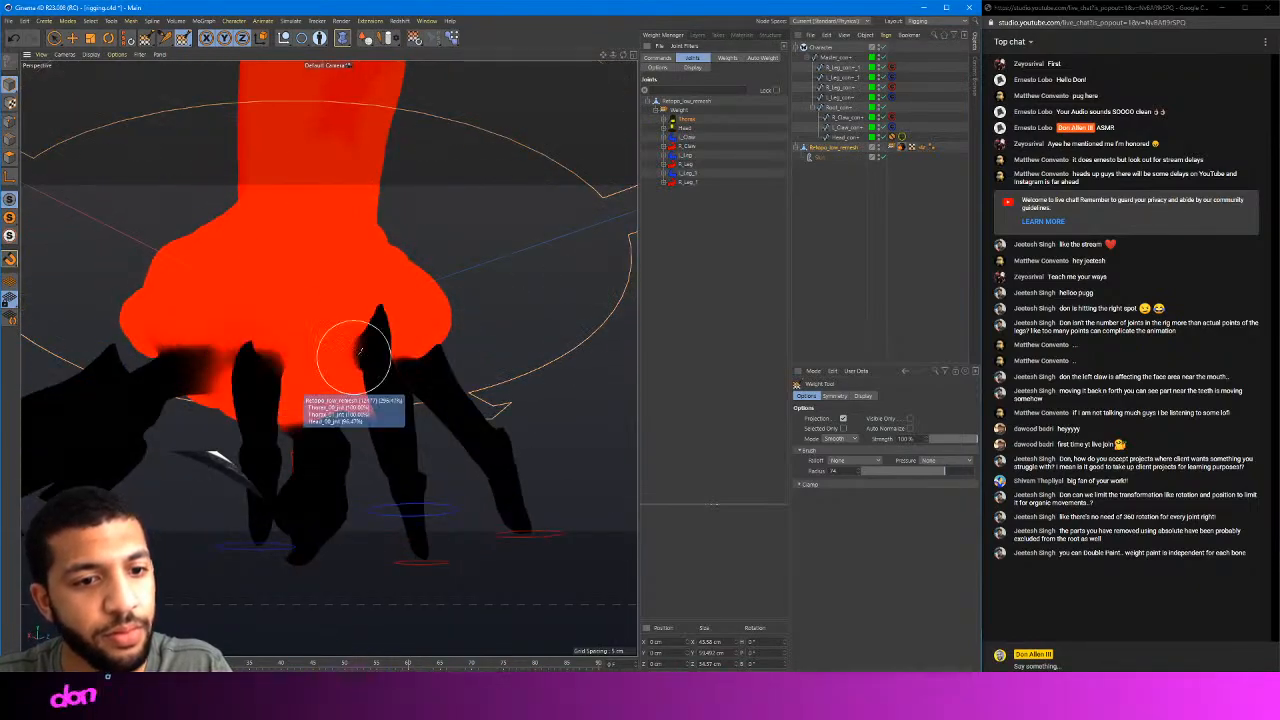
{"action": "mouse_move", "coordinate": [357, 357]}
{"action": "left_mouse_down", "text": "alt"}
{"action": "mouse_move", "coordinate": [380, 389]}
{"action": "mouse_move", "coordinate": [484, 290]}
{"action": "left_mouse_up", "text": "alt"}
{"action": "left_click_drag", "start_coordinate": [402, 378], "coordinate": [474, 263], "text": "alt"}
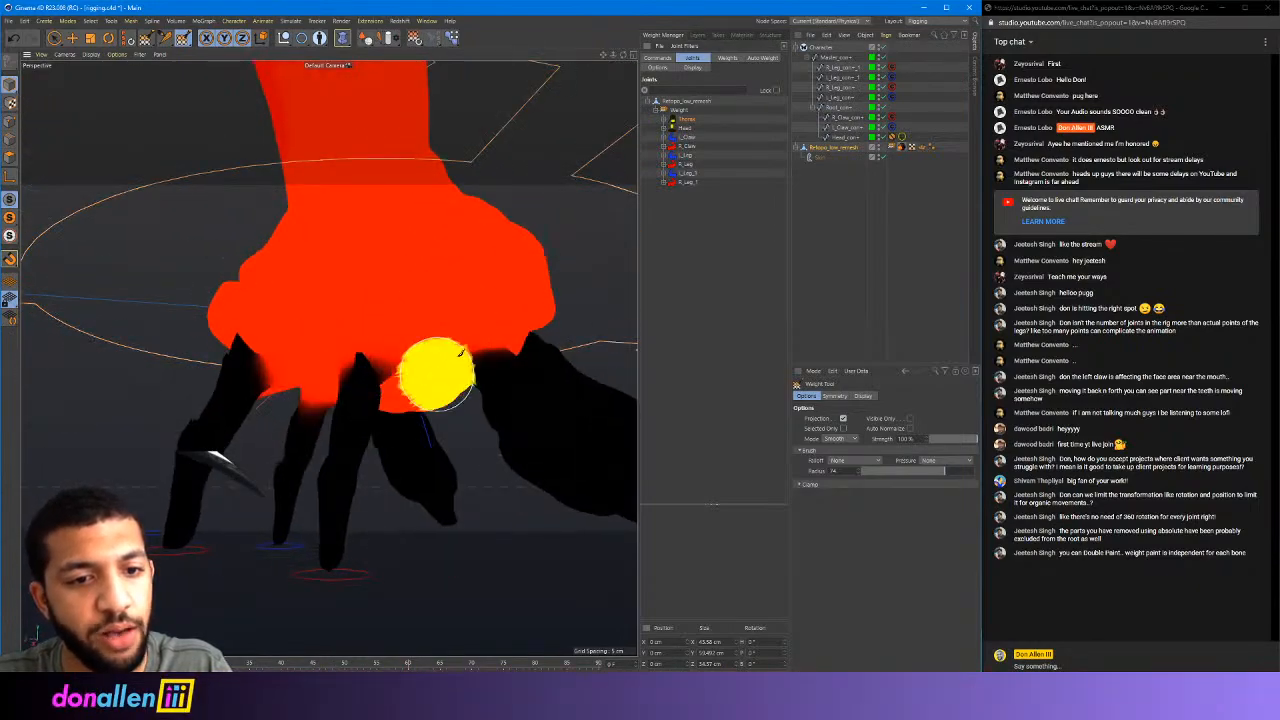
{"action": "mouse_move", "coordinate": [460, 353]}
{"action": "left_mouse_down", "text": "alt"}
{"action": "mouse_move", "coordinate": [330, 300]}
{"action": "mouse_move", "coordinate": [350, 325]}
{"action": "left_mouse_up", "text": "alt"}
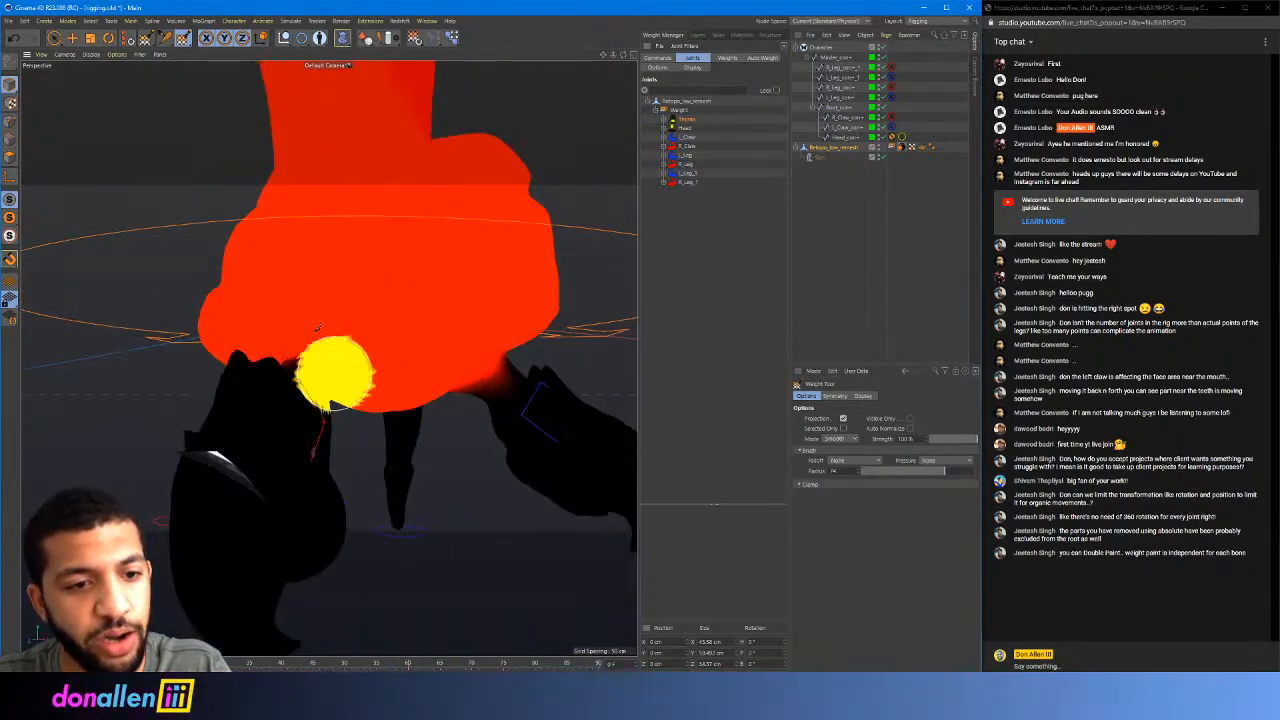
{"action": "mouse_move", "coordinate": [589, 229]}
{"action": "left_mouse_down", "text": "alt"}
{"action": "mouse_move", "coordinate": [468, 250]}
{"action": "mouse_move", "coordinate": [480, 207]}
{"action": "mouse_move", "coordinate": [429, 343]}
{"action": "mouse_move", "coordinate": [390, 325]}
{"action": "mouse_move", "coordinate": [414, 320]}
{"action": "left_mouse_up", "text": "alt"}
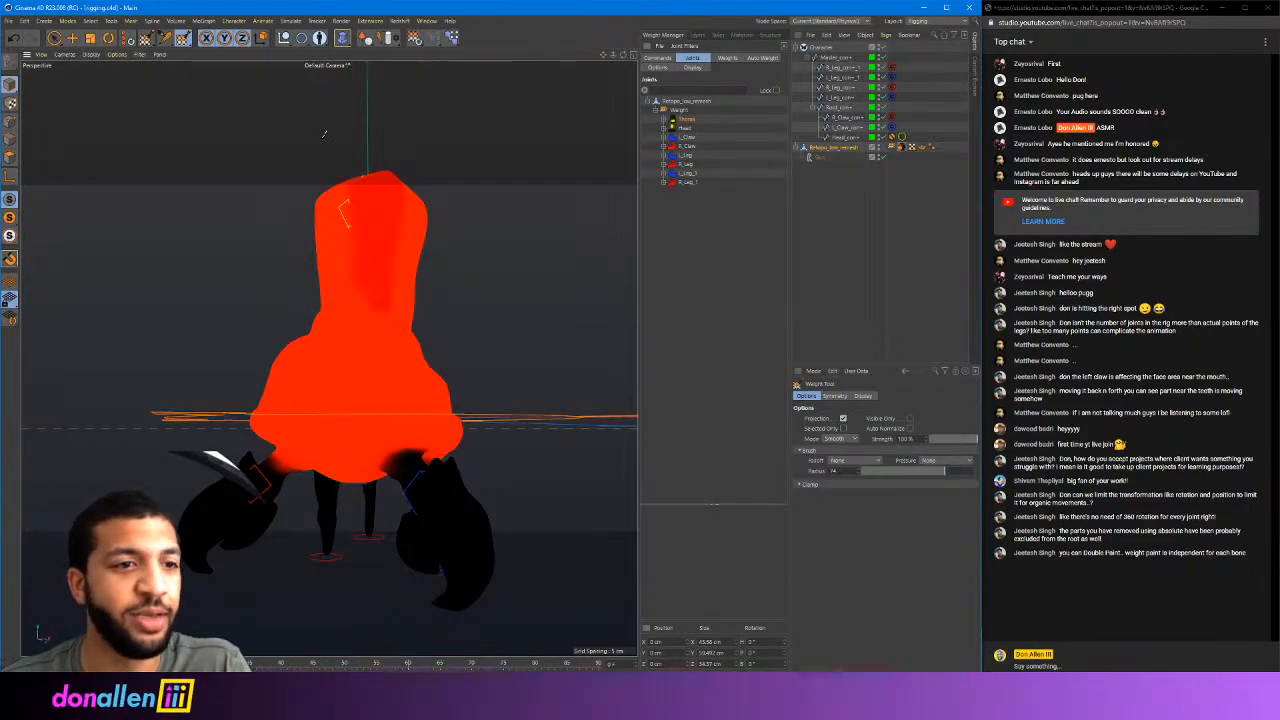
Switch to Live Selection, test-move the Root_con+ control, and check the weights of the Retopo_low_remesh mesh from the side
{"action": "left_click", "coordinate": [55, 37]}
{"action": "left_click", "coordinate": [845, 198]}
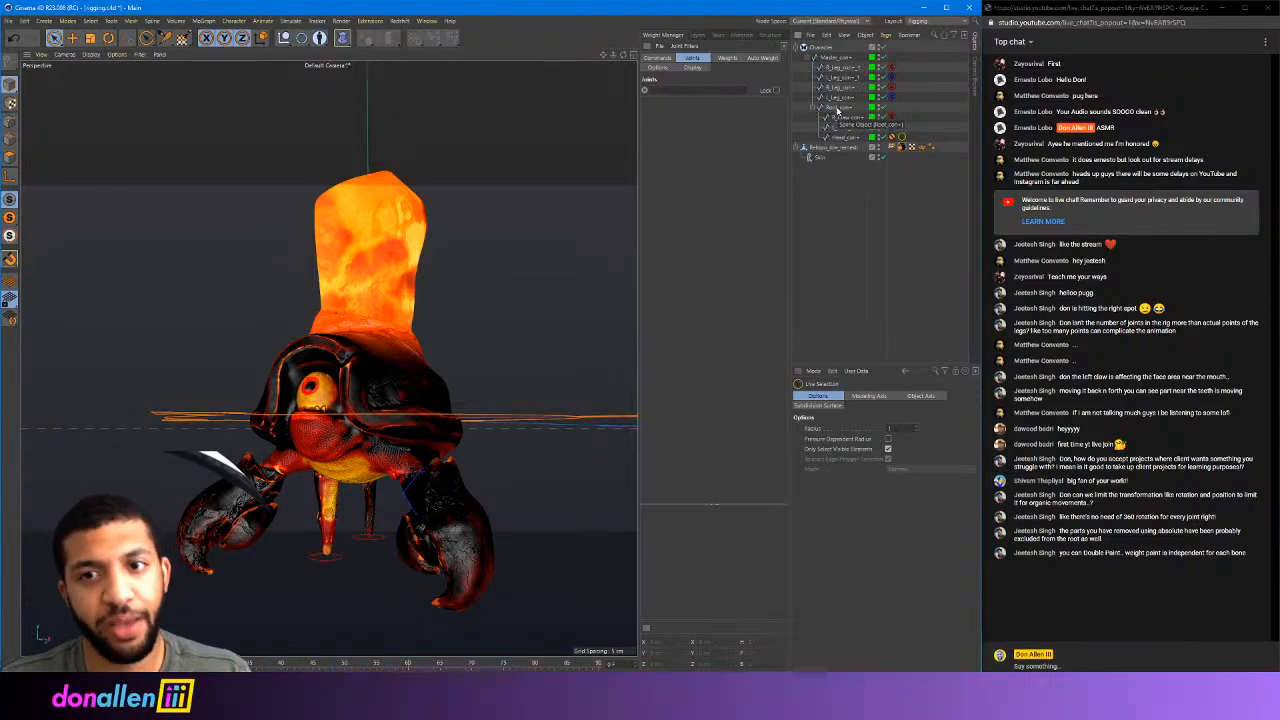
{"action": "left_click", "coordinate": [831, 118]}
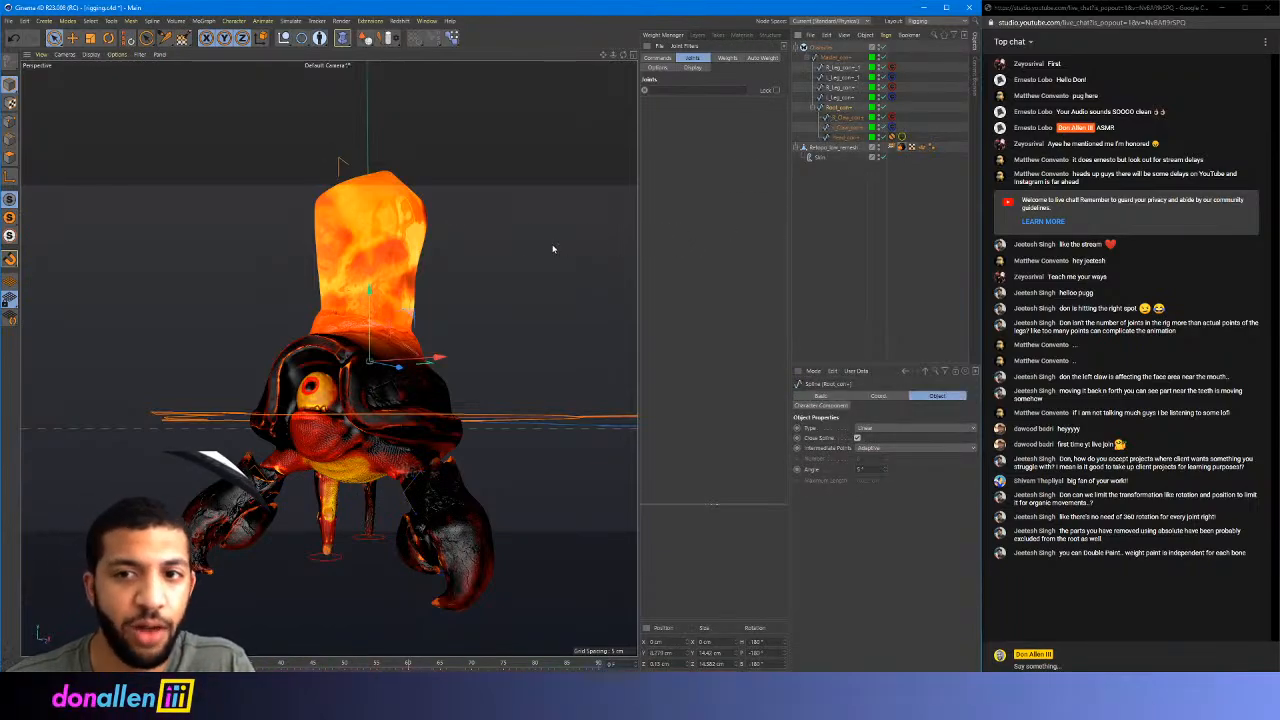
{"action": "left_click_drag", "start_coordinate": [552, 249], "coordinate": [507, 279], "text": "alt"}
{"action": "left_click_drag", "start_coordinate": [386, 256], "coordinate": [440, 292]}
{"action": "left_click", "coordinate": [452, 275]}
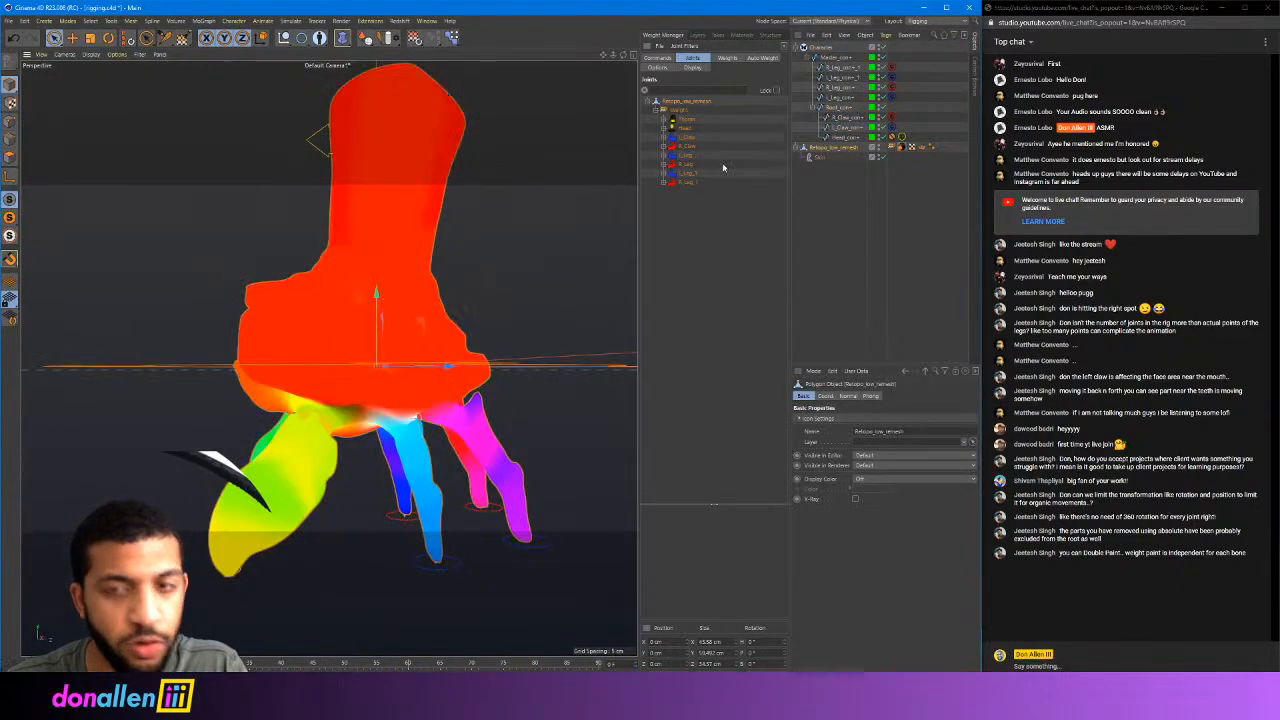
Reselect the Root_con+ control, move it to test how the body deforms against the planted legs, and undo the moves
{"action": "left_click", "coordinate": [610, 201]}
{"action": "left_click", "coordinate": [836, 116]}
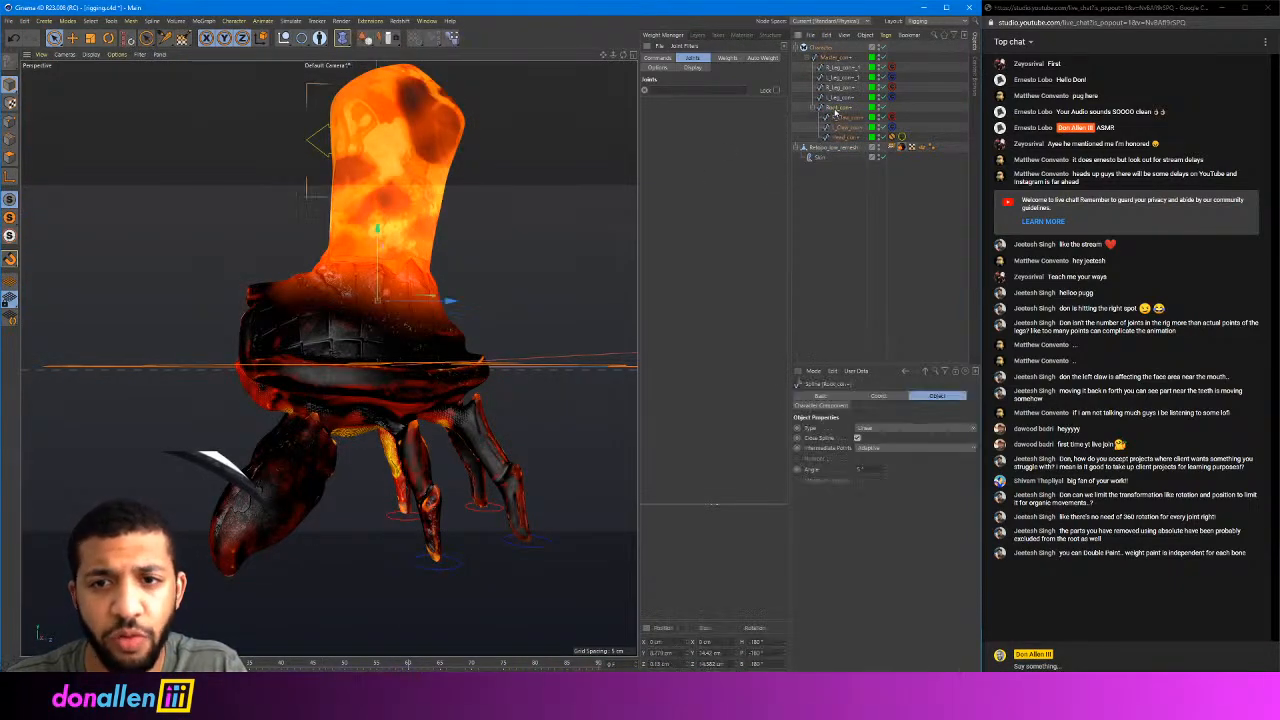
{"action": "left_click_drag", "start_coordinate": [425, 260], "coordinate": [445, 228]}
{"action": "key", "text": "ctrl+z"}
{"action": "key", "text": "ctrl+z"}
{"action": "left_click_drag", "start_coordinate": [349, 216], "coordinate": [349, 264]}
{"action": "key", "text": "ctrl+z"}
Rotate the Root_con+ control in several directions to test the body deformation from the front and side, undoing each rotation
{"action": "left_click_drag", "start_coordinate": [469, 227], "coordinate": [415, 221], "text": "alt"}
{"action": "key", "text": "r"}
{"action": "left_click_drag", "start_coordinate": [496, 236], "coordinate": [454, 246], "text": "alt"}
{"action": "right_click_drag", "start_coordinate": [454, 246], "coordinate": [510, 270], "text": "alt"}
{"action": "middle_click_drag", "start_coordinate": [510, 270], "coordinate": [545, 175], "text": "alt"}
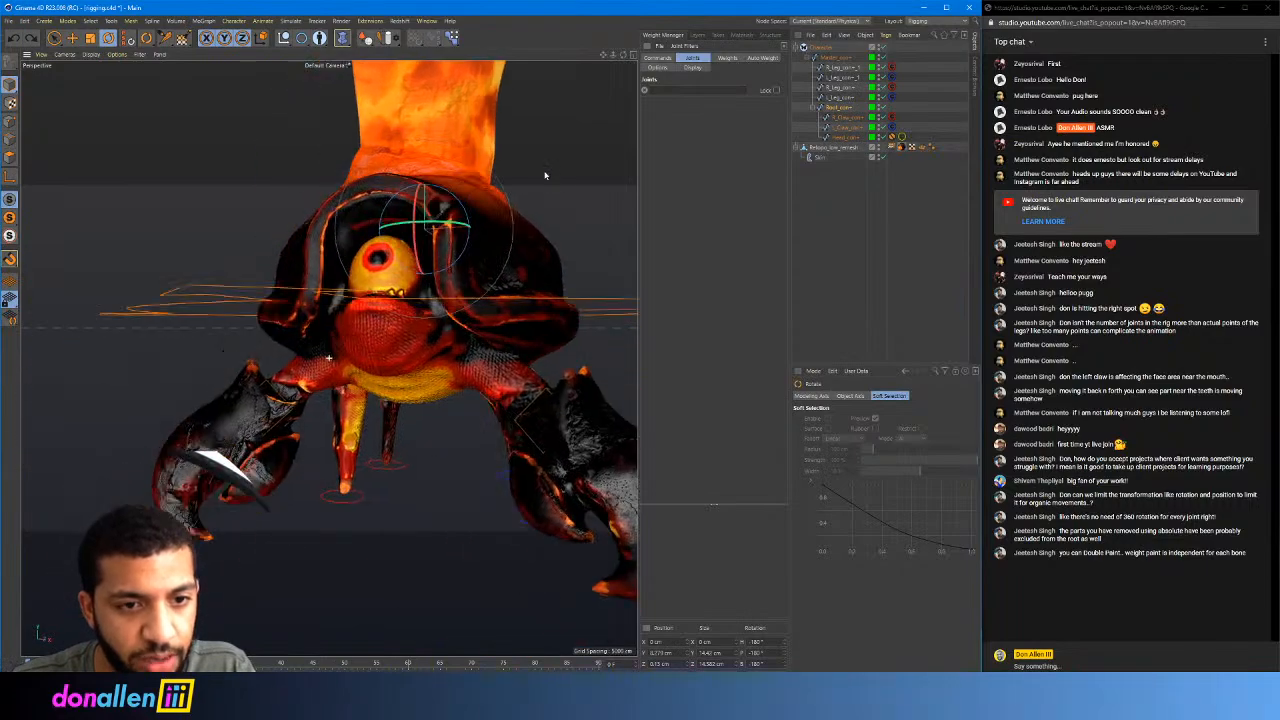
{"action": "left_click_drag", "start_coordinate": [545, 175], "coordinate": [538, 226], "text": "alt"}
{"action": "mouse_move", "coordinate": [424, 245]}
{"action": "left_mouse_down"}
{"action": "mouse_move", "coordinate": [446, 240]}
{"action": "mouse_move", "coordinate": [436, 248]}
{"action": "left_mouse_up"}
{"action": "left_click_drag", "start_coordinate": [563, 203], "coordinate": [400, 218], "text": "alt"}
{"action": "left_click_drag", "start_coordinate": [482, 209], "coordinate": [366, 168], "text": "alt"}
{"action": "key", "text": "ctrl+z"}
{"action": "key", "text": "ctrl+z"}
{"action": "left_click_drag", "start_coordinate": [463, 161], "coordinate": [354, 189], "text": "alt"}
{"action": "key", "text": "ctrl+z"}
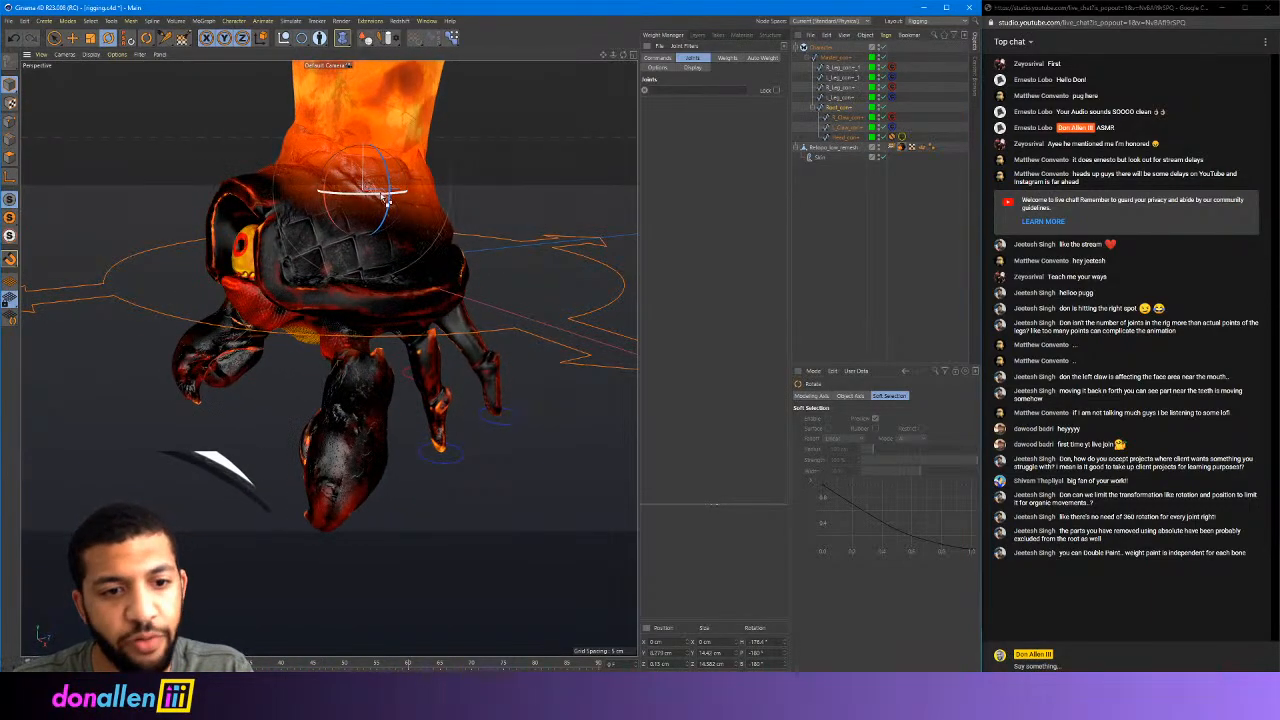
{"action": "key", "text": "ctrl+z"}
Test-rotate the R_Claw_con+ and L_Claw_con+ controls in turn, undoing each rotation
{"action": "left_click", "coordinate": [835, 117]}
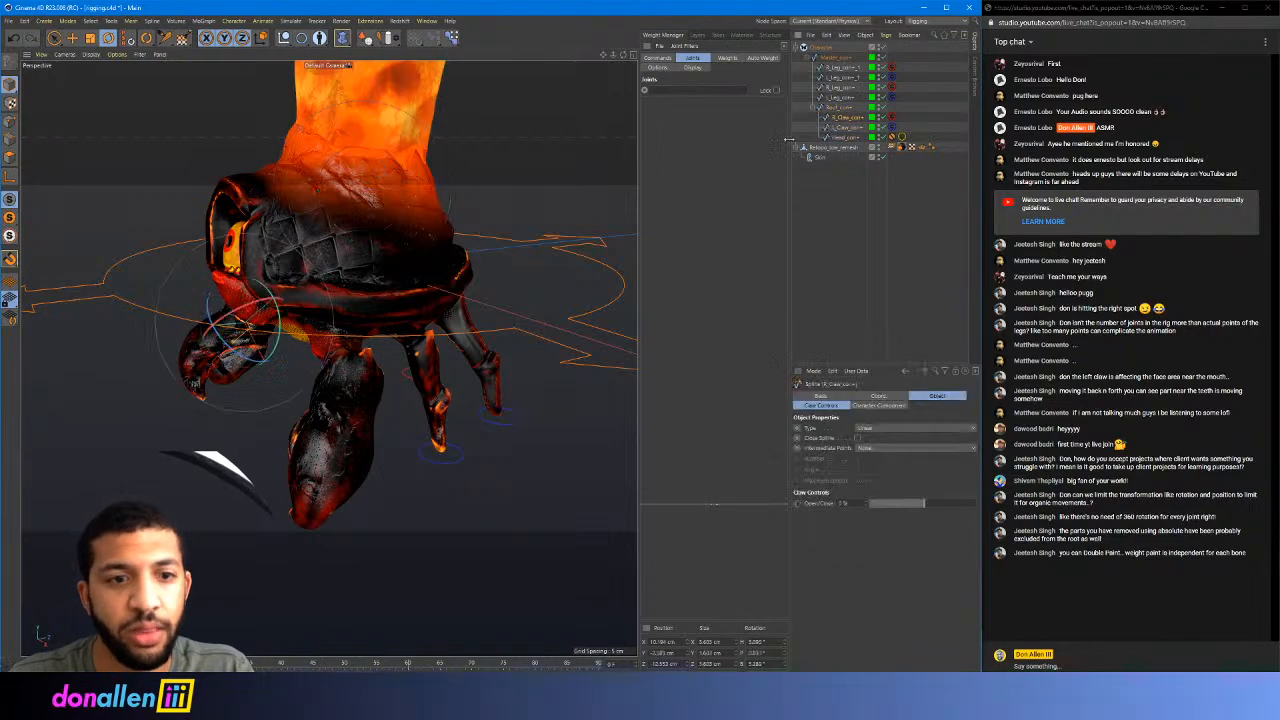
{"action": "left_click_drag", "start_coordinate": [243, 372], "coordinate": [261, 389], "text": "alt"}
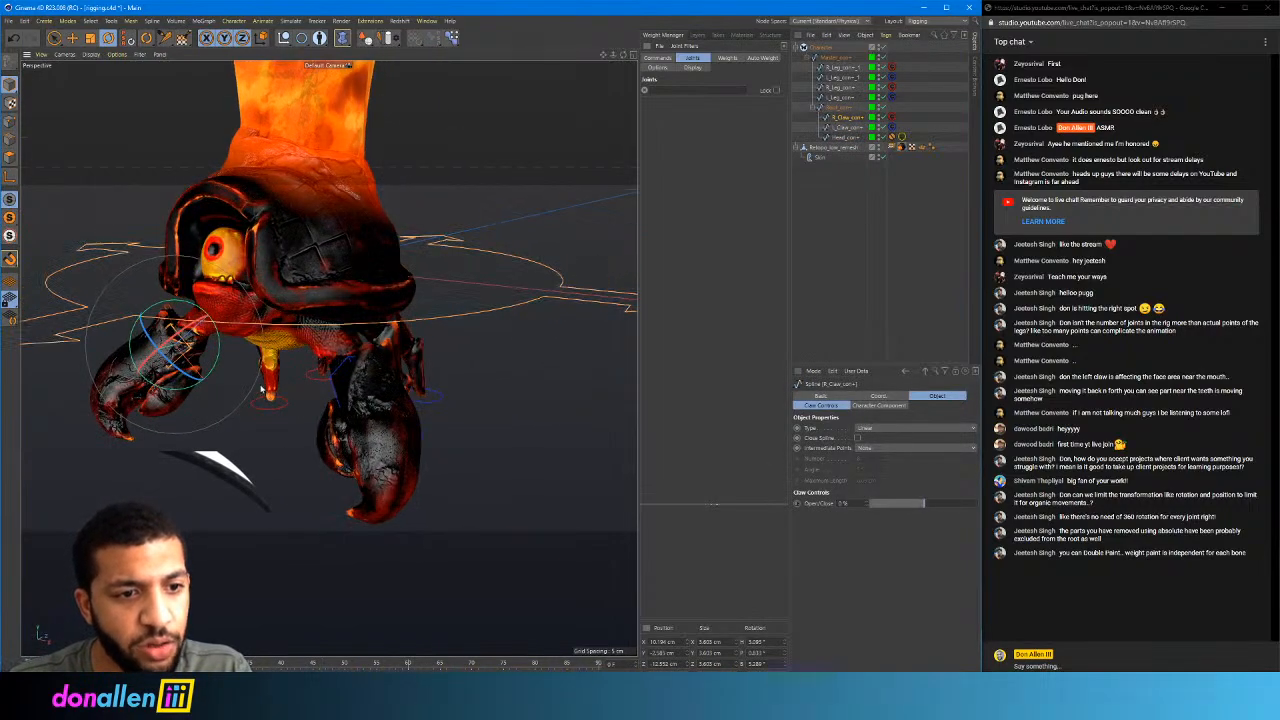
{"action": "mouse_move", "coordinate": [182, 330]}
{"action": "left_mouse_down"}
{"action": "mouse_move", "coordinate": [198, 318]}
{"action": "mouse_move", "coordinate": [166, 344]}
{"action": "mouse_move", "coordinate": [190, 326]}
{"action": "left_mouse_up"}
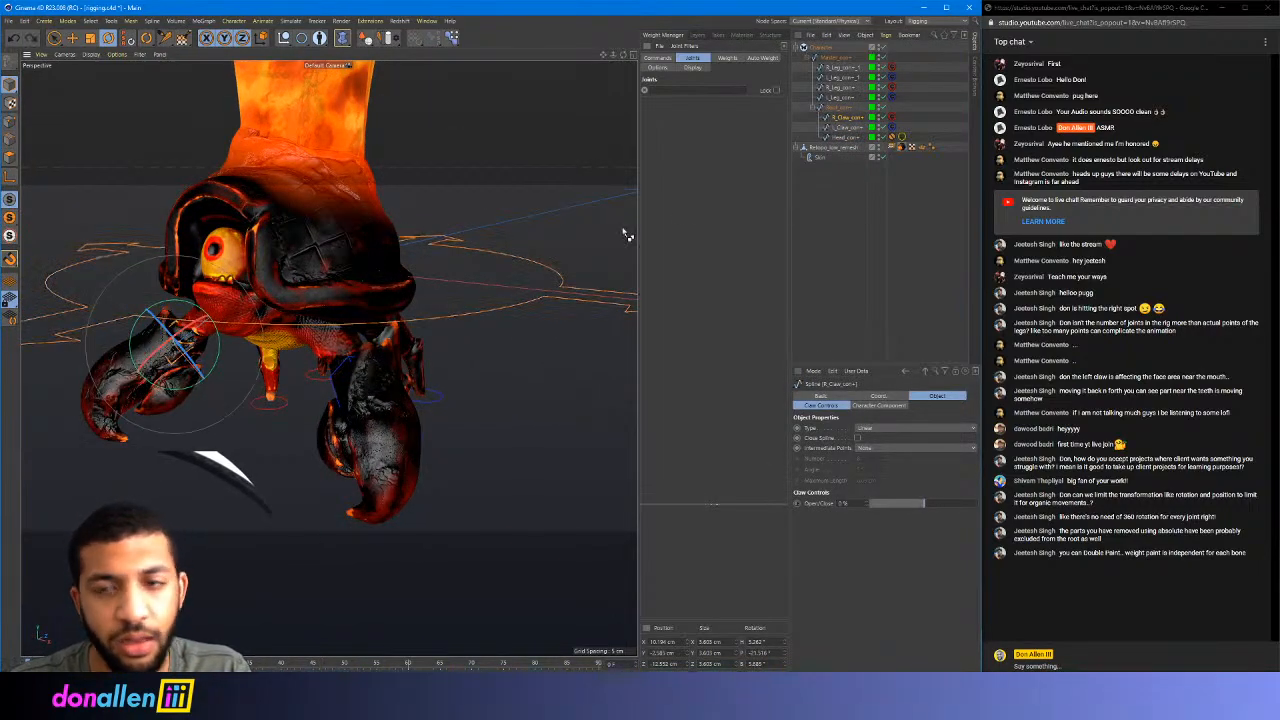
{"action": "key", "text": "ctrl+z"}
{"action": "left_click", "coordinate": [835, 128]}
{"action": "left_click_drag", "start_coordinate": [545, 298], "coordinate": [584, 350], "text": "alt"}
{"action": "mouse_move", "coordinate": [491, 370]}
{"action": "left_mouse_down"}
{"action": "mouse_move", "coordinate": [486, 323]}
{"action": "mouse_move", "coordinate": [493, 377]}
{"action": "mouse_move", "coordinate": [452, 376]}
{"action": "mouse_move", "coordinate": [480, 362]}
{"action": "left_mouse_up"}
{"action": "key", "text": "ctrl+z"}
{"action": "key", "text": "ctrl+z"}
Rotate the head control to test the deformation around the eye and mouth, and undo the rotation
{"action": "left_click", "coordinate": [848, 138]}
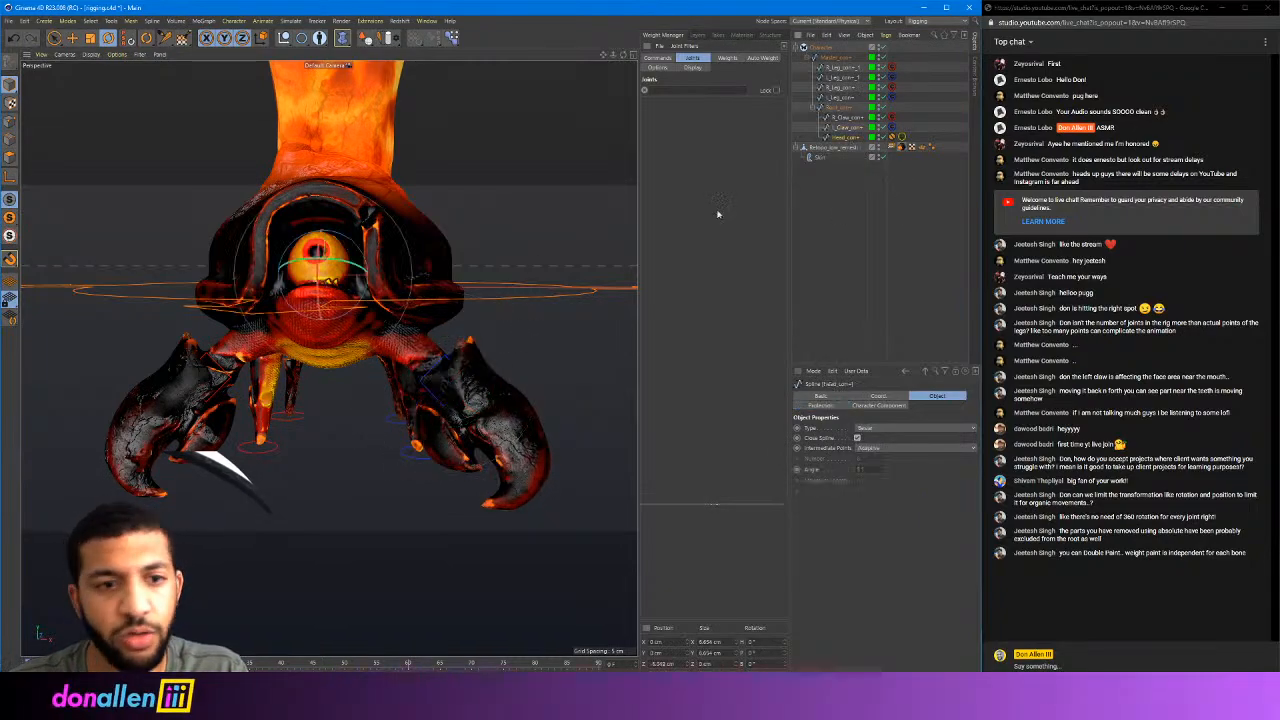
{"action": "mouse_move", "coordinate": [336, 263]}
{"action": "left_mouse_down"}
{"action": "mouse_move", "coordinate": [317, 286]}
{"action": "mouse_move", "coordinate": [347, 230]}
{"action": "mouse_move", "coordinate": [356, 274]}
{"action": "left_mouse_up"}
{"action": "key", "text": "ctrl+z"}
{"action": "key", "text": "ctrl+z"}
Raise the L_Leg_con+ foot control with the Move tool to test how the front leg bends, and put it back
{"action": "left_click_drag", "start_coordinate": [487, 200], "coordinate": [364, 269], "text": "alt"}
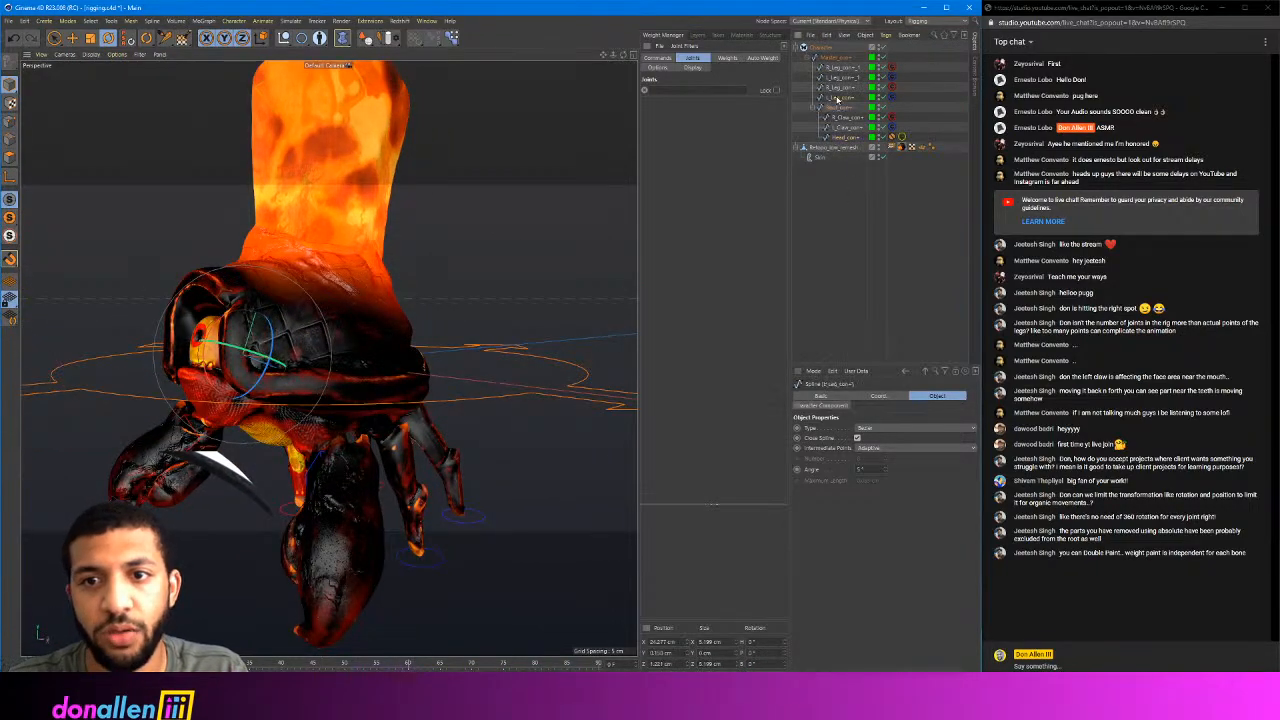
{"action": "left_click_drag", "start_coordinate": [615, 250], "coordinate": [548, 195], "text": "alt"}
{"action": "key", "text": "e"}
{"action": "middle_click_drag", "start_coordinate": [530, 400], "coordinate": [516, 432], "text": "alt"}
{"action": "left_click_drag", "start_coordinate": [449, 462], "coordinate": [452, 394]}
{"action": "right_click_drag", "start_coordinate": [416, 384], "coordinate": [452, 381], "text": "alt"}
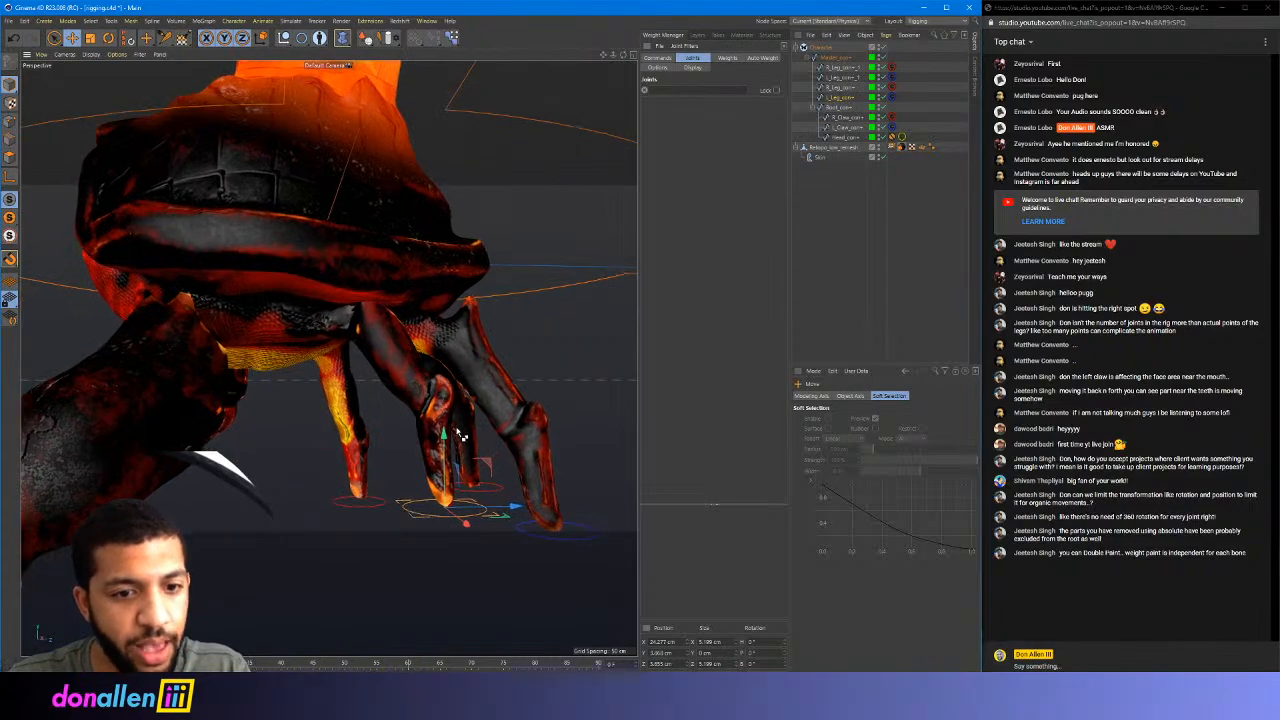
{"action": "left_click_drag", "start_coordinate": [460, 432], "coordinate": [437, 519]}
{"action": "middle_click_drag", "start_coordinate": [548, 325], "coordinate": [513, 296], "text": "alt"}
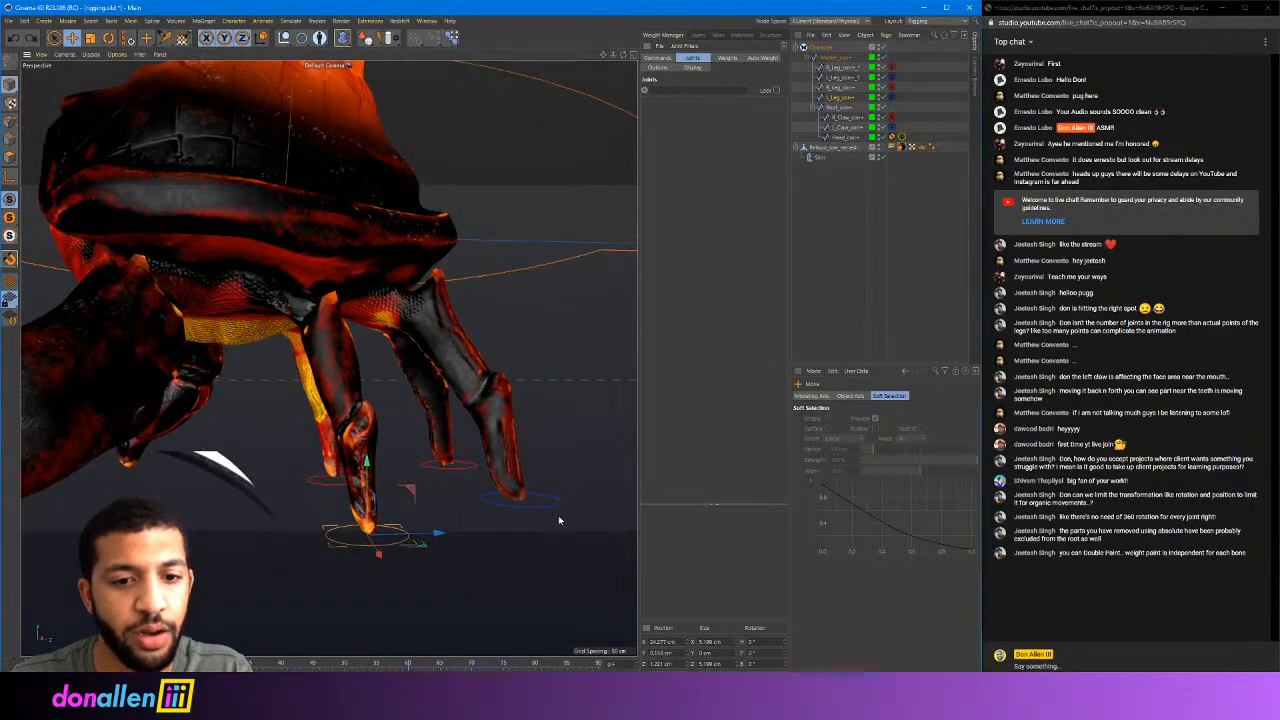
Test-move the back left foot control and the foot controls on the opposite side, undoing each move
{"action": "left_click", "coordinate": [542, 506]}
{"action": "left_click_drag", "start_coordinate": [561, 459], "coordinate": [477, 477]}
{"action": "key", "text": "ctrl+z"}
{"action": "left_click", "coordinate": [372, 487]}
{"action": "left_click", "coordinate": [379, 481]}
{"action": "key", "text": "ctrl+z"}
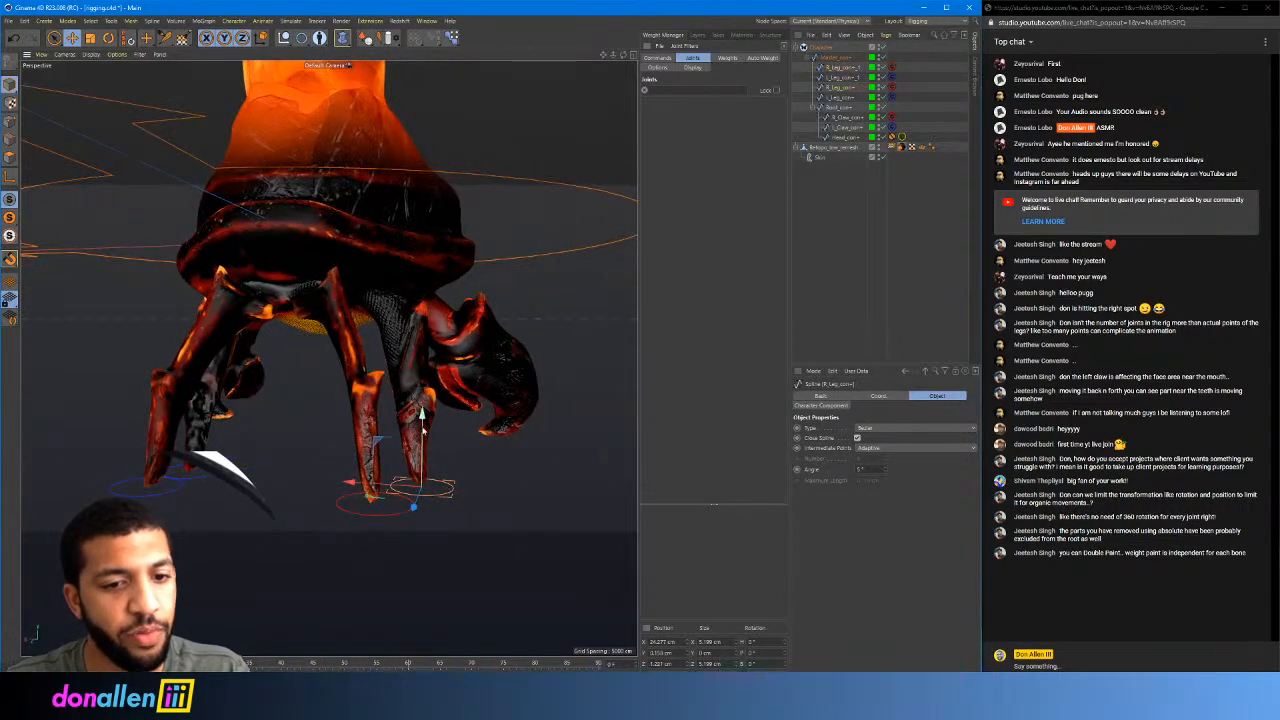
{"action": "mouse_move", "coordinate": [423, 430]}
{"action": "left_mouse_down"}
{"action": "mouse_move", "coordinate": [423, 409]}
{"action": "mouse_move", "coordinate": [520, 447]}
{"action": "mouse_move", "coordinate": [398, 427]}
{"action": "left_mouse_up"}
{"action": "key", "text": "ctrl+z"}
Select the R_Leg_con+ and L_Leg_con+ controls together, shift both front feet, and undo the move
{"action": "left_click", "coordinate": [297, 448], "text": "shift"}
{"action": "left_click_drag", "start_coordinate": [525, 476], "coordinate": [323, 425], "text": "alt"}
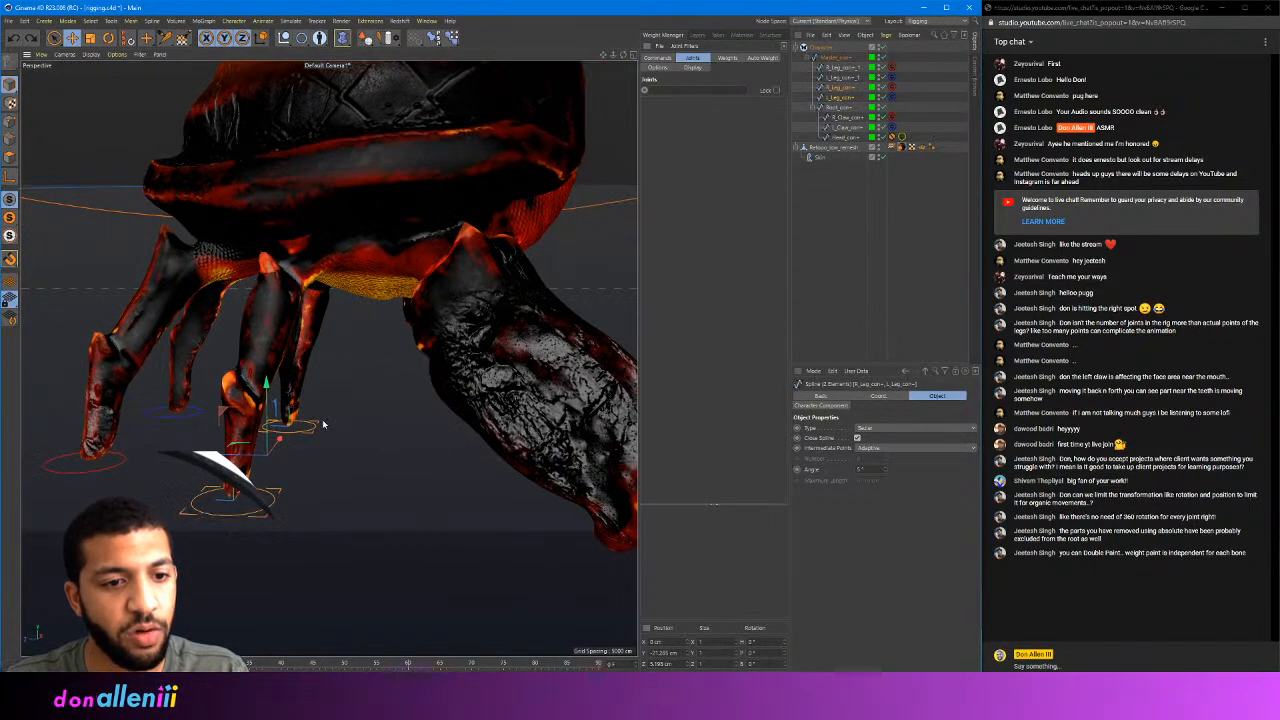
{"action": "left_click_drag", "start_coordinate": [226, 420], "coordinate": [278, 434]}
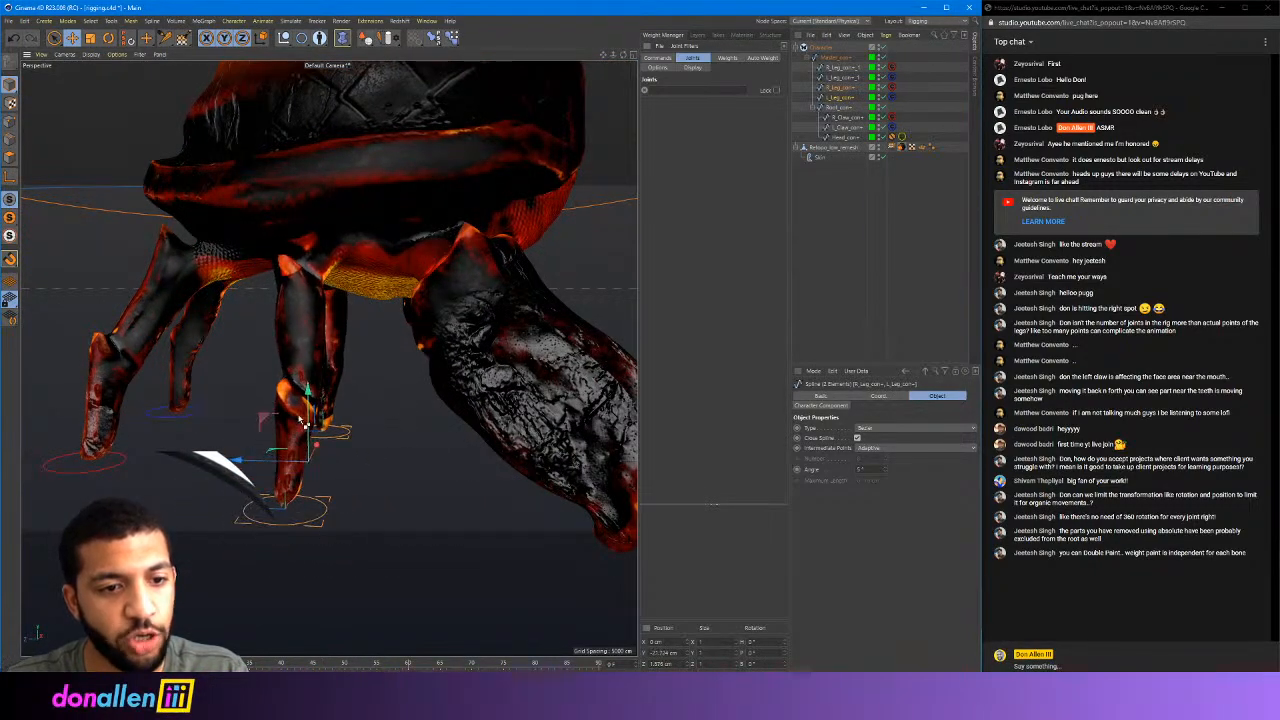
{"action": "key", "text": "ctrl+z"}
Select a single front foot control, rotate it to test the leg's twist, and undo the rotation
{"action": "left_click", "coordinate": [238, 514]}
{"action": "left_click", "coordinate": [243, 514]}
{"action": "key", "text": "r"}
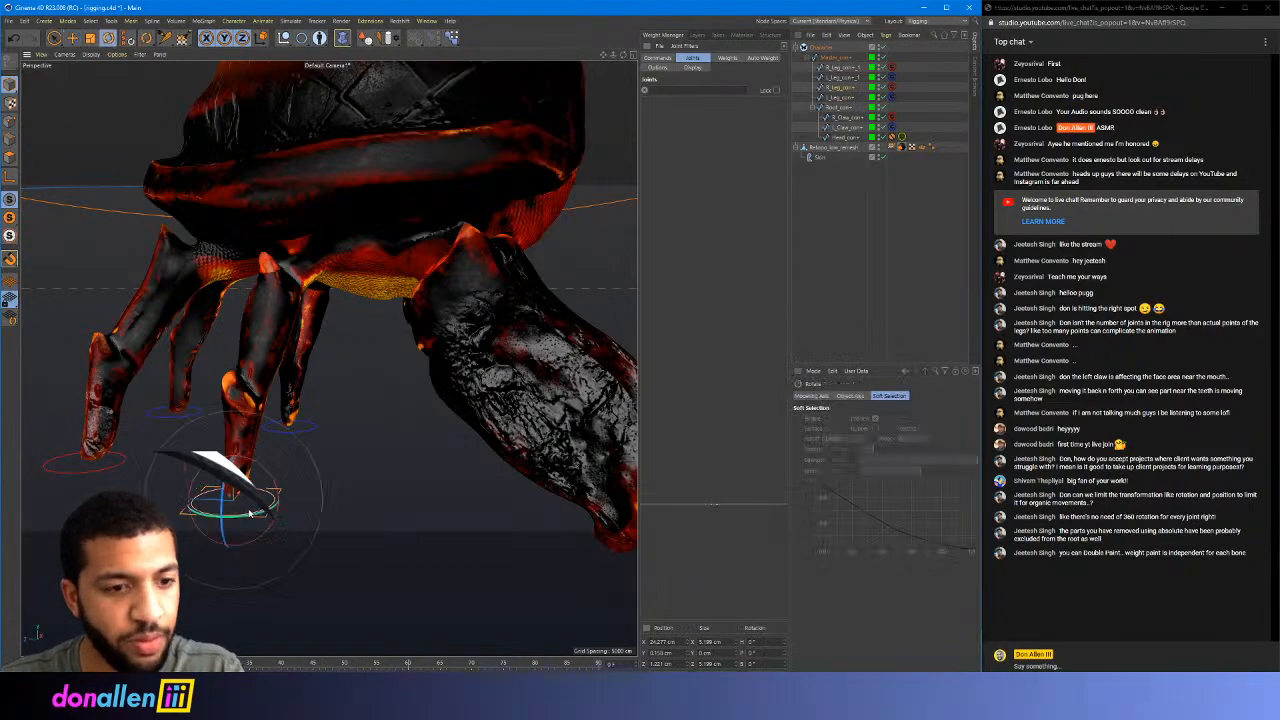
{"action": "left_click_drag", "start_coordinate": [230, 520], "coordinate": [257, 518]}
{"action": "key", "text": "ctrl+z"}
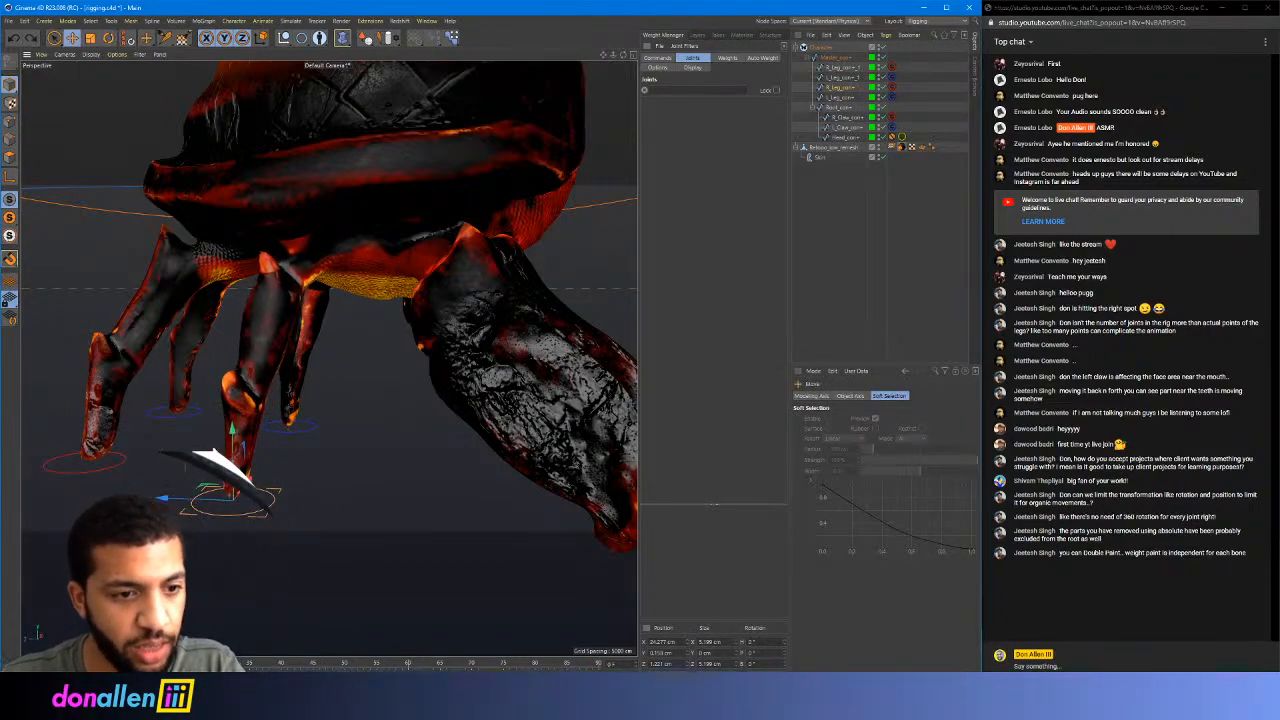
Move the R_Leg_con+ foot control to test the leg's reach, undo the move, and view the whole creature from the front
{"action": "left_click_drag", "start_coordinate": [202, 445], "coordinate": [489, 301]}
{"action": "key", "text": "ctrl+z"}
{"action": "scroll", "coordinate": [298, 412], "scroll_direction": "down", "scroll_amount": 5}
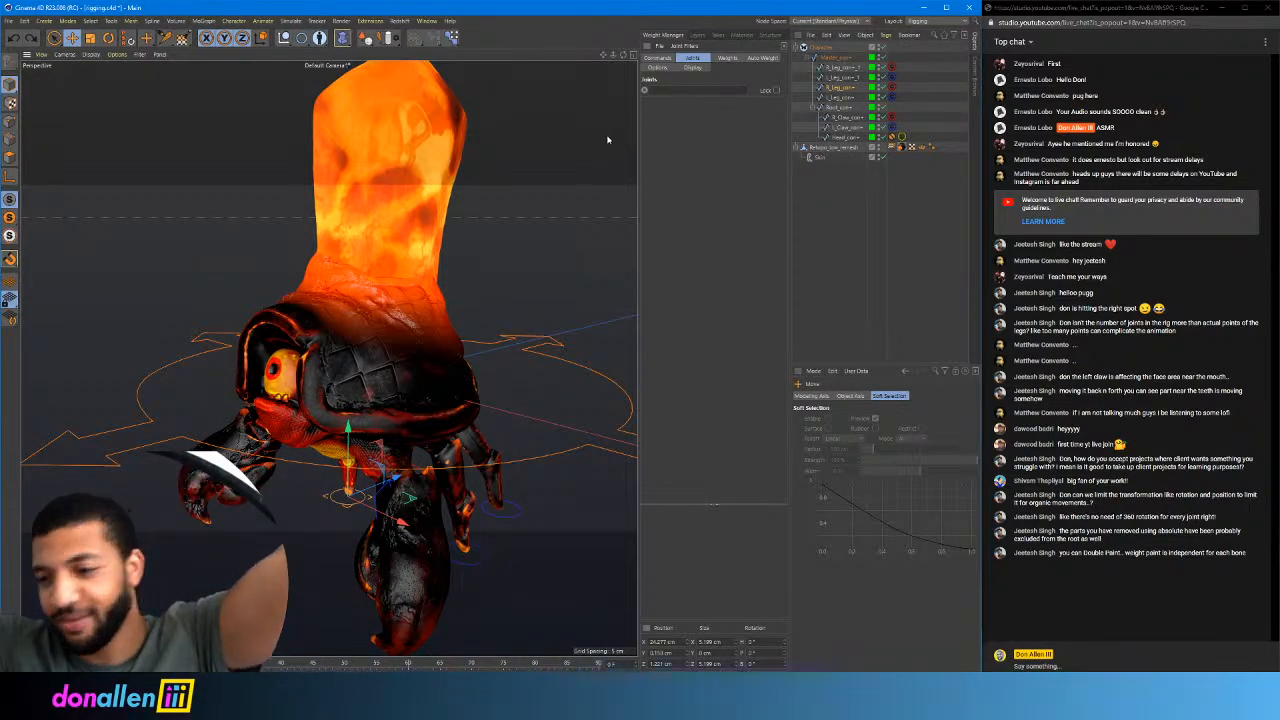
{"action": "left_click_drag", "start_coordinate": [503, 240], "coordinate": [450, 210], "text": "alt"}
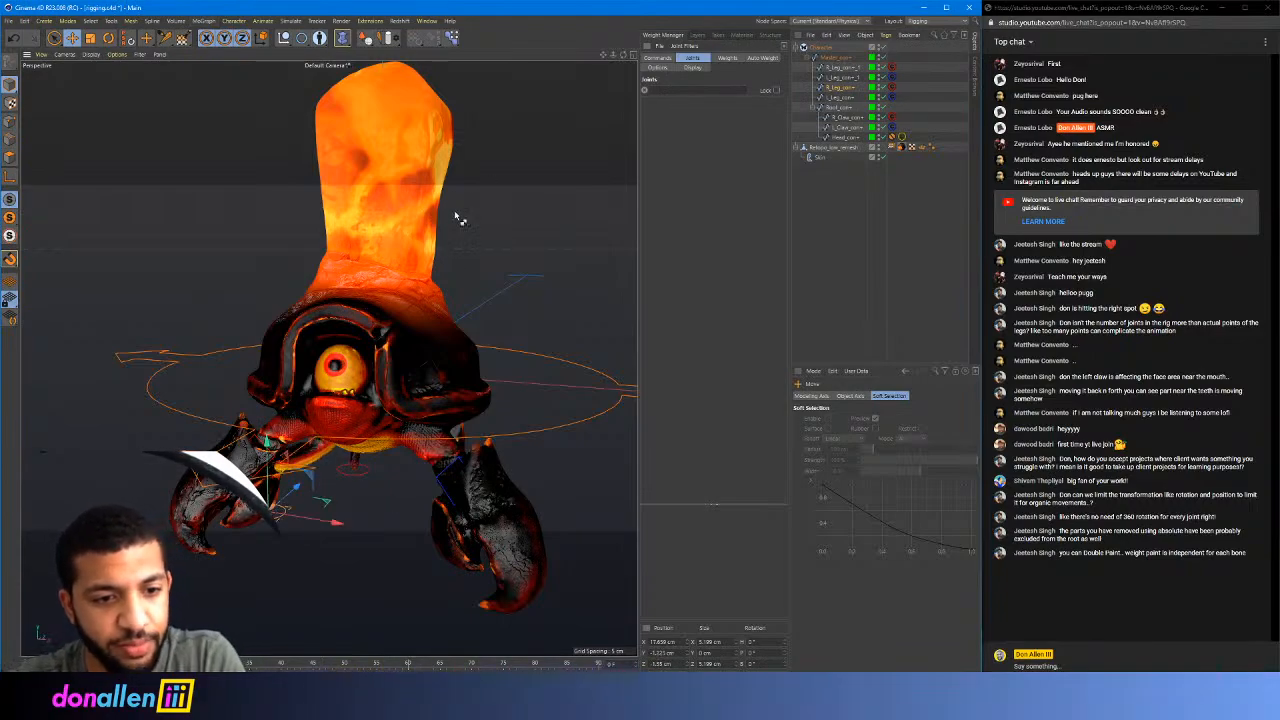
{"action": "left_click_drag", "start_coordinate": [504, 238], "coordinate": [530, 207], "text": "alt"}
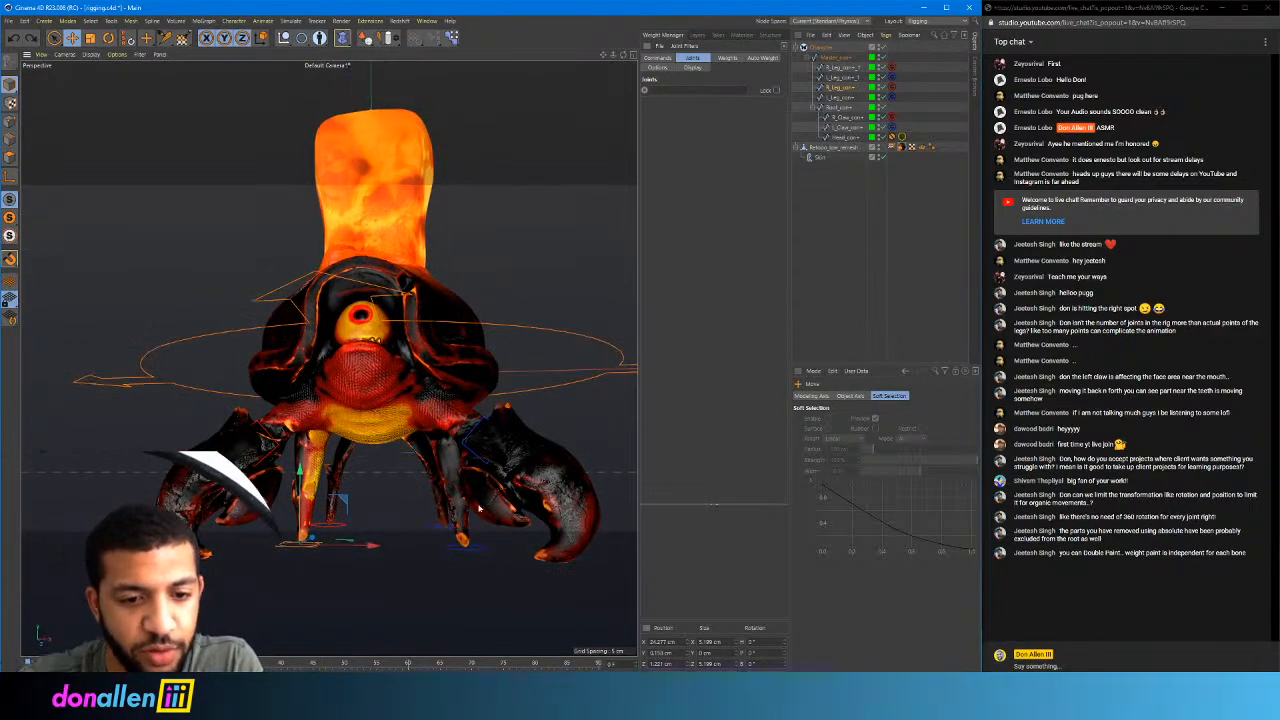
Add the opposite front foot control to the selection, move both feet together, and undo the move
{"action": "left_click", "coordinate": [484, 551], "text": "shift"}
{"action": "right_click_drag", "start_coordinate": [478, 565], "coordinate": [450, 535], "text": "alt"}
{"action": "left_click_drag", "start_coordinate": [428, 504], "coordinate": [410, 480]}
{"action": "key", "text": "ctrl+z"}
Select the Retopo_low_remesh mesh and examine the combined joint weights on its body, legs and claws
{"action": "left_click_drag", "start_coordinate": [510, 368], "coordinate": [472, 392], "text": "alt"}
{"action": "left_click", "coordinate": [420, 382]}
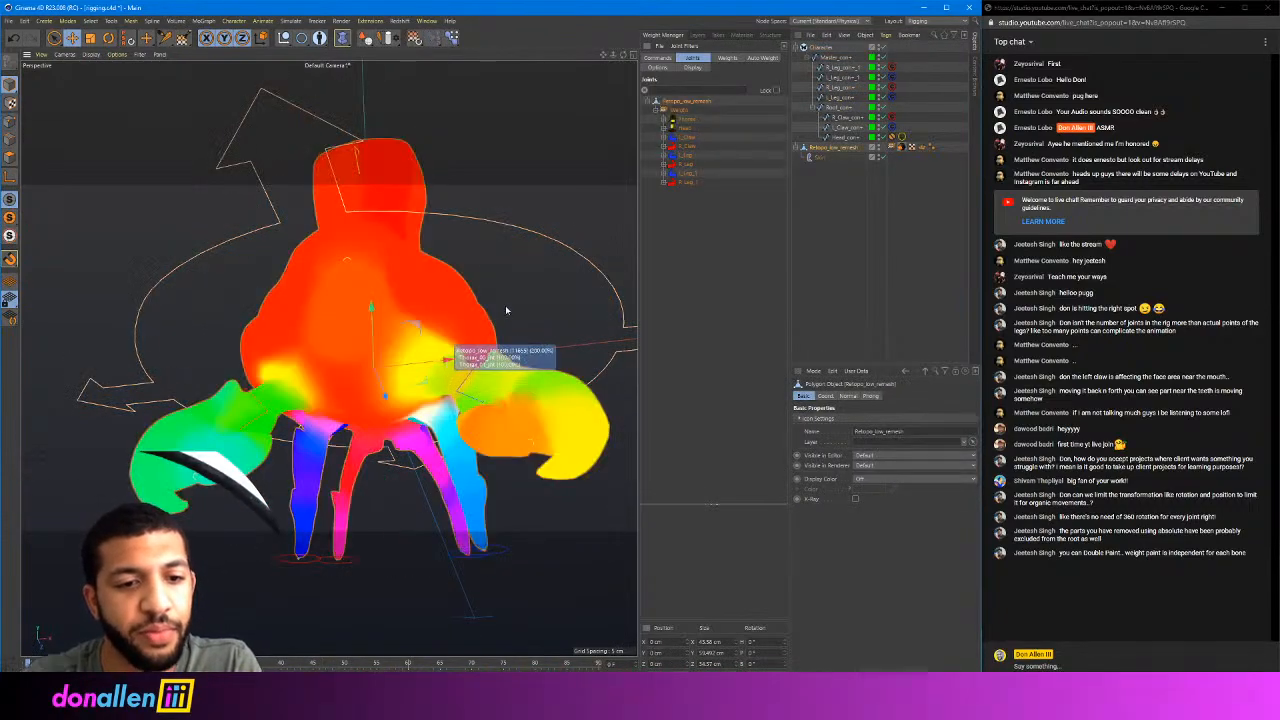
{"action": "mouse_move", "coordinate": [508, 160]}
{"action": "left_mouse_down", "text": "alt"}
{"action": "mouse_move", "coordinate": [409, 187]}
{"action": "mouse_move", "coordinate": [300, 158]}
{"action": "mouse_move", "coordinate": [394, 137]}
{"action": "mouse_move", "coordinate": [430, 185]}
{"action": "mouse_move", "coordinate": [449, 156]}
{"action": "mouse_move", "coordinate": [380, 143]}
{"action": "mouse_move", "coordinate": [457, 257]}
{"action": "left_mouse_up", "text": "alt"}
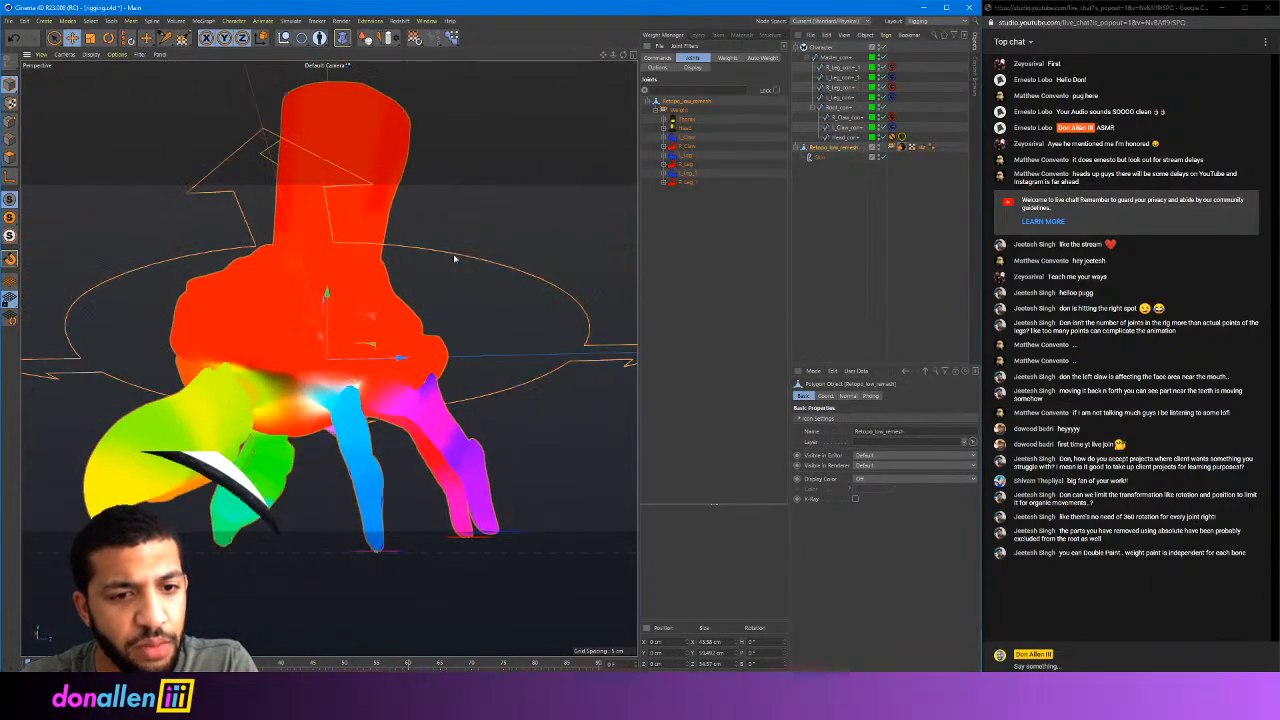
{"action": "scroll", "coordinate": [560, 206], "scroll_direction": "up", "scroll_amount": 3}
{"action": "mouse_move", "coordinate": [560, 206]}
{"action": "left_mouse_down", "text": "alt"}
{"action": "mouse_move", "coordinate": [500, 249]}
{"action": "mouse_move", "coordinate": [520, 237]}
{"action": "mouse_move", "coordinate": [551, 257]}
{"action": "mouse_move", "coordinate": [597, 168]}
{"action": "mouse_move", "coordinate": [491, 164]}
{"action": "mouse_move", "coordinate": [563, 183]}
{"action": "left_mouse_up", "text": "alt"}
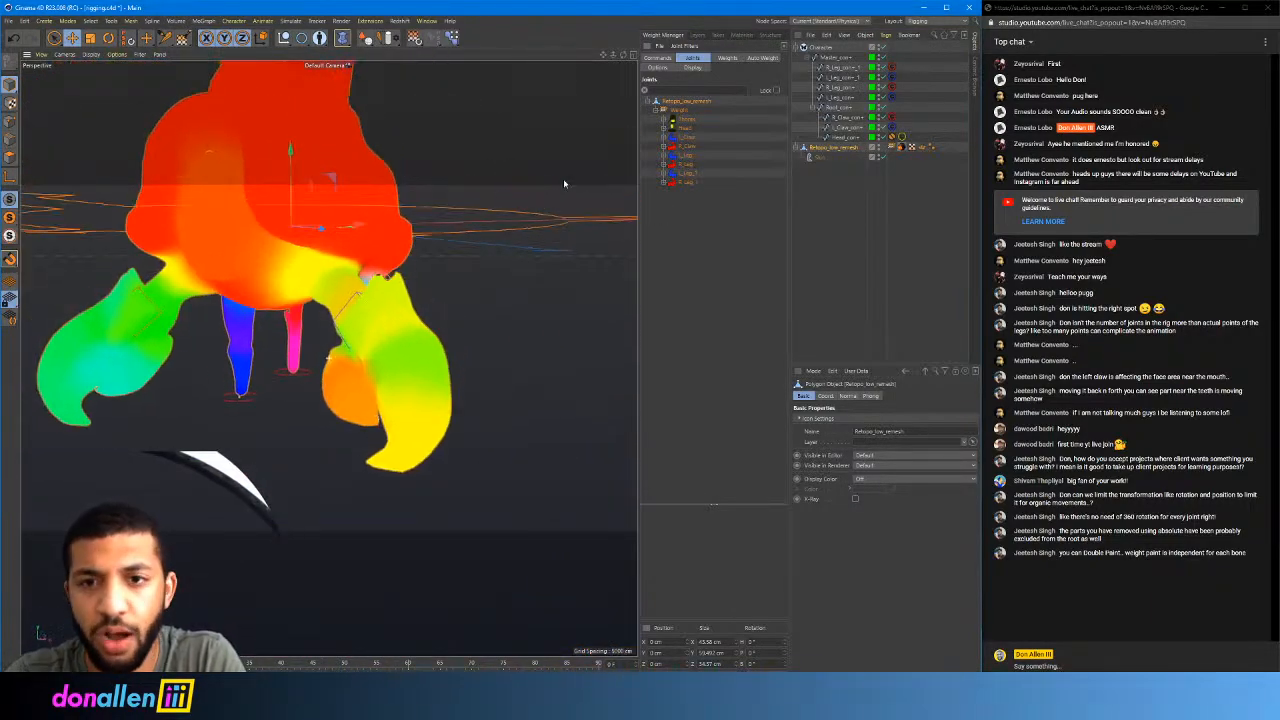
Check the R_Claw_con+ and L_Claw_con+ controls, undo the last change, and select the Character object
{"action": "left_click", "coordinate": [843, 119]}
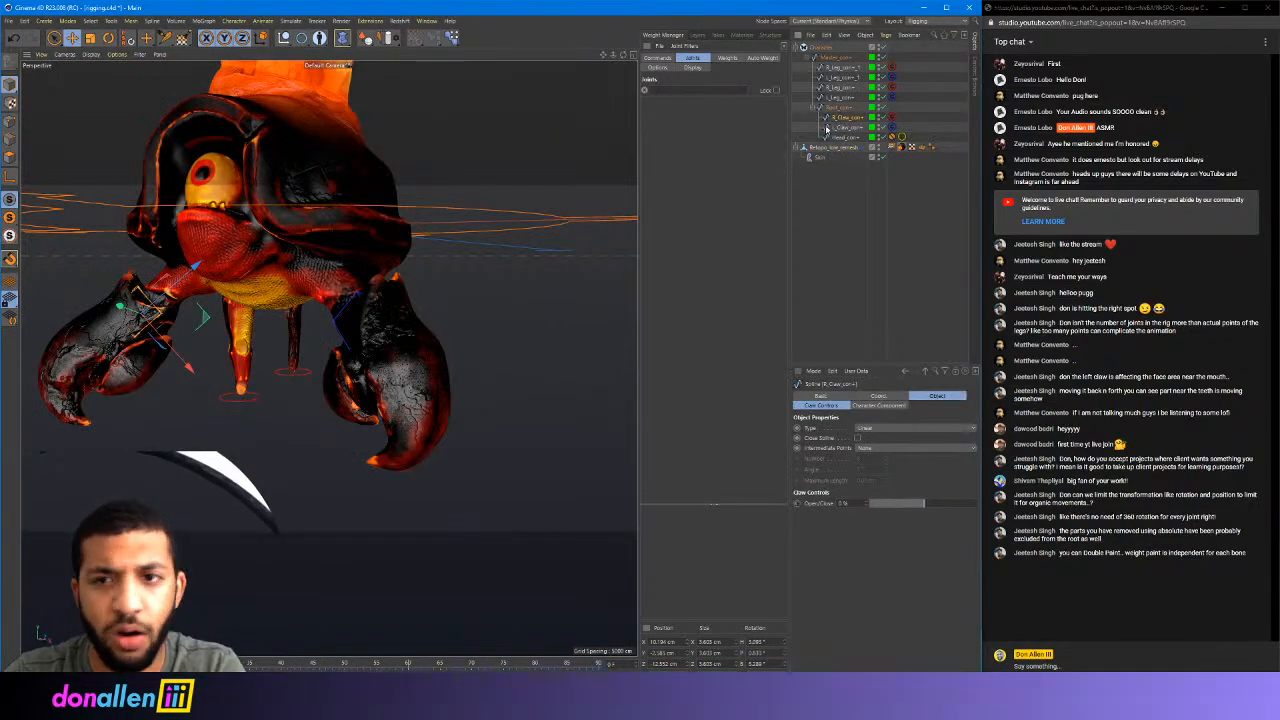
{"action": "left_click", "coordinate": [843, 128]}
{"action": "left_click_drag", "start_coordinate": [486, 263], "coordinate": [430, 280], "text": "alt"}
{"action": "key", "text": "ctrl+z"}
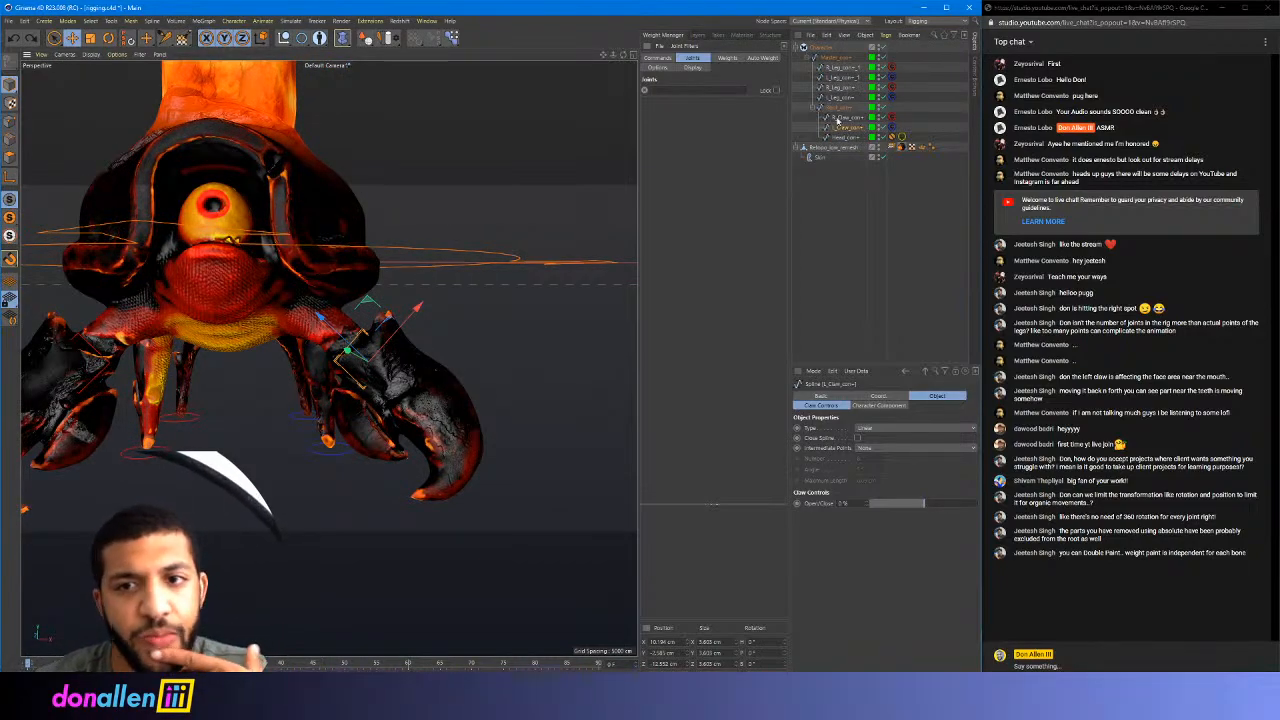
{"action": "left_click", "coordinate": [821, 47]}
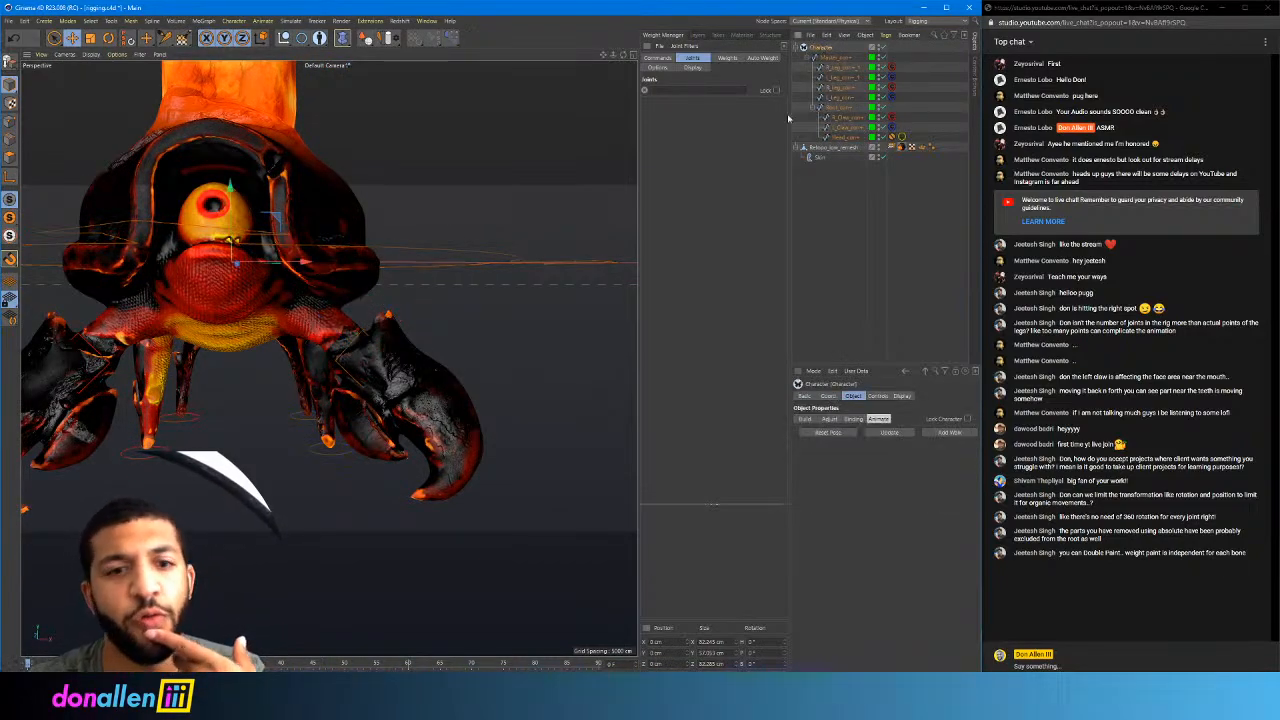
Examine the Character object's controls, display and object settings, and view the whole creature from the side
{"action": "left_click", "coordinate": [876, 396]}
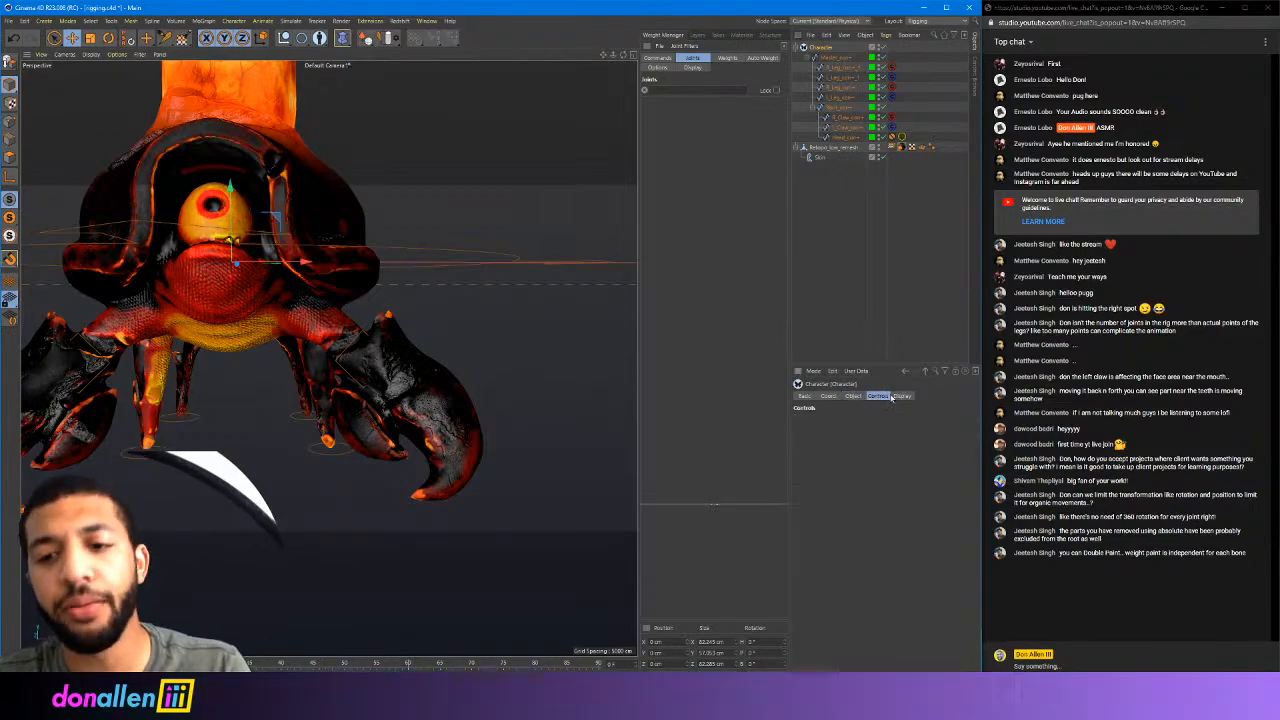
{"action": "left_click", "coordinate": [901, 396]}
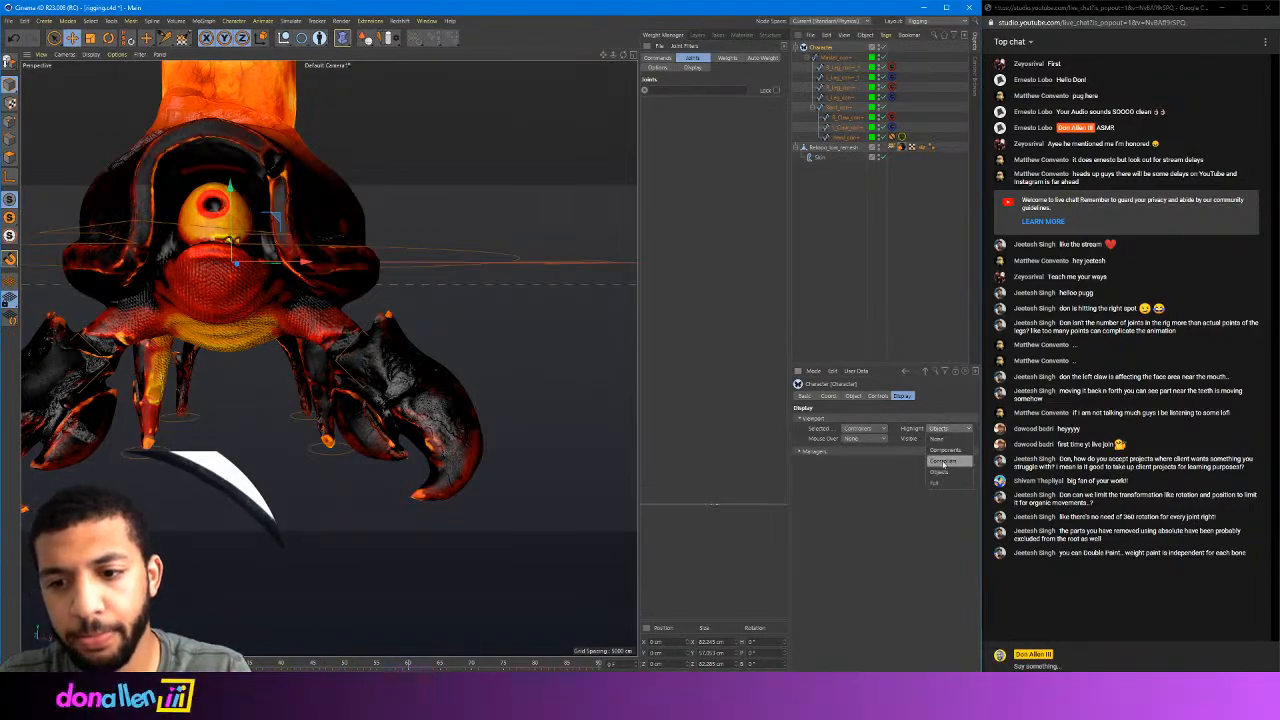
{"action": "left_click", "coordinate": [878, 396]}
{"action": "left_click", "coordinate": [852, 396]}
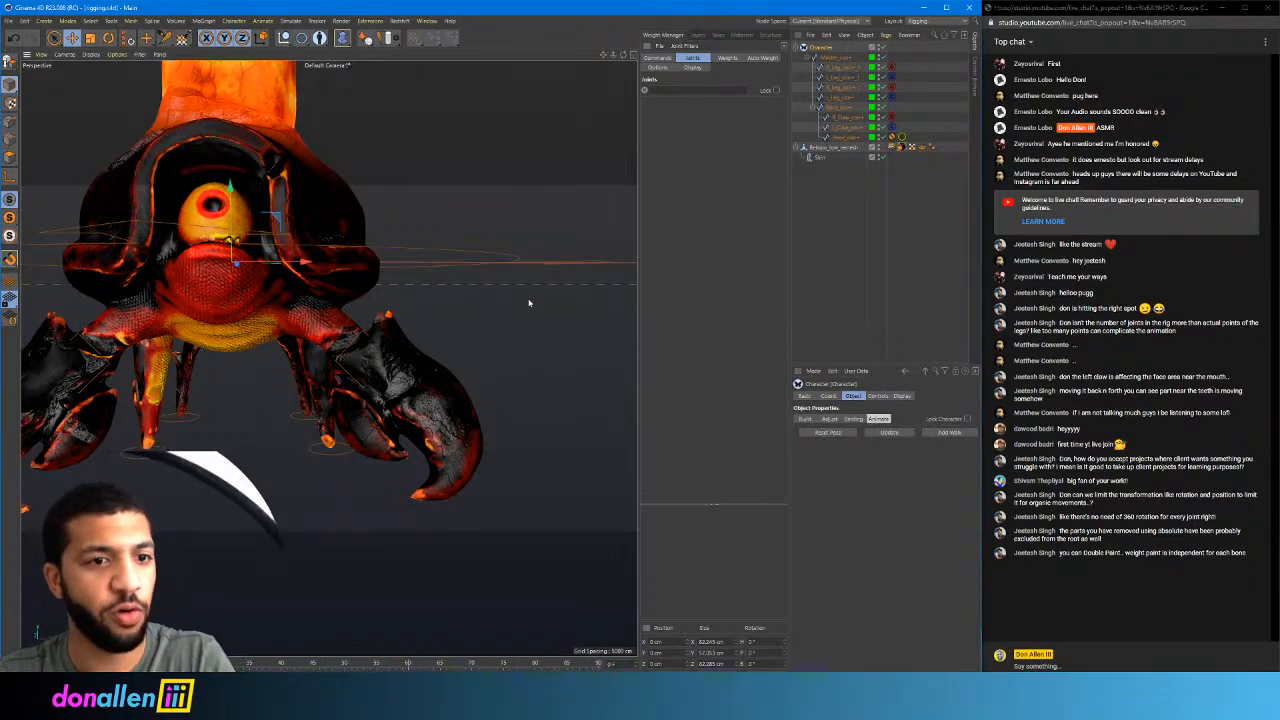
{"action": "left_click_drag", "start_coordinate": [463, 160], "coordinate": [215, 368], "text": "alt"}
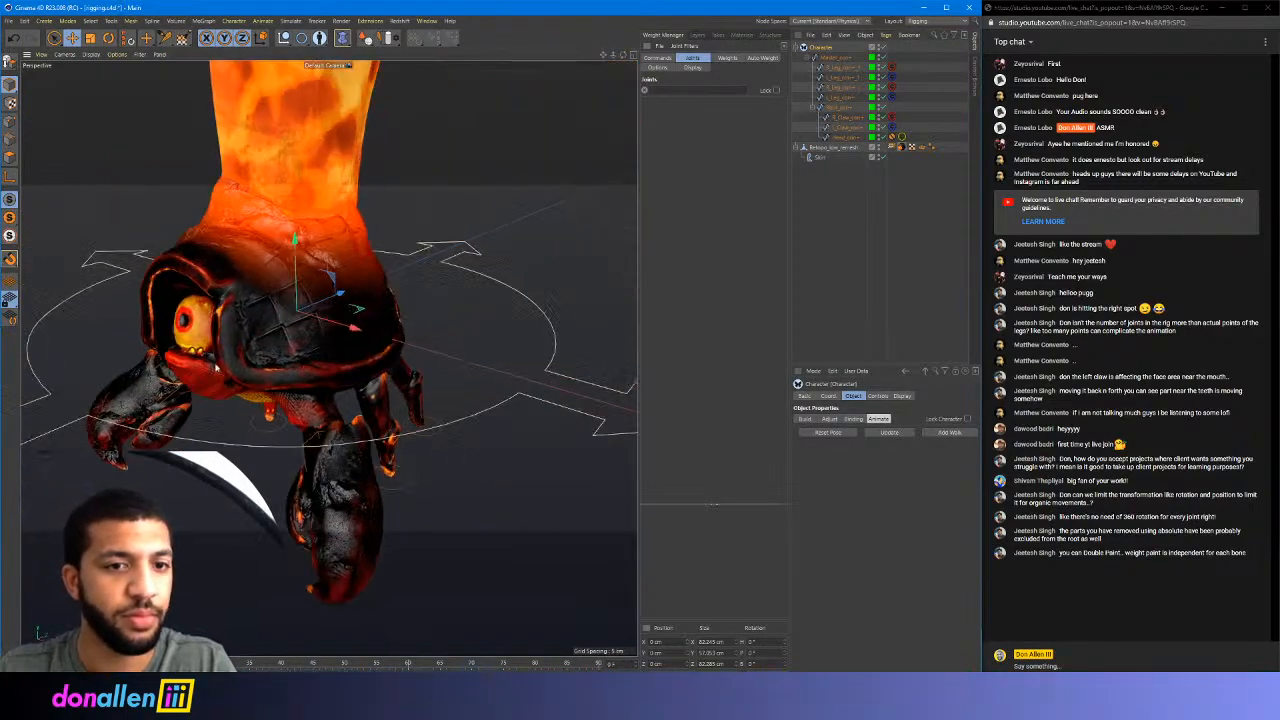
{"action": "left_click_drag", "start_coordinate": [411, 247], "coordinate": [411, 168], "text": "alt"}
Switch to the Chrome browser window and search Google for "crab walk cycle", showing only video results
{"action": "left_click", "coordinate": [396, 688]}
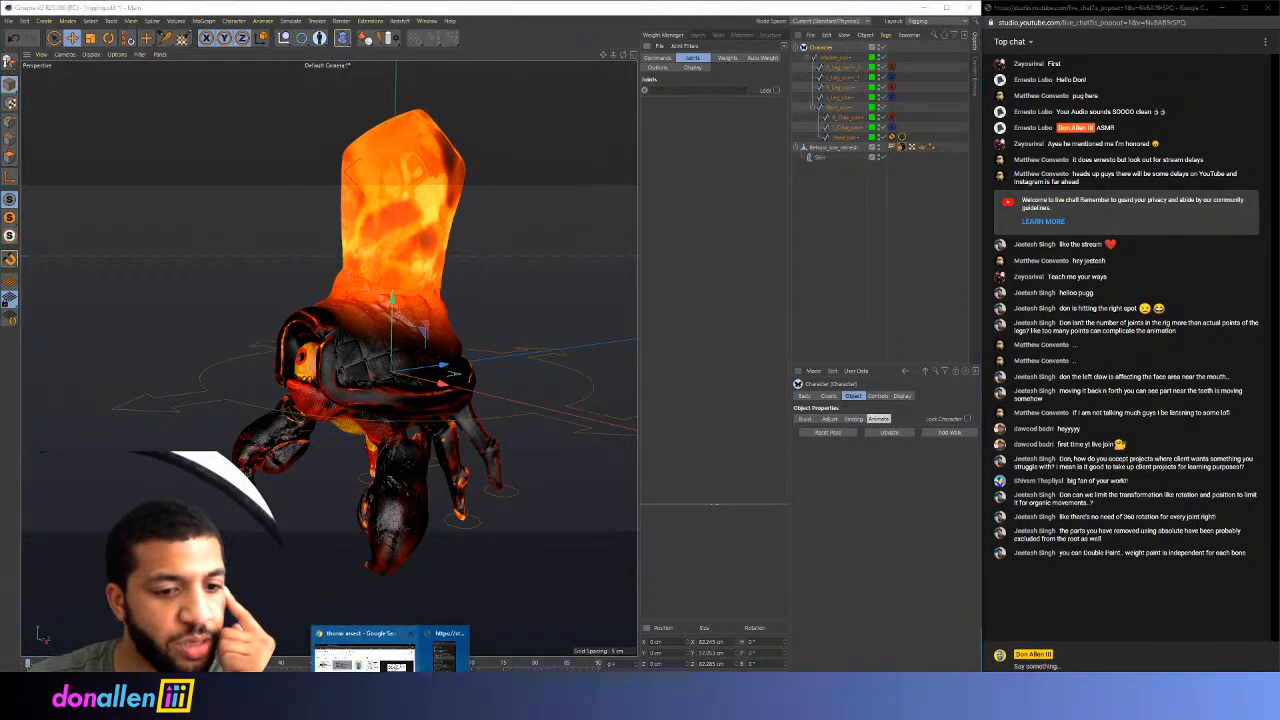
{"action": "left_click", "coordinate": [385, 652]}
{"action": "left_click_drag", "start_coordinate": [432, 114], "coordinate": [681, 92]}
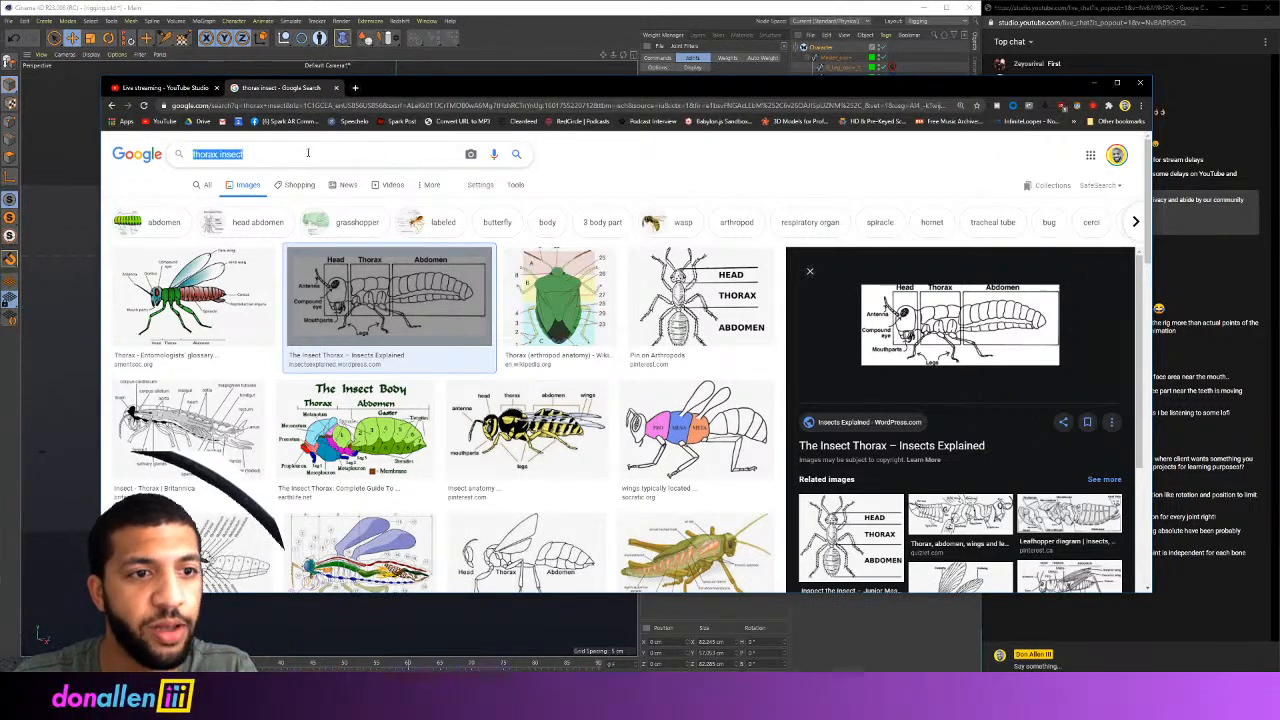
{"action": "type", "text": "cra"}
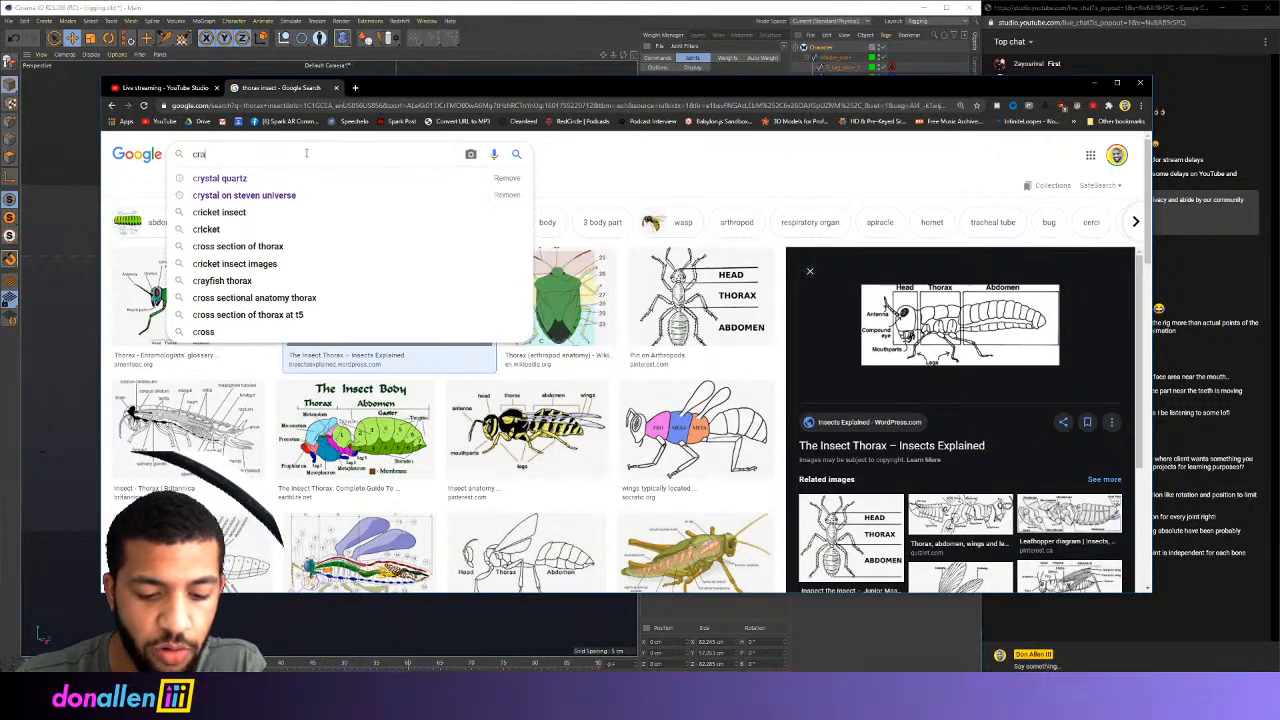
{"action": "type", "text": "b walk"}
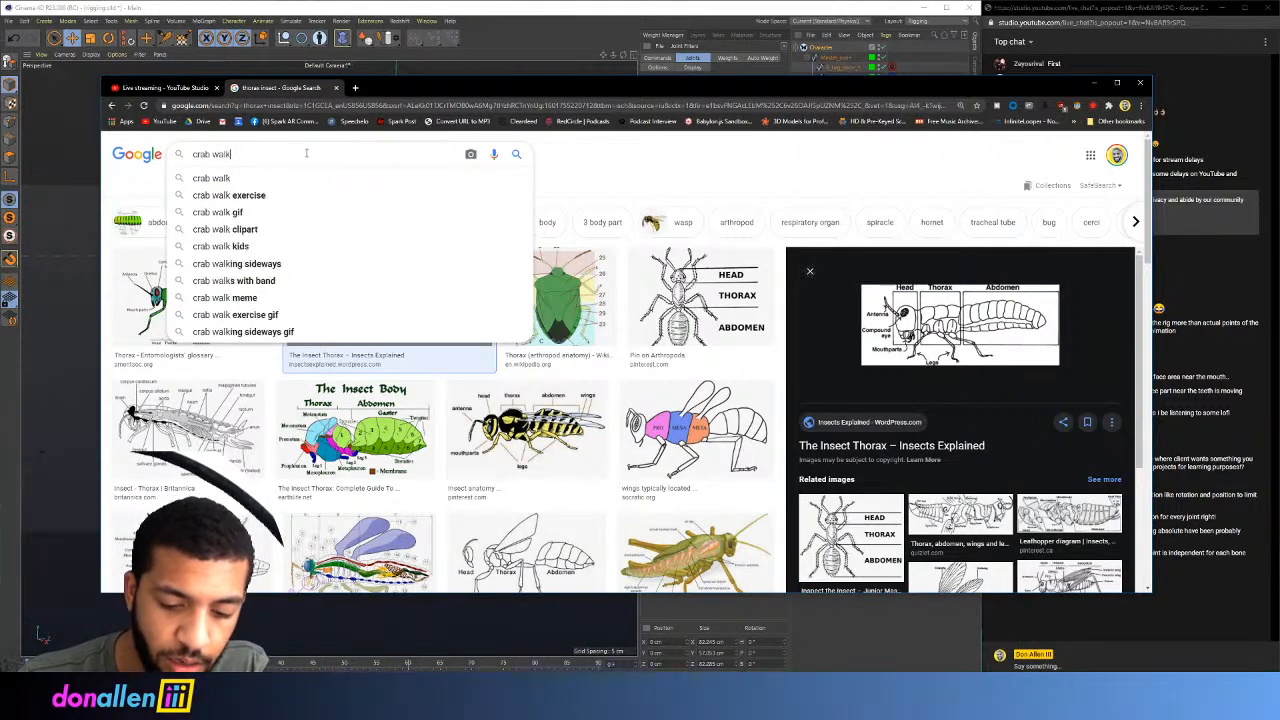
{"action": "type", "text": " cycle"}
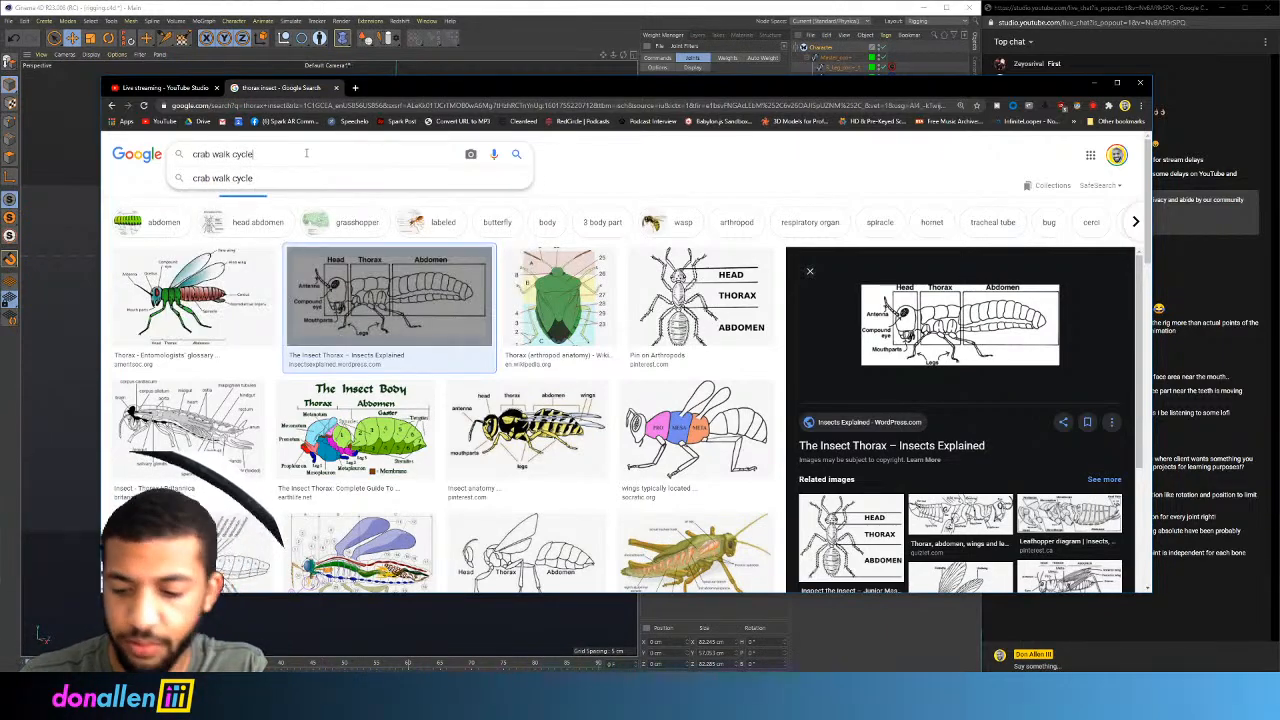
{"action": "key", "text": "Return"}
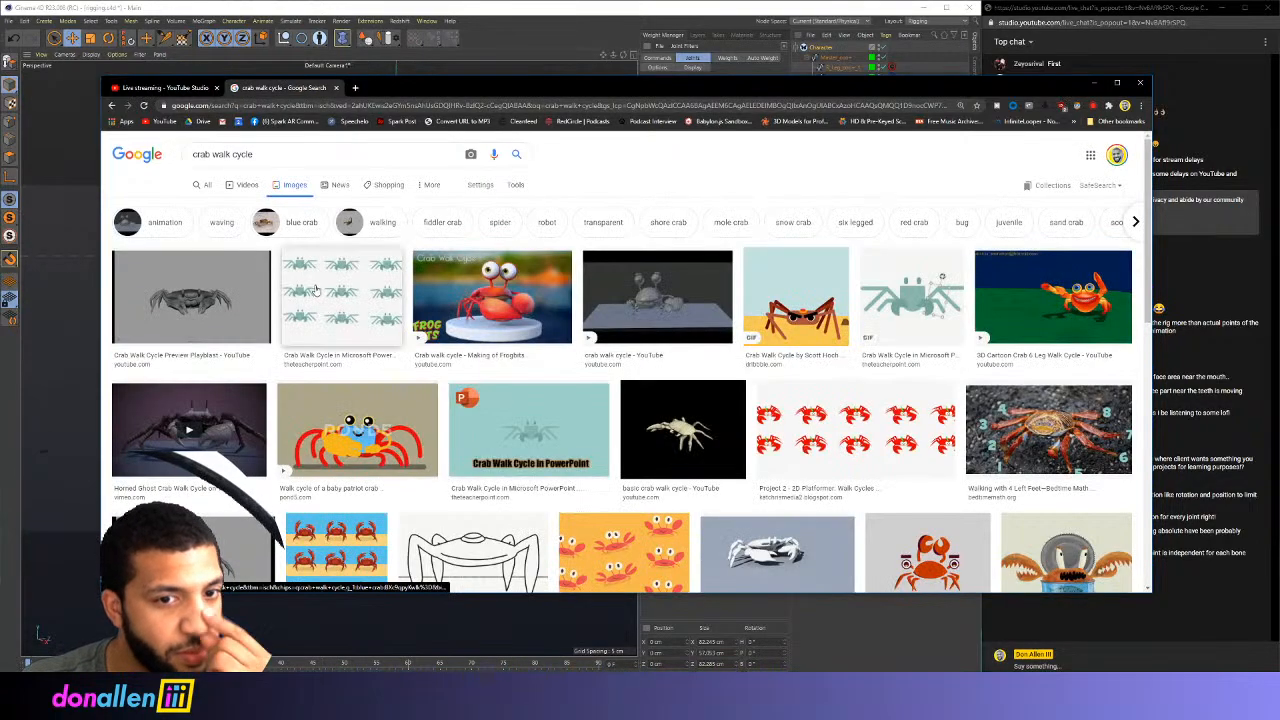
{"action": "left_click", "coordinate": [245, 186]}
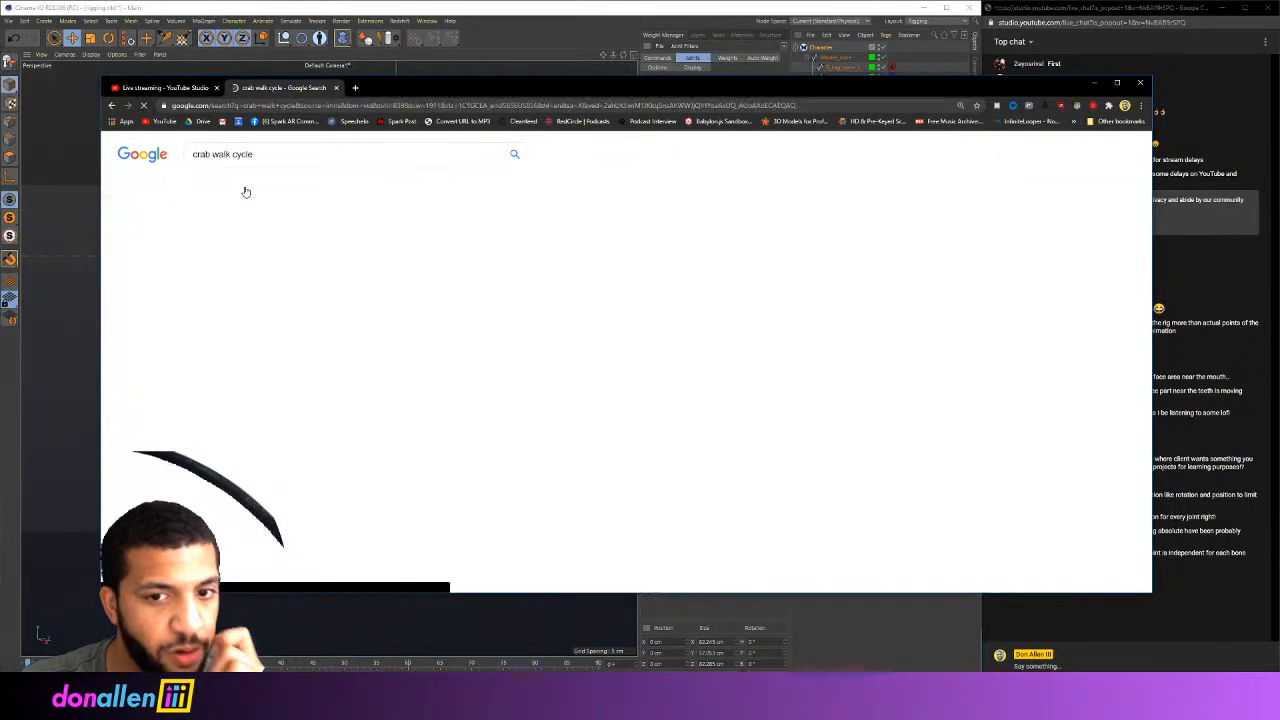
Watch the "Crab walk cycle - Making of Frogbits" and "Crab Walk Cycle Preview Playblast" videos as walking references
{"action": "left_click", "coordinate": [238, 278]}
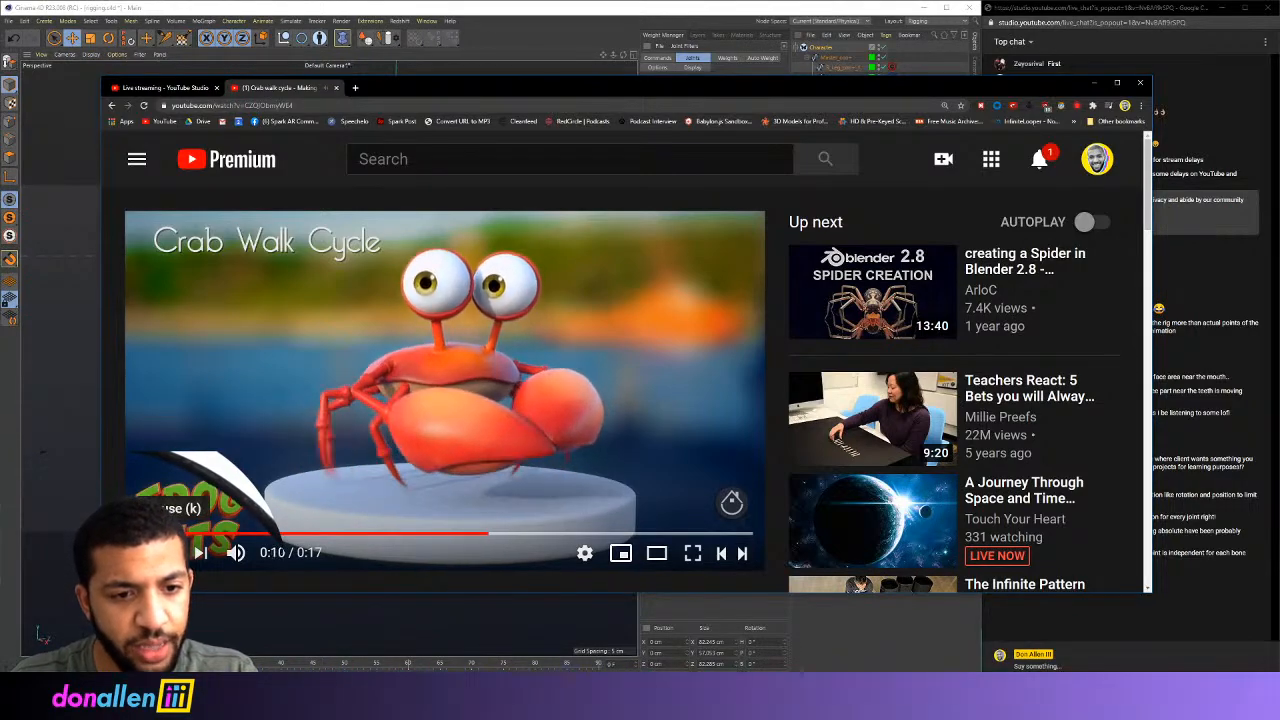
{"action": "left_click", "coordinate": [203, 534]}
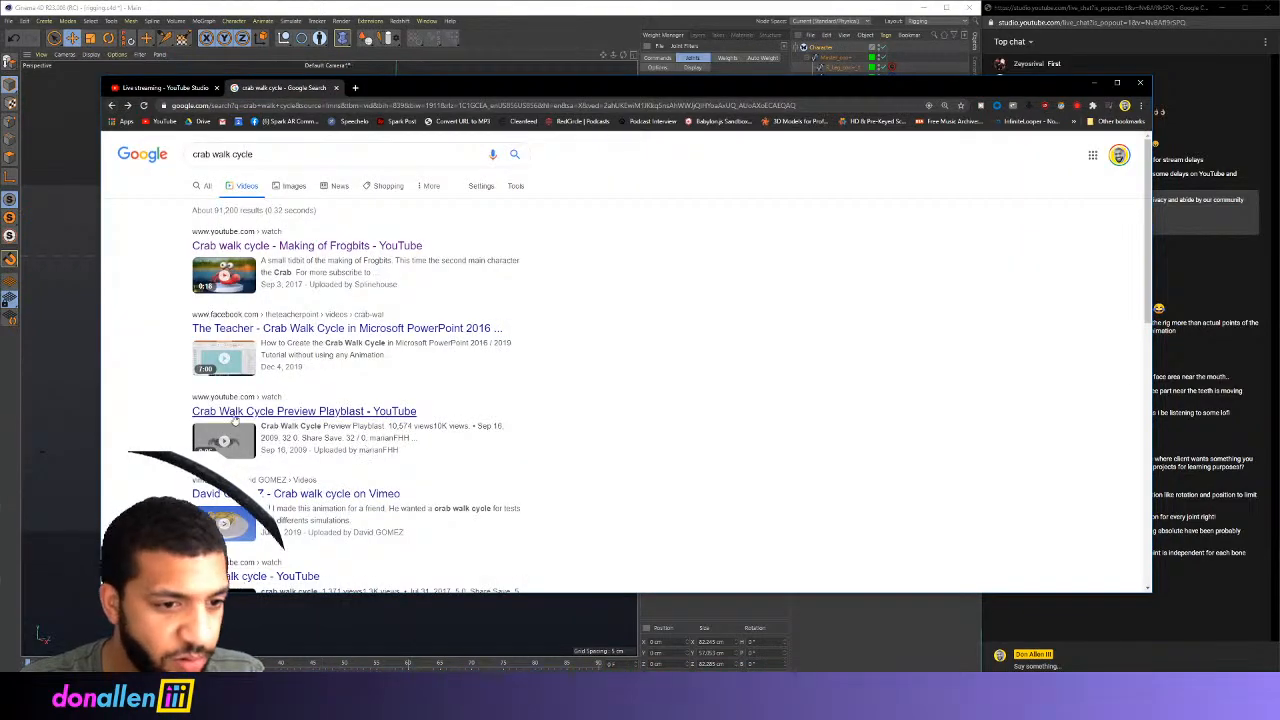
{"action": "left_click", "coordinate": [234, 414]}
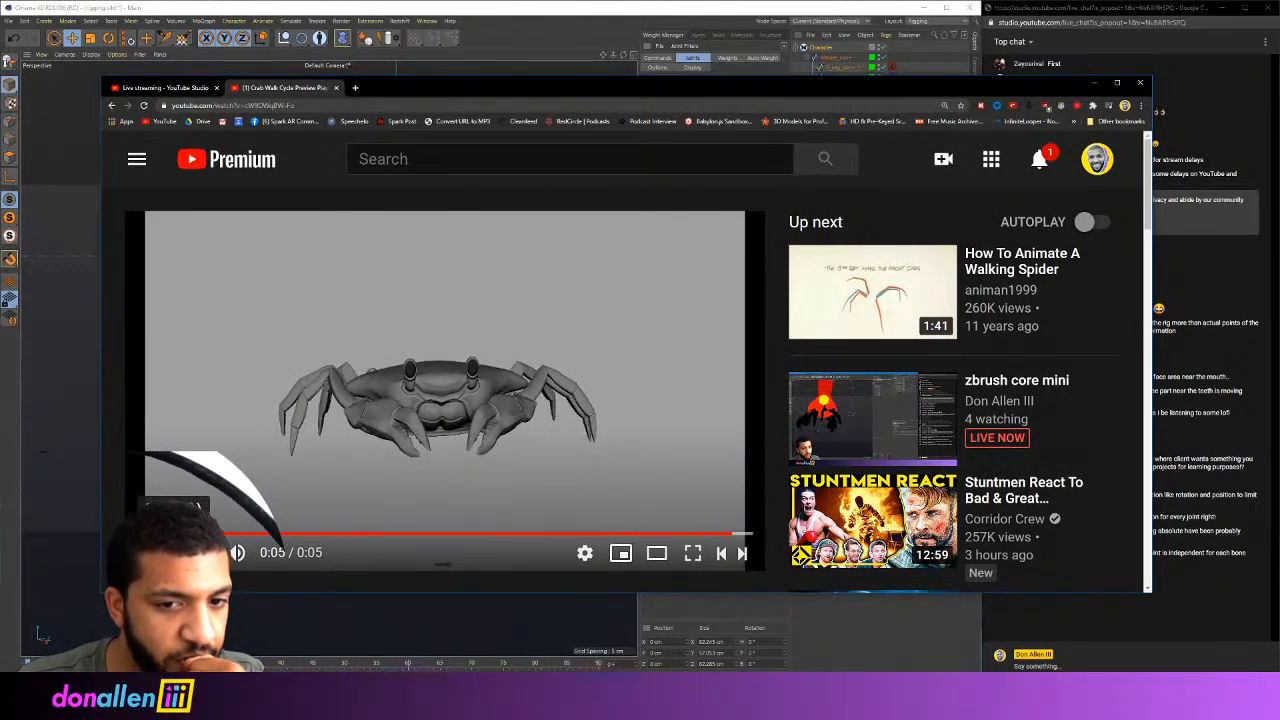
{"action": "left_click", "coordinate": [199, 552]}
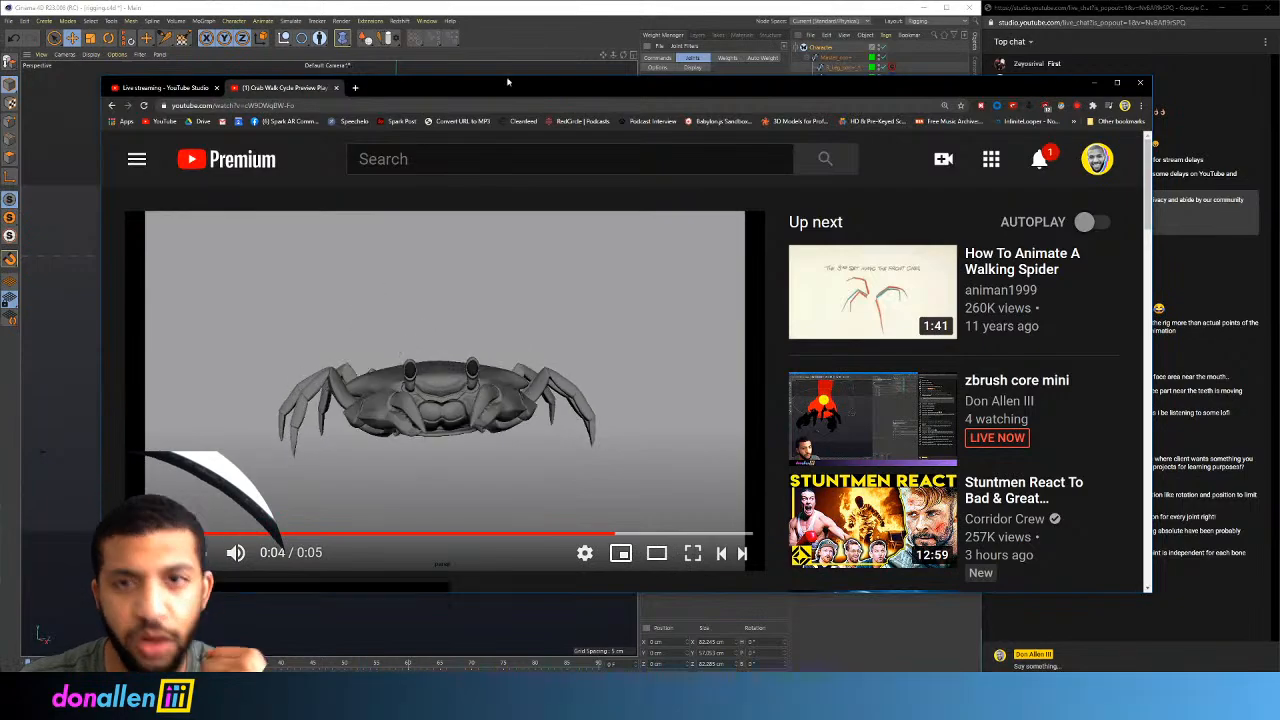
Switch back to Cinema 4D, view the creature from the front, and bring the live chat window forward
{"action": "left_click", "coordinate": [565, 18]}
{"action": "mouse_move", "coordinate": [544, 257]}
{"action": "left_mouse_down"}
{"action": "mouse_move", "coordinate": [585, 249]}
{"action": "mouse_move", "coordinate": [548, 246]}
{"action": "left_mouse_up"}
{"action": "key", "text": "ctrl+z"}
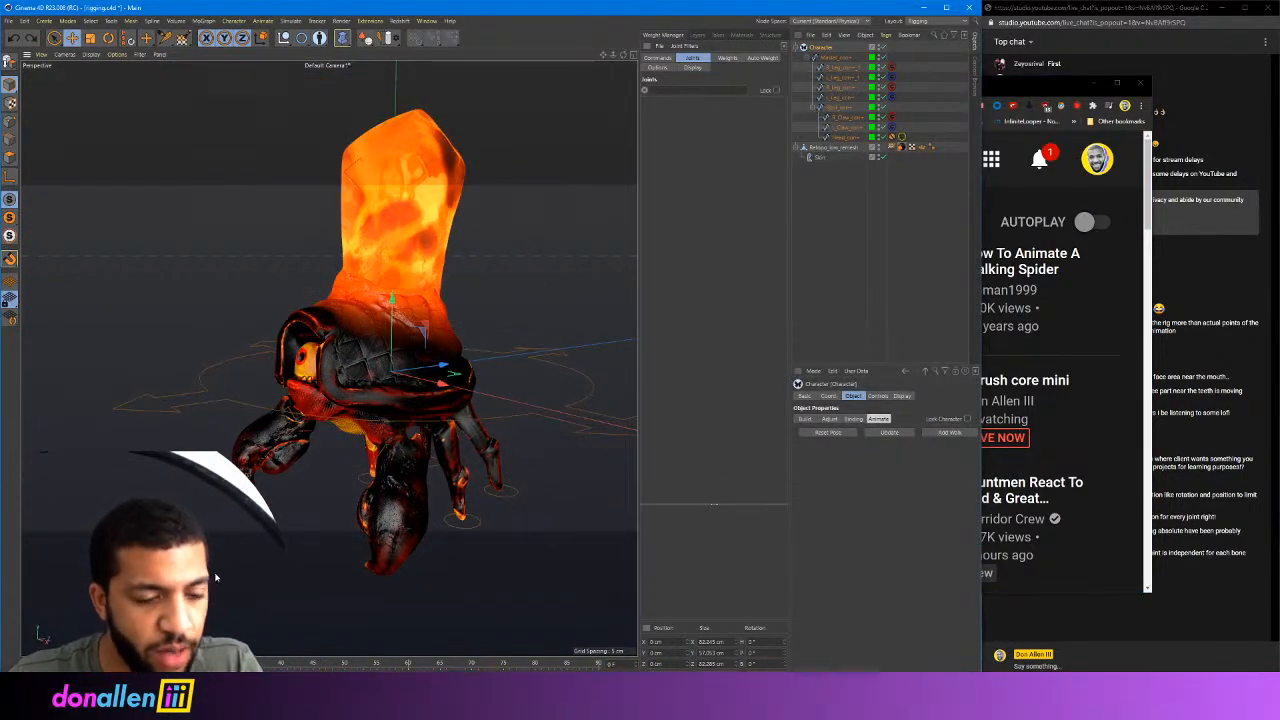
{"action": "left_click_drag", "start_coordinate": [215, 577], "coordinate": [329, 492], "text": "alt"}
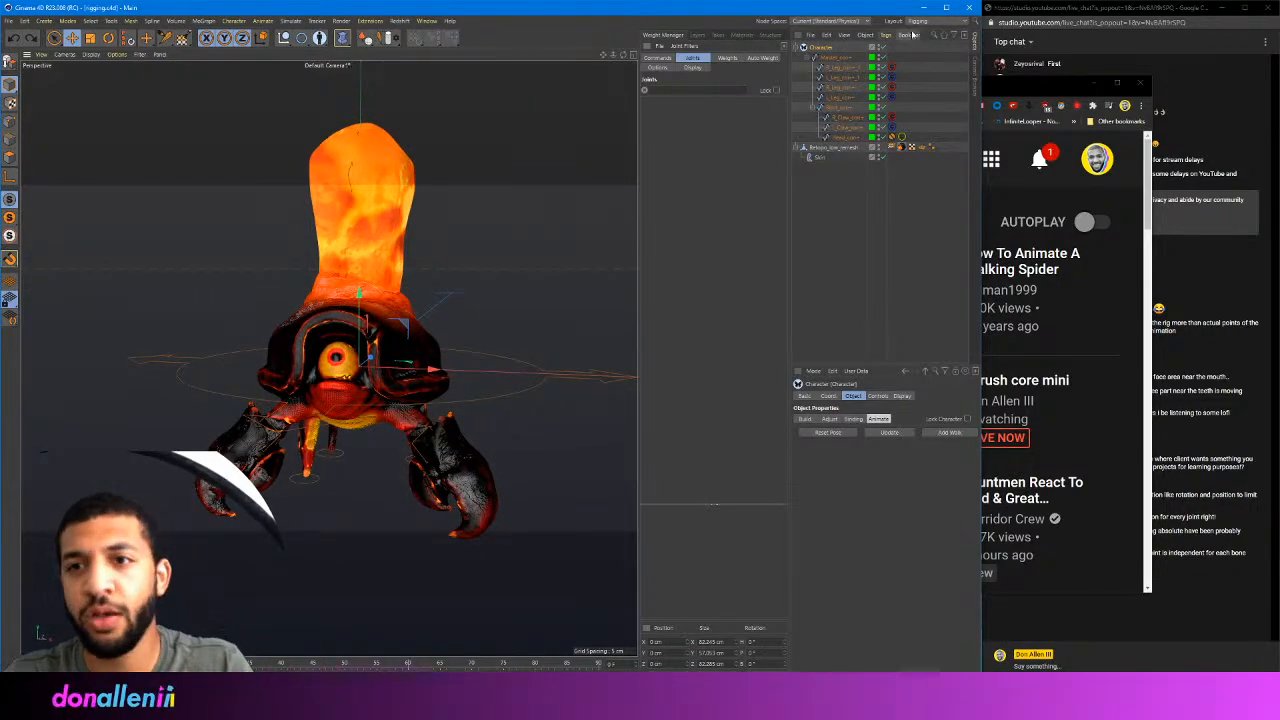
{"action": "left_click", "coordinate": [1148, 9]}
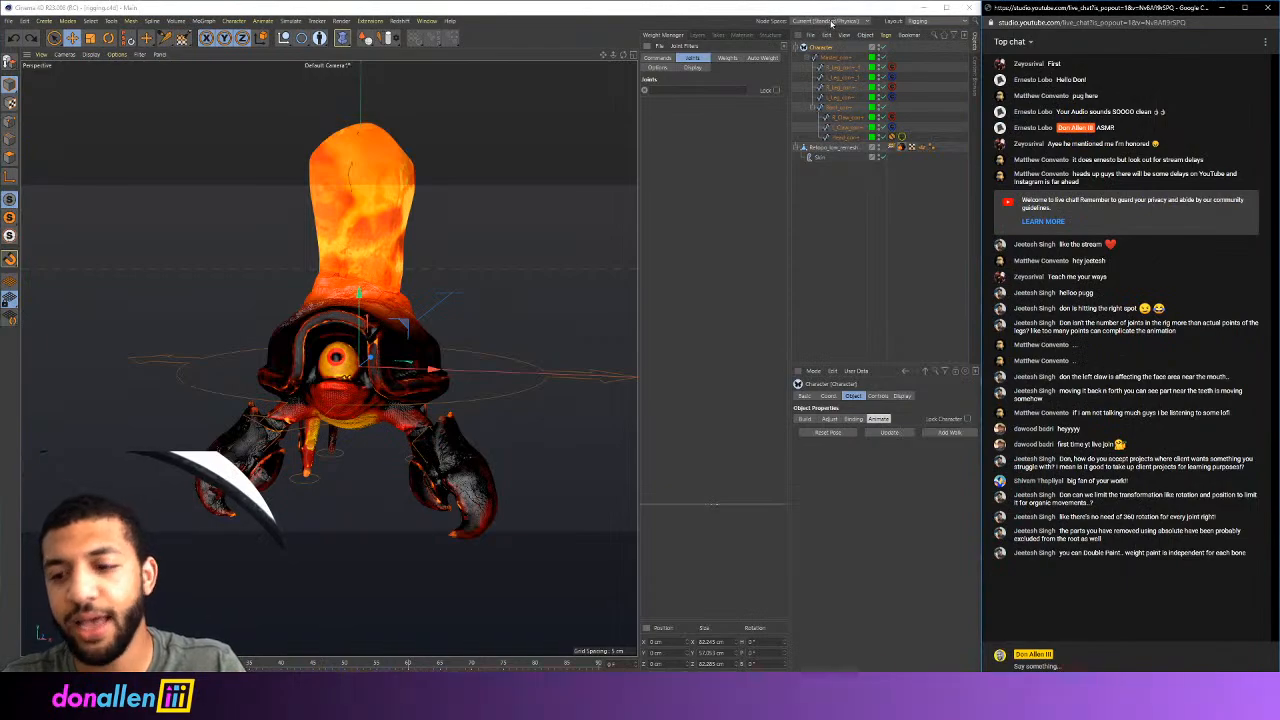
Change the interface layout to Animate and enlarge the program window and its viewport
{"action": "left_click", "coordinate": [920, 21]}
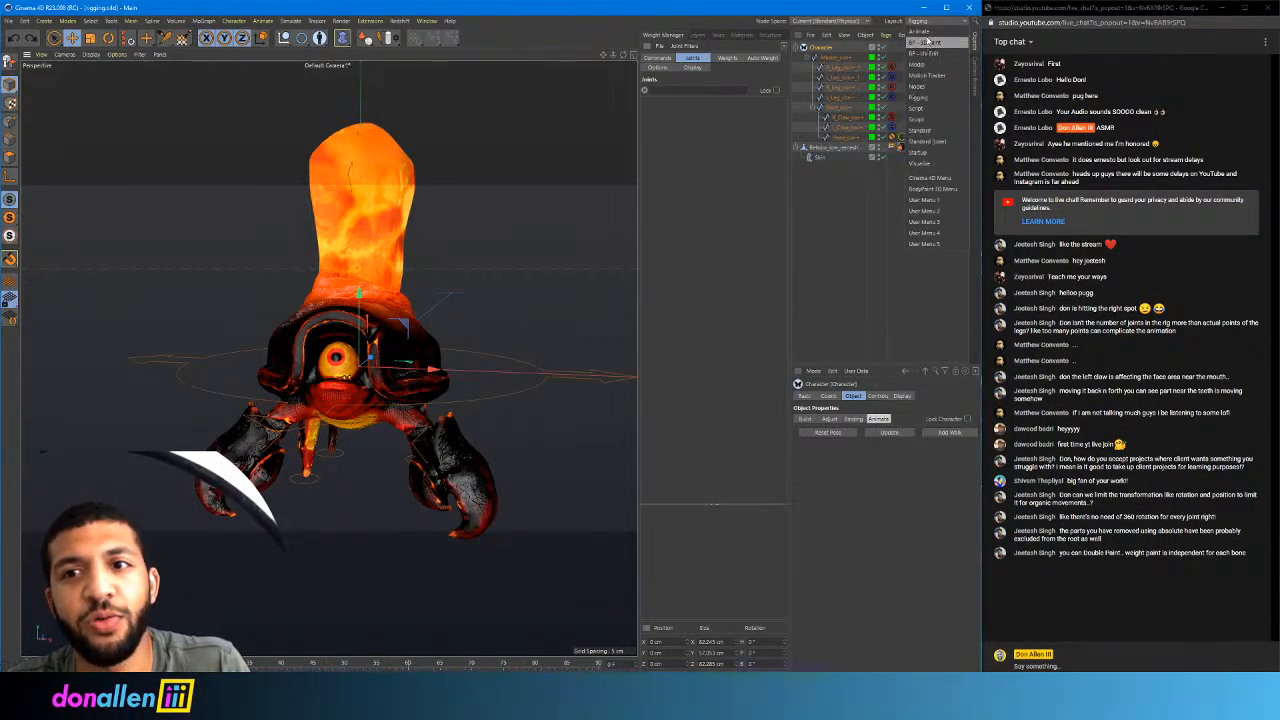
{"action": "left_click", "coordinate": [927, 36]}
{"action": "left_click_drag", "start_coordinate": [840, 8], "coordinate": [617, 10]}
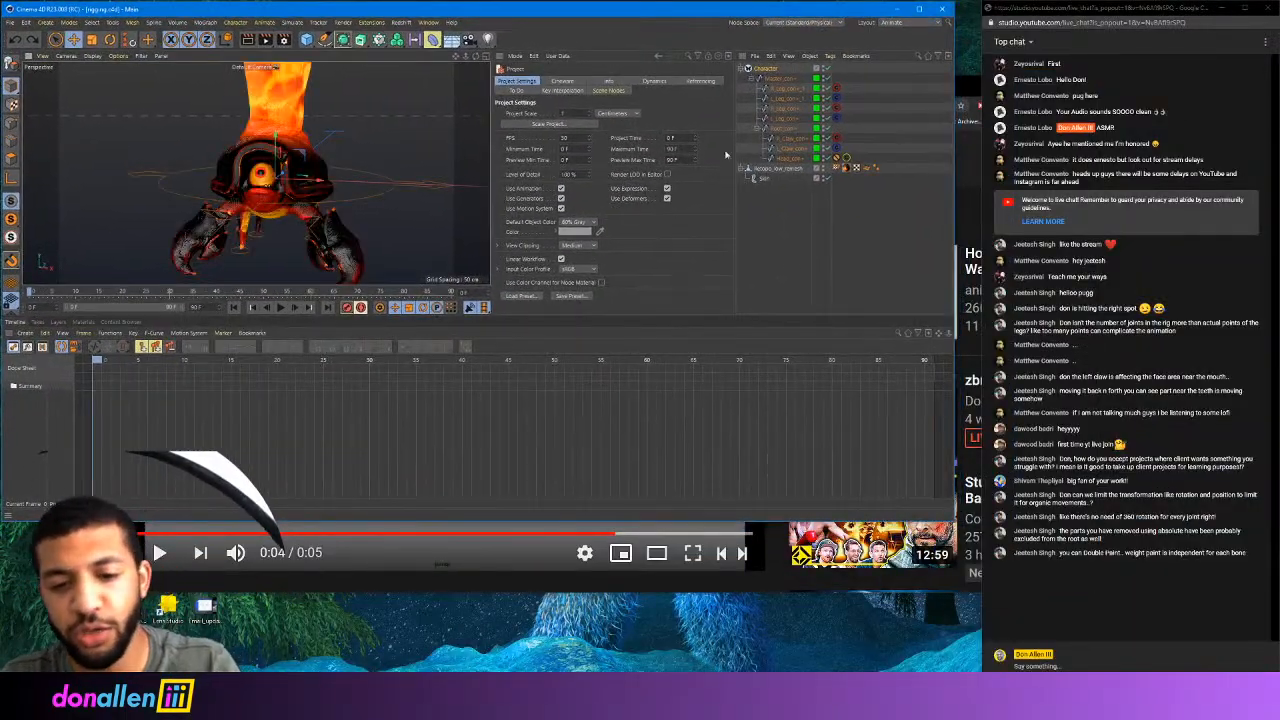
{"action": "left_click_drag", "start_coordinate": [953, 520], "coordinate": [980, 700]}
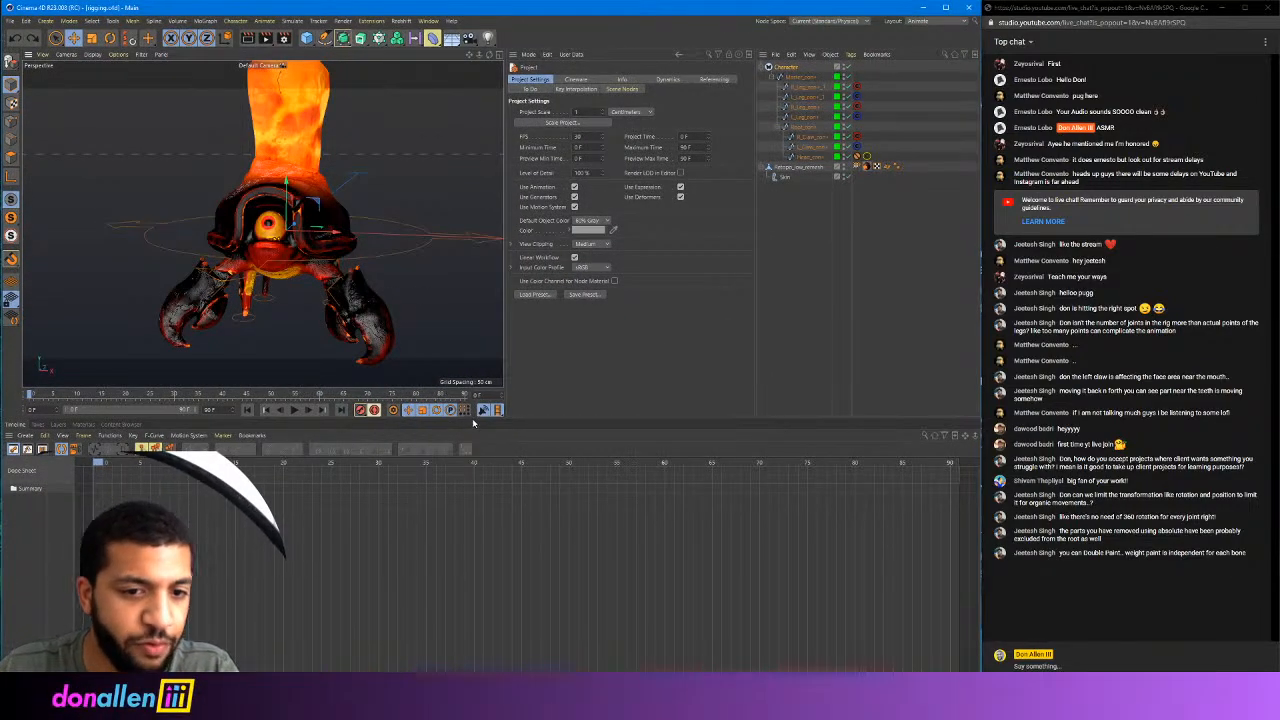
{"action": "left_click_drag", "start_coordinate": [474, 423], "coordinate": [472, 511]}
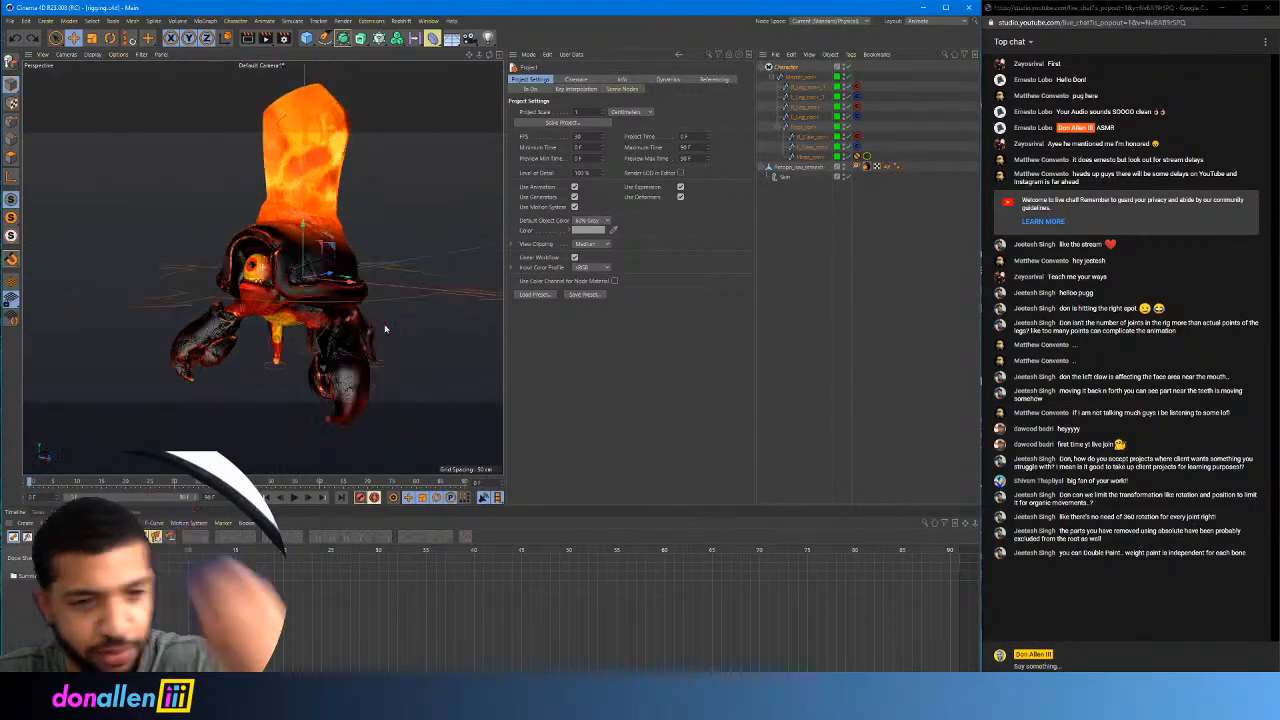
Try raising the R_Leg_con+ foot control from the creature's rear view, and undo the move
{"action": "left_click_drag", "start_coordinate": [385, 325], "coordinate": [396, 392], "text": "alt"}
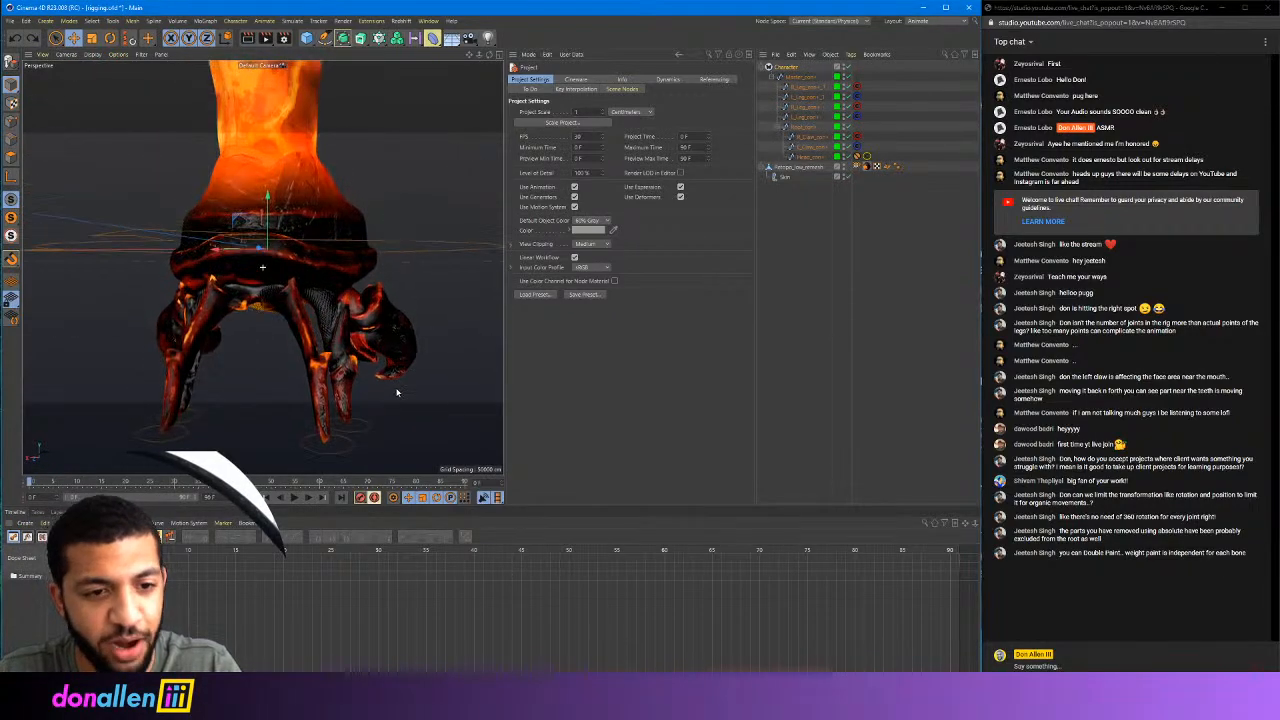
{"action": "left_click", "coordinate": [362, 431]}
{"action": "left_click_drag", "start_coordinate": [320, 392], "coordinate": [323, 343]}
{"action": "key", "text": "ctrl+z"}
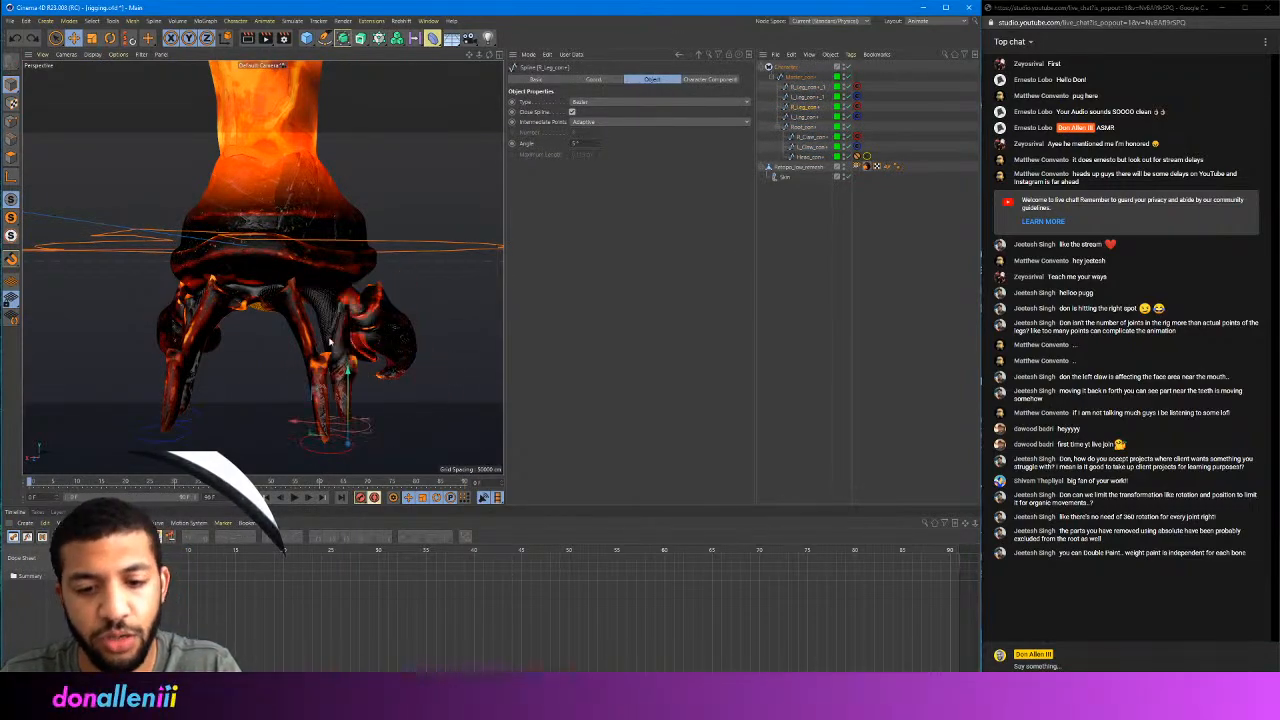
Select the L_Leg_con+_1 foot control and keyframe its X, Y and Z position at frame 0
{"action": "left_click_drag", "start_coordinate": [409, 370], "coordinate": [266, 373], "text": "alt"}
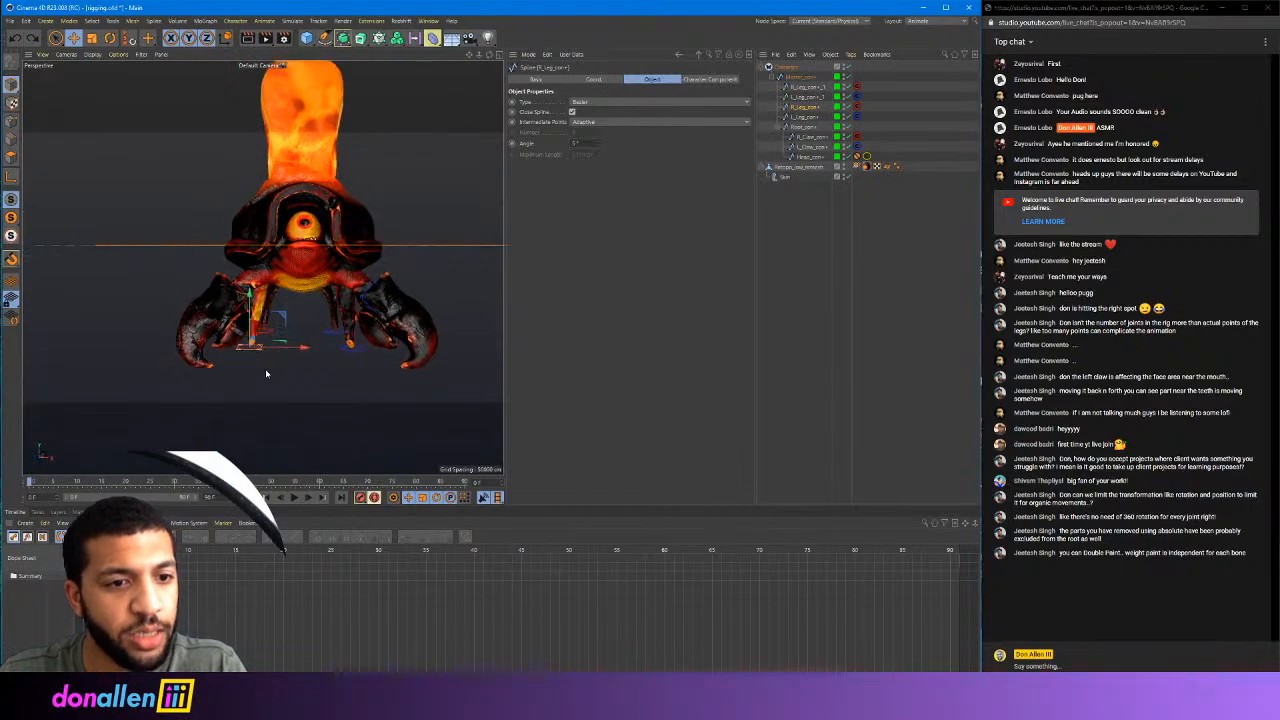
{"action": "left_click_drag", "start_coordinate": [369, 349], "coordinate": [394, 404], "text": "alt"}
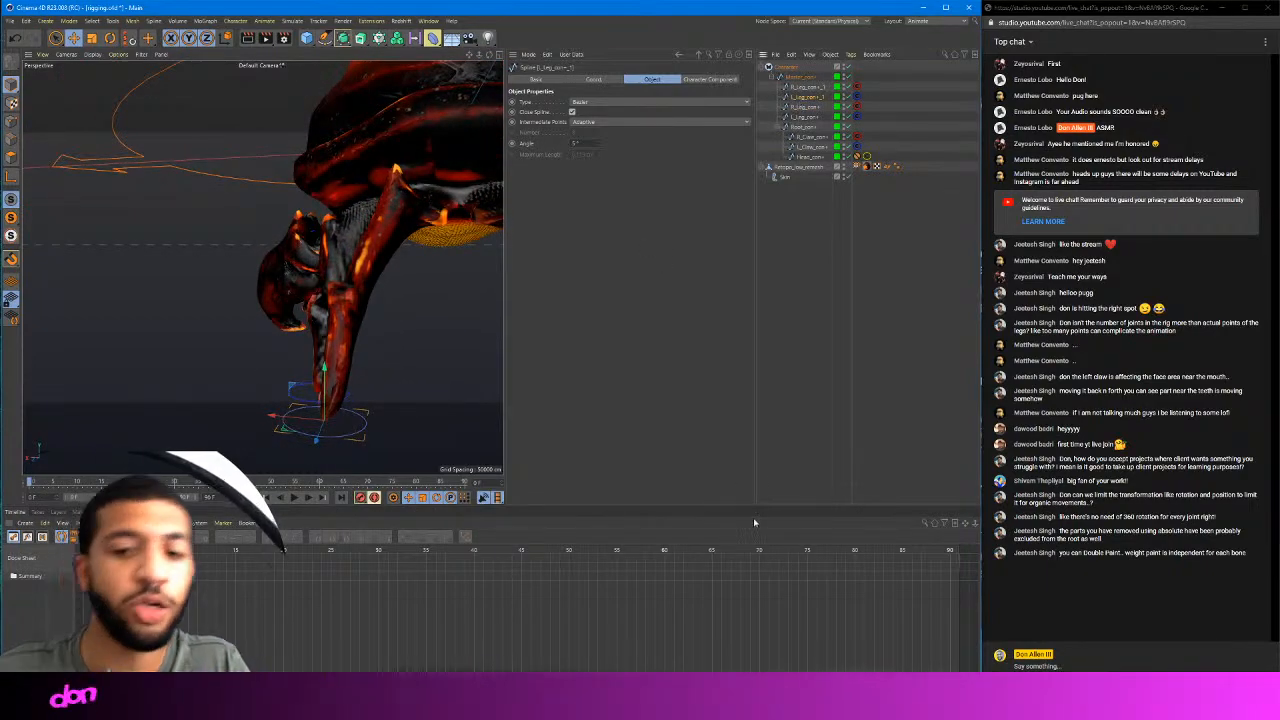
{"action": "left_click", "coordinate": [595, 79]}
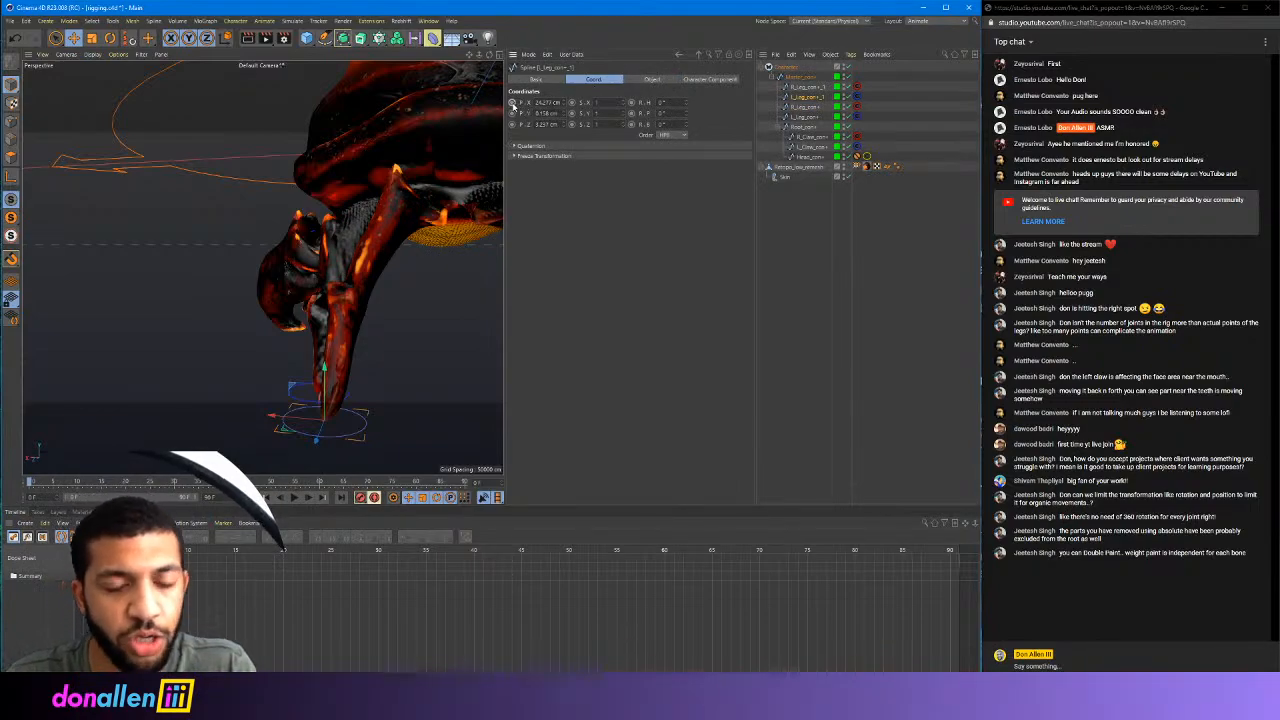
{"action": "left_click", "coordinate": [512, 103]}
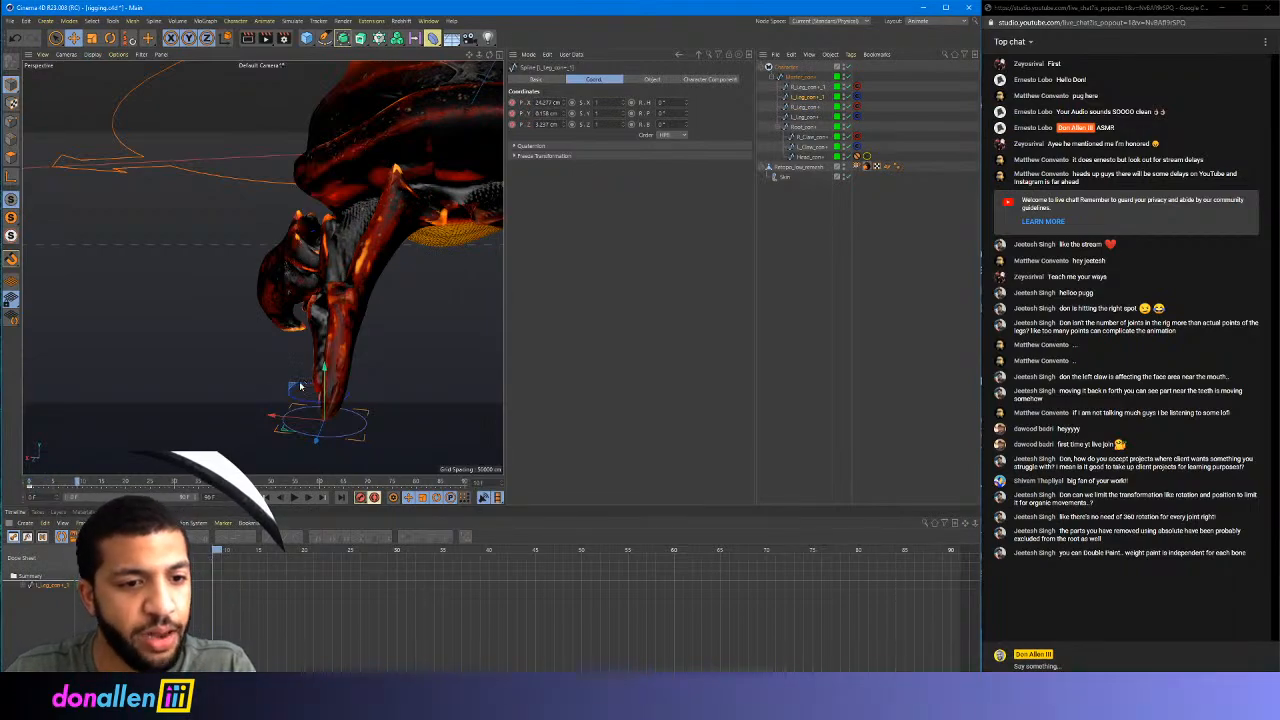
At frame 10, try two raised outward poses for the L_Leg_con+_1 foot control, undoing each one
{"action": "left_click_drag", "start_coordinate": [415, 387], "coordinate": [436, 420], "text": "alt"}
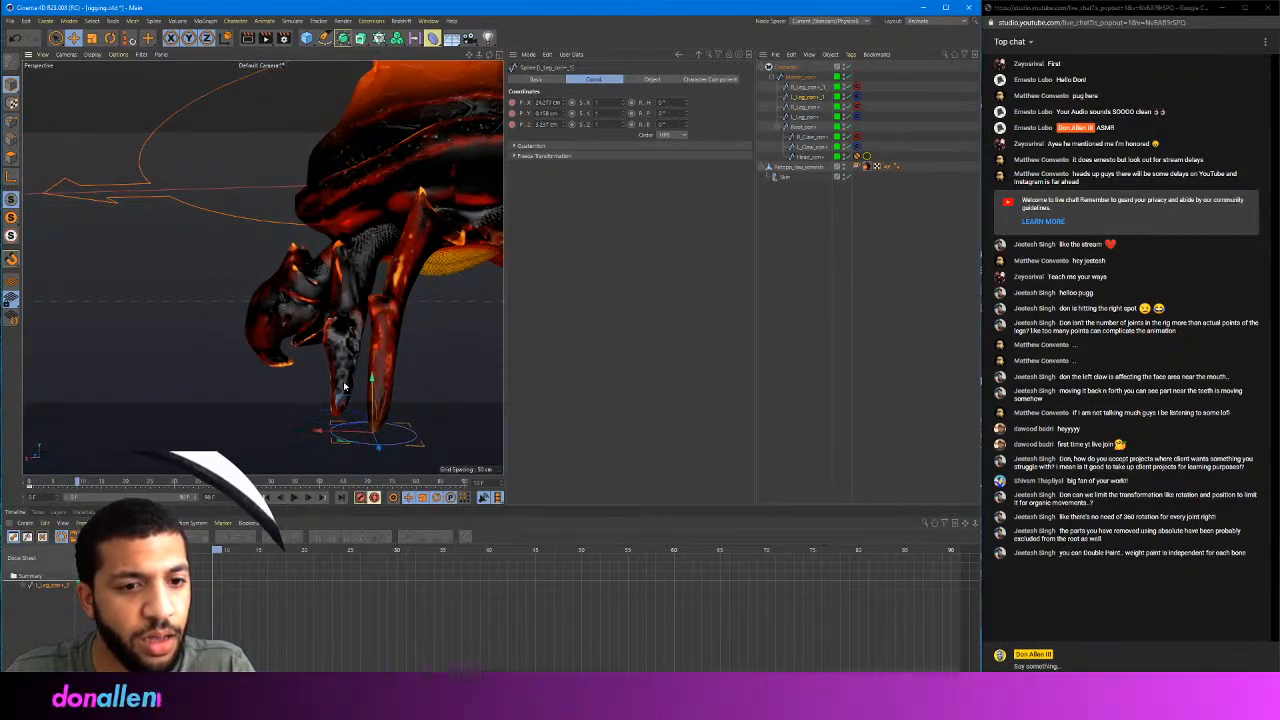
{"action": "left_click_drag", "start_coordinate": [340, 400], "coordinate": [253, 333]}
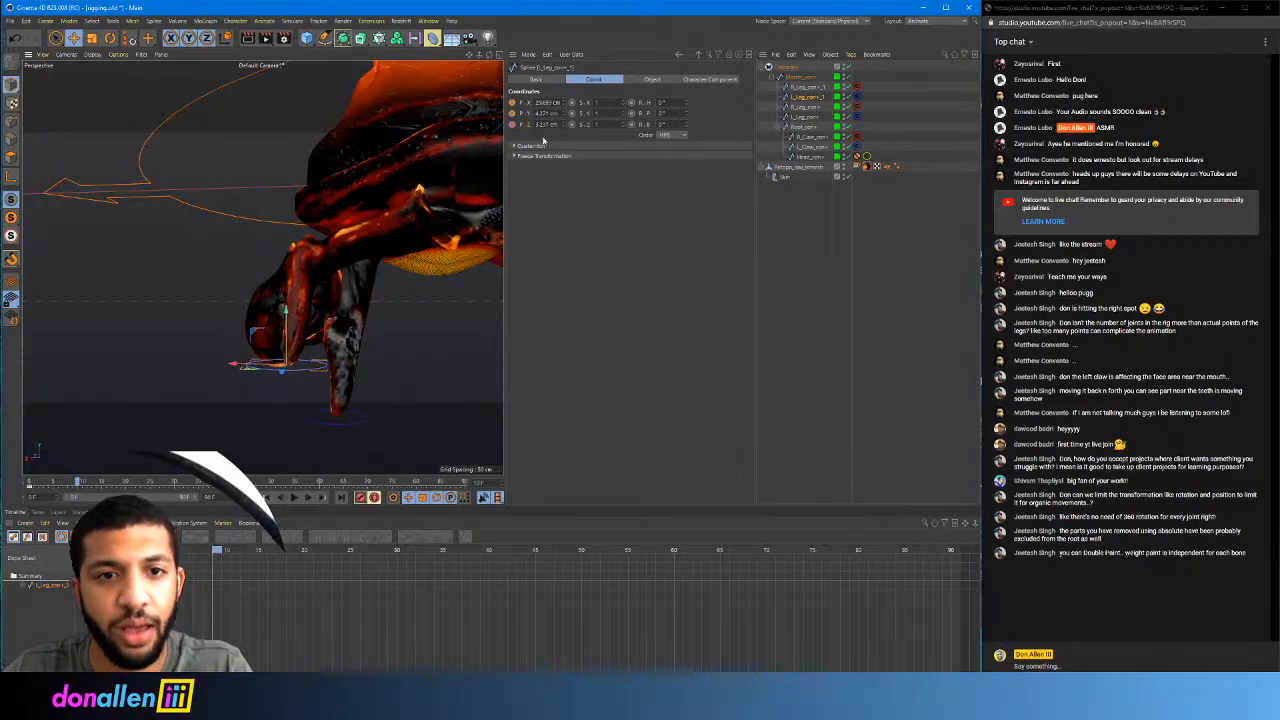
{"action": "key", "text": "ctrl+z"}
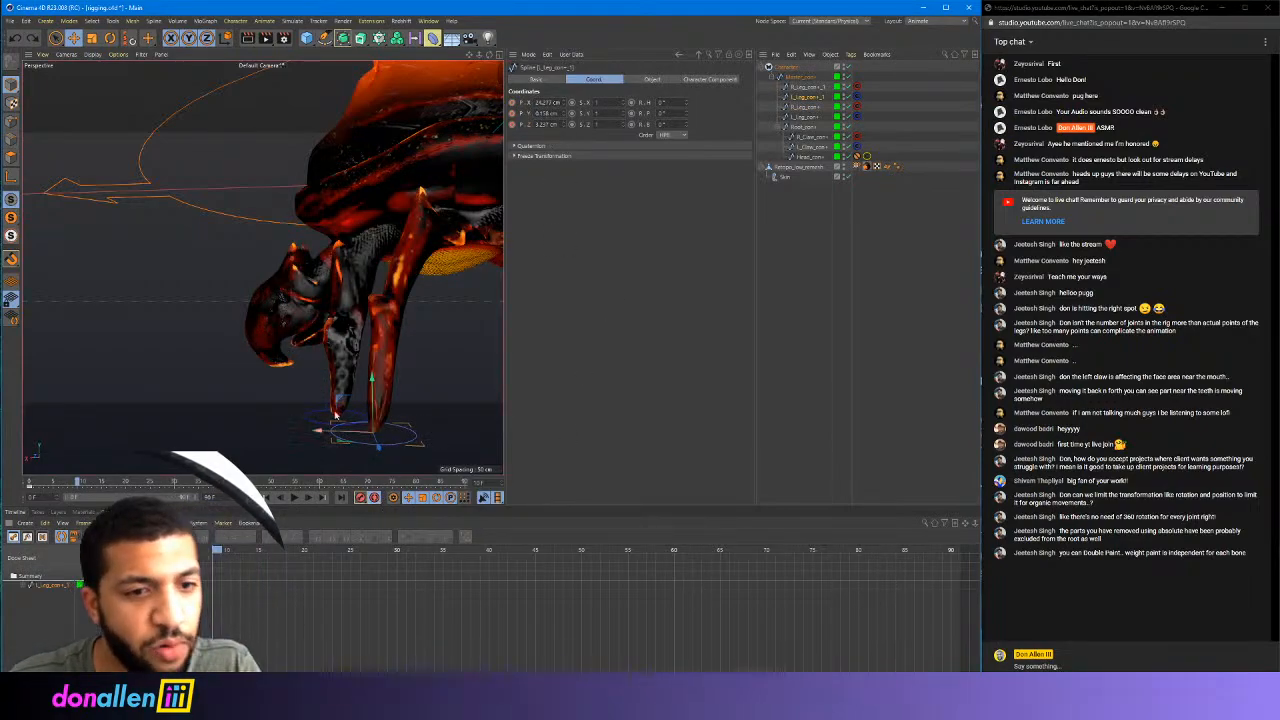
{"action": "left_click_drag", "start_coordinate": [341, 398], "coordinate": [284, 349]}
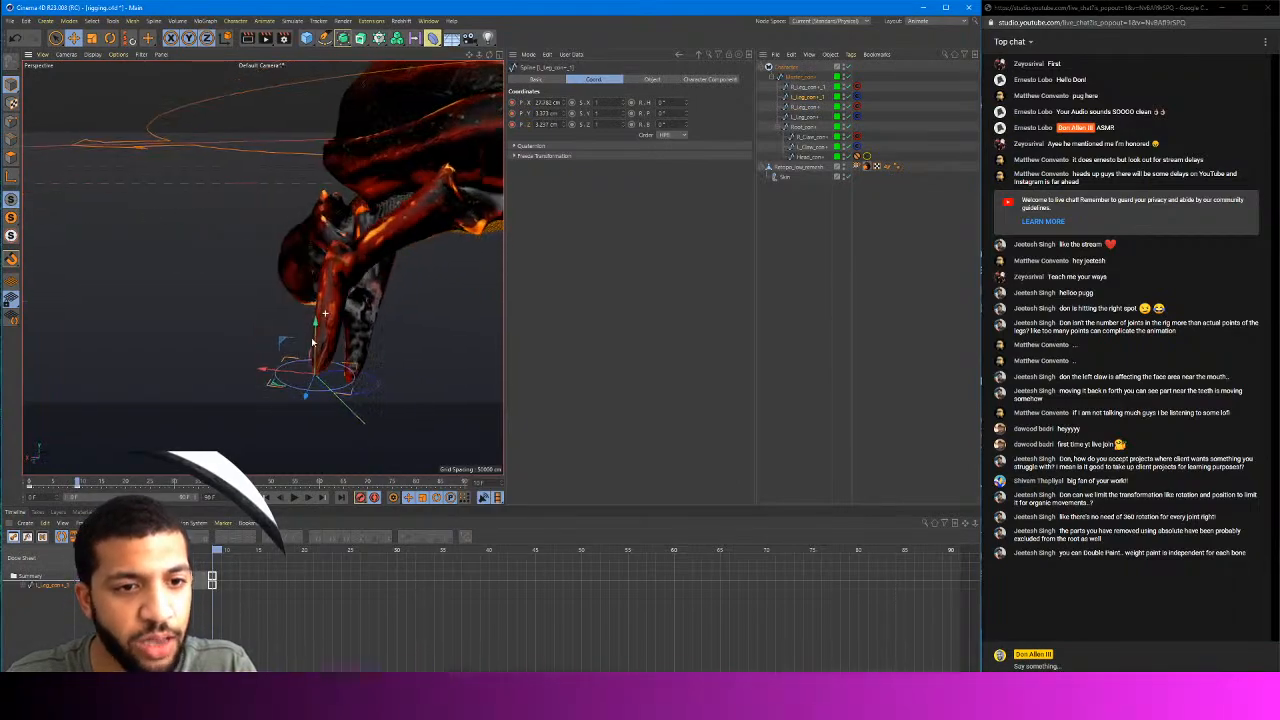
{"action": "key", "text": "ctrl+z"}
Raise the L_Leg_con+_1 foot control at frame 10 and shift it outward along its X axis
{"action": "scroll", "coordinate": [360, 382], "scroll_direction": "up", "scroll_amount": 3}
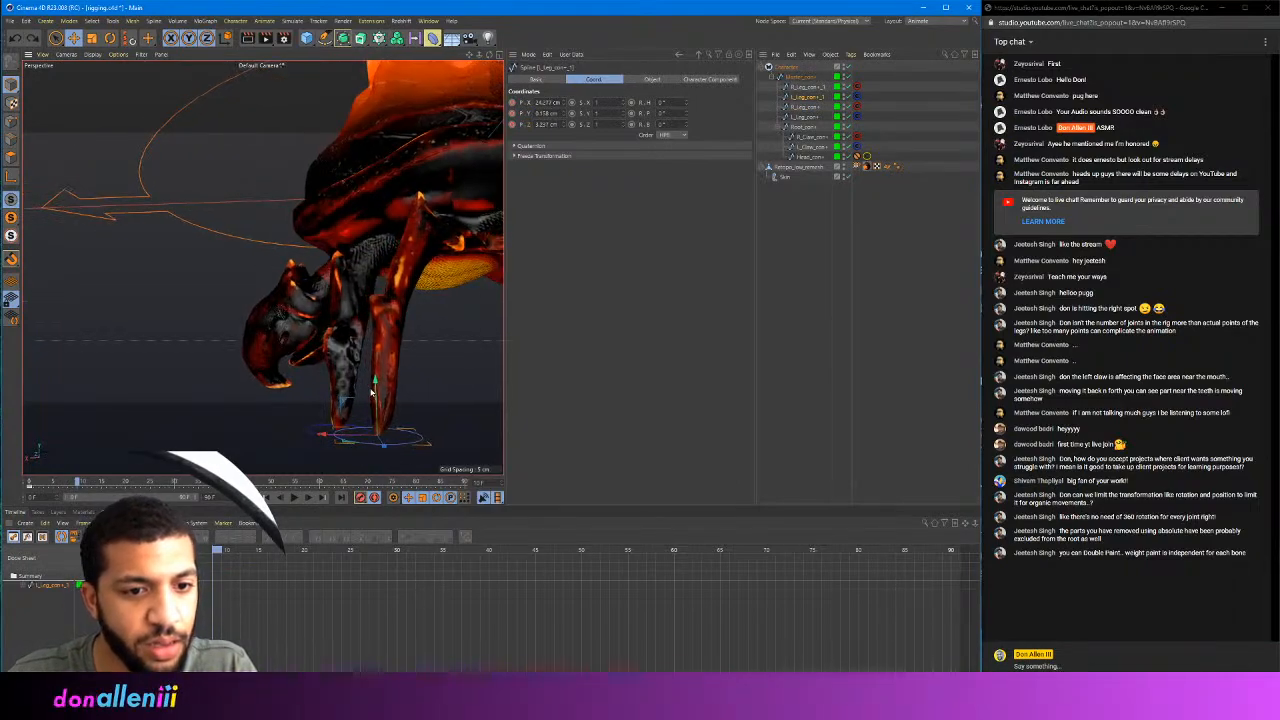
{"action": "left_click_drag", "start_coordinate": [366, 355], "coordinate": [367, 318]}
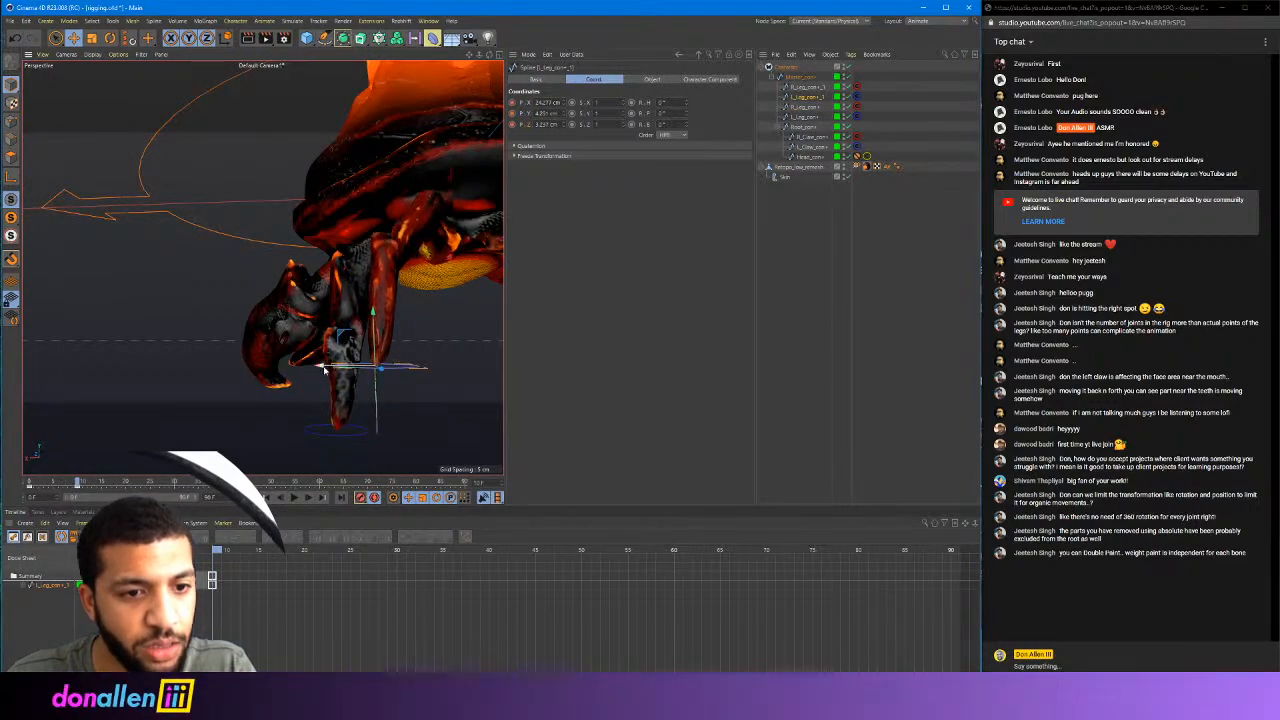
{"action": "left_click_drag", "start_coordinate": [324, 370], "coordinate": [285, 367]}
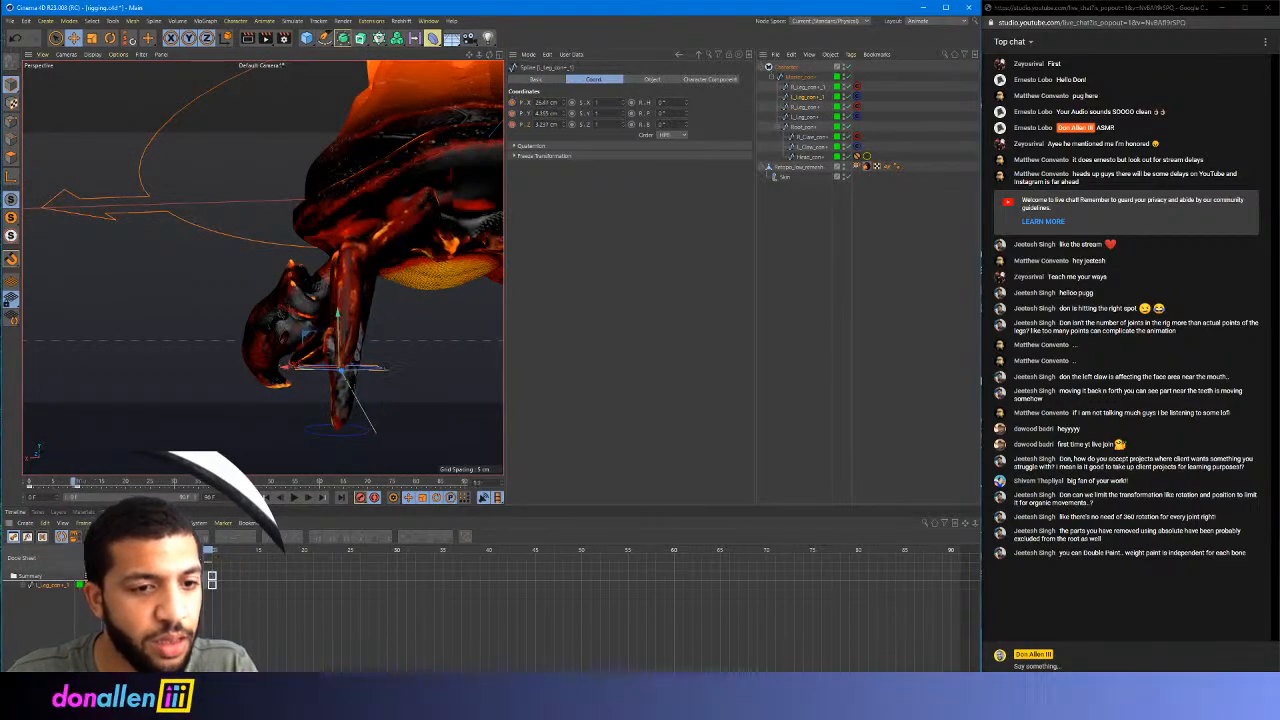
Copy the L_Leg_con+_1 control's frame 0 position keys to frame 18 and play back the leg motion
{"action": "left_click_drag", "start_coordinate": [208, 551], "coordinate": [254, 555]}
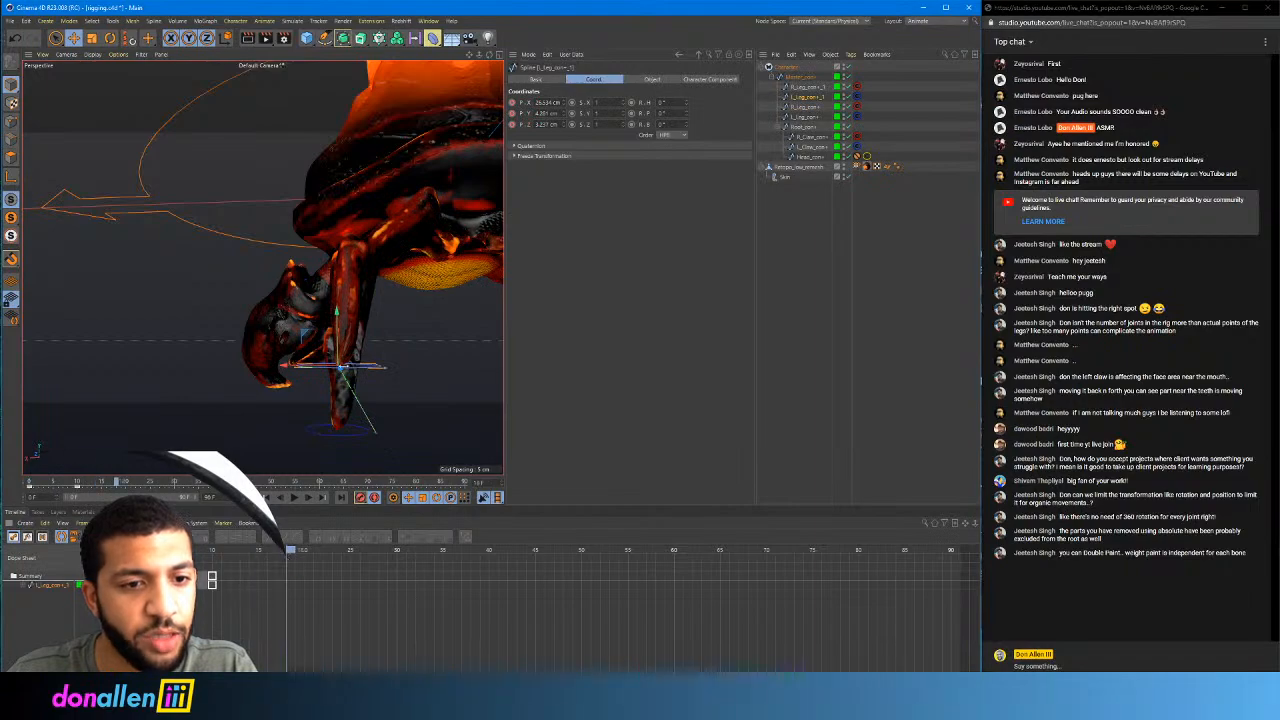
{"action": "mouse_move", "coordinate": [360, 290]}
{"action": "left_mouse_down", "text": "alt"}
{"action": "mouse_move", "coordinate": [270, 292]}
{"action": "mouse_move", "coordinate": [366, 294]}
{"action": "left_mouse_up", "text": "alt"}
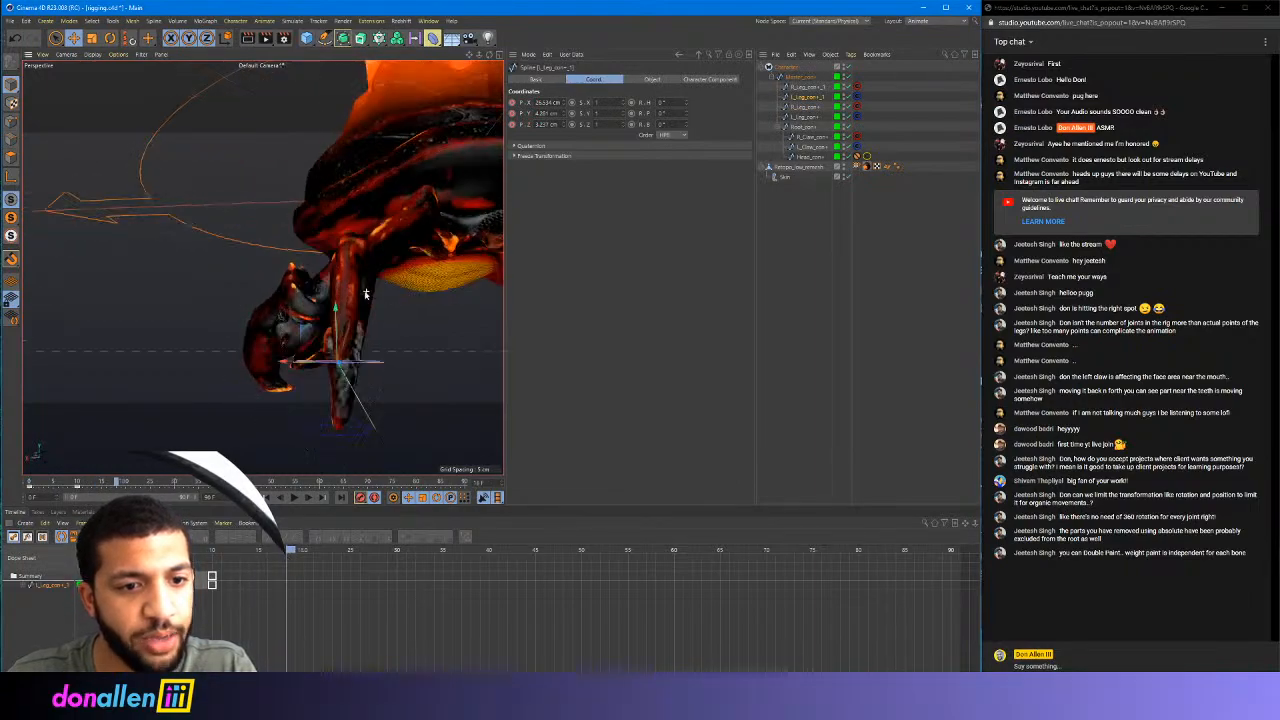
{"action": "left_click_drag", "start_coordinate": [278, 581], "coordinate": [383, 550]}
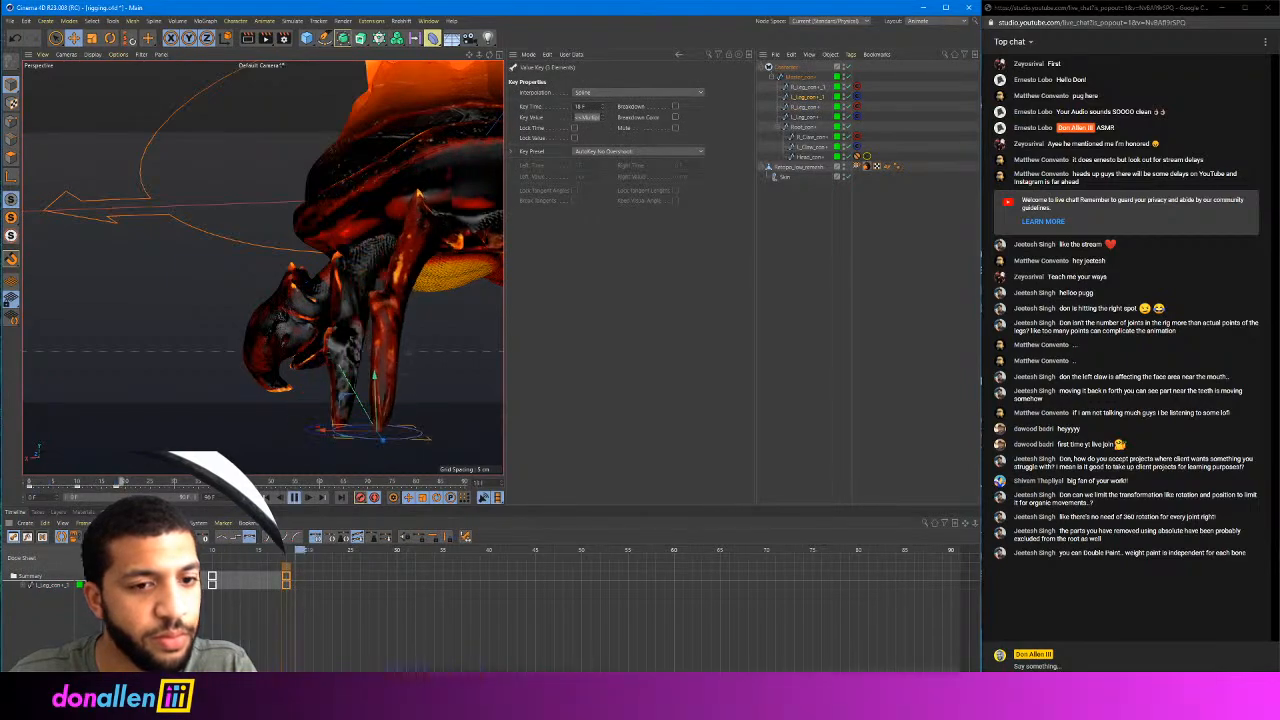
{"action": "key", "text": "F8"}
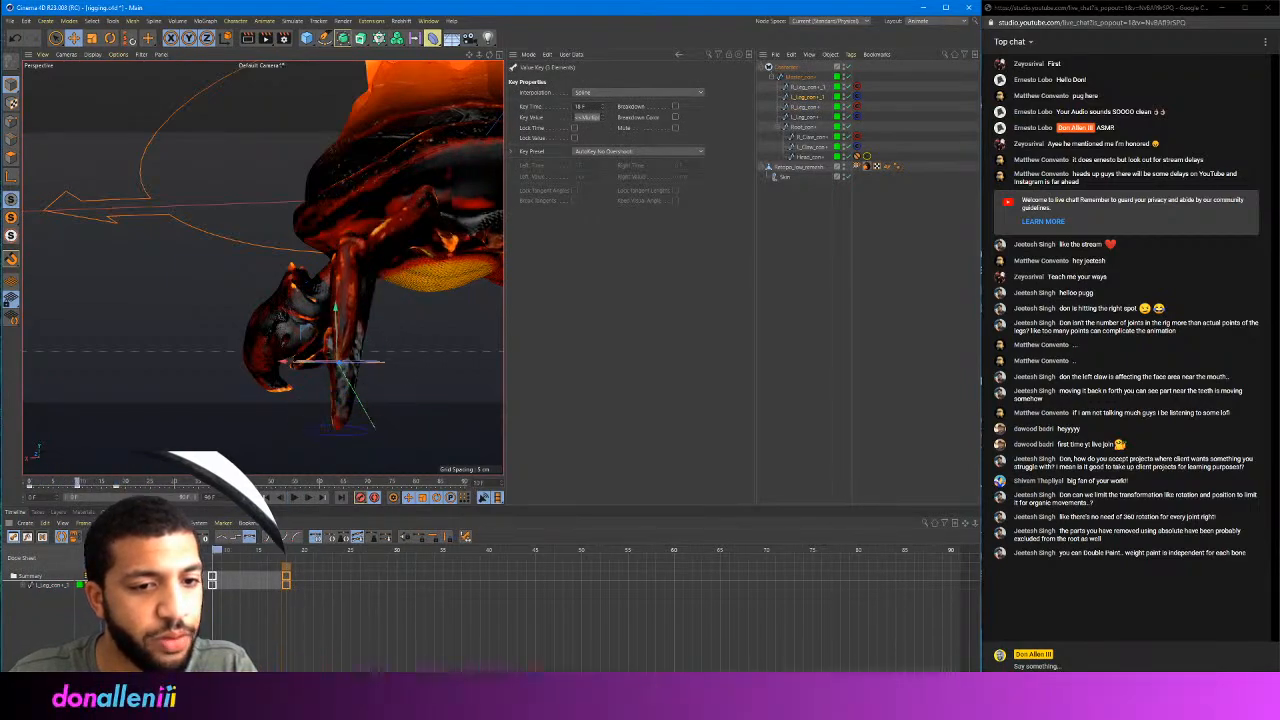
{"action": "key", "text": "F8"}
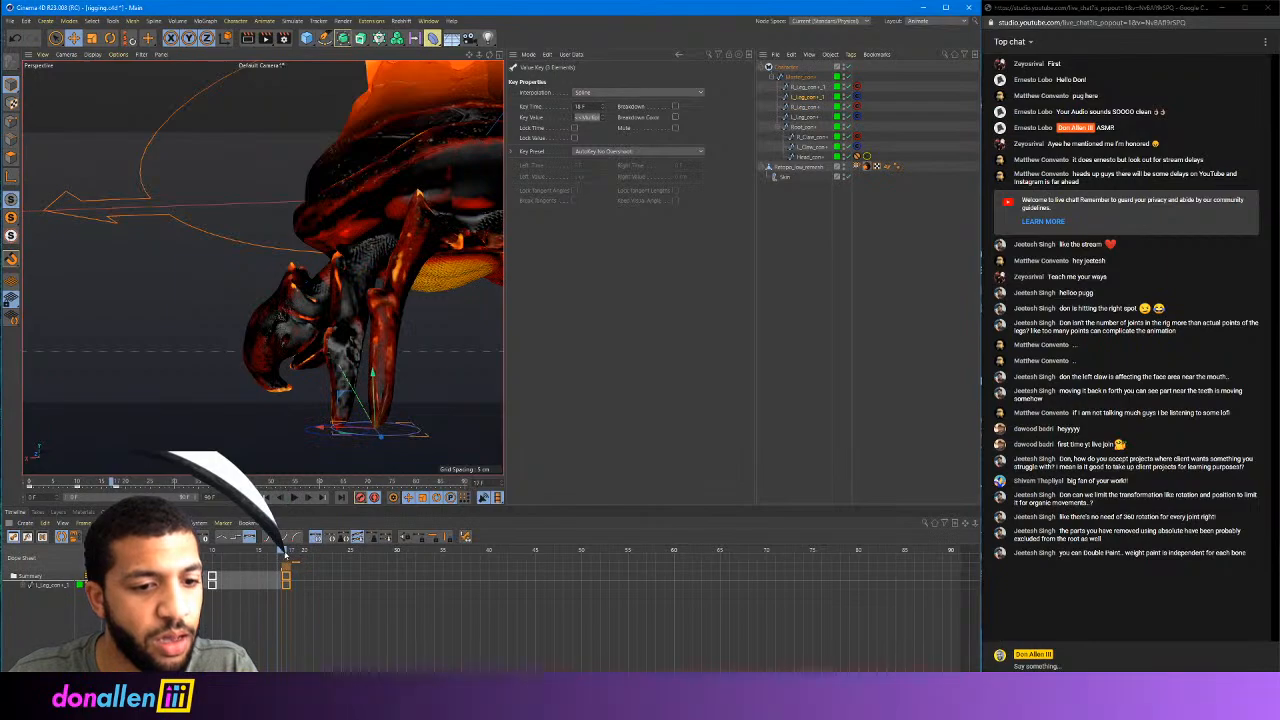
At frame 18, shift the L_Leg_con+_1 control outward along X, retime its lift key to frame 6 and add a start-pose key at frame 26
{"action": "left_click_drag", "start_coordinate": [284, 551], "coordinate": [290, 550]}
{"action": "left_click_drag", "start_coordinate": [326, 434], "coordinate": [256, 432]}
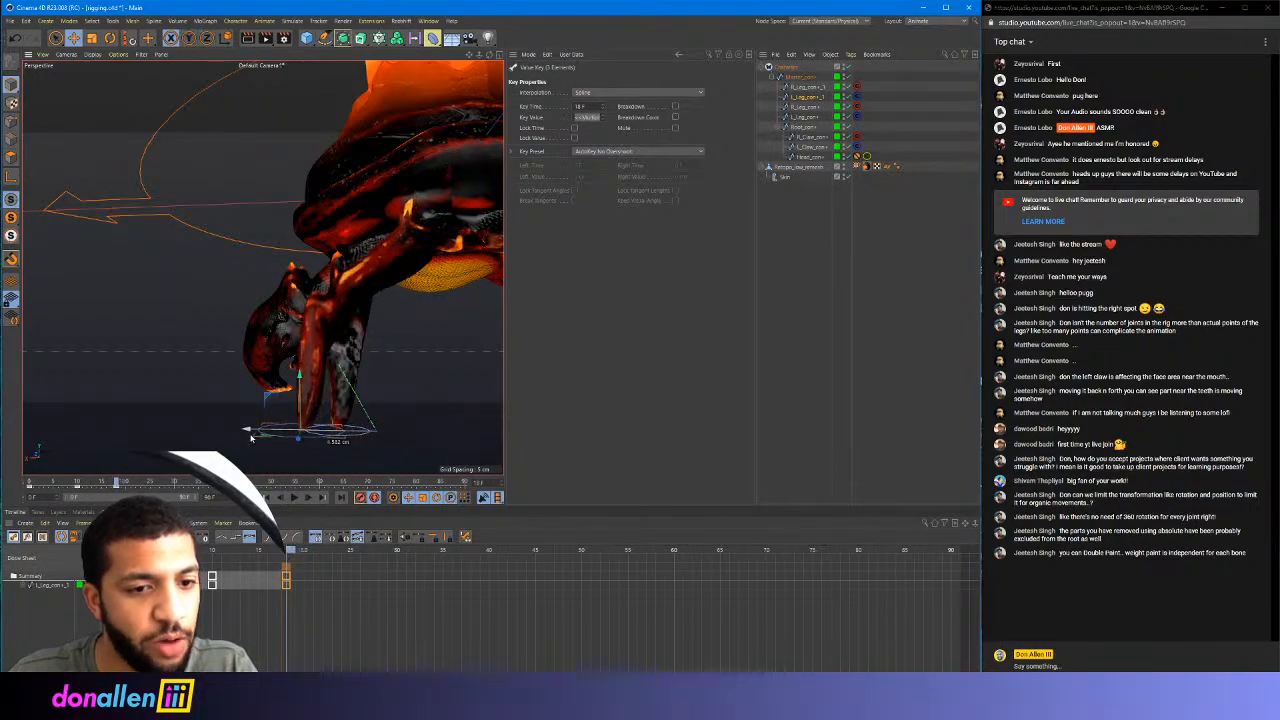
{"action": "left_click_drag", "start_coordinate": [212, 580], "coordinate": [362, 585], "text": "ctrl"}
{"action": "key", "text": "F8"}
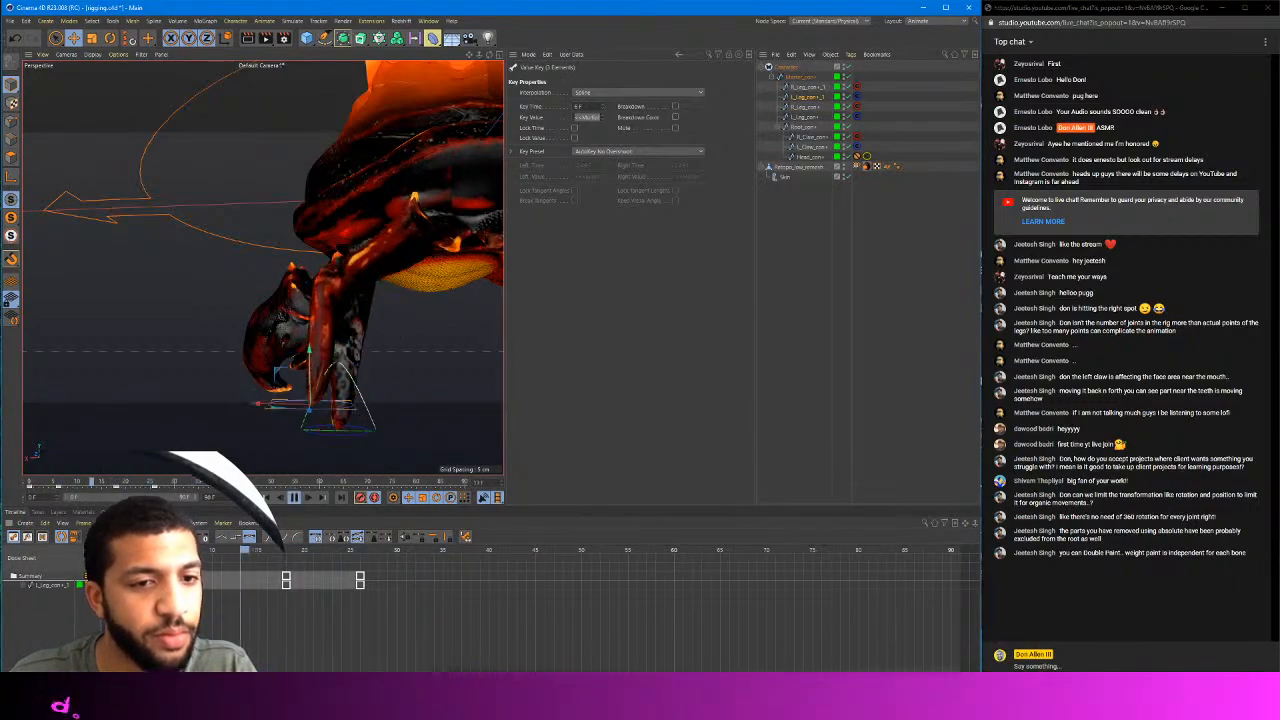
Shorten the preview range to end at about frame 30 and review the looping leg motion up close
{"action": "left_click_drag", "start_coordinate": [325, 428], "coordinate": [307, 345], "text": "alt"}
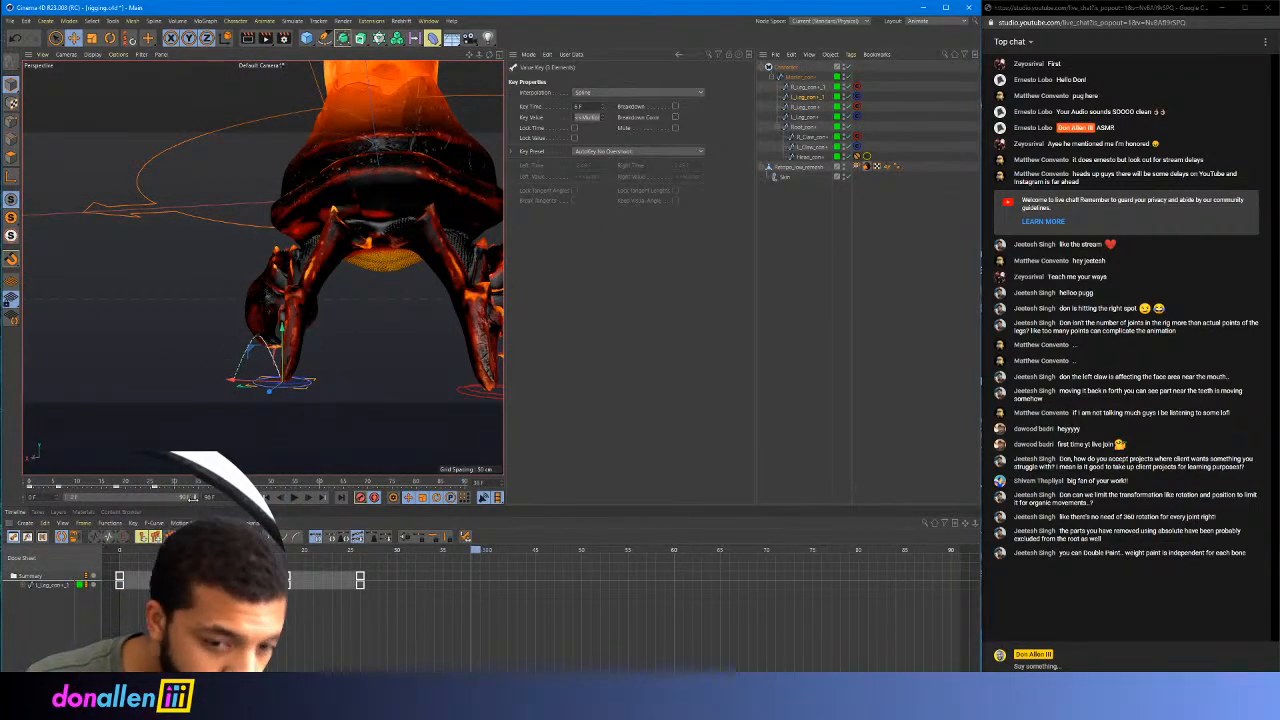
{"action": "left_click_drag", "start_coordinate": [161, 498], "coordinate": [131, 498]}
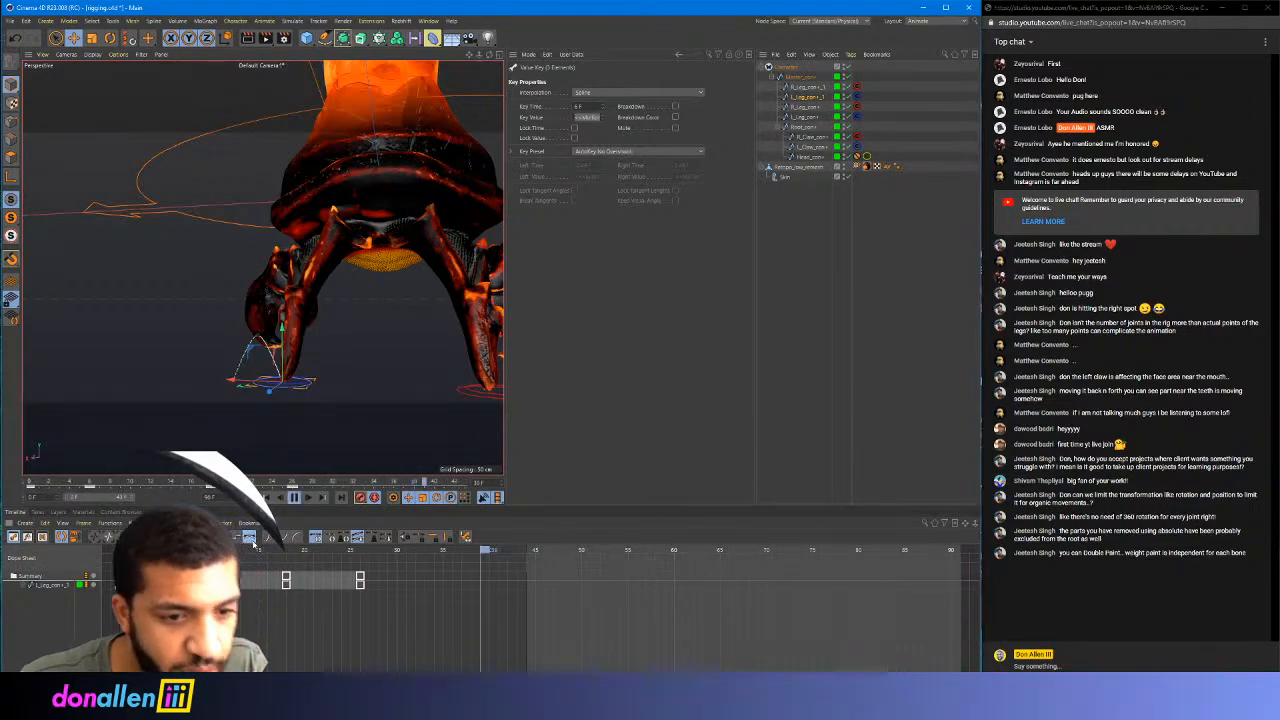
{"action": "left_click_drag", "start_coordinate": [339, 323], "coordinate": [352, 374], "text": "alt"}
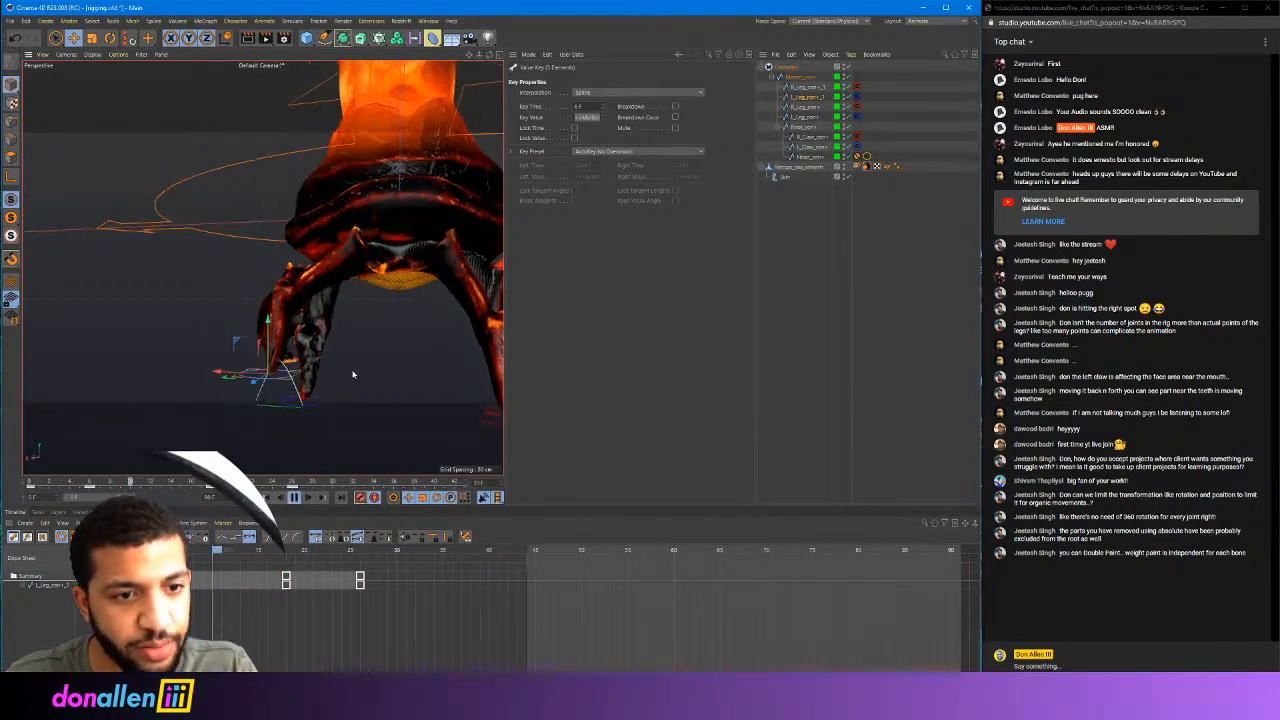
{"action": "key", "text": "space"}
{"action": "left_click", "coordinate": [304, 548]}
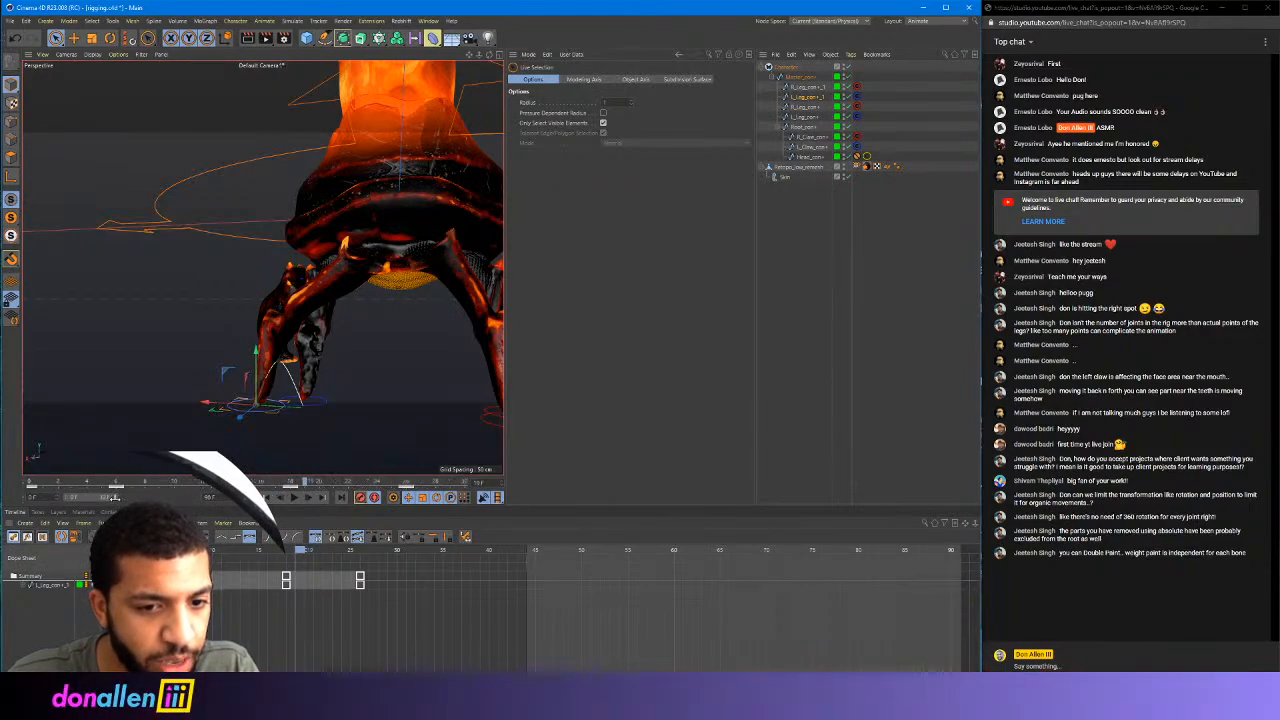
{"action": "key", "text": "e"}
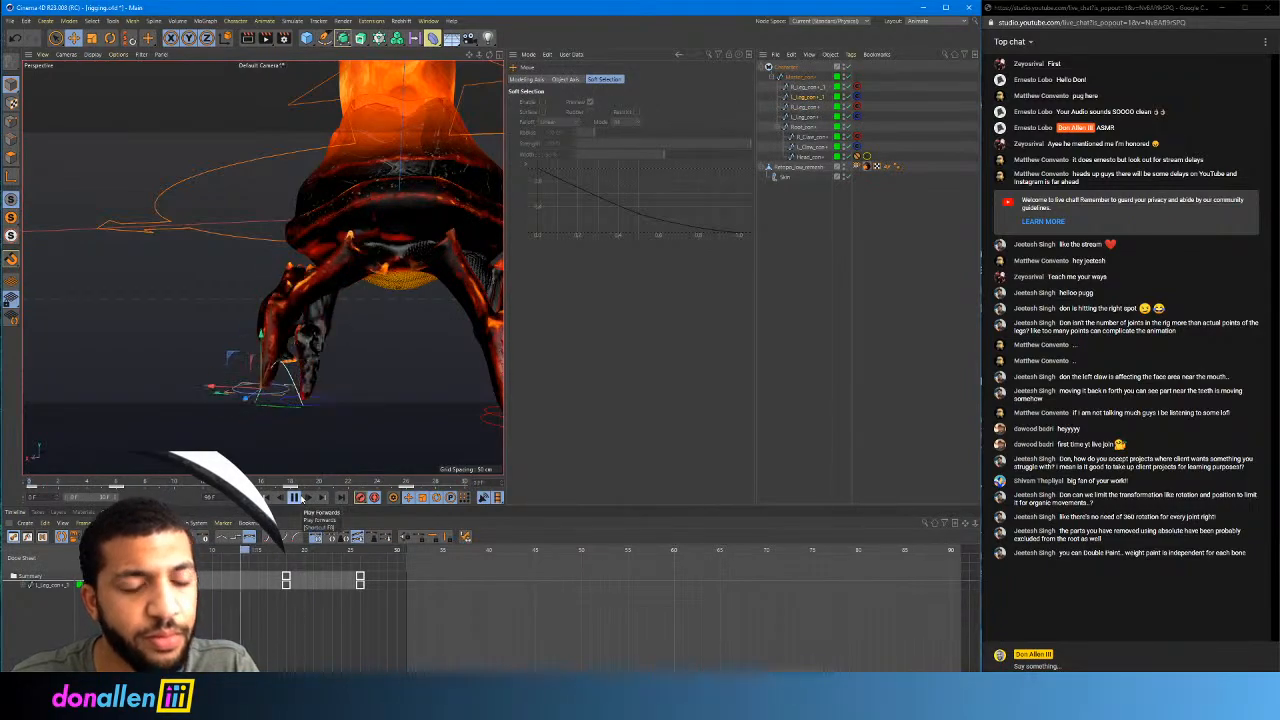
{"action": "left_click_drag", "start_coordinate": [363, 331], "coordinate": [291, 394], "text": "alt"}
{"action": "scroll", "coordinate": [291, 394], "scroll_direction": "up", "scroll_amount": 6}
{"action": "scroll", "coordinate": [321, 391], "scroll_direction": "down", "scroll_amount": 2}
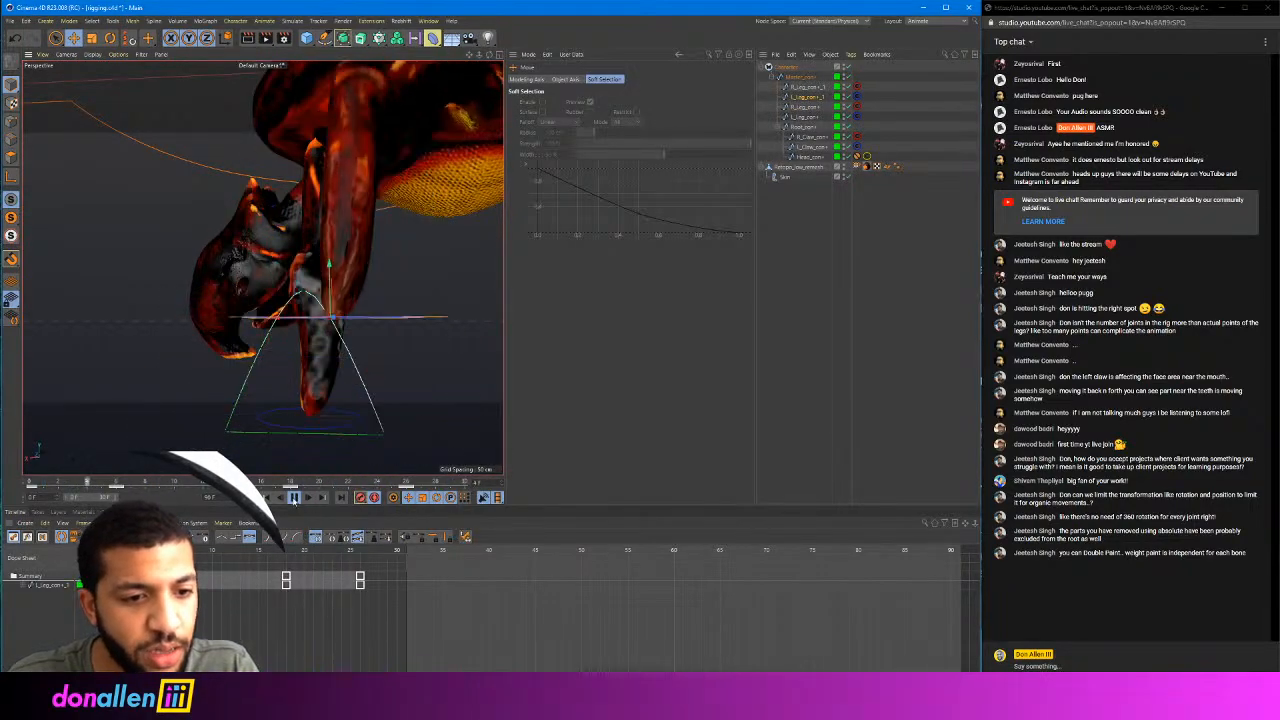
{"action": "left_click", "coordinate": [294, 498]}
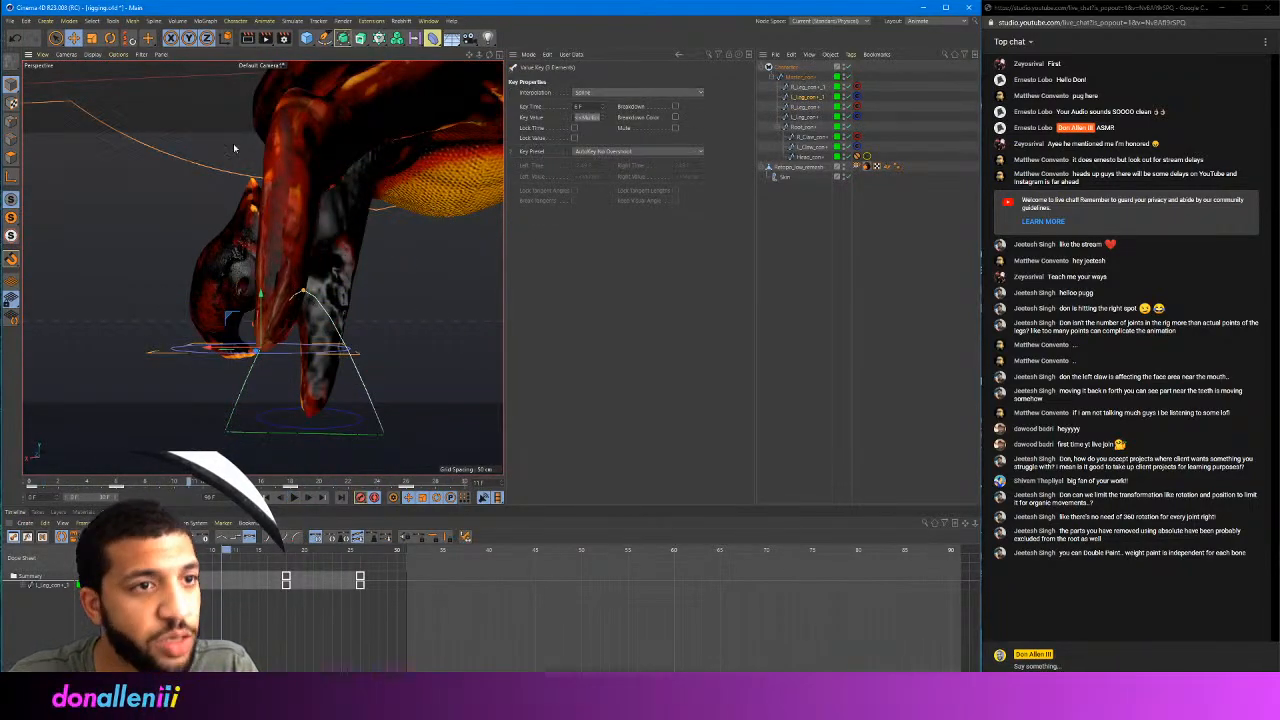
Try to select the peak point of the foot control's motion path in the viewport with Live Selection
{"action": "left_click", "coordinate": [56, 38]}
{"action": "left_click", "coordinate": [304, 292]}
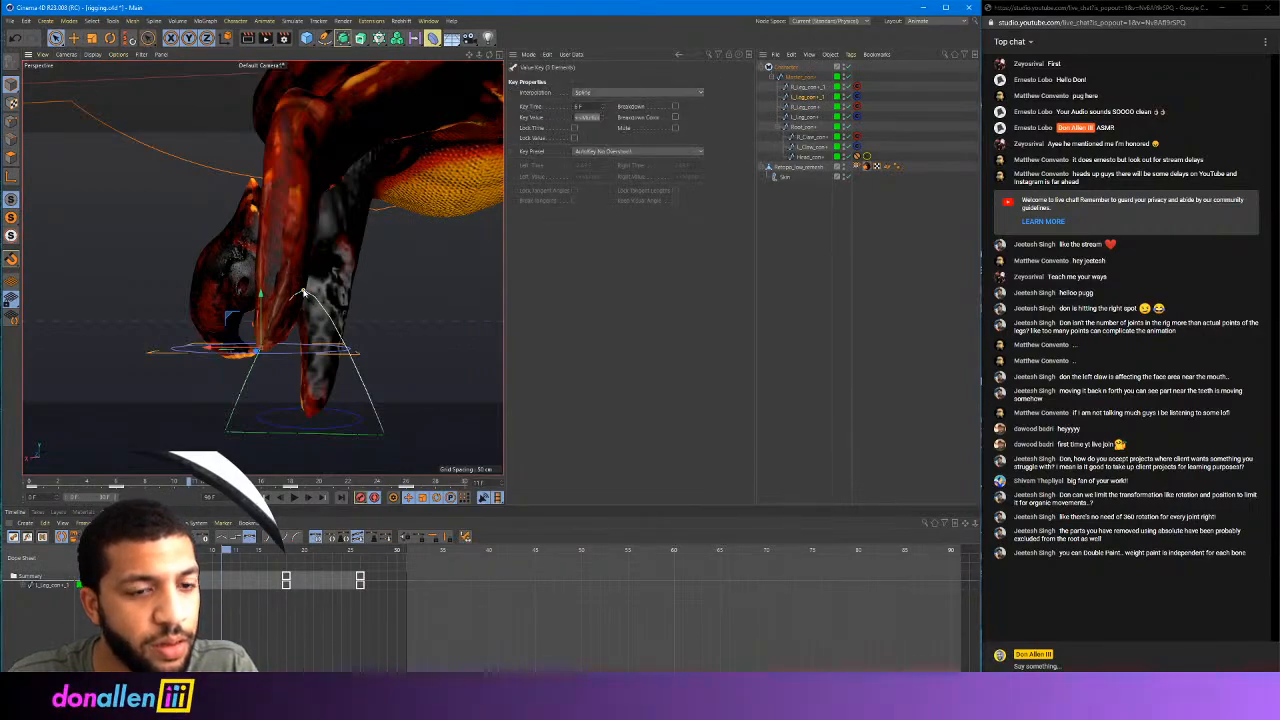
{"action": "left_click", "coordinate": [326, 38]}
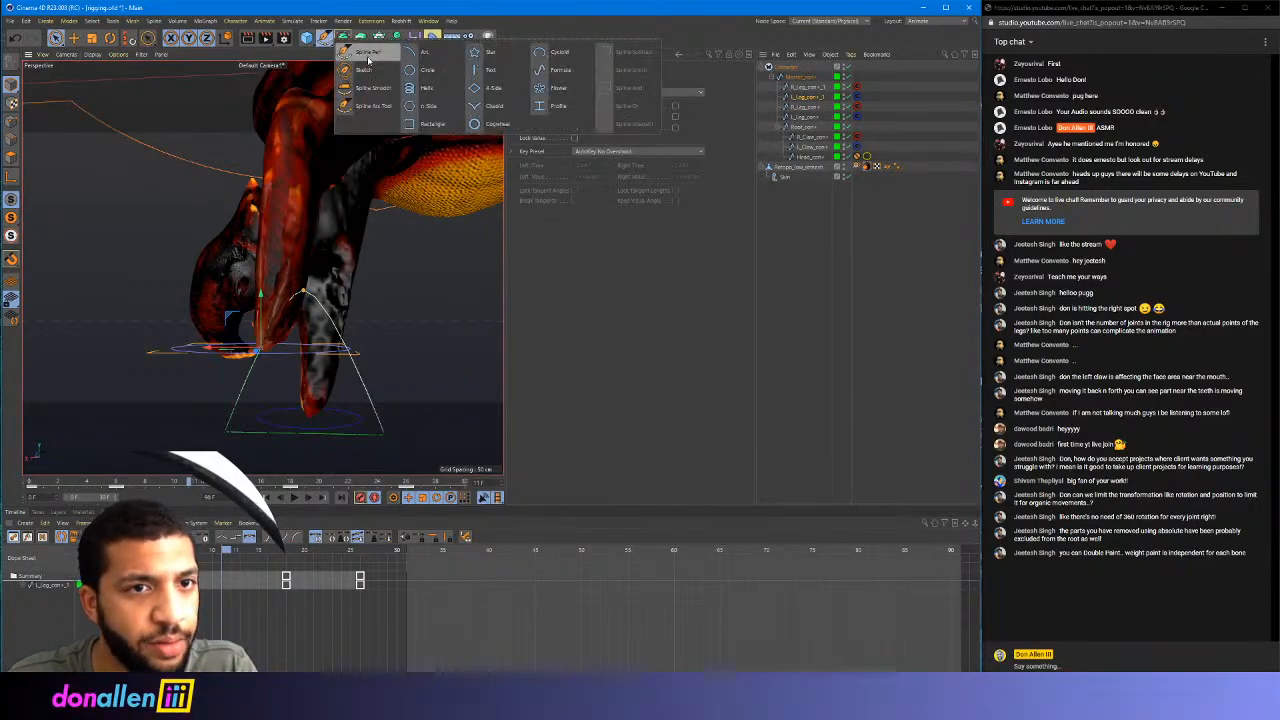
{"action": "left_click", "coordinate": [60, 37]}
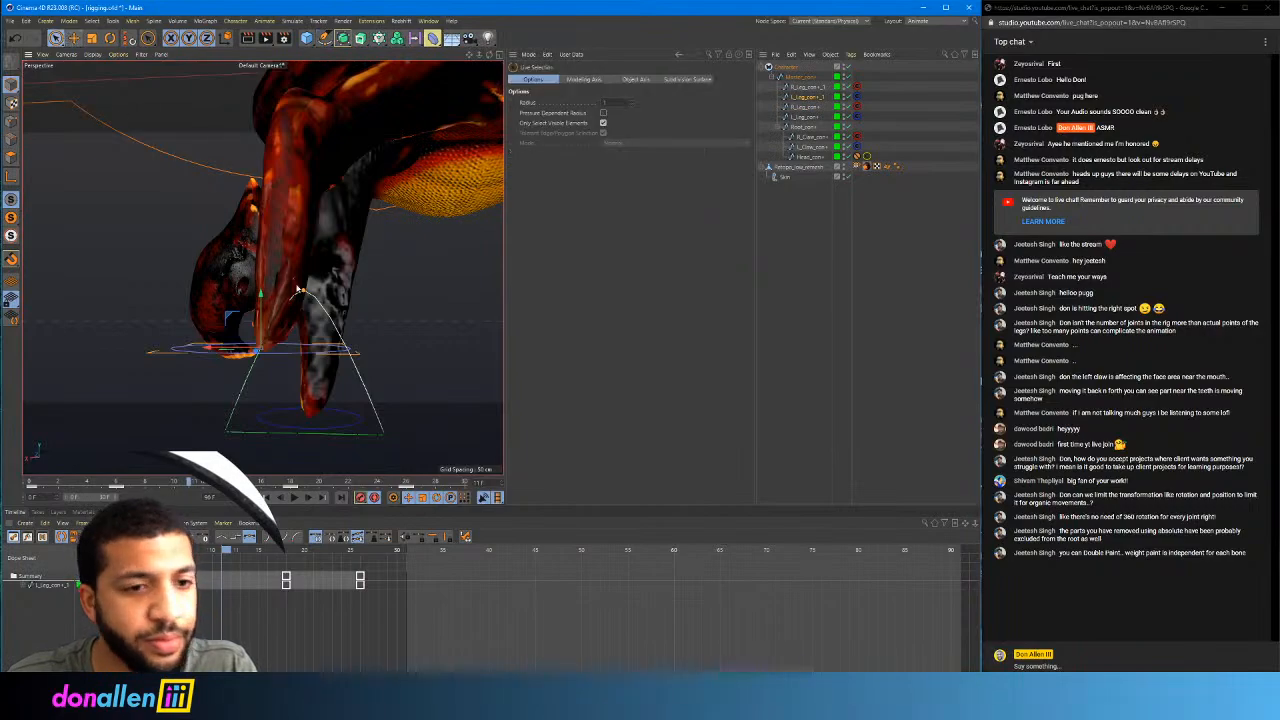
{"action": "left_click", "coordinate": [301, 292]}
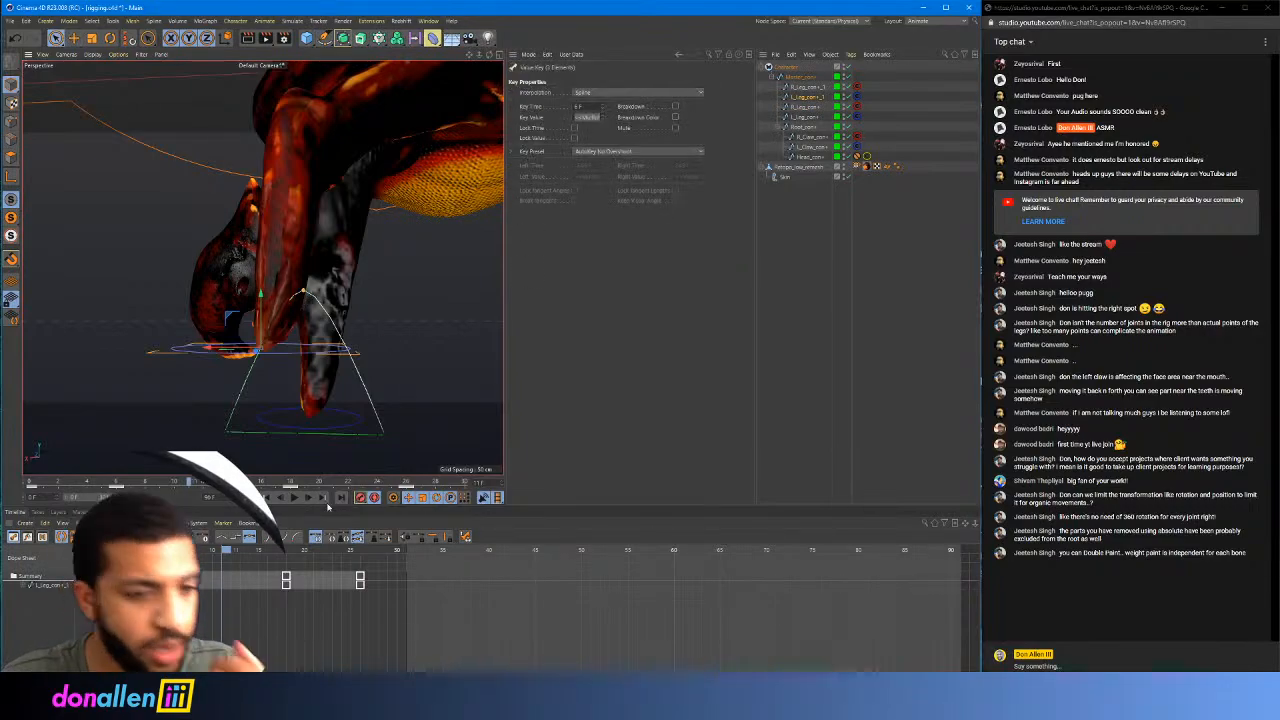
Try zero-value and broken tangents on the foot control's keys at frames 6 and 18, and restore the automatic no-overshoot tangents
{"action": "left_click", "coordinate": [251, 611]}
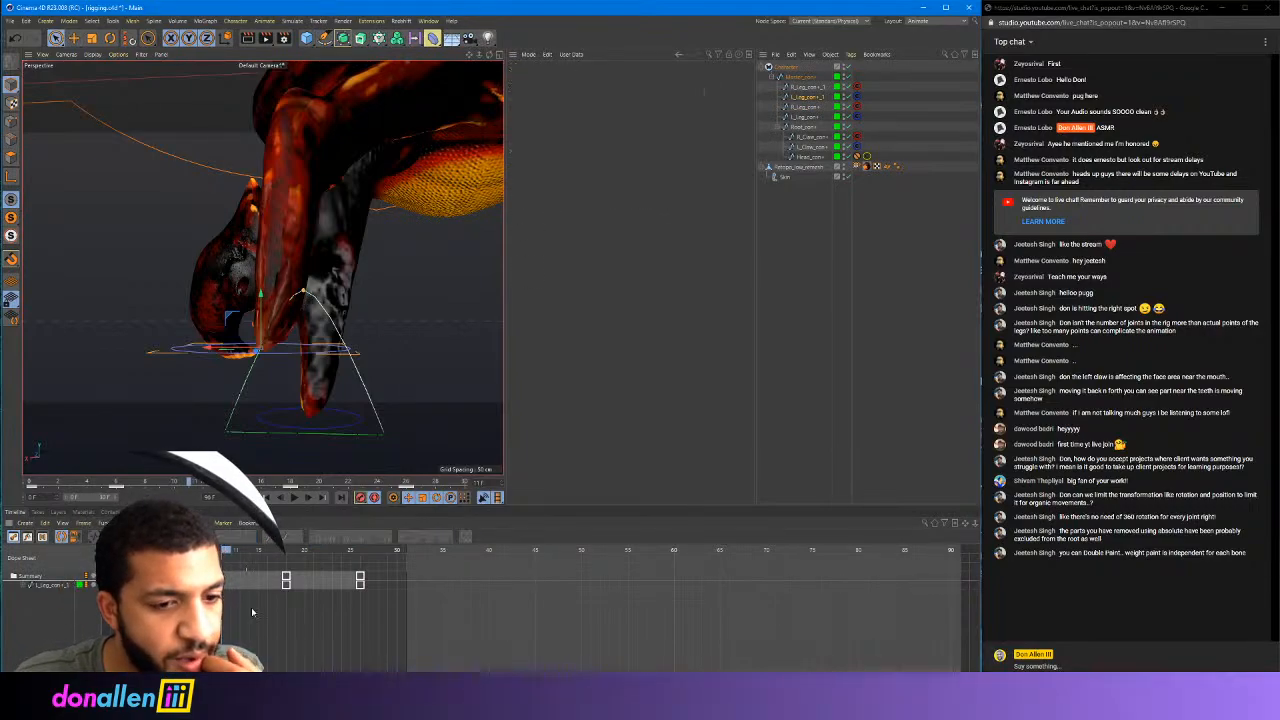
{"action": "left_click_drag", "start_coordinate": [251, 612], "coordinate": [298, 570]}
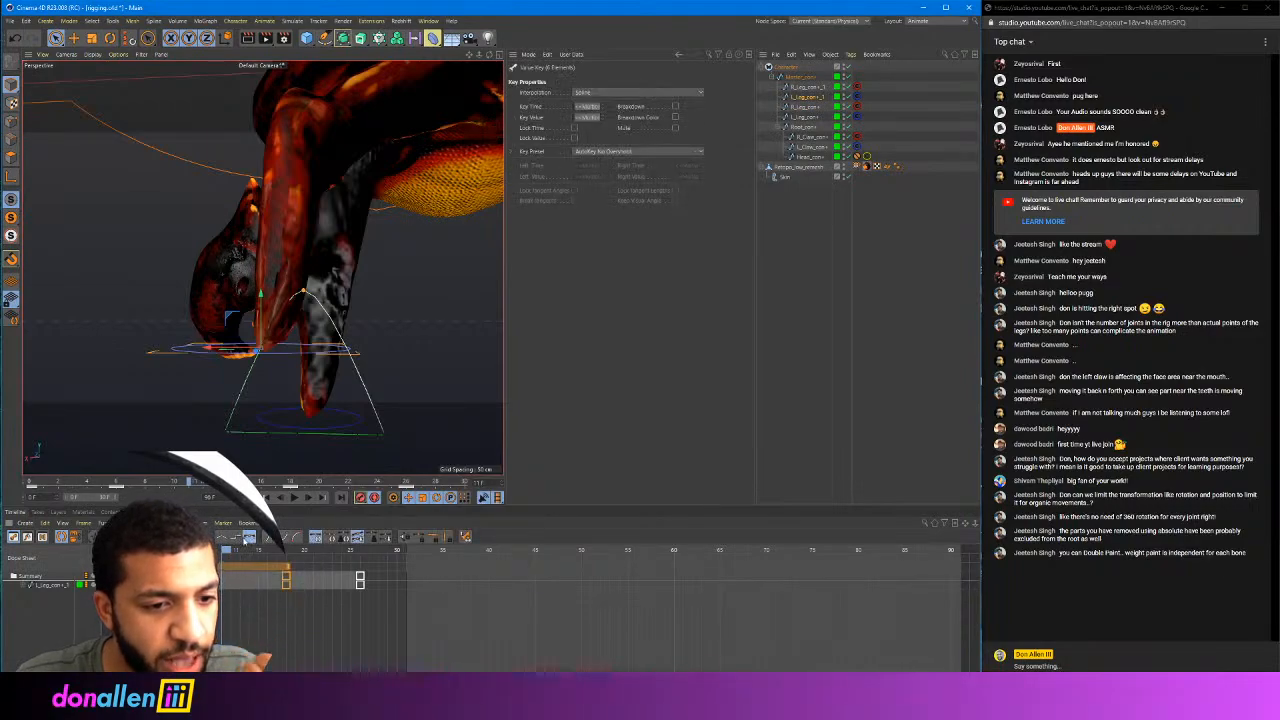
{"action": "left_click", "coordinate": [270, 538]}
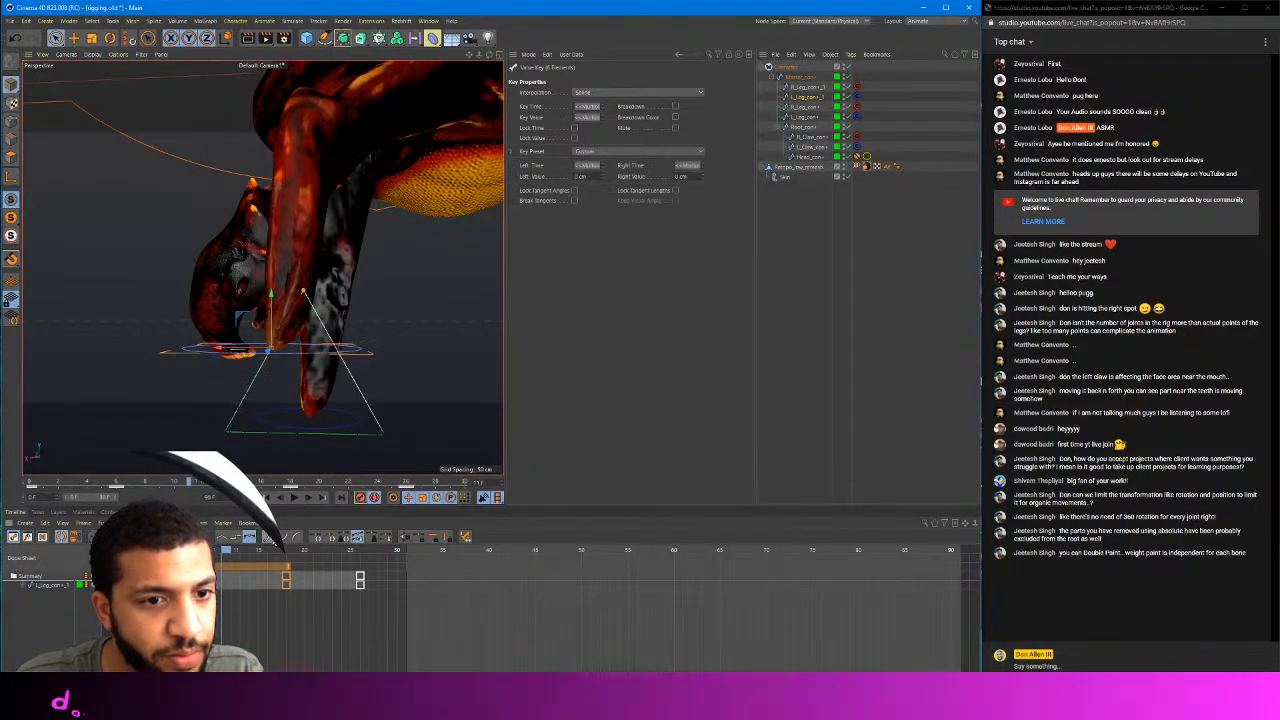
{"action": "left_click", "coordinate": [284, 538]}
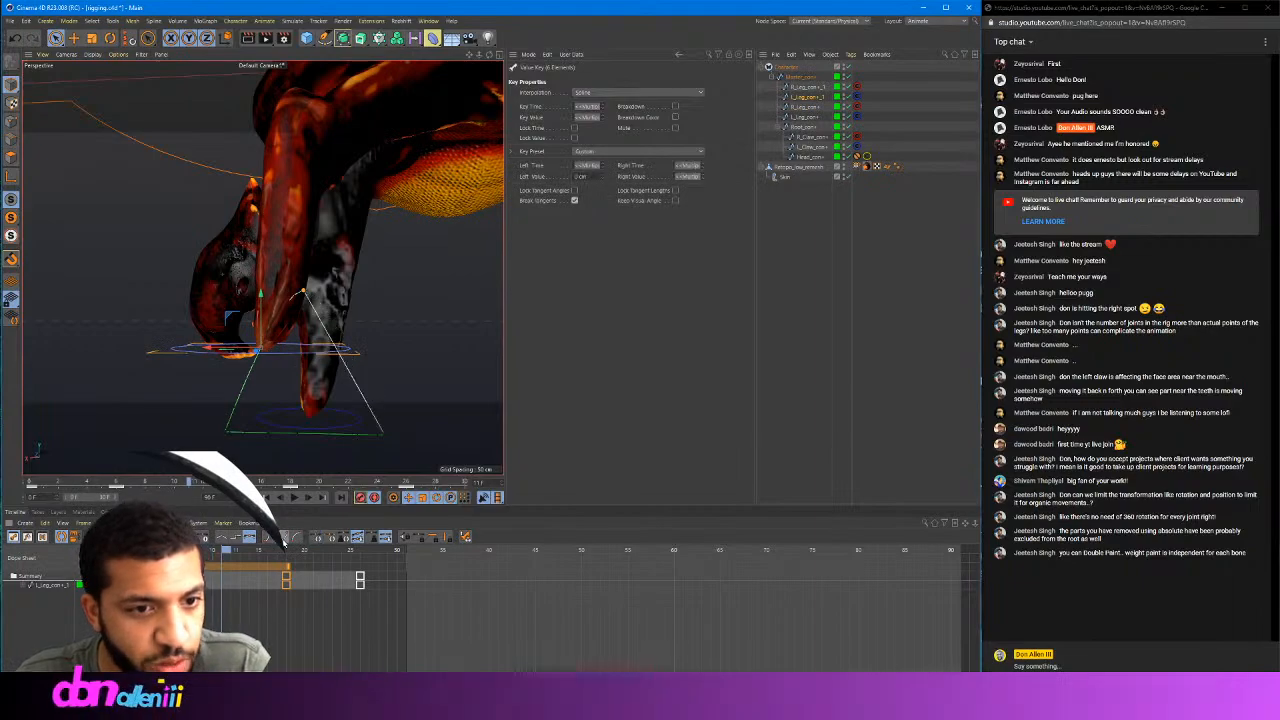
{"action": "left_click", "coordinate": [315, 537]}
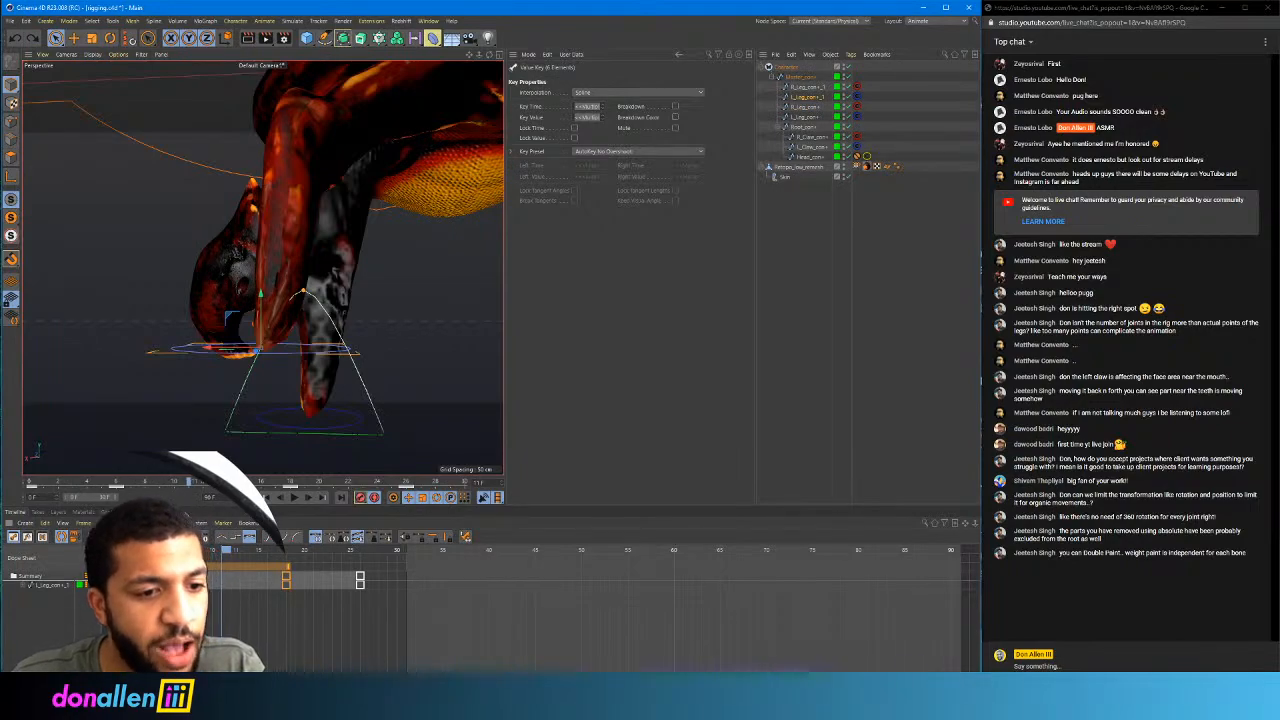
Enlarge the timeline area and play the foot control's motion from frame 0, viewing the leg from behind the creature
{"action": "left_click_drag", "start_coordinate": [113, 506], "coordinate": [113, 468]}
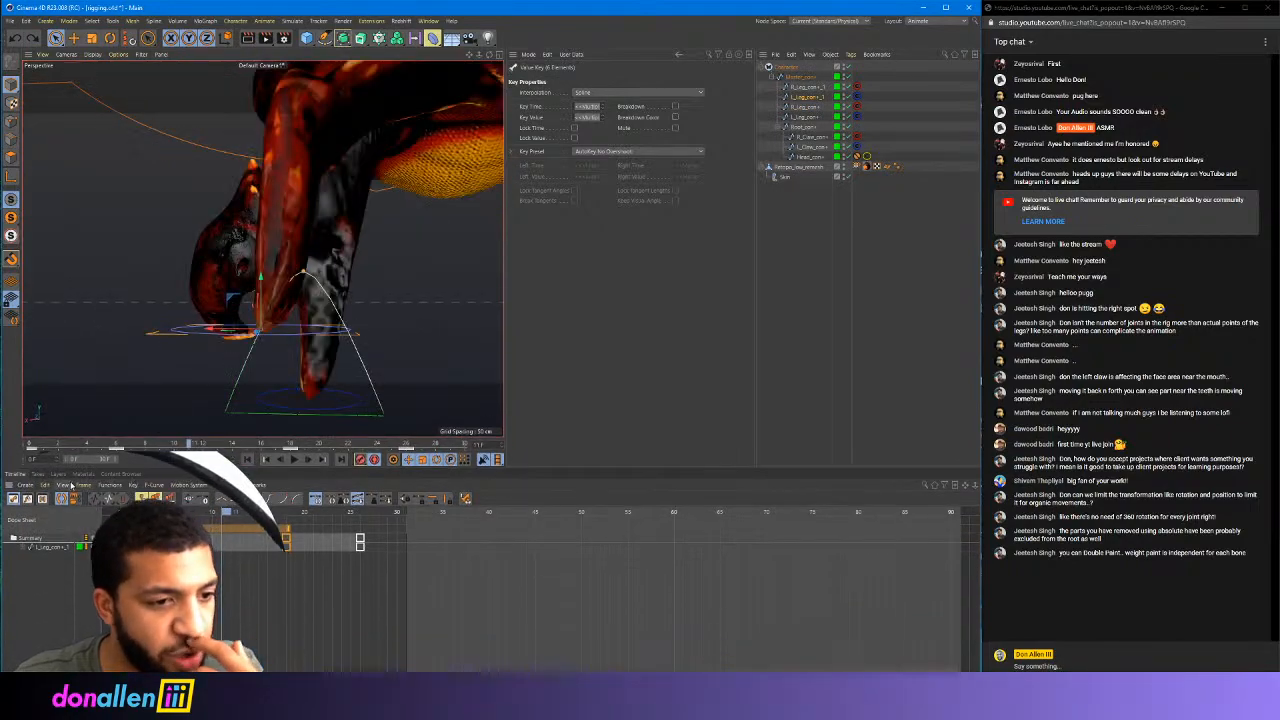
{"action": "left_click_drag", "start_coordinate": [226, 512], "coordinate": [119, 537]}
{"action": "key", "text": "F8"}
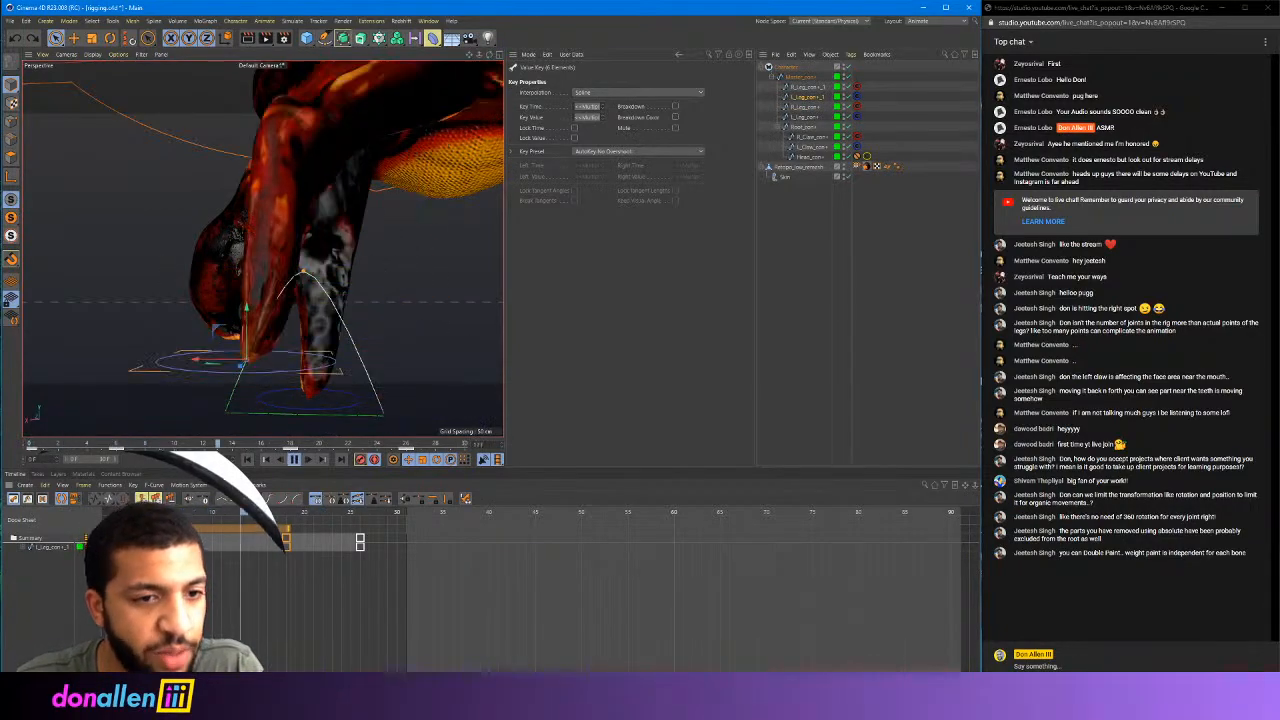
{"action": "scroll", "coordinate": [305, 297], "scroll_direction": "down", "scroll_amount": 4}
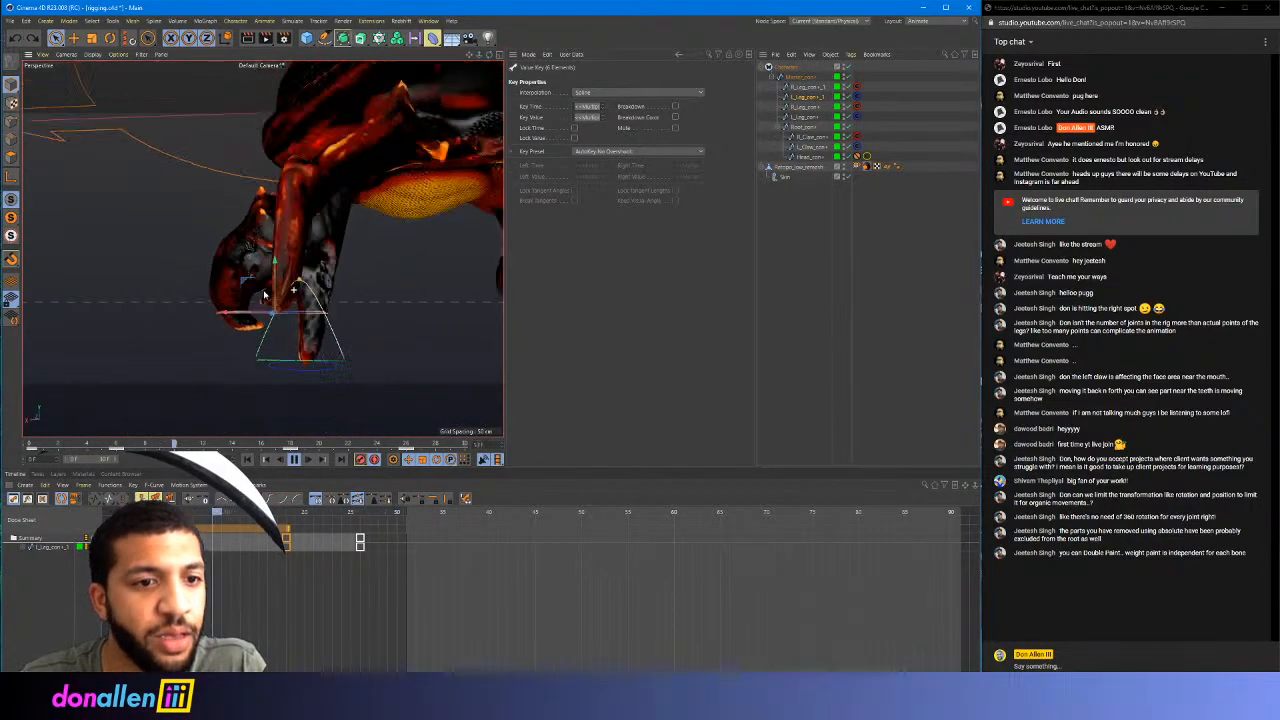
{"action": "middle_click_drag", "start_coordinate": [305, 297], "coordinate": [215, 357], "text": "alt"}
{"action": "left_click_drag", "start_coordinate": [215, 357], "coordinate": [244, 330], "text": "alt"}
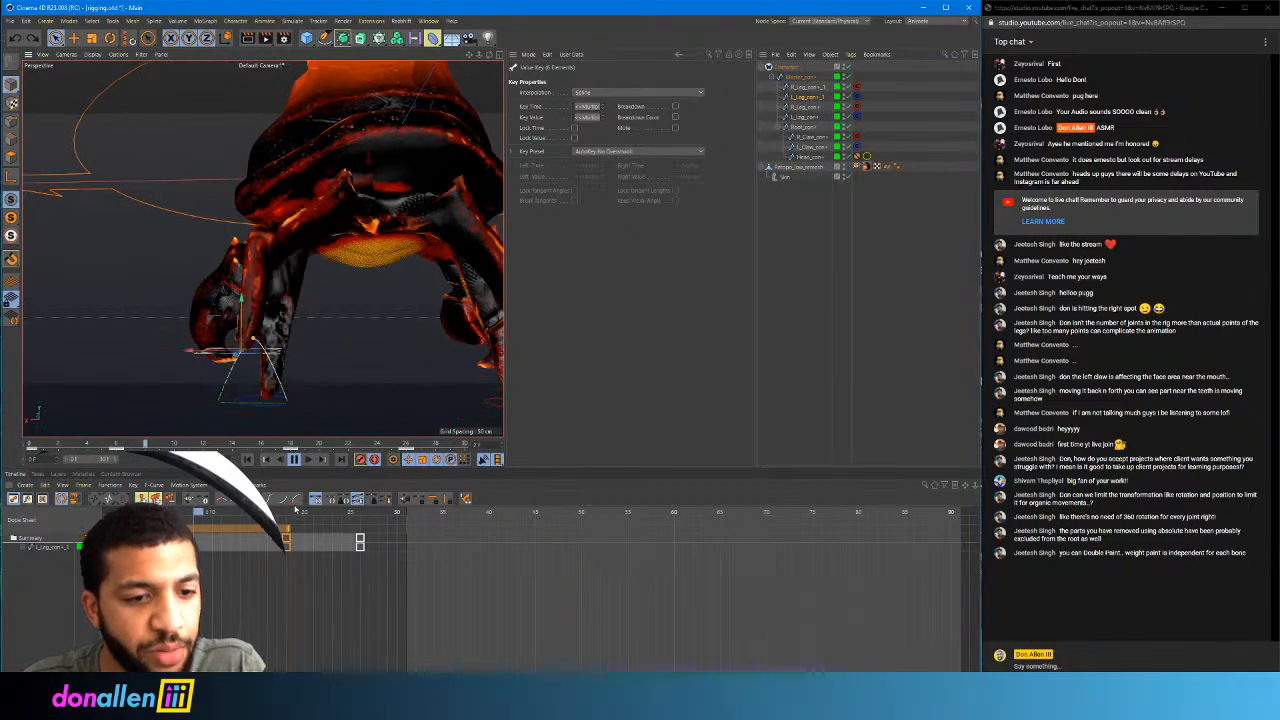
{"action": "key", "text": "F8"}
Switch to the browser to check the Crab Walk Cycle reference video on YouTube, and return to Cinema 4D
{"action": "left_click_drag", "start_coordinate": [383, 568], "coordinate": [218, 518], "text": "shift"}
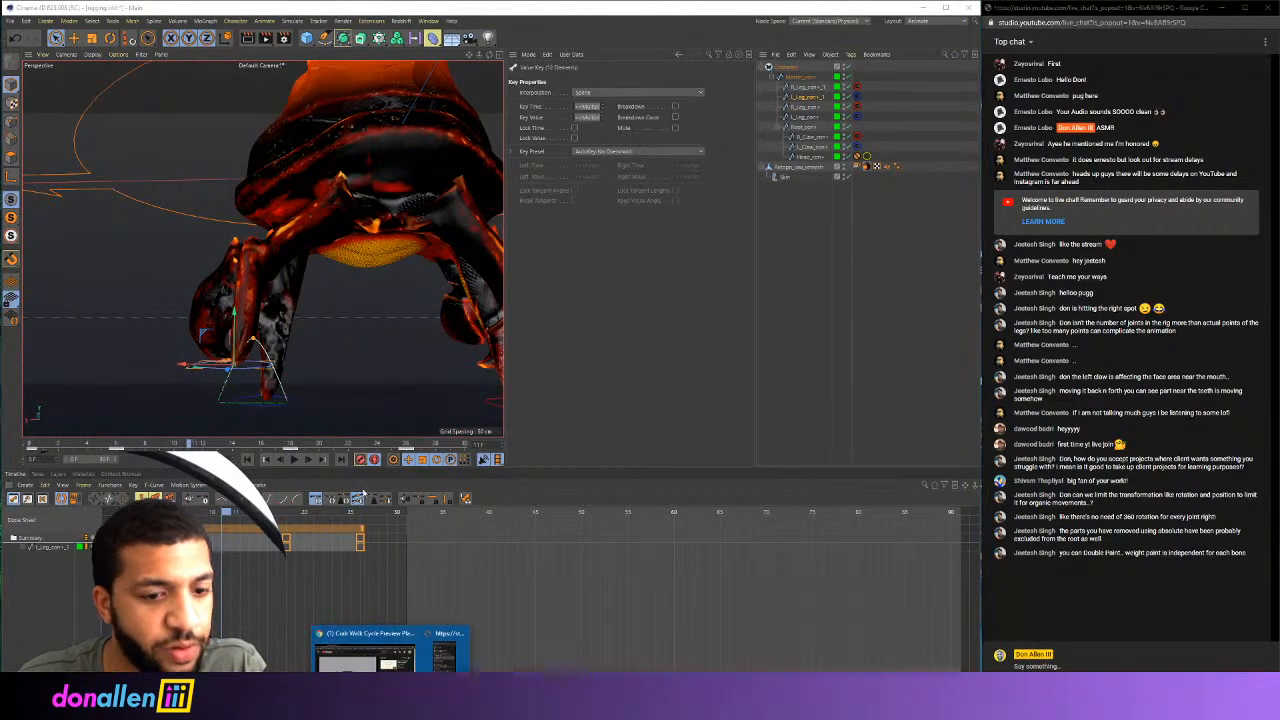
{"action": "key", "text": "alt+Tab"}
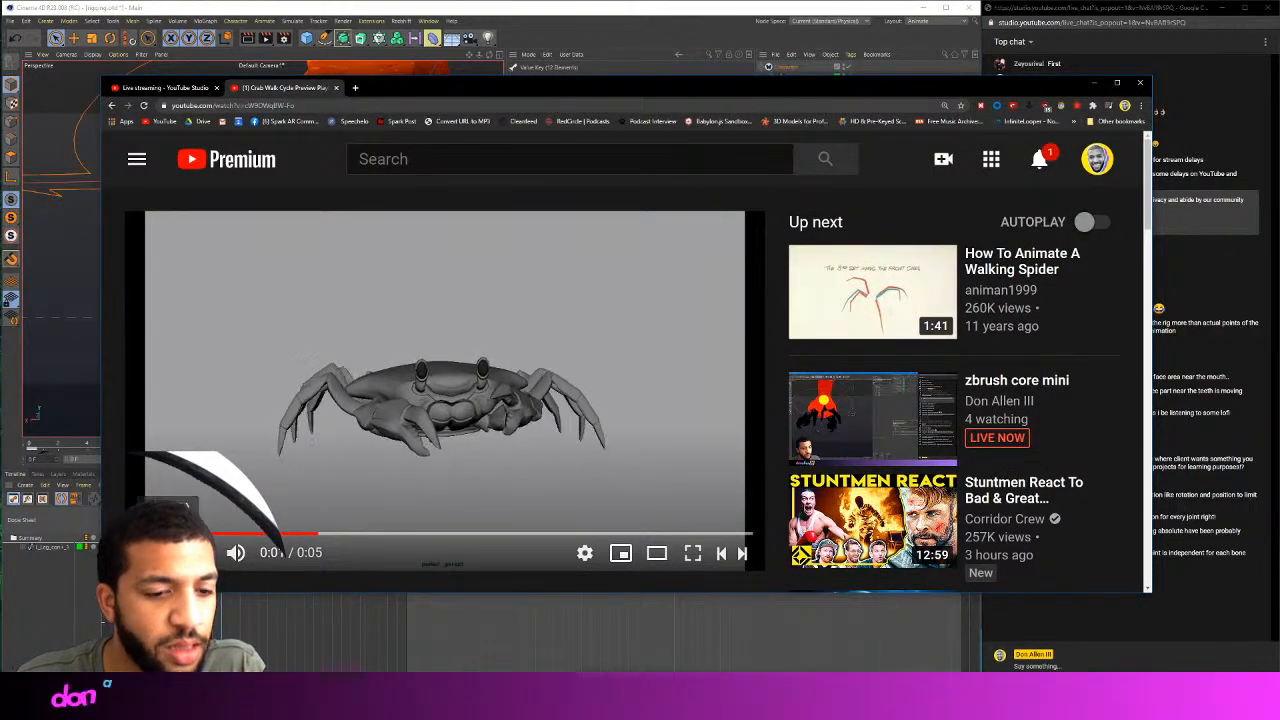
{"action": "key", "text": "alt+Tab"}
At frame 6, lower the L_Leg_con+_1 control along its Y axis to flatten the step arc, and play back the motion
{"action": "left_click_drag", "start_coordinate": [222, 512], "coordinate": [175, 512]}
{"action": "left_click_drag", "start_coordinate": [312, 562], "coordinate": [312, 562]}
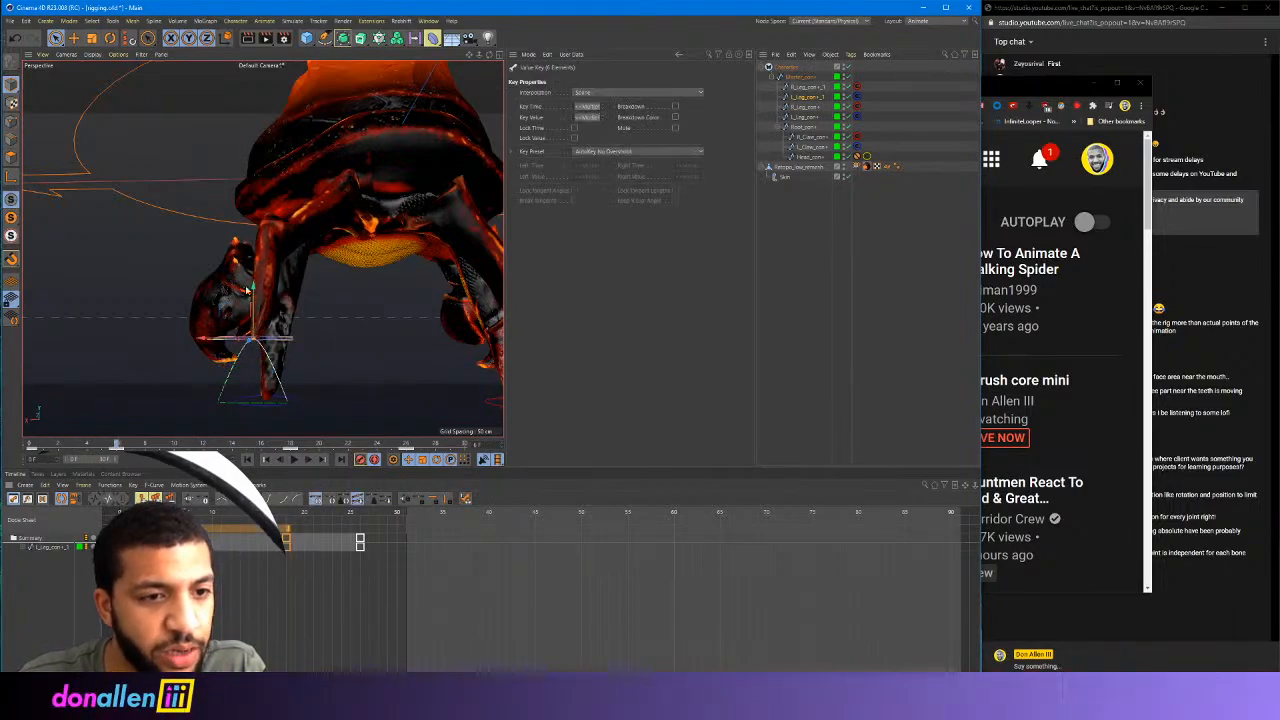
{"action": "left_click_drag", "start_coordinate": [247, 290], "coordinate": [253, 330]}
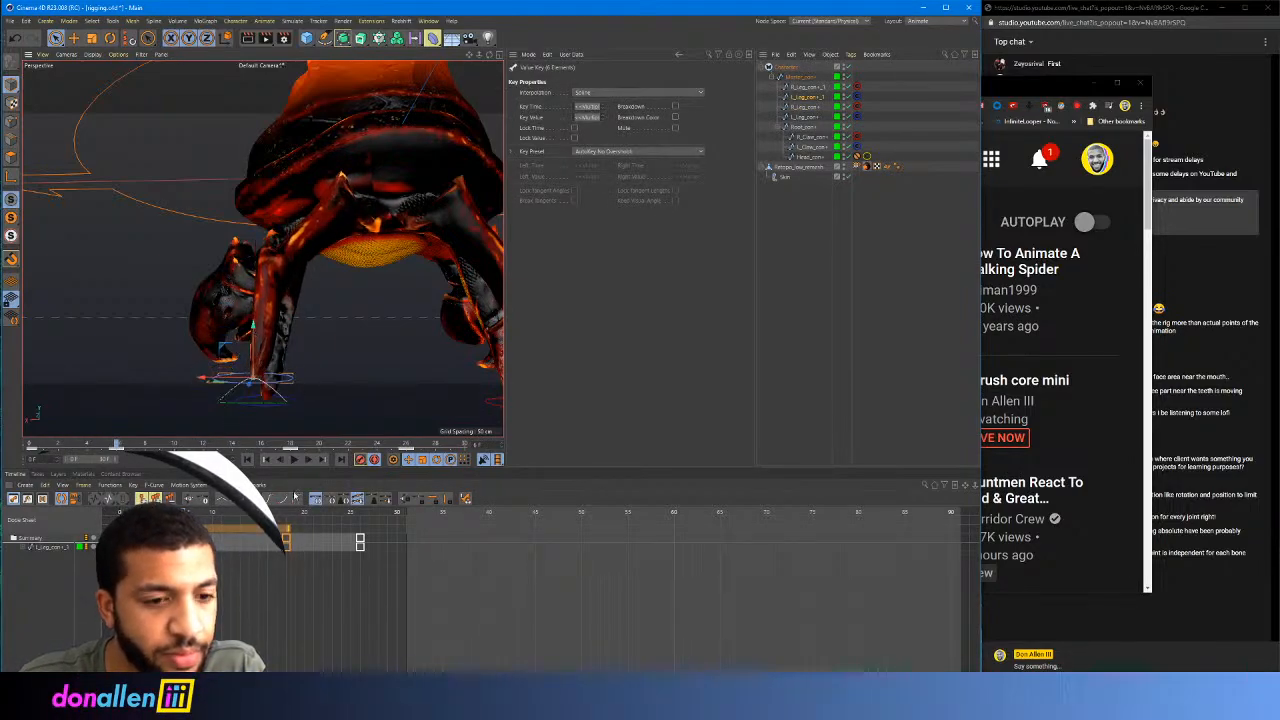
{"action": "left_click", "coordinate": [290, 562]}
{"action": "key", "text": "F8"}
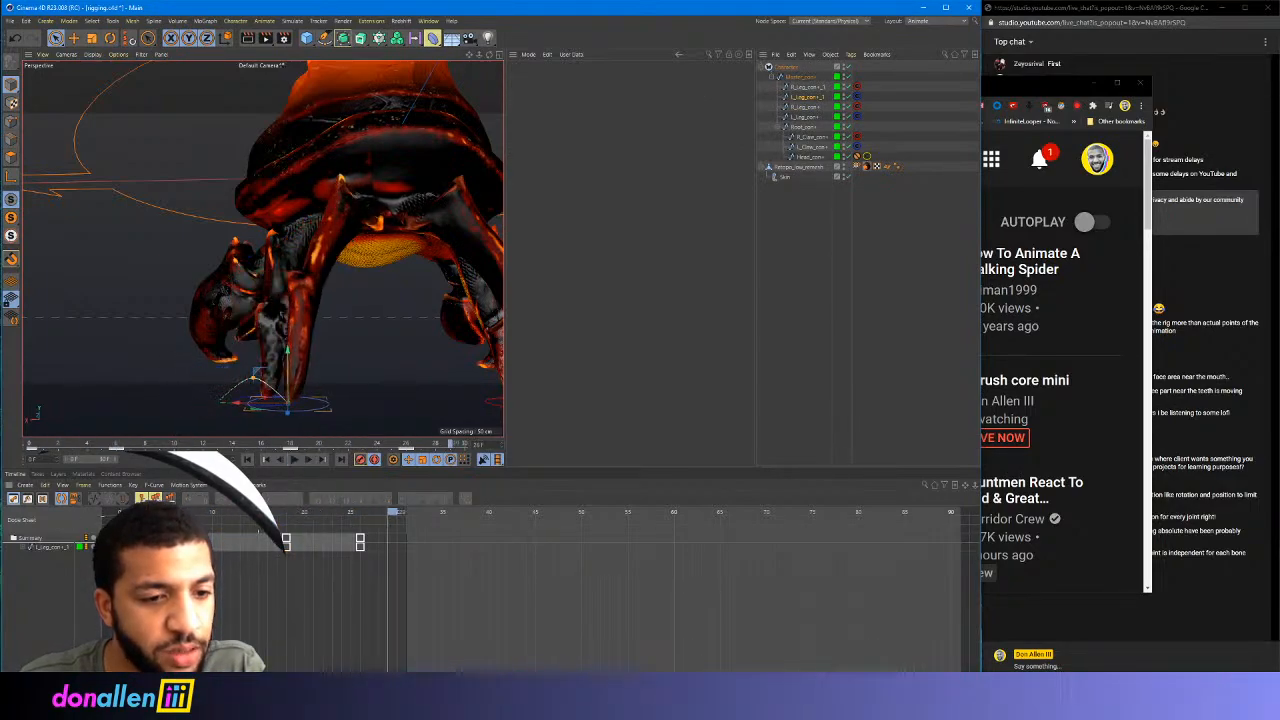
At frame 18, shift the L_Leg_con+_1 control farther outward along X to lengthen the stride, and play it back
{"action": "left_click", "coordinate": [286, 541]}
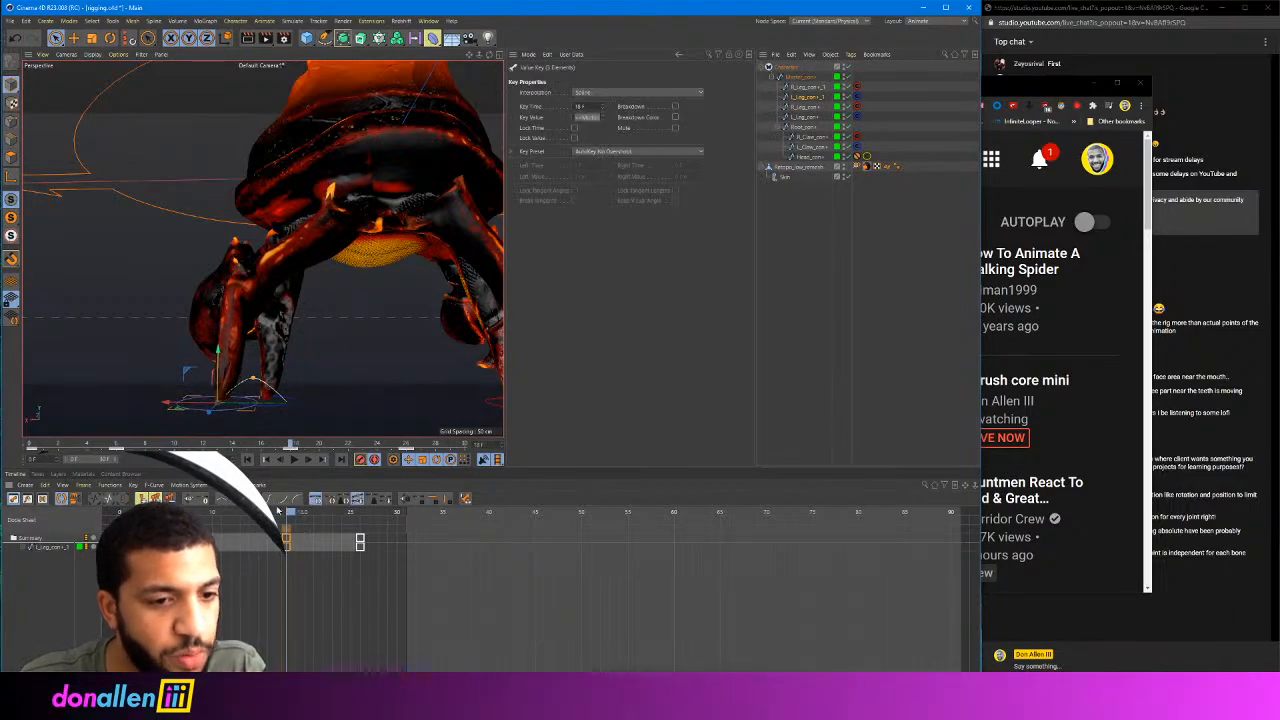
{"action": "left_click_drag", "start_coordinate": [173, 412], "coordinate": [129, 413]}
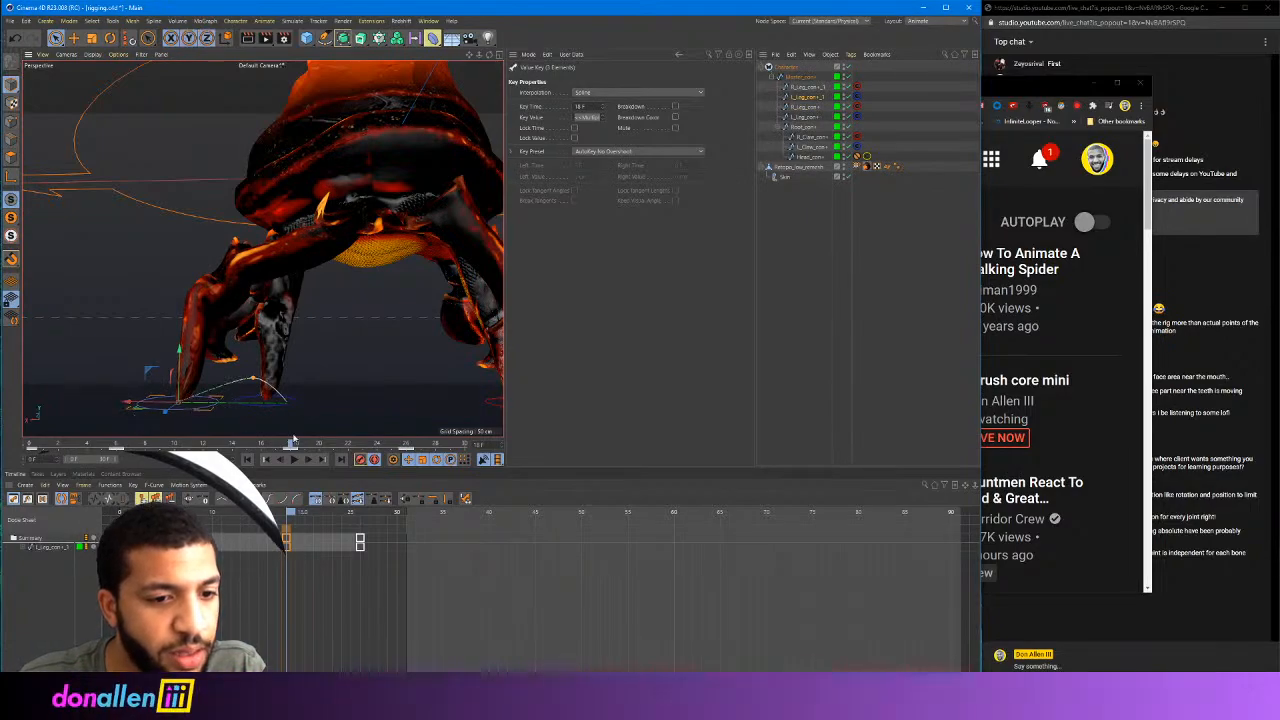
{"action": "key", "text": "F8"}
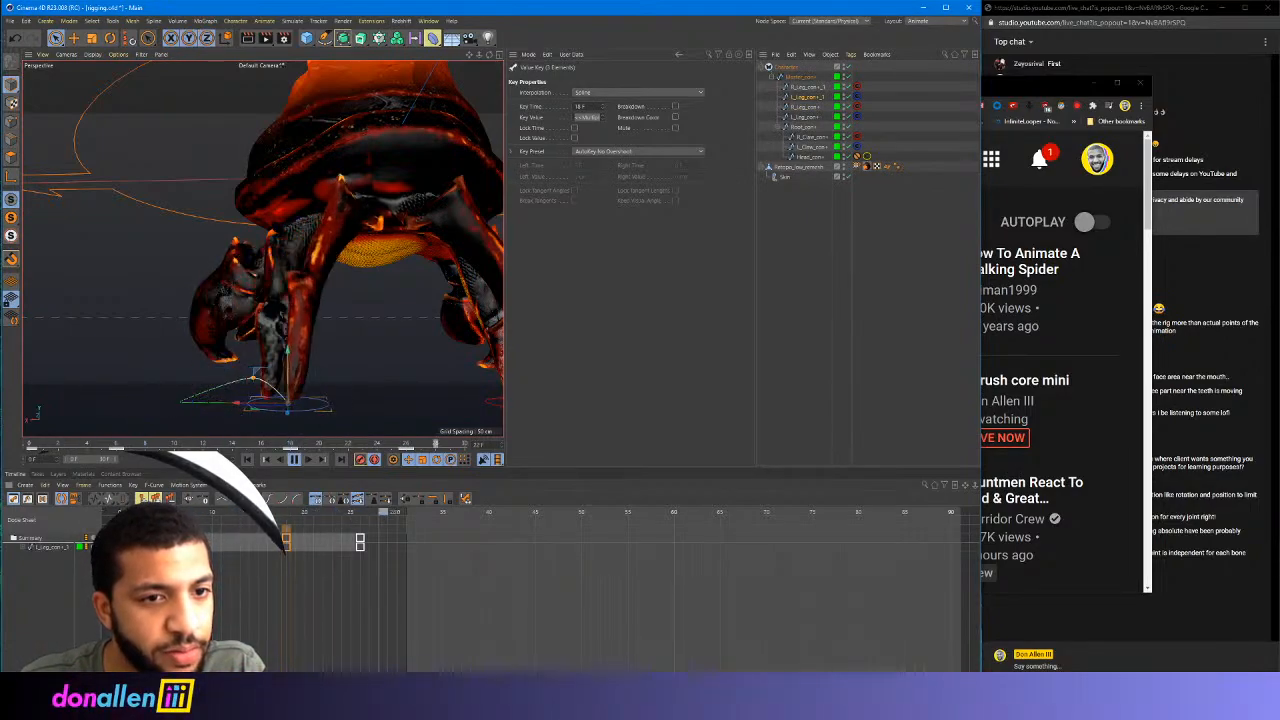
Move the L_Leg_con+_1 control's contact key to frame 12 and its last key to frame 20, and play back the faster step
{"action": "left_click_drag", "start_coordinate": [288, 539], "coordinate": [231, 539]}
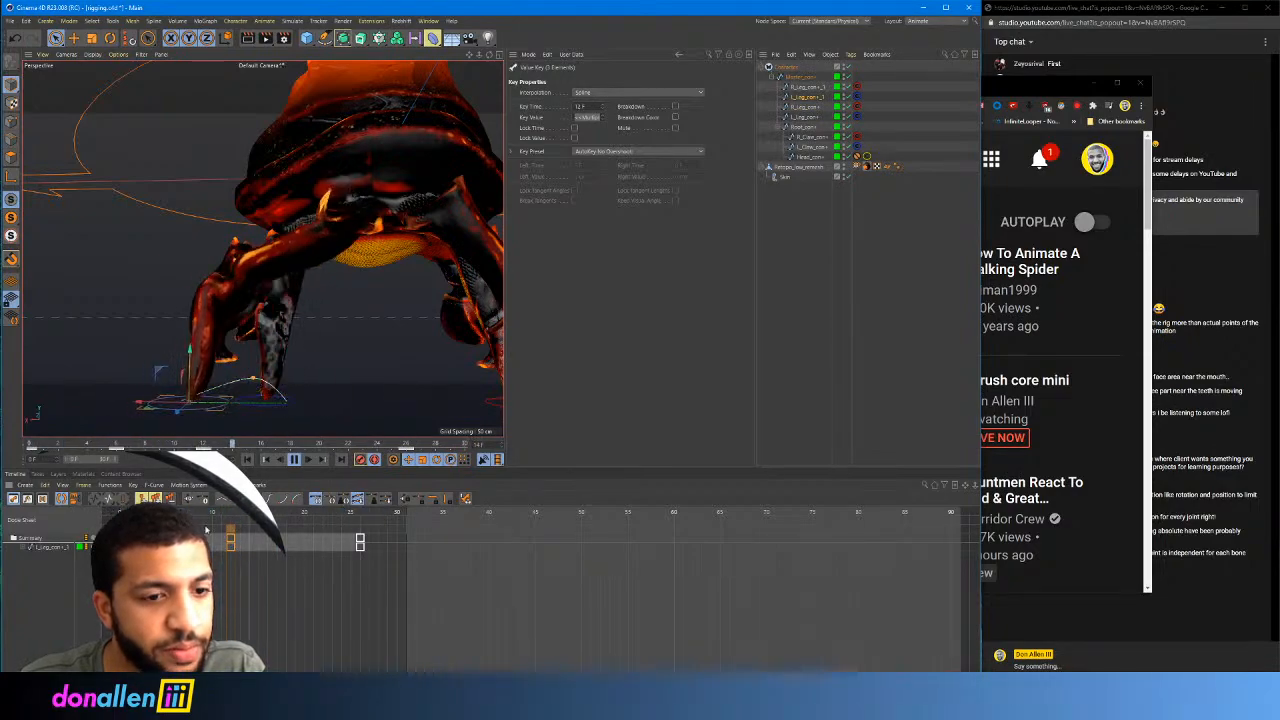
{"action": "key", "text": "F8"}
{"action": "left_click_drag", "start_coordinate": [357, 540], "coordinate": [304, 540]}
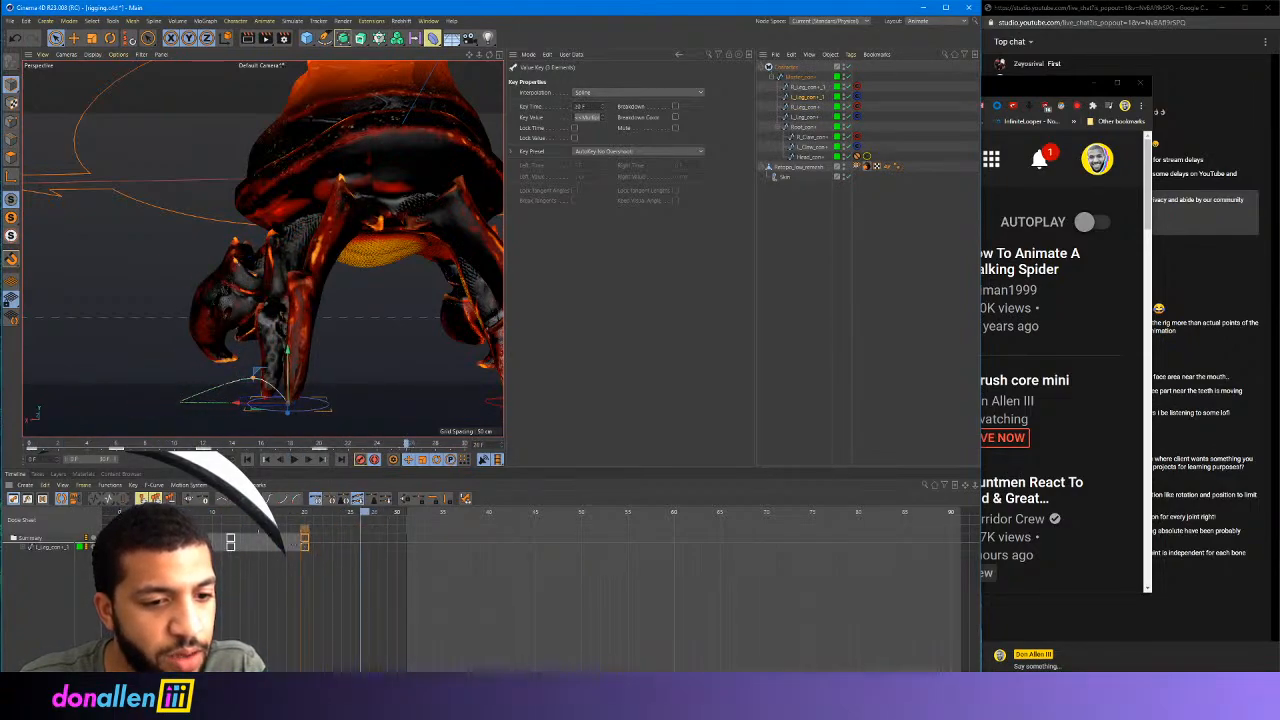
{"action": "key", "text": "F8"}
{"action": "key", "text": "F8"}
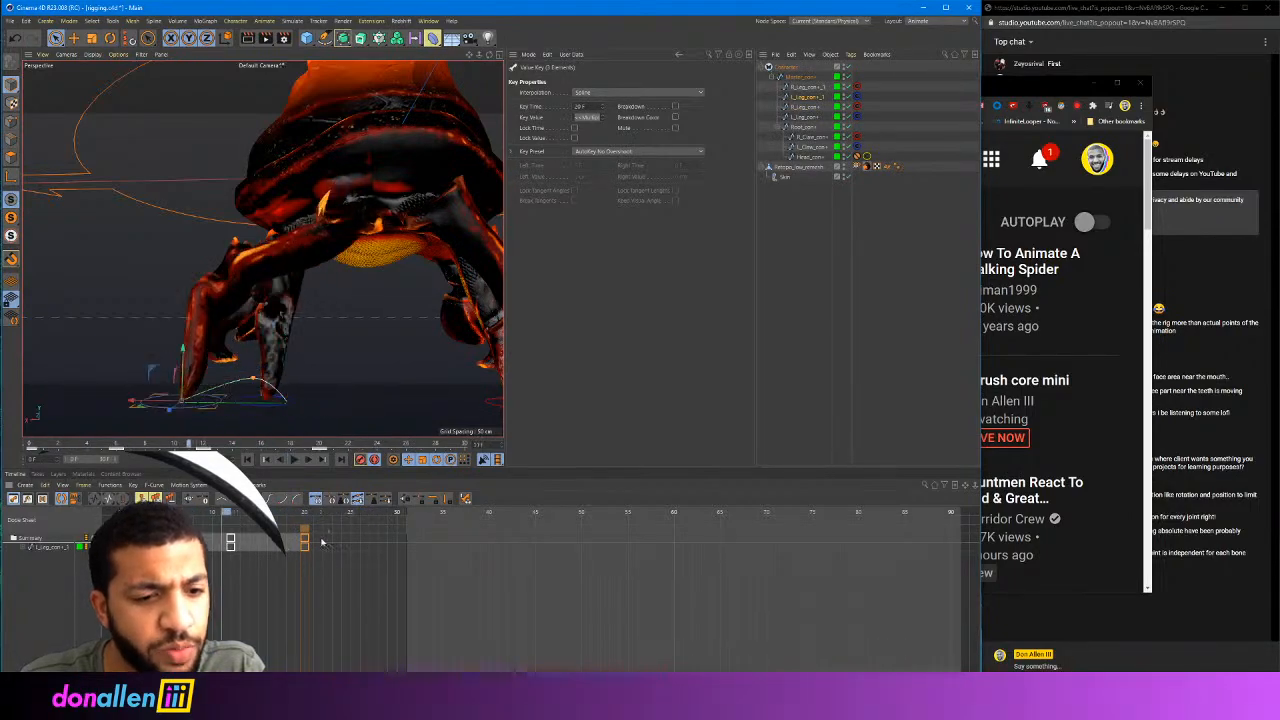
Move the last L_Leg_con+_1 key to frame 28 and the contact key to frame 15, and review the motion
{"action": "left_click_drag", "start_coordinate": [306, 540], "coordinate": [378, 544]}
{"action": "left_click_drag", "start_coordinate": [230, 541], "coordinate": [259, 541]}
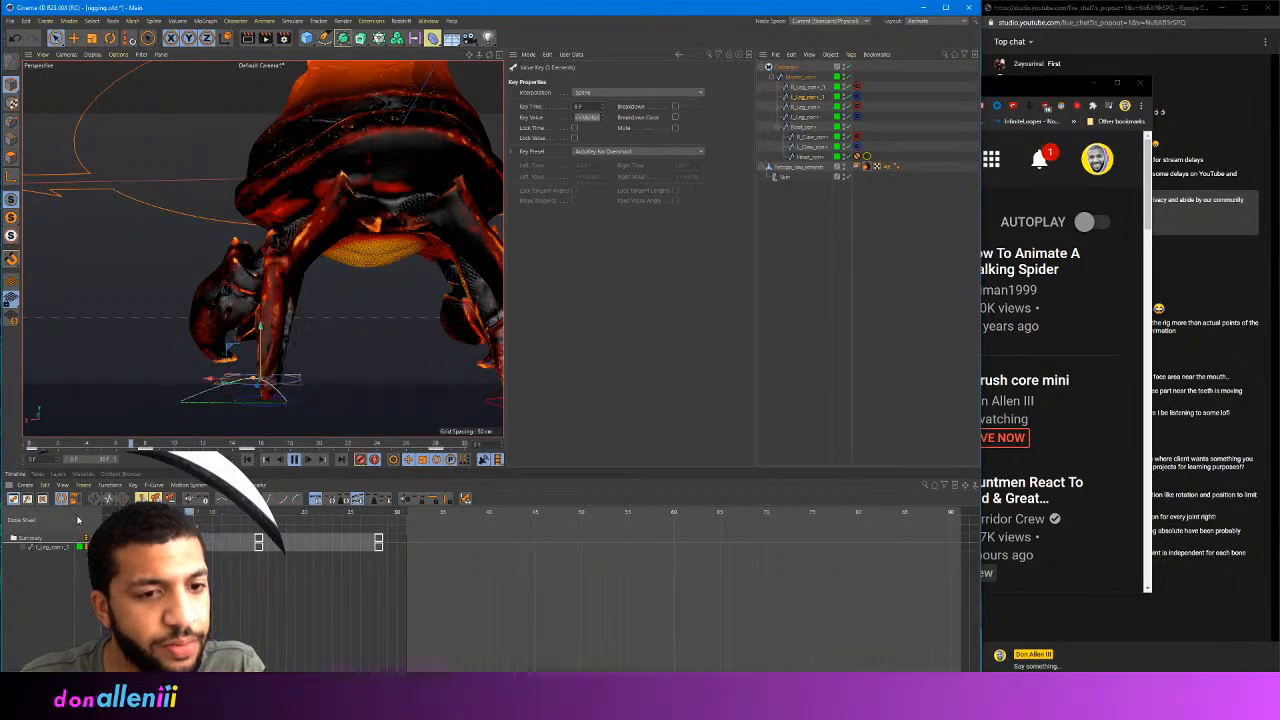
{"action": "key", "text": "F8"}
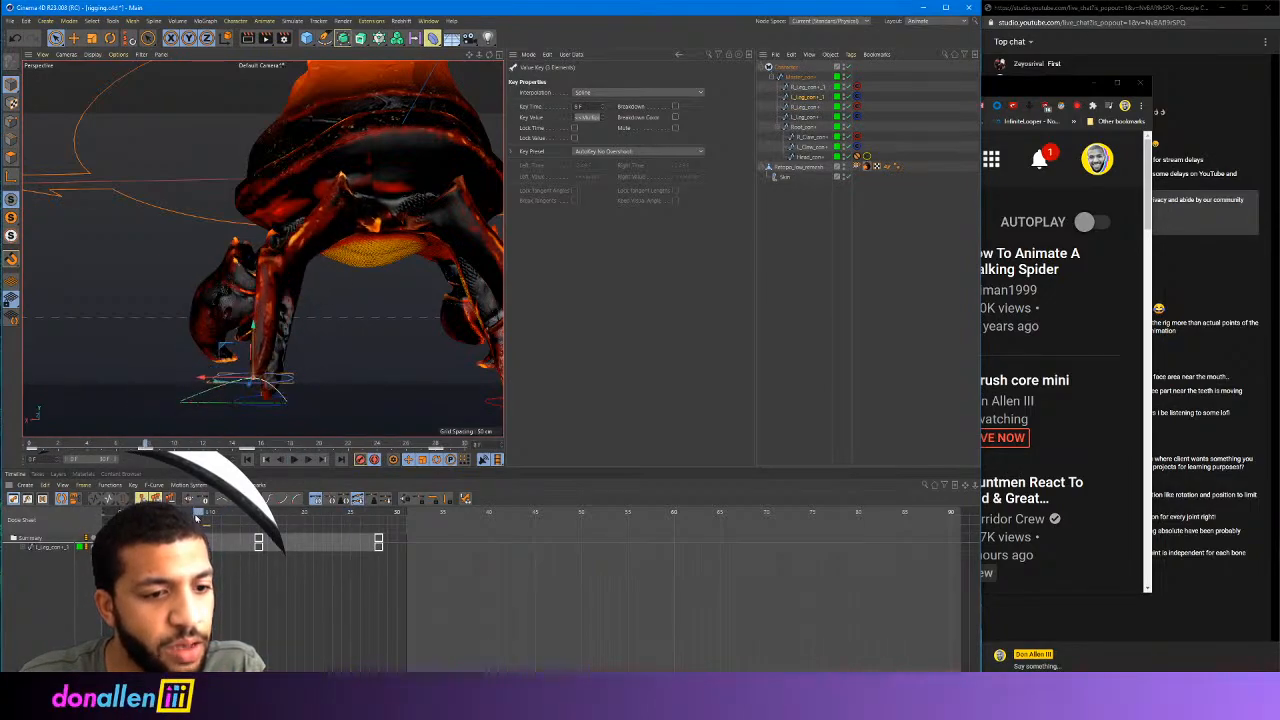
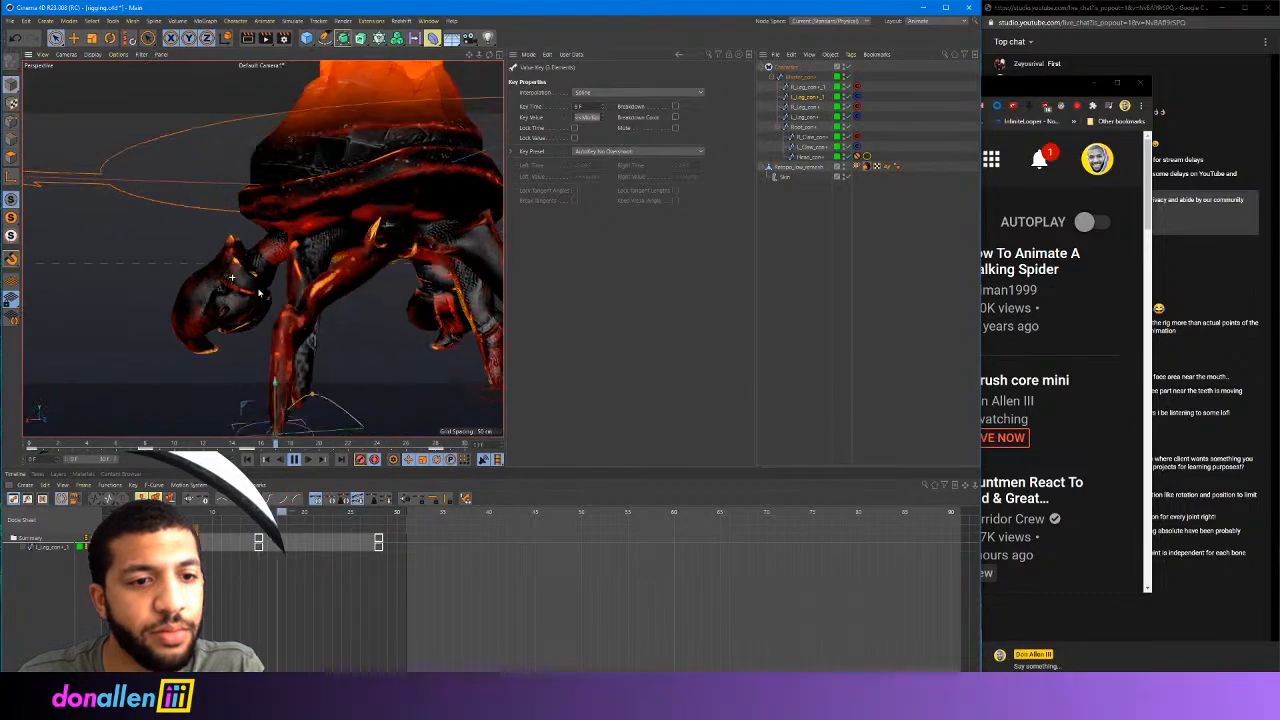
{"action": "left_click_drag", "start_coordinate": [260, 267], "coordinate": [214, 243], "text": "alt"}
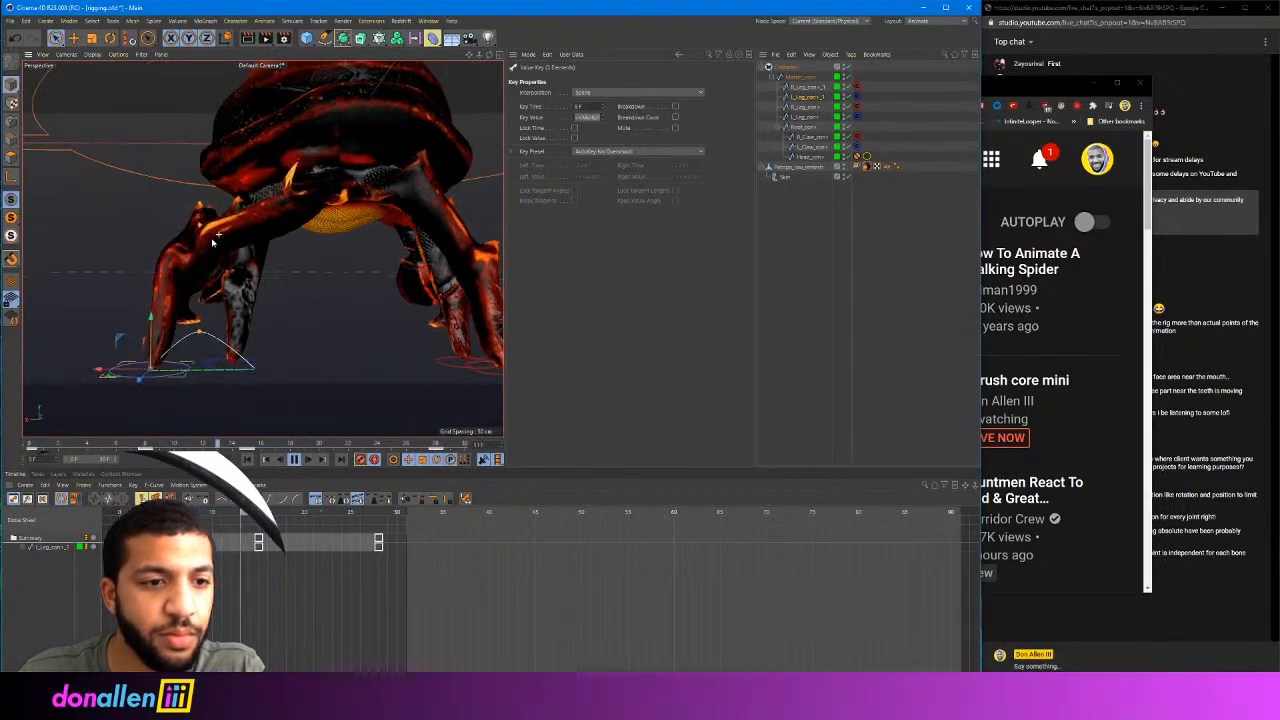
{"action": "key", "text": "F8"}
{"action": "left_click_drag", "start_coordinate": [188, 444], "coordinate": [58, 444]}
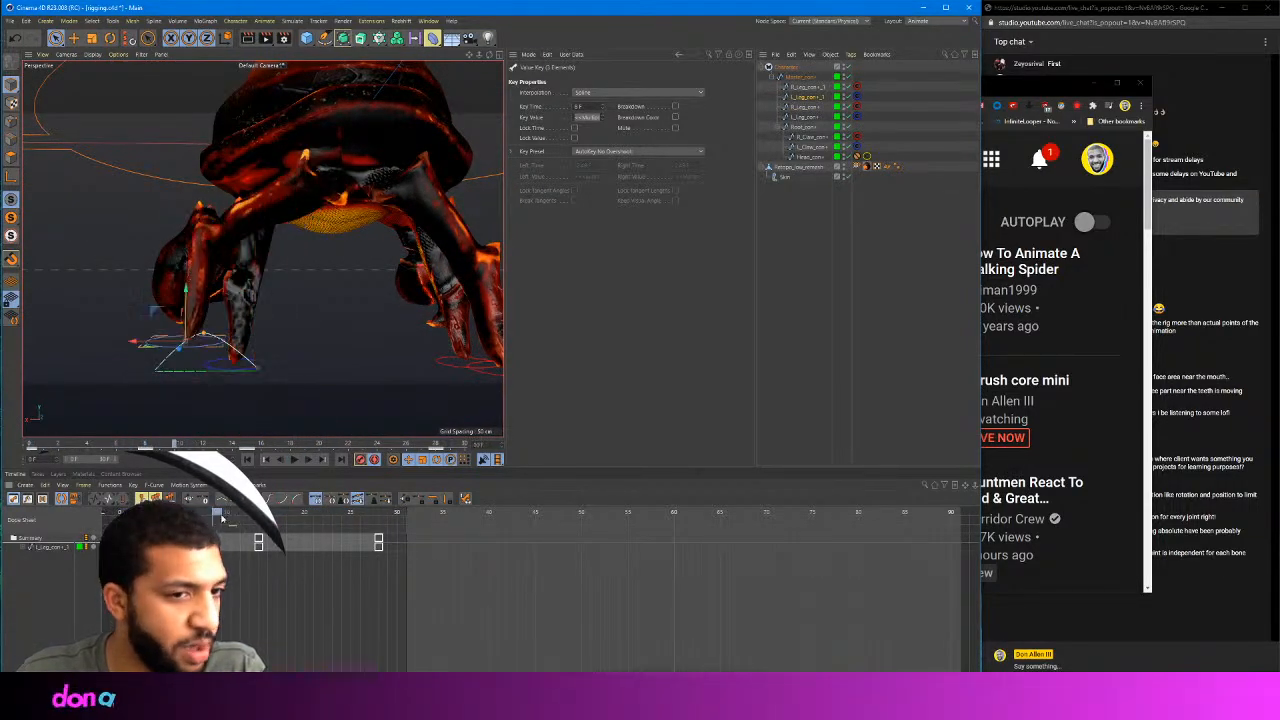
Retime the lift and contact keys to frames 8 and 16 with spline interpolation, and end the preview range at frame 28
{"action": "left_click_drag", "start_coordinate": [385, 535], "coordinate": [257, 533]}
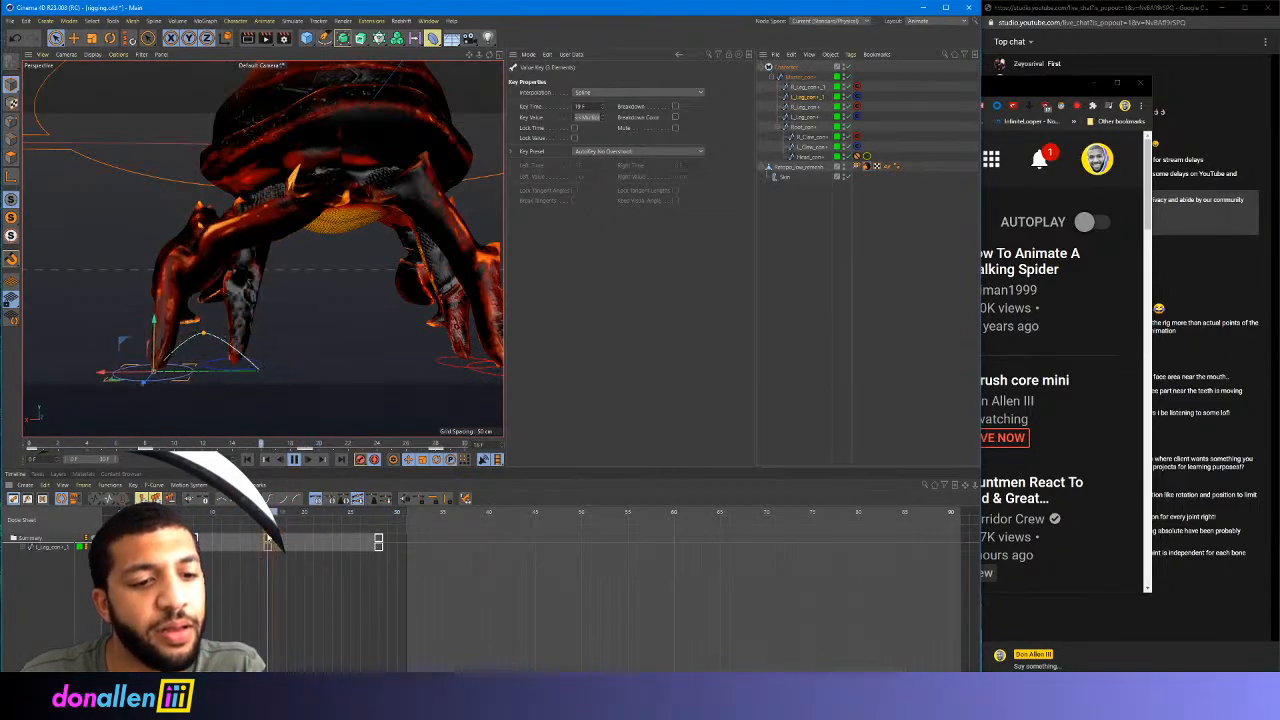
{"action": "left_click_drag", "start_coordinate": [407, 561], "coordinate": [104, 533]}
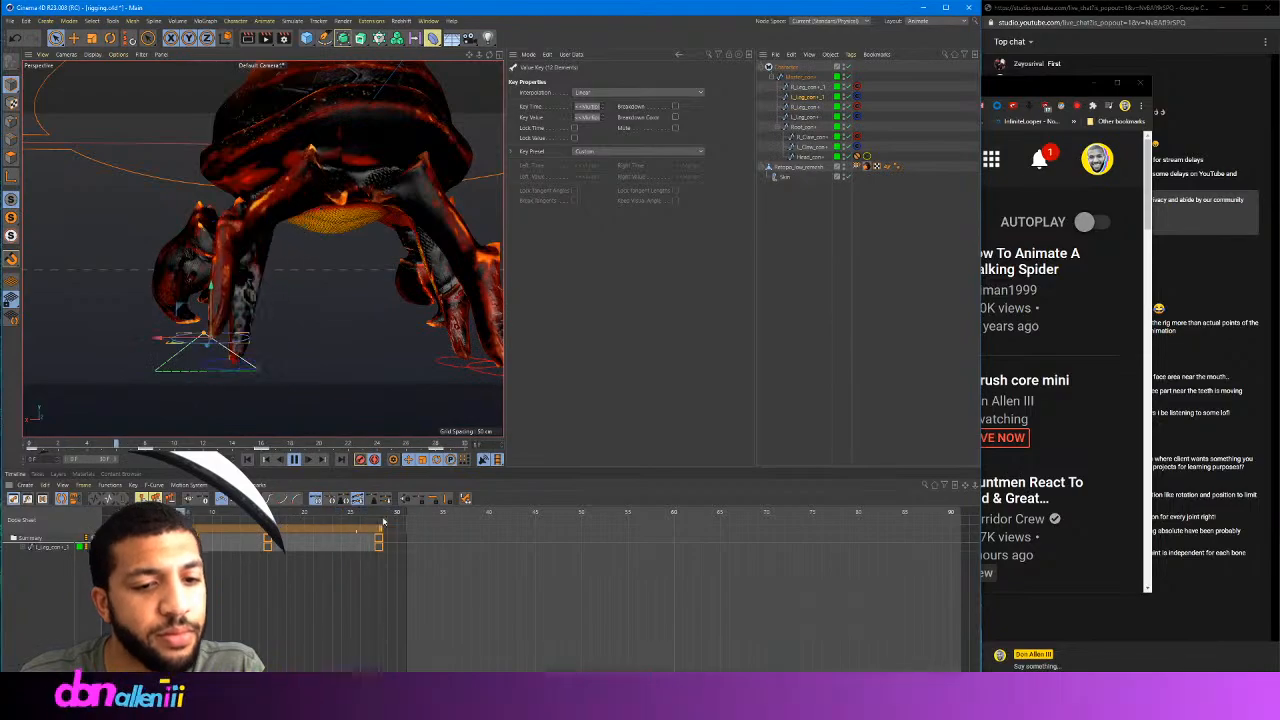
{"action": "left_click_drag", "start_coordinate": [403, 514], "coordinate": [386, 517]}
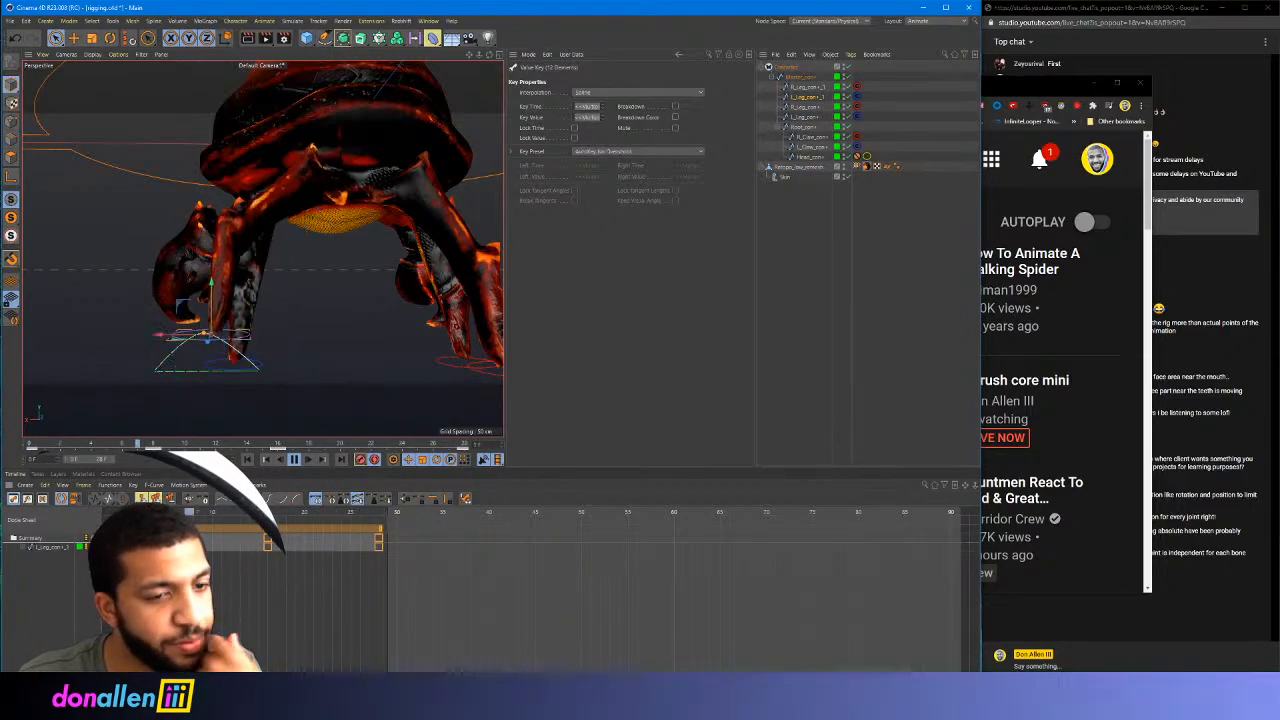
{"action": "key", "text": "F8"}
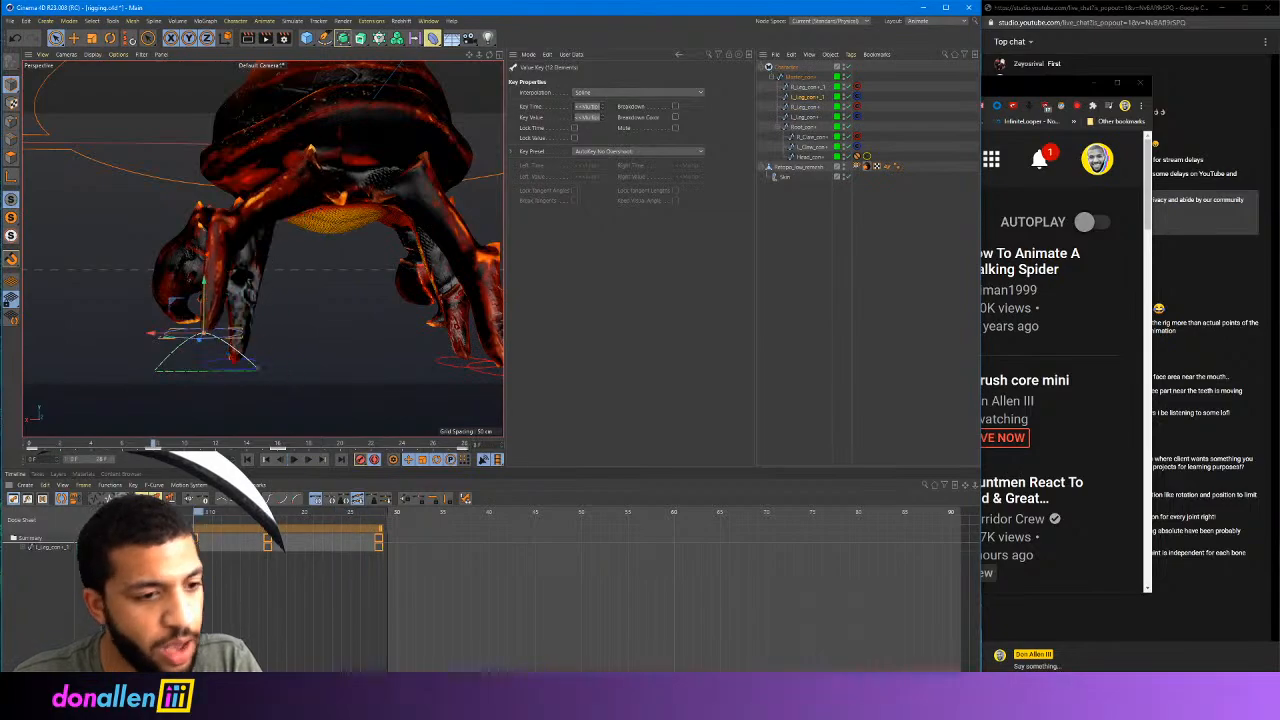
Show the F-curves of L_Leg_con+_1, lengthen the tangents of all its keys, and play back the motion
{"action": "left_click", "coordinate": [29, 498]}
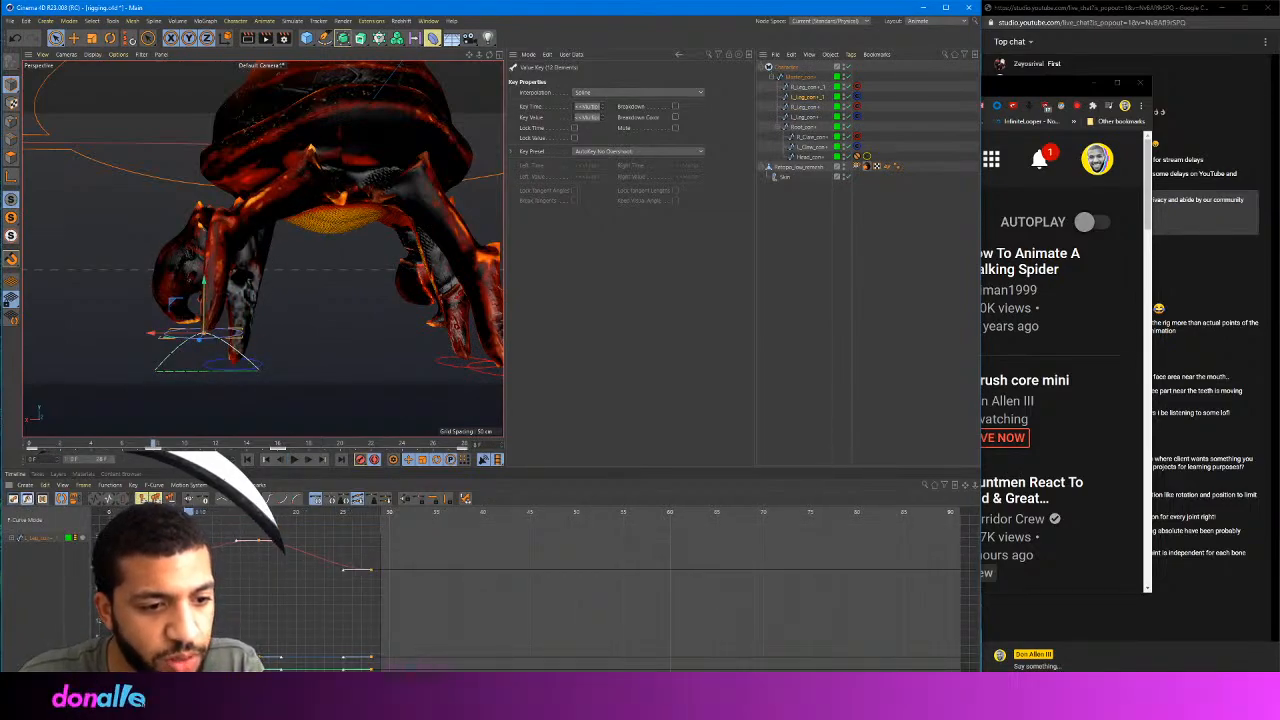
{"action": "left_click_drag", "start_coordinate": [242, 660], "coordinate": [275, 662]}
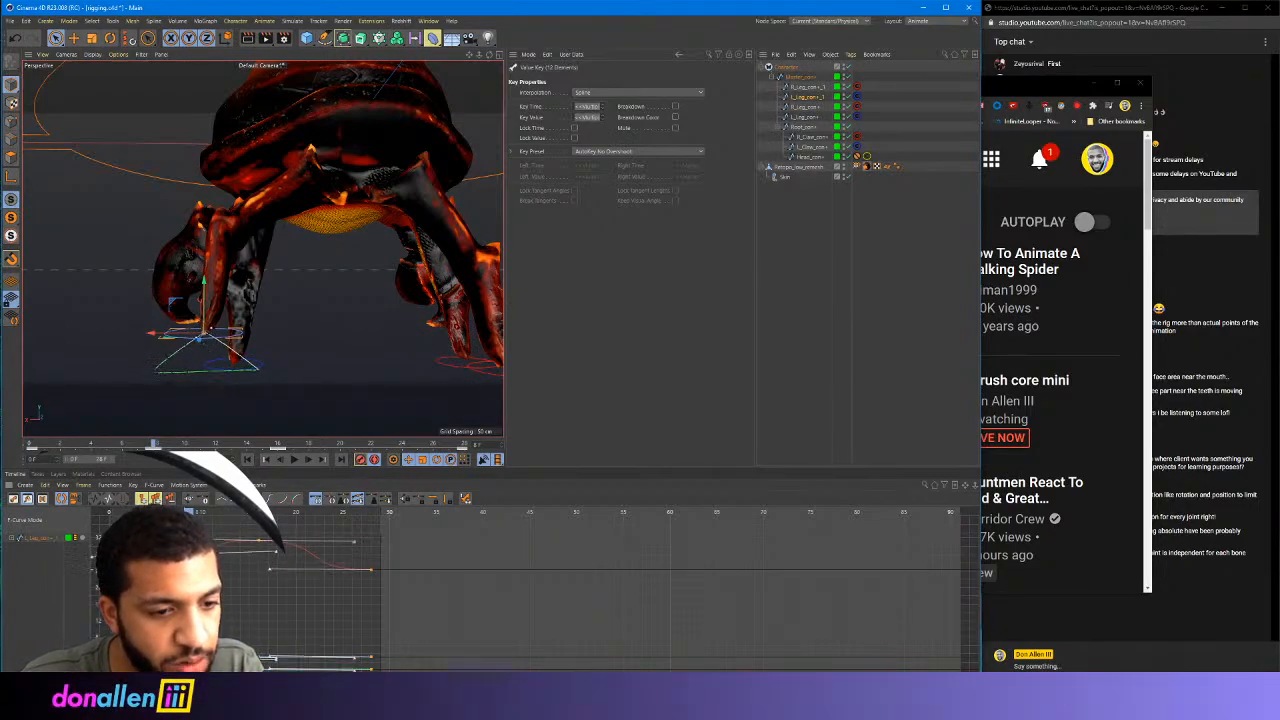
{"action": "key", "text": "F8"}
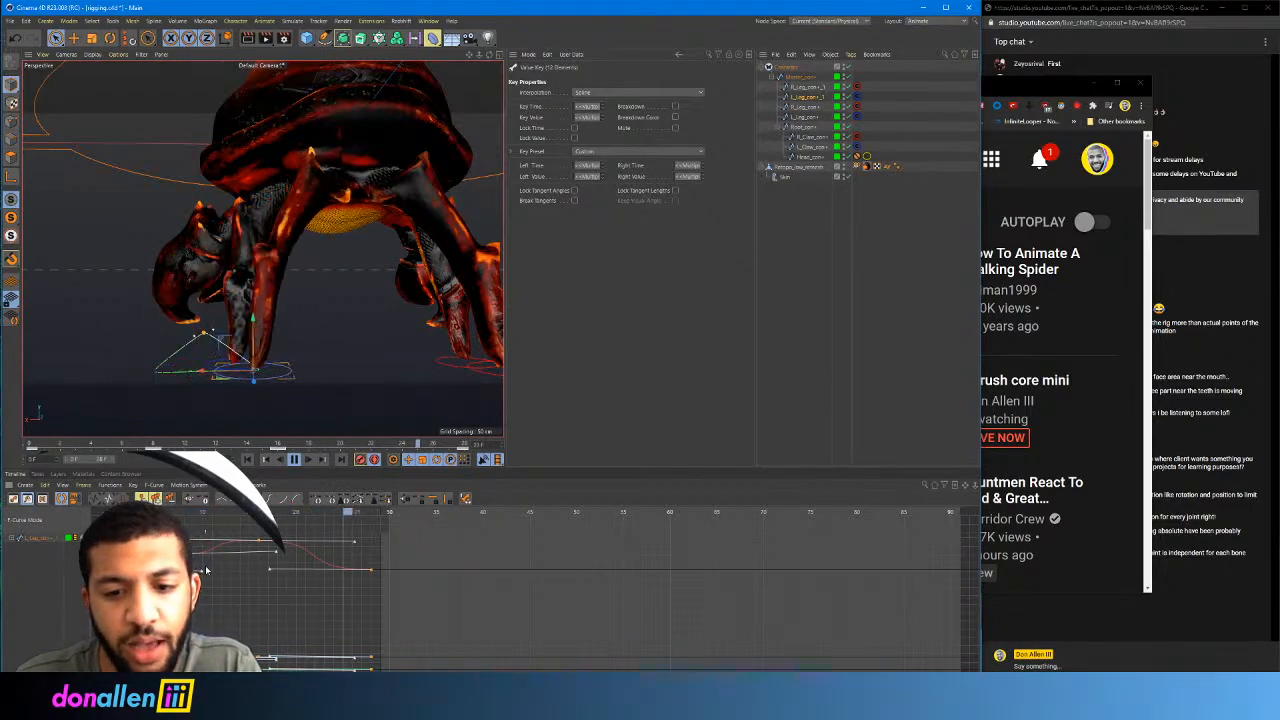
Lengthen the flat tangents of the frame 16 position key and reshape the frame 8 key's tangents to round the foot's step arc
{"action": "left_click", "coordinate": [224, 543]}
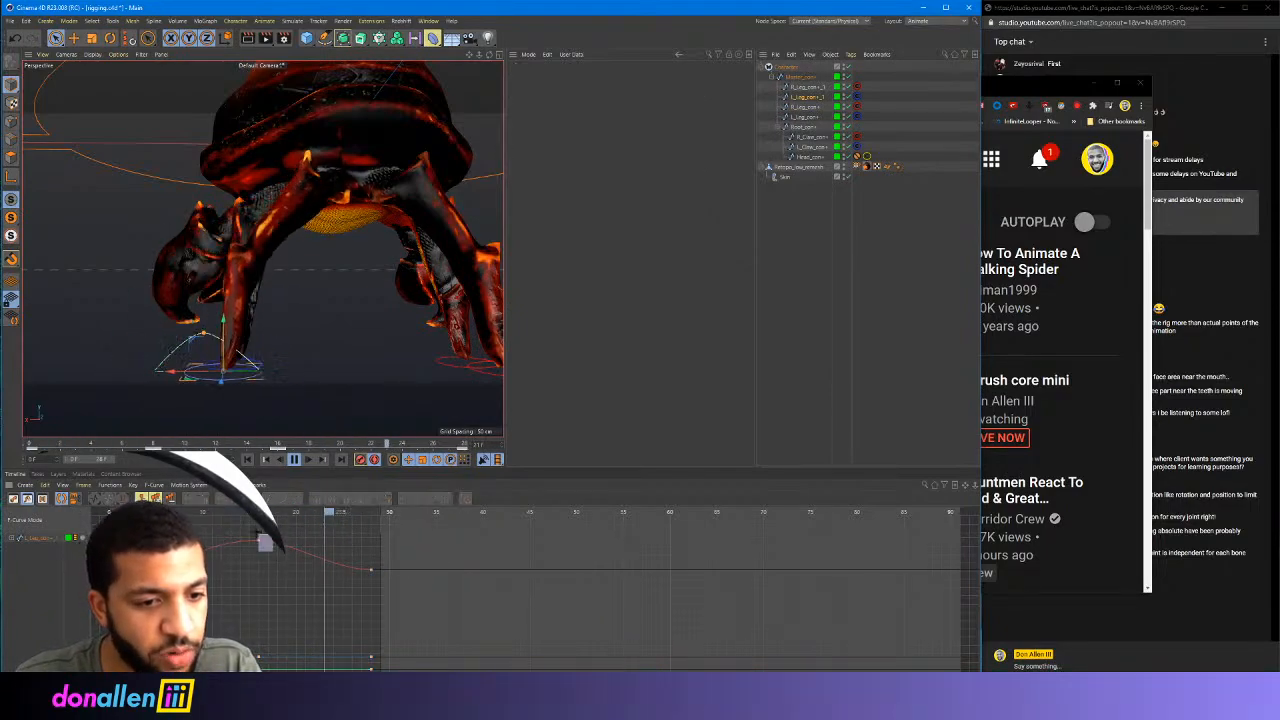
{"action": "left_click", "coordinate": [258, 540]}
{"action": "left_click_drag", "start_coordinate": [236, 543], "coordinate": [207, 568]}
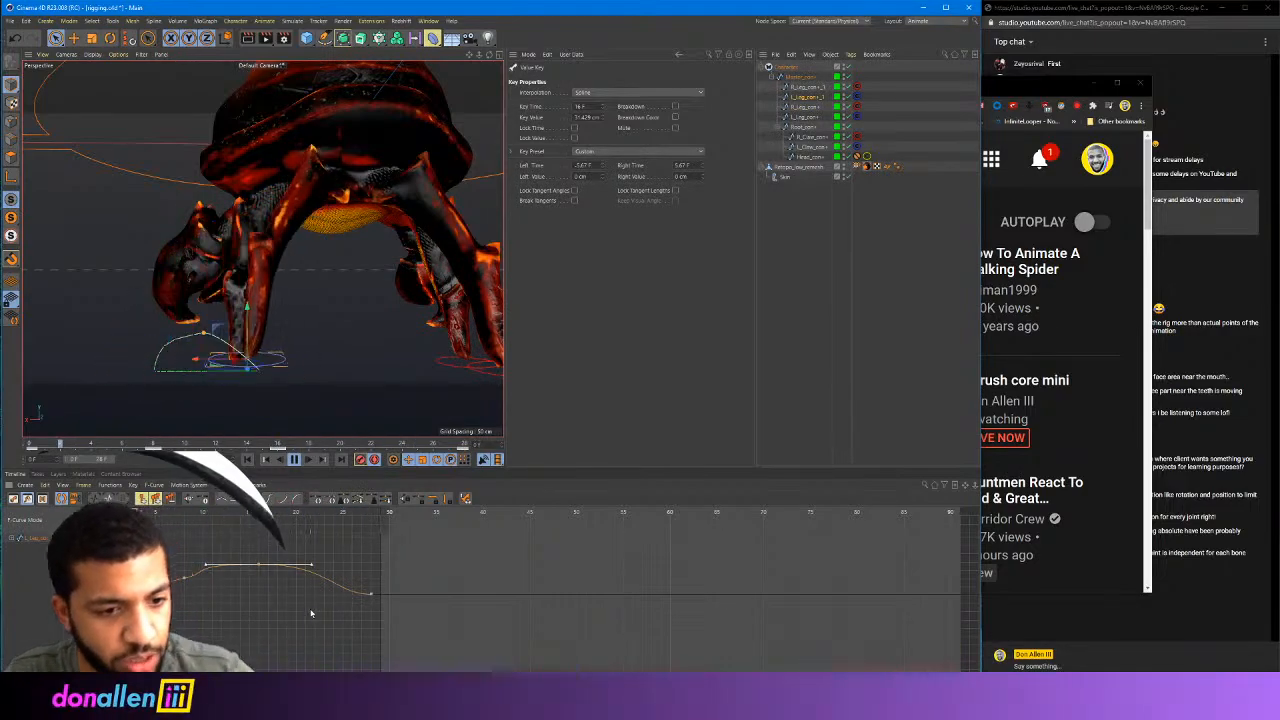
{"action": "scroll", "coordinate": [311, 611], "scroll_direction": "down", "scroll_amount": 2}
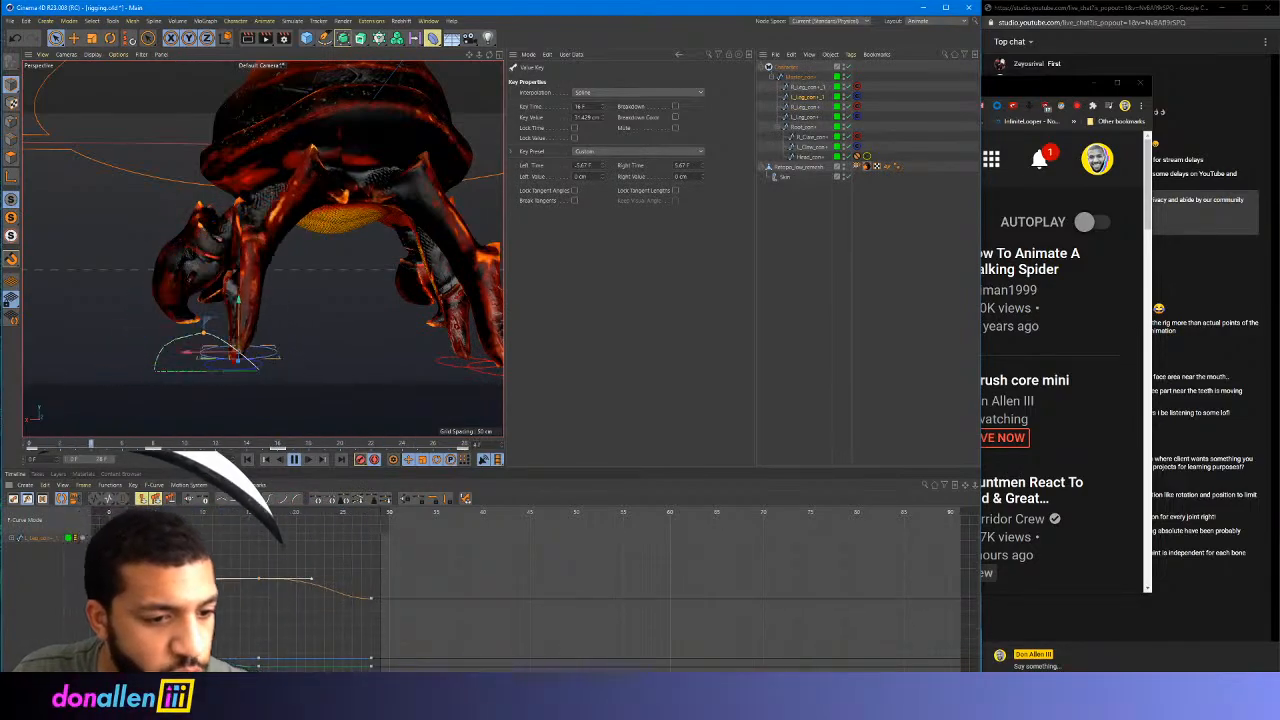
{"action": "left_click", "coordinate": [184, 658]}
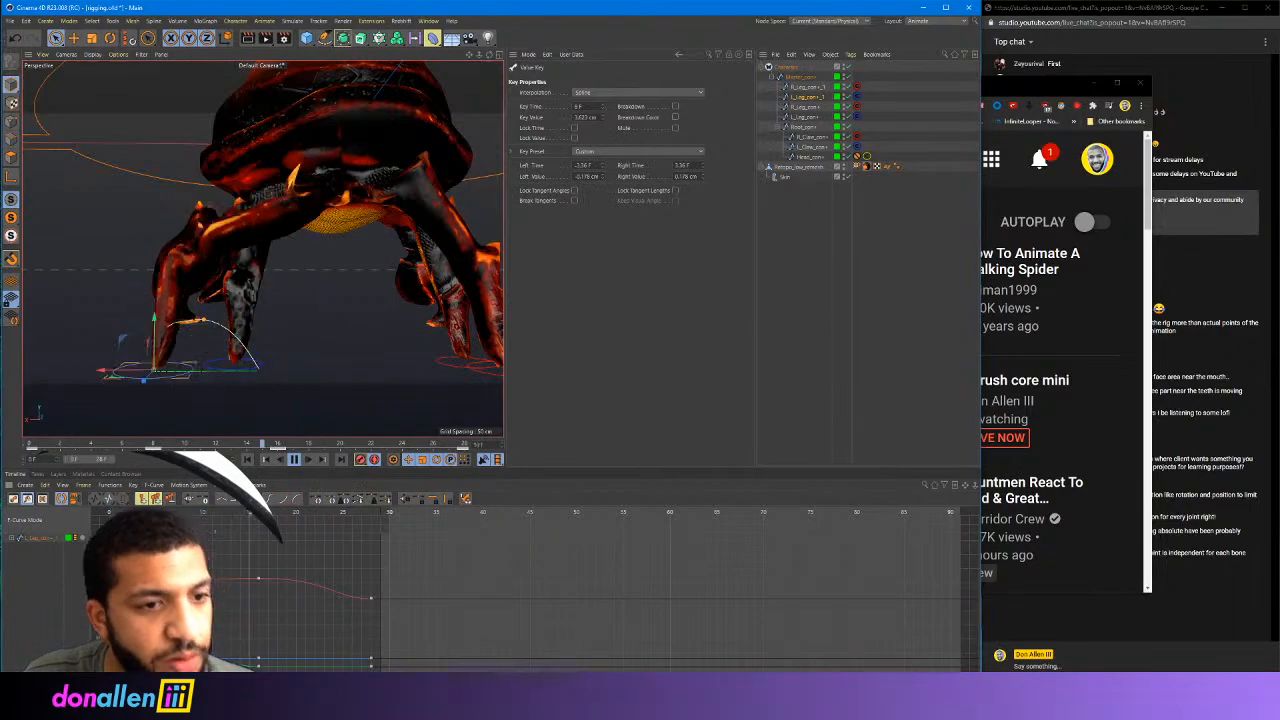
{"action": "left_click", "coordinate": [315, 498]}
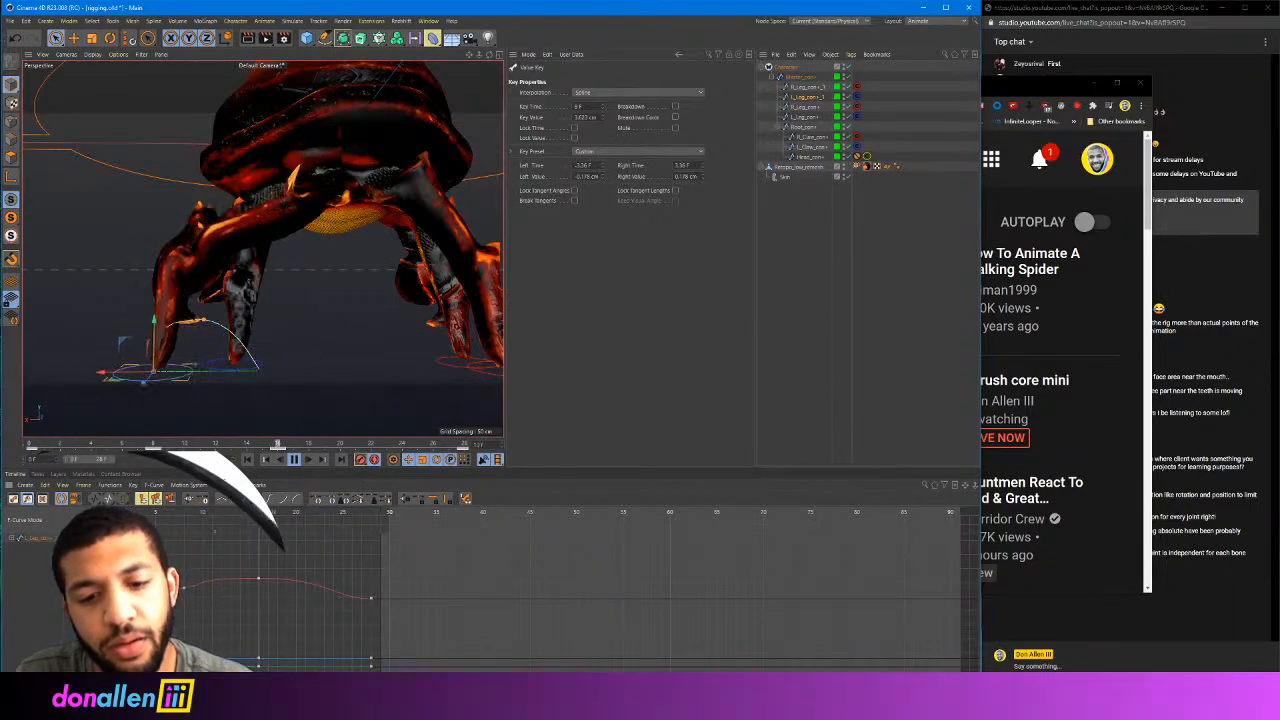
{"action": "left_click", "coordinate": [14, 499]}
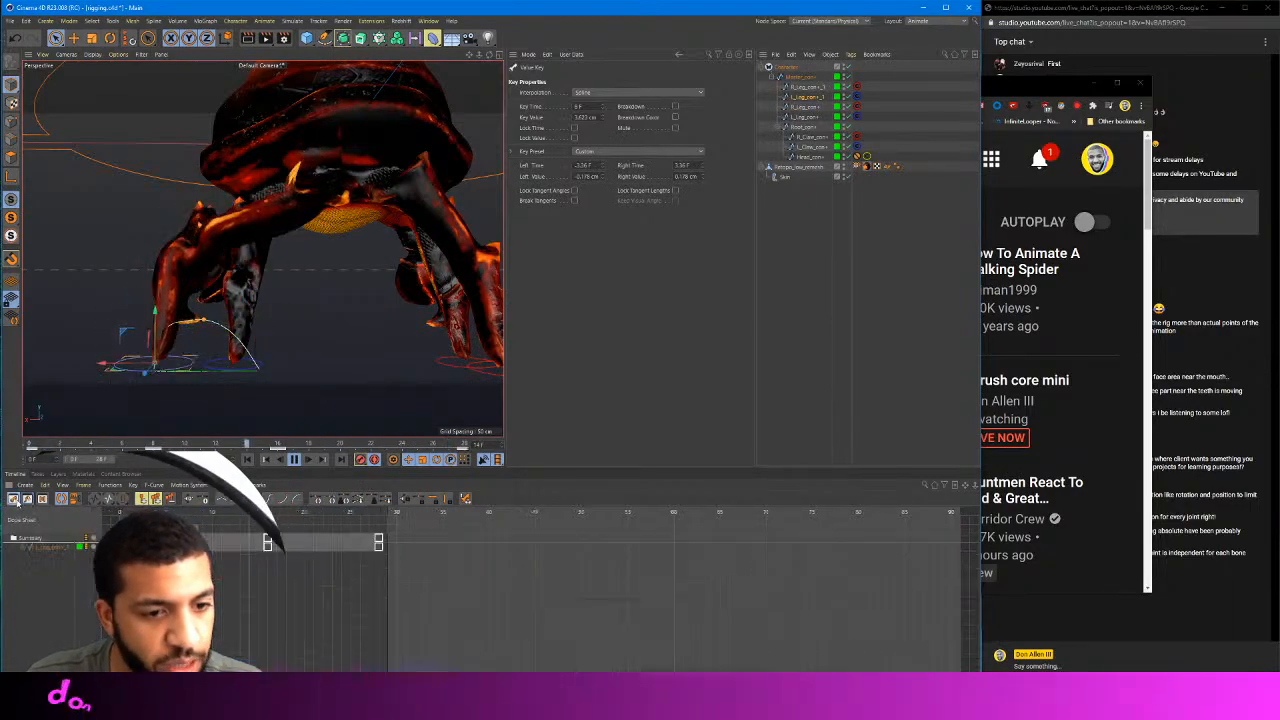
{"action": "left_click_drag", "start_coordinate": [438, 566], "coordinate": [108, 508]}
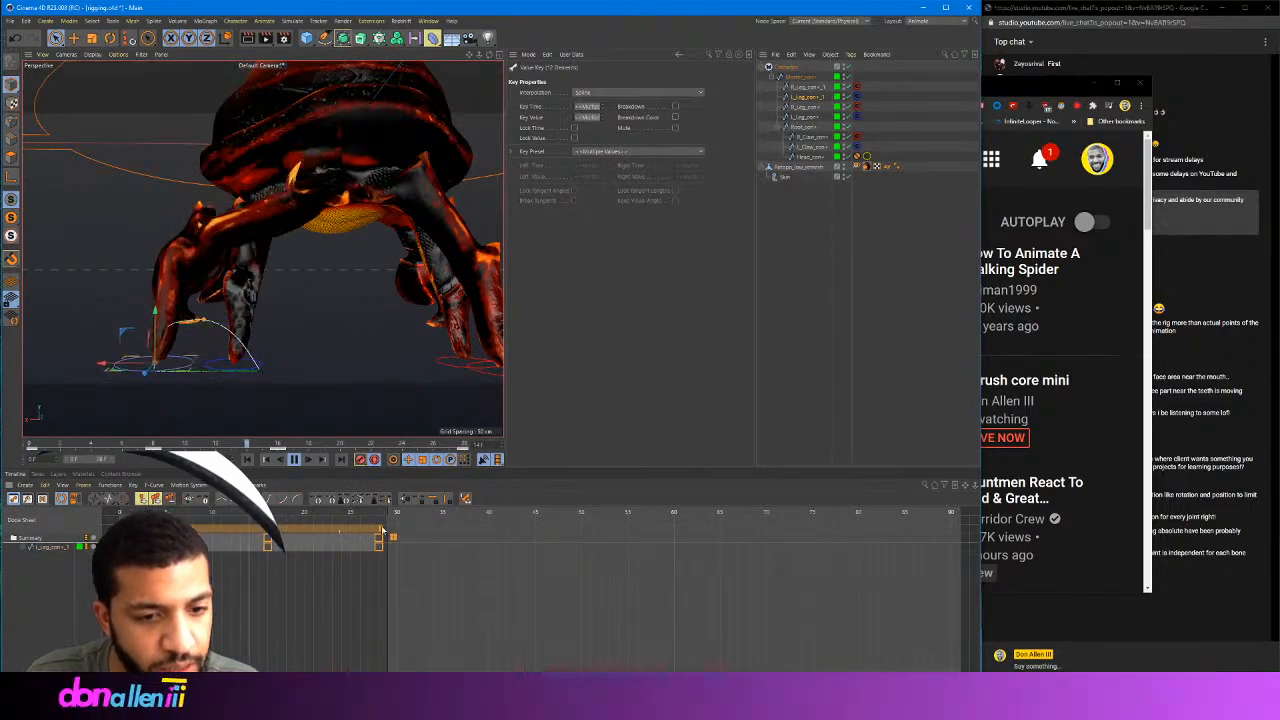
{"action": "left_click_drag", "start_coordinate": [383, 530], "coordinate": [313, 531]}
{"action": "left_click", "coordinate": [351, 576]}
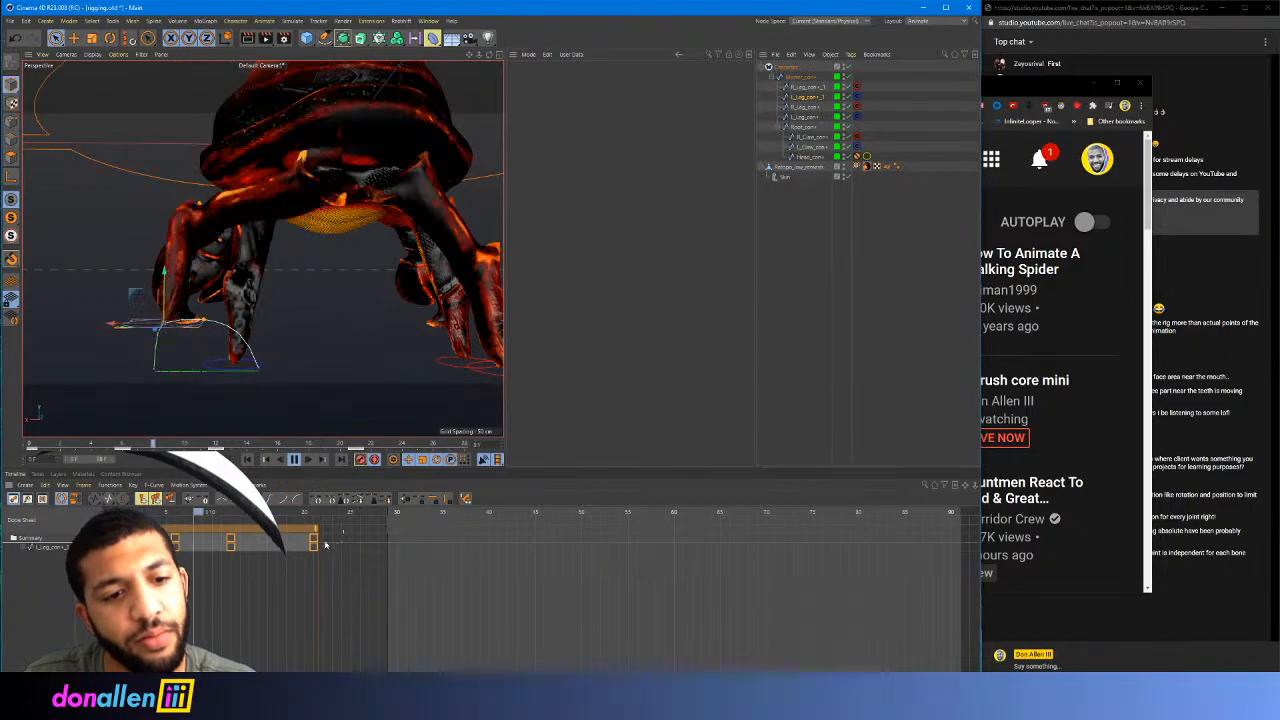
{"action": "key", "text": "ctrl+z"}
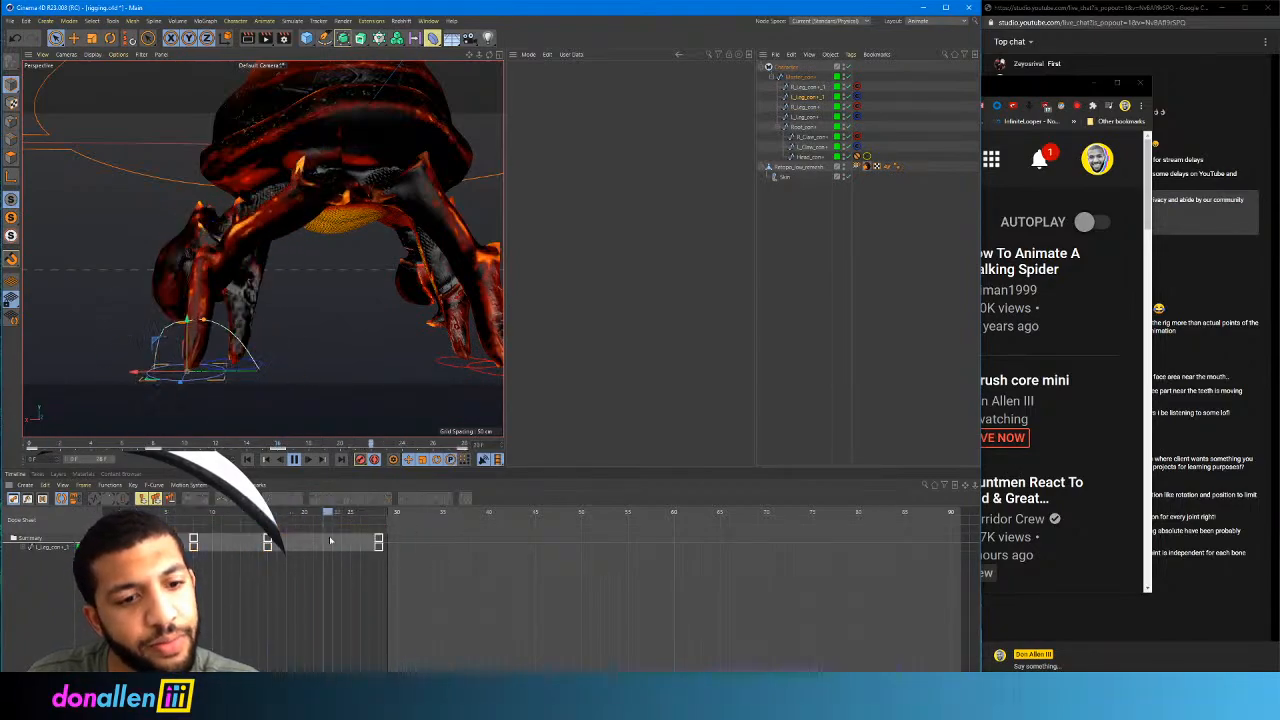
Move the L_Leg_con+_1 contact key to frame 18, and watch the playback with nothing selected in the viewport
{"action": "left_click_drag", "start_coordinate": [267, 542], "coordinate": [286, 542]}
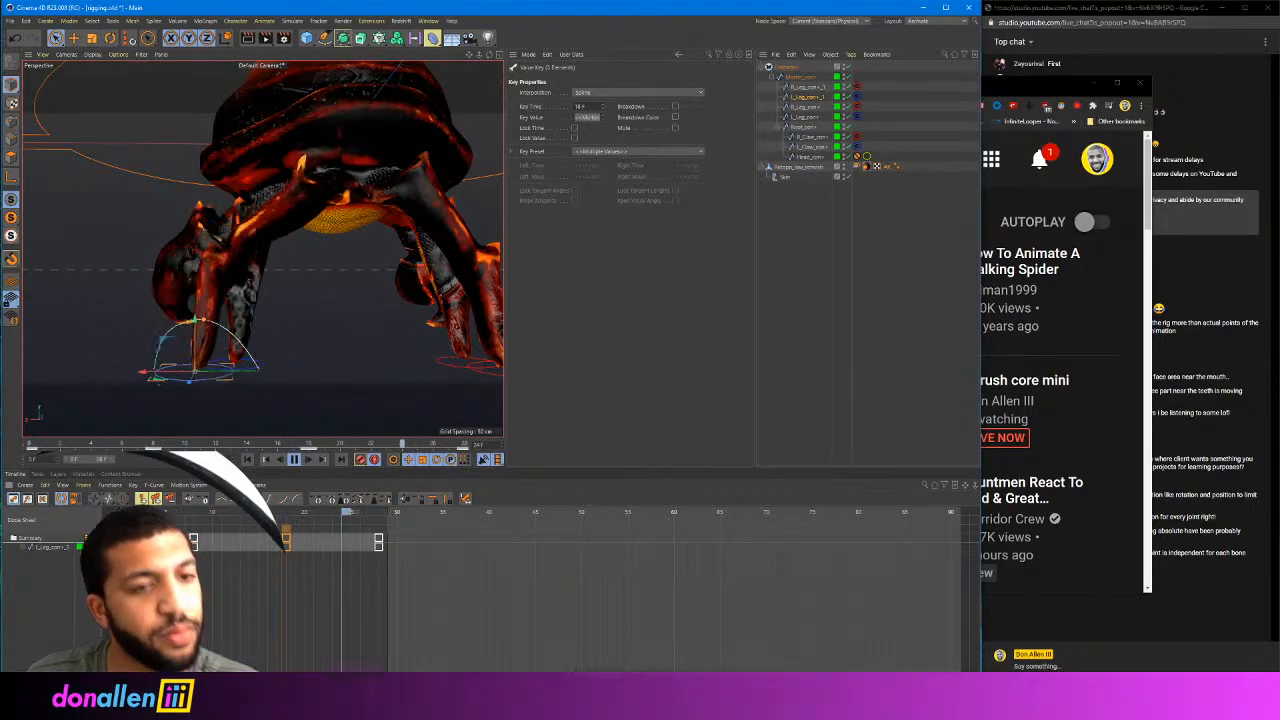
{"action": "left_click", "coordinate": [318, 300]}
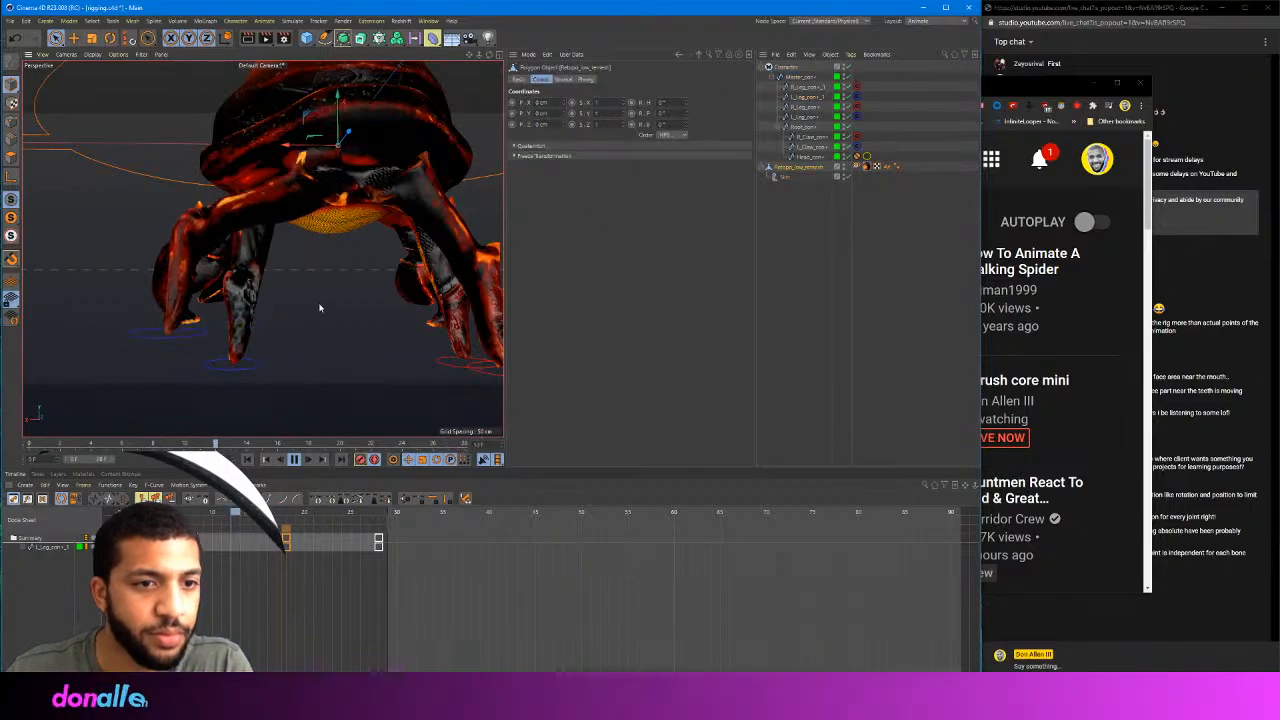
{"action": "left_click", "coordinate": [320, 307]}
{"action": "left_click_drag", "start_coordinate": [336, 308], "coordinate": [294, 320], "text": "alt"}
{"action": "middle_click_drag", "start_coordinate": [294, 320], "coordinate": [337, 294], "text": "alt"}
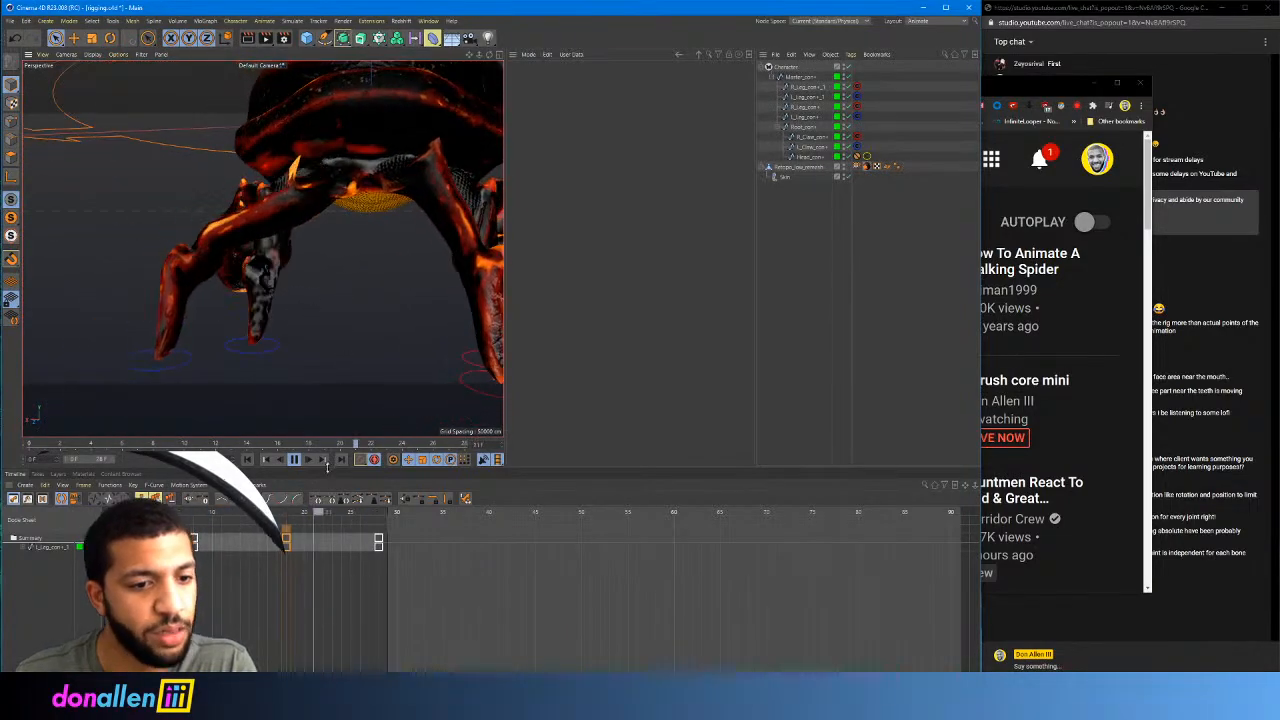
{"action": "key", "text": "e"}
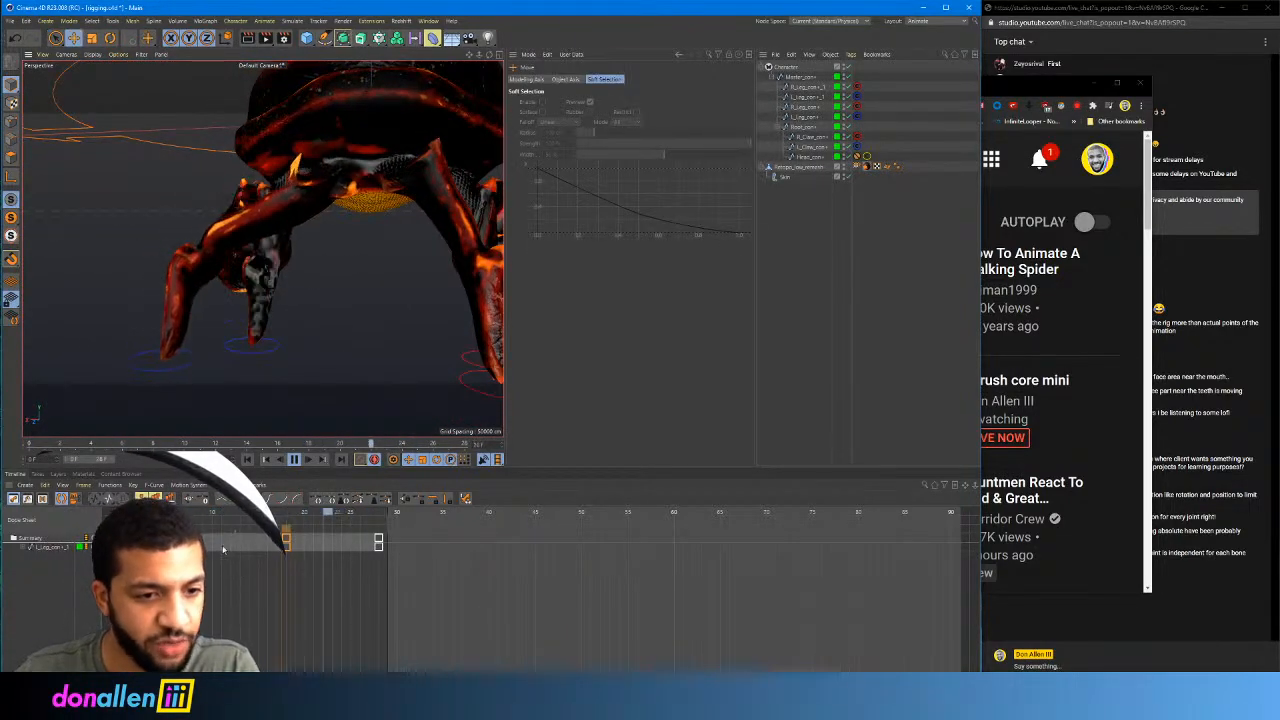
{"action": "left_click", "coordinate": [294, 459]}
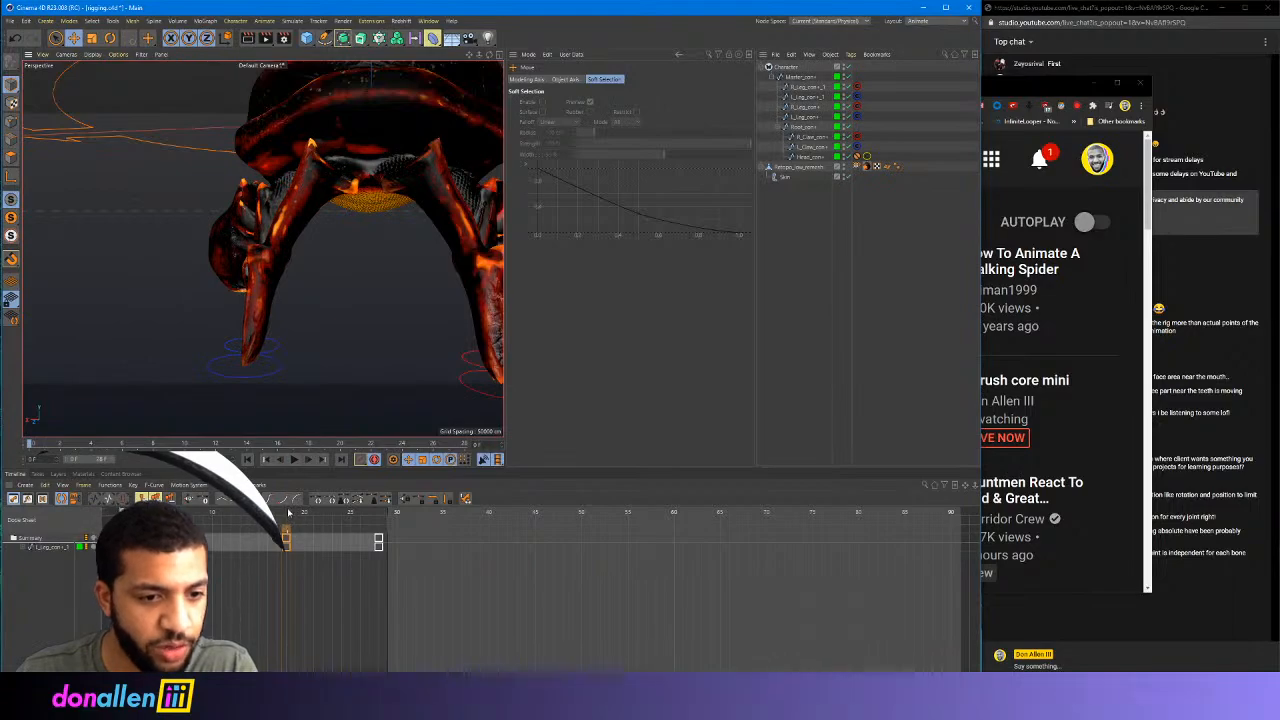
Select all keys of the L_Leg_con+_1 control in the dope sheet and save the project
{"action": "left_click_drag", "start_coordinate": [420, 572], "coordinate": [224, 528]}
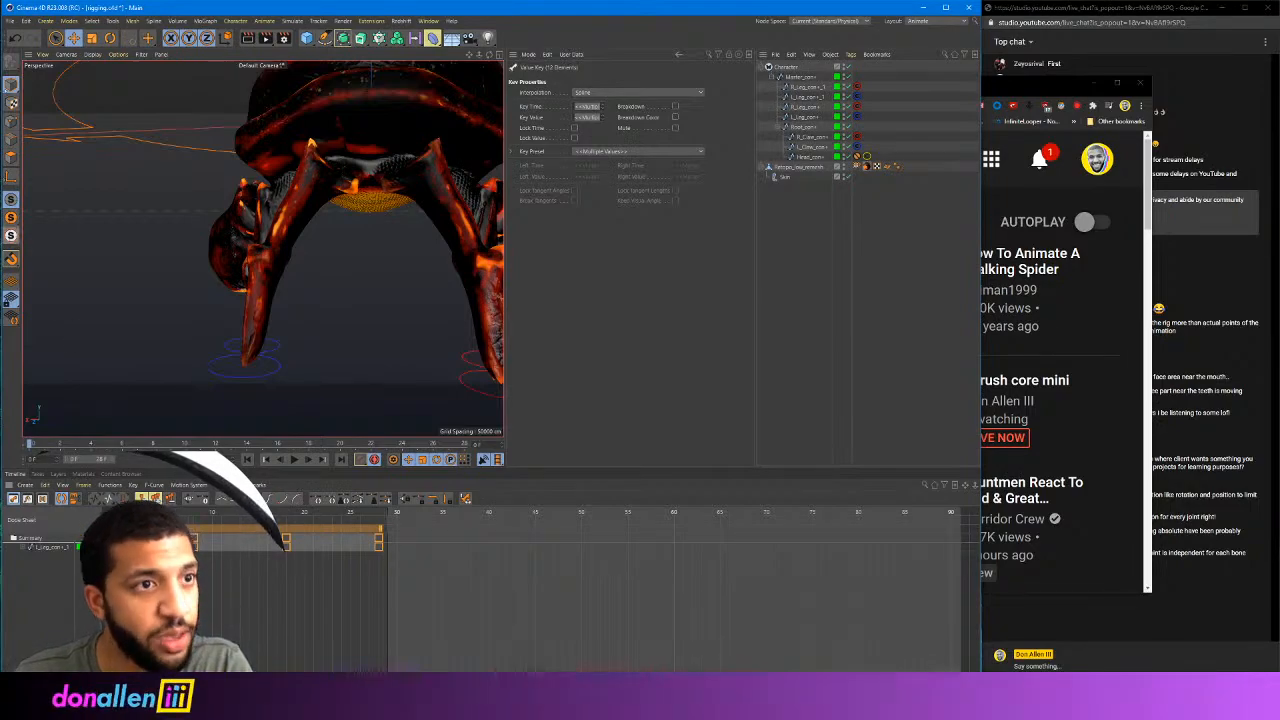
{"action": "left_click", "coordinate": [11, 21]}
{"action": "left_click", "coordinate": [35, 114]}
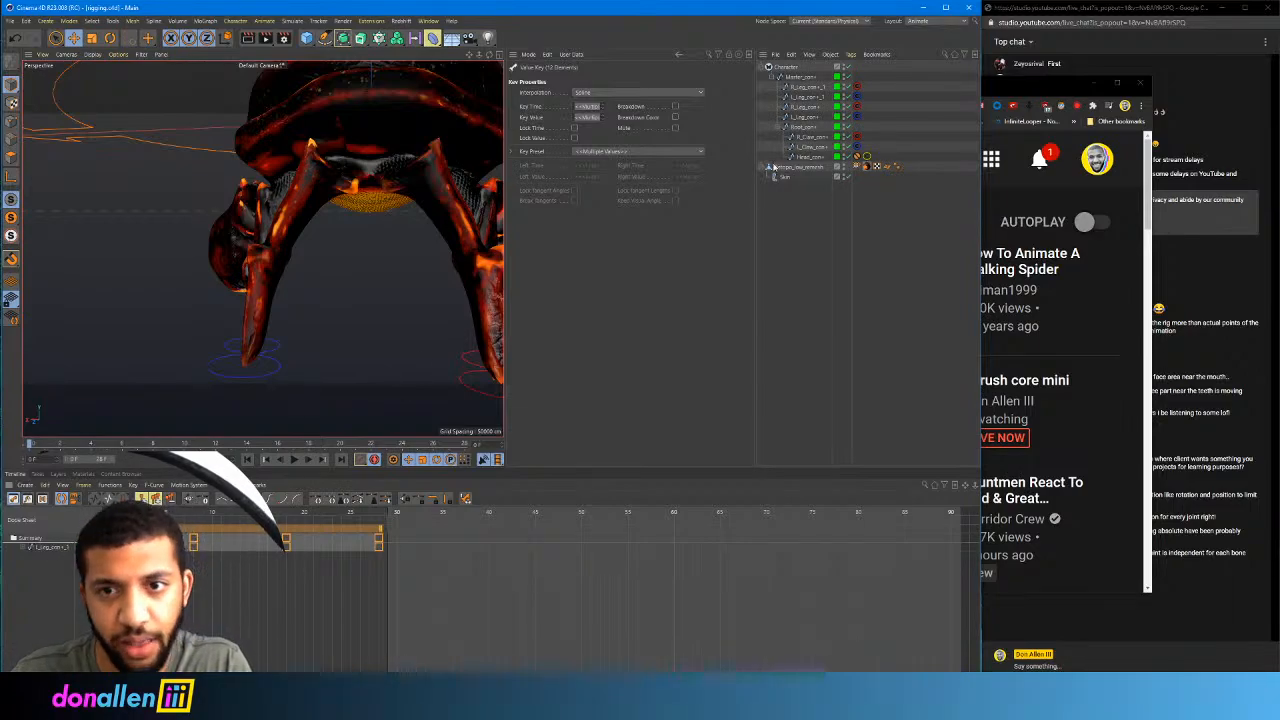
Select the other left leg control, L_Leg_con+, and play the animation briefly to compare it with the animated leg from the side
{"action": "left_click", "coordinate": [805, 147]}
{"action": "left_click_drag", "start_coordinate": [240, 329], "coordinate": [365, 328], "text": "alt"}
{"action": "left_click", "coordinate": [808, 107]}
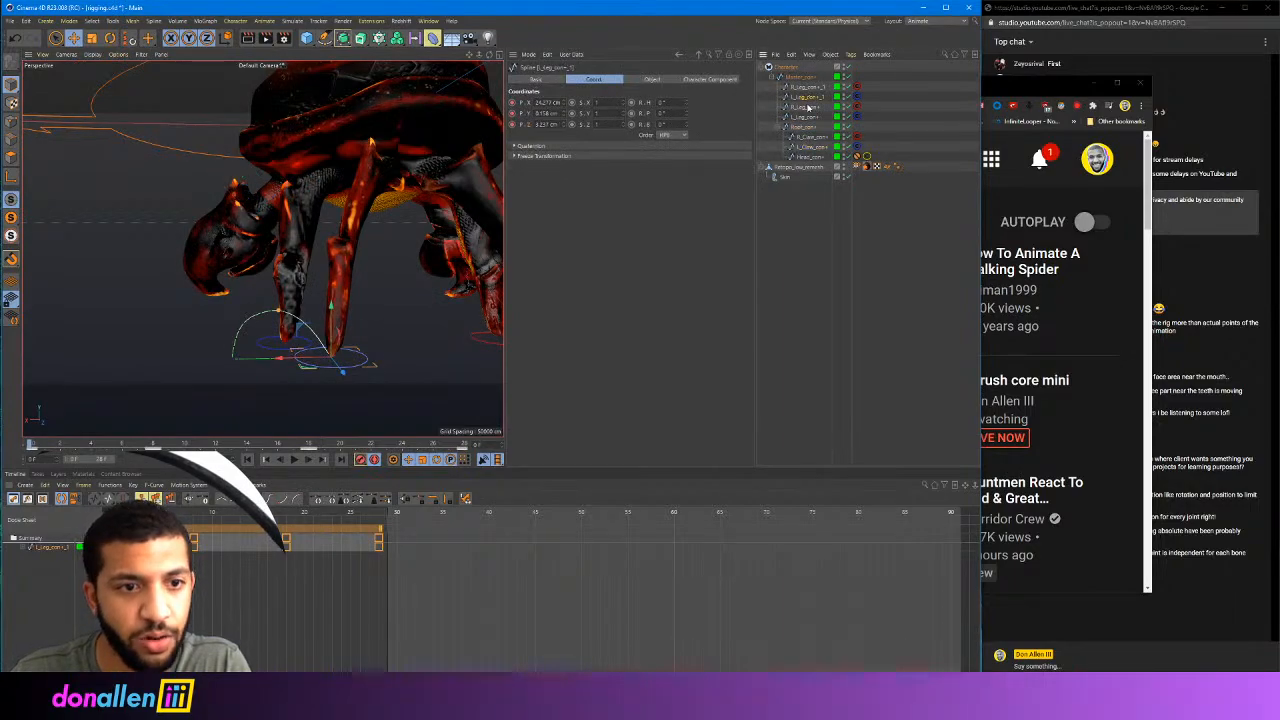
{"action": "left_click", "coordinate": [804, 117]}
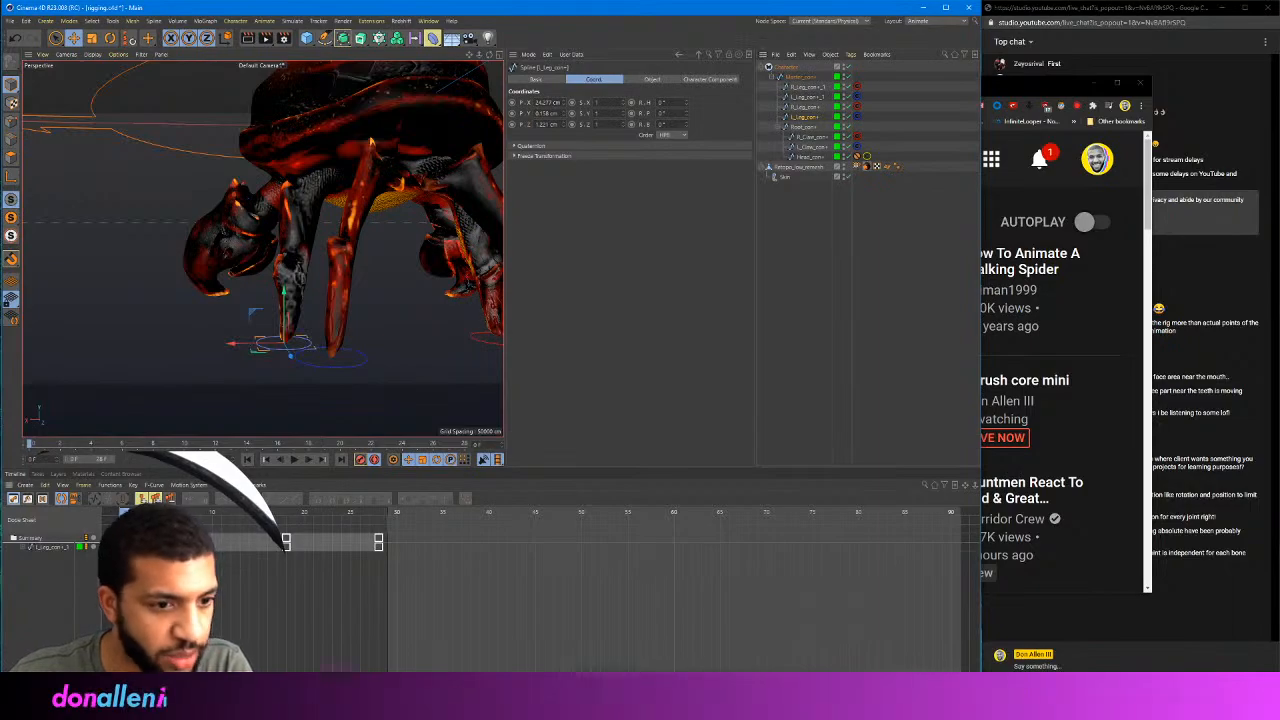
{"action": "key", "text": "F8"}
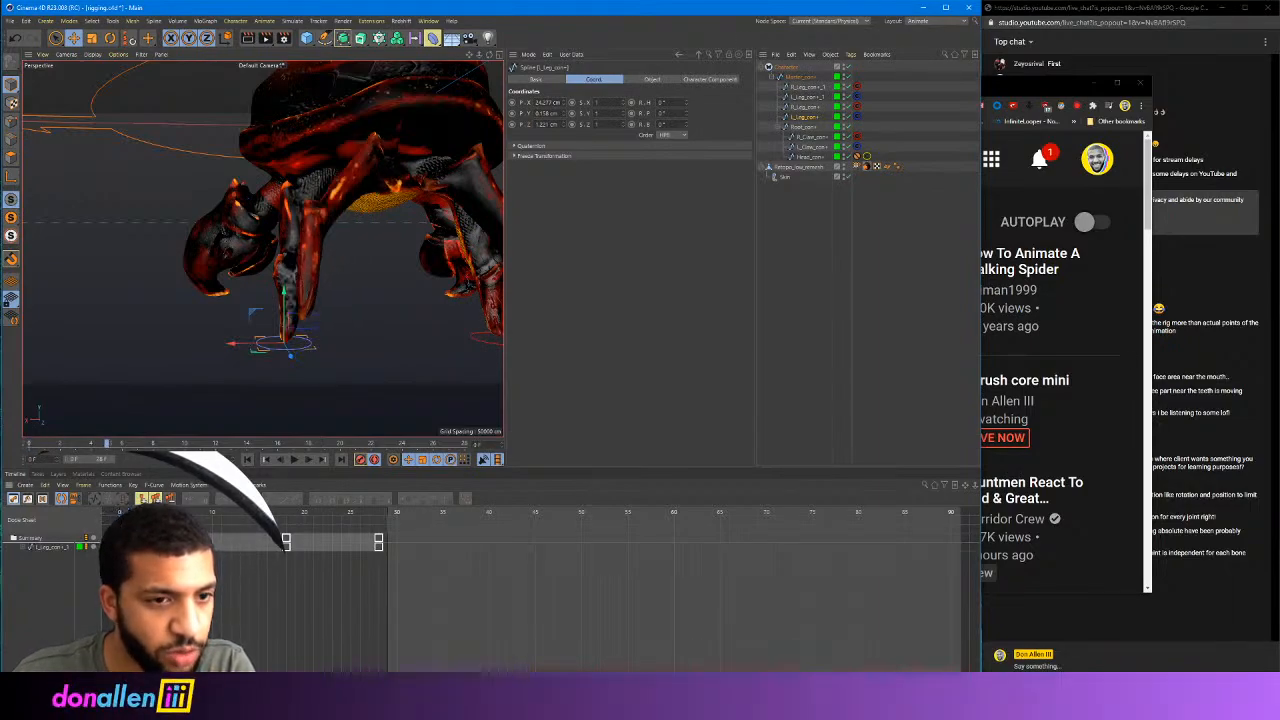
{"action": "key", "text": "shift+f"}
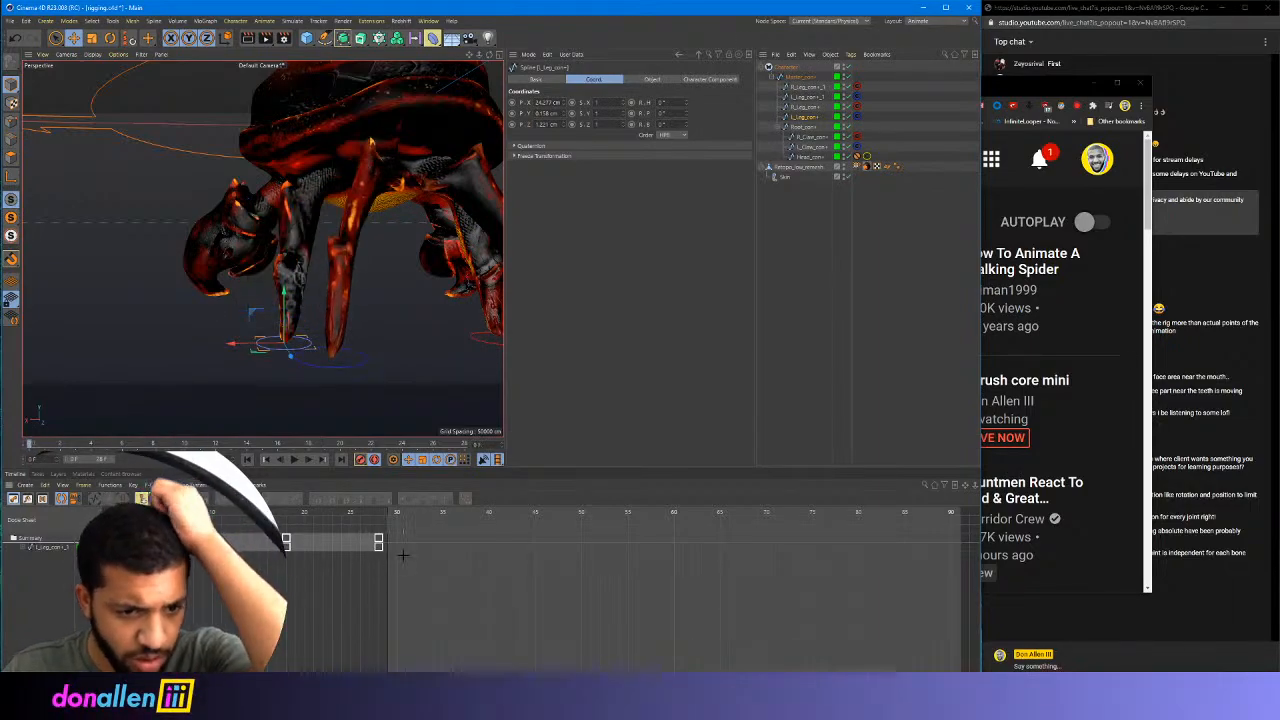
Select all keys of L_Leg_con+_1 in the dope sheet and copy them
{"action": "left_click_drag", "start_coordinate": [404, 558], "coordinate": [120, 530]}
{"action": "right_click", "coordinate": [122, 540]}
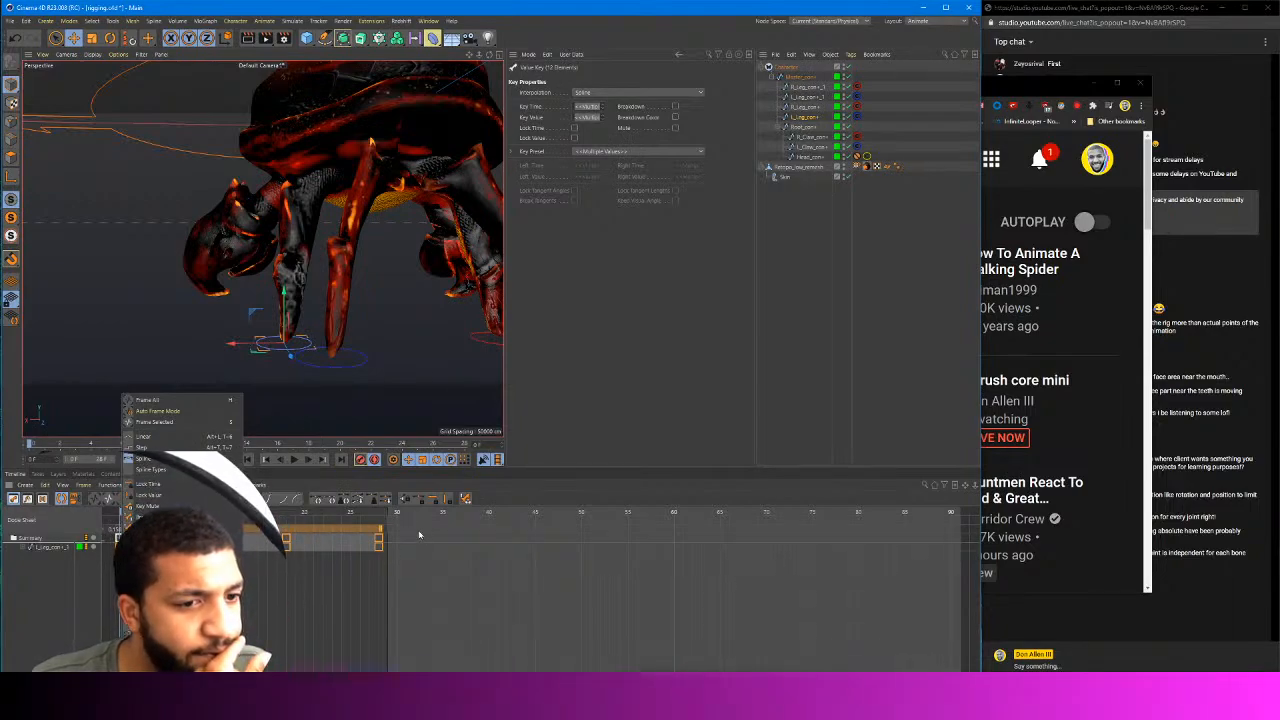
{"action": "left_click", "coordinate": [417, 533]}
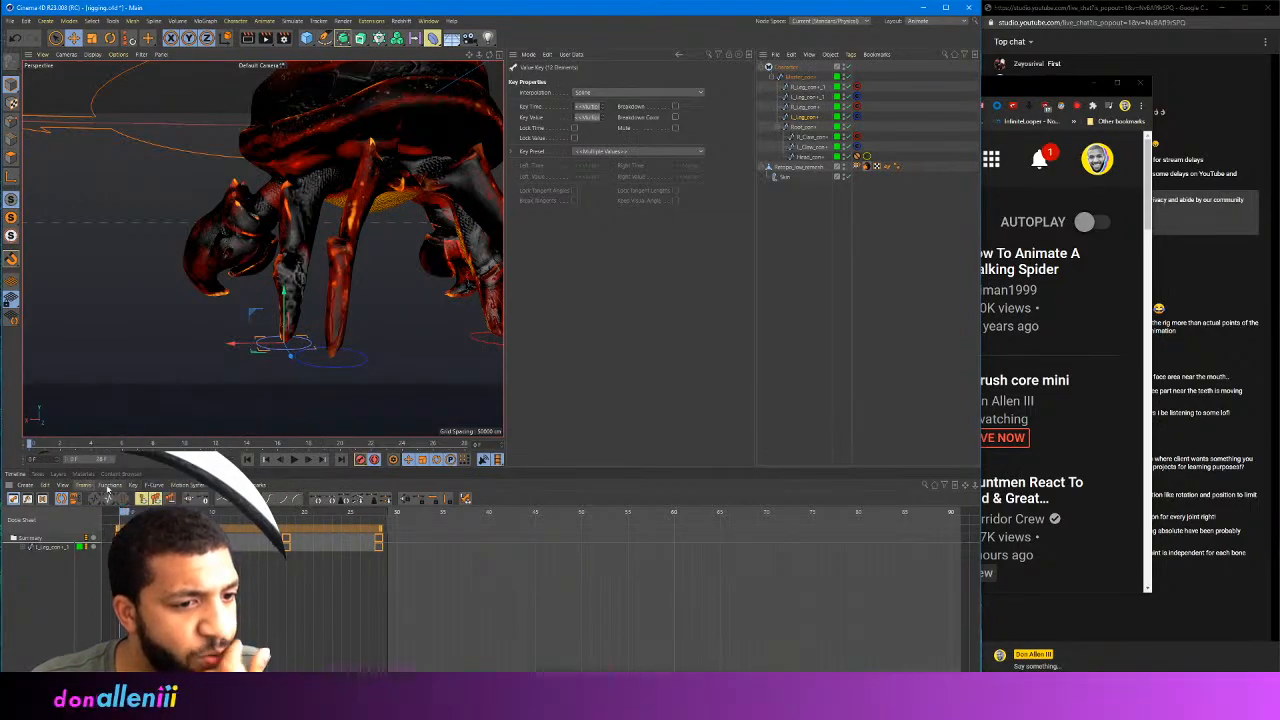
{"action": "left_click", "coordinate": [109, 486]}
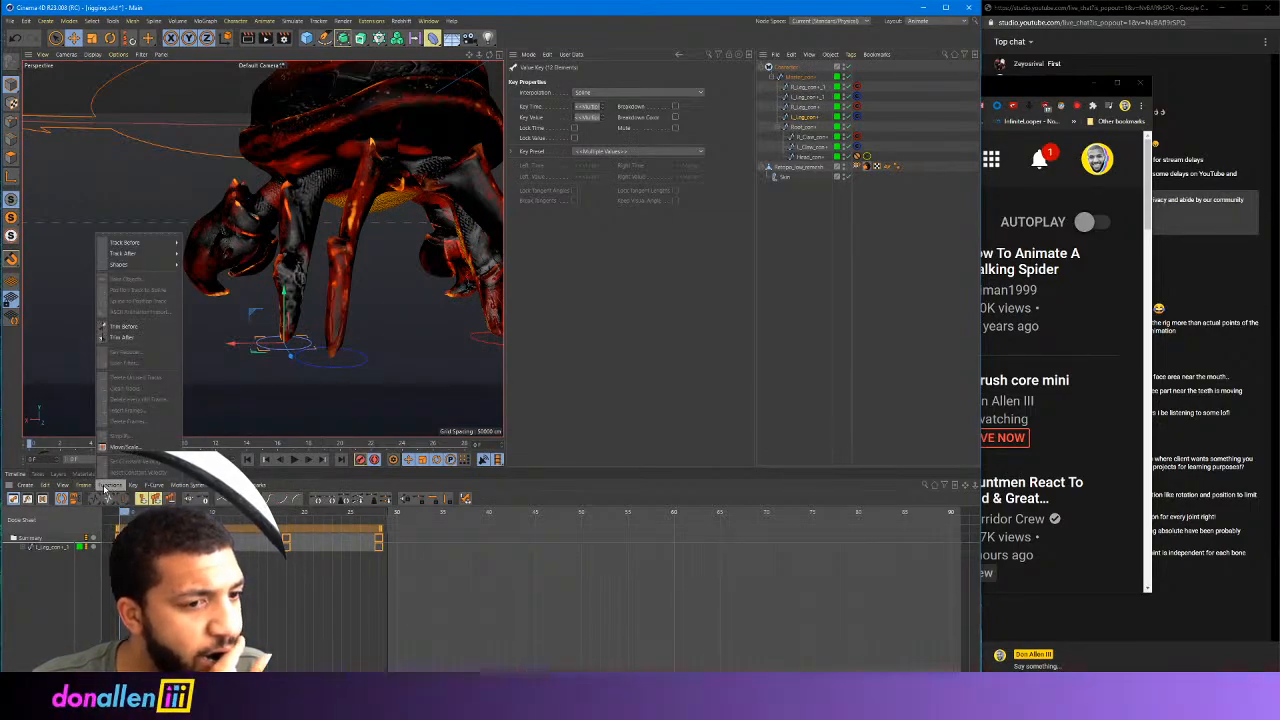
{"action": "mouse_move", "coordinate": [44, 486]}
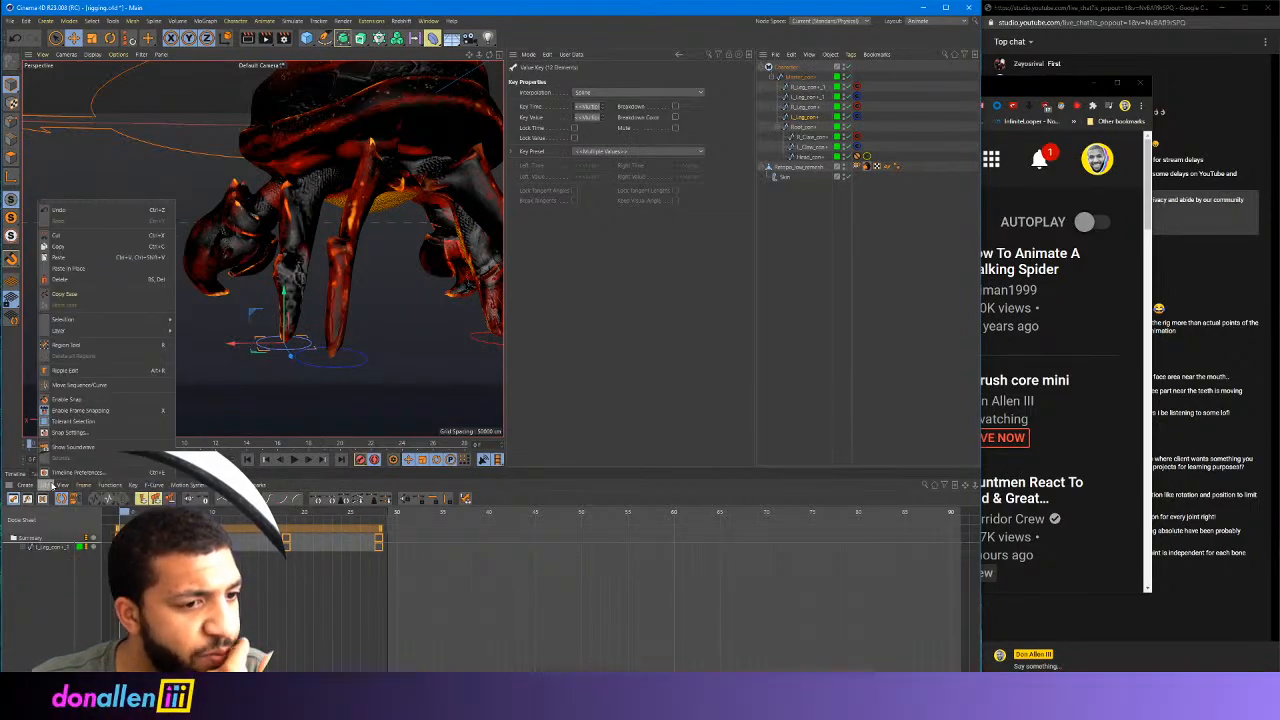
{"action": "left_click", "coordinate": [62, 248]}
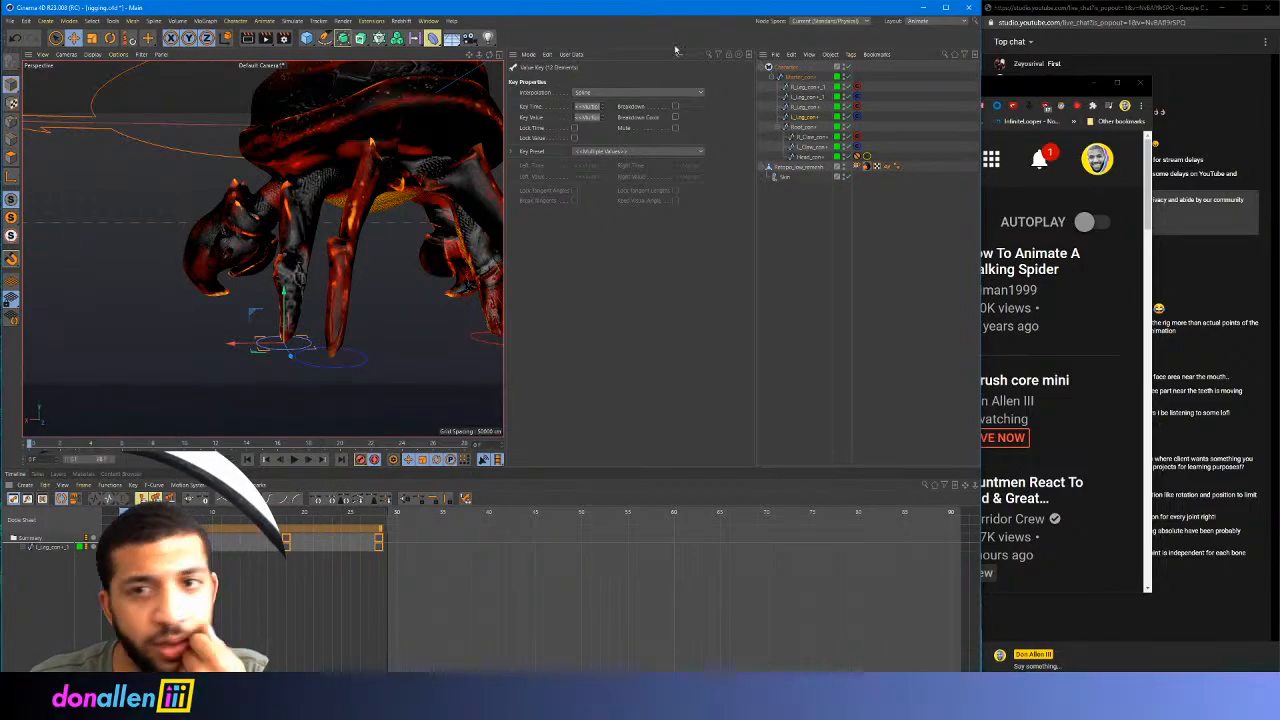
Compare the animated L_Leg_con+_1 control and its motion path with the unanimated L_Leg_con+ control by selecting each in turn
{"action": "left_click", "coordinate": [805, 97]}
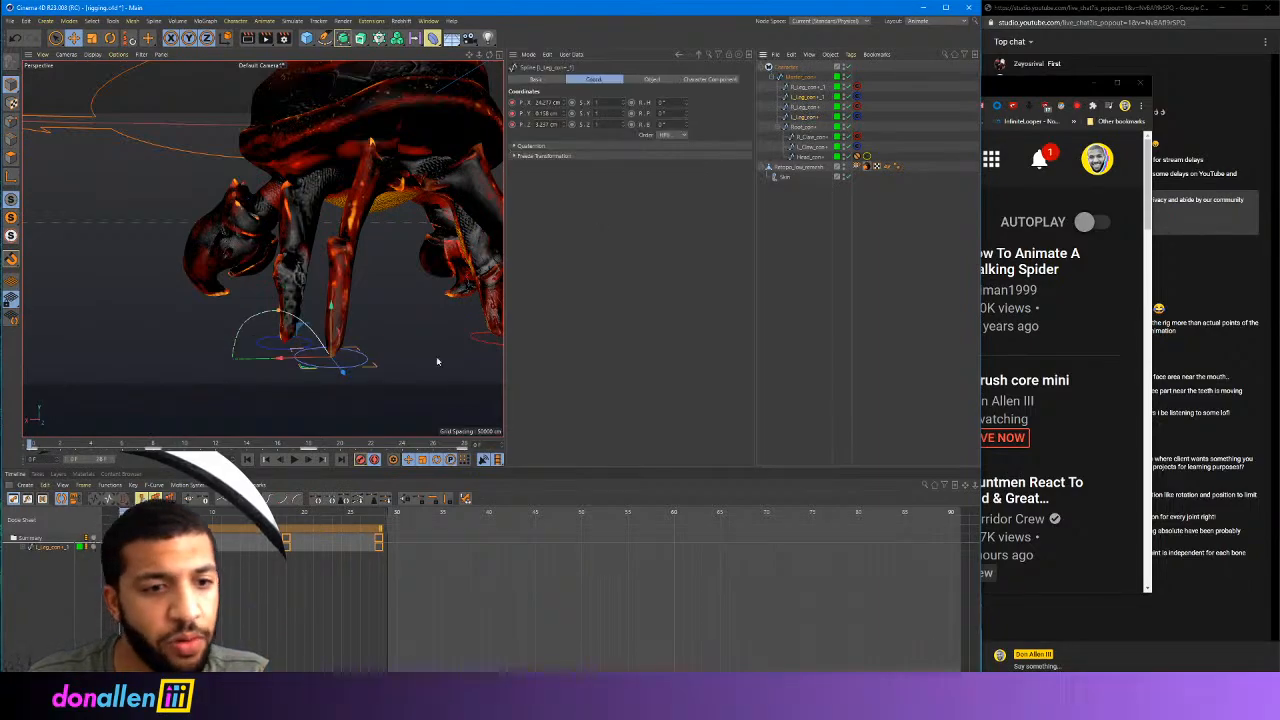
{"action": "left_click", "coordinate": [271, 347]}
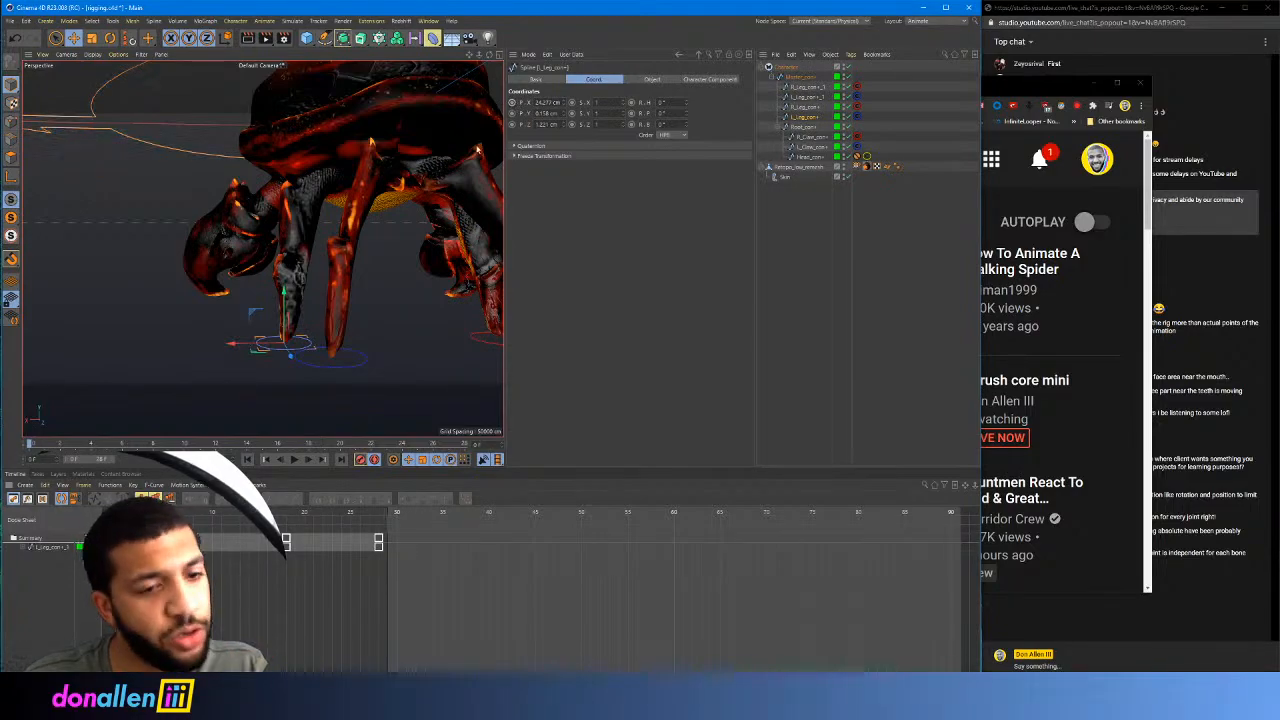
{"action": "mouse_move", "coordinate": [120, 514]}
{"action": "left_mouse_down"}
{"action": "mouse_move", "coordinate": [366, 523]}
{"action": "mouse_move", "coordinate": [120, 520]}
{"action": "left_mouse_up"}
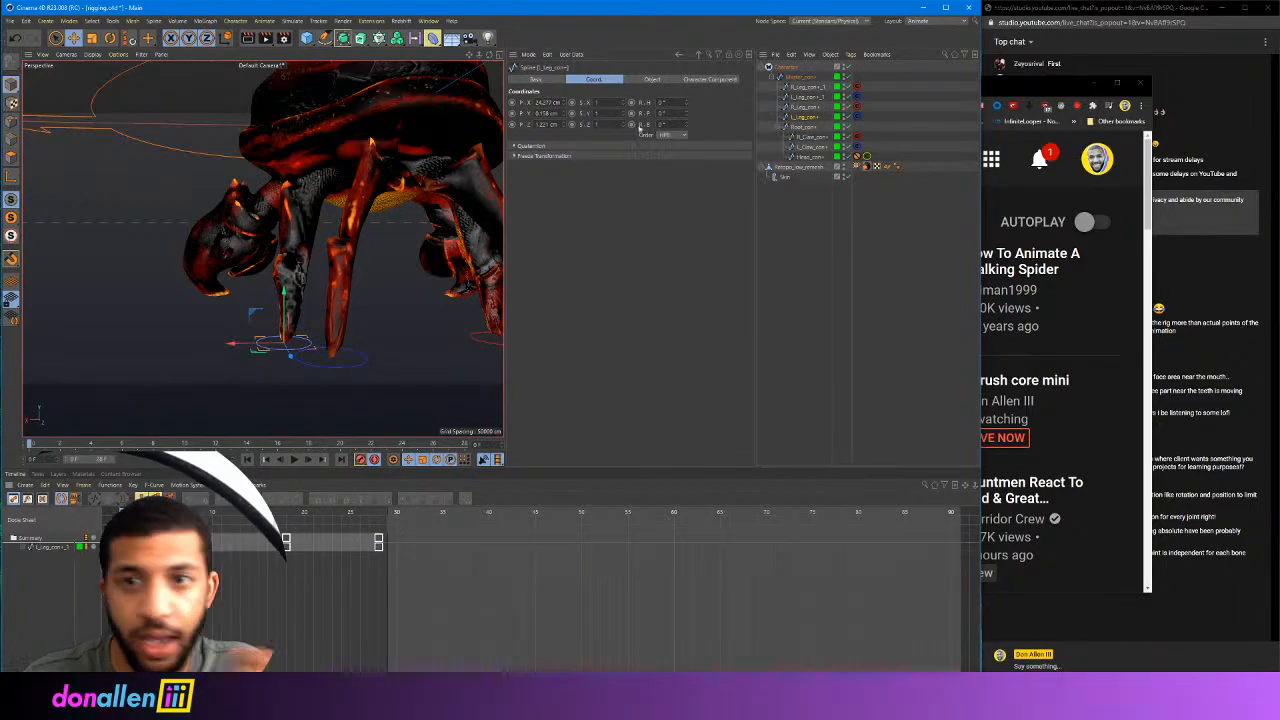
{"action": "left_click", "coordinate": [808, 98]}
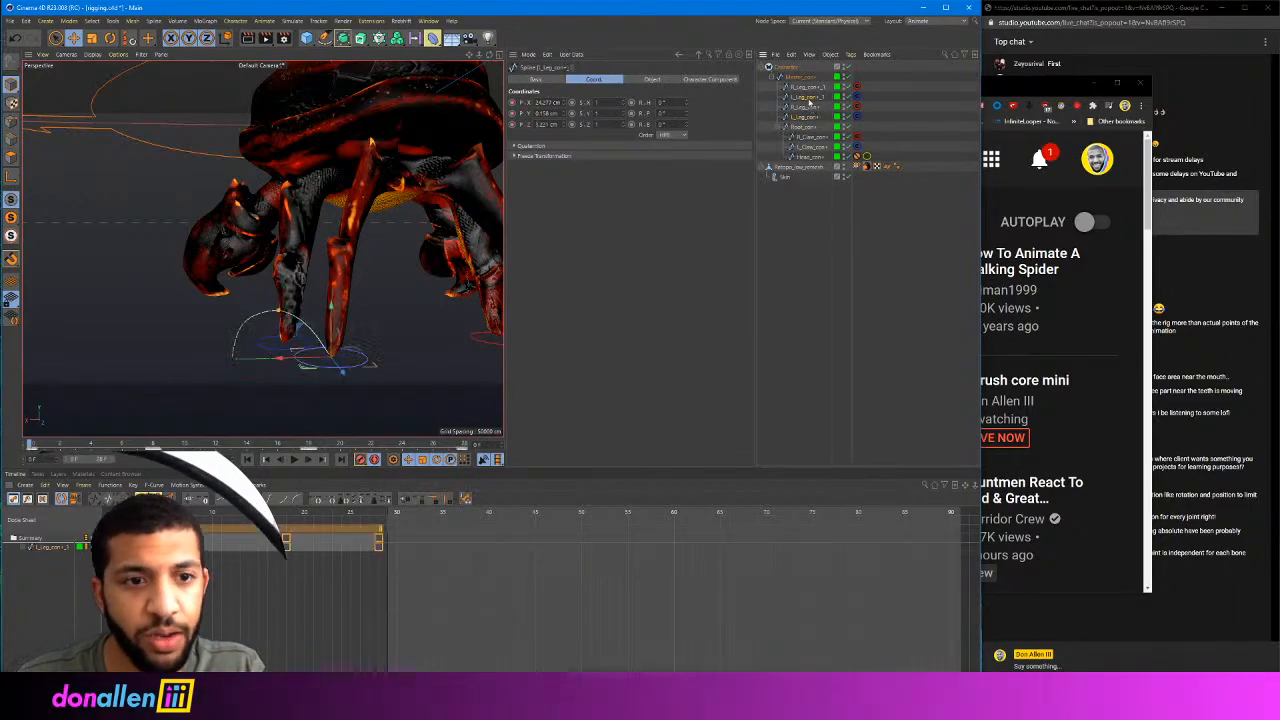
{"action": "left_click", "coordinate": [808, 118]}
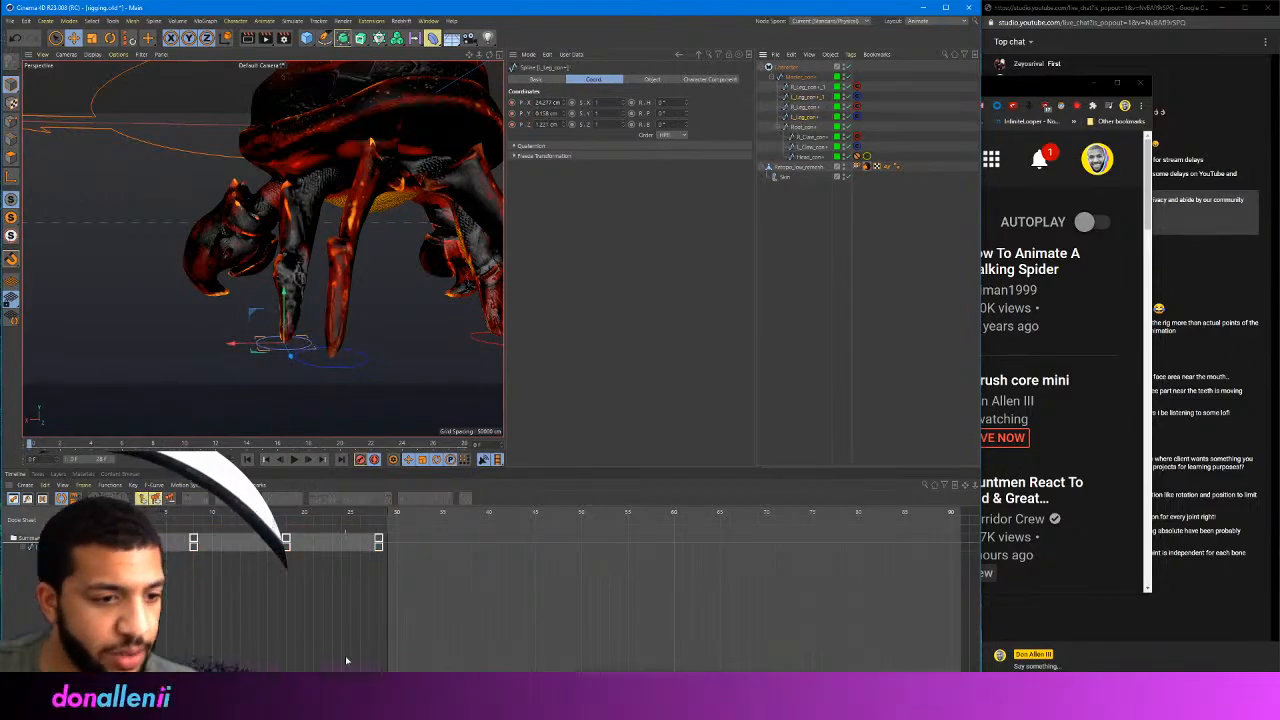
Try raising the L_Leg_con+ foot outward at frame 8, check it against the start frame, and undo the move
{"action": "left_click_drag", "start_coordinate": [120, 514], "coordinate": [197, 515]}
{"action": "left_click", "coordinate": [124, 540]}
{"action": "left_click_drag", "start_coordinate": [289, 352], "coordinate": [231, 288], "text": "alt"}
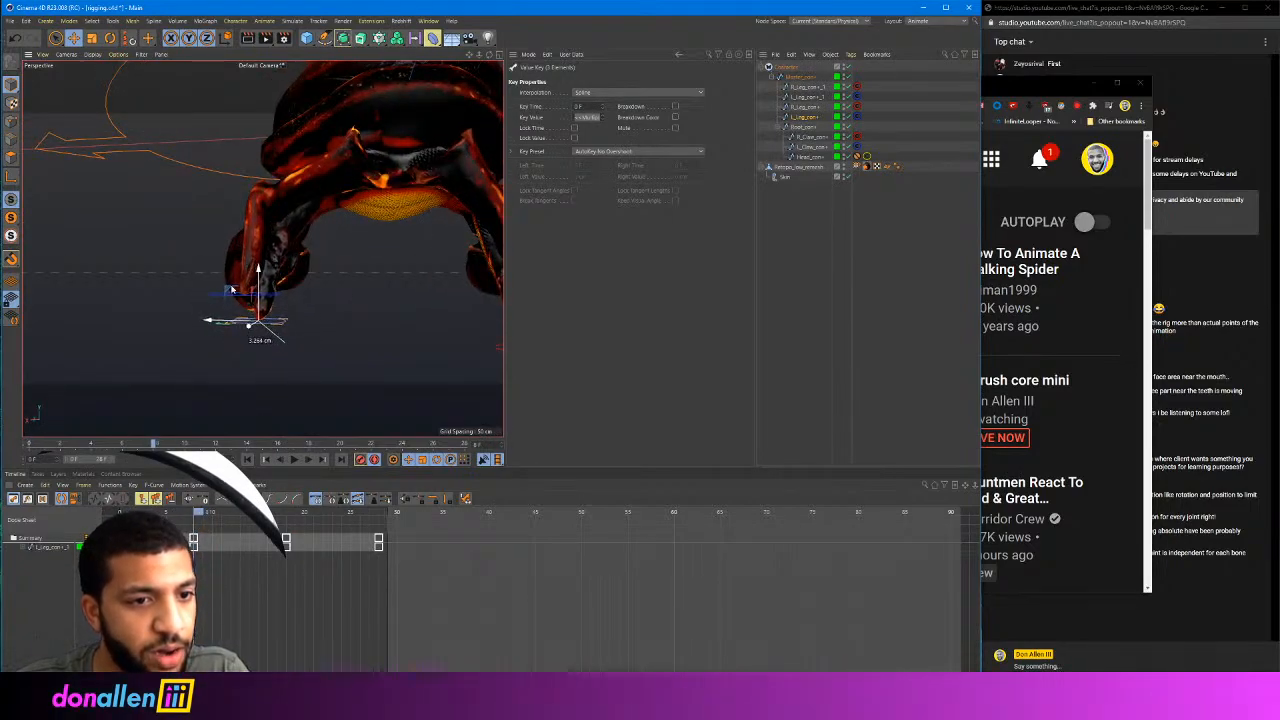
{"action": "left_click_drag", "start_coordinate": [177, 512], "coordinate": [109, 514]}
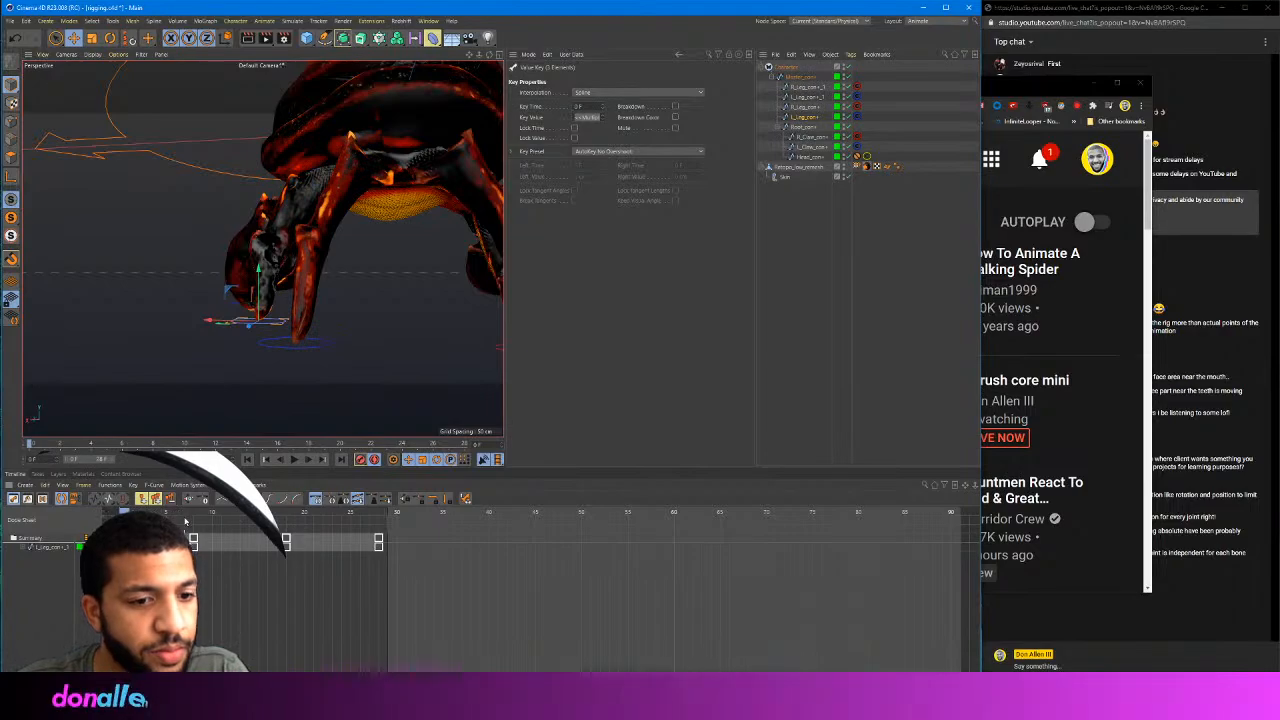
{"action": "key", "text": "ctrl+z"}
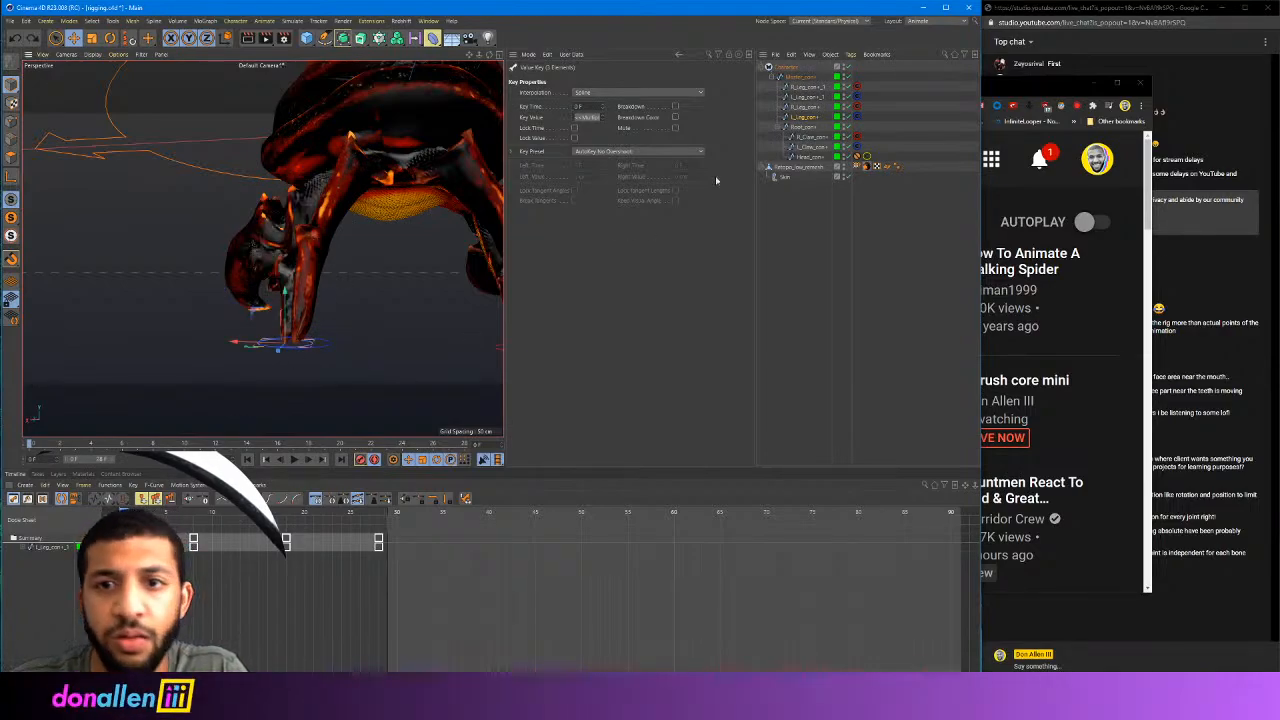
Record position keys for the L_Leg_con+ control in its resting pose at frames 0, 8 and 28
{"action": "left_click", "coordinate": [806, 117]}
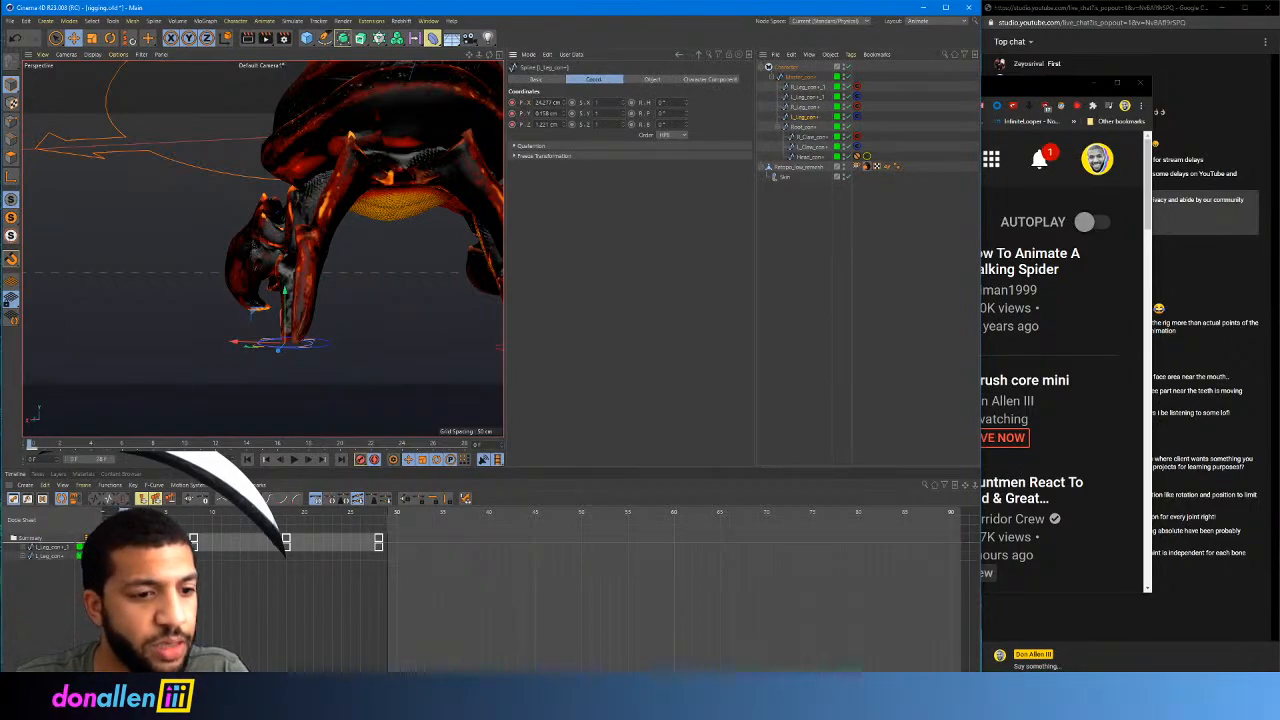
{"action": "left_click_drag", "start_coordinate": [120, 513], "coordinate": [192, 527]}
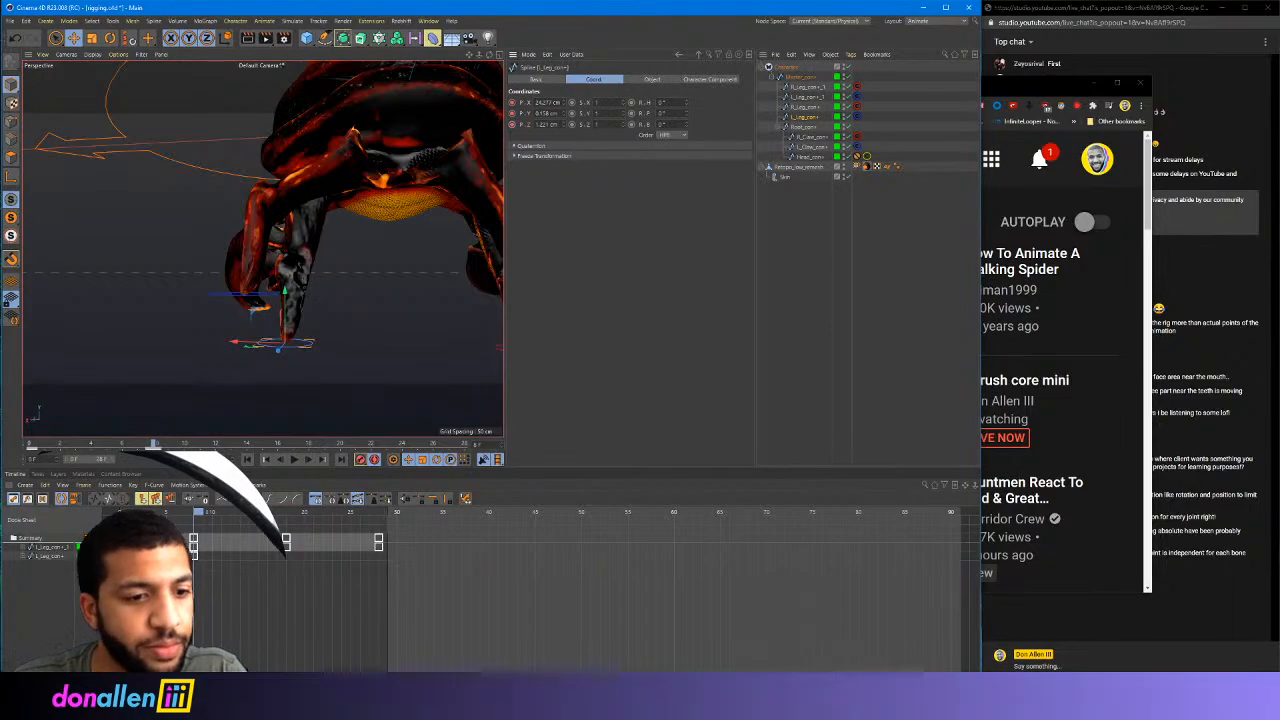
{"action": "left_click_drag", "start_coordinate": [199, 515], "coordinate": [281, 517]}
{"action": "left_click", "coordinate": [383, 535]}
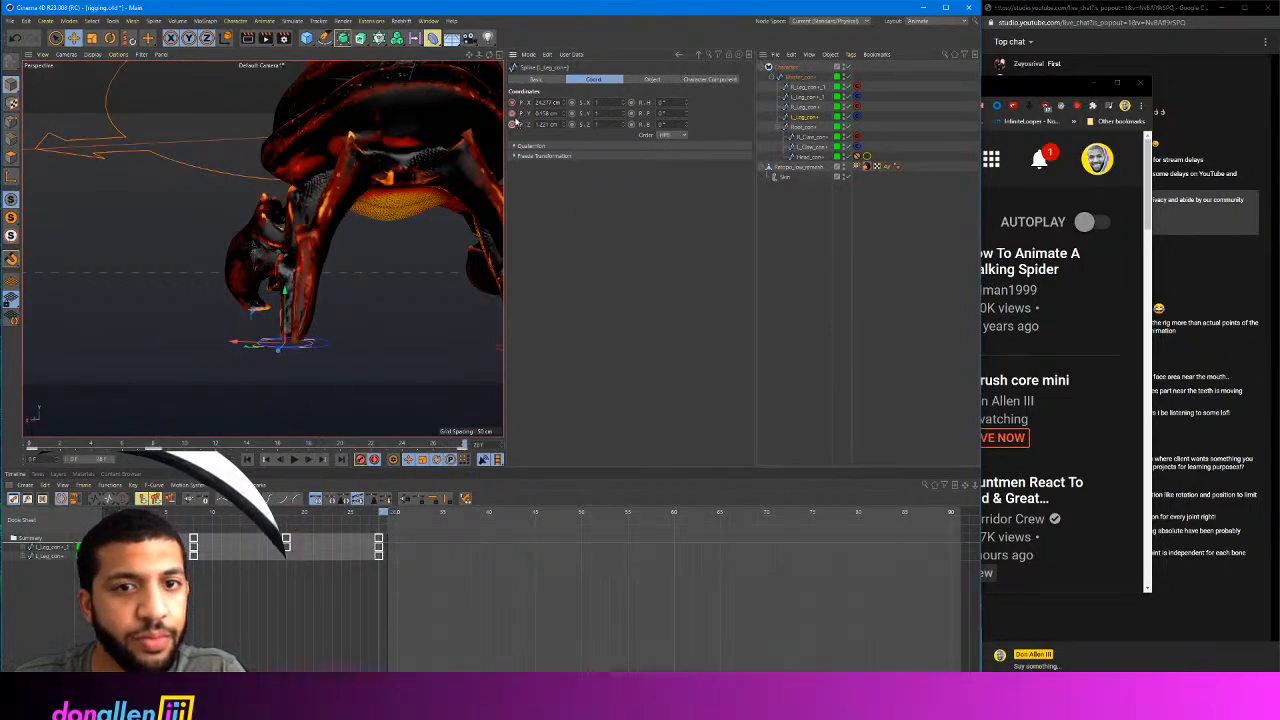
Lift the L_Leg_con+ foot off the ground and outward at frame 8, and key its new position
{"action": "left_click_drag", "start_coordinate": [286, 512], "coordinate": [195, 537]}
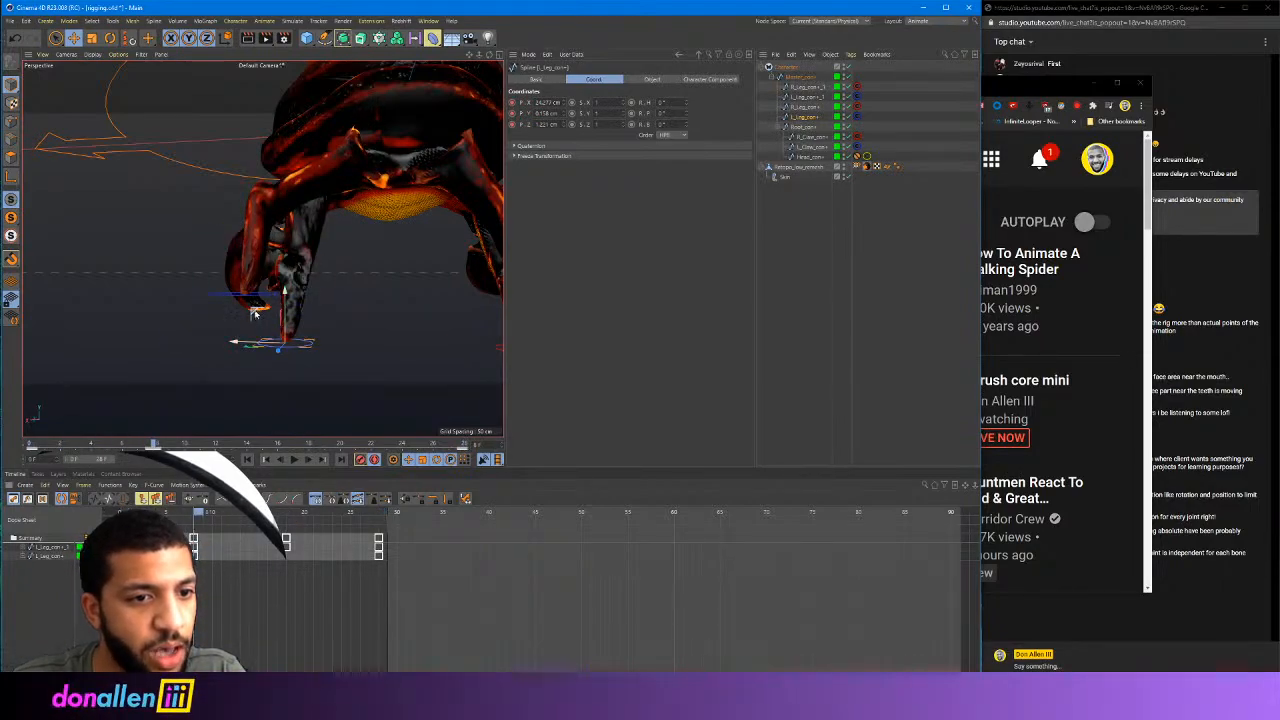
{"action": "left_click_drag", "start_coordinate": [255, 313], "coordinate": [218, 271]}
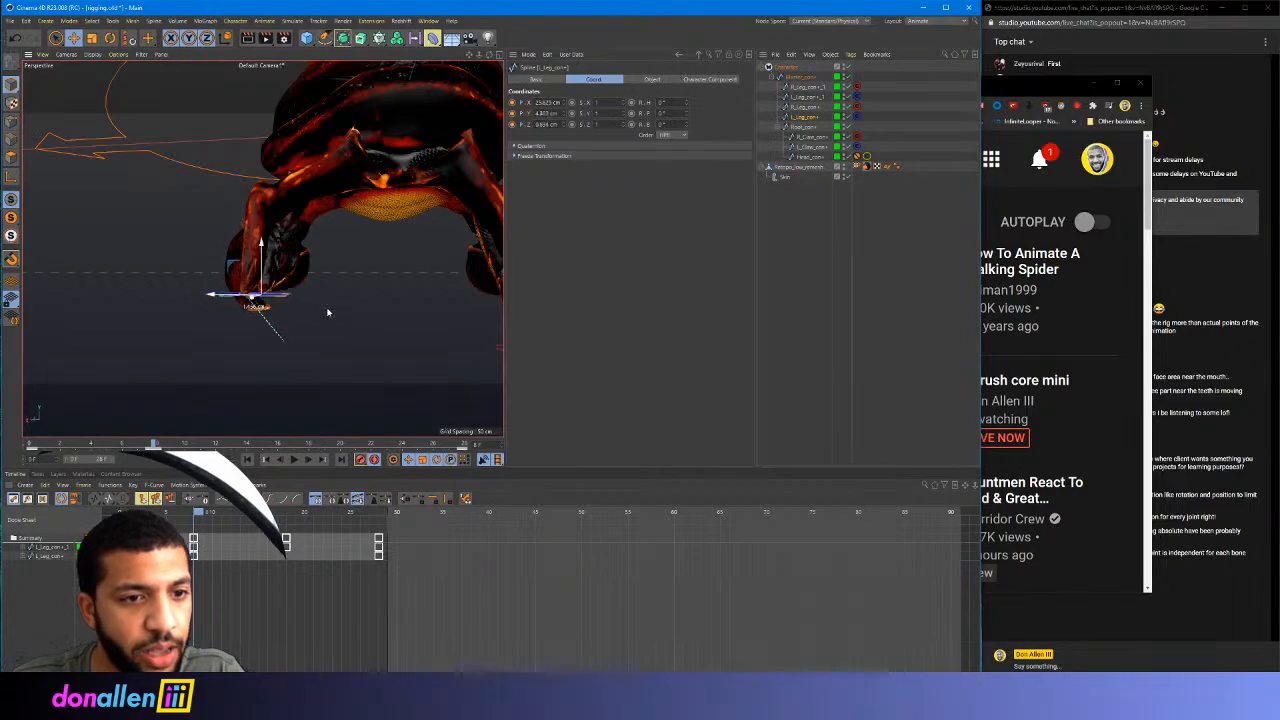
{"action": "left_click_drag", "start_coordinate": [327, 312], "coordinate": [366, 298]}
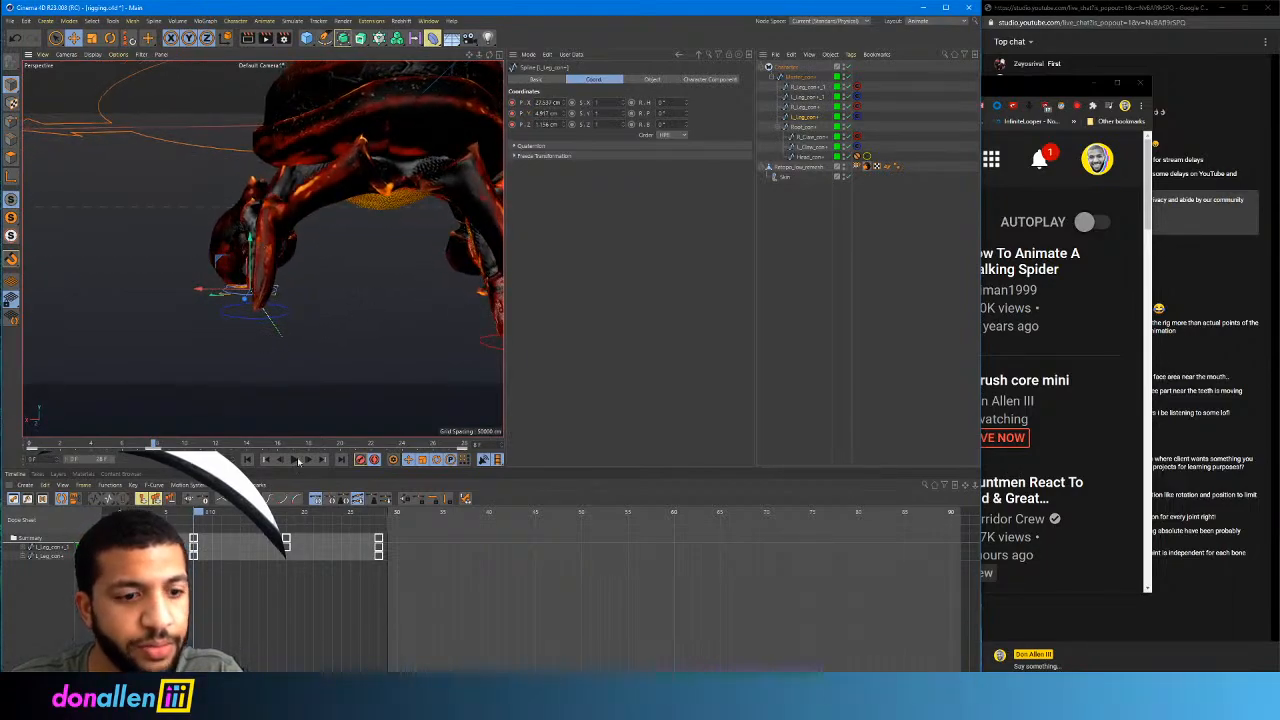
Lower the L_Leg_con+ foot to the ground at frame 18 and move it outward along X level with the other leg
{"action": "left_click_drag", "start_coordinate": [176, 516], "coordinate": [287, 521]}
{"action": "left_click_drag", "start_coordinate": [293, 387], "coordinate": [288, 328], "text": "alt"}
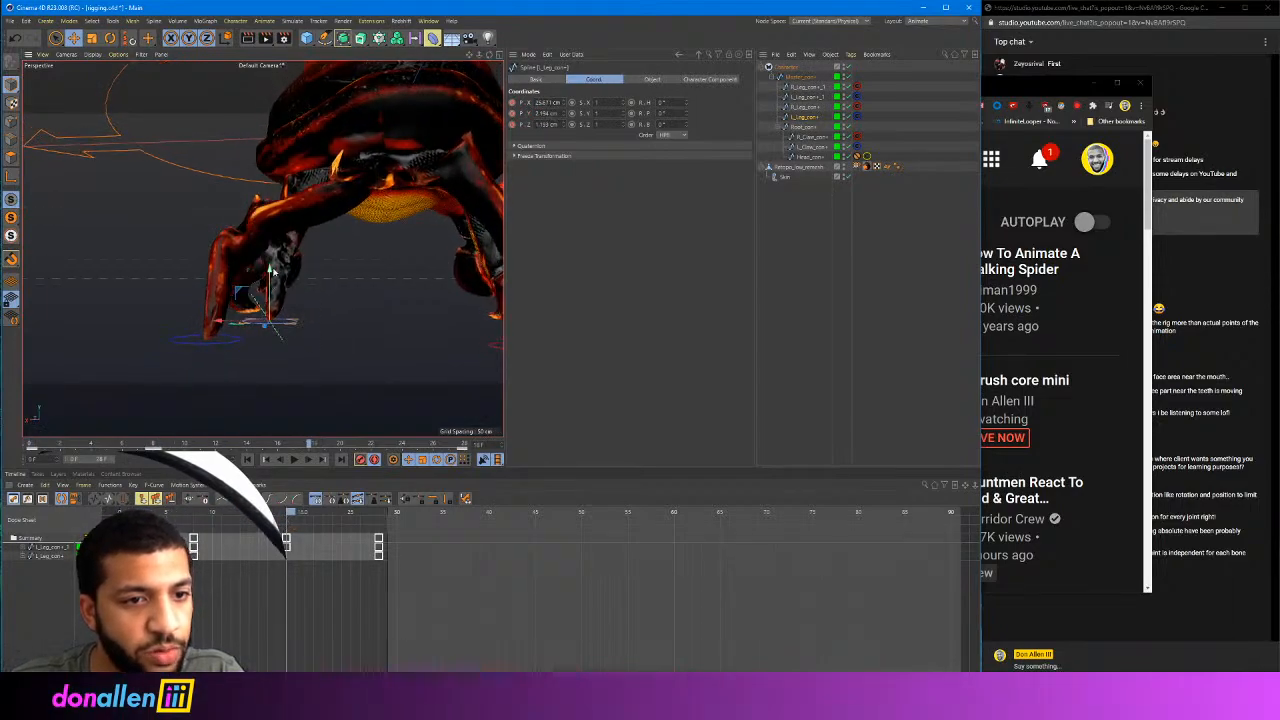
{"action": "left_click_drag", "start_coordinate": [271, 269], "coordinate": [267, 287]}
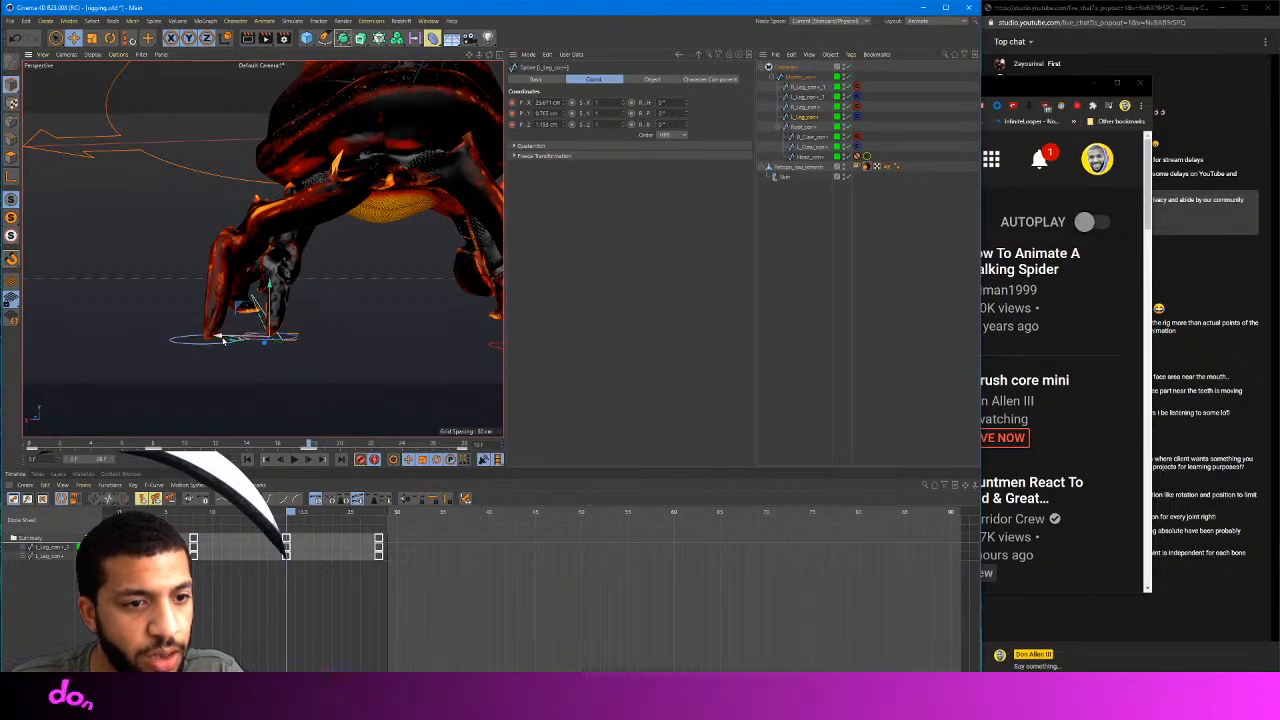
{"action": "left_click_drag", "start_coordinate": [224, 339], "coordinate": [175, 339]}
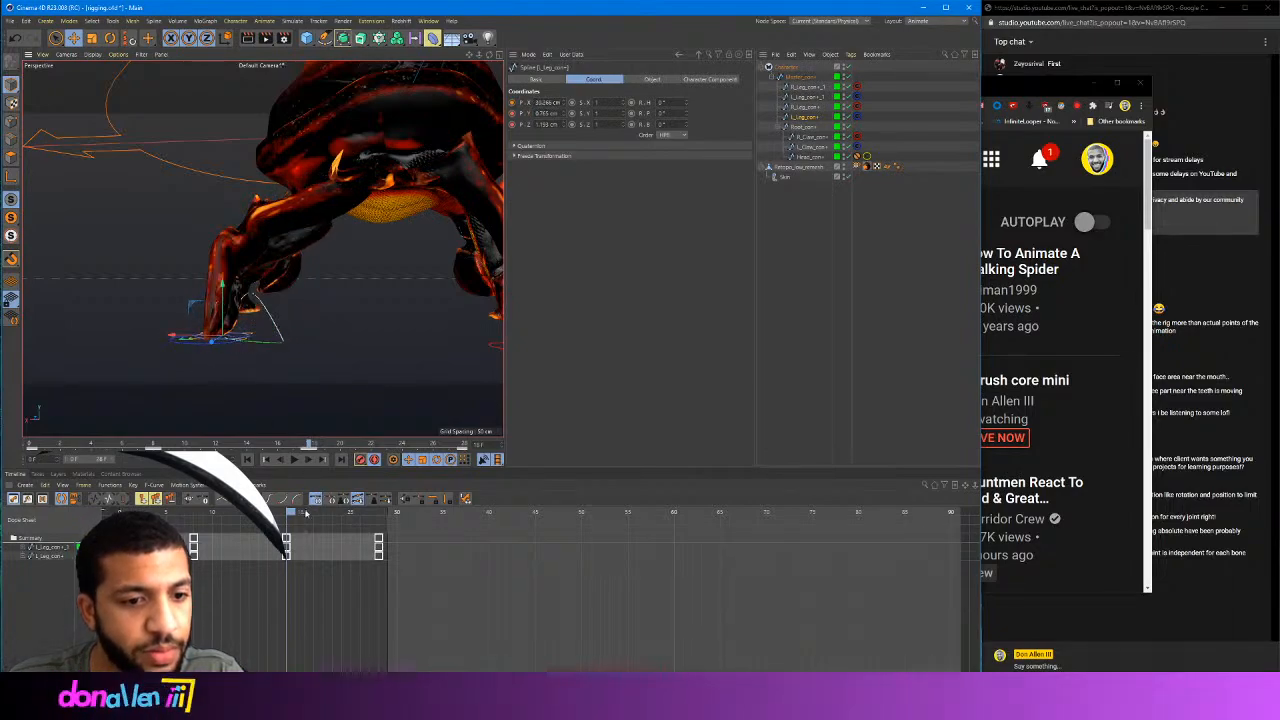
Scrub and play back the L_Leg_con+ step motion, and inspect the legs from the front and side
{"action": "left_click_drag", "start_coordinate": [306, 514], "coordinate": [156, 512]}
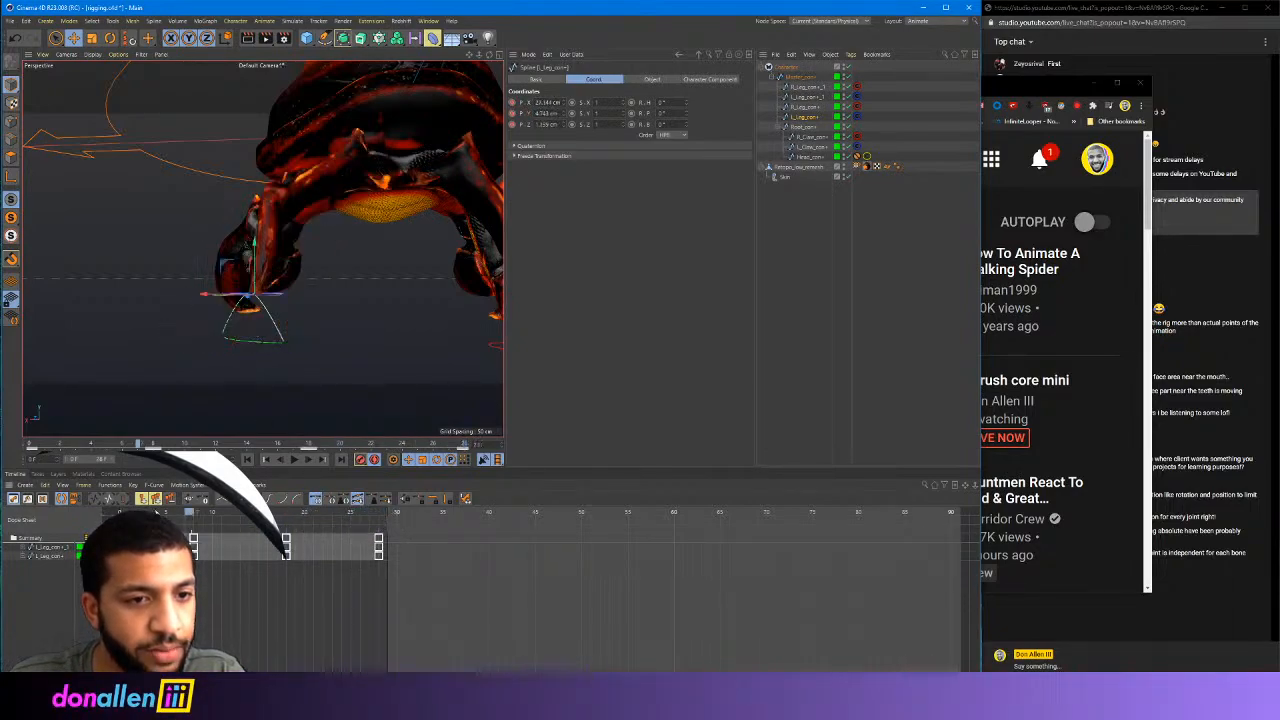
{"action": "left_click", "coordinate": [294, 459]}
{"action": "mouse_move", "coordinate": [334, 328]}
{"action": "left_mouse_down", "text": "alt"}
{"action": "mouse_move", "coordinate": [450, 344]}
{"action": "mouse_move", "coordinate": [474, 334]}
{"action": "mouse_move", "coordinate": [317, 334]}
{"action": "mouse_move", "coordinate": [327, 352]}
{"action": "left_mouse_up", "text": "alt"}
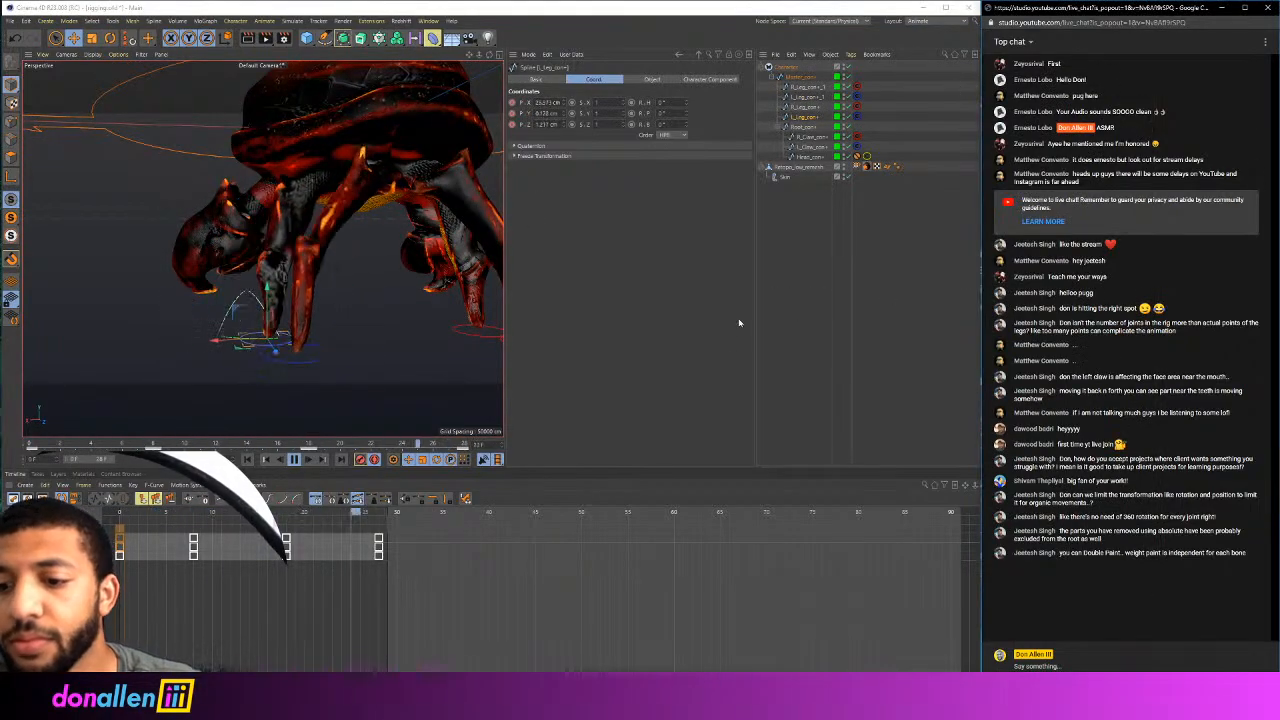
{"action": "left_click_drag", "start_coordinate": [331, 271], "coordinate": [460, 291], "text": "alt"}
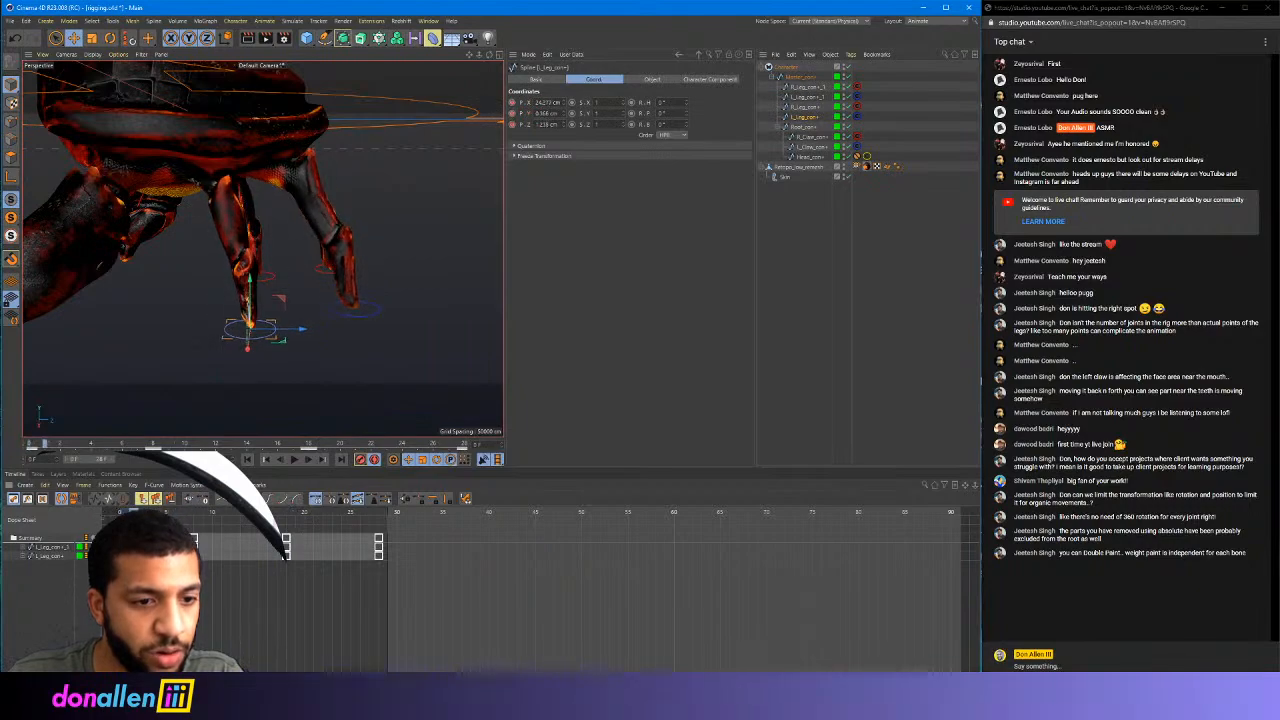
Shift the L_Leg_con+ foot in negative Z toward the claws at frames 8 and 18, and play back the adjusted step
{"action": "left_click_drag", "start_coordinate": [298, 297], "coordinate": [286, 297]}
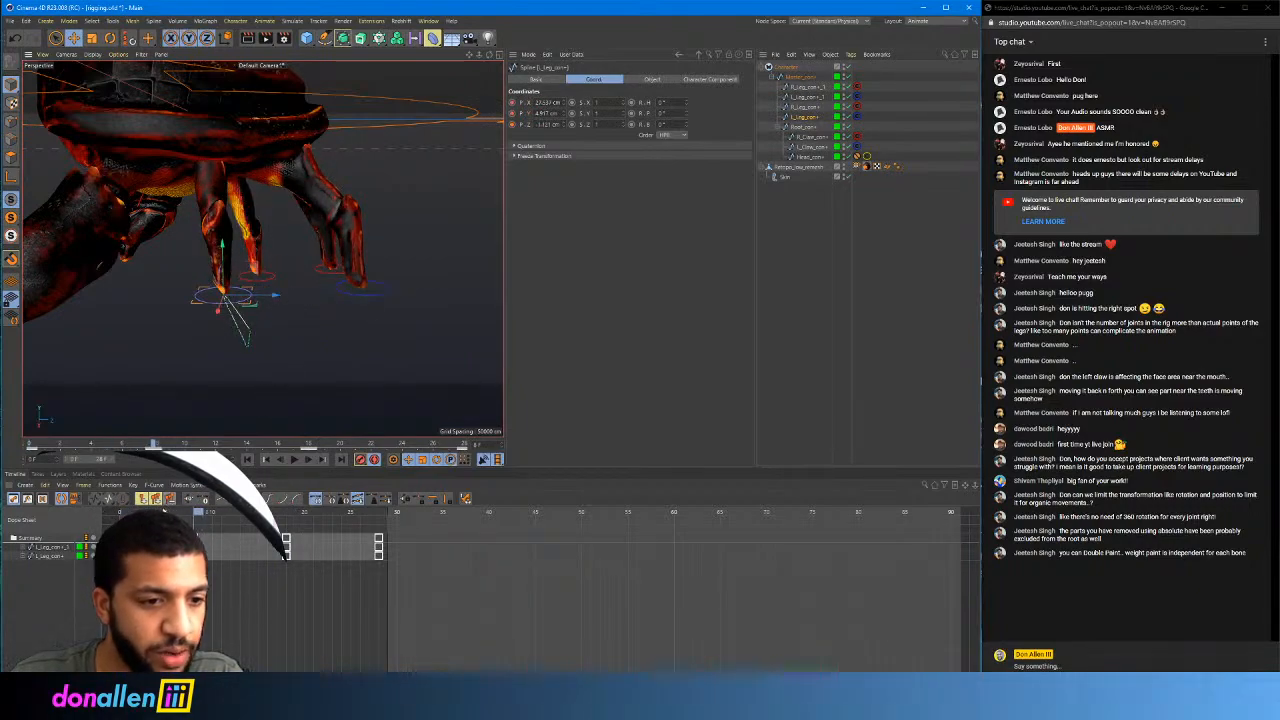
{"action": "left_click_drag", "start_coordinate": [164, 510], "coordinate": [288, 507]}
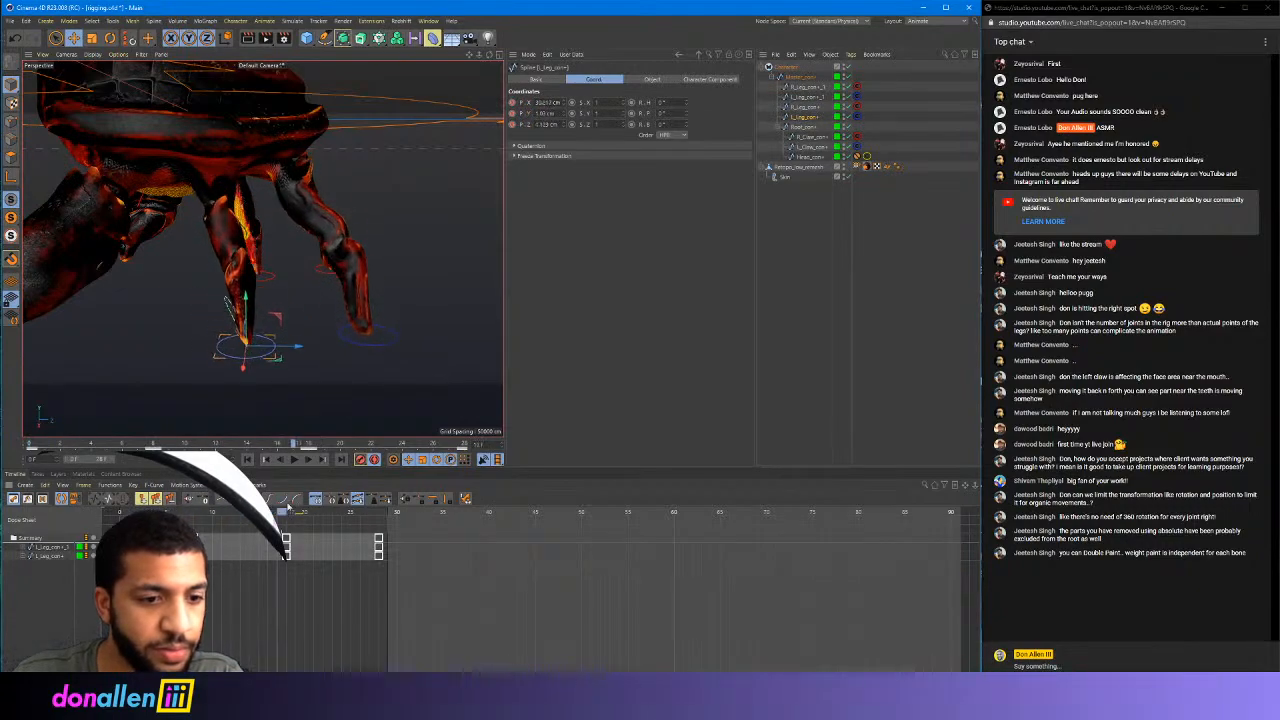
{"action": "key", "text": "F8"}
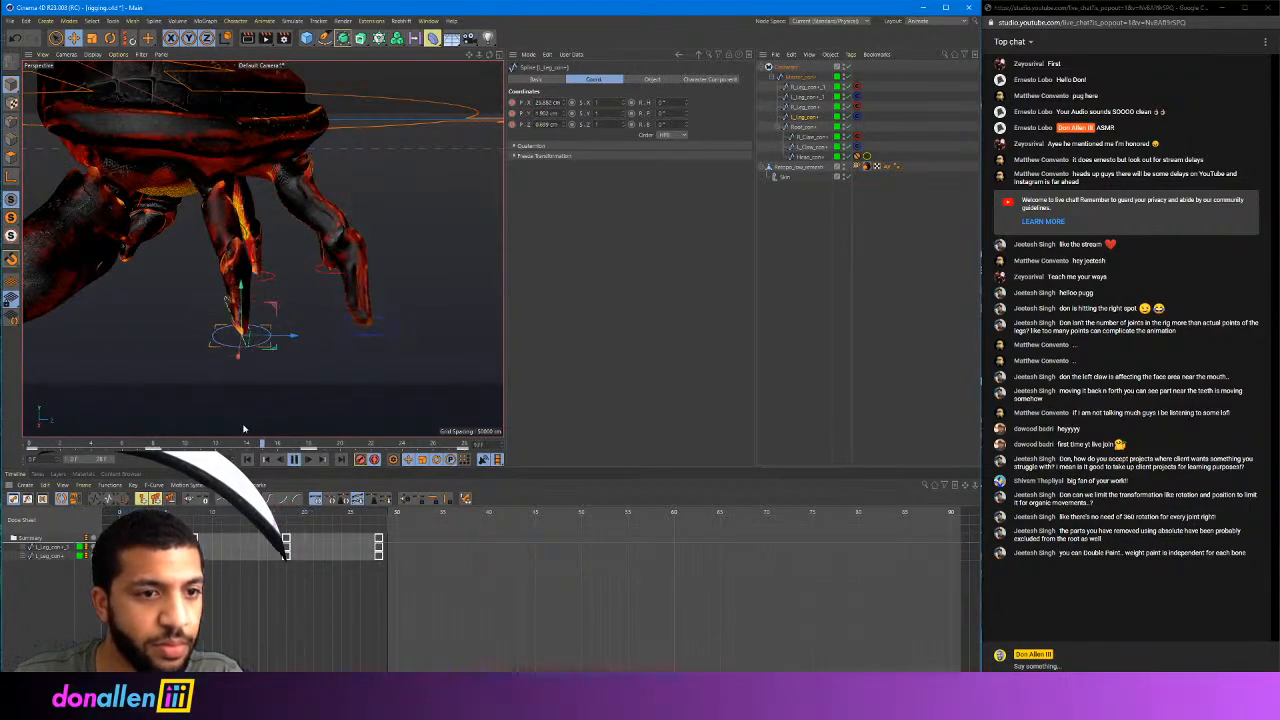
{"action": "left_click_drag", "start_coordinate": [207, 515], "coordinate": [290, 518]}
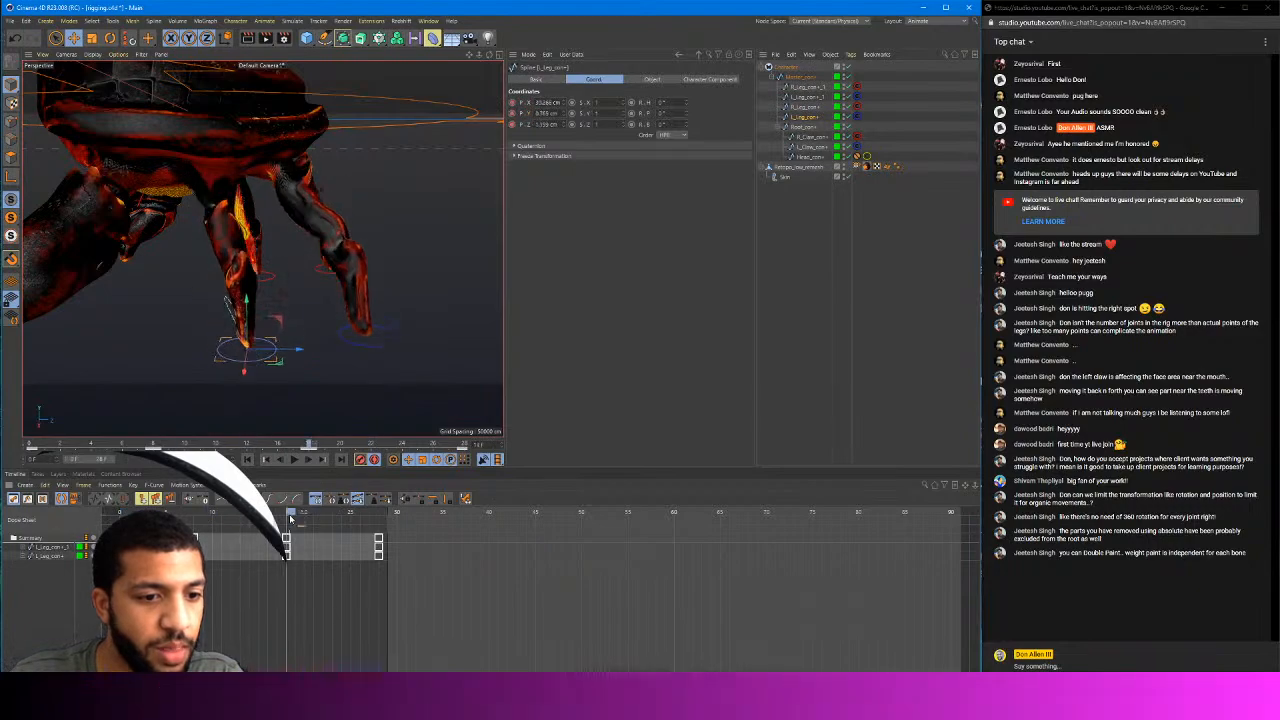
{"action": "left_click_drag", "start_coordinate": [297, 351], "coordinate": [262, 358]}
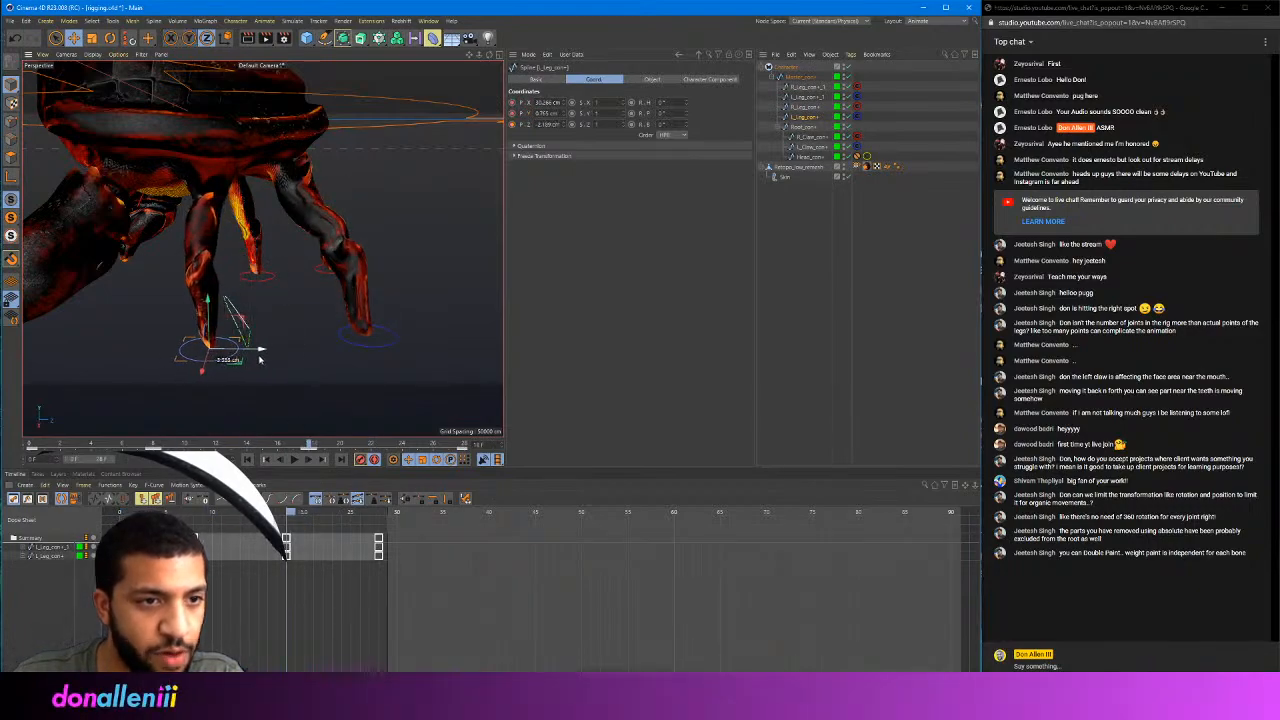
{"action": "key", "text": "F8"}
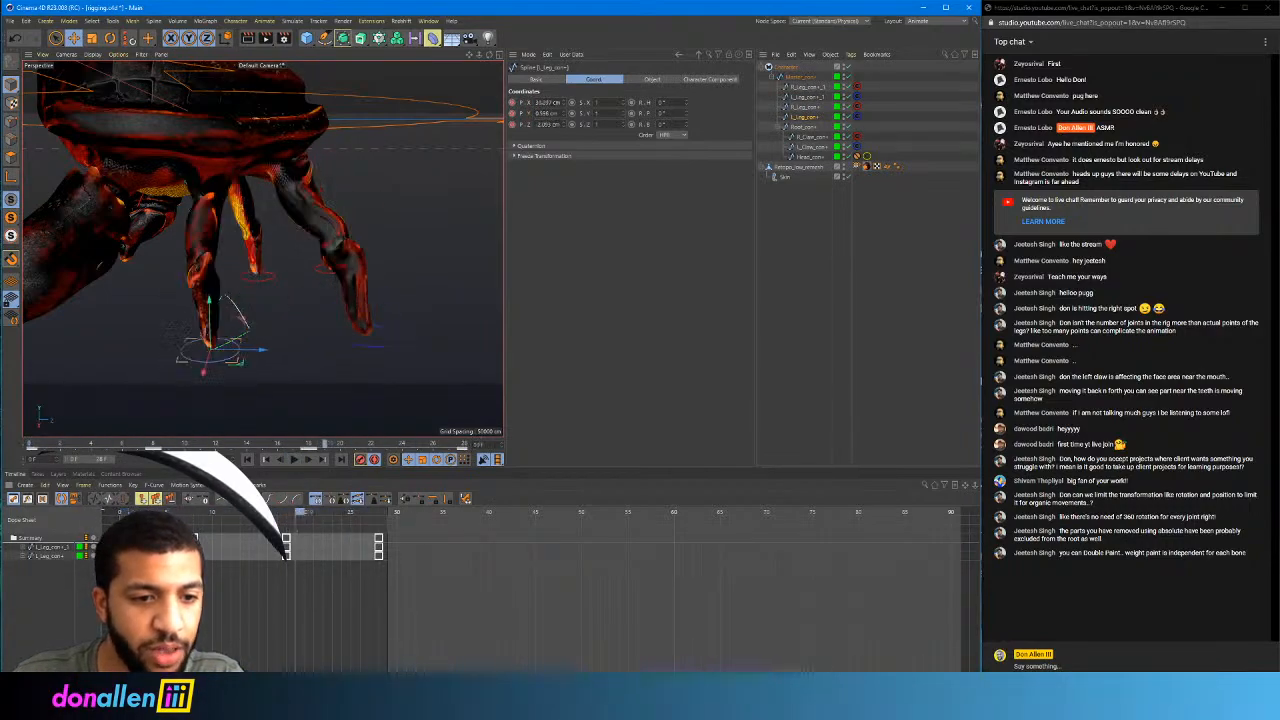
Play back the left leg steps and inspect the feet from the side and the front
{"action": "left_click_drag", "start_coordinate": [311, 351], "coordinate": [251, 351], "text": "alt"}
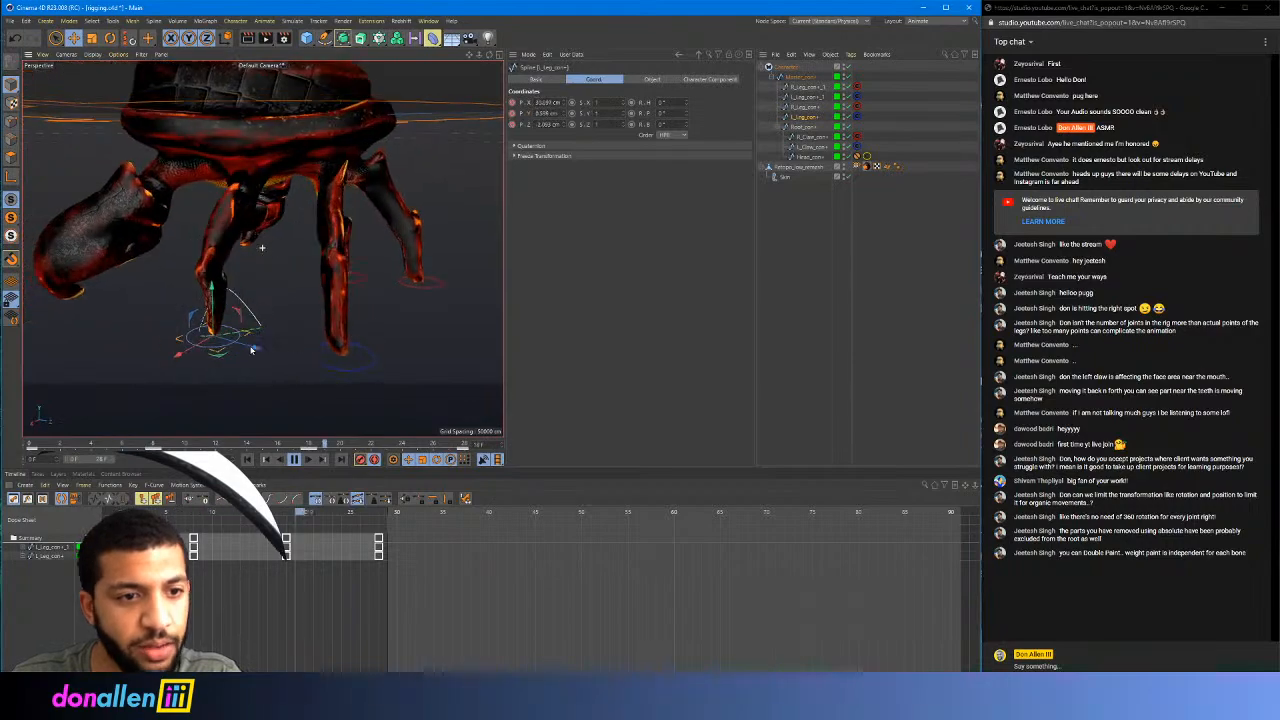
{"action": "left_click_drag", "start_coordinate": [376, 331], "coordinate": [350, 330], "text": "alt"}
{"action": "left_click", "coordinate": [294, 459]}
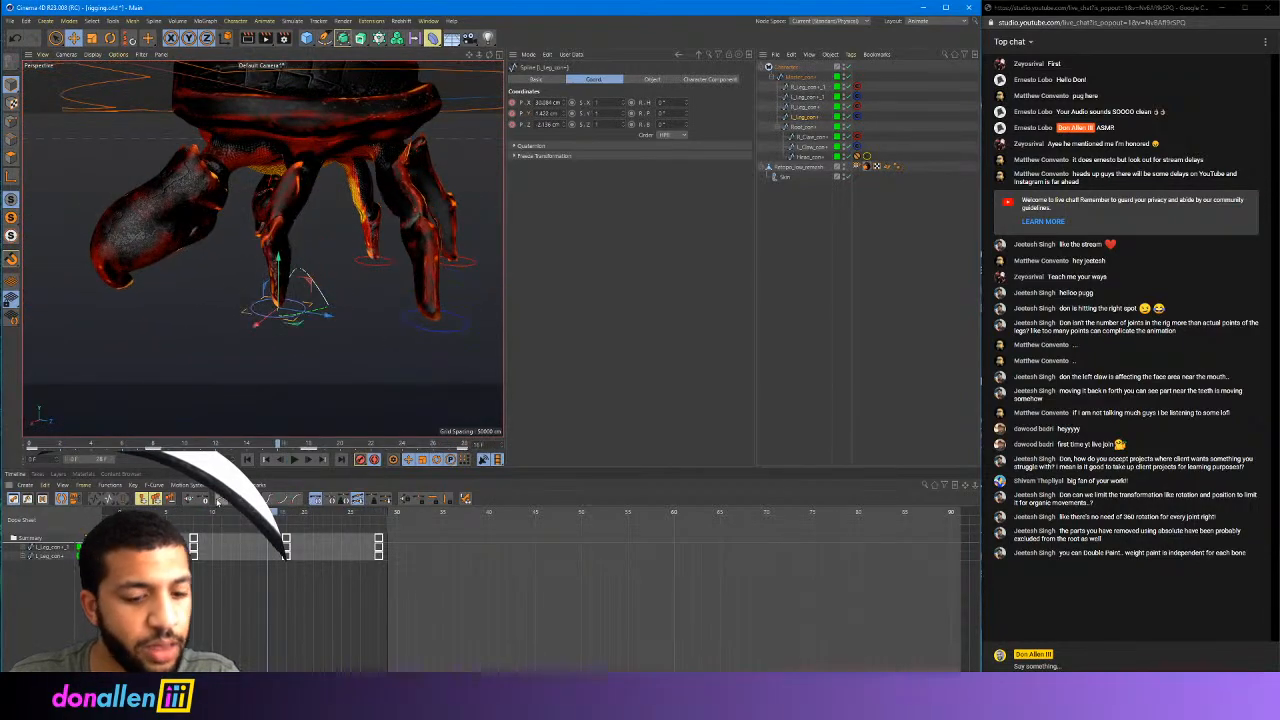
Move the L_Leg_con+_1 foot along Z toward the claws at frame 18, and play back the adjusted step
{"action": "left_click", "coordinate": [121, 512]}
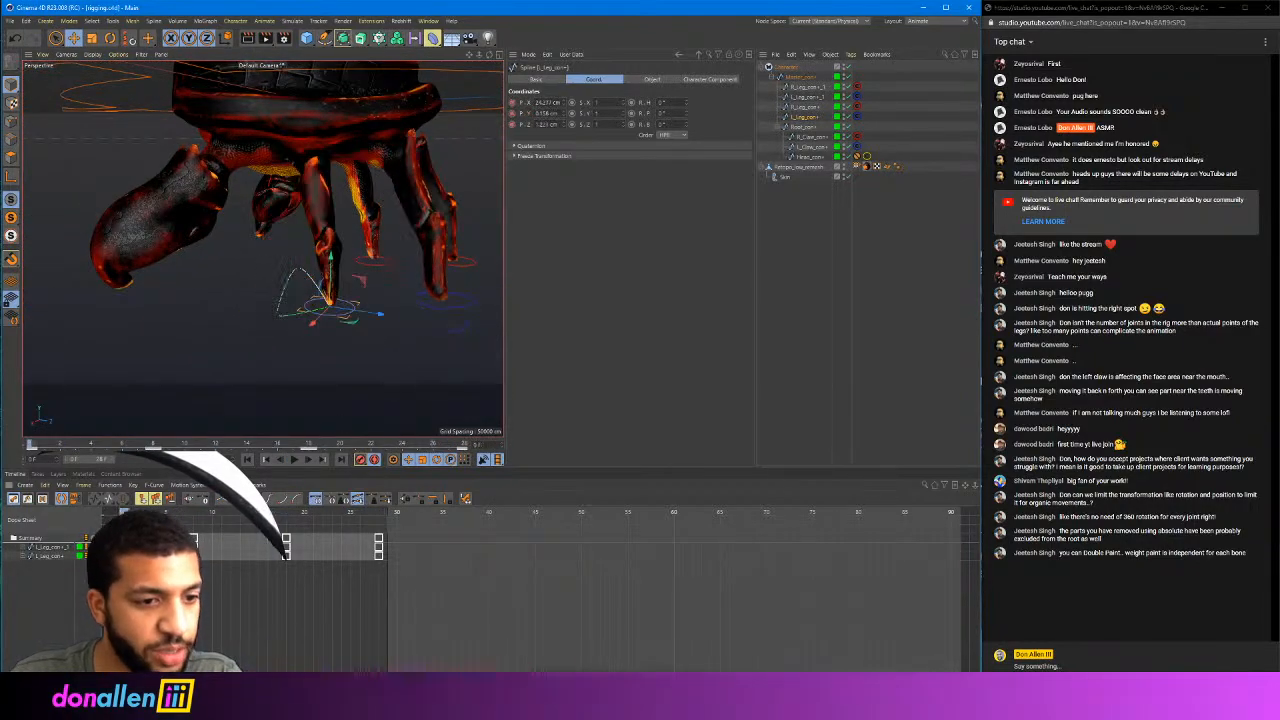
{"action": "left_click", "coordinate": [465, 308]}
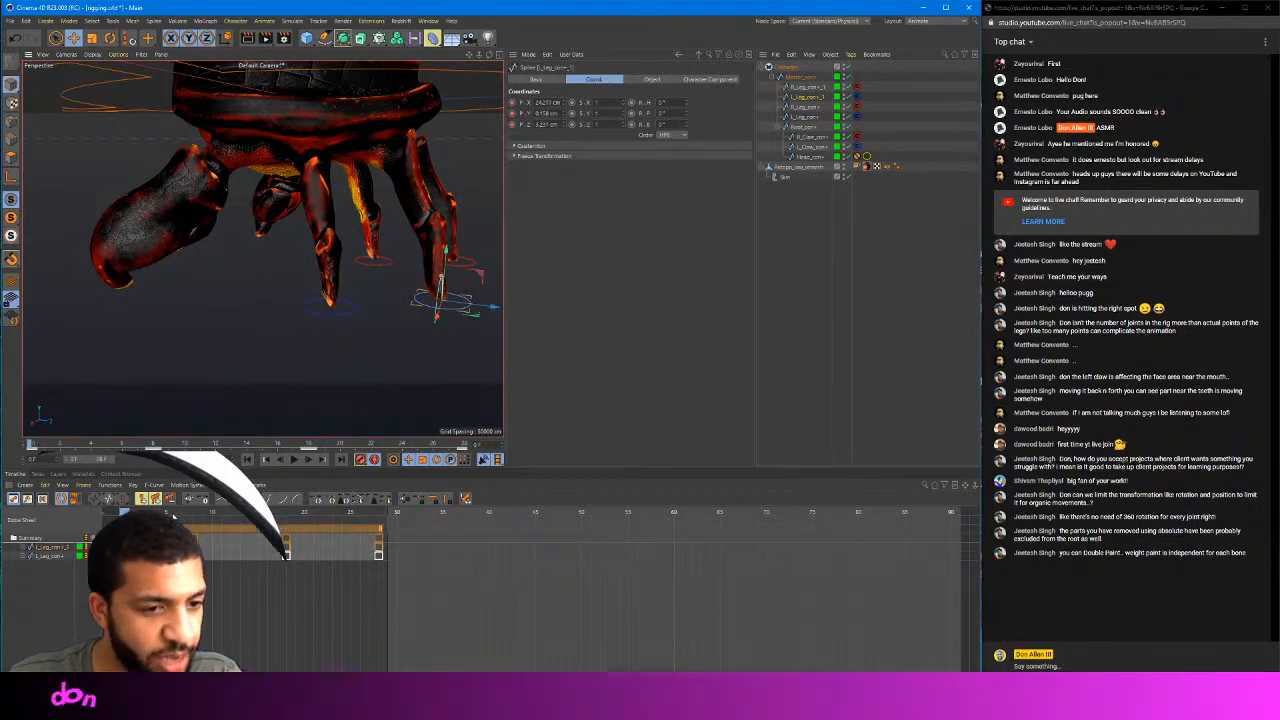
{"action": "left_click", "coordinate": [195, 513]}
{"action": "left_click_drag", "start_coordinate": [409, 280], "coordinate": [368, 315], "text": "alt"}
{"action": "left_click_drag", "start_coordinate": [187, 533], "coordinate": [291, 523]}
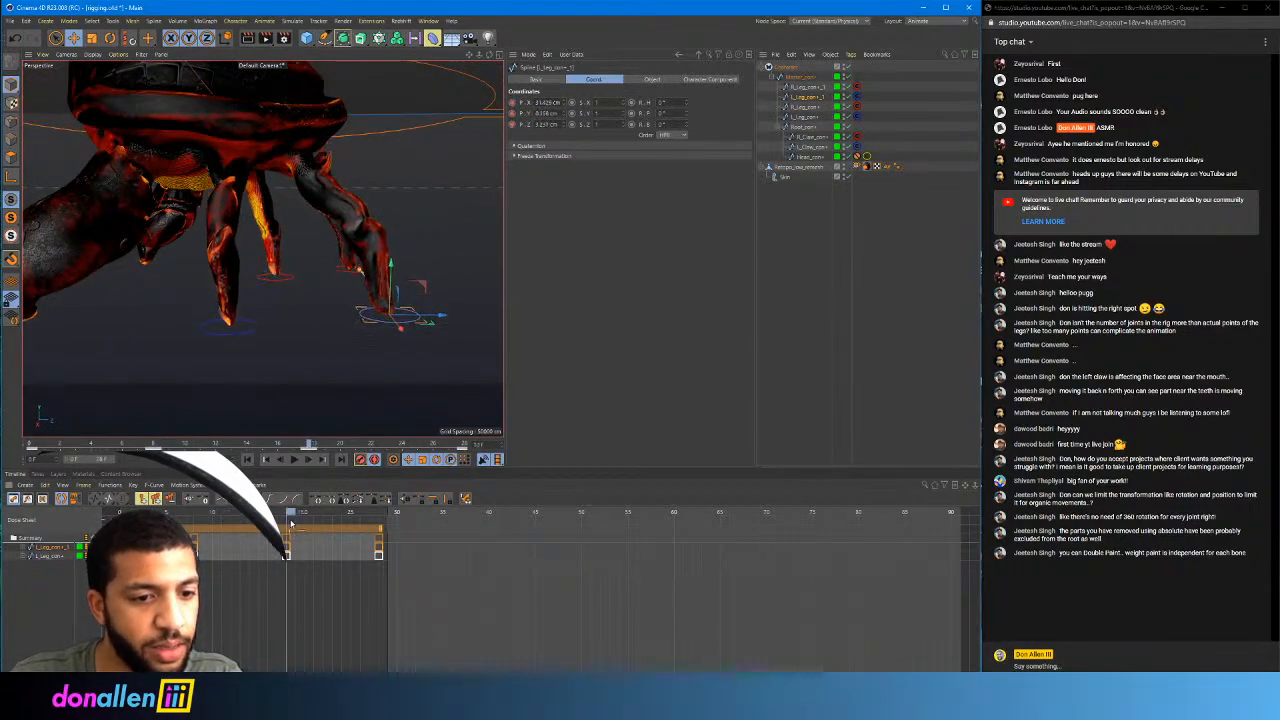
{"action": "left_click_drag", "start_coordinate": [437, 306], "coordinate": [411, 327]}
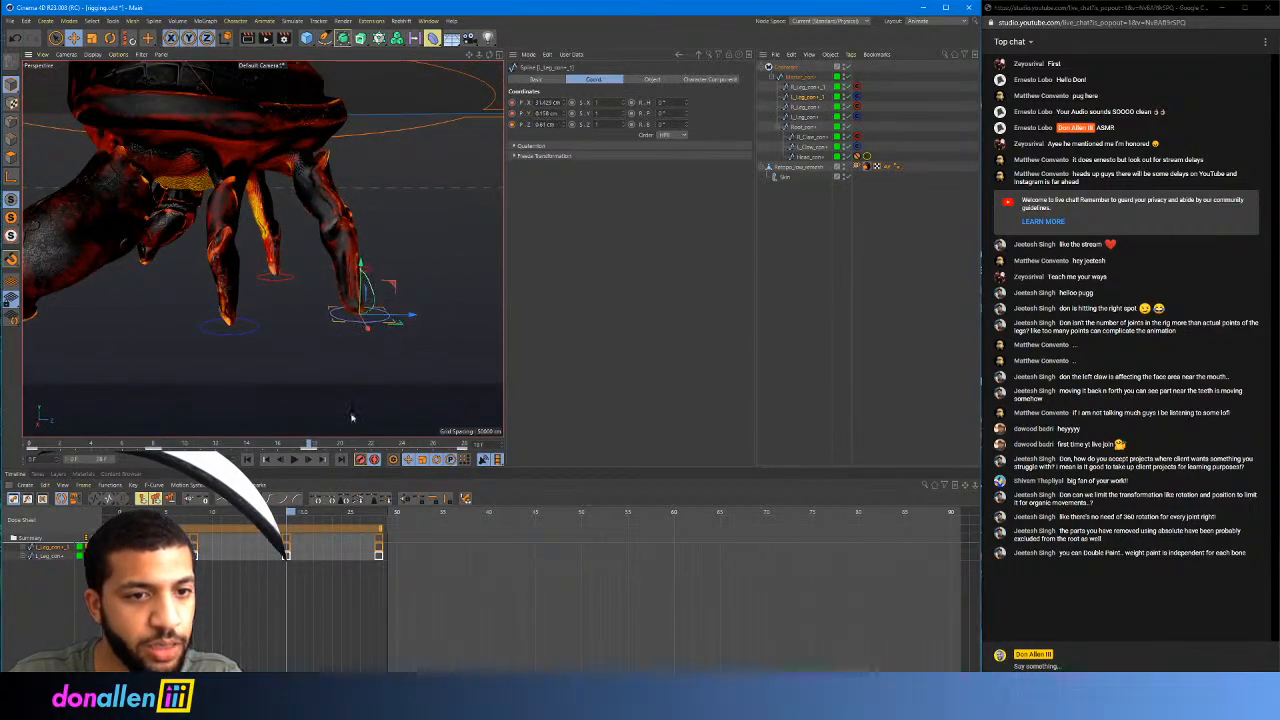
{"action": "key", "text": "F8"}
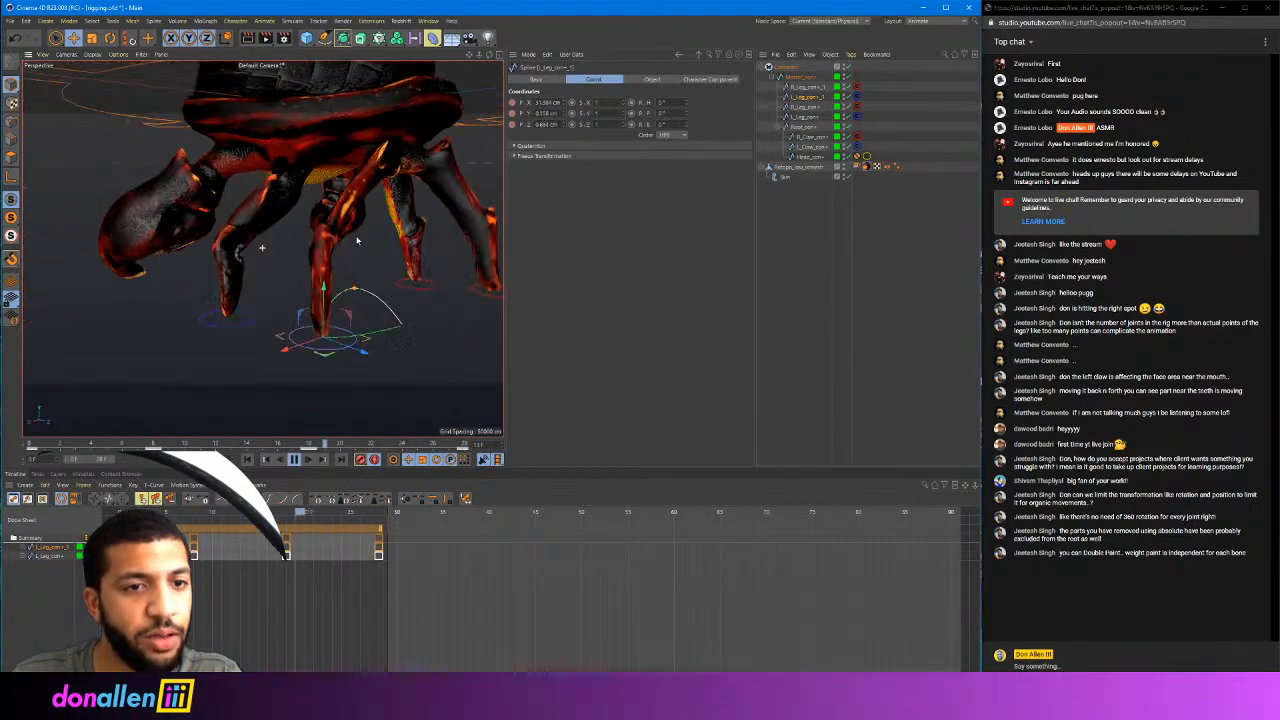
{"action": "middle_click_drag", "start_coordinate": [209, 246], "coordinate": [380, 320], "text": "alt"}
{"action": "left_click_drag", "start_coordinate": [380, 320], "coordinate": [297, 291], "text": "alt"}
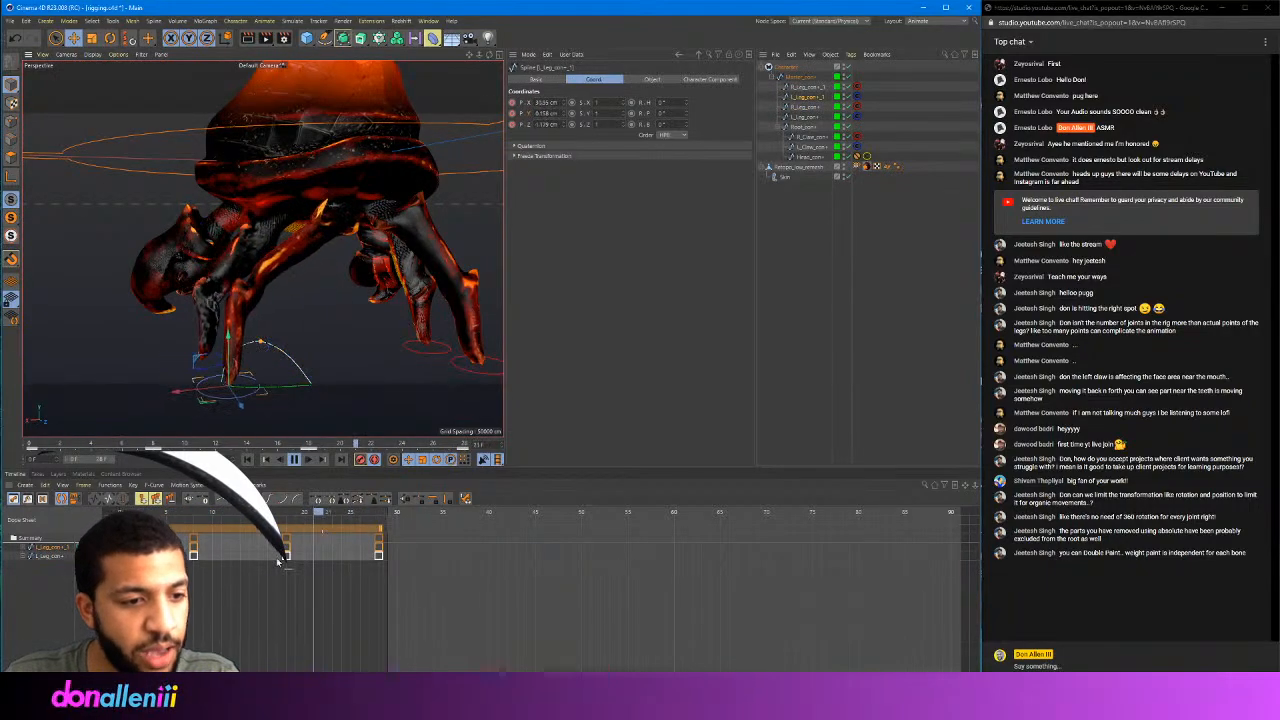
{"action": "key", "text": "F8"}
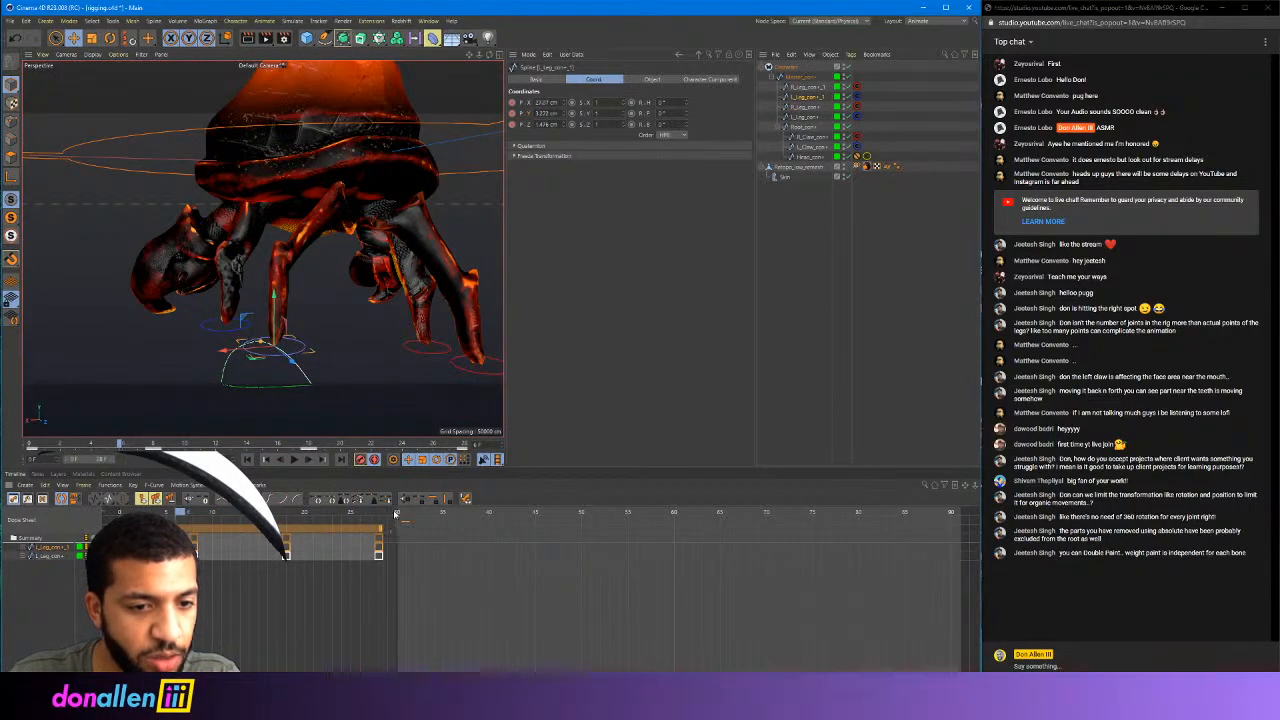
Extend the preview range to 40 frames and try delaying the L_Leg_con+ keys by about seven frames
{"action": "left_click_drag", "start_coordinate": [396, 514], "coordinate": [462, 527]}
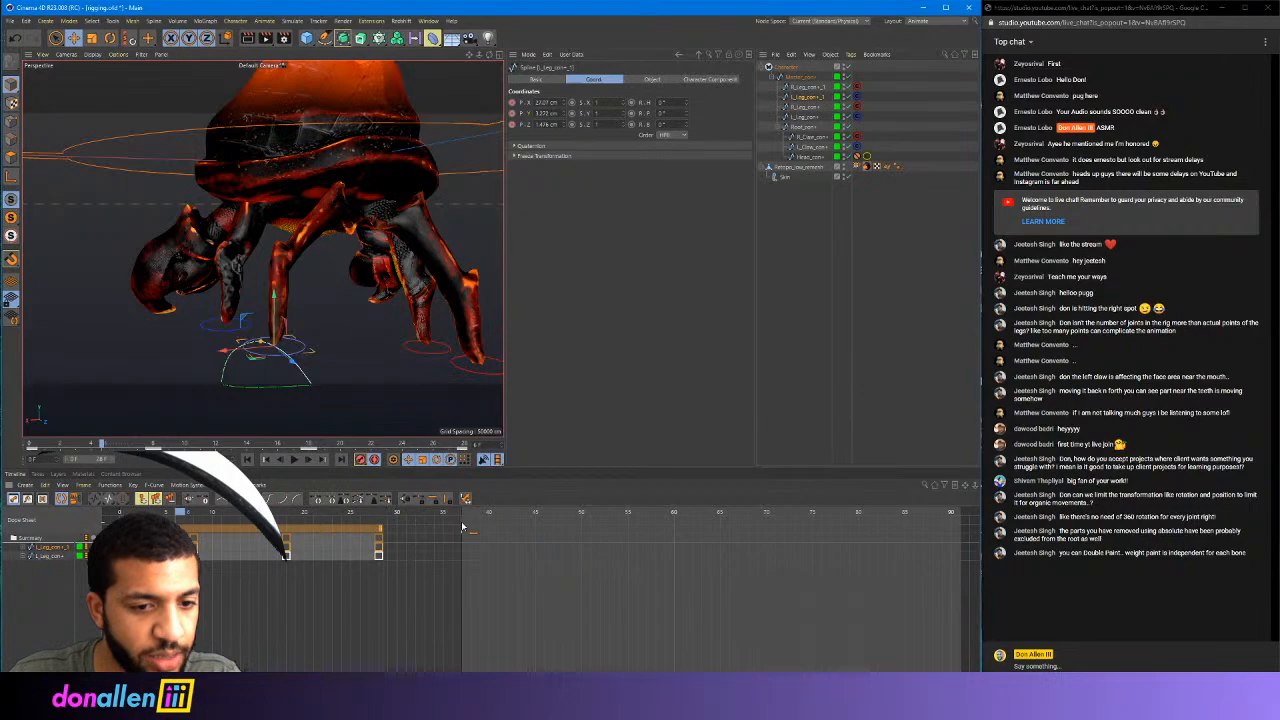
{"action": "left_click", "coordinate": [203, 565]}
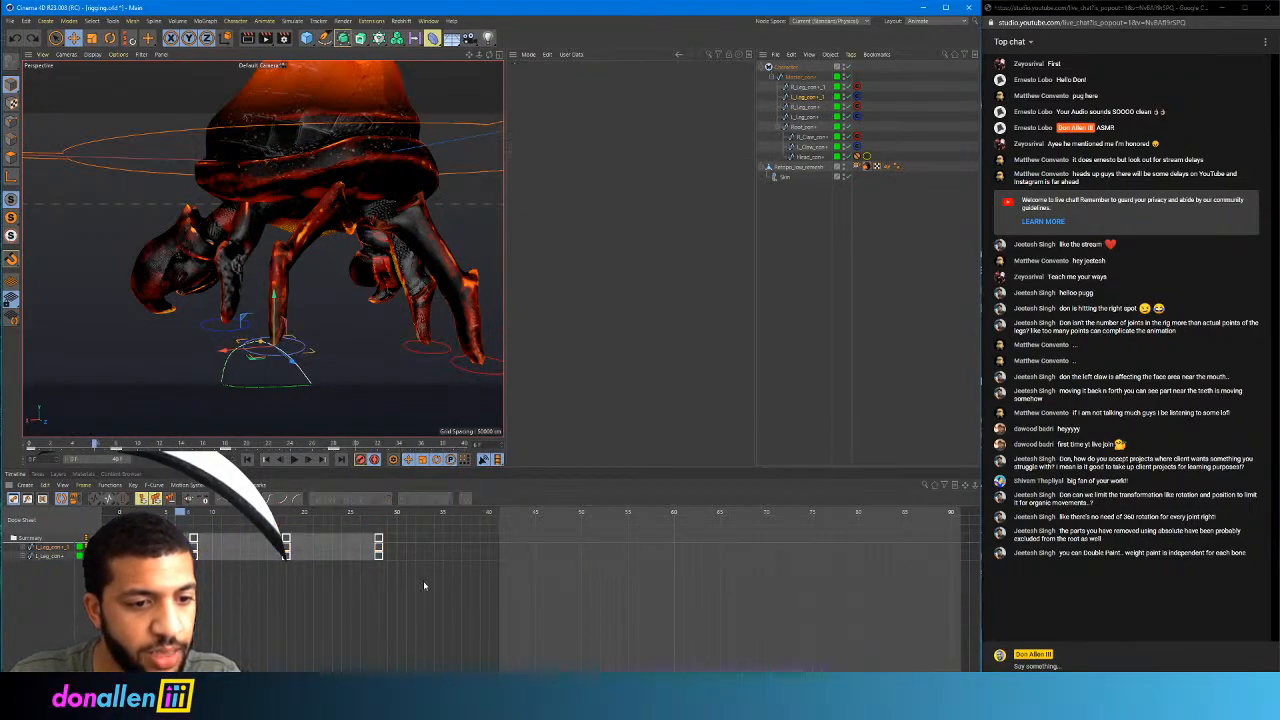
{"action": "left_click_drag", "start_coordinate": [425, 580], "coordinate": [425, 580]}
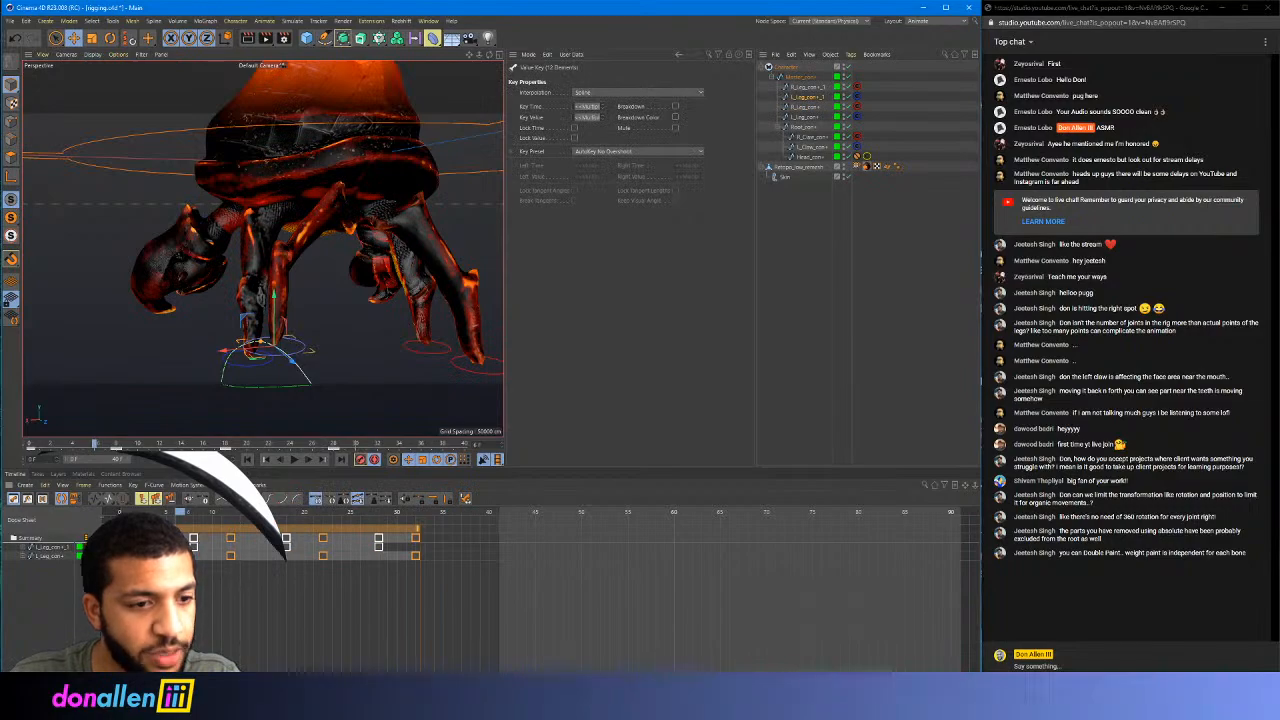
{"action": "key", "text": "F8"}
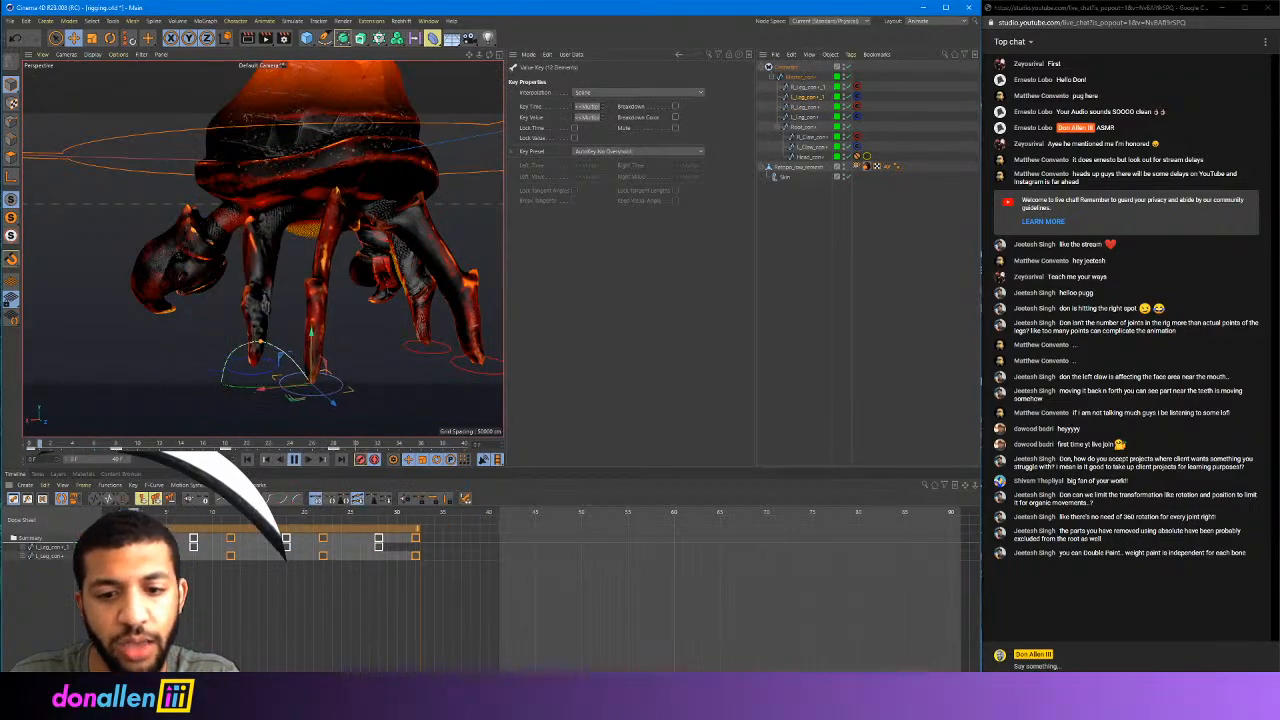
{"action": "key", "text": "F8"}
{"action": "left_click_drag", "start_coordinate": [155, 560], "coordinate": [191, 560]}
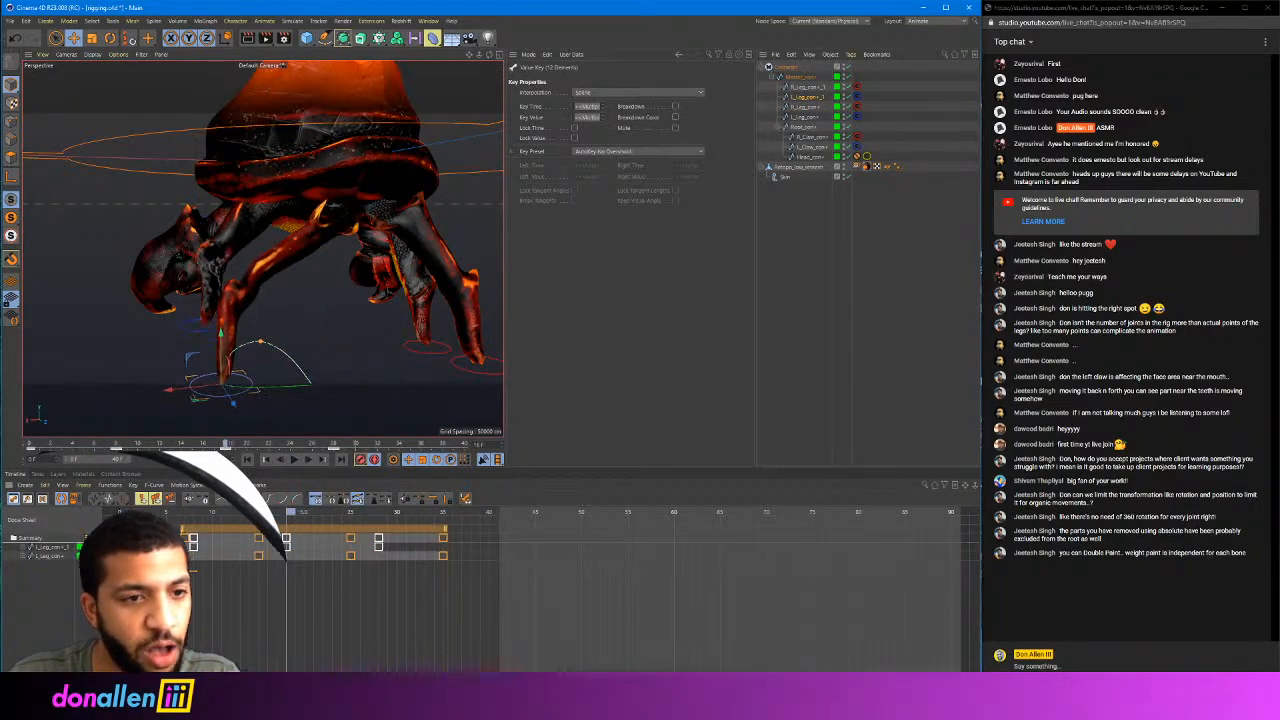
Play back the offset left legs from several angles, shortening the preview range to 34 frames
{"action": "key", "text": "F8"}
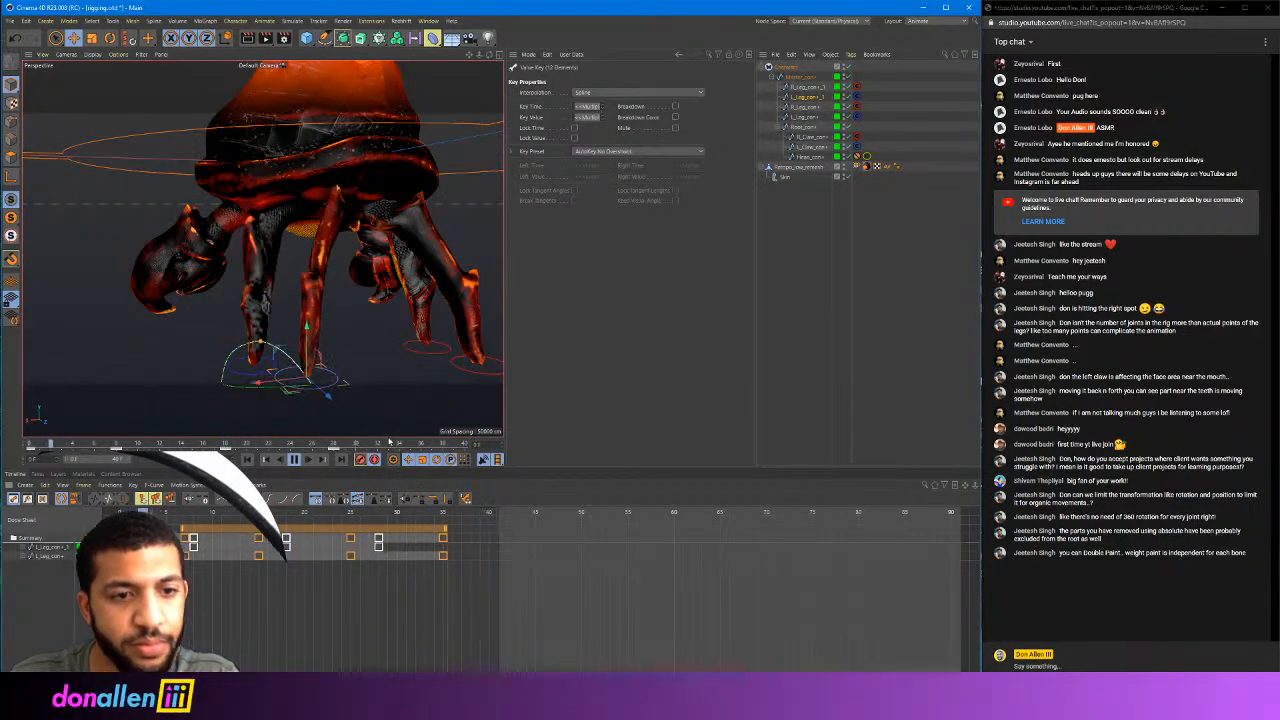
{"action": "left_click_drag", "start_coordinate": [392, 366], "coordinate": [379, 303], "text": "alt"}
{"action": "key", "text": "F8"}
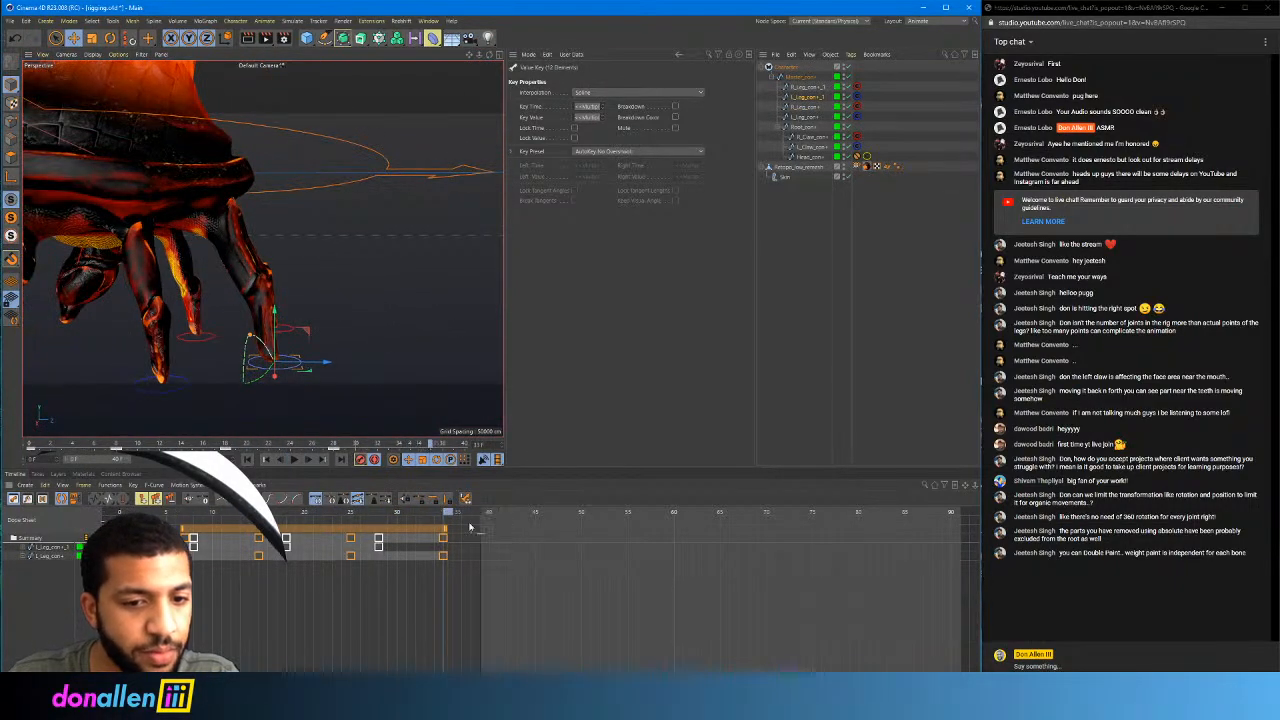
{"action": "key", "text": "F8"}
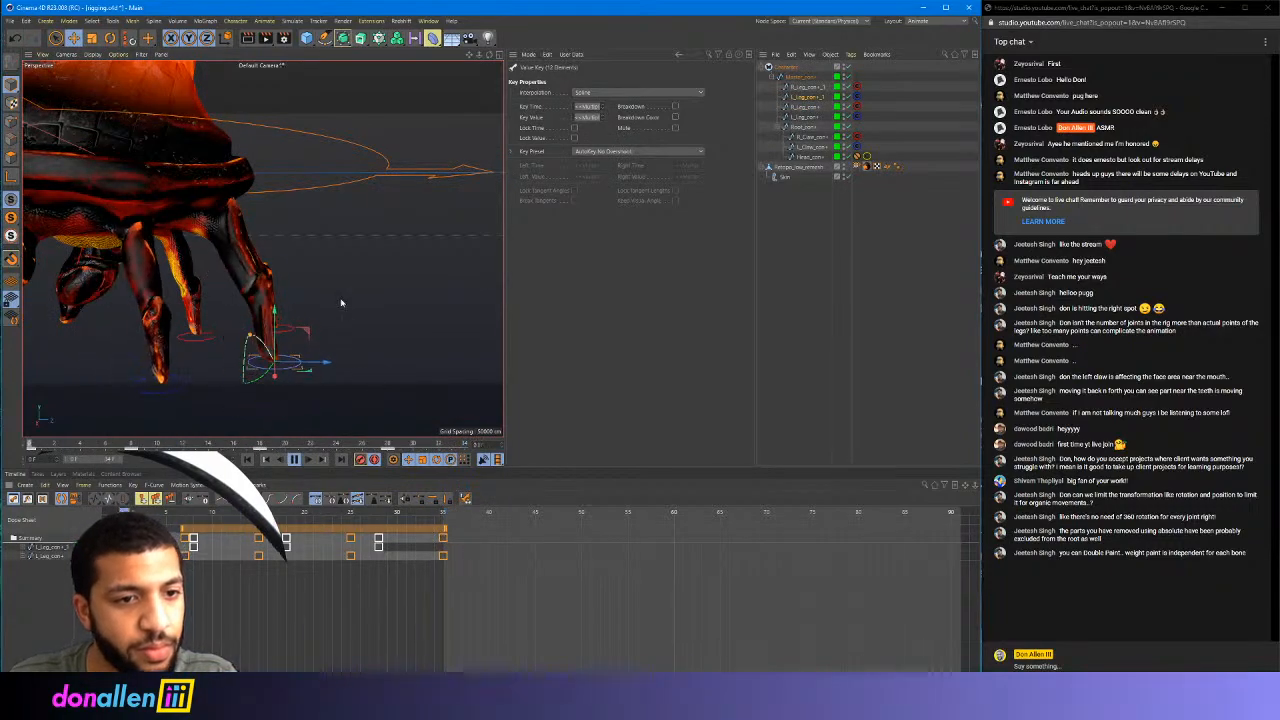
{"action": "left_click_drag", "start_coordinate": [341, 302], "coordinate": [178, 325], "text": "alt"}
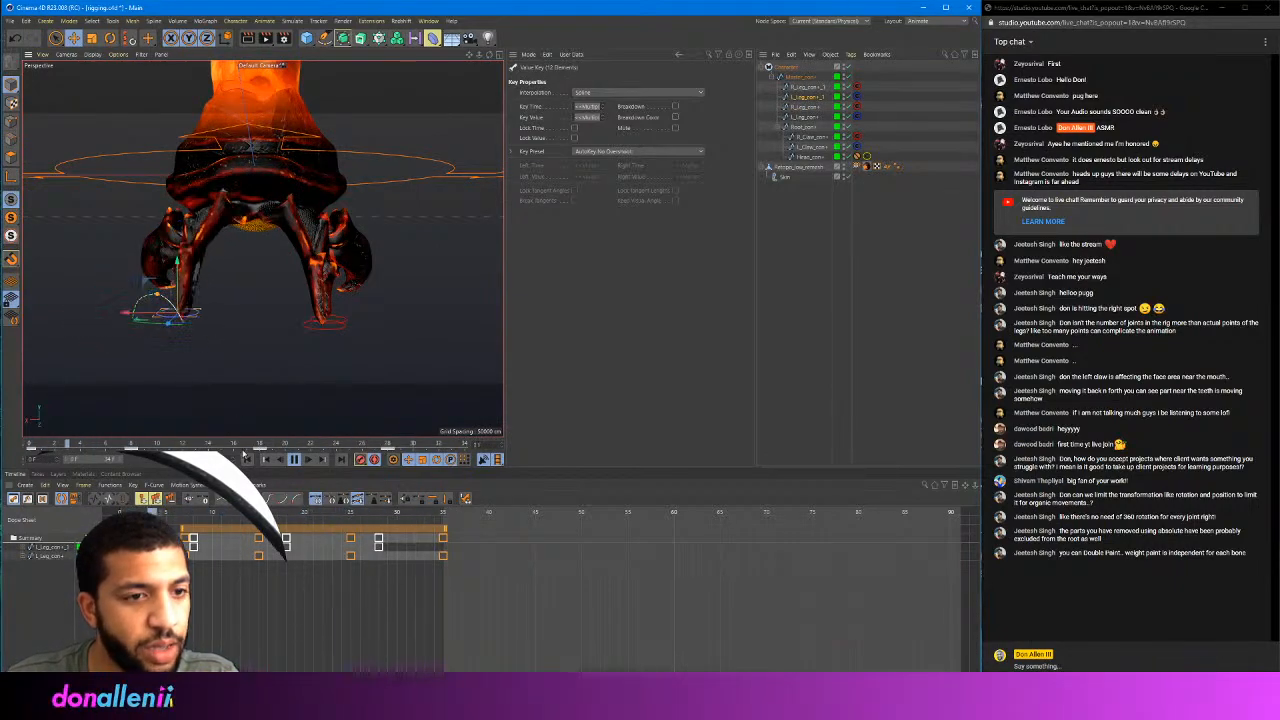
{"action": "left_click", "coordinate": [294, 459]}
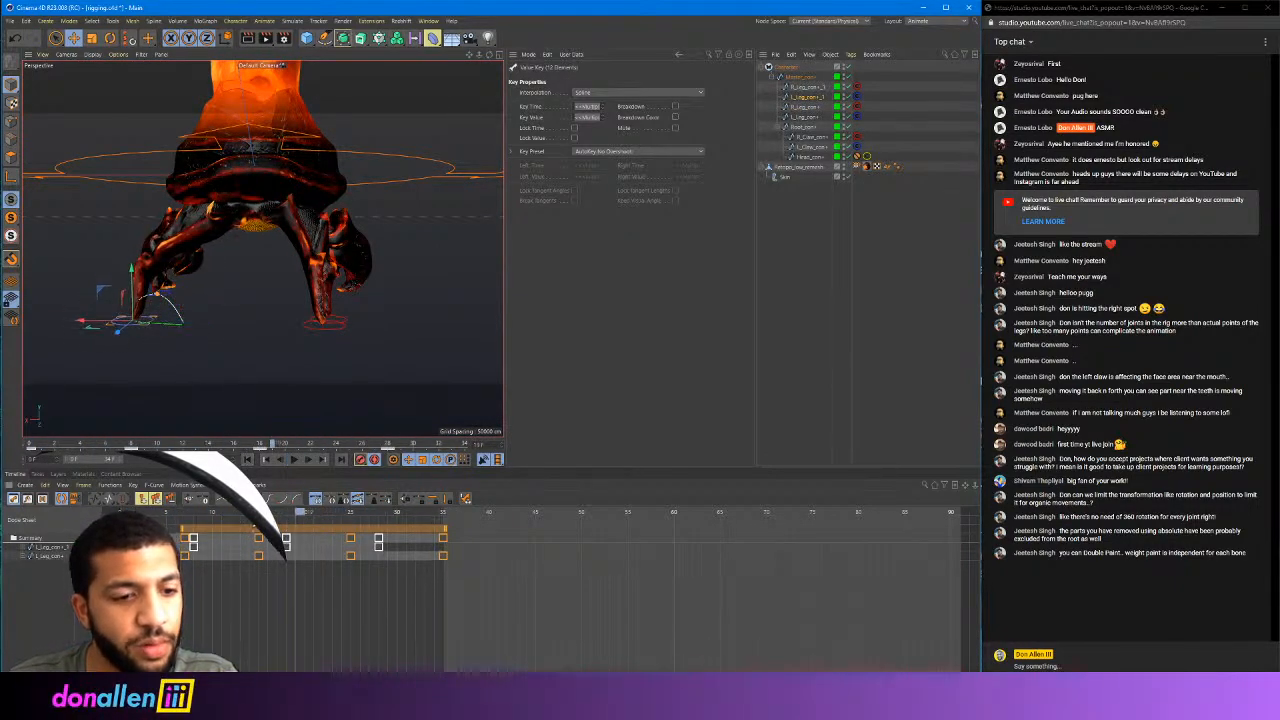
Undo the L_Leg_con+ key delay and play back both left legs with their original timing
{"action": "key", "text": "ctrl+z"}
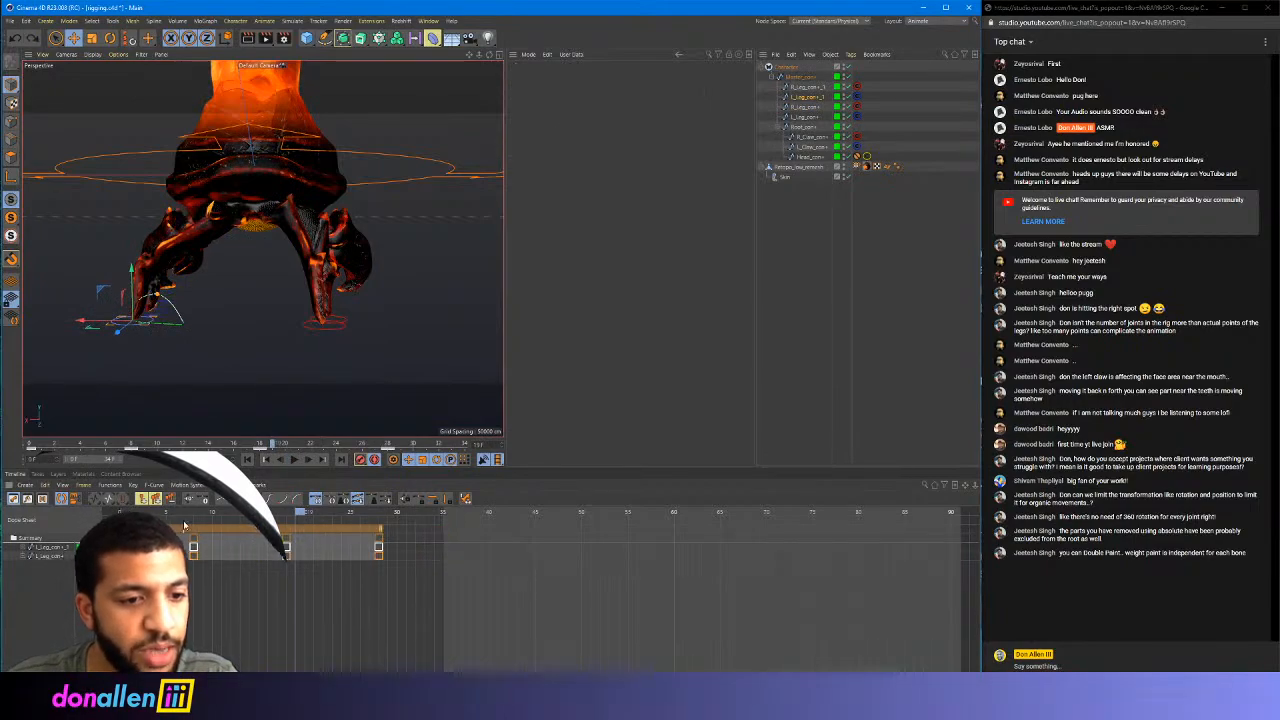
{"action": "key", "text": "F8"}
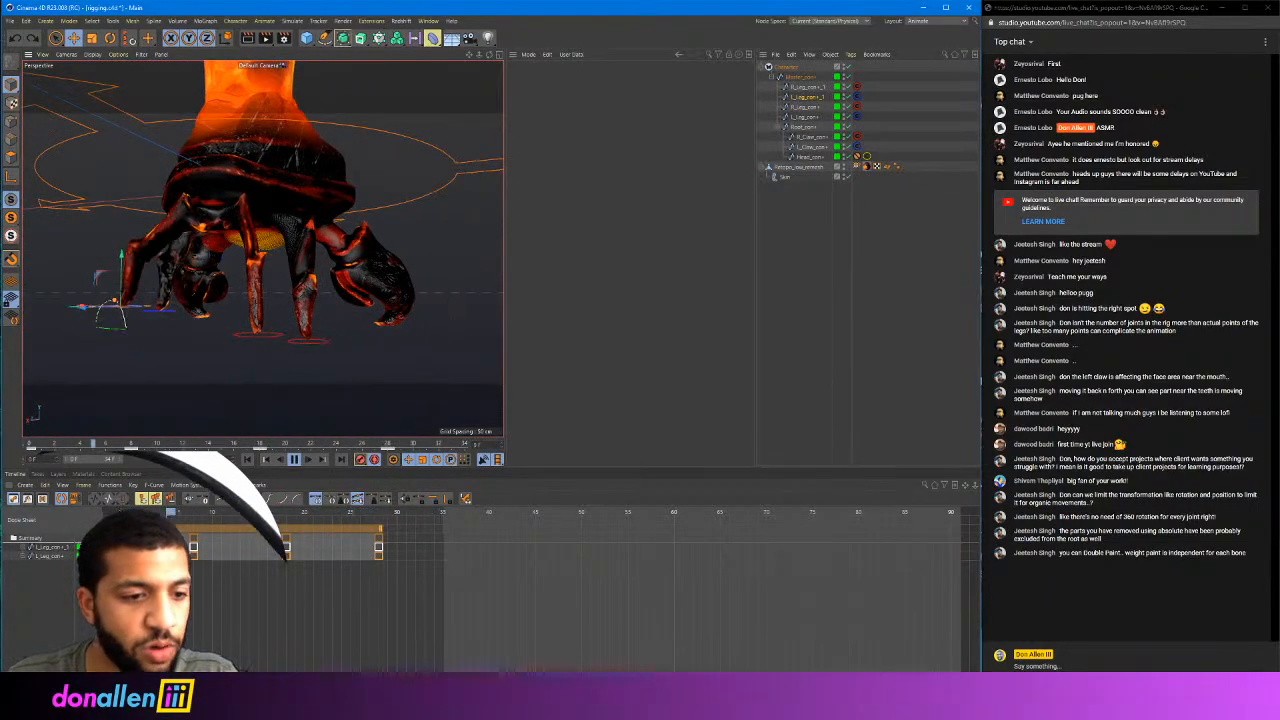
{"action": "key", "text": "F8"}
Key the starting position of the R_Leg_con+_1 control at frames 0 and 28
{"action": "key", "text": "shift+f"}
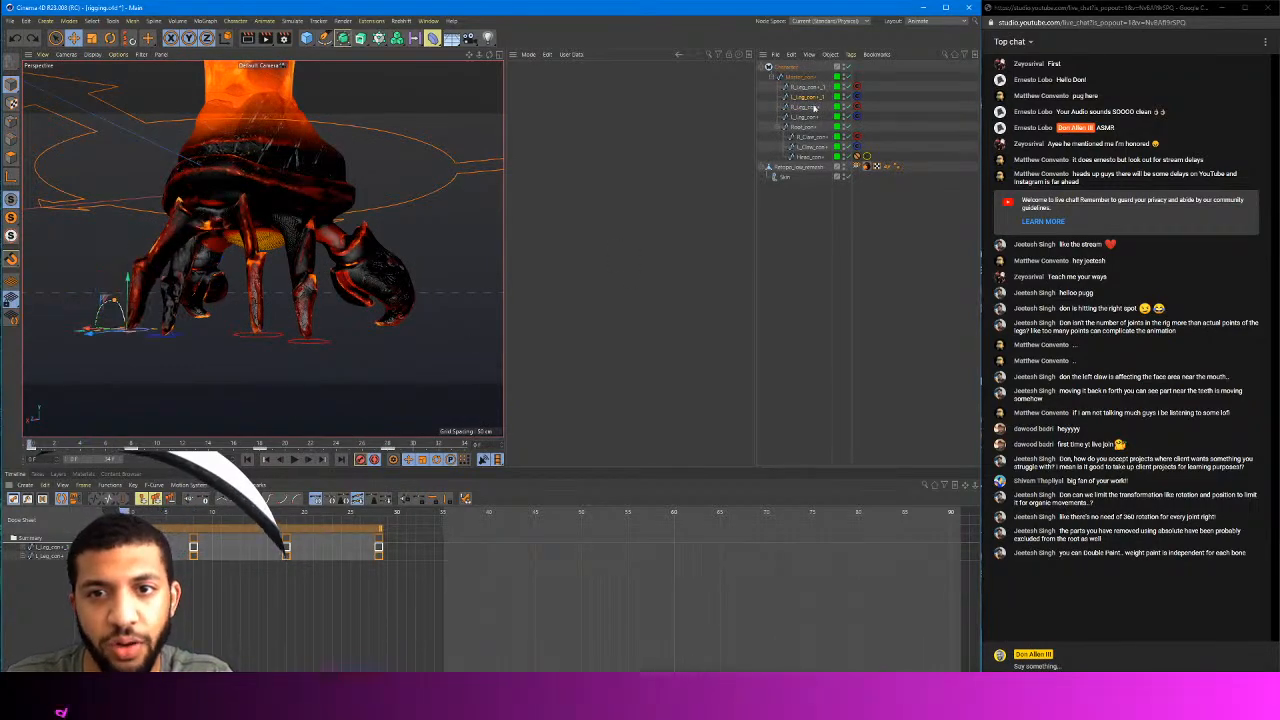
{"action": "left_click", "coordinate": [815, 95]}
{"action": "mouse_move", "coordinate": [347, 283]}
{"action": "left_mouse_down", "text": "alt"}
{"action": "mouse_move", "coordinate": [390, 281]}
{"action": "mouse_move", "coordinate": [340, 280]}
{"action": "left_mouse_up", "text": "alt"}
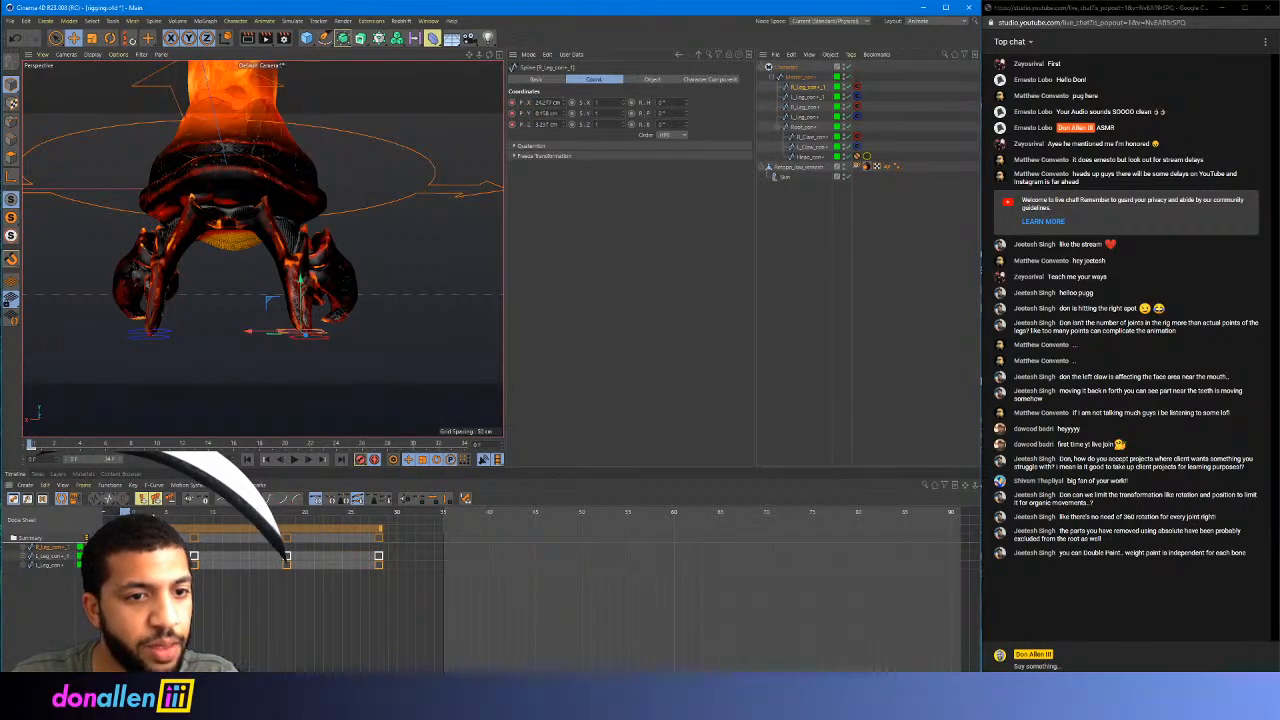
{"action": "left_click_drag", "start_coordinate": [154, 513], "coordinate": [385, 543]}
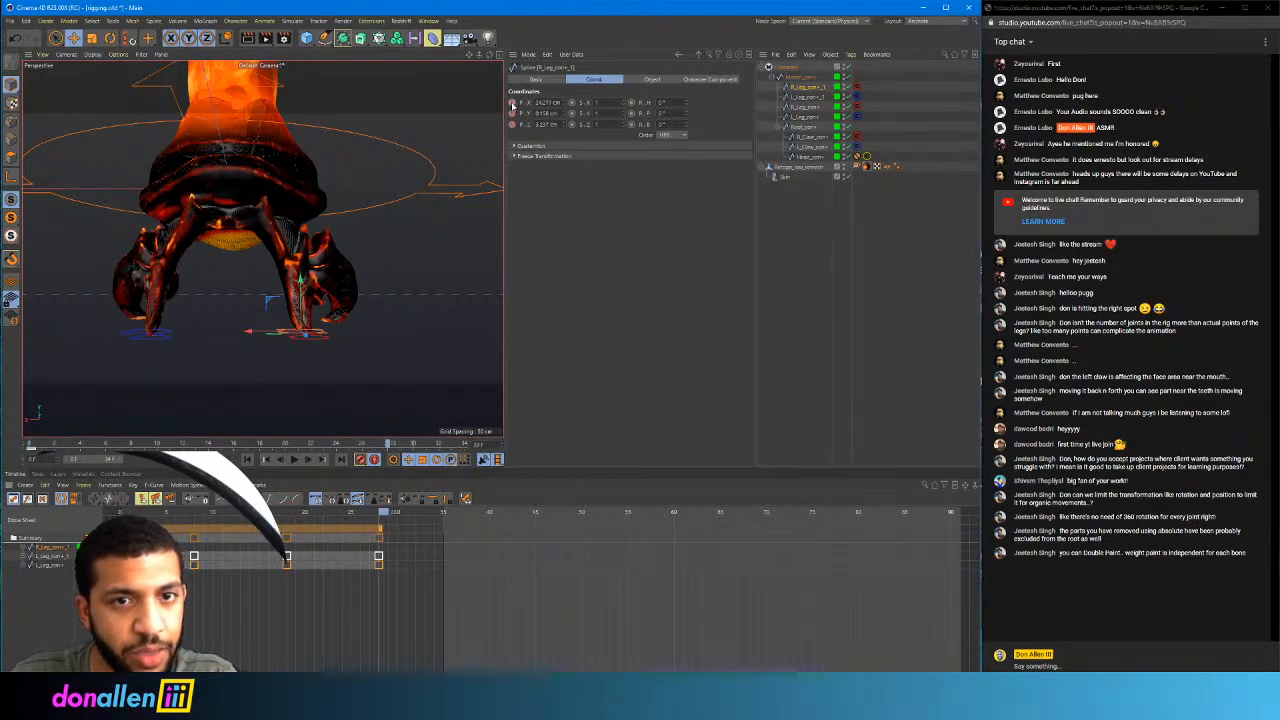
Slide the R_Leg_con+_1 foot inward along X at frames 8 and 18, key it, and play back the motion
{"action": "left_click_drag", "start_coordinate": [173, 514], "coordinate": [207, 512]}
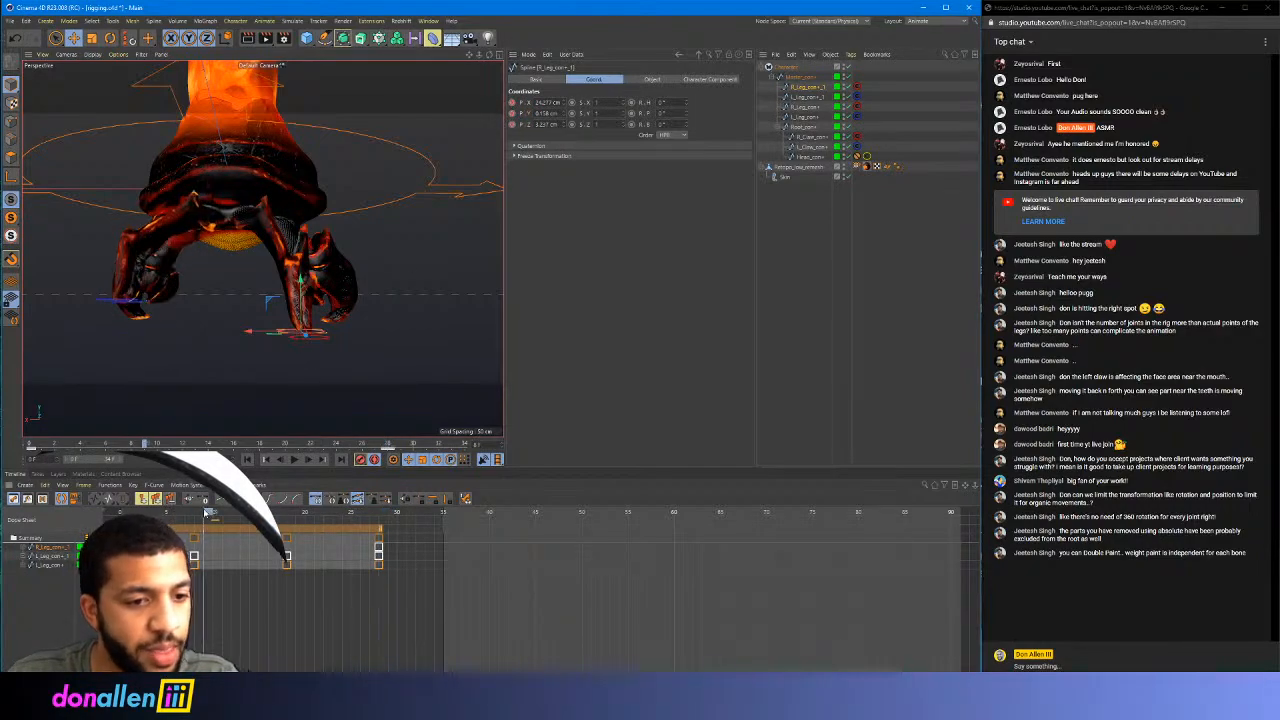
{"action": "left_click_drag", "start_coordinate": [270, 303], "coordinate": [210, 335]}
{"action": "mouse_move", "coordinate": [311, 372]}
{"action": "middle_mouse_down", "text": "alt"}
{"action": "mouse_move", "coordinate": [333, 374]}
{"action": "mouse_move", "coordinate": [321, 388]}
{"action": "middle_mouse_up", "text": "alt"}
{"action": "left_click_drag", "start_coordinate": [200, 513], "coordinate": [291, 519]}
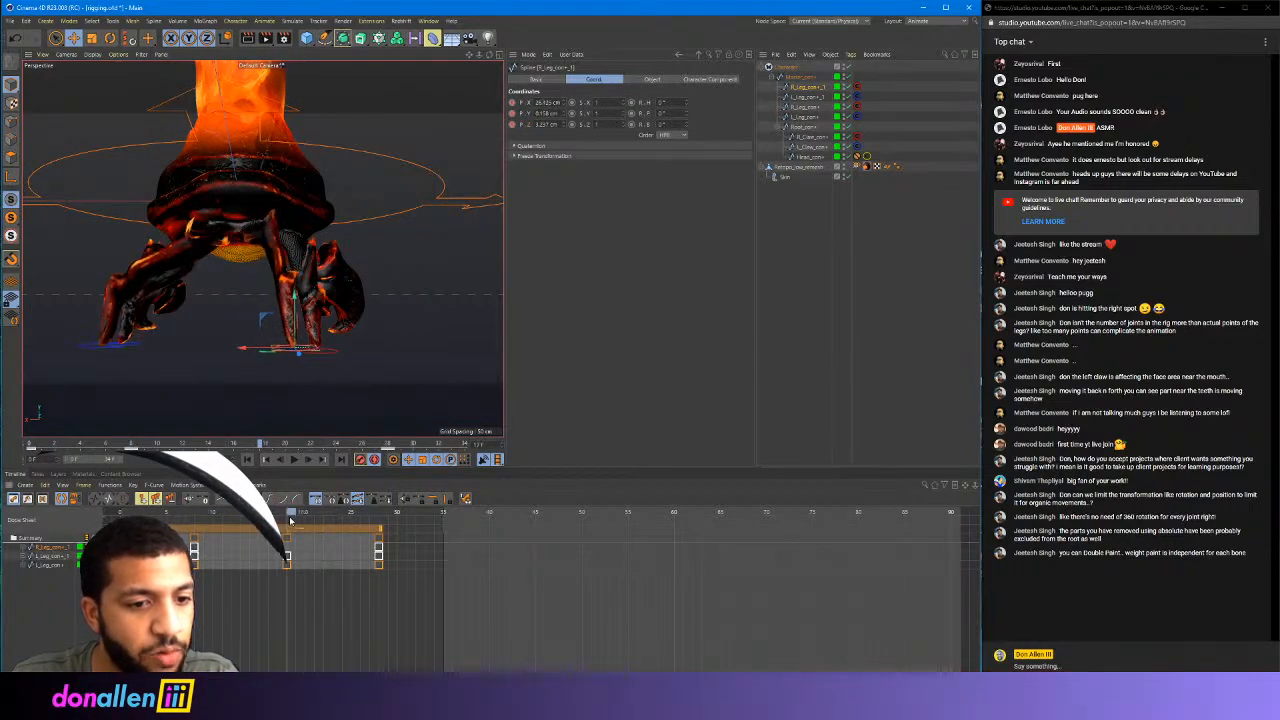
{"action": "left_click_drag", "start_coordinate": [221, 350], "coordinate": [204, 351]}
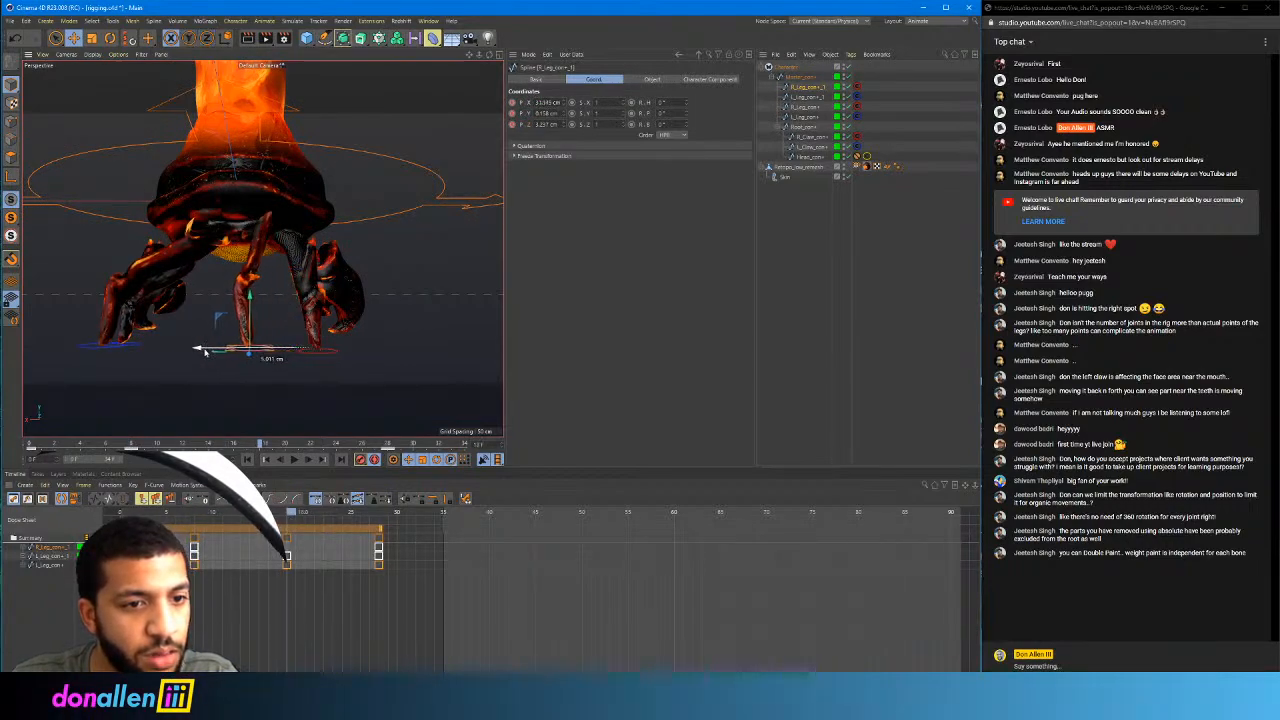
{"action": "key", "text": "F8"}
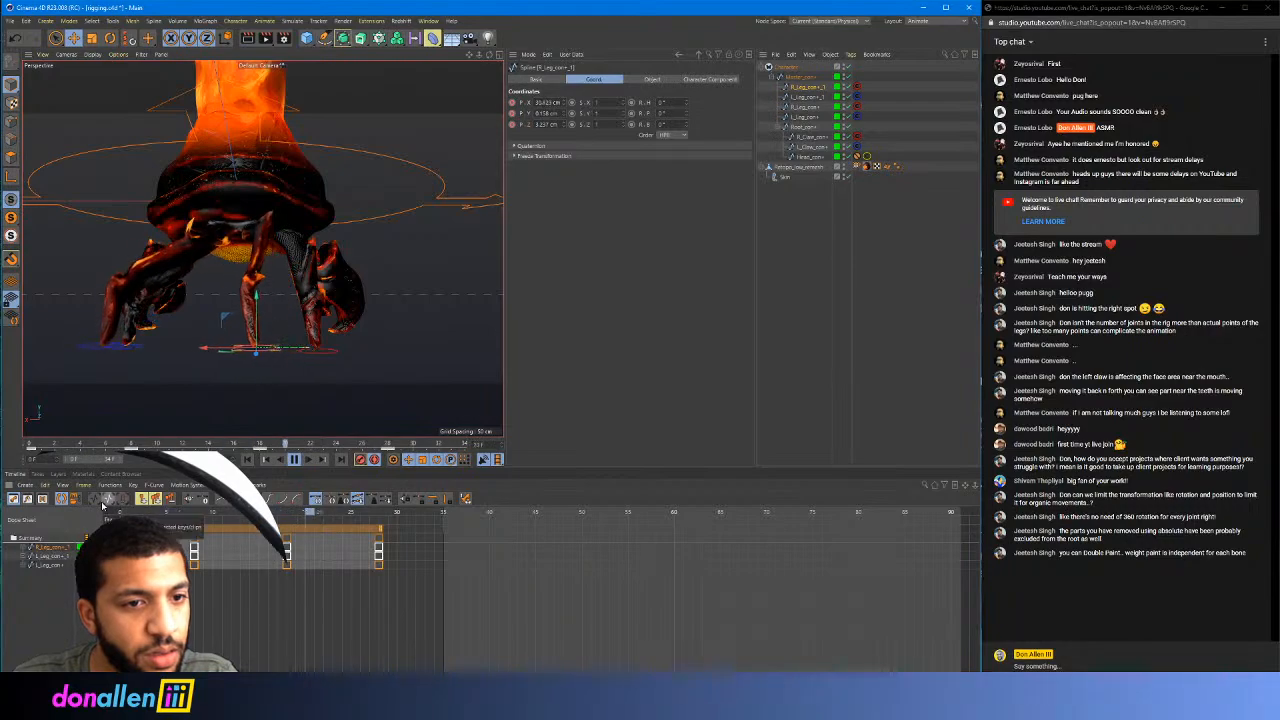
{"action": "left_click_drag", "start_coordinate": [346, 334], "coordinate": [365, 372], "text": "alt"}
{"action": "left_click", "coordinate": [294, 459]}
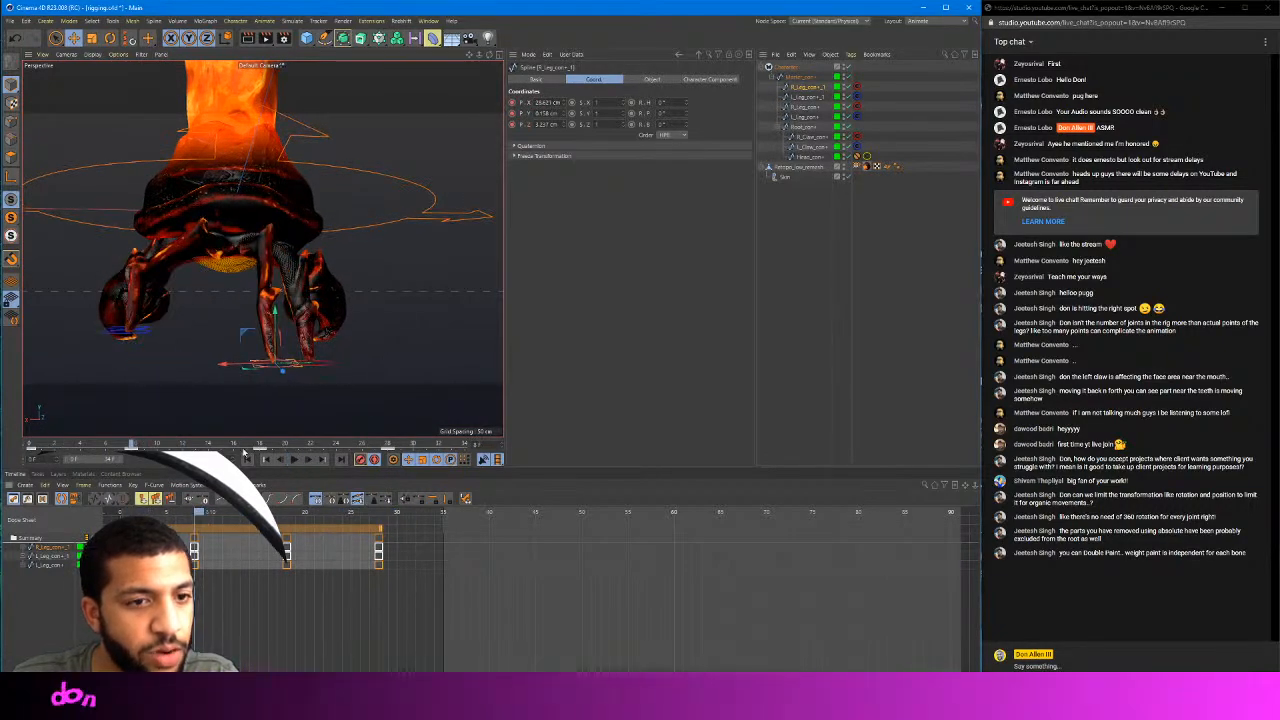
Raise the R_Leg_con+_1 foot off the ground at frame 8 and play back the step
{"action": "left_click_drag", "start_coordinate": [274, 312], "coordinate": [276, 288]}
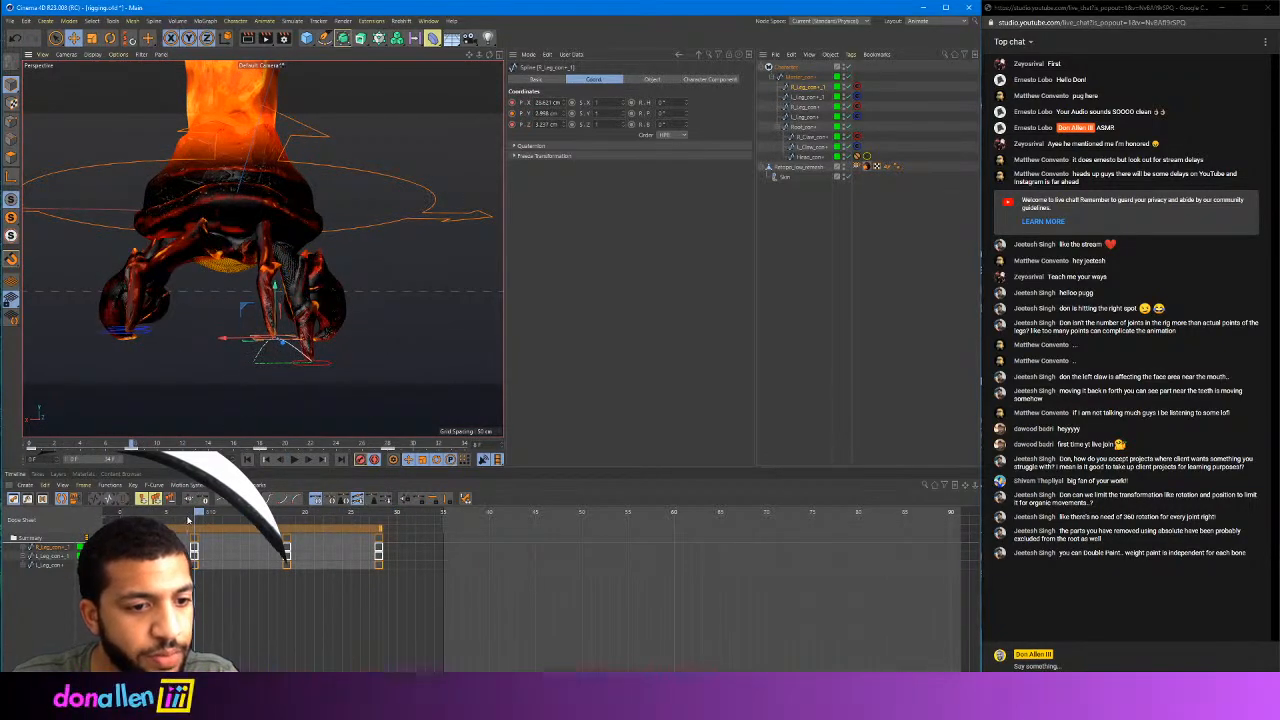
{"action": "key", "text": "F8"}
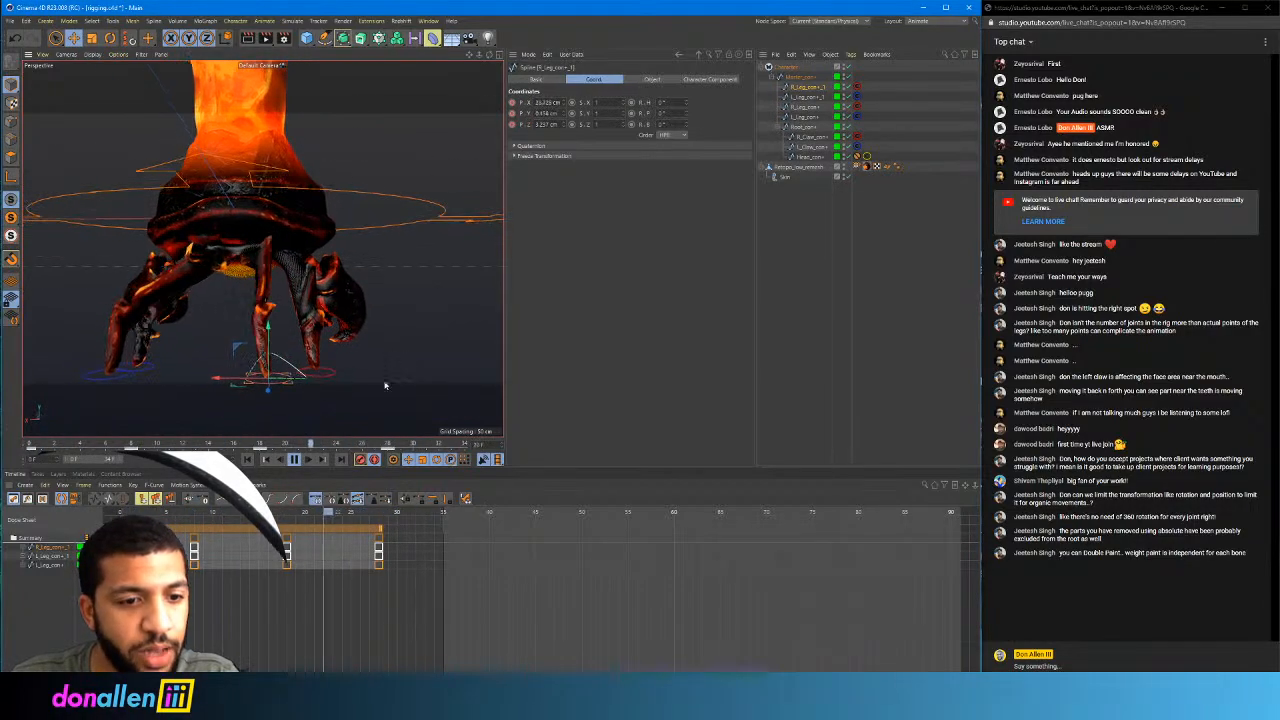
{"action": "key", "text": "space"}
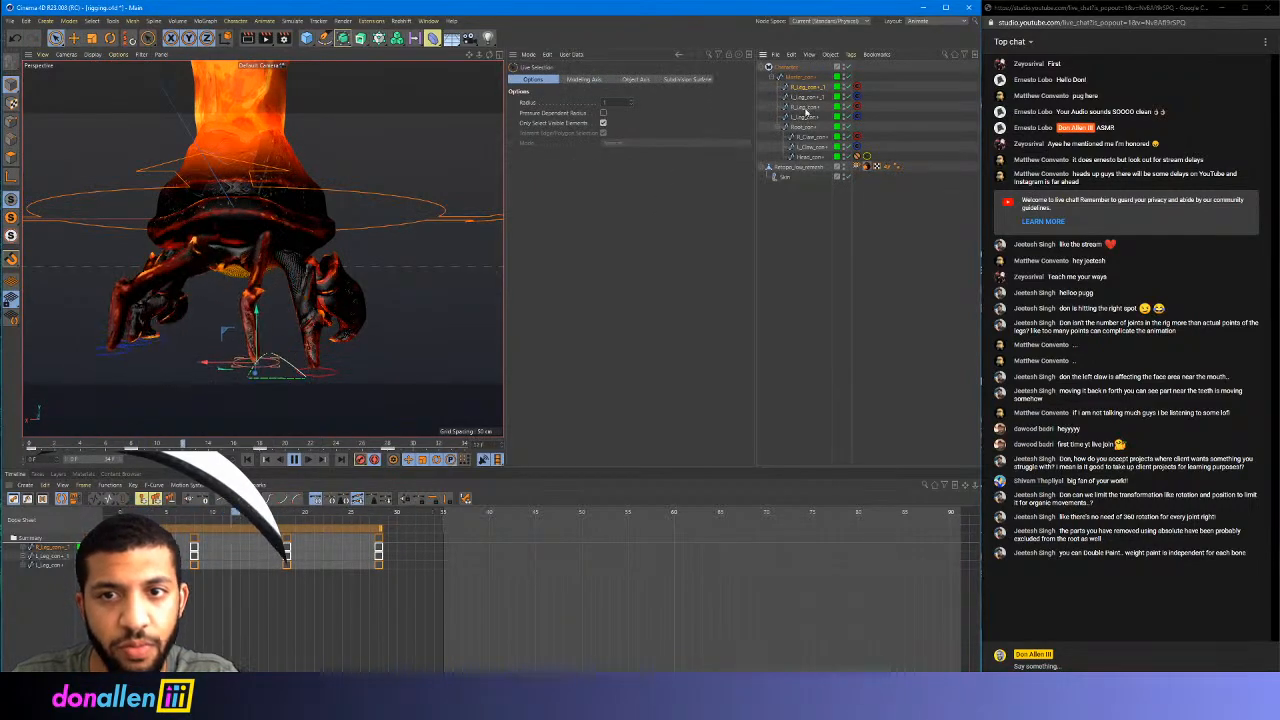
Key the starting position of the R_Leg_con+ control at frames 0 and 28
{"action": "left_click", "coordinate": [805, 107]}
{"action": "left_click", "coordinate": [294, 459]}
{"action": "left_click_drag", "start_coordinate": [300, 512], "coordinate": [116, 516]}
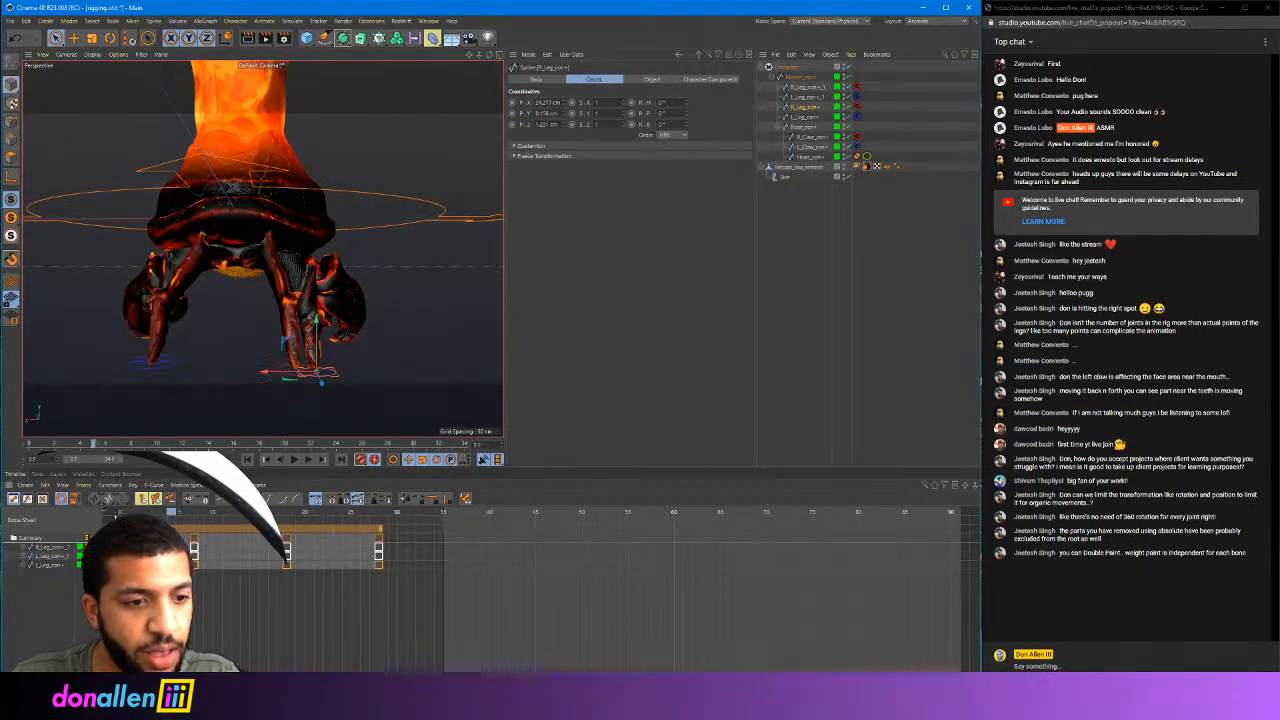
{"action": "left_click", "coordinate": [512, 103]}
{"action": "left_click", "coordinate": [512, 113]}
{"action": "left_click", "coordinate": [512, 124]}
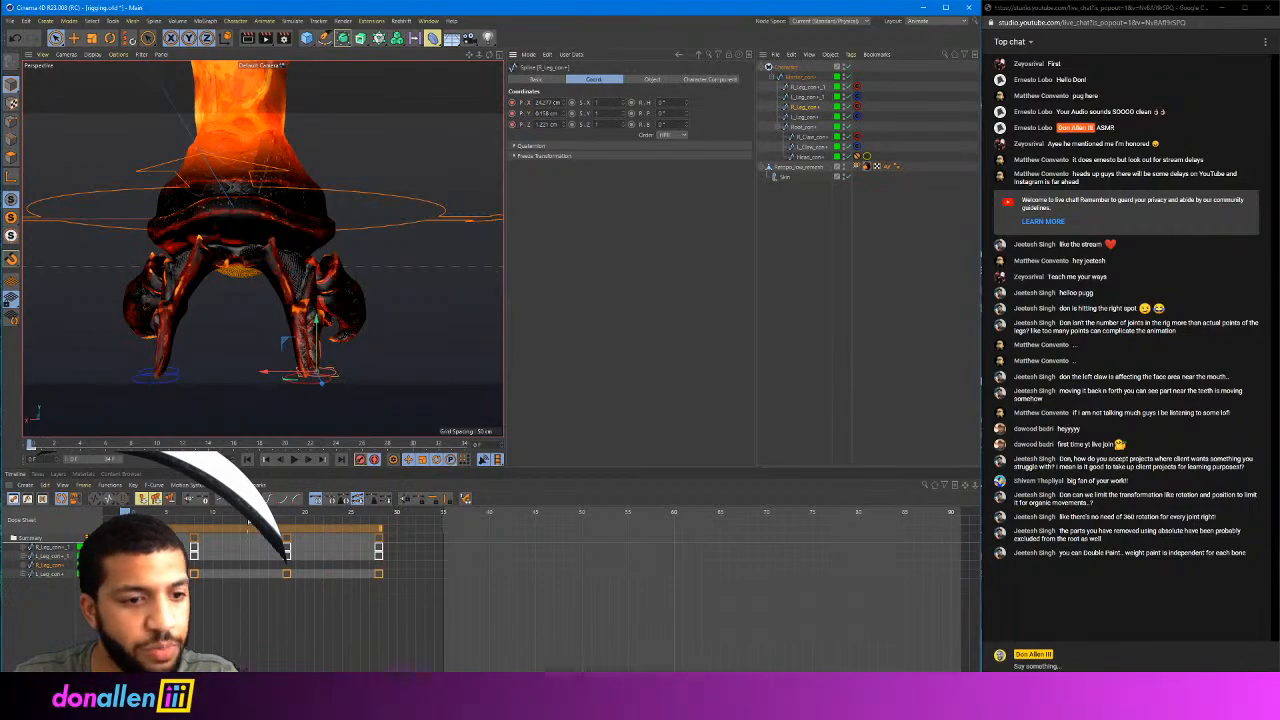
{"action": "left_click_drag", "start_coordinate": [250, 514], "coordinate": [199, 525]}
{"action": "left_click", "coordinate": [512, 124]}
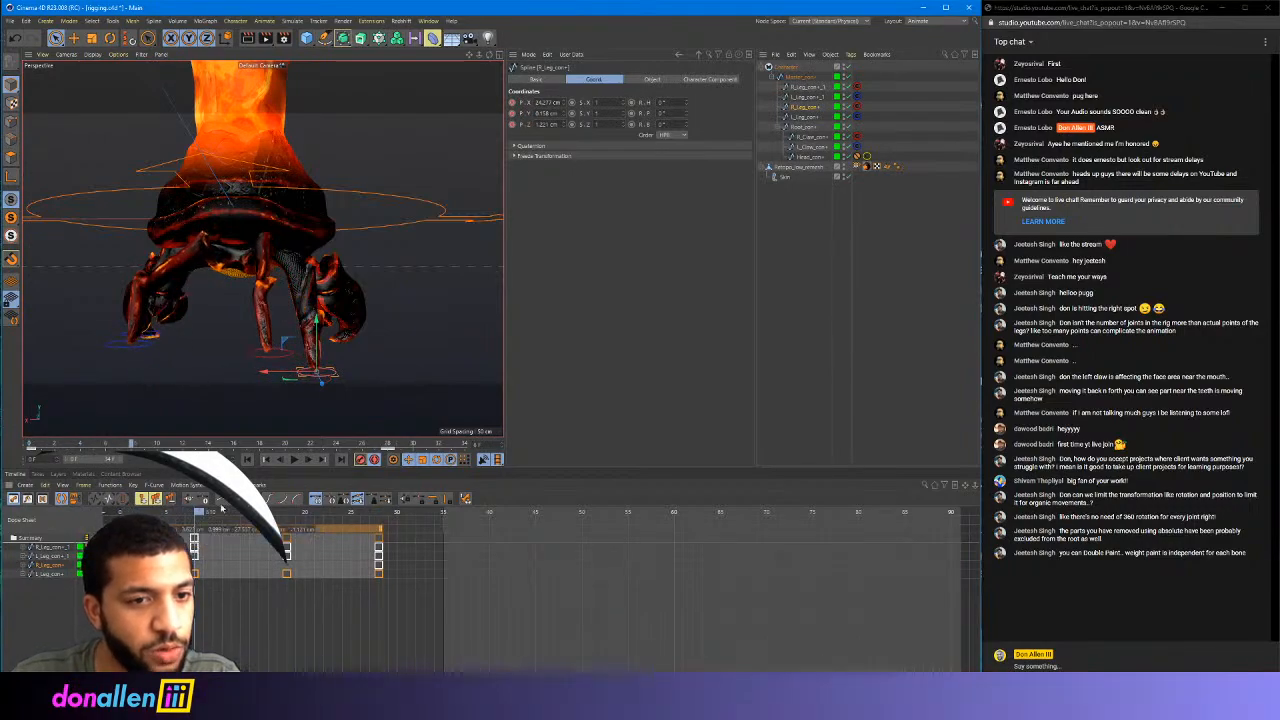
Raise the R_Leg_con+ foot and move it inward at frame 8, move it further inward at frame 18, and play back the motion
{"action": "left_click_drag", "start_coordinate": [273, 374], "coordinate": [246, 375]}
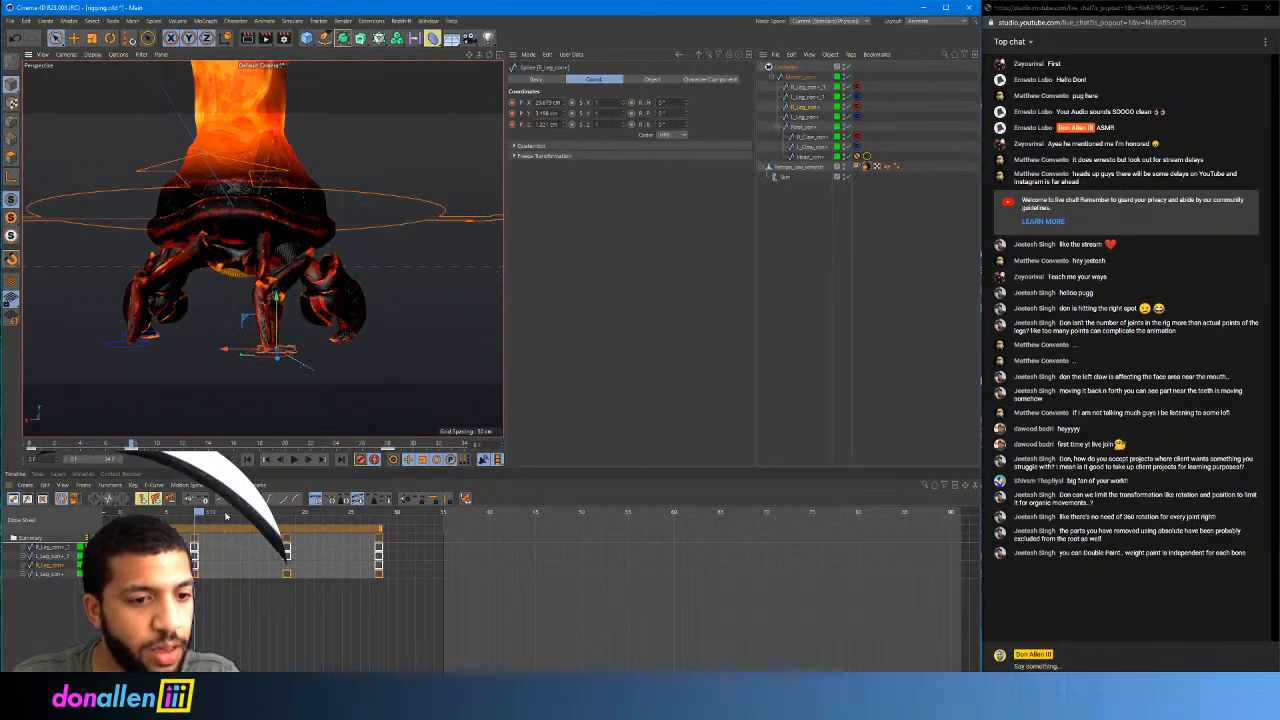
{"action": "left_click_drag", "start_coordinate": [226, 514], "coordinate": [289, 531]}
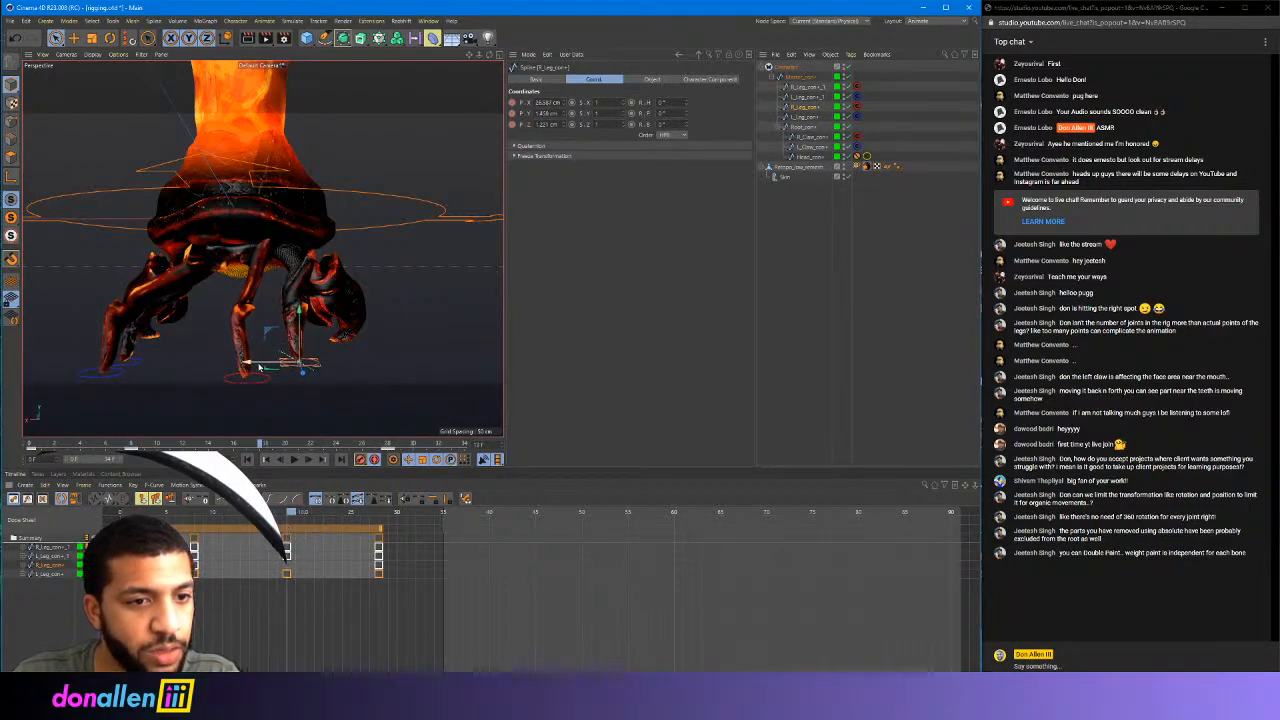
{"action": "left_click_drag", "start_coordinate": [259, 368], "coordinate": [204, 363]}
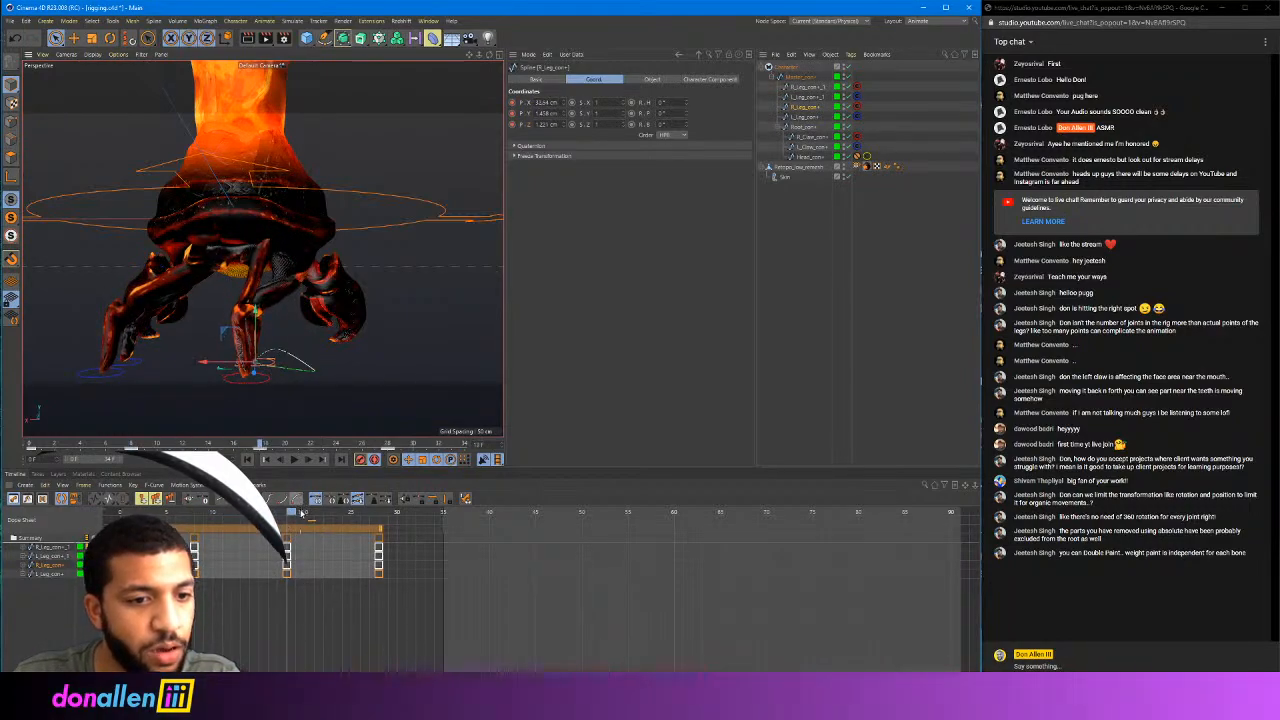
{"action": "left_click_drag", "start_coordinate": [301, 512], "coordinate": [428, 515]}
{"action": "key", "text": "F8"}
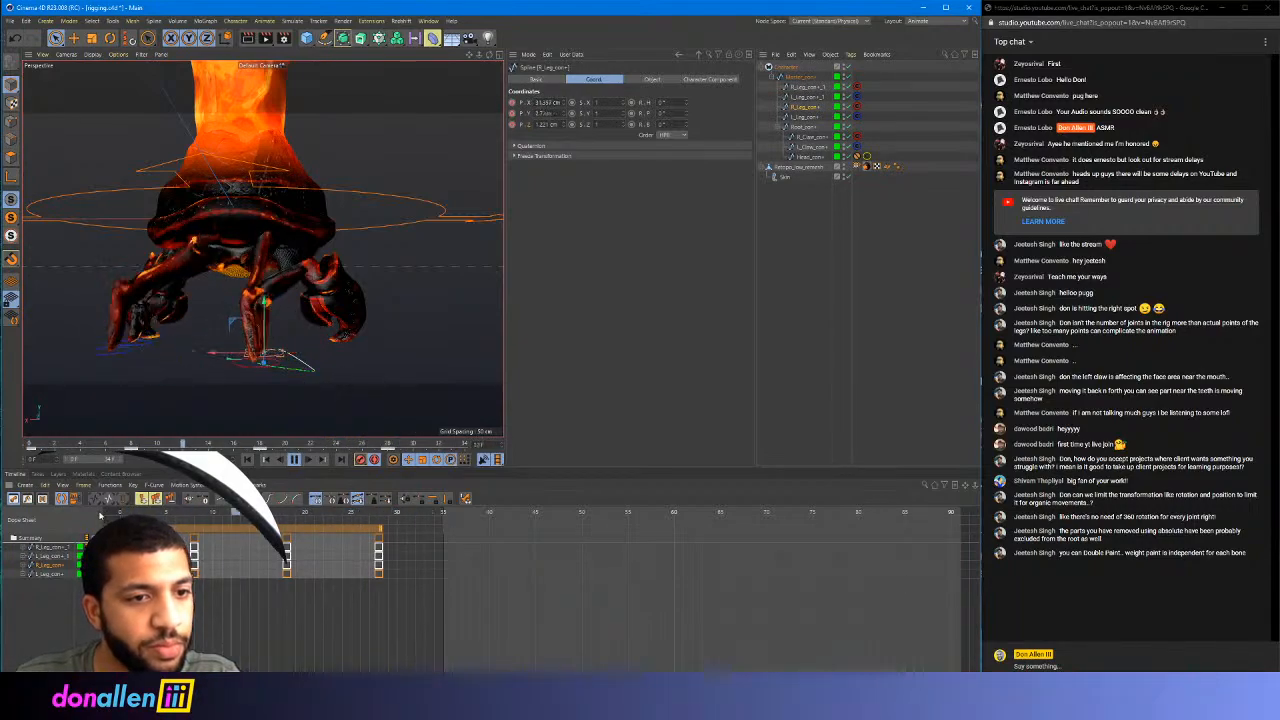
{"action": "key", "text": "F8"}
{"action": "key", "text": "shift+f"}
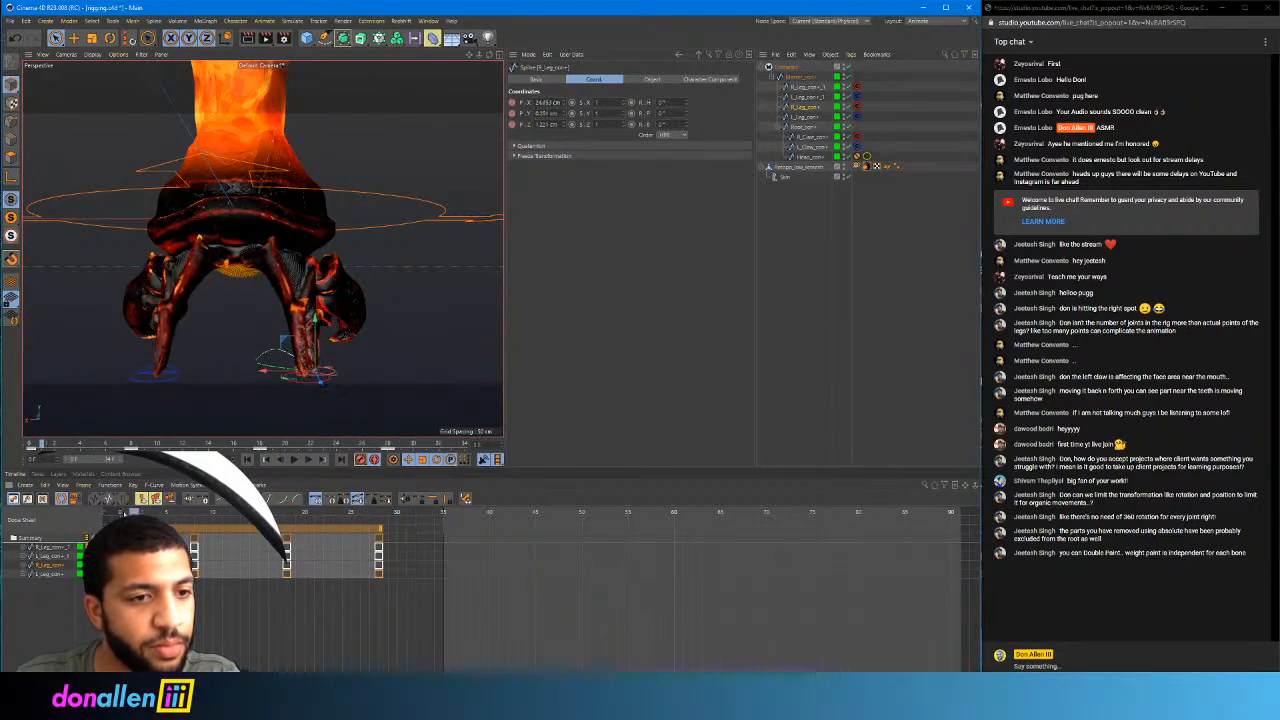
Examine the leg motion from the front of the creature during playback
{"action": "left_click_drag", "start_coordinate": [263, 300], "coordinate": [389, 271], "text": "alt"}
{"action": "right_click_drag", "start_coordinate": [441, 245], "coordinate": [423, 251], "text": "alt"}
{"action": "left_click_drag", "start_coordinate": [263, 249], "coordinate": [451, 280], "text": "alt"}
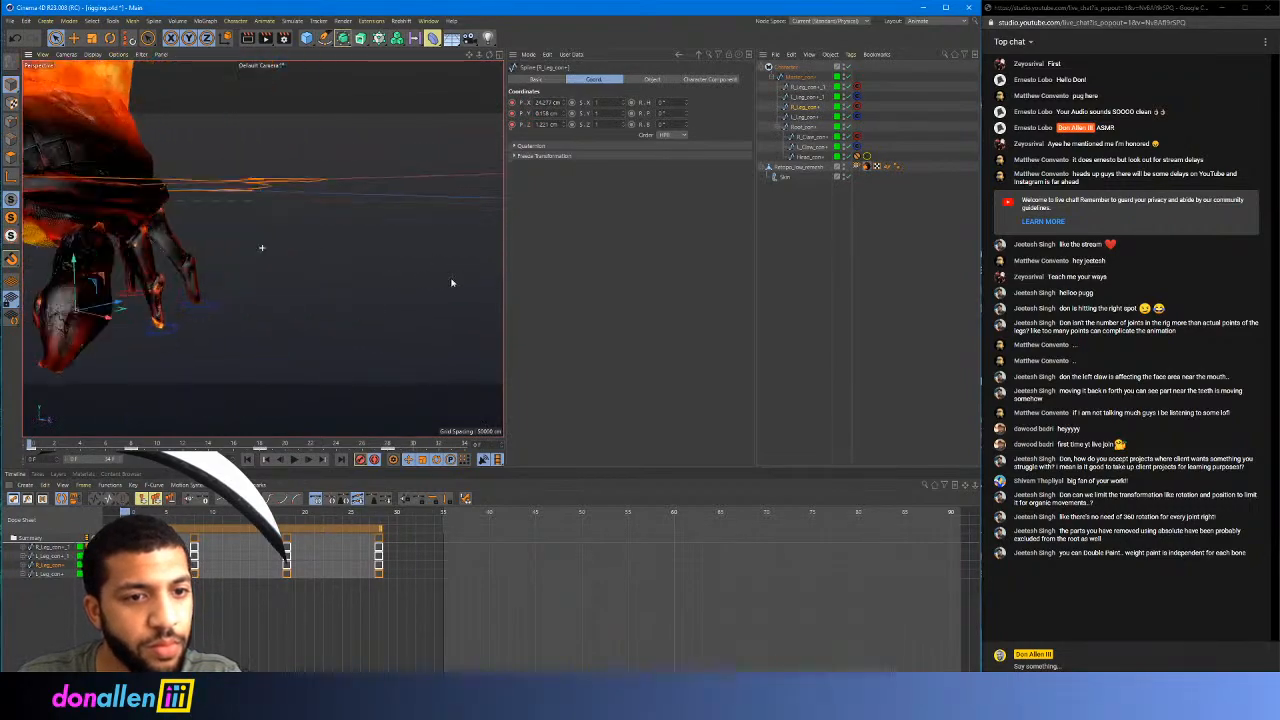
{"action": "left_click_drag", "start_coordinate": [263, 275], "coordinate": [450, 285], "text": "alt"}
{"action": "left_click_drag", "start_coordinate": [140, 289], "coordinate": [190, 290], "text": "alt"}
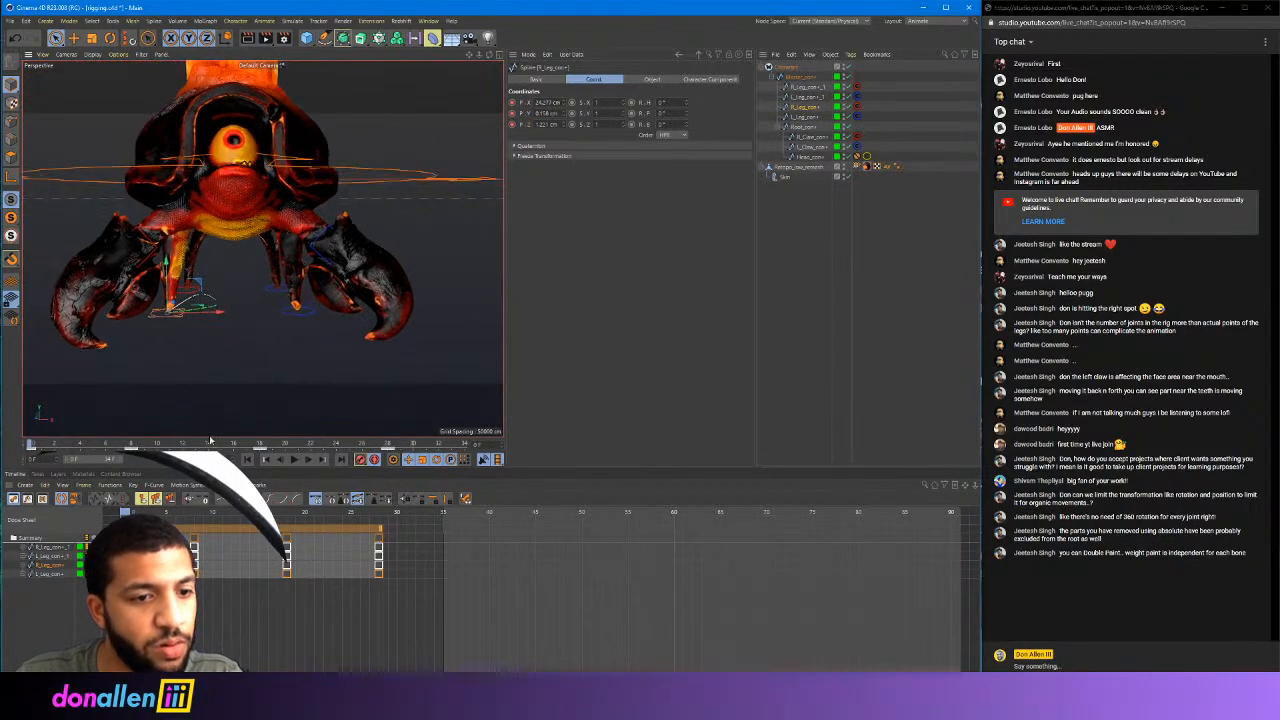
{"action": "key", "text": "e"}
{"action": "left_click", "coordinate": [293, 459]}
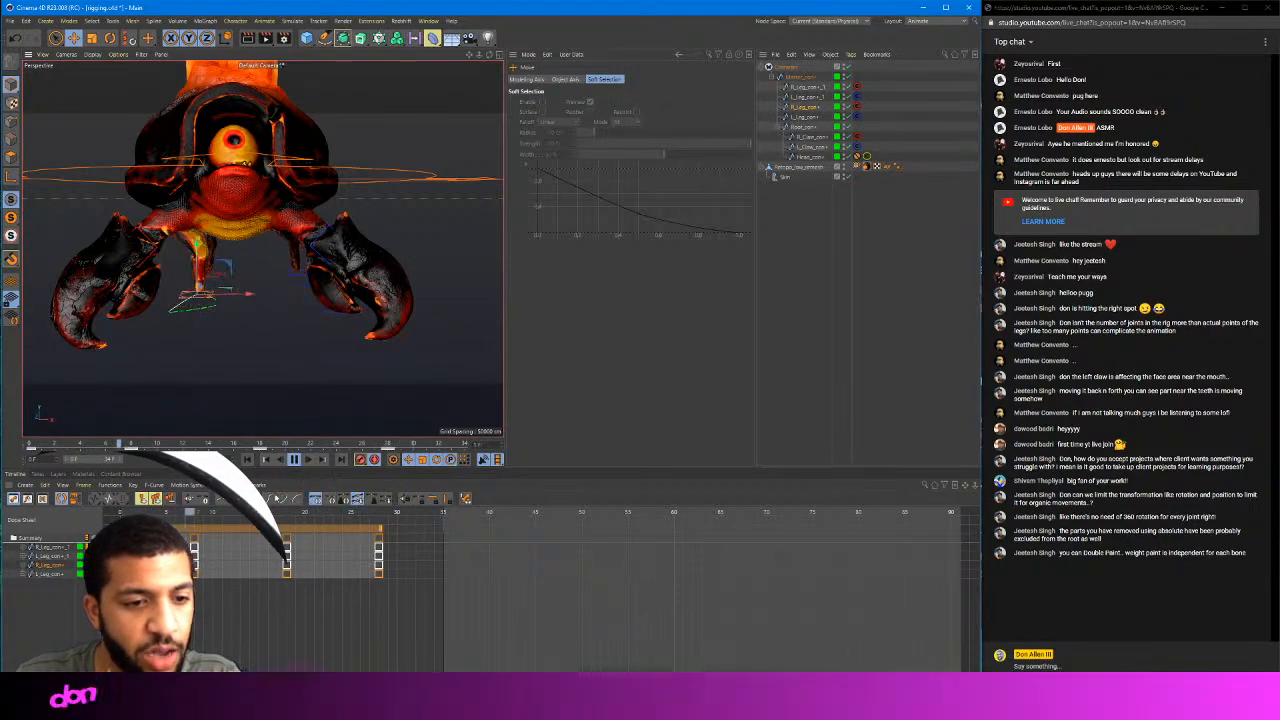
{"action": "left_click", "coordinate": [294, 459]}
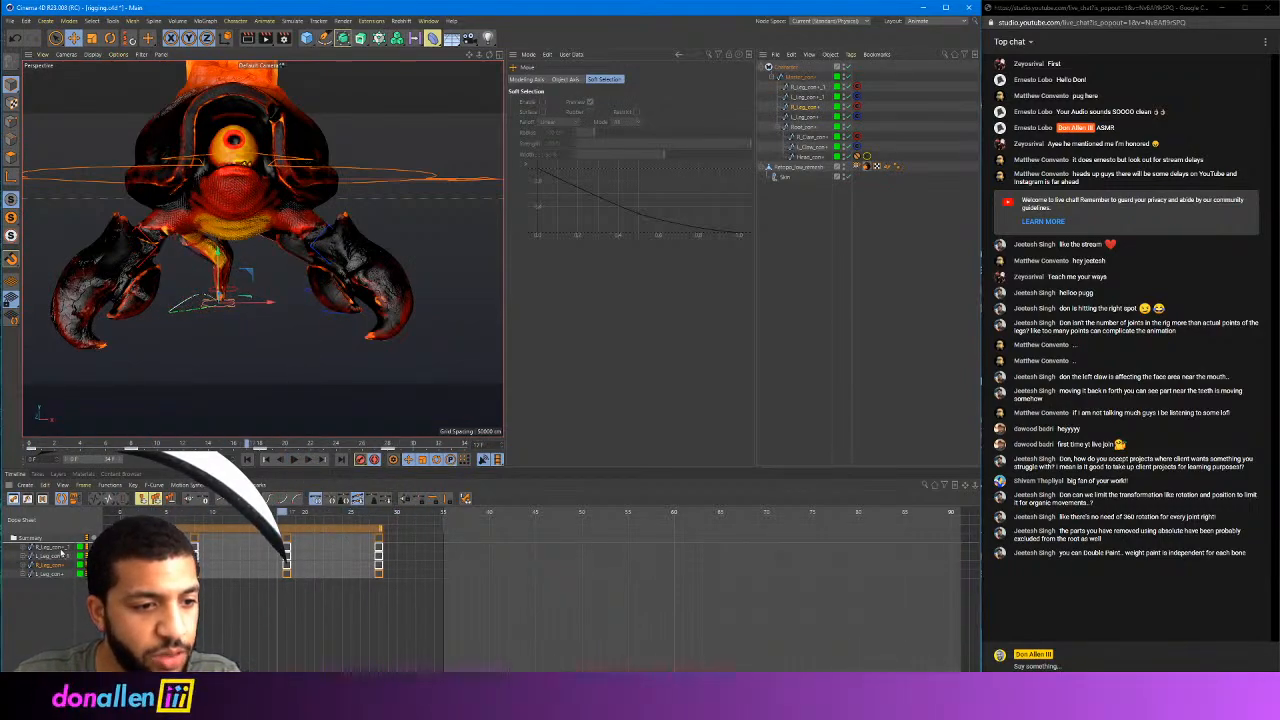
Try staggering the position keys of the four leg controls, offsetting R_Leg_con+_1 by 2 frames and L_Leg_con+_1 by 6, and play back
{"action": "left_click", "coordinate": [213, 551]}
{"action": "left_click", "coordinate": [195, 547]}
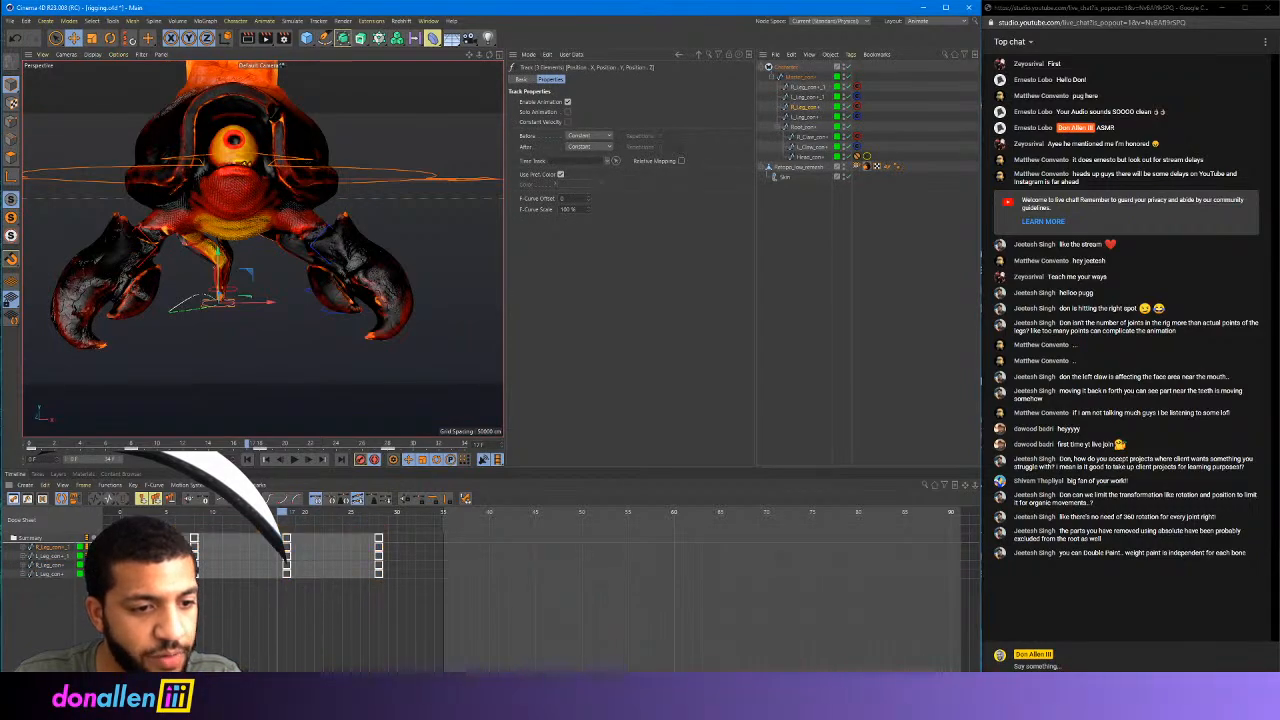
{"action": "left_click", "coordinate": [50, 550]}
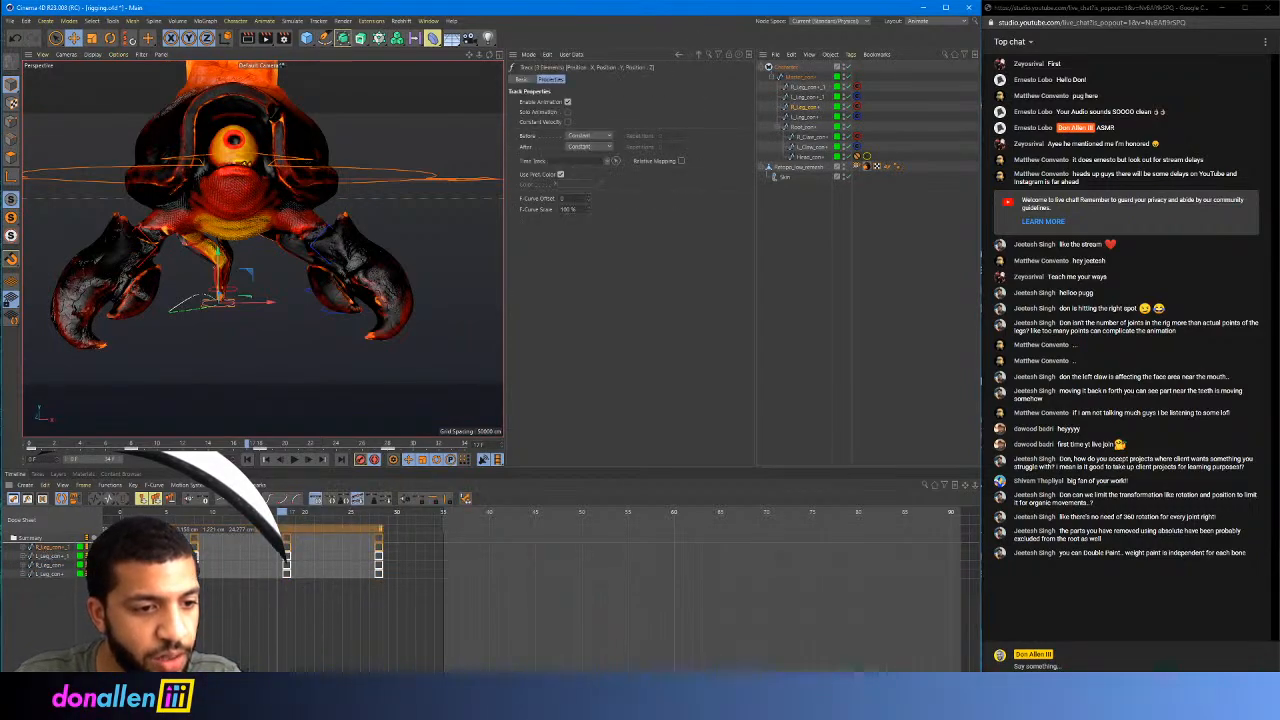
{"action": "left_click", "coordinate": [195, 547]}
{"action": "left_click", "coordinate": [196, 545]}
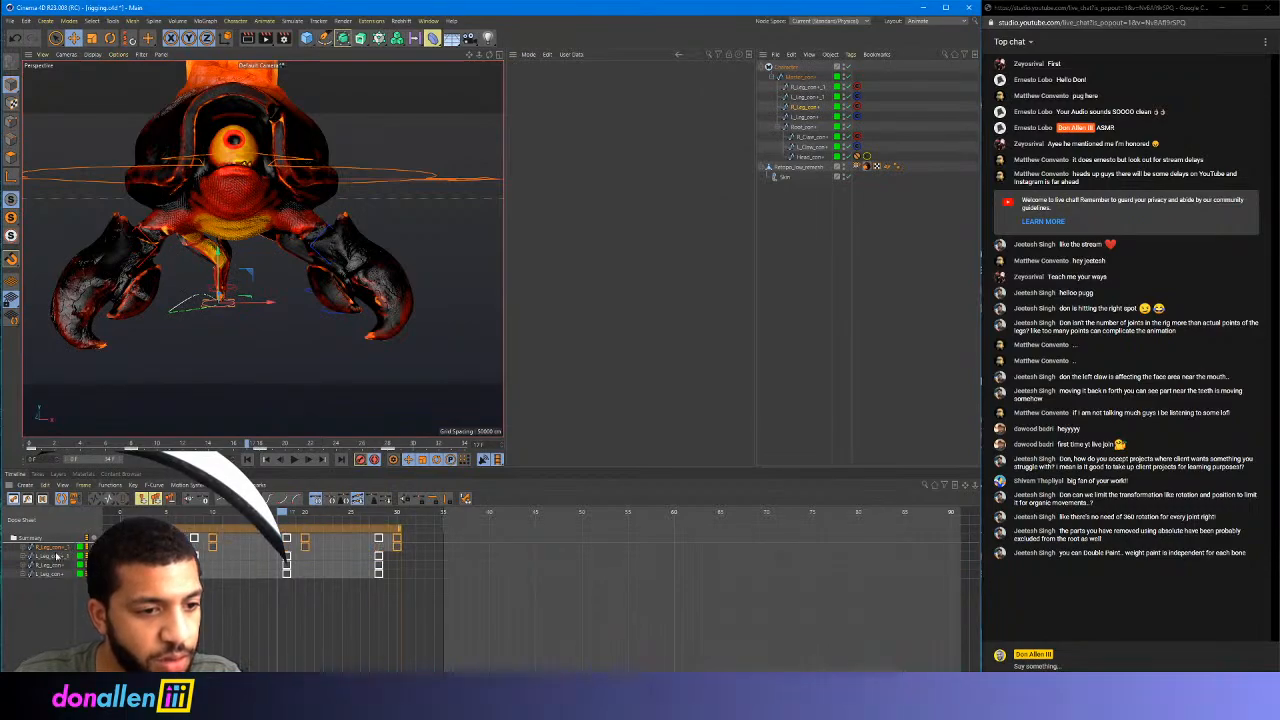
{"action": "left_click", "coordinate": [226, 553]}
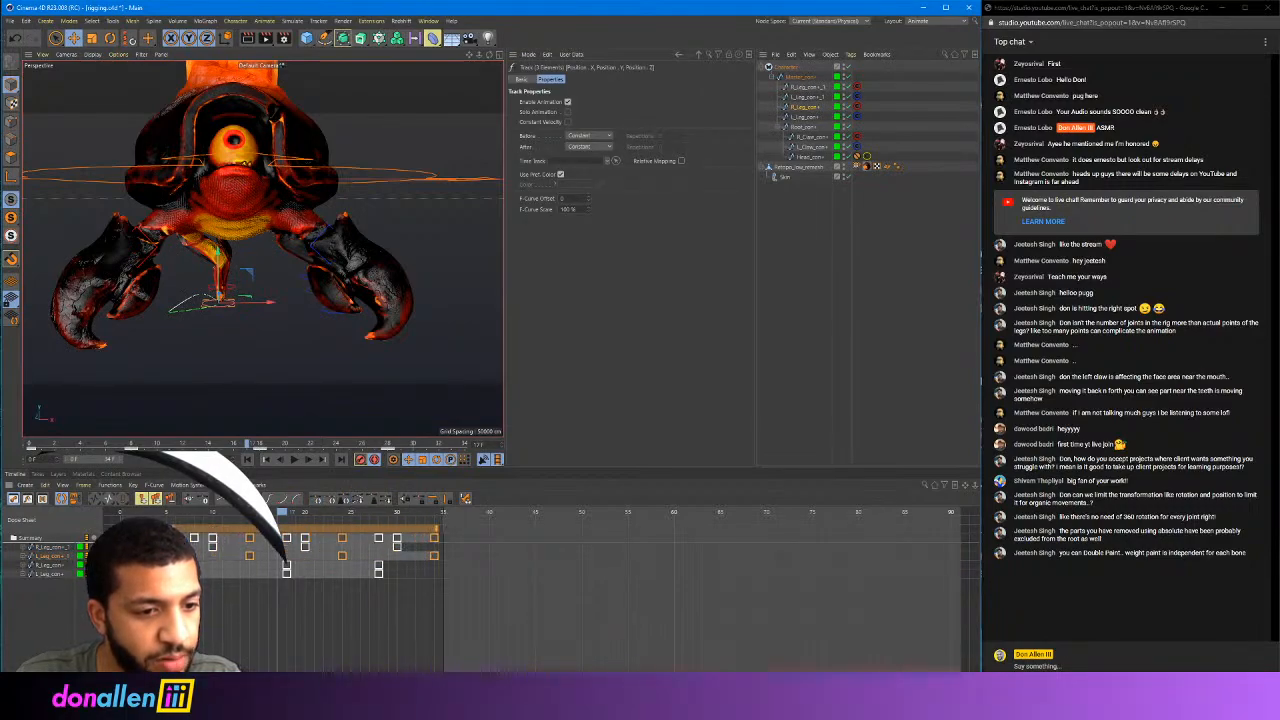
{"action": "left_click_drag", "start_coordinate": [220, 531], "coordinate": [303, 536]}
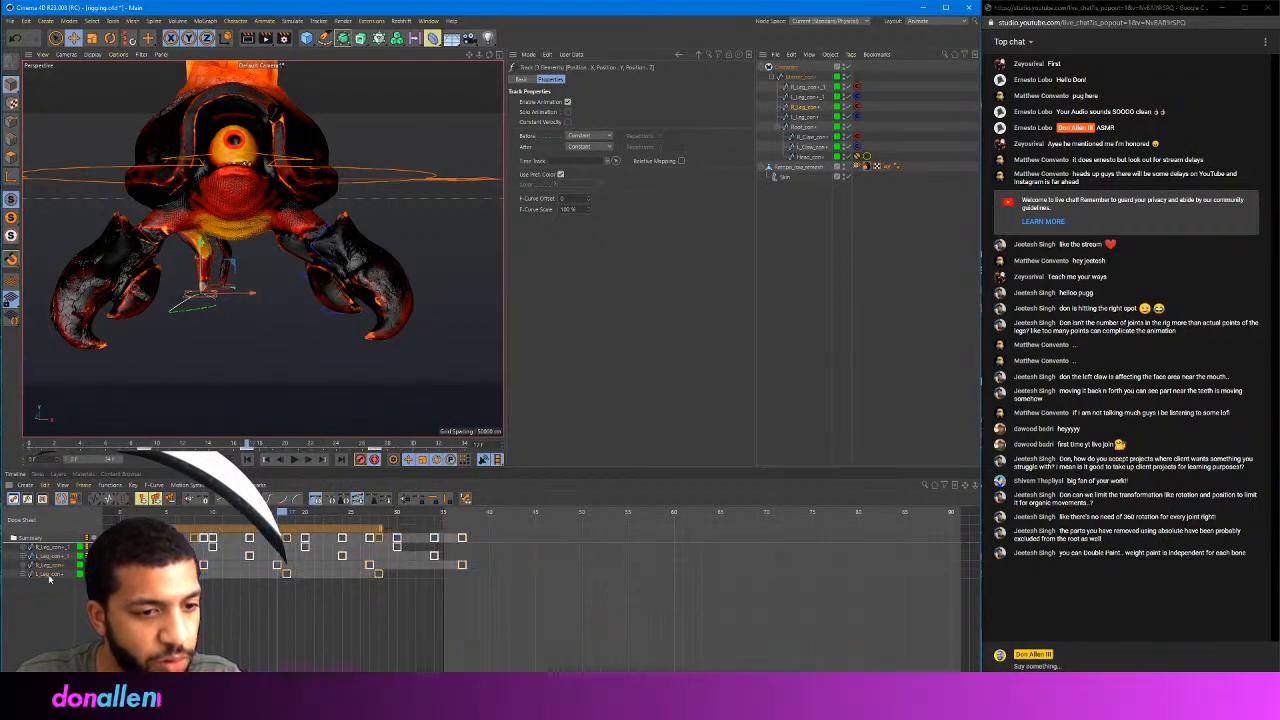
{"action": "left_click_drag", "start_coordinate": [156, 532], "coordinate": [248, 532]}
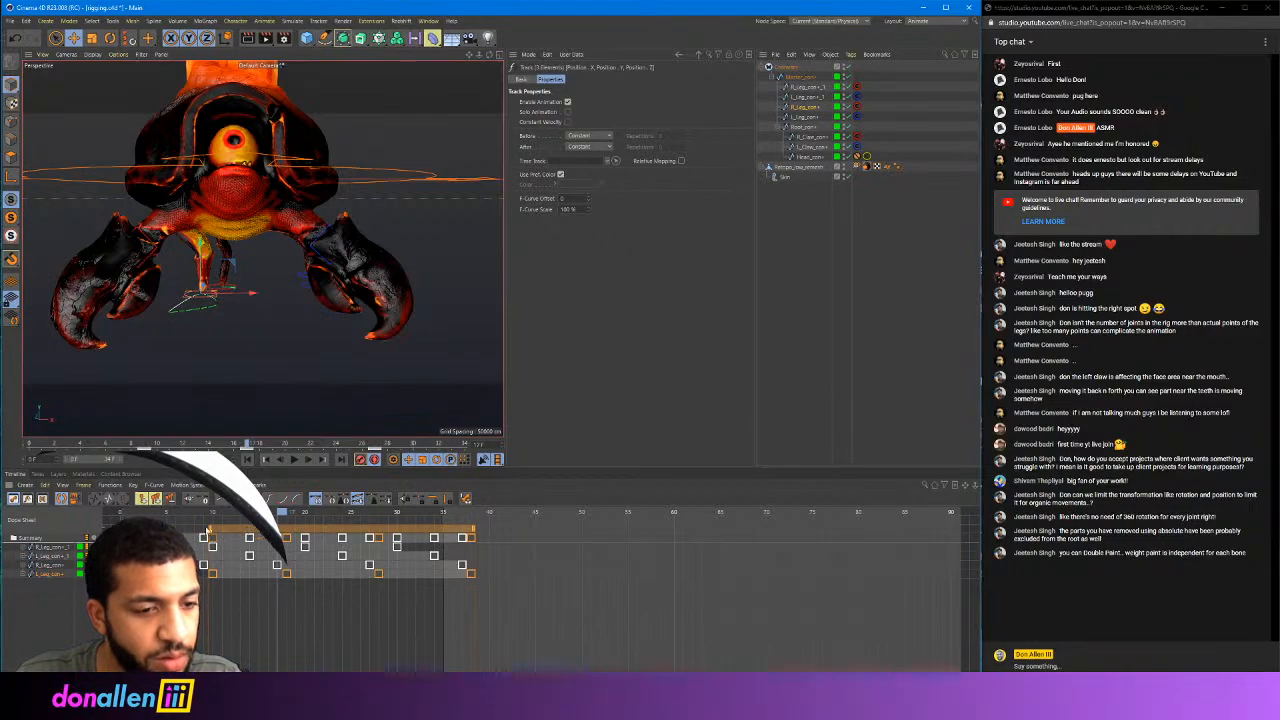
{"action": "key", "text": "F8"}
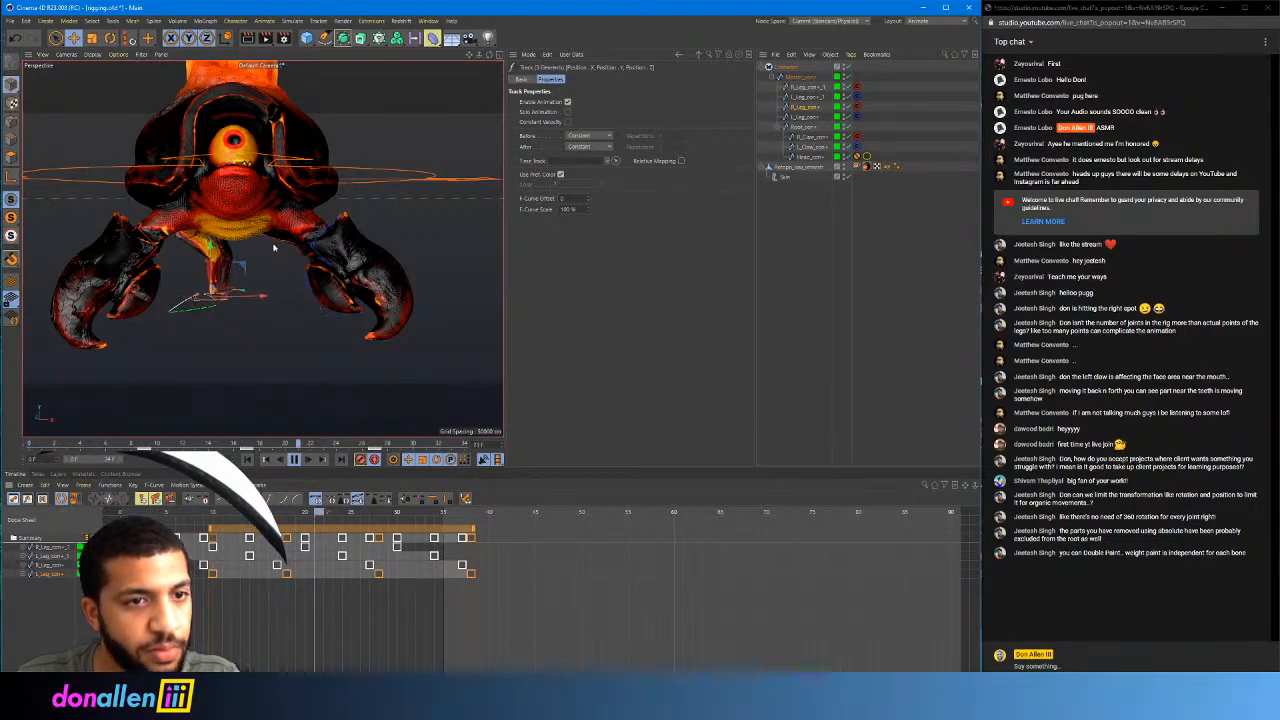
Extend the preview range to frame 38 and revert the staggered leg keys to their shared timing
{"action": "left_click_drag", "start_coordinate": [306, 403], "coordinate": [214, 391], "text": "alt"}
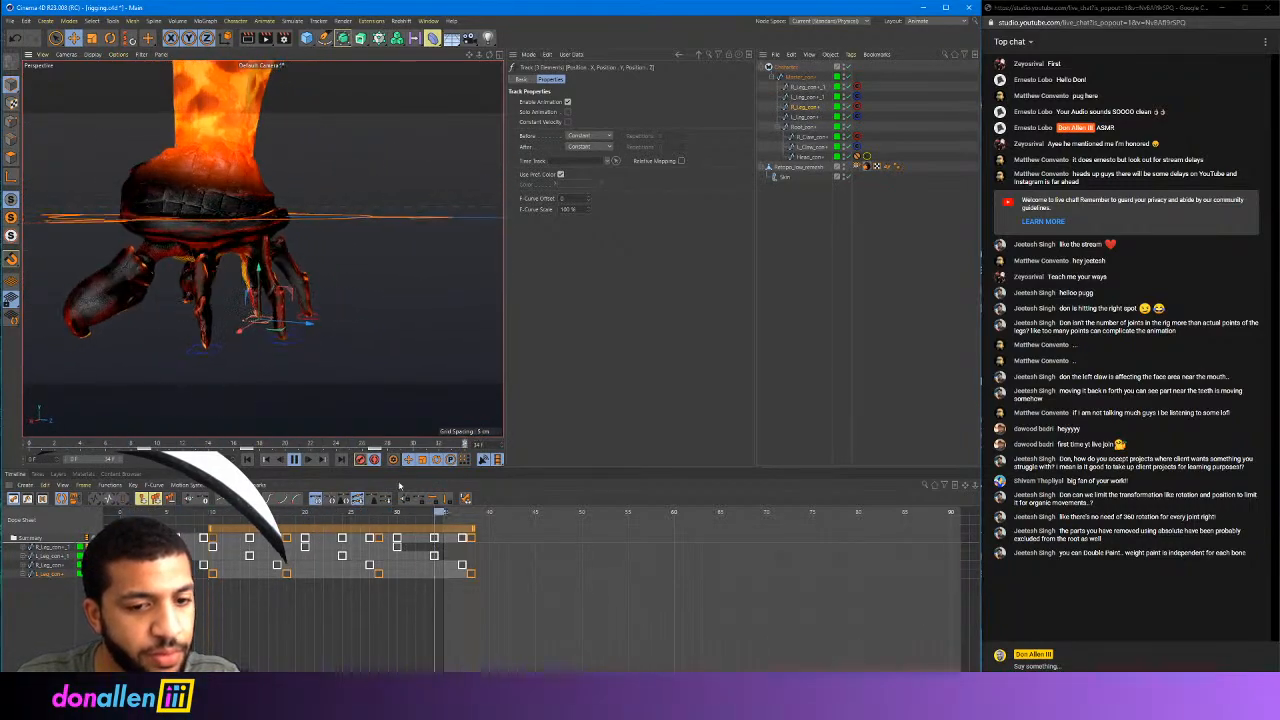
{"action": "left_click_drag", "start_coordinate": [447, 516], "coordinate": [467, 518]}
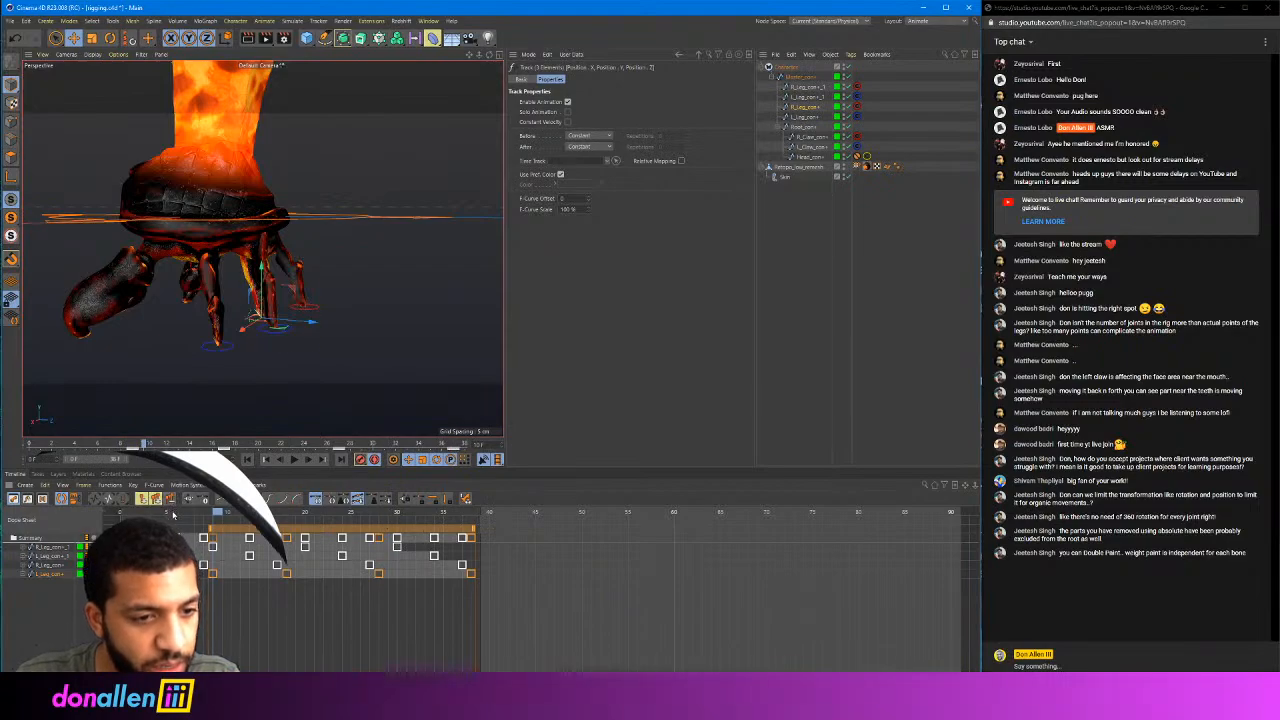
{"action": "left_click_drag", "start_coordinate": [229, 378], "coordinate": [425, 392], "text": "alt"}
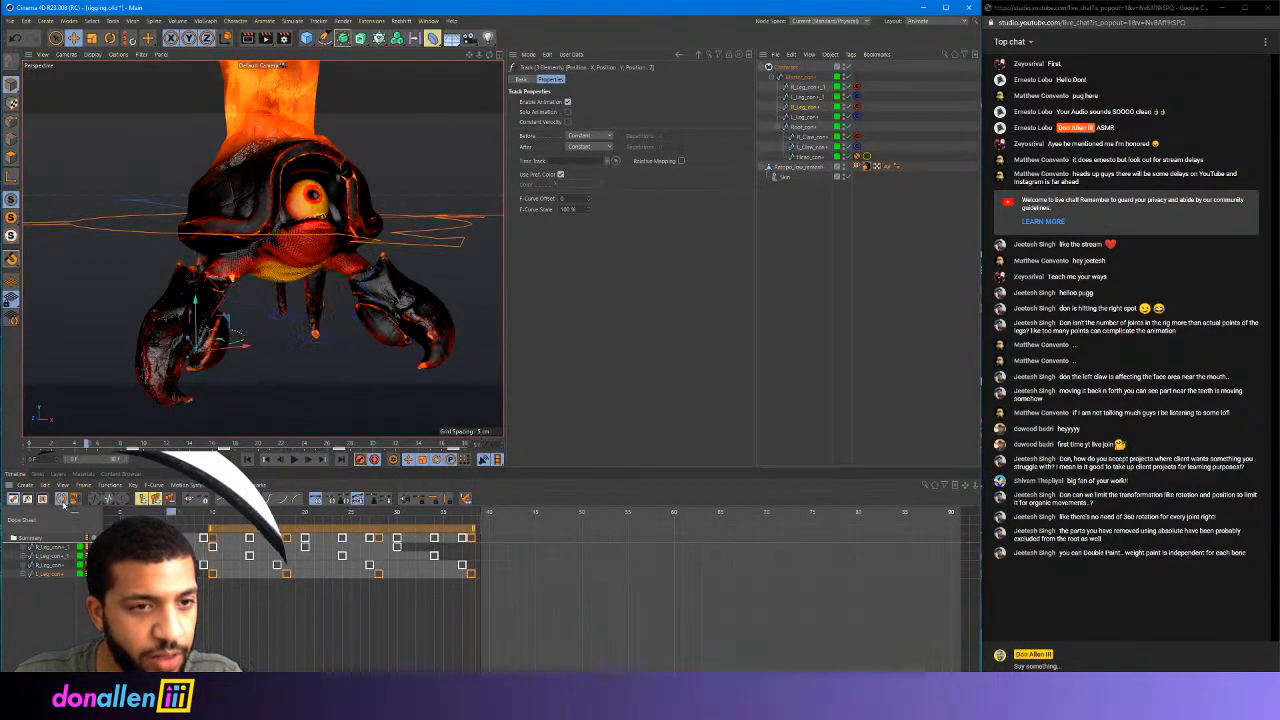
{"action": "left_click_drag", "start_coordinate": [265, 387], "coordinate": [232, 368], "text": "alt"}
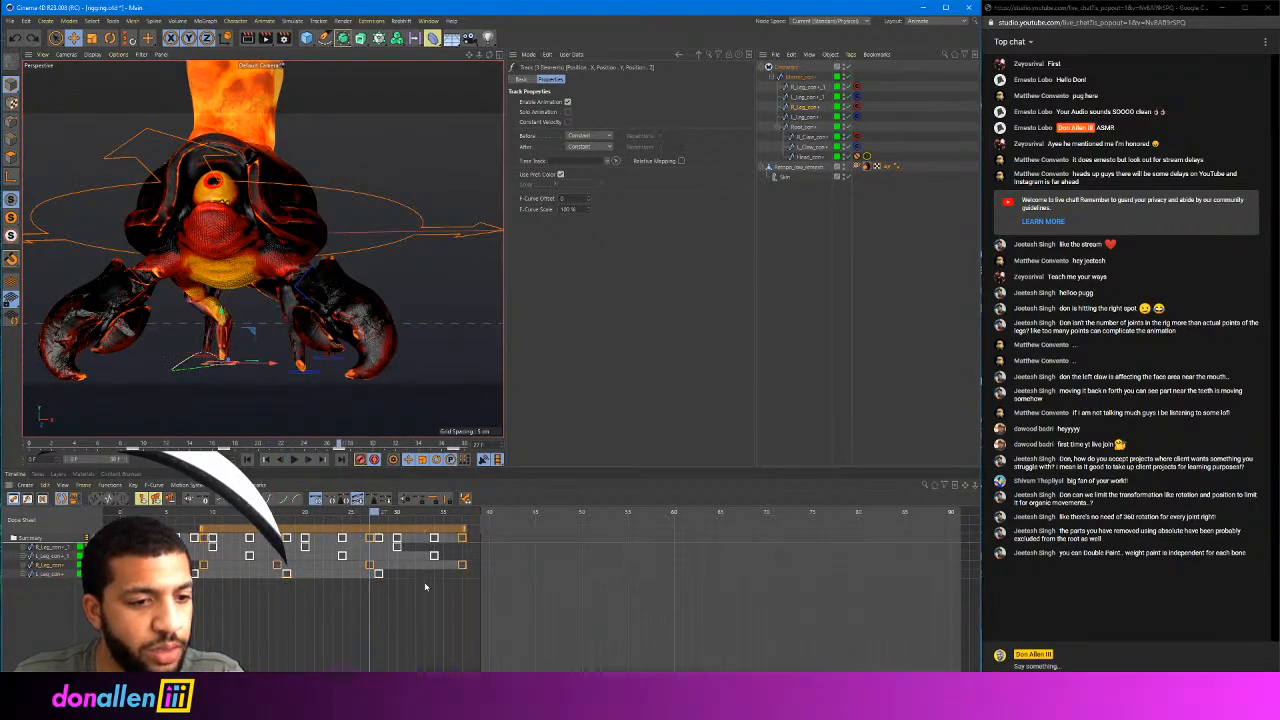
{"action": "key", "text": "Delete"}
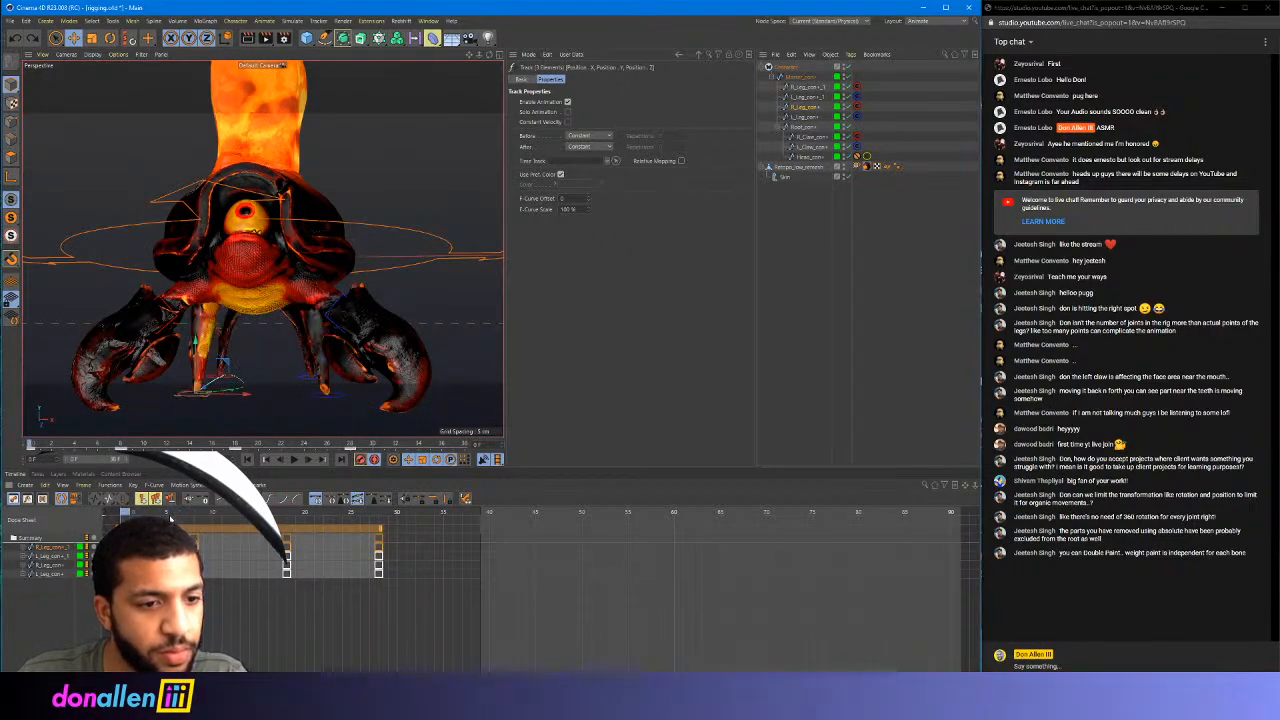
Move both right leg controls outward along X at frame 0 and copy those keys to frame 28, deleting the surplus copies
{"action": "left_click", "coordinate": [806, 106]}
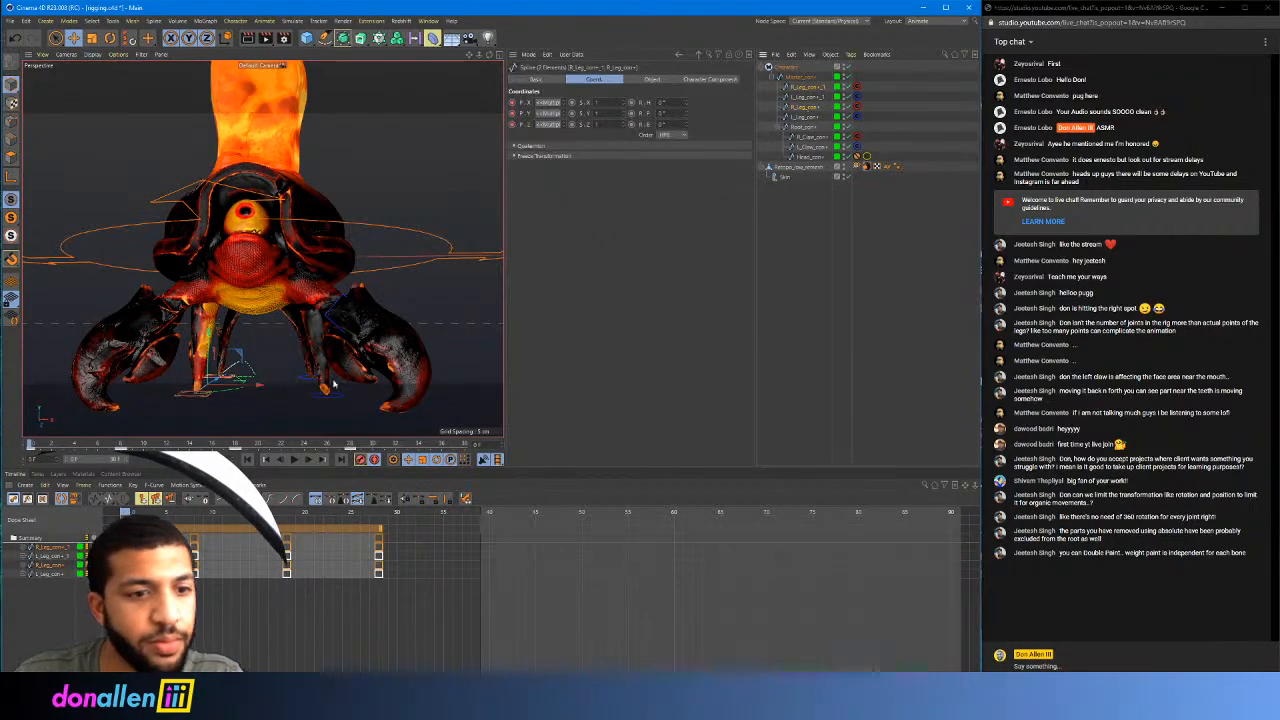
{"action": "left_click_drag", "start_coordinate": [258, 386], "coordinate": [227, 392]}
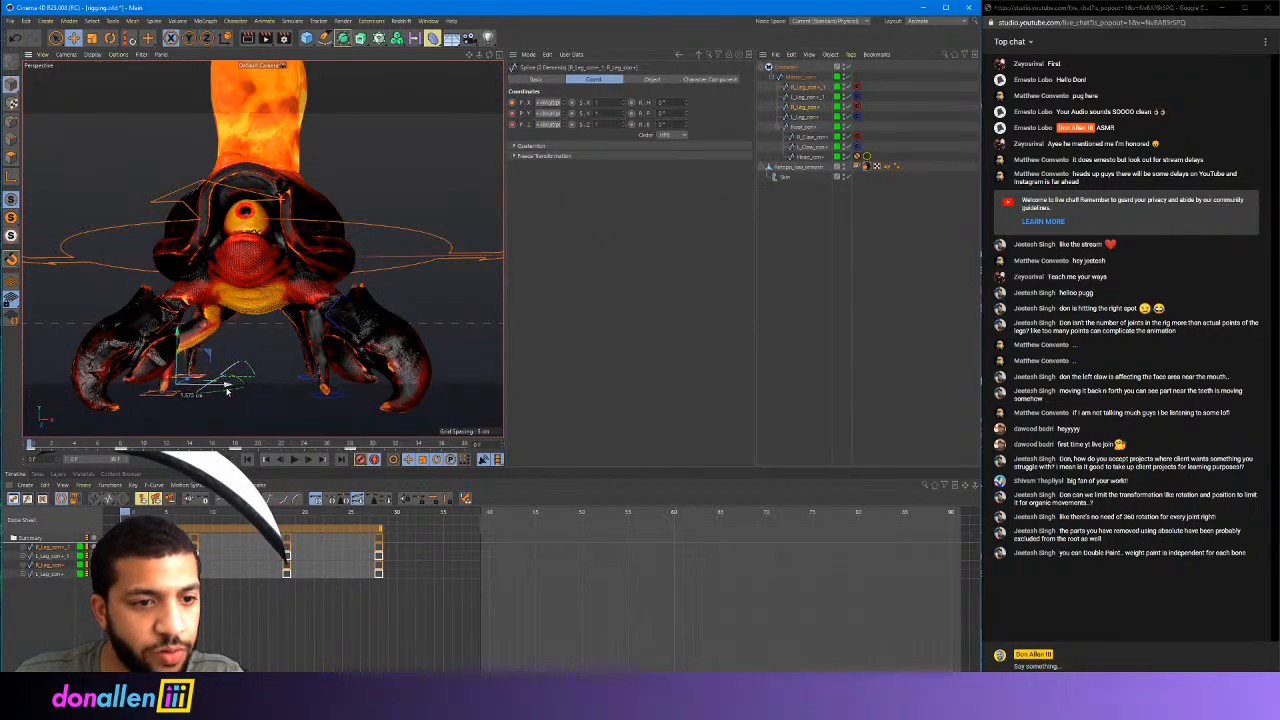
{"action": "left_click_drag", "start_coordinate": [141, 514], "coordinate": [380, 557]}
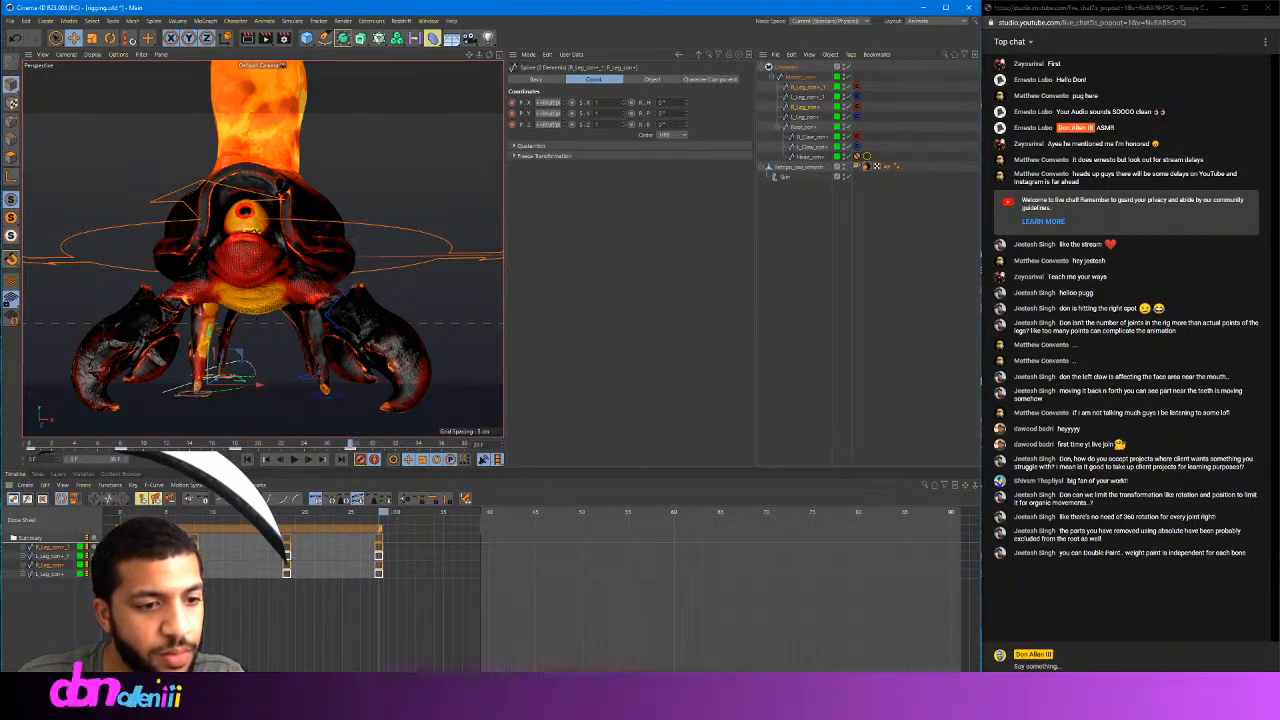
{"action": "left_click_drag", "start_coordinate": [122, 564], "coordinate": [381, 563], "text": "ctrl"}
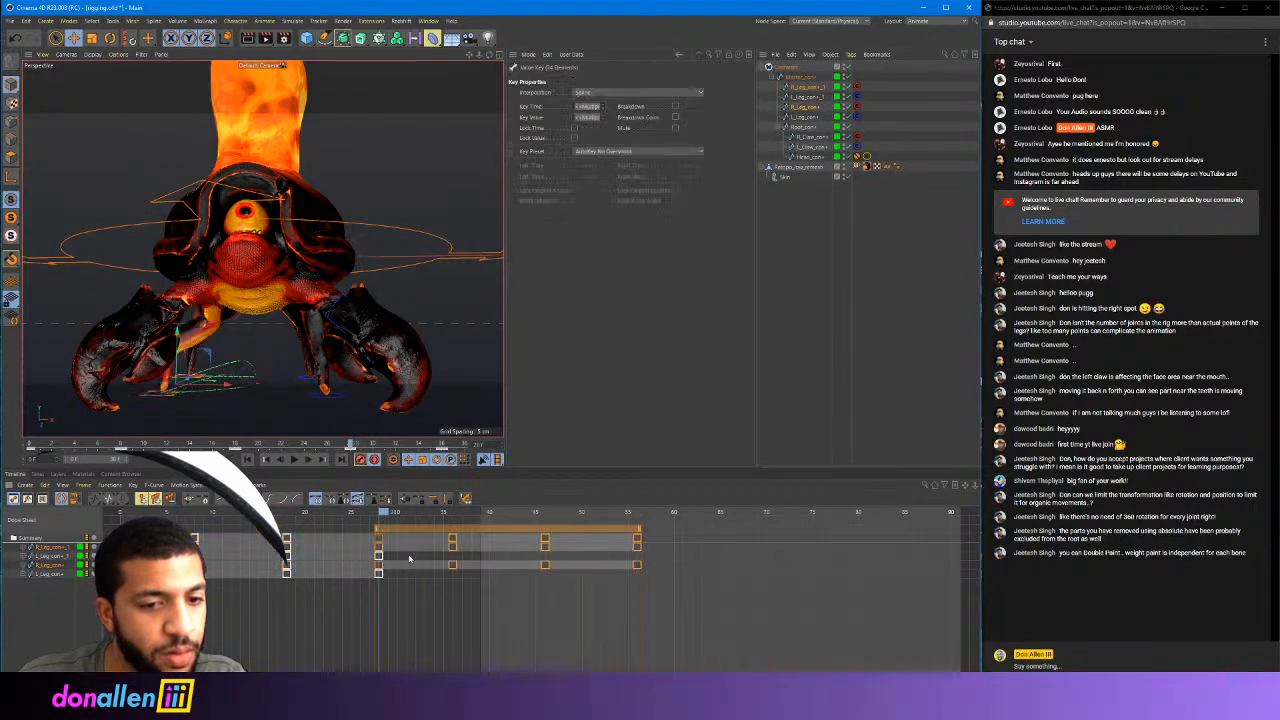
{"action": "left_click_drag", "start_coordinate": [652, 586], "coordinate": [455, 522]}
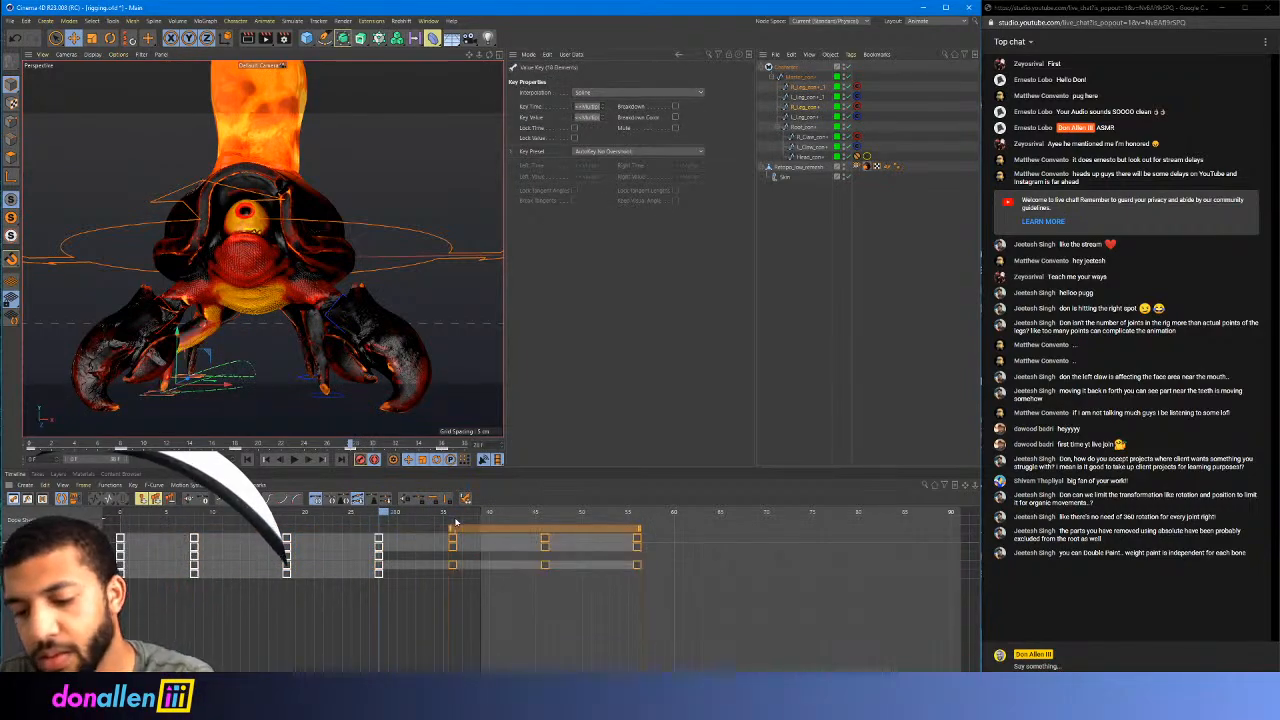
{"action": "key", "text": "Delete"}
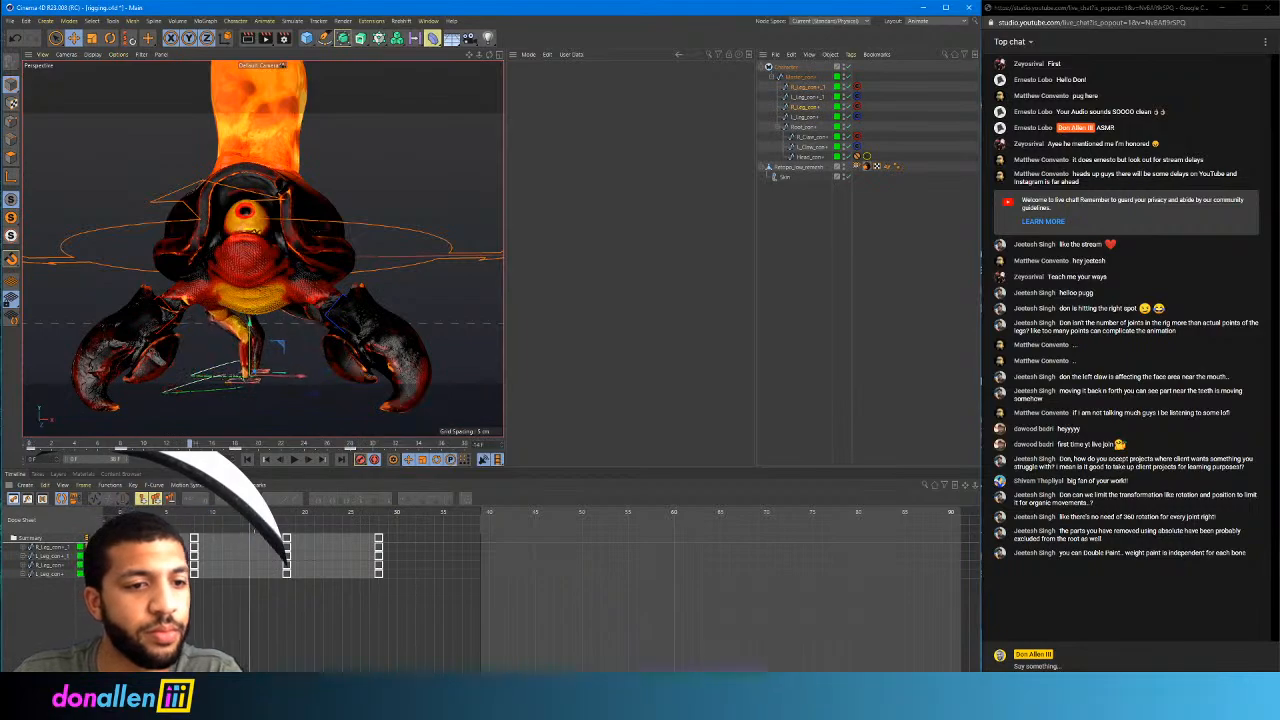
Move the L_Leg_con+_1 and L_Leg_con+ controls together inward along X at frame 0
{"action": "left_click", "coordinate": [801, 97]}
{"action": "left_click", "coordinate": [801, 117], "text": "ctrl"}
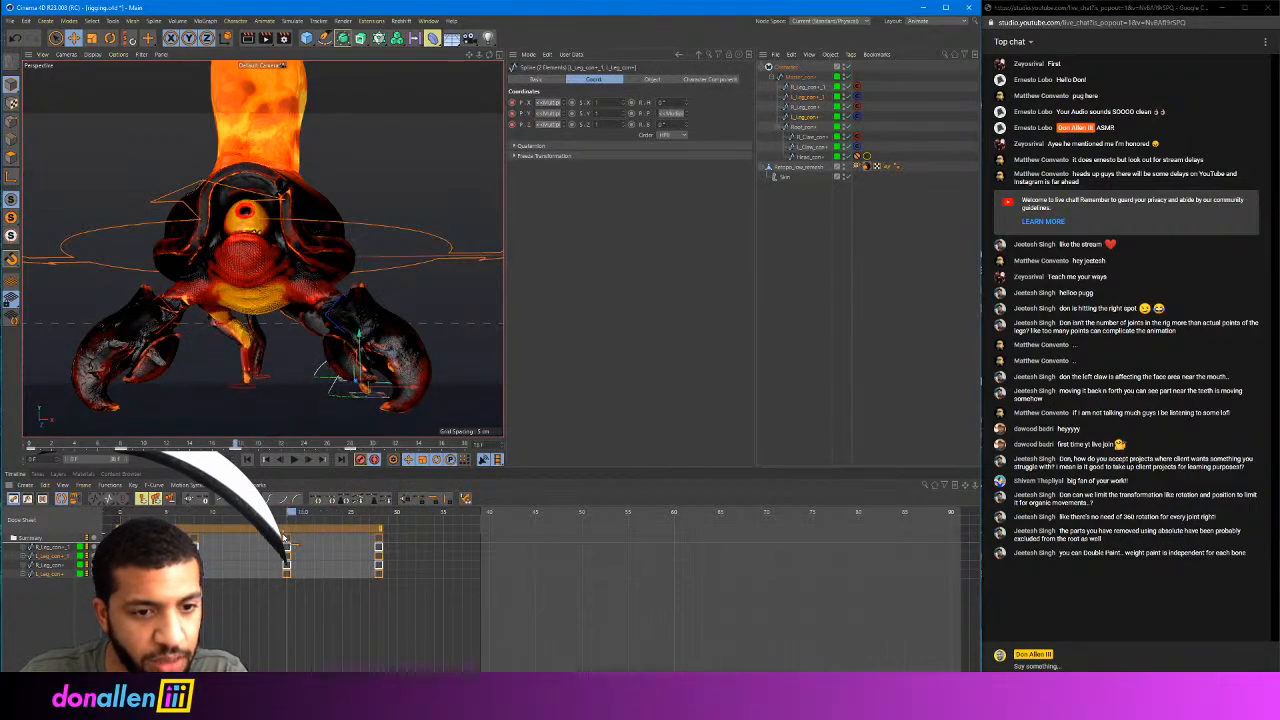
{"action": "left_click_drag", "start_coordinate": [369, 393], "coordinate": [339, 397]}
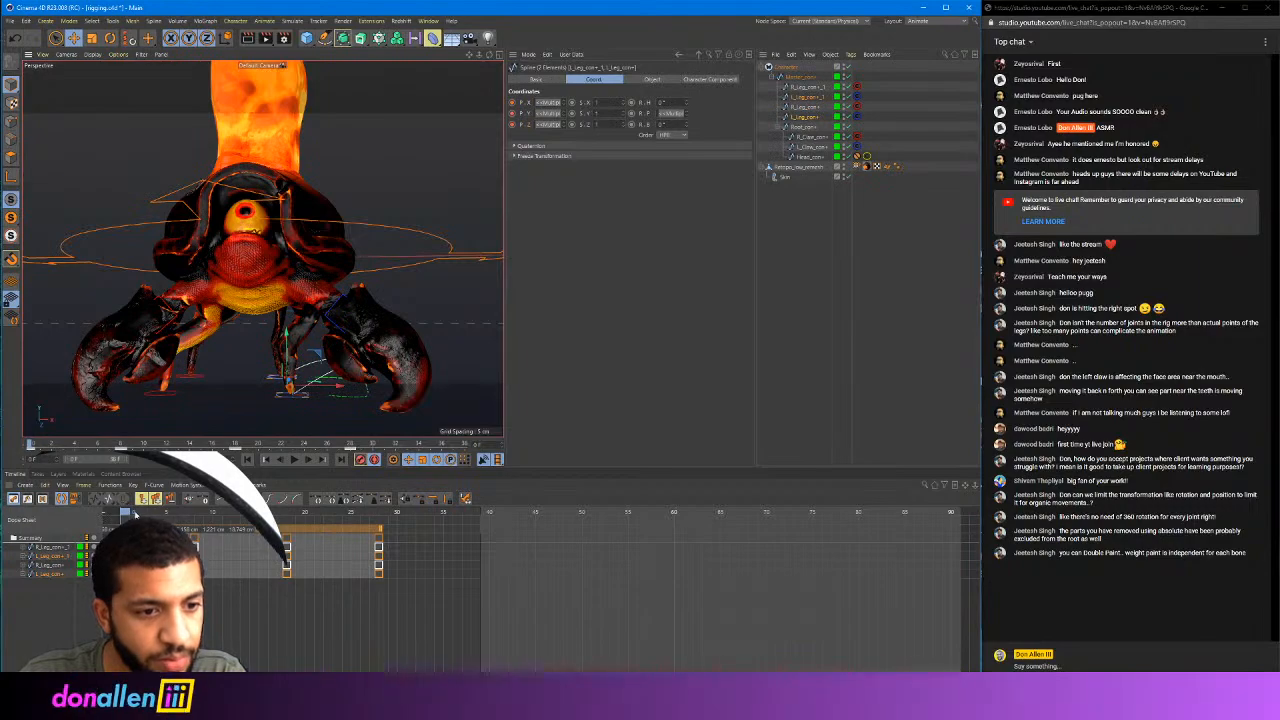
Copy the left legs' frame 0 keys to frame 28, delete the surplus copies, and review the walk from behind
{"action": "left_click_drag", "start_coordinate": [135, 514], "coordinate": [378, 545]}
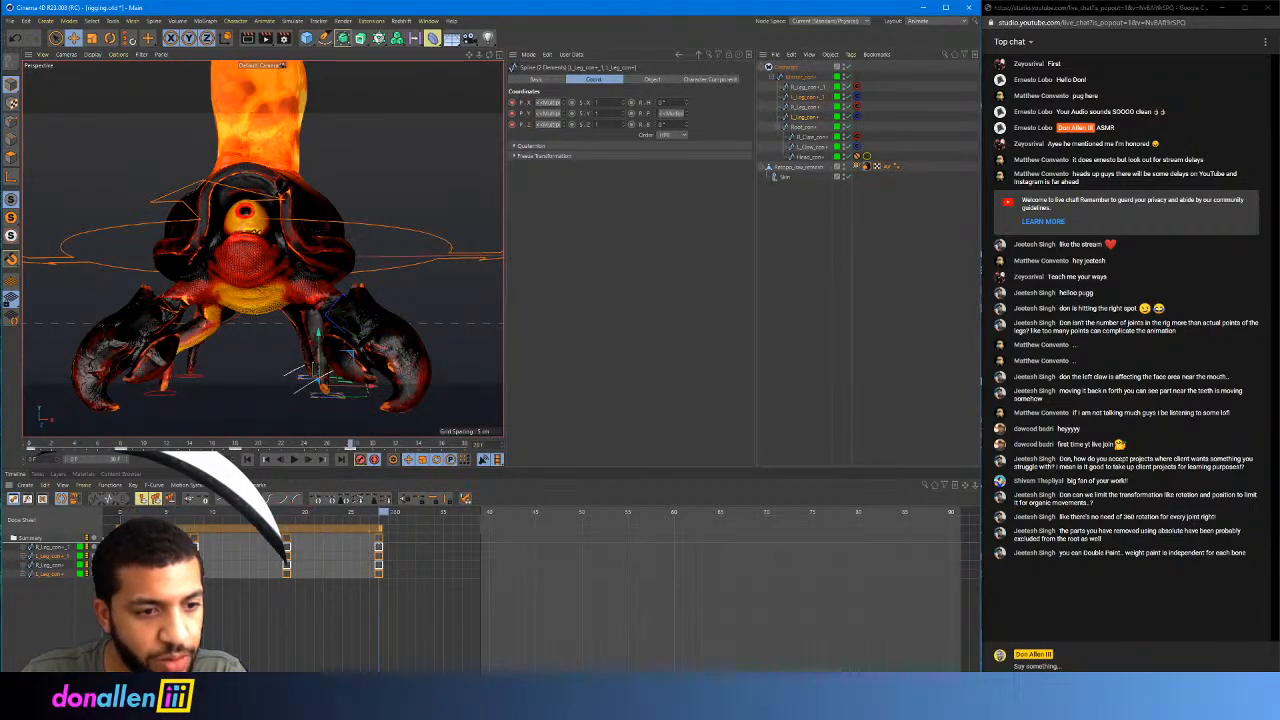
{"action": "left_click_drag", "start_coordinate": [134, 556], "coordinate": [390, 558], "text": "ctrl"}
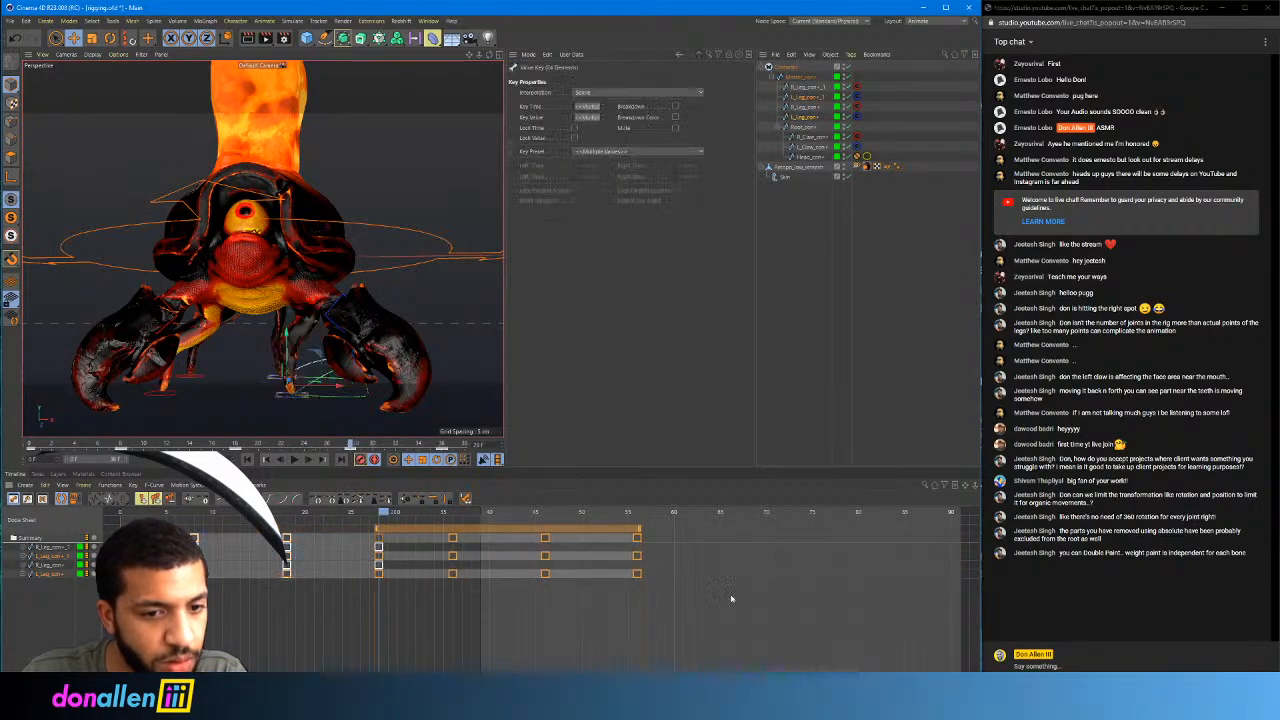
{"action": "left_click_drag", "start_coordinate": [704, 597], "coordinate": [454, 496]}
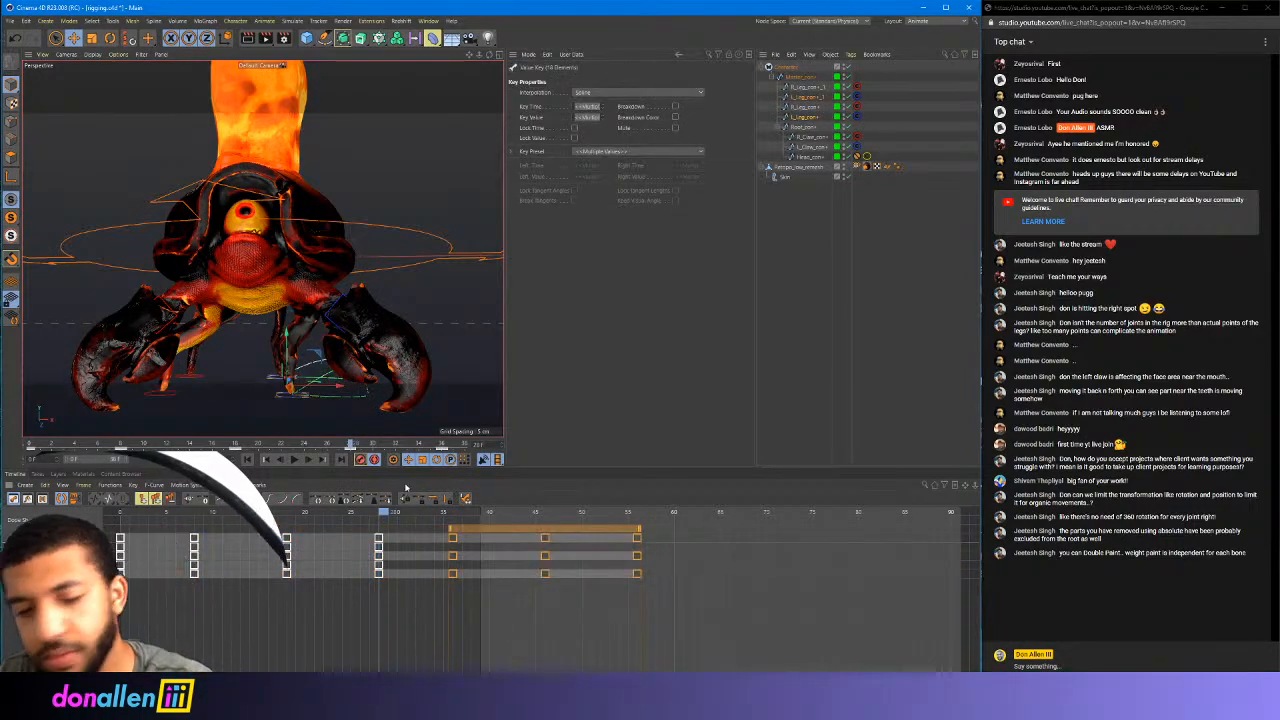
{"action": "key", "text": "Delete"}
{"action": "key", "text": "F8"}
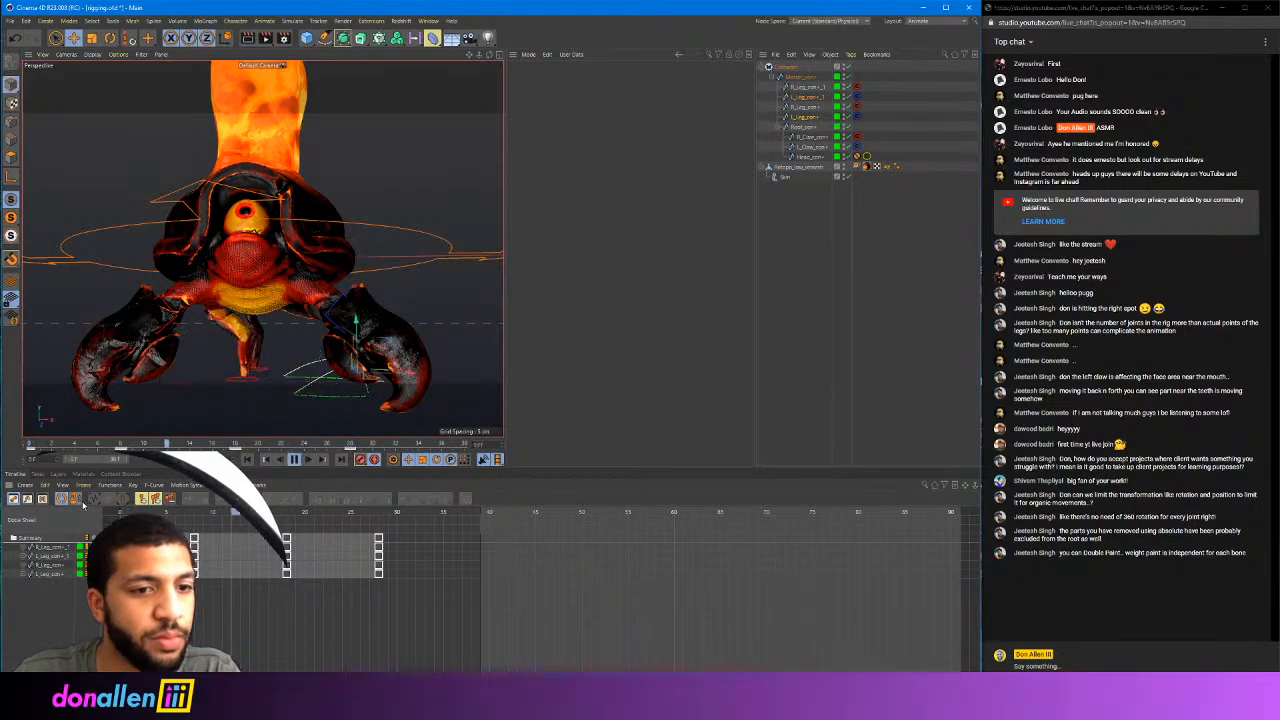
{"action": "left_click_drag", "start_coordinate": [318, 294], "coordinate": [198, 298], "text": "alt"}
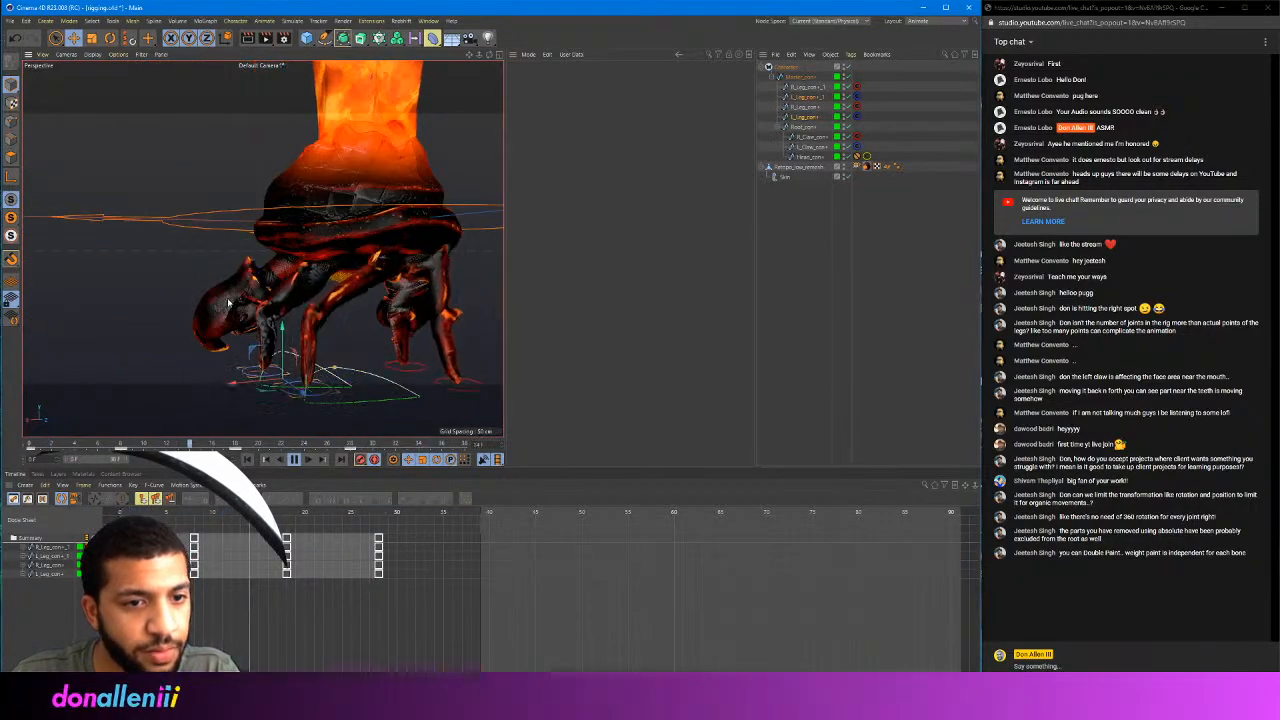
{"action": "left_click_drag", "start_coordinate": [300, 298], "coordinate": [335, 300], "text": "alt"}
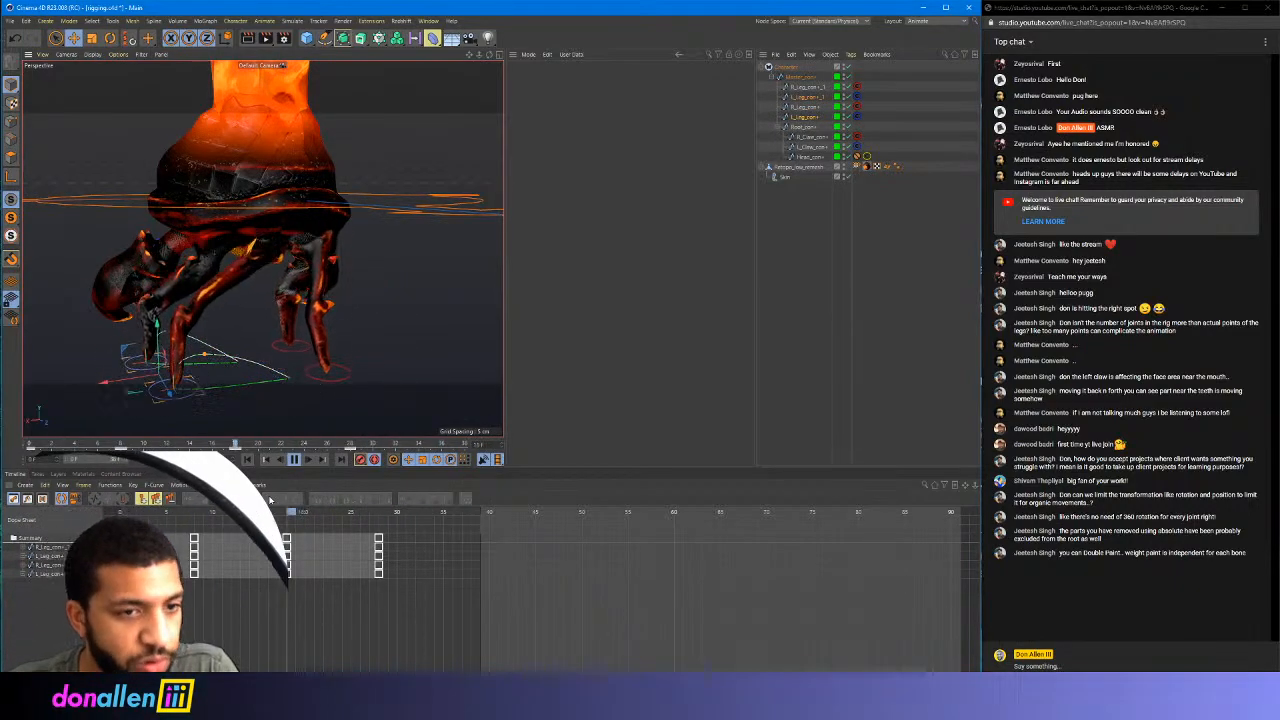
Shift the keys of the R_Leg_con+_1 and R_Leg_con+ tracks 5 frames later and play the walk to check the offset
{"action": "key", "text": "shift+f"}
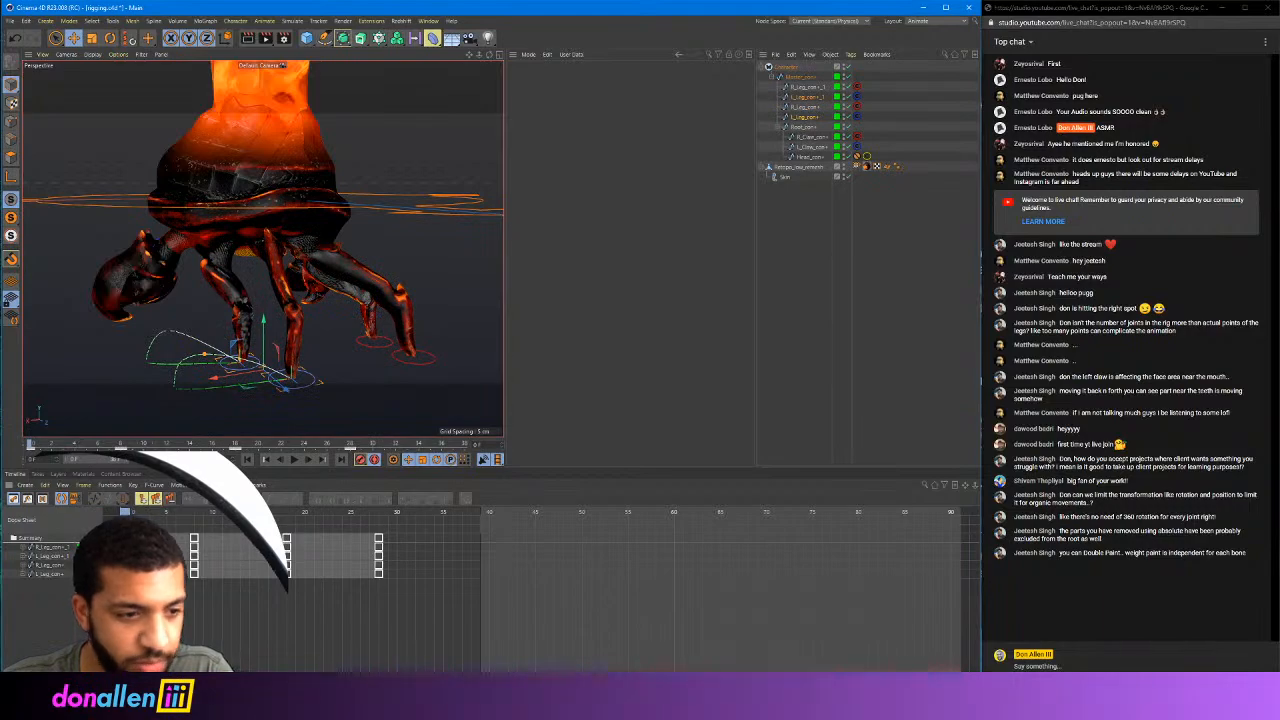
{"action": "left_click", "coordinate": [53, 549]}
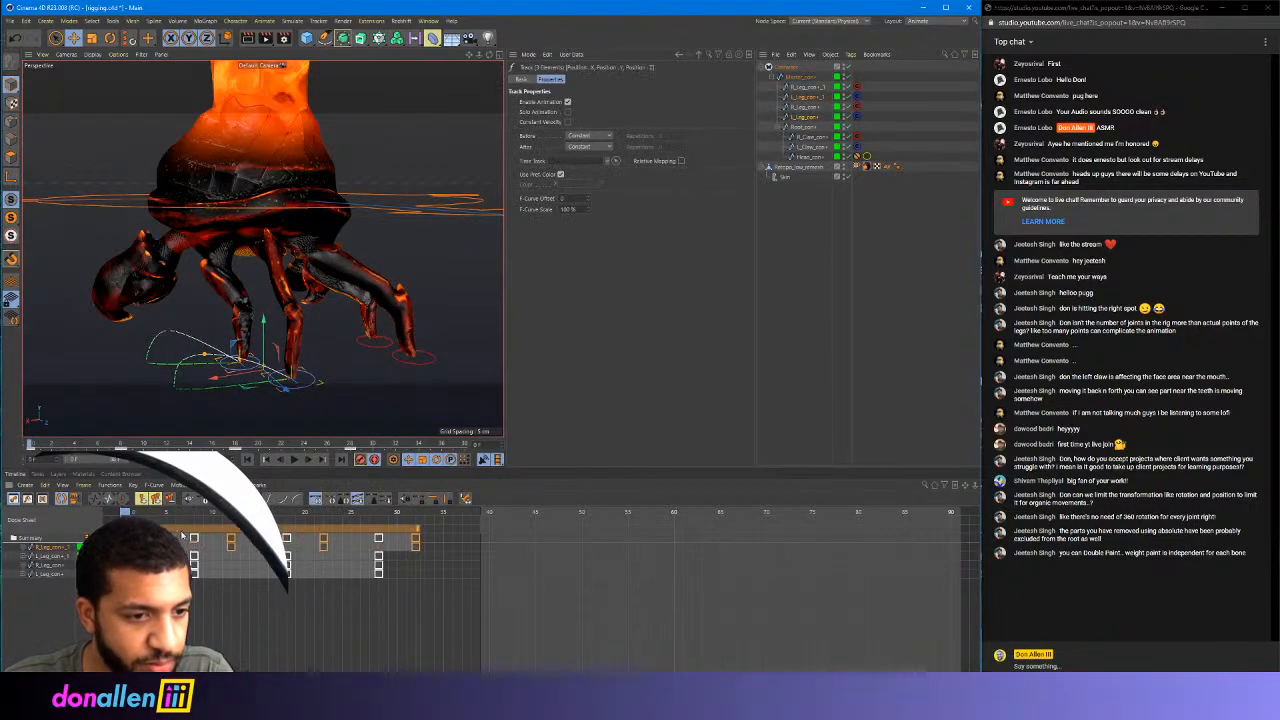
{"action": "key", "text": "F8"}
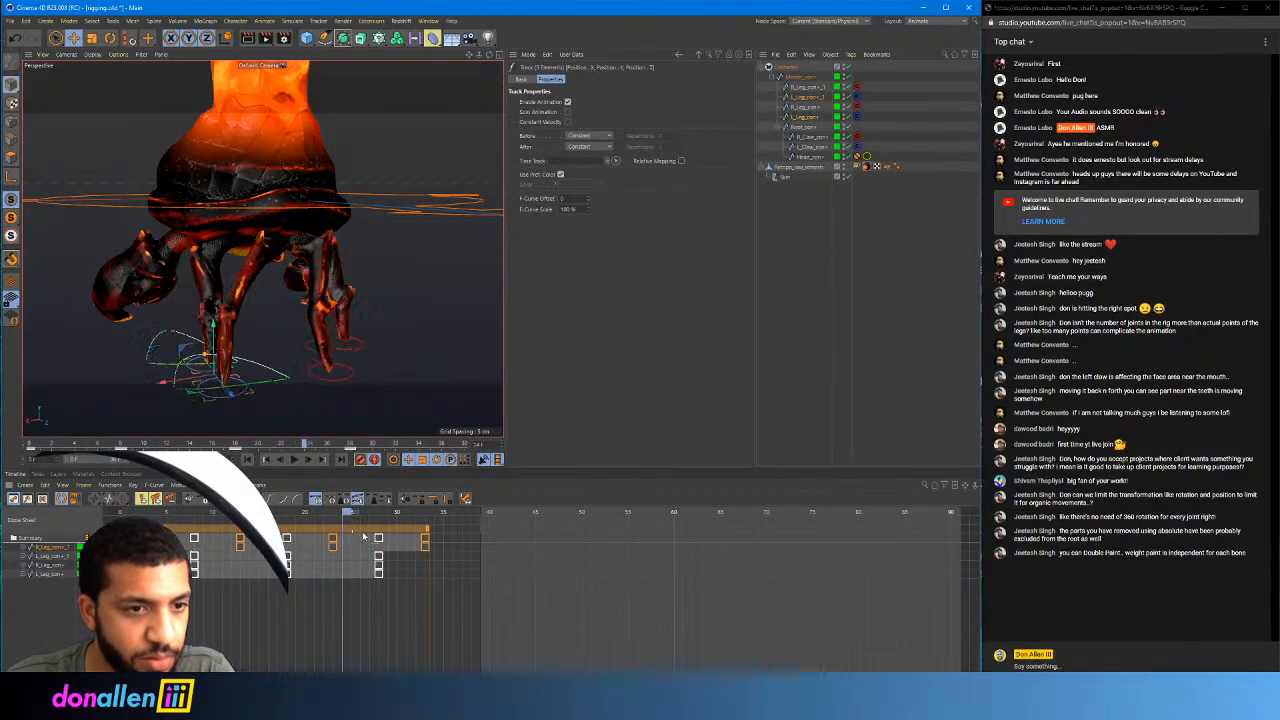
{"action": "key", "text": "F8"}
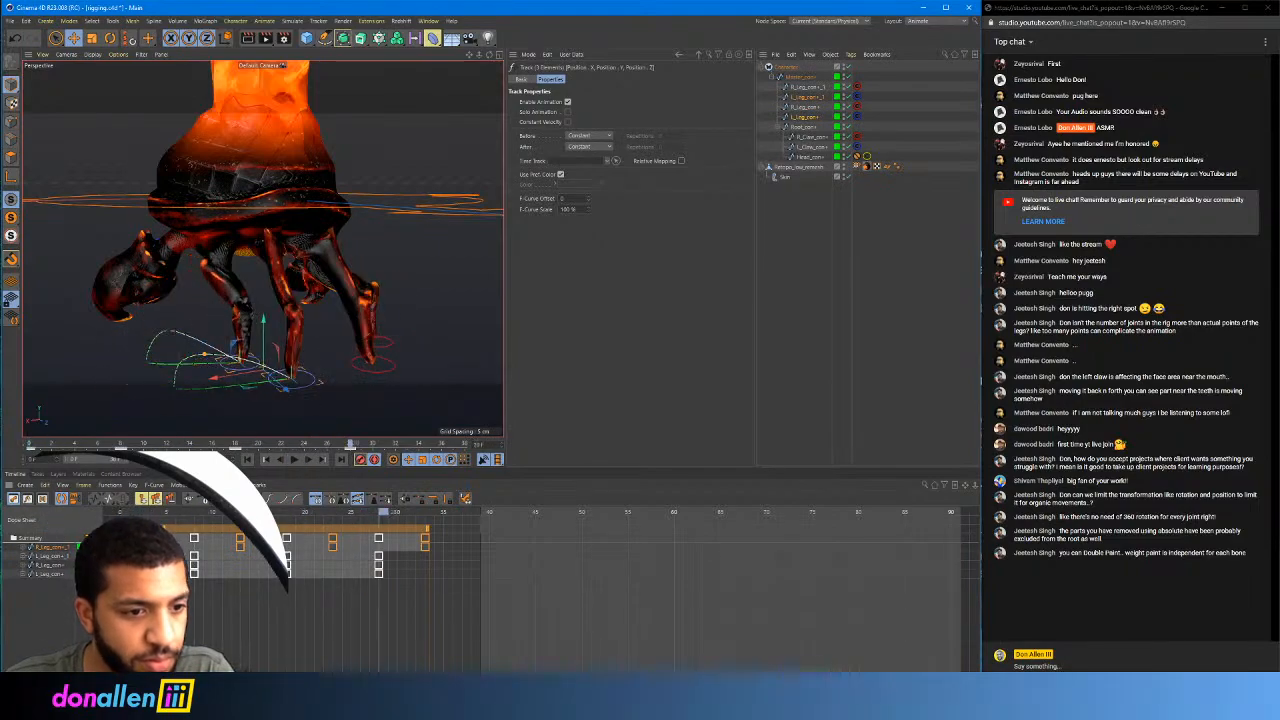
{"action": "key", "text": "F8"}
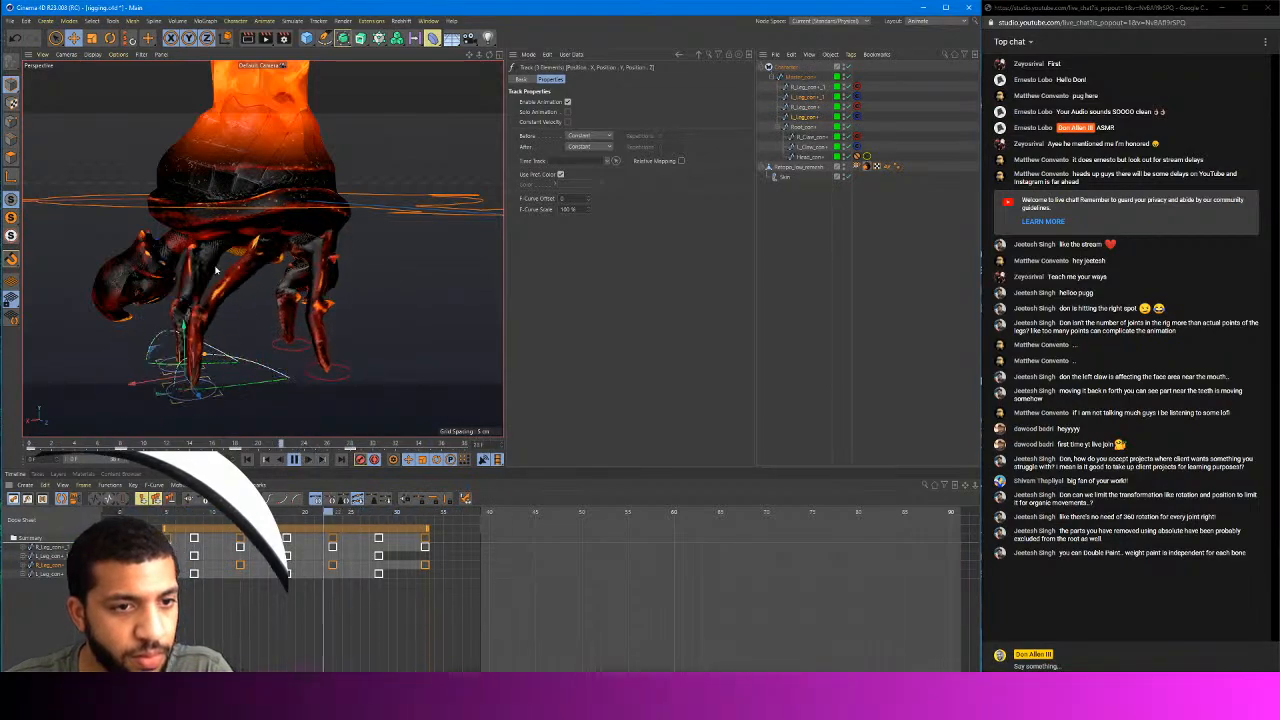
Shorten the preview range to end at frame 33 and play the loop from a rear side angle
{"action": "left_click_drag", "start_coordinate": [316, 272], "coordinate": [469, 280], "text": "alt"}
{"action": "right_click_drag", "start_coordinate": [469, 280], "coordinate": [390, 279], "text": "alt"}
{"action": "left_click_drag", "start_coordinate": [389, 274], "coordinate": [213, 193], "text": "alt"}
{"action": "middle_click_drag", "start_coordinate": [213, 193], "coordinate": [136, 160], "text": "alt"}
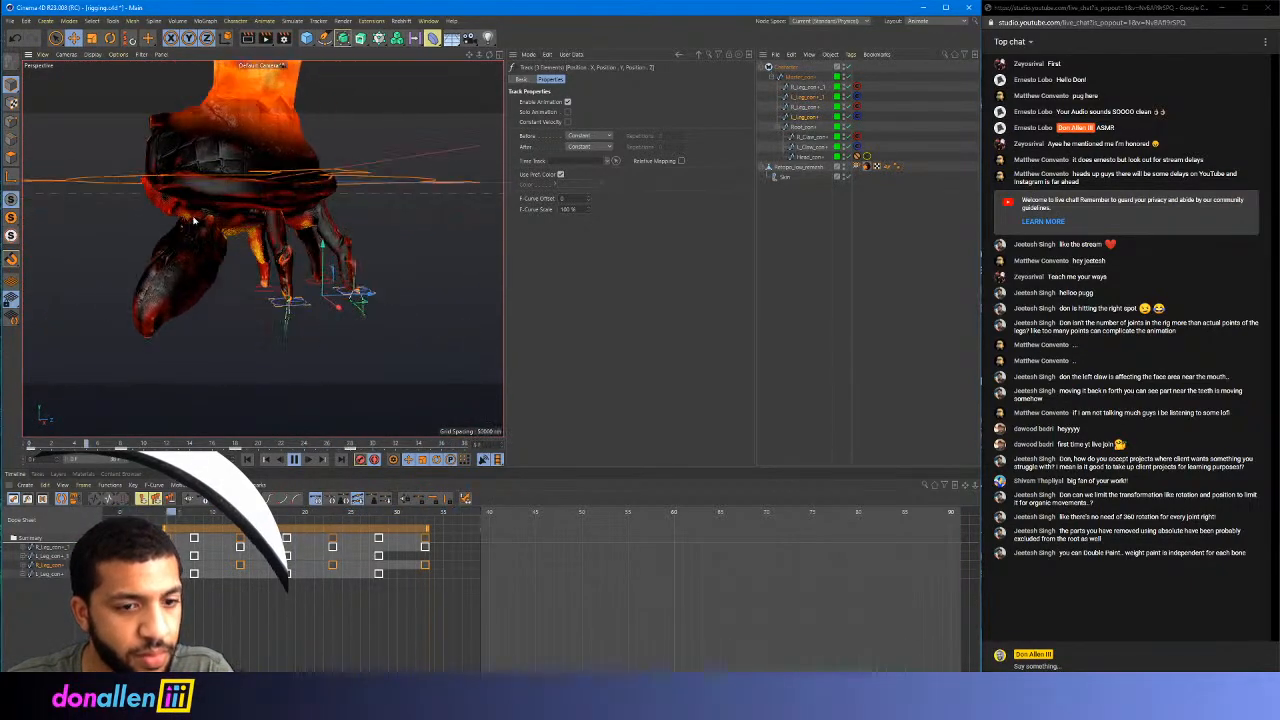
{"action": "key", "text": "F8"}
{"action": "left_click_drag", "start_coordinate": [479, 514], "coordinate": [424, 515]}
{"action": "key", "text": "F8"}
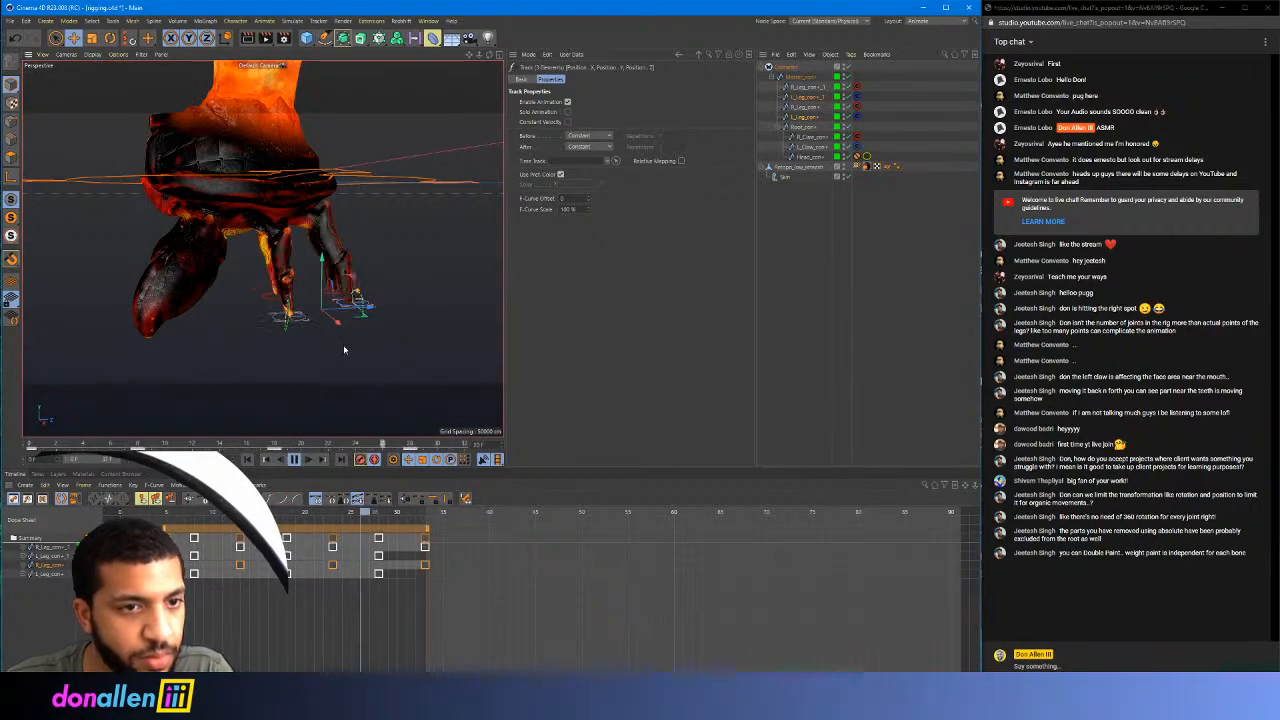
{"action": "left_click_drag", "start_coordinate": [343, 344], "coordinate": [389, 246], "text": "alt"}
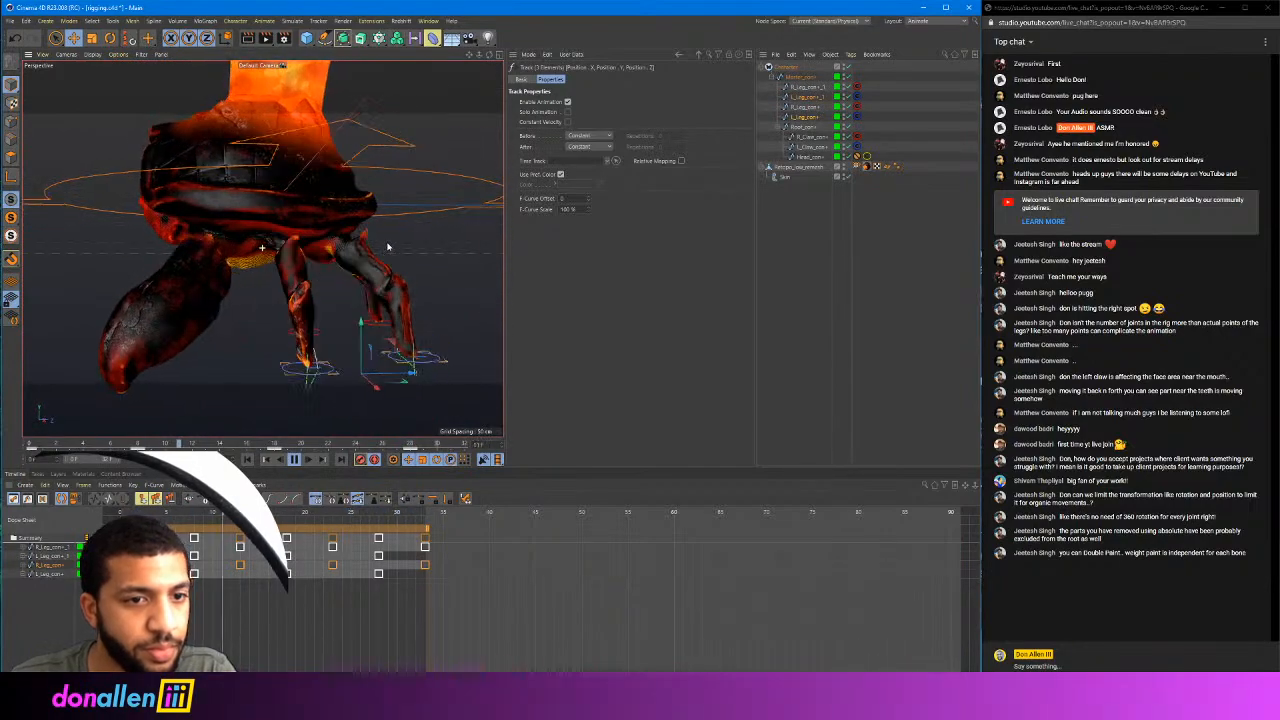
Play the offset leg animation from frame 0 and examine the walk from the creature's front
{"action": "key", "text": "F8"}
{"action": "left_click_drag", "start_coordinate": [455, 605], "coordinate": [67, 511]}
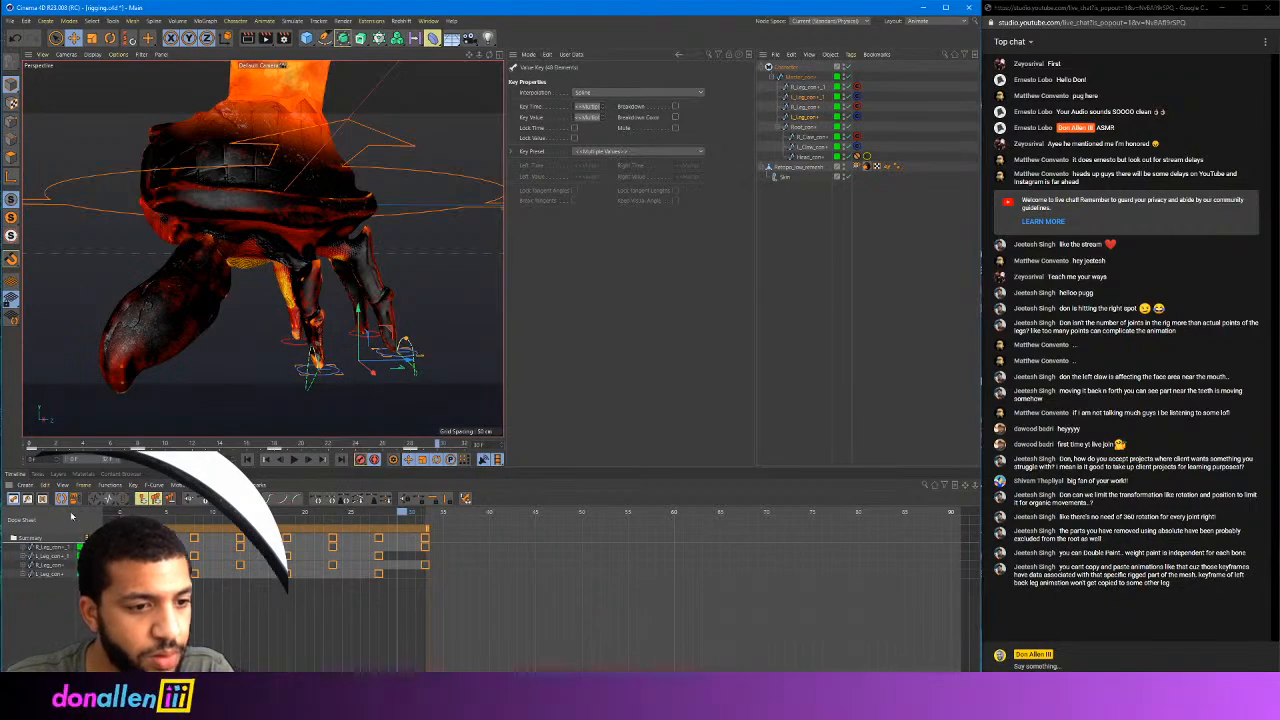
{"action": "left_click", "coordinate": [134, 512]}
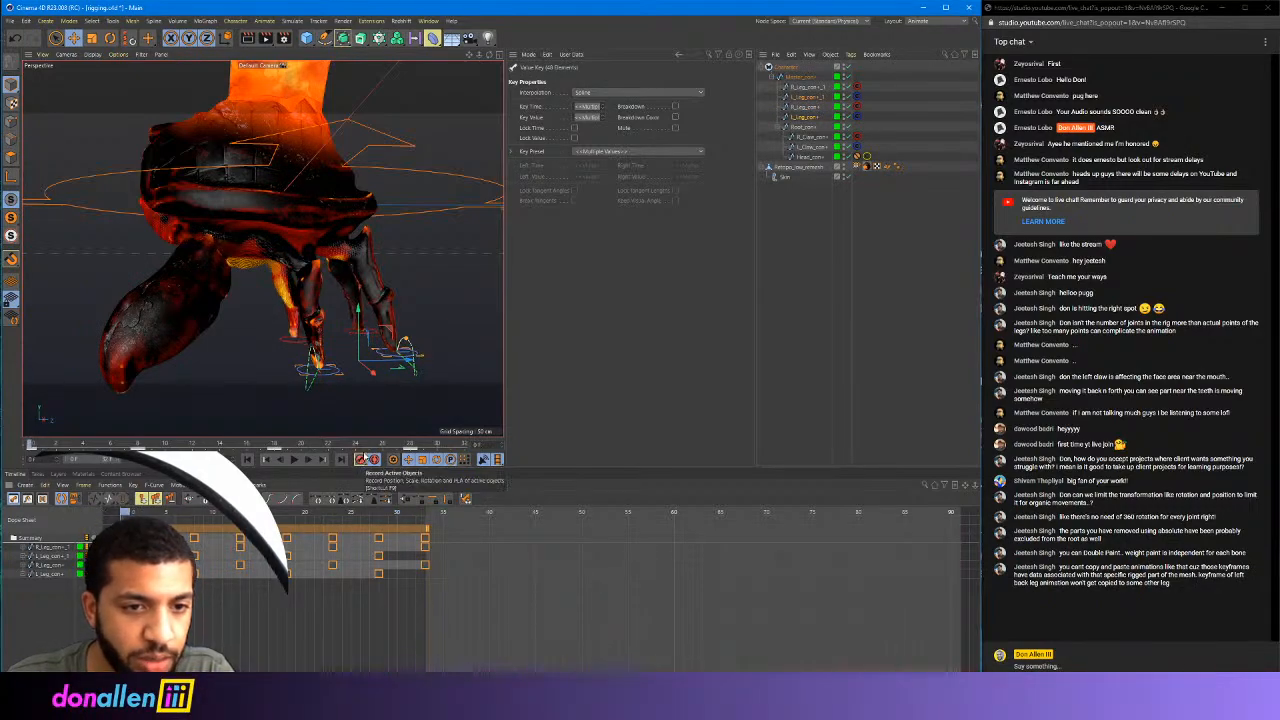
{"action": "key", "text": "F8"}
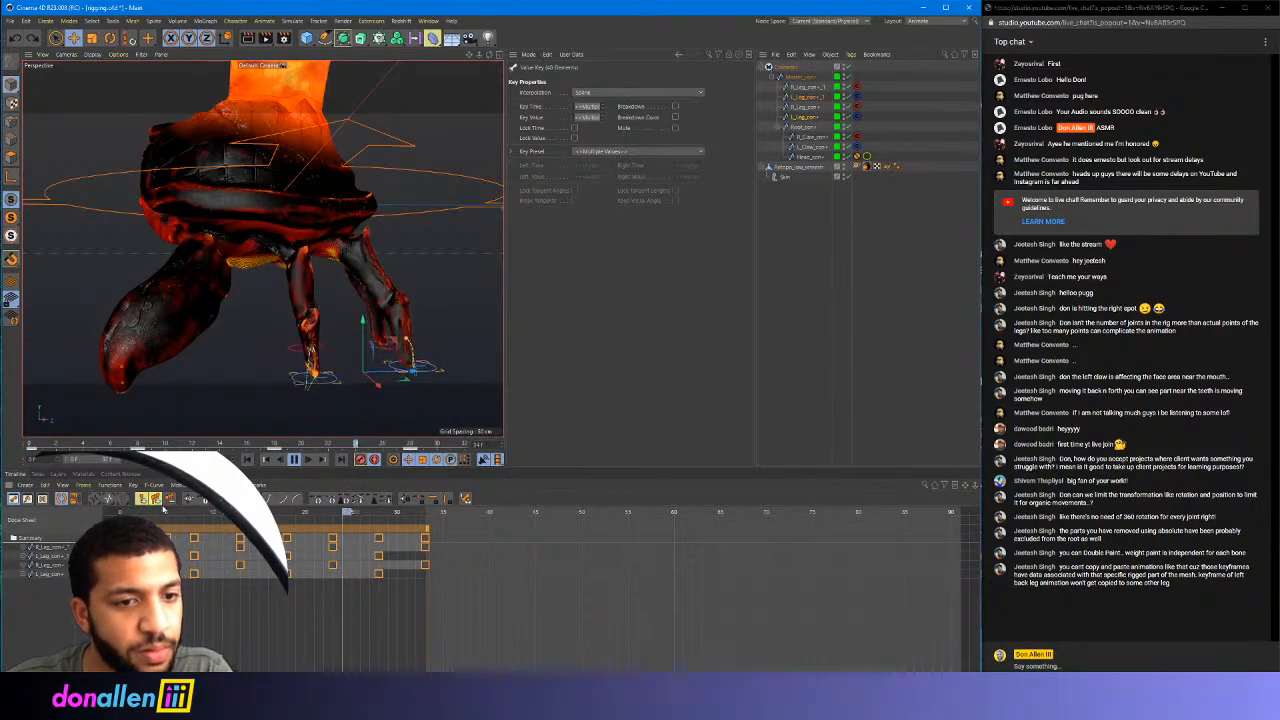
{"action": "mouse_move", "coordinate": [451, 295]}
{"action": "left_mouse_down", "text": "alt"}
{"action": "mouse_move", "coordinate": [500, 289]}
{"action": "mouse_move", "coordinate": [440, 283]}
{"action": "left_mouse_up", "text": "alt"}
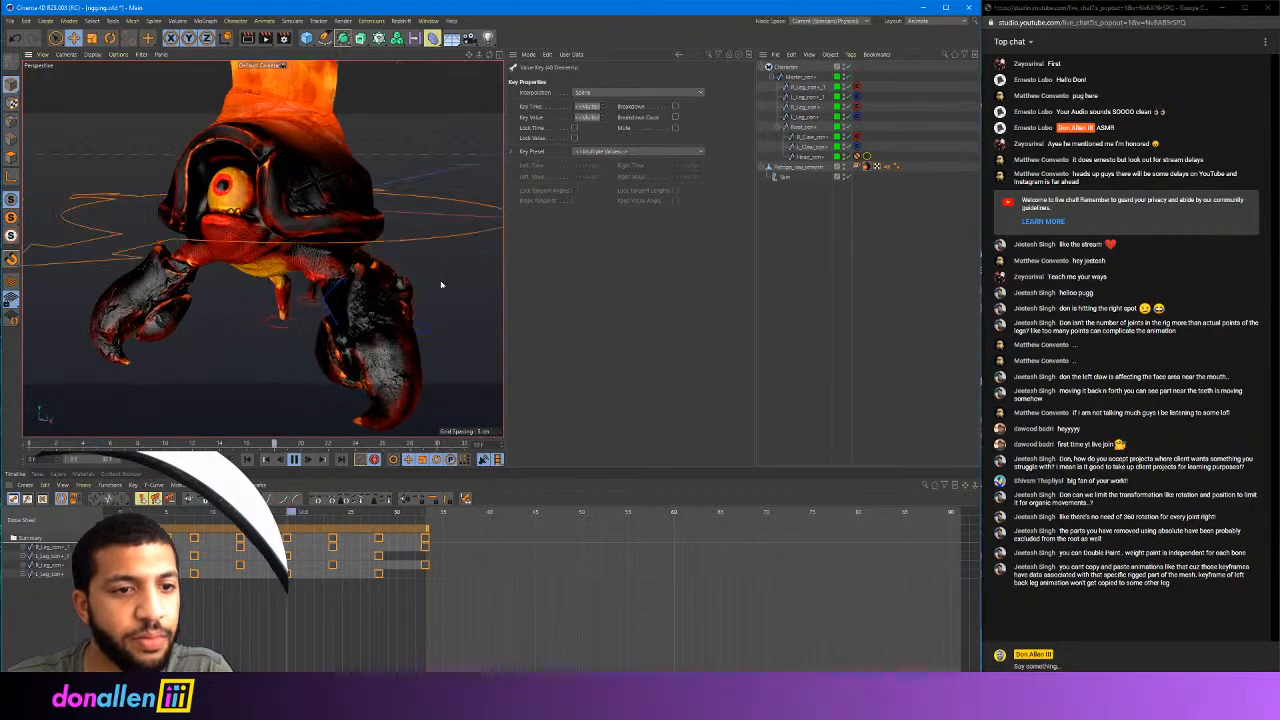
{"action": "right_click_drag", "start_coordinate": [440, 283], "coordinate": [403, 326], "text": "alt"}
{"action": "left_click_drag", "start_coordinate": [382, 330], "coordinate": [449, 314], "text": "alt"}
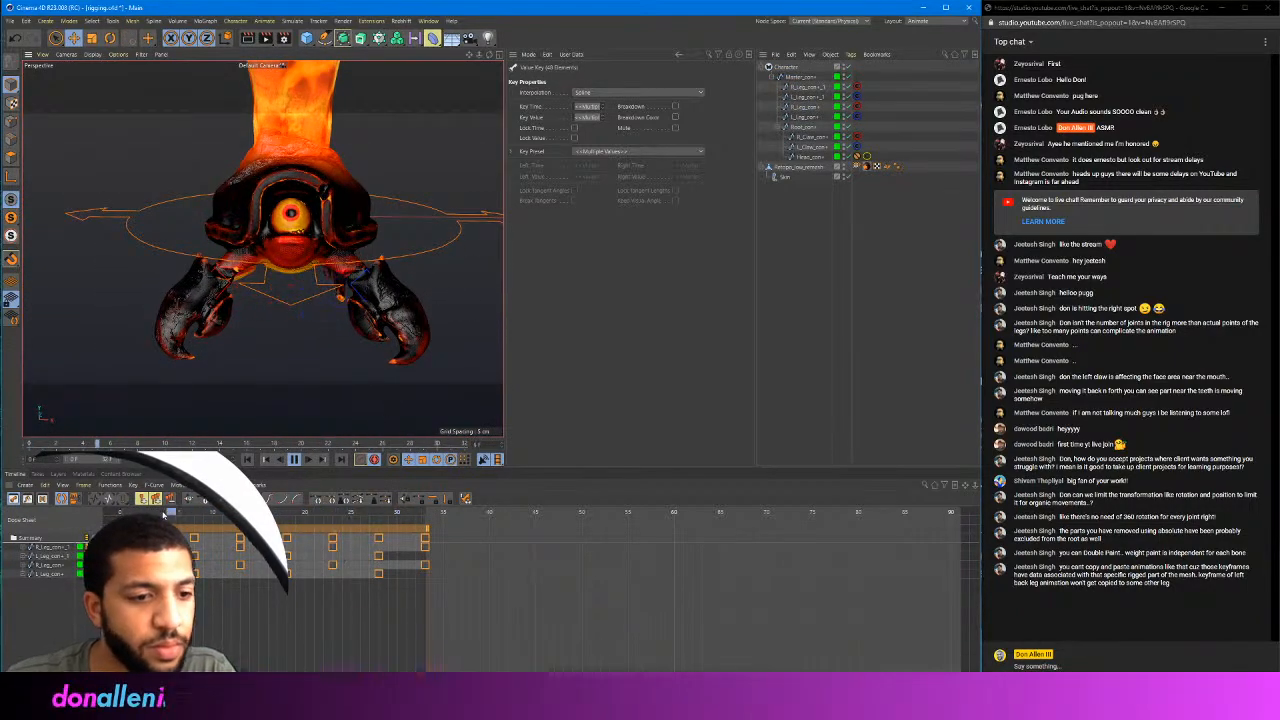
{"action": "key", "text": "F8"}
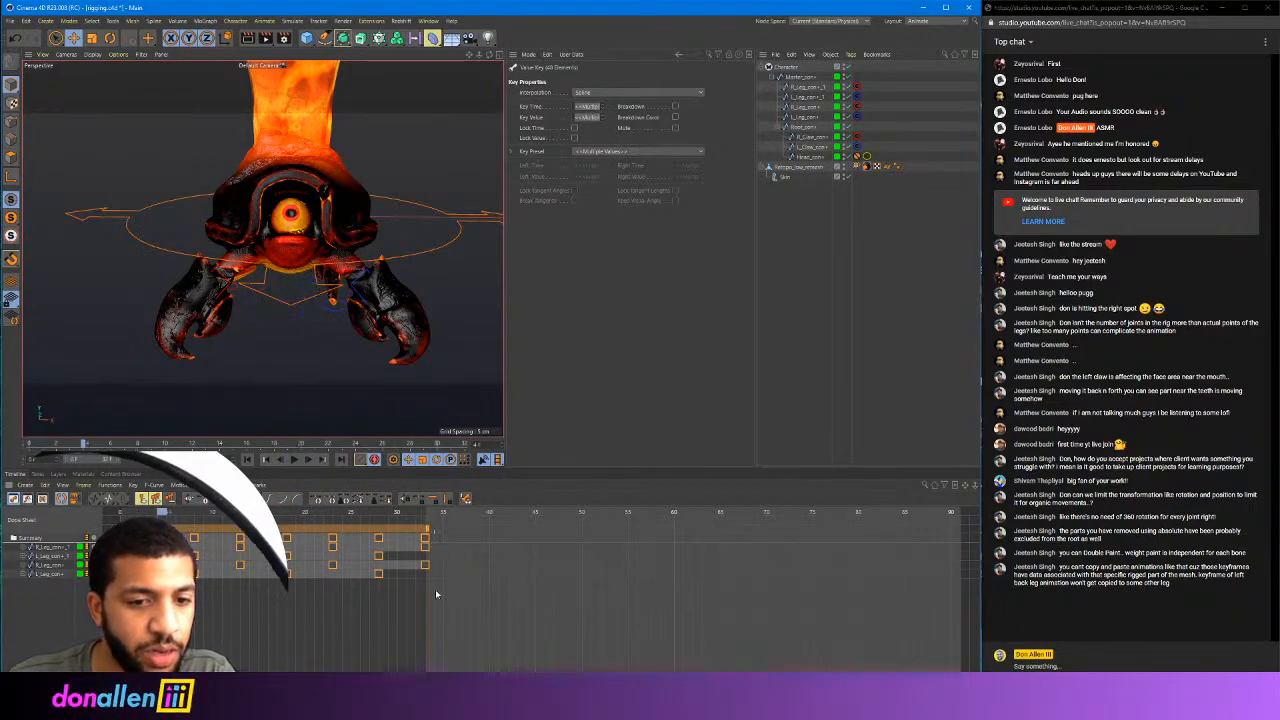
Try compressing all leg keys into a much shorter cycle, play it, and restore the cycle's length
{"action": "left_click_drag", "start_coordinate": [436, 594], "coordinate": [136, 529]}
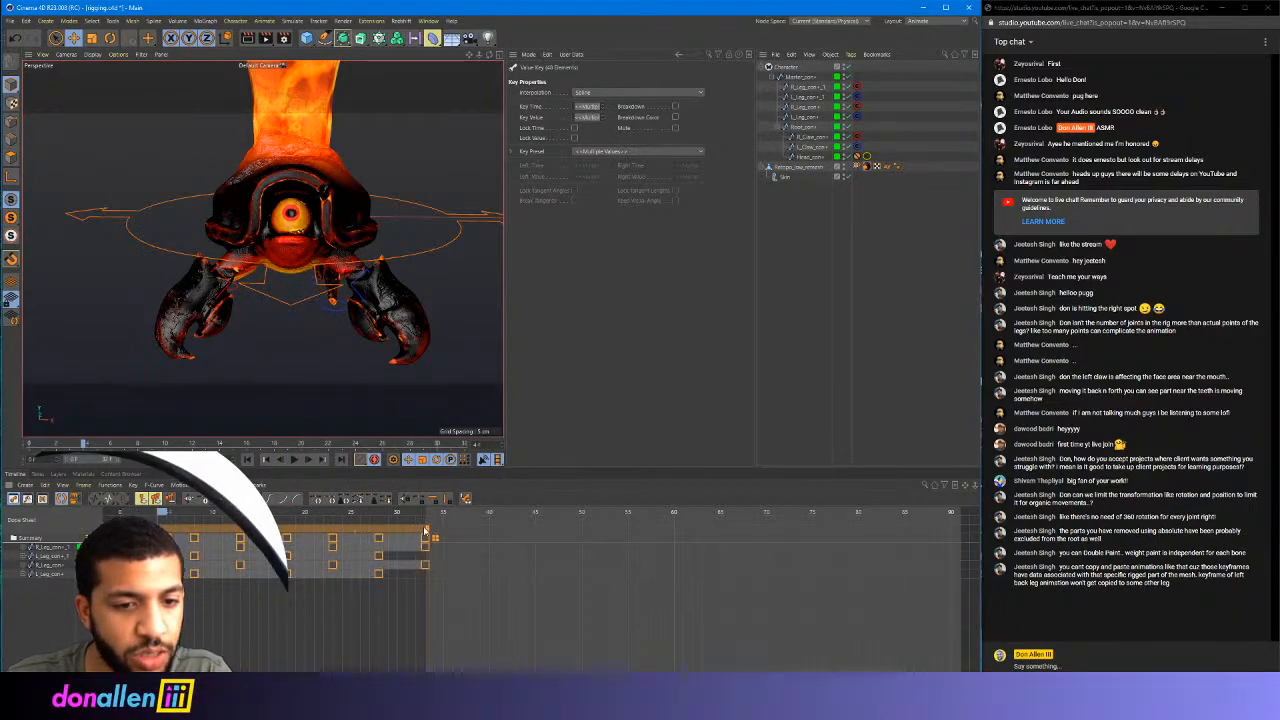
{"action": "left_click_drag", "start_coordinate": [424, 530], "coordinate": [297, 527]}
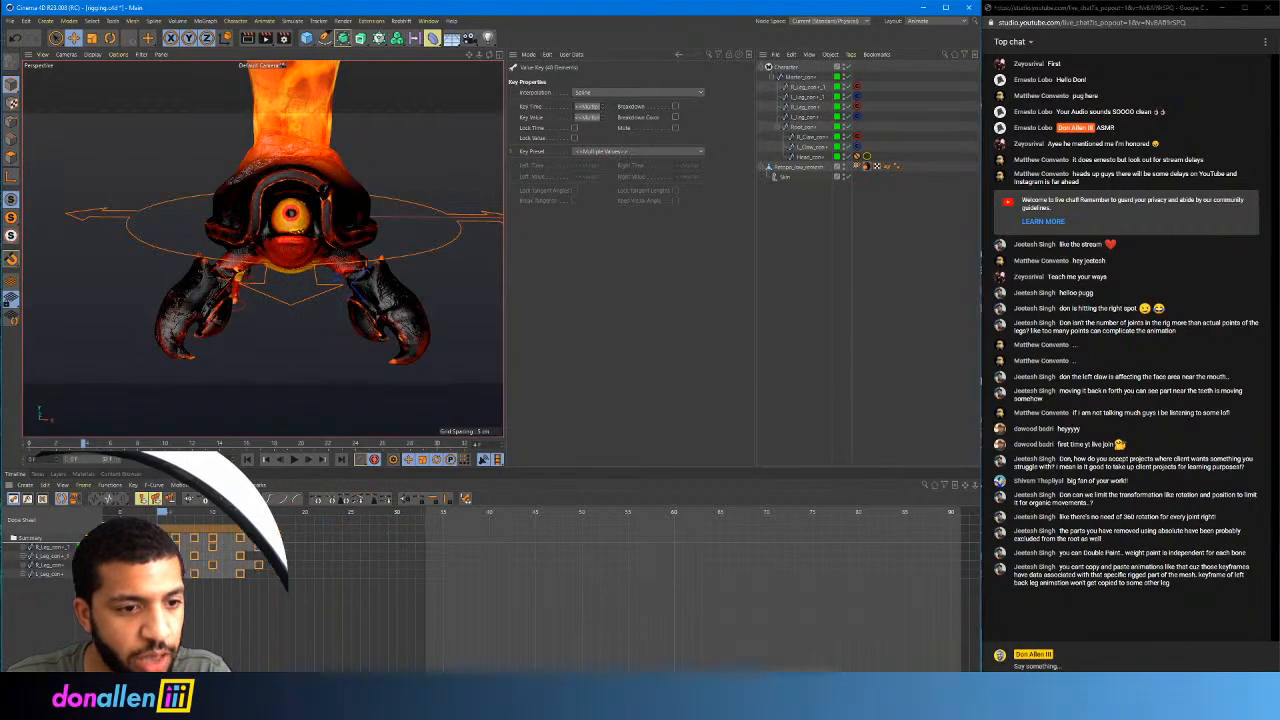
{"action": "left_click", "coordinate": [228, 541]}
{"action": "key", "text": "F8"}
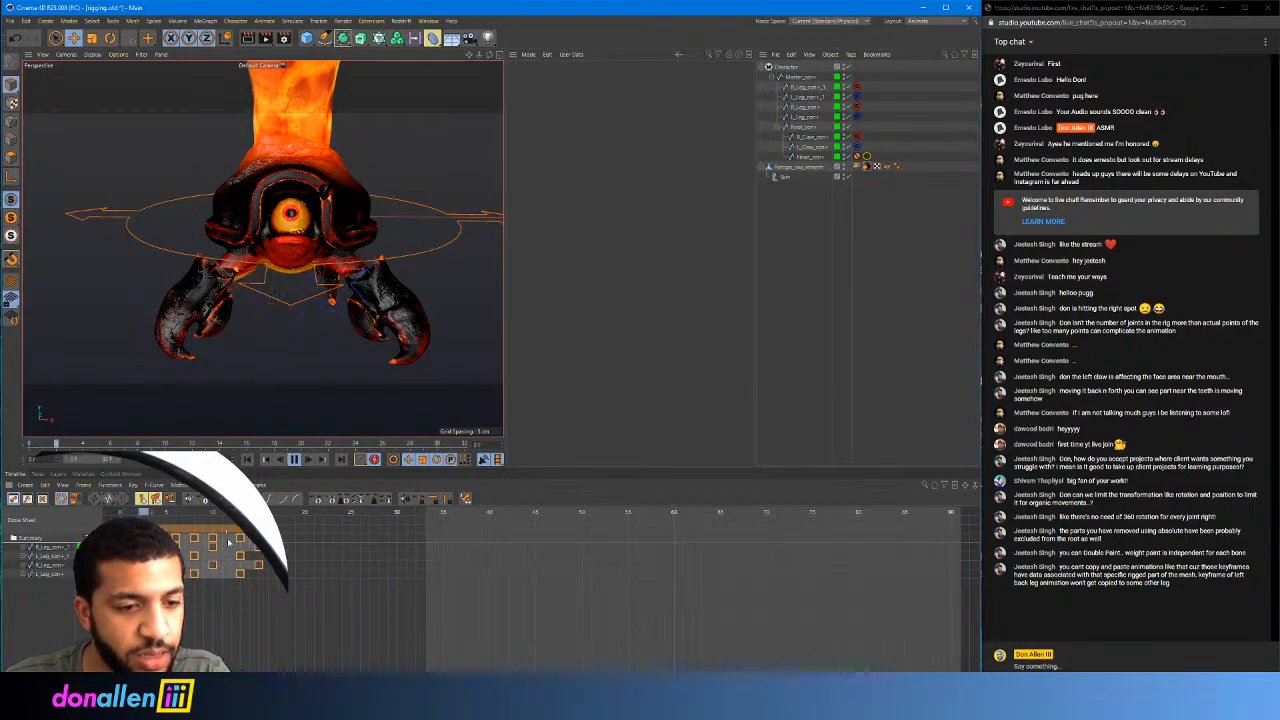
{"action": "key", "text": "ctrl+z"}
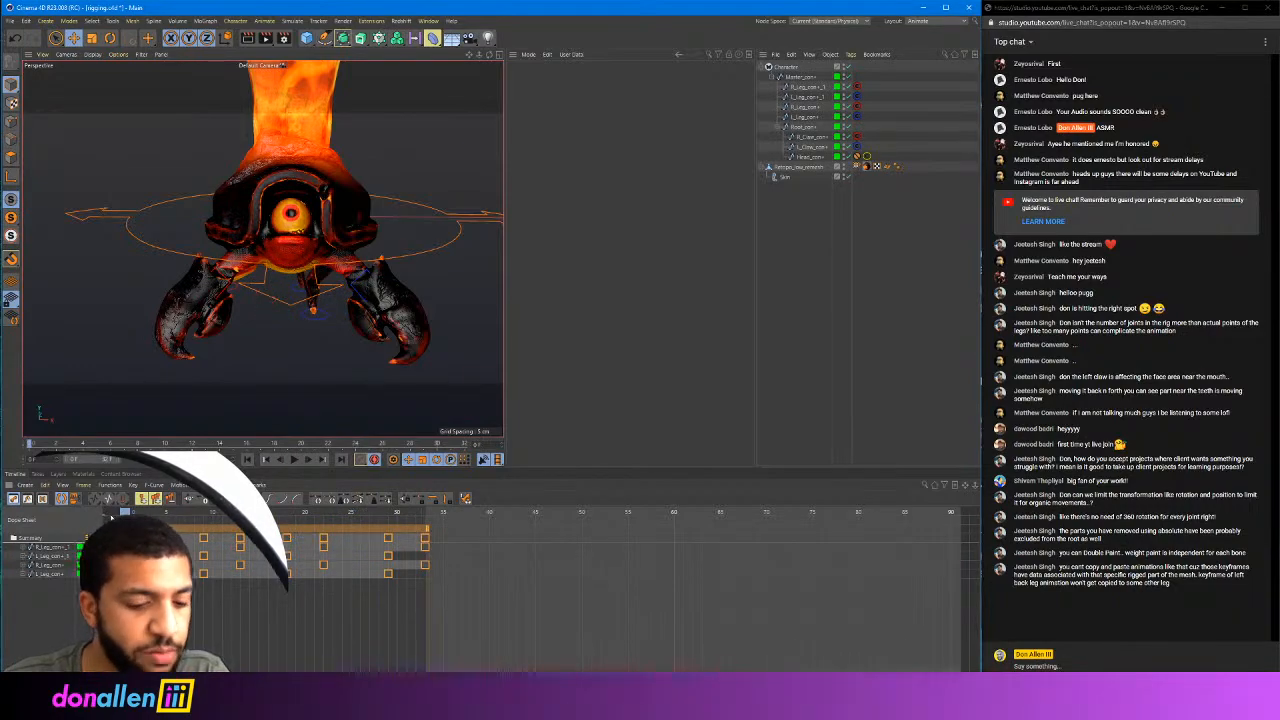
Deselect the leg keys and extend the preview range to frame 66
{"action": "left_click", "coordinate": [425, 540]}
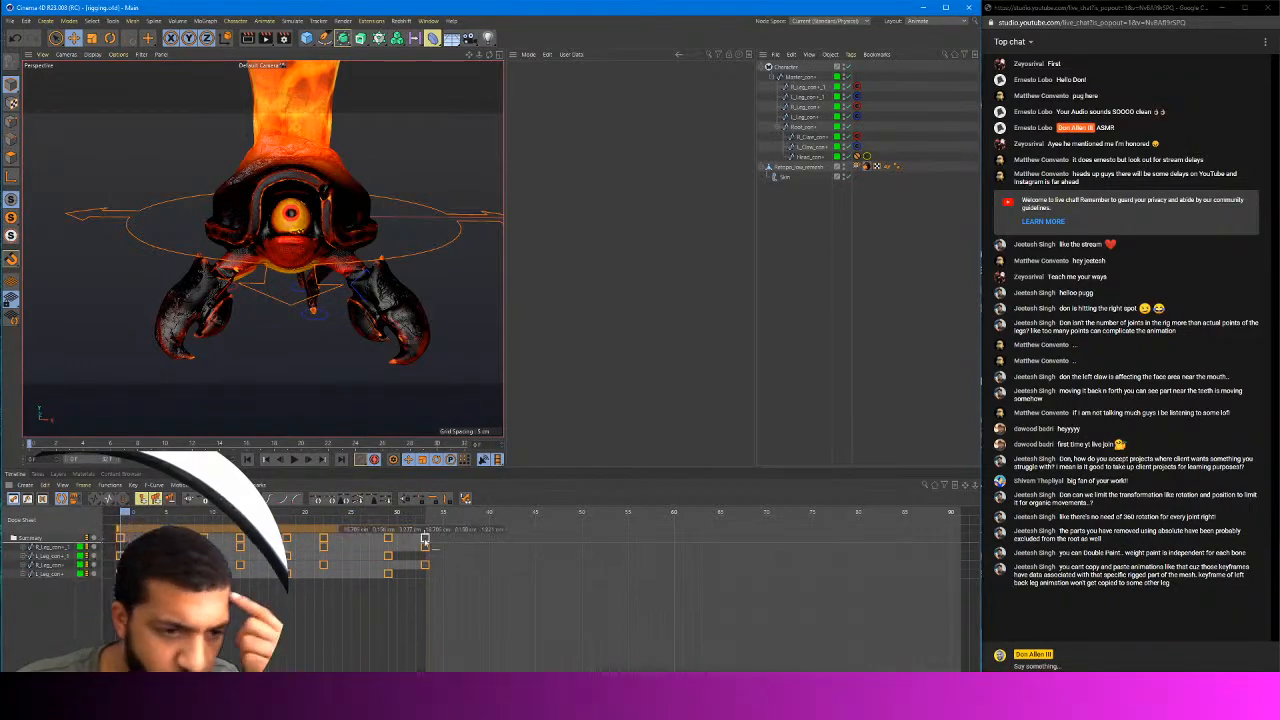
{"action": "left_click", "coordinate": [435, 537]}
{"action": "left_click_drag", "start_coordinate": [419, 511], "coordinate": [723, 551]}
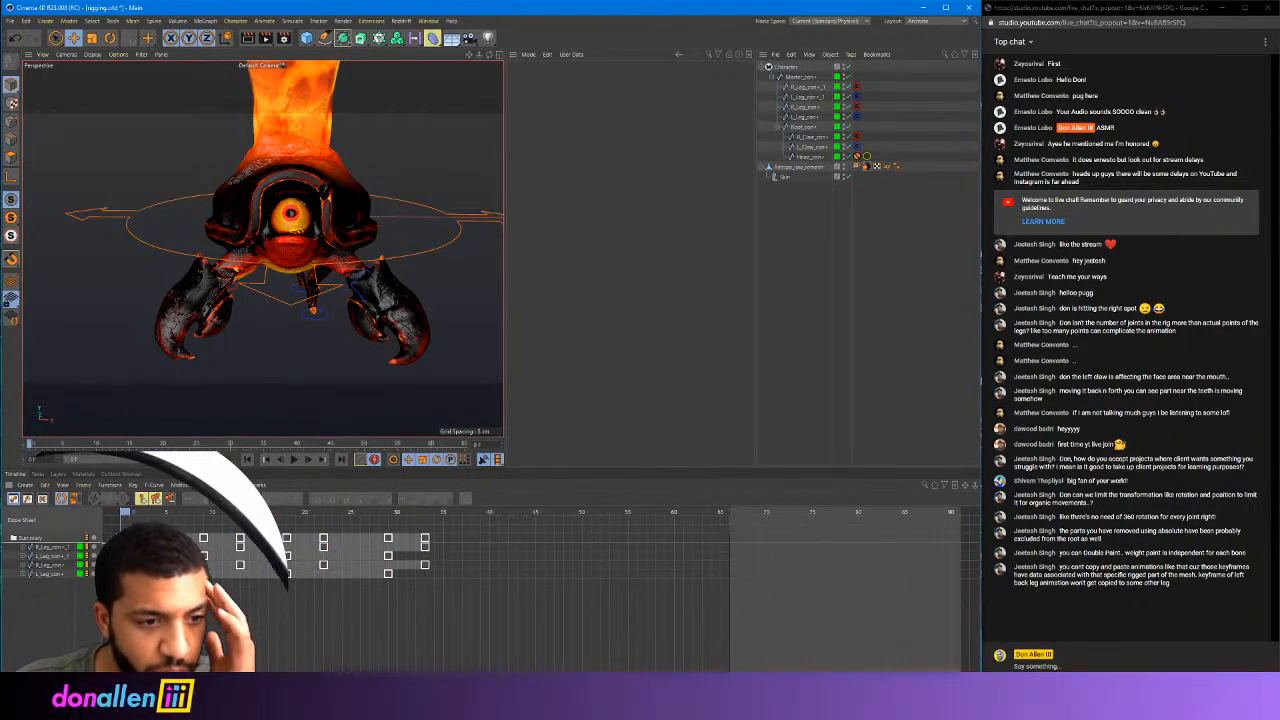
Try cloning only the R_Leg_con+_1 track's keys along the timeline, play the result, and undo the clones
{"action": "left_click", "coordinate": [62, 551]}
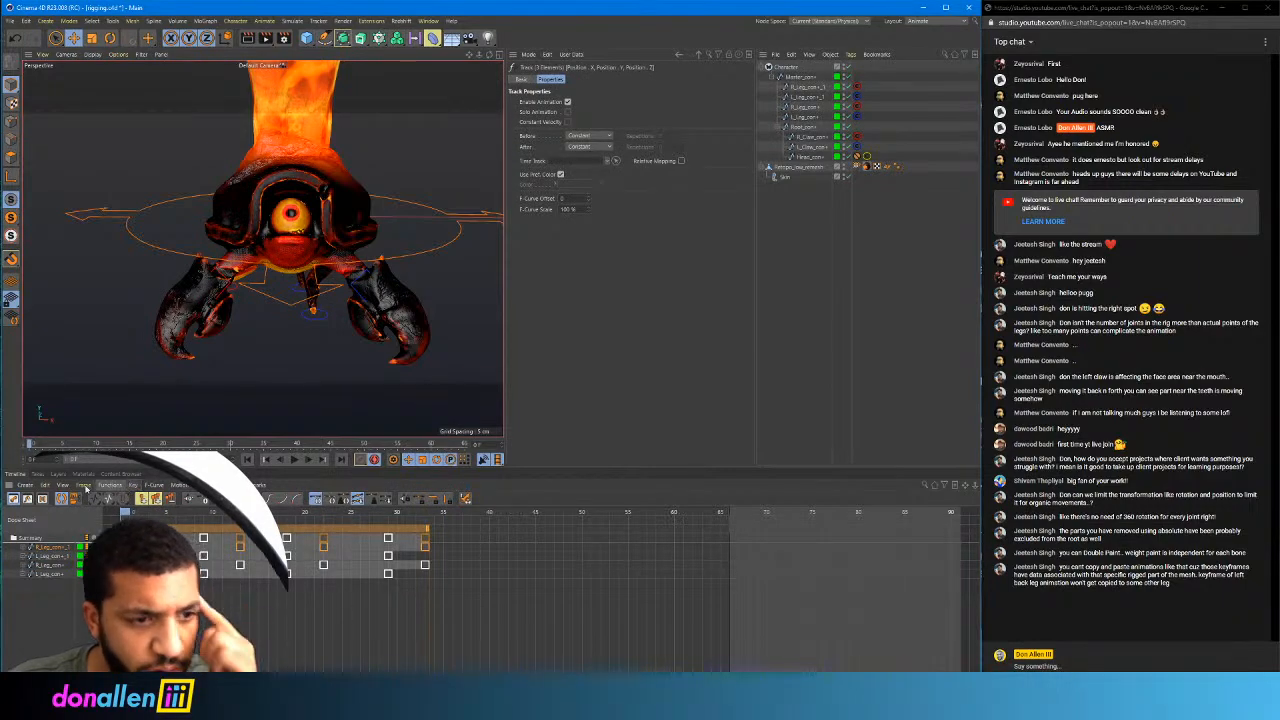
{"action": "left_click", "coordinate": [106, 486]}
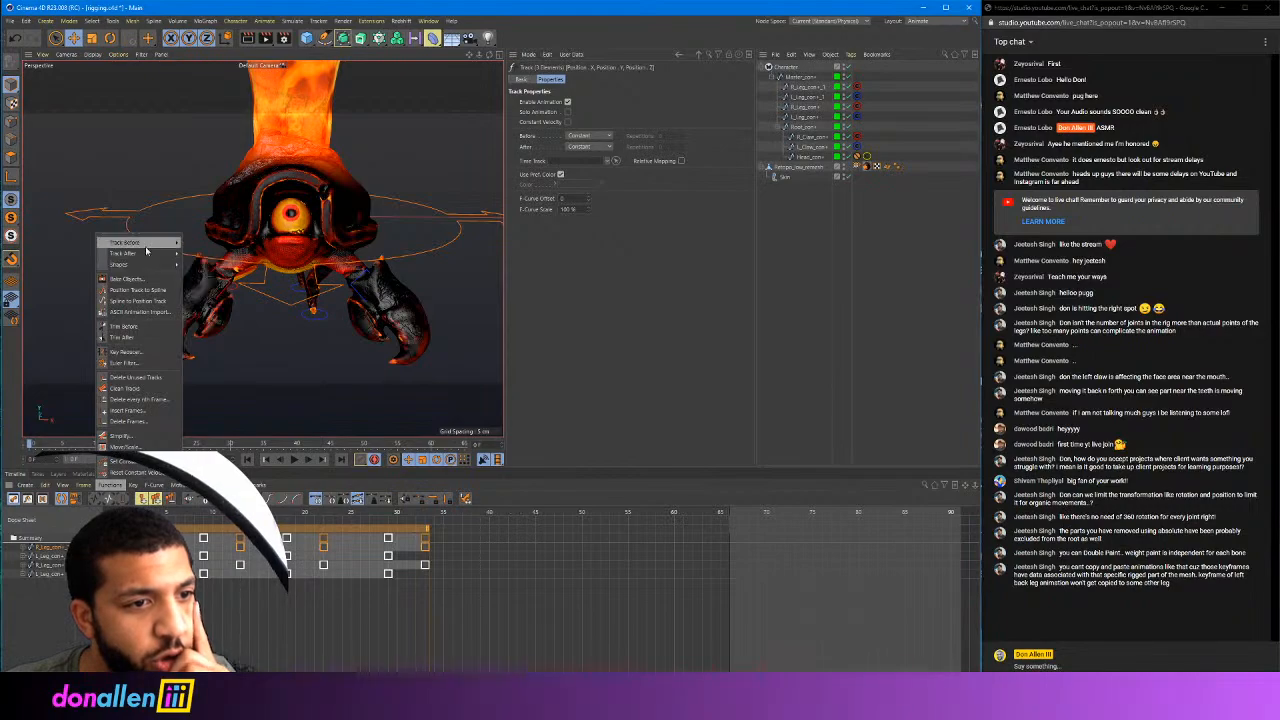
{"action": "mouse_move", "coordinate": [147, 254]}
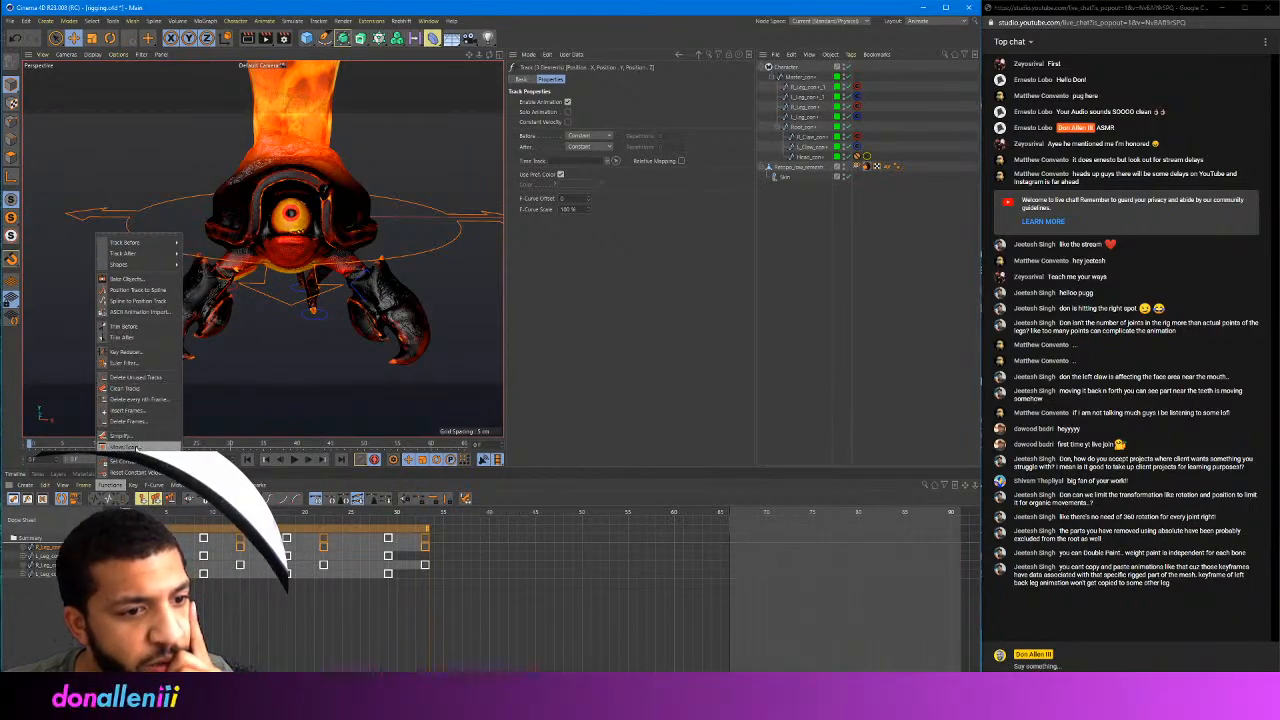
{"action": "mouse_move", "coordinate": [133, 485]}
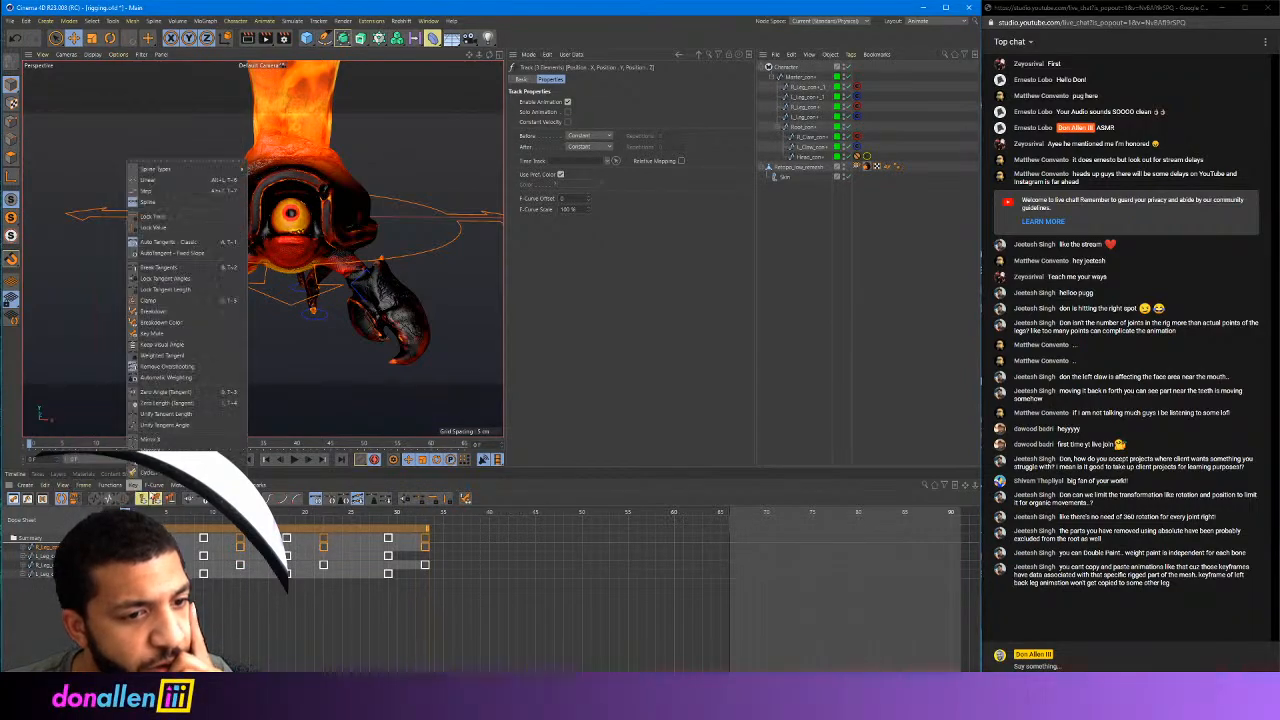
{"action": "mouse_move", "coordinate": [178, 486]}
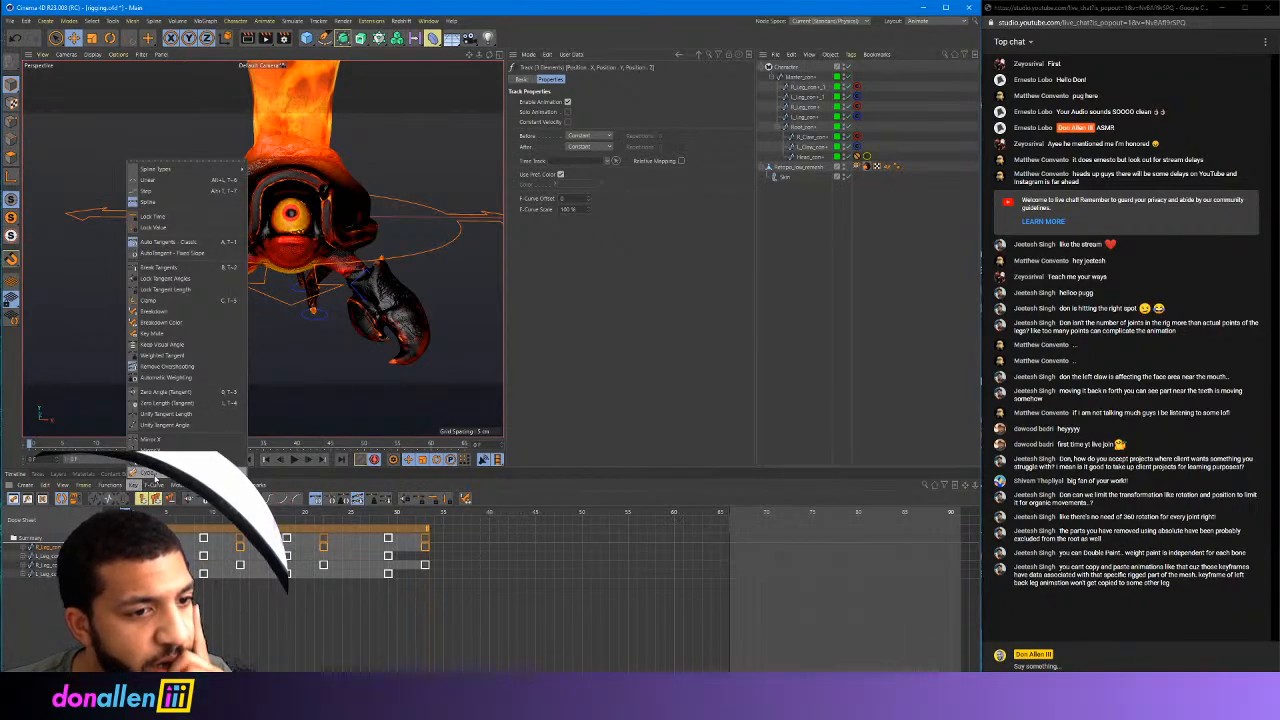
{"action": "left_click", "coordinate": [148, 472]}
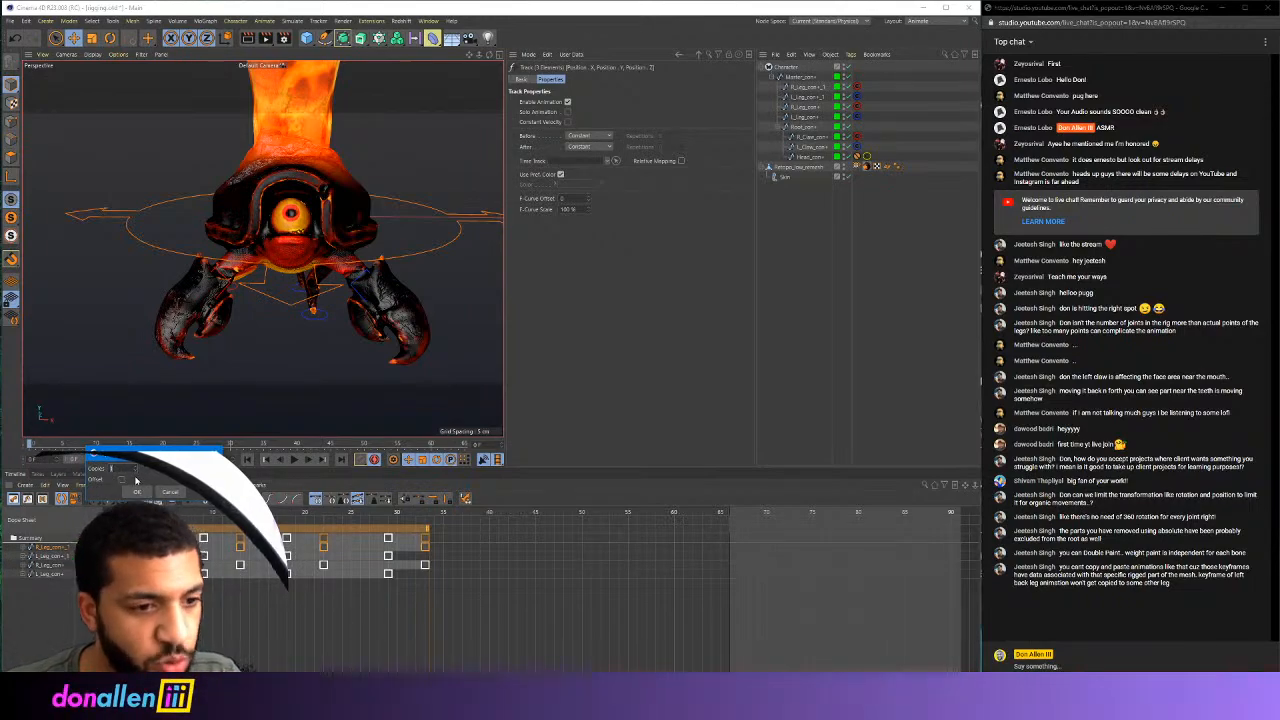
{"action": "left_click", "coordinate": [136, 493]}
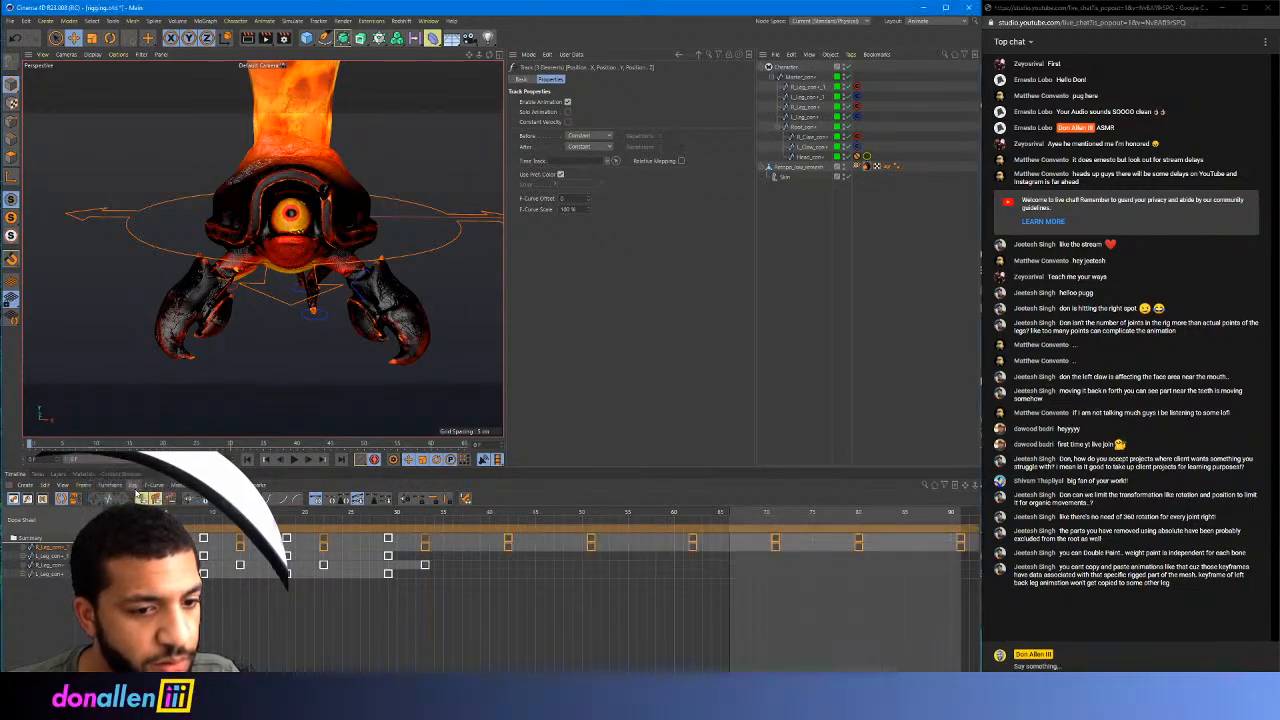
{"action": "key", "text": "F8"}
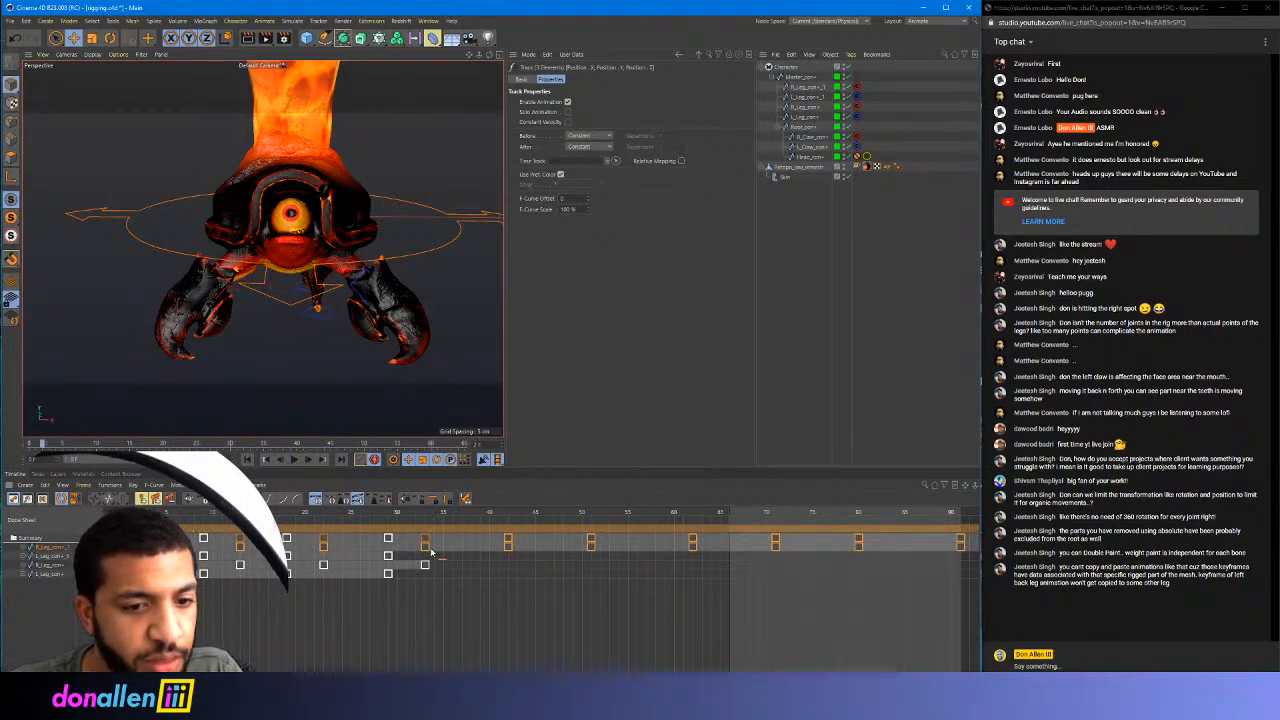
{"action": "key", "text": "ctrl+z"}
Clone the keys of all four leg controls with 10 copies and review the repeated walk from the front
{"action": "key", "text": "ctrl+a"}
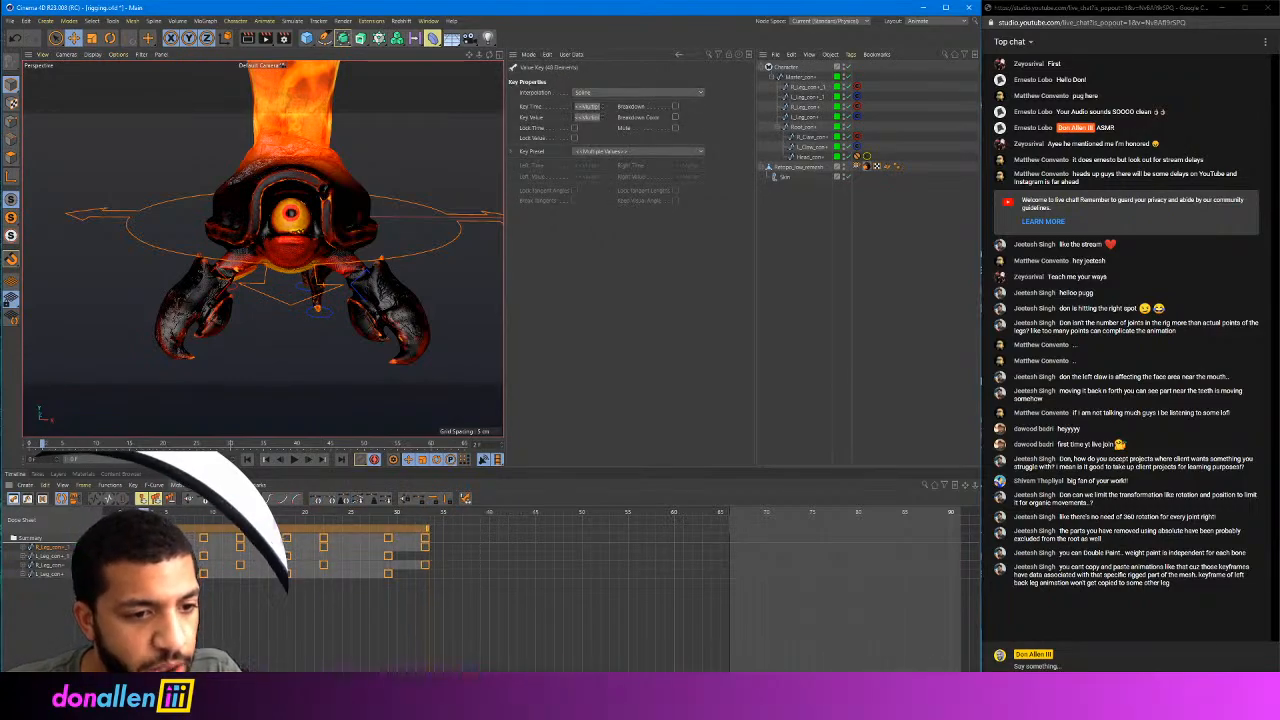
{"action": "left_click", "coordinate": [155, 485]}
{"action": "mouse_move", "coordinate": [112, 487]}
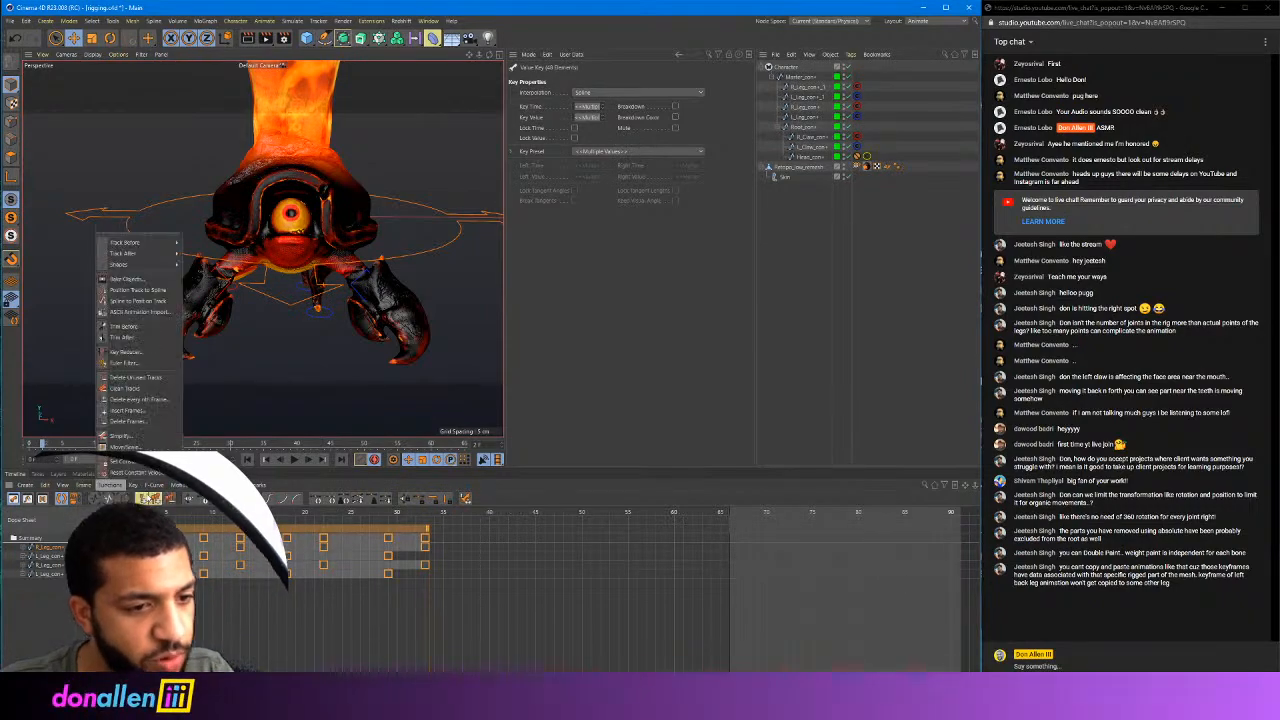
{"action": "left_click", "coordinate": [133, 486]}
{"action": "left_click", "coordinate": [146, 479]}
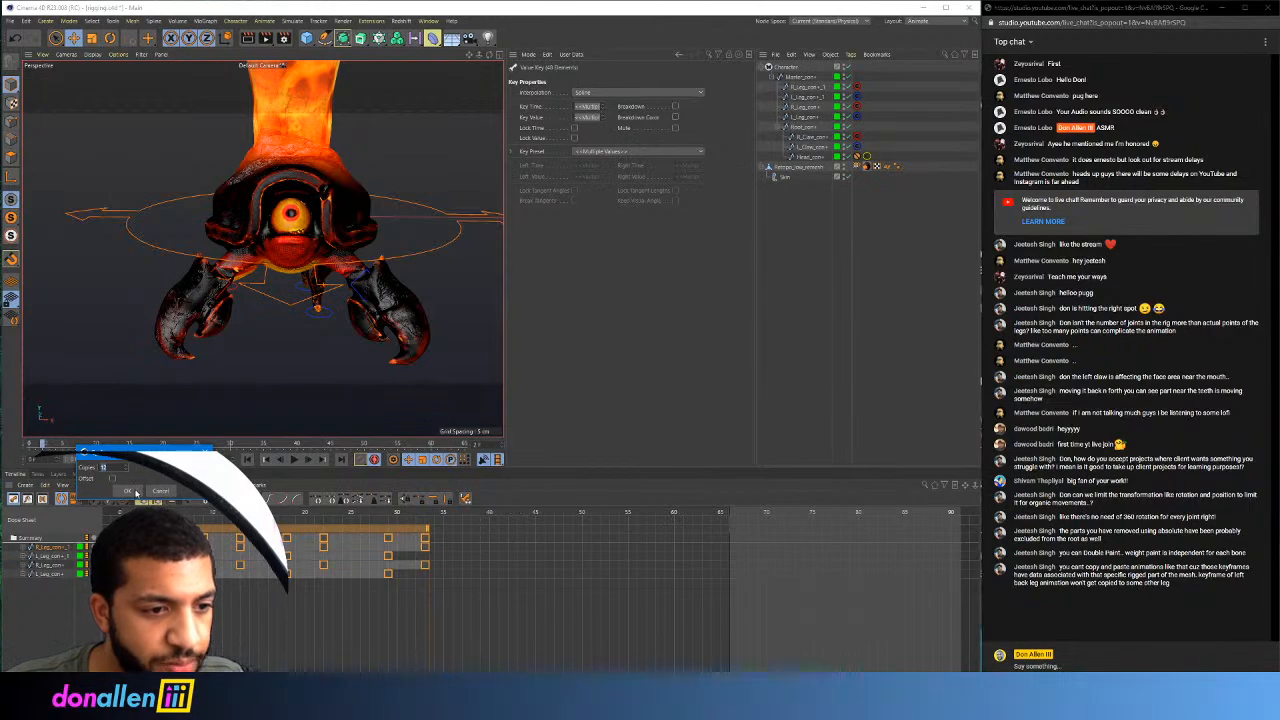
{"action": "left_click", "coordinate": [136, 492]}
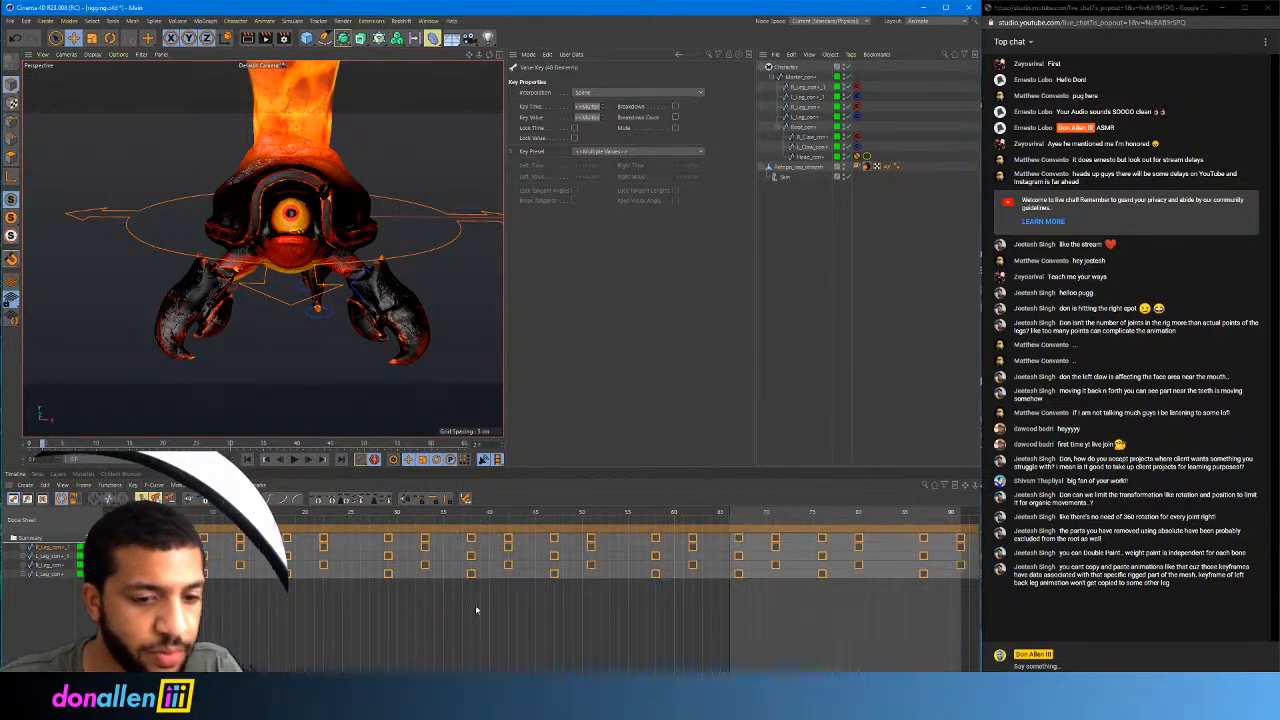
{"action": "scroll", "coordinate": [572, 610], "scroll_direction": "down", "scroll_amount": 1}
{"action": "middle_click_drag", "start_coordinate": [571, 611], "coordinate": [922, 586], "text": "alt"}
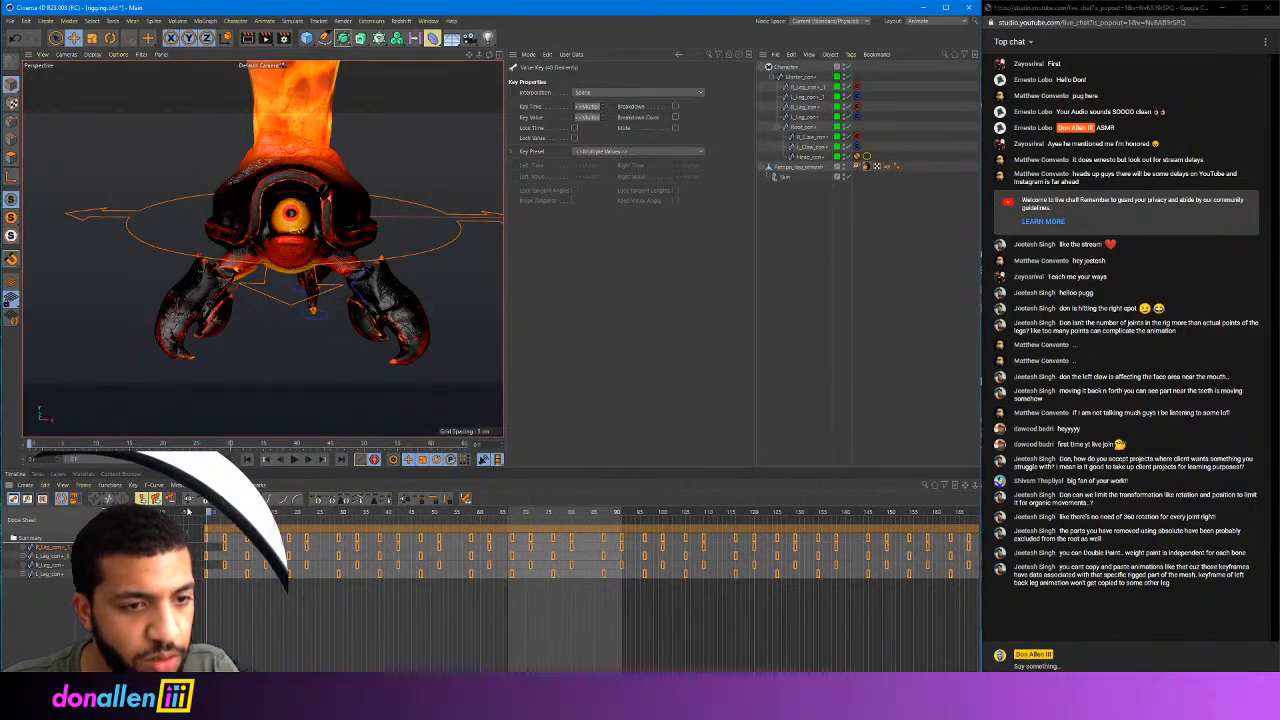
{"action": "left_click_drag", "start_coordinate": [443, 160], "coordinate": [400, 151], "text": "alt"}
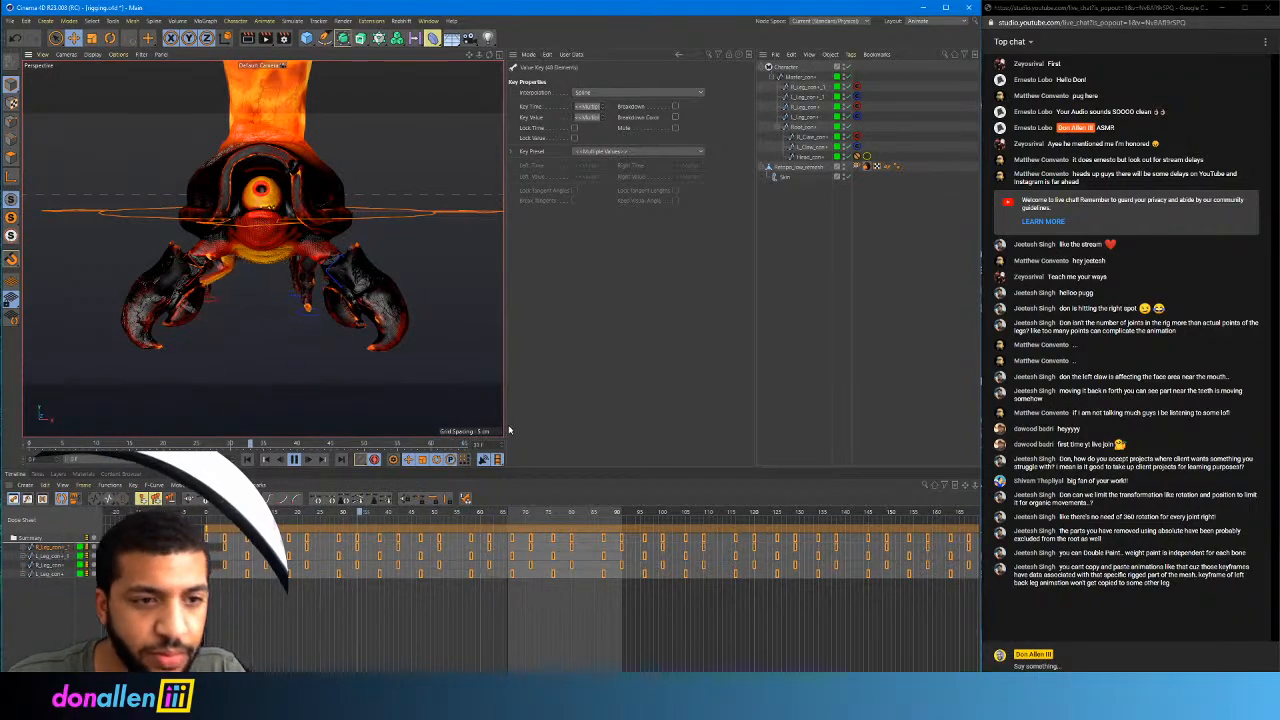
{"action": "left_click_drag", "start_coordinate": [409, 191], "coordinate": [430, 206], "text": "alt"}
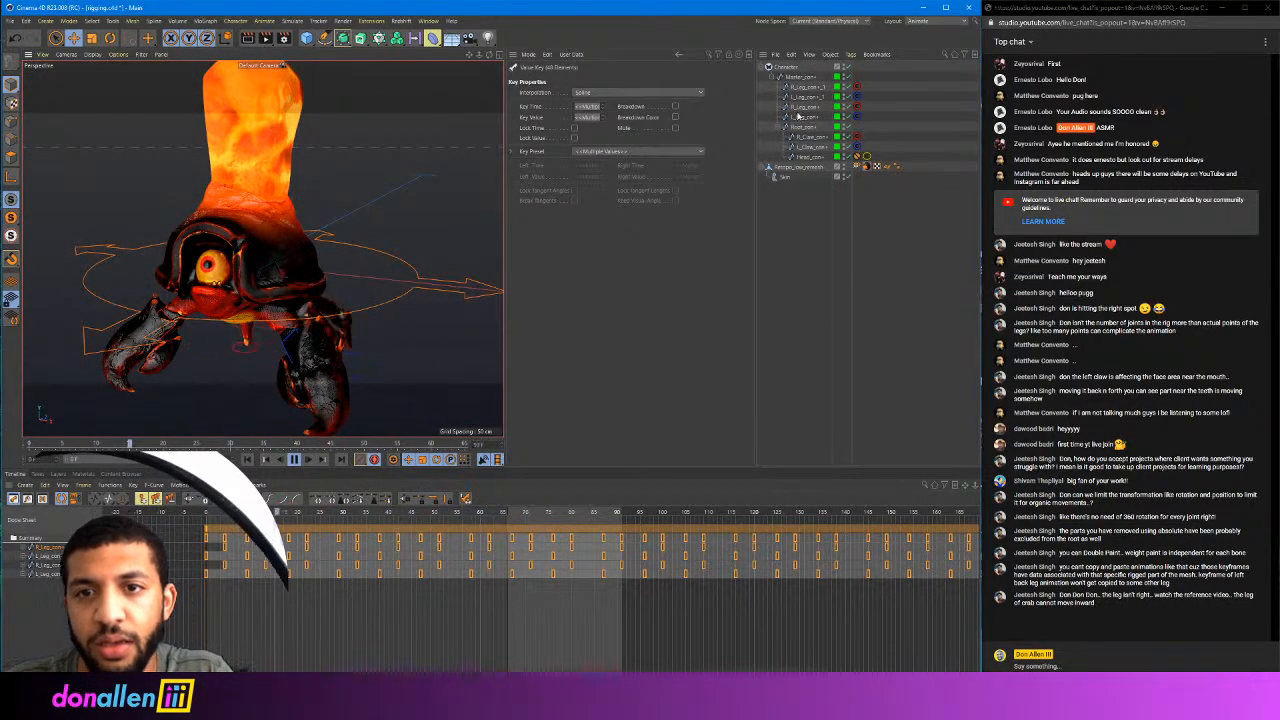
Stop playback and rotate the Head_con+ control slightly at frame 0 to key a starting head pose
{"action": "key", "text": "9"}
{"action": "left_click", "coordinate": [811, 158]}
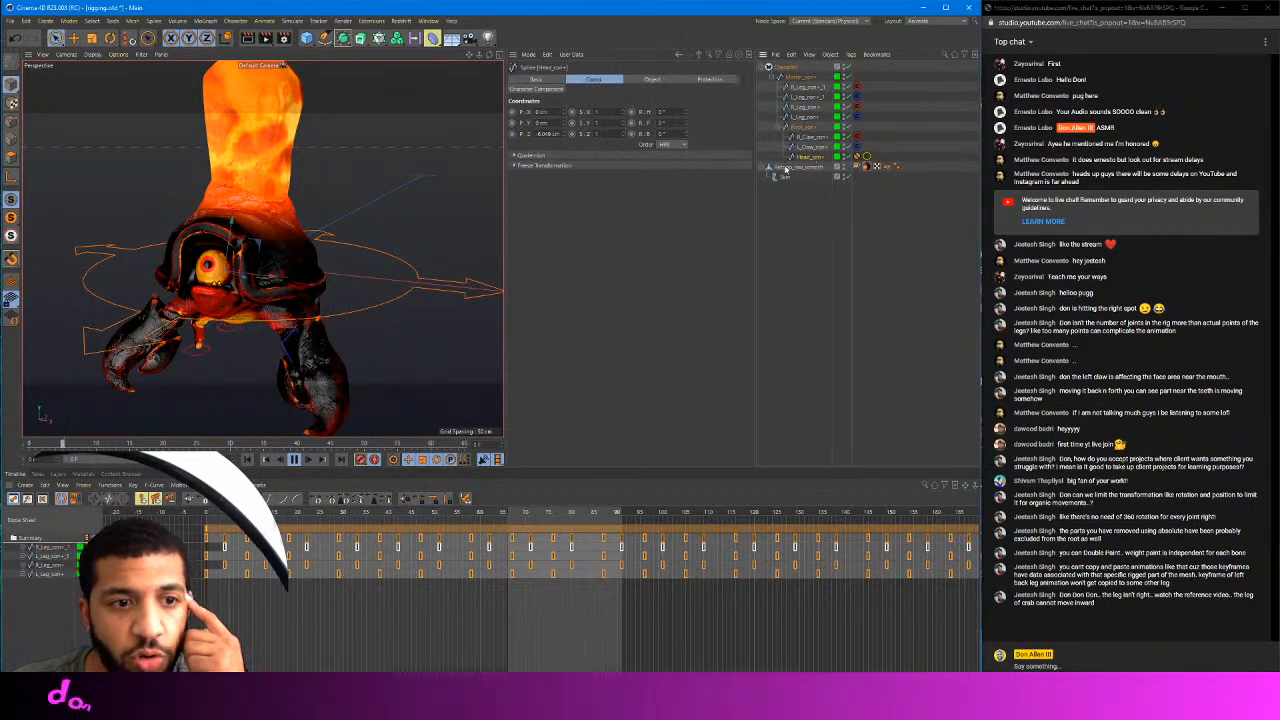
{"action": "key", "text": "r"}
{"action": "scroll", "coordinate": [420, 325], "scroll_direction": "up", "scroll_amount": 4}
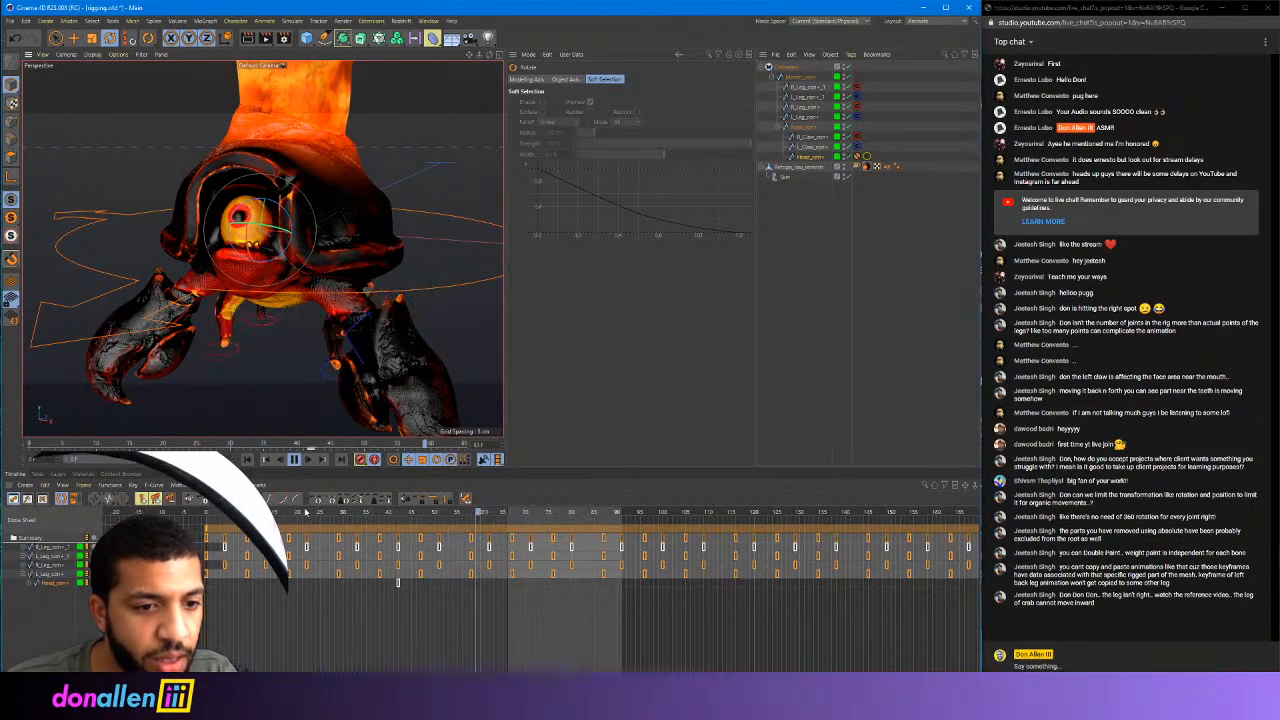
{"action": "left_click", "coordinate": [374, 459]}
{"action": "left_click", "coordinate": [293, 460]}
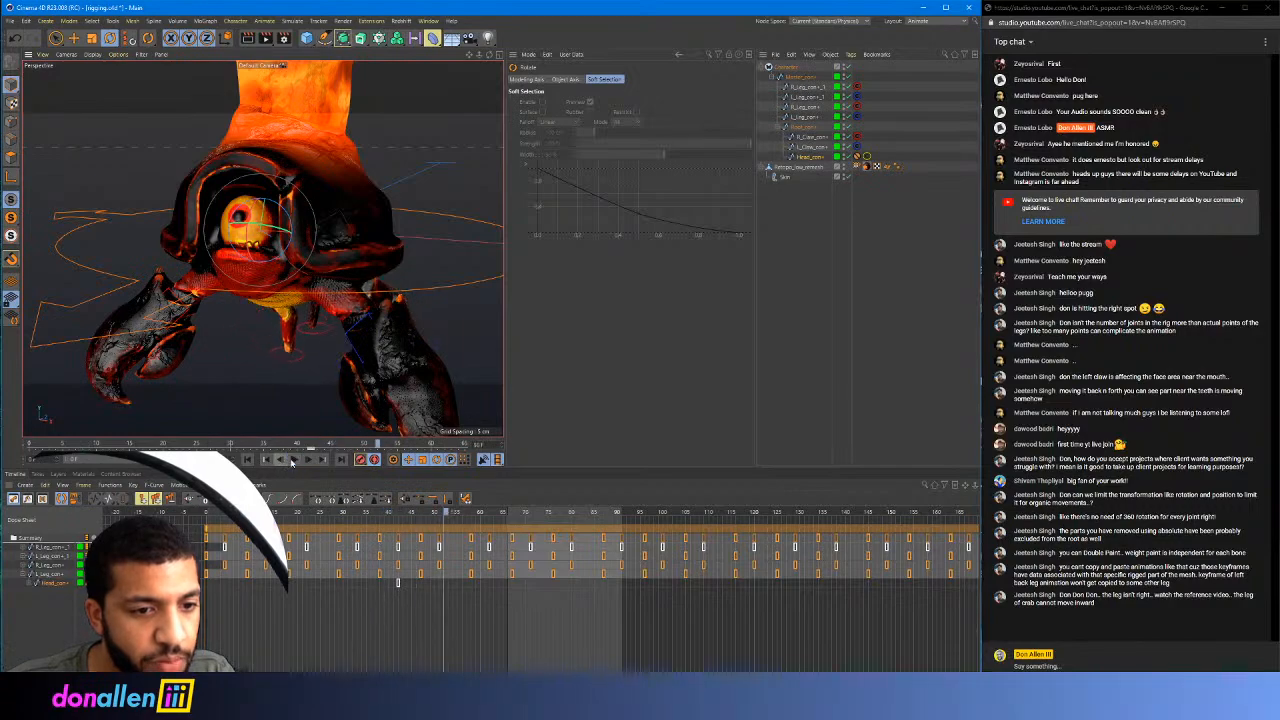
{"action": "left_click", "coordinate": [247, 459]}
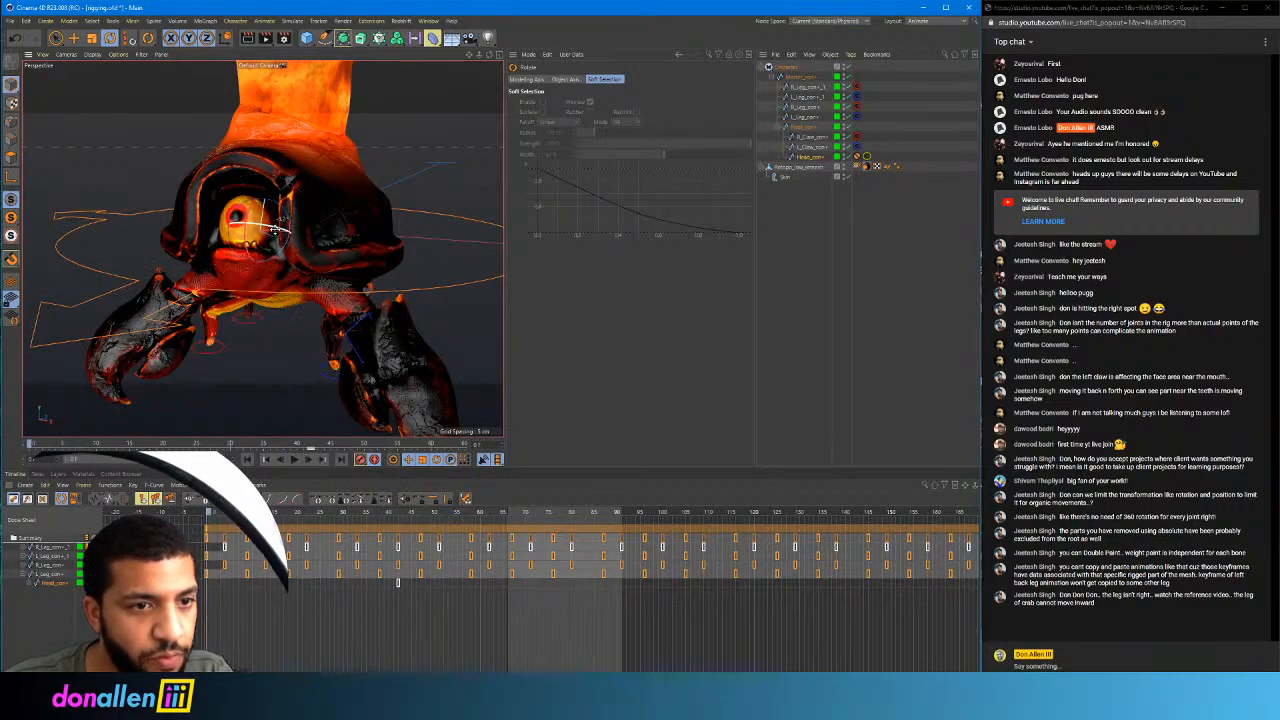
{"action": "left_click_drag", "start_coordinate": [270, 253], "coordinate": [254, 210]}
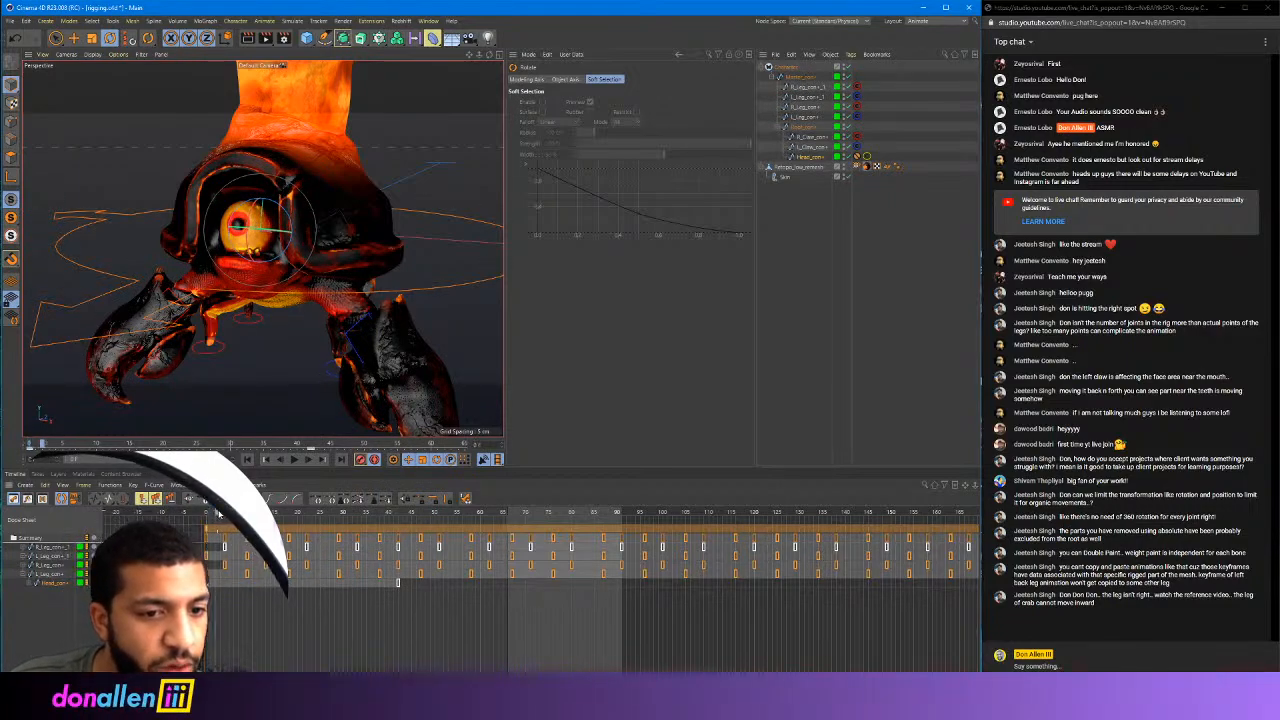
Delete the stray Head_con+ key at frame 42
{"action": "left_click_drag", "start_coordinate": [218, 513], "coordinate": [399, 601]}
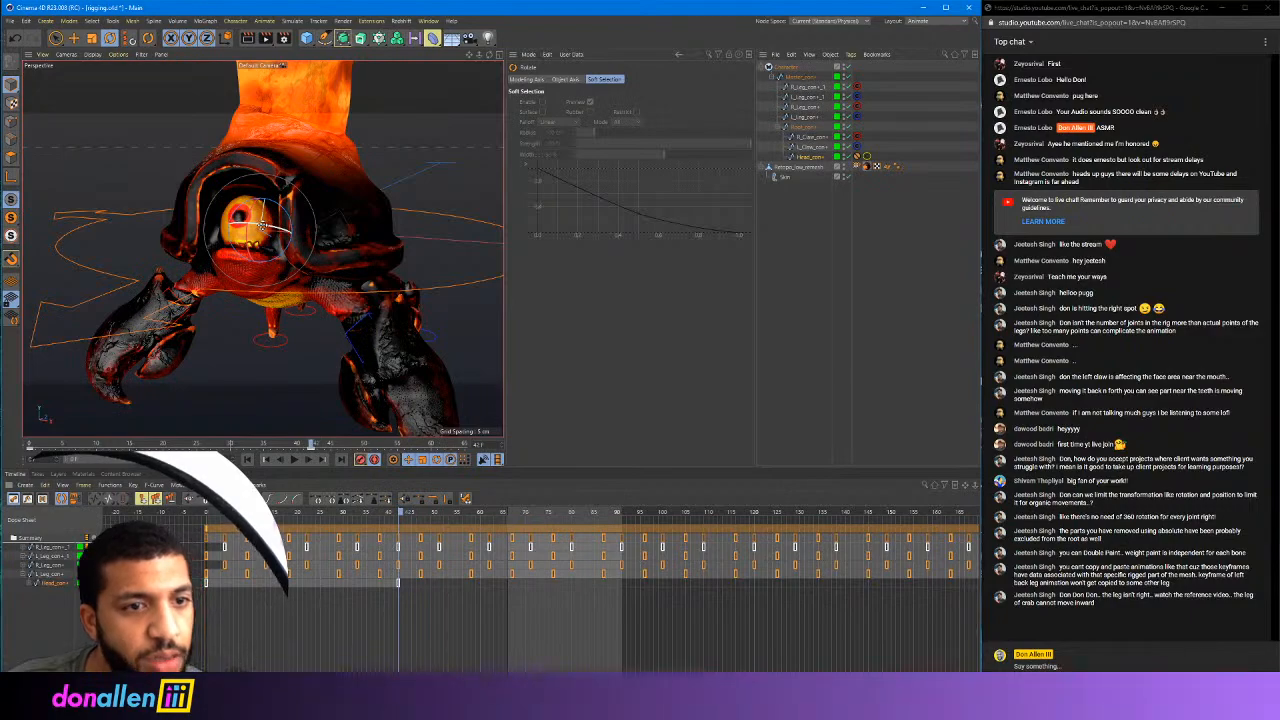
{"action": "left_click", "coordinate": [398, 583]}
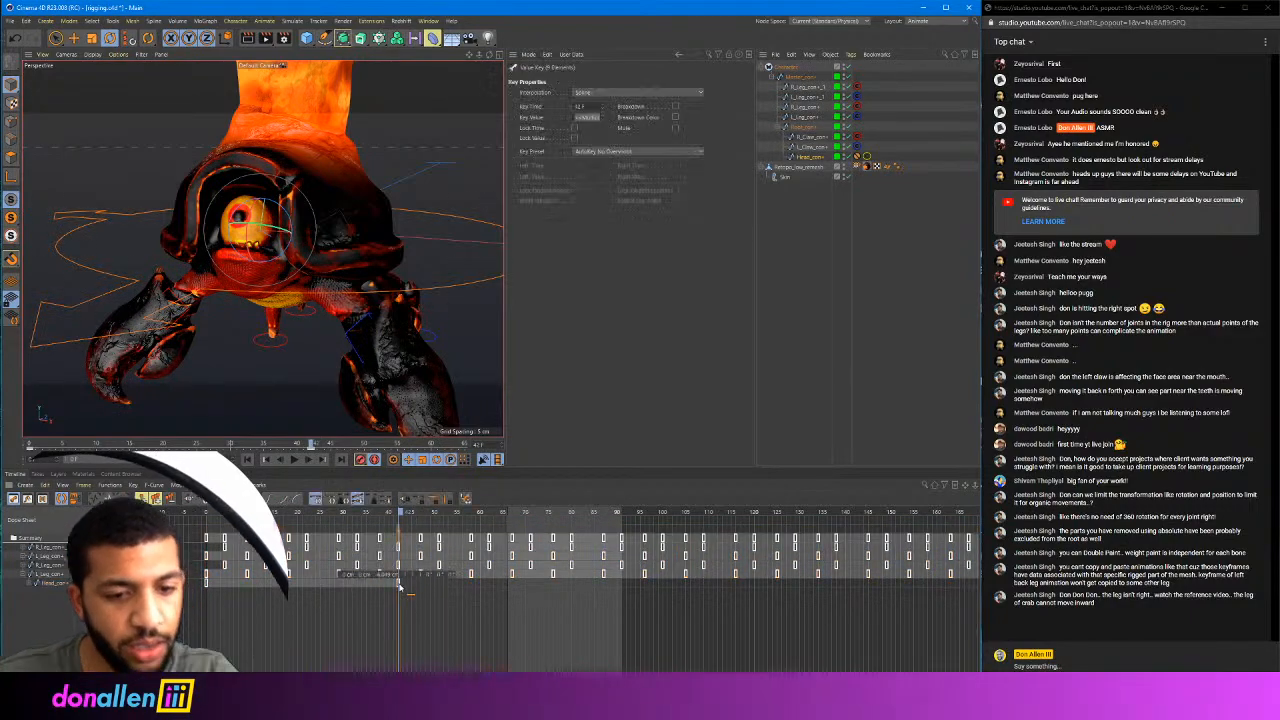
{"action": "key", "text": "Delete"}
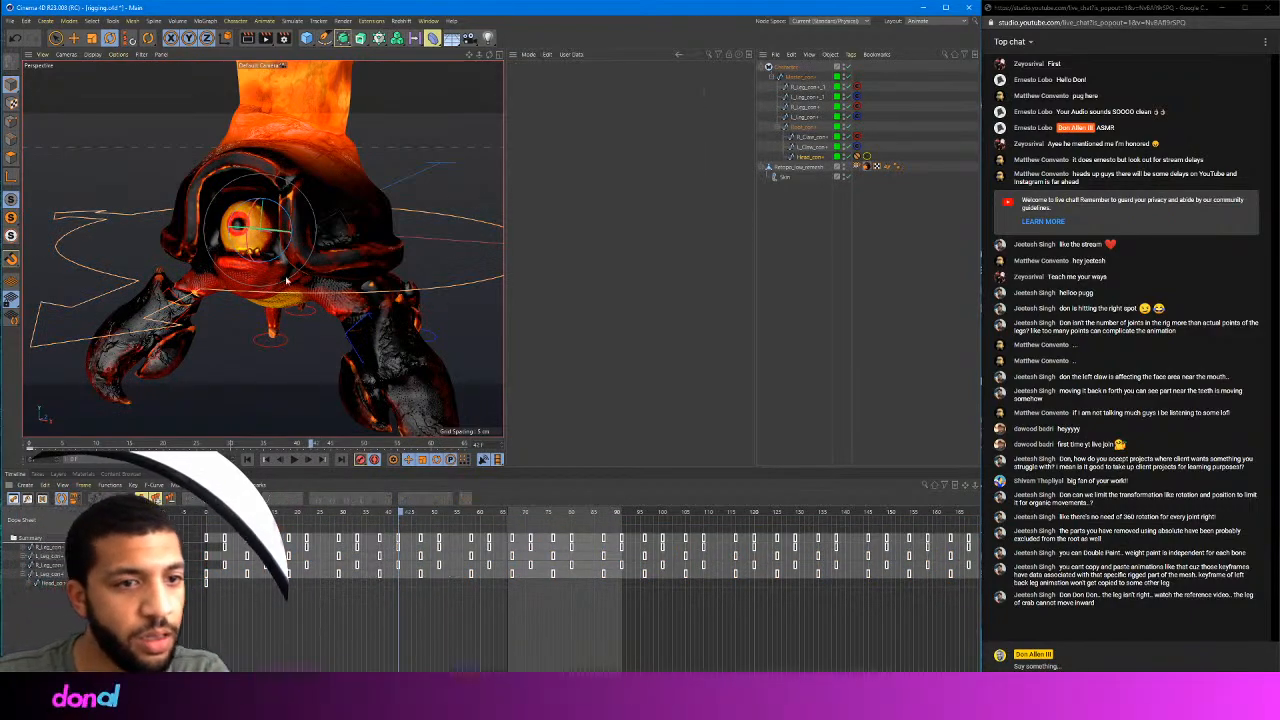
Turn Head_con+ to one side at frame 0, heading about -27.6°, and record the same rotation key at frame 65
{"action": "left_click", "coordinate": [197, 518]}
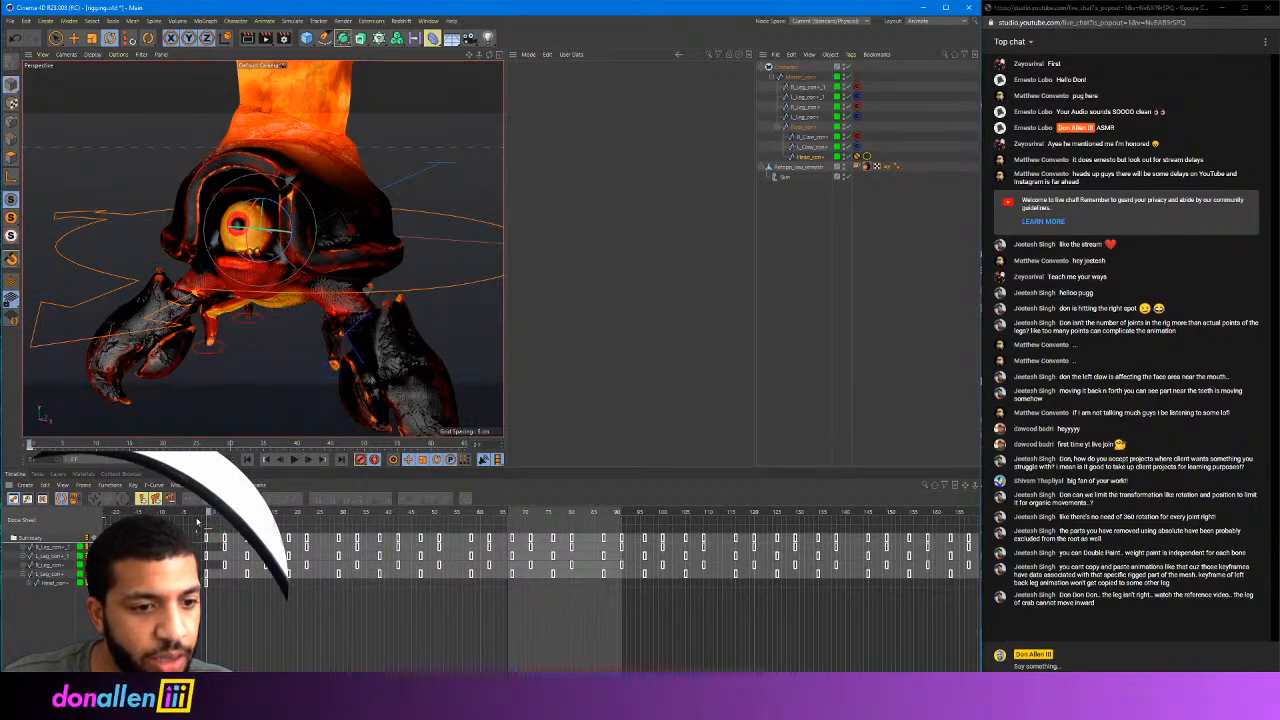
{"action": "left_click_drag", "start_coordinate": [273, 228], "coordinate": [234, 232]}
{"action": "left_click_drag", "start_coordinate": [208, 514], "coordinate": [373, 561]}
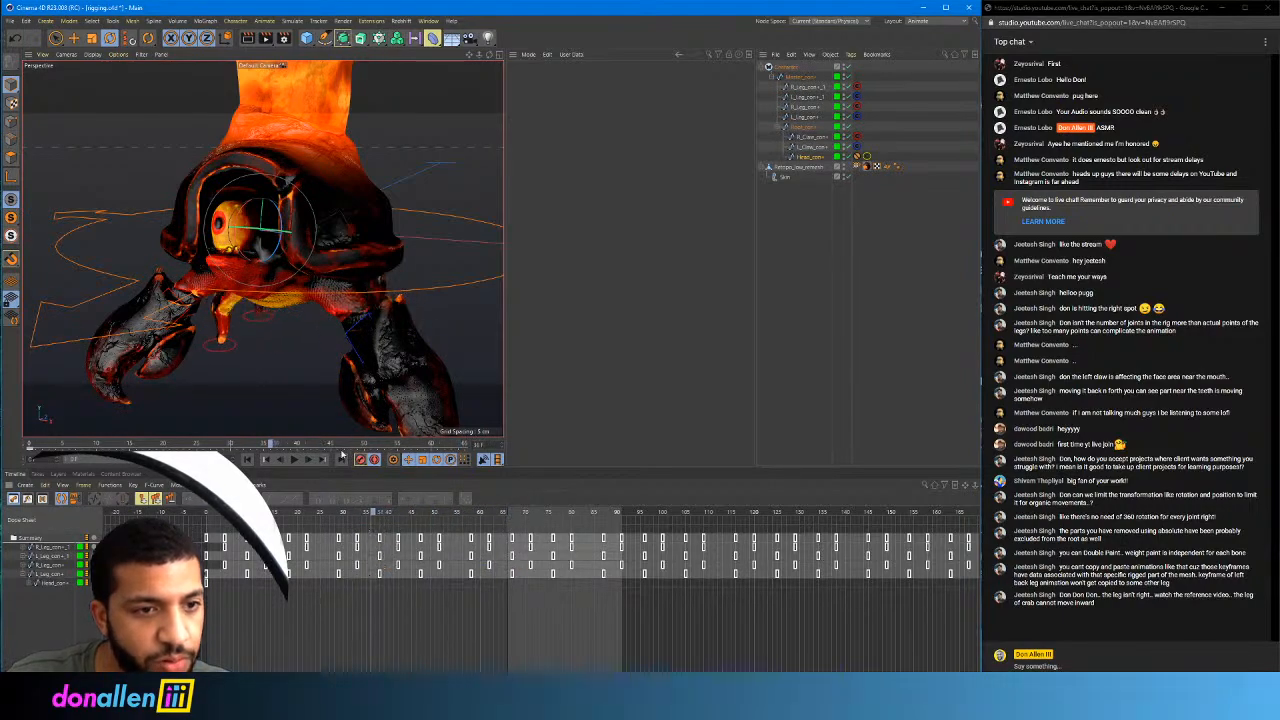
{"action": "left_click", "coordinate": [514, 513]}
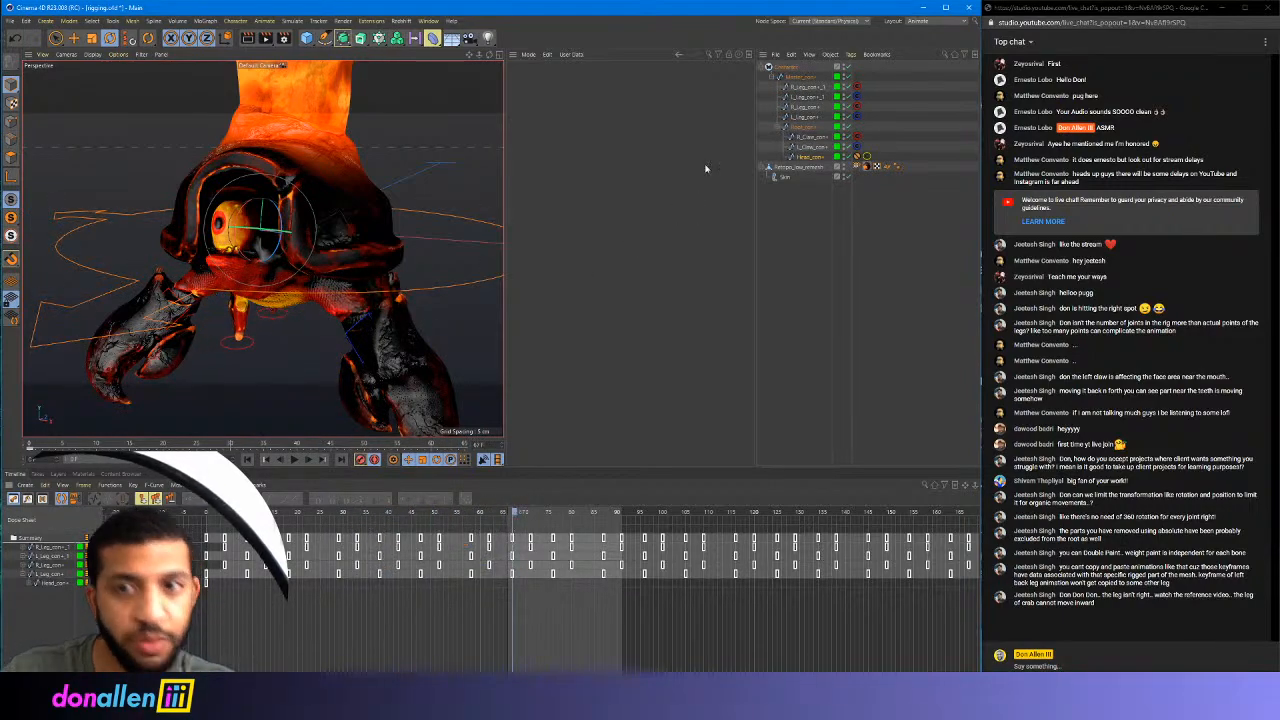
{"action": "left_click", "coordinate": [810, 158]}
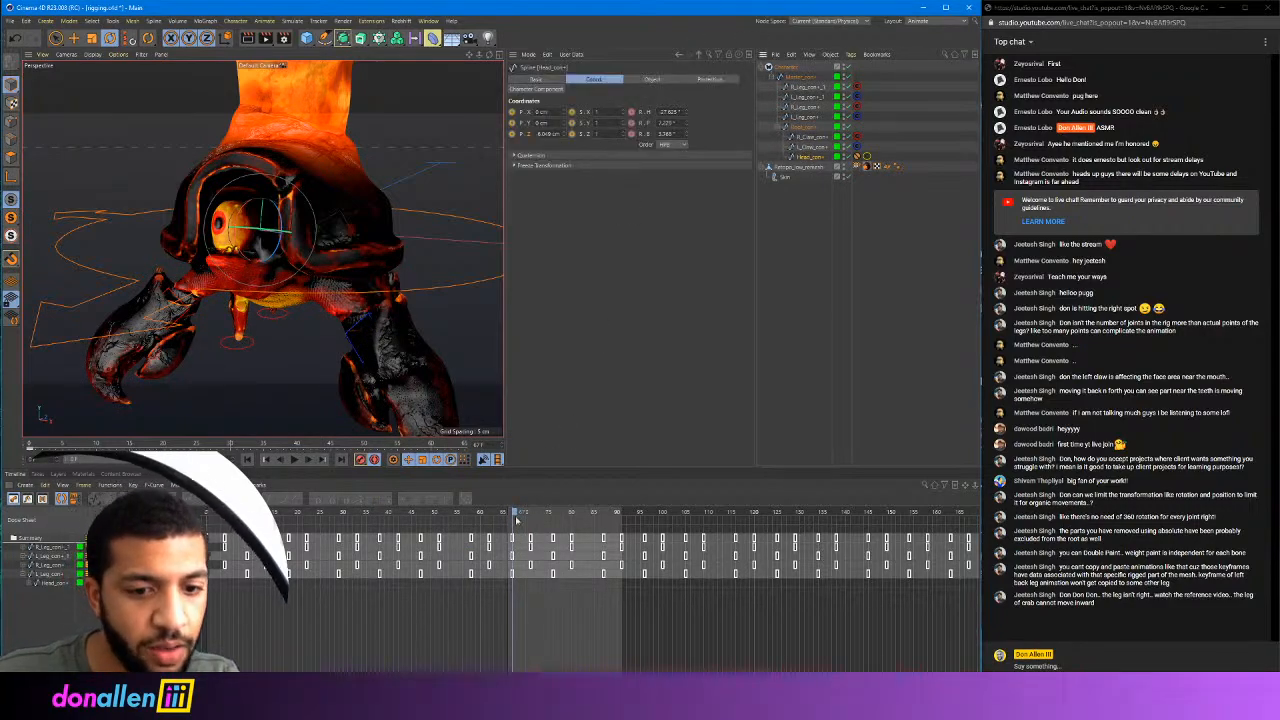
{"action": "left_click_drag", "start_coordinate": [513, 515], "coordinate": [504, 518]}
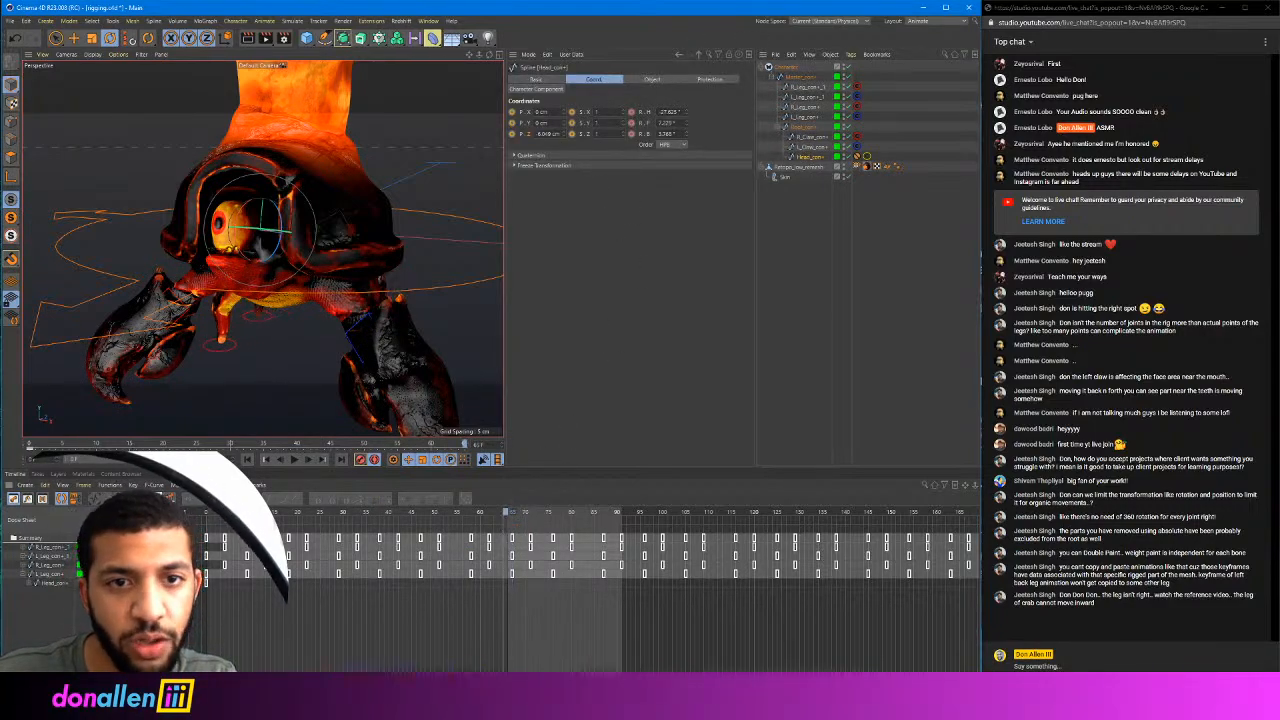
{"action": "left_click", "coordinate": [632, 122]}
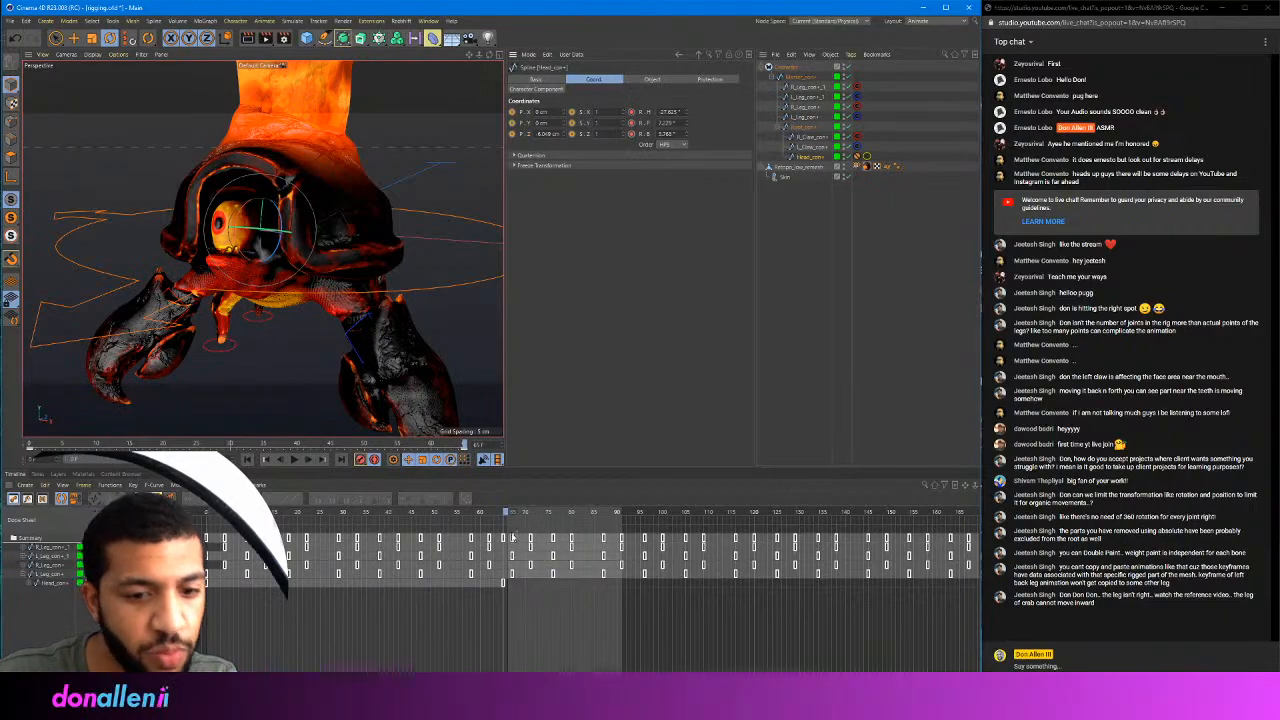
Turn Head_con+ the opposite way at frame 37, to a heading of about 30°, and play the head motion
{"action": "left_click_drag", "start_coordinate": [503, 516], "coordinate": [377, 516]}
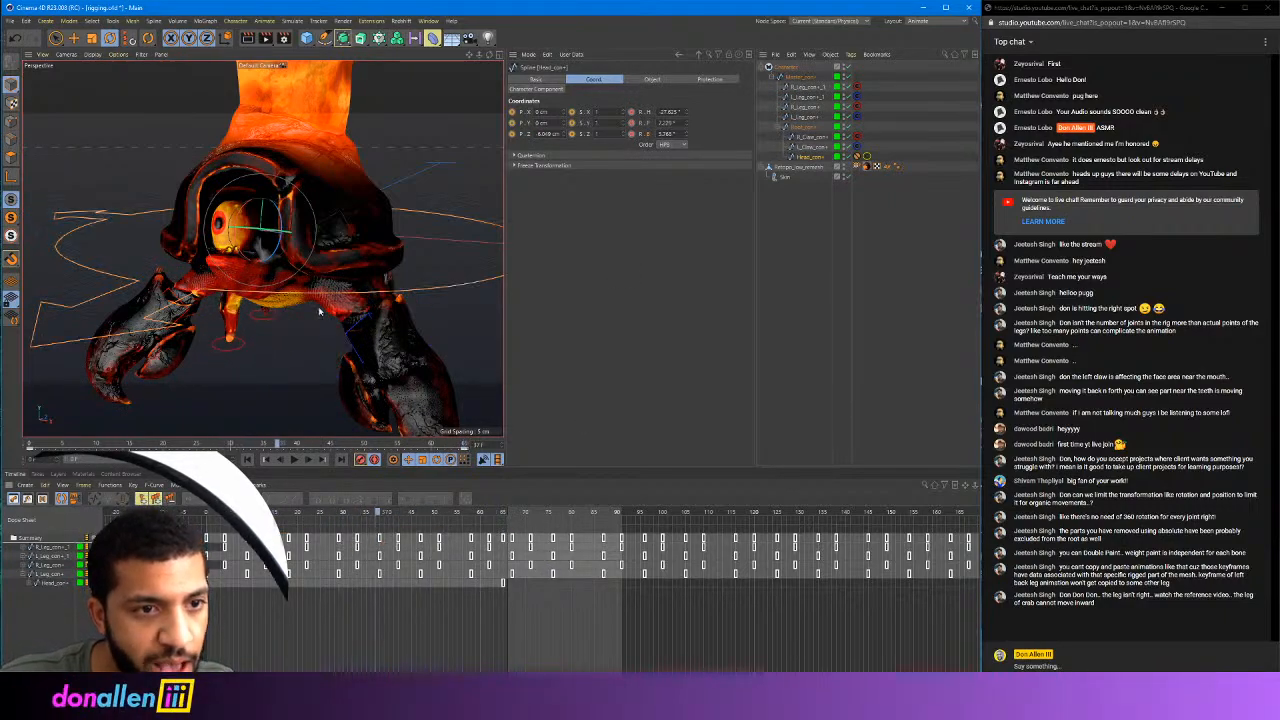
{"action": "left_click_drag", "start_coordinate": [255, 228], "coordinate": [310, 224]}
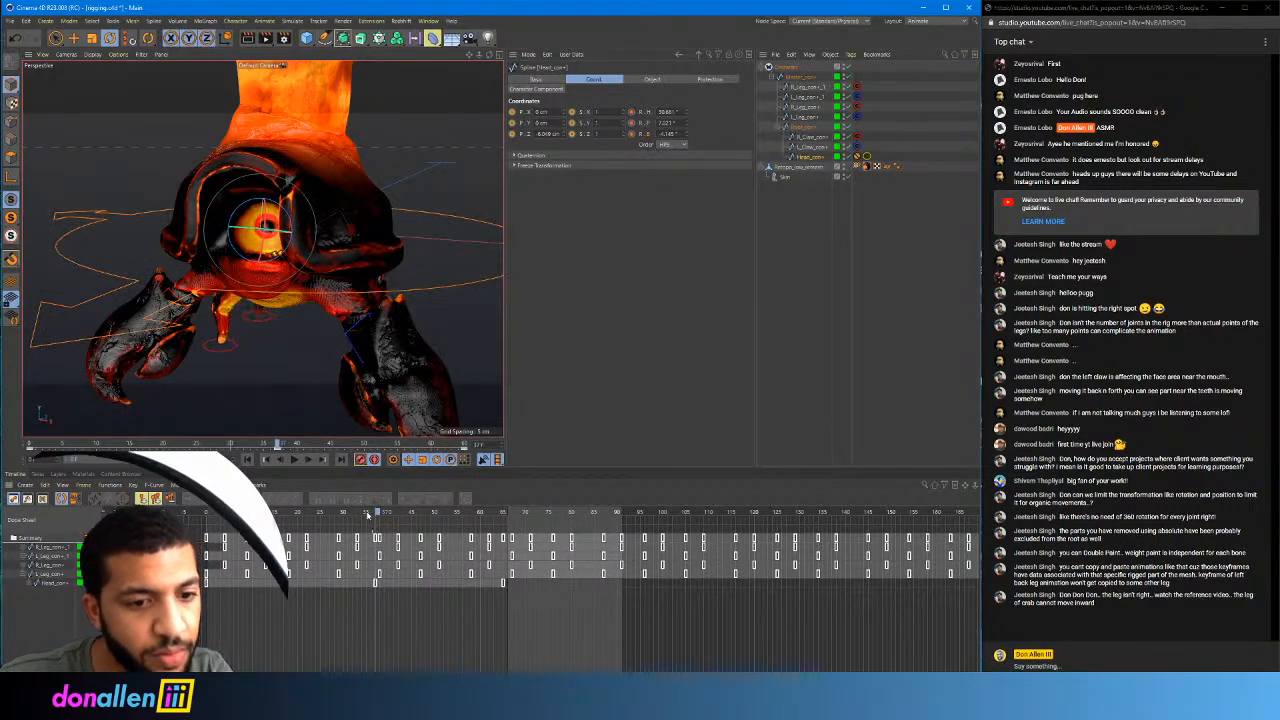
{"action": "key", "text": "F8"}
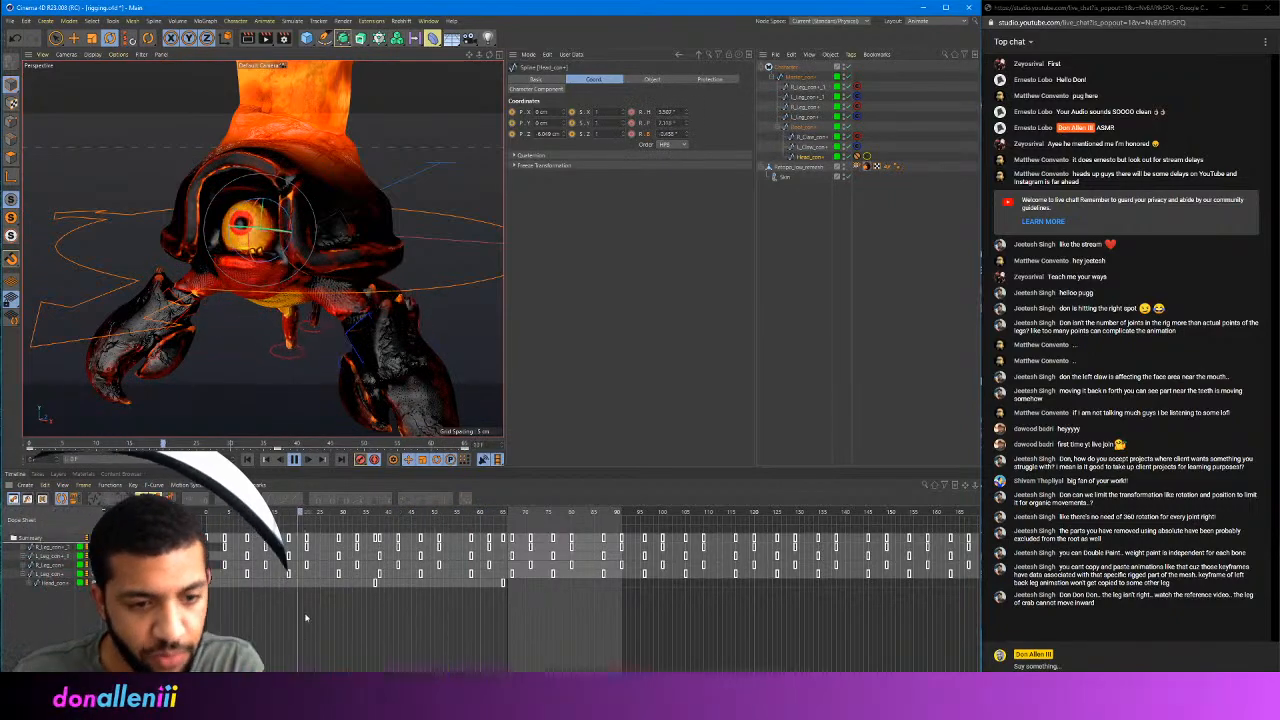
{"action": "key", "text": "F8"}
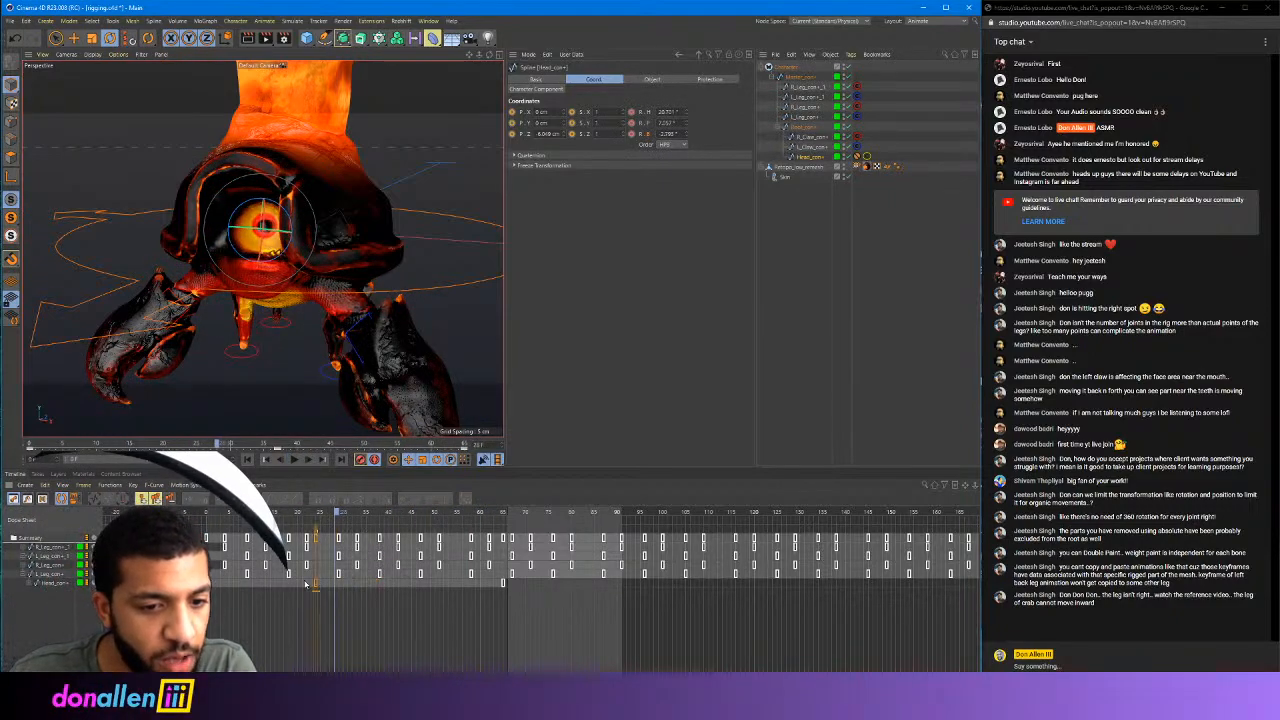
Retime the turned head pose to frame 9 with a matching key at frame 28, checking the timing in playback
{"action": "left_click", "coordinate": [266, 584]}
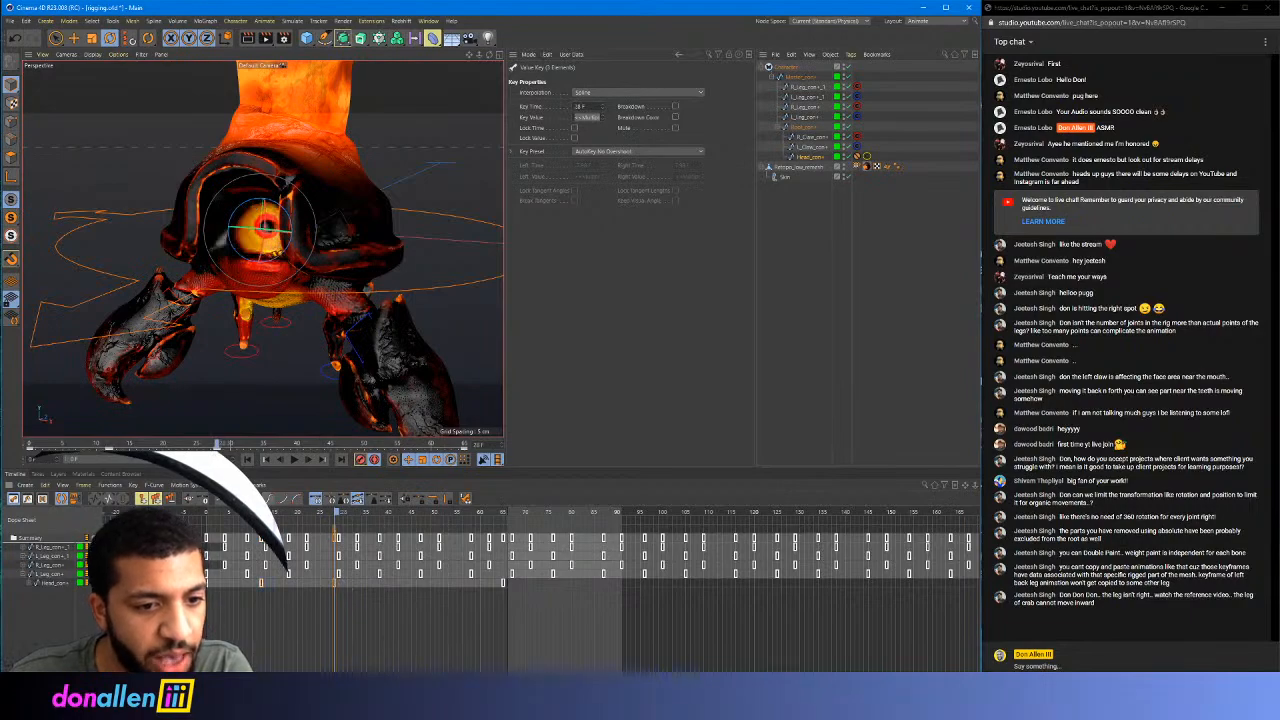
{"action": "key", "text": "F8"}
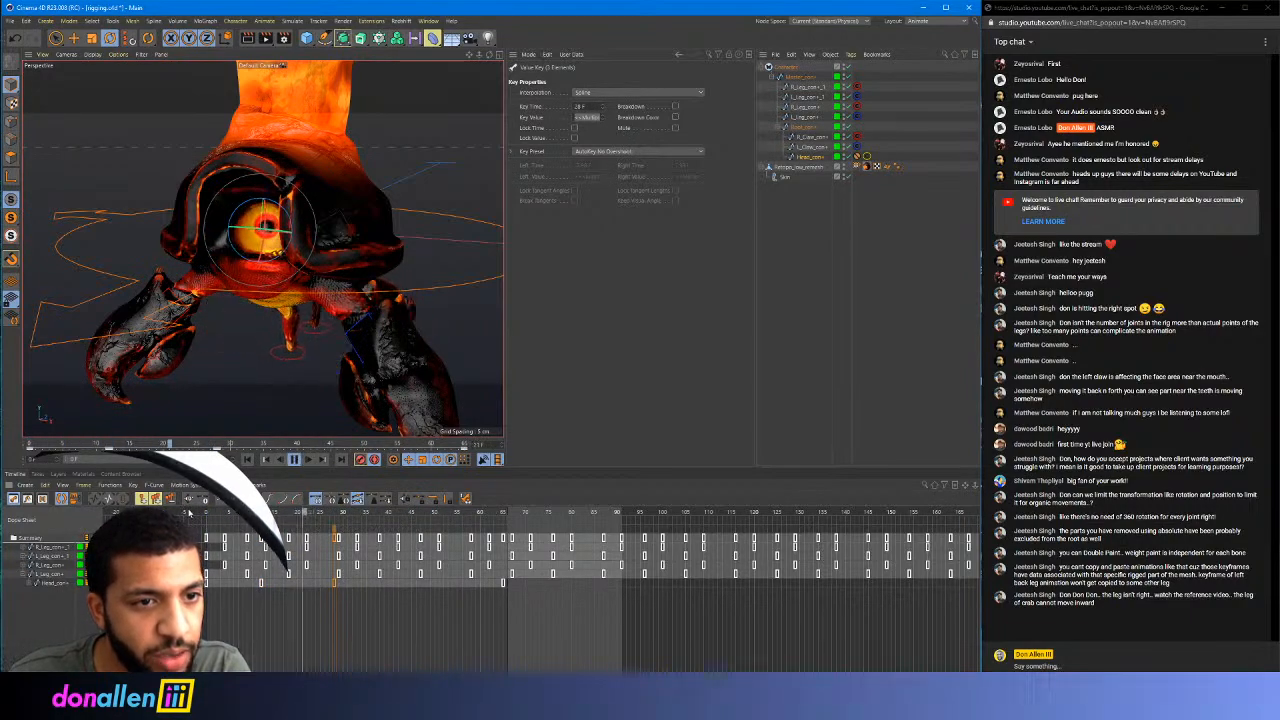
{"action": "key", "text": "F8"}
{"action": "key", "text": "F8"}
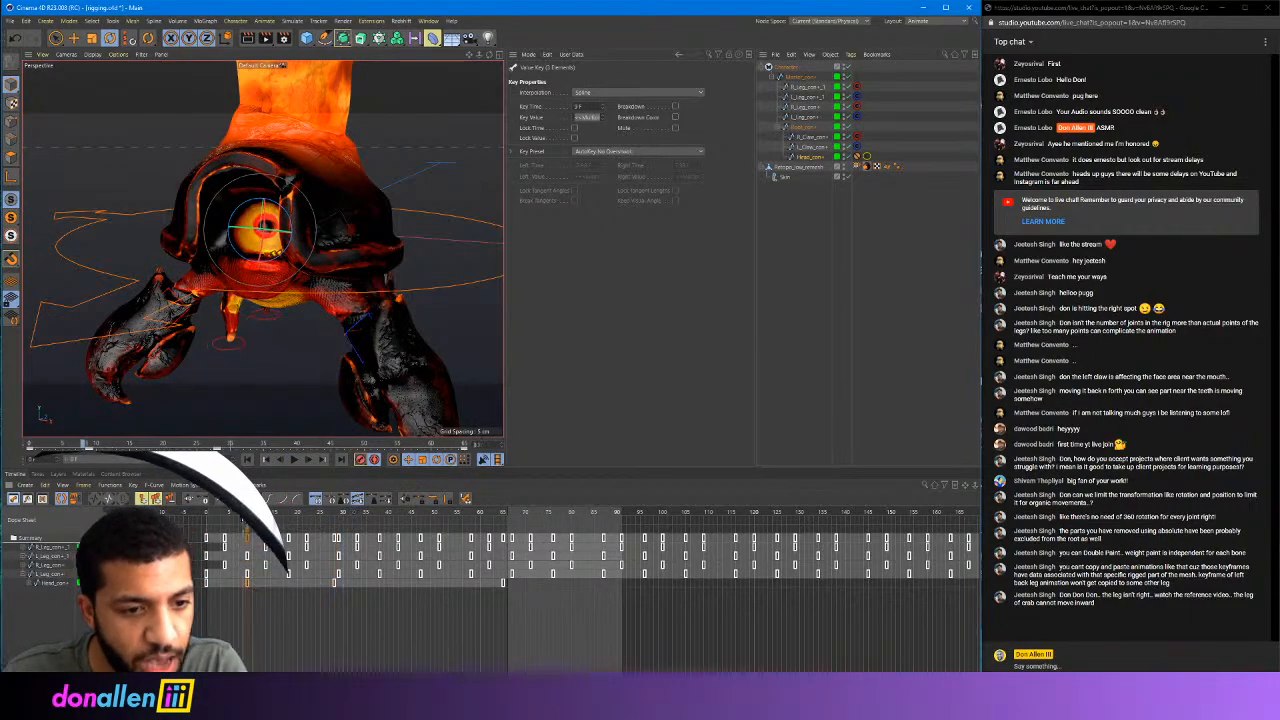
{"action": "key", "text": "F8"}
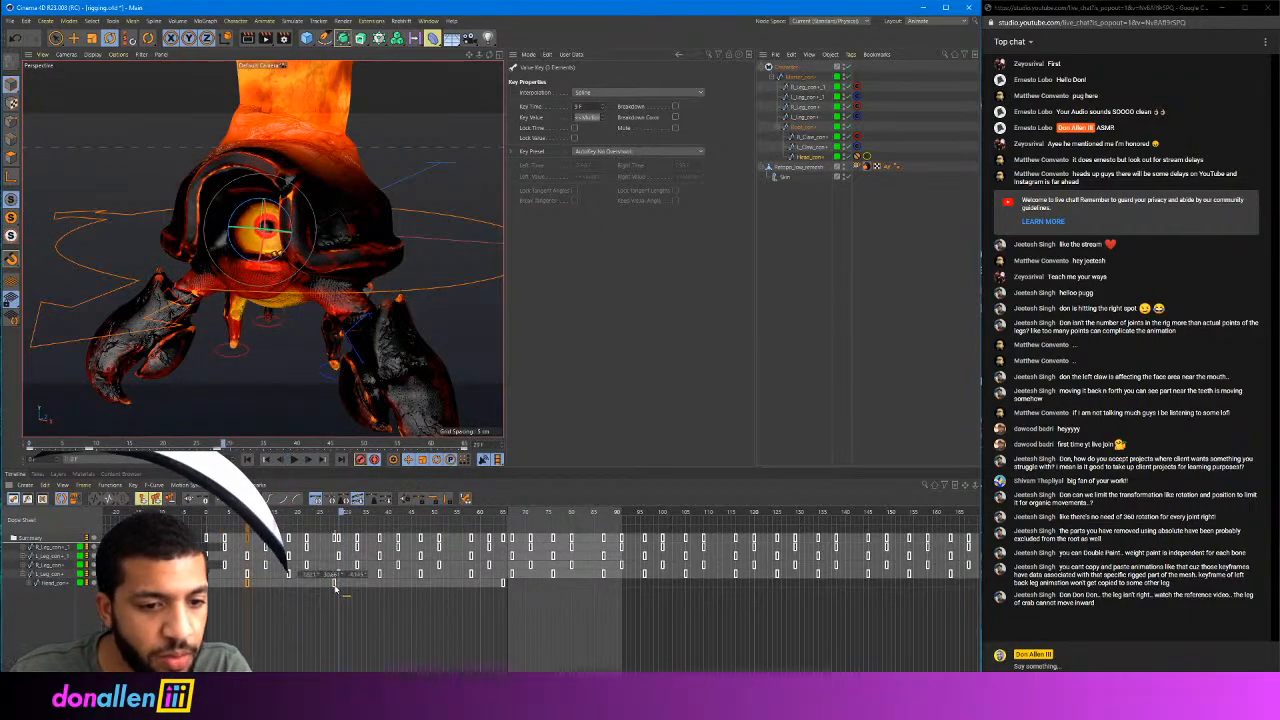
Place another turned-head key at frame 36 and key Head_con+ rotated back toward its starting side at frame 47
{"action": "mouse_move", "coordinate": [334, 584]}
{"action": "left_mouse_down"}
{"action": "mouse_move", "coordinate": [377, 590]}
{"action": "mouse_move", "coordinate": [357, 592]}
{"action": "left_mouse_up"}
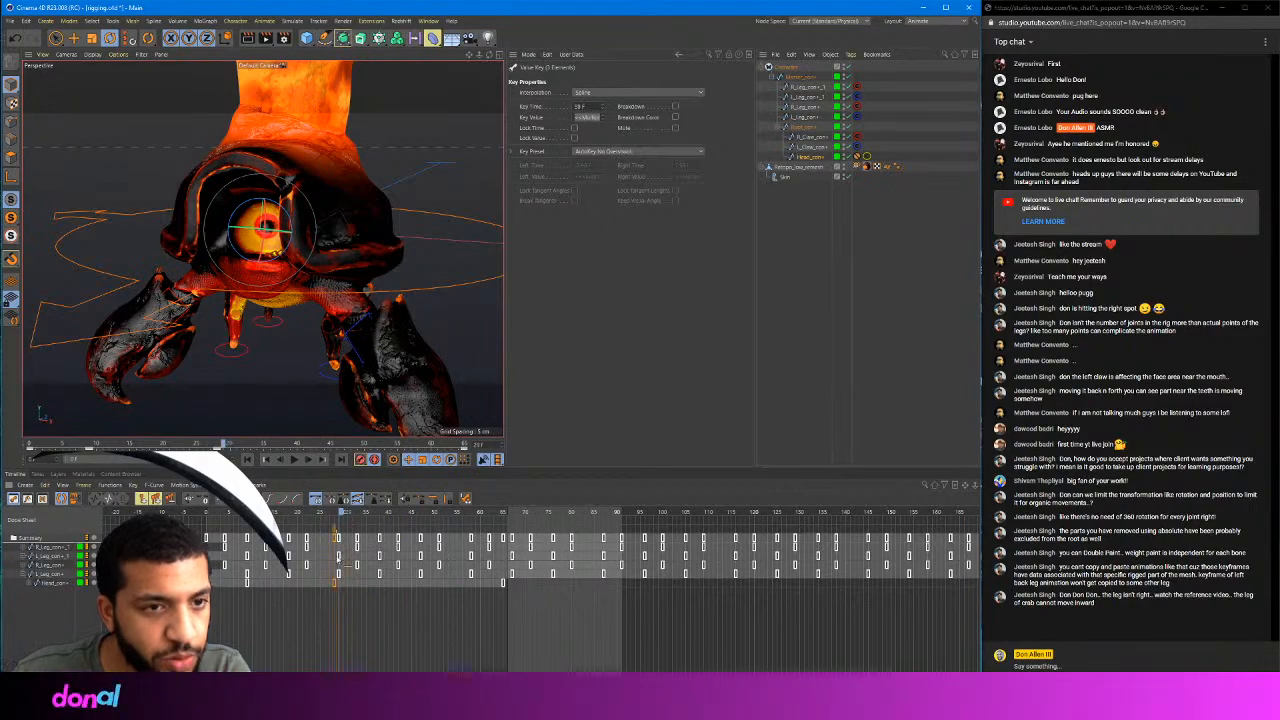
{"action": "left_click_drag", "start_coordinate": [271, 222], "coordinate": [252, 232]}
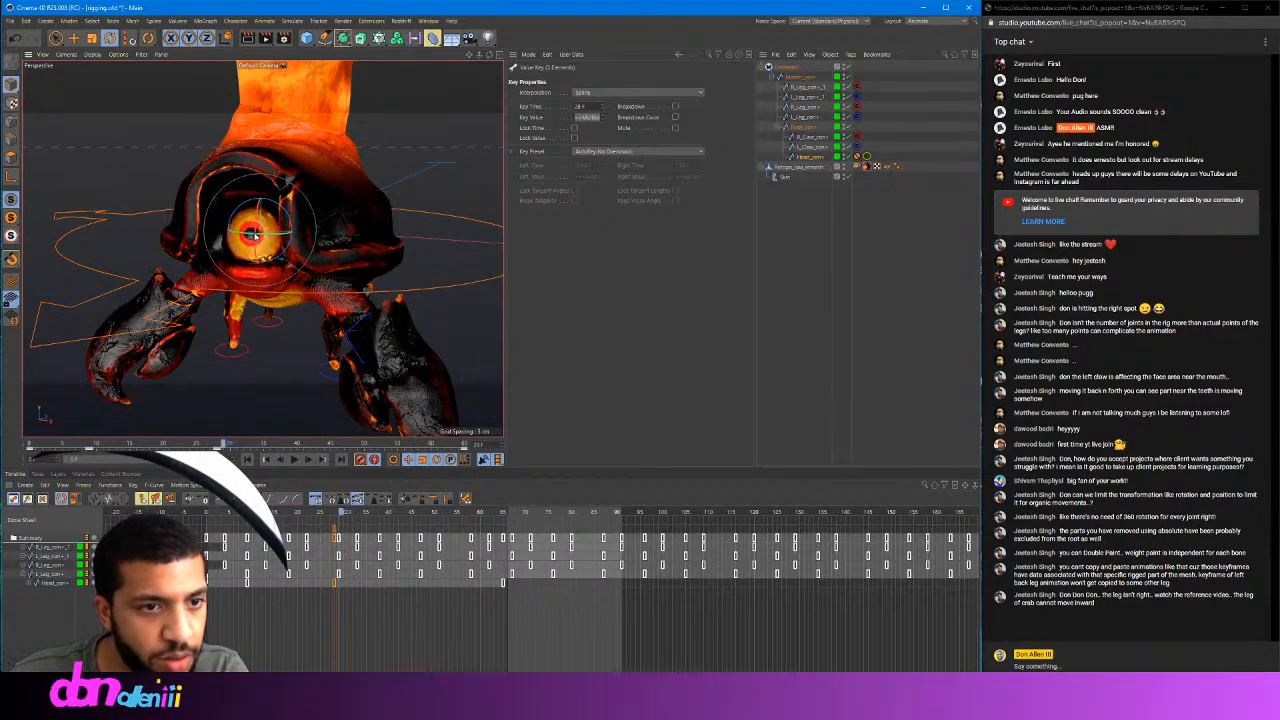
{"action": "left_click", "coordinate": [344, 517]}
{"action": "left_click_drag", "start_coordinate": [339, 514], "coordinate": [423, 514]}
{"action": "left_click_drag", "start_coordinate": [262, 238], "coordinate": [255, 213]}
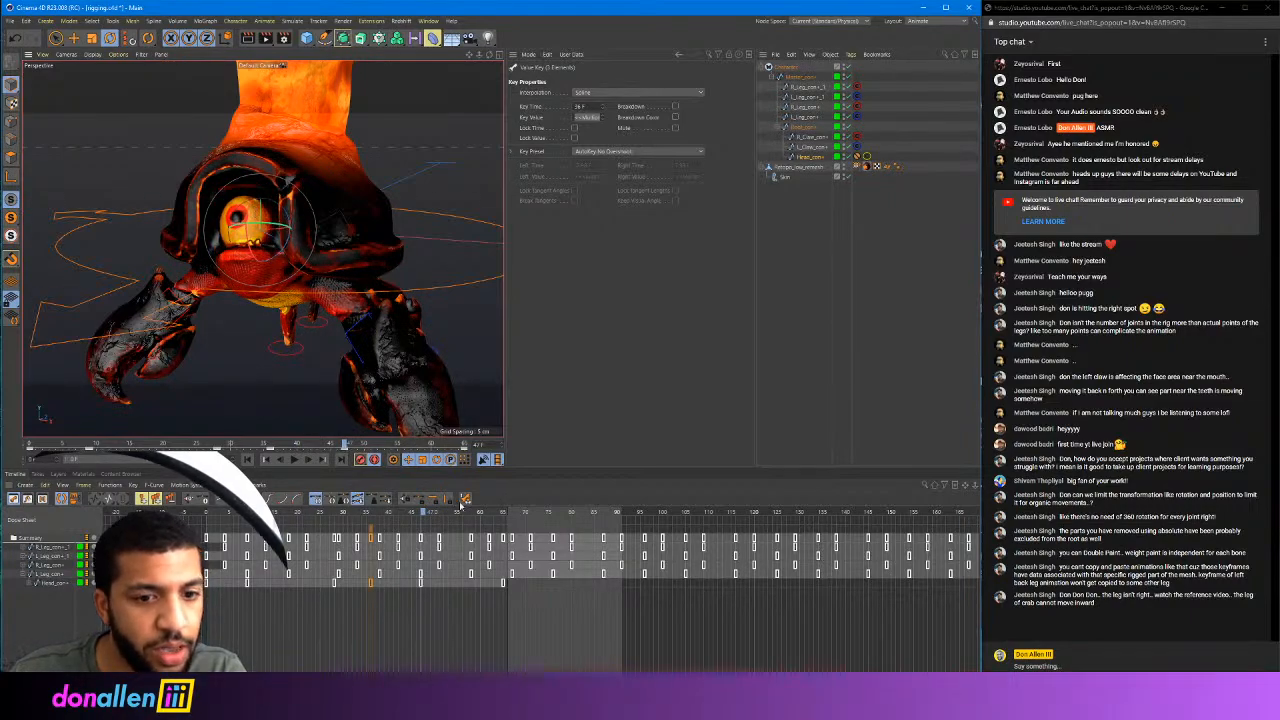
Copy the Head_con+ key at frame 47 to frame 57 and review the looping animation from the front
{"action": "left_click_drag", "start_coordinate": [423, 514], "coordinate": [450, 514]}
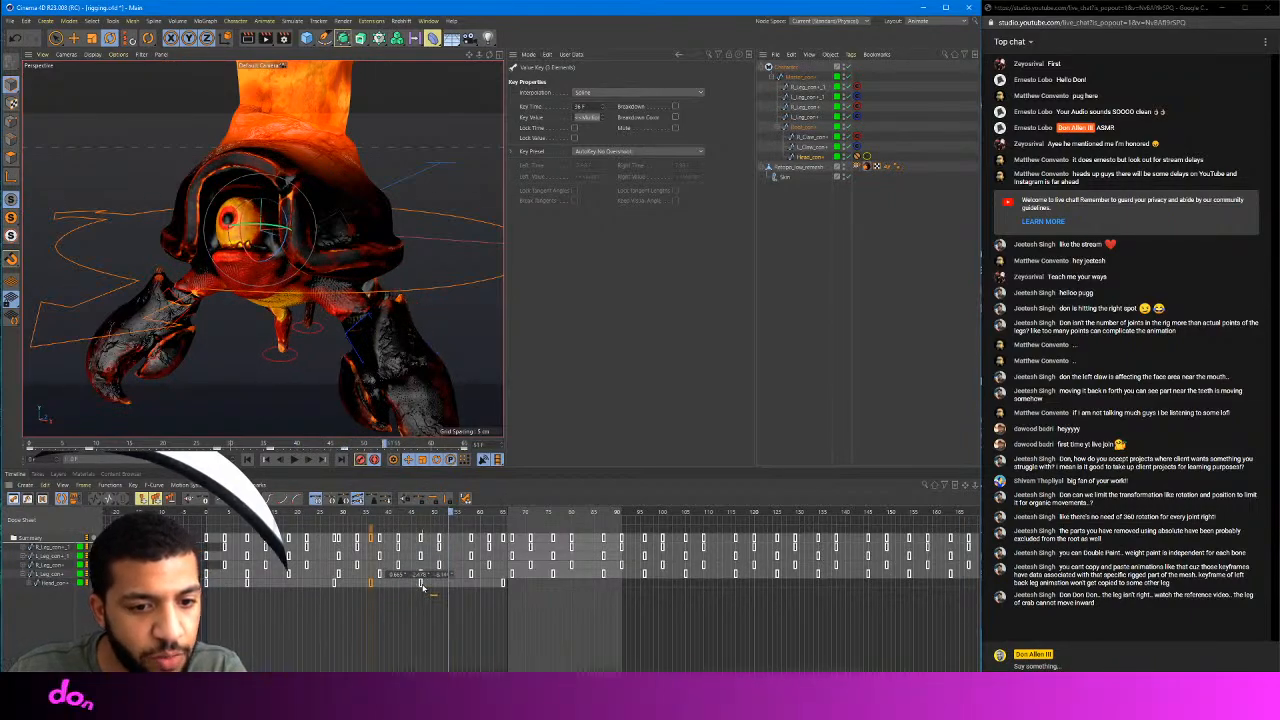
{"action": "left_click_drag", "start_coordinate": [465, 594], "coordinate": [469, 590], "text": "ctrl"}
{"action": "key", "text": "F8"}
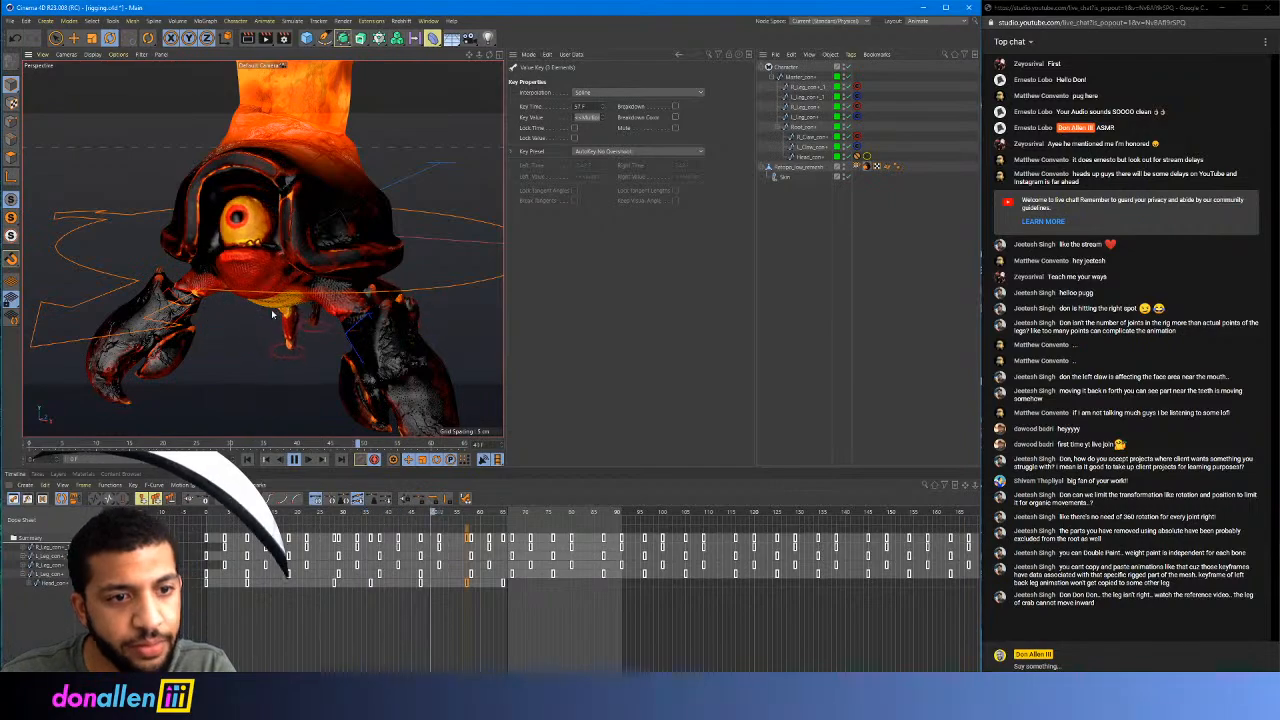
{"action": "left_click_drag", "start_coordinate": [262, 248], "coordinate": [284, 180], "text": "alt"}
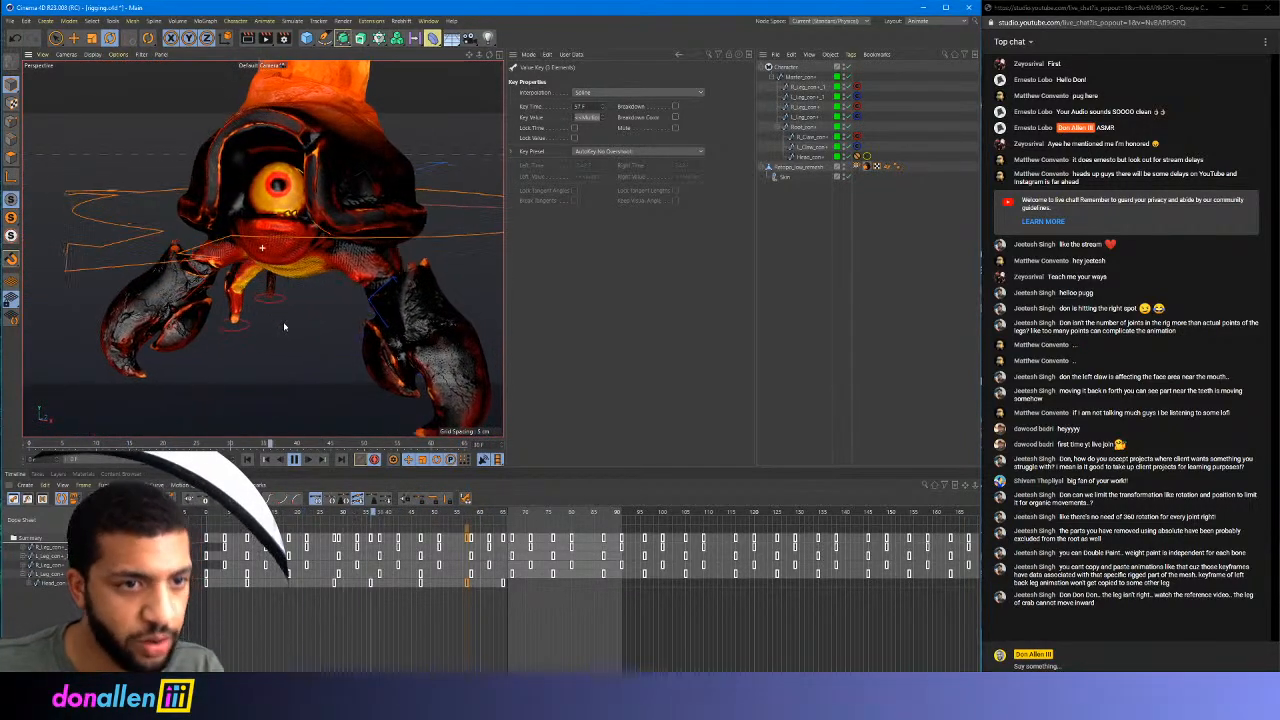
{"action": "left_click_drag", "start_coordinate": [286, 326], "coordinate": [294, 305], "text": "alt"}
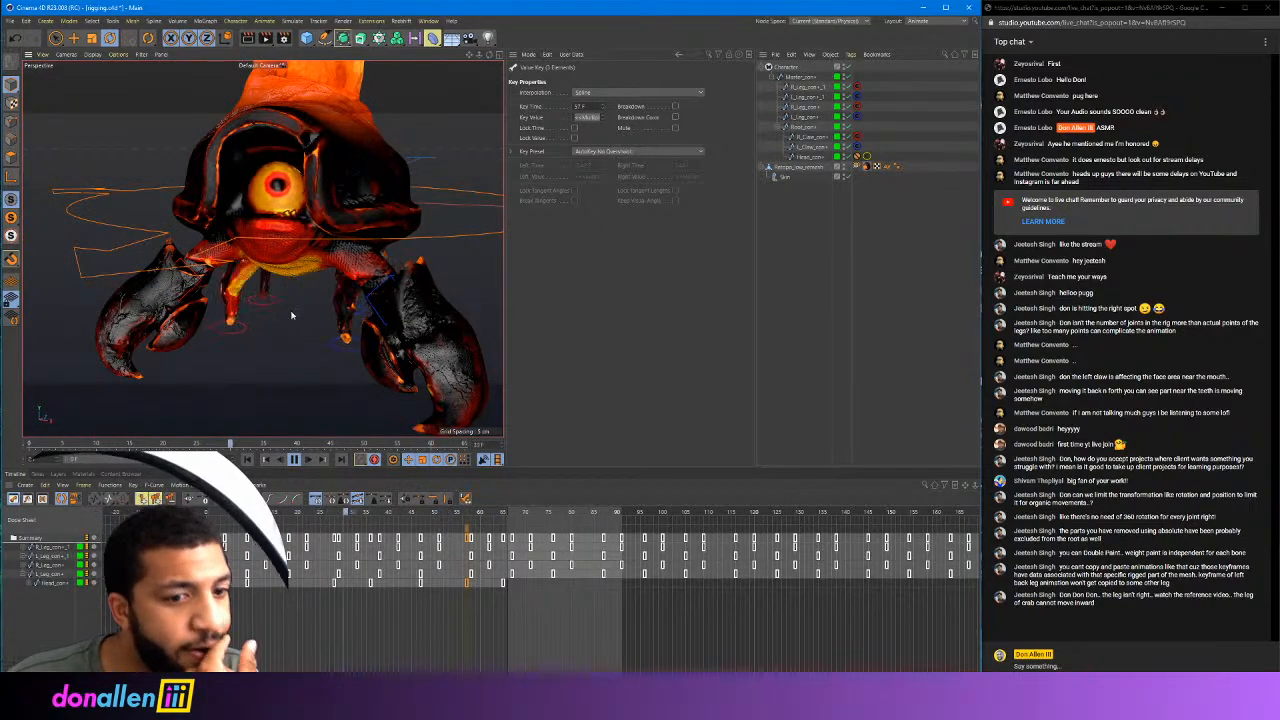
Copy the Head_con+ key at frame 9 to frame 18 and play back the head hold
{"action": "left_click", "coordinate": [228, 522]}
{"action": "left_click_drag", "start_coordinate": [228, 522], "coordinate": [290, 538]}
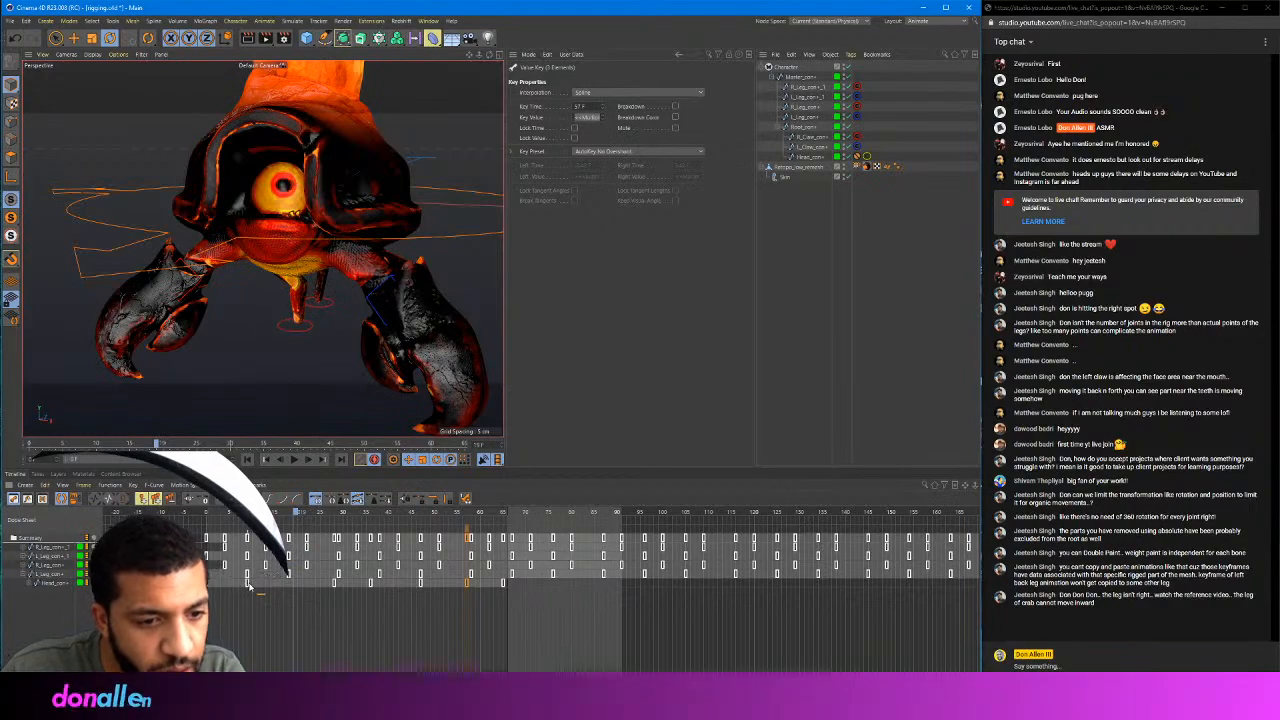
{"action": "left_click_drag", "start_coordinate": [249, 586], "coordinate": [306, 589], "text": "ctrl"}
{"action": "left_click_drag", "start_coordinate": [284, 521], "coordinate": [296, 605]}
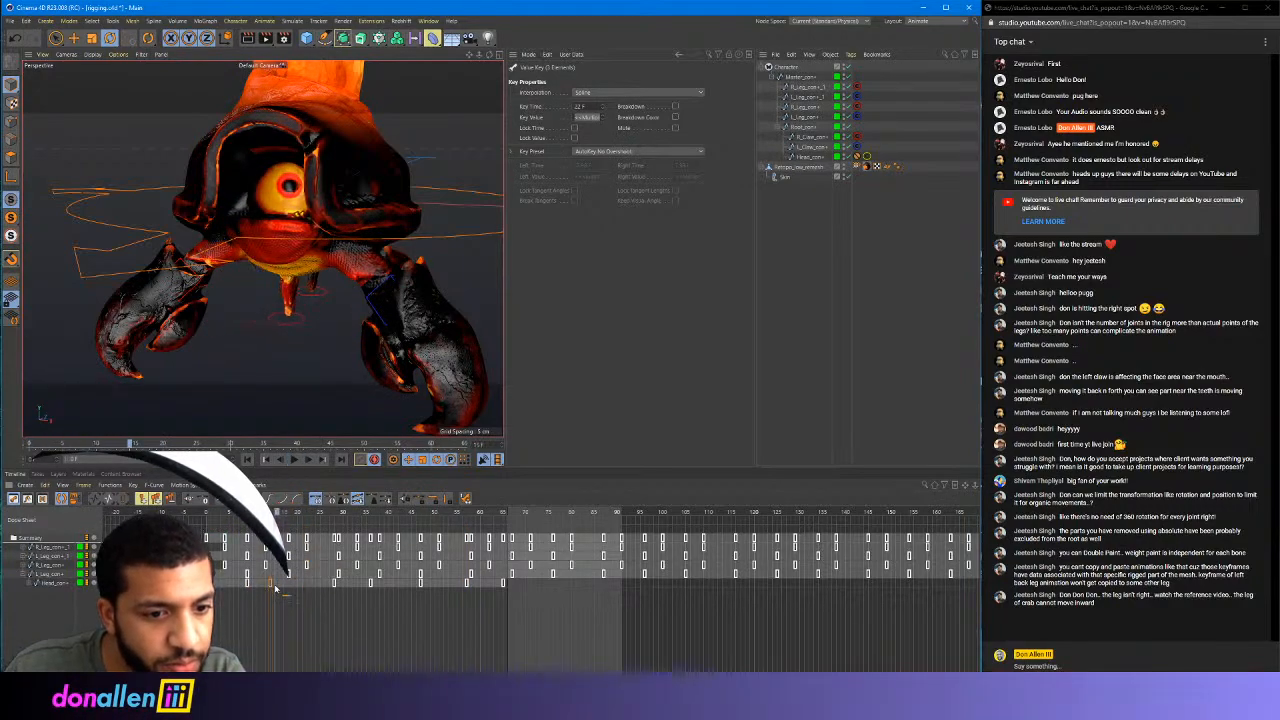
{"action": "key", "text": "F8"}
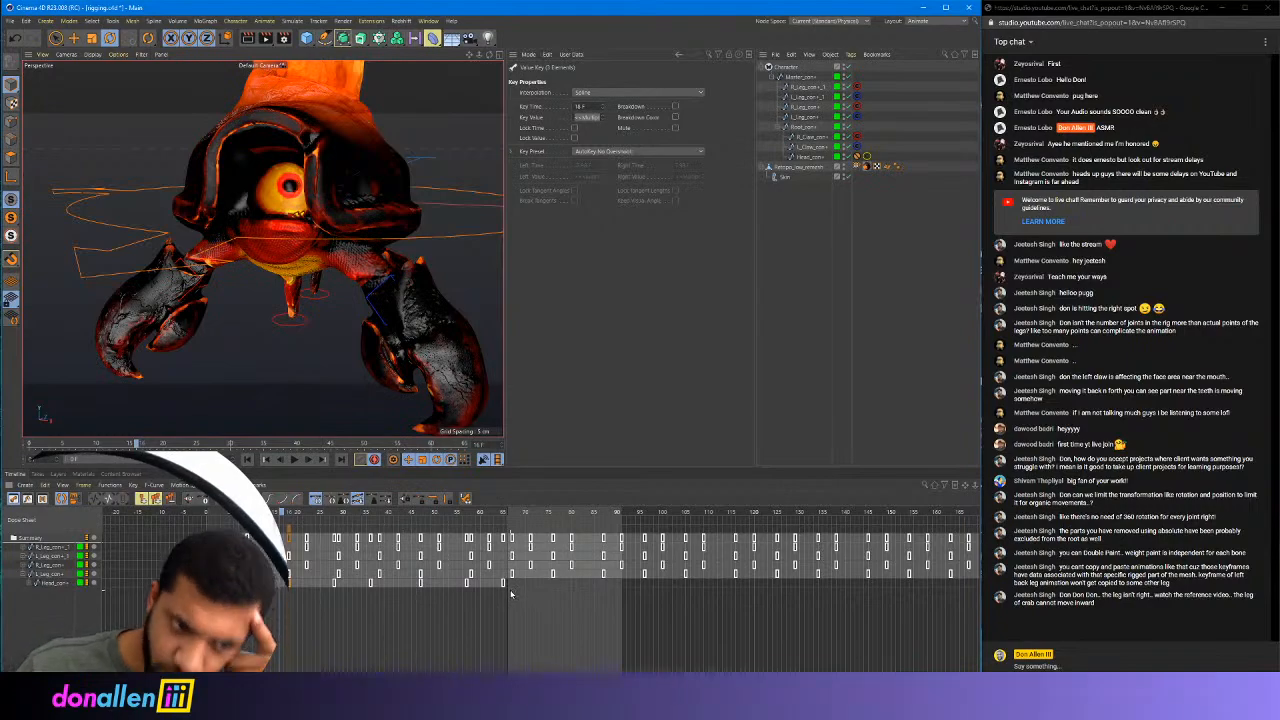
Select all Head_con+ keys, tilt their tangents steeply in the F-Curve view, and play back the head motion
{"action": "left_click_drag", "start_coordinate": [515, 598], "coordinate": [198, 580]}
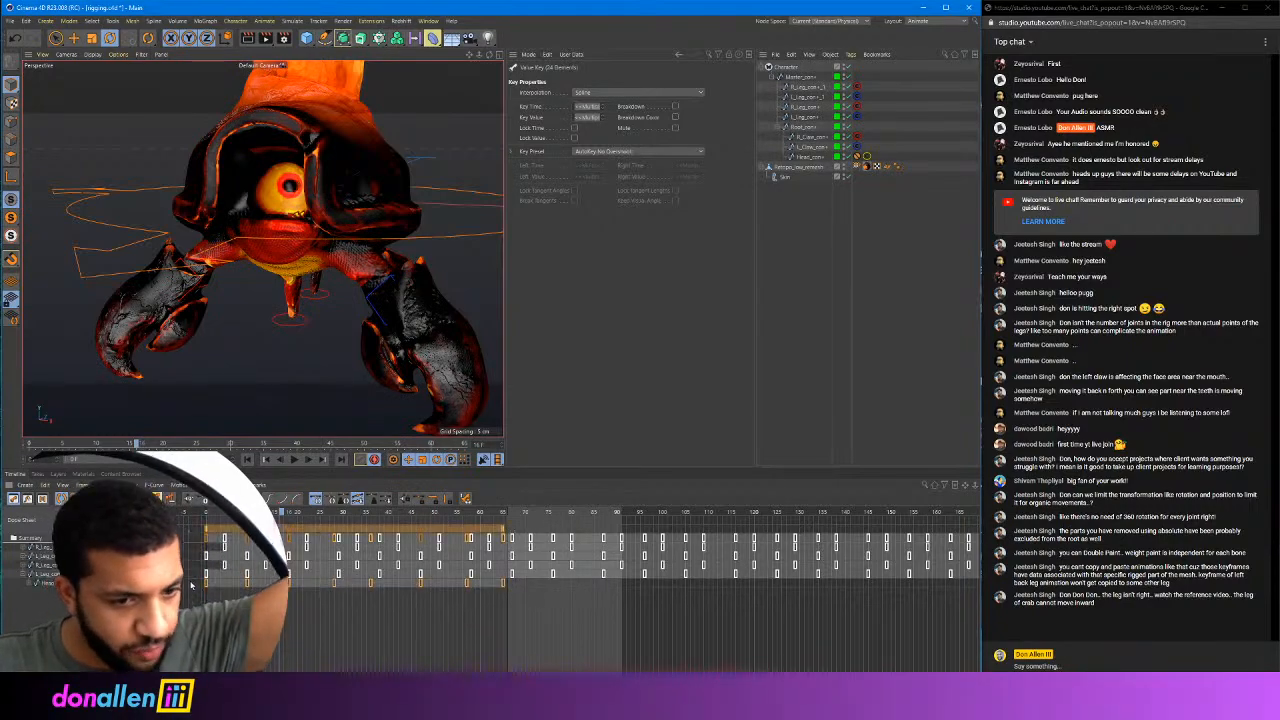
{"action": "key", "text": "Tab"}
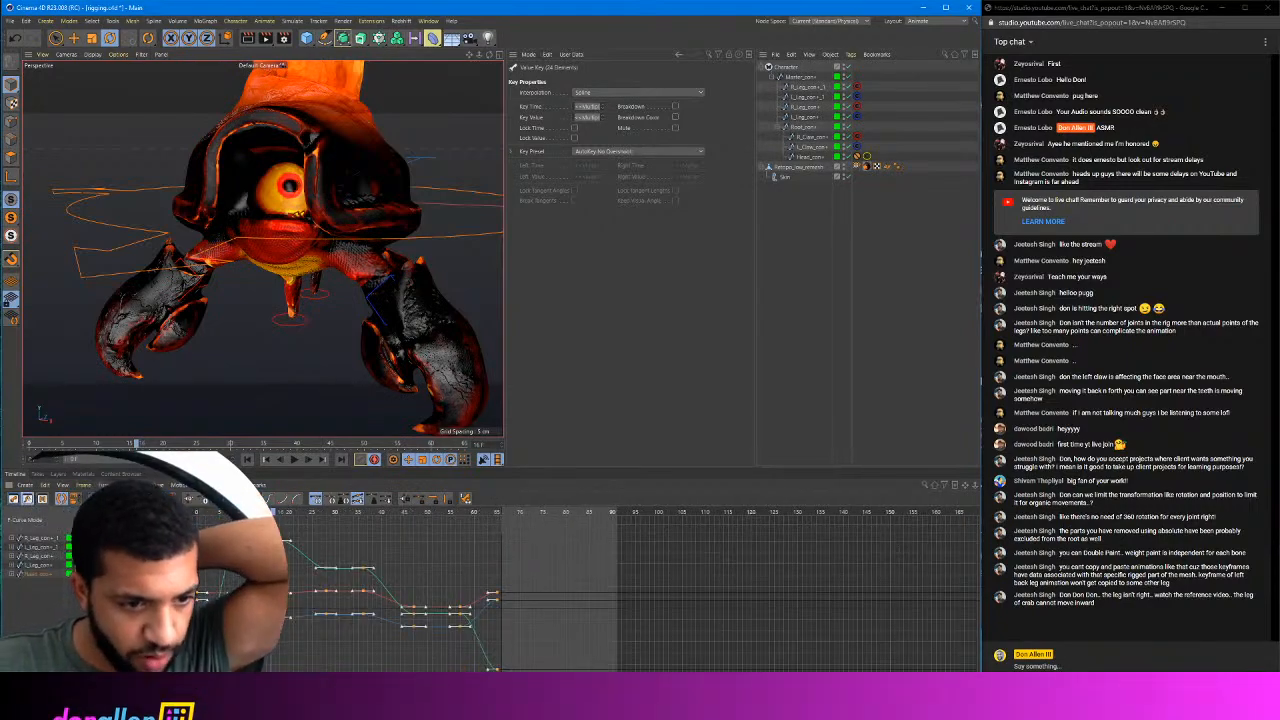
{"action": "left_click_drag", "start_coordinate": [293, 541], "coordinate": [345, 568]}
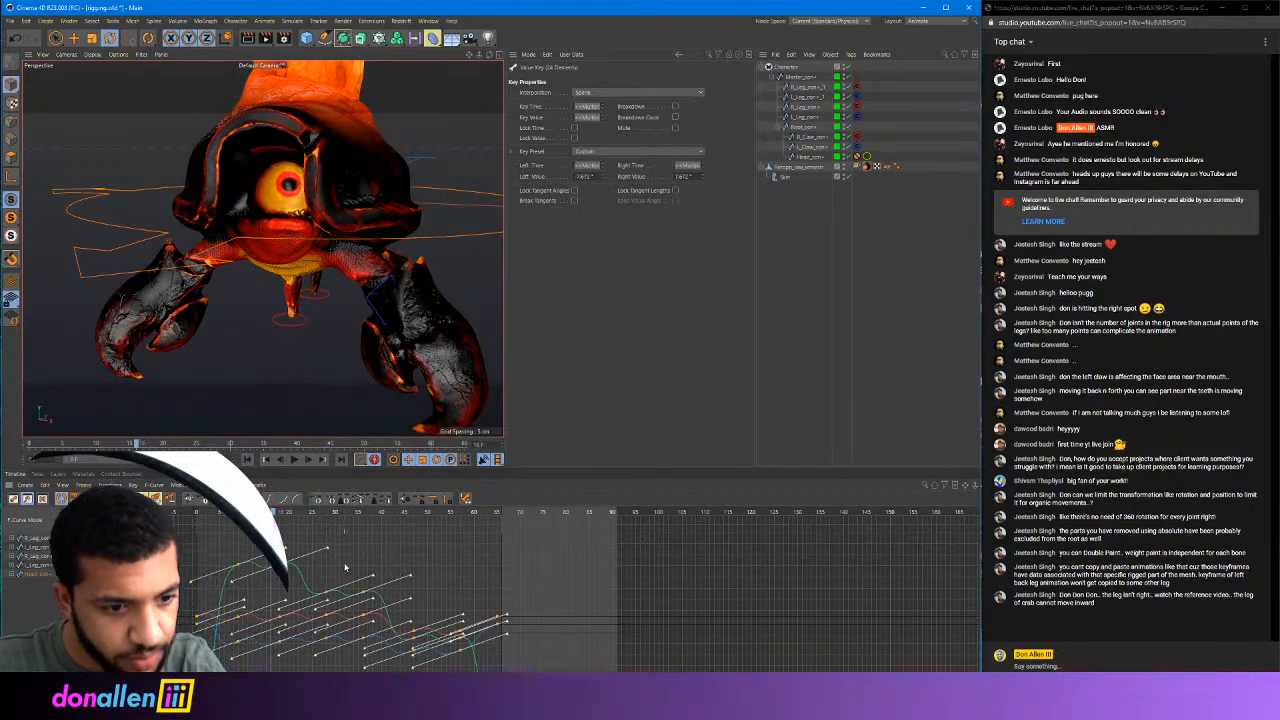
{"action": "key", "text": "F8"}
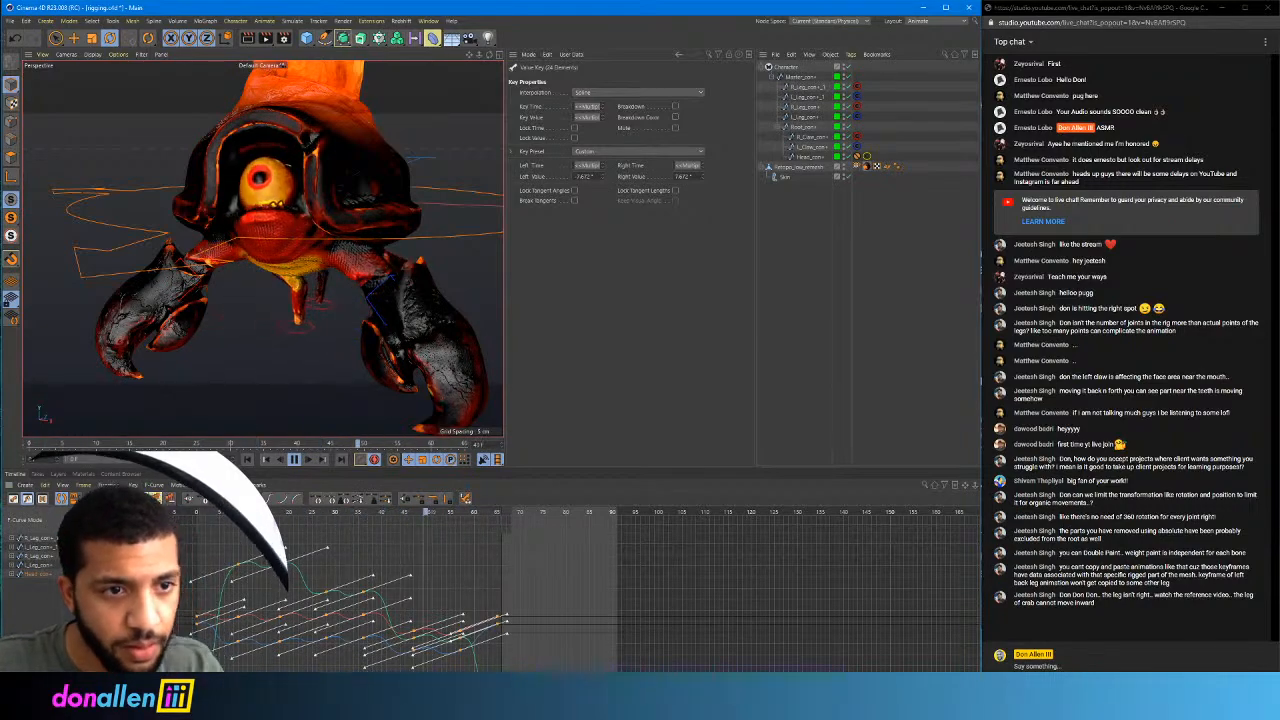
{"action": "key", "text": "F8"}
Flatten the selected Head_con+ tangents to a gentle slope and check the head motion in playback, close up and from farther away
{"action": "left_click_drag", "start_coordinate": [329, 550], "coordinate": [327, 562]}
{"action": "key", "text": "F8"}
{"action": "key", "text": "F8"}
{"action": "scroll", "coordinate": [427, 143], "scroll_direction": "up", "scroll_amount": 5}
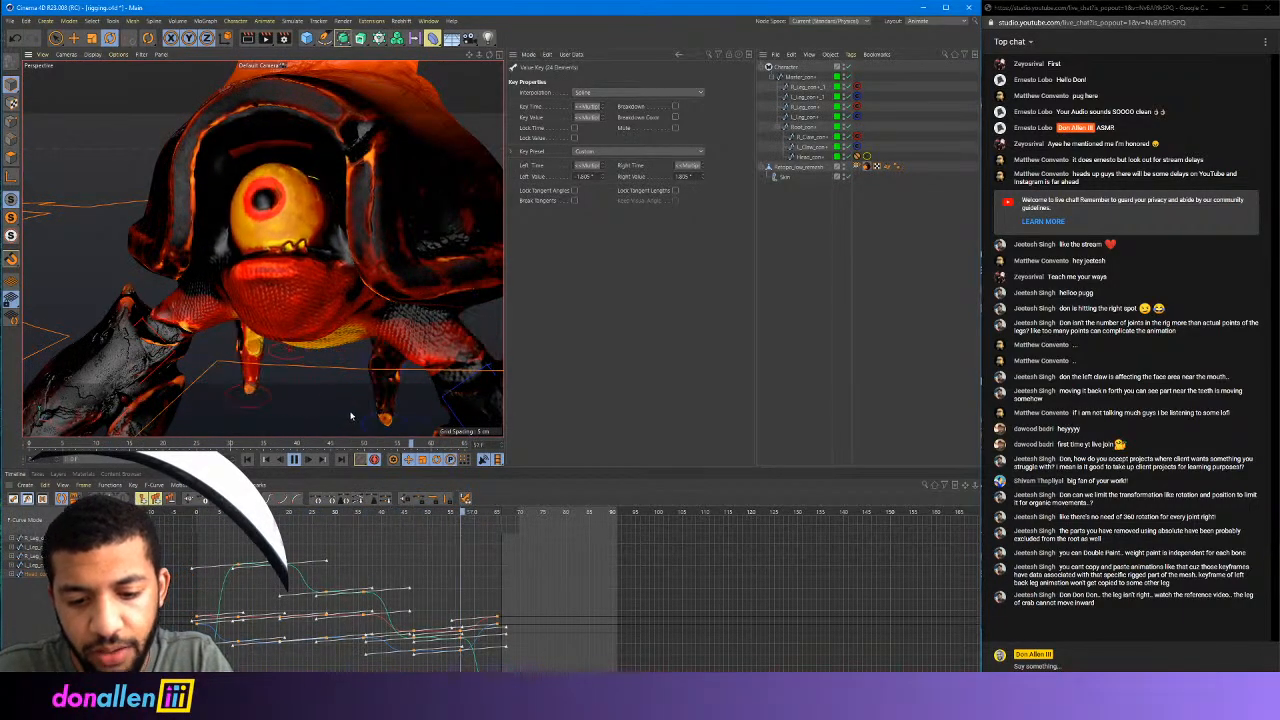
{"action": "scroll", "coordinate": [346, 416], "scroll_direction": "down", "scroll_amount": 4}
{"action": "scroll", "coordinate": [322, 330], "scroll_direction": "down", "scroll_amount": 3}
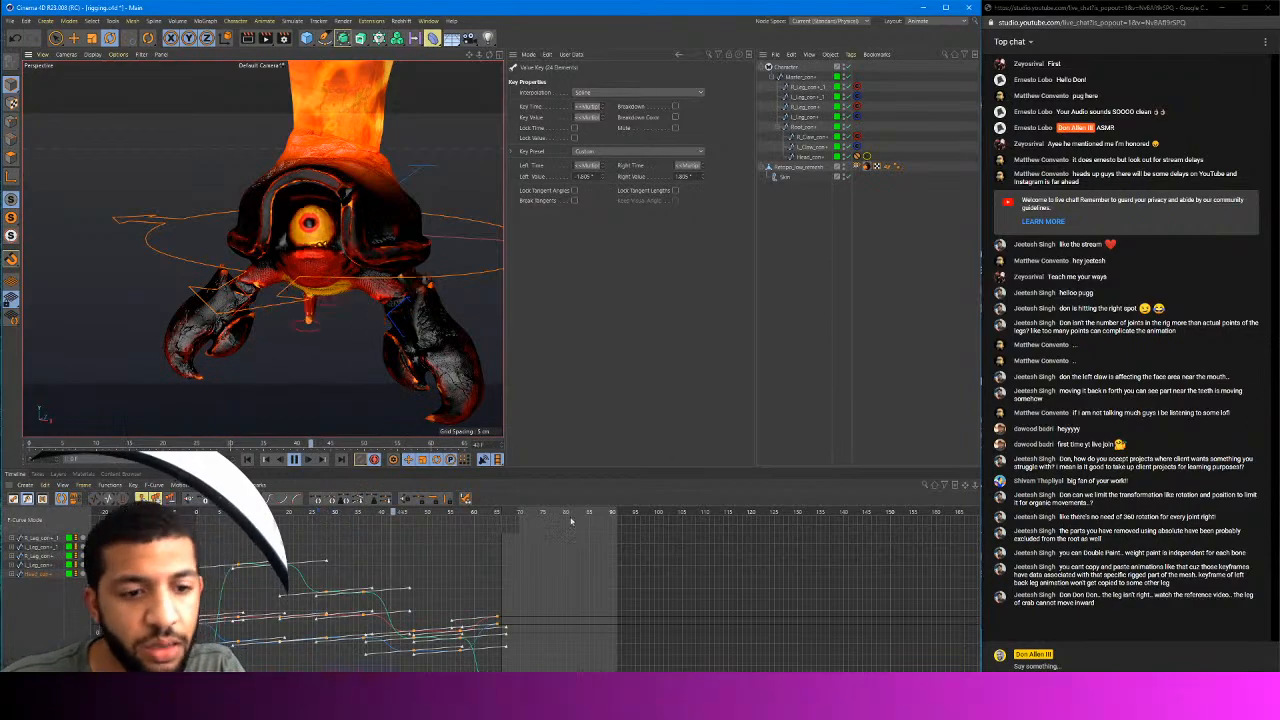
{"action": "left_click", "coordinate": [294, 460]}
{"action": "middle_click", "coordinate": [296, 200]}
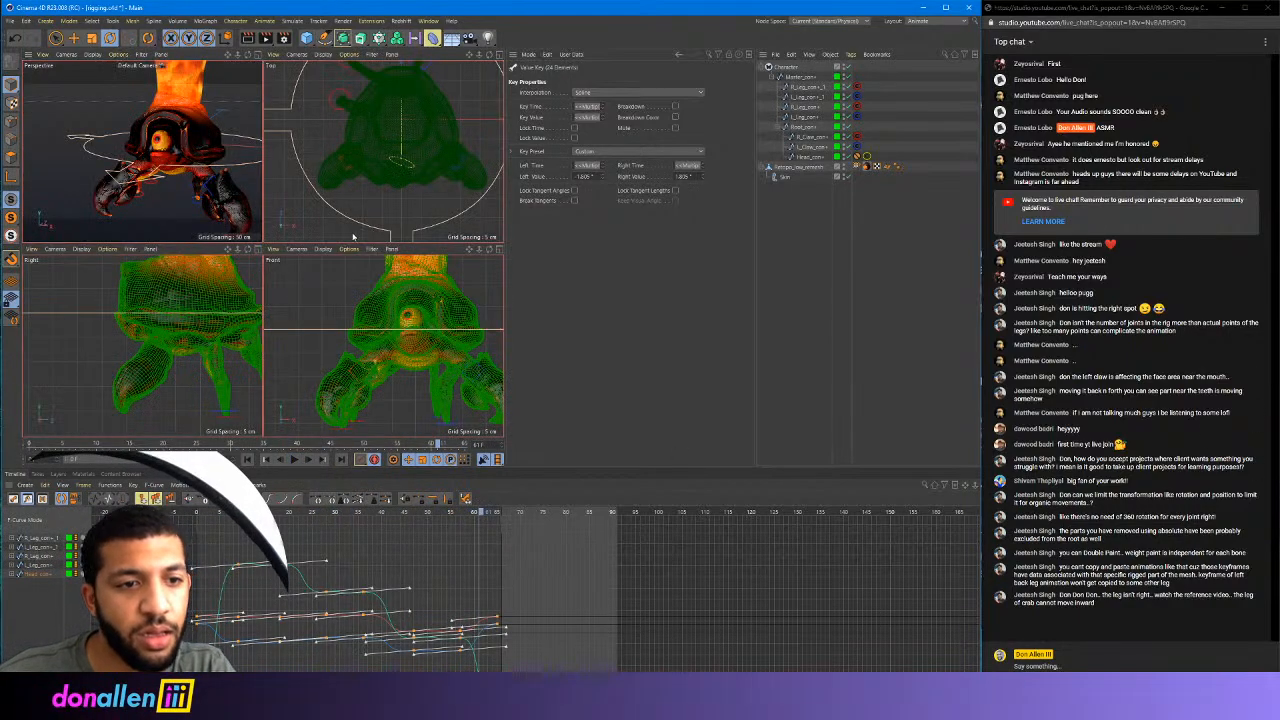
{"action": "left_click", "coordinate": [257, 55]}
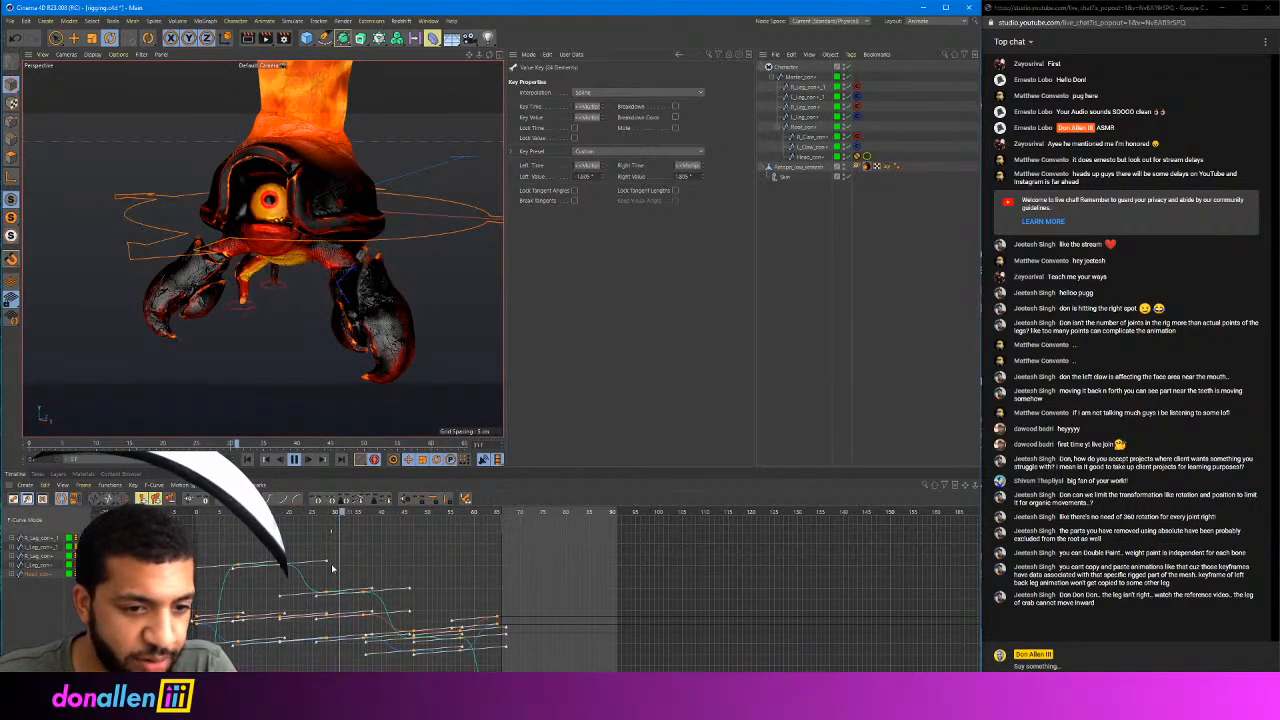
Adjust the tangent length of the selected Head_con+ keys, ending with longer handles at a shallow slope, comparing each change in playback
{"action": "key", "text": "space"}
{"action": "left_click_drag", "start_coordinate": [327, 564], "coordinate": [318, 564]}
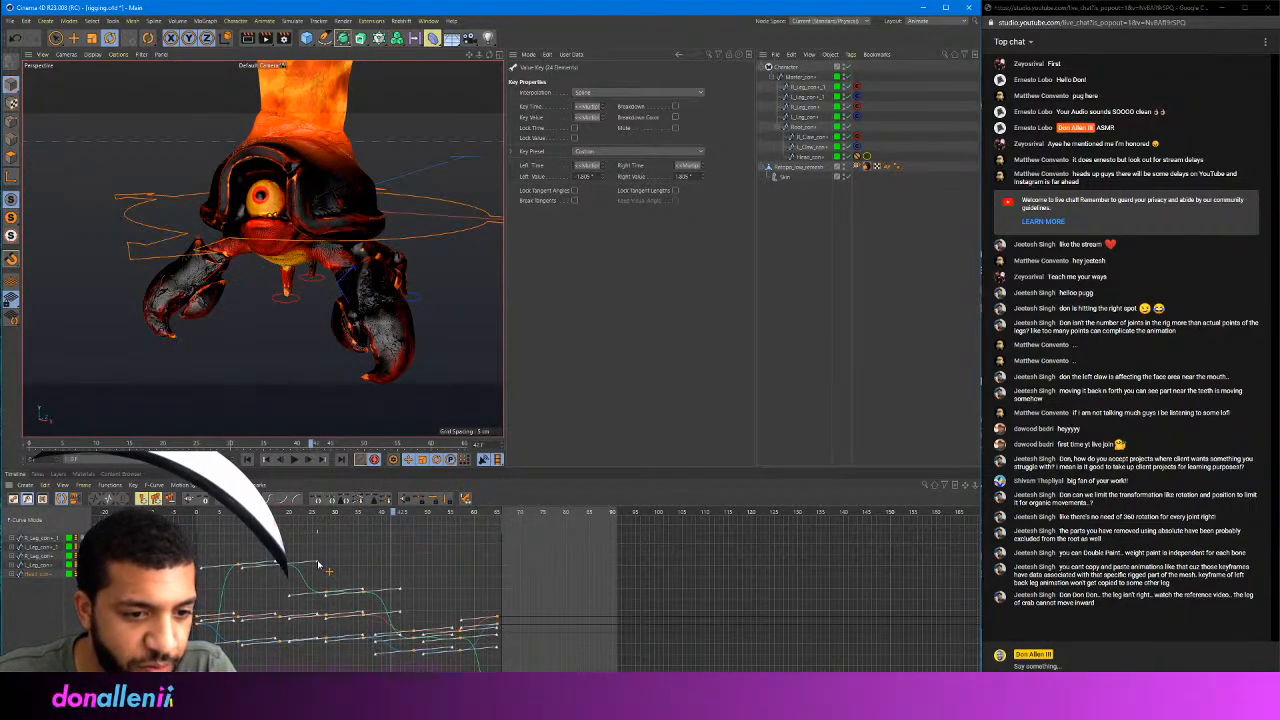
{"action": "key", "text": "space"}
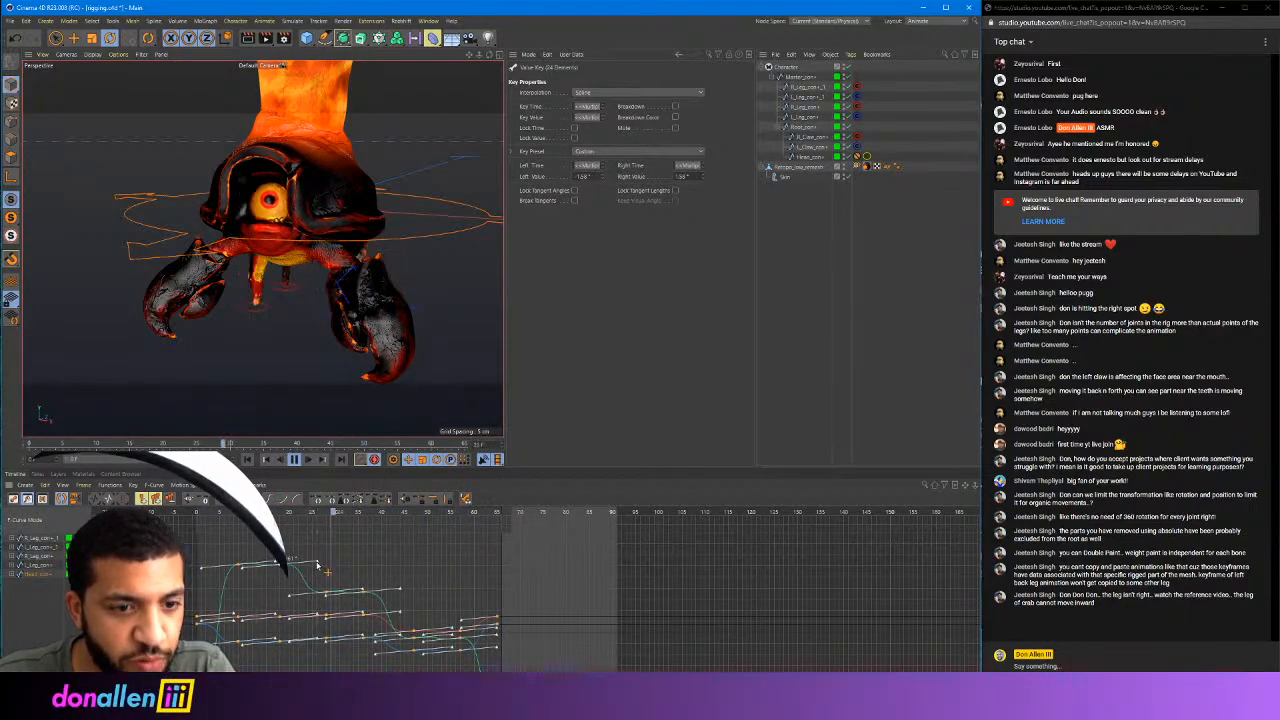
{"action": "key", "text": "space"}
{"action": "key", "text": "space"}
{"action": "left_click_drag", "start_coordinate": [320, 565], "coordinate": [351, 563]}
{"action": "key", "text": "space"}
{"action": "key", "text": "space"}
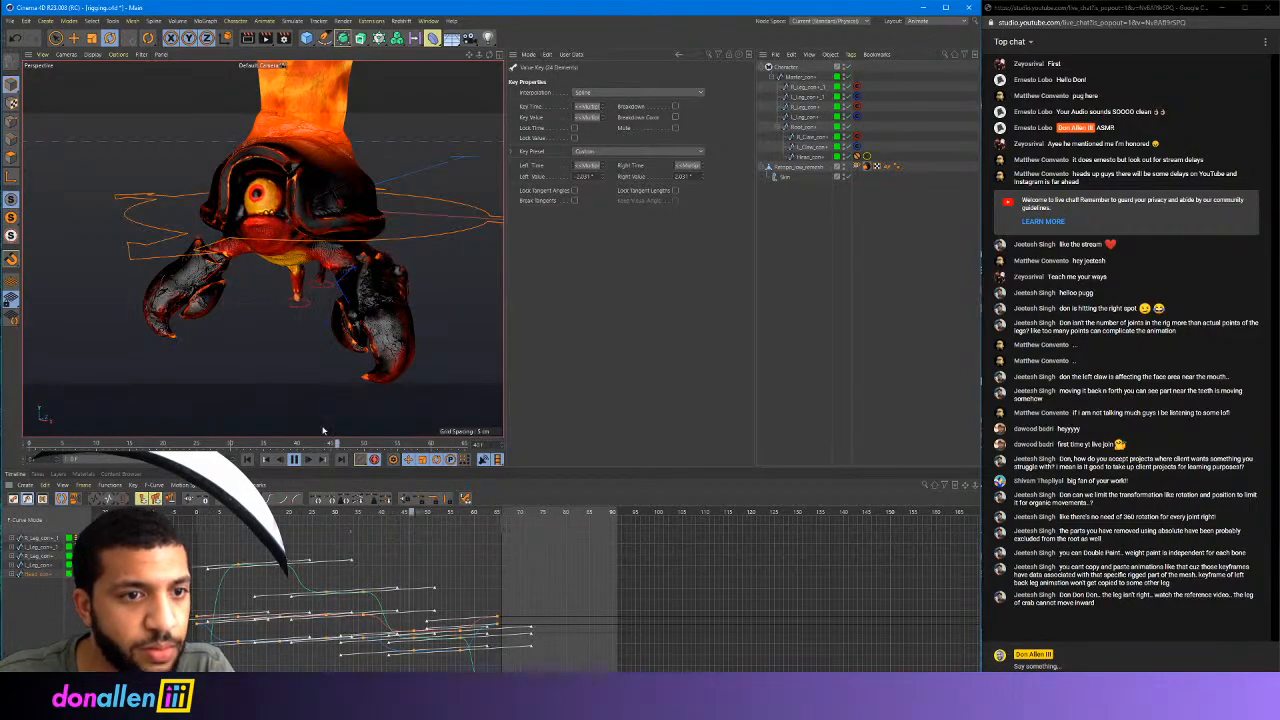
Review the looping animation from the side and from farther away, and save the project
{"action": "left_click_drag", "start_coordinate": [274, 306], "coordinate": [371, 320], "text": "alt"}
{"action": "mouse_move", "coordinate": [371, 320]}
{"action": "right_mouse_down", "text": "alt"}
{"action": "mouse_move", "coordinate": [408, 302]}
{"action": "mouse_move", "coordinate": [360, 312]}
{"action": "right_mouse_up", "text": "alt"}
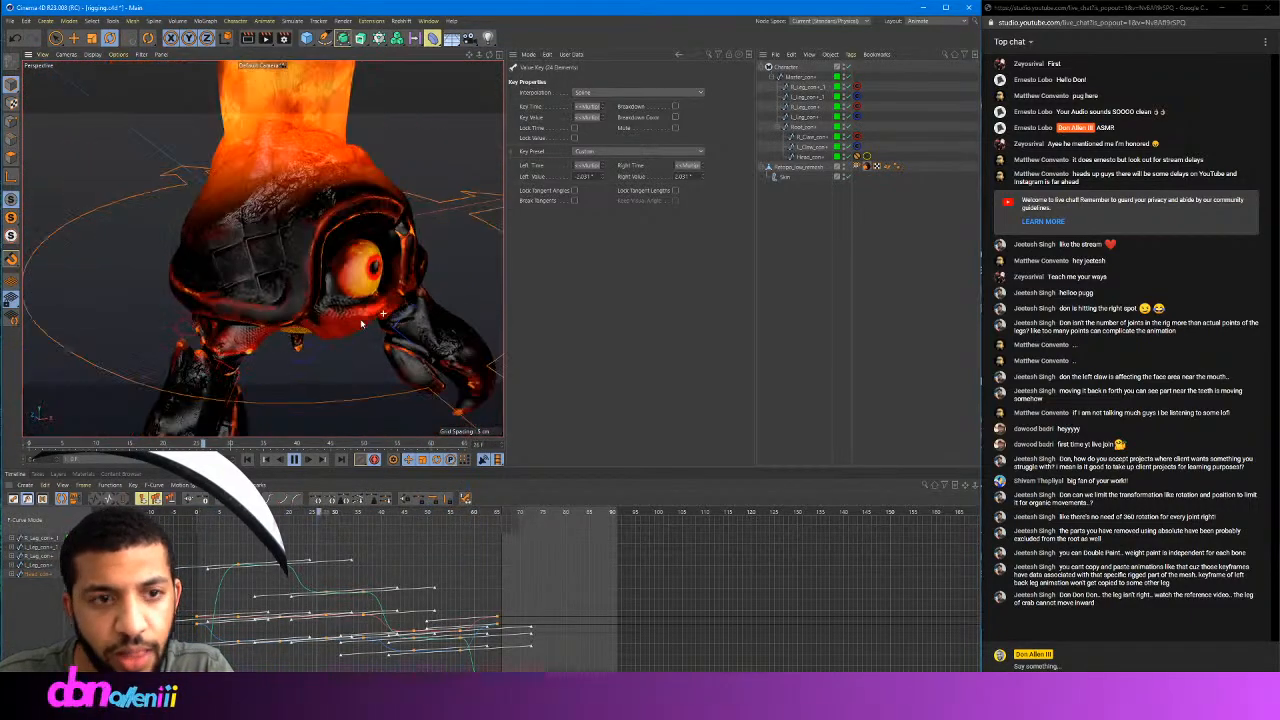
{"action": "middle_click_drag", "start_coordinate": [360, 312], "coordinate": [340, 266], "text": "alt"}
{"action": "right_click_drag", "start_coordinate": [340, 266], "coordinate": [276, 282], "text": "alt"}
{"action": "left_click_drag", "start_coordinate": [276, 282], "coordinate": [236, 276], "text": "alt"}
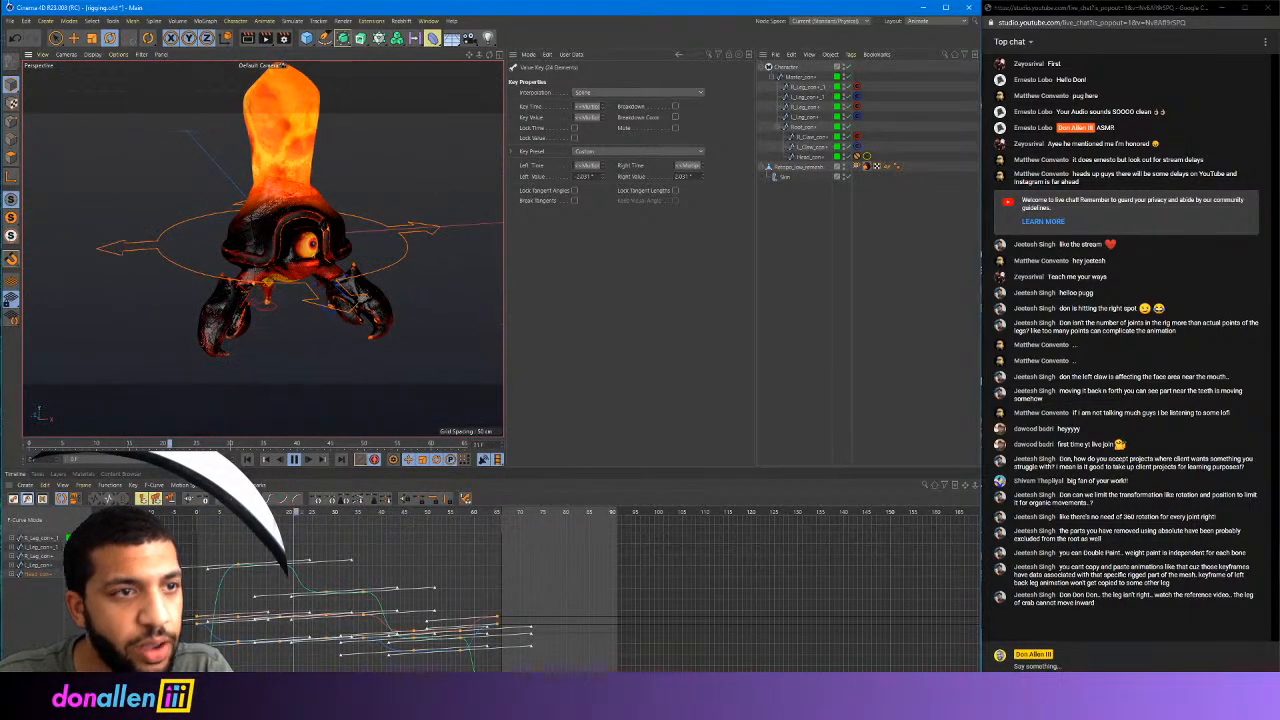
{"action": "left_click", "coordinate": [10, 22]}
{"action": "left_click", "coordinate": [32, 109]}
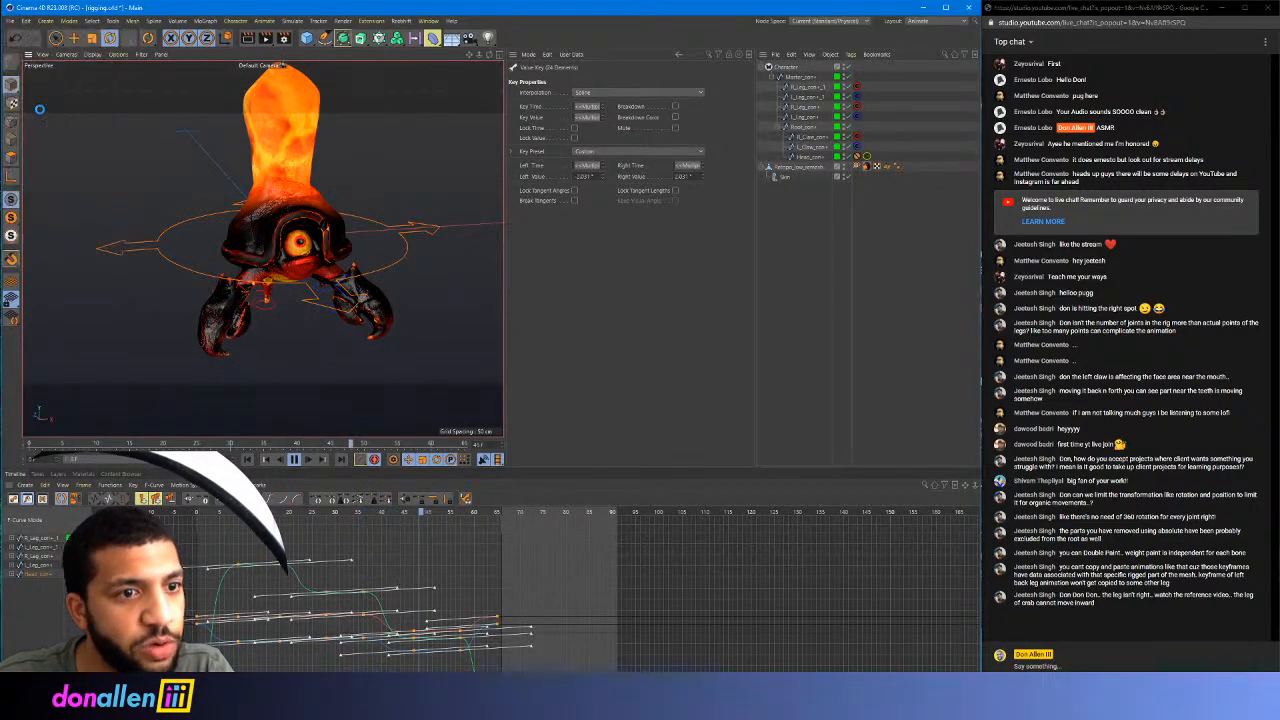
Stop the animation at the first frame with the root controller selected
{"action": "left_click", "coordinate": [807, 128]}
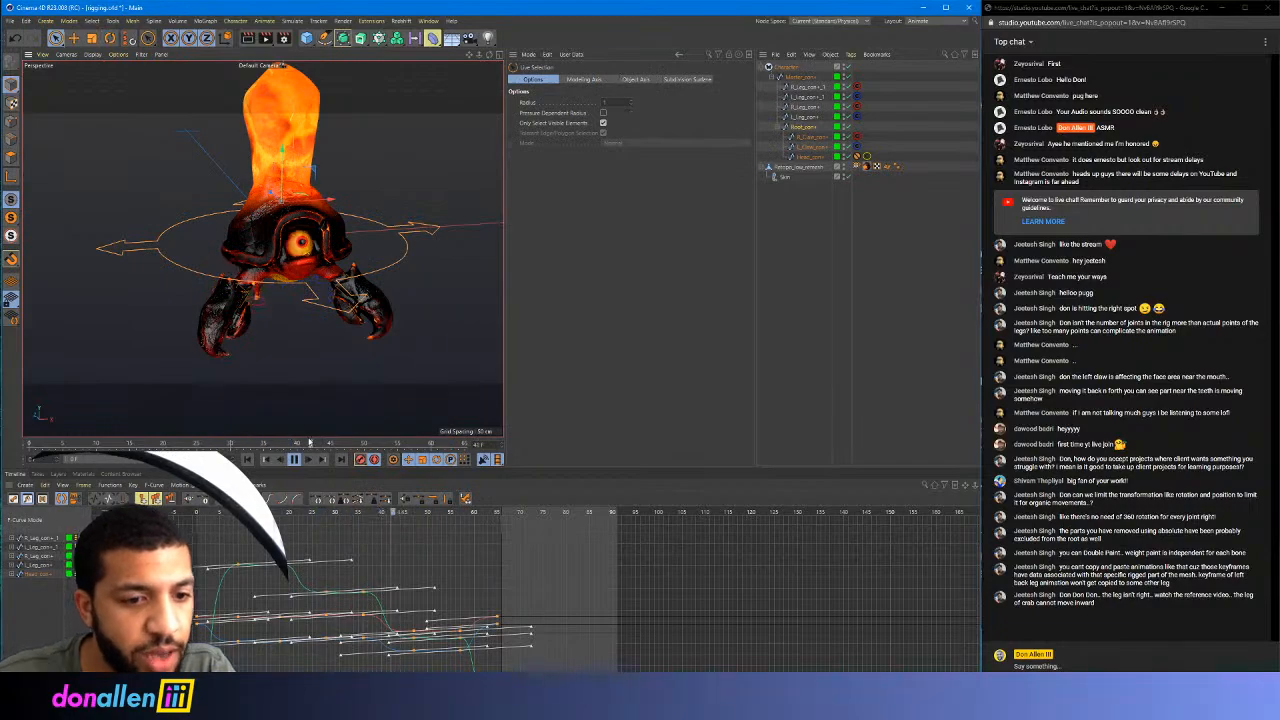
{"action": "key", "text": "shift+f"}
{"action": "scroll", "coordinate": [287, 246], "scroll_direction": "up", "scroll_amount": 2}
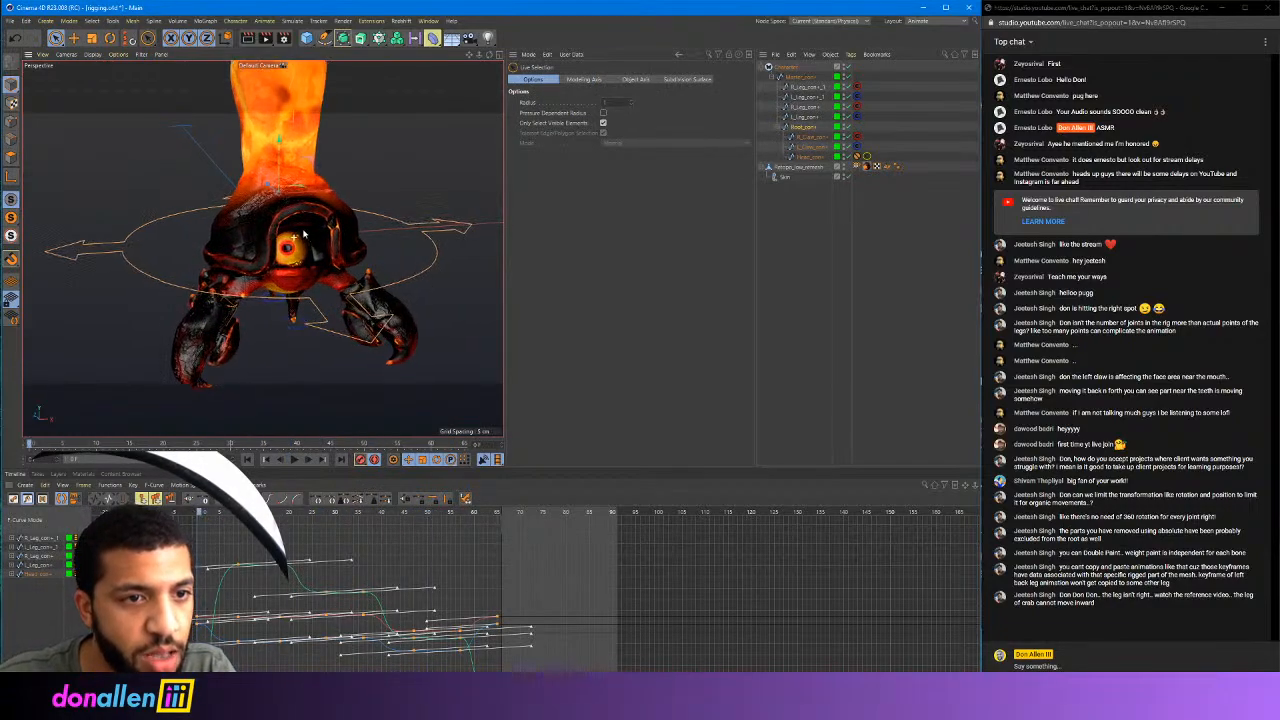
{"action": "key", "text": "r"}
{"action": "mouse_move", "coordinate": [311, 188]}
{"action": "left_mouse_down"}
{"action": "mouse_move", "coordinate": [340, 194]}
{"action": "mouse_move", "coordinate": [322, 204]}
{"action": "mouse_move", "coordinate": [369, 194]}
{"action": "mouse_move", "coordinate": [314, 186]}
{"action": "left_mouse_up"}
{"action": "key", "text": "ctrl+z"}
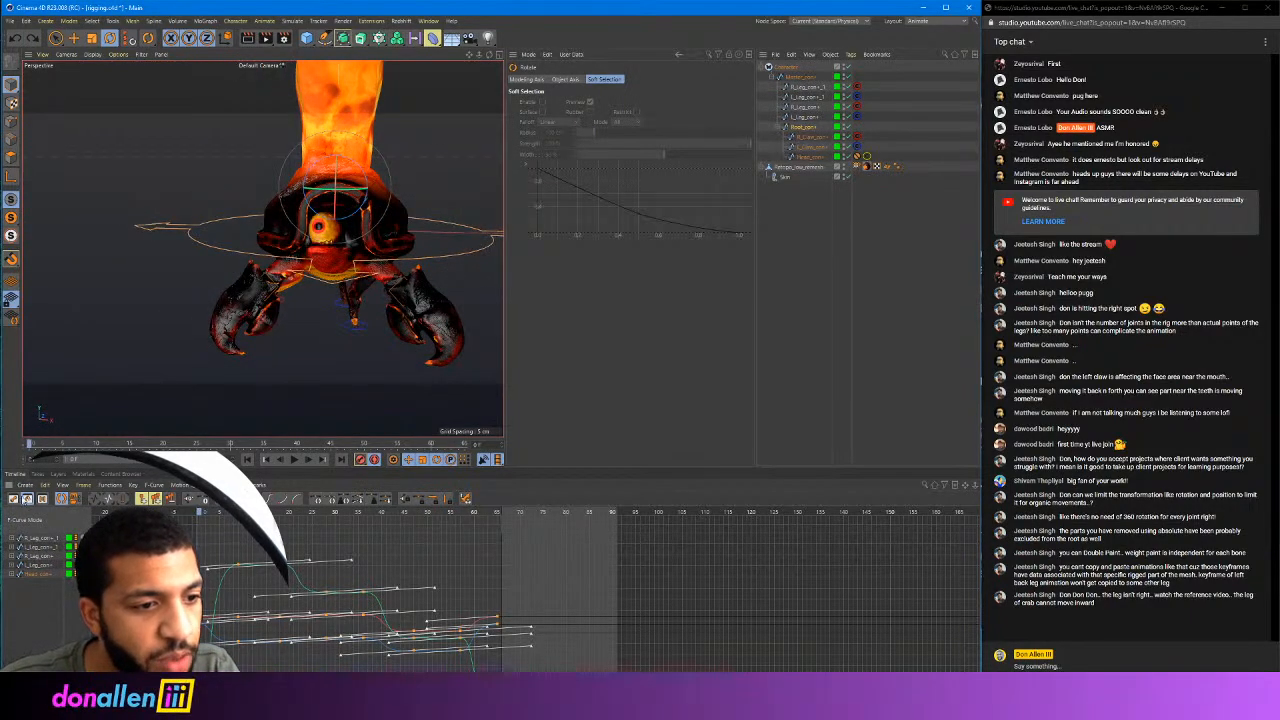
Switch the timeline to the dope sheet and key the root controller's rotation on all three axes at frames 0 and 65
{"action": "key", "text": "Tab"}
{"action": "left_click", "coordinate": [243, 617]}
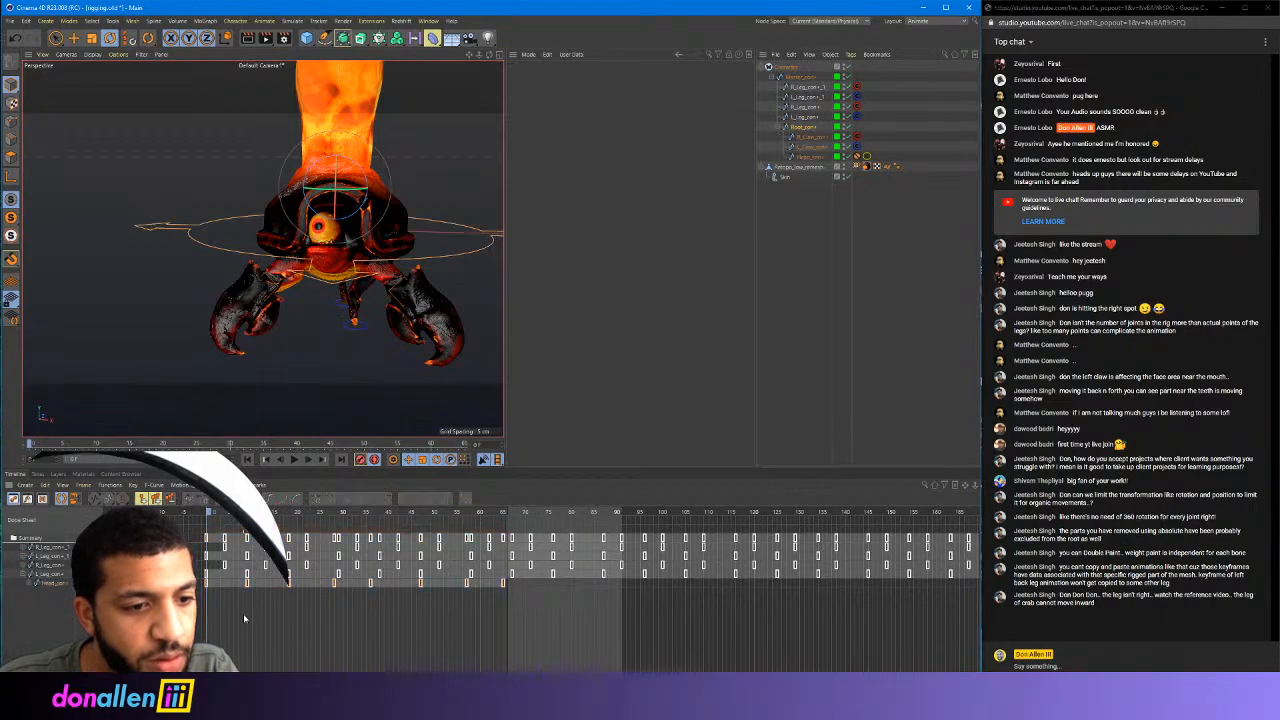
{"action": "left_click", "coordinate": [800, 127]}
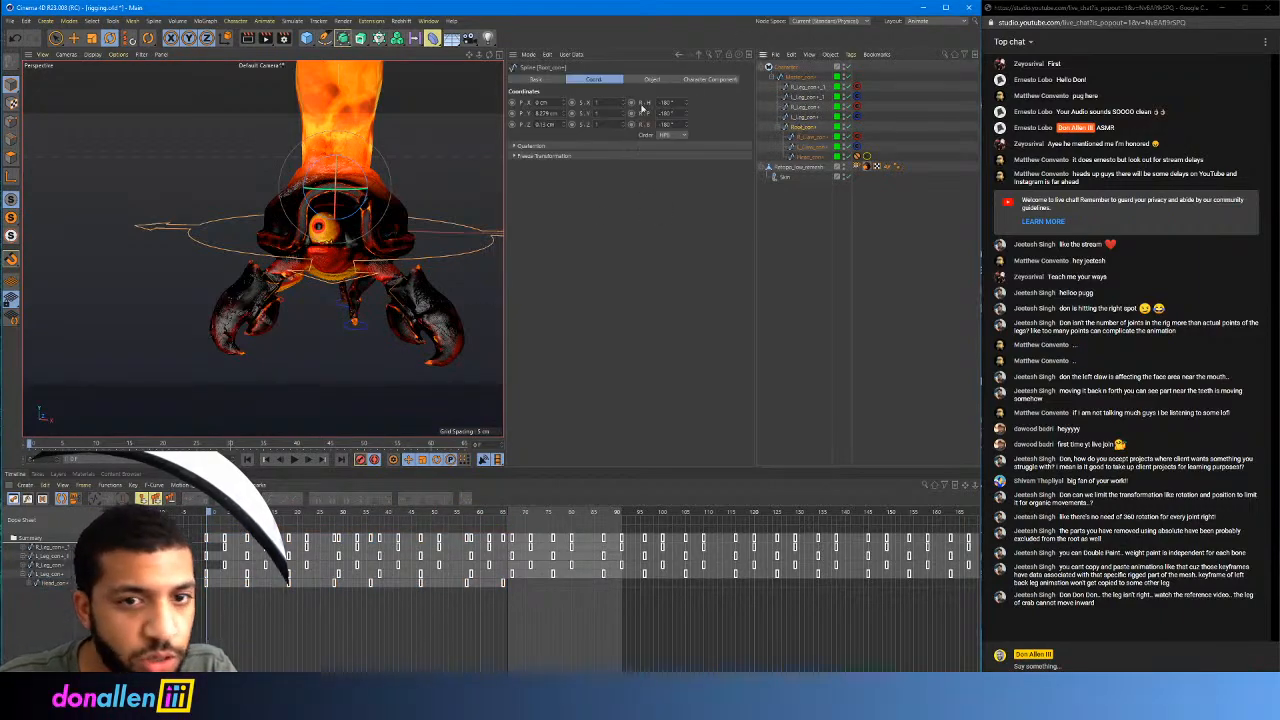
{"action": "left_click_drag", "start_coordinate": [632, 103], "coordinate": [631, 125]}
{"action": "left_click_drag", "start_coordinate": [218, 511], "coordinate": [505, 567]}
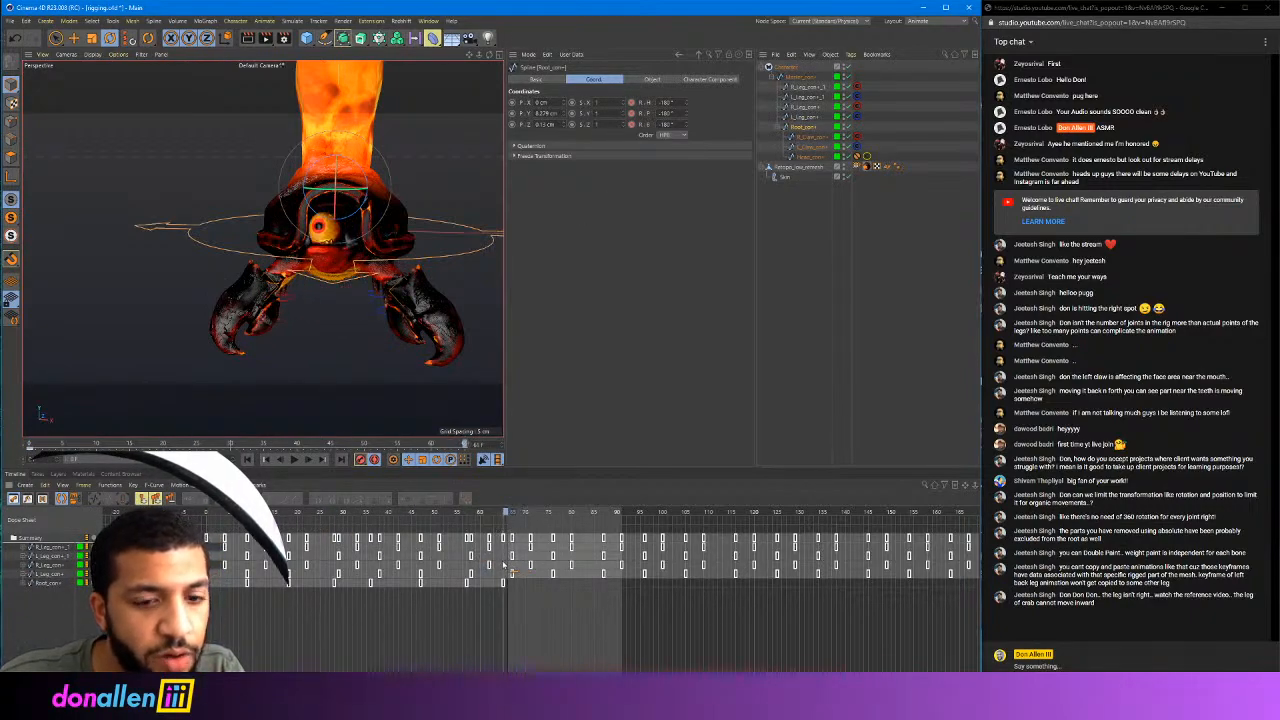
{"action": "left_click_drag", "start_coordinate": [631, 103], "coordinate": [631, 126]}
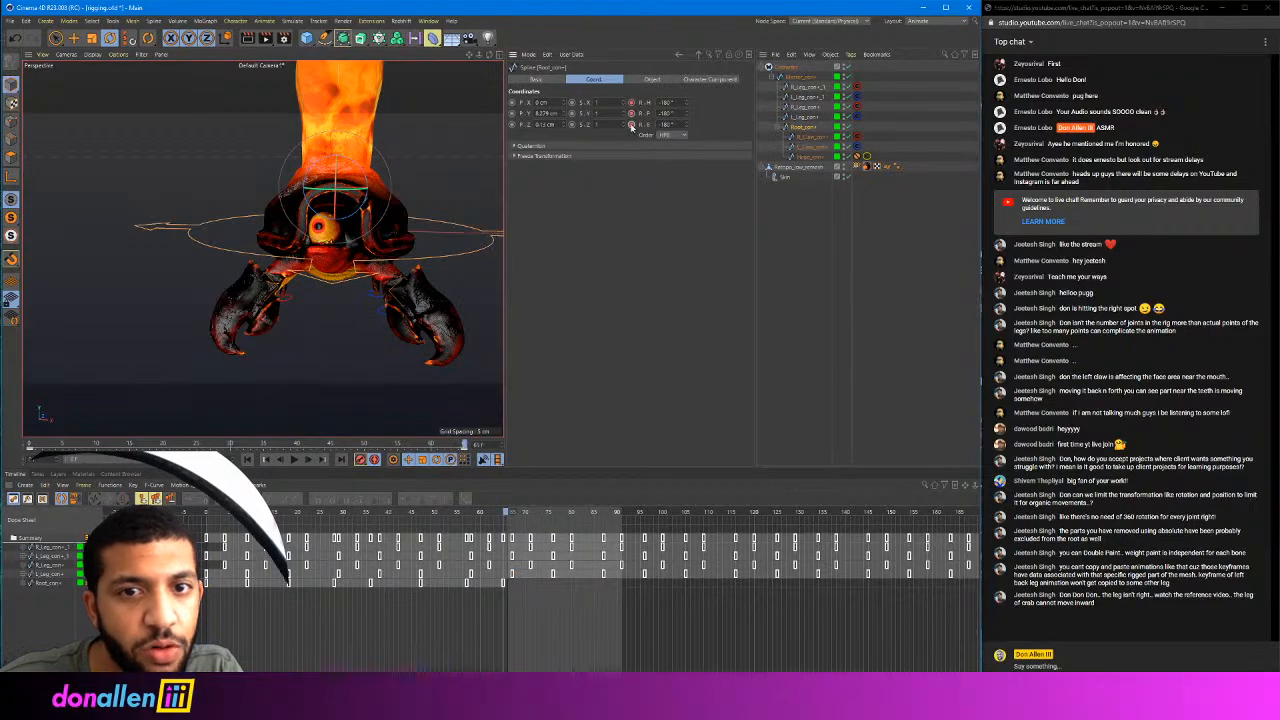
Try posing the root controller with different body rotations at frames 9, 31 and 46
{"action": "left_click_drag", "start_coordinate": [208, 511], "coordinate": [247, 511]}
{"action": "scroll", "coordinate": [318, 239], "scroll_direction": "up", "scroll_amount": 3}
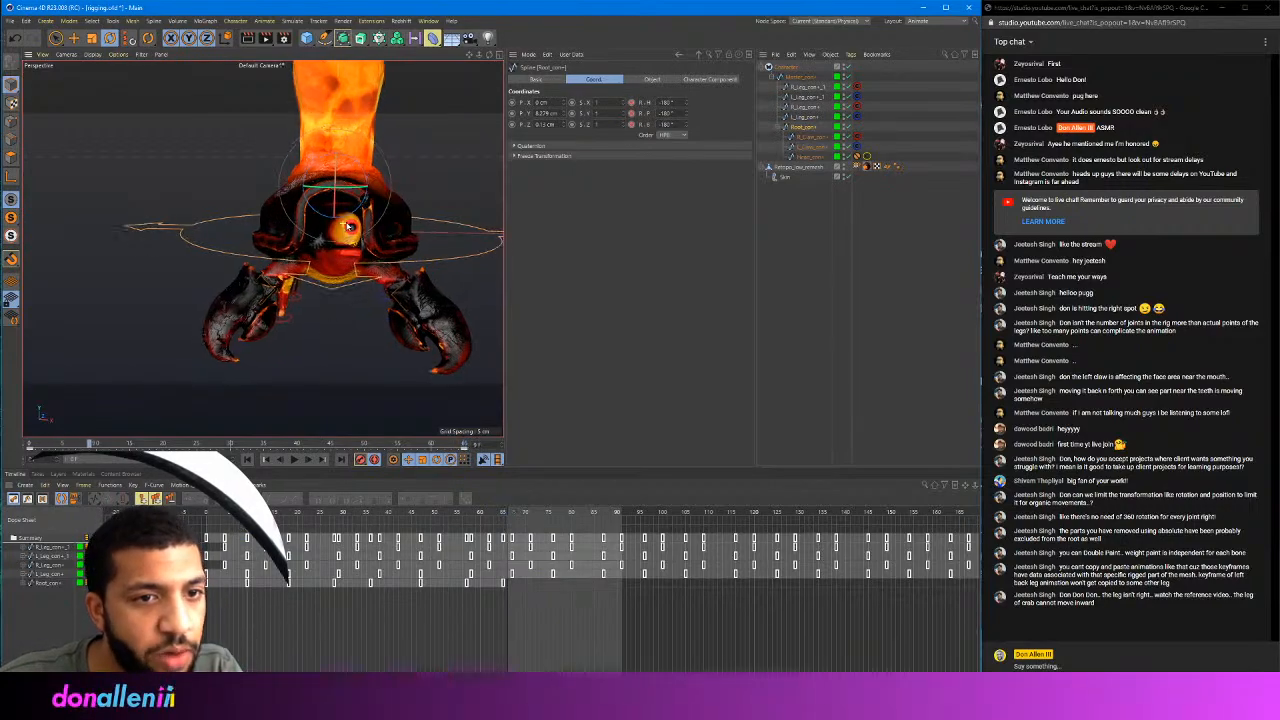
{"action": "left_click_drag", "start_coordinate": [356, 157], "coordinate": [325, 172]}
{"action": "scroll", "coordinate": [350, 174], "scroll_direction": "up", "scroll_amount": 2}
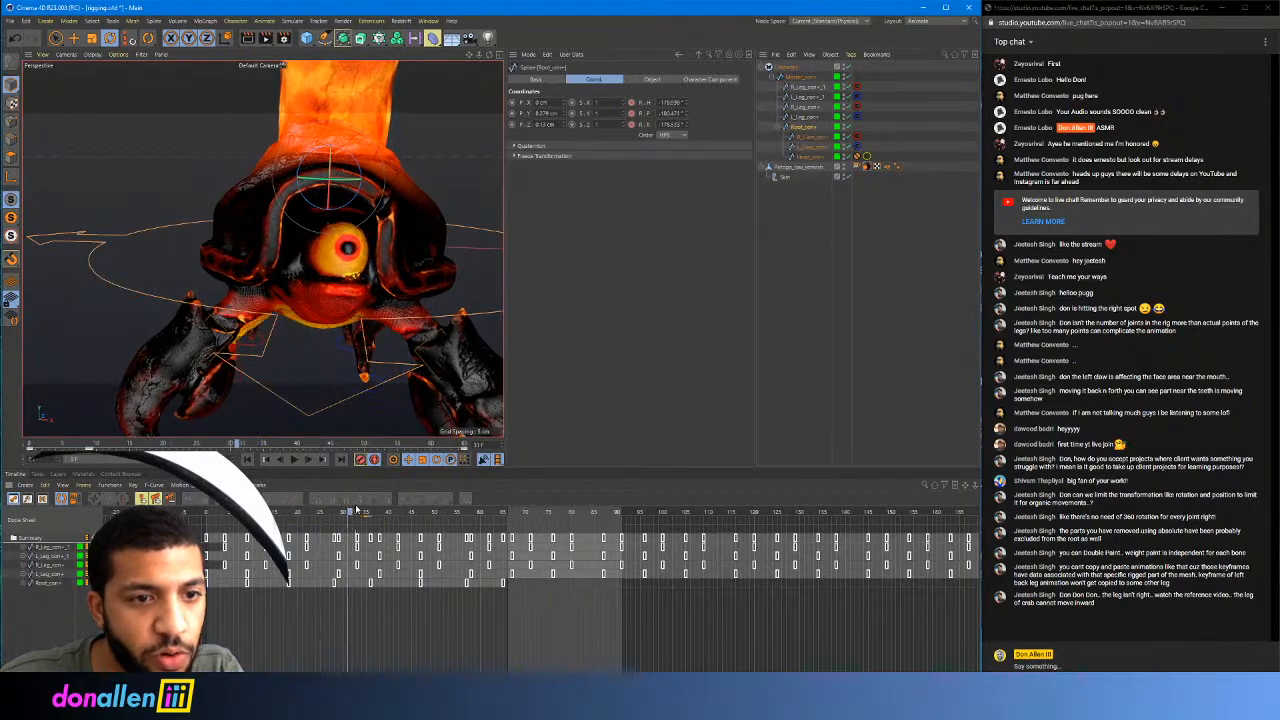
{"action": "left_click_drag", "start_coordinate": [330, 155], "coordinate": [330, 342]}
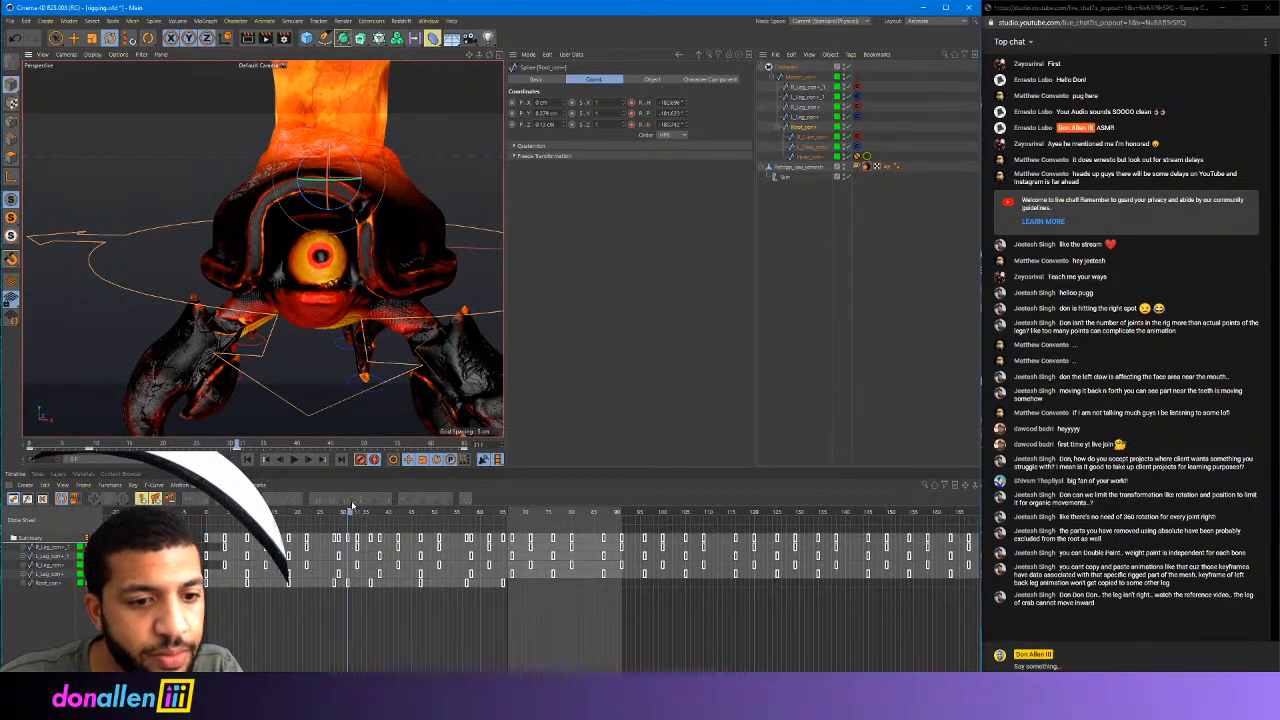
{"action": "left_click_drag", "start_coordinate": [358, 513], "coordinate": [420, 513]}
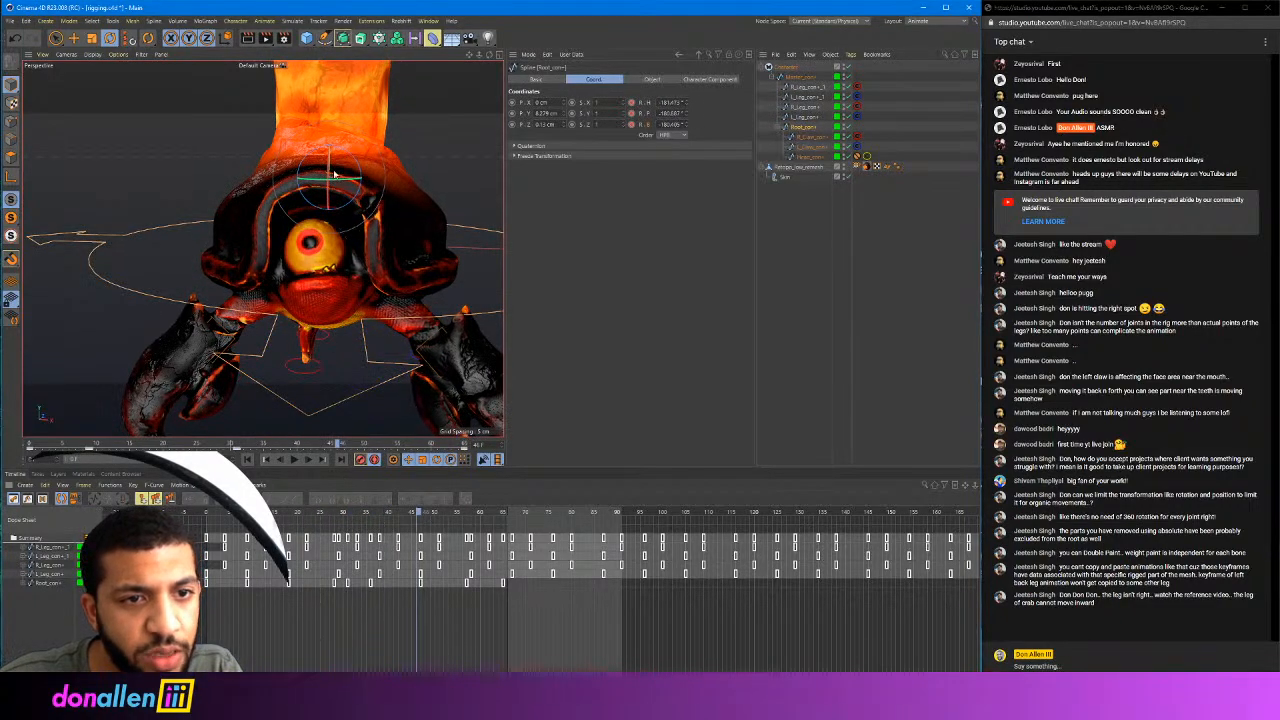
{"action": "left_click_drag", "start_coordinate": [334, 174], "coordinate": [337, 176]}
Expand the root controller's rotation track, rotate the controller at frame 47 and preview the animation
{"action": "mouse_move", "coordinate": [424, 512]}
{"action": "left_mouse_down"}
{"action": "mouse_move", "coordinate": [466, 516]}
{"action": "mouse_move", "coordinate": [424, 512]}
{"action": "left_mouse_up"}
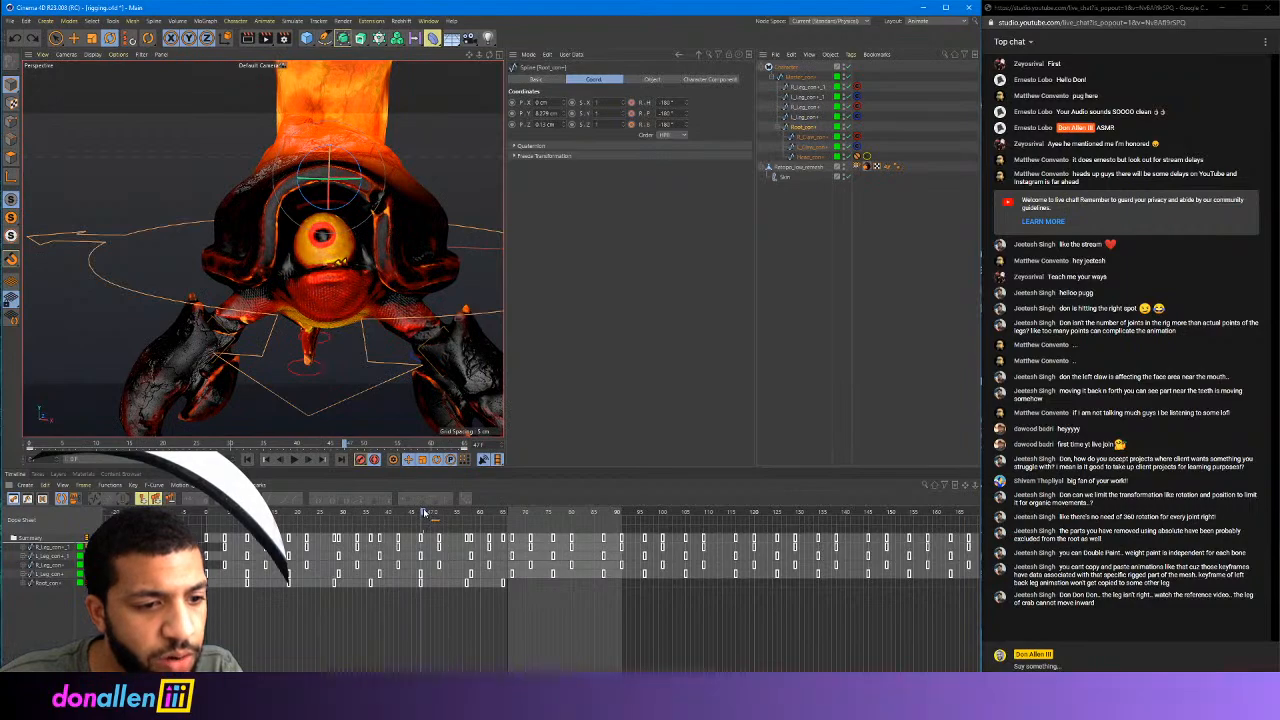
{"action": "left_click", "coordinate": [22, 584]}
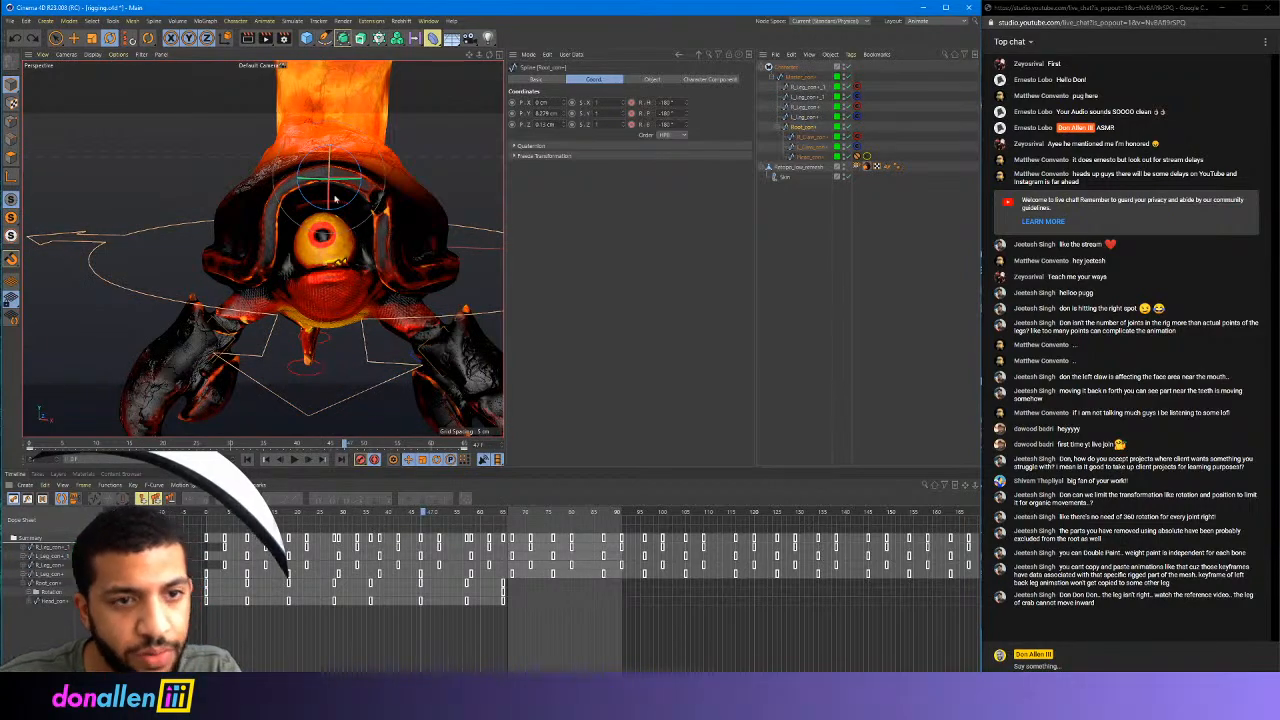
{"action": "left_click_drag", "start_coordinate": [335, 198], "coordinate": [390, 322]}
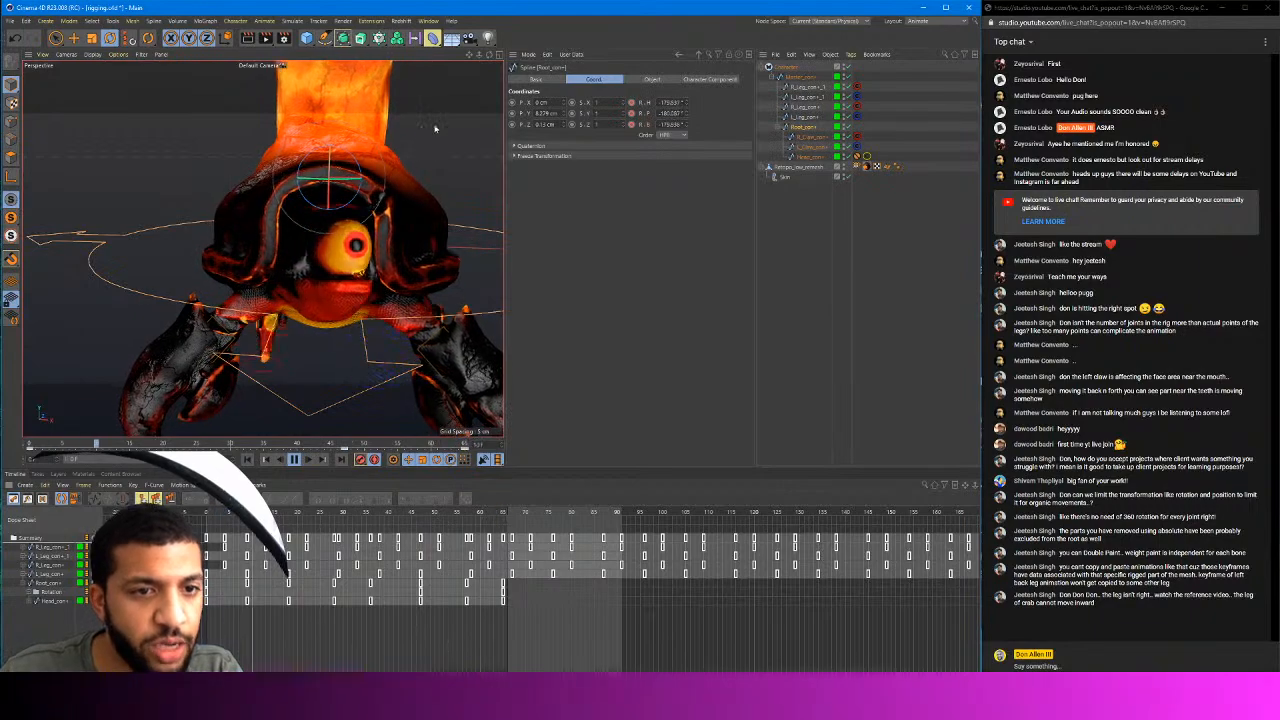
{"action": "key", "text": "F8"}
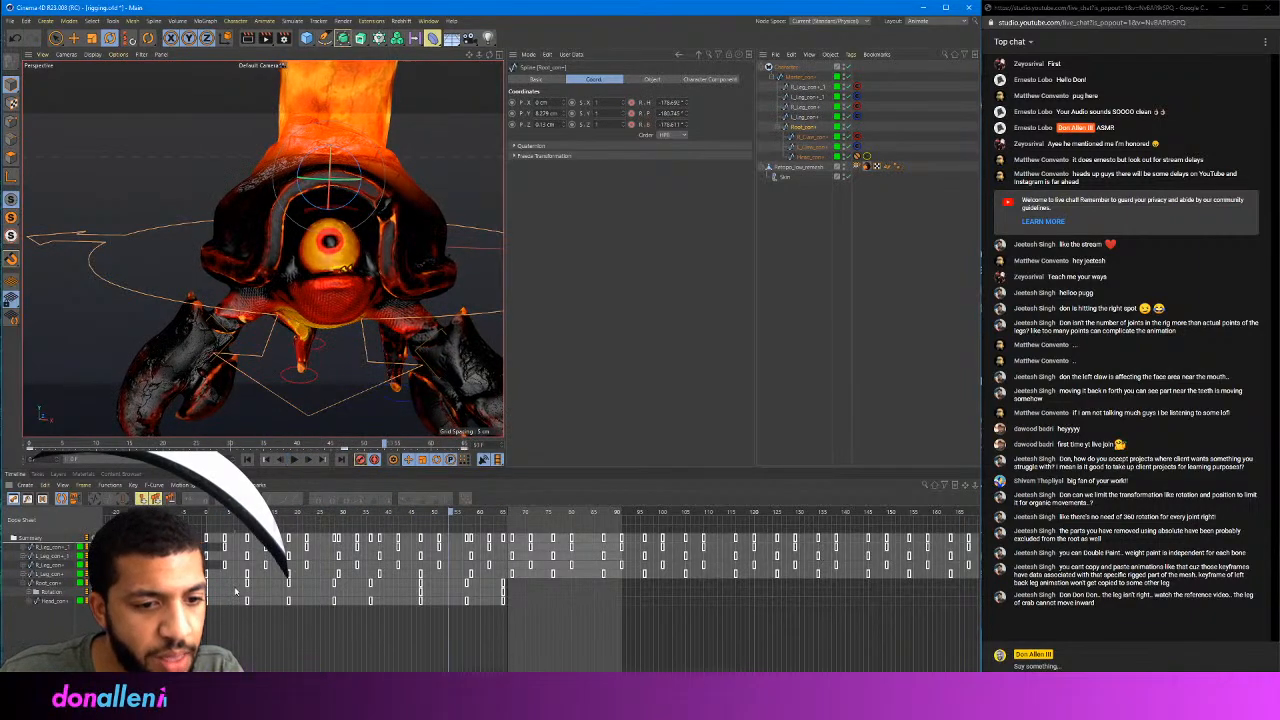
Copy the root controller's rotation key from frame 0 onto frame 65 and play the animation
{"action": "left_click", "coordinate": [60, 589]}
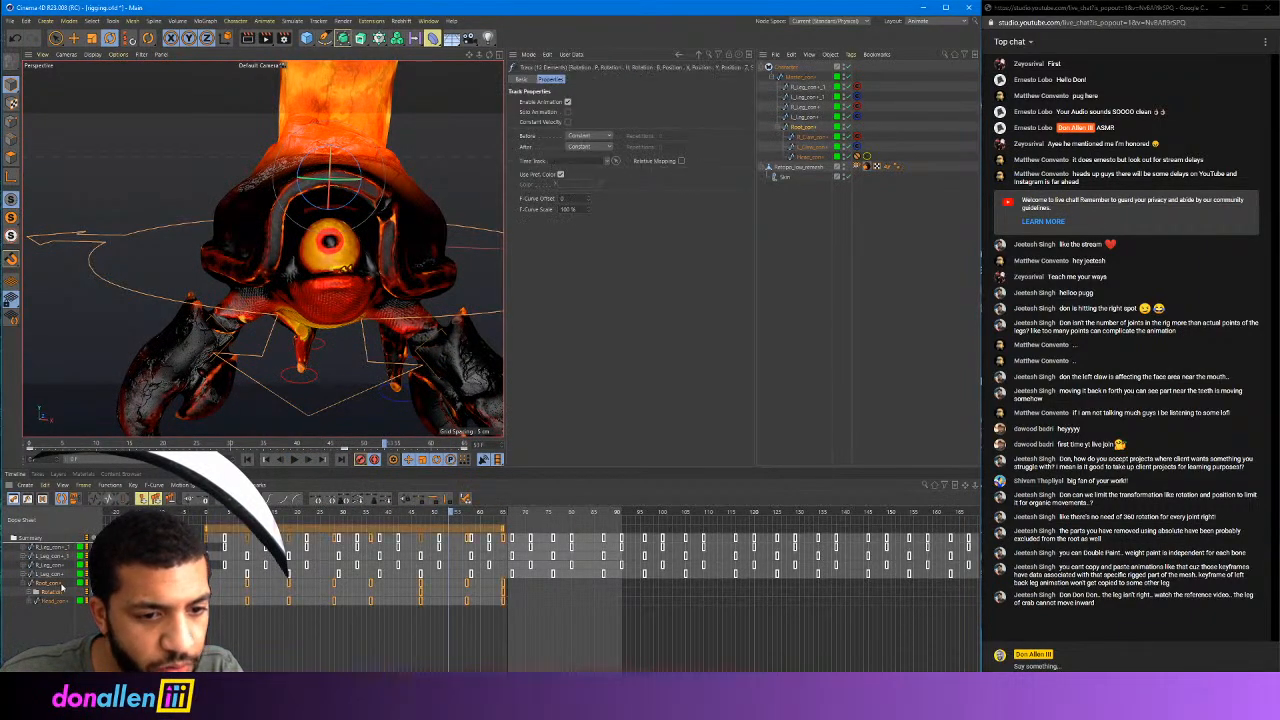
{"action": "left_click", "coordinate": [227, 589]}
{"action": "left_click", "coordinate": [208, 586]}
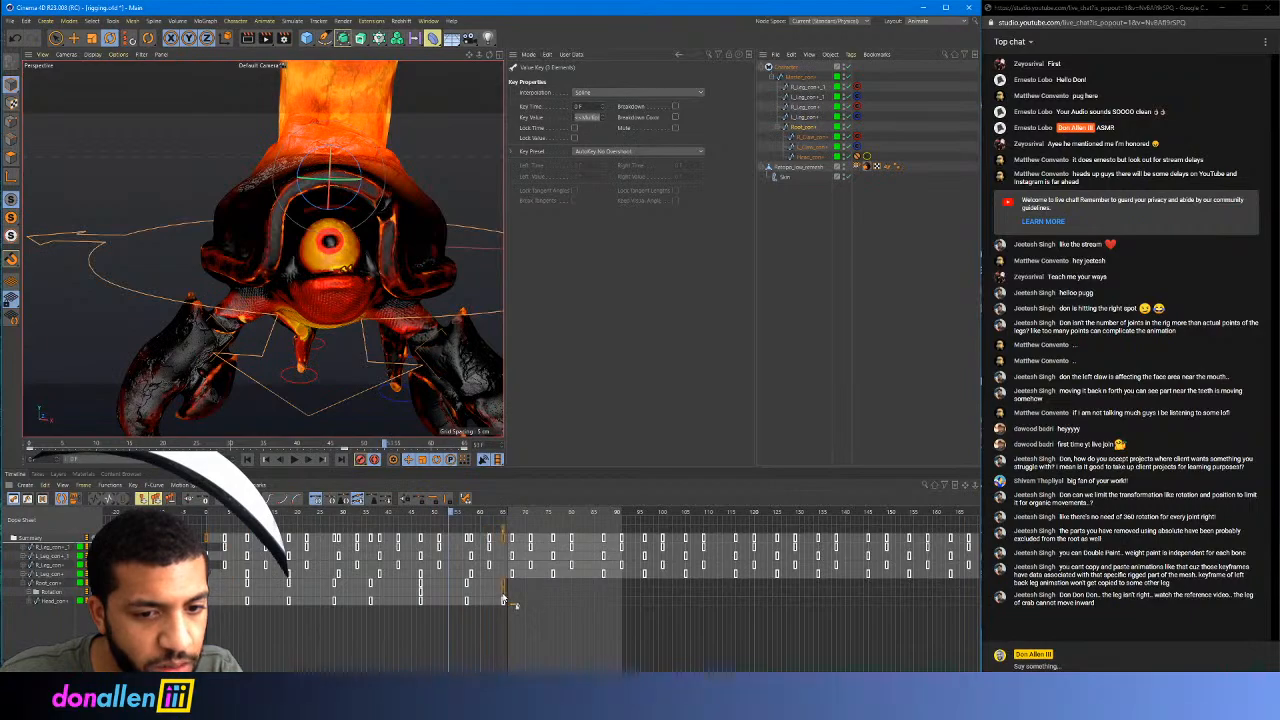
{"action": "left_click_drag", "start_coordinate": [504, 598], "coordinate": [503, 598], "text": "ctrl"}
{"action": "key", "text": "F8"}
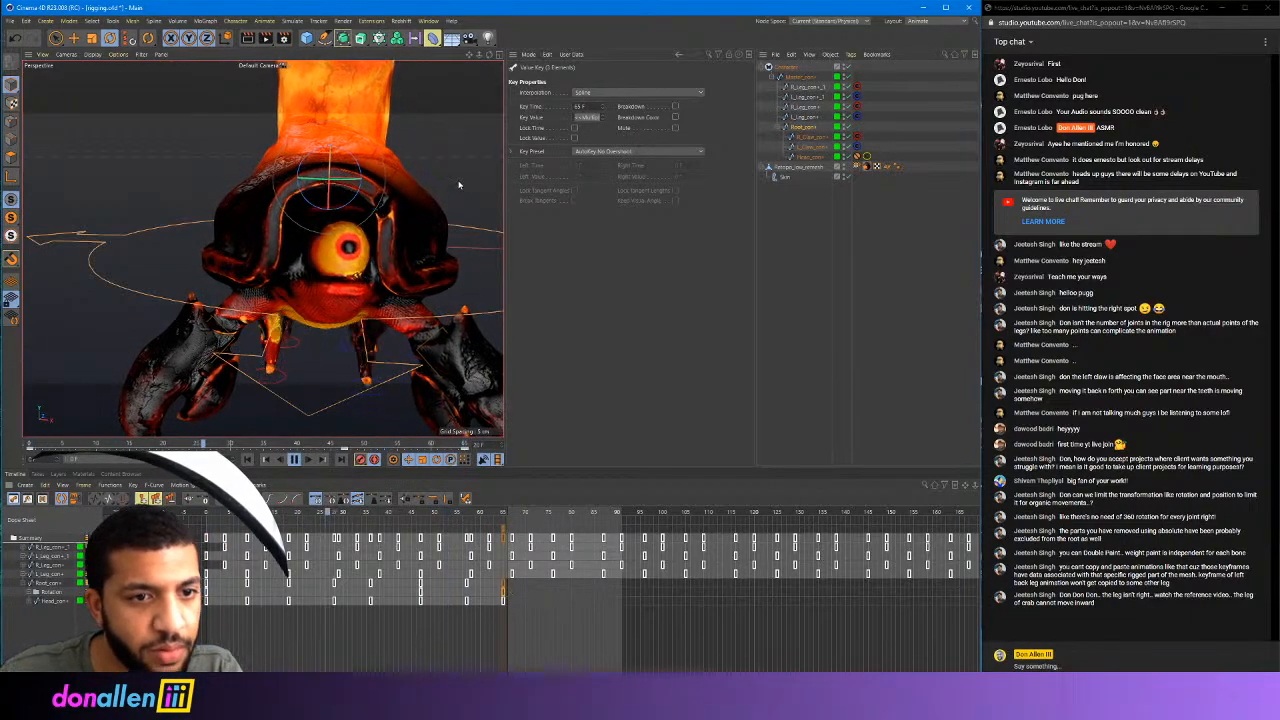
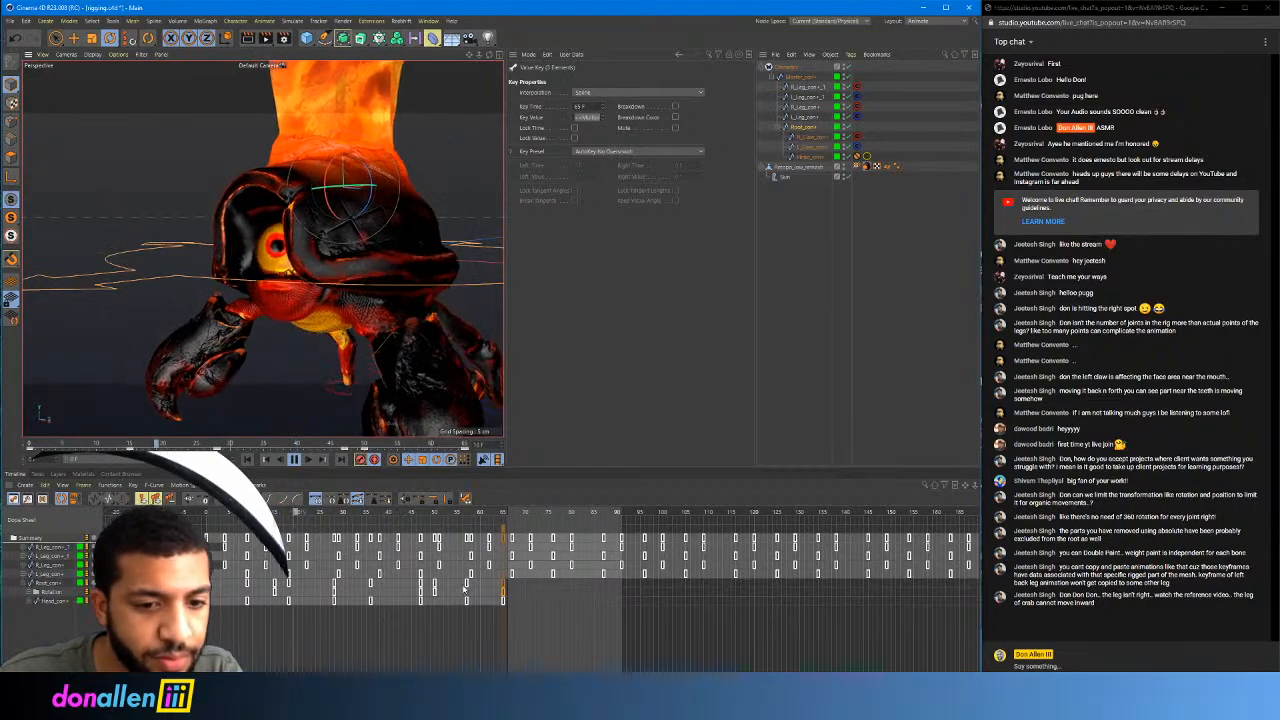
Adjust the timing of the root controller's last rotation key and replay the animation
{"action": "key", "text": "F8"}
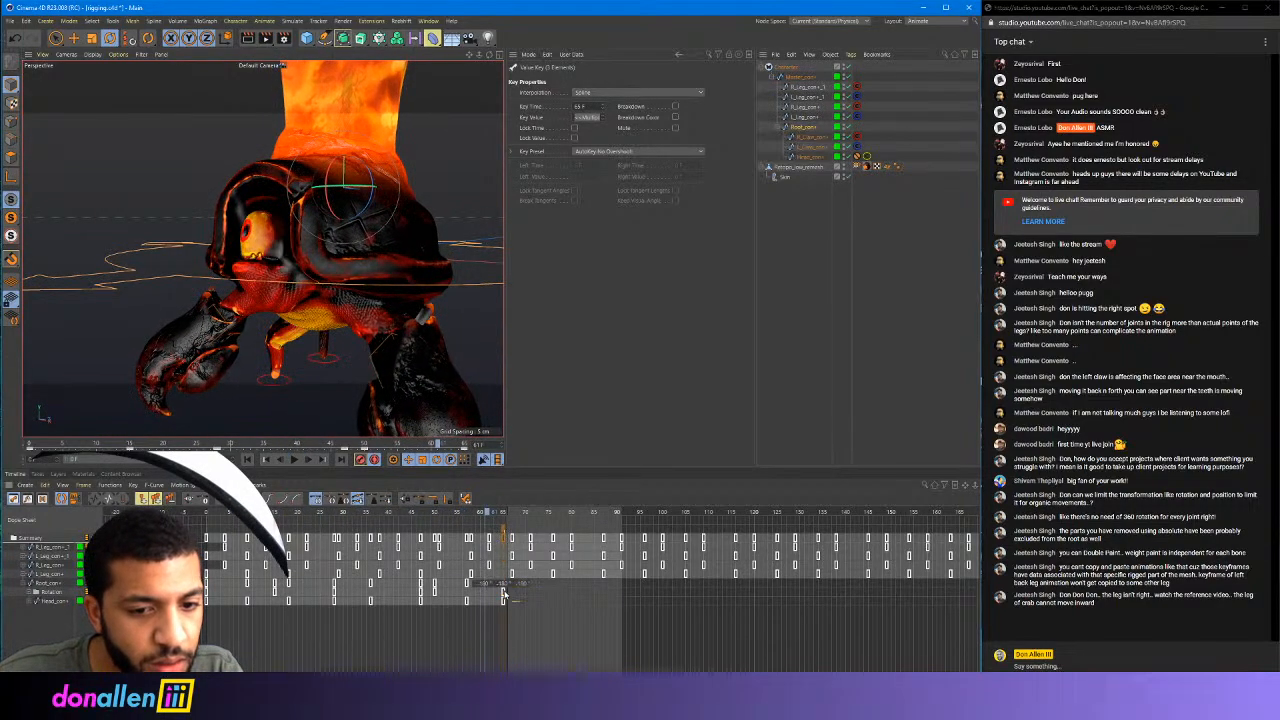
{"action": "left_click_drag", "start_coordinate": [505, 595], "coordinate": [489, 597]}
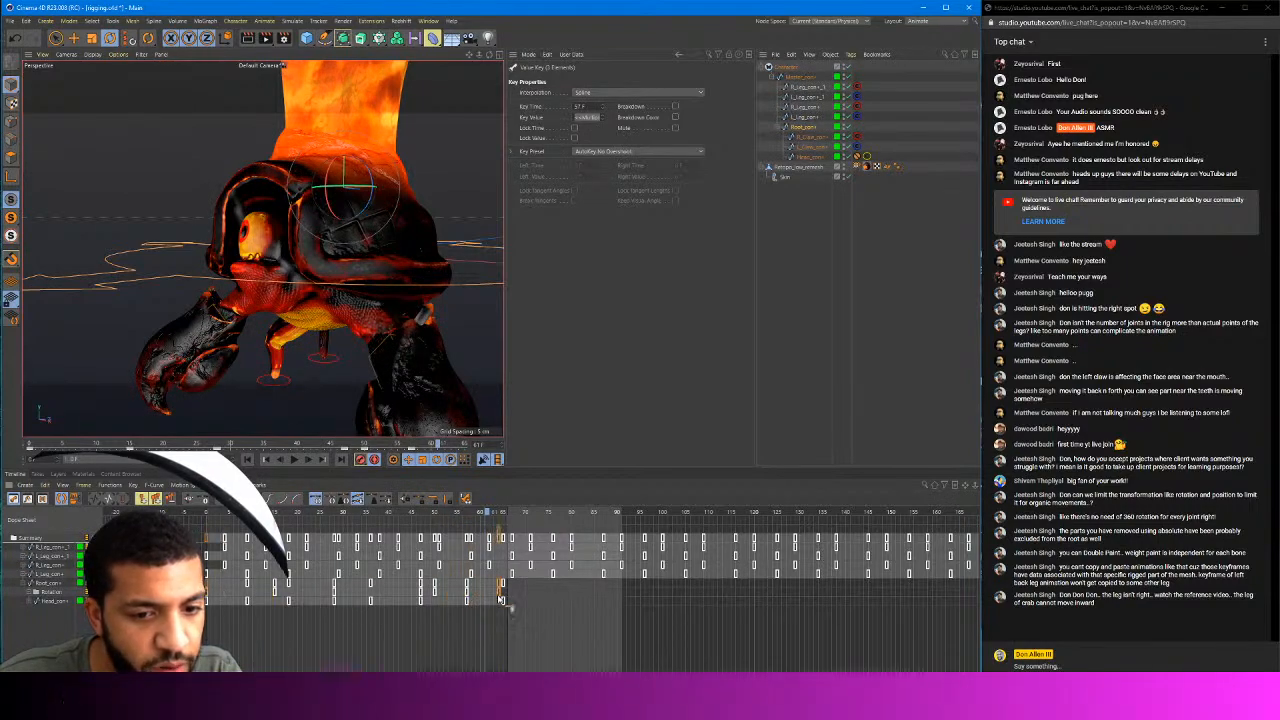
{"action": "key", "text": "F8"}
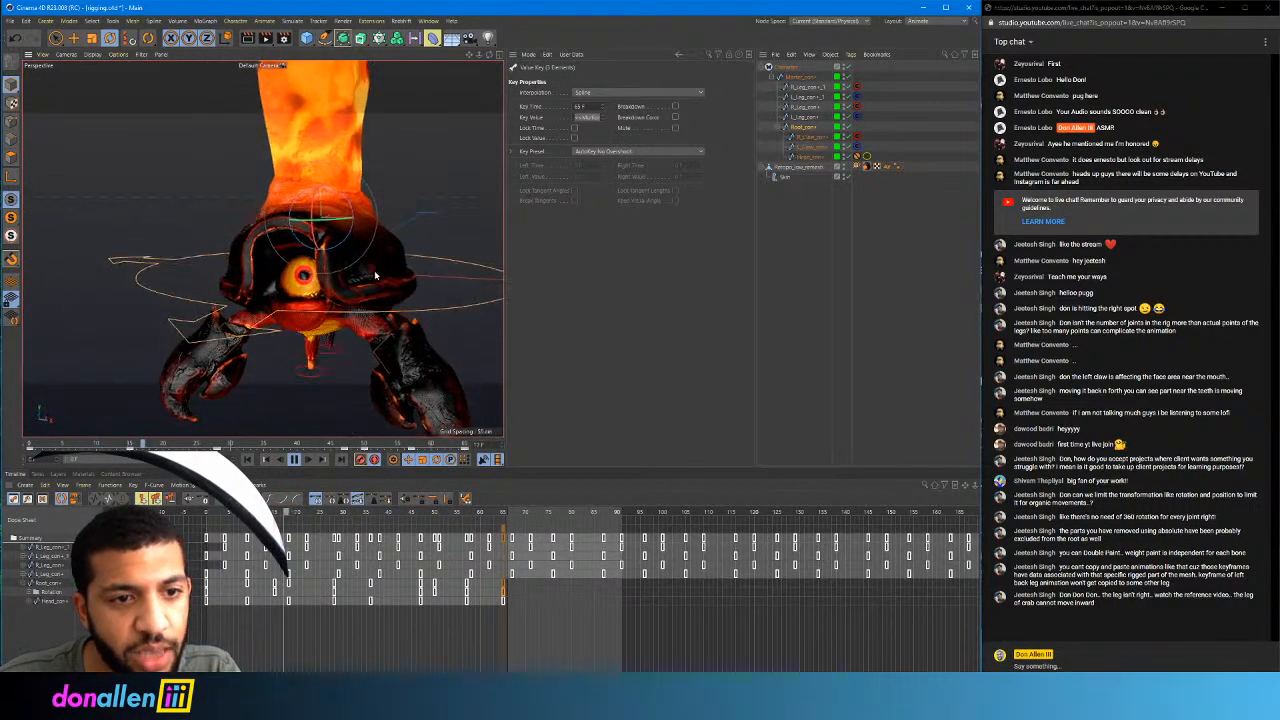
Activate Live Selection and save the project
{"action": "left_click_drag", "start_coordinate": [312, 303], "coordinate": [377, 228], "text": "alt"}
{"action": "left_click", "coordinate": [56, 38]}
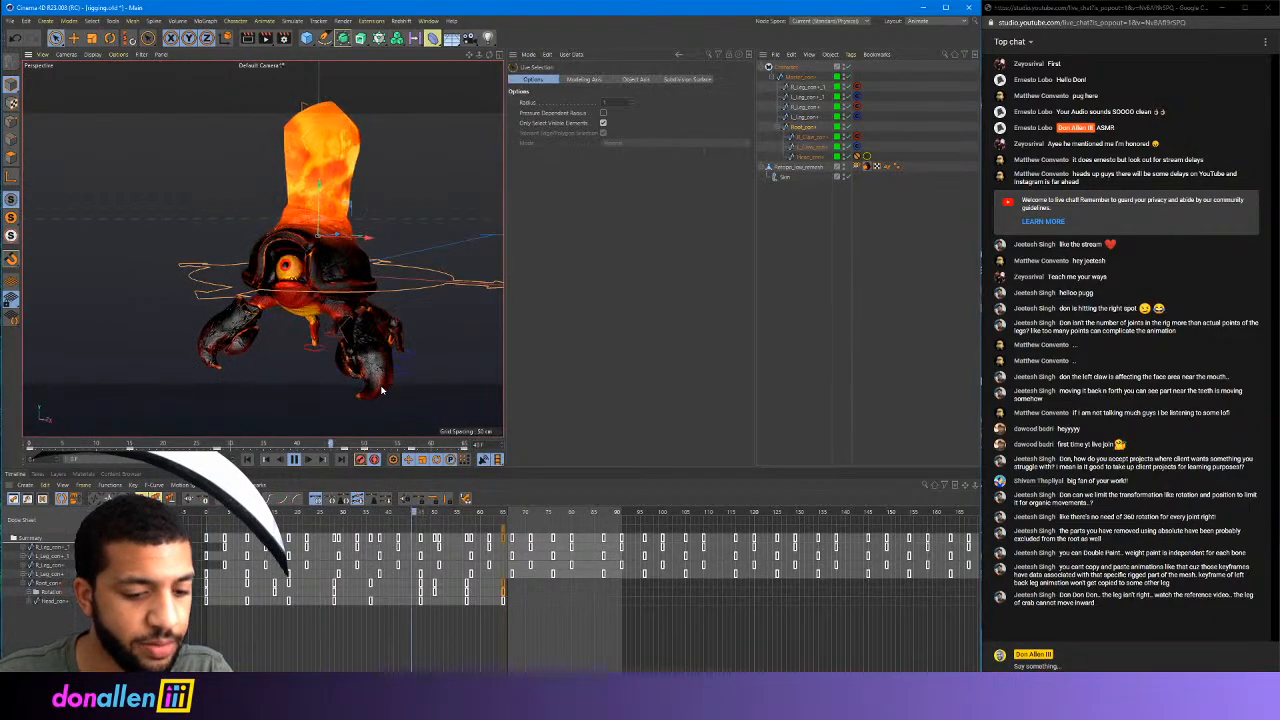
{"action": "left_click", "coordinate": [12, 21]}
{"action": "left_click", "coordinate": [45, 118]}
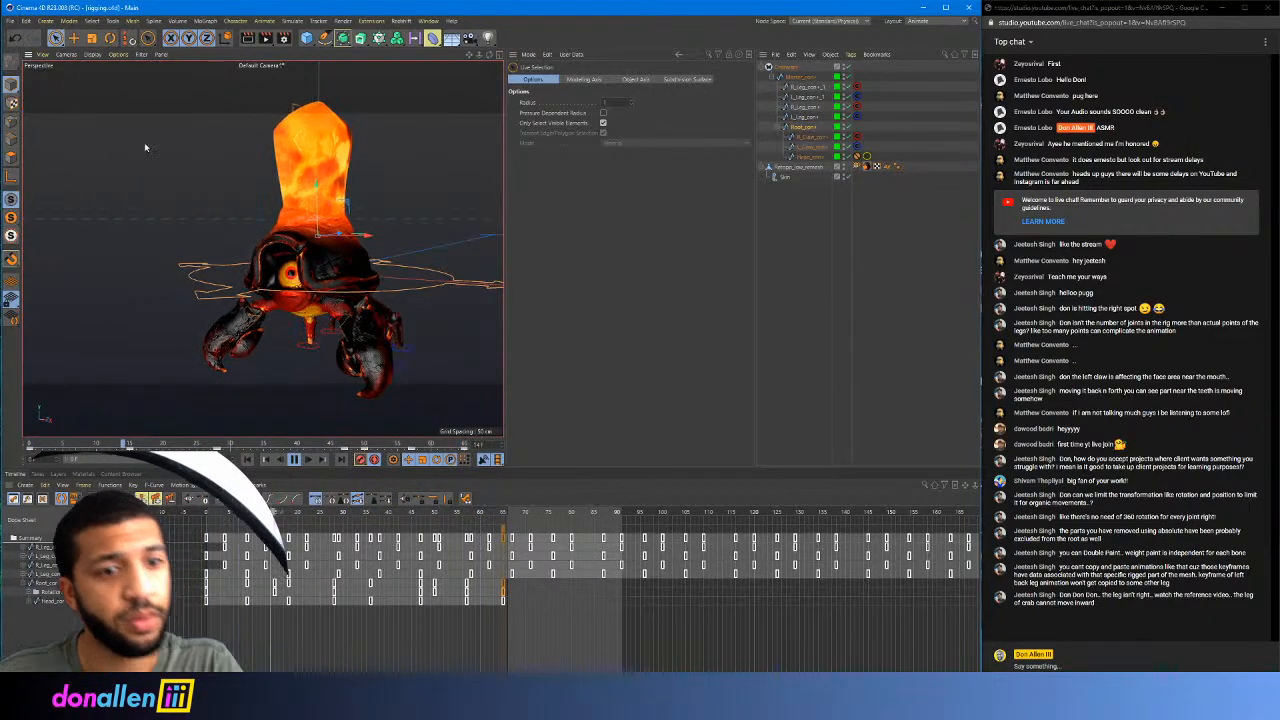
Select the right and left claw controllers together and go to frame 0
{"action": "left_click", "coordinate": [805, 144]}
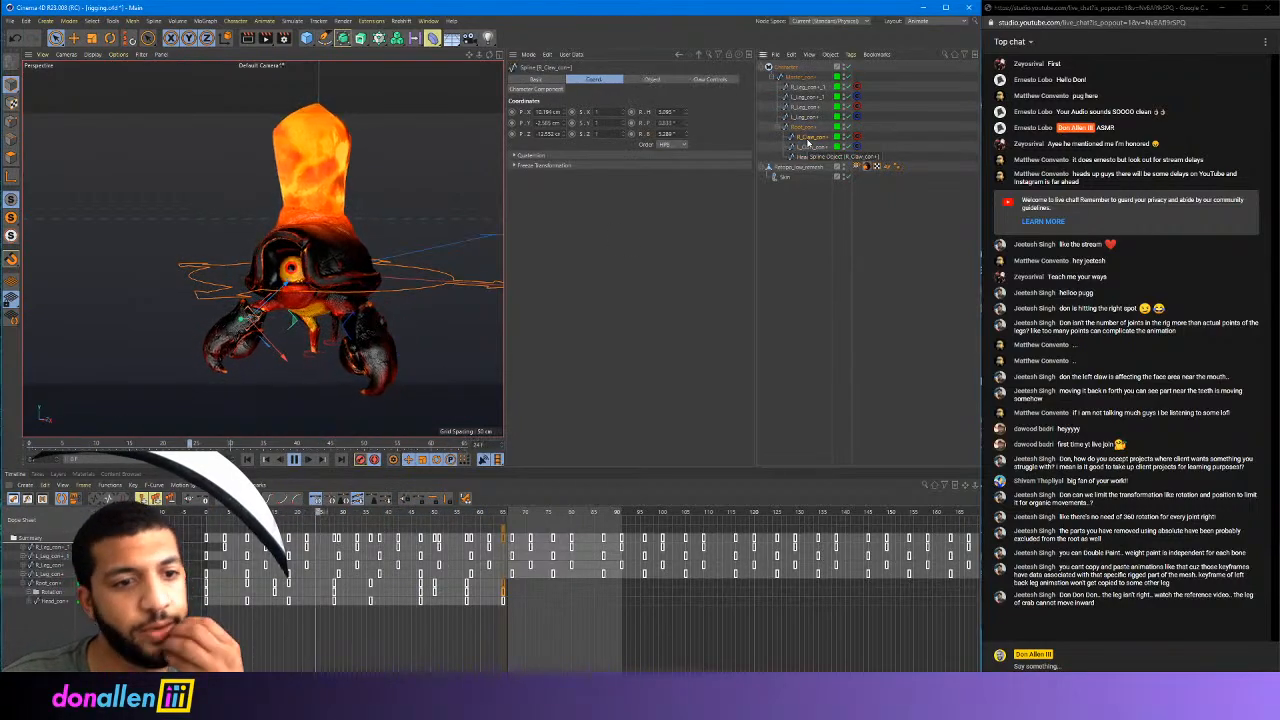
{"action": "left_click", "coordinate": [810, 146]}
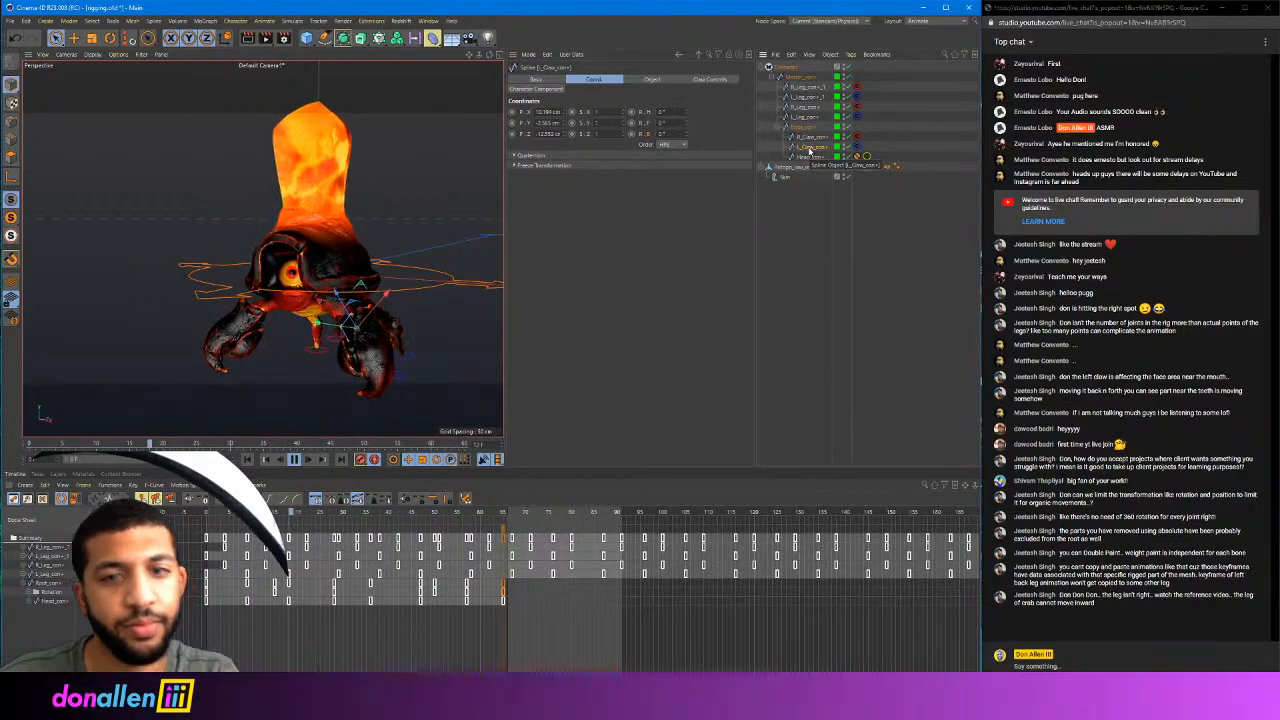
{"action": "left_click", "coordinate": [810, 136], "text": "ctrl"}
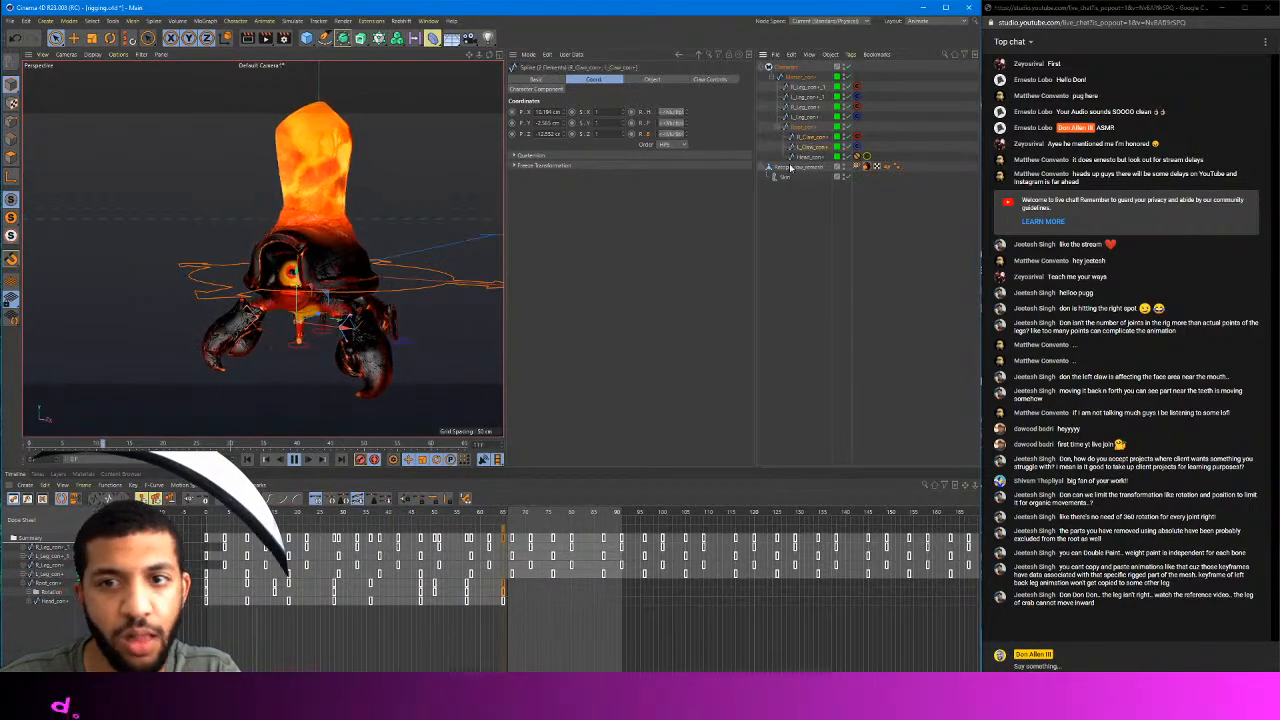
{"action": "left_click_drag", "start_coordinate": [332, 513], "coordinate": [208, 512]}
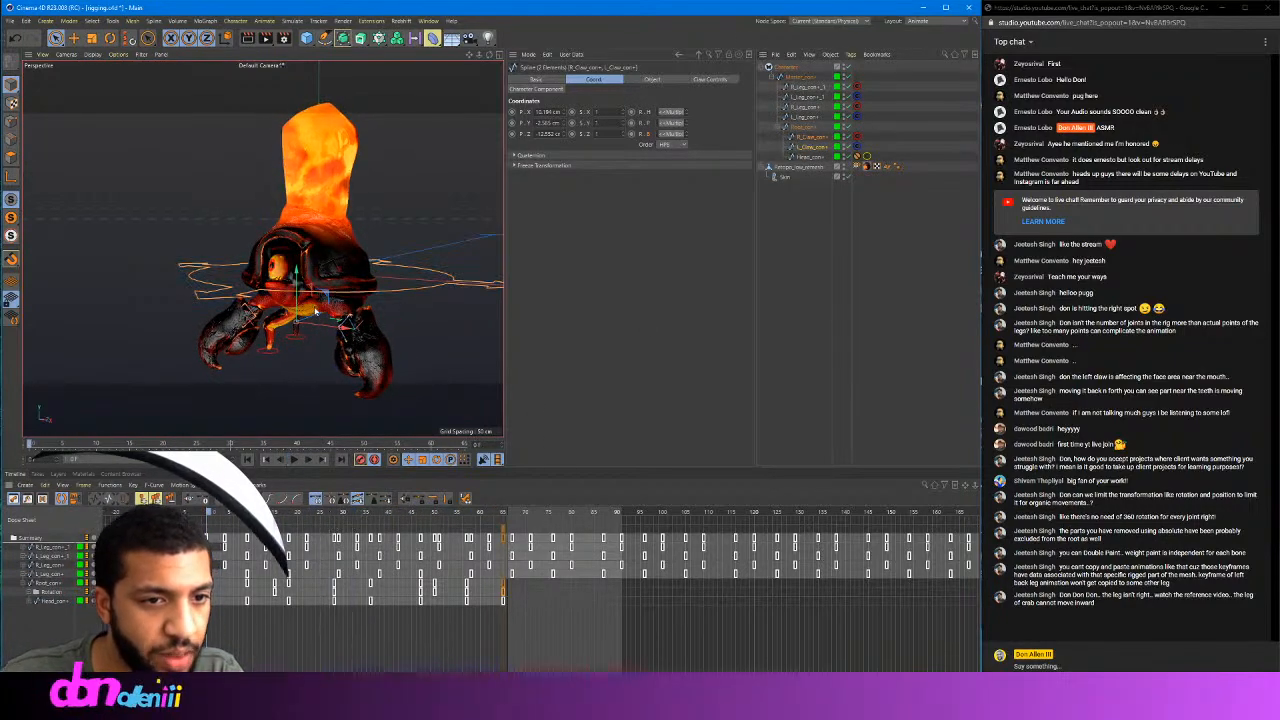
{"action": "key", "text": "r"}
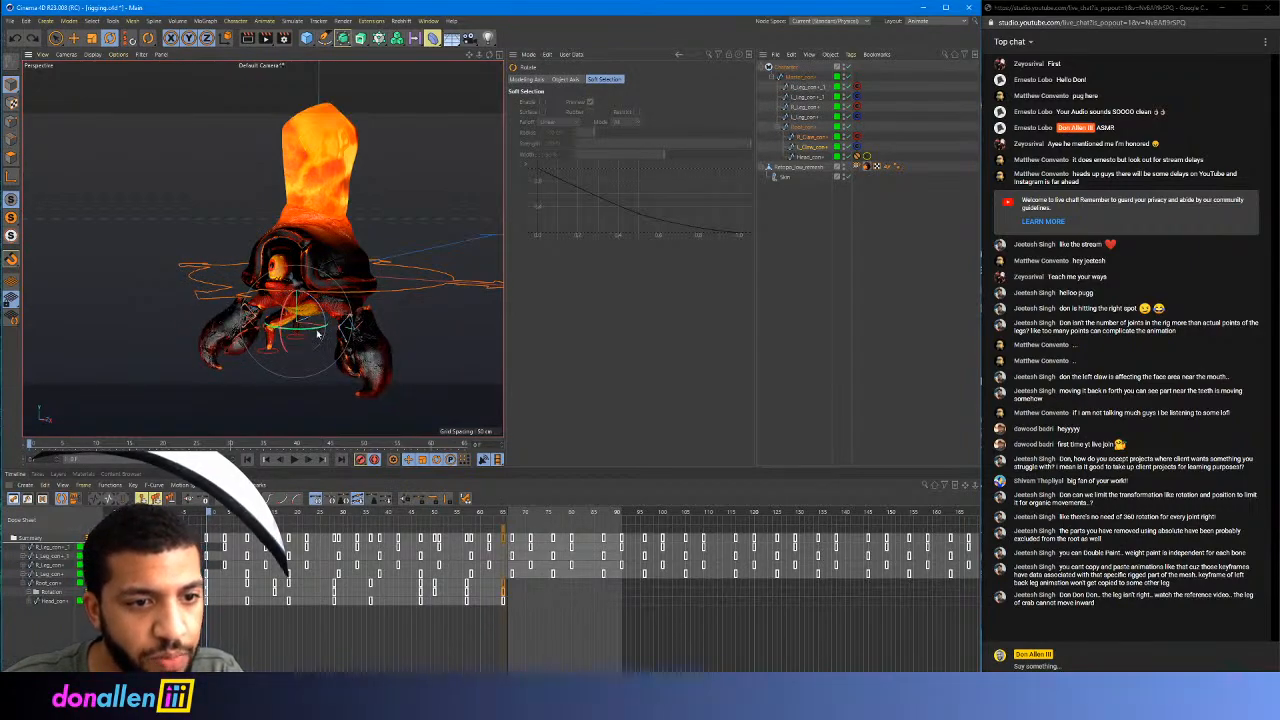
{"action": "left_click_drag", "start_coordinate": [323, 327], "coordinate": [306, 326]}
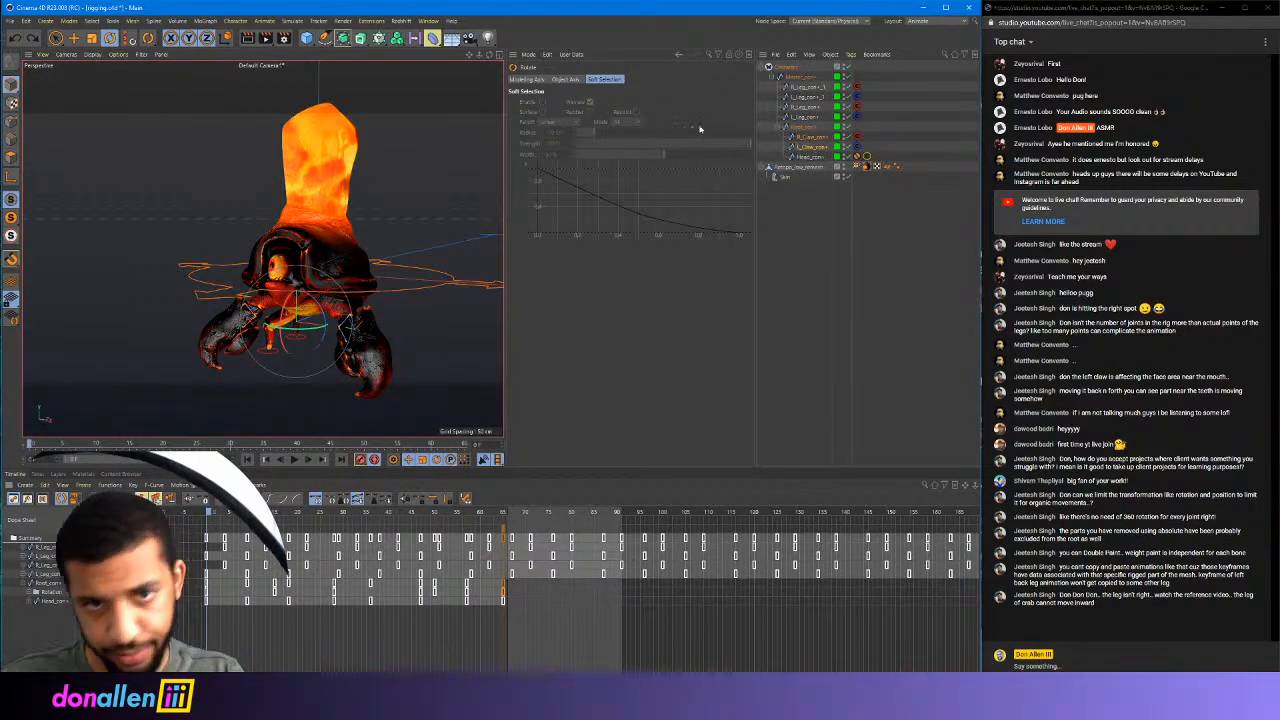
{"action": "left_click", "coordinate": [540, 79]}
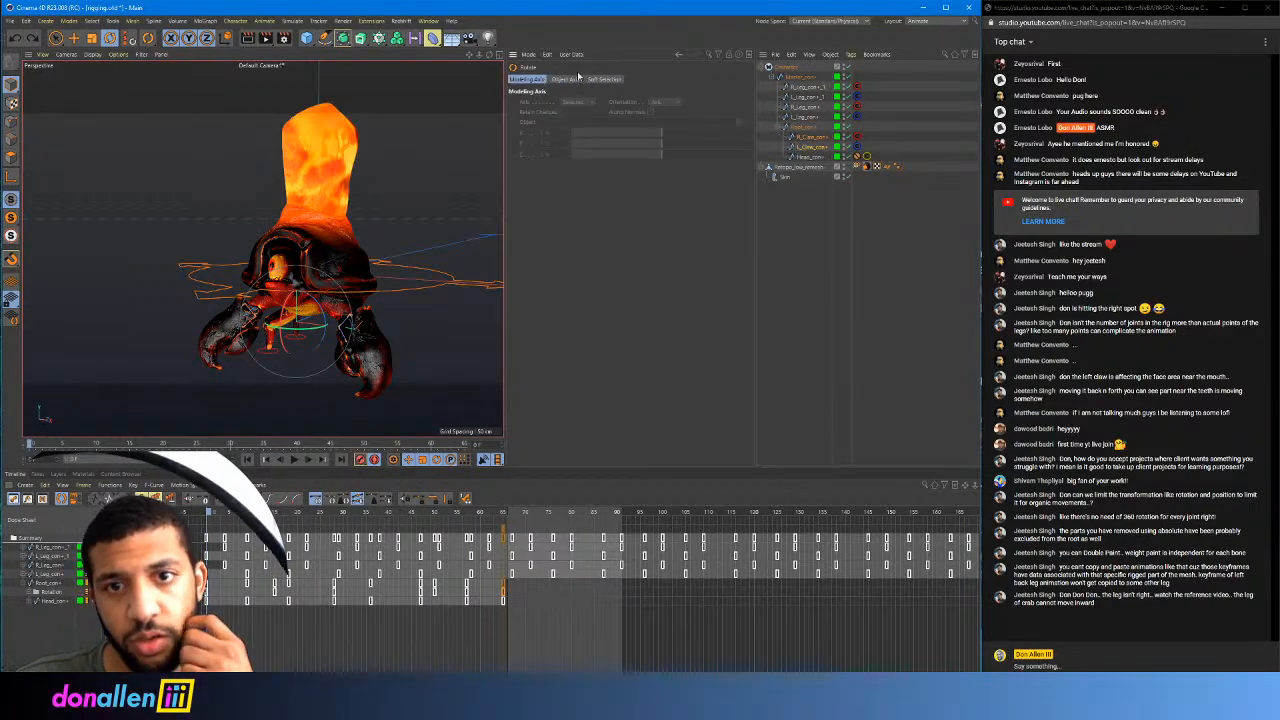
Key the rotation of both claw controllers on all three axes at frame 0
{"action": "left_click", "coordinate": [819, 139]}
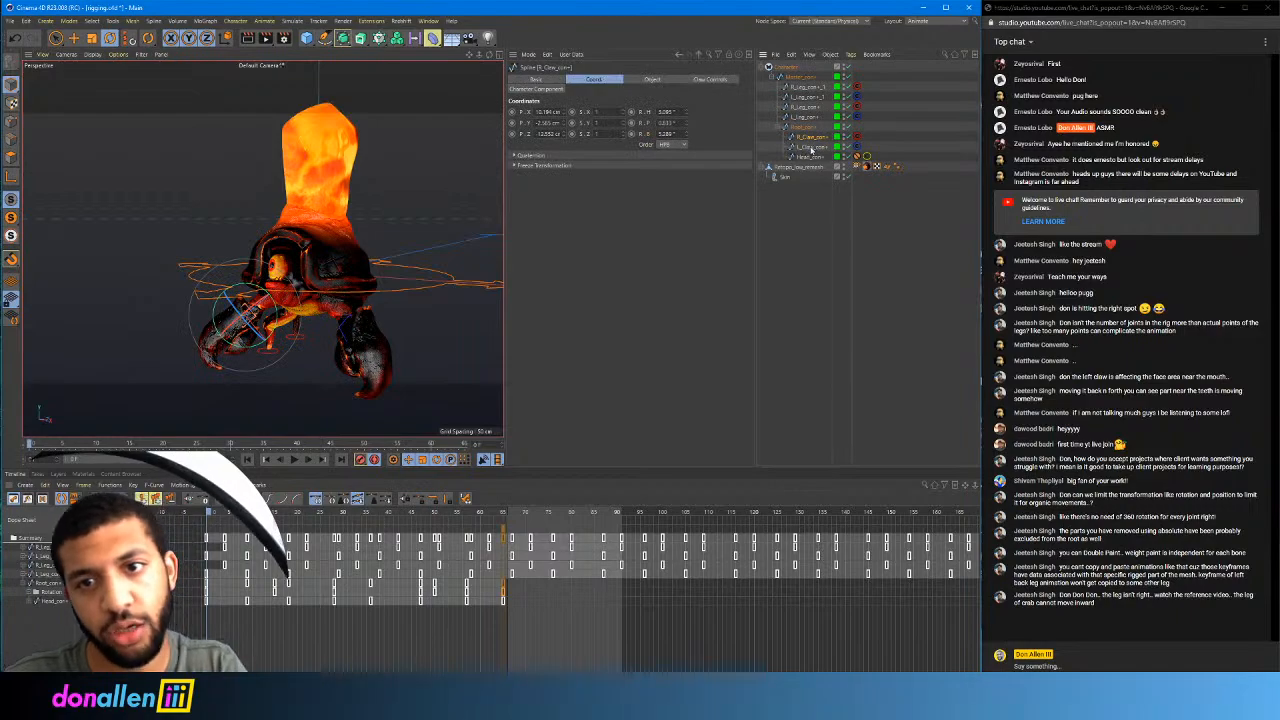
{"action": "left_click", "coordinate": [811, 148], "text": "ctrl"}
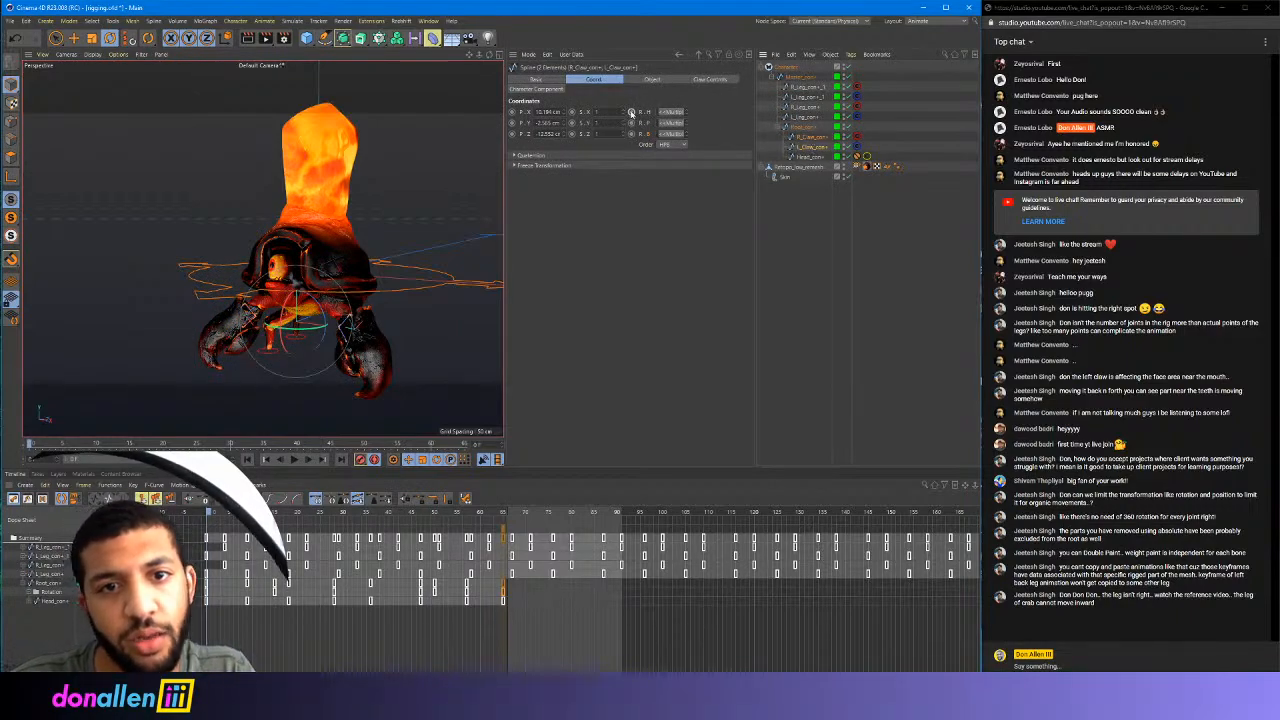
{"action": "left_click", "coordinate": [631, 112]}
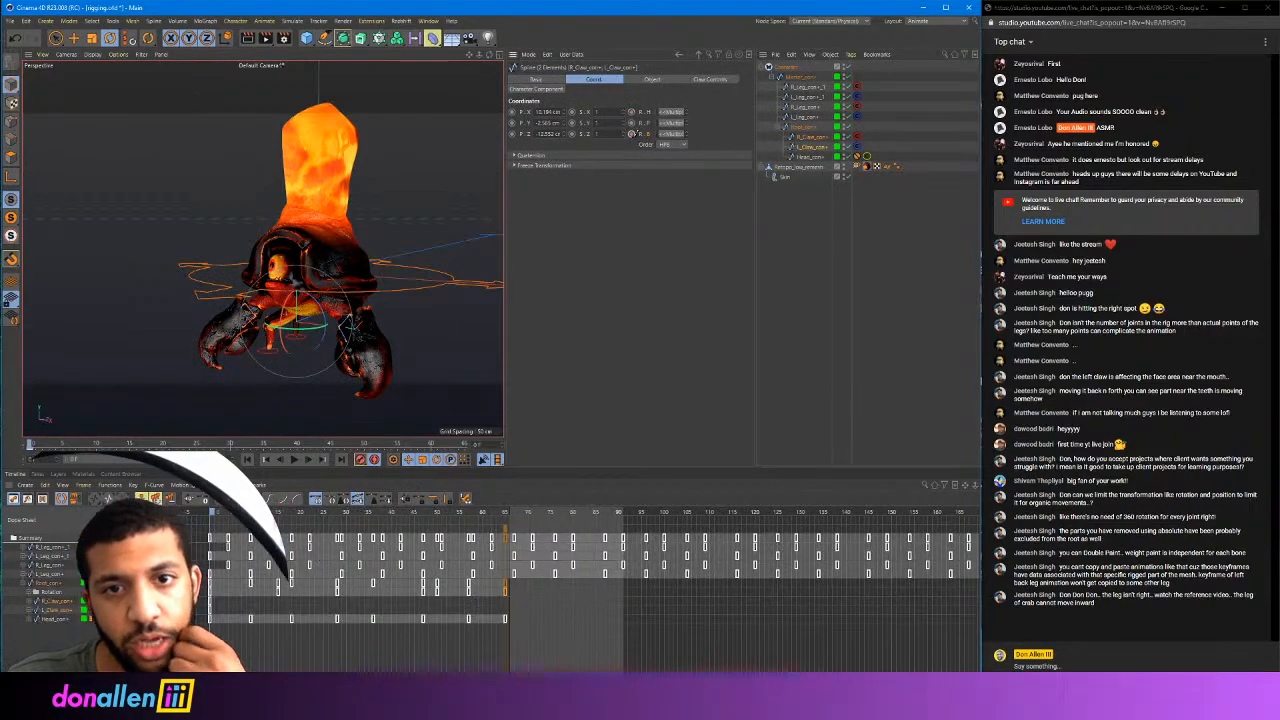
{"action": "scroll", "coordinate": [395, 249], "scroll_direction": "up", "scroll_amount": 4}
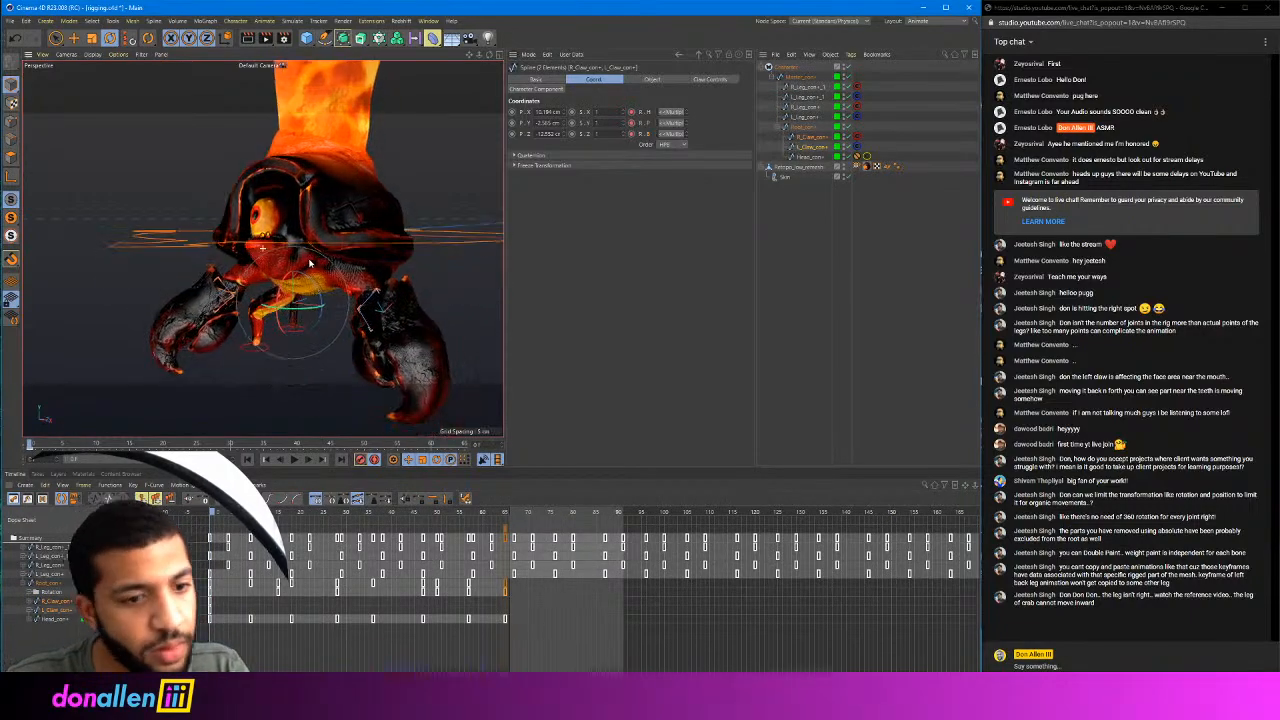
Key both claw controllers' rotation on all three axes at frame 65, and rotate them slightly upward at frame 9
{"action": "left_click_drag", "start_coordinate": [212, 512], "coordinate": [506, 545]}
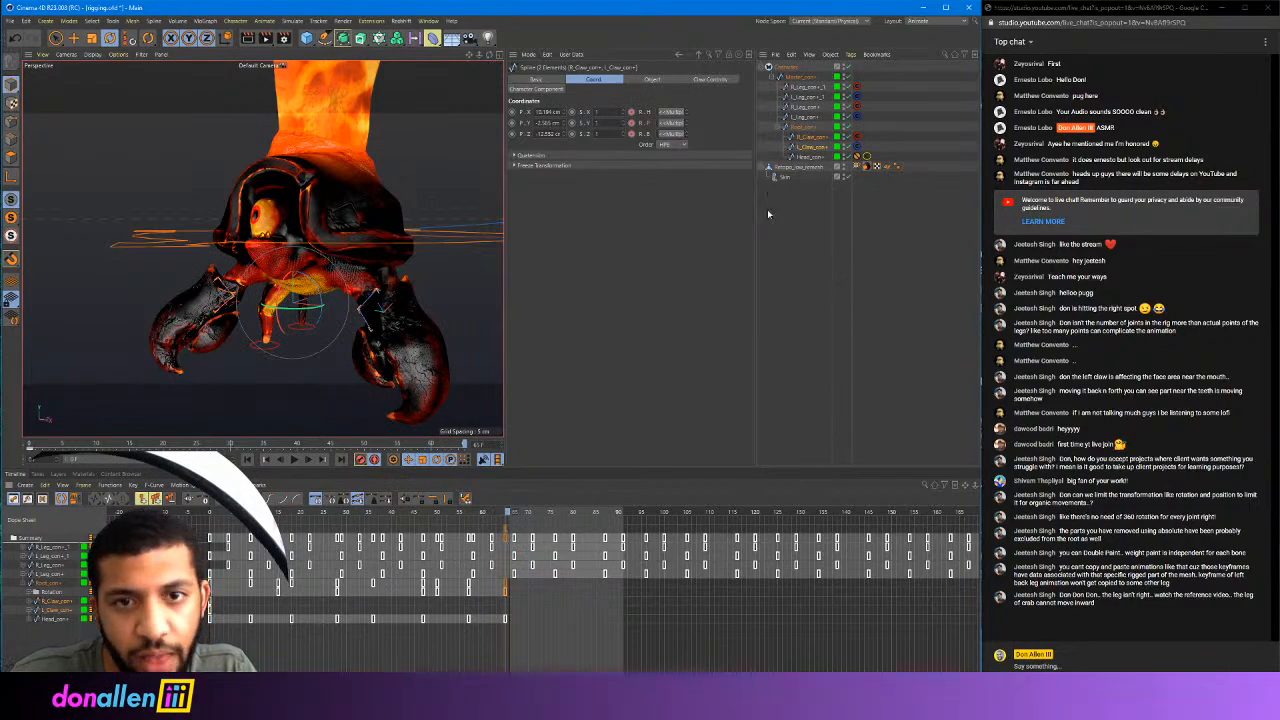
{"action": "left_click", "coordinate": [631, 112]}
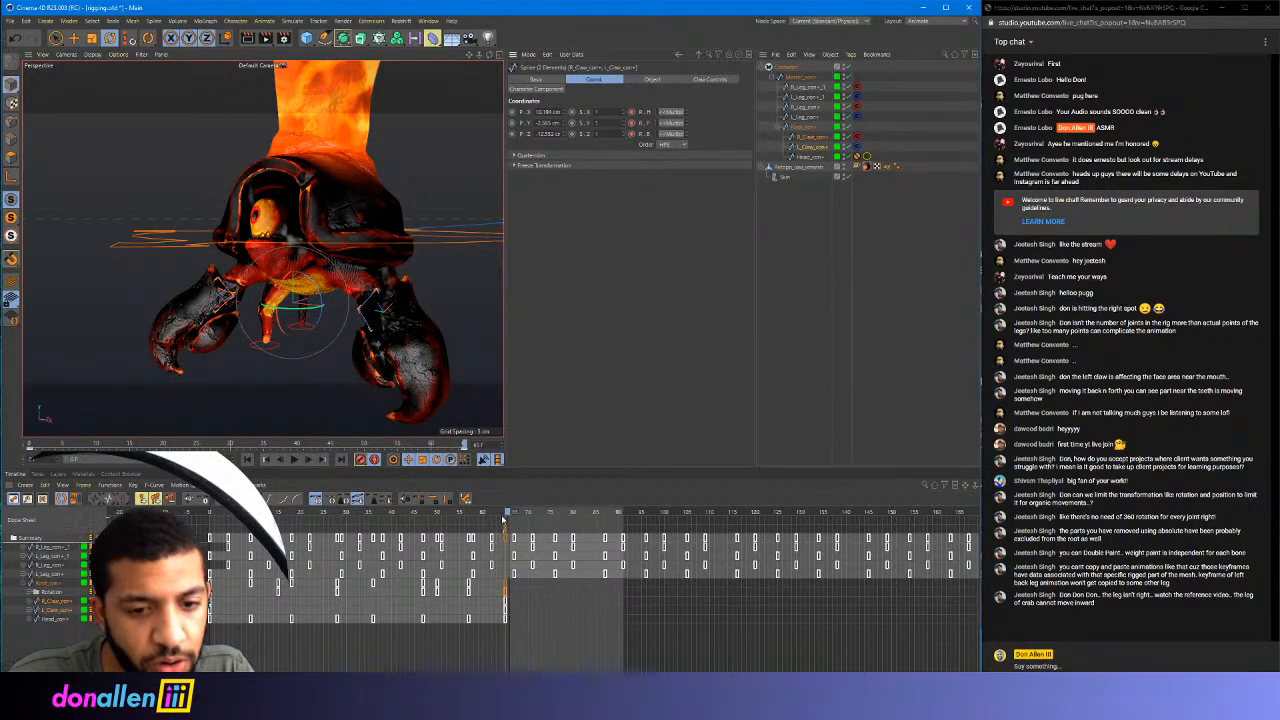
{"action": "left_click_drag", "start_coordinate": [503, 518], "coordinate": [252, 538]}
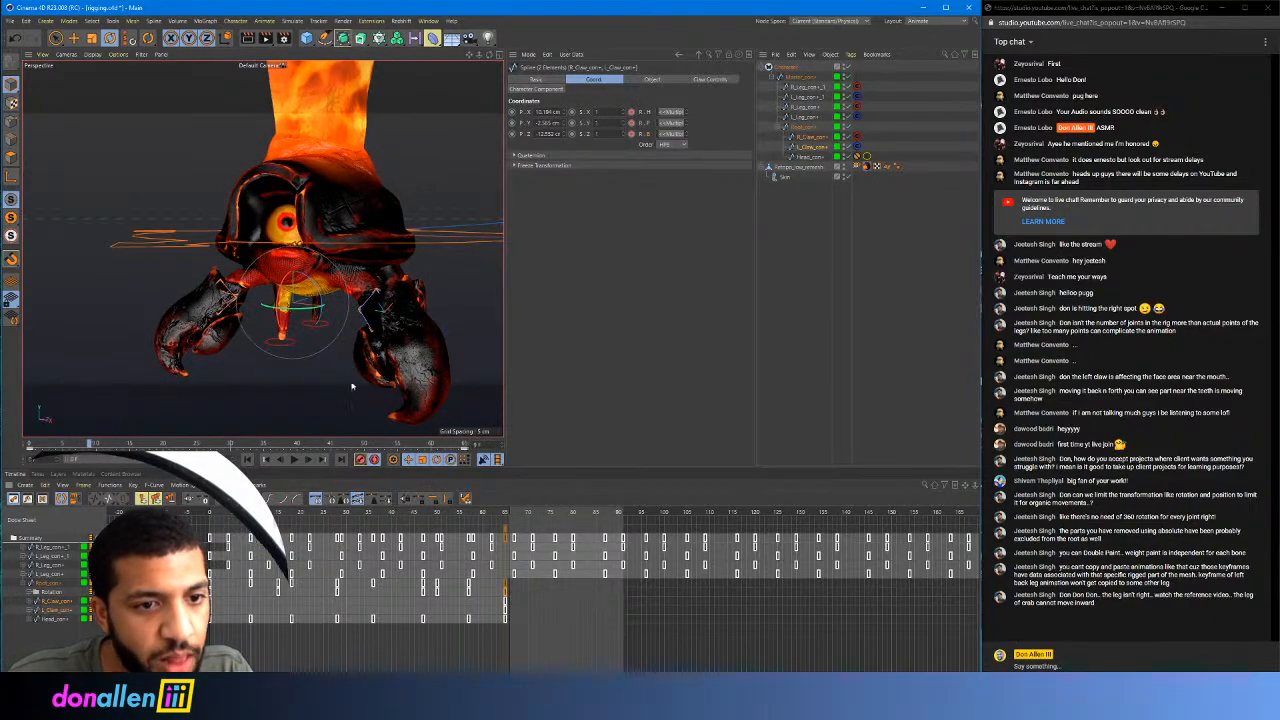
{"action": "left_click_drag", "start_coordinate": [304, 299], "coordinate": [303, 290]}
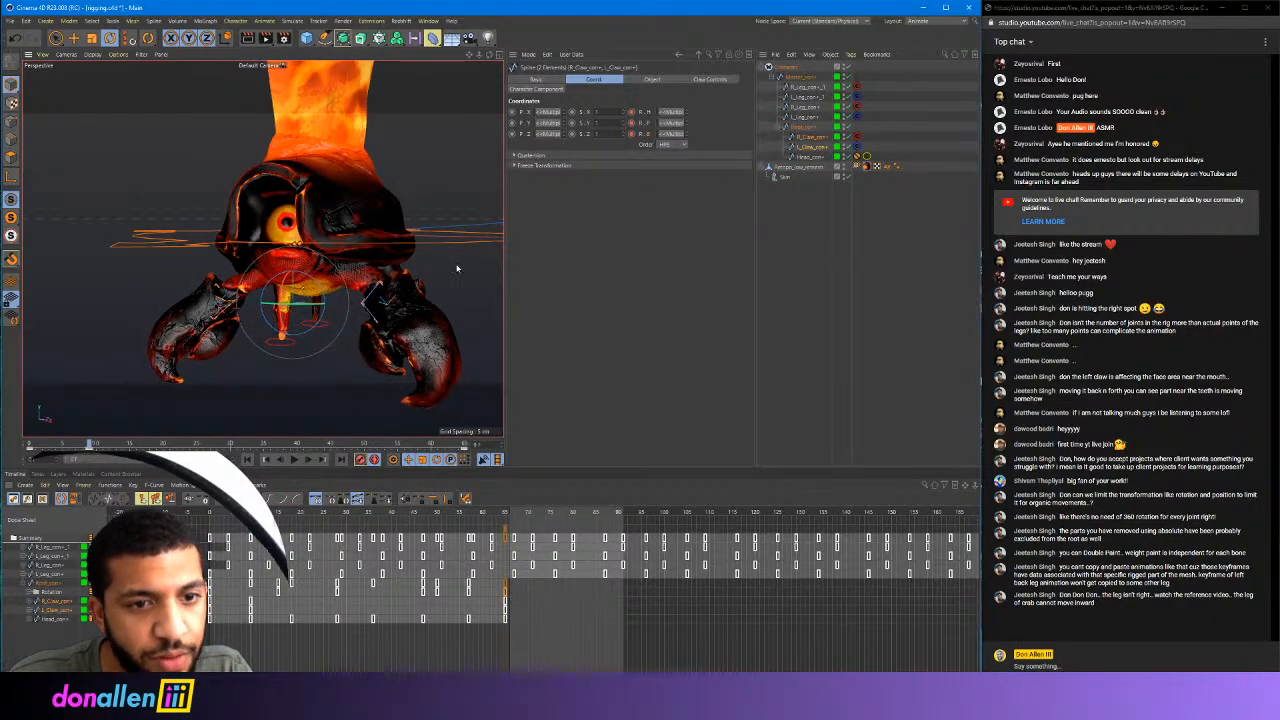
Rotate and key both claw controllers through the rest of the walk cycle, including poses at frames 19 and 35
{"action": "left_click_drag", "start_coordinate": [256, 512], "coordinate": [292, 510]}
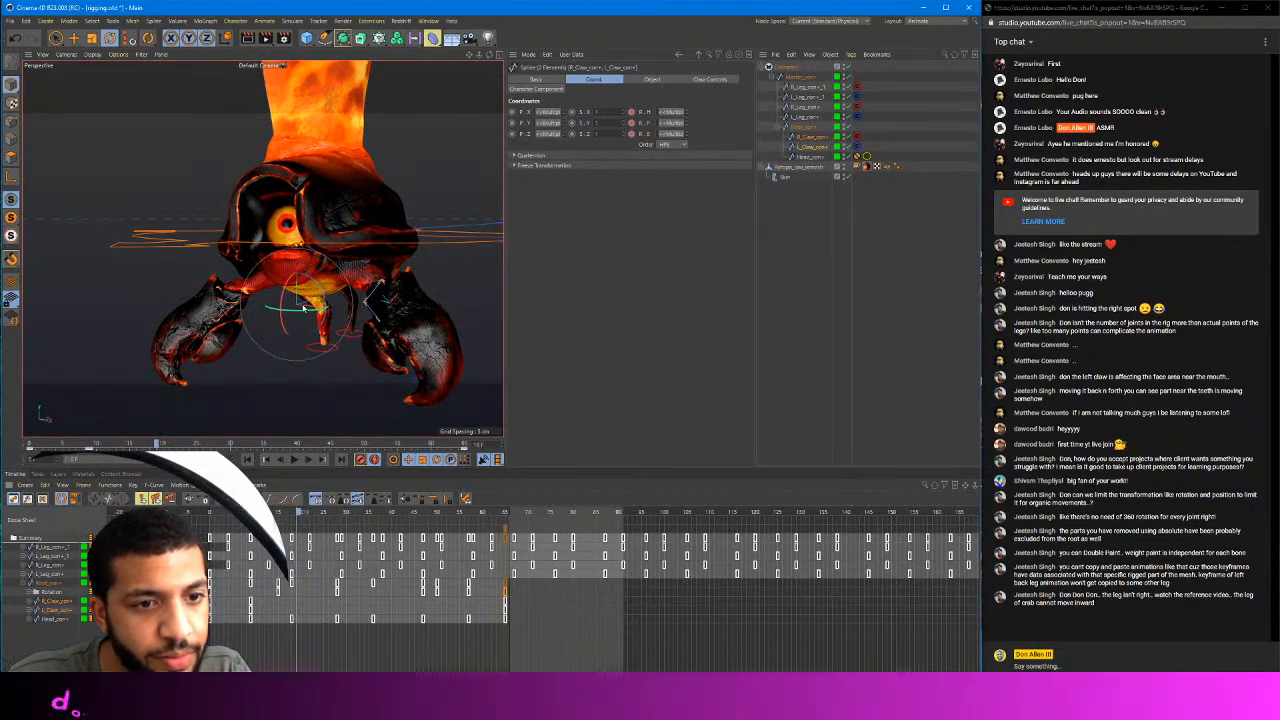
{"action": "left_click_drag", "start_coordinate": [311, 517], "coordinate": [368, 518]}
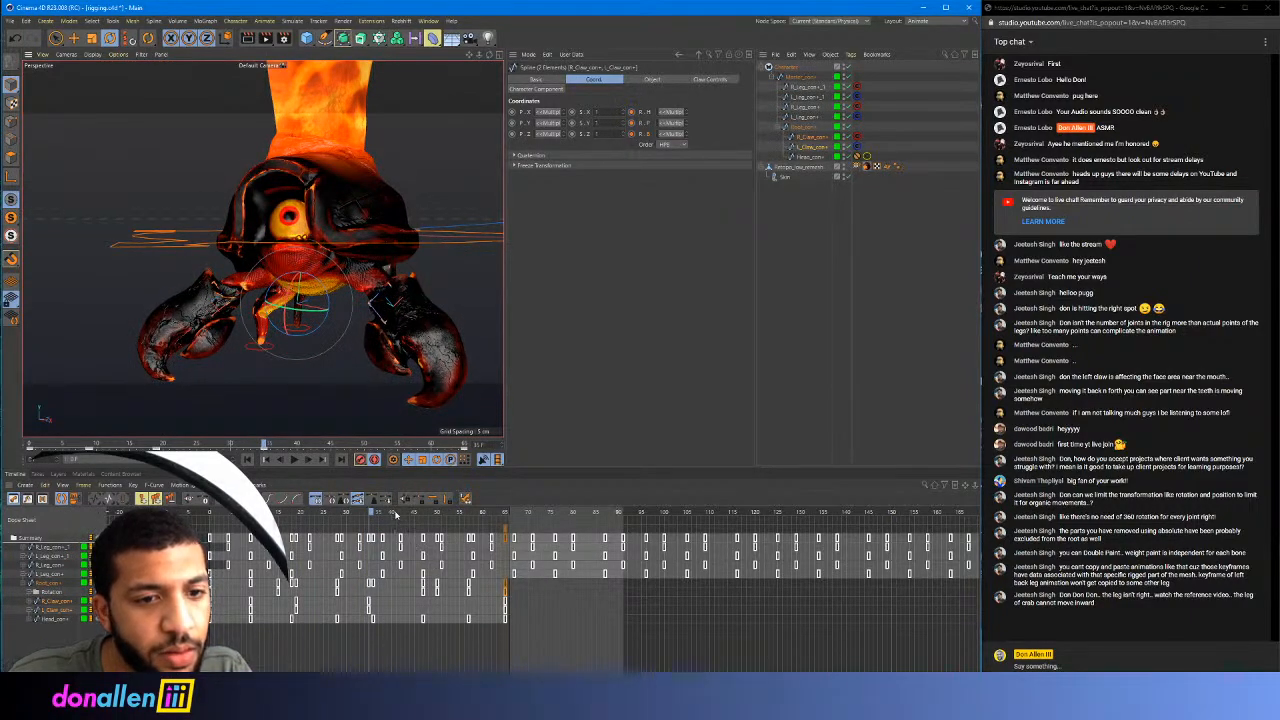
{"action": "left_click_drag", "start_coordinate": [395, 513], "coordinate": [437, 513]}
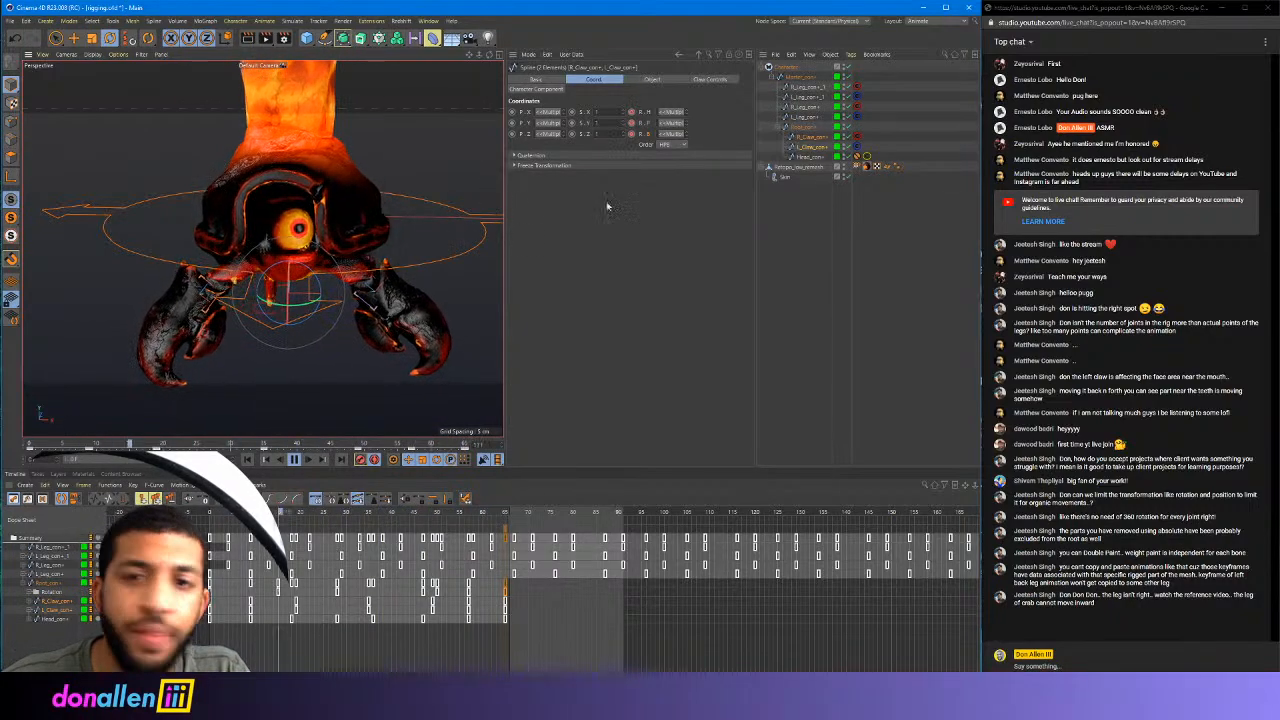
Select the right claw controller alone, key a raised rotation at frame 9, and adjust its rotation at frame 19
{"action": "left_click", "coordinate": [812, 146]}
{"action": "key", "text": "F8"}
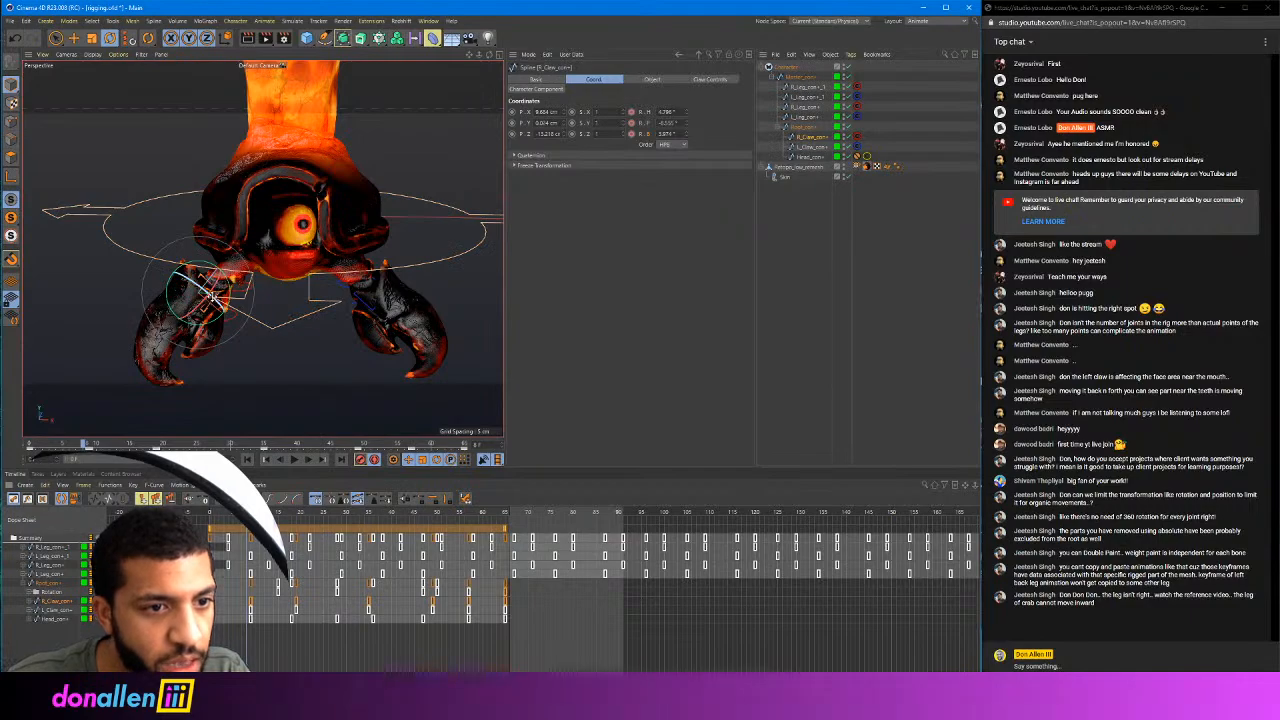
{"action": "left_click_drag", "start_coordinate": [213, 298], "coordinate": [208, 260]}
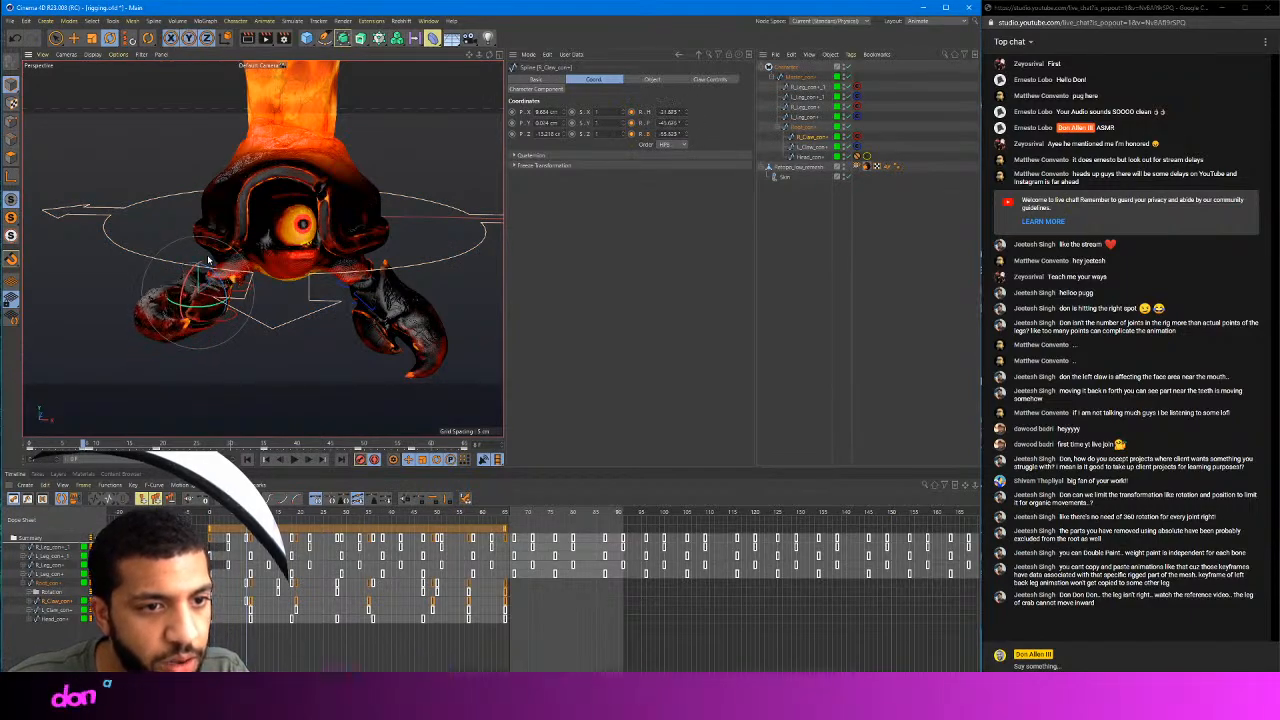
{"action": "left_click", "coordinate": [252, 595]}
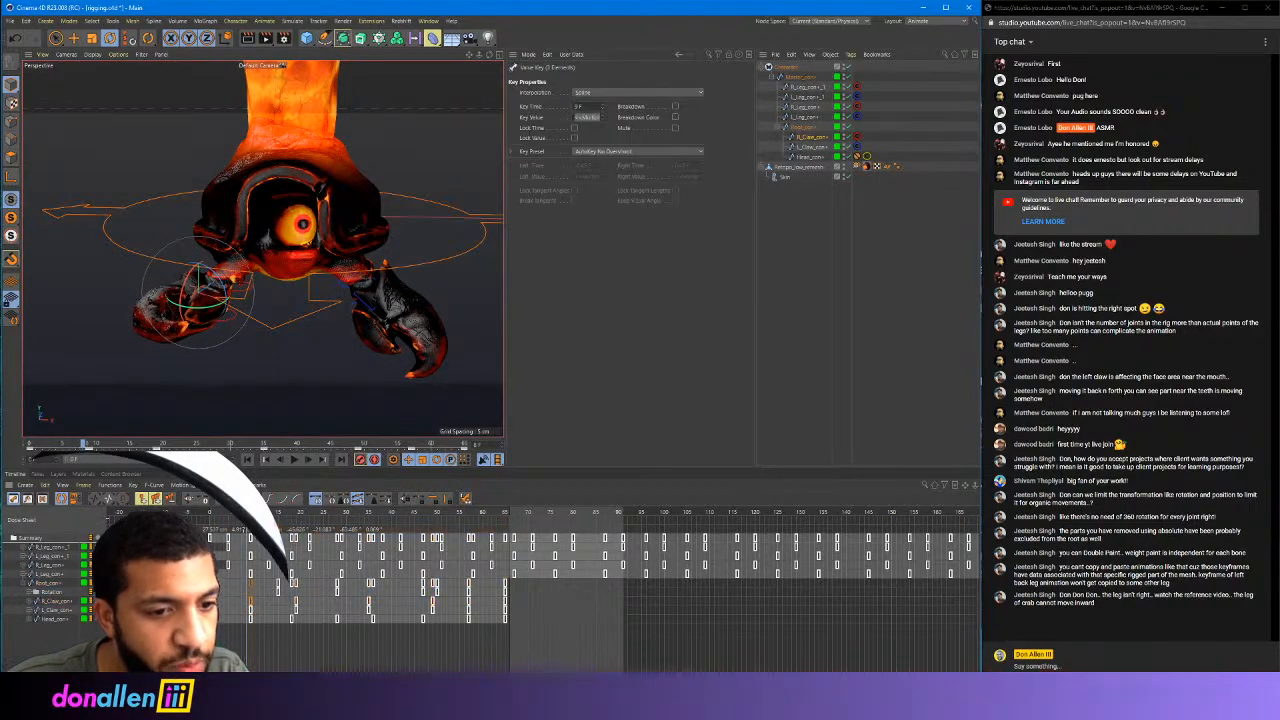
{"action": "left_click_drag", "start_coordinate": [246, 514], "coordinate": [296, 540]}
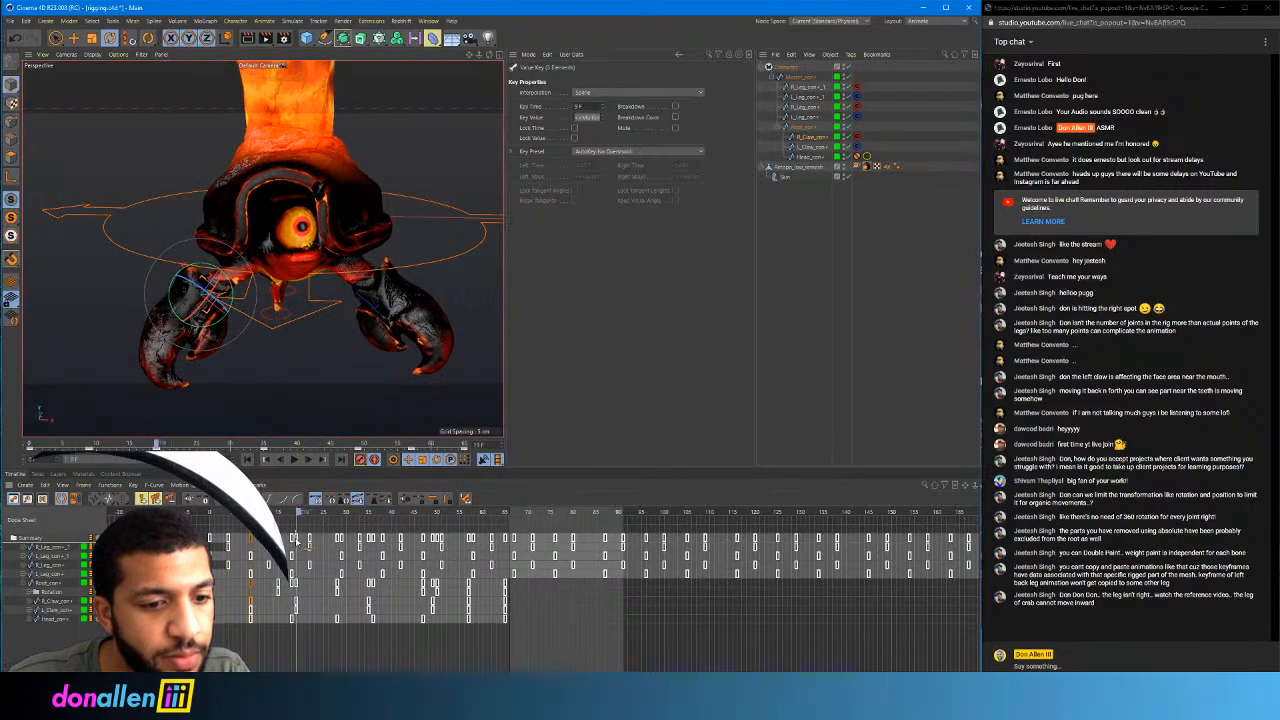
{"action": "left_click_drag", "start_coordinate": [222, 316], "coordinate": [238, 296]}
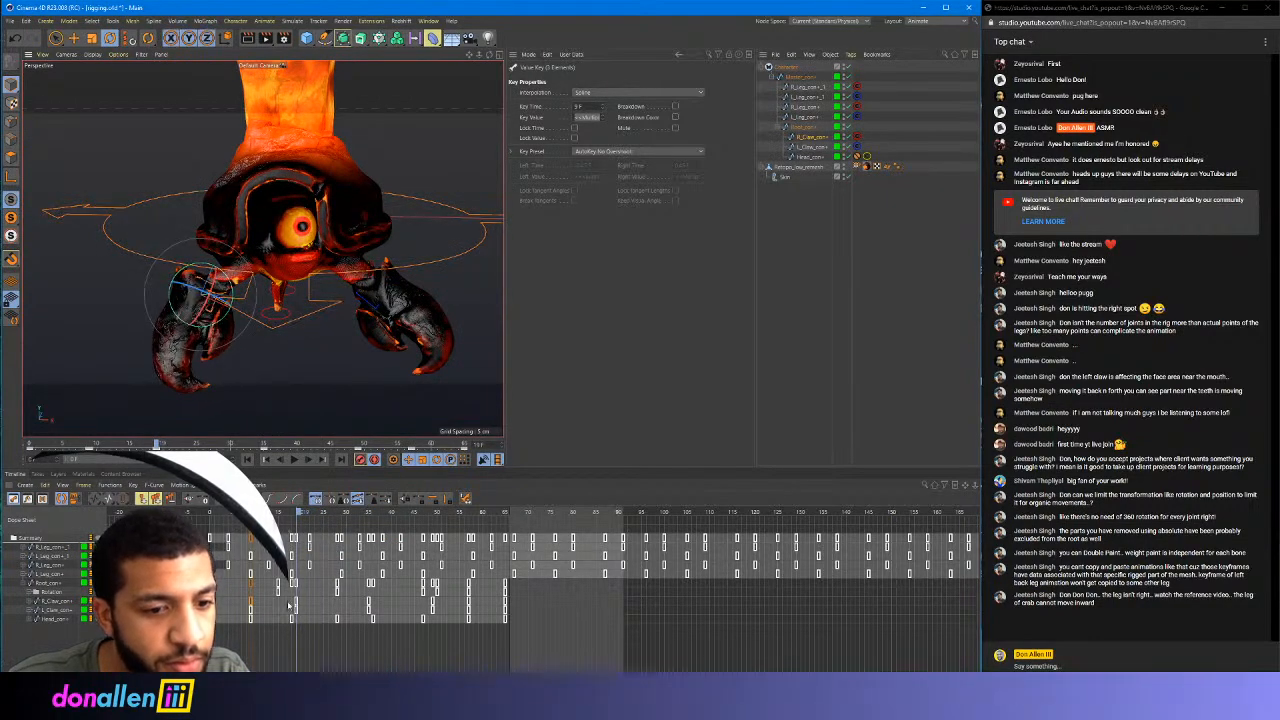
Expand the left claw controller's rotation tracks in the dope sheet
{"action": "left_click", "coordinate": [62, 611]}
{"action": "left_click", "coordinate": [36, 611]}
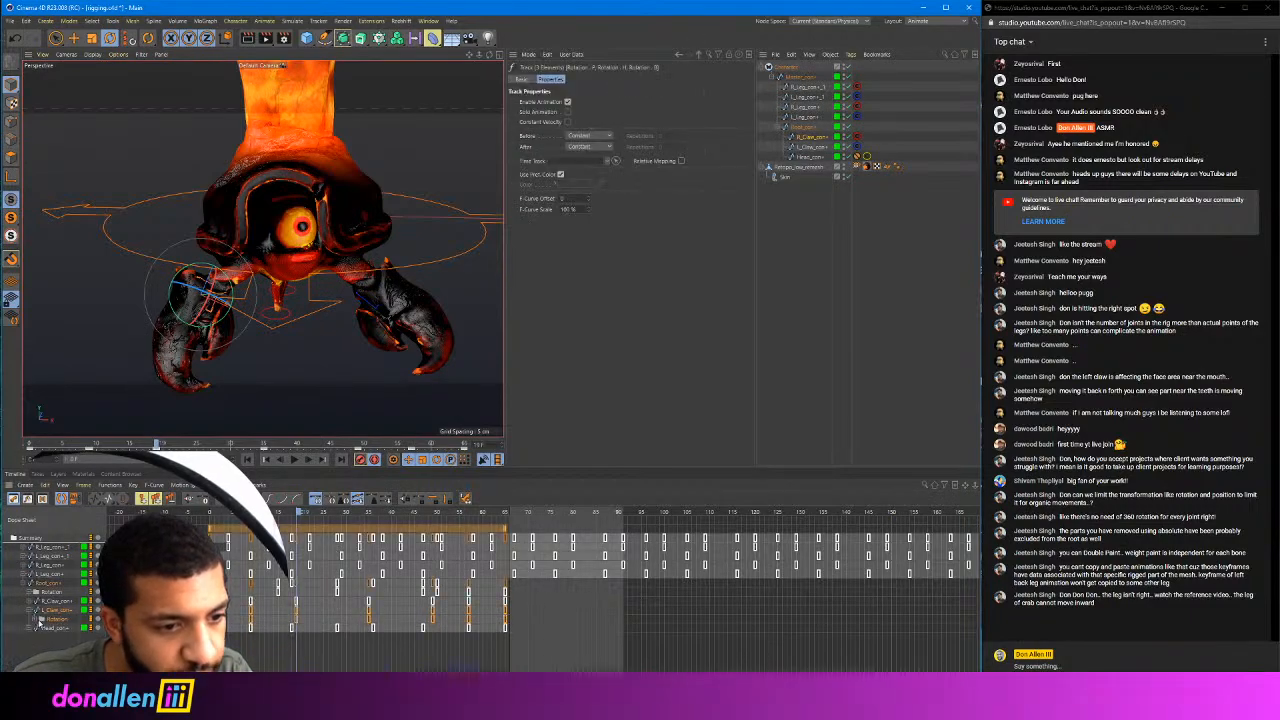
{"action": "left_click", "coordinate": [36, 621]}
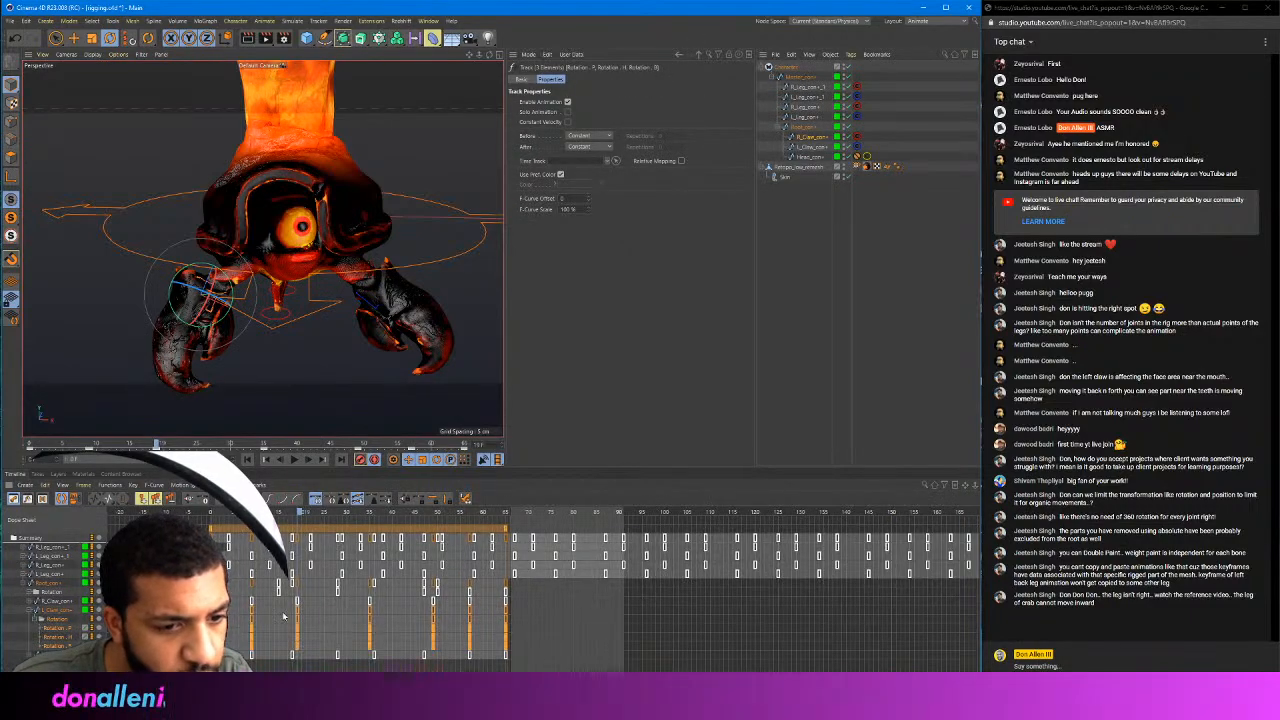
{"action": "left_click", "coordinate": [284, 616]}
{"action": "left_click", "coordinate": [62, 611]}
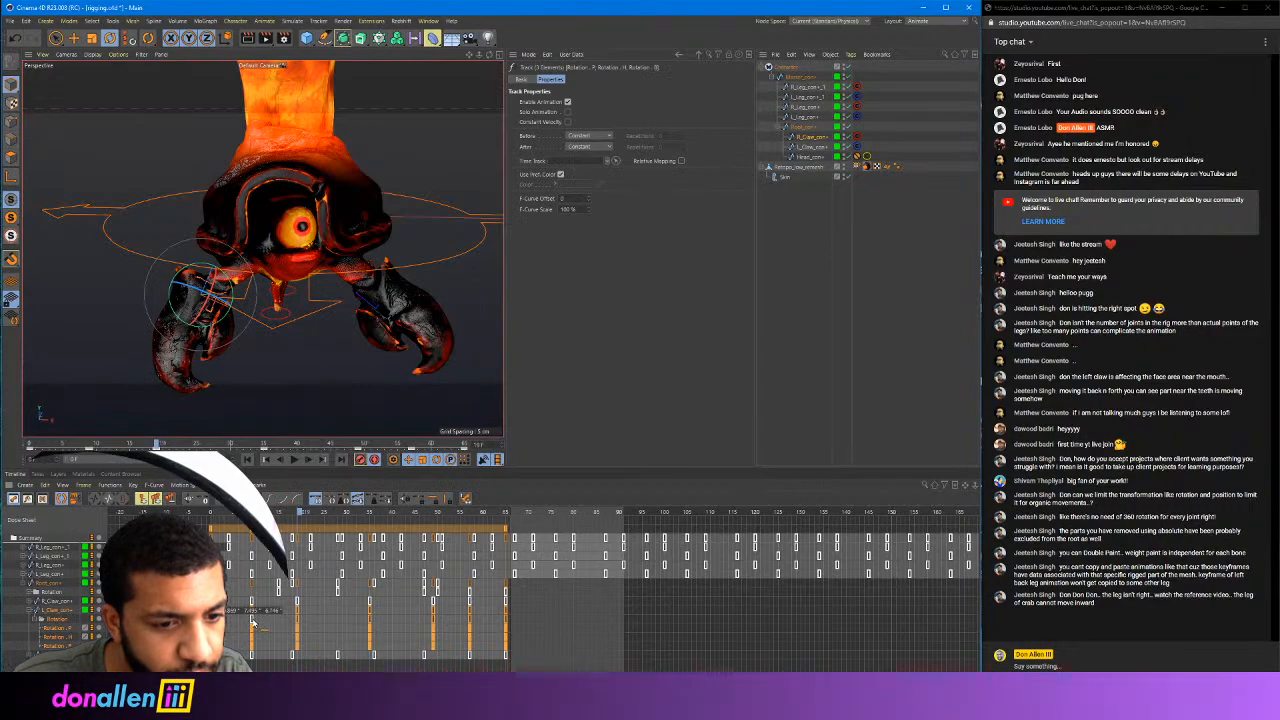
Try moving the left claw controller's frame 19 rotation keys to frame 28, and undo the change
{"action": "left_click_drag", "start_coordinate": [298, 512], "coordinate": [264, 583]}
{"action": "left_click", "coordinate": [253, 622]}
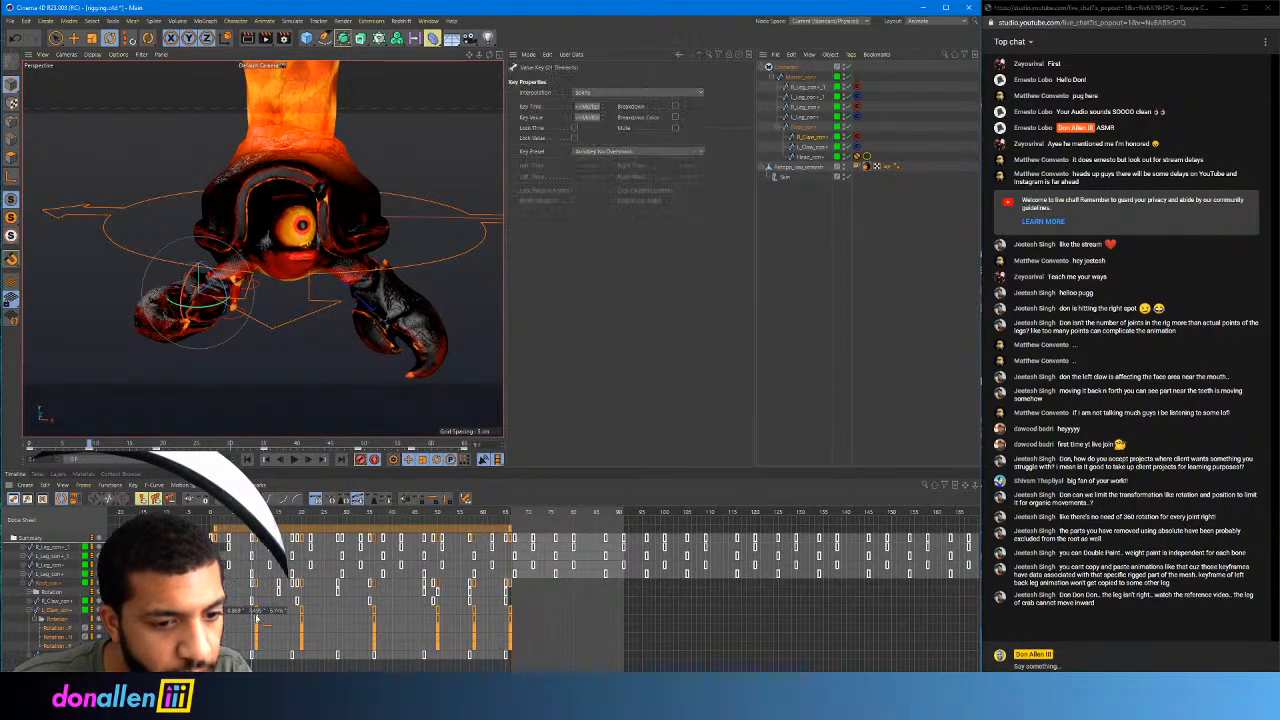
{"action": "left_click", "coordinate": [253, 623]}
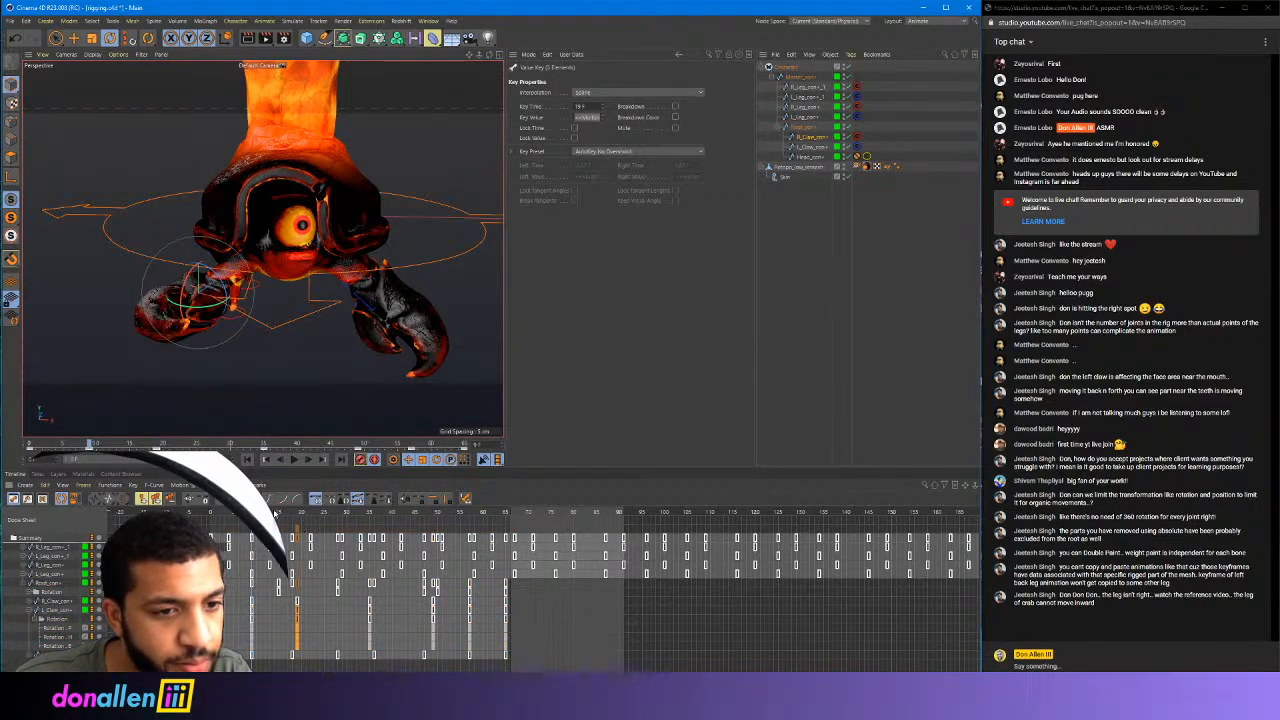
{"action": "key", "text": "F8"}
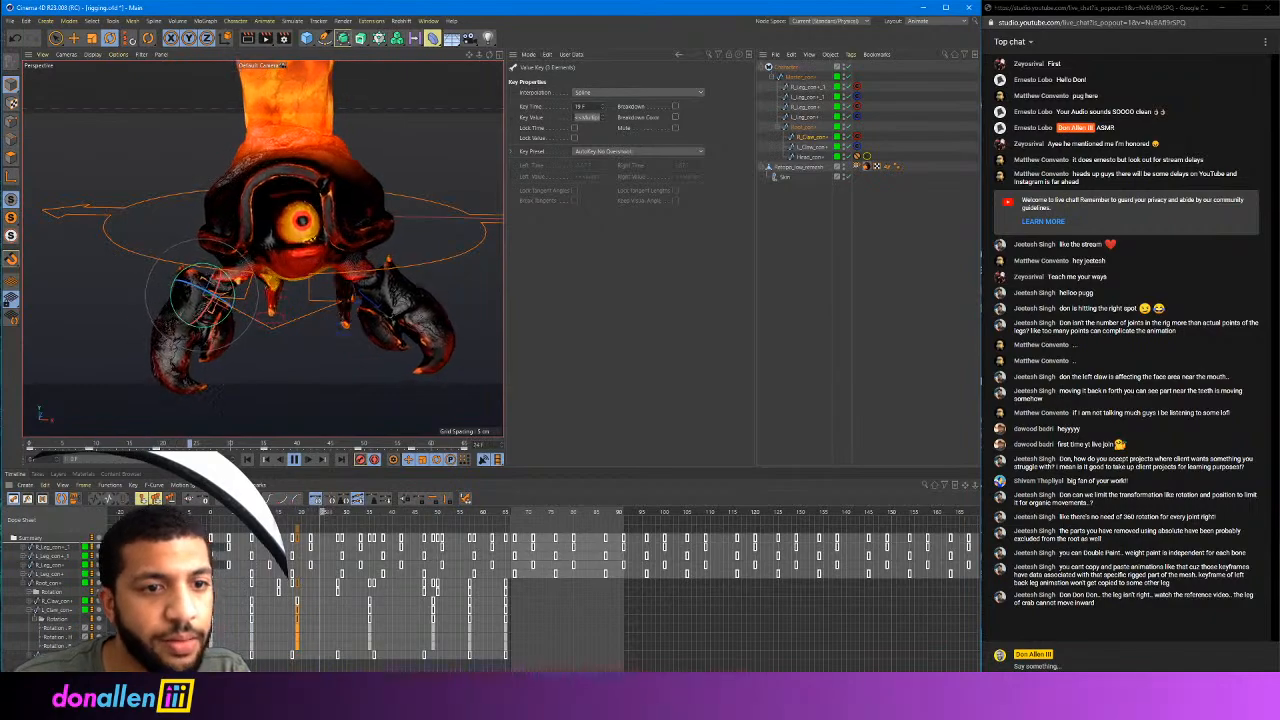
{"action": "key", "text": "F8"}
{"action": "left_click_drag", "start_coordinate": [296, 613], "coordinate": [338, 613]}
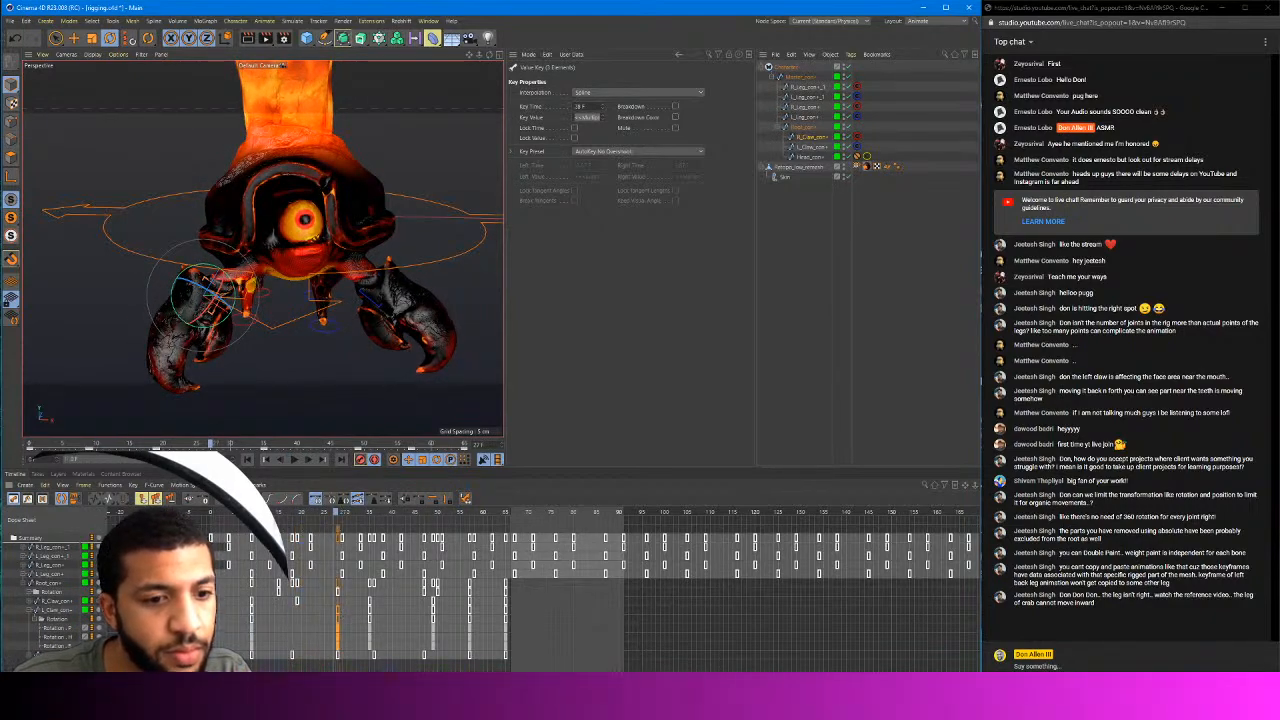
{"action": "key", "text": "ctrl+z"}
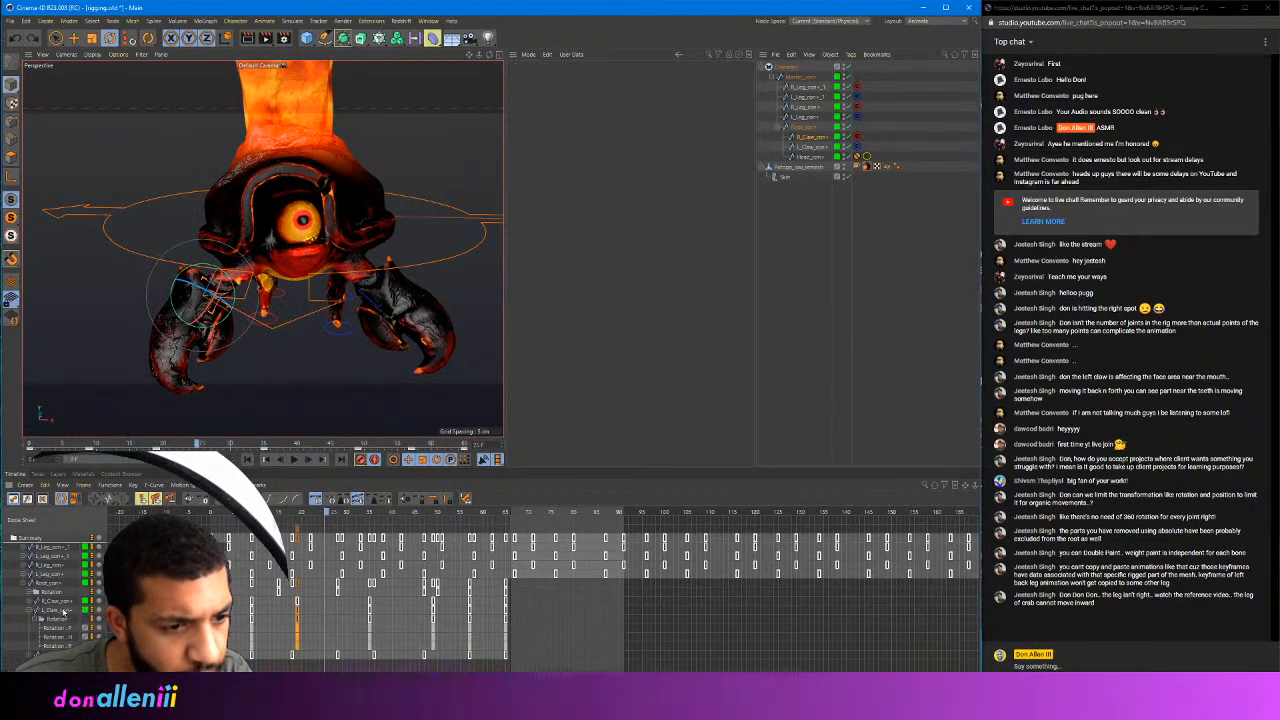
{"action": "left_click", "coordinate": [63, 610]}
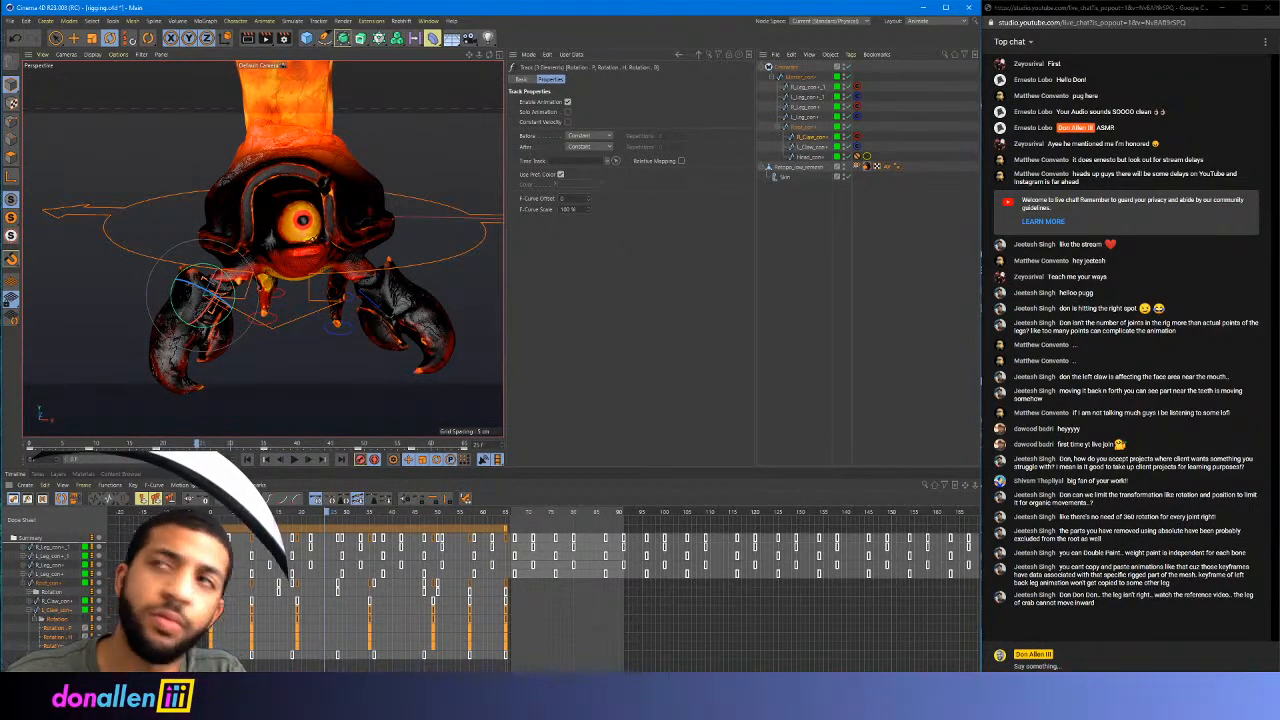
{"action": "key", "text": "ctrl+z"}
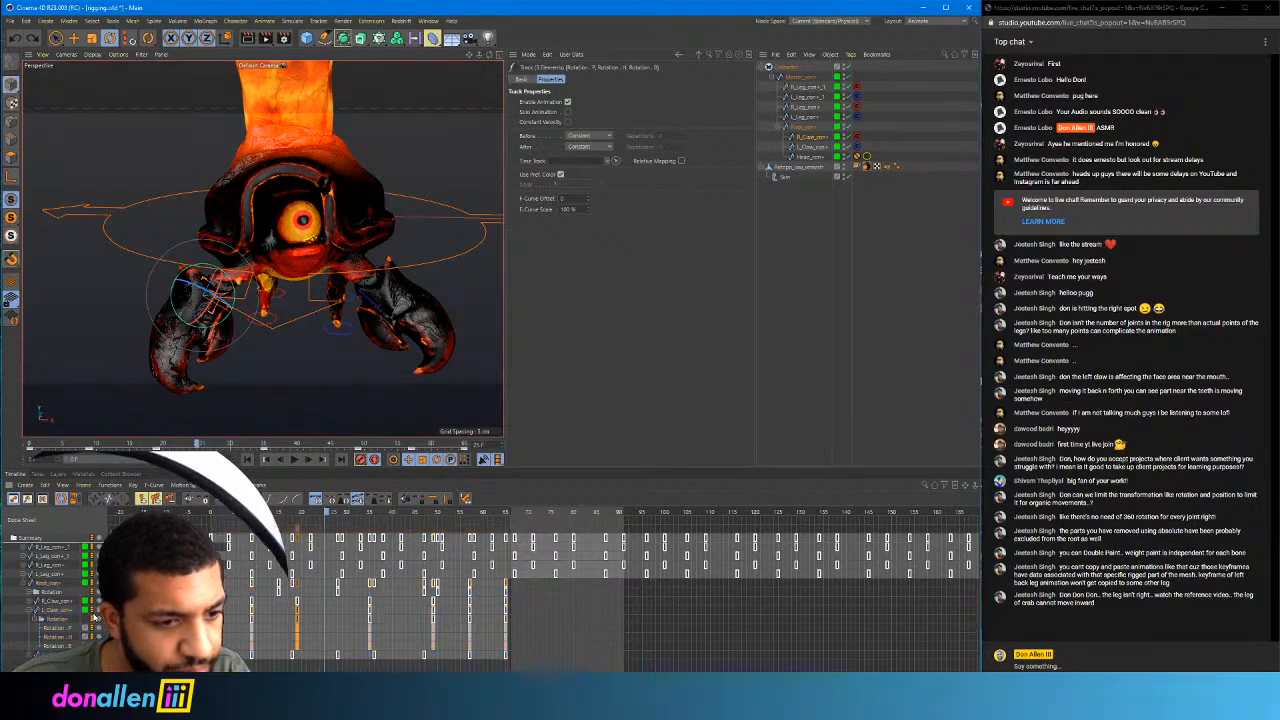
Expand the right claw controller's rotation tracks and copy its frame 9 rotation keys onto frame 19
{"action": "left_click", "coordinate": [56, 607]}
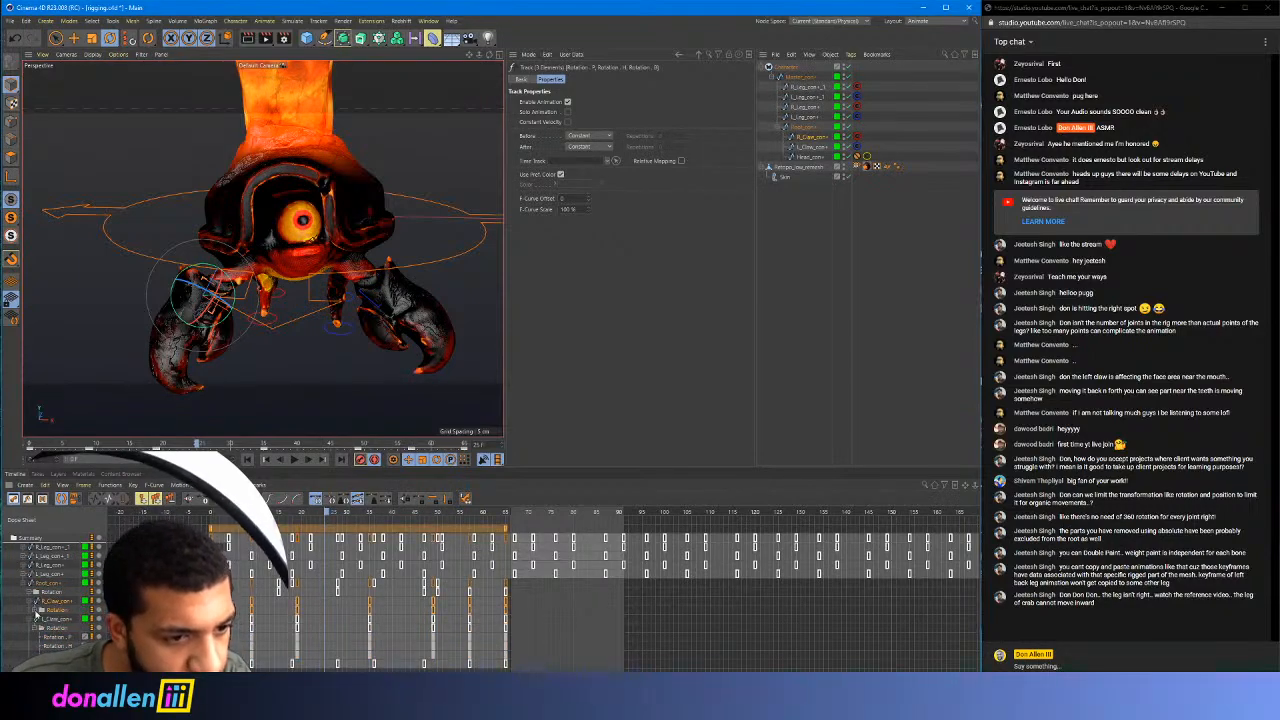
{"action": "left_click", "coordinate": [36, 612]}
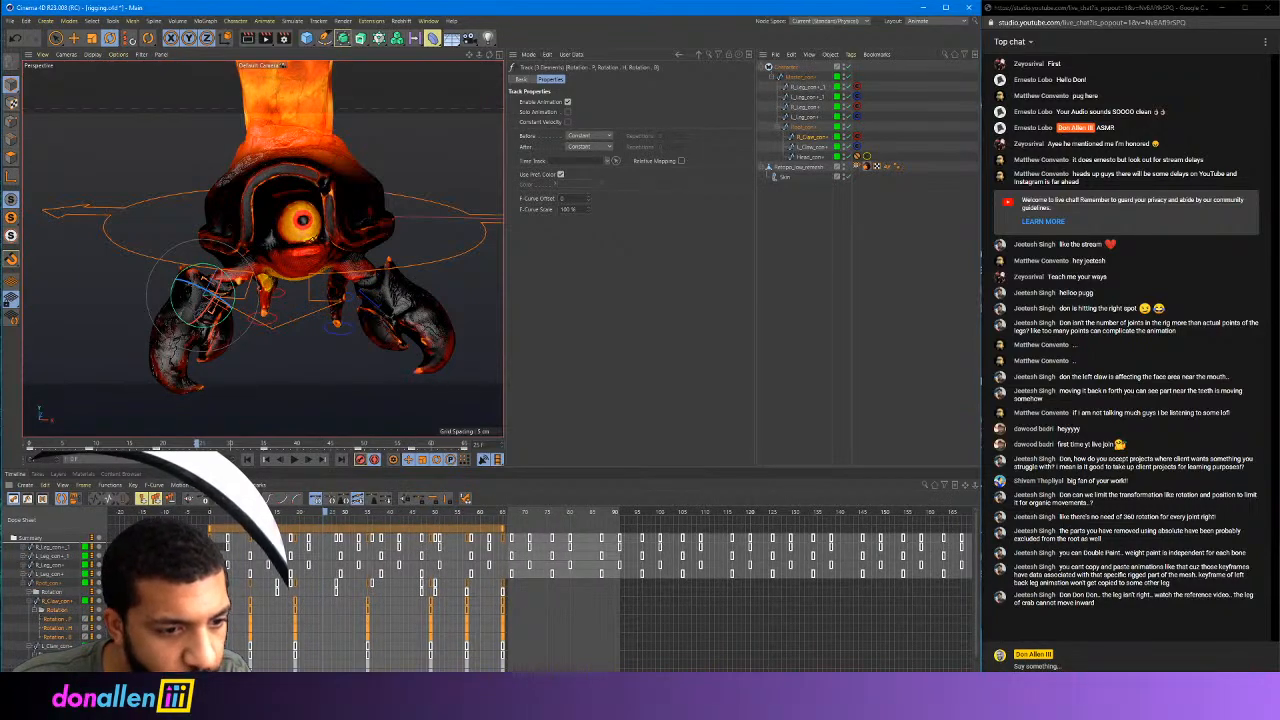
{"action": "left_click", "coordinate": [291, 604]}
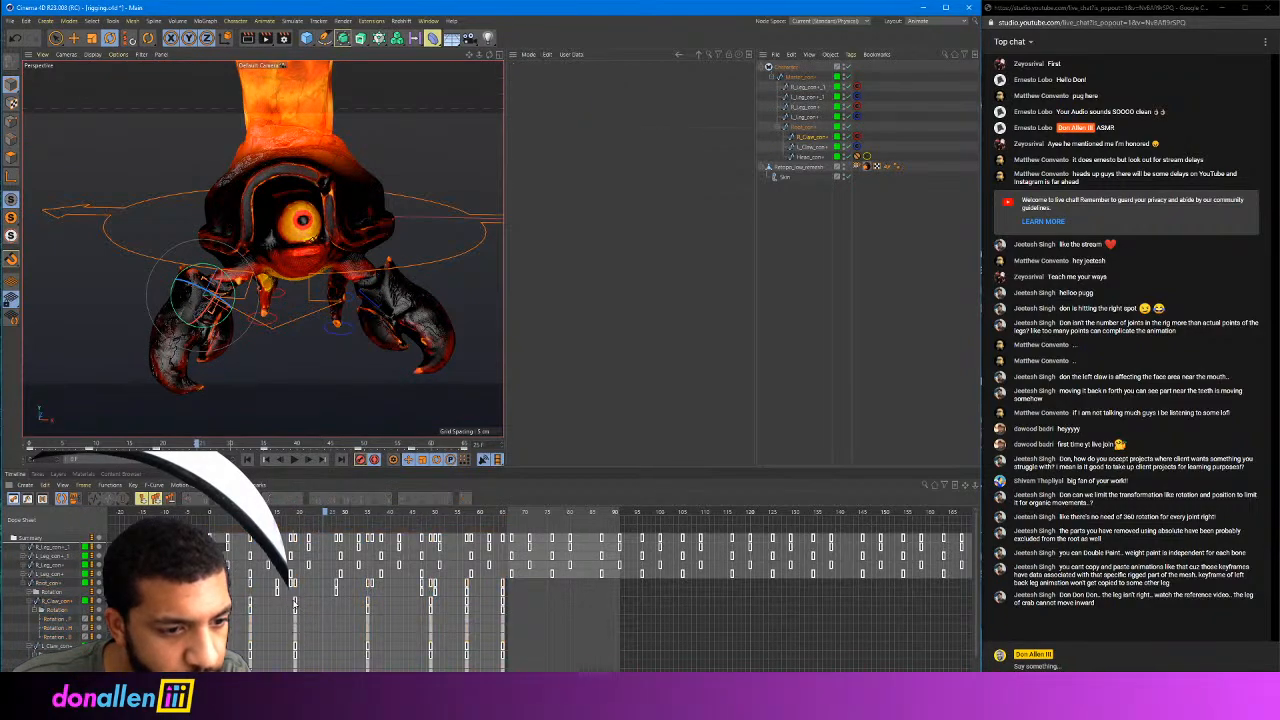
{"action": "left_click", "coordinate": [295, 602]}
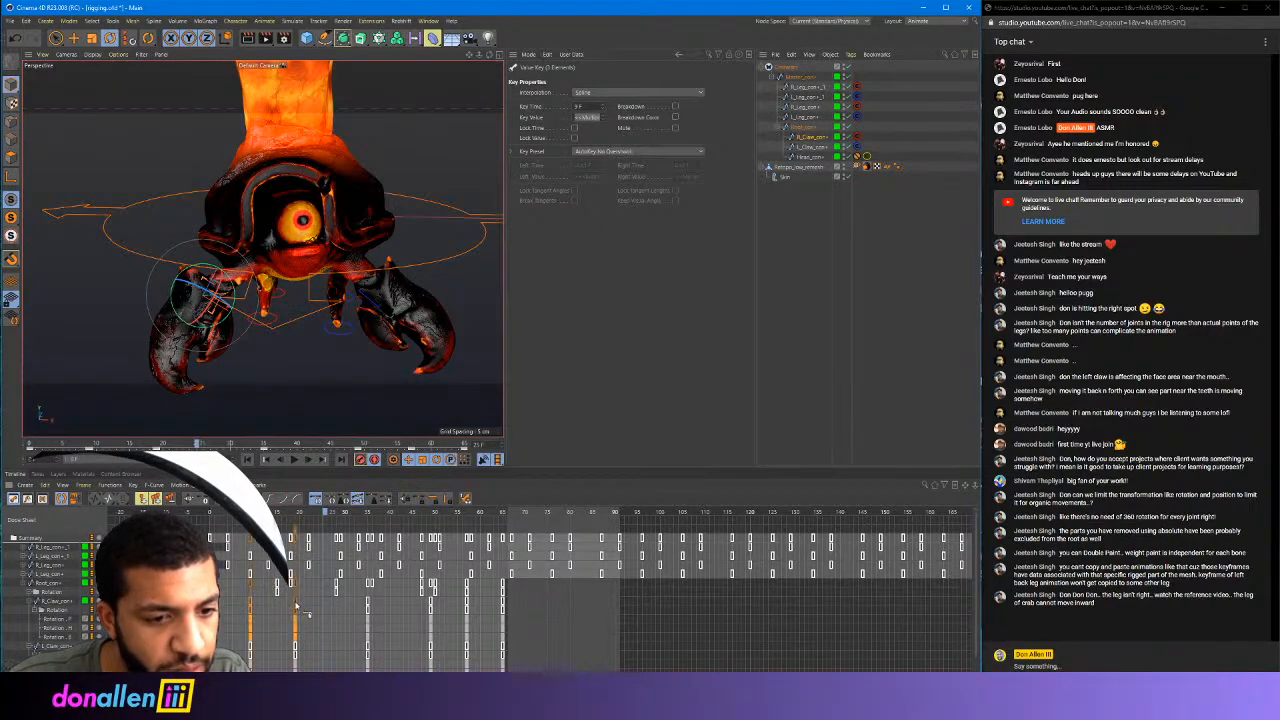
{"action": "left_click_drag", "start_coordinate": [296, 606], "coordinate": [298, 600], "text": "ctrl"}
Undo the trial rotation of the right claw controller and rotate it at frame 19 instead
{"action": "left_click_drag", "start_coordinate": [222, 306], "coordinate": [200, 310]}
{"action": "key", "text": "ctrl+z"}
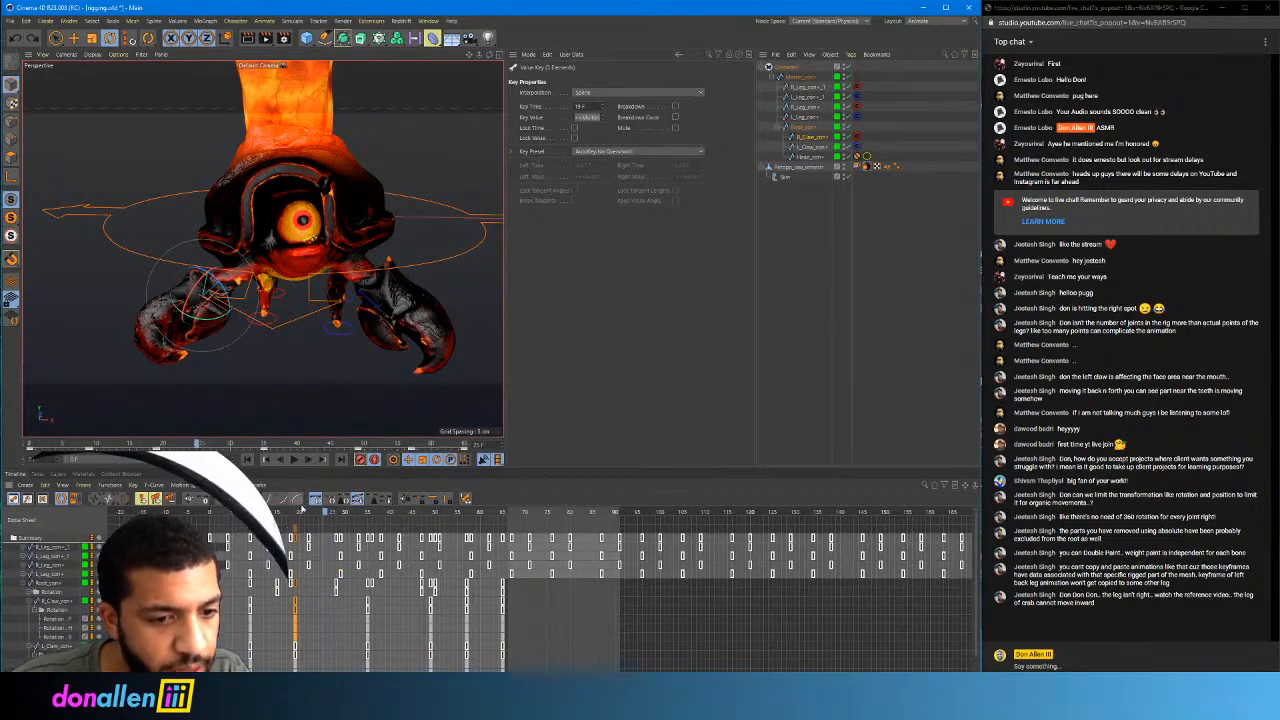
{"action": "left_click", "coordinate": [298, 512]}
{"action": "left_click_drag", "start_coordinate": [236, 316], "coordinate": [204, 298]}
Rotate the right claw controller outward at frame 50 and play back the animation
{"action": "left_click_drag", "start_coordinate": [243, 514], "coordinate": [371, 521]}
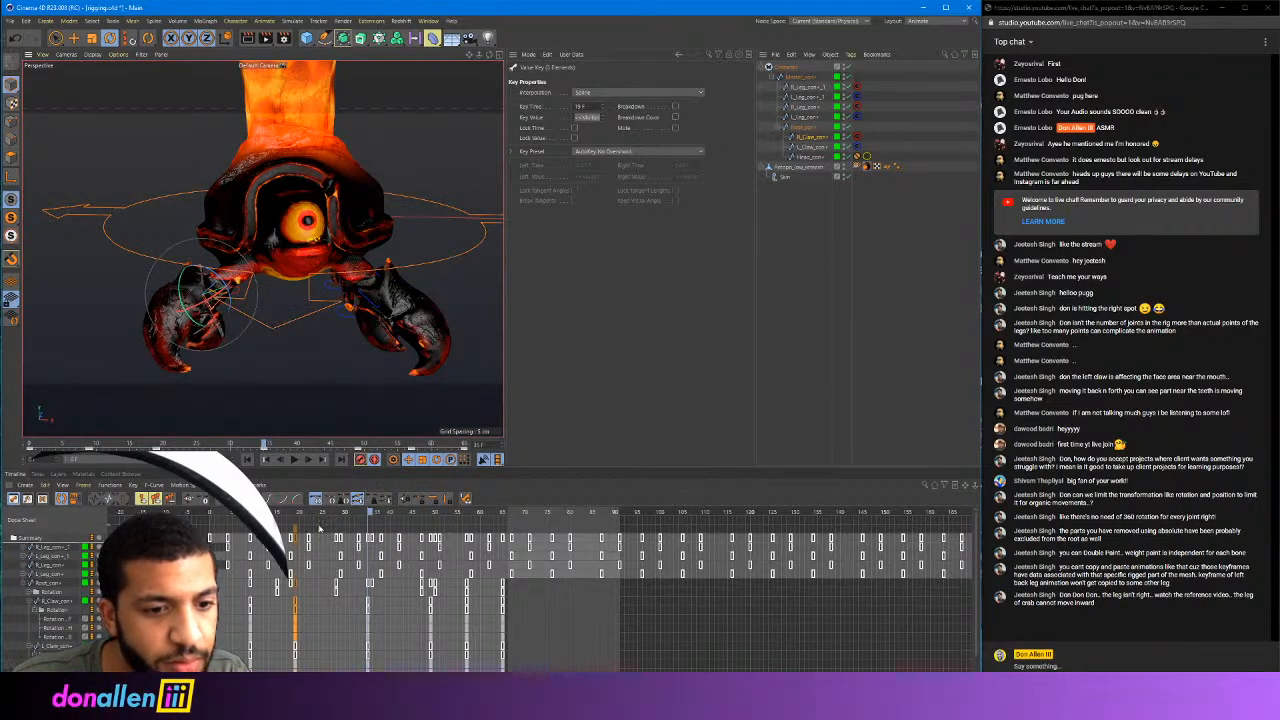
{"action": "left_click_drag", "start_coordinate": [358, 521], "coordinate": [437, 534]}
{"action": "left_click_drag", "start_coordinate": [212, 316], "coordinate": [162, 268]}
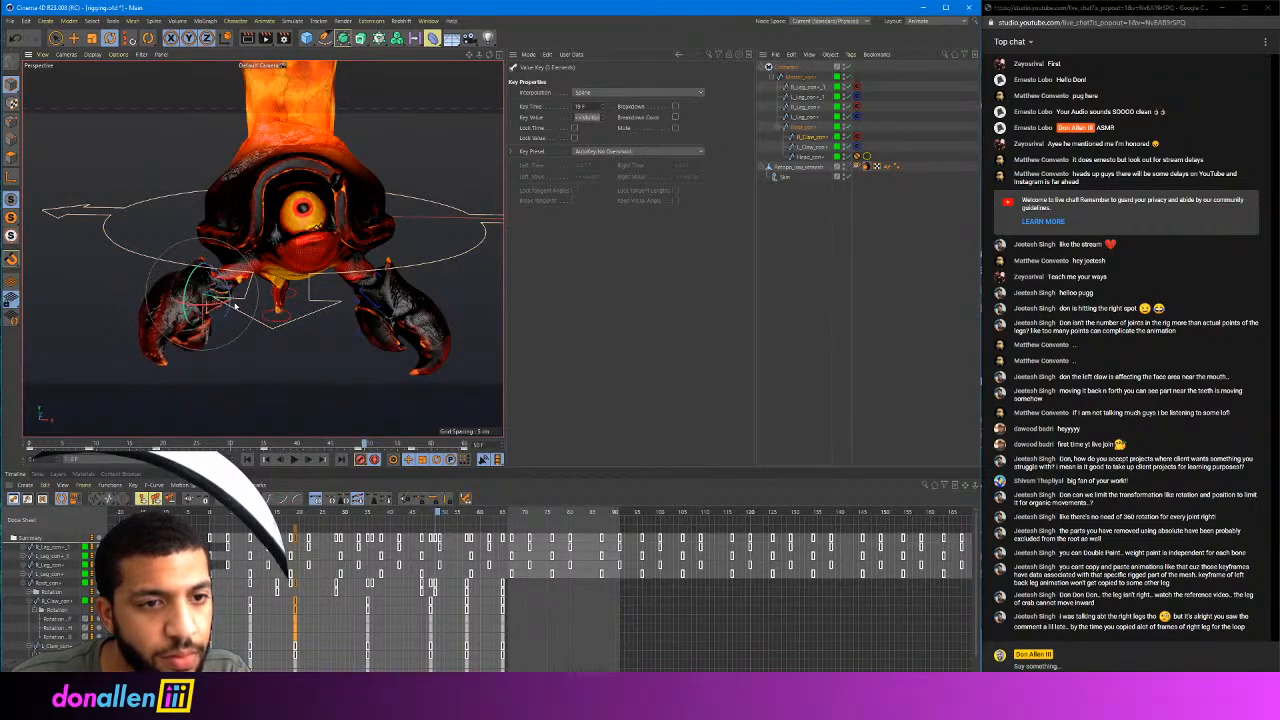
{"action": "left_click_drag", "start_coordinate": [234, 305], "coordinate": [234, 306]}
{"action": "key", "text": "F8"}
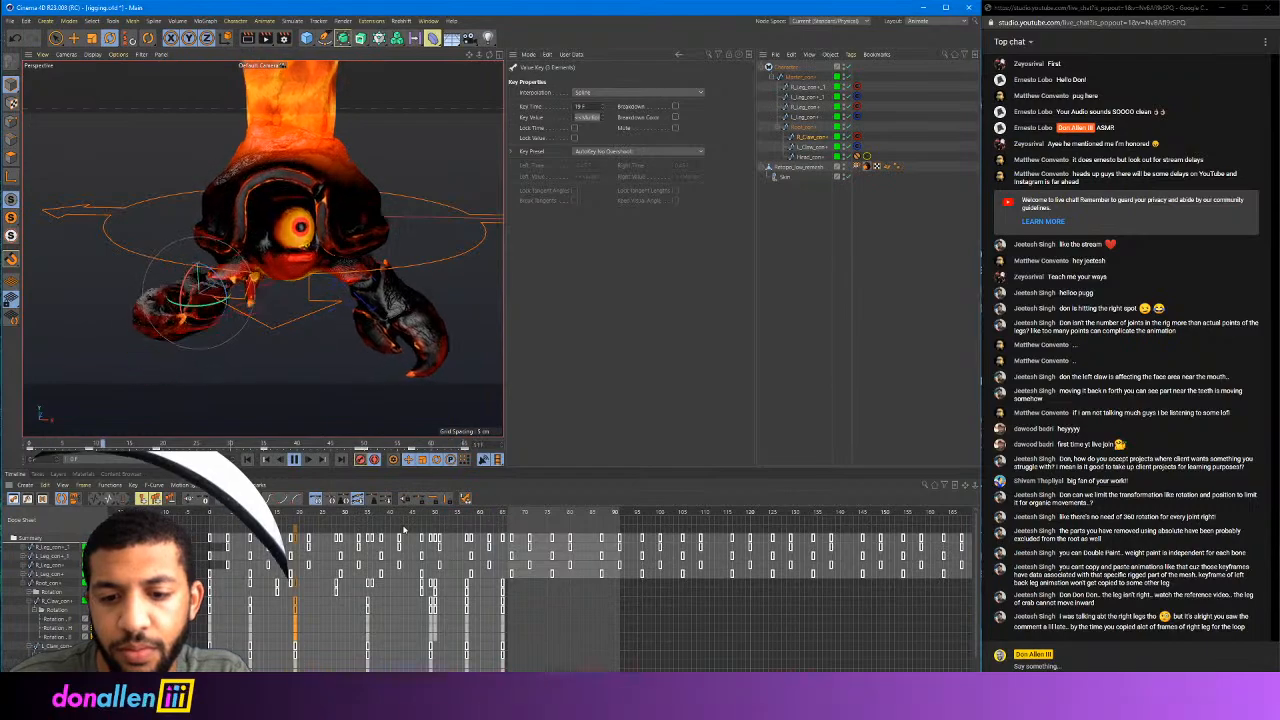
{"action": "key", "text": "F8"}
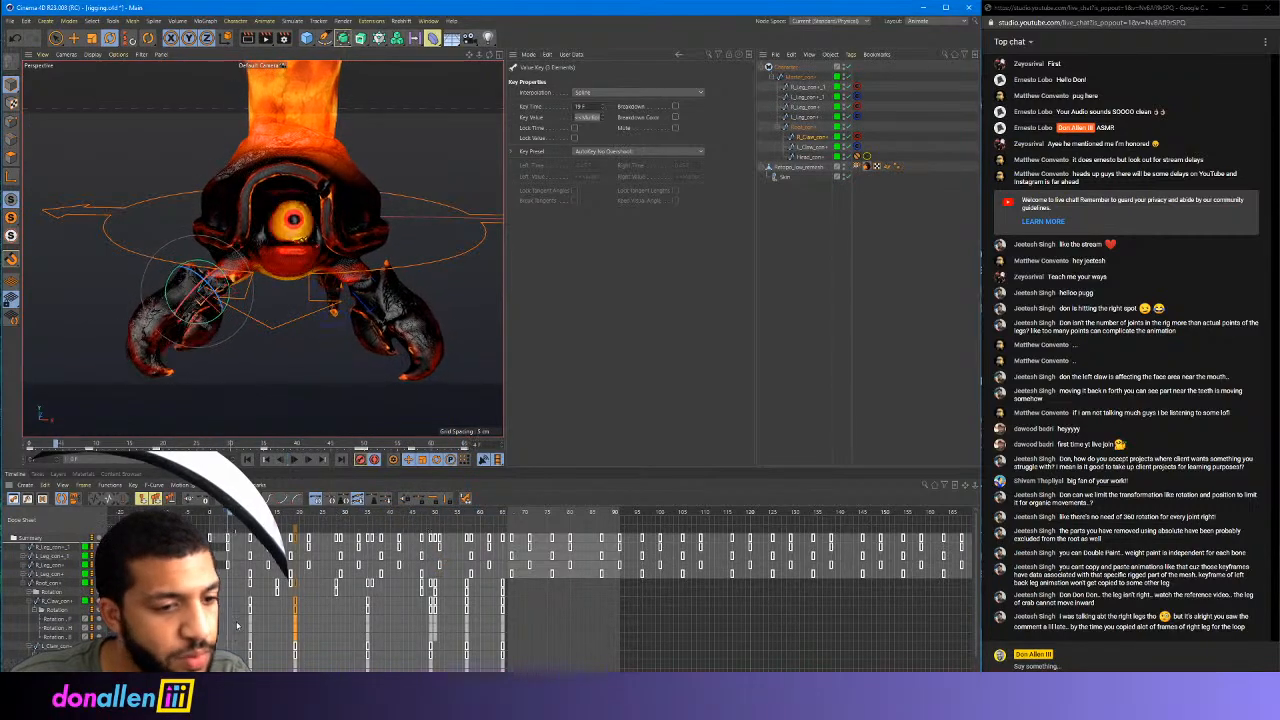
Collapse the right claw's rotation tracks, select the left claw controller's rotation tracks, and return to frame 0
{"action": "left_click_drag", "start_coordinate": [284, 530], "coordinate": [217, 532]}
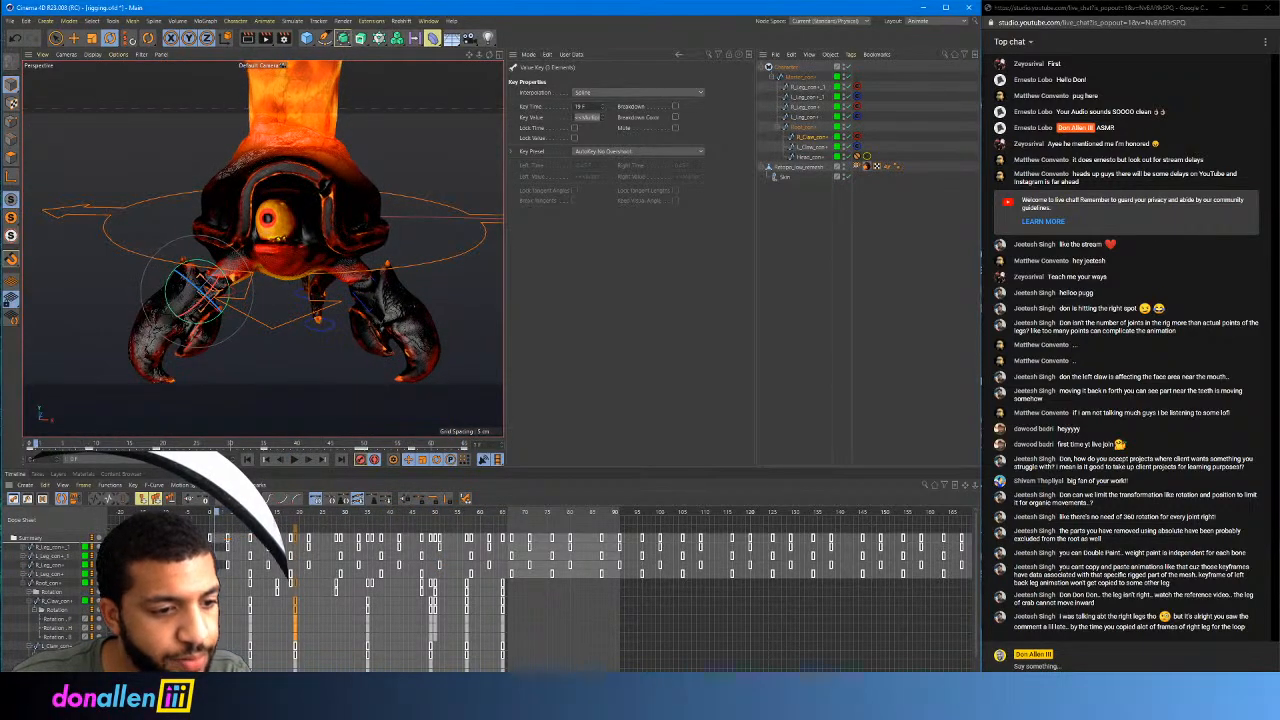
{"action": "left_click", "coordinate": [37, 610]}
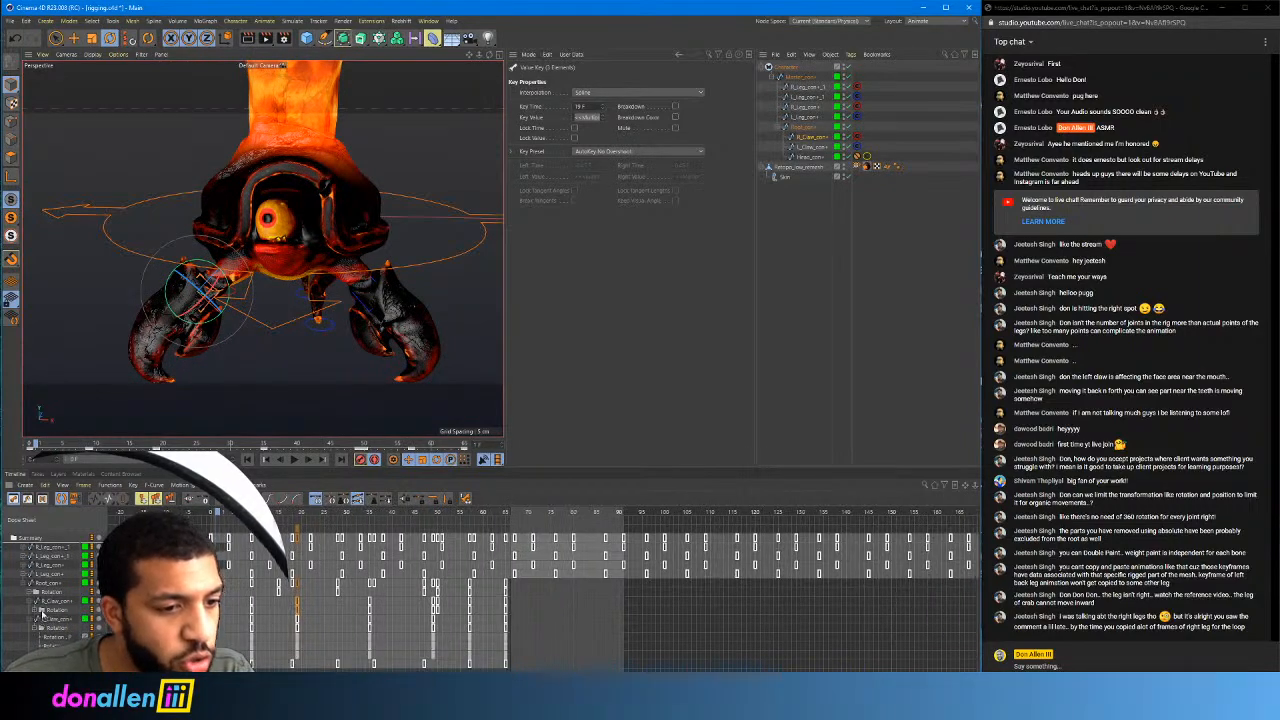
{"action": "left_click", "coordinate": [57, 625]}
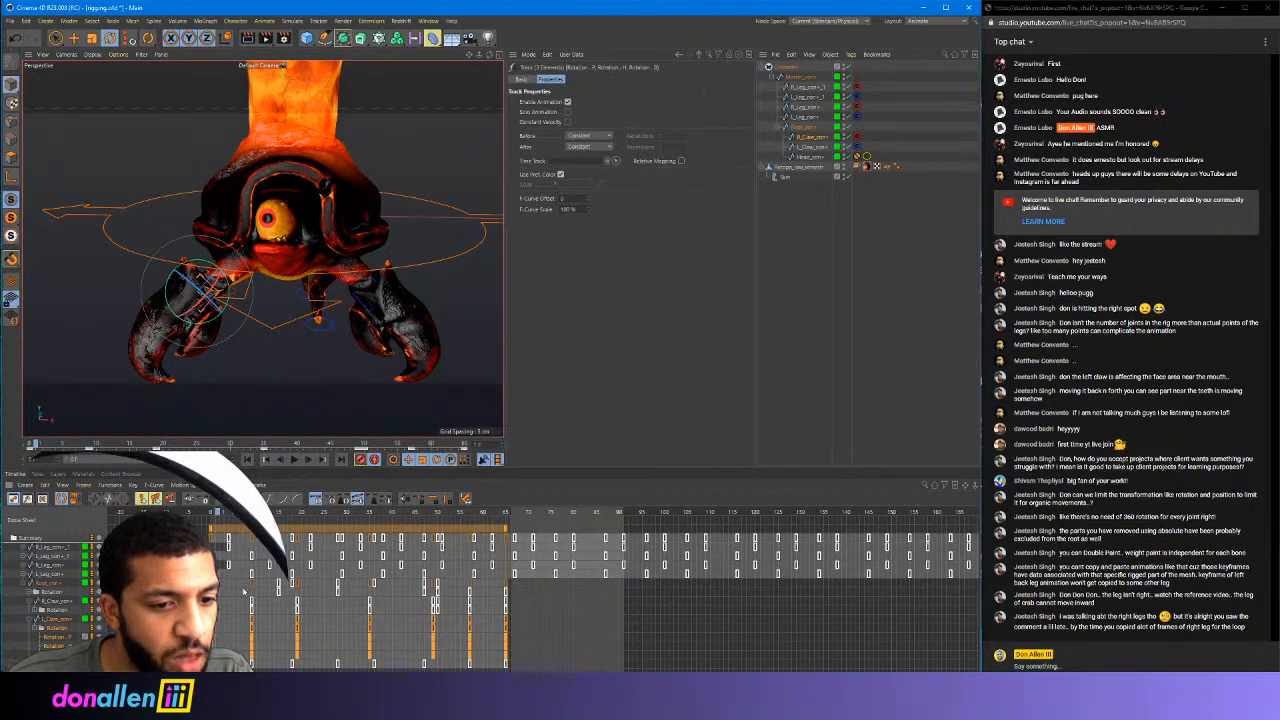
{"action": "left_click_drag", "start_coordinate": [234, 516], "coordinate": [210, 516]}
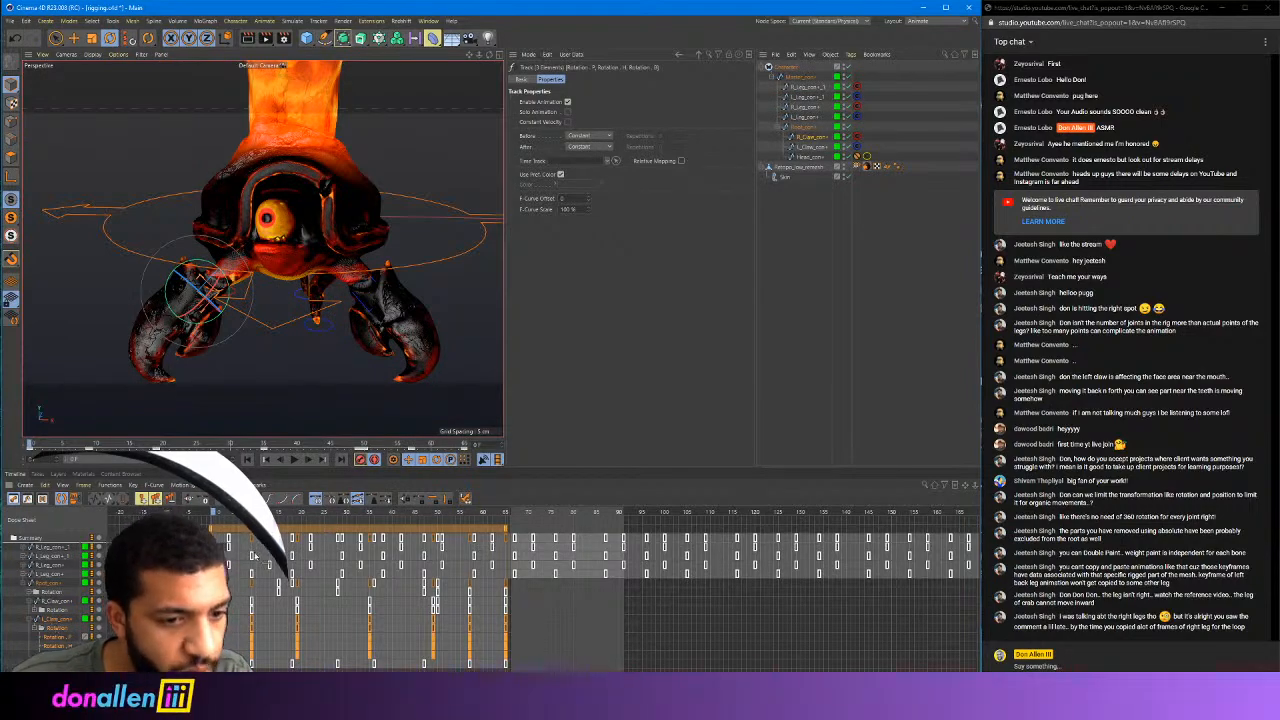
Try a rotation of the left claw controller at frame 9, and rotate it inward at frame 19 instead
{"action": "left_click_drag", "start_coordinate": [222, 514], "coordinate": [252, 514]}
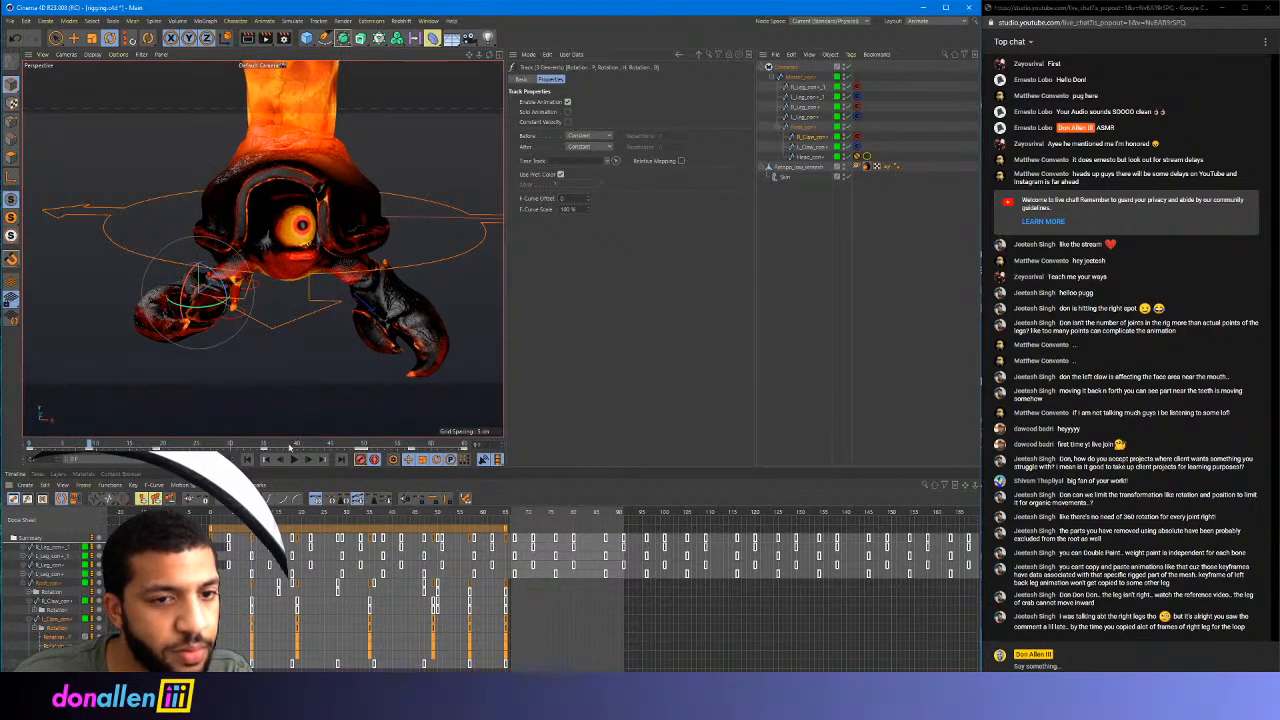
{"action": "left_click", "coordinate": [812, 147]}
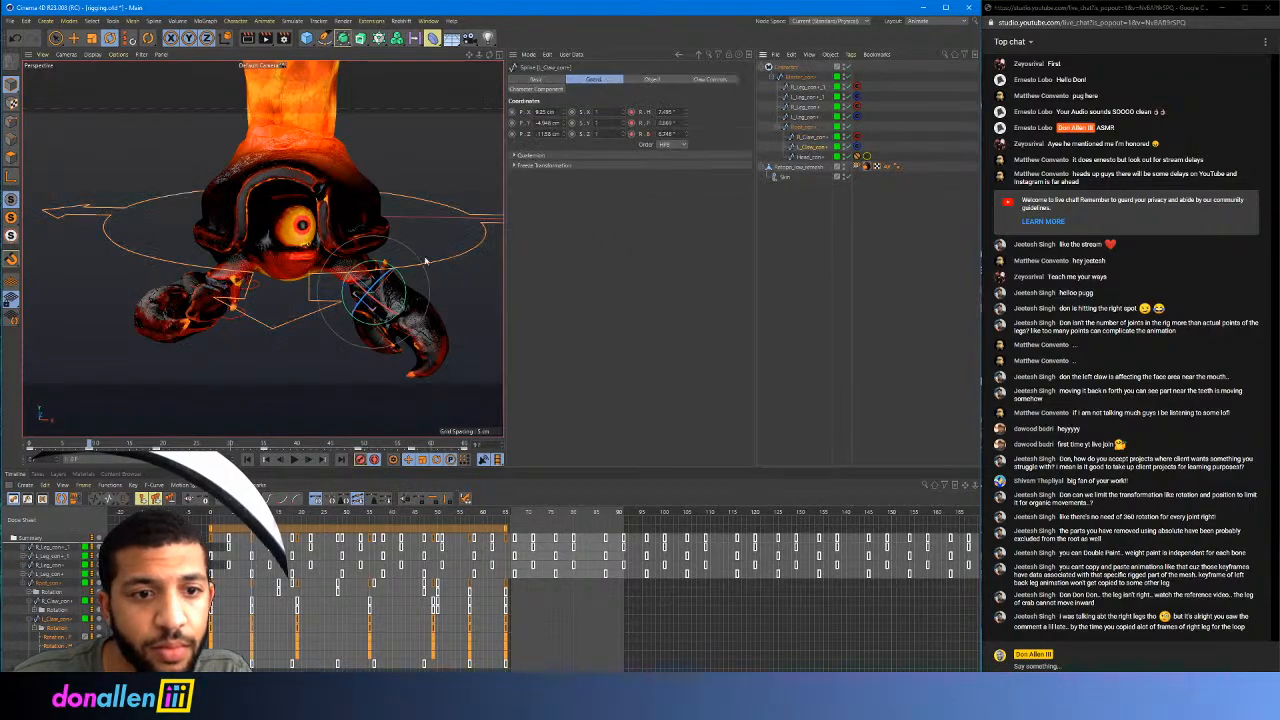
{"action": "left_click_drag", "start_coordinate": [398, 285], "coordinate": [402, 254]}
{"action": "left_click_drag", "start_coordinate": [251, 517], "coordinate": [299, 534]}
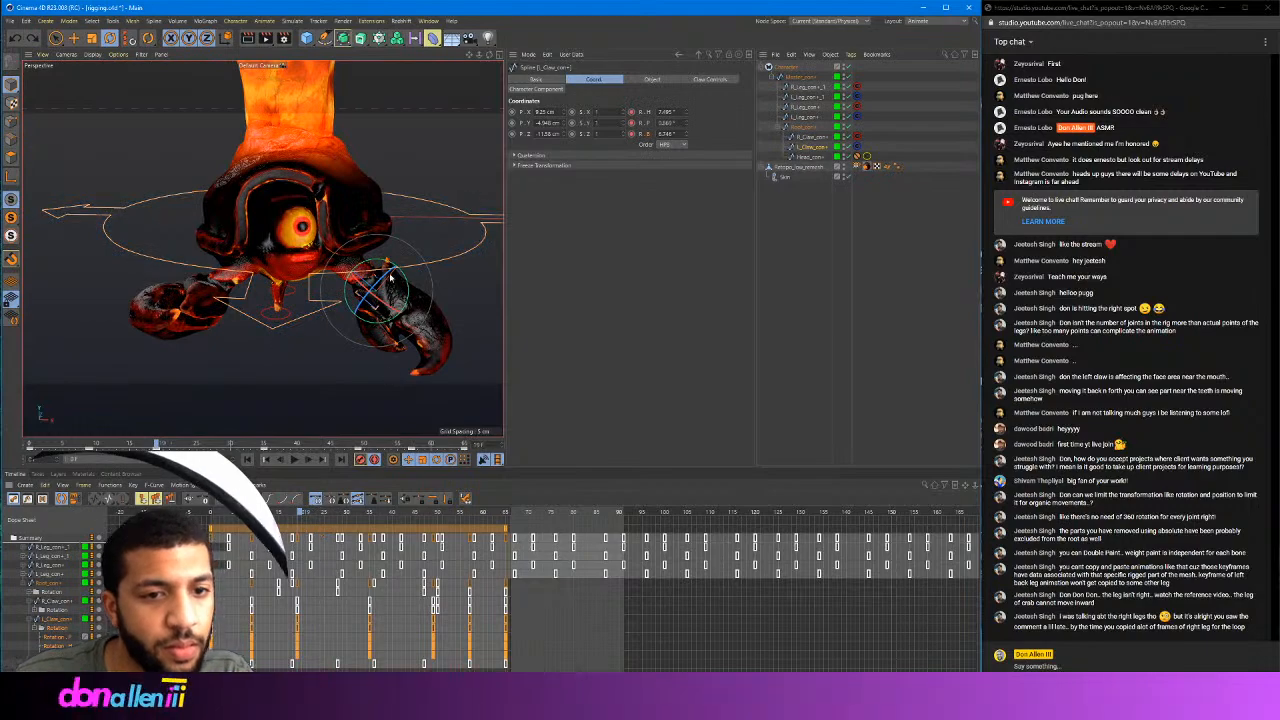
{"action": "left_click_drag", "start_coordinate": [376, 283], "coordinate": [328, 301]}
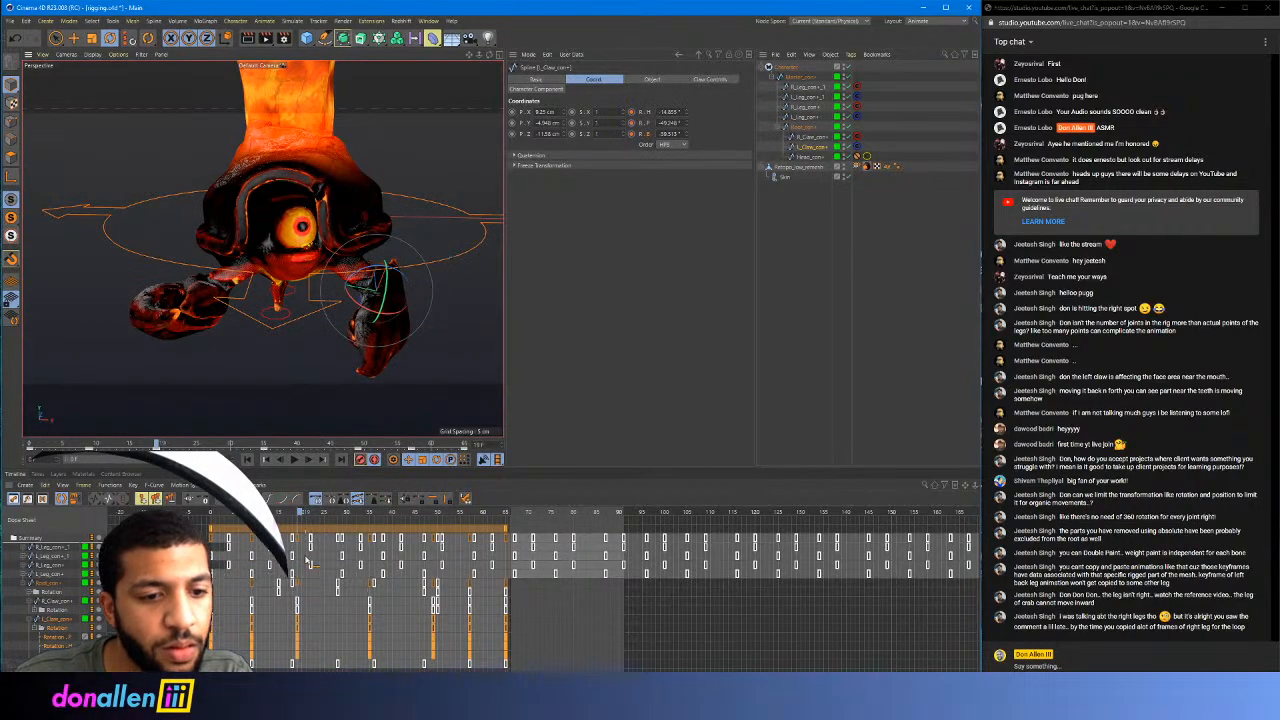
Copy the left claw controller's frame 19 rotation keys onto frame 35 and fine-tune the claw's rotation there
{"action": "left_click_drag", "start_coordinate": [285, 512], "coordinate": [373, 518]}
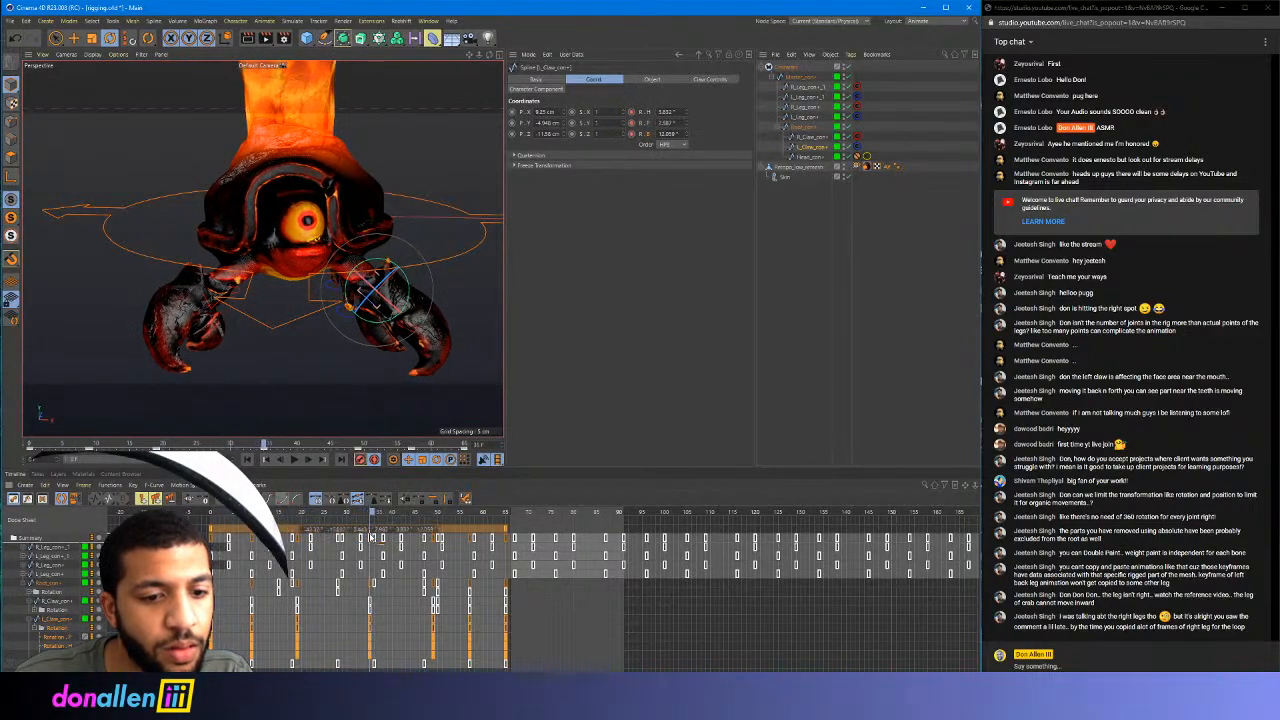
{"action": "left_click", "coordinate": [297, 620]}
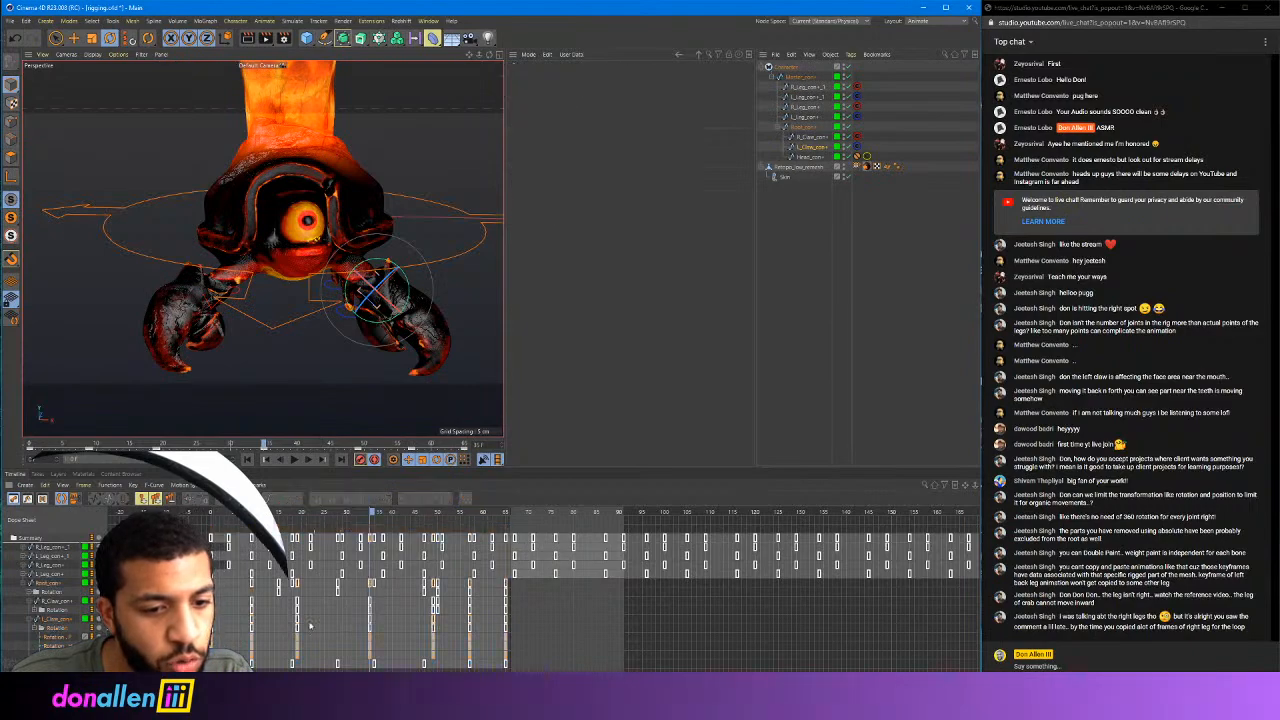
{"action": "left_click_drag", "start_coordinate": [298, 622], "coordinate": [370, 622]}
{"action": "left_click_drag", "start_coordinate": [385, 298], "coordinate": [386, 306]}
Rotate the left claw controller inward at frame 57 and play back the animation
{"action": "left_click_drag", "start_coordinate": [380, 521], "coordinate": [472, 527]}
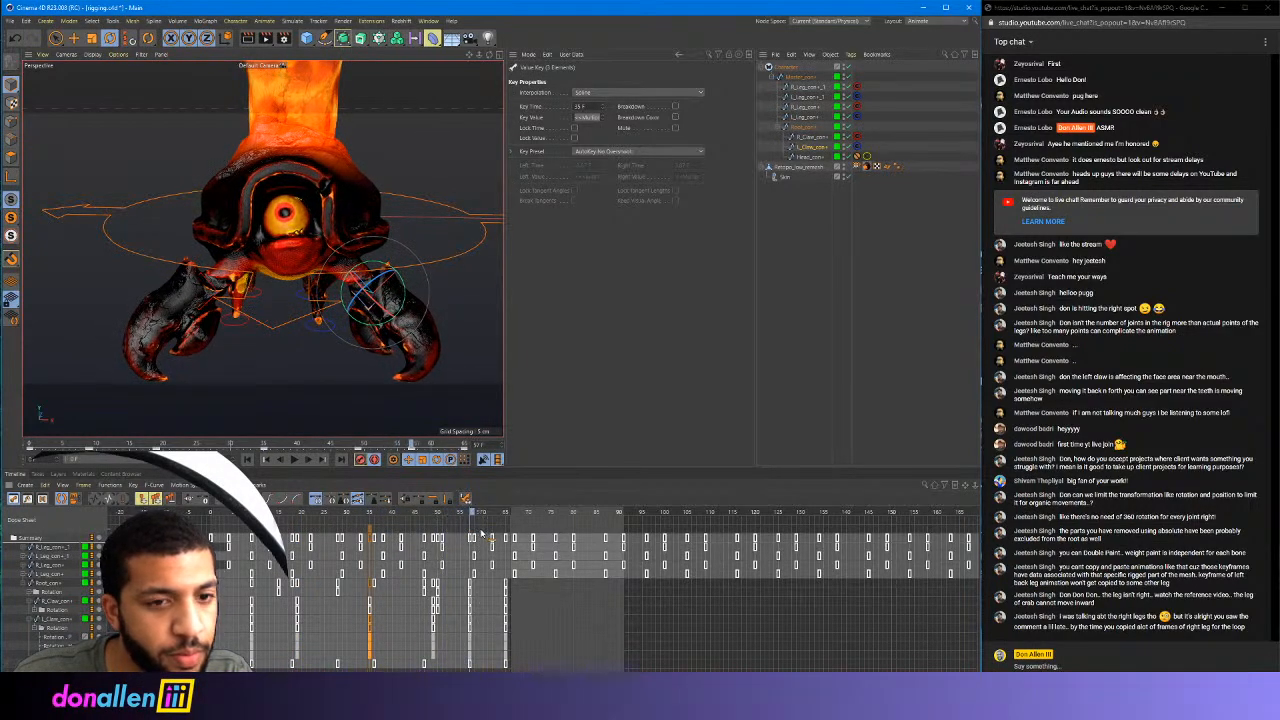
{"action": "left_click_drag", "start_coordinate": [354, 269], "coordinate": [350, 285]}
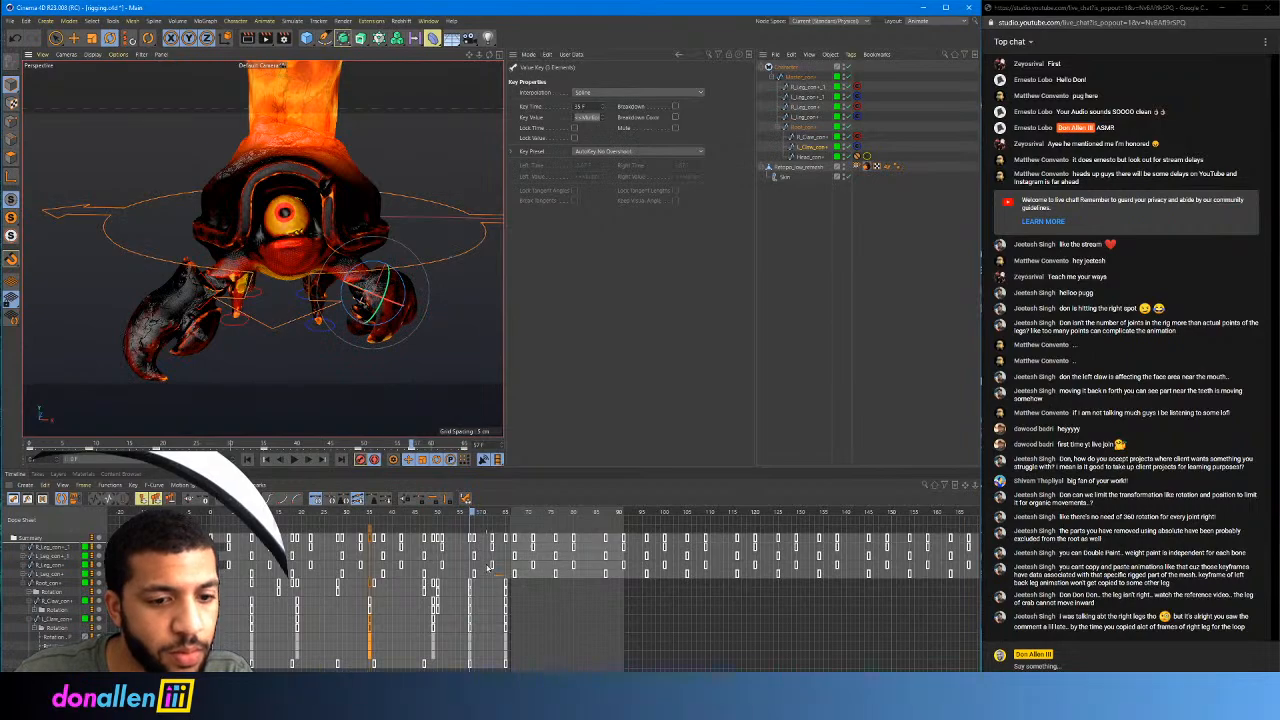
{"action": "key", "text": "F8"}
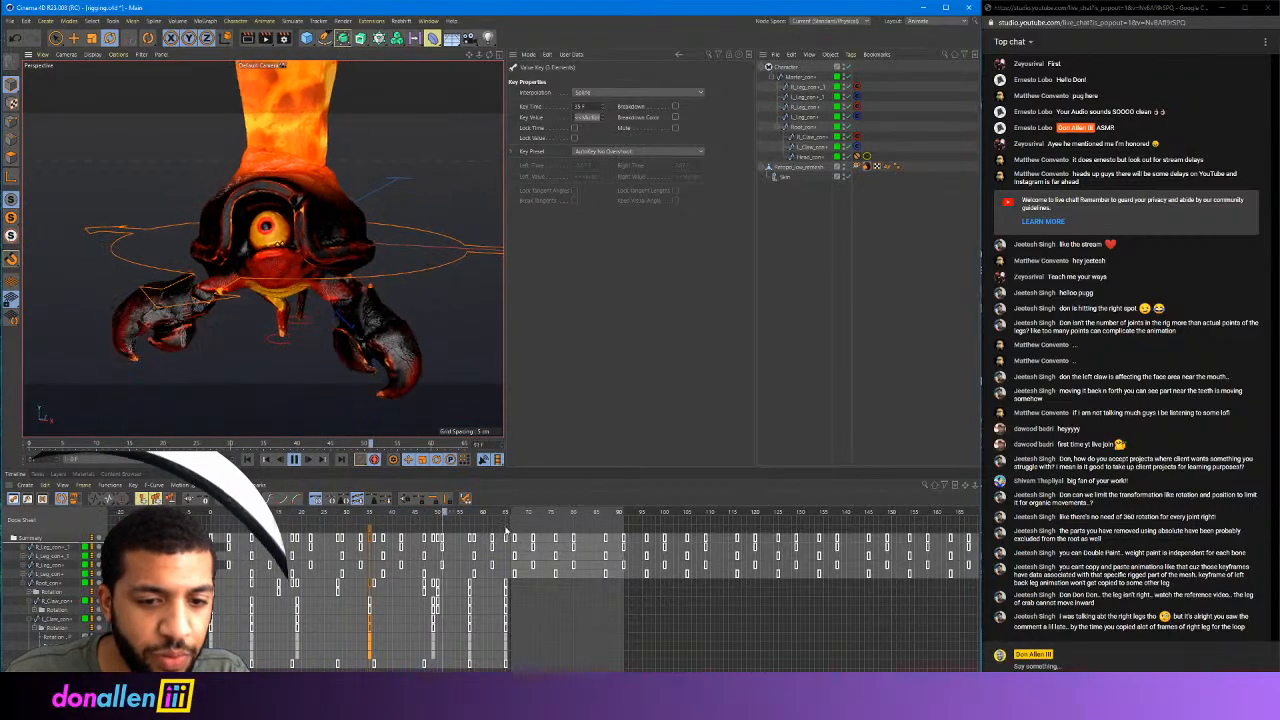
{"action": "key", "text": "F8"}
Try the root and claw controllers' final keys at frame 67, move them back to frame 65, and replay the loop
{"action": "left_click", "coordinate": [507, 584]}
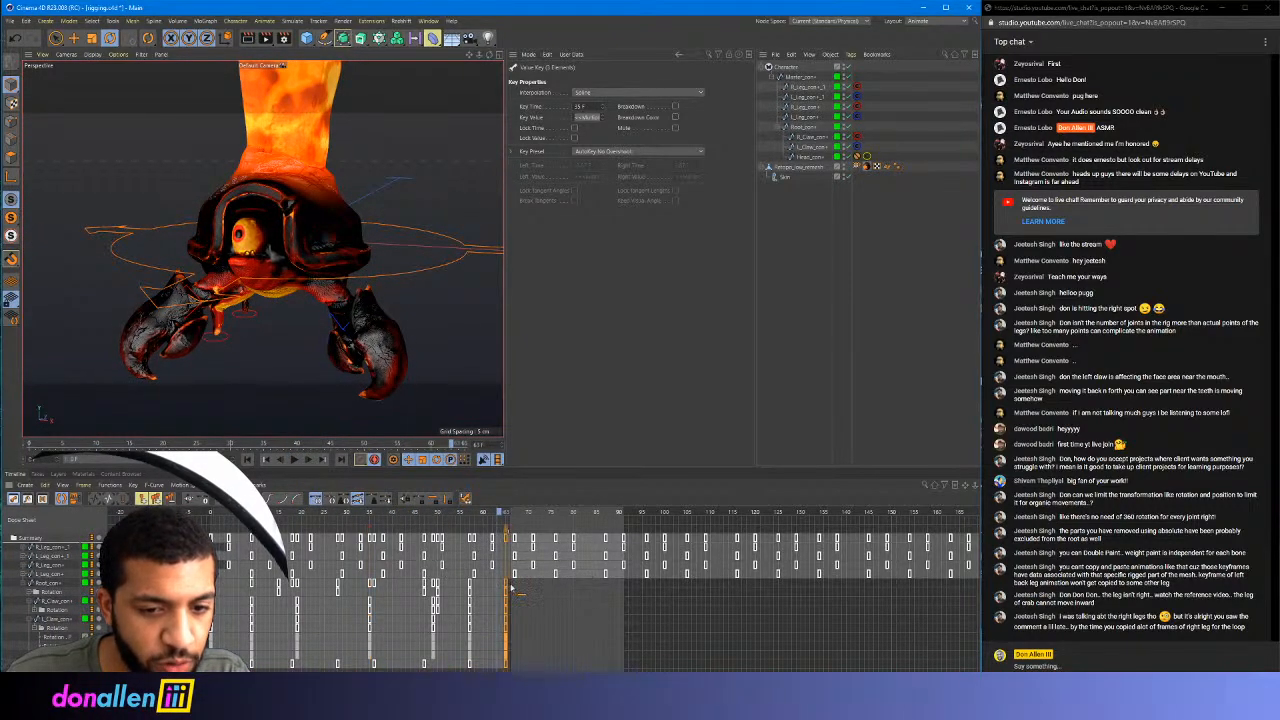
{"action": "mouse_move", "coordinate": [507, 590]}
{"action": "left_mouse_down"}
{"action": "mouse_move", "coordinate": [545, 598]}
{"action": "mouse_move", "coordinate": [516, 596]}
{"action": "left_mouse_up"}
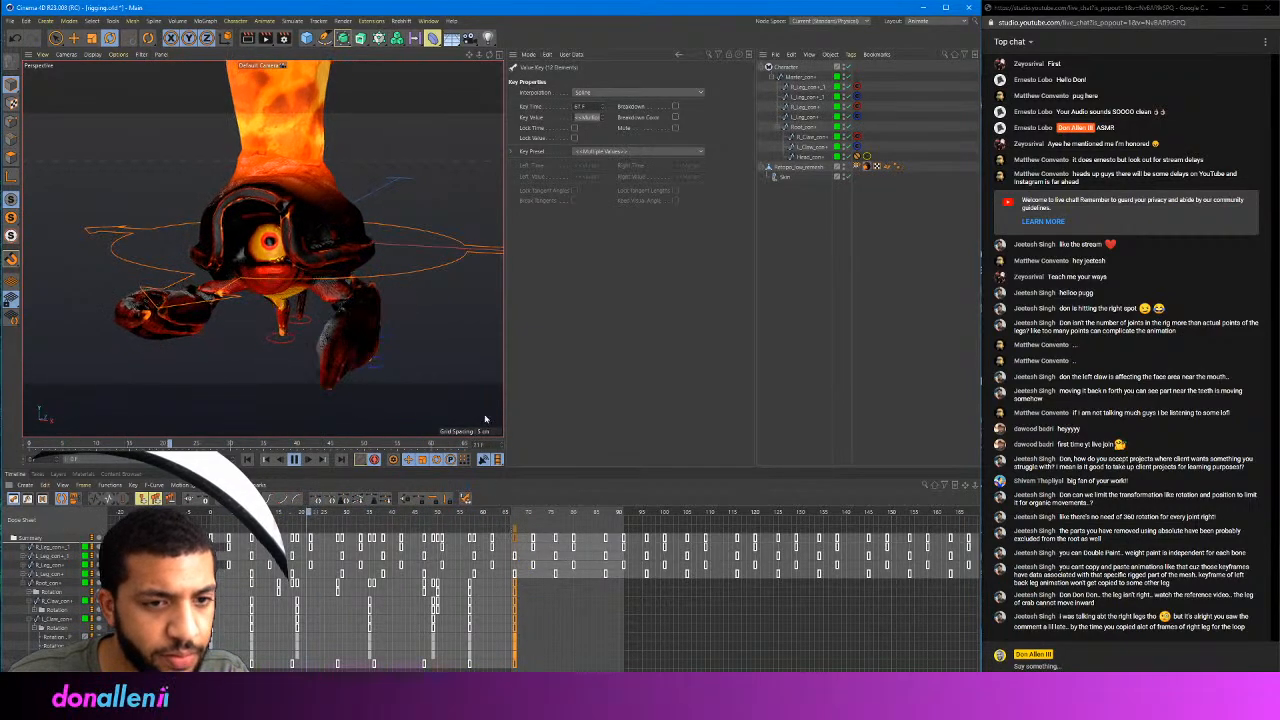
{"action": "key", "text": "F8"}
{"action": "left_click_drag", "start_coordinate": [516, 580], "coordinate": [508, 584]}
{"action": "key", "text": "F8"}
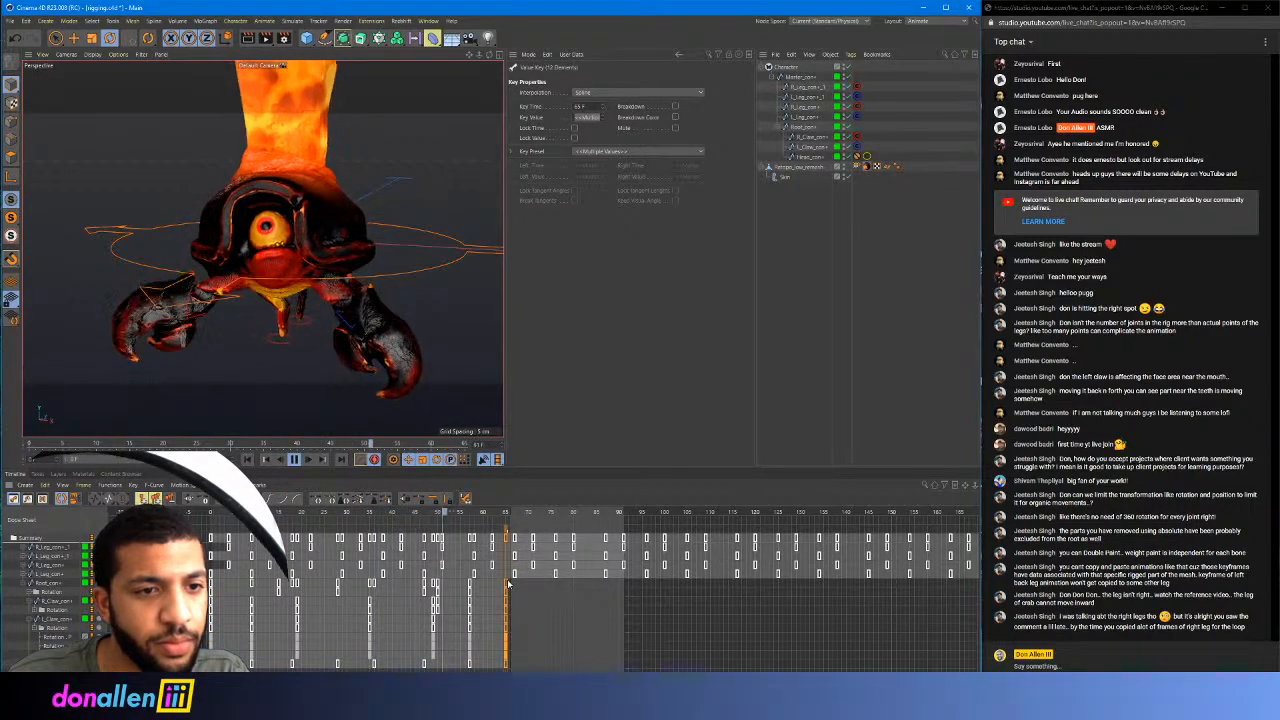
{"action": "right_click_drag", "start_coordinate": [448, 200], "coordinate": [411, 189], "text": "alt"}
{"action": "middle_click_drag", "start_coordinate": [411, 189], "coordinate": [335, 213], "text": "alt"}
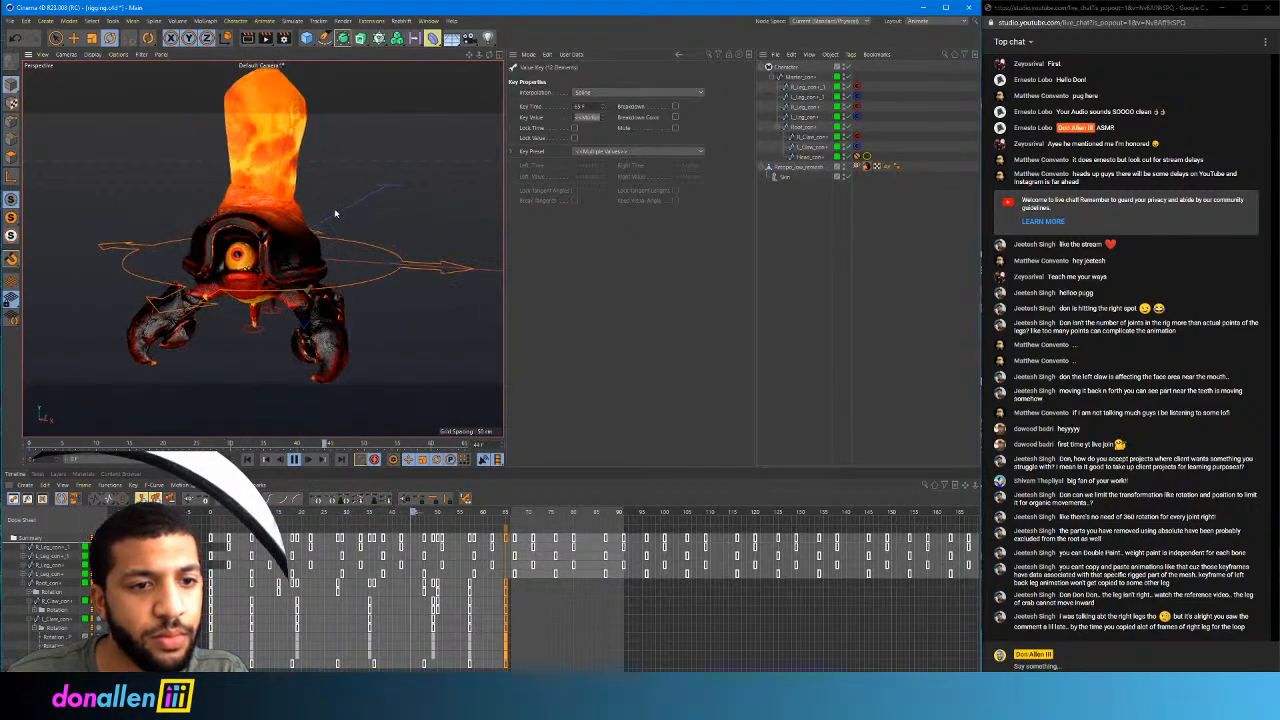
{"action": "mouse_move", "coordinate": [335, 213]}
{"action": "left_mouse_down", "text": "alt"}
{"action": "mouse_move", "coordinate": [257, 225]}
{"action": "mouse_move", "coordinate": [269, 220]}
{"action": "mouse_move", "coordinate": [105, 201]}
{"action": "mouse_move", "coordinate": [325, 200]}
{"action": "left_mouse_up", "text": "alt"}
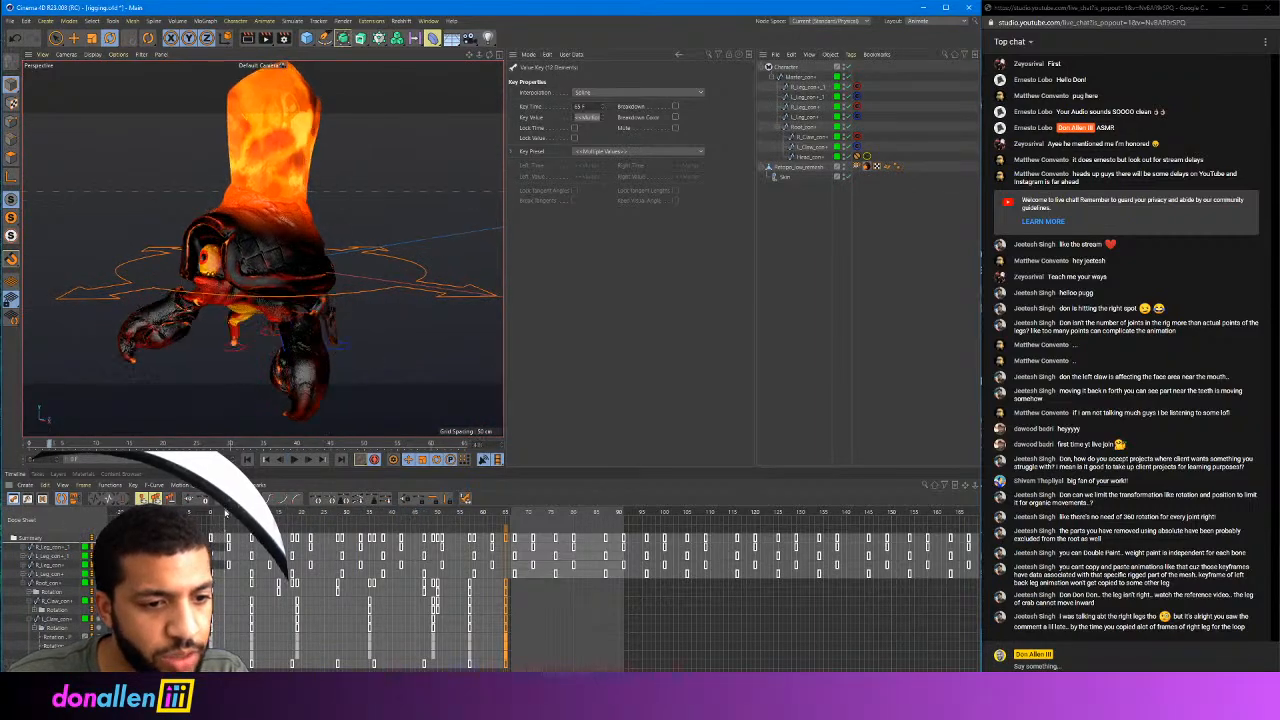
Try raising the root controller along Y at frame 0 and undo the move
{"action": "left_click", "coordinate": [247, 459]}
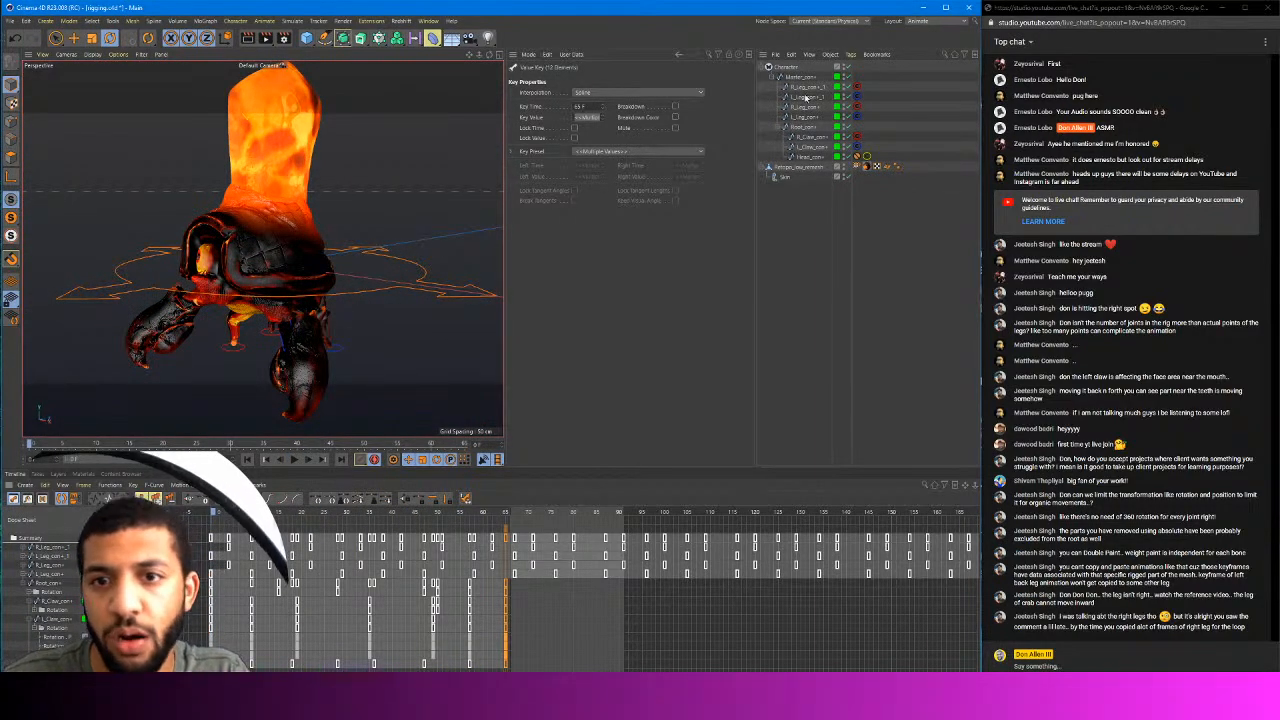
{"action": "left_click", "coordinate": [795, 127]}
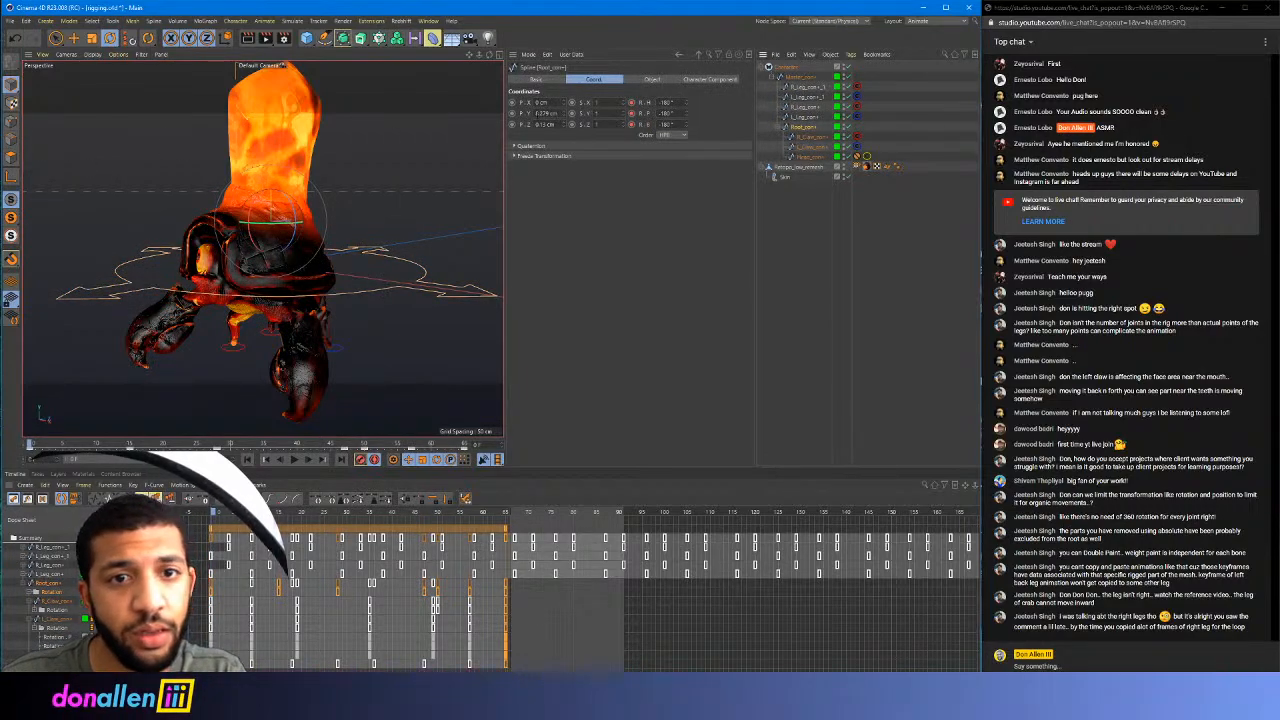
{"action": "left_click_drag", "start_coordinate": [564, 115], "coordinate": [564, 75]}
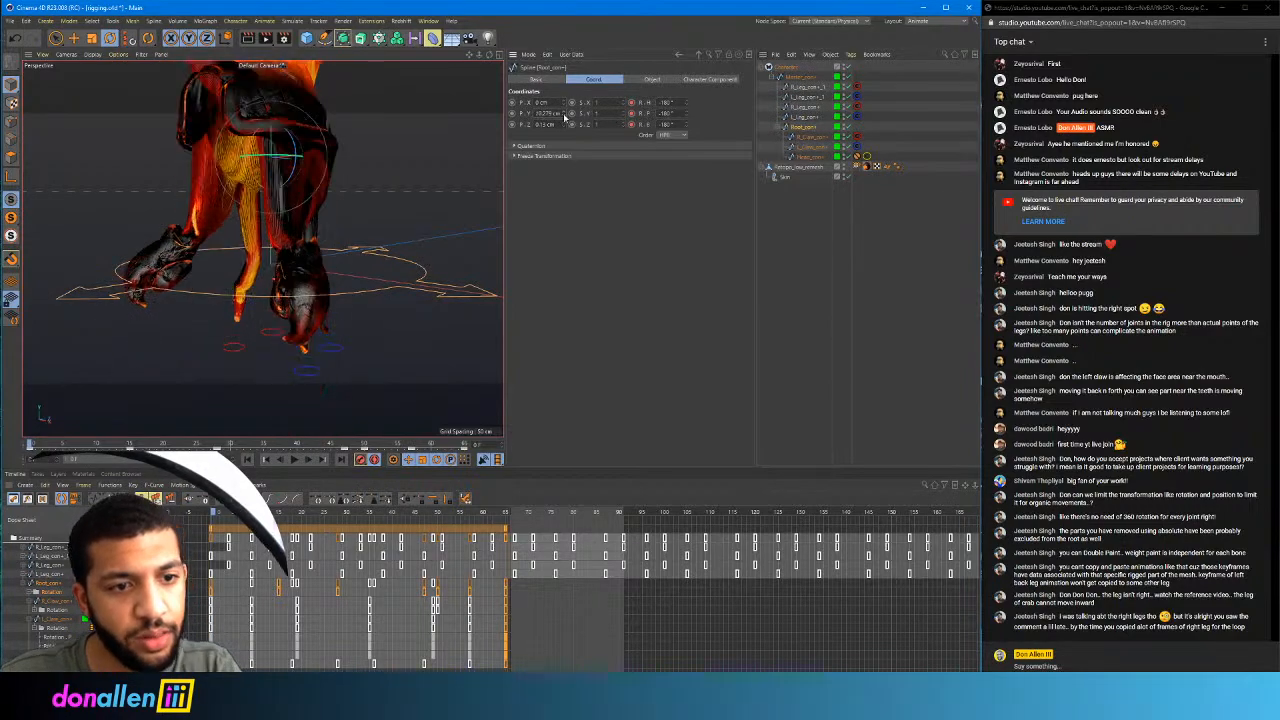
{"action": "key", "text": "ctrl+z"}
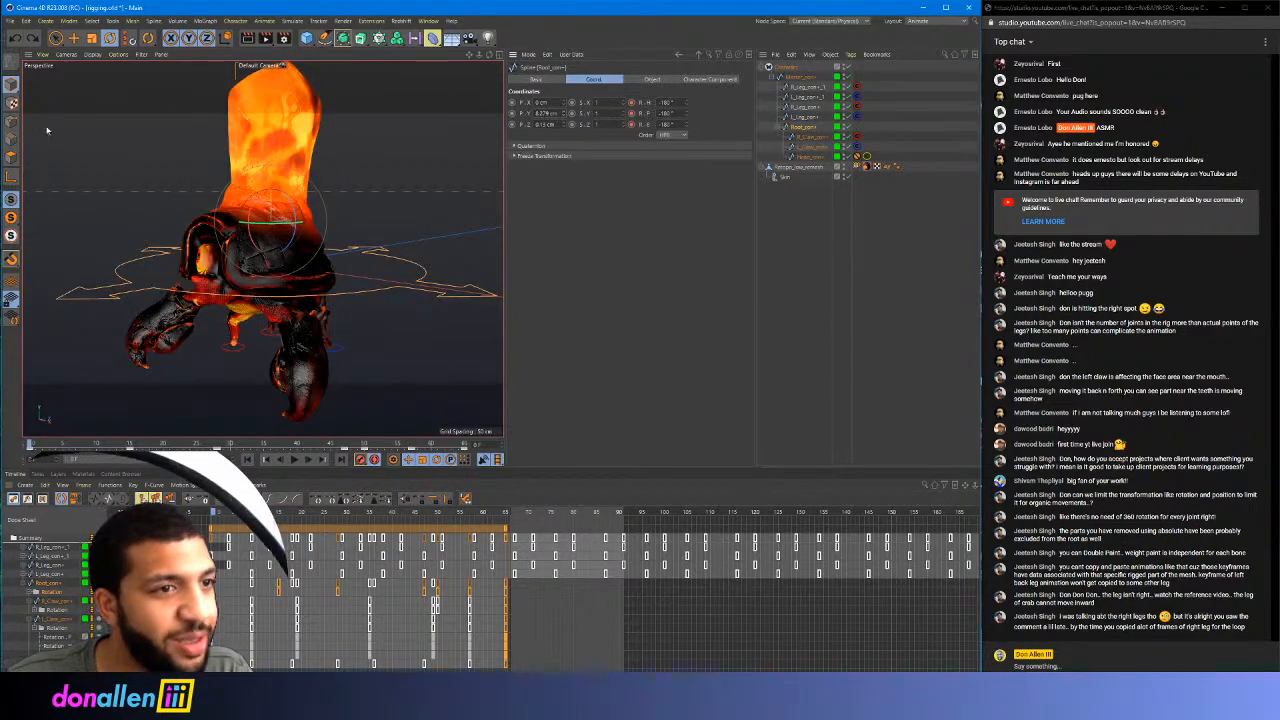
Keyframe the root controller's Y position at frame 0 and key it slightly lower at frame 9
{"action": "key", "text": "space"}
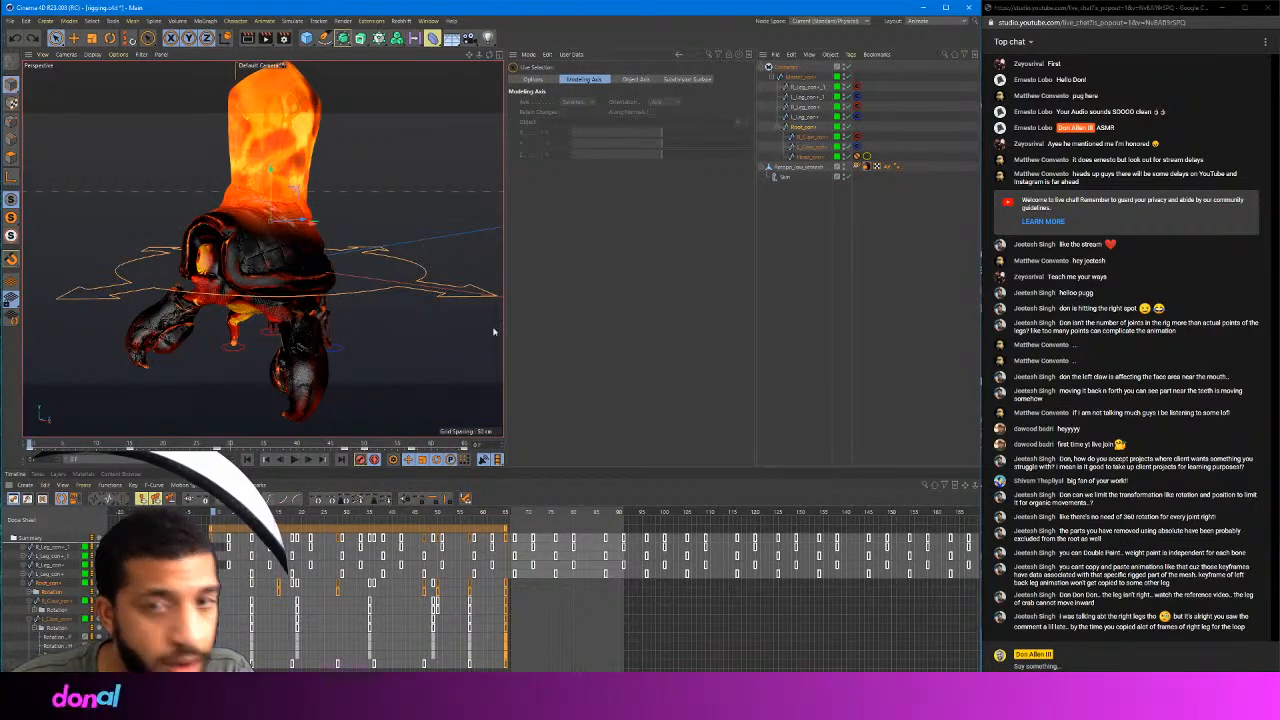
{"action": "left_click", "coordinate": [799, 128]}
{"action": "left_click", "coordinate": [513, 114]}
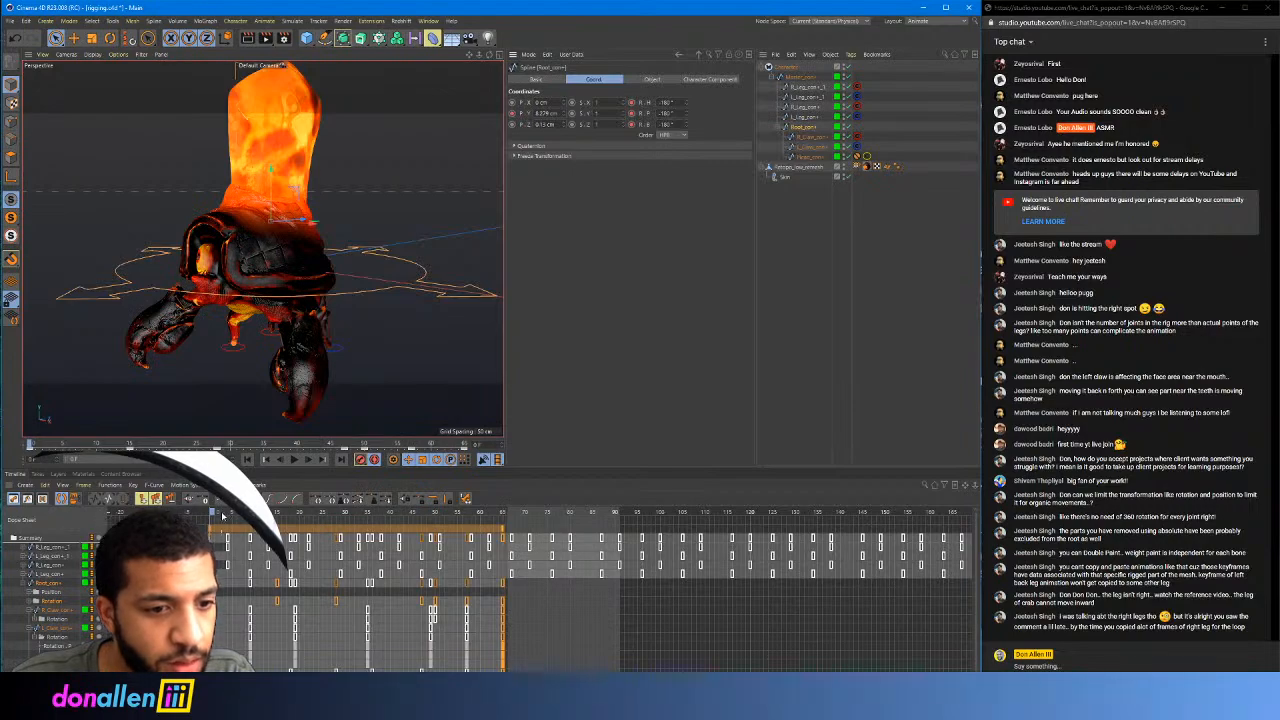
{"action": "left_click_drag", "start_coordinate": [219, 515], "coordinate": [250, 515]}
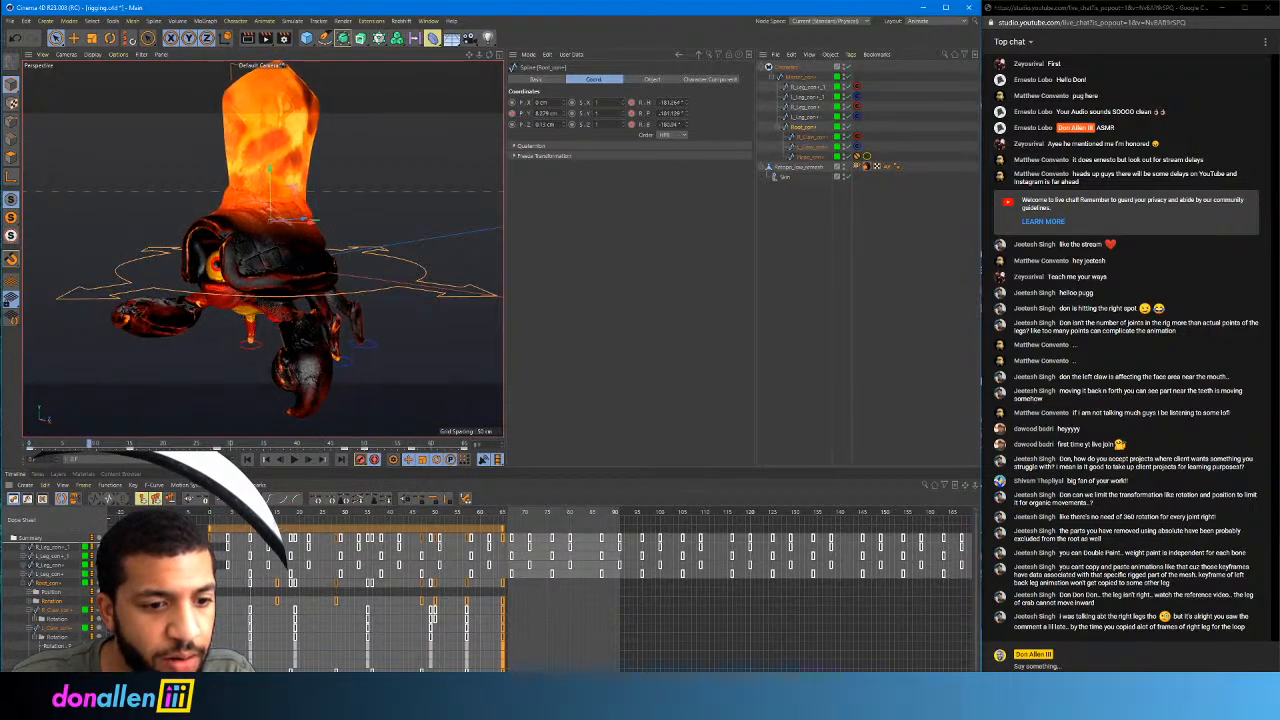
{"action": "left_click_drag", "start_coordinate": [270, 168], "coordinate": [271, 173]}
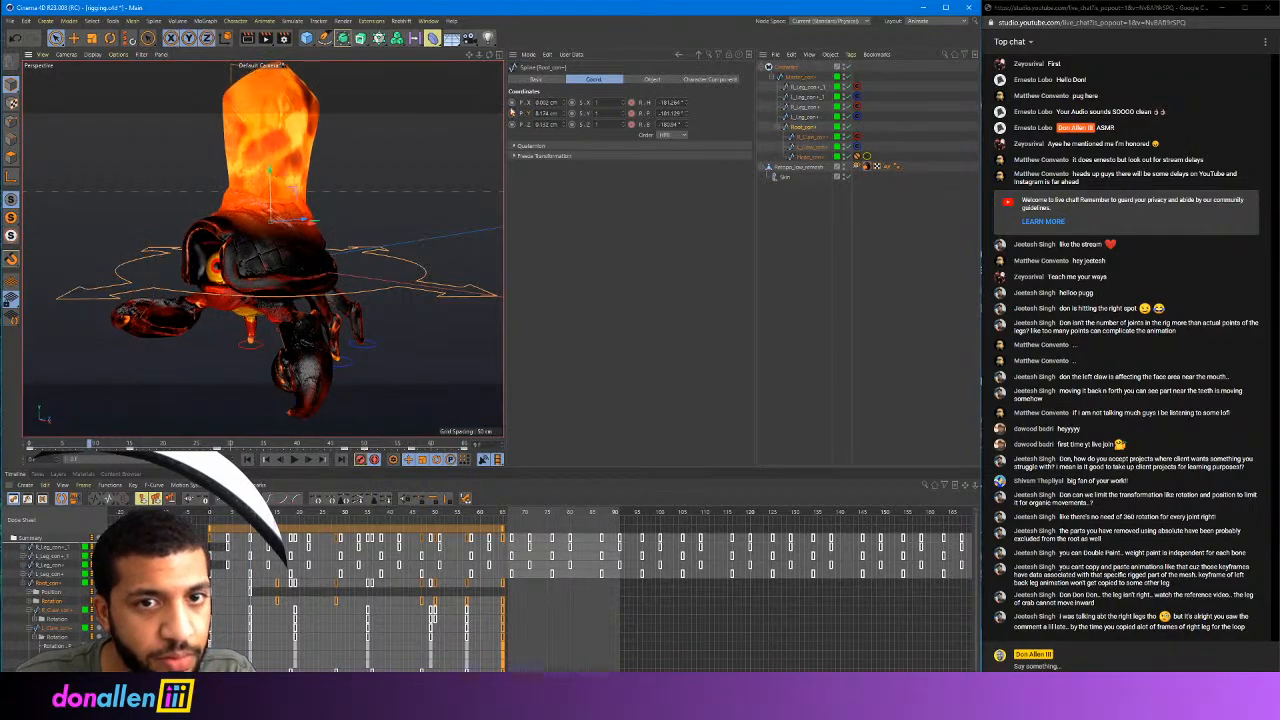
Duplicate the root controller's high and low Y position keys alternately along the timeline, ending the pattern at frame 65
{"action": "left_click_drag", "start_coordinate": [250, 515], "coordinate": [298, 516]}
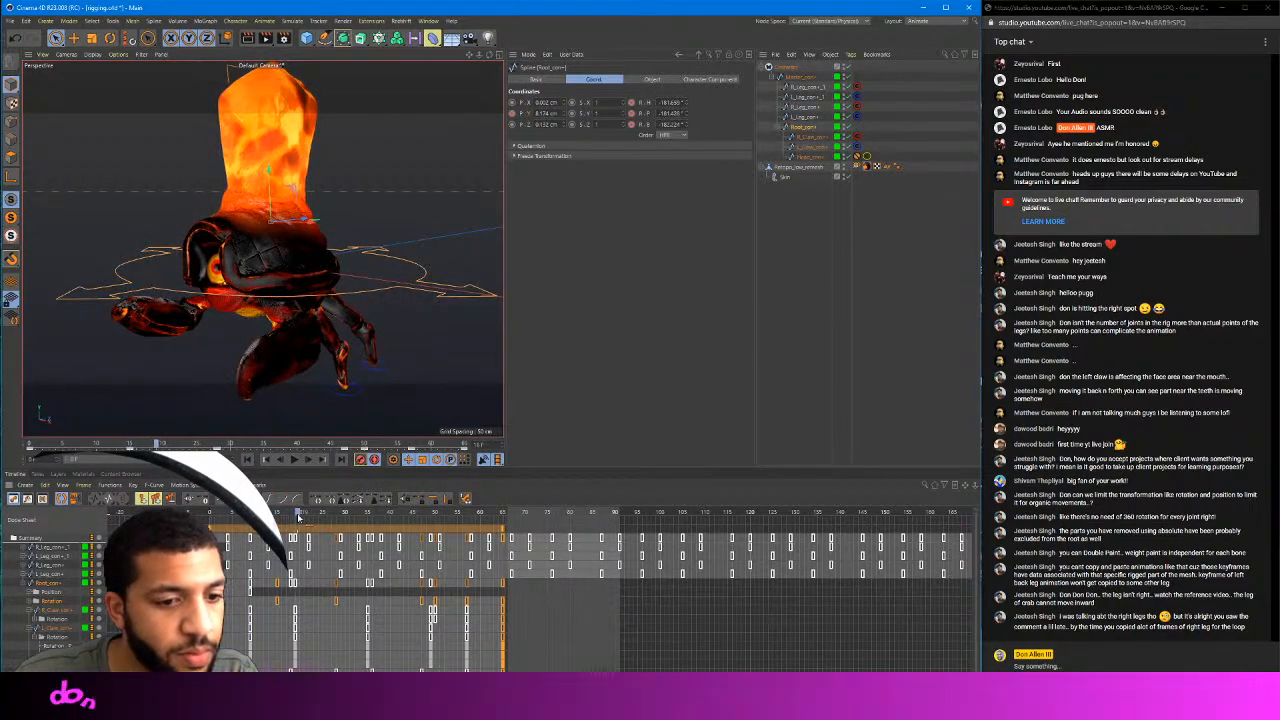
{"action": "left_click", "coordinate": [30, 592]}
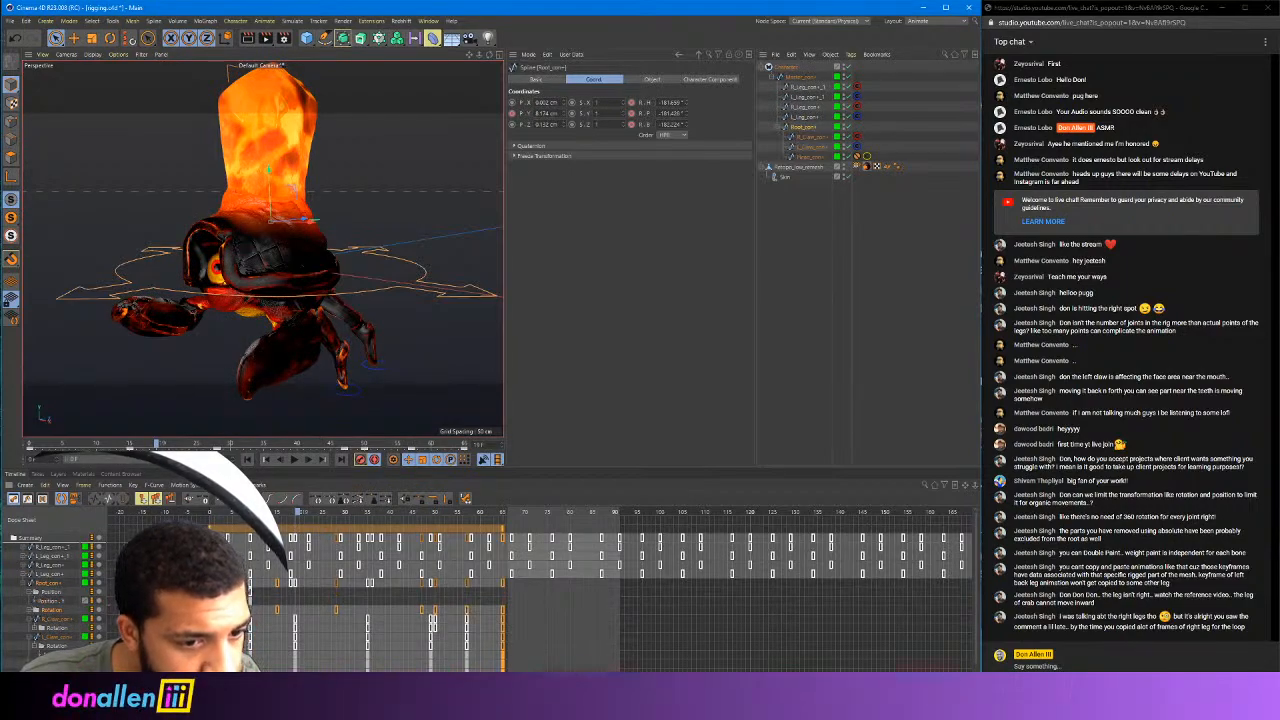
{"action": "left_click", "coordinate": [251, 597]}
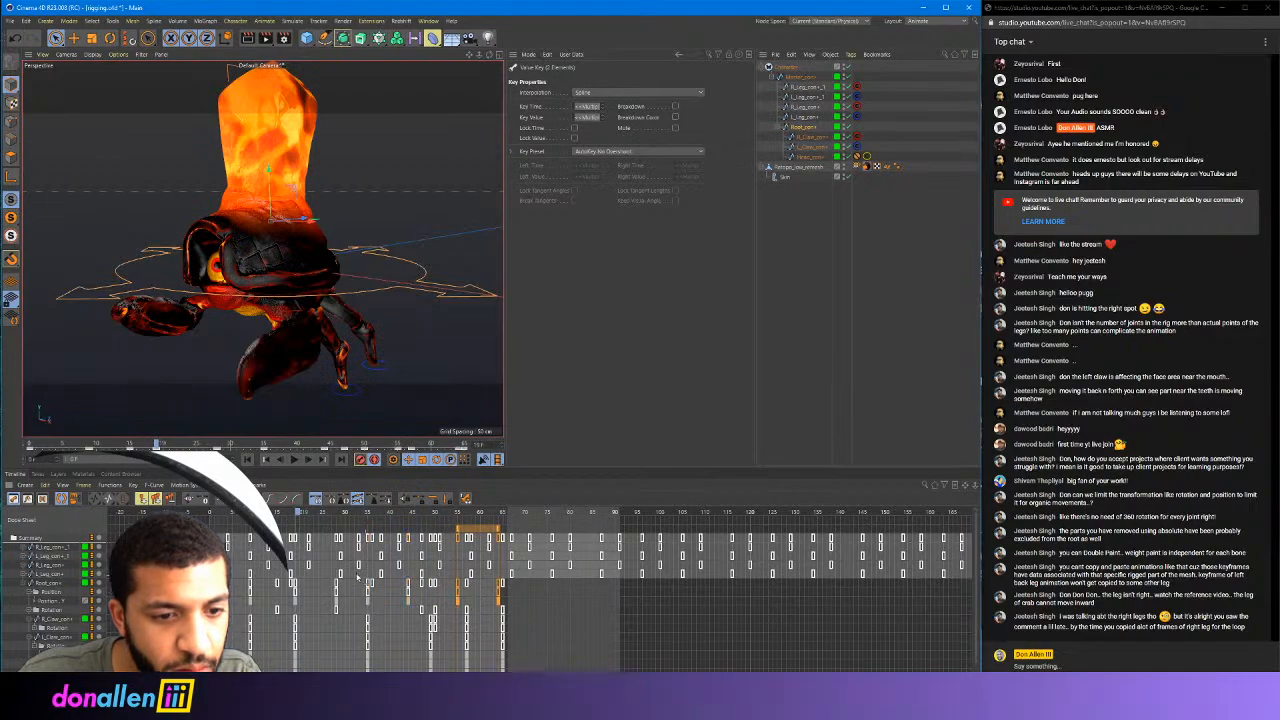
{"action": "key", "text": "F8"}
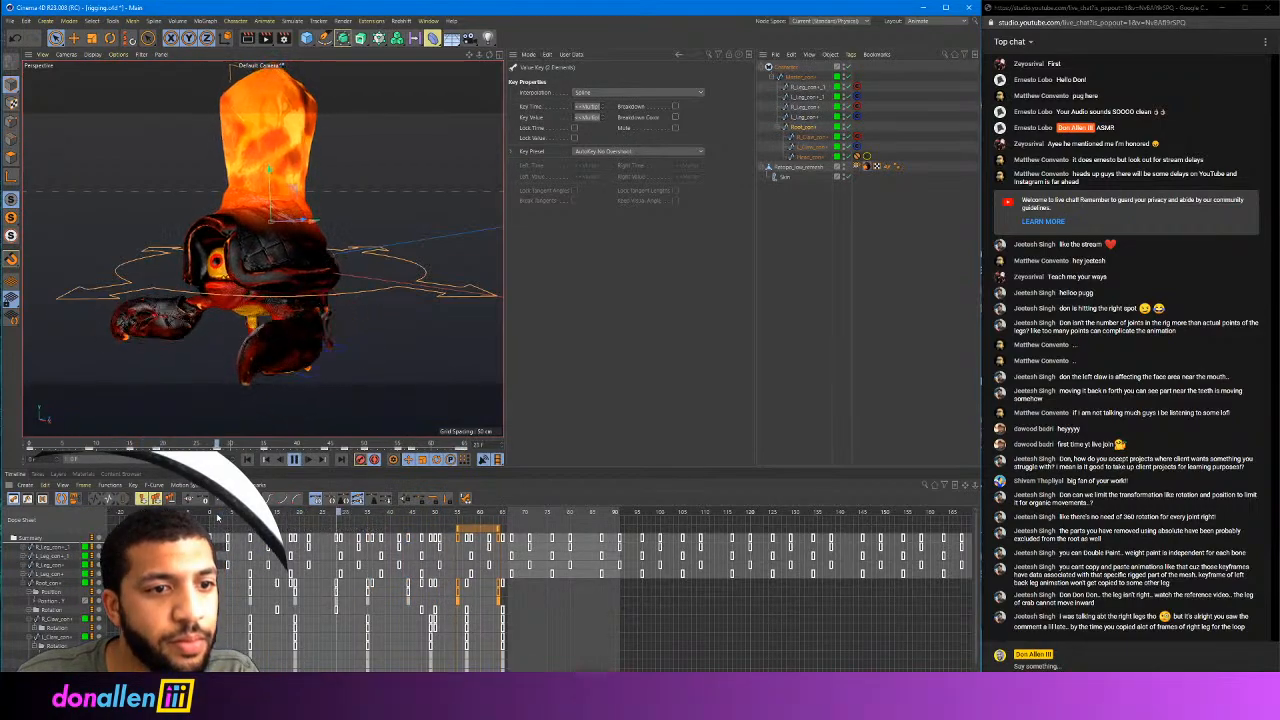
{"action": "key", "text": "F8"}
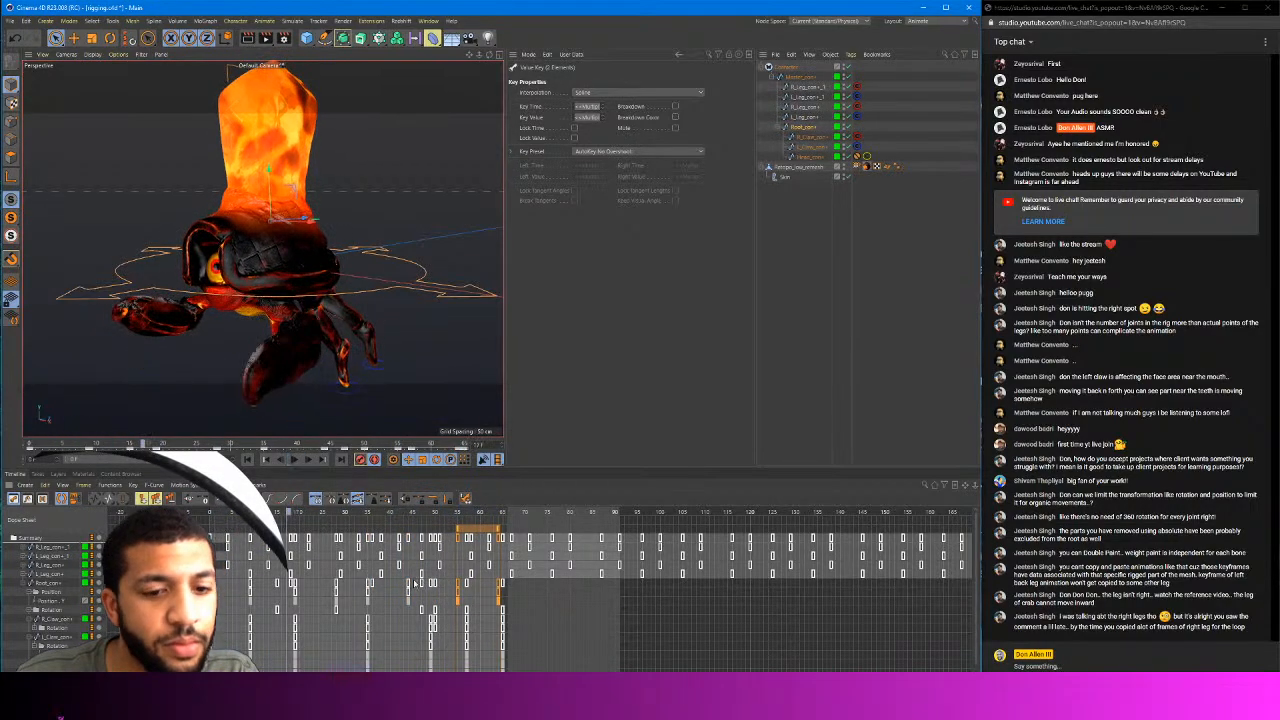
{"action": "left_click", "coordinate": [504, 594]}
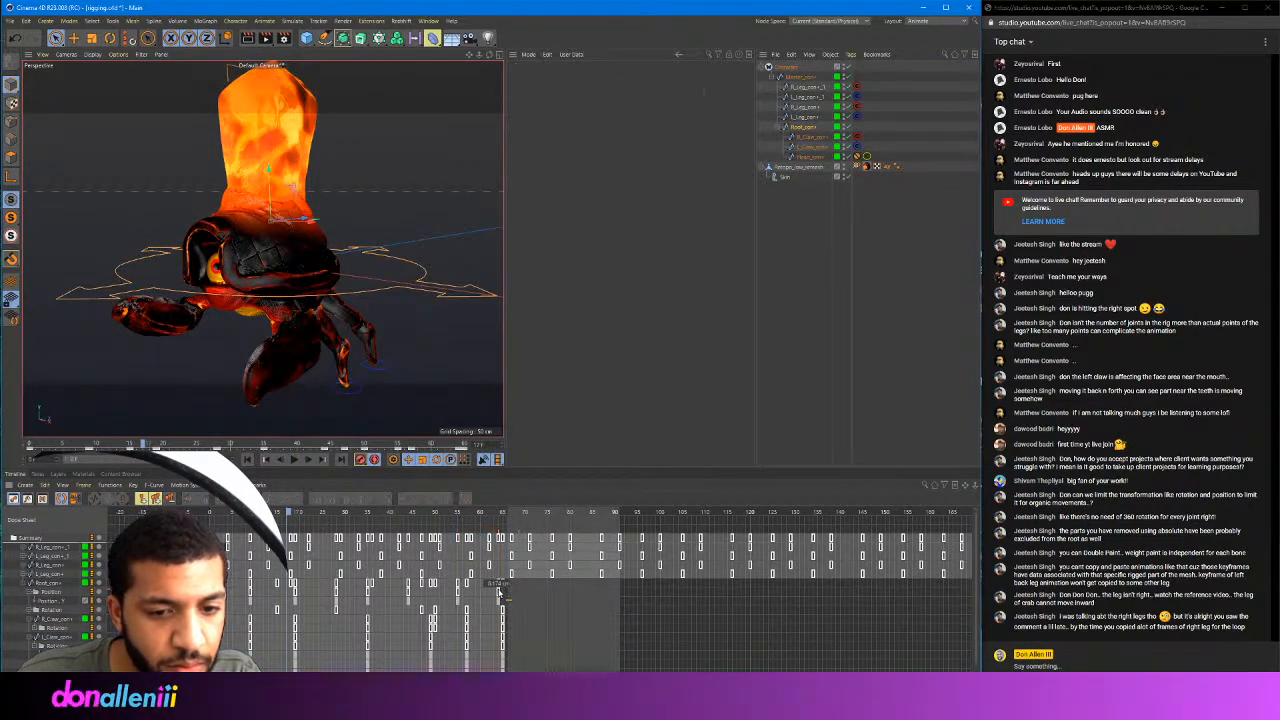
Show the root controller's Y position as an F-curve, smooth the tangents of all its keys, and play it back
{"action": "left_click", "coordinate": [503, 594]}
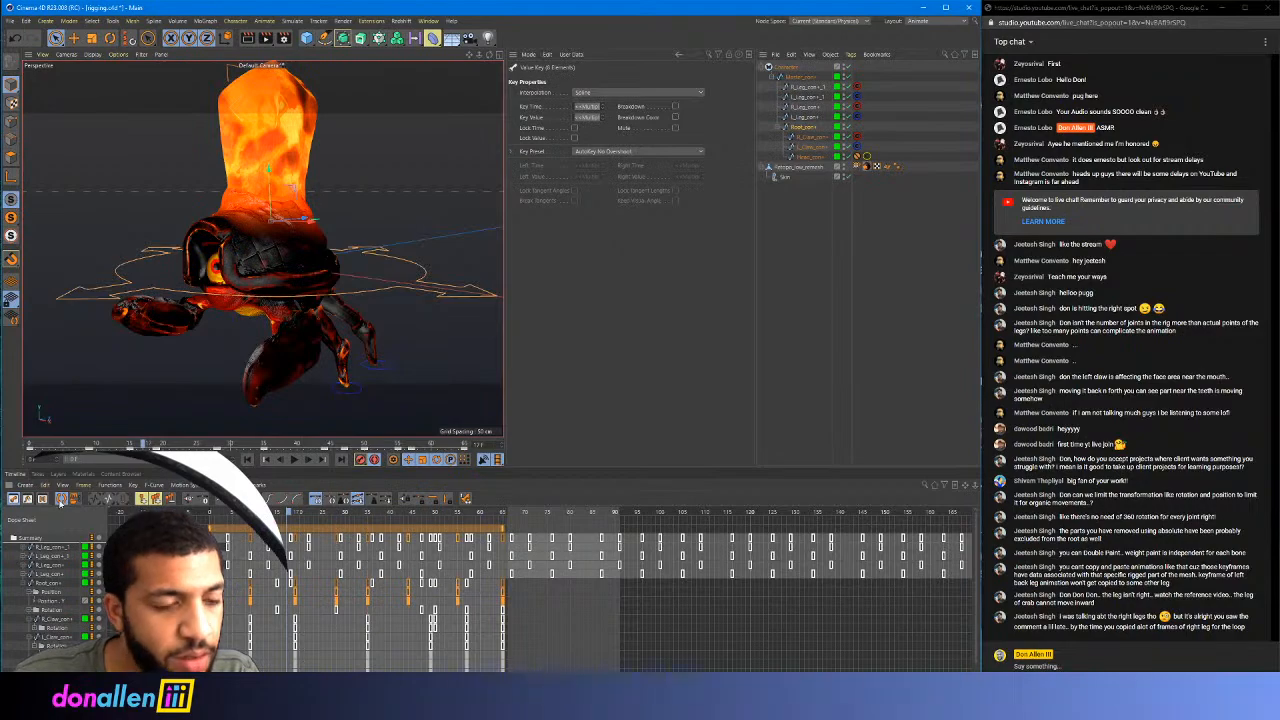
{"action": "left_click", "coordinate": [27, 499]}
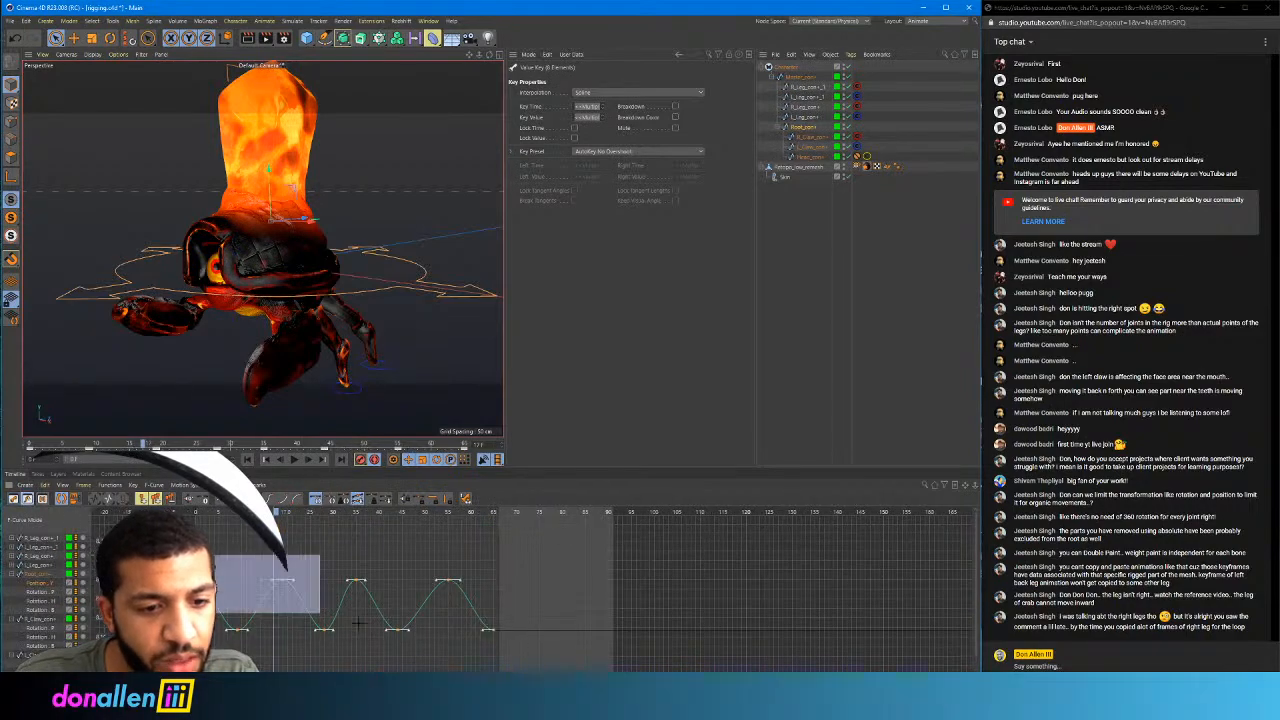
{"action": "left_click_drag", "start_coordinate": [359, 623], "coordinate": [501, 662]}
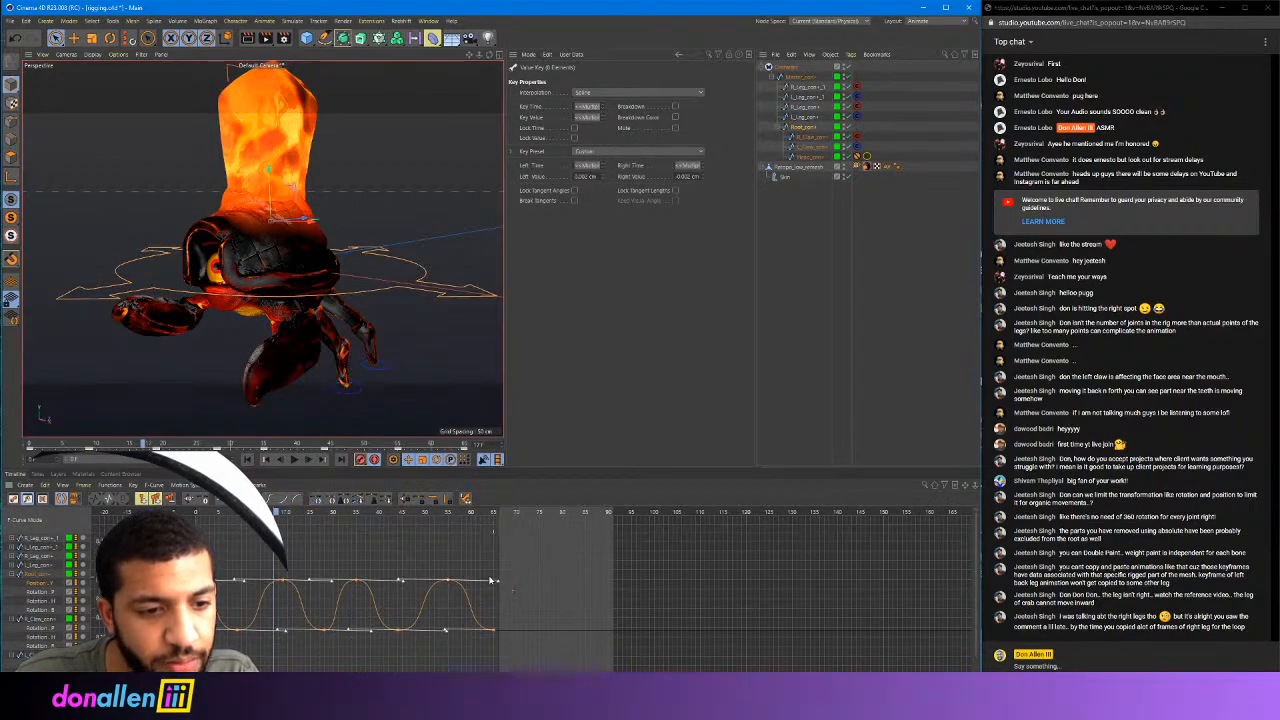
{"action": "key", "text": "F8"}
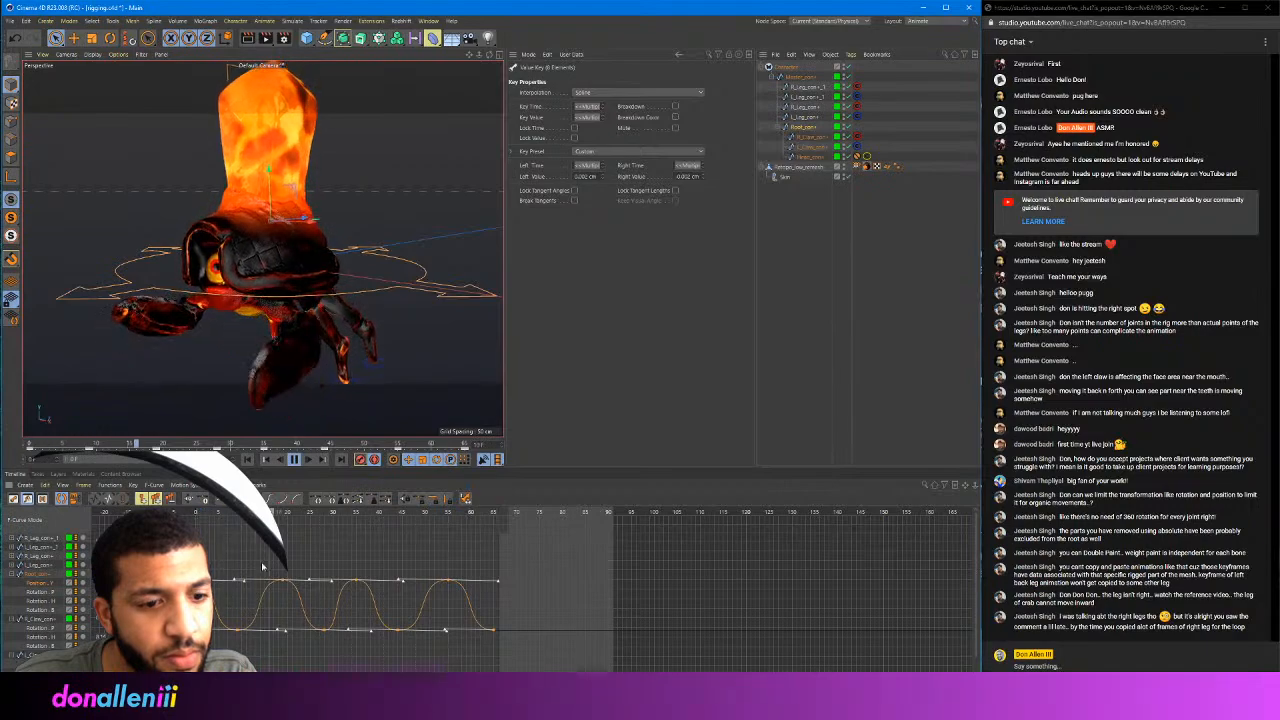
{"action": "key", "text": "F8"}
Raise the upper keys of the root controller's Y position curve, restore their original timing, and play back the stronger bob
{"action": "left_click_drag", "start_coordinate": [188, 557], "coordinate": [547, 607]}
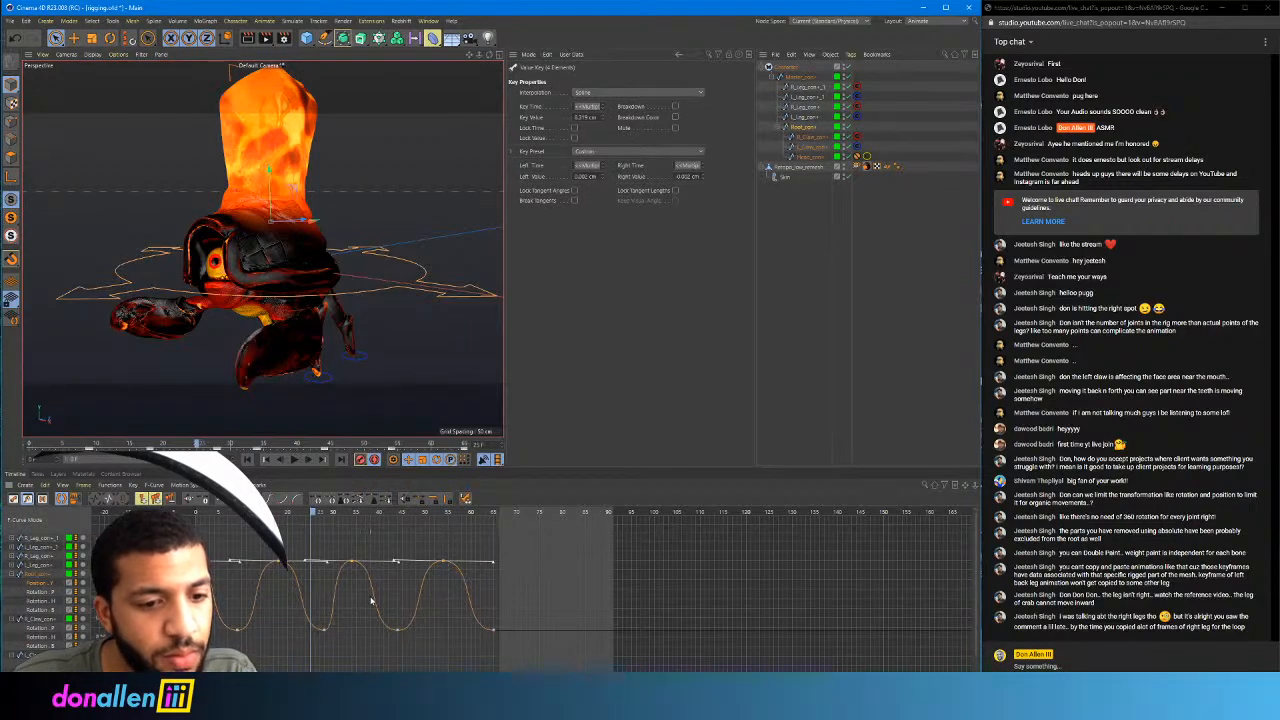
{"action": "left_click_drag", "start_coordinate": [331, 562], "coordinate": [295, 566]}
{"action": "left_click", "coordinate": [287, 513]}
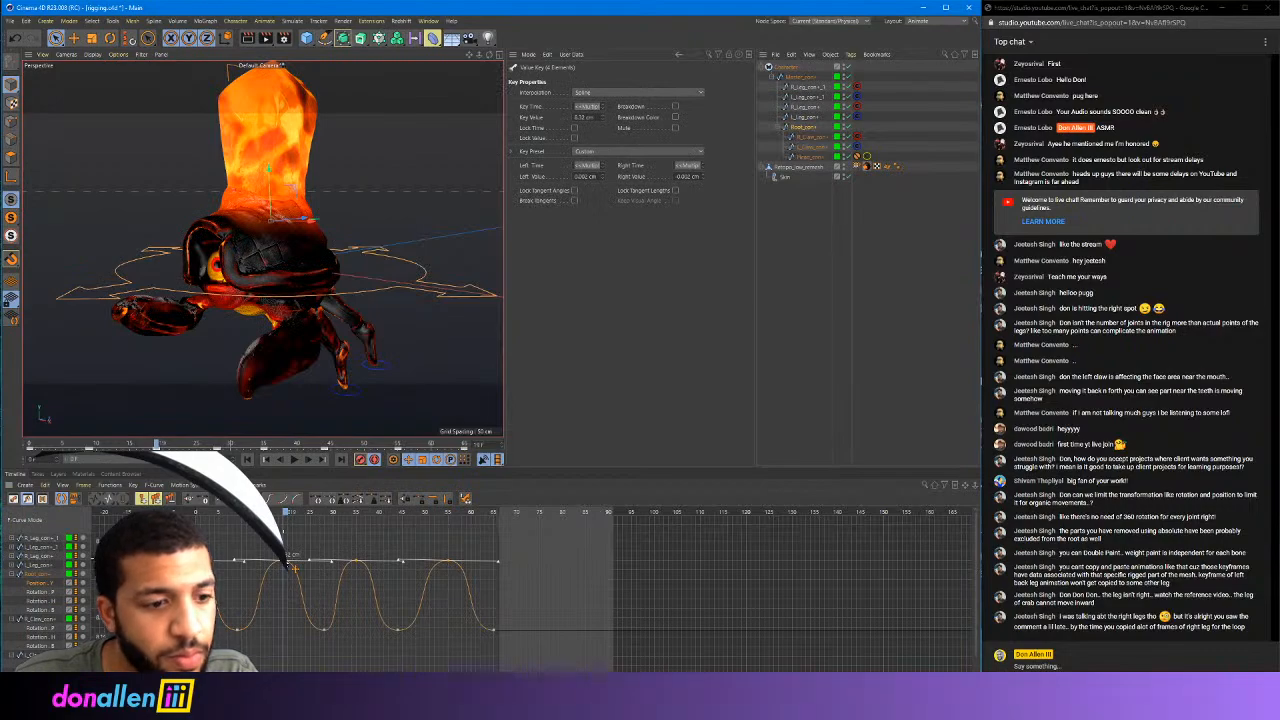
{"action": "key", "text": "F8"}
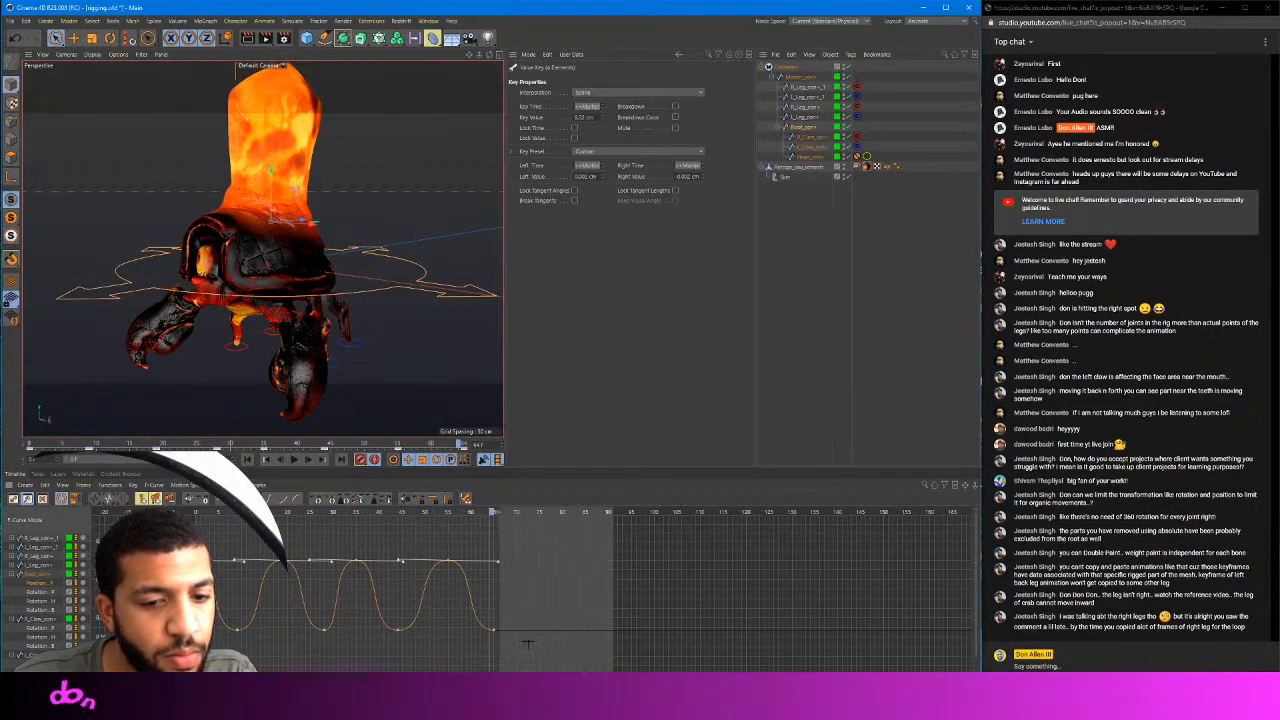
Select the lower keys of the root controller's Y position curve and review the bob from another angle during playback
{"action": "left_click_drag", "start_coordinate": [528, 644], "coordinate": [258, 616]}
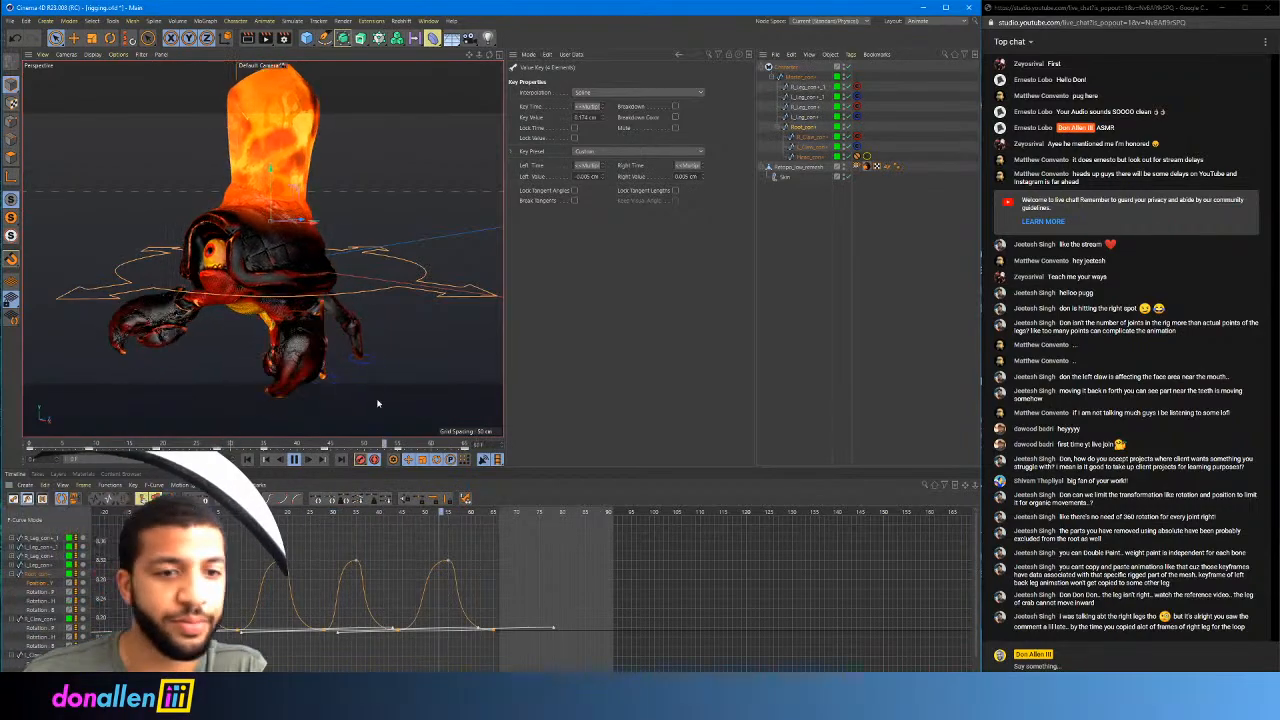
{"action": "left_click_drag", "start_coordinate": [377, 403], "coordinate": [408, 277], "text": "alt"}
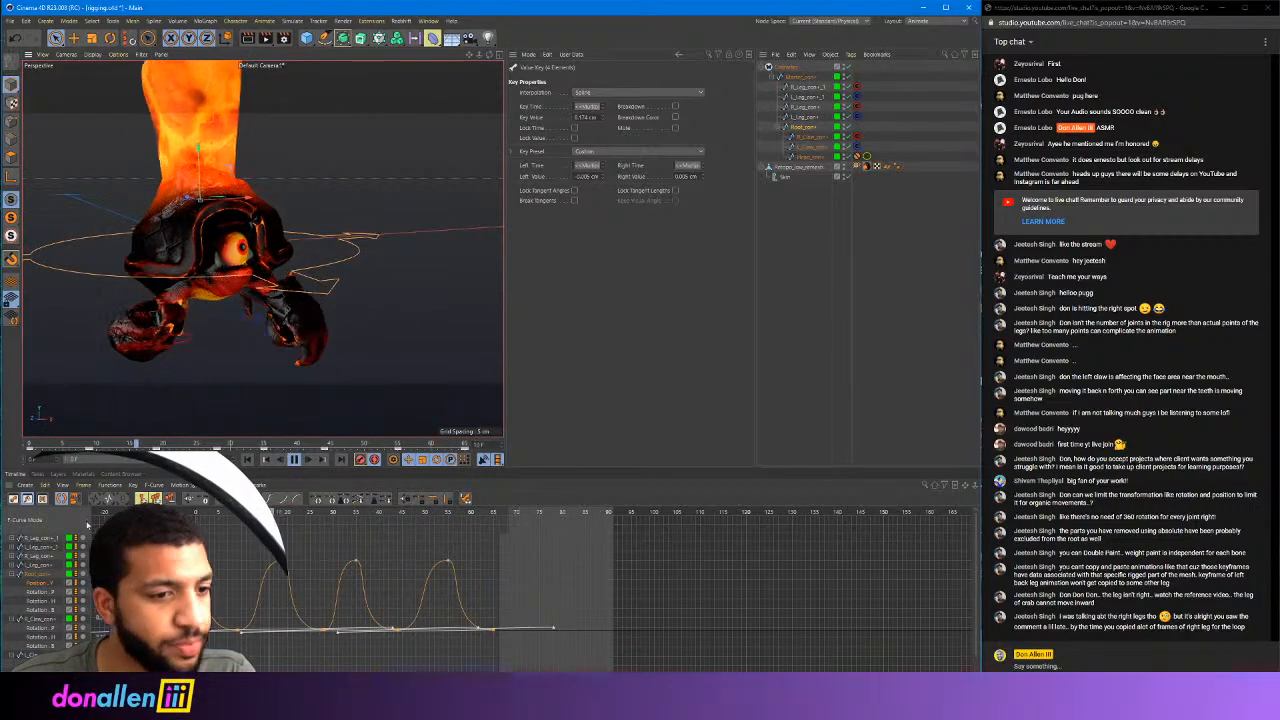
Return the timeline to the Dope Sheet, clear the key selection, and review the walk cycle playback from several angles
{"action": "key", "text": "Tab"}
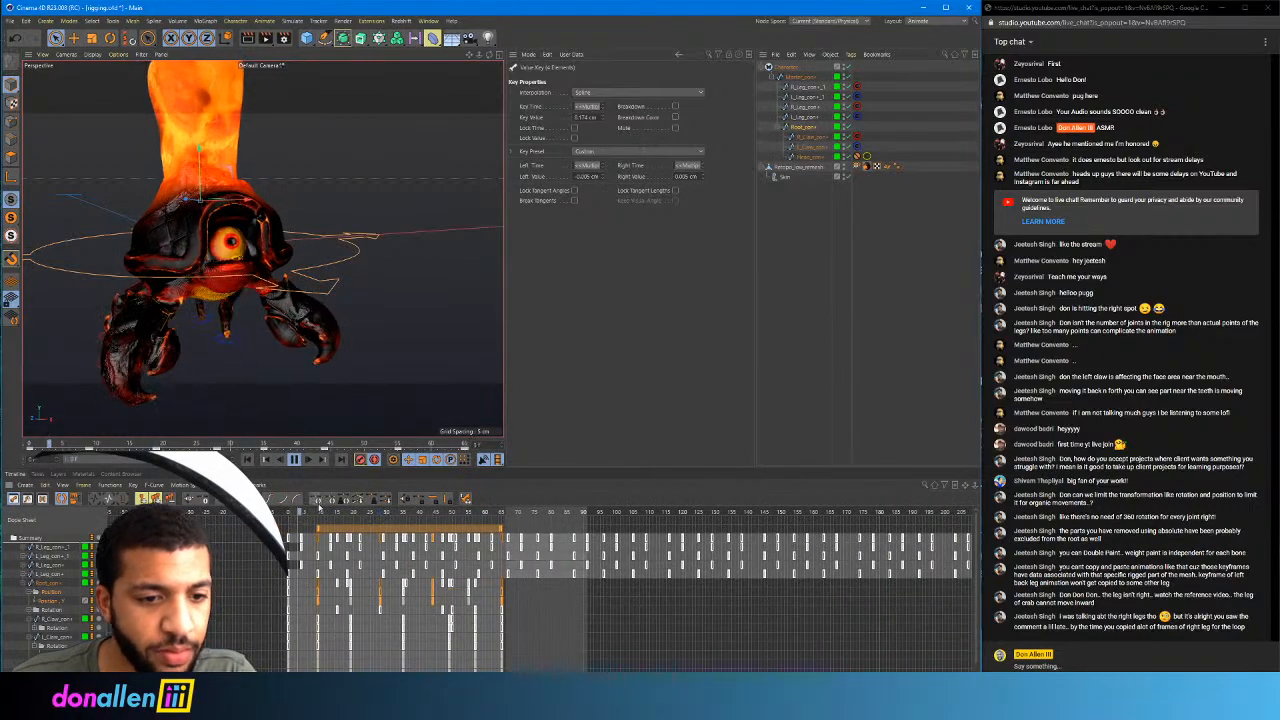
{"action": "left_click_drag", "start_coordinate": [319, 529], "coordinate": [247, 529]}
{"action": "key", "text": "ctrl+z"}
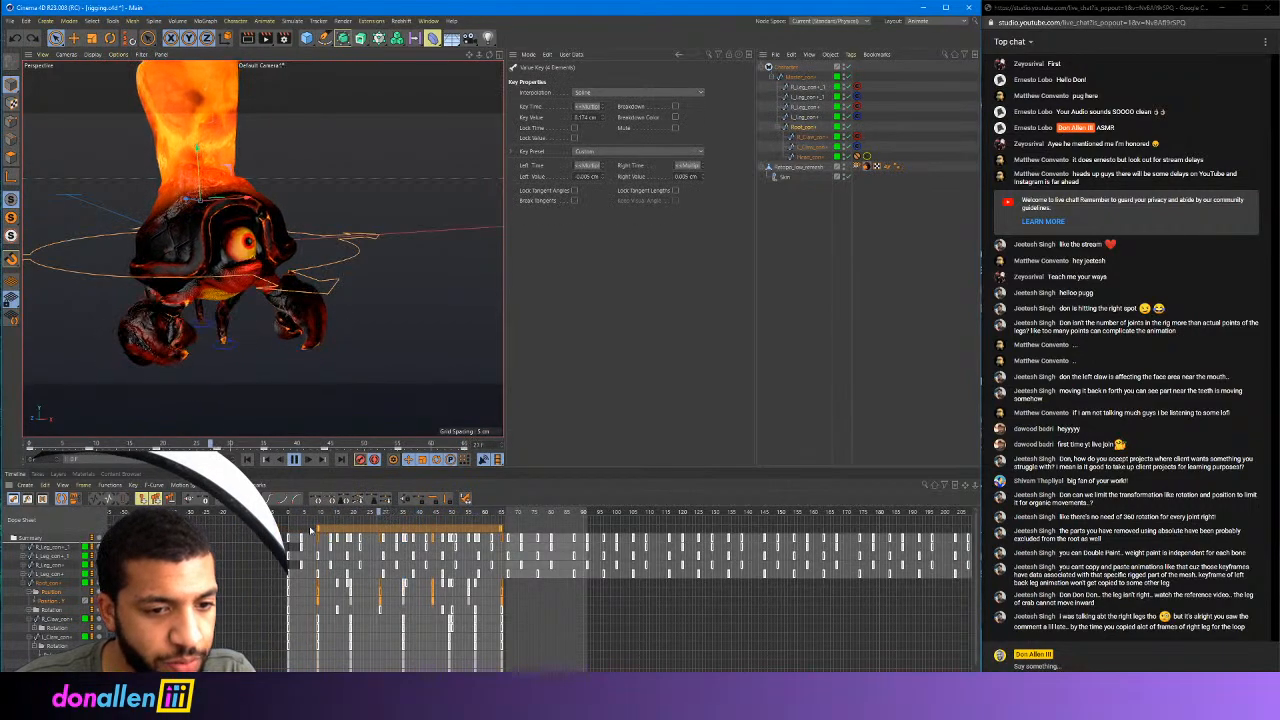
{"action": "left_click", "coordinate": [512, 633]}
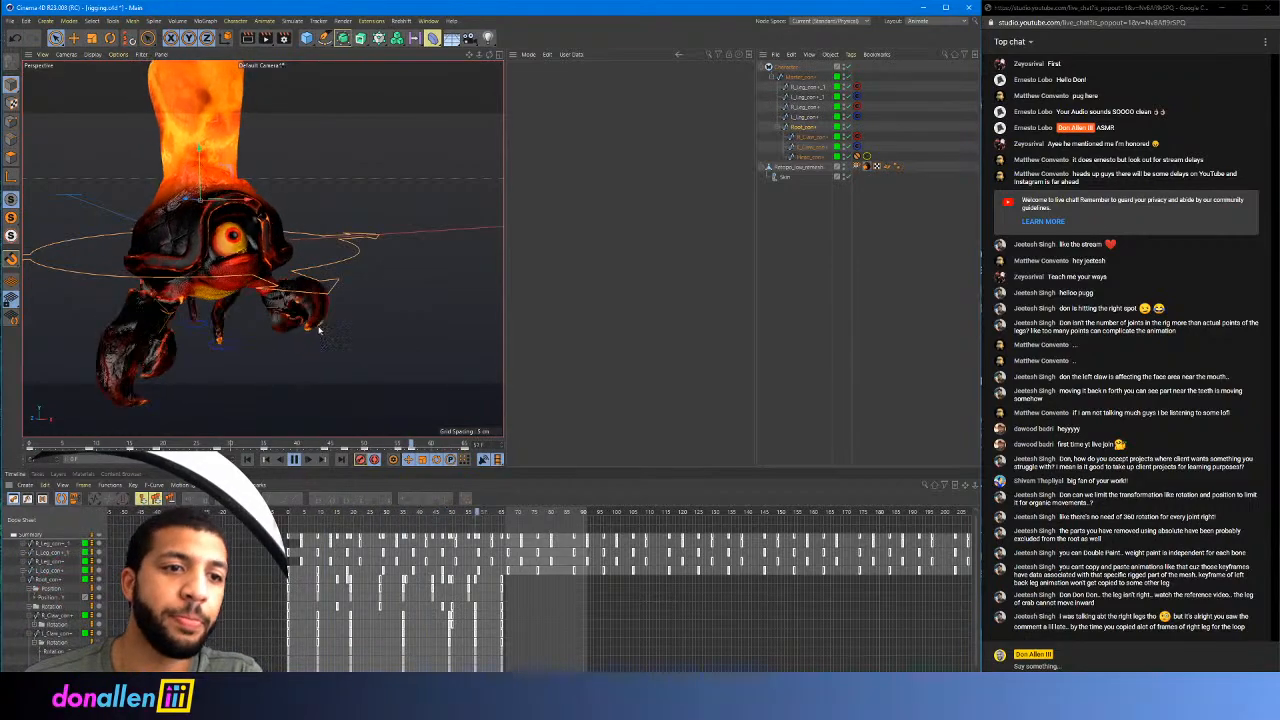
{"action": "mouse_move", "coordinate": [423, 280]}
{"action": "left_mouse_down", "text": "alt"}
{"action": "mouse_move", "coordinate": [296, 237]}
{"action": "mouse_move", "coordinate": [263, 275]}
{"action": "mouse_move", "coordinate": [369, 262]}
{"action": "mouse_move", "coordinate": [389, 314]}
{"action": "mouse_move", "coordinate": [471, 306]}
{"action": "mouse_move", "coordinate": [433, 294]}
{"action": "mouse_move", "coordinate": [363, 320]}
{"action": "left_mouse_up", "text": "alt"}
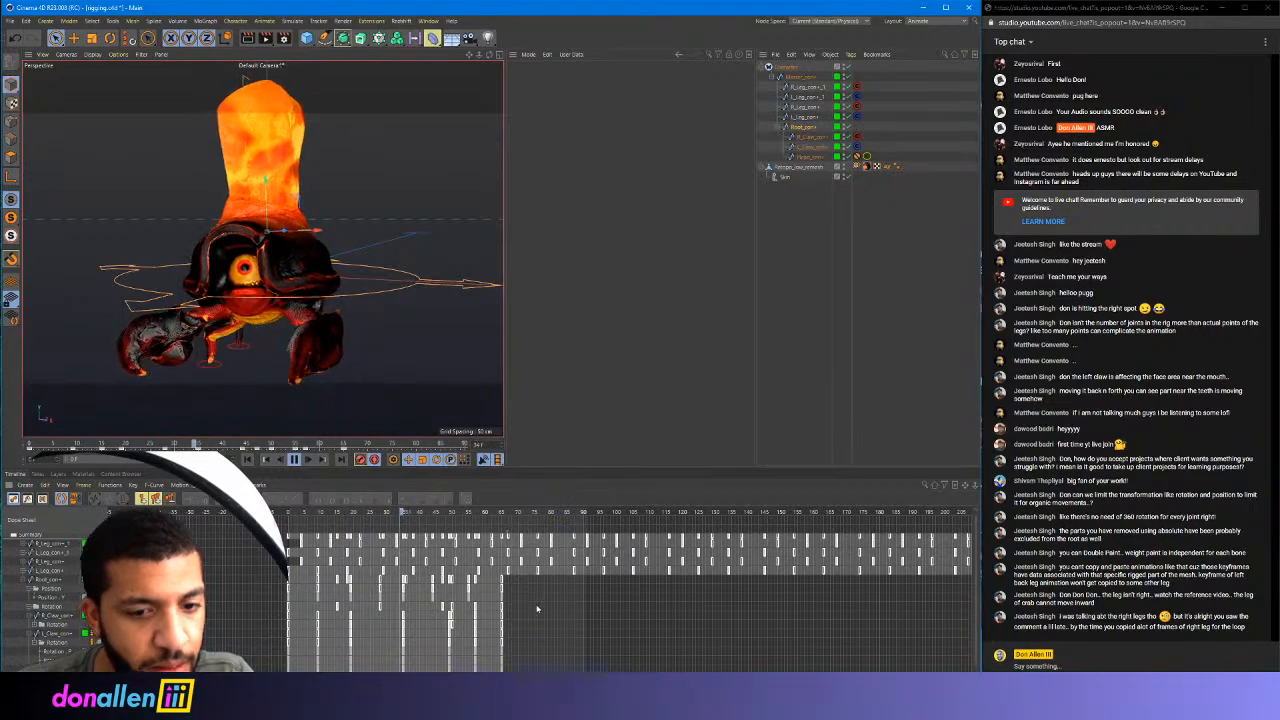
{"action": "key", "text": "F8"}
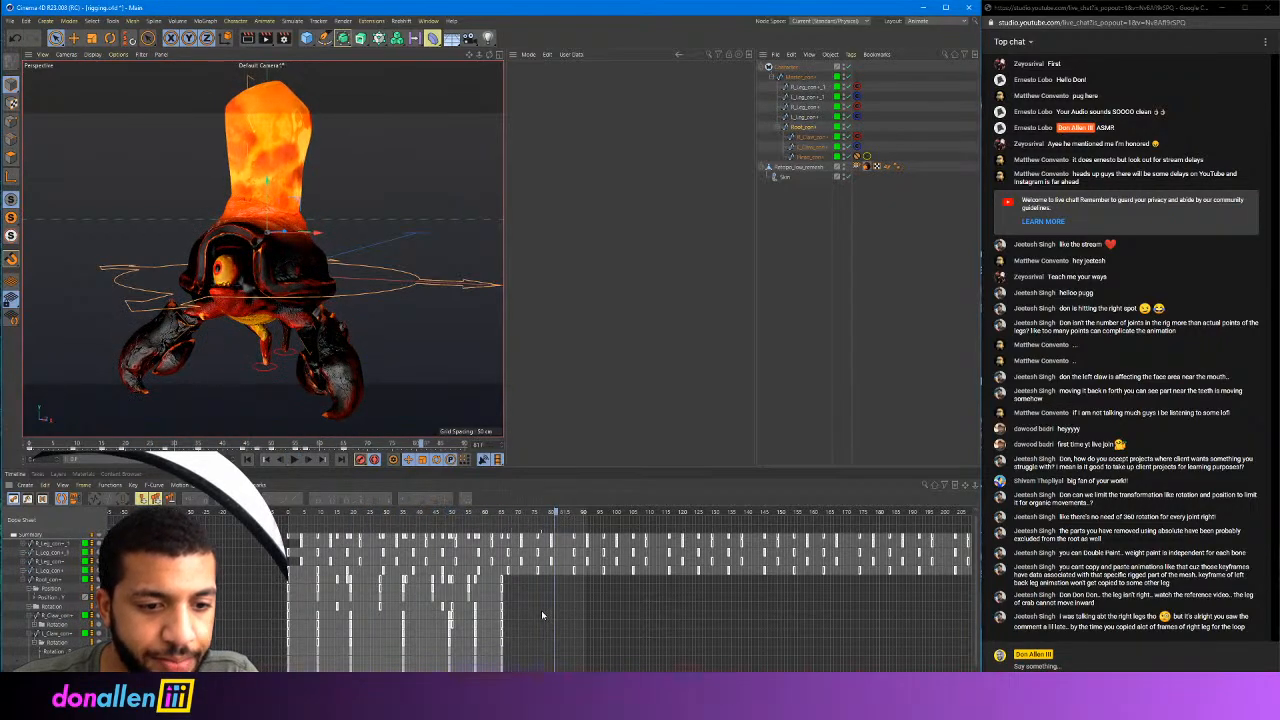
Collapse the root controller's tracks, copy its frame 0 keys to frame 87, and play back the loop
{"action": "scroll", "coordinate": [293, 651], "scroll_direction": "down", "scroll_amount": 1}
{"action": "scroll", "coordinate": [290, 645], "scroll_direction": "up", "scroll_amount": 1}
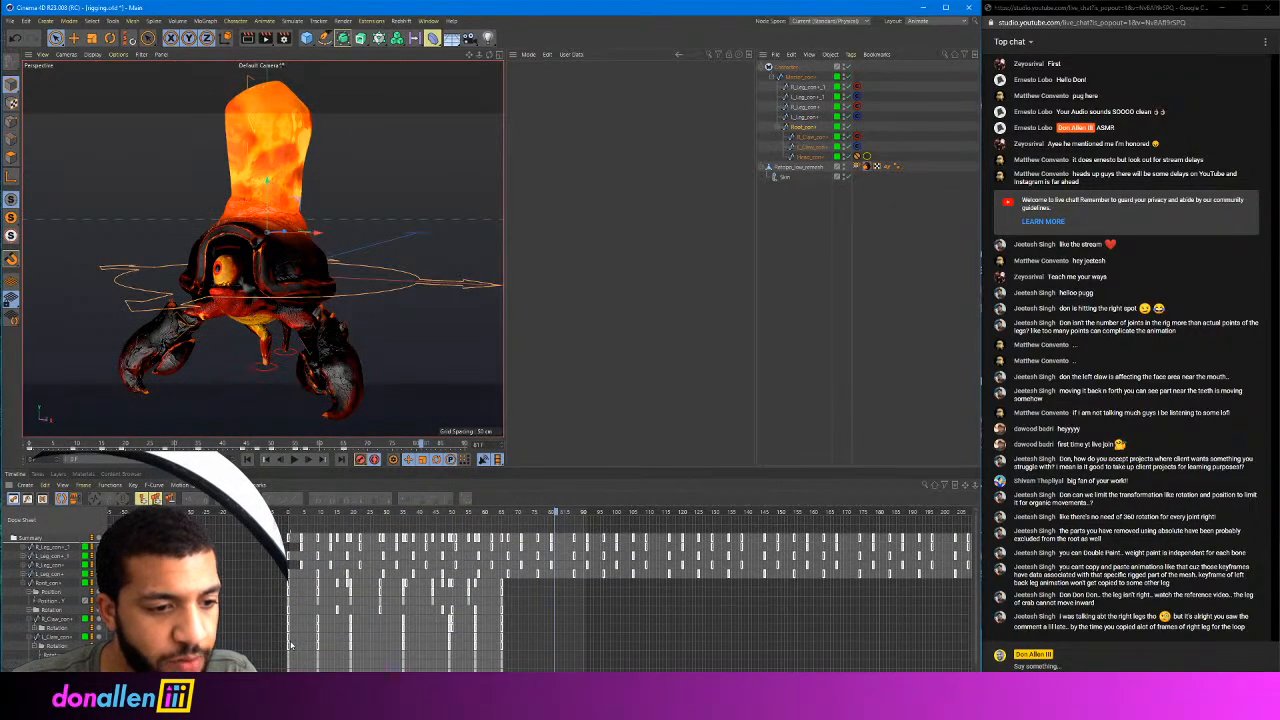
{"action": "left_click", "coordinate": [24, 584]}
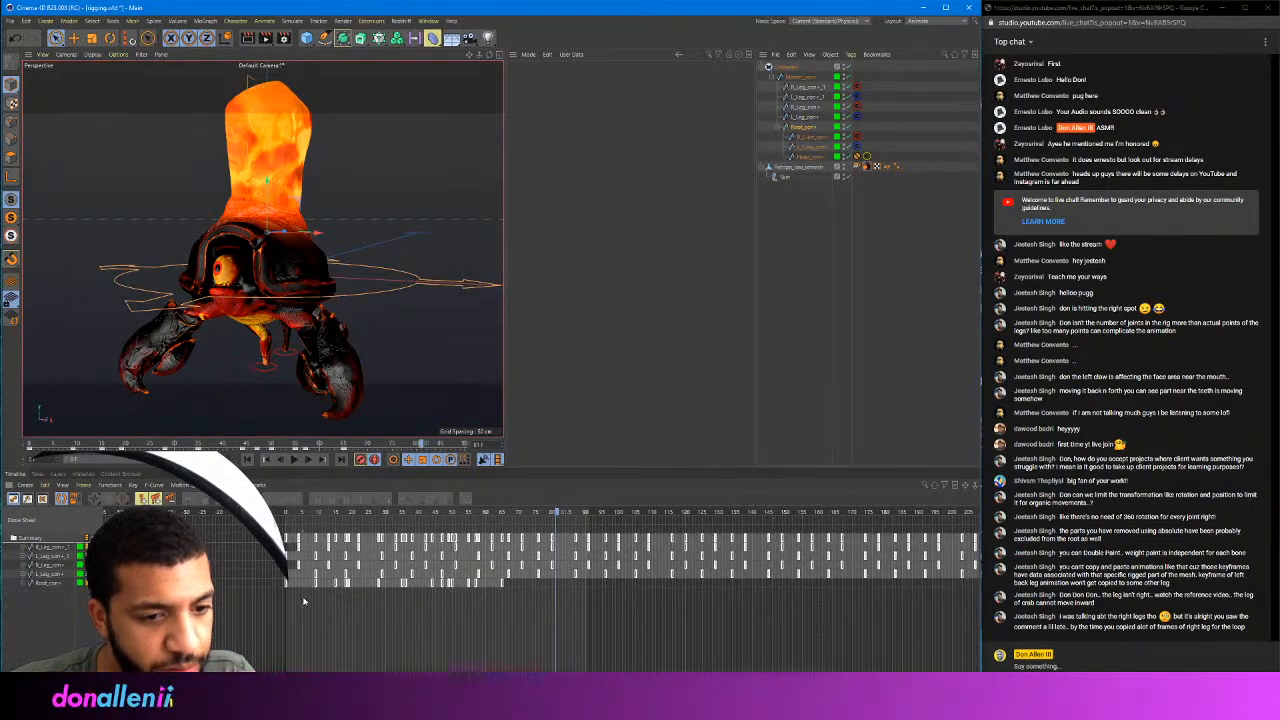
{"action": "left_click_drag", "start_coordinate": [277, 576], "coordinate": [278, 534]}
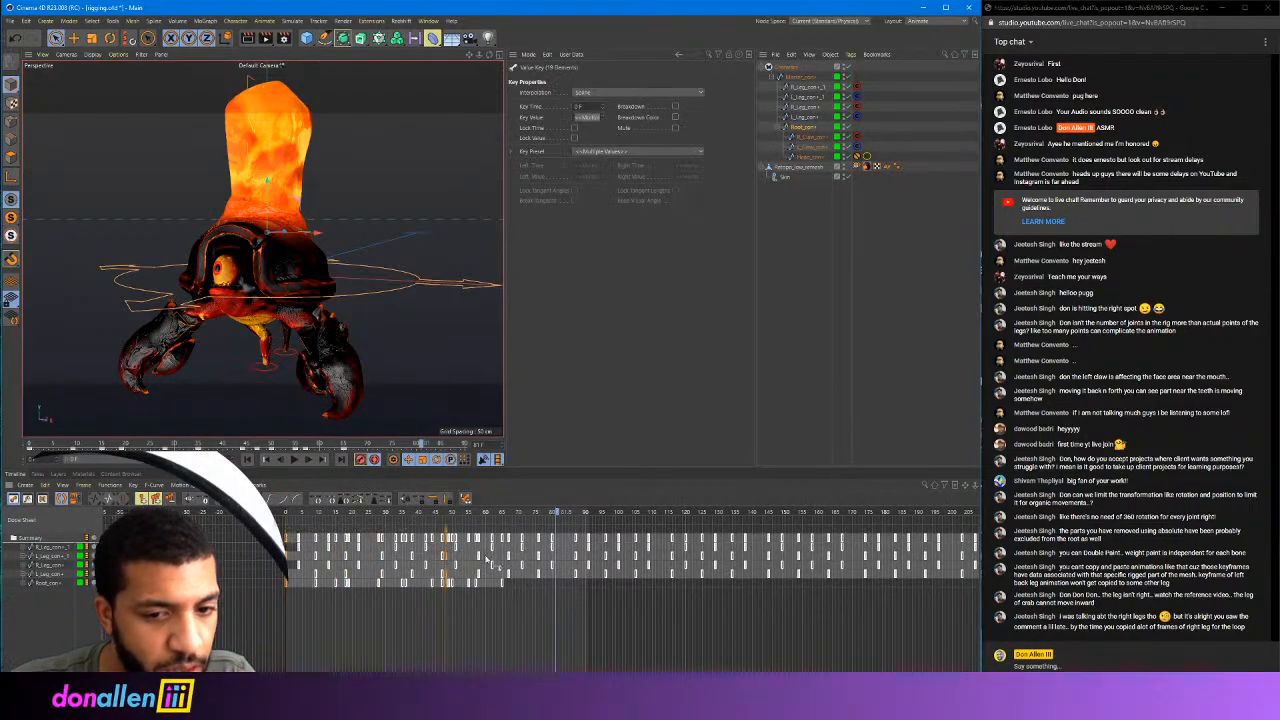
{"action": "left_click_drag", "start_coordinate": [577, 578], "coordinate": [571, 540]}
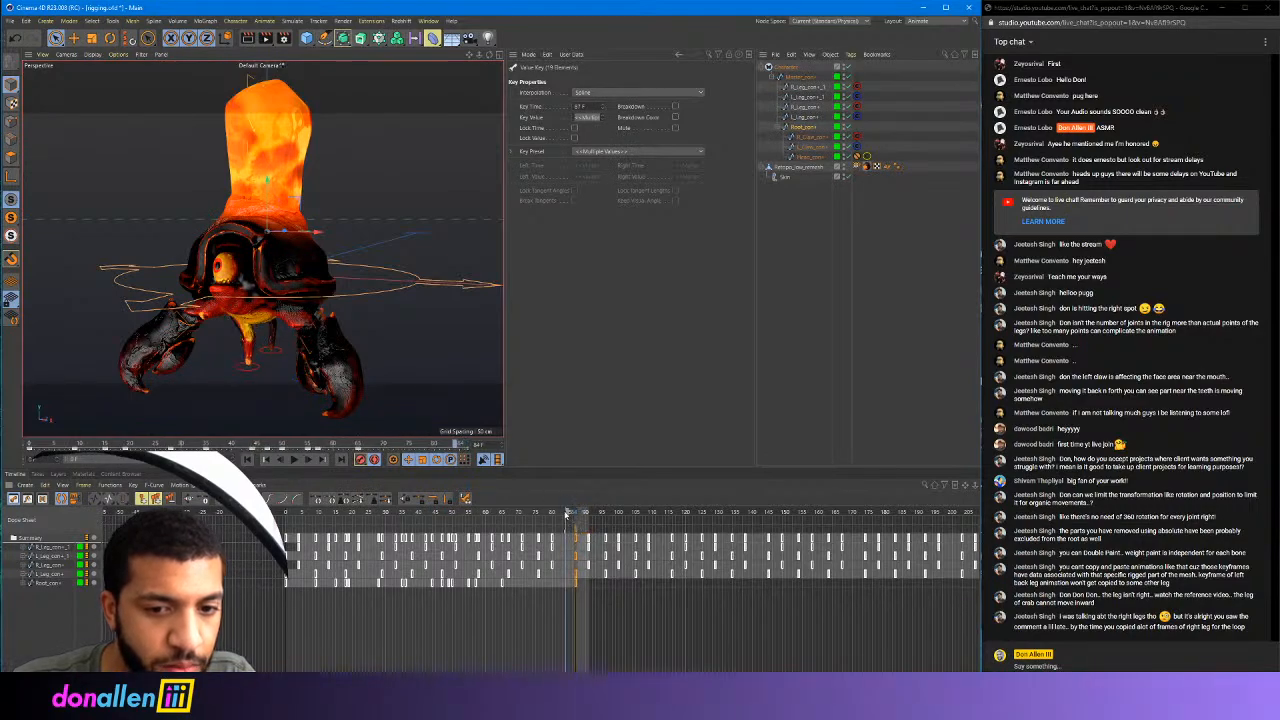
{"action": "key", "text": "F8"}
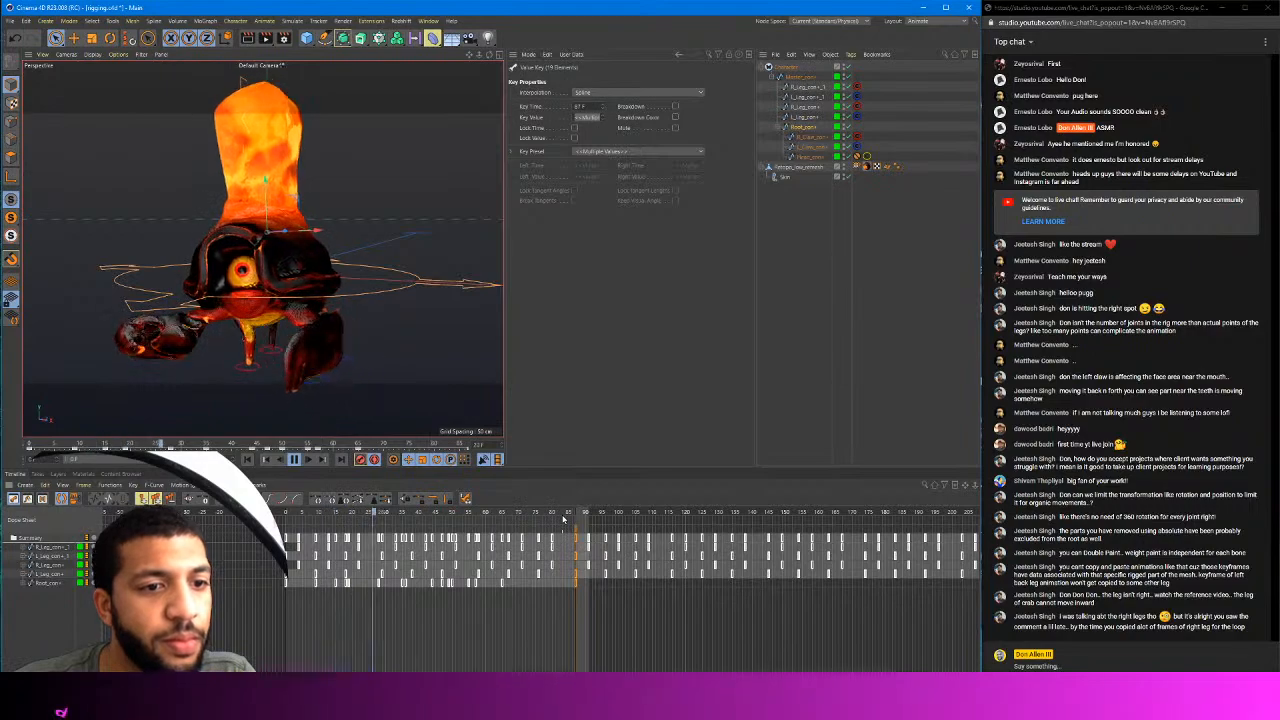
{"action": "key", "text": "F8"}
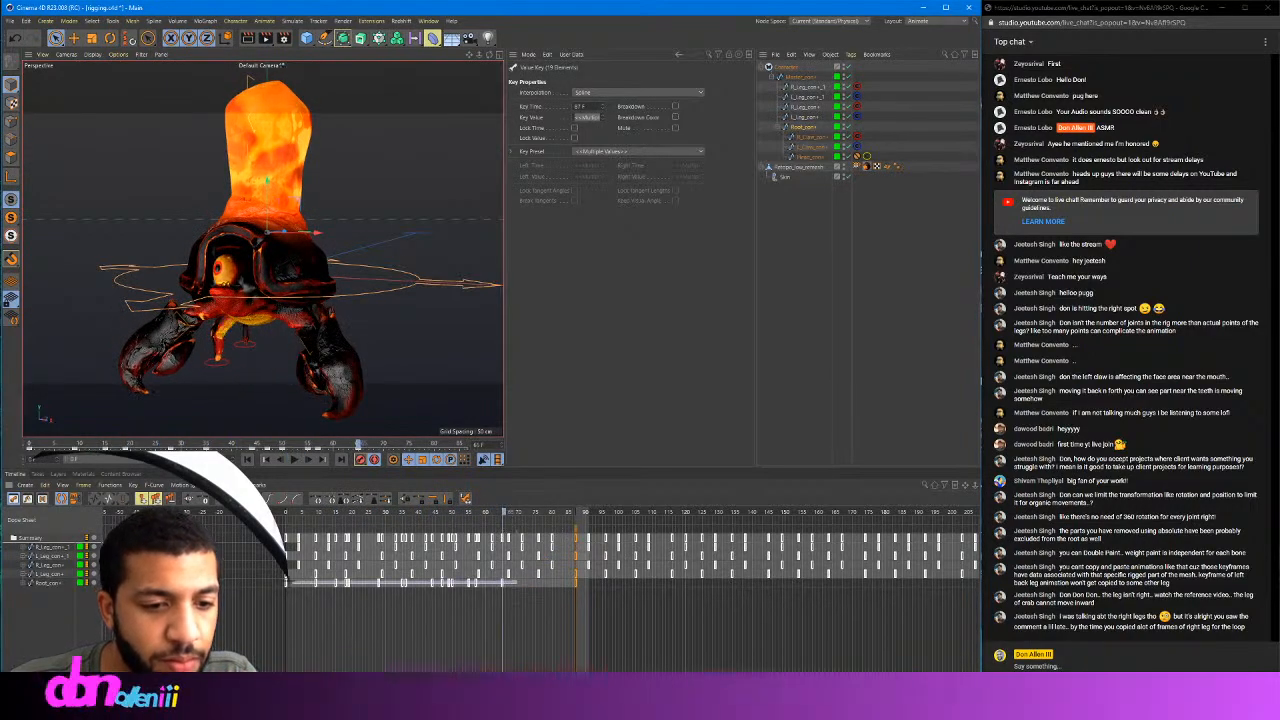
Stretch the root controller's key pattern along the timeline so its last keys land on frame 87, and play it back
{"action": "left_click", "coordinate": [40, 574]}
{"action": "left_click", "coordinate": [52, 583]}
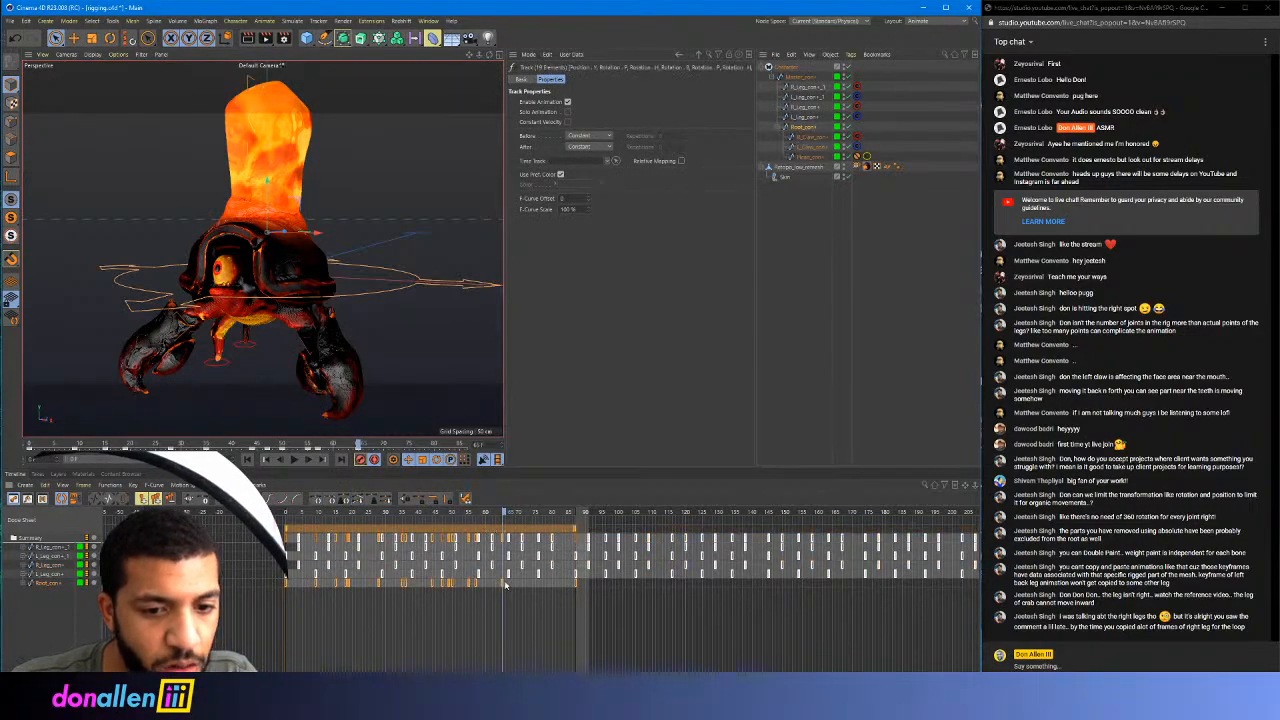
{"action": "left_click", "coordinate": [575, 588]}
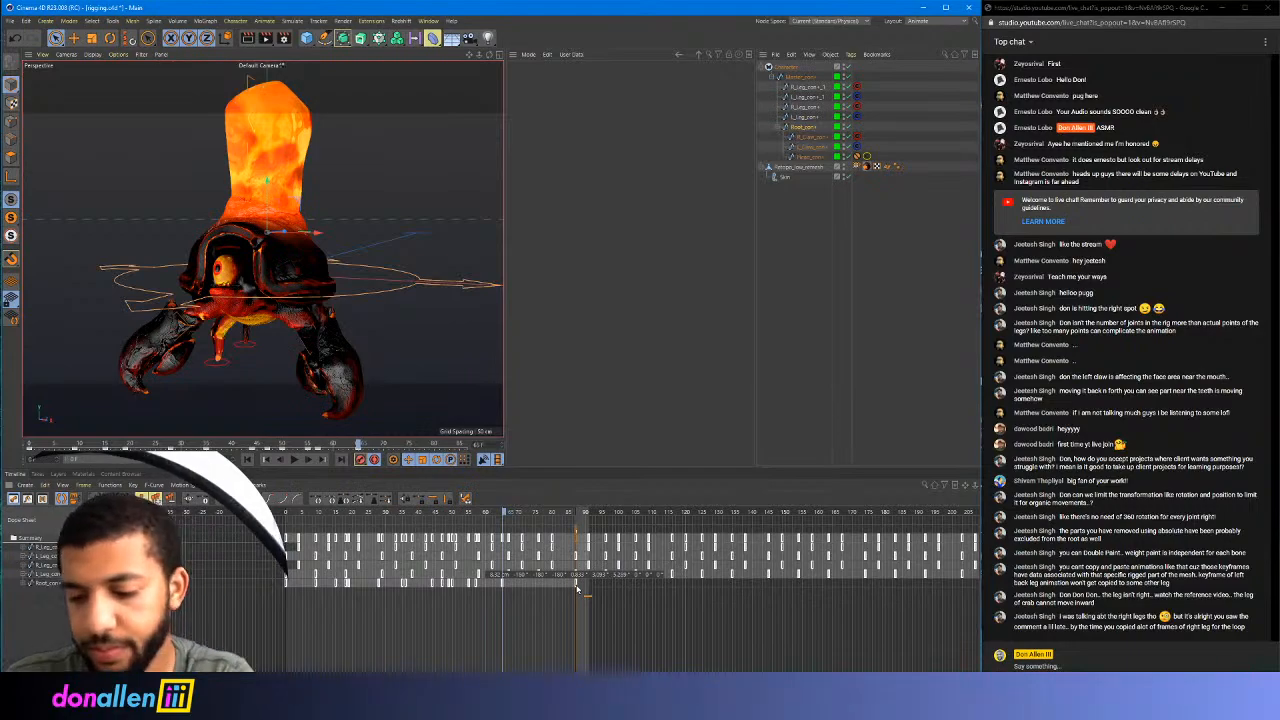
{"action": "left_click_drag", "start_coordinate": [518, 578], "coordinate": [216, 587]}
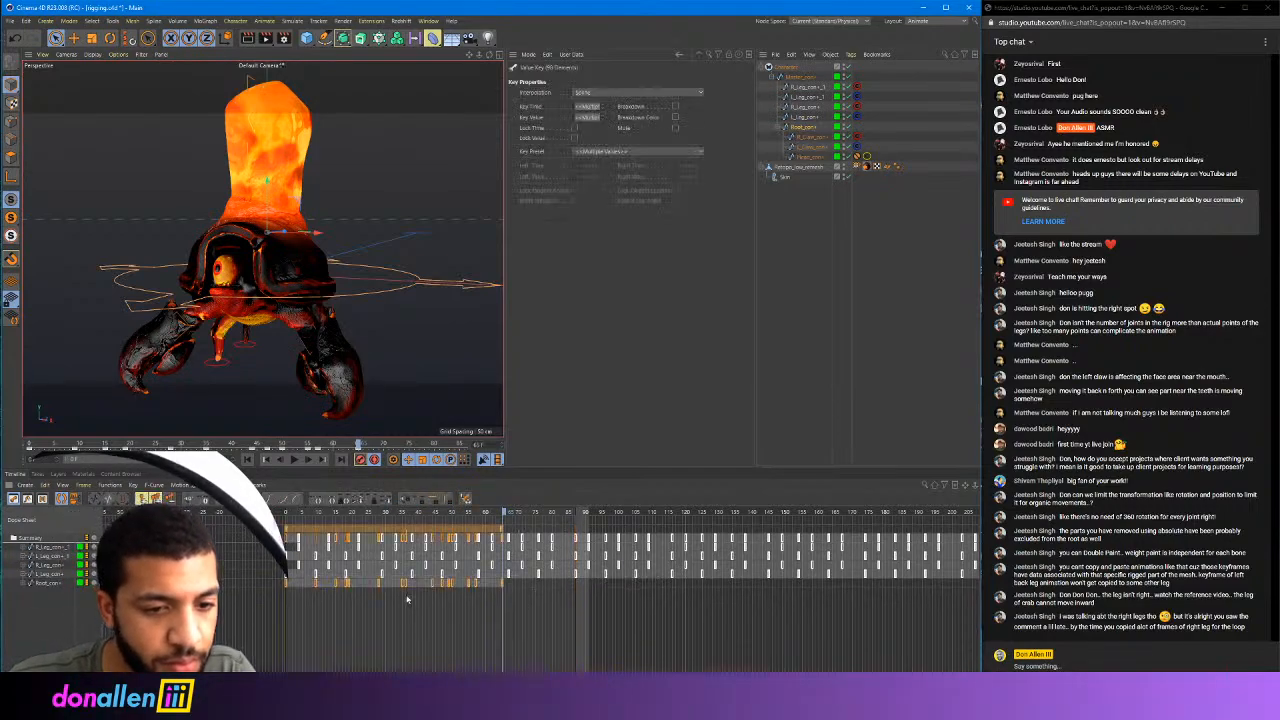
{"action": "left_click_drag", "start_coordinate": [506, 538], "coordinate": [564, 542]}
{"action": "left_click", "coordinate": [557, 607]}
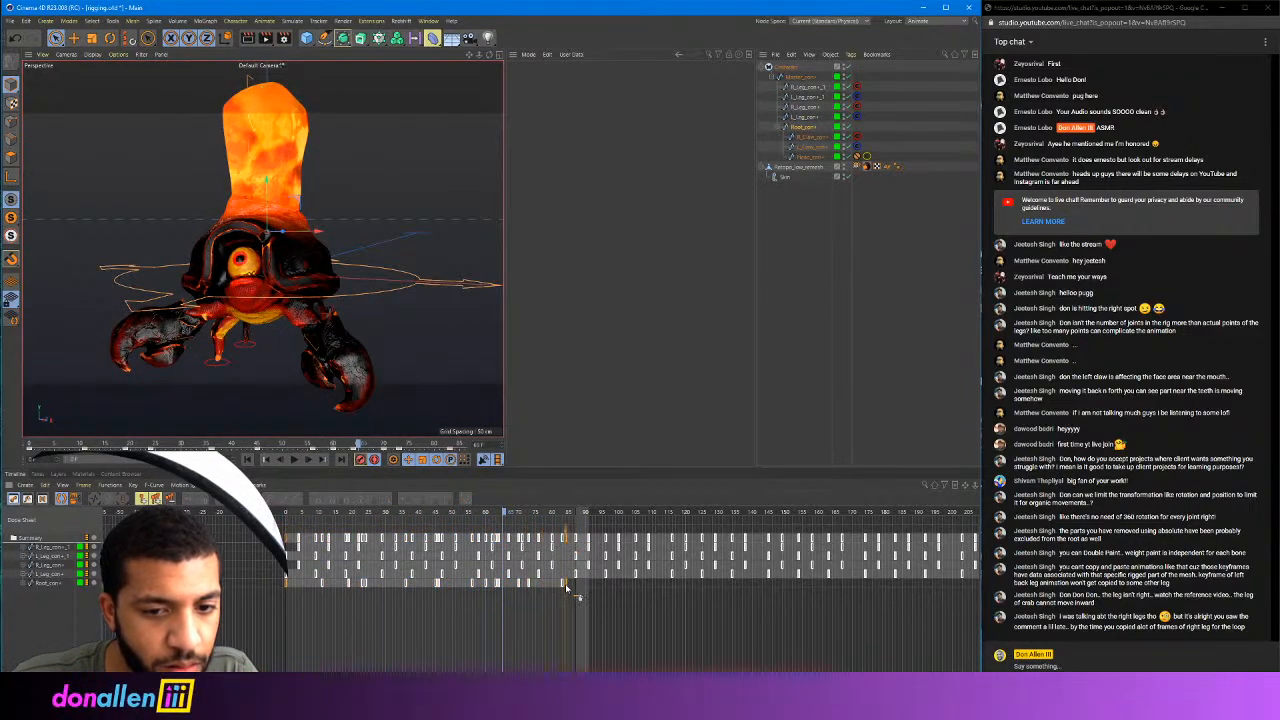
{"action": "left_click_drag", "start_coordinate": [574, 586], "coordinate": [574, 583], "text": "ctrl"}
{"action": "left_click", "coordinate": [287, 512]}
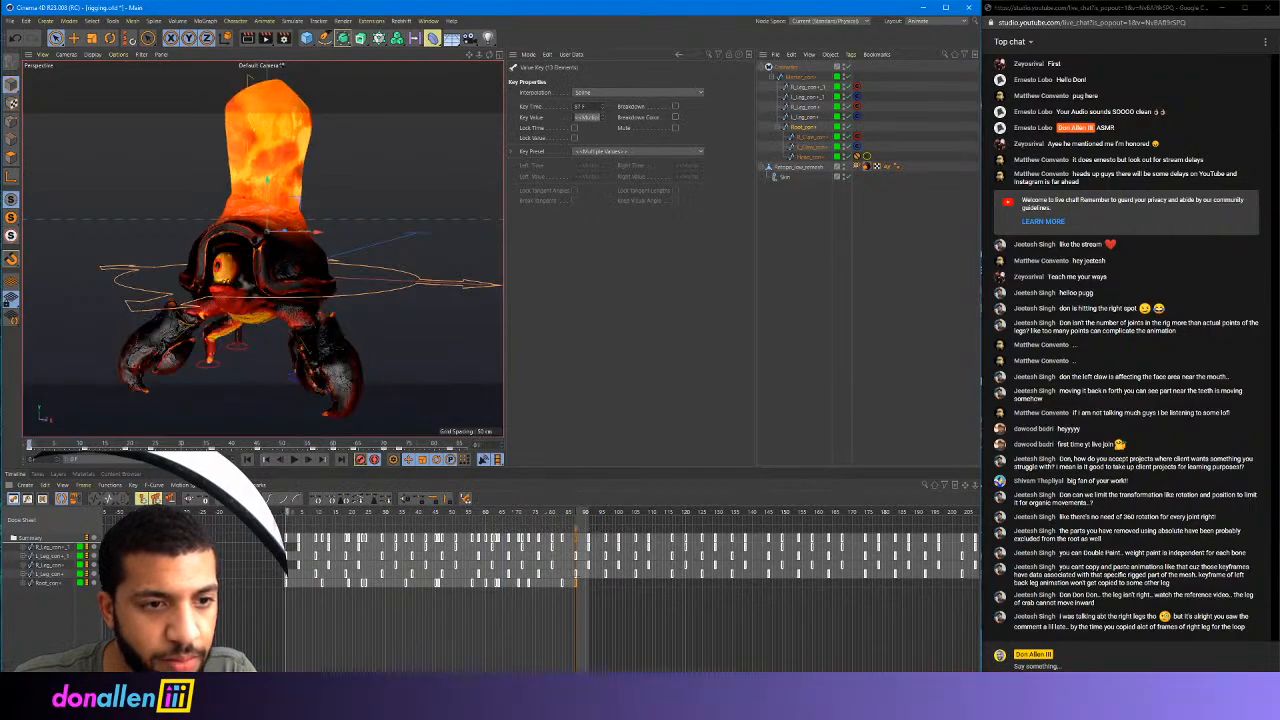
{"action": "key", "text": "F8"}
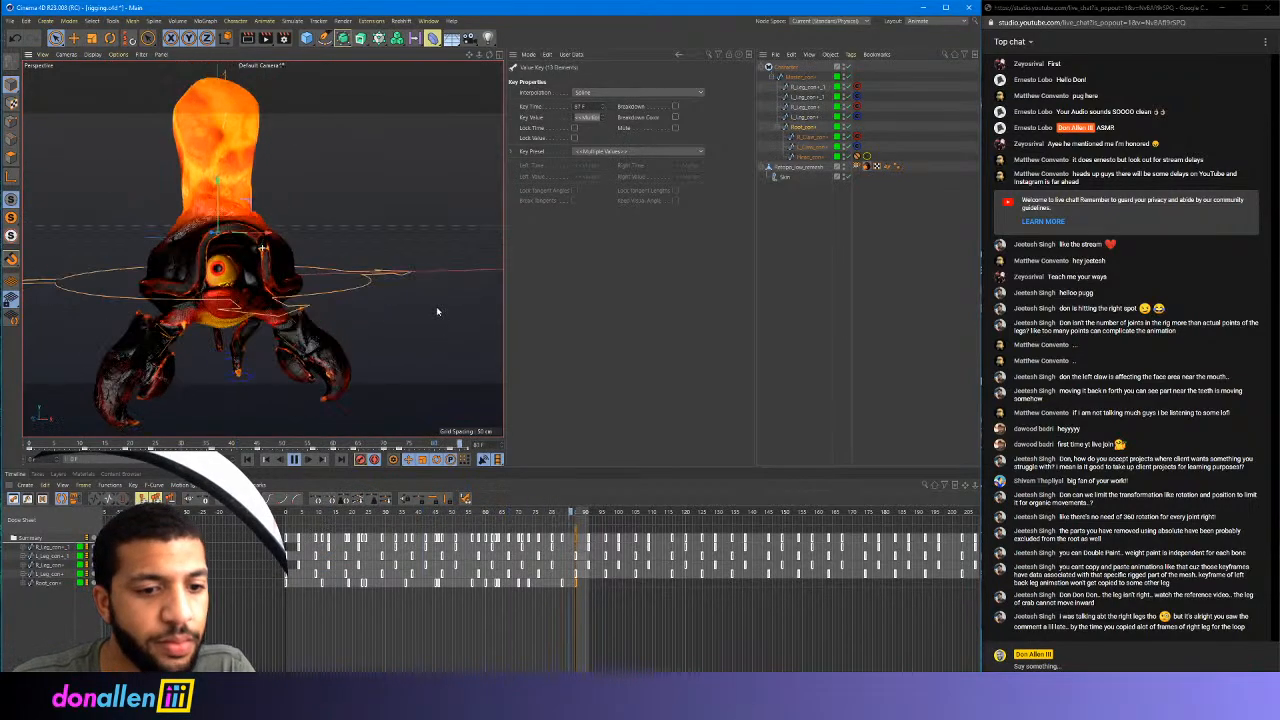
{"action": "key", "text": "F8"}
Shift both right leg controllers' keys to start at about frame 8 and play back the walk from another angle
{"action": "left_click", "coordinate": [78, 574]}
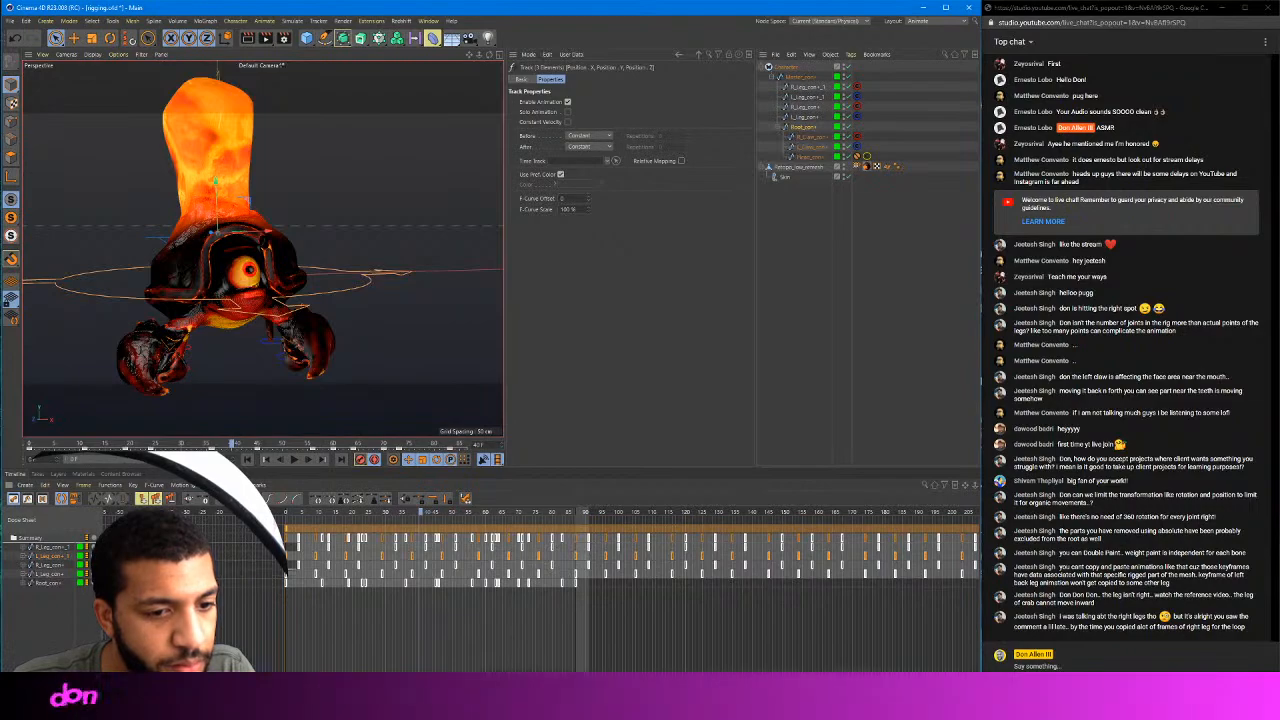
{"action": "left_click", "coordinate": [45, 571]}
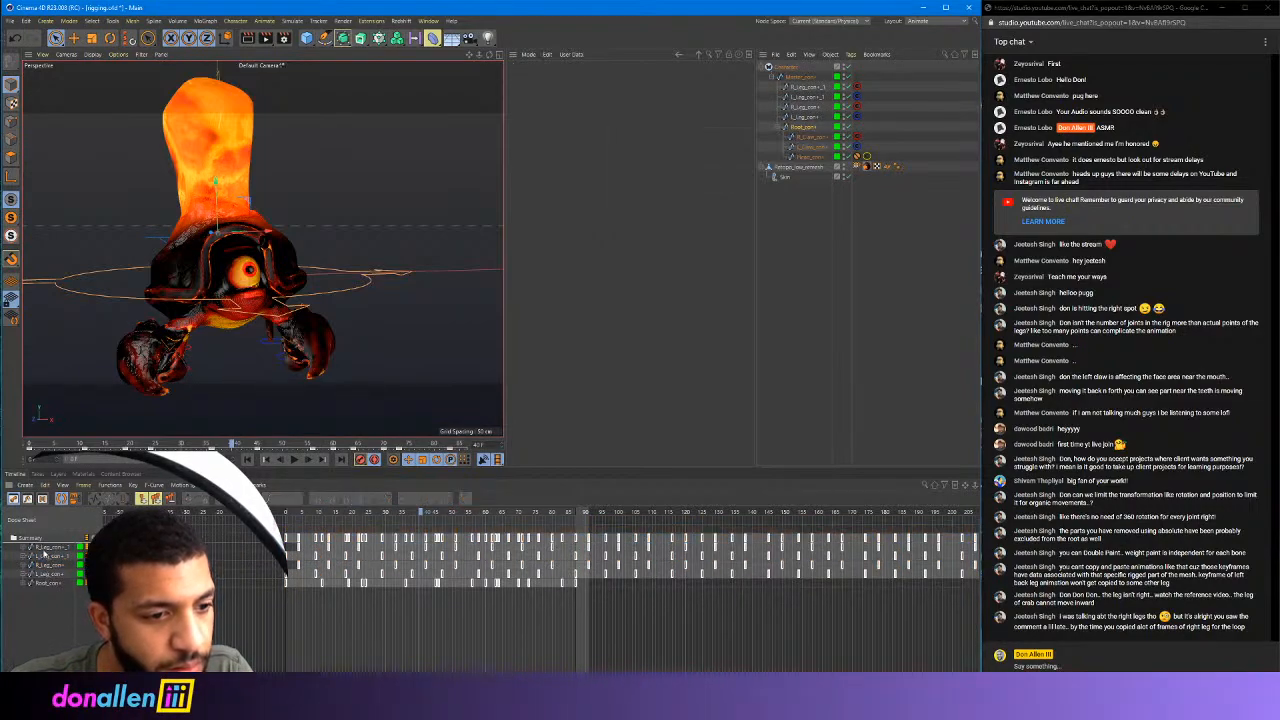
{"action": "left_click", "coordinate": [45, 552]}
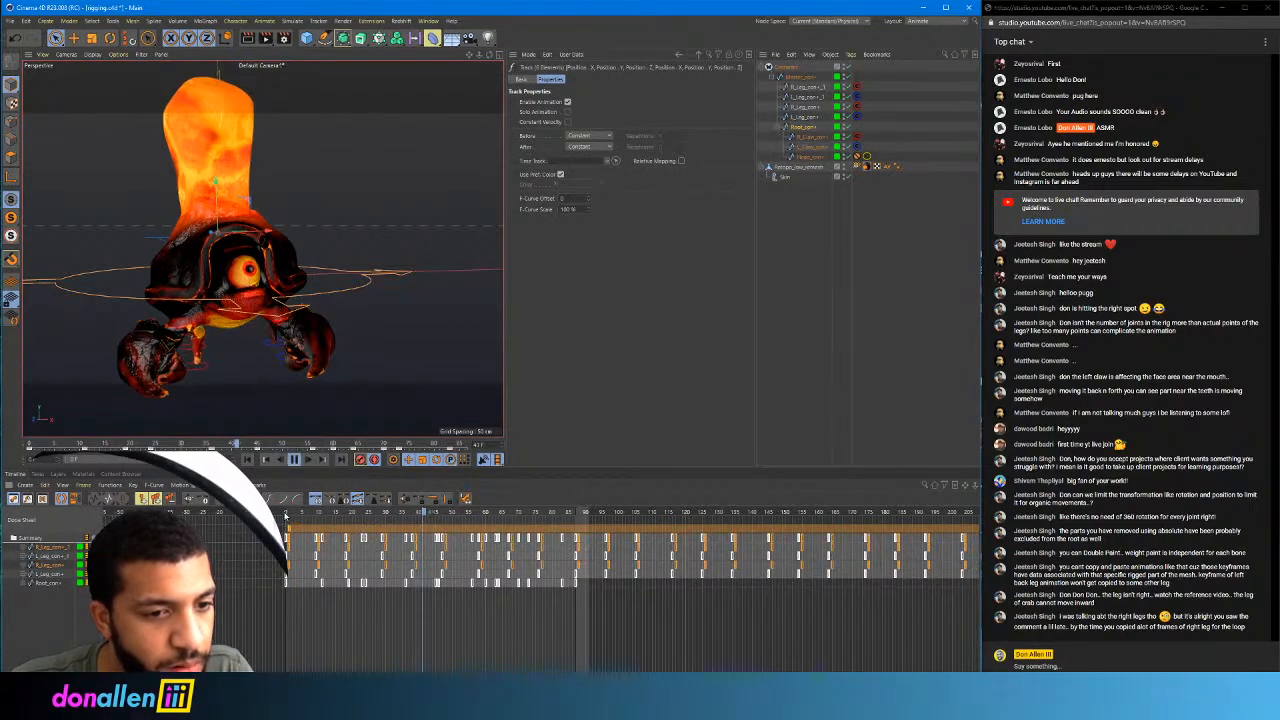
{"action": "key", "text": "F8"}
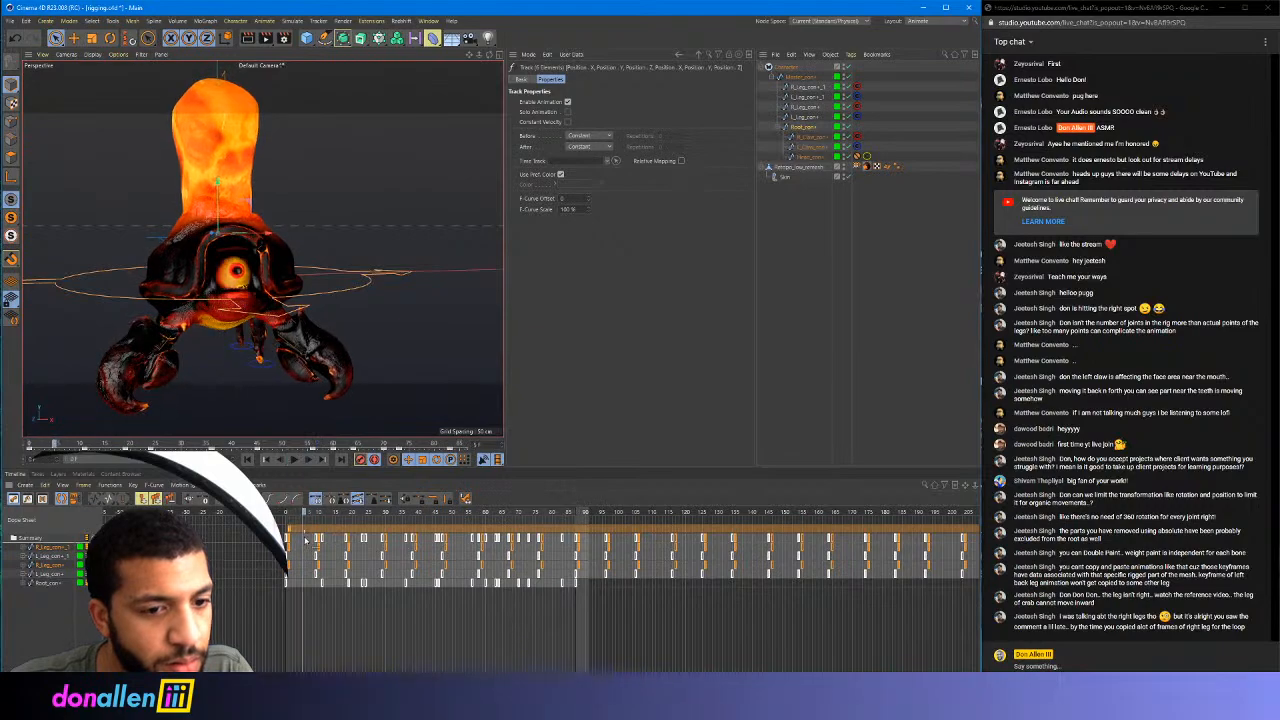
{"action": "key", "text": "F8"}
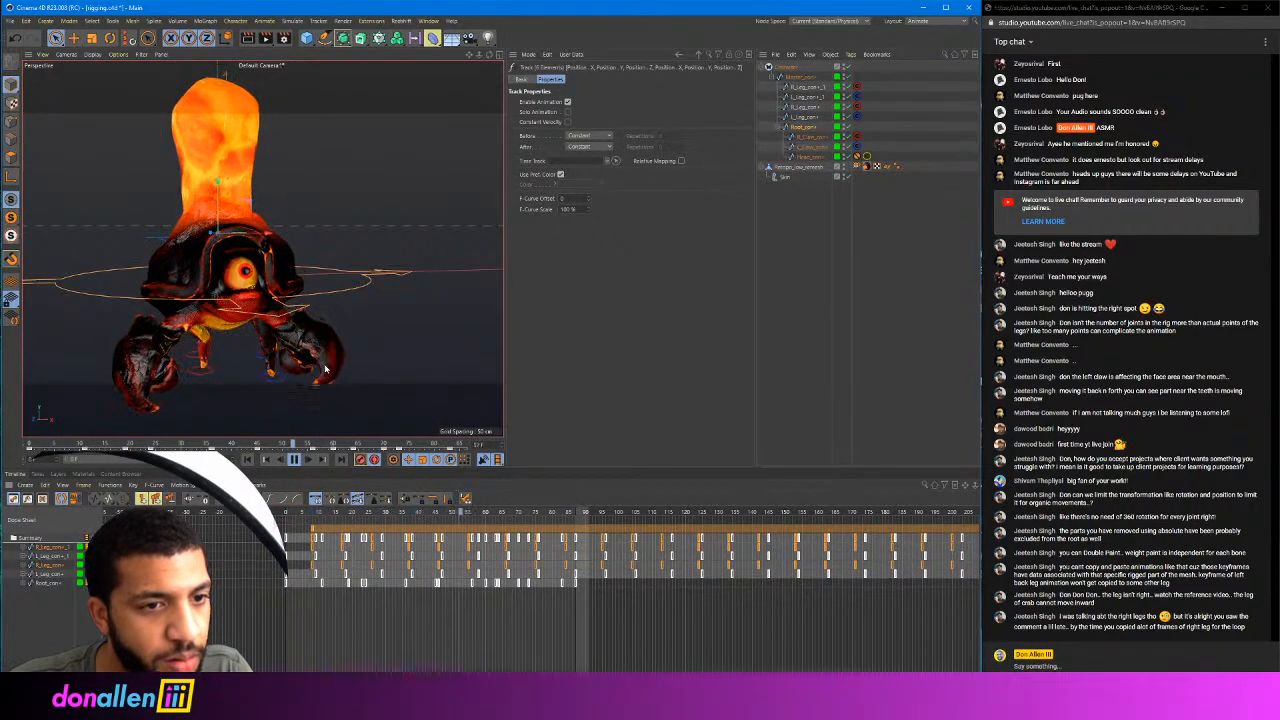
{"action": "left_click_drag", "start_coordinate": [278, 385], "coordinate": [228, 334], "text": "alt"}
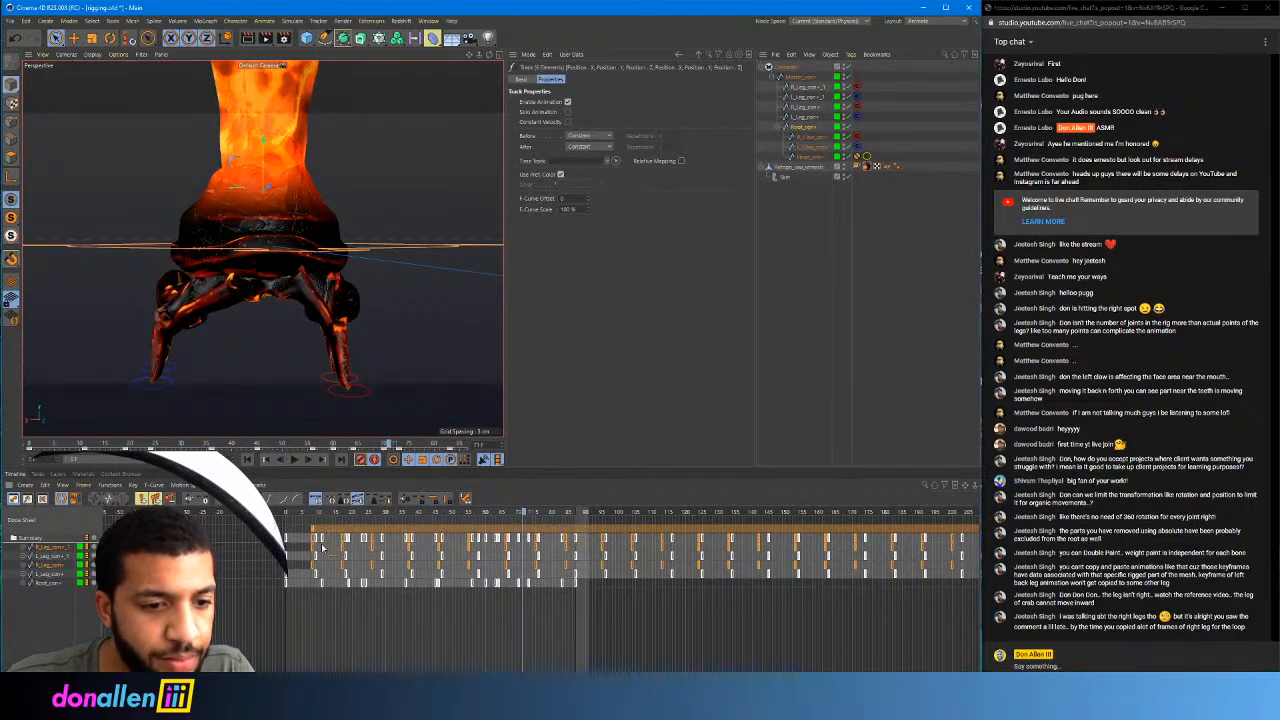
Select both left leg controllers' tracks, scrub through the walk, and check the leg timing from several angles during playback
{"action": "left_click", "coordinate": [50, 575]}
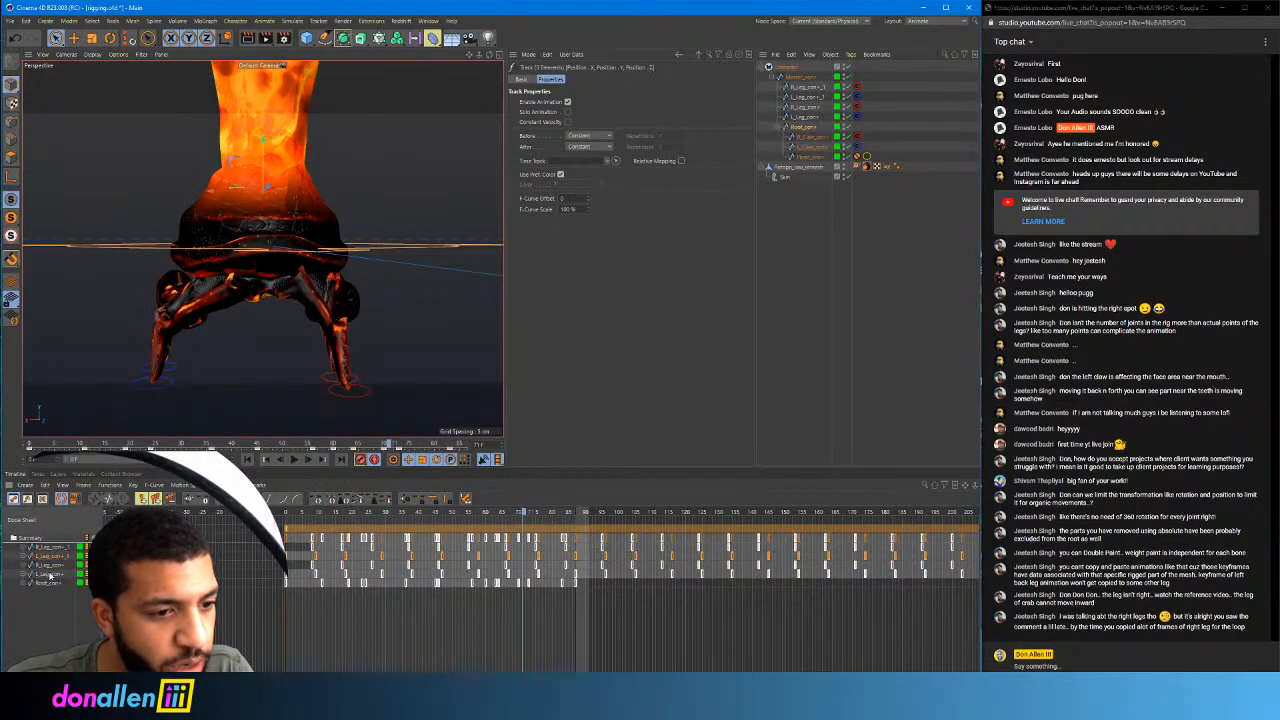
{"action": "left_click", "coordinate": [312, 538]}
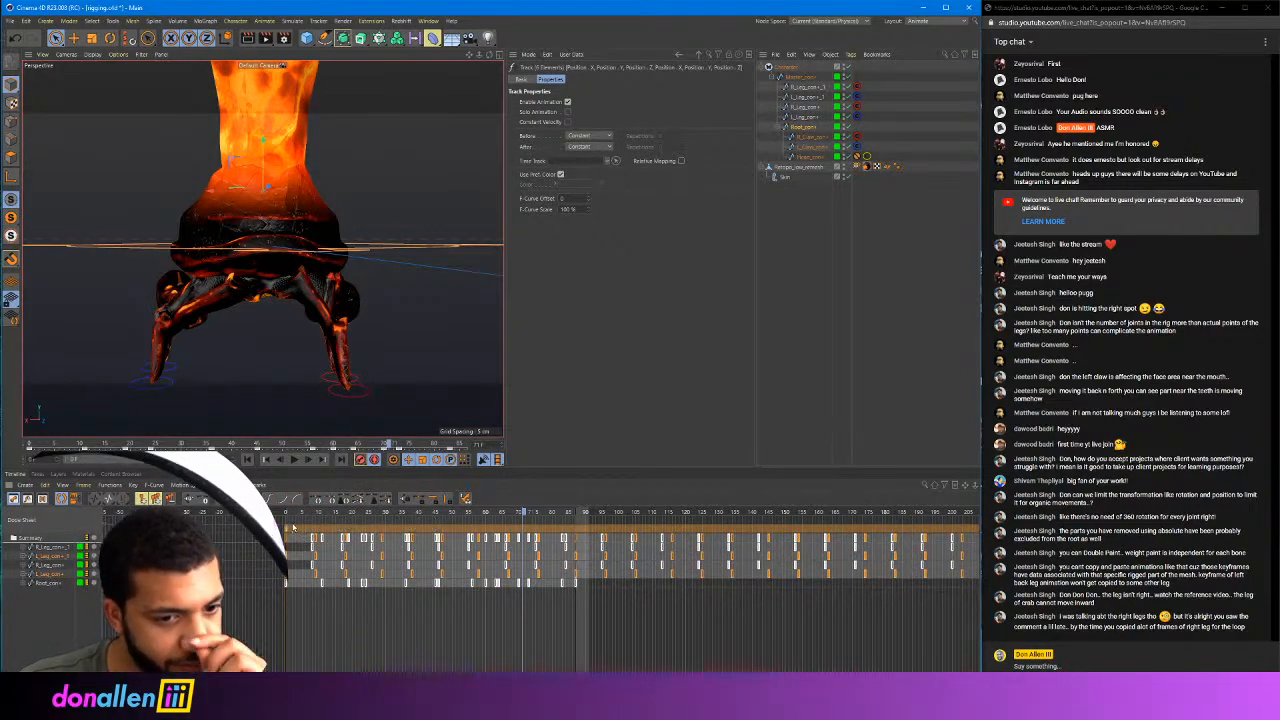
{"action": "left_click_drag", "start_coordinate": [295, 516], "coordinate": [484, 497]}
{"action": "left_click_drag", "start_coordinate": [330, 335], "coordinate": [364, 330], "text": "alt"}
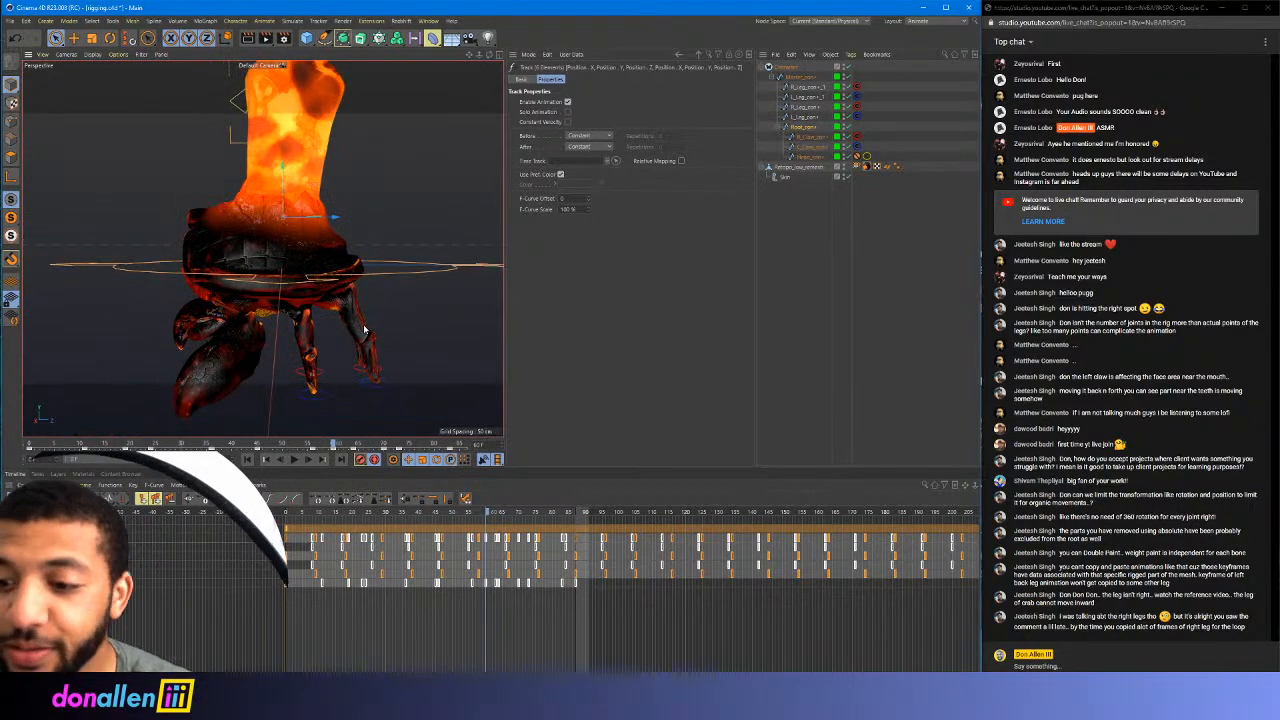
{"action": "right_click_drag", "start_coordinate": [364, 330], "coordinate": [337, 217], "text": "alt"}
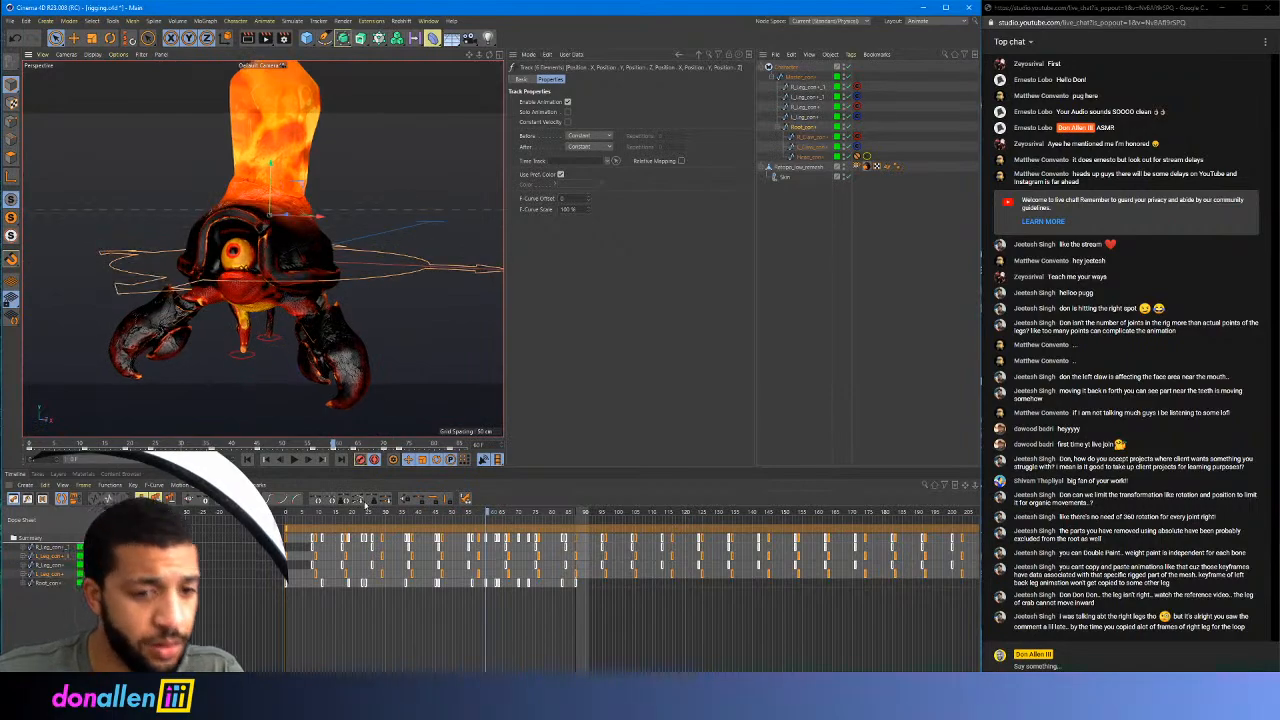
{"action": "left_click", "coordinate": [301, 511]}
{"action": "key", "text": "F8"}
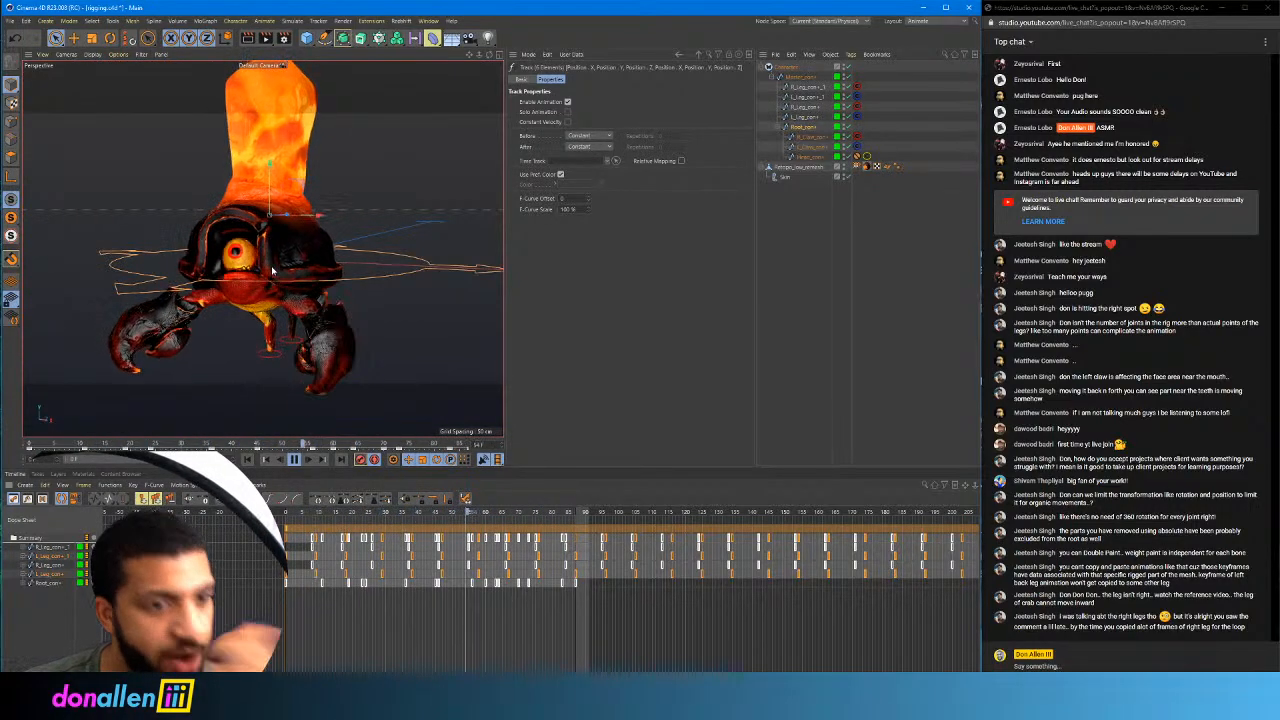
Deselect the rig controllers, review the looping walk cycle from the front and at an angle, and stop playback
{"action": "left_click", "coordinate": [383, 219]}
{"action": "left_click", "coordinate": [383, 214]}
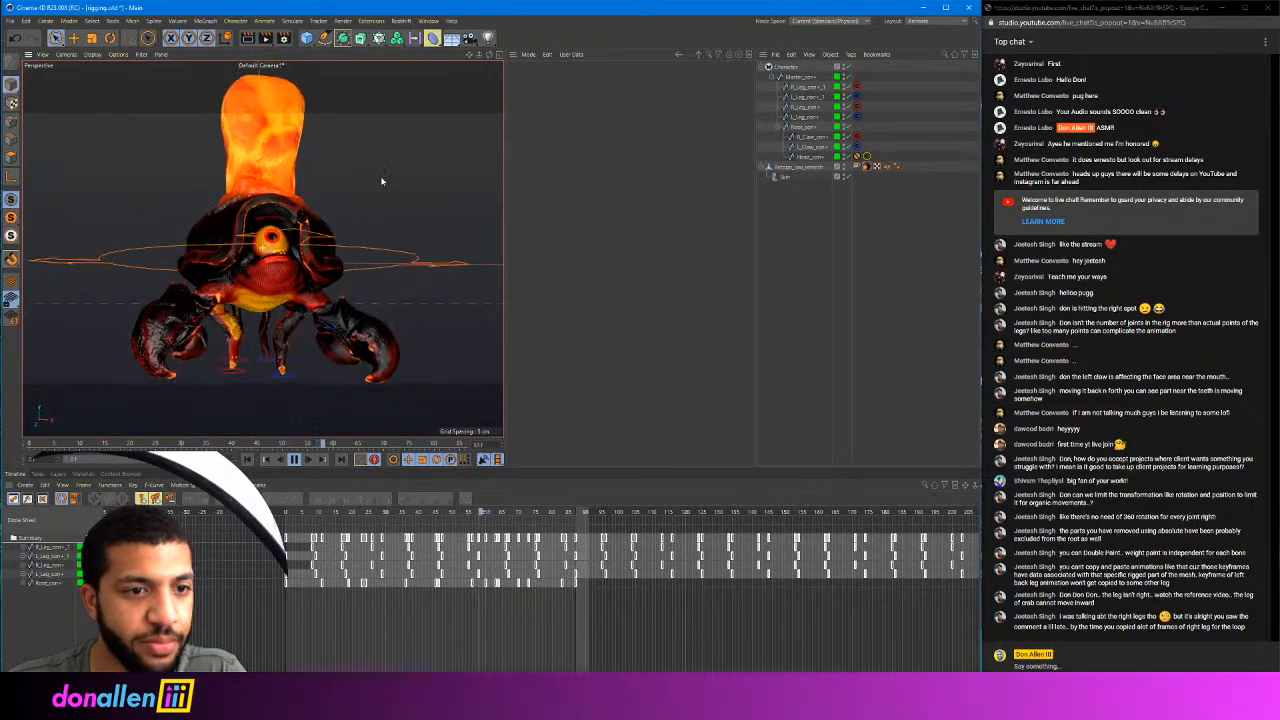
{"action": "left_click_drag", "start_coordinate": [362, 201], "coordinate": [326, 216], "text": "alt"}
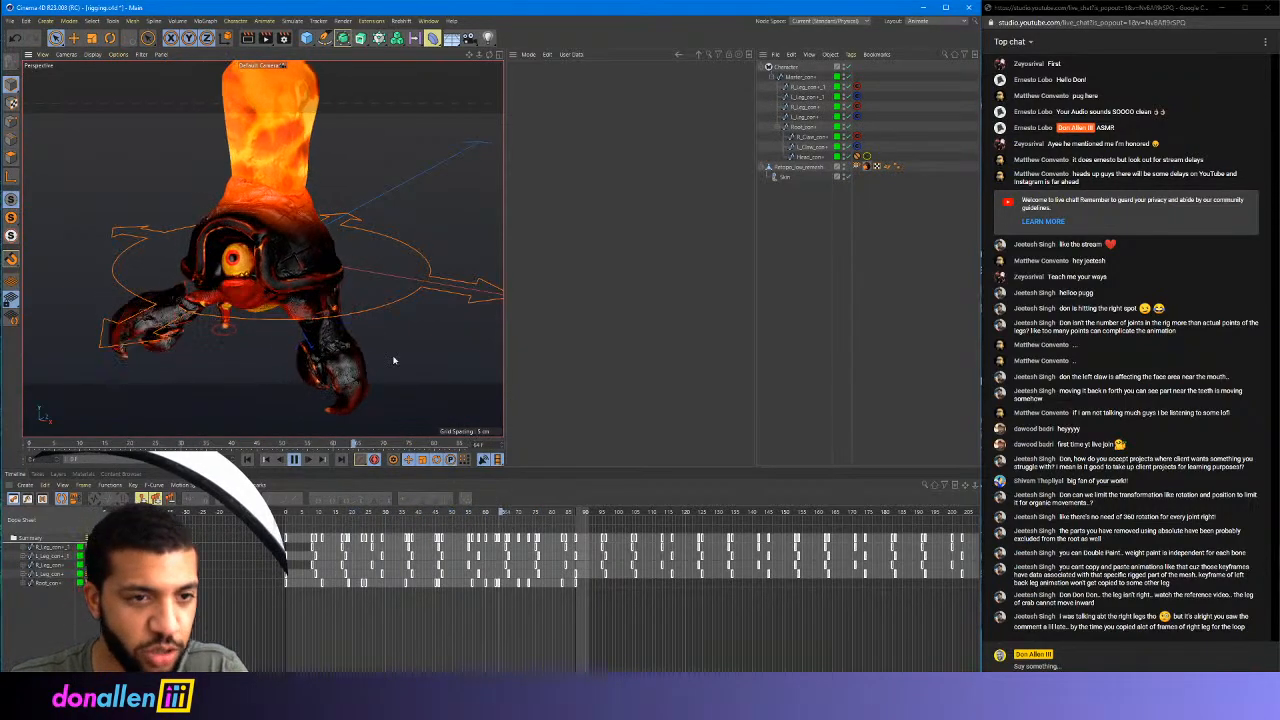
{"action": "key", "text": "r"}
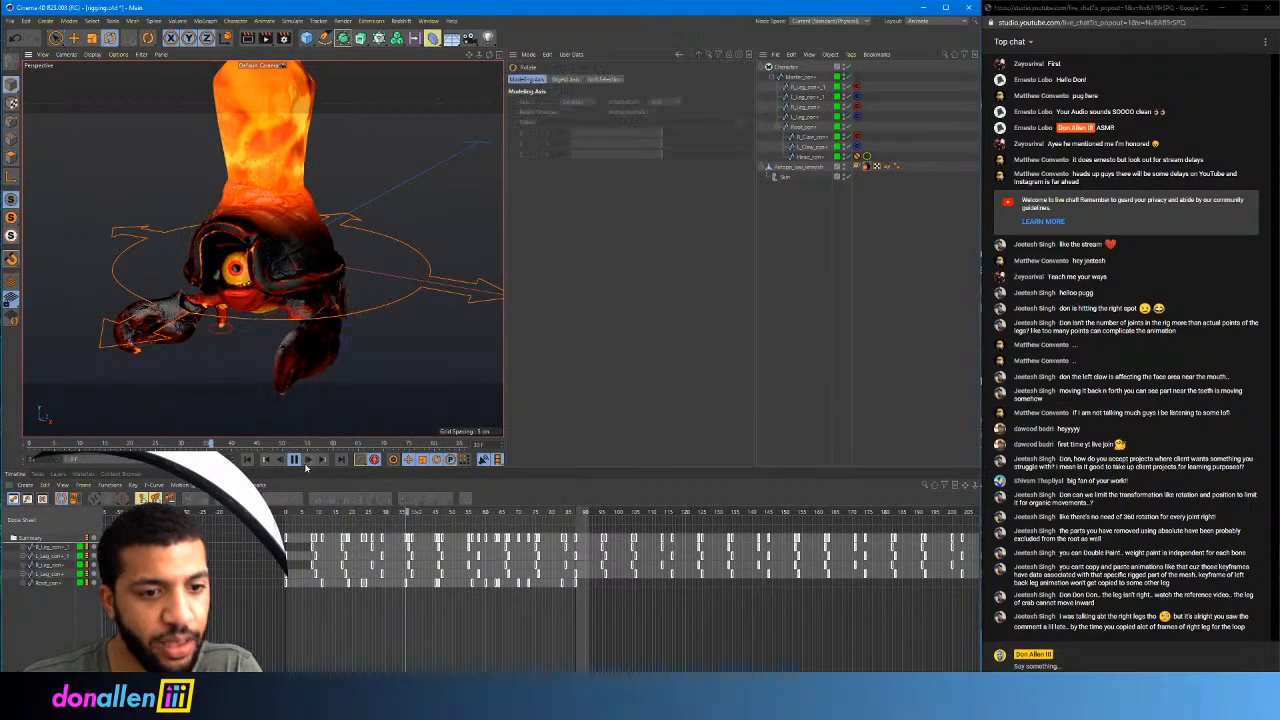
{"action": "left_click", "coordinate": [294, 460]}
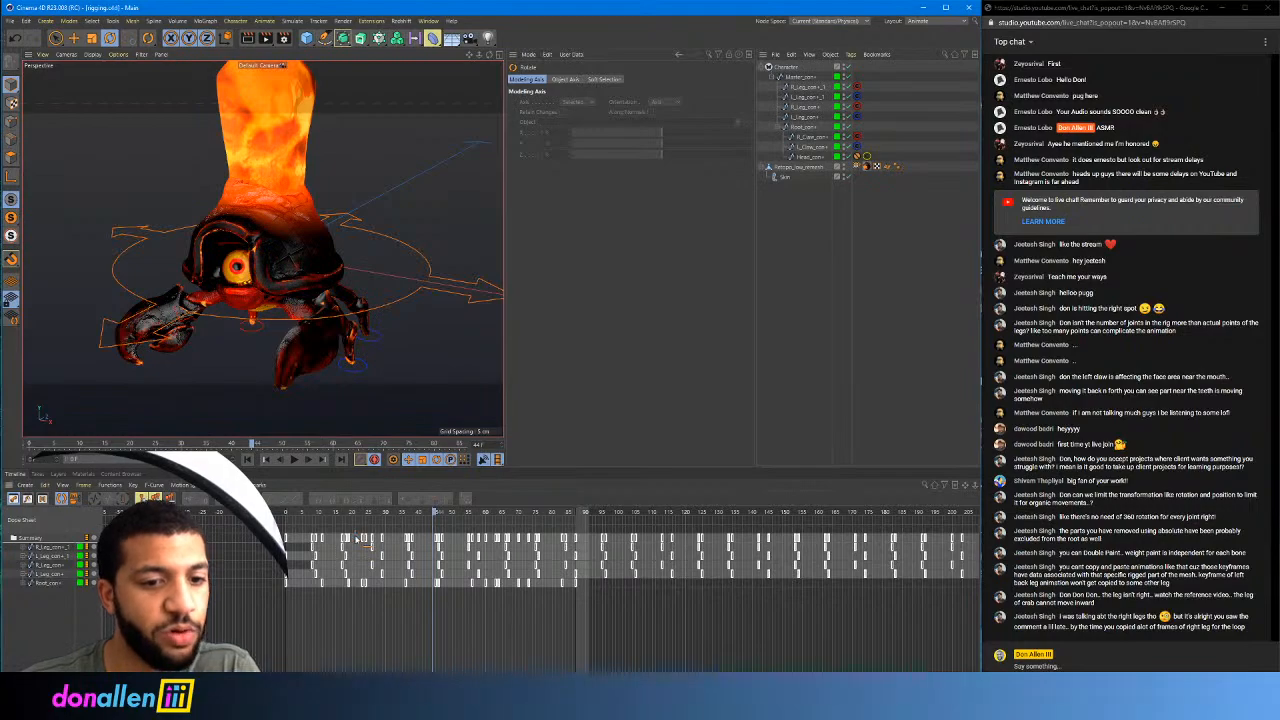
Start an FBX export of the scene with the file format set to Version 7.7 (2019)
{"action": "left_click", "coordinate": [12, 21]}
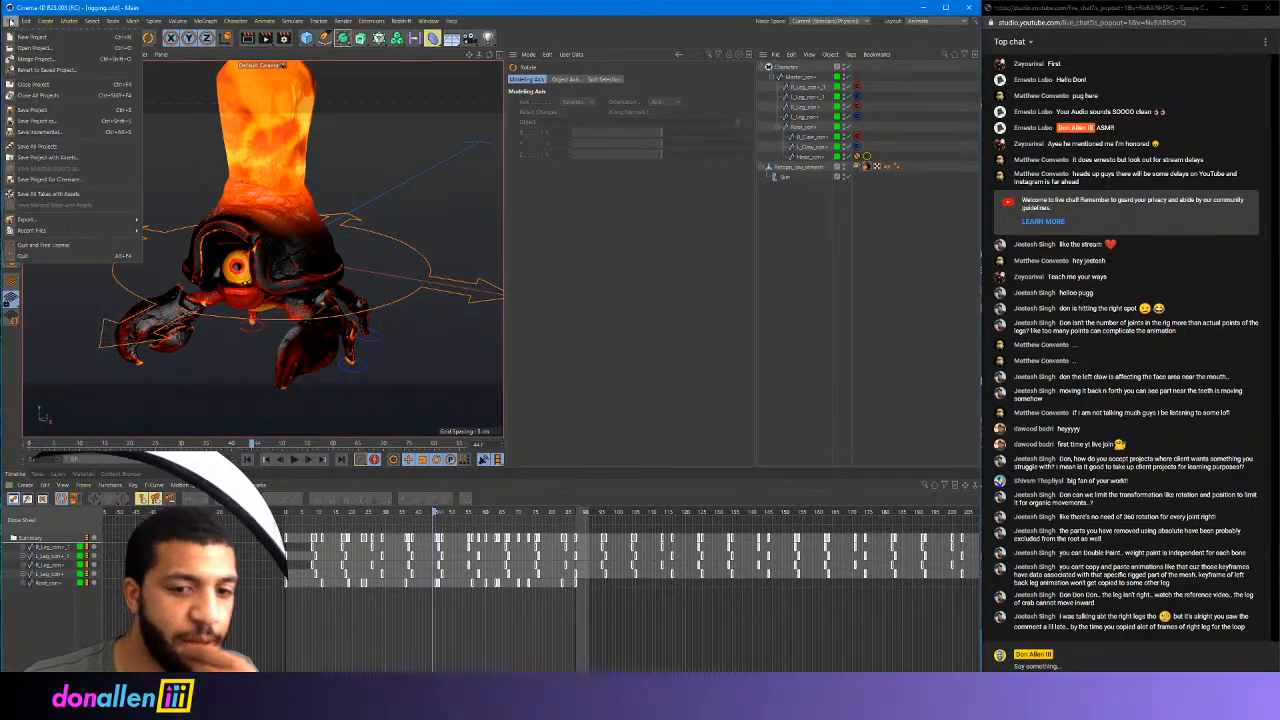
{"action": "mouse_move", "coordinate": [41, 227]}
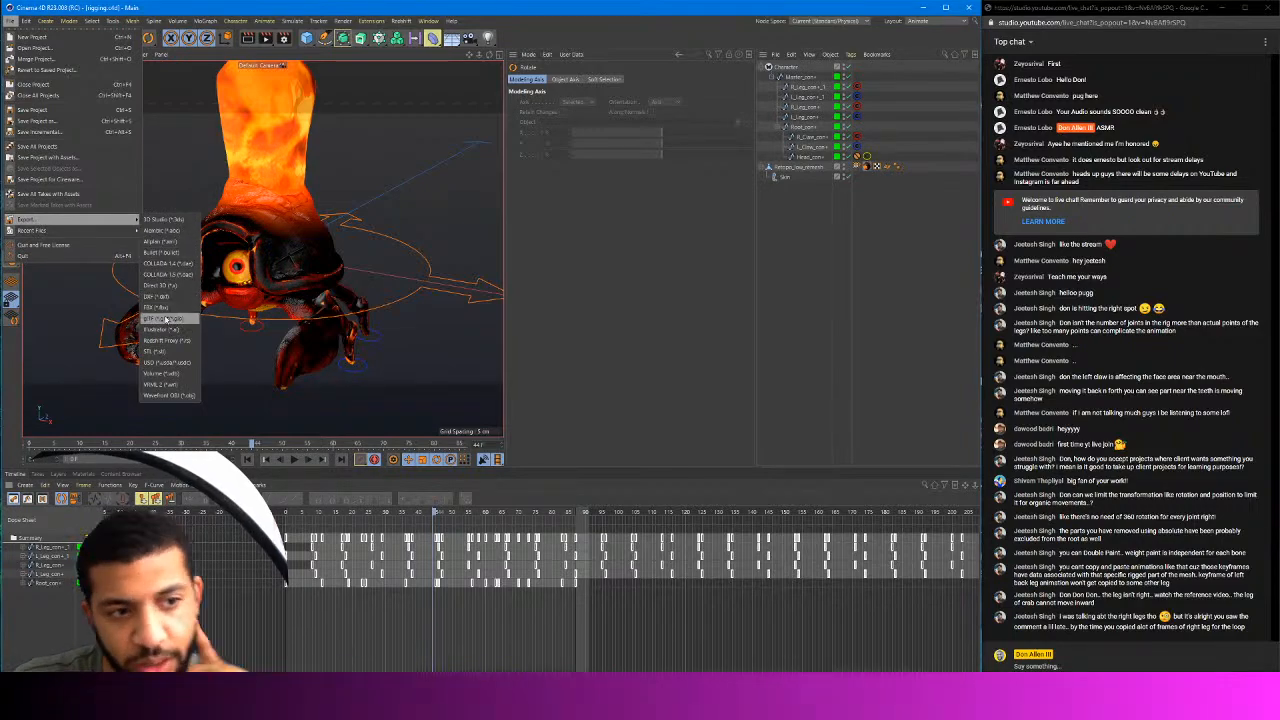
{"action": "left_click", "coordinate": [167, 309]}
{"action": "left_click_drag", "start_coordinate": [175, 184], "coordinate": [356, 187]}
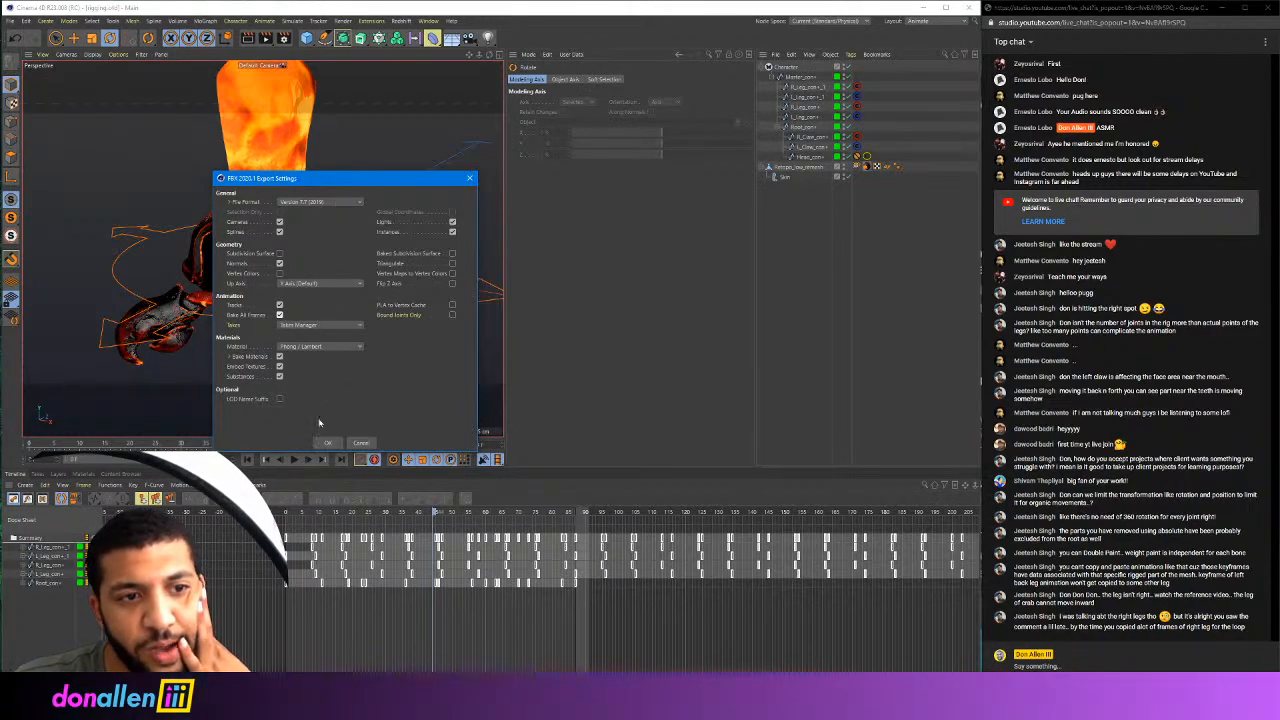
{"action": "left_click", "coordinate": [318, 202]}
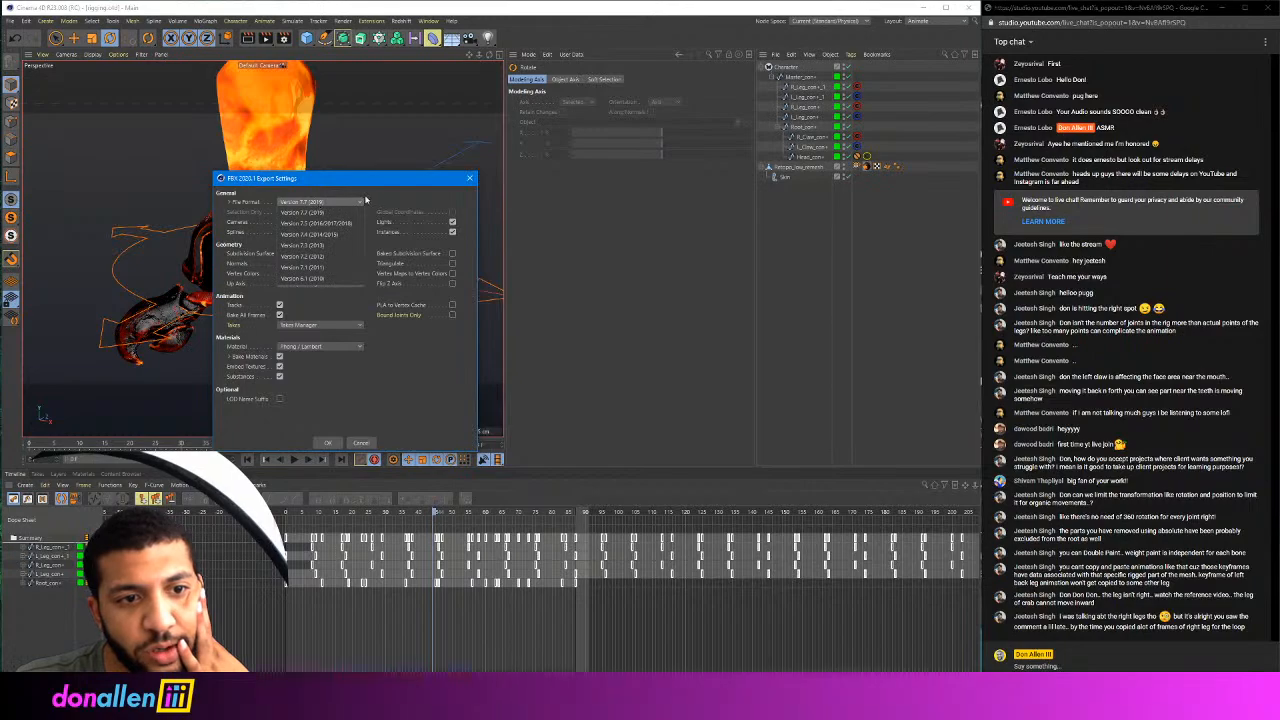
{"action": "left_click", "coordinate": [358, 212]}
{"action": "left_click", "coordinate": [330, 443]}
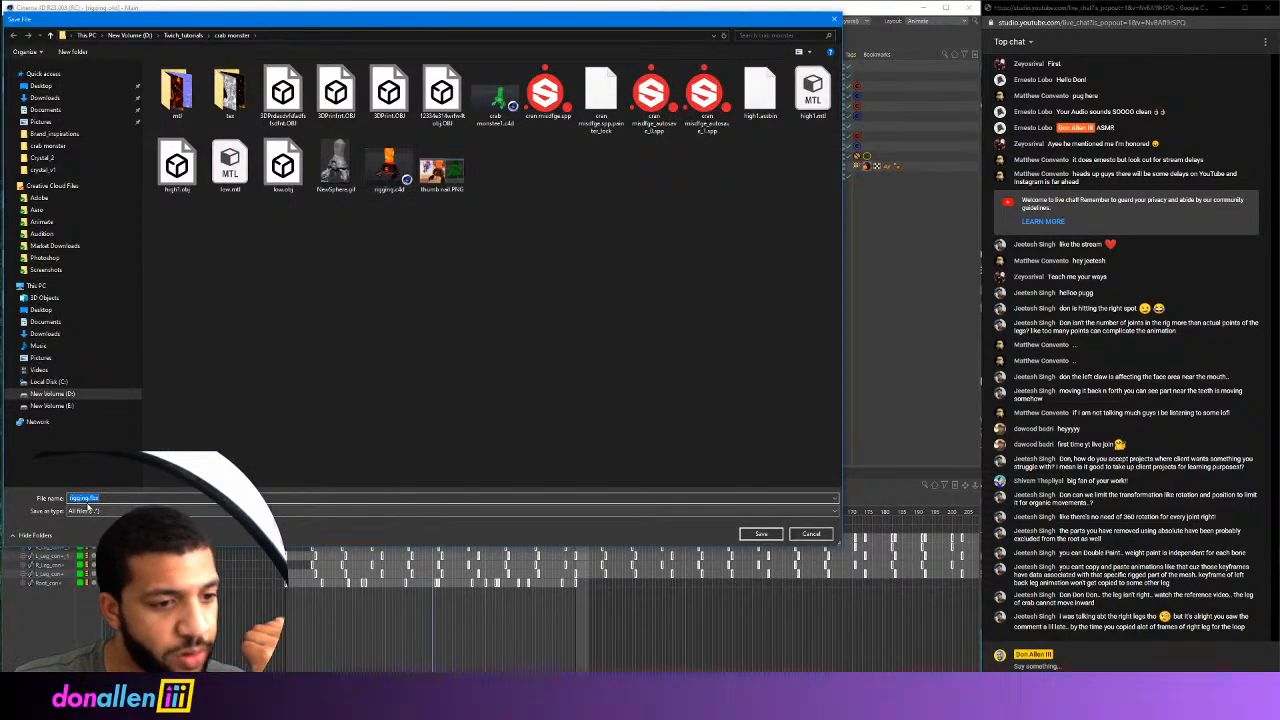
Save the FBX export as rigging_test_v1.fbx in the crab monster folder
{"action": "left_click", "coordinate": [89, 497]}
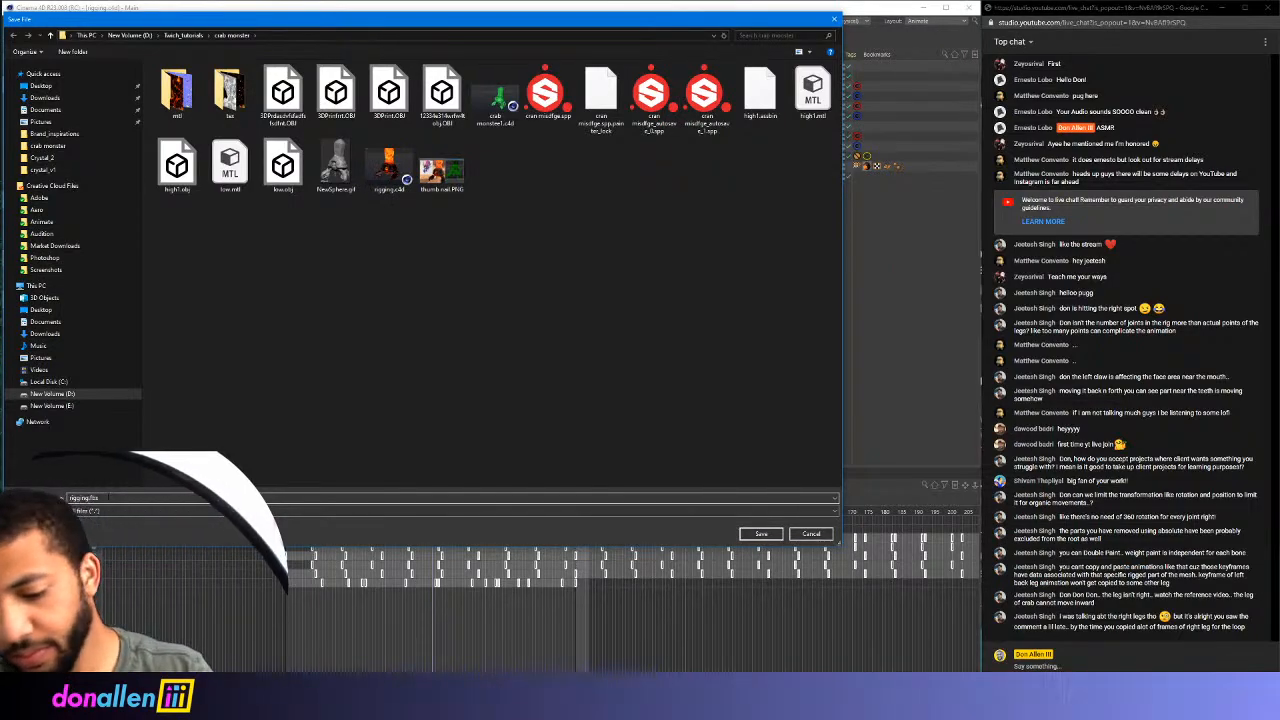
{"action": "type", "text": "_t"}
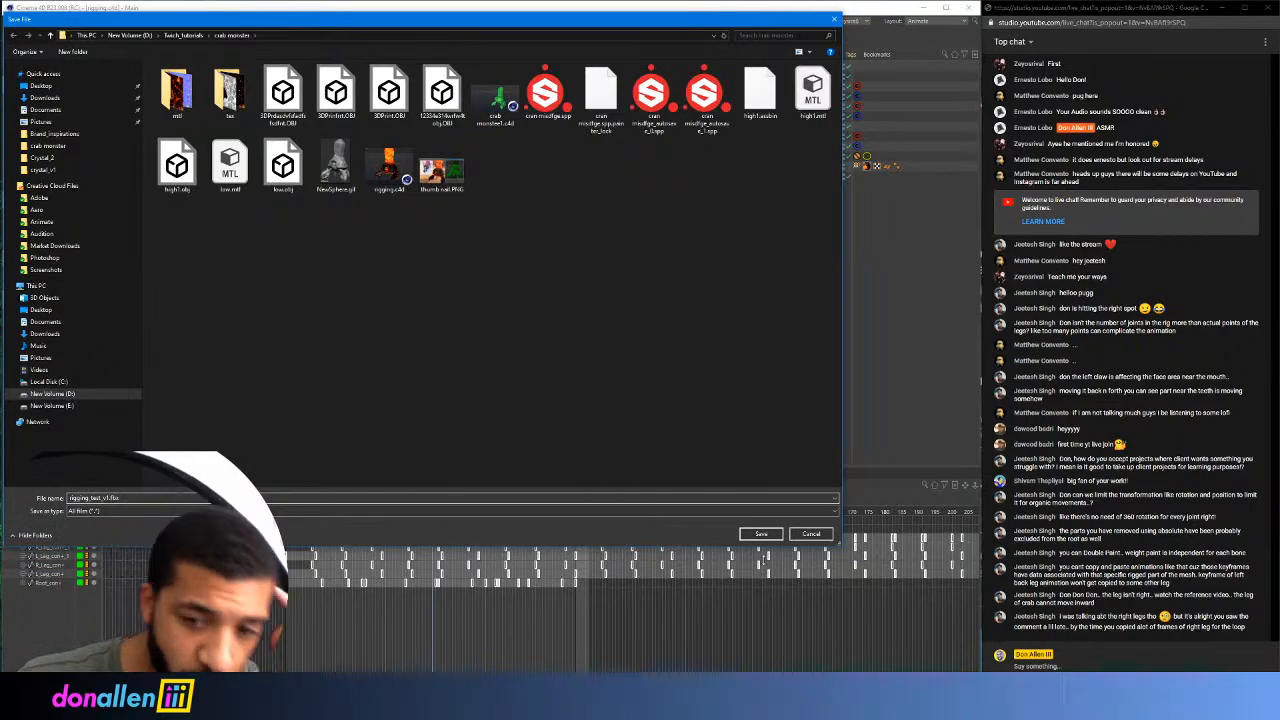
{"action": "type", "text": "est_v1"}
{"action": "left_click", "coordinate": [761, 533]}
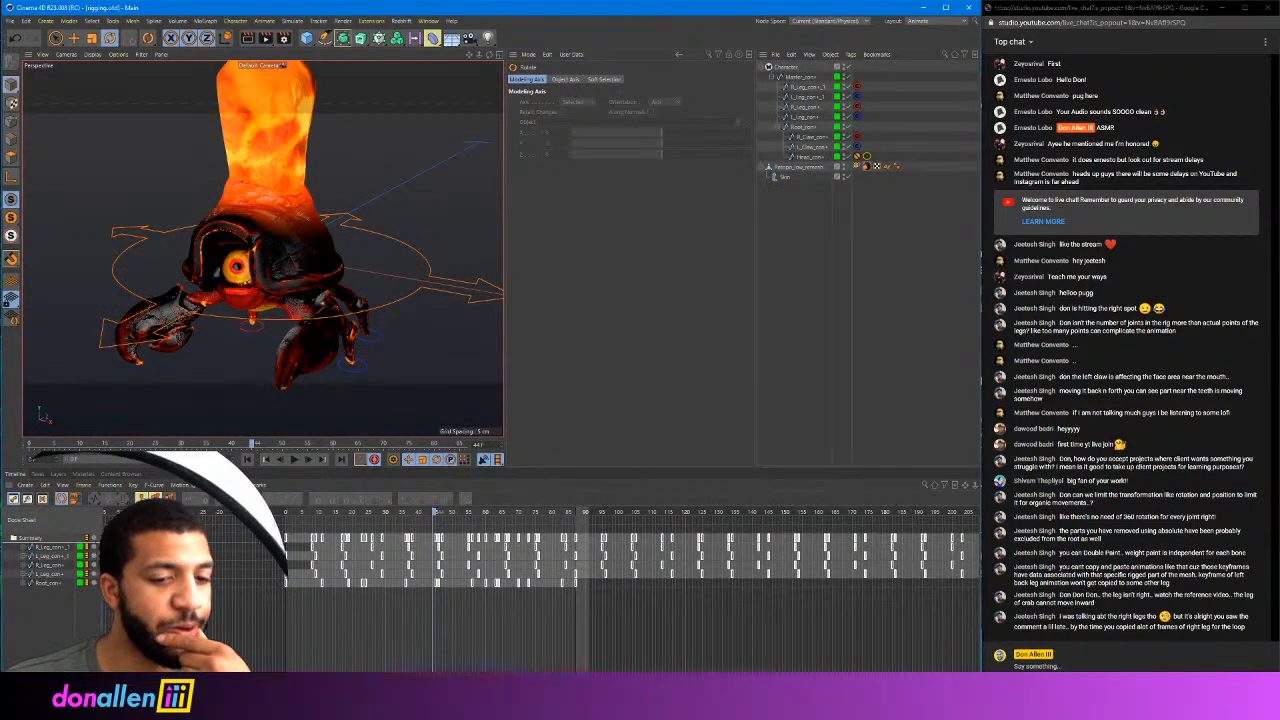
Switch to File Explorer and open the Aero folder inside Creative Cloud Files
{"action": "mouse_move", "coordinate": [390, 706]}
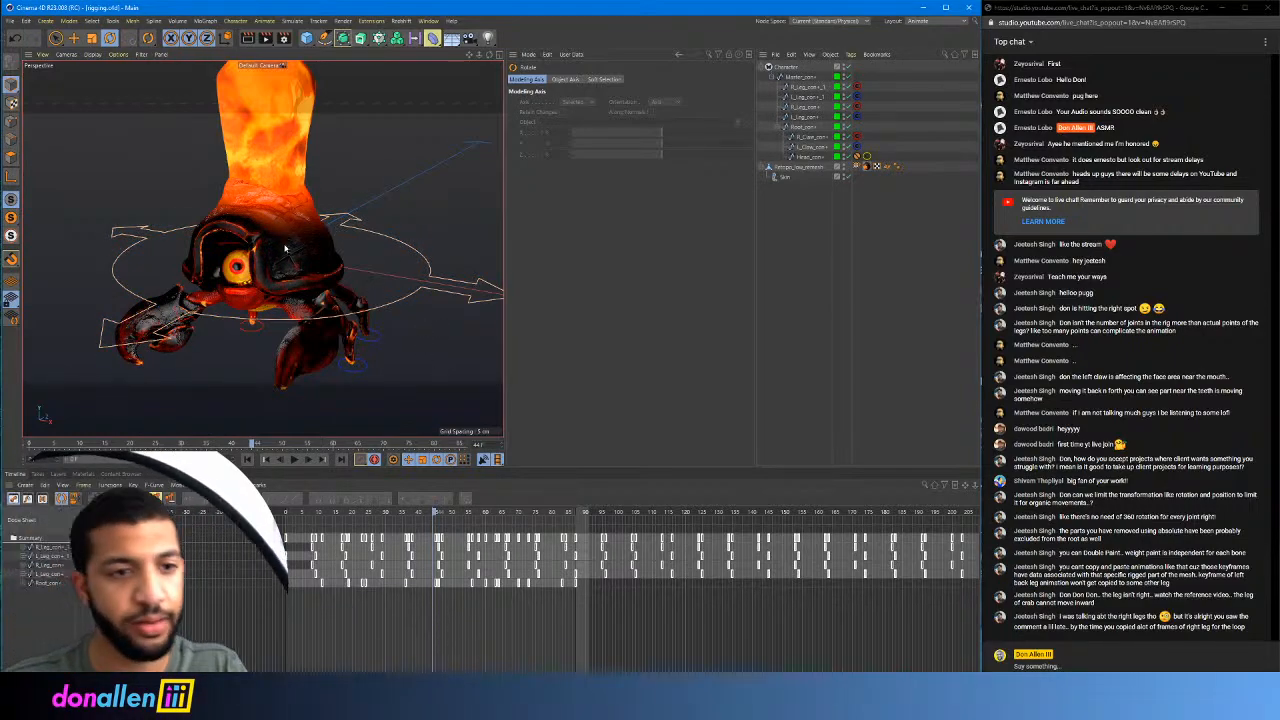
{"action": "left_click_drag", "start_coordinate": [284, 248], "coordinate": [337, 231], "text": "alt"}
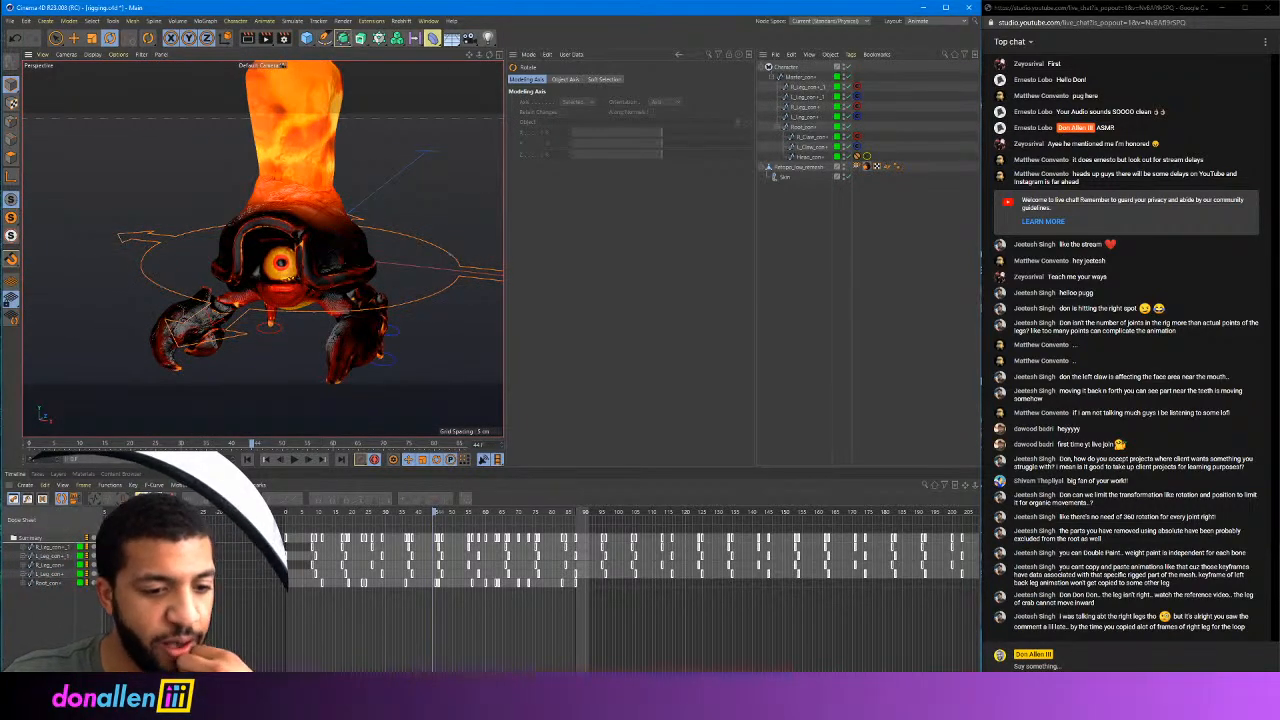
{"action": "key", "text": "super+e"}
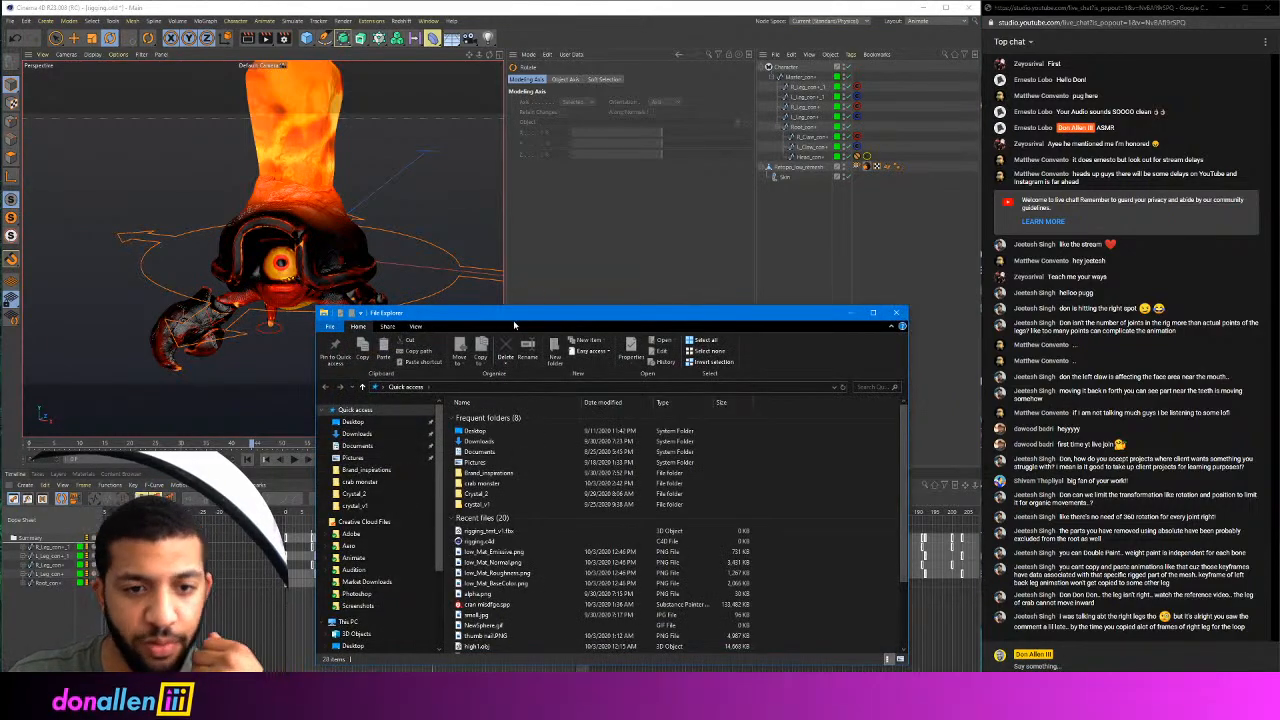
{"action": "left_click_drag", "start_coordinate": [513, 320], "coordinate": [483, 261]}
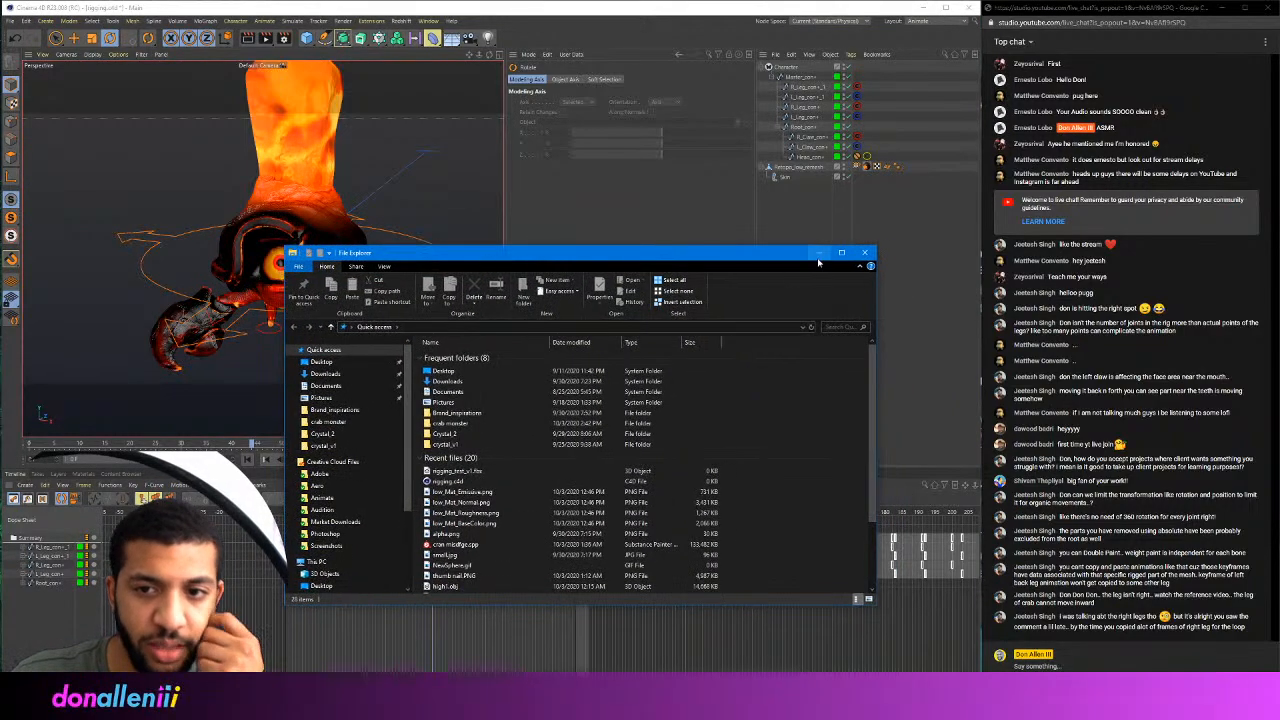
{"action": "left_click_drag", "start_coordinate": [752, 259], "coordinate": [688, 279]}
{"action": "left_click", "coordinate": [264, 505]}
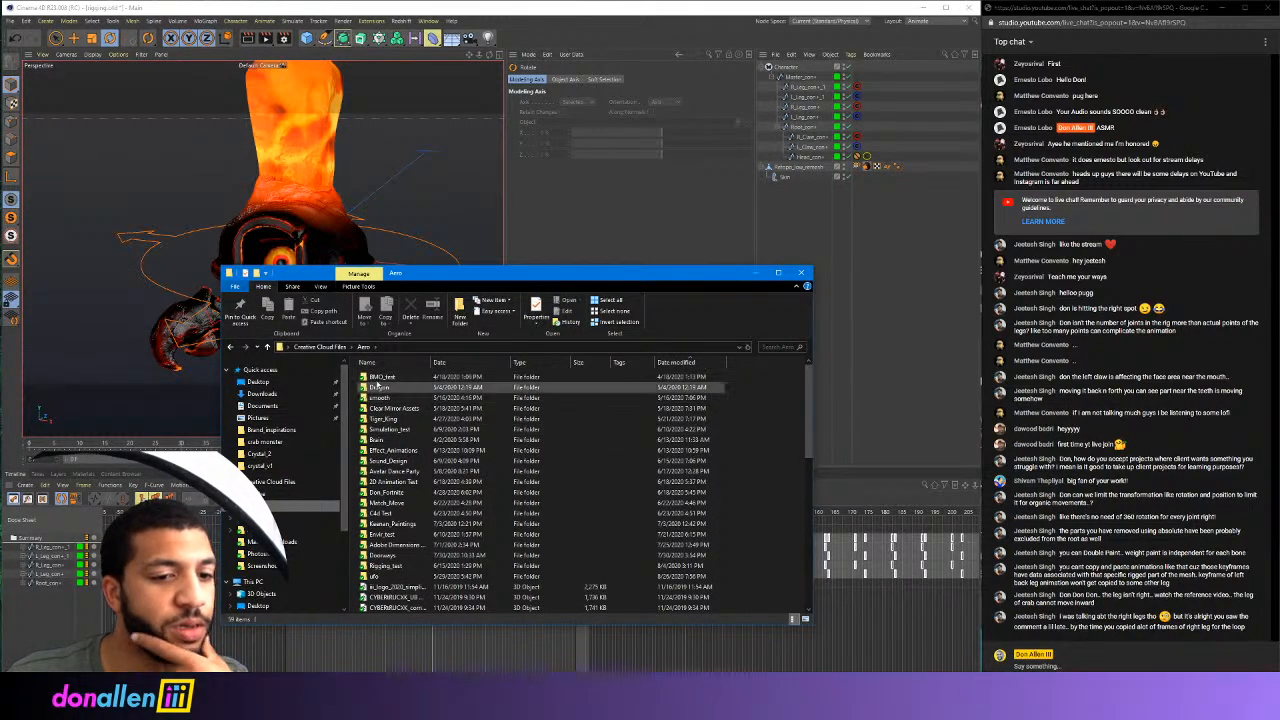
{"action": "left_click_drag", "start_coordinate": [424, 276], "coordinate": [406, 206]}
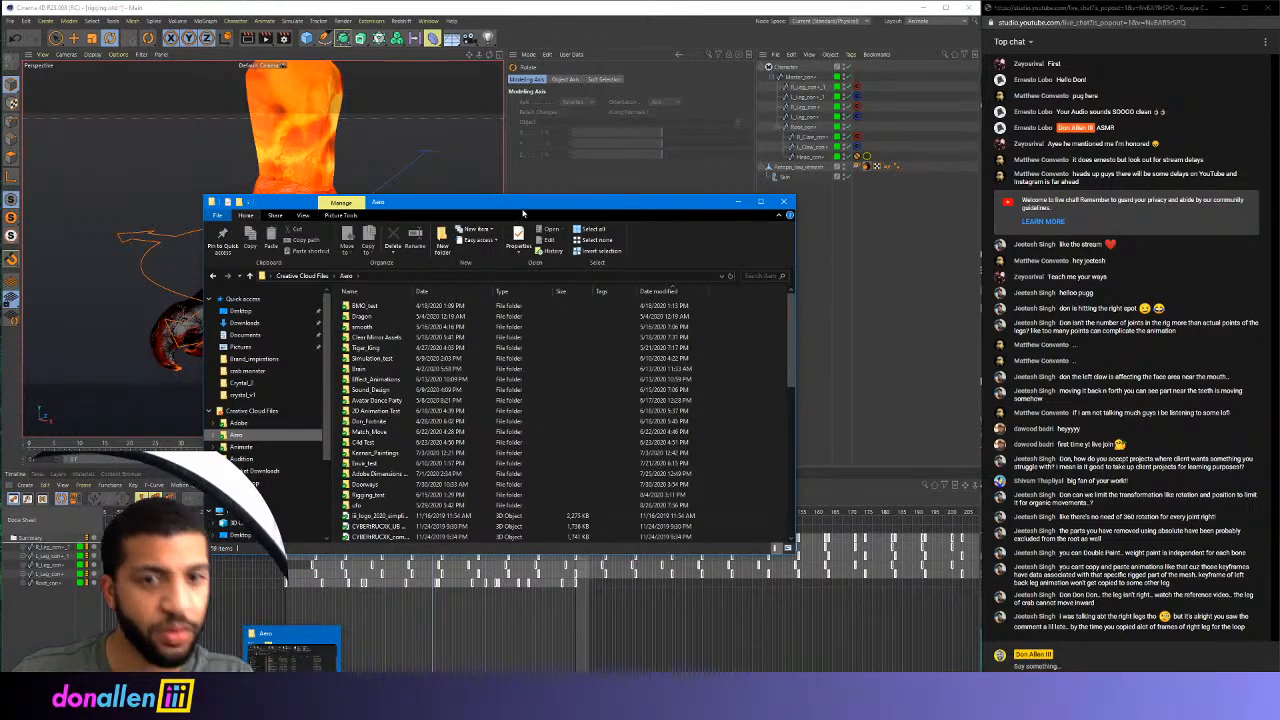
{"action": "left_click_drag", "start_coordinate": [522, 208], "coordinate": [498, 204]}
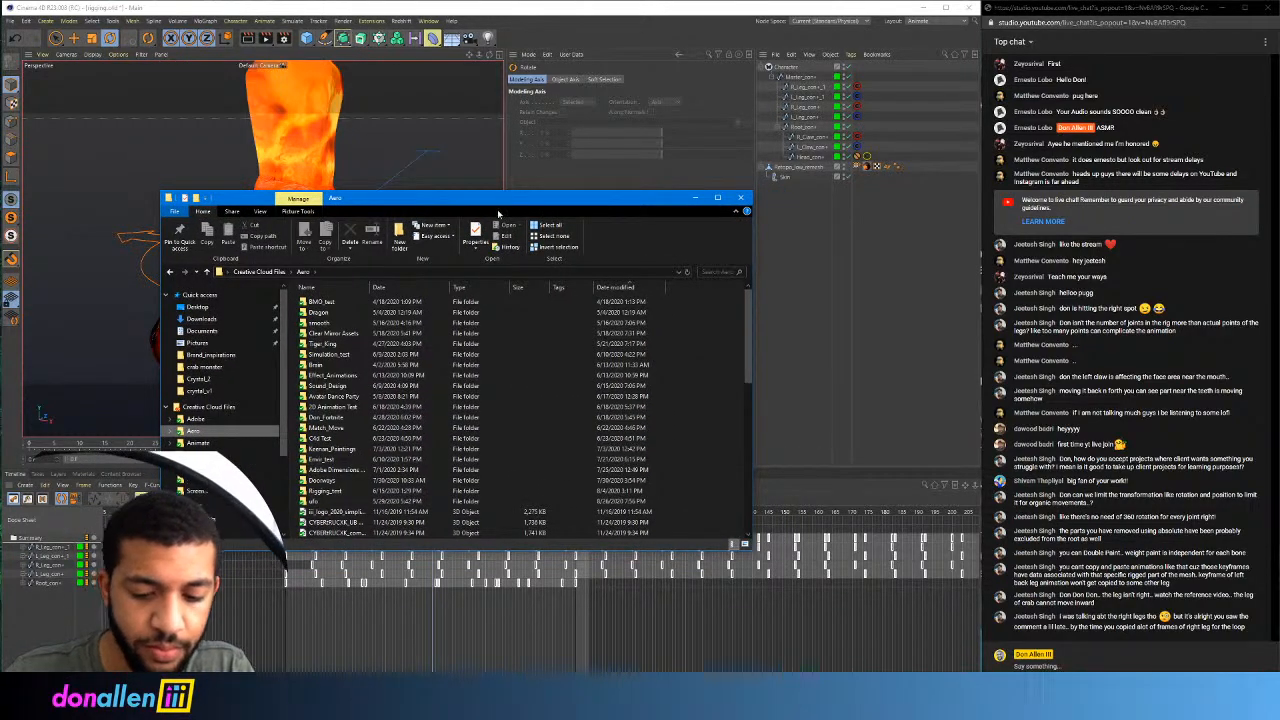
Open a second File Explorer window at Quick access and copy rigging_test_v1.fbx from the recent files
{"action": "key", "text": "ctrl+n"}
{"action": "left_click_drag", "start_coordinate": [497, 212], "coordinate": [804, 218]}
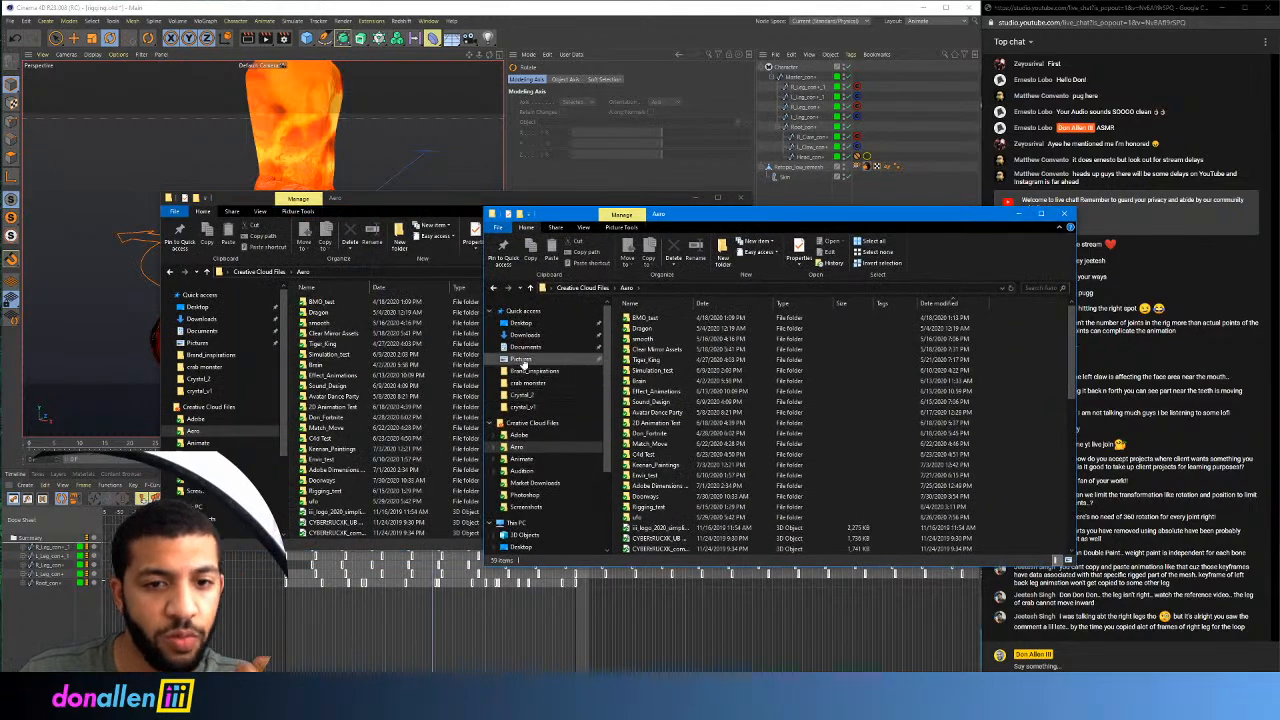
{"action": "left_click", "coordinate": [522, 311]}
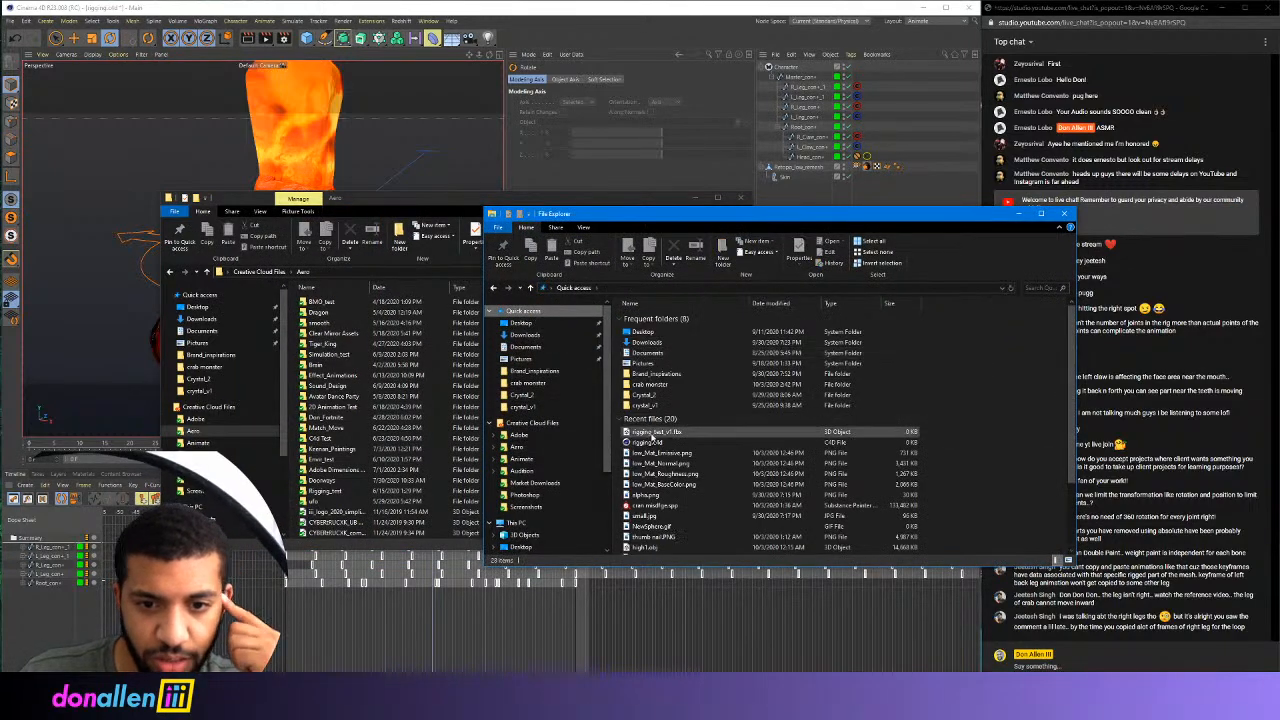
{"action": "right_click", "coordinate": [660, 433]}
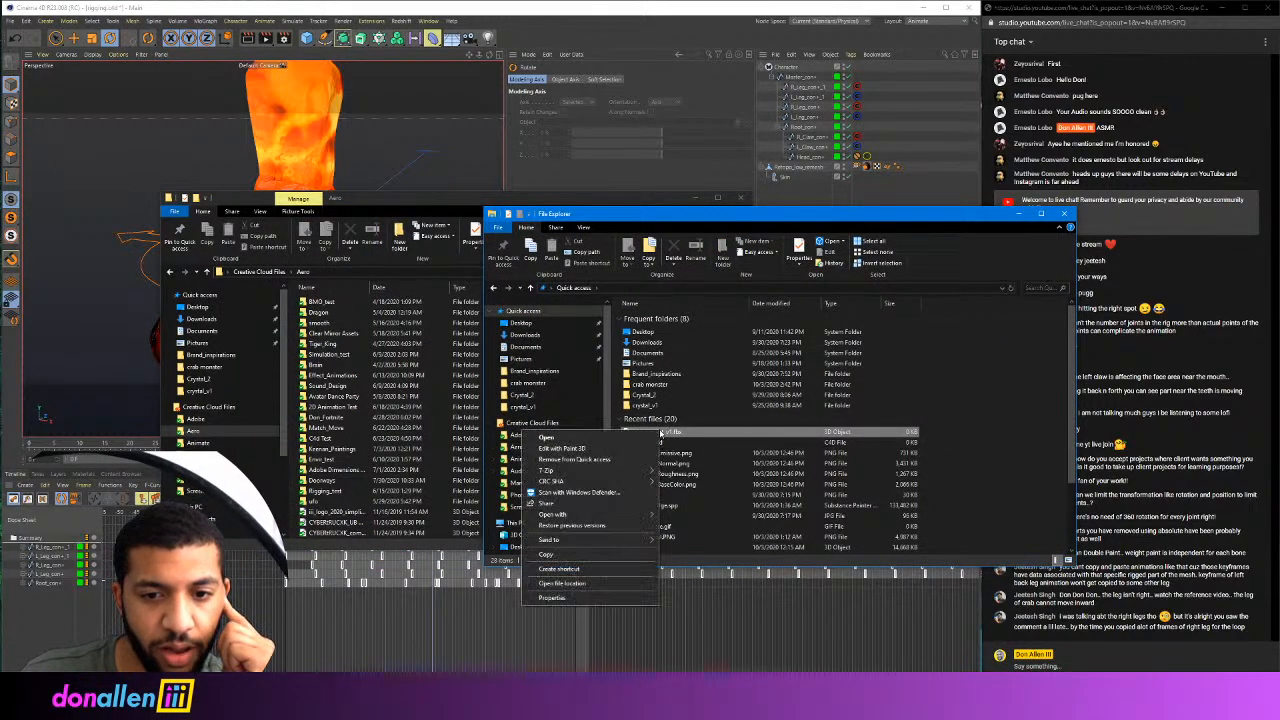
{"action": "left_click", "coordinate": [563, 554]}
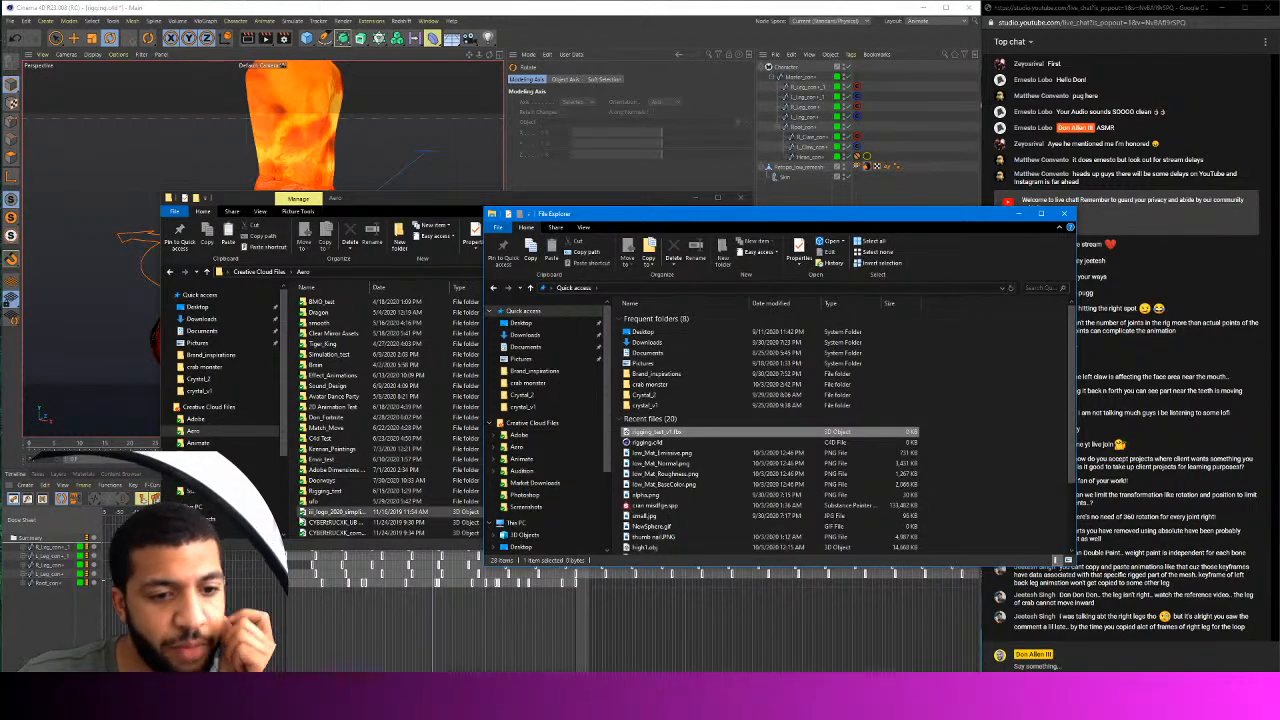
Paste the copied FBX file into the Rigging_test subfolder of the Aero folder
{"action": "left_click", "coordinate": [296, 505]}
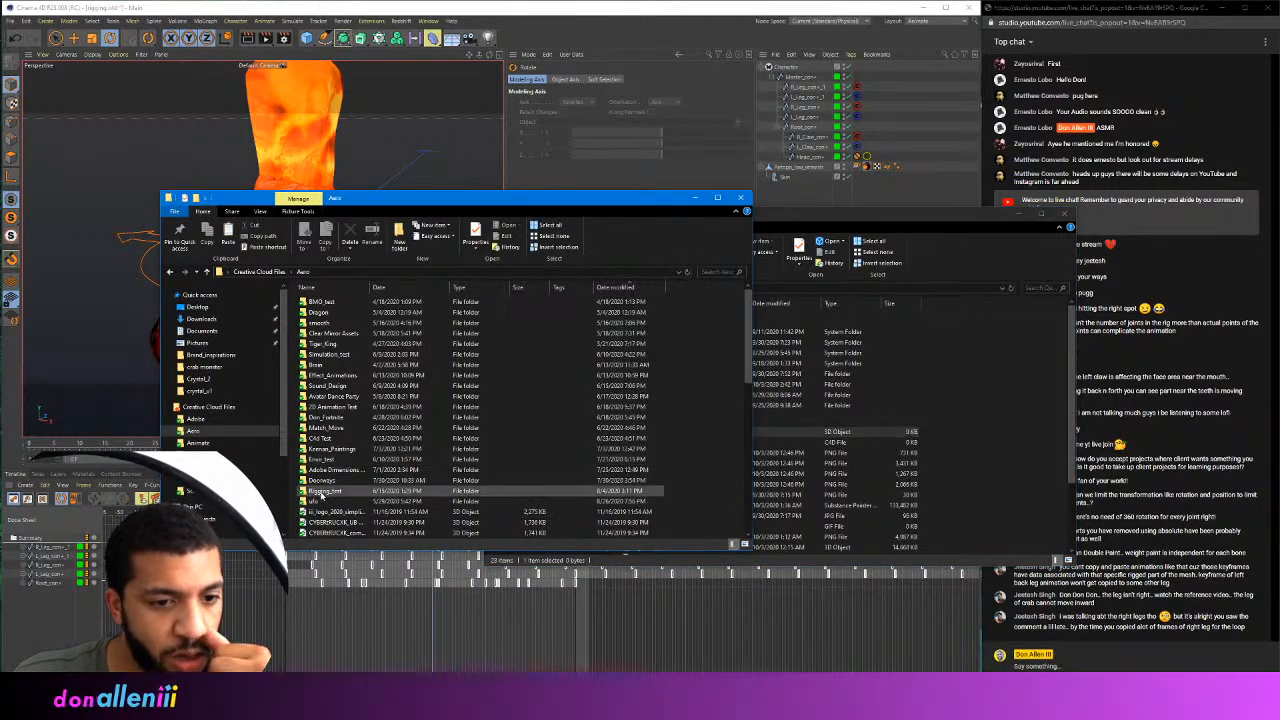
{"action": "double_click", "coordinate": [322, 493]}
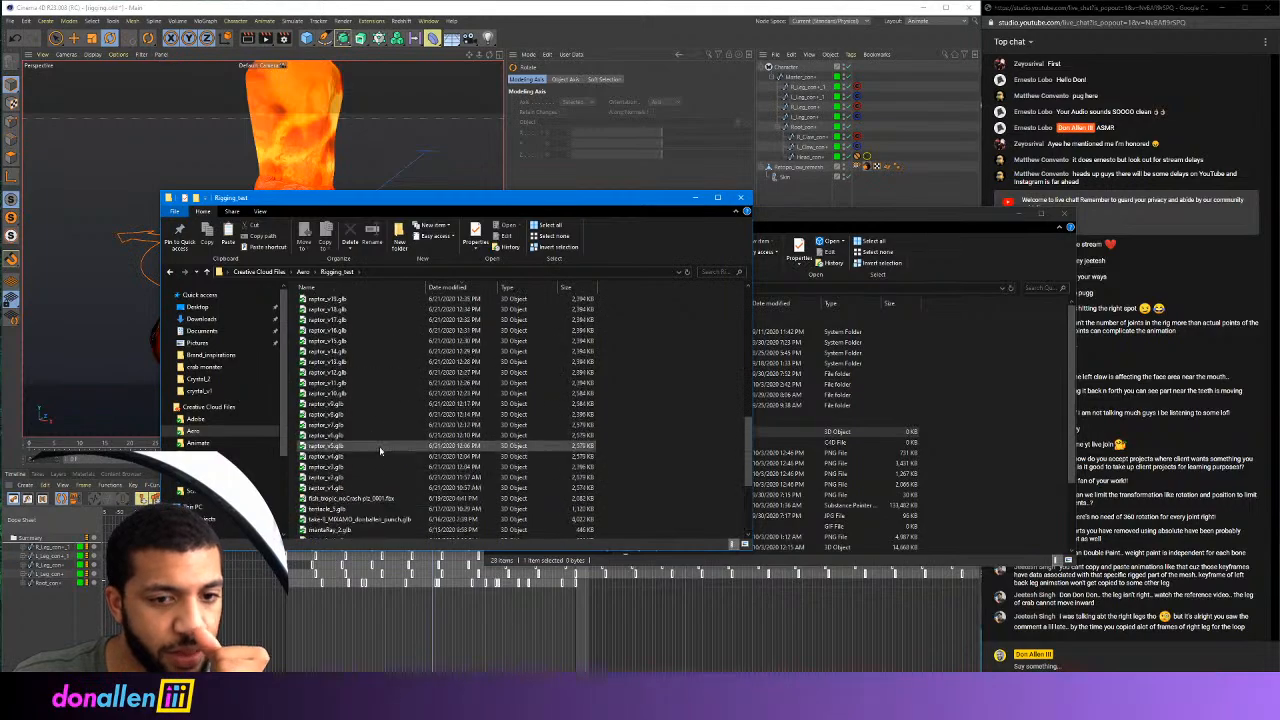
{"action": "scroll", "coordinate": [370, 420], "scroll_direction": "up", "scroll_amount": 10}
{"action": "right_click", "coordinate": [296, 316]}
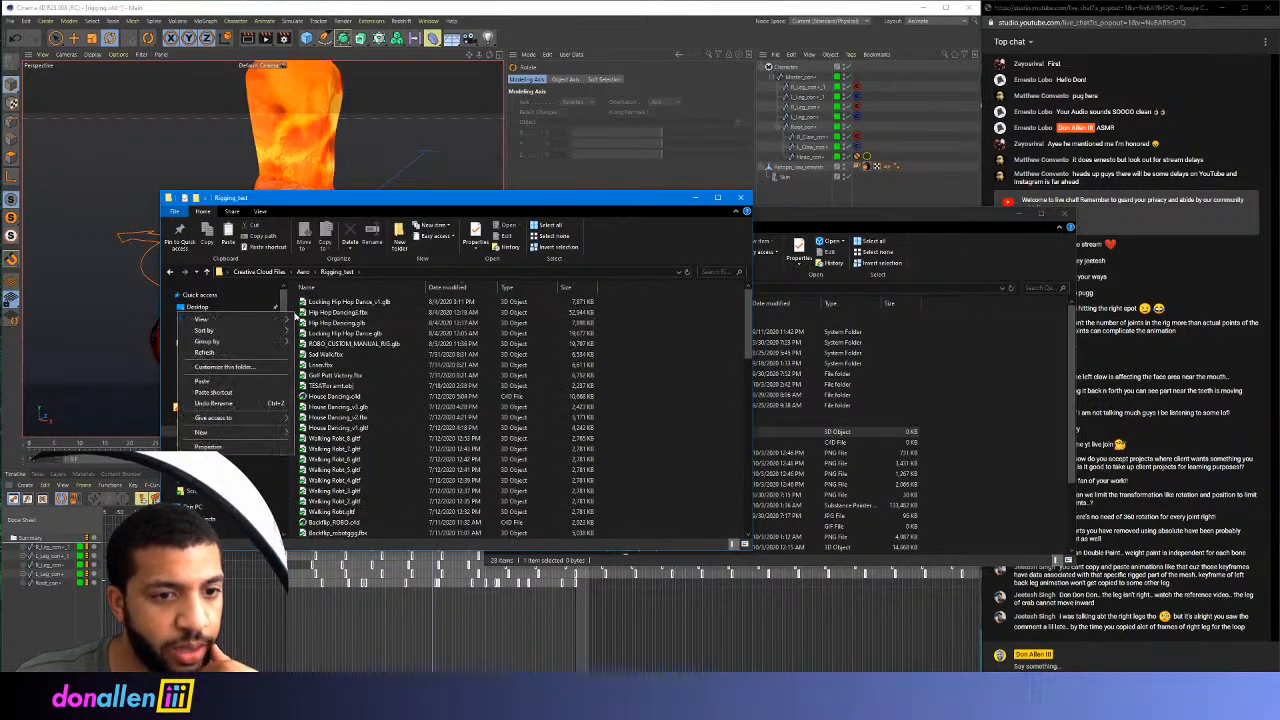
{"action": "left_click", "coordinate": [228, 382]}
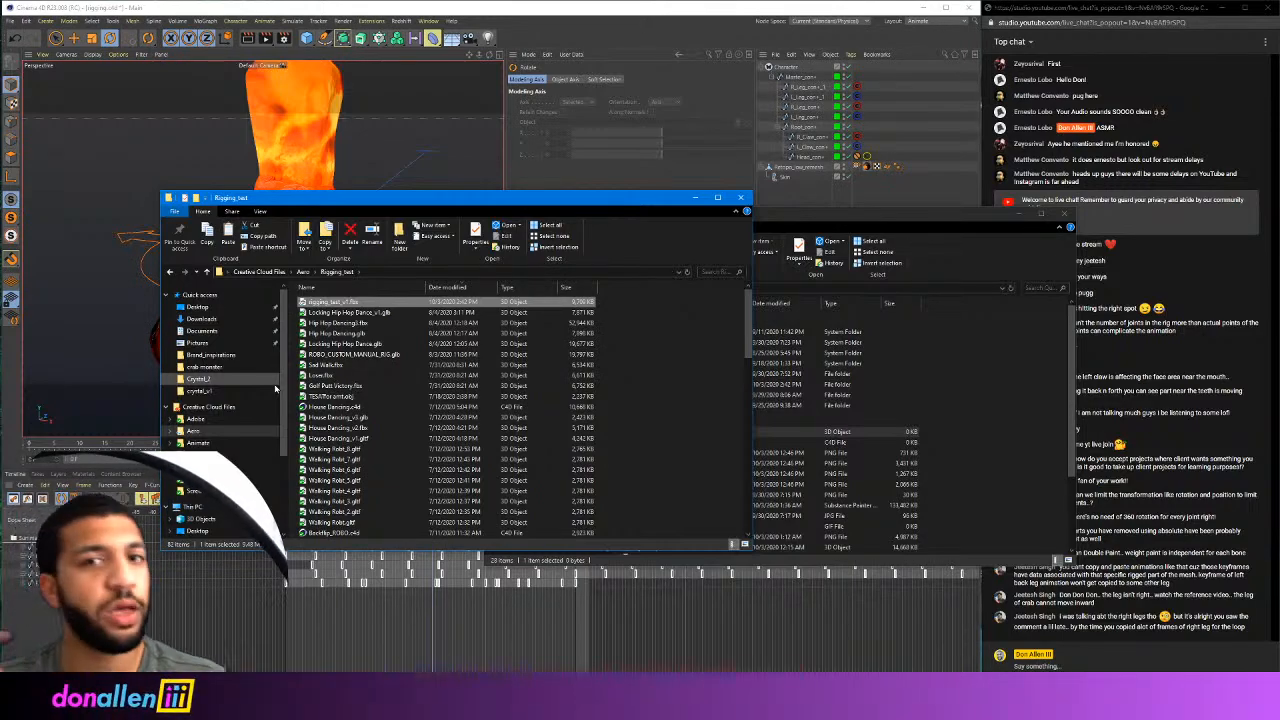
Switch back to Cinema 4D and play the crab character's walk cycle
{"action": "left_click", "coordinate": [560, 54]}
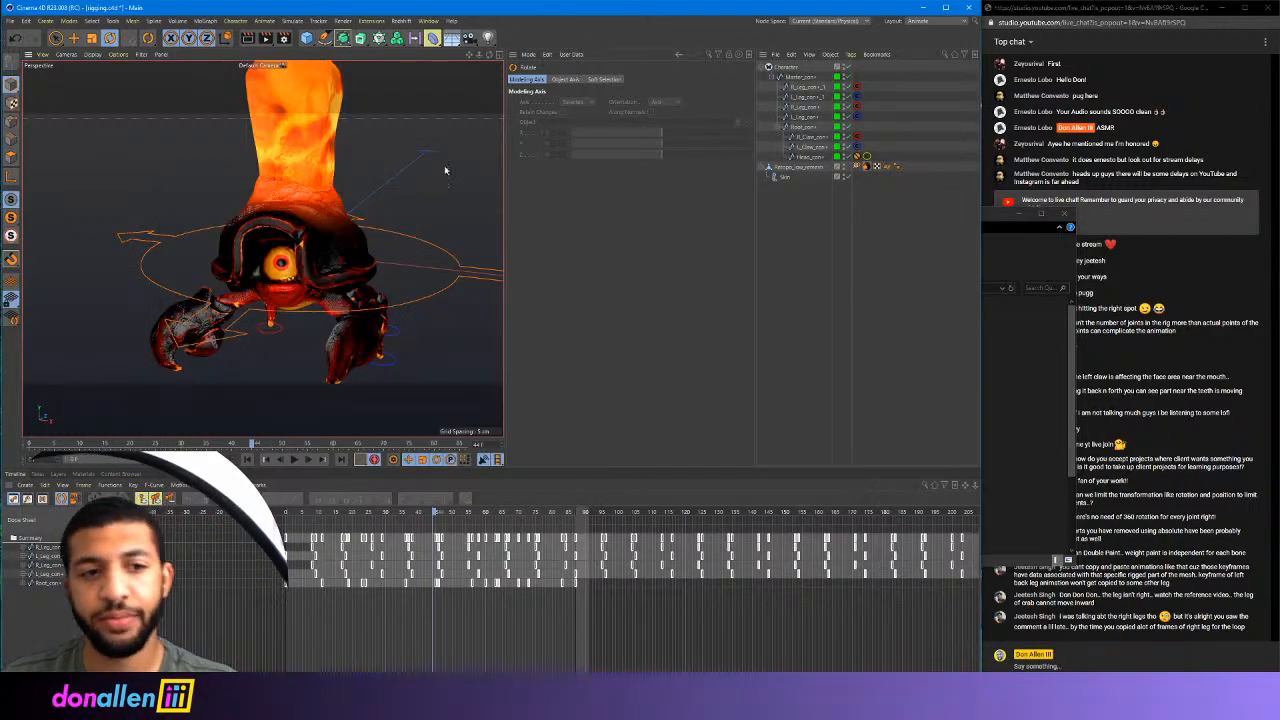
{"action": "left_click", "coordinate": [297, 460]}
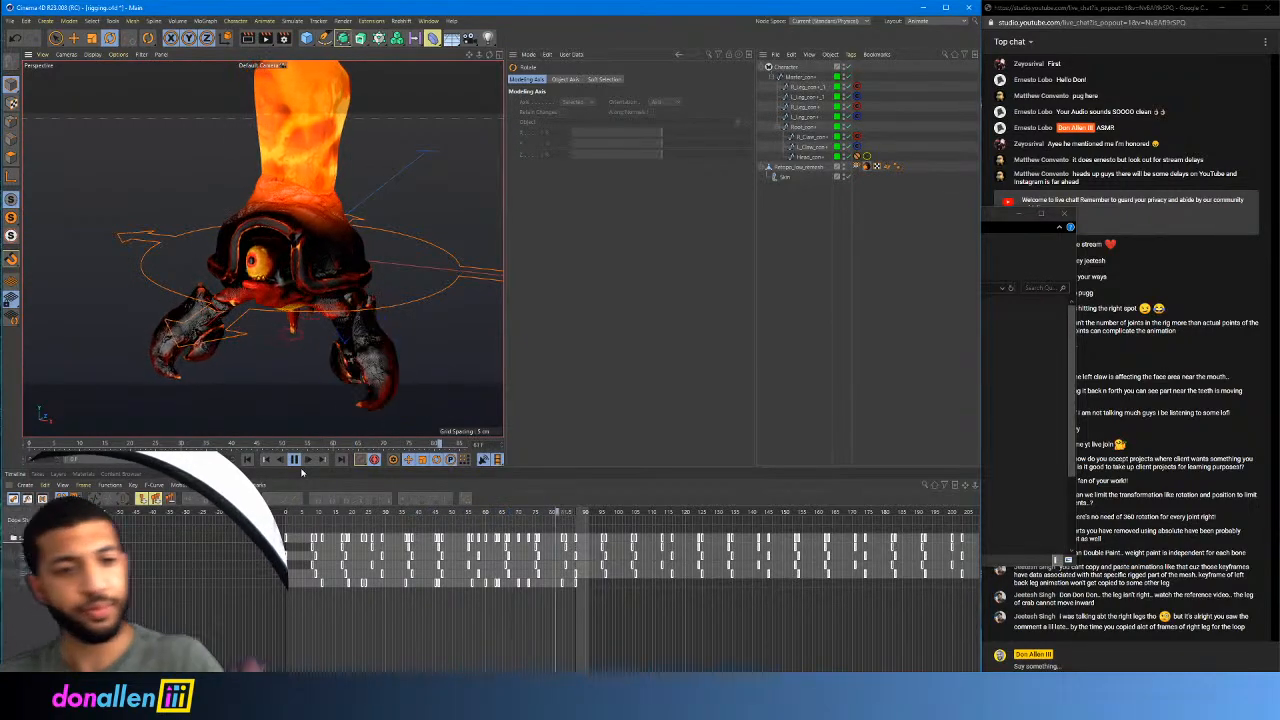
Switch to File Explorer and check rigging_test_v1.fbx in the Aero folder's Rigging_test subfolder, reopening the subfolder to review its contents
{"action": "left_click", "coordinate": [293, 700]}
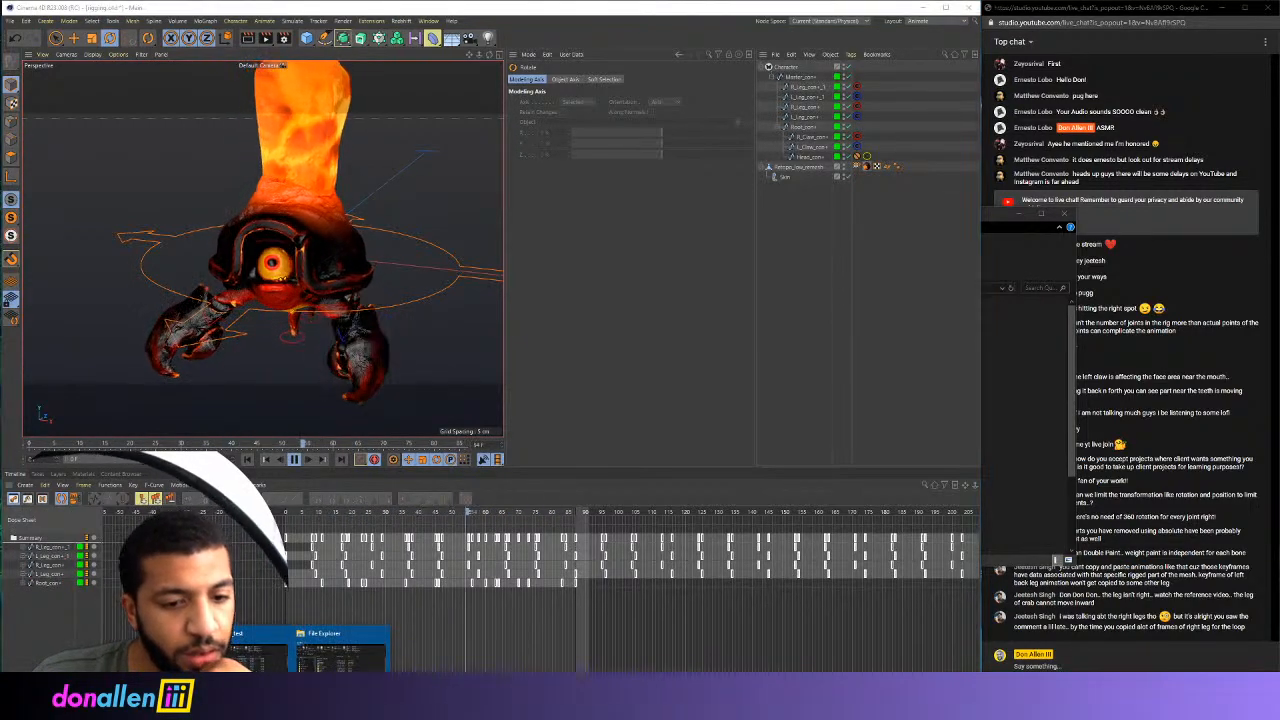
{"action": "mouse_move", "coordinate": [340, 668]}
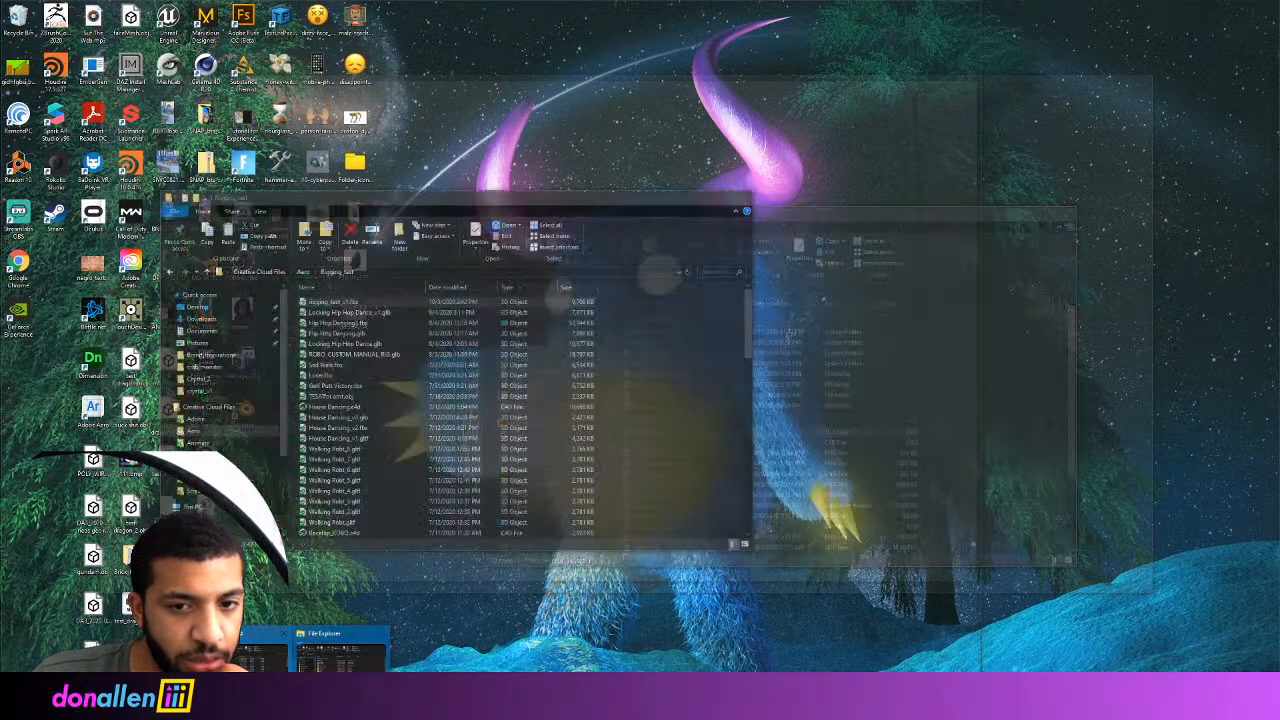
{"action": "left_click", "coordinate": [262, 655]}
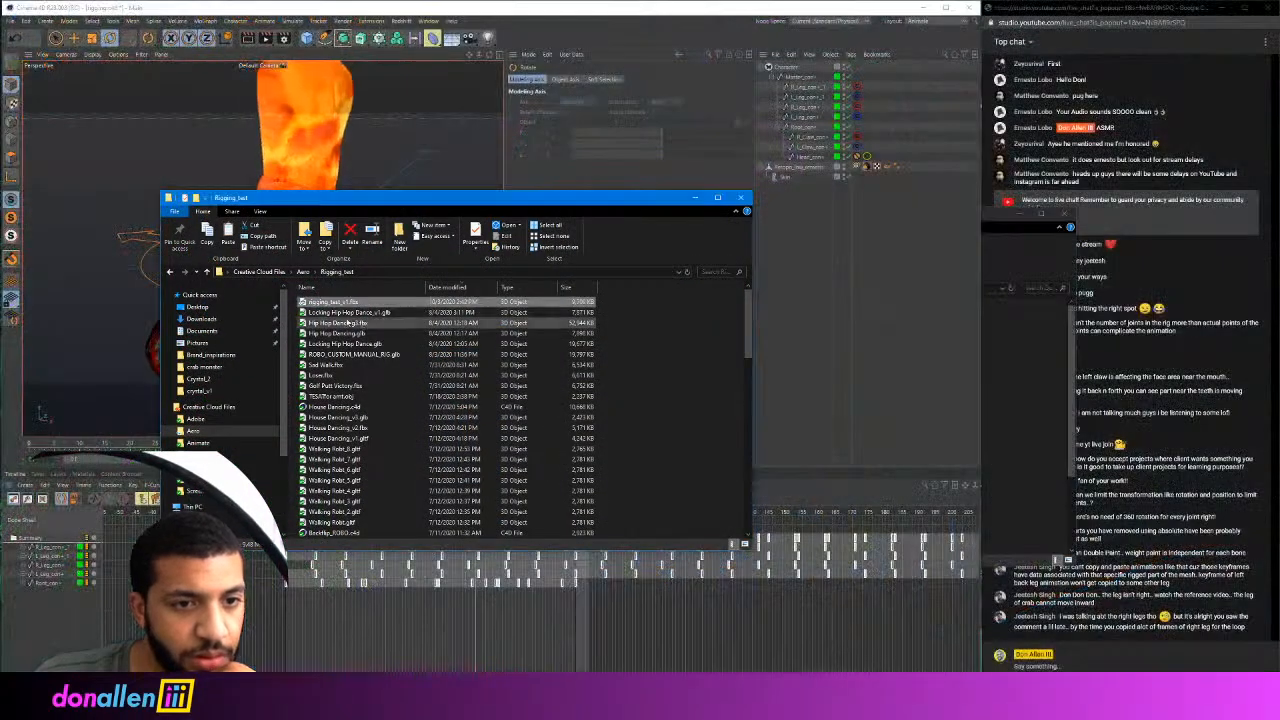
{"action": "left_click", "coordinate": [304, 272]}
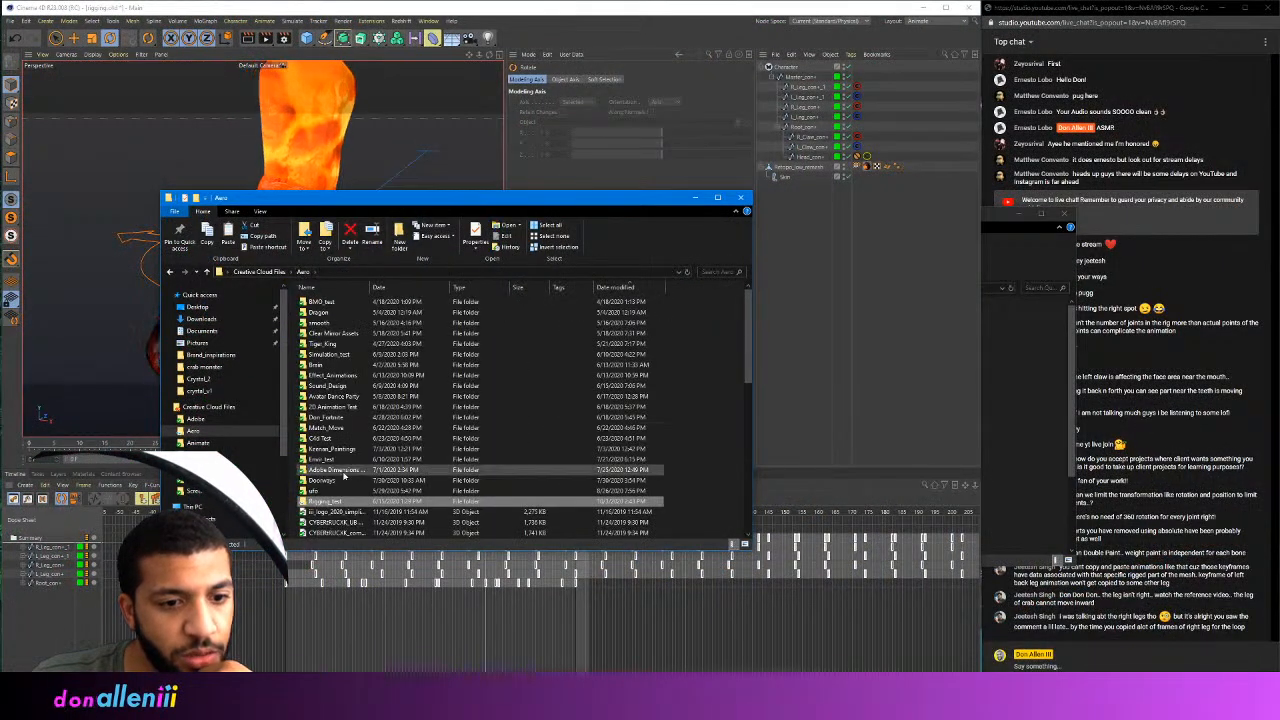
{"action": "double_click", "coordinate": [322, 501]}
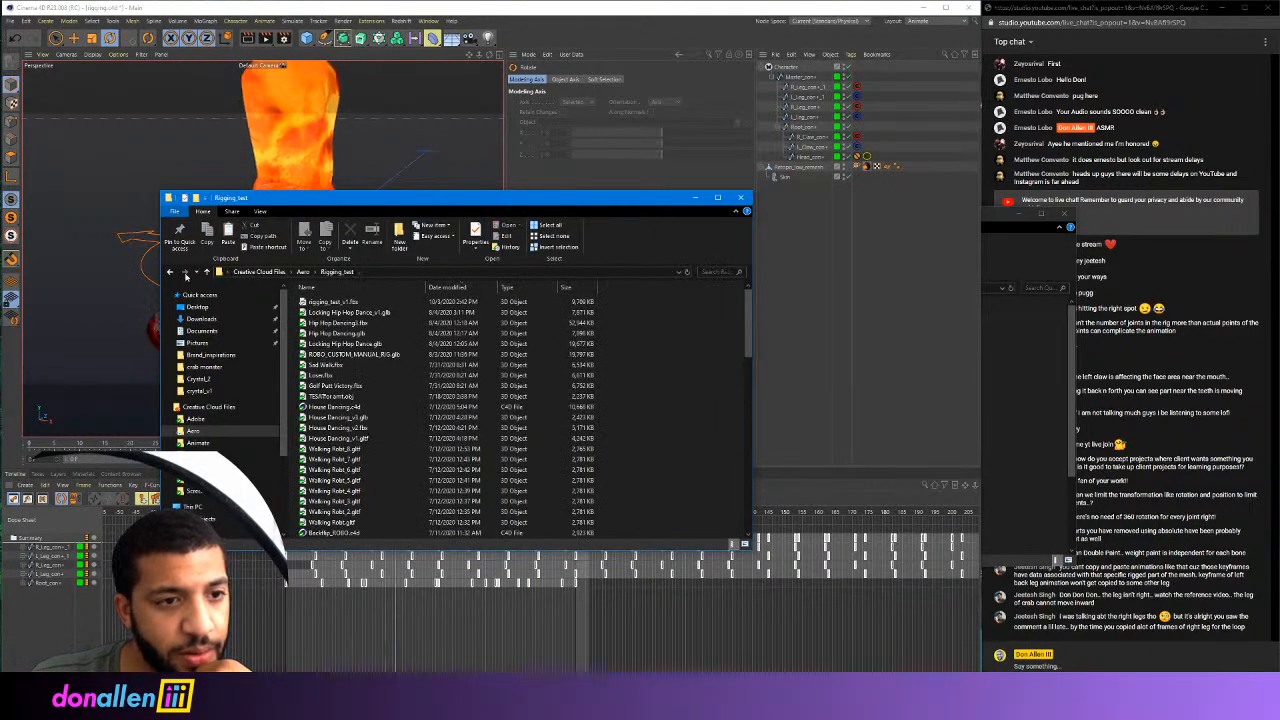
{"action": "left_click", "coordinate": [343, 302]}
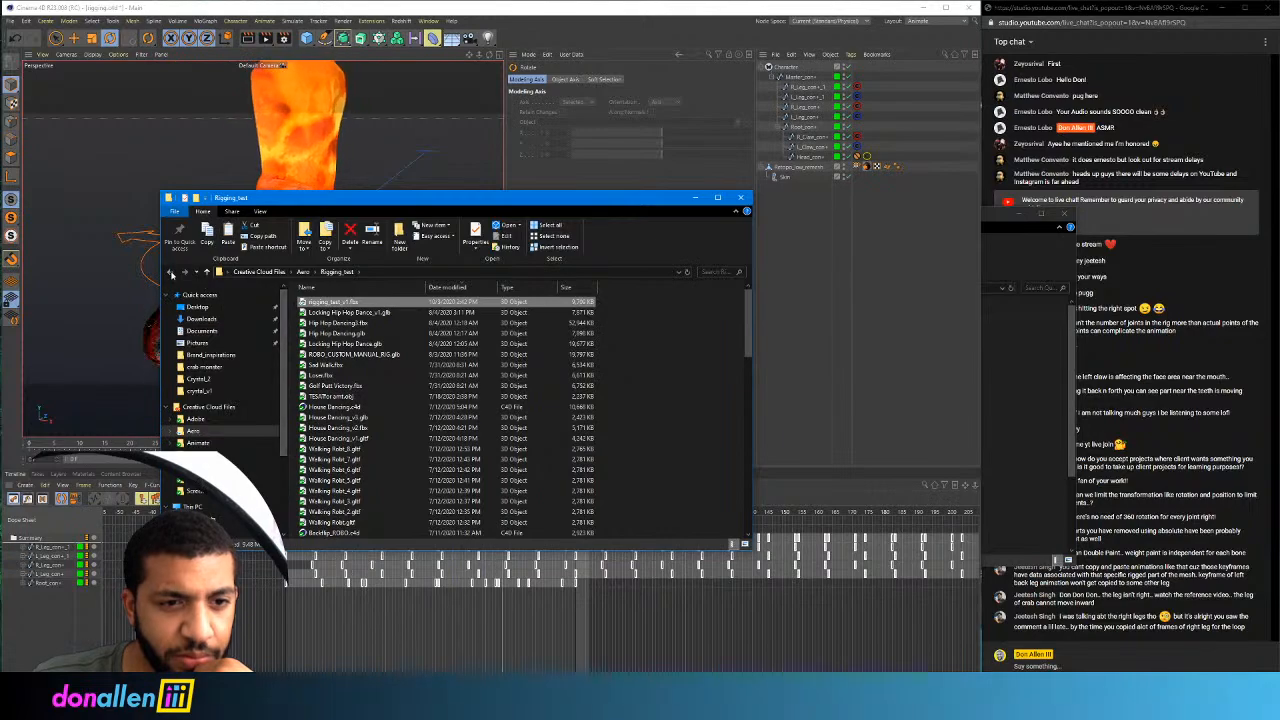
{"action": "left_click", "coordinate": [170, 272]}
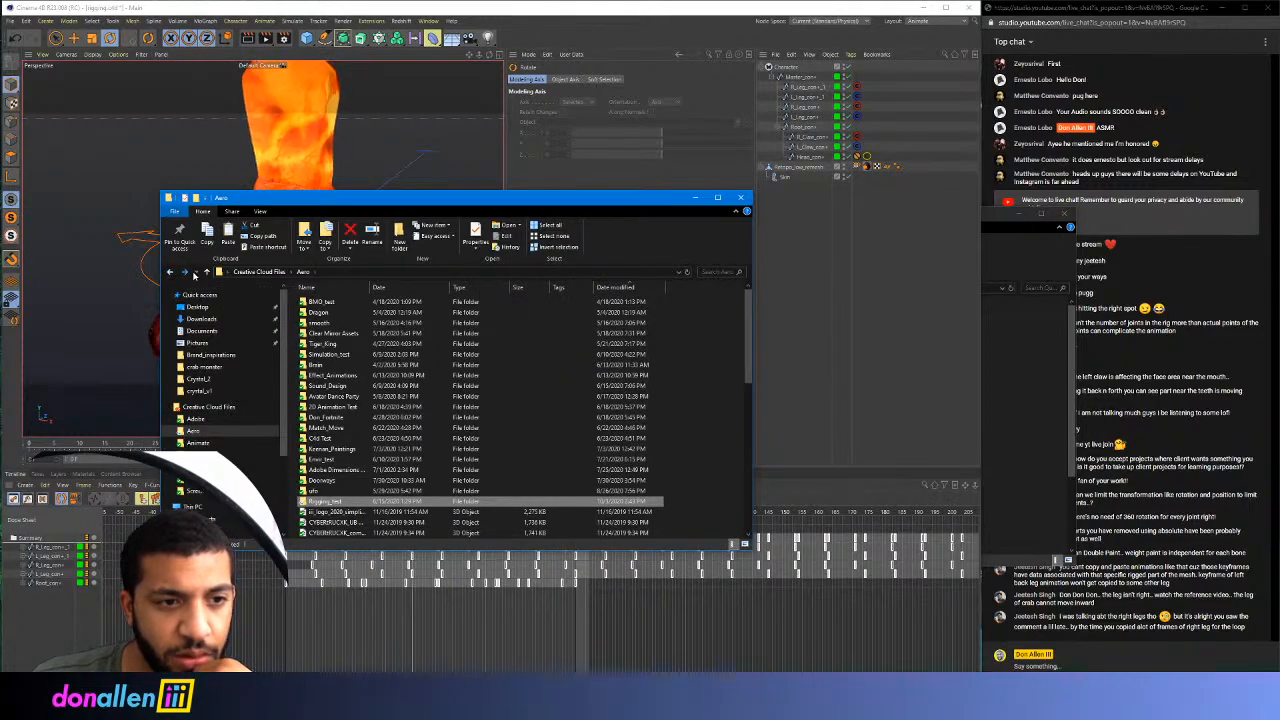
{"action": "left_click", "coordinate": [184, 272]}
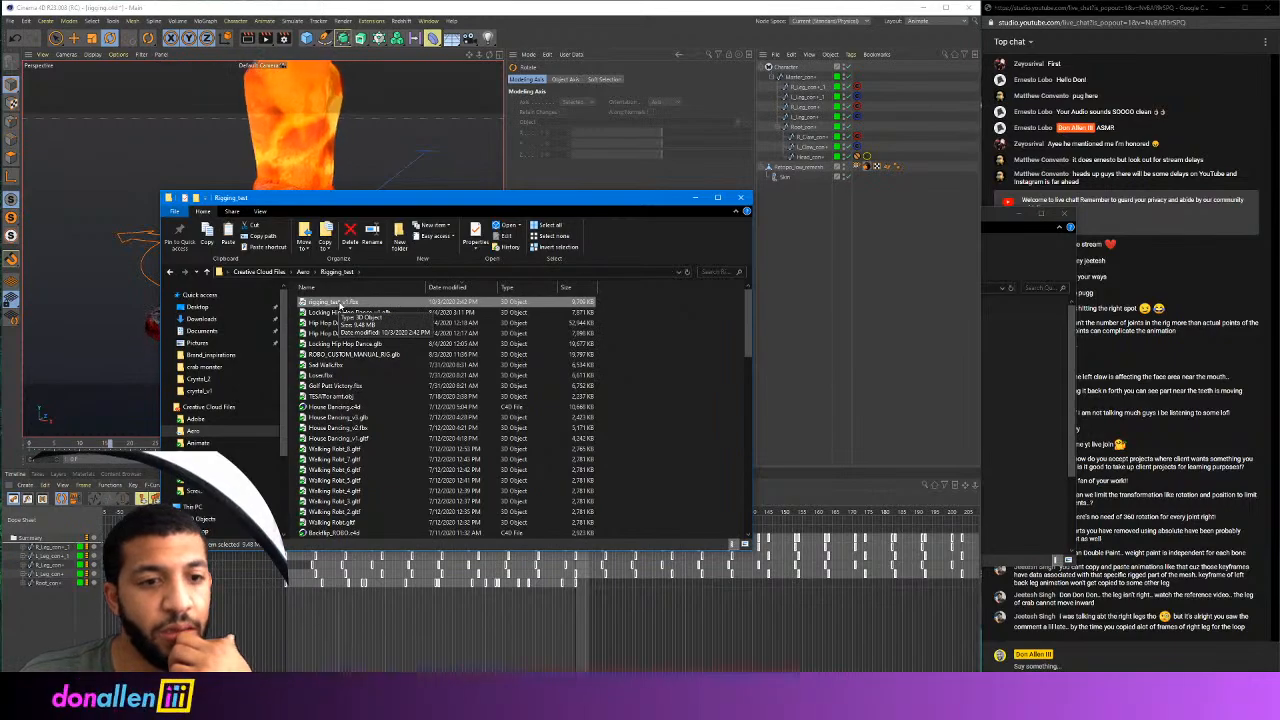
{"action": "left_click", "coordinate": [170, 272]}
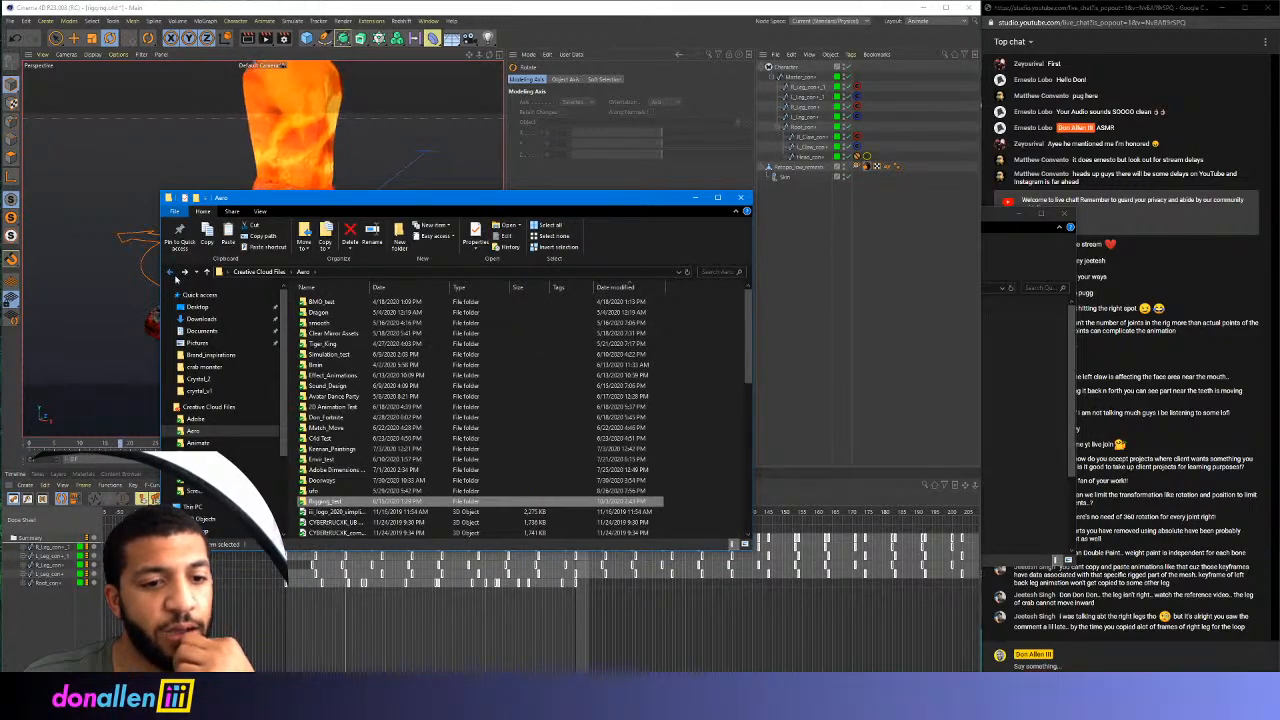
{"action": "double_click", "coordinate": [328, 501]}
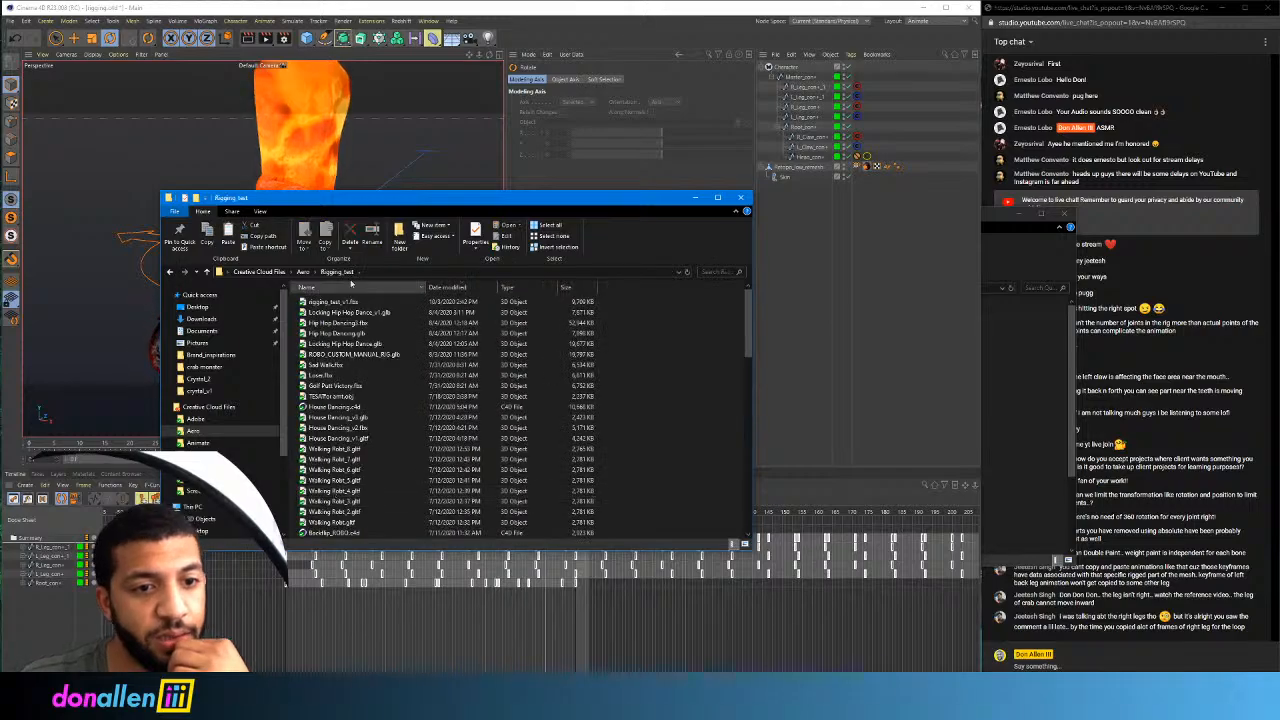
Check the file size of rigging_test_v1.fbx in its properties from File Explorer's recent files, and close the properties and the Quick access window
{"action": "left_click", "coordinate": [695, 198]}
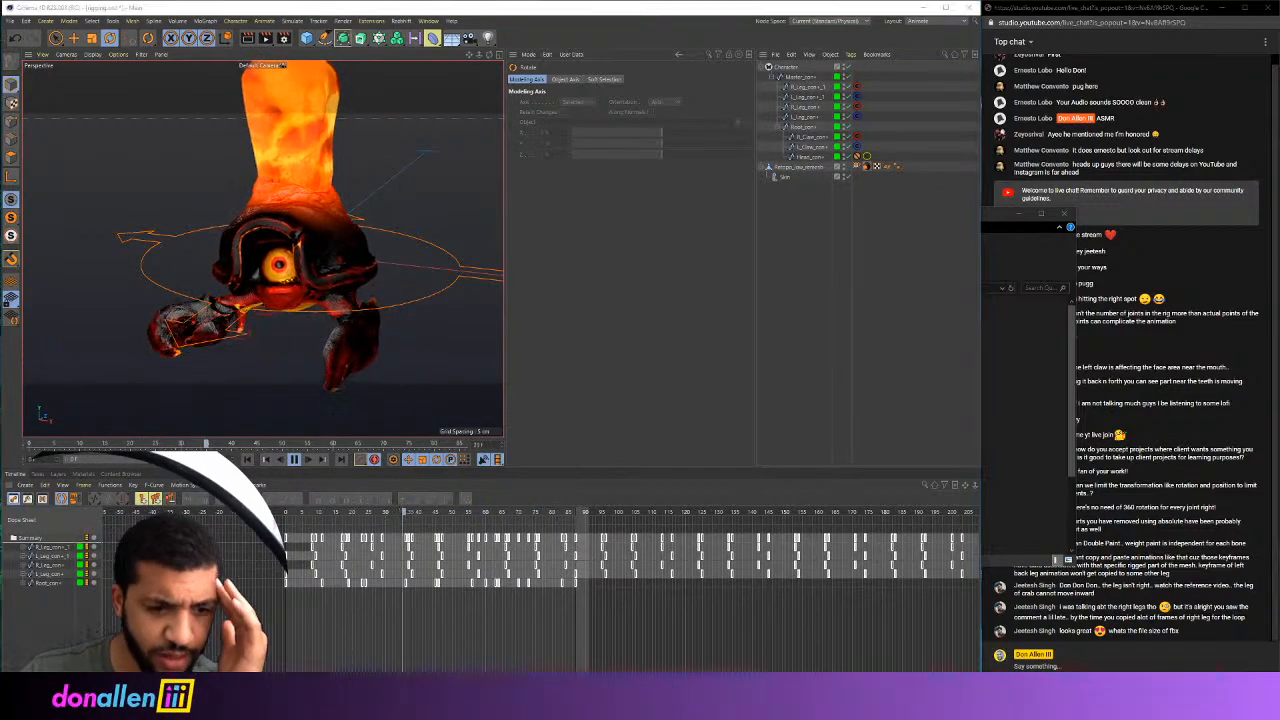
{"action": "left_click", "coordinate": [318, 631]}
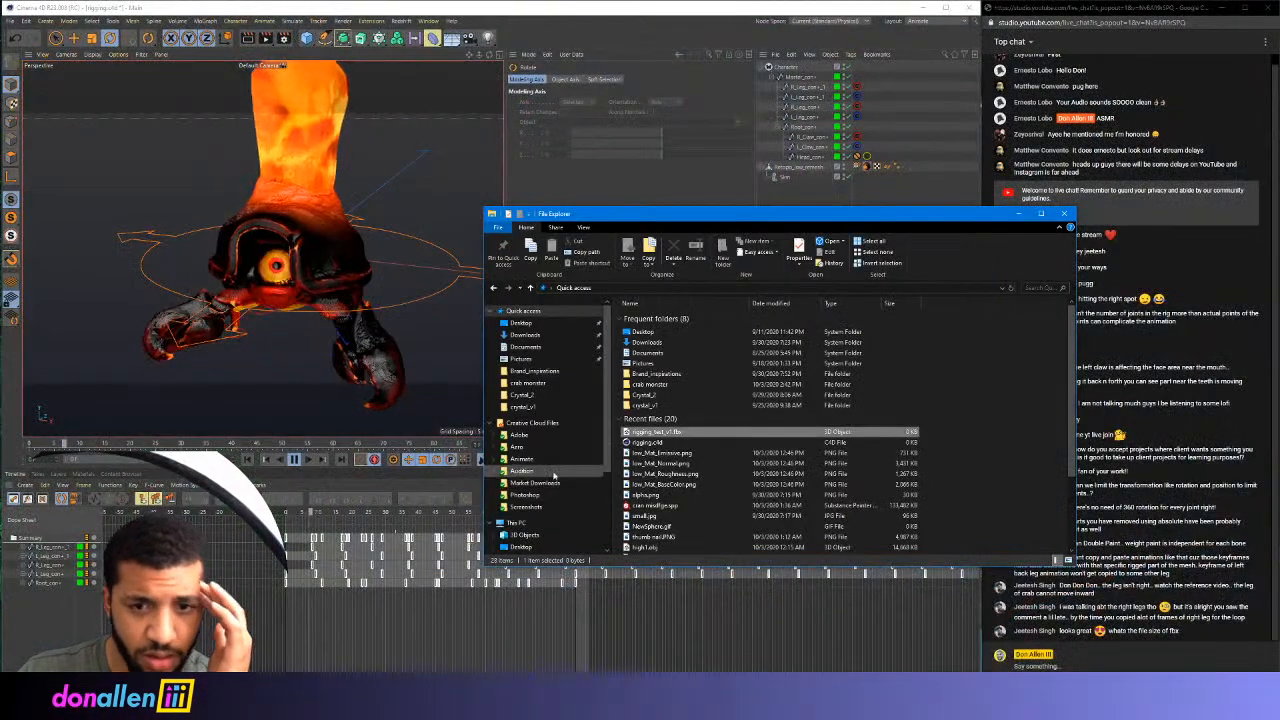
{"action": "right_click", "coordinate": [661, 436]}
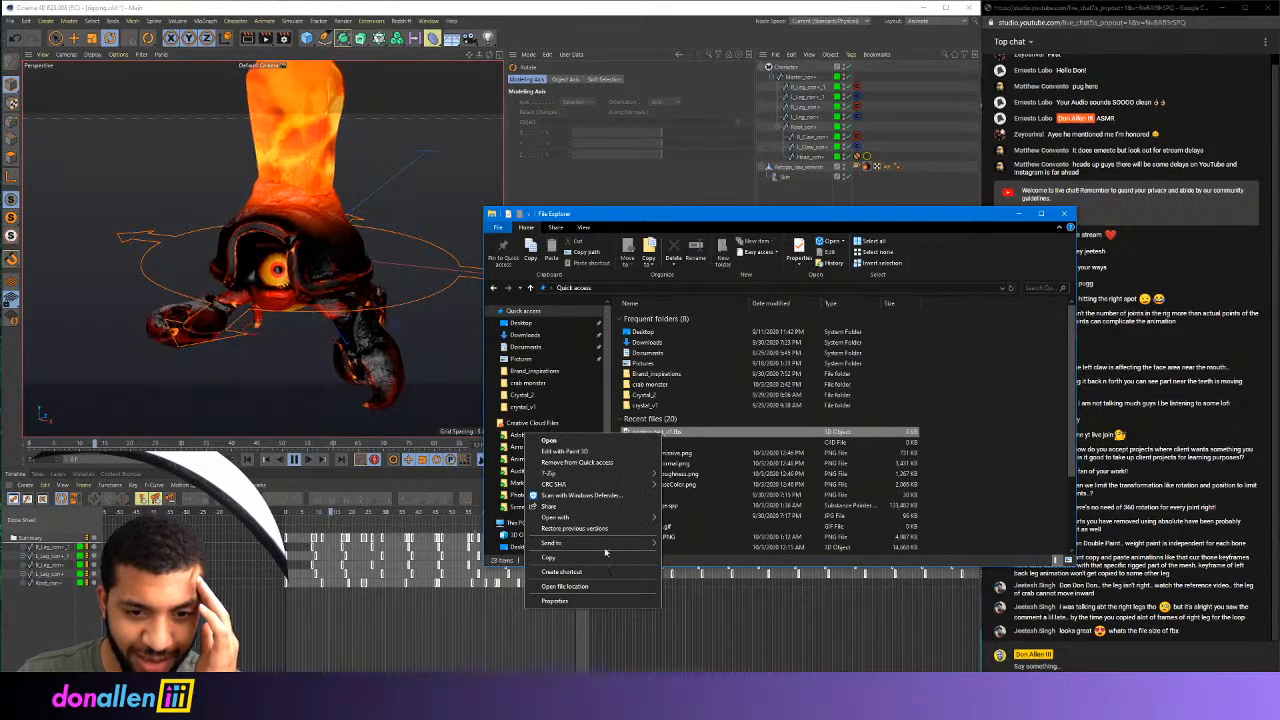
{"action": "left_click", "coordinate": [585, 601]}
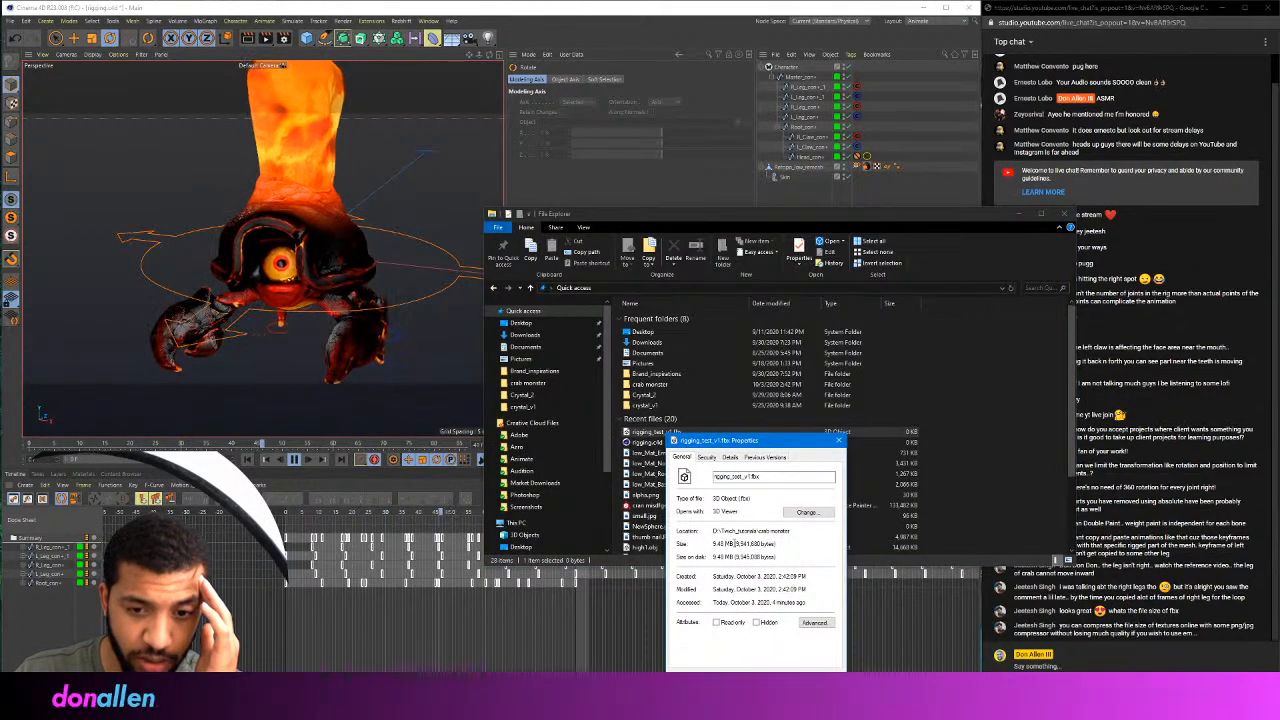
{"action": "left_click_drag", "start_coordinate": [734, 543], "coordinate": [708, 543]}
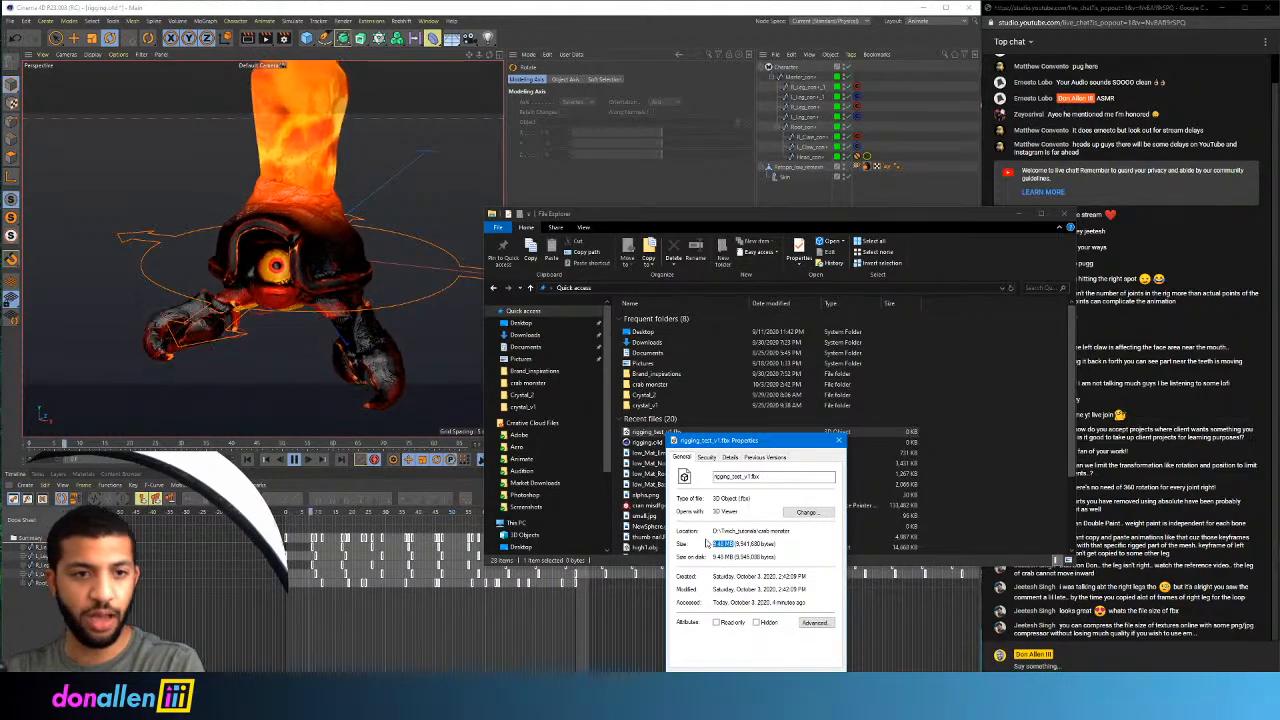
{"action": "left_click", "coordinate": [839, 440]}
{"action": "left_click", "coordinate": [1065, 214]}
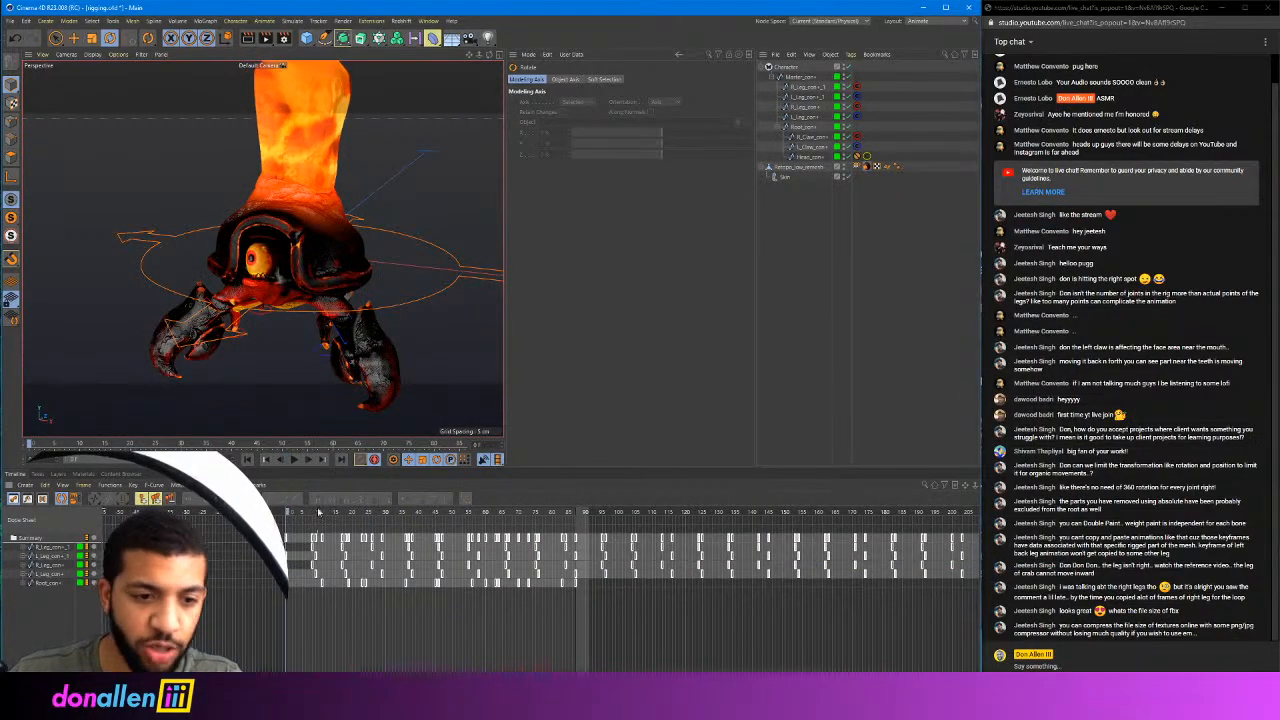
Start a glTF export of the Cinema 4D scene with Skin and Bake Animation enabled and Morph set to PLA
{"action": "left_click", "coordinate": [10, 21]}
{"action": "mouse_move", "coordinate": [40, 219]}
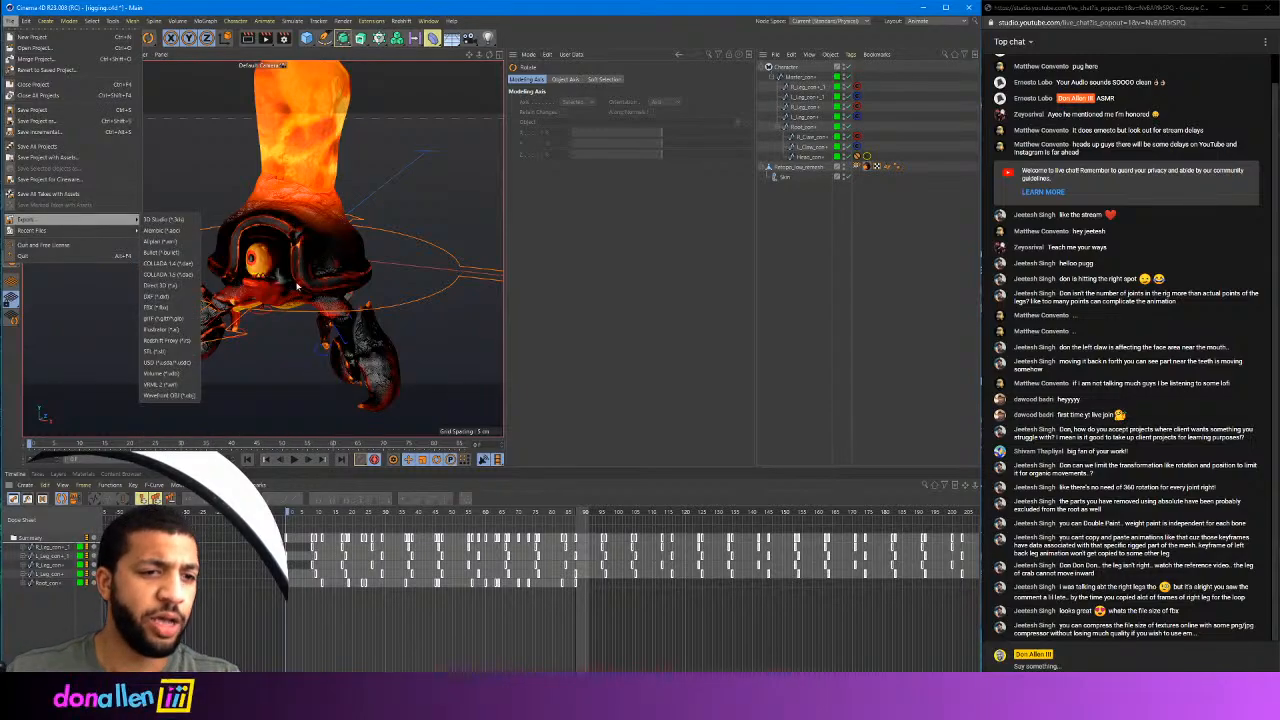
{"action": "left_click", "coordinate": [161, 319]}
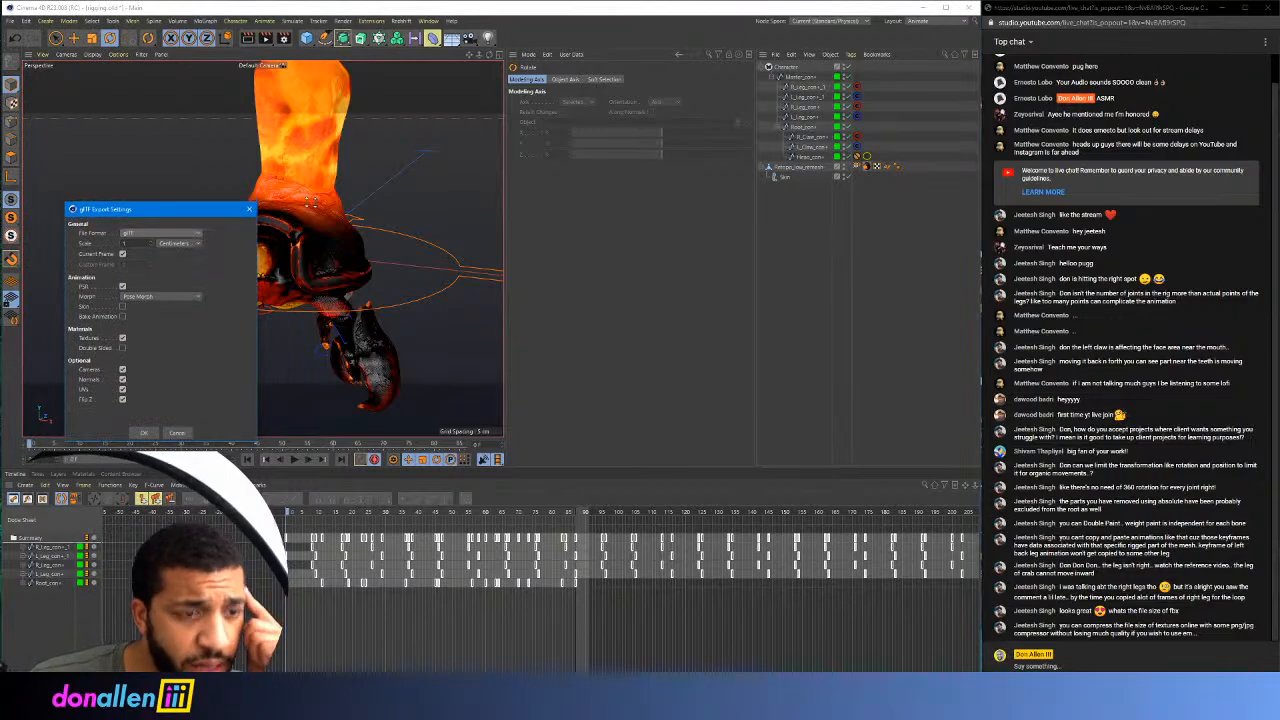
{"action": "left_click", "coordinate": [124, 322]}
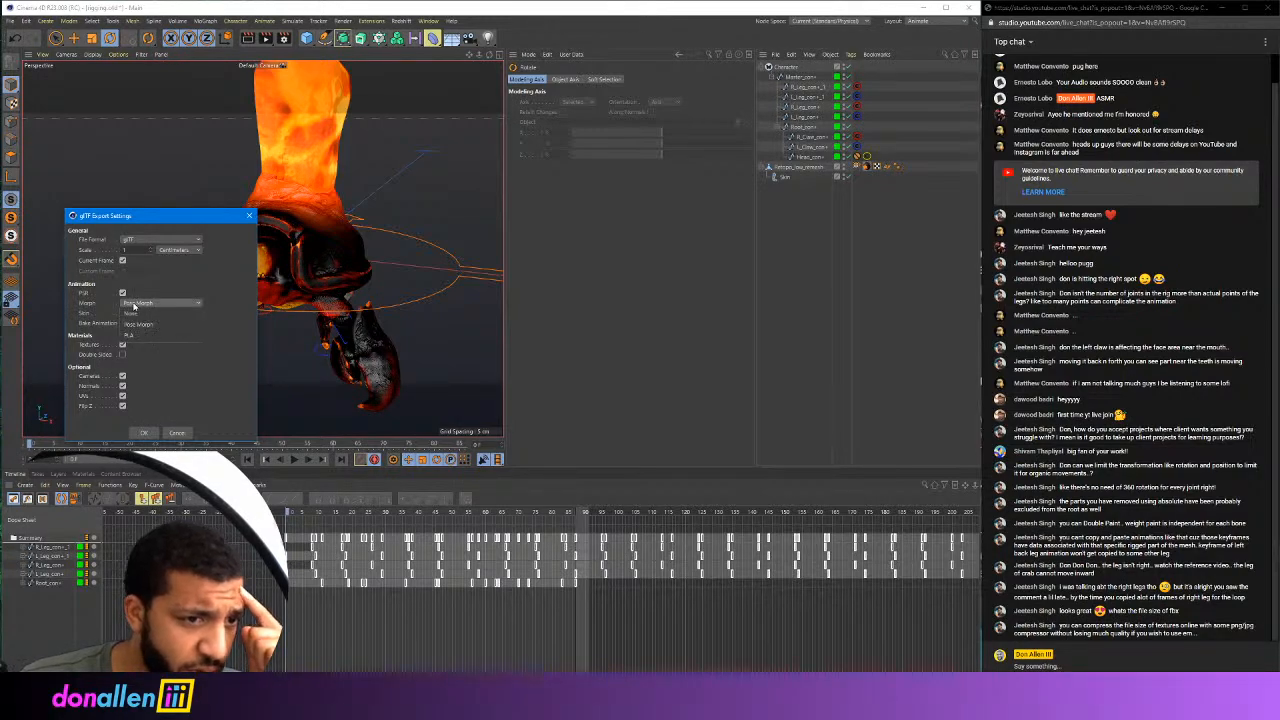
{"action": "left_click", "coordinate": [136, 303]}
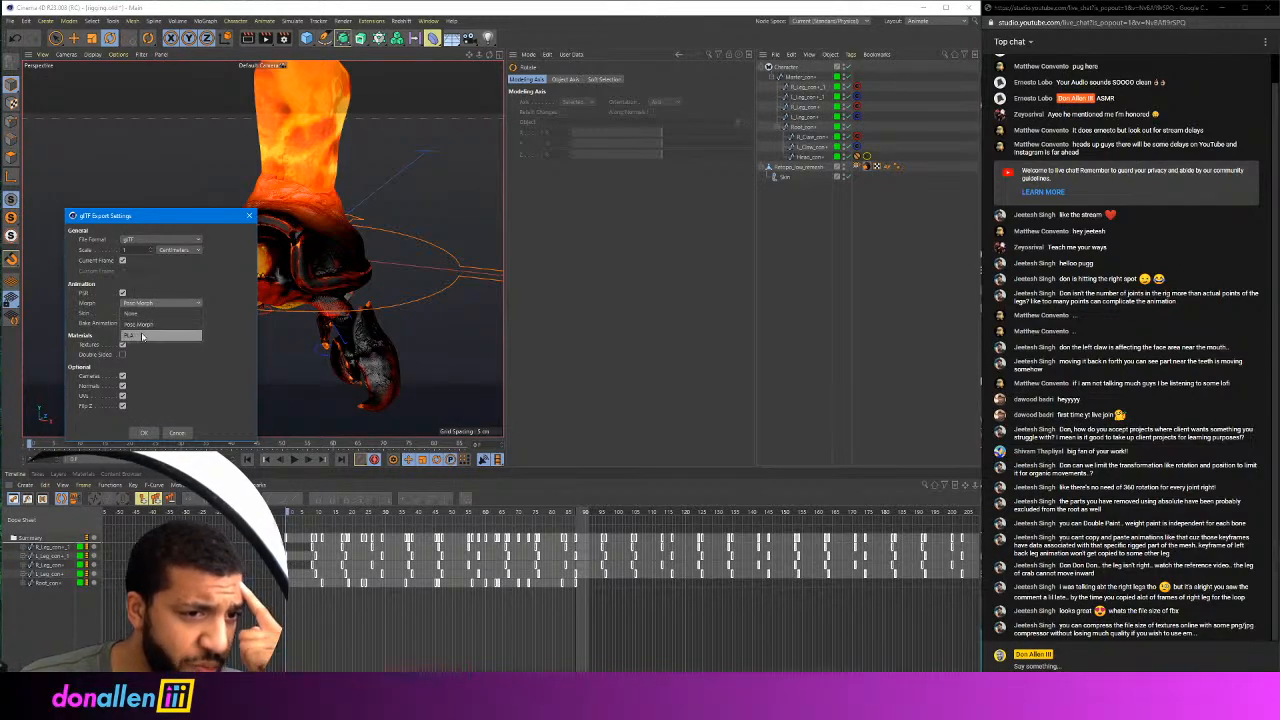
{"action": "left_click", "coordinate": [142, 336]}
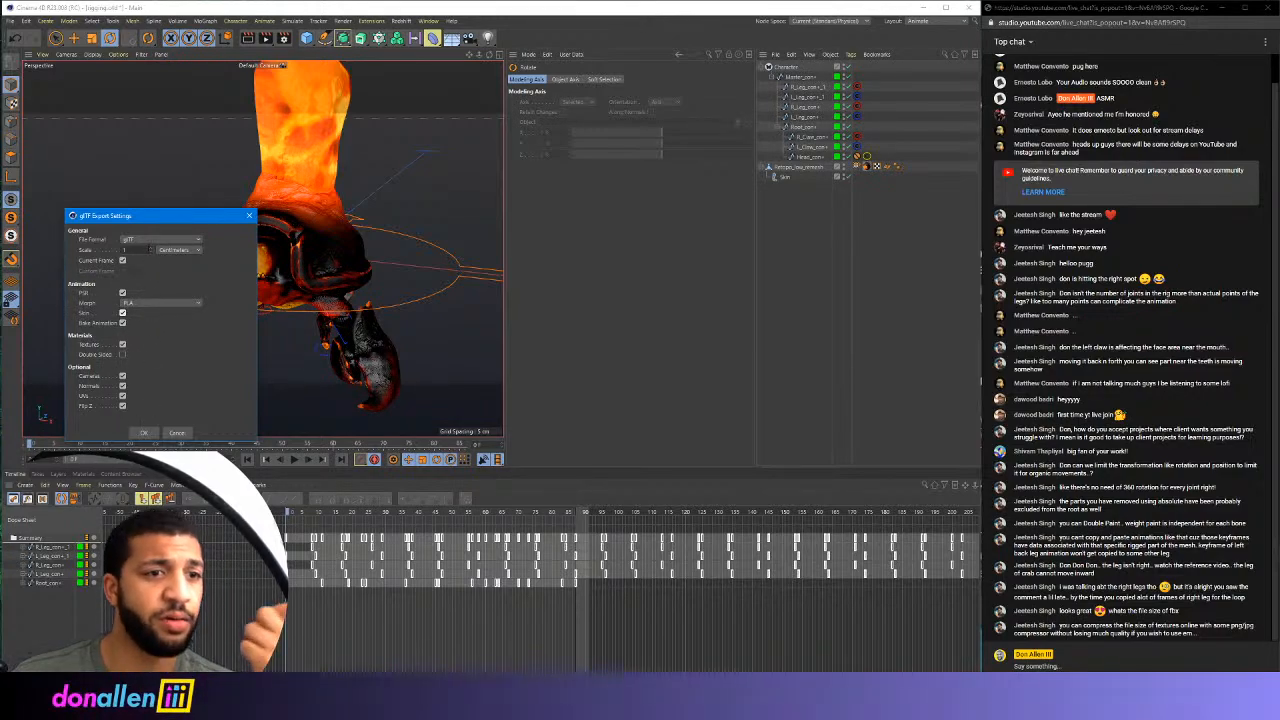
Accept the glTF export settings and save the file under the suggested name in the Rigging_test subfolder of Creative Cloud's Aero folder
{"action": "left_click", "coordinate": [143, 432]}
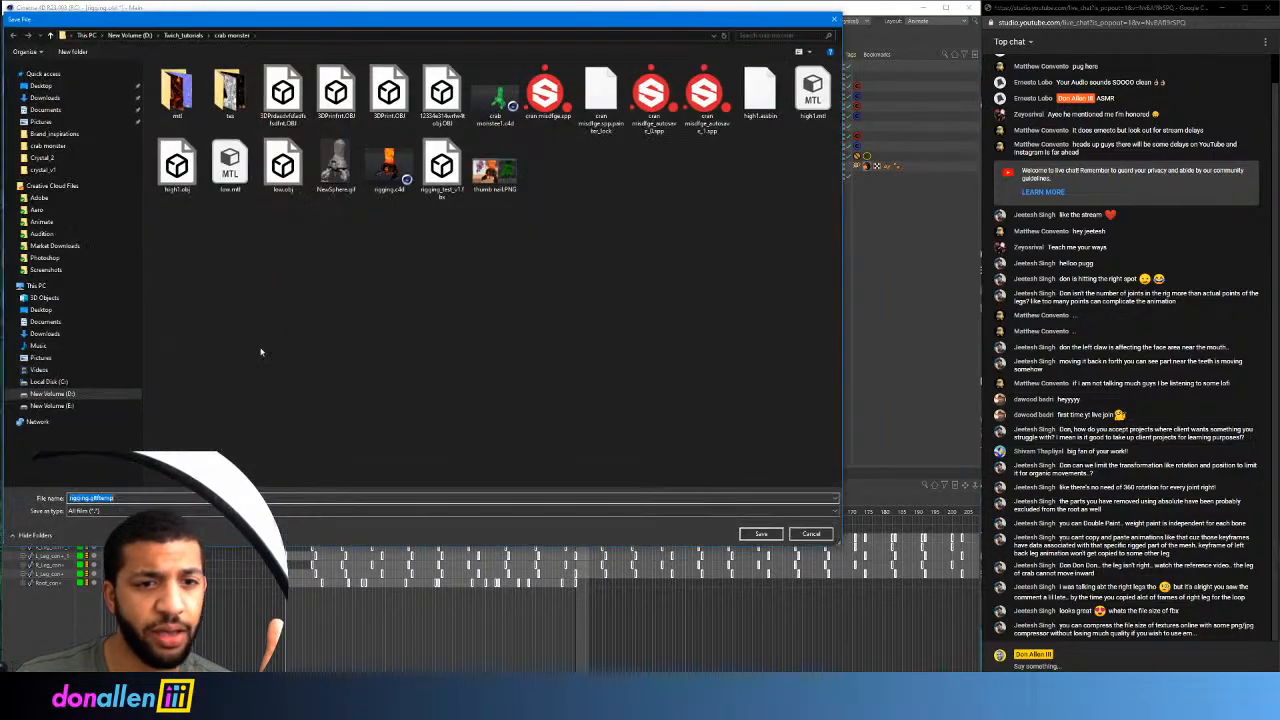
{"action": "left_click", "coordinate": [36, 209]}
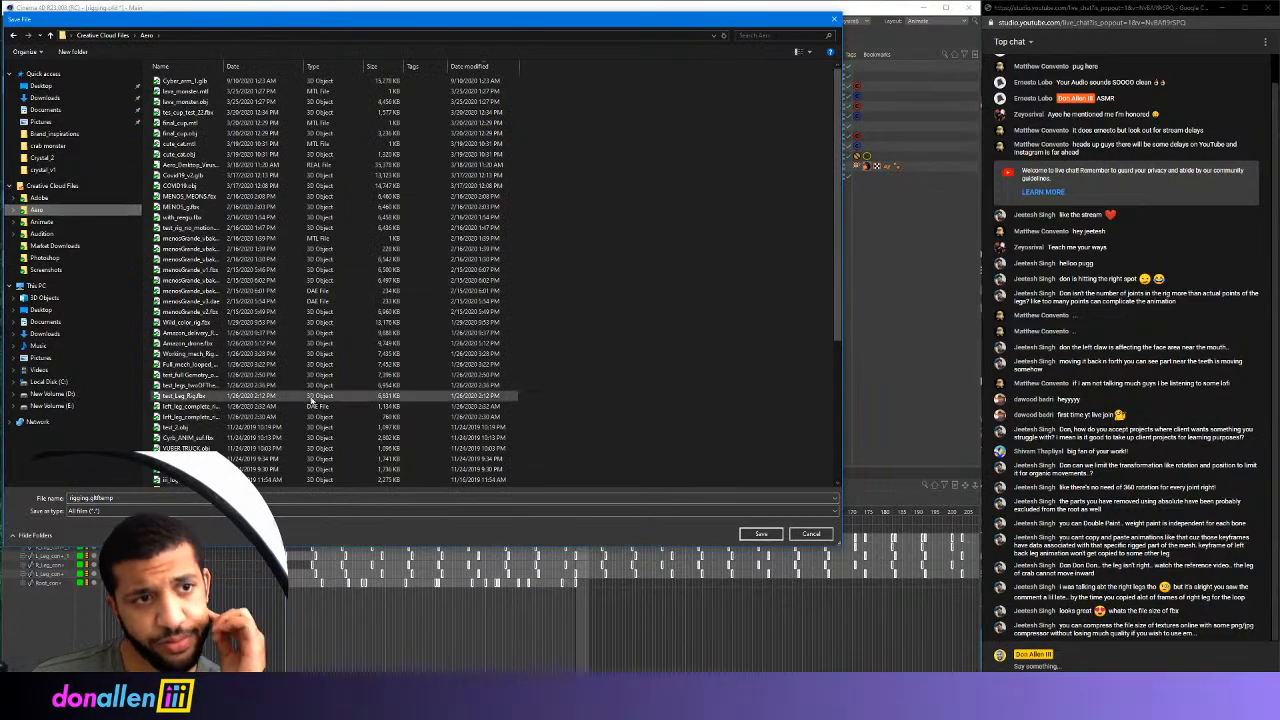
{"action": "scroll", "coordinate": [285, 322], "scroll_direction": "down", "scroll_amount": 1}
{"action": "scroll", "coordinate": [285, 322], "scroll_direction": "down", "scroll_amount": 5}
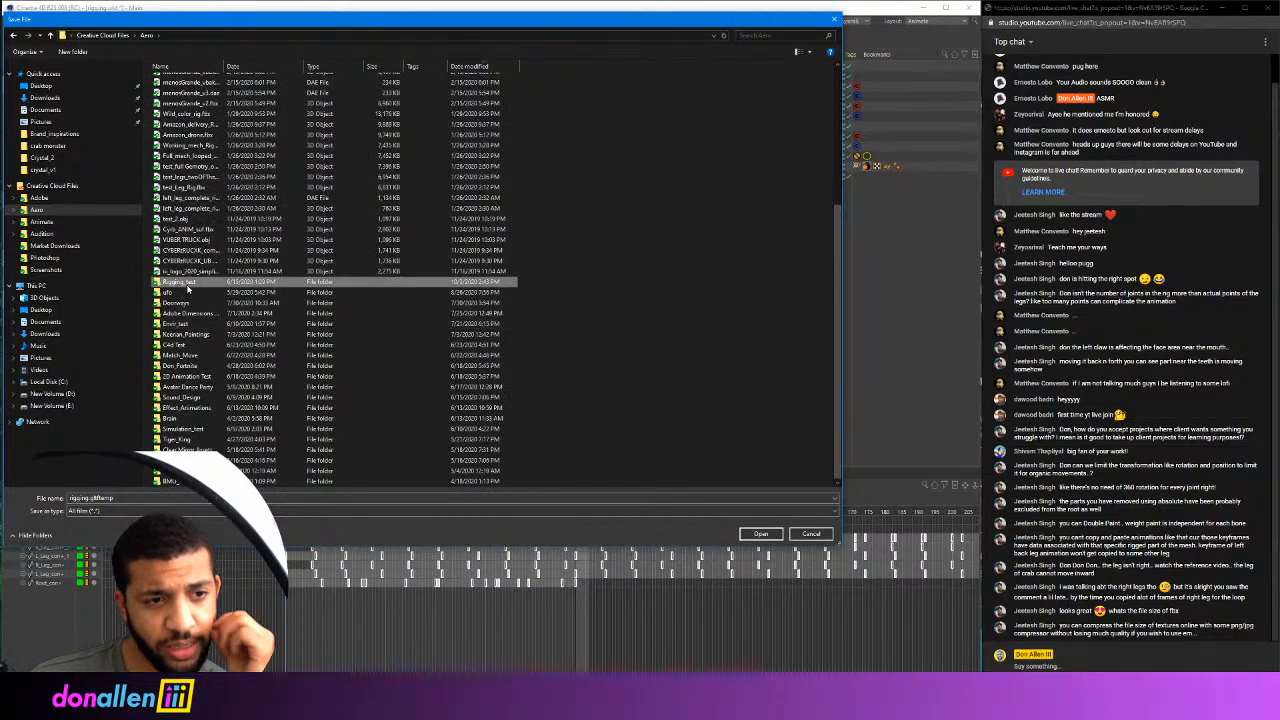
{"action": "double_click", "coordinate": [285, 283]}
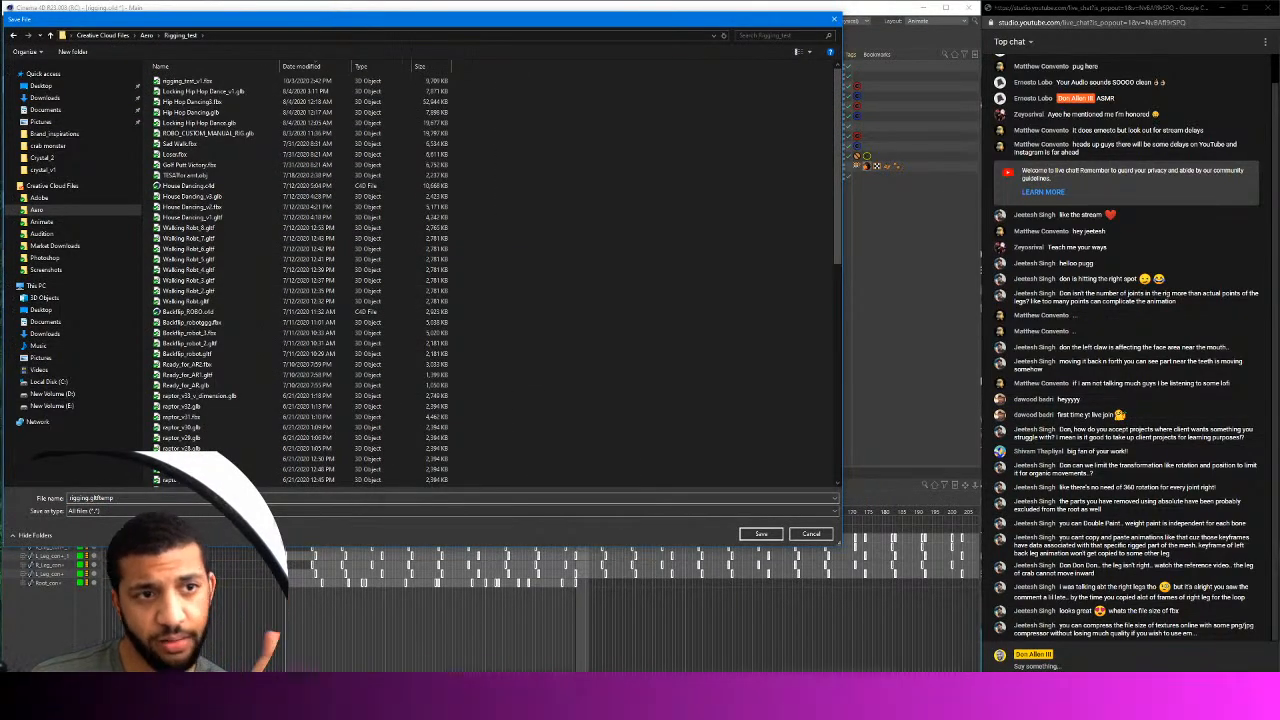
{"action": "left_click", "coordinate": [761, 533]}
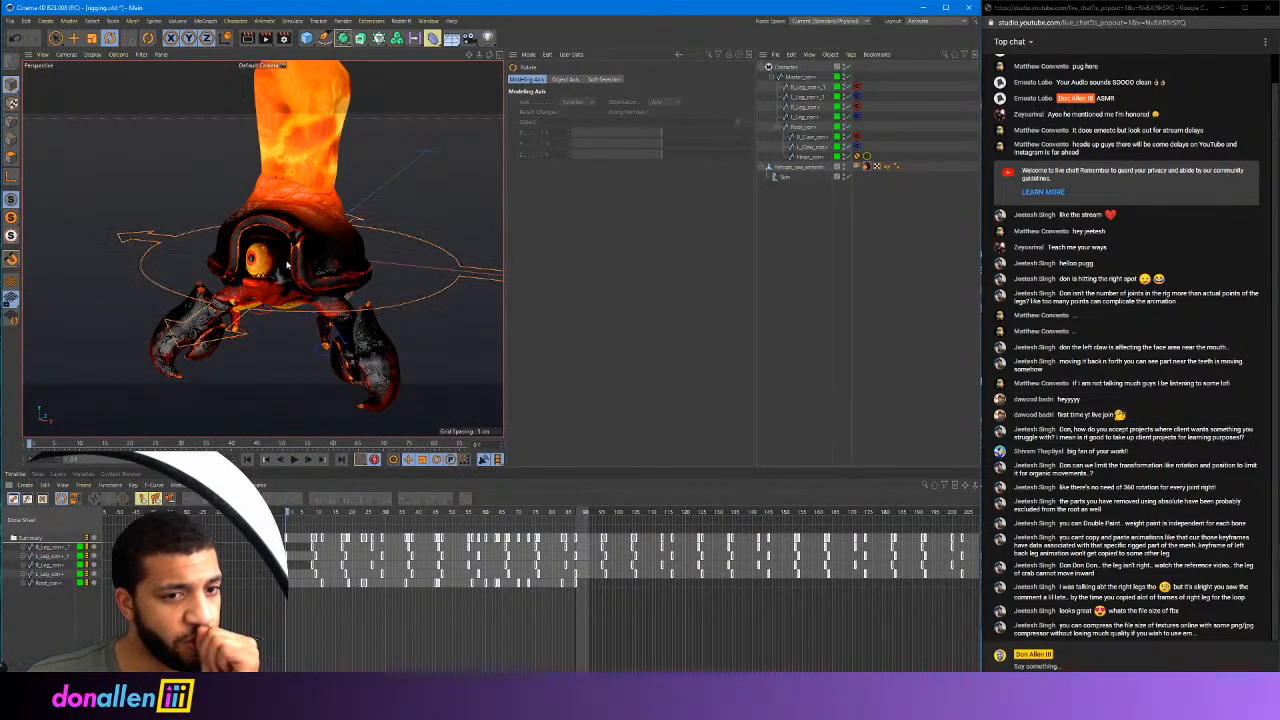
Examine the crab character from several angles at the start of the walk cycle
{"action": "scroll", "coordinate": [287, 262], "scroll_direction": "up", "scroll_amount": 2}
{"action": "scroll", "coordinate": [287, 260], "scroll_direction": "down", "scroll_amount": 5}
{"action": "scroll", "coordinate": [287, 262], "scroll_direction": "up", "scroll_amount": 5}
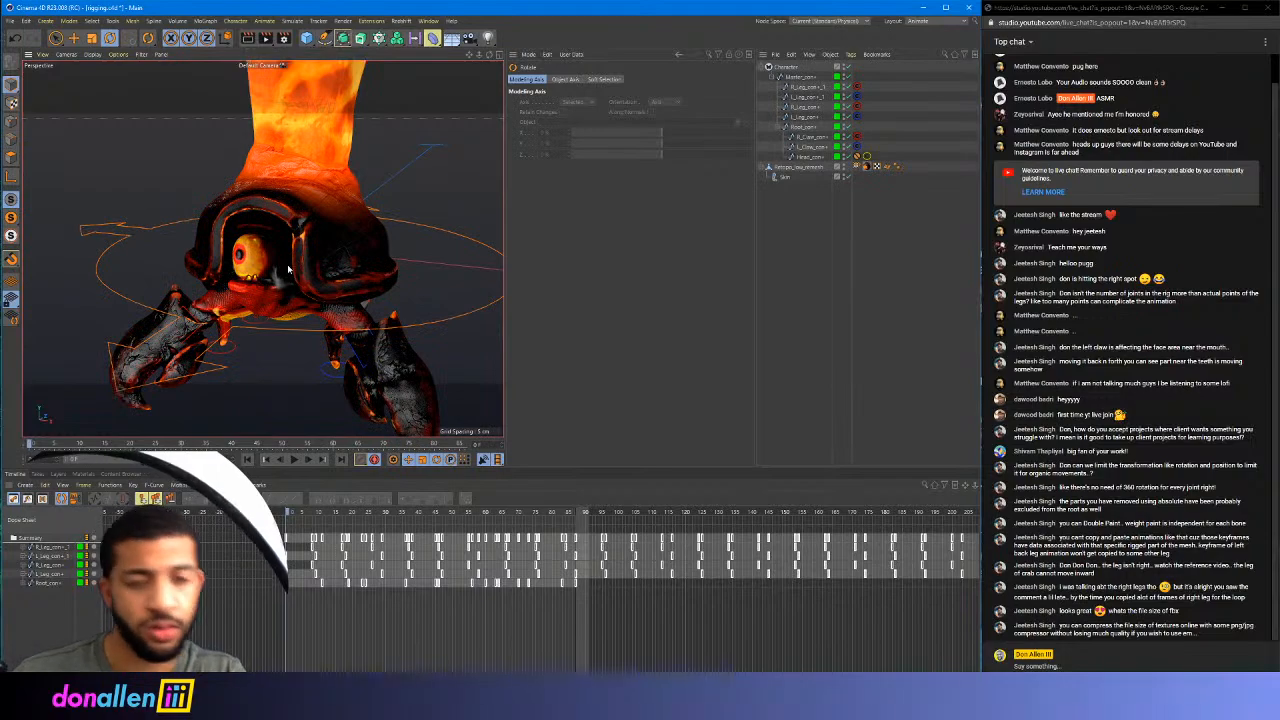
{"action": "left_click_drag", "start_coordinate": [285, 267], "coordinate": [343, 268], "text": "alt"}
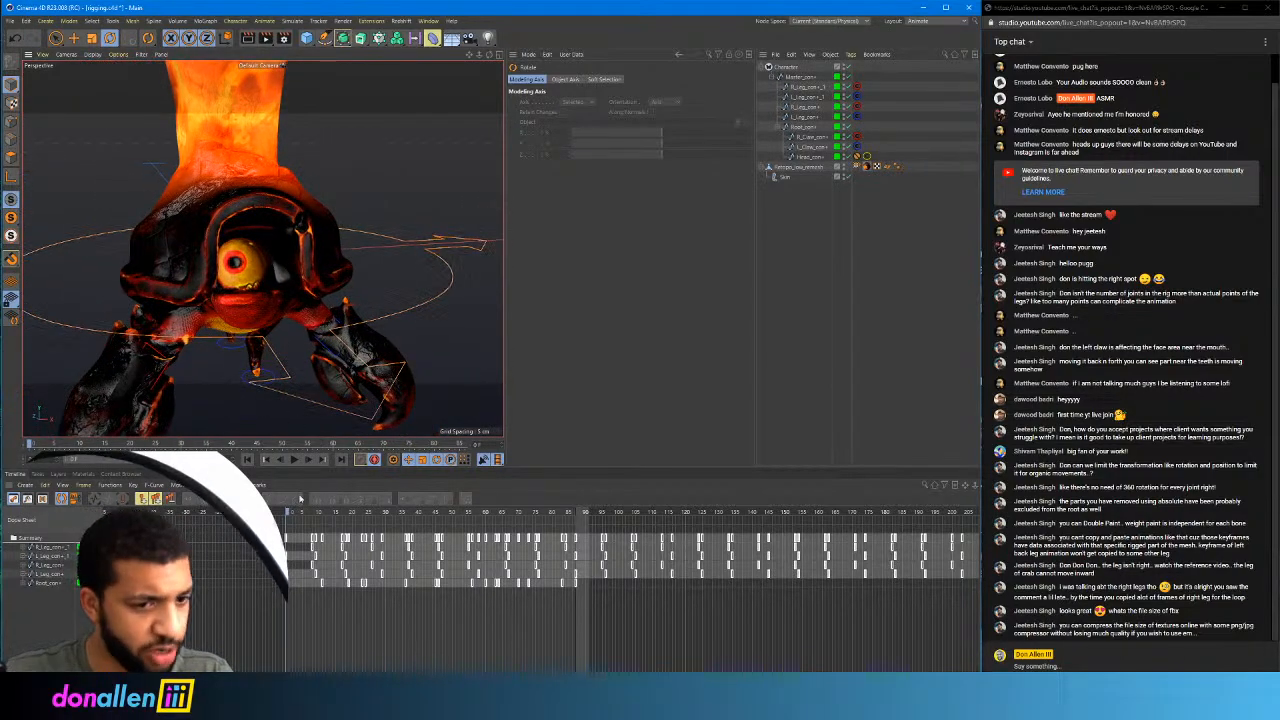
{"action": "mouse_move", "coordinate": [307, 512]}
{"action": "left_mouse_down"}
{"action": "mouse_move", "coordinate": [531, 497]}
{"action": "mouse_move", "coordinate": [291, 505]}
{"action": "left_mouse_up"}
{"action": "left_click_drag", "start_coordinate": [350, 268], "coordinate": [243, 272], "text": "alt"}
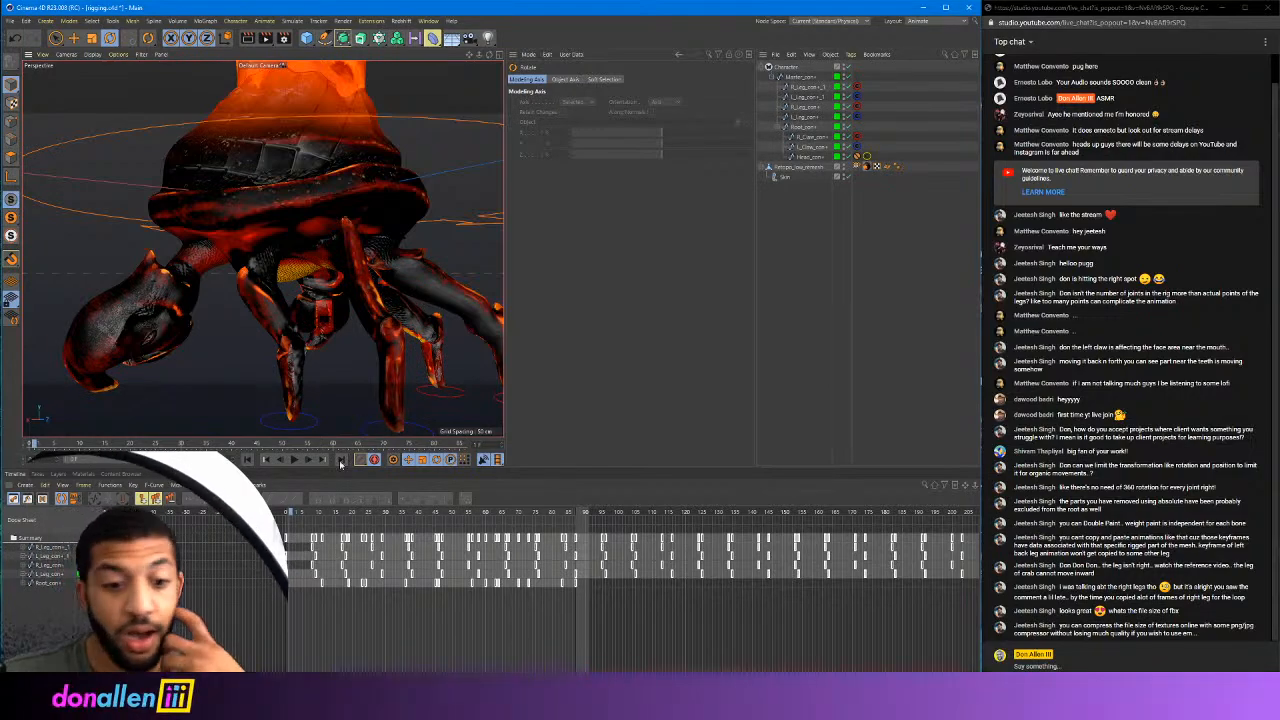
Switch to Substance Painter, set the crab's texture set size to 1024, and inspect the texture detail on the shell and eye
{"action": "key", "text": "alt+Tab"}
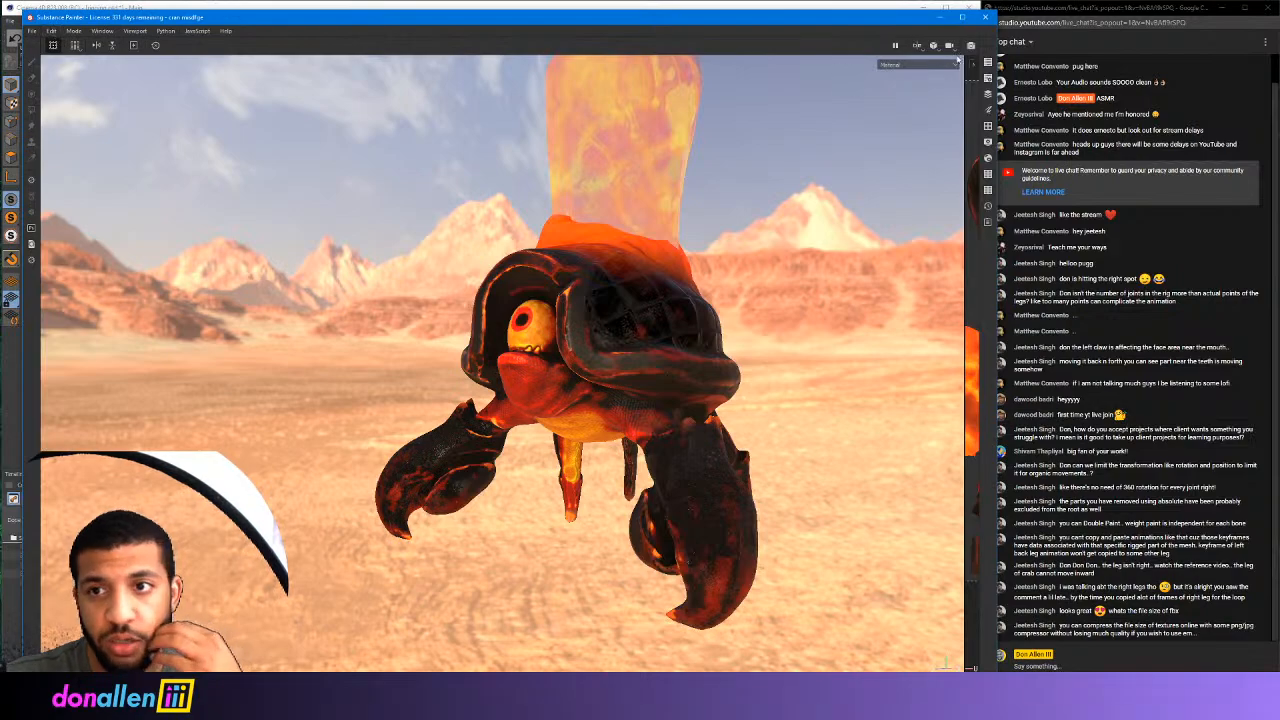
{"action": "left_click", "coordinate": [988, 78]}
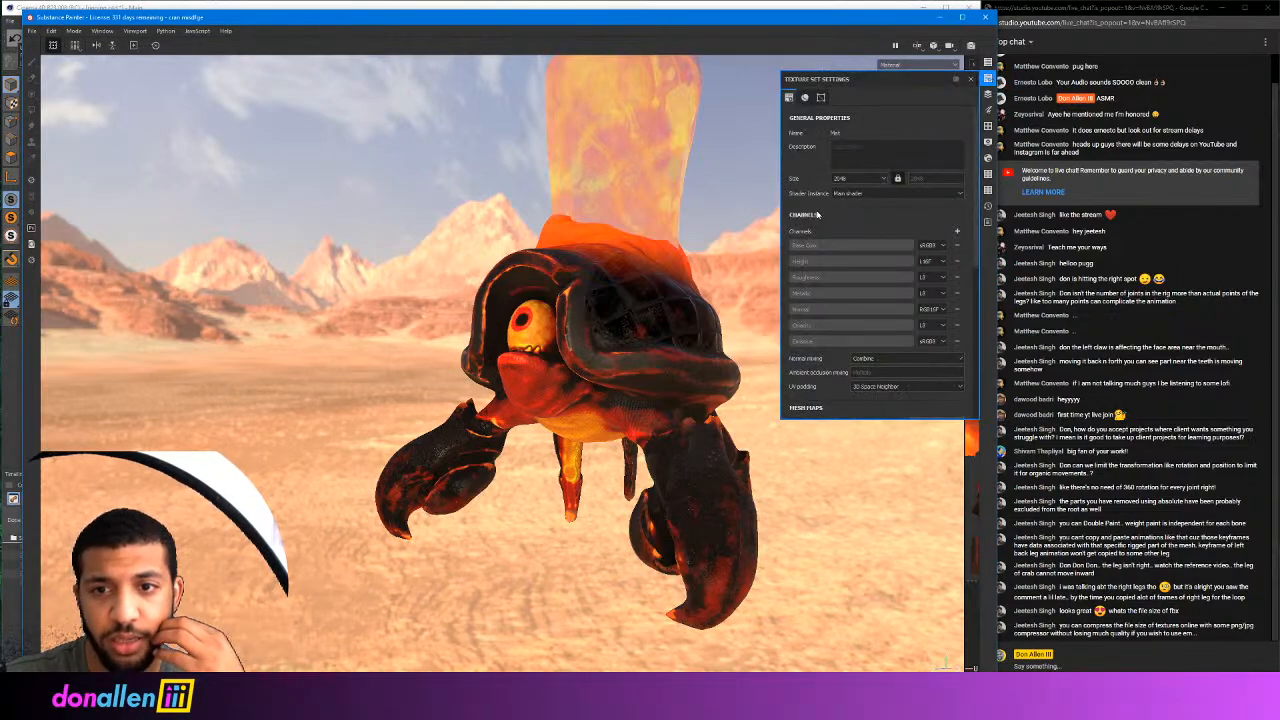
{"action": "left_click", "coordinate": [856, 178]}
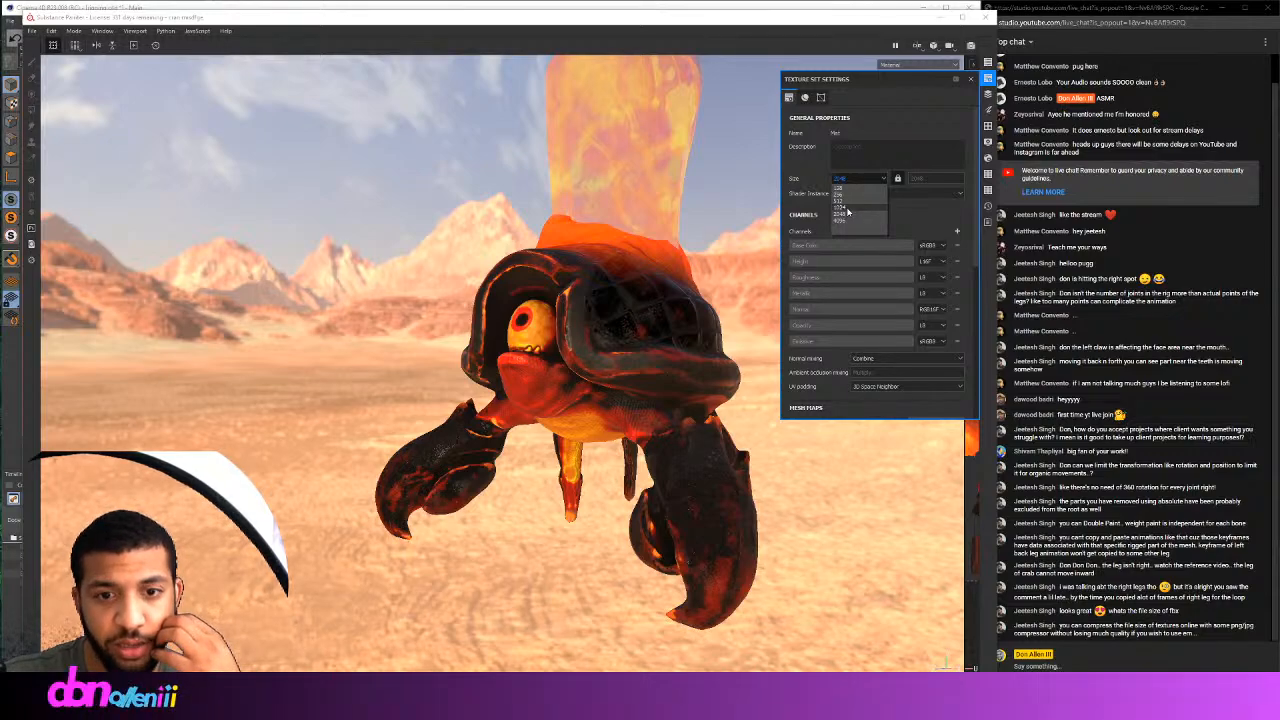
{"action": "left_click", "coordinate": [847, 212]}
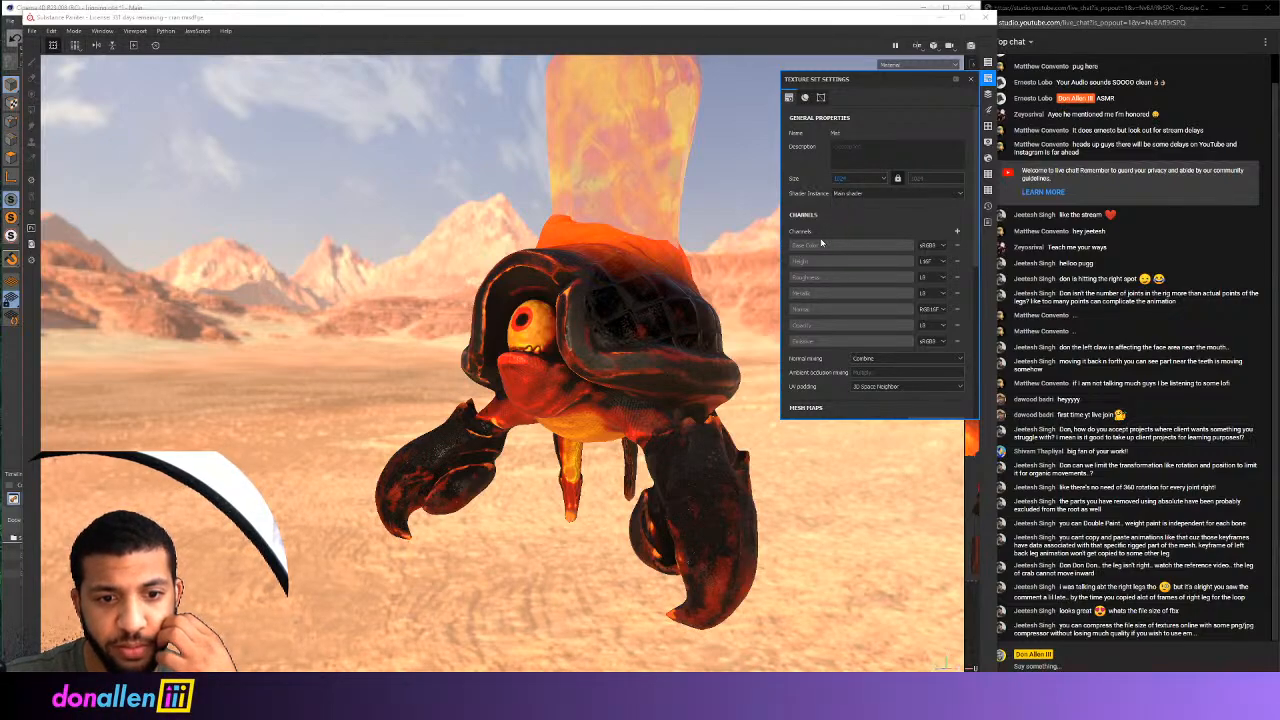
{"action": "right_click", "coordinate": [613, 336]}
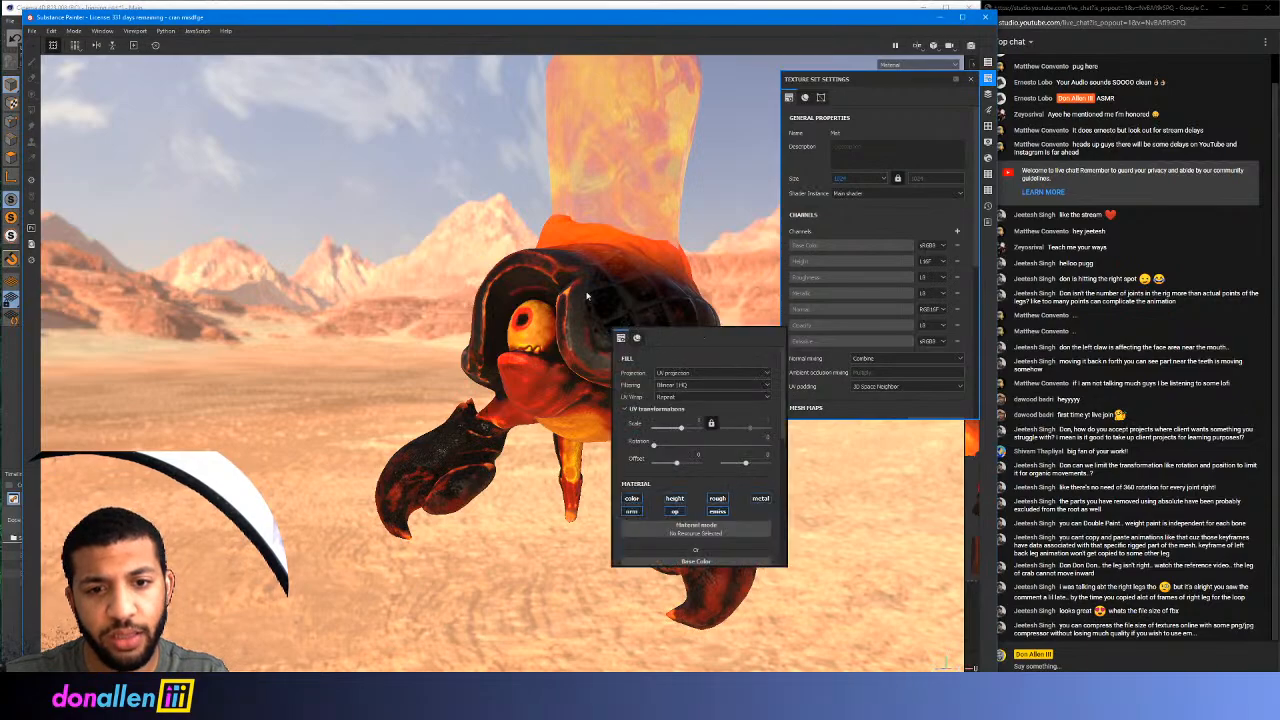
{"action": "mouse_move", "coordinate": [590, 260]}
{"action": "left_mouse_down", "text": "alt"}
{"action": "mouse_move", "coordinate": [640, 295]}
{"action": "mouse_move", "coordinate": [516, 292]}
{"action": "mouse_move", "coordinate": [544, 282]}
{"action": "left_mouse_up", "text": "alt"}
{"action": "scroll", "coordinate": [640, 295], "scroll_direction": "up", "scroll_amount": 3}
{"action": "scroll", "coordinate": [546, 280], "scroll_direction": "down", "scroll_amount": 3}
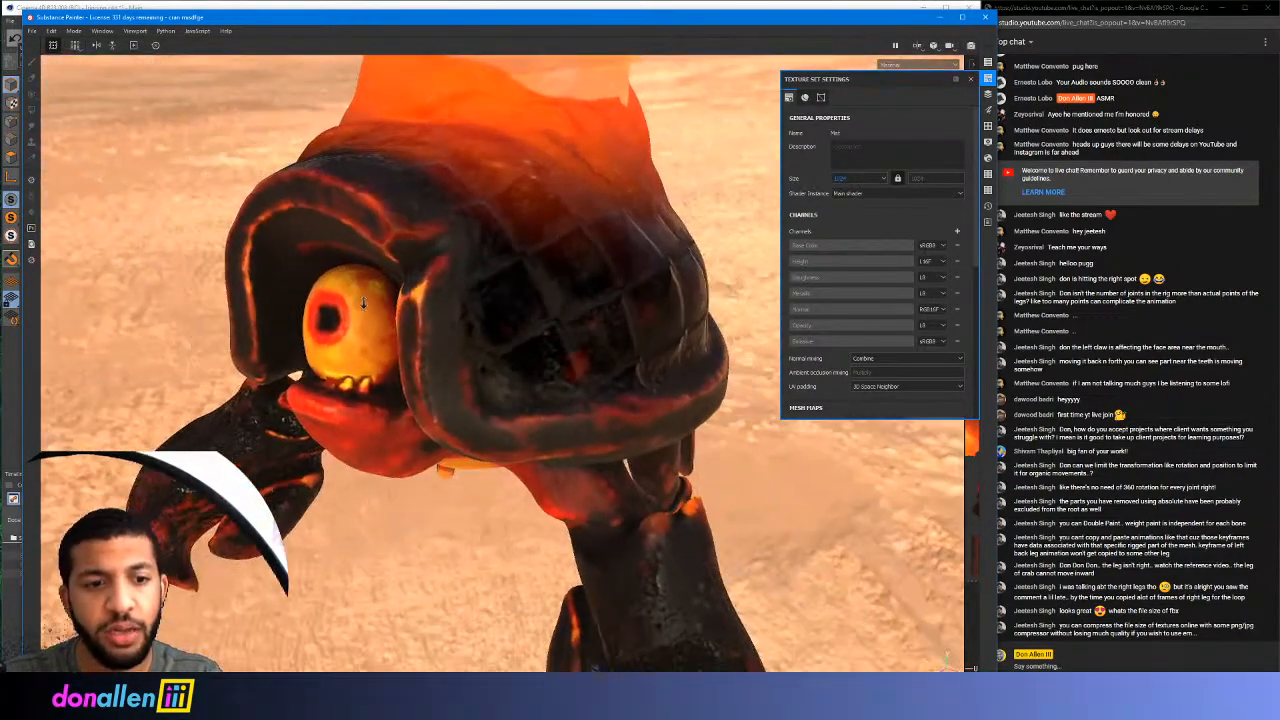
Try a texture set size of 512 on the crab, inspect the model, and return the size to 1024
{"action": "left_click", "coordinate": [863, 183]}
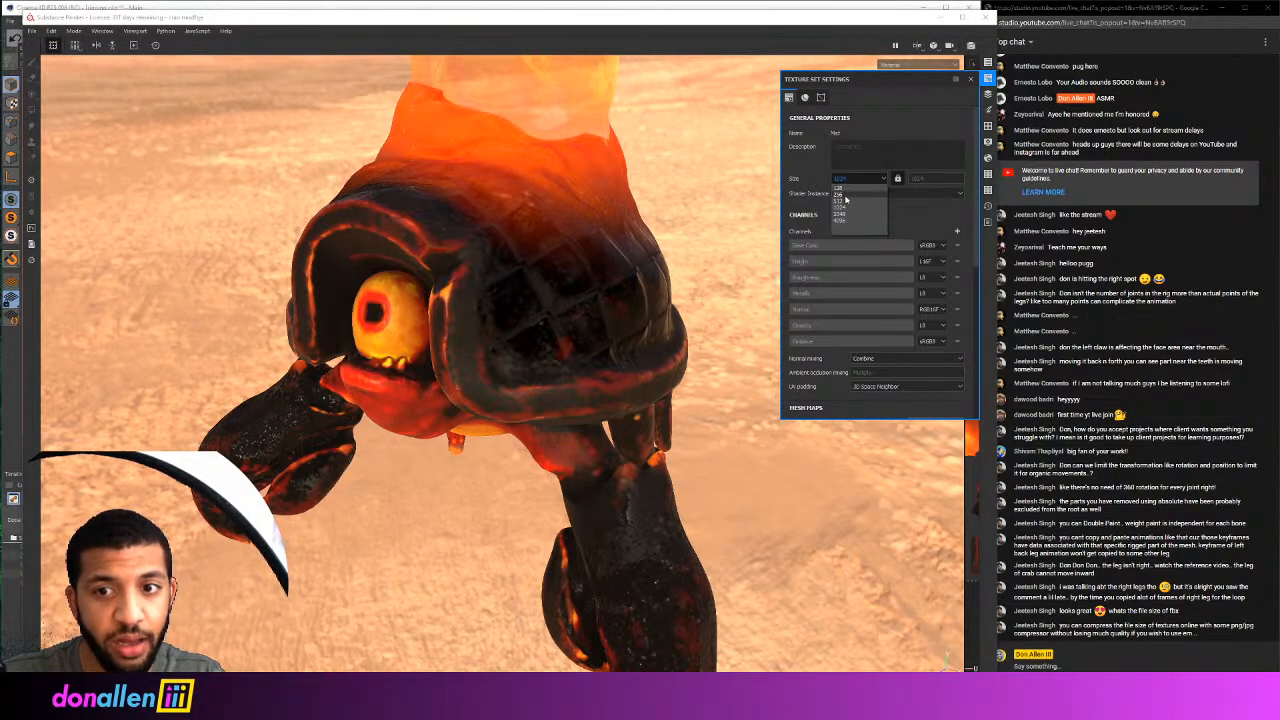
{"action": "left_click", "coordinate": [842, 206]}
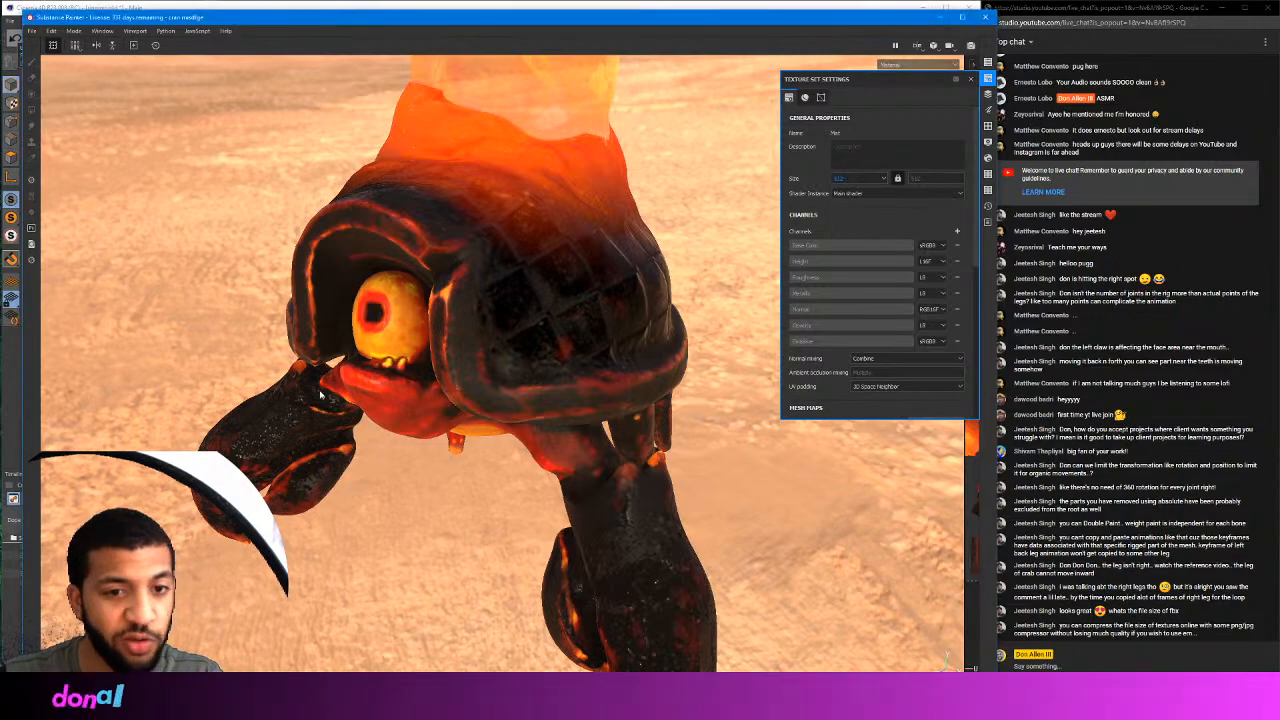
{"action": "mouse_move", "coordinate": [481, 359]}
{"action": "left_mouse_down", "text": "alt"}
{"action": "mouse_move", "coordinate": [283, 392]}
{"action": "mouse_move", "coordinate": [291, 309]}
{"action": "mouse_move", "coordinate": [486, 269]}
{"action": "mouse_move", "coordinate": [470, 370]}
{"action": "mouse_move", "coordinate": [480, 360]}
{"action": "left_mouse_up", "text": "alt"}
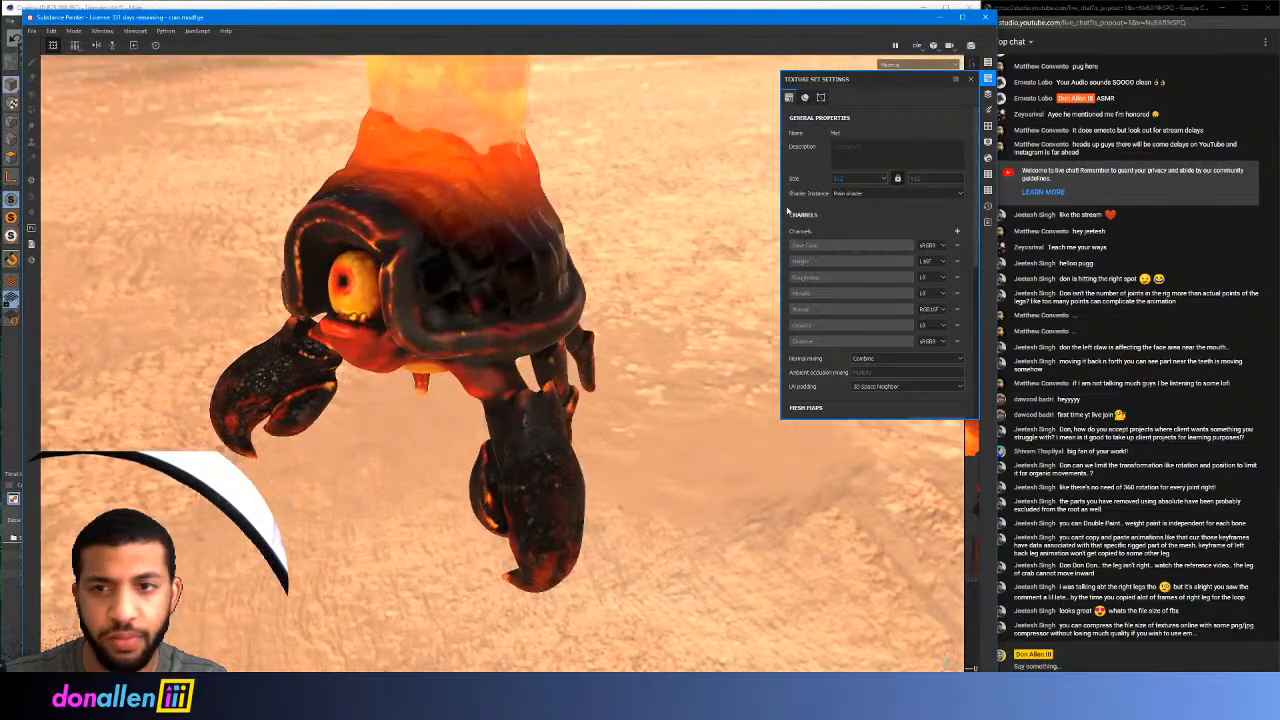
{"action": "left_click", "coordinate": [849, 183]}
{"action": "left_click", "coordinate": [847, 208]}
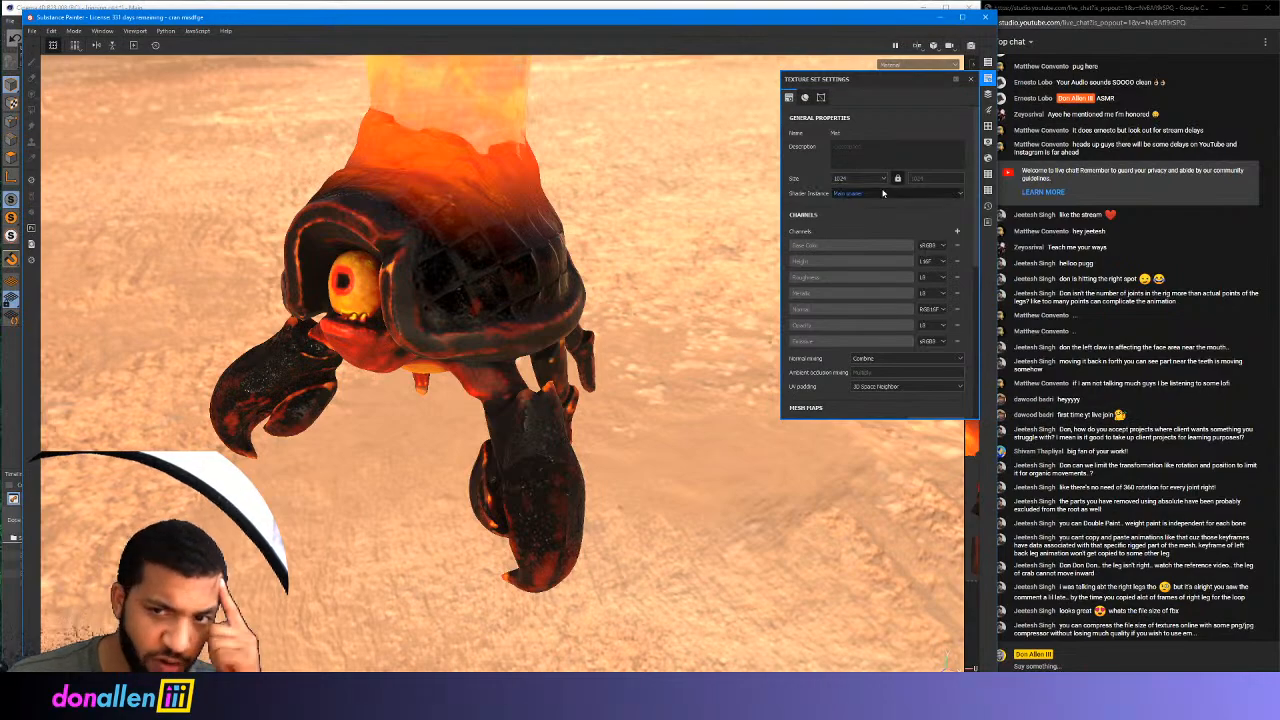
Open the texture export settings and choose Spark AR Studio as the output template
{"action": "left_click", "coordinate": [32, 31]}
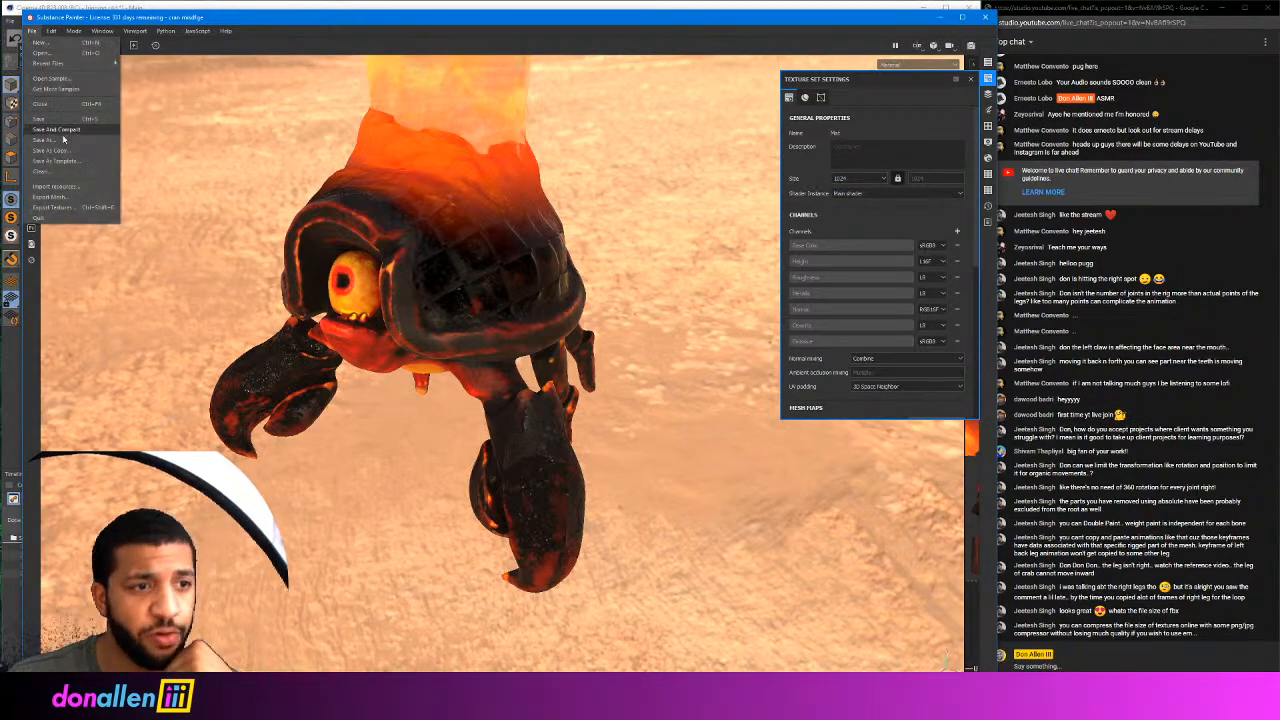
{"action": "left_click", "coordinate": [55, 207]}
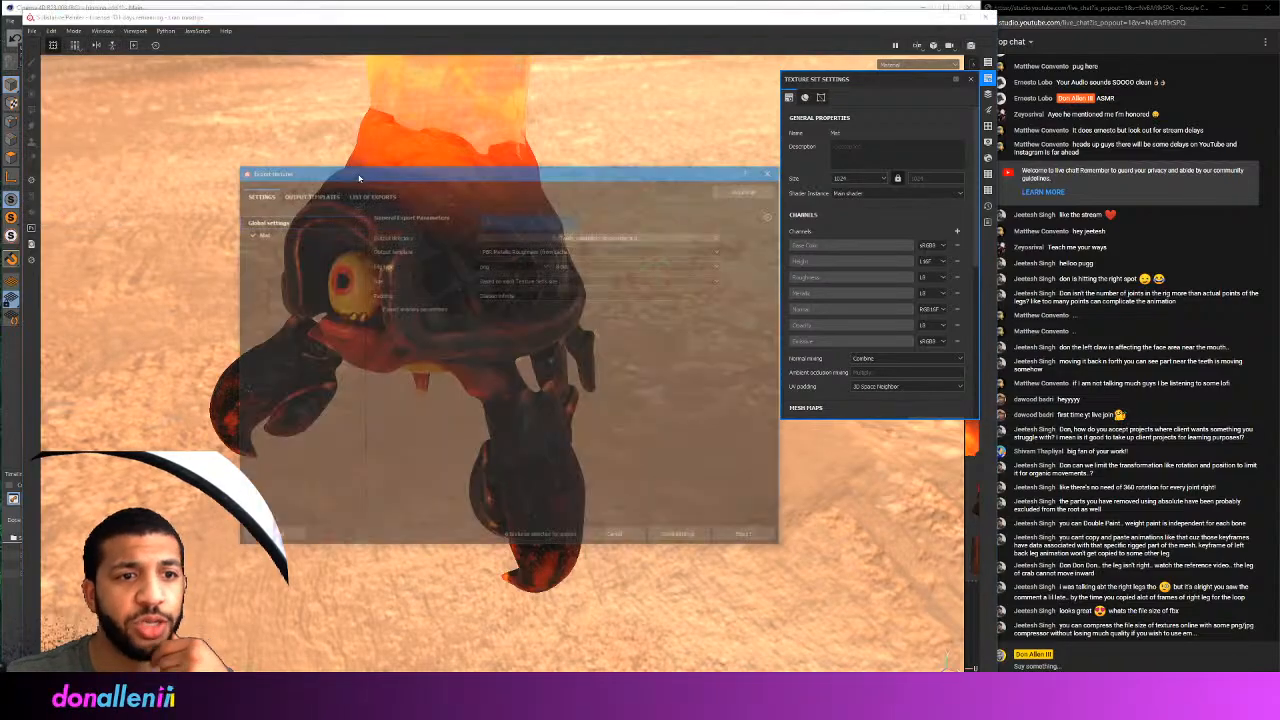
{"action": "left_click", "coordinate": [514, 250]}
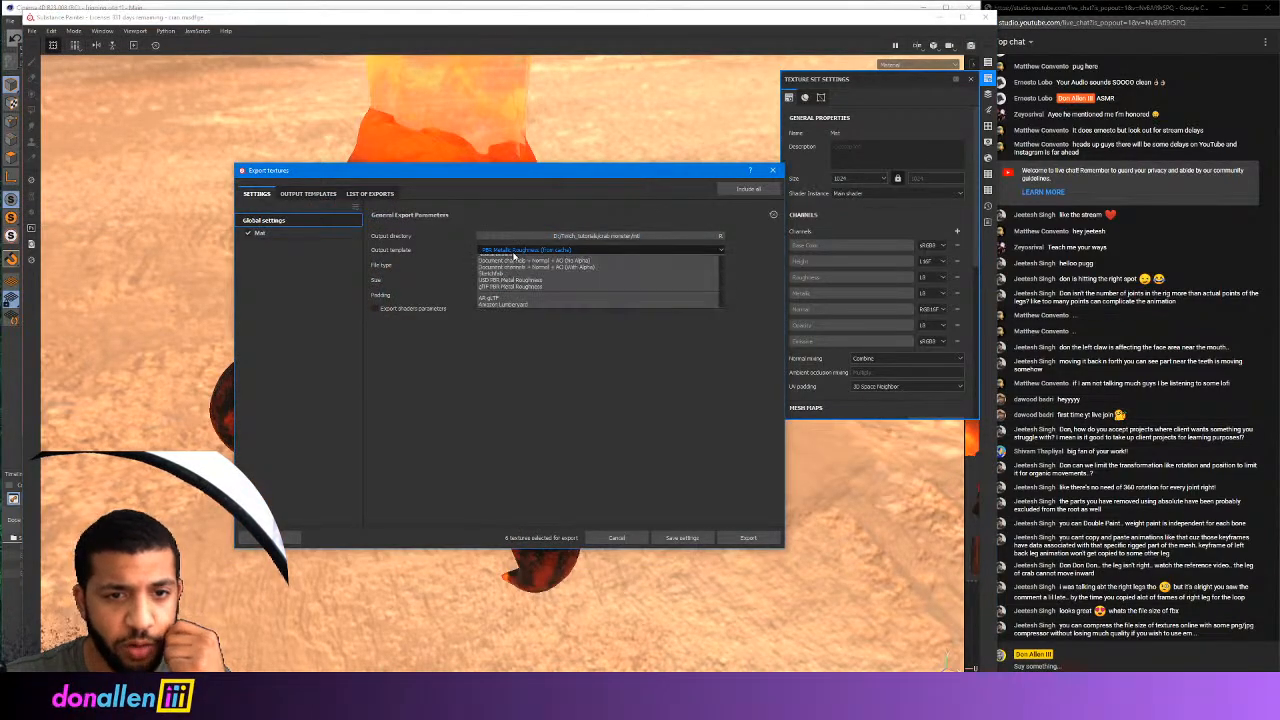
{"action": "scroll", "coordinate": [514, 257], "scroll_direction": "down", "scroll_amount": 5}
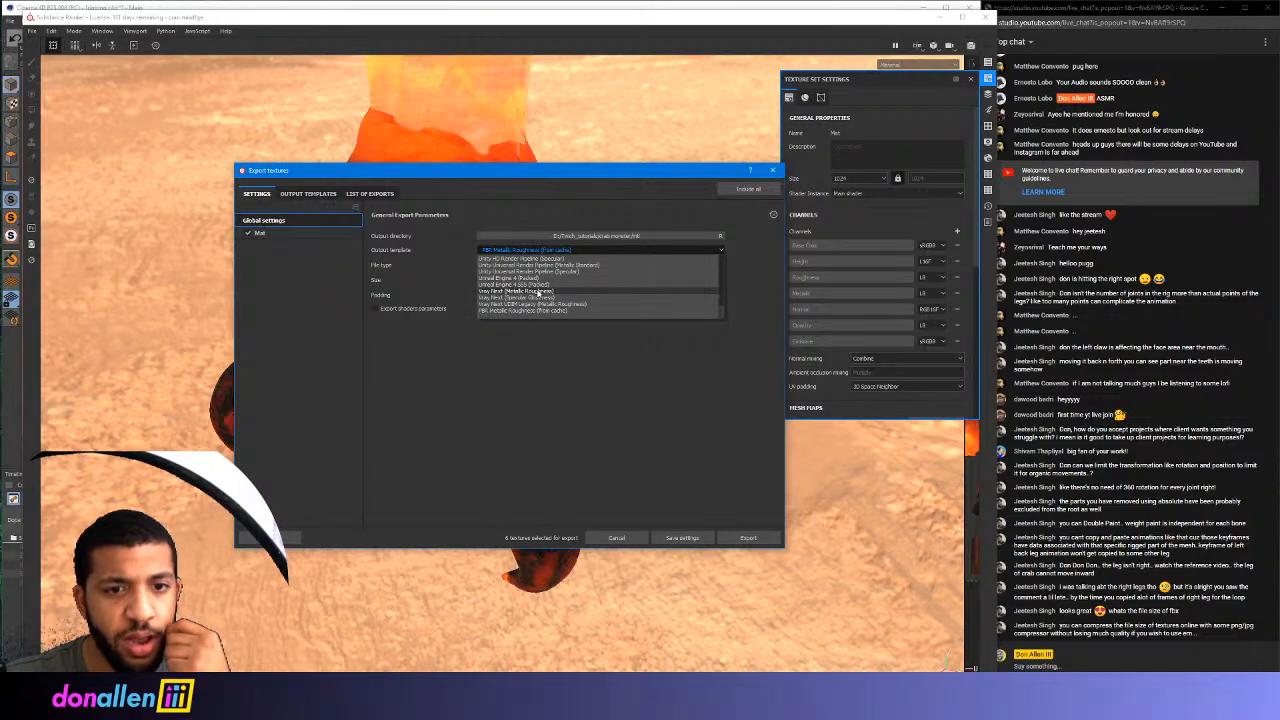
{"action": "scroll", "coordinate": [520, 288], "scroll_direction": "up", "scroll_amount": 5}
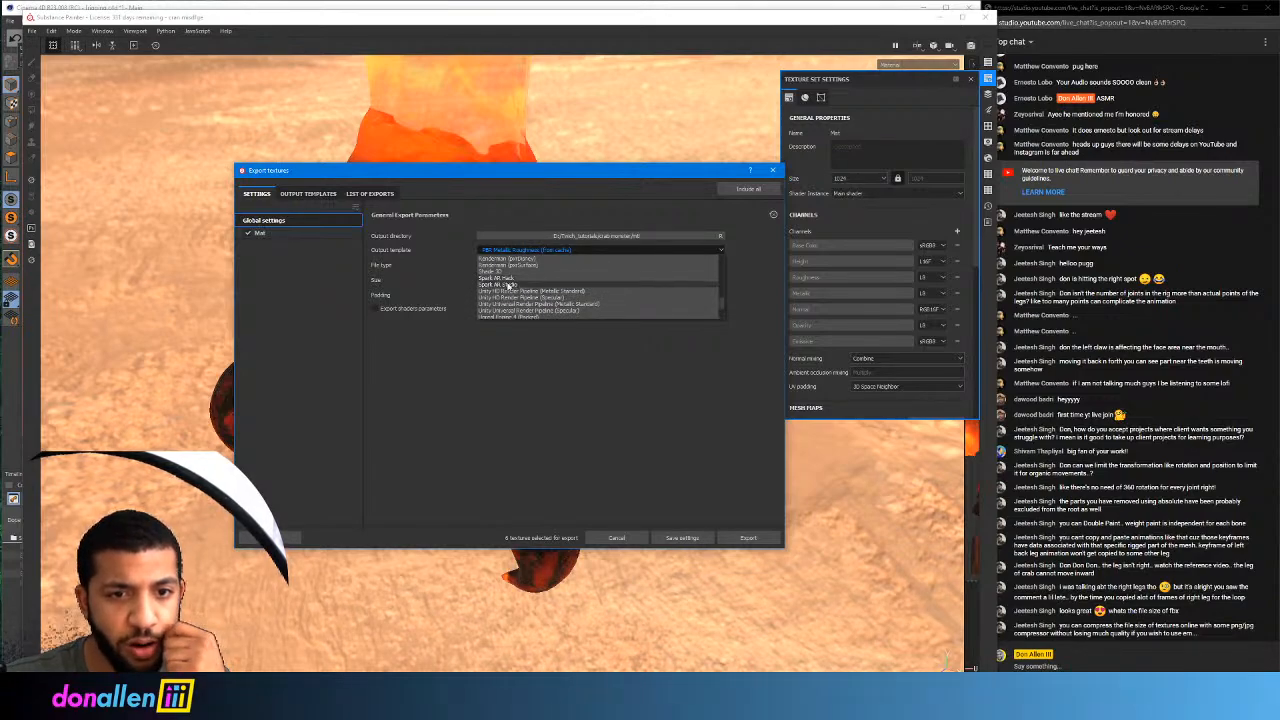
{"action": "left_click", "coordinate": [503, 285]}
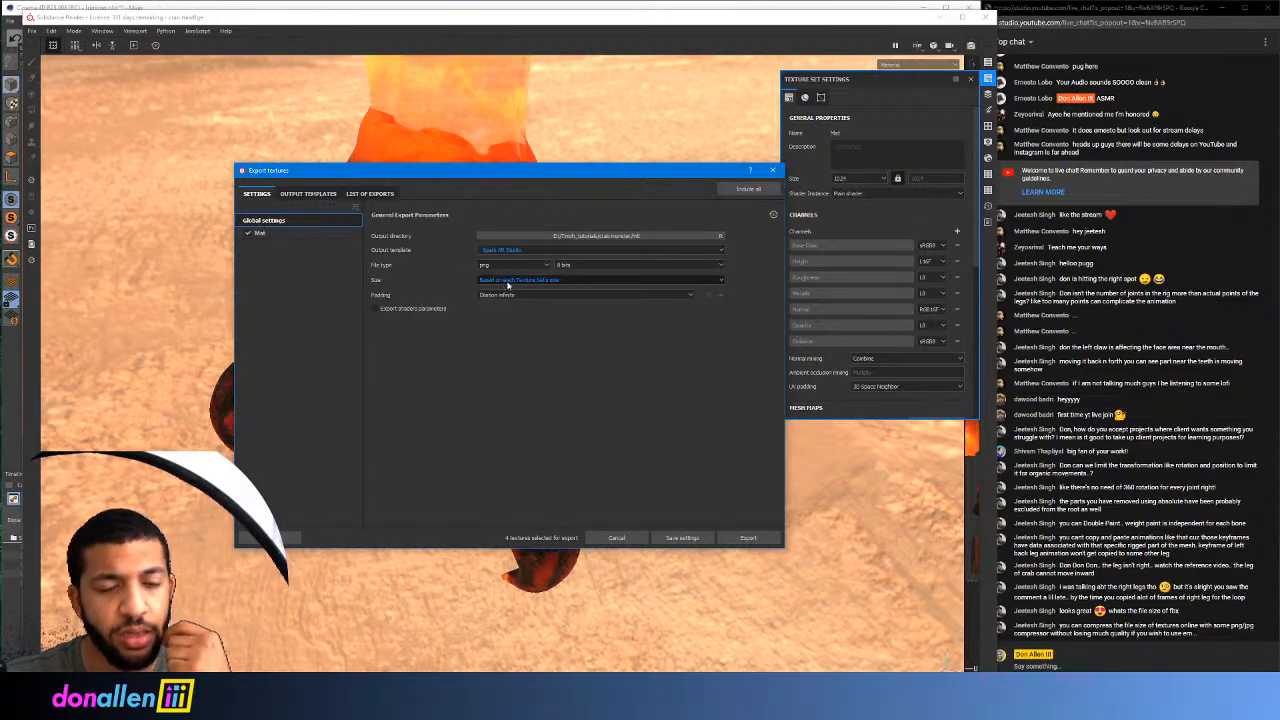
Review the export file type, the Mat texture set's output maps, and the channel packing in the output templates
{"action": "left_click", "coordinate": [516, 266]}
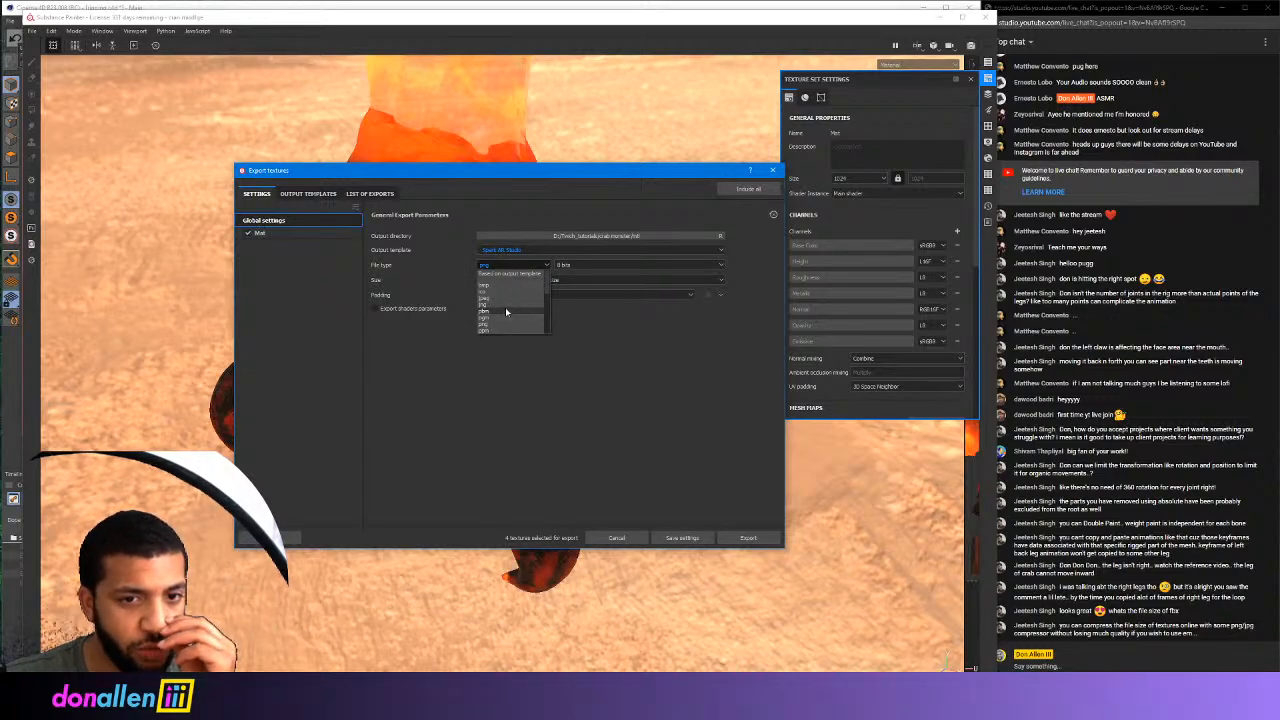
{"action": "left_click", "coordinate": [498, 296]}
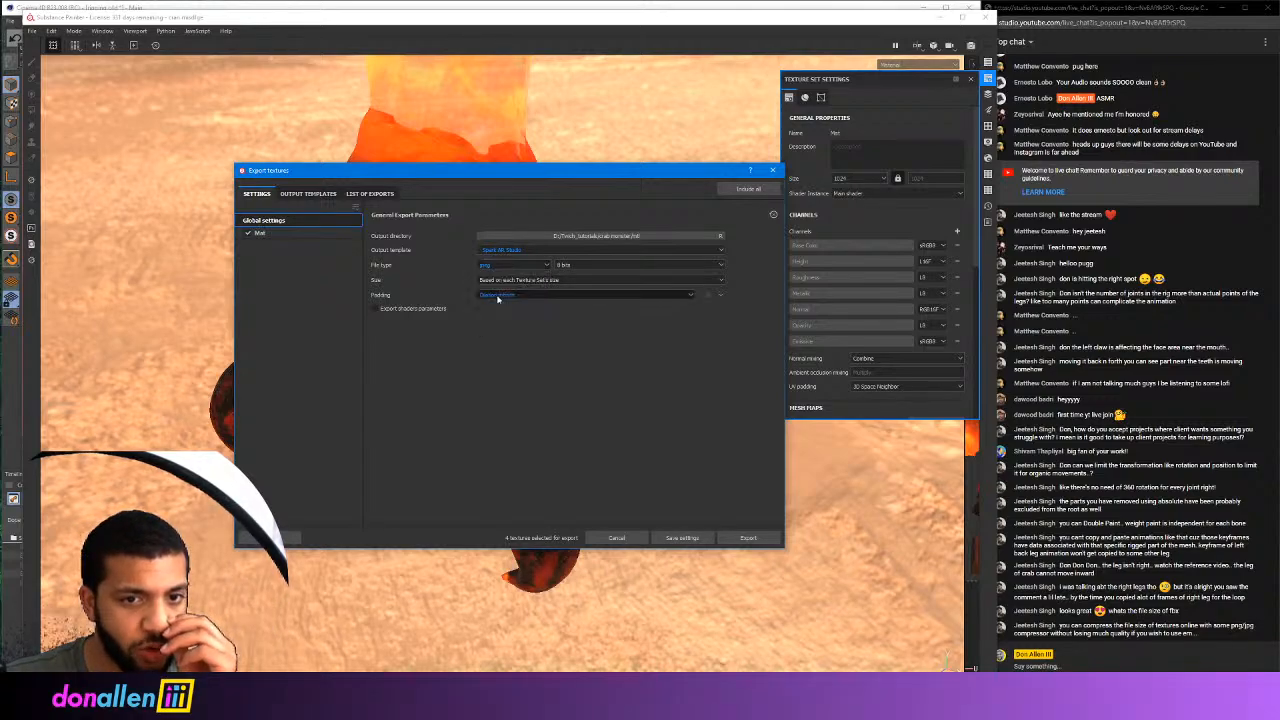
{"action": "left_click", "coordinate": [303, 233]}
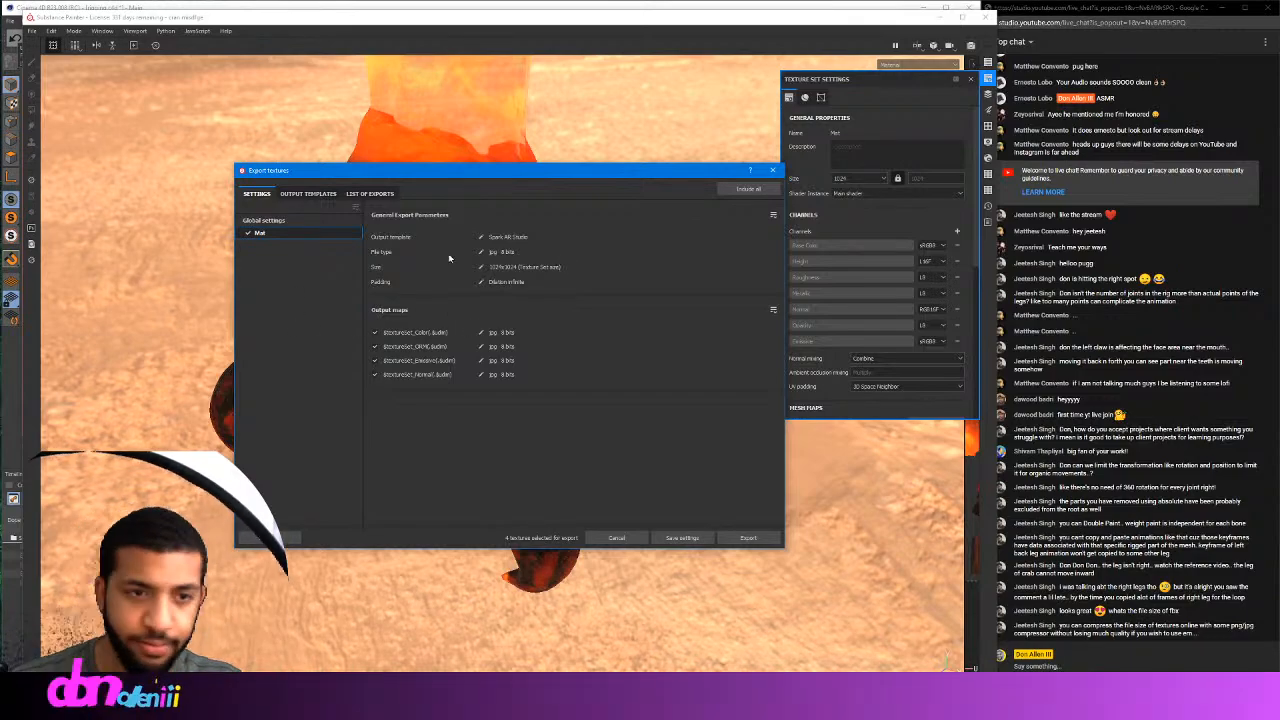
{"action": "left_click", "coordinate": [309, 194]}
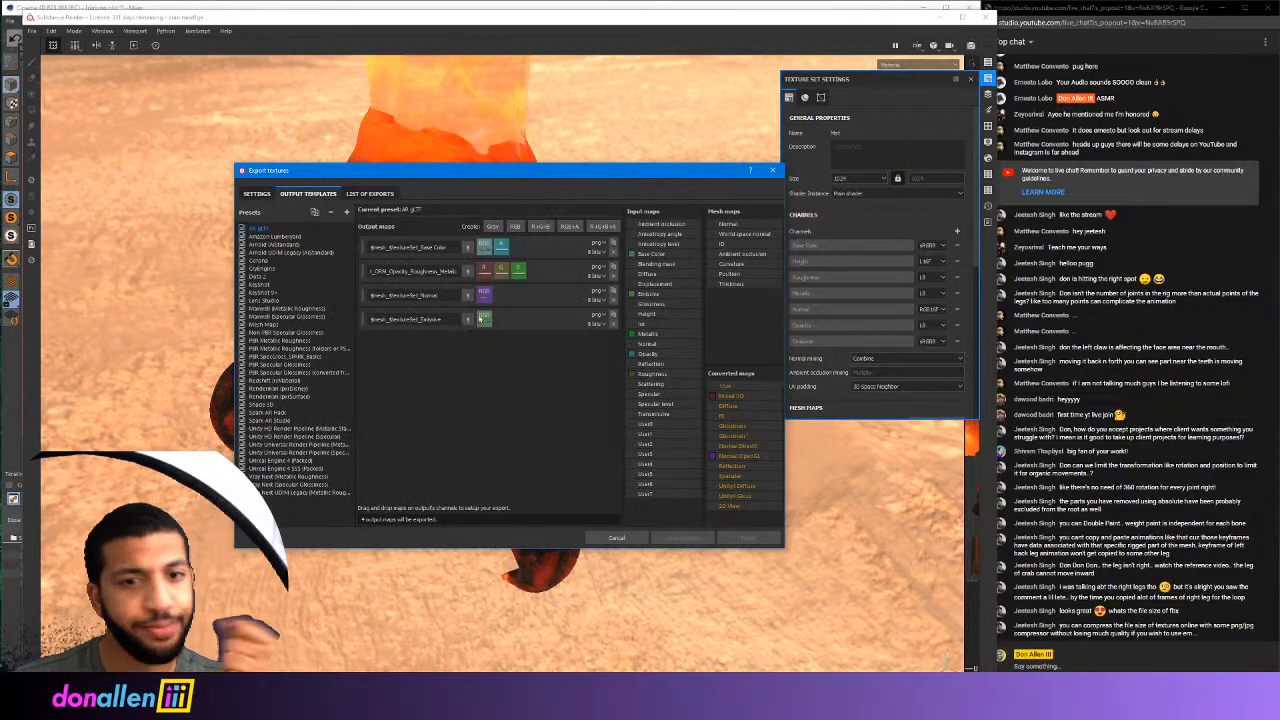
{"action": "left_click", "coordinate": [257, 194]}
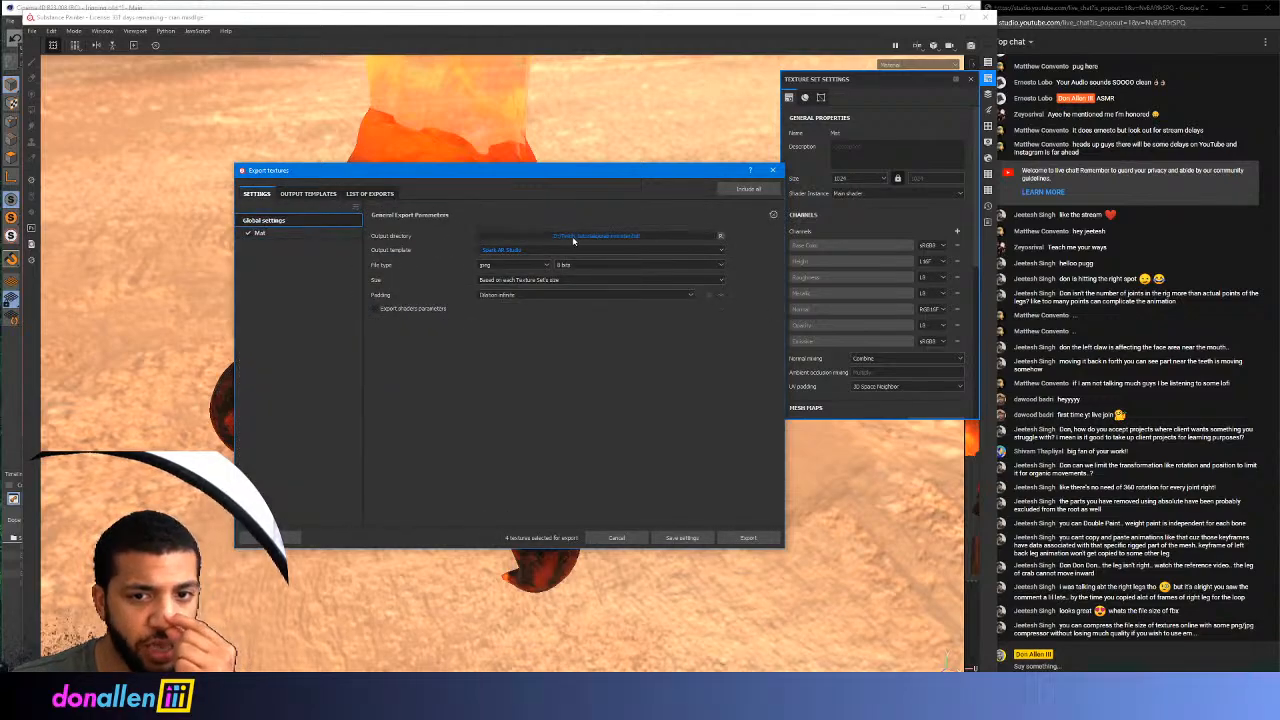
Export the crab's textures into a new folder named low_res inside the crab monster project's mtl directory
{"action": "left_click", "coordinate": [573, 237]}
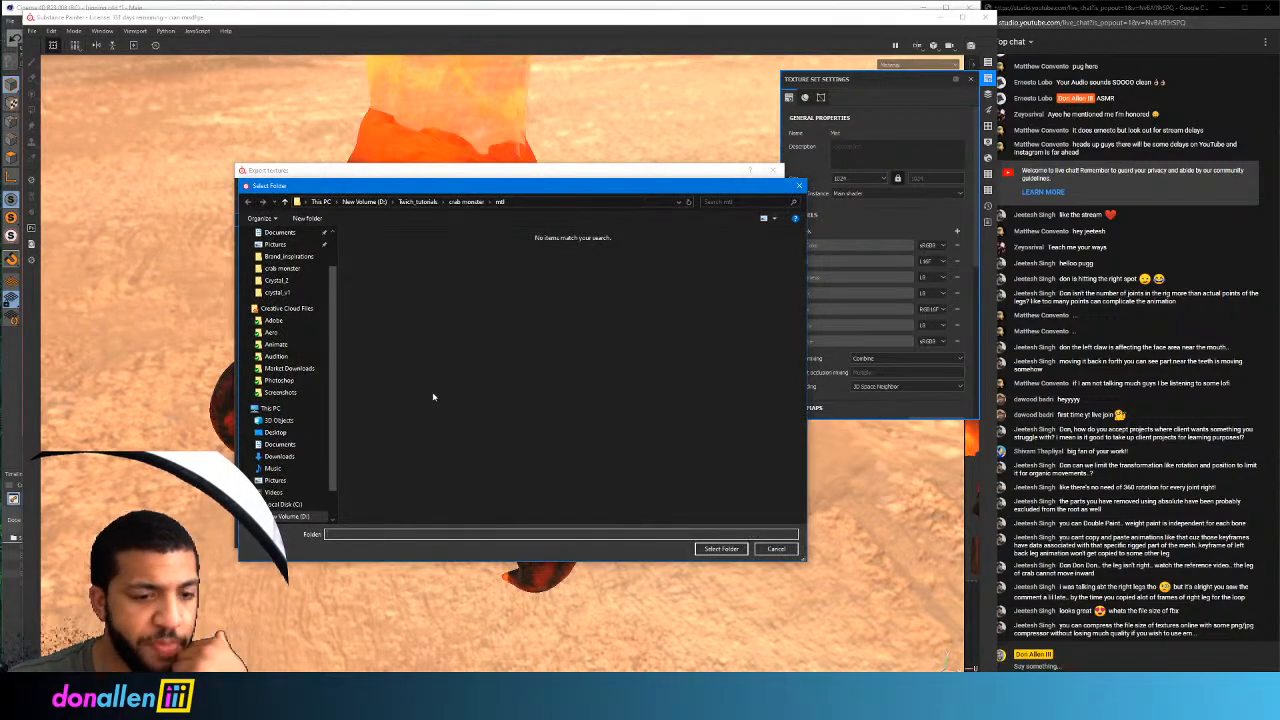
{"action": "right_click", "coordinate": [320, 386]}
{"action": "mouse_move", "coordinate": [370, 497]}
{"action": "left_click", "coordinate": [445, 497]}
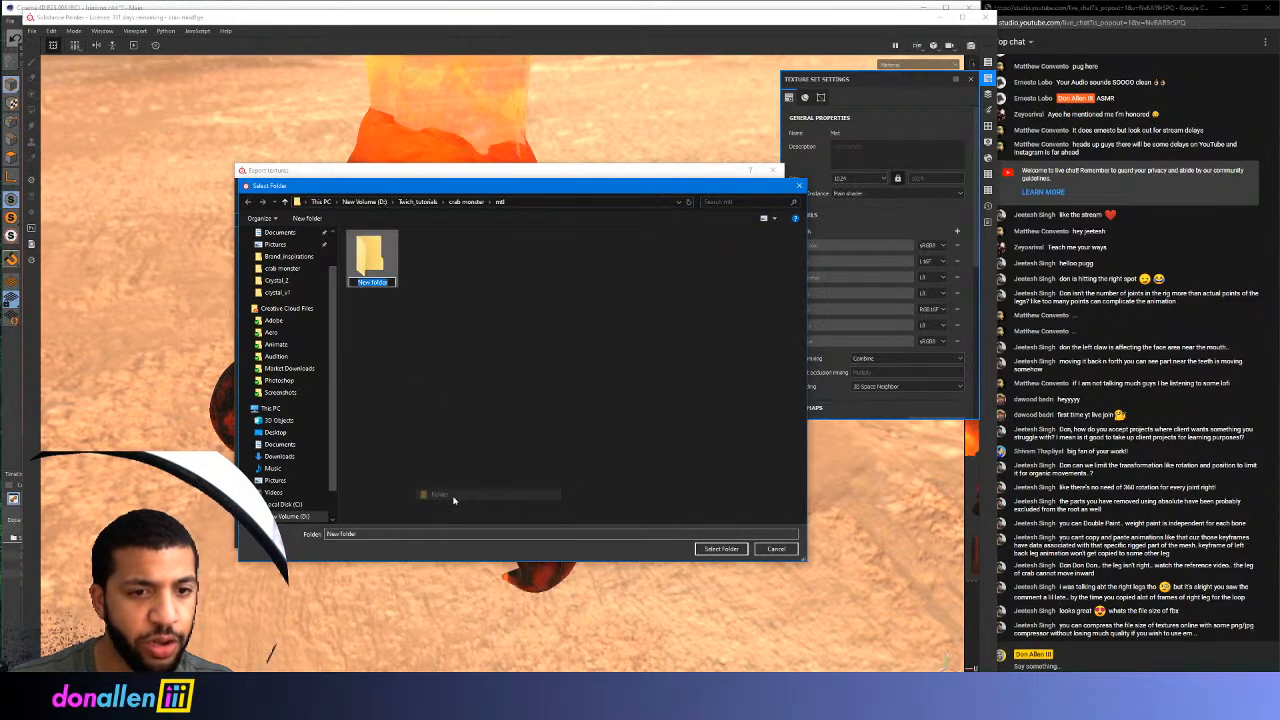
{"action": "type", "text": "text"}
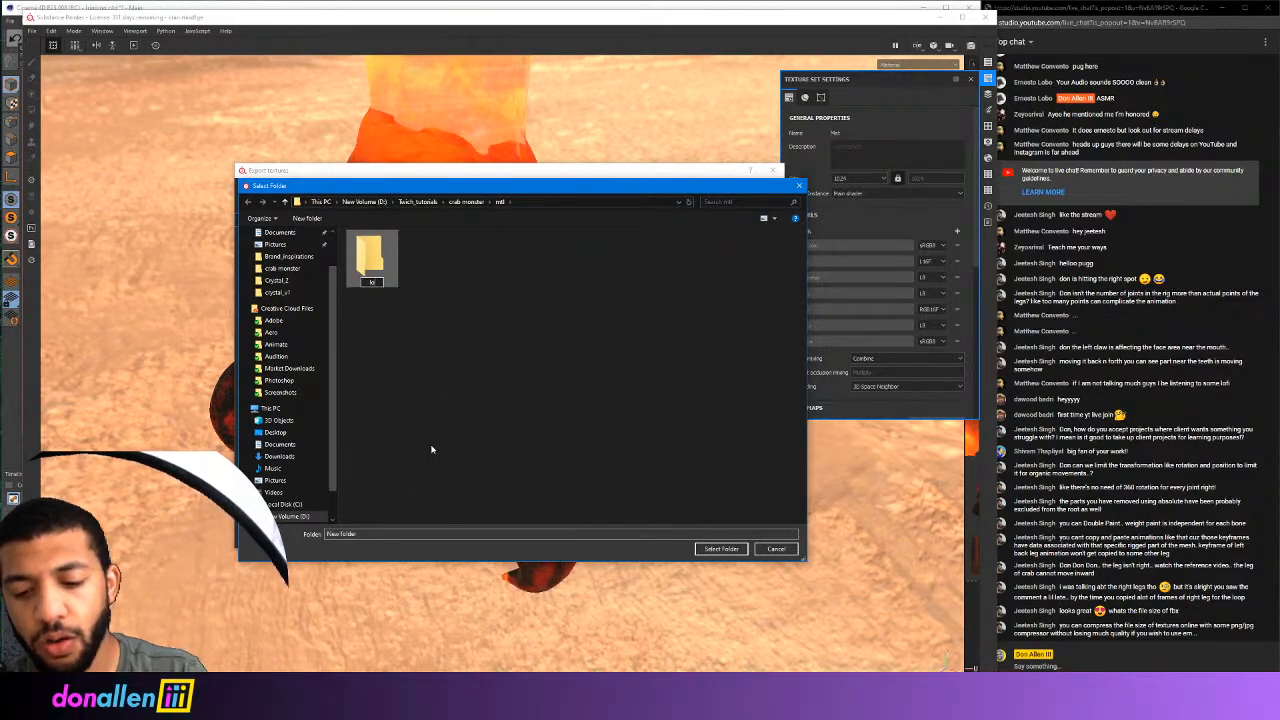
{"action": "type", "text": "_res"}
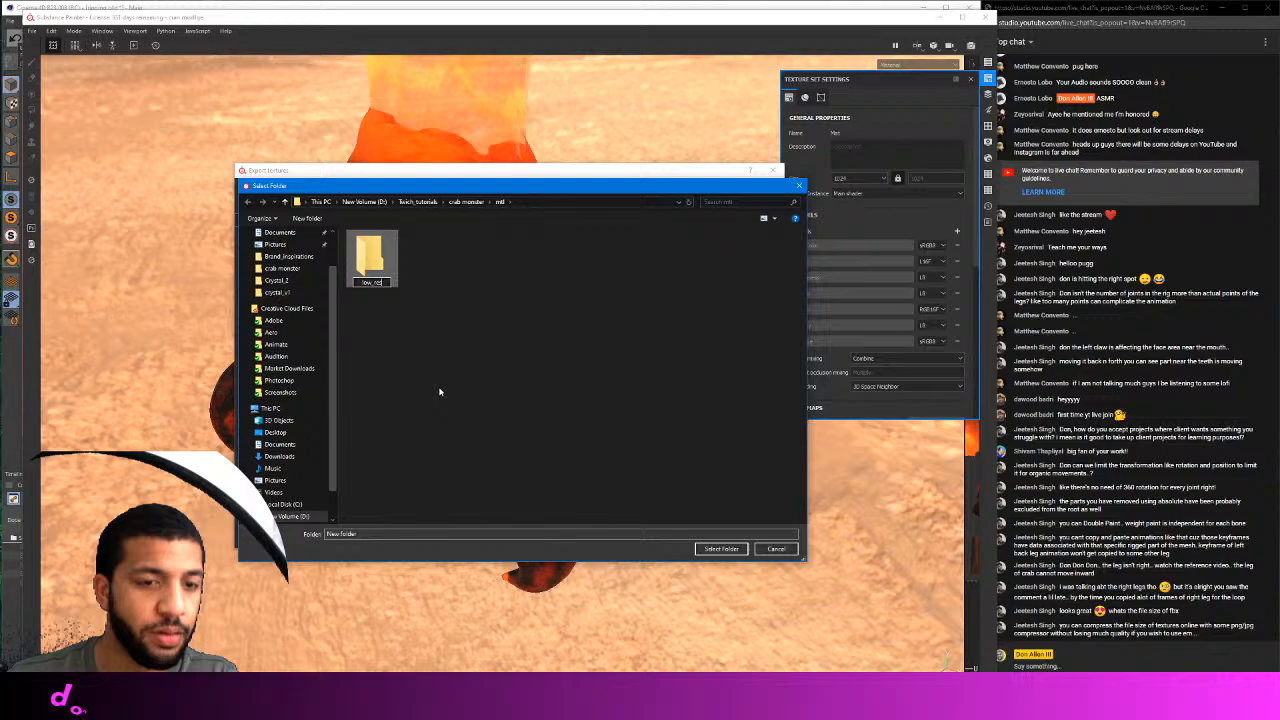
{"action": "key", "text": "Return"}
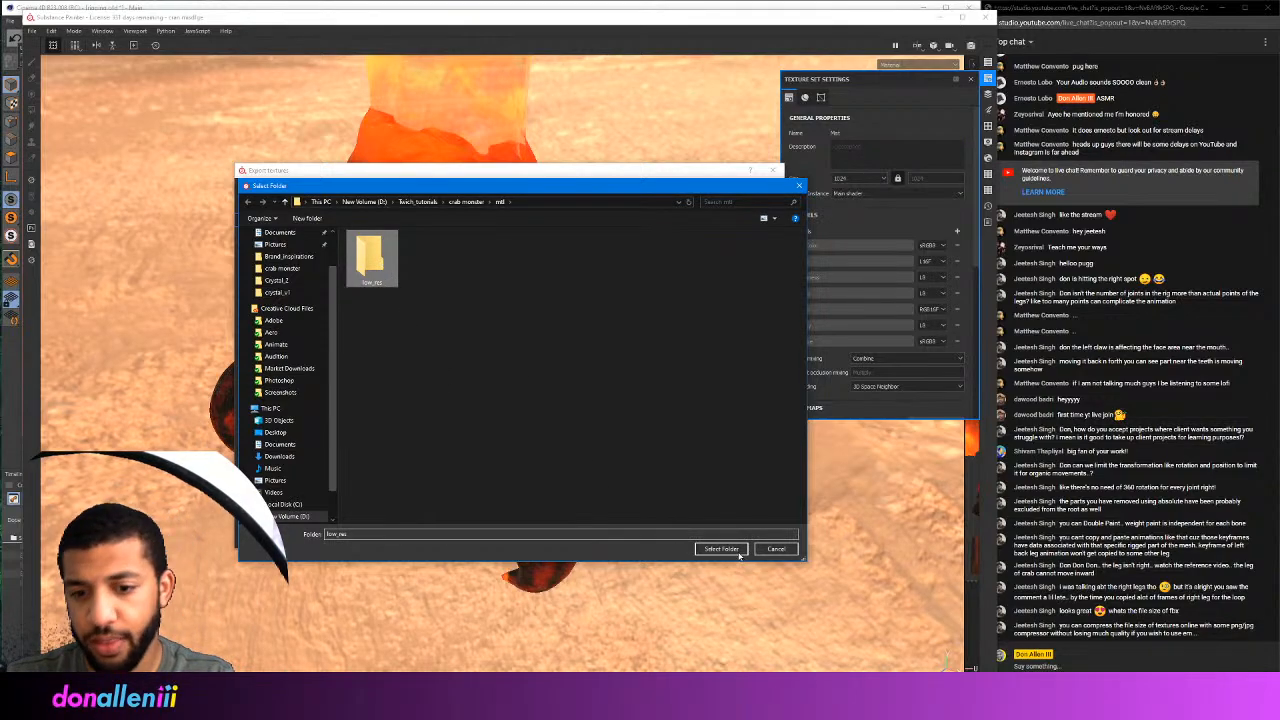
{"action": "left_click", "coordinate": [735, 549]}
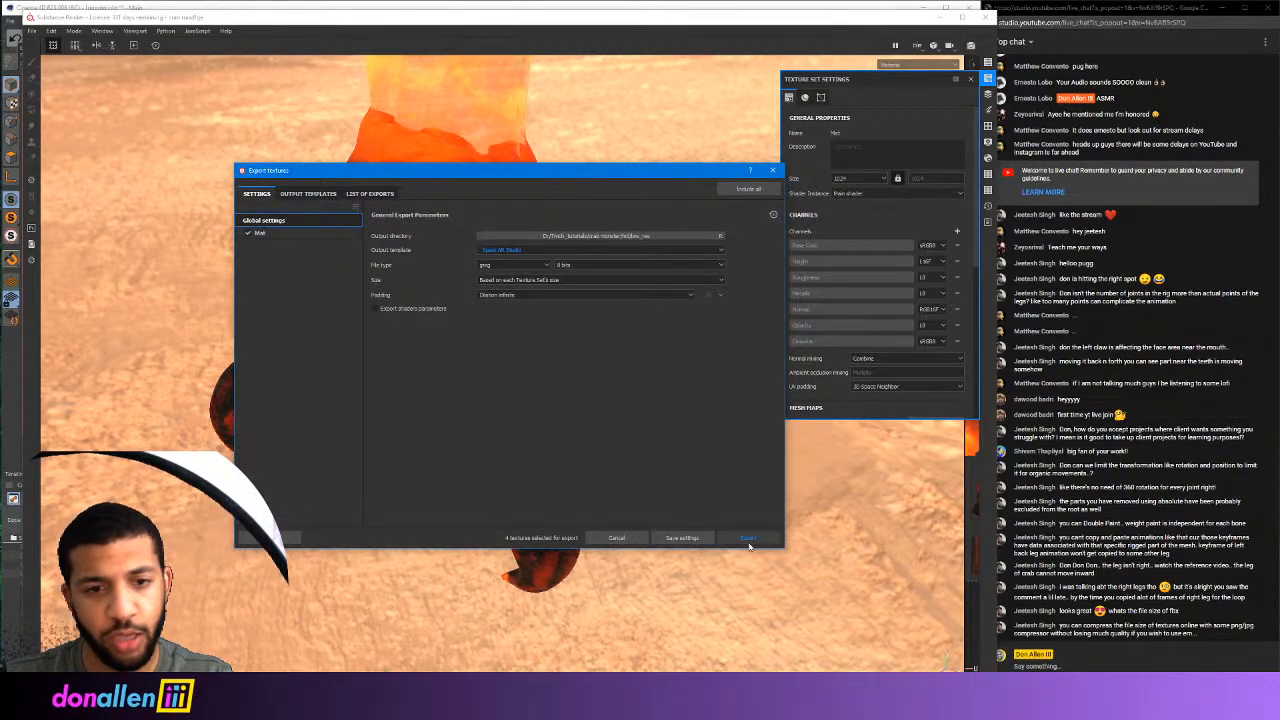
{"action": "left_click", "coordinate": [748, 540]}
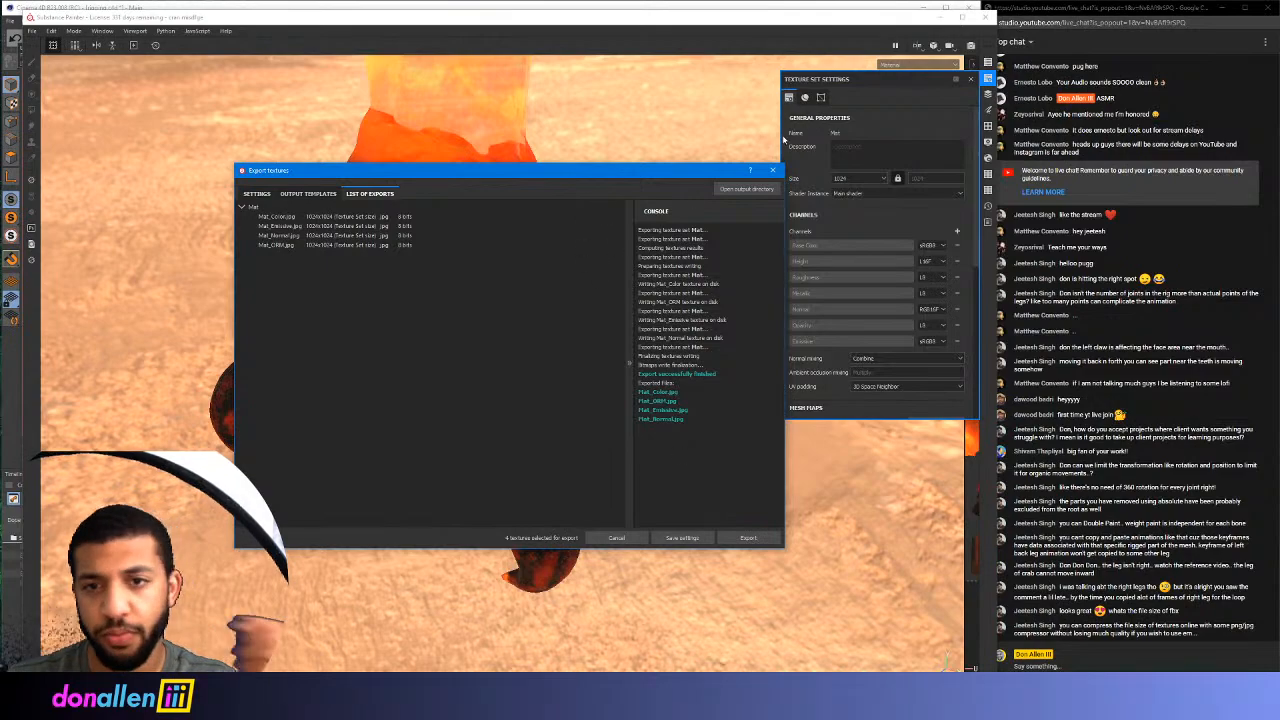
{"action": "left_click", "coordinate": [773, 170]}
Switch to Cinema 4D, scrub forward through the crab's walk animation, and inspect the character from several angles
{"action": "left_click", "coordinate": [857, 6]}
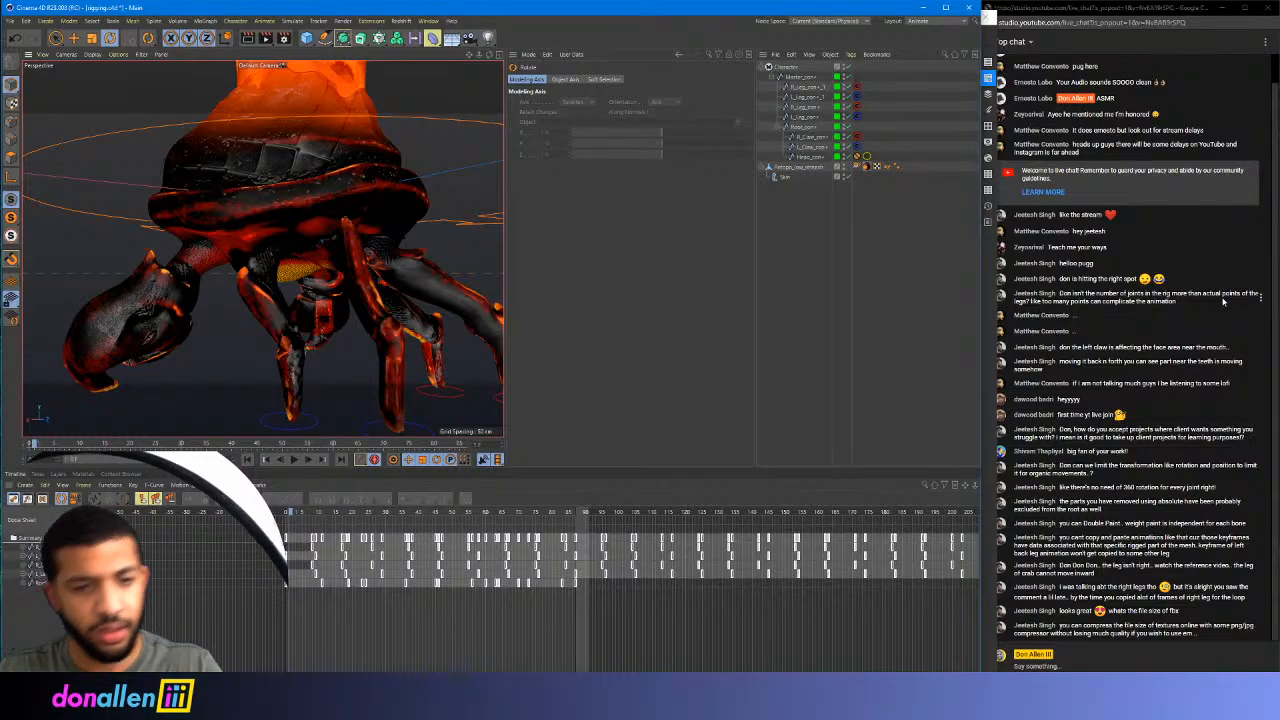
{"action": "left_click_drag", "start_coordinate": [470, 218], "coordinate": [407, 207]}
{"action": "key", "text": "ctrl+z"}
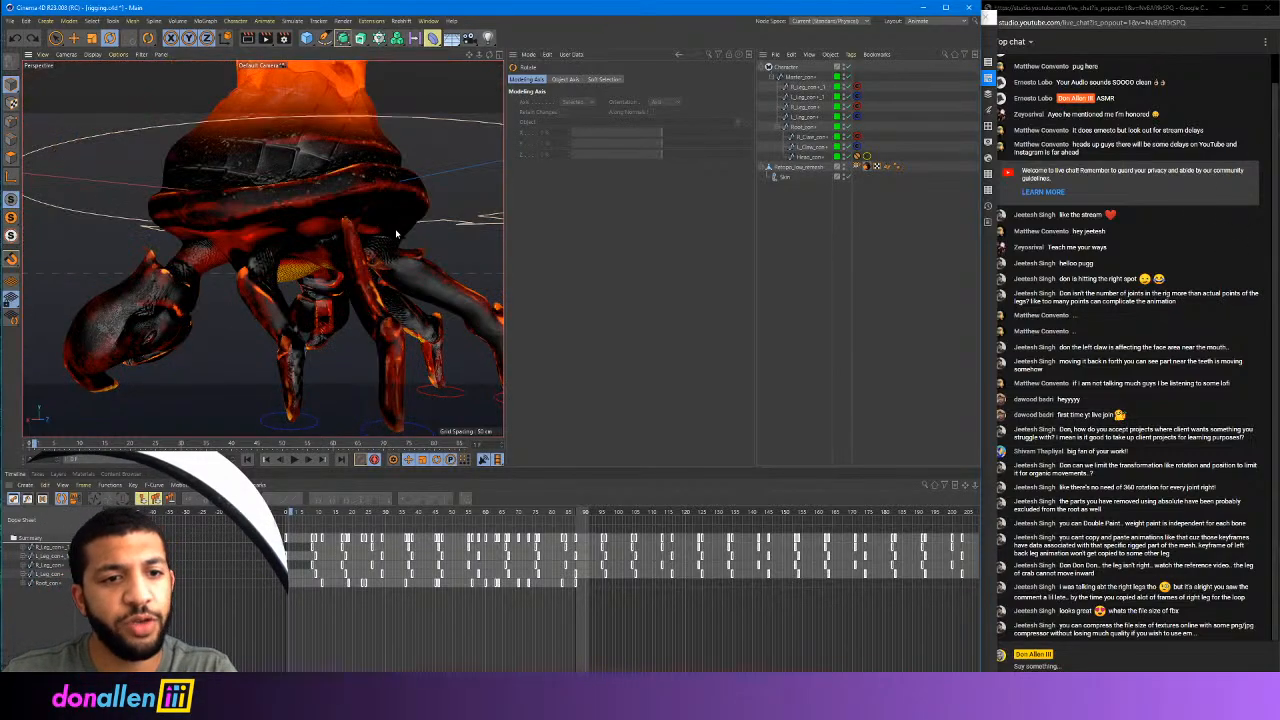
{"action": "left_click_drag", "start_coordinate": [434, 89], "coordinate": [360, 126], "text": "alt"}
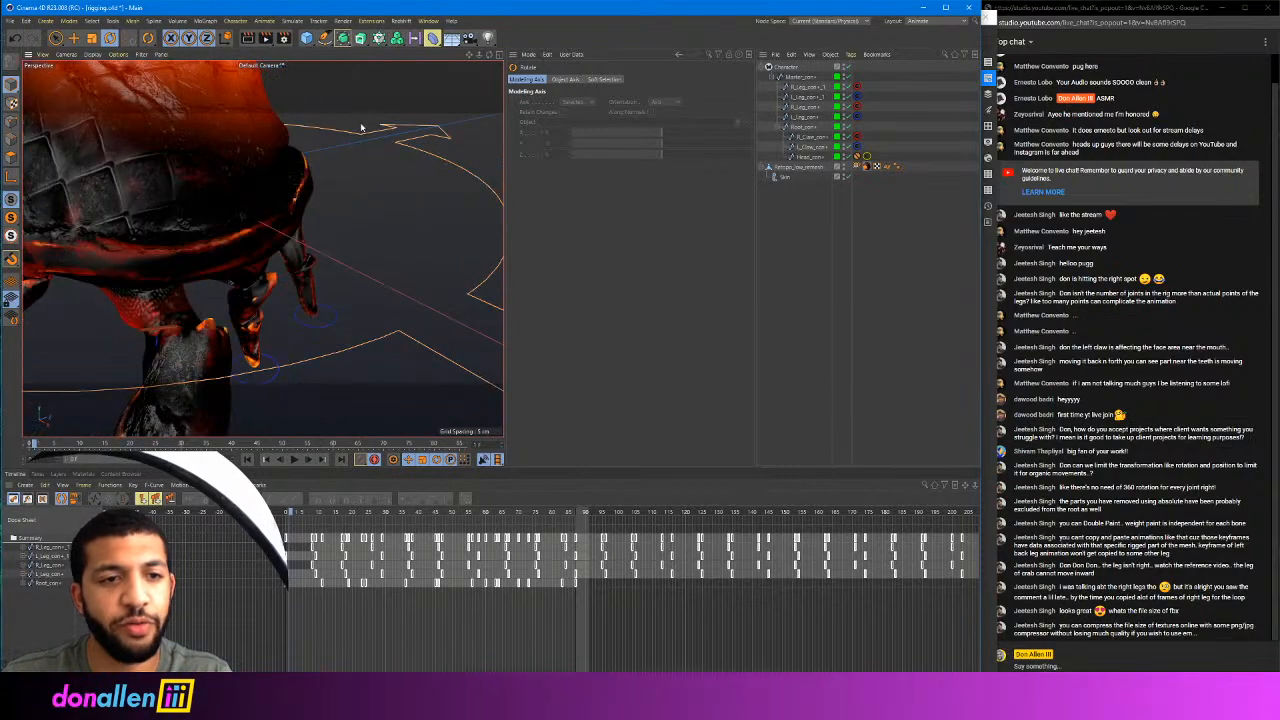
{"action": "scroll", "coordinate": [360, 126], "scroll_direction": "down", "scroll_amount": 4}
{"action": "left_click_drag", "start_coordinate": [264, 246], "coordinate": [418, 208], "text": "alt"}
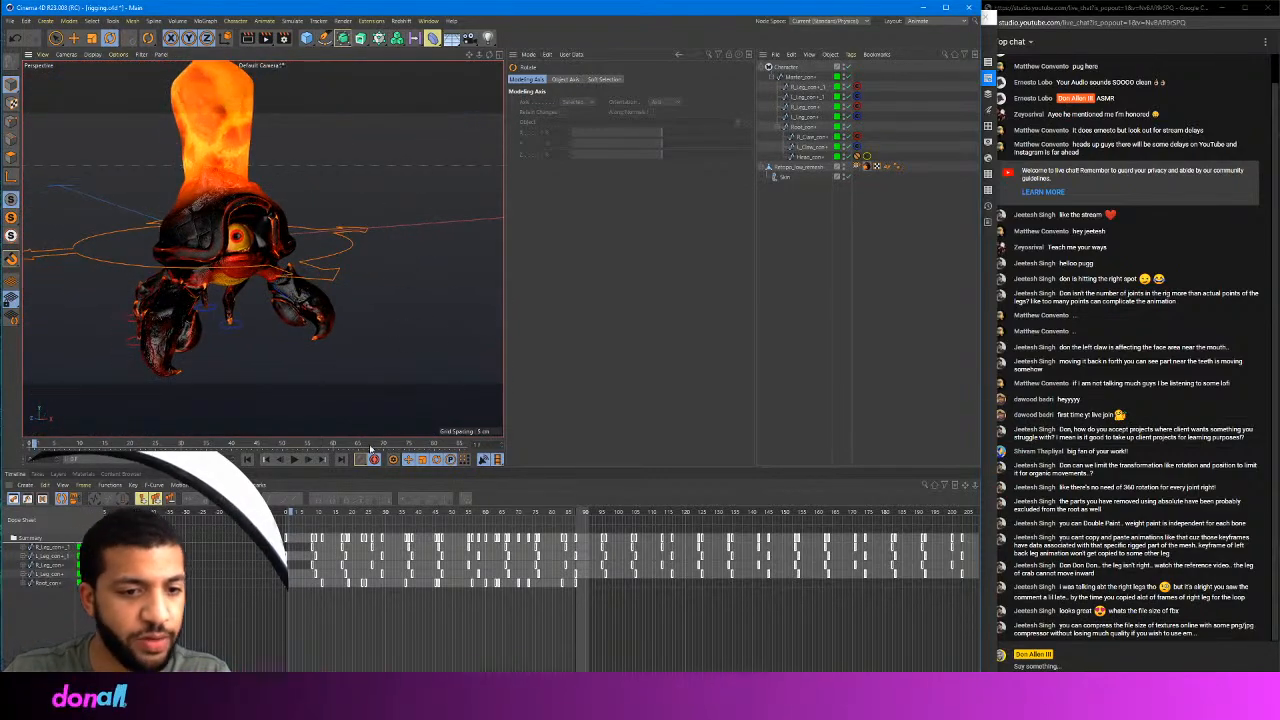
{"action": "left_click_drag", "start_coordinate": [301, 511], "coordinate": [523, 511]}
{"action": "left_click_drag", "start_coordinate": [434, 300], "coordinate": [346, 196], "text": "alt"}
{"action": "right_click_drag", "start_coordinate": [346, 196], "coordinate": [400, 190], "text": "alt"}
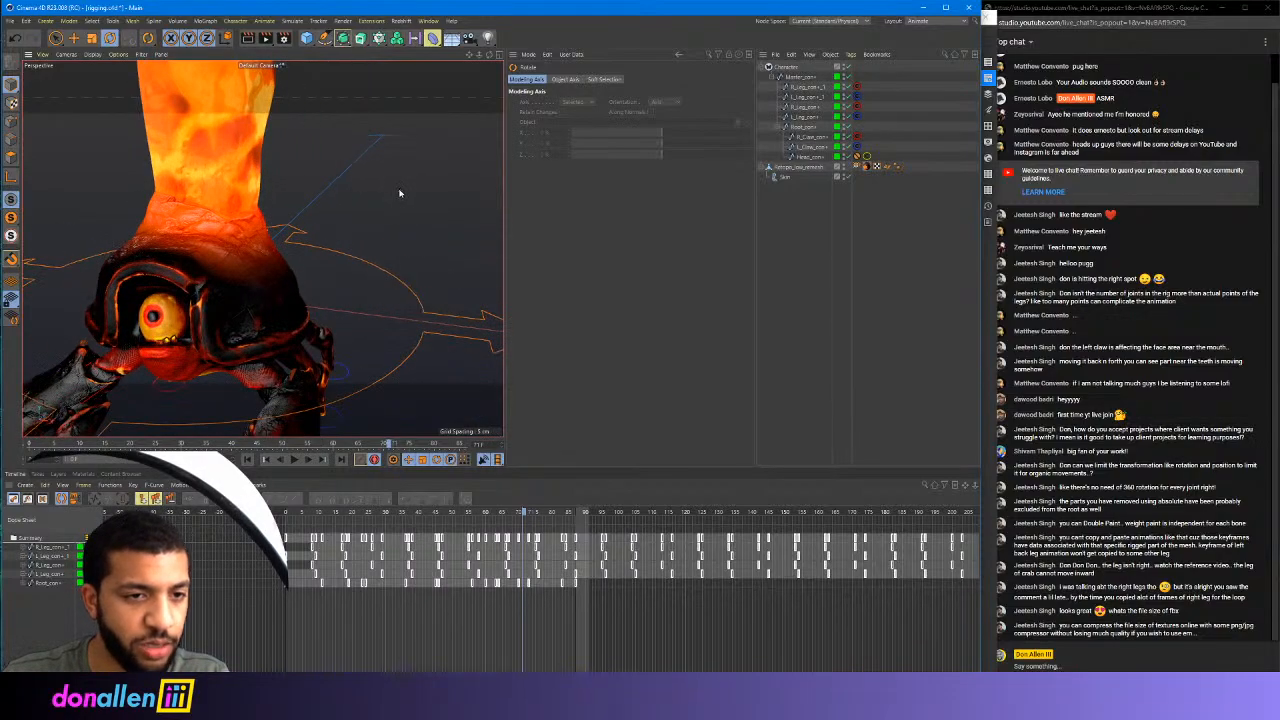
{"action": "left_click_drag", "start_coordinate": [400, 190], "coordinate": [454, 203], "text": "alt"}
{"action": "right_click_drag", "start_coordinate": [454, 203], "coordinate": [425, 201], "text": "alt"}
{"action": "middle_click_drag", "start_coordinate": [425, 201], "coordinate": [389, 243], "text": "alt"}
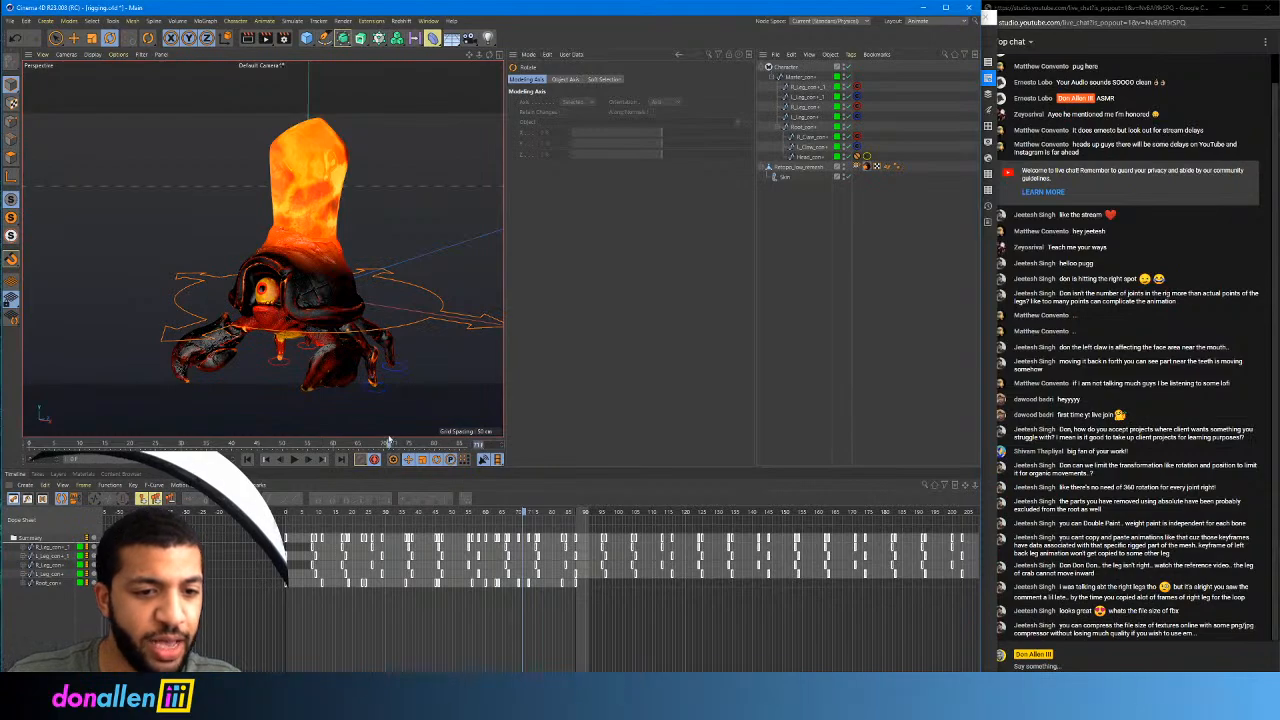
Enlarge the viewport and play the walk animation while inspecting the crab up close, stopping playback when done
{"action": "left_click_drag", "start_coordinate": [505, 432], "coordinate": [655, 432]}
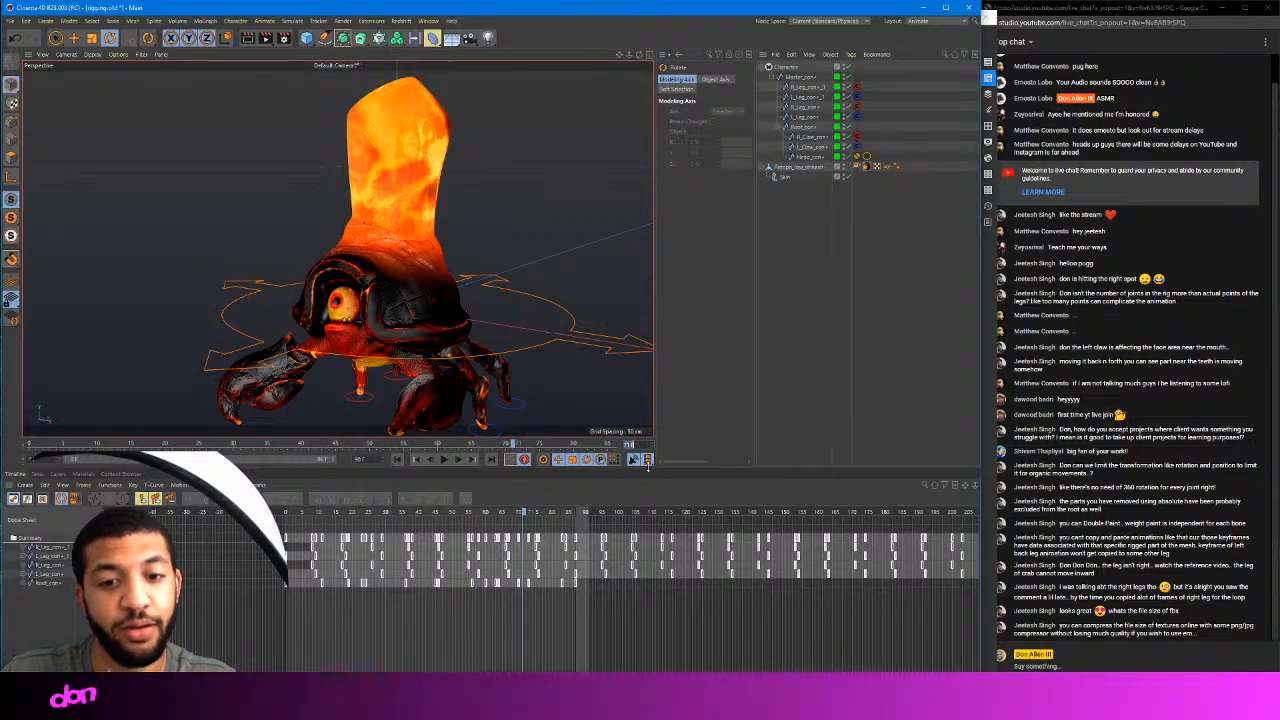
{"action": "left_click_drag", "start_coordinate": [648, 466], "coordinate": [466, 612]}
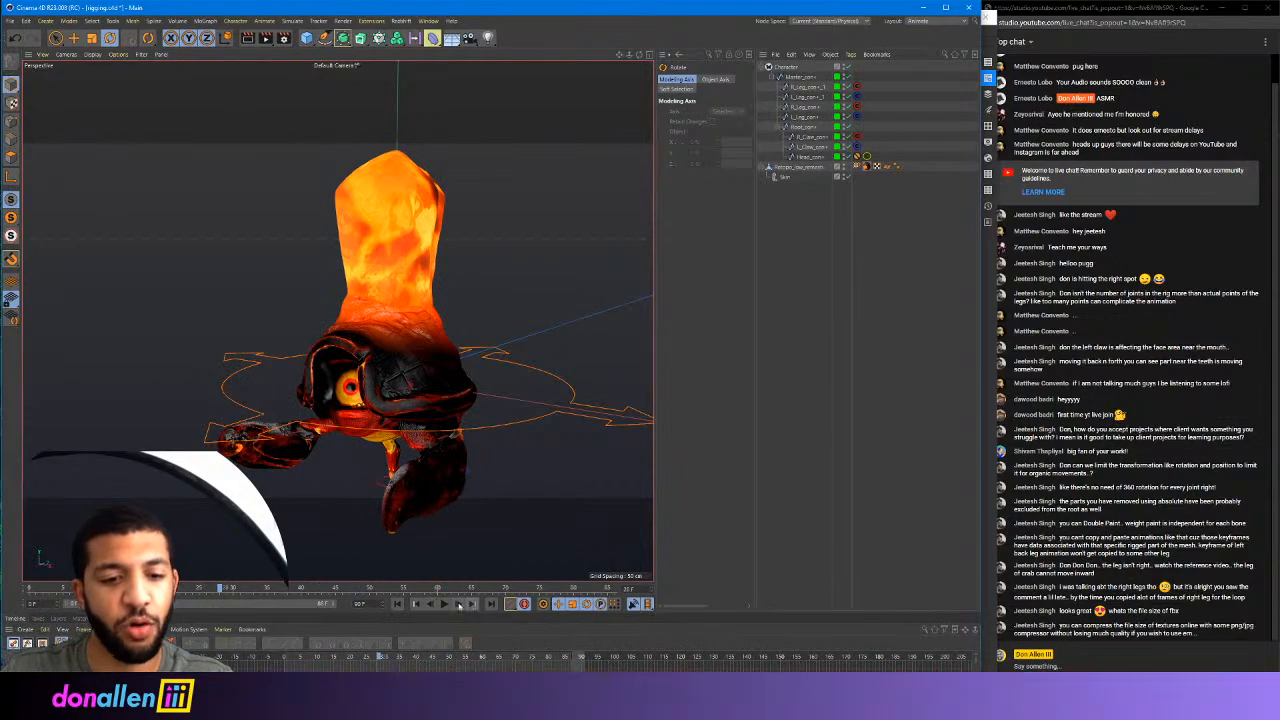
{"action": "left_click", "coordinate": [445, 604]}
{"action": "right_click_drag", "start_coordinate": [506, 218], "coordinate": [585, 168], "text": "alt"}
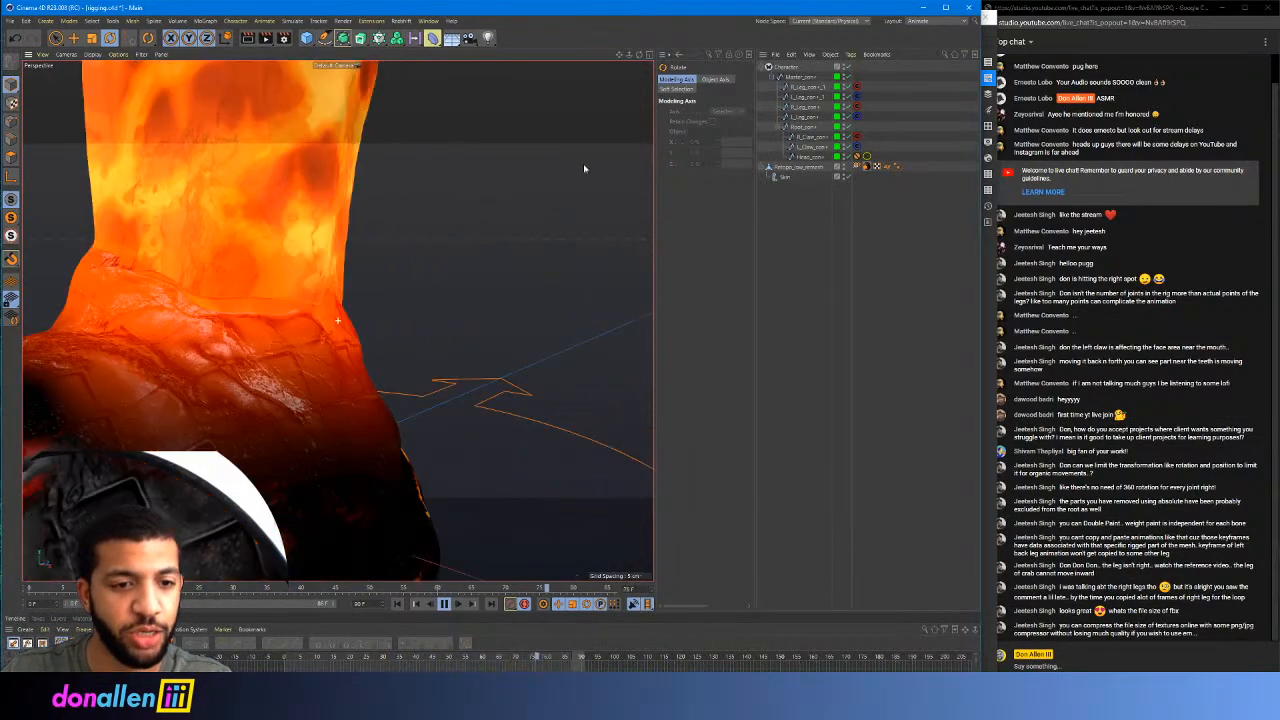
{"action": "scroll", "coordinate": [585, 170], "scroll_direction": "down", "scroll_amount": 8}
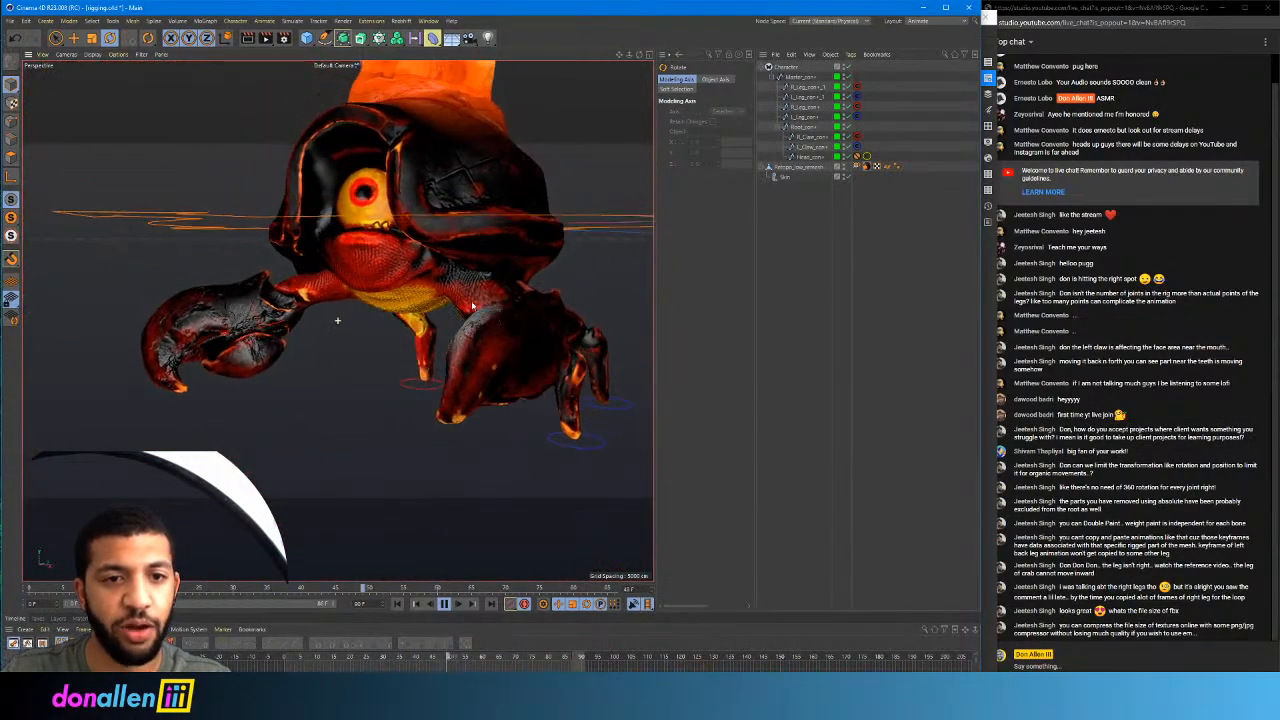
{"action": "left_click_drag", "start_coordinate": [473, 305], "coordinate": [474, 569], "text": "alt"}
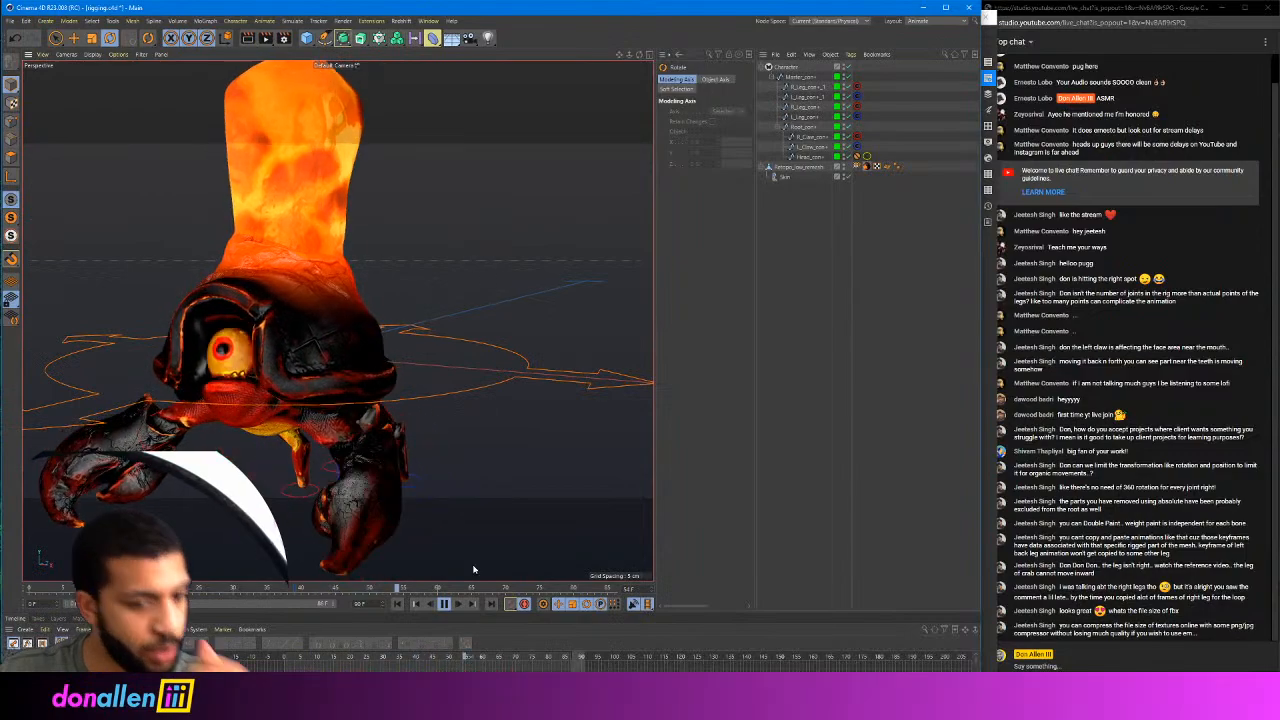
{"action": "left_click", "coordinate": [444, 603]}
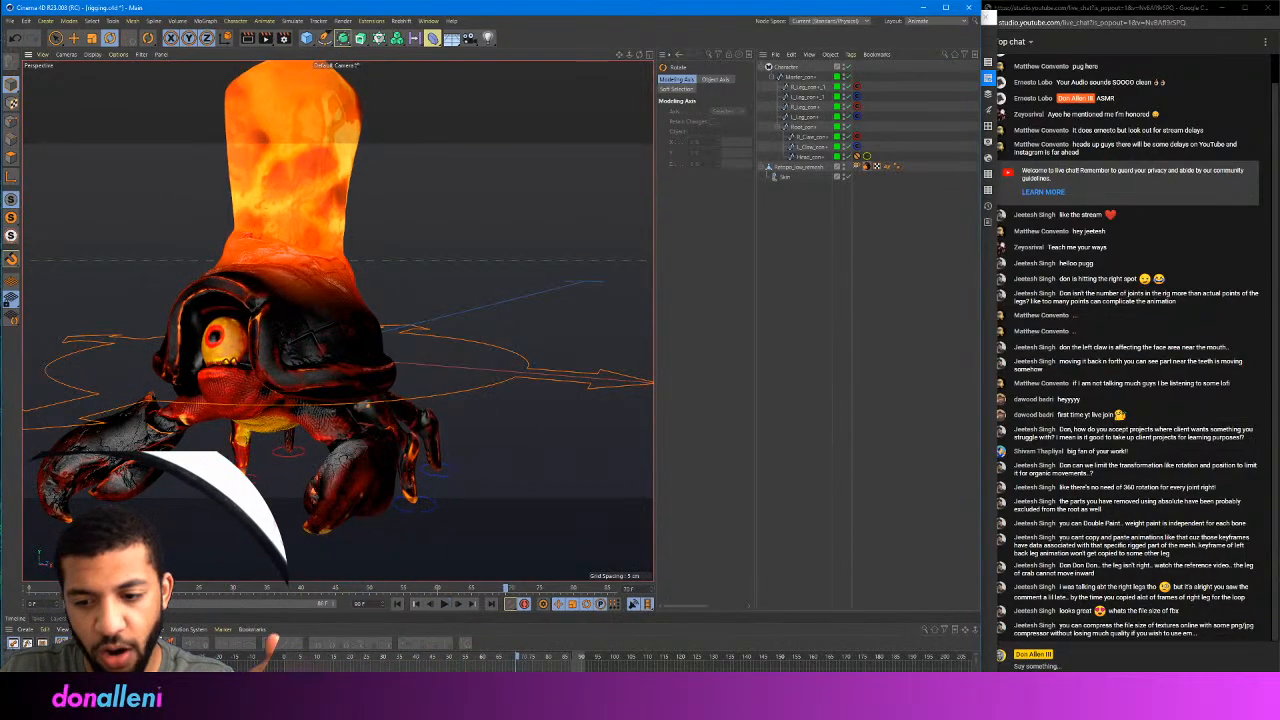
Minimize the open application windows, switch to Spark AR Studio, and dismiss its log window
{"action": "left_click", "coordinate": [923, 7]}
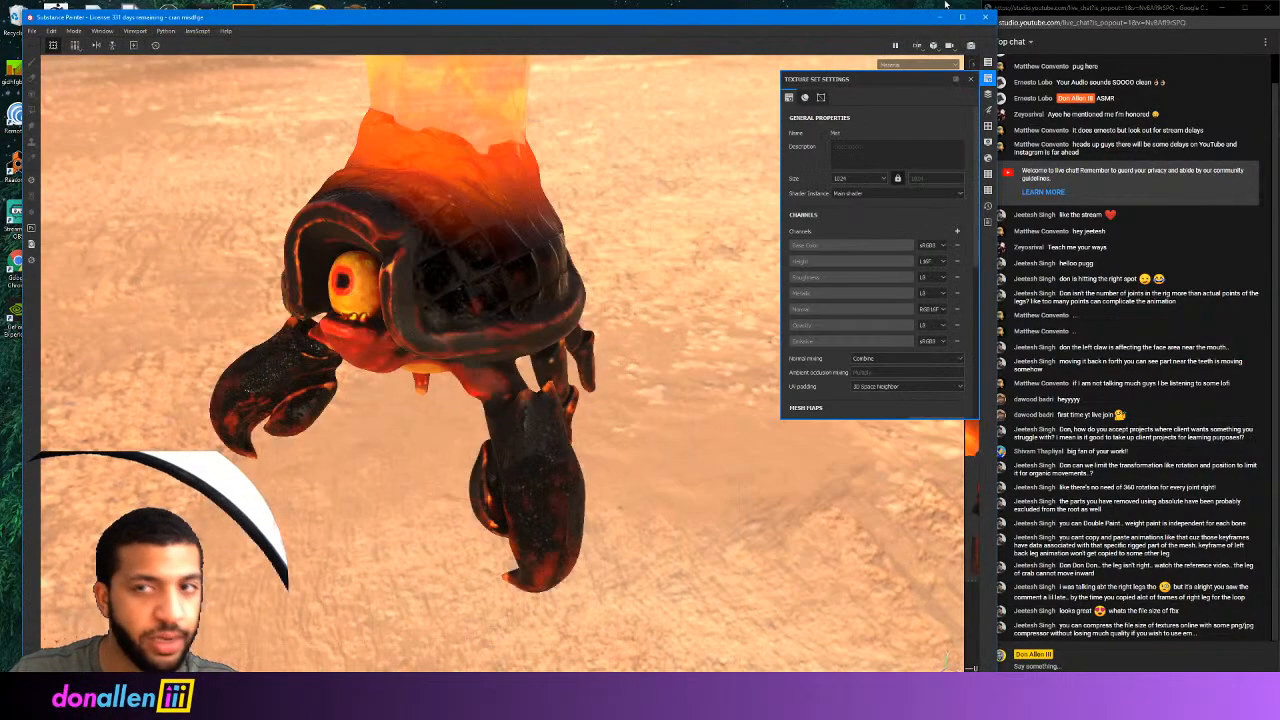
{"action": "left_click", "coordinate": [943, 17]}
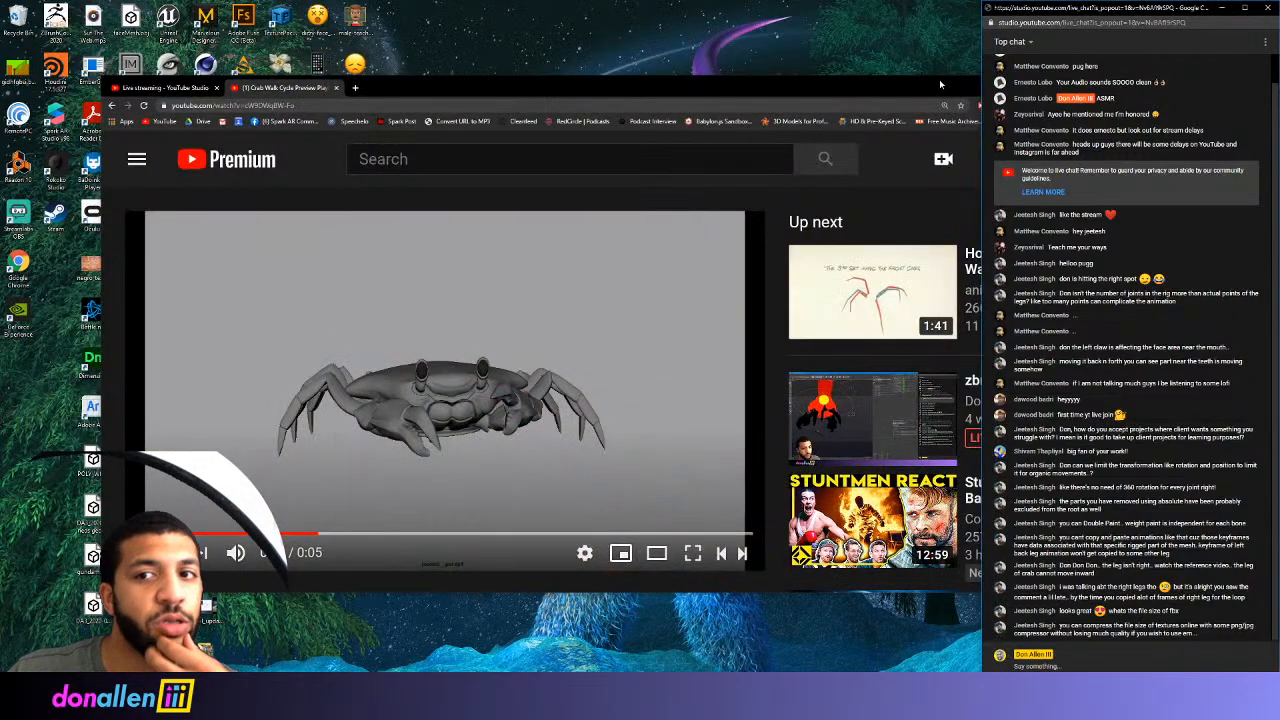
{"action": "left_click_drag", "start_coordinate": [940, 85], "coordinate": [711, 95]}
{"action": "left_click", "coordinate": [905, 95]}
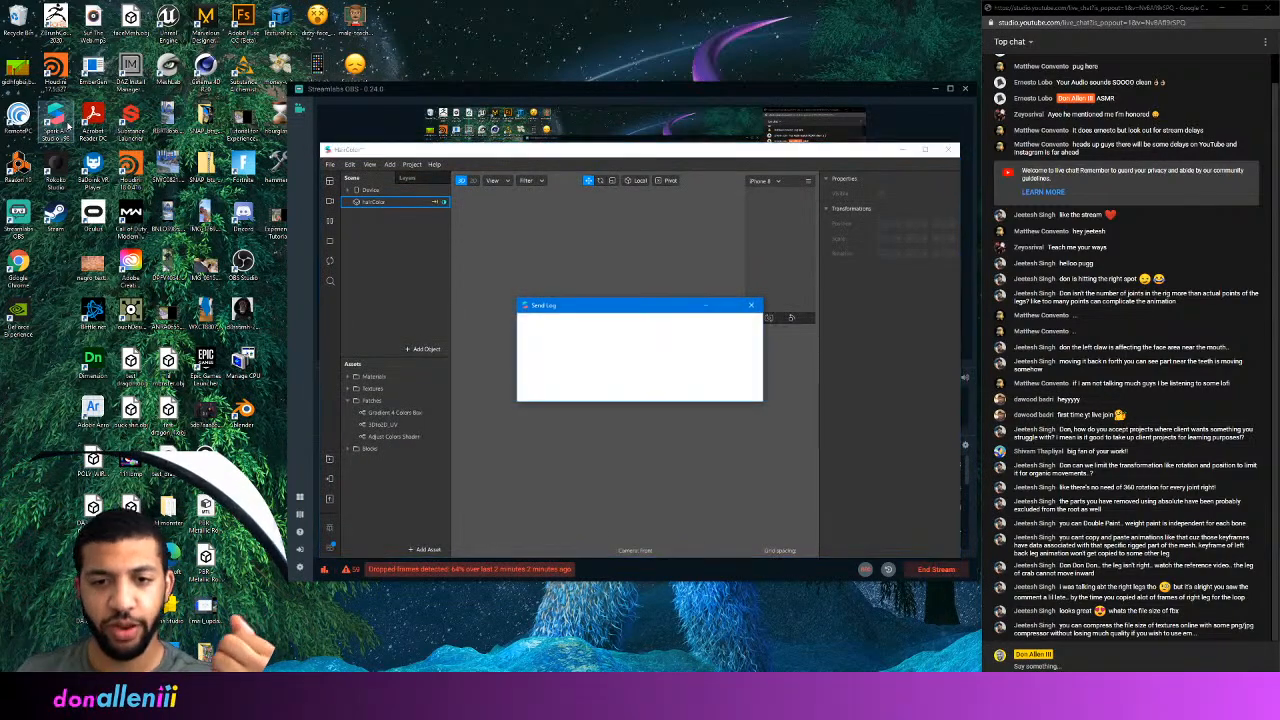
{"action": "left_click", "coordinate": [751, 305]}
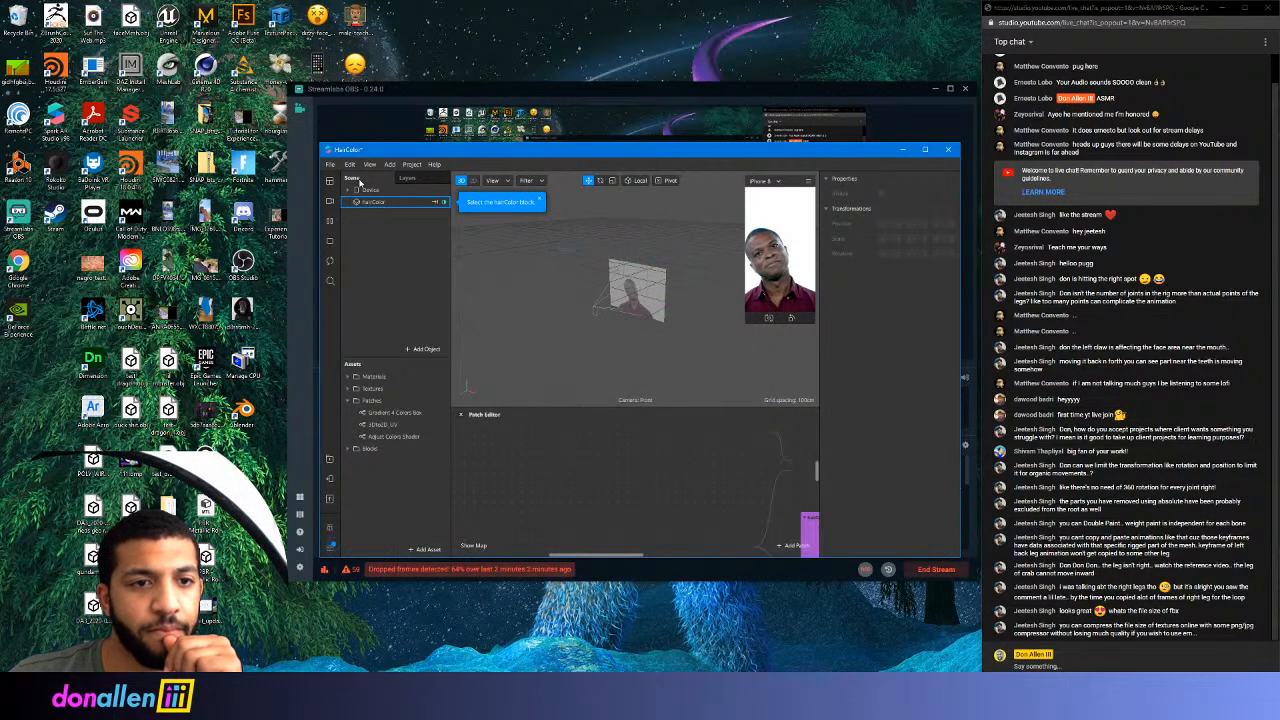
Create a new blank Spark AR project and close the HairColor project without saving its changes
{"action": "left_click", "coordinate": [330, 164]}
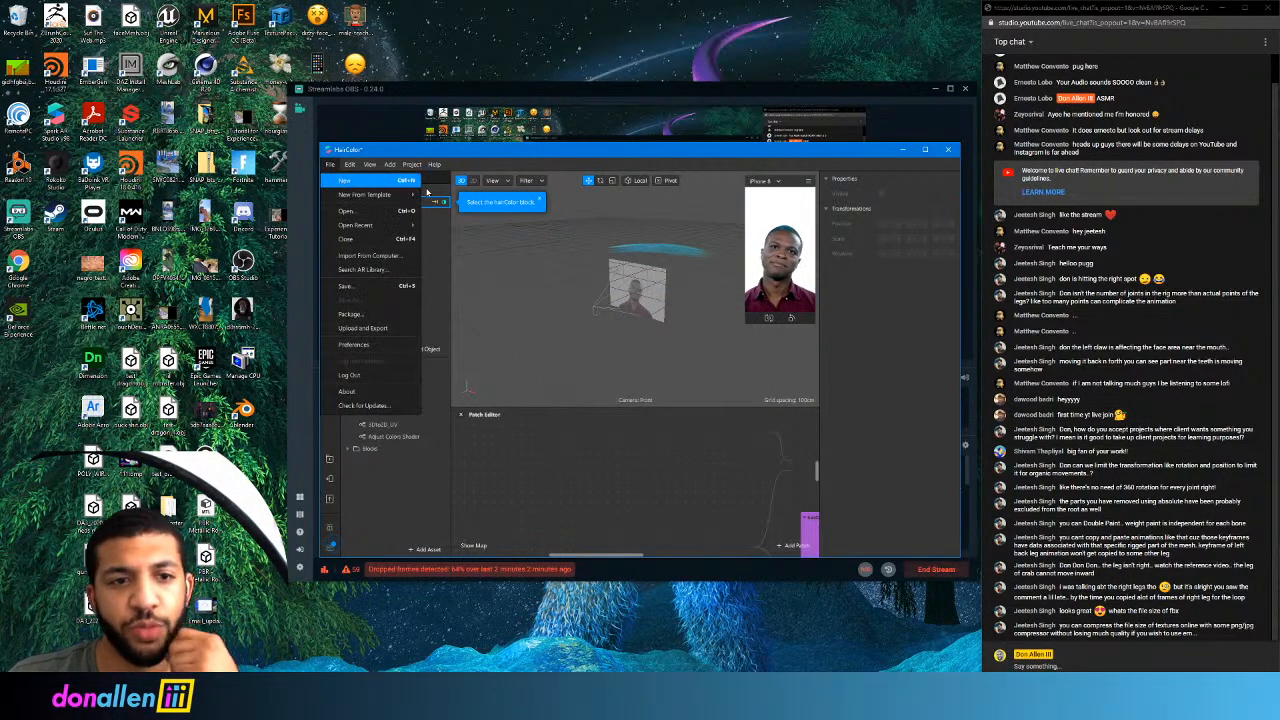
{"action": "left_click", "coordinate": [400, 182]}
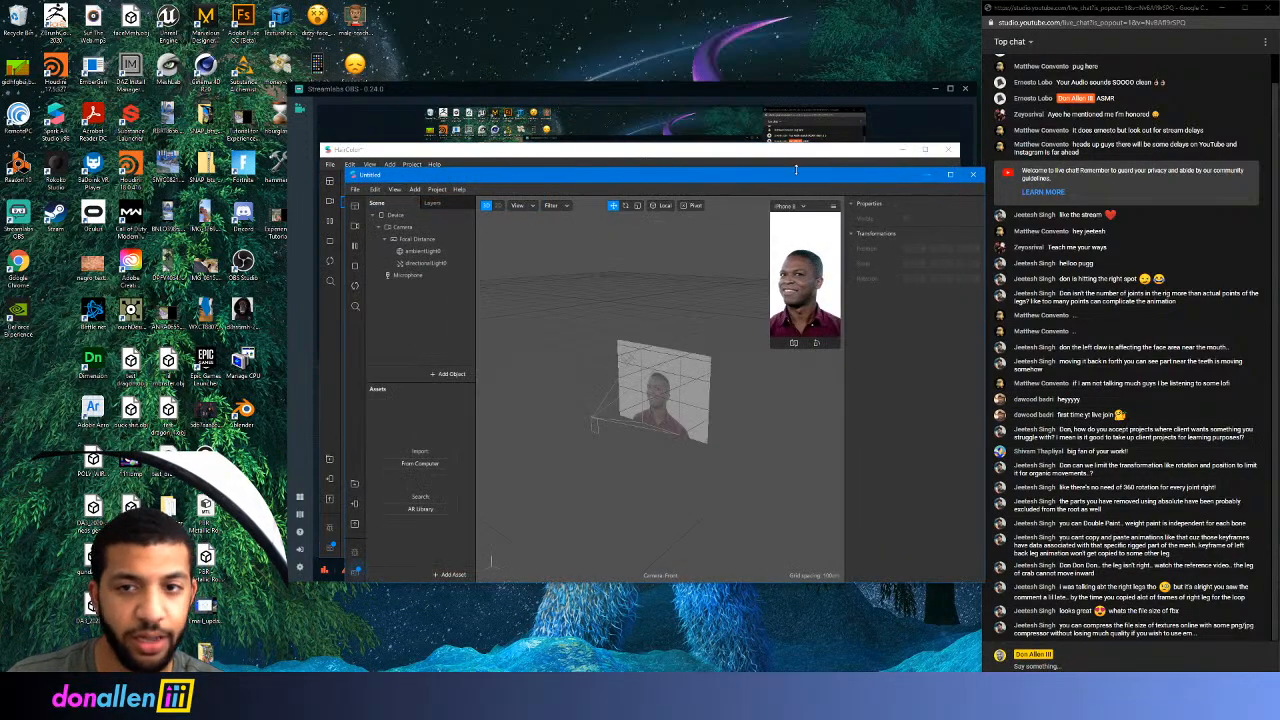
{"action": "left_click", "coordinate": [946, 149]}
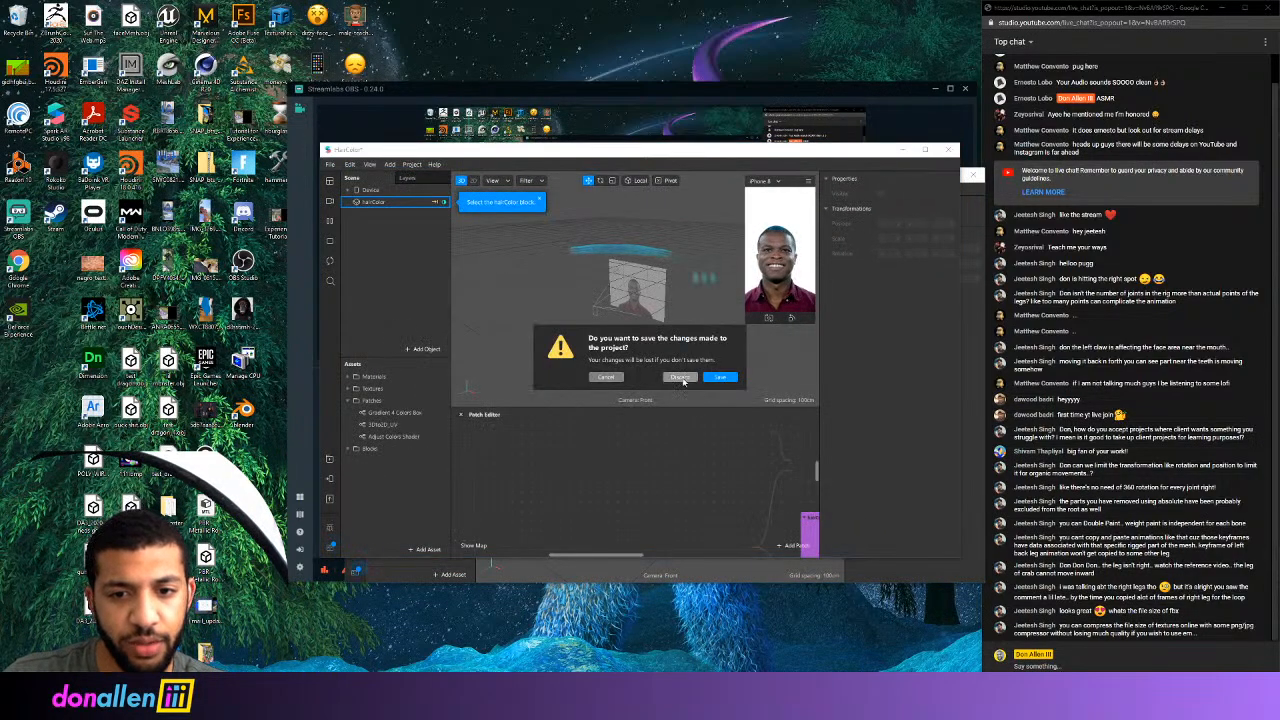
{"action": "left_click", "coordinate": [679, 377]}
{"action": "left_click_drag", "start_coordinate": [783, 176], "coordinate": [657, 126]}
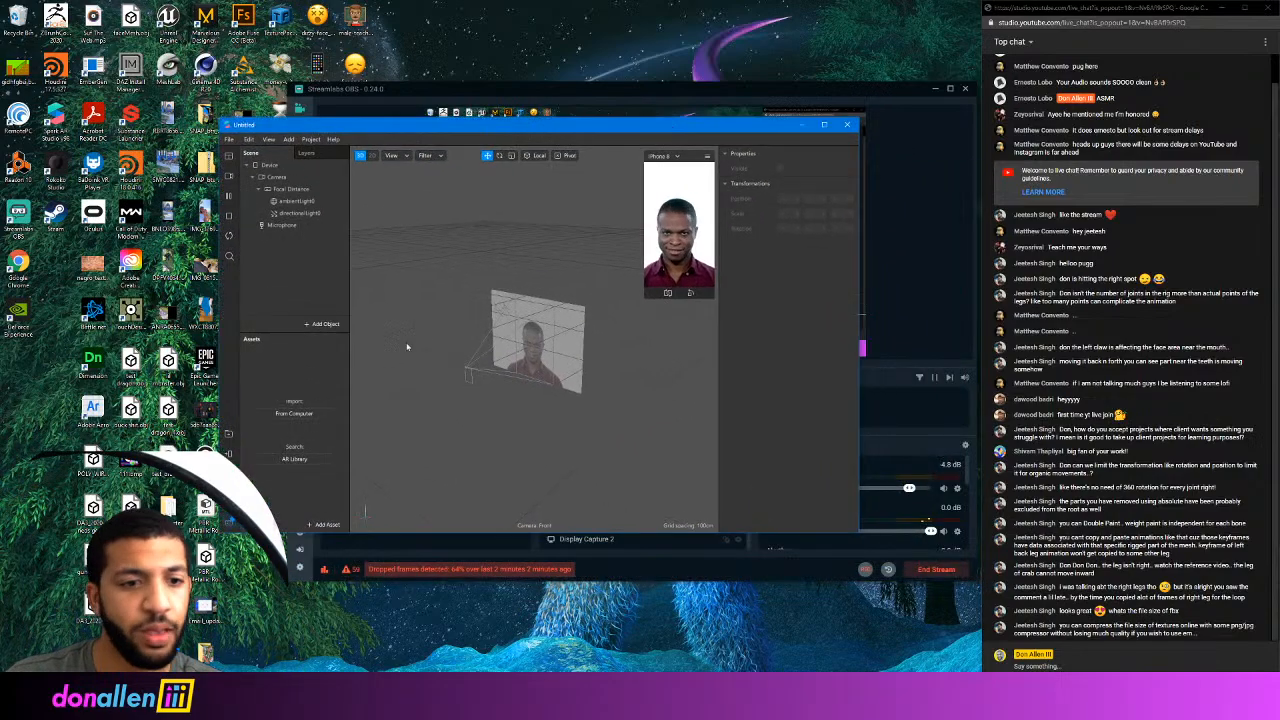
Import the rigging_test_v1 crab model from the crab monster folder inside Twitch_tutorials on the D: drive
{"action": "left_click", "coordinate": [298, 414]}
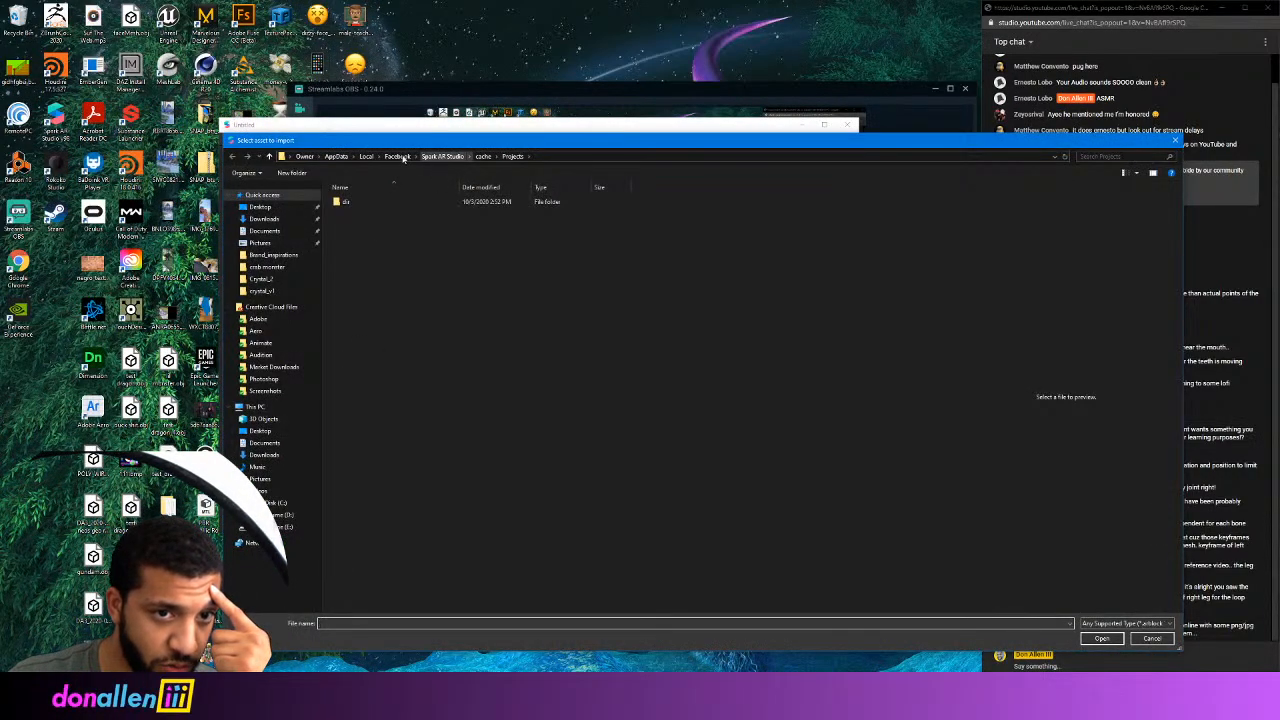
{"action": "left_click", "coordinate": [280, 515]}
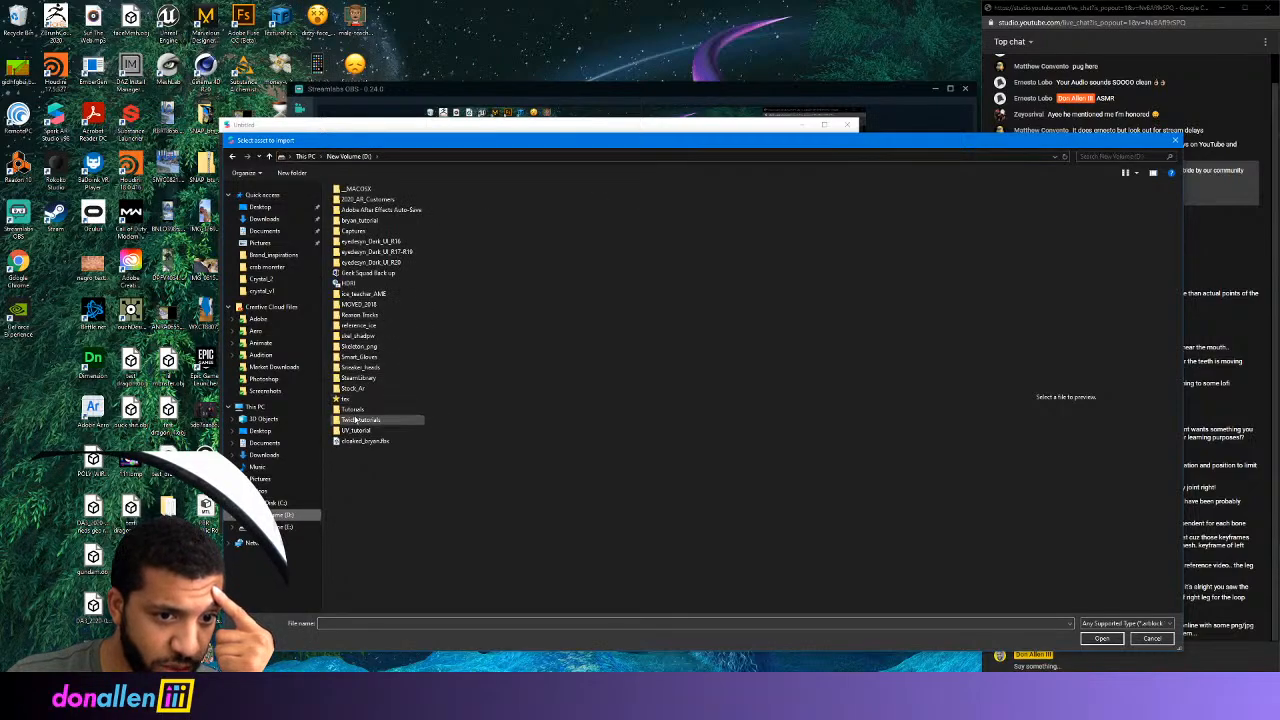
{"action": "double_click", "coordinate": [360, 422]}
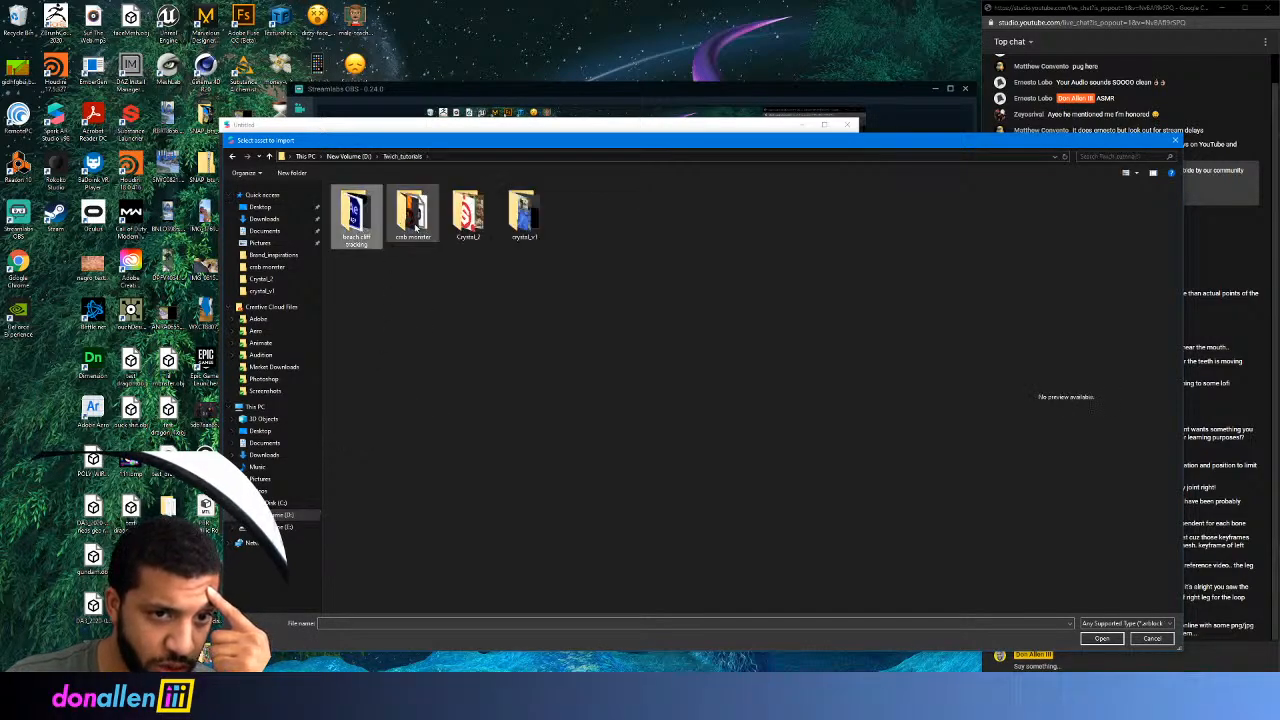
{"action": "double_click", "coordinate": [413, 222]}
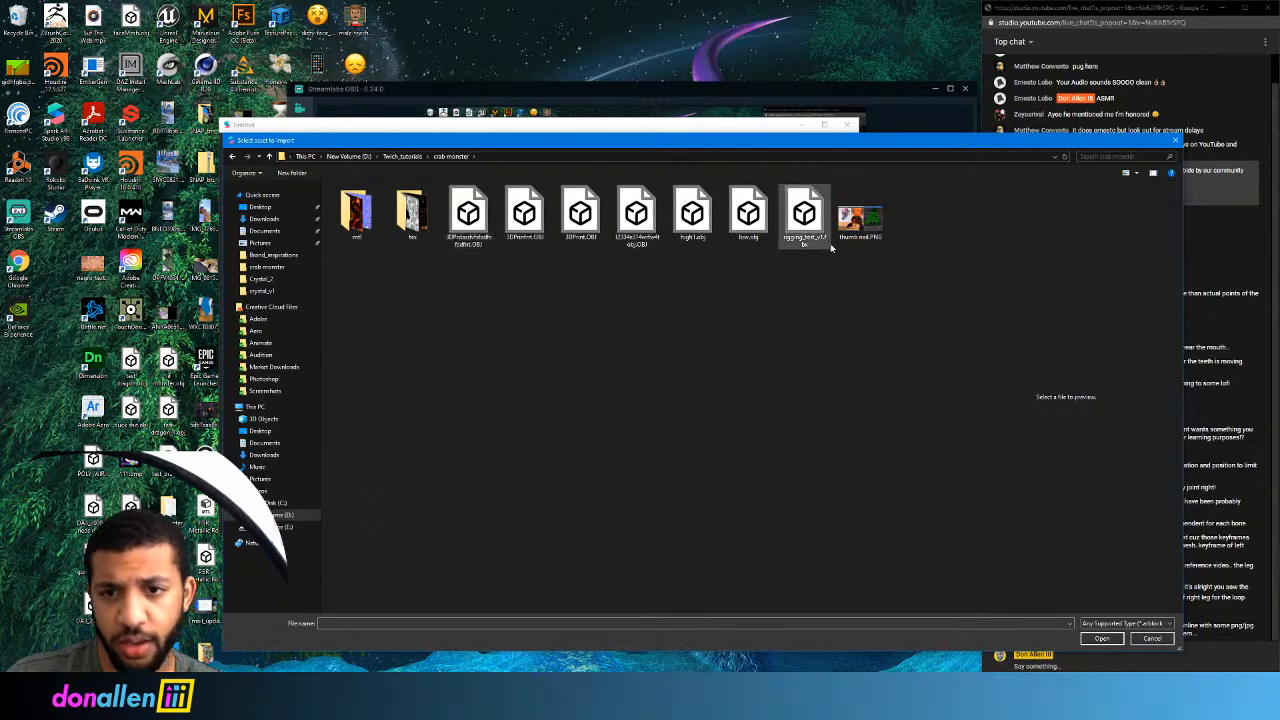
{"action": "left_click", "coordinate": [796, 218]}
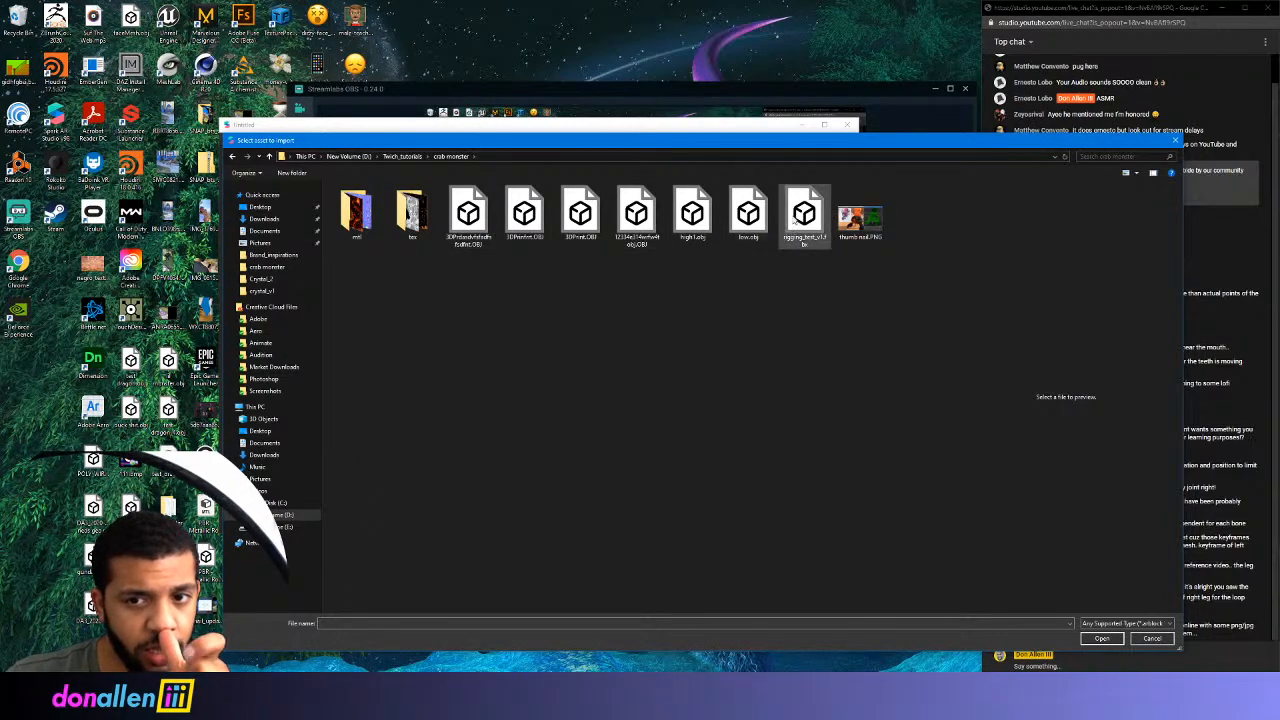
{"action": "left_click", "coordinate": [1101, 639]}
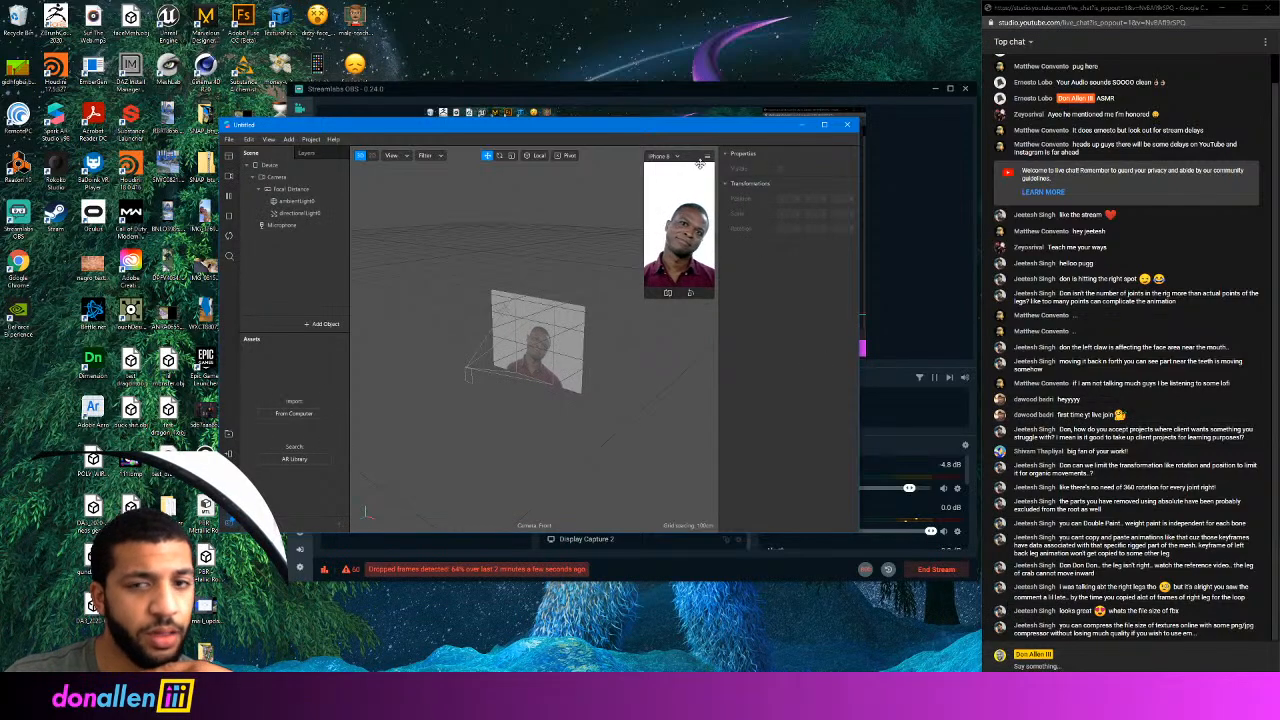
Maximize the project window, place rigging_test_v1 in the scene under Focal Distance, and enlarge the device simulator preview
{"action": "left_click", "coordinate": [824, 124]}
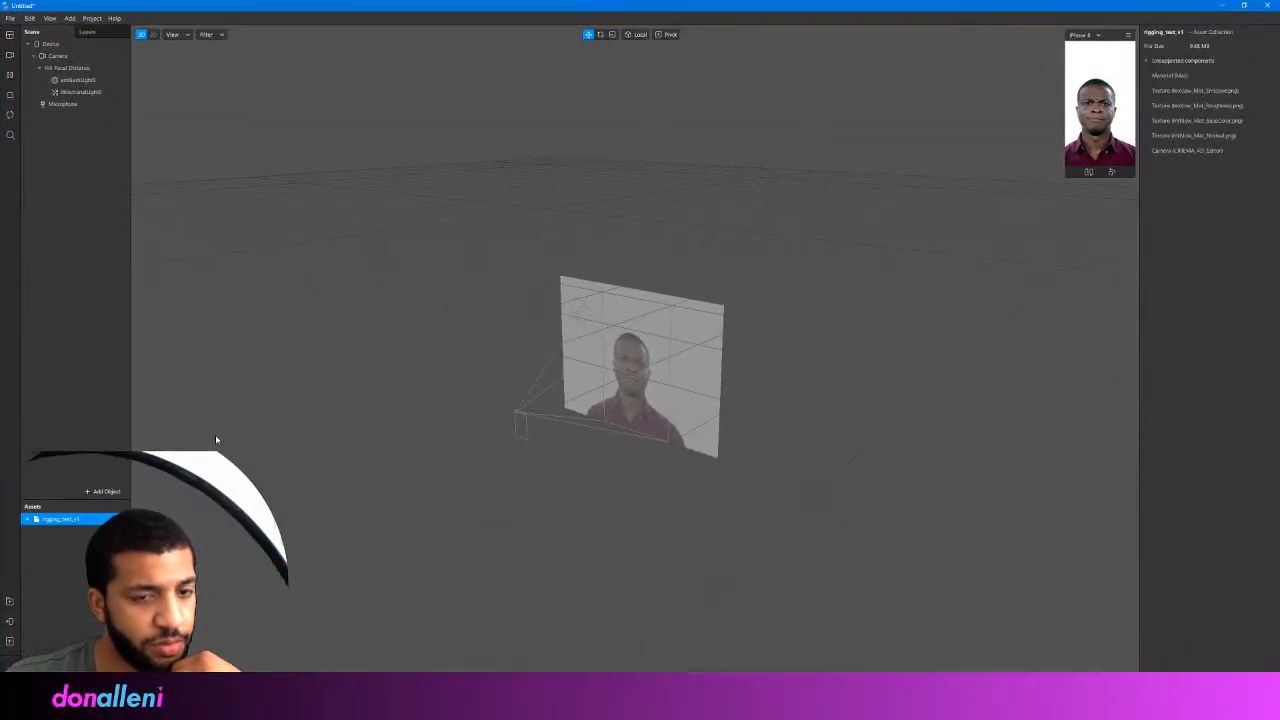
{"action": "left_click_drag", "start_coordinate": [62, 521], "coordinate": [101, 73]}
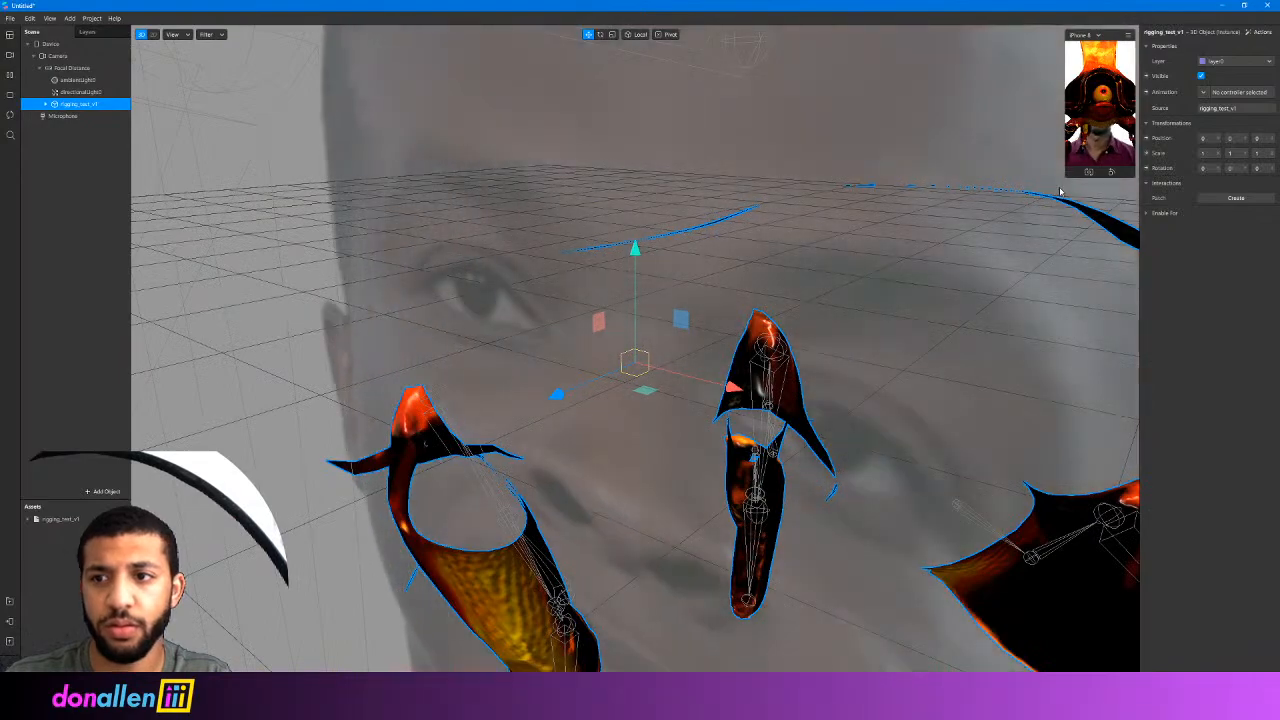
{"action": "left_click_drag", "start_coordinate": [1065, 177], "coordinate": [882, 397]}
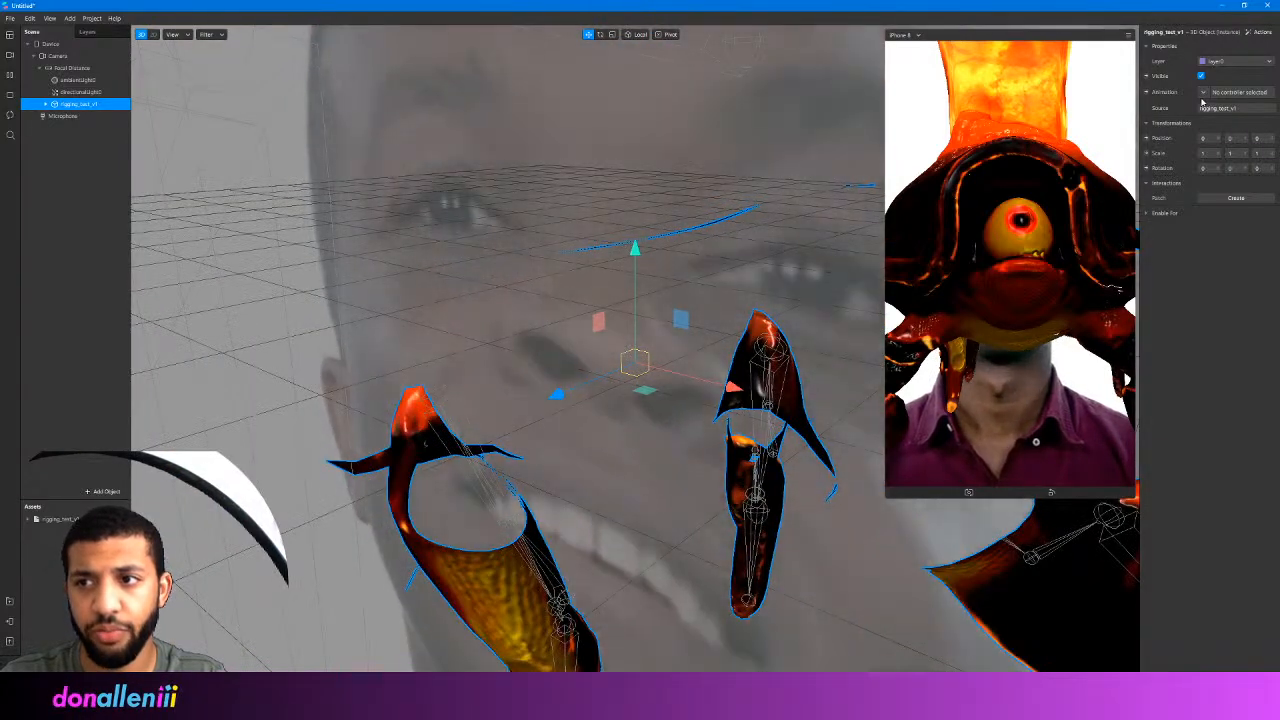
Create a new animation controller for the rigging_test_v1 object and select the controller among the assets
{"action": "left_click", "coordinate": [1236, 92]}
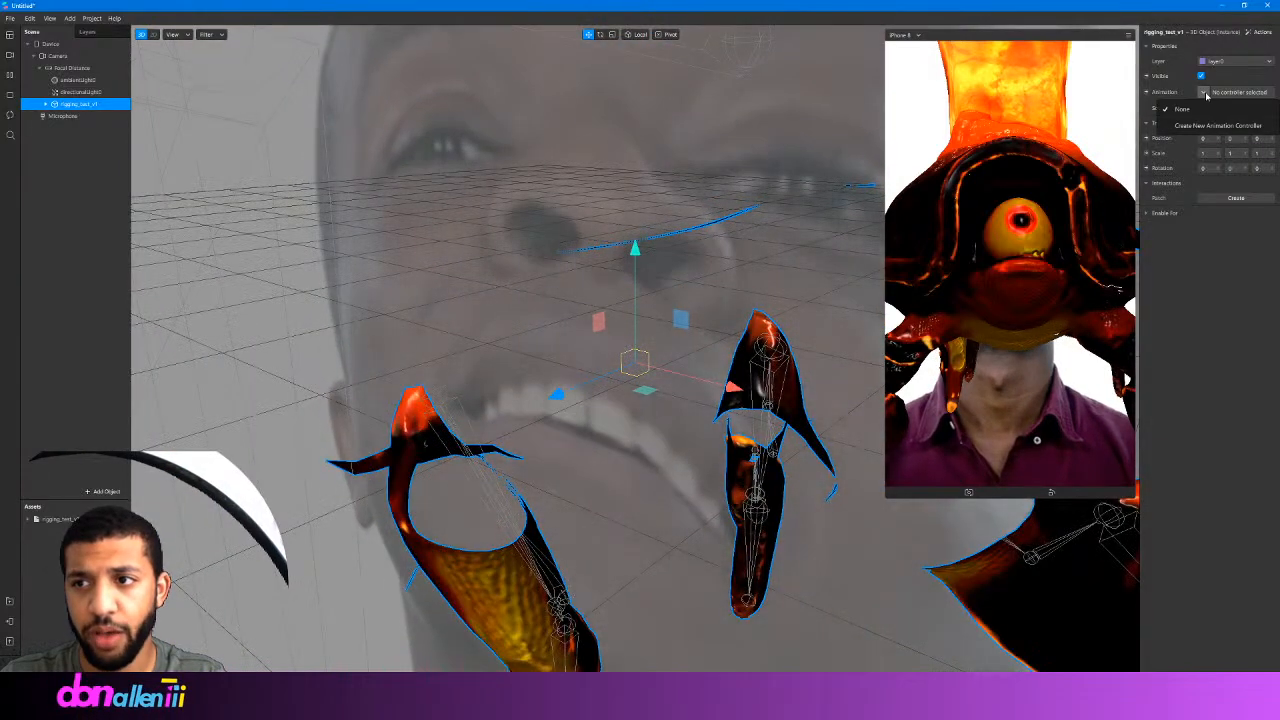
{"action": "left_click", "coordinate": [1216, 125]}
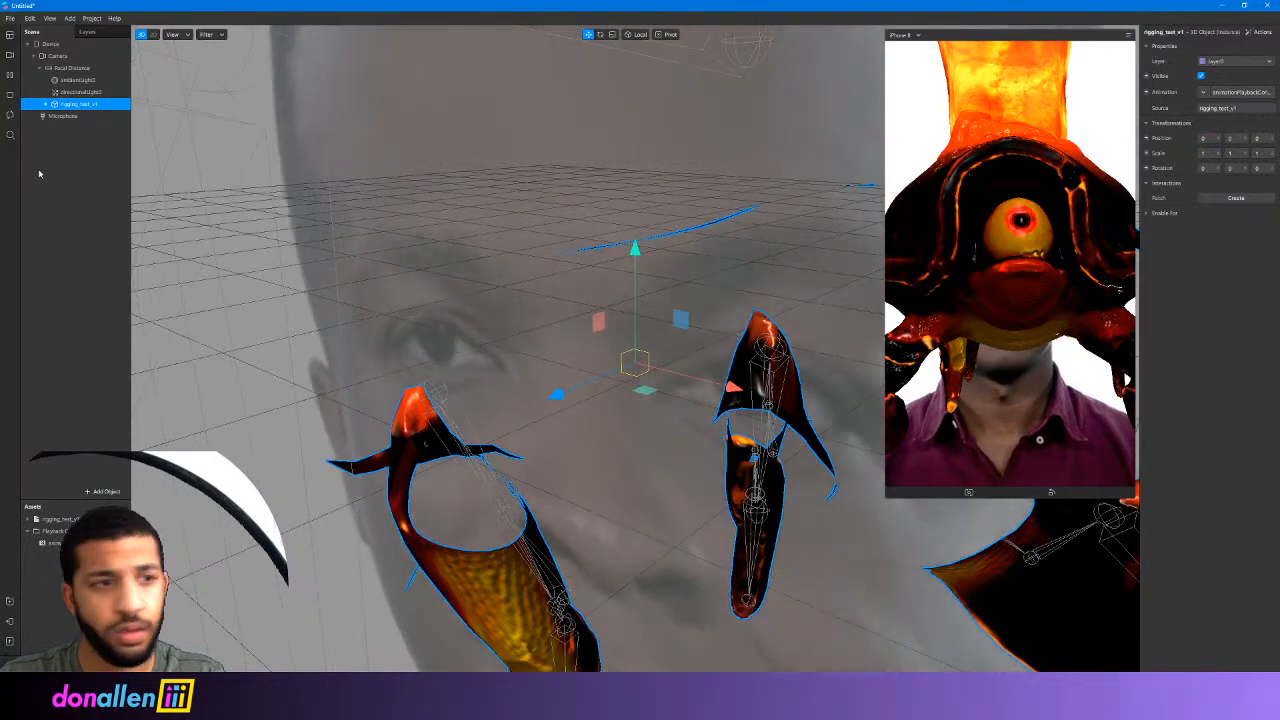
{"action": "left_click", "coordinate": [45, 542]}
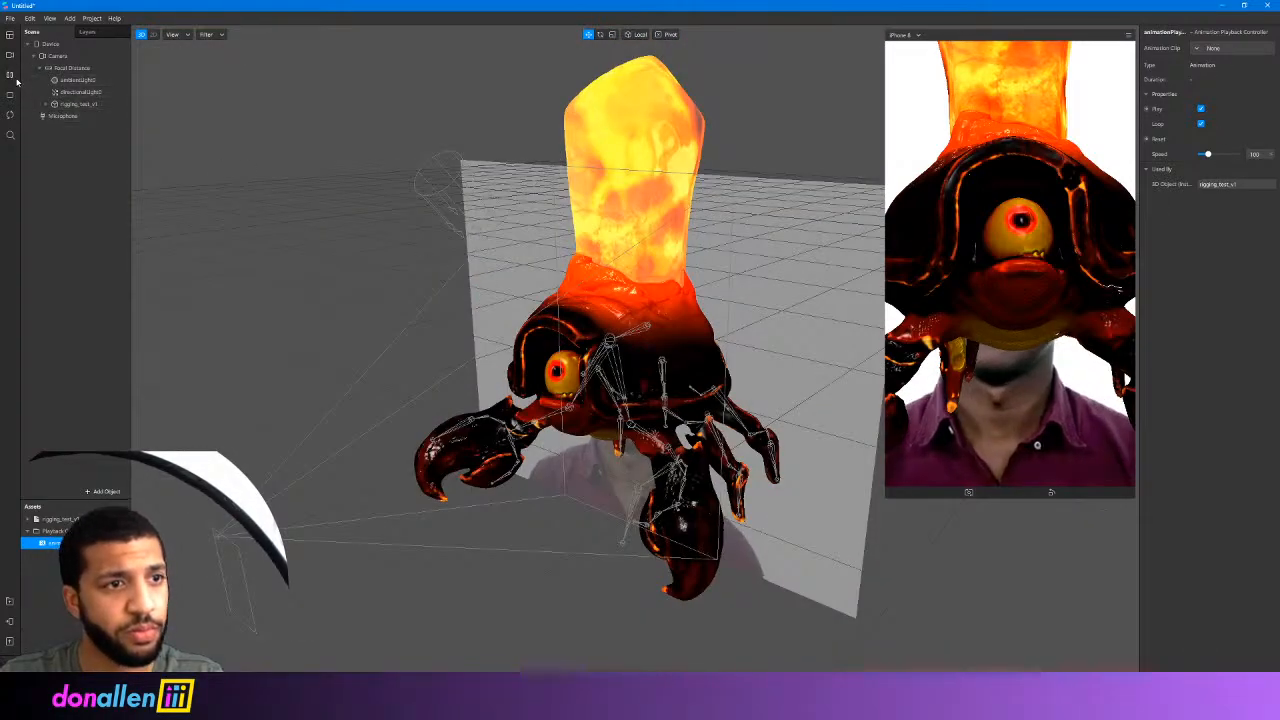
Show the Patch Editor, enlarge its area, and add the animation playback controller to it as a patch
{"action": "left_click", "coordinate": [35, 22]}
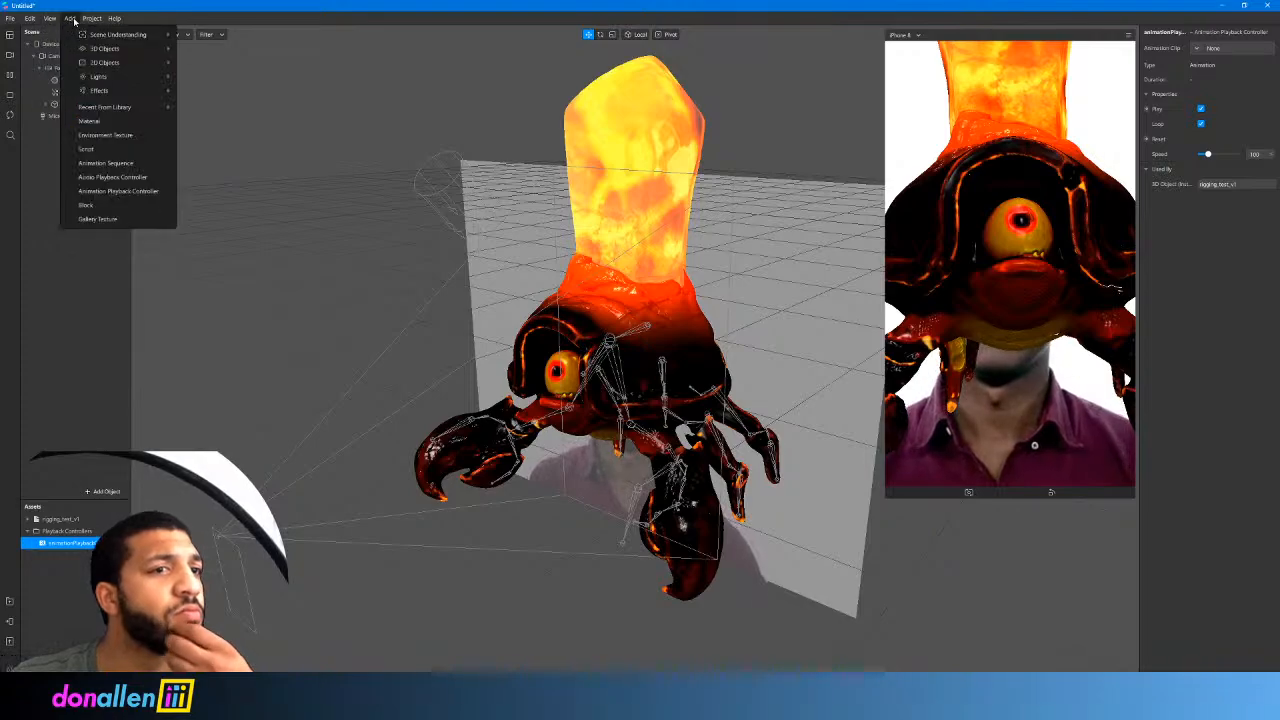
{"action": "mouse_move", "coordinate": [95, 18]}
{"action": "mouse_move", "coordinate": [44, 20]}
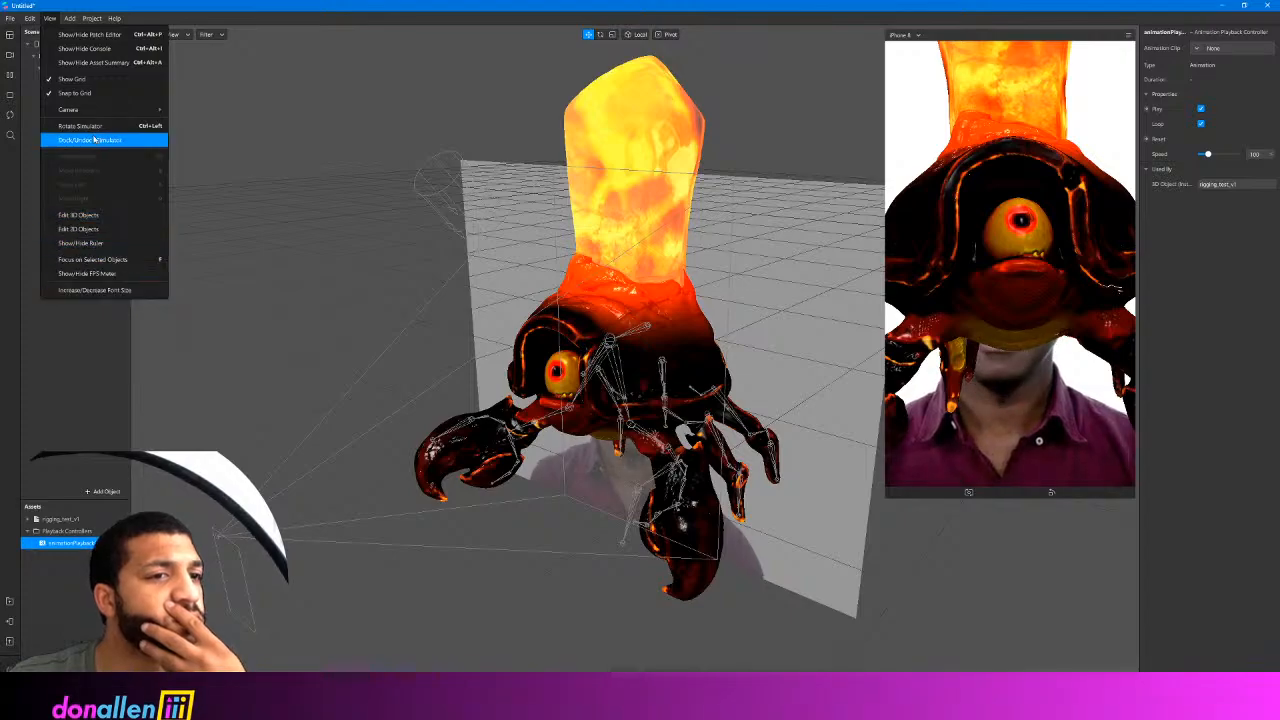
{"action": "mouse_move", "coordinate": [92, 109]}
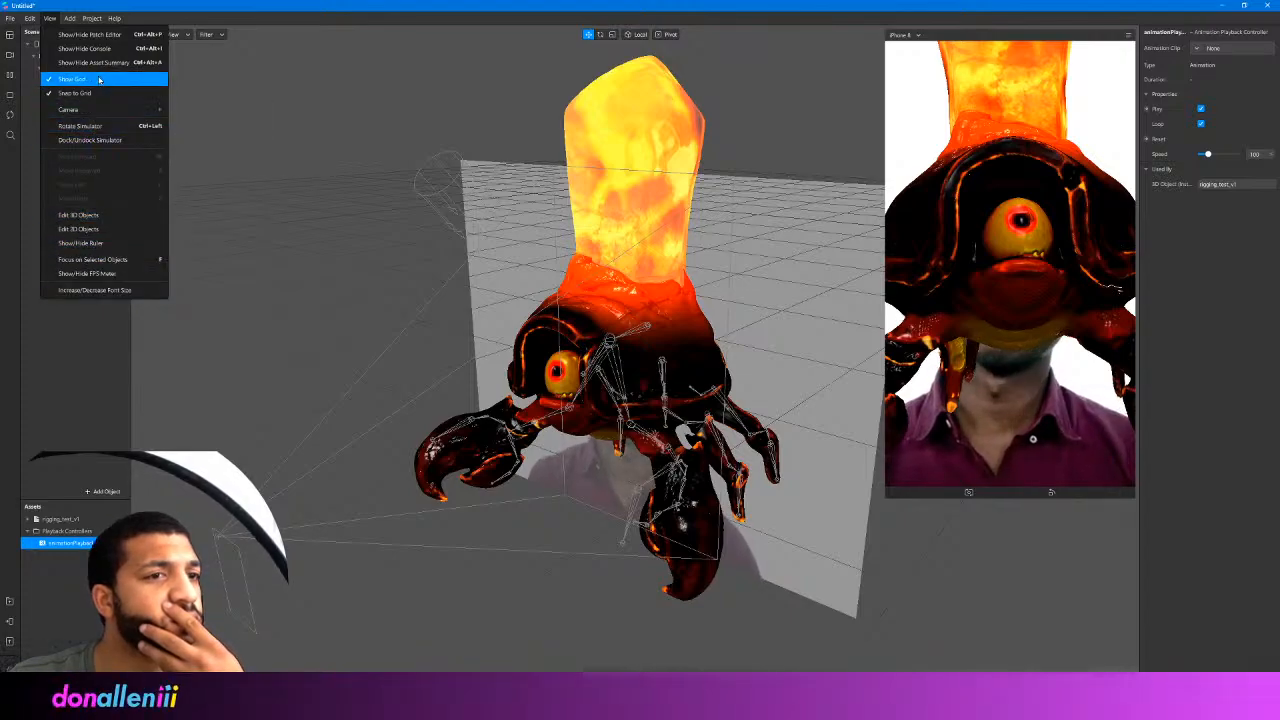
{"action": "left_click", "coordinate": [104, 47]}
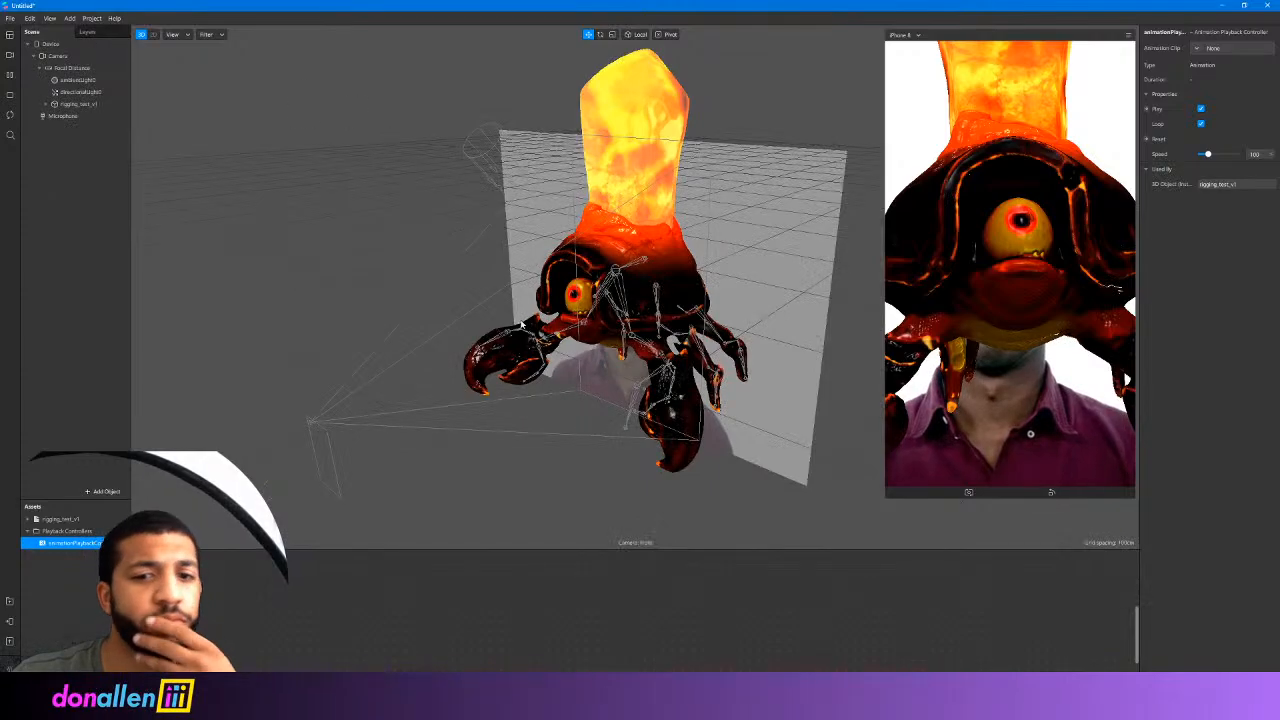
{"action": "left_click_drag", "start_coordinate": [523, 549], "coordinate": [534, 362]}
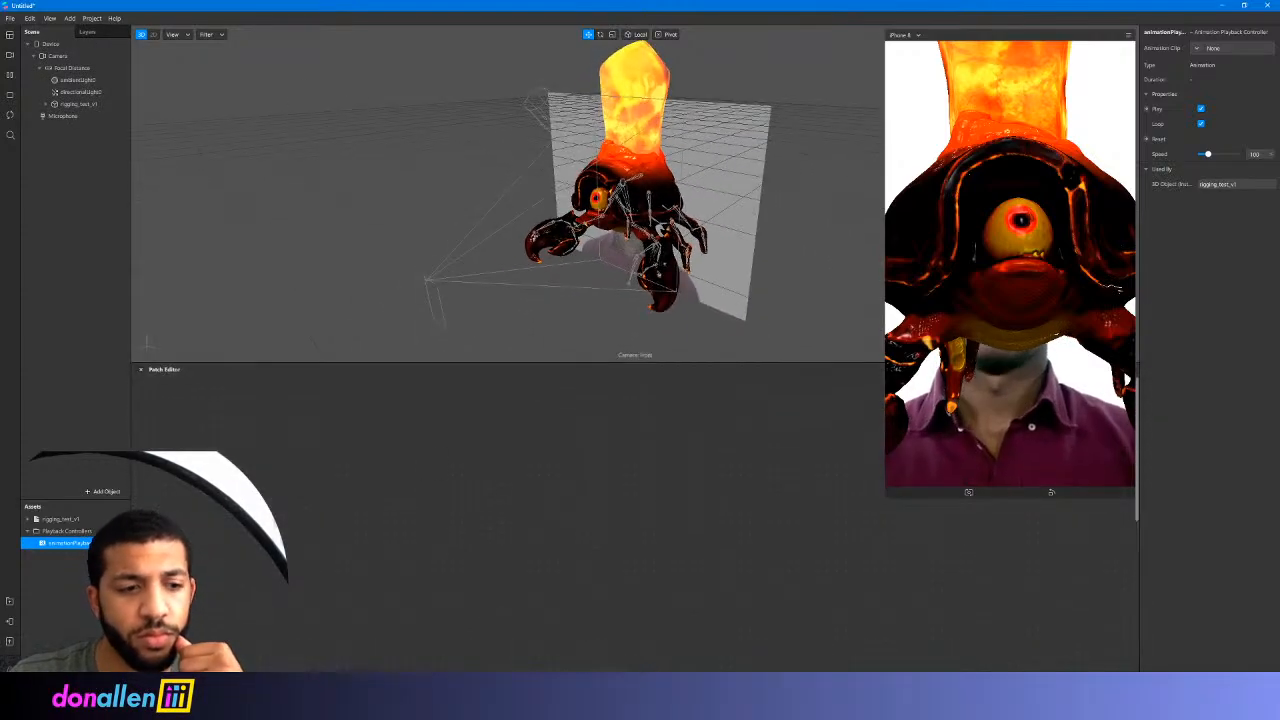
{"action": "left_click_drag", "start_coordinate": [73, 548], "coordinate": [347, 504]}
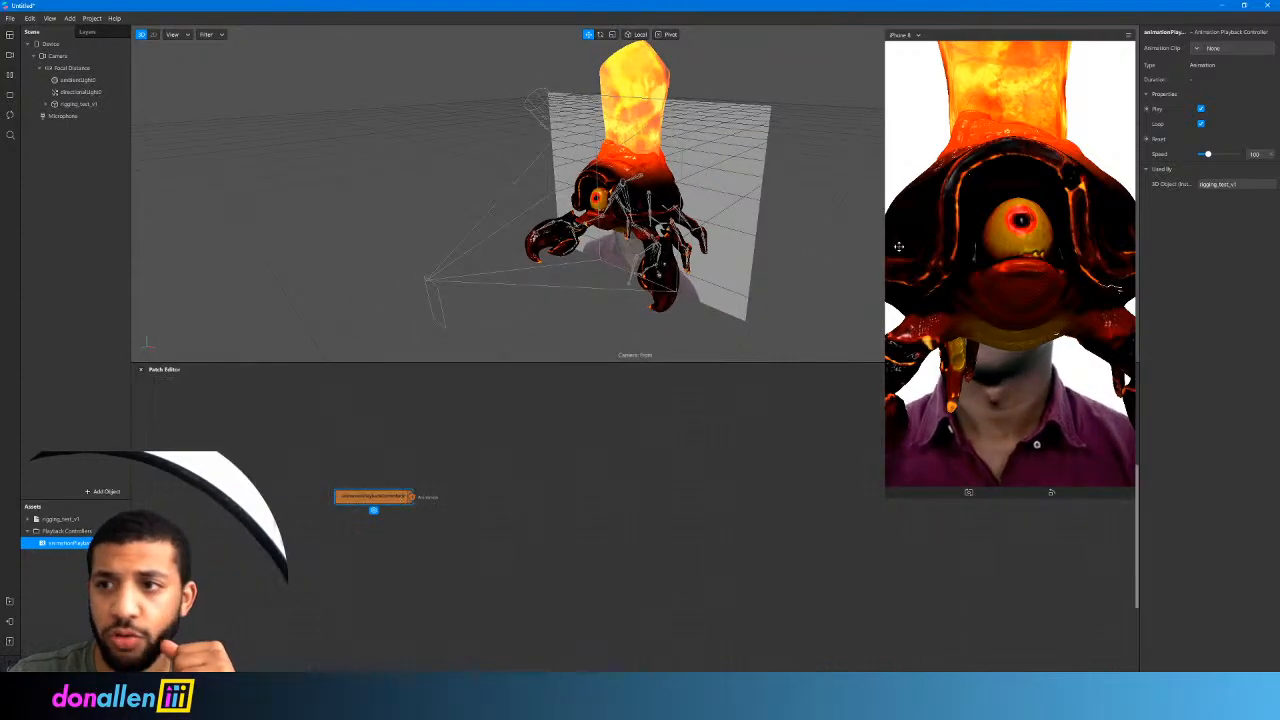
Check the playback controller's available animation clips and the animation controller options of the rigging_test_v1 object
{"action": "left_click", "coordinate": [1197, 49]}
{"action": "left_click", "coordinate": [1220, 70]}
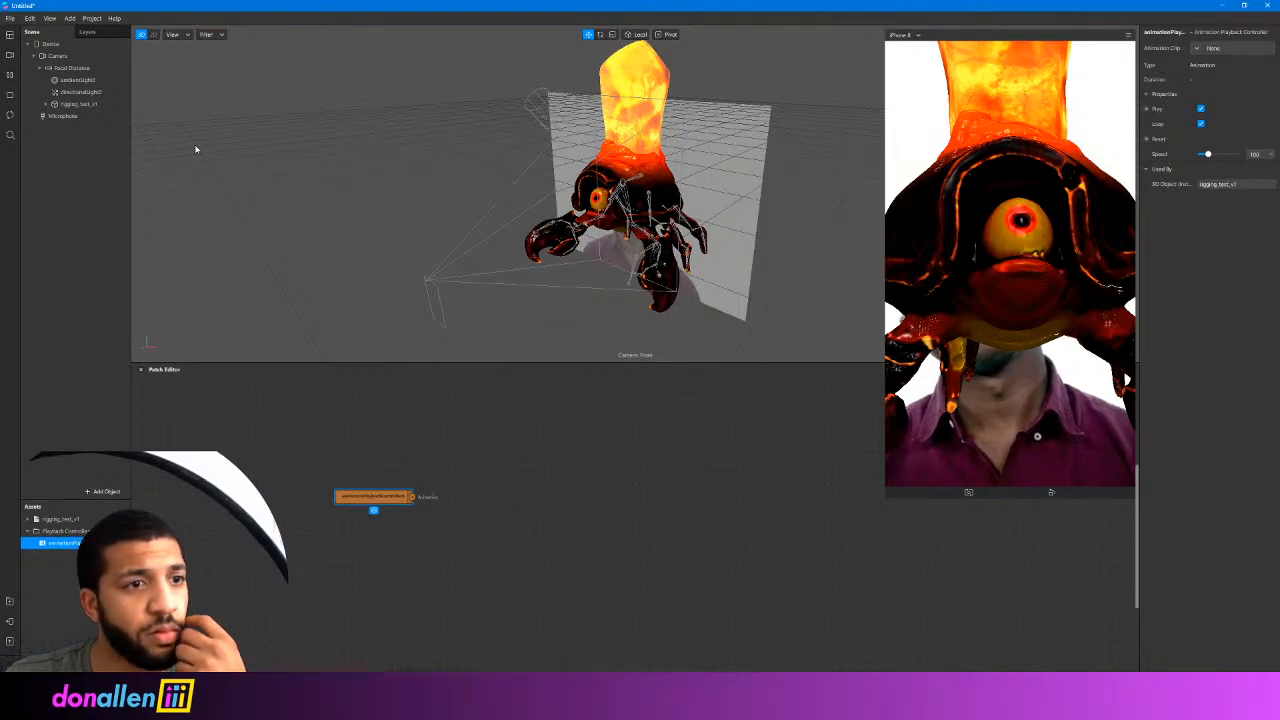
{"action": "left_click", "coordinate": [90, 104]}
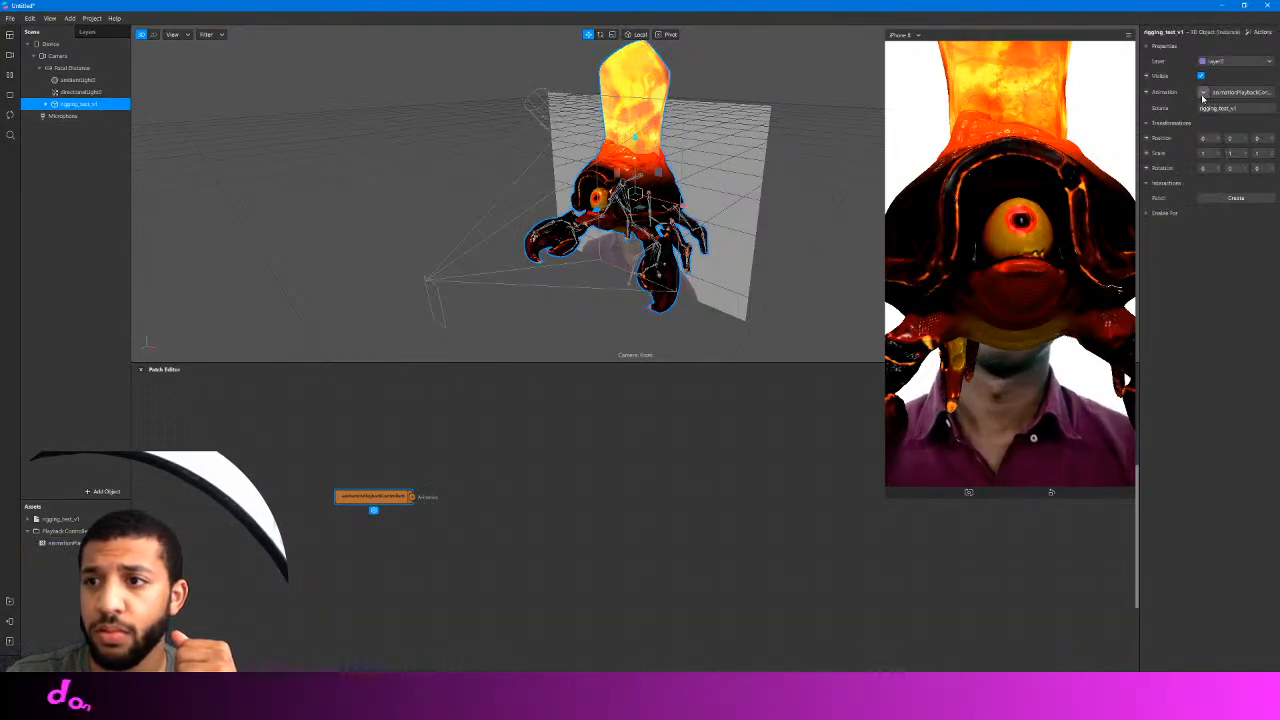
{"action": "left_click", "coordinate": [1203, 93]}
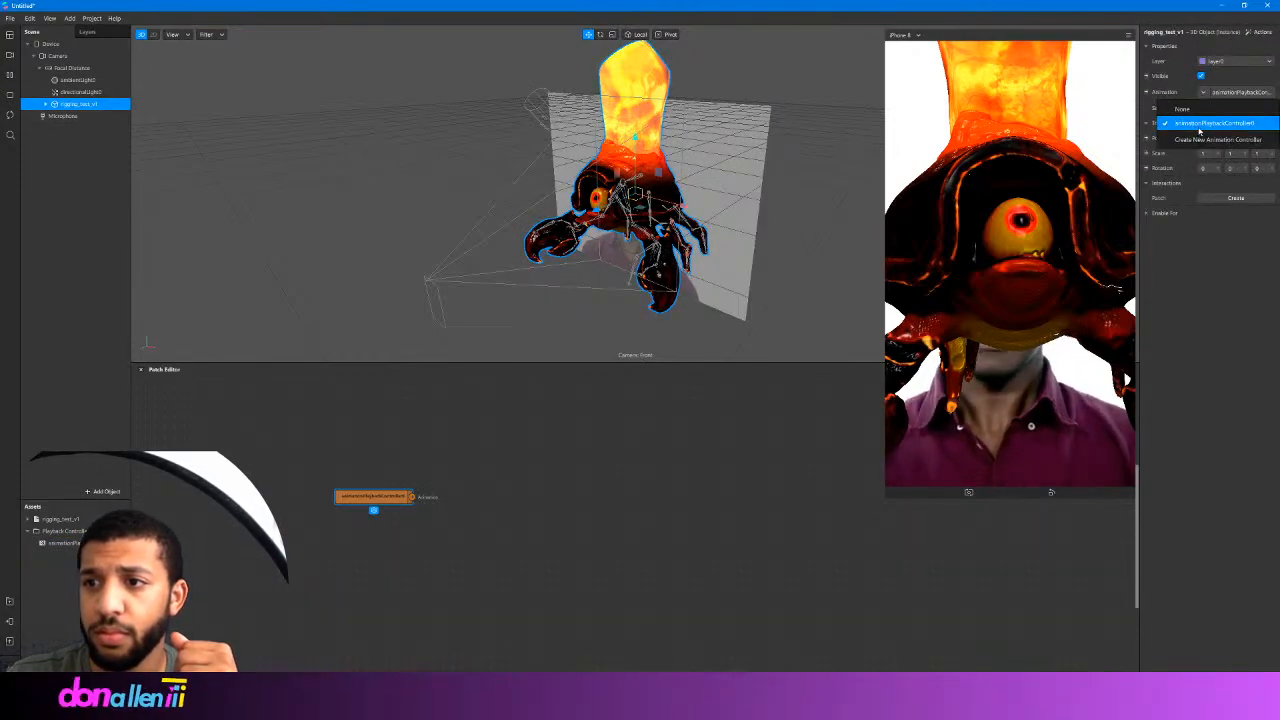
{"action": "left_click", "coordinate": [688, 519]}
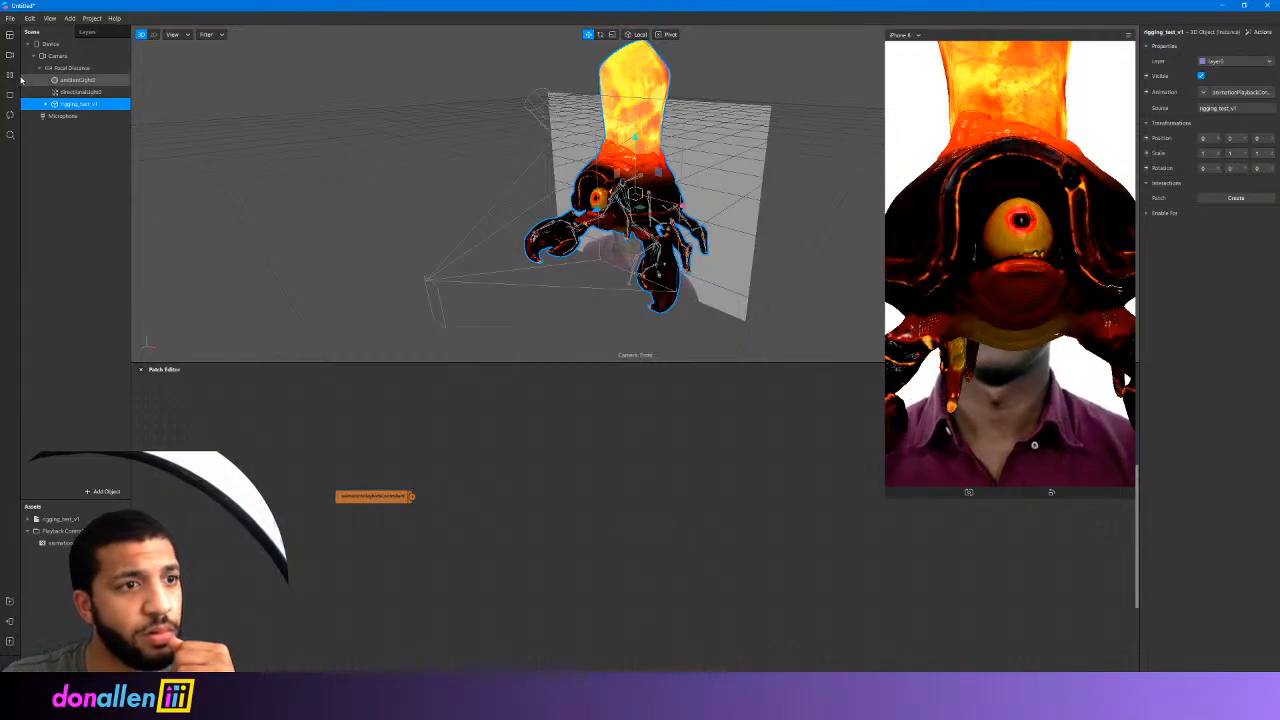
Inspect the crab and its skeleton up close in the viewport, fitting the project window beside the live chat
{"action": "scroll", "coordinate": [683, 237], "scroll_direction": "down", "scroll_amount": 5}
{"action": "scroll", "coordinate": [683, 211], "scroll_direction": "up", "scroll_amount": 10}
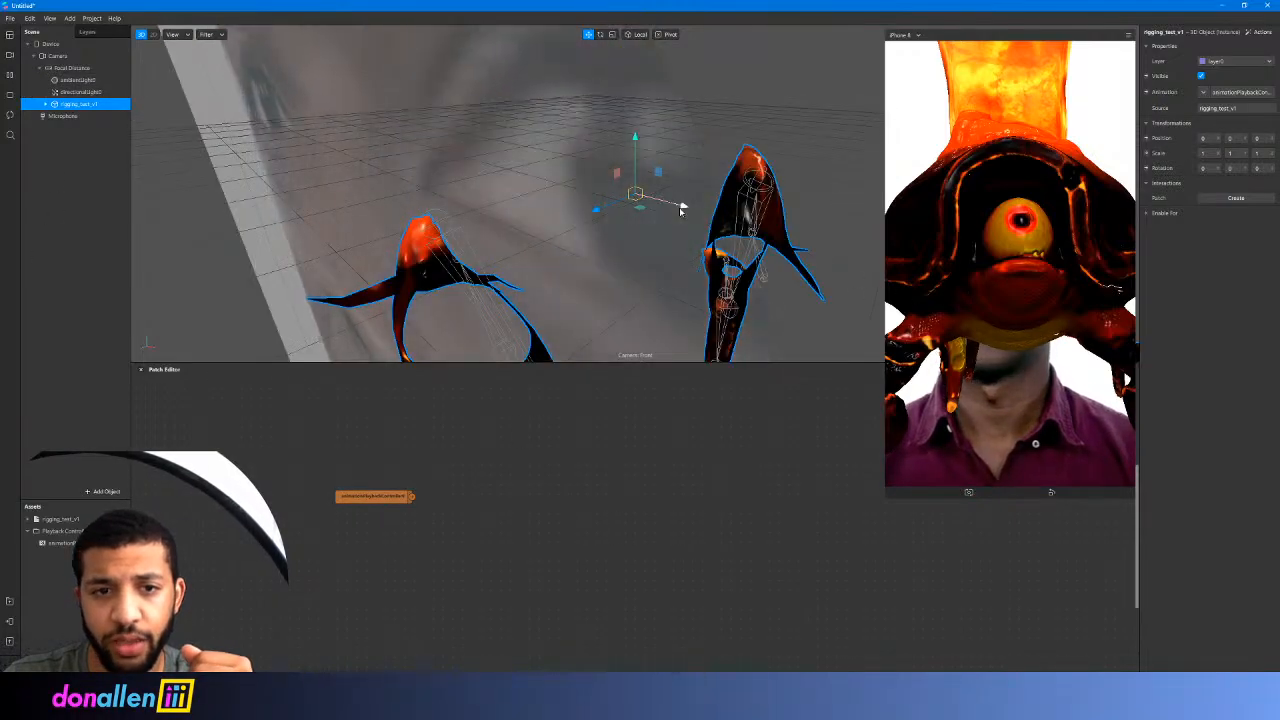
{"action": "scroll", "coordinate": [680, 208], "scroll_direction": "down", "scroll_amount": 3}
{"action": "left_click_drag", "start_coordinate": [797, 6], "coordinate": [4, 135]}
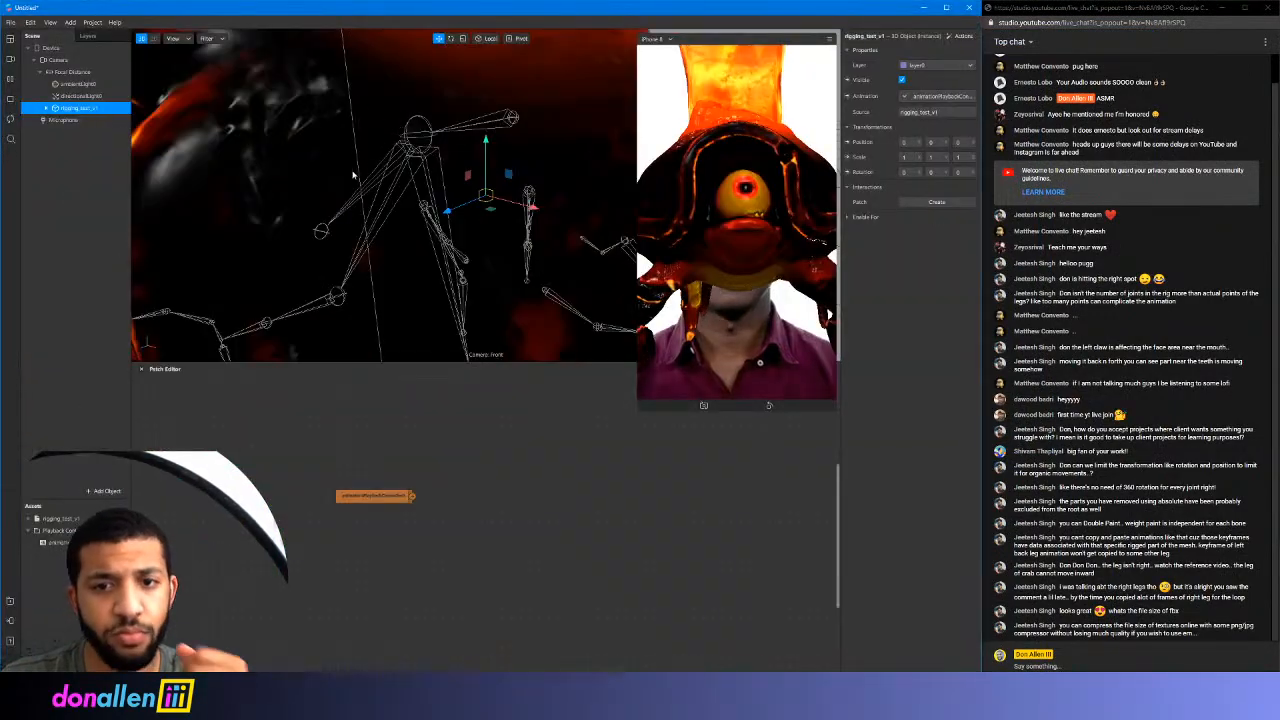
{"action": "scroll", "coordinate": [399, 212], "scroll_direction": "down", "scroll_amount": 5}
{"action": "scroll", "coordinate": [399, 210], "scroll_direction": "up", "scroll_amount": 3}
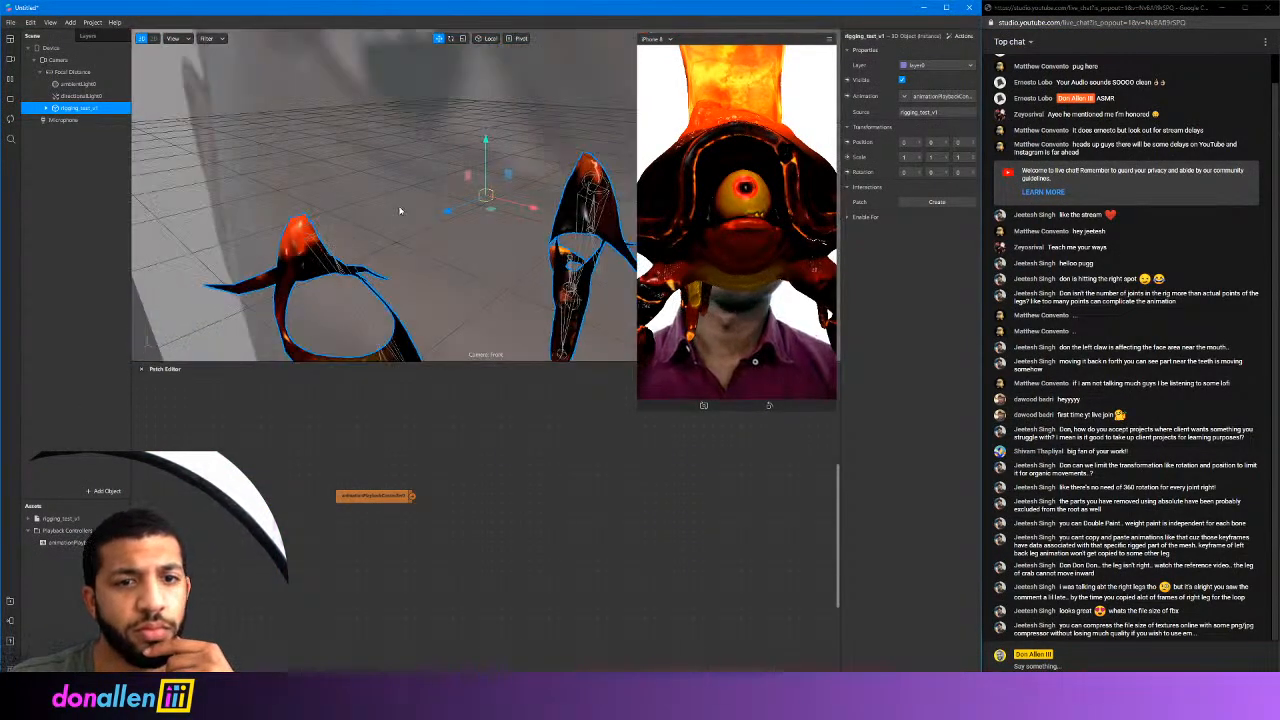
{"action": "scroll", "coordinate": [399, 210], "scroll_direction": "down", "scroll_amount": 1}
{"action": "scroll", "coordinate": [399, 210], "scroll_direction": "up", "scroll_amount": 3}
{"action": "scroll", "coordinate": [445, 210], "scroll_direction": "down", "scroll_amount": 4}
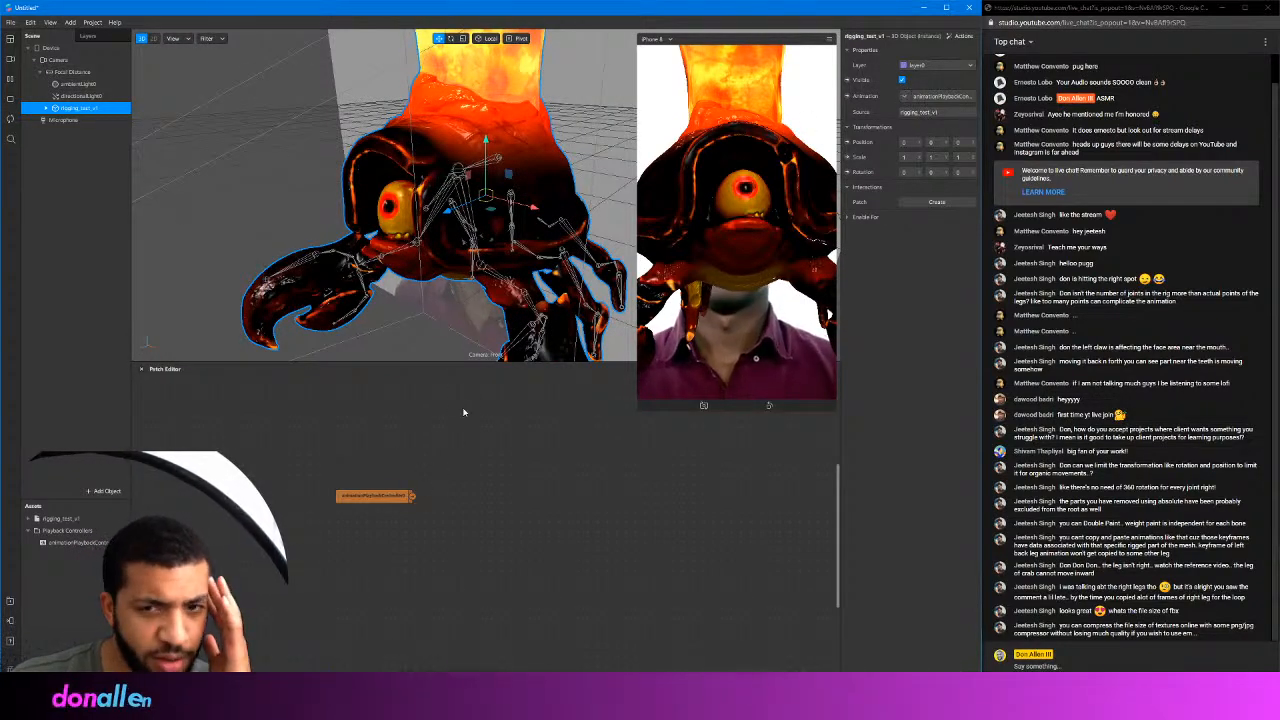
Create a patch for rigging_test_v1's animation property and connect the animation playback controller patch to it
{"action": "left_click", "coordinate": [846, 96]}
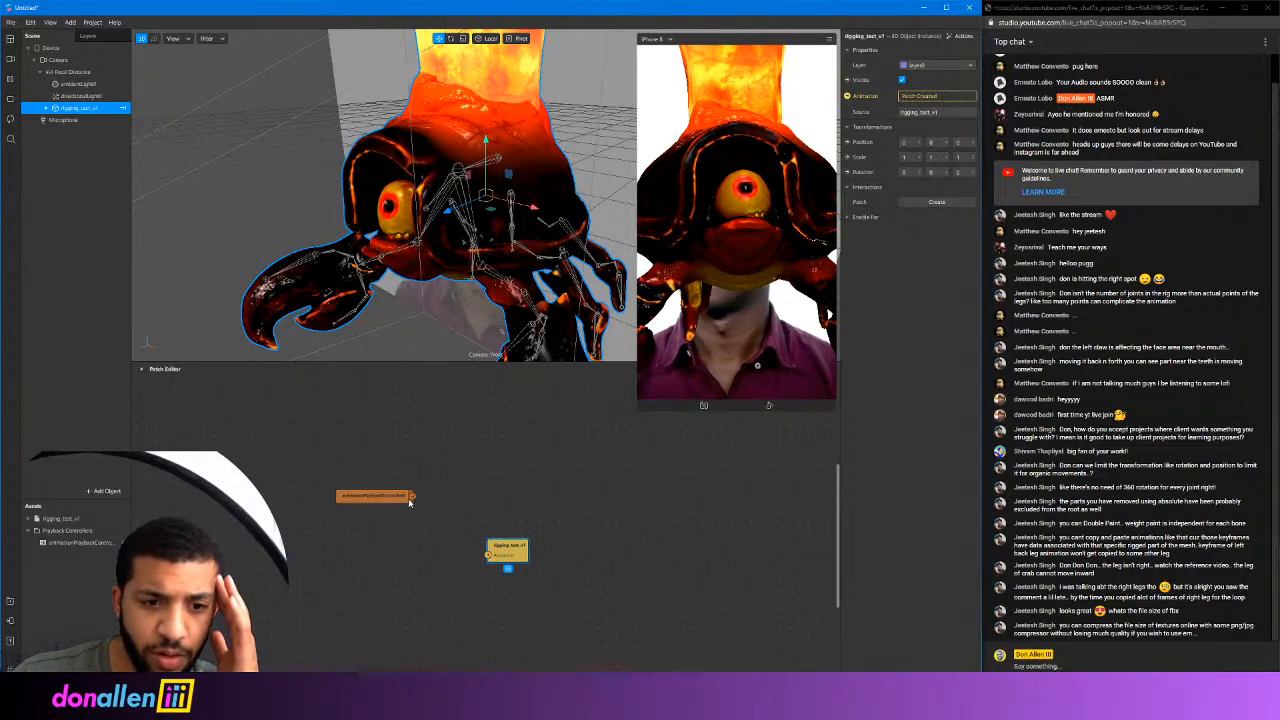
{"action": "left_click_drag", "start_coordinate": [505, 550], "coordinate": [500, 515]}
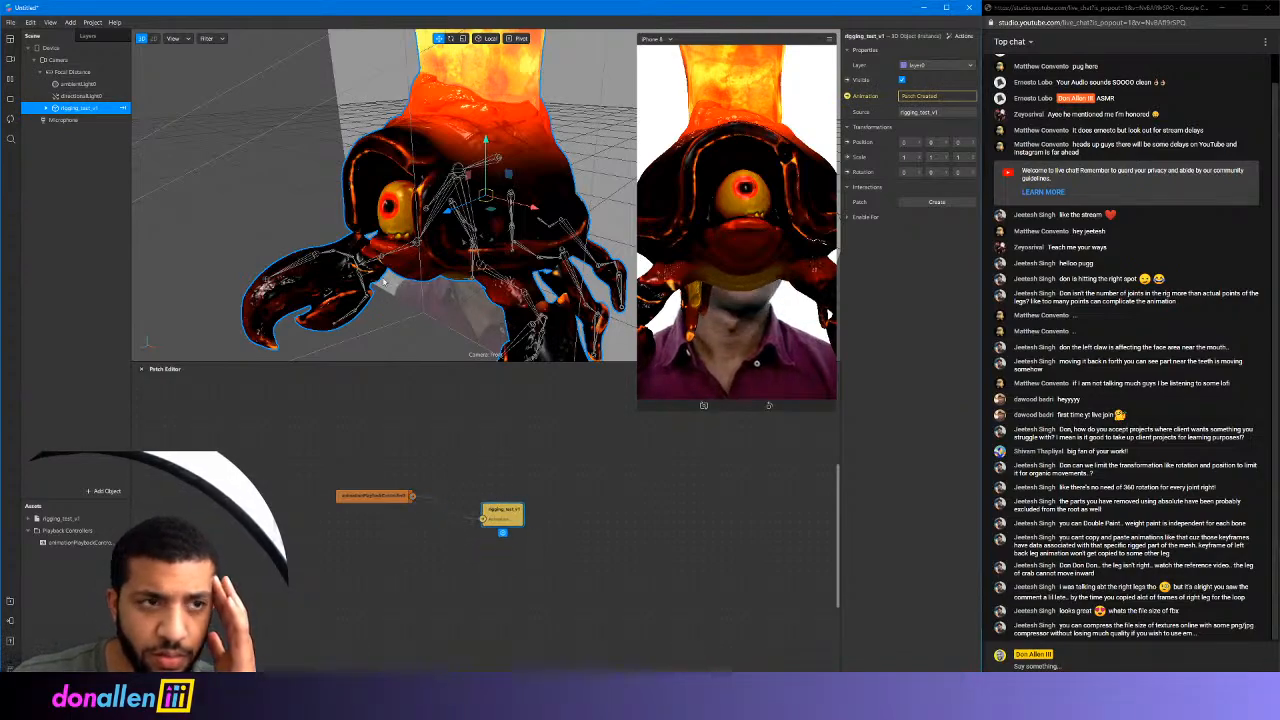
{"action": "left_click", "coordinate": [369, 496]}
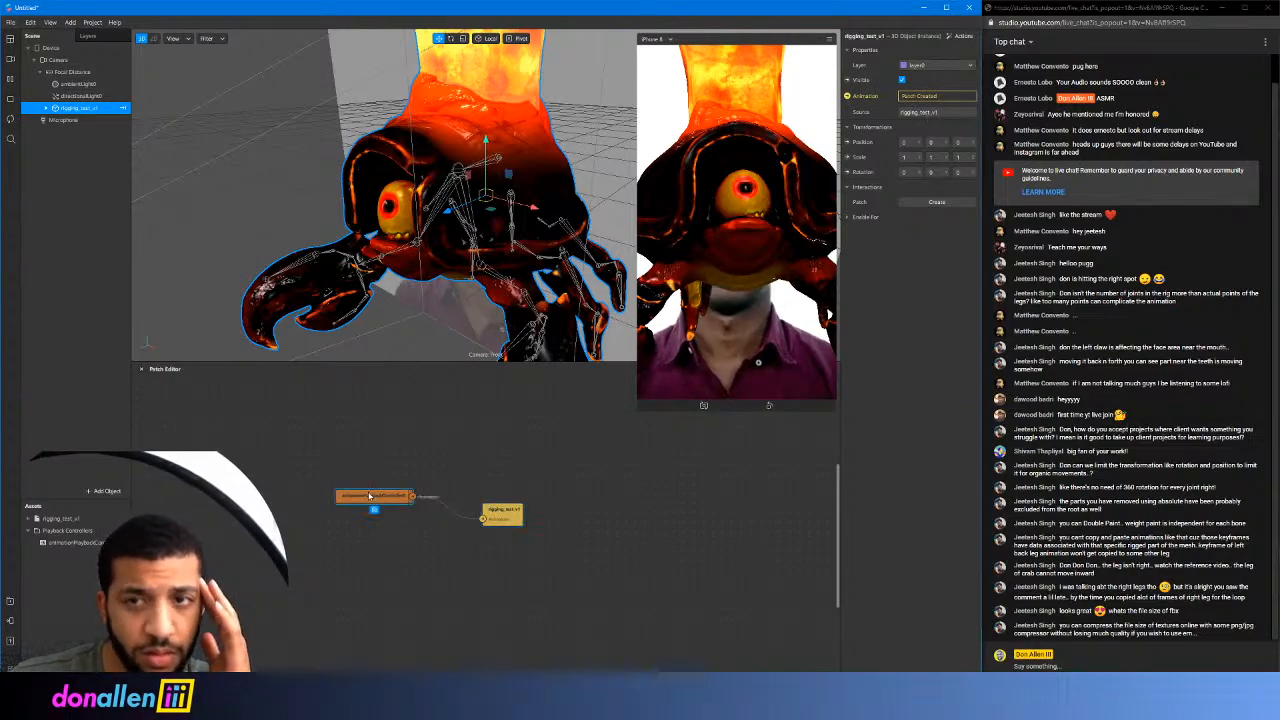
{"action": "left_click", "coordinate": [497, 516]}
Select the crab's mesh in the viewport and nudge it slightly along its Z axis
{"action": "left_click", "coordinate": [462, 415]}
{"action": "left_click", "coordinate": [489, 130]}
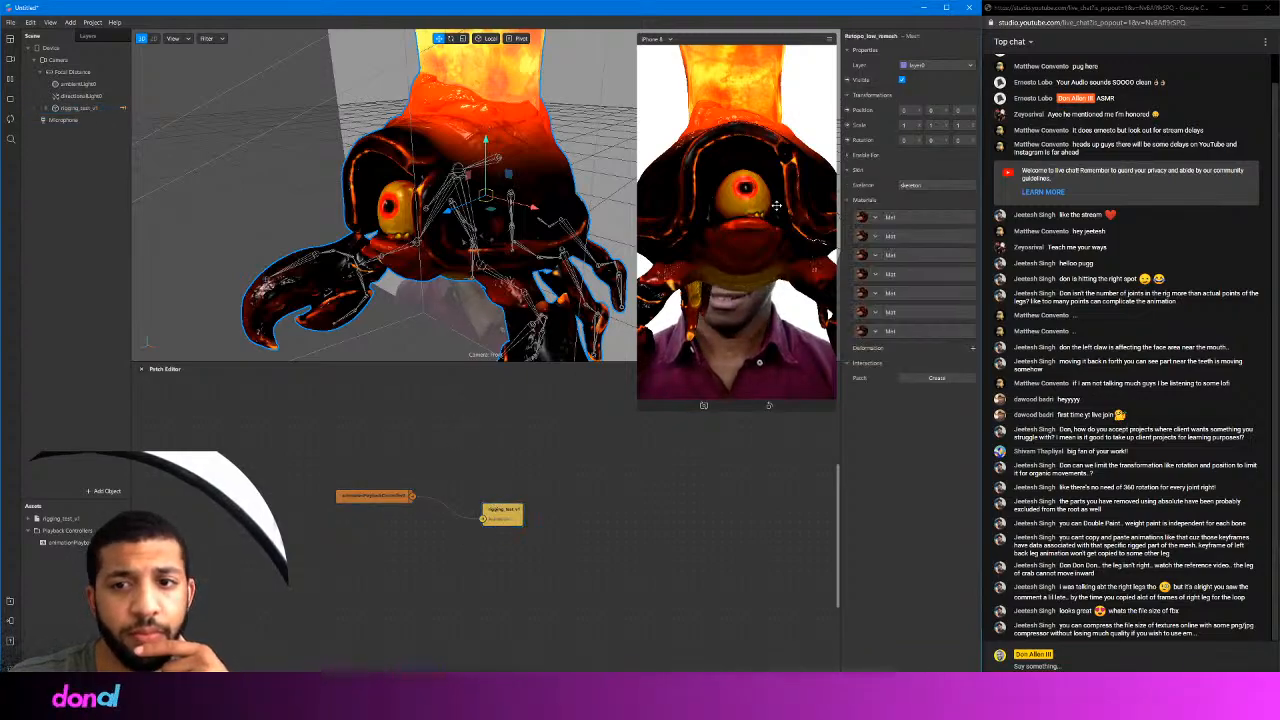
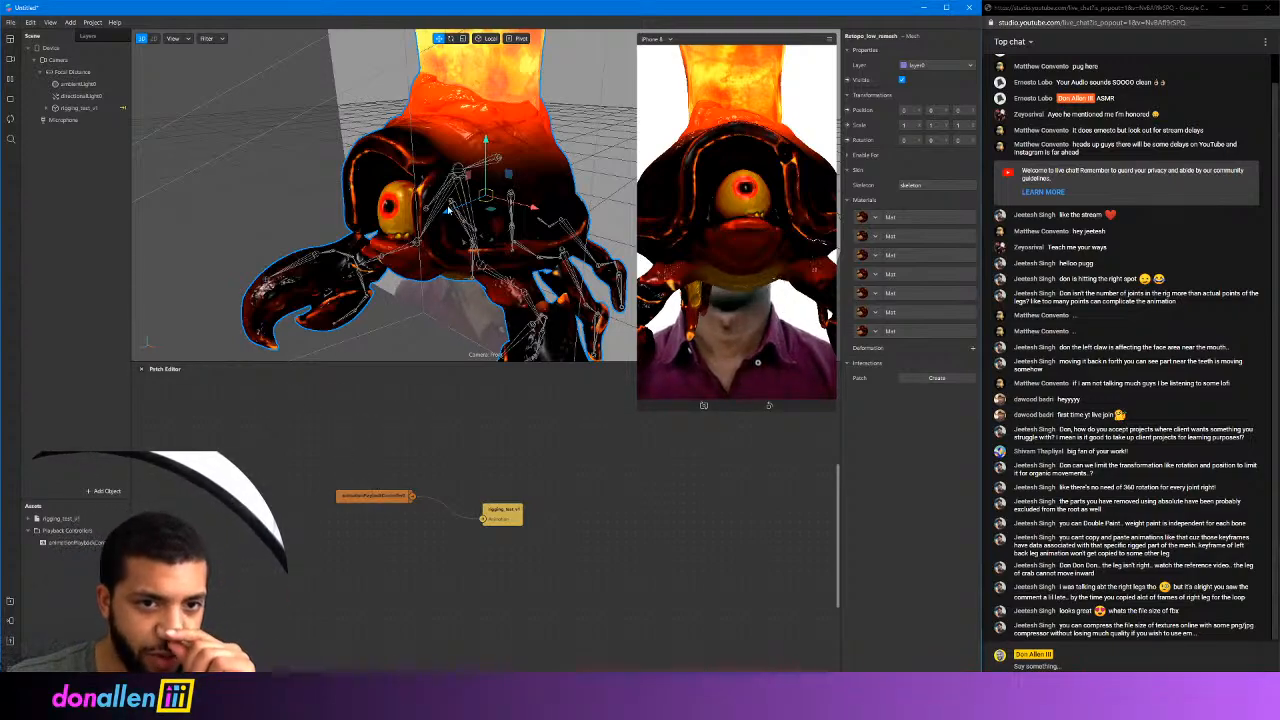
{"action": "mouse_move", "coordinate": [448, 210]}
{"action": "left_mouse_down"}
{"action": "mouse_move", "coordinate": [484, 194]}
{"action": "mouse_move", "coordinate": [439, 214]}
{"action": "left_mouse_up"}
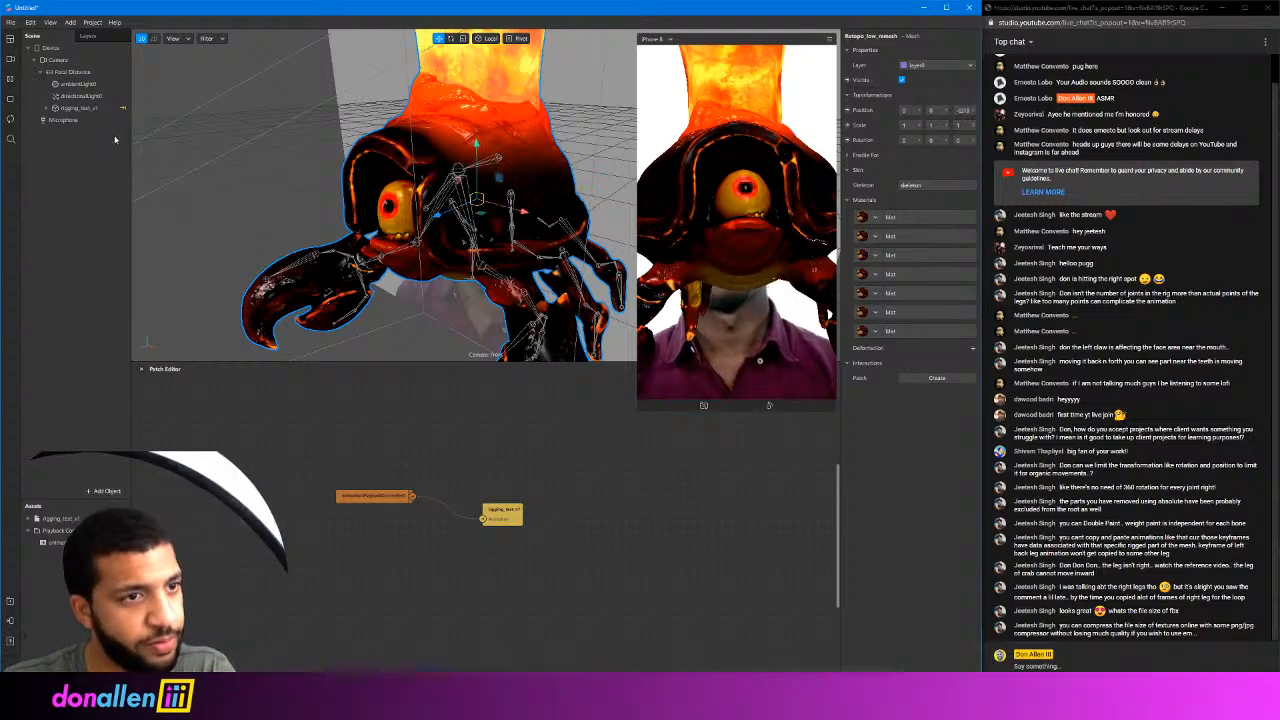
Expand rigging_test_v1 in the scene hierarchy and inspect its Cinema 4D editor null and remeshed crab mesh
{"action": "left_click", "coordinate": [70, 107]}
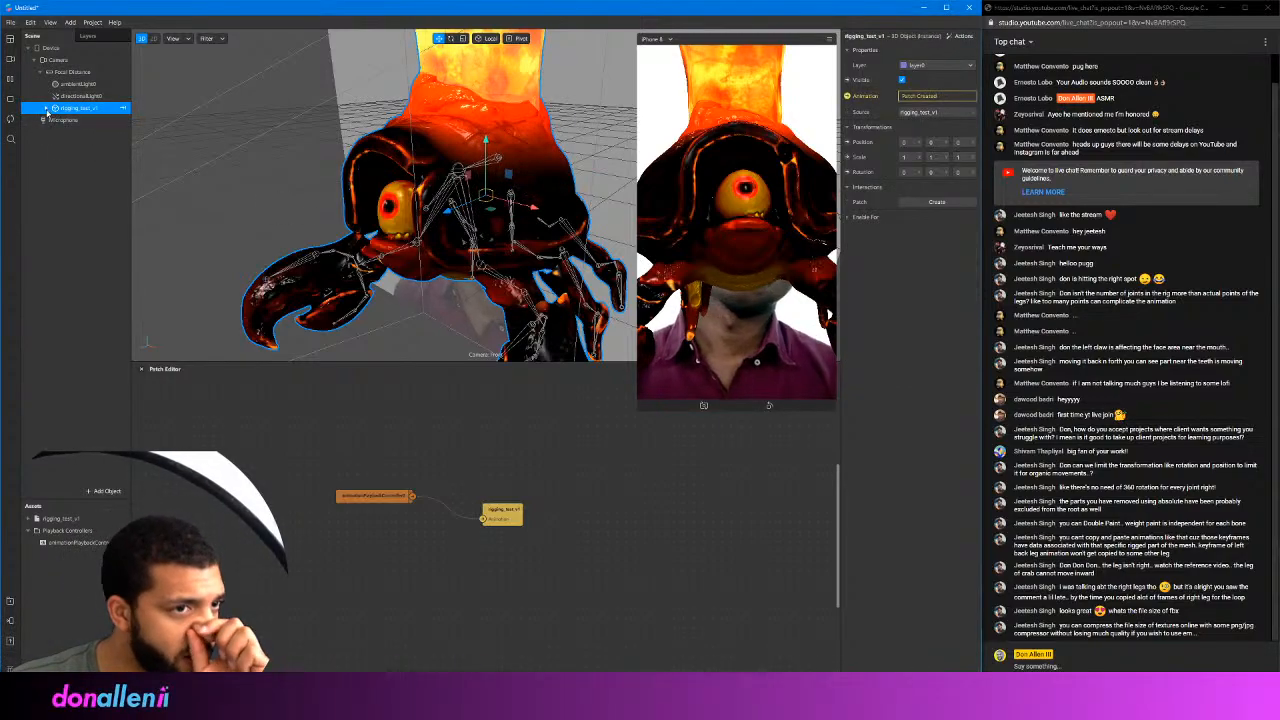
{"action": "left_click", "coordinate": [45, 108]}
{"action": "left_click", "coordinate": [85, 119]}
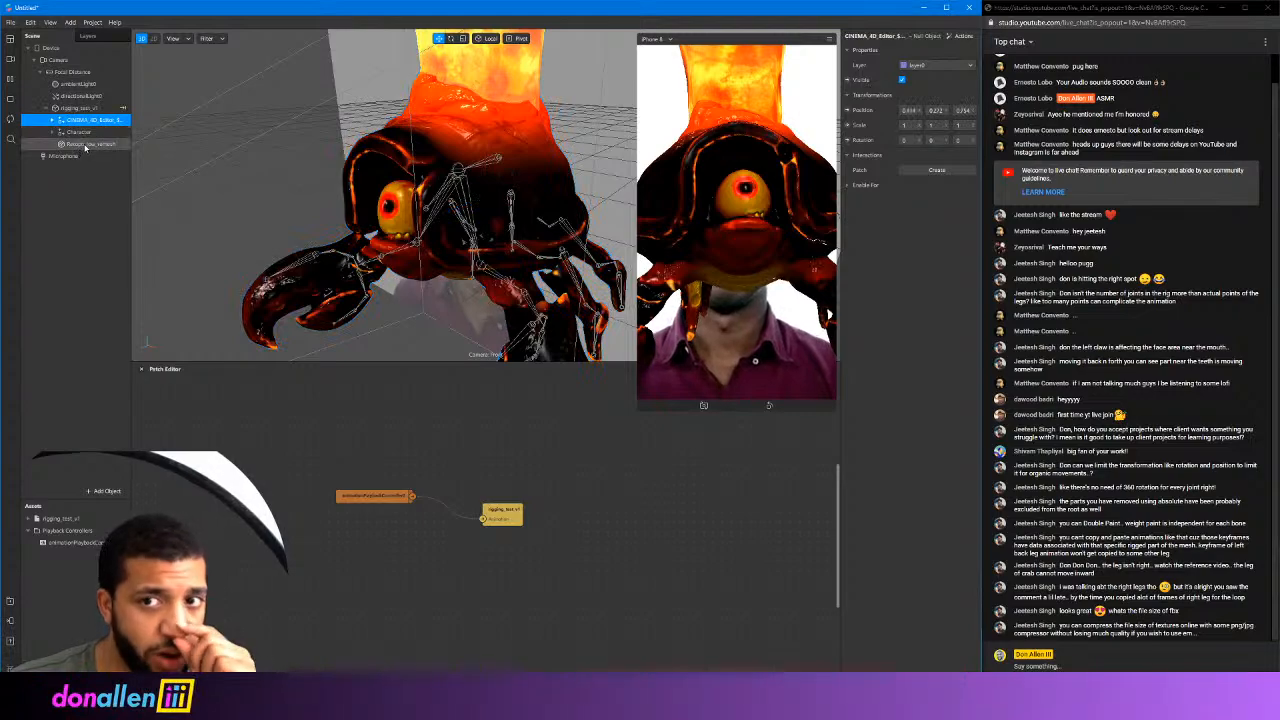
{"action": "left_click", "coordinate": [88, 144]}
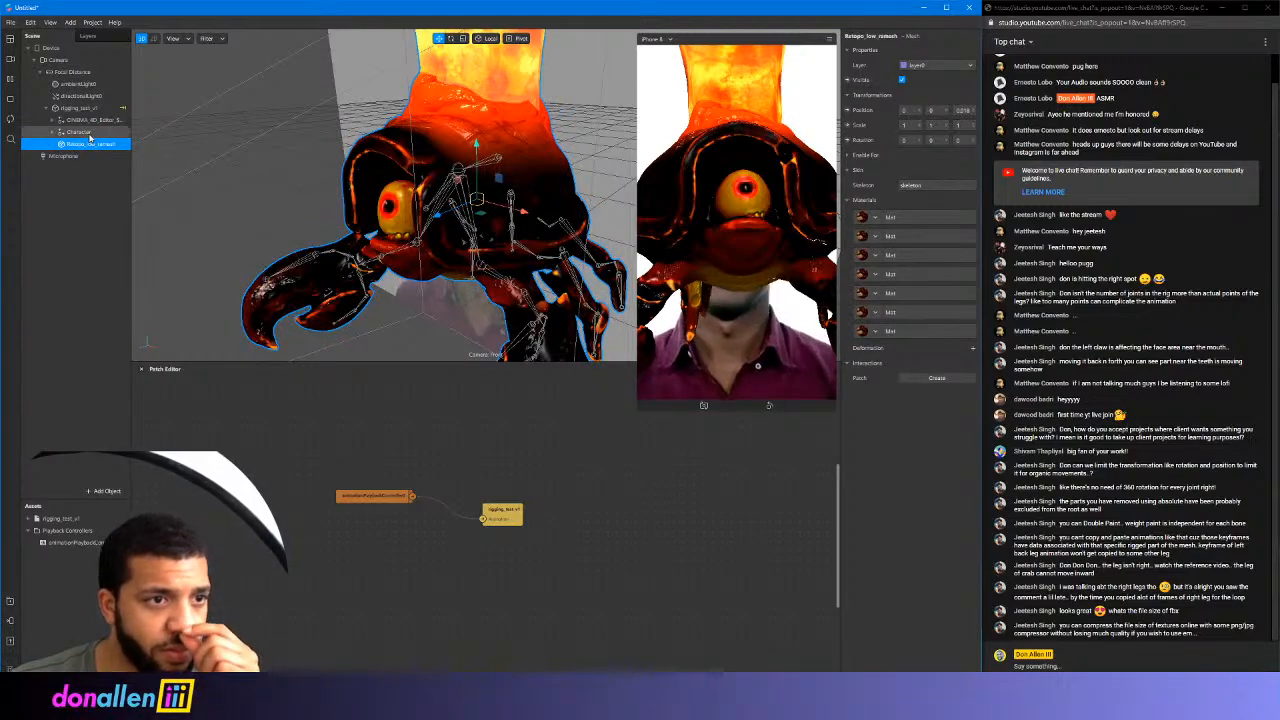
Expand the Cinema 4D editor null under rigging_test_v1 down to its nested nulls and inspect them and the crab mesh
{"action": "left_click", "coordinate": [54, 121]}
{"action": "left_click", "coordinate": [54, 120]}
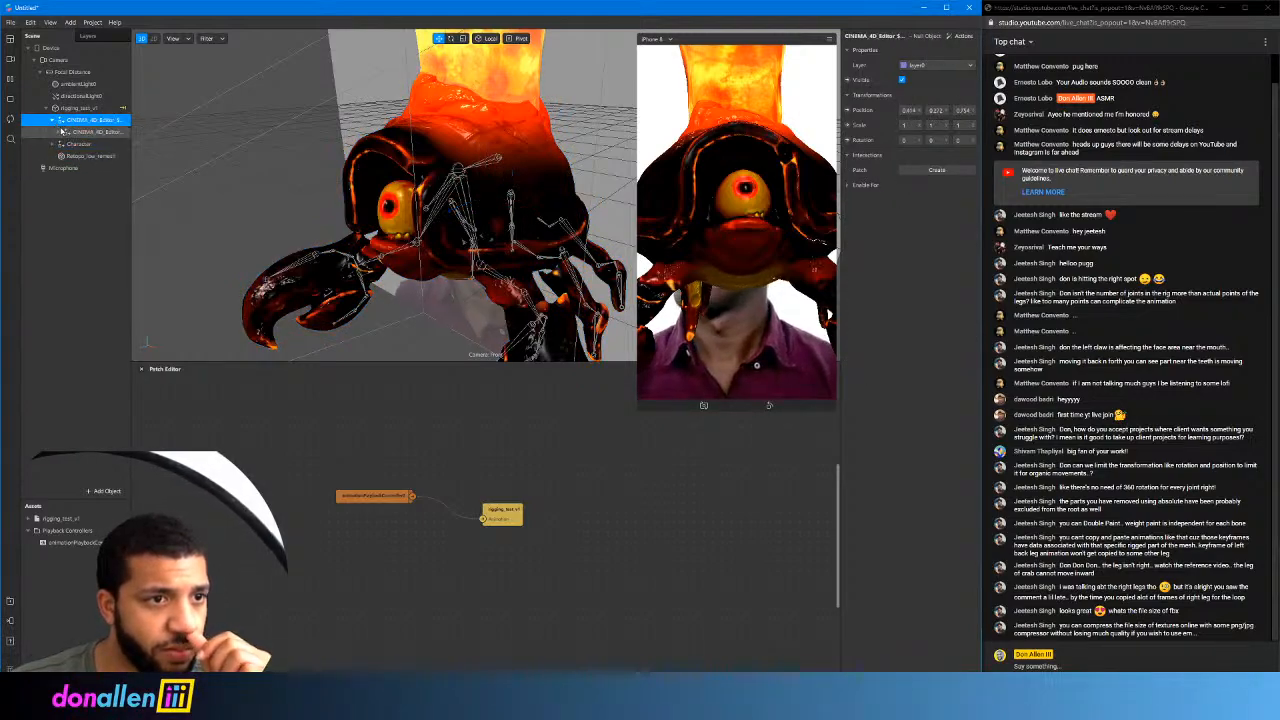
{"action": "left_click", "coordinate": [61, 132]}
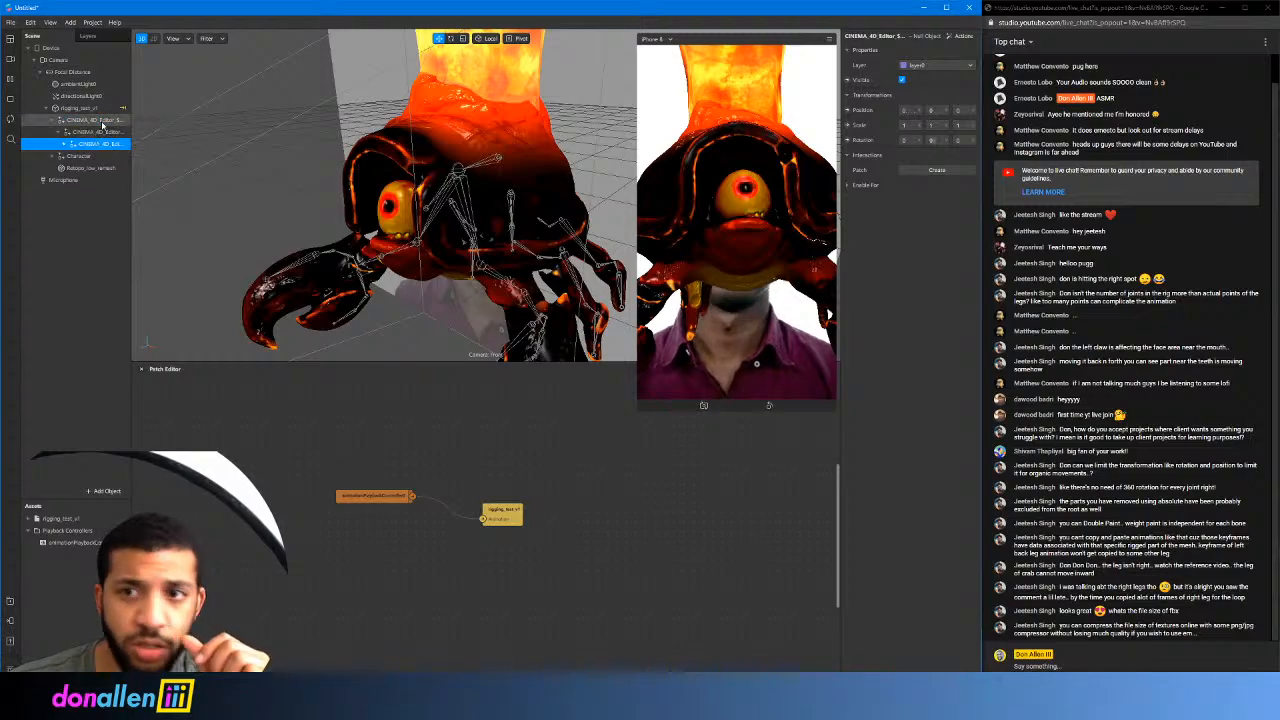
{"action": "left_click", "coordinate": [433, 207]}
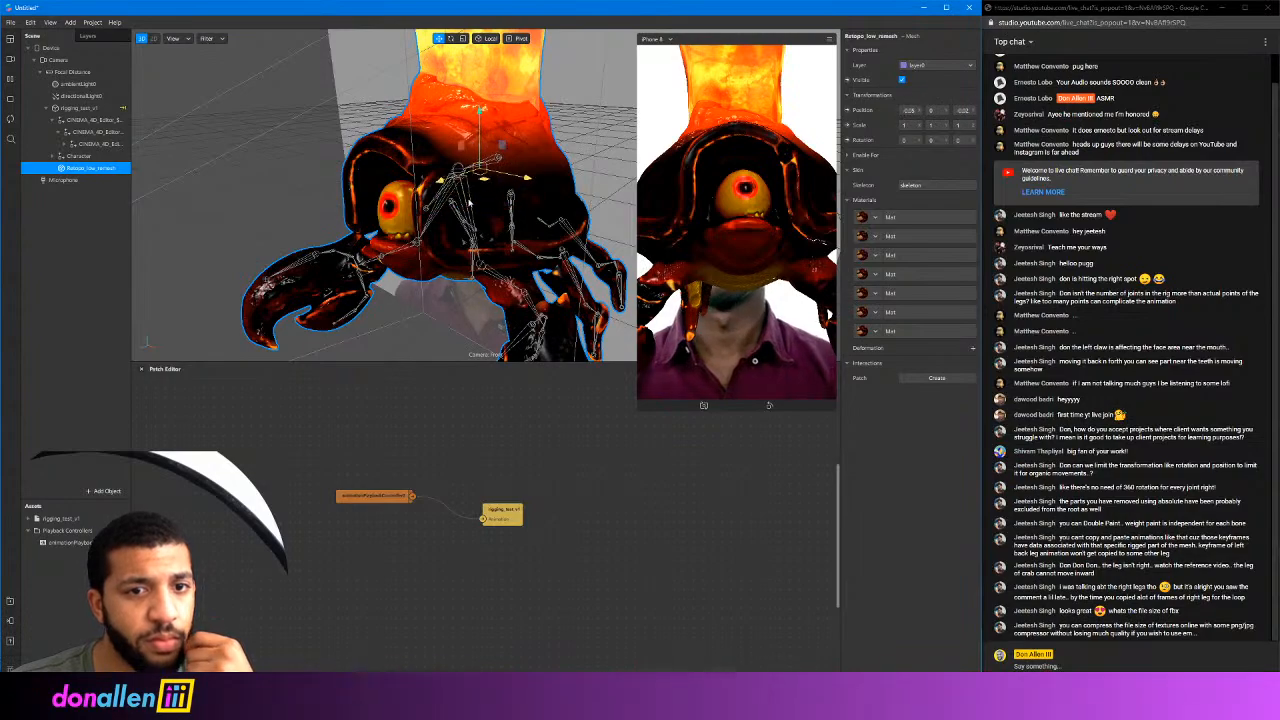
Delete the Character null from rigging_test_v1 and inspect the remaining Cinema 4D editor nulls
{"action": "left_click", "coordinate": [92, 159]}
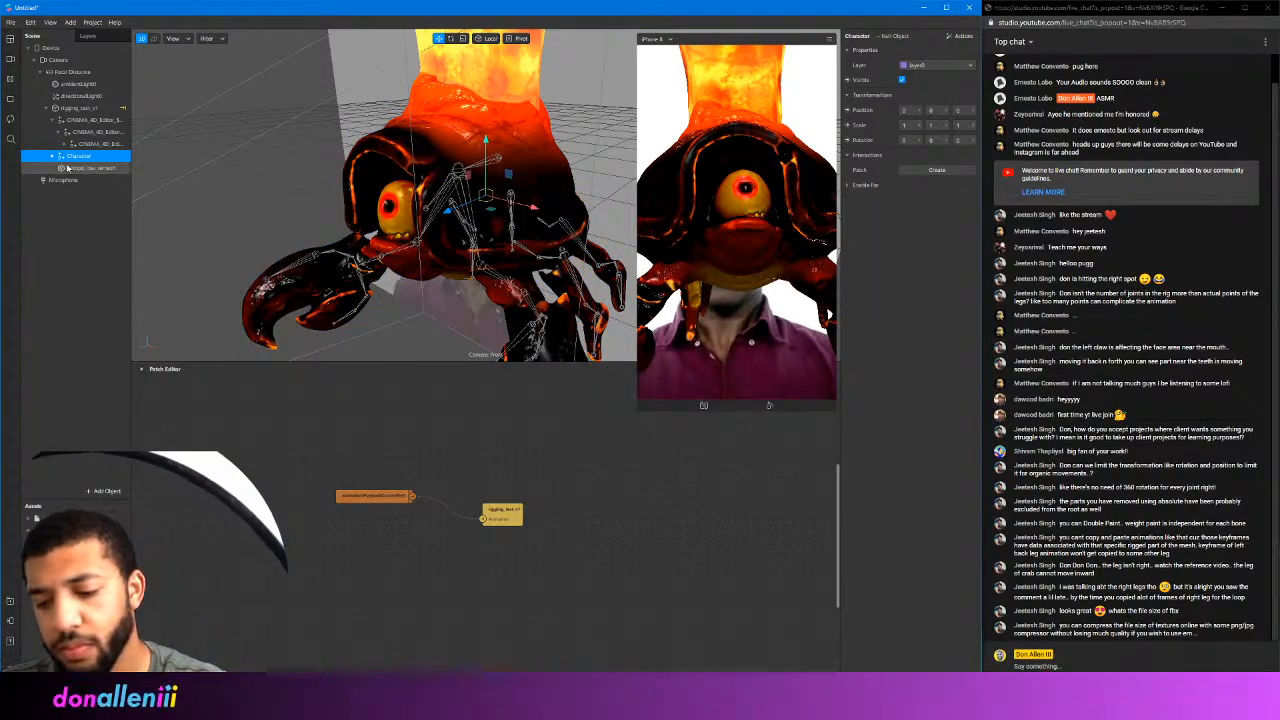
{"action": "key", "text": "Delete"}
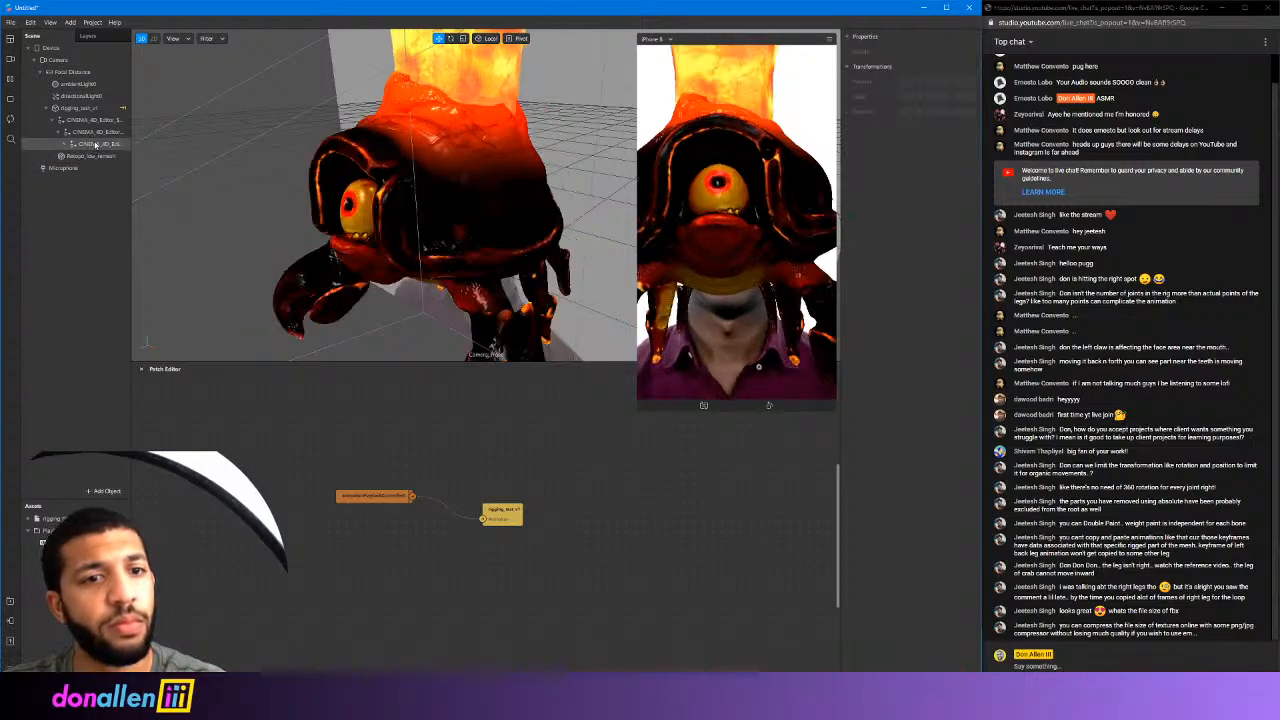
{"action": "left_click", "coordinate": [366, 202]}
{"action": "left_click", "coordinate": [88, 132]}
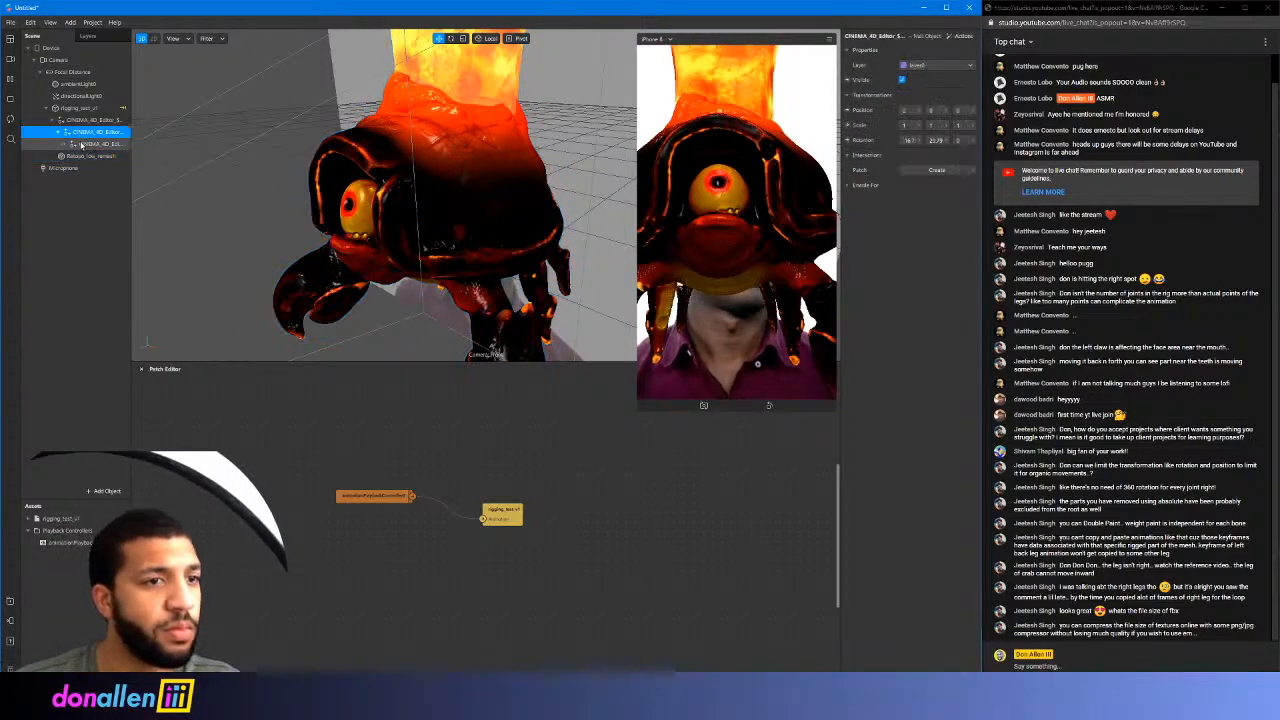
{"action": "left_click", "coordinate": [85, 120]}
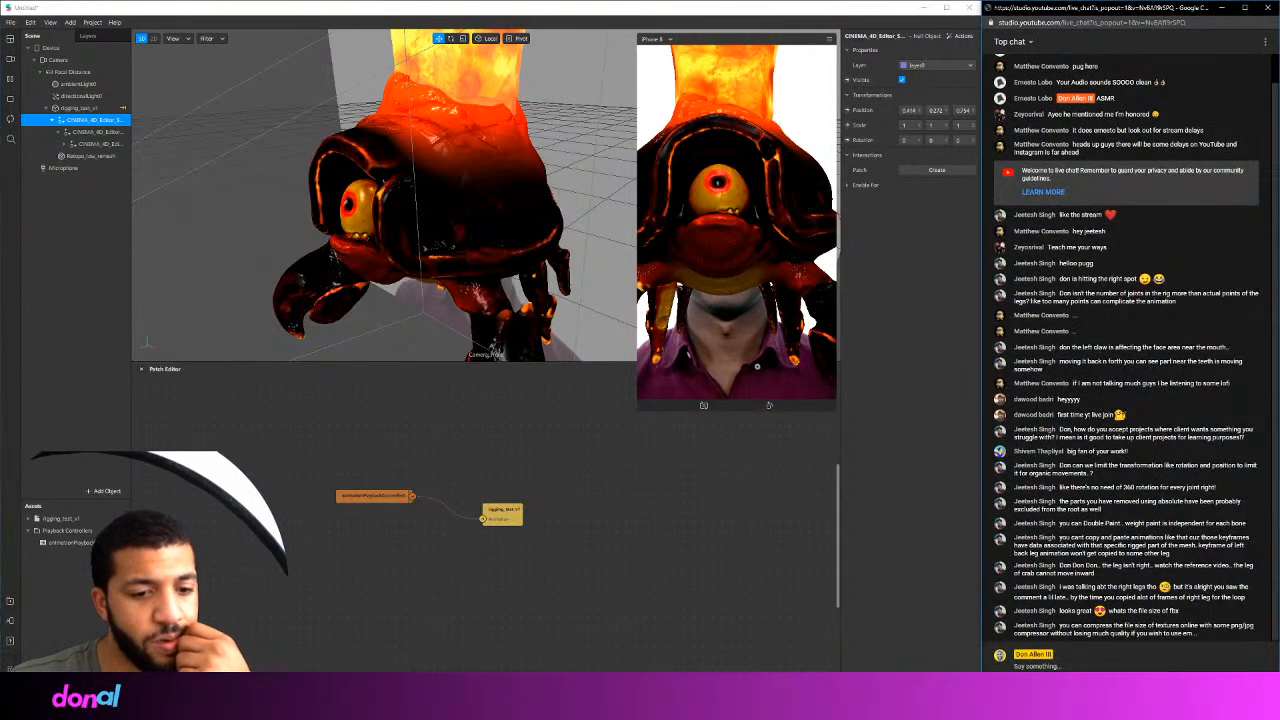
Switch to a new Chrome window, search Google for "fbx playback in spark ar" and open the Playing Baked Animations article
{"action": "mouse_move", "coordinate": [390, 695]}
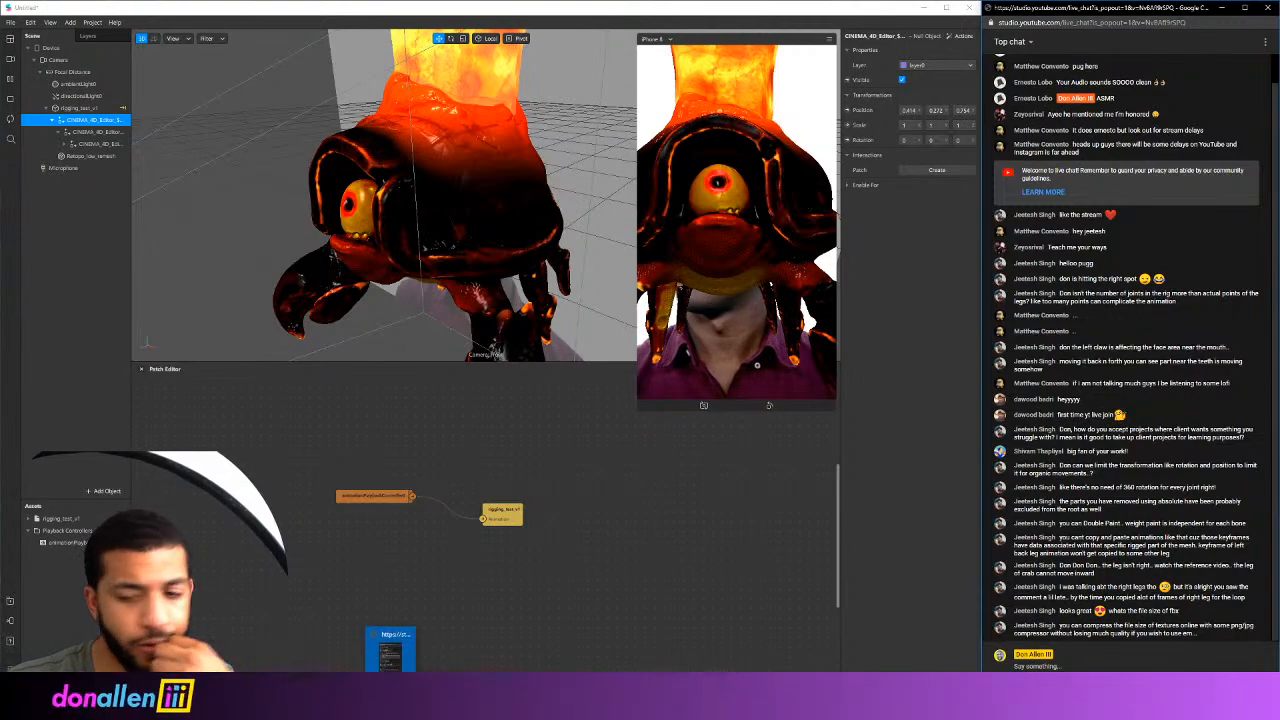
{"action": "right_click", "coordinate": [390, 700]}
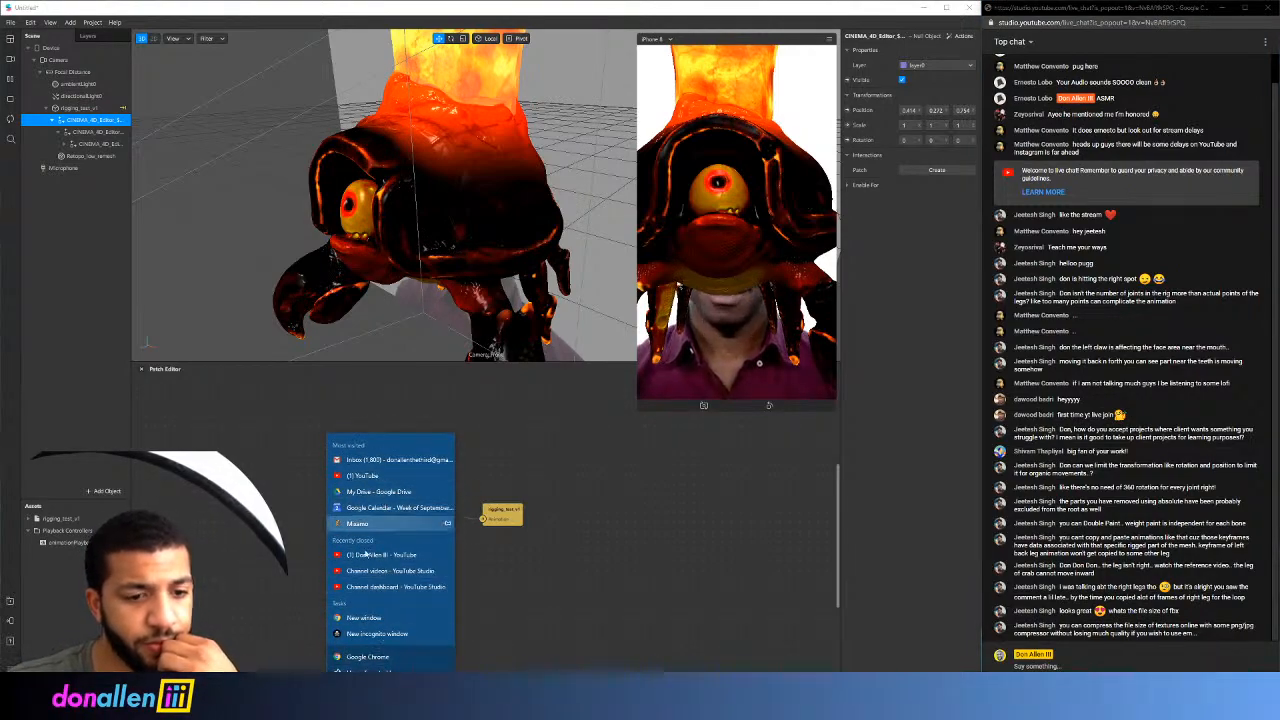
{"action": "left_click", "coordinate": [381, 657]}
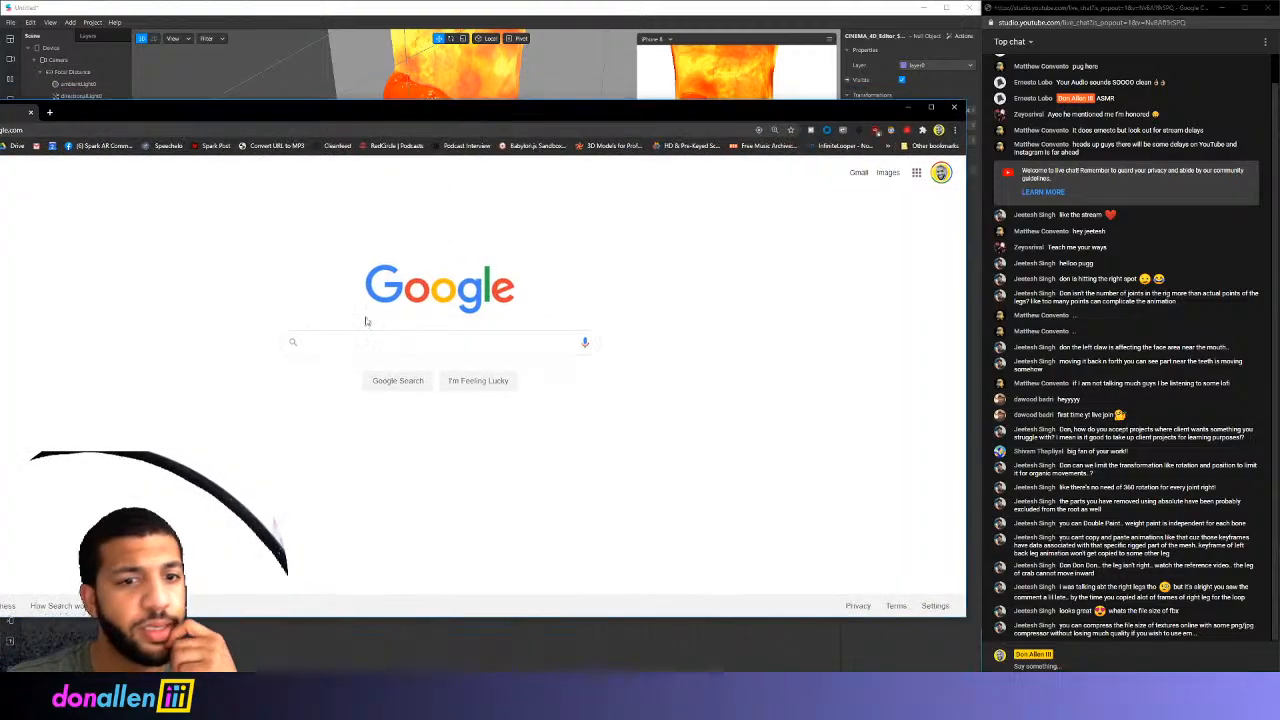
{"action": "left_click", "coordinate": [338, 341]}
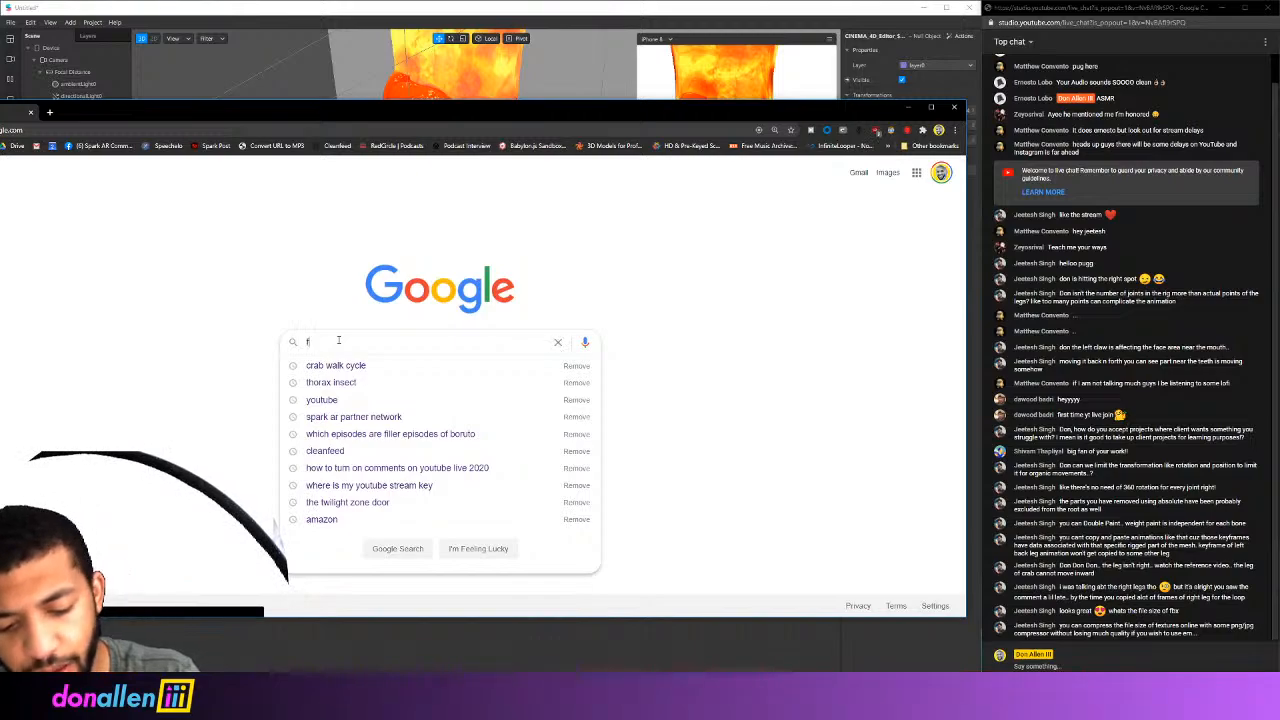
{"action": "type", "text": "fbx pl"}
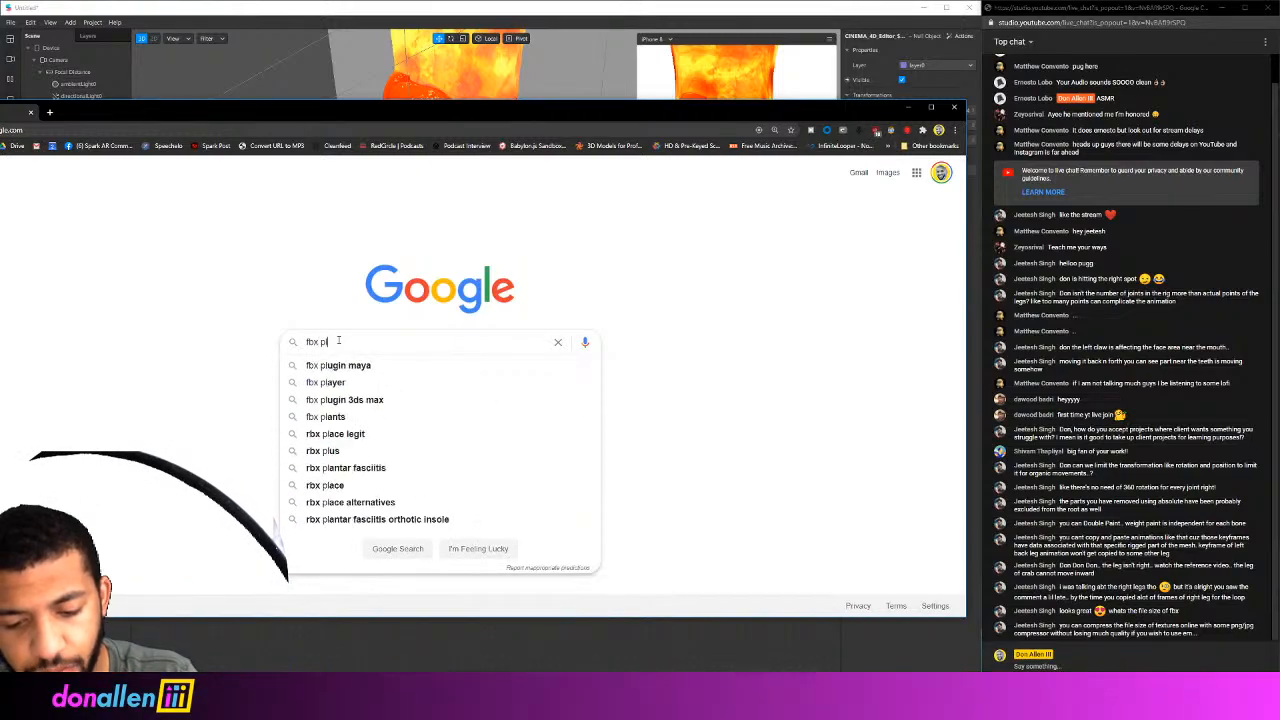
{"action": "type", "text": "ayback i"}
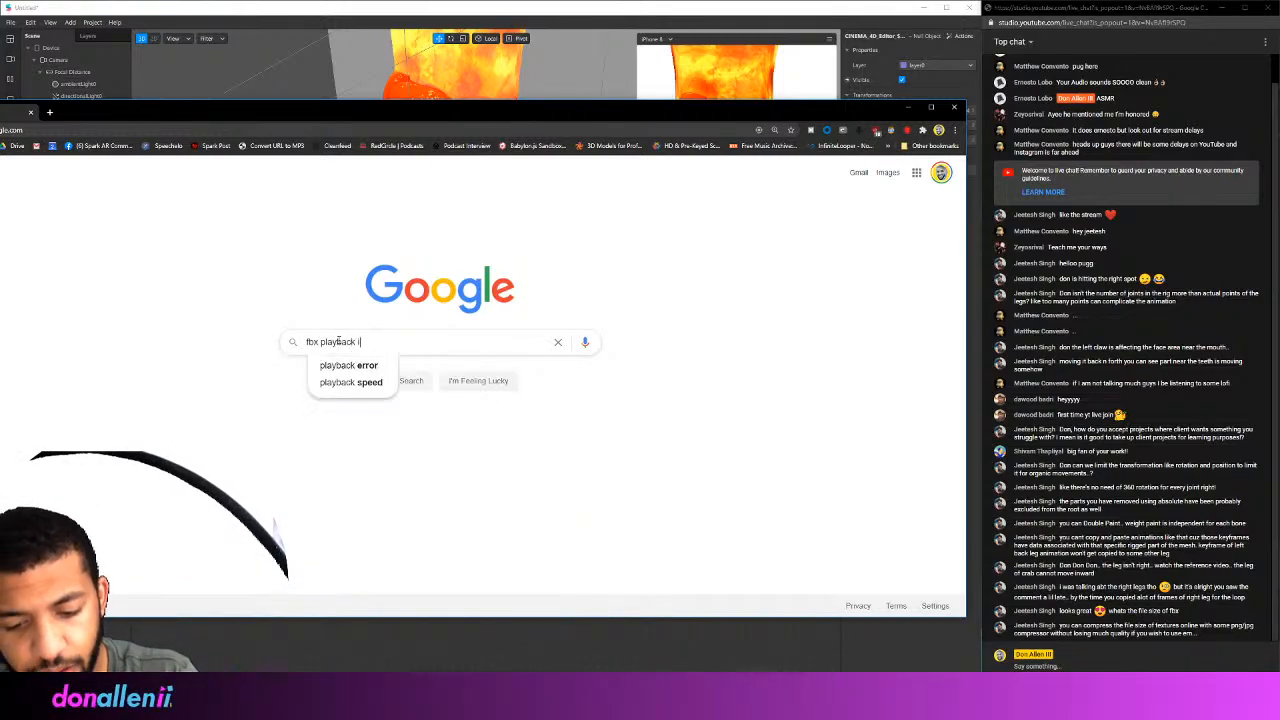
{"action": "type", "text": "n spark ar"}
{"action": "key", "text": "Return"}
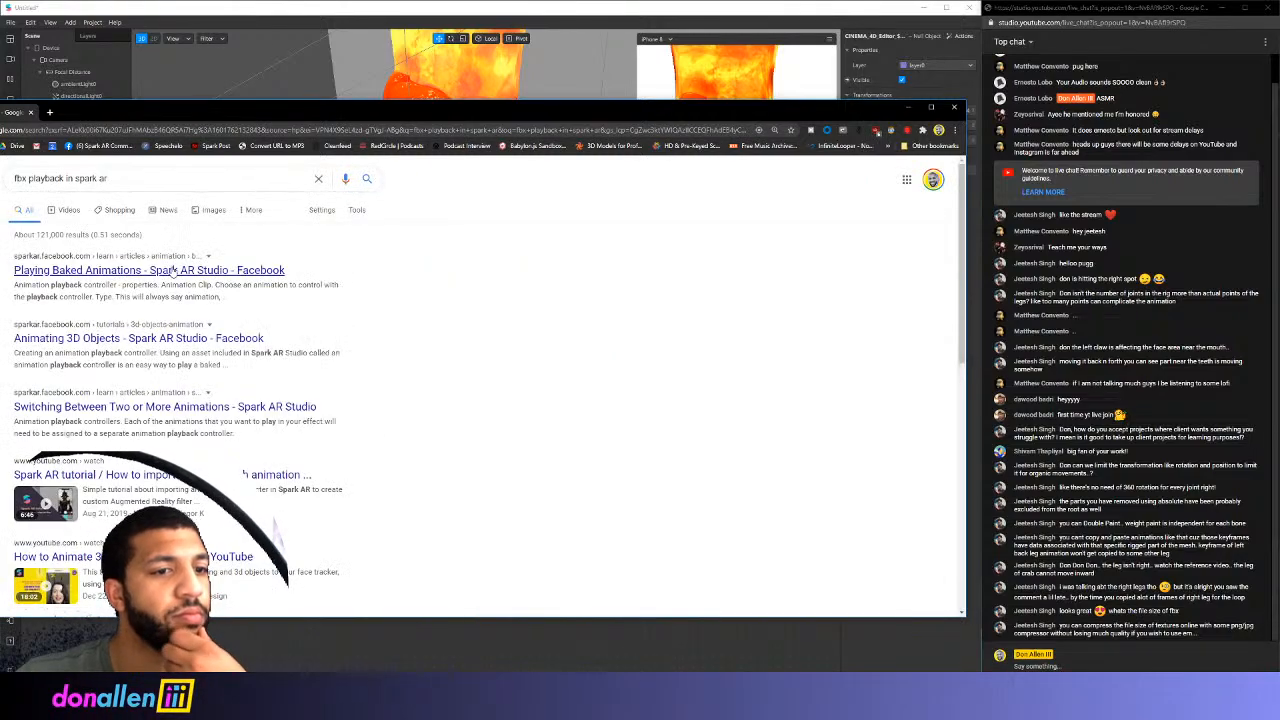
{"action": "left_click", "coordinate": [170, 271]}
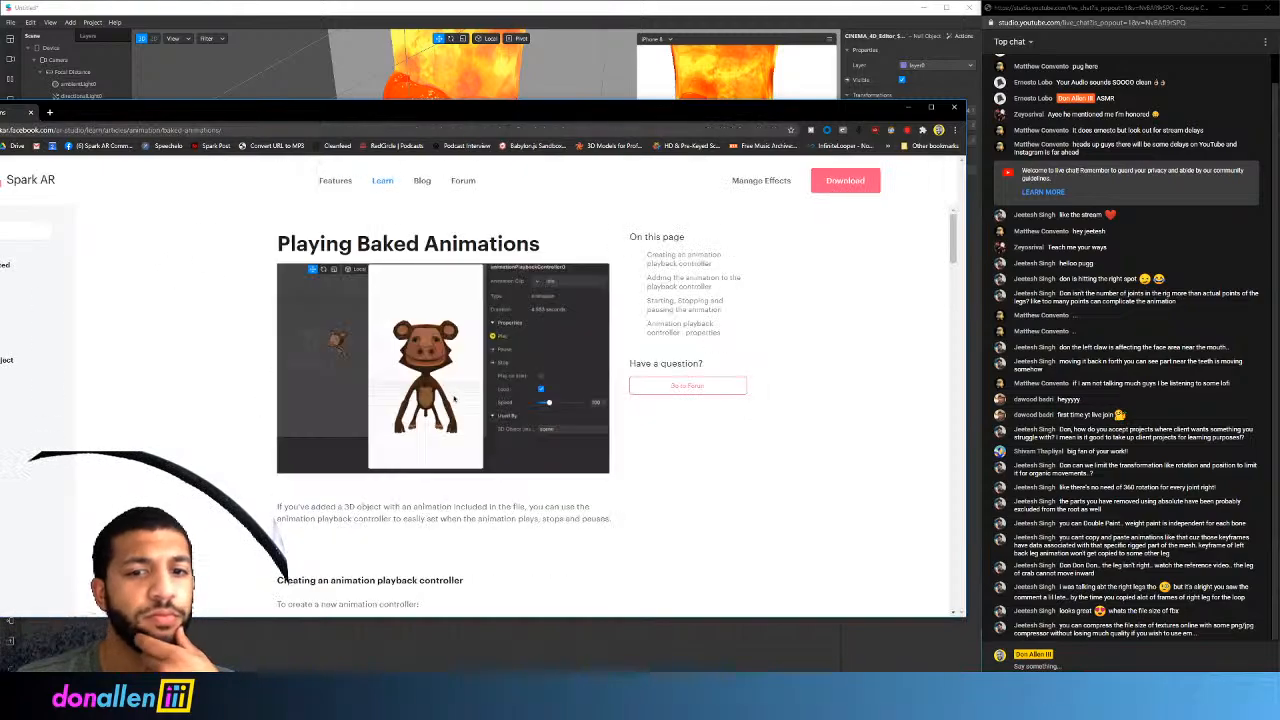
Read the article's instructions on assigning, starting and stopping an animation playback controller, and close the browser window
{"action": "scroll", "coordinate": [469, 320], "scroll_direction": "down", "scroll_amount": 3}
{"action": "scroll", "coordinate": [460, 312], "scroll_direction": "down", "scroll_amount": 2}
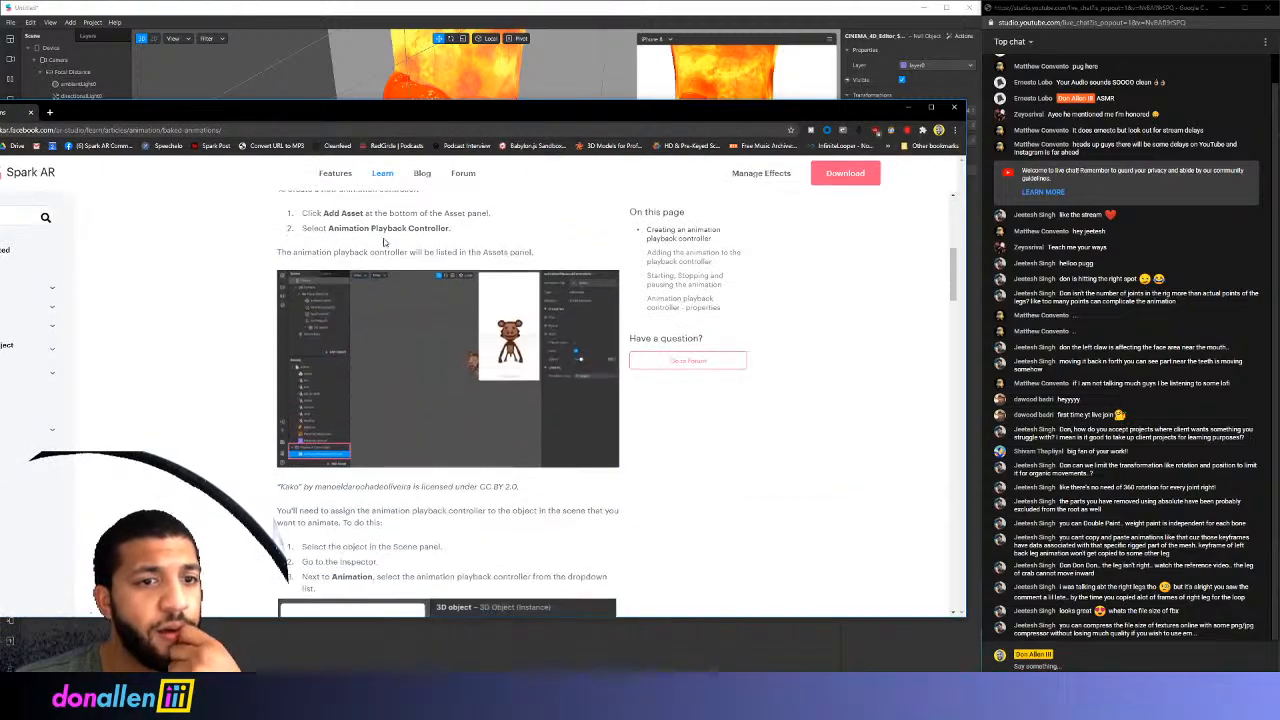
{"action": "scroll", "coordinate": [383, 241], "scroll_direction": "down", "scroll_amount": 6}
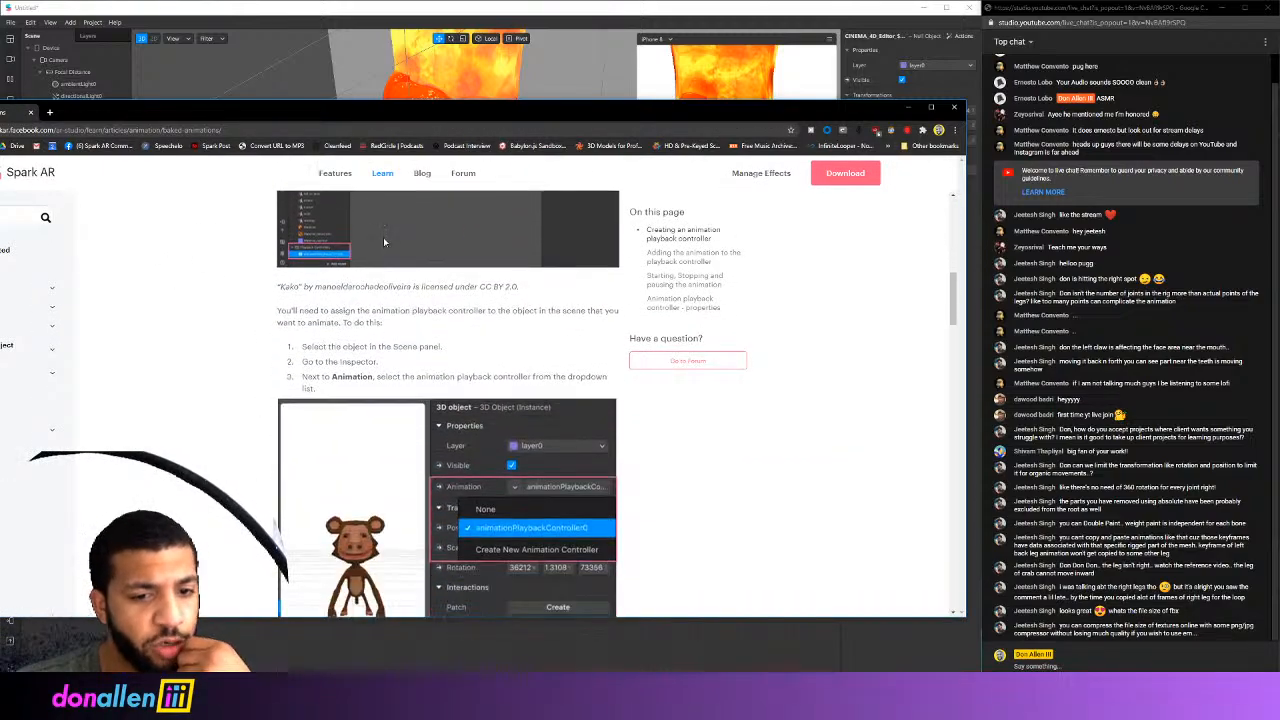
{"action": "scroll", "coordinate": [383, 241], "scroll_direction": "down", "scroll_amount": 8}
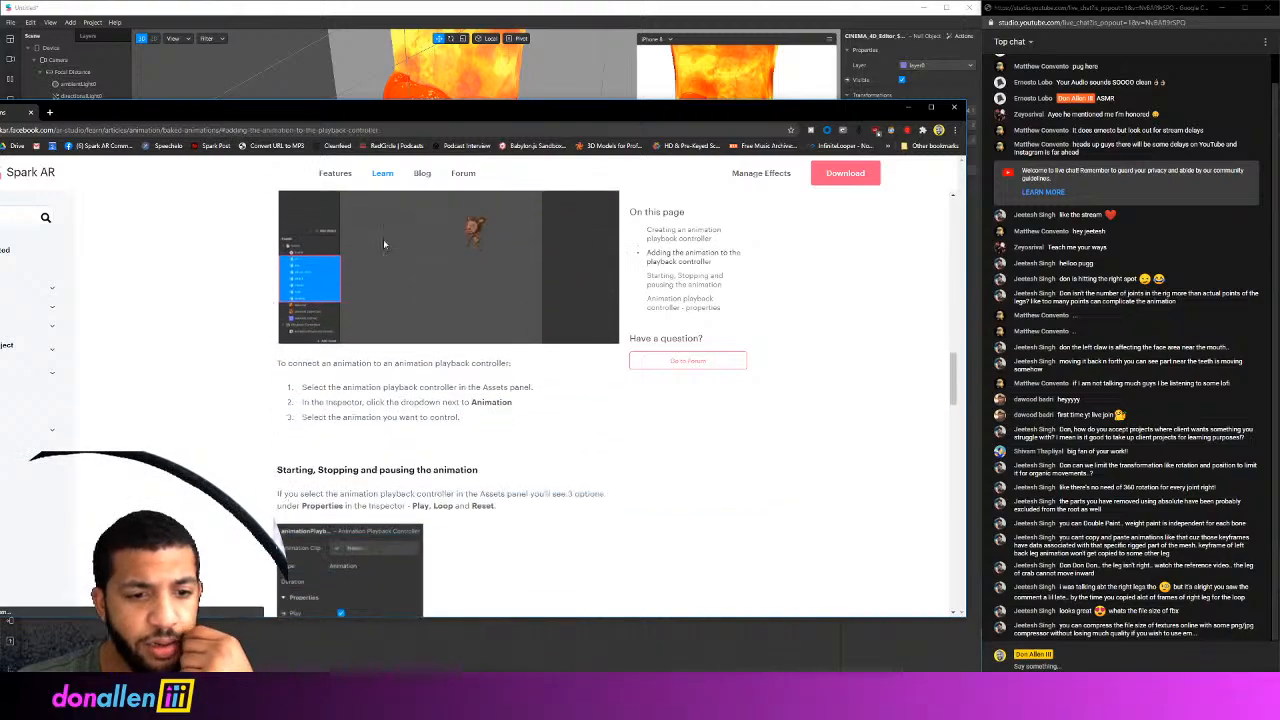
{"action": "scroll", "coordinate": [383, 241], "scroll_direction": "down", "scroll_amount": 5}
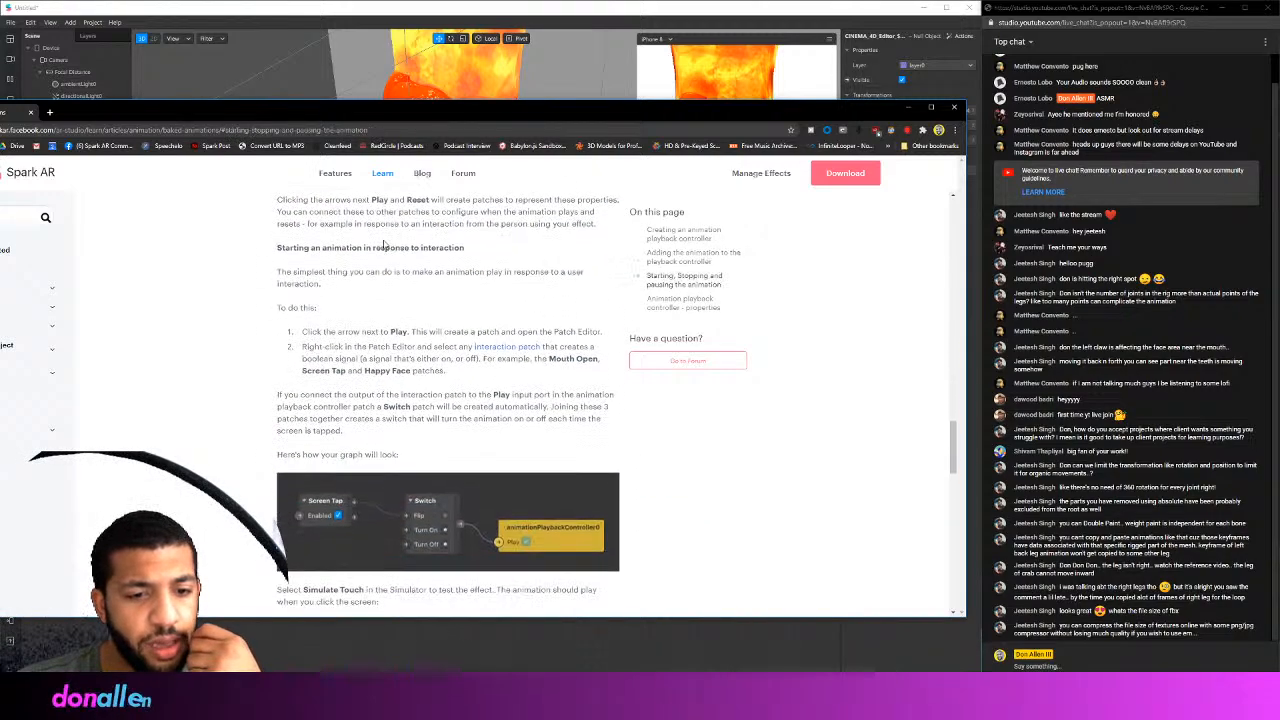
{"action": "scroll", "coordinate": [361, 370], "scroll_direction": "down", "scroll_amount": 3}
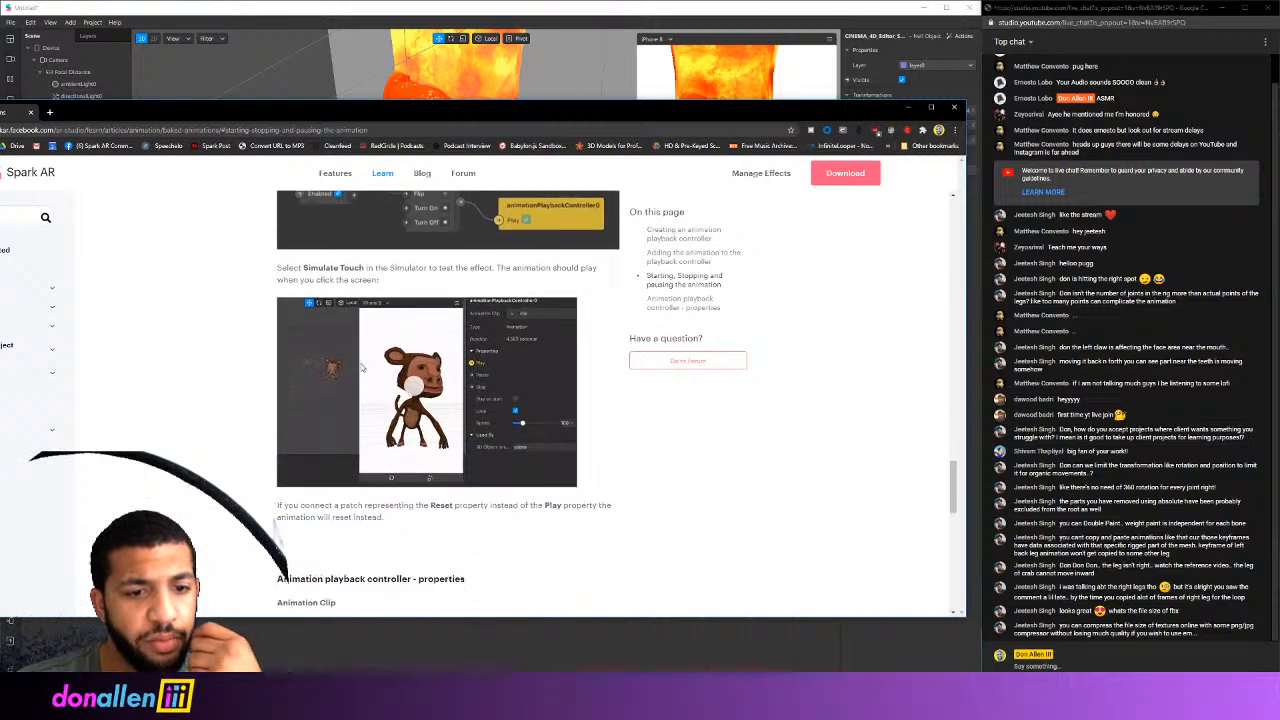
{"action": "scroll", "coordinate": [361, 370], "scroll_direction": "down", "scroll_amount": 3}
{"action": "scroll", "coordinate": [363, 365], "scroll_direction": "up", "scroll_amount": 4}
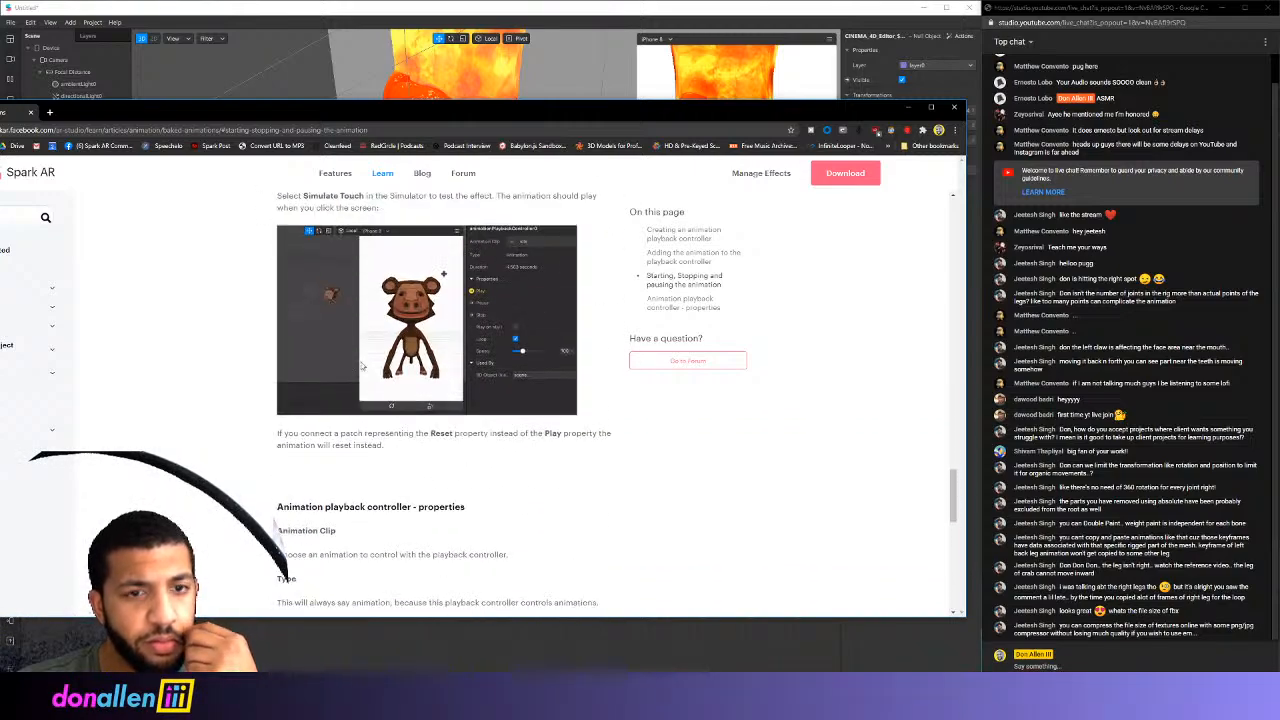
{"action": "left_click", "coordinate": [952, 107]}
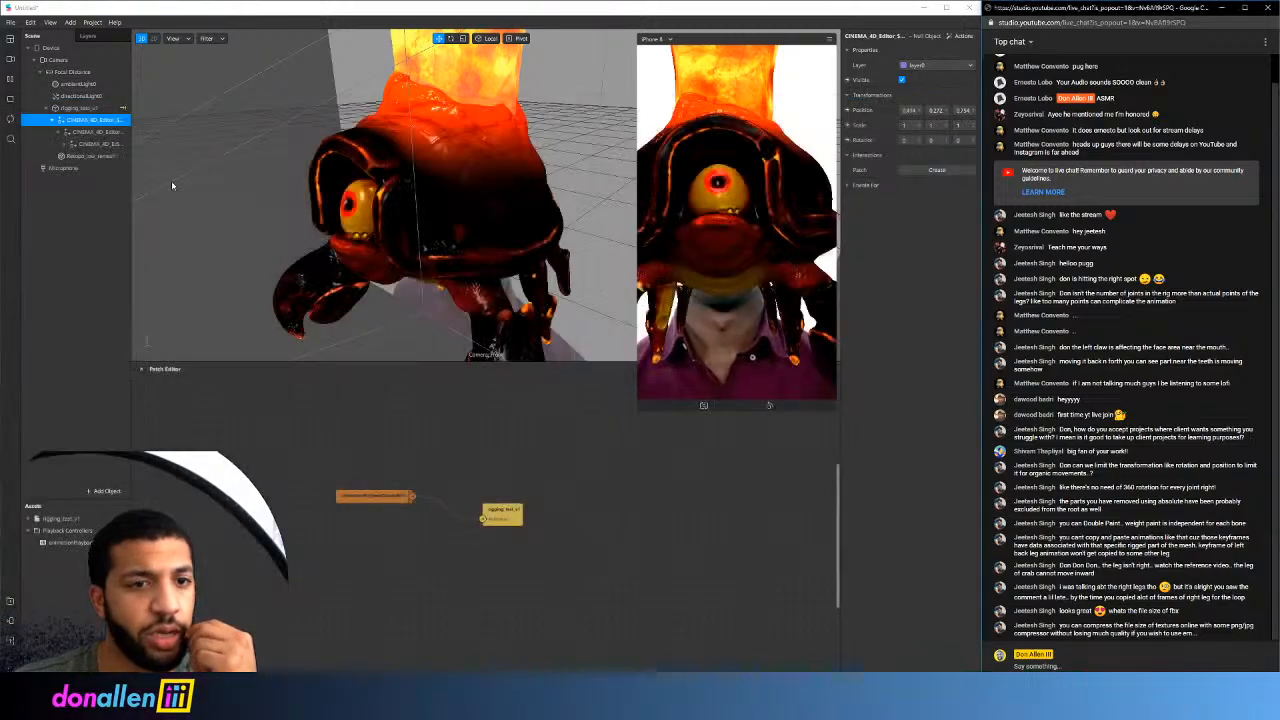
Create a new project from the World Object template and close the old untitled project without saving its changes
{"action": "left_click", "coordinate": [11, 22]}
{"action": "mouse_move", "coordinate": [55, 52]}
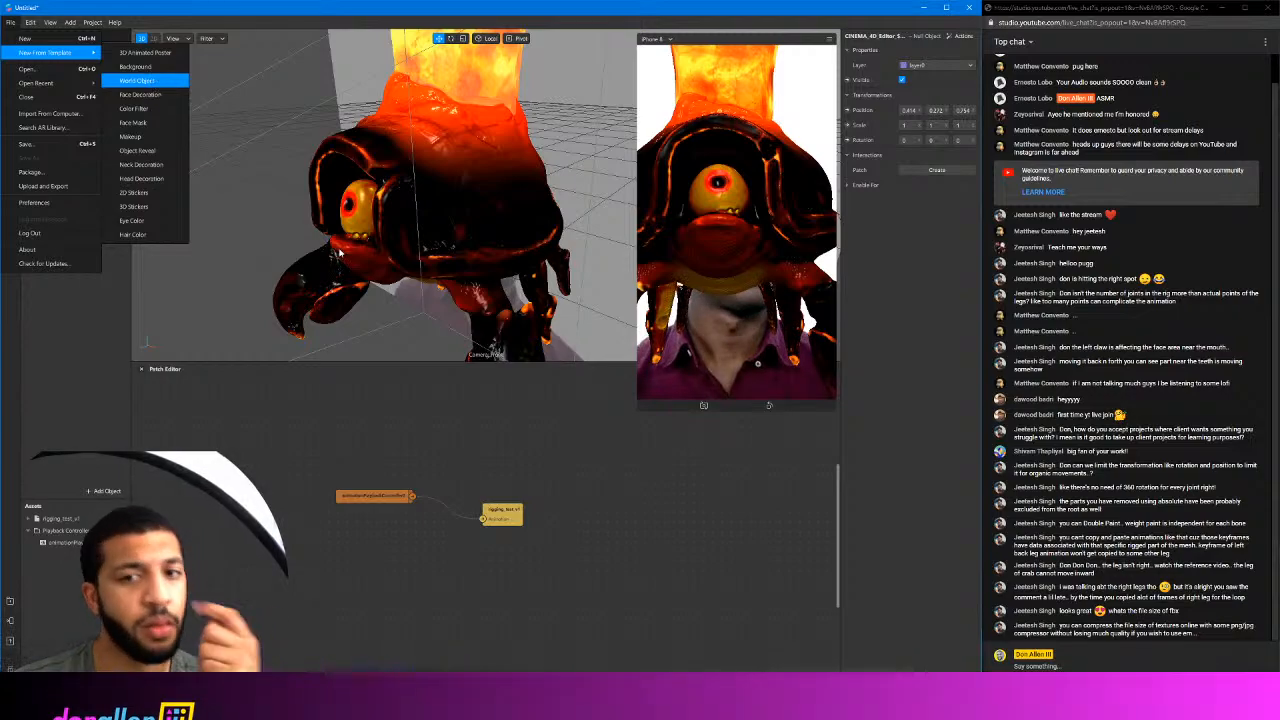
{"action": "left_click", "coordinate": [137, 80]}
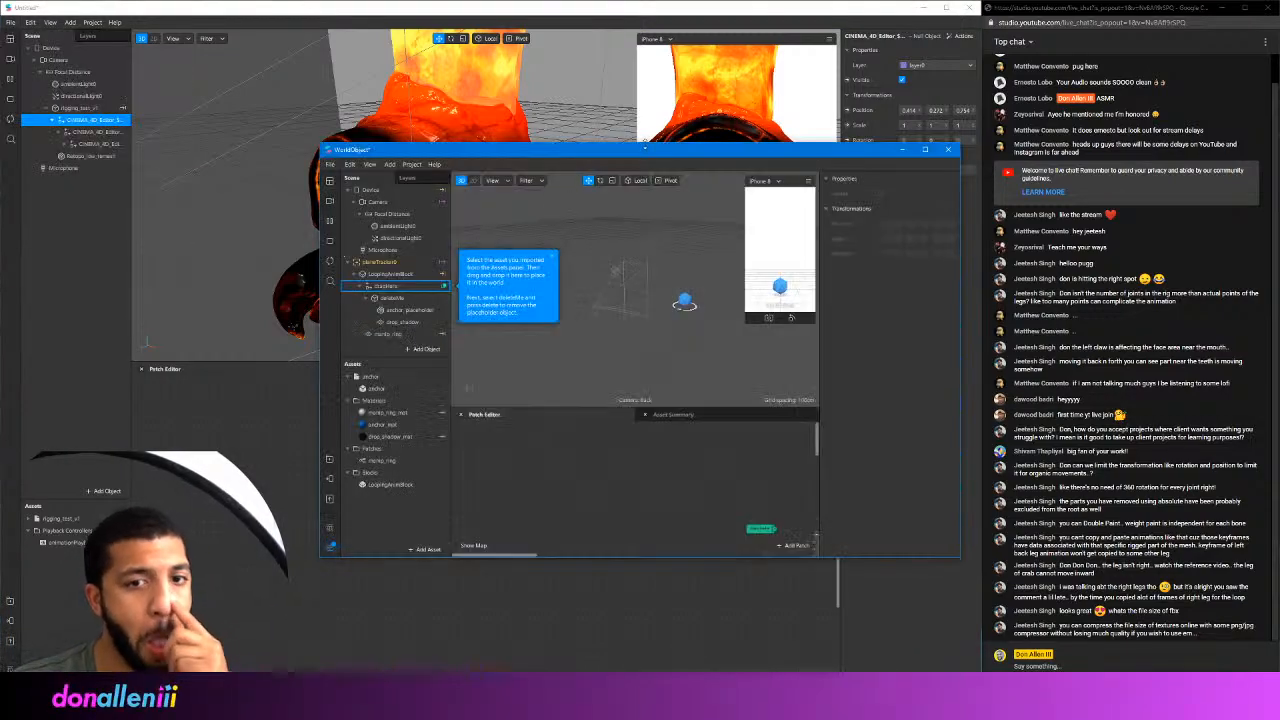
{"action": "left_click", "coordinate": [969, 7]}
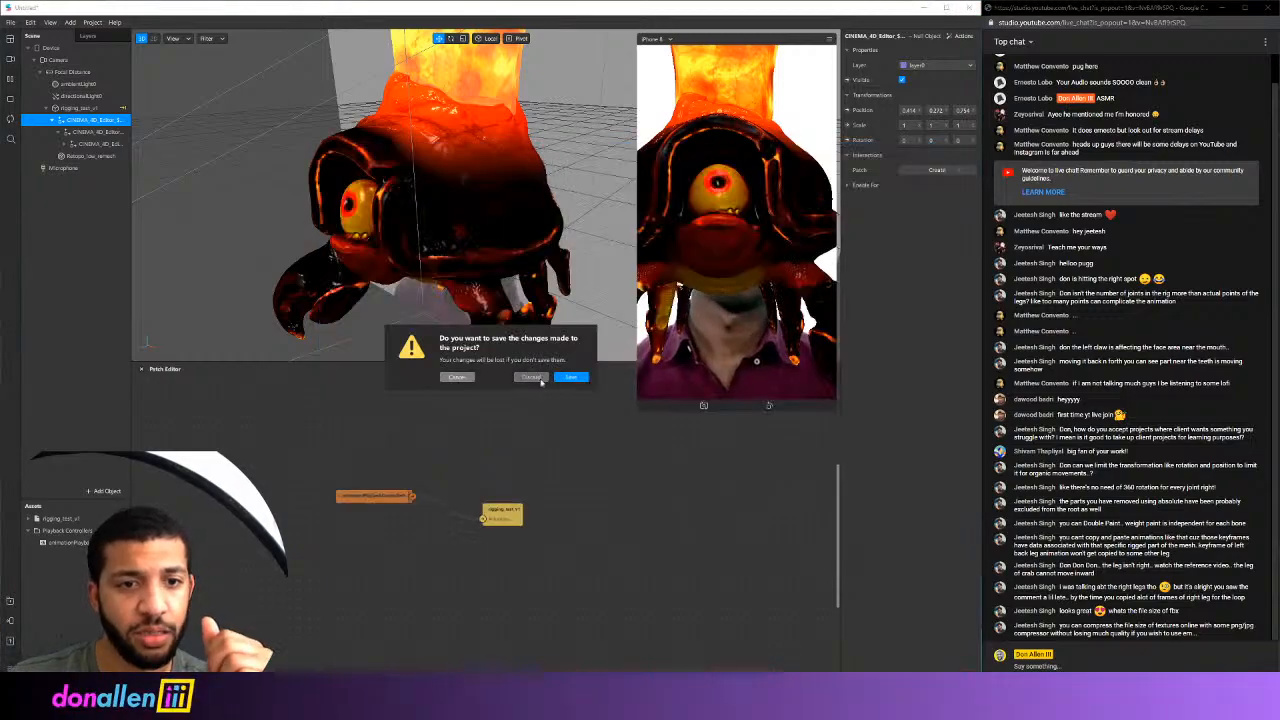
{"action": "left_click", "coordinate": [530, 377]}
{"action": "left_click_drag", "start_coordinate": [664, 158], "coordinate": [575, 143]}
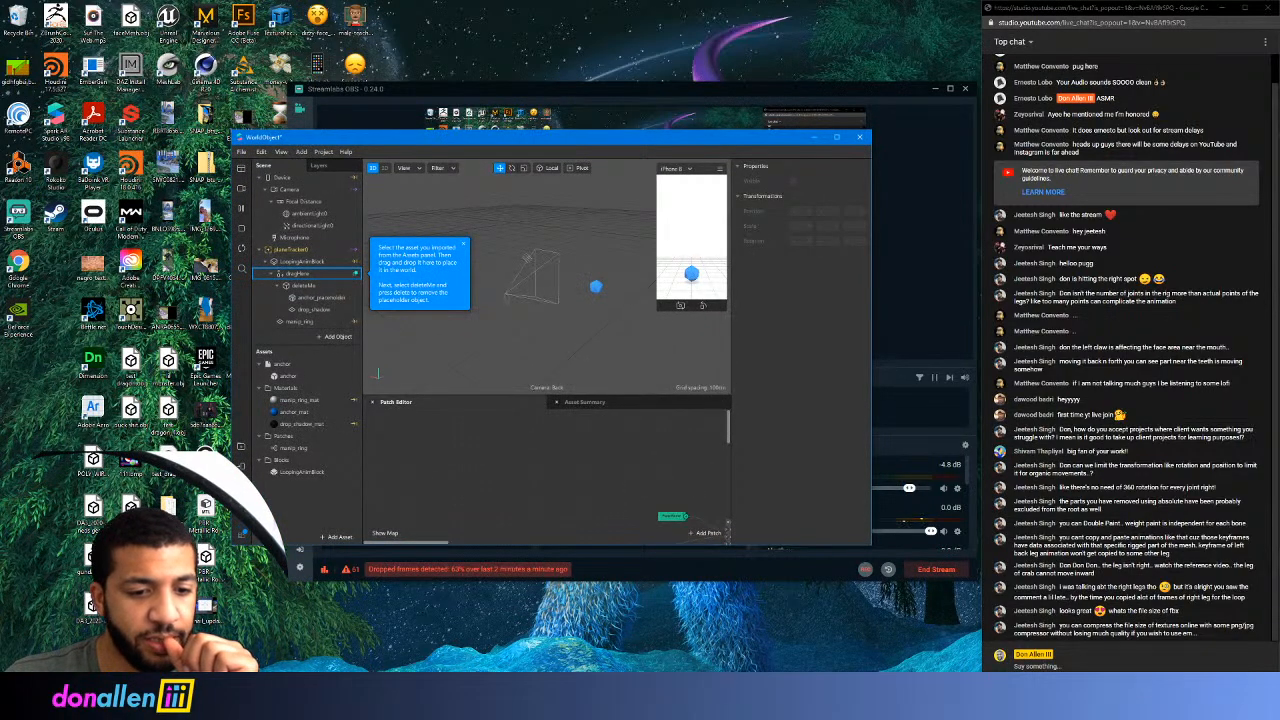
Switch to the crab rig in Cinema 4D and change the interface layout to Standard
{"action": "key", "text": "alt+Tab"}
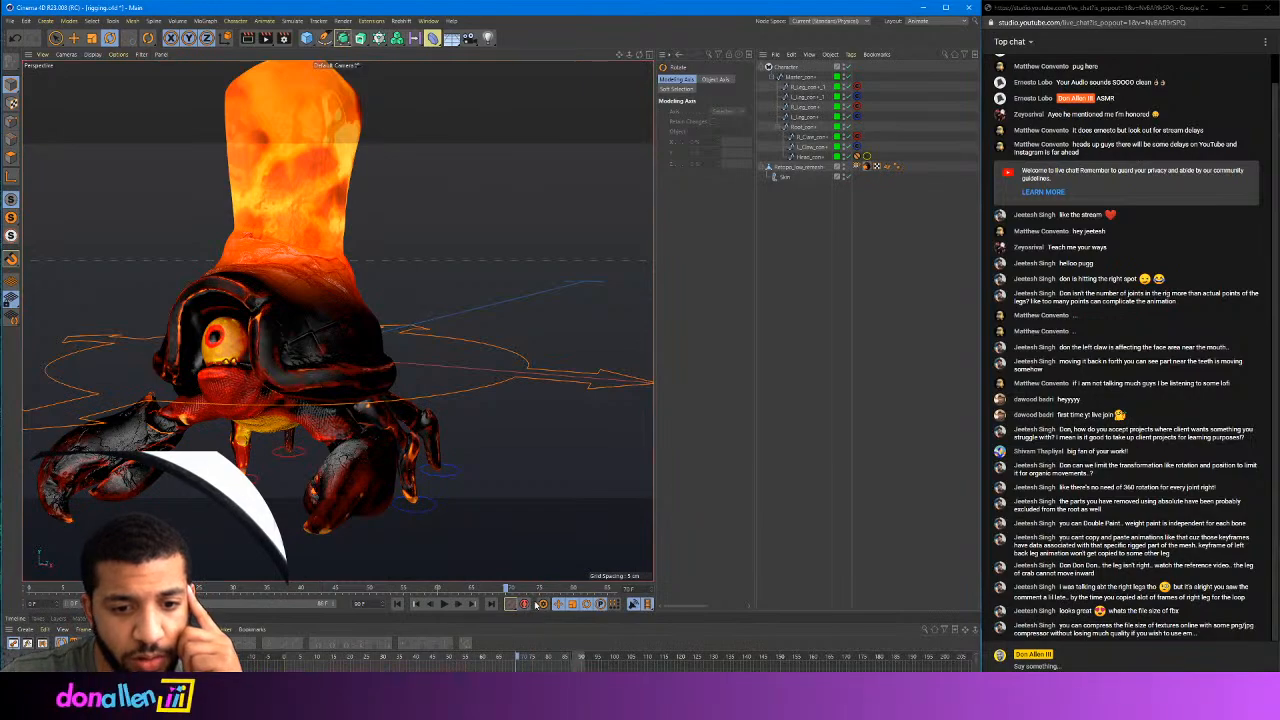
{"action": "left_click", "coordinate": [933, 21]}
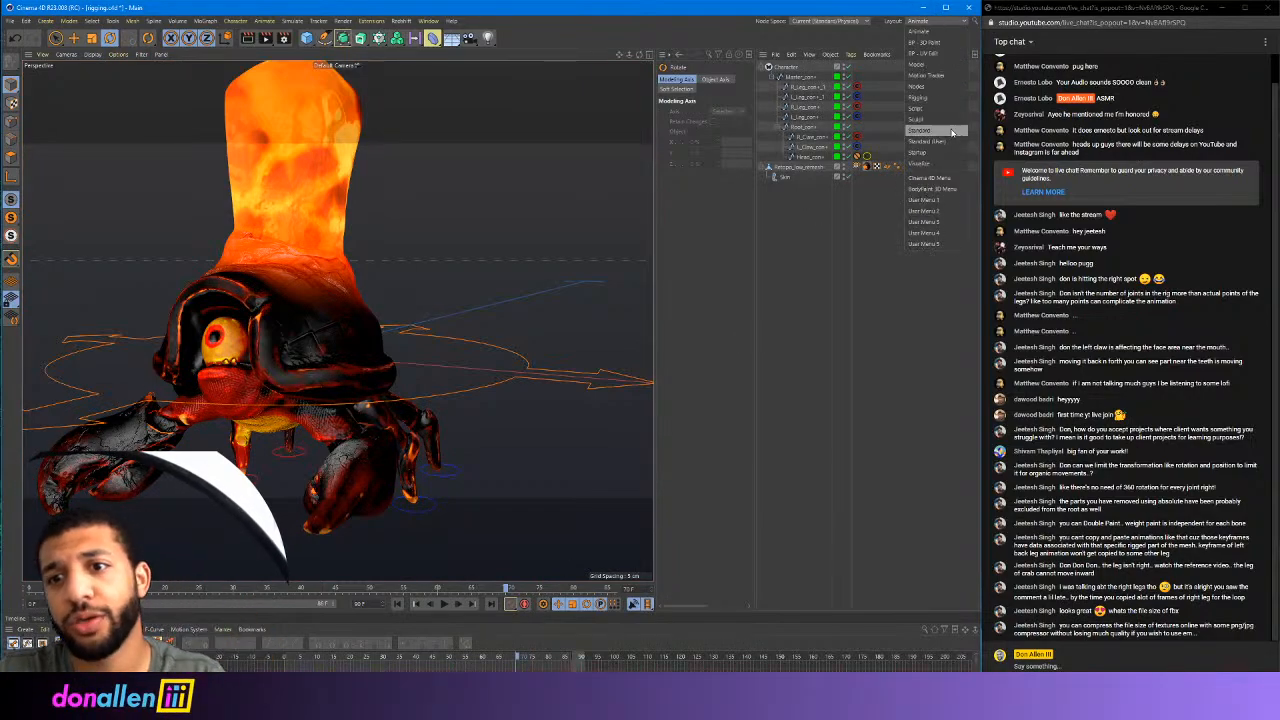
{"action": "left_click", "coordinate": [936, 126]}
{"action": "scroll", "coordinate": [512, 311], "scroll_direction": "down", "scroll_amount": 5}
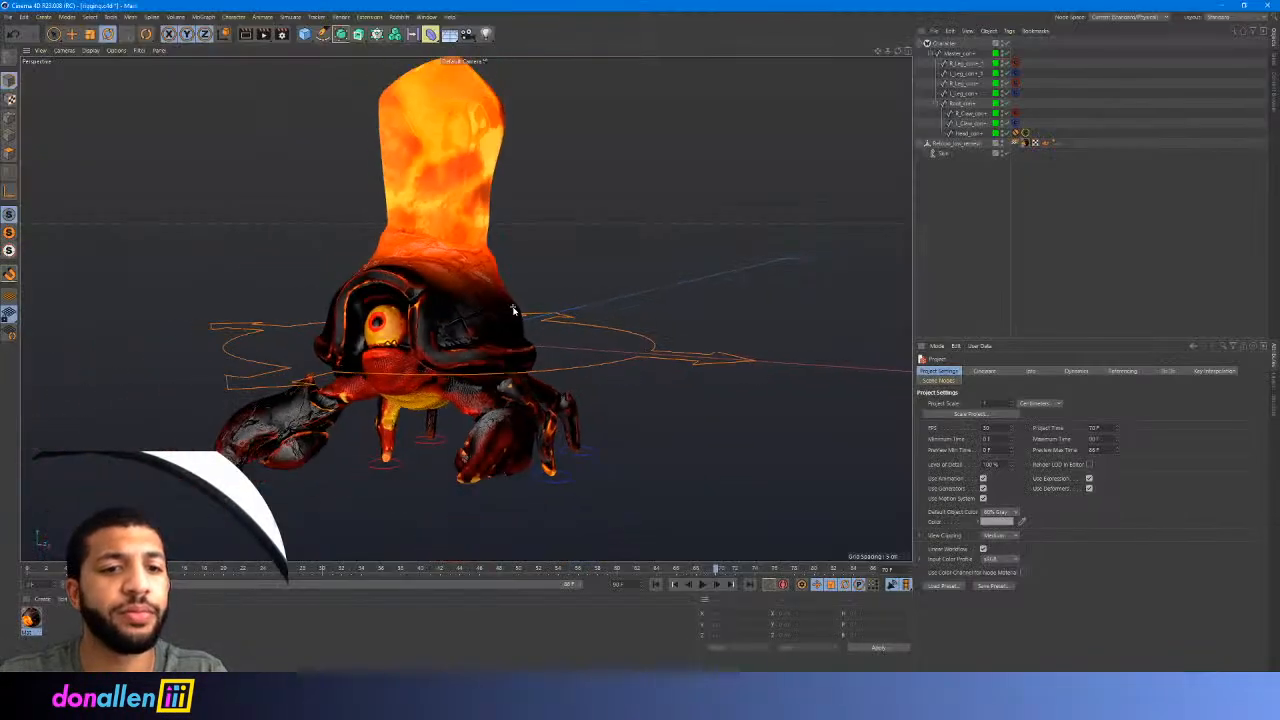
{"action": "left_click_drag", "start_coordinate": [466, 308], "coordinate": [478, 256], "text": "alt"}
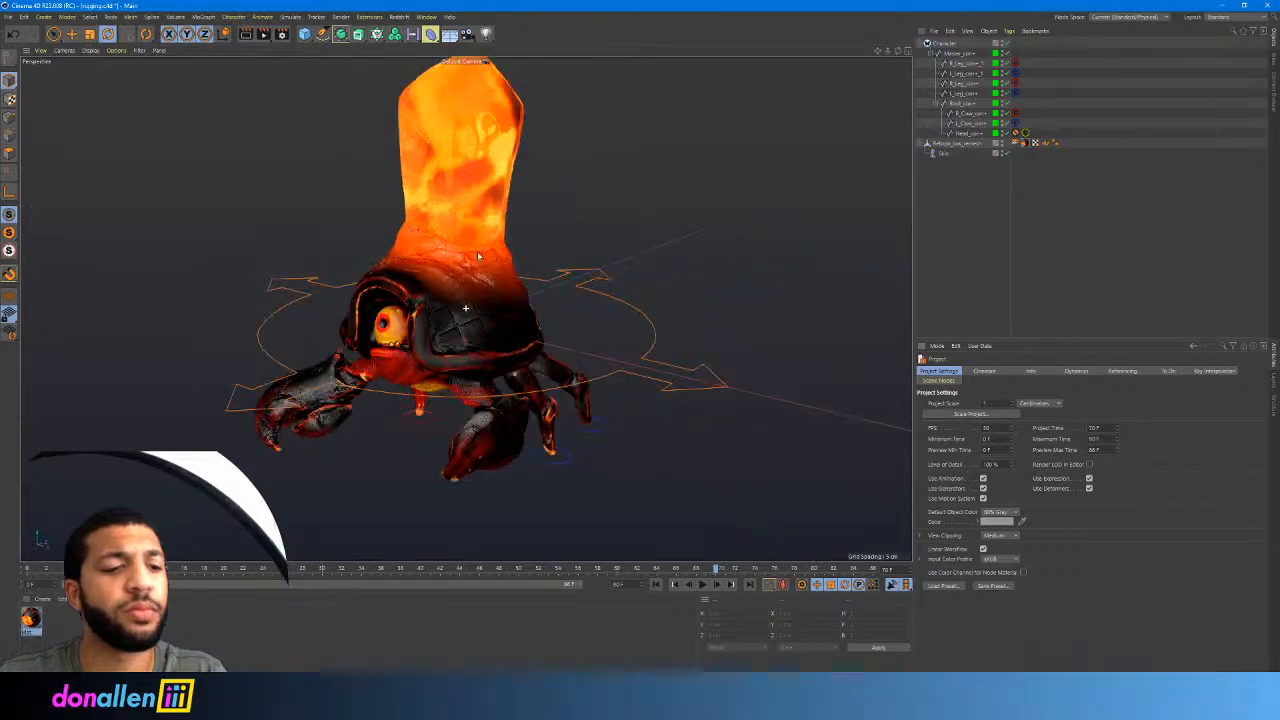
Load Mat_Color.jpg from the low_res folder as the crab material's Color texture, copying the image to the project location
{"action": "left_click", "coordinate": [62, 636]}
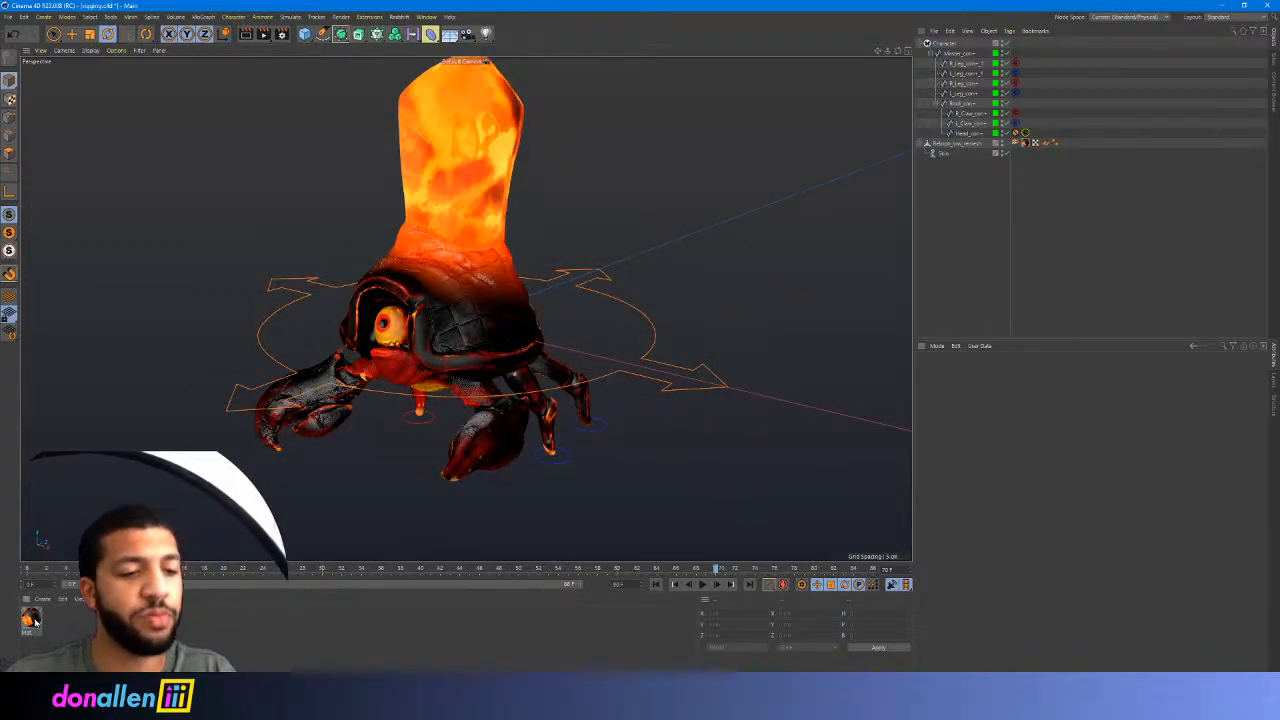
{"action": "double_click", "coordinate": [31, 619]}
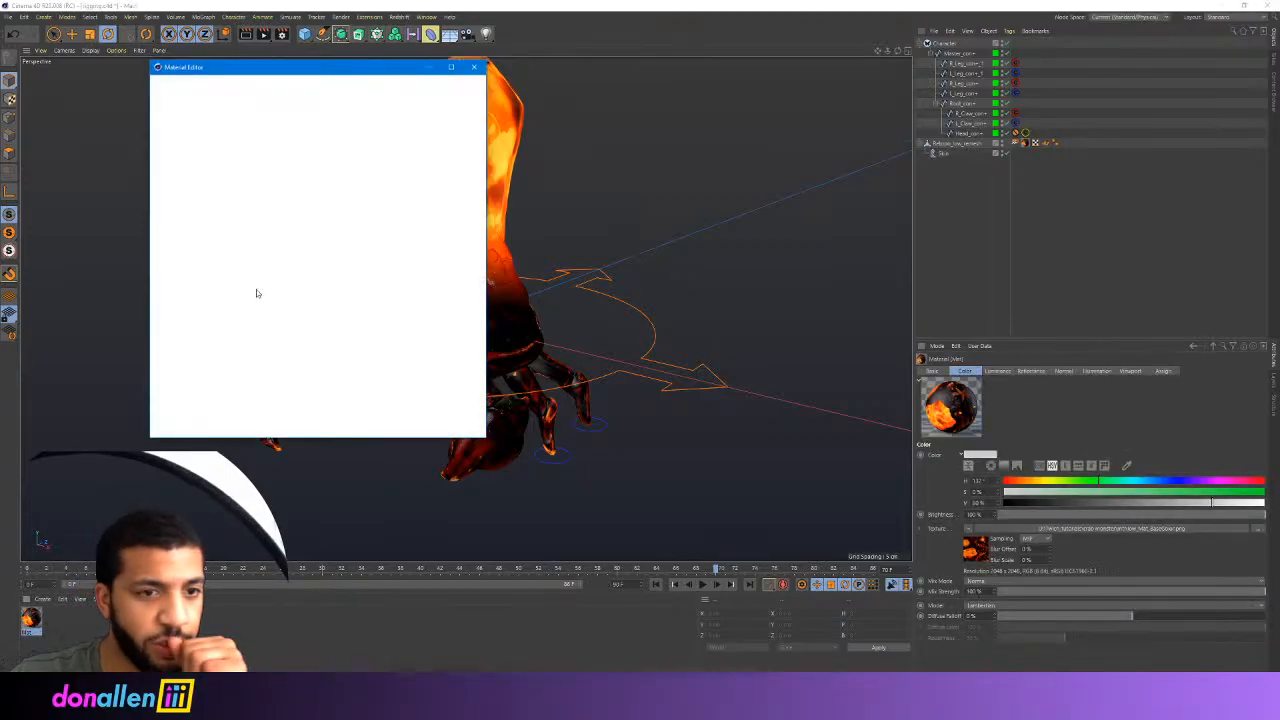
{"action": "left_click_drag", "start_coordinate": [348, 77], "coordinate": [809, 122]}
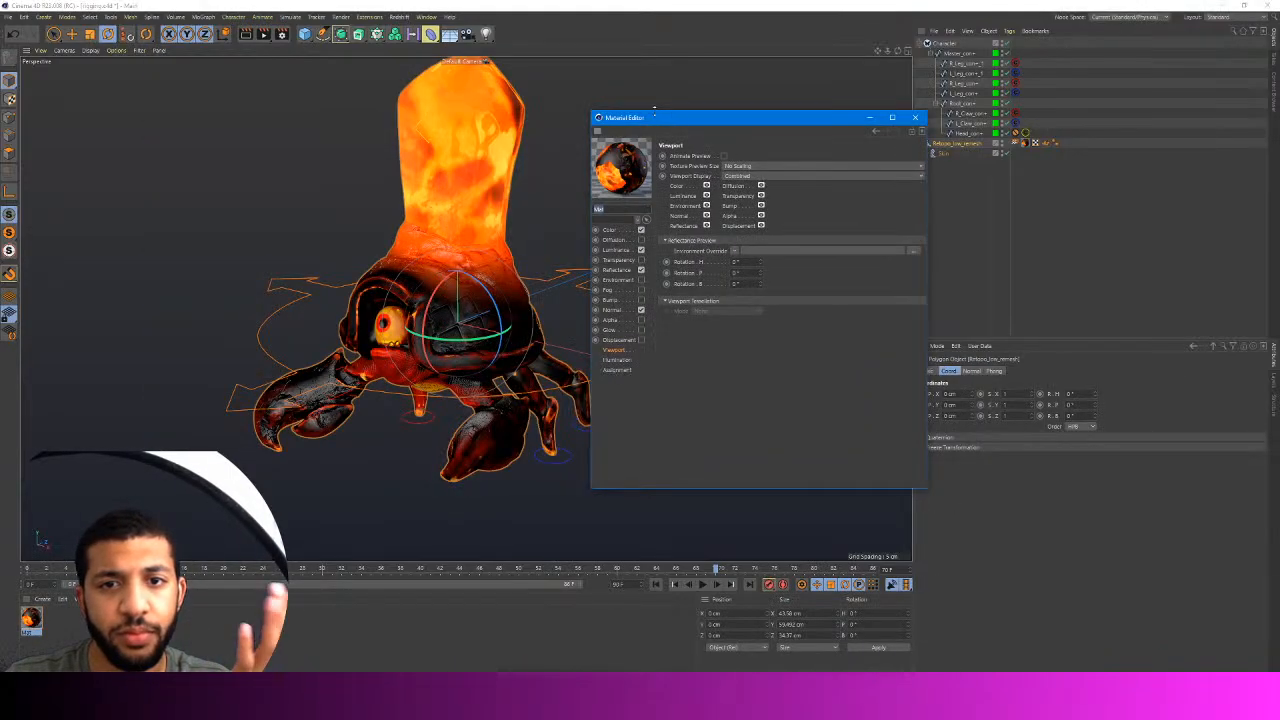
{"action": "left_click", "coordinate": [624, 231]}
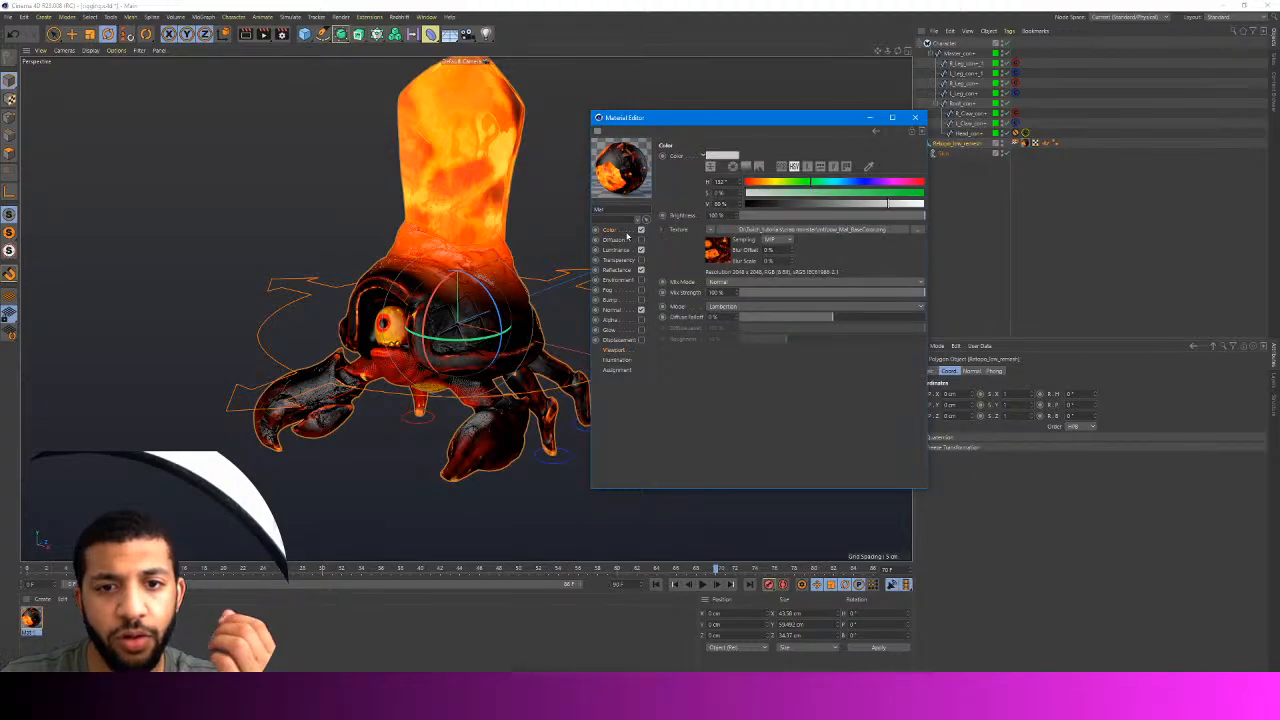
{"action": "left_click", "coordinate": [919, 230]}
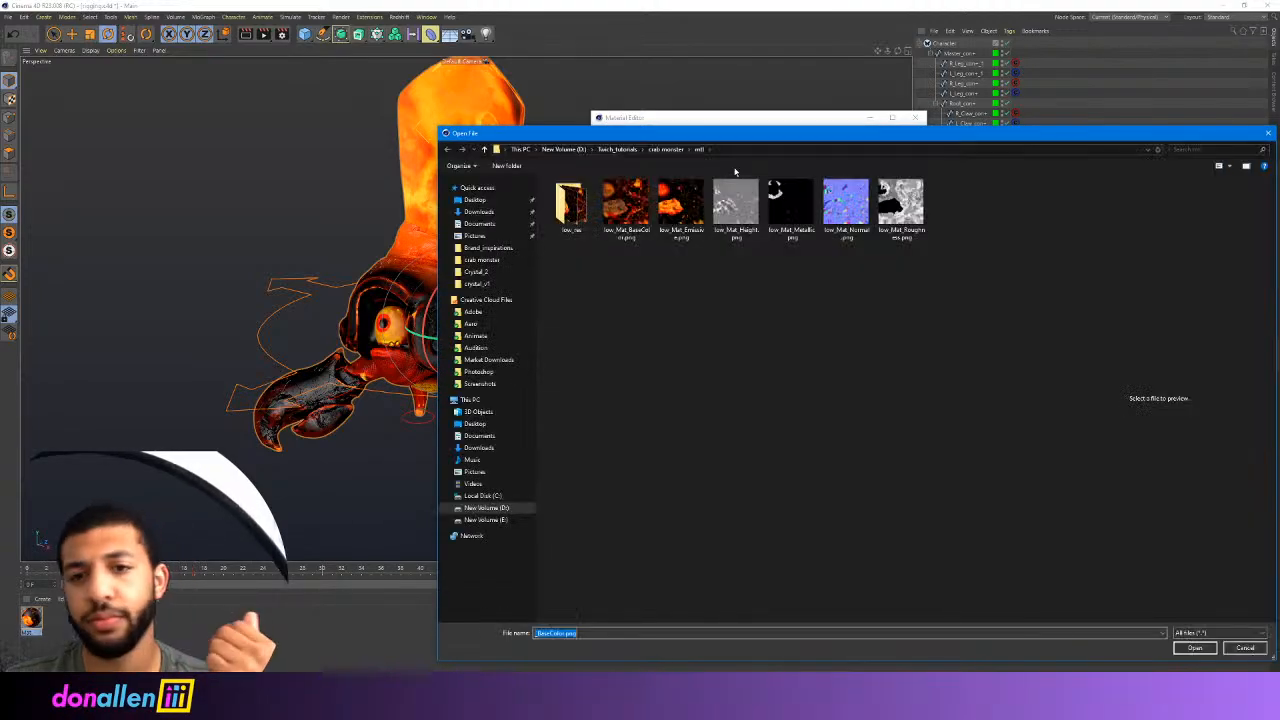
{"action": "double_click", "coordinate": [567, 204]}
{"action": "left_click", "coordinate": [569, 205]}
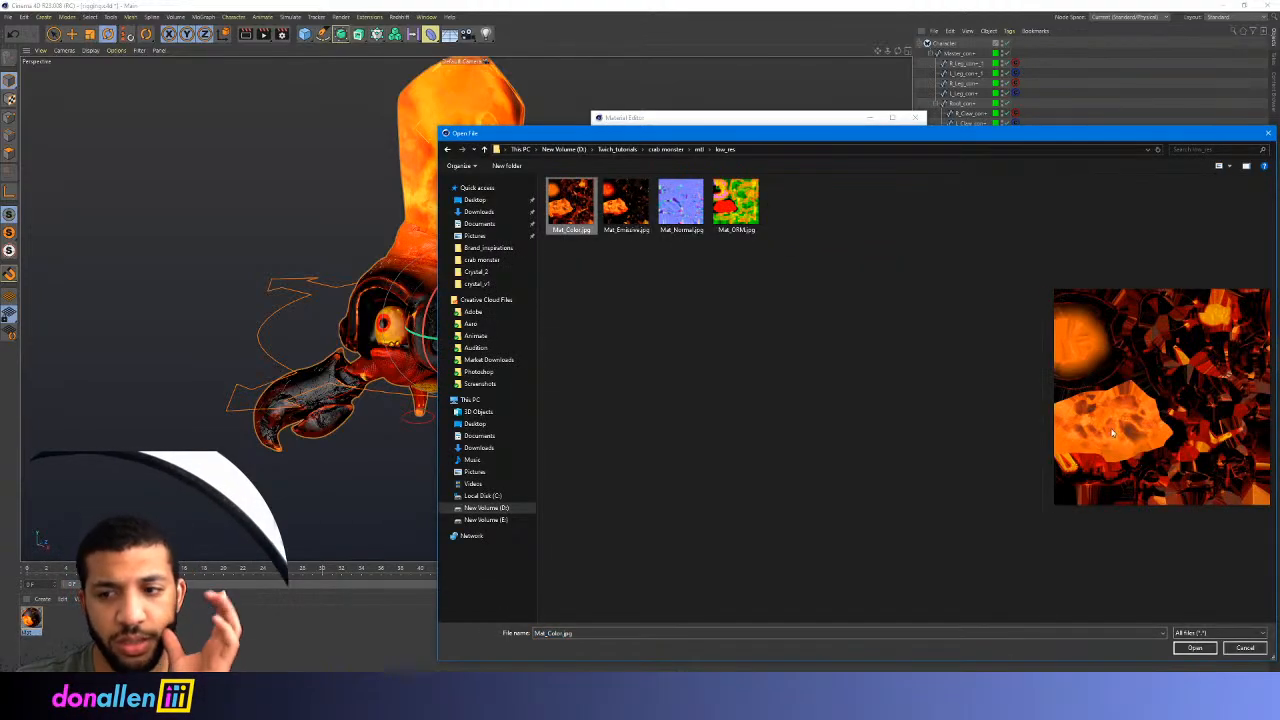
{"action": "left_click", "coordinate": [1199, 649]}
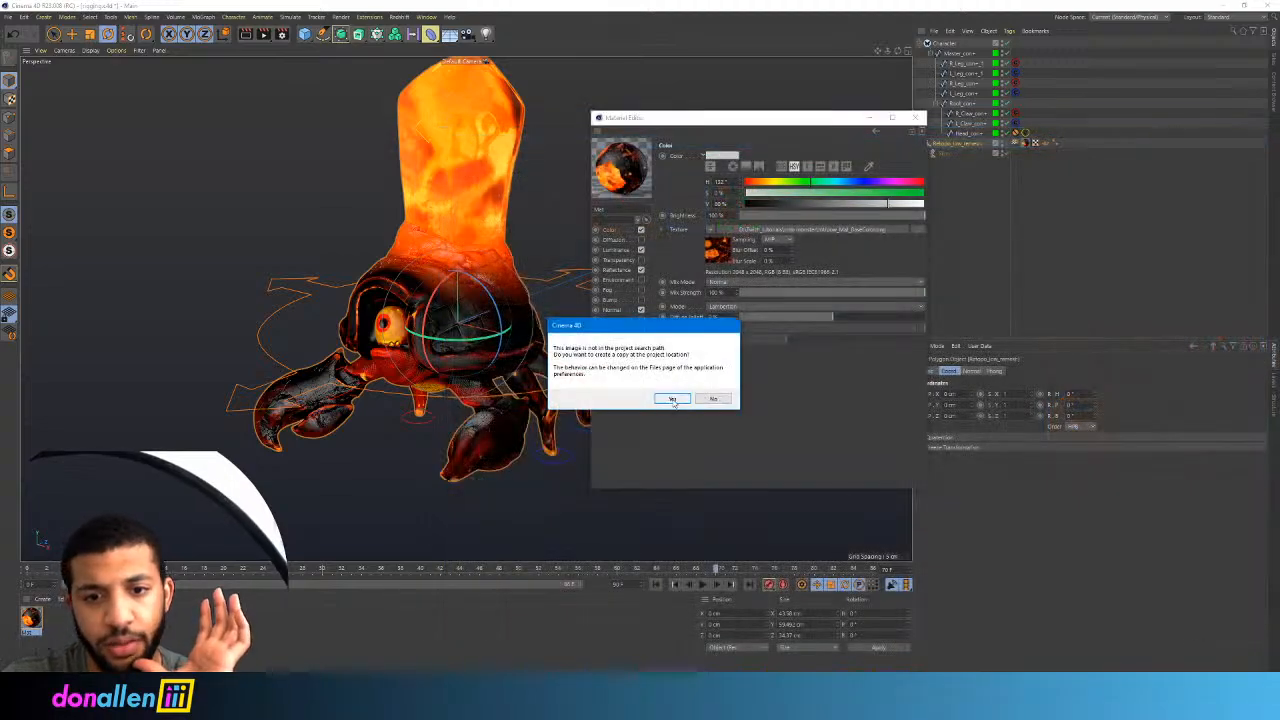
{"action": "left_click", "coordinate": [672, 399]}
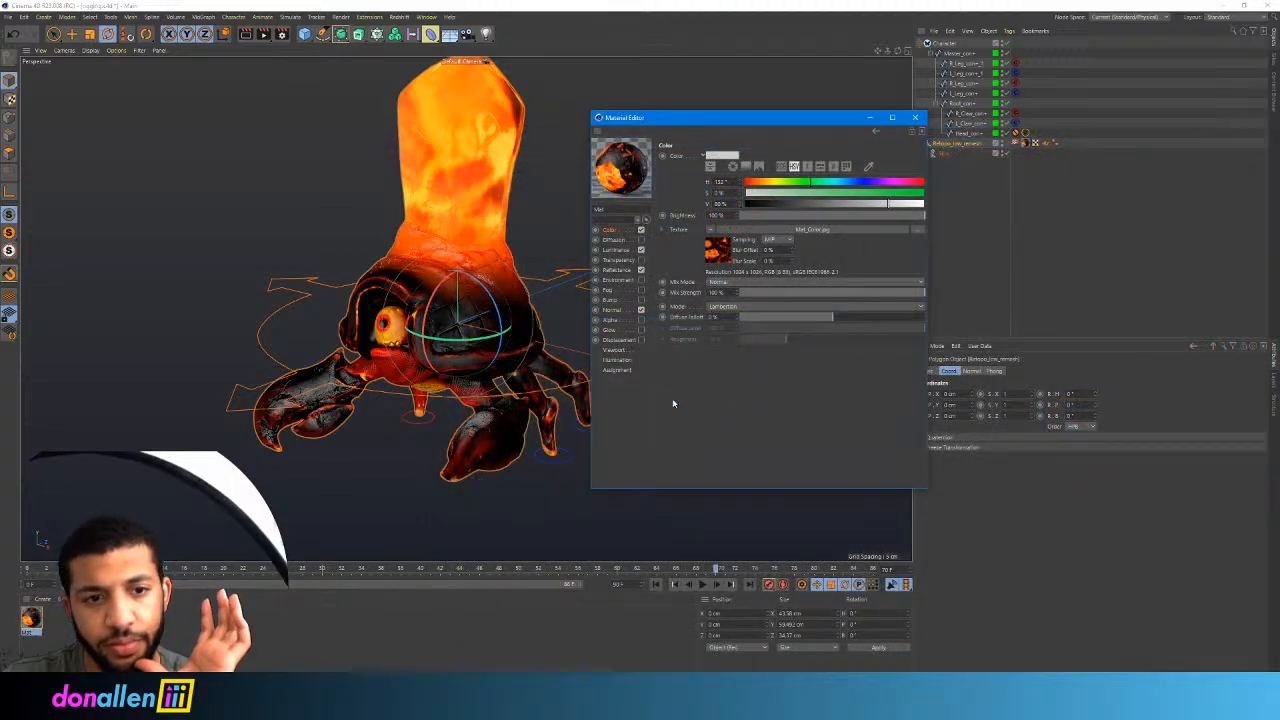
Replace the roughness map in the Reflectance layer color with Mat_ORM.jpg from mtl/low_res, copying the image to the project location
{"action": "left_click", "coordinate": [617, 270]}
{"action": "left_click", "coordinate": [722, 438]}
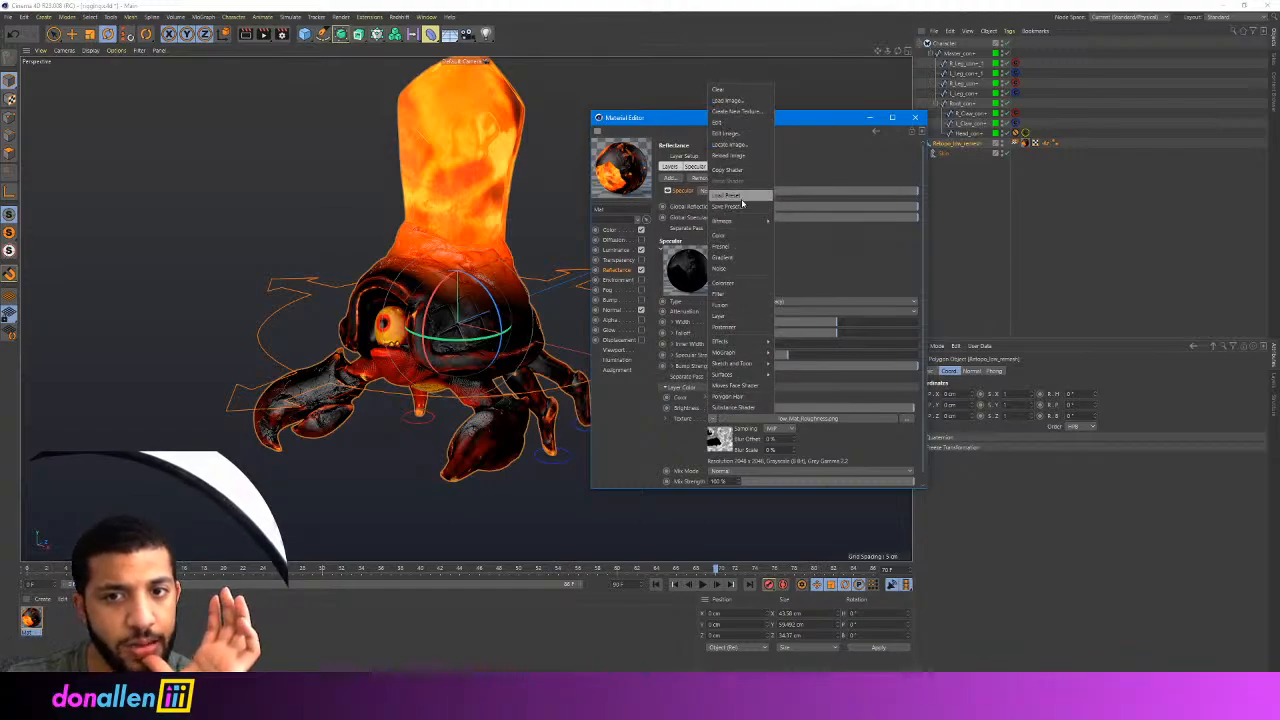
{"action": "left_click", "coordinate": [908, 420]}
{"action": "left_click", "coordinate": [914, 419]}
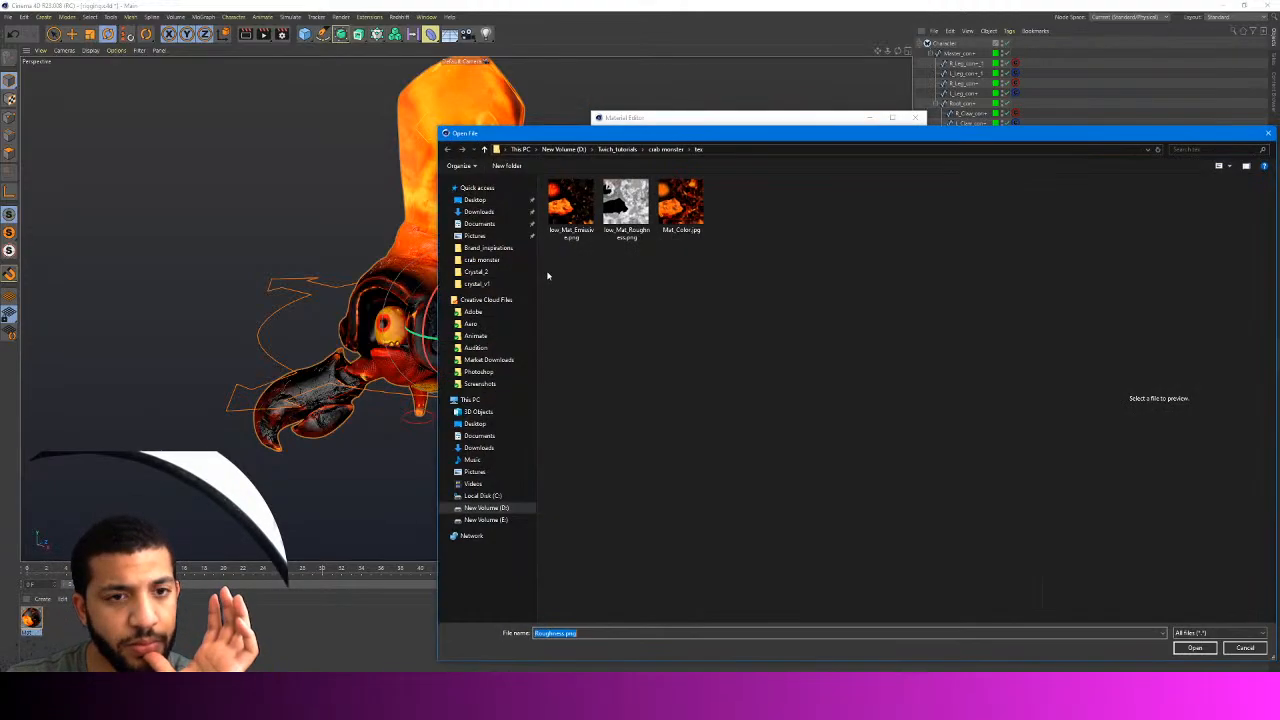
{"action": "left_click", "coordinate": [650, 149]}
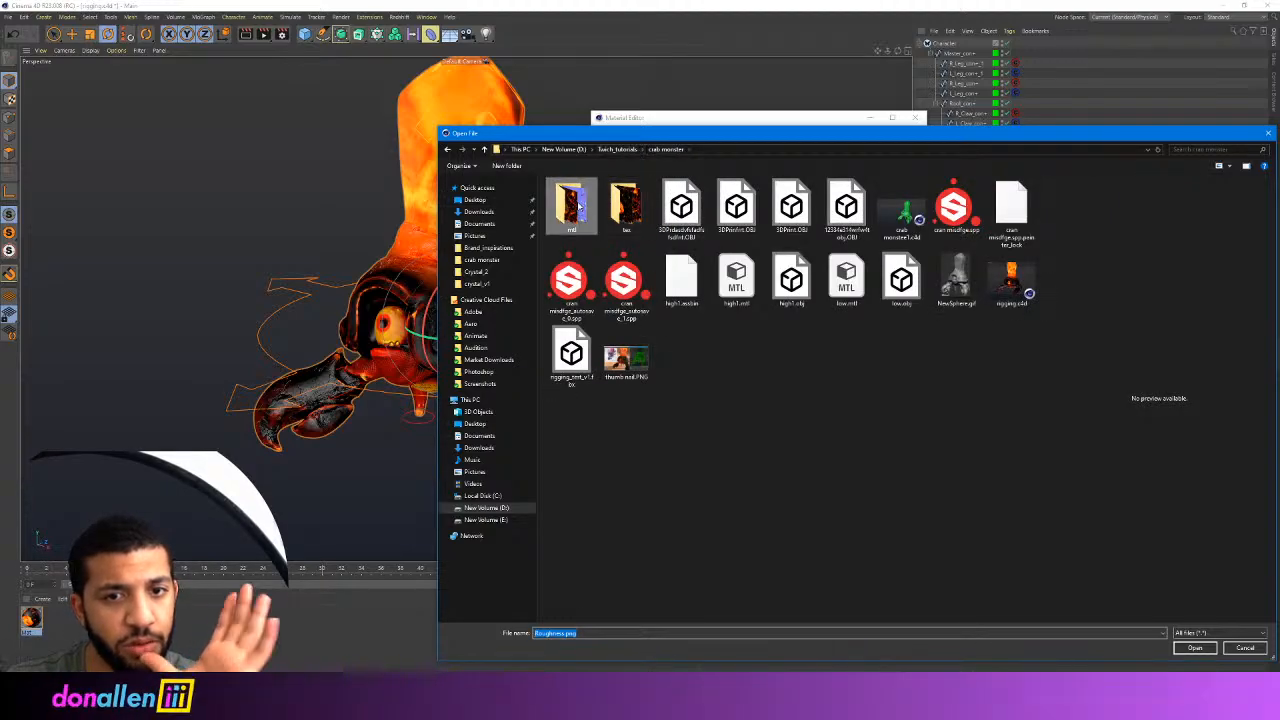
{"action": "double_click", "coordinate": [572, 208]}
{"action": "double_click", "coordinate": [572, 208]}
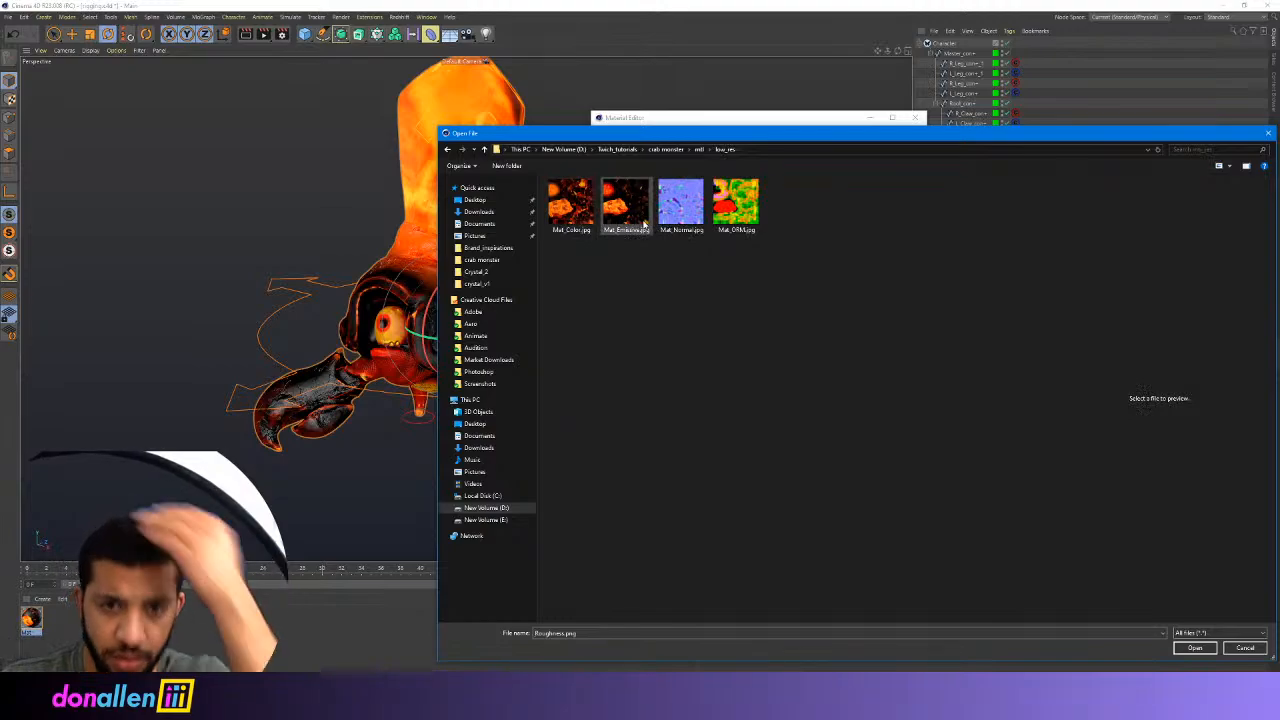
{"action": "left_click", "coordinate": [748, 212]}
{"action": "left_click", "coordinate": [1204, 648]}
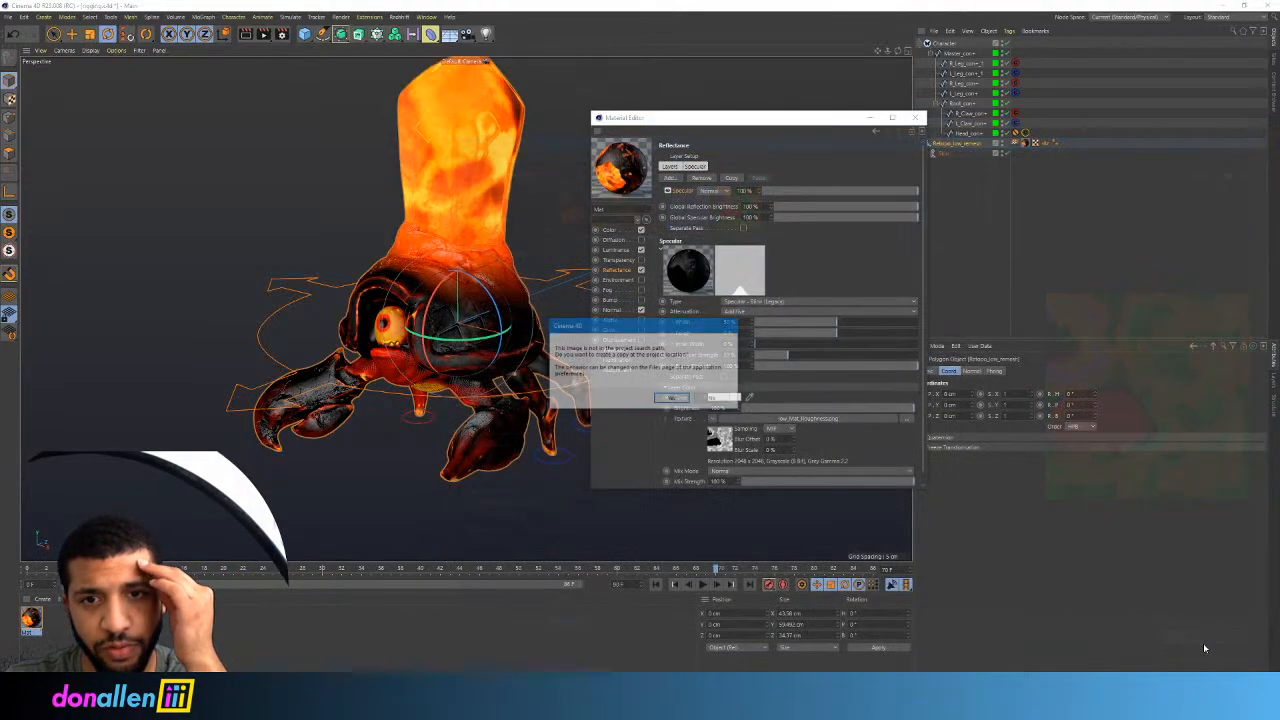
{"action": "left_click", "coordinate": [672, 399]}
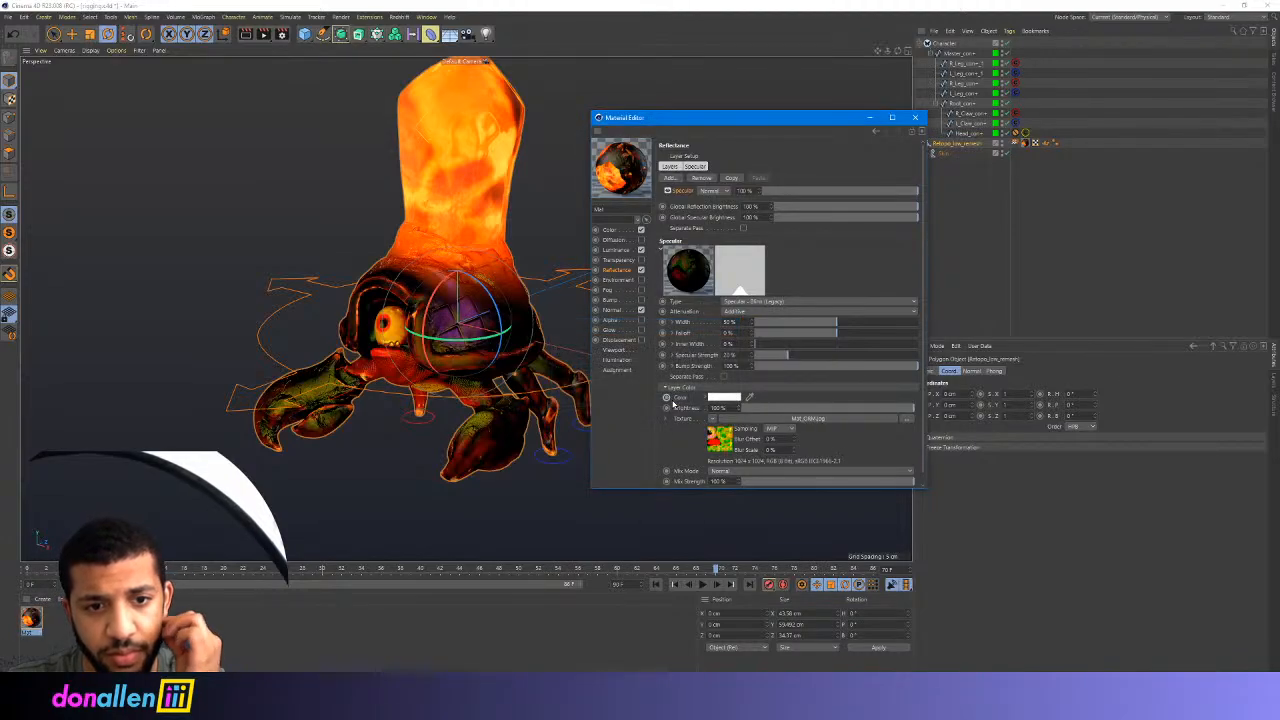
{"action": "left_click_drag", "start_coordinate": [509, 223], "coordinate": [550, 240]}
{"action": "key", "text": "ctrl+z"}
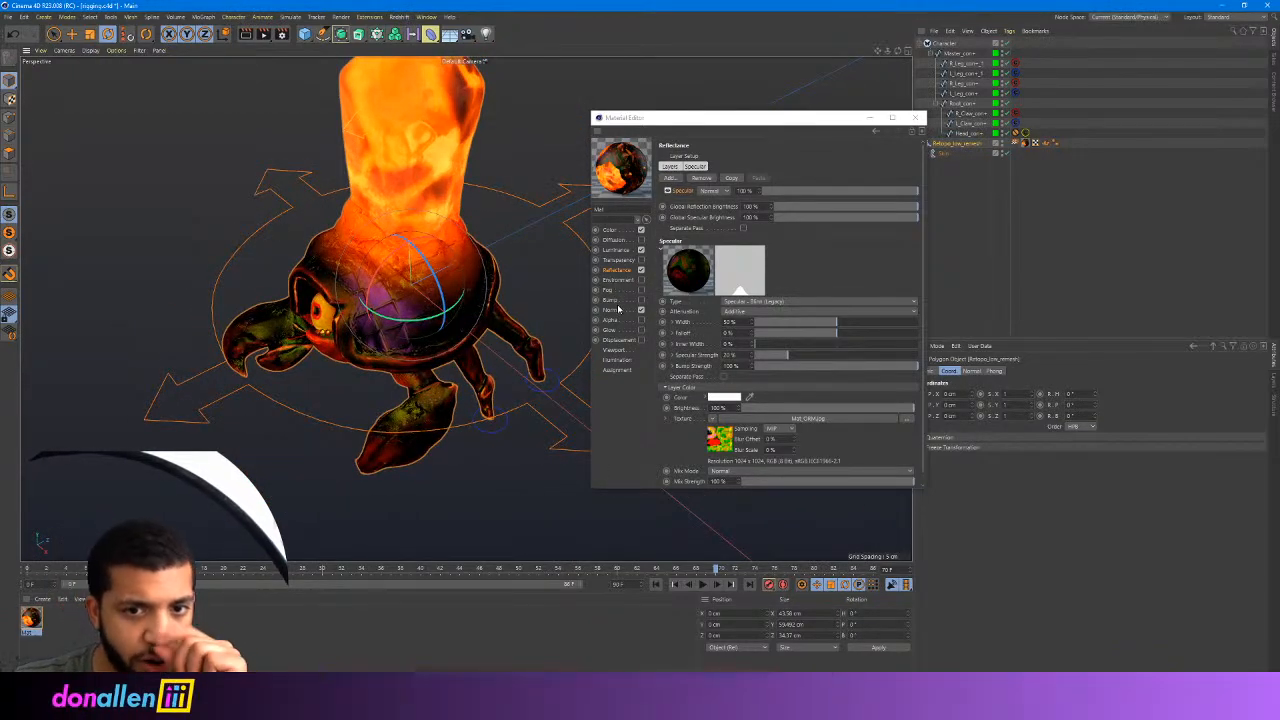
Load Mat_Normal.jpg from the low_res folder as the material's Normal texture without copying it to the project location
{"action": "left_click", "coordinate": [612, 310]}
{"action": "left_click", "coordinate": [722, 220]}
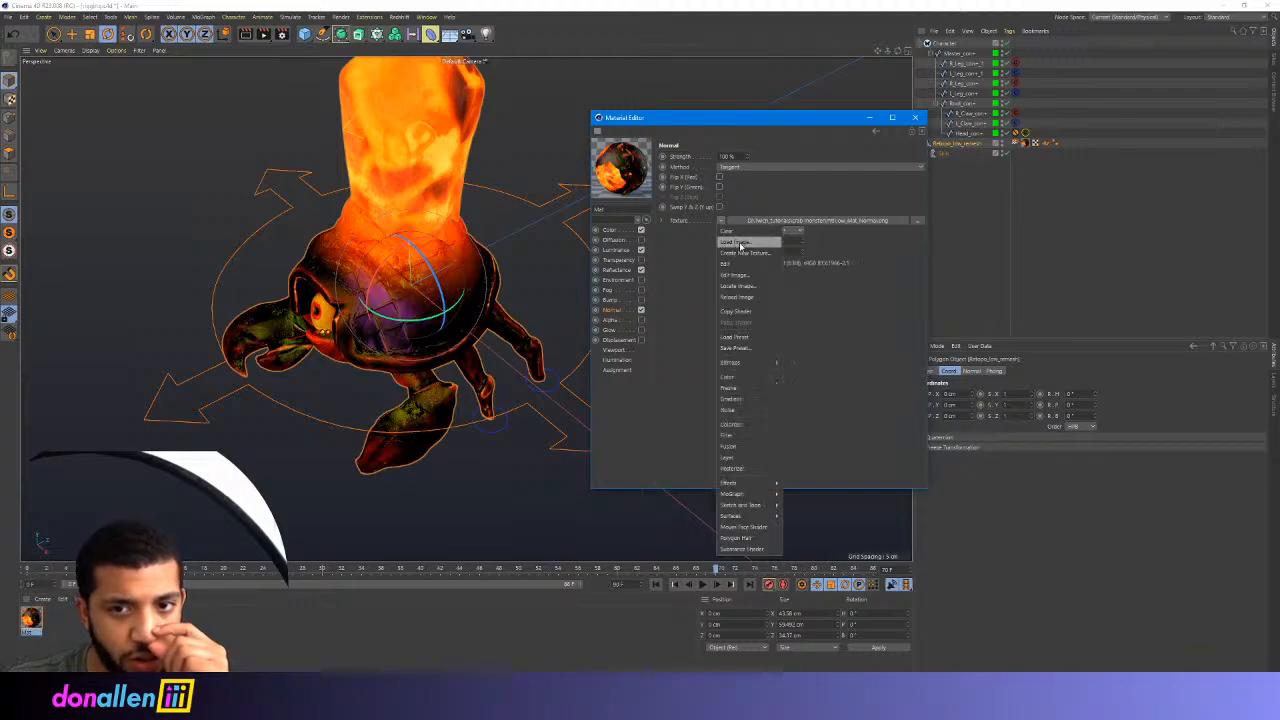
{"action": "left_click", "coordinate": [738, 243]}
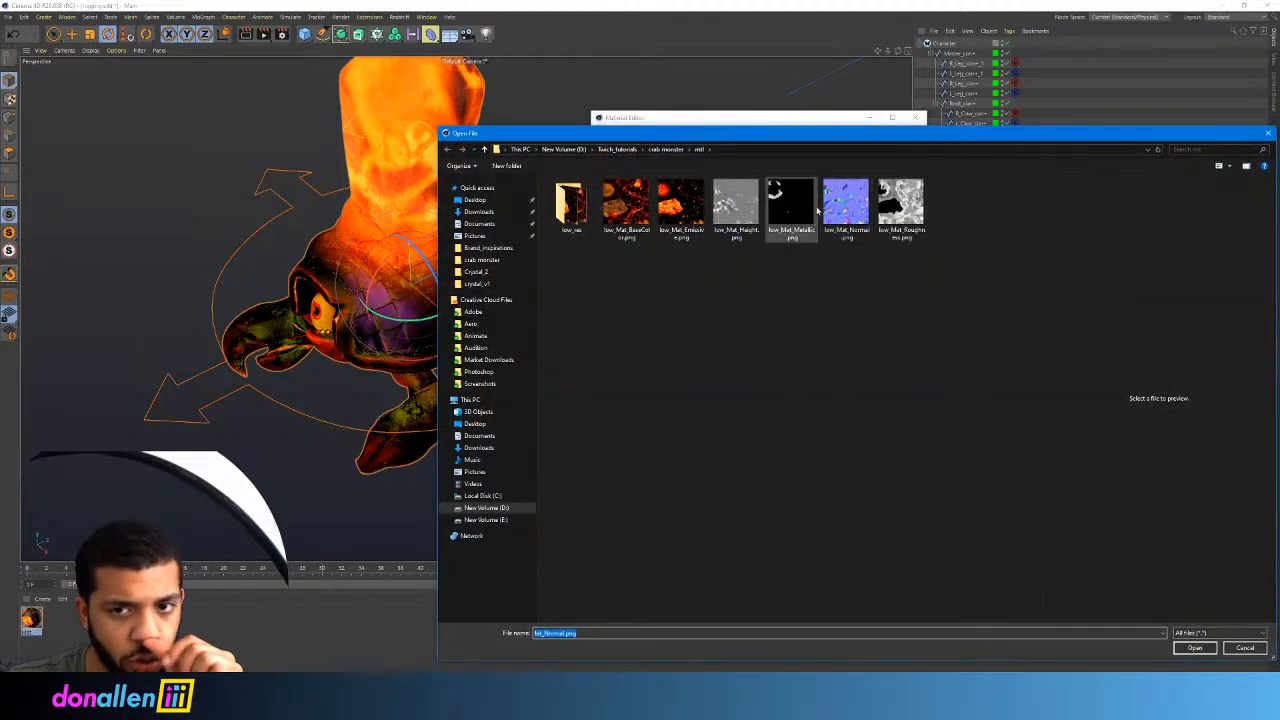
{"action": "left_click", "coordinate": [842, 205]}
{"action": "double_click", "coordinate": [570, 203]}
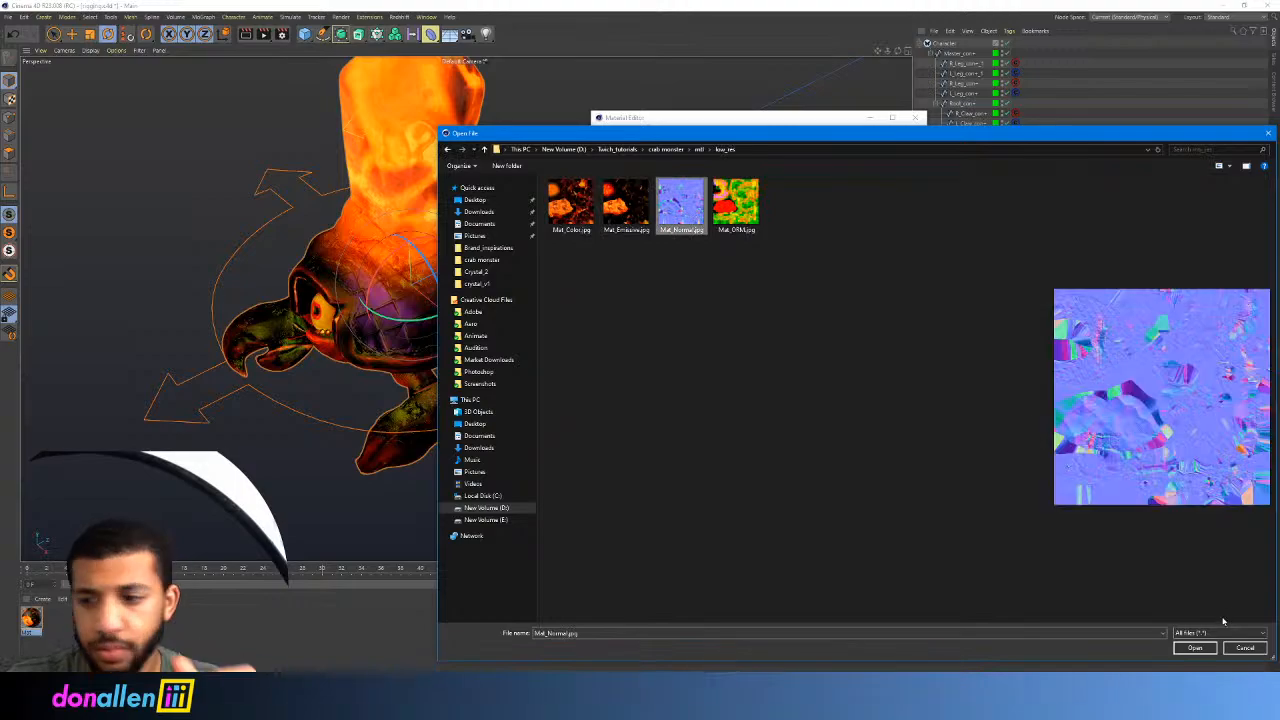
{"action": "left_click", "coordinate": [1204, 649]}
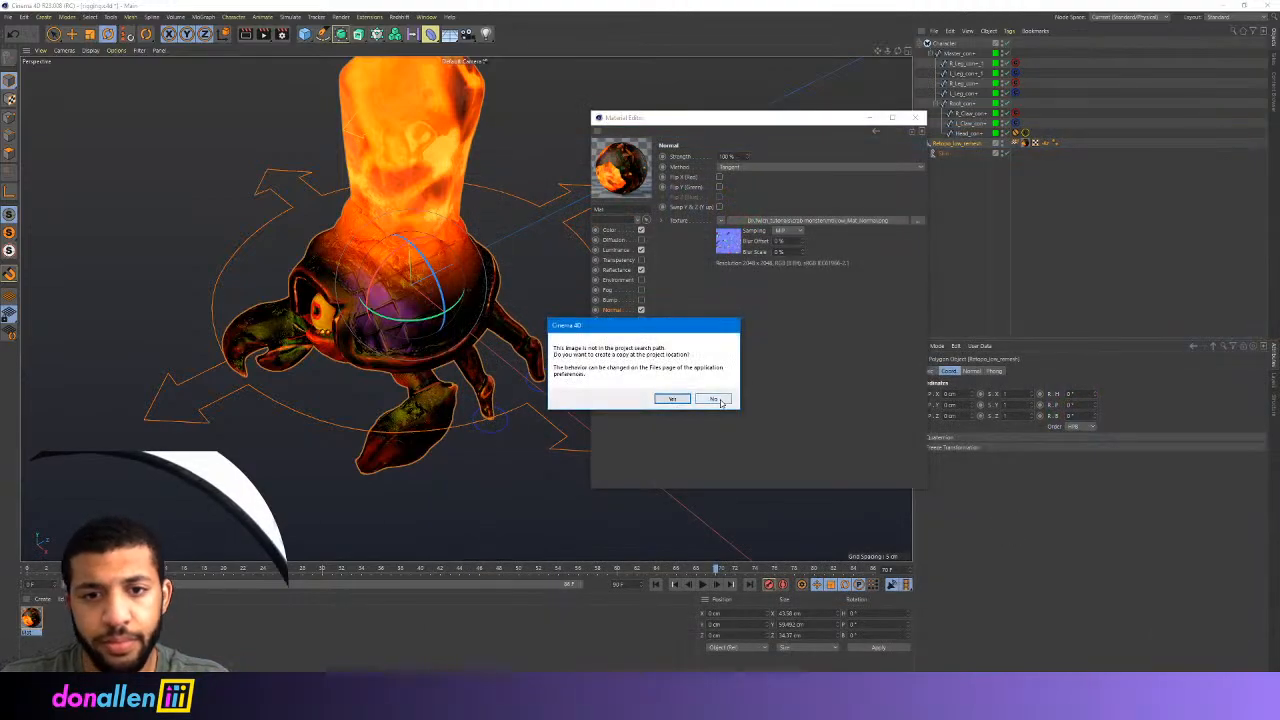
{"action": "left_click", "coordinate": [713, 399]}
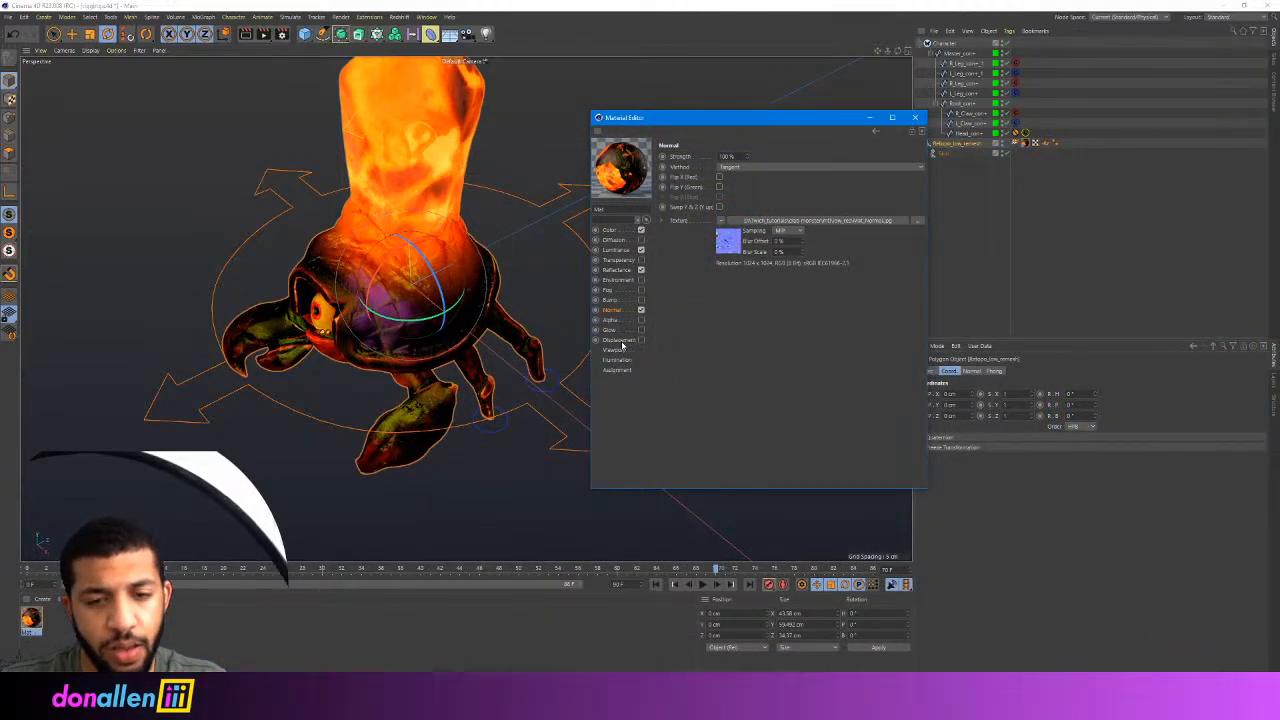
{"action": "left_click", "coordinate": [617, 250]}
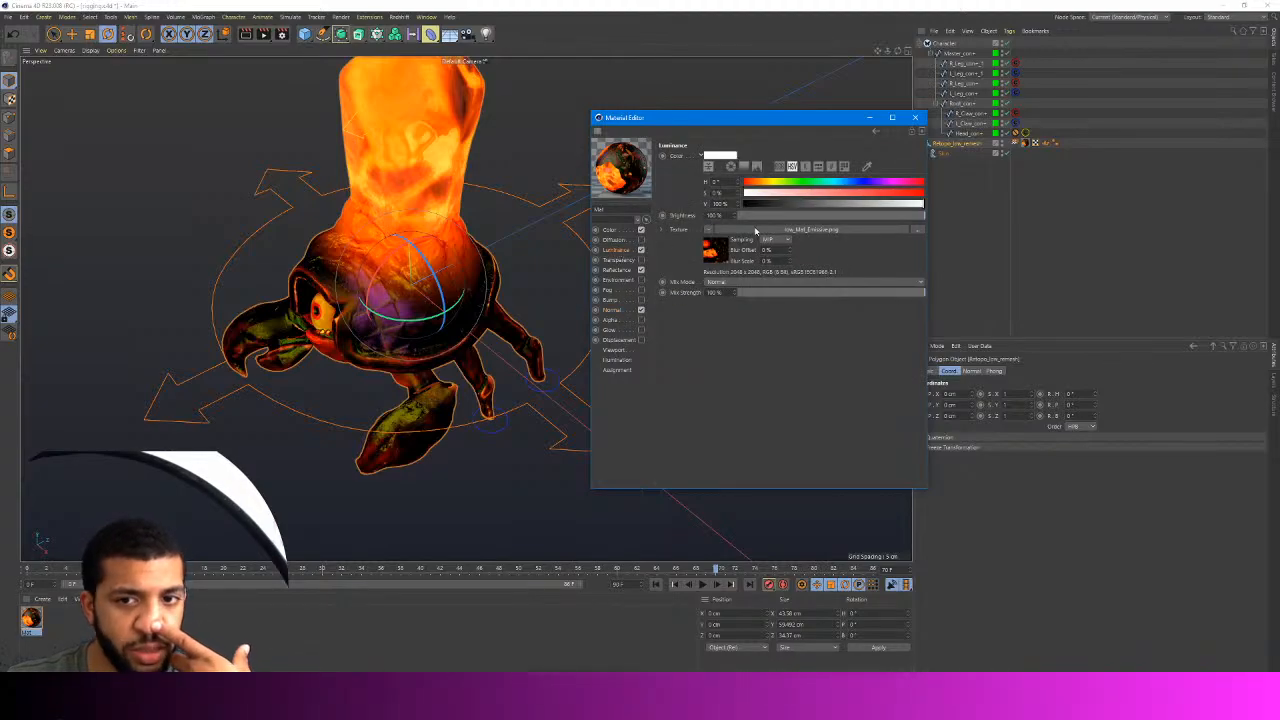
{"action": "left_click", "coordinate": [713, 253]}
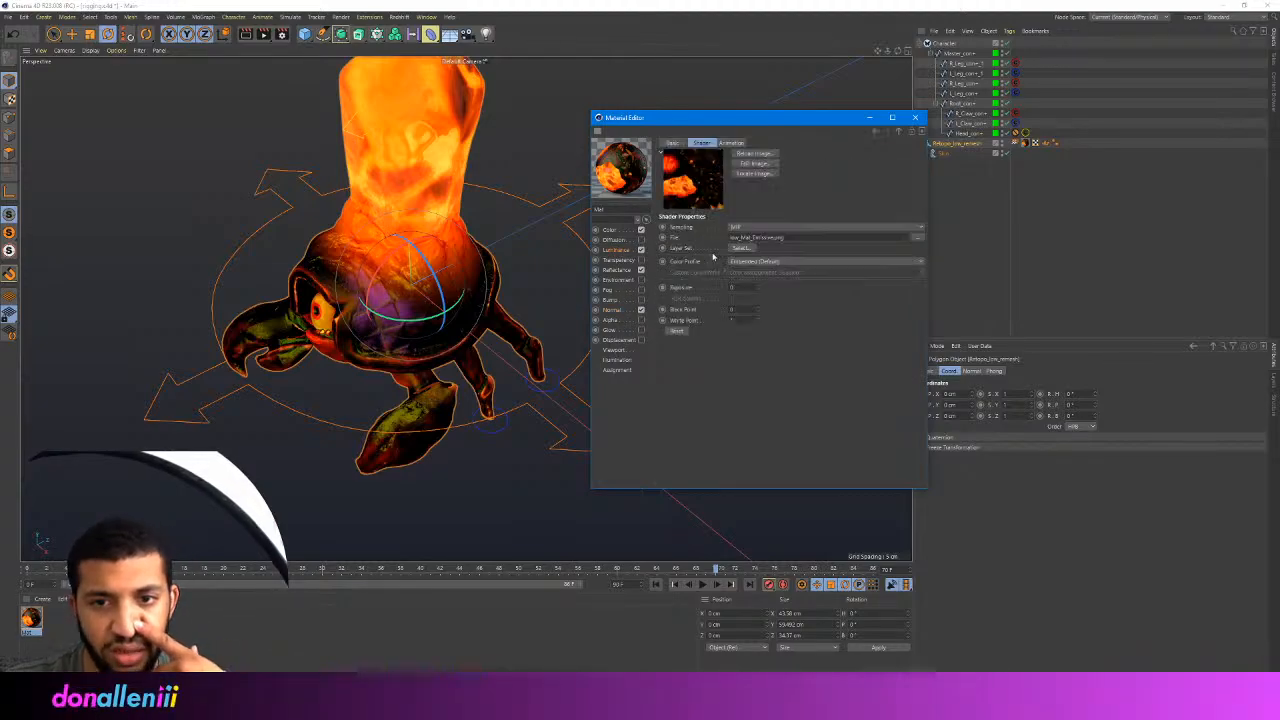
{"action": "left_click", "coordinate": [911, 238]}
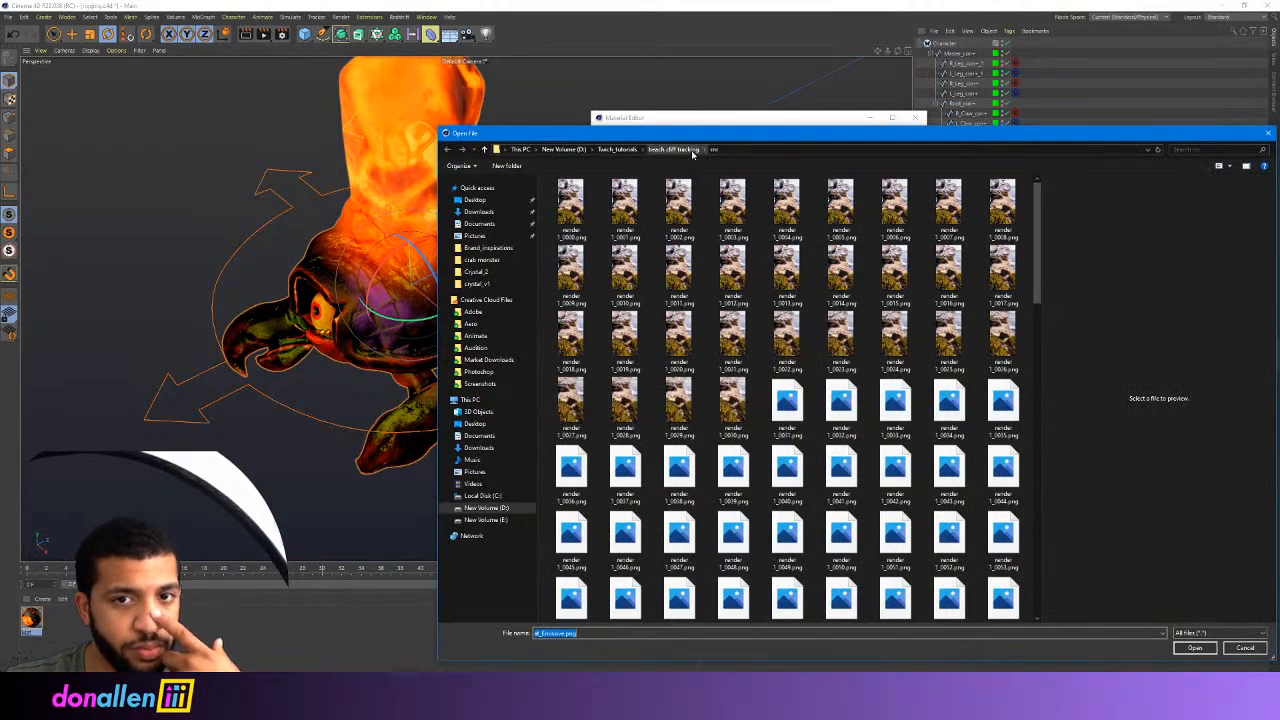
{"action": "left_click", "coordinate": [1246, 634]}
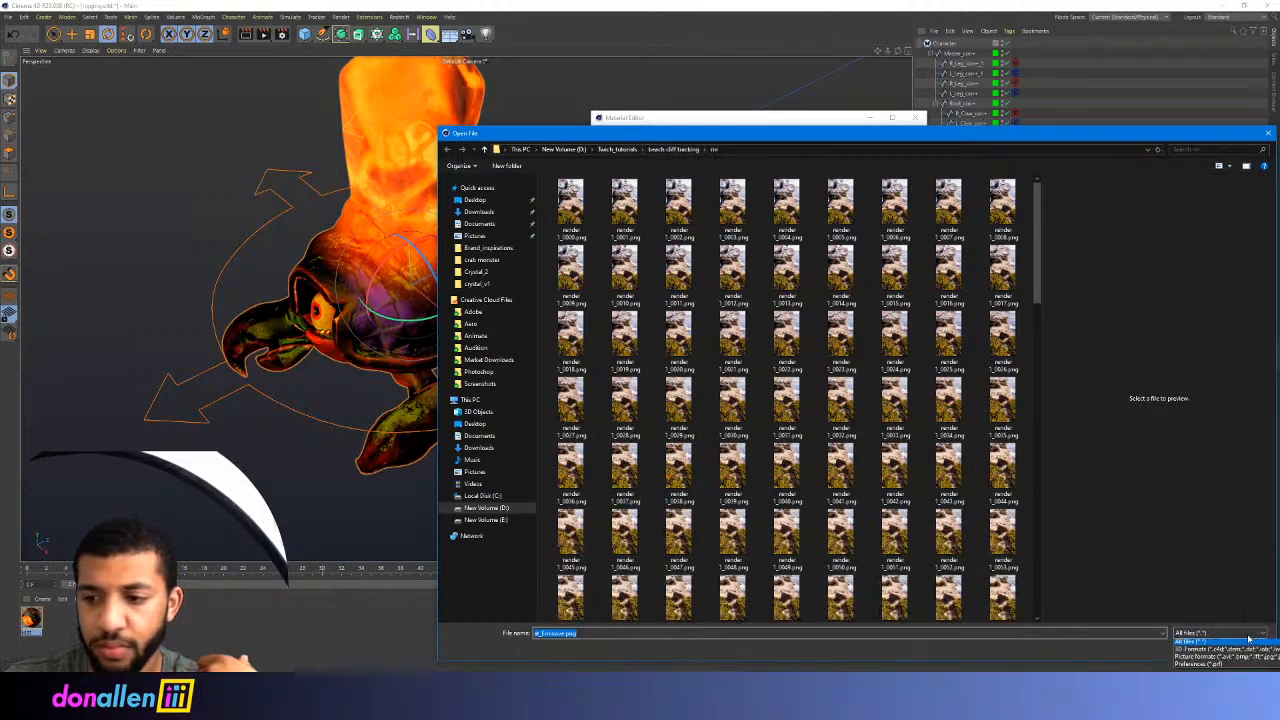
{"action": "key", "text": "Escape"}
{"action": "key", "text": "Escape"}
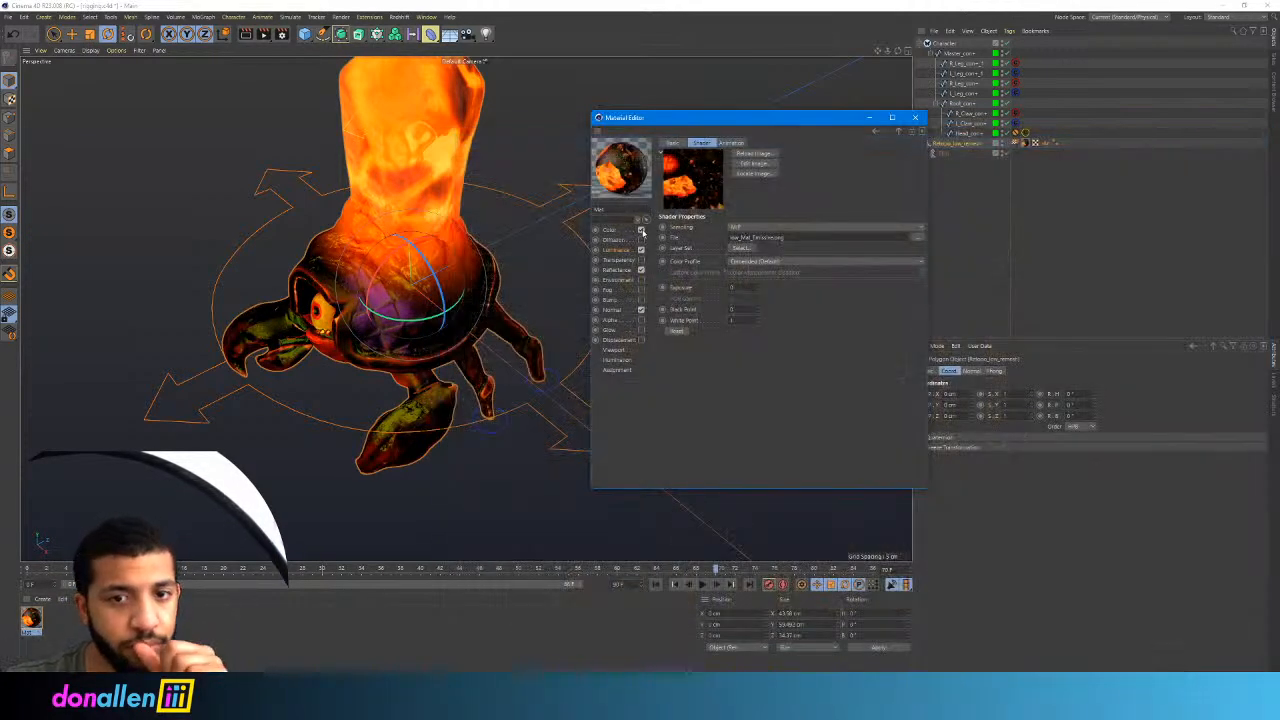
Load Mat_Emissive.jpg from mtl/low_res as the Luminance texture, copying it to the project location, and close the Material Editor
{"action": "left_click", "coordinate": [622, 251]}
{"action": "left_click", "coordinate": [901, 230]}
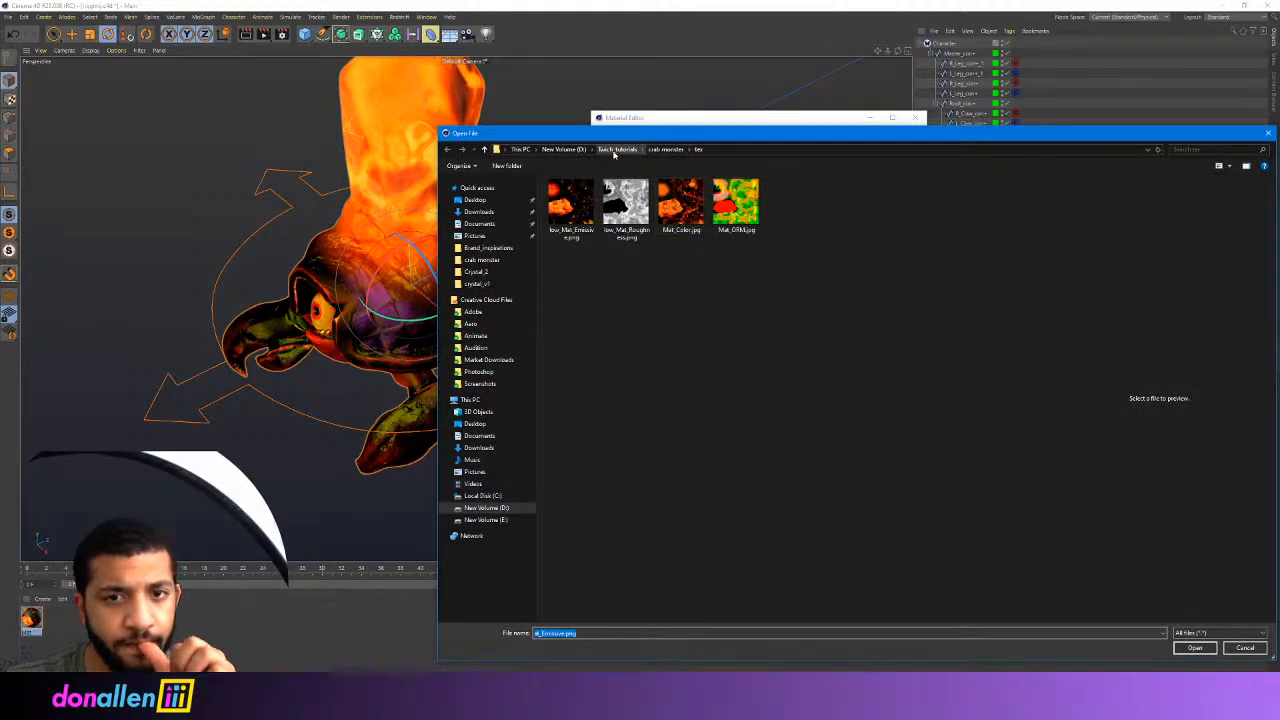
{"action": "left_click", "coordinate": [666, 150]}
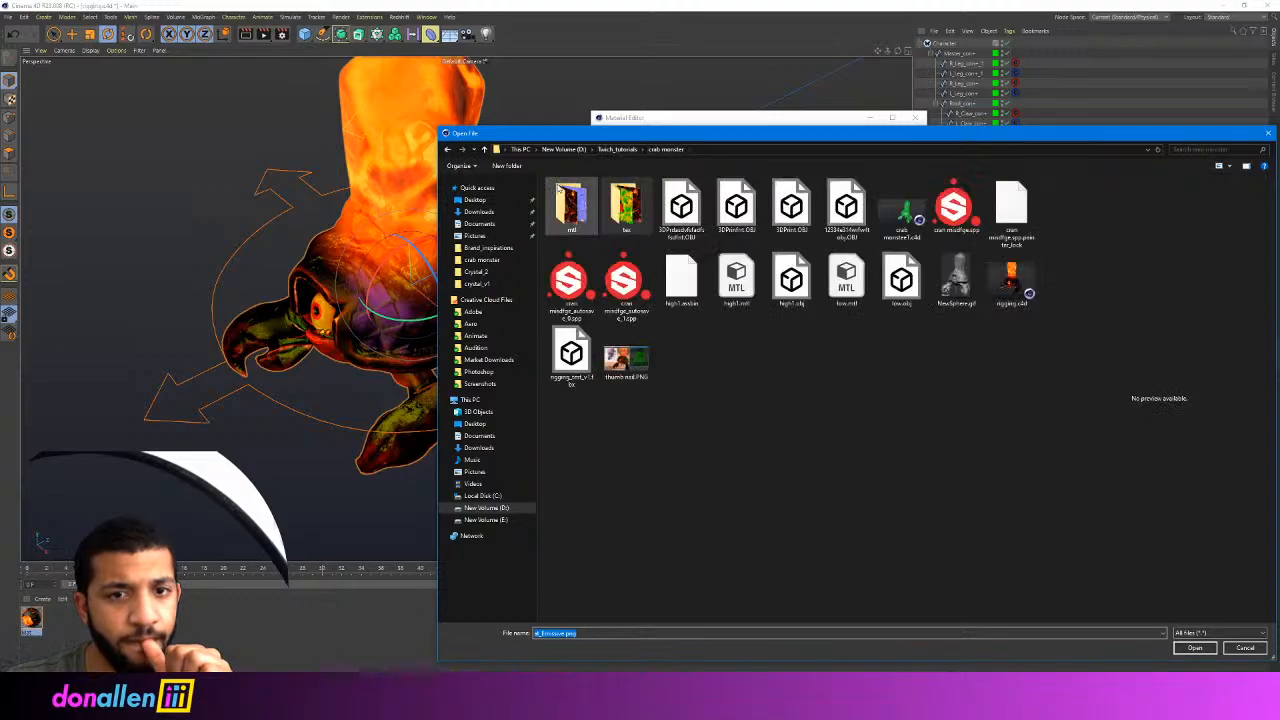
{"action": "double_click", "coordinate": [590, 208]}
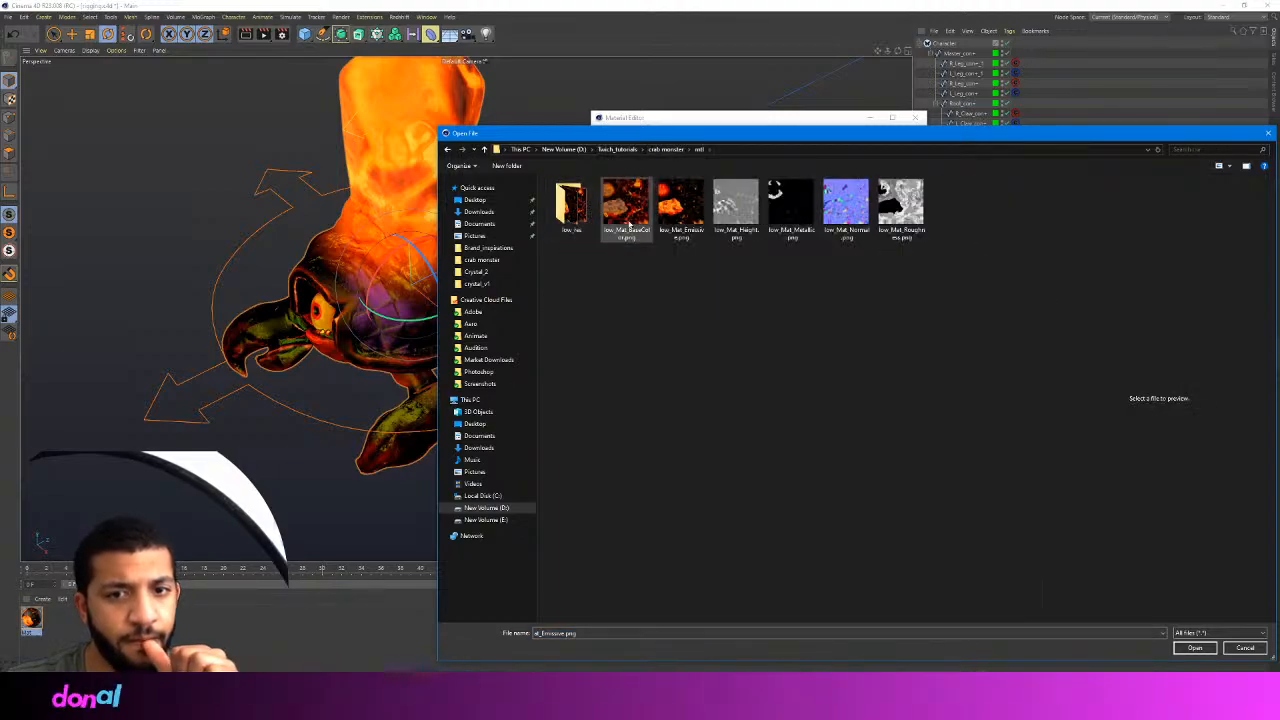
{"action": "double_click", "coordinate": [572, 205]}
{"action": "left_click", "coordinate": [629, 212]}
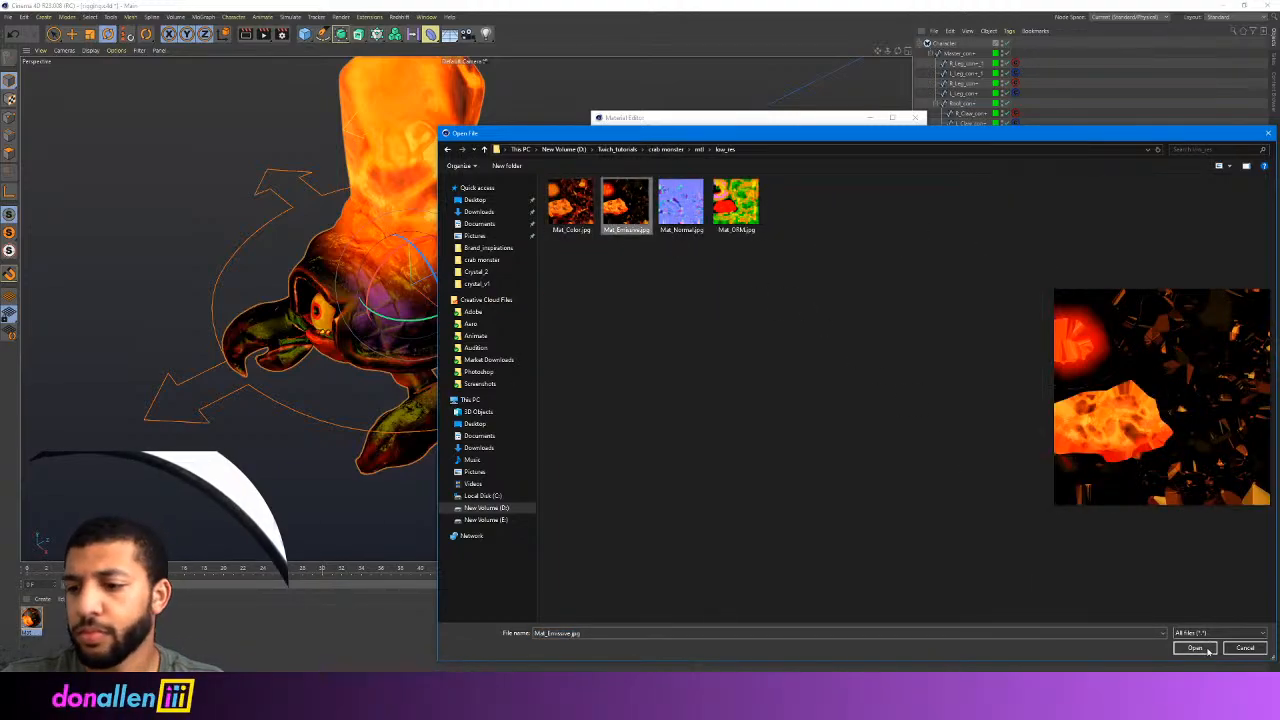
{"action": "left_click", "coordinate": [1208, 650]}
{"action": "left_click", "coordinate": [672, 399]}
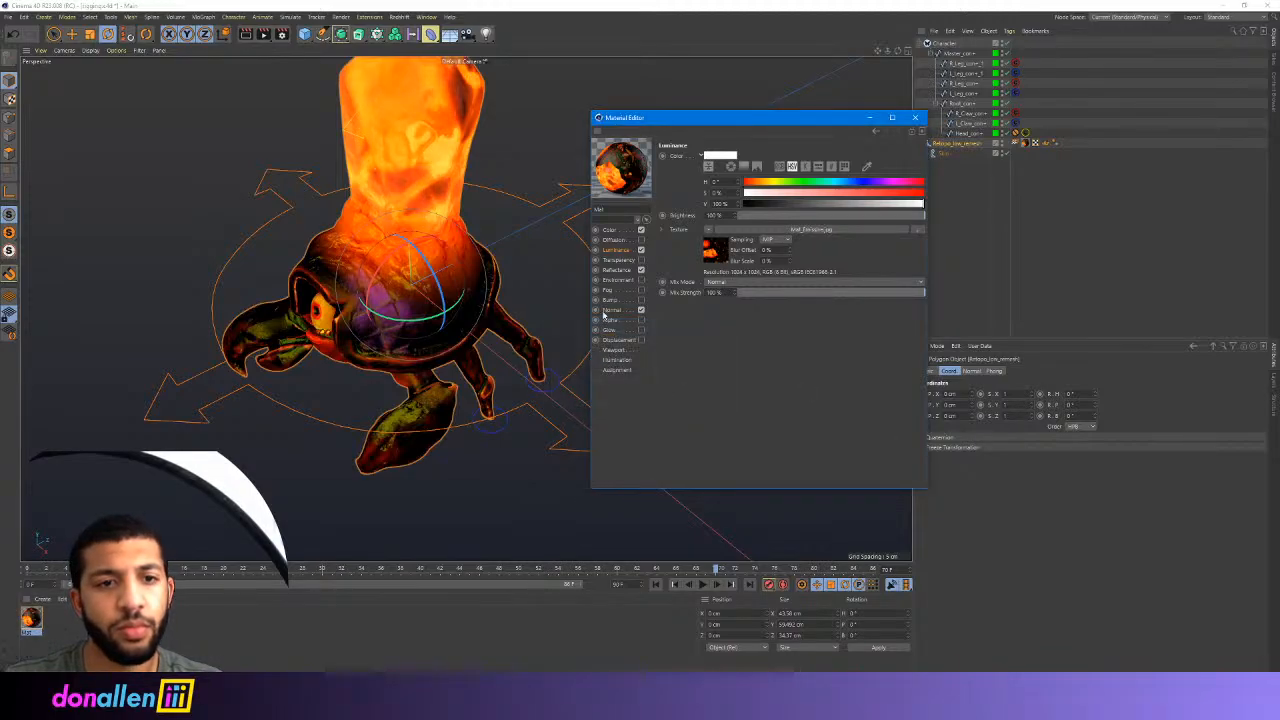
{"action": "left_click_drag", "start_coordinate": [465, 308], "coordinate": [572, 95], "text": "alt"}
{"action": "left_click", "coordinate": [916, 120]}
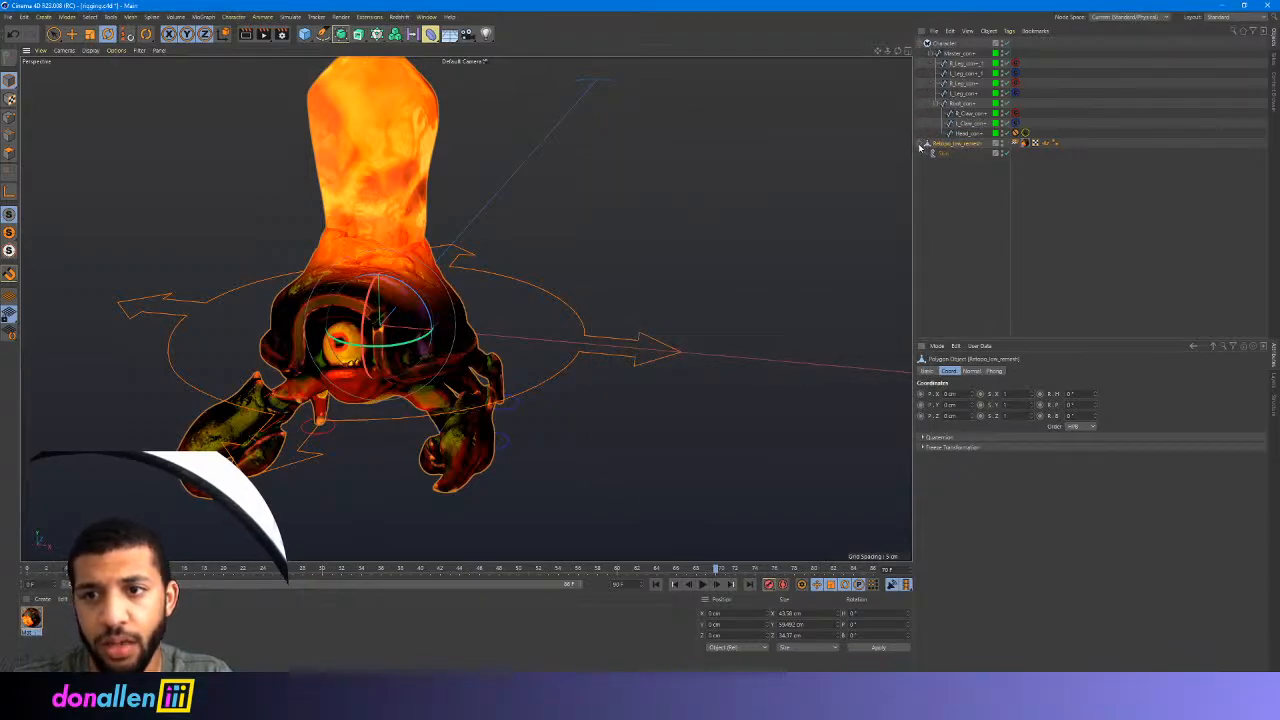
Play back the crab's walk animation in the viewport to check it with the low-resolution textures, and stop it
{"action": "left_click", "coordinate": [922, 144]}
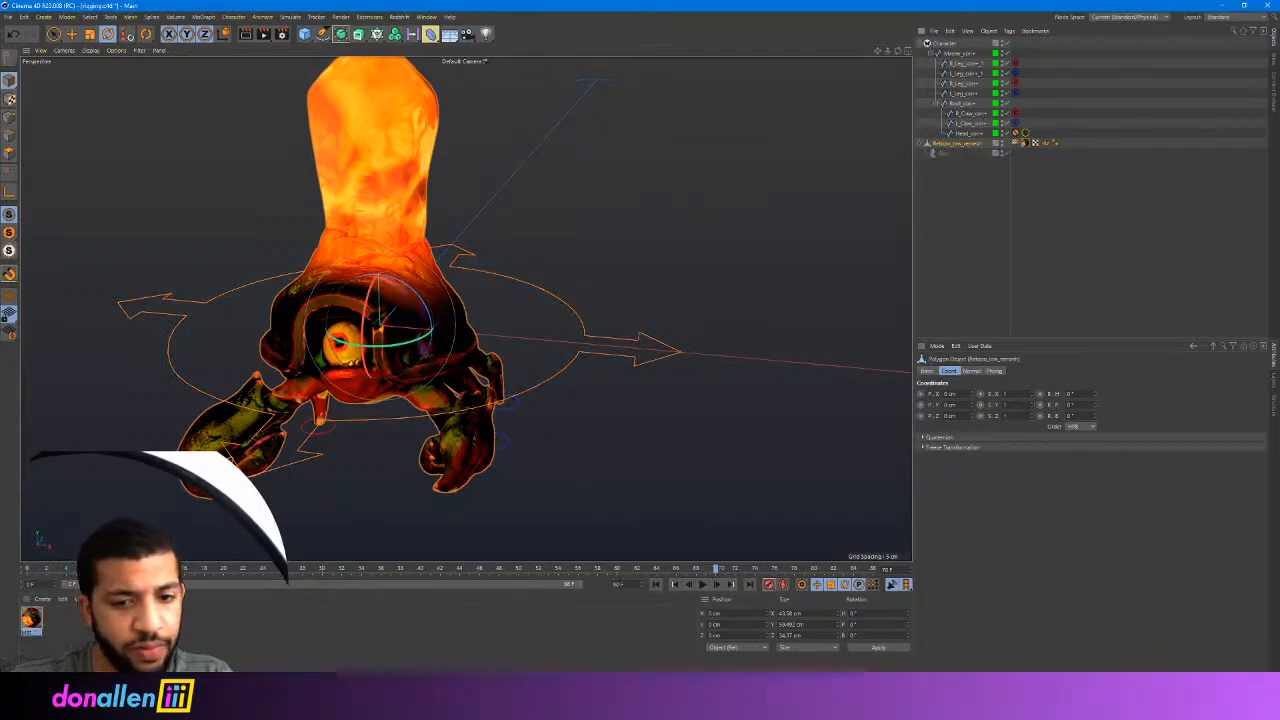
{"action": "left_click", "coordinate": [705, 585]}
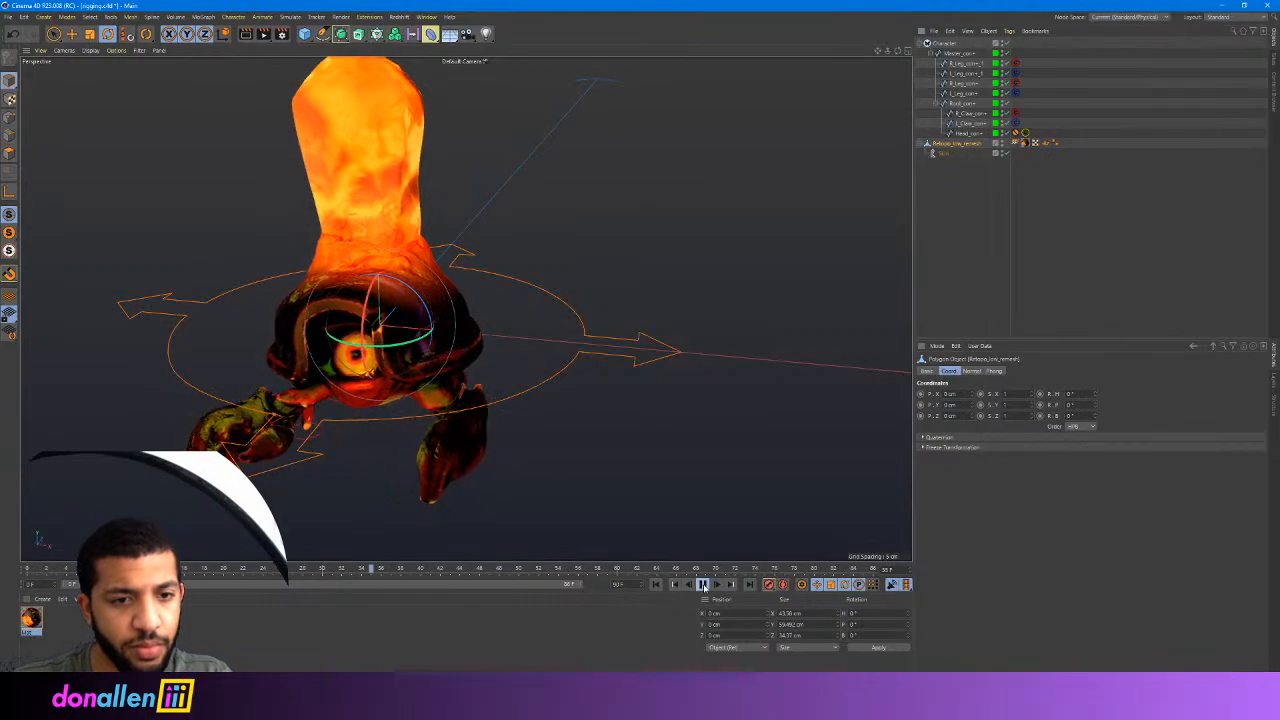
{"action": "left_click", "coordinate": [703, 585]}
Export the crab scene as an FBX with the current export settings, saving it as lower res asset.fbx in the crab monster folder
{"action": "left_click", "coordinate": [8, 17]}
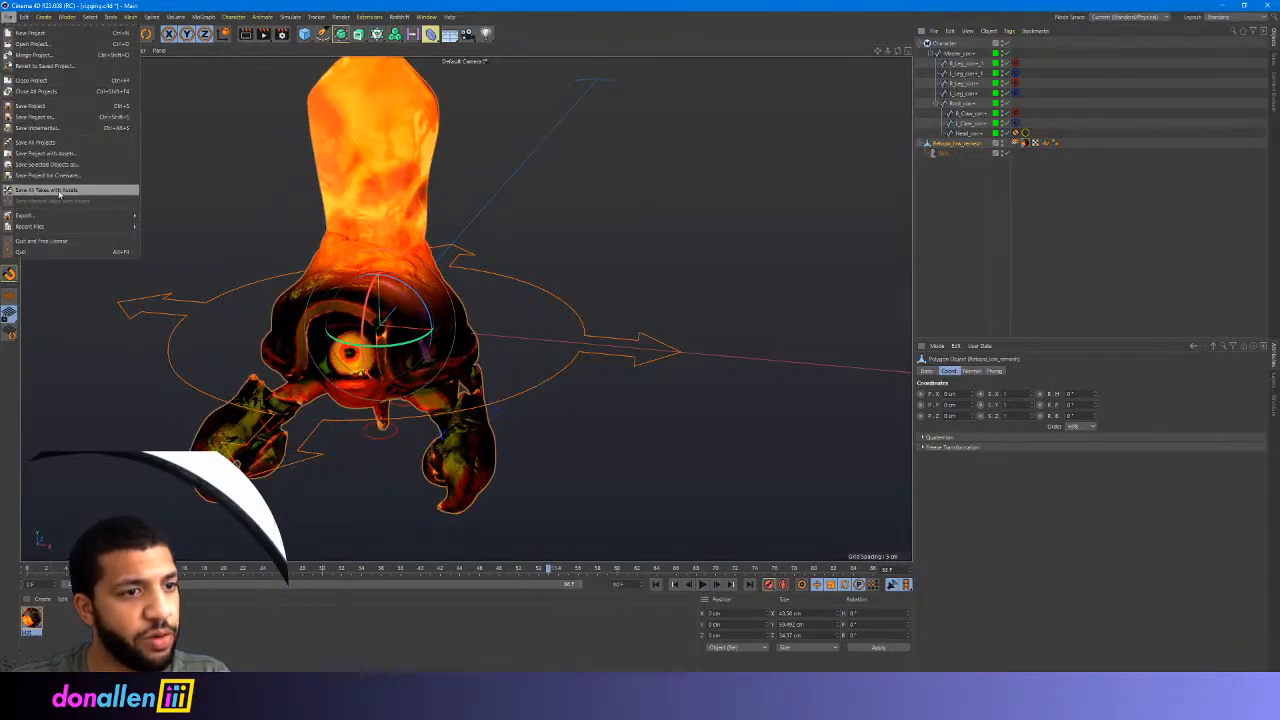
{"action": "mouse_move", "coordinate": [57, 222]}
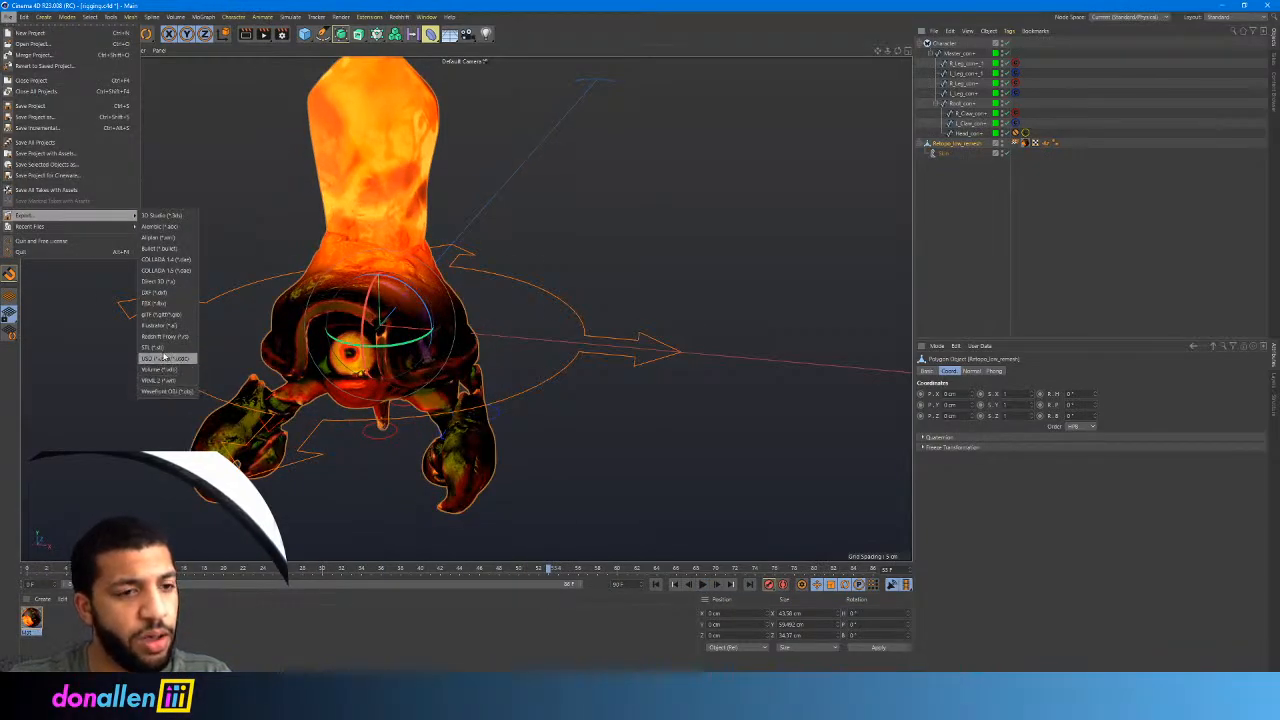
{"action": "left_click", "coordinate": [160, 303]}
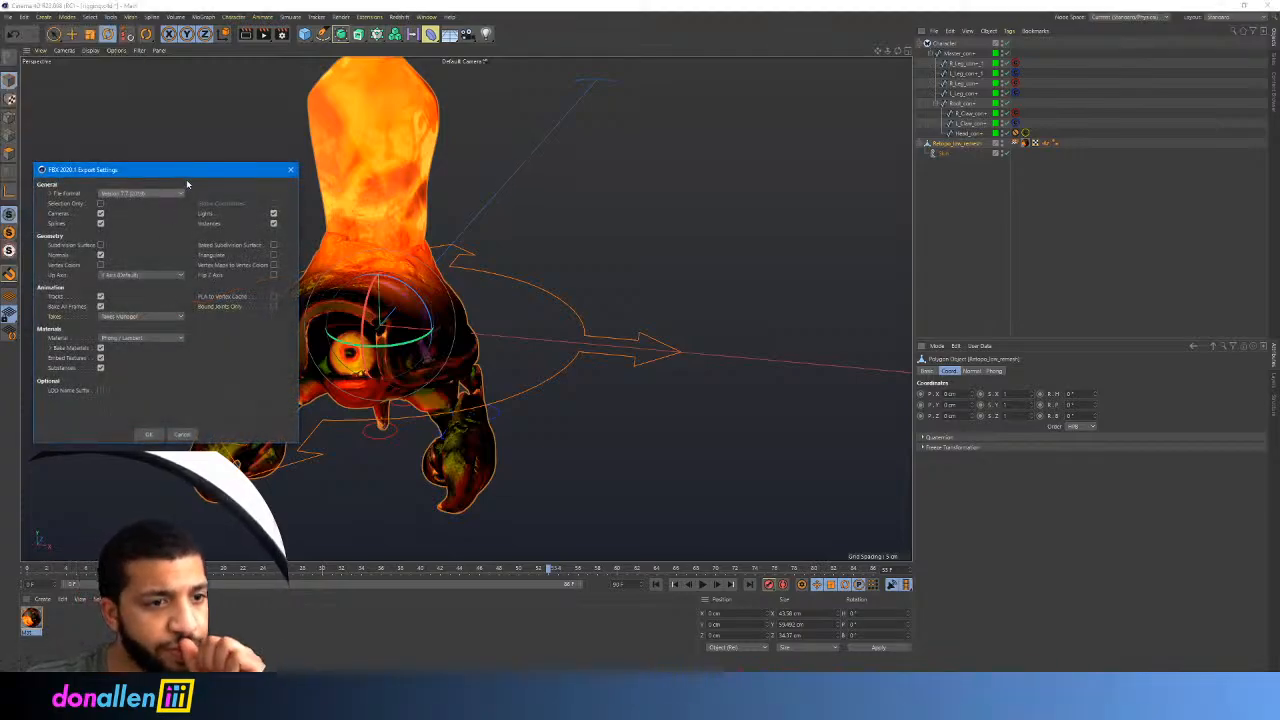
{"action": "left_click_drag", "start_coordinate": [200, 171], "coordinate": [753, 160]}
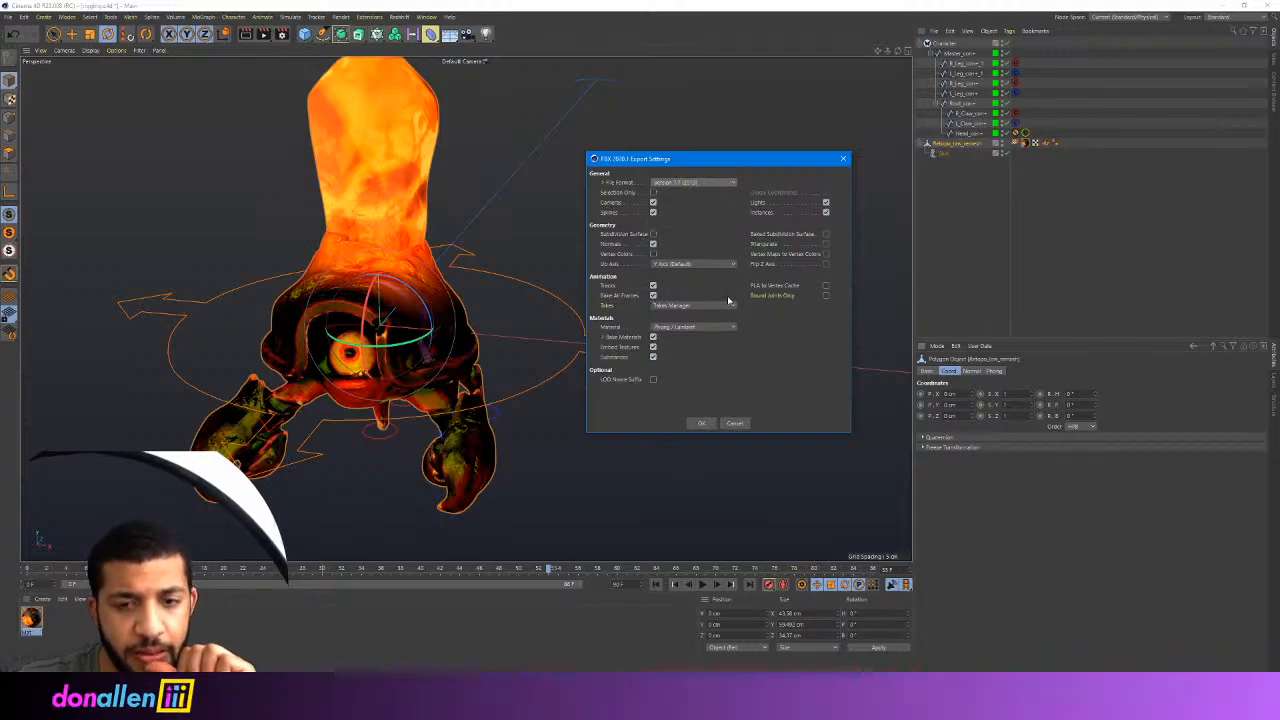
{"action": "left_click", "coordinate": [700, 423]}
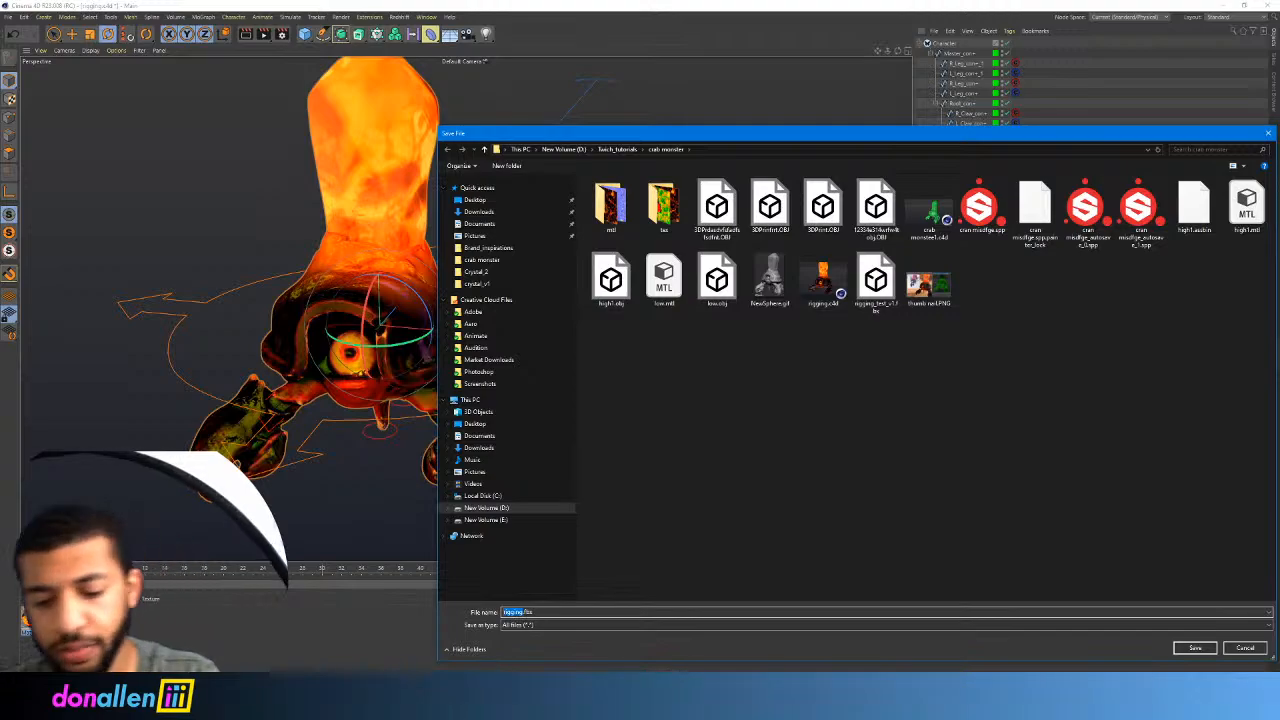
{"action": "type", "text": "lower re"}
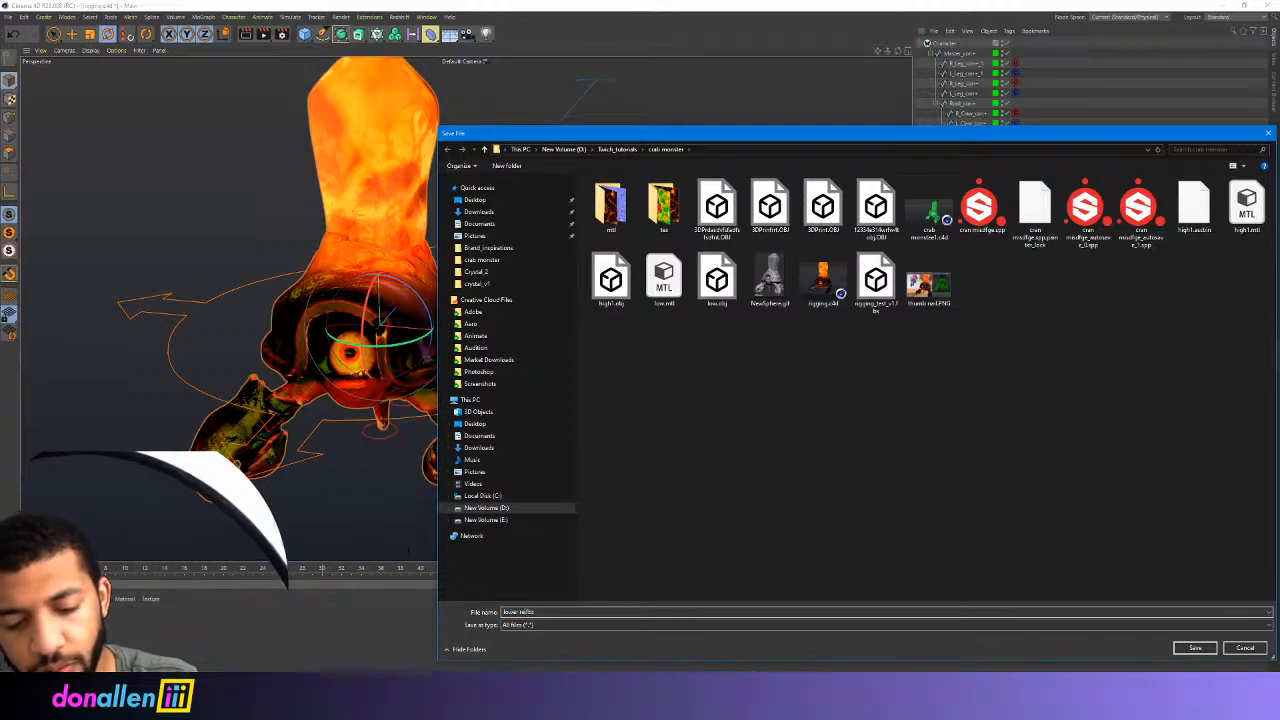
{"action": "type", "text": "s asset"}
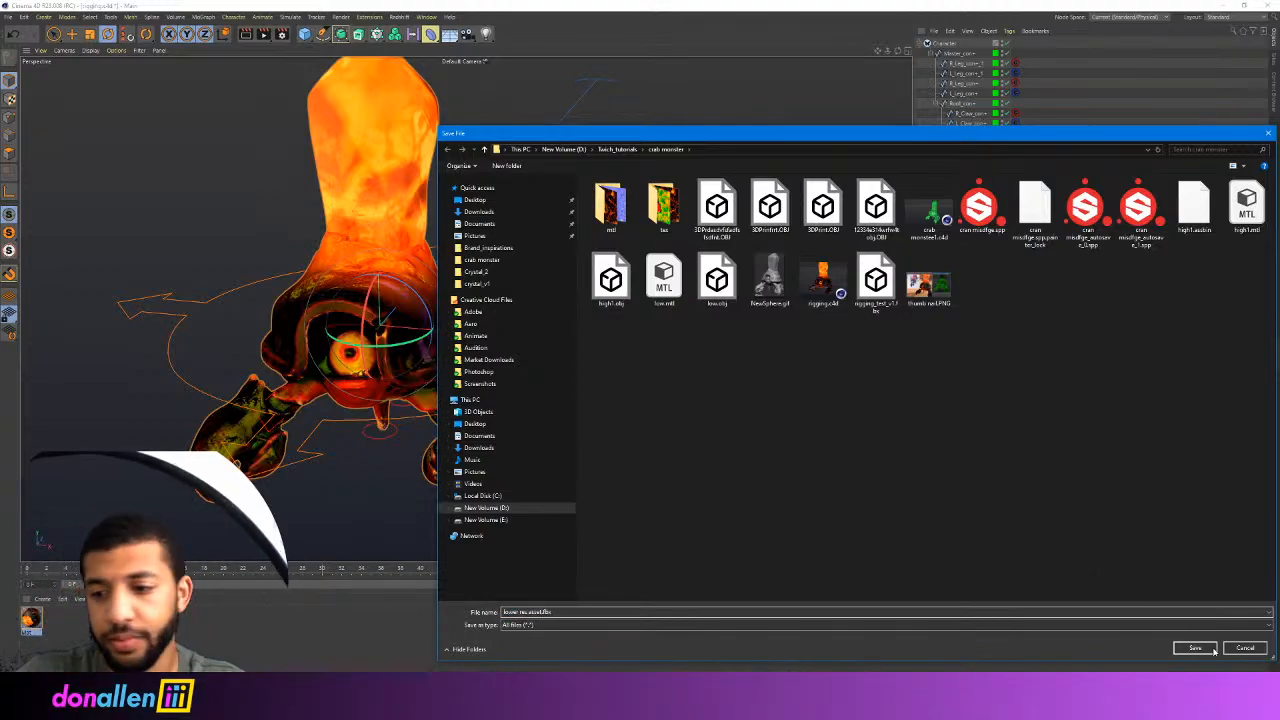
{"action": "left_click", "coordinate": [1196, 648]}
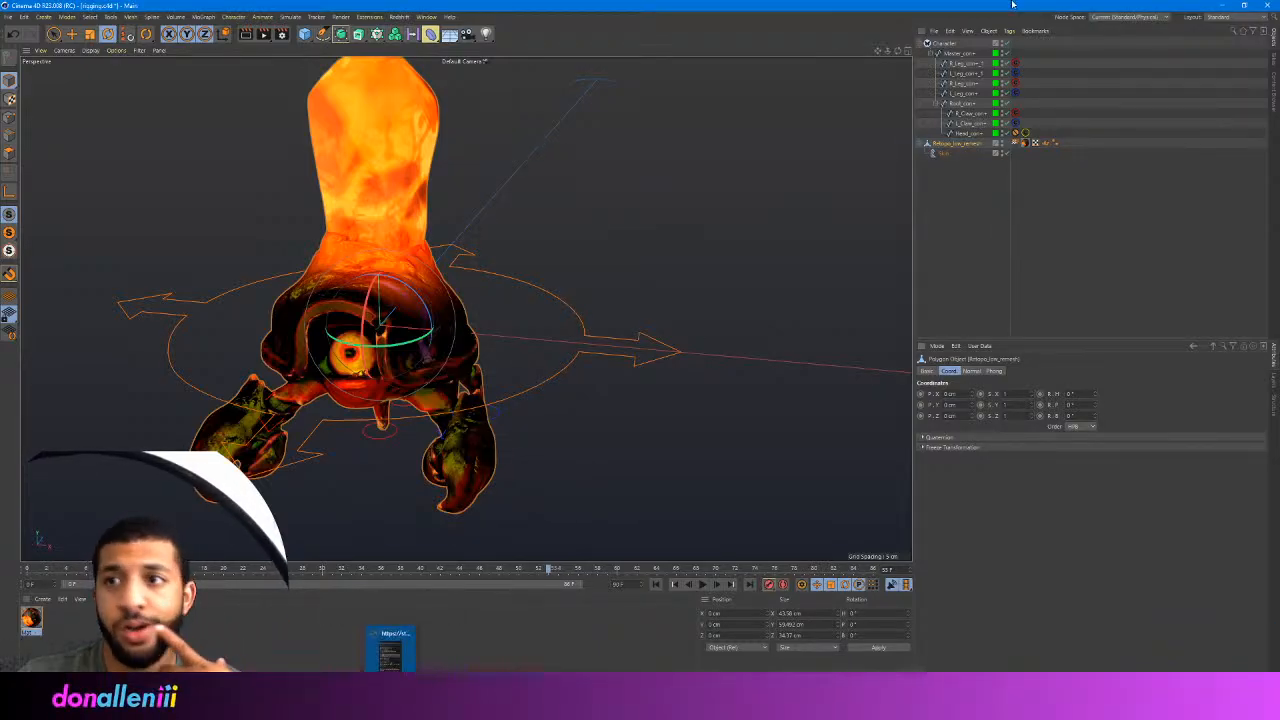
Switch to the WorldObject project in Spark AR Studio and import lower res asset.fbx from the crab monster folder
{"action": "left_click", "coordinate": [1224, 5]}
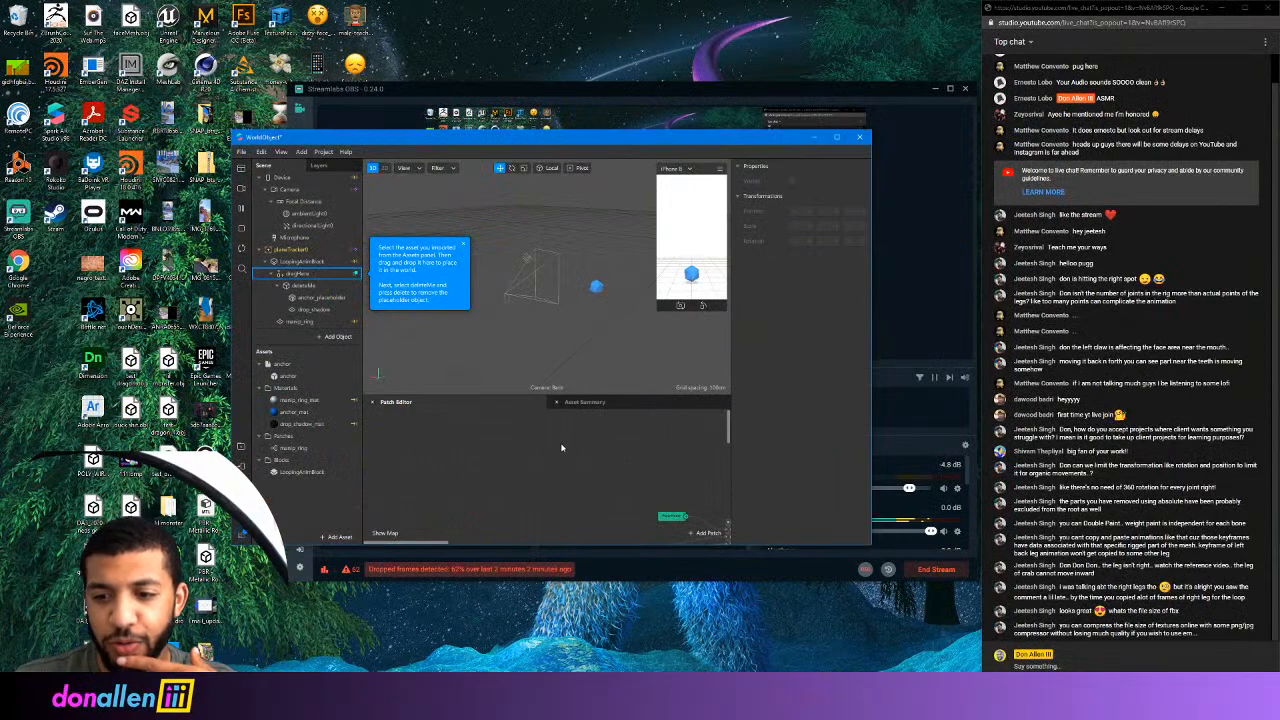
{"action": "left_click_drag", "start_coordinate": [739, 138], "coordinate": [739, 109]}
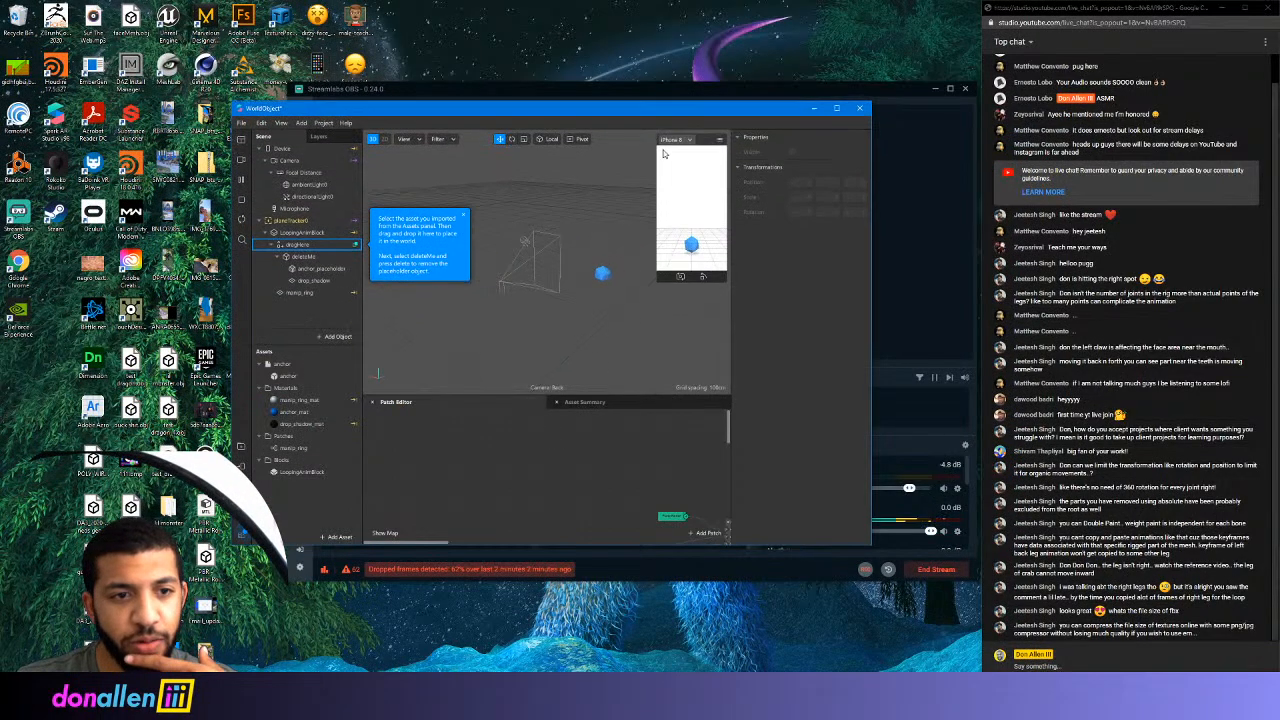
{"action": "left_click", "coordinate": [338, 540]}
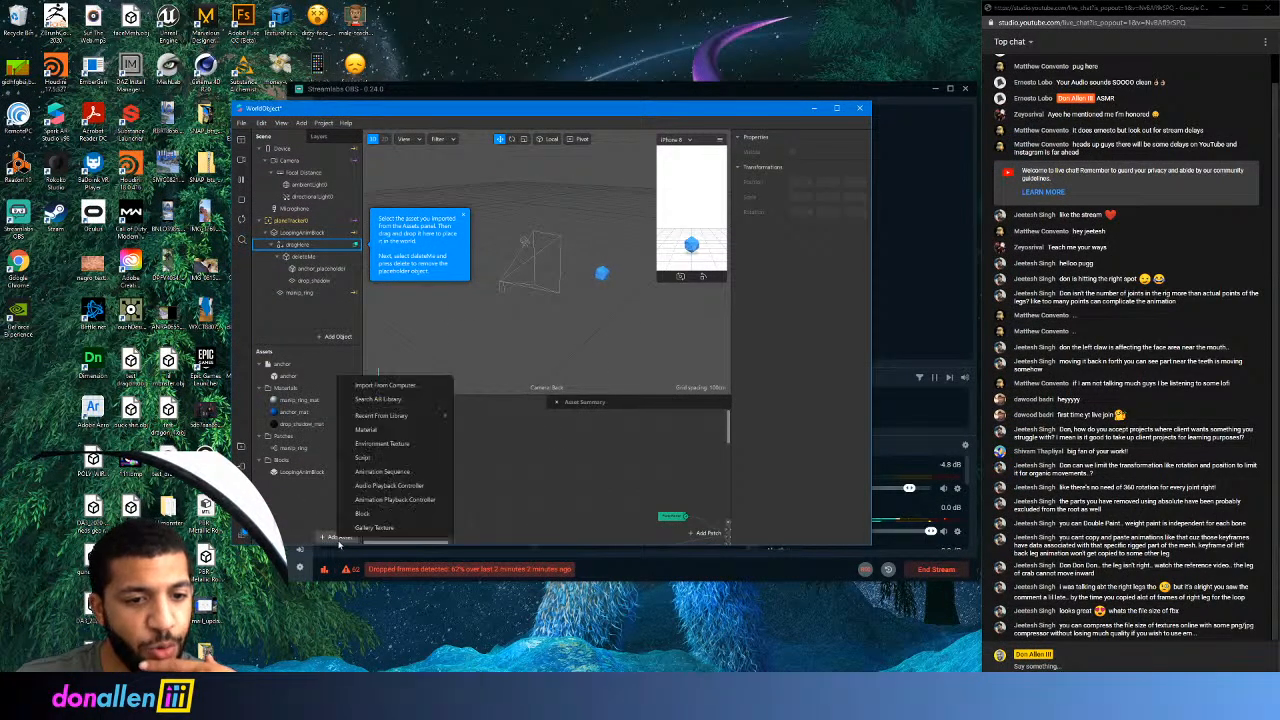
{"action": "left_click", "coordinate": [384, 387]}
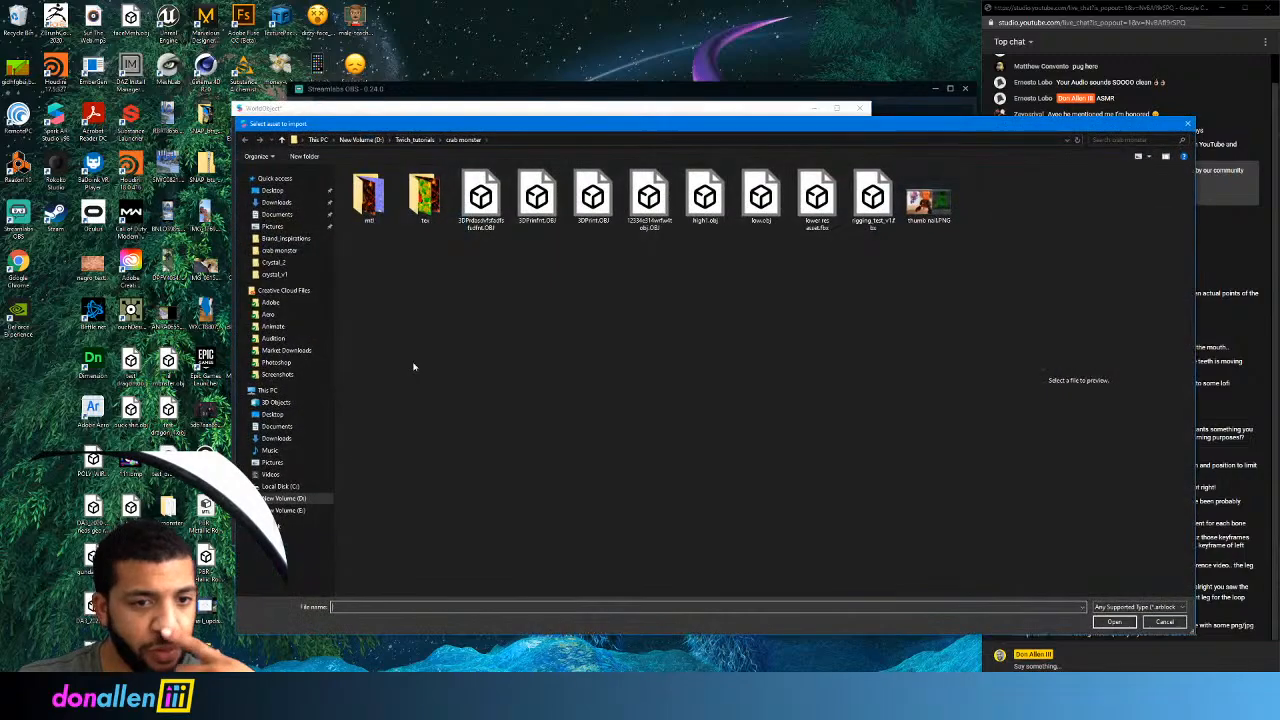
{"action": "left_click", "coordinate": [816, 198]}
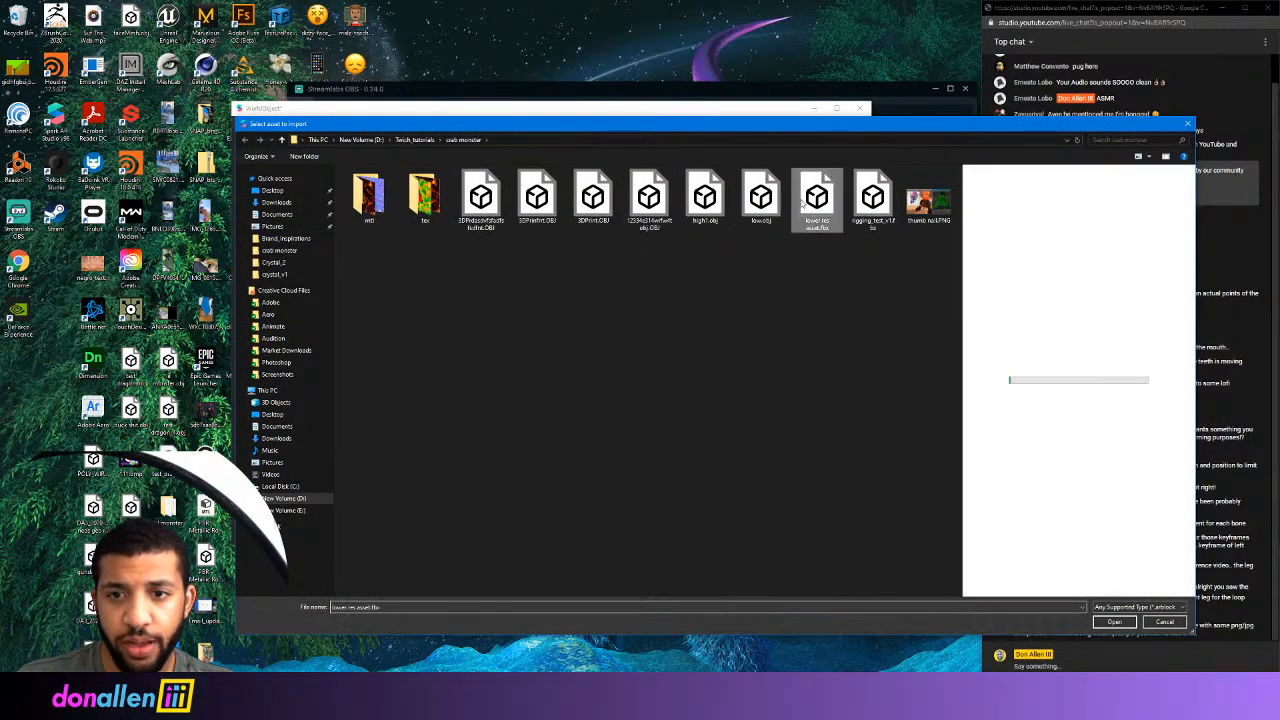
{"action": "left_click", "coordinate": [1124, 621]}
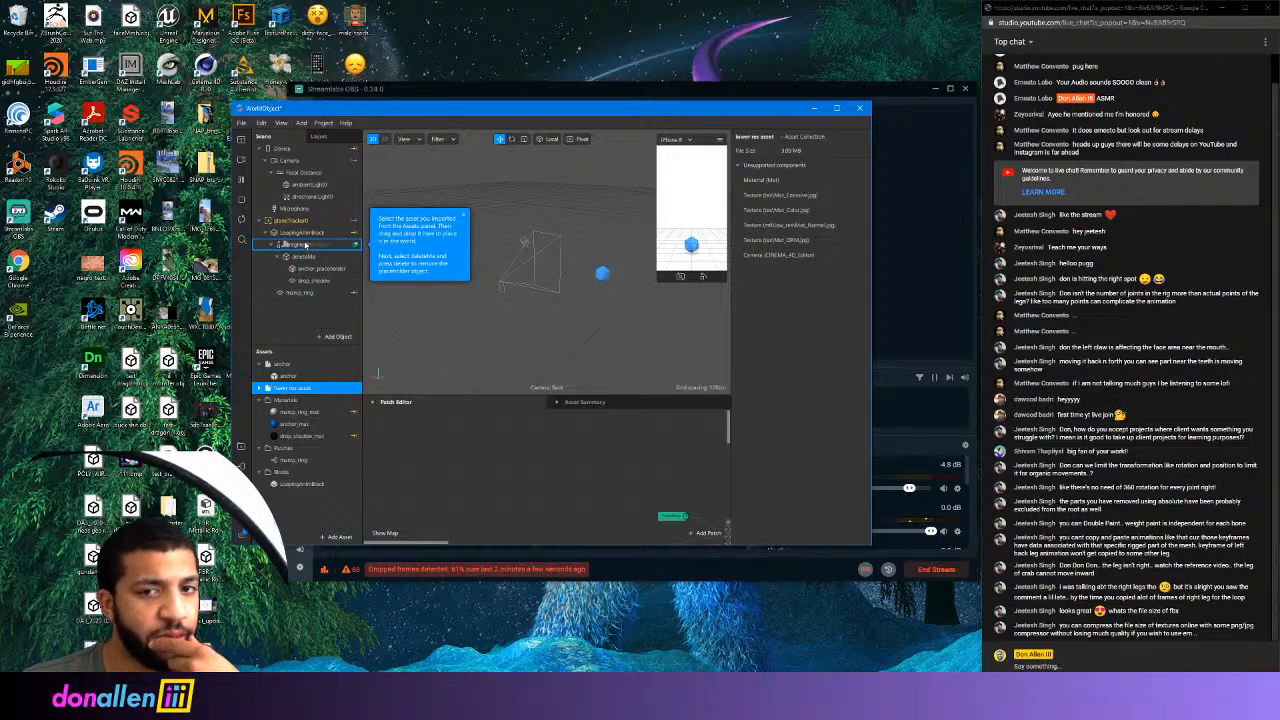
Place the lower res asset under dragHere in the scene and delete the deleteMe placeholder object
{"action": "left_click_drag", "start_coordinate": [305, 244], "coordinate": [306, 246]}
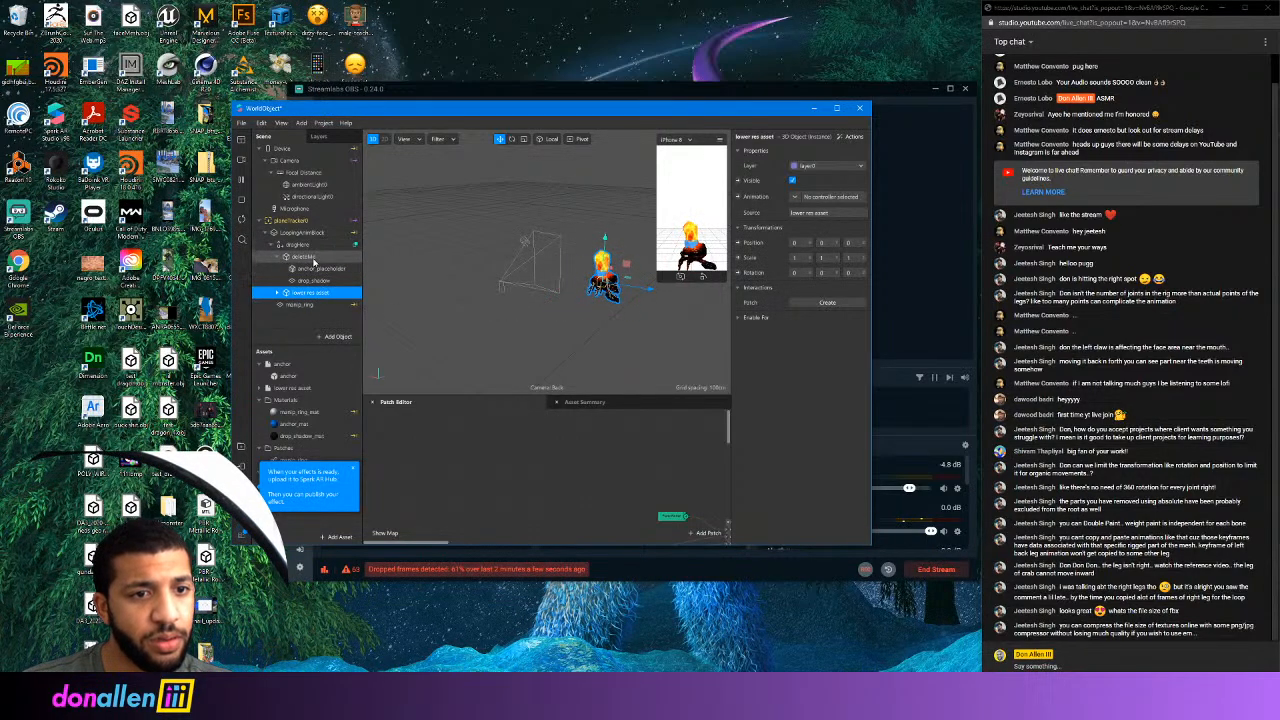
{"action": "left_click", "coordinate": [313, 257]}
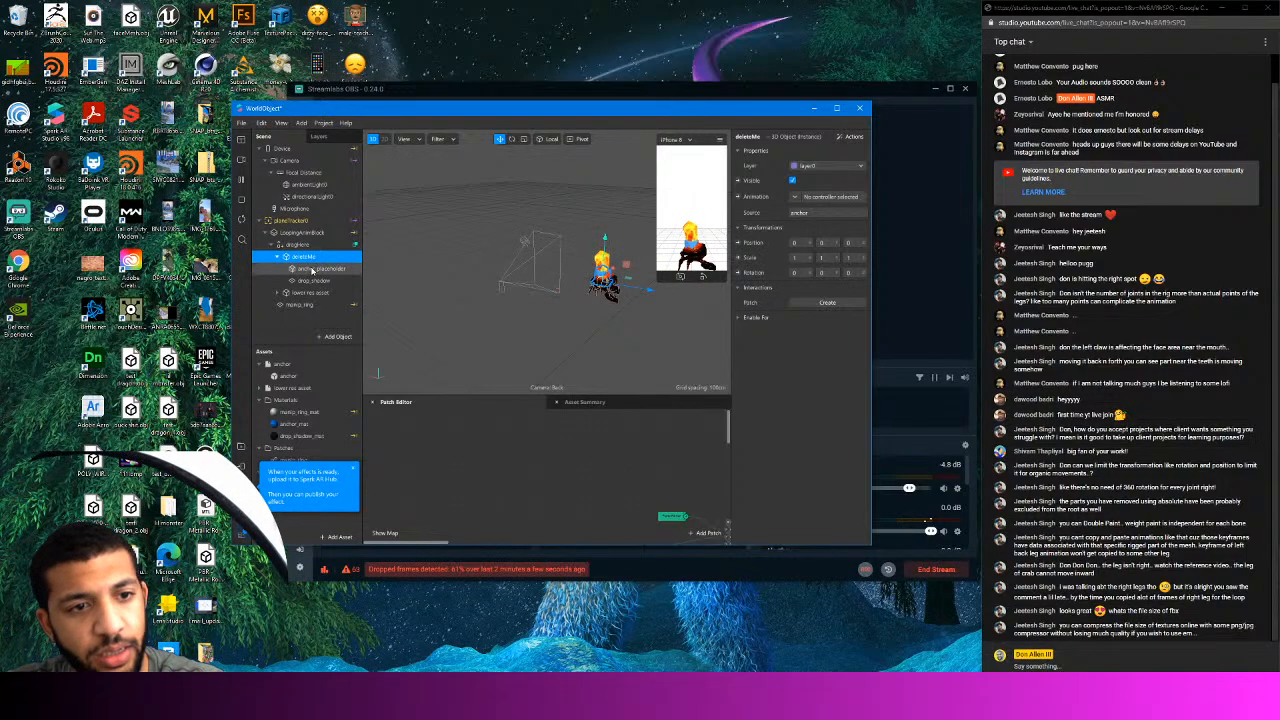
{"action": "key", "text": "Delete"}
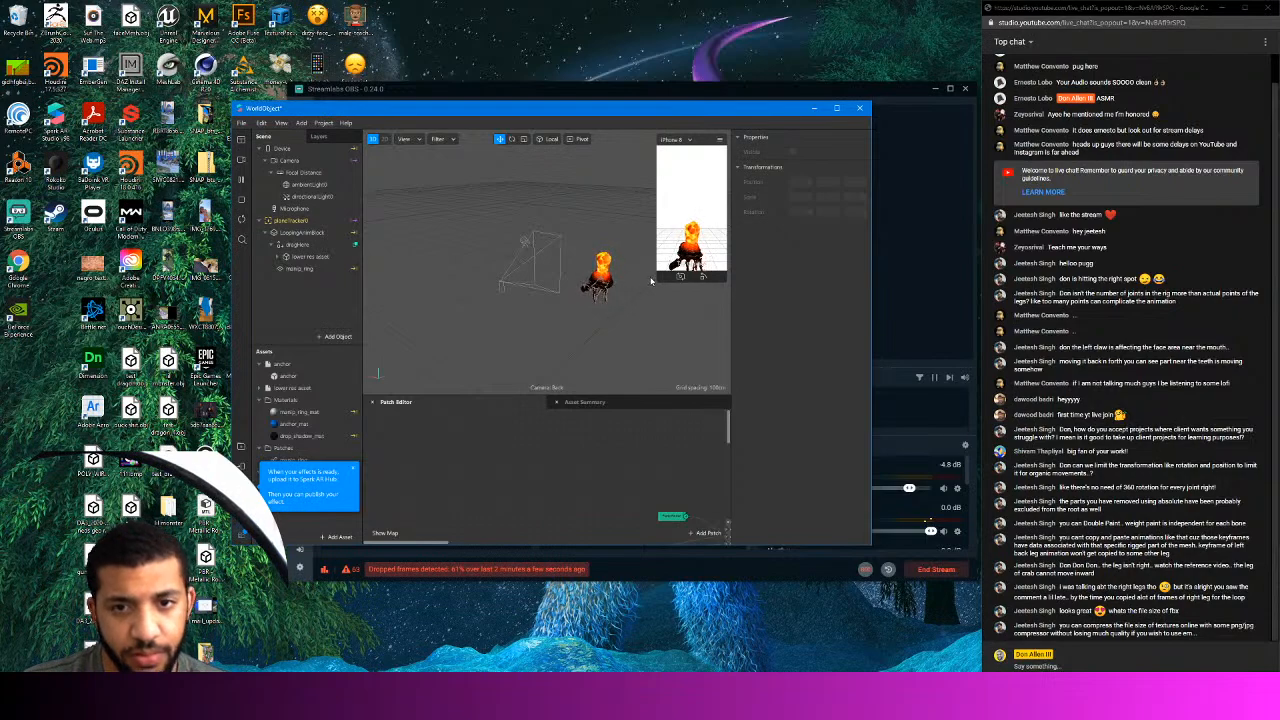
Enlarge the phone preview, maximize the project window, and examine the crab model up close and from a distance
{"action": "left_click_drag", "start_coordinate": [663, 259], "coordinate": [618, 332]}
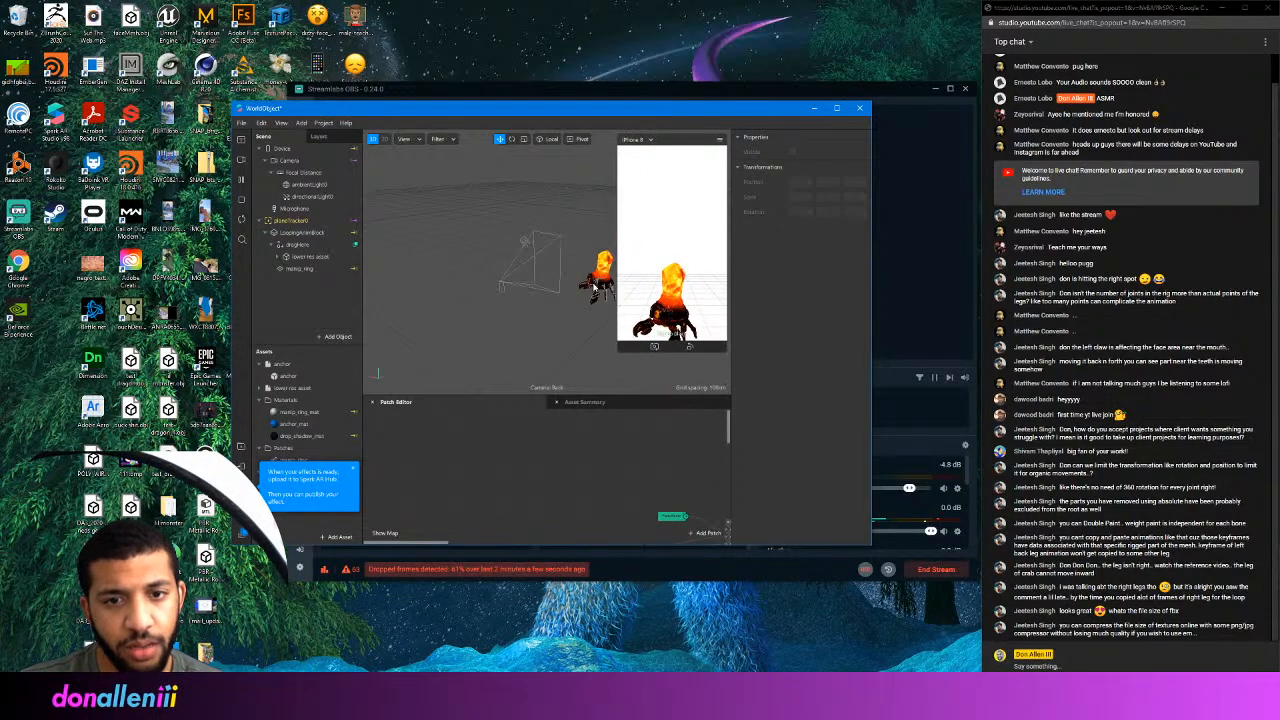
{"action": "left_click", "coordinate": [838, 109]}
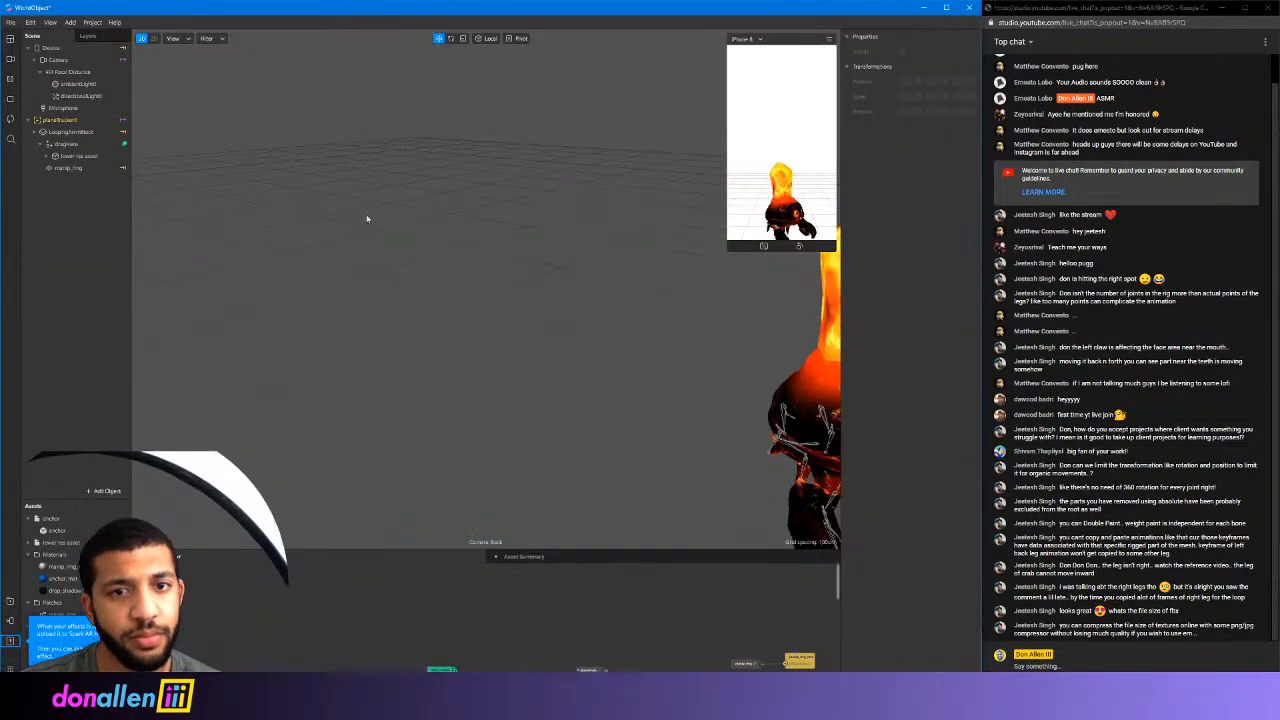
{"action": "left_click_drag", "start_coordinate": [607, 316], "coordinate": [573, 281], "text": "alt"}
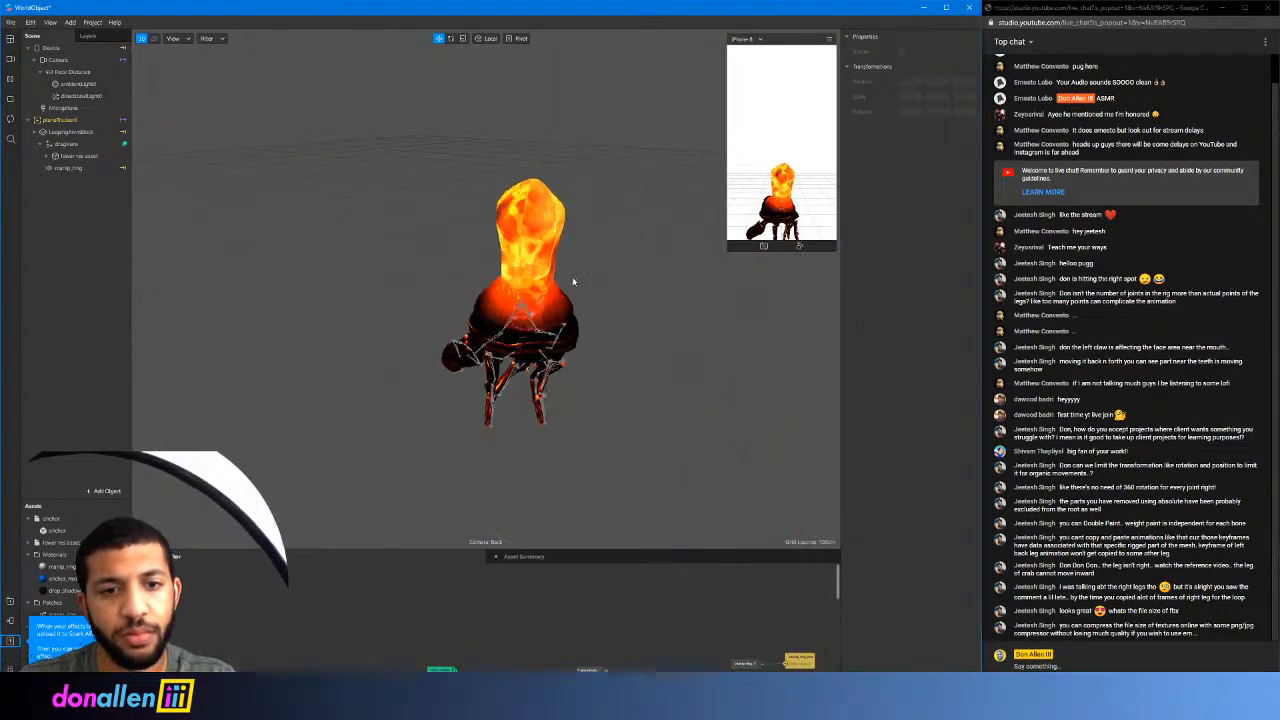
{"action": "scroll", "coordinate": [573, 281], "scroll_direction": "down", "scroll_amount": 5}
{"action": "scroll", "coordinate": [573, 281], "scroll_direction": "up", "scroll_amount": 5}
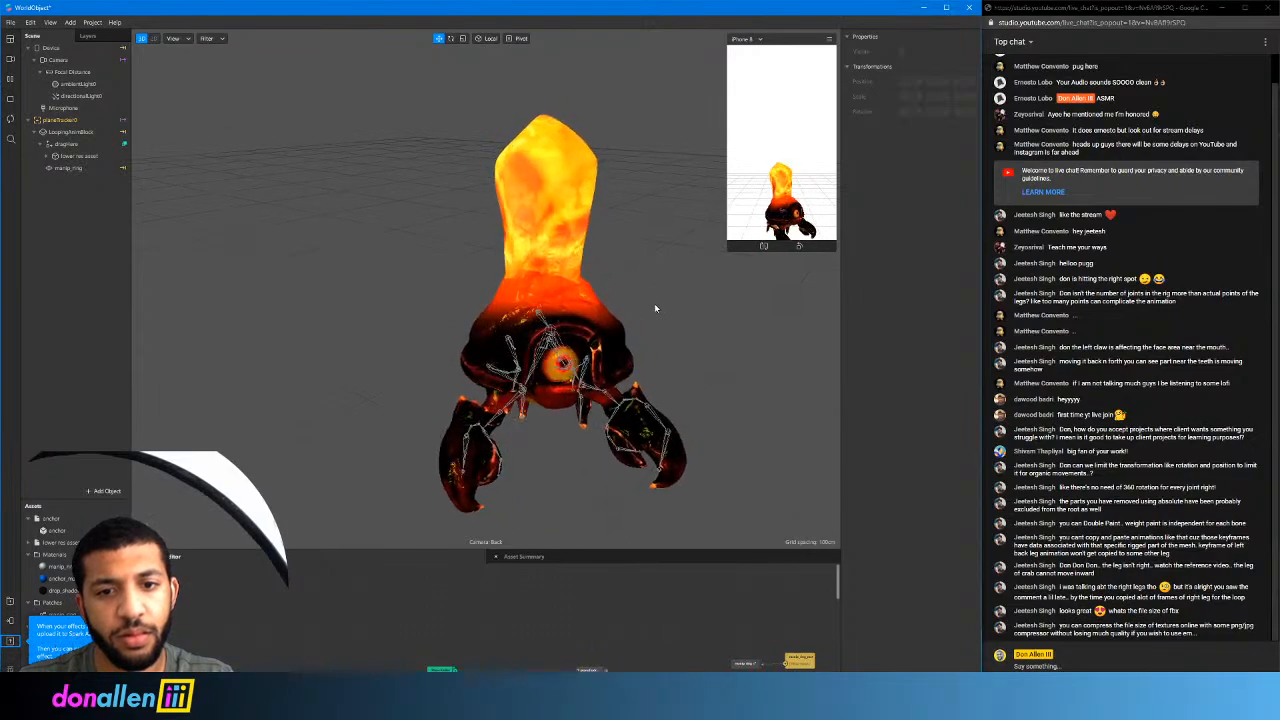
{"action": "scroll", "coordinate": [655, 305], "scroll_direction": "down", "scroll_amount": 3}
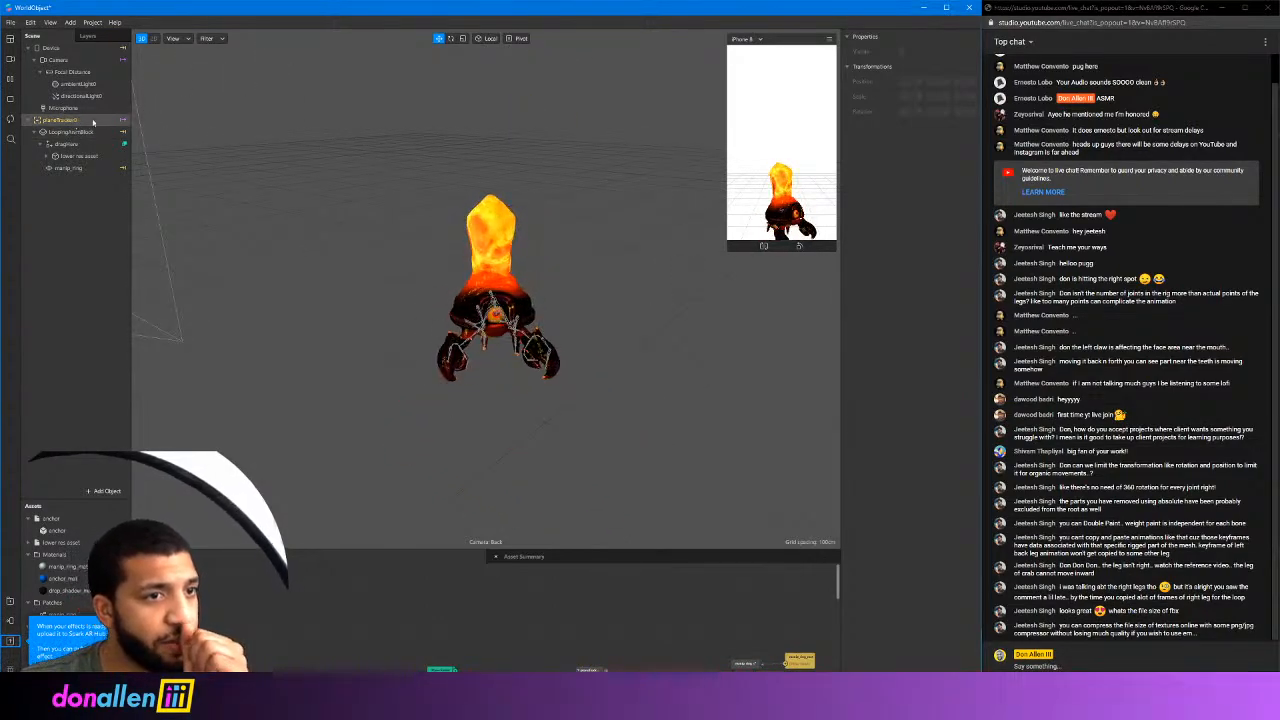
Turn off the Spinning On/Off input of LoopingAnimBlock
{"action": "left_click", "coordinate": [500, 303]}
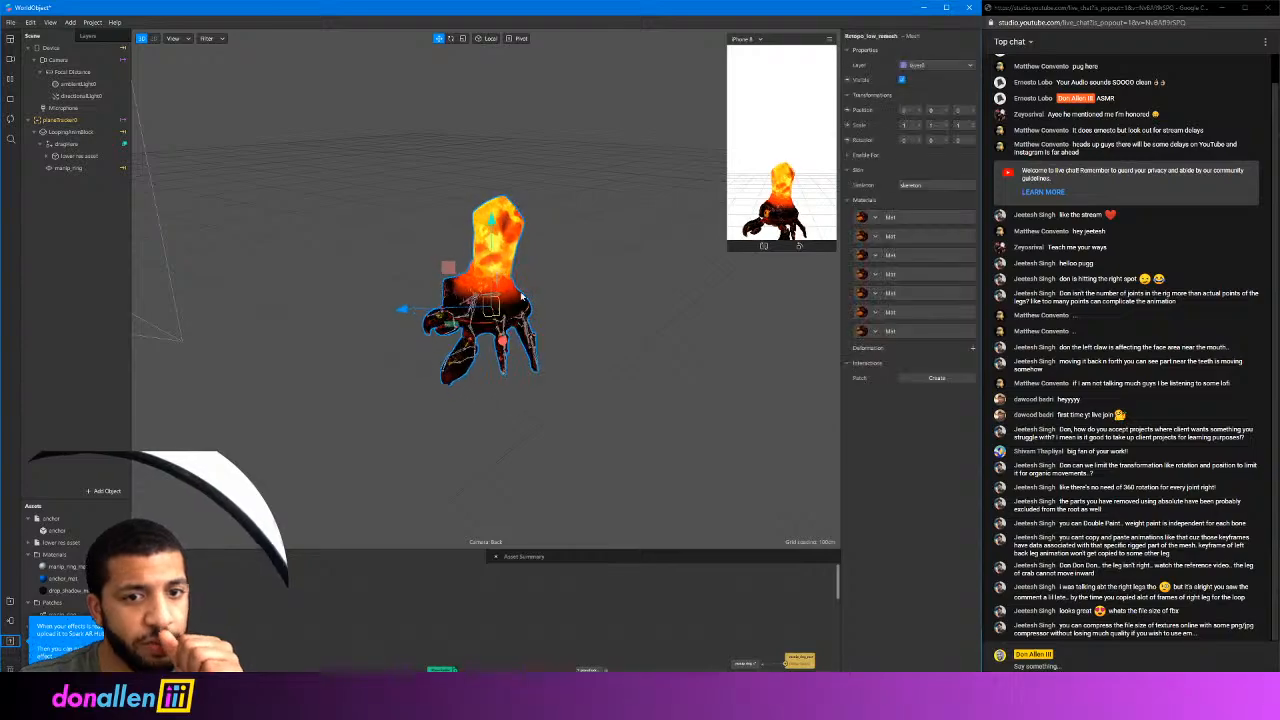
{"action": "left_click", "coordinate": [64, 131]}
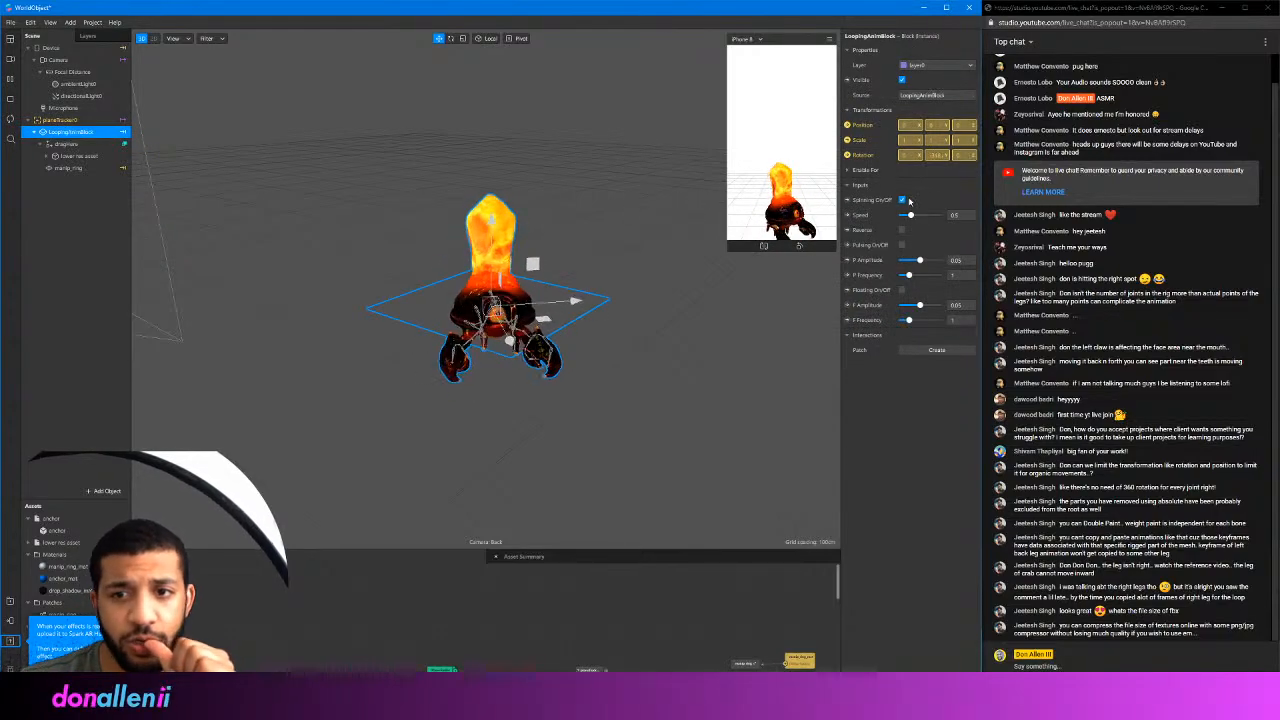
{"action": "left_click", "coordinate": [903, 201]}
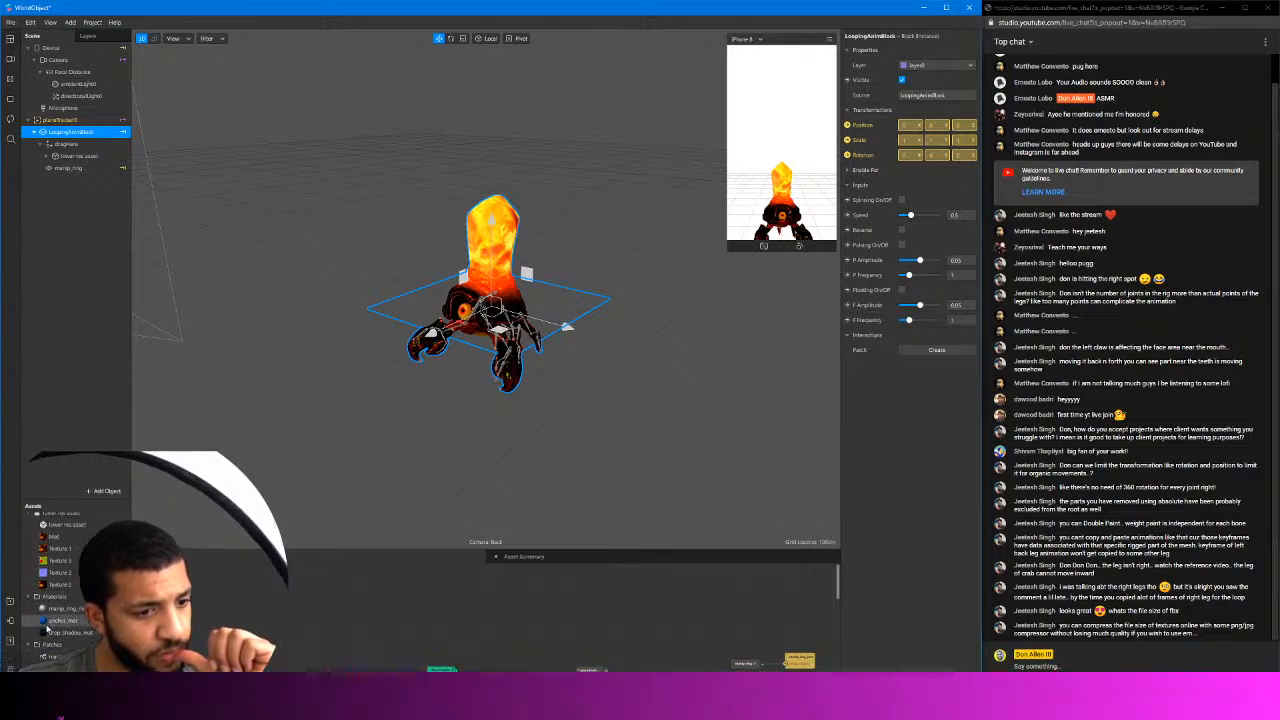
Check the lower res asset's component list and the properties of LoopingAnimBlock and manip_ring
{"action": "left_click", "coordinate": [57, 556]}
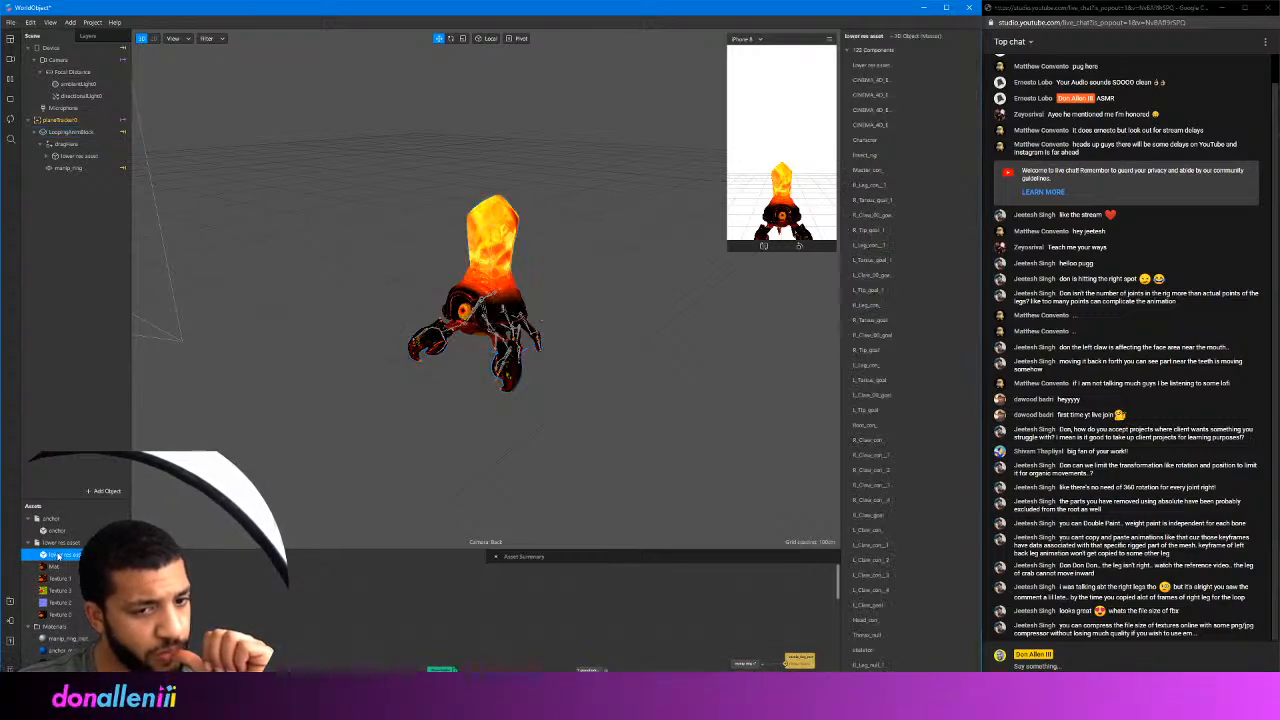
{"action": "left_click", "coordinate": [62, 133]}
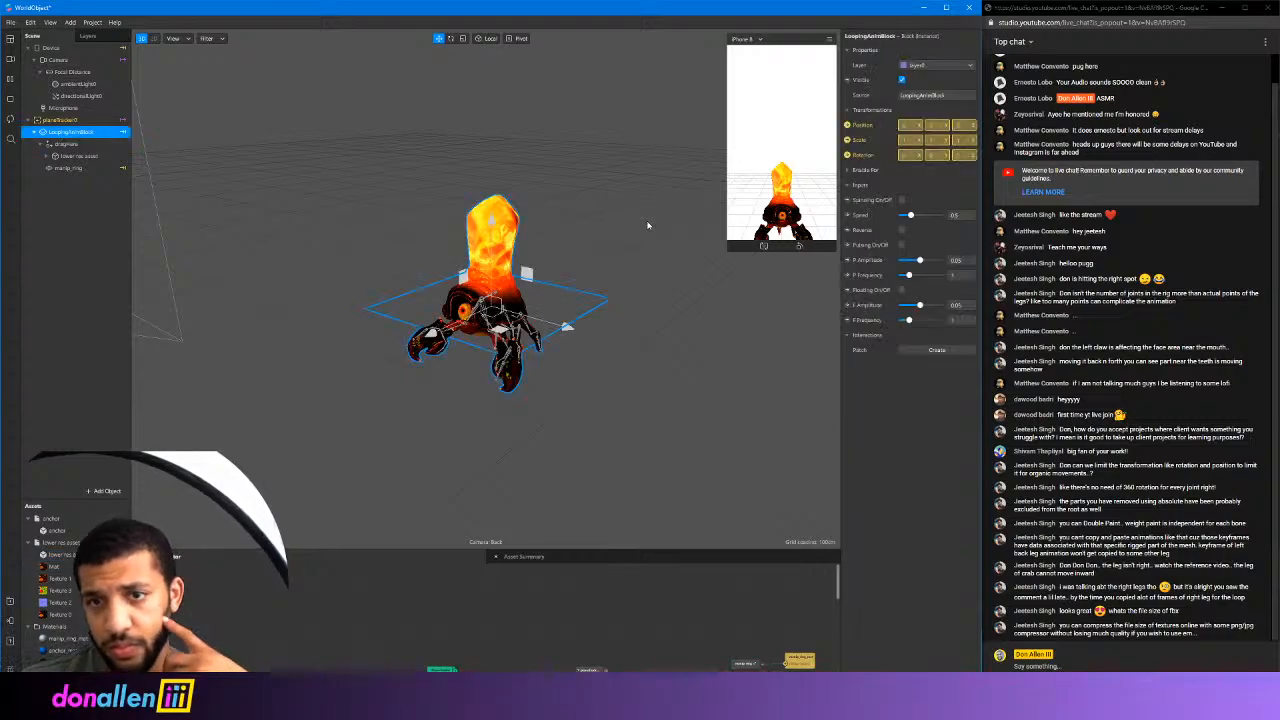
{"action": "left_click", "coordinate": [648, 225]}
{"action": "left_click", "coordinate": [452, 326]}
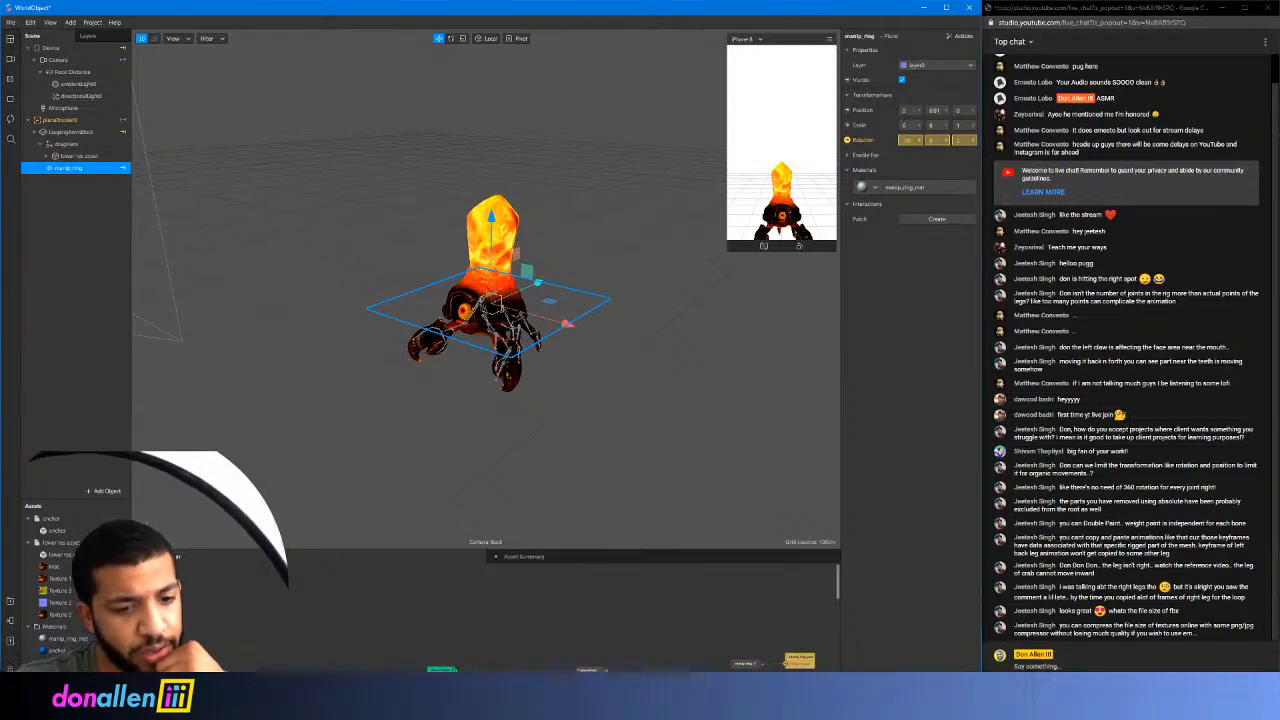
{"action": "key", "text": "alt+Tab"}
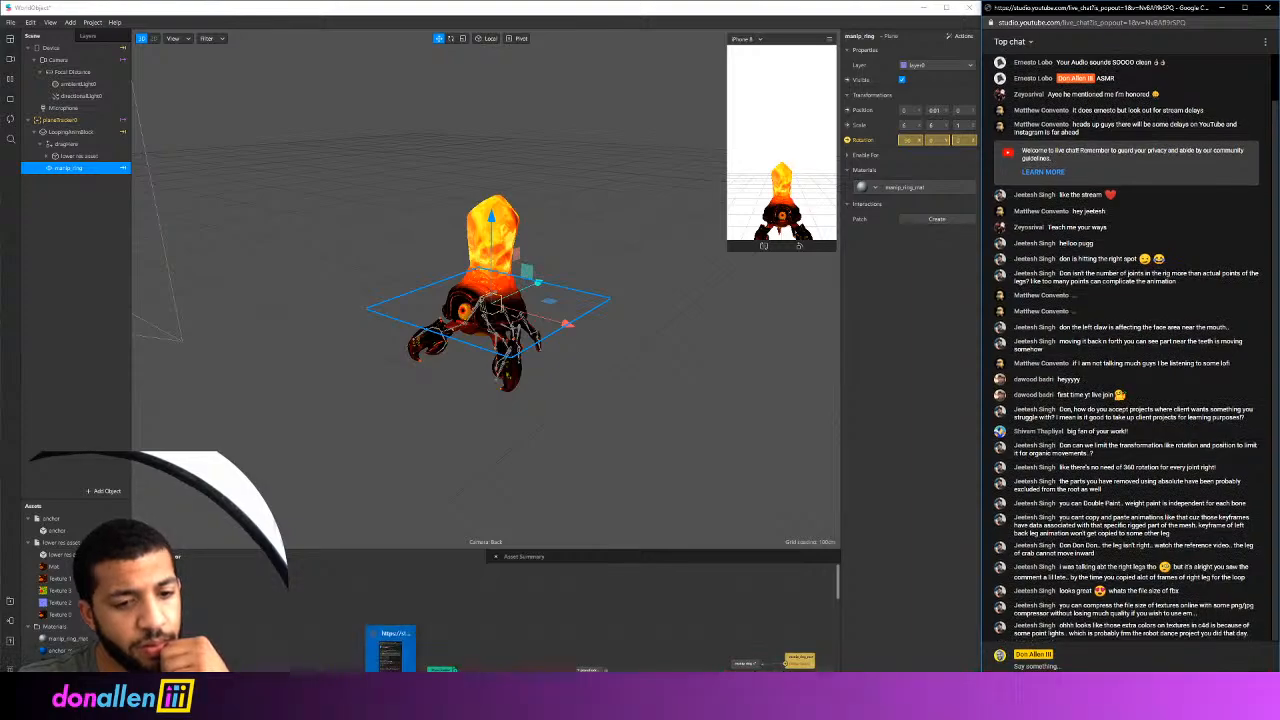
{"action": "mouse_move", "coordinate": [366, 700]}
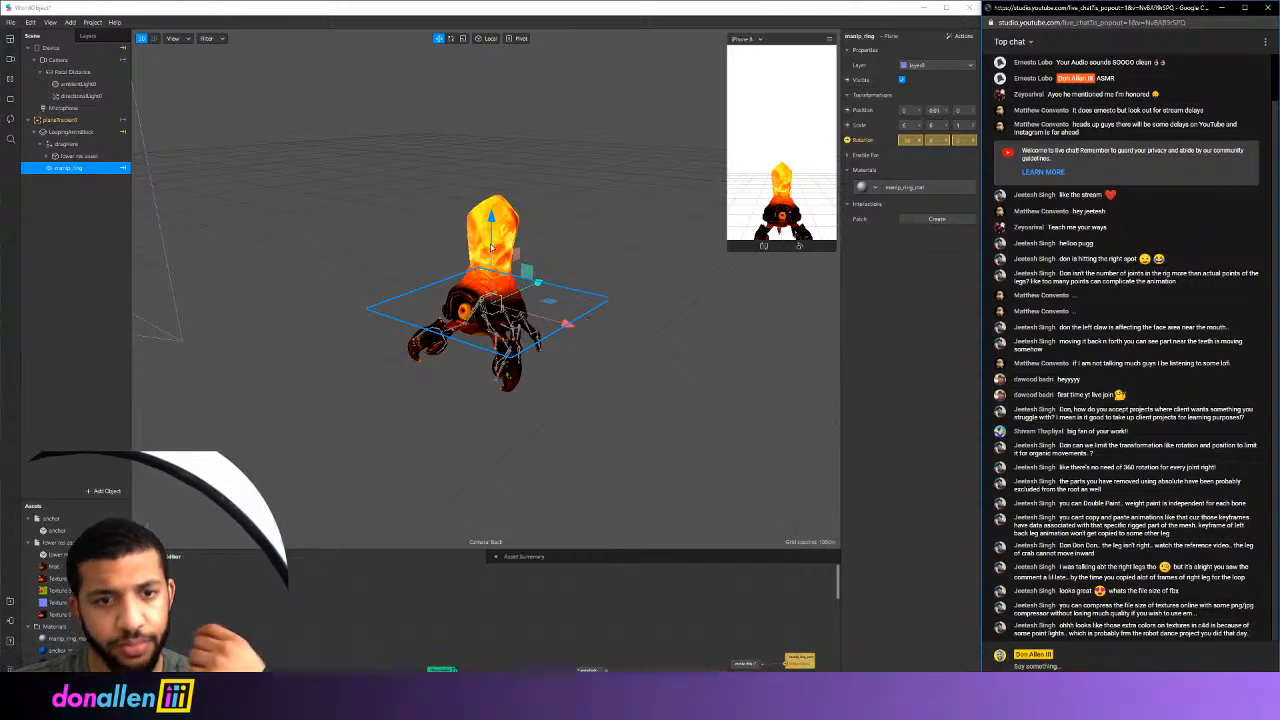
Try moving manip_ring and the lower res asset vertically, and undo these moves
{"action": "mouse_move", "coordinate": [492, 220]}
{"action": "left_mouse_down"}
{"action": "mouse_move", "coordinate": [492, 199]}
{"action": "mouse_move", "coordinate": [493, 237]}
{"action": "left_mouse_up"}
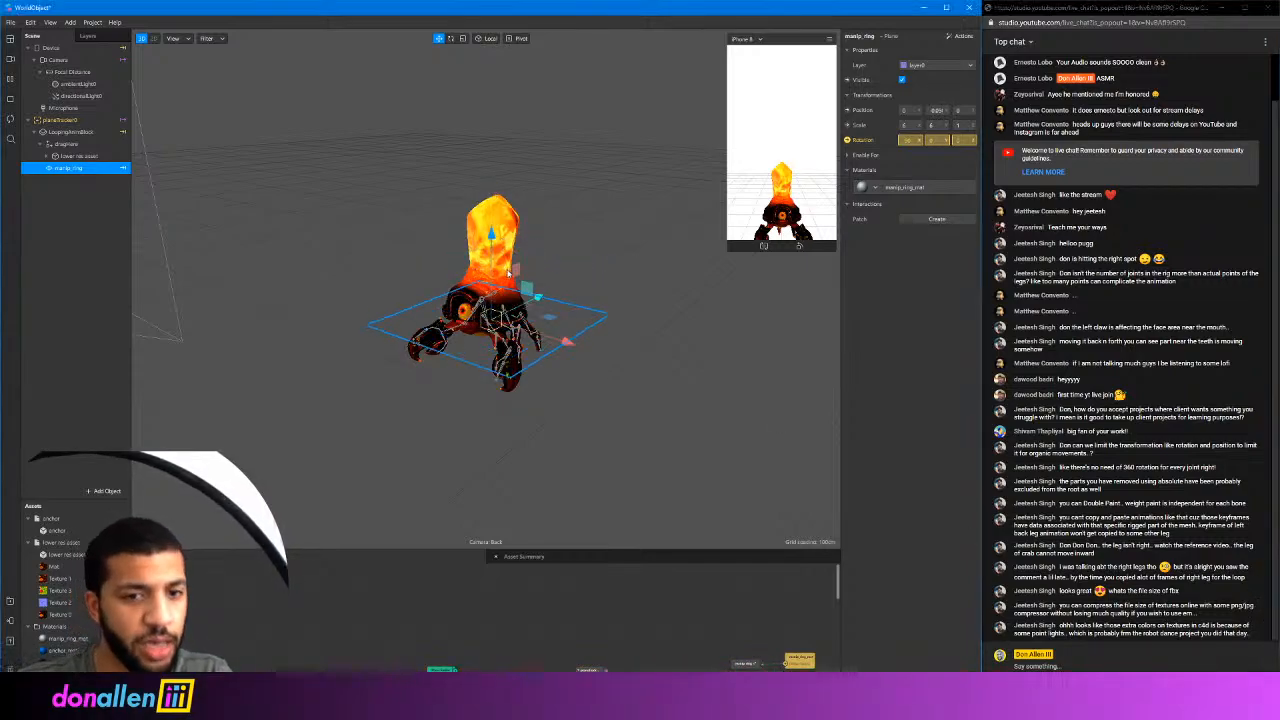
{"action": "key", "text": "ctrl+z"}
{"action": "left_click", "coordinate": [508, 240]}
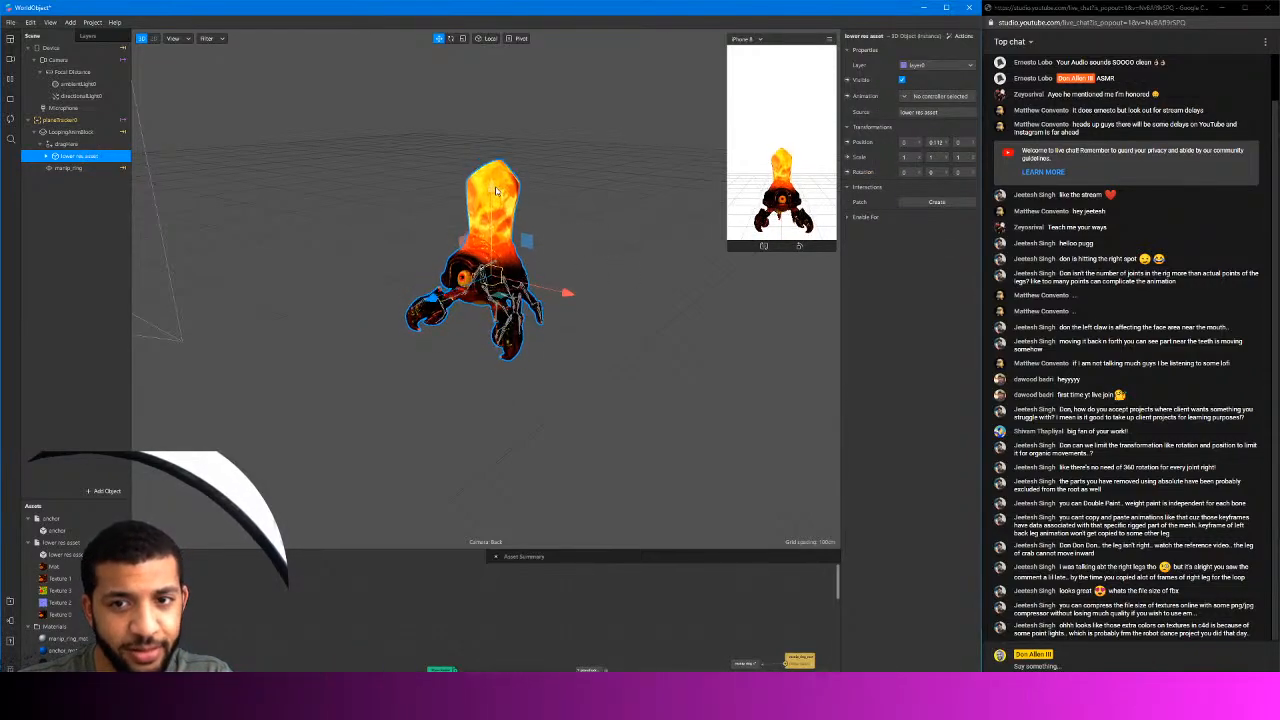
{"action": "mouse_move", "coordinate": [494, 218]}
{"action": "left_mouse_down"}
{"action": "mouse_move", "coordinate": [494, 192]}
{"action": "mouse_move", "coordinate": [494, 228]}
{"action": "left_mouse_up"}
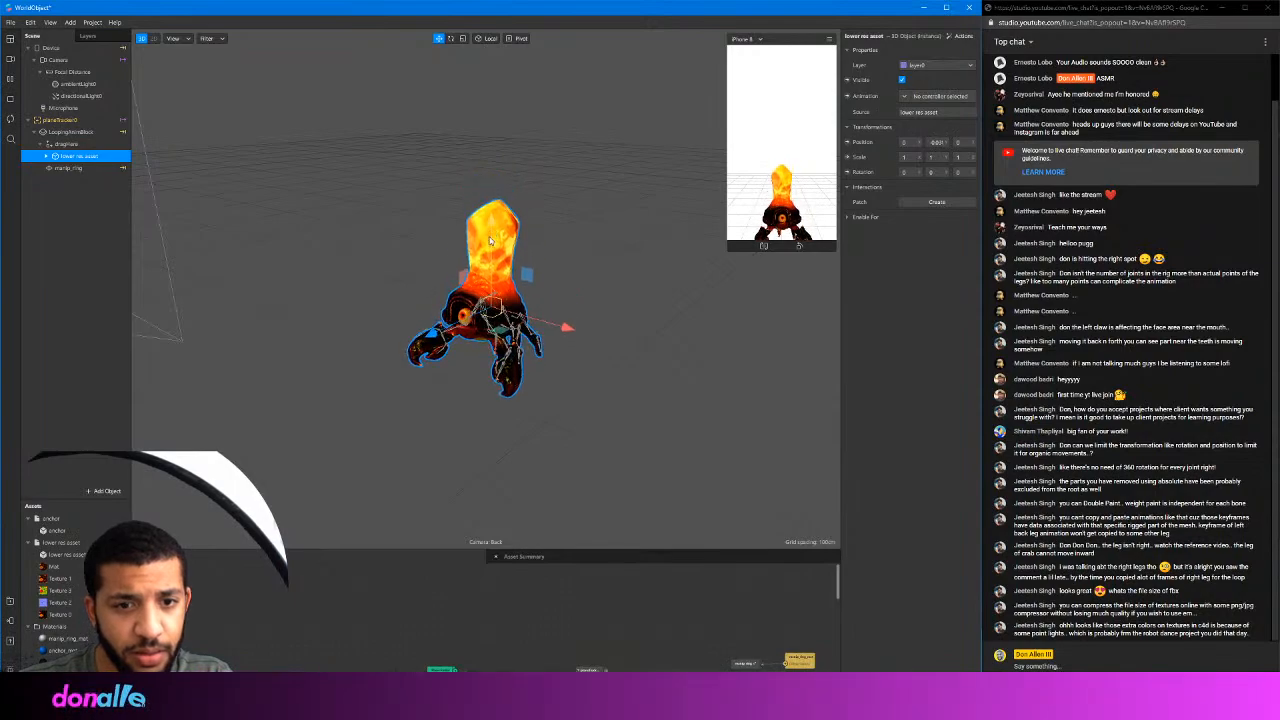
{"action": "key", "text": "ctrl+z"}
Create a new animation controller for the lower res asset
{"action": "left_click_drag", "start_coordinate": [600, 350], "coordinate": [595, 286], "text": "alt"}
{"action": "middle_click_drag", "start_coordinate": [595, 283], "coordinate": [595, 292]}
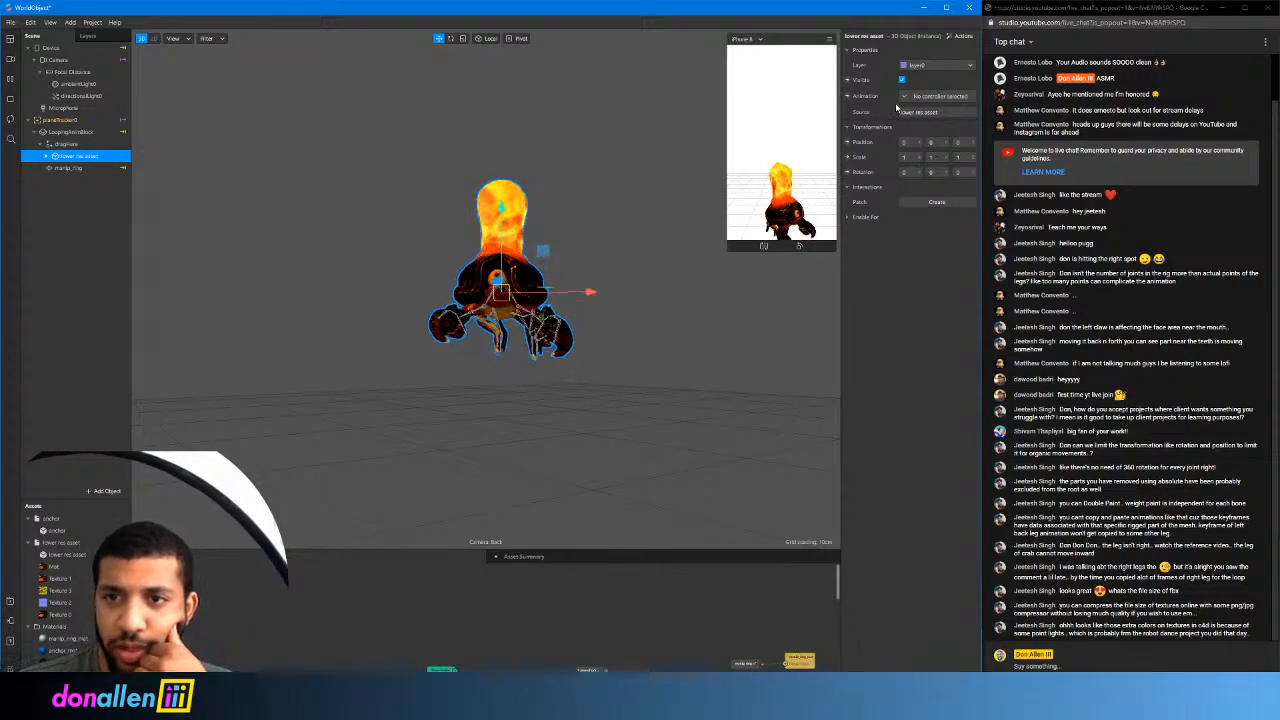
{"action": "left_click", "coordinate": [935, 96]}
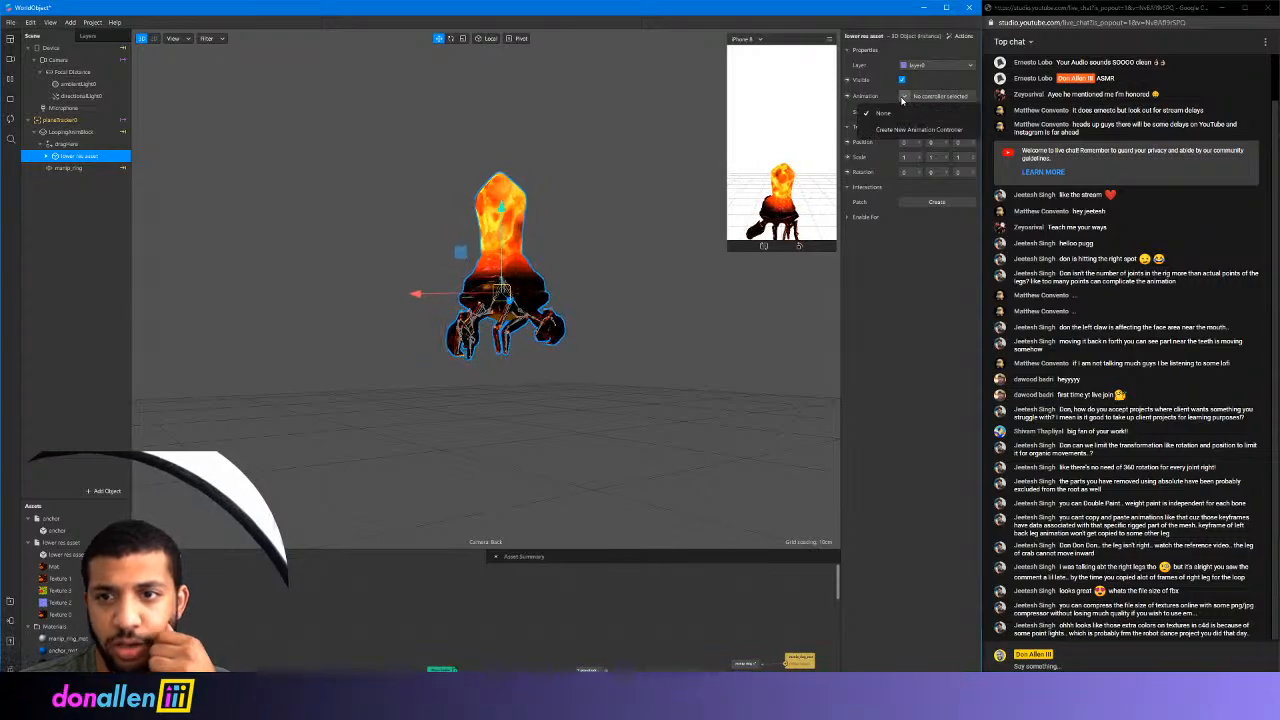
{"action": "left_click", "coordinate": [899, 129]}
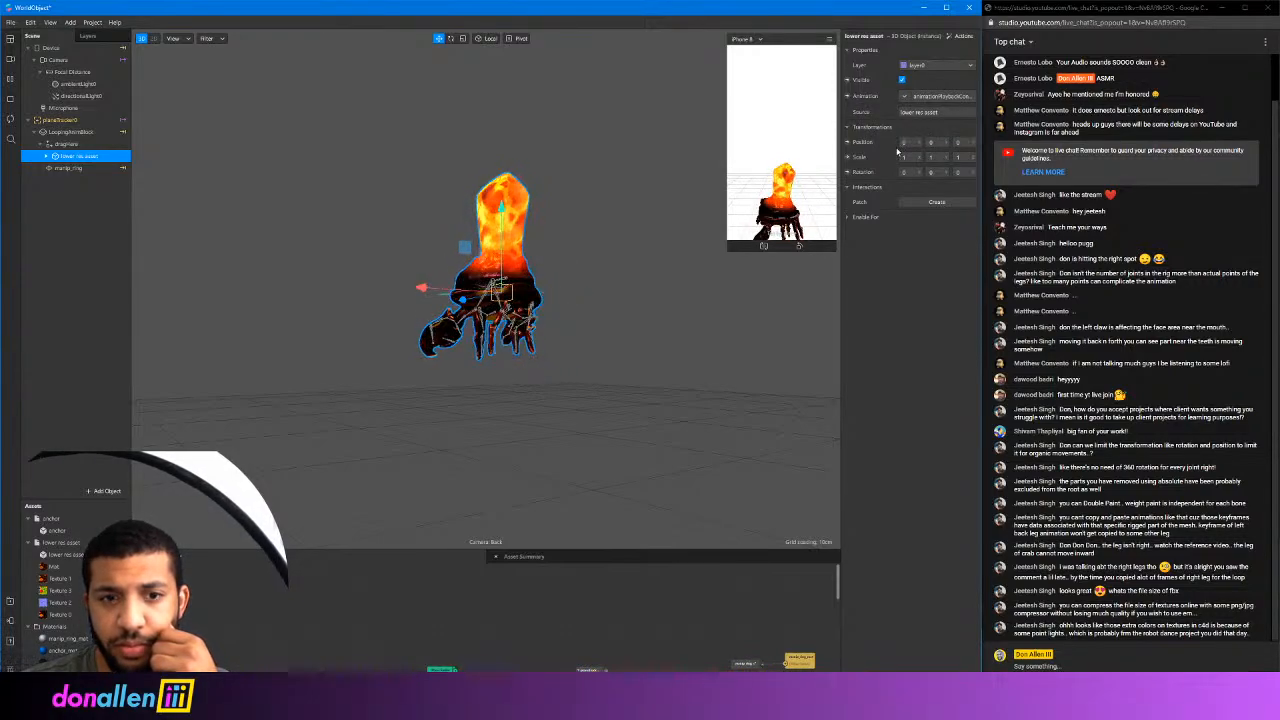
Open the new animation playback controller's properties and check which animation clips it offers
{"action": "scroll", "coordinate": [68, 596], "scroll_direction": "down", "scroll_amount": 2}
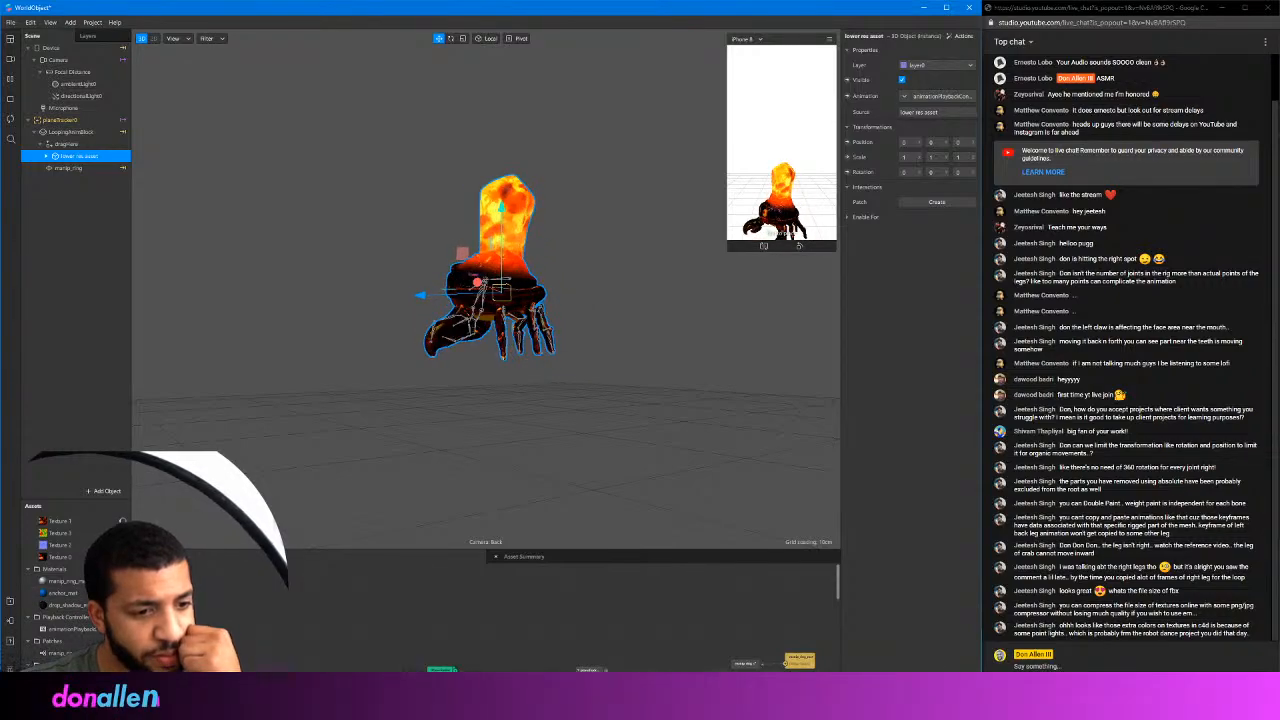
{"action": "left_click", "coordinate": [62, 628]}
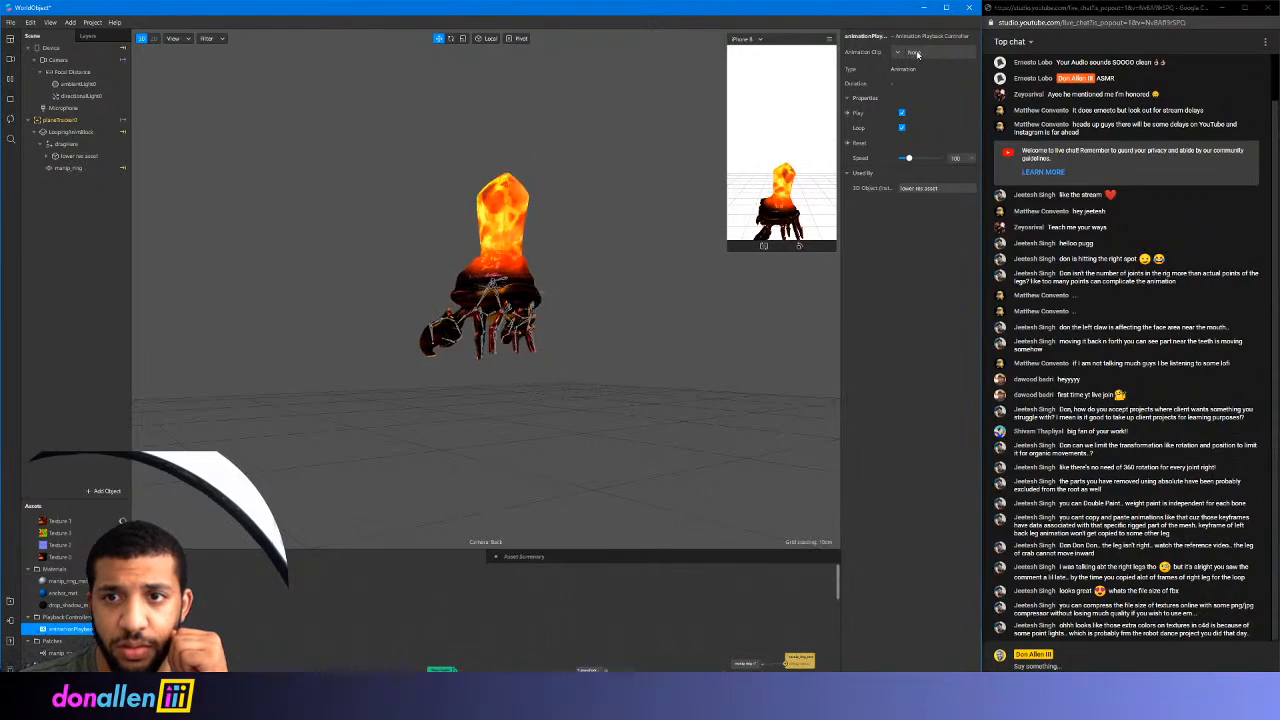
{"action": "left_click", "coordinate": [900, 53]}
{"action": "left_click", "coordinate": [915, 70]}
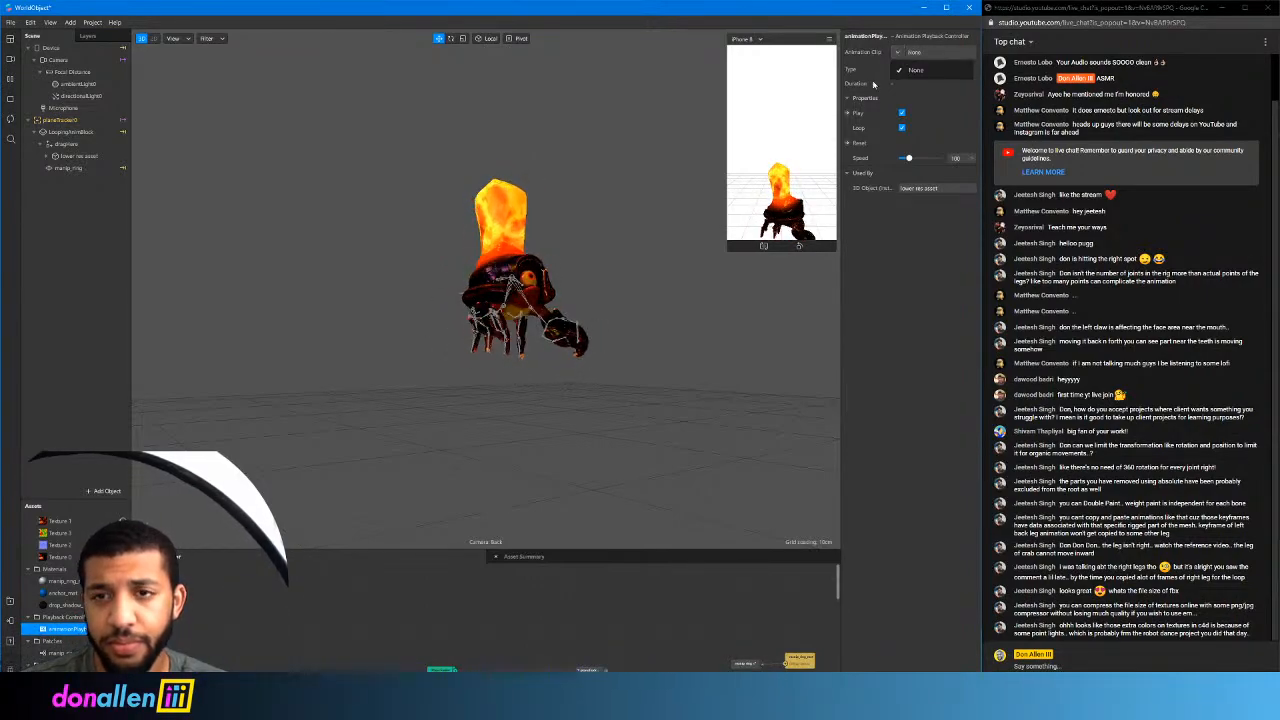
Check the animation controller options assigned to the lower res asset, then clear the selection
{"action": "left_click", "coordinate": [70, 157]}
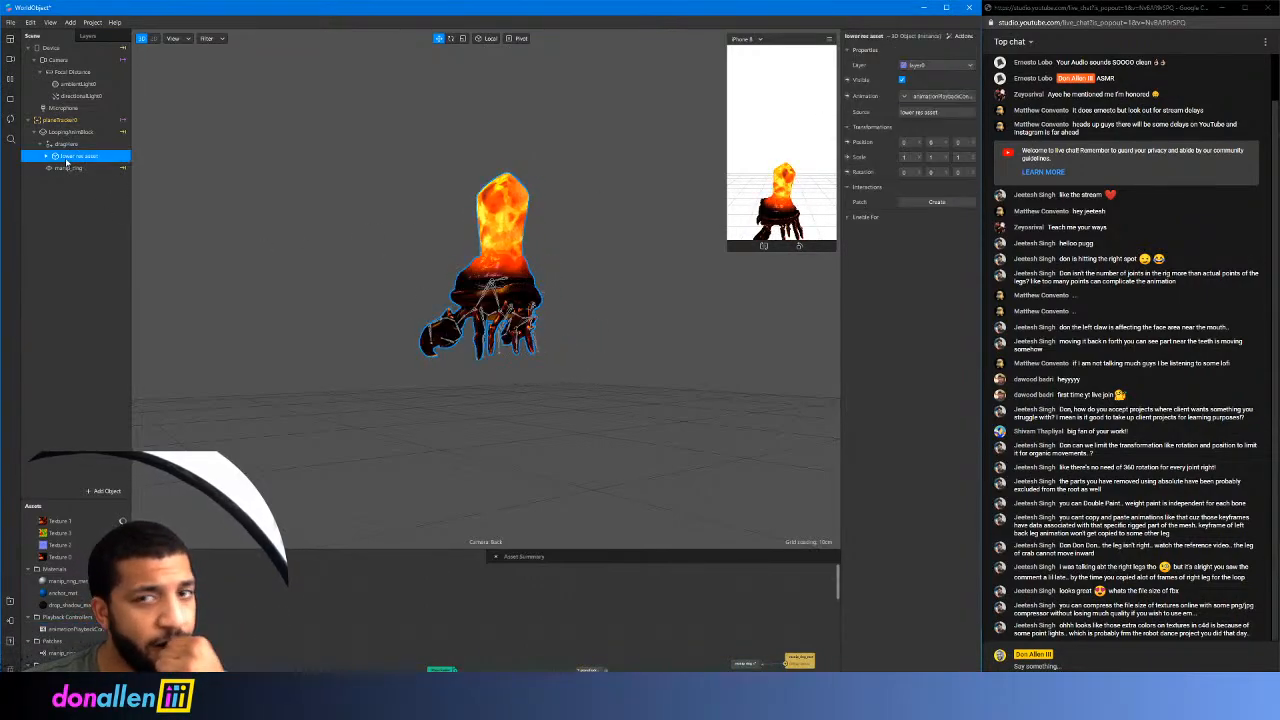
{"action": "left_click", "coordinate": [906, 99]}
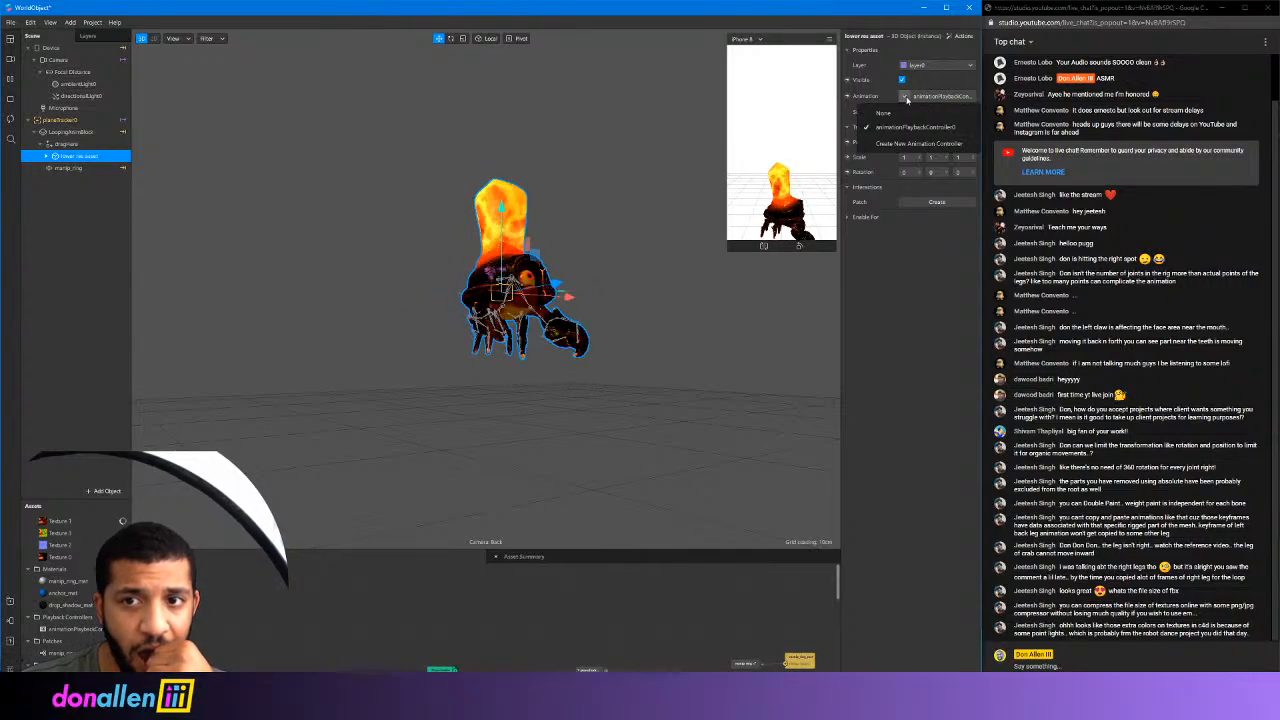
{"action": "left_click", "coordinate": [906, 99]}
{"action": "left_click", "coordinate": [906, 100]}
{"action": "left_click", "coordinate": [583, 330]}
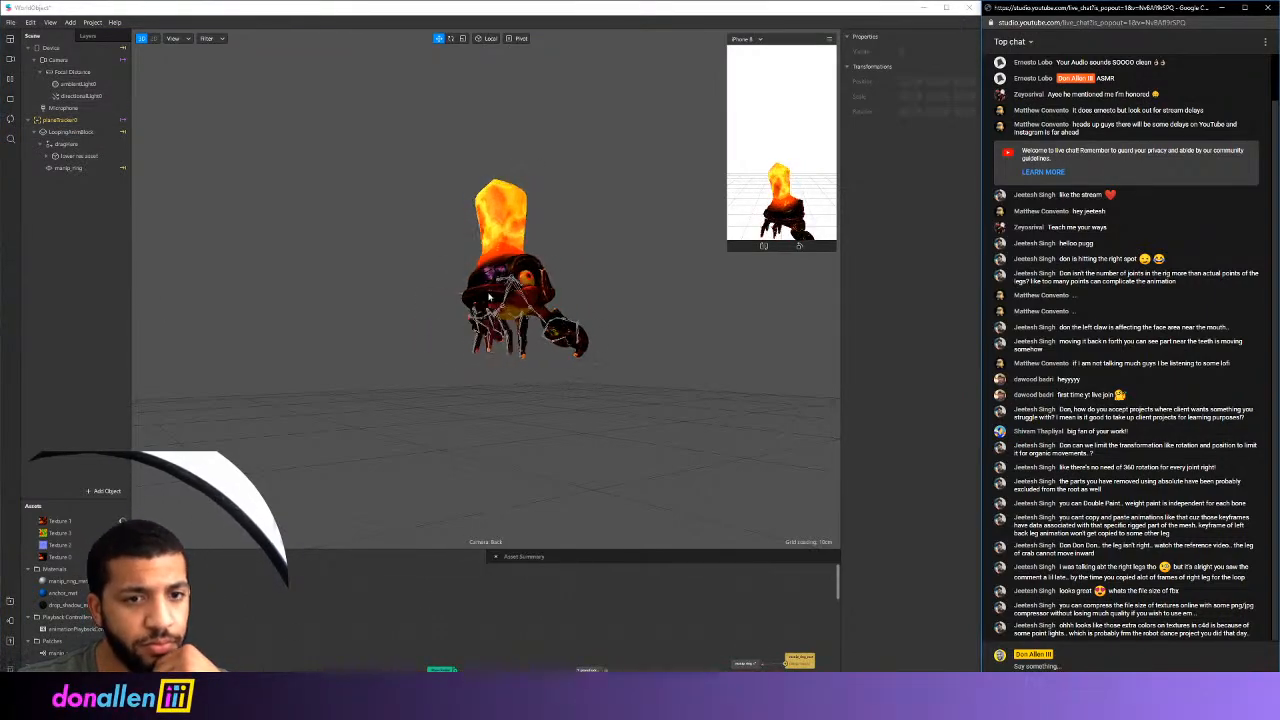
Inspect the directional light's properties, then expand the lower res asset's hierarchy and check its Character and Cinema 4D editor null objects
{"action": "left_click", "coordinate": [85, 96]}
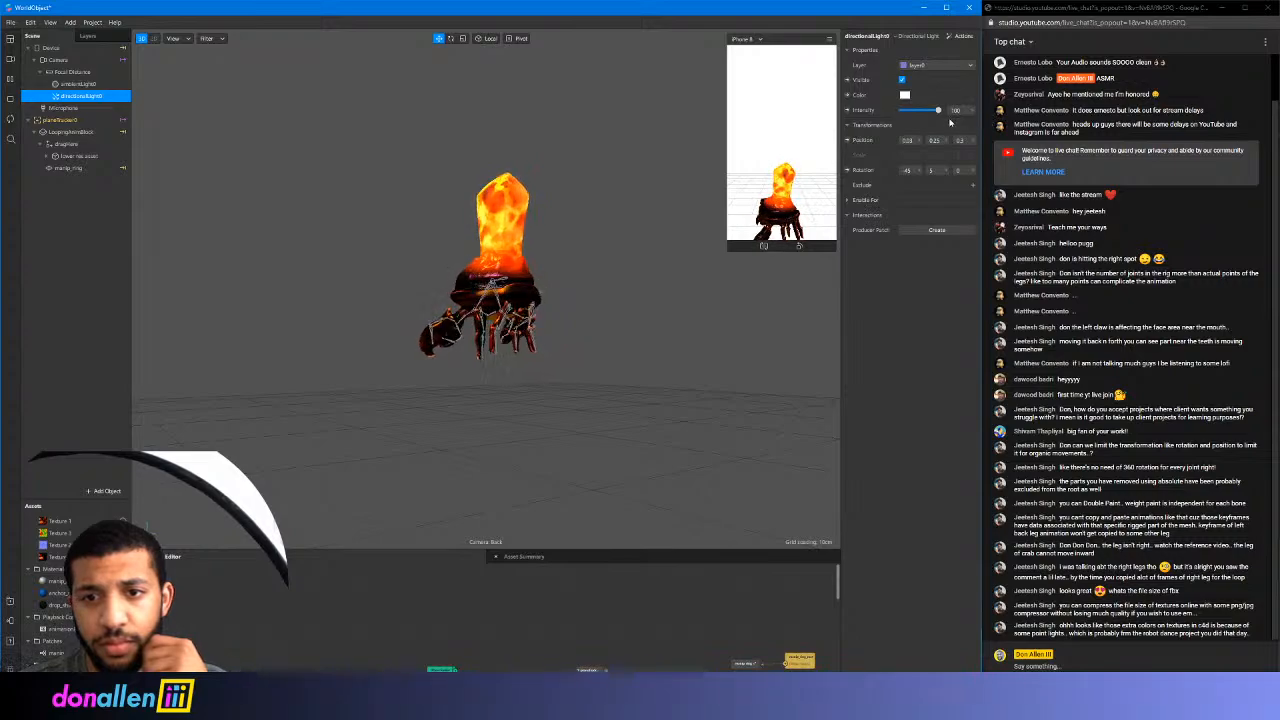
{"action": "left_click", "coordinate": [46, 157]}
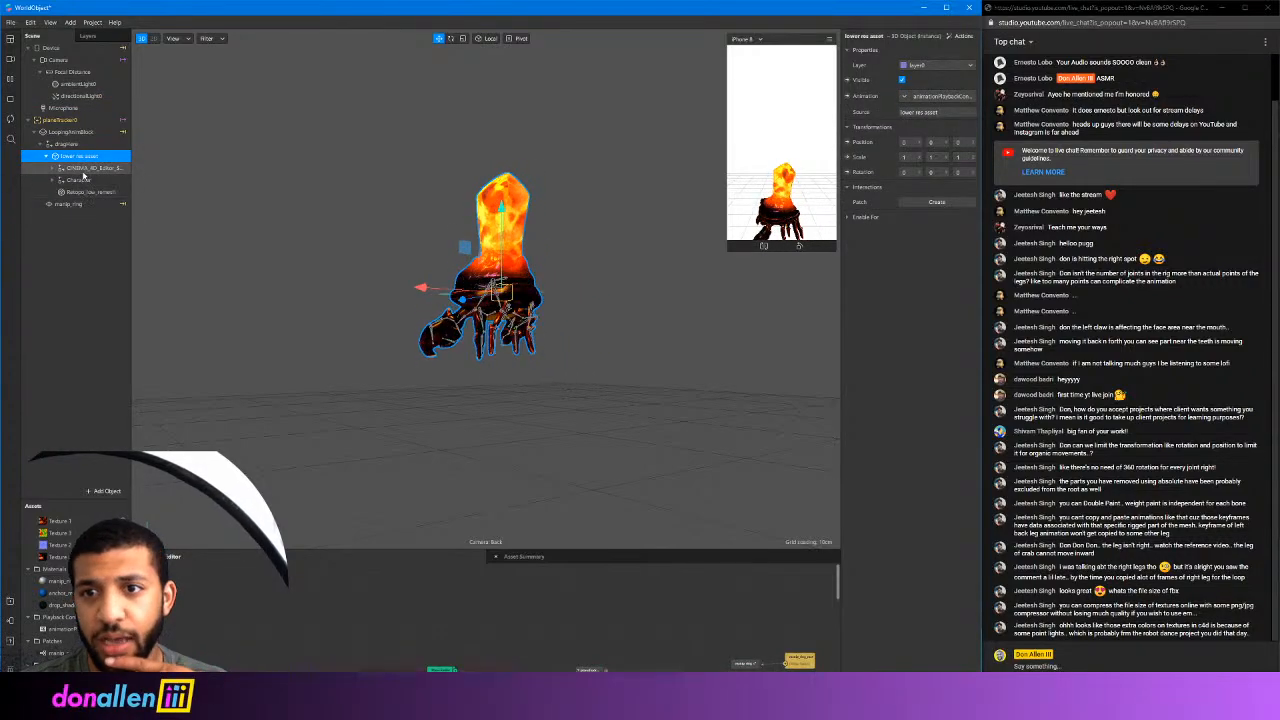
{"action": "left_click", "coordinate": [84, 170]}
{"action": "left_click", "coordinate": [85, 181]}
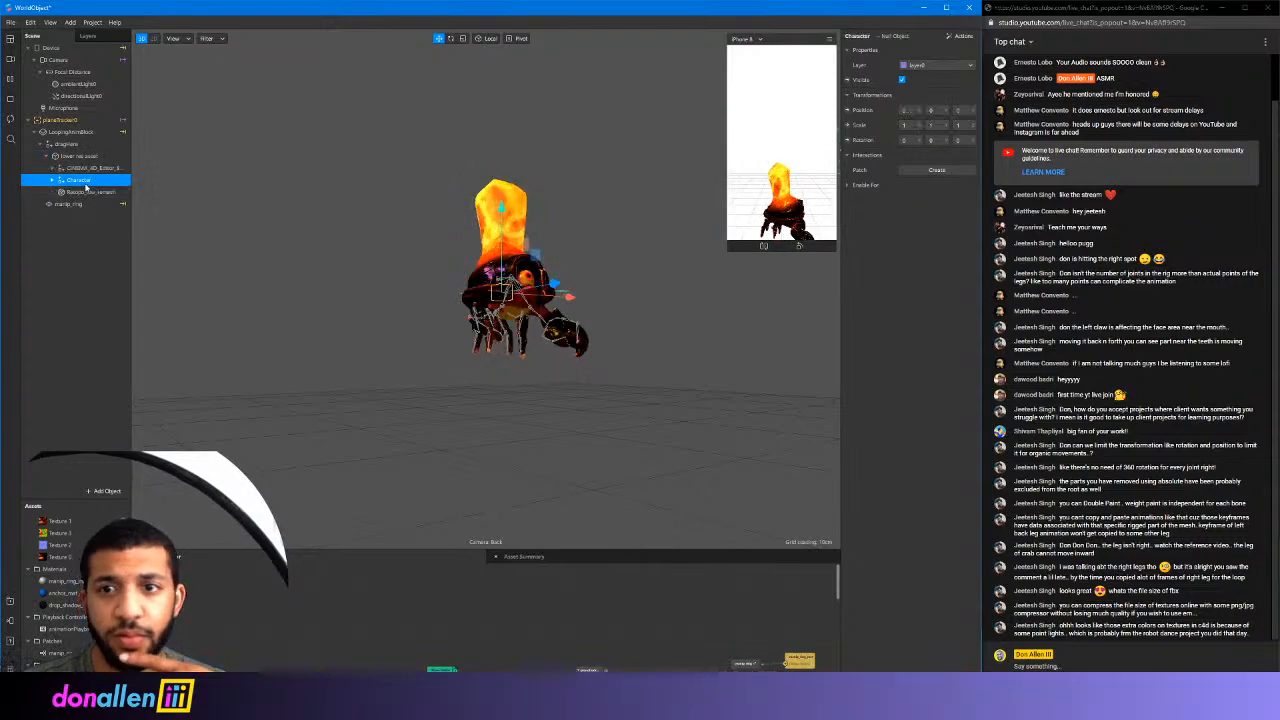
{"action": "left_click", "coordinate": [52, 168]}
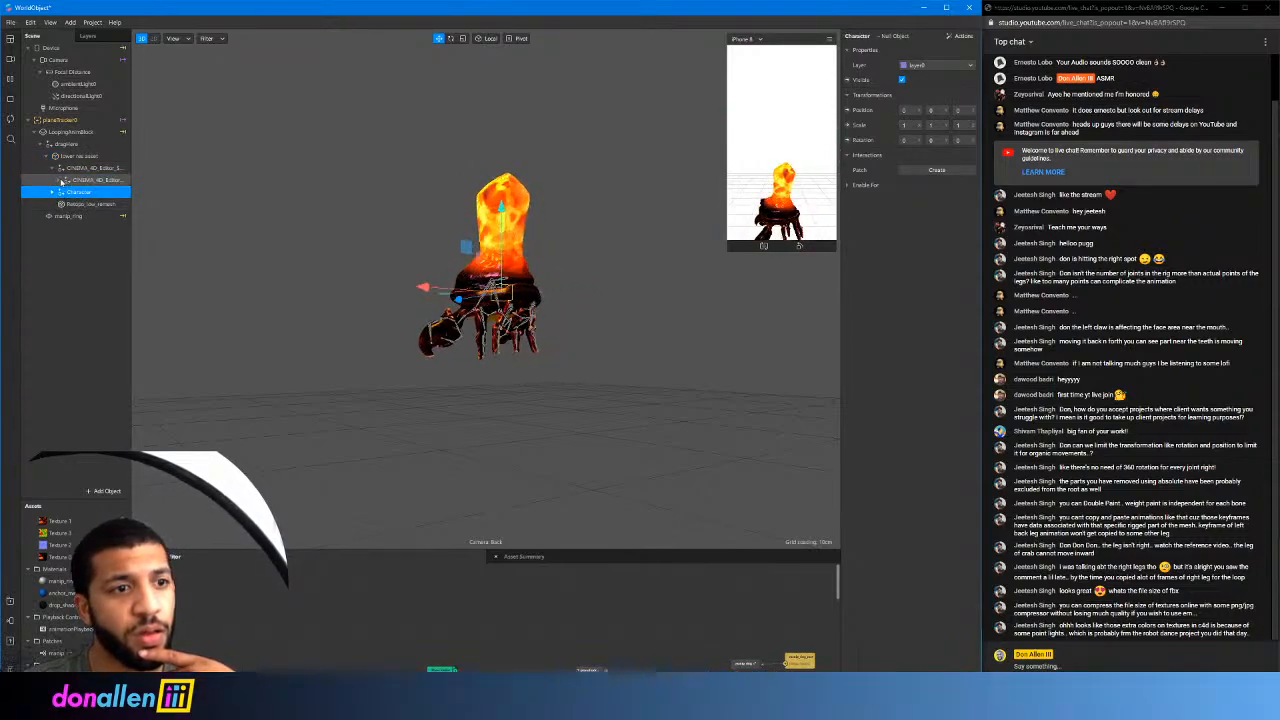
{"action": "left_click", "coordinate": [59, 180]}
{"action": "left_click", "coordinate": [88, 181]}
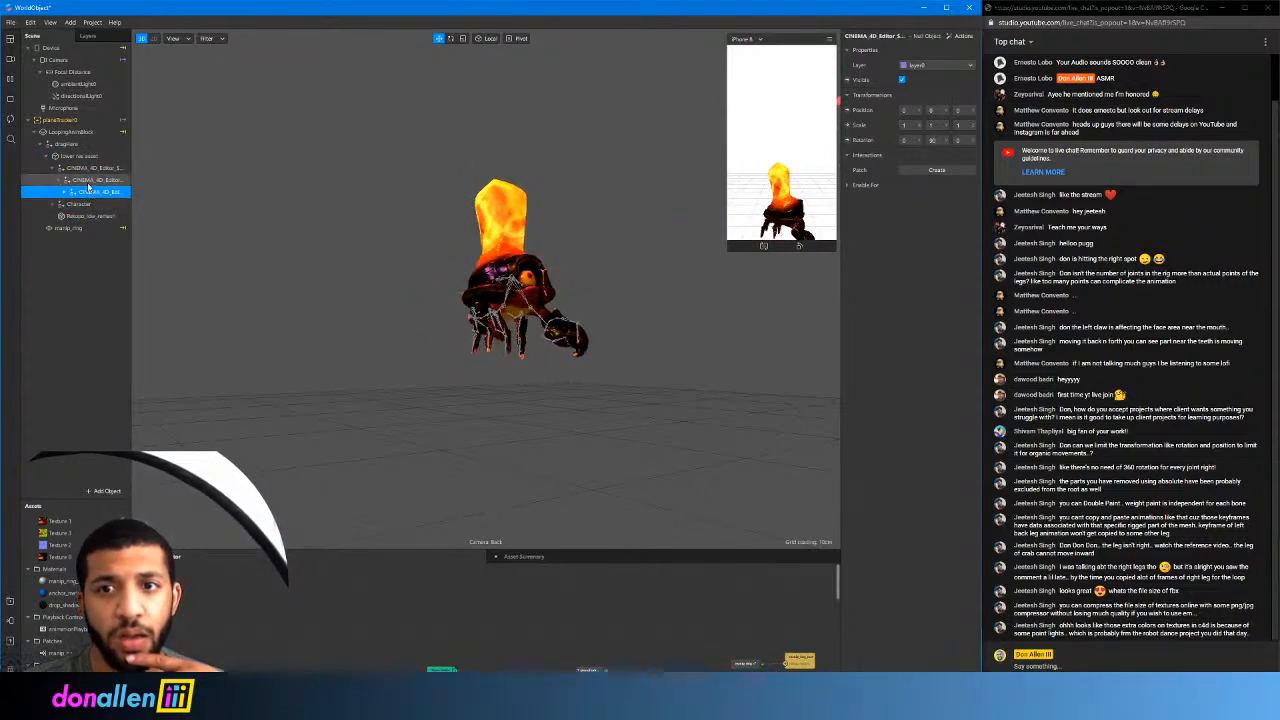
{"action": "left_click", "coordinate": [88, 168]}
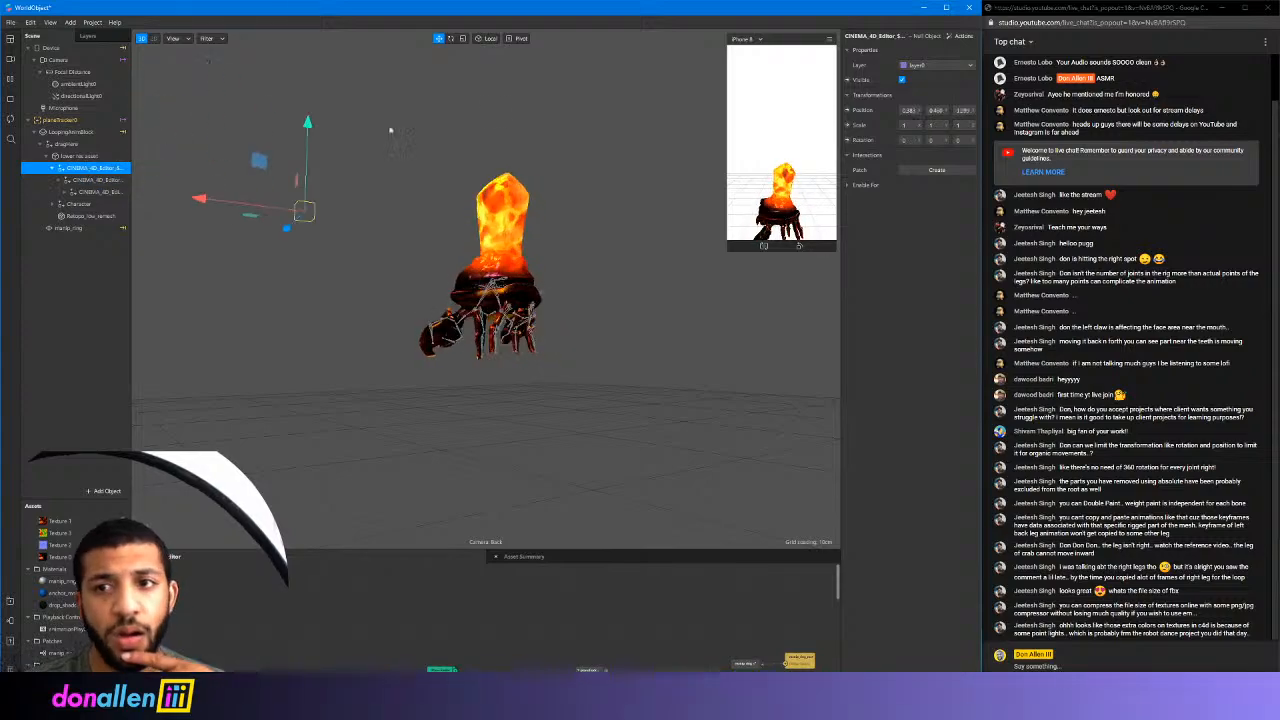
Select the lower res asset and examine the crab's legs and joints up close
{"action": "left_click", "coordinate": [99, 156]}
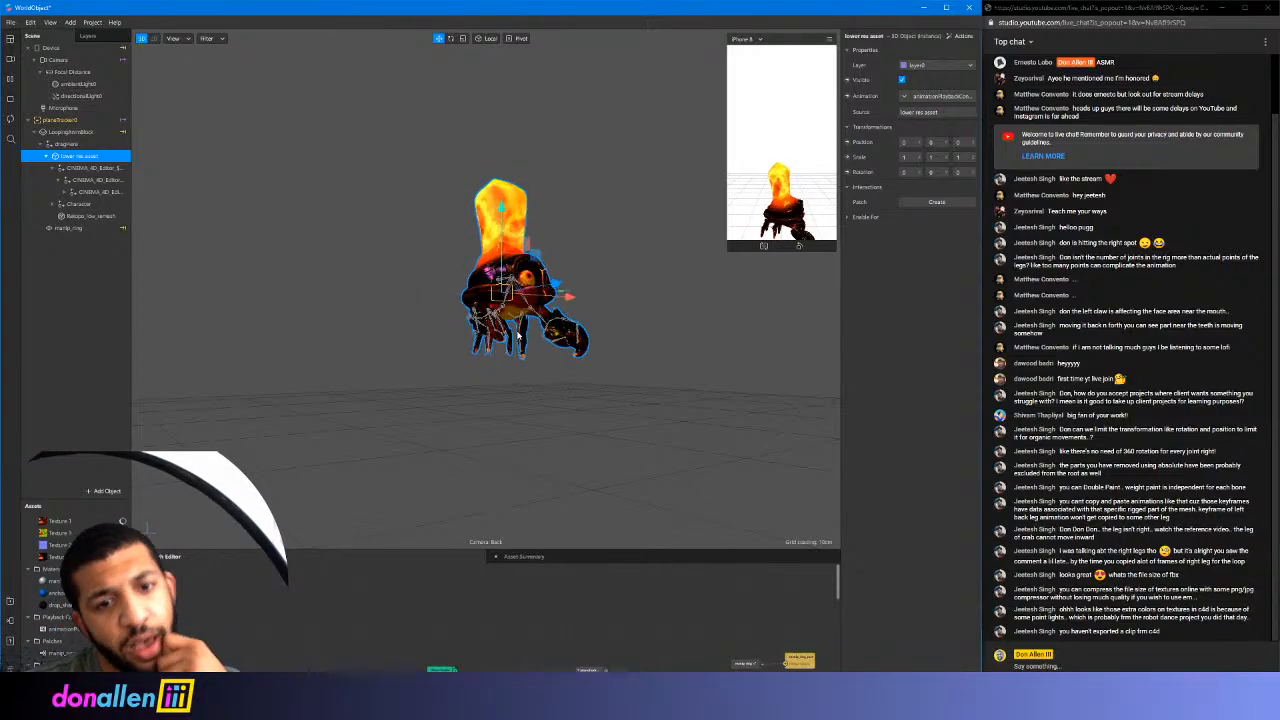
{"action": "left_click_drag", "start_coordinate": [518, 336], "coordinate": [526, 389], "text": "alt"}
{"action": "scroll", "coordinate": [526, 389], "scroll_direction": "up", "scroll_amount": 5}
{"action": "left_click_drag", "start_coordinate": [563, 320], "coordinate": [437, 462], "text": "alt"}
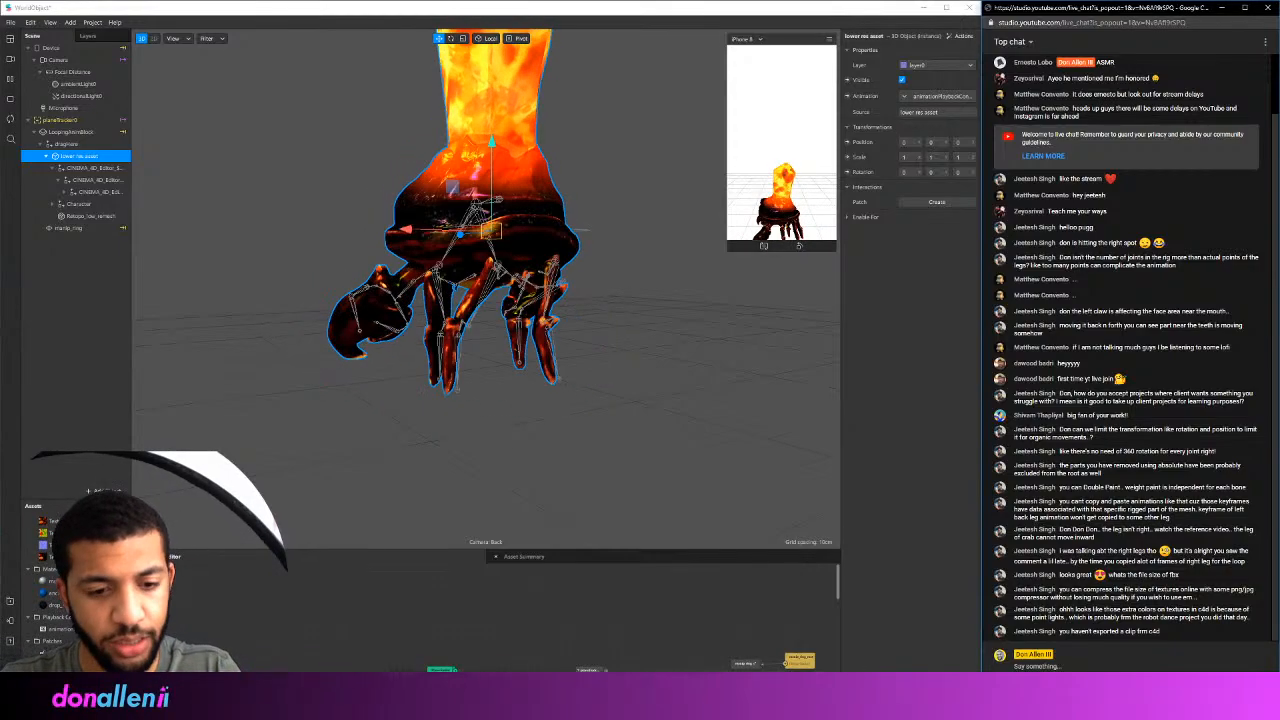
Search Google in a new Chrome window for "fbx in spark ar" and open the Playing Baked Animations article
{"action": "right_click", "coordinate": [390, 704]}
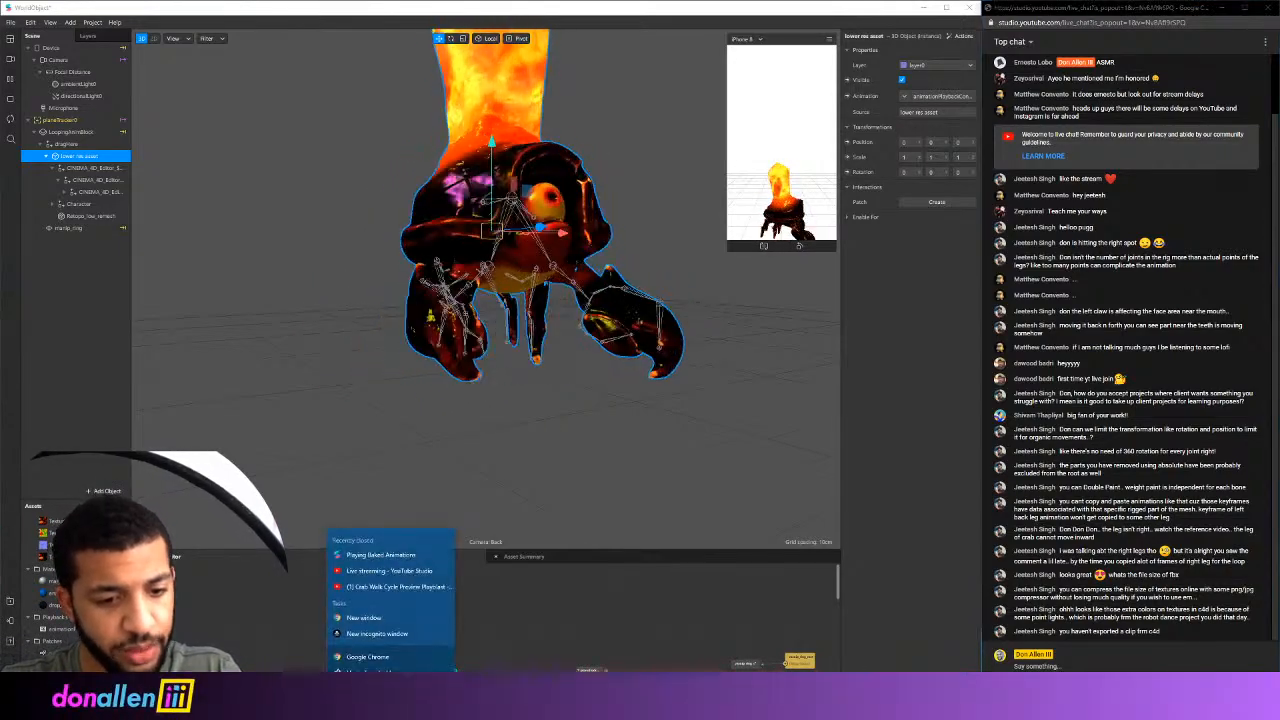
{"action": "left_click", "coordinate": [388, 618]}
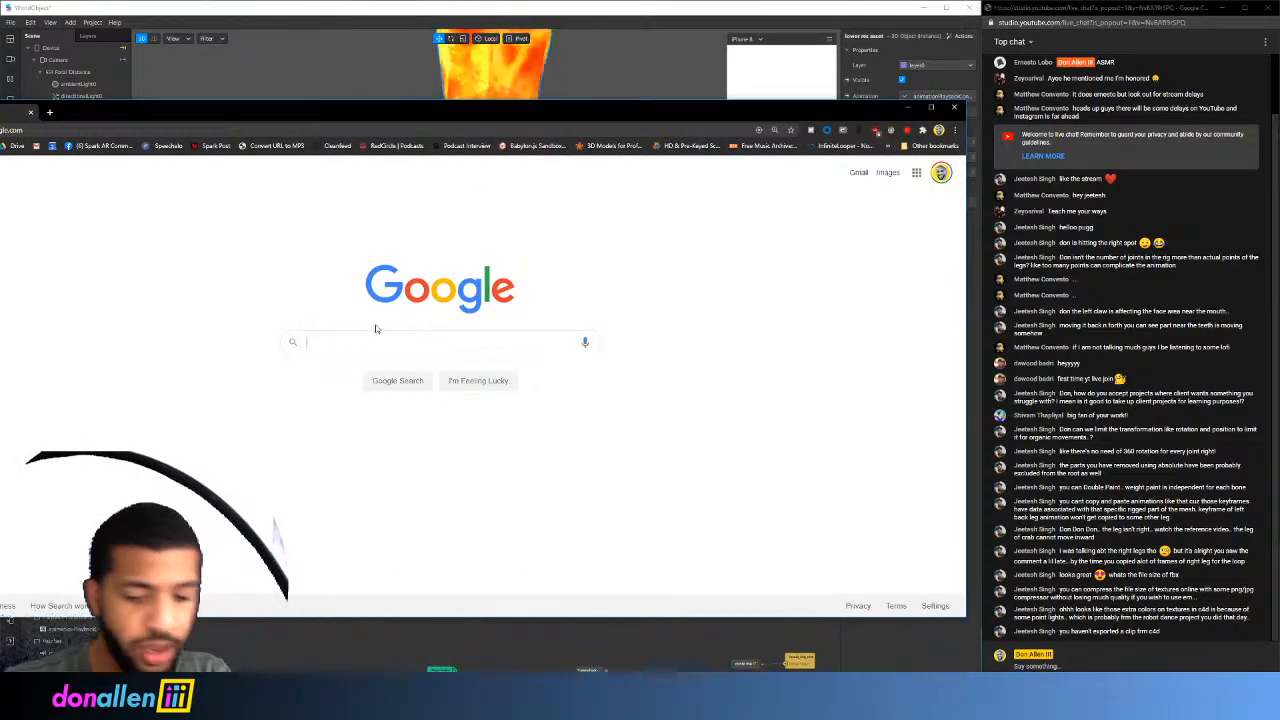
{"action": "type", "text": "fbx "}
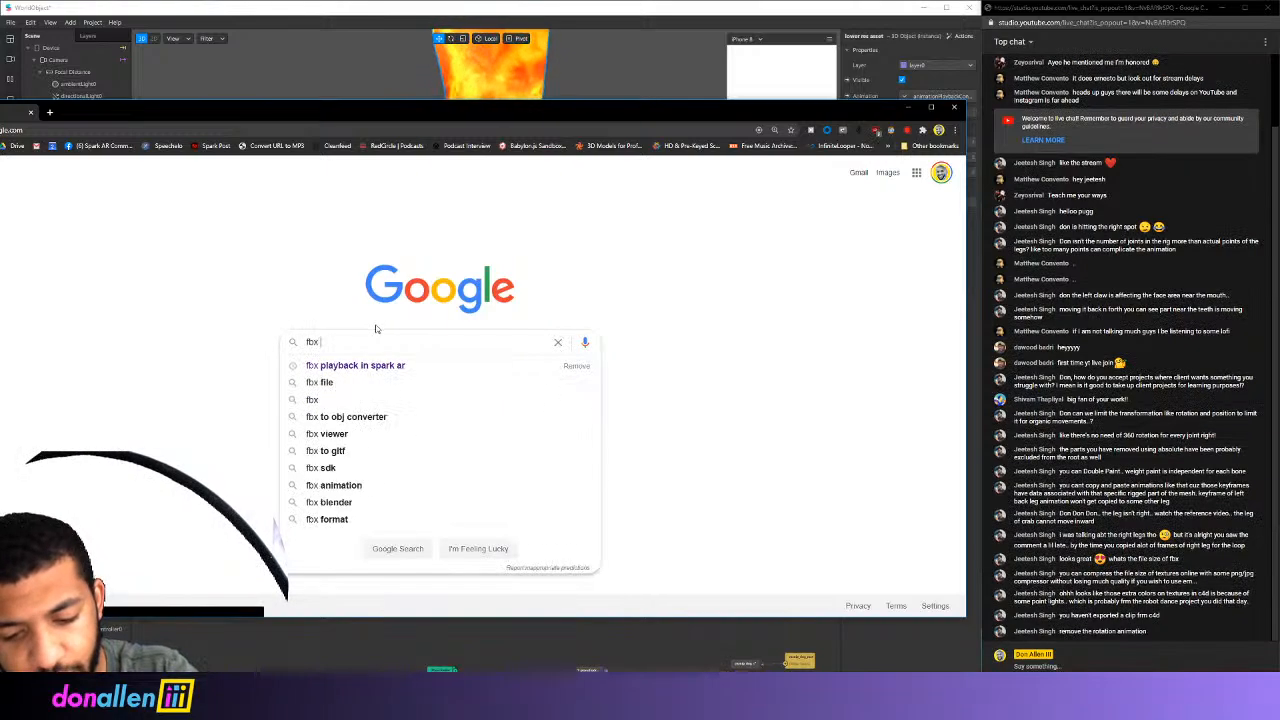
{"action": "type", "text": "in spark ar"}
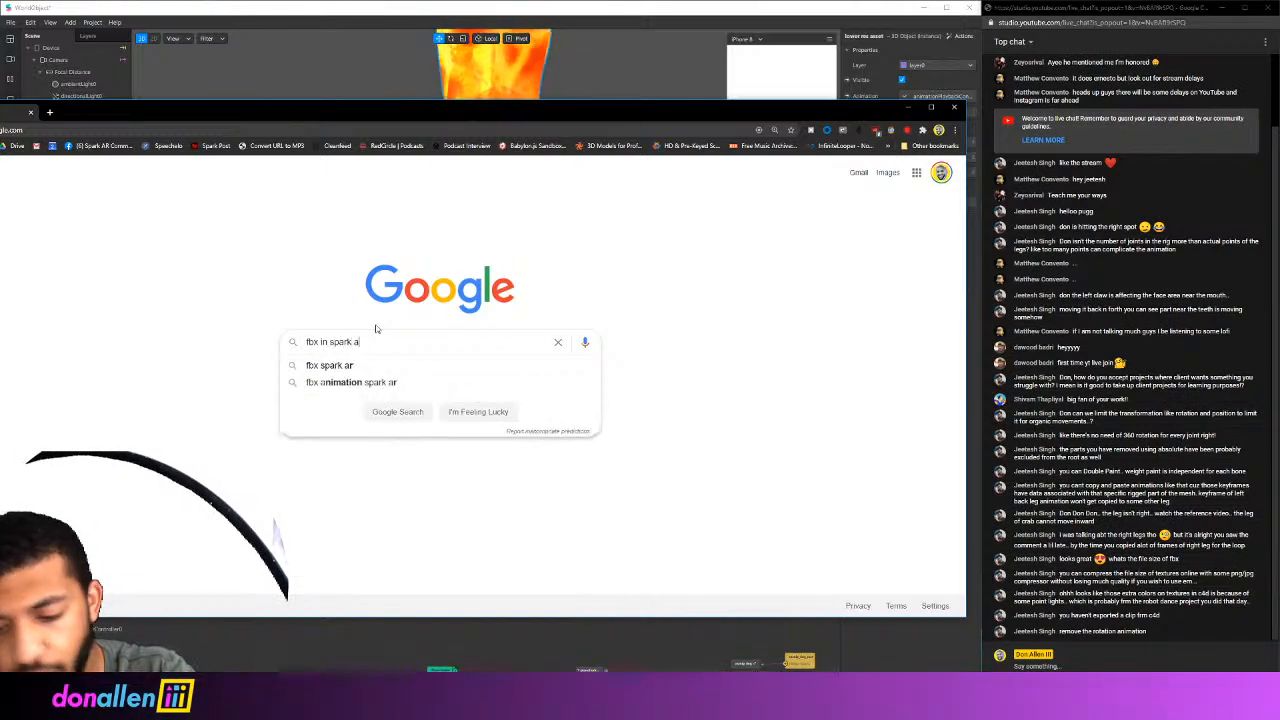
{"action": "key", "text": "Return"}
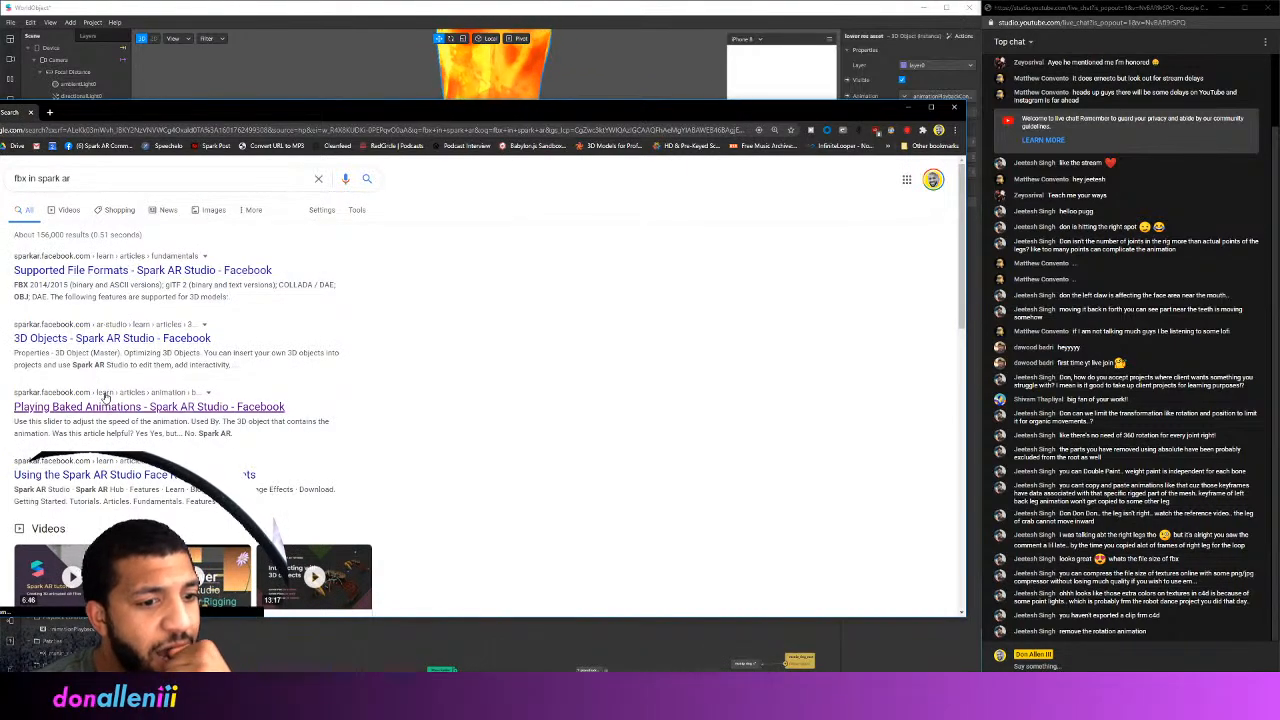
{"action": "left_click", "coordinate": [104, 398]}
Read how to create an animation playback controller, connect an animation to it, and start or stop playback
{"action": "scroll", "coordinate": [313, 384], "scroll_direction": "down", "scroll_amount": 3}
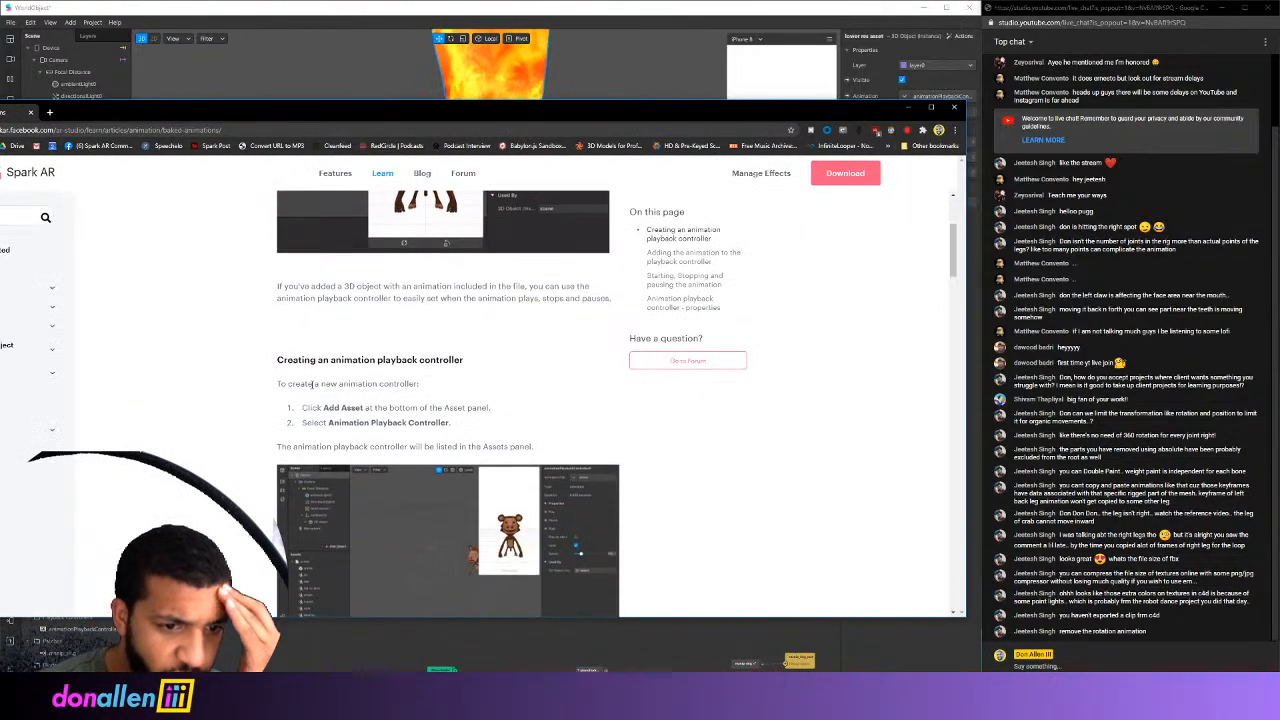
{"action": "scroll", "coordinate": [313, 384], "scroll_direction": "down", "scroll_amount": 2}
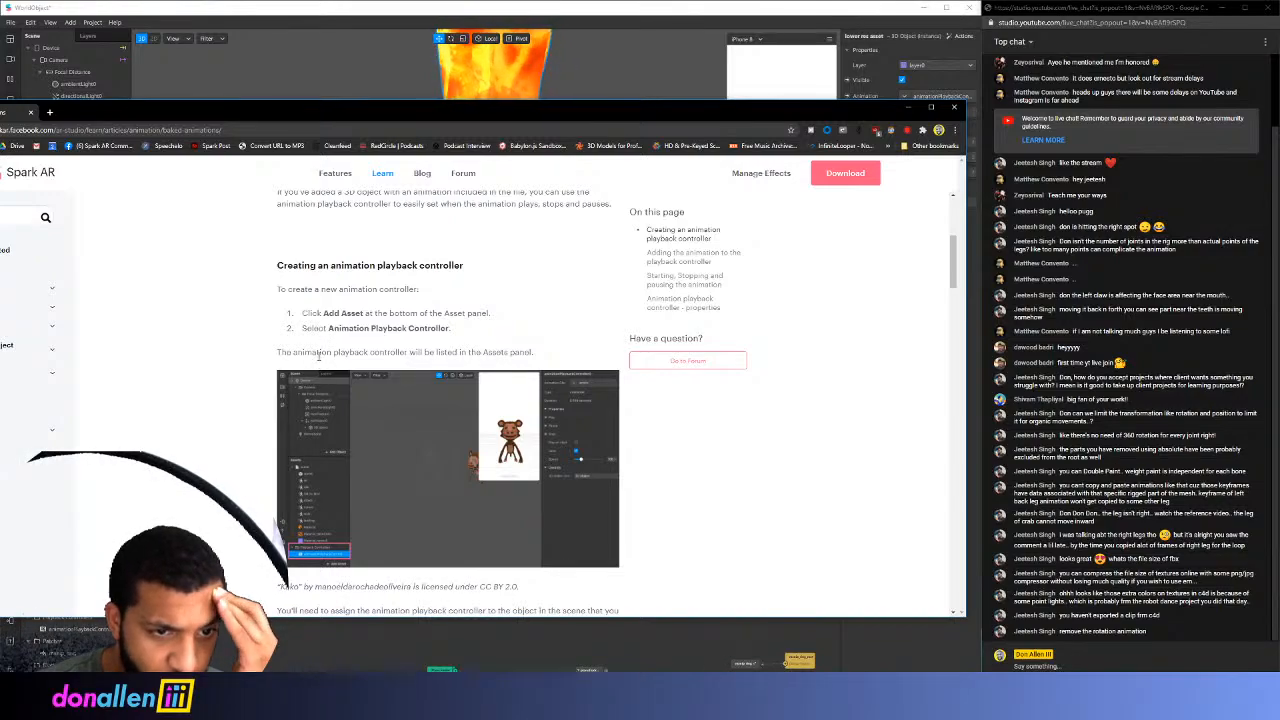
{"action": "scroll", "coordinate": [405, 351], "scroll_direction": "down", "scroll_amount": 4}
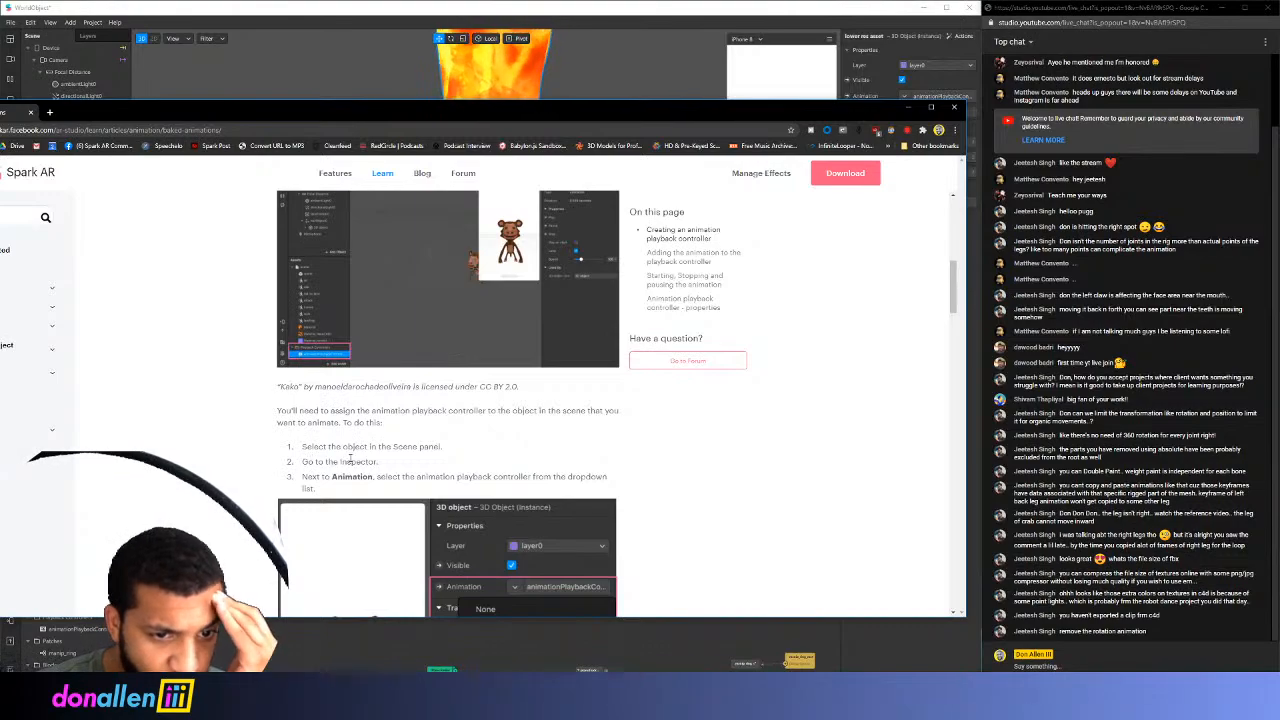
{"action": "scroll", "coordinate": [340, 461], "scroll_direction": "down", "scroll_amount": 2}
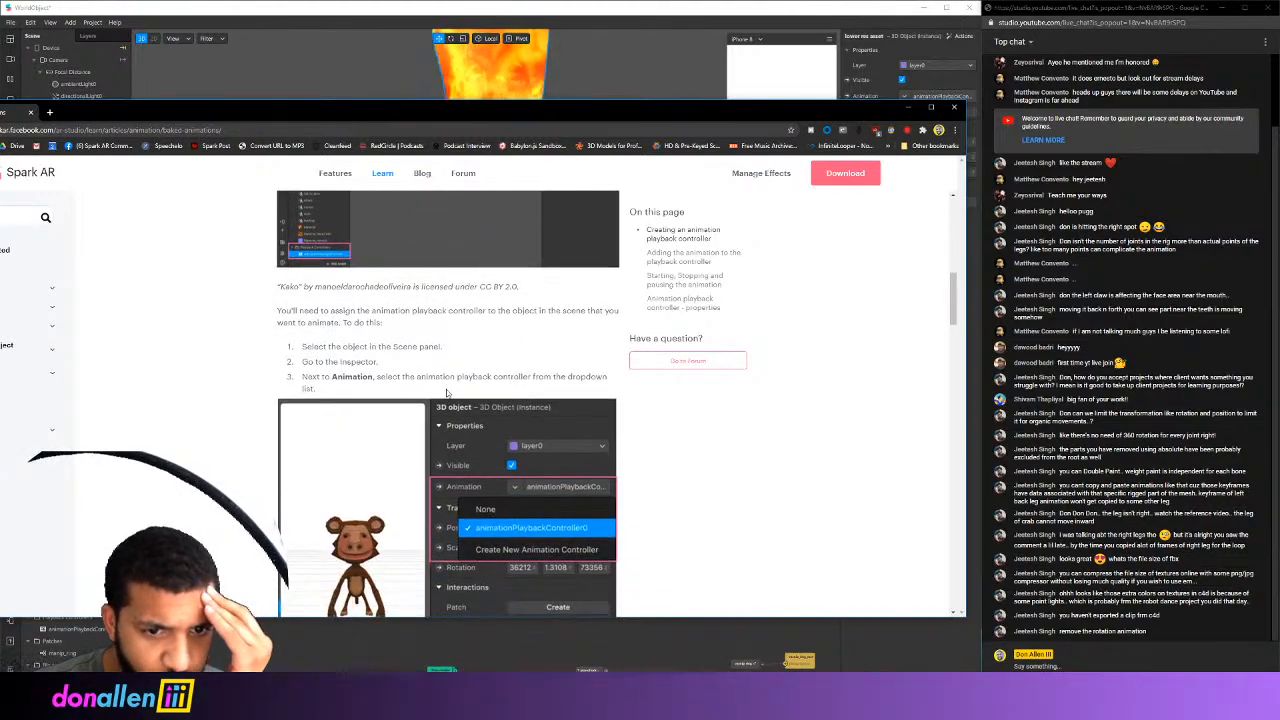
{"action": "scroll", "coordinate": [541, 512], "scroll_direction": "down", "scroll_amount": 6}
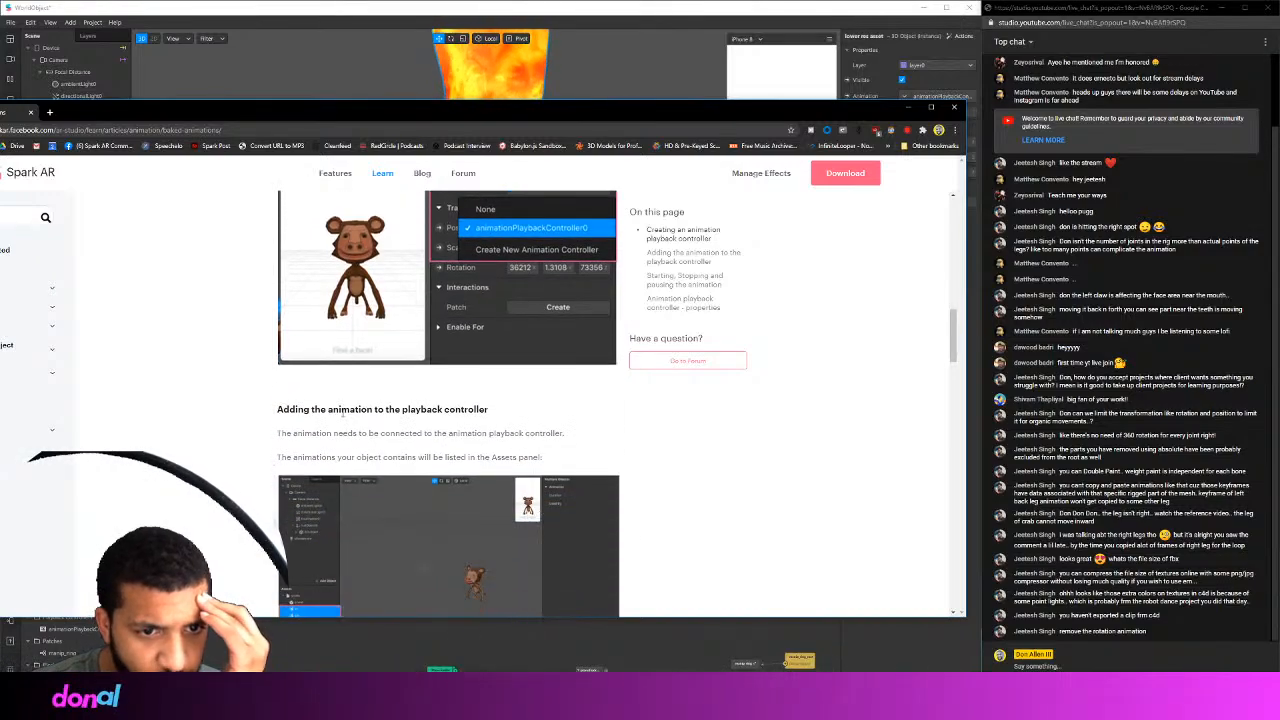
{"action": "scroll", "coordinate": [375, 420], "scroll_direction": "down", "scroll_amount": 5}
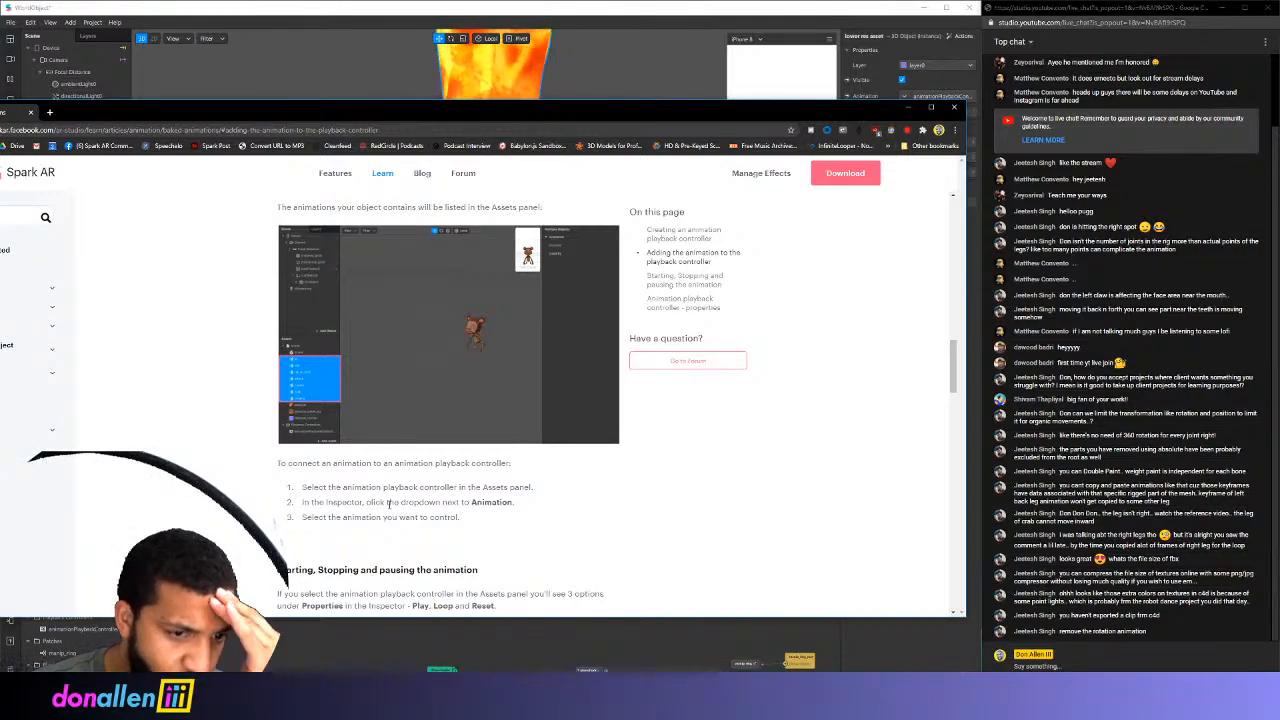
{"action": "scroll", "coordinate": [389, 505], "scroll_direction": "down", "scroll_amount": 3}
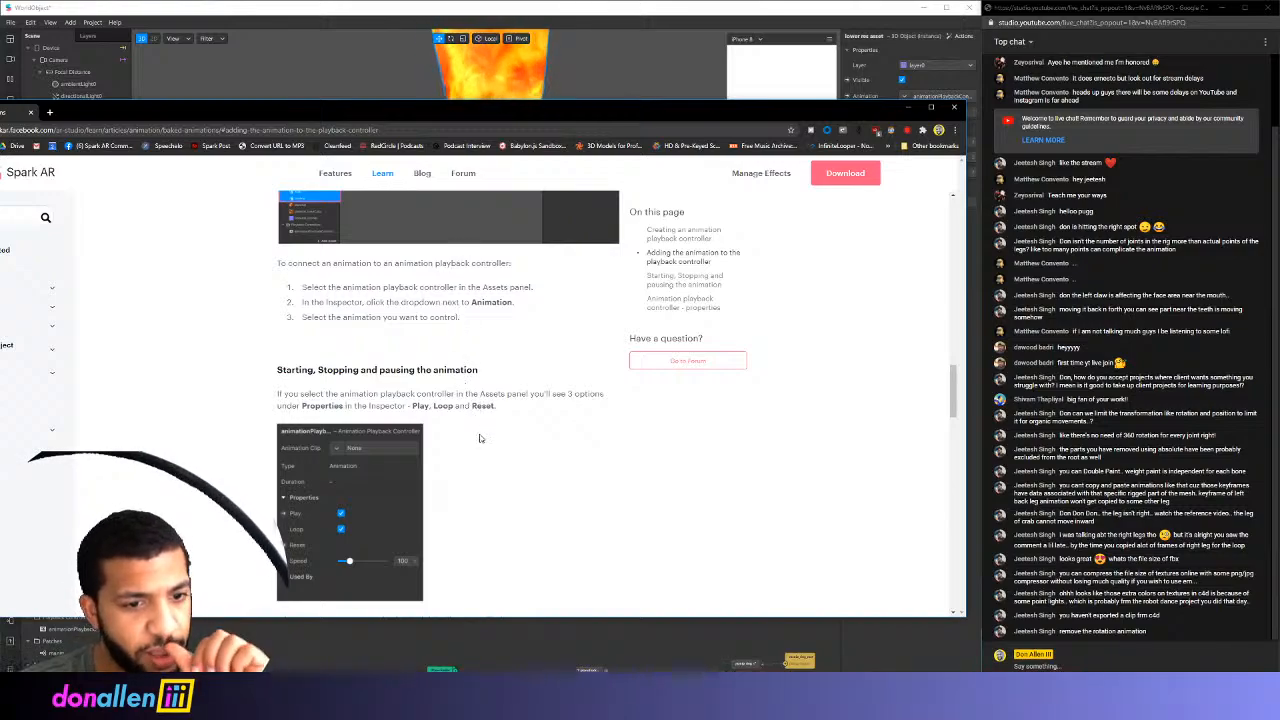
{"action": "scroll", "coordinate": [474, 443], "scroll_direction": "down", "scroll_amount": 3}
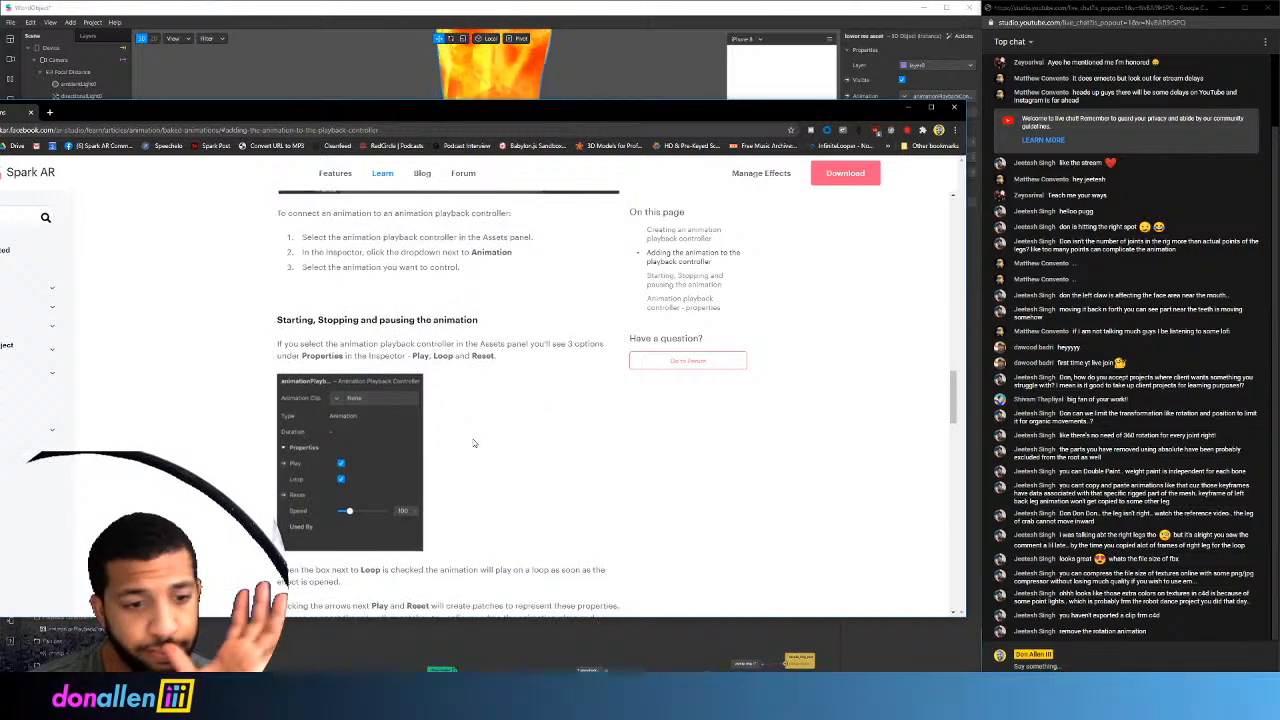
{"action": "scroll", "coordinate": [474, 443], "scroll_direction": "down", "scroll_amount": 1}
Return to Spark AR Studio, select the animation playback controller asset, and check its available animation clips
{"action": "left_click", "coordinate": [537, 84]}
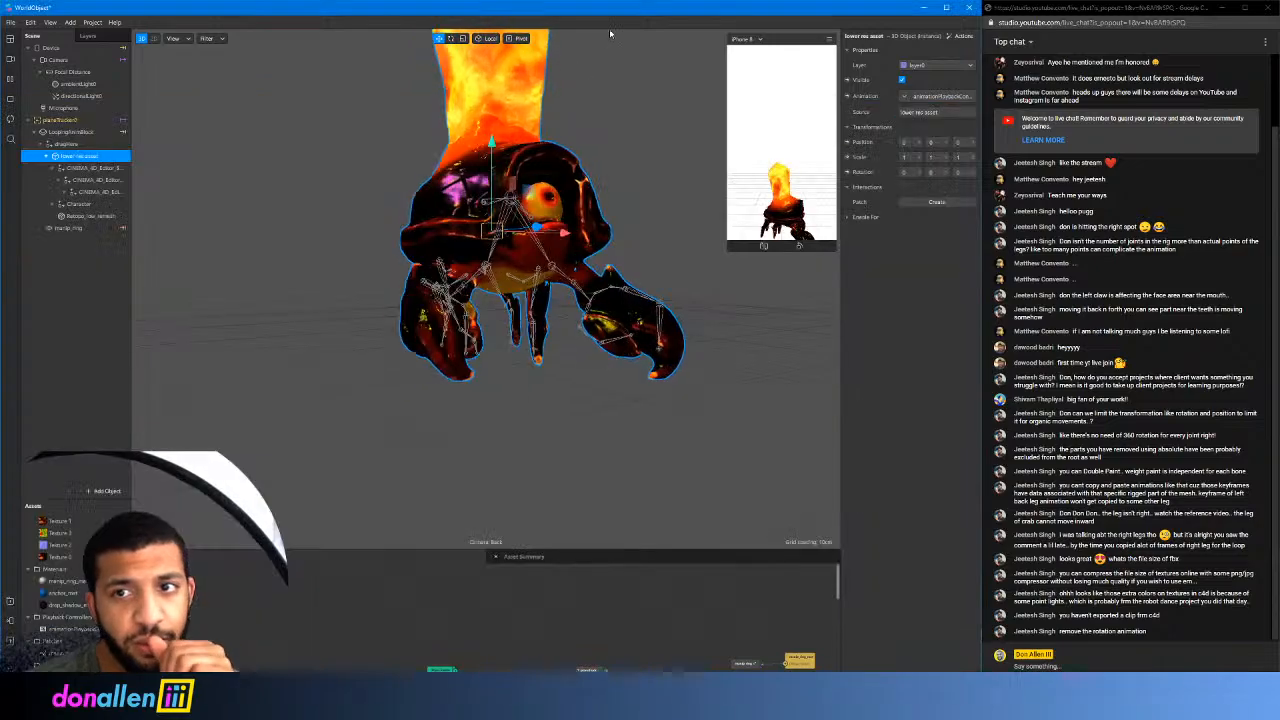
{"action": "left_click", "coordinate": [62, 628]}
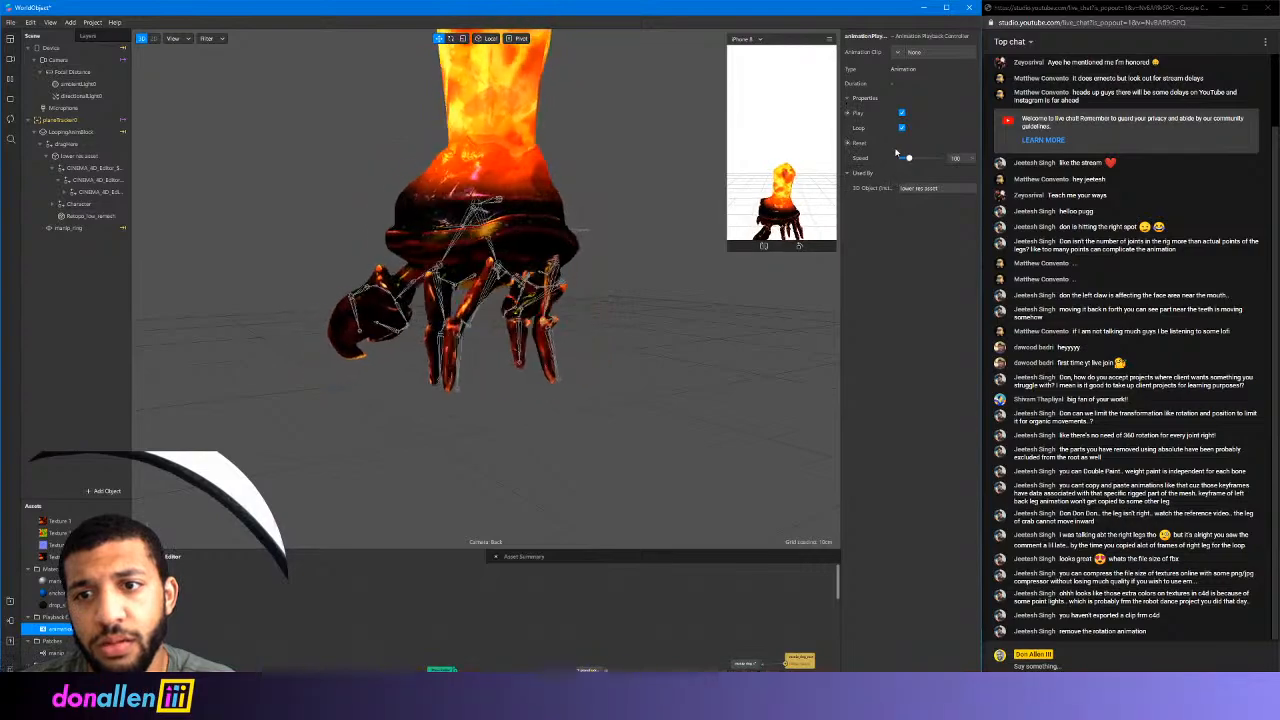
{"action": "left_click", "coordinate": [900, 53]}
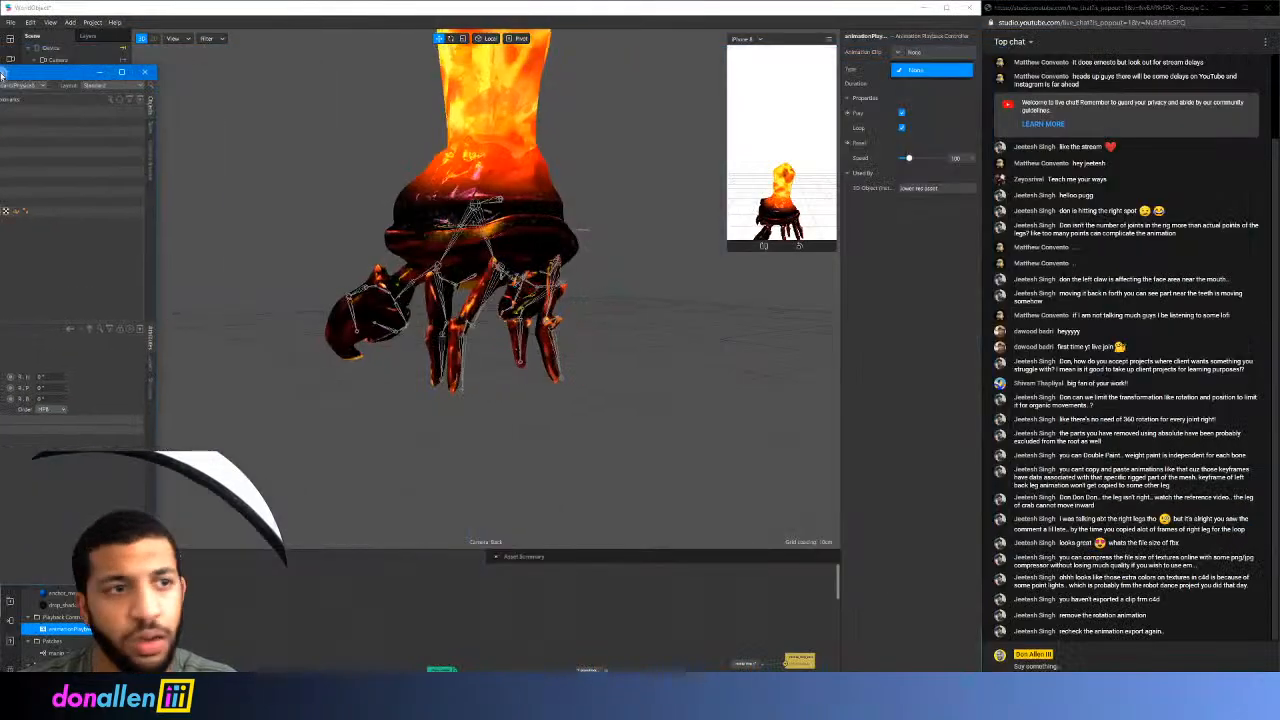
Switch to Cinema 4D, select the Retopo_low_remesh object, and change the workspace layout to Animate
{"action": "left_click_drag", "start_coordinate": [1, 76], "coordinate": [495, 130]}
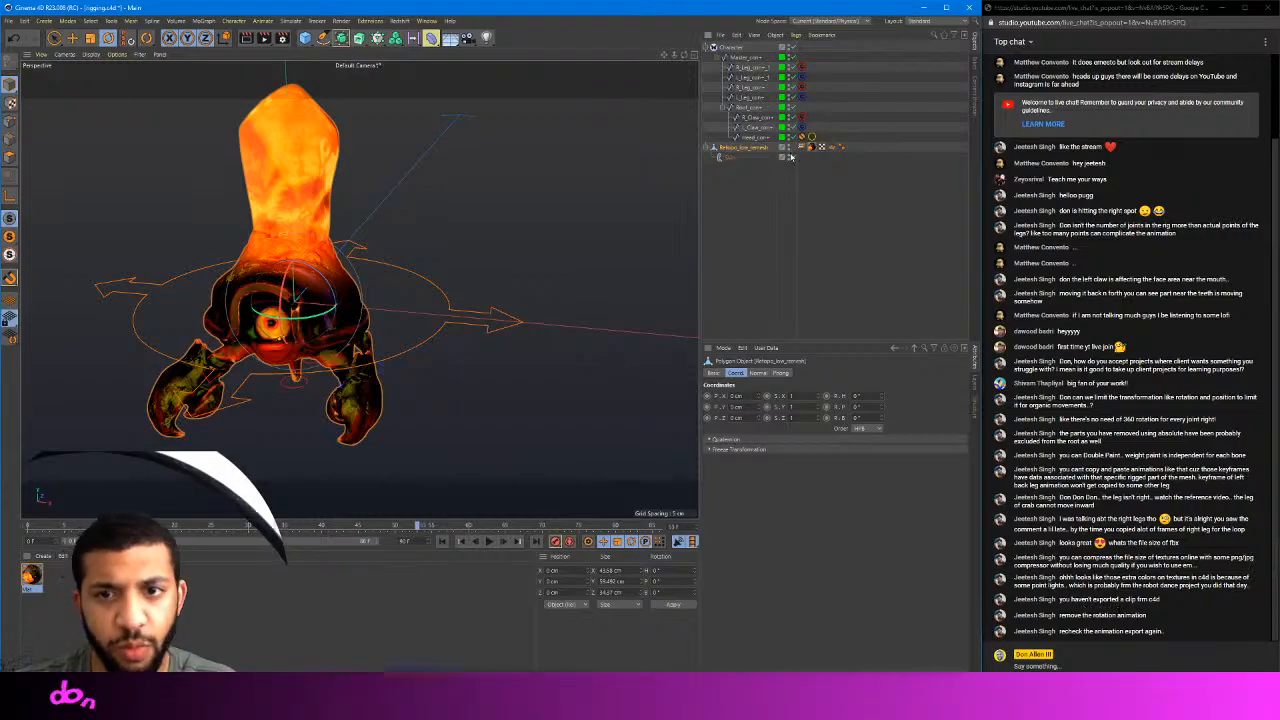
{"action": "left_click", "coordinate": [754, 198]}
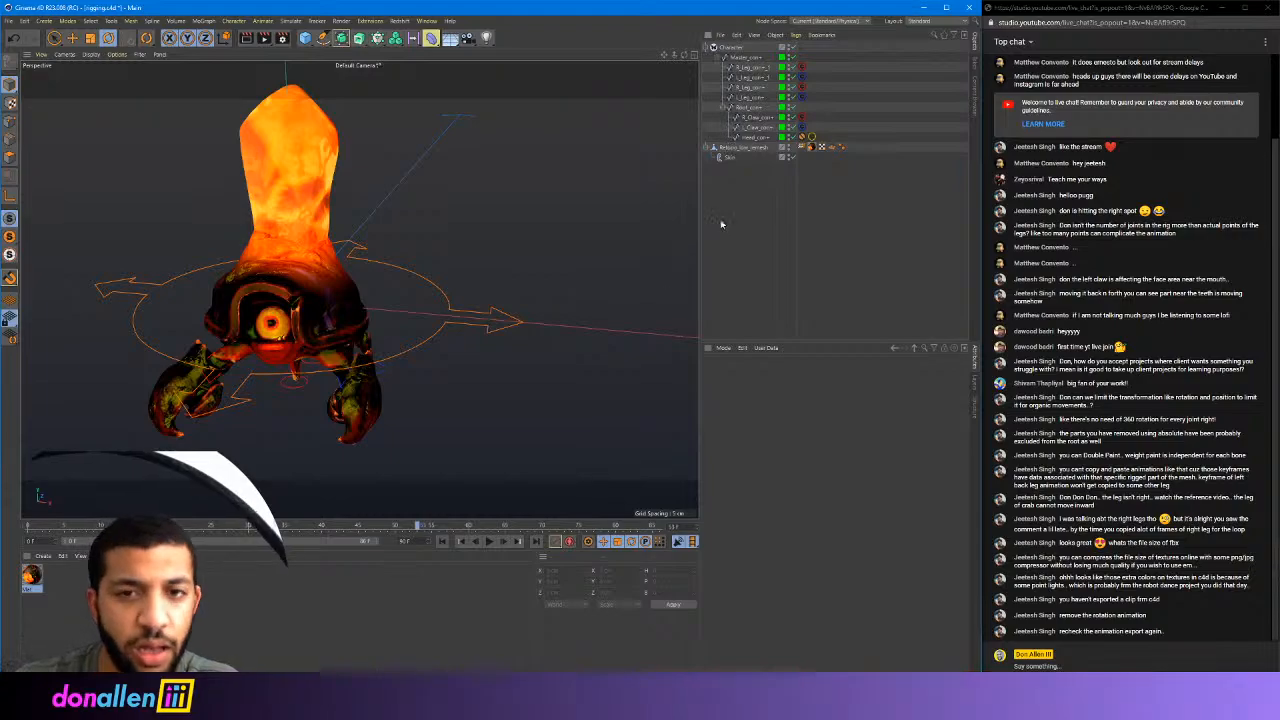
{"action": "left_click", "coordinate": [738, 148]}
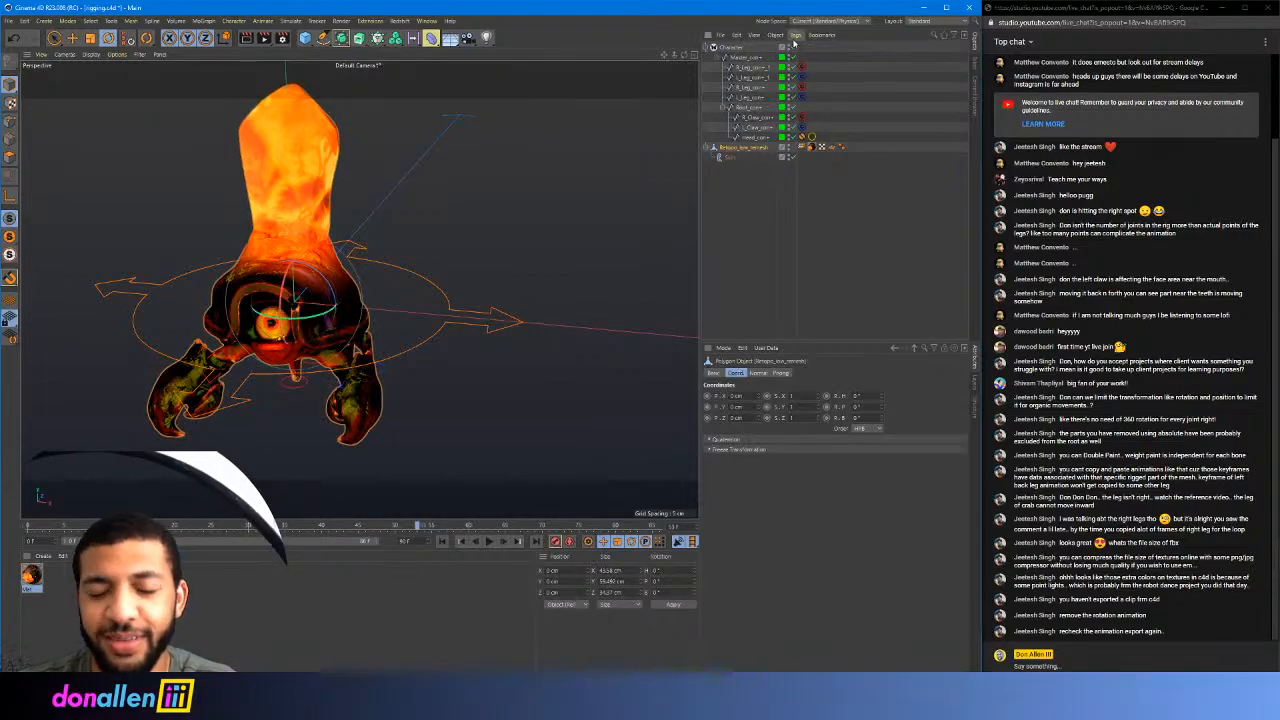
{"action": "left_click", "coordinate": [940, 21]}
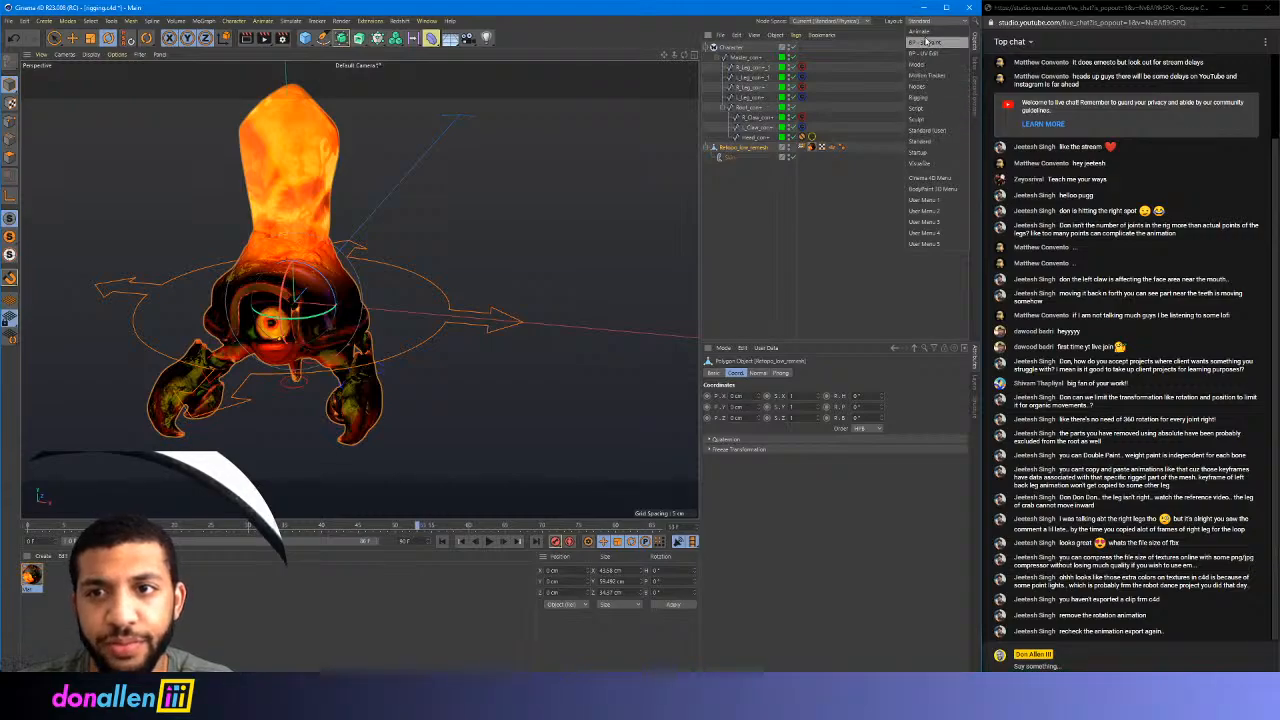
{"action": "left_click", "coordinate": [924, 31]}
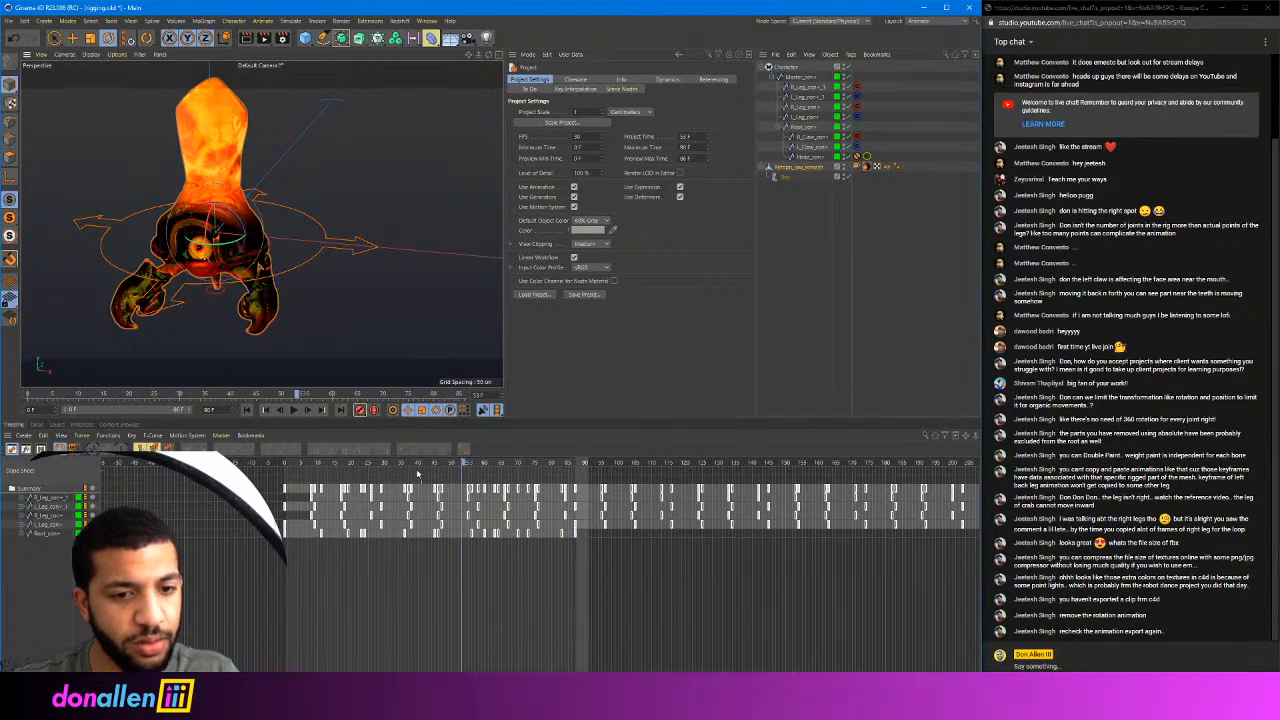
Bake the Retopo_low_remesh object from frame 0 to 90 as a copy, including expressions and all parameters
{"action": "left_click", "coordinate": [264, 470]}
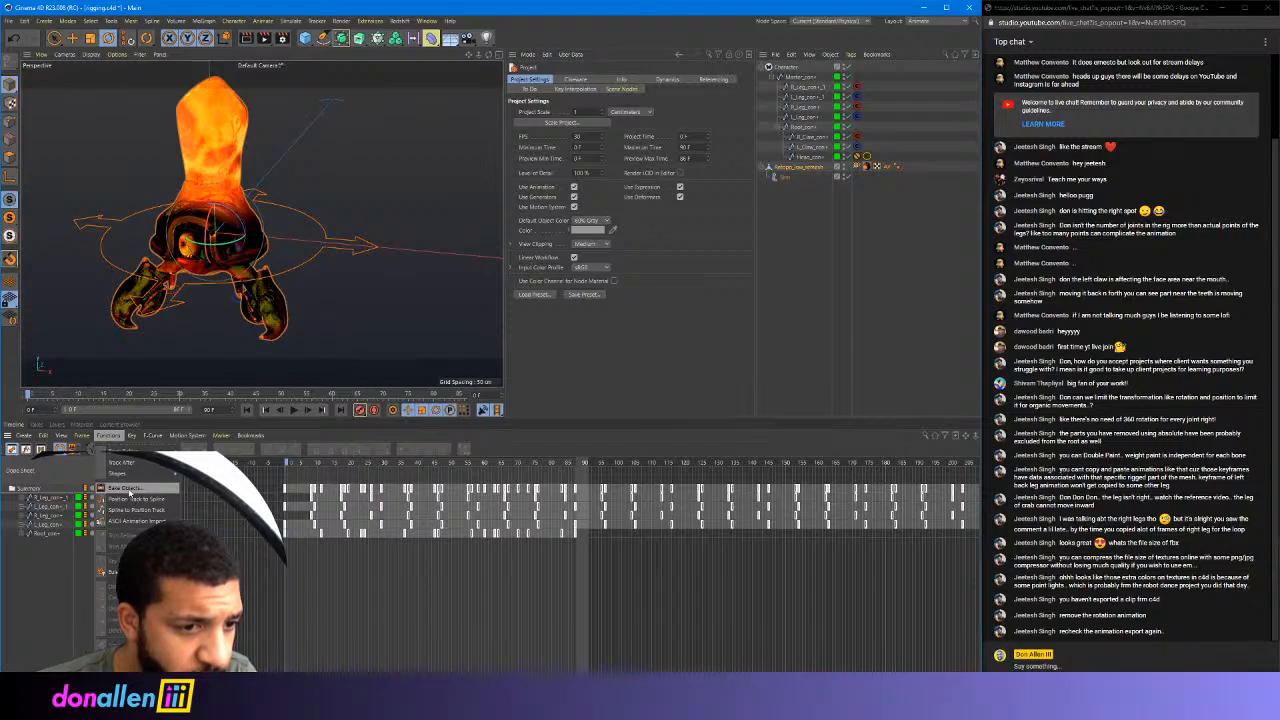
{"action": "left_click", "coordinate": [130, 490]}
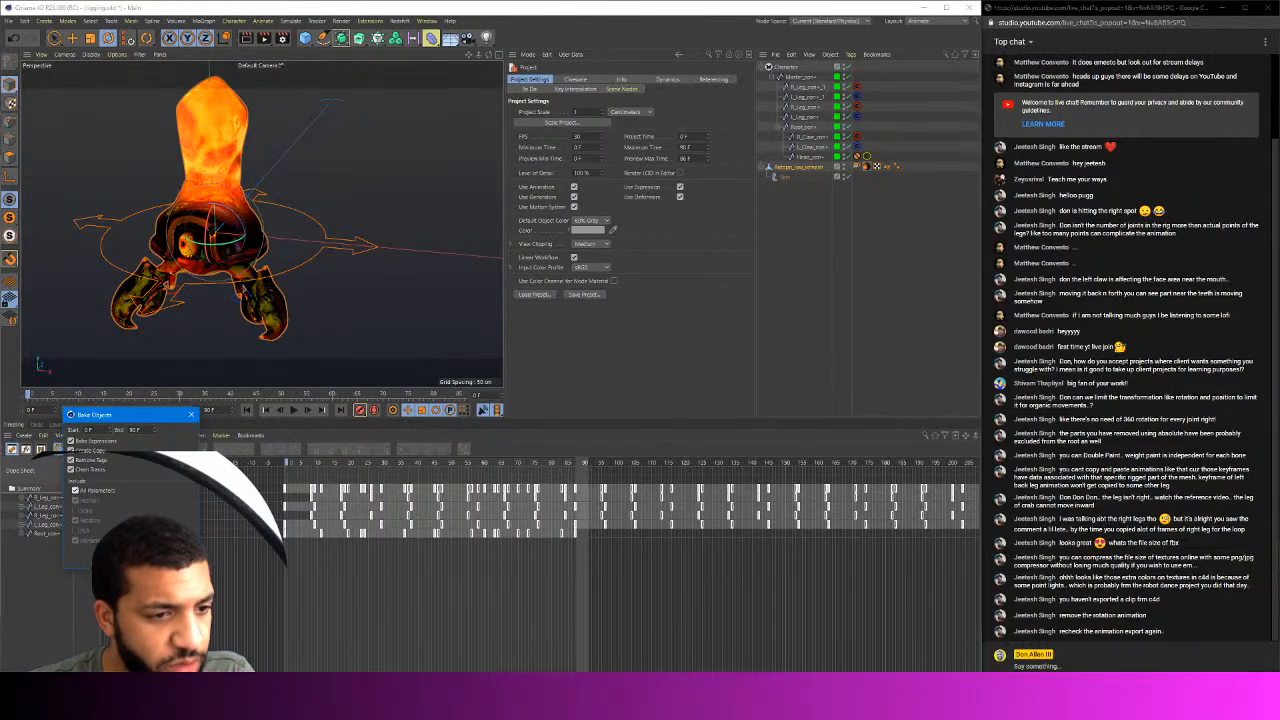
{"action": "key", "text": "Return"}
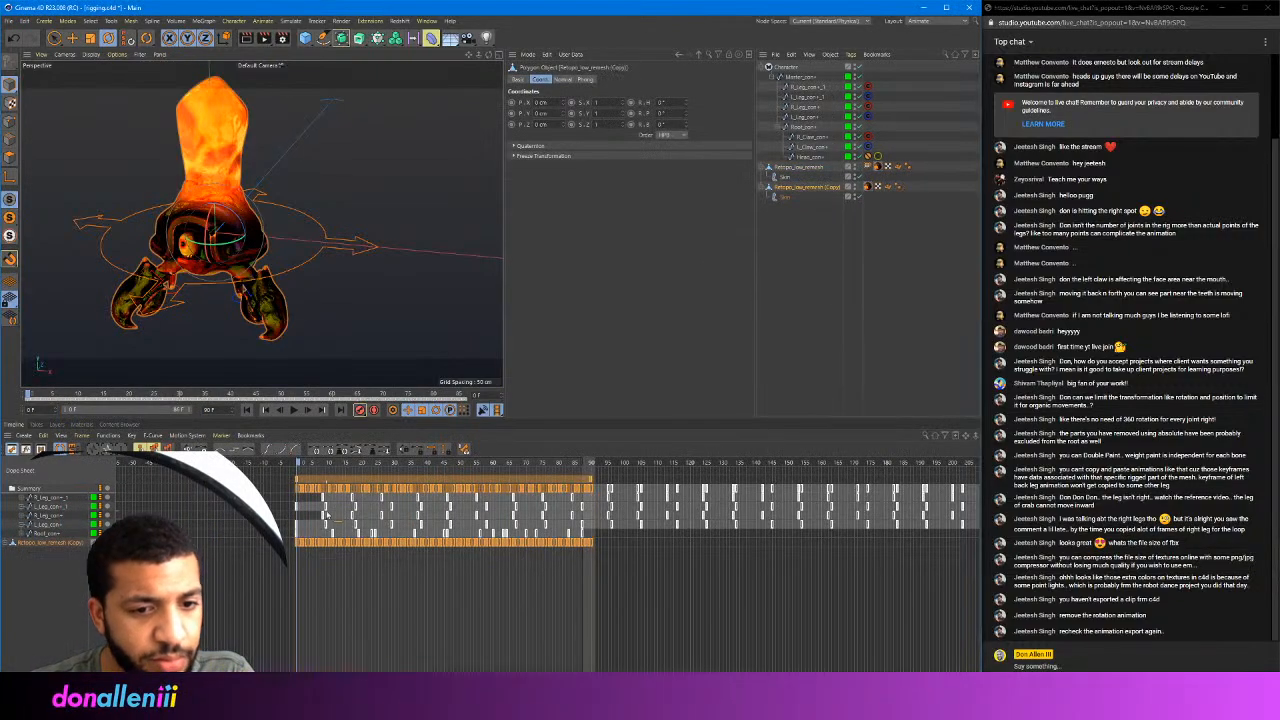
Play back the baked crab animation to check its motion
{"action": "key", "text": "F8"}
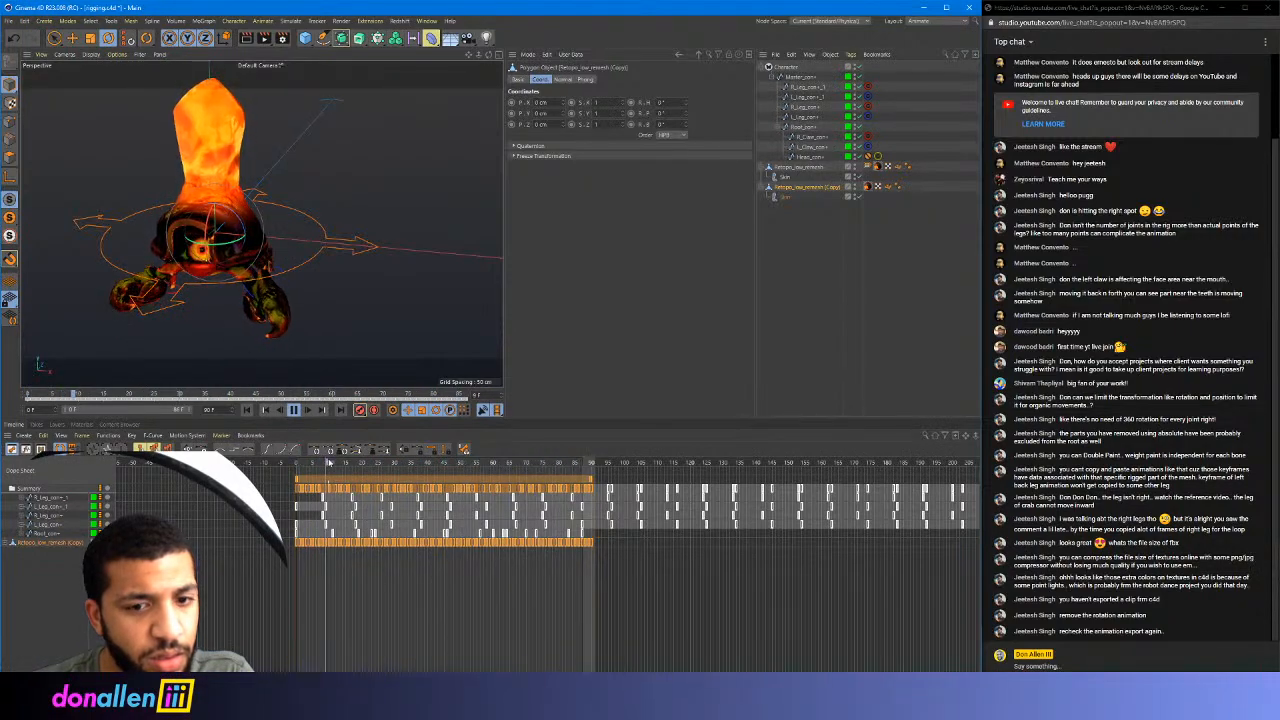
{"action": "key", "text": "F8"}
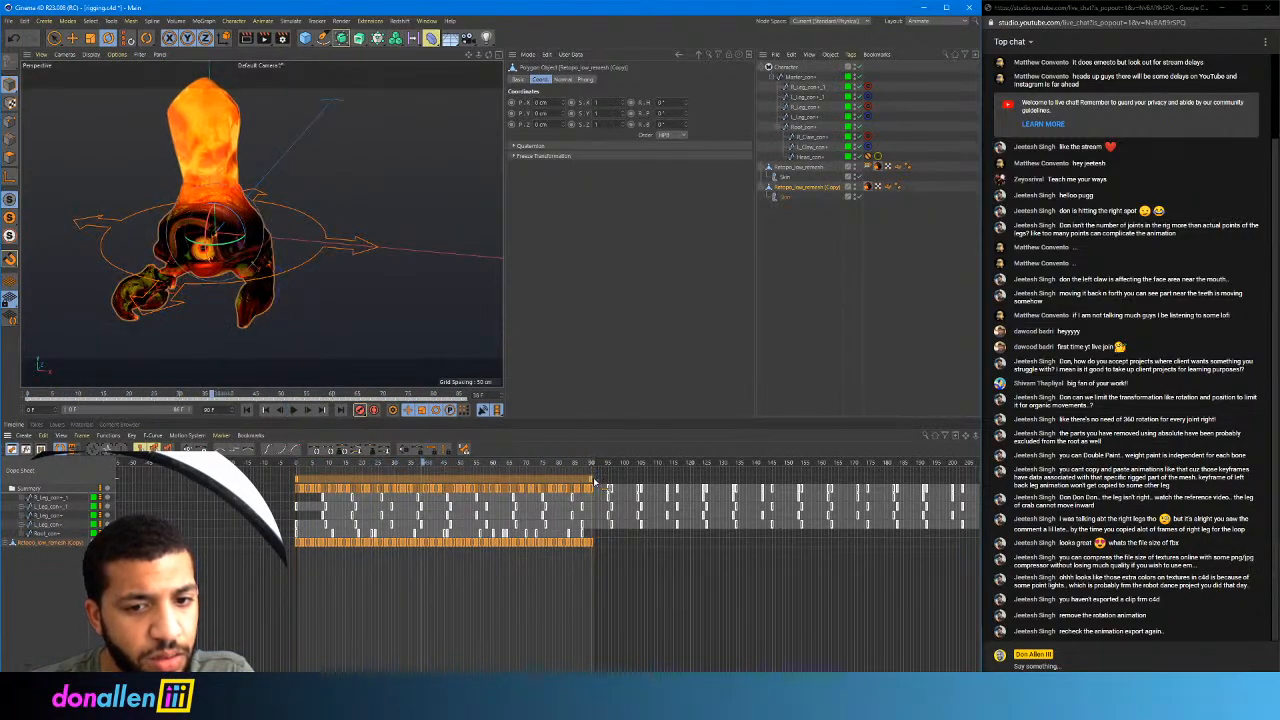
{"action": "key", "text": "F8"}
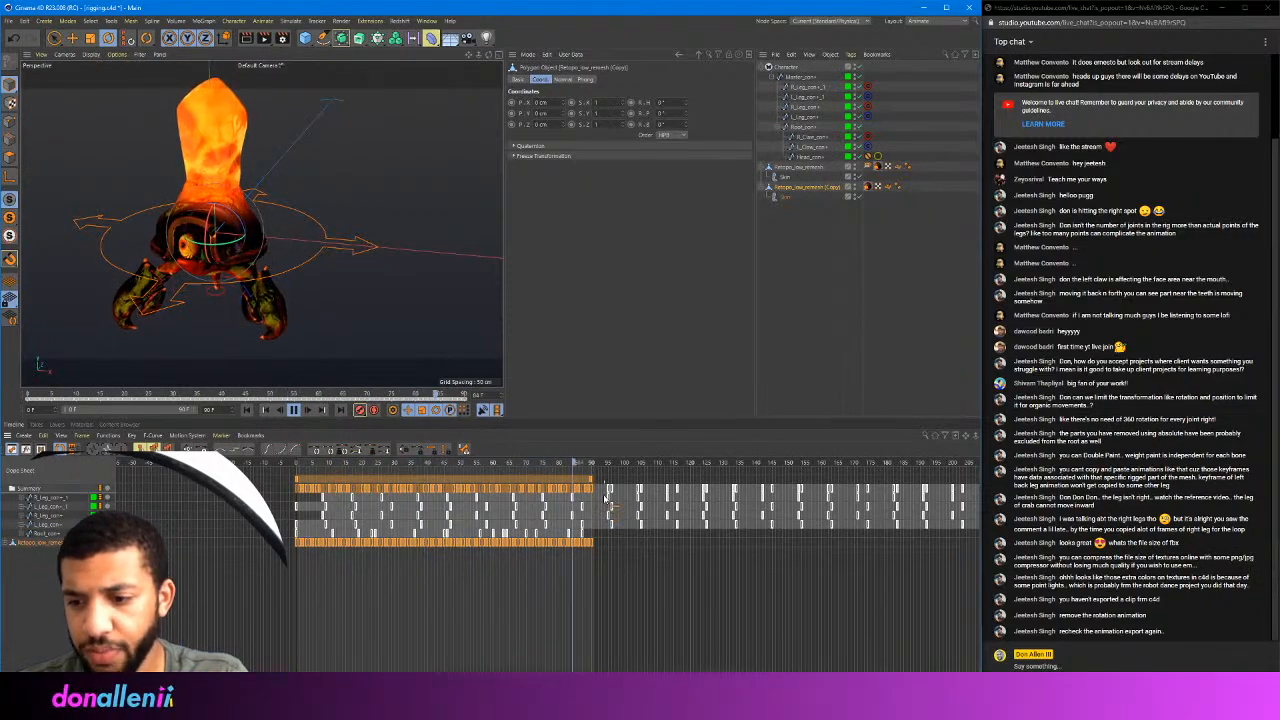
{"action": "key", "text": "F8"}
Select all keyframes in the dope sheet, return to frame 0, and bake the baked mesh copy again up to frame 90
{"action": "key", "text": "ctrl+a"}
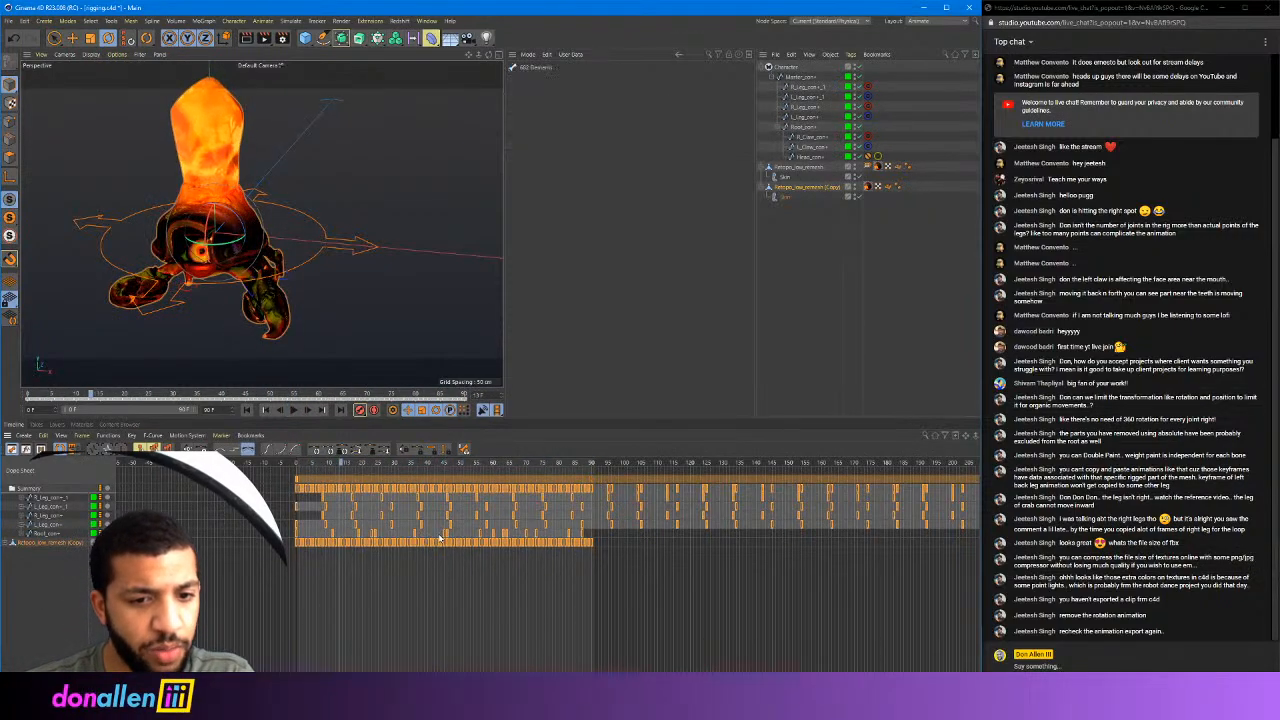
{"action": "left_click_drag", "start_coordinate": [316, 463], "coordinate": [279, 459]}
{"action": "left_click", "coordinate": [110, 436]}
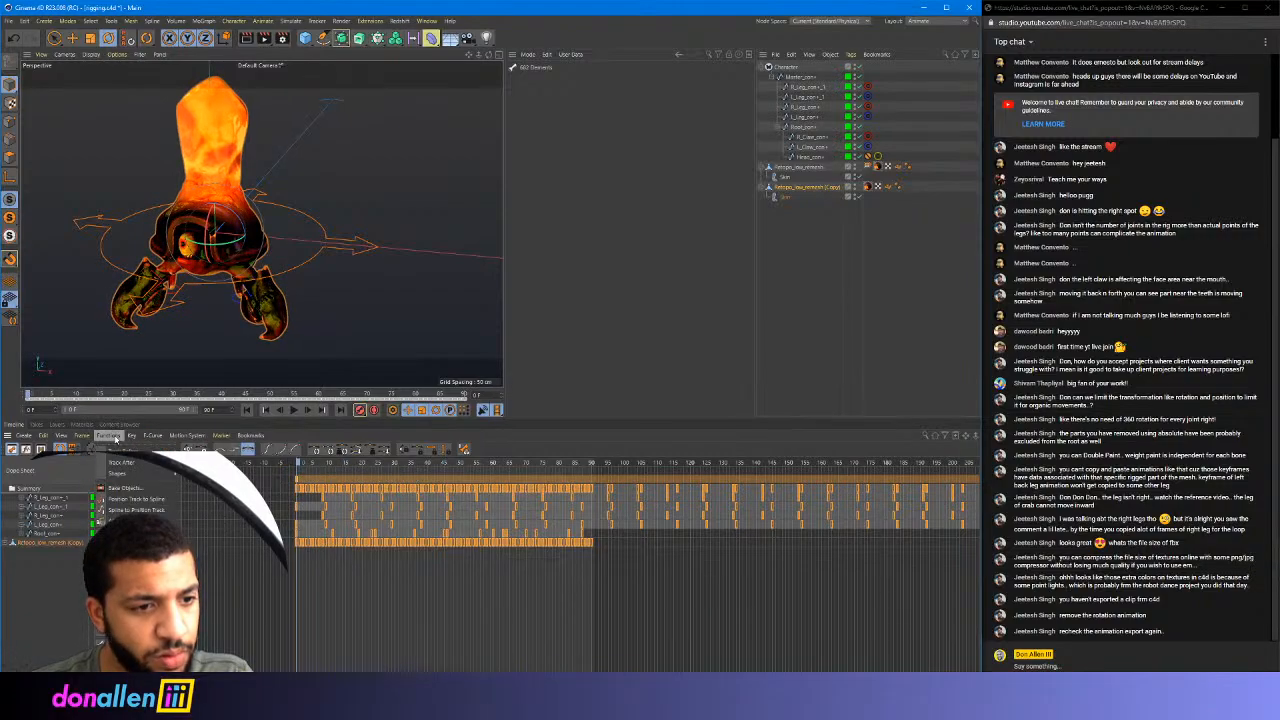
{"action": "left_click", "coordinate": [126, 488]}
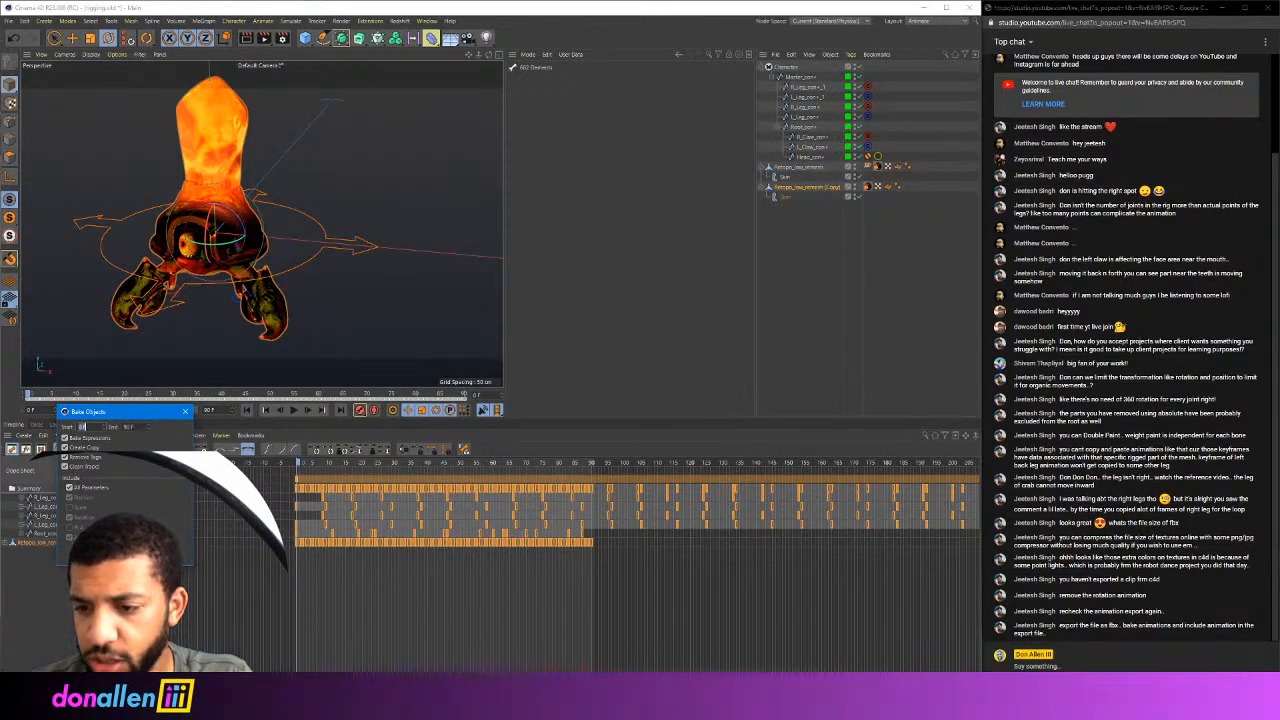
{"action": "key", "text": "Return"}
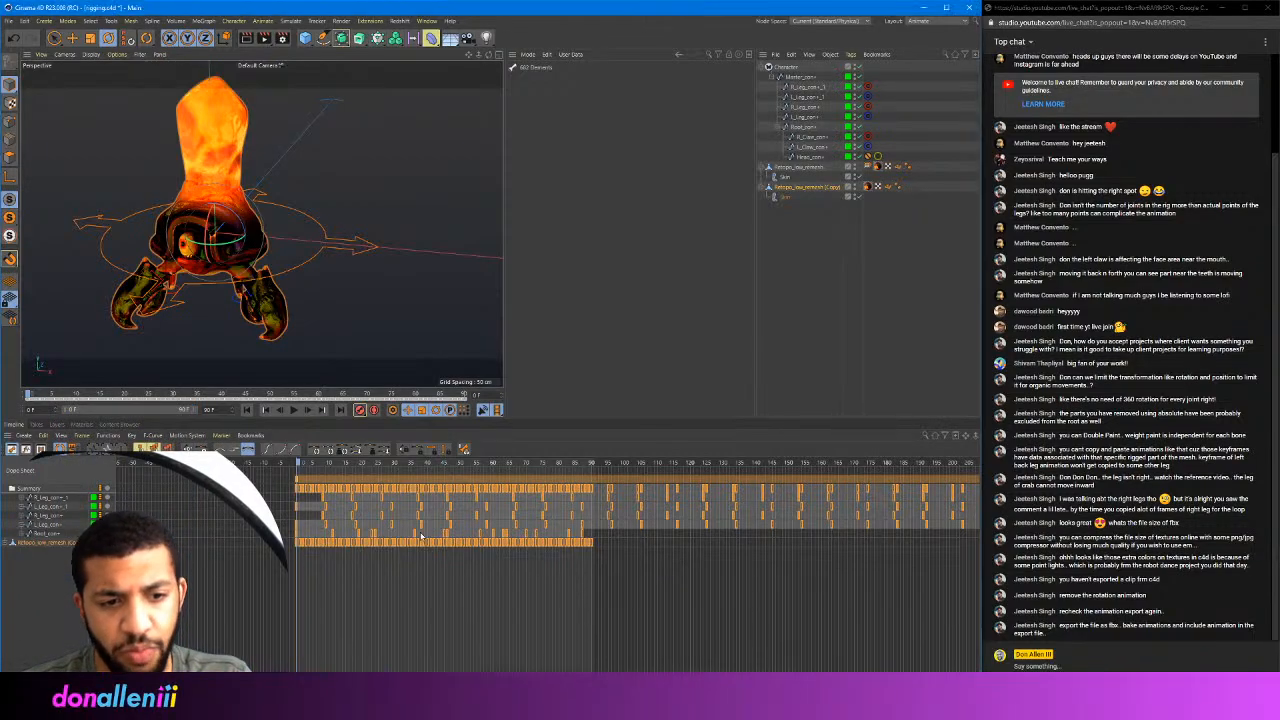
Scrub and play the animation after the second bake, and return the playhead to frame 0
{"action": "left_click", "coordinate": [328, 463]}
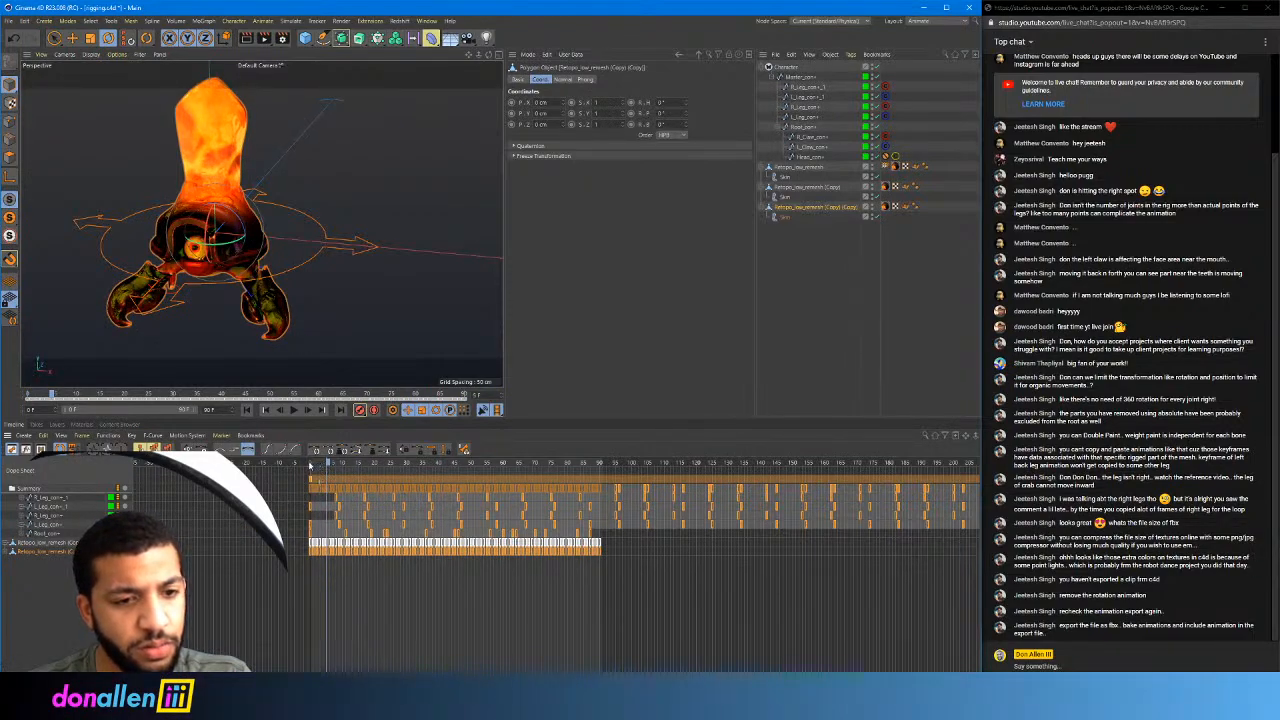
{"action": "left_click_drag", "start_coordinate": [309, 465], "coordinate": [307, 485]}
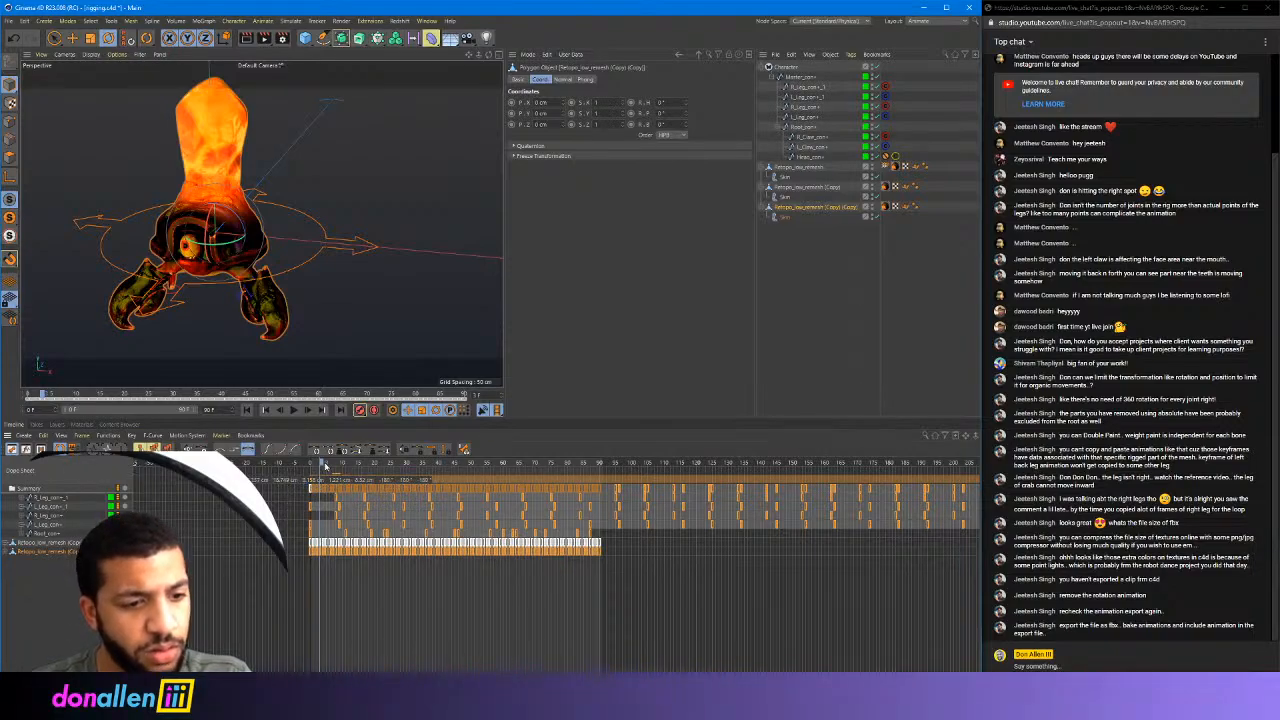
{"action": "mouse_move", "coordinate": [310, 464]}
{"action": "left_mouse_down"}
{"action": "mouse_move", "coordinate": [507, 467]}
{"action": "mouse_move", "coordinate": [310, 465]}
{"action": "left_mouse_up"}
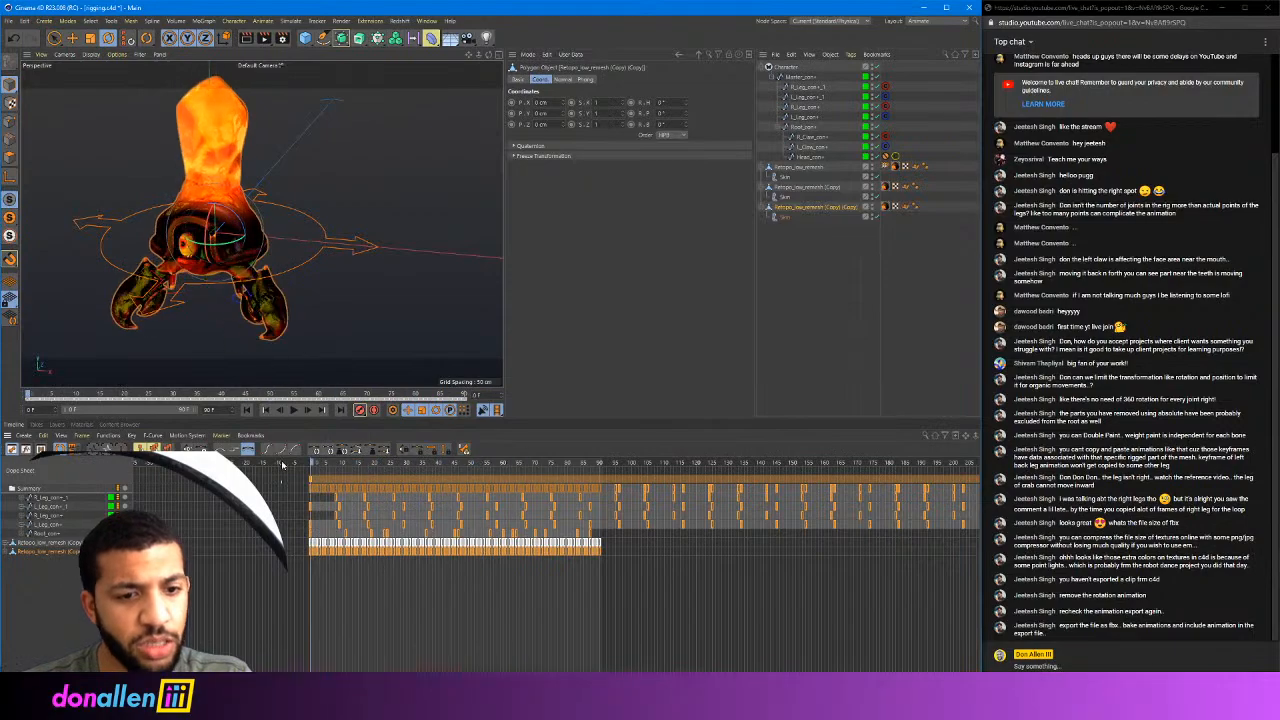
{"action": "key", "text": "F8"}
{"action": "left_click_drag", "start_coordinate": [420, 466], "coordinate": [310, 463]}
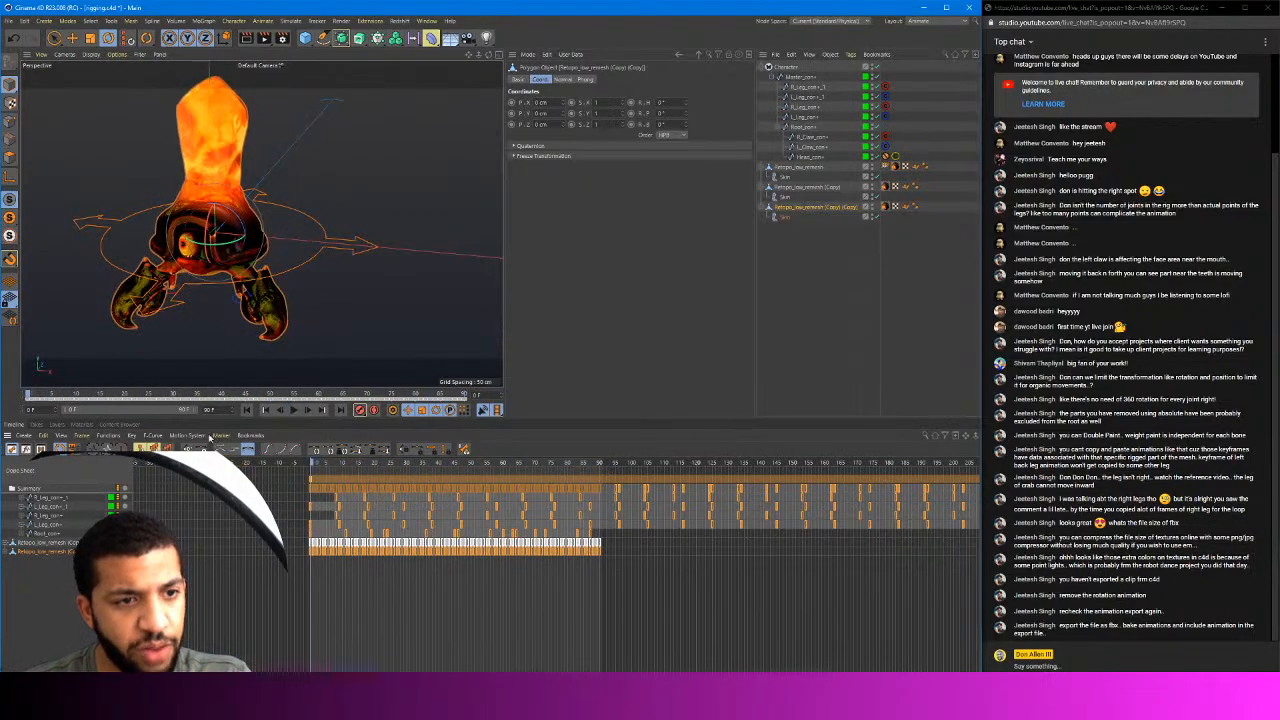
Start an FBX export of the crab scene with Takes set to Timeline Markers
{"action": "left_click", "coordinate": [10, 20]}
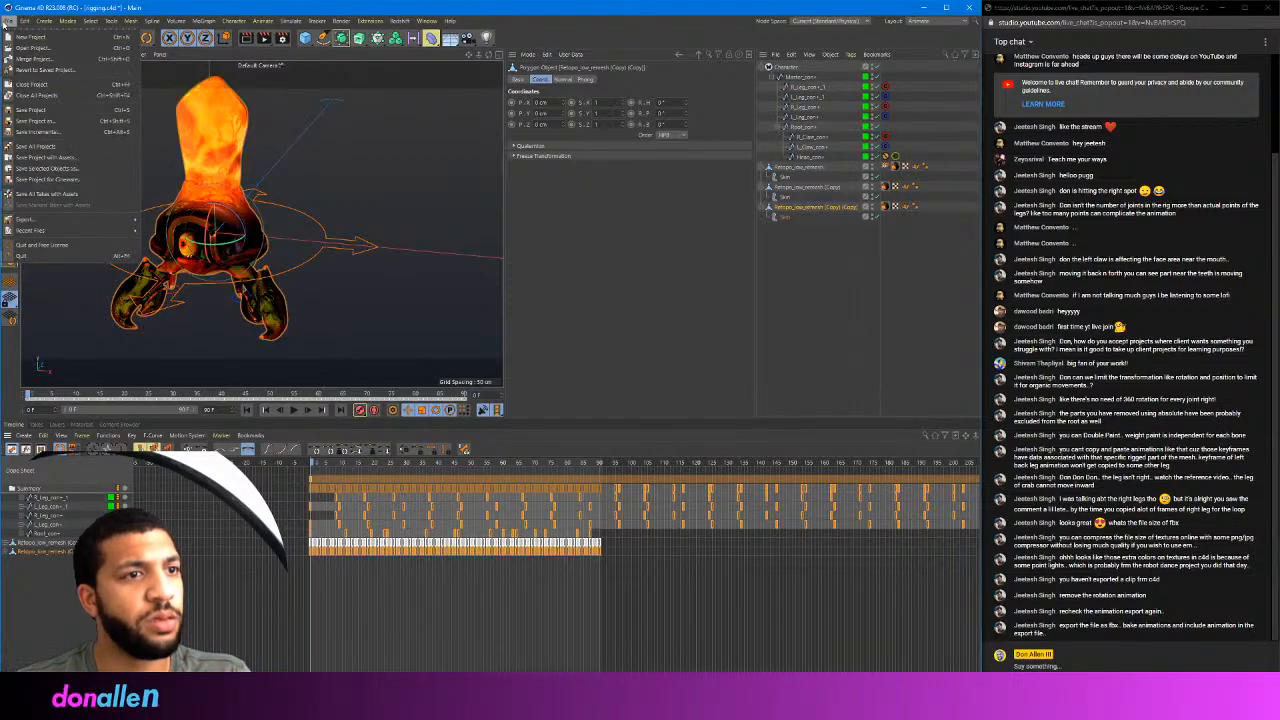
{"action": "mouse_move", "coordinate": [44, 217]}
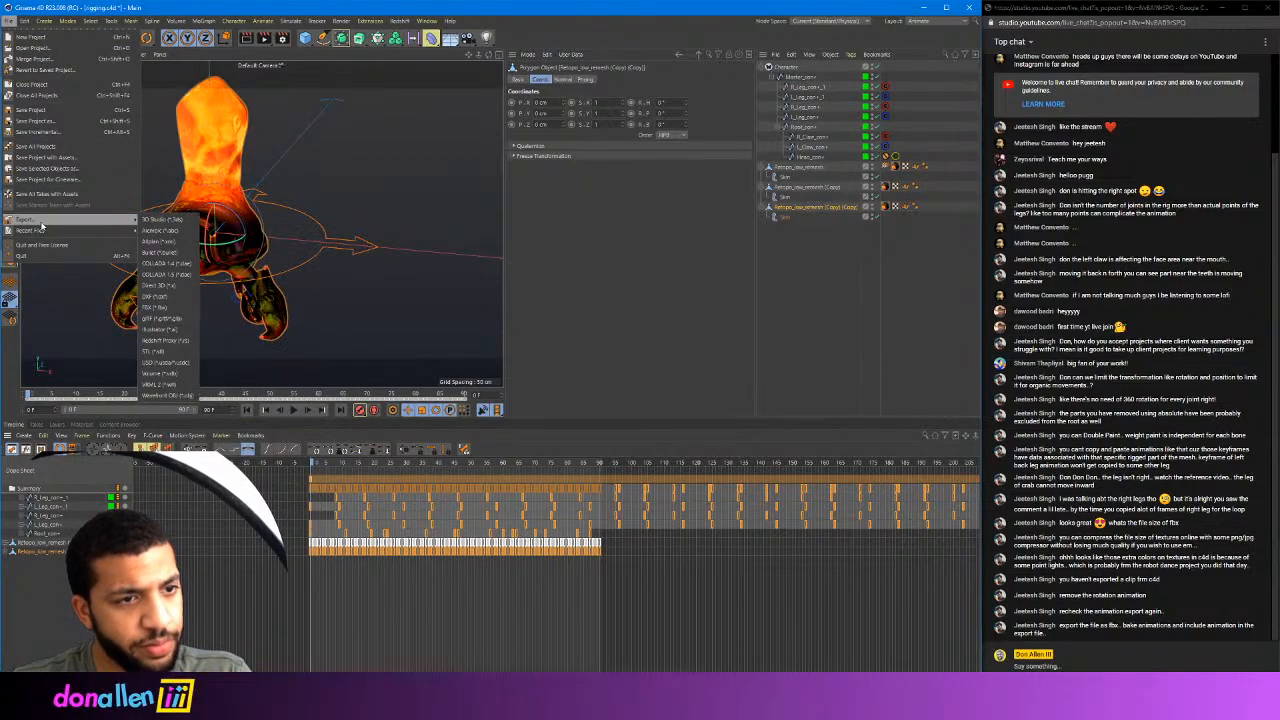
{"action": "left_click", "coordinate": [160, 310]}
{"action": "left_click_drag", "start_coordinate": [162, 172], "coordinate": [465, 184]}
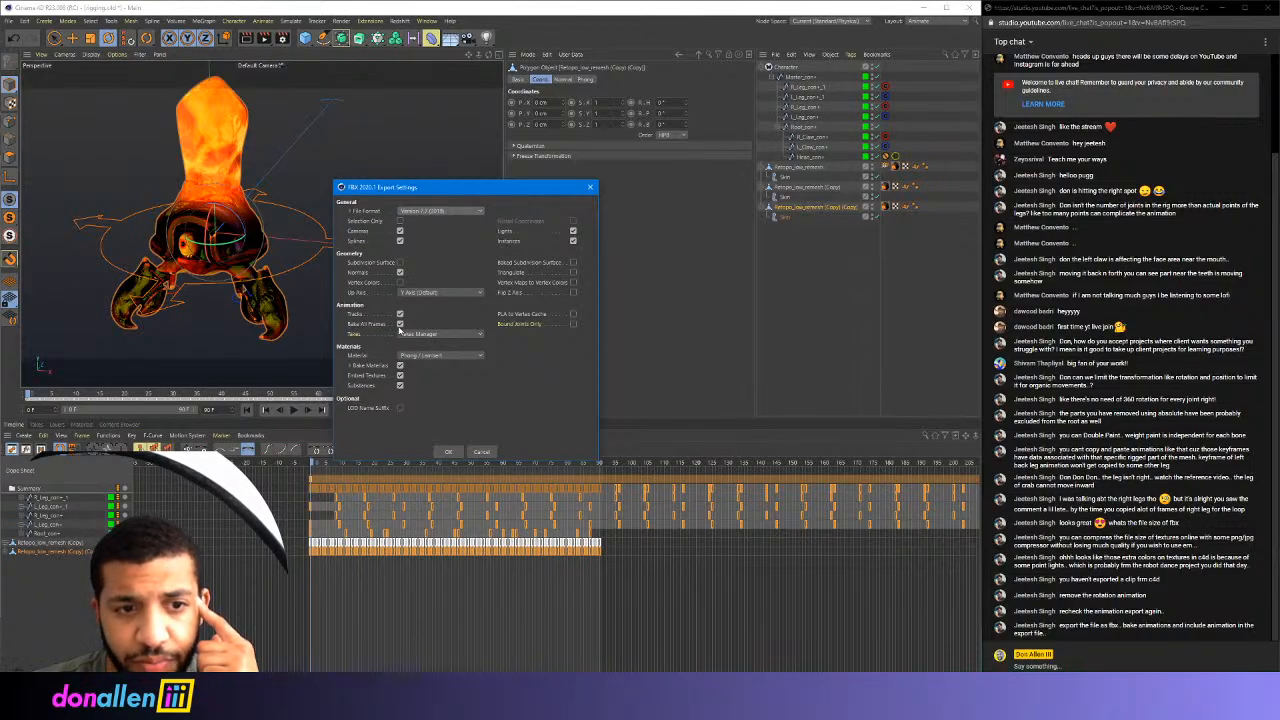
{"action": "left_click", "coordinate": [414, 336]}
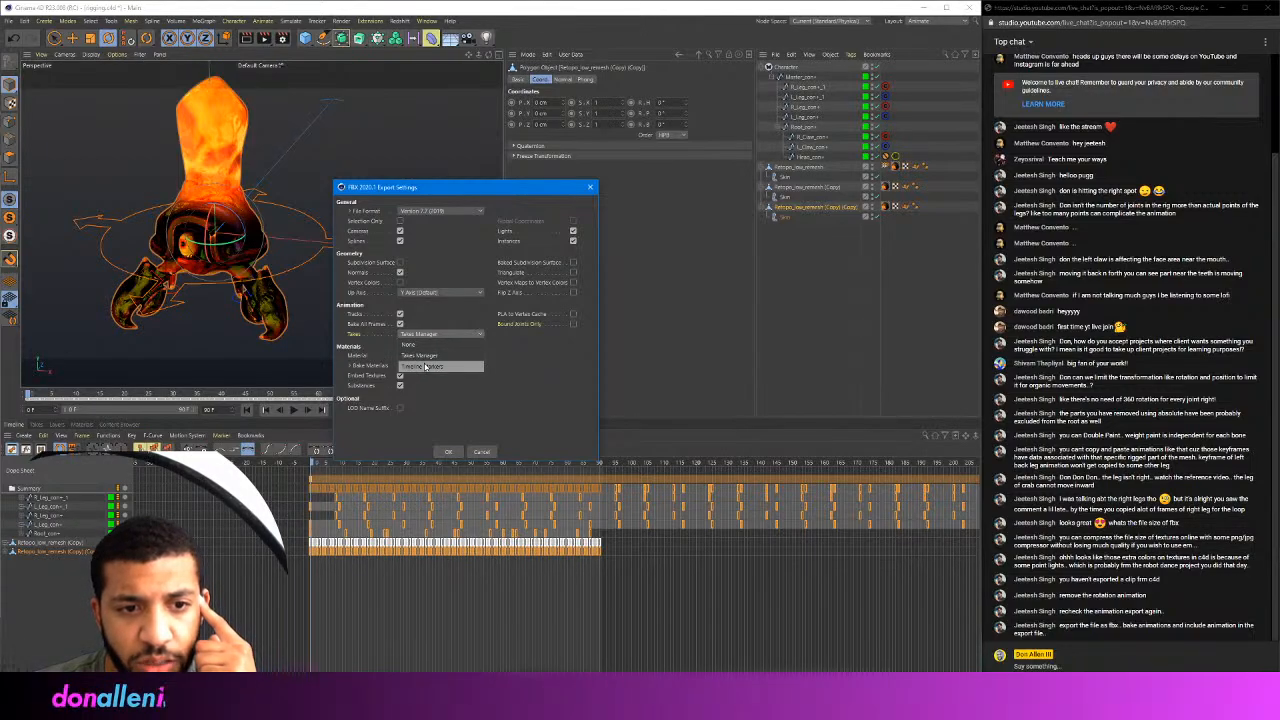
{"action": "left_click", "coordinate": [425, 367]}
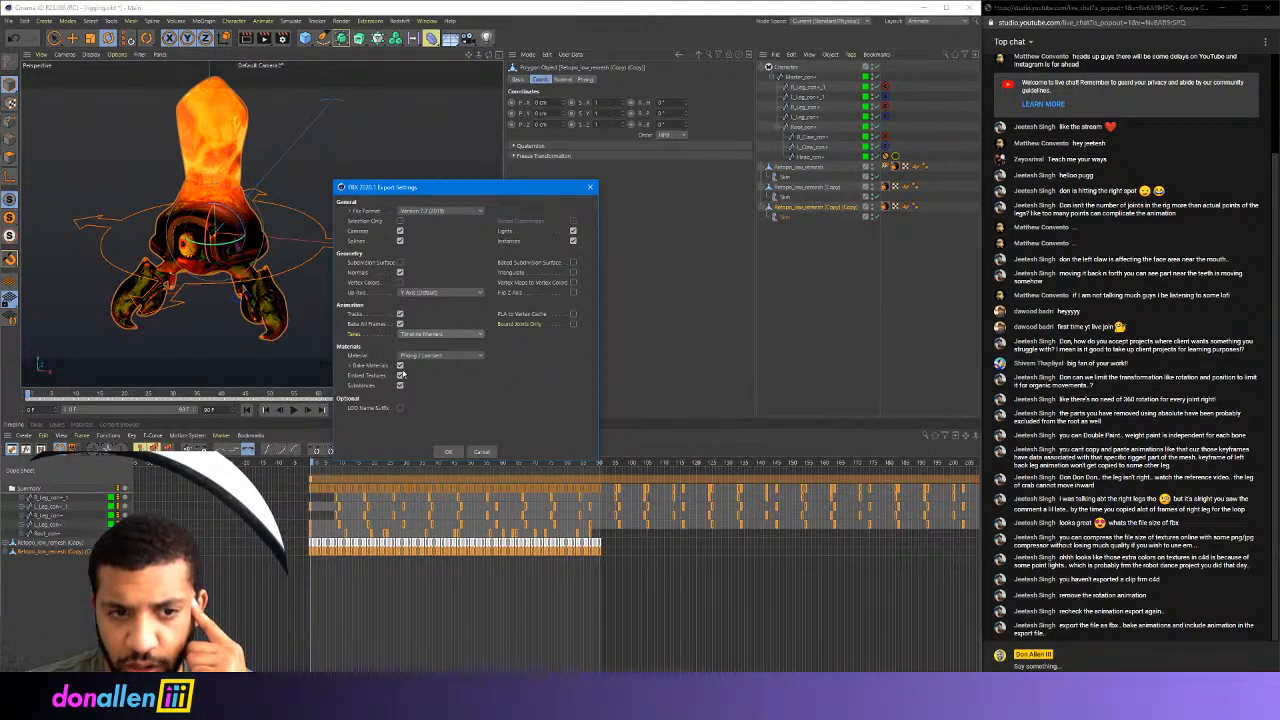
Accept the export settings and save the file as riggingsparkA.fbx in the crab monster folder
{"action": "left_click", "coordinate": [449, 452]}
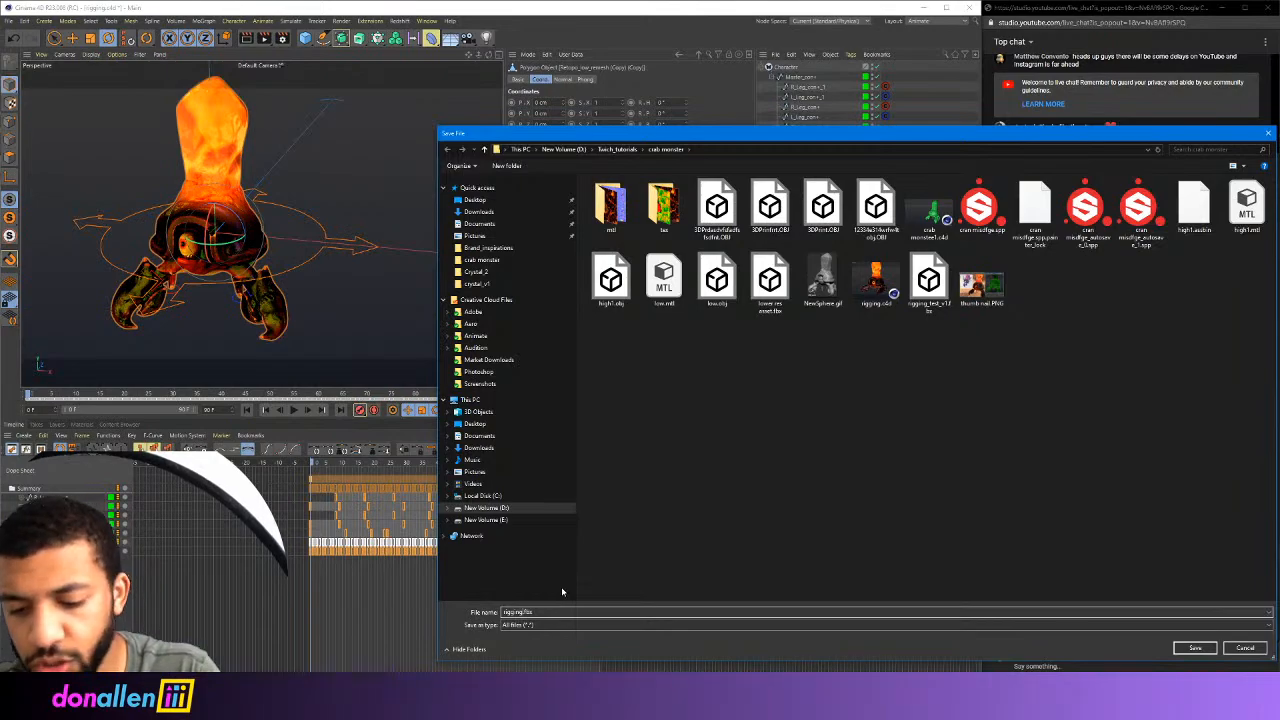
{"action": "type", "text": "walkA"}
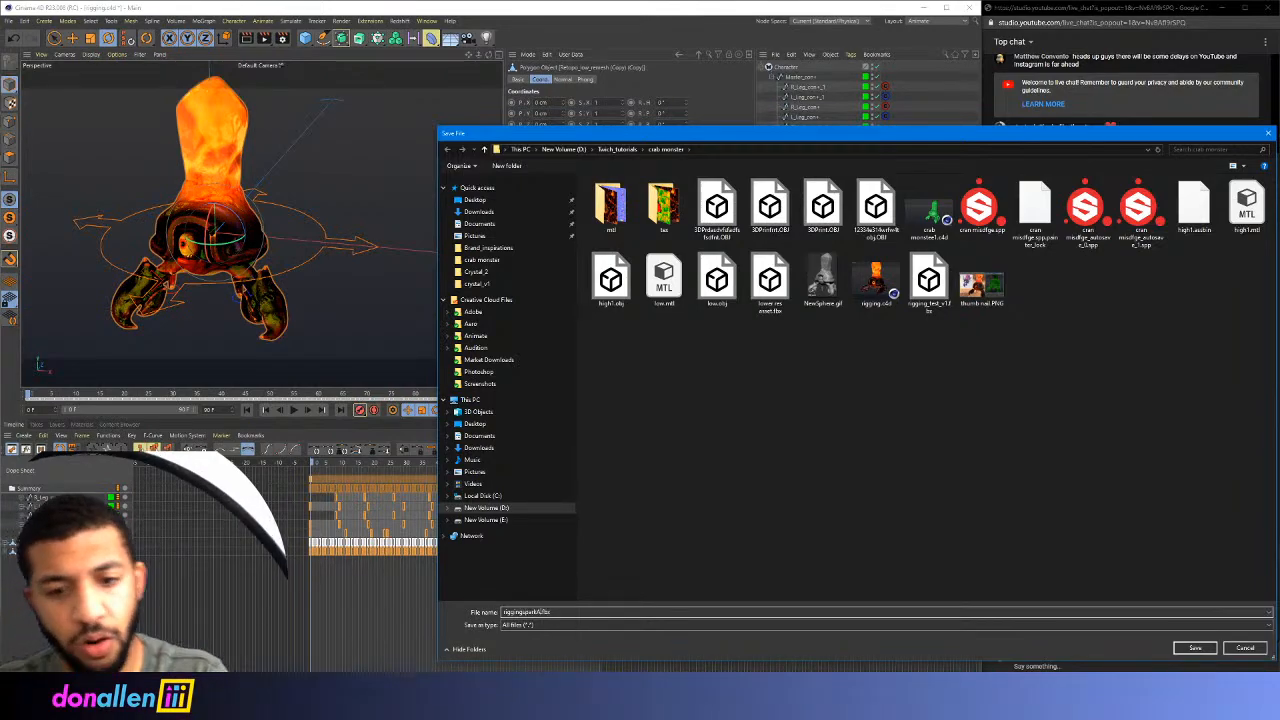
{"action": "left_click", "coordinate": [1195, 648]}
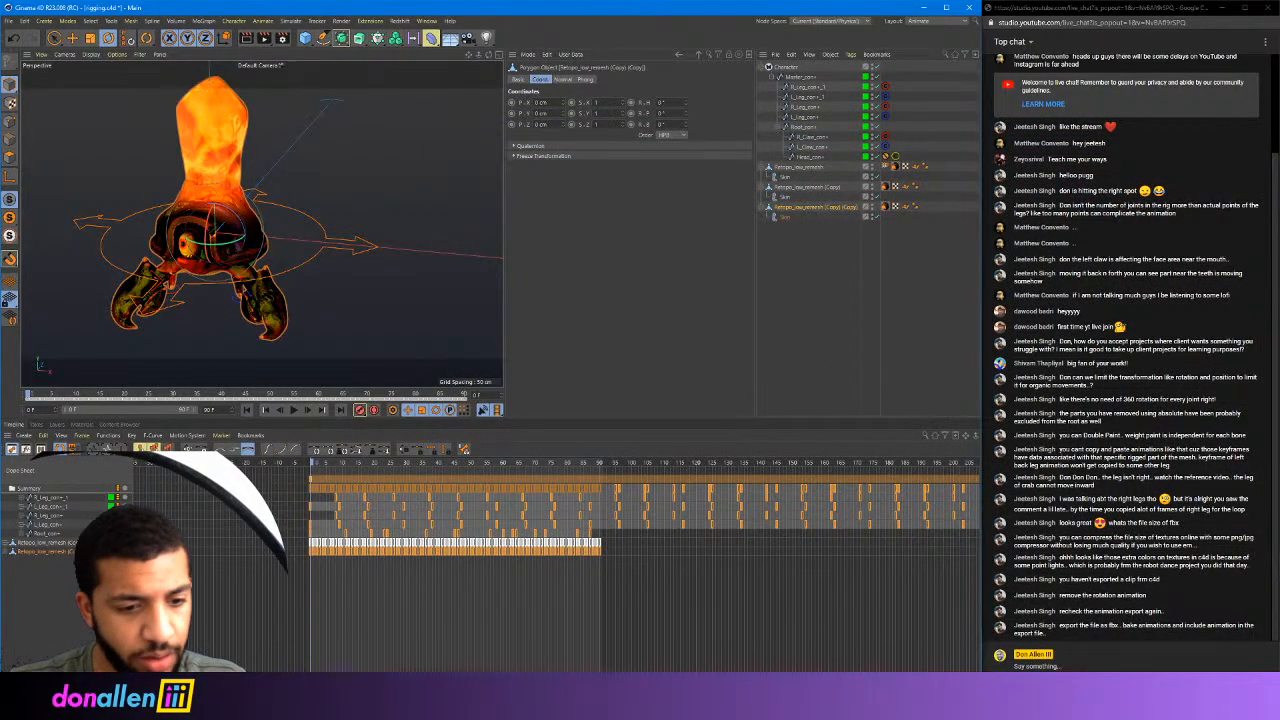
Switch to Spark AR Studio and look through the available new-project templates
{"action": "key", "text": "alt+Tab"}
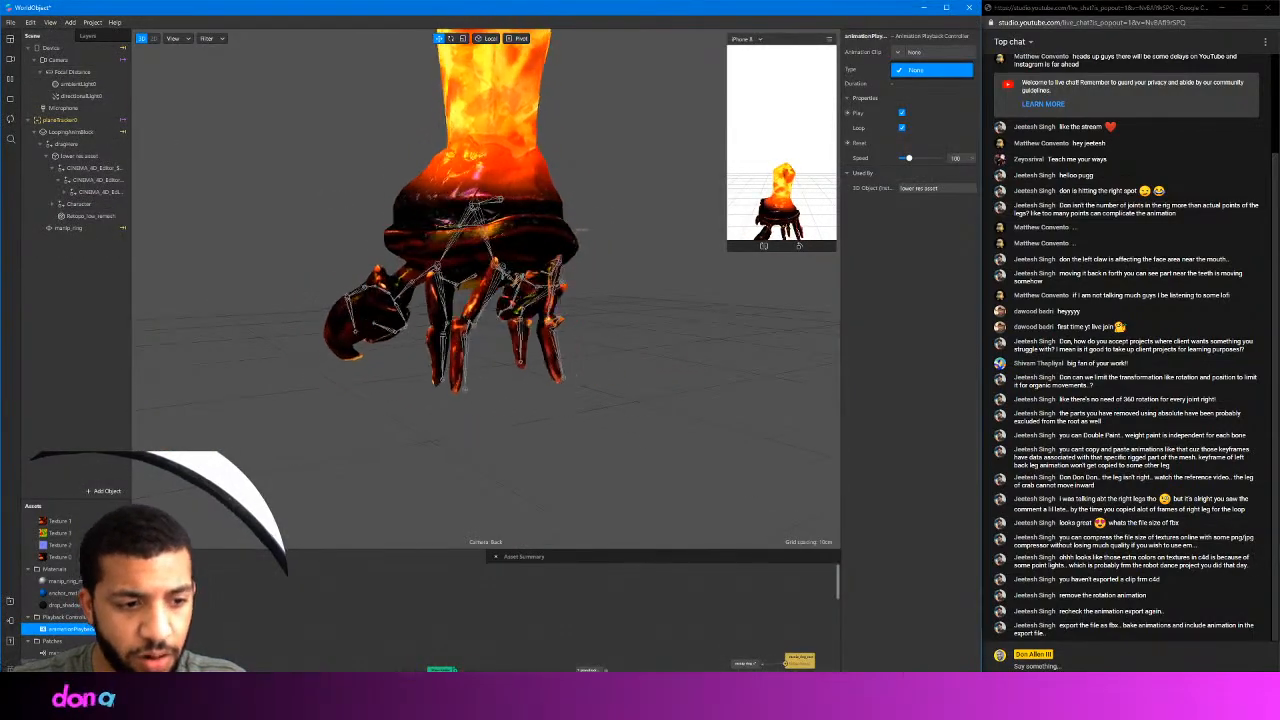
{"action": "left_click", "coordinate": [10, 22]}
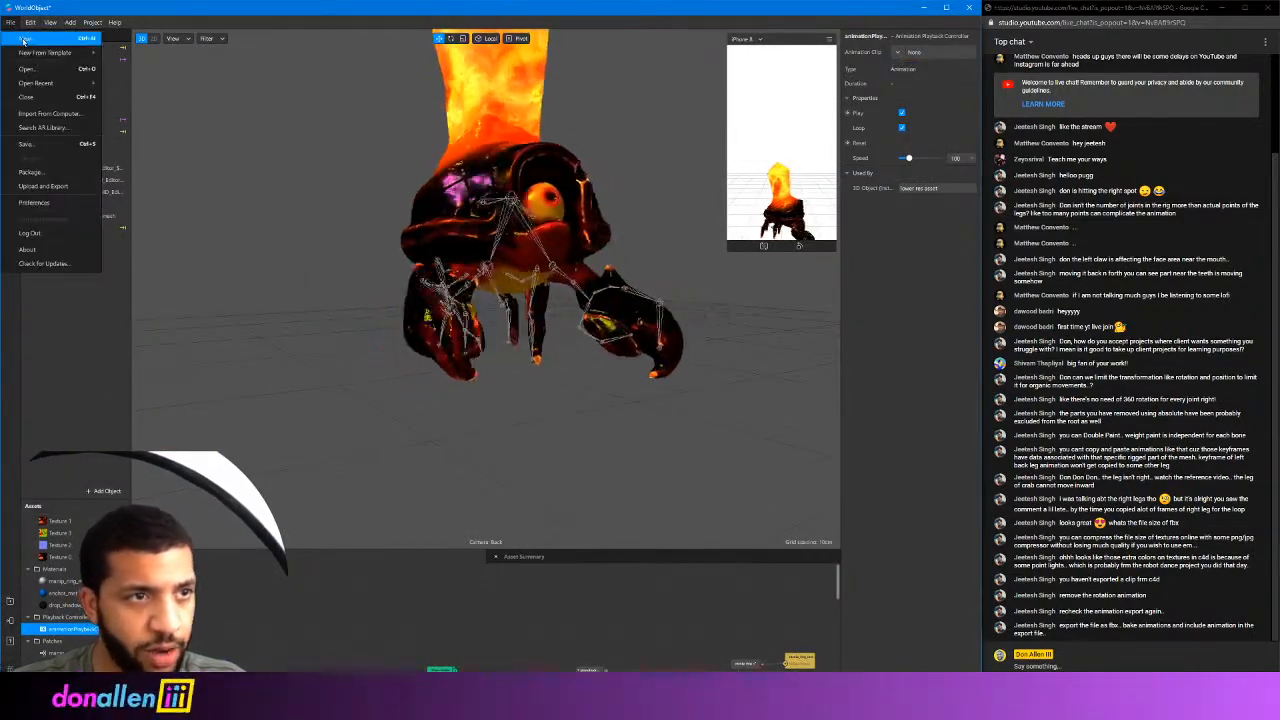
{"action": "mouse_move", "coordinate": [62, 55]}
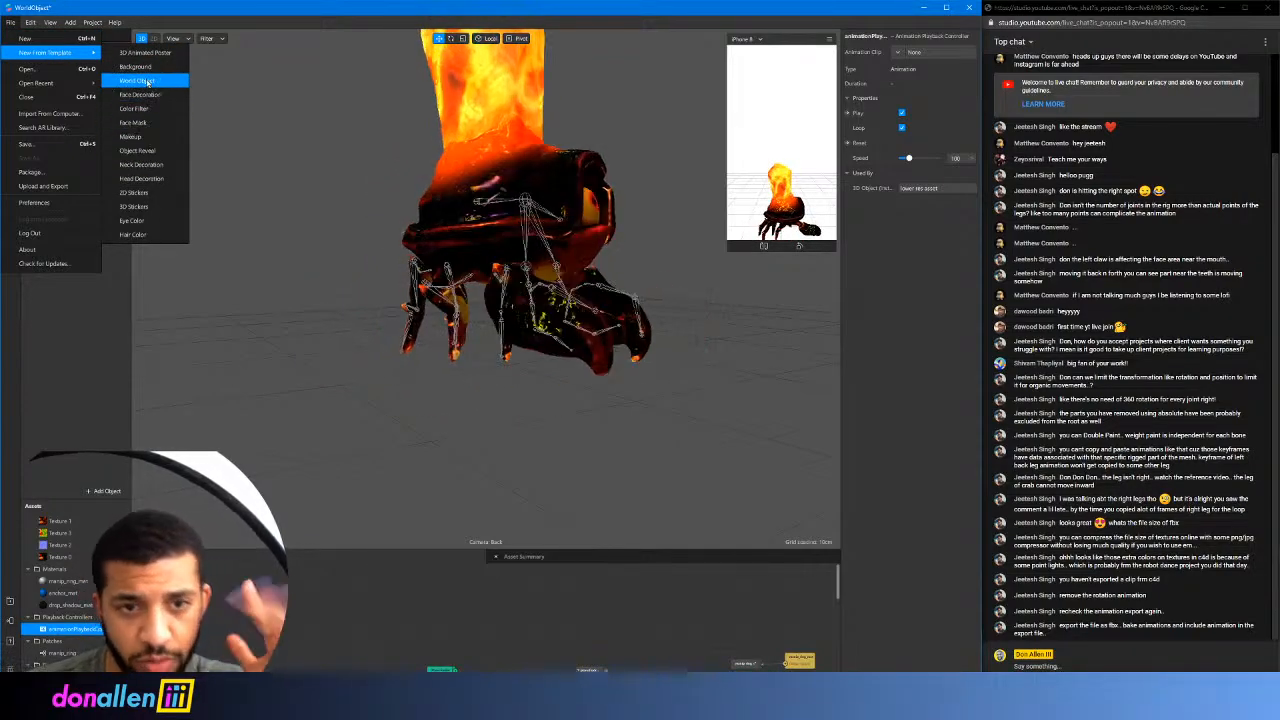
Delete the lower res asset from the WorldObject project and collapse the plane tracker's hierarchy
{"action": "left_click_drag", "start_coordinate": [602, 14], "coordinate": [567, 166]}
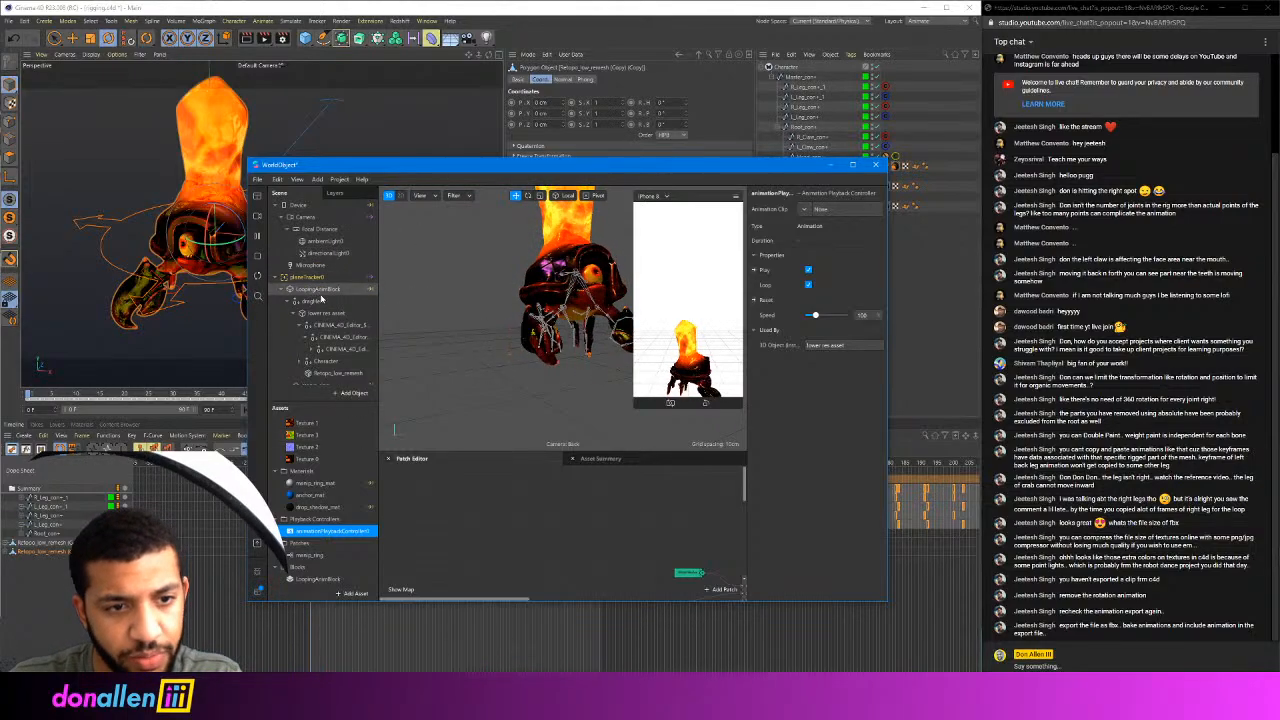
{"action": "scroll", "coordinate": [322, 300], "scroll_direction": "down", "scroll_amount": 1}
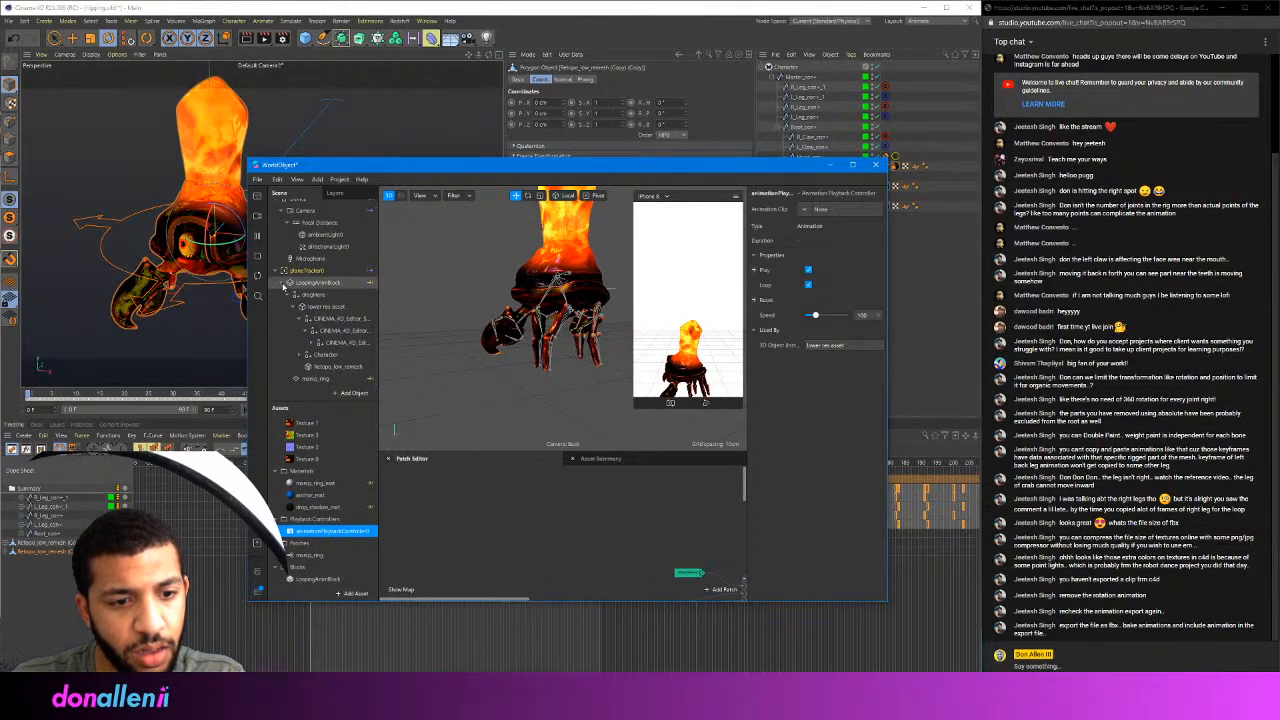
{"action": "scroll", "coordinate": [301, 461], "scroll_direction": "up", "scroll_amount": 2}
{"action": "left_click", "coordinate": [306, 449]}
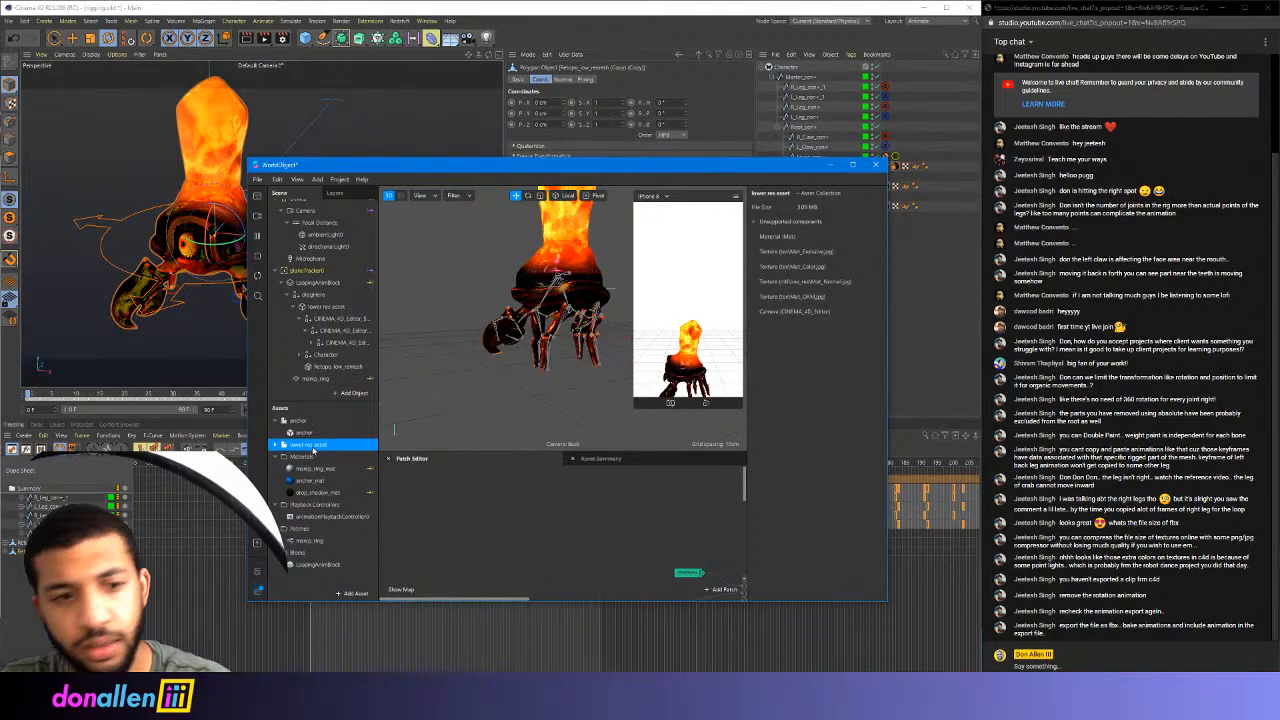
{"action": "key", "text": "Delete"}
{"action": "left_click", "coordinate": [651, 410]}
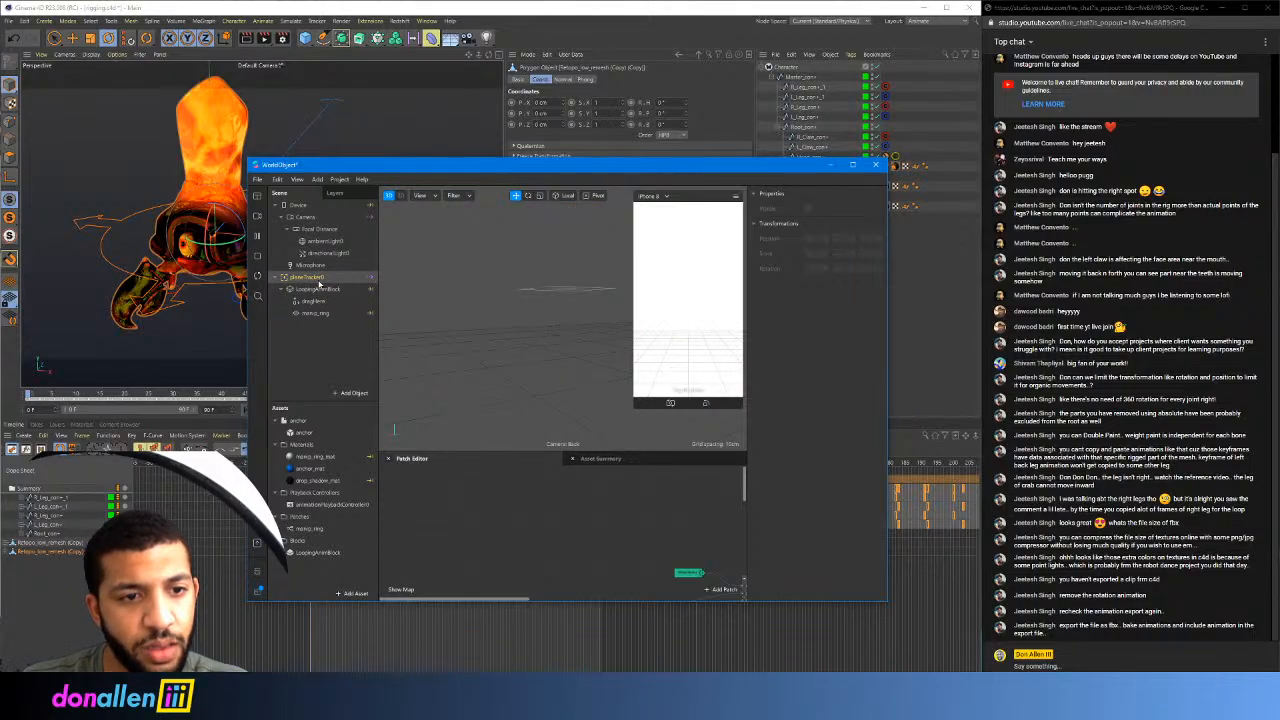
{"action": "left_click", "coordinate": [308, 277]}
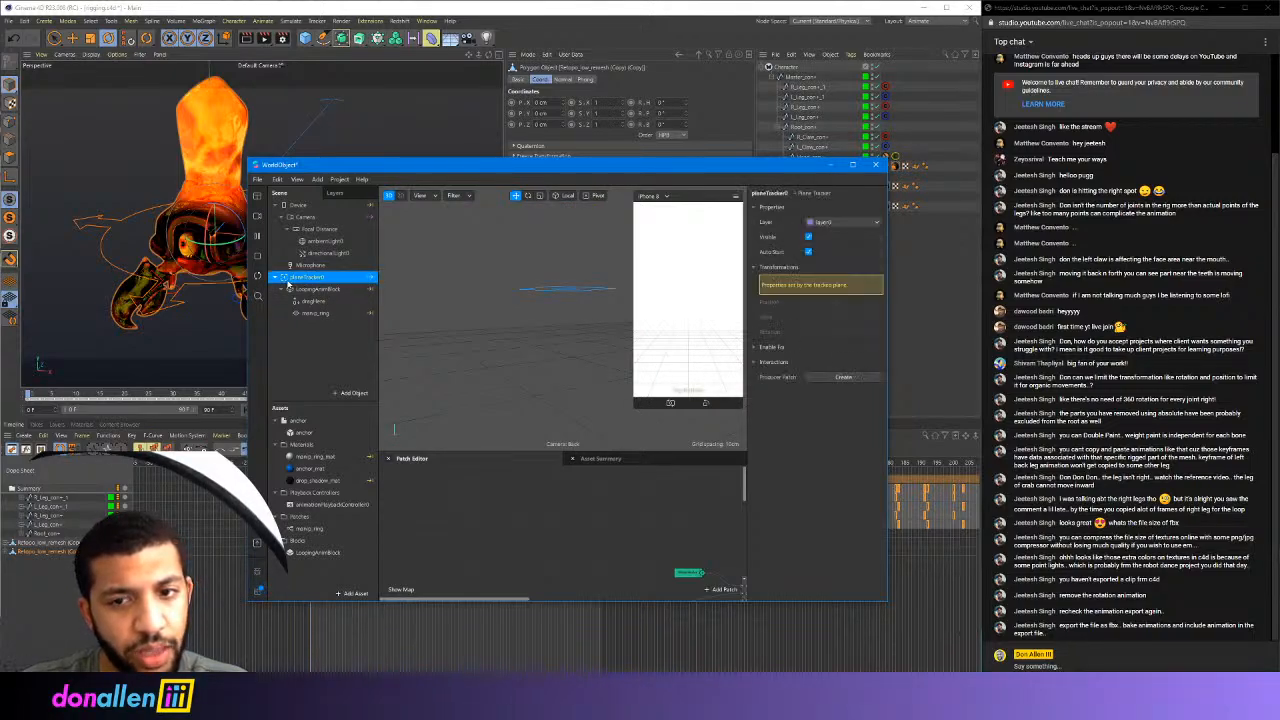
{"action": "left_click", "coordinate": [277, 277]}
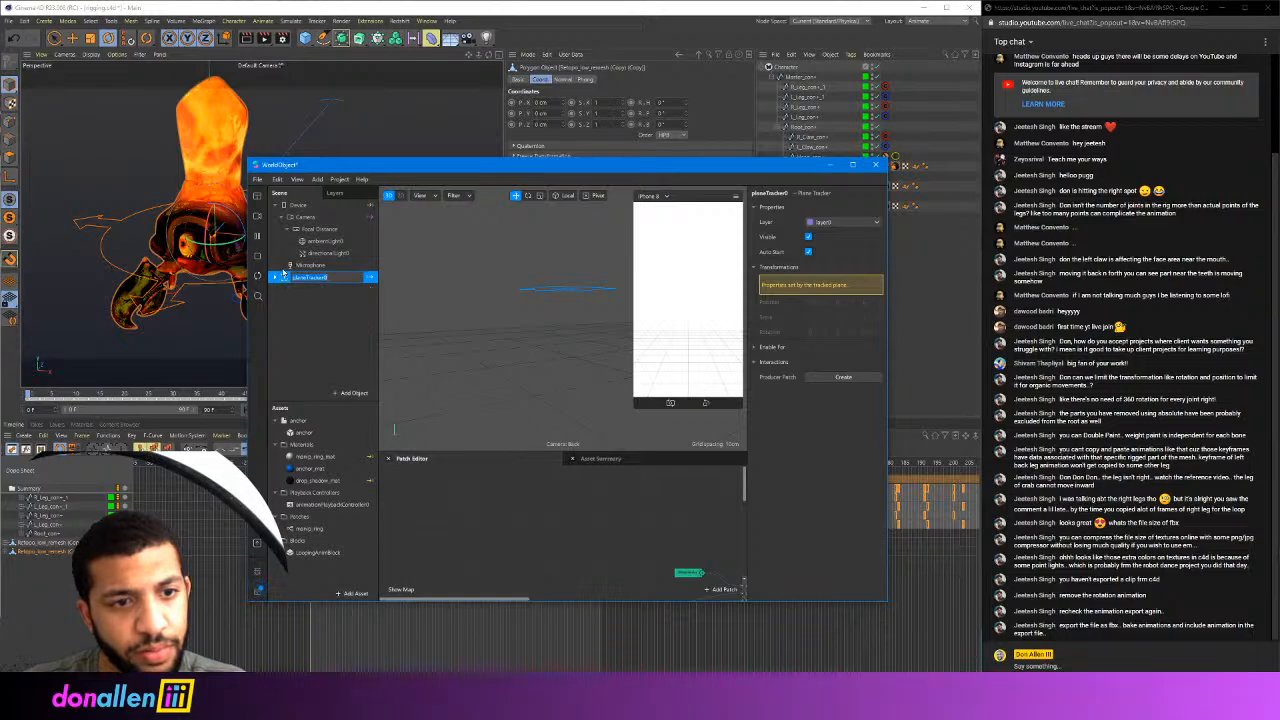
Close the current project, create a new one from the World Object template, and maximize its window
{"action": "left_click", "coordinate": [259, 180]}
{"action": "mouse_move", "coordinate": [305, 209]}
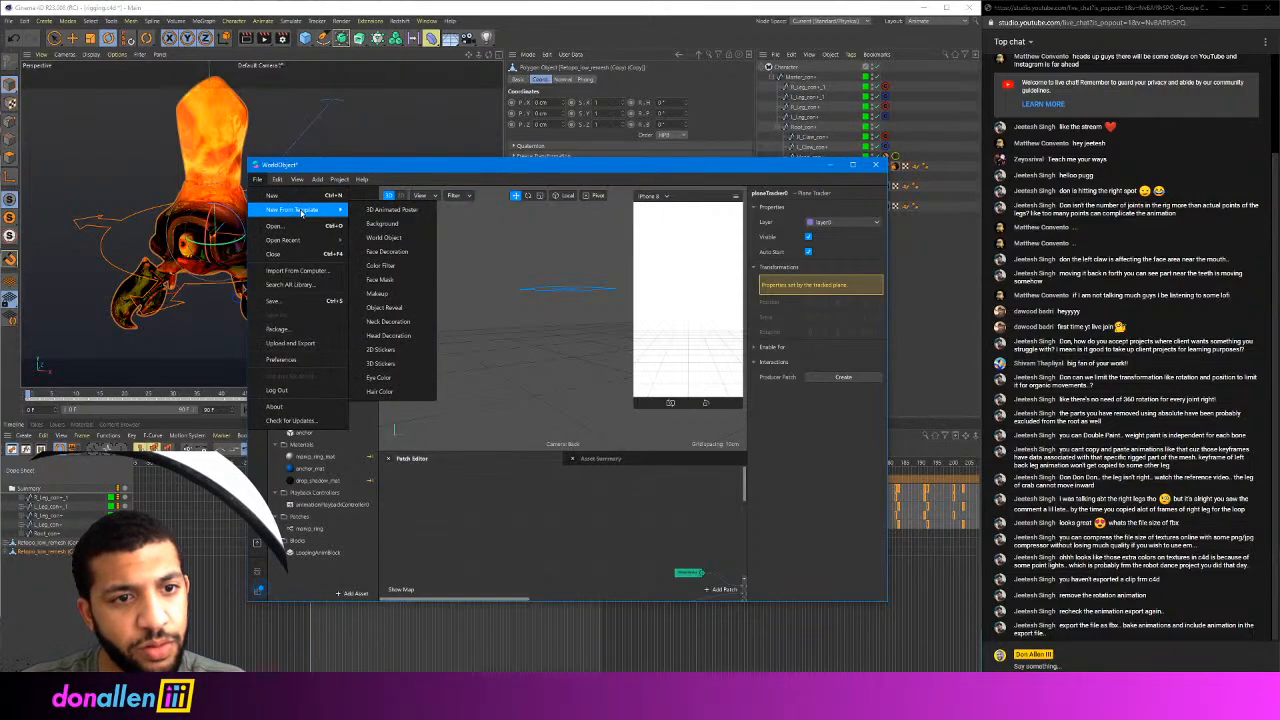
{"action": "left_click", "coordinate": [395, 252]}
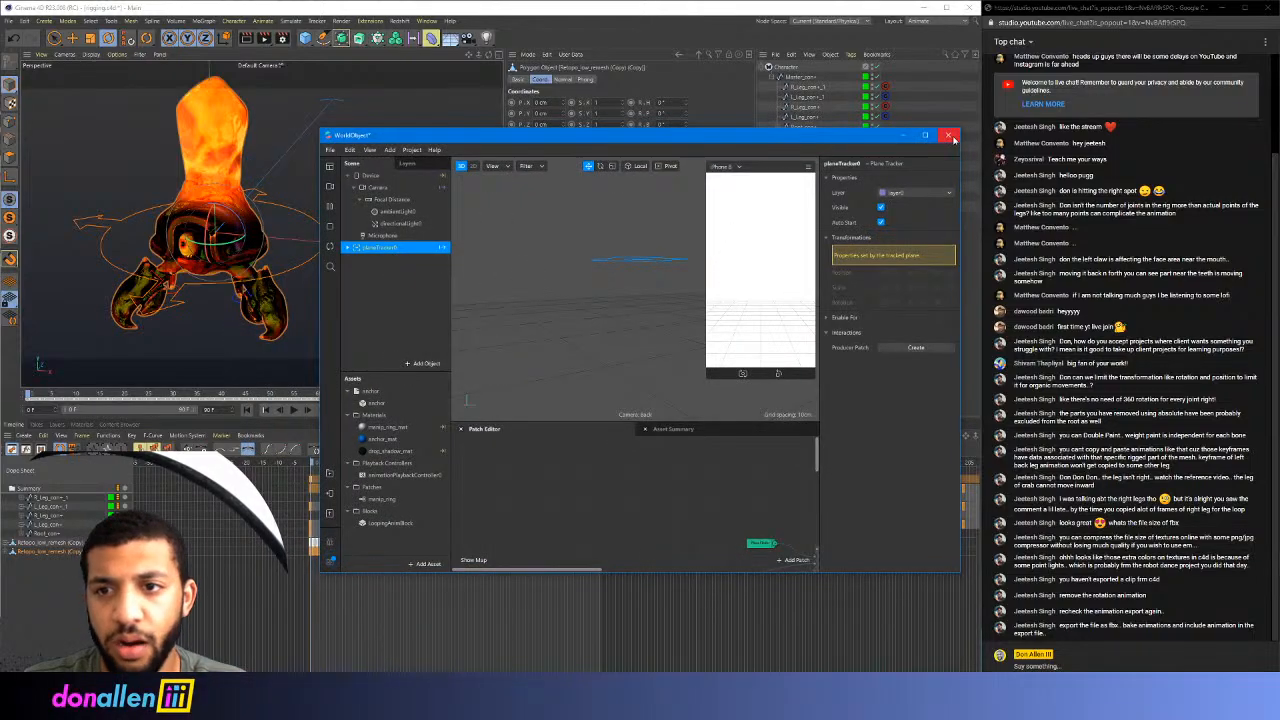
{"action": "left_click", "coordinate": [948, 134]}
{"action": "left_click", "coordinate": [681, 382]}
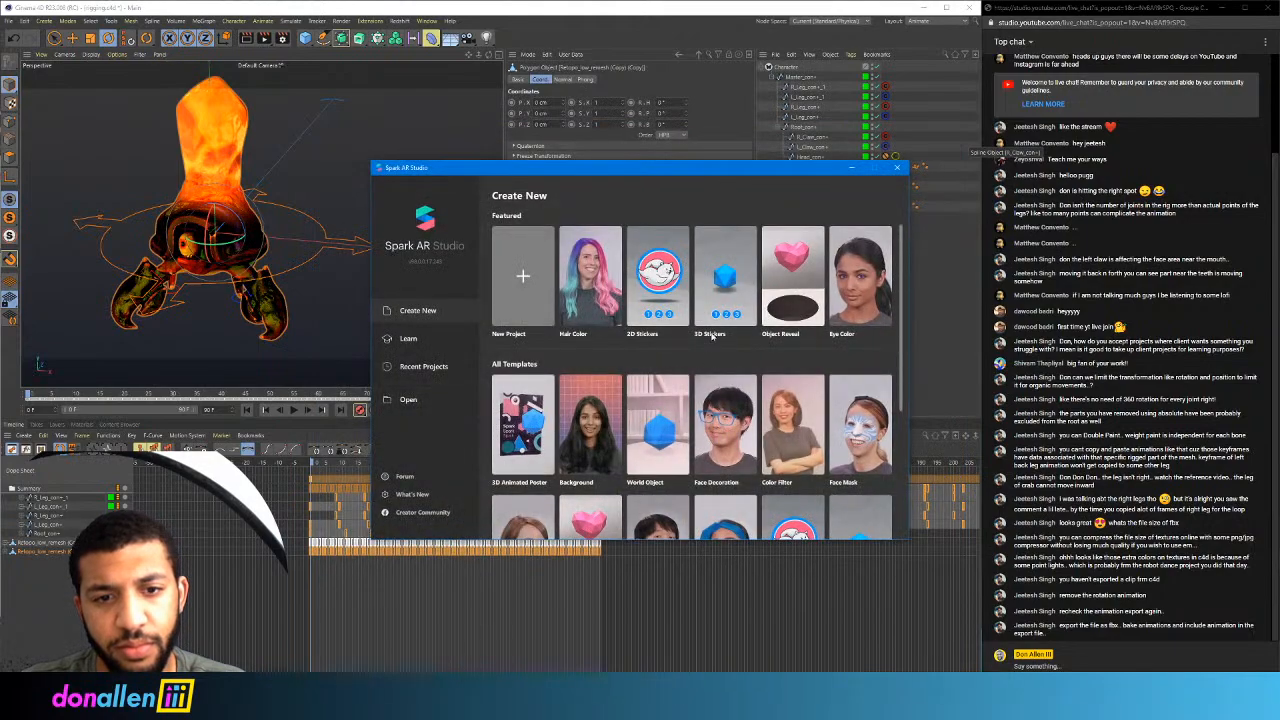
{"action": "scroll", "coordinate": [660, 335], "scroll_direction": "down", "scroll_amount": 3}
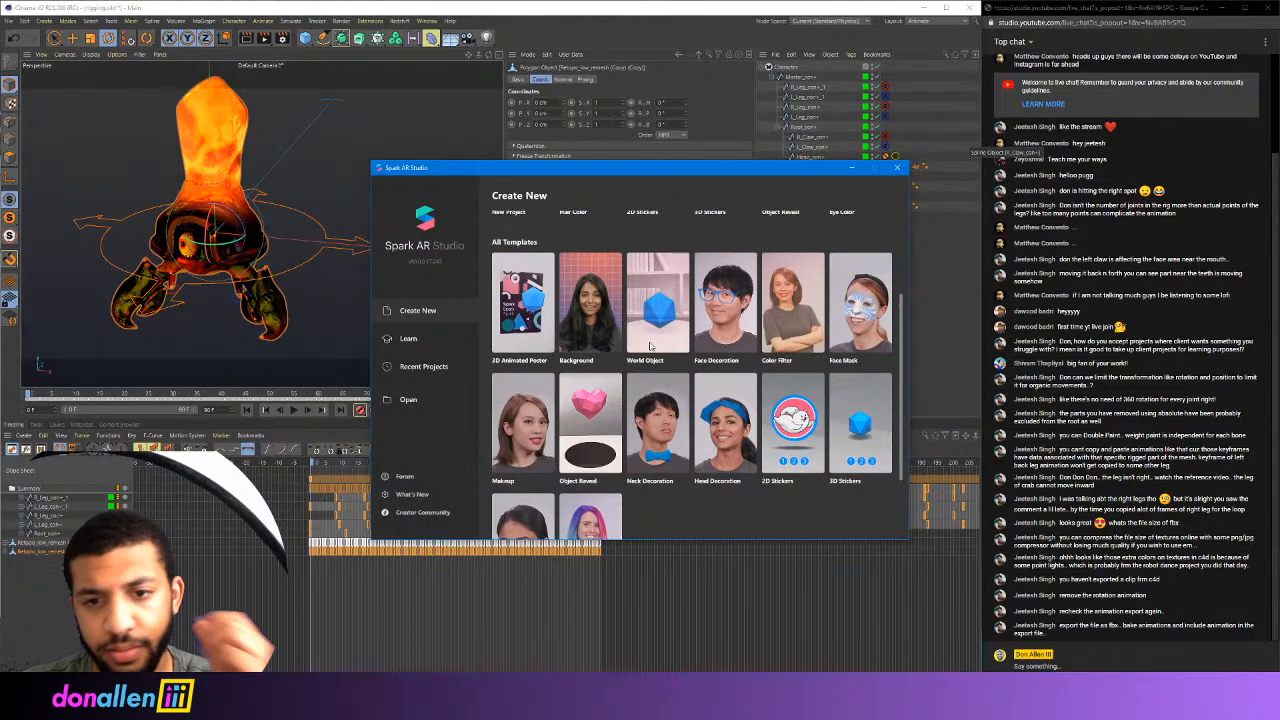
{"action": "left_click", "coordinate": [658, 305]}
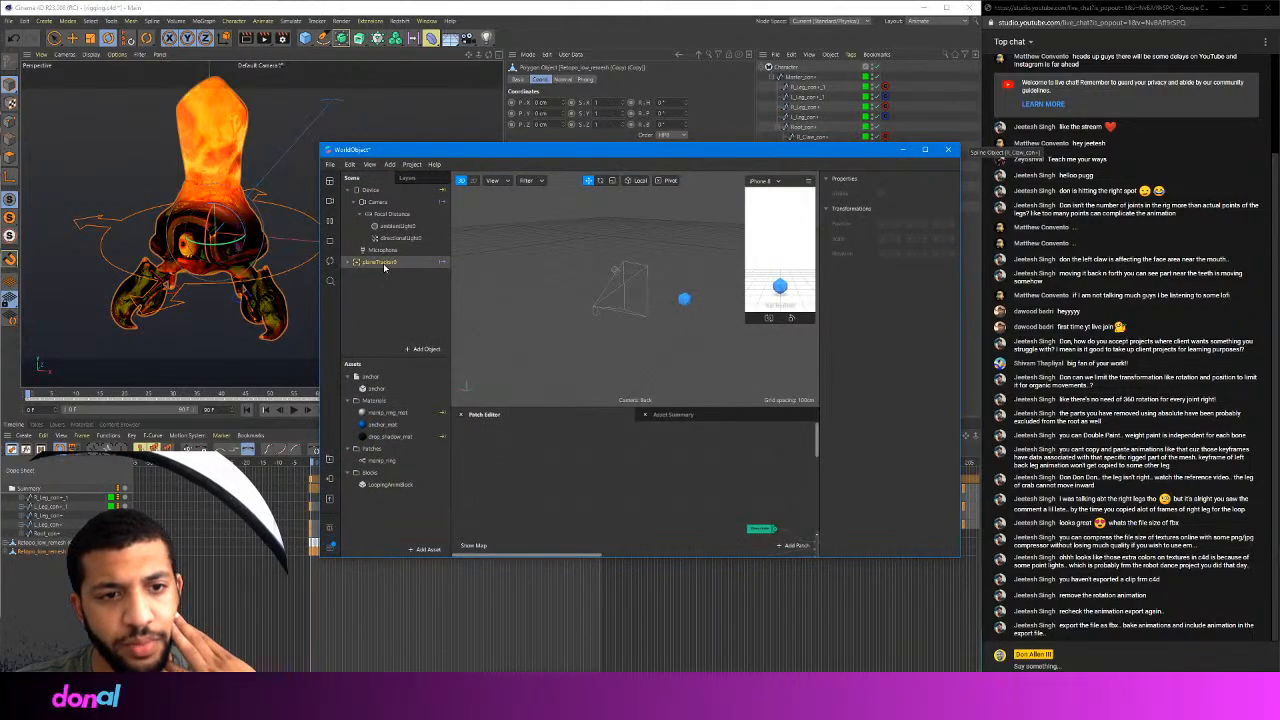
{"action": "key", "text": "super+Up"}
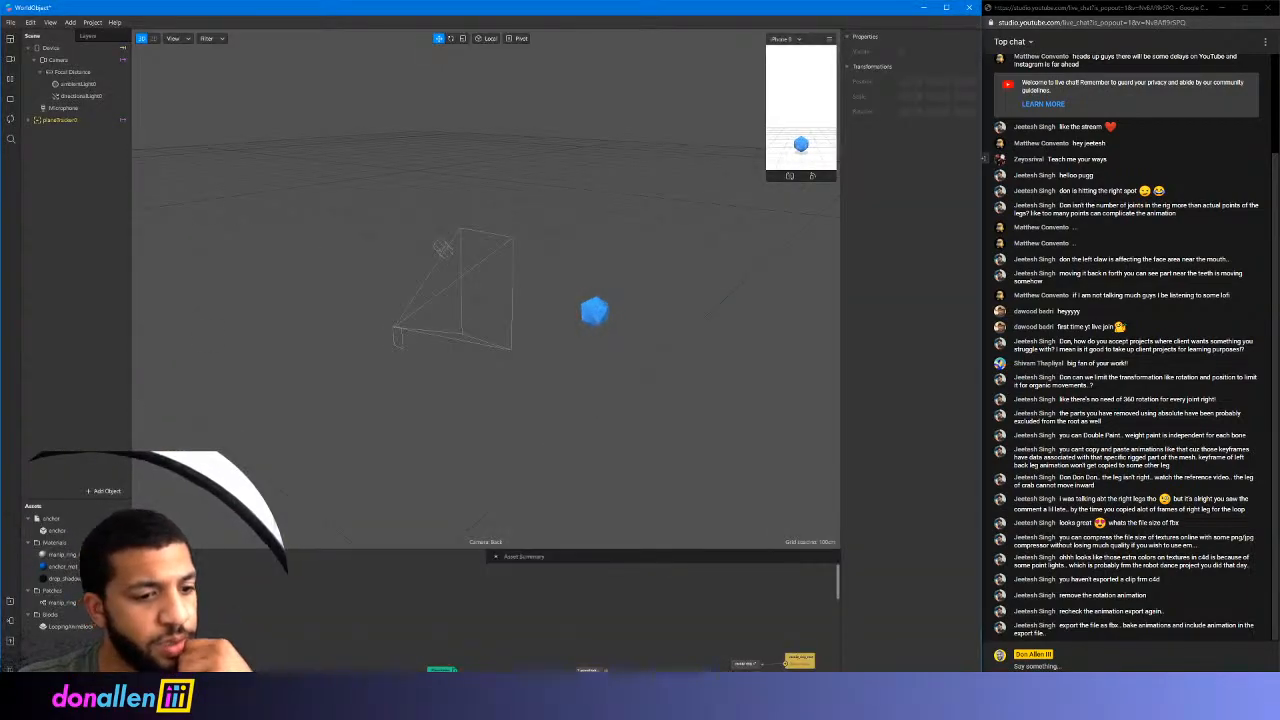
Import riggingsparkA.fbx from the crab monster folder into the project's assets
{"action": "left_click", "coordinate": [210, 569]}
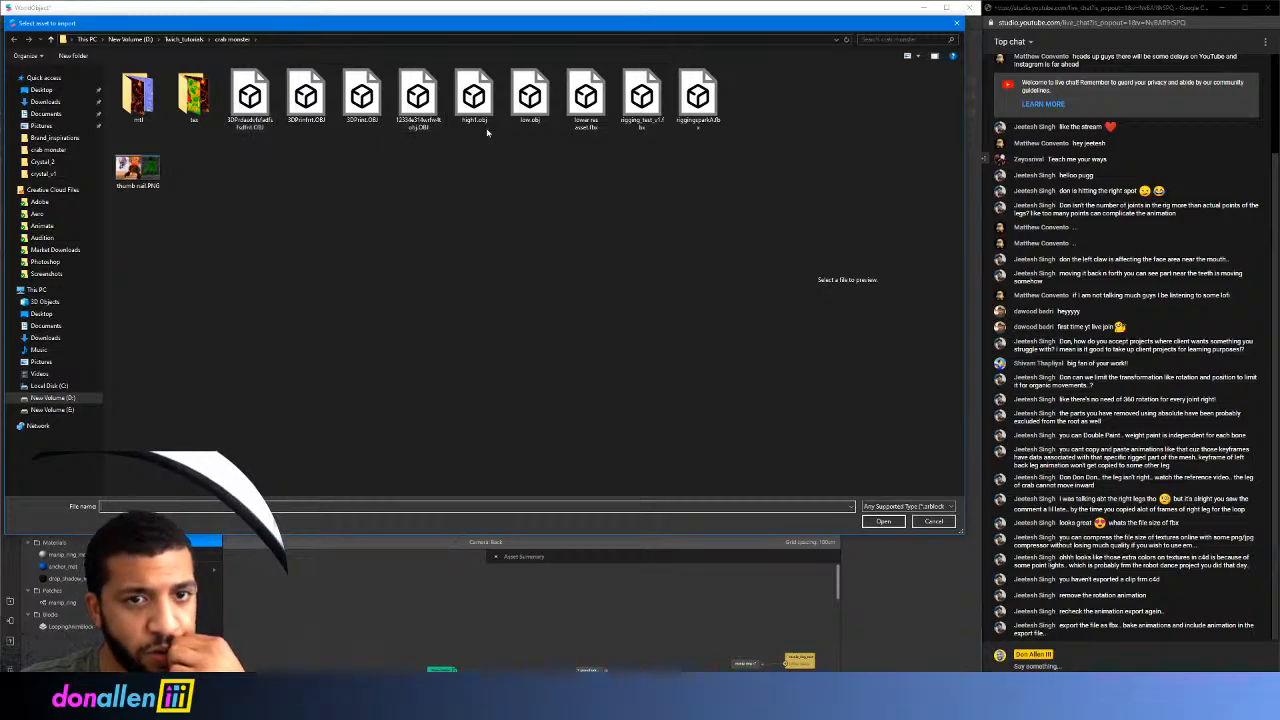
{"action": "left_click", "coordinate": [698, 98]}
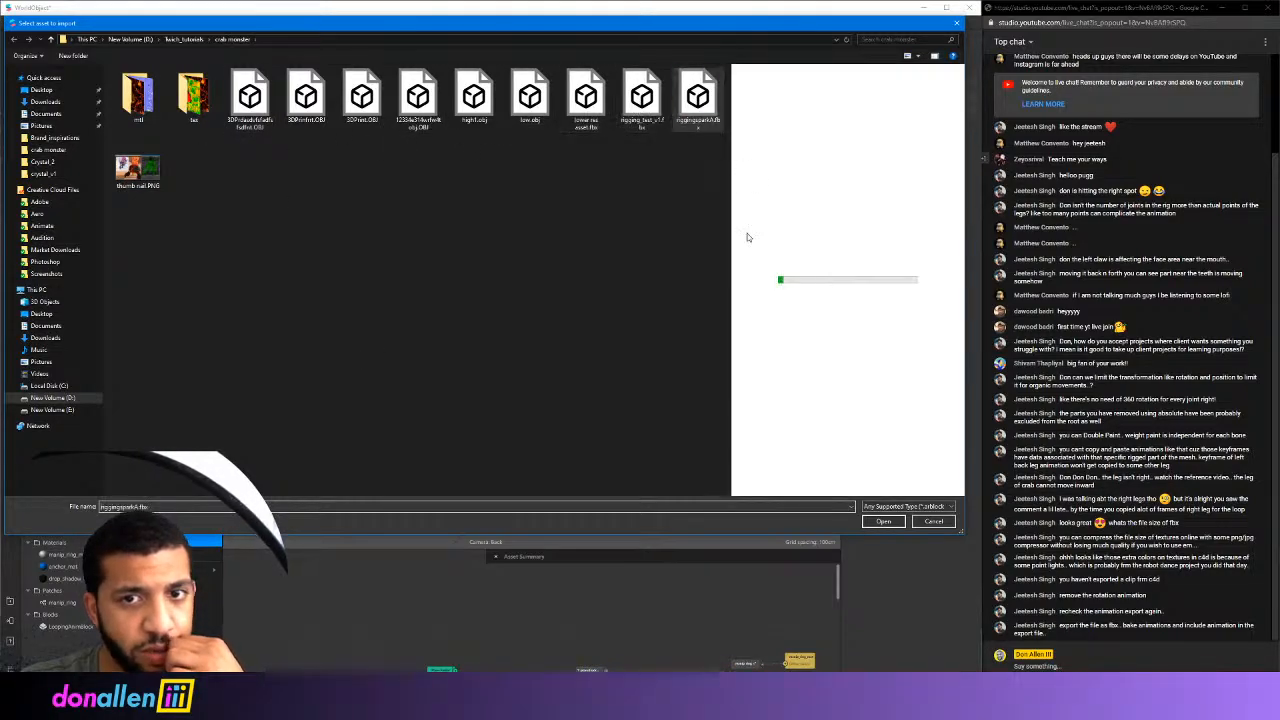
{"action": "left_click", "coordinate": [884, 522]}
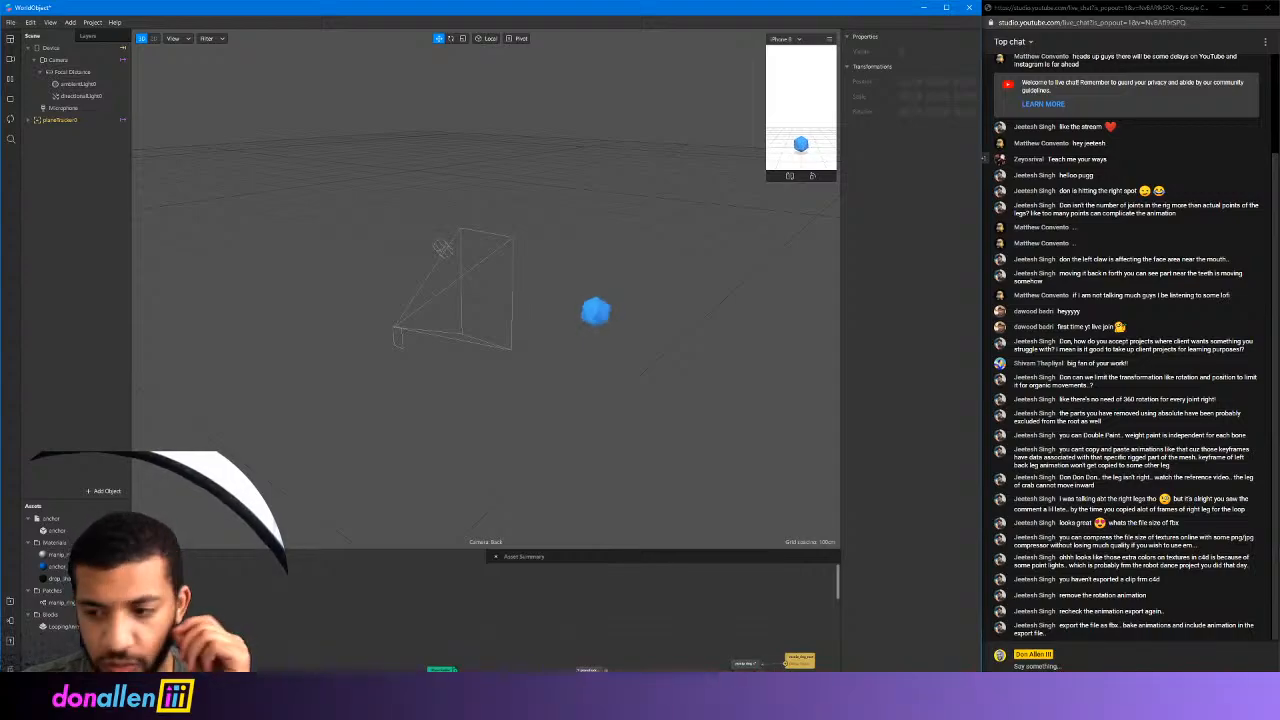
Place the riggingsparkA asset under the plane tracker's dragHere object, then enlarge the device preview and frame the crab
{"action": "left_click", "coordinate": [54, 542]}
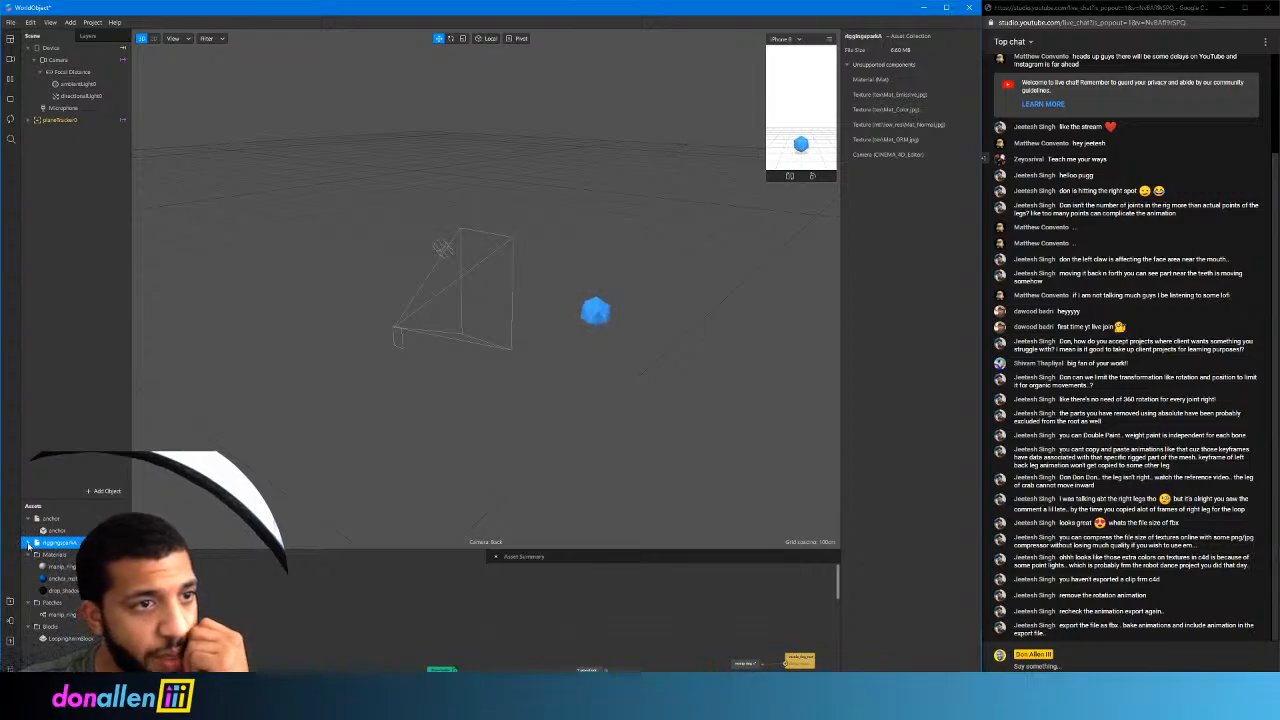
{"action": "left_click_drag", "start_coordinate": [31, 127], "coordinate": [33, 122]}
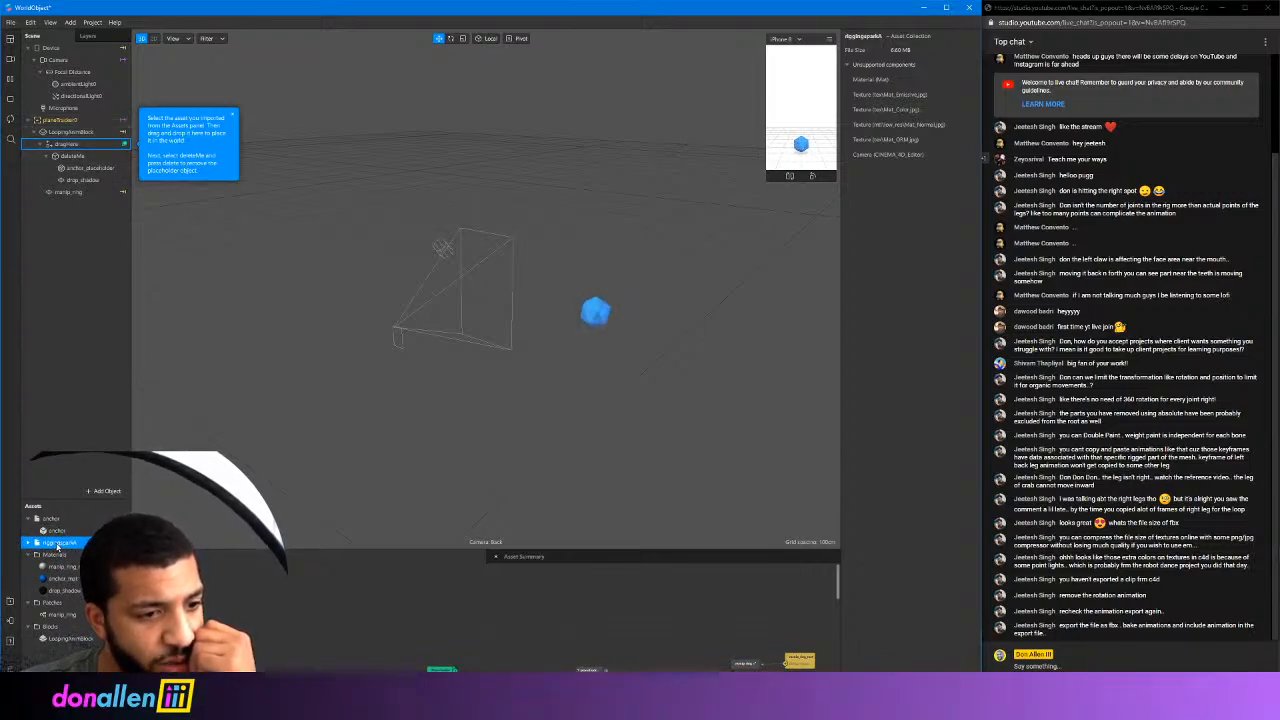
{"action": "left_click_drag", "start_coordinate": [99, 518], "coordinate": [80, 146]}
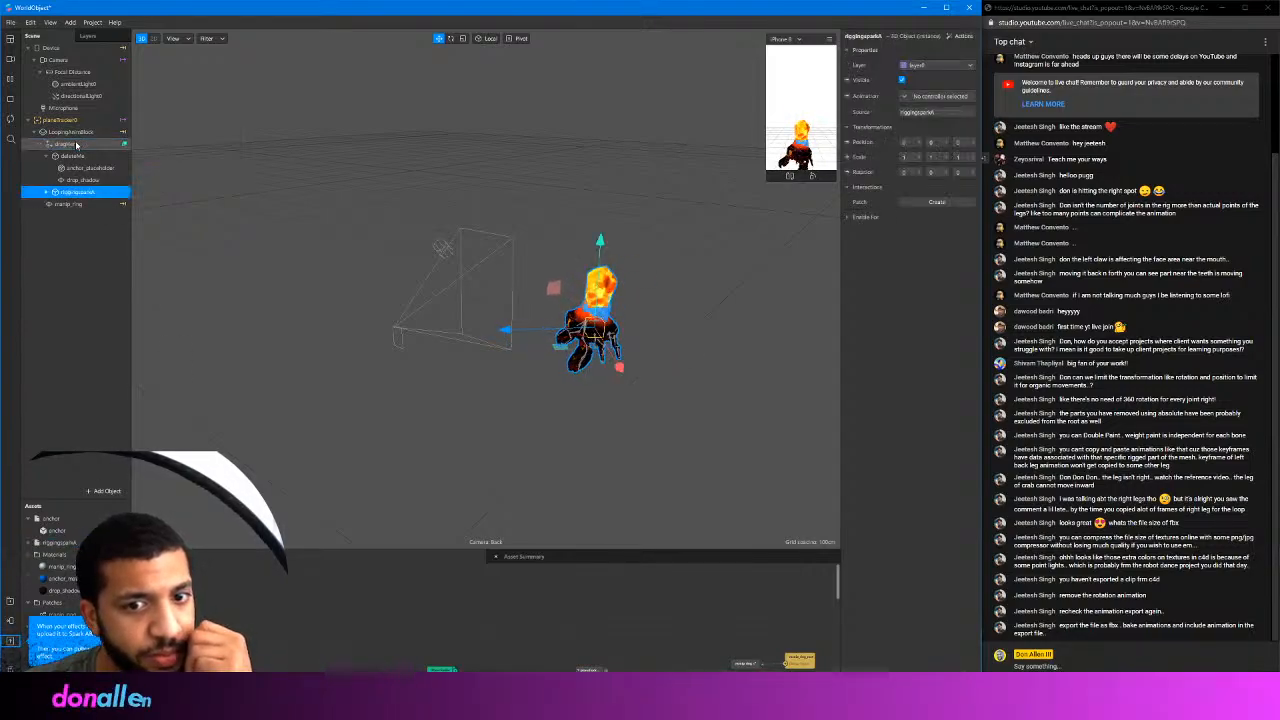
{"action": "left_click_drag", "start_coordinate": [767, 180], "coordinate": [665, 360]}
{"action": "scroll", "coordinate": [557, 313], "scroll_direction": "up", "scroll_amount": 5}
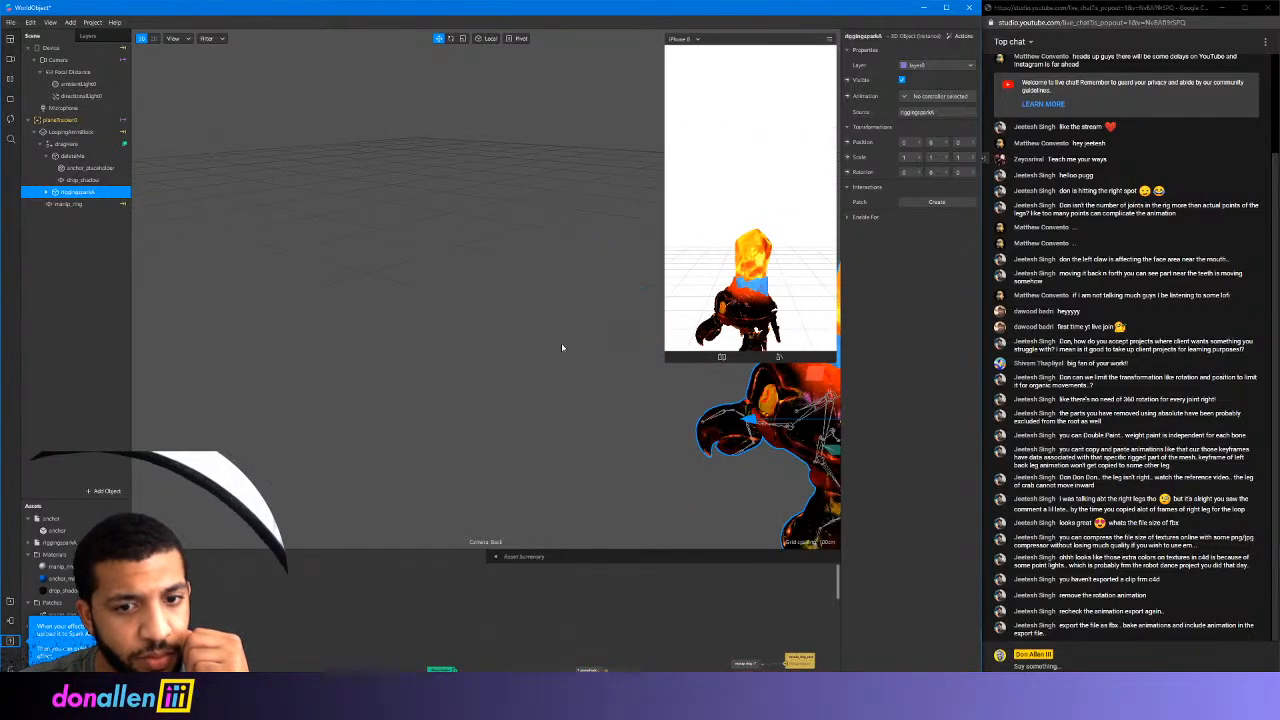
{"action": "middle_click_drag", "start_coordinate": [457, 294], "coordinate": [323, 263]}
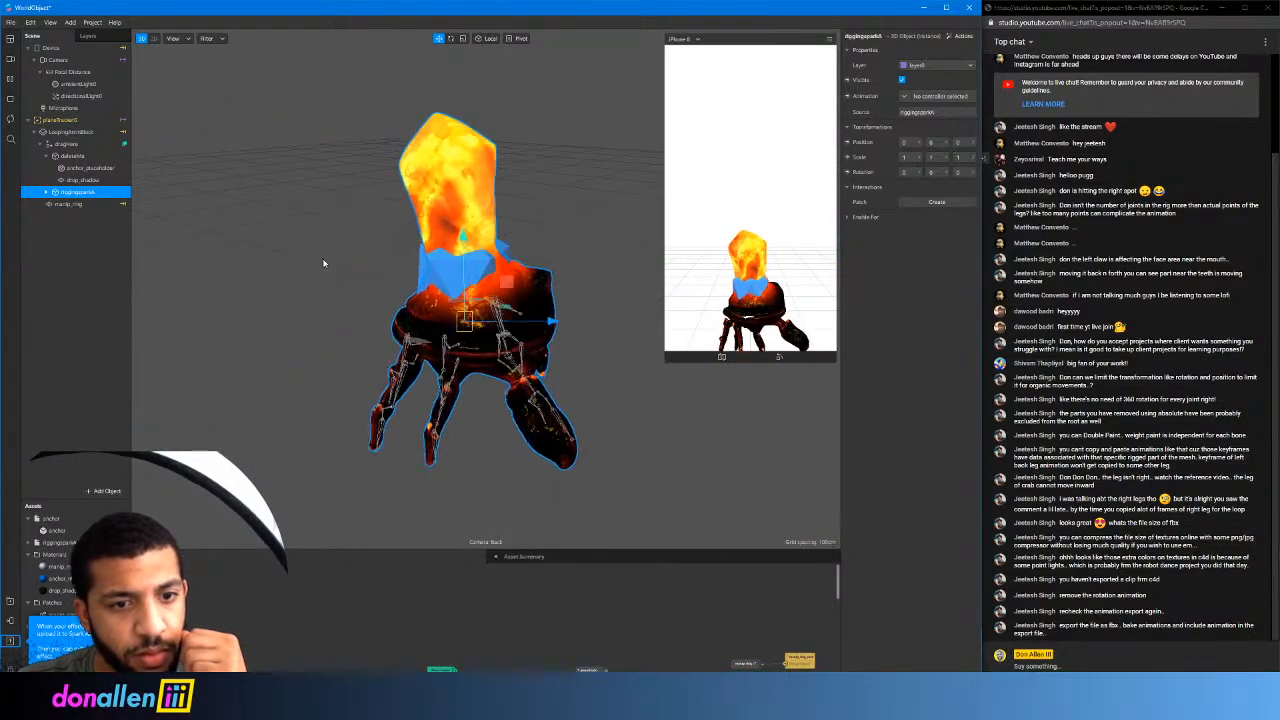
Hide the anchor_placeholder mesh inside the deleteMe object so that it no longer covers the crab
{"action": "left_click", "coordinate": [88, 168]}
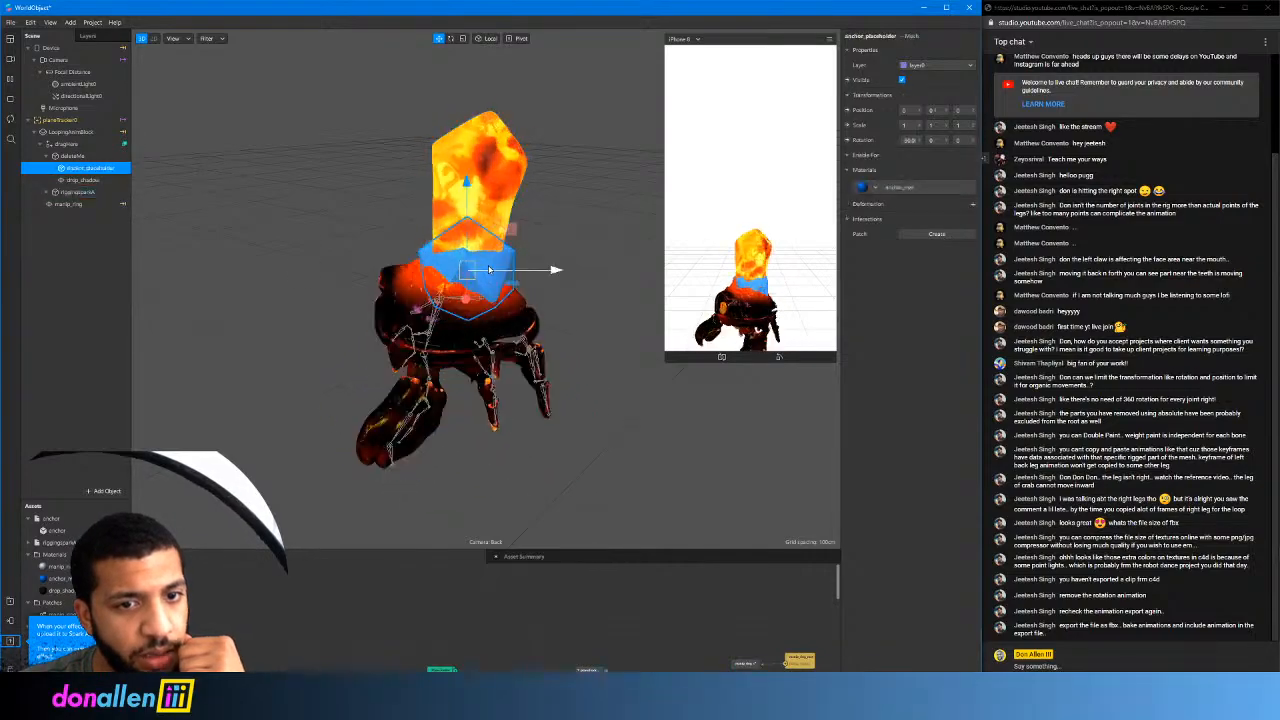
{"action": "left_click", "coordinate": [78, 156]}
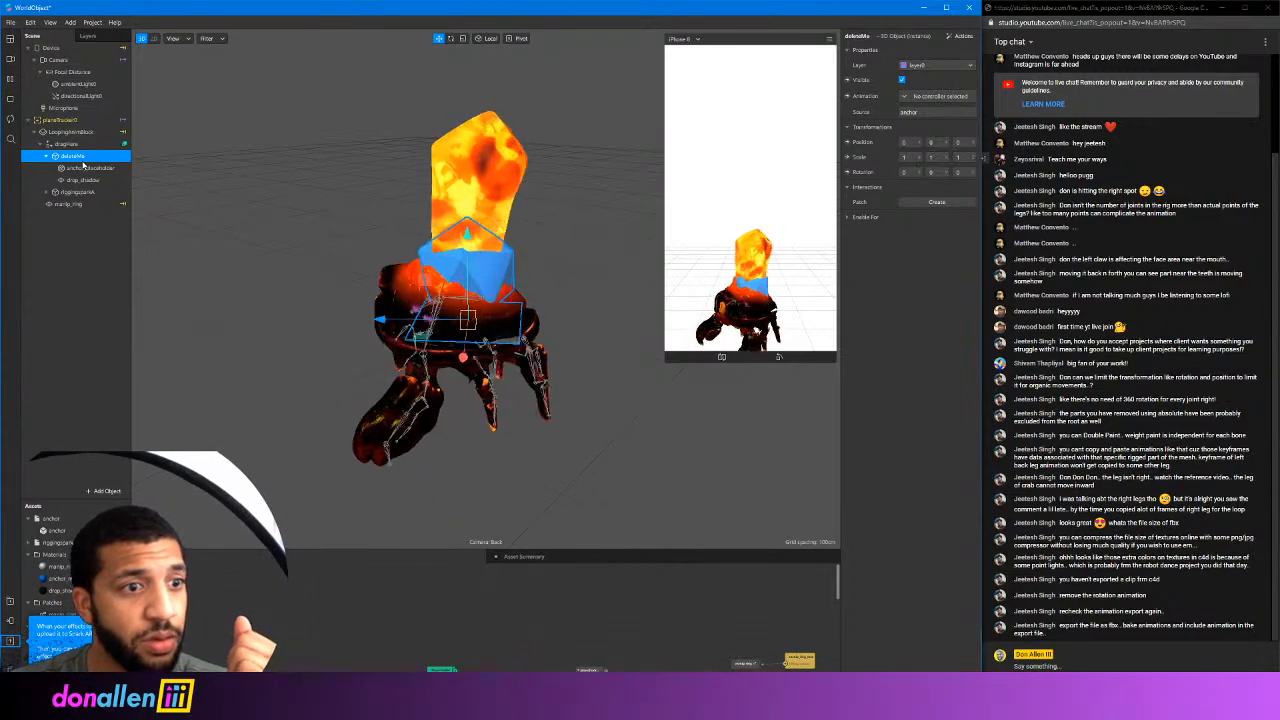
{"action": "left_click", "coordinate": [86, 179]}
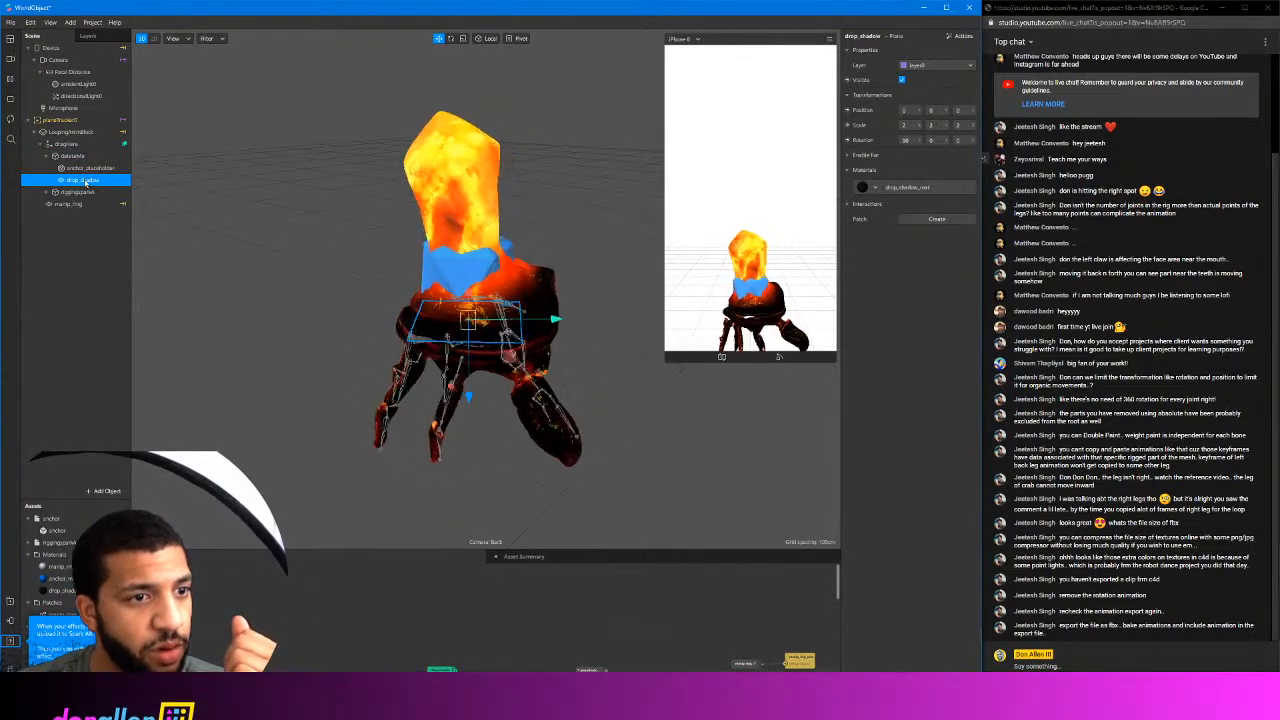
{"action": "left_click", "coordinate": [88, 169]}
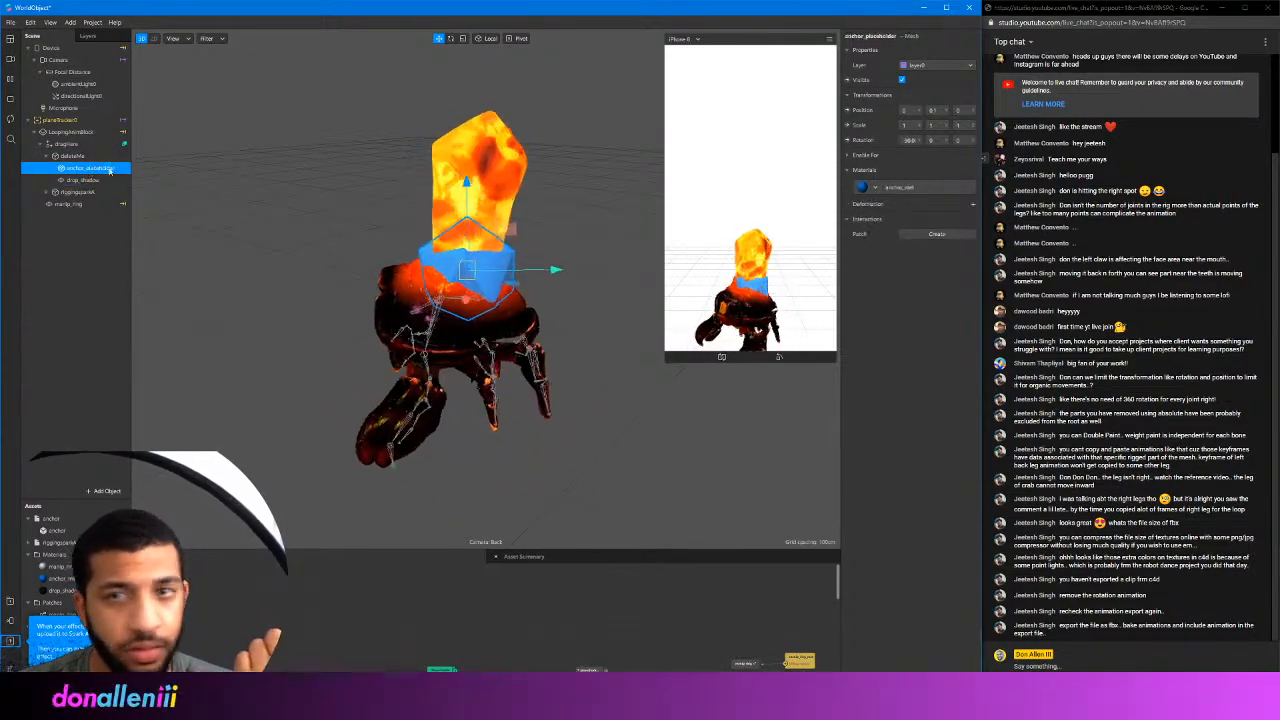
{"action": "left_click", "coordinate": [902, 79]}
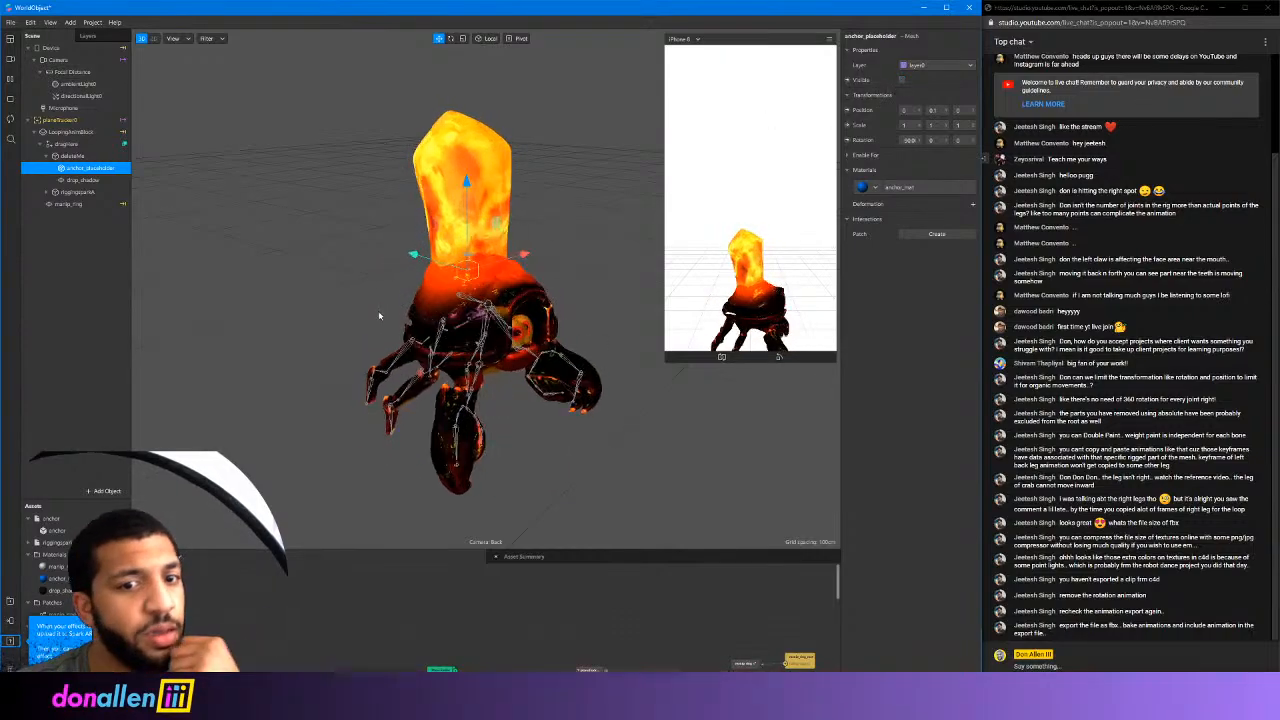
Create a new animation playback controller for the riggingsparkA object
{"action": "left_click", "coordinate": [68, 132]}
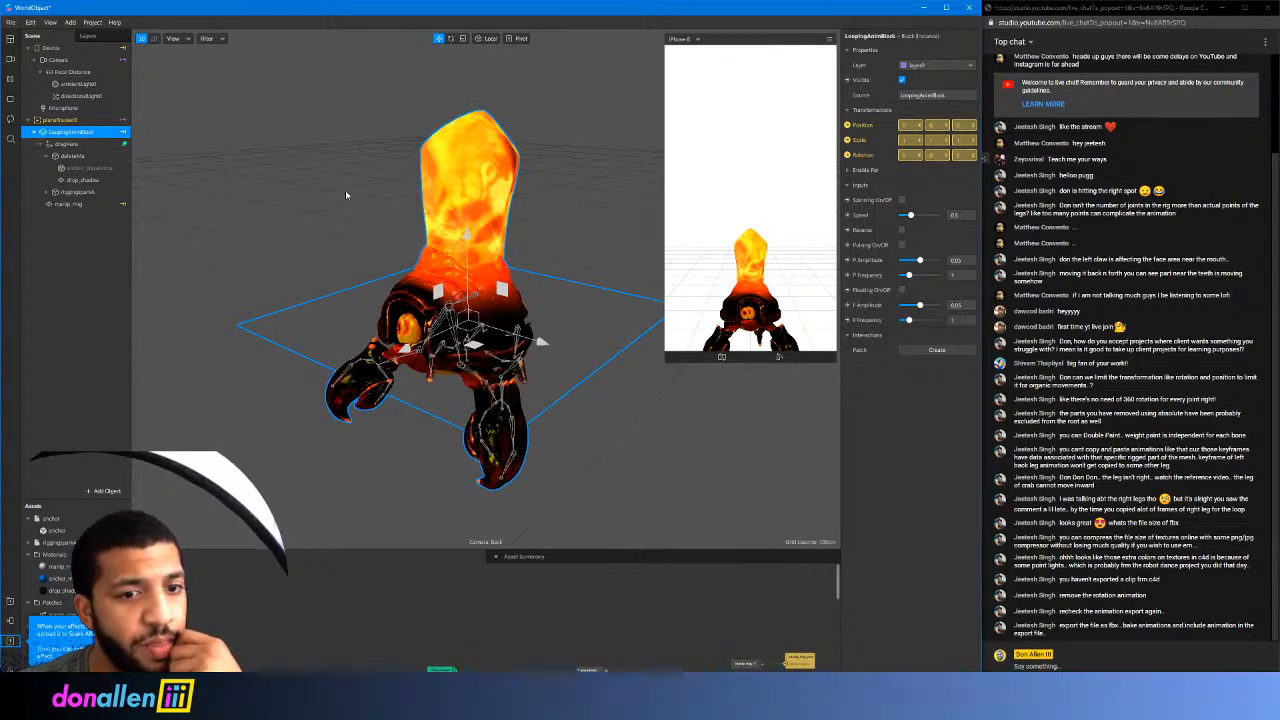
{"action": "left_click", "coordinate": [425, 325]}
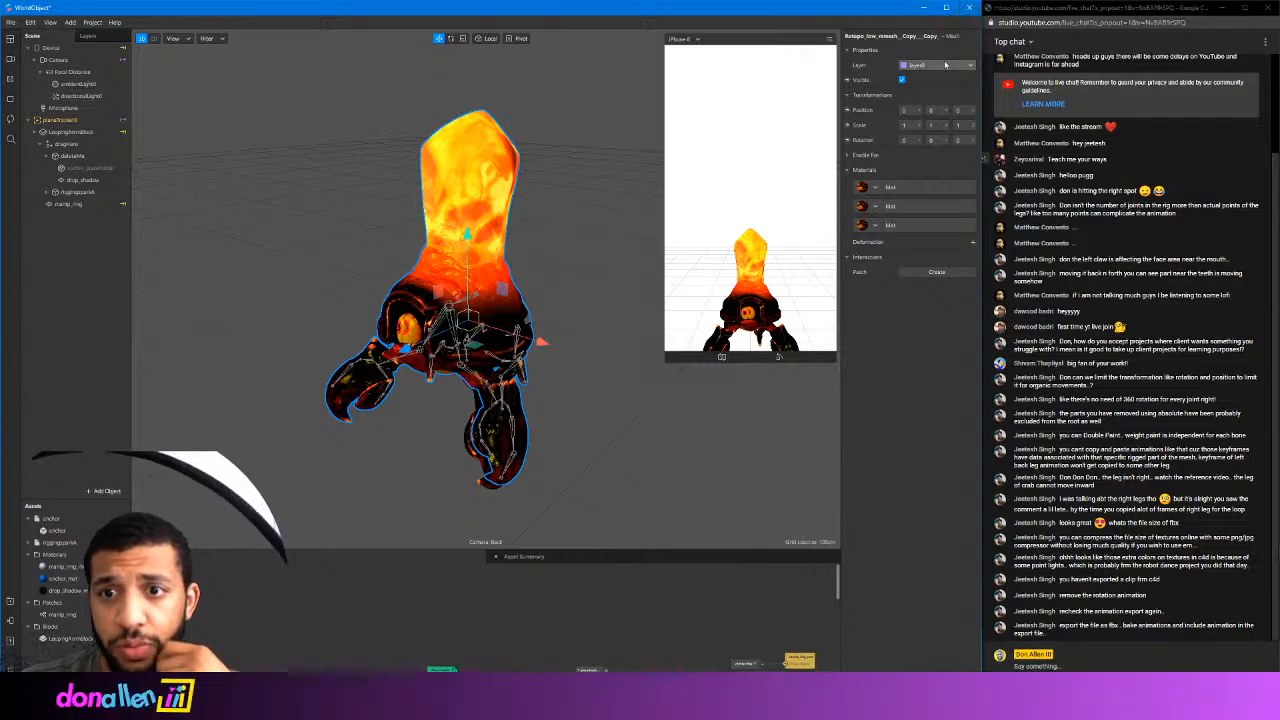
{"action": "left_click", "coordinate": [70, 144]}
{"action": "left_click", "coordinate": [72, 156]}
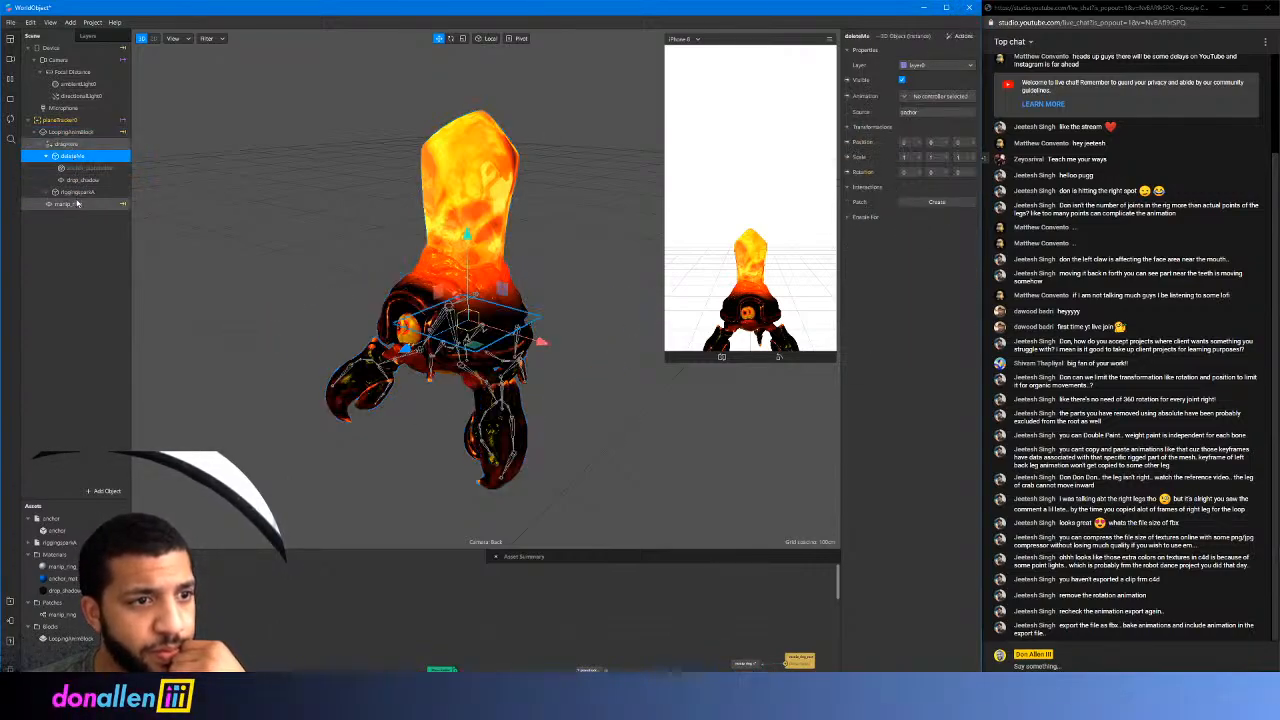
{"action": "left_click", "coordinate": [78, 192]}
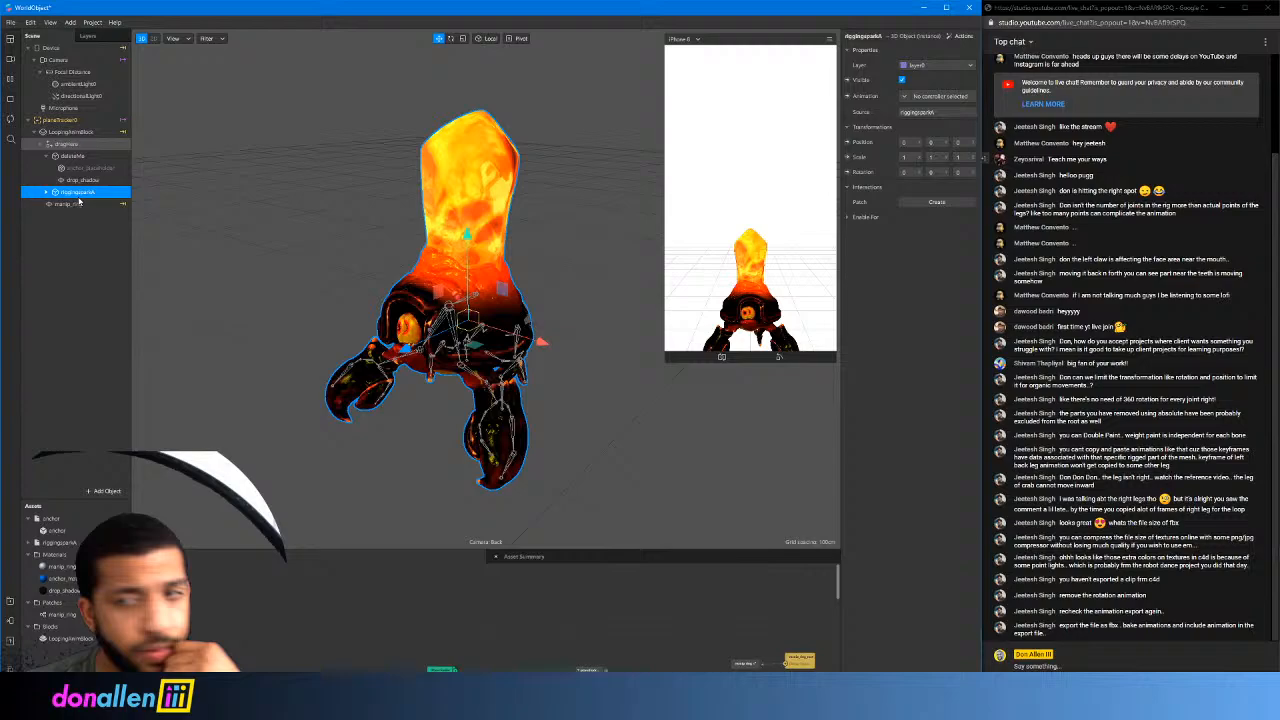
{"action": "left_click", "coordinate": [906, 97]}
{"action": "left_click", "coordinate": [890, 130]}
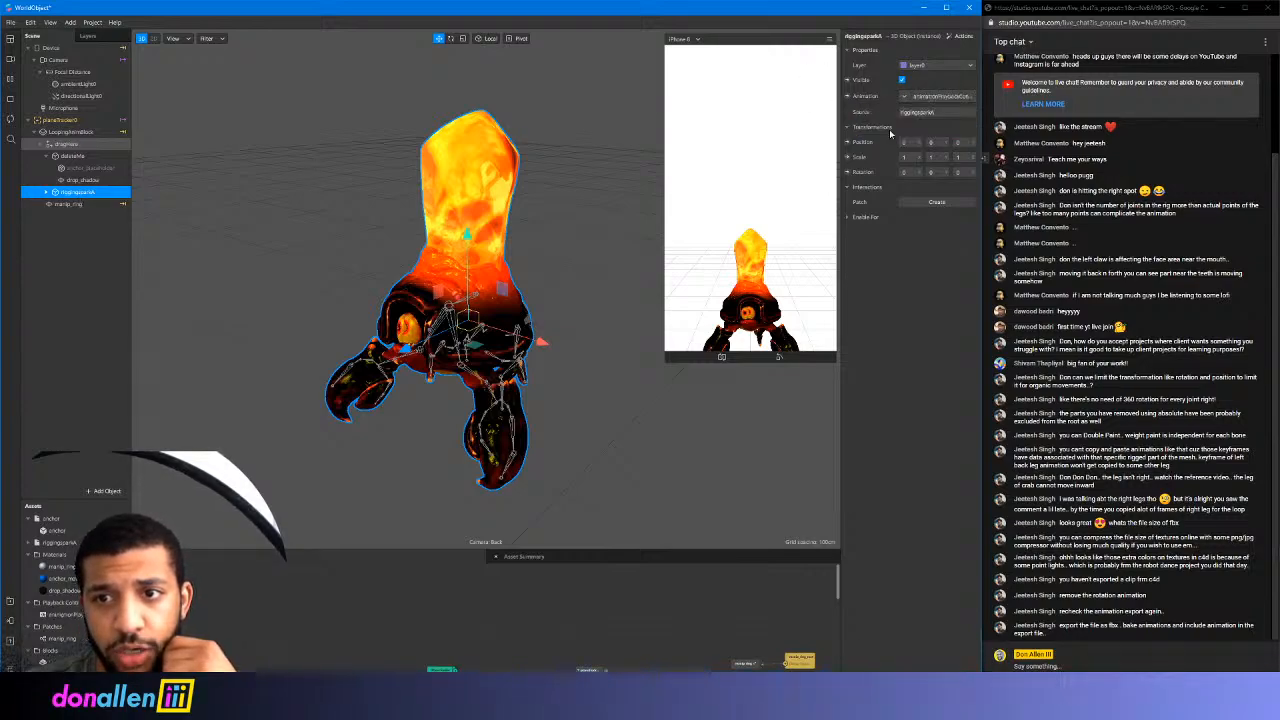
Examine the riggingsparkA hierarchy, its playback controller, the imported asset's components and the LoopingAnimBlock properties for a usable animation clip
{"action": "left_click", "coordinate": [46, 193]}
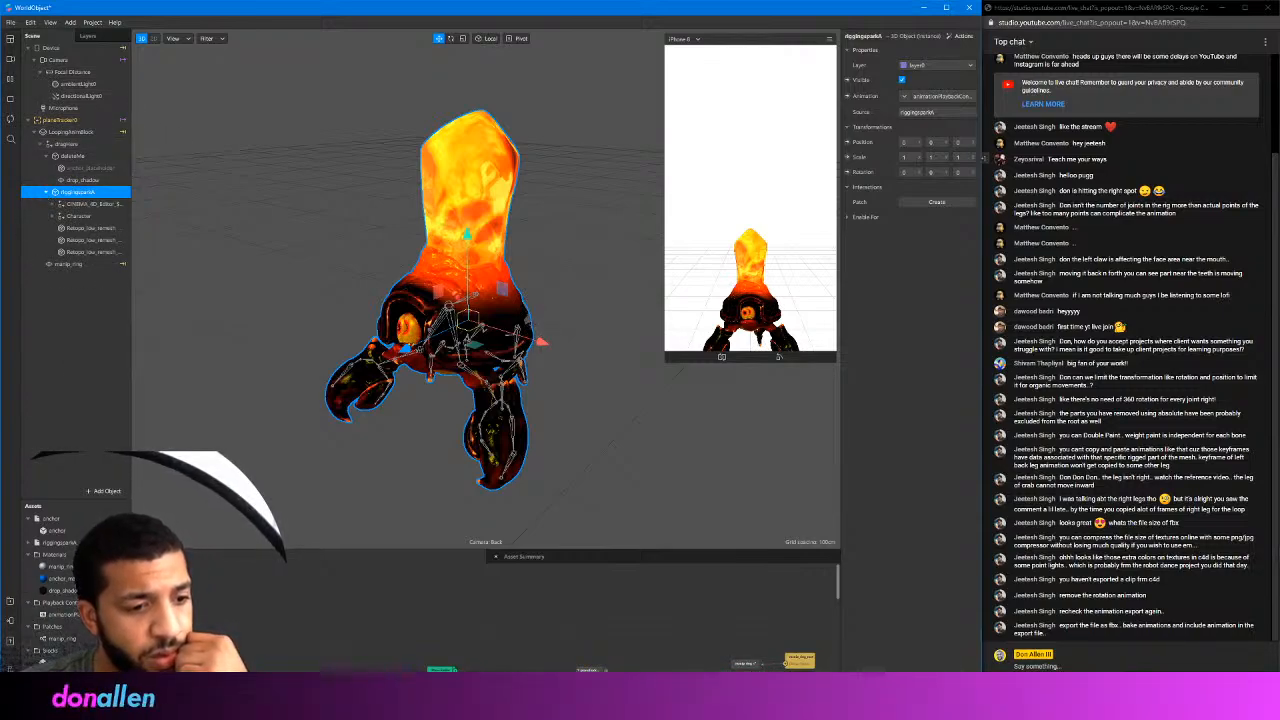
{"action": "left_click", "coordinate": [70, 615]}
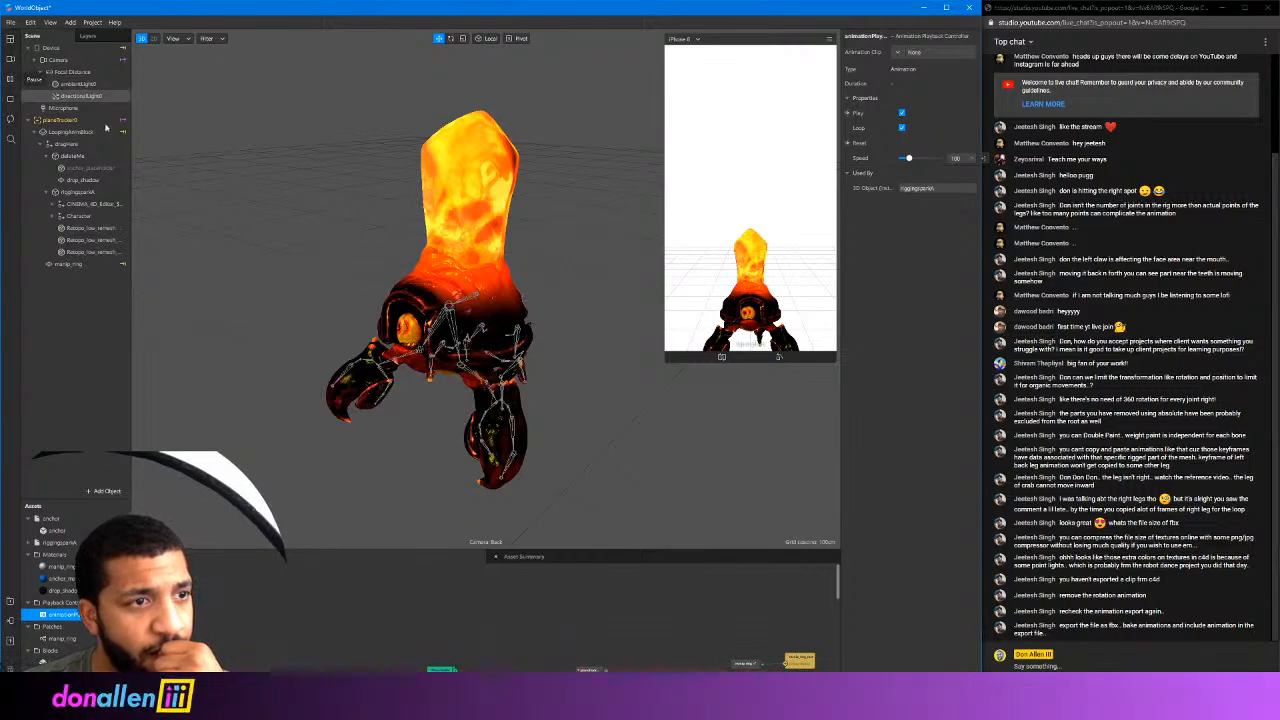
{"action": "left_click", "coordinate": [517, 271]}
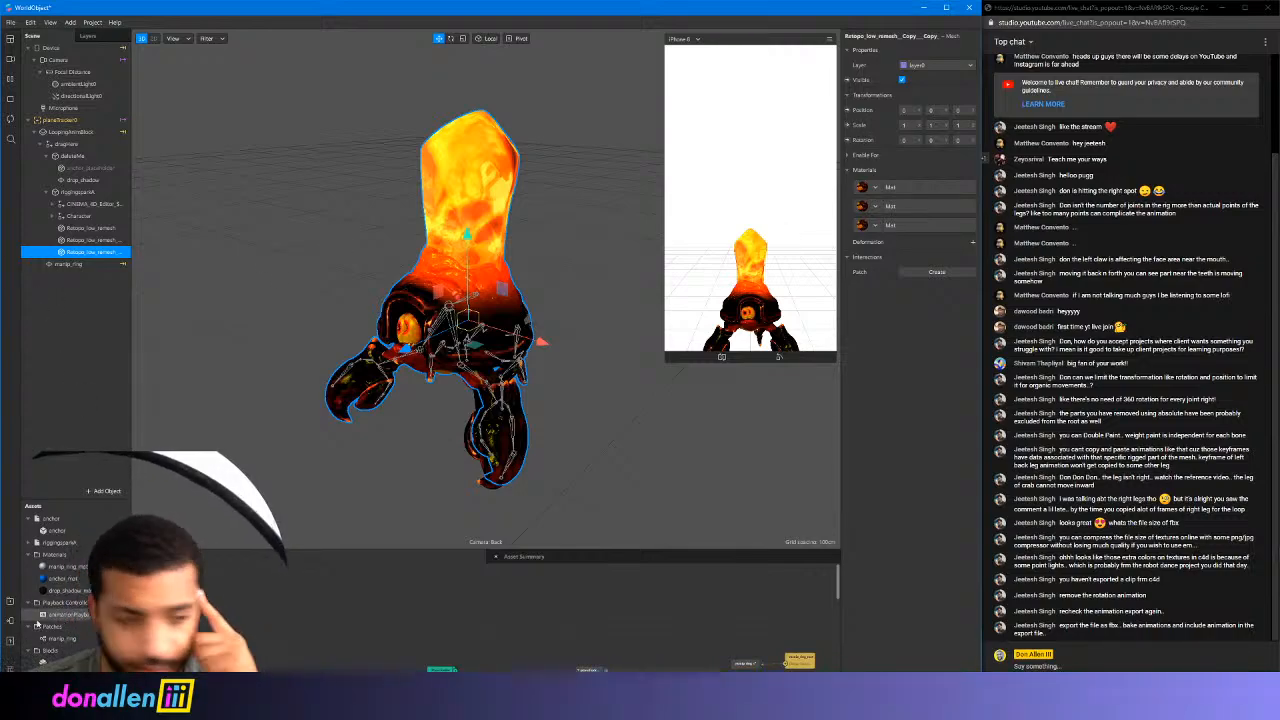
{"action": "left_click", "coordinate": [66, 555]}
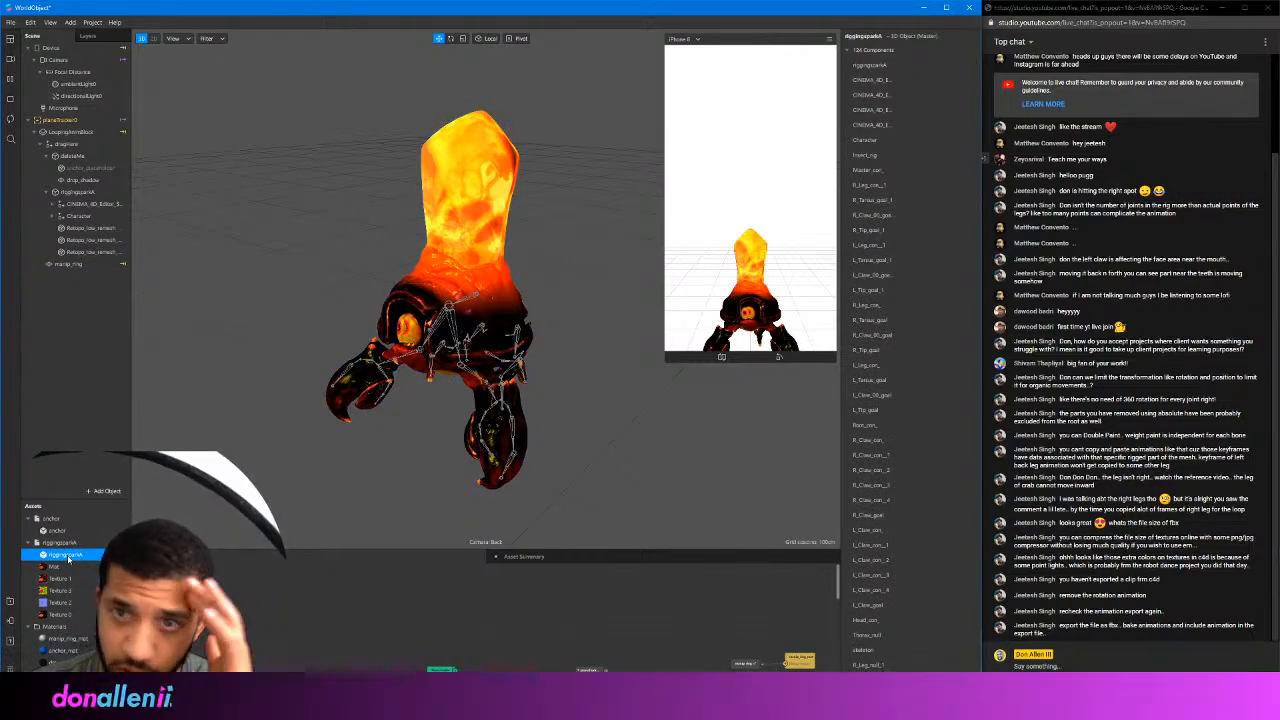
{"action": "left_click", "coordinate": [62, 543]}
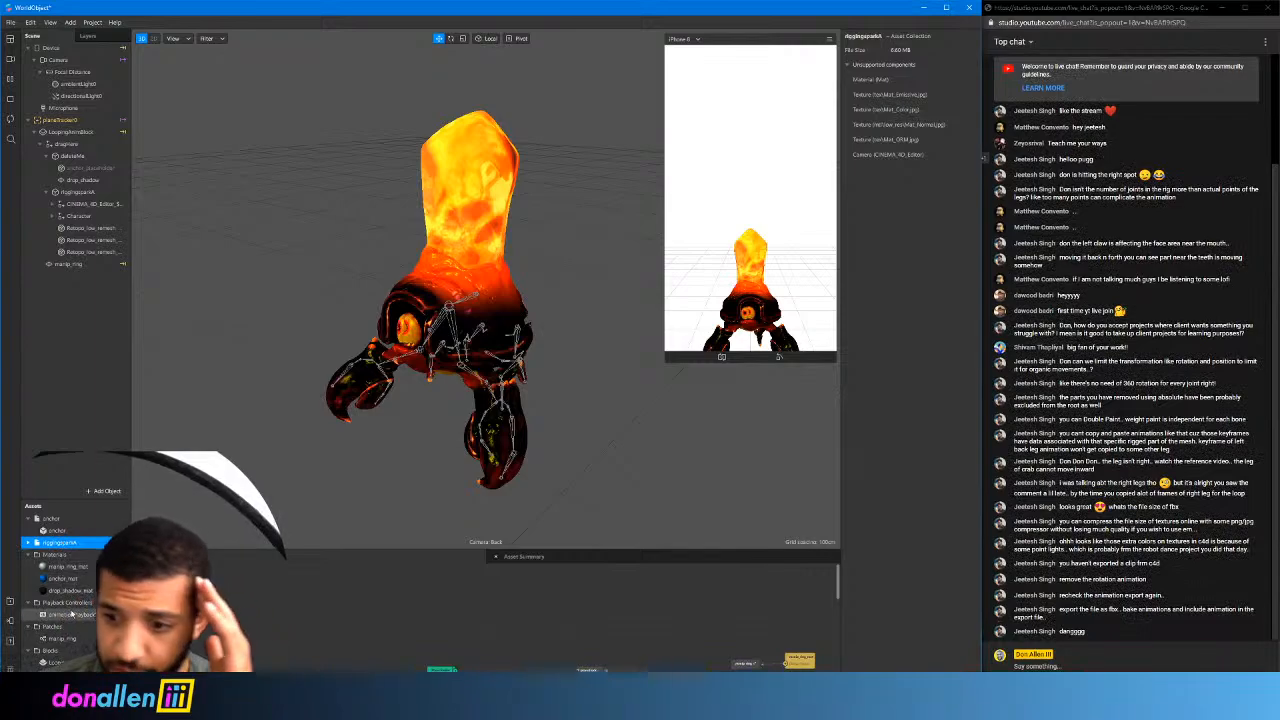
{"action": "left_click", "coordinate": [90, 132]}
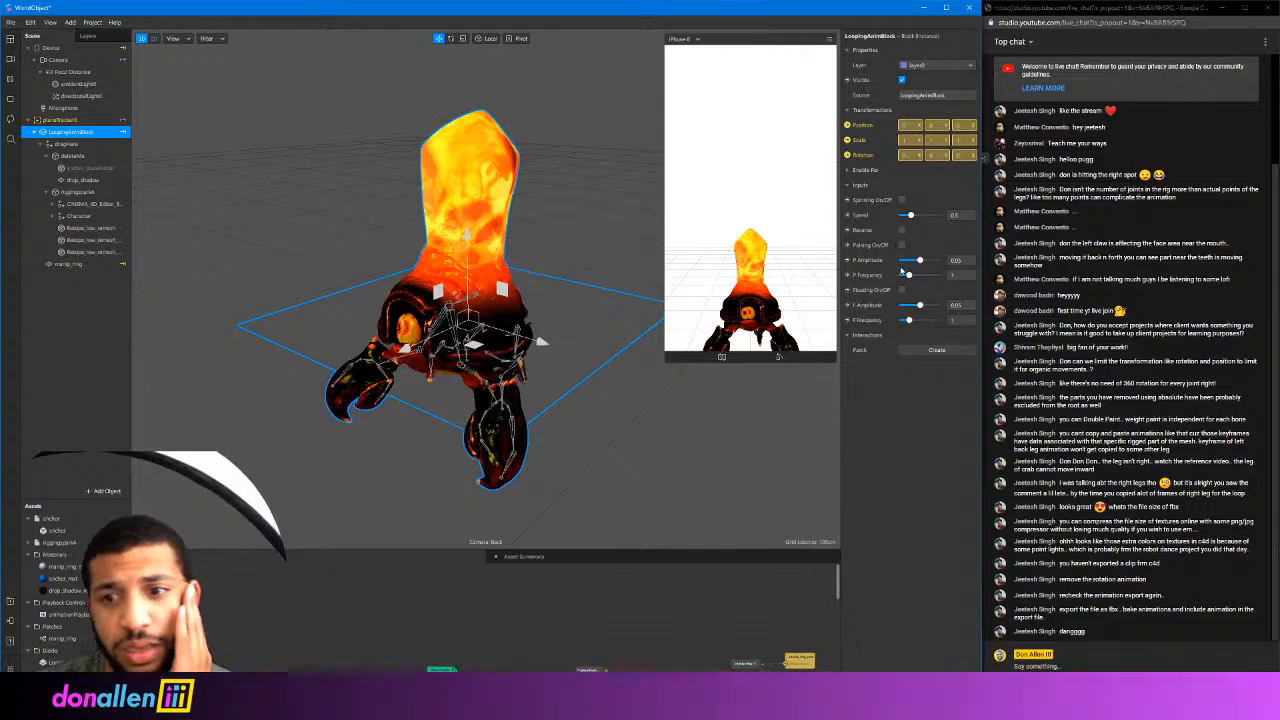
{"action": "left_click", "coordinate": [925, 96]}
{"action": "left_click", "coordinate": [953, 68]}
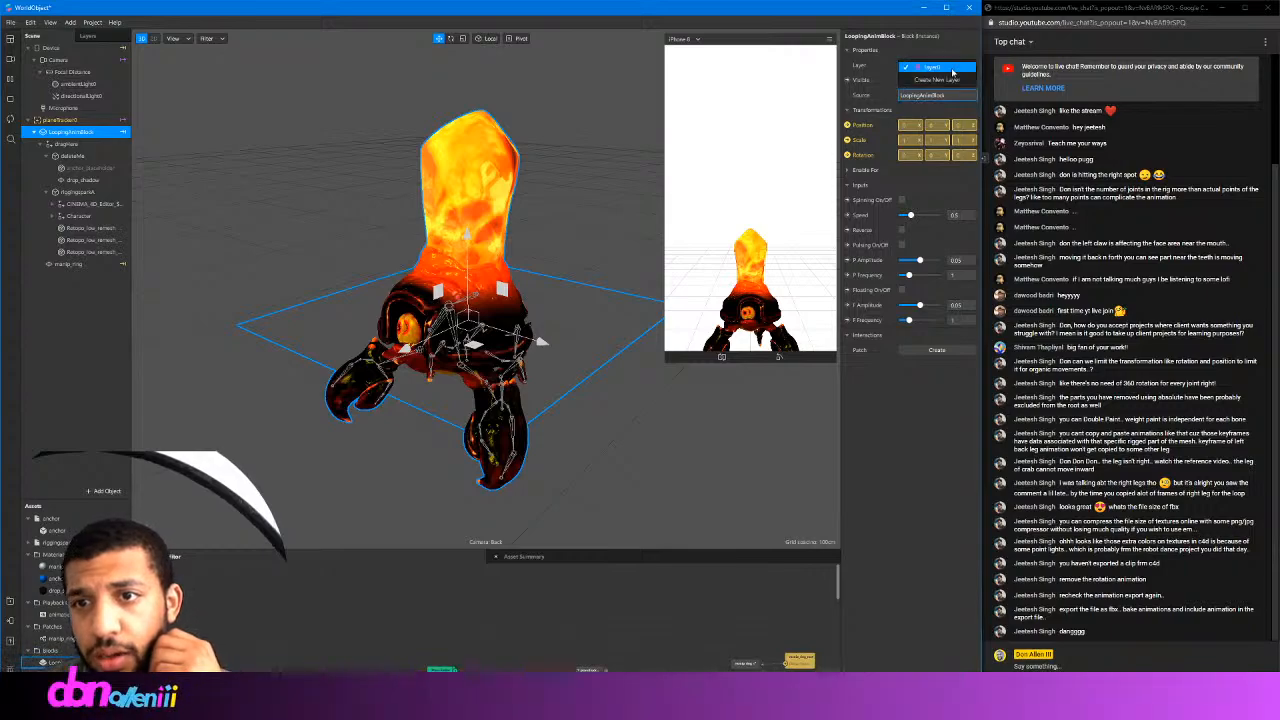
{"action": "left_click", "coordinate": [953, 68]}
Delete the deleteMe object and check the properties of the null and mesh objects inside riggingsparkA
{"action": "left_click", "coordinate": [72, 157]}
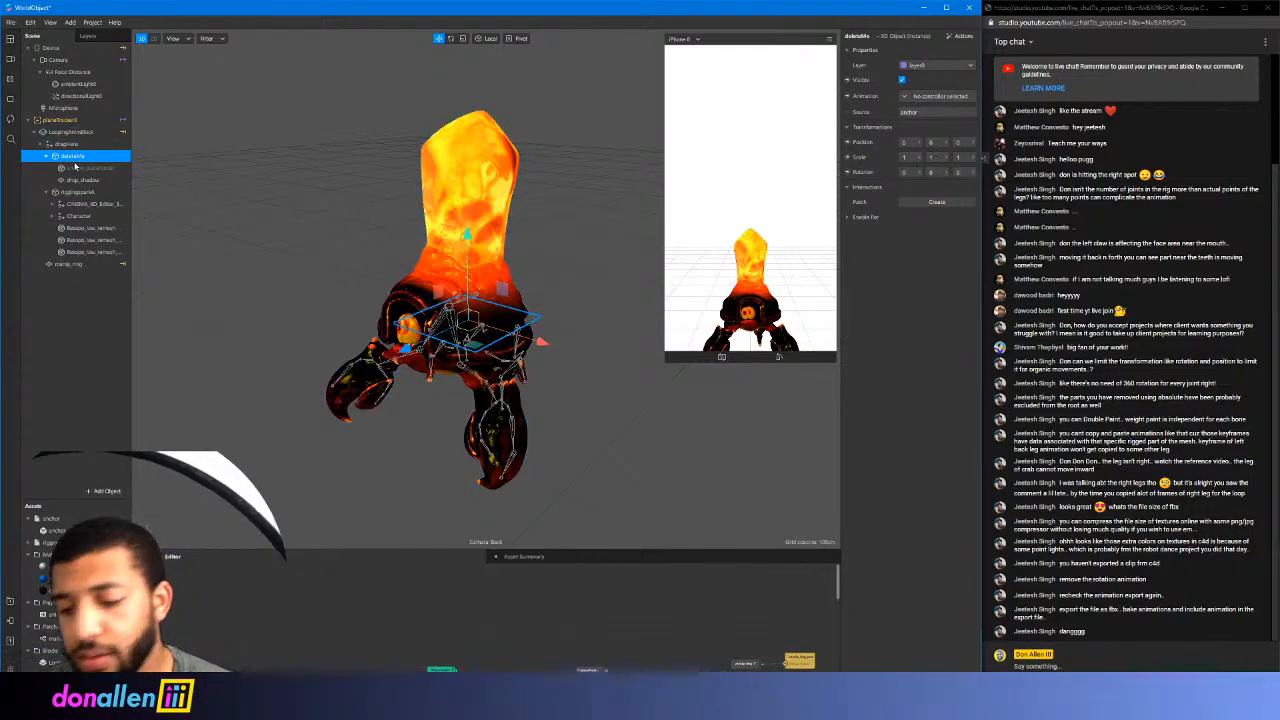
{"action": "key", "text": "Delete"}
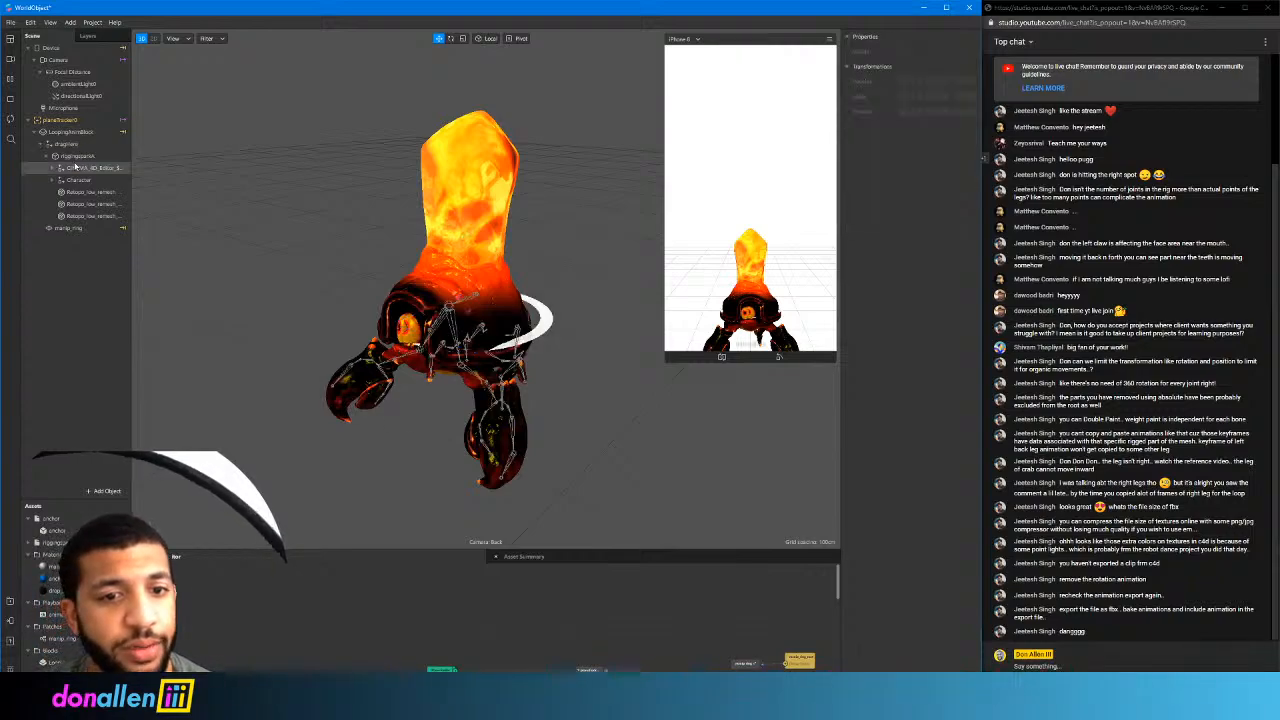
{"action": "left_click", "coordinate": [94, 168]}
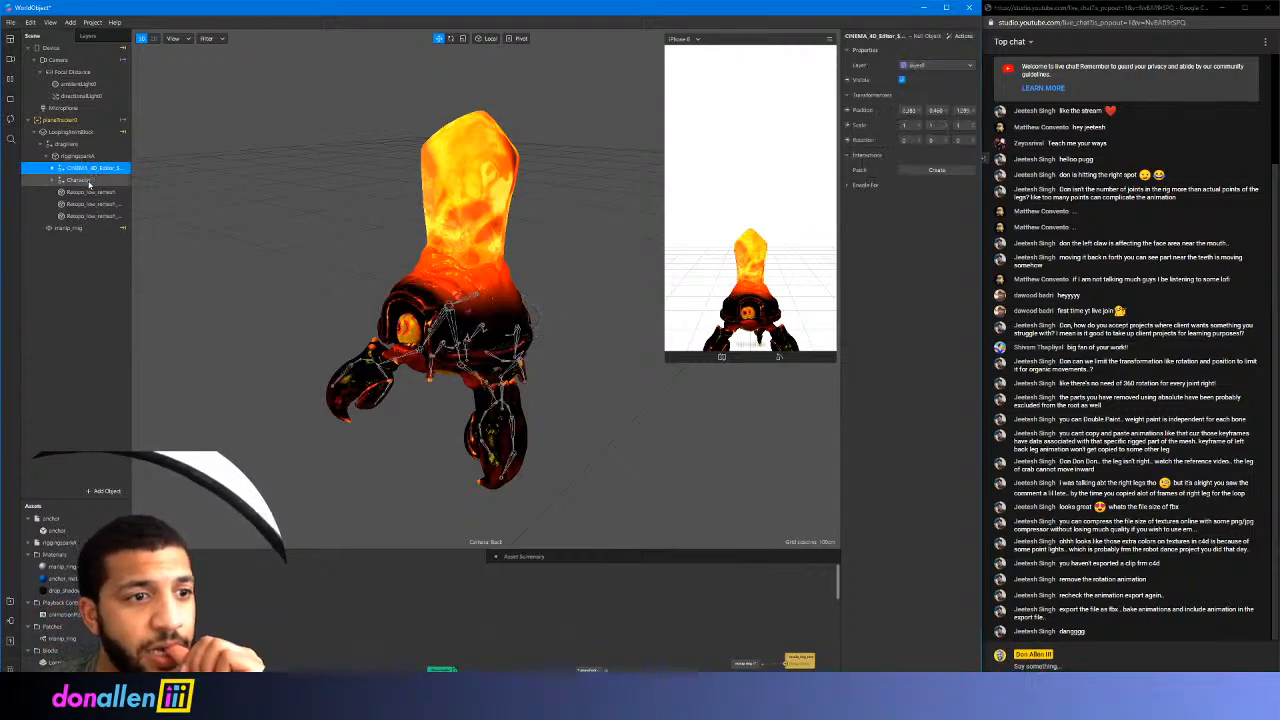
{"action": "left_click", "coordinate": [88, 192]}
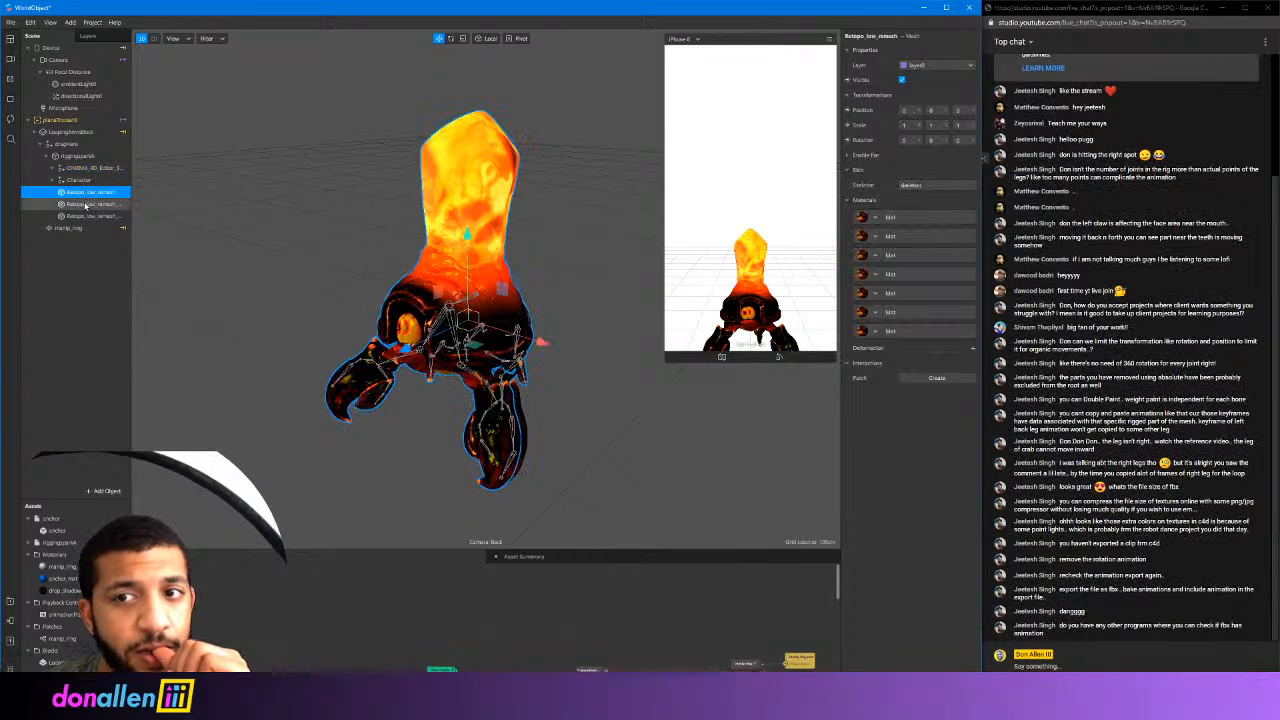
{"action": "left_click", "coordinate": [79, 180]}
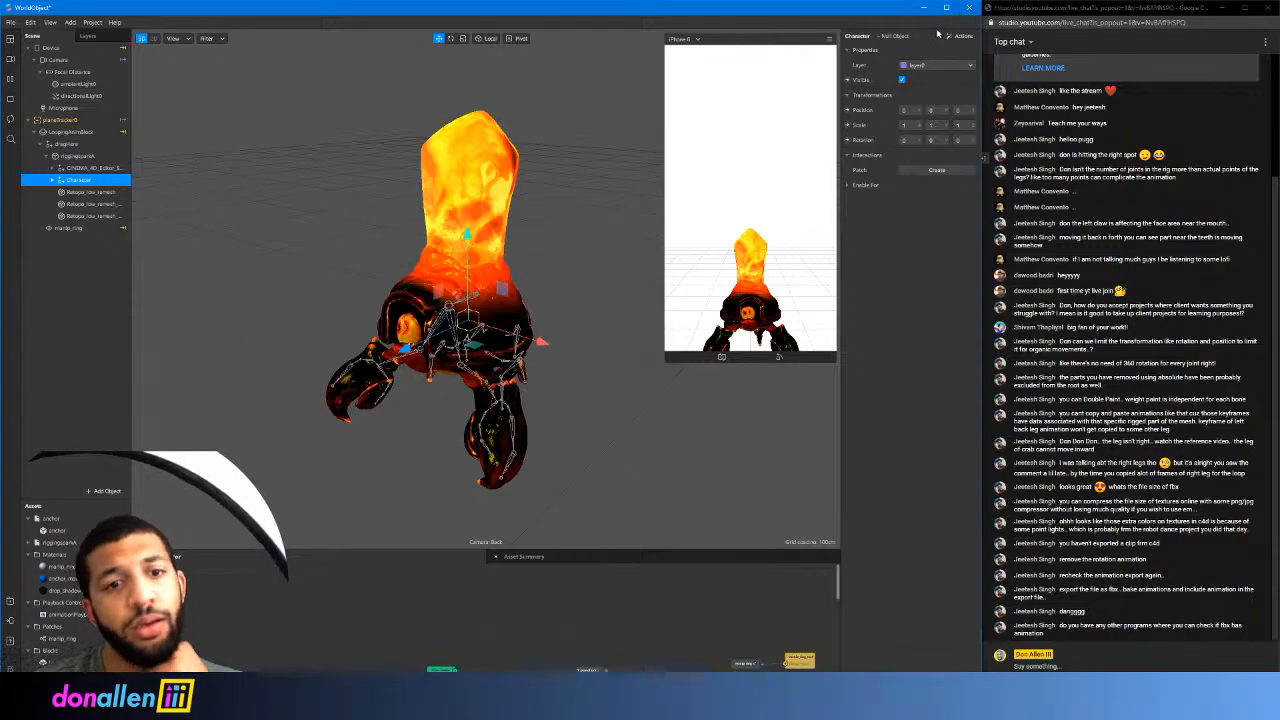
Move the first copy of the Retopo_low_remesh mesh to compare it with the original, and delete that copy
{"action": "left_click", "coordinate": [88, 217]}
{"action": "left_click", "coordinate": [88, 208]}
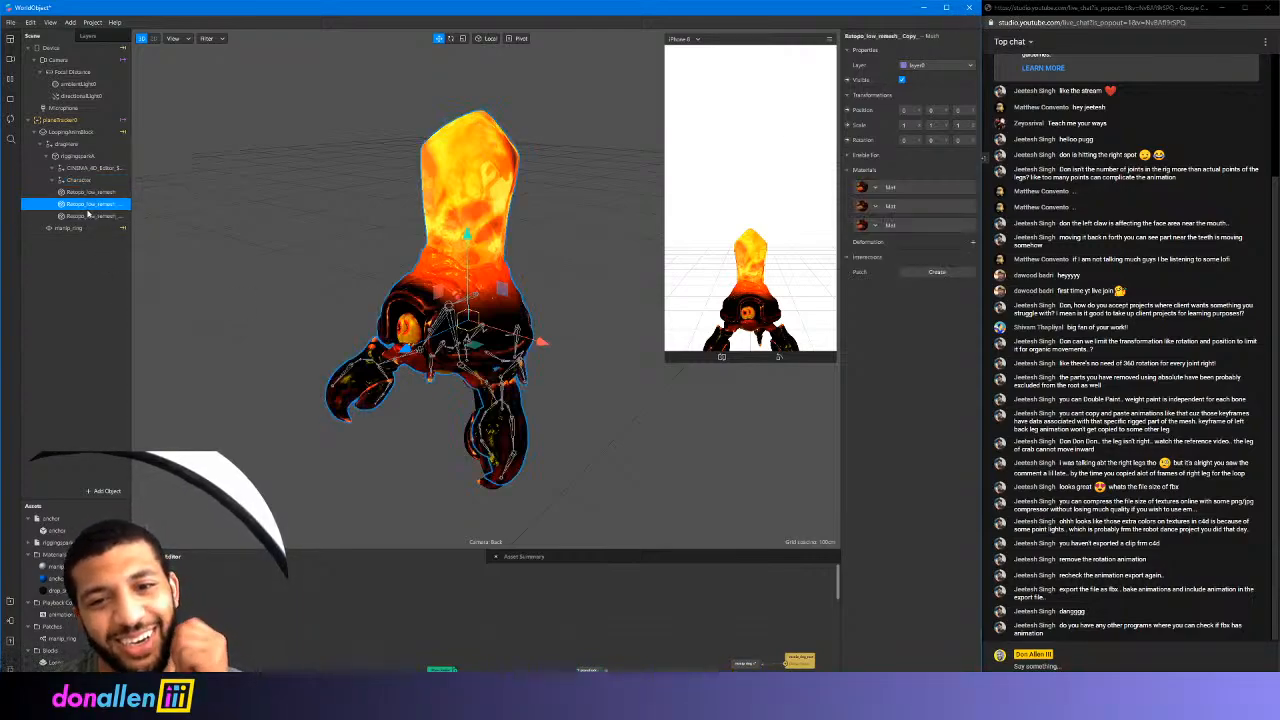
{"action": "left_click_drag", "start_coordinate": [465, 237], "coordinate": [434, 207]}
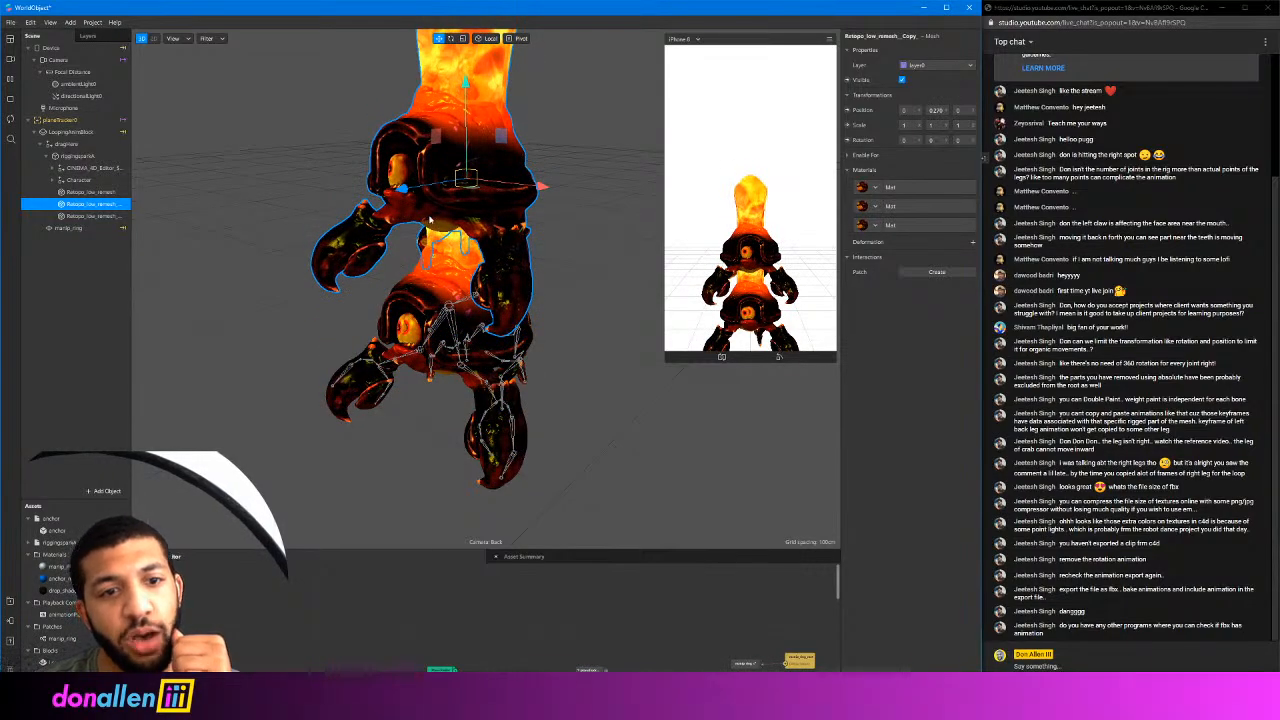
{"action": "left_click", "coordinate": [98, 193]}
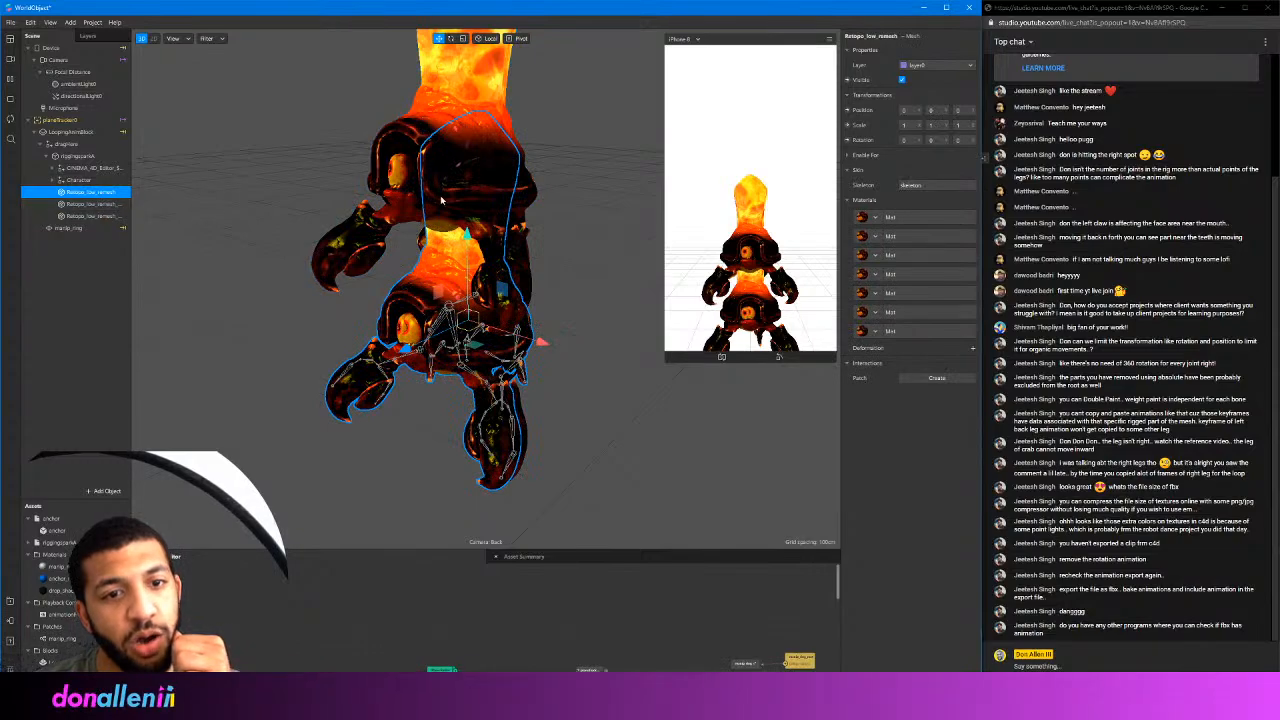
{"action": "left_click_drag", "start_coordinate": [467, 248], "coordinate": [462, 173]}
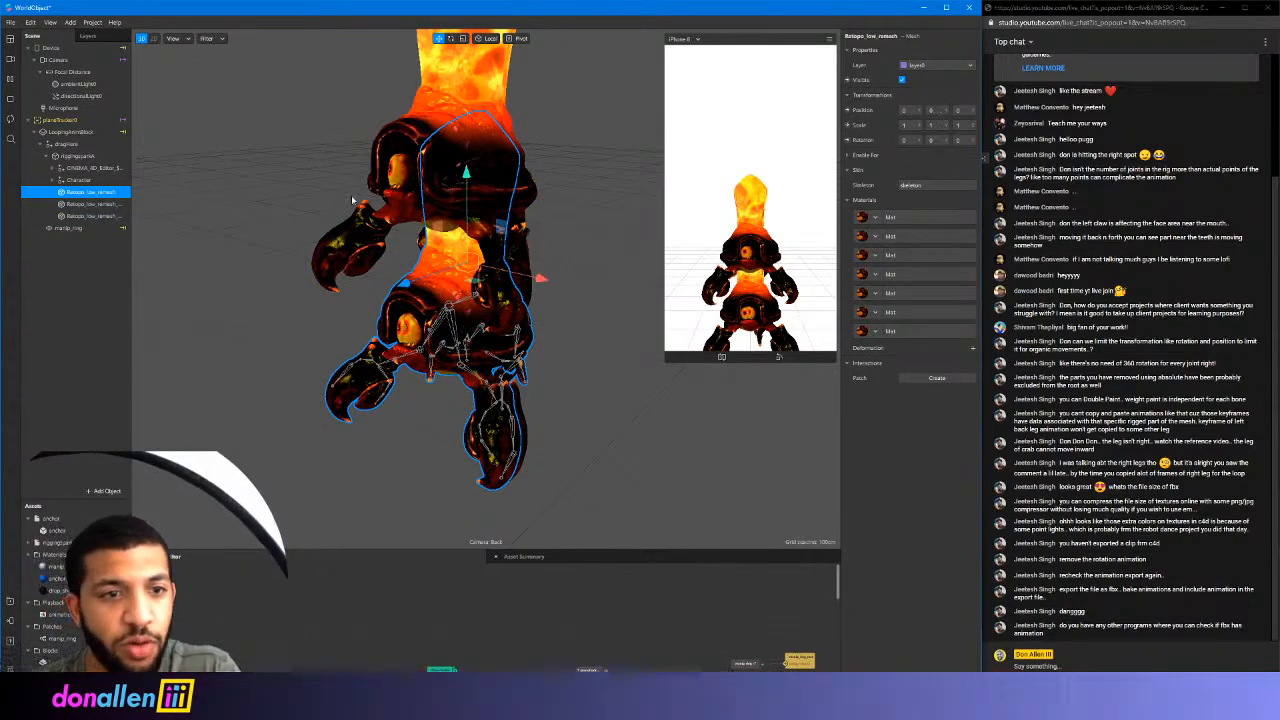
{"action": "left_click", "coordinate": [90, 204]}
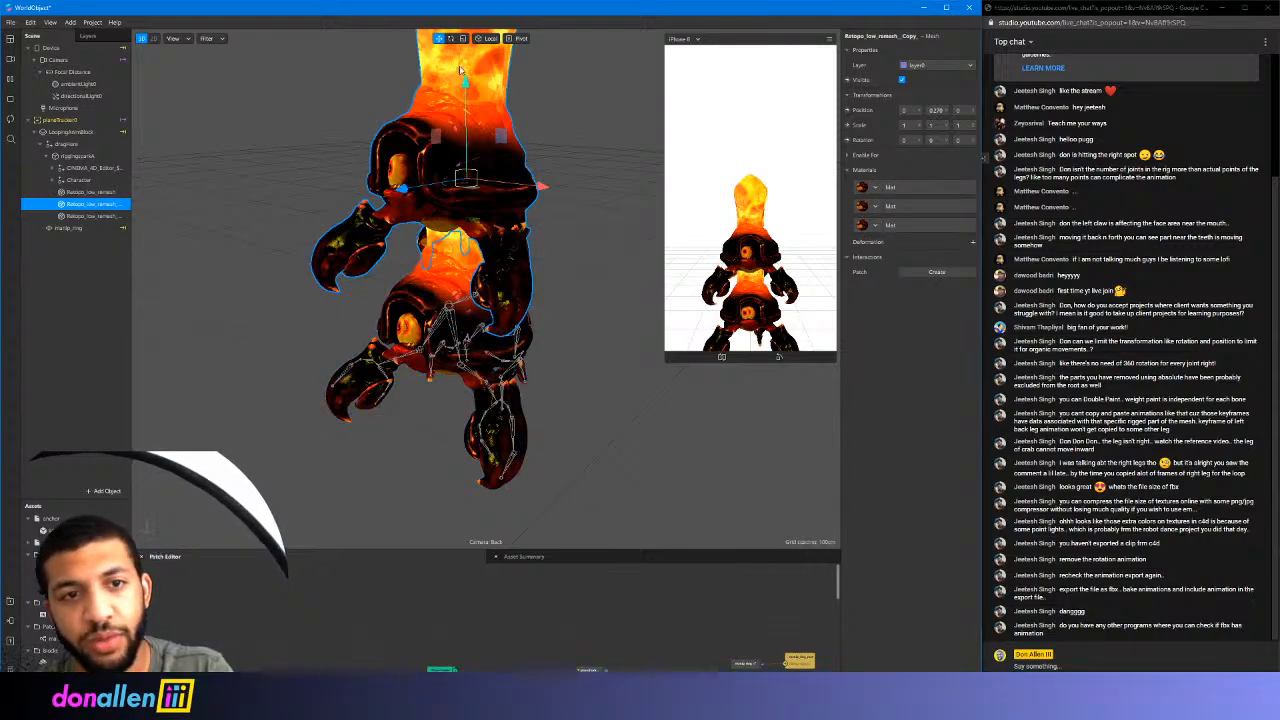
{"action": "left_click_drag", "start_coordinate": [460, 70], "coordinate": [434, 128]}
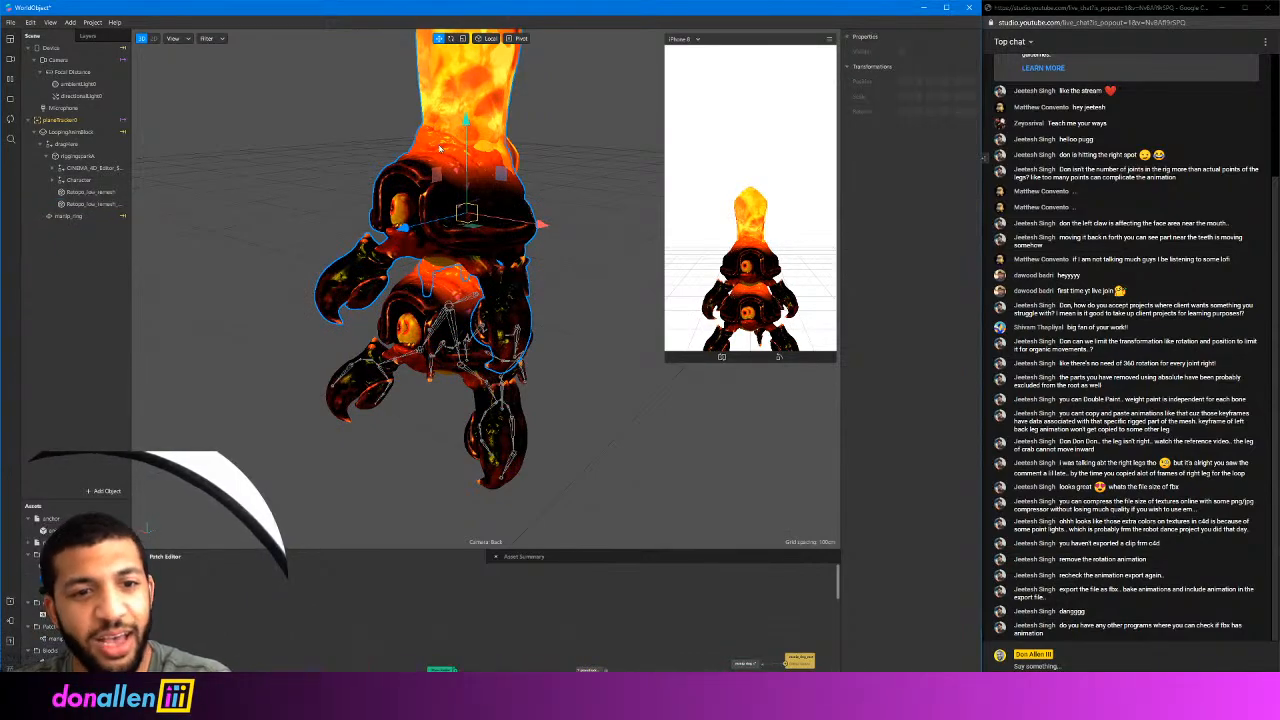
{"action": "key", "text": "Delete"}
Try moving the original skinned Retopo_low_remesh mesh upward, and delete it
{"action": "left_click", "coordinate": [463, 197]}
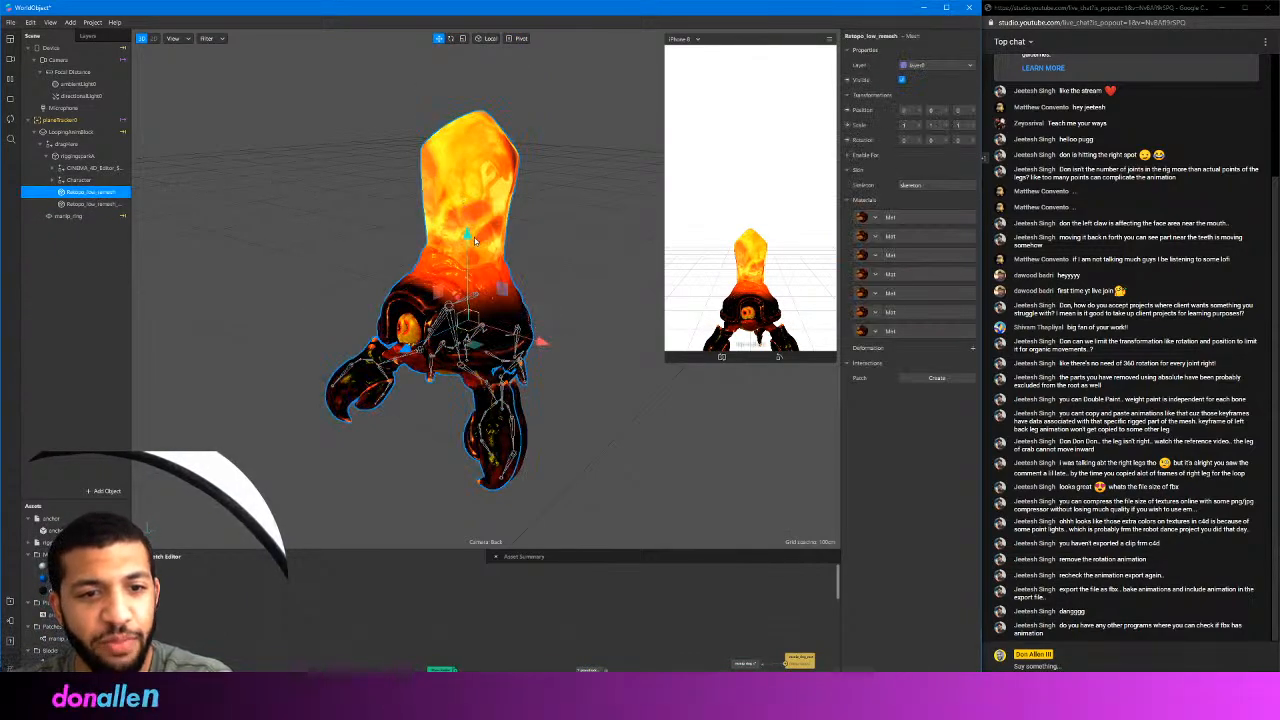
{"action": "left_click_drag", "start_coordinate": [474, 237], "coordinate": [483, 57]}
{"action": "key", "text": "Delete"}
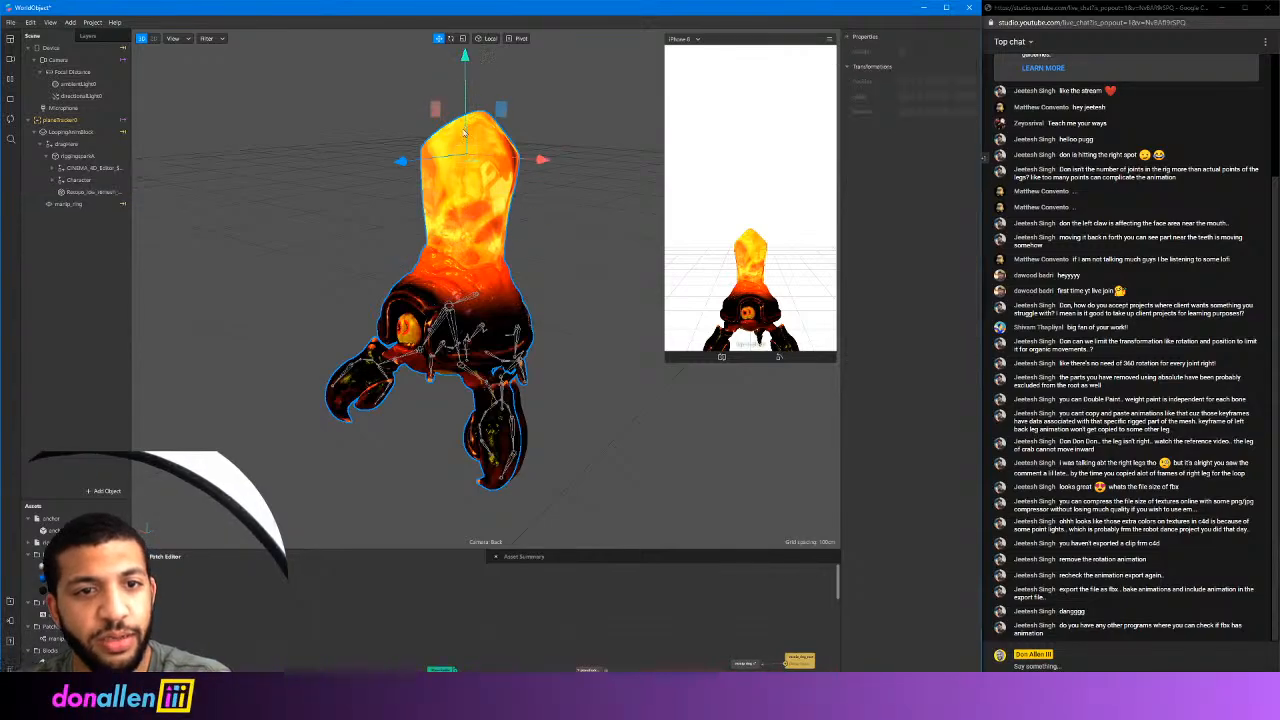
Try moving the remaining crab mesh copy upward off the skeleton, and undo the move
{"action": "left_click", "coordinate": [465, 205]}
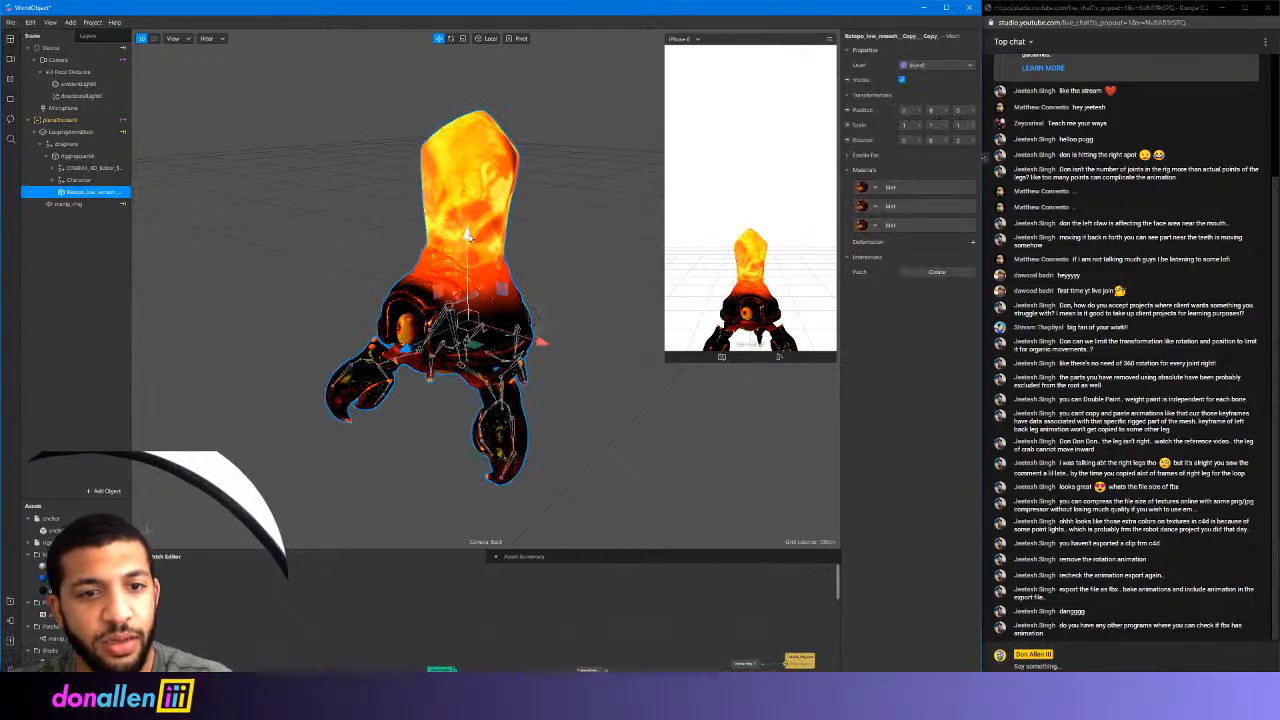
{"action": "left_click_drag", "start_coordinate": [466, 235], "coordinate": [470, 175]}
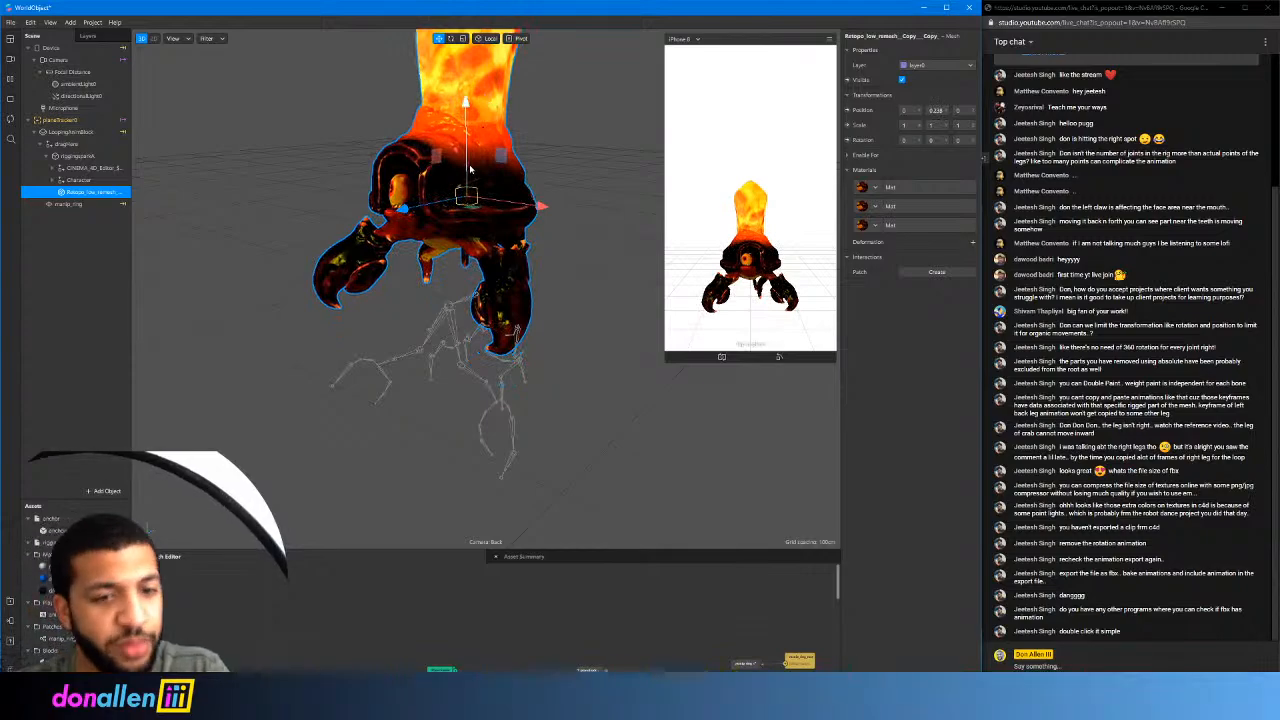
{"action": "key", "text": "ctrl+z"}
Check the properties of a crab skeleton joint, the remaining mesh copy and the Character null
{"action": "left_click", "coordinate": [458, 300]}
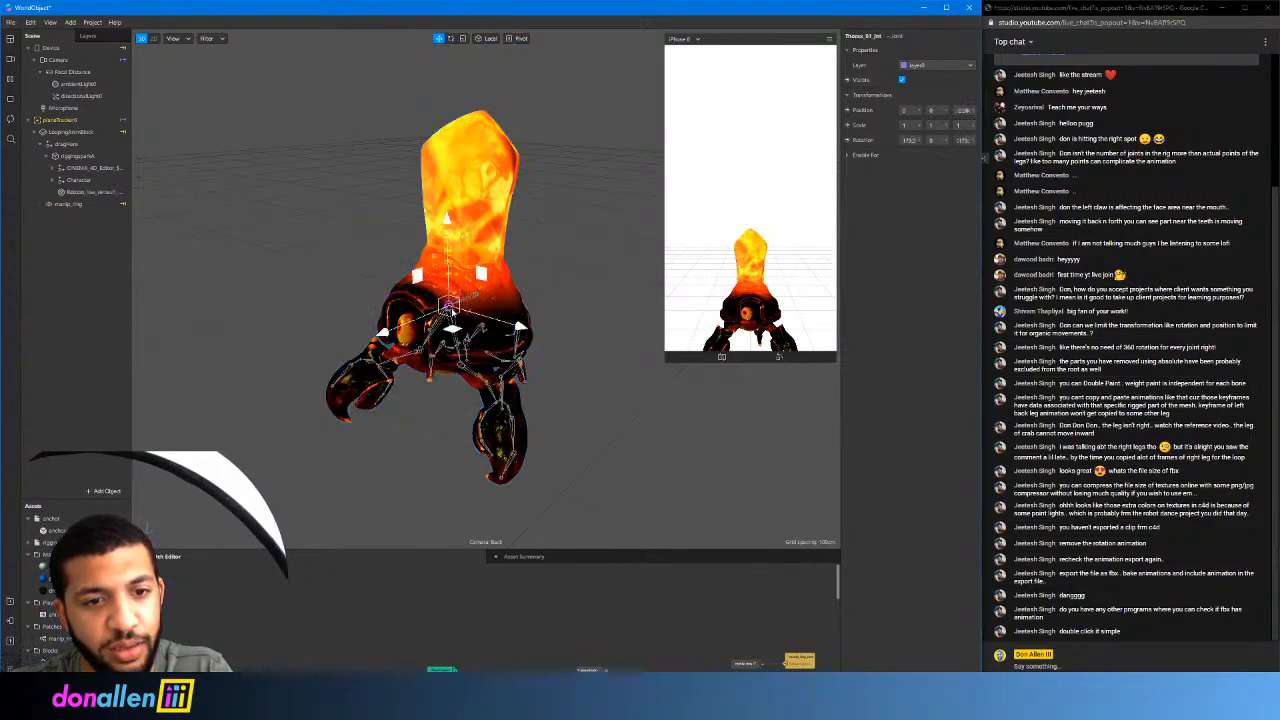
{"action": "left_click", "coordinate": [84, 191]}
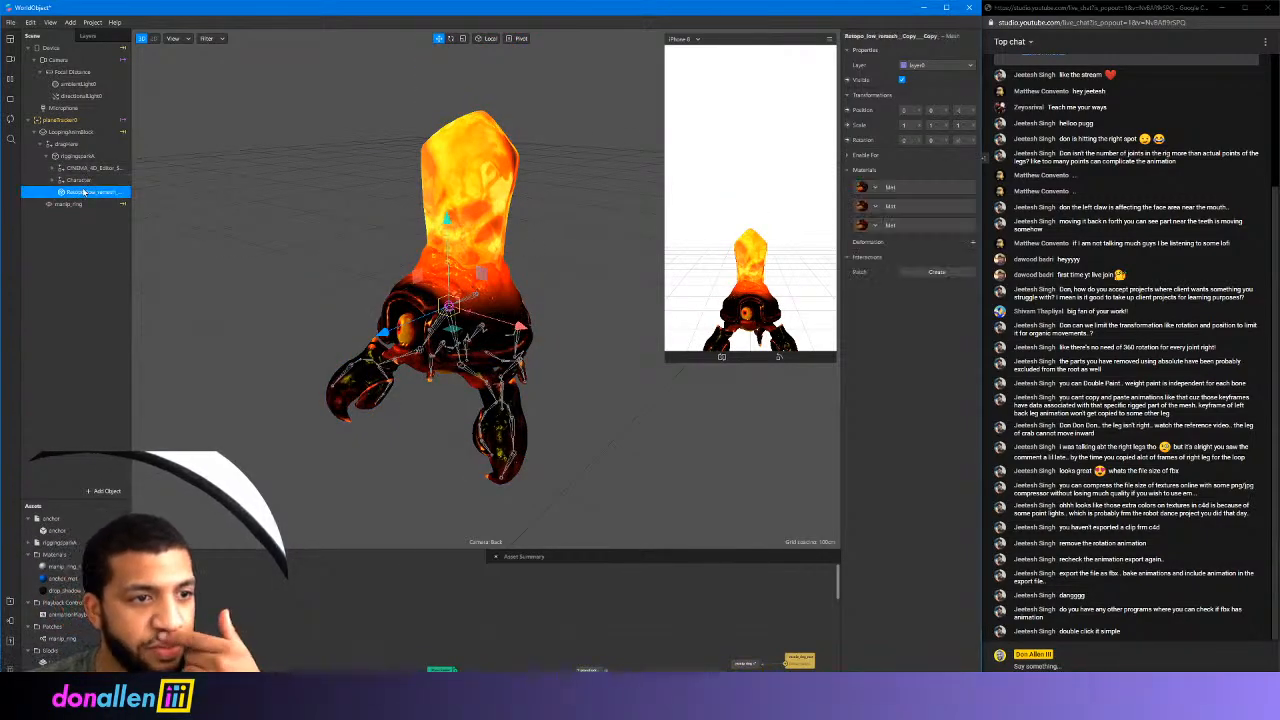
{"action": "left_click", "coordinate": [84, 179]}
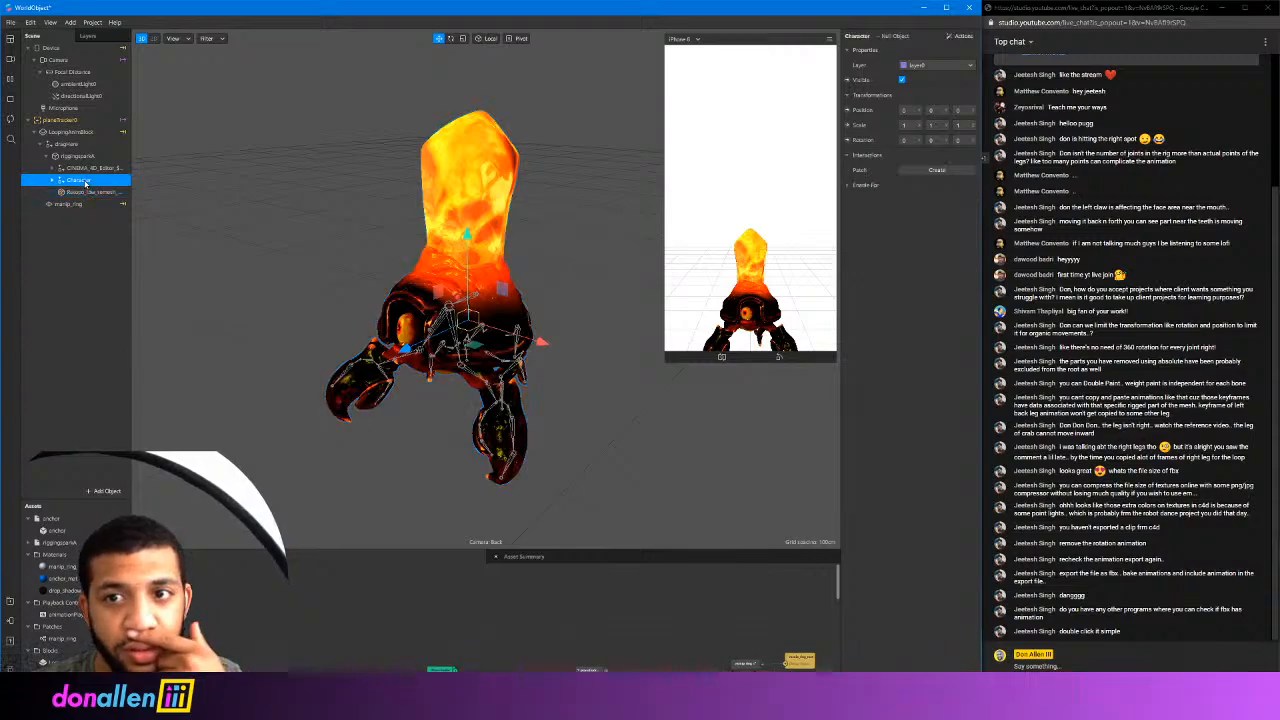
Check the properties of the CINEMA_4D_Editor null, the remaining mesh copy and the riggingsparkA object
{"action": "left_click", "coordinate": [93, 167]}
{"action": "left_click", "coordinate": [87, 157]}
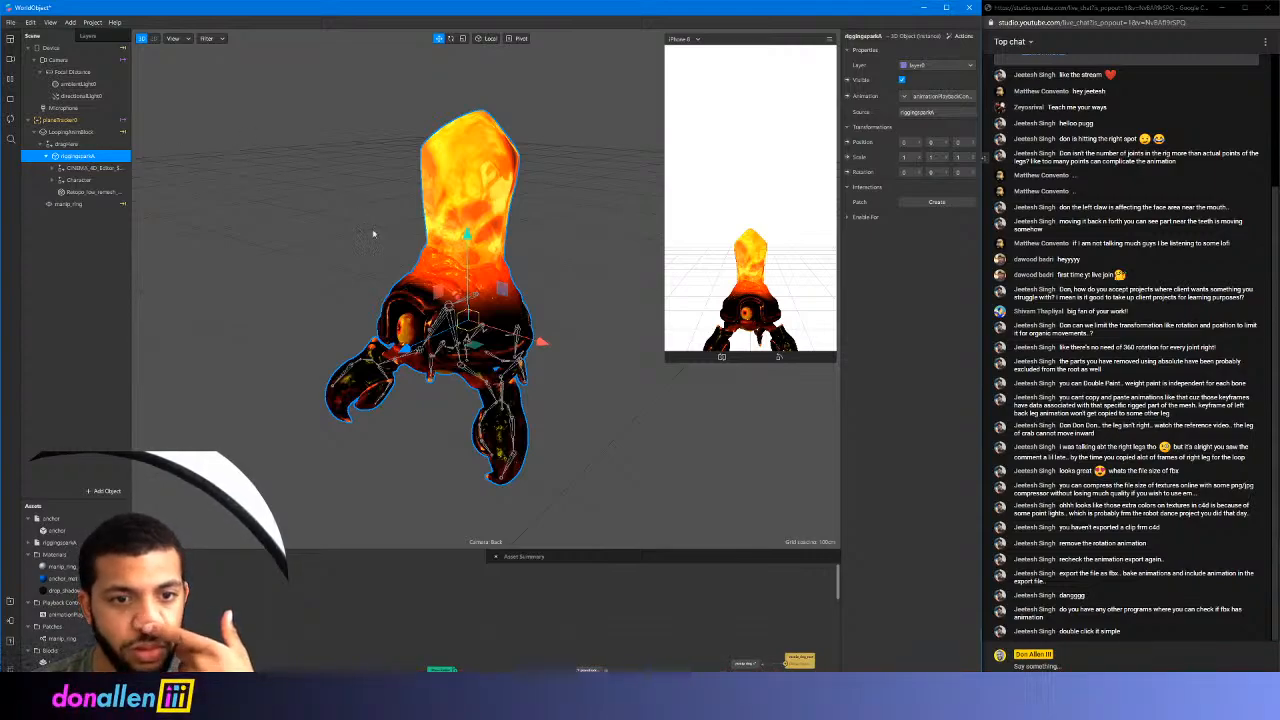
{"action": "left_click", "coordinate": [457, 261]}
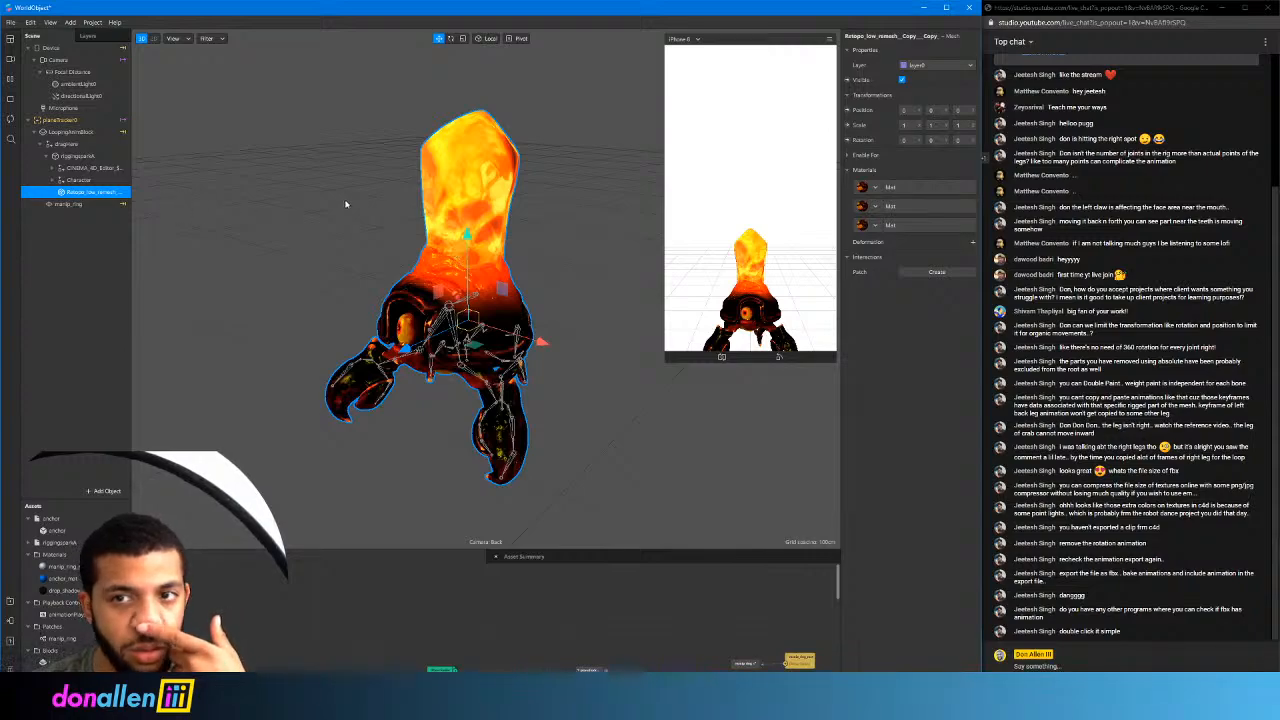
{"action": "left_click", "coordinate": [75, 156]}
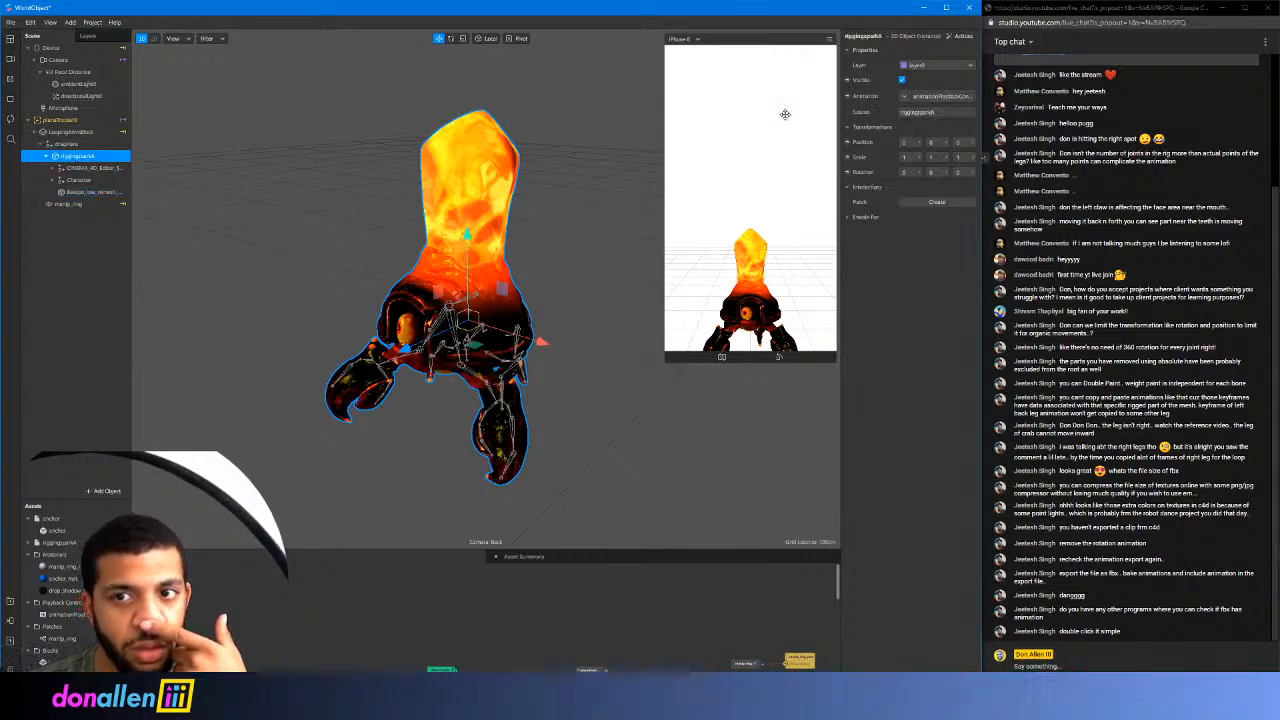
Clear and reassign animationPlaybackController0 as the animation of the riggingsparkA object
{"action": "left_click", "coordinate": [904, 96]}
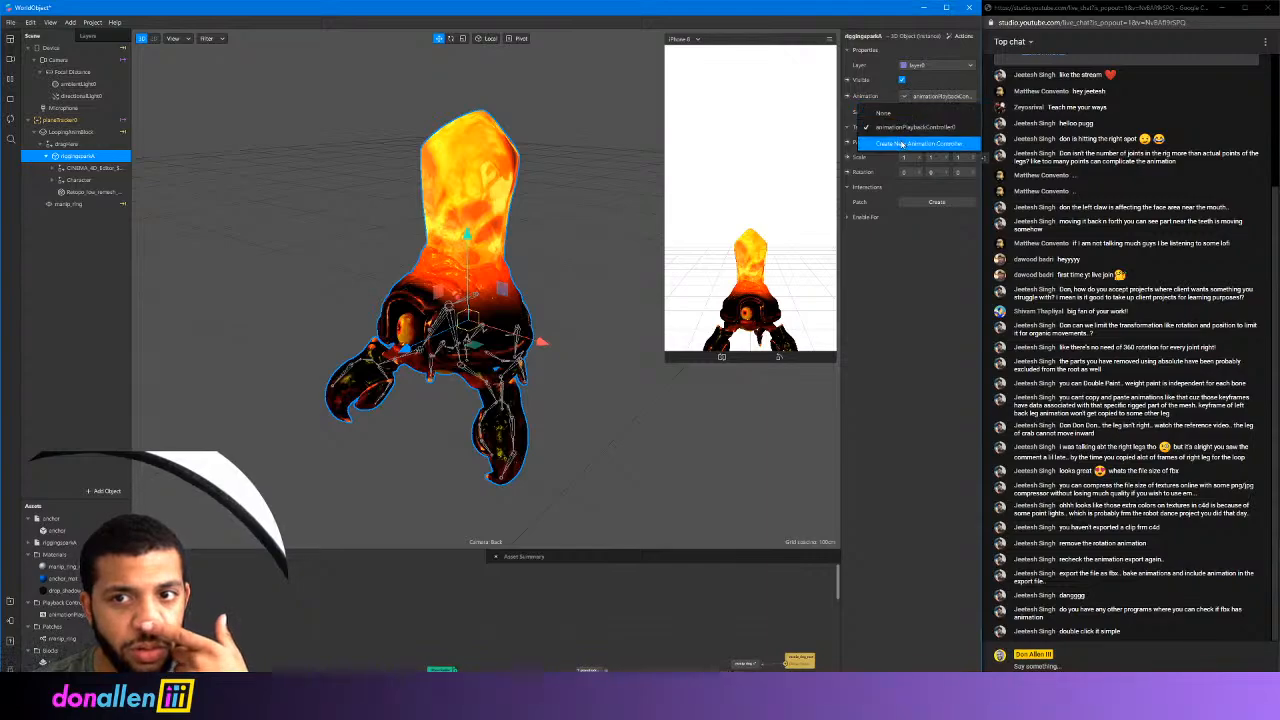
{"action": "left_click", "coordinate": [905, 127]}
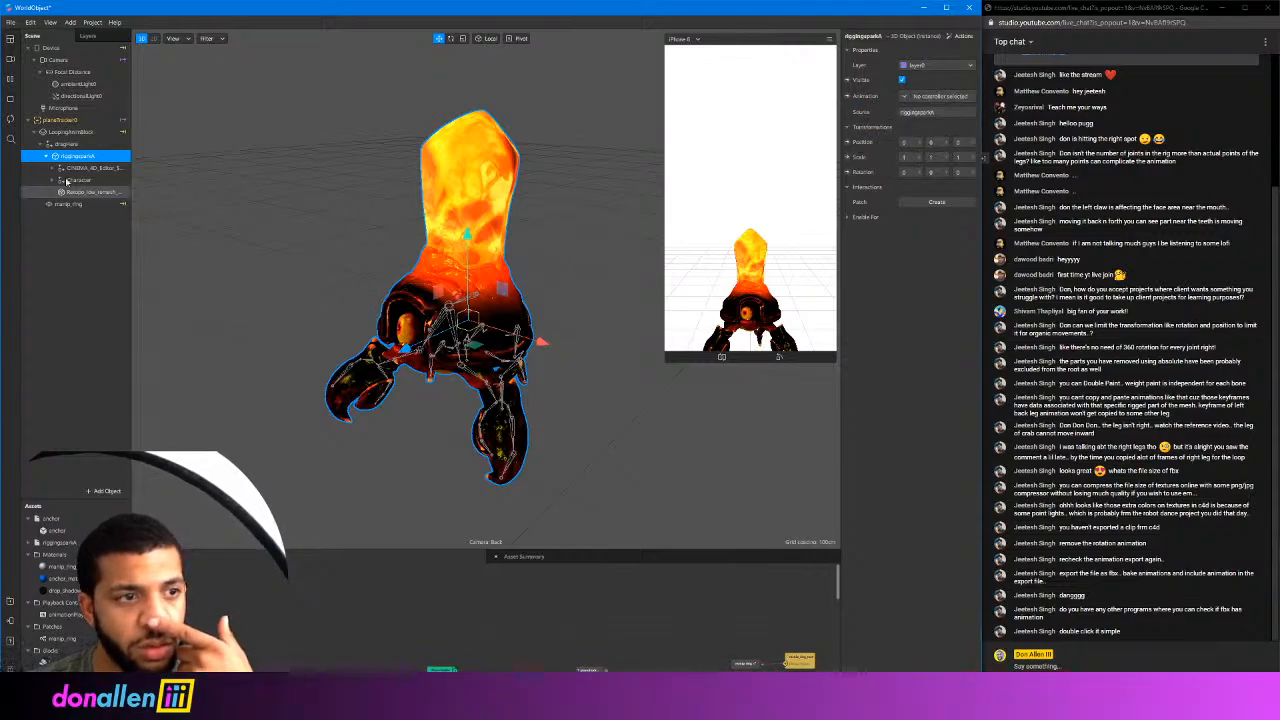
{"action": "left_click", "coordinate": [916, 95]}
{"action": "left_click", "coordinate": [905, 127]}
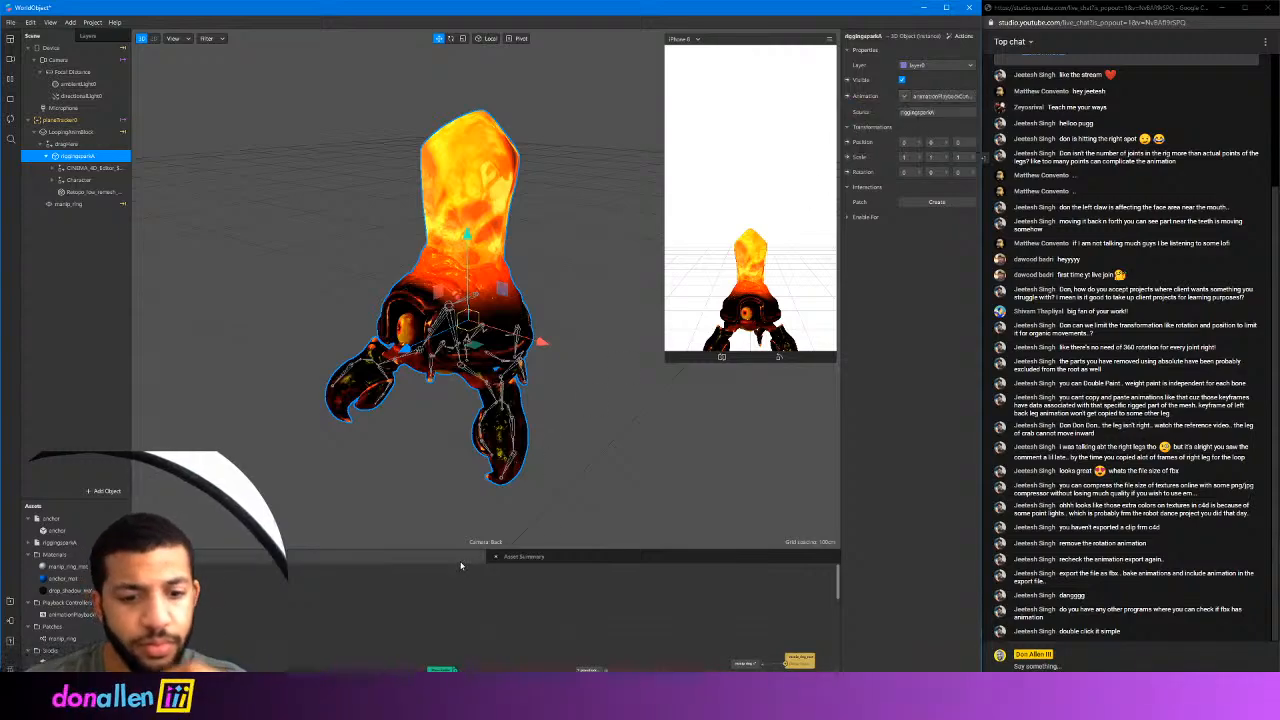
Enlarge the Patch Editor and add animationPlaybackController0 as a patch in the empty area beside the Plane Finder patch
{"action": "left_click_drag", "start_coordinate": [475, 550], "coordinate": [533, 356]}
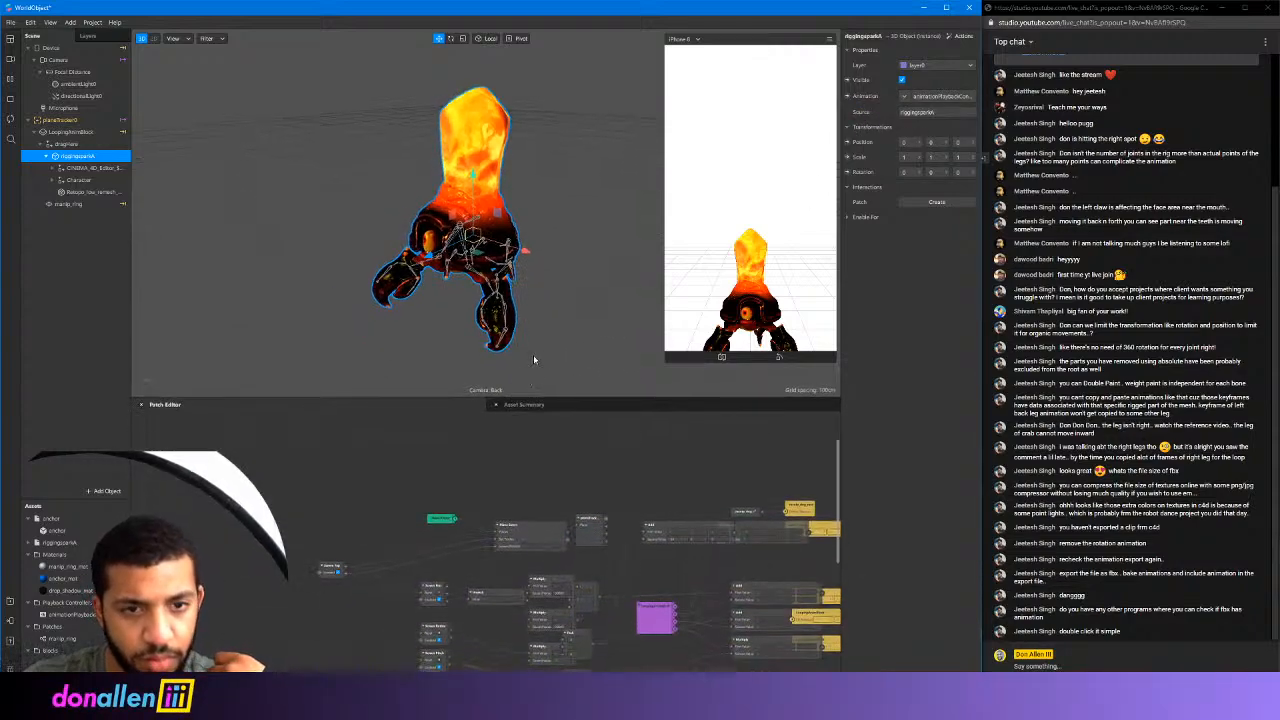
{"action": "scroll", "coordinate": [492, 577], "scroll_direction": "down", "scroll_amount": 8}
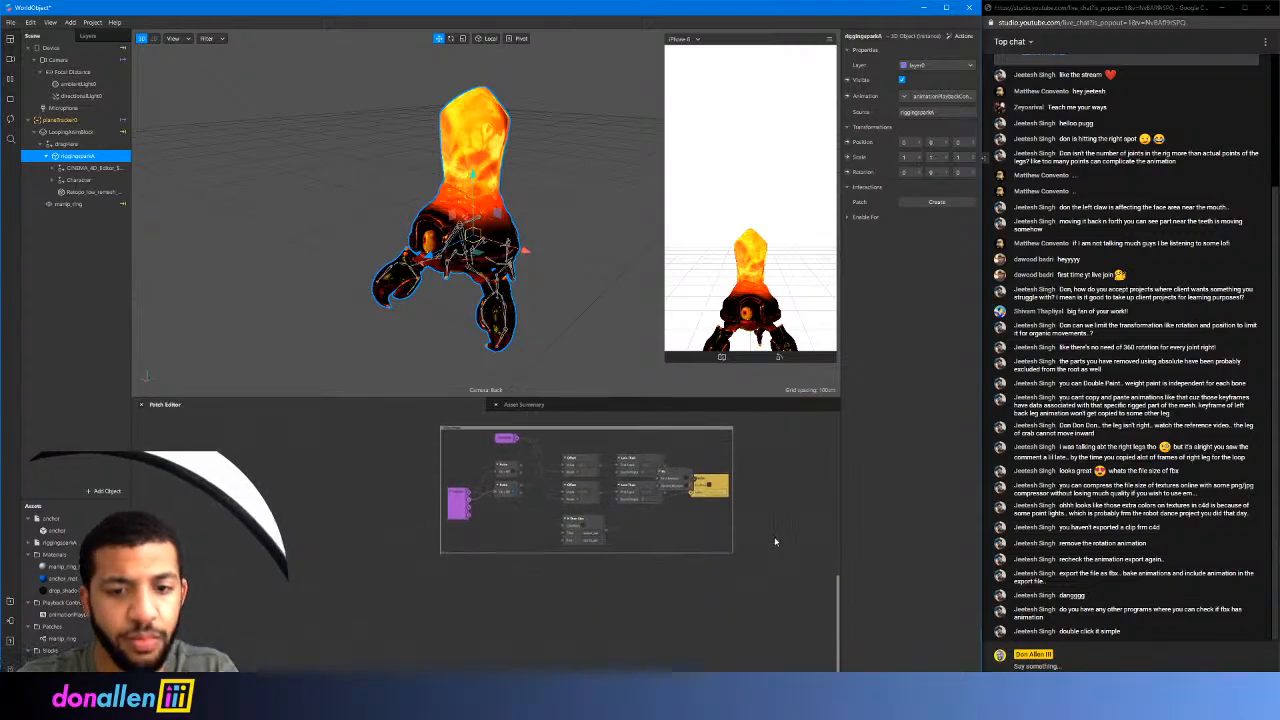
{"action": "scroll", "coordinate": [774, 541], "scroll_direction": "up", "scroll_amount": 8}
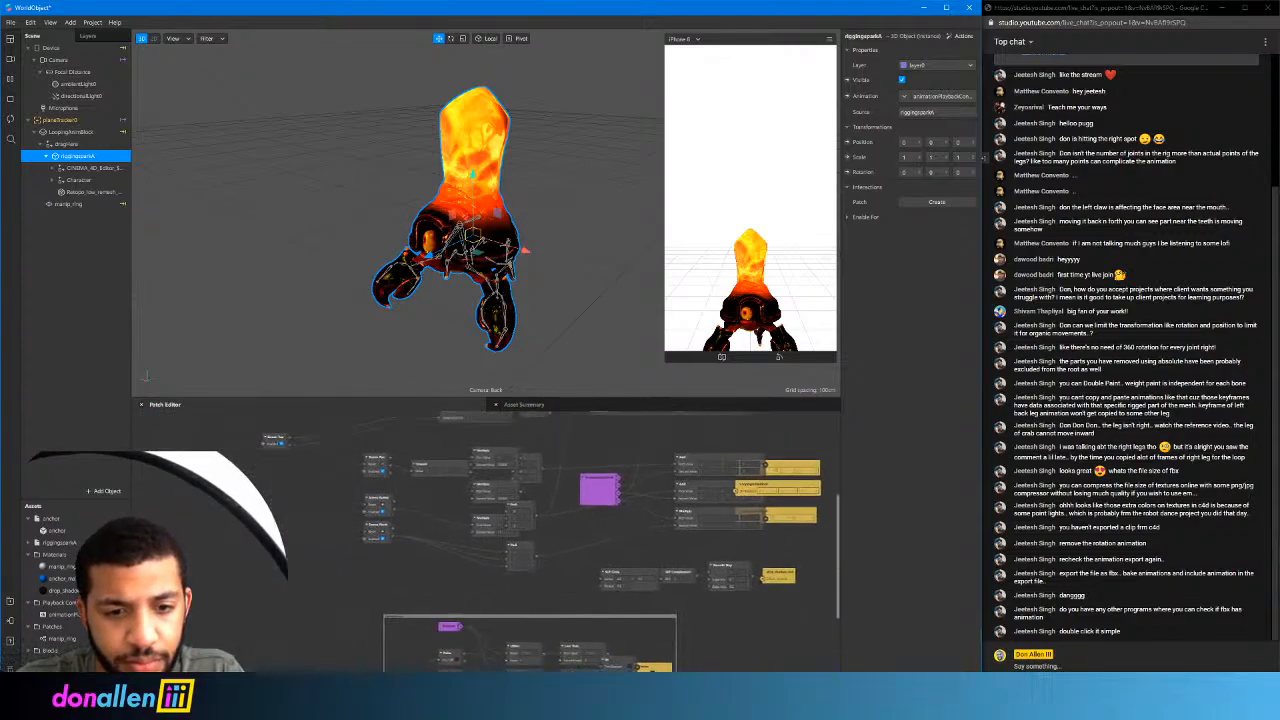
{"action": "scroll", "coordinate": [313, 570], "scroll_direction": "up", "scroll_amount": 5}
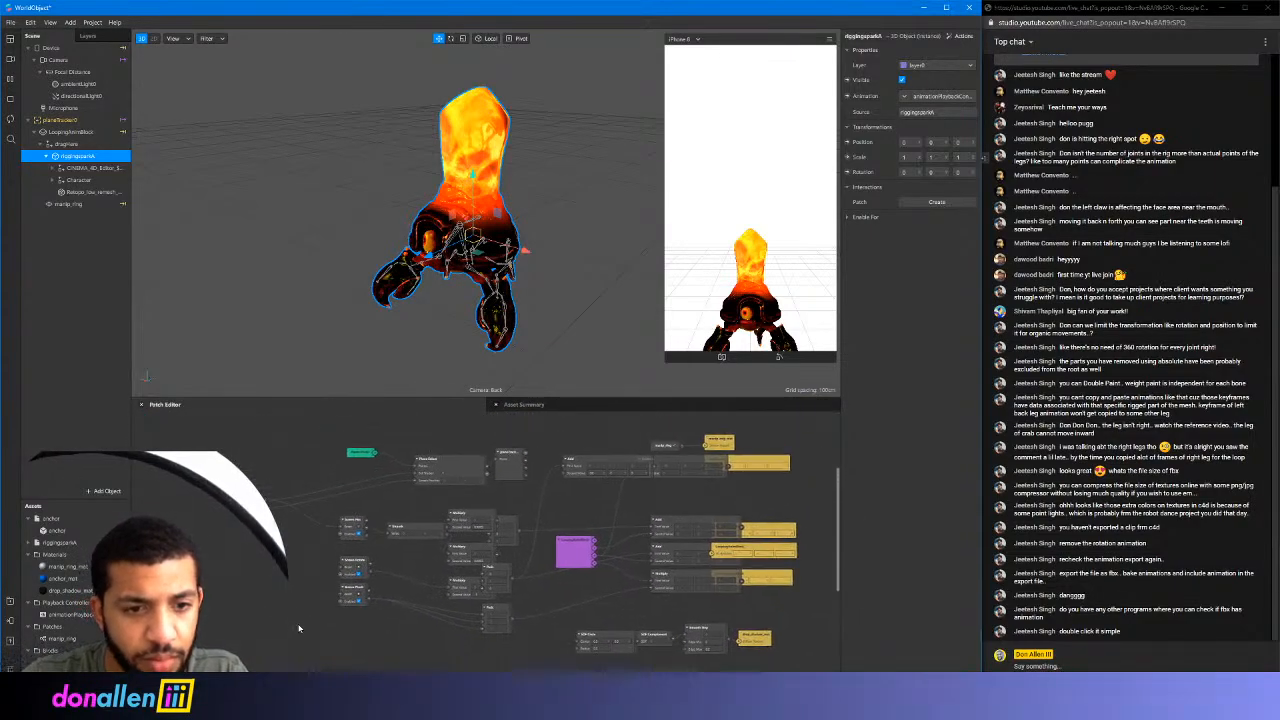
{"action": "scroll", "coordinate": [386, 463], "scroll_direction": "left", "scroll_amount": 3}
{"action": "scroll", "coordinate": [380, 425], "scroll_direction": "right", "scroll_amount": 3}
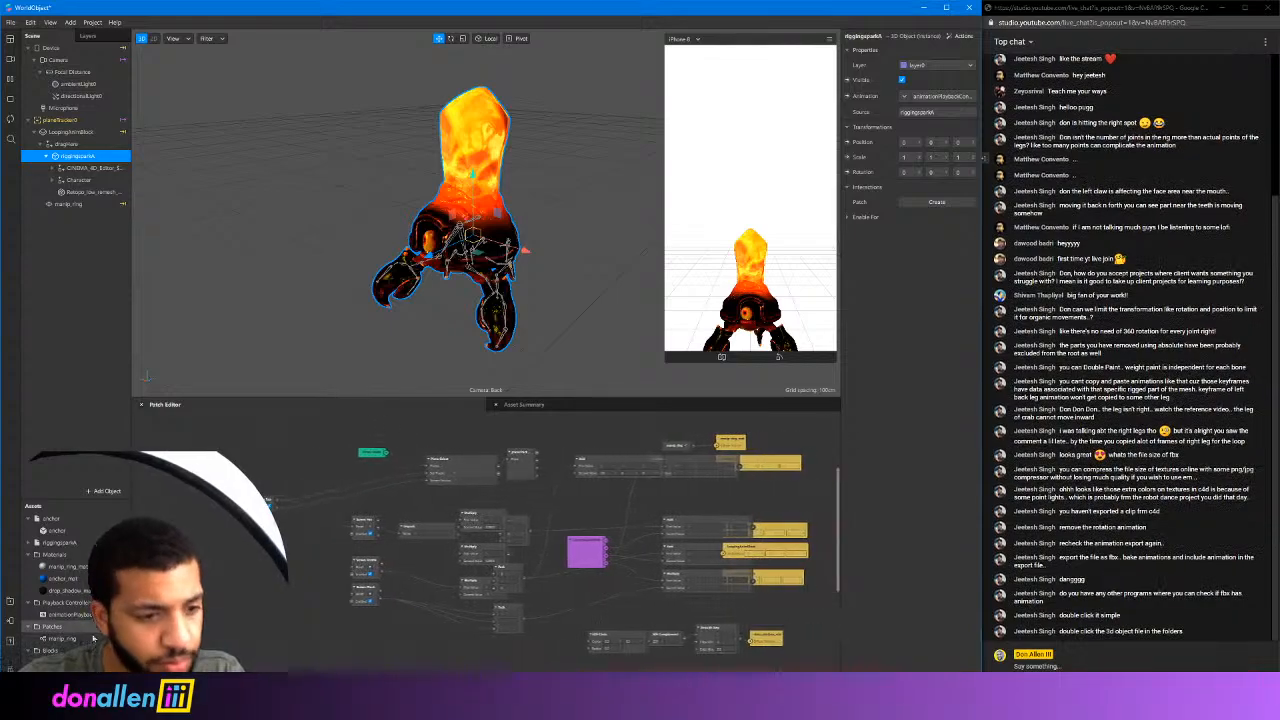
{"action": "left_click_drag", "start_coordinate": [62, 614], "coordinate": [286, 451]}
{"action": "scroll", "coordinate": [283, 459], "scroll_direction": "up", "scroll_amount": 2}
{"action": "scroll", "coordinate": [321, 502], "scroll_direction": "left", "scroll_amount": 3}
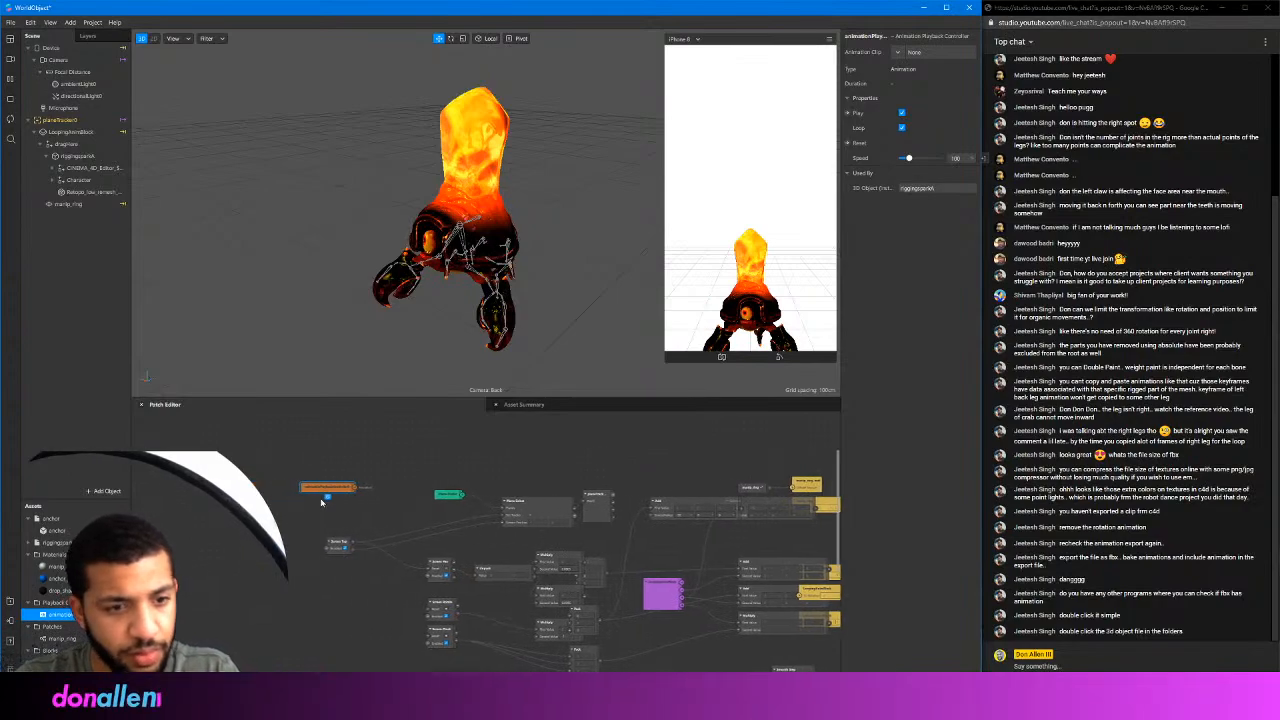
{"action": "scroll", "coordinate": [321, 500], "scroll_direction": "up", "scroll_amount": 4, "text": "ctrl"}
{"action": "left_click", "coordinate": [347, 470]}
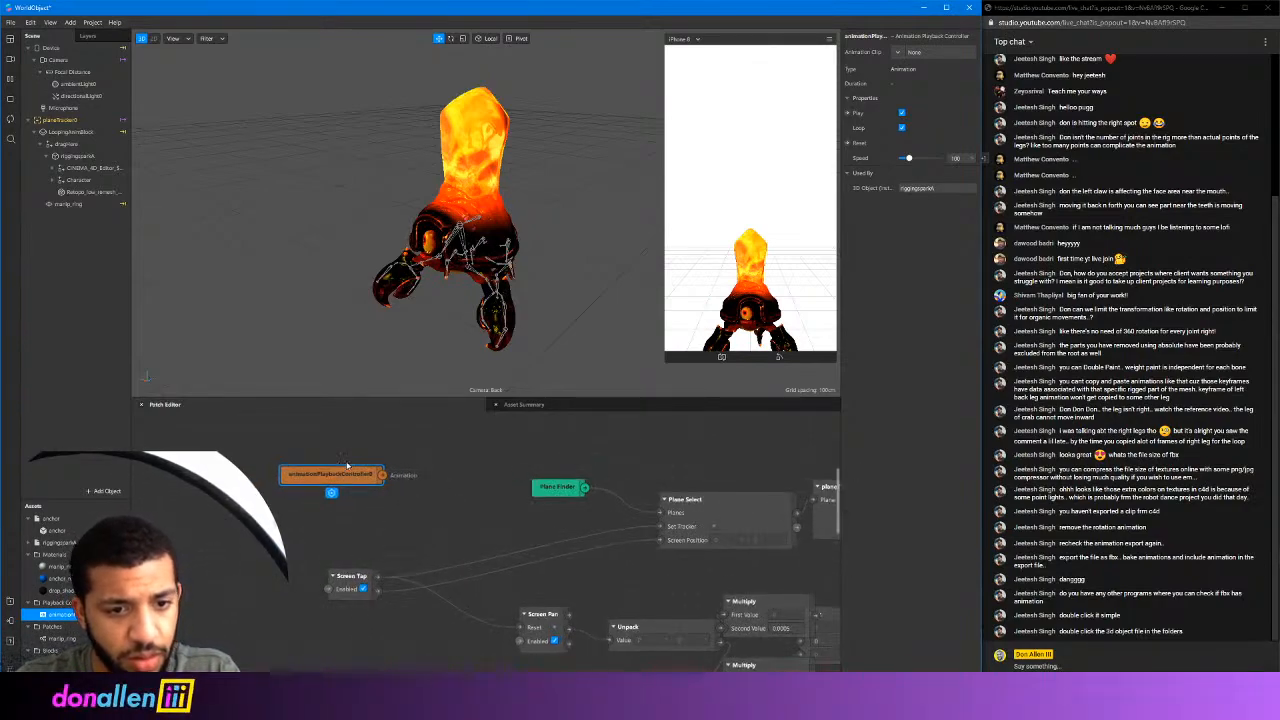
{"action": "left_click_drag", "start_coordinate": [347, 466], "coordinate": [329, 458]}
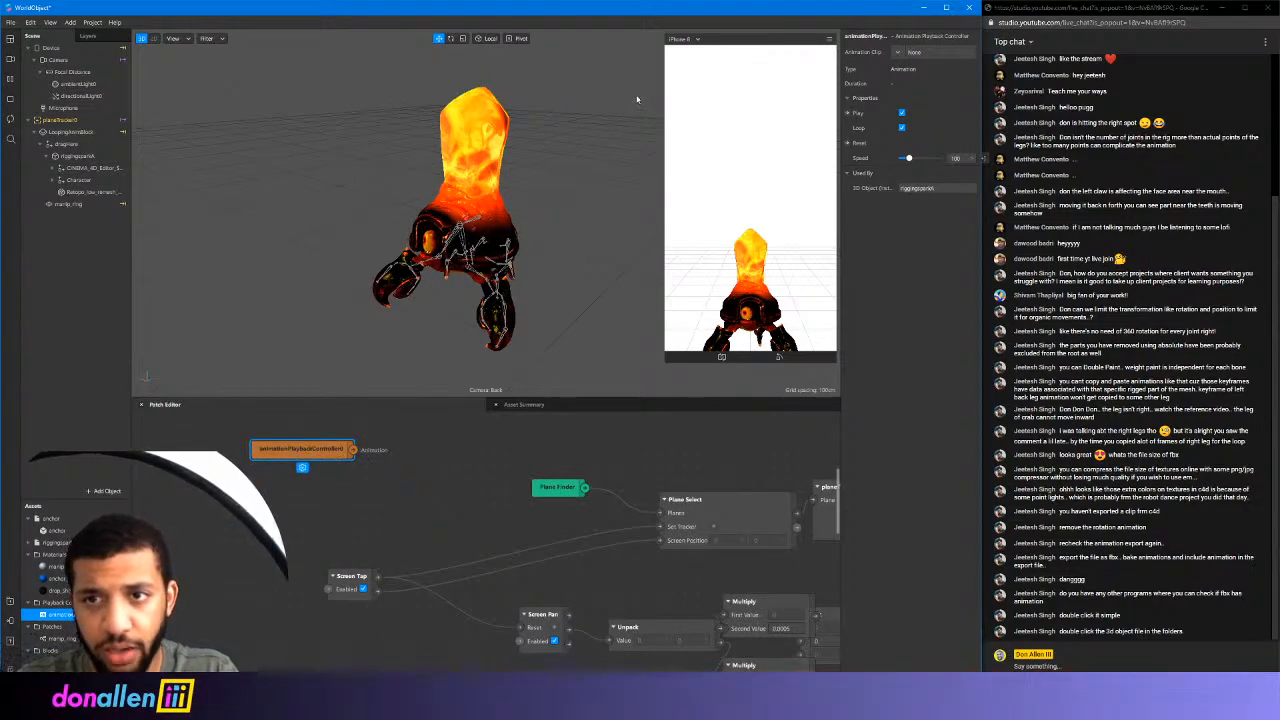
Check the playback controller's animation clip choices, and connect its patch to a new Animation patch for riggingsparkA
{"action": "left_click", "coordinate": [899, 53]}
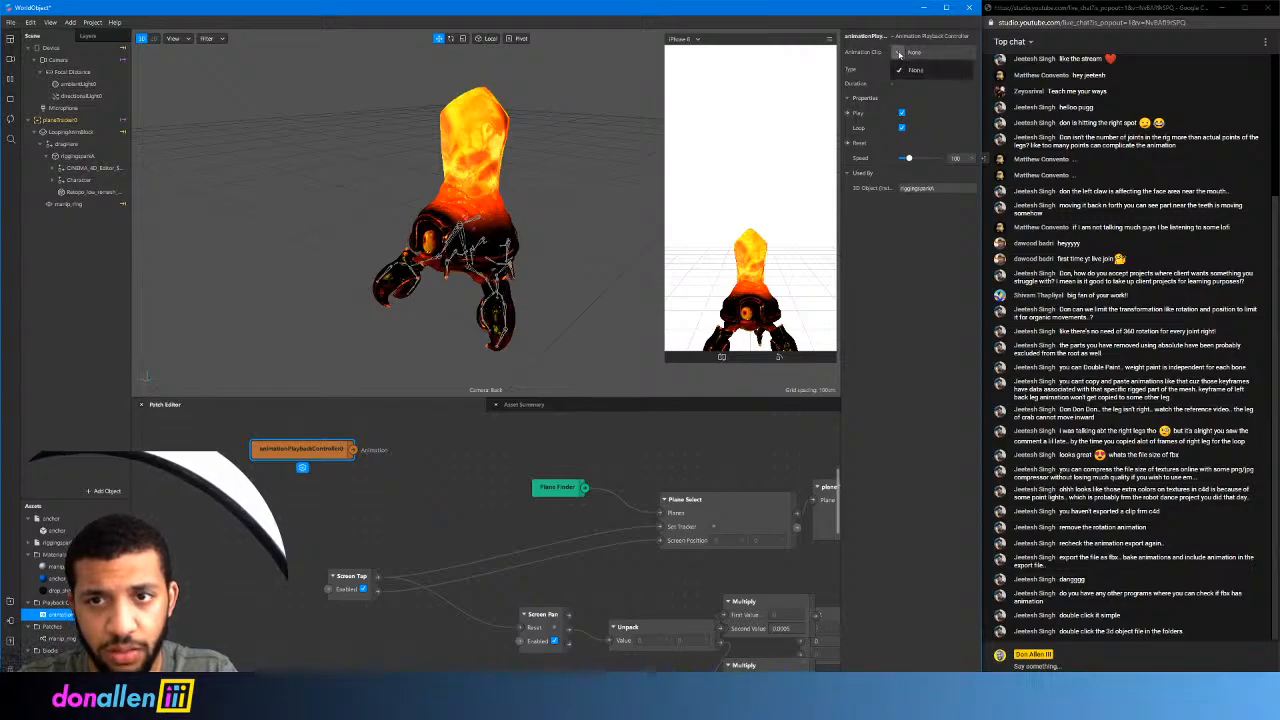
{"action": "left_click", "coordinate": [112, 162]}
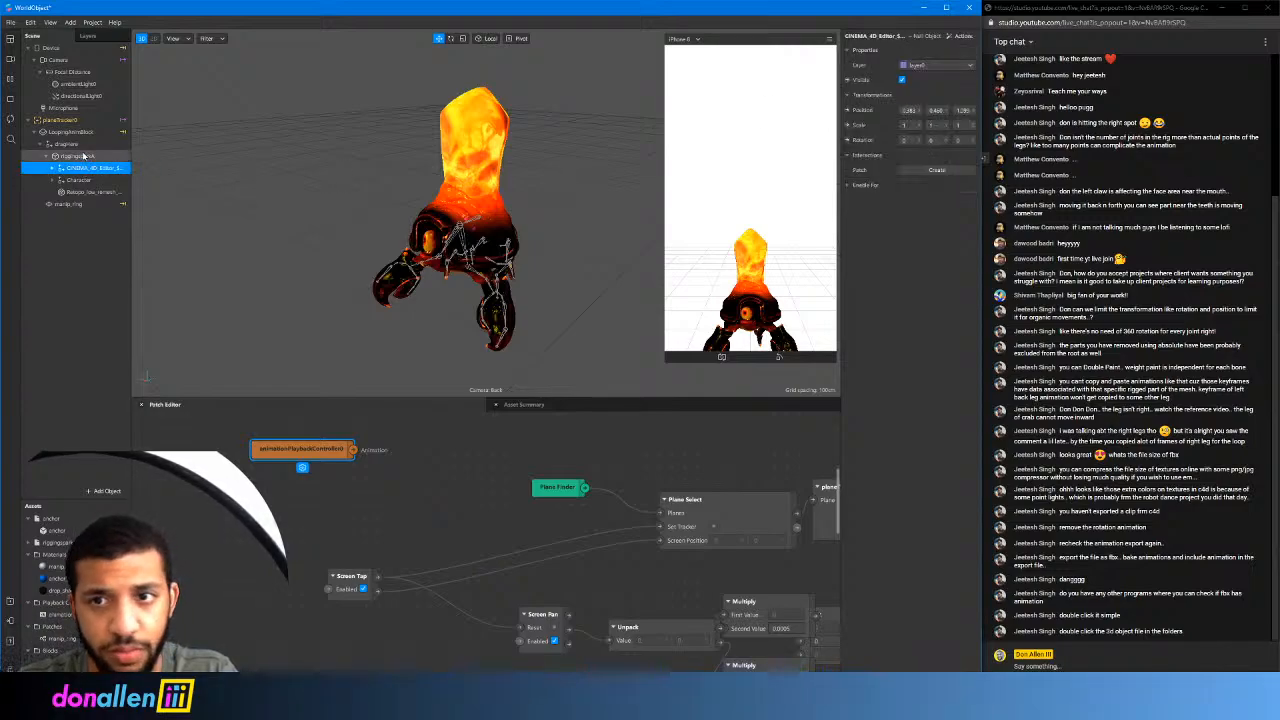
{"action": "left_click", "coordinate": [83, 156]}
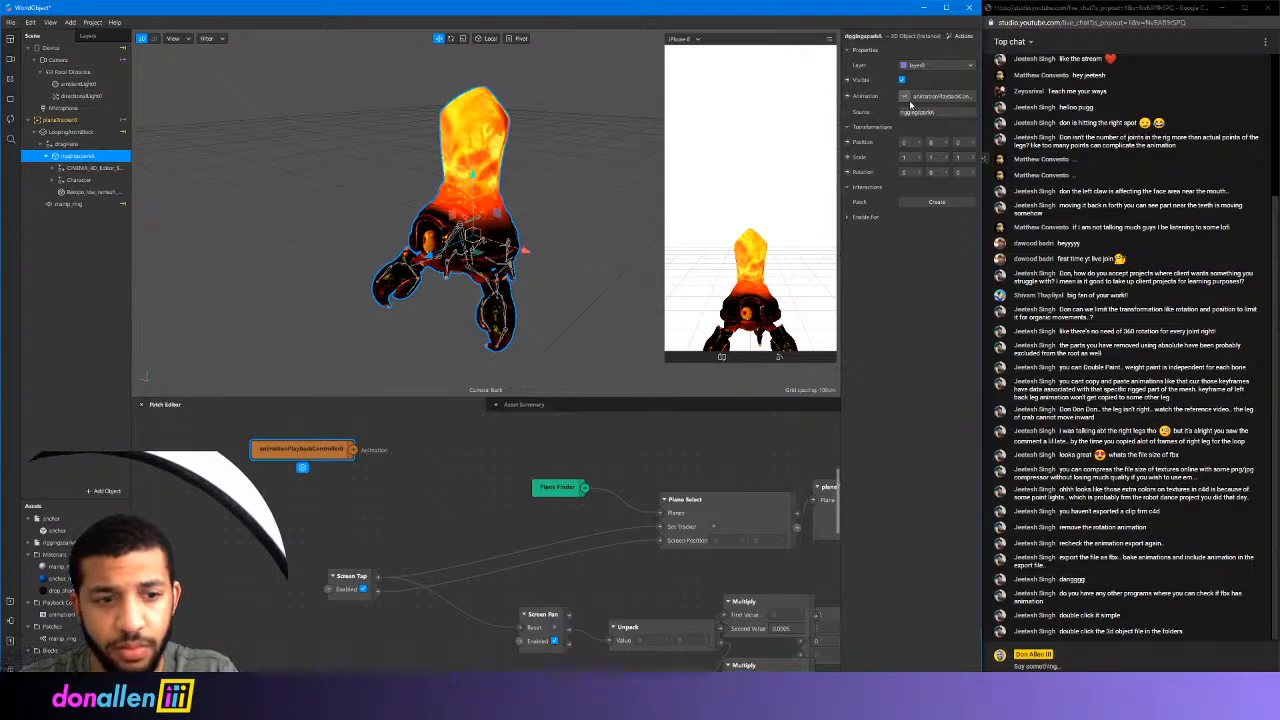
{"action": "left_click", "coordinate": [905, 97]}
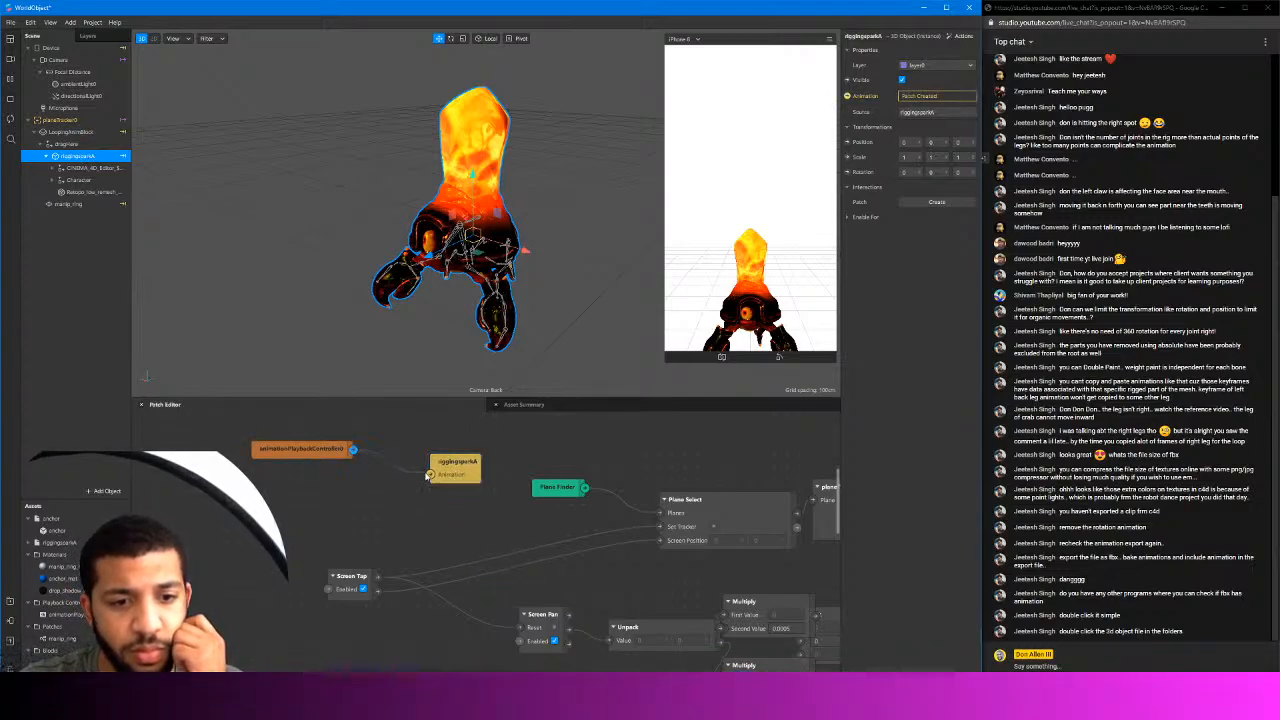
{"action": "left_click_drag", "start_coordinate": [352, 449], "coordinate": [431, 473]}
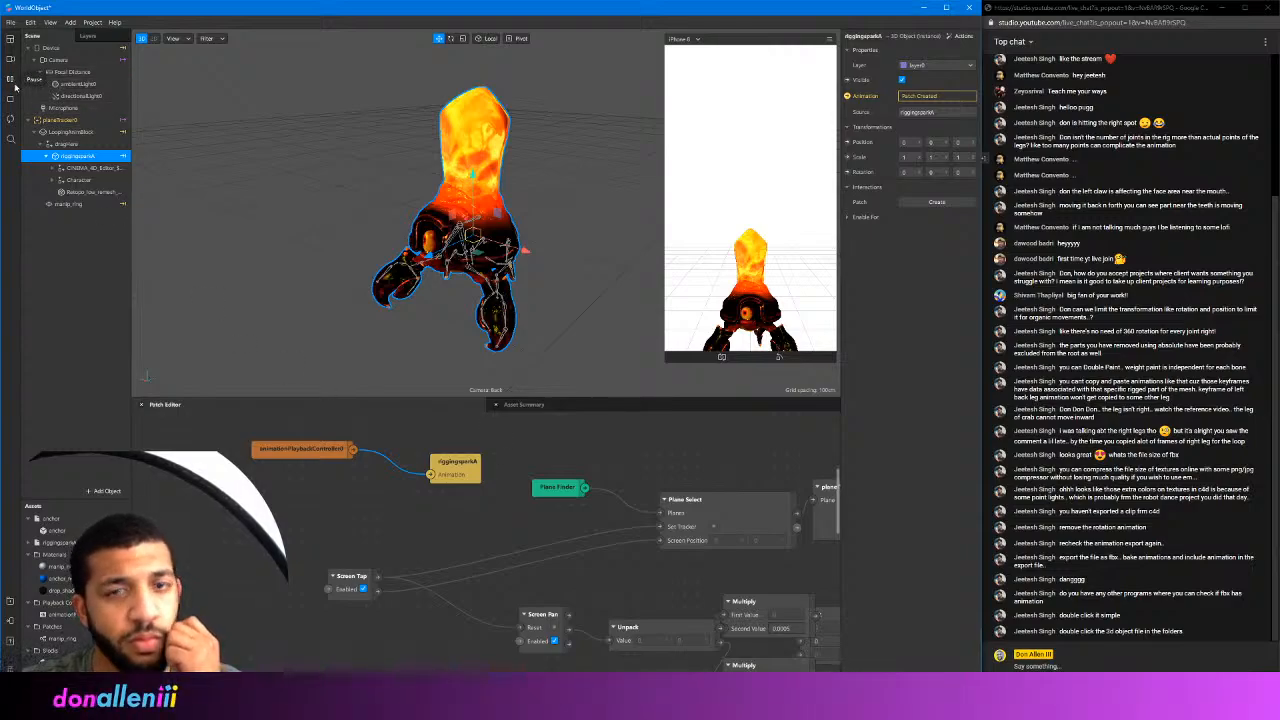
Delete the animationPlaybackController0 and riggingsparkA patches from the graph
{"action": "left_click", "coordinate": [300, 453]}
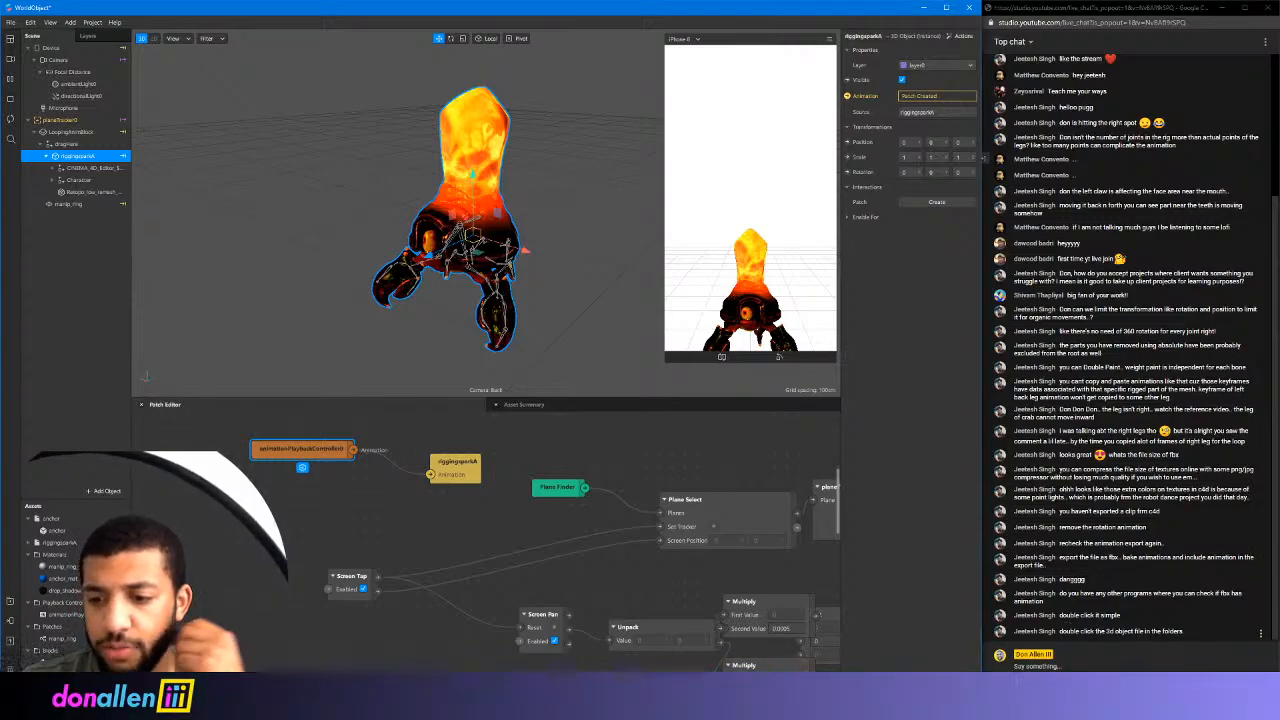
{"action": "left_click", "coordinate": [455, 462]}
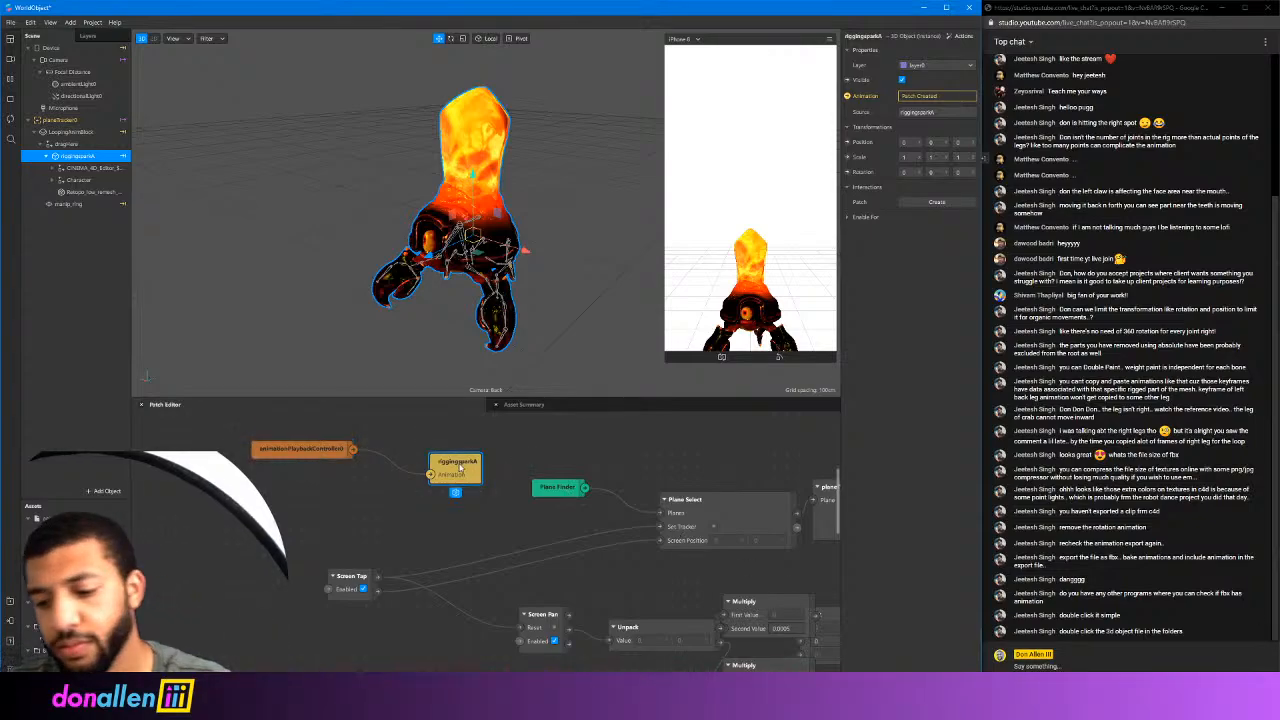
{"action": "key", "text": "Delete"}
{"action": "key", "text": "Delete"}
Switch to File Explorer, preview riggingsparkA.fbx from the crab monster folder in 3D Viewer, and close the preview
{"action": "key", "text": "alt+Tab"}
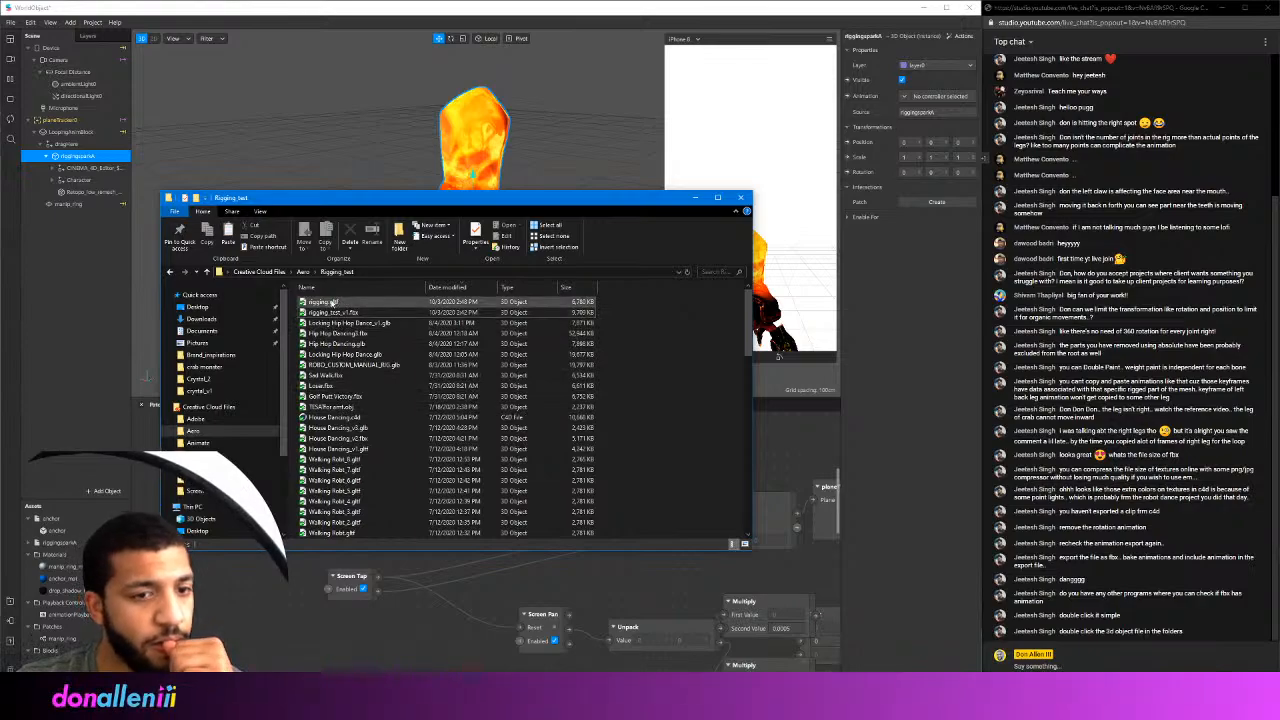
{"action": "left_click", "coordinate": [335, 313]}
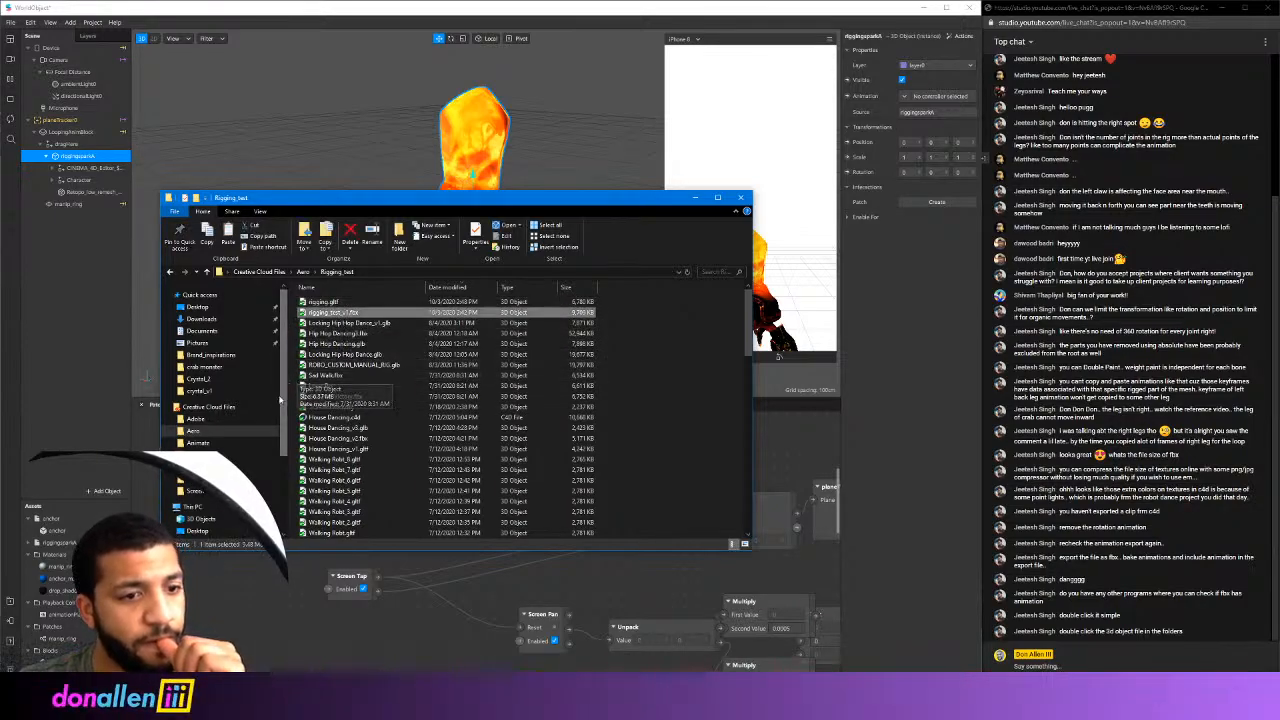
{"action": "left_click", "coordinate": [214, 378]}
{"action": "left_click", "coordinate": [210, 368]}
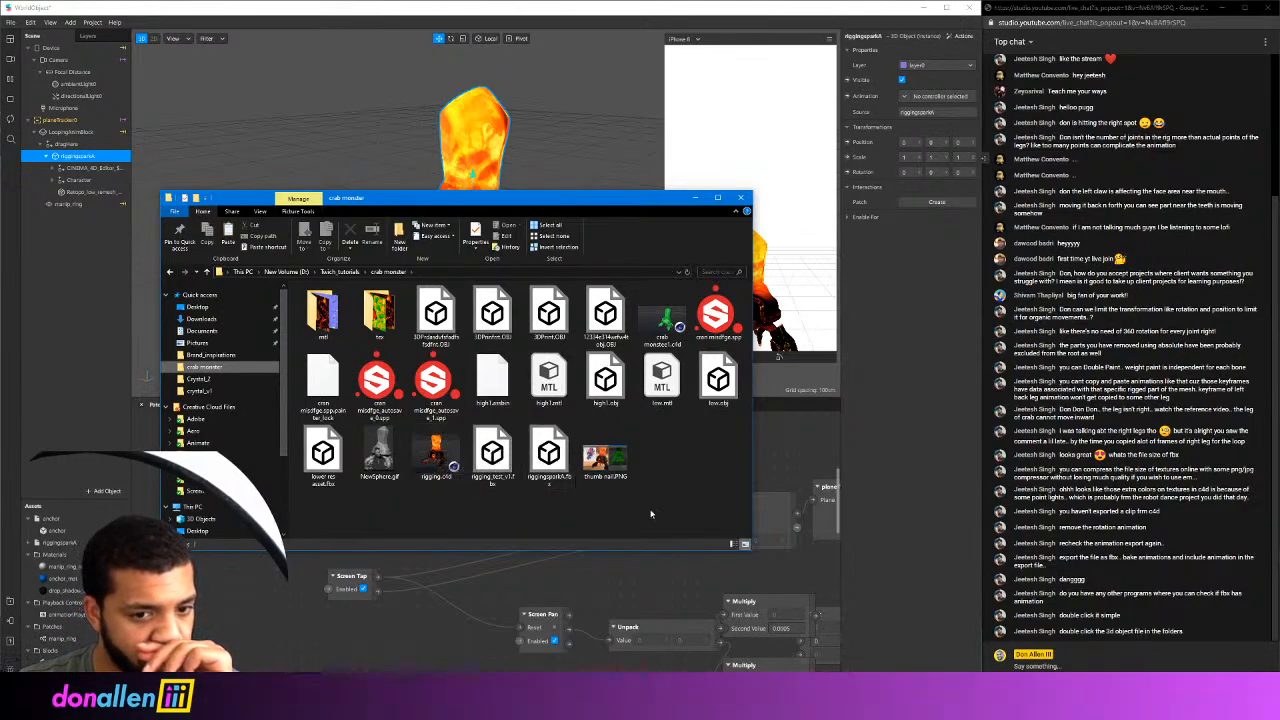
{"action": "double_click", "coordinate": [540, 453]}
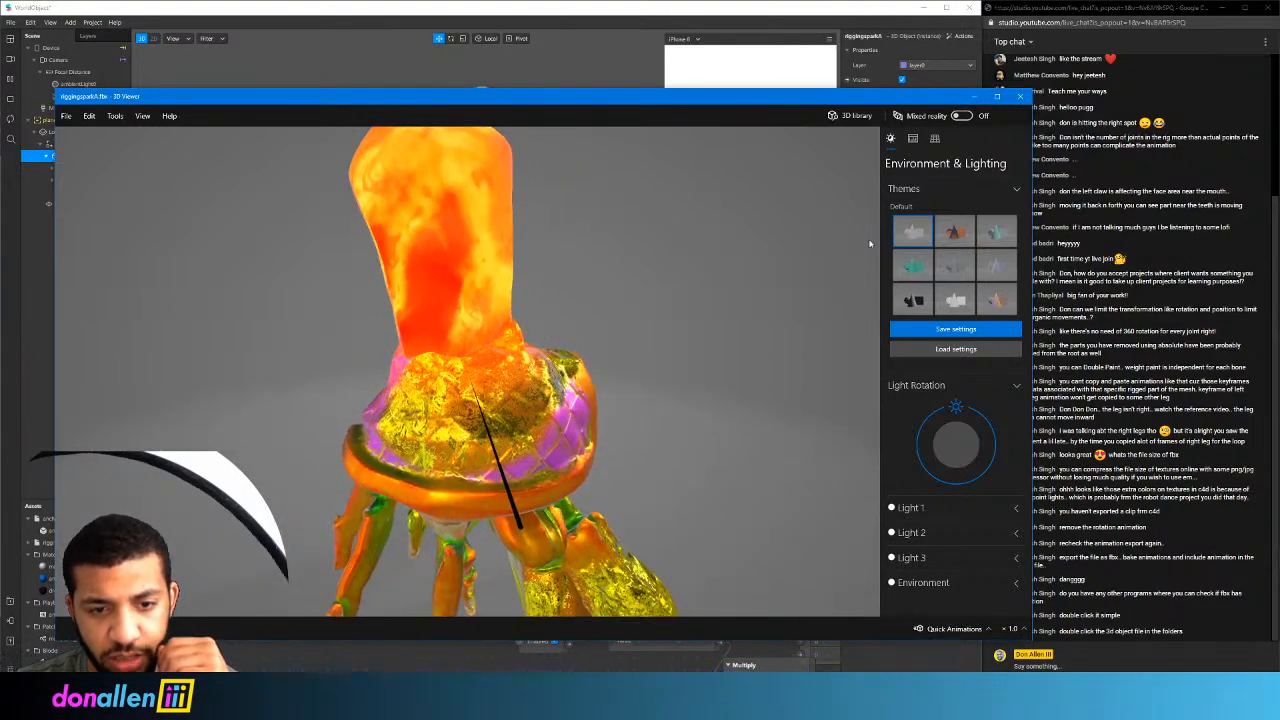
{"action": "left_click", "coordinate": [1019, 97]}
Close the Spark AR WorldObject project without saving its changes, and switch to Cinema 4D
{"action": "left_click", "coordinate": [322, 19]}
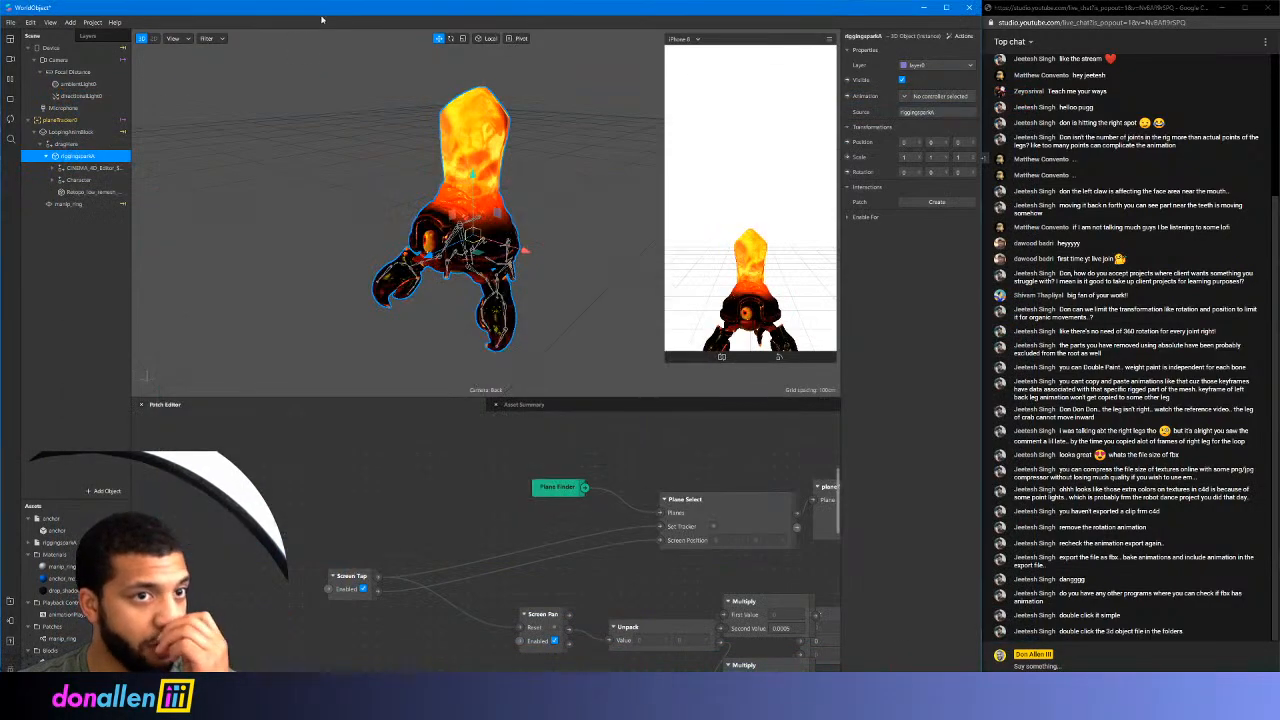
{"action": "left_click", "coordinate": [967, 8]}
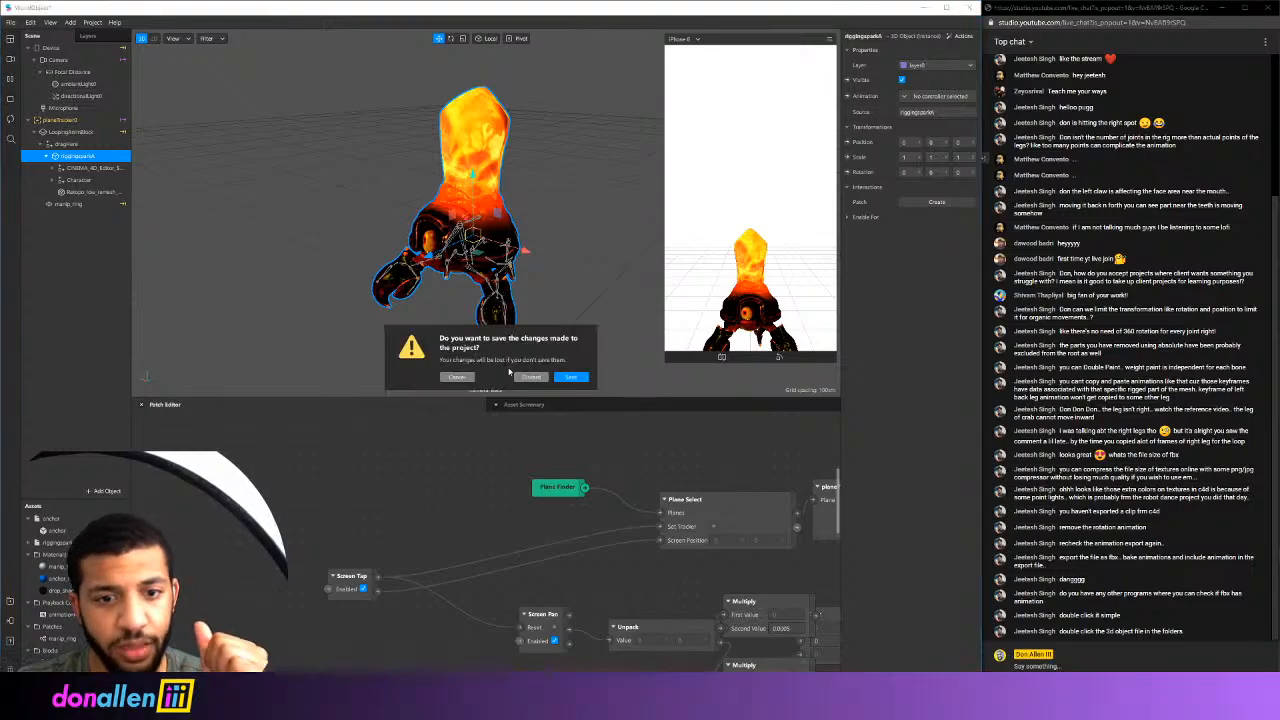
{"action": "left_click", "coordinate": [532, 377]}
{"action": "left_click", "coordinate": [365, 18]}
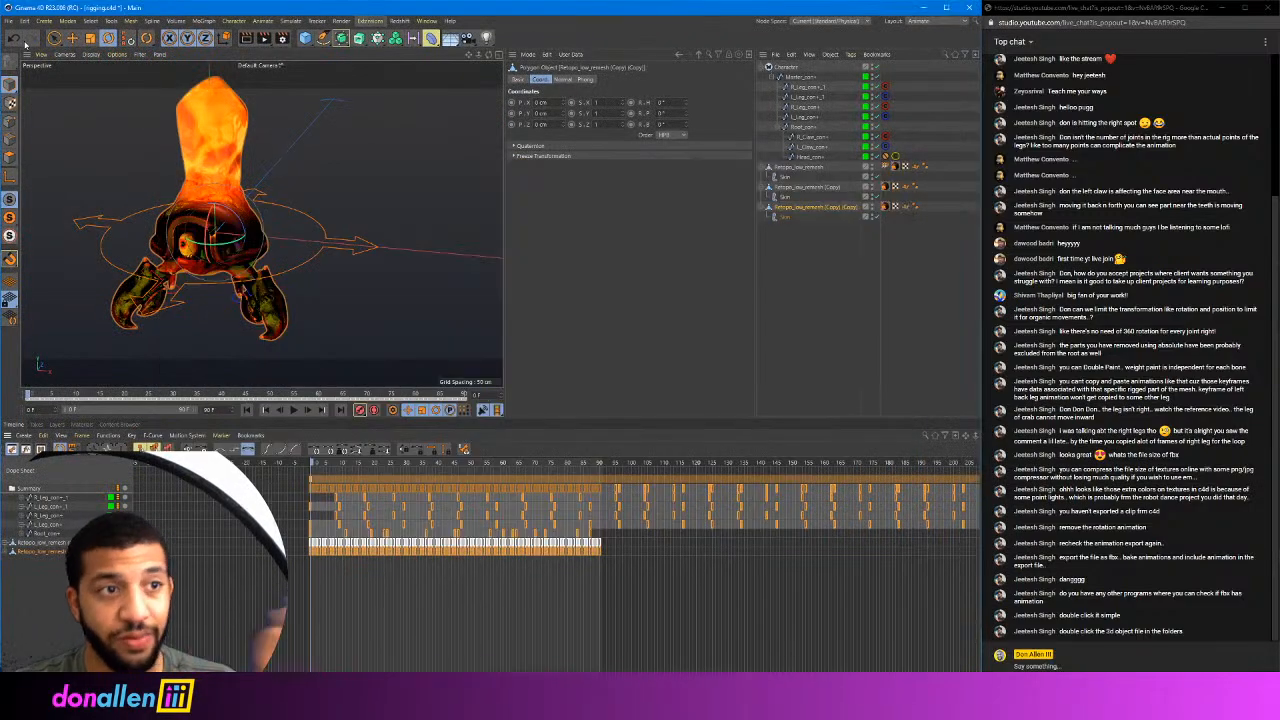
Export the crab rig in glTF format with the current settings to the crab monster folder as "PLZZZZZ WORK"
{"action": "left_click", "coordinate": [9, 20]}
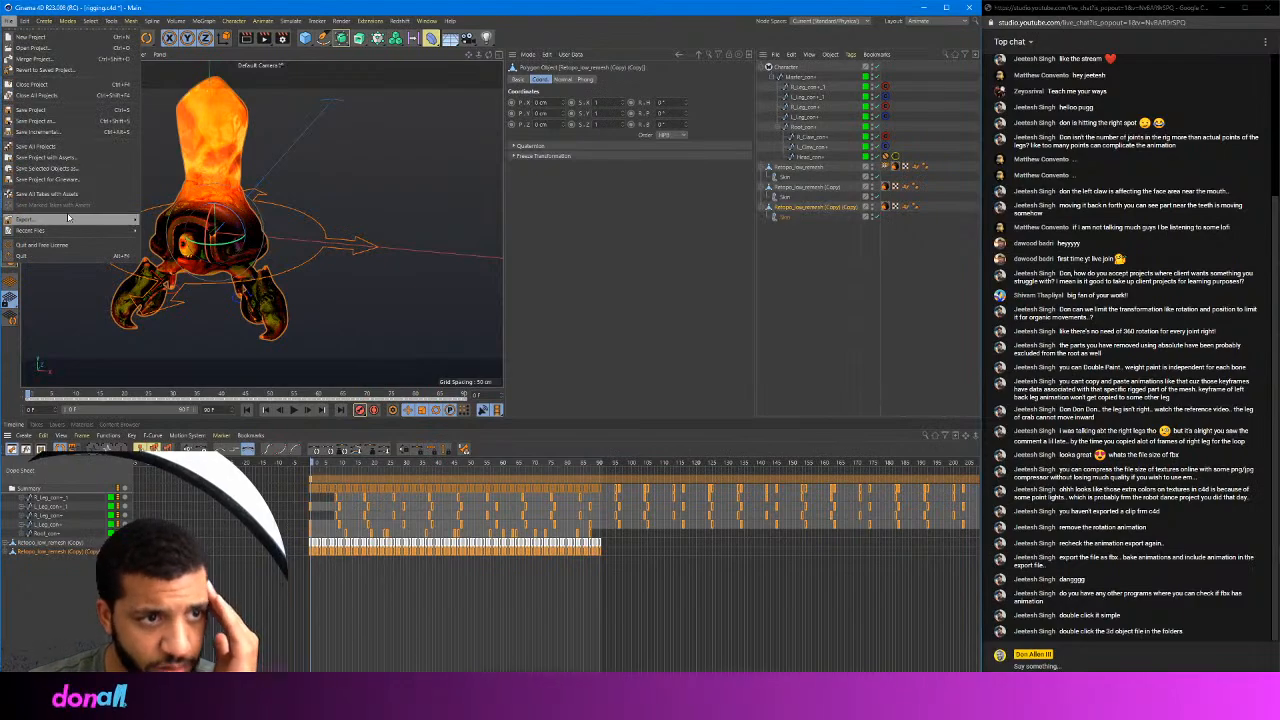
{"action": "mouse_move", "coordinate": [68, 218]}
{"action": "left_click", "coordinate": [158, 316]}
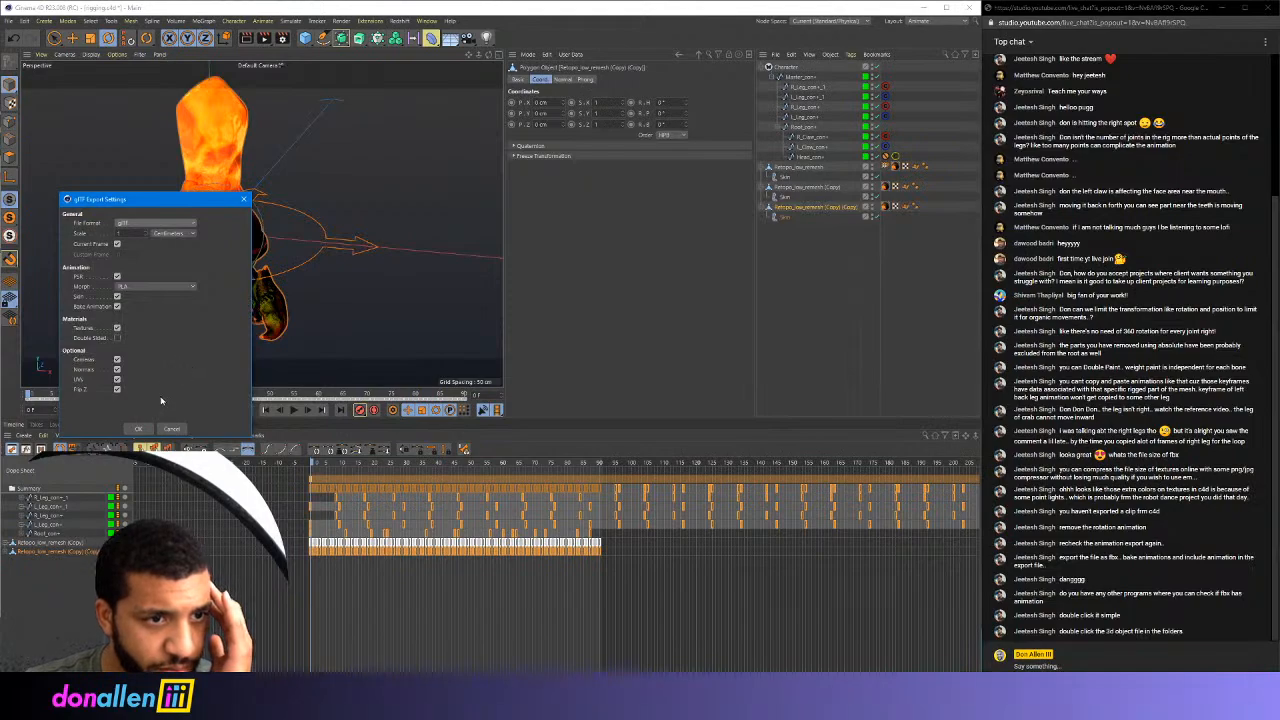
{"action": "left_click", "coordinate": [147, 428]}
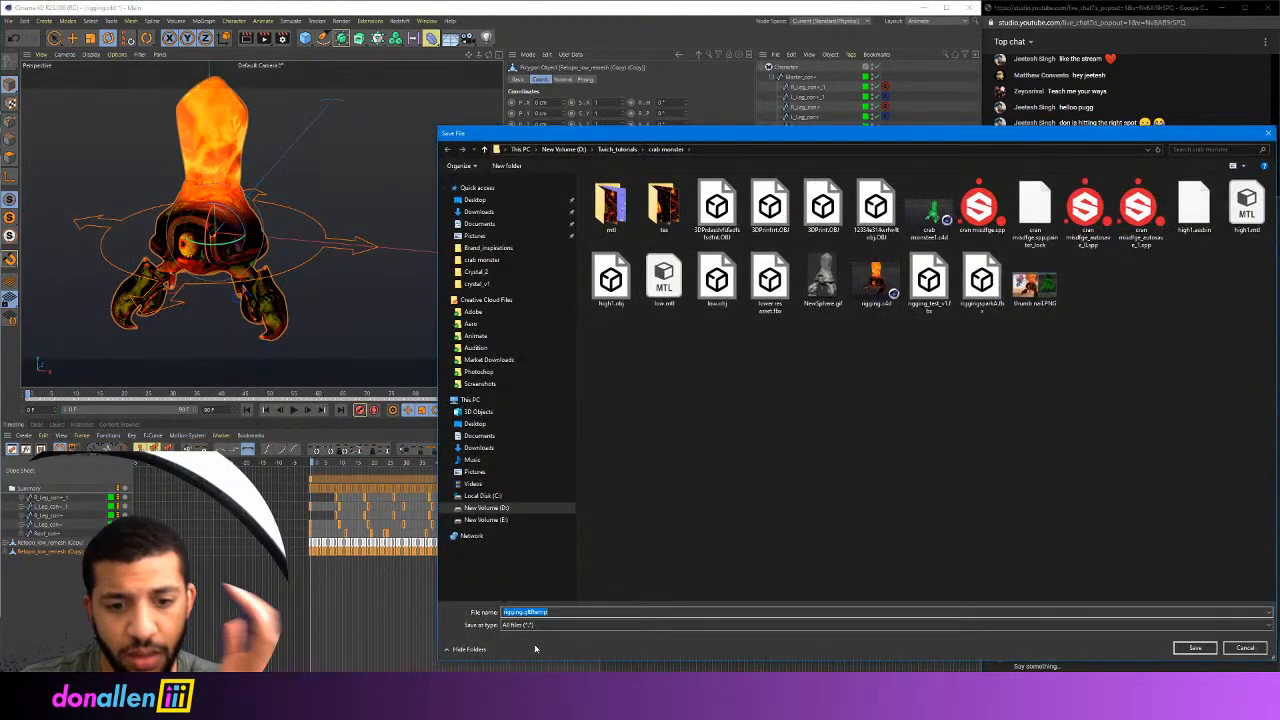
{"action": "left_click", "coordinate": [549, 611]}
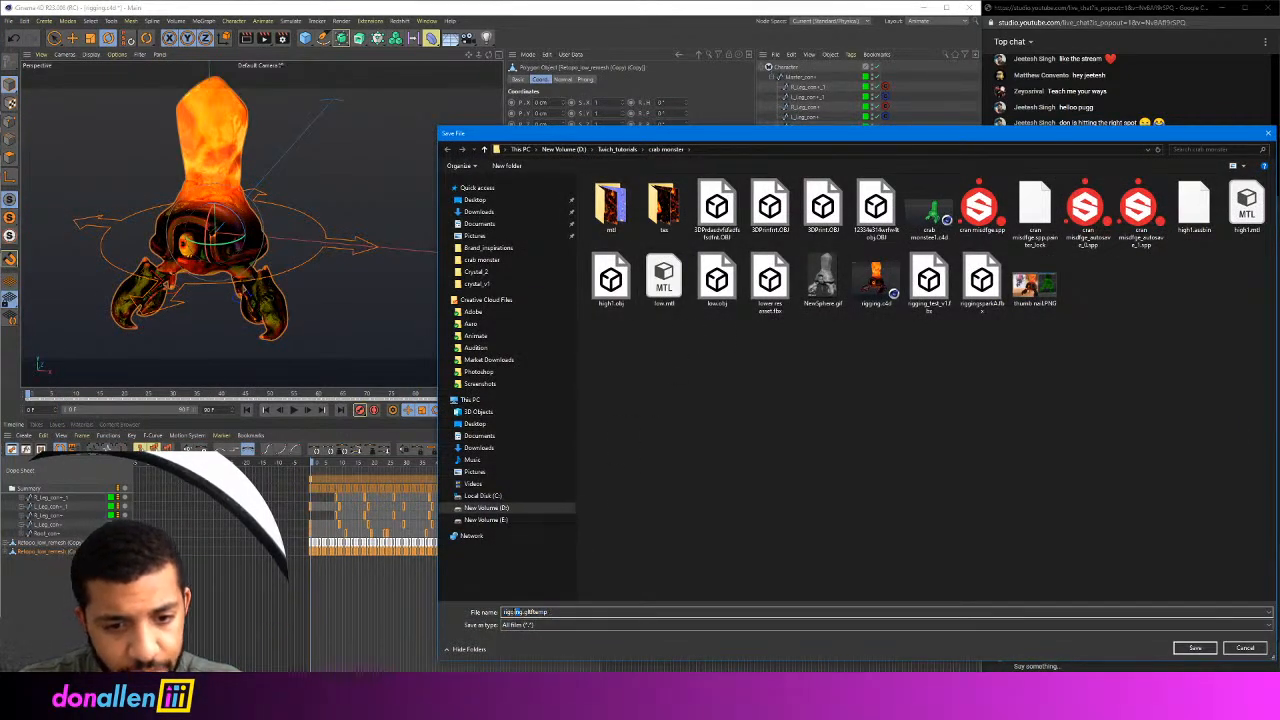
{"action": "left_click_drag", "start_coordinate": [517, 611], "coordinate": [502, 611]}
{"action": "type", "text": "P"}
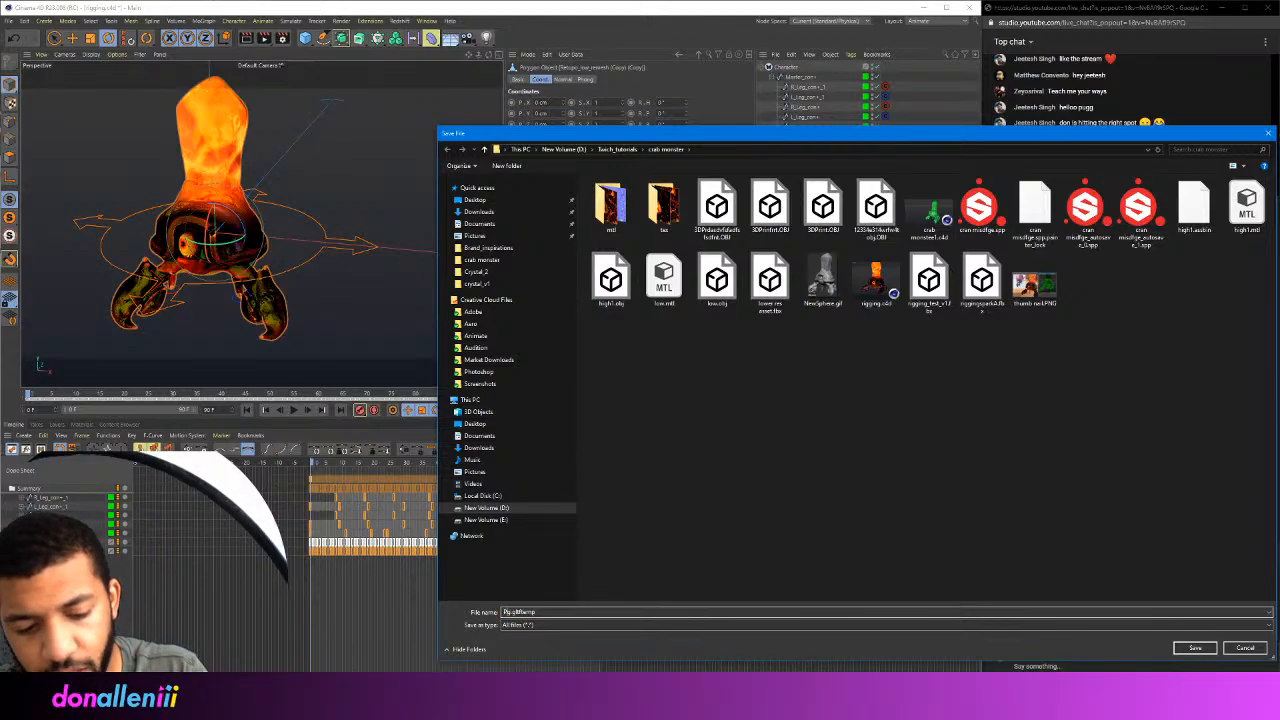
{"action": "type", "text": "LZZZZZ WORK"}
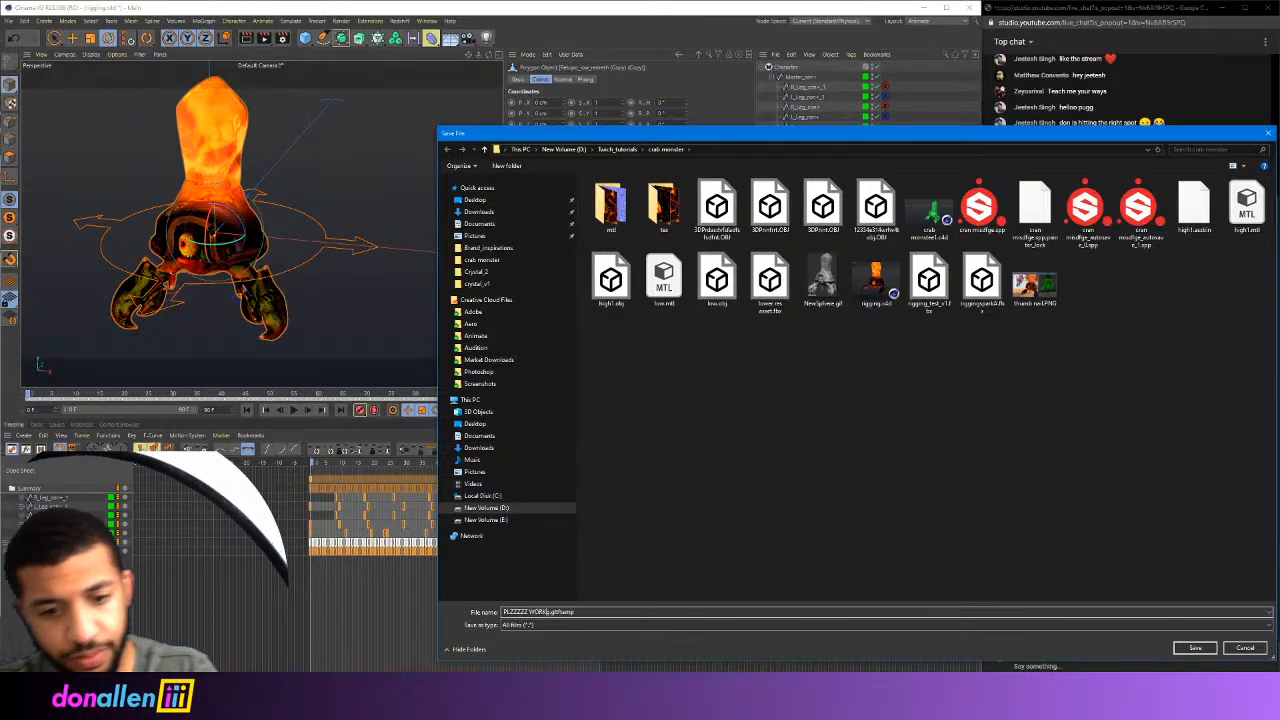
{"action": "left_click", "coordinate": [1190, 650]}
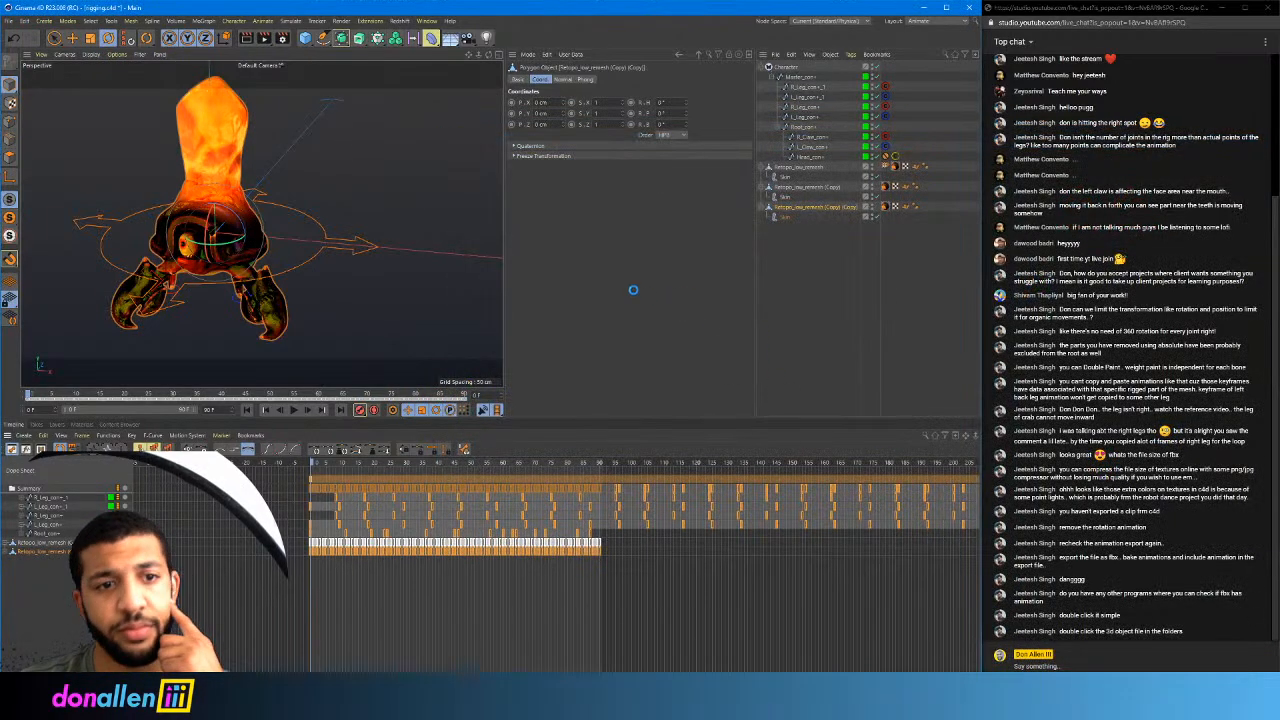
Switch to the Chrome window with the Spark AR documentation and open the bookmarked Babylon.js Sandbox
{"action": "left_click", "coordinate": [430, 690]}
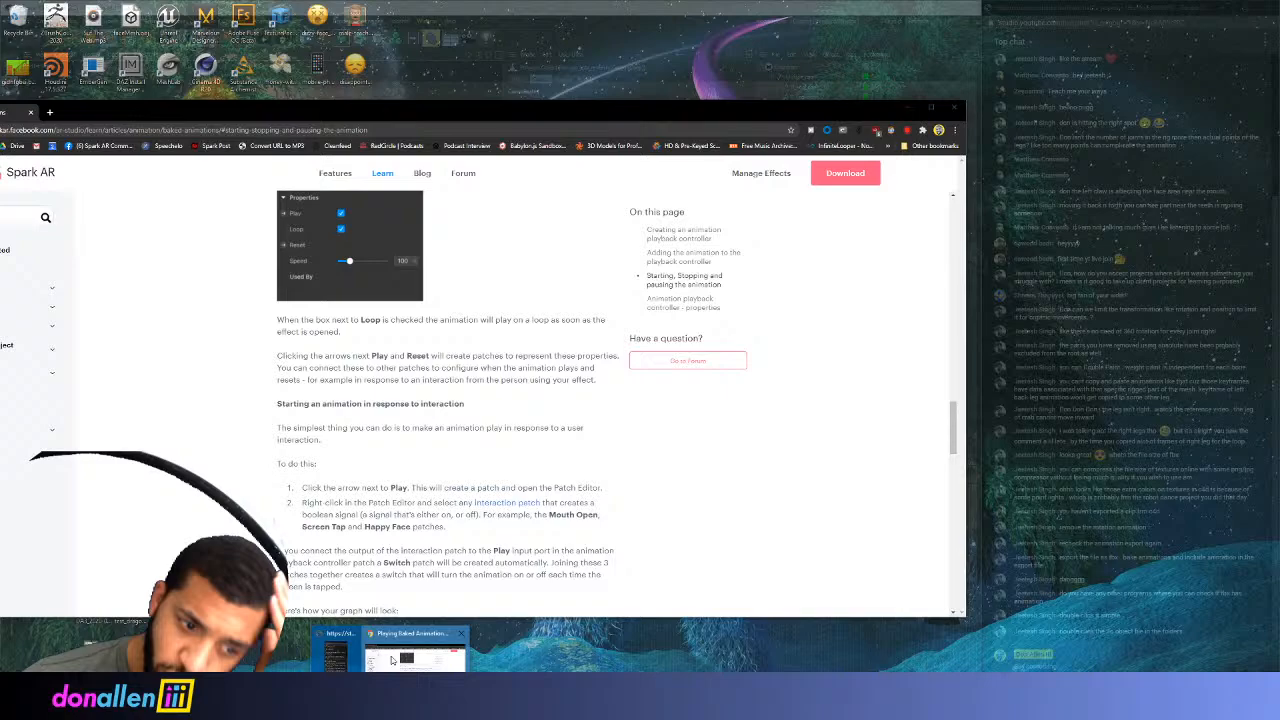
{"action": "left_click", "coordinate": [532, 645]}
{"action": "left_click_drag", "start_coordinate": [478, 112], "coordinate": [531, 108]}
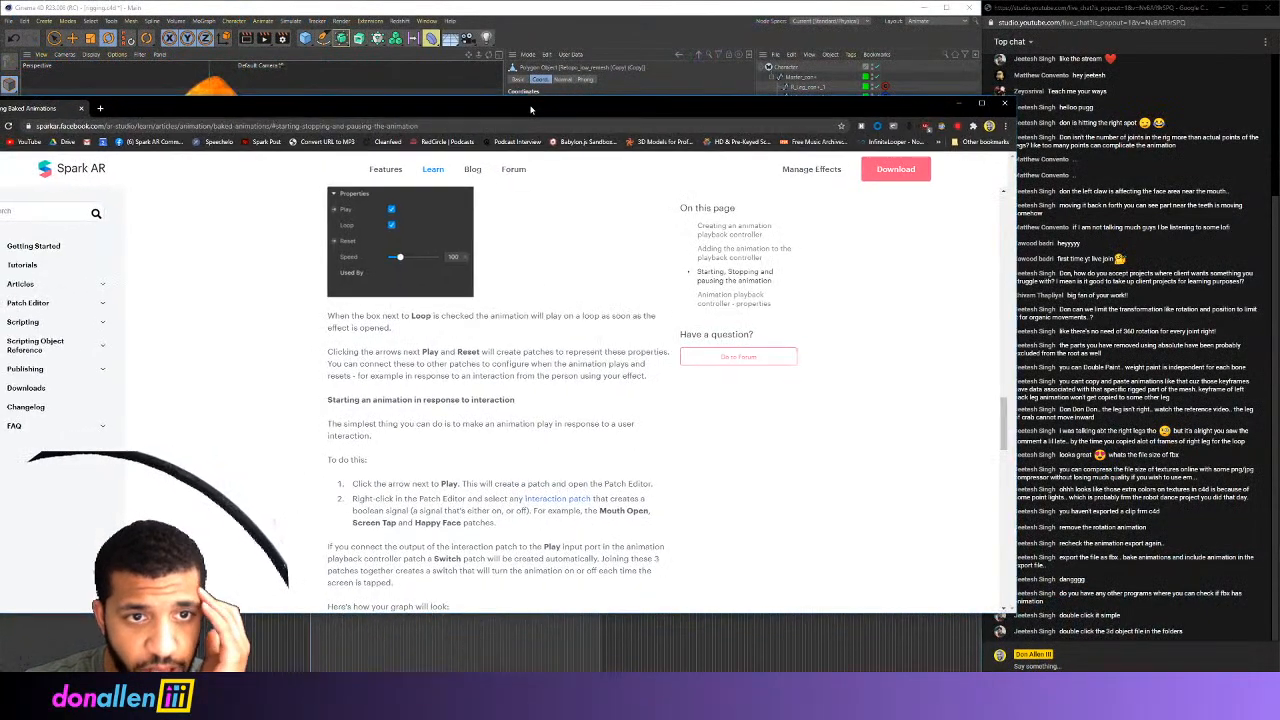
{"action": "left_click", "coordinate": [587, 142]}
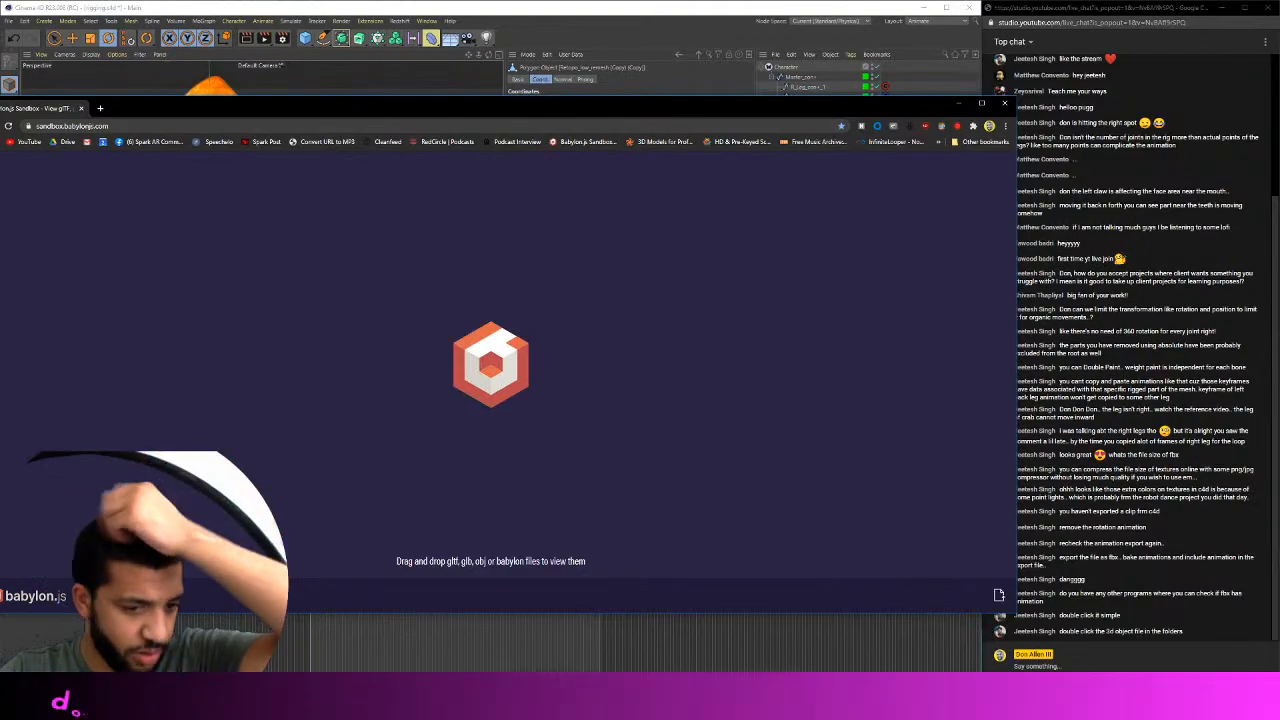
Bring up the crab monster folder and load PLZZZZZ WORK.gltf into the Babylon.js Sandbox
{"action": "mouse_move", "coordinate": [292, 695]}
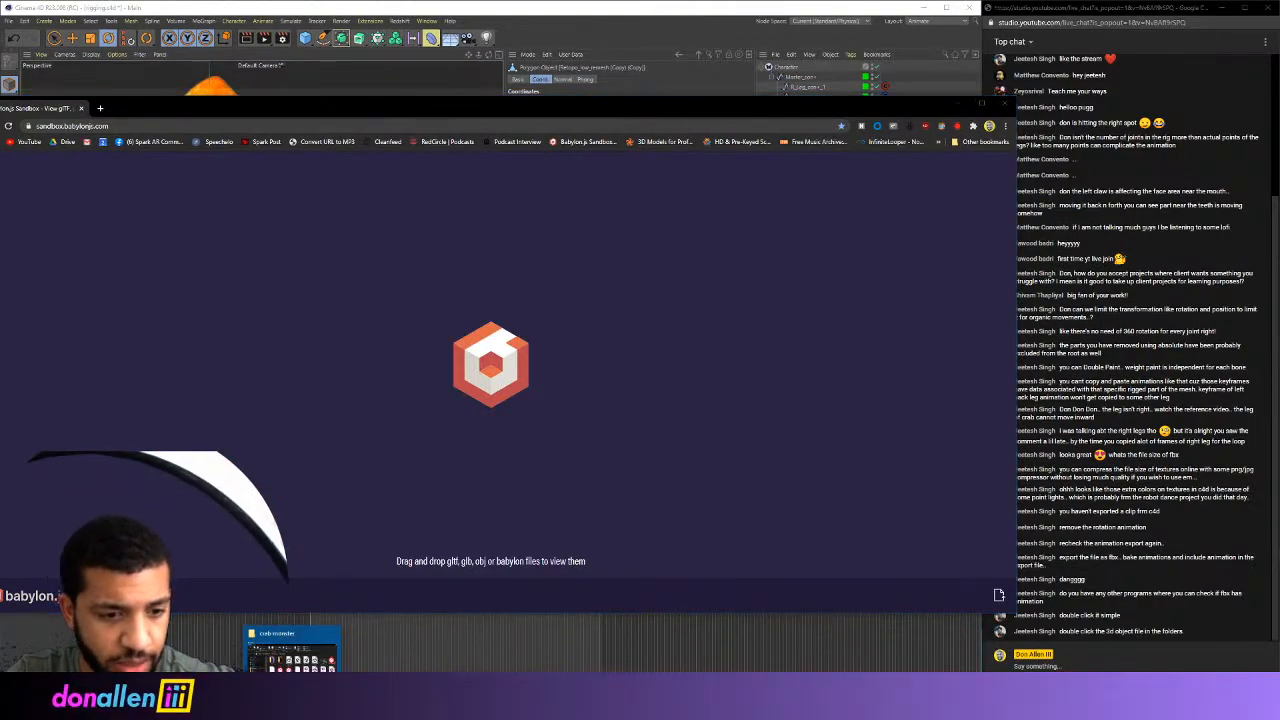
{"action": "left_click", "coordinate": [292, 655]}
{"action": "left_click_drag", "start_coordinate": [655, 205], "coordinate": [1051, 238]}
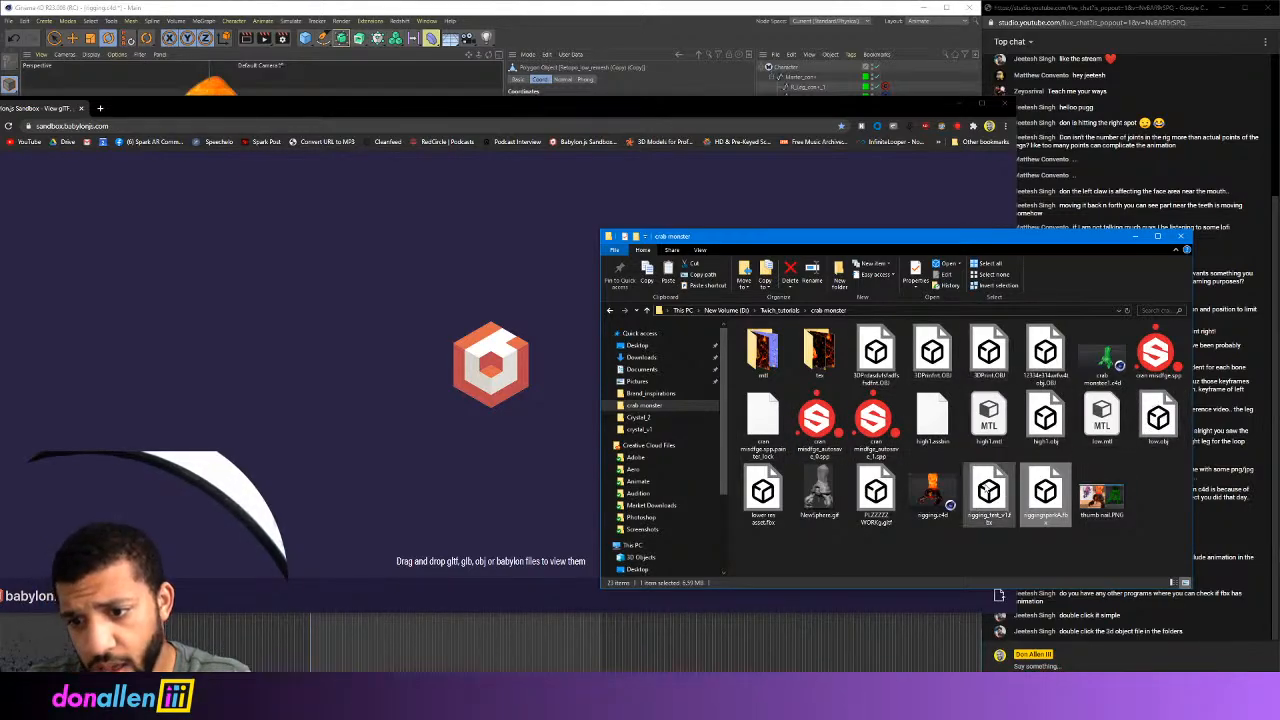
{"action": "left_click_drag", "start_coordinate": [875, 492], "coordinate": [470, 350]}
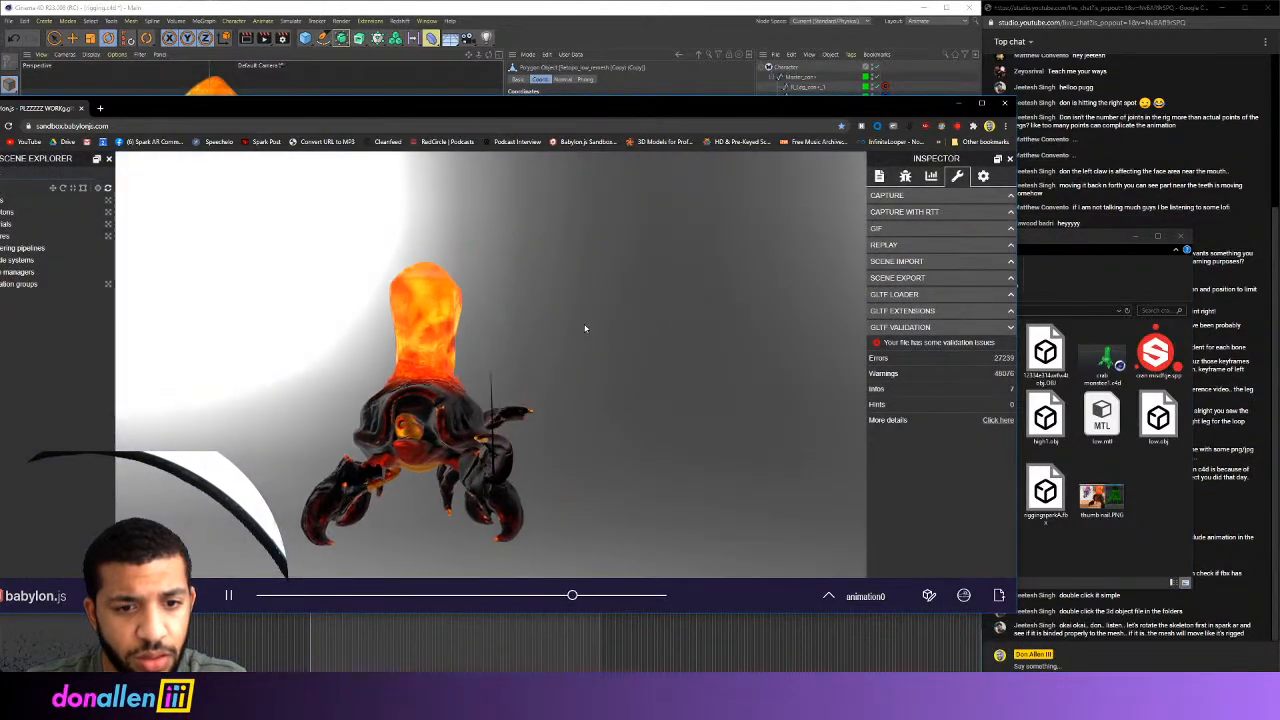
Examine the crab's playing animation from several angles in the sandbox, and close the browser window
{"action": "left_click_drag", "start_coordinate": [586, 329], "coordinate": [578, 415]}
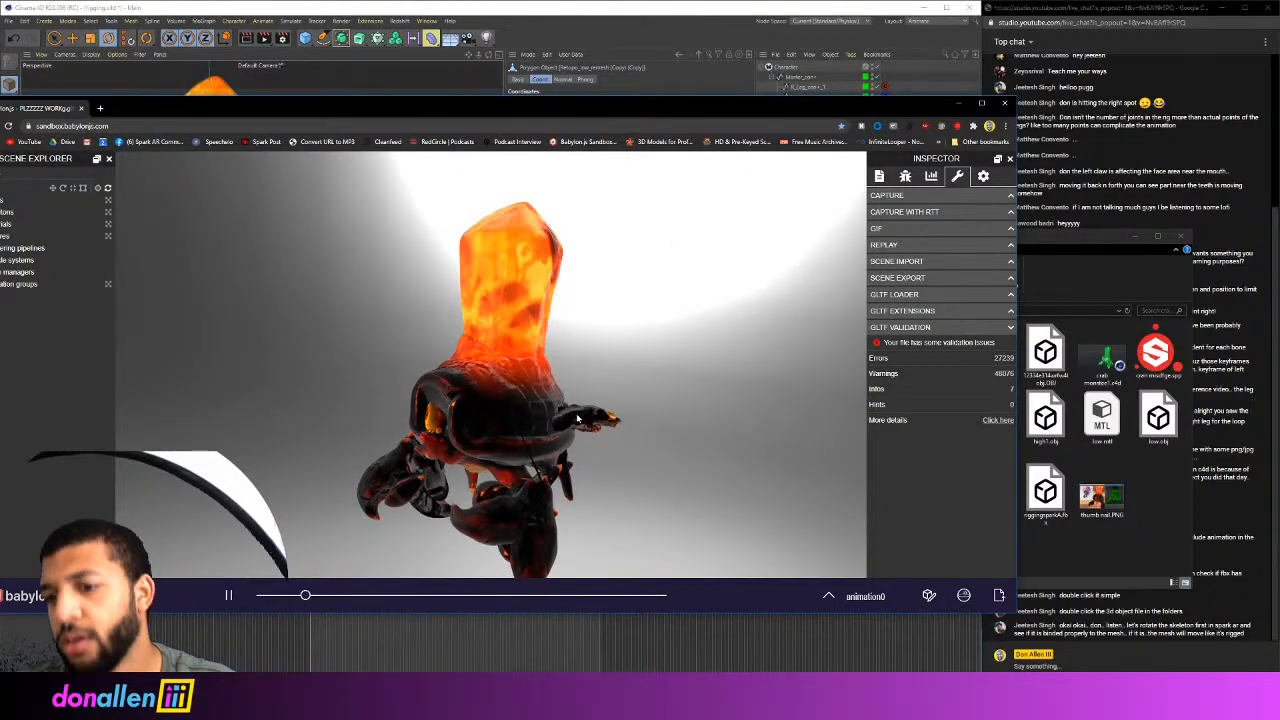
{"action": "left_click_drag", "start_coordinate": [579, 415], "coordinate": [589, 387]}
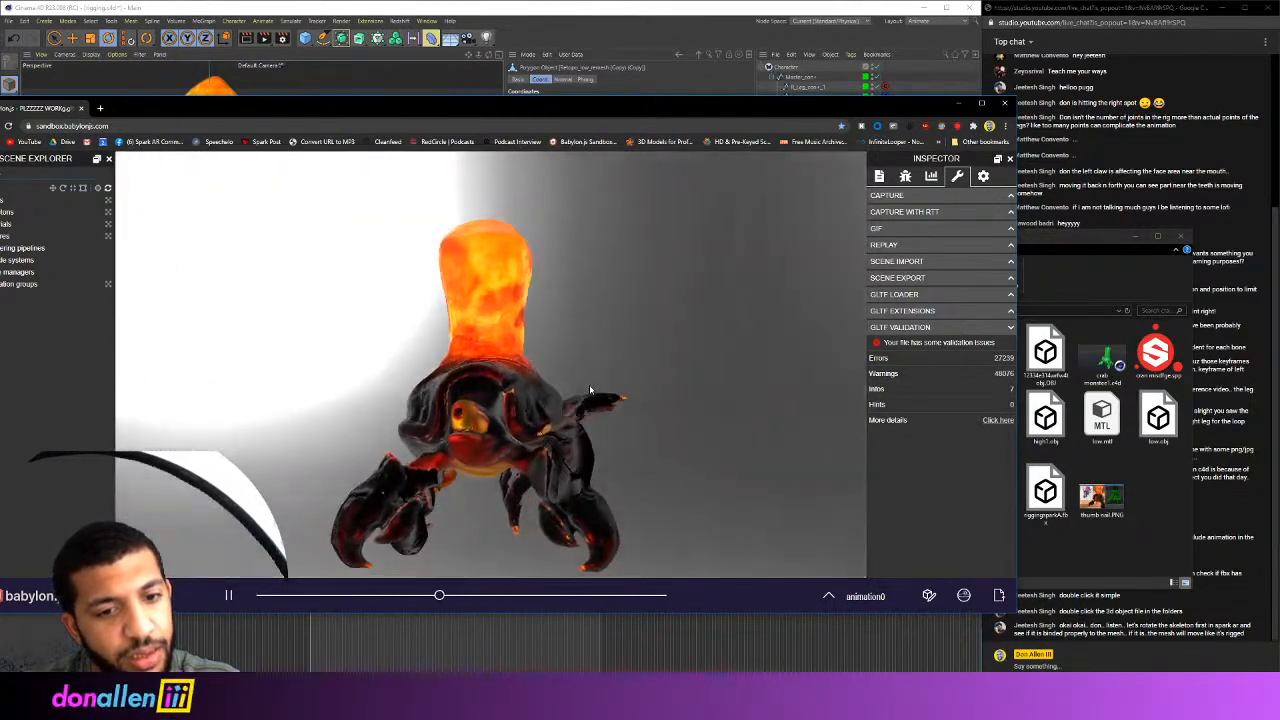
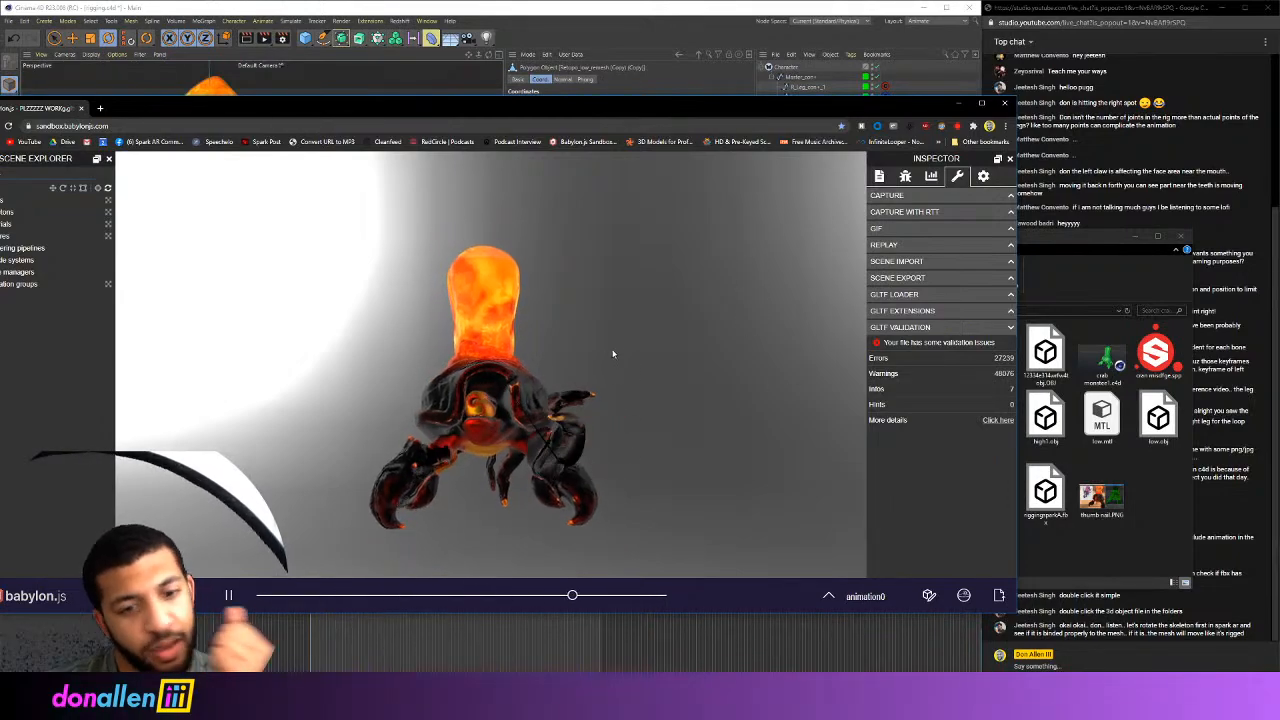
{"action": "left_click", "coordinate": [1004, 103]}
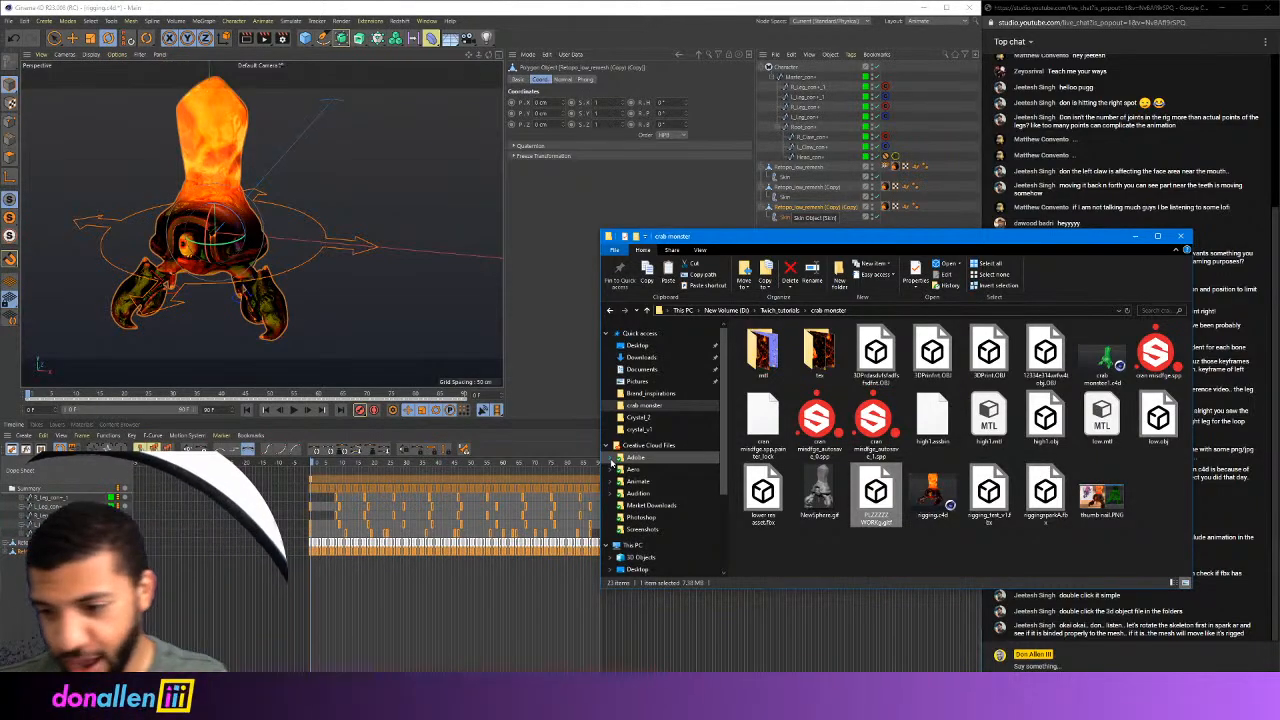
Put the crab monster folder window away, return to Cinema 4D and scrub the crab animation back to frame 0
{"action": "left_click", "coordinate": [1135, 622]}
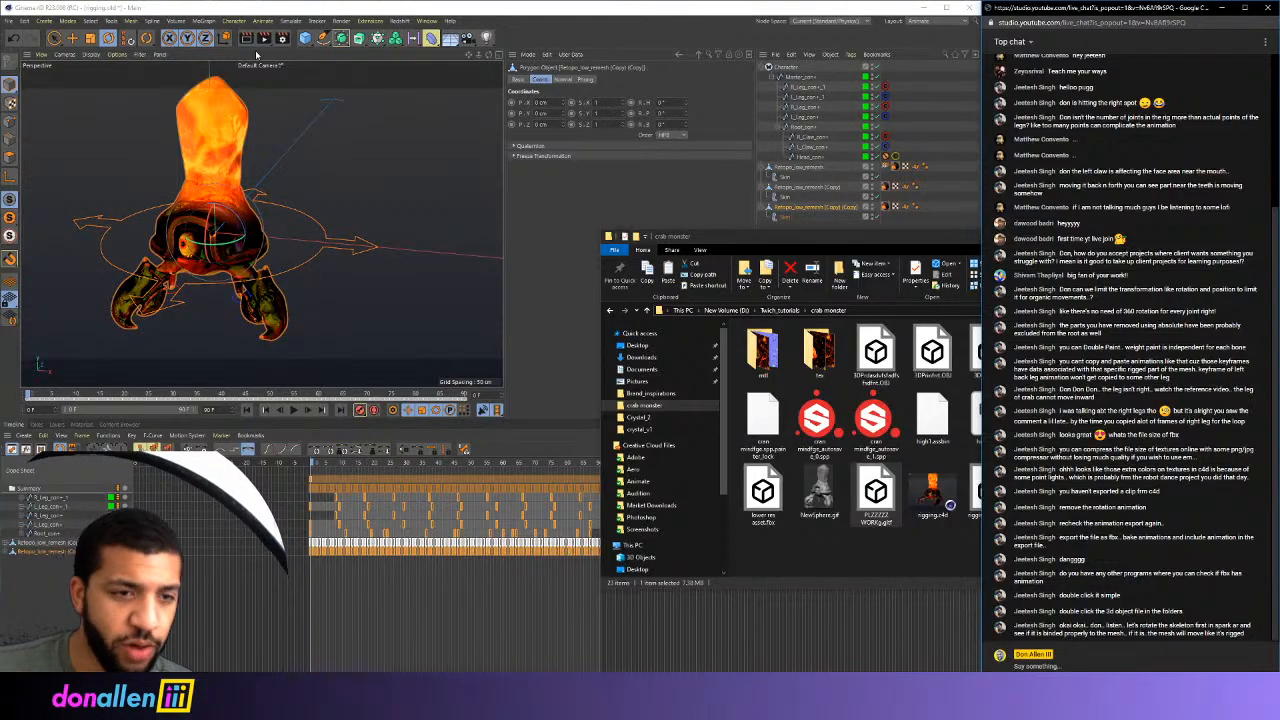
{"action": "left_click_drag", "start_coordinate": [827, 245], "coordinate": [716, 259]}
{"action": "left_click", "coordinate": [1071, 252]}
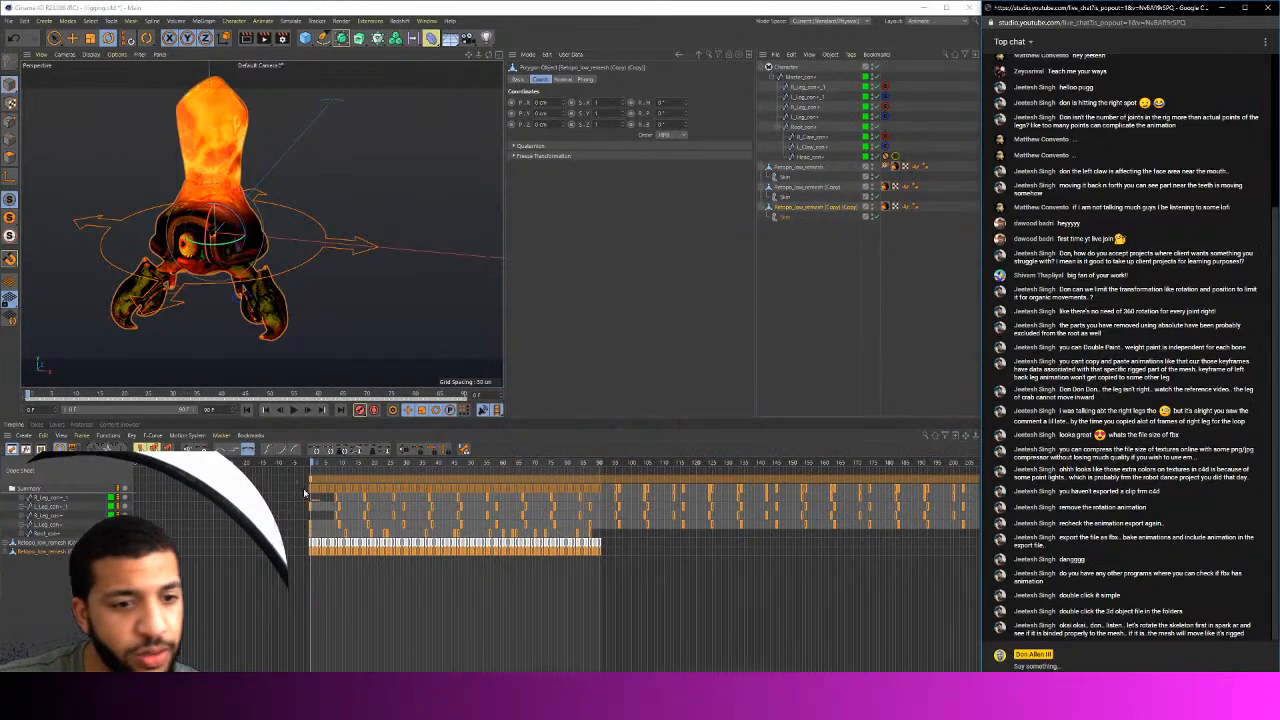
{"action": "left_click_drag", "start_coordinate": [530, 464], "coordinate": [310, 463]}
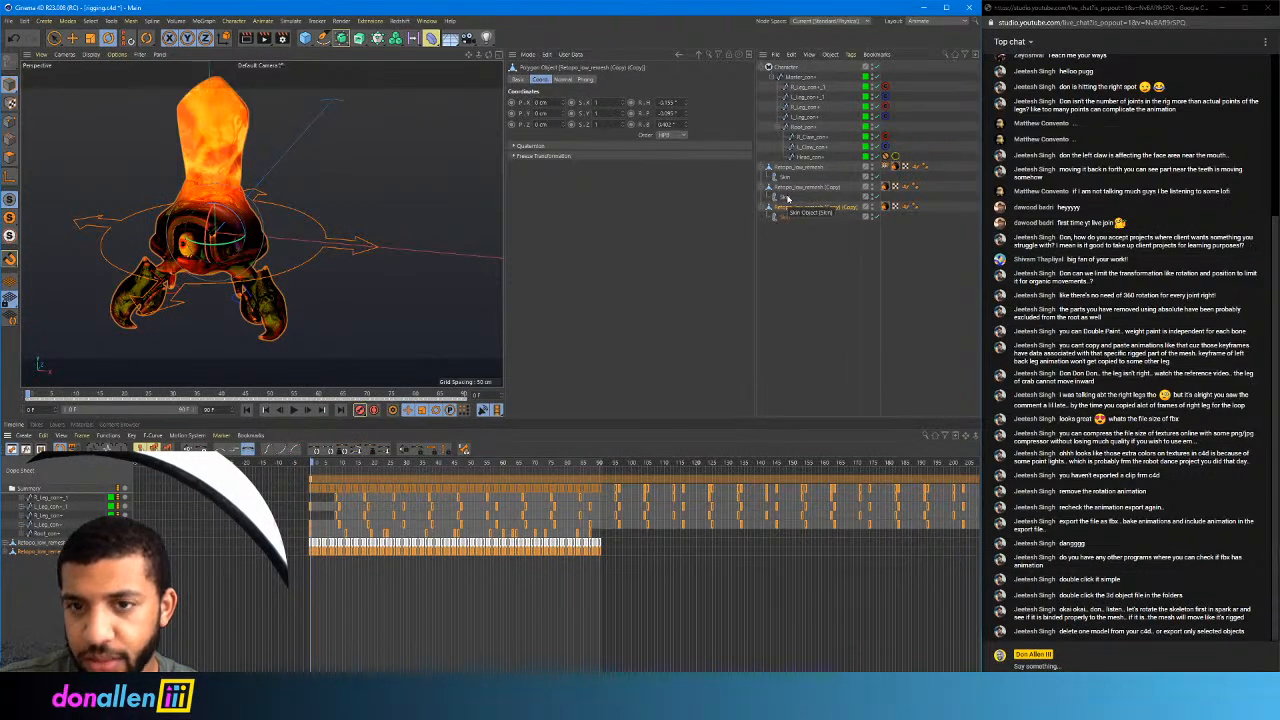
Compare the keyframes of the Retopo_low_remesh mesh, its first copy and the Character rig
{"action": "left_click", "coordinate": [793, 167]}
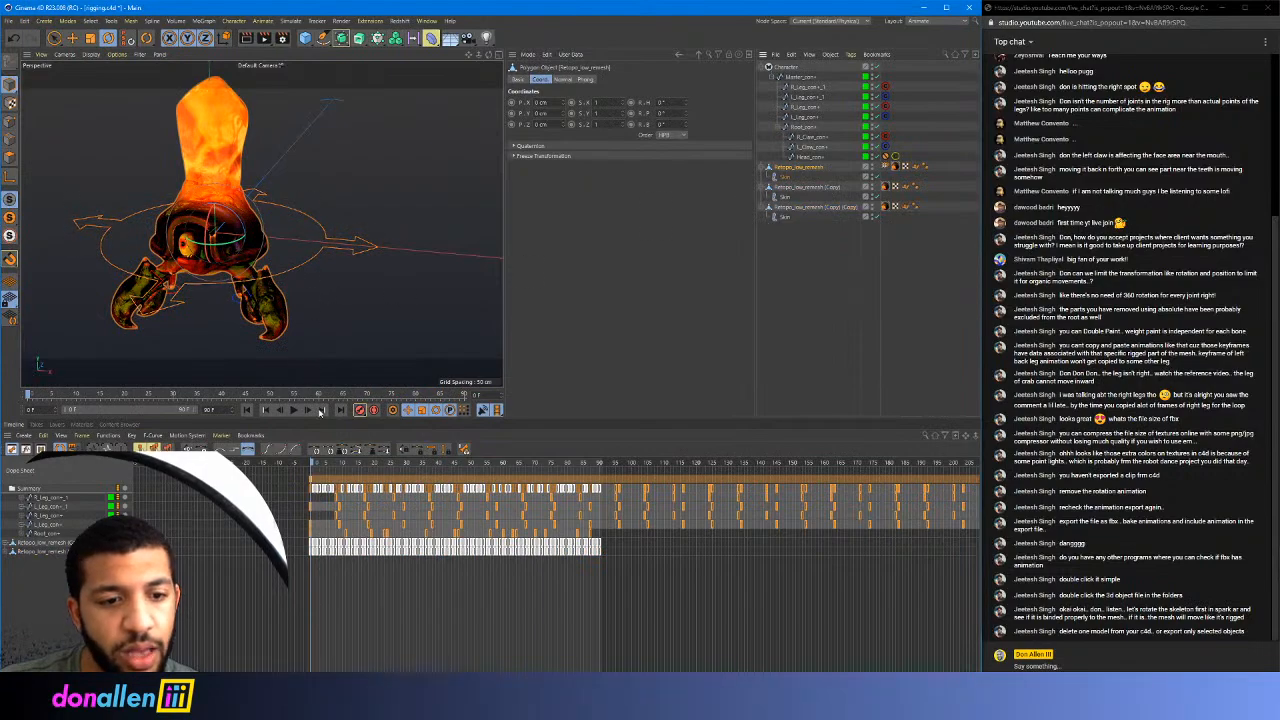
{"action": "mouse_move", "coordinate": [323, 462]}
{"action": "left_mouse_down"}
{"action": "mouse_move", "coordinate": [414, 462]}
{"action": "mouse_move", "coordinate": [346, 462]}
{"action": "left_mouse_up"}
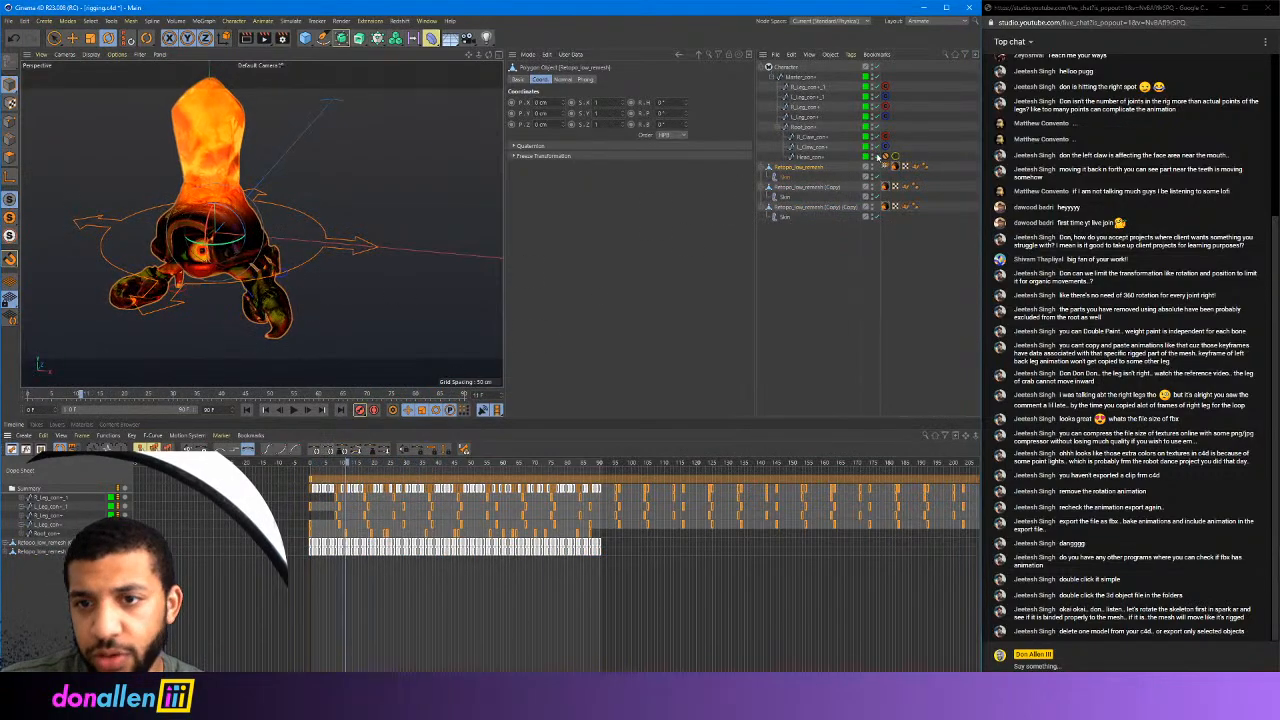
{"action": "left_click", "coordinate": [798, 187]}
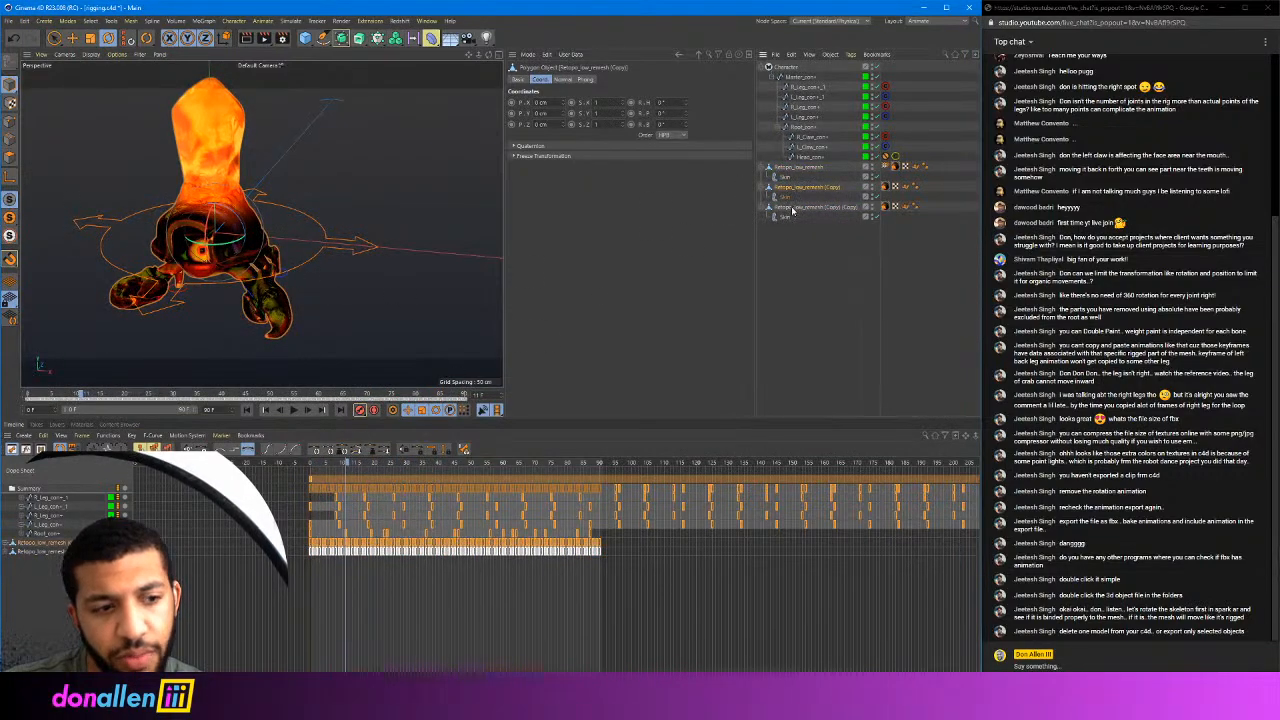
{"action": "left_click", "coordinate": [786, 67]}
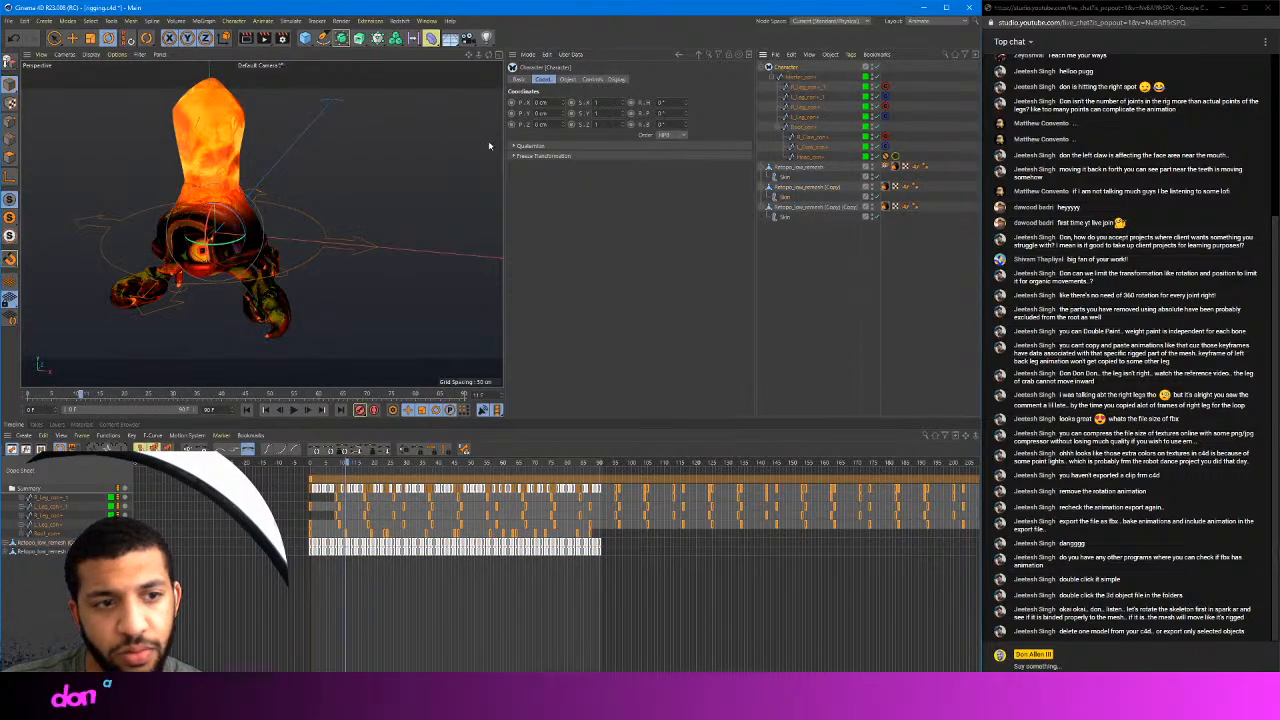
{"action": "left_click", "coordinate": [787, 168]}
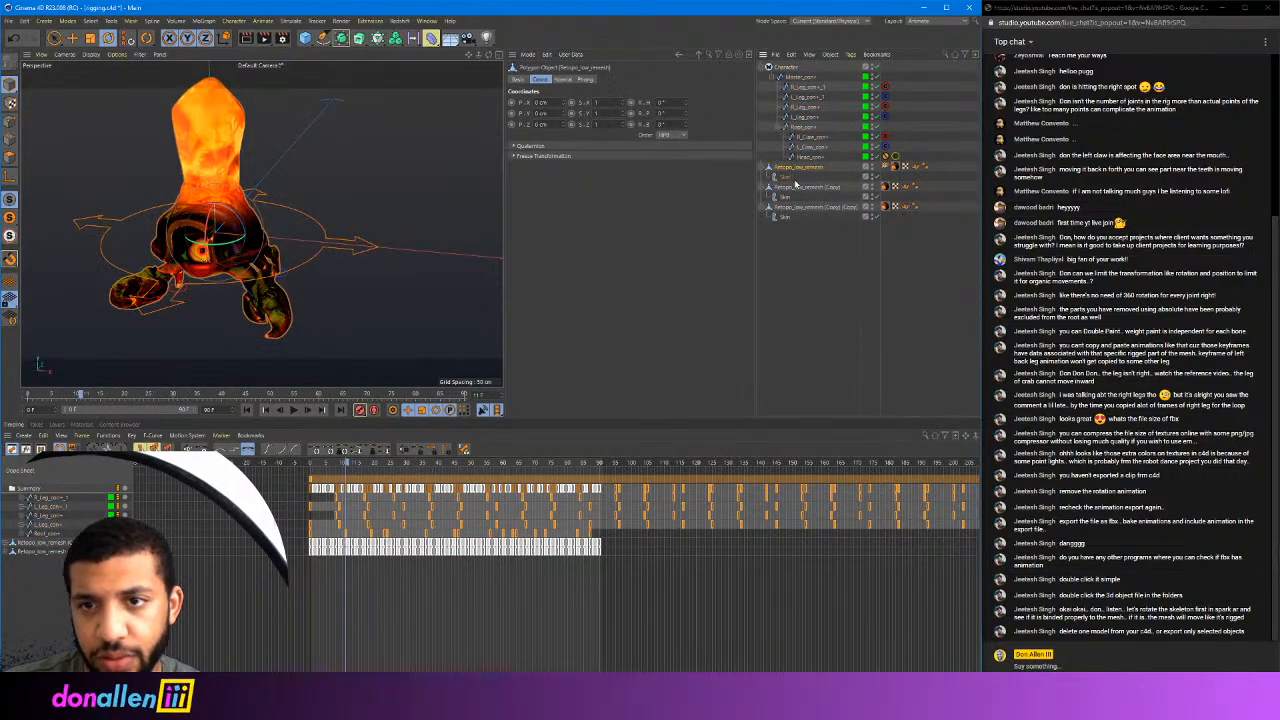
{"action": "left_click", "coordinate": [793, 189]}
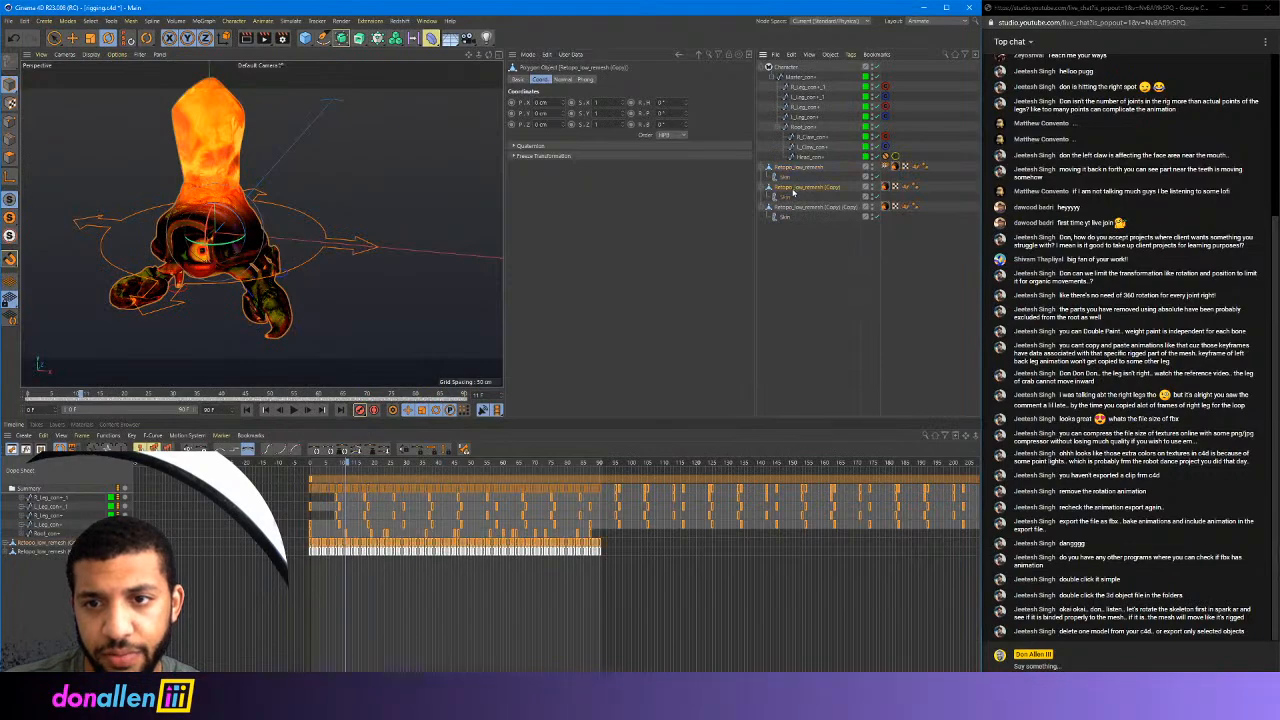
{"action": "left_click", "coordinate": [800, 169]}
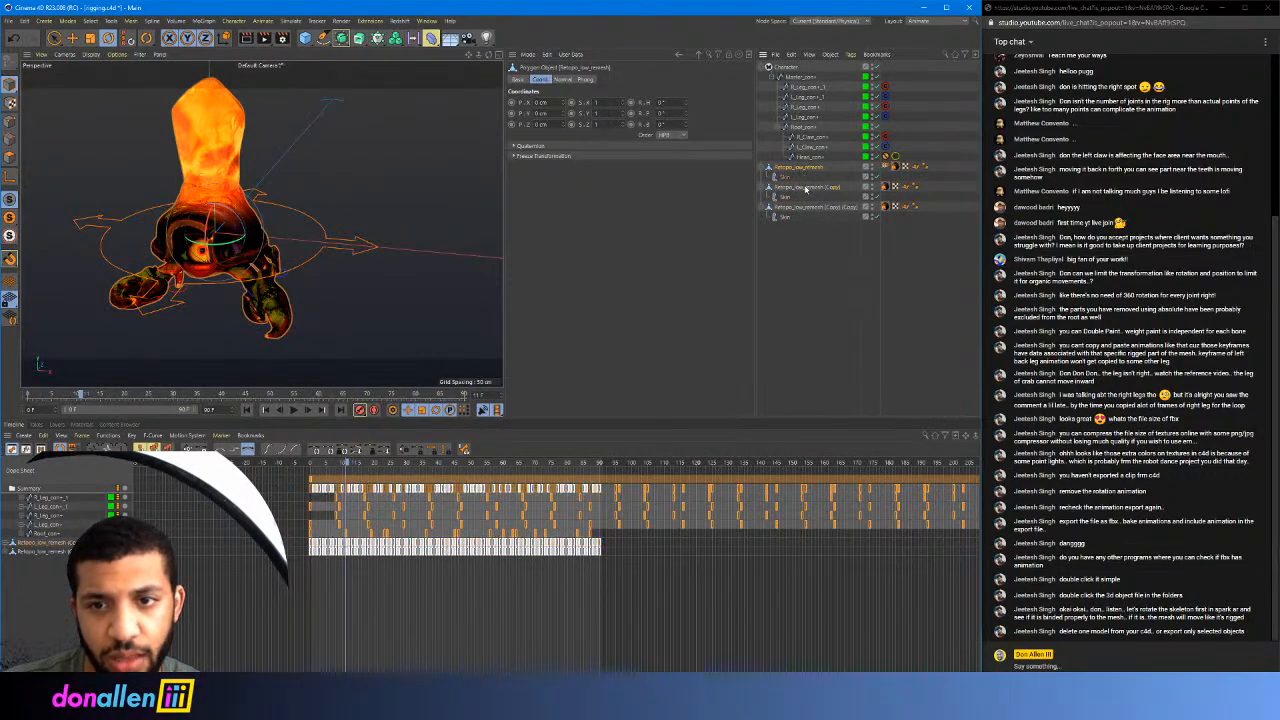
Delete both Retopo_low_remesh copies from the scene, keeping the original mesh and the Character rig
{"action": "left_click", "coordinate": [806, 188]}
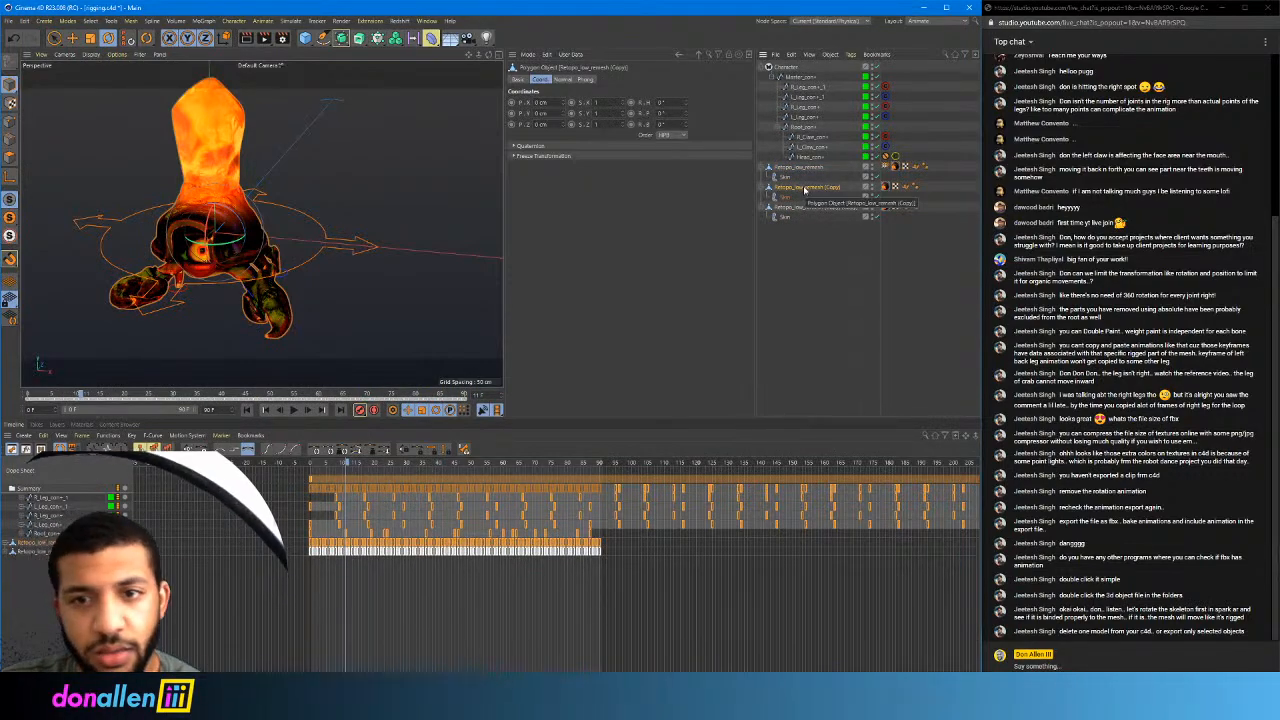
{"action": "key", "text": "Delete"}
{"action": "left_click", "coordinate": [801, 188]}
{"action": "key", "text": "Delete"}
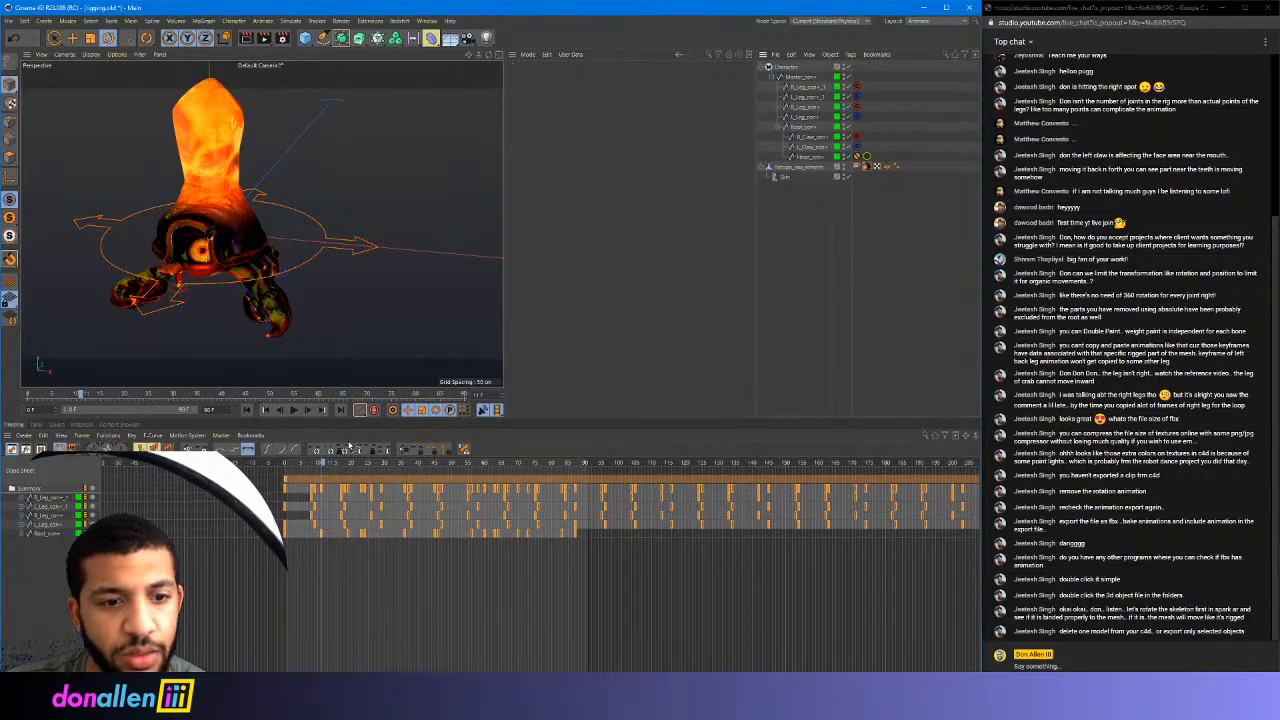
Scrub and play the timeline to check how the remaining crab mesh and its left claw controller animate
{"action": "left_click_drag", "start_coordinate": [388, 467], "coordinate": [519, 467]}
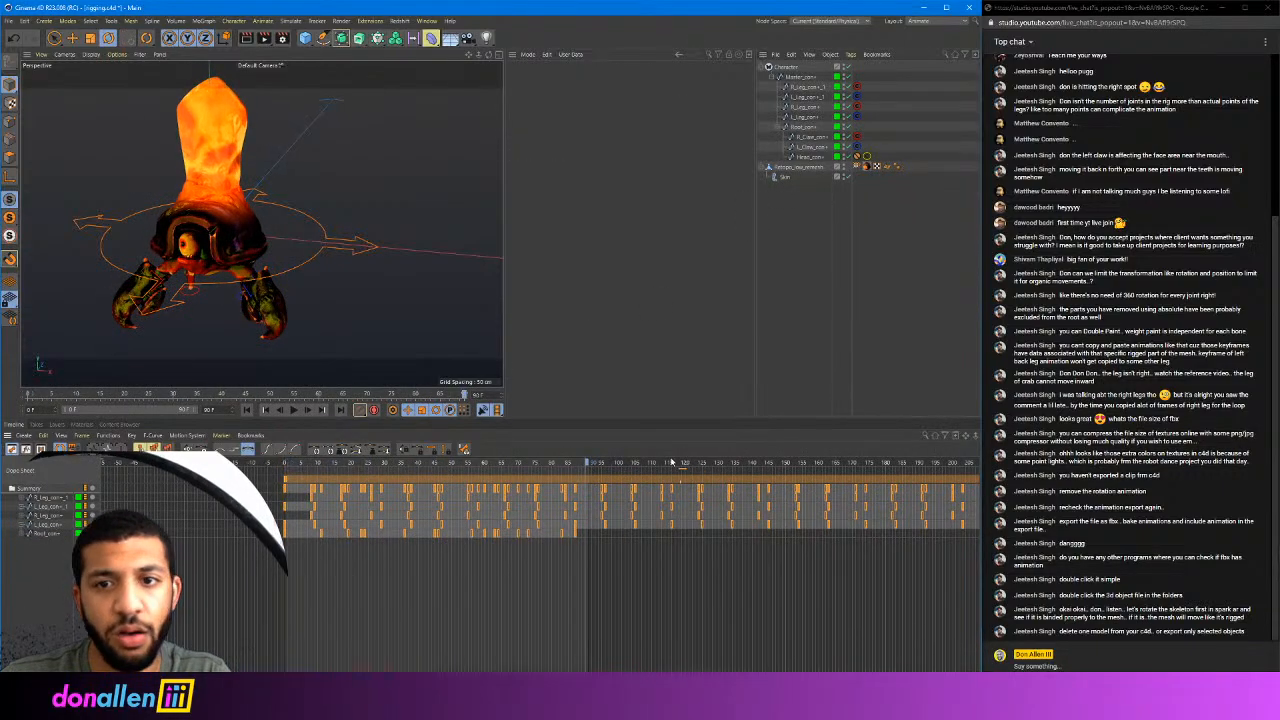
{"action": "left_click_drag", "start_coordinate": [672, 463], "coordinate": [345, 457]}
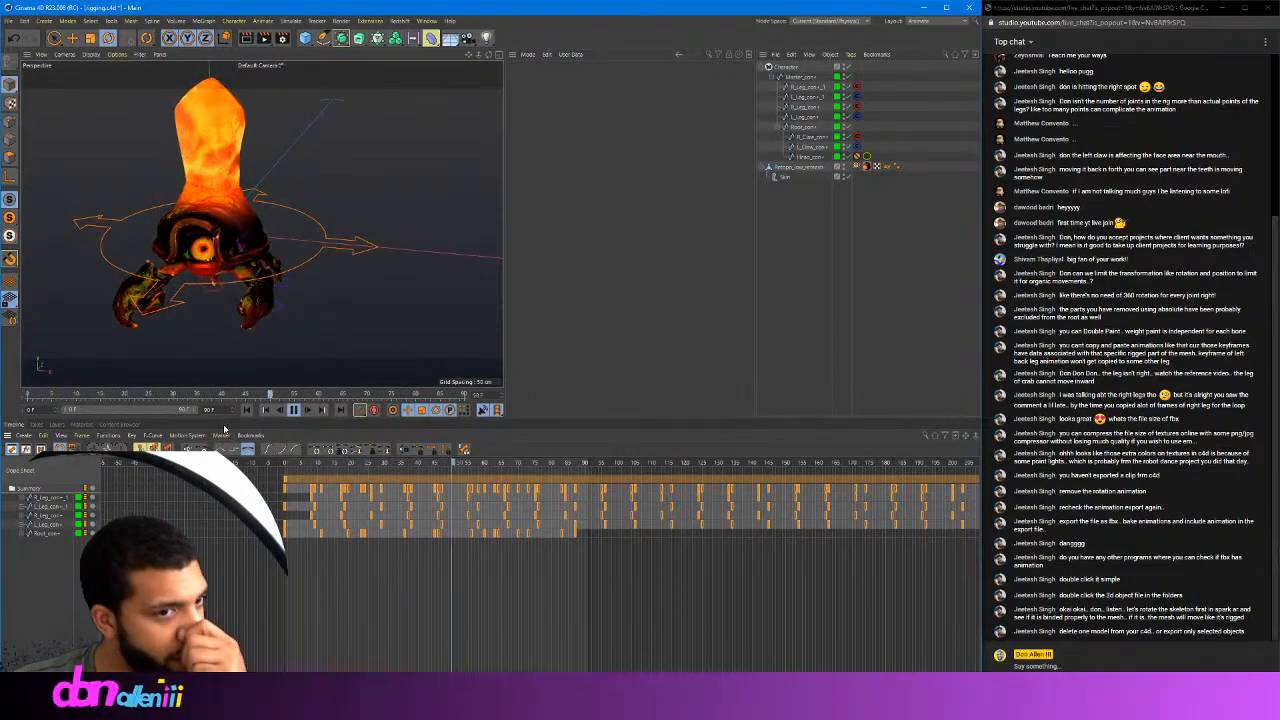
{"action": "left_click", "coordinate": [788, 168]}
{"action": "left_click", "coordinate": [805, 148]}
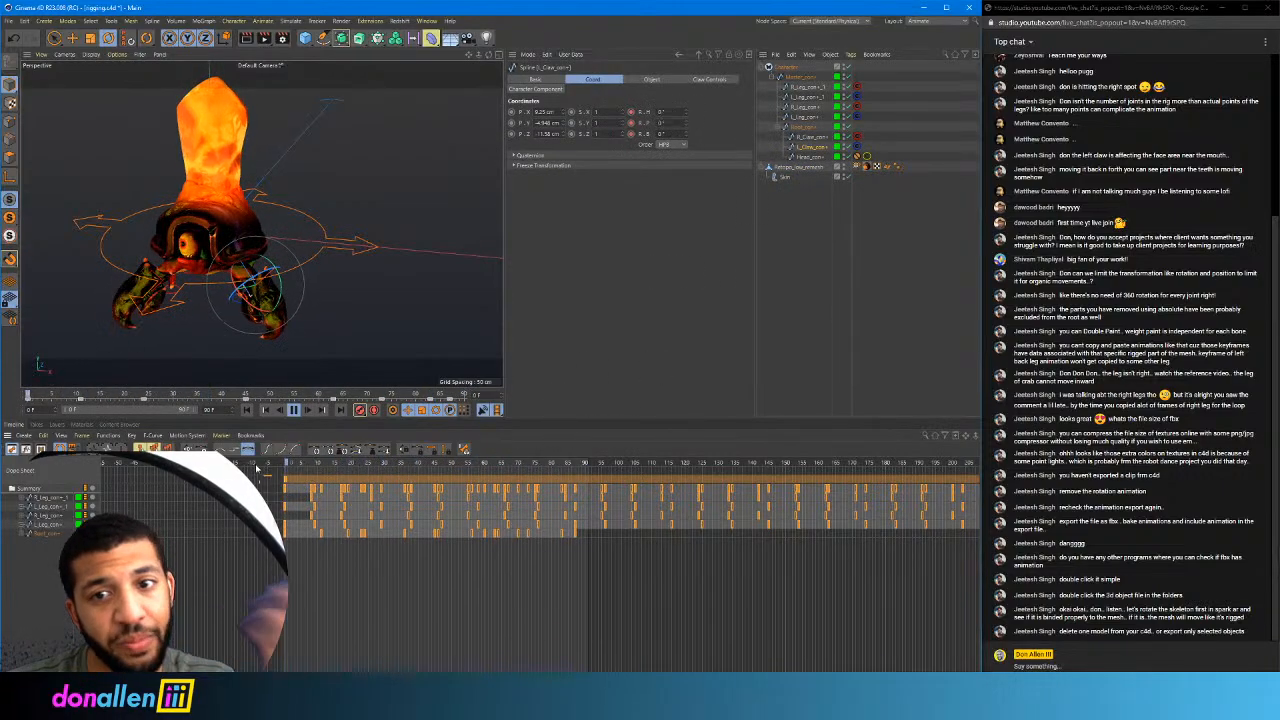
Try deleting first the Character rig and then the Retopo_low_remesh mesh, undoing each deletion
{"action": "left_click", "coordinate": [786, 68]}
{"action": "key", "text": "space"}
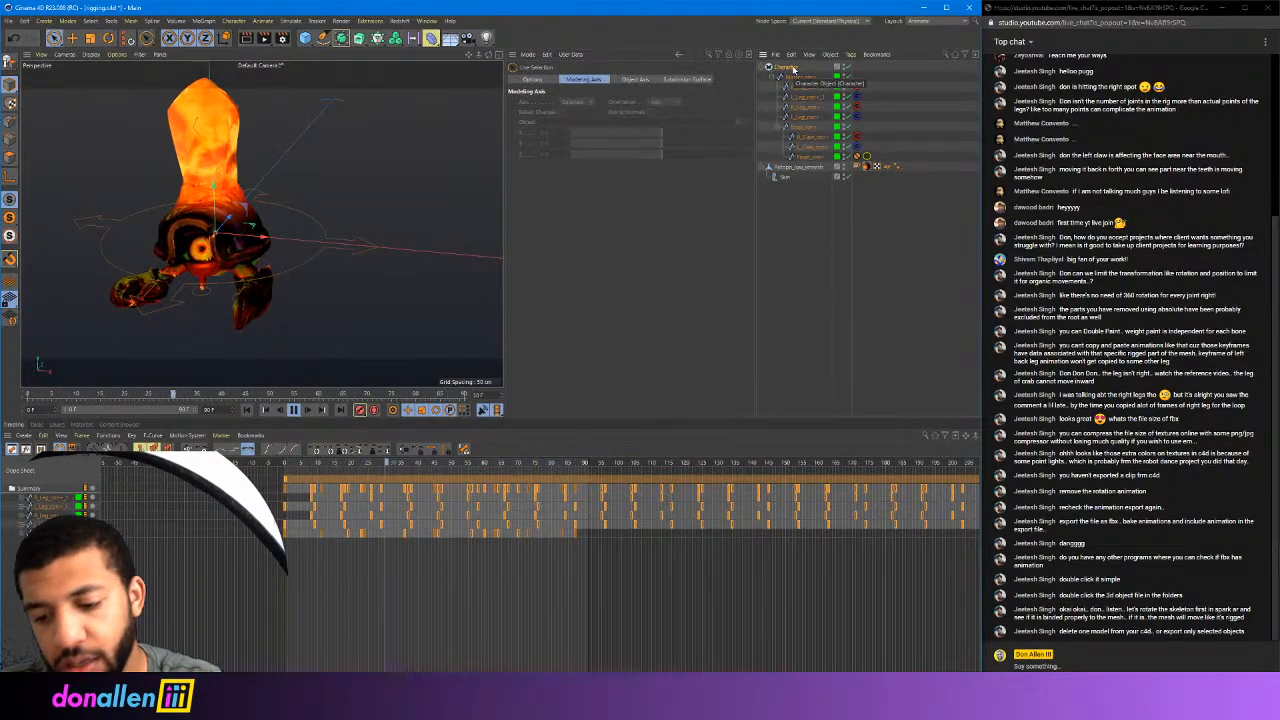
{"action": "key", "text": "Delete"}
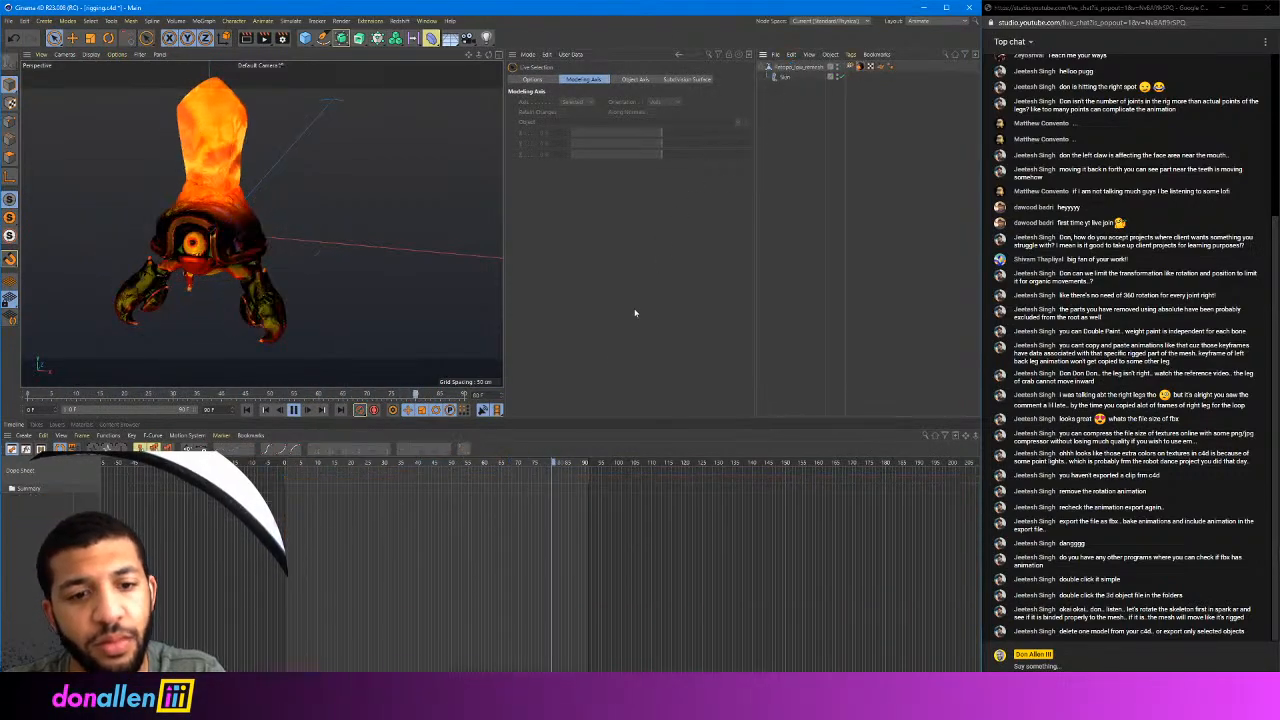
{"action": "key", "text": "ctrl+z"}
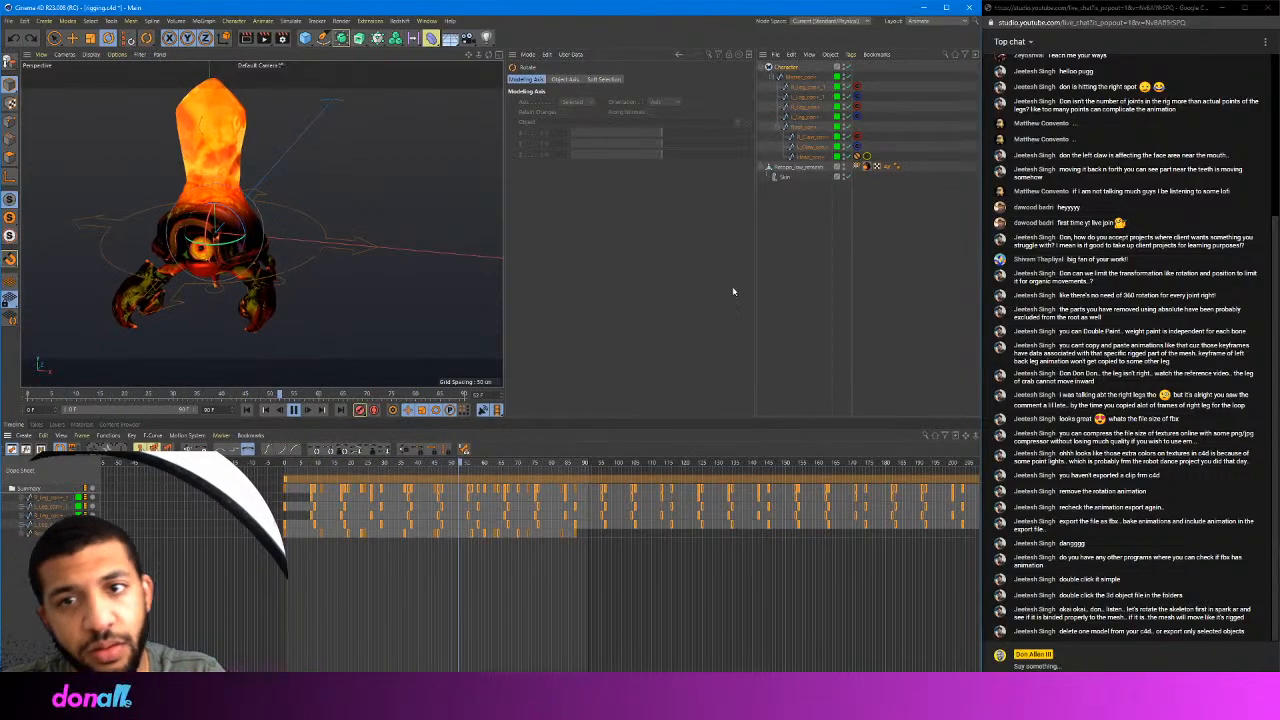
{"action": "key", "text": "Delete"}
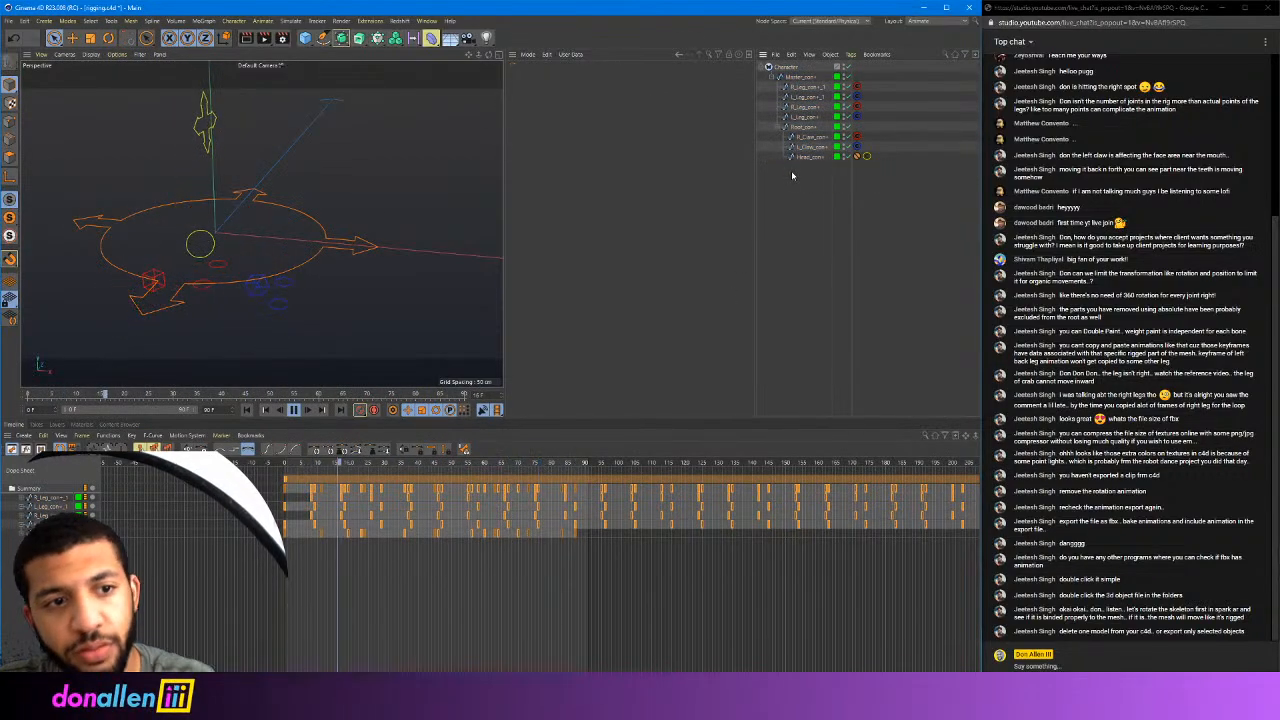
{"action": "key", "text": "ctrl+z"}
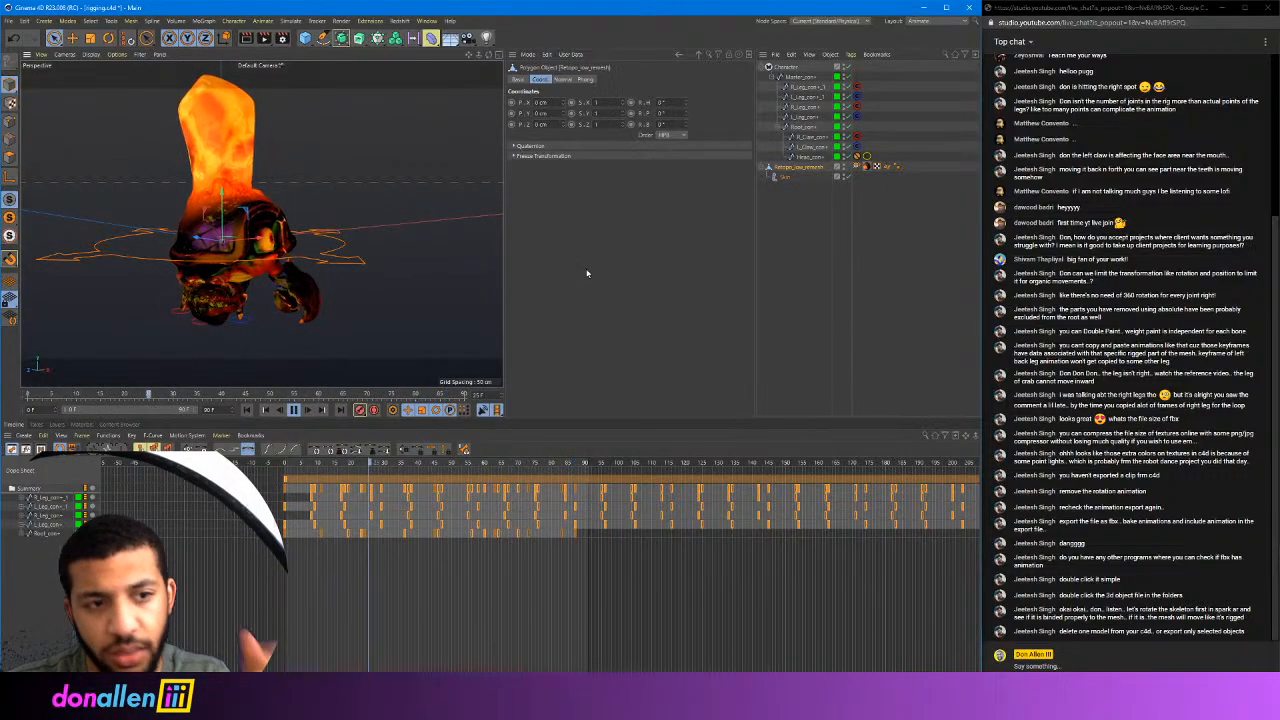
Select the root controller and the mesh's Skin object while inspecting the playing crab from different angles
{"action": "left_click", "coordinate": [802, 129]}
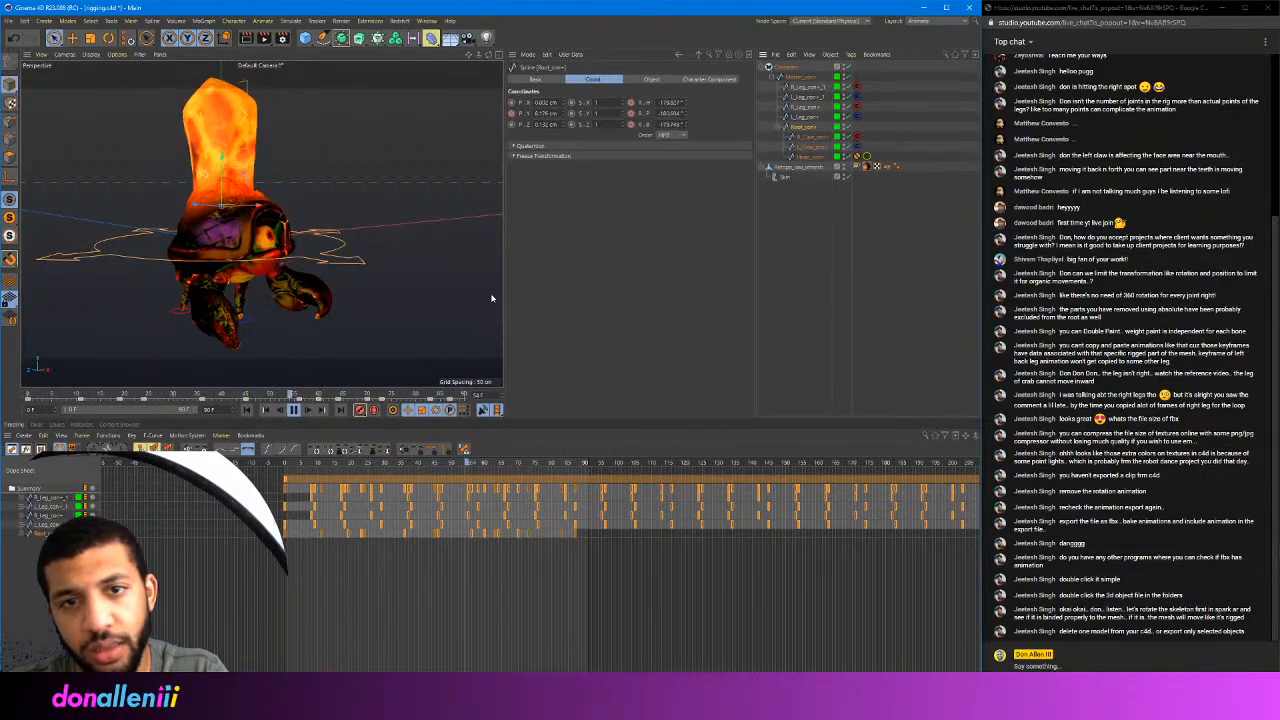
{"action": "left_click", "coordinate": [243, 246]}
{"action": "left_click", "coordinate": [219, 243]}
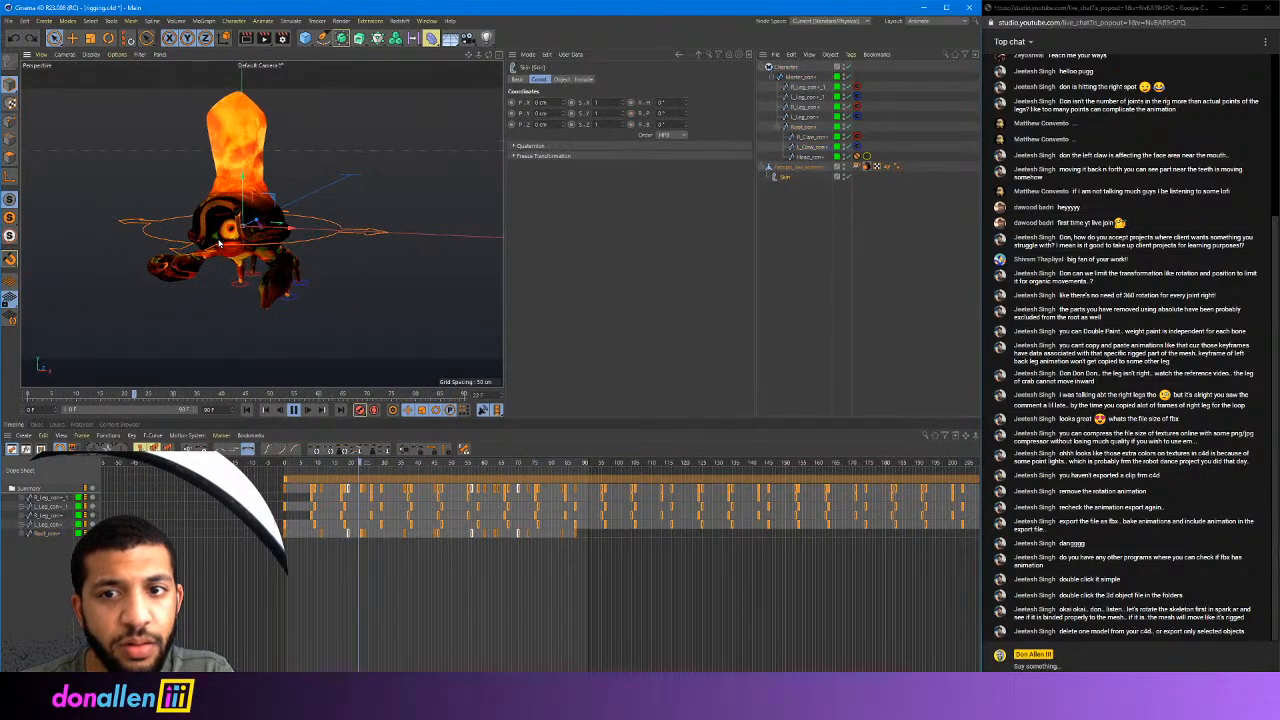
Undo back through the deletions of both Retopo_low_remesh copies
{"action": "key", "text": "ctrl+z"}
{"action": "key", "text": "ctrl+z"}
{"action": "key", "text": "ctrl+z"}
{"action": "key", "text": "ctrl+z"}
{"action": "key", "text": "ctrl+z"}
{"action": "key", "text": "ctrl+z"}
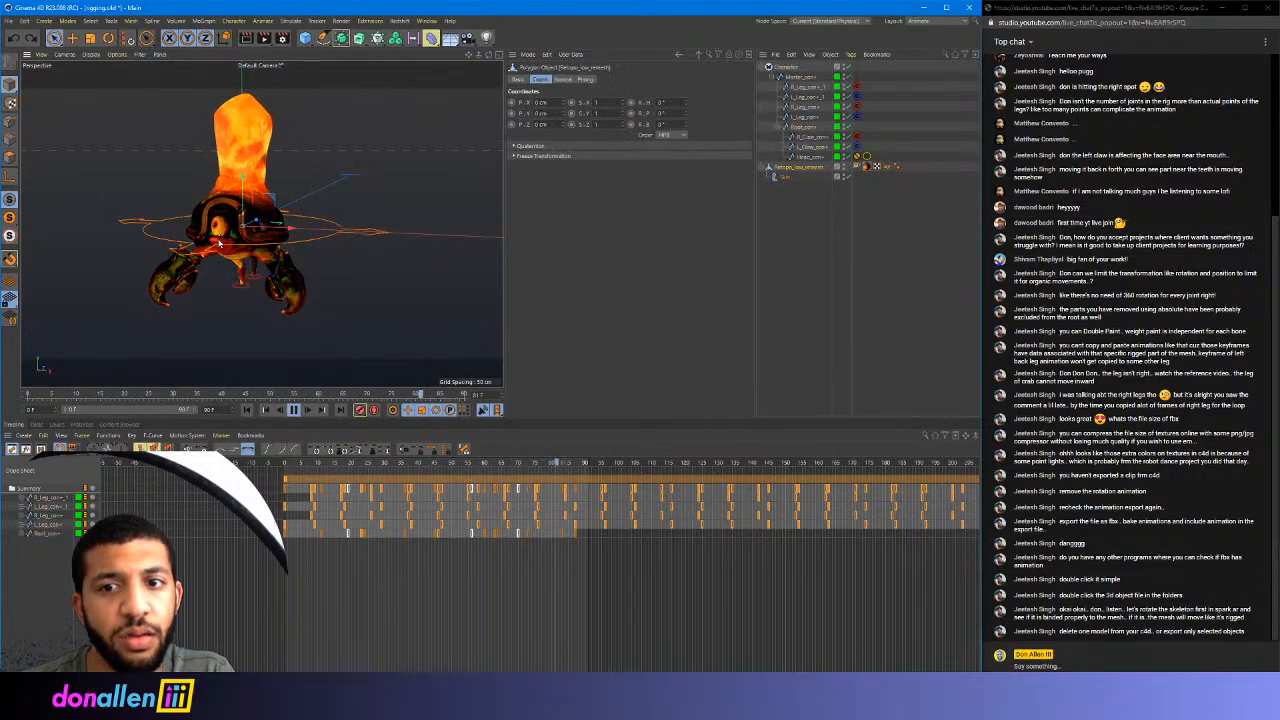
{"action": "key", "text": "ctrl+z"}
{"action": "key", "text": "ctrl+z"}
{"action": "key", "text": "ctrl+z"}
{"action": "key", "text": "ctrl+z"}
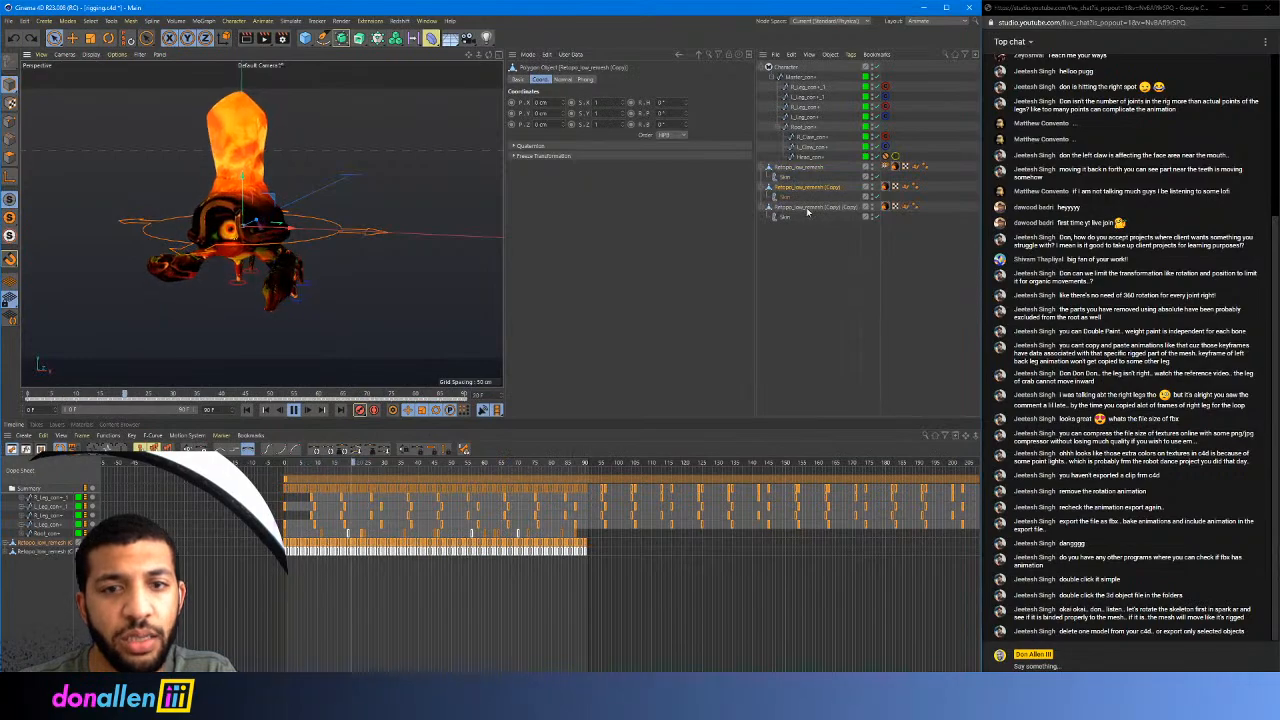
Delete both copied Retopo_low_remesh meshes together and select the remaining original mesh
{"action": "left_click", "coordinate": [807, 209]}
{"action": "left_click", "coordinate": [809, 187], "text": "ctrl"}
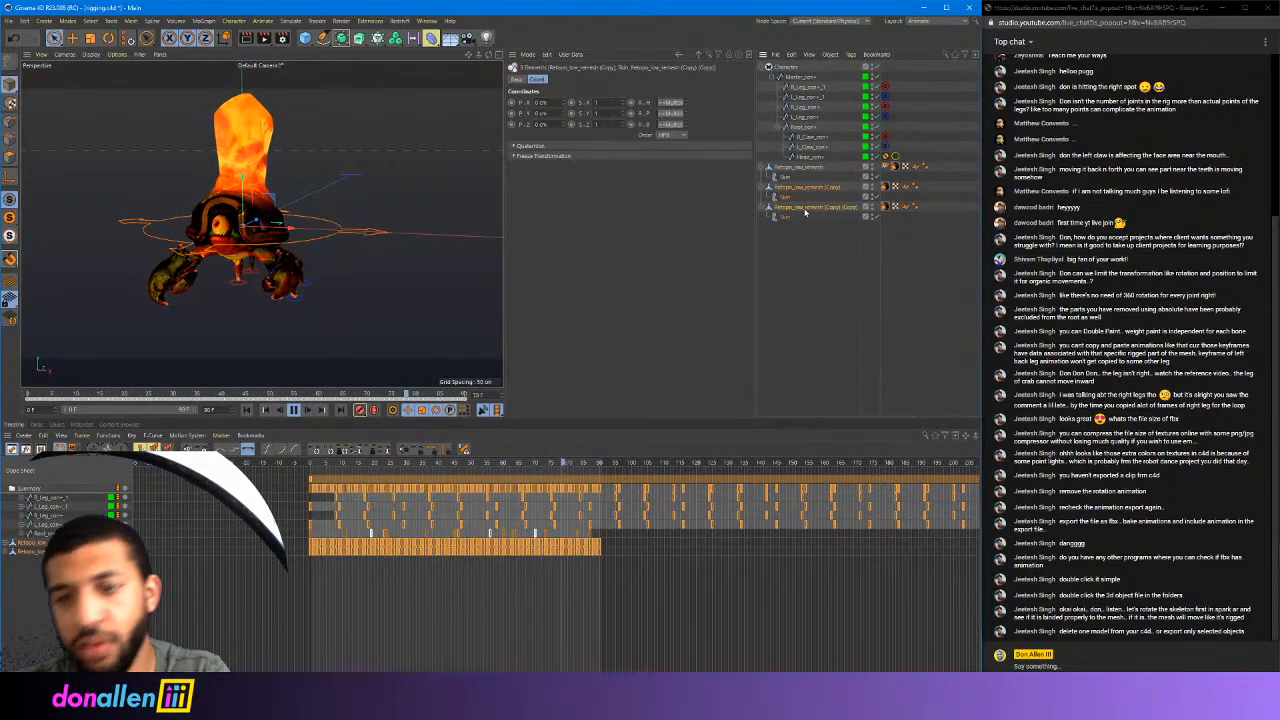
{"action": "key", "text": "Delete"}
{"action": "left_click", "coordinate": [803, 168]}
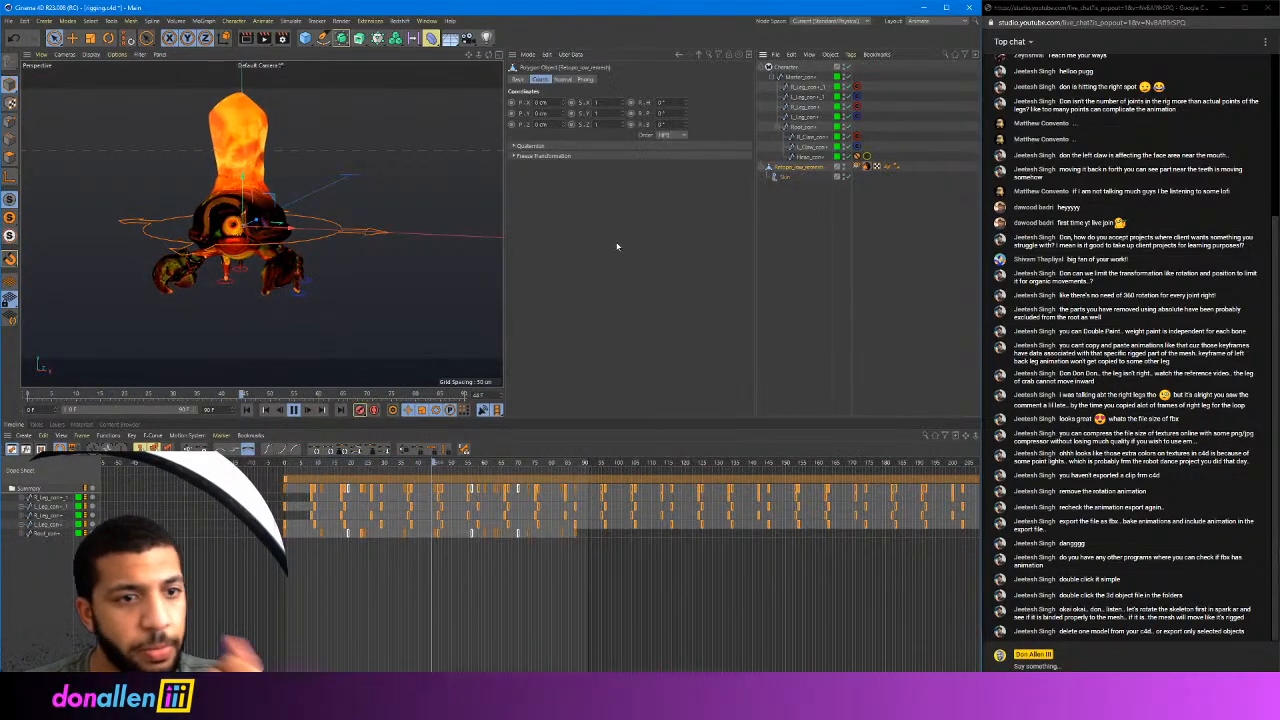
Set the Character rig's visible viewport display to Full and inspect its joints on the playing crab
{"action": "left_click", "coordinate": [808, 88]}
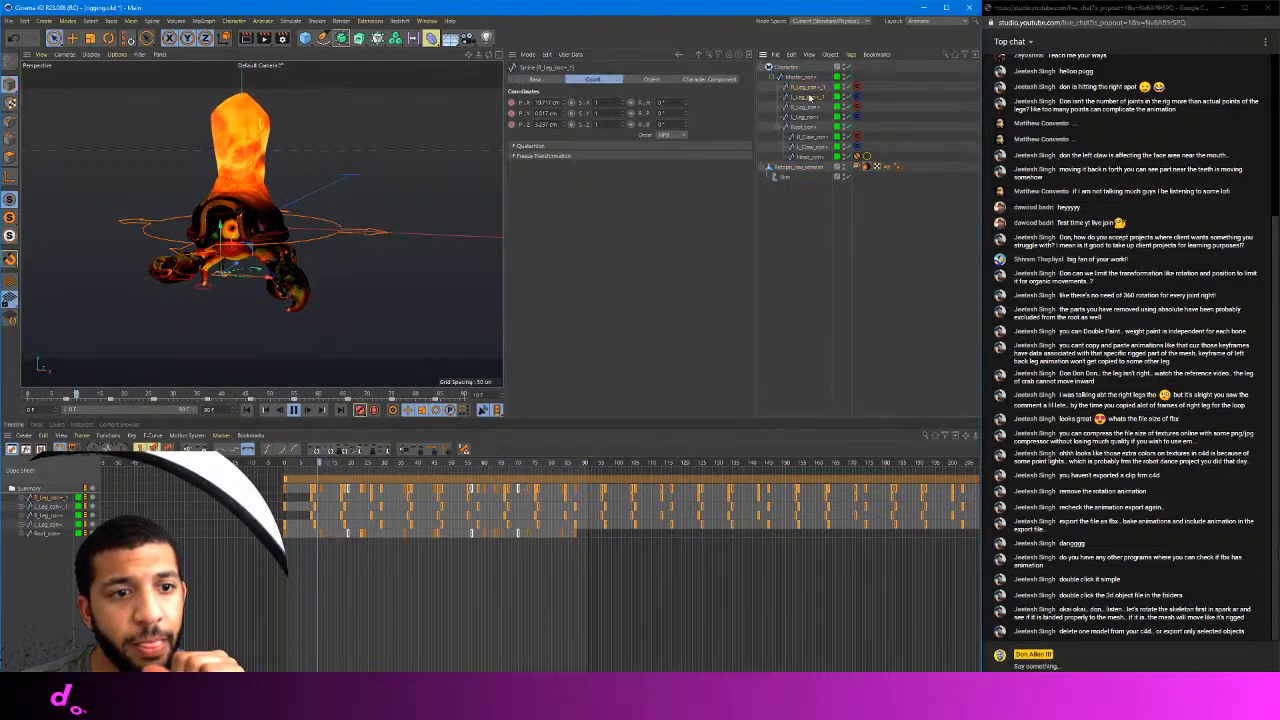
{"action": "left_click", "coordinate": [796, 68]}
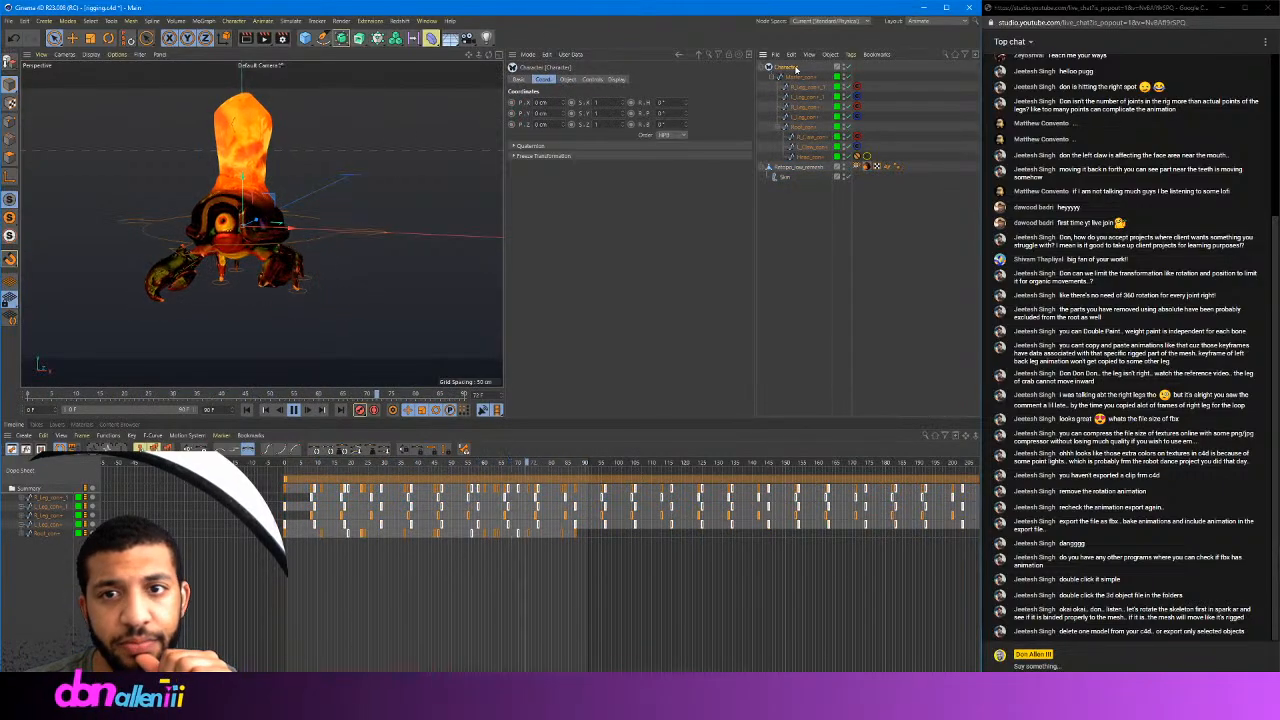
{"action": "left_click", "coordinate": [616, 79]}
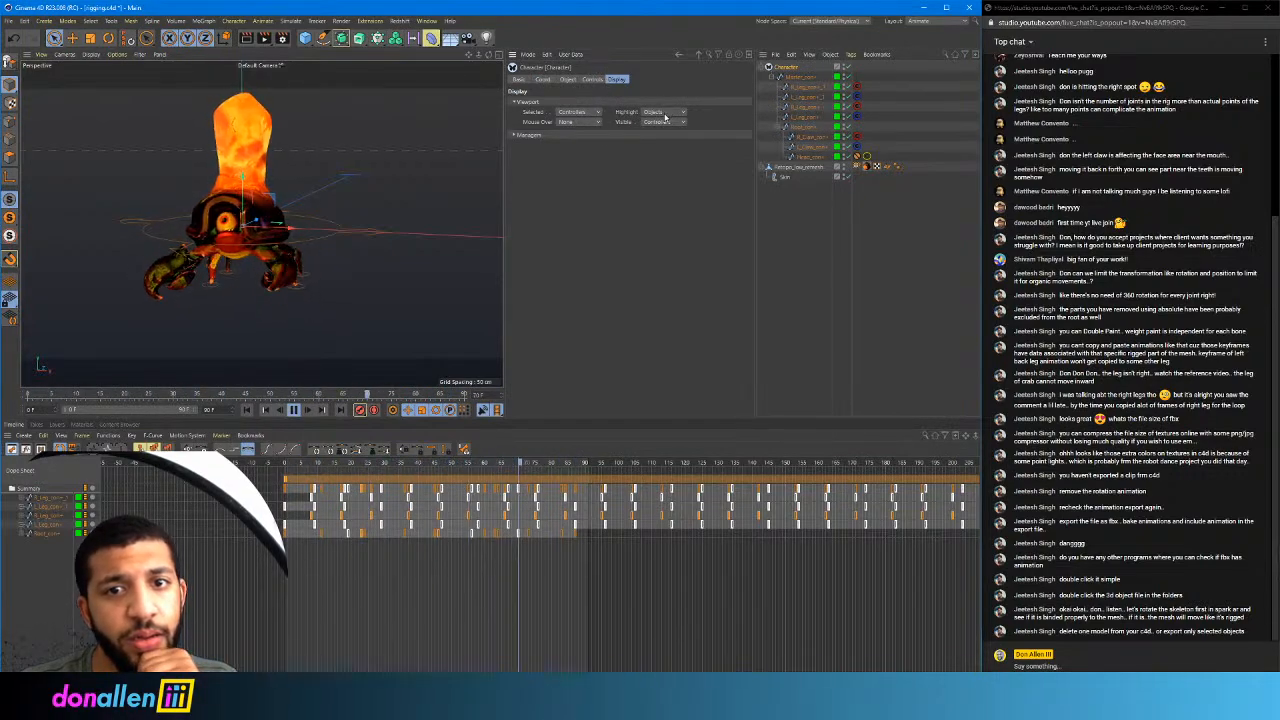
{"action": "left_click", "coordinate": [660, 121]}
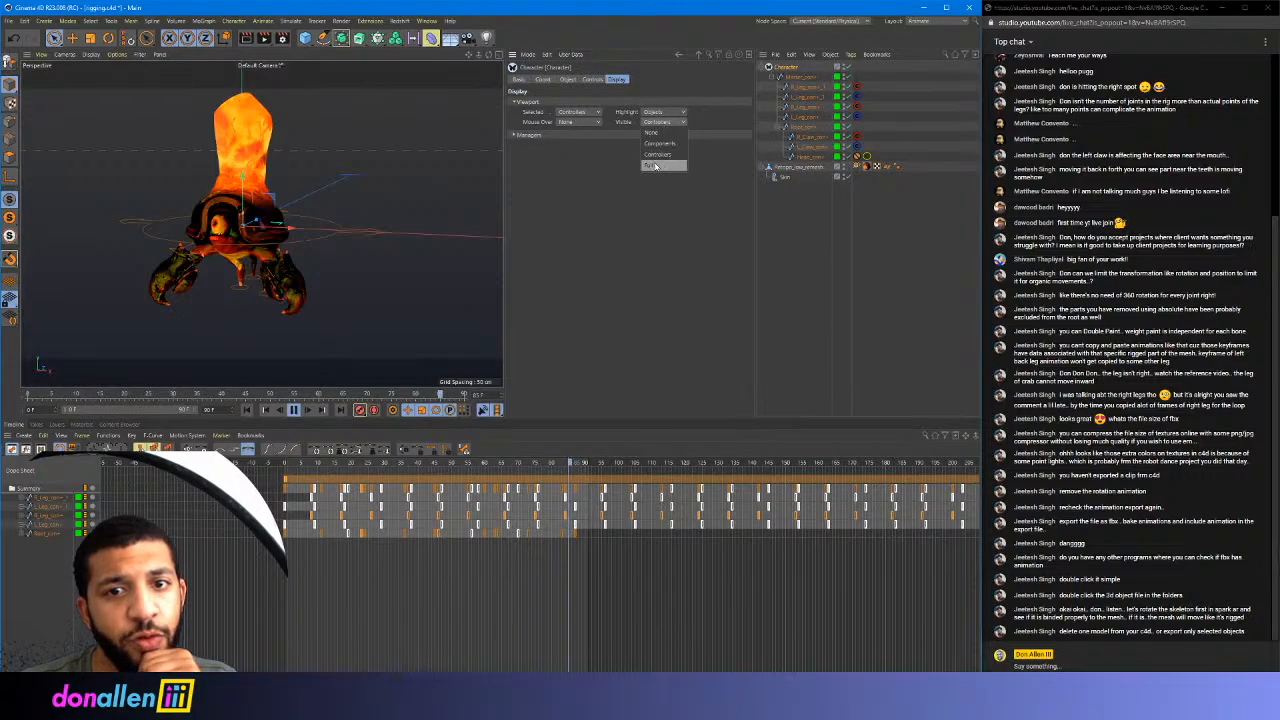
{"action": "left_click", "coordinate": [655, 166]}
{"action": "scroll", "coordinate": [495, 215], "scroll_direction": "up", "scroll_amount": 5}
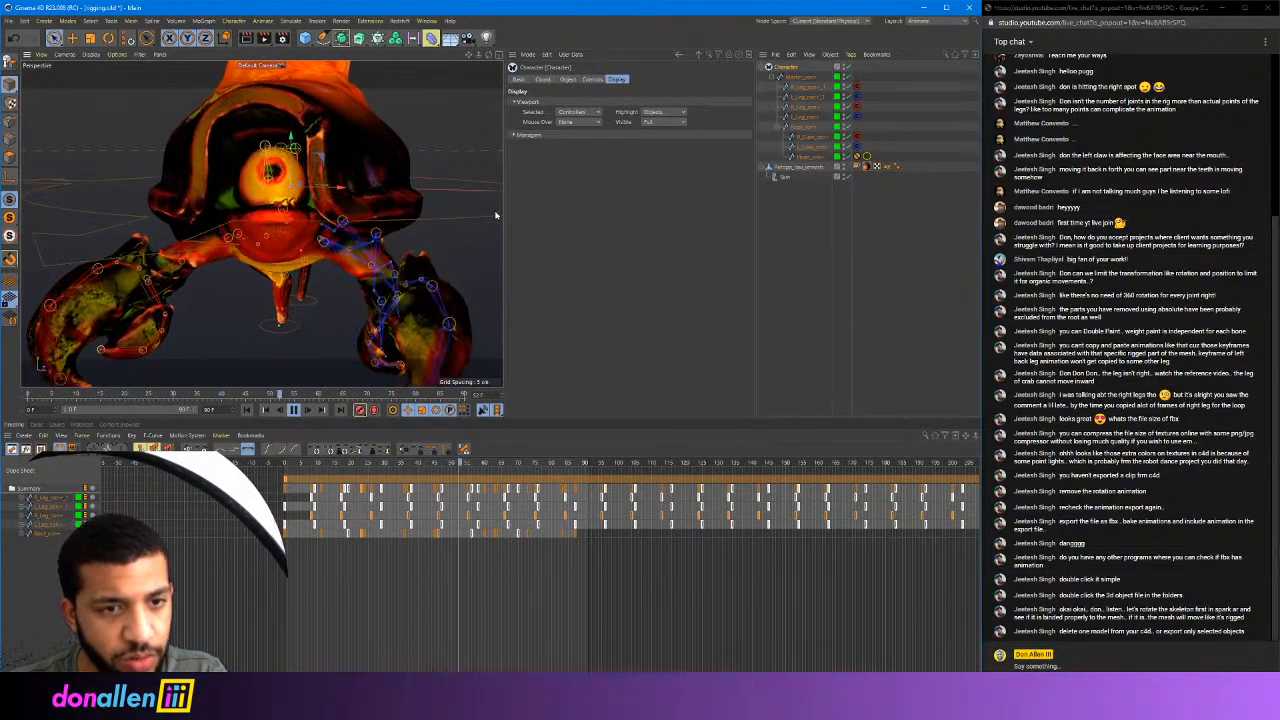
{"action": "scroll", "coordinate": [495, 215], "scroll_direction": "down", "scroll_amount": 4}
{"action": "left_click", "coordinate": [445, 150]}
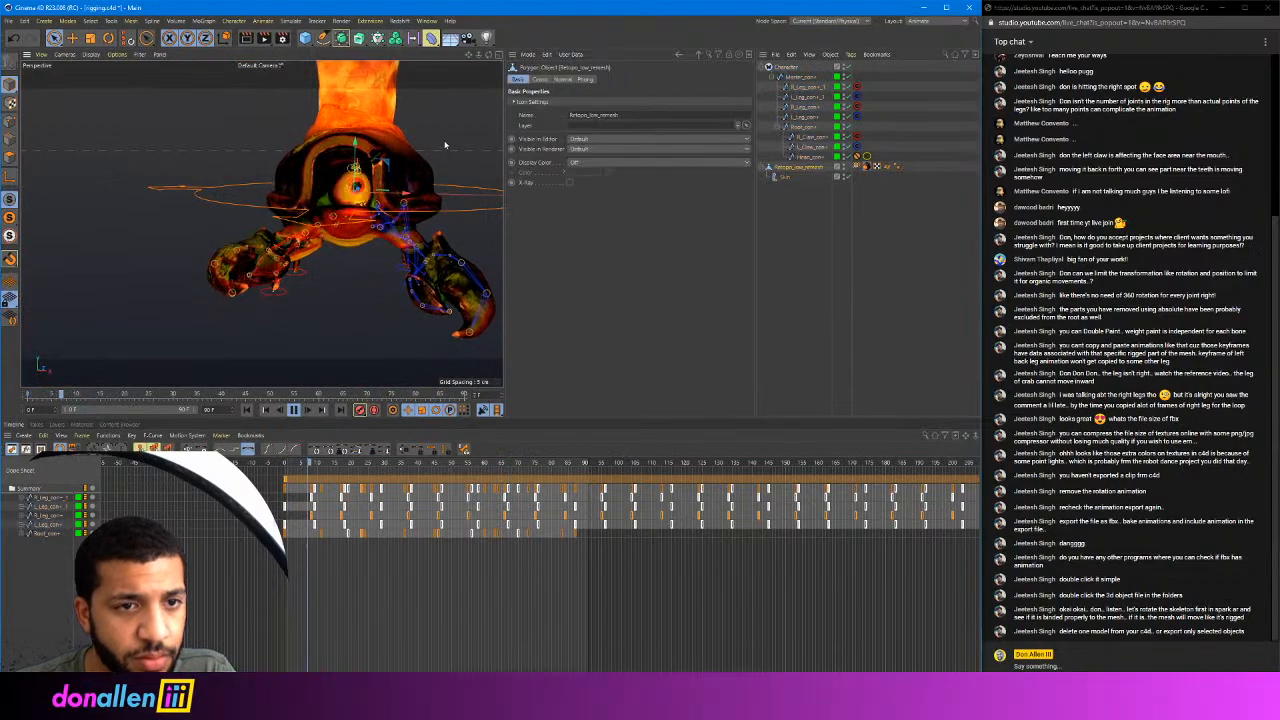
{"action": "left_click_drag", "start_coordinate": [445, 145], "coordinate": [386, 143], "text": "alt"}
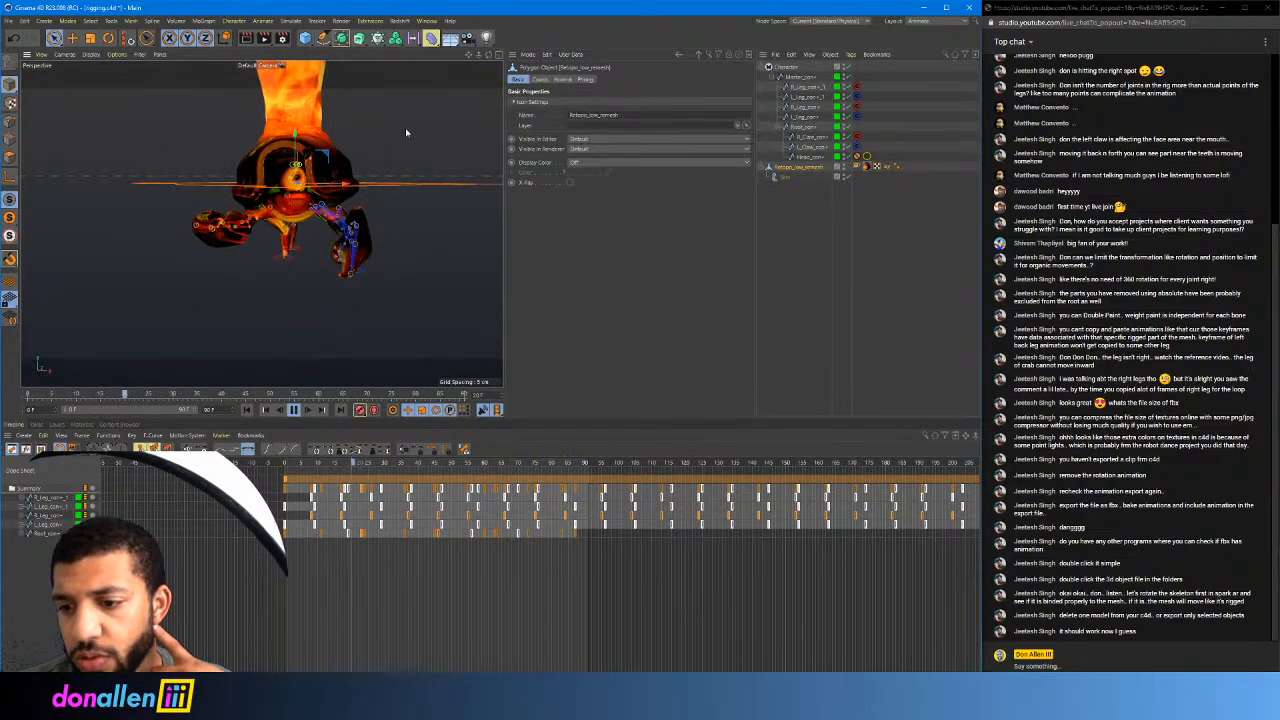
Stop the animation at frame 0 and export the scene as FBX with Timeline Markers takes, saving it under a new name in the crab monster folder
{"action": "left_click", "coordinate": [293, 410]}
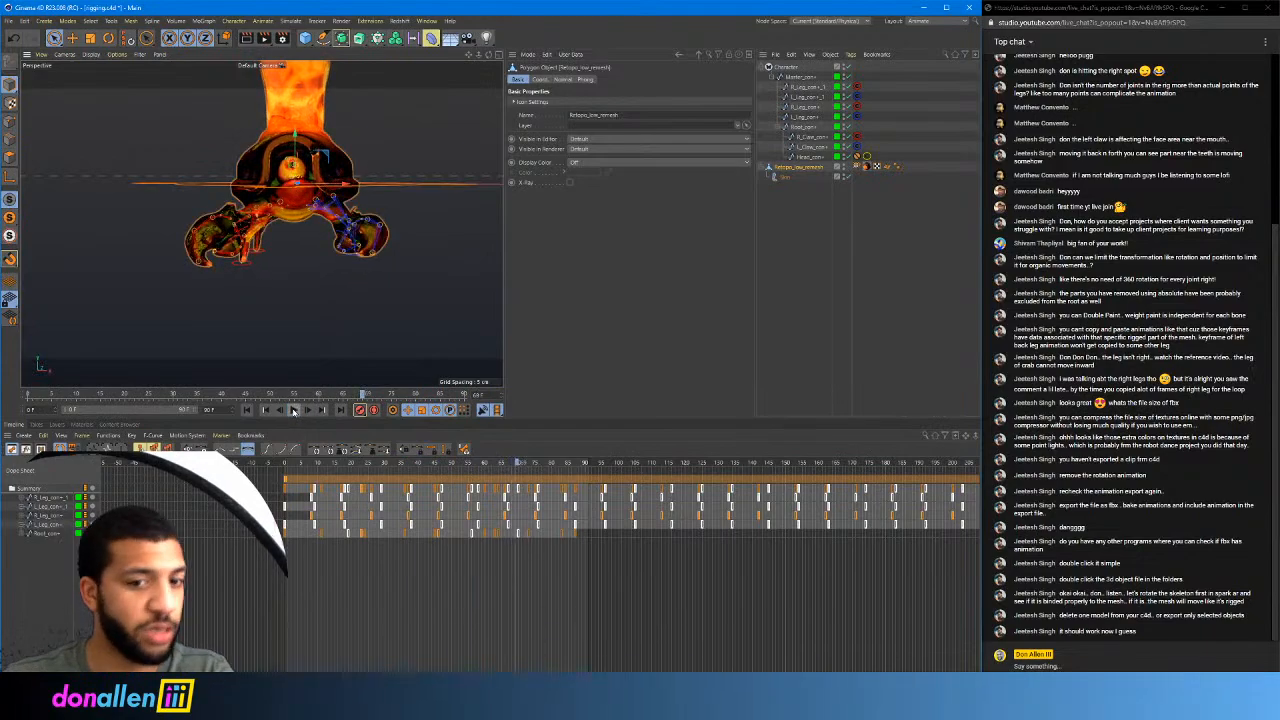
{"action": "key", "text": "shift+f"}
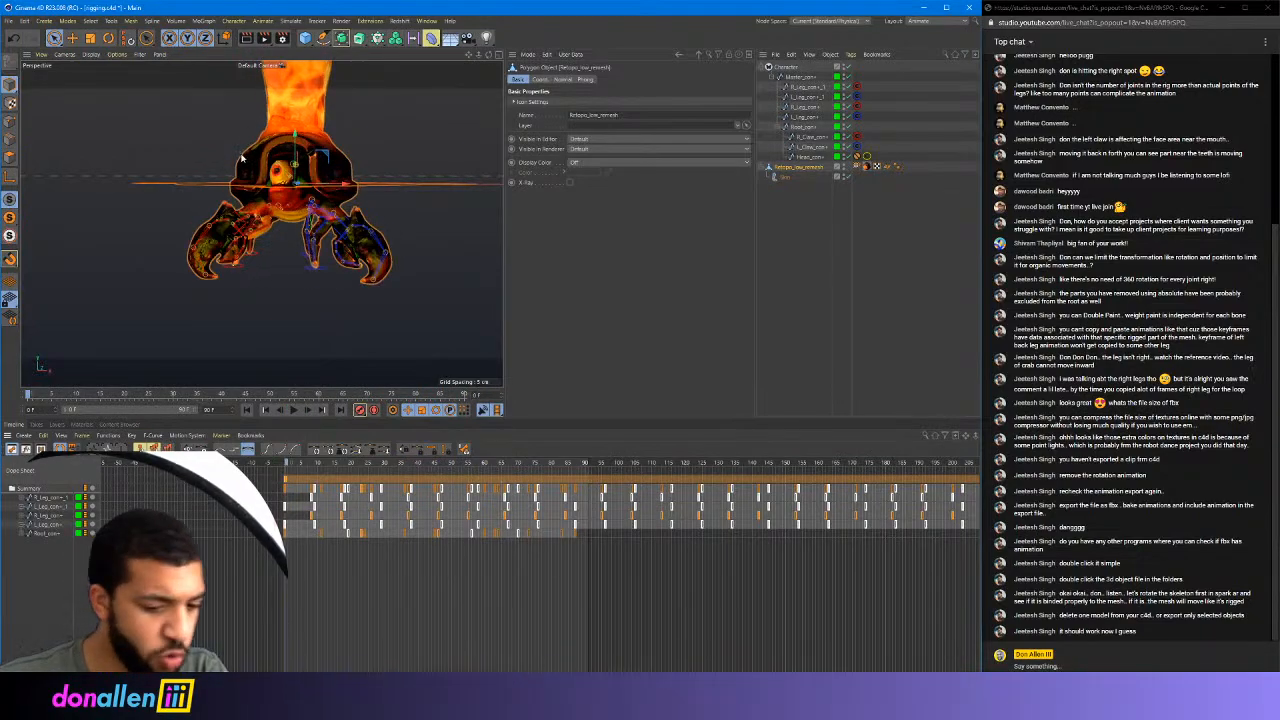
{"action": "left_click", "coordinate": [9, 20]}
{"action": "mouse_move", "coordinate": [64, 231]}
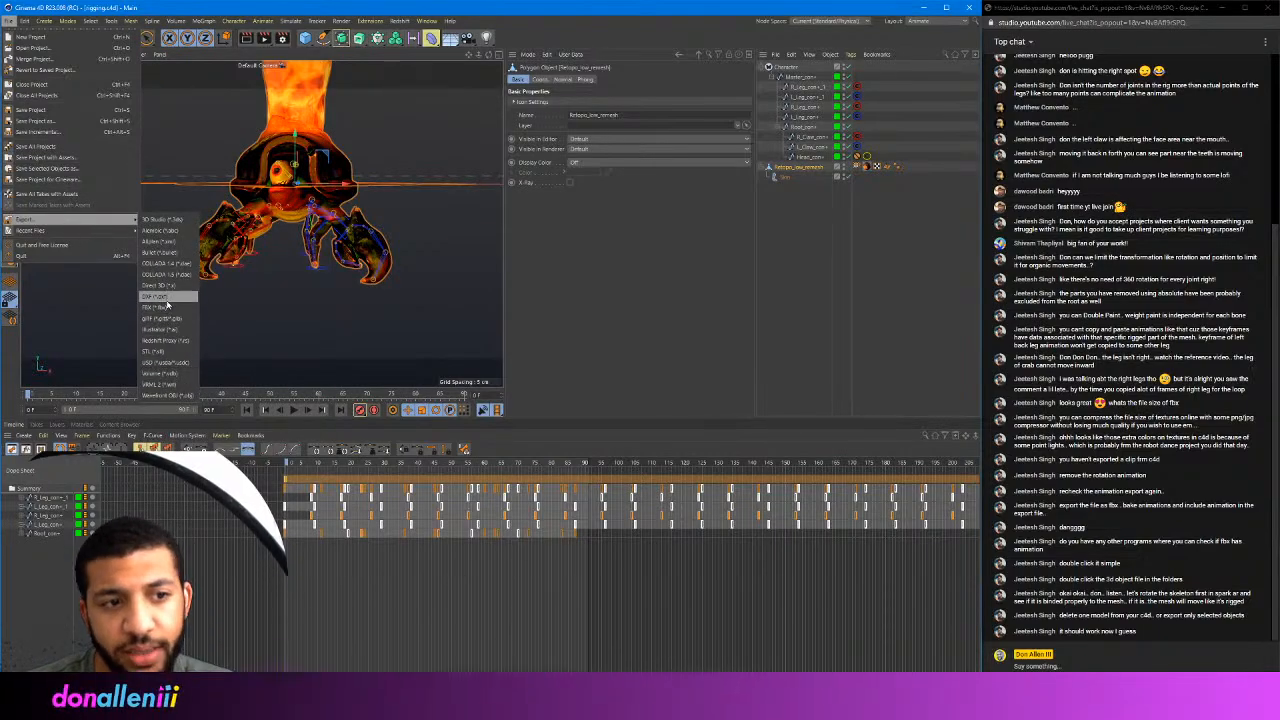
{"action": "left_click", "coordinate": [167, 308]}
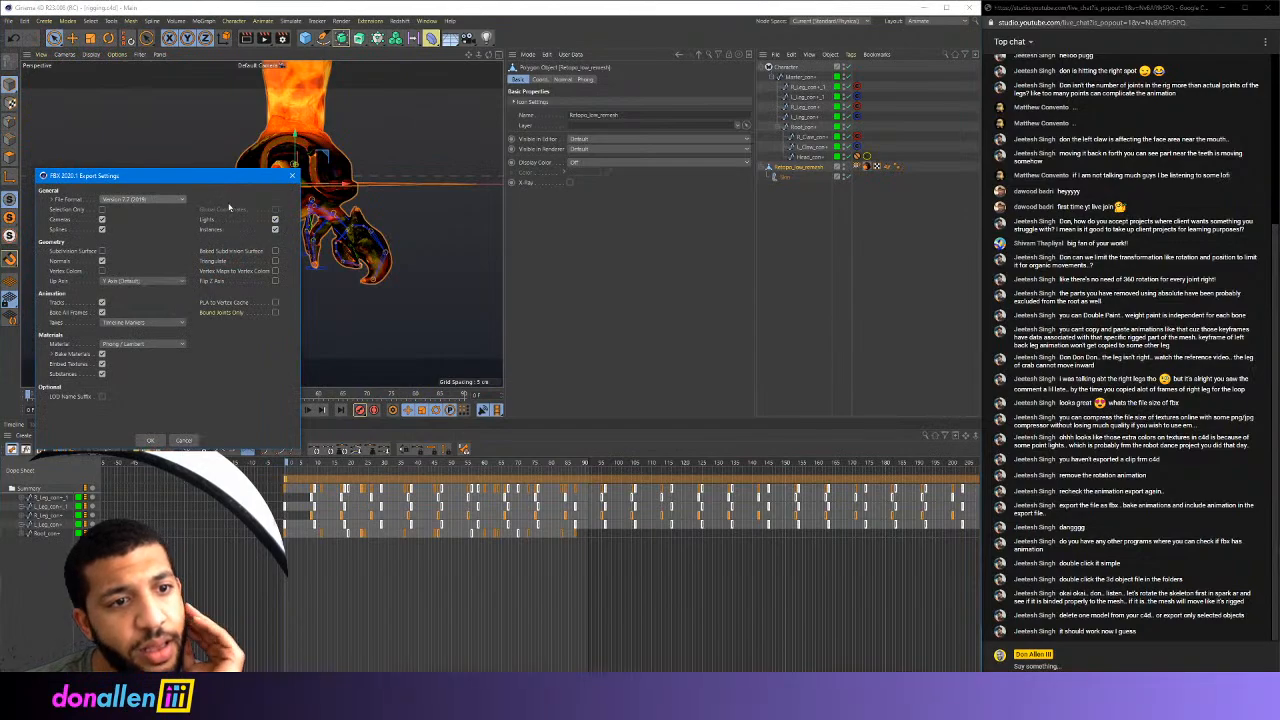
{"action": "left_click", "coordinate": [143, 323]}
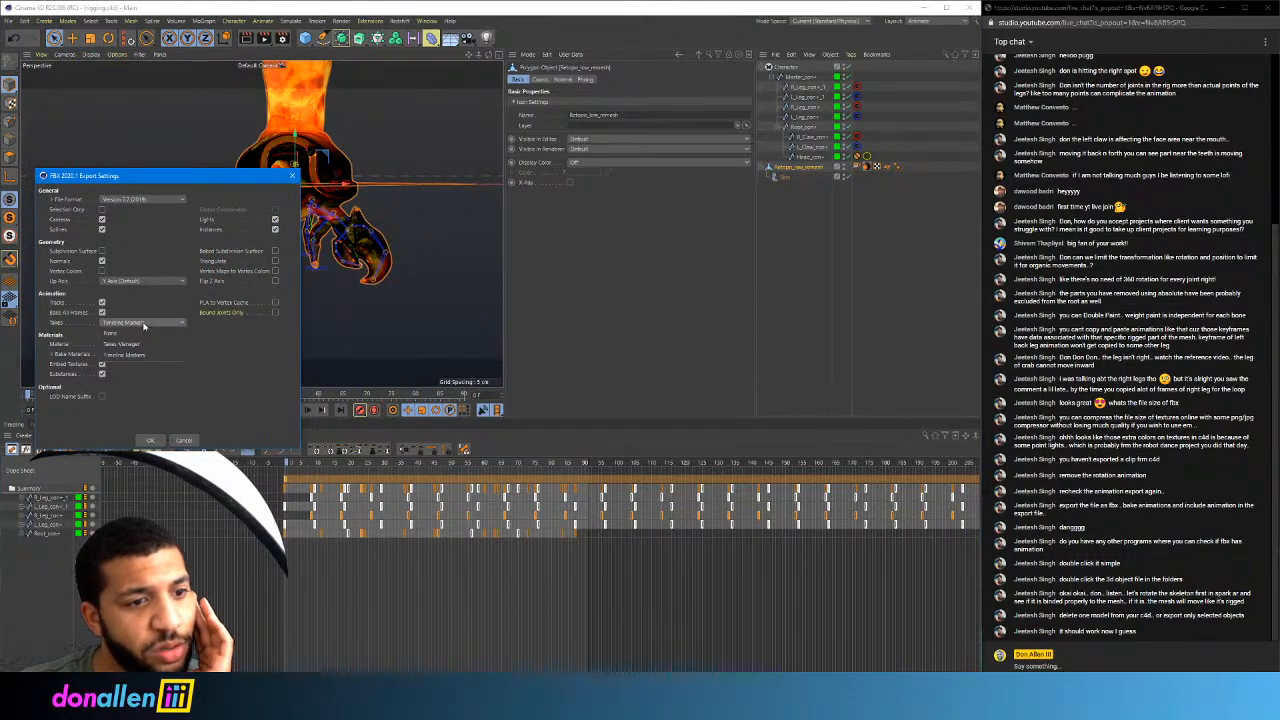
{"action": "left_click", "coordinate": [244, 377]}
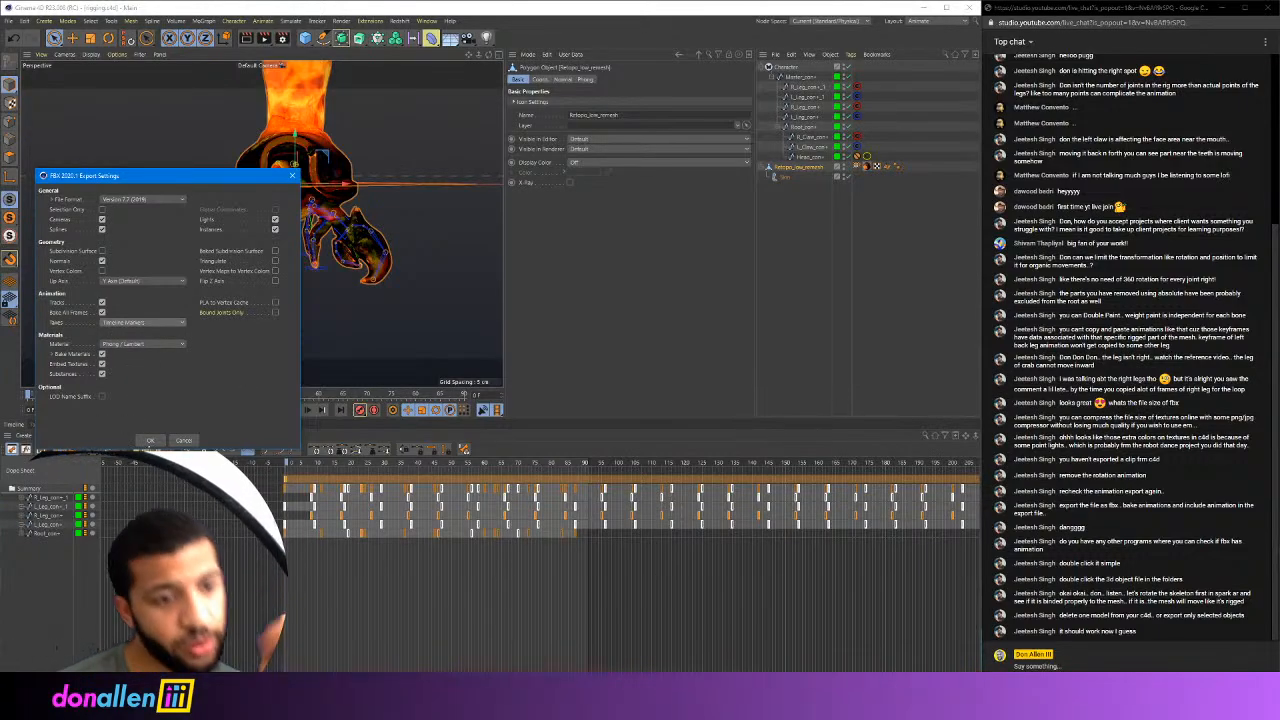
{"action": "left_click", "coordinate": [150, 440]}
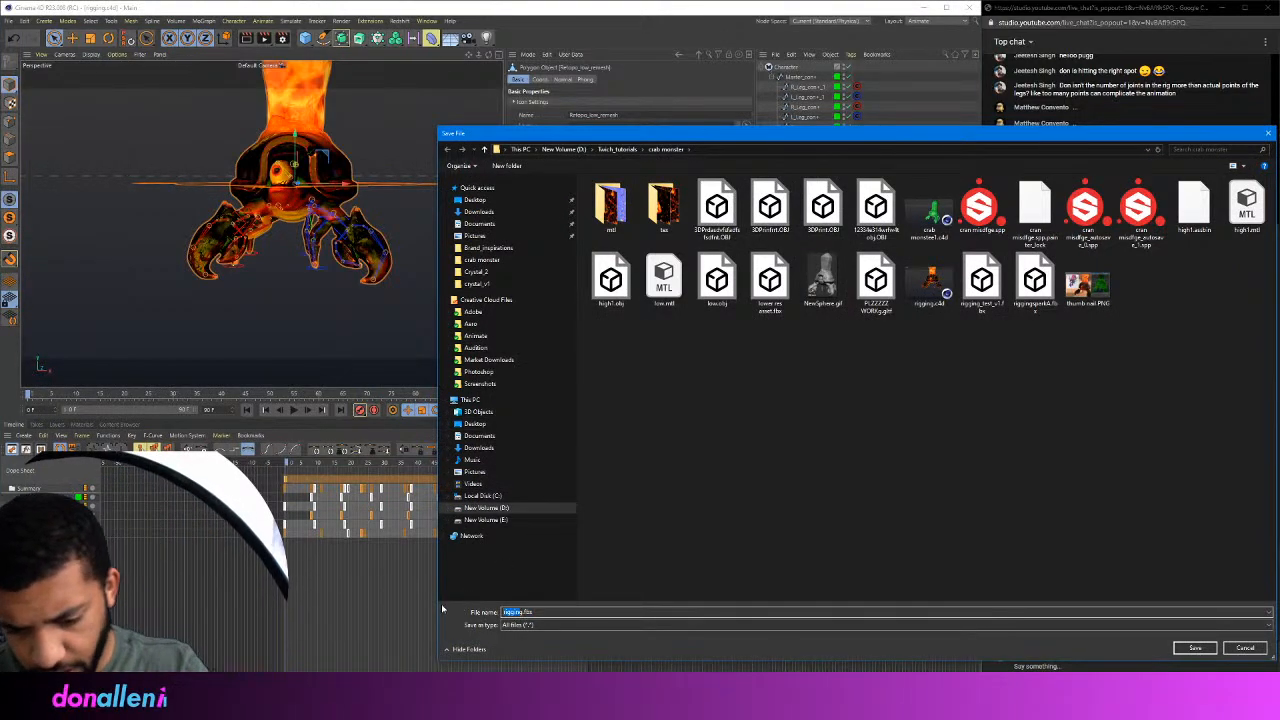
{"action": "type", "text": "runng"}
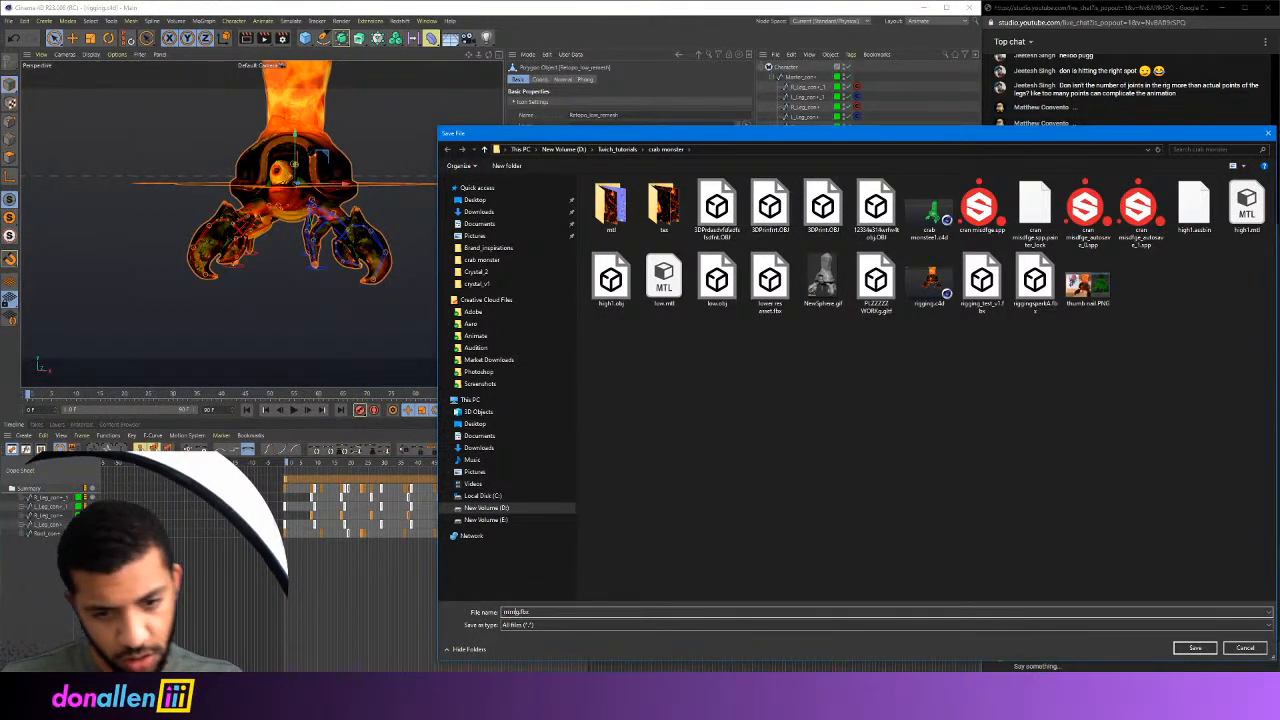
{"action": "left_click", "coordinate": [1215, 647]}
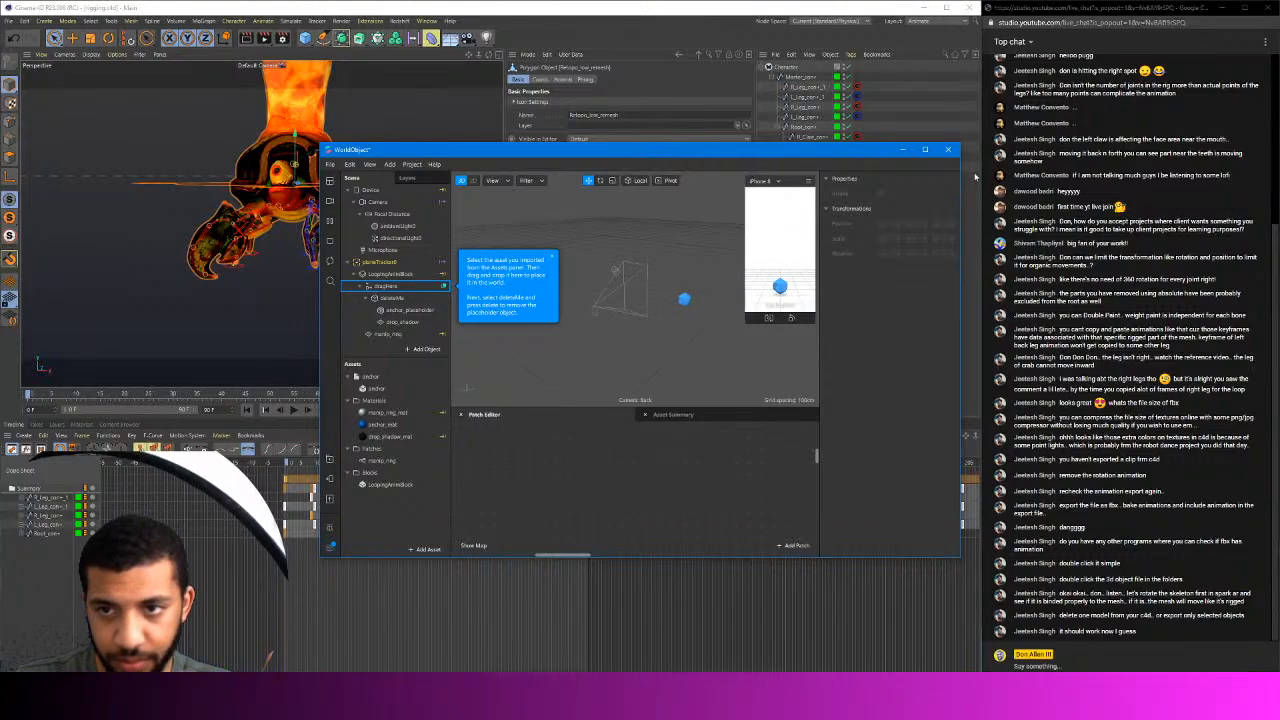
Switch to Spark AR, import the newly exported FBX from the crab monster folder and place it under dragHere
{"action": "left_click_drag", "start_coordinate": [849, 149], "coordinate": [337, 0]}
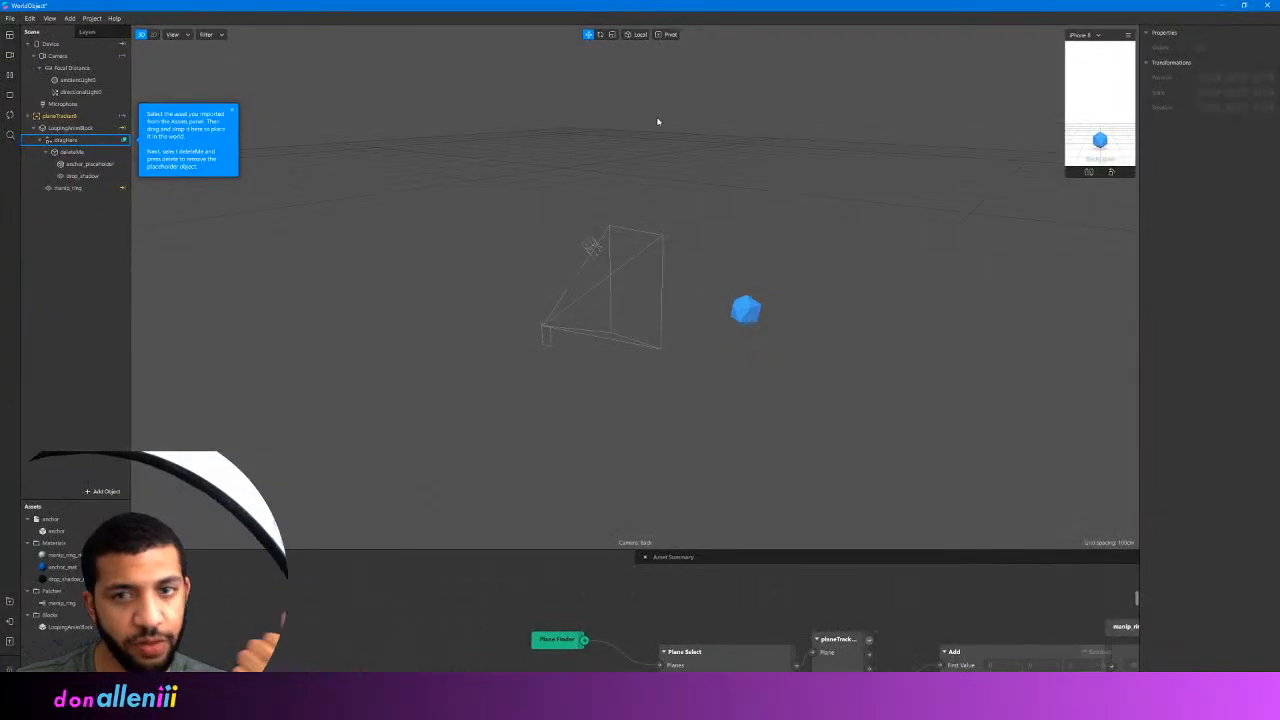
{"action": "left_click_drag", "start_coordinate": [512, 8], "coordinate": [96, 103]}
{"action": "double_click", "coordinate": [96, 100]}
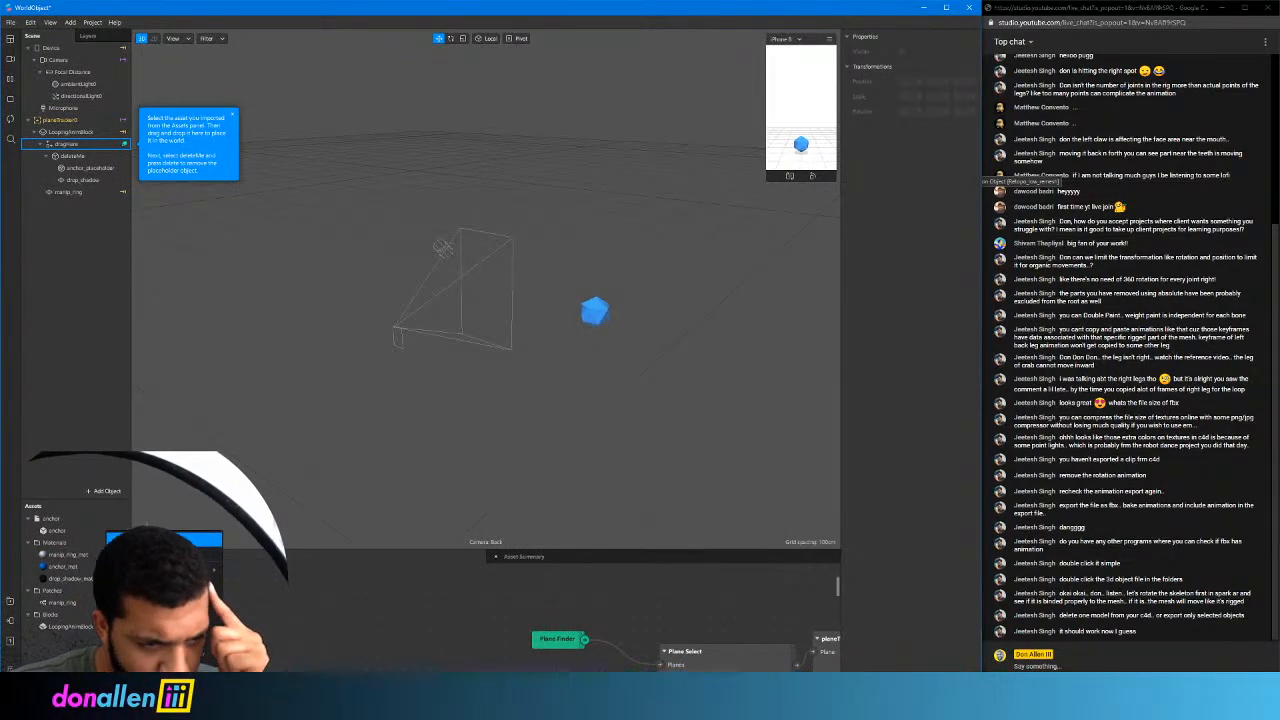
{"action": "left_click", "coordinate": [164, 539]}
{"action": "left_click", "coordinate": [203, 147]}
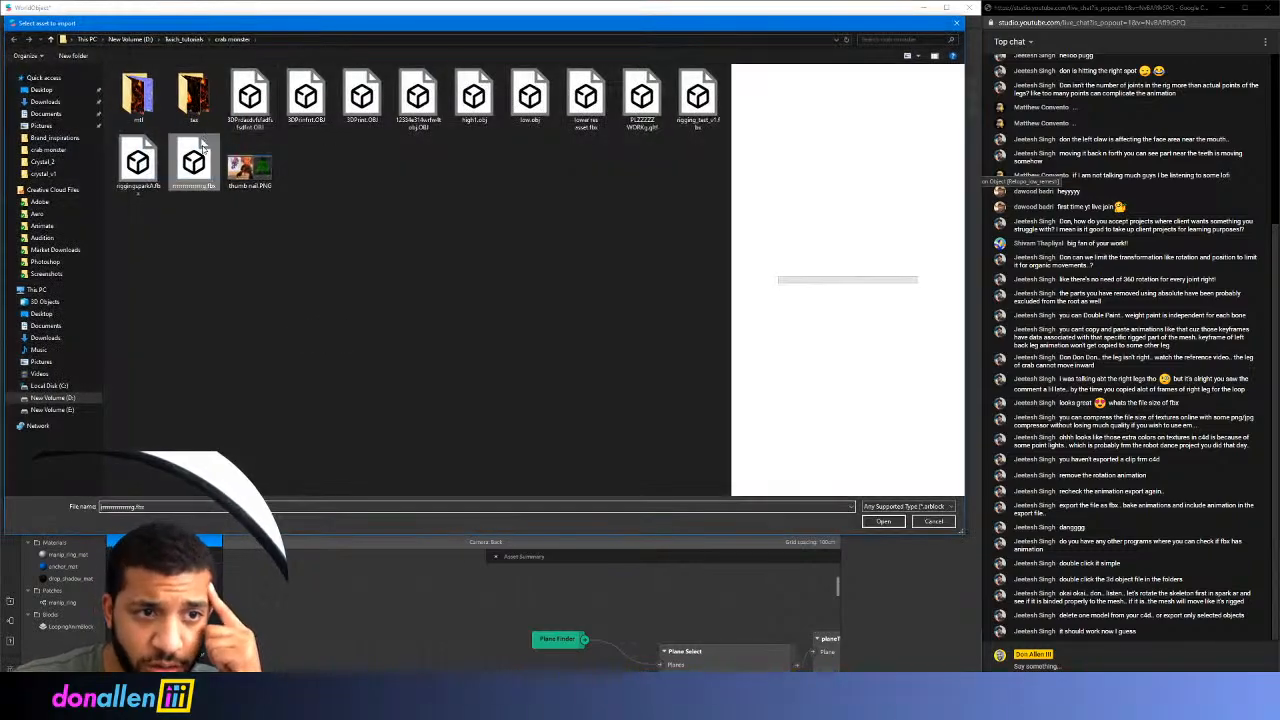
{"action": "left_click", "coordinate": [884, 522]}
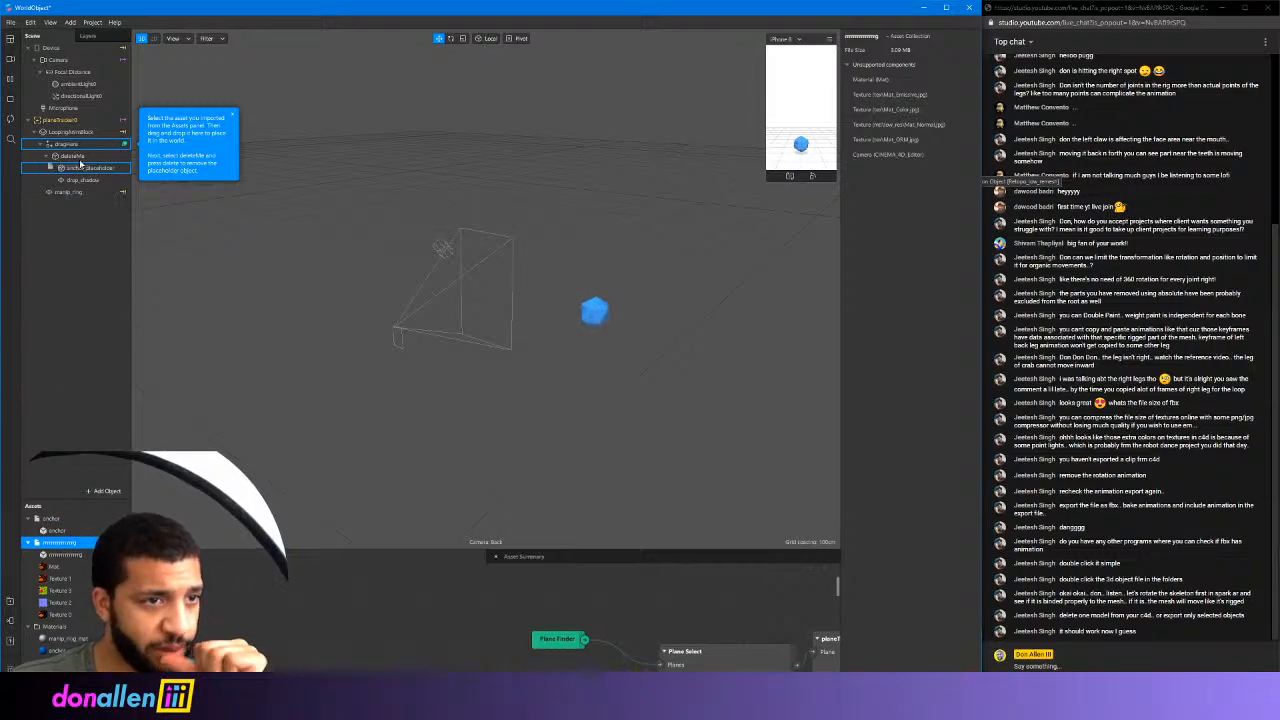
{"action": "left_click_drag", "start_coordinate": [83, 144], "coordinate": [83, 144]}
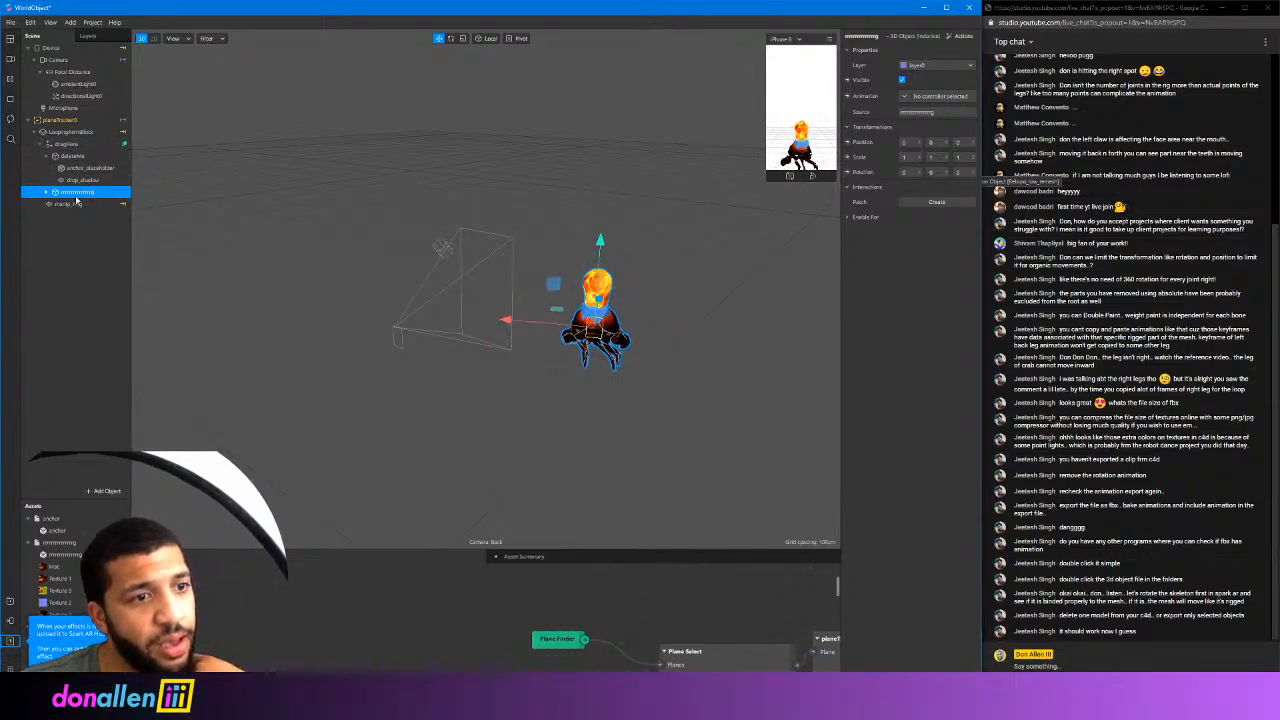
Expand the imported crab object in the scene and create a new animation controller for it
{"action": "left_click", "coordinate": [48, 192]}
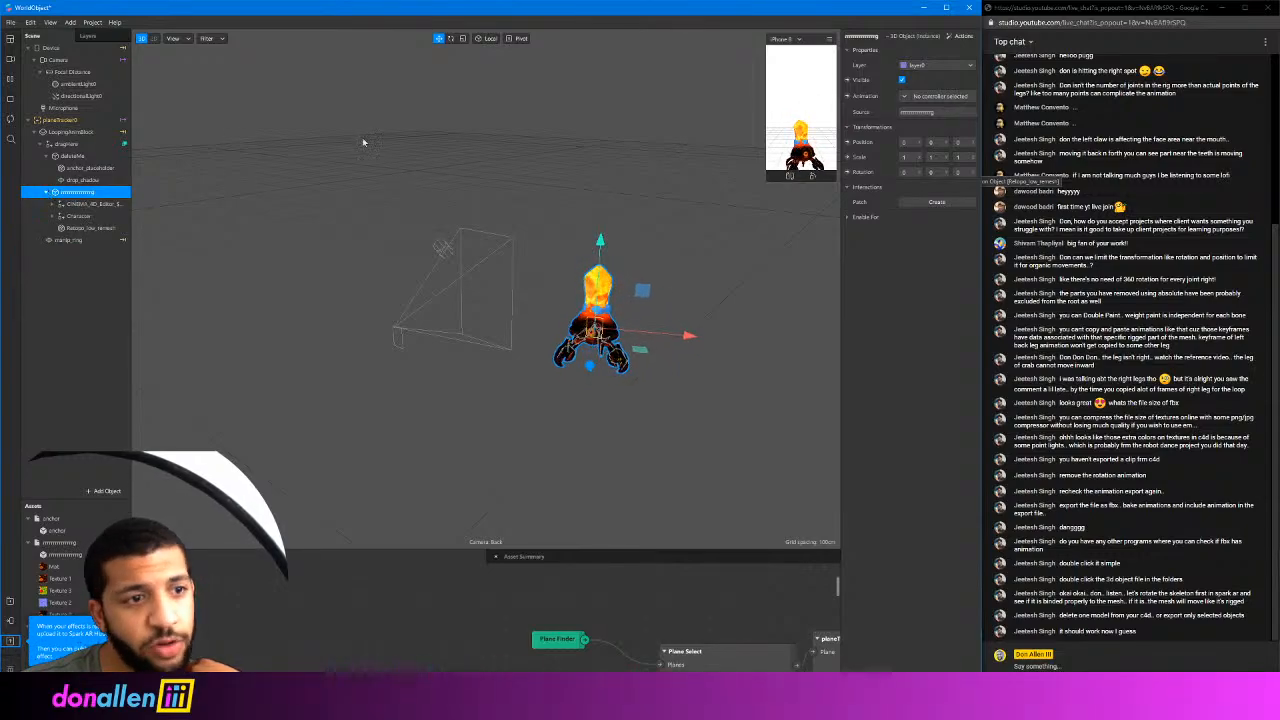
{"action": "left_click", "coordinate": [903, 97]}
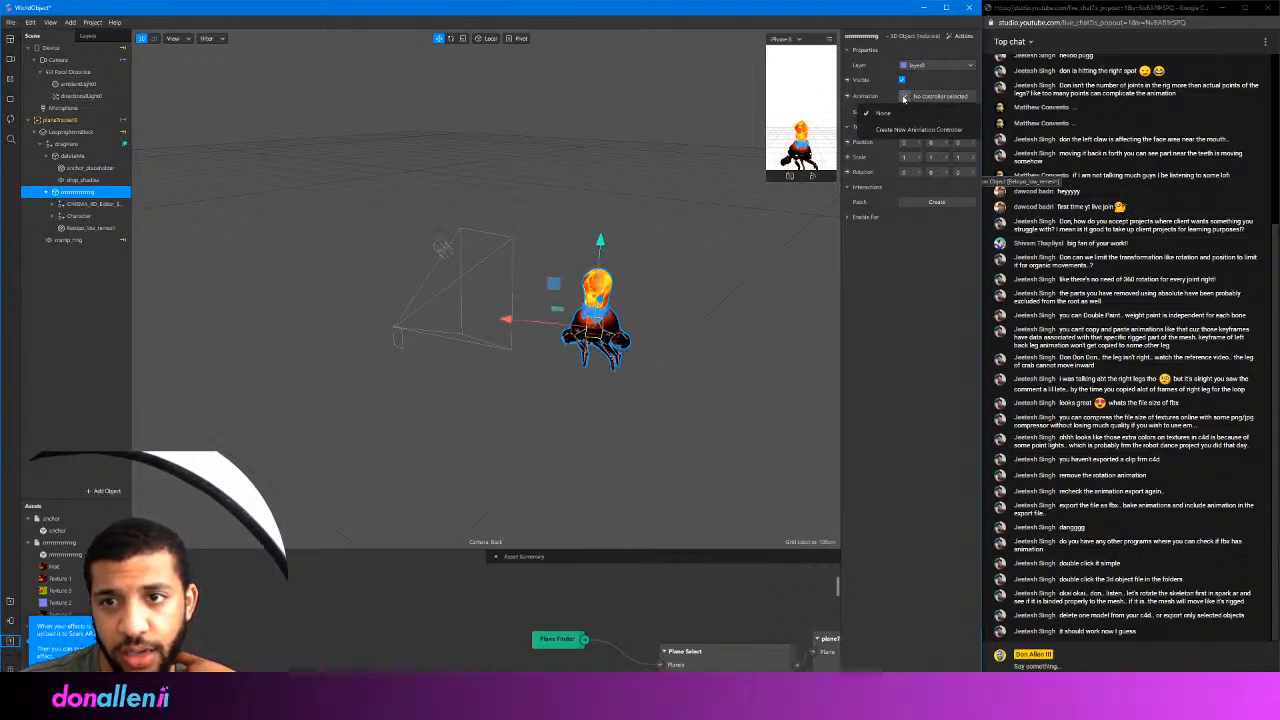
{"action": "left_click", "coordinate": [896, 96]}
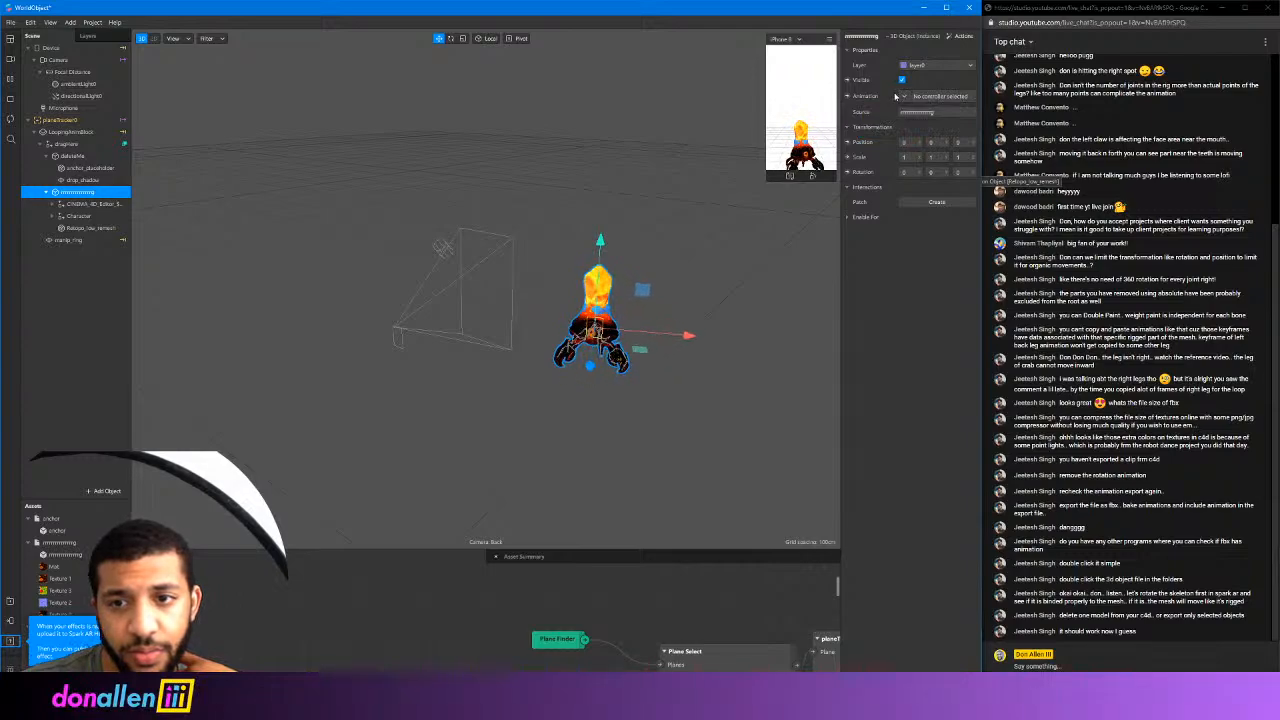
{"action": "left_click", "coordinate": [903, 96]}
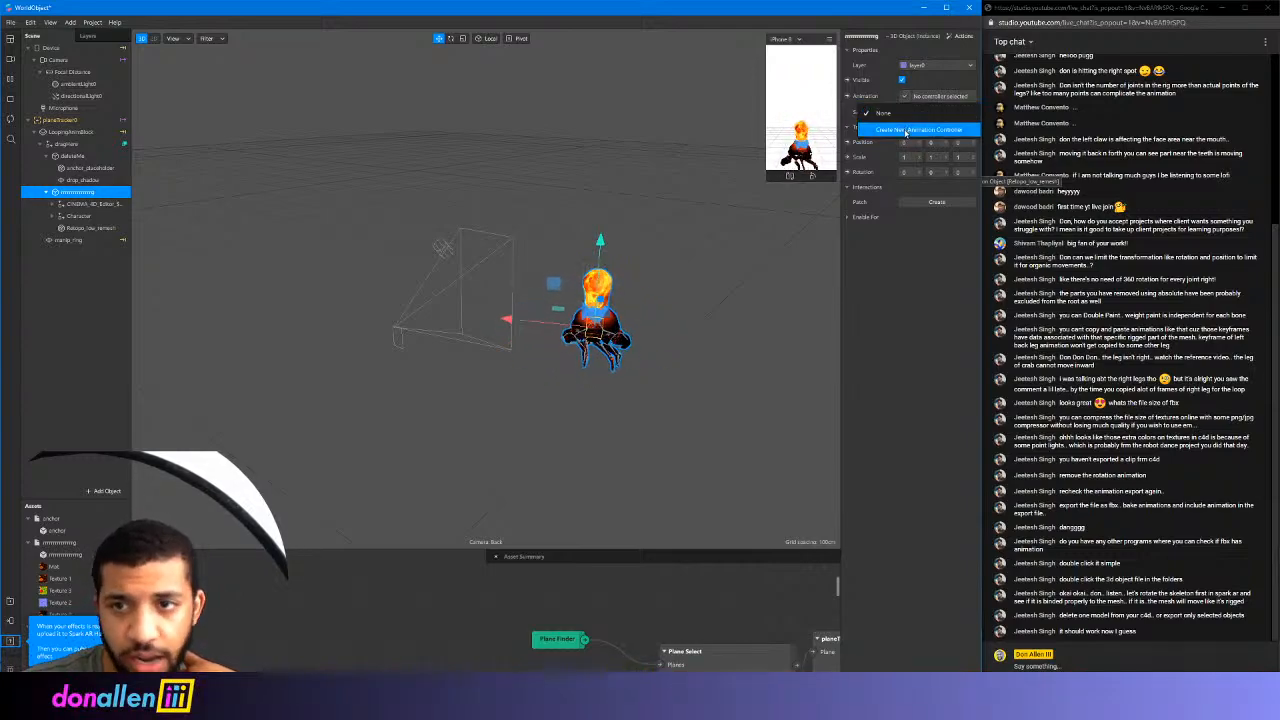
{"action": "left_click", "coordinate": [906, 131]}
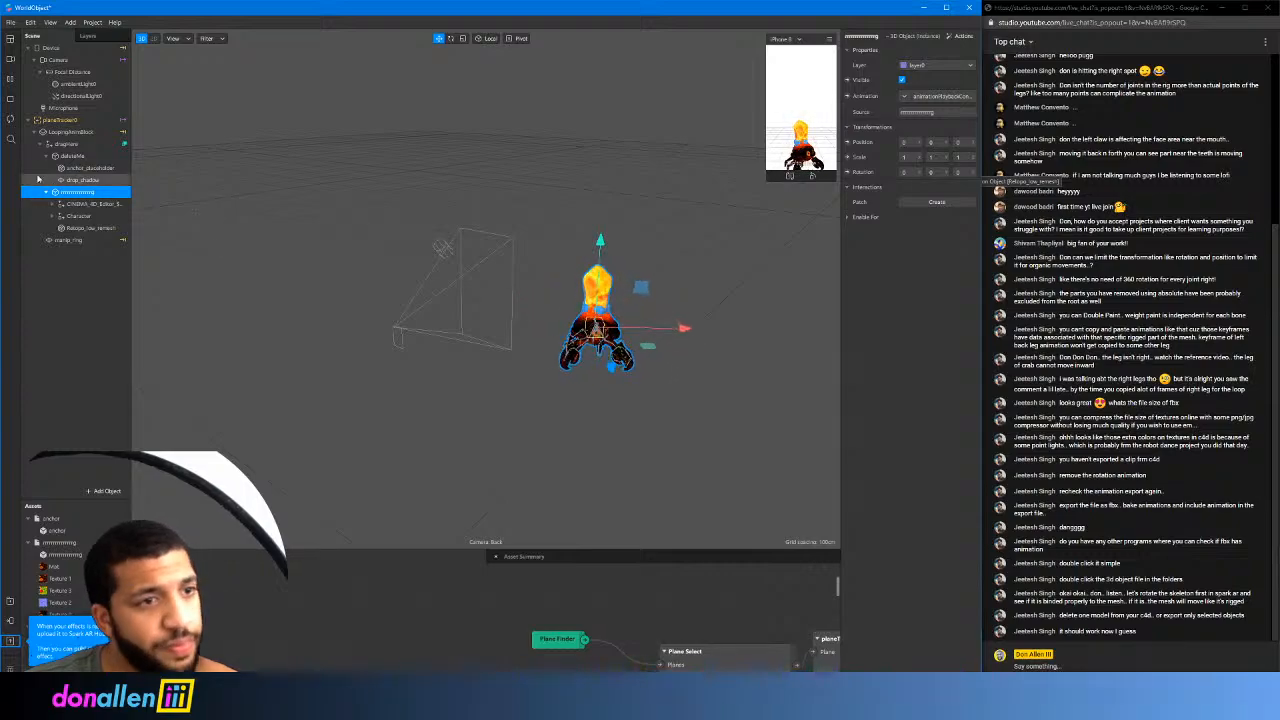
Examine the animated crab up close along with its Cinema 4D editor null, Character rig and Retopo_low_remesh mesh
{"action": "scroll", "coordinate": [581, 354], "scroll_direction": "up", "scroll_amount": 5}
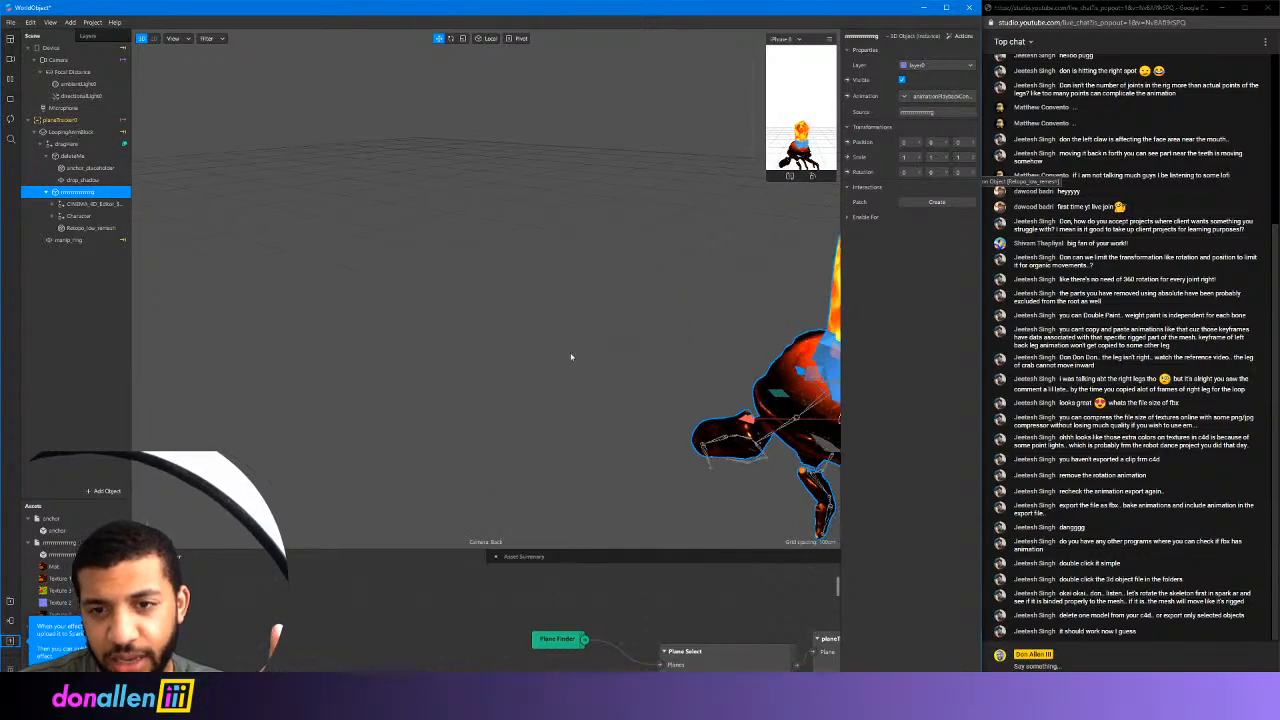
{"action": "scroll", "coordinate": [624, 344], "scroll_direction": "down", "scroll_amount": 3}
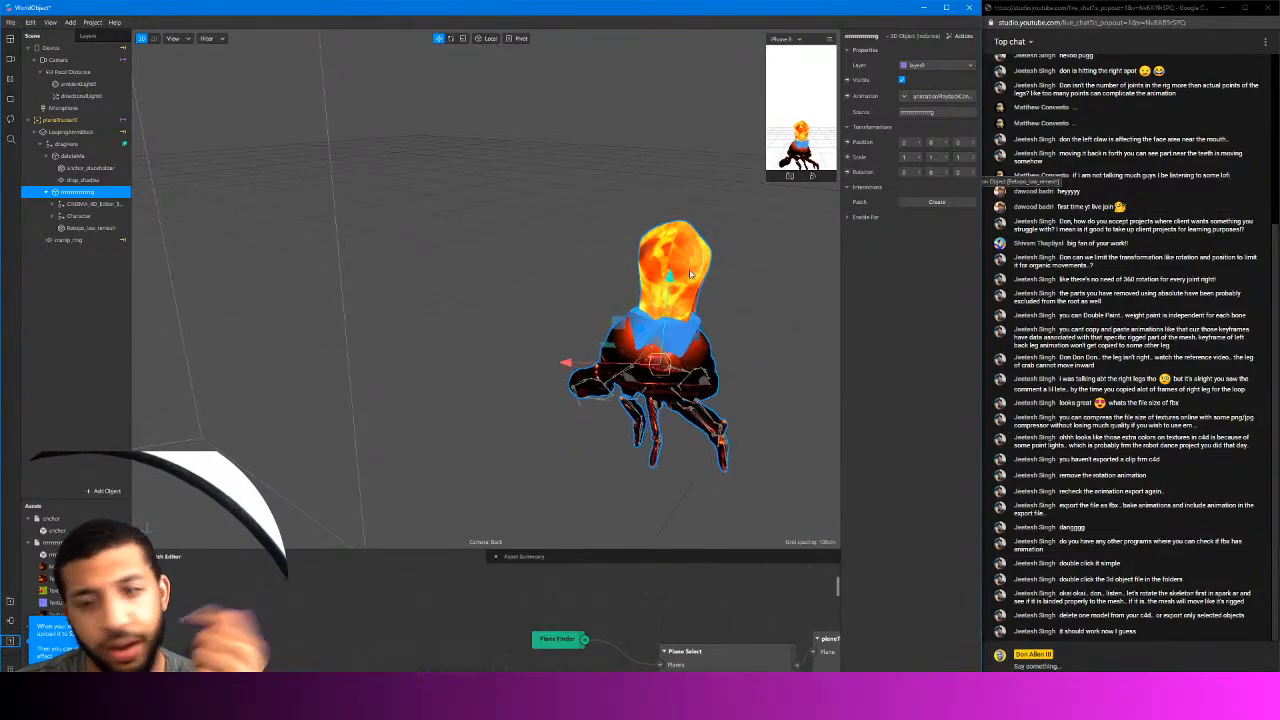
{"action": "left_click", "coordinate": [78, 205]}
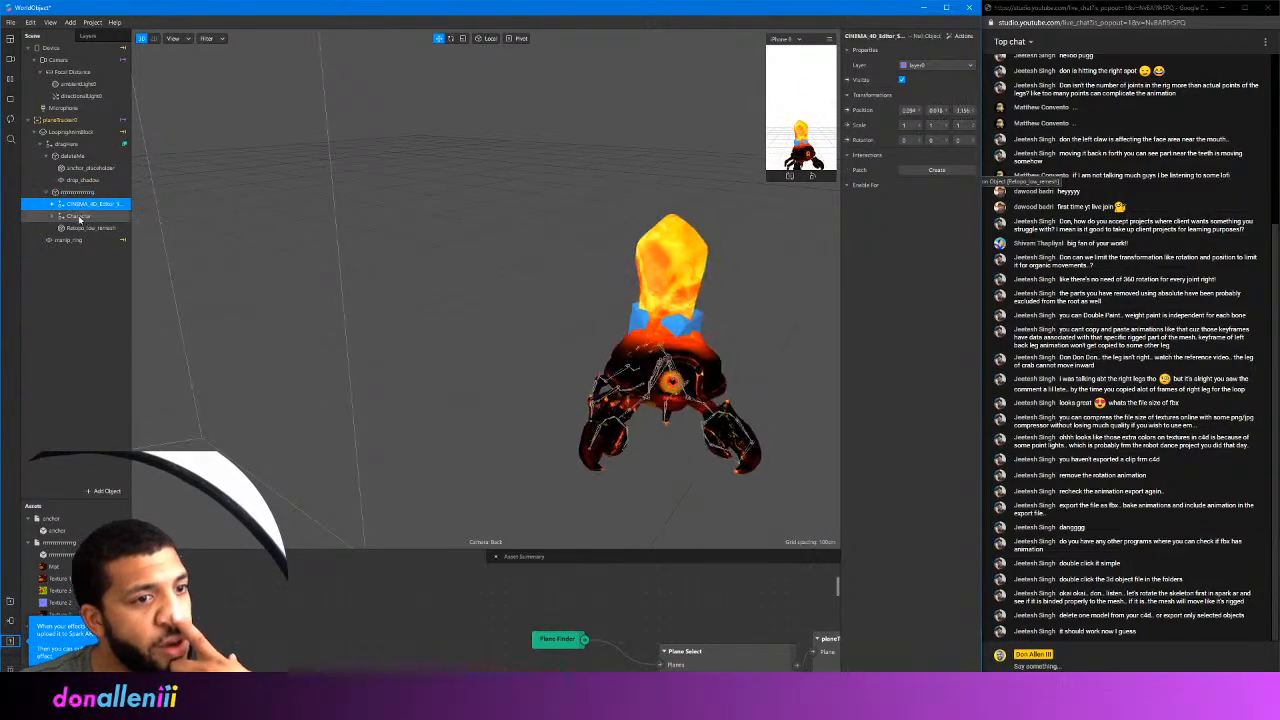
{"action": "left_click", "coordinate": [80, 217]}
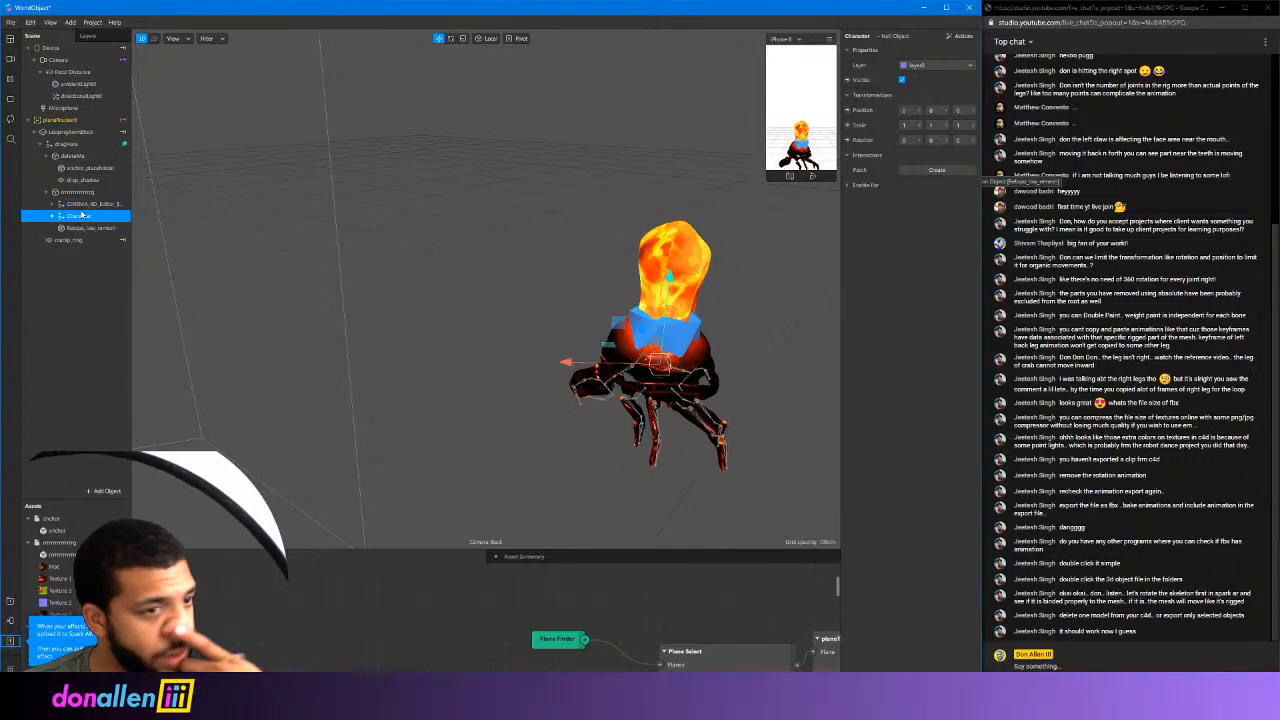
{"action": "left_click", "coordinate": [66, 205]}
{"action": "left_click", "coordinate": [52, 204]}
{"action": "left_click", "coordinate": [78, 216]}
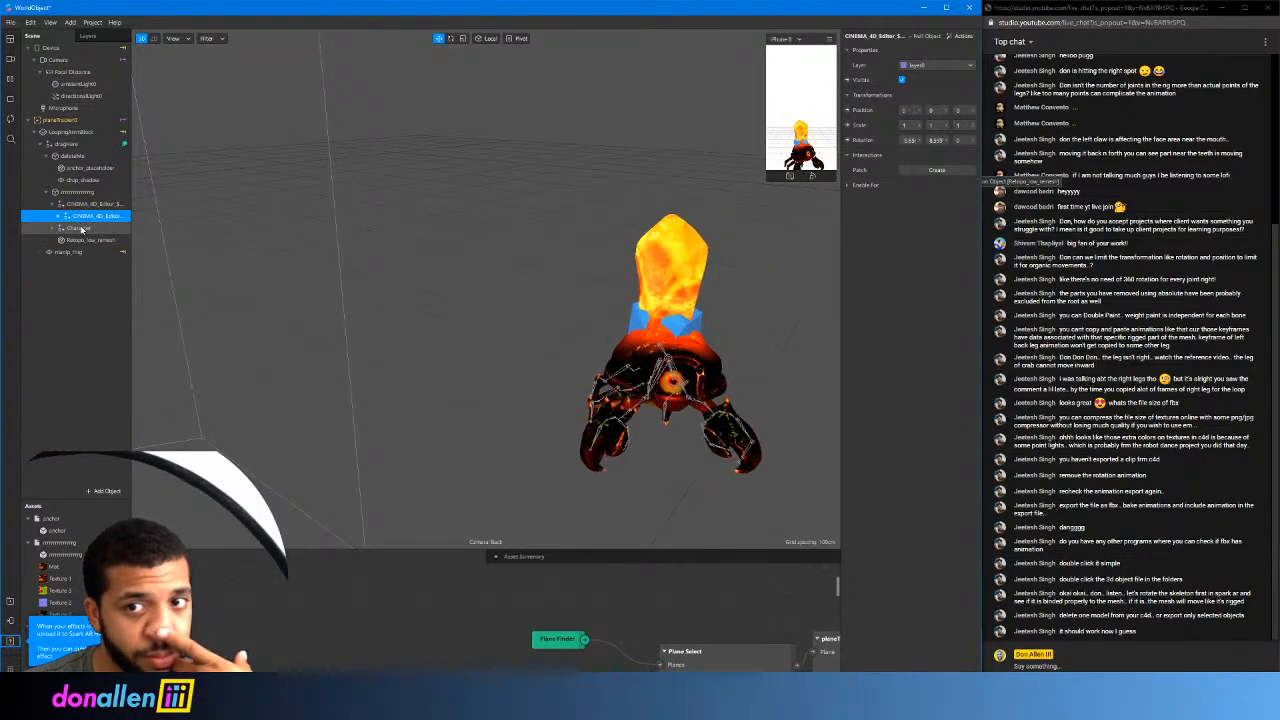
{"action": "left_click", "coordinate": [78, 228]}
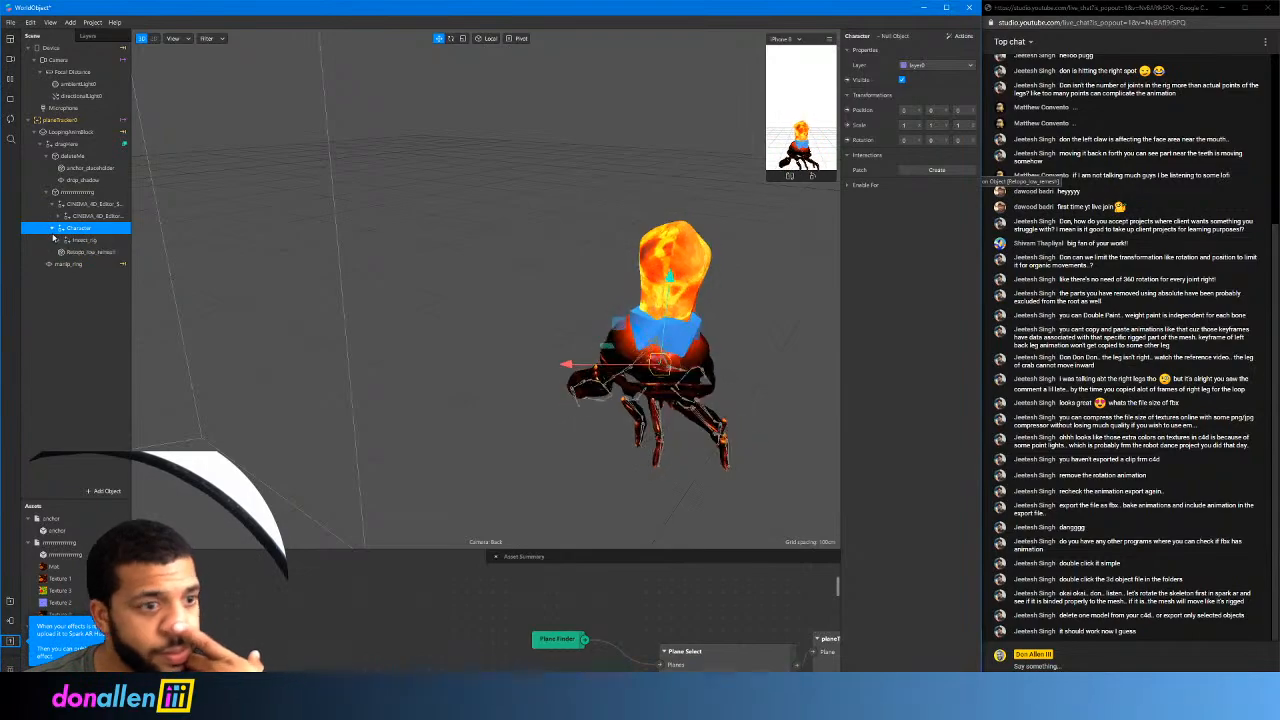
{"action": "left_click", "coordinate": [50, 229]}
{"action": "left_click", "coordinate": [82, 252]}
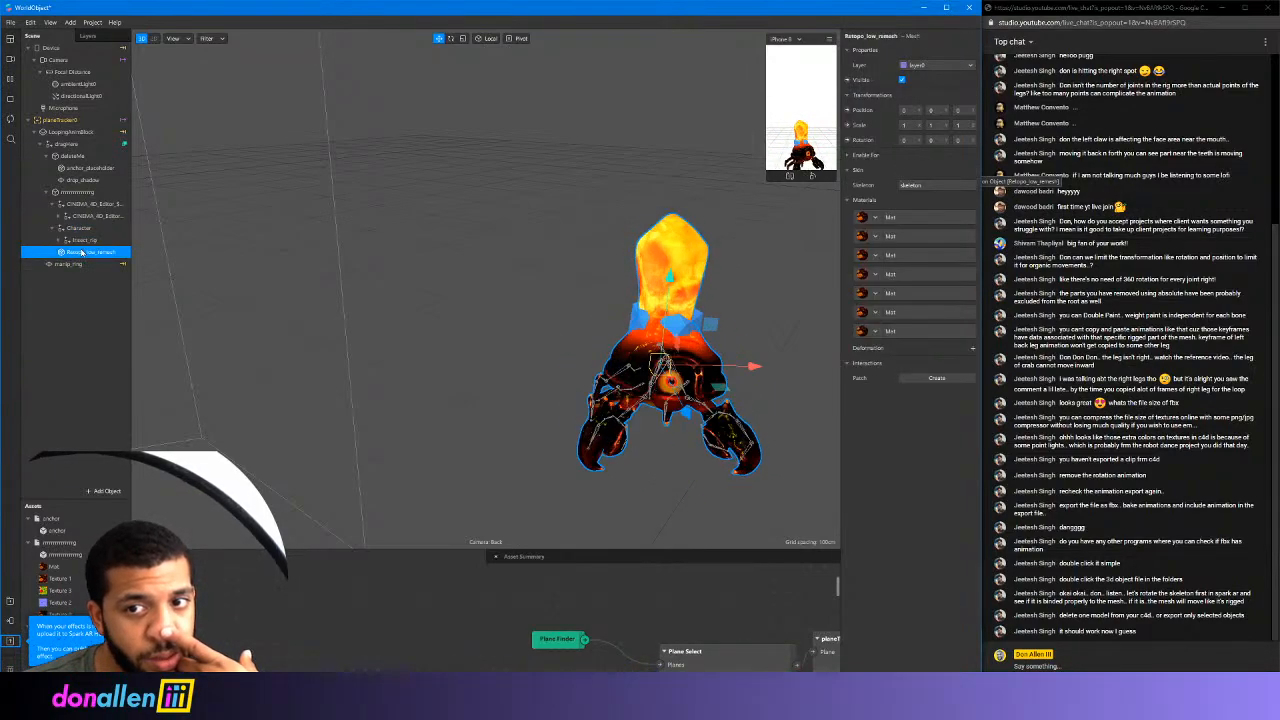
Hide the anchor_placeholder mesh under deleteMe
{"action": "left_click", "coordinate": [70, 264]}
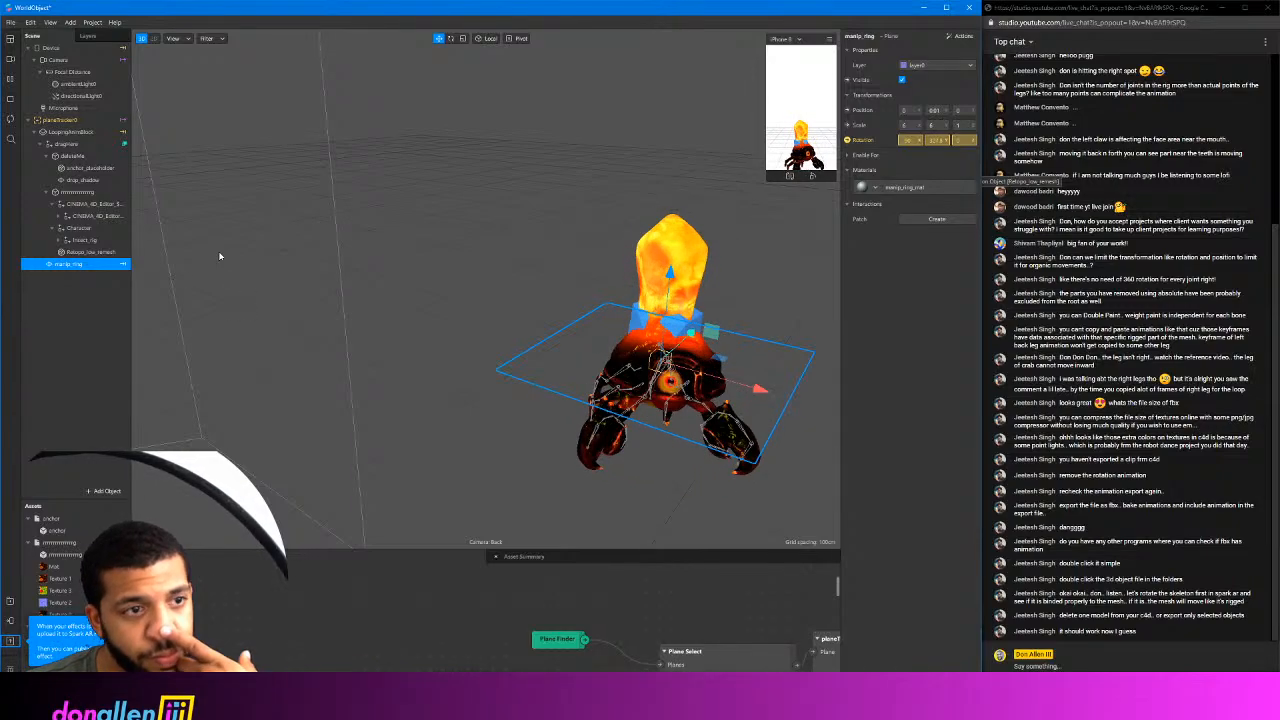
{"action": "left_click", "coordinate": [87, 168]}
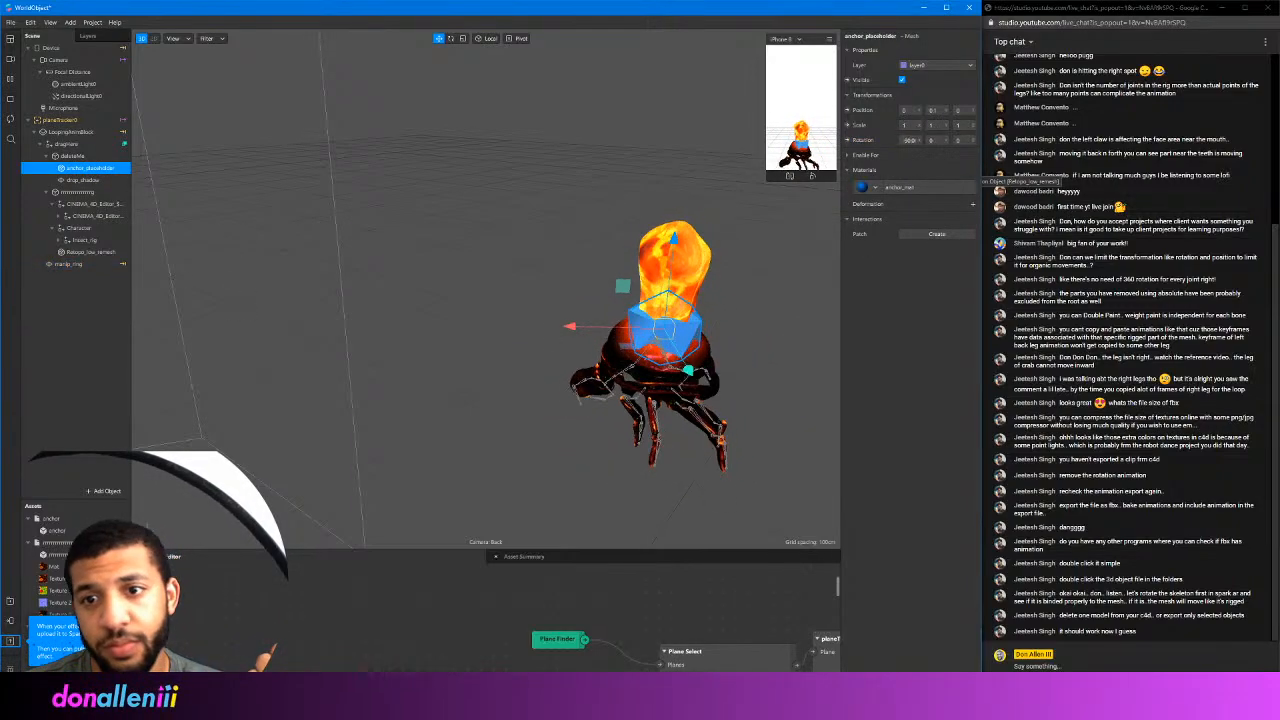
{"action": "left_click", "coordinate": [902, 80]}
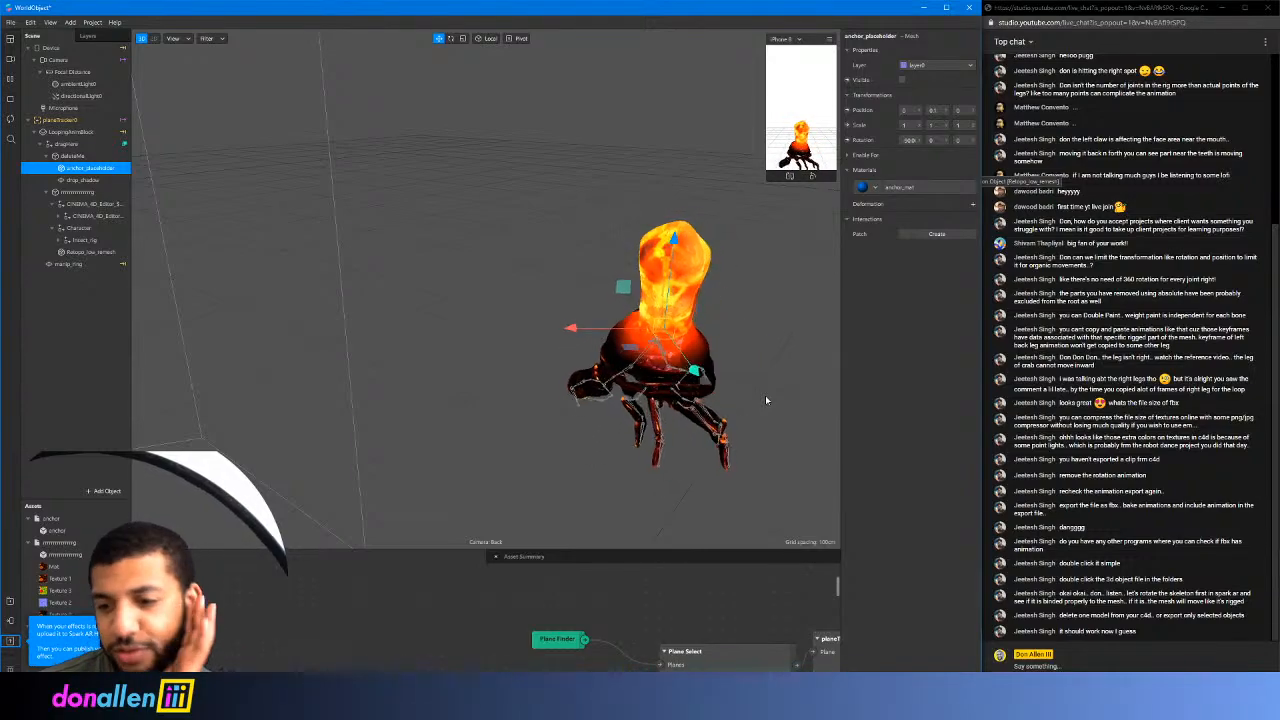
Turn off spinning for the LoopingAnimBlock
{"action": "scroll", "coordinate": [716, 358], "scroll_direction": "down", "scroll_amount": 3}
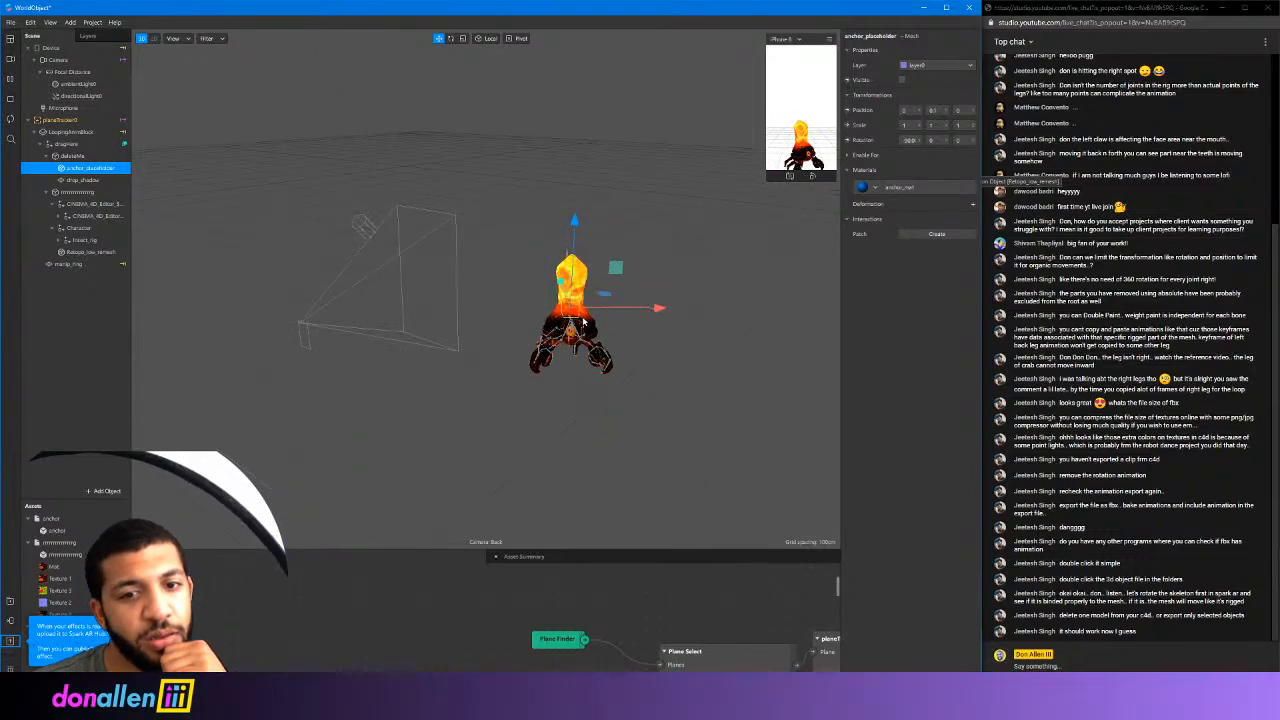
{"action": "scroll", "coordinate": [615, 355], "scroll_direction": "up", "scroll_amount": 5}
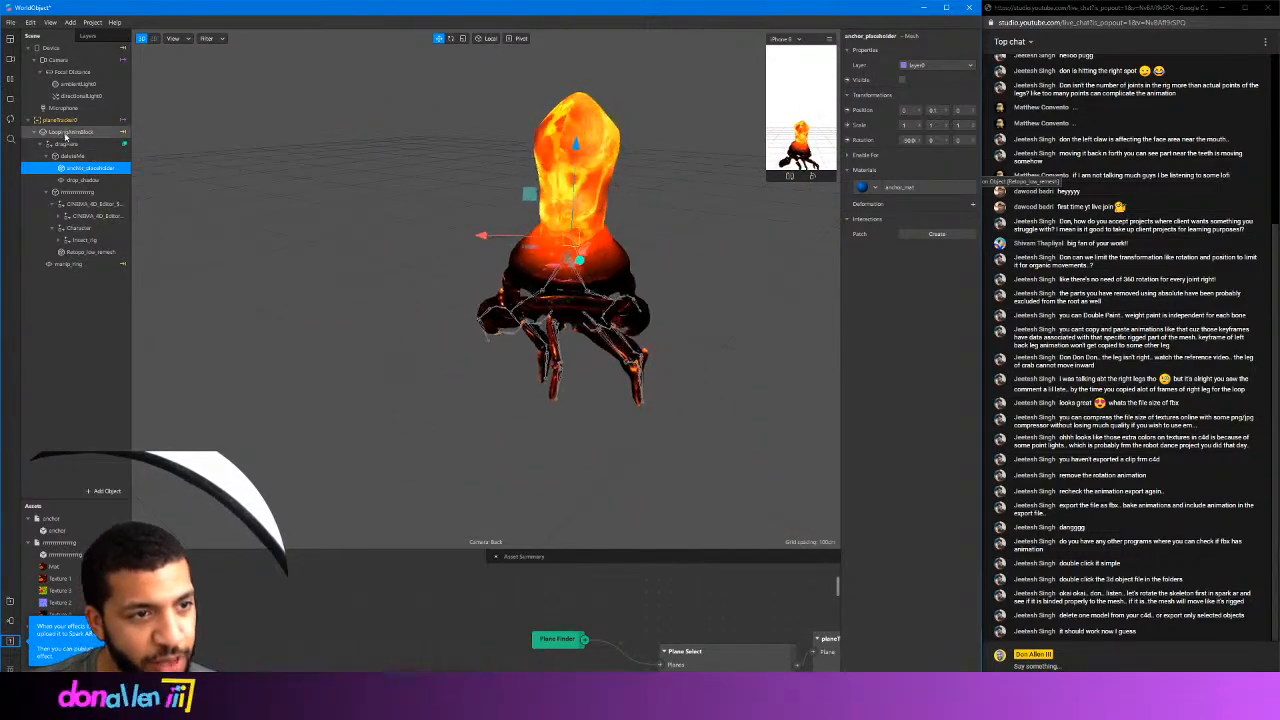
{"action": "left_click", "coordinate": [69, 132]}
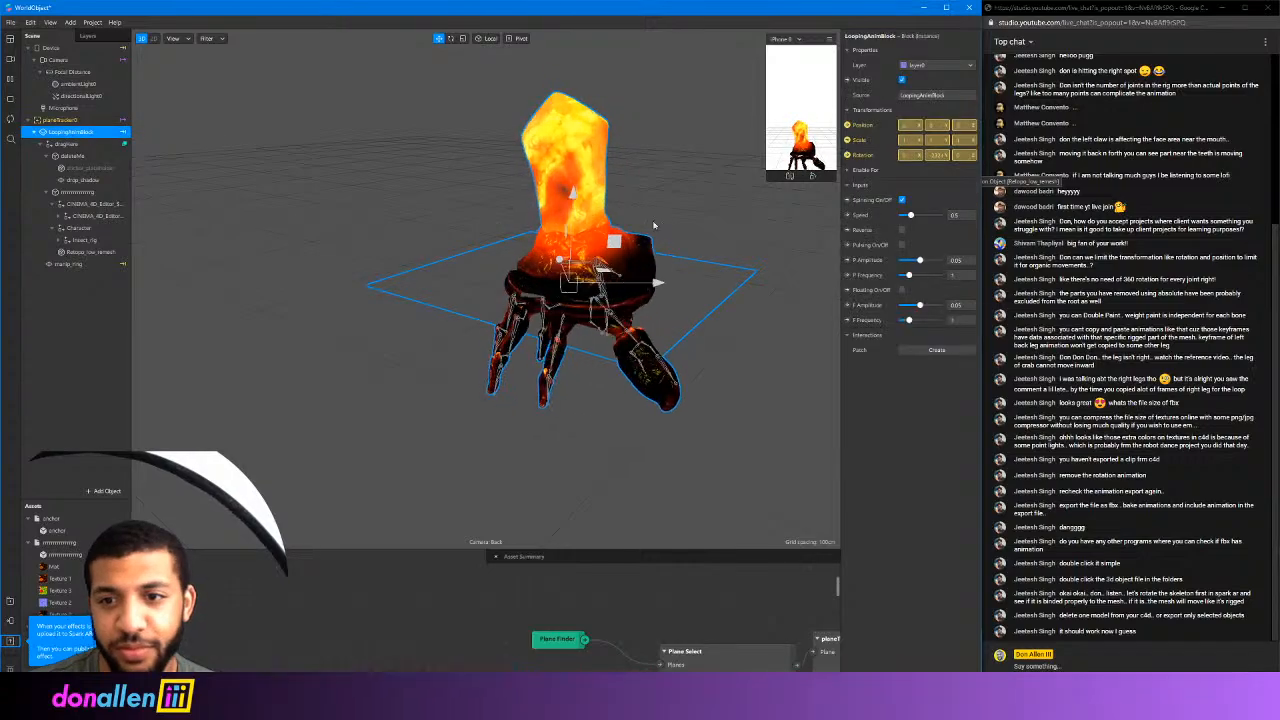
{"action": "left_click", "coordinate": [902, 200]}
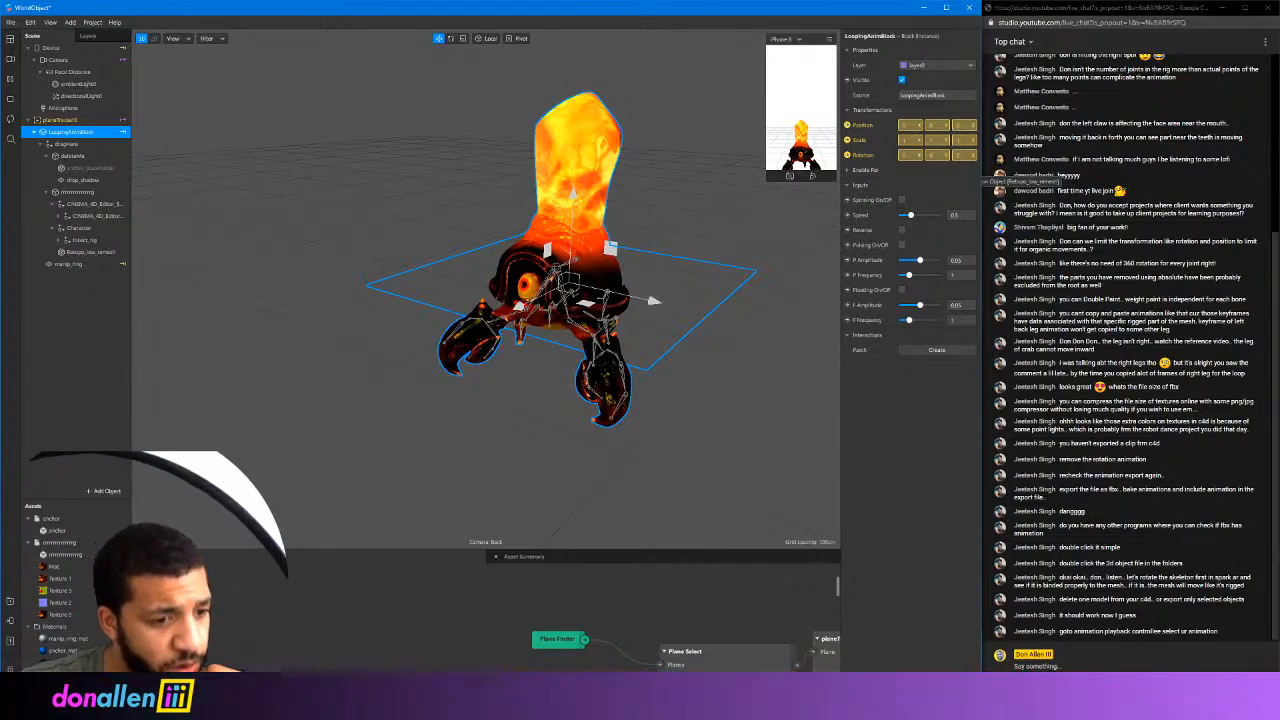
Review the animation playback controller's clip, play and loop settings, and enlarge the Patch Editor area
{"action": "left_click", "coordinate": [57, 656]}
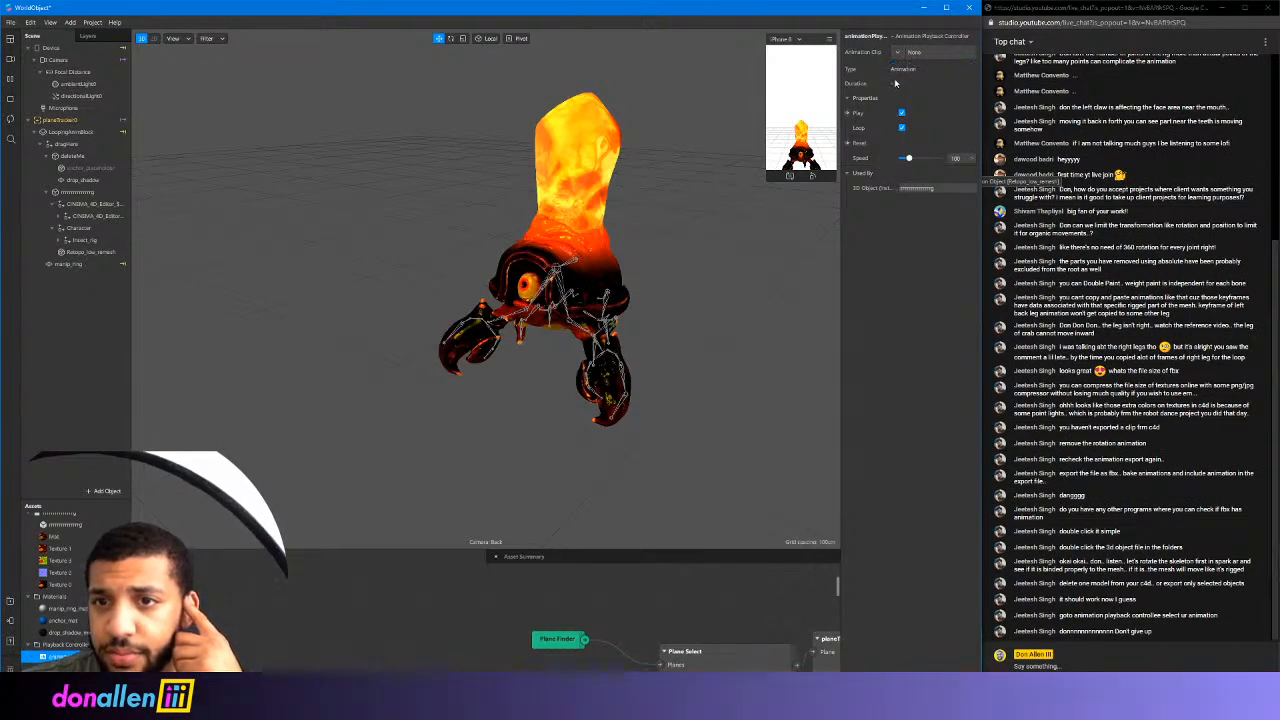
{"action": "left_click", "coordinate": [849, 174]}
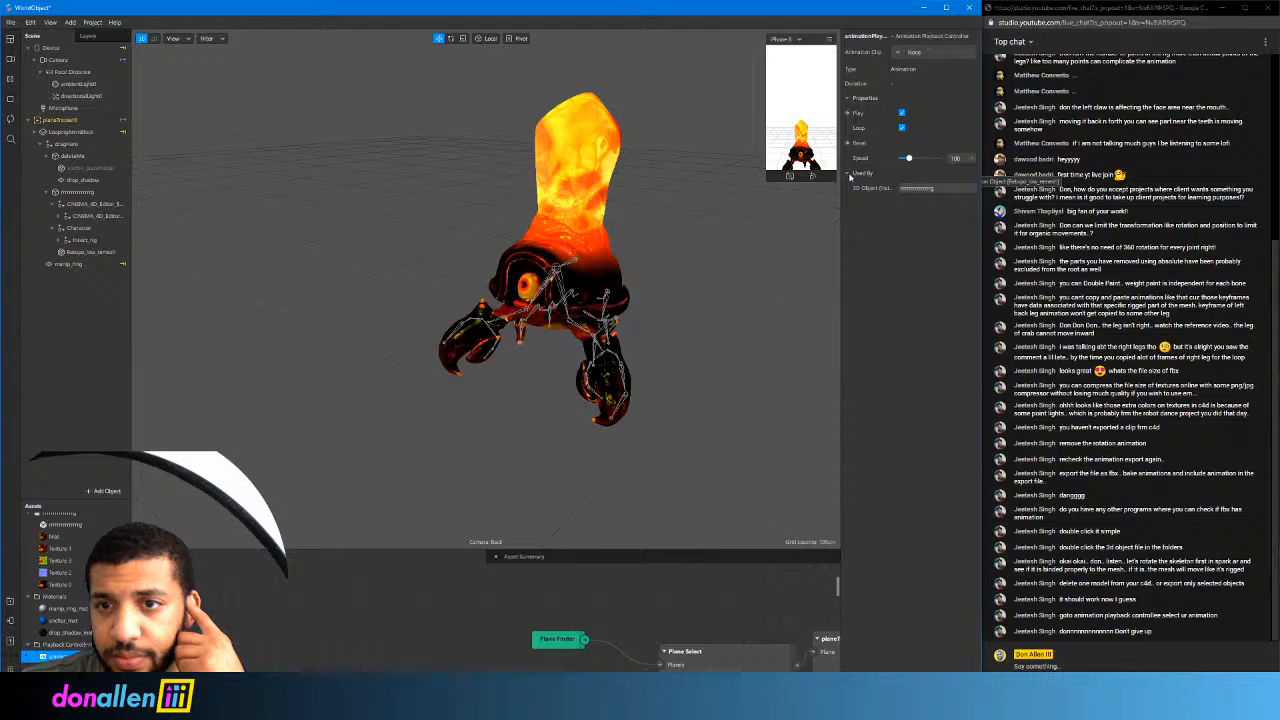
{"action": "left_click", "coordinate": [902, 128]}
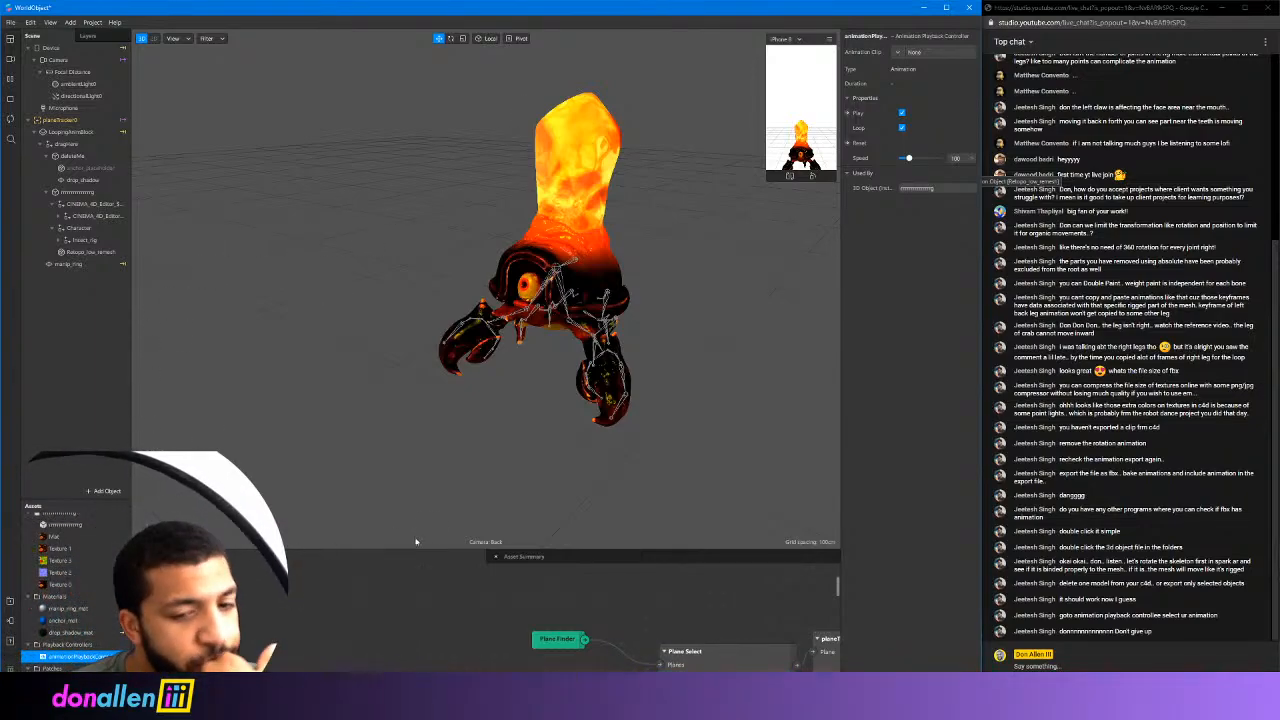
{"action": "left_click_drag", "start_coordinate": [480, 548], "coordinate": [485, 393]}
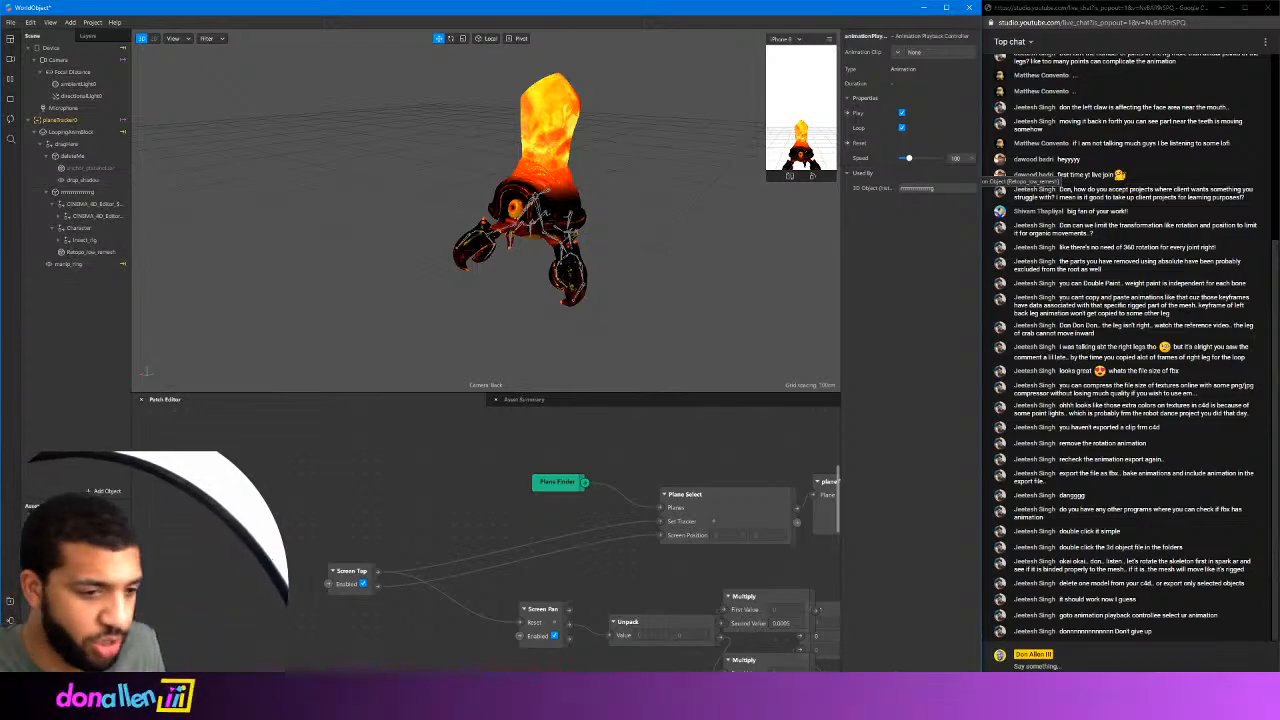
Import the Hip Hop Dancing FBX from the Rigging_test folder inside the Creative Cloud Aero folder
{"action": "left_click", "coordinate": [104, 680]}
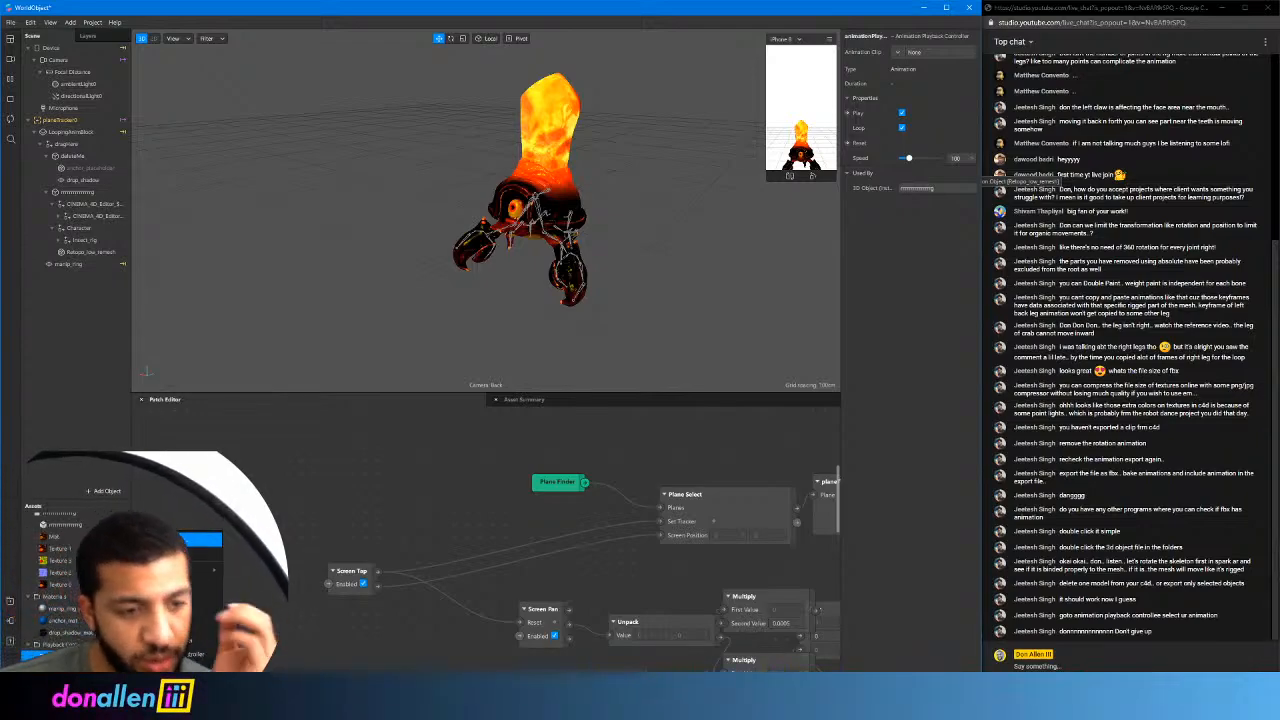
{"action": "left_click", "coordinate": [178, 539]}
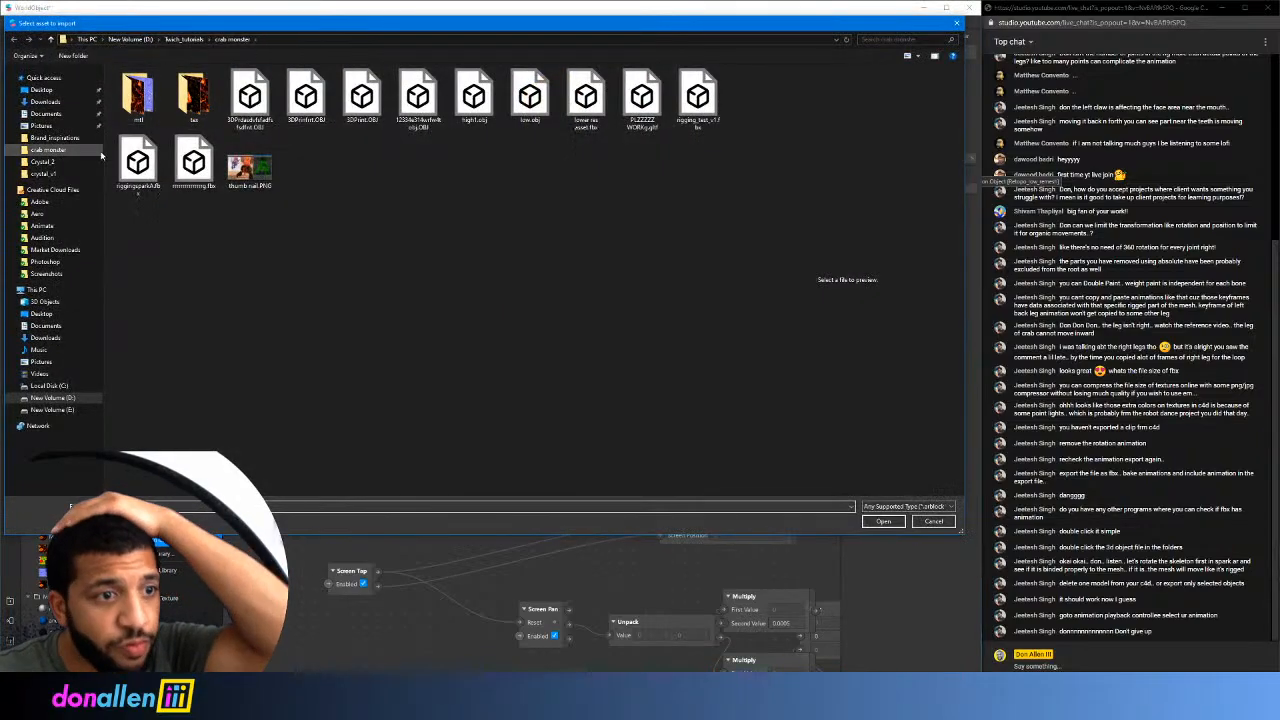
{"action": "left_click", "coordinate": [38, 213]}
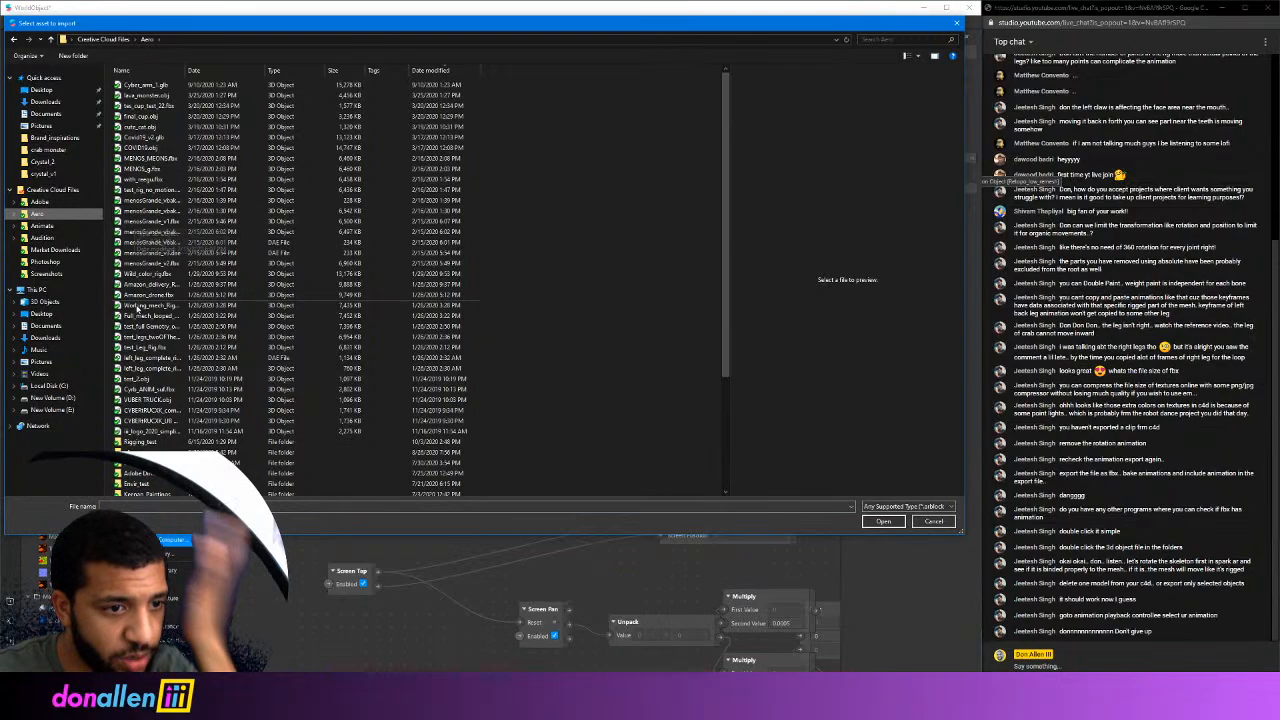
{"action": "double_click", "coordinate": [140, 441]}
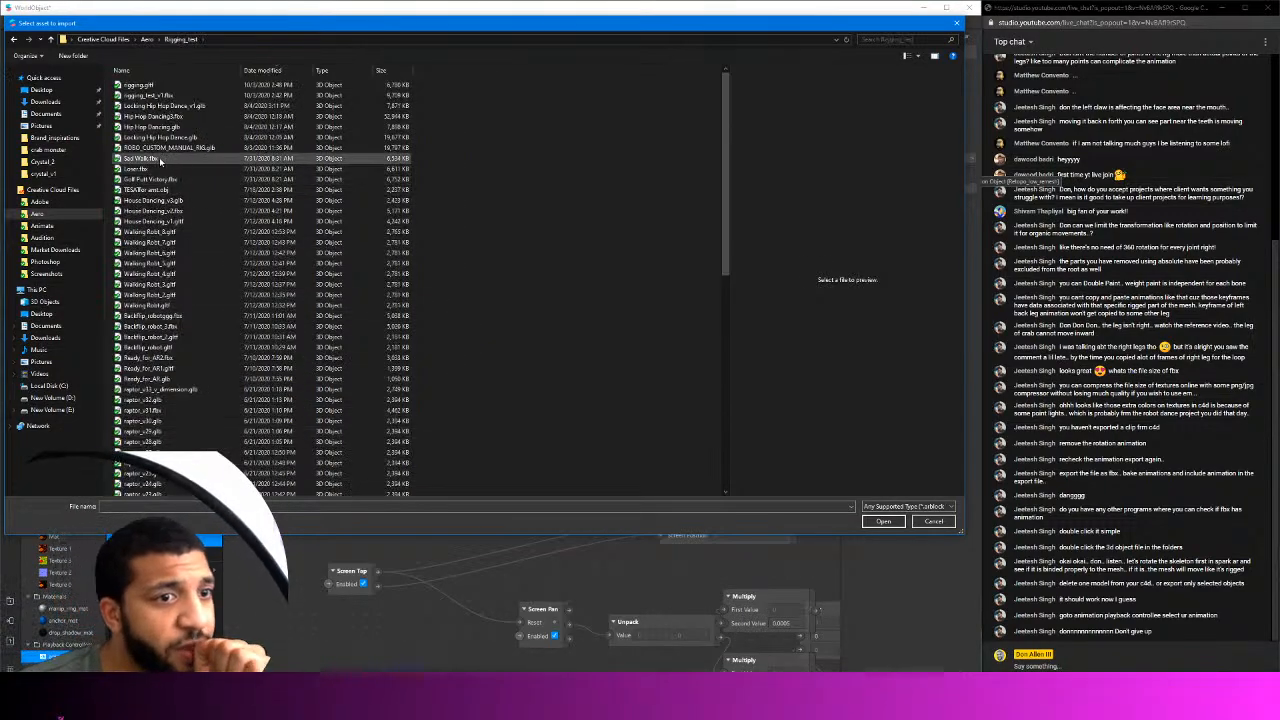
{"action": "left_click", "coordinate": [155, 116]}
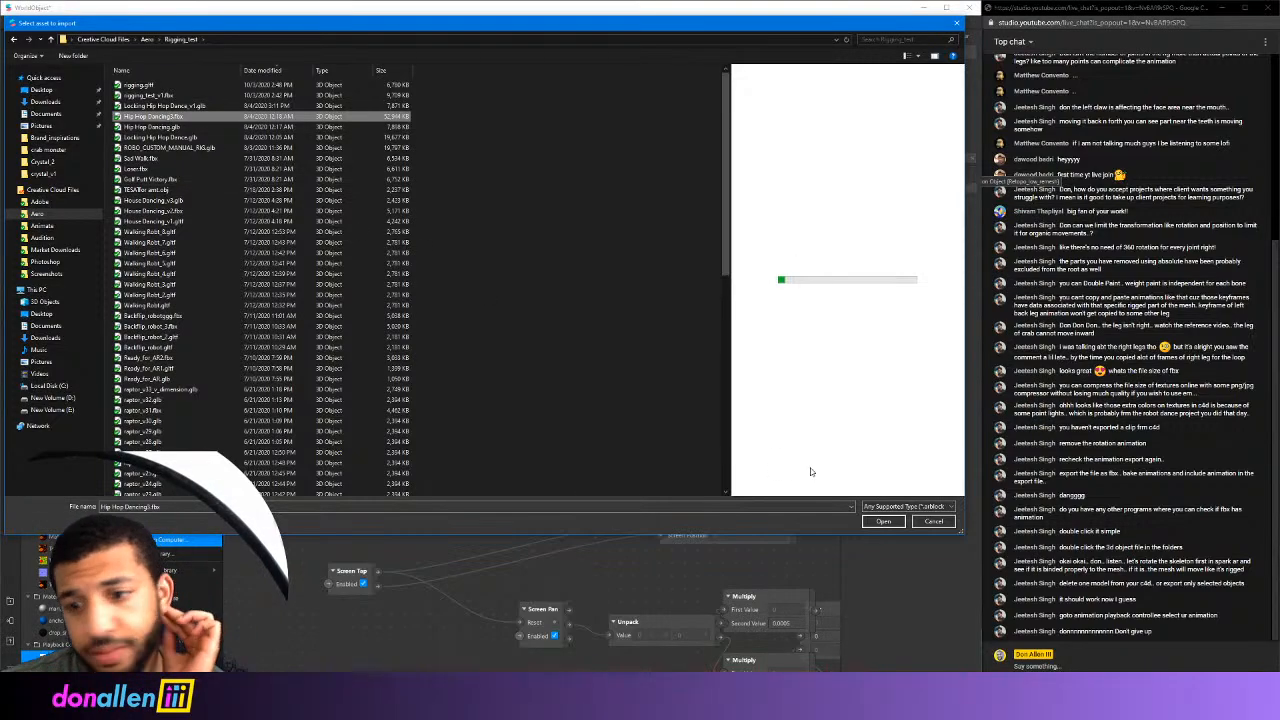
{"action": "left_click", "coordinate": [885, 521]}
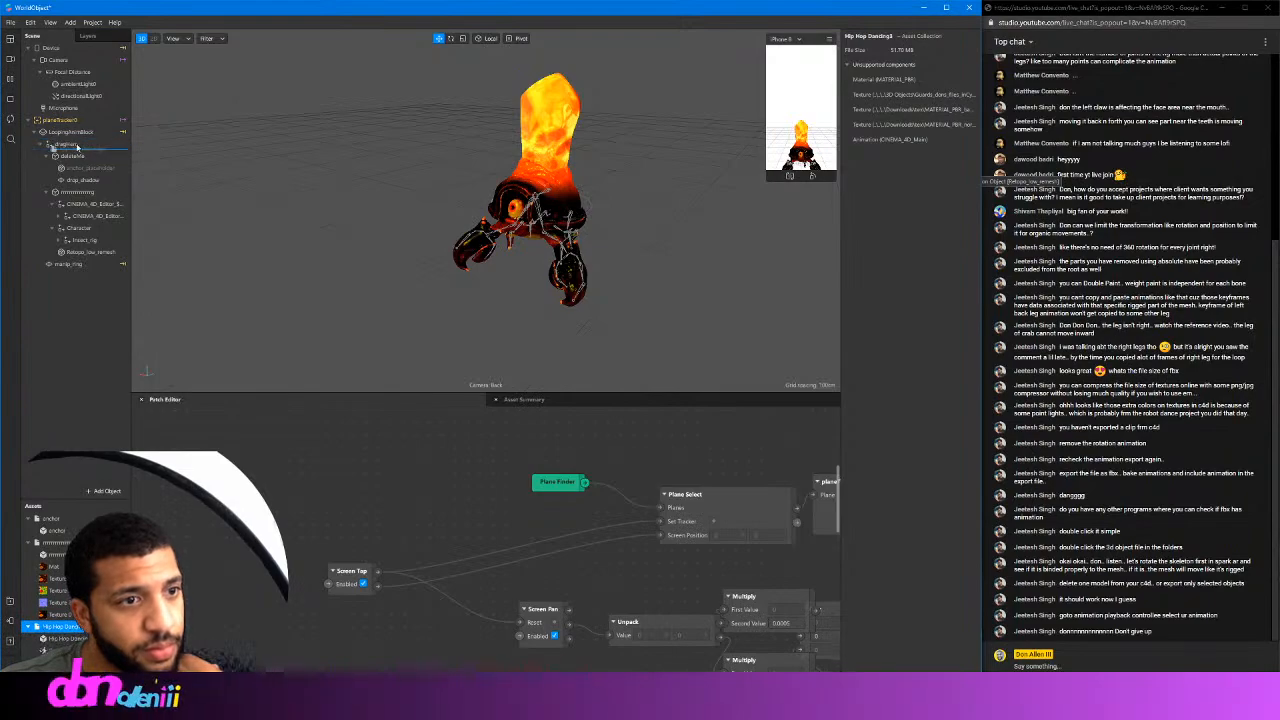
Place the imported Hip Hop Dancing model under dragHere in the scene and bring the whole character into view
{"action": "left_click_drag", "start_coordinate": [78, 145], "coordinate": [78, 145]}
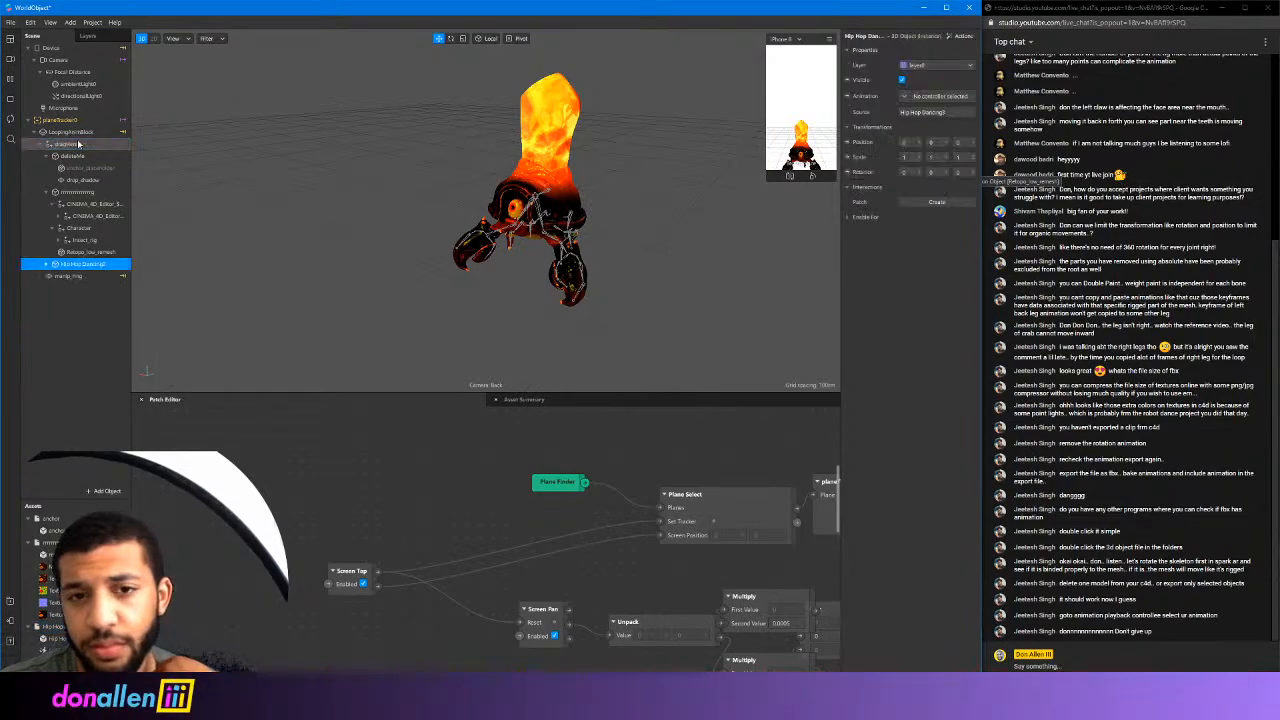
{"action": "scroll", "coordinate": [556, 166], "scroll_direction": "up", "scroll_amount": 5}
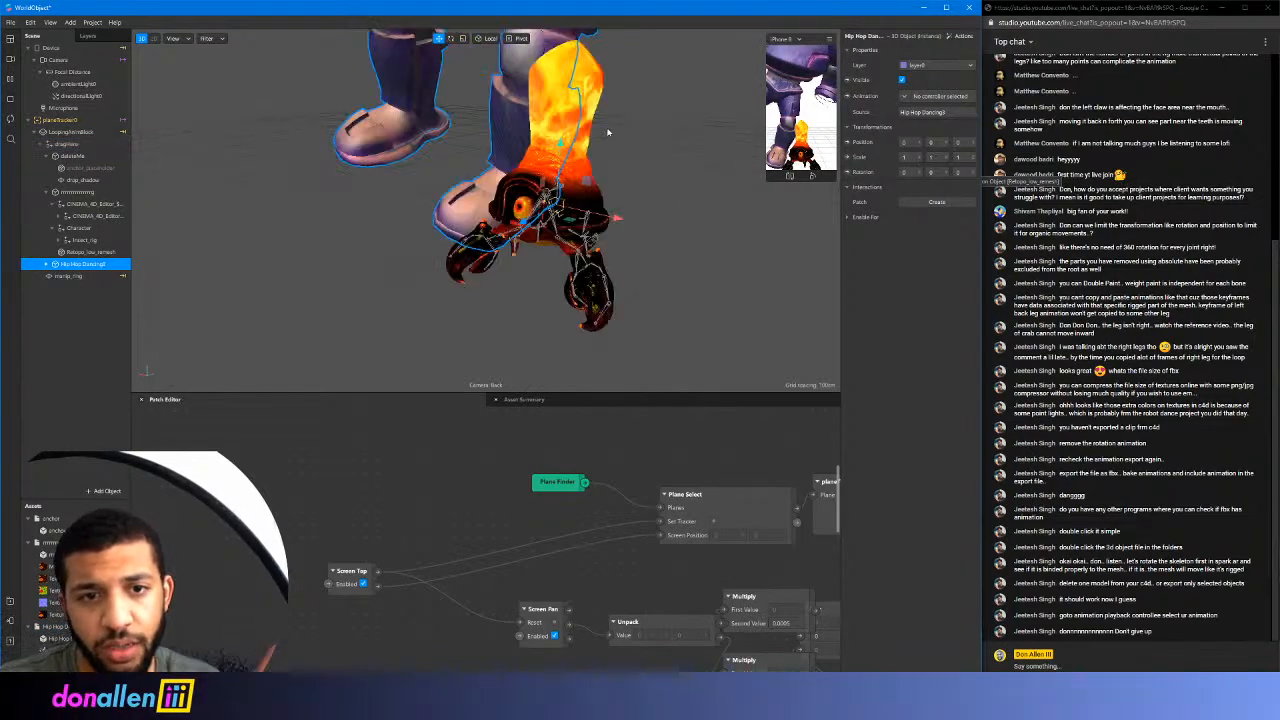
{"action": "scroll", "coordinate": [617, 126], "scroll_direction": "down", "scroll_amount": 3}
{"action": "middle_click_drag", "start_coordinate": [617, 126], "coordinate": [596, 216]}
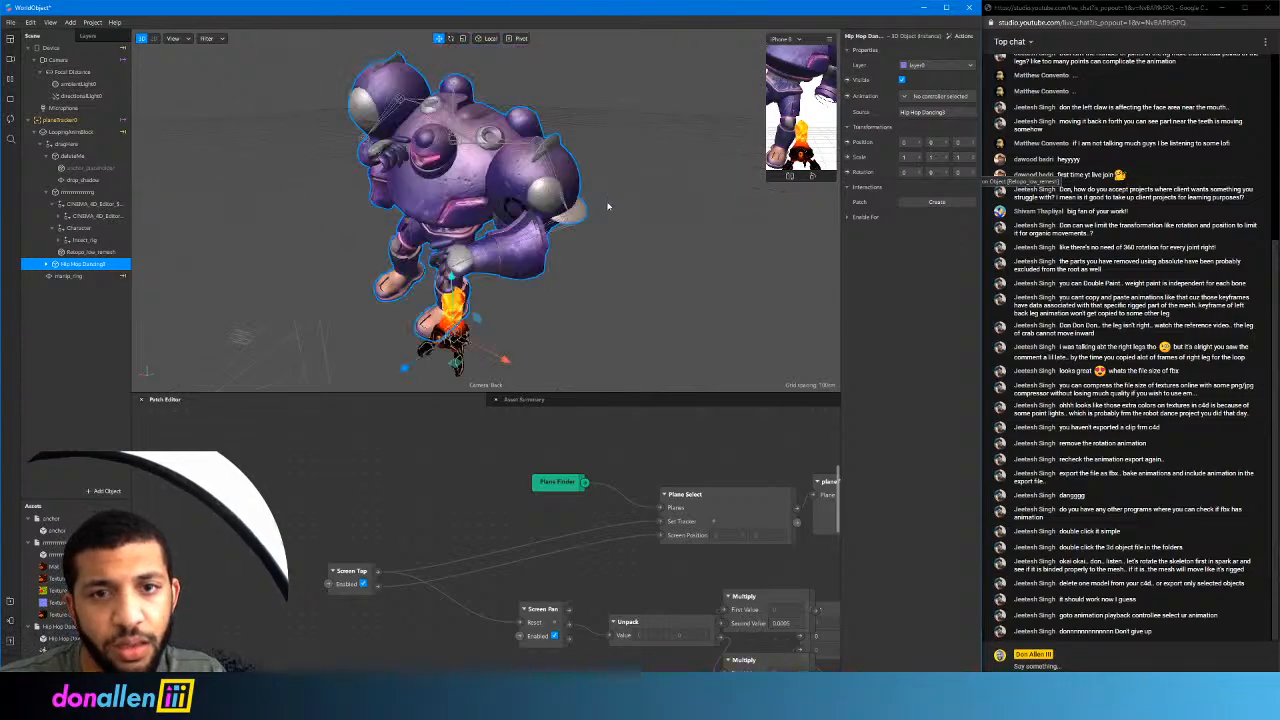
Assign the existing animation playback controller to the Hip Hop Dancing model
{"action": "left_click", "coordinate": [907, 97]}
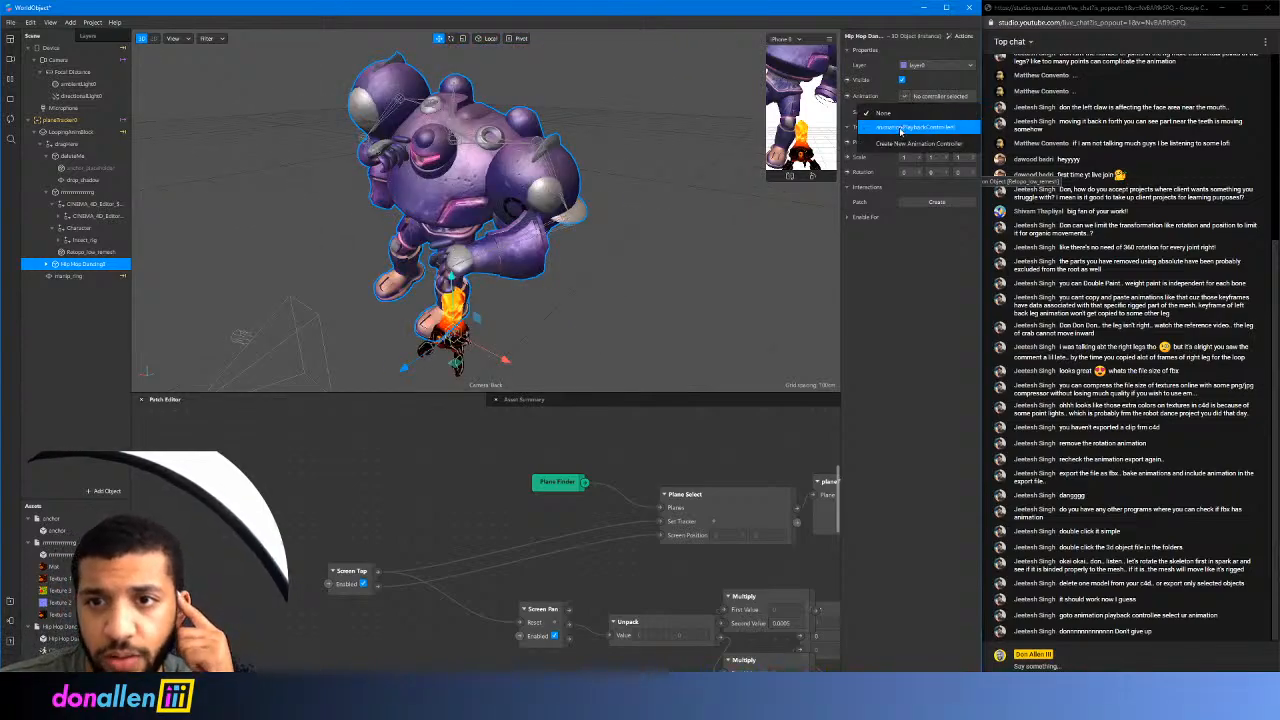
{"action": "left_click", "coordinate": [900, 131]}
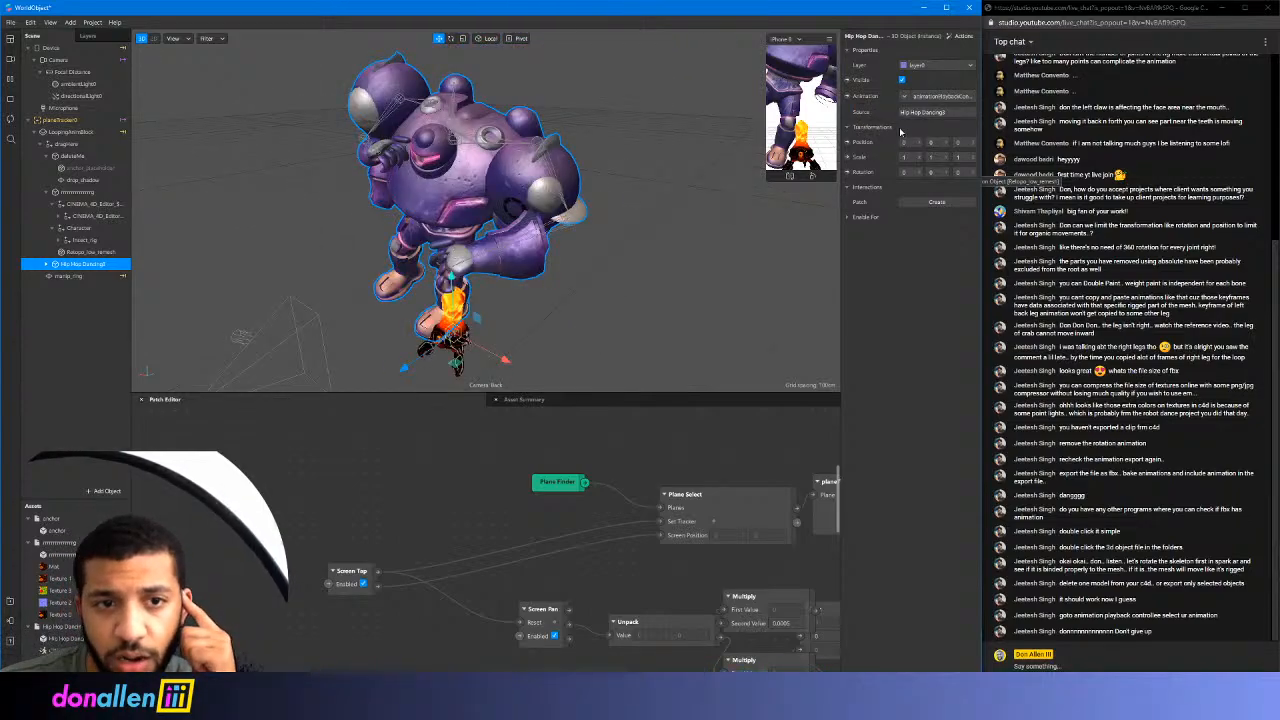
{"action": "left_click", "coordinate": [13, 83]}
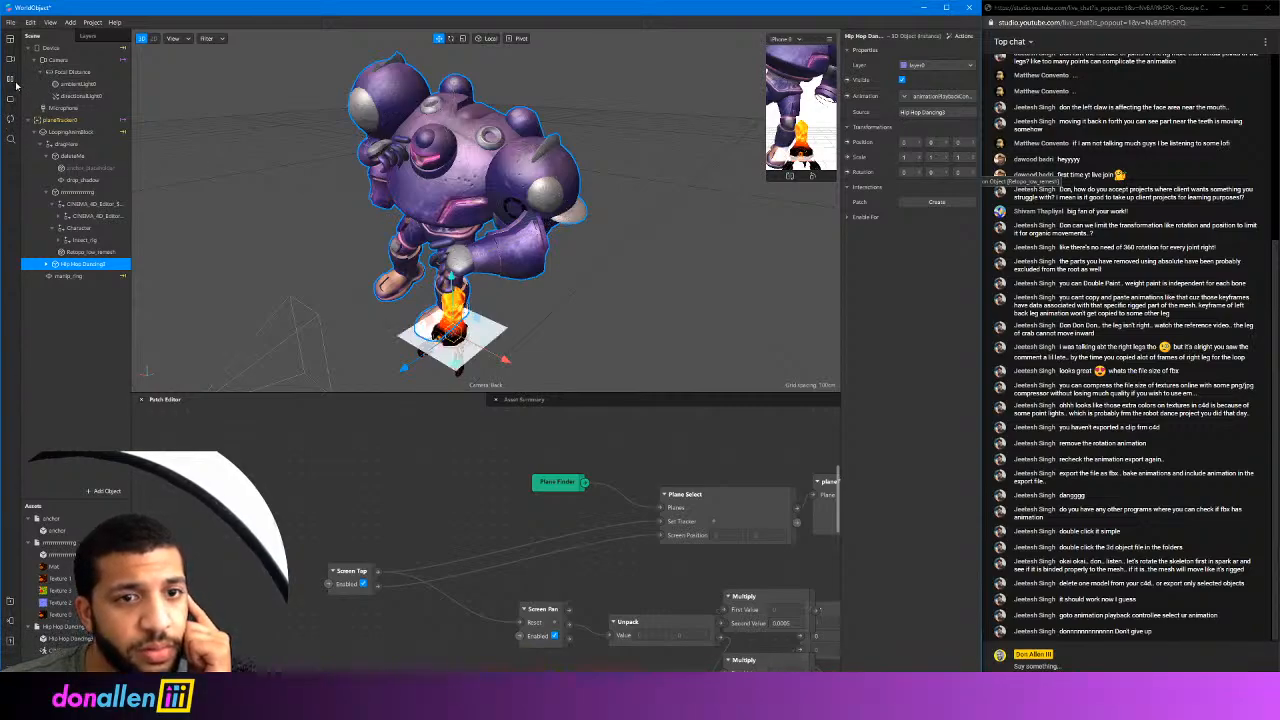
{"action": "left_click", "coordinate": [523, 190]}
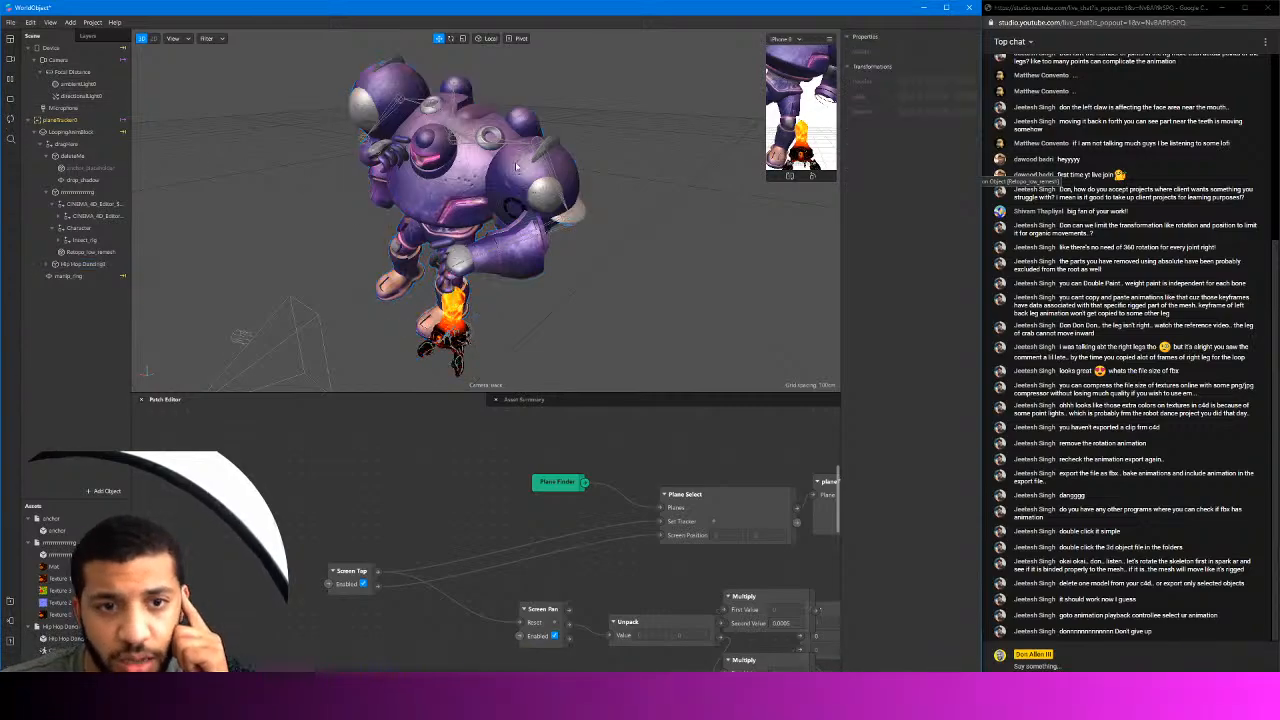
Check the Hip Hop Dancing assets and set the playback controller's animation clip to CINEMA_4D_Main
{"action": "left_click", "coordinate": [70, 640]}
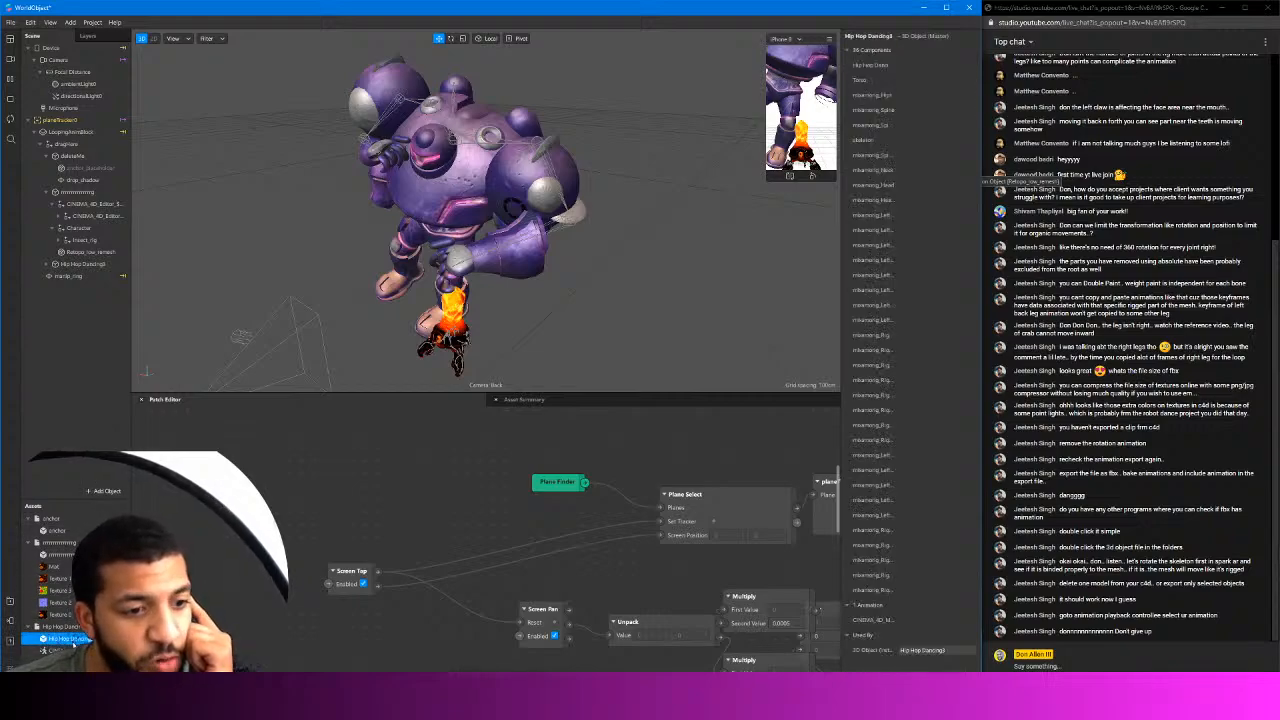
{"action": "left_click", "coordinate": [55, 650]}
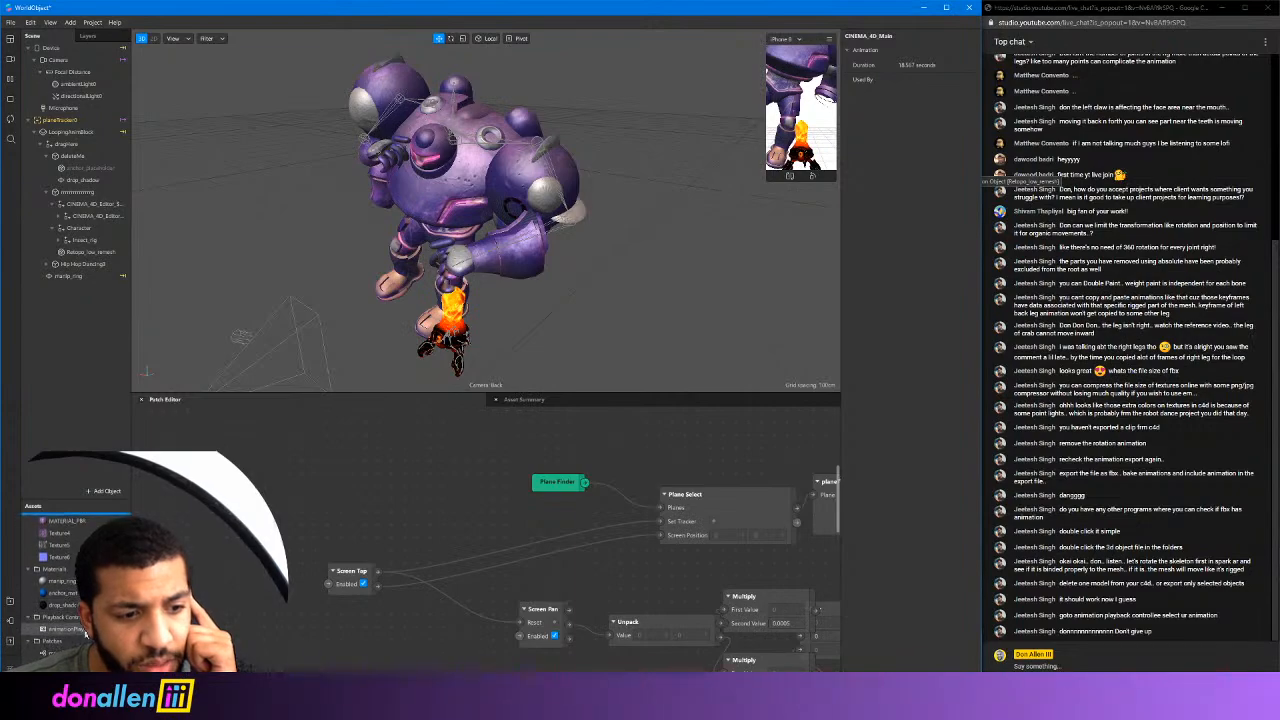
{"action": "left_click", "coordinate": [66, 629]}
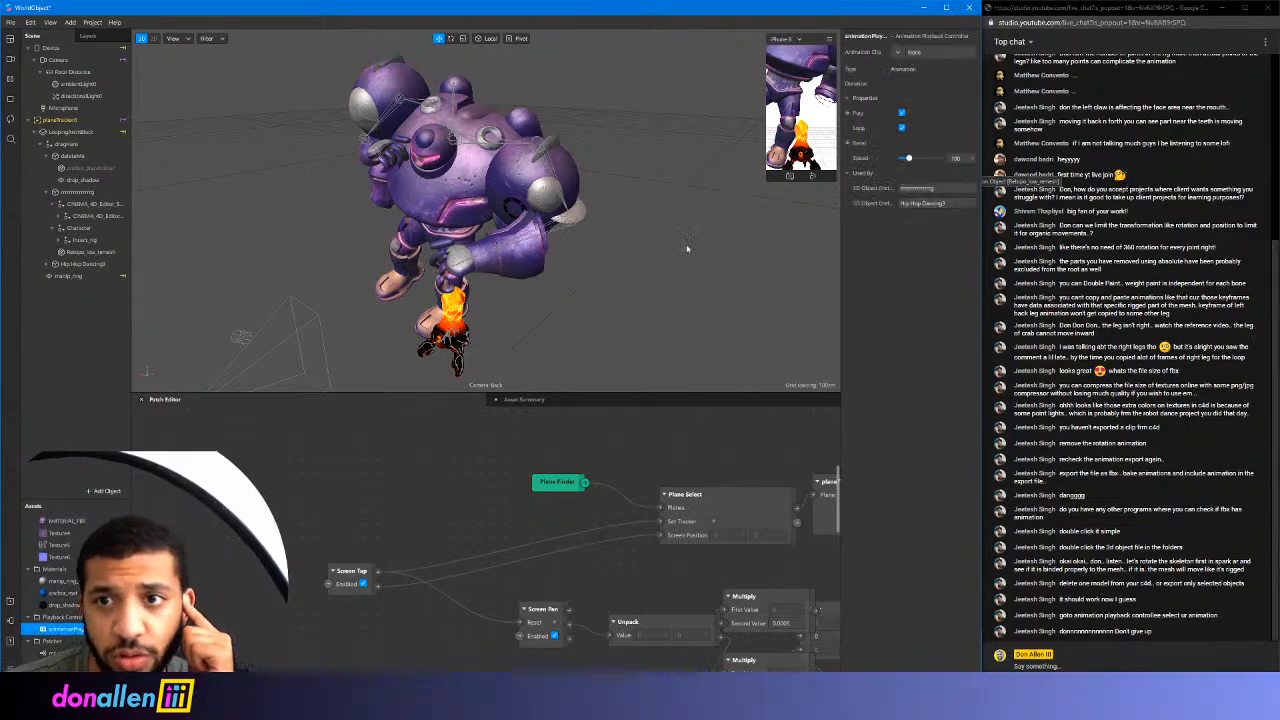
{"action": "left_click", "coordinate": [908, 52]}
{"action": "left_click", "coordinate": [928, 82]}
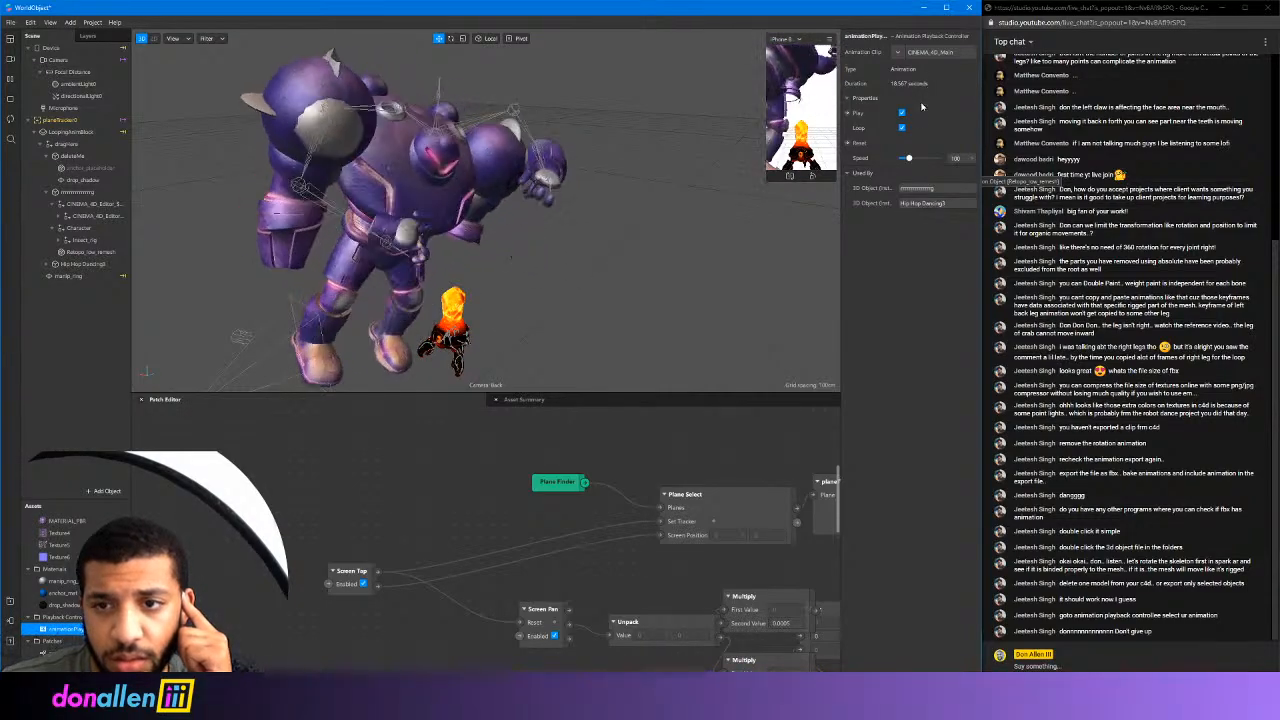
Examine the dancing robot's animation next to the crab from close up and from farther away
{"action": "scroll", "coordinate": [446, 314], "scroll_direction": "down", "scroll_amount": 5}
{"action": "scroll", "coordinate": [460, 266], "scroll_direction": "up", "scroll_amount": 8}
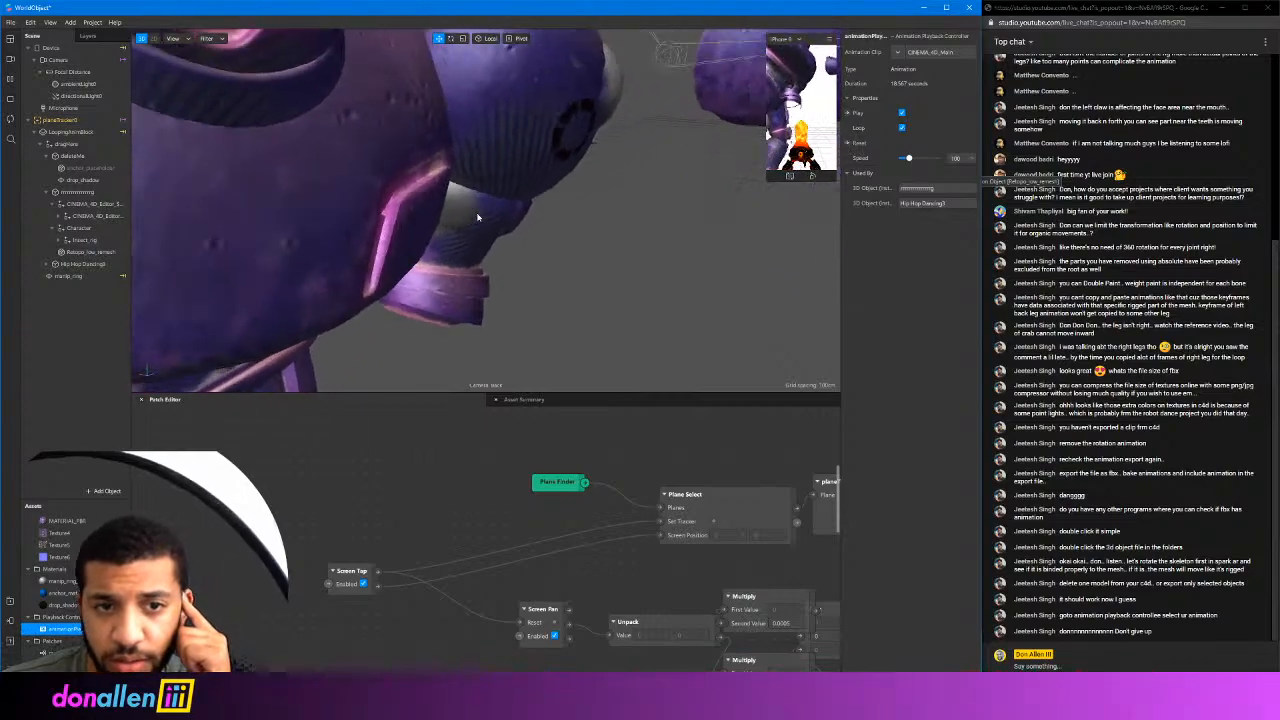
{"action": "scroll", "coordinate": [477, 217], "scroll_direction": "down", "scroll_amount": 3}
{"action": "scroll", "coordinate": [477, 217], "scroll_direction": "down", "scroll_amount": 5}
{"action": "scroll", "coordinate": [477, 217], "scroll_direction": "up", "scroll_amount": 8}
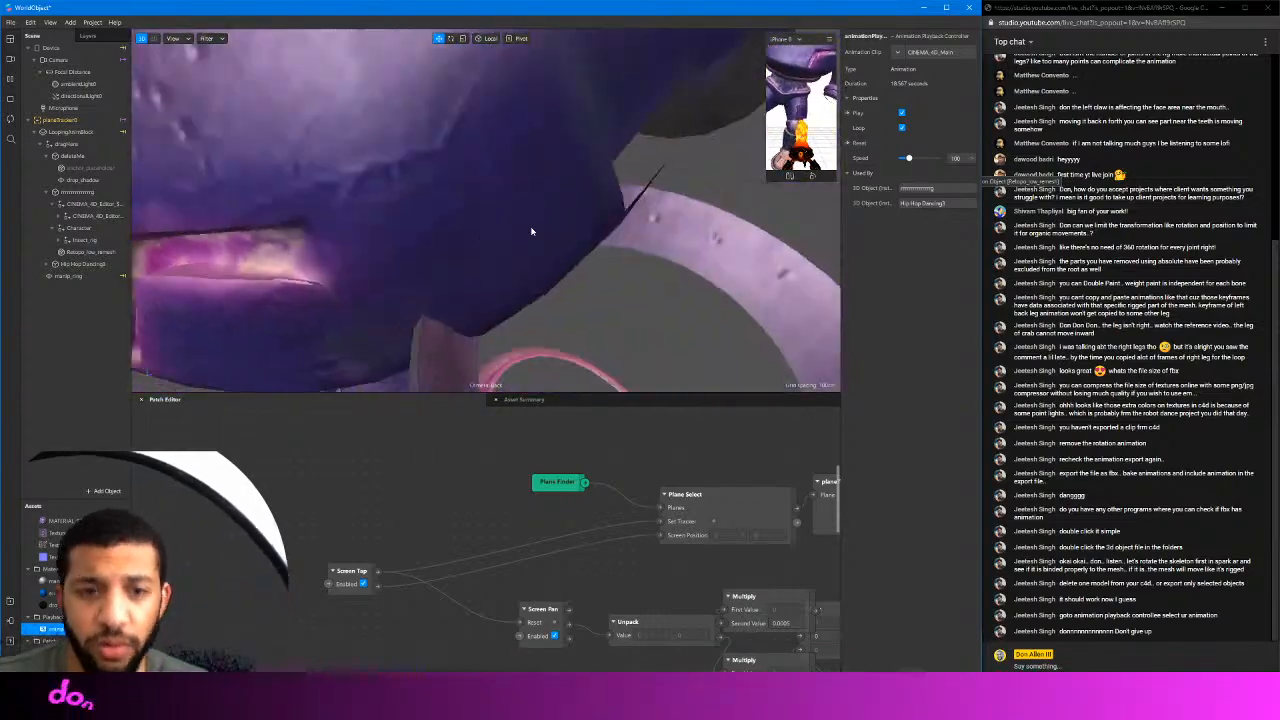
{"action": "scroll", "coordinate": [531, 230], "scroll_direction": "down", "scroll_amount": 3}
{"action": "scroll", "coordinate": [531, 230], "scroll_direction": "down", "scroll_amount": 5}
{"action": "scroll", "coordinate": [518, 236], "scroll_direction": "up", "scroll_amount": 8}
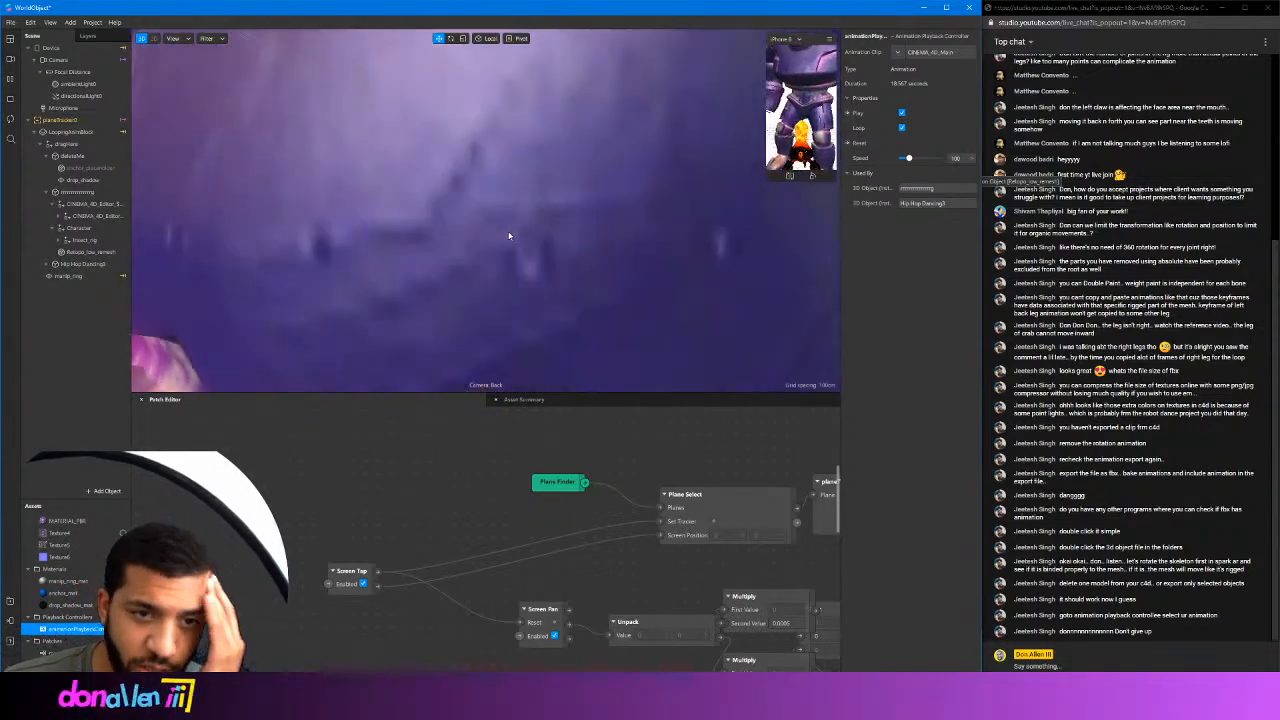
{"action": "scroll", "coordinate": [510, 236], "scroll_direction": "down", "scroll_amount": 3}
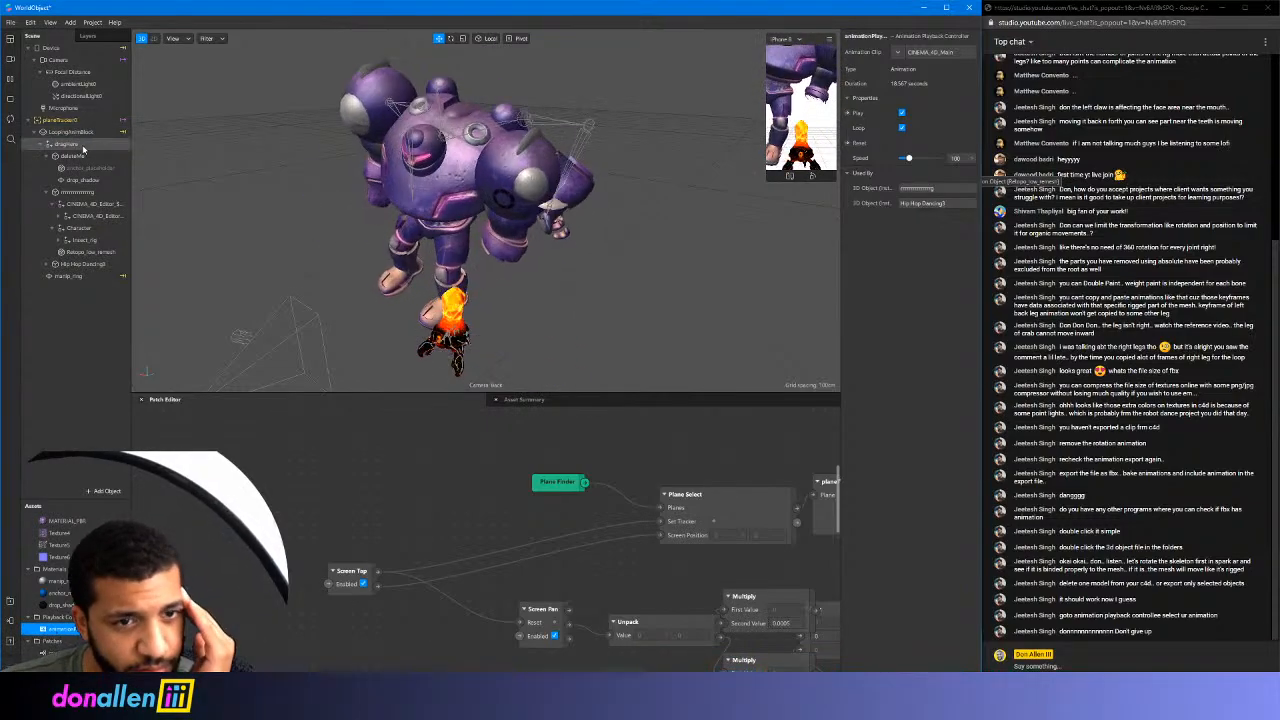
Inspect the crab's Retopo_low_remesh mesh, the LoopingAnimBlock asset and the animation playback controller's settings
{"action": "left_click", "coordinate": [88, 251]}
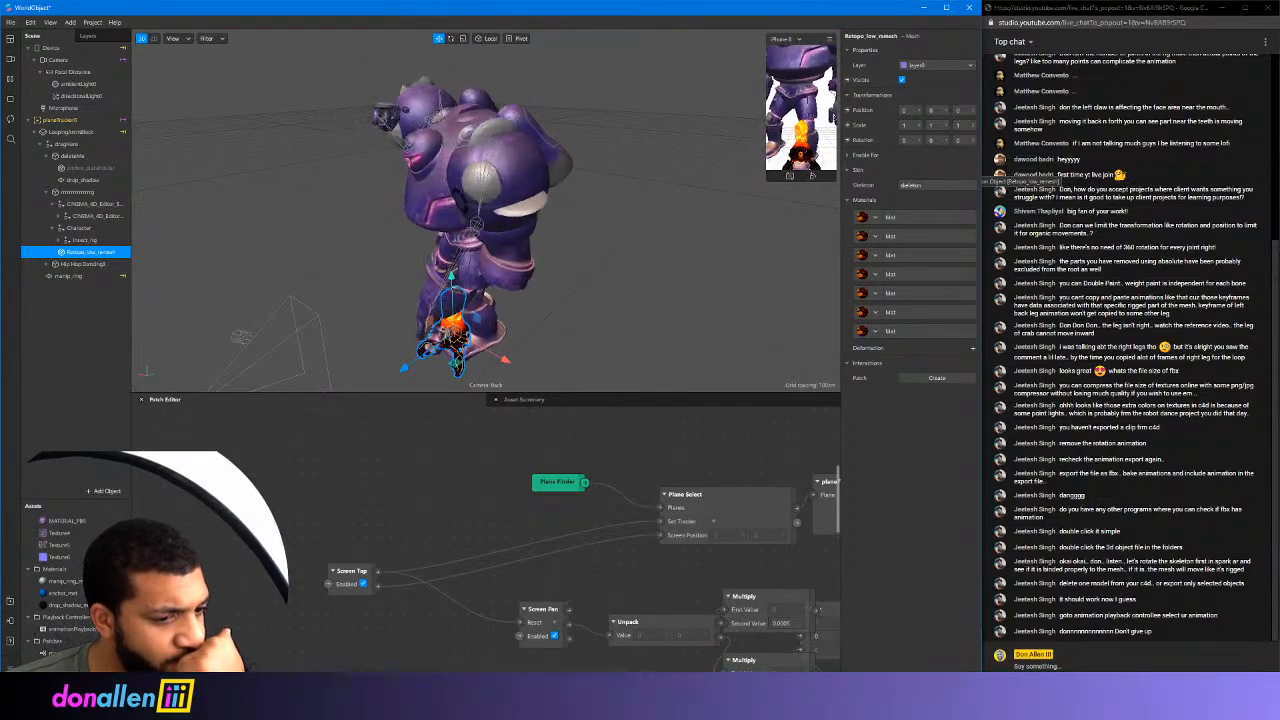
{"action": "left_click", "coordinate": [55, 652]}
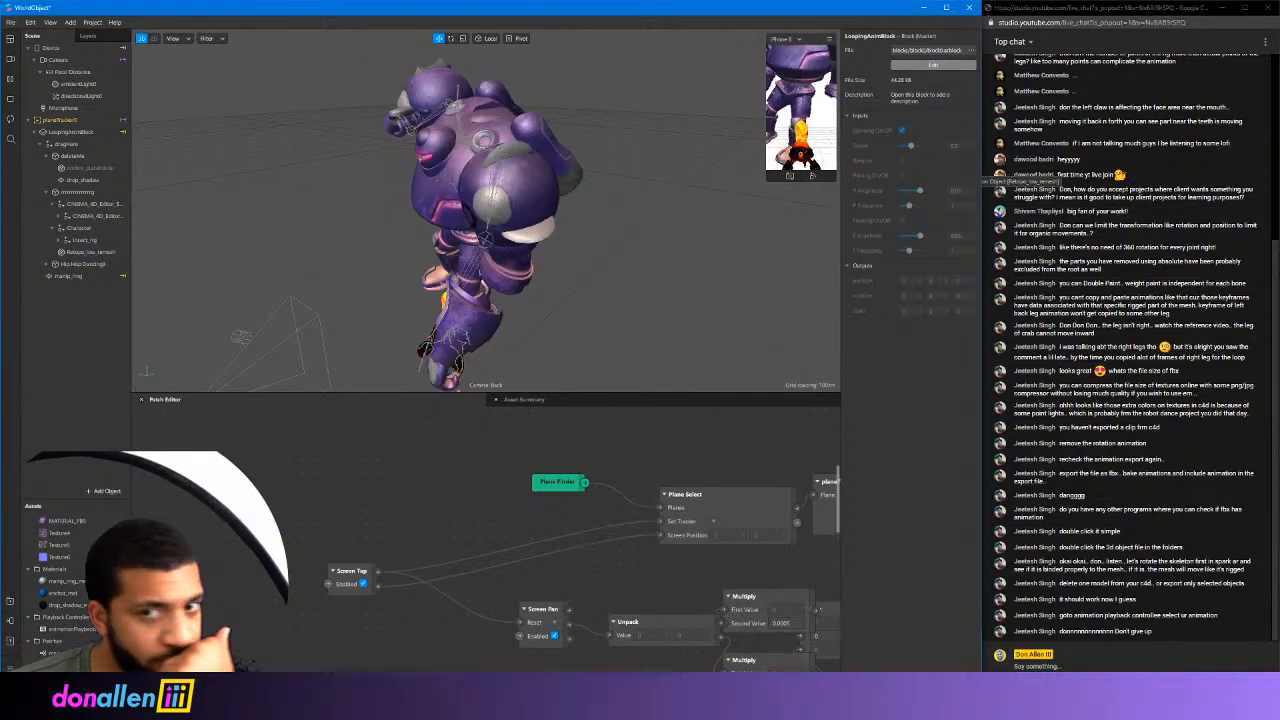
{"action": "left_click", "coordinate": [71, 630]}
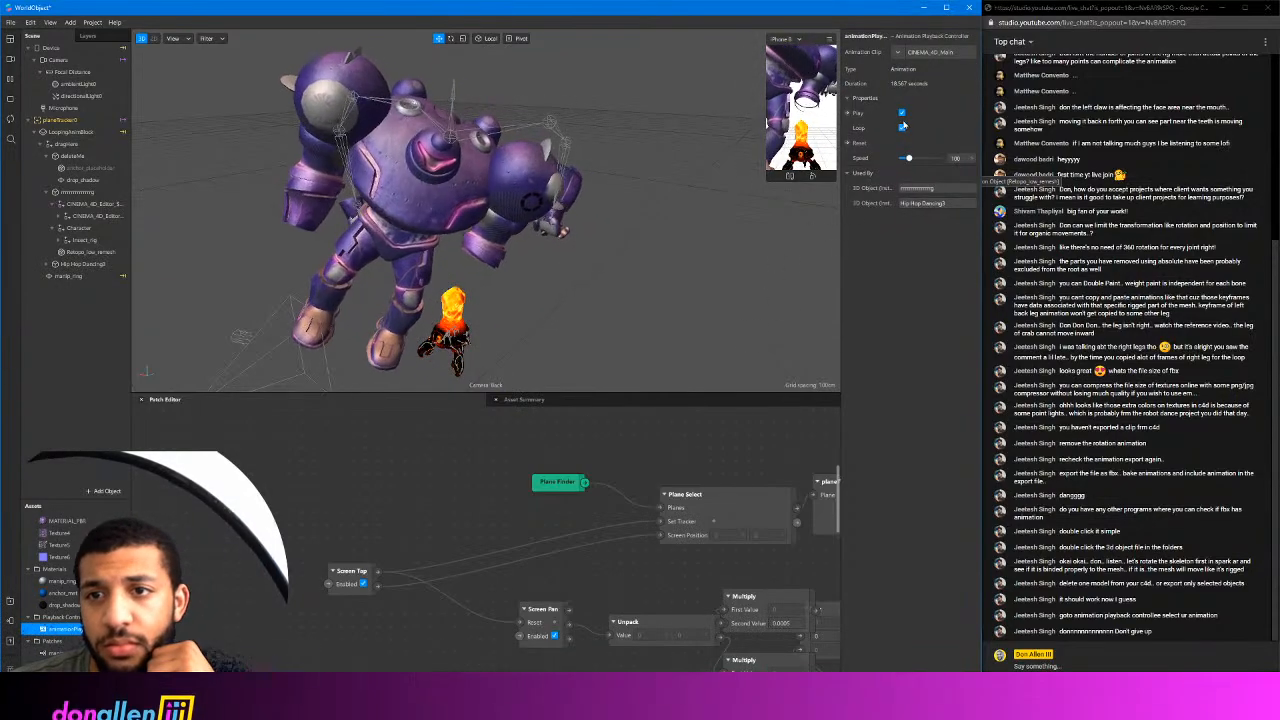
Set the playback controller's animation clip to None, and close the WorldObject project without saving its changes
{"action": "left_click", "coordinate": [898, 55]}
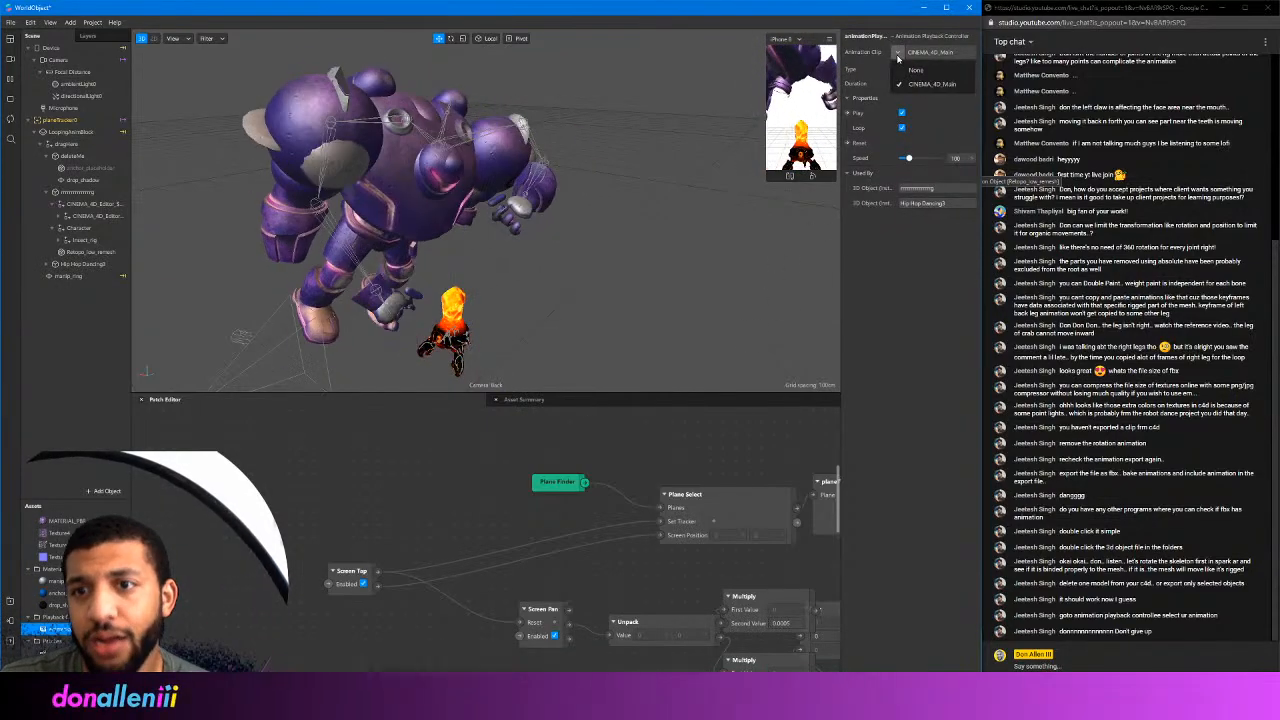
{"action": "left_click", "coordinate": [898, 55]}
{"action": "left_click", "coordinate": [898, 55]}
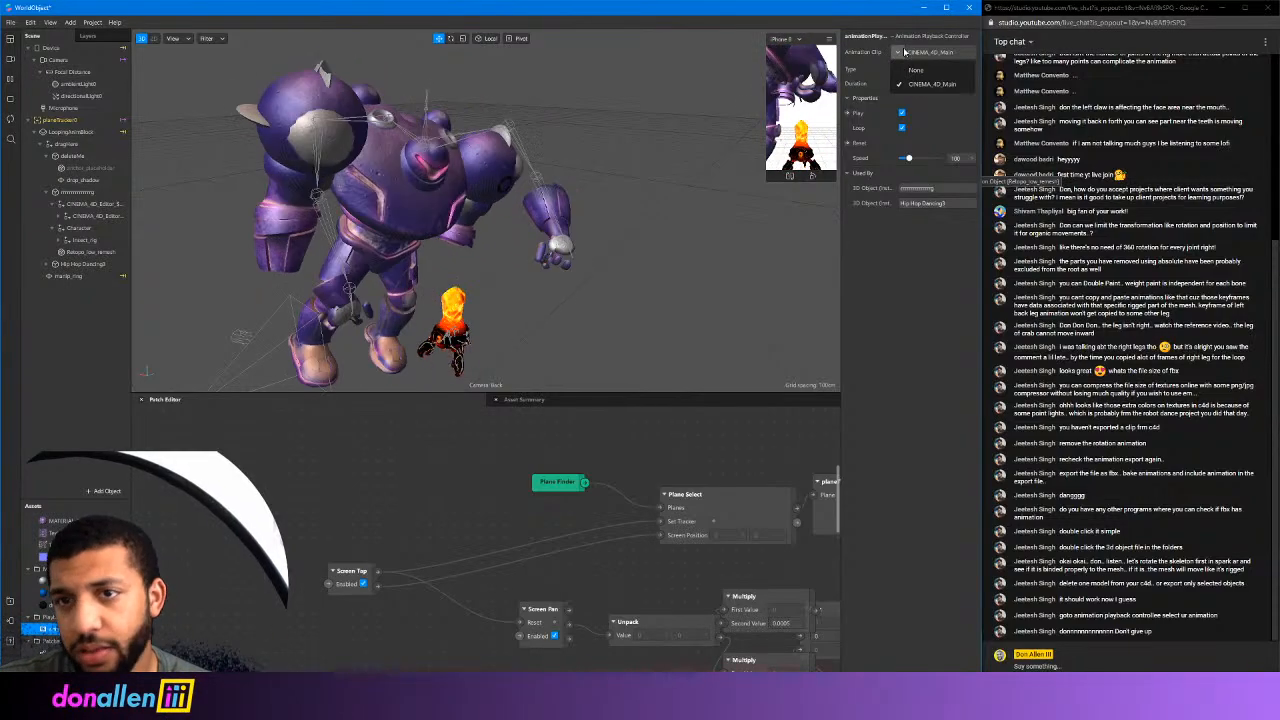
{"action": "left_click", "coordinate": [906, 63]}
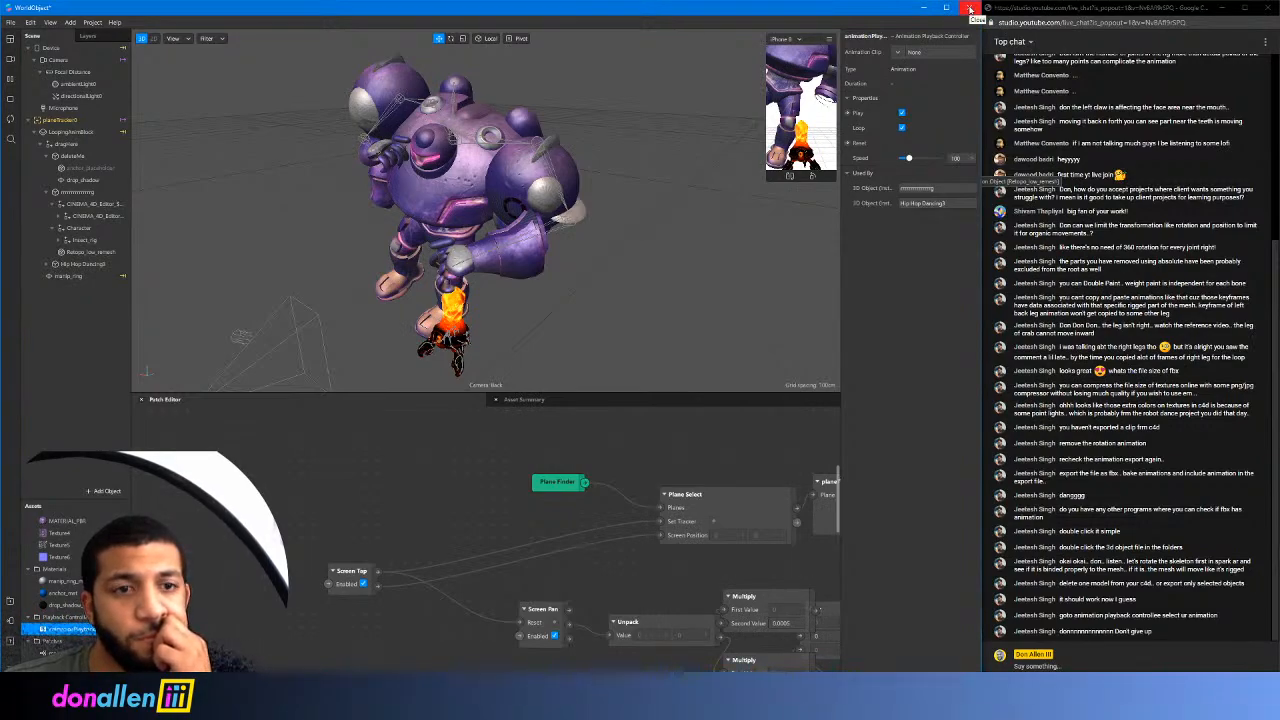
{"action": "left_click", "coordinate": [970, 9]}
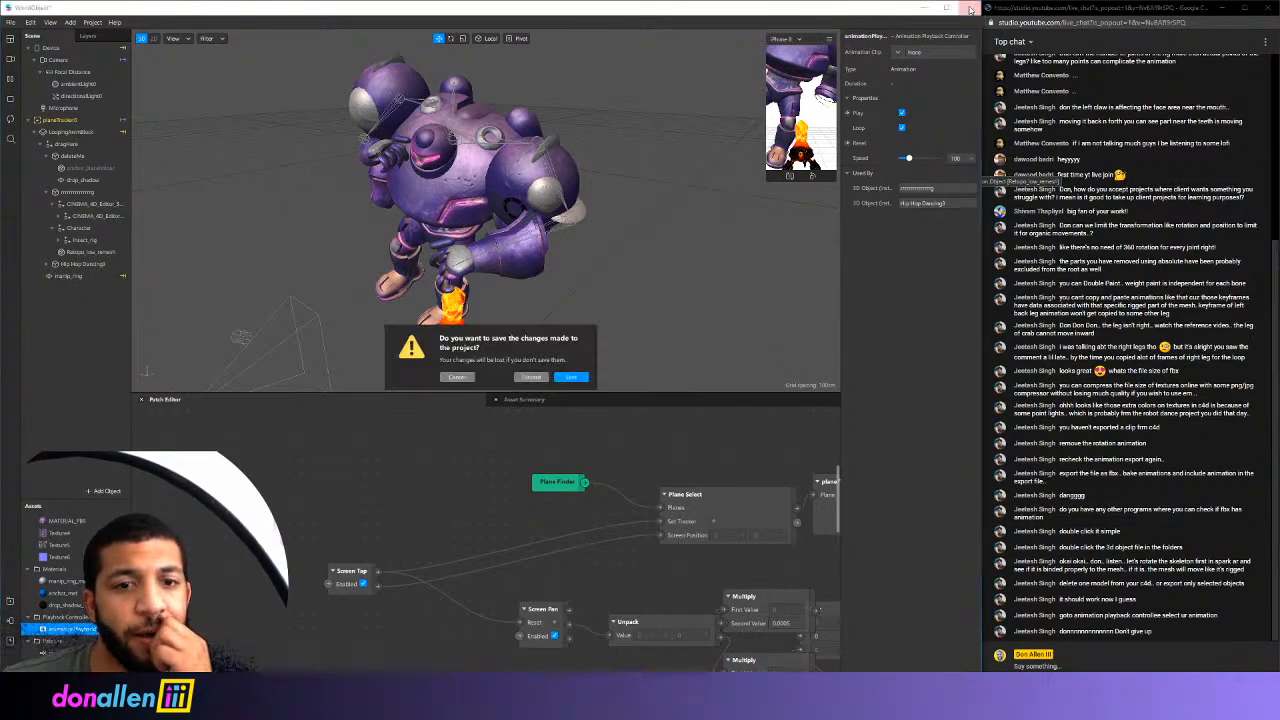
{"action": "left_click", "coordinate": [531, 377]}
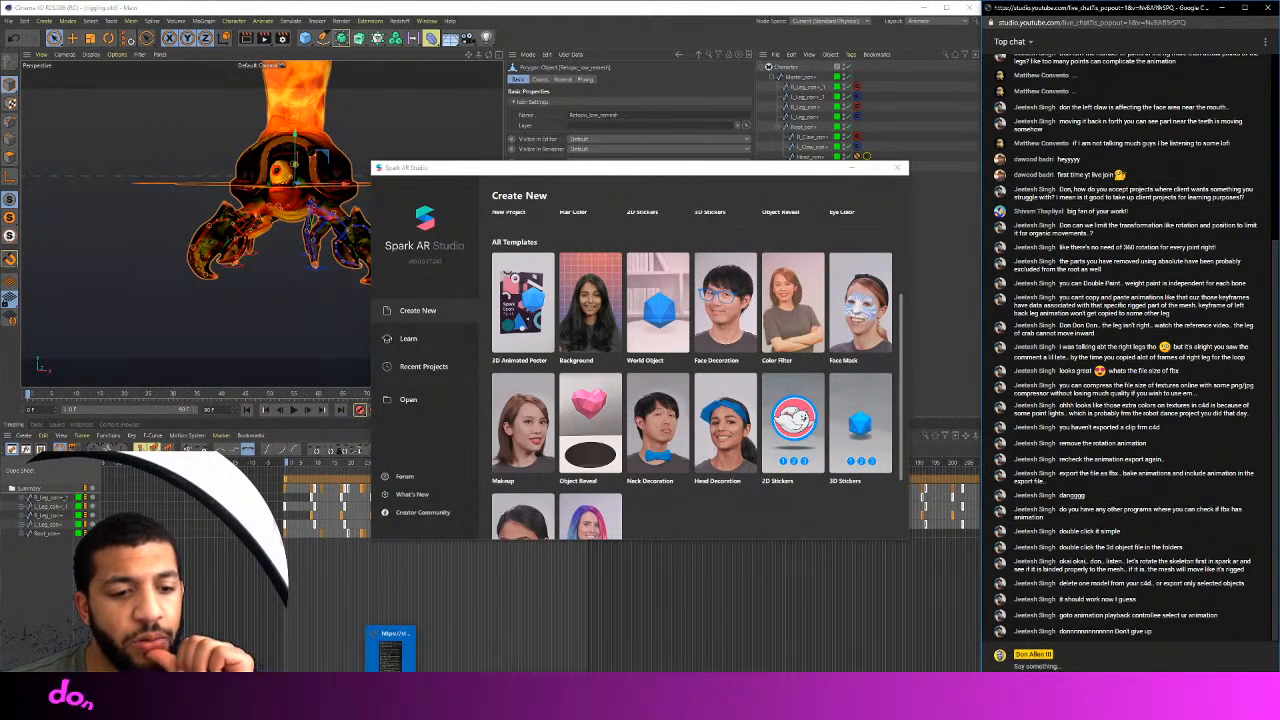
Switch to Google Chrome in a new window and resize it to fit beside the live chat
{"action": "right_click", "coordinate": [392, 700]}
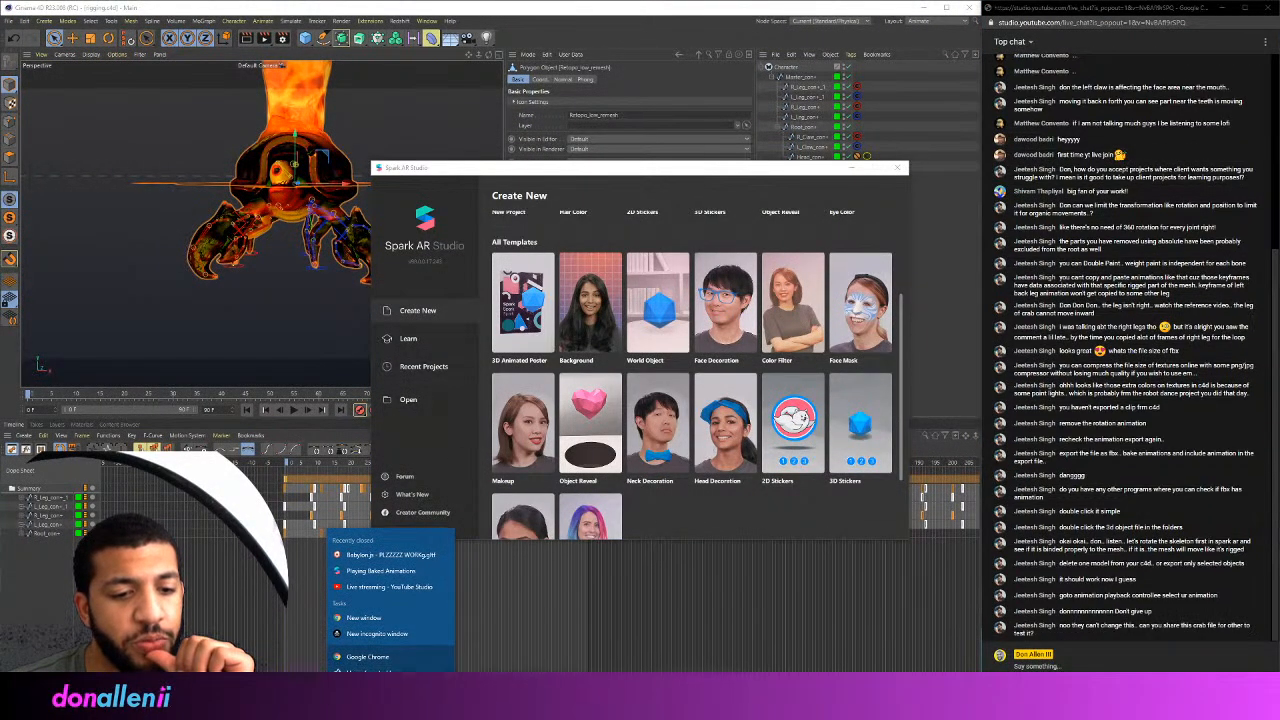
{"action": "left_click", "coordinate": [376, 620]}
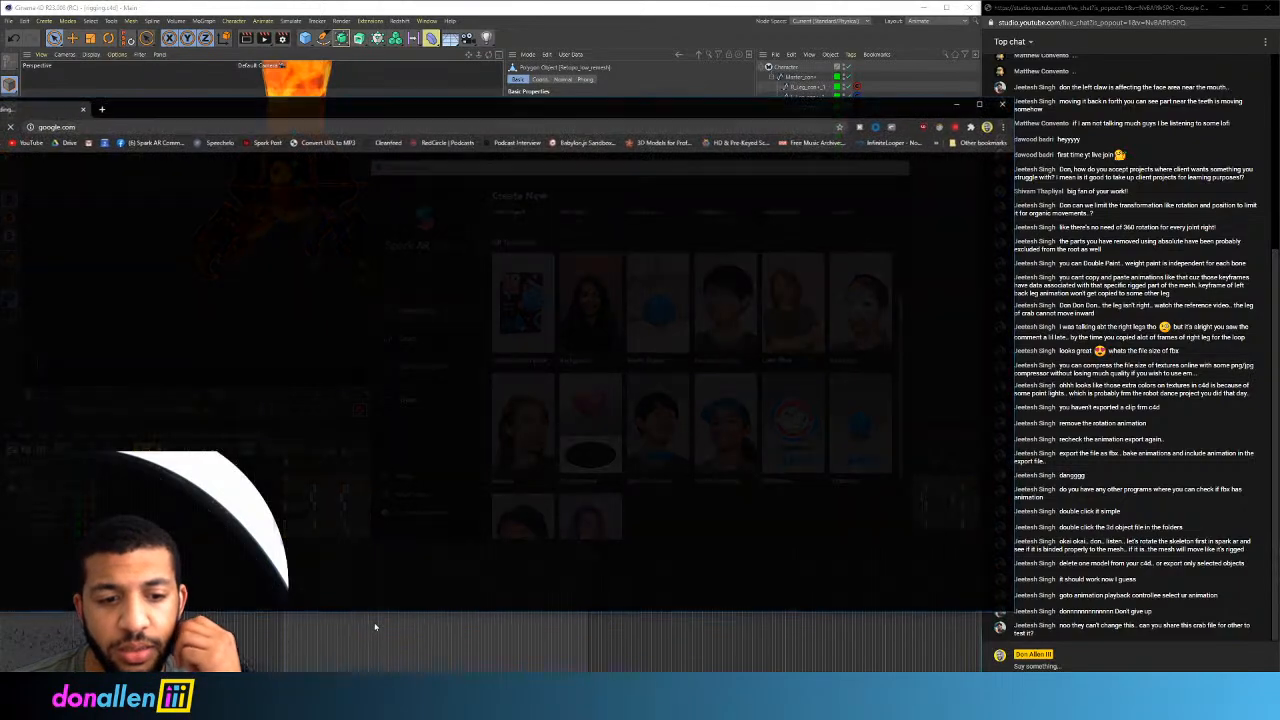
{"action": "left_click_drag", "start_coordinate": [750, 104], "coordinate": [788, 102]}
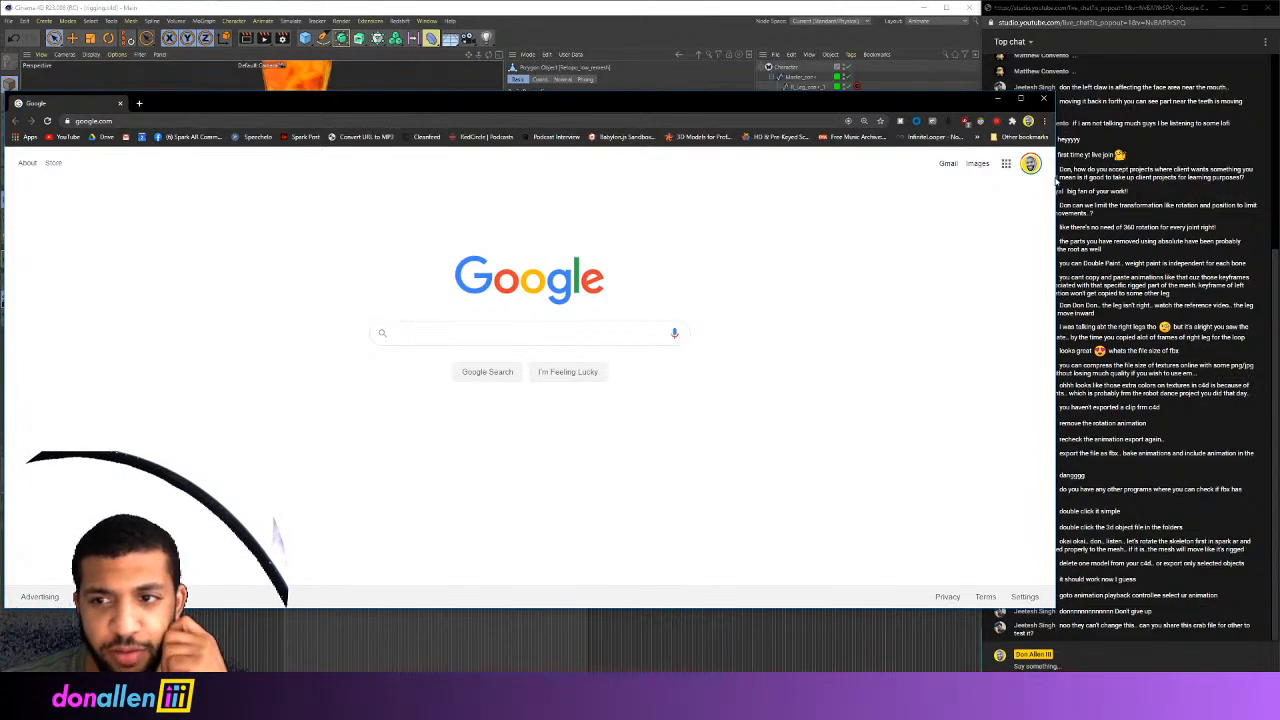
{"action": "left_click_drag", "start_coordinate": [1054, 175], "coordinate": [974, 176]}
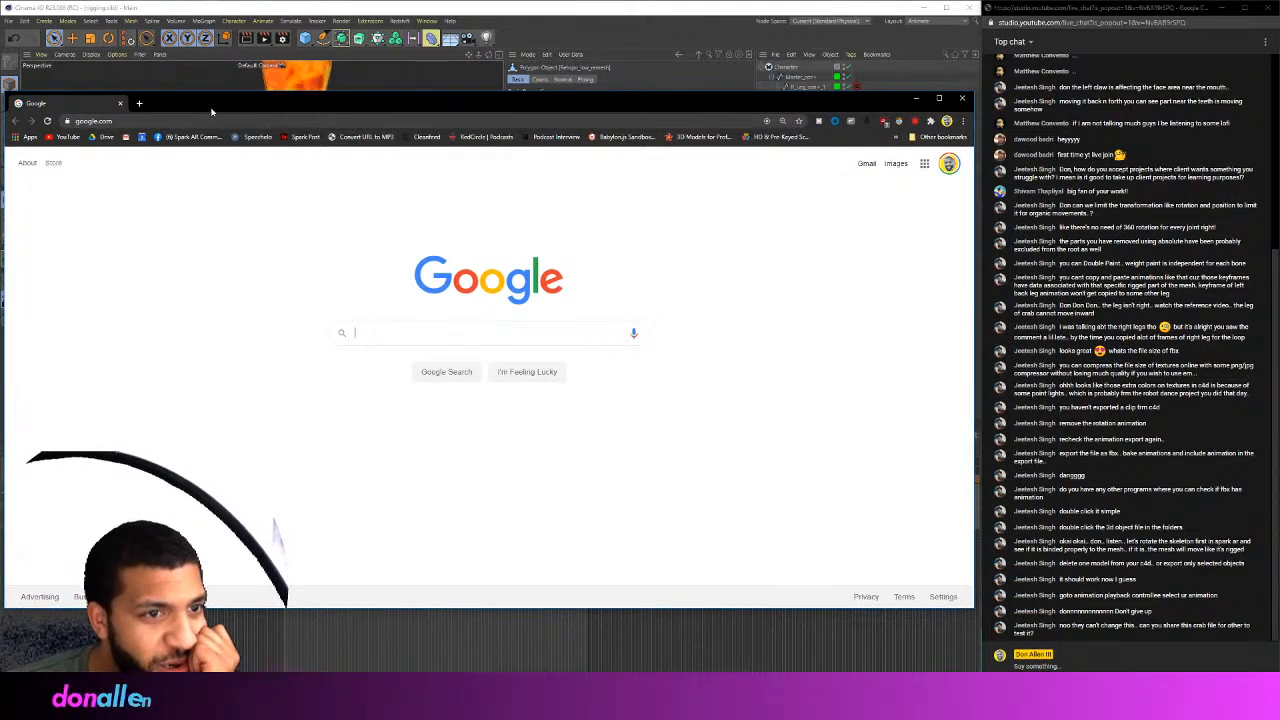
Search Google for "export animation clip fbx c4d"
{"action": "left_click", "coordinate": [398, 335]}
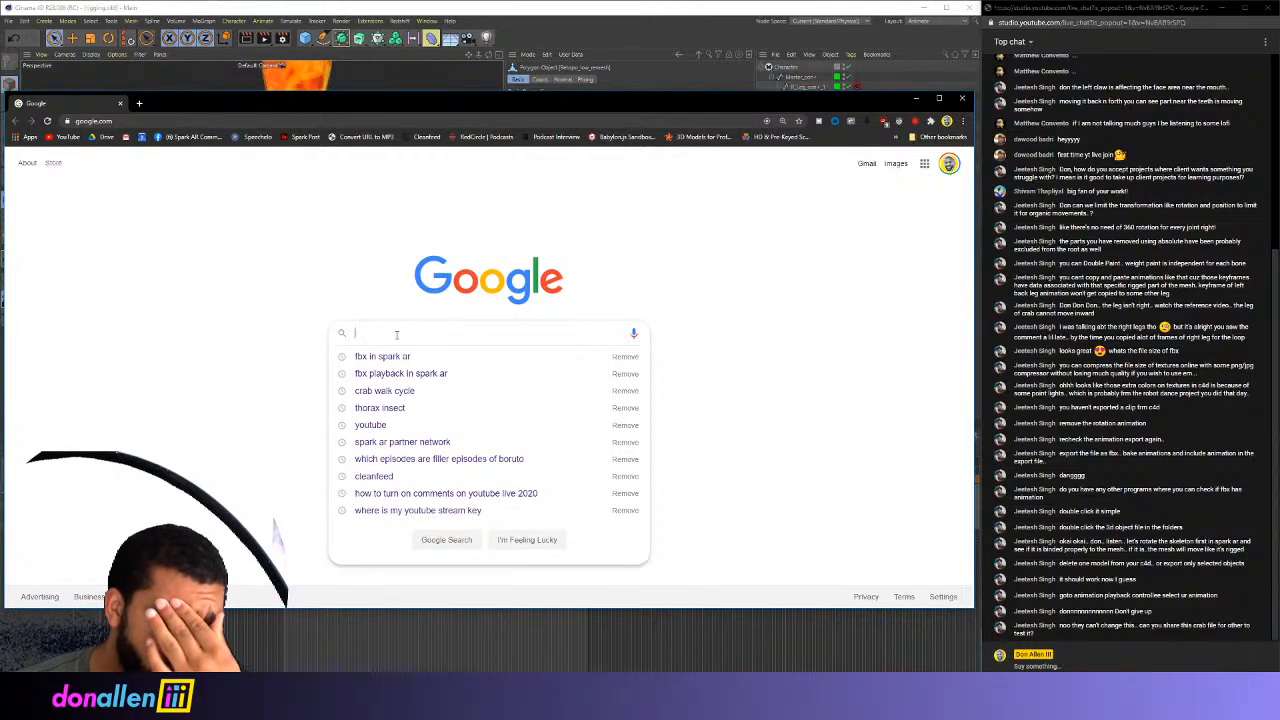
{"action": "type", "text": "e"}
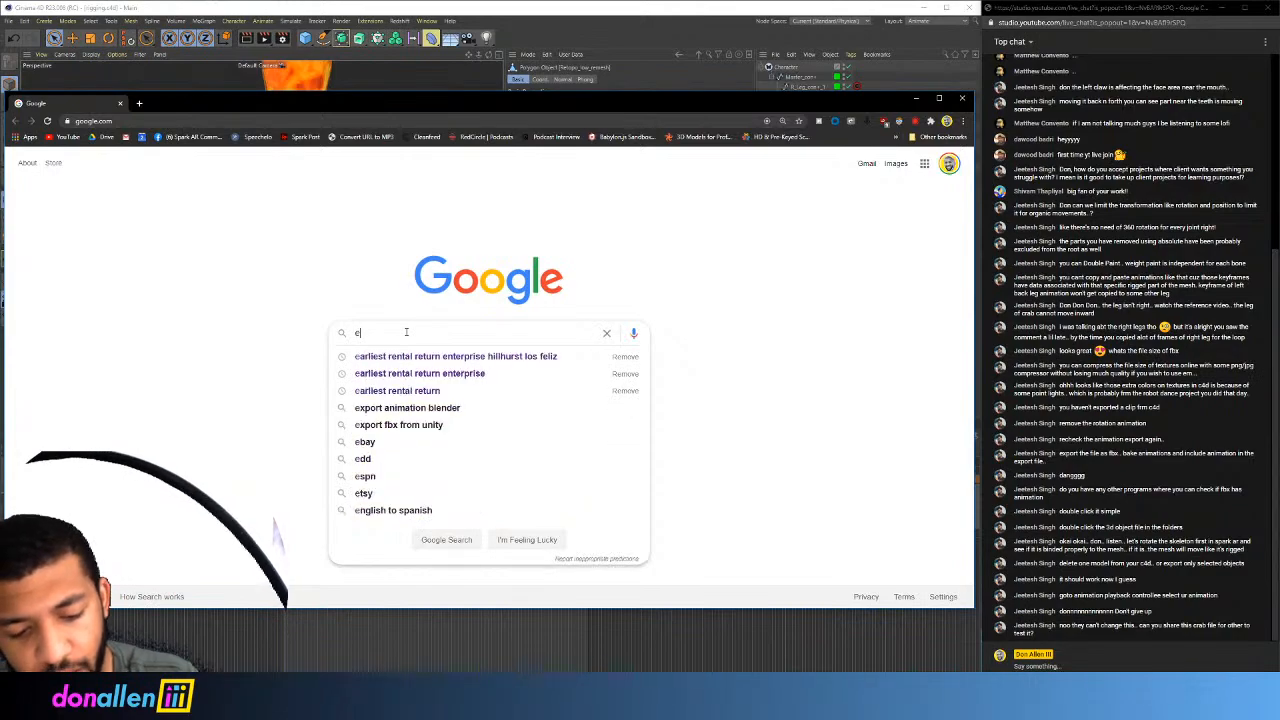
{"action": "type", "text": "xport animation "}
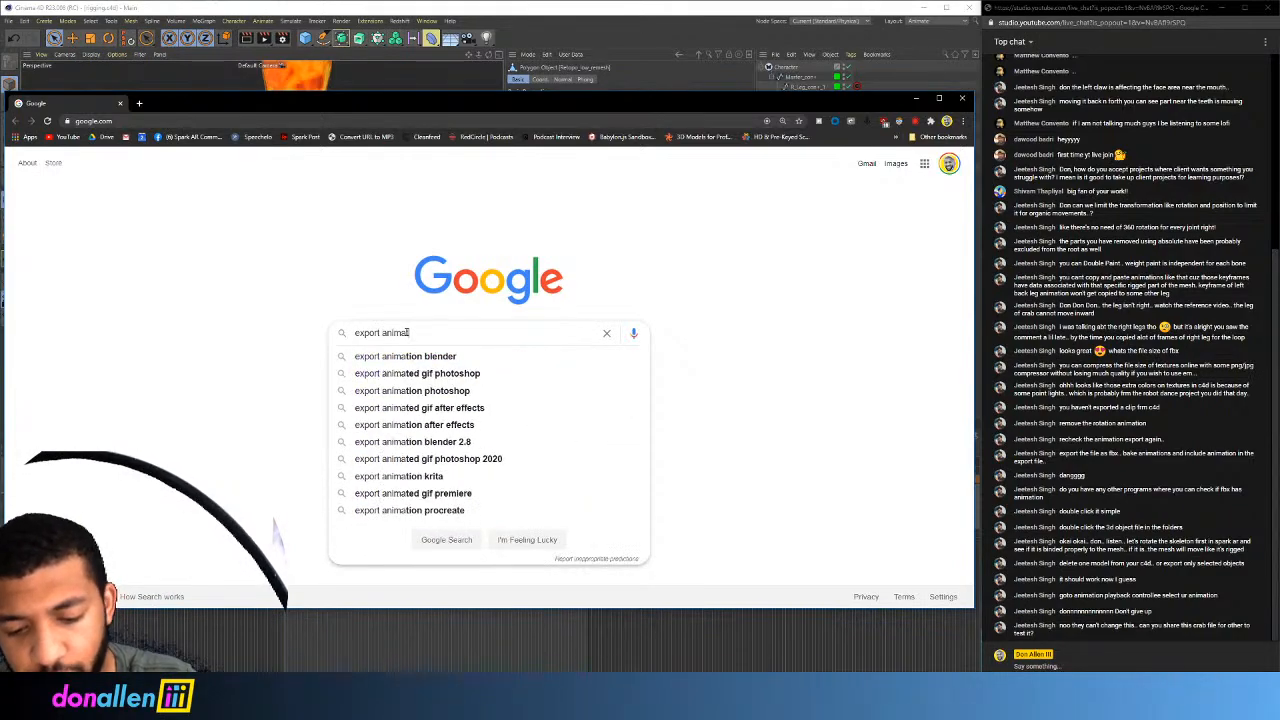
{"action": "type", "text": "clip "}
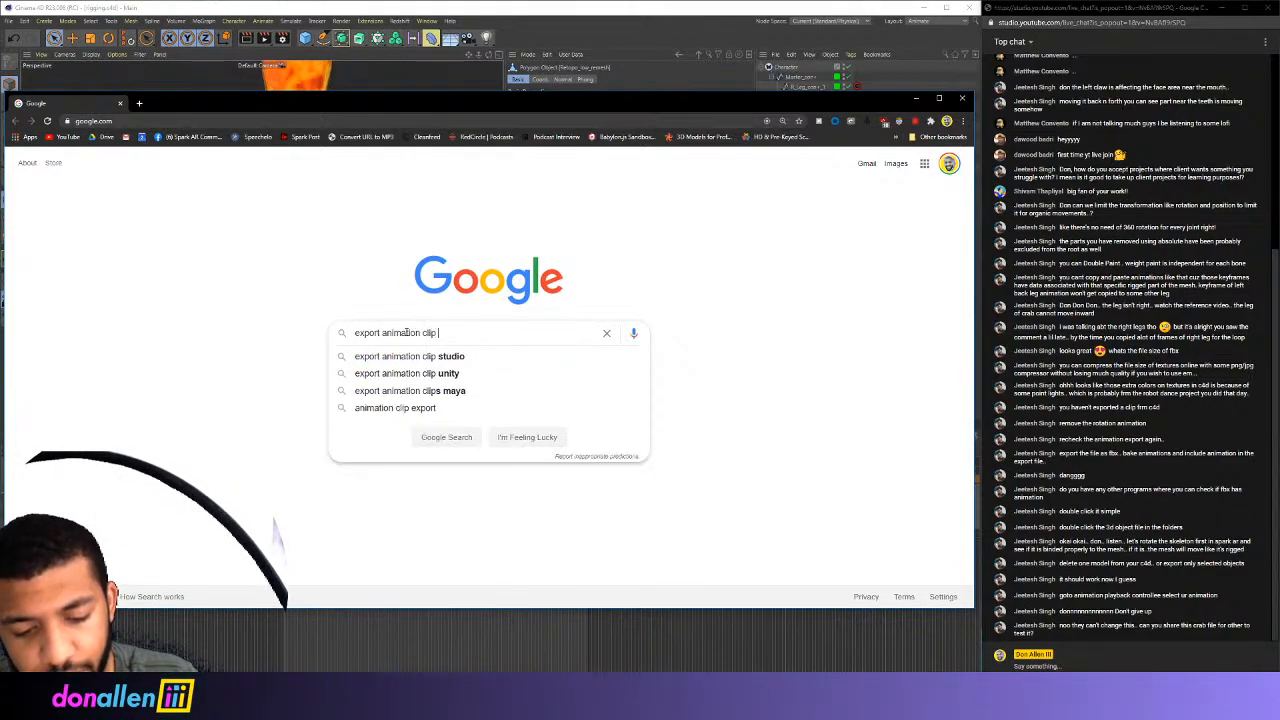
{"action": "type", "text": "fbx "}
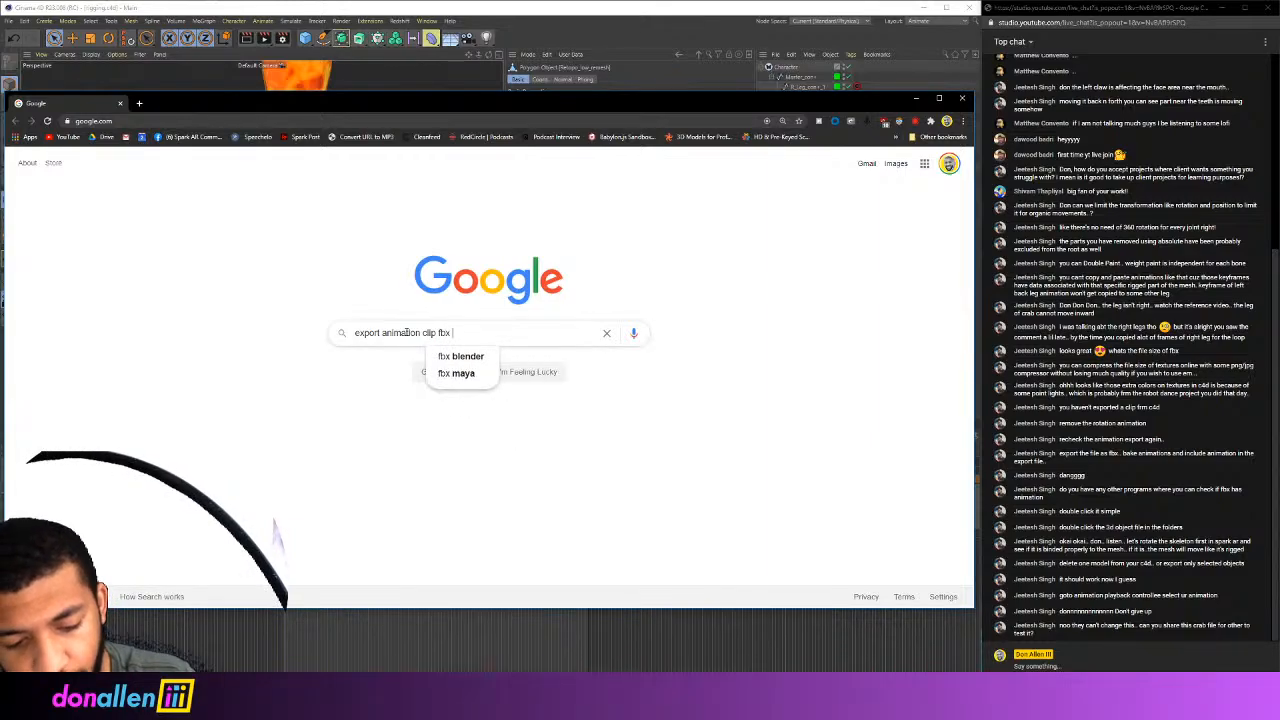
{"action": "type", "text": "c4d"}
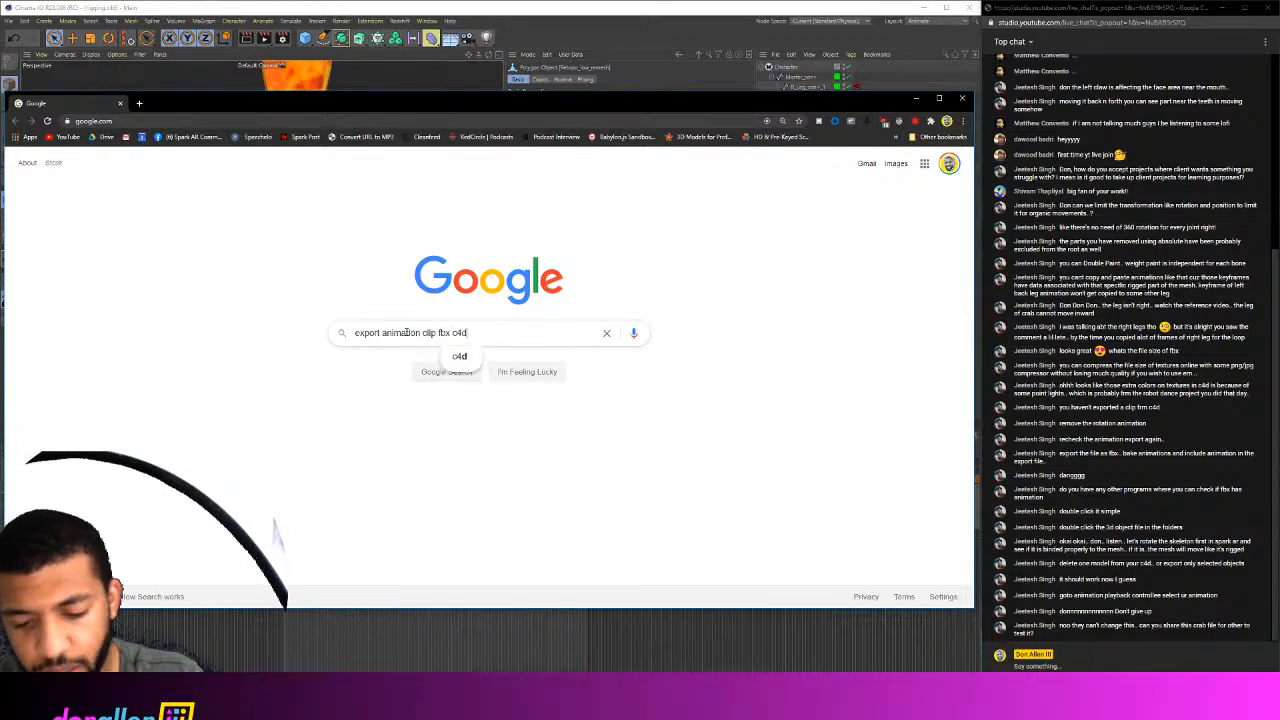
{"action": "key", "text": "Return"}
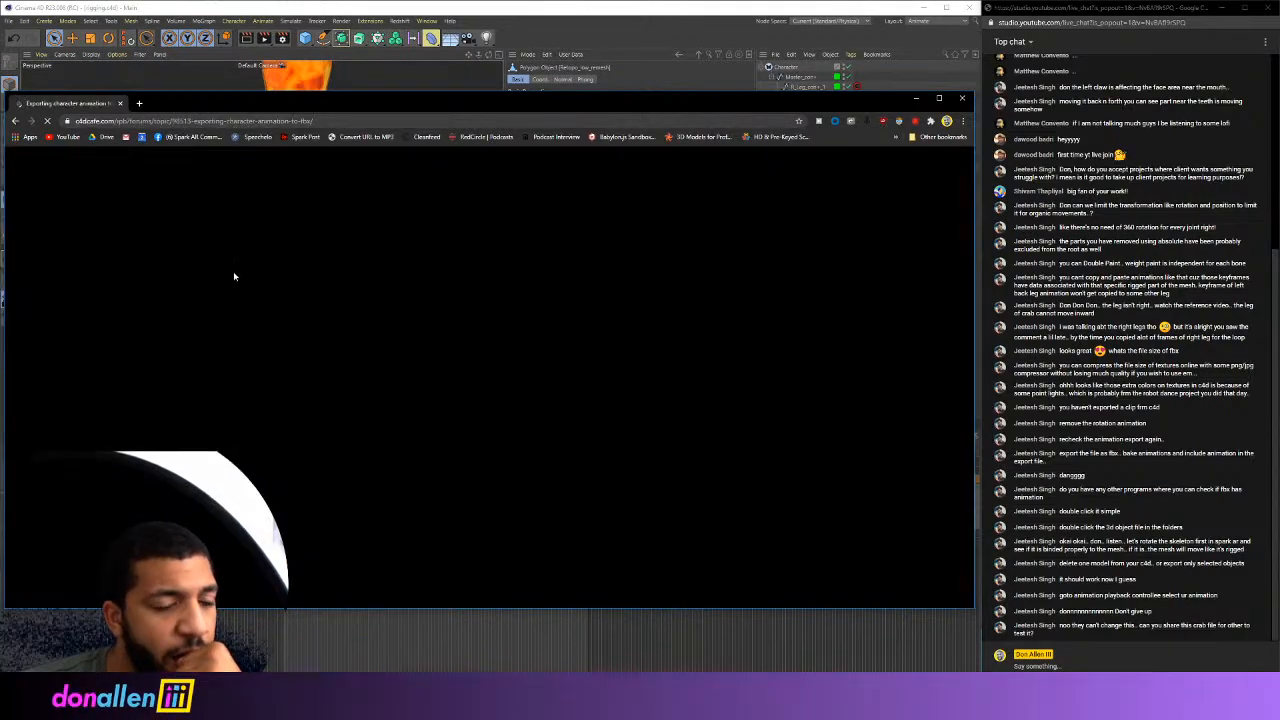
Read the C4D Cafe forum thread about exporting character animation to FBX, including its replies
{"action": "scroll", "coordinate": [310, 304], "scroll_direction": "down", "scroll_amount": 3}
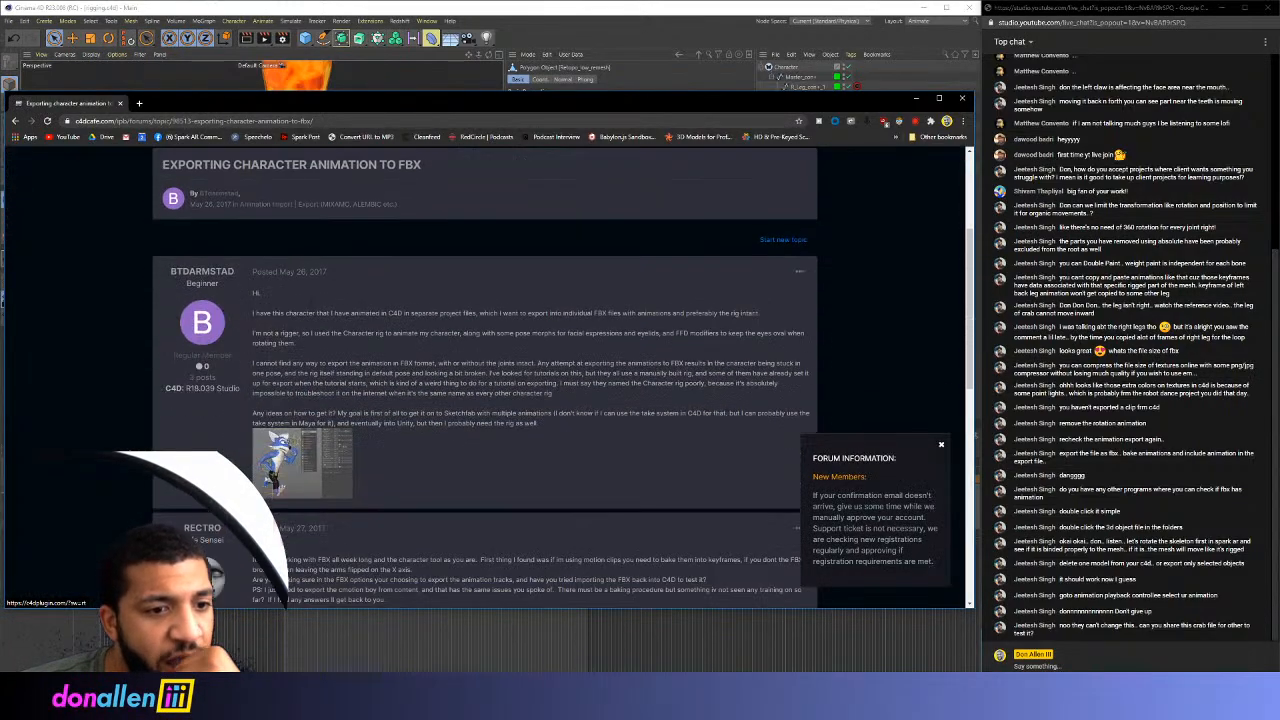
{"action": "scroll", "coordinate": [294, 320], "scroll_direction": "down", "scroll_amount": 3}
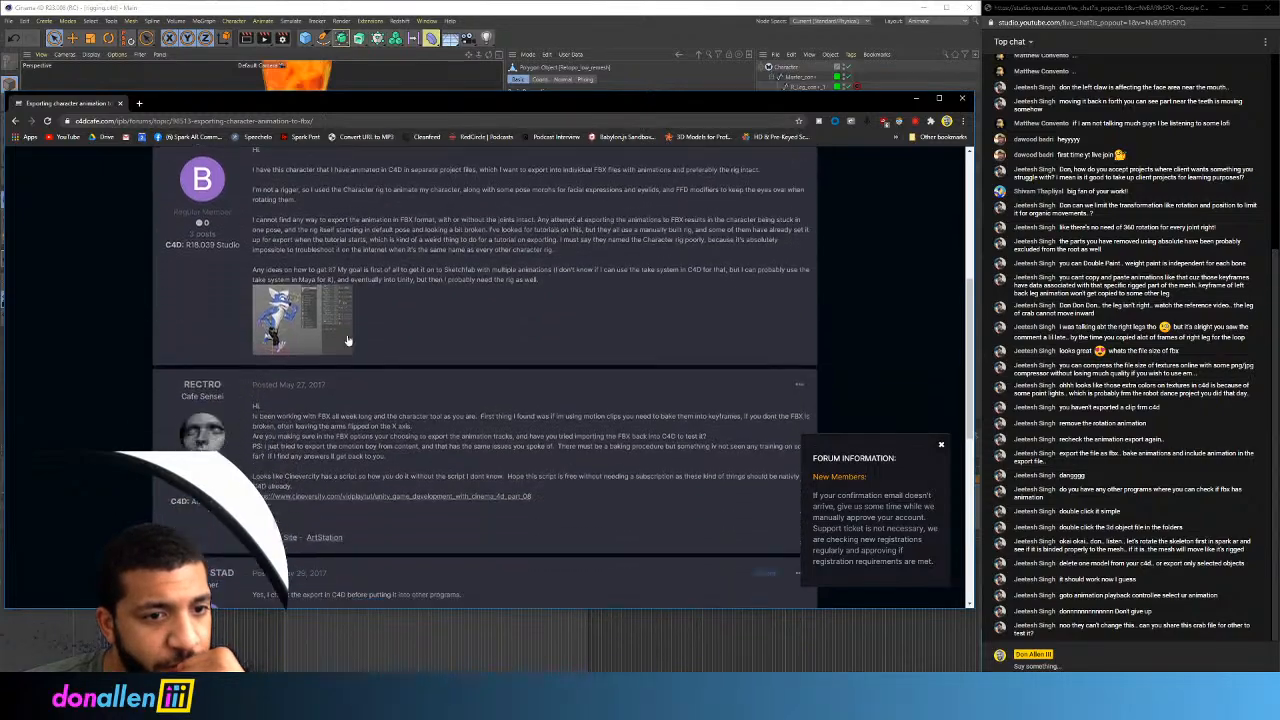
{"action": "scroll", "coordinate": [289, 465], "scroll_direction": "down", "scroll_amount": 5}
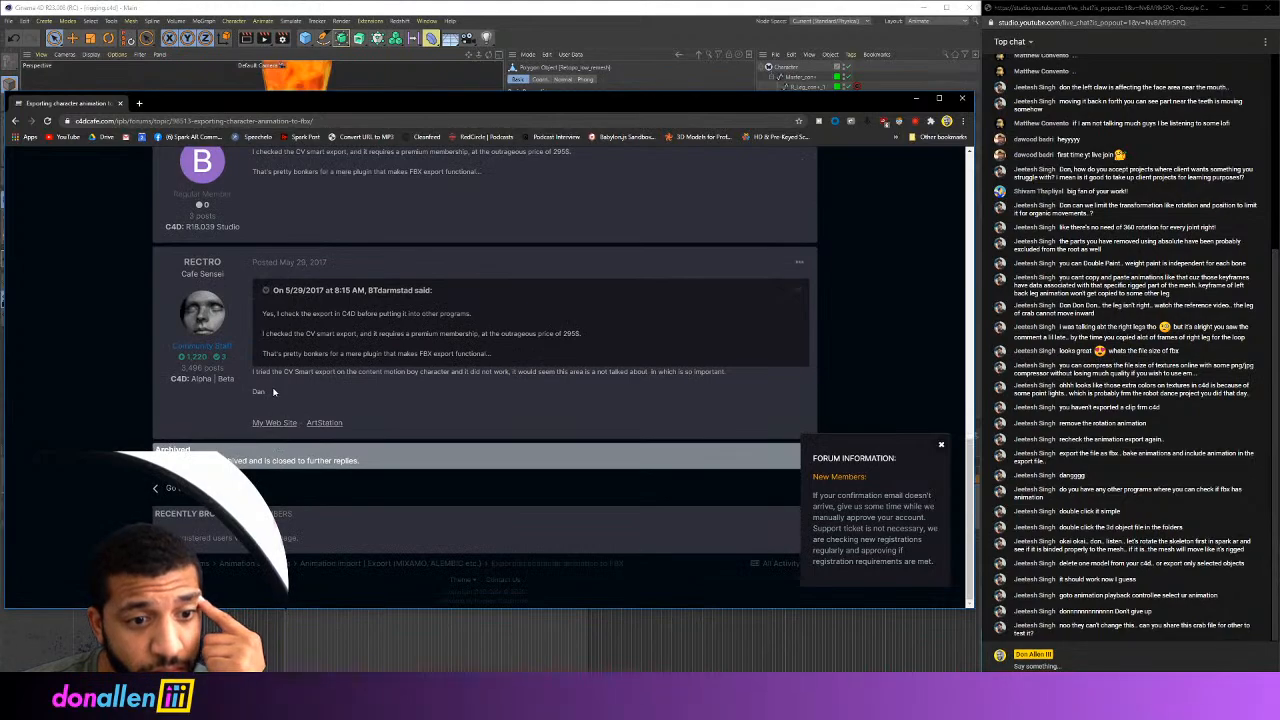
{"action": "scroll", "coordinate": [273, 391], "scroll_direction": "up", "scroll_amount": 3}
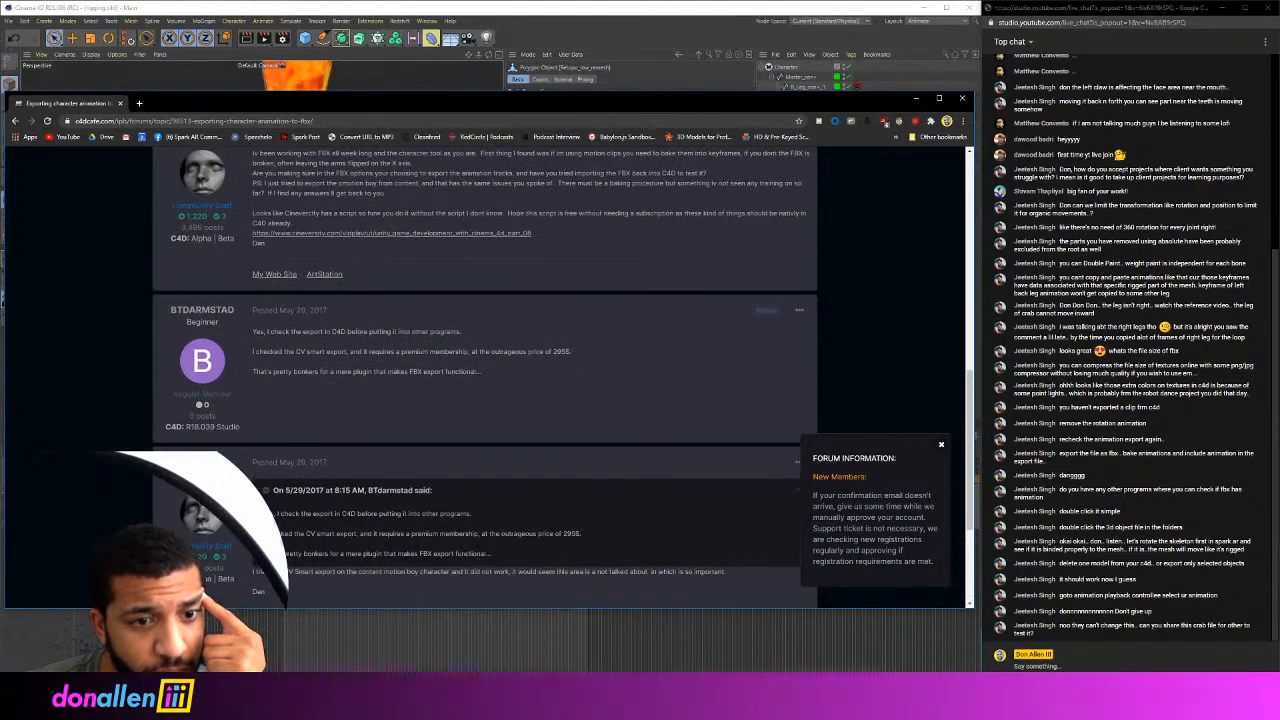
{"action": "scroll", "coordinate": [485, 400], "scroll_direction": "up", "scroll_amount": 1}
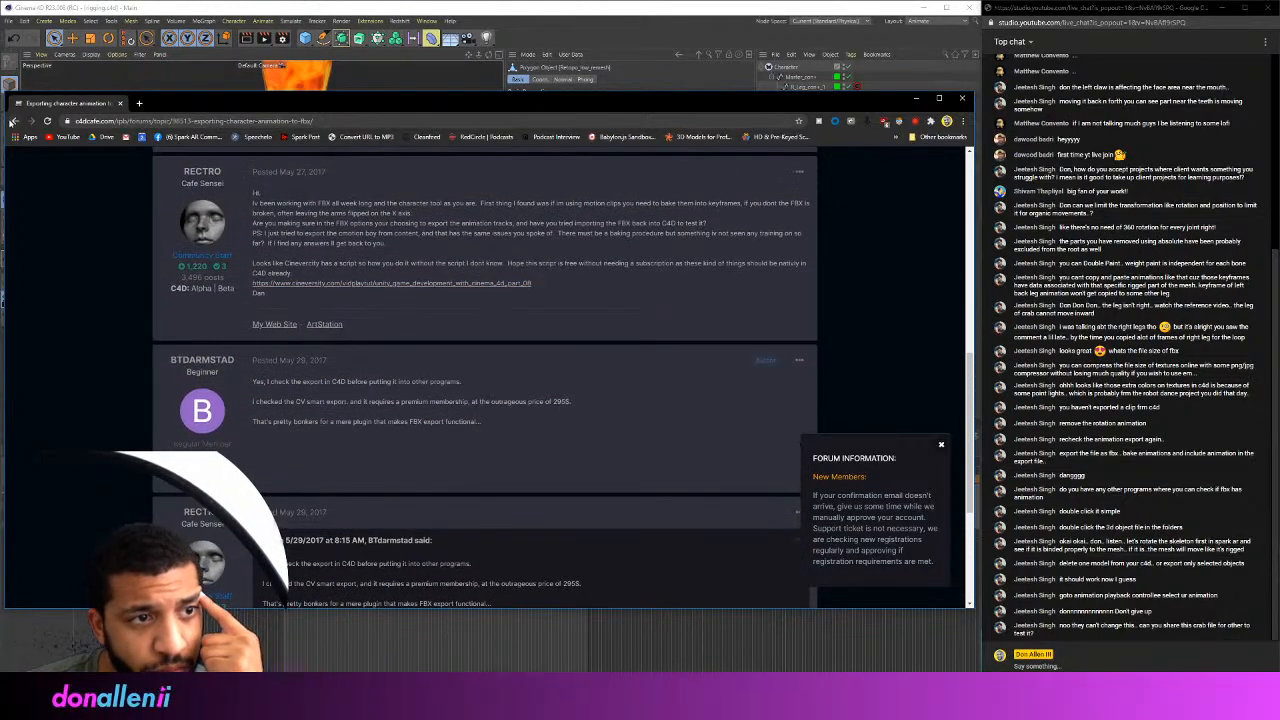
Return to the search results, check the Unity Manual page on extracting animation clips, and go back to the results
{"action": "left_click", "coordinate": [14, 120]}
{"action": "scroll", "coordinate": [168, 338], "scroll_direction": "down", "scroll_amount": 8}
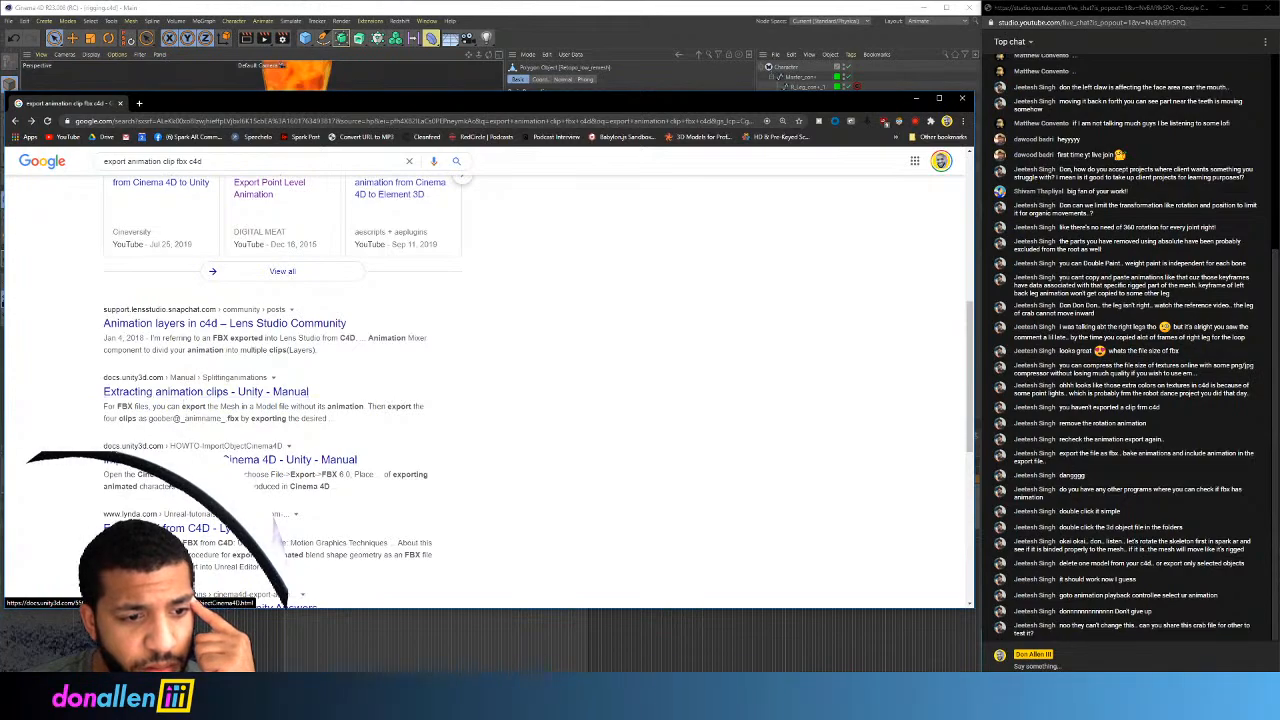
{"action": "left_click", "coordinate": [197, 394]}
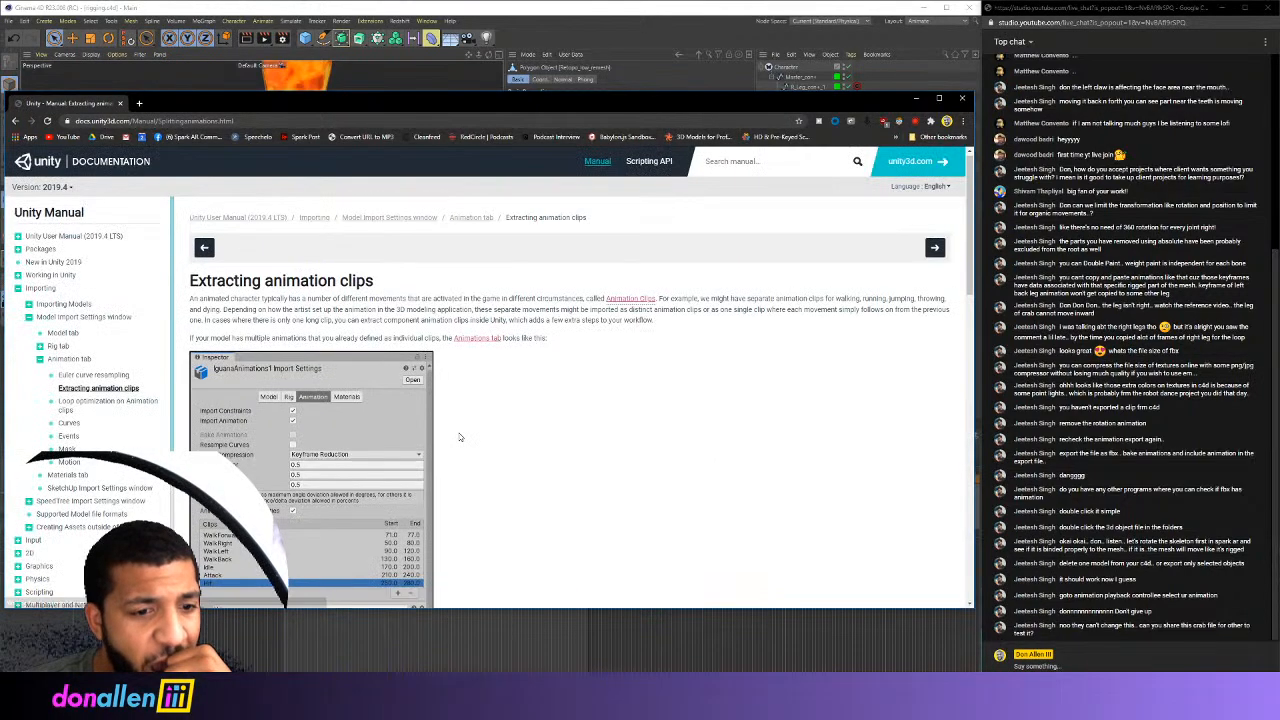
{"action": "scroll", "coordinate": [460, 437], "scroll_direction": "down", "scroll_amount": 1}
{"action": "left_click", "coordinate": [16, 121]}
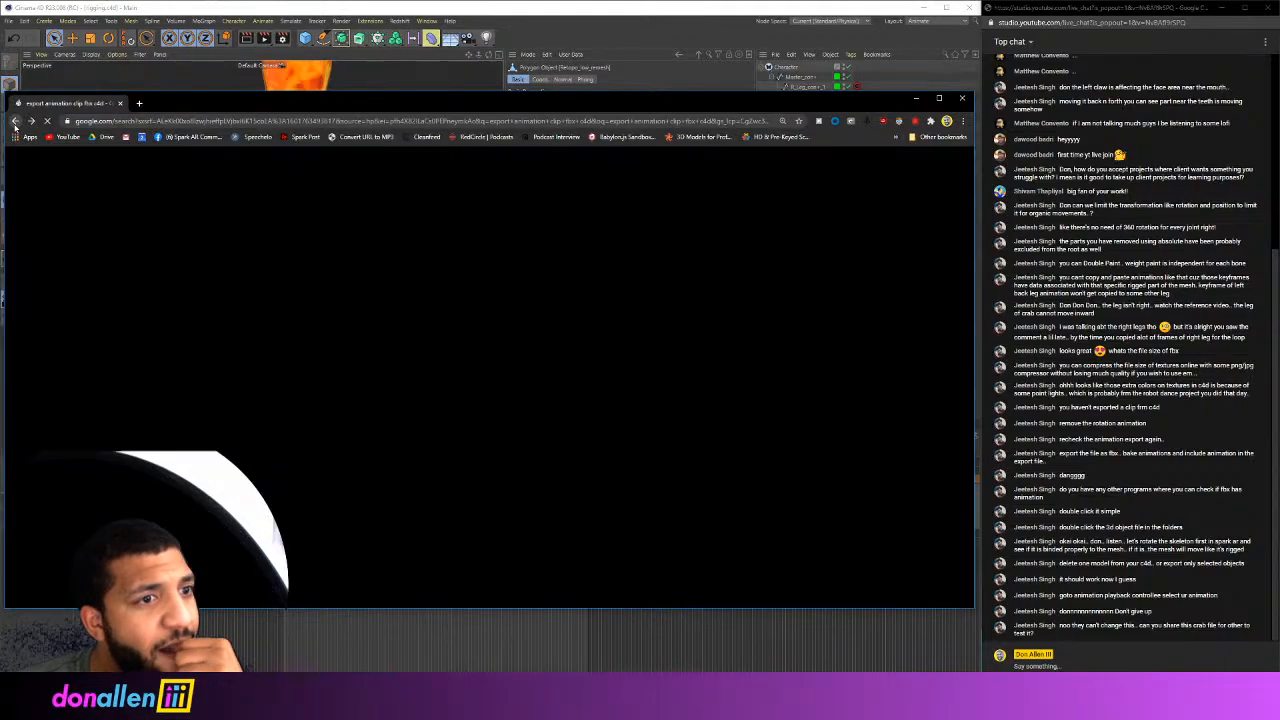
{"action": "scroll", "coordinate": [310, 570], "scroll_direction": "down", "scroll_amount": 2}
Switch to Cinema 4D and inspect the properties of the Character object and the Retopo_low_remesh mesh
{"action": "left_click", "coordinate": [357, 617]}
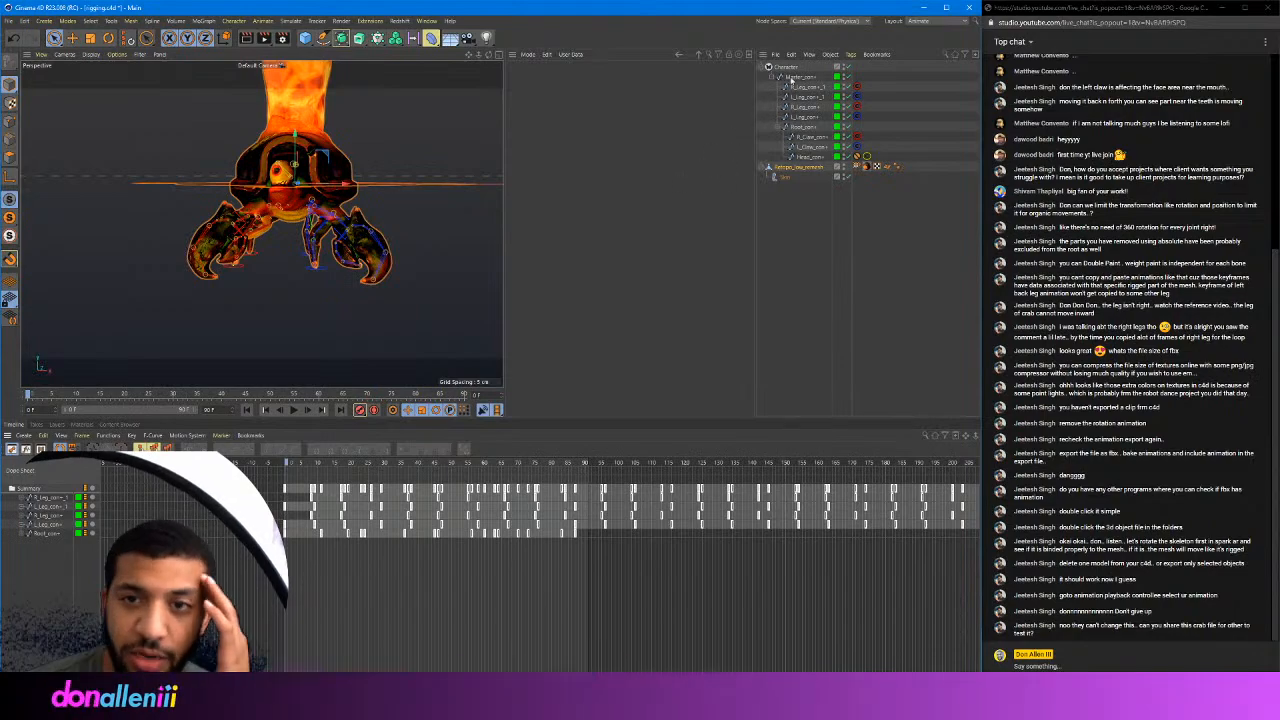
{"action": "left_click", "coordinate": [785, 69]}
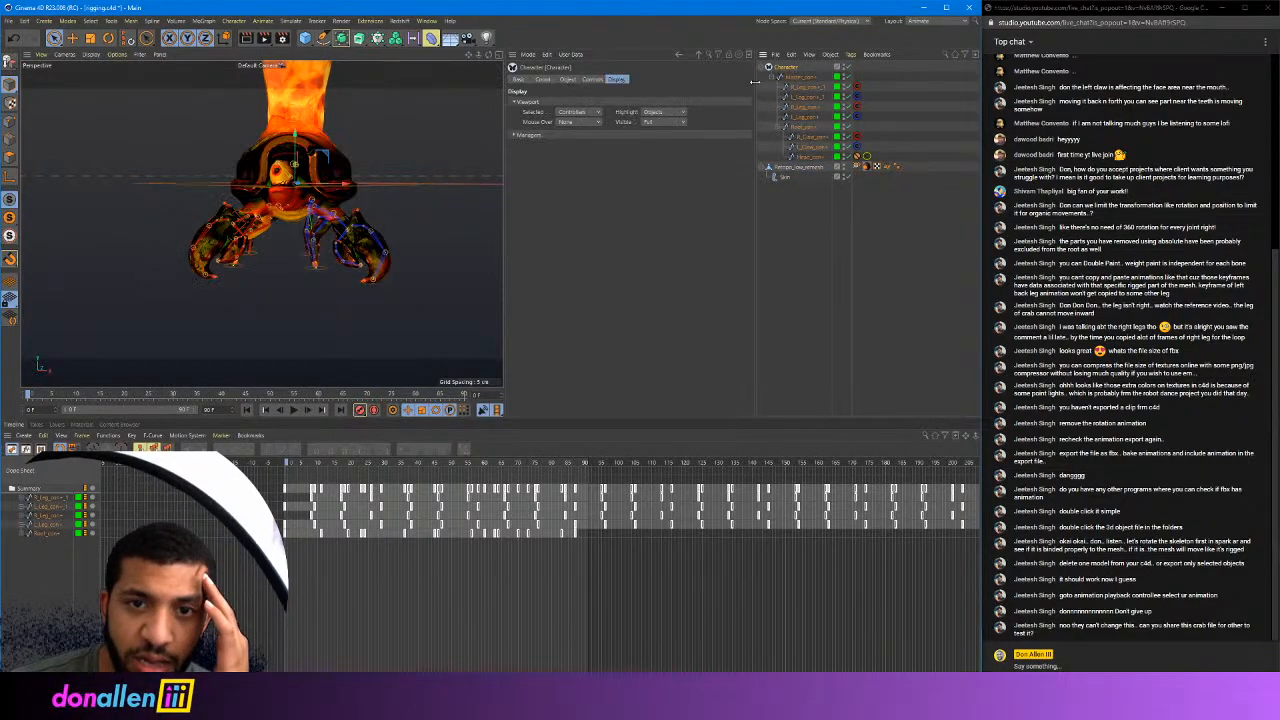
{"action": "left_click", "coordinate": [801, 168]}
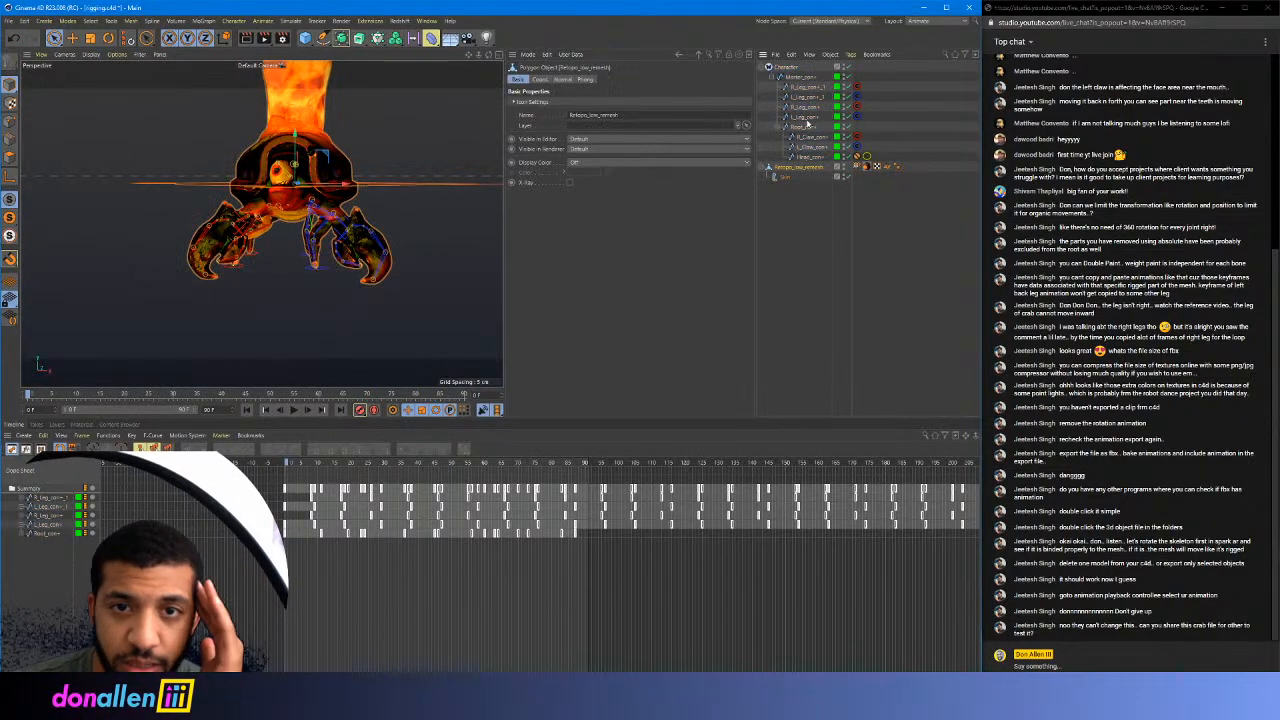
Look through the commands and rigging tags available for the Character object
{"action": "left_click", "coordinate": [787, 70]}
{"action": "right_click", "coordinate": [787, 70]}
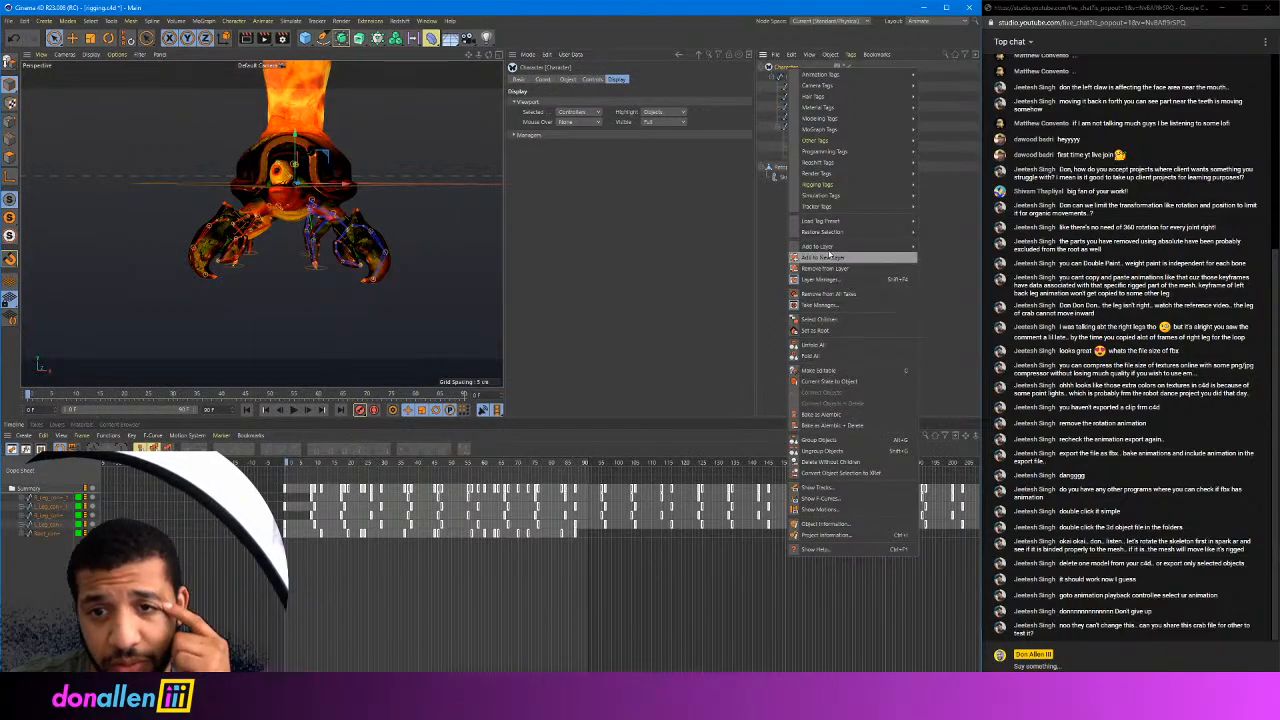
{"action": "mouse_move", "coordinate": [804, 187]}
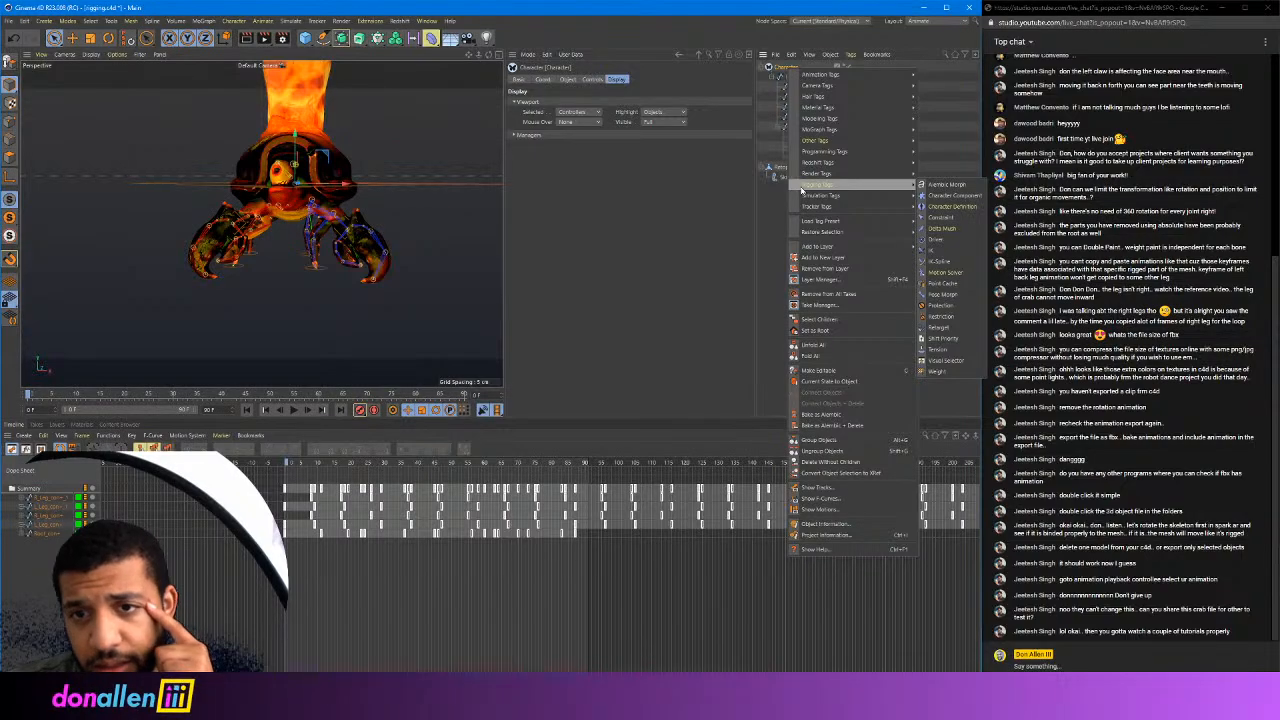
{"action": "left_click", "coordinate": [776, 207]}
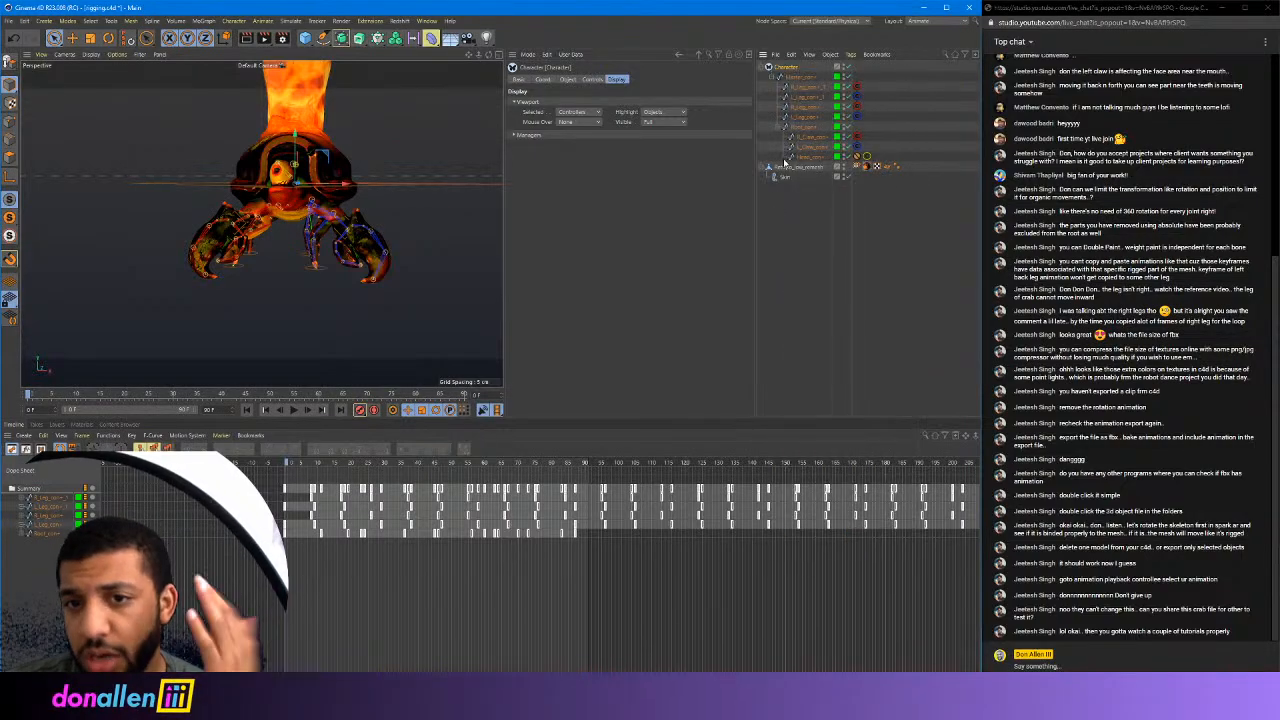
{"action": "right_click", "coordinate": [786, 67]}
{"action": "mouse_move", "coordinate": [816, 82]}
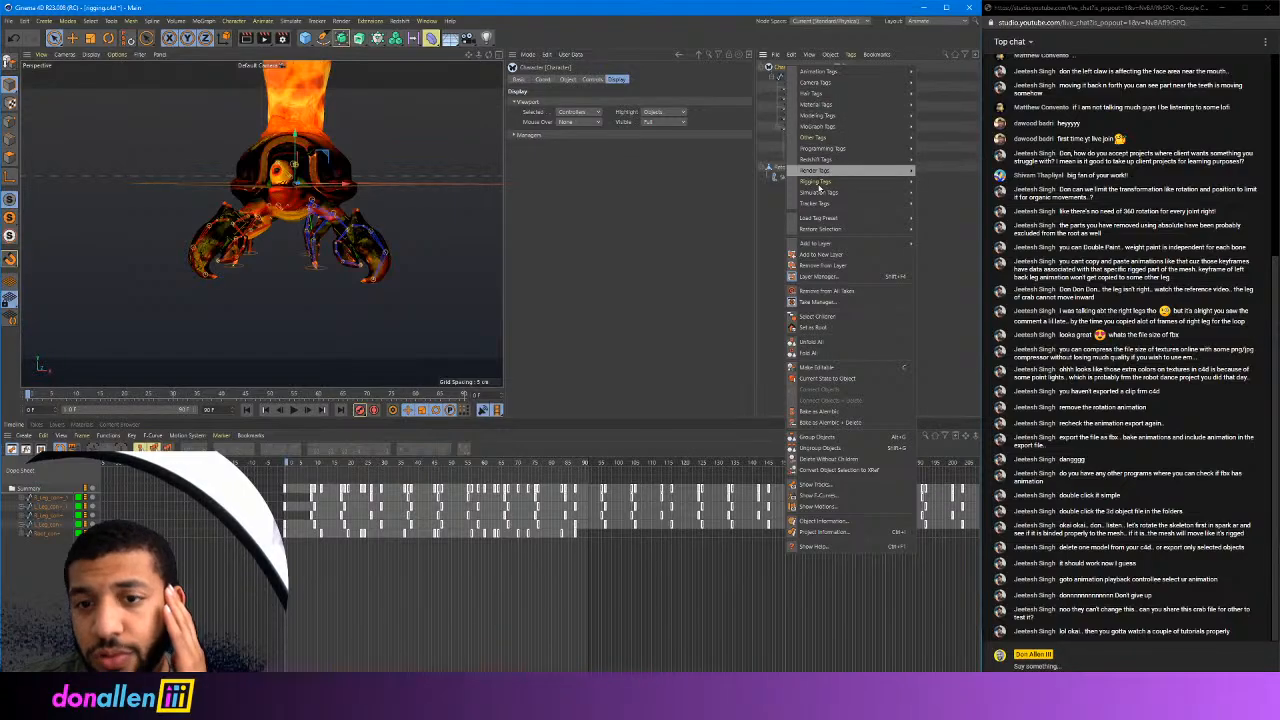
{"action": "left_click", "coordinate": [771, 233]}
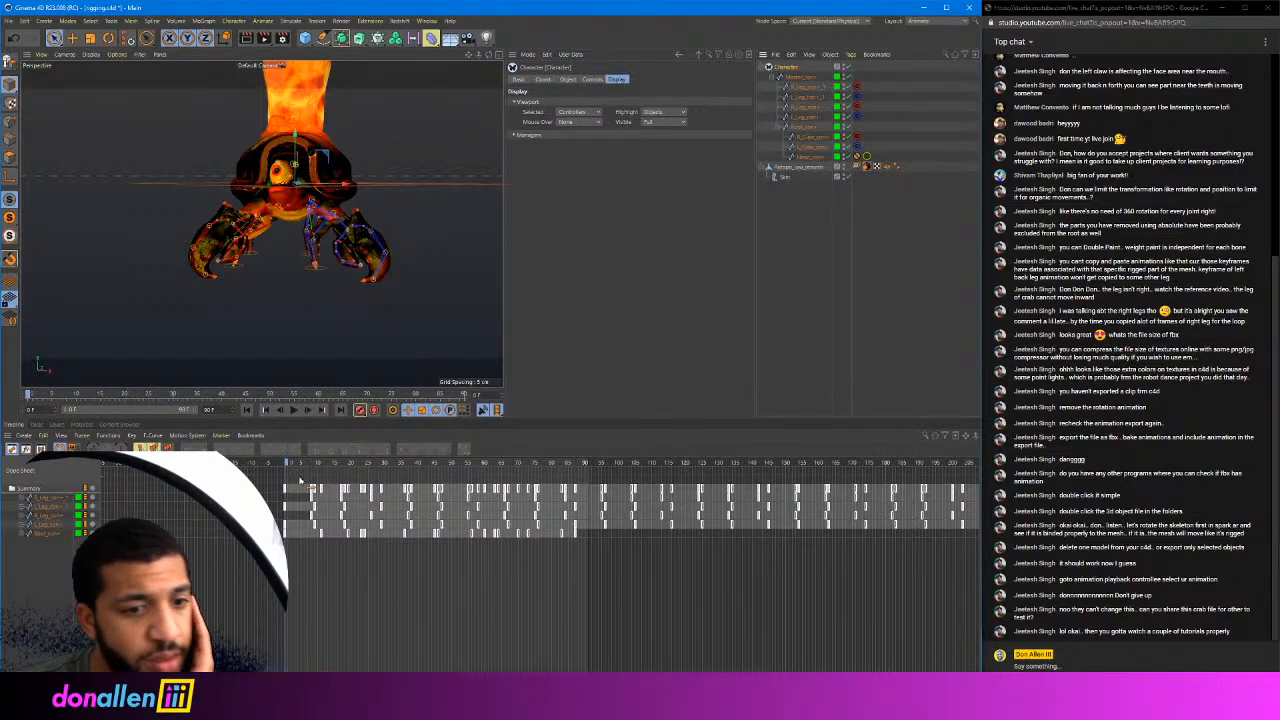
Play the crab animation from the first frame and inspect the joints in the Retopo_low_remesh mesh's Weight tag
{"action": "left_click", "coordinate": [294, 409]}
{"action": "left_click", "coordinate": [247, 409]}
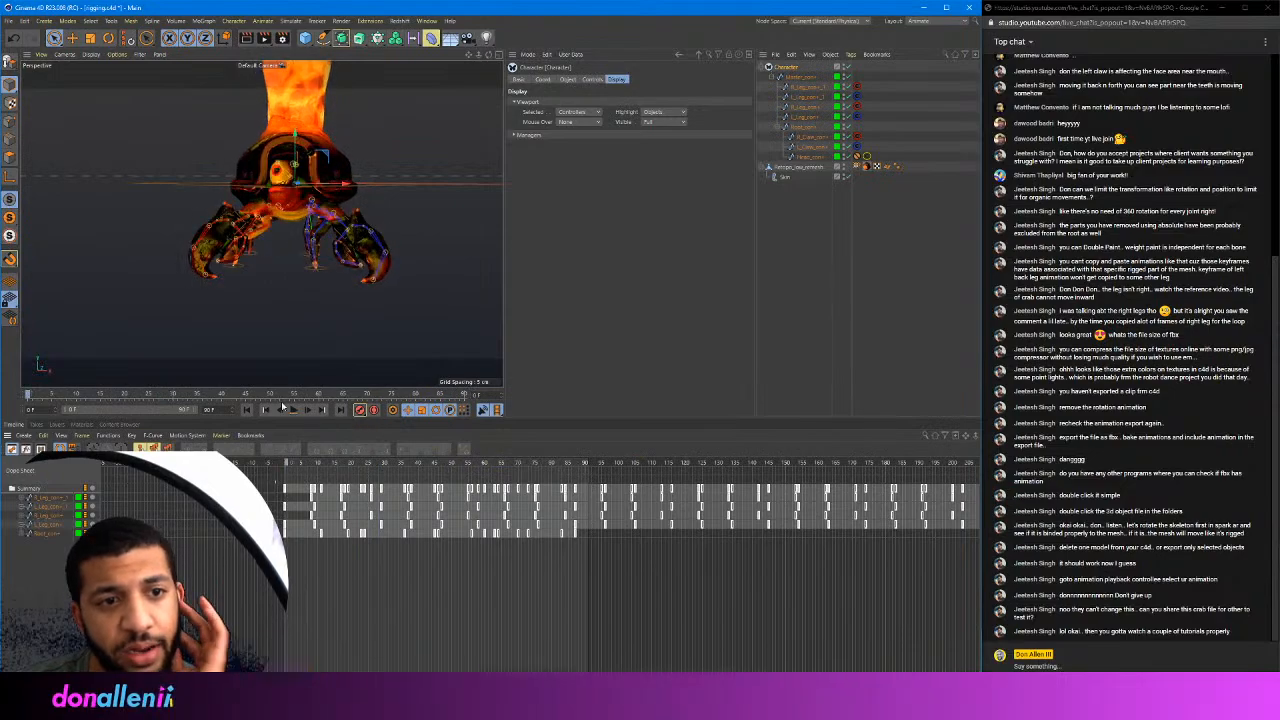
{"action": "left_click", "coordinate": [294, 409]}
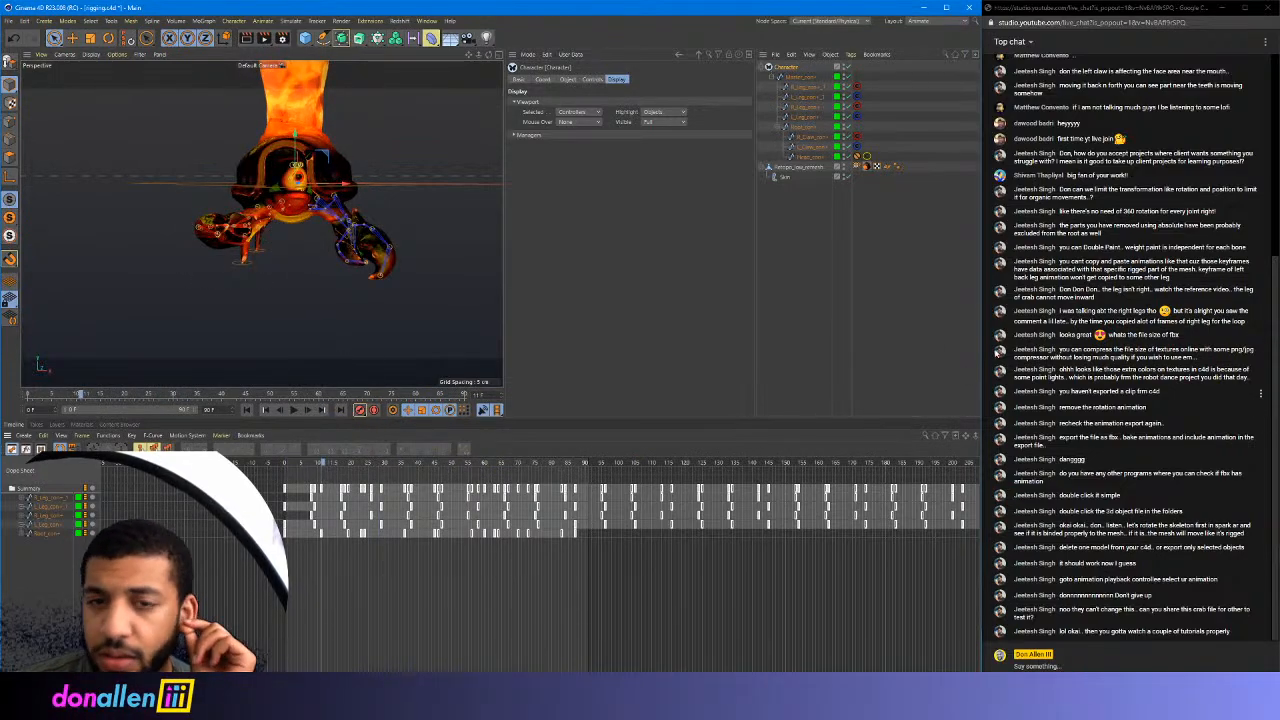
{"action": "left_click", "coordinate": [857, 167]}
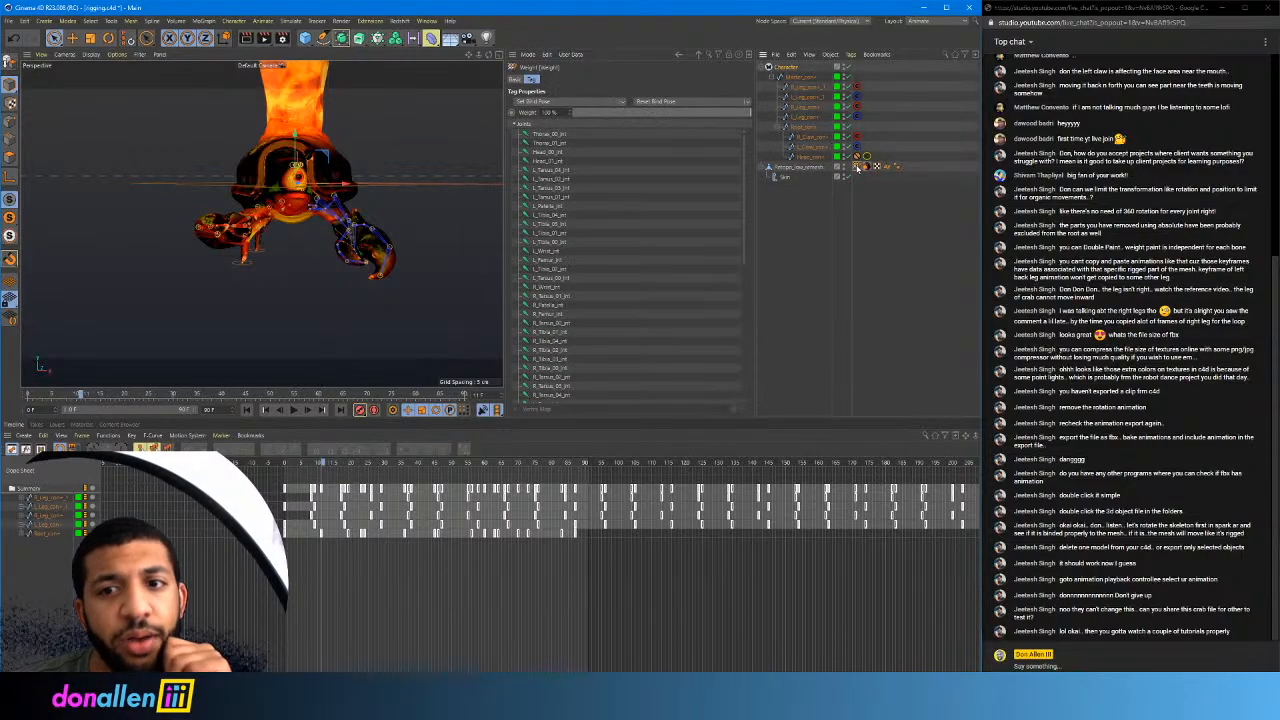
Widen the tag properties area and review the full joint list of the Weight tag
{"action": "left_click_drag", "start_coordinate": [507, 131], "coordinate": [402, 131]}
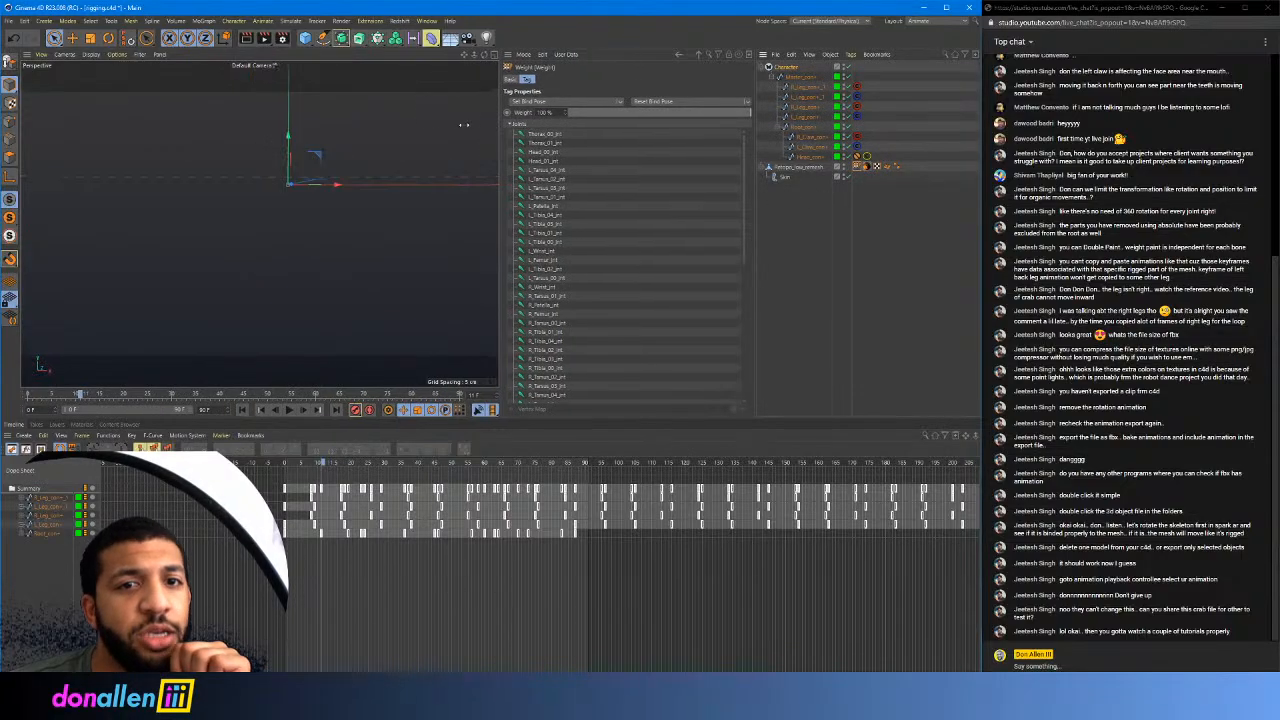
{"action": "scroll", "coordinate": [650, 215], "scroll_direction": "down", "scroll_amount": 5}
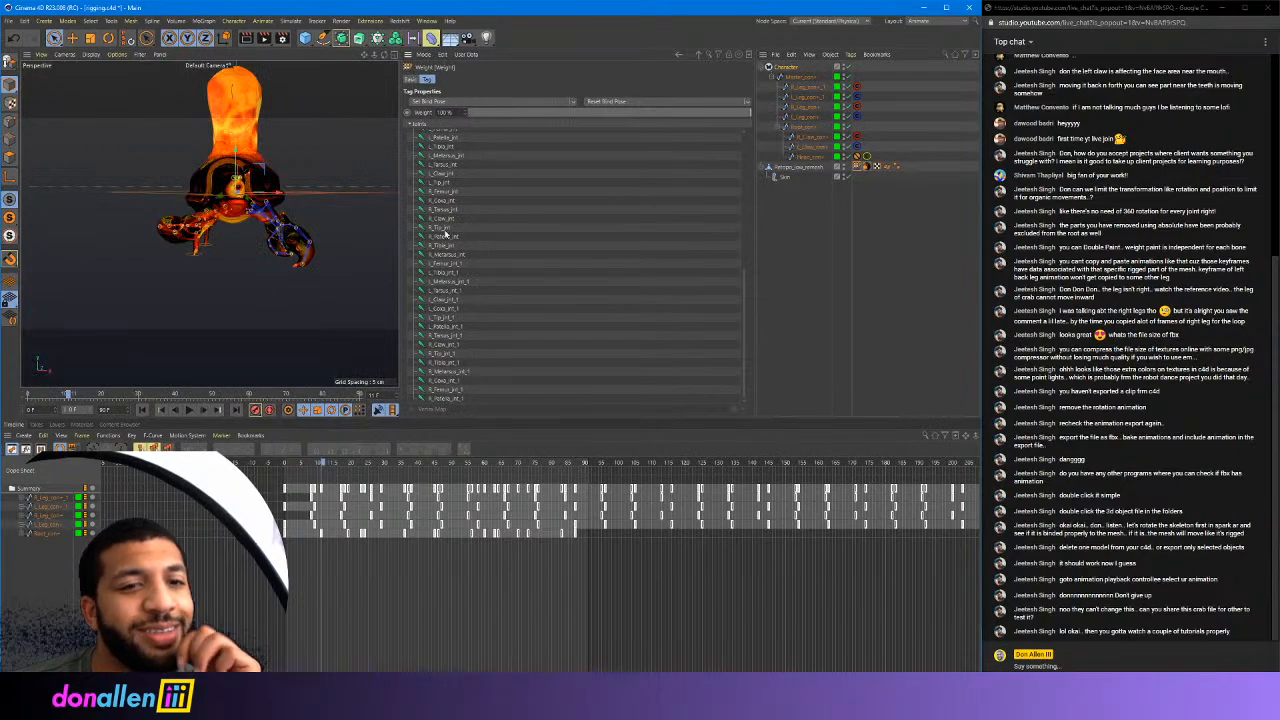
{"action": "scroll", "coordinate": [445, 232], "scroll_direction": "up", "scroll_amount": 5}
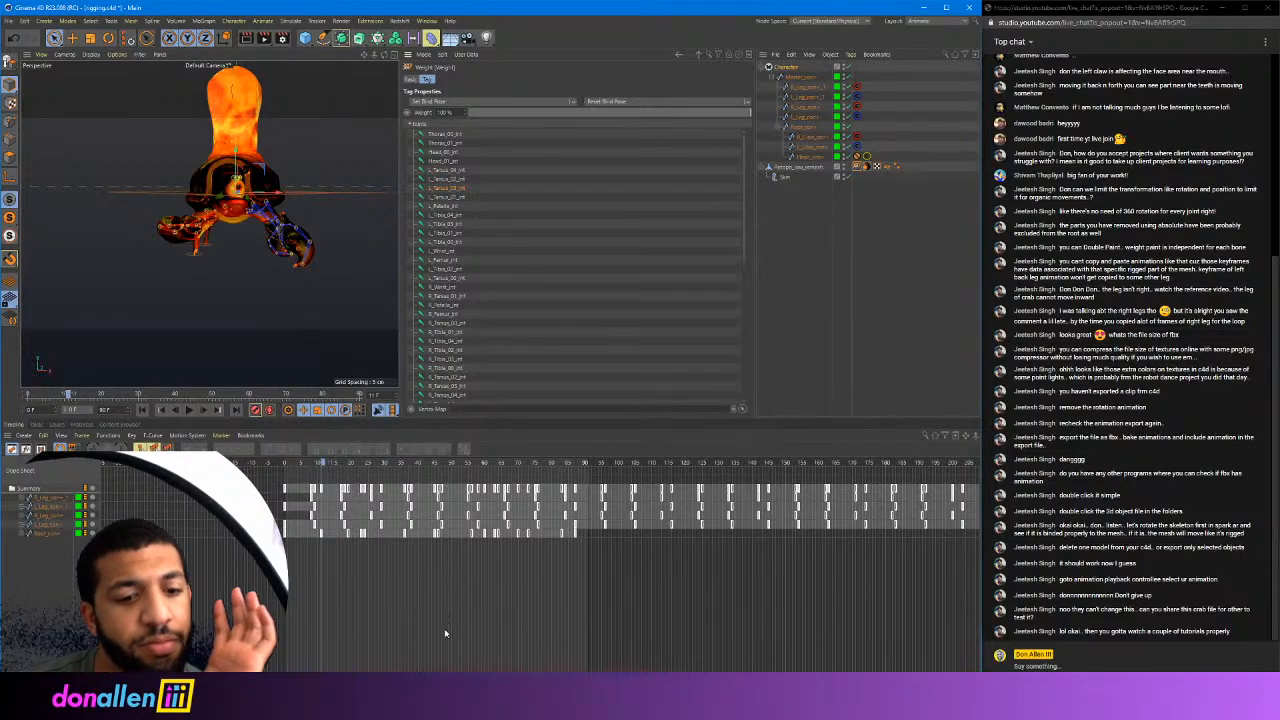
Switch to the browser and search Google for "convert c4d character rig to animation"
{"action": "left_click", "coordinate": [401, 627]}
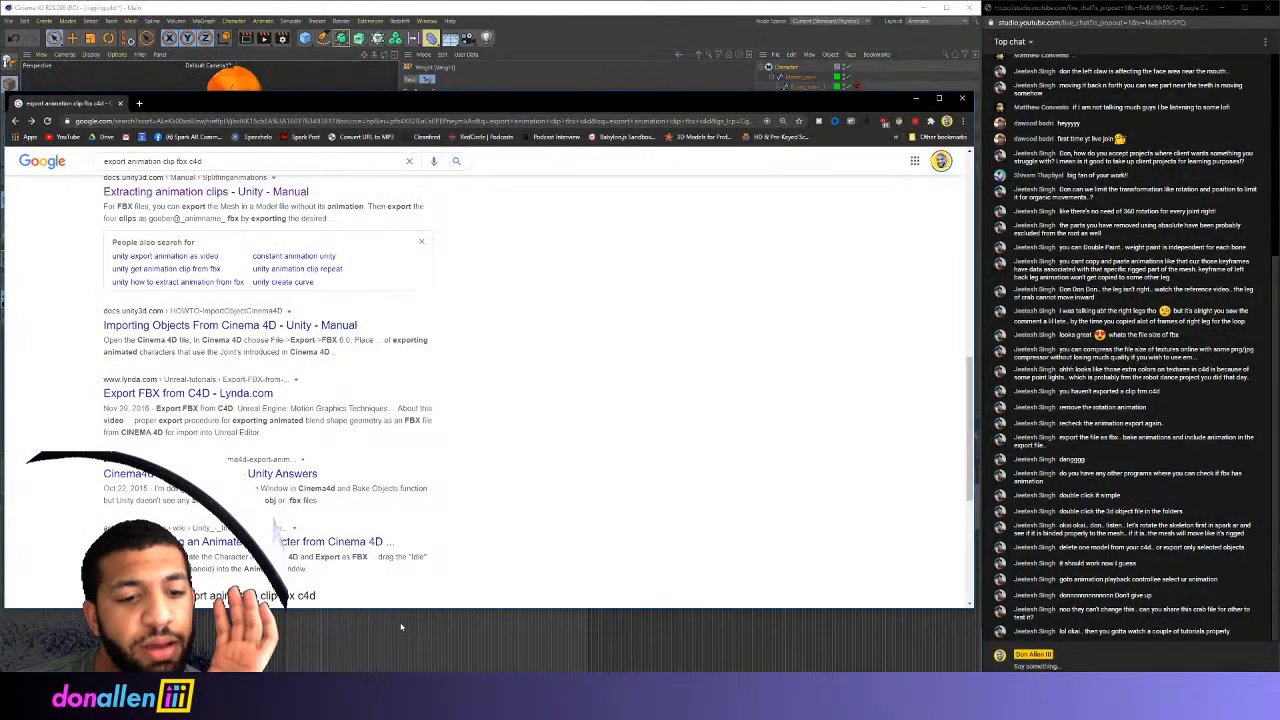
{"action": "scroll", "coordinate": [233, 169], "scroll_direction": "up", "scroll_amount": 5}
{"action": "triple_click", "coordinate": [203, 169]}
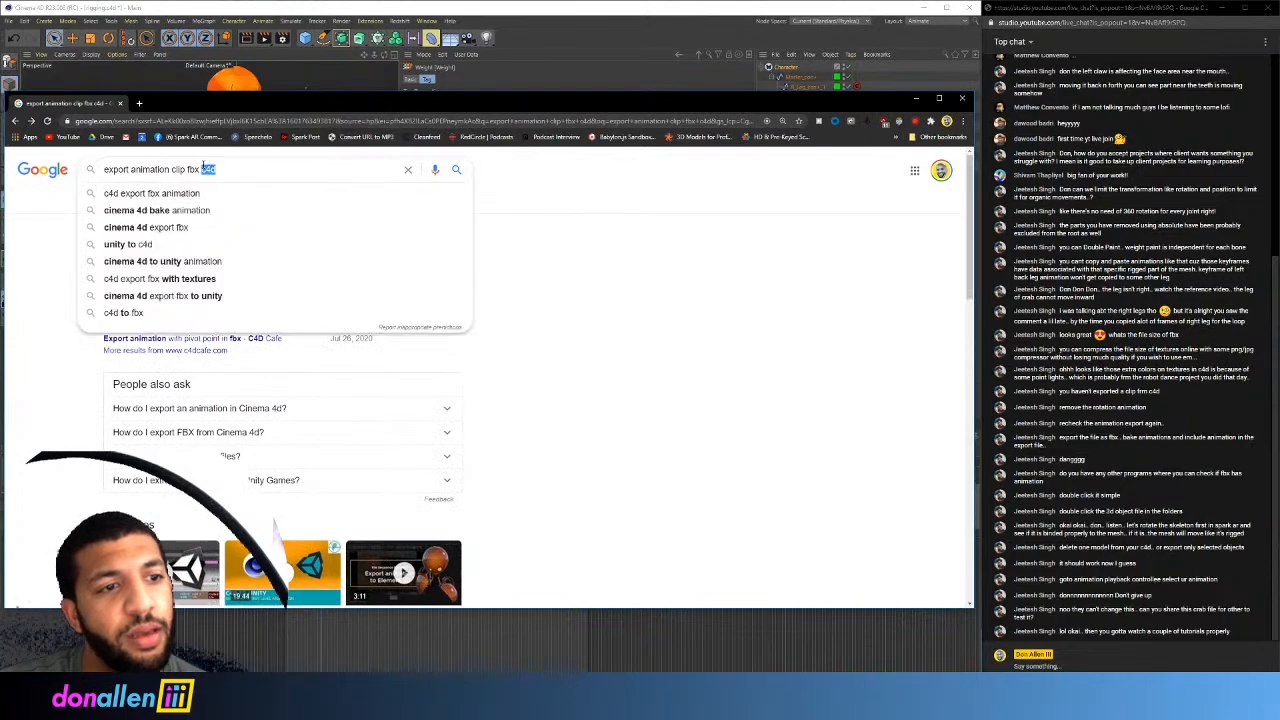
{"action": "type", "text": "con"}
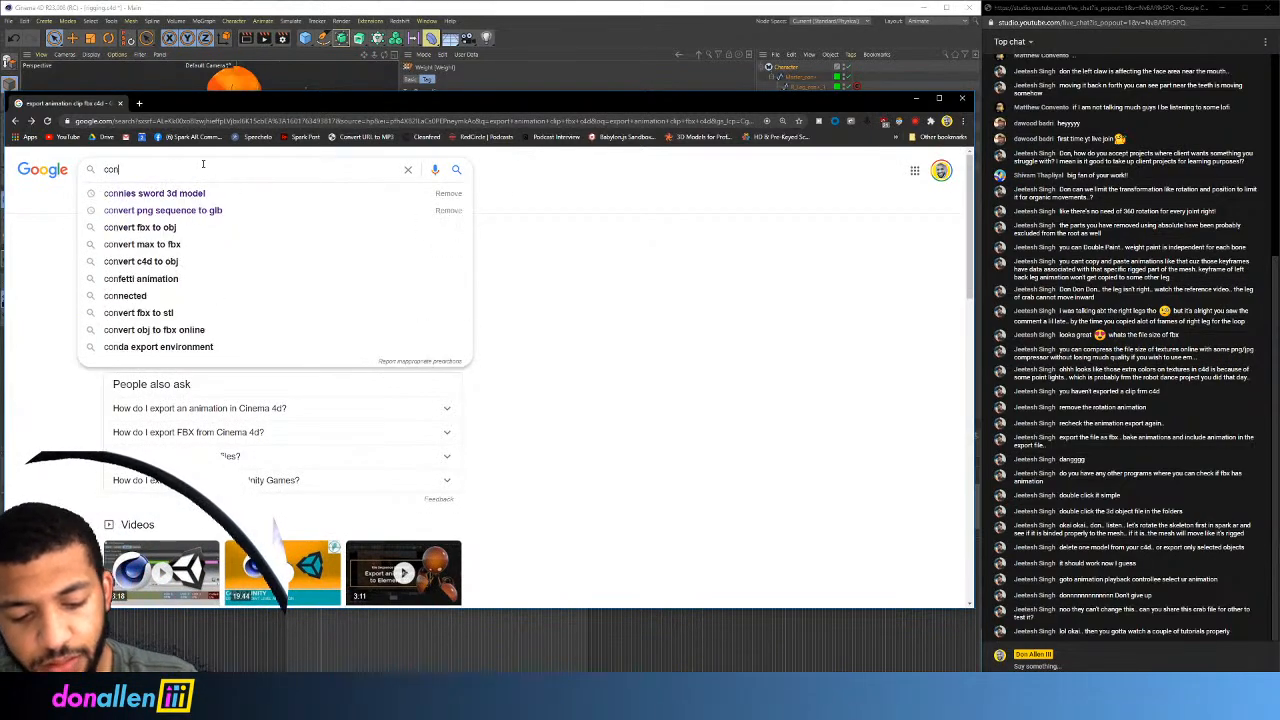
{"action": "type", "text": "vert c4"}
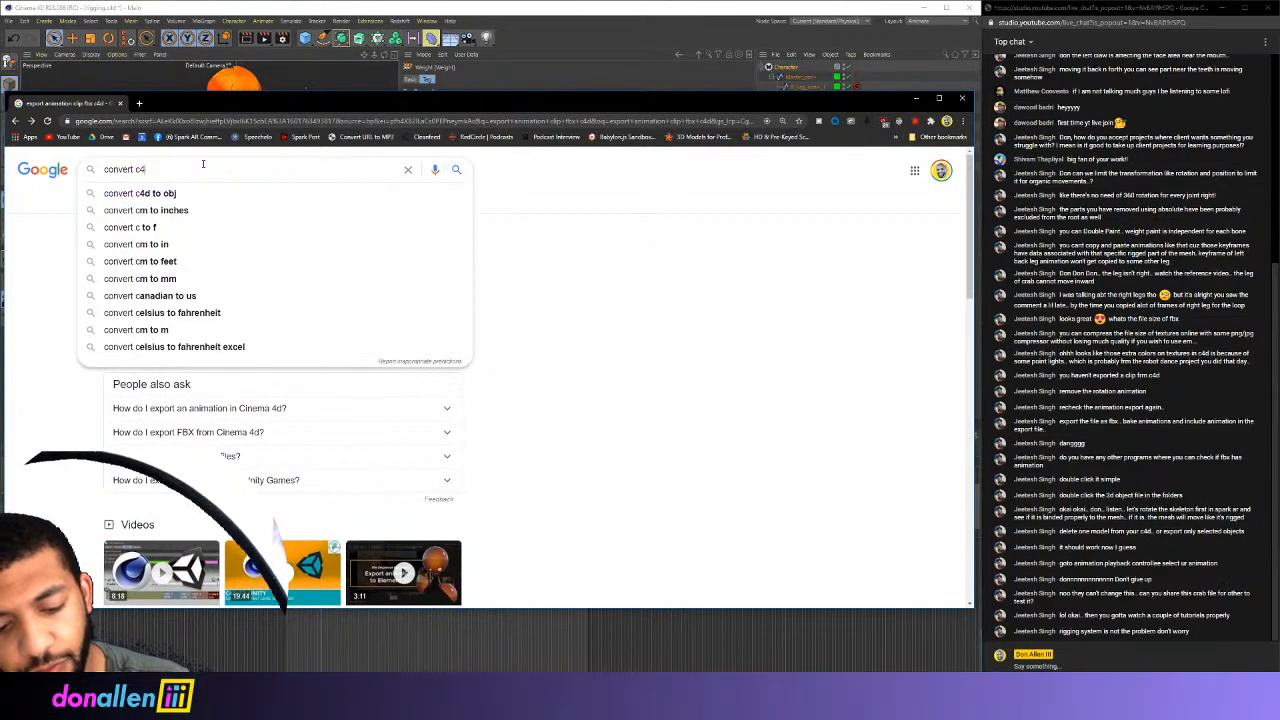
{"action": "type", "text": "d characte"}
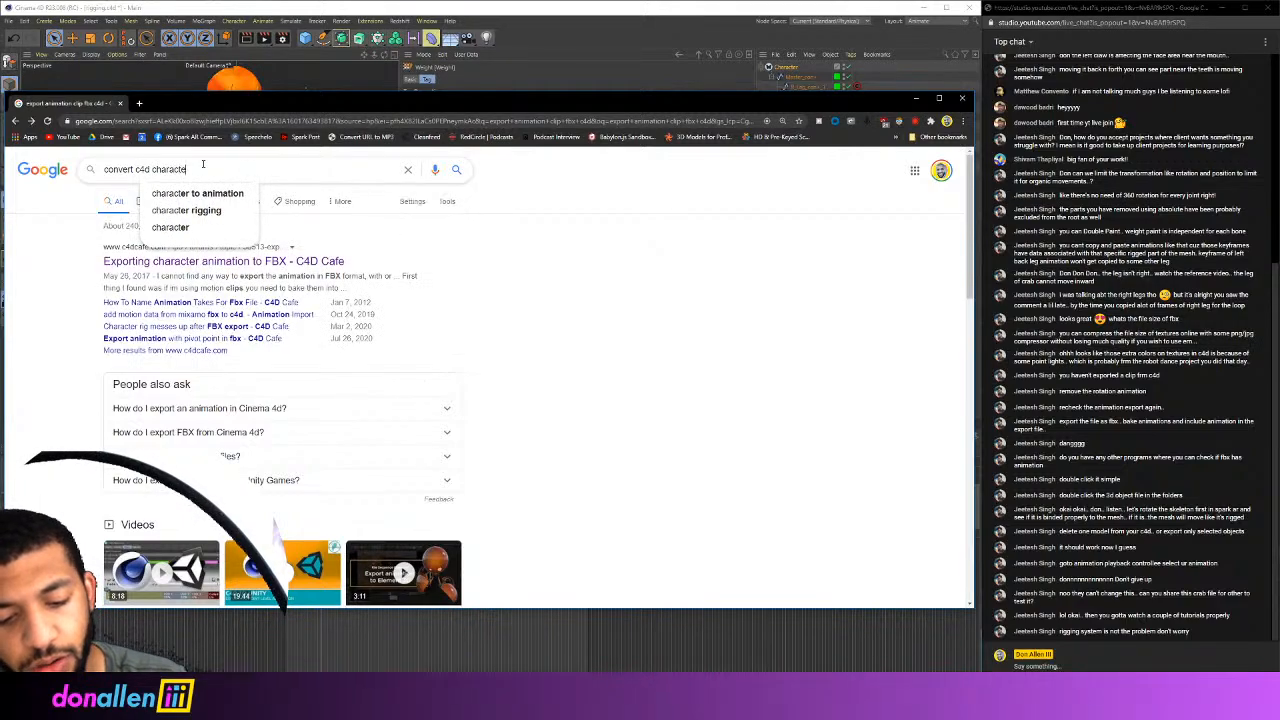
{"action": "type", "text": "r rig"}
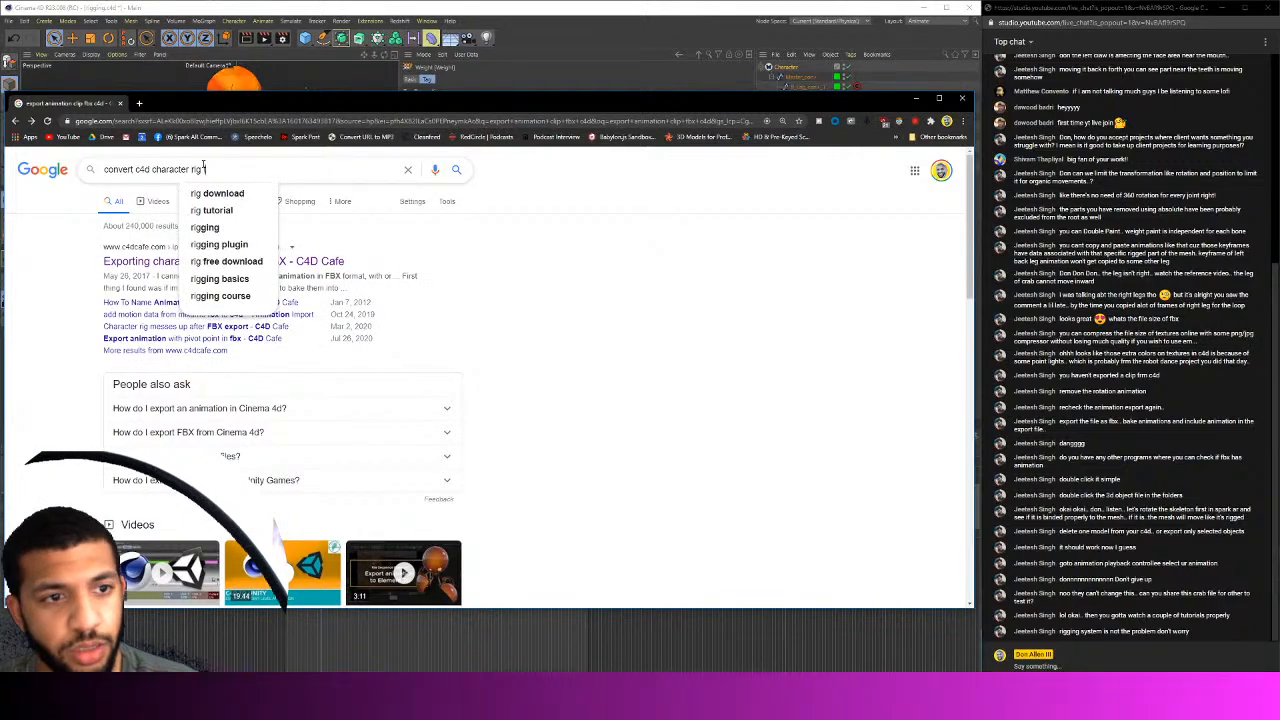
{"action": "type", "text": " to"}
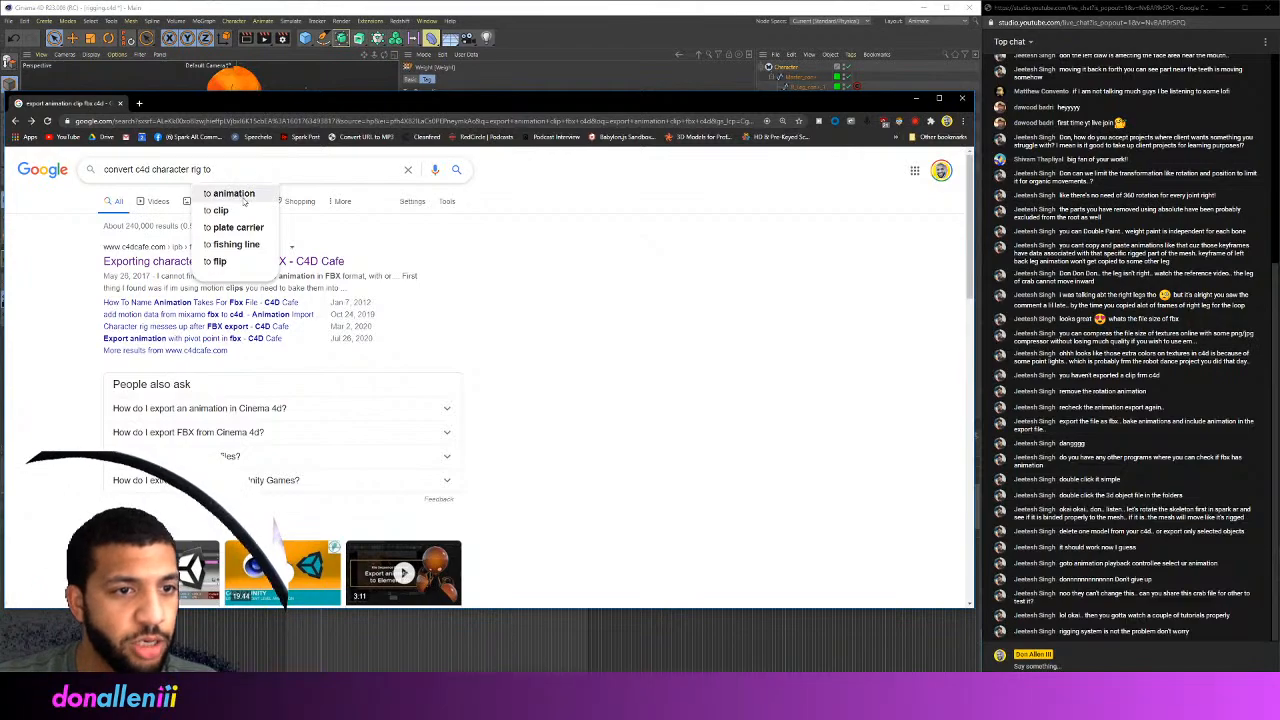
{"action": "left_click", "coordinate": [243, 198]}
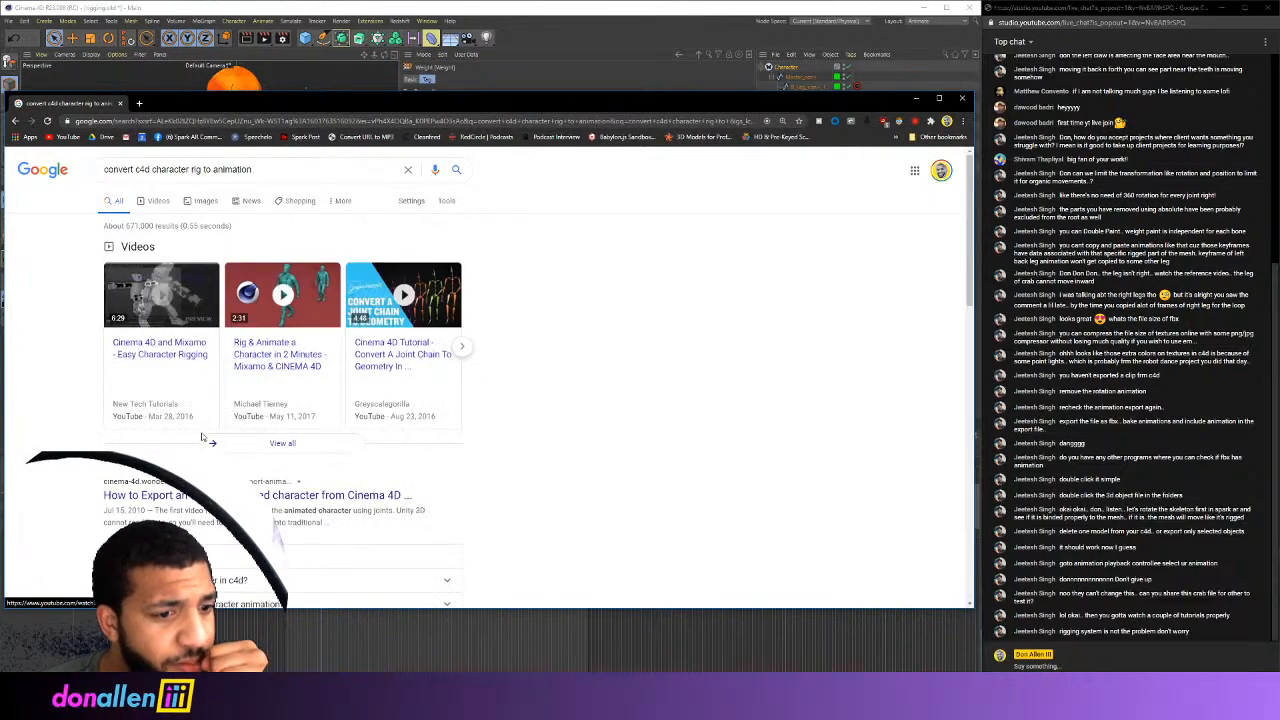
Open the WonderHowTo article on exporting an animated rigged character from Cinema 4D to Unity 3D and read through it
{"action": "scroll", "coordinate": [258, 402], "scroll_direction": "down", "scroll_amount": 1}
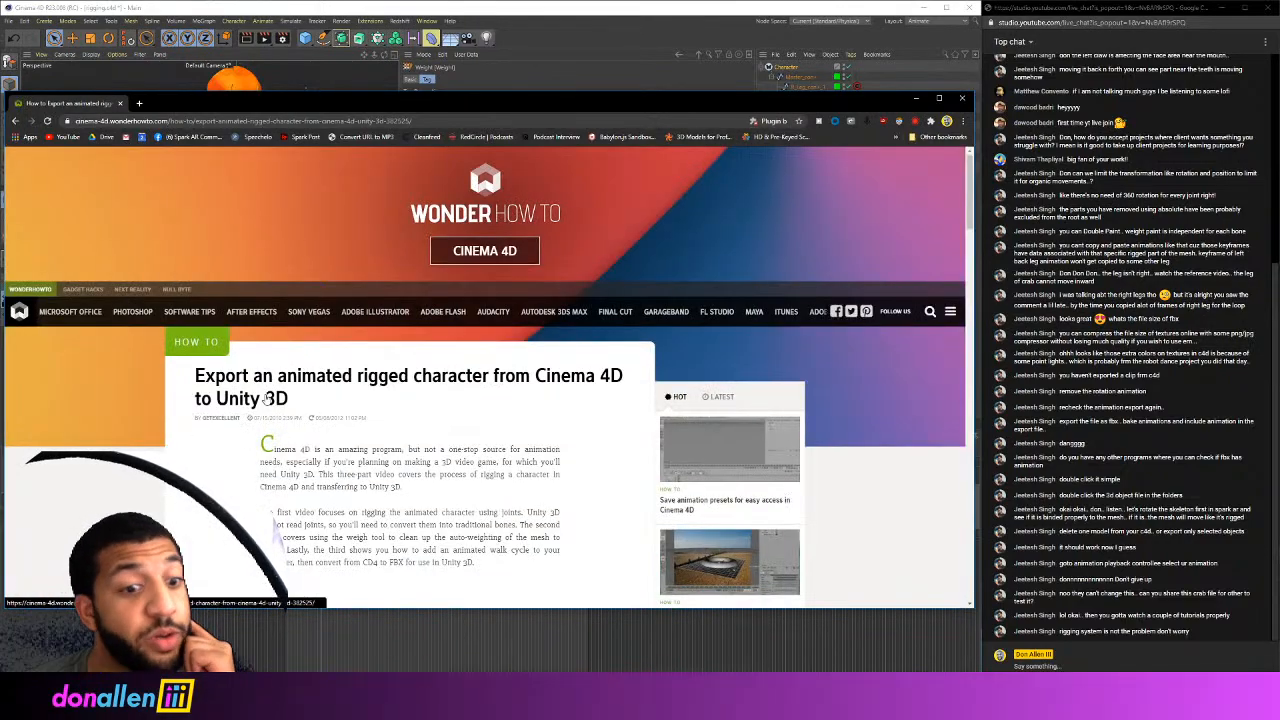
{"action": "scroll", "coordinate": [322, 375], "scroll_direction": "down", "scroll_amount": 3}
{"action": "scroll", "coordinate": [322, 375], "scroll_direction": "down", "scroll_amount": 10}
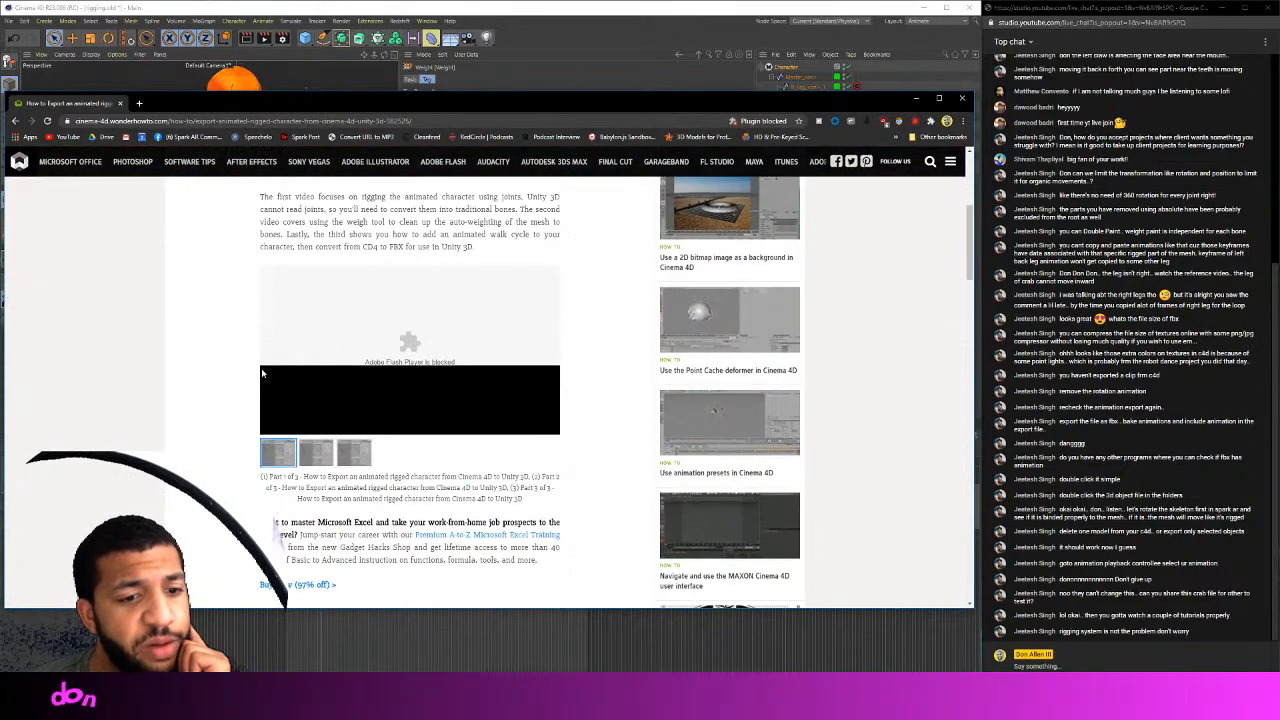
{"action": "scroll", "coordinate": [257, 388], "scroll_direction": "up", "scroll_amount": 10}
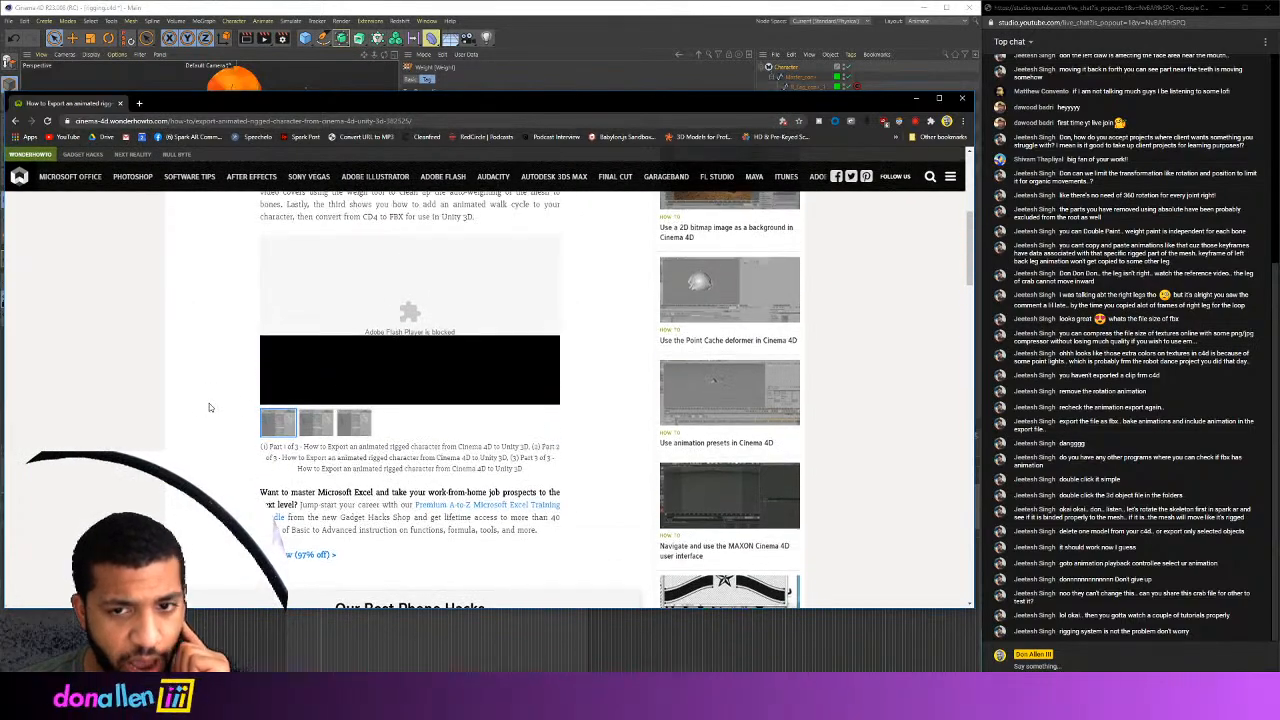
{"action": "scroll", "coordinate": [220, 391], "scroll_direction": "down", "scroll_amount": 2}
{"action": "scroll", "coordinate": [275, 392], "scroll_direction": "up", "scroll_amount": 3}
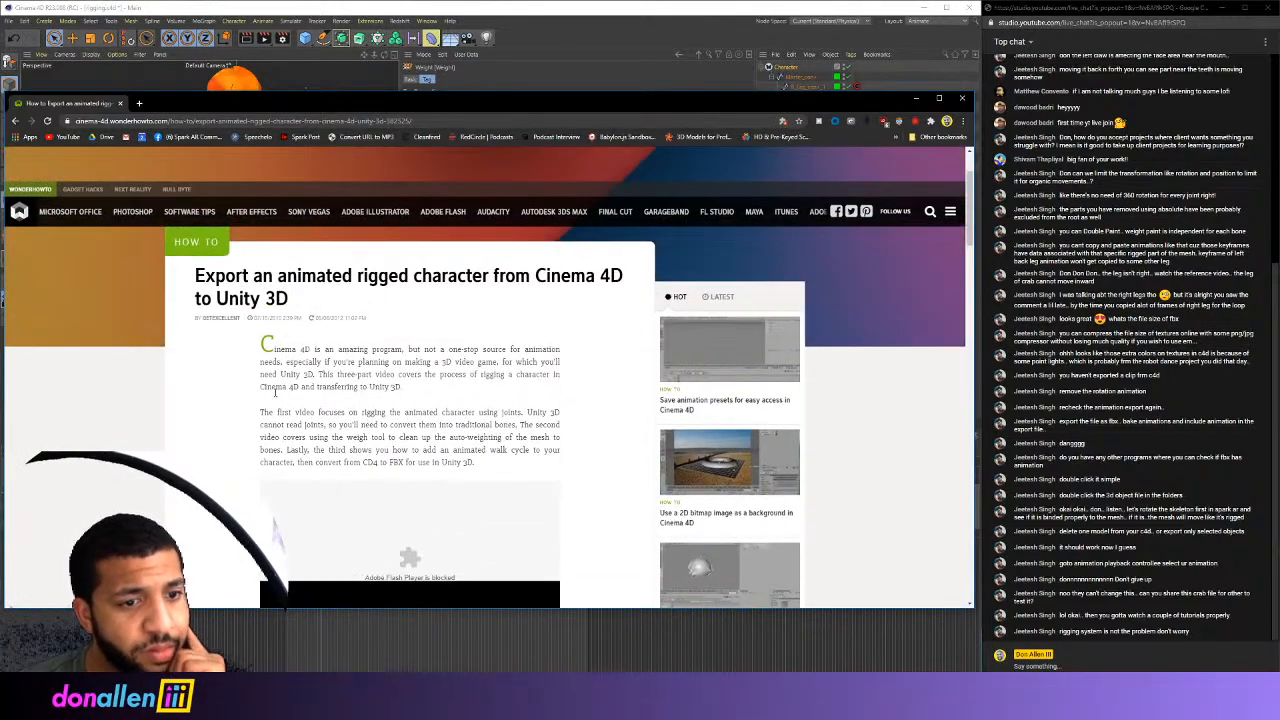
{"action": "scroll", "coordinate": [329, 424], "scroll_direction": "down", "scroll_amount": 10}
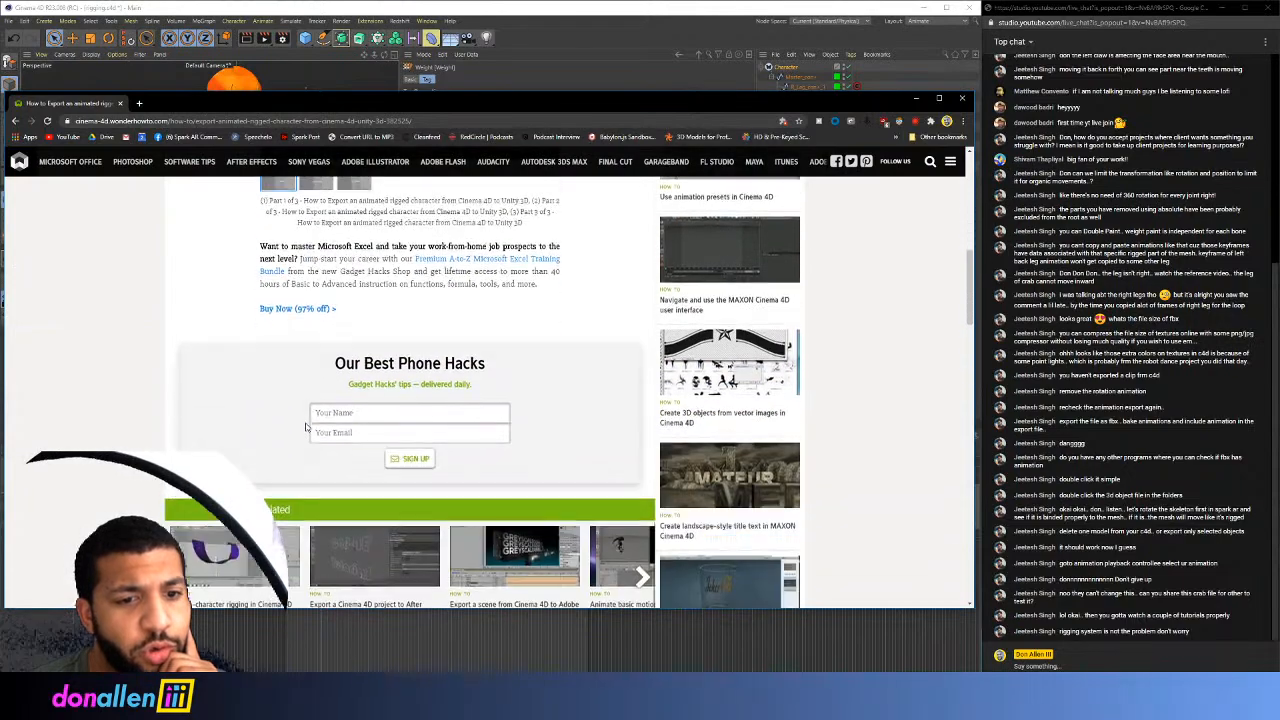
{"action": "scroll", "coordinate": [306, 300], "scroll_direction": "up", "scroll_amount": 1}
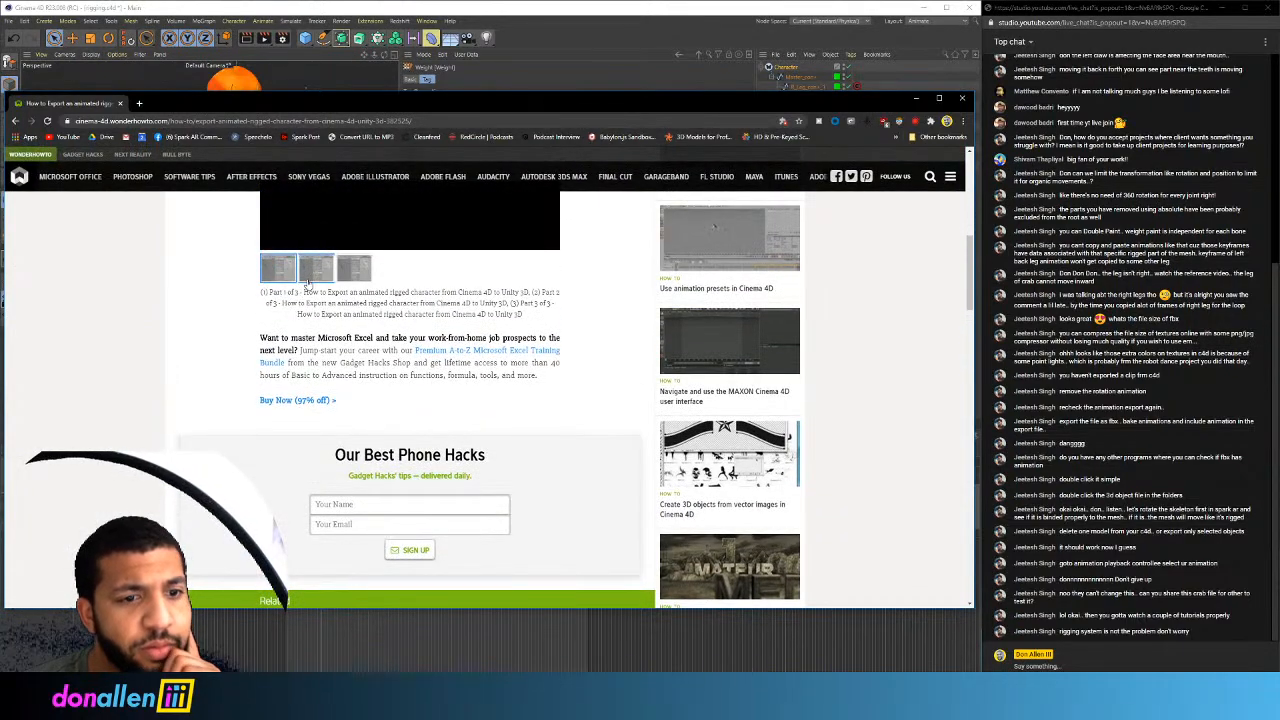
Return to the search results and scan the remaining entries on converting character rigs
{"action": "key", "text": "alt+Left"}
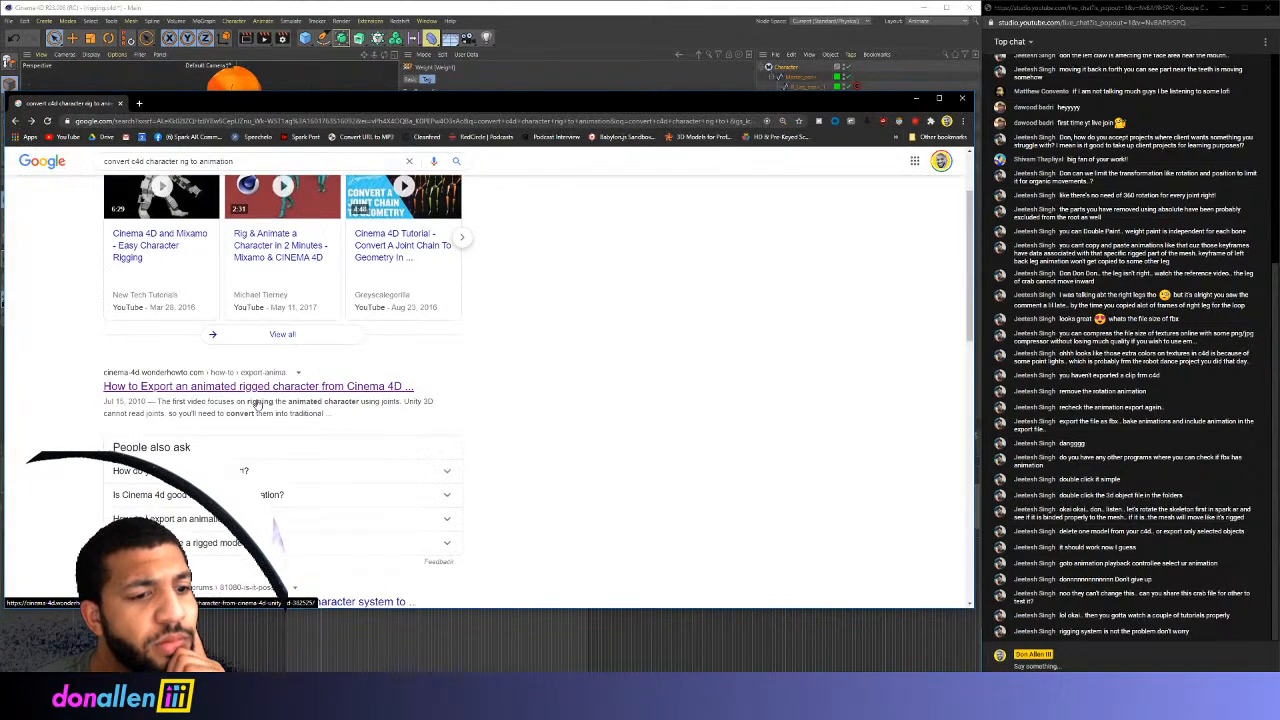
{"action": "scroll", "coordinate": [257, 402], "scroll_direction": "down", "scroll_amount": 2}
{"action": "scroll", "coordinate": [257, 402], "scroll_direction": "down", "scroll_amount": 1}
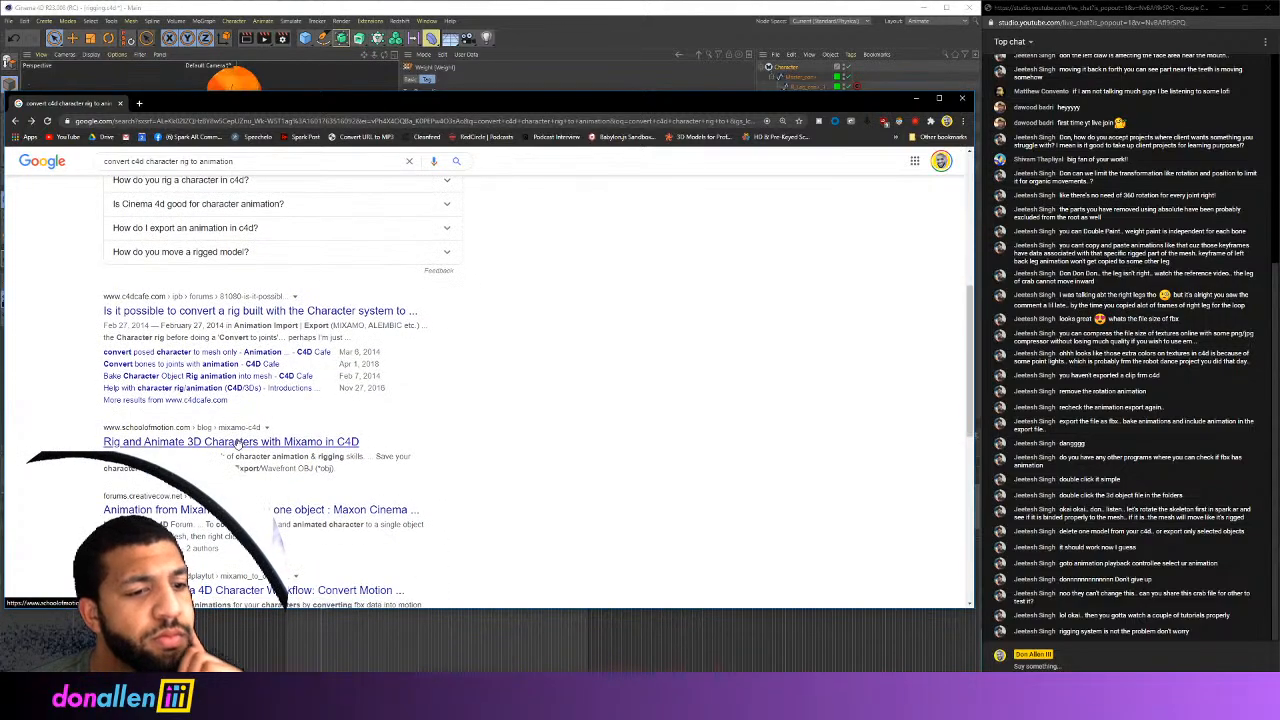
{"action": "scroll", "coordinate": [237, 445], "scroll_direction": "down", "scroll_amount": 2}
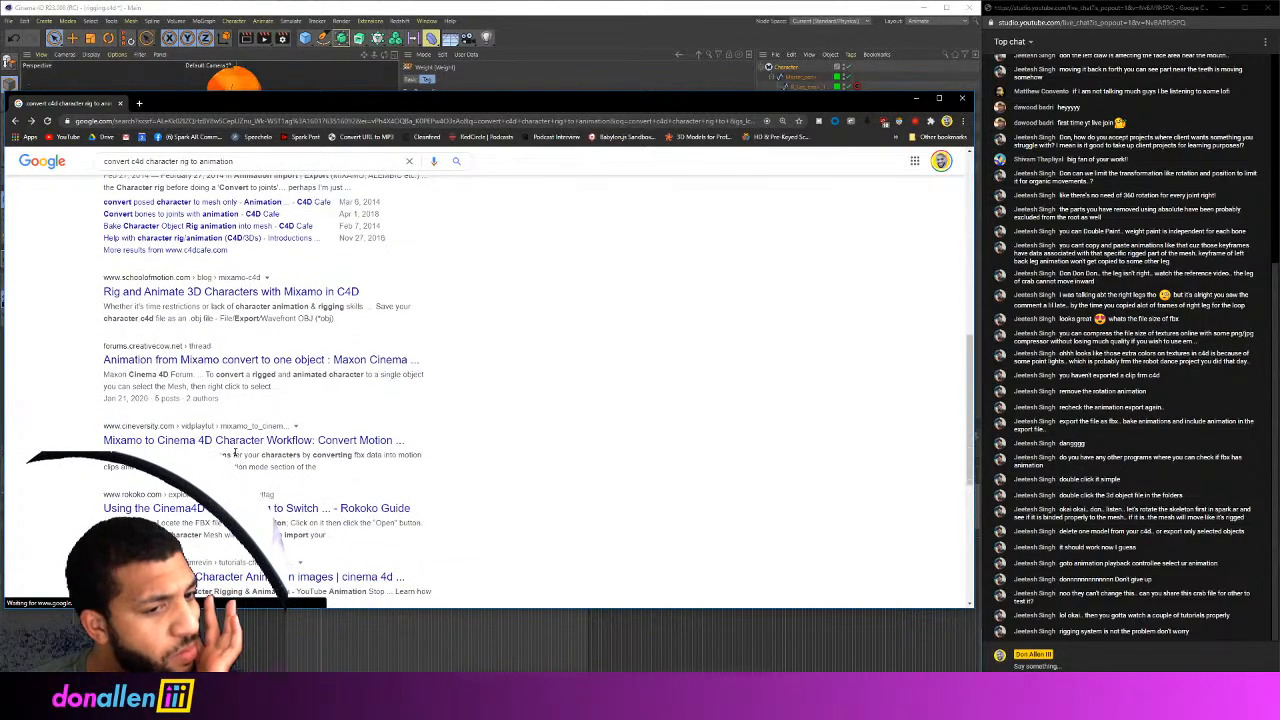
Switch to Cinema 4D and check the Weight tag's basic and tag properties
{"action": "key", "text": "alt+Tab"}
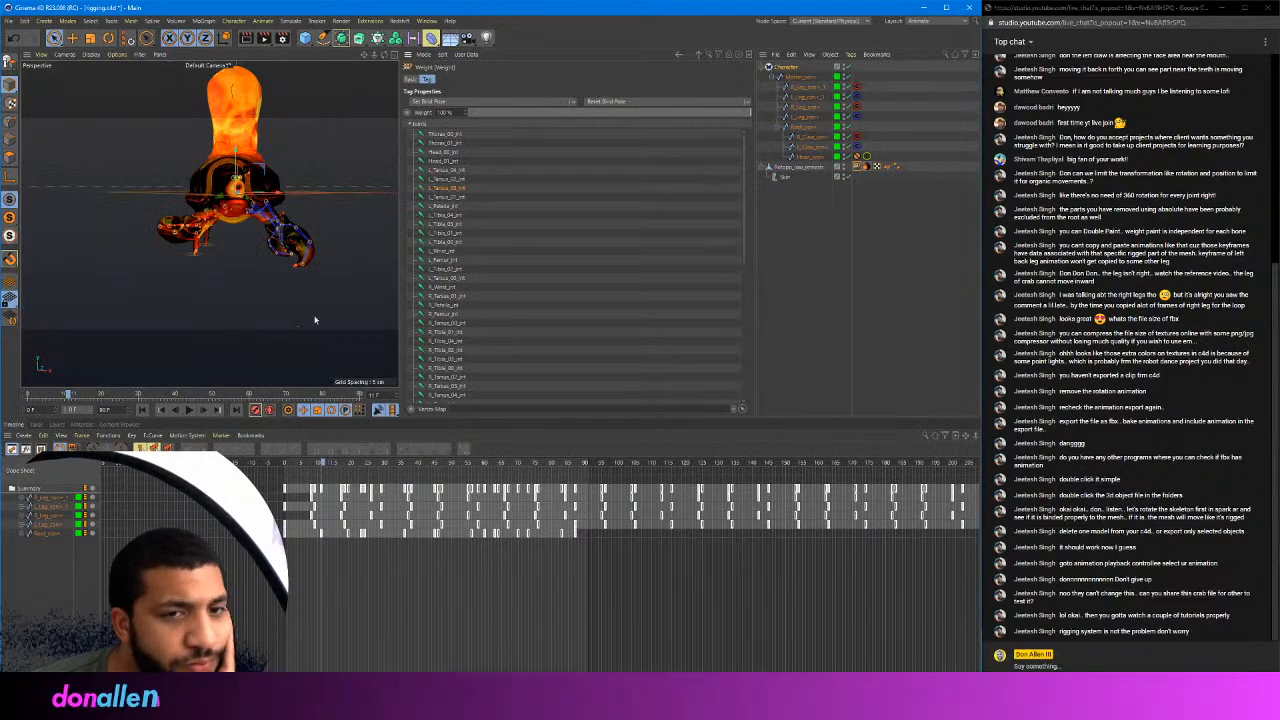
{"action": "left_click", "coordinate": [411, 80]}
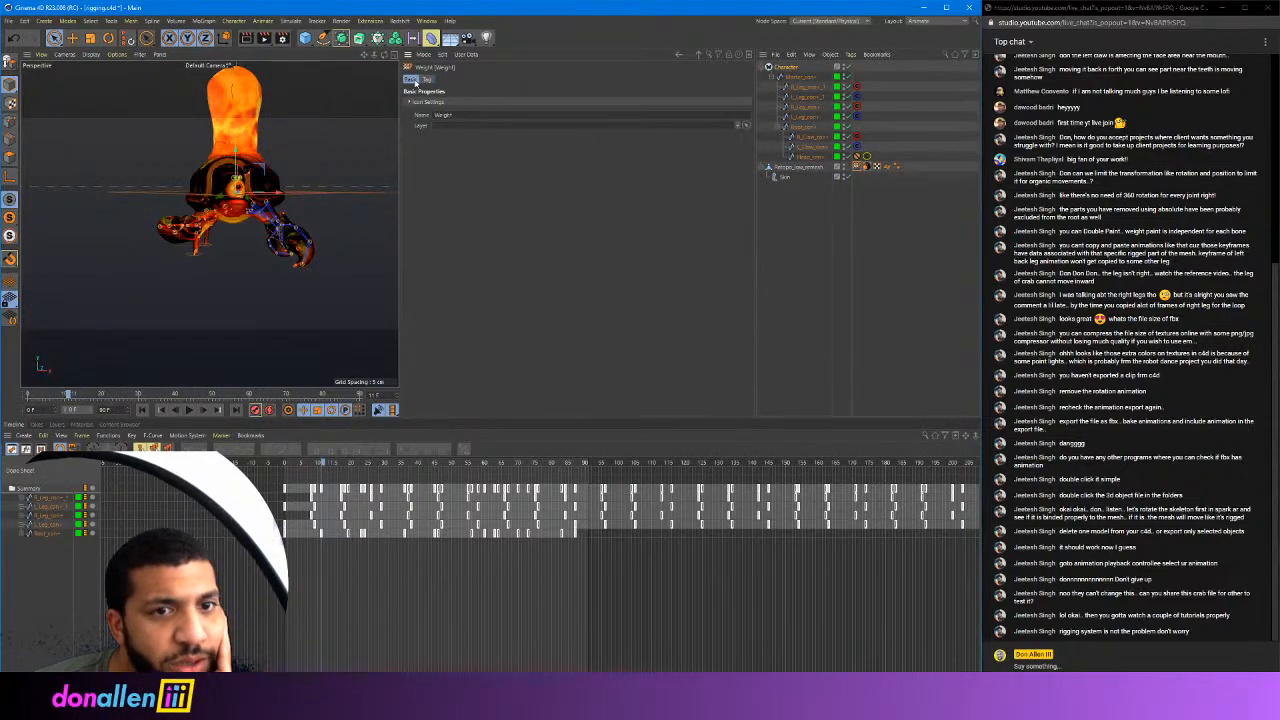
{"action": "left_click", "coordinate": [428, 80]}
Bake the Retopo_low_remesh mesh and its Skin object into a copy with the timeline's Bake Objects function
{"action": "left_click", "coordinate": [800, 167]}
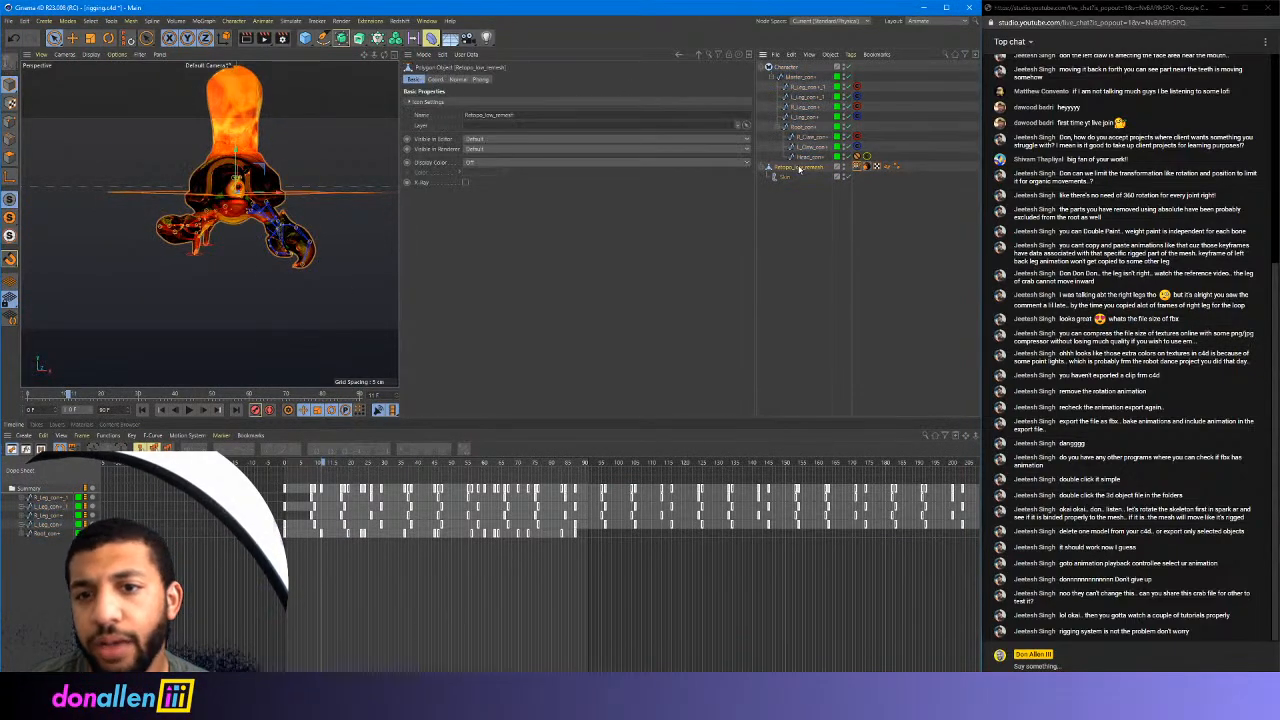
{"action": "left_click_drag", "start_coordinate": [332, 468], "coordinate": [87, 462]}
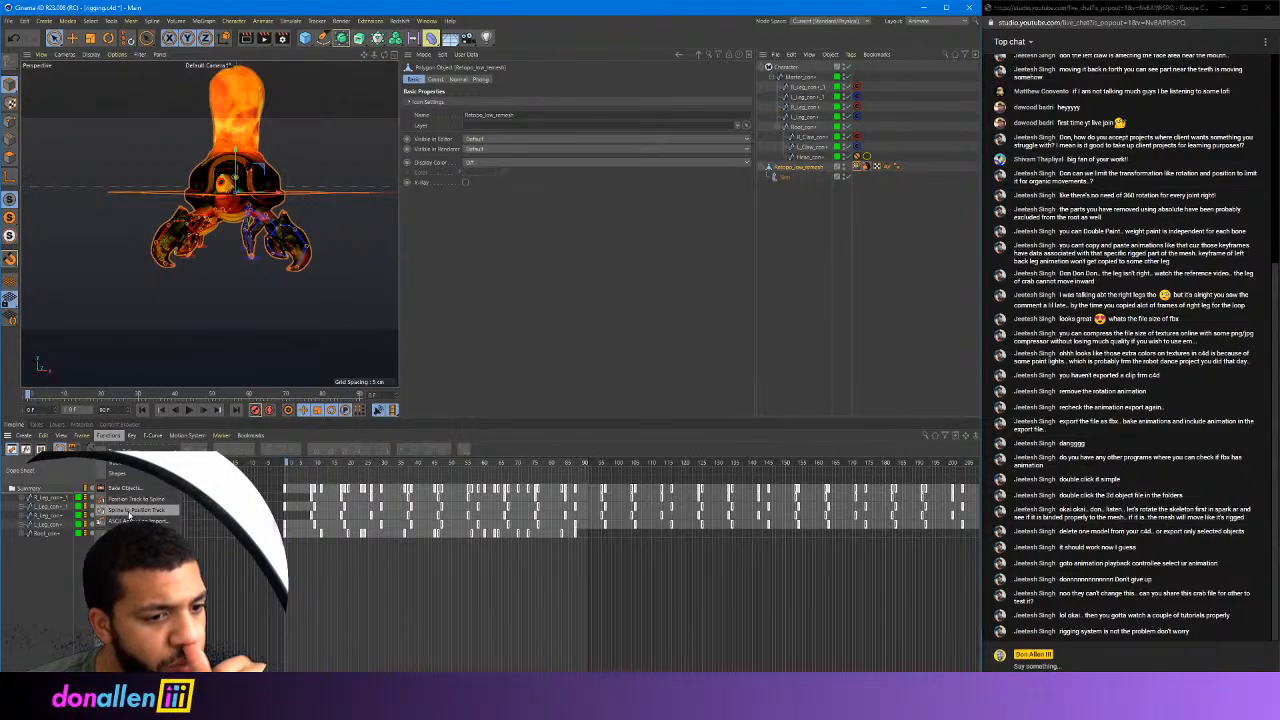
{"action": "left_click", "coordinate": [137, 490]}
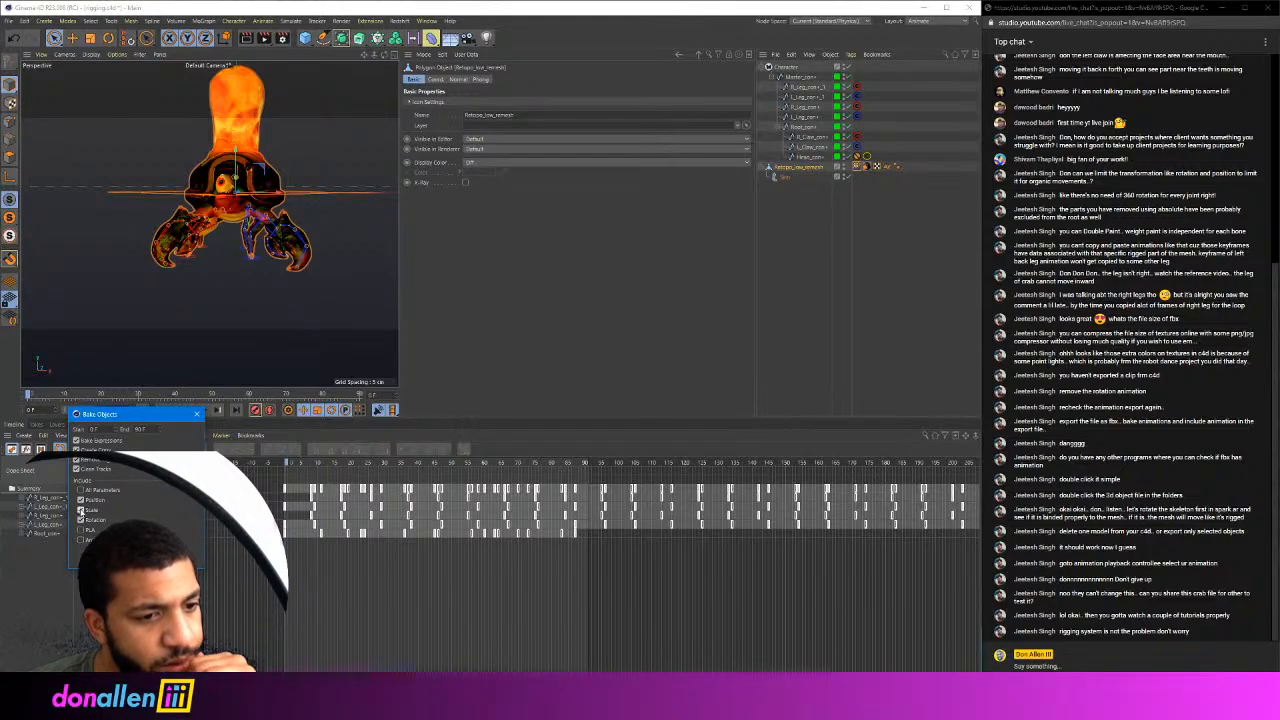
{"action": "left_click", "coordinate": [108, 557]}
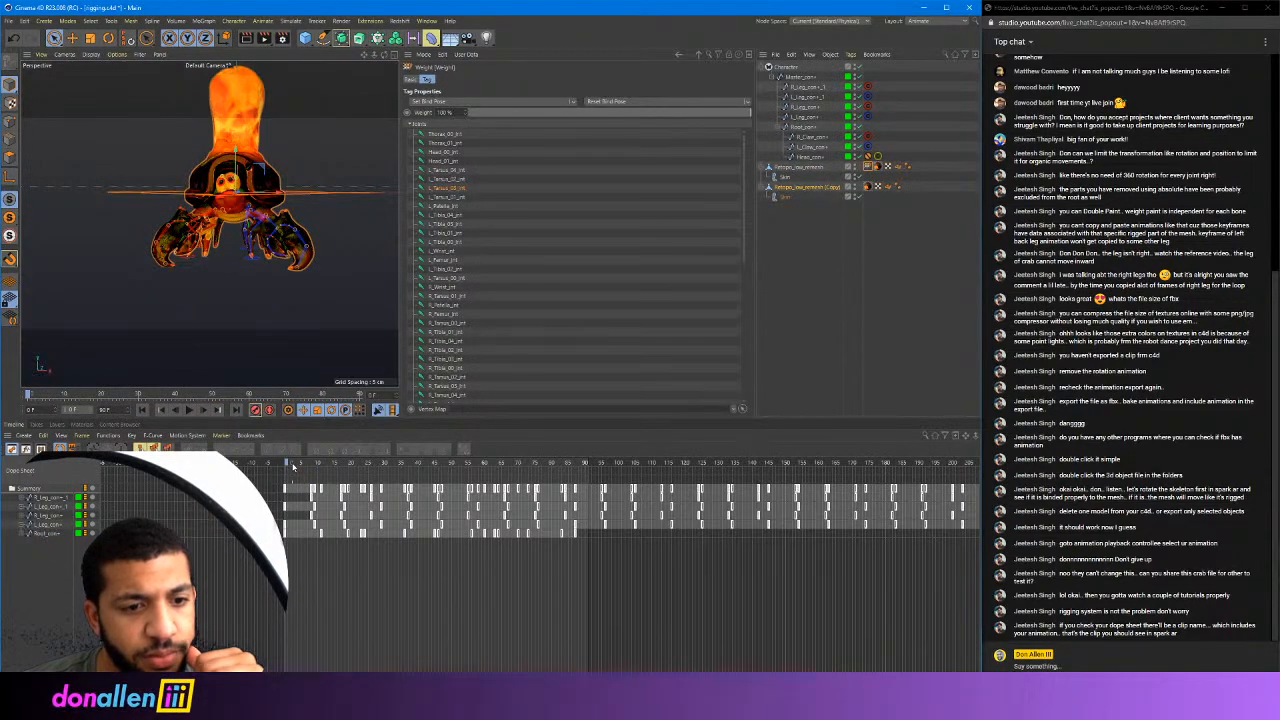
Play and scrub the animation to compare the original mesh with its baked copy, selecting both and viewing them from an angle
{"action": "left_click_drag", "start_coordinate": [293, 467], "coordinate": [607, 472]}
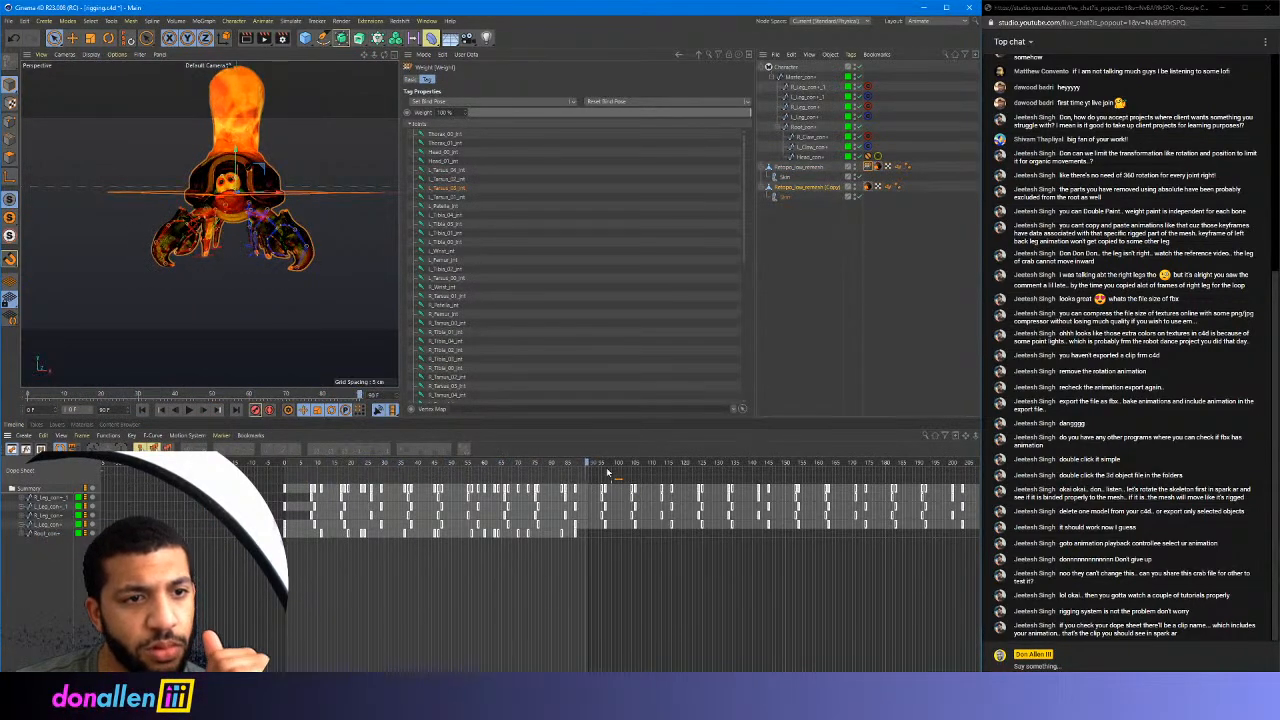
{"action": "key", "text": "F8"}
{"action": "key", "text": "F8"}
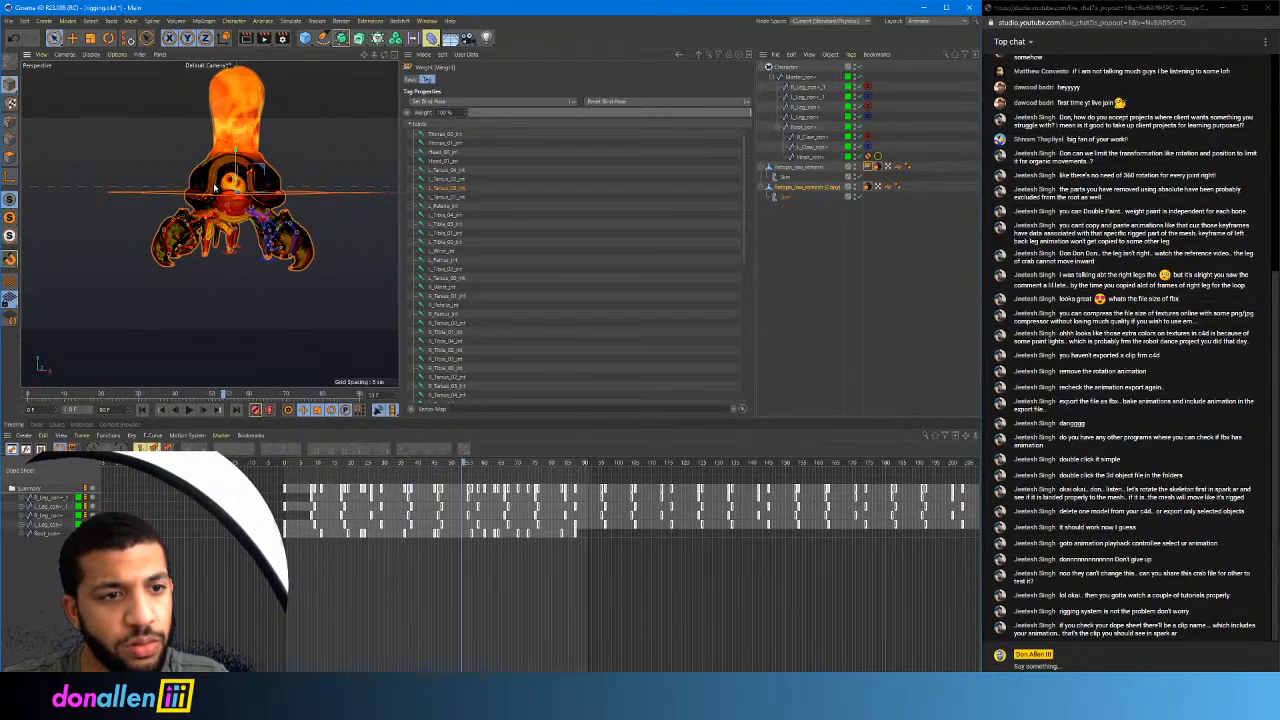
{"action": "left_click", "coordinate": [244, 186], "text": "shift"}
{"action": "left_click_drag", "start_coordinate": [309, 137], "coordinate": [300, 154], "text": "alt"}
{"action": "left_click_drag", "start_coordinate": [336, 463], "coordinate": [456, 463]}
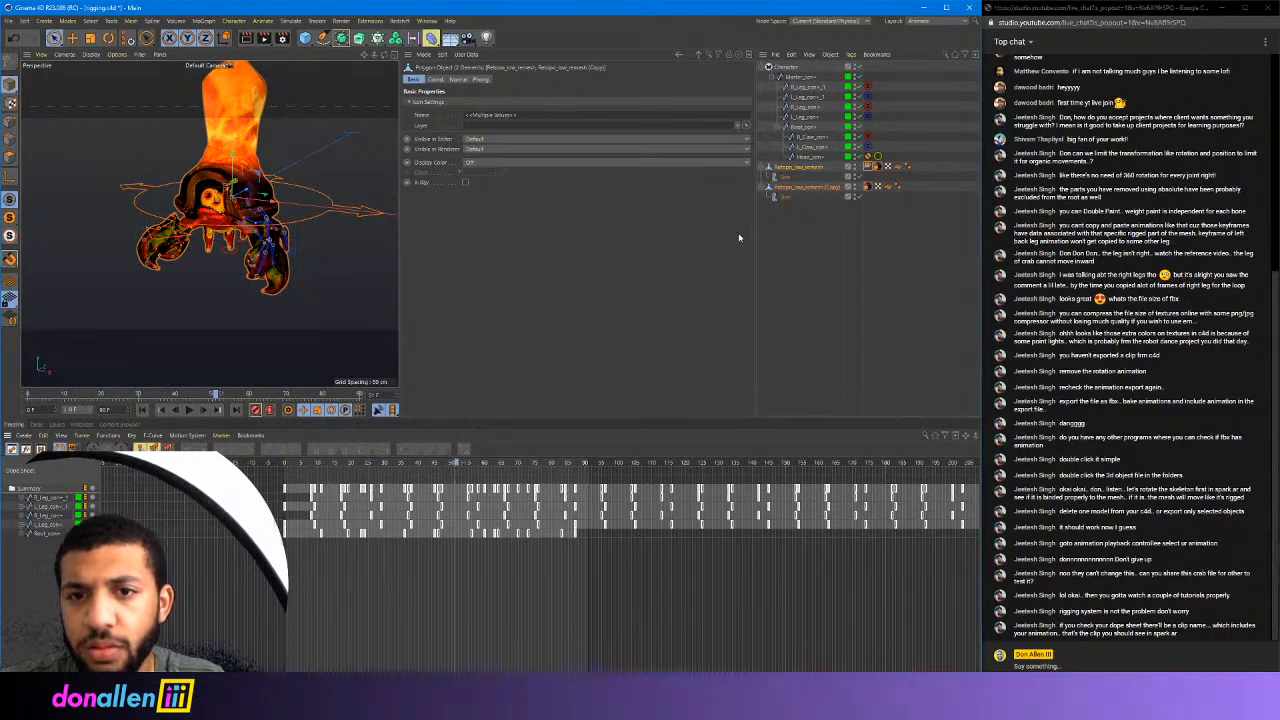
Undo the mesh bake and scrub the timeline to check the original mesh's animation
{"action": "key", "text": "ctrl+z"}
{"action": "key", "text": "ctrl+z"}
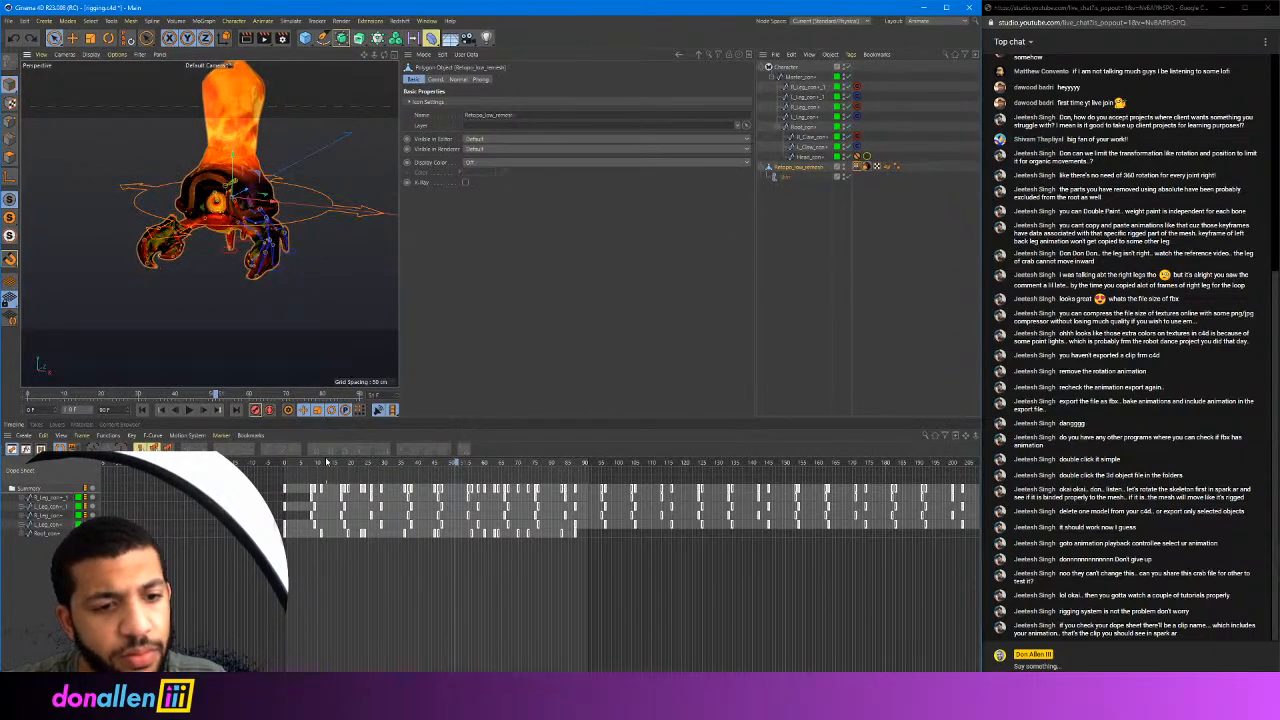
{"action": "left_click_drag", "start_coordinate": [326, 462], "coordinate": [389, 463]}
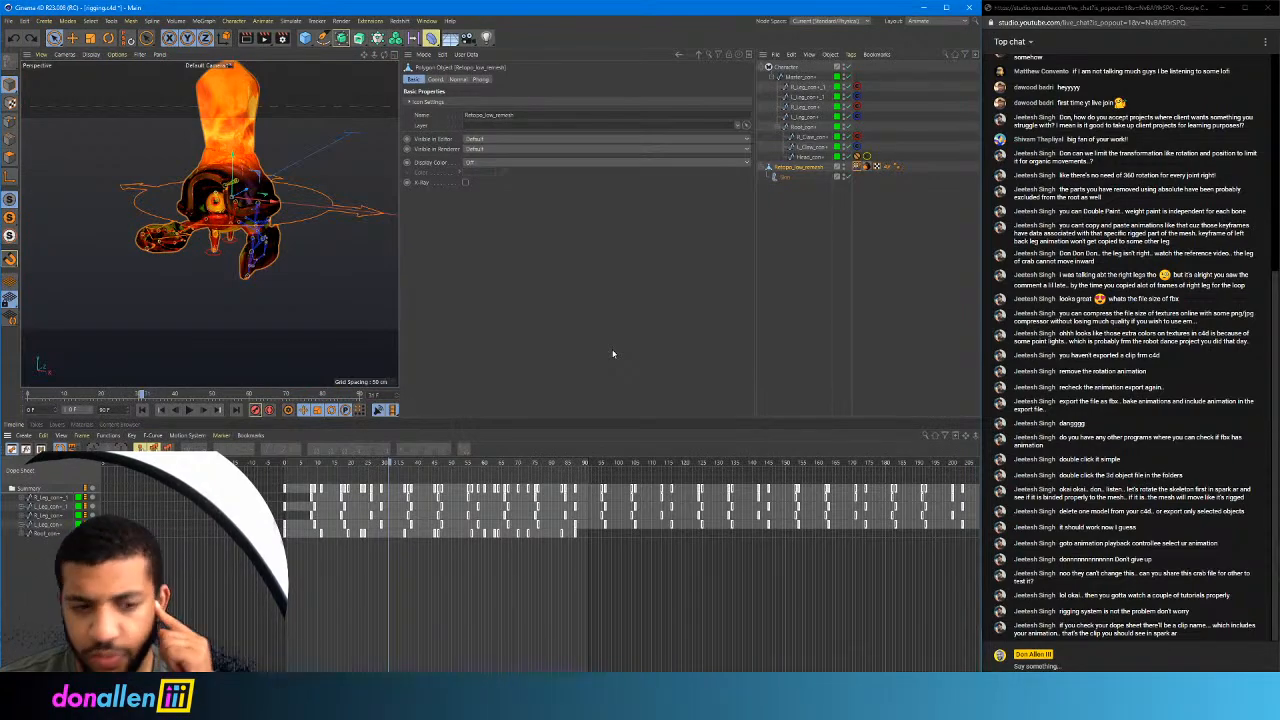
Show the timeline in F-Curve mode, return to the first frame, and select the Character object
{"action": "left_click", "coordinate": [26, 449]}
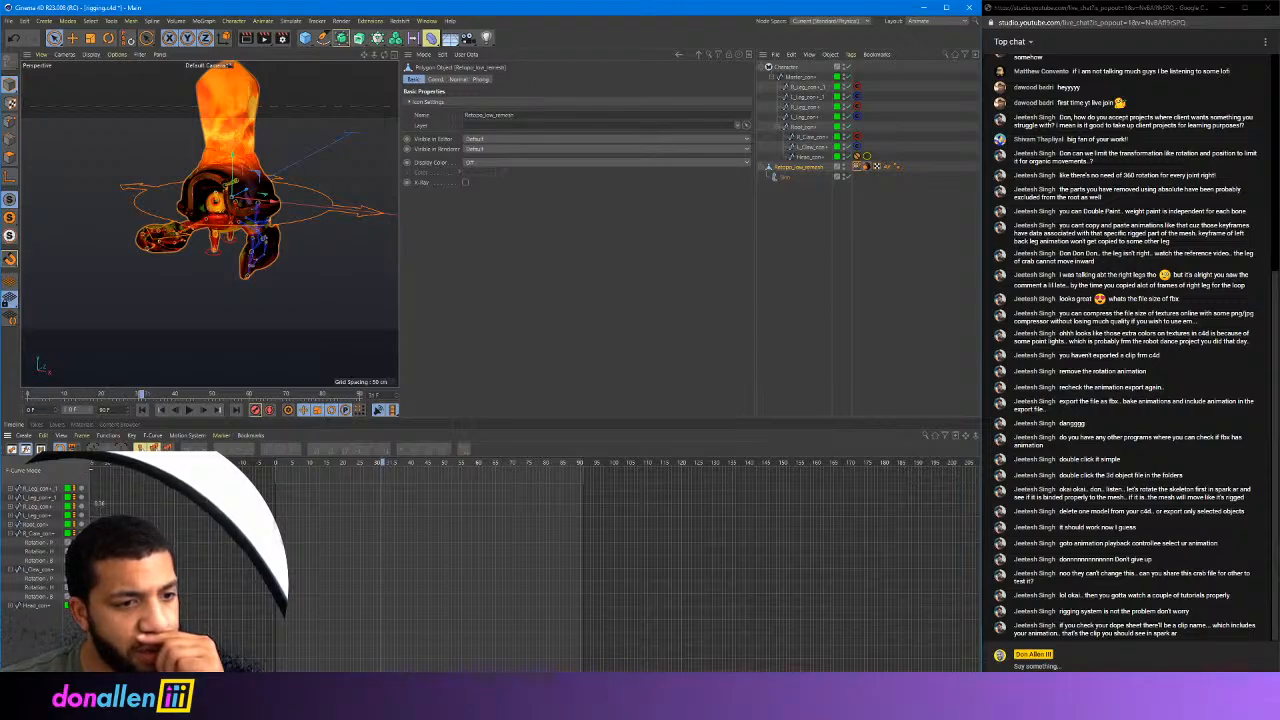
{"action": "left_click", "coordinate": [298, 465]}
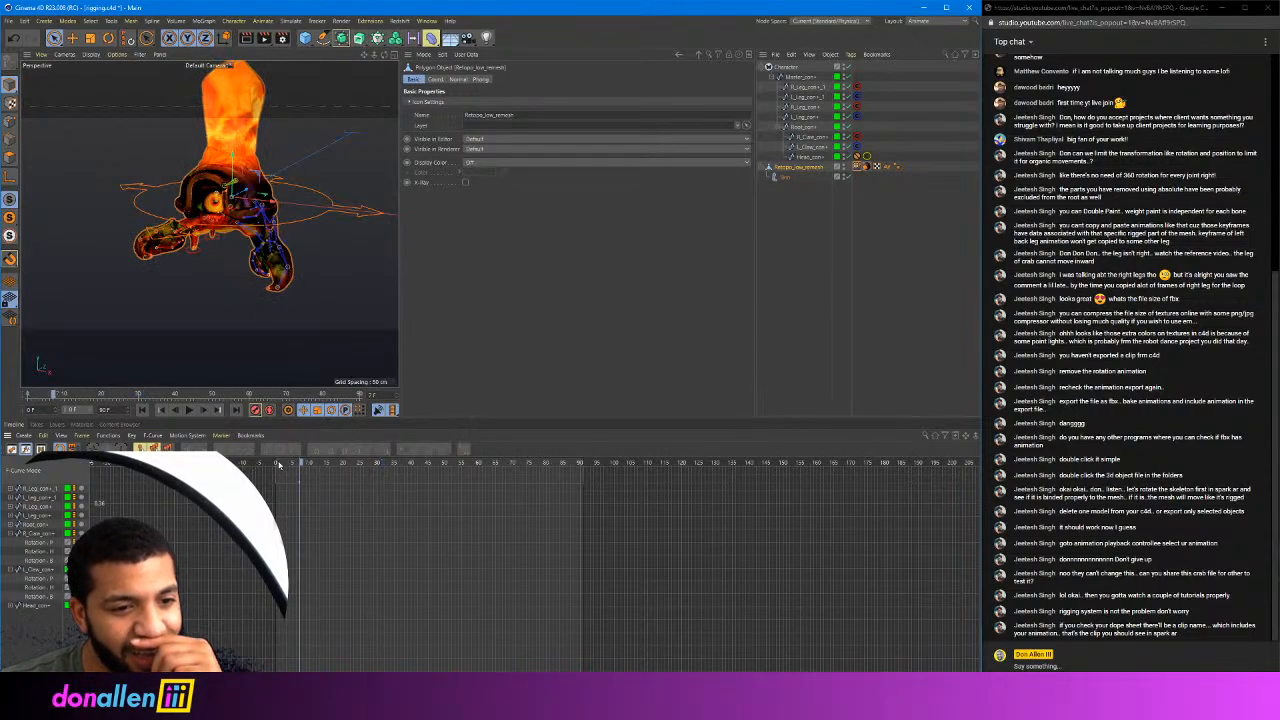
{"action": "left_click", "coordinate": [278, 465]}
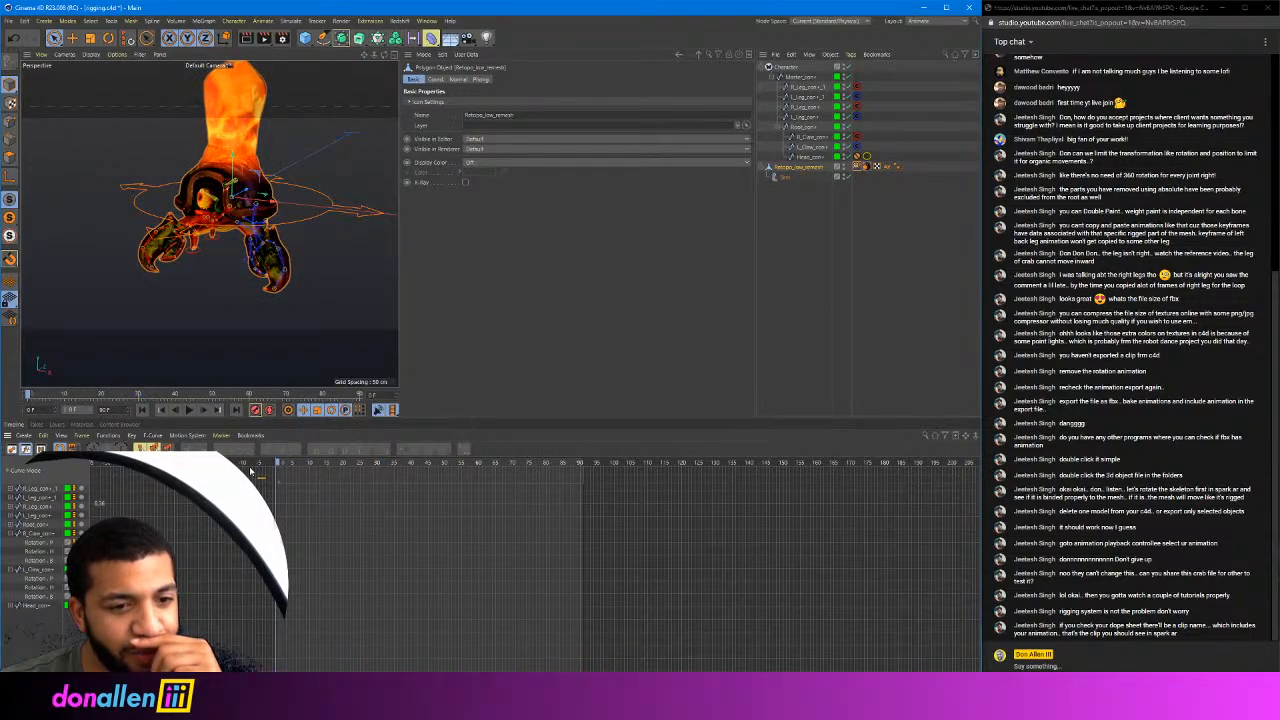
{"action": "left_click", "coordinate": [792, 68]}
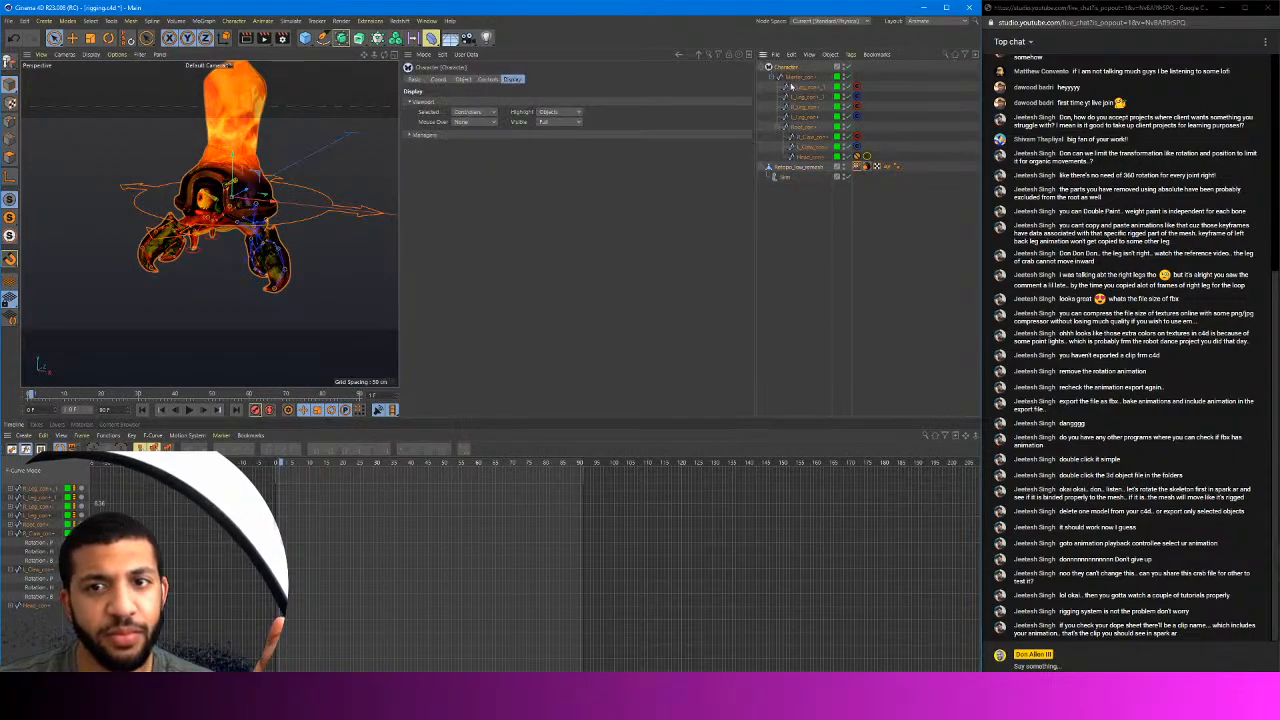
Add PLA tracks to the Retopo_low_remesh mesh and its Weight tag in the timeline
{"action": "left_click_drag", "start_coordinate": [805, 169], "coordinate": [789, 70]}
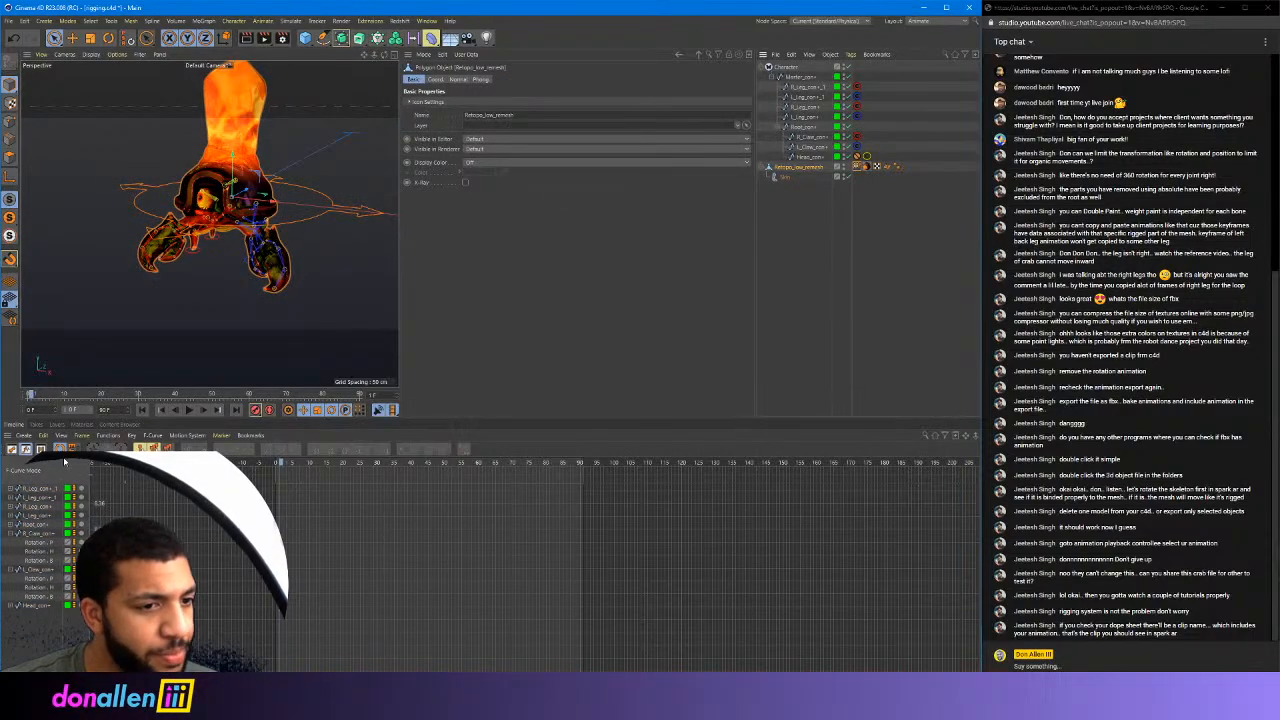
{"action": "left_click", "coordinate": [24, 436]}
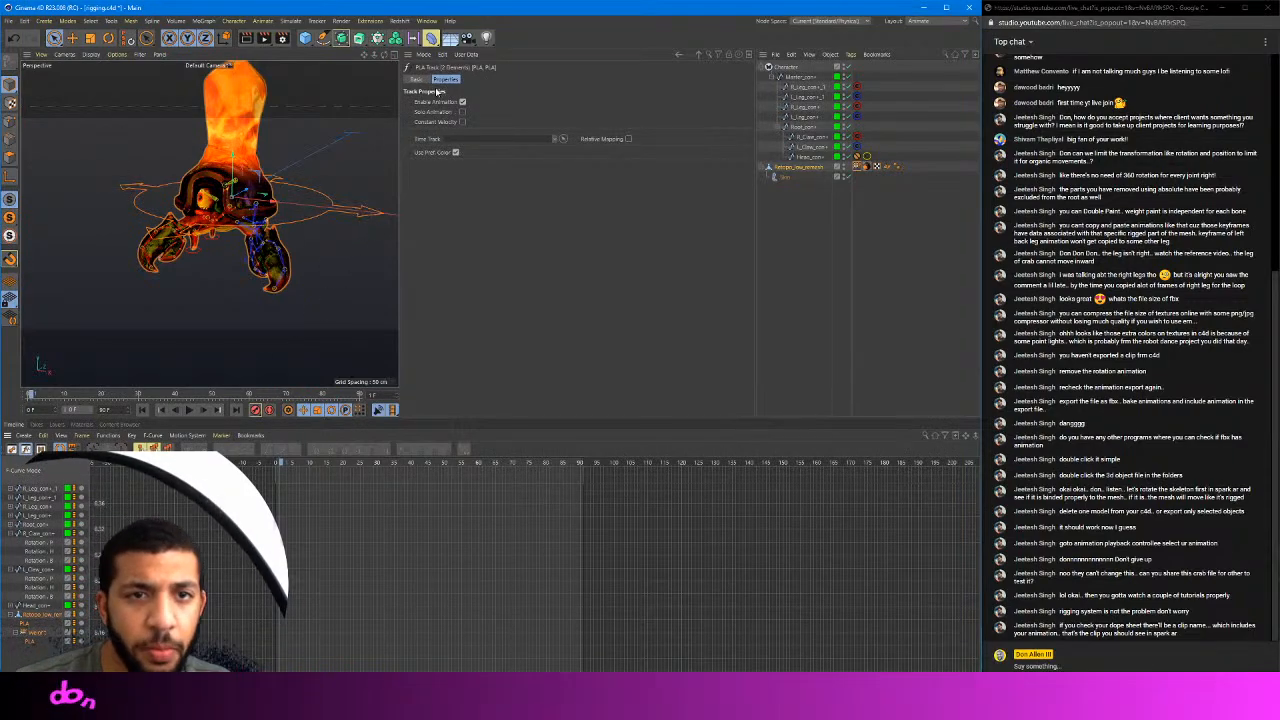
Try Solo Animation on the mesh's PLA tracks, switch it off again, and return to the first frame
{"action": "left_click", "coordinate": [462, 111]}
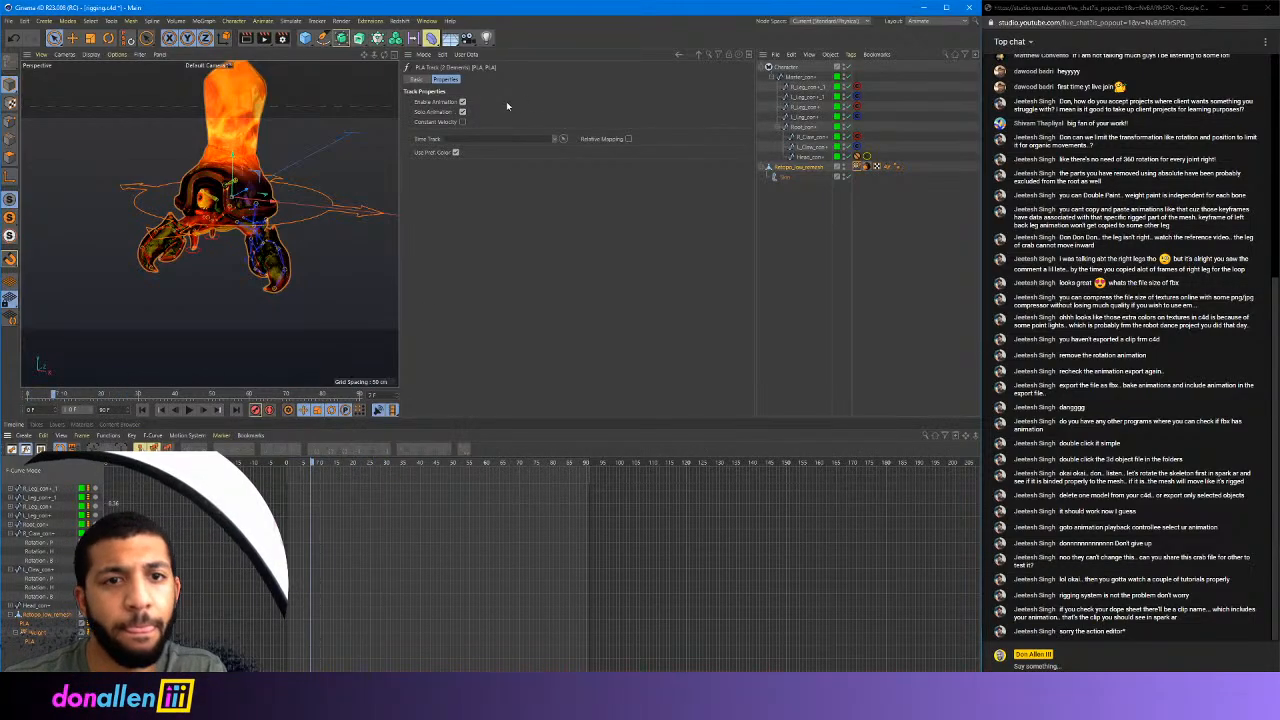
{"action": "left_click", "coordinate": [462, 111]}
{"action": "left_click_drag", "start_coordinate": [328, 462], "coordinate": [287, 456]}
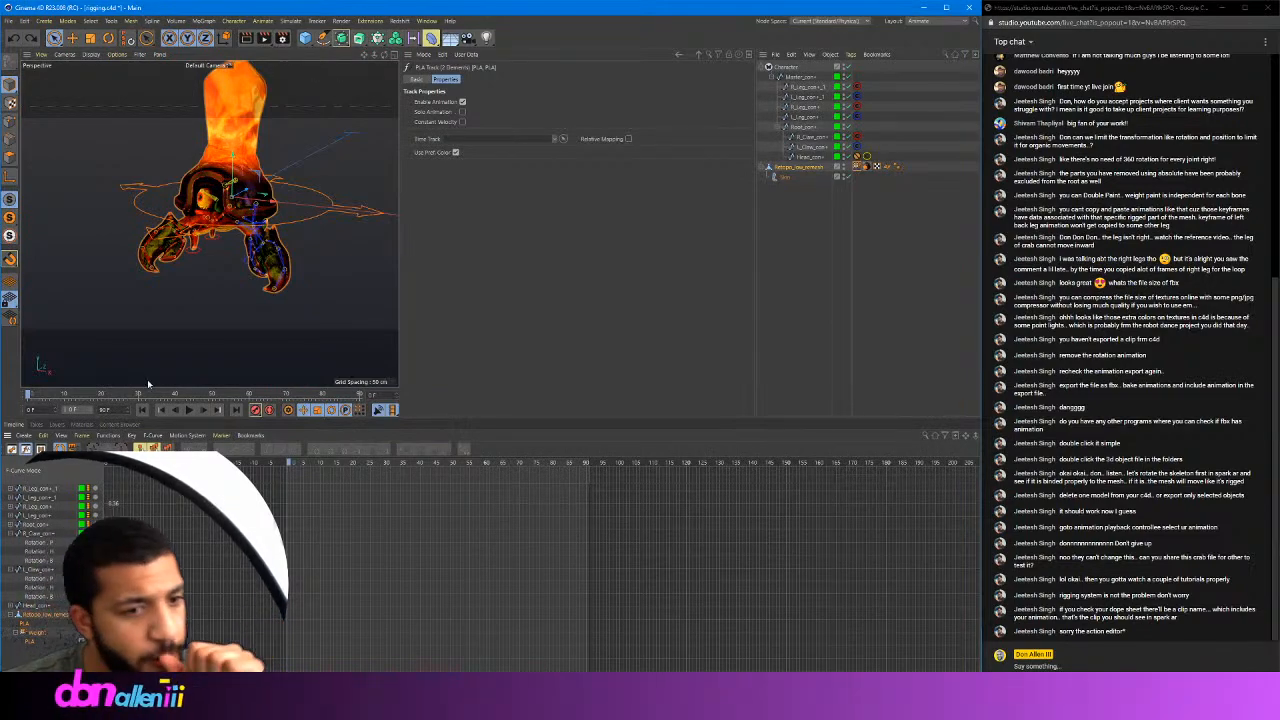
{"action": "left_click", "coordinate": [194, 437]}
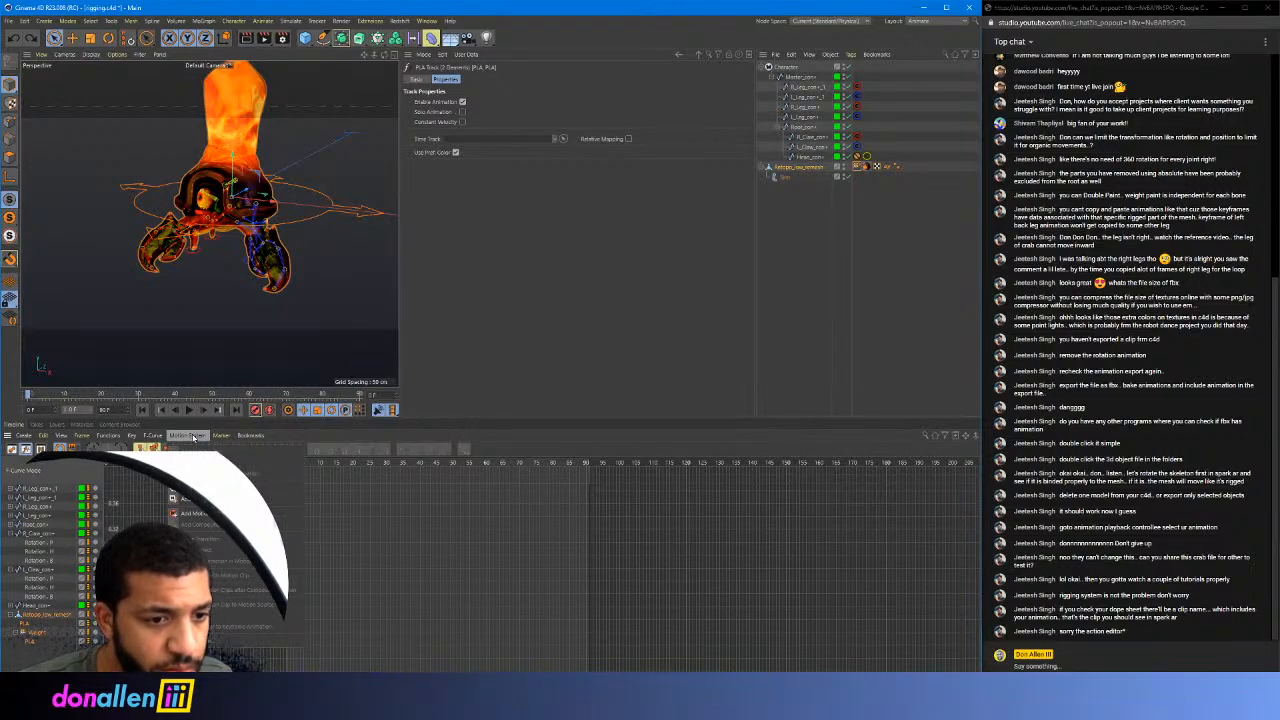
{"action": "left_click", "coordinate": [44, 436]}
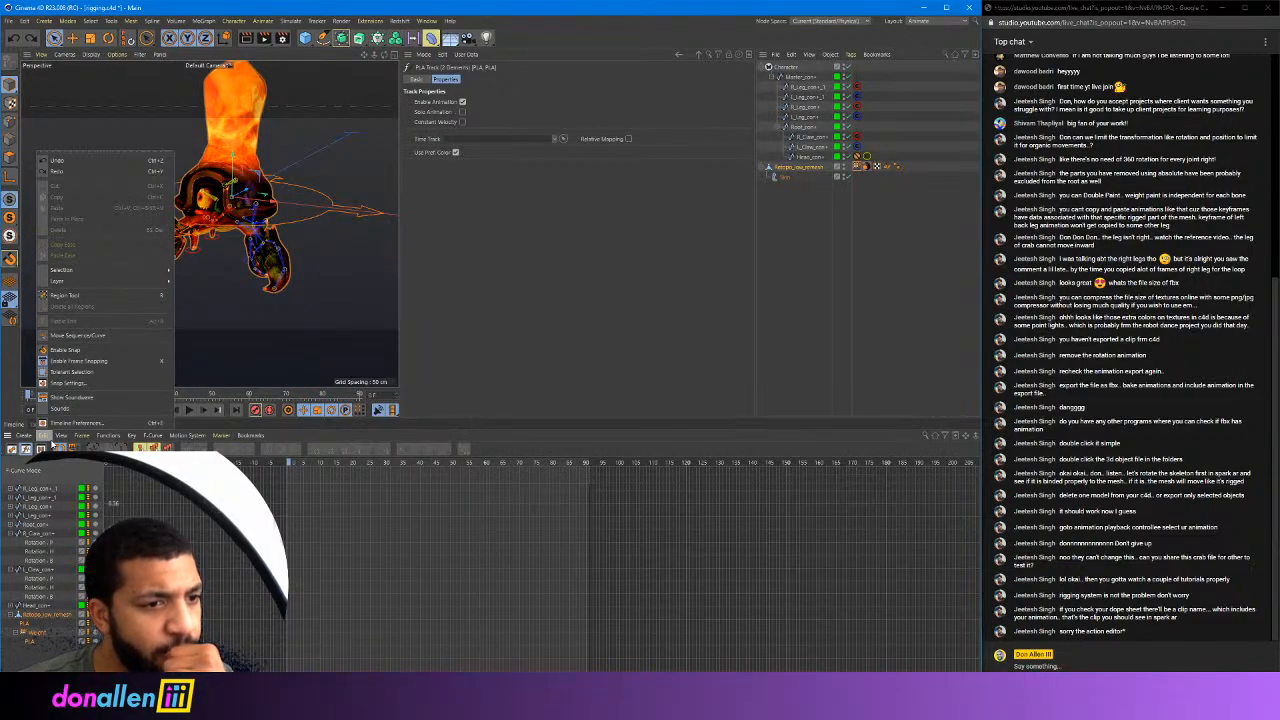
{"action": "mouse_move", "coordinate": [61, 437]}
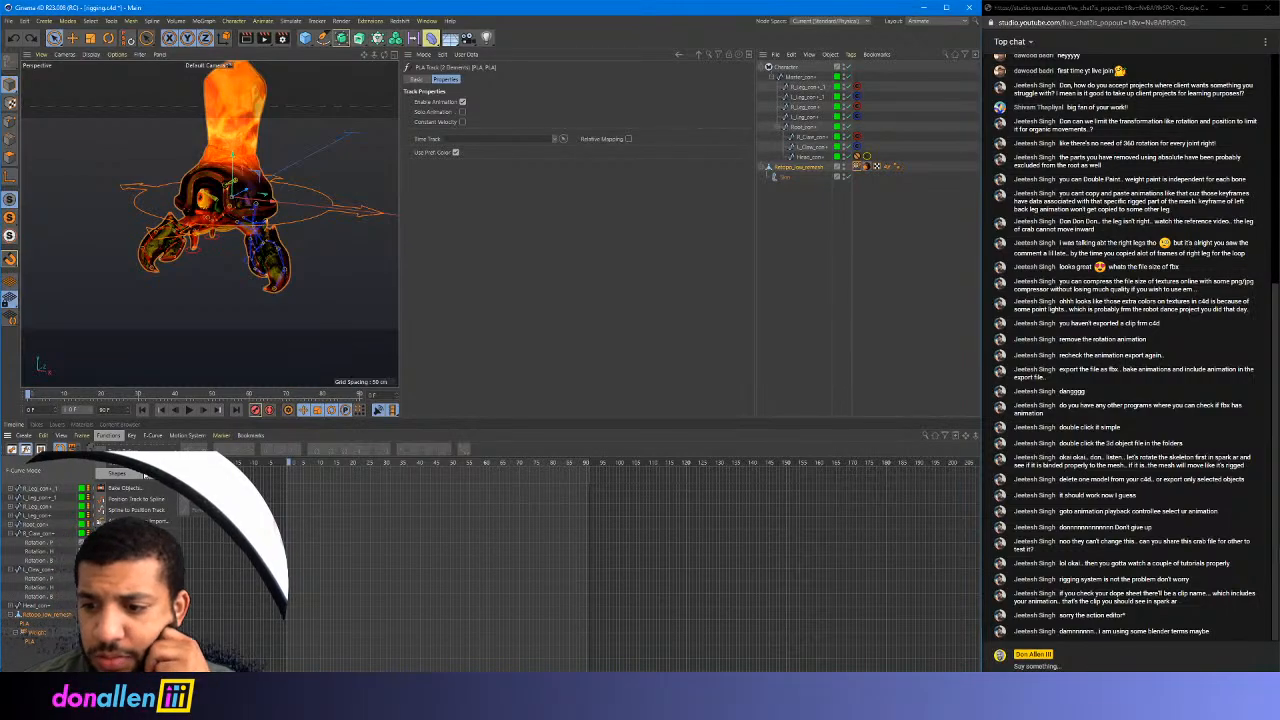
{"action": "key", "text": "Escape"}
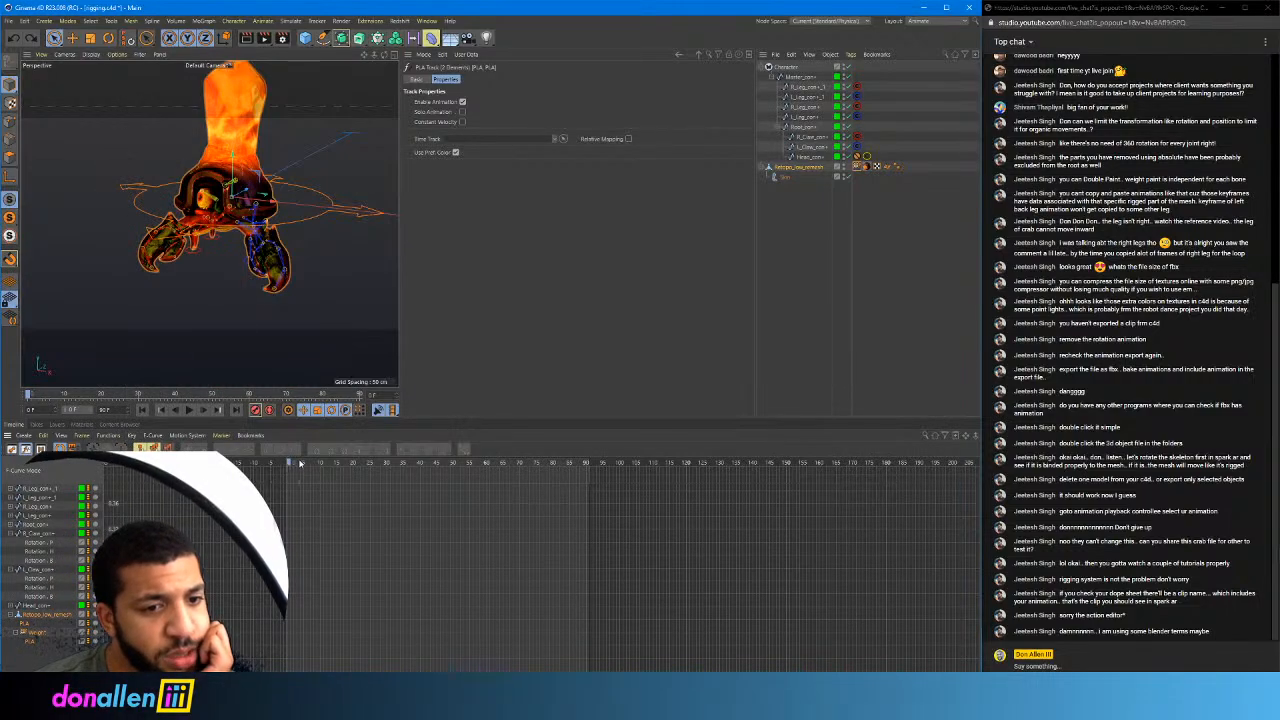
{"action": "left_click_drag", "start_coordinate": [300, 463], "coordinate": [198, 444]}
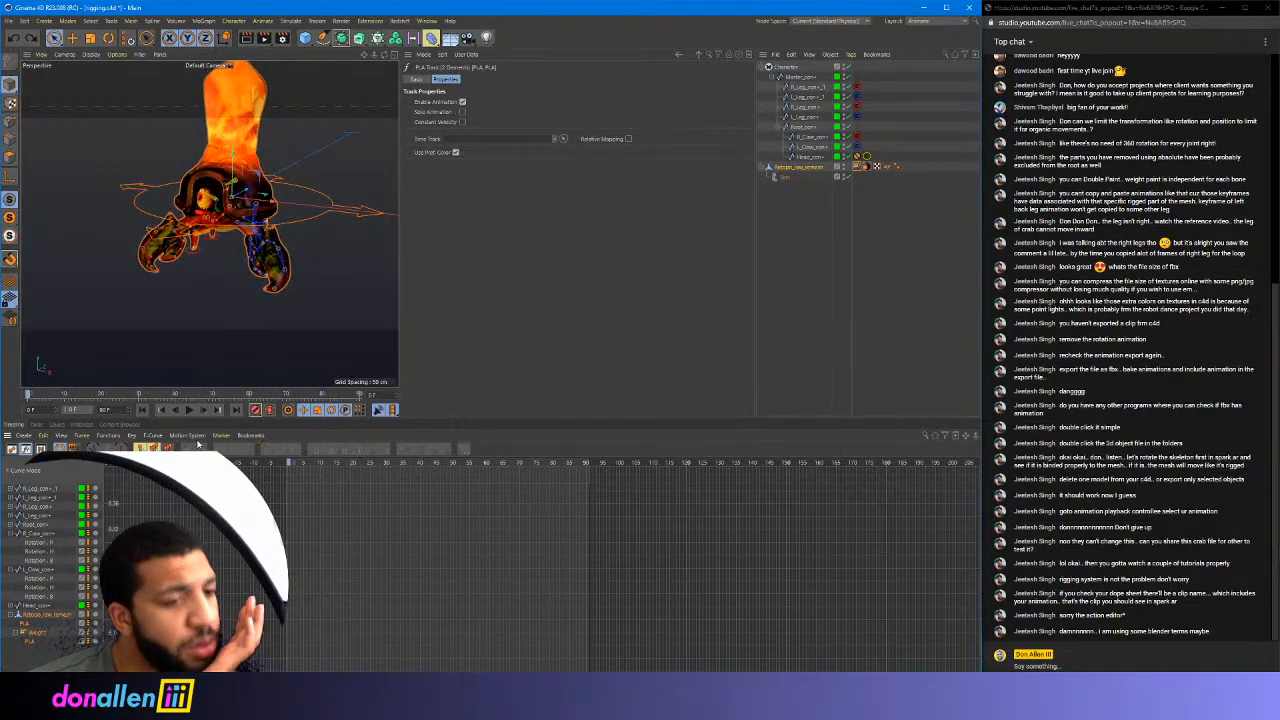
{"action": "left_click", "coordinate": [20, 625]}
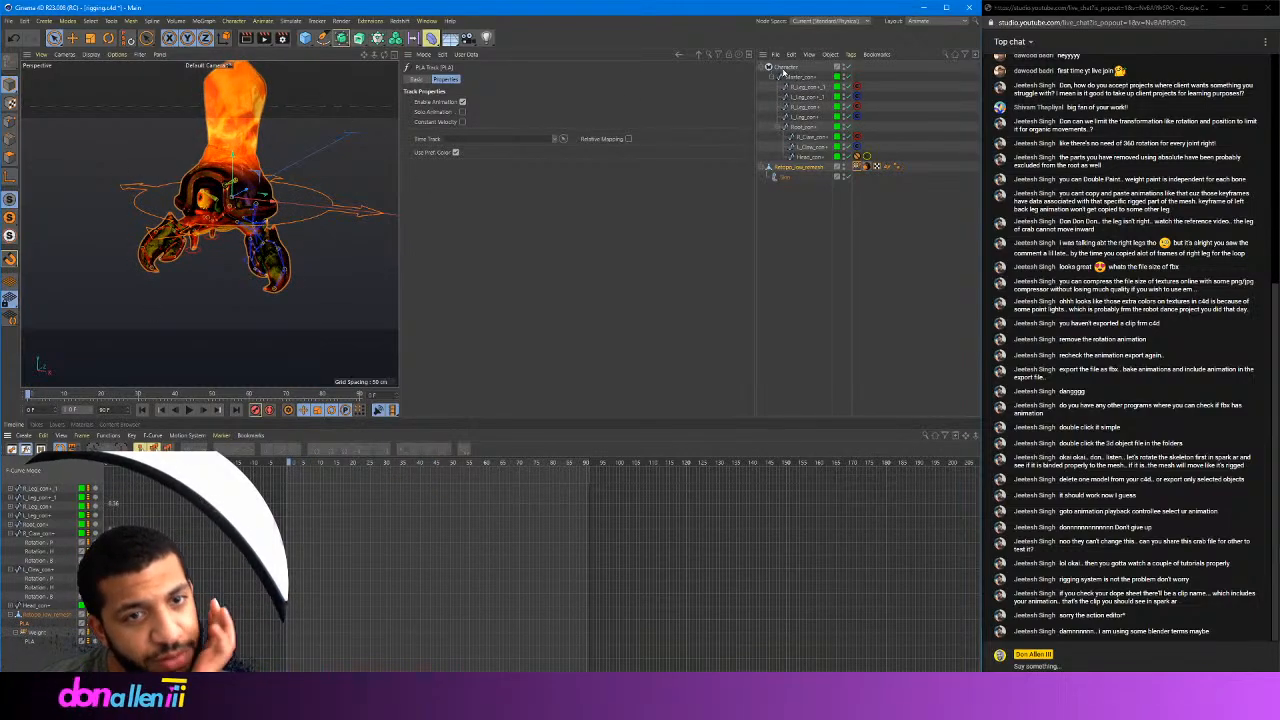
Set the Character object's Selected viewport display to Full and check its Mouse Over and Highlight display options
{"action": "left_click", "coordinate": [788, 68]}
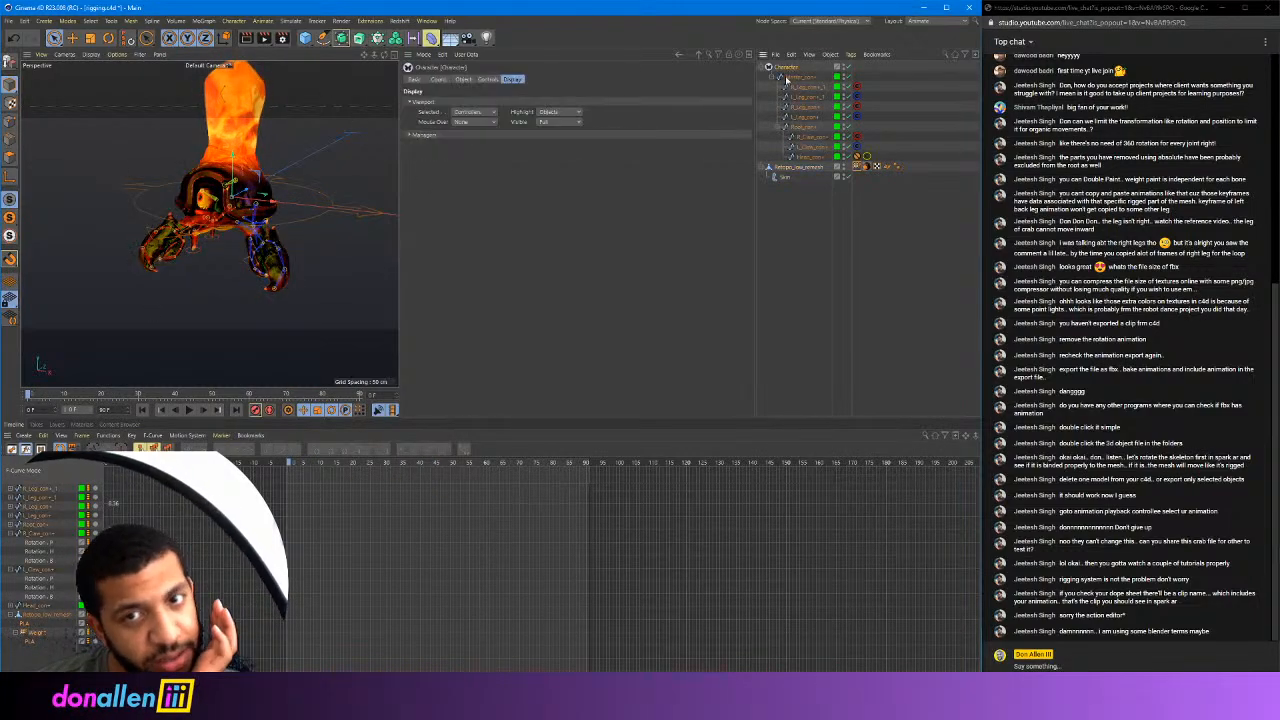
{"action": "left_click", "coordinate": [481, 114]}
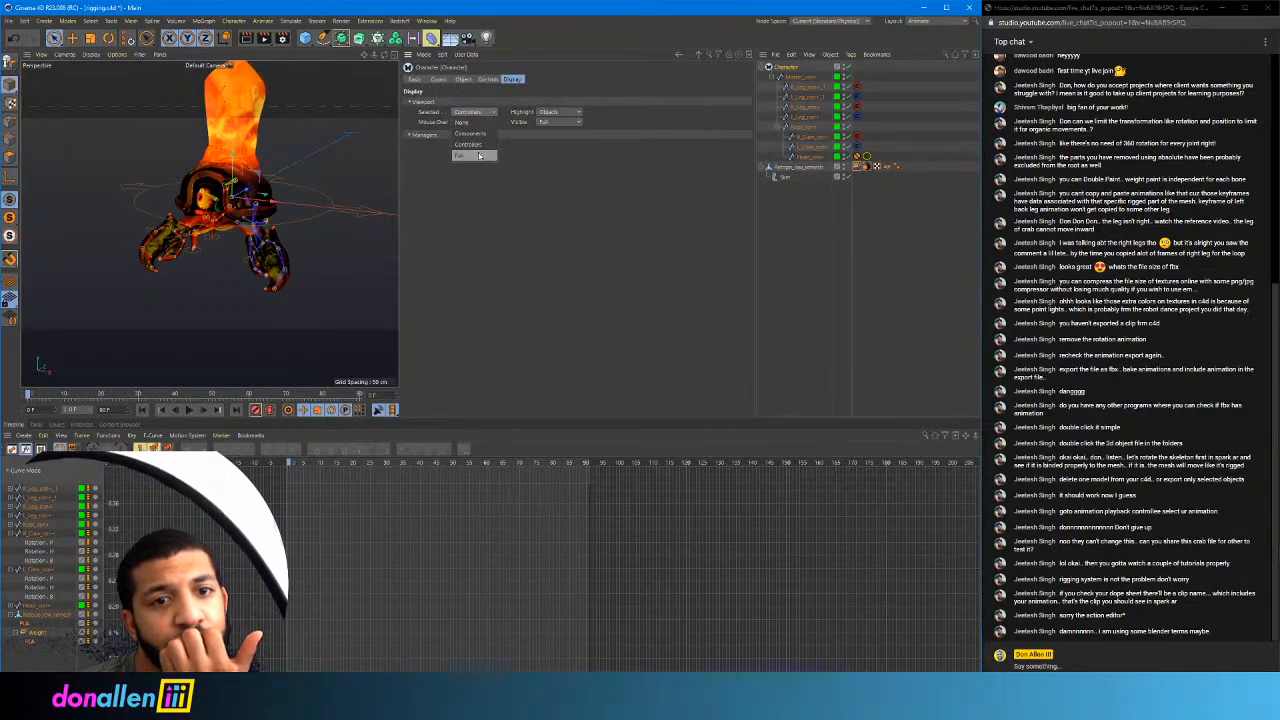
{"action": "left_click", "coordinate": [478, 155]}
{"action": "left_click", "coordinate": [488, 124]}
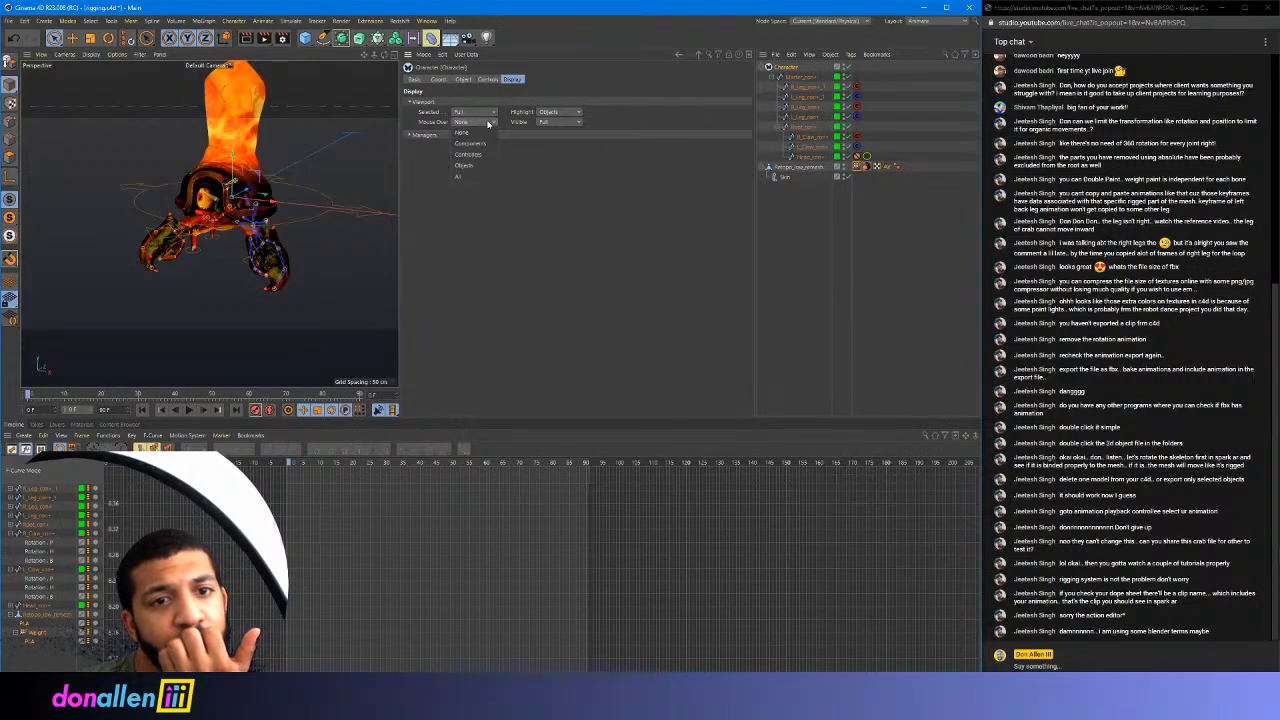
{"action": "left_click", "coordinate": [556, 121]}
{"action": "left_click", "coordinate": [557, 117]}
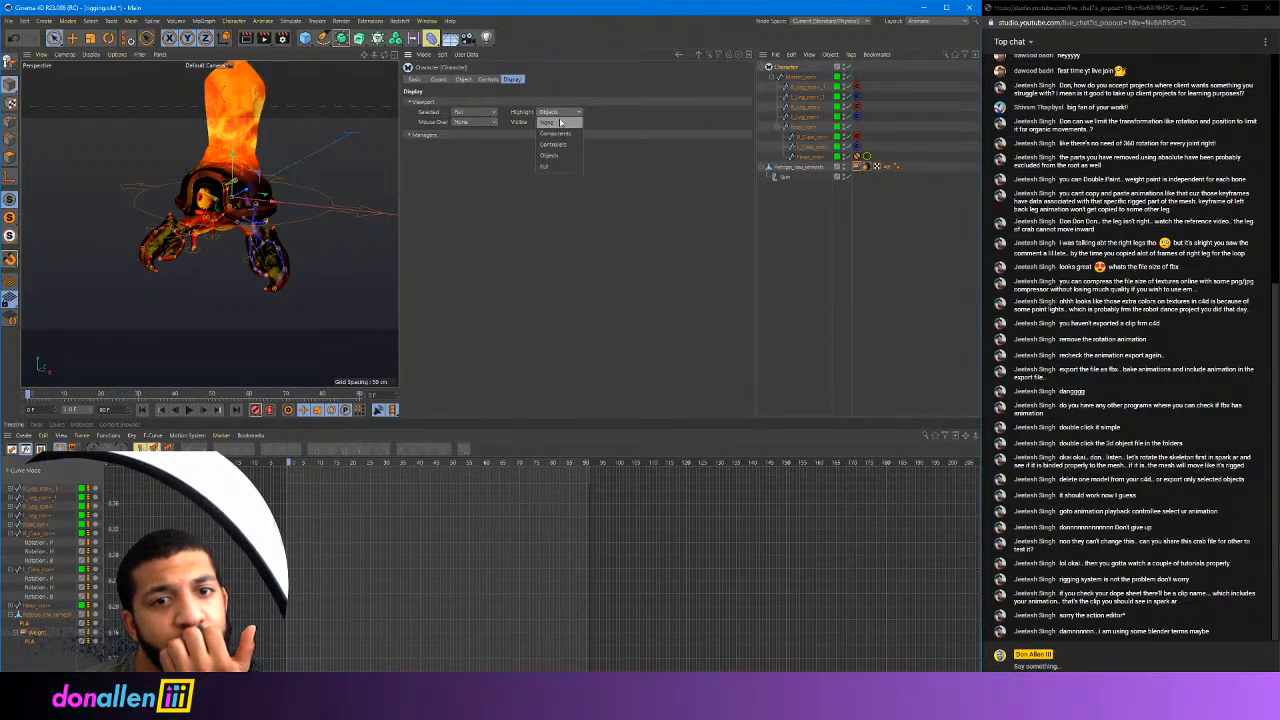
{"action": "left_click", "coordinate": [566, 168]}
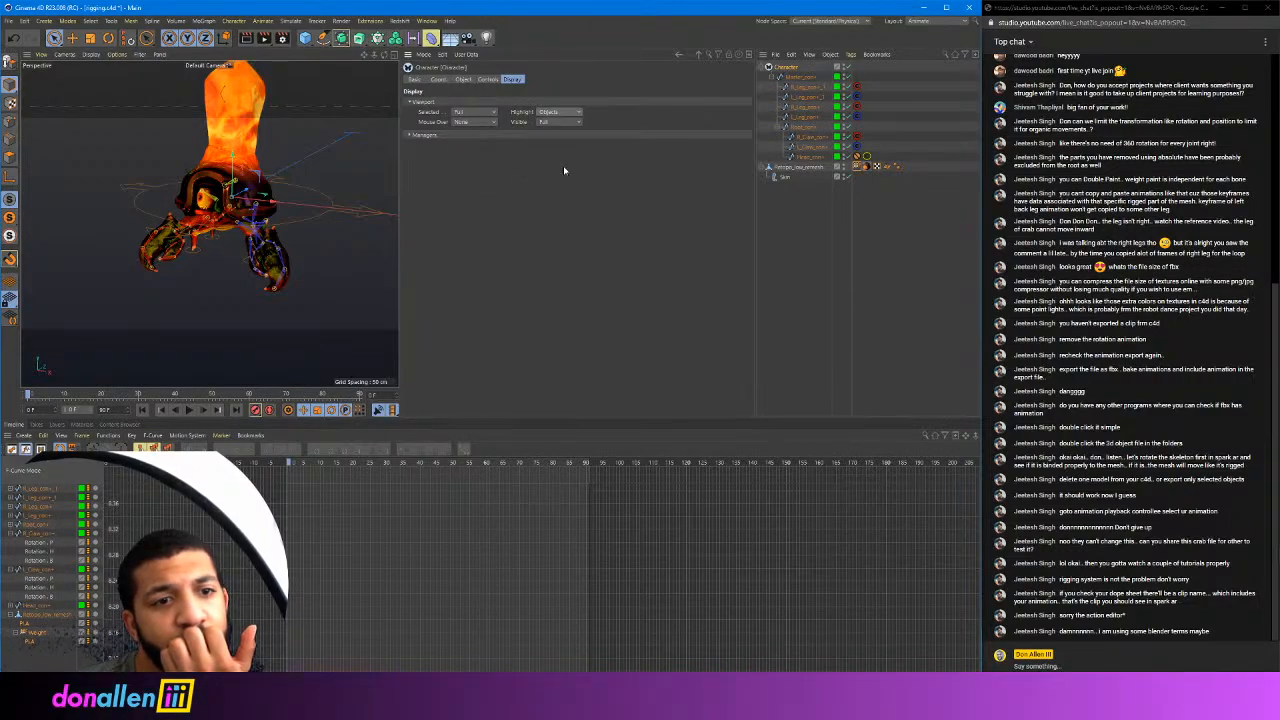
{"action": "left_click", "coordinate": [268, 196]}
{"action": "left_click_drag", "start_coordinate": [270, 182], "coordinate": [310, 55]}
{"action": "key", "text": "ctrl+z"}
{"action": "left_click", "coordinate": [263, 21]}
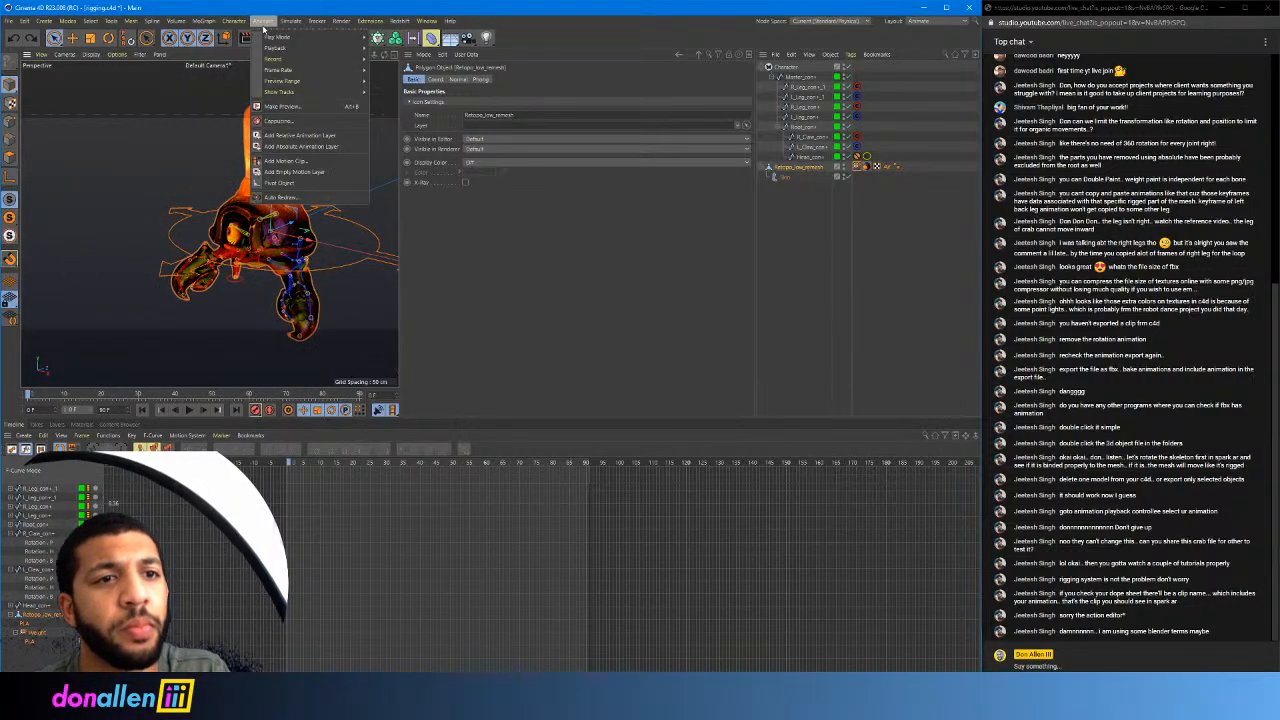
{"action": "mouse_move", "coordinate": [288, 62]}
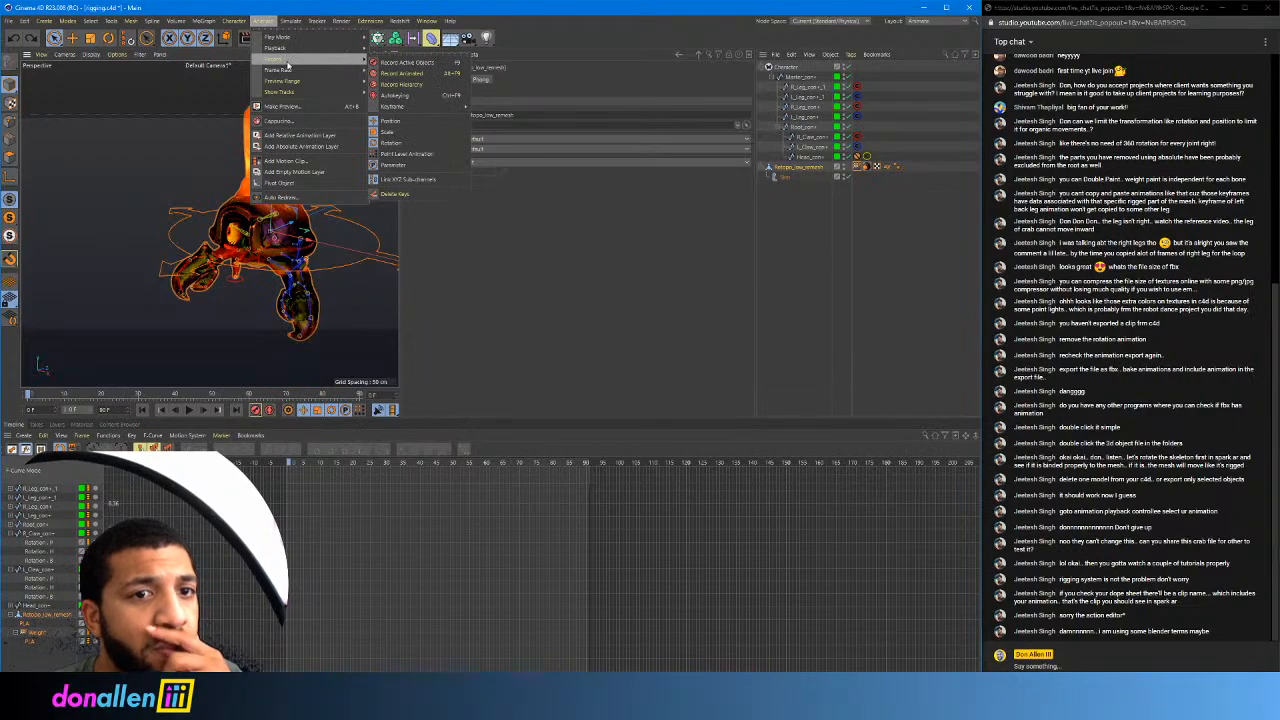
{"action": "mouse_move", "coordinate": [402, 107]}
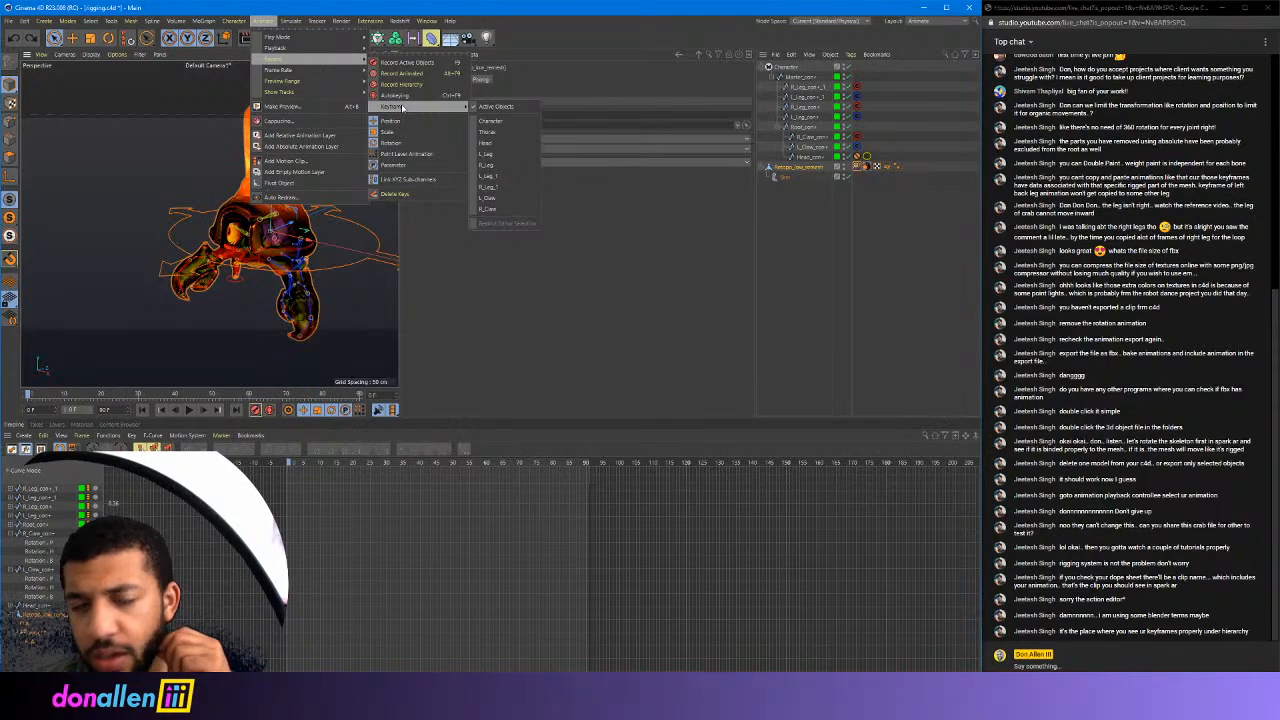
{"action": "left_click", "coordinate": [456, 504]}
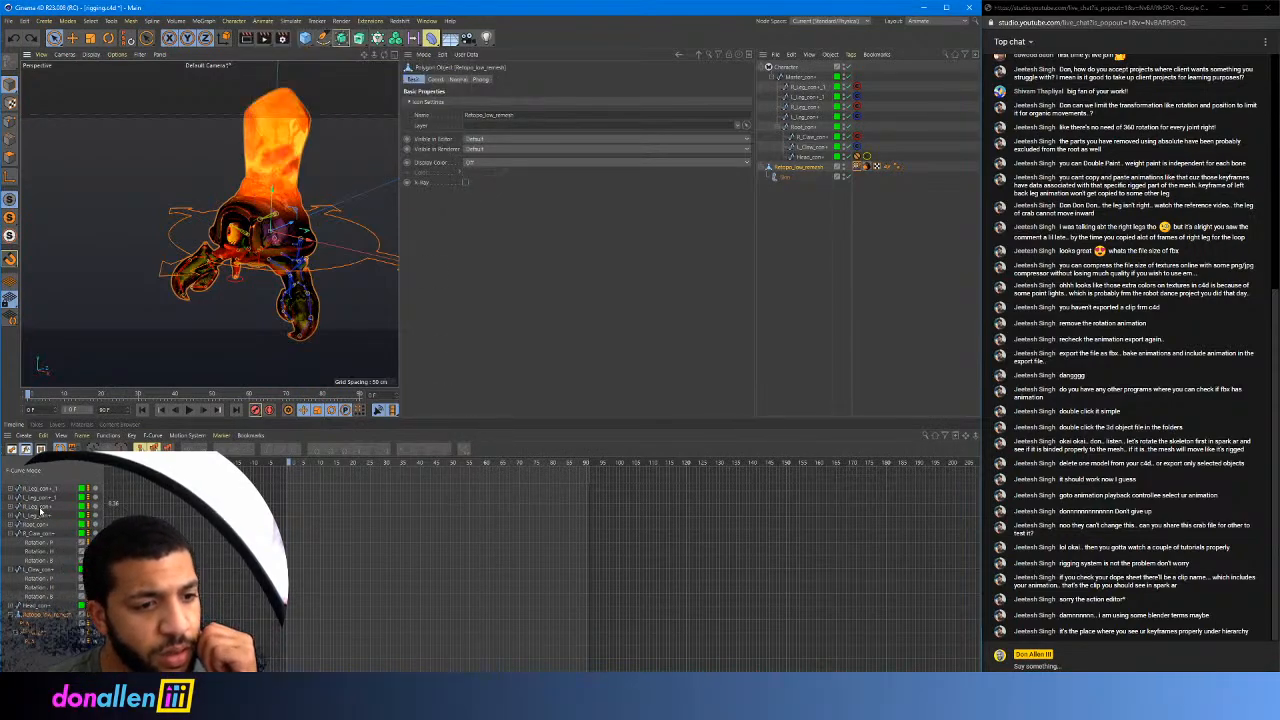
{"action": "left_click", "coordinate": [785, 190]}
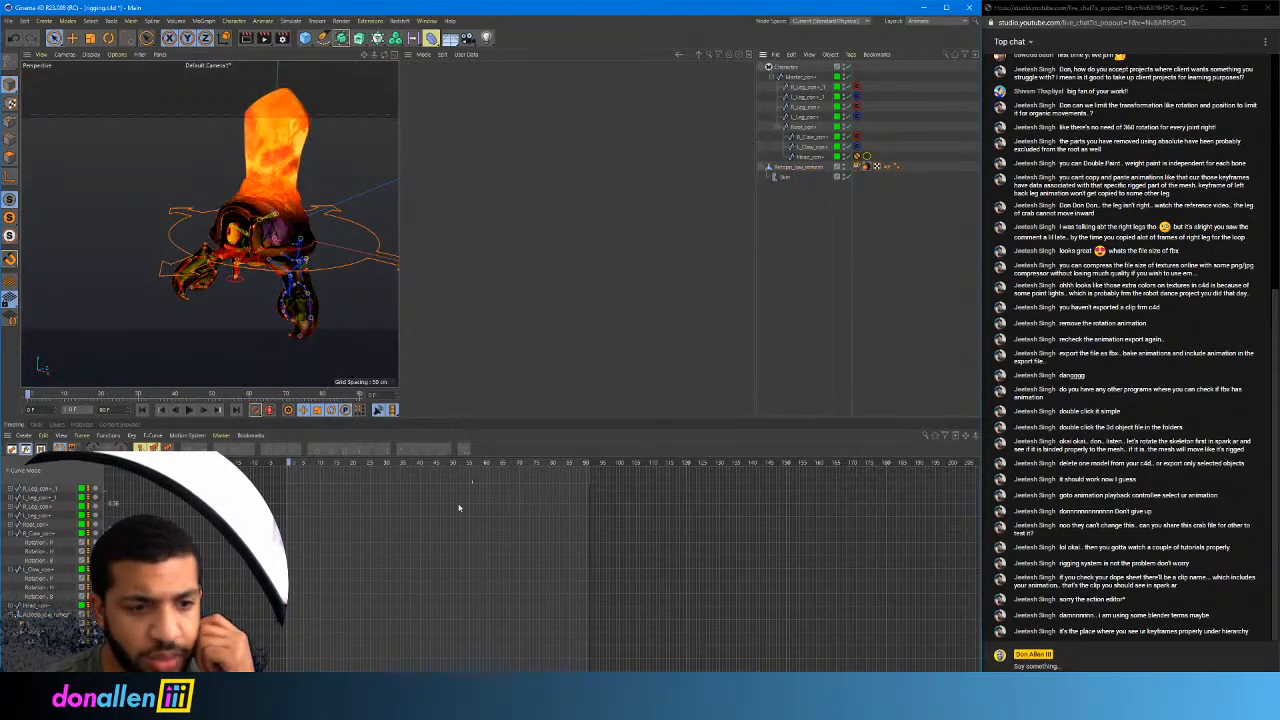
{"action": "left_click", "coordinate": [383, 472]}
{"action": "left_click_drag", "start_coordinate": [383, 472], "coordinate": [287, 472]}
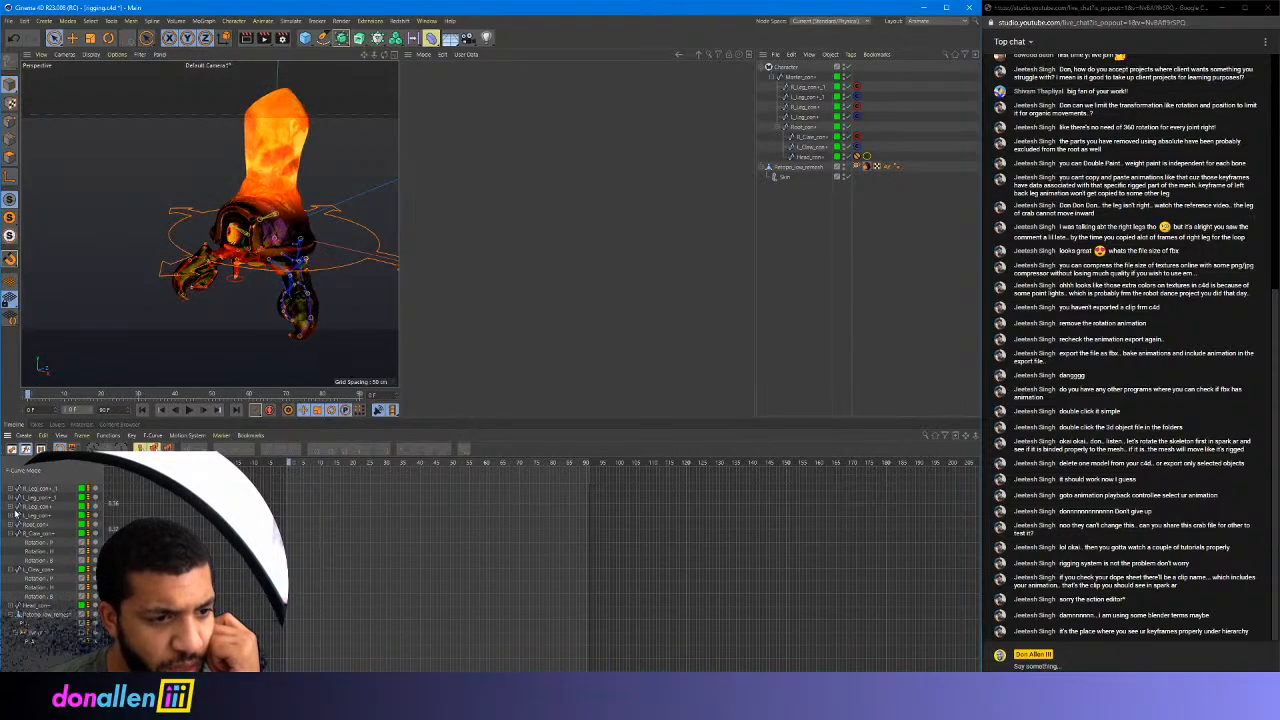
Expand the R_Leg_con+ controller's tracks and examine the F-curves of its Position X, Y and Z tracks
{"action": "left_click", "coordinate": [18, 508]}
{"action": "left_click", "coordinate": [10, 507]}
{"action": "left_click", "coordinate": [50, 516]}
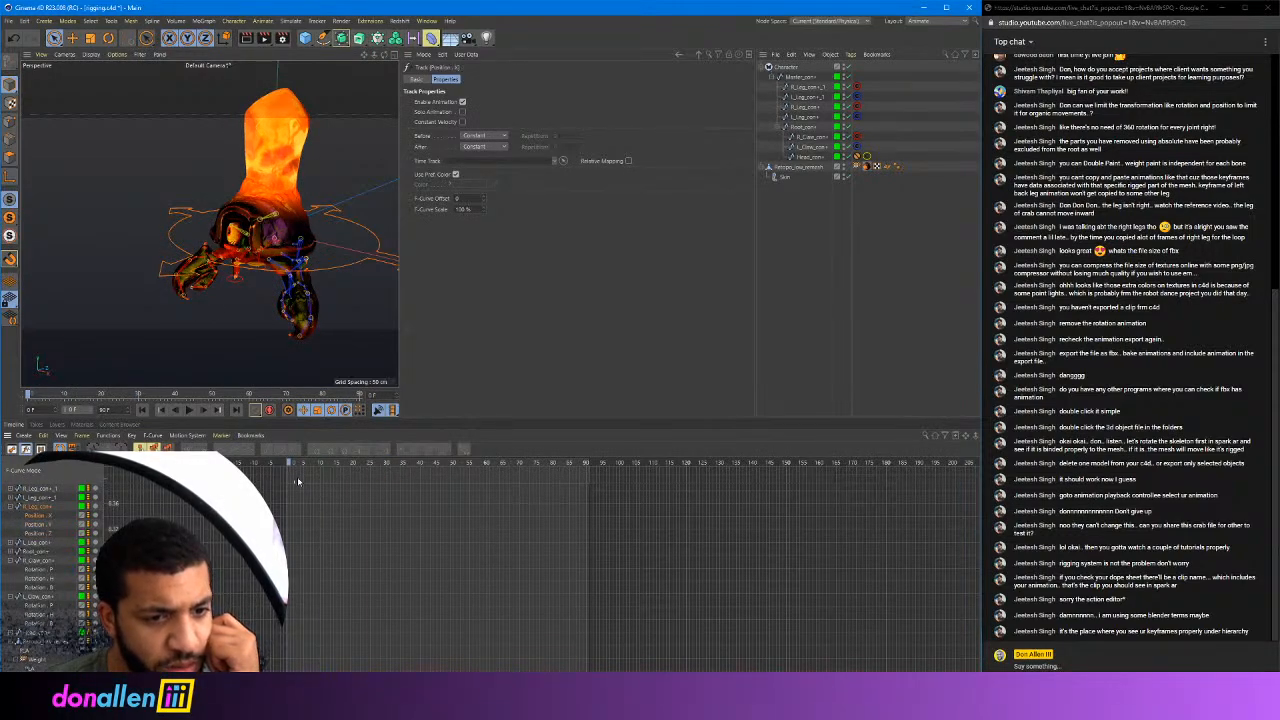
{"action": "left_click_drag", "start_coordinate": [297, 466], "coordinate": [437, 465]}
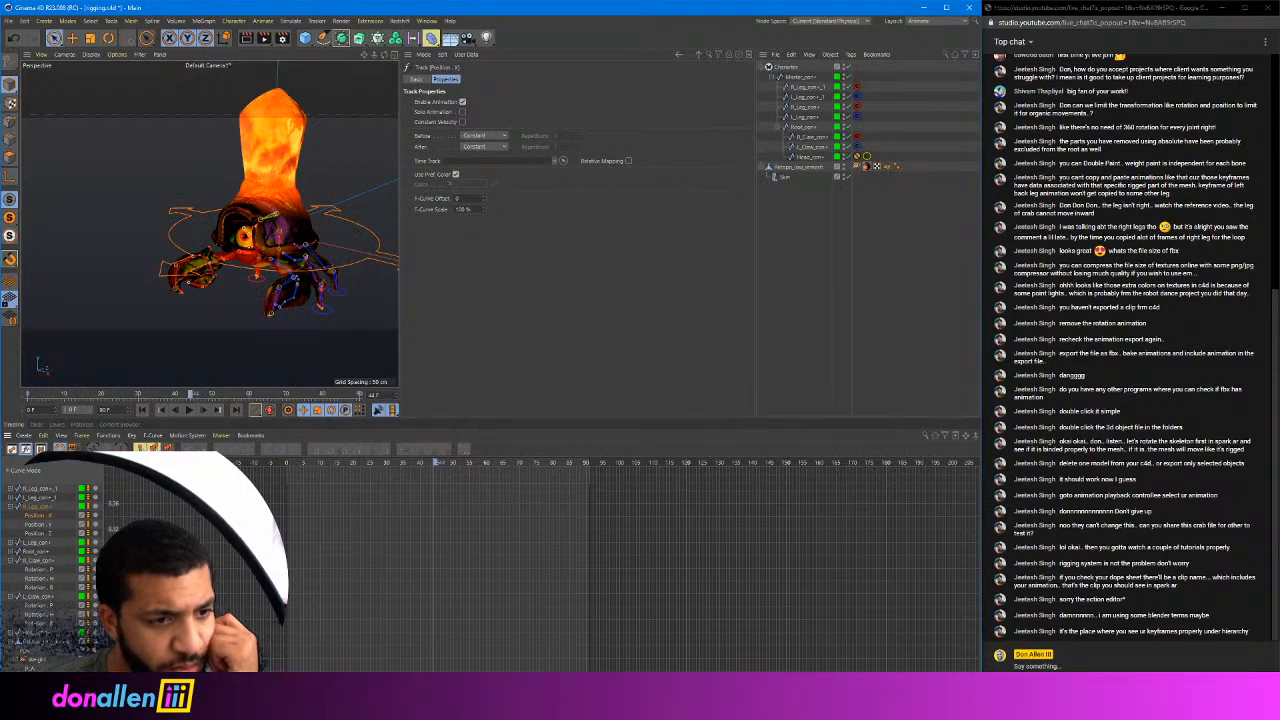
{"action": "left_click", "coordinate": [12, 449]}
{"action": "left_click", "coordinate": [26, 449]}
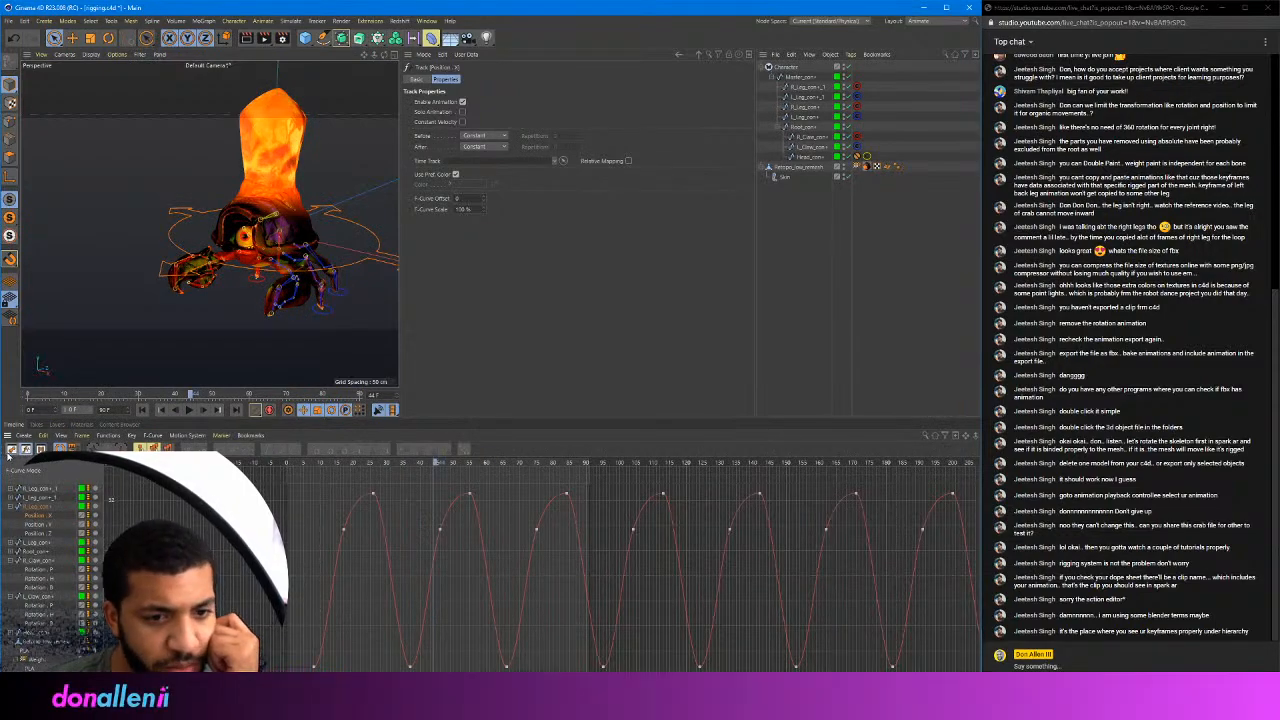
{"action": "scroll", "coordinate": [415, 535], "scroll_direction": "down", "scroll_amount": 3}
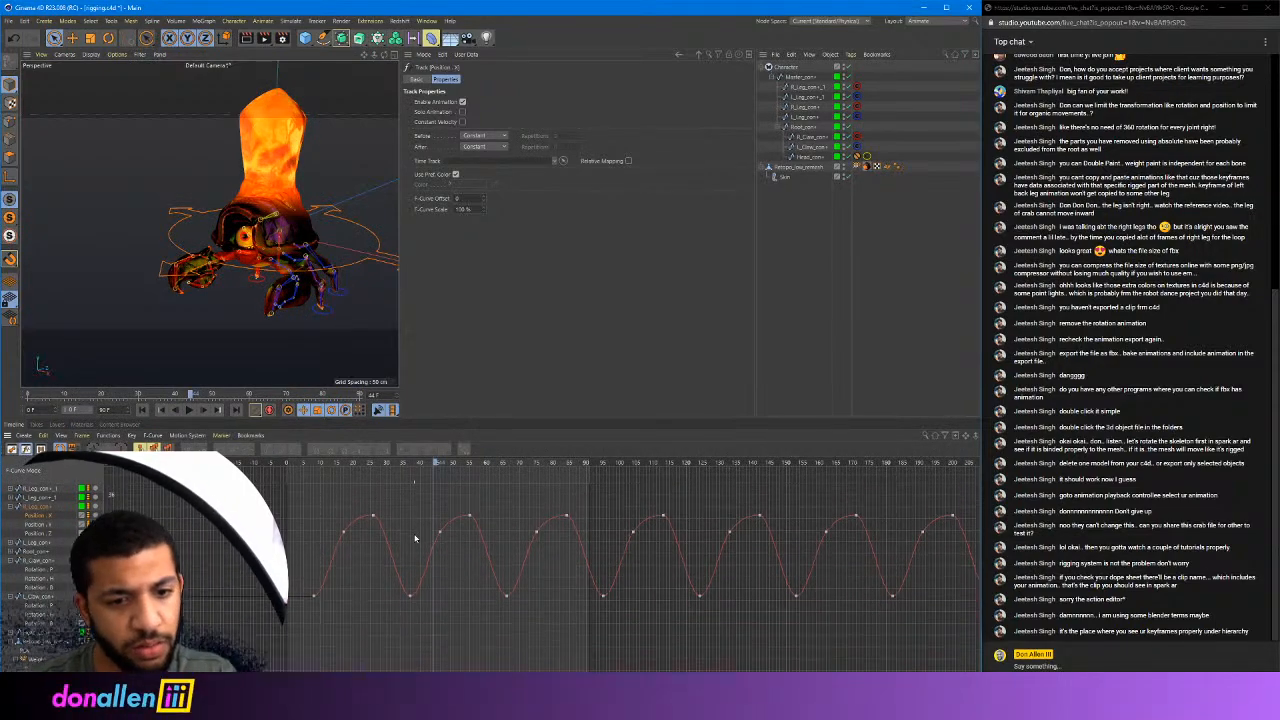
{"action": "scroll", "coordinate": [415, 538], "scroll_direction": "down", "scroll_amount": 2}
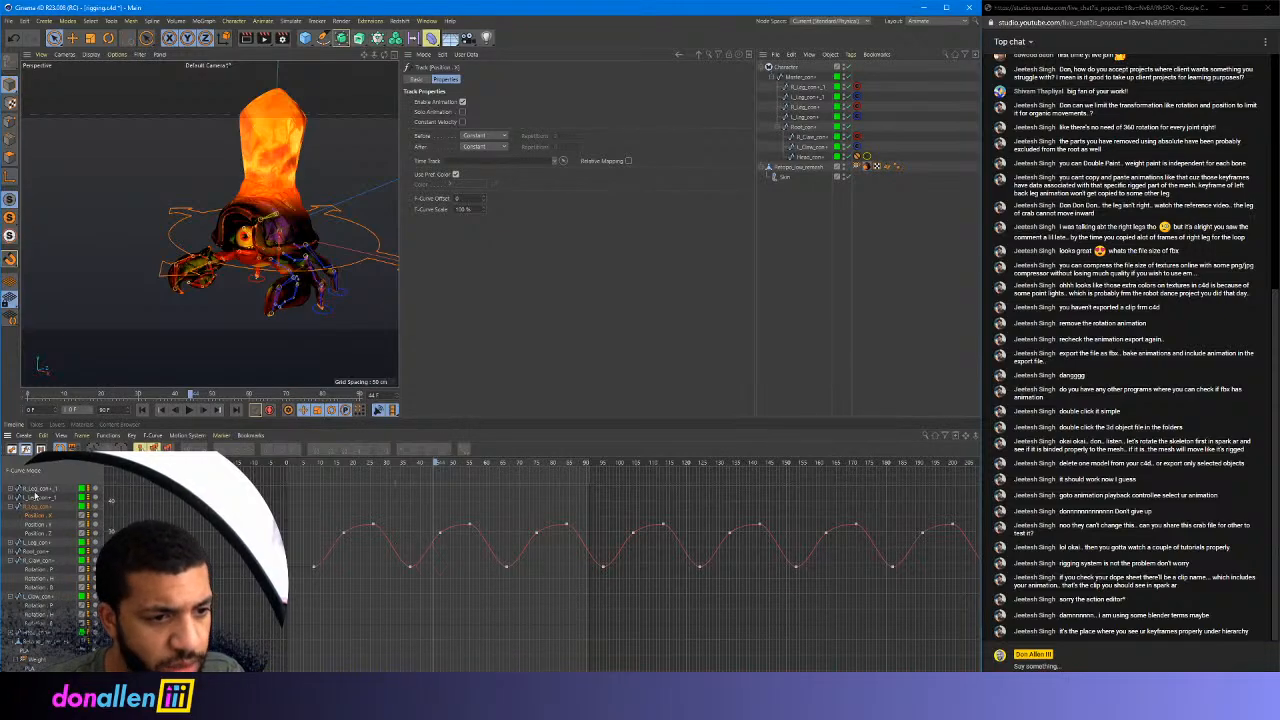
{"action": "left_click", "coordinate": [40, 533], "text": "shift"}
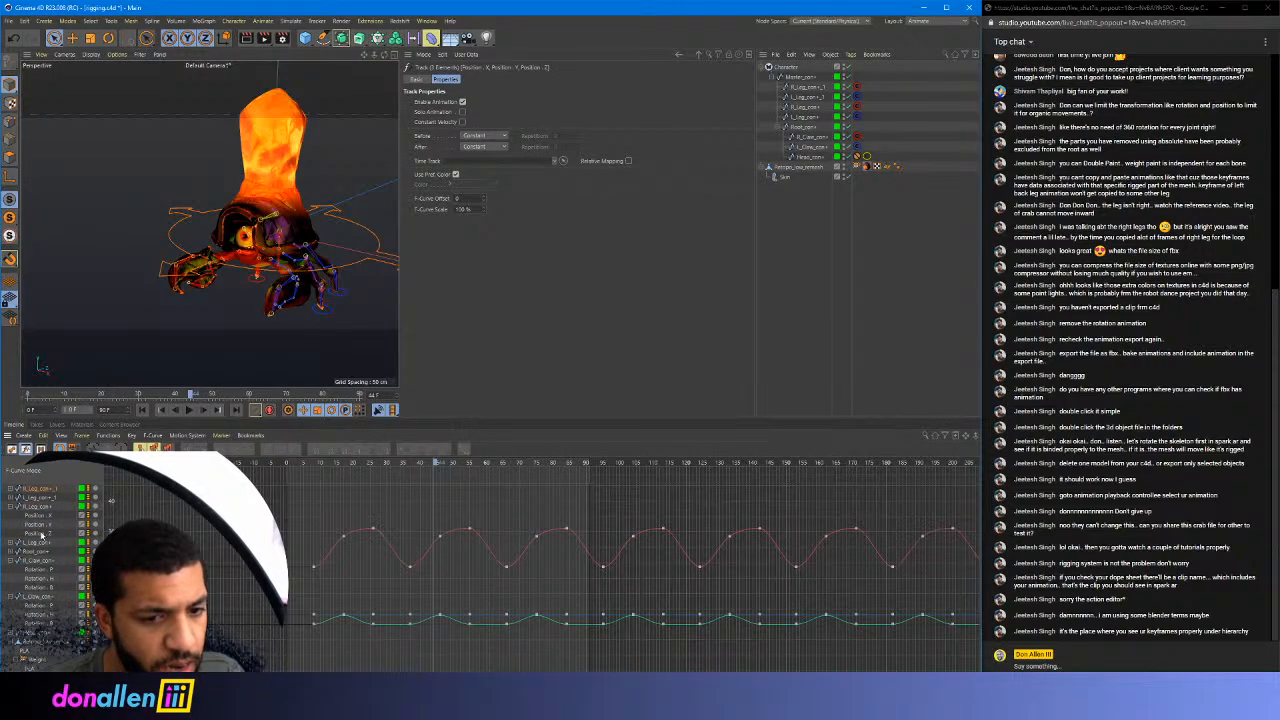
Select every track from R_Leg_con+_1 down to the mesh's PLA track to examine their combined F-curves
{"action": "left_click", "coordinate": [28, 655]}
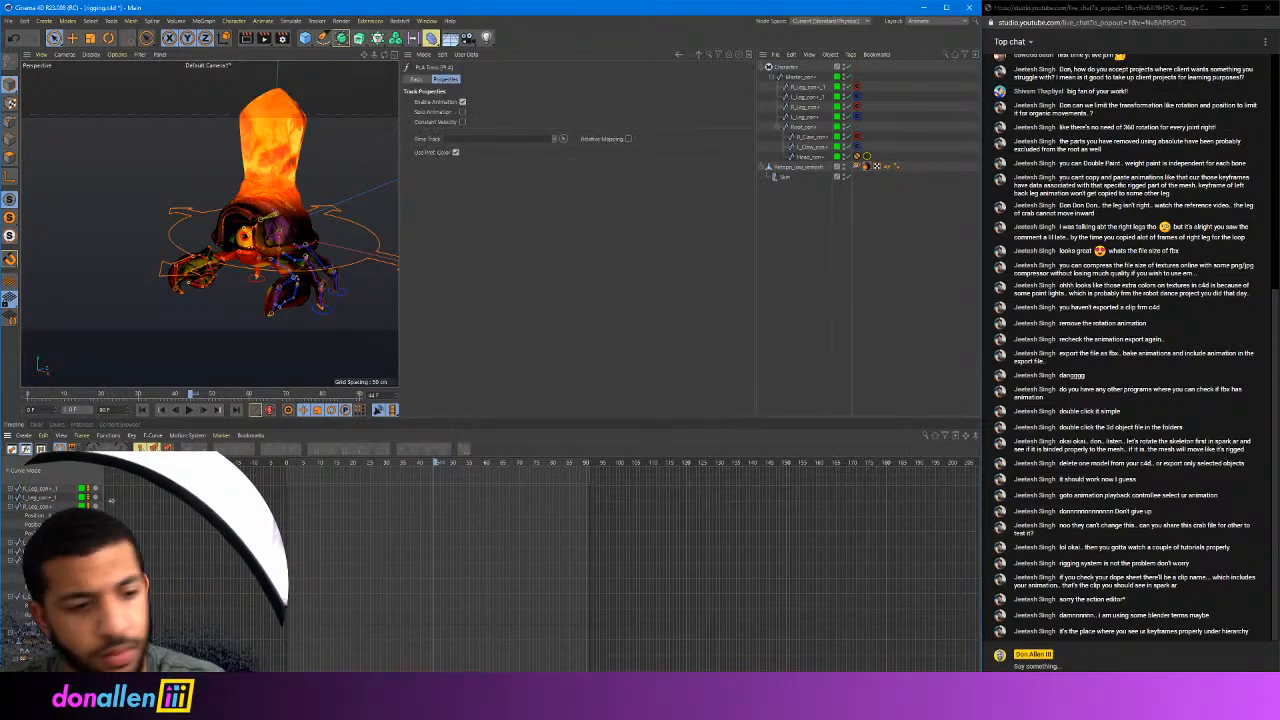
{"action": "left_click", "coordinate": [35, 646]}
{"action": "left_click", "coordinate": [35, 649]}
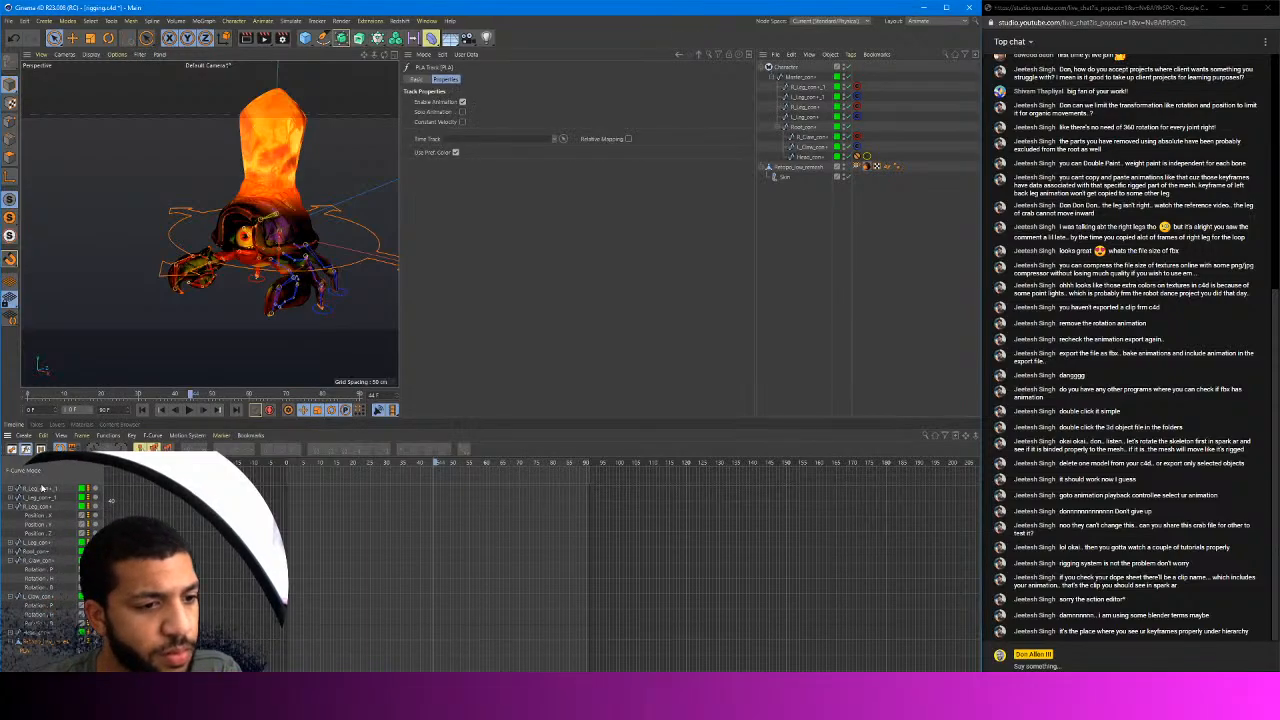
{"action": "left_click", "coordinate": [41, 488], "text": "shift"}
{"action": "scroll", "coordinate": [563, 577], "scroll_direction": "down", "scroll_amount": 1}
{"action": "scroll", "coordinate": [563, 577], "scroll_direction": "down", "scroll_amount": 2}
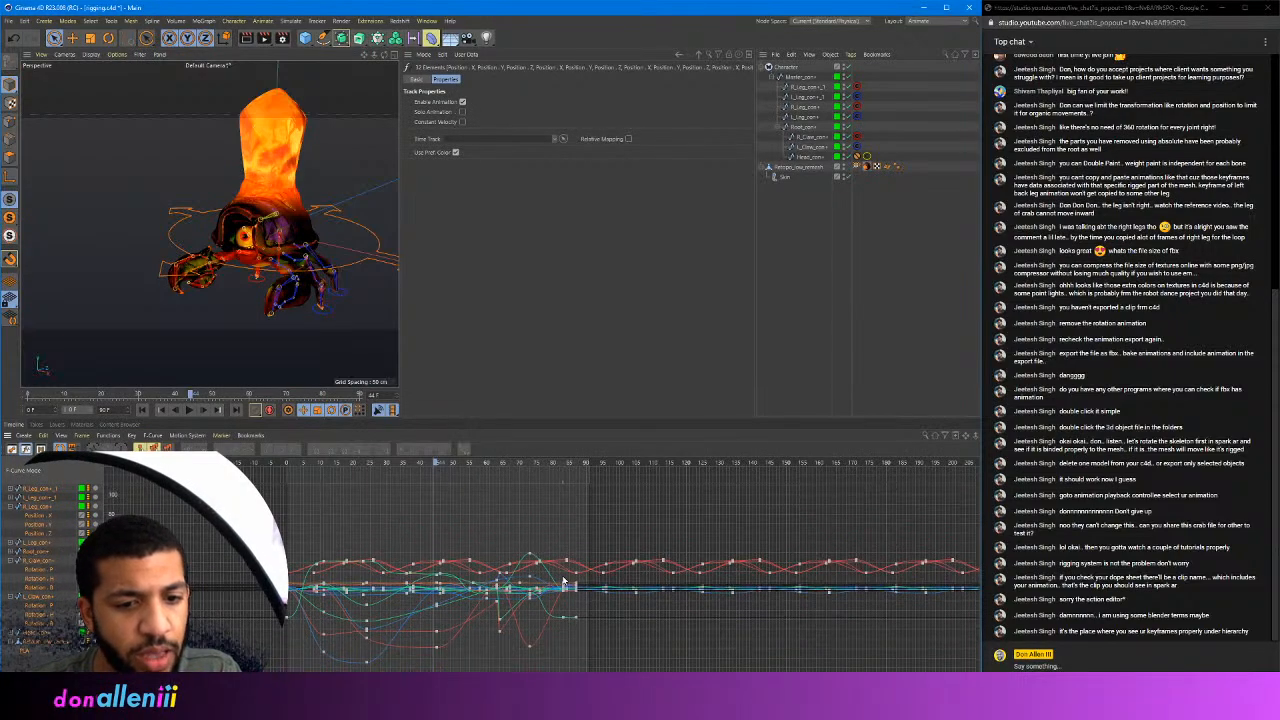
Play the crab animation against the combined F-curves, stop it, and return to the first frame
{"action": "left_click", "coordinate": [288, 464]}
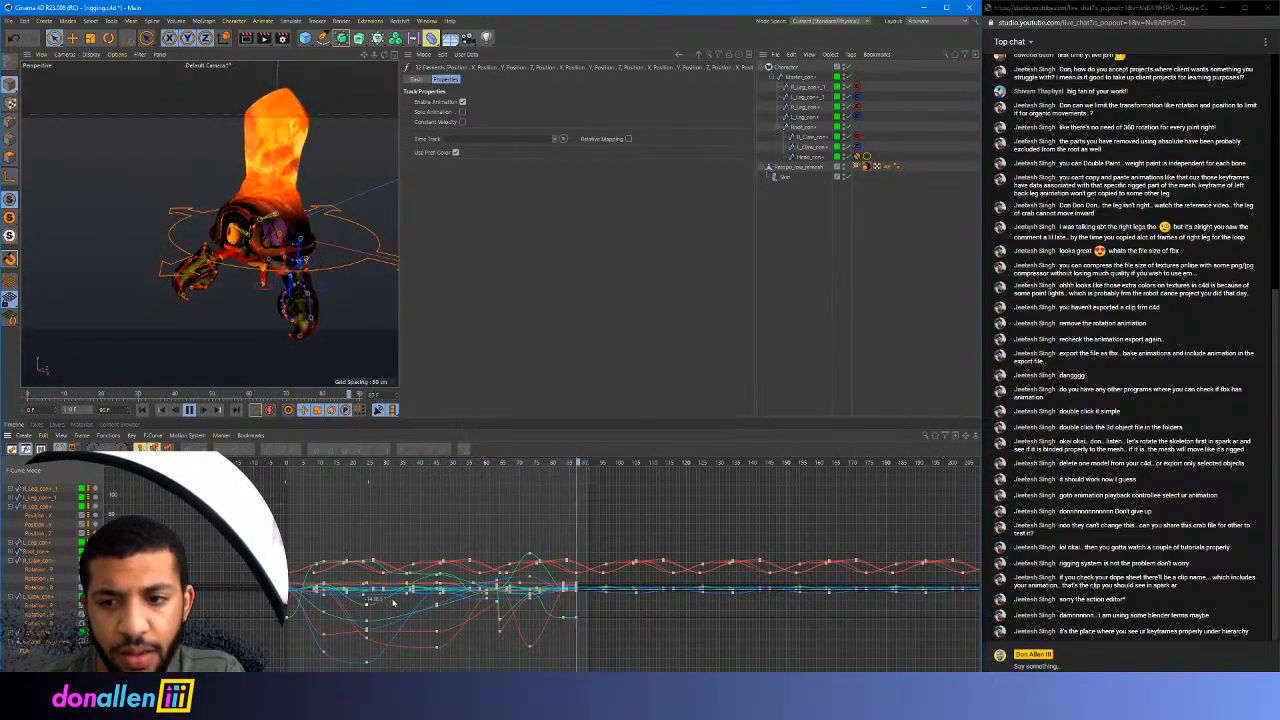
{"action": "key", "text": "space"}
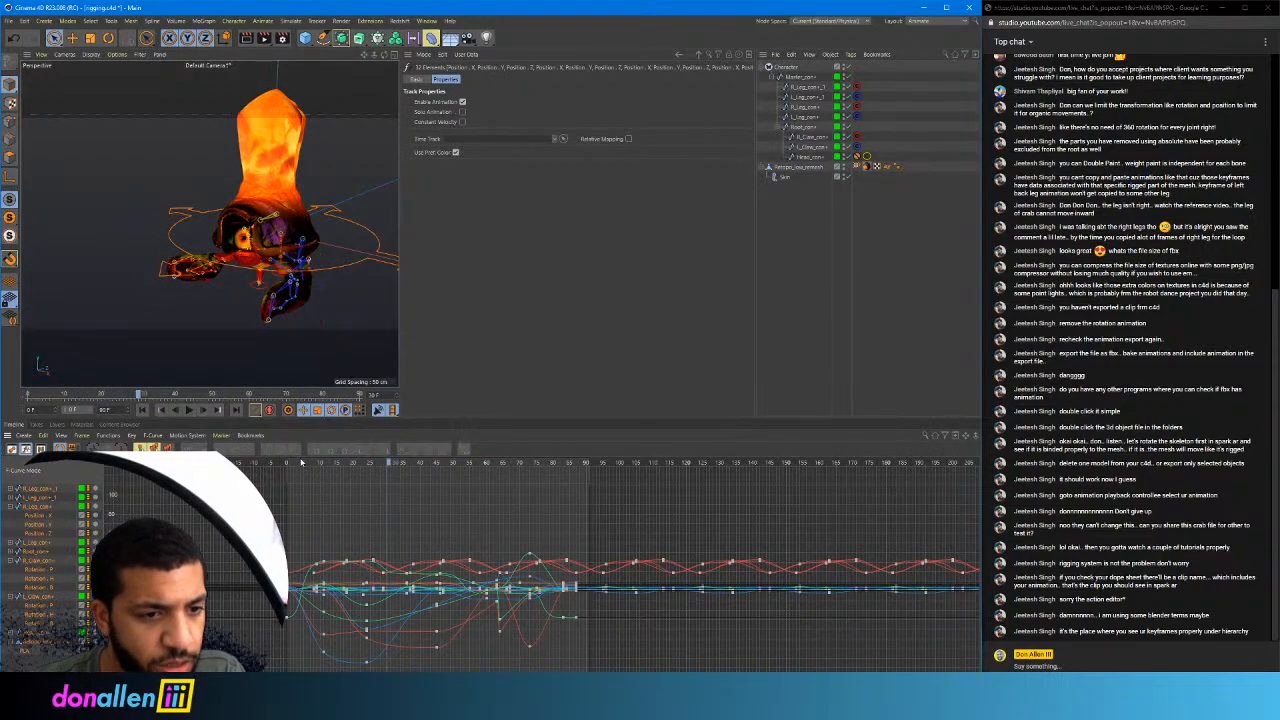
{"action": "left_click_drag", "start_coordinate": [302, 462], "coordinate": [271, 462]}
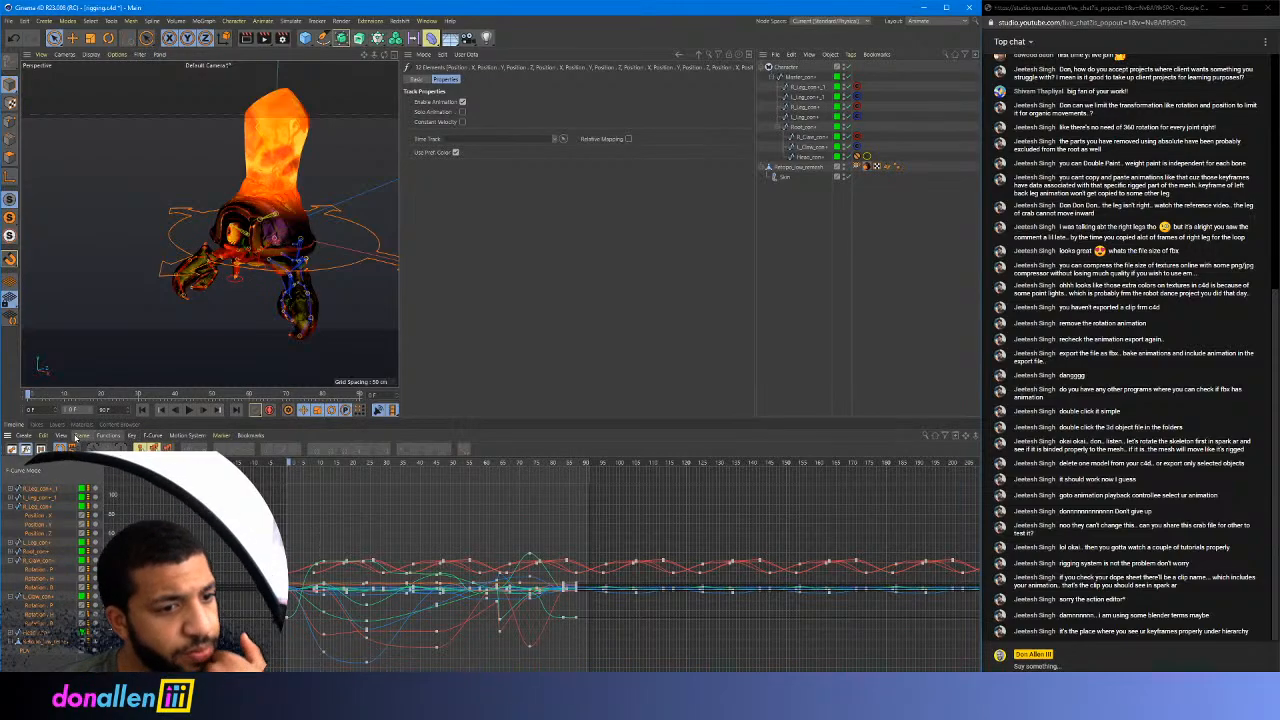
{"action": "left_click", "coordinate": [44, 437]}
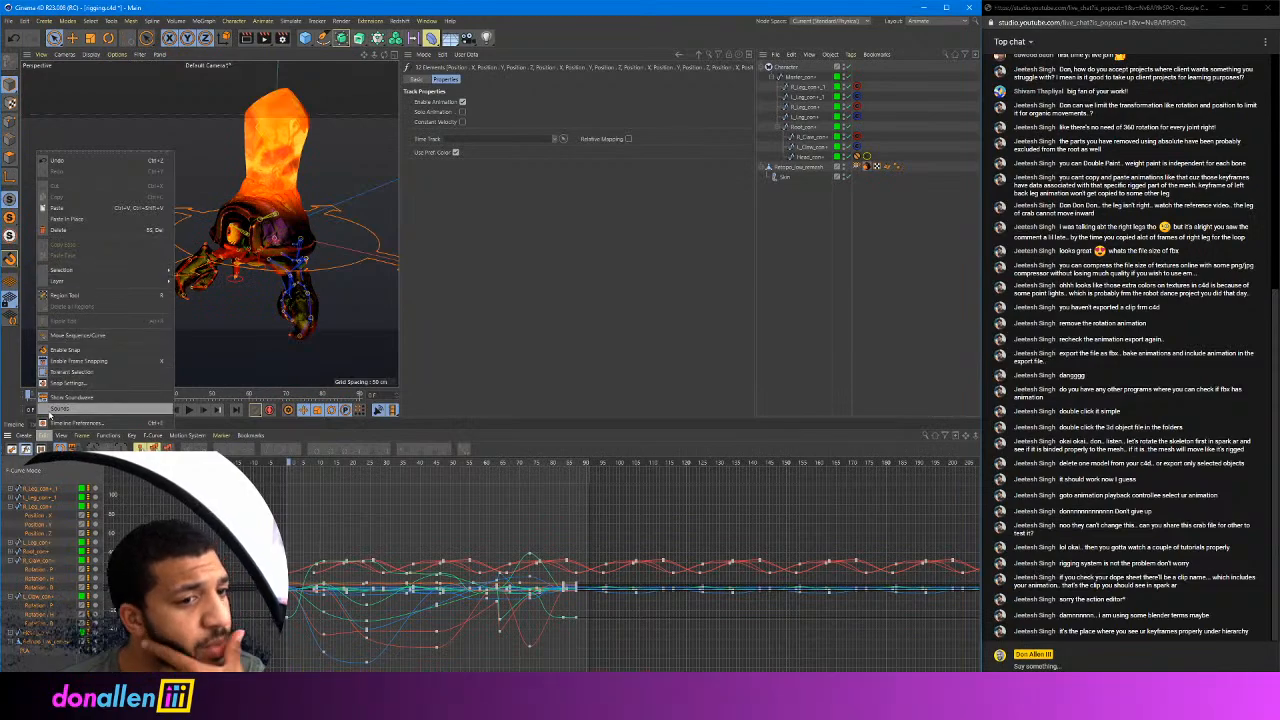
{"action": "left_click", "coordinate": [25, 437]}
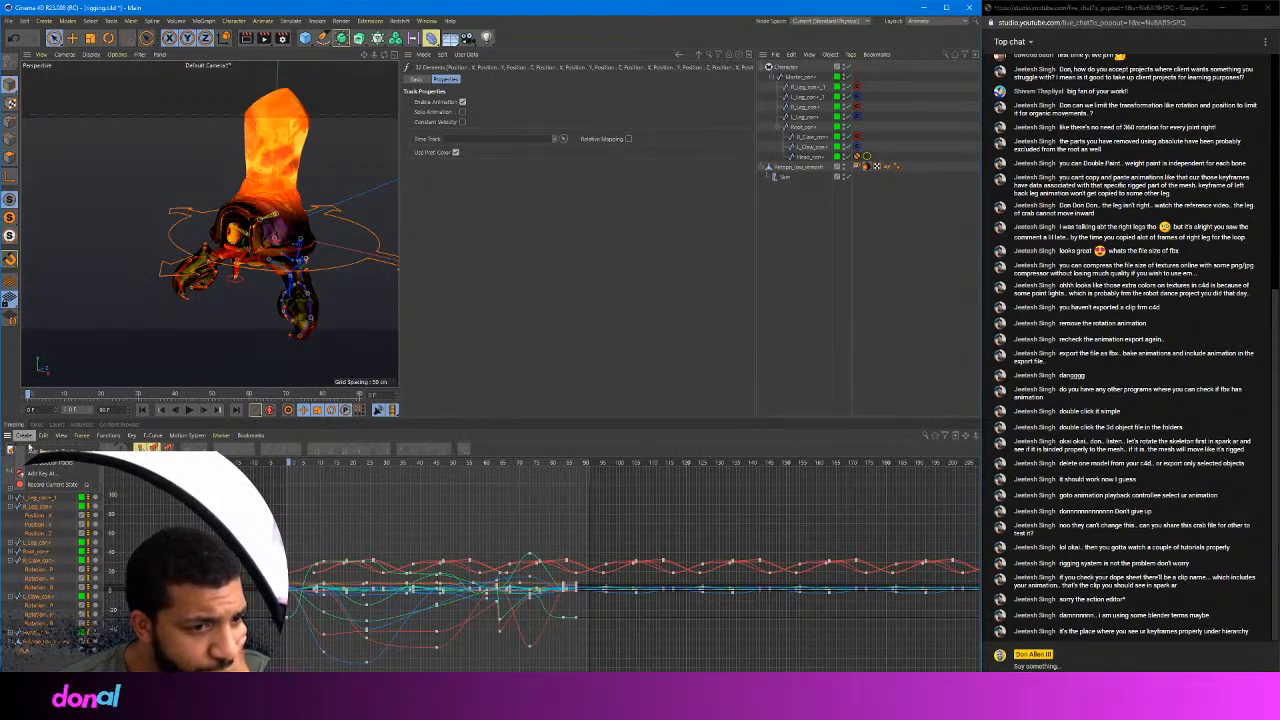
{"action": "mouse_move", "coordinate": [30, 452]}
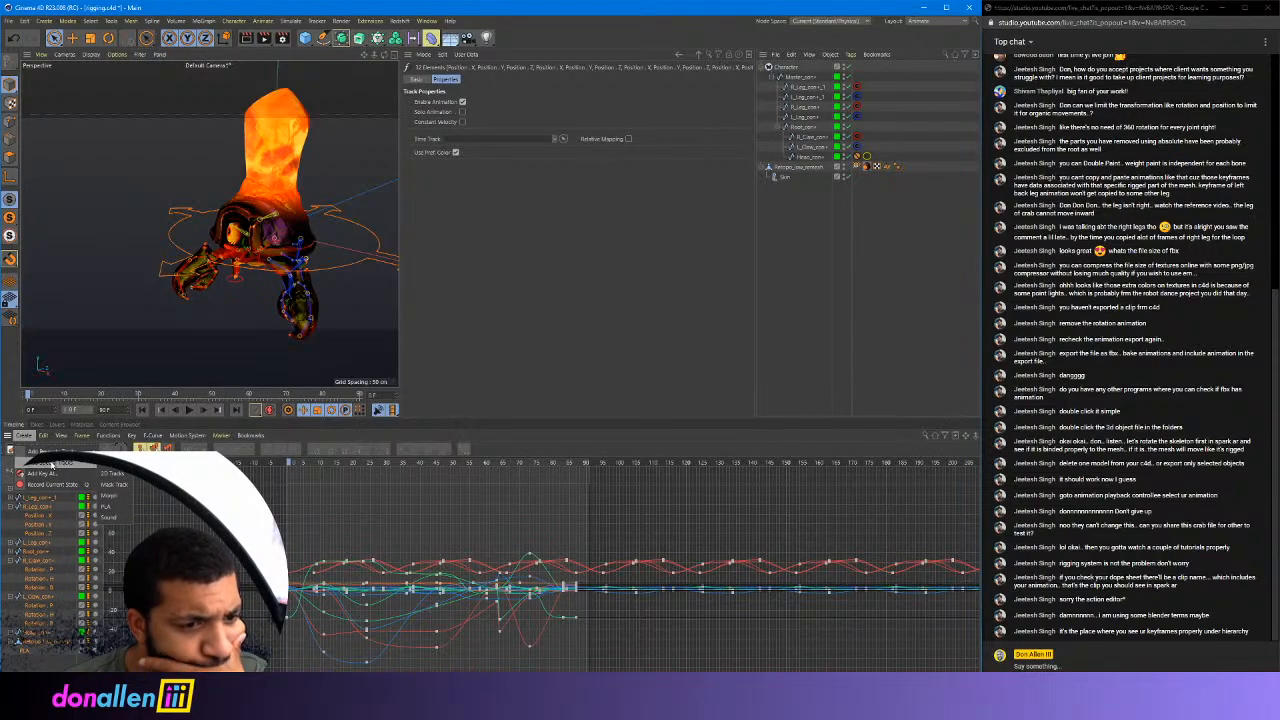
{"action": "mouse_move", "coordinate": [62, 437]}
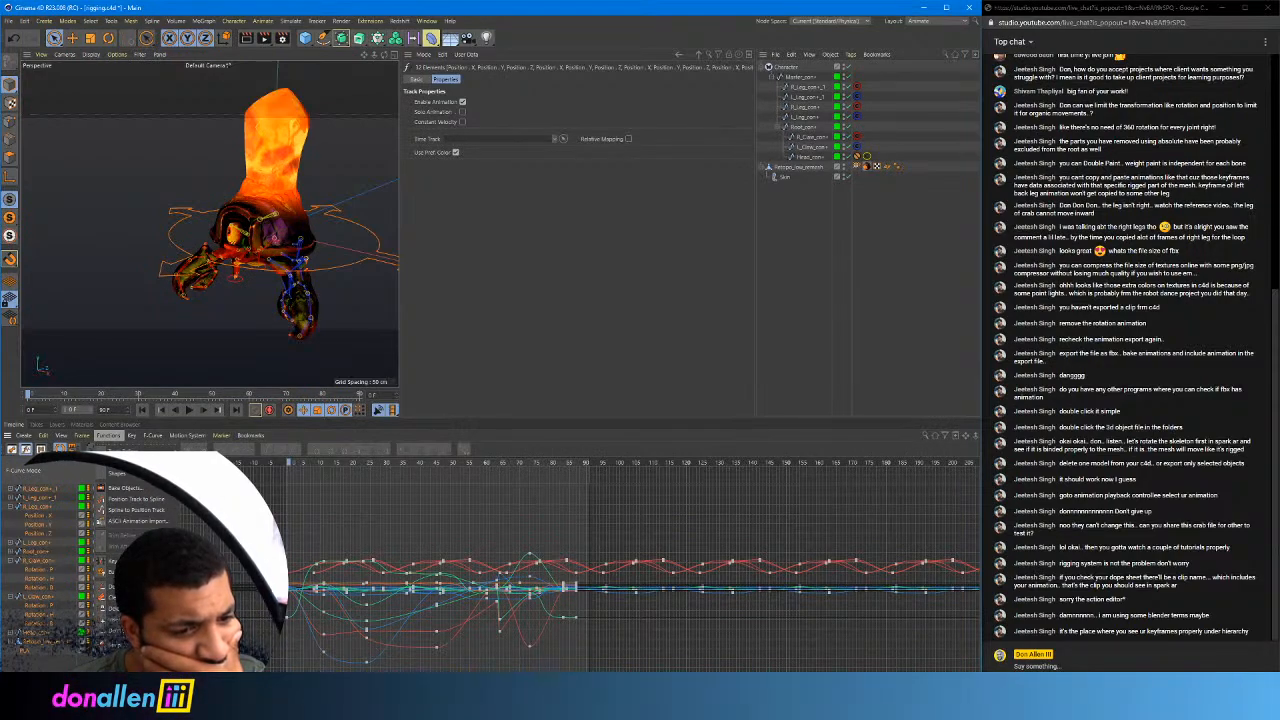
{"action": "mouse_move", "coordinate": [131, 437]}
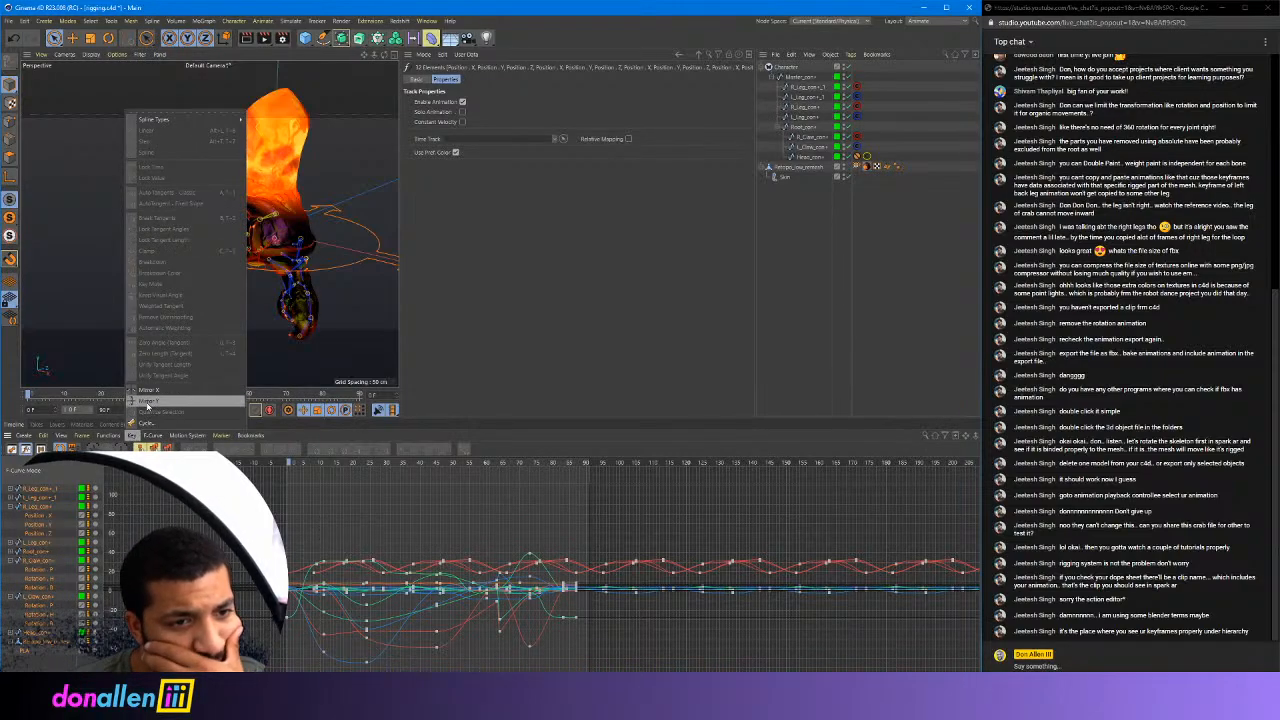
{"action": "key", "text": "Escape"}
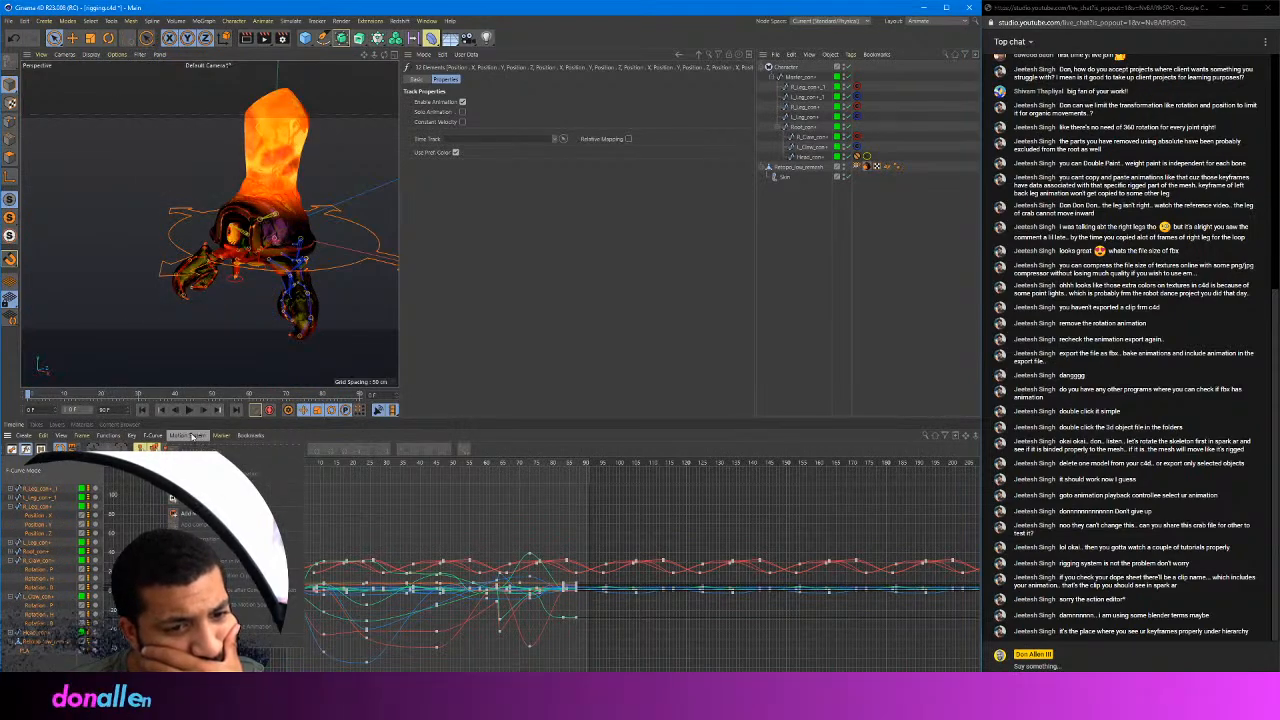
{"action": "mouse_move", "coordinate": [224, 439]}
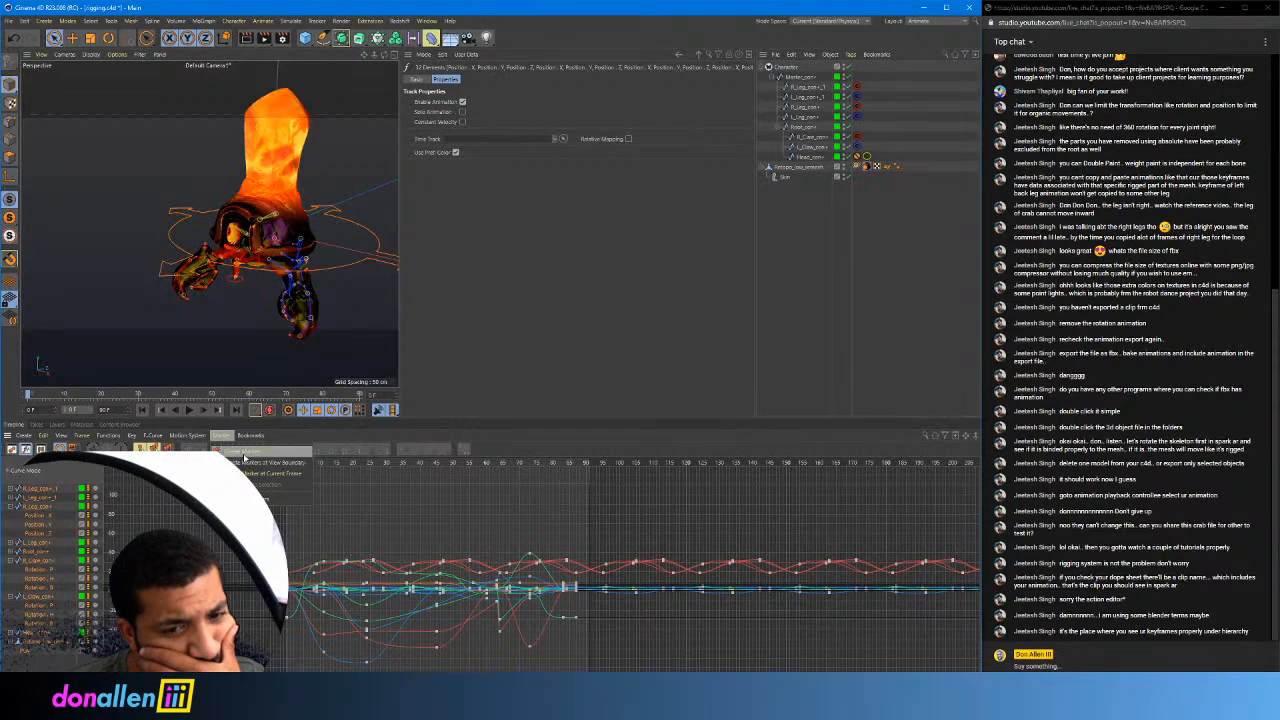
{"action": "left_click", "coordinate": [243, 453]}
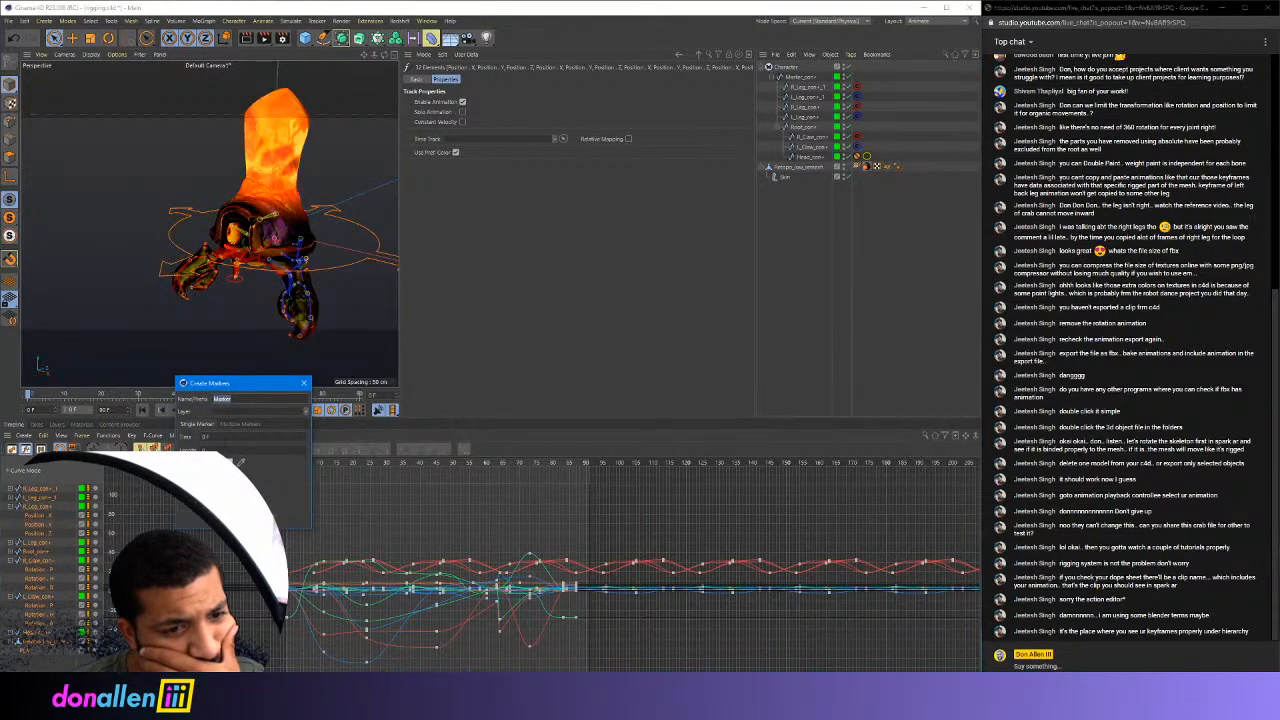
{"action": "key", "text": "Return"}
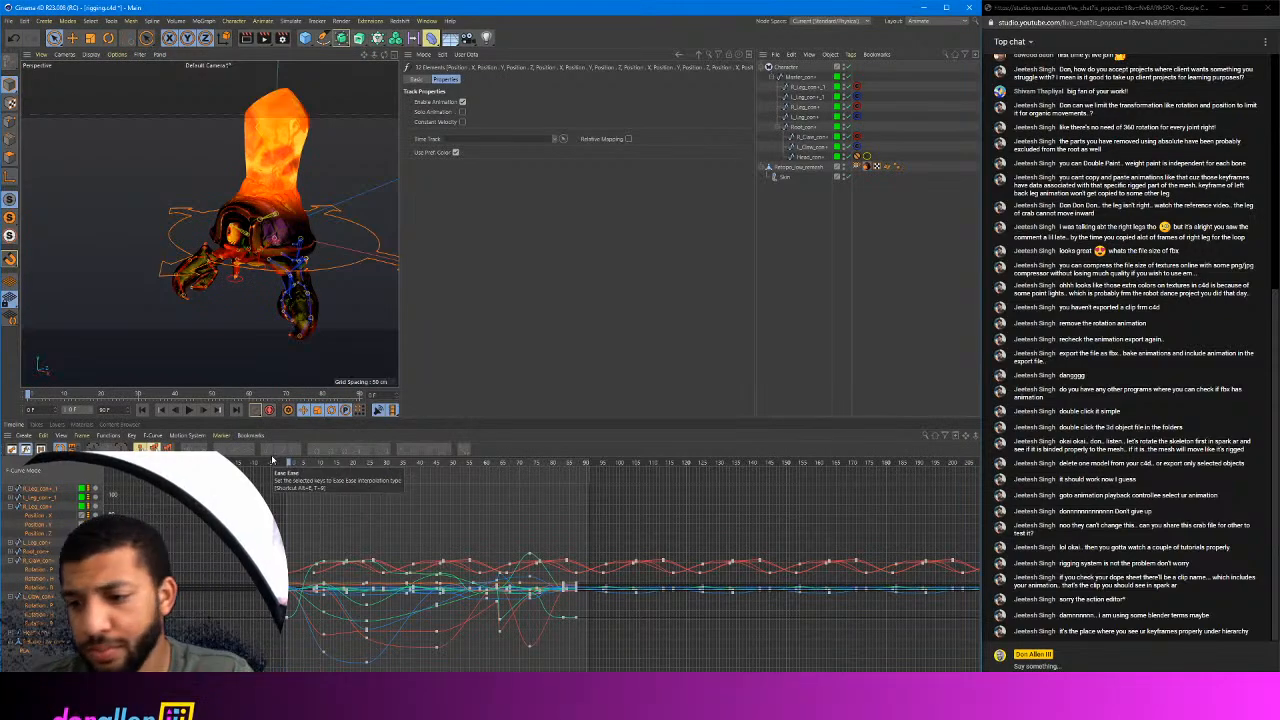
Play the crab animation and examine the moving claws and legs up close and from several angles
{"action": "key", "text": "F8"}
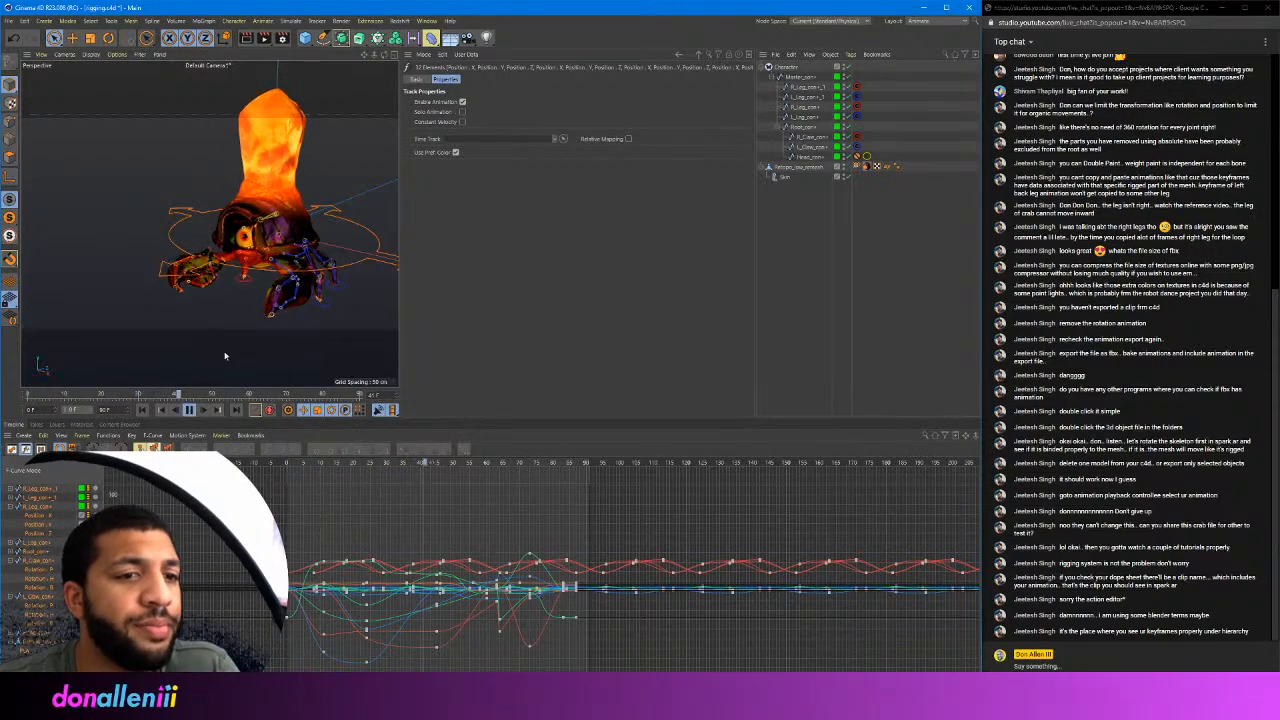
{"action": "left_click_drag", "start_coordinate": [363, 236], "coordinate": [215, 240], "text": "alt"}
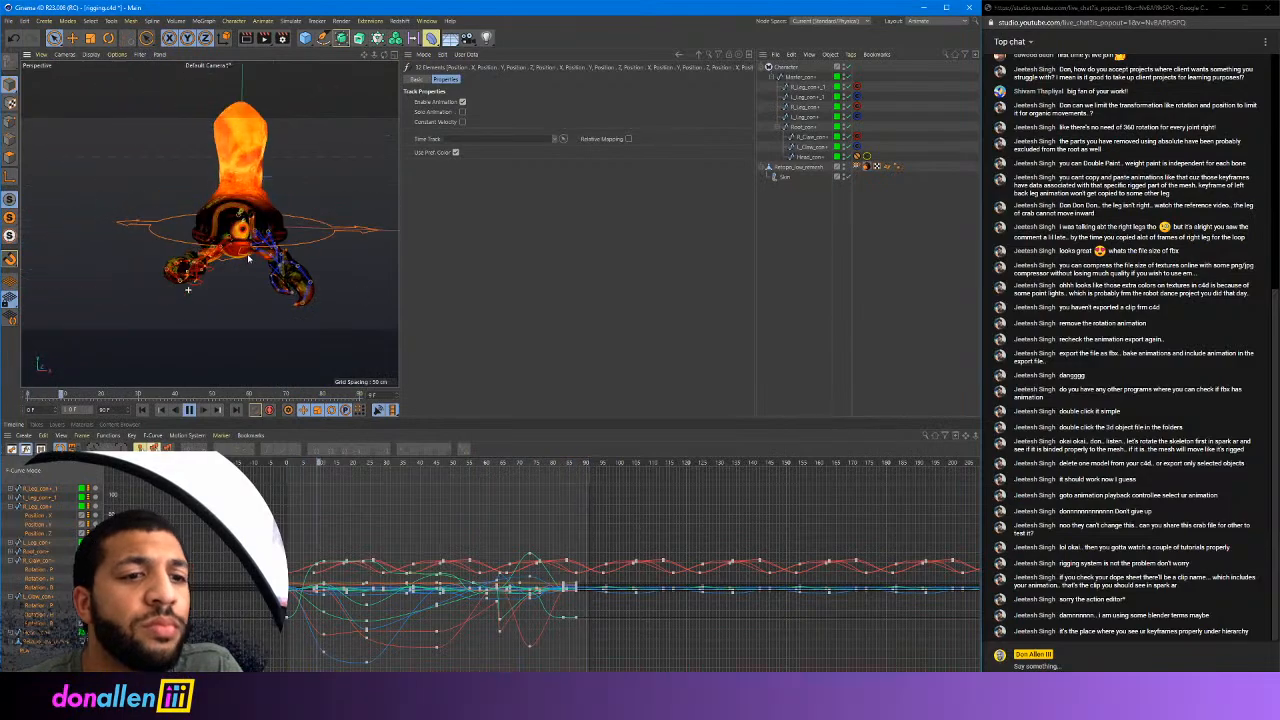
{"action": "right_click_drag", "start_coordinate": [215, 240], "coordinate": [332, 178], "text": "alt"}
{"action": "scroll", "coordinate": [332, 178], "scroll_direction": "down", "scroll_amount": 5}
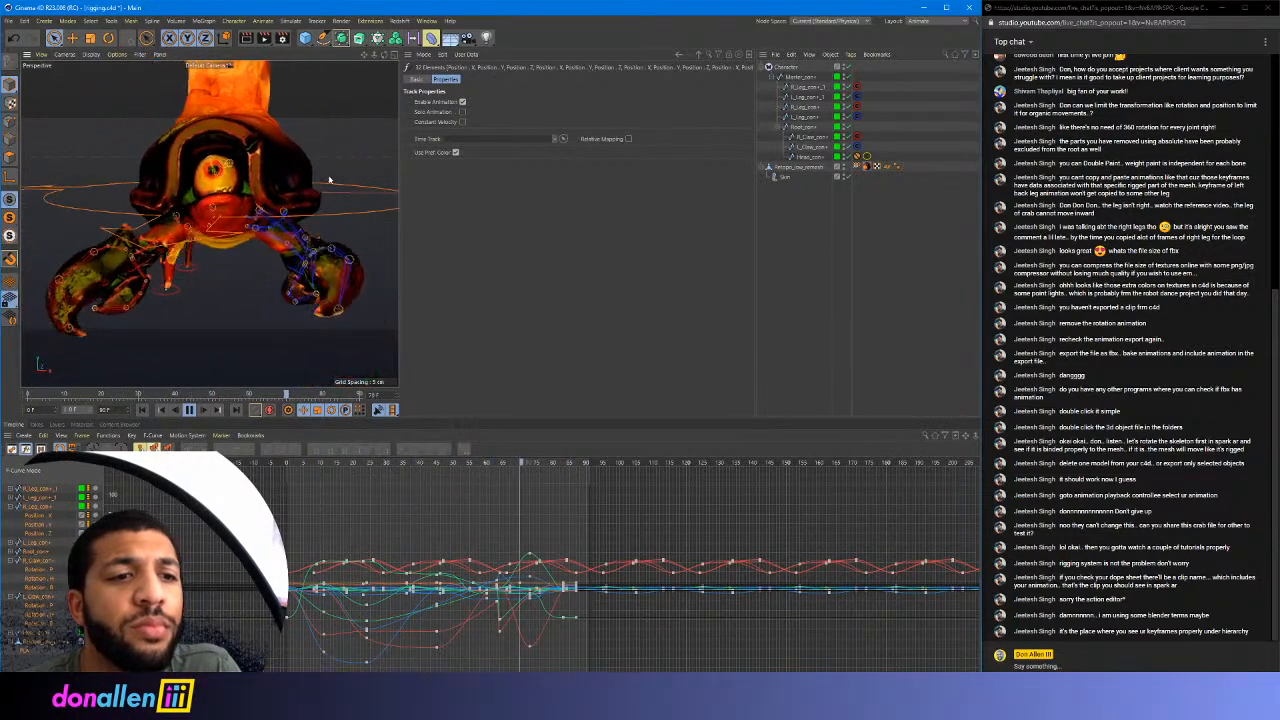
{"action": "middle_click_drag", "start_coordinate": [329, 180], "coordinate": [310, 222], "text": "alt"}
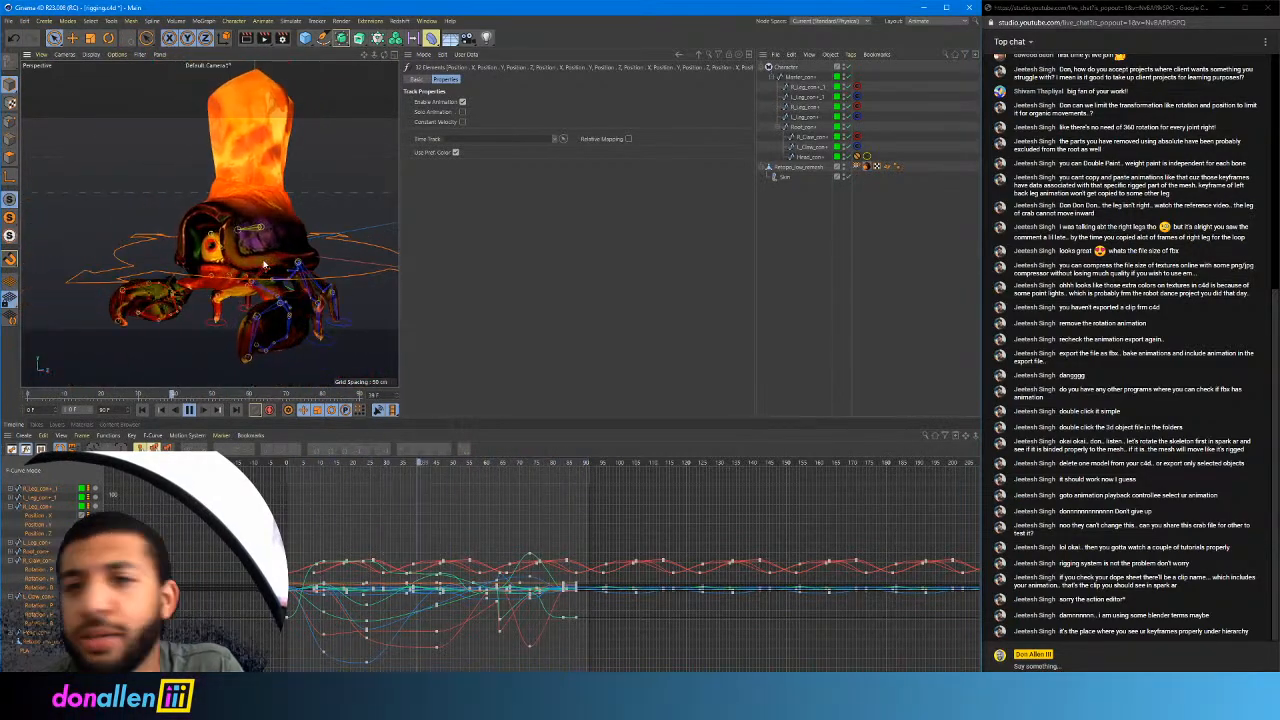
Stop playback, return the timeline to frame 0, and save the rigging project
{"action": "key", "text": "r"}
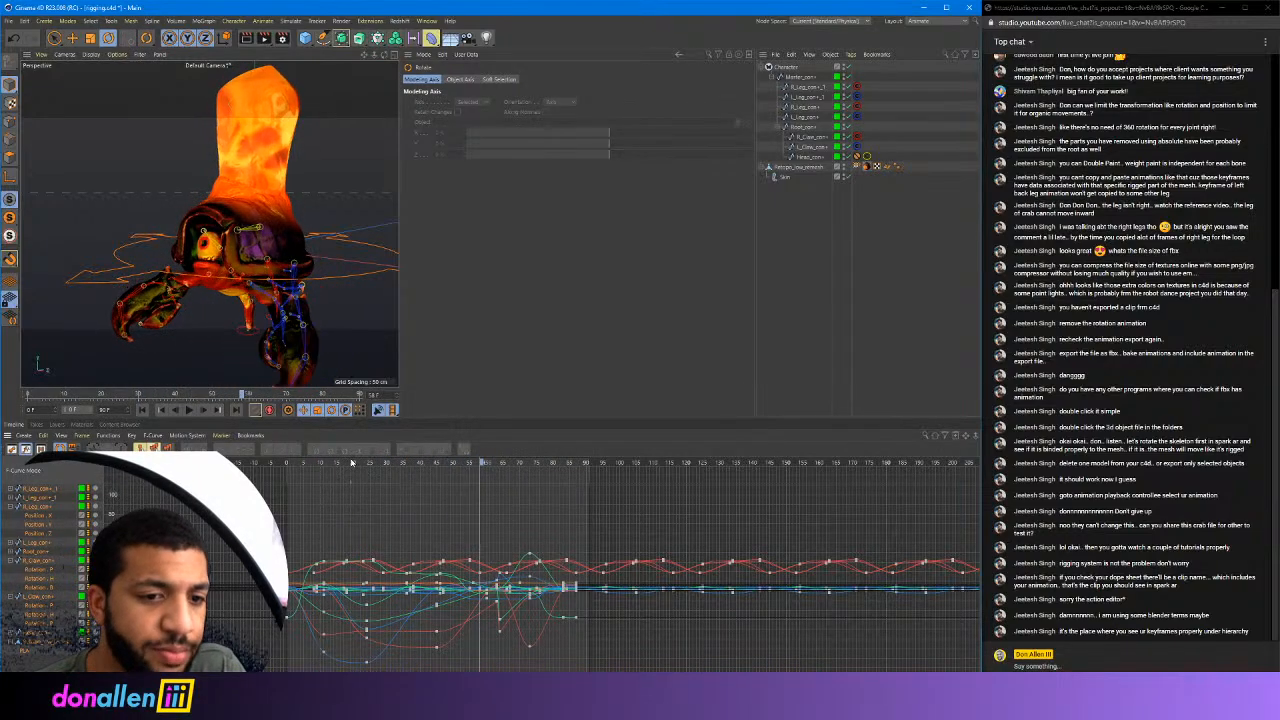
{"action": "left_click_drag", "start_coordinate": [351, 463], "coordinate": [287, 463]}
{"action": "left_click", "coordinate": [9, 21]}
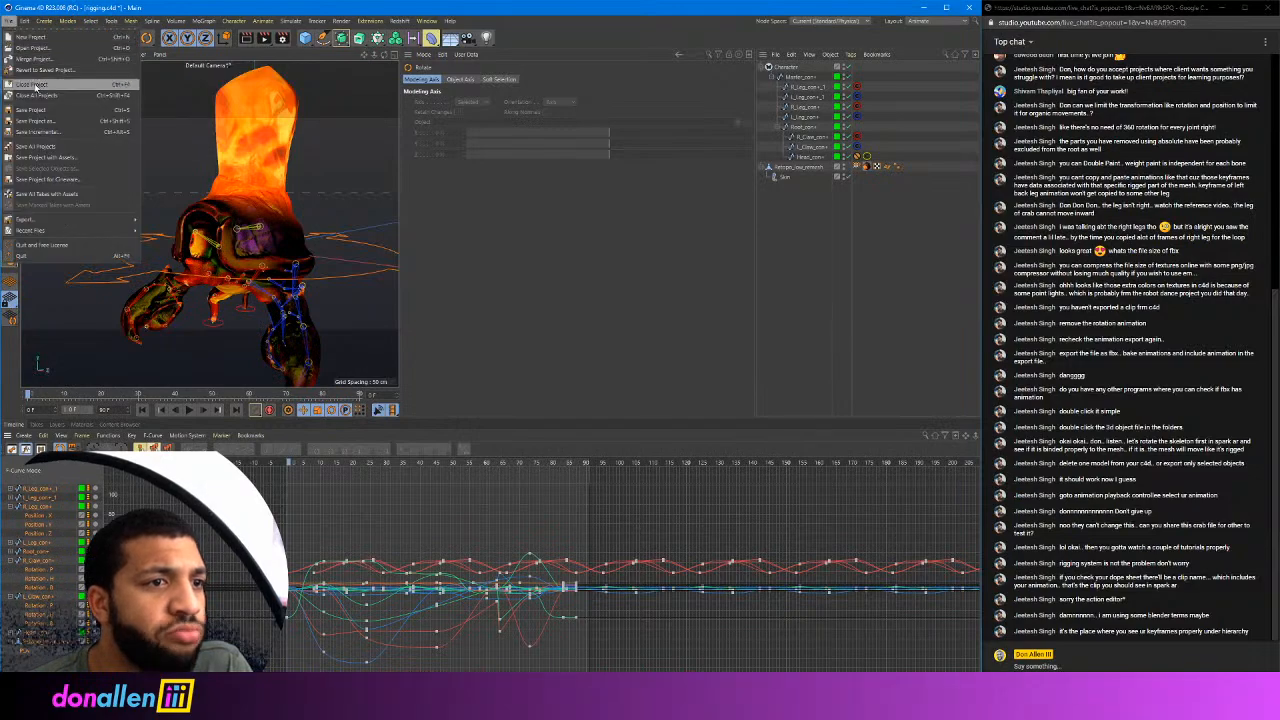
{"action": "left_click", "coordinate": [36, 106]}
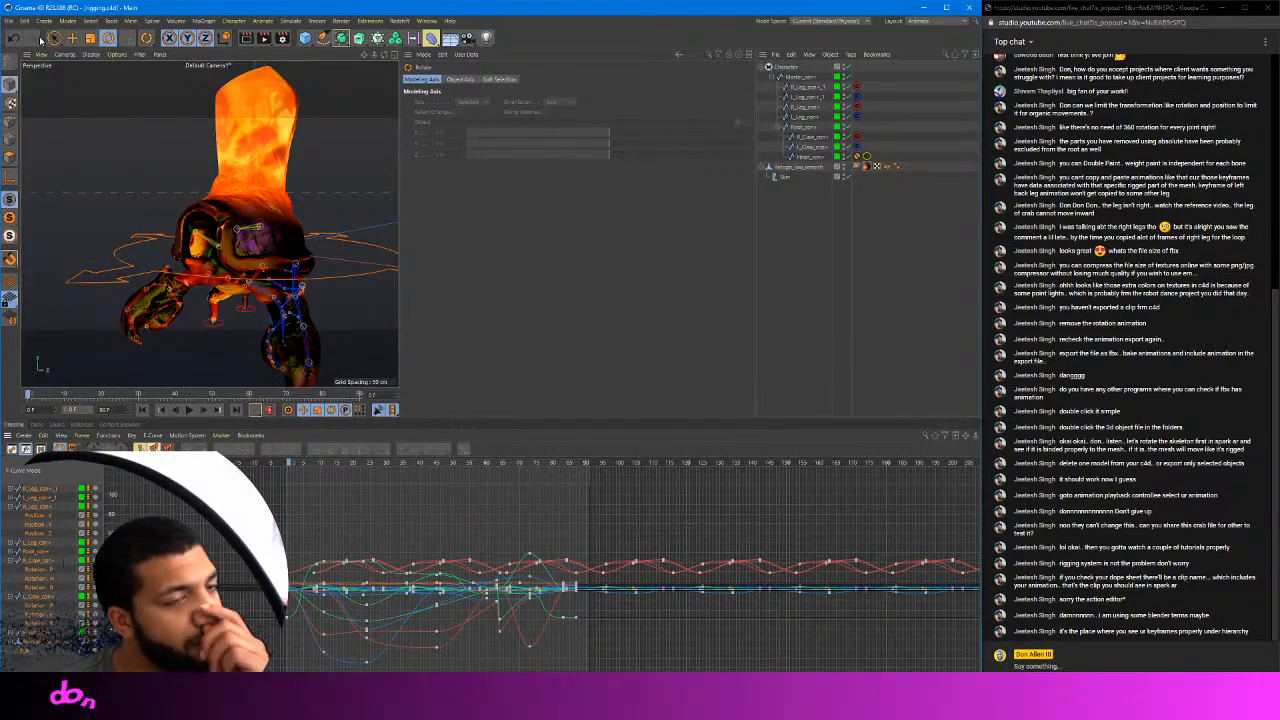
Export the scene as glTF with textures, skin and Bake Animation enabled, saving it under a new throwaway name in the crab monster folder
{"action": "left_click", "coordinate": [291, 21]}
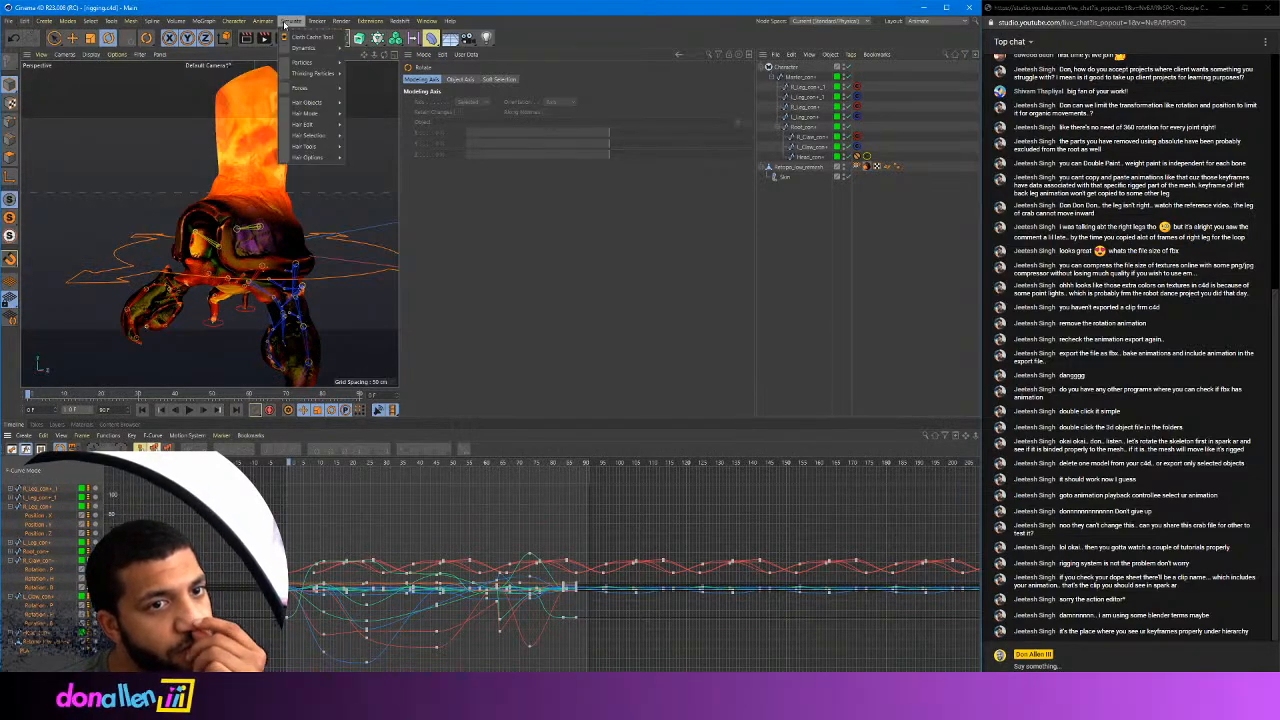
{"action": "mouse_move", "coordinate": [5, 22]}
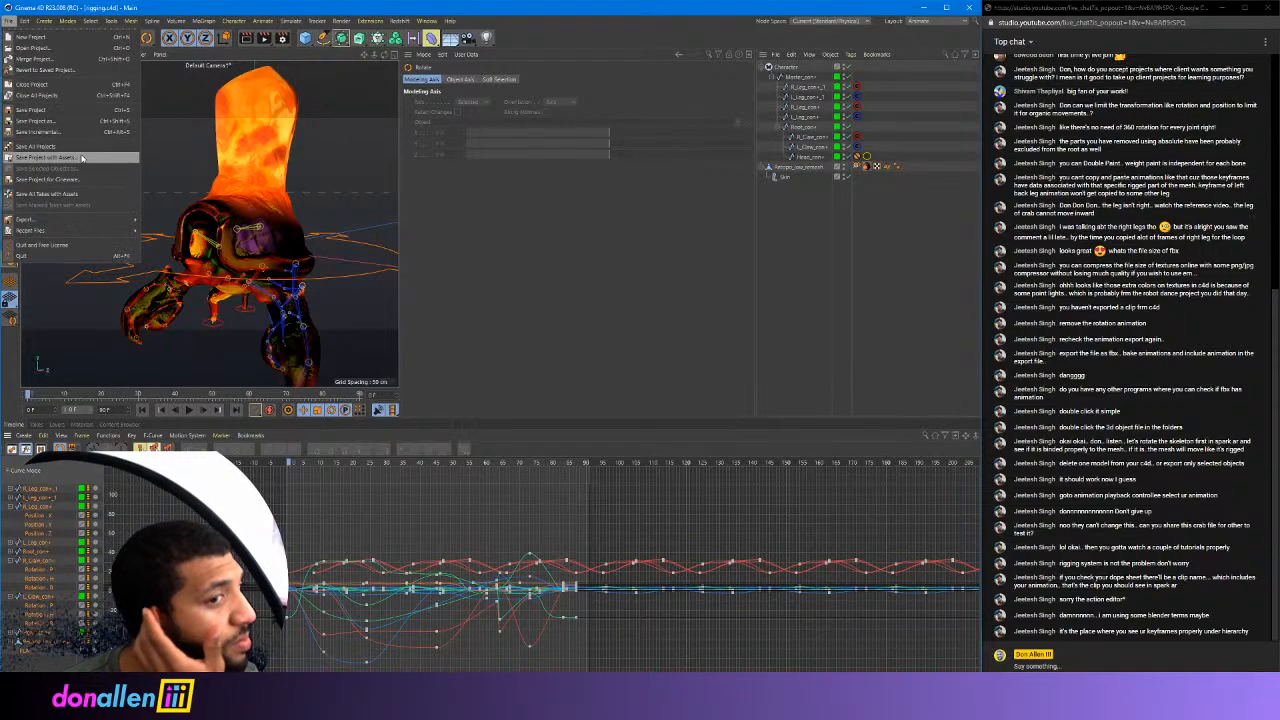
{"action": "mouse_move", "coordinate": [74, 221]}
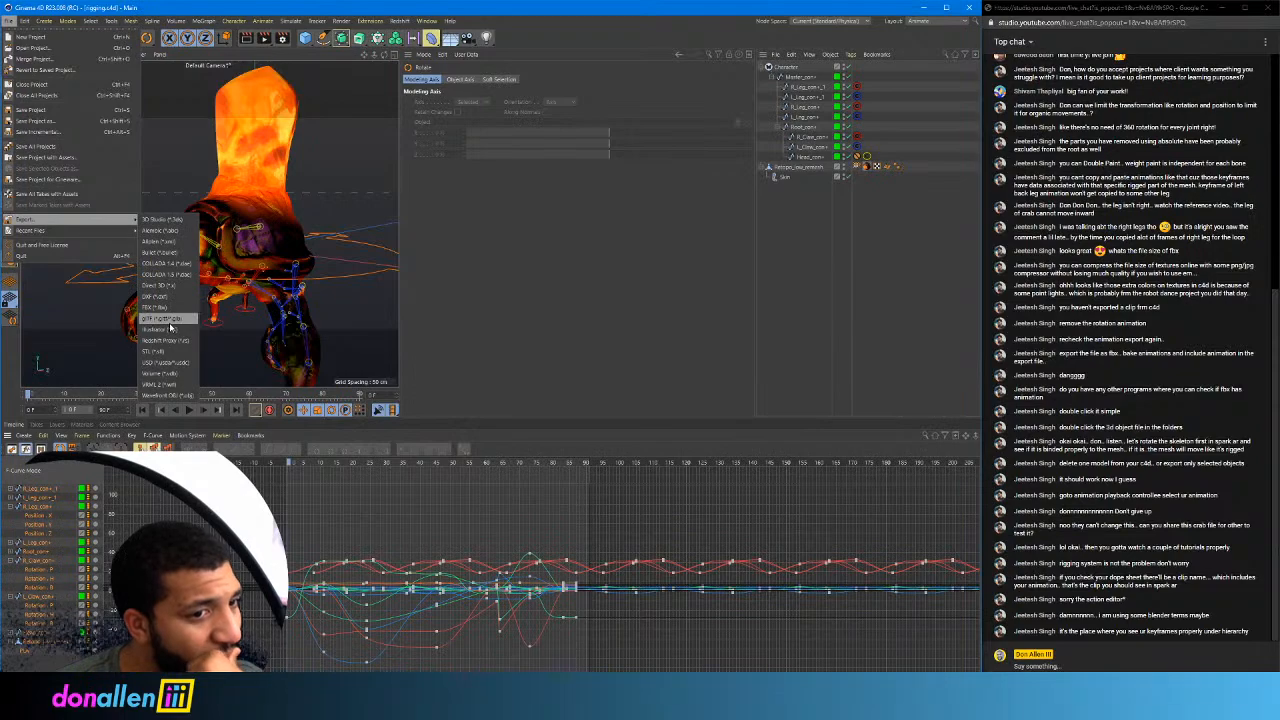
{"action": "left_click", "coordinate": [169, 320]}
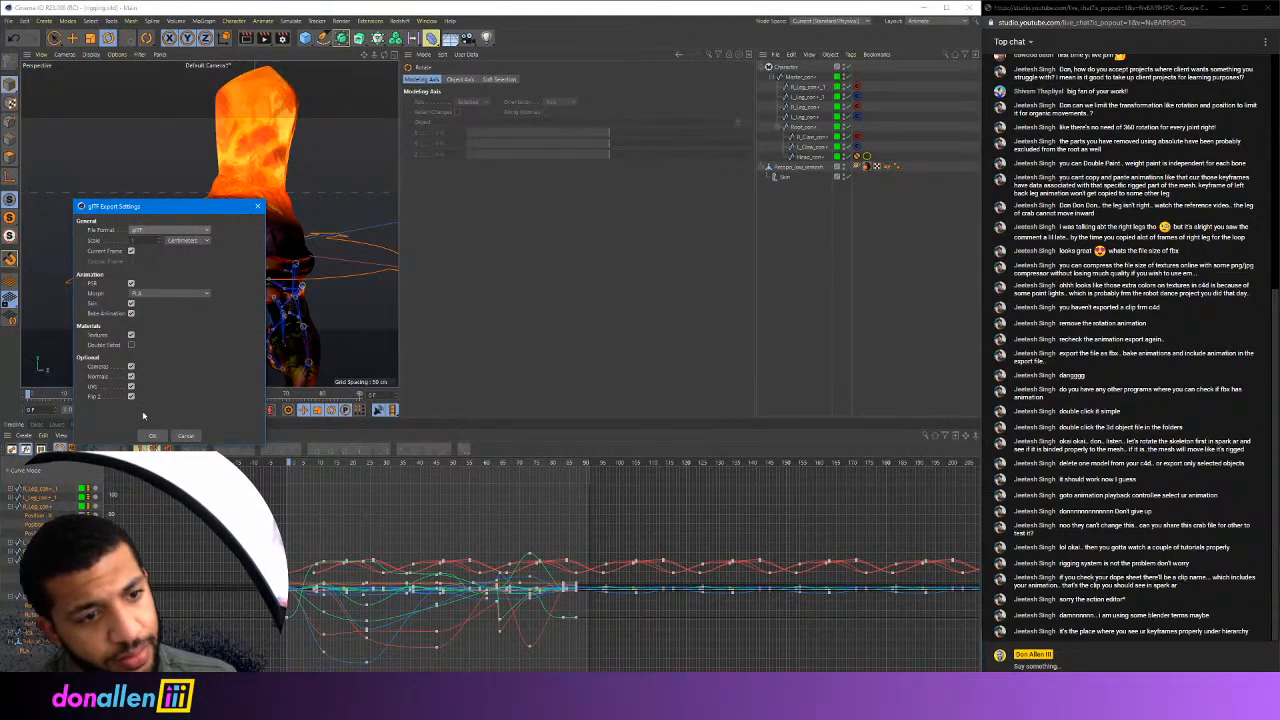
{"action": "left_click", "coordinate": [154, 437]}
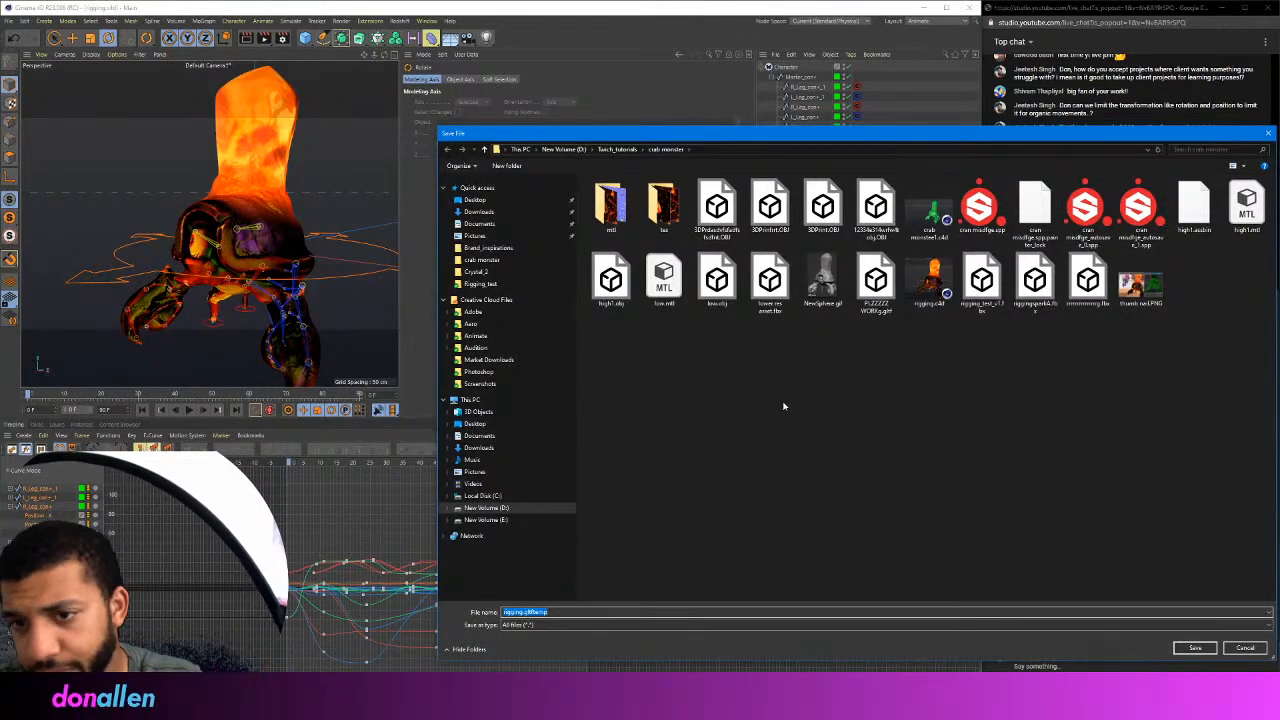
{"action": "left_click", "coordinate": [554, 610]}
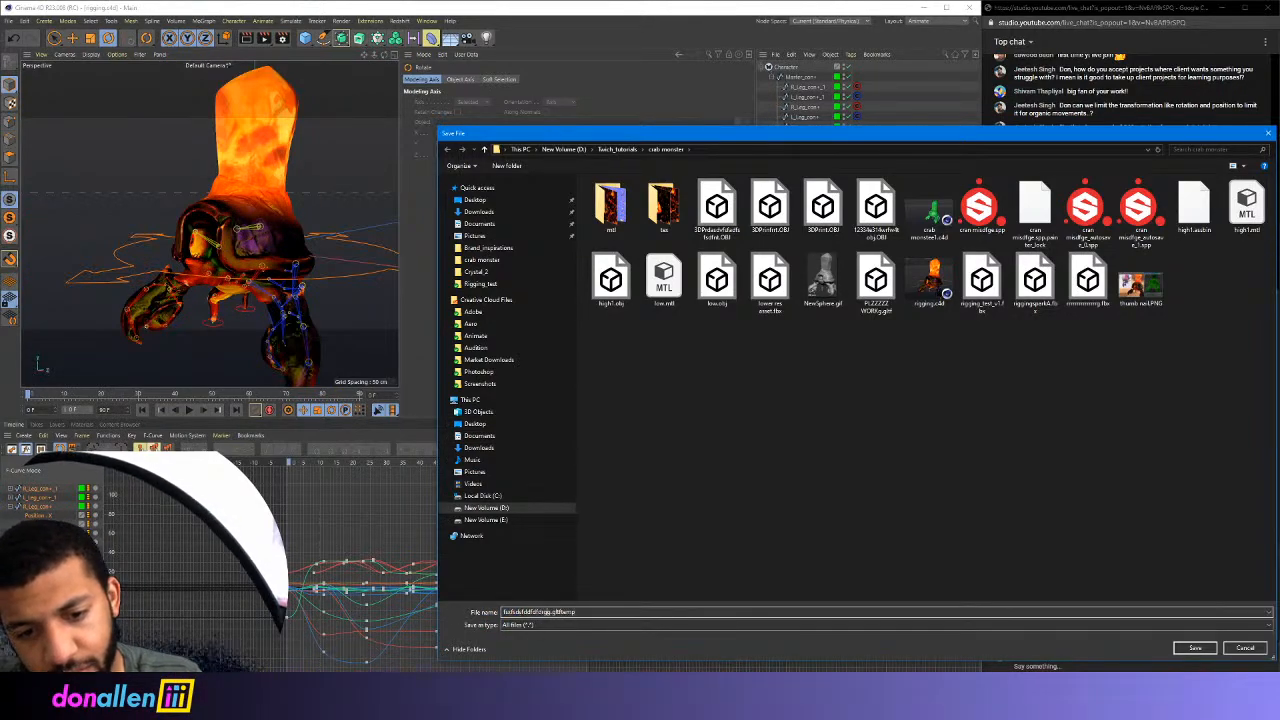
{"action": "type", "text": "gdgdgdfgdfgdfgdfg"}
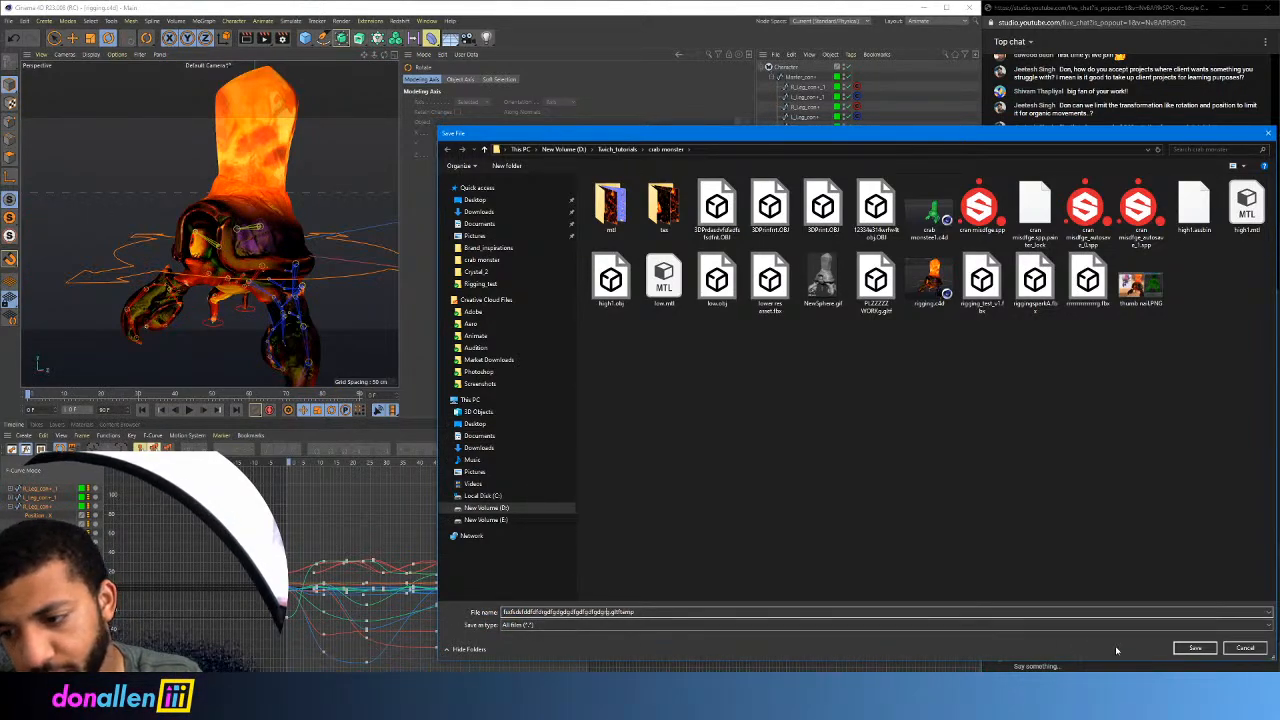
{"action": "left_click", "coordinate": [1195, 648]}
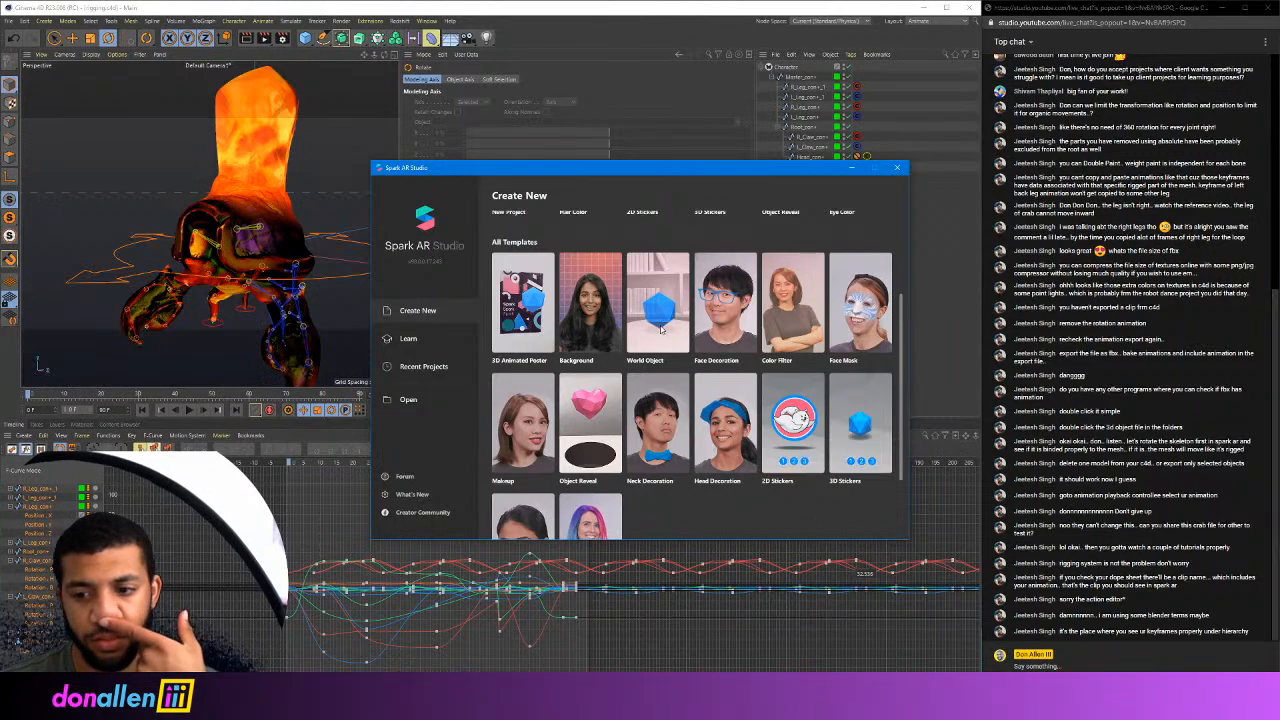
Switch to Spark AR Studio and create a new project from the World Object template
{"action": "left_click", "coordinate": [661, 334]}
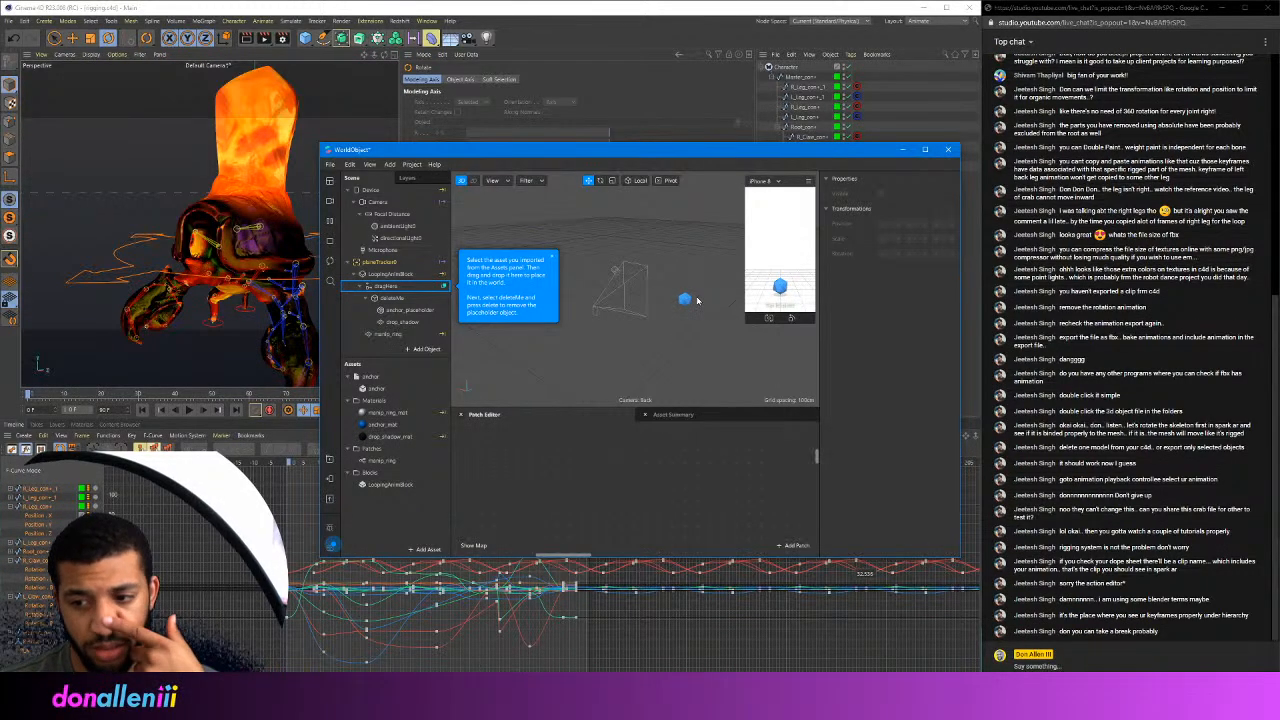
{"action": "left_click_drag", "start_coordinate": [663, 156], "coordinate": [563, 116]}
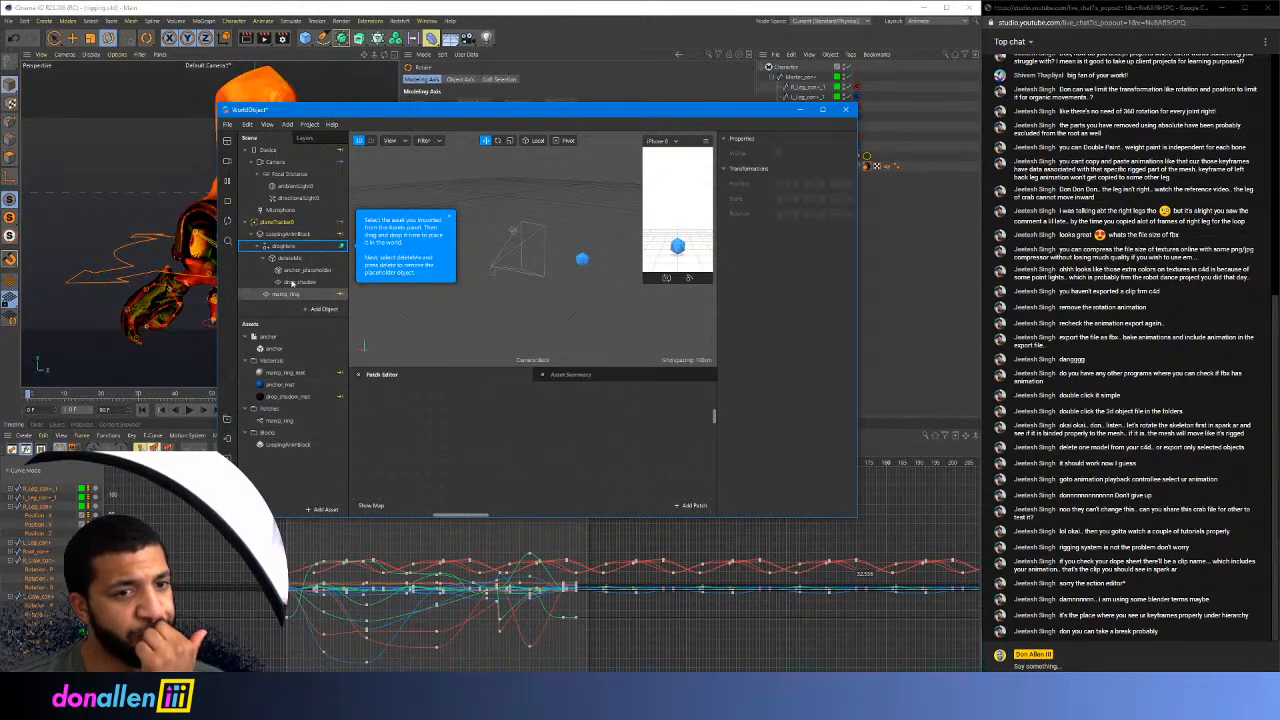
Import the newly exported crab glTF file from the crab monster folder on drive D as a project asset
{"action": "left_click", "coordinate": [318, 509]}
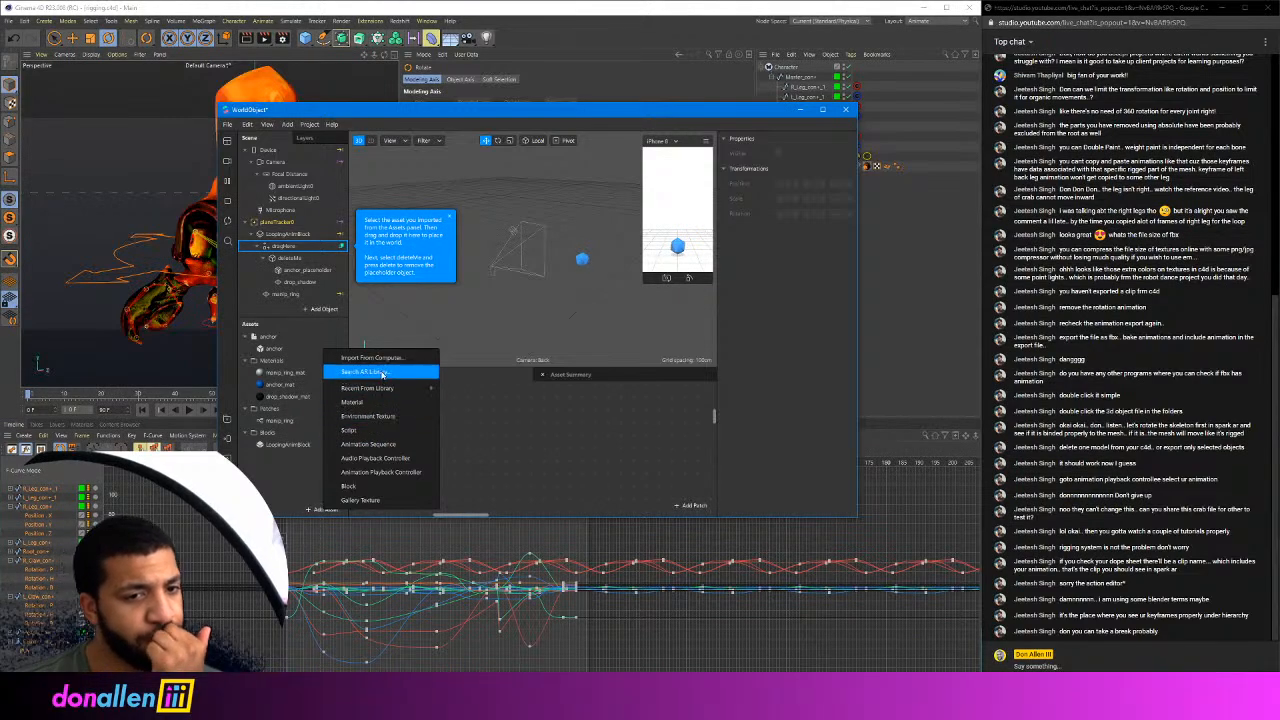
{"action": "left_click", "coordinate": [372, 358]}
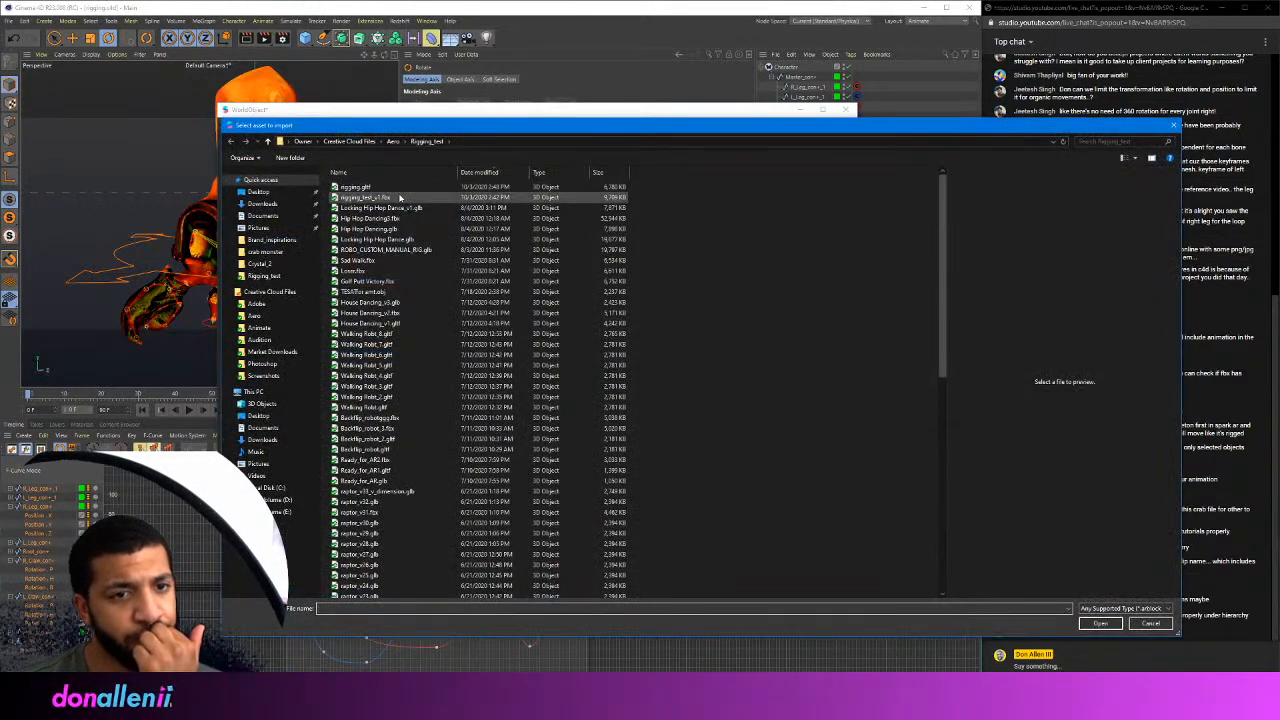
{"action": "left_click", "coordinate": [472, 173]}
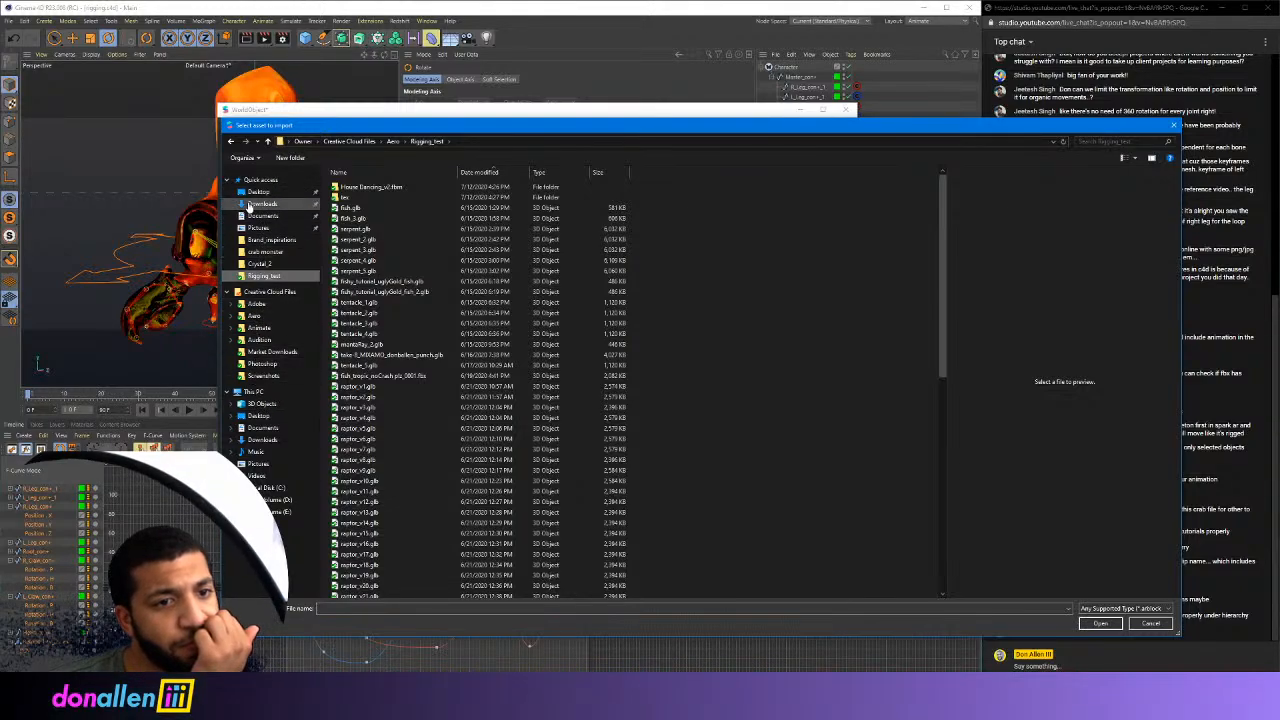
{"action": "left_click", "coordinate": [261, 180]}
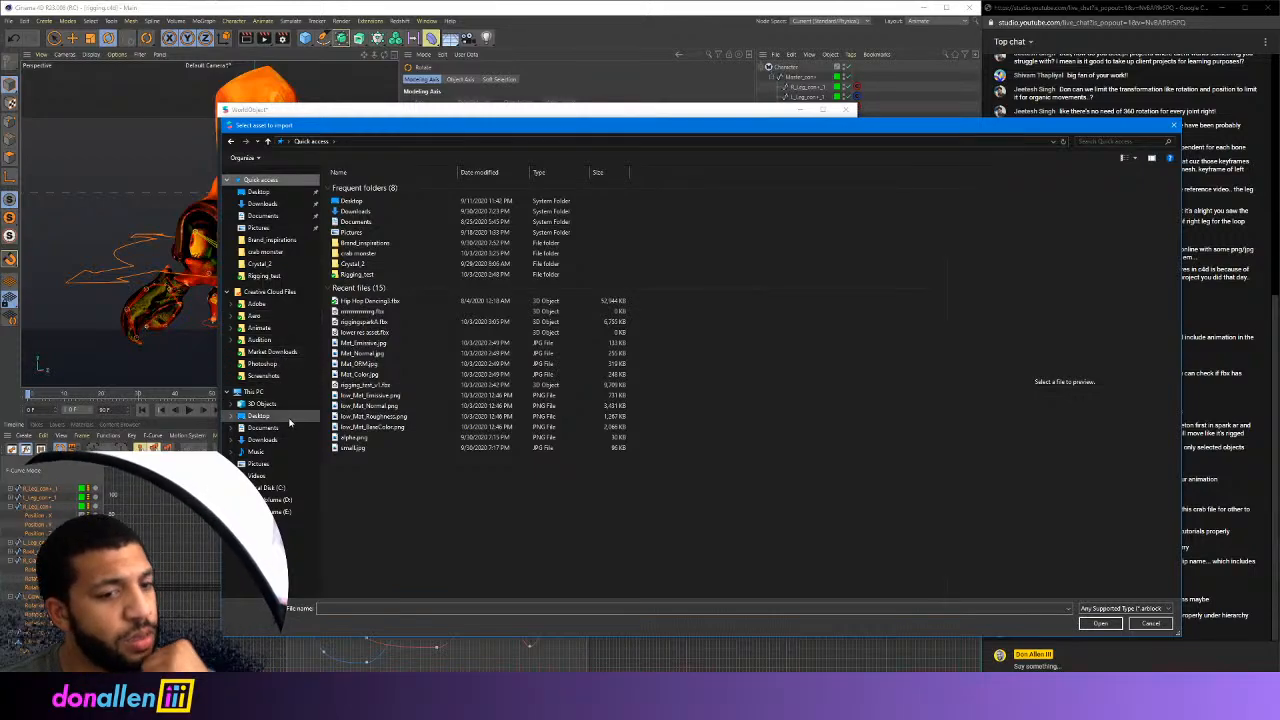
{"action": "left_click", "coordinate": [285, 501]}
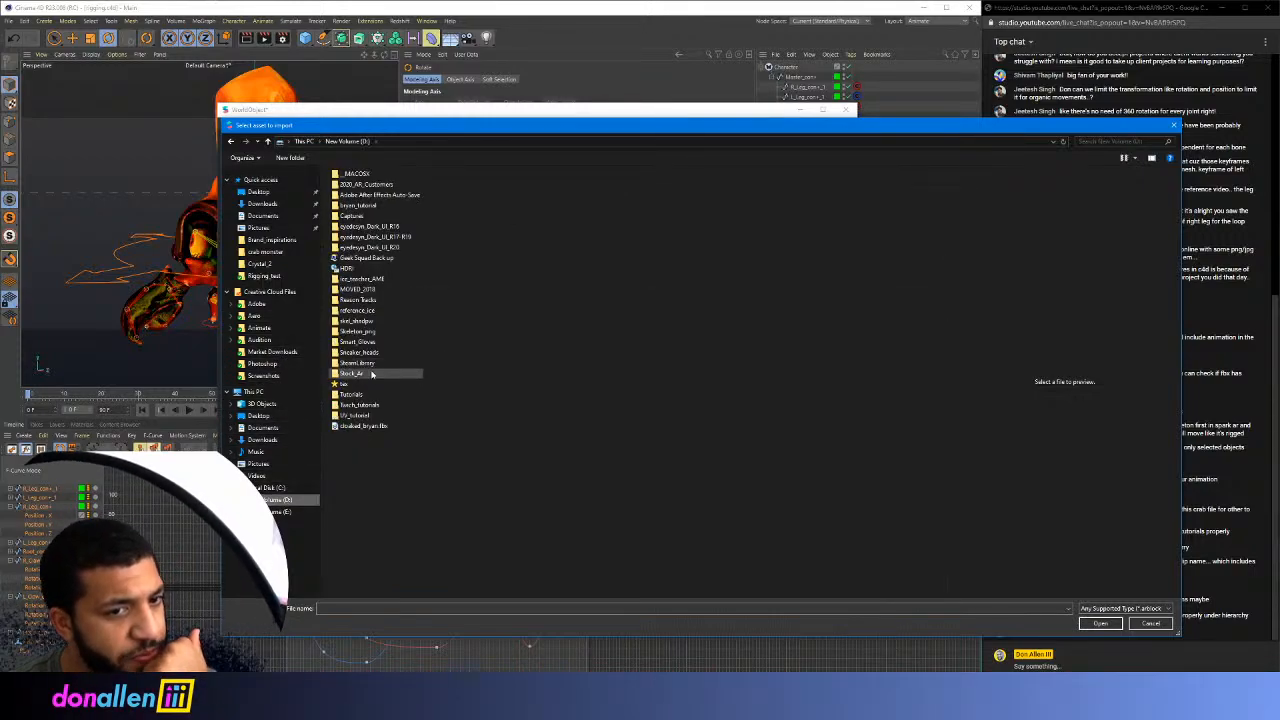
{"action": "left_click", "coordinate": [270, 252]}
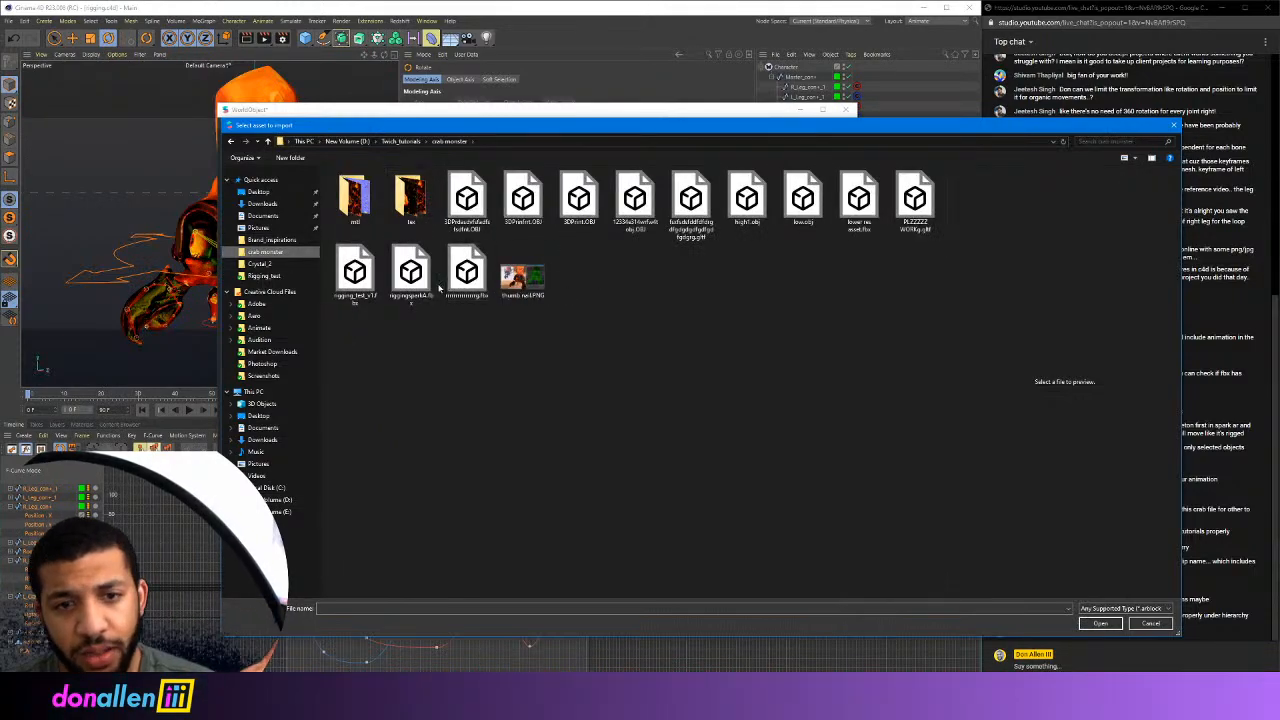
{"action": "left_click", "coordinate": [688, 205]}
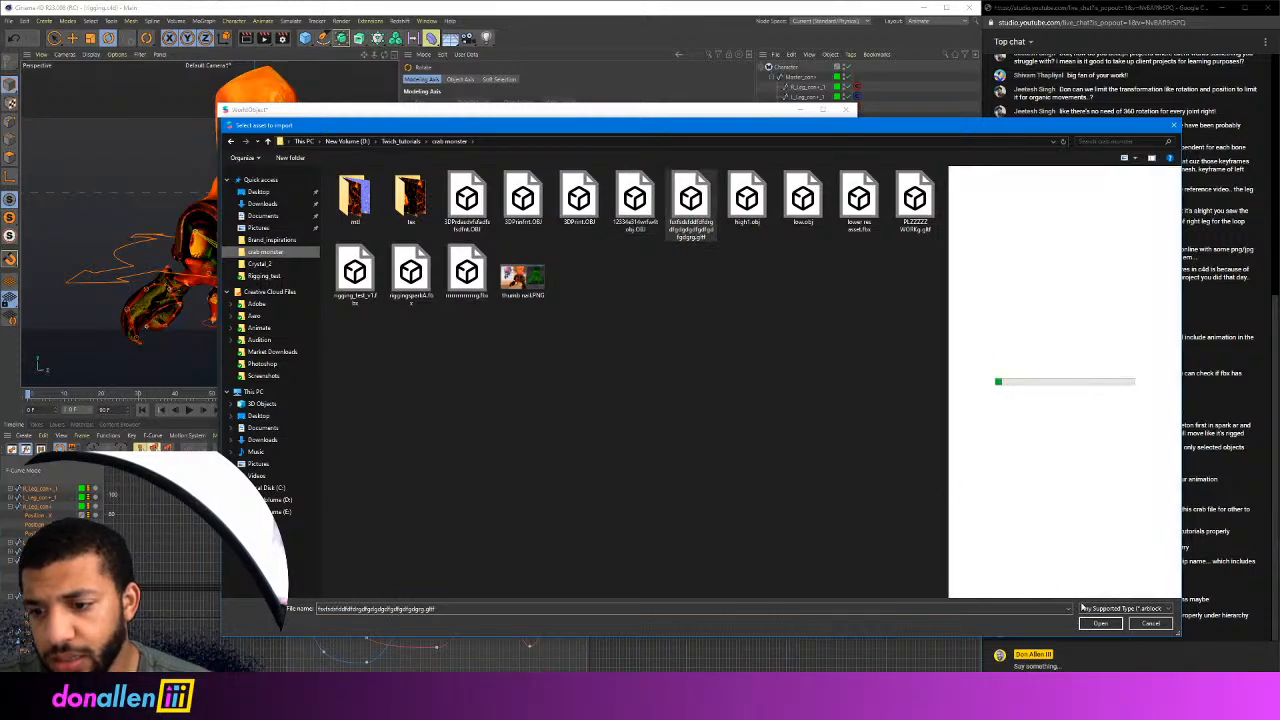
{"action": "left_click", "coordinate": [1100, 623]}
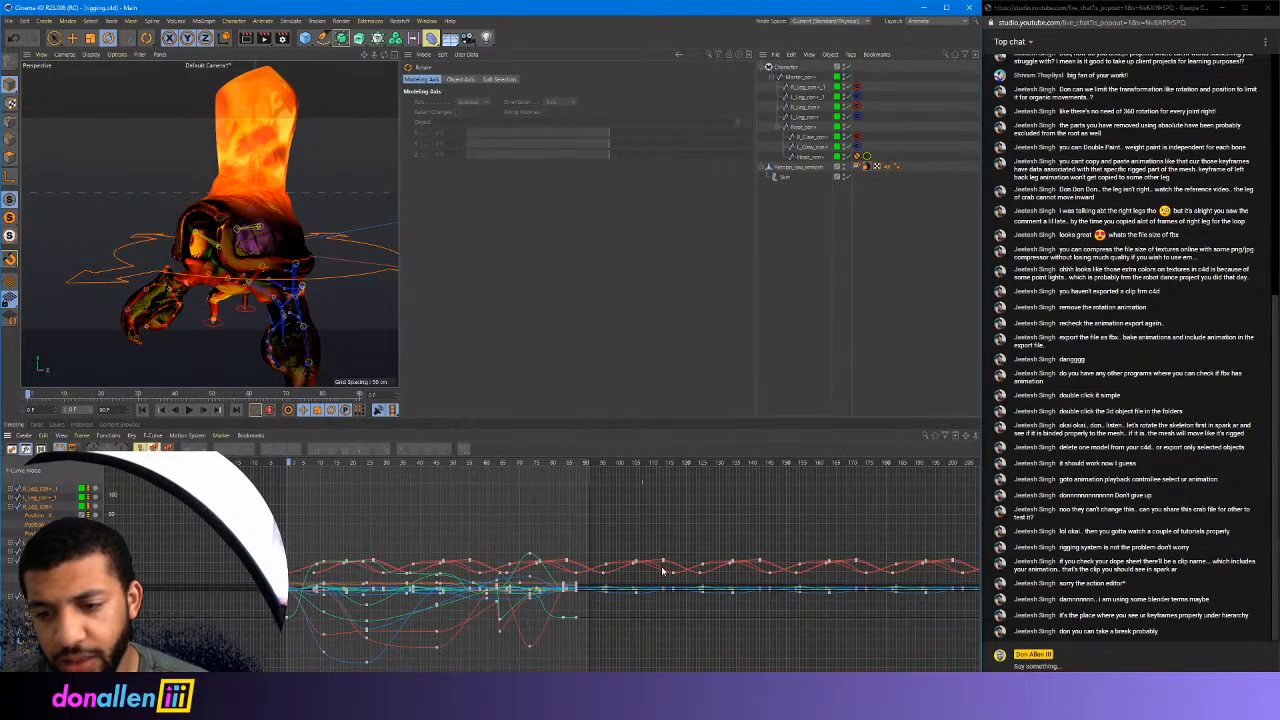
Switch back to Cinema 4D, scrub the crab animation to about frame 48, and deselect all timeline tracks
{"action": "left_click_drag", "start_coordinate": [336, 464], "coordinate": [450, 464]}
{"action": "key", "text": "ctrl+shift+a"}
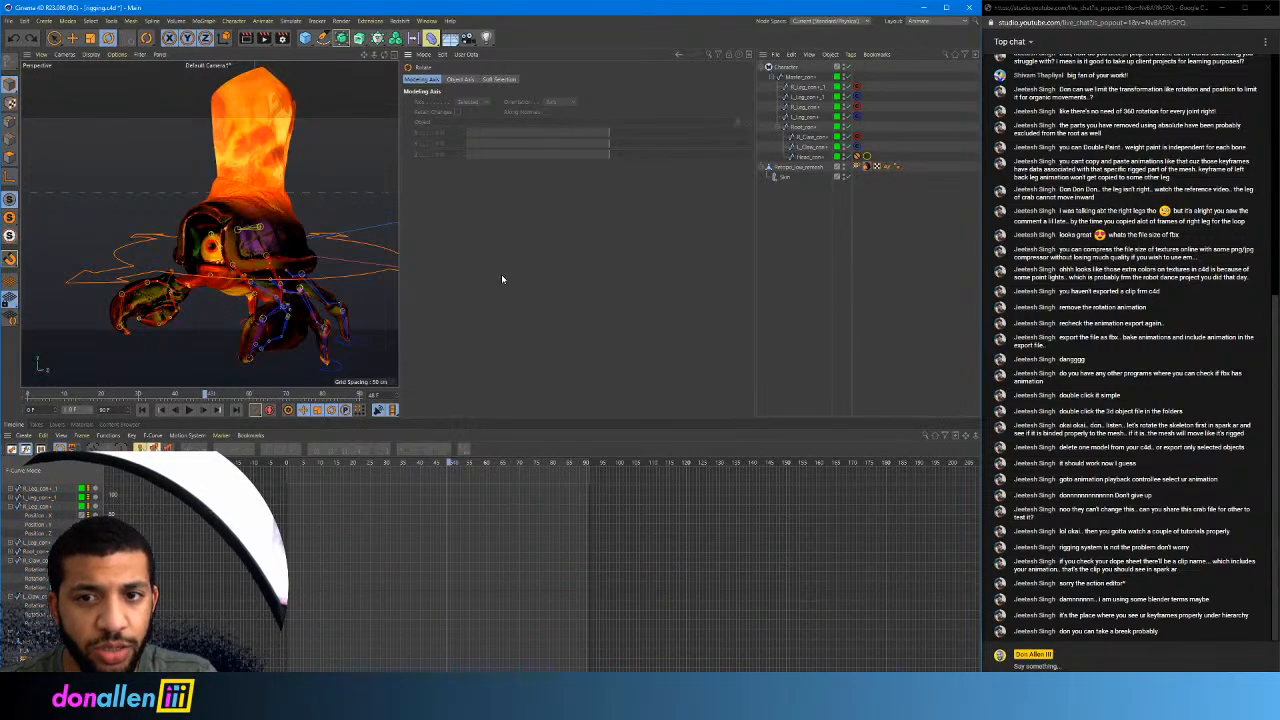
Undo the latest run of edits and selections on the crab rig, back to the selected leg controller with its animation curves
{"action": "key", "text": "ctrl+z"}
{"action": "key", "text": "ctrl+z"}
{"action": "key", "text": "ctrl+z"}
{"action": "key", "text": "ctrl+z"}
{"action": "key", "text": "ctrl+z"}
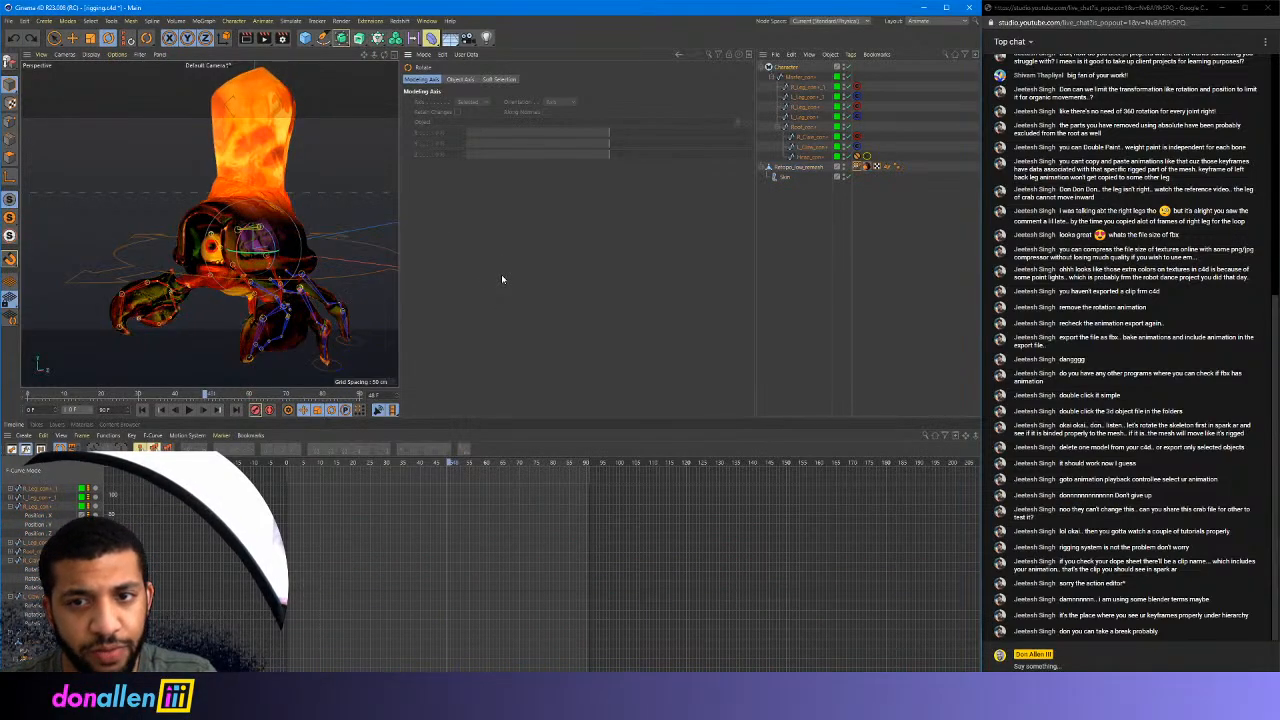
{"action": "key", "text": "ctrl+z"}
{"action": "key", "text": "ctrl+z"}
{"action": "key", "text": "ctrl+z"}
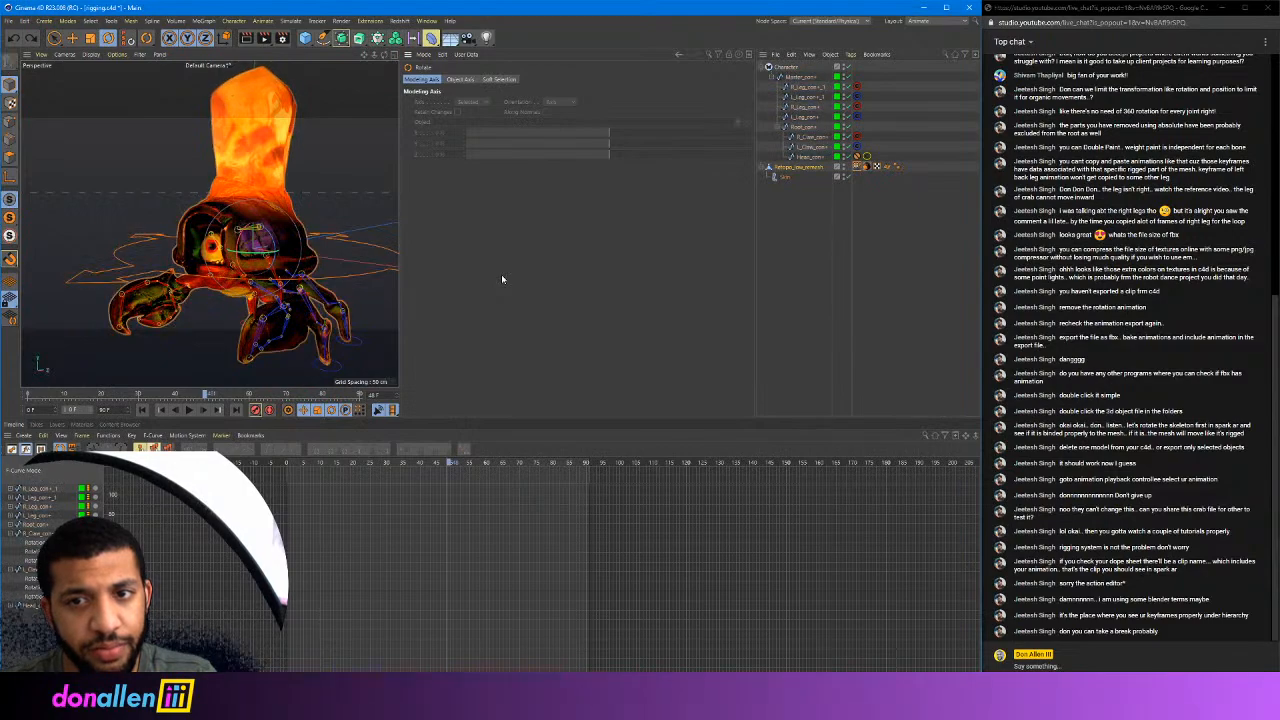
{"action": "key", "text": "ctrl+z"}
{"action": "key", "text": "ctrl+z"}
{"action": "key", "text": "ctrl+z"}
{"action": "key", "text": "ctrl+z"}
{"action": "key", "text": "ctrl+z"}
{"action": "key", "text": "ctrl+z"}
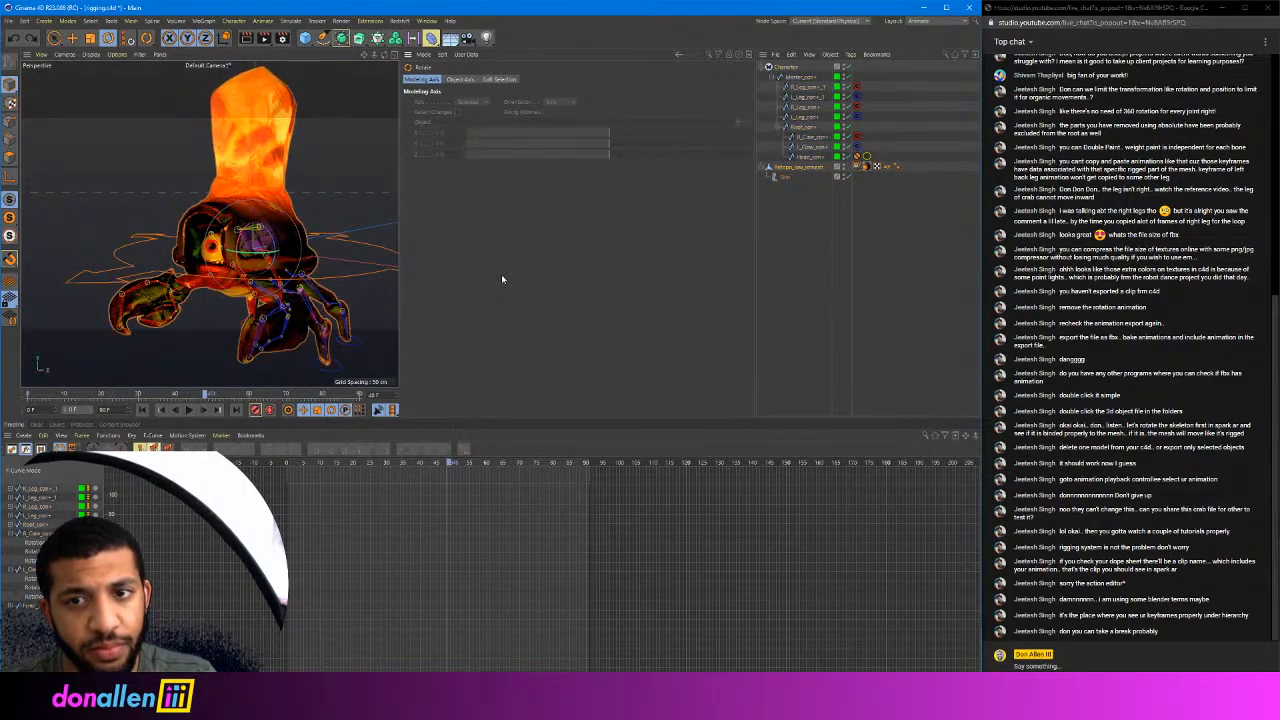
{"action": "key", "text": "ctrl+z"}
{"action": "key", "text": "ctrl+z"}
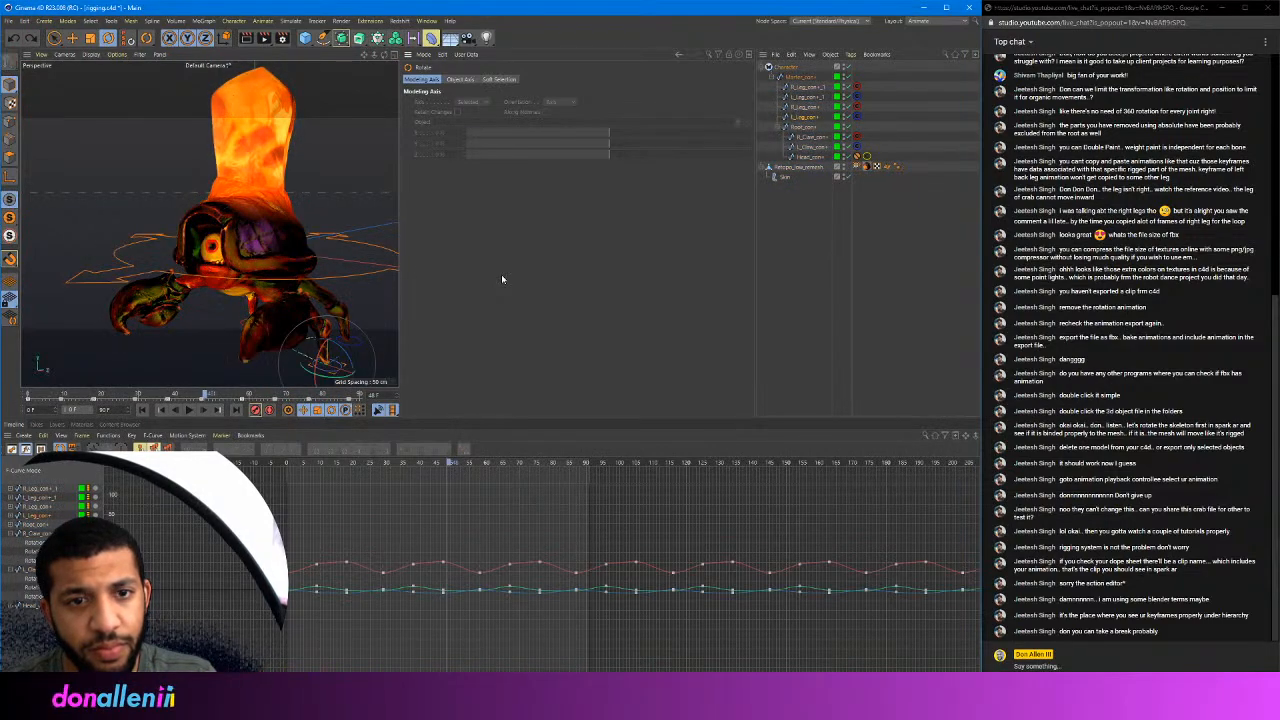
Move the crab animation's playhead to about frame 17 and save the rigging project
{"action": "left_click_drag", "start_coordinate": [461, 467], "coordinate": [334, 468]}
{"action": "left_click", "coordinate": [9, 20]}
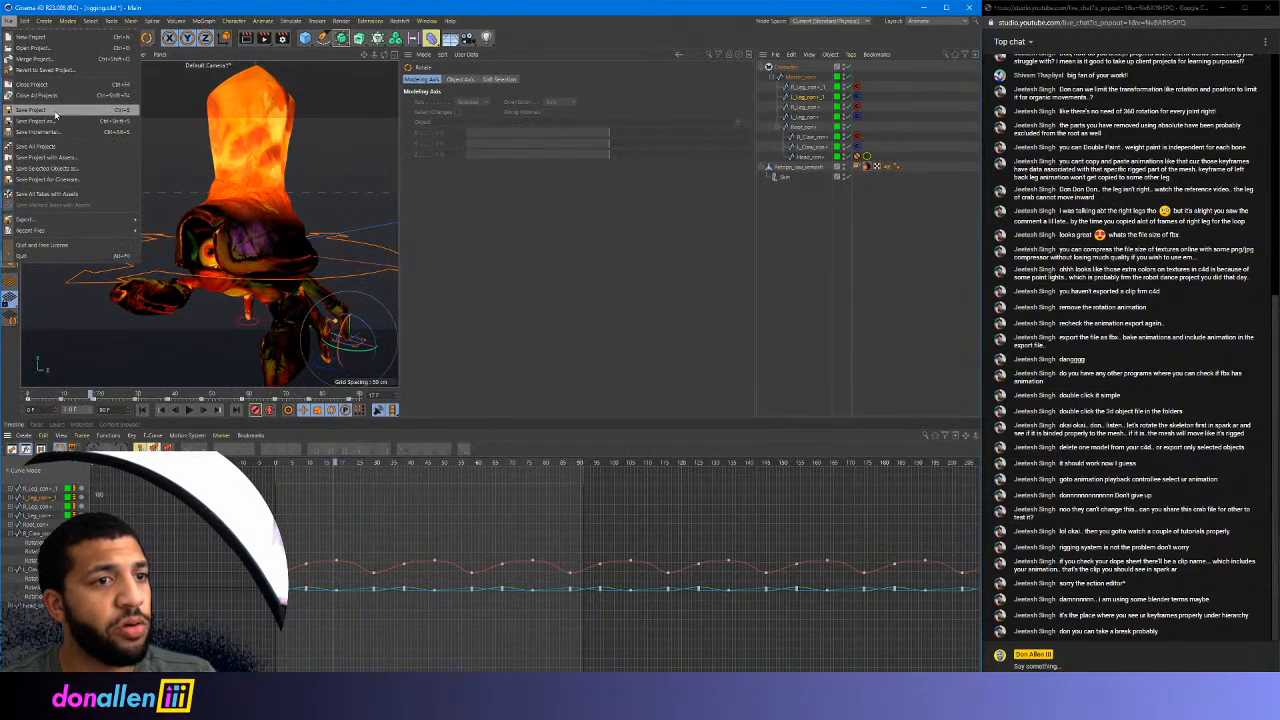
{"action": "left_click", "coordinate": [40, 112]}
Move the Cinema 4D window and the browser window down out of the way and switch to Streamlabs OBS
{"action": "left_click_drag", "start_coordinate": [866, 9], "coordinate": [822, 152]}
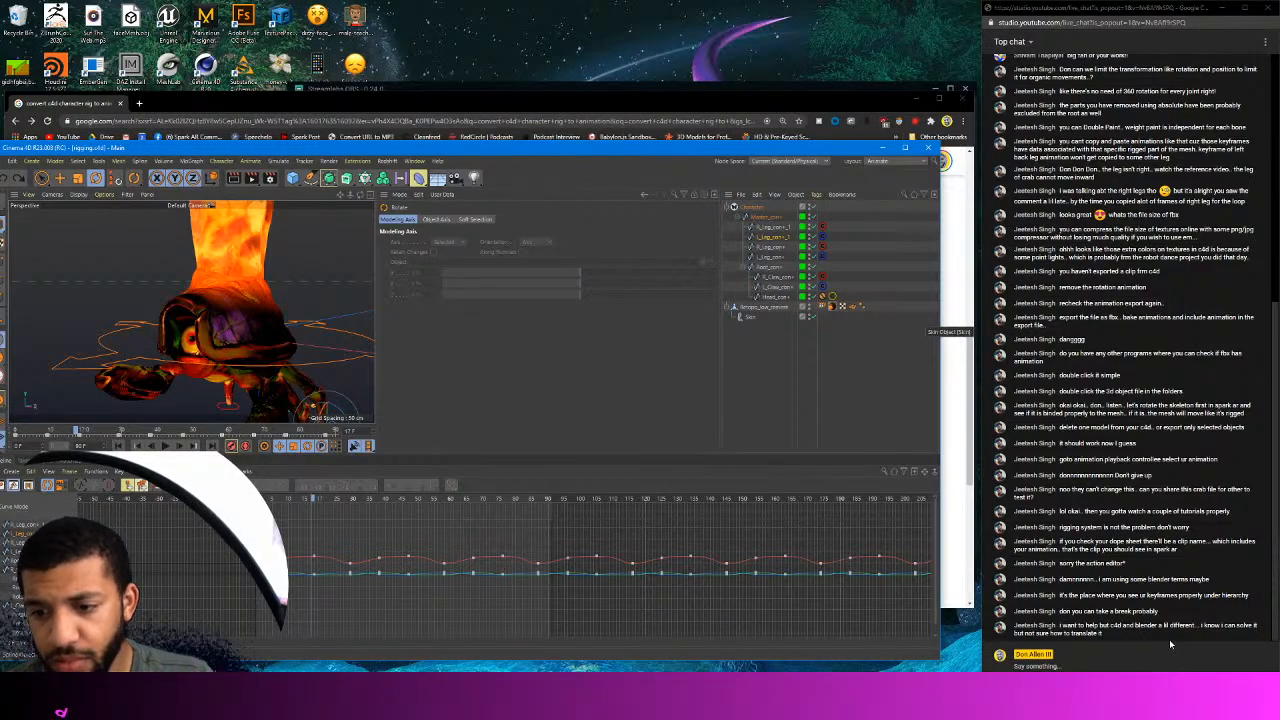
{"action": "left_click_drag", "start_coordinate": [561, 158], "coordinate": [601, 149]}
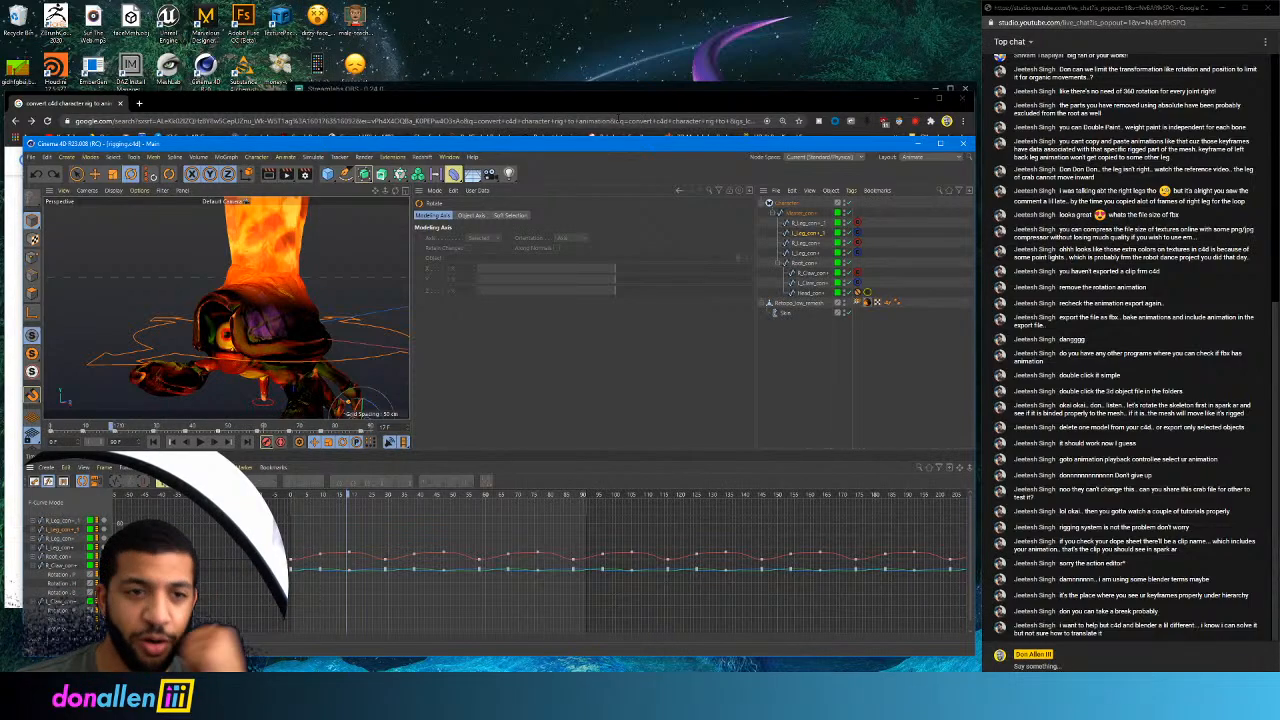
{"action": "left_click_drag", "start_coordinate": [612, 143], "coordinate": [614, 149]}
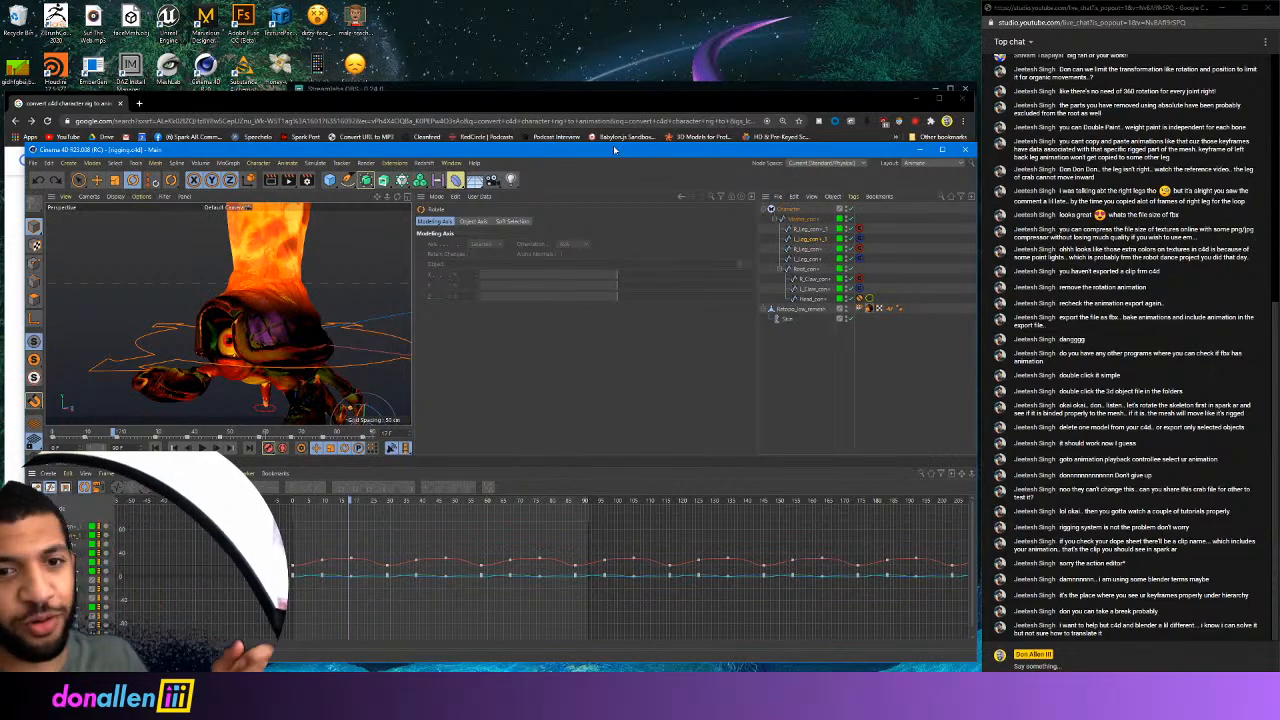
{"action": "left_click", "coordinate": [268, 112]}
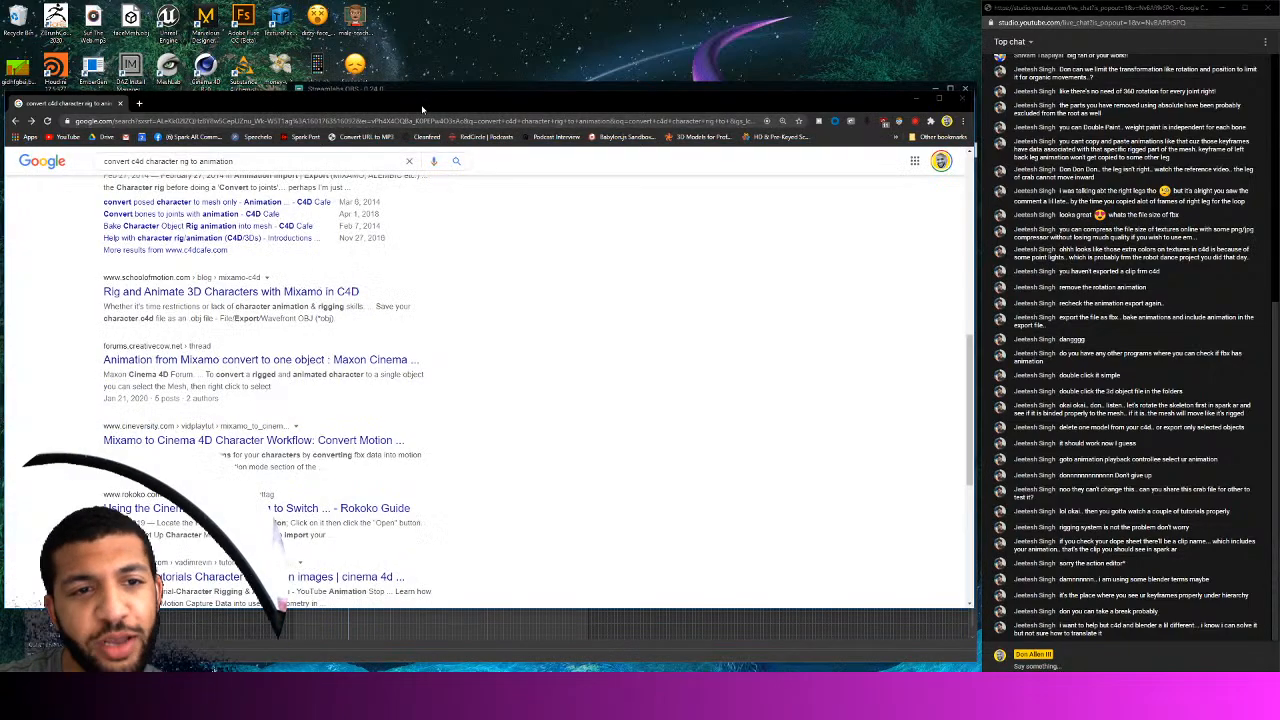
{"action": "left_click_drag", "start_coordinate": [311, 106], "coordinate": [345, 180]}
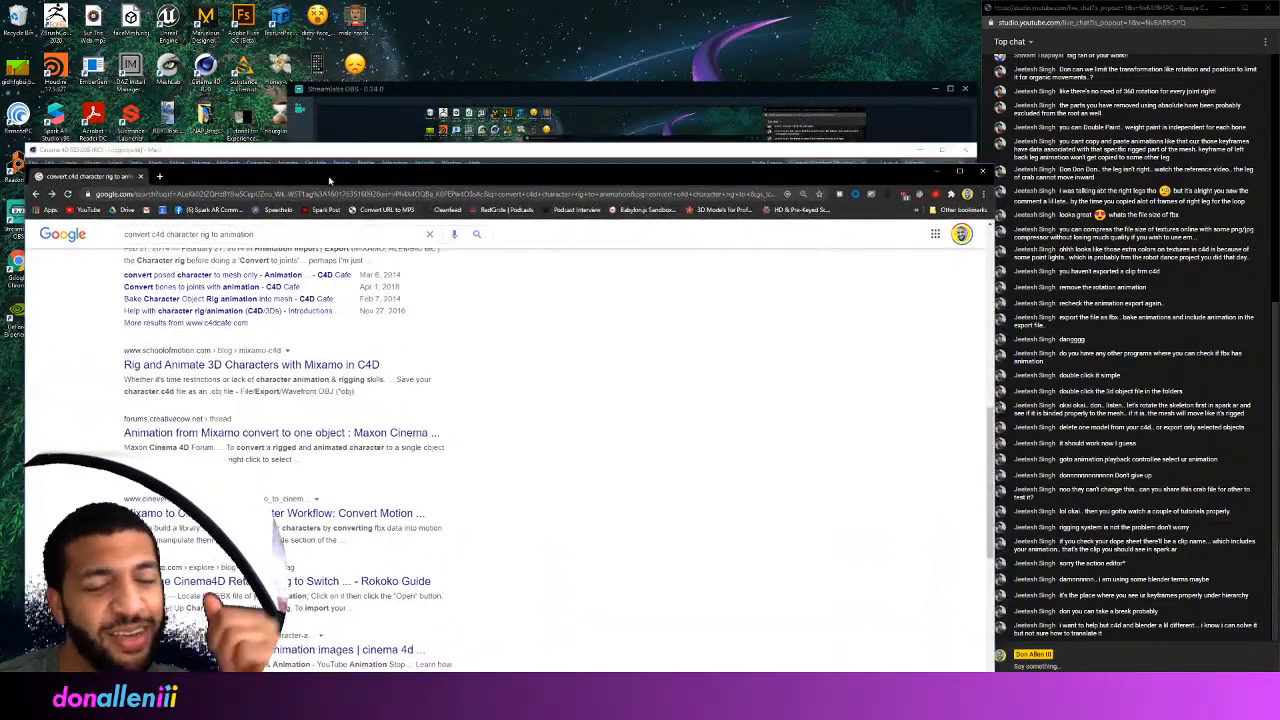
{"action": "left_click", "coordinate": [404, 101]}
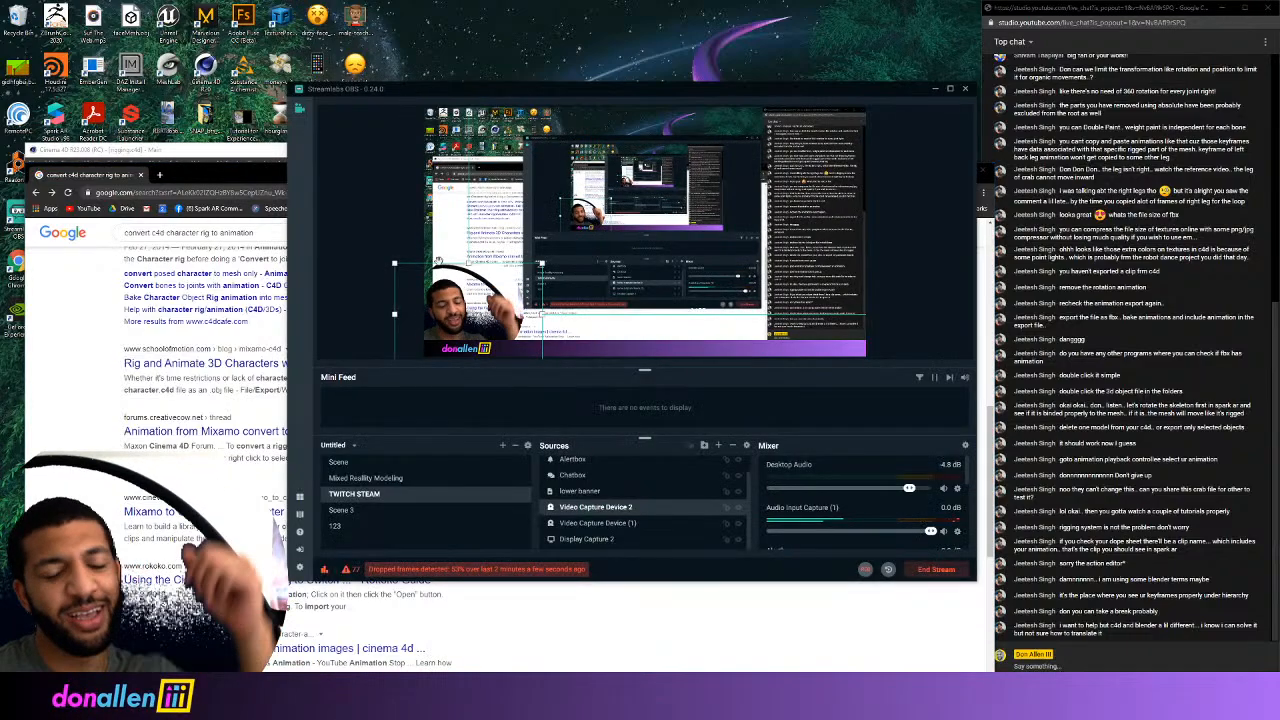